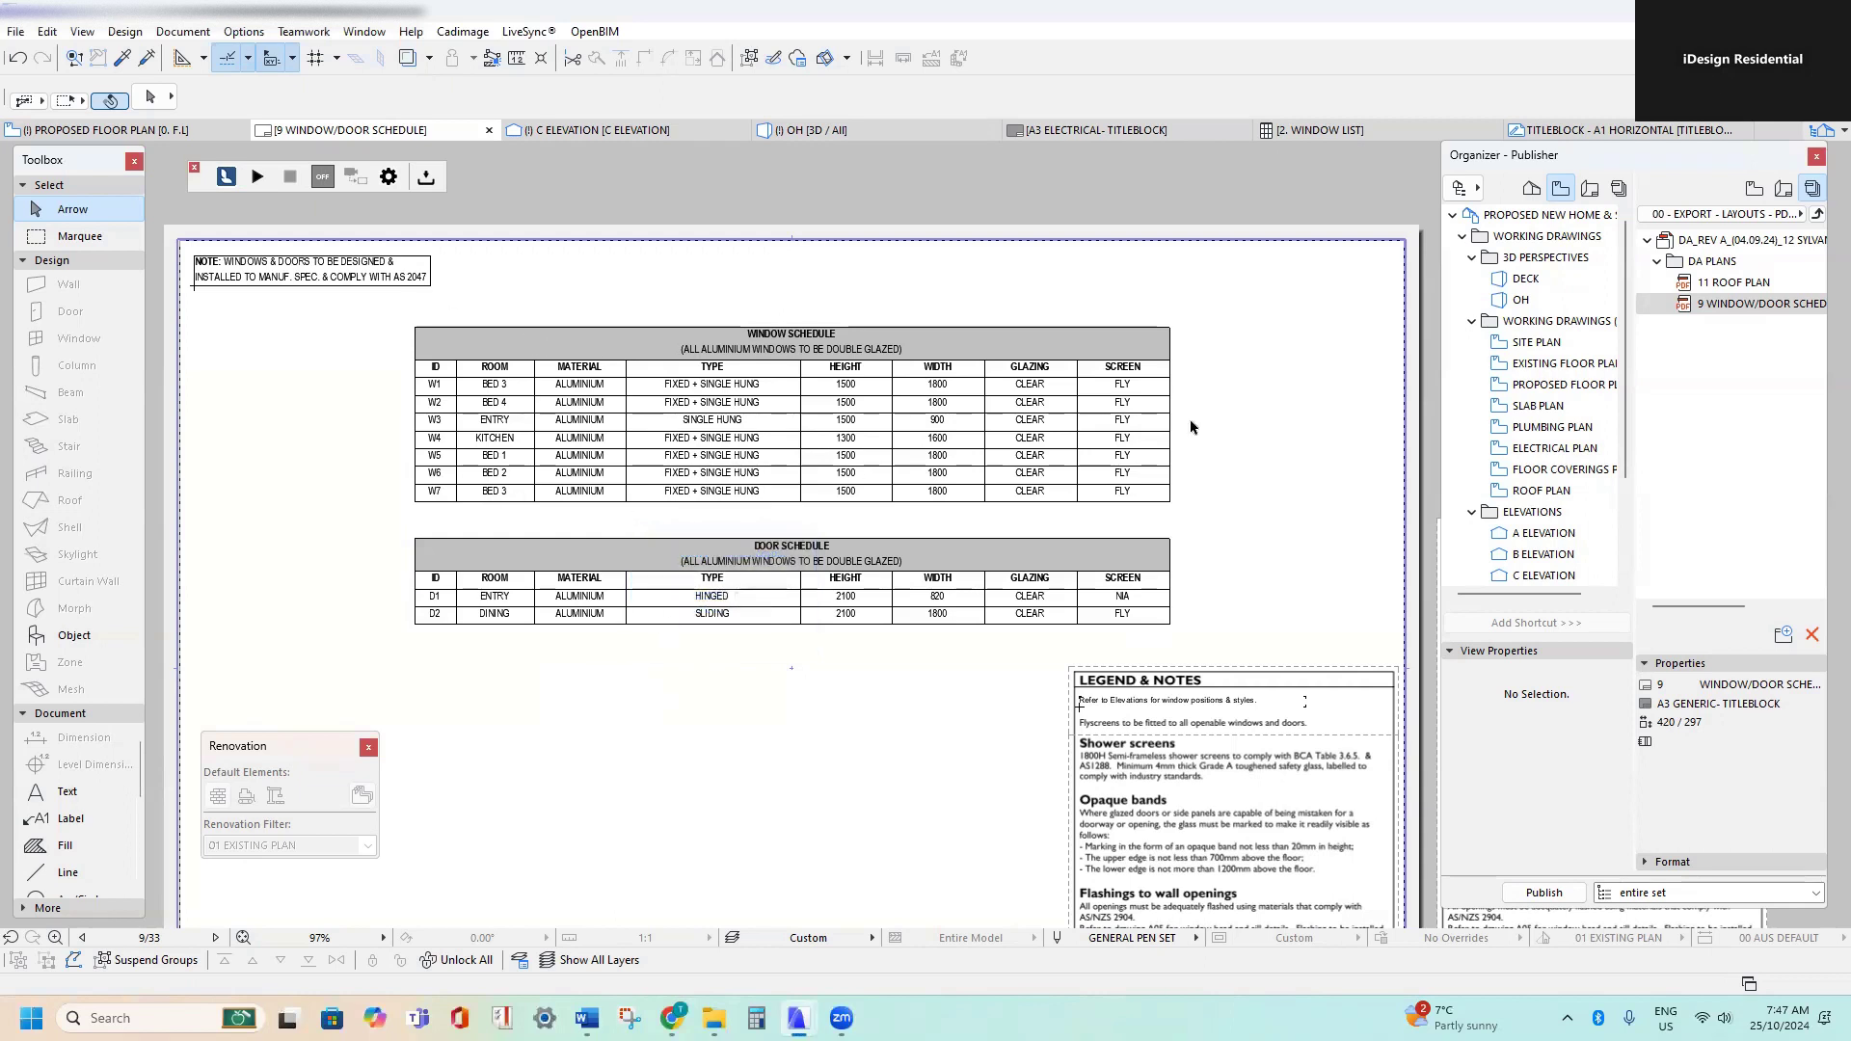
- Look through the layout book's DA PLANS and BA PLANS, and open the 9 WINDOW/DOOR SCHEDULE layout
left_click(1754, 305)
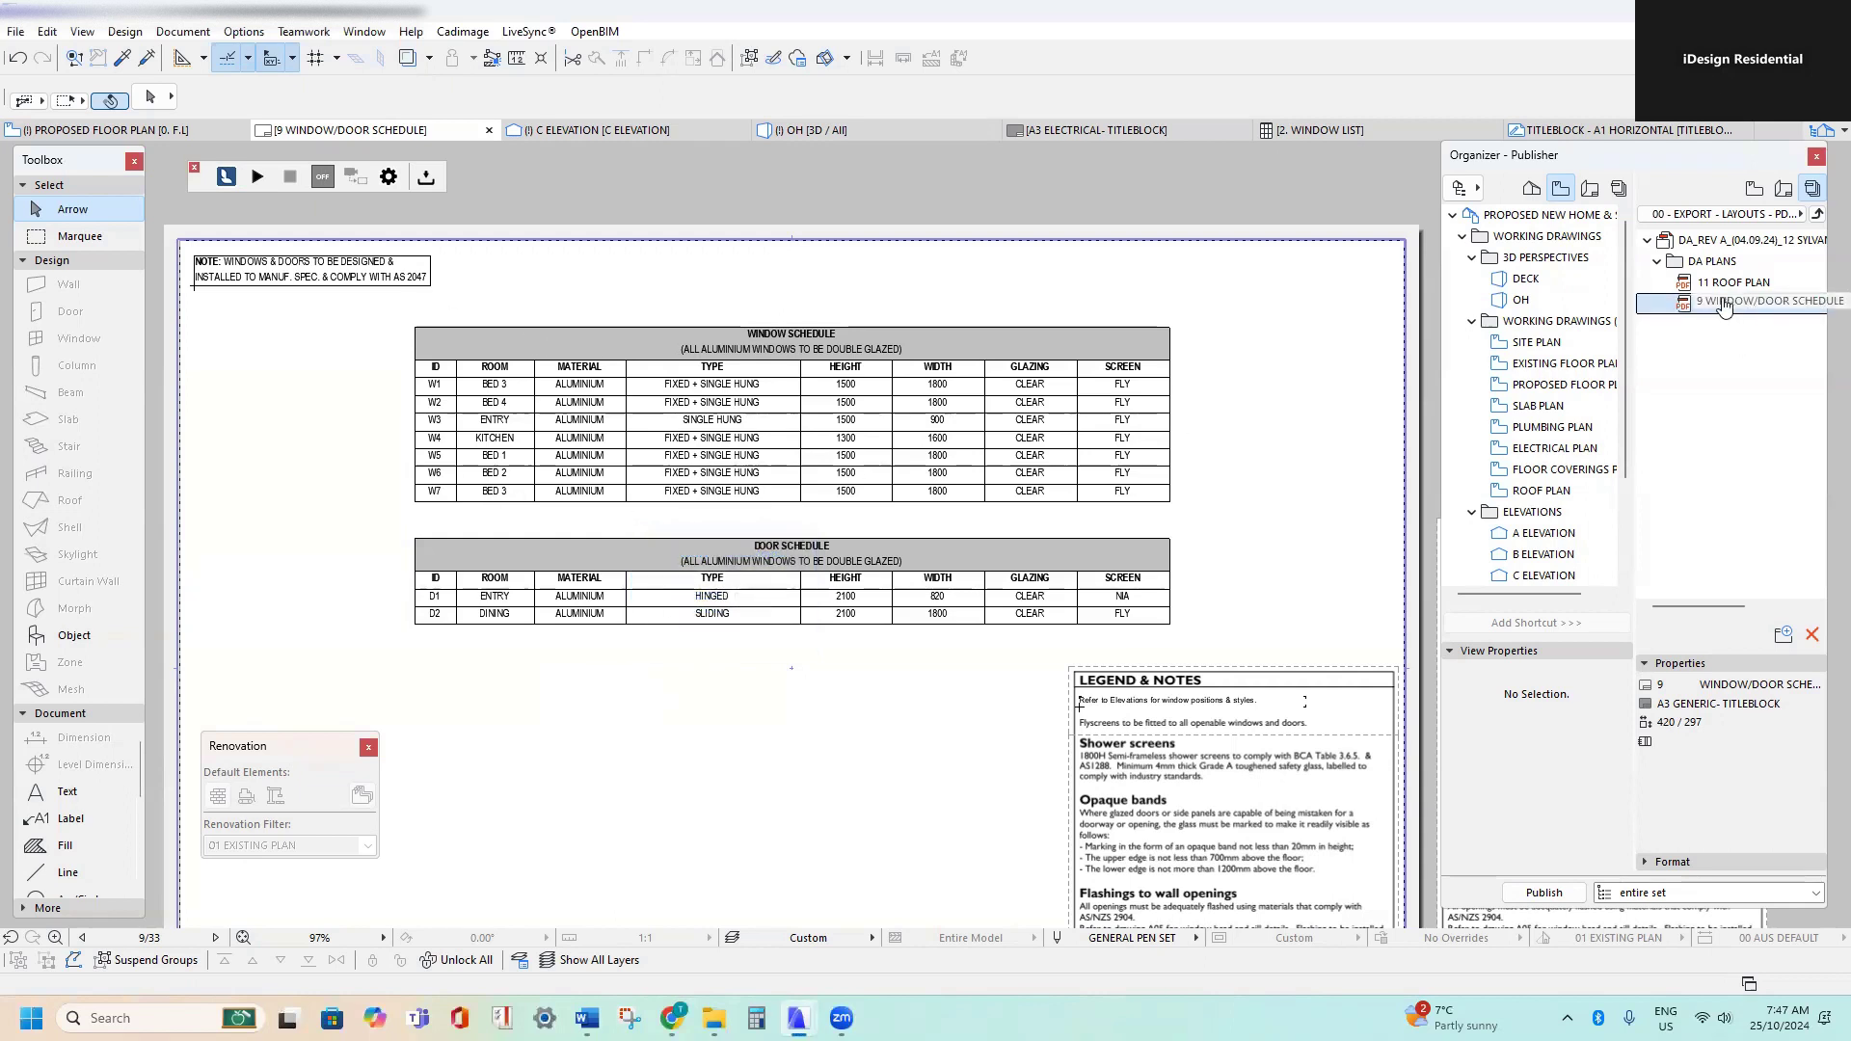
left_click(1590, 188)
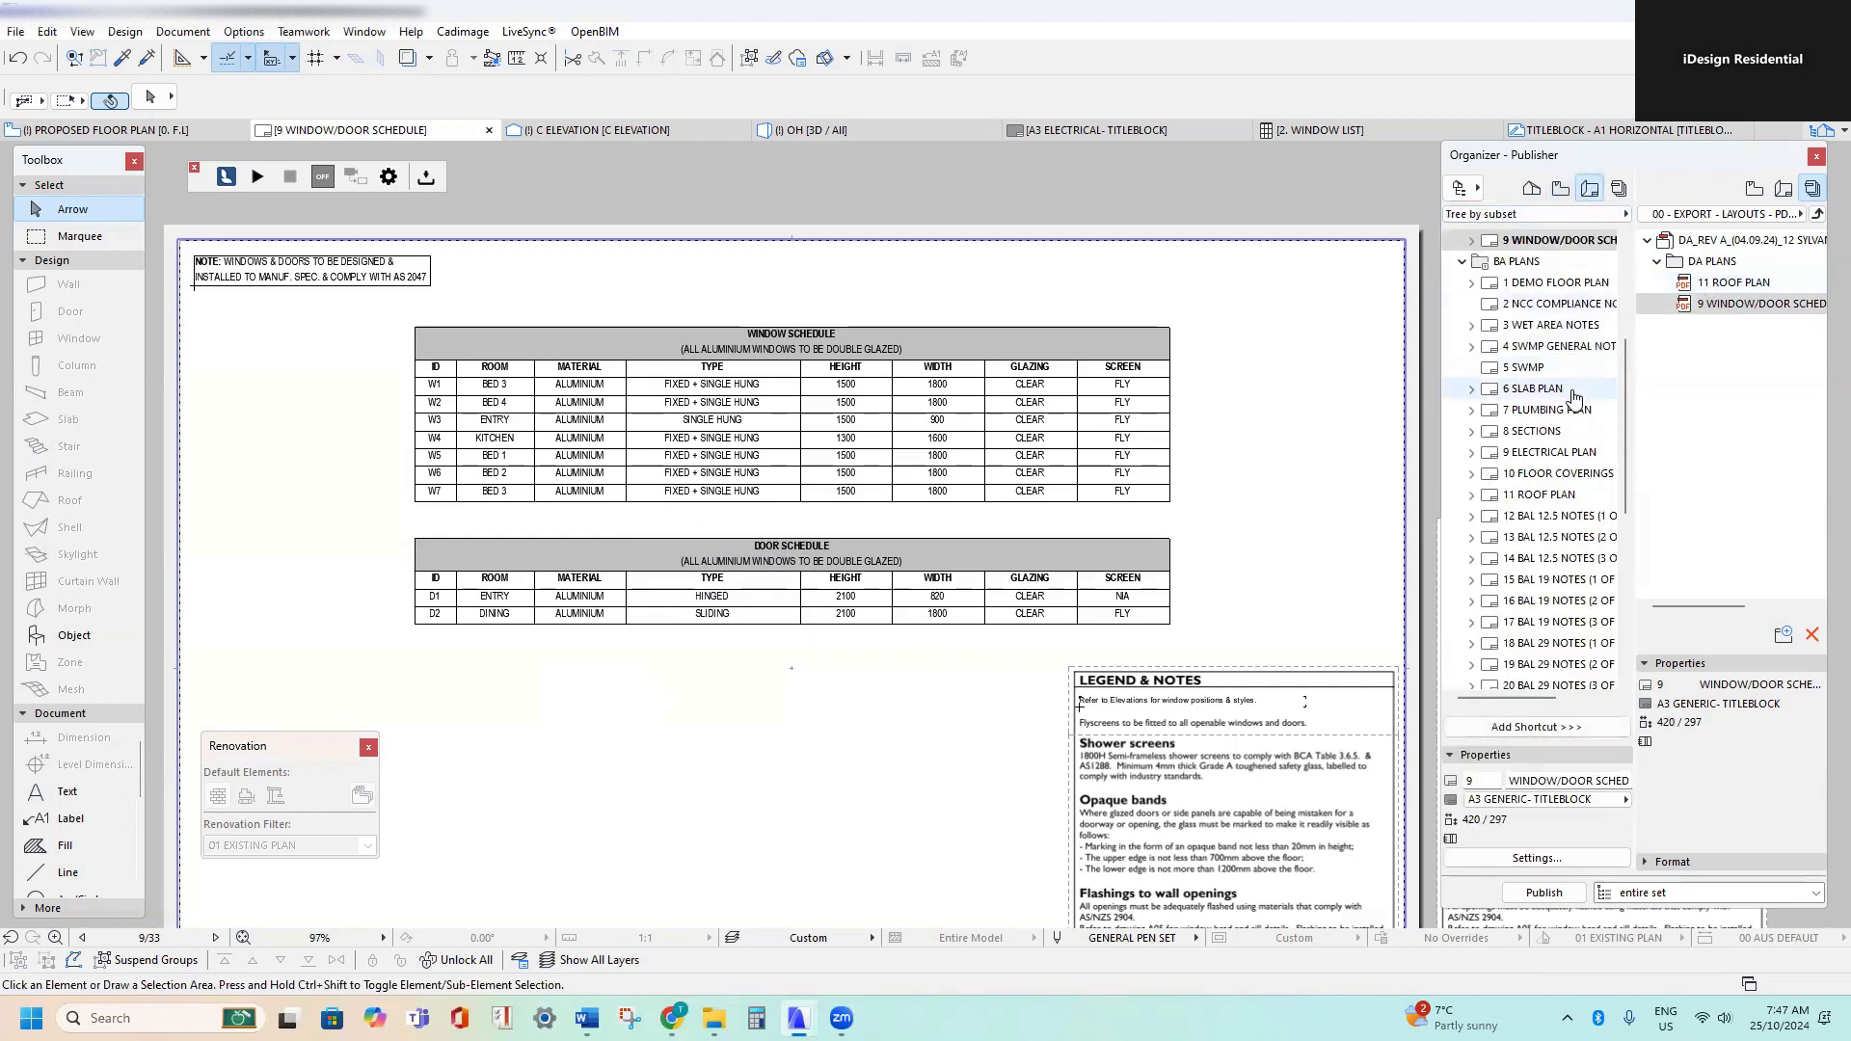
scroll(1551, 349, "up", 1)
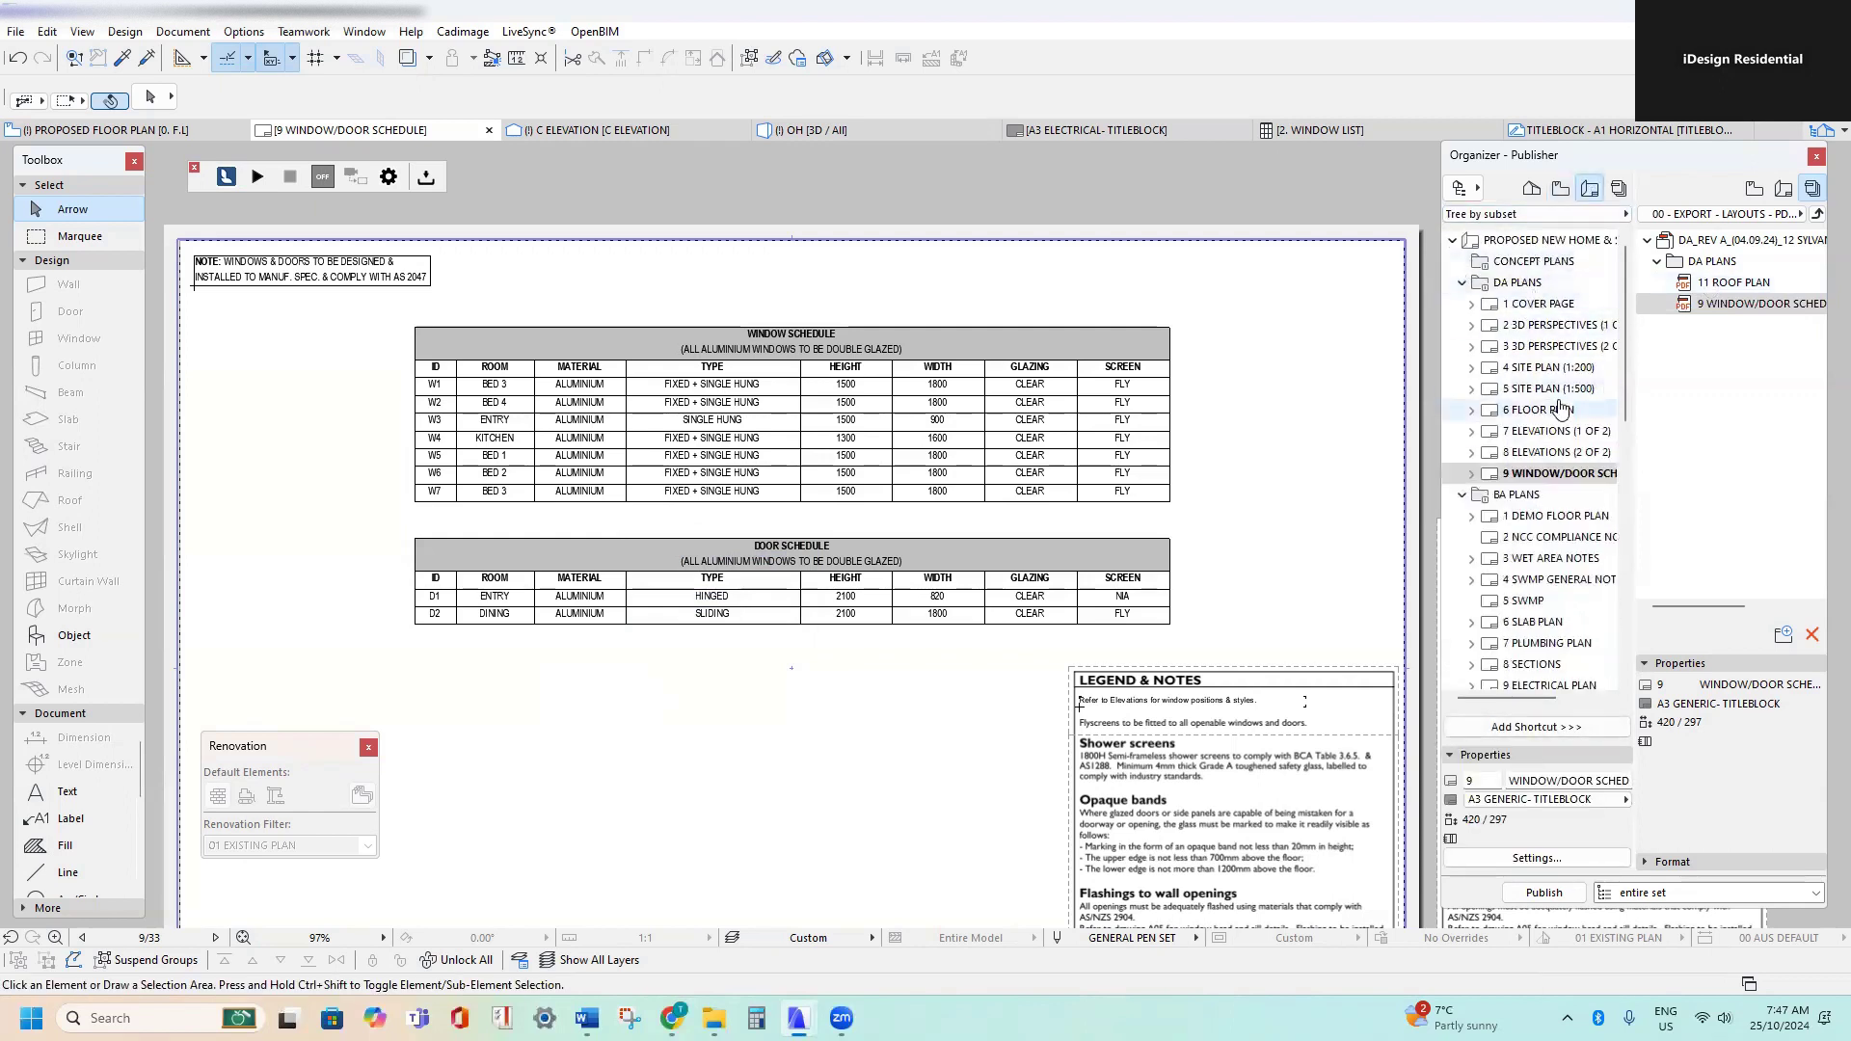
left_click(1619, 189)
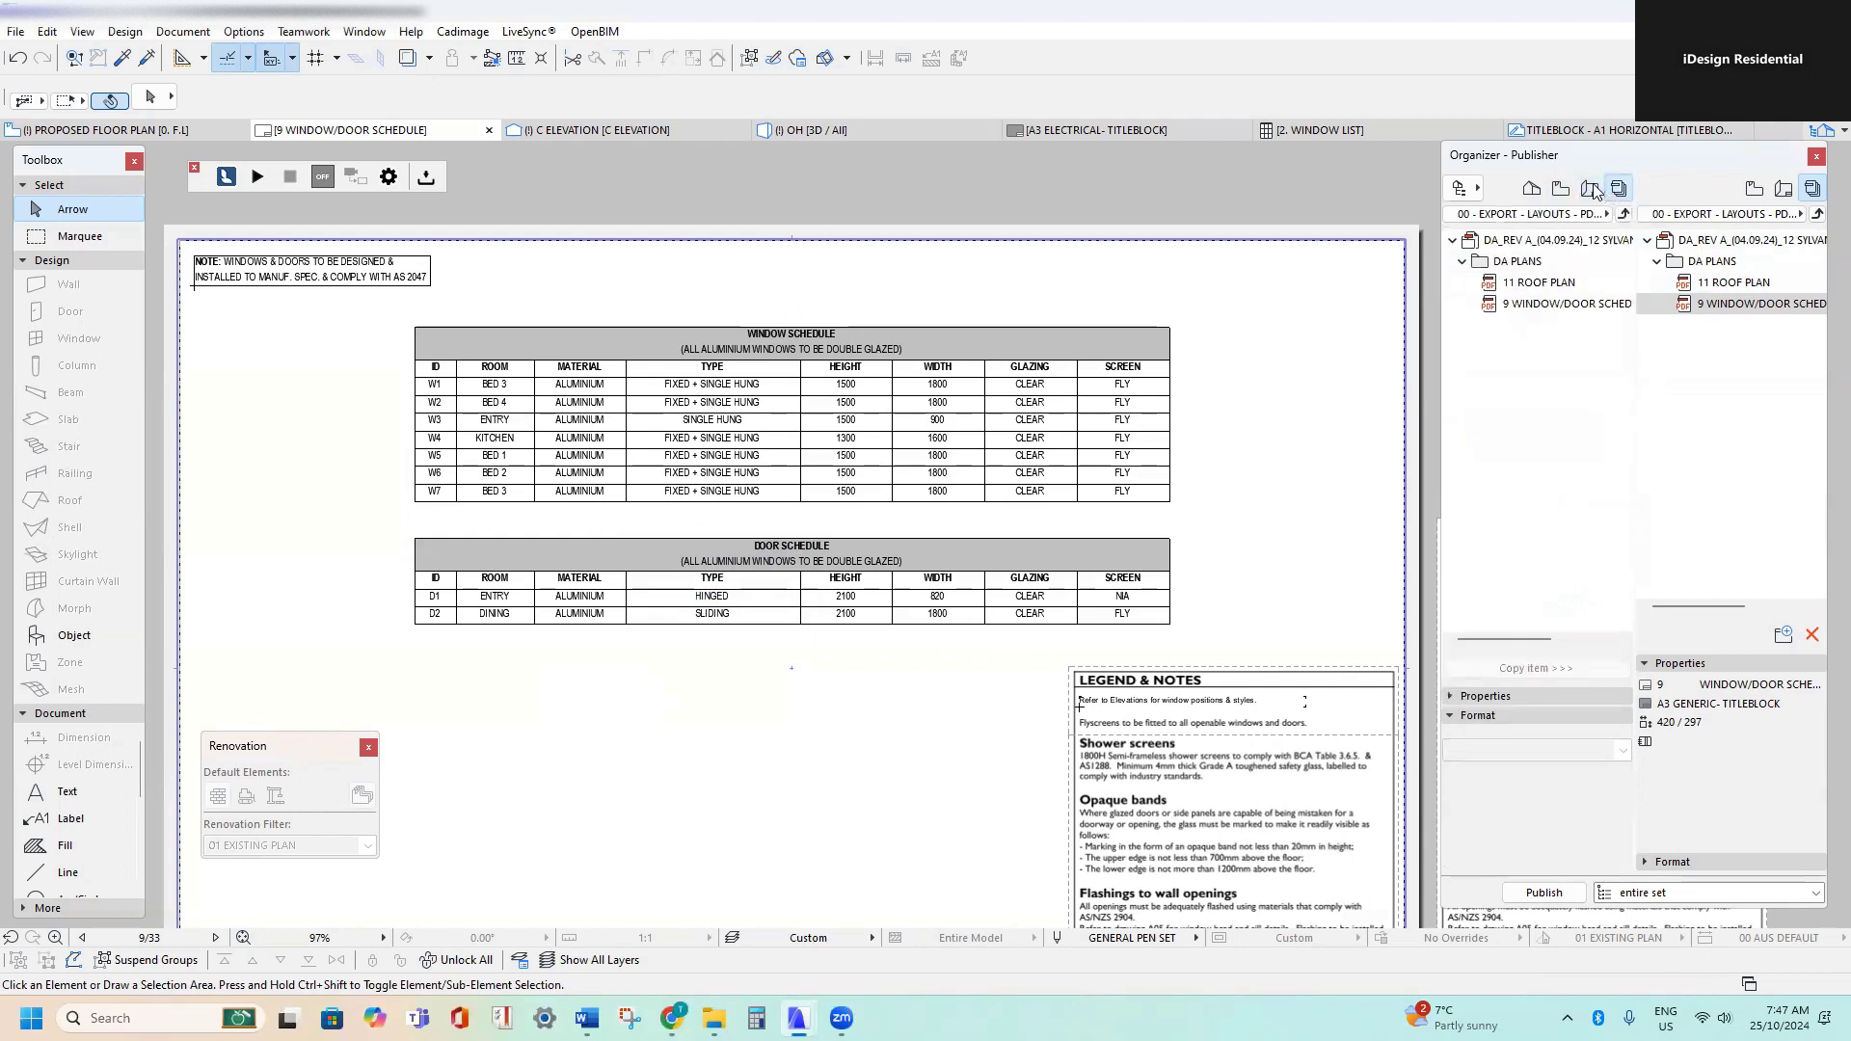
left_click(1592, 189)
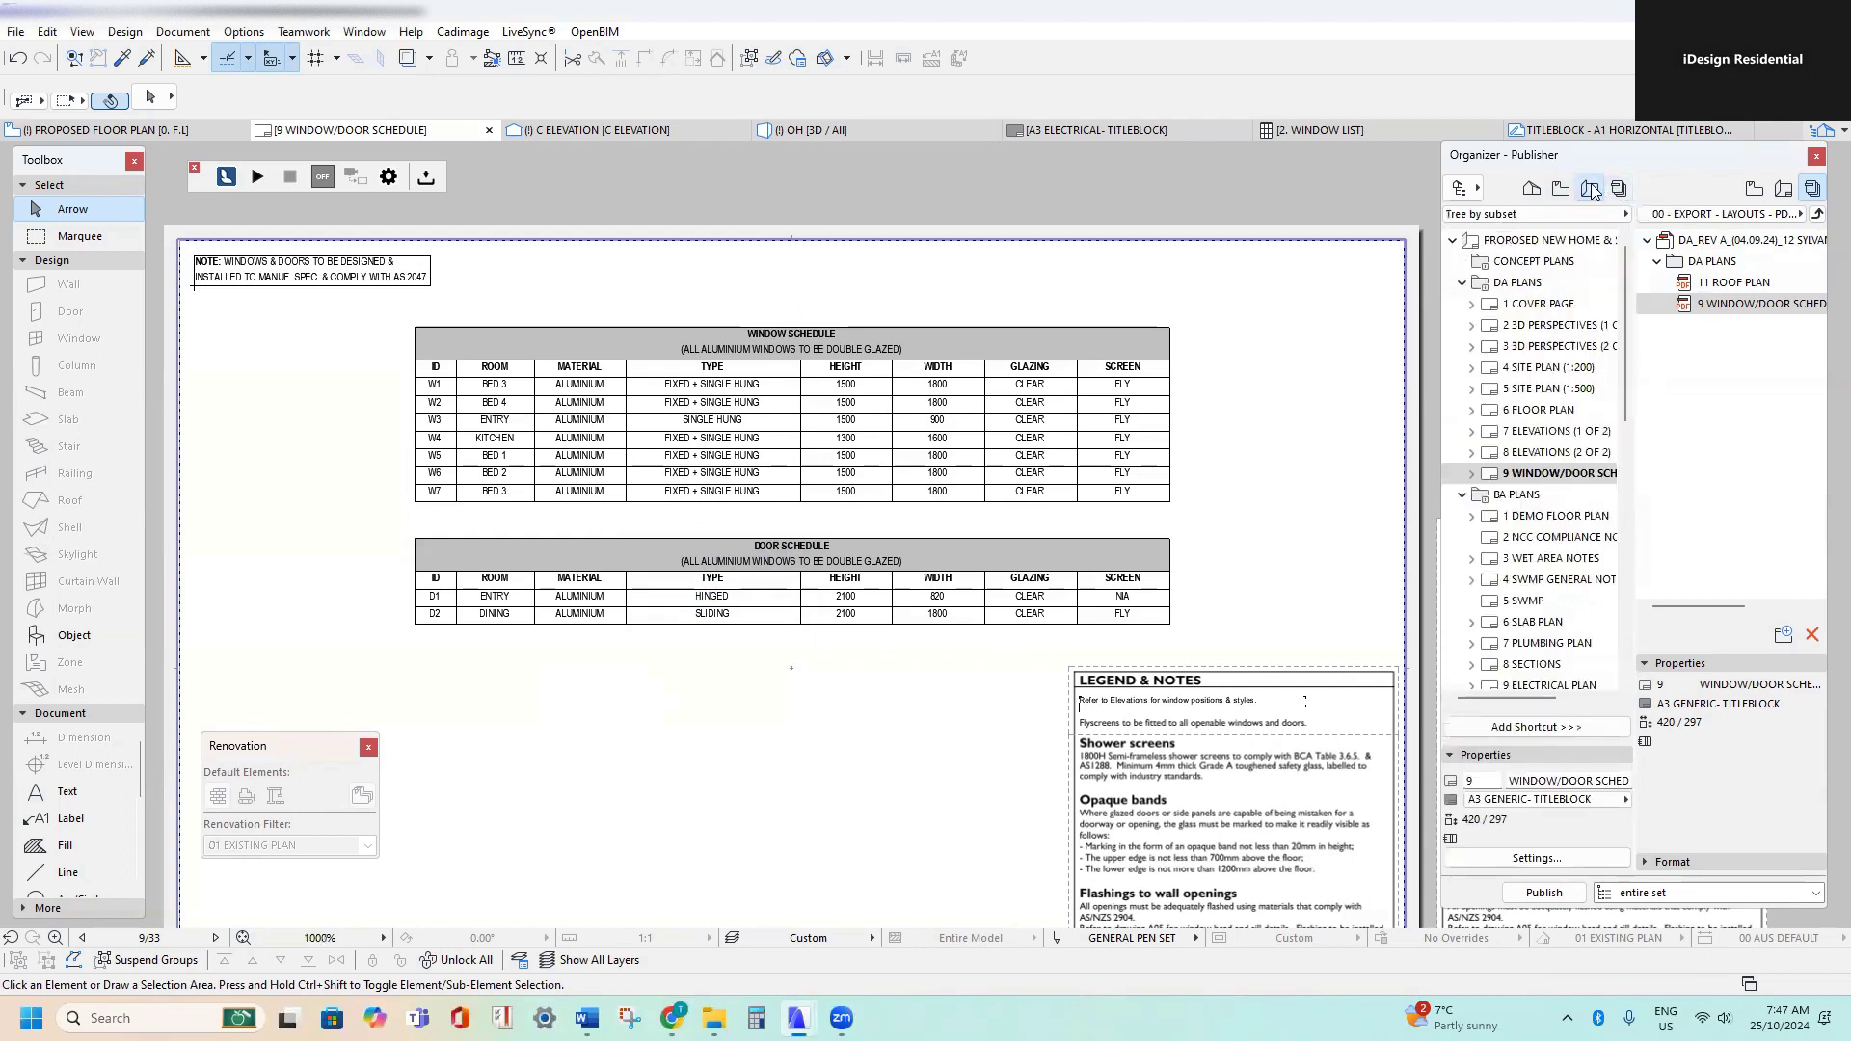
double_click(1567, 472)
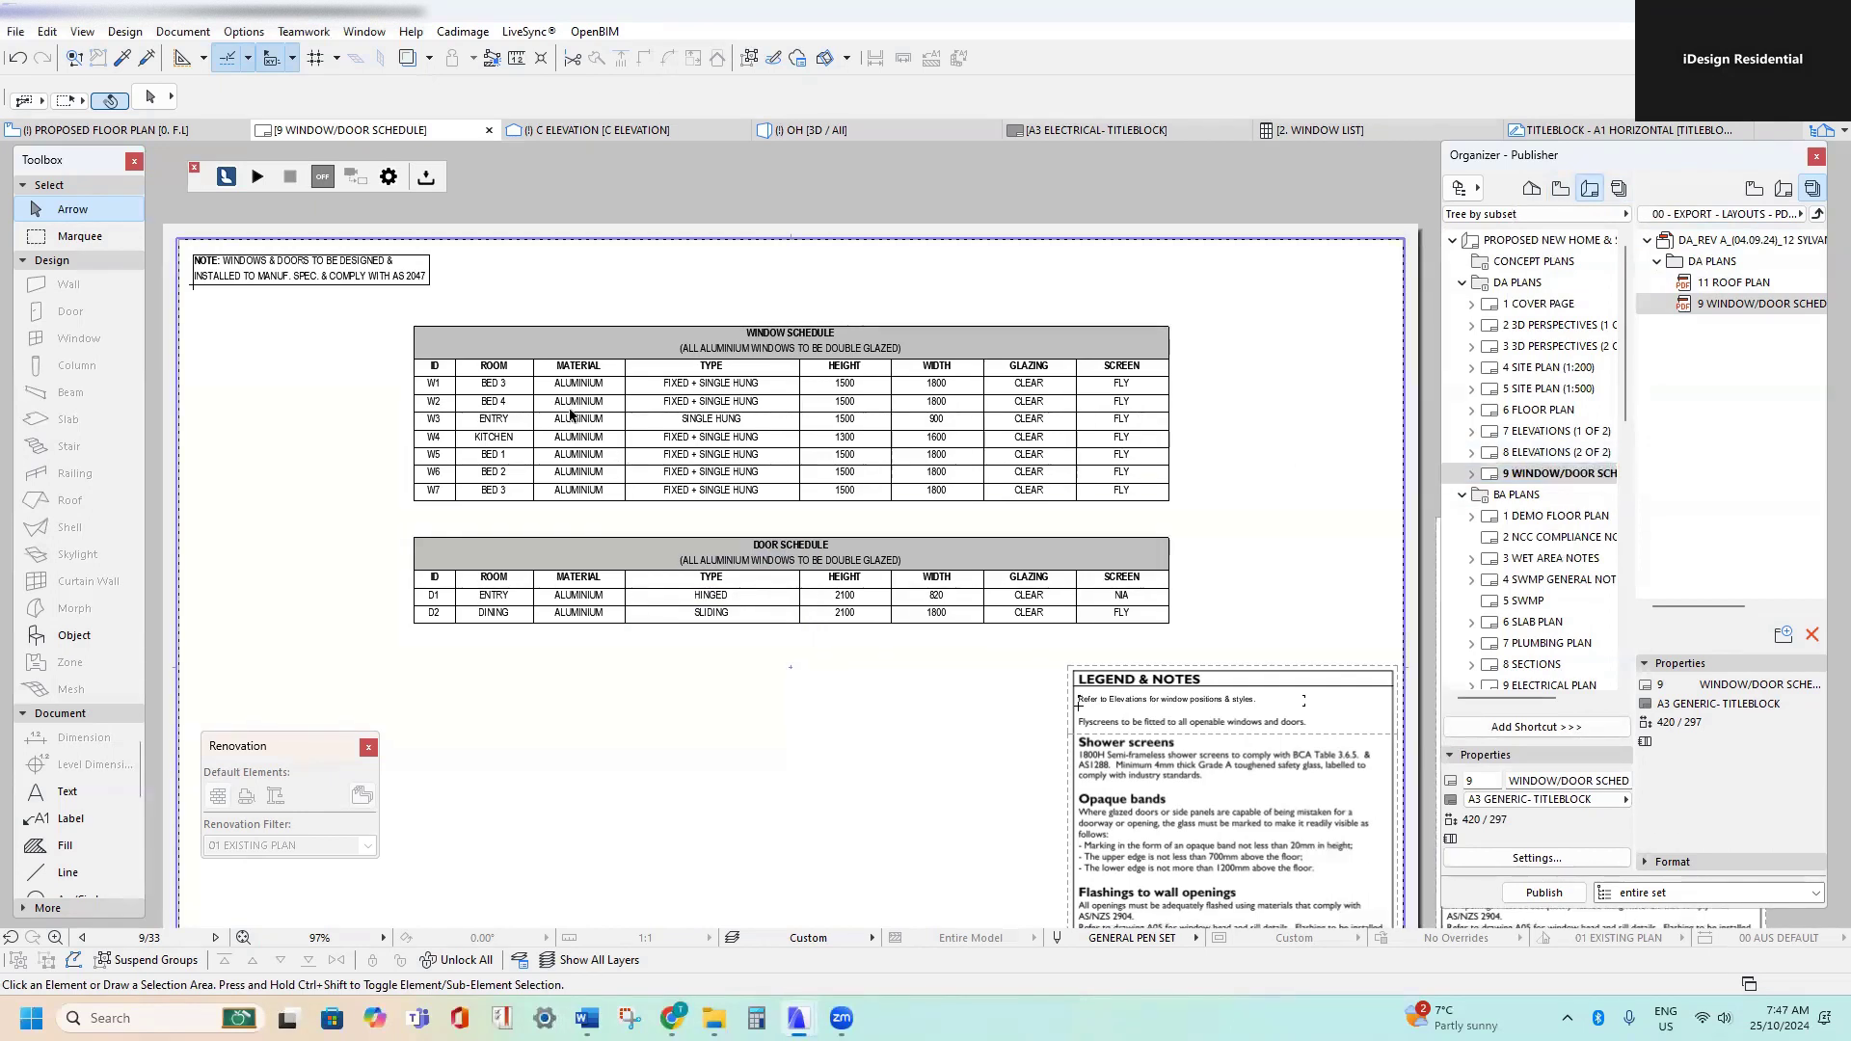
- Select both the window and door schedule tables to inspect their elements, and clear the selection
left_click_drag(445, 318, 1191, 622)
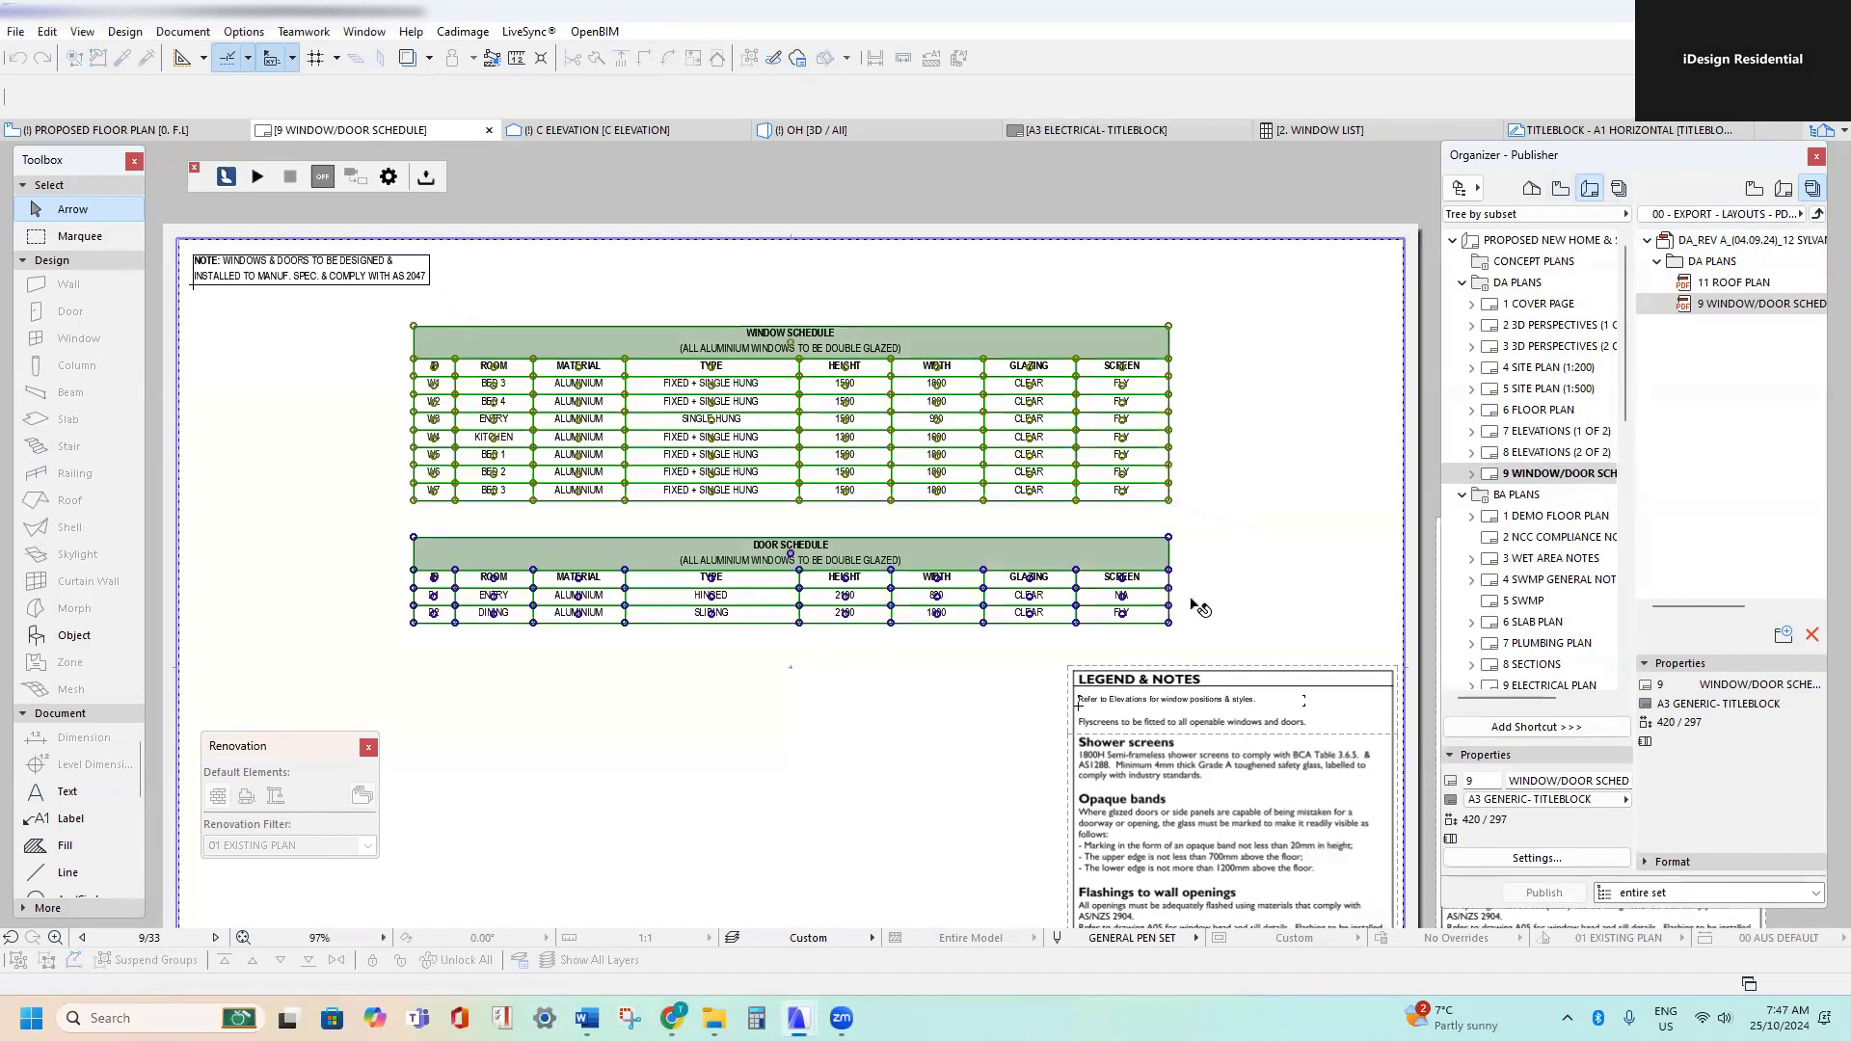
scroll(536, 473, "up", 3)
key("Escape")
scroll(351, 276, "up", 3)
middle_click_drag(365, 301, 447, 393)
scroll(442, 420, "down", 2)
scroll(463, 435, "down", 1)
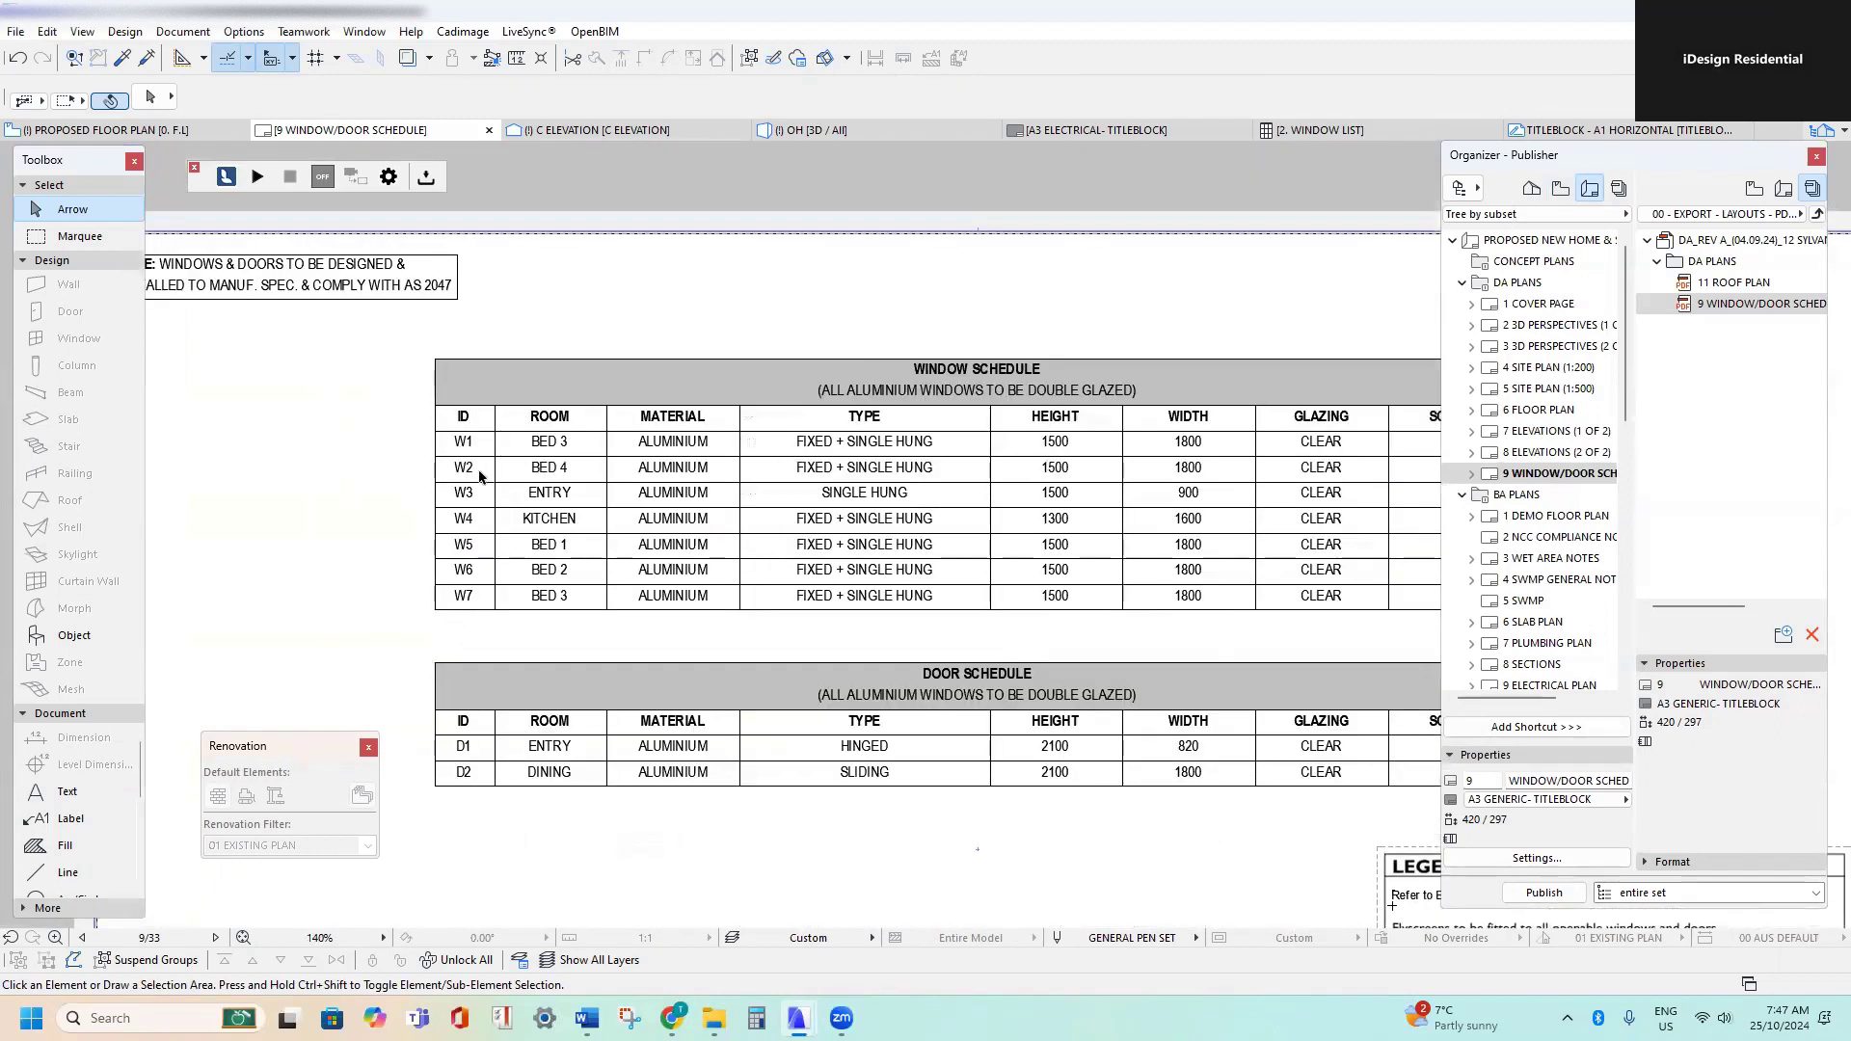
- Look through the project map's stories, elevations and worksheets, and switch to the view map
left_click(1531, 192)
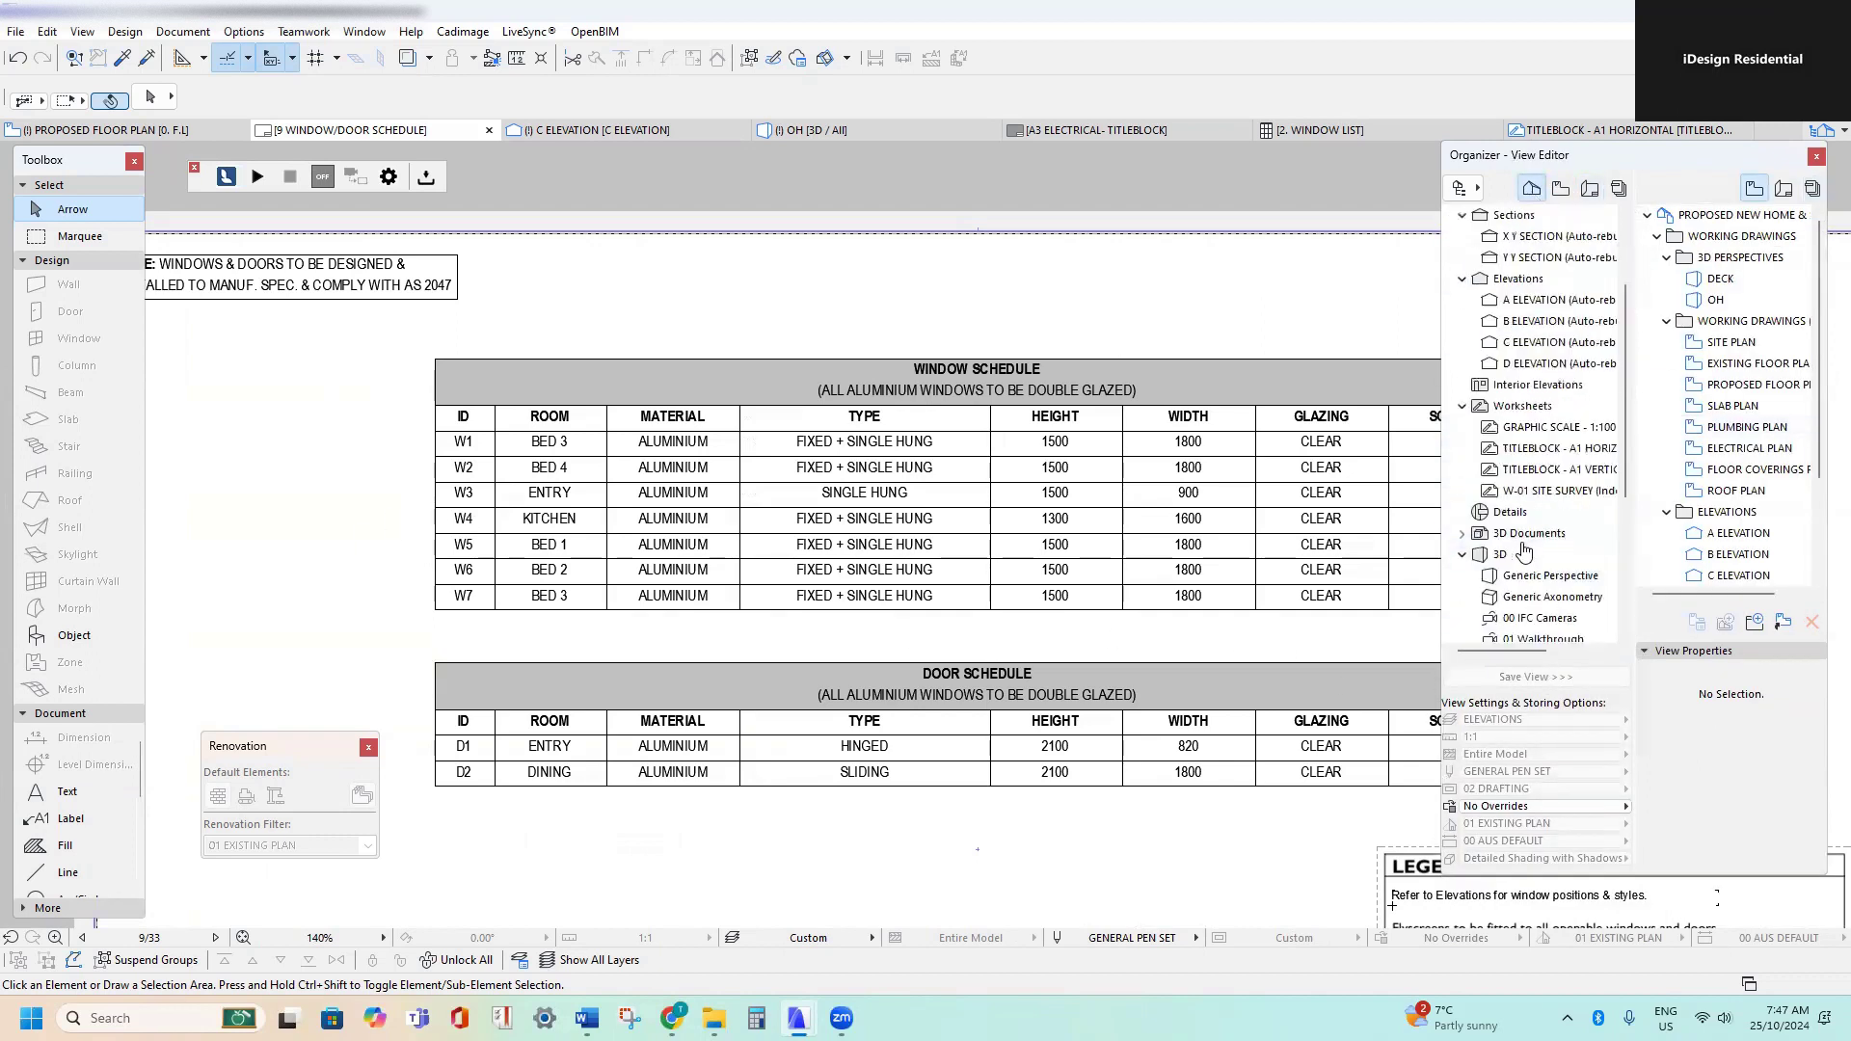
scroll(1523, 550, "up", 3)
scroll(693, 328, "down", 2)
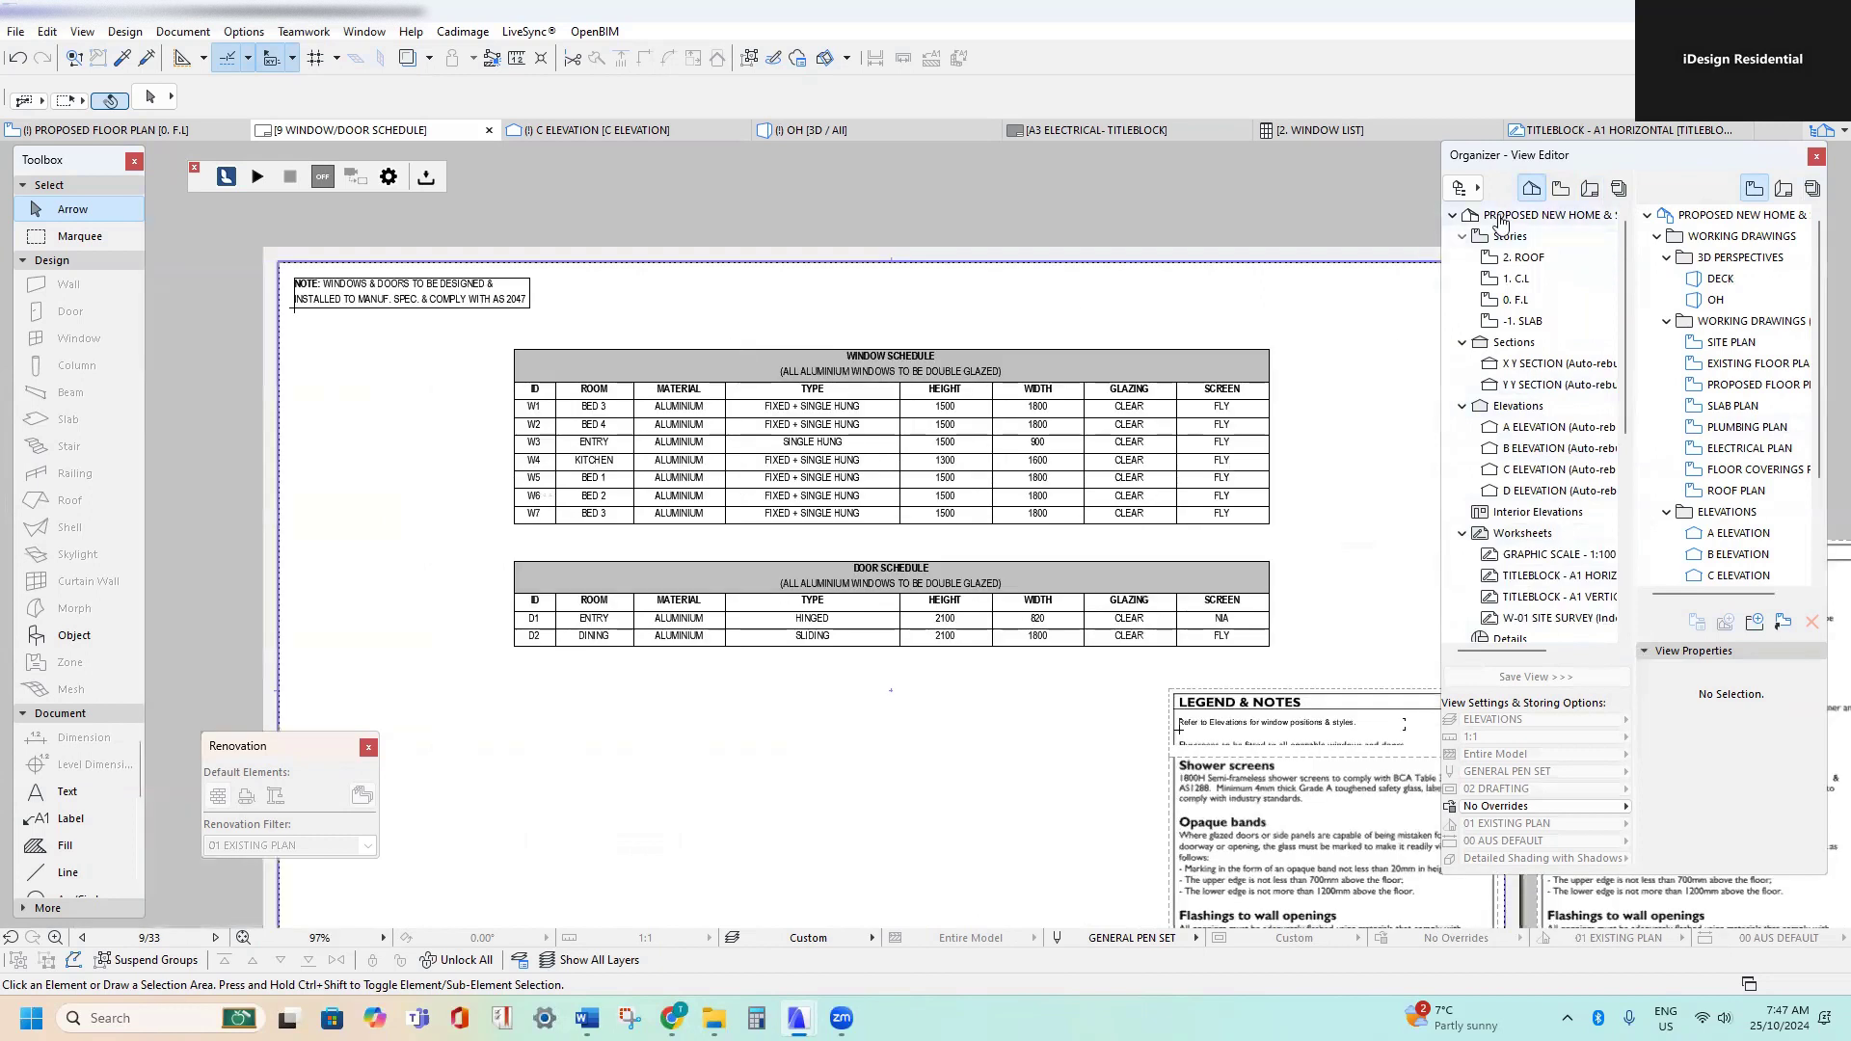
left_click(1560, 190)
- Suspend groups so that the window schedule's cells can be selected singly, and select the ID header cell
scroll(765, 384, "up", 3)
left_click(610, 431)
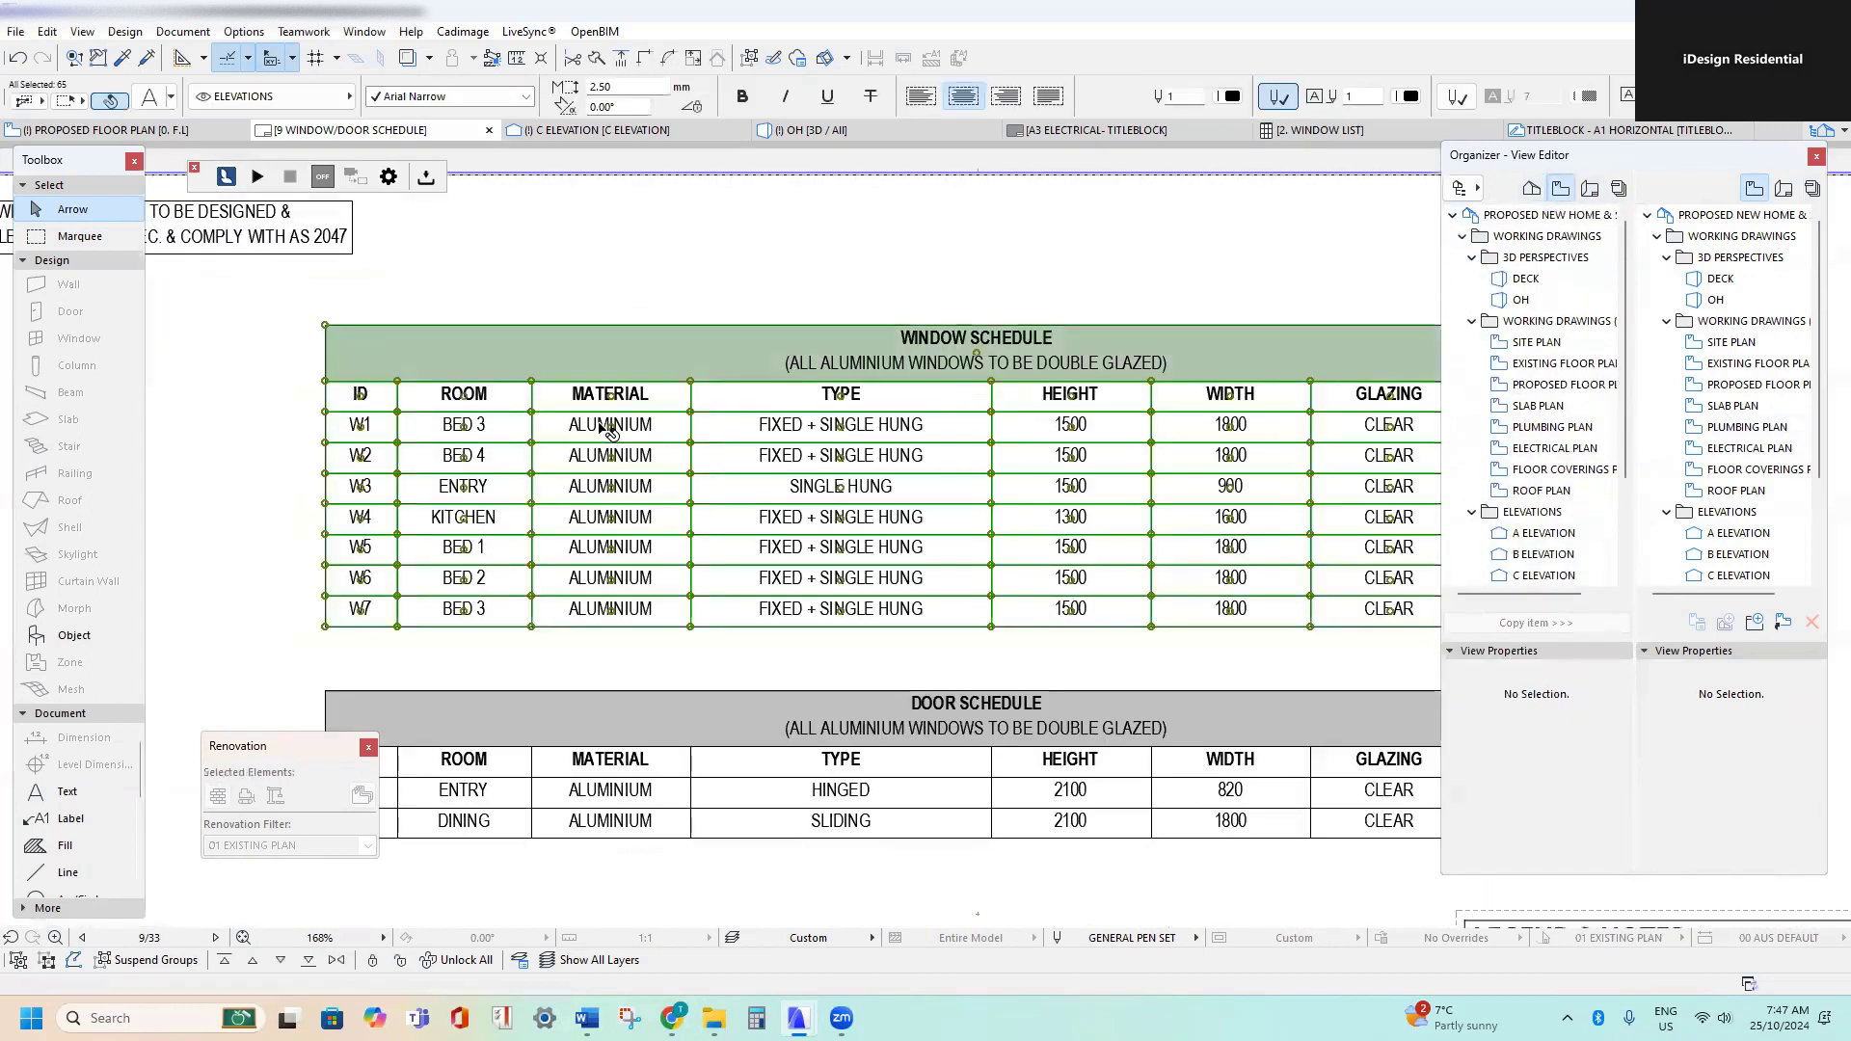
scroll(600, 424, "down", 1)
scroll(393, 436, "up", 2)
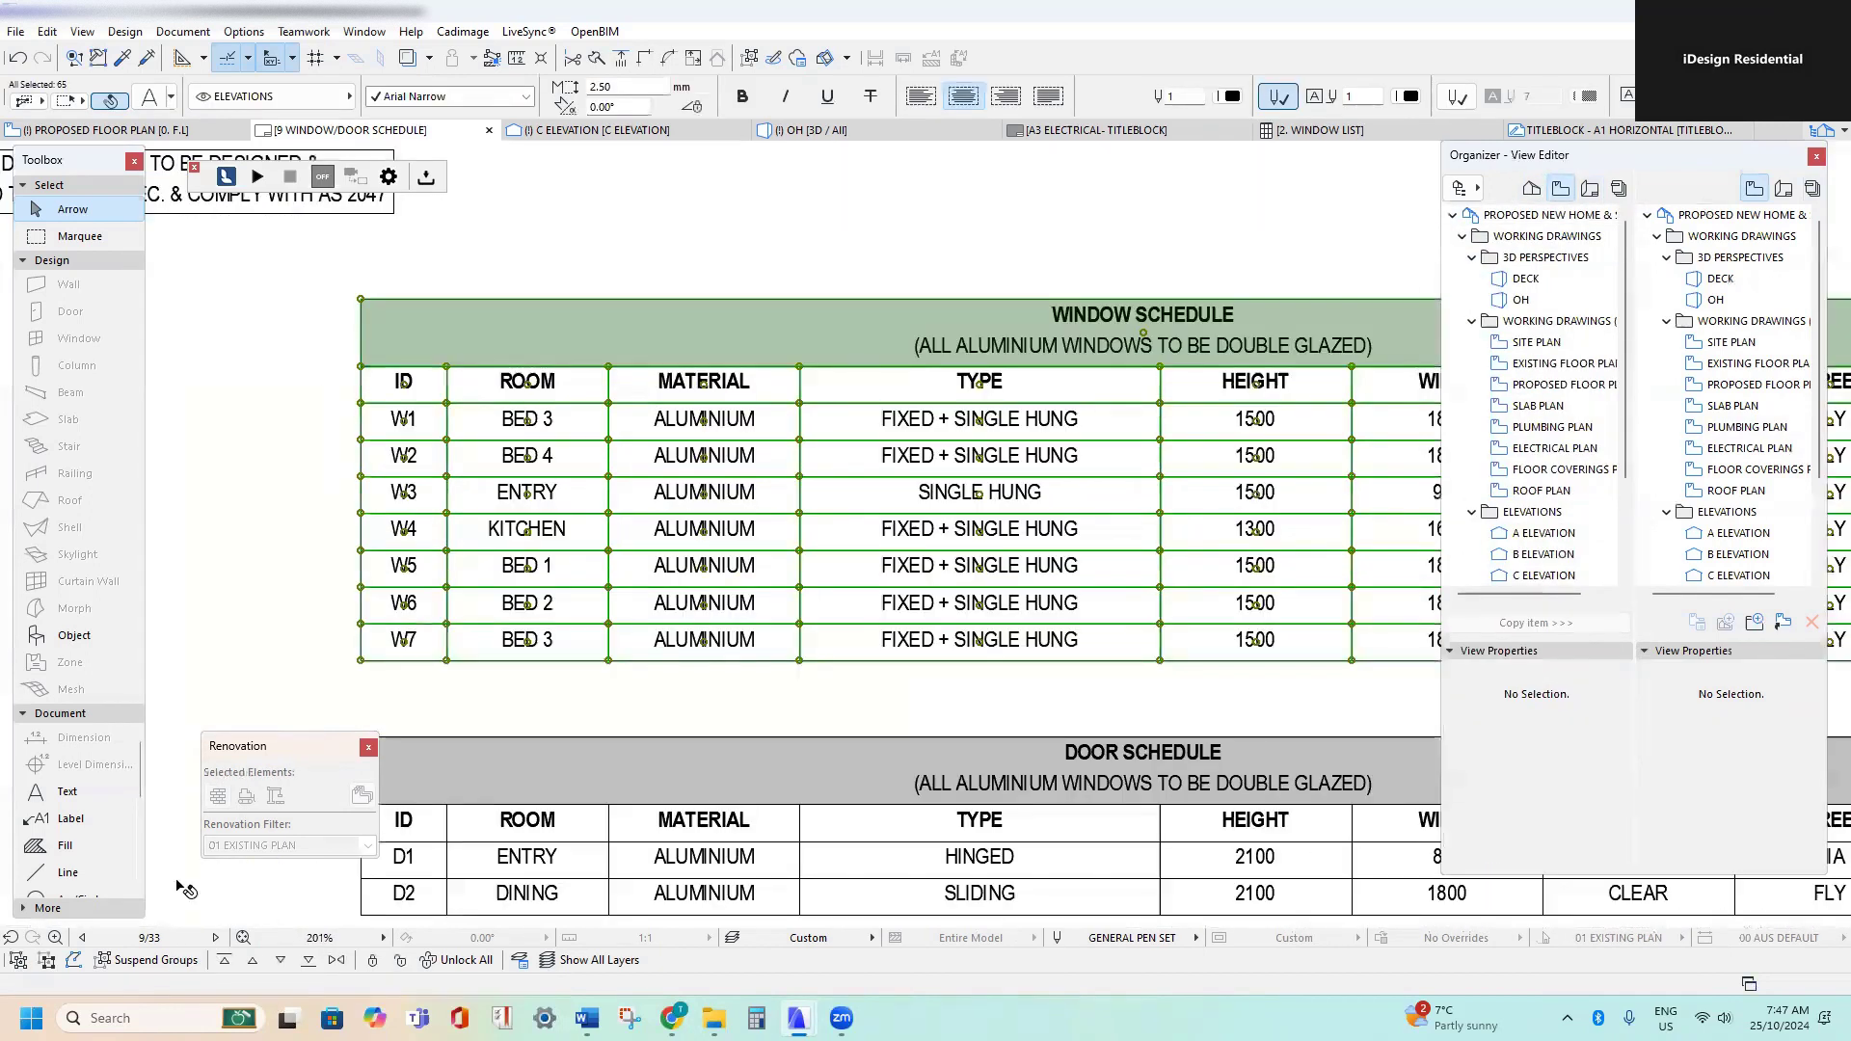
left_click(350, 379)
scroll(347, 372, "up", 2)
left_click(422, 394)
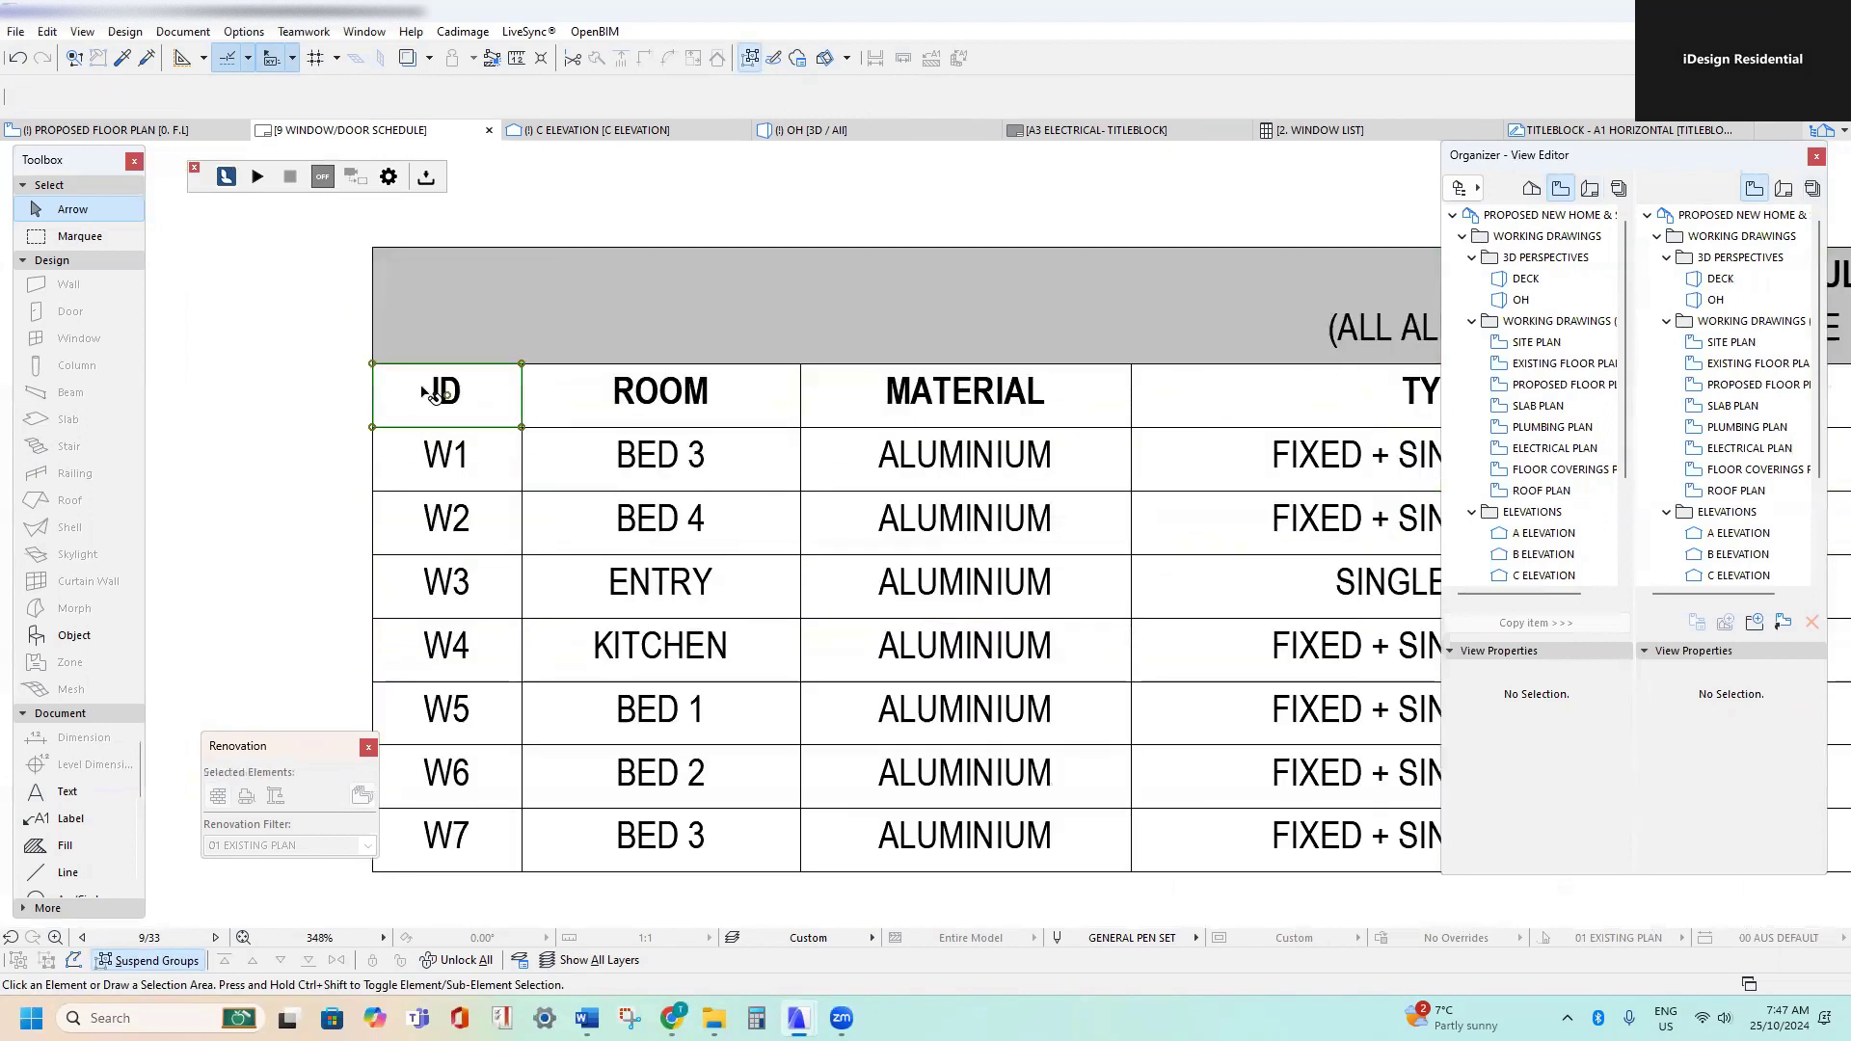
- Inspect the text settings of the window schedule's ID header cell and close them without changes
scroll(423, 392, "up", 3)
double_click(407, 391)
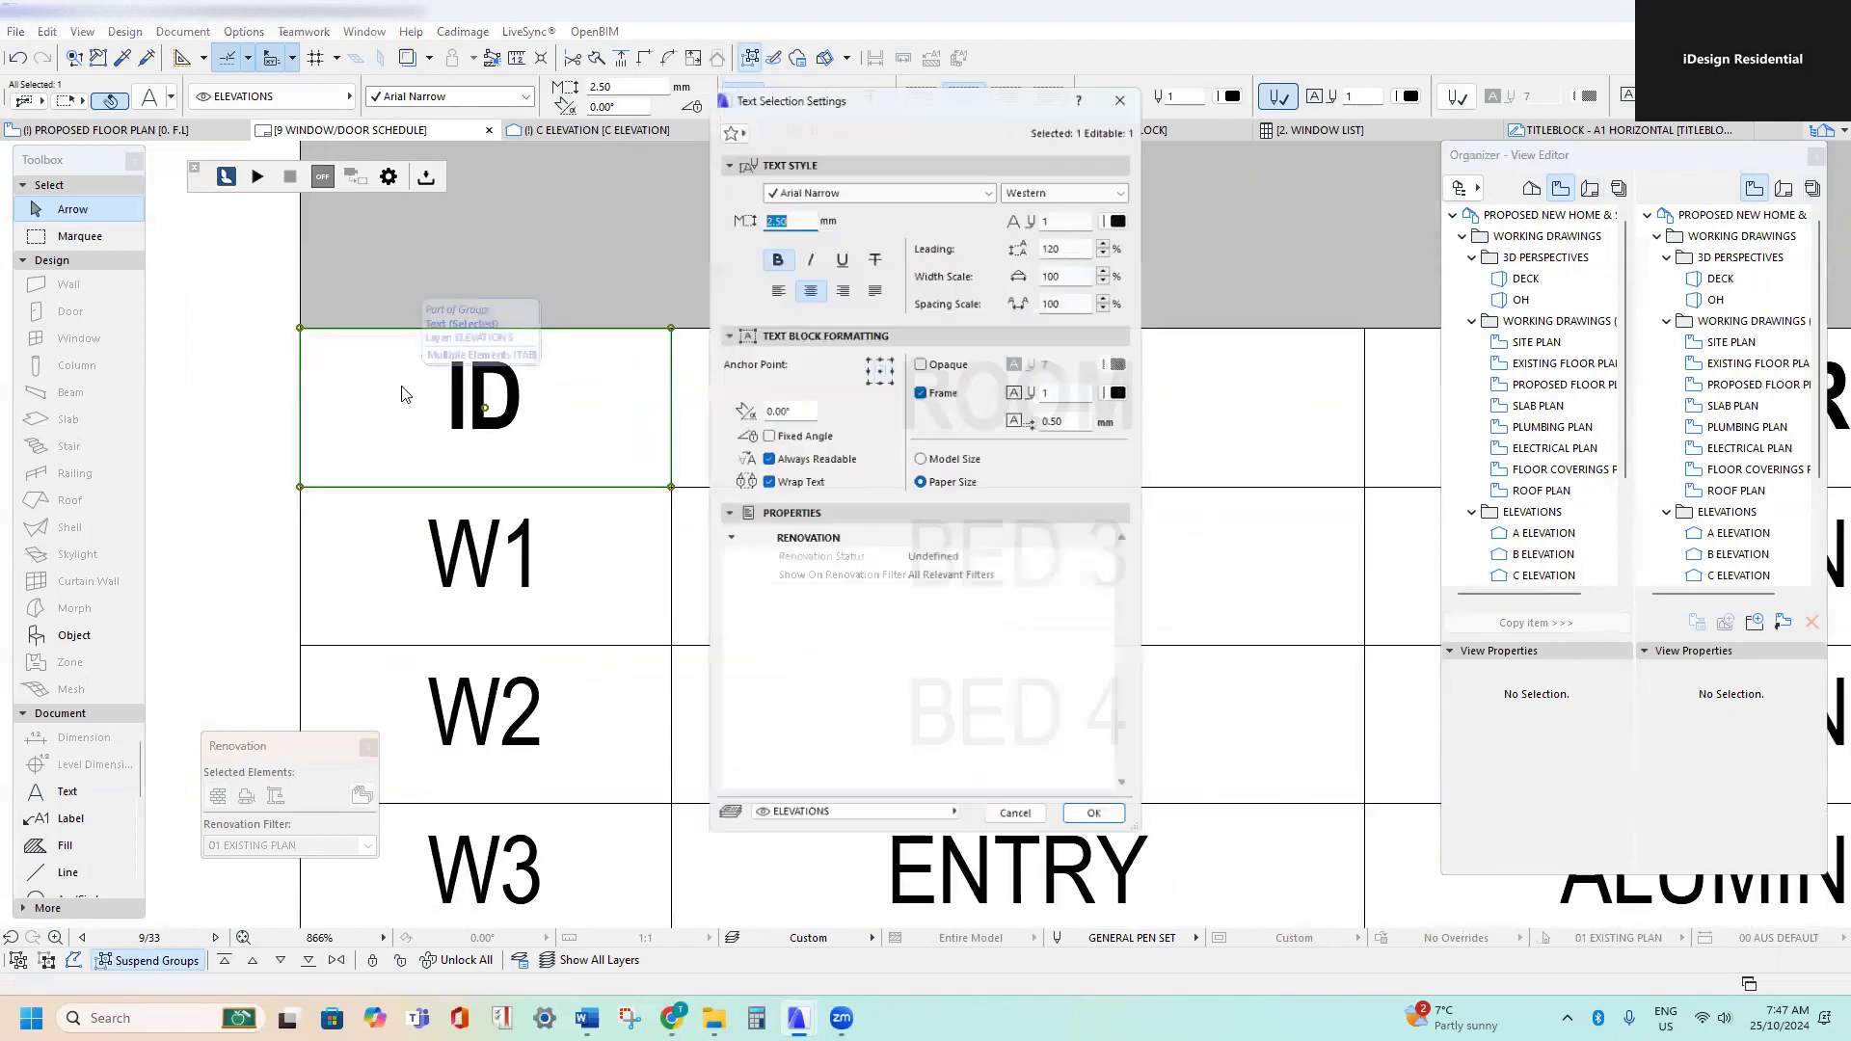
key("Escape")
scroll(548, 470, "down", 3)
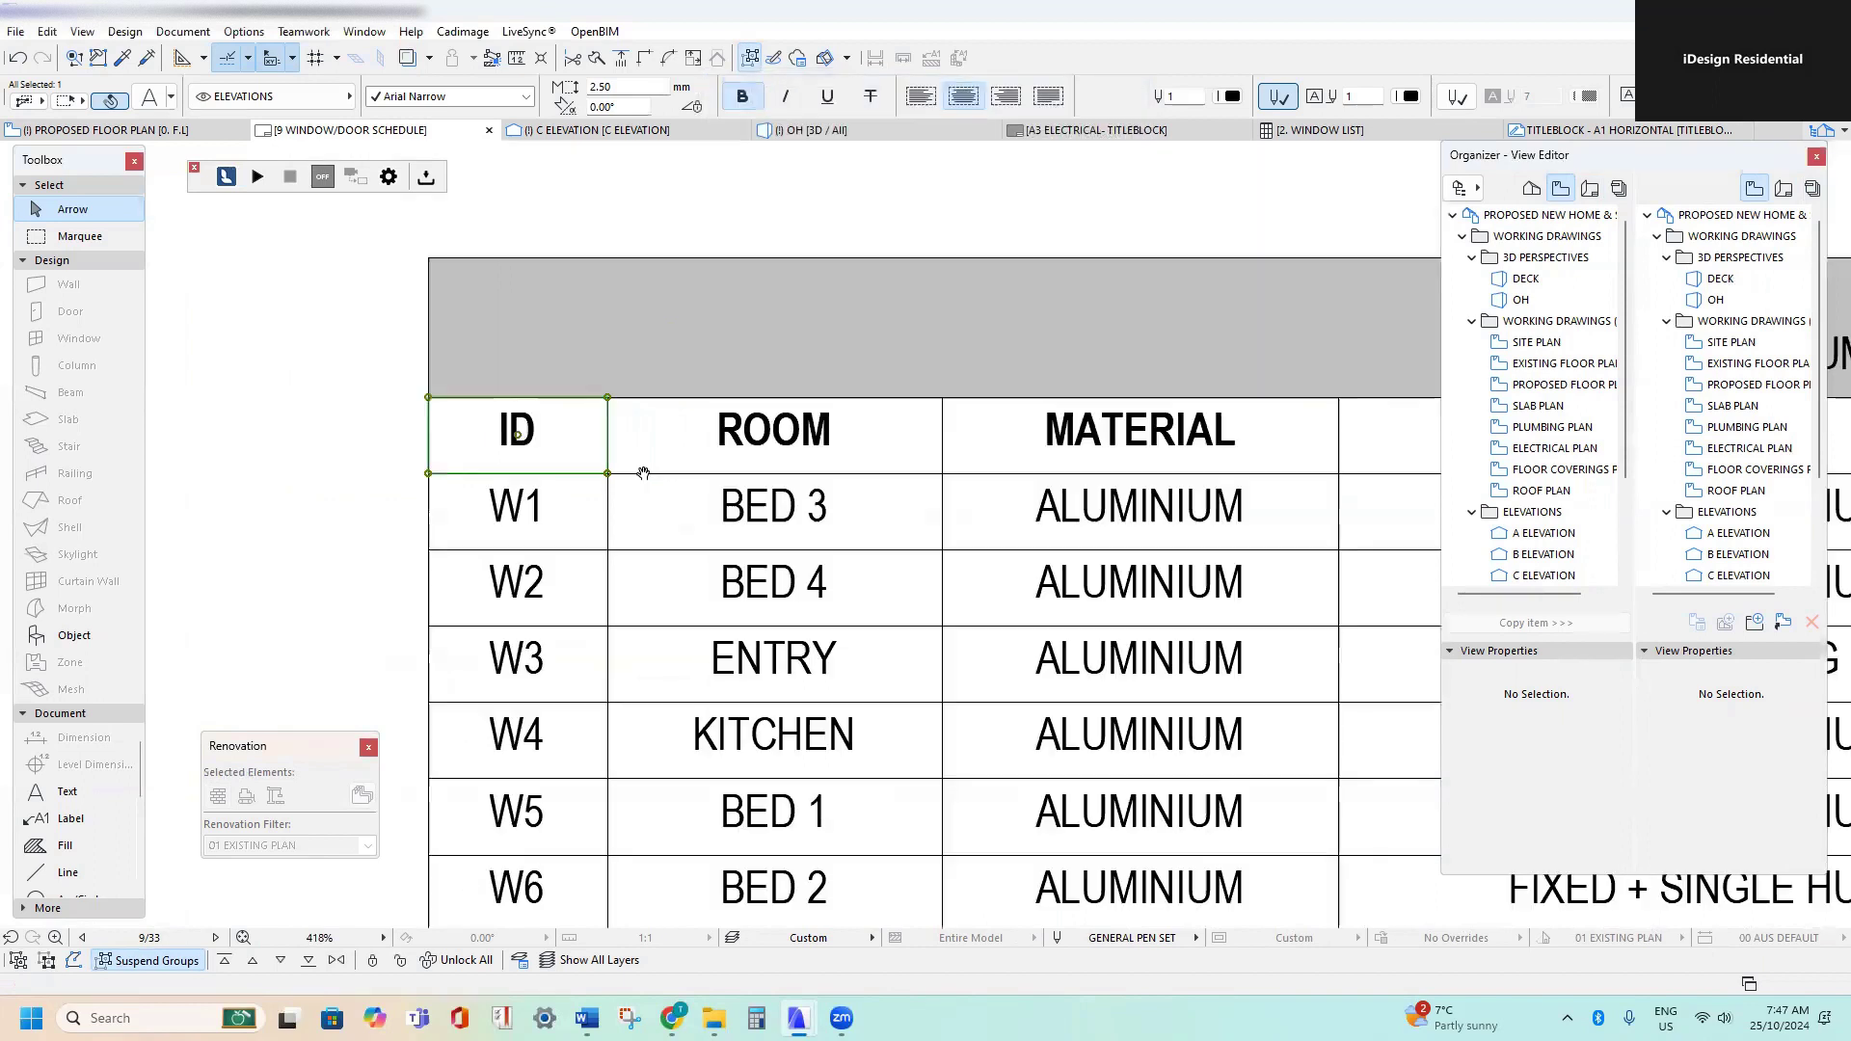
- Open the room and type texts of window W1 for editing, leaving each without changes
double_click(762, 511)
left_click(816, 511)
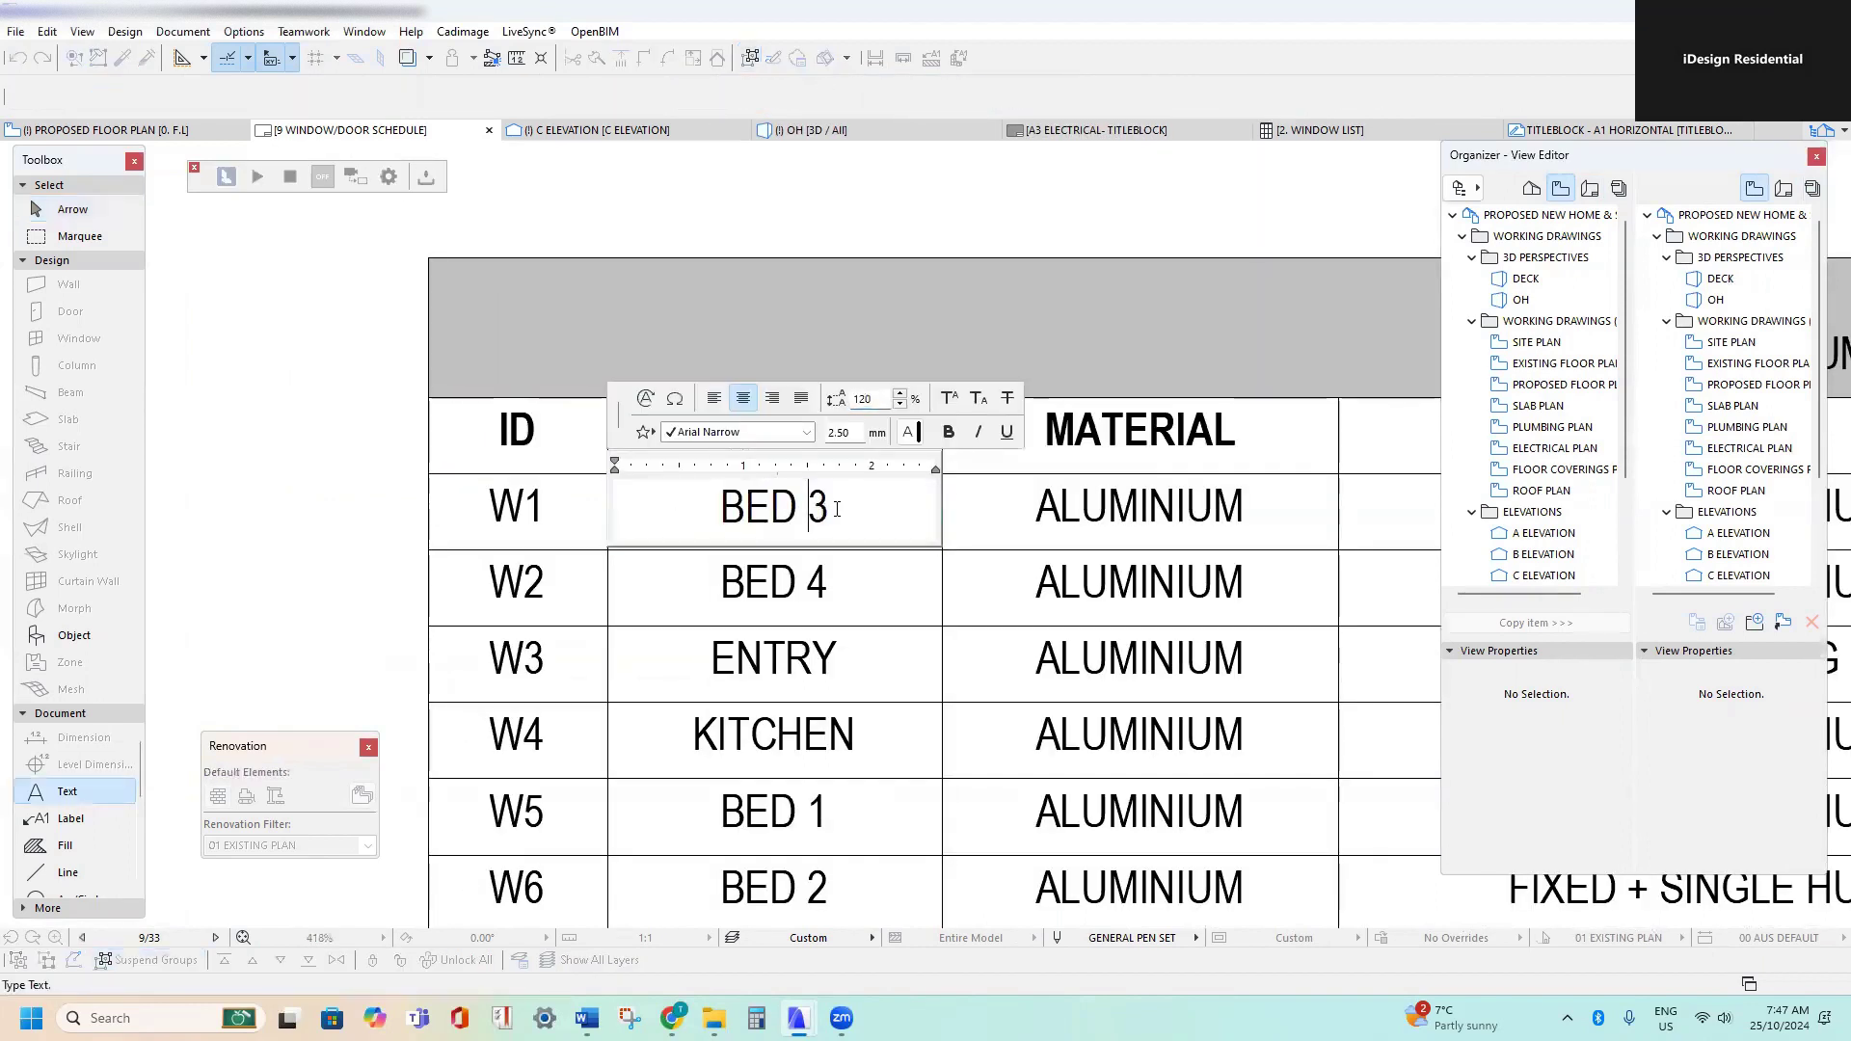
key("Escape")
scroll(467, 479, "down", 4)
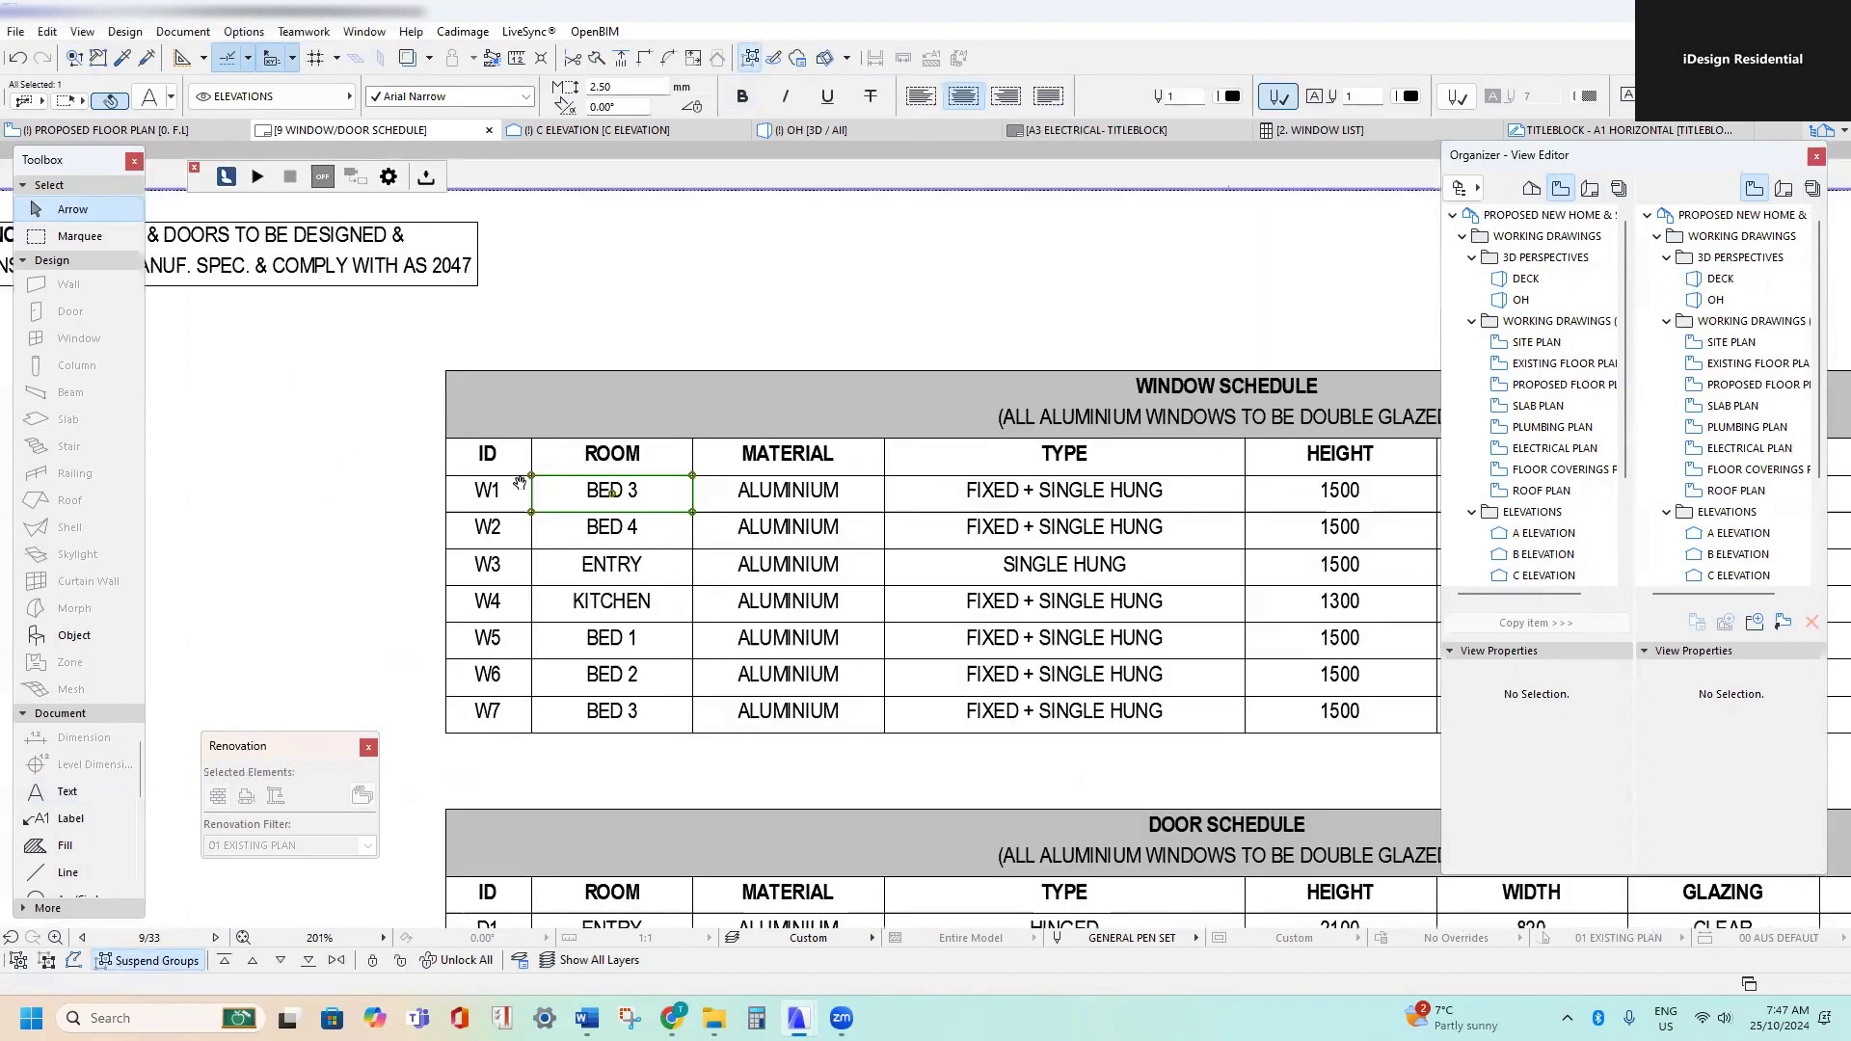
scroll(675, 441, "up", 2)
double_click(744, 434)
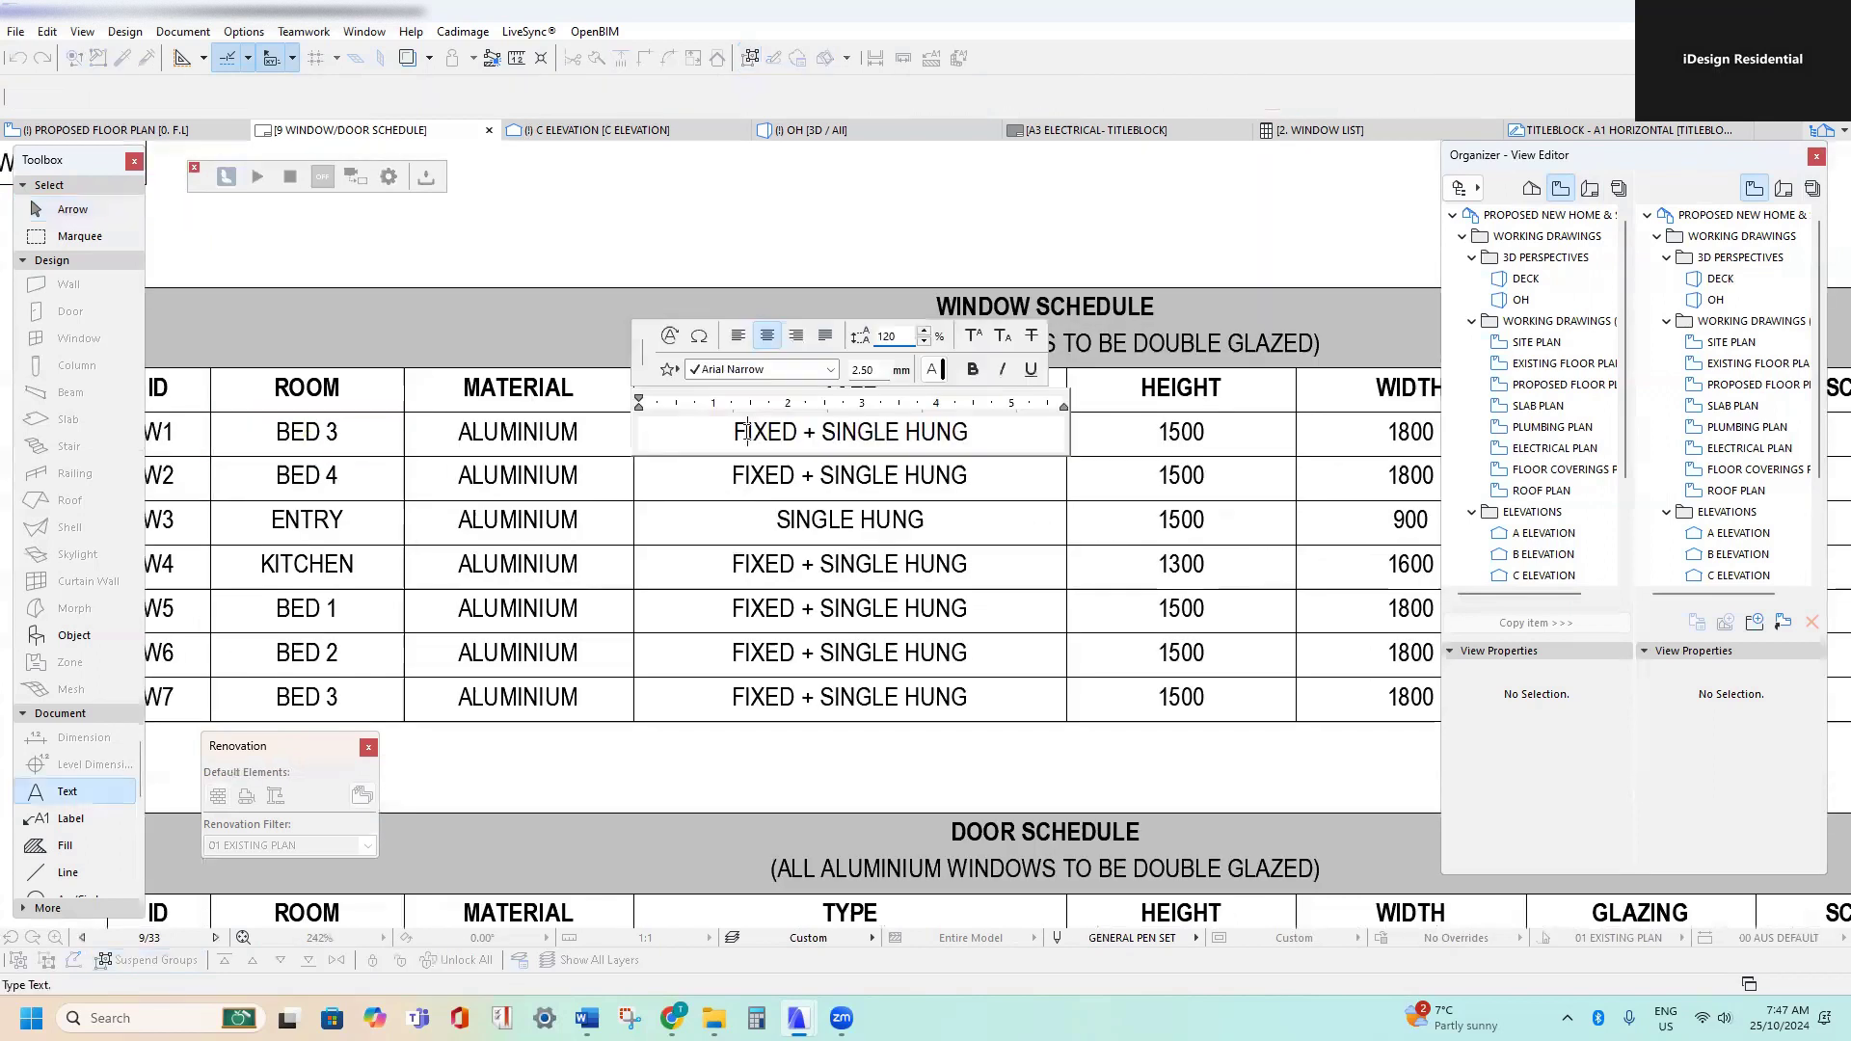
key("Escape")
scroll(666, 271, "down", 2)
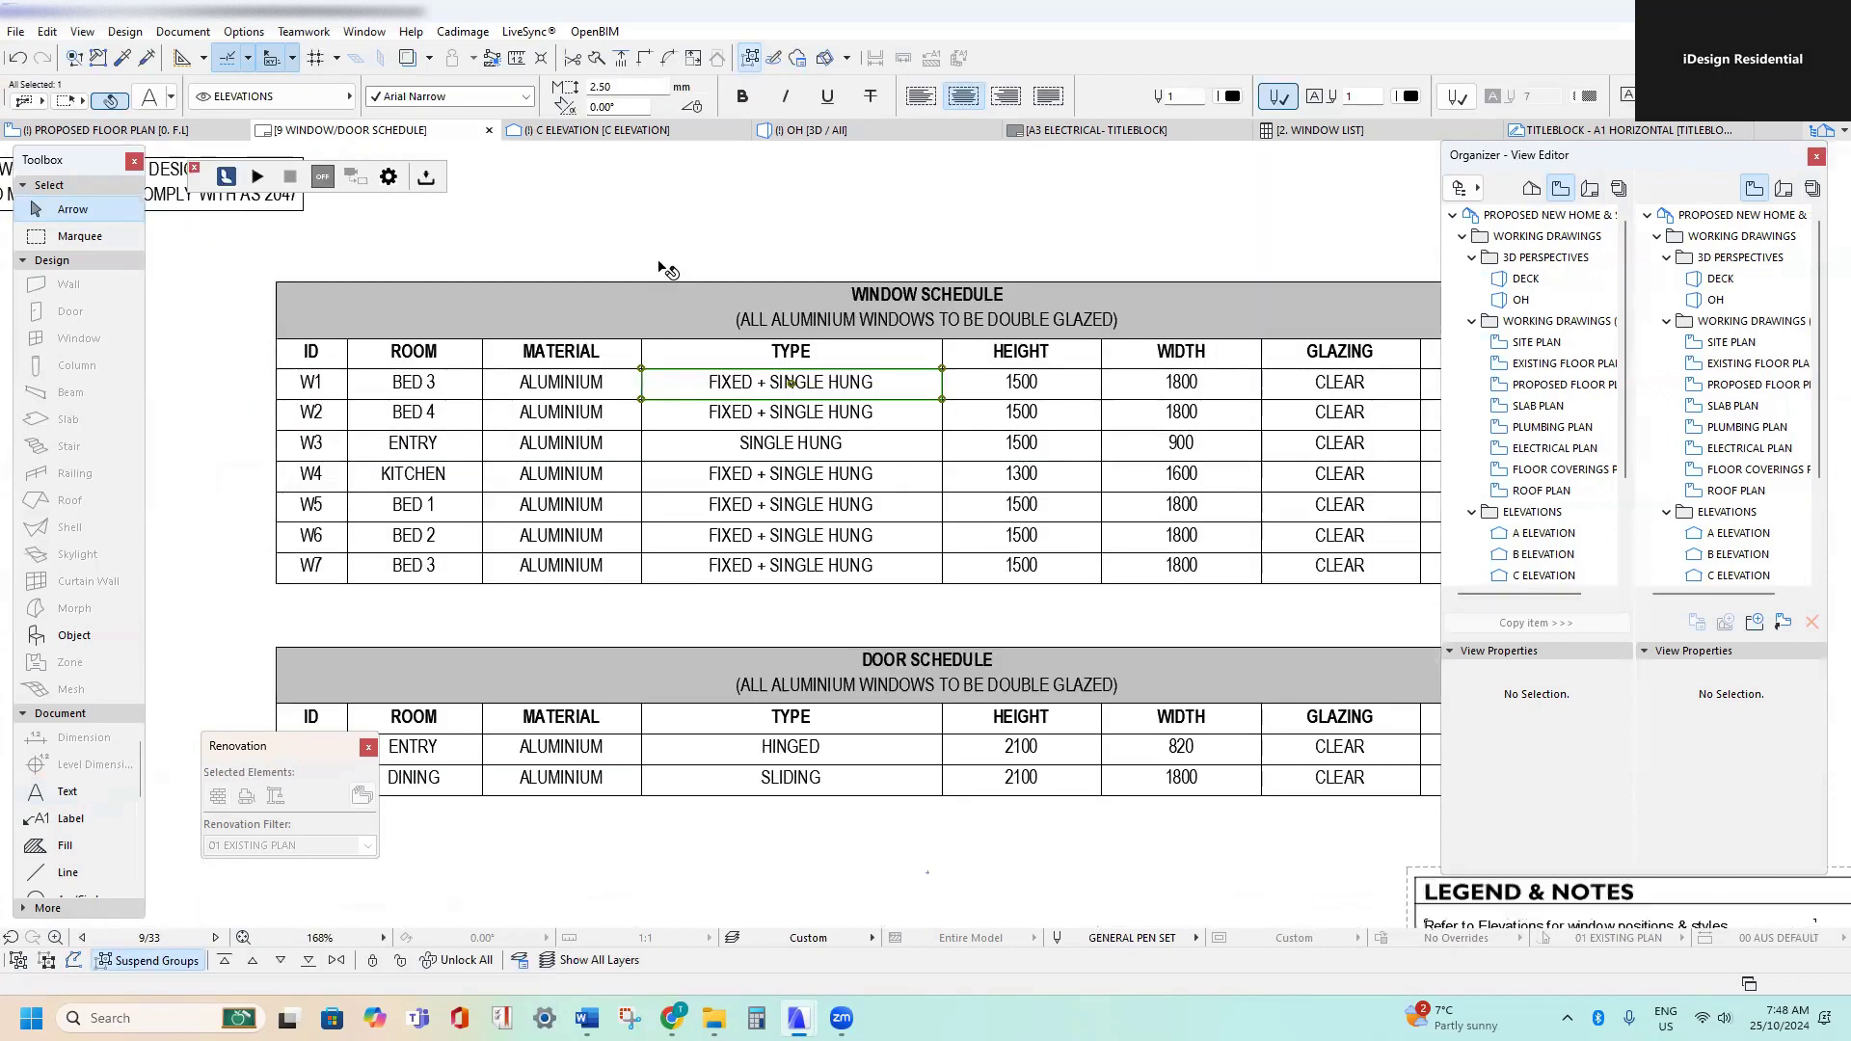
- Examine the window and door schedule tables, selecting the W1 material cell to check it as a separate text block
scroll(782, 399, "up", 2)
scroll(782, 399, "down", 2)
scroll(759, 386, "up", 3)
scroll(755, 386, "down", 3)
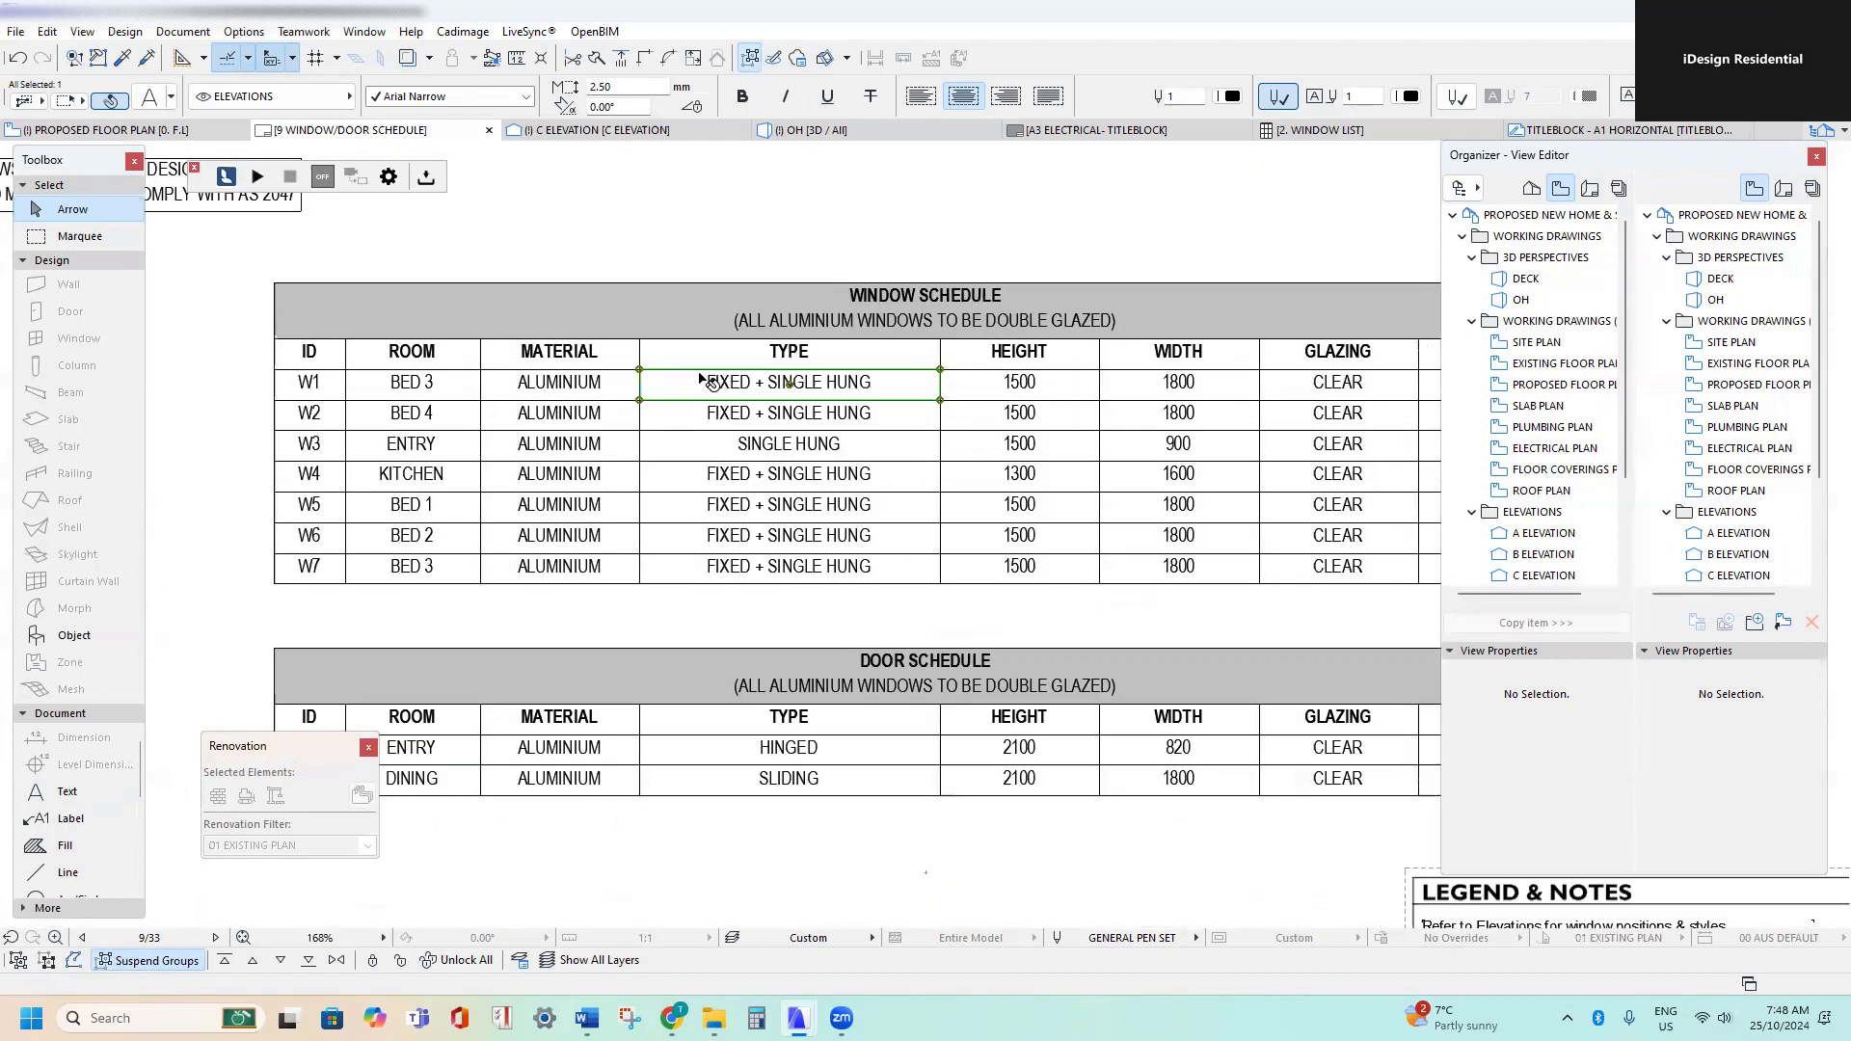
key("Escape")
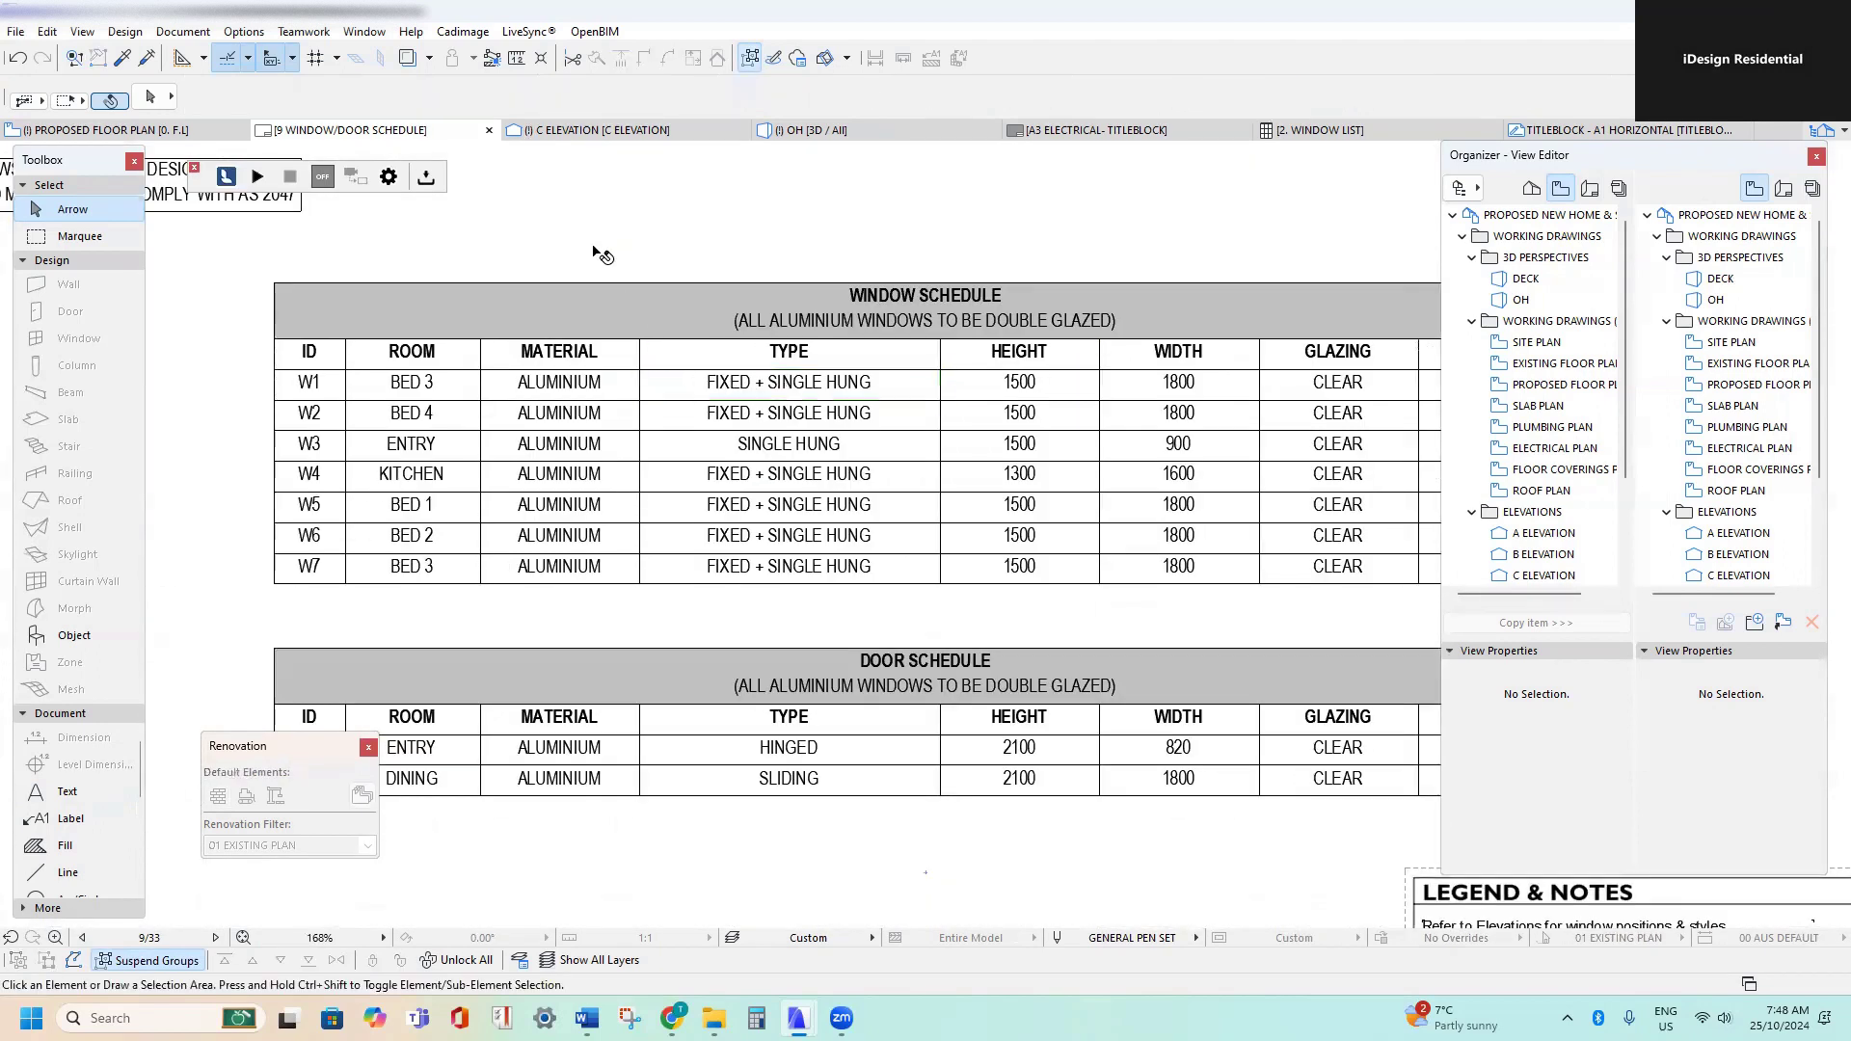
left_click(486, 386)
scroll(486, 386, "up", 4)
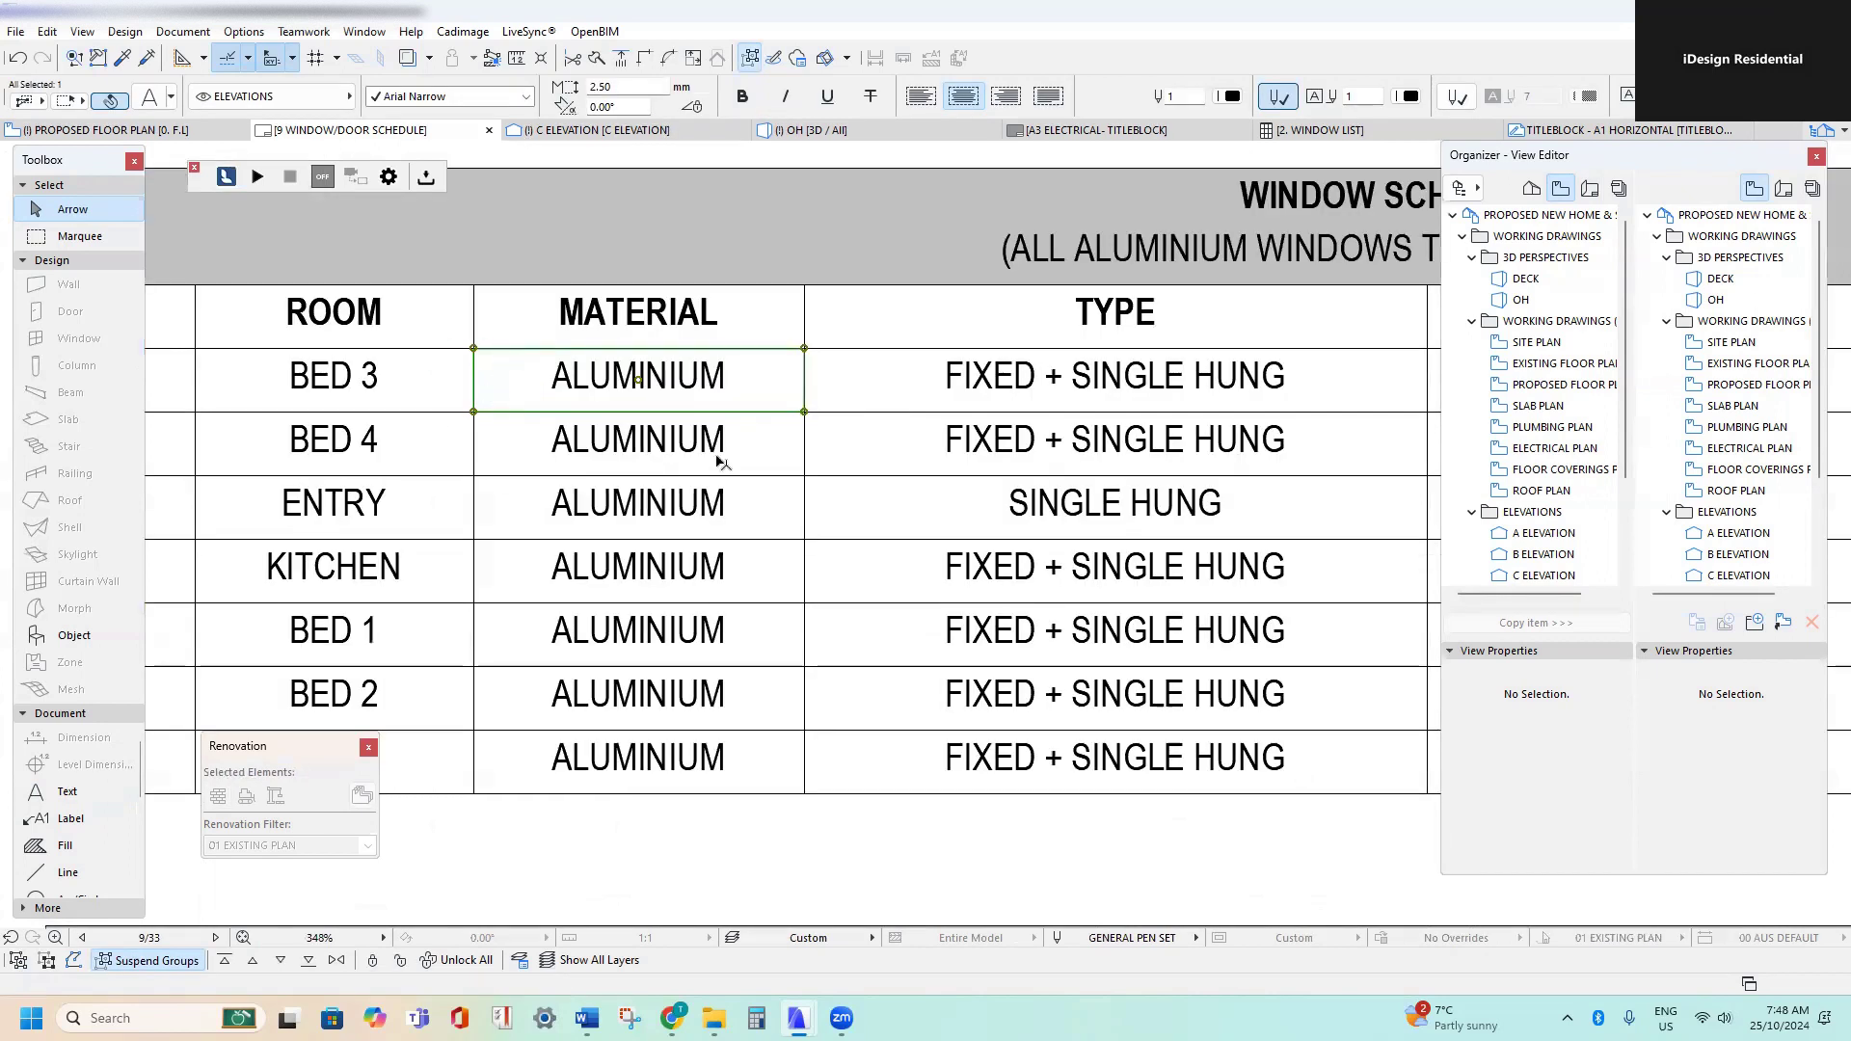
scroll(723, 463, "down", 3)
scroll(598, 439, "down", 2)
mouse_move(669, 399)
middle_mouse_down()
mouse_move(673, 346)
mouse_move(677, 409)
middle_mouse_up()
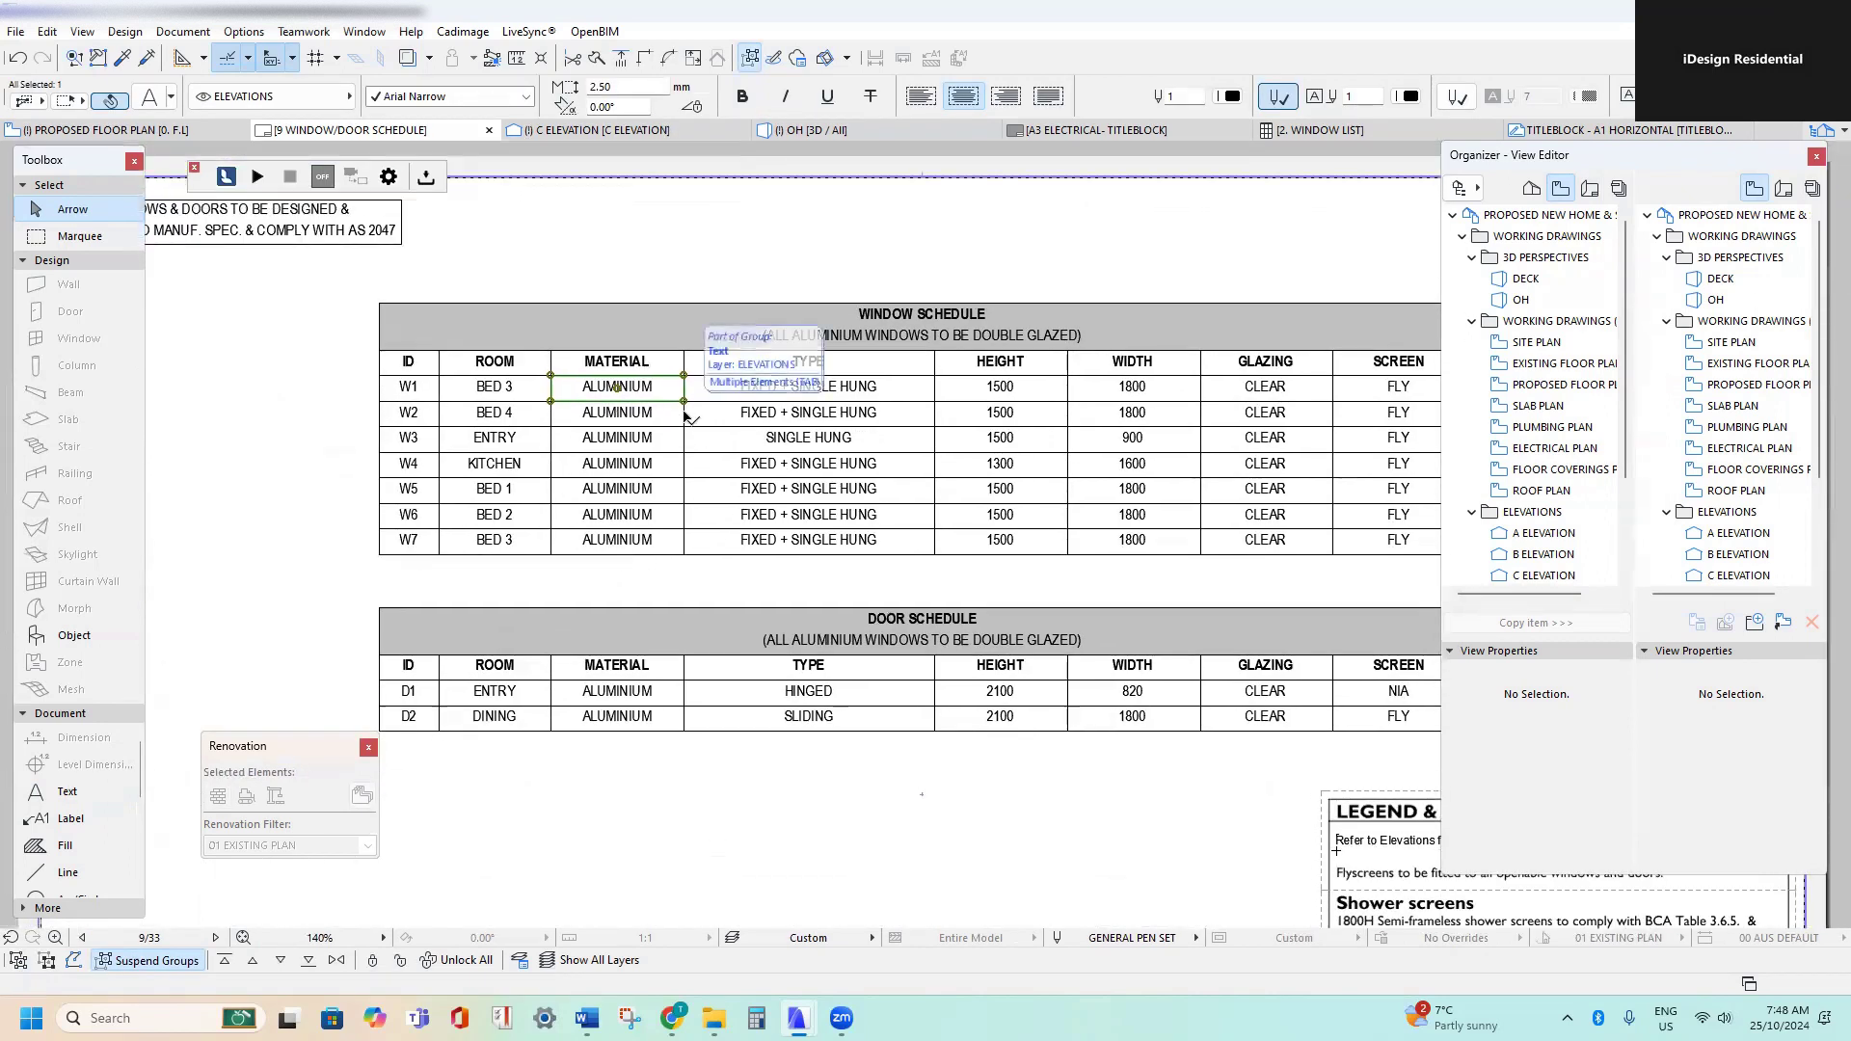
key("Escape")
middle_click_drag(851, 385, 850, 472)
scroll(851, 471, "down", 2)
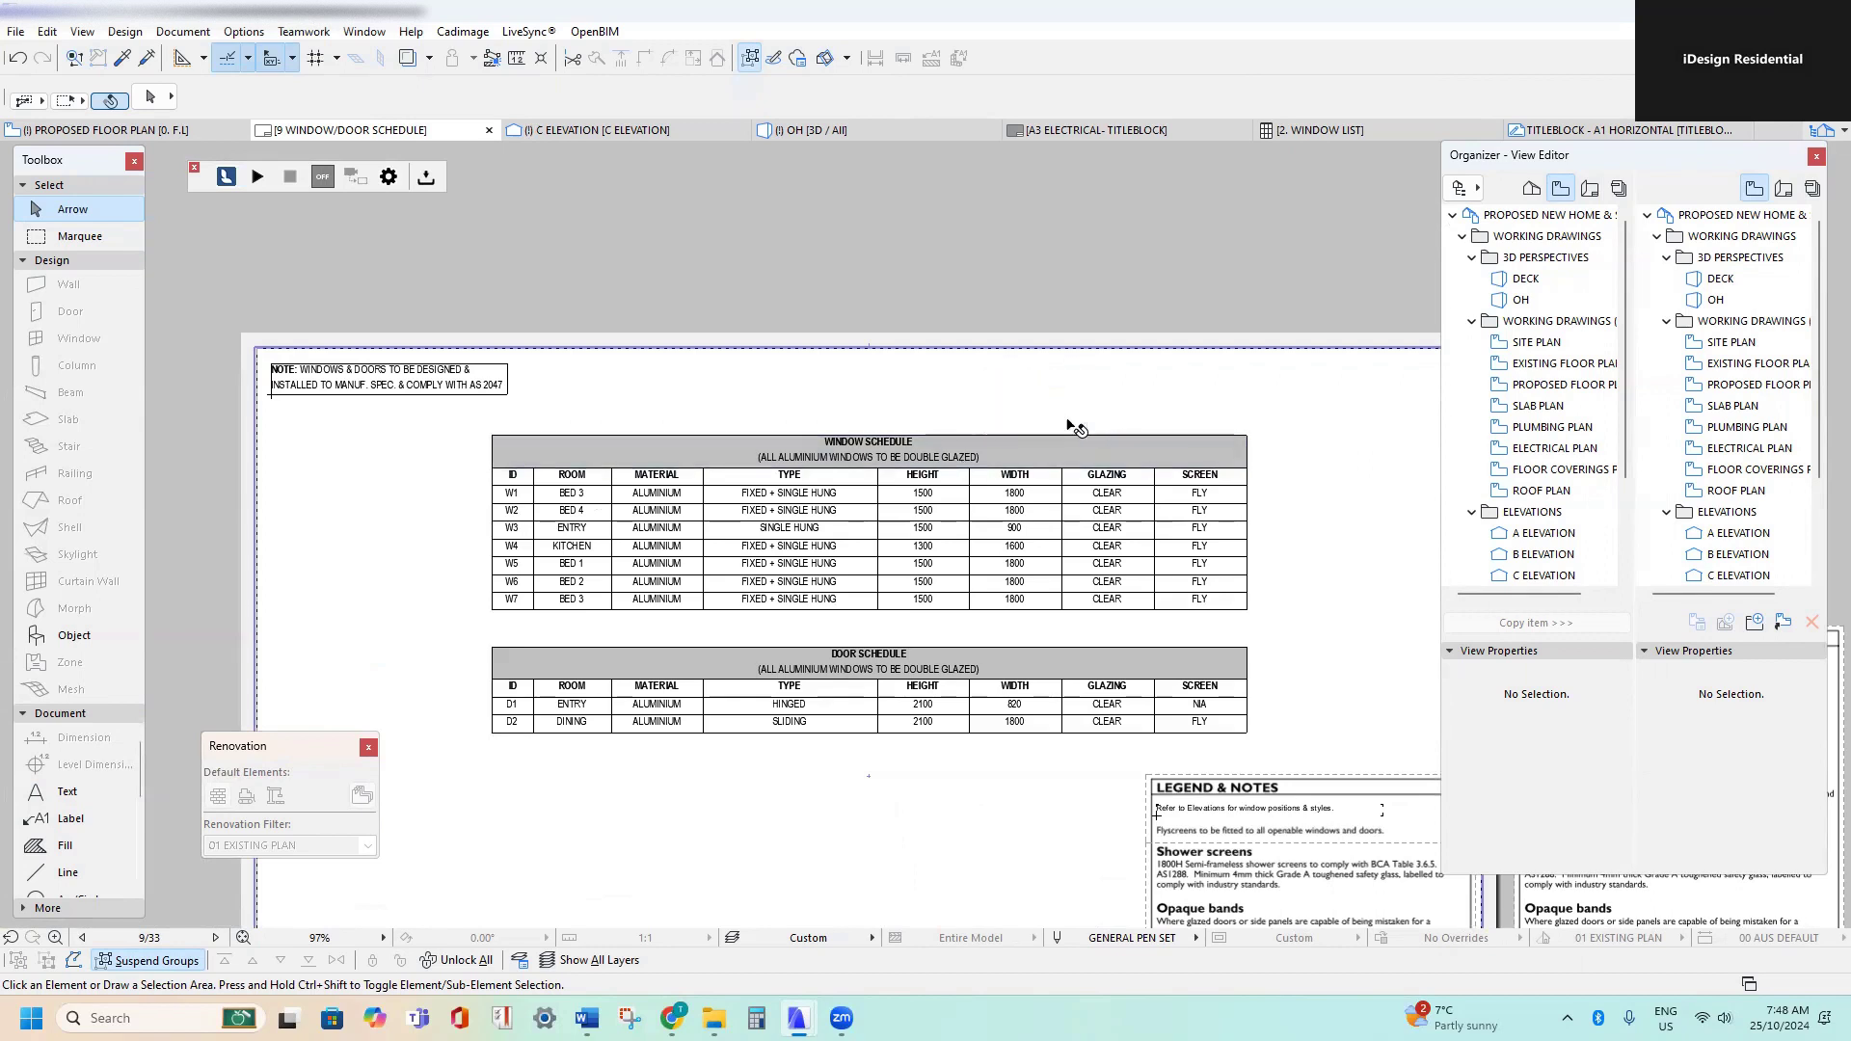
scroll(1021, 449, "down", 2)
scroll(998, 495, "up", 2)
scroll(1102, 508, "up", 1)
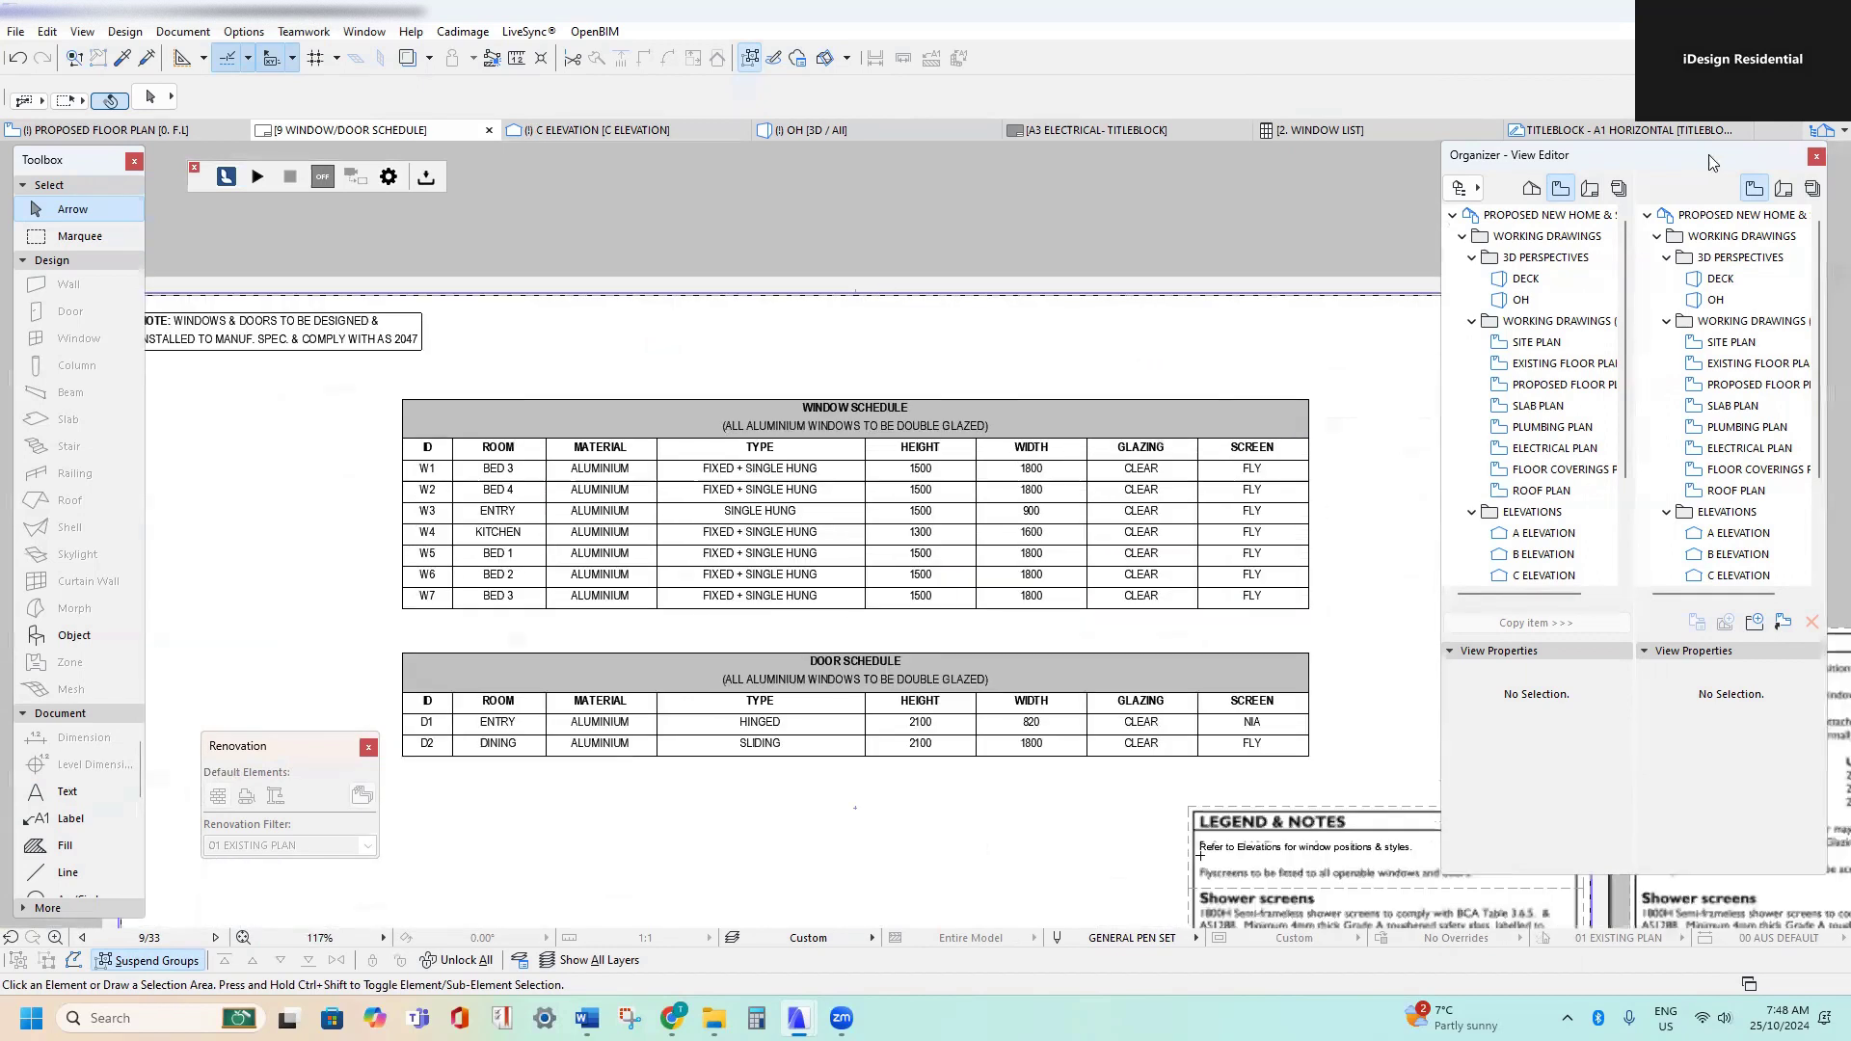
- Review the DA PLANS and BA PLANS layouts in the layout book, and return to the view map
left_click(1783, 189)
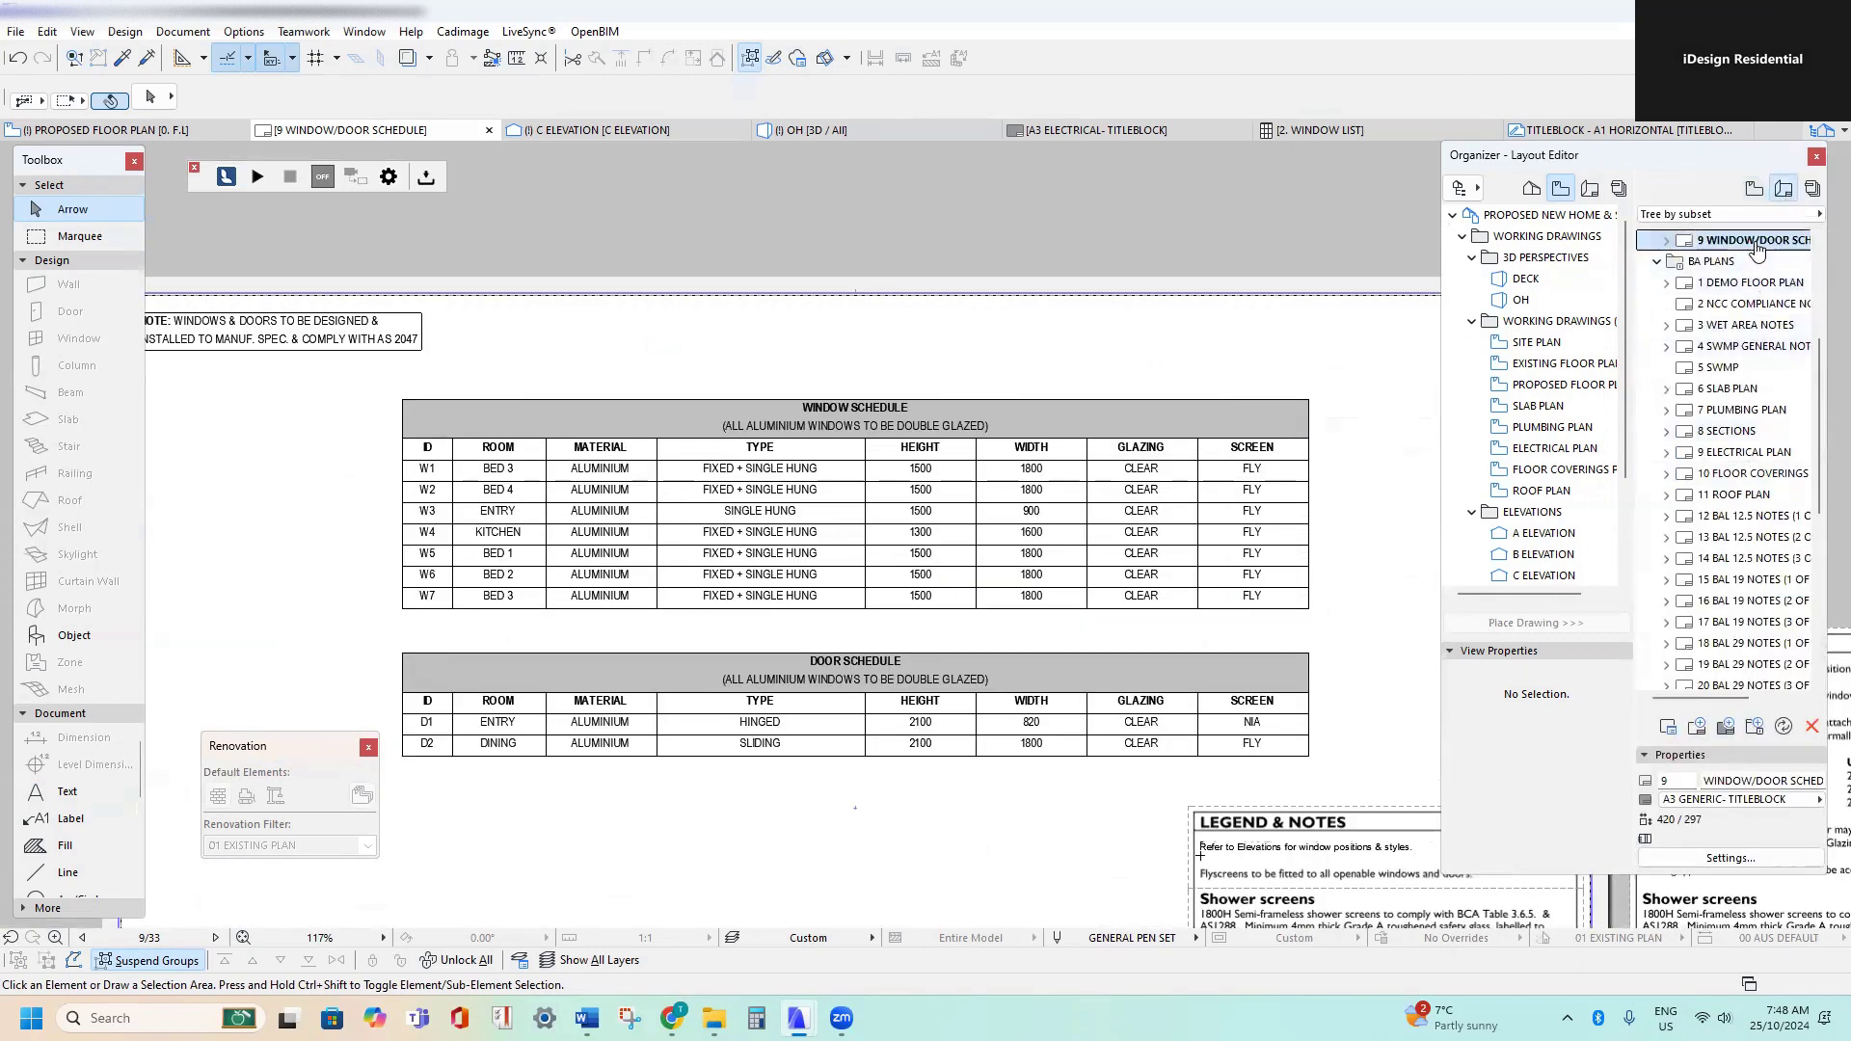
scroll(1750, 247, "up", 3)
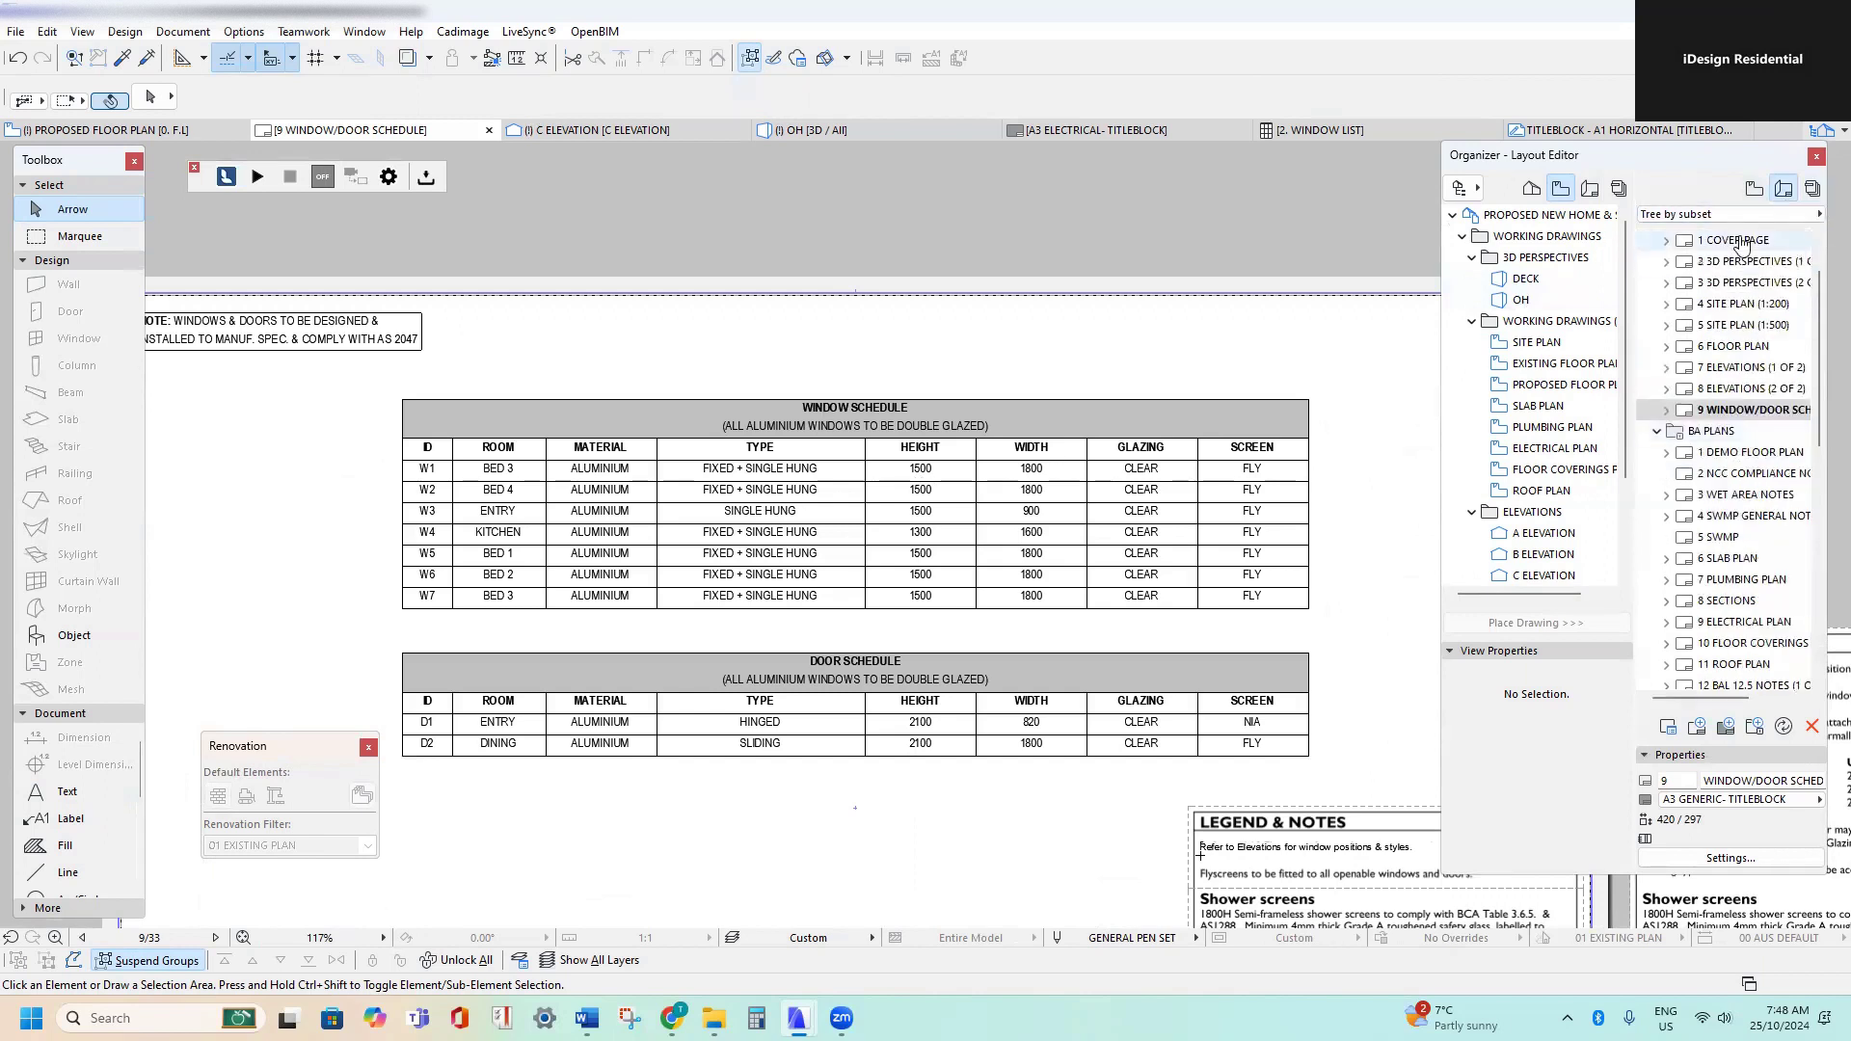
left_click(1758, 190)
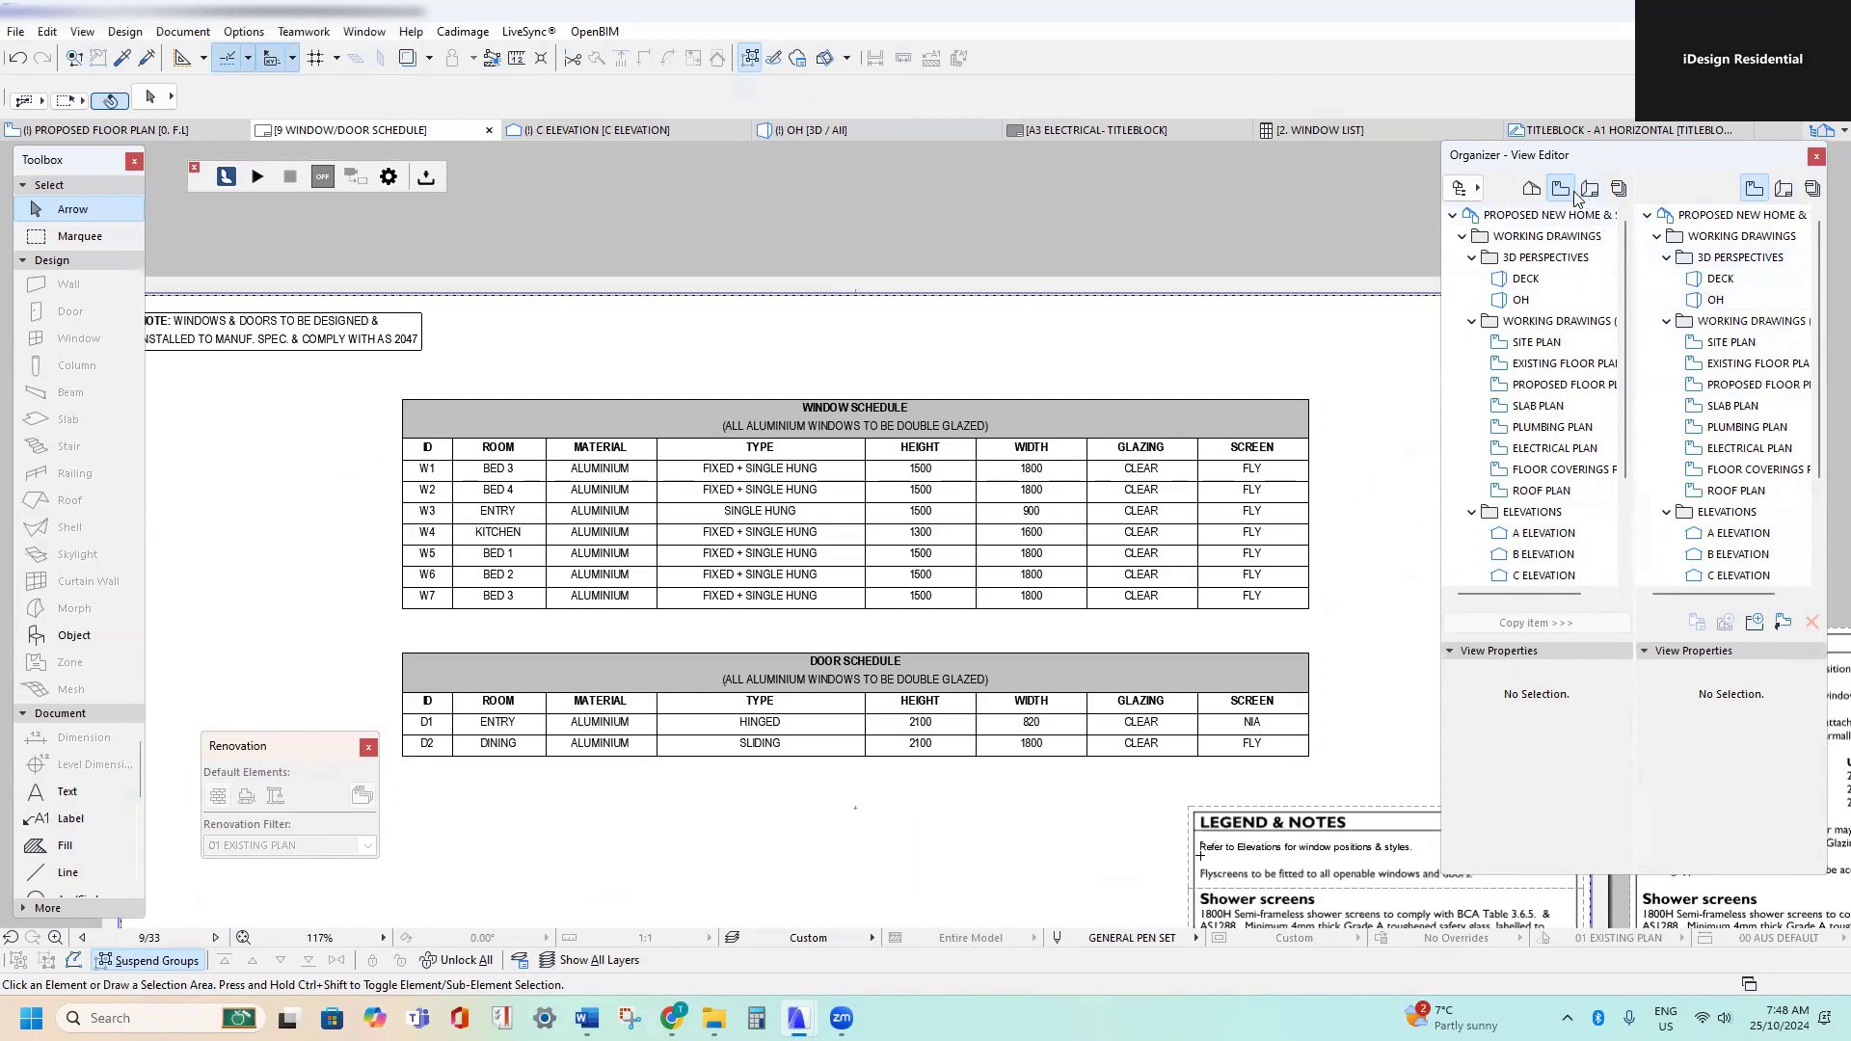
- Place the PROPOSED FLOOR PLAN view as a drawing on the window/door schedule layout, above the tables
left_click(1544, 386)
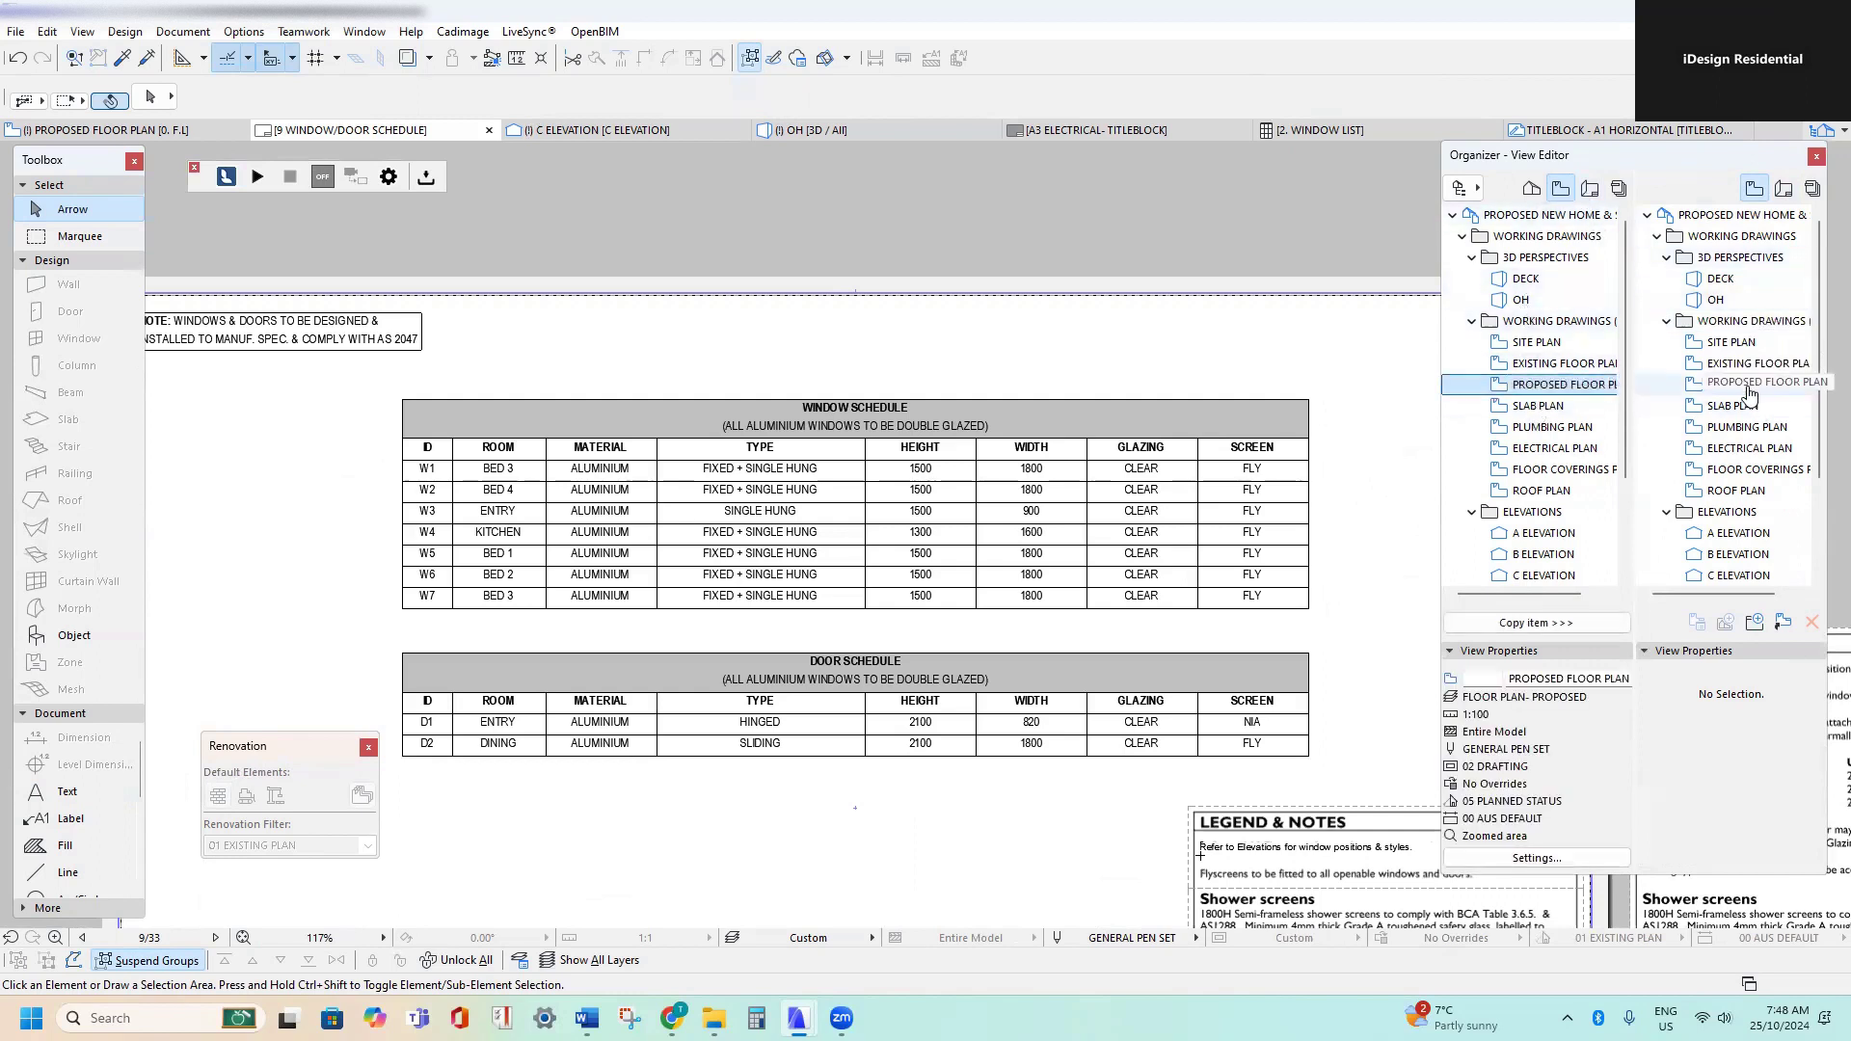
left_click_drag(1544, 386, 967, 304)
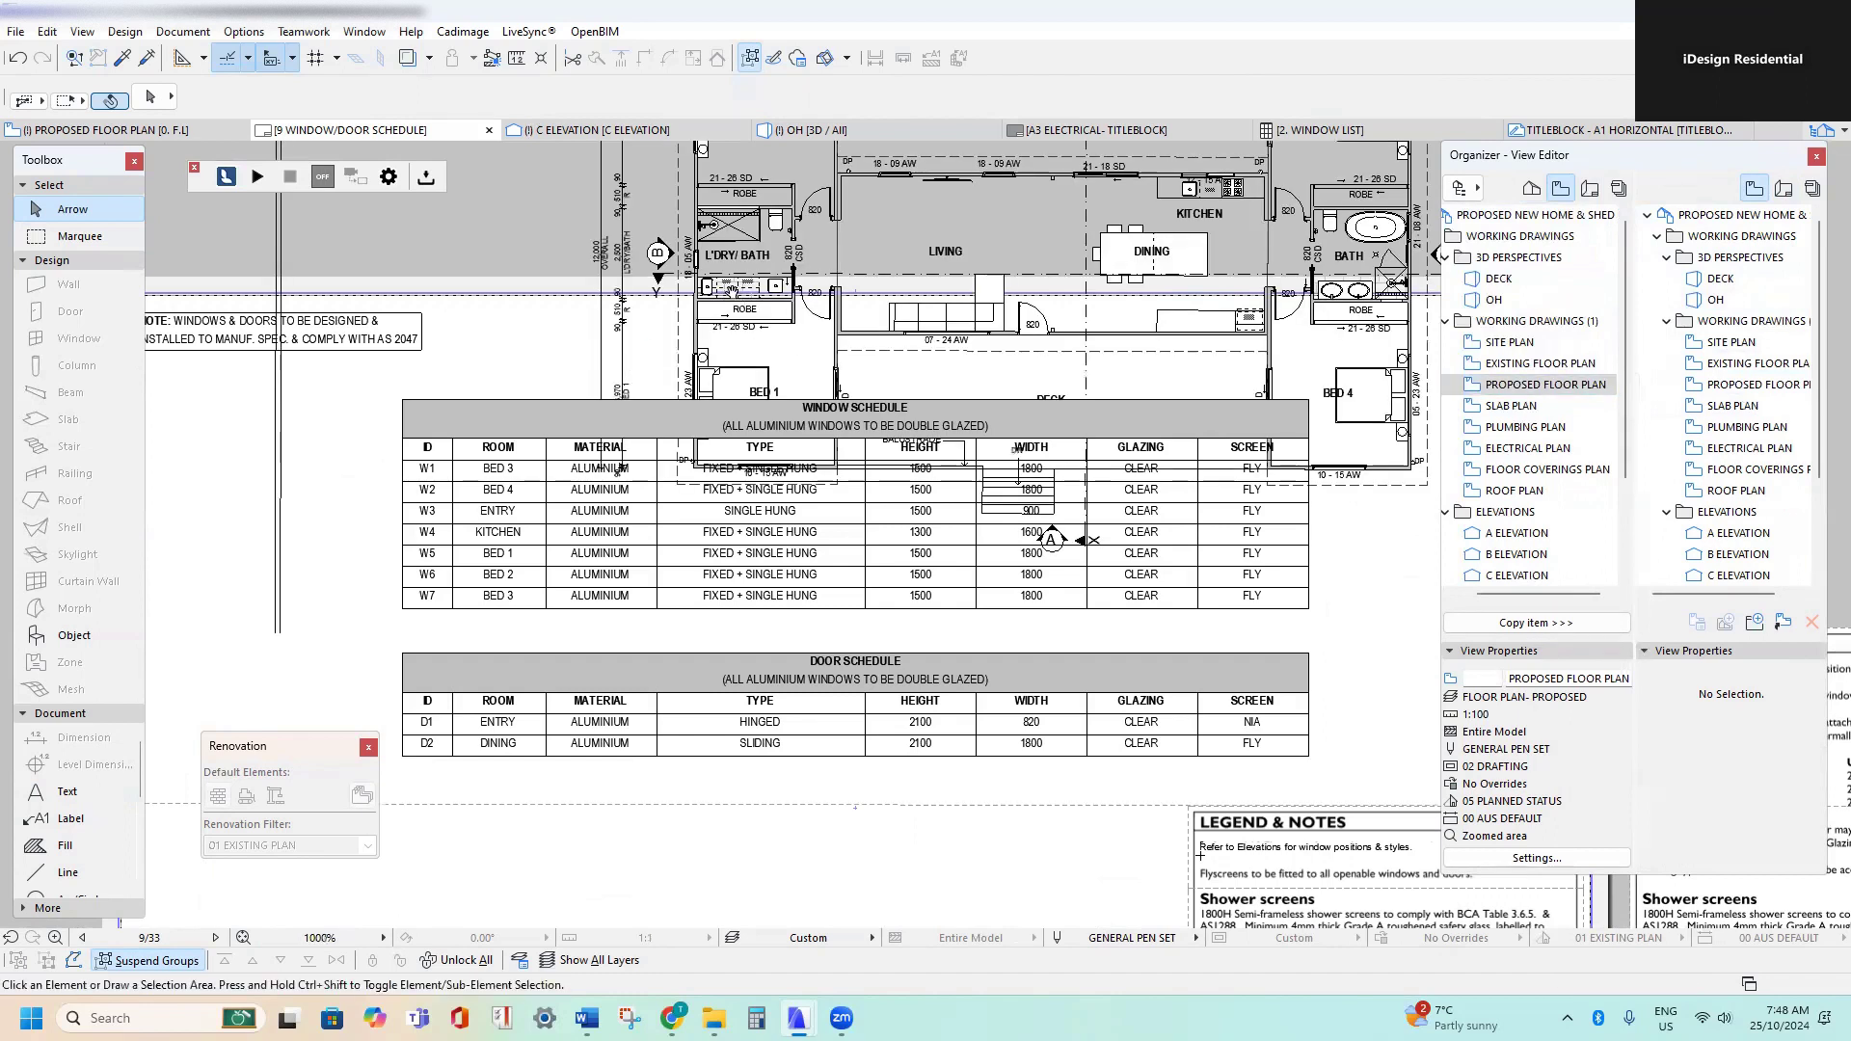
scroll(718, 376, "down", 5)
- Offset the placed floor plan's drawing frame inward so it fits closer around the plan and clears the schedule sheet
left_click(787, 379)
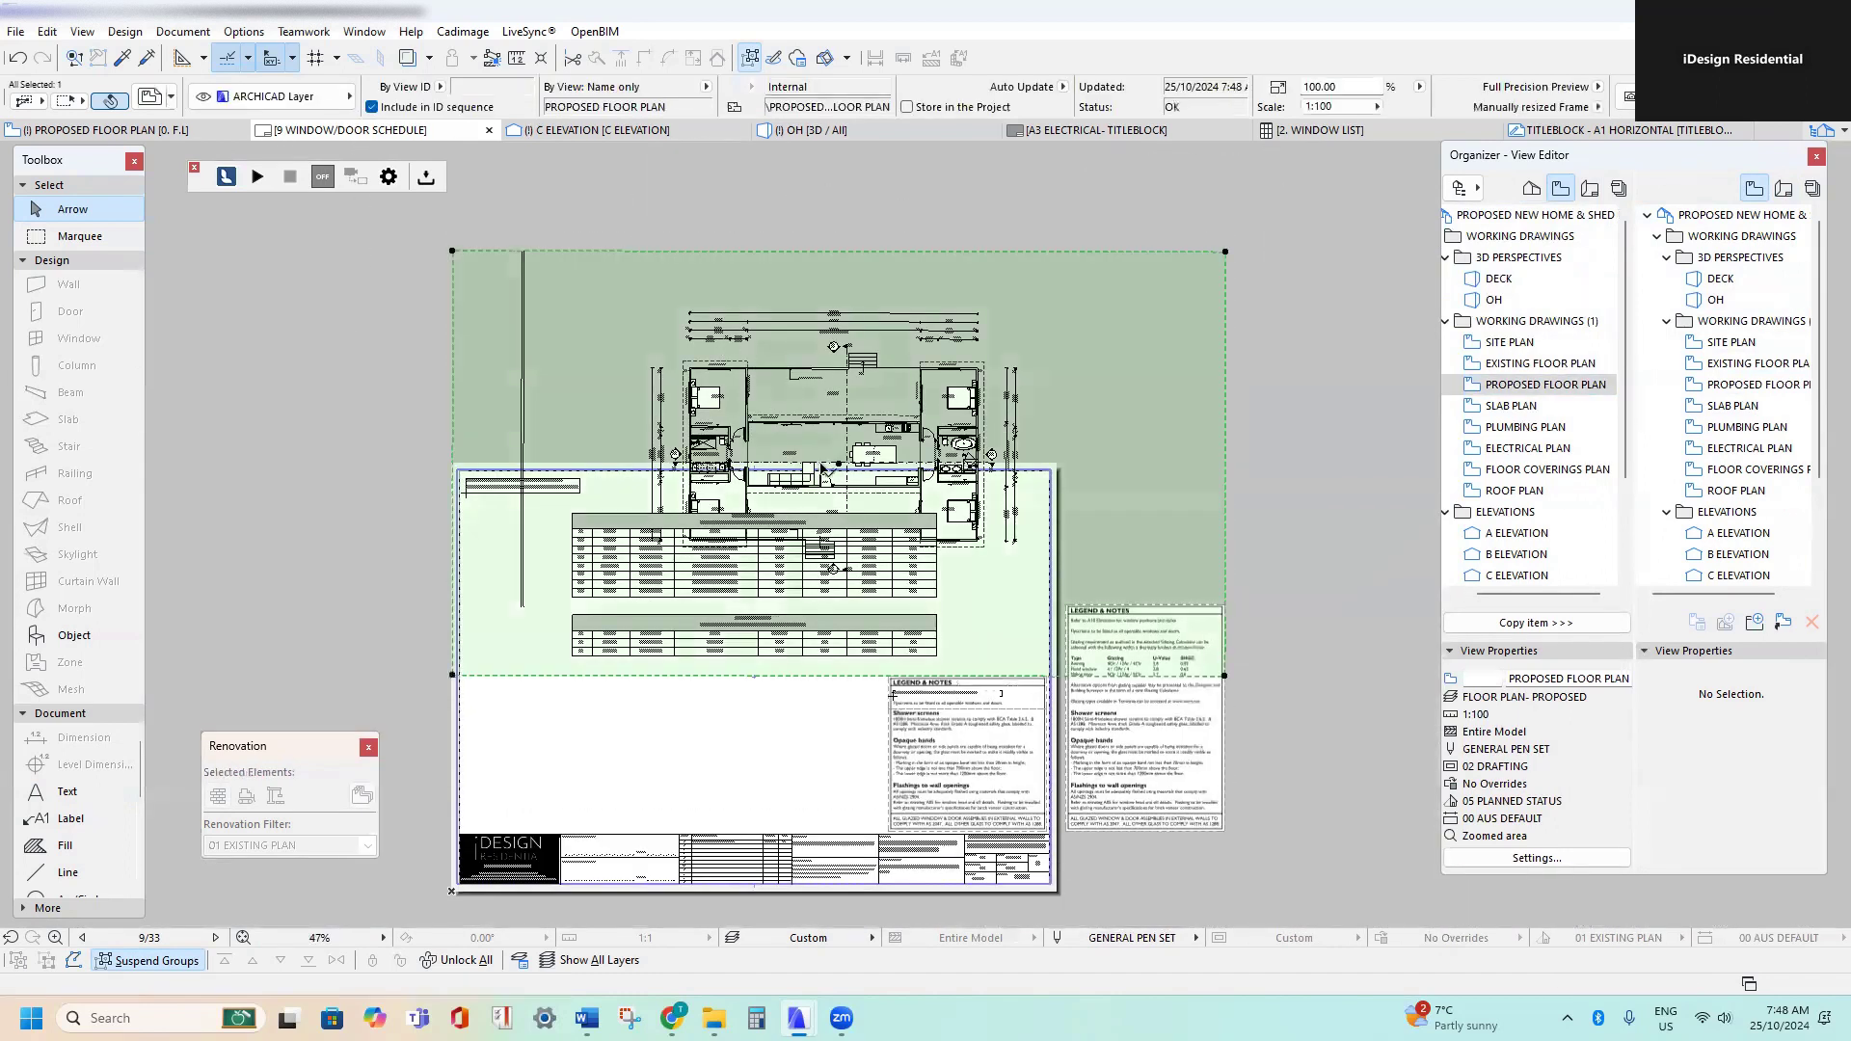
scroll(846, 497, "up", 2)
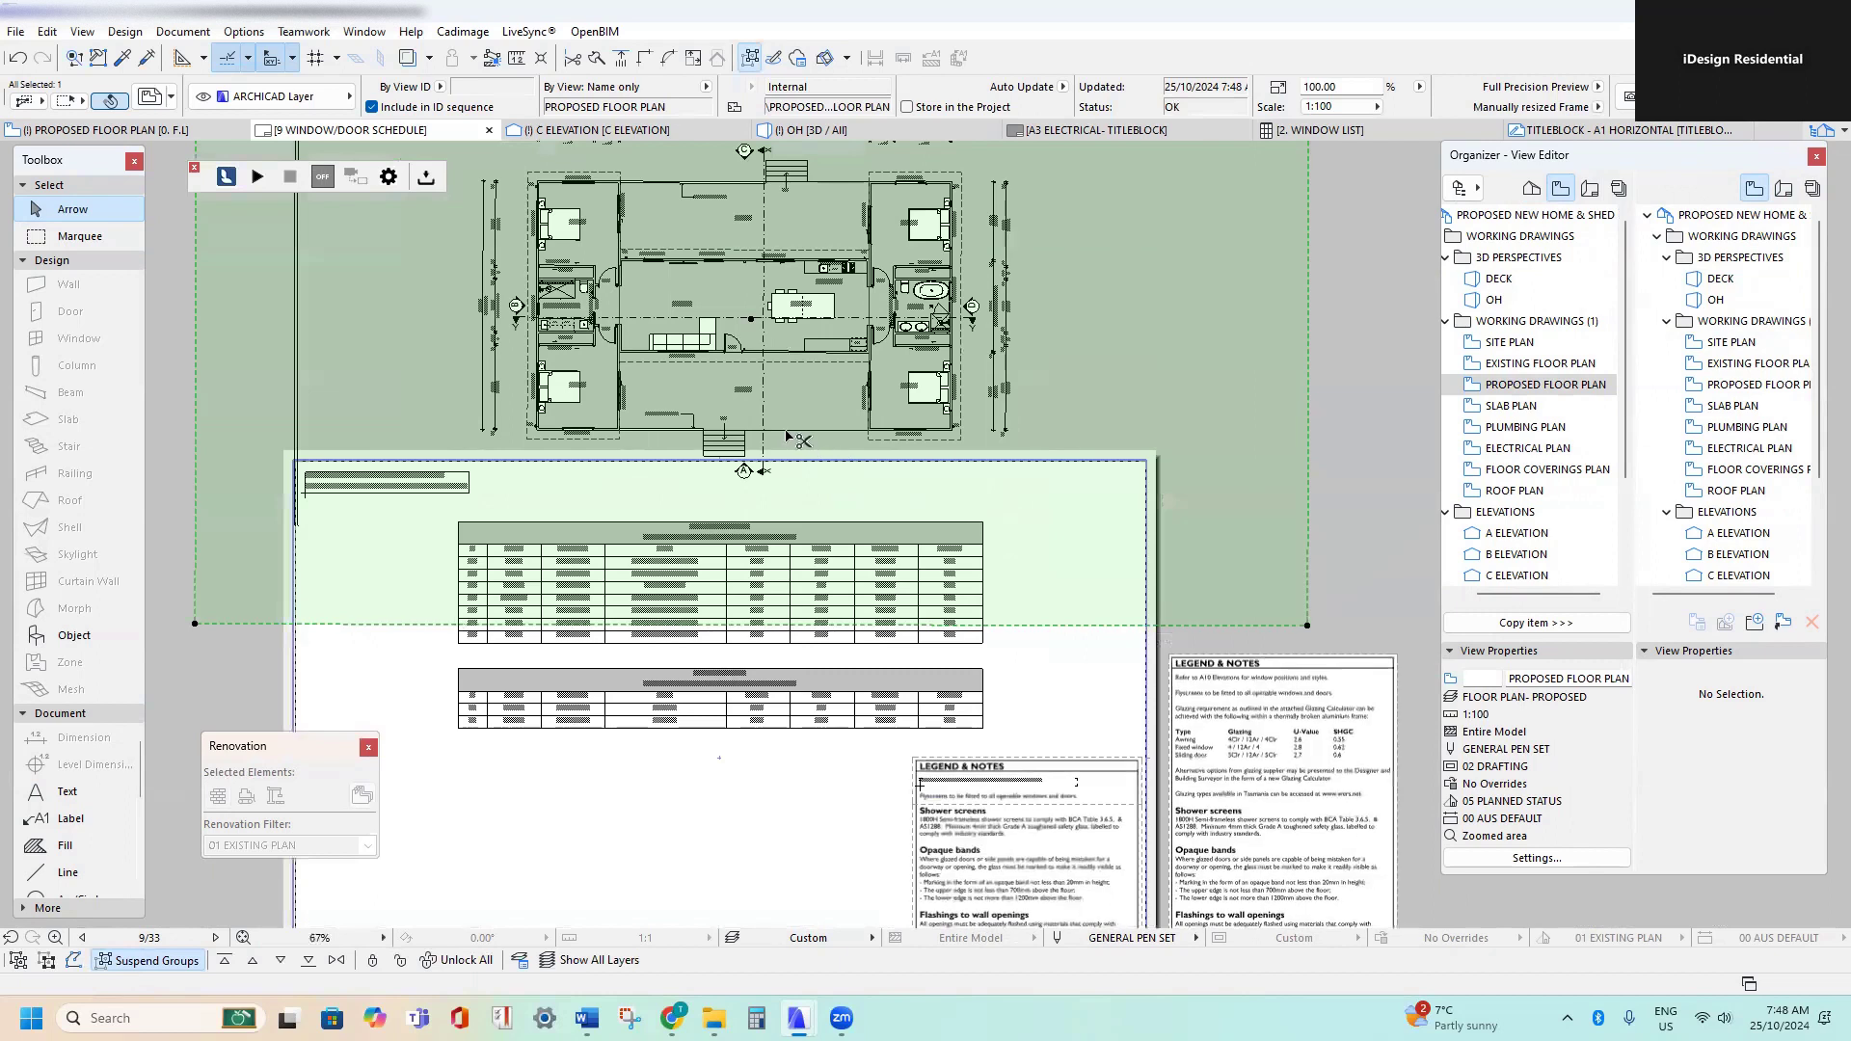
left_click(1008, 547)
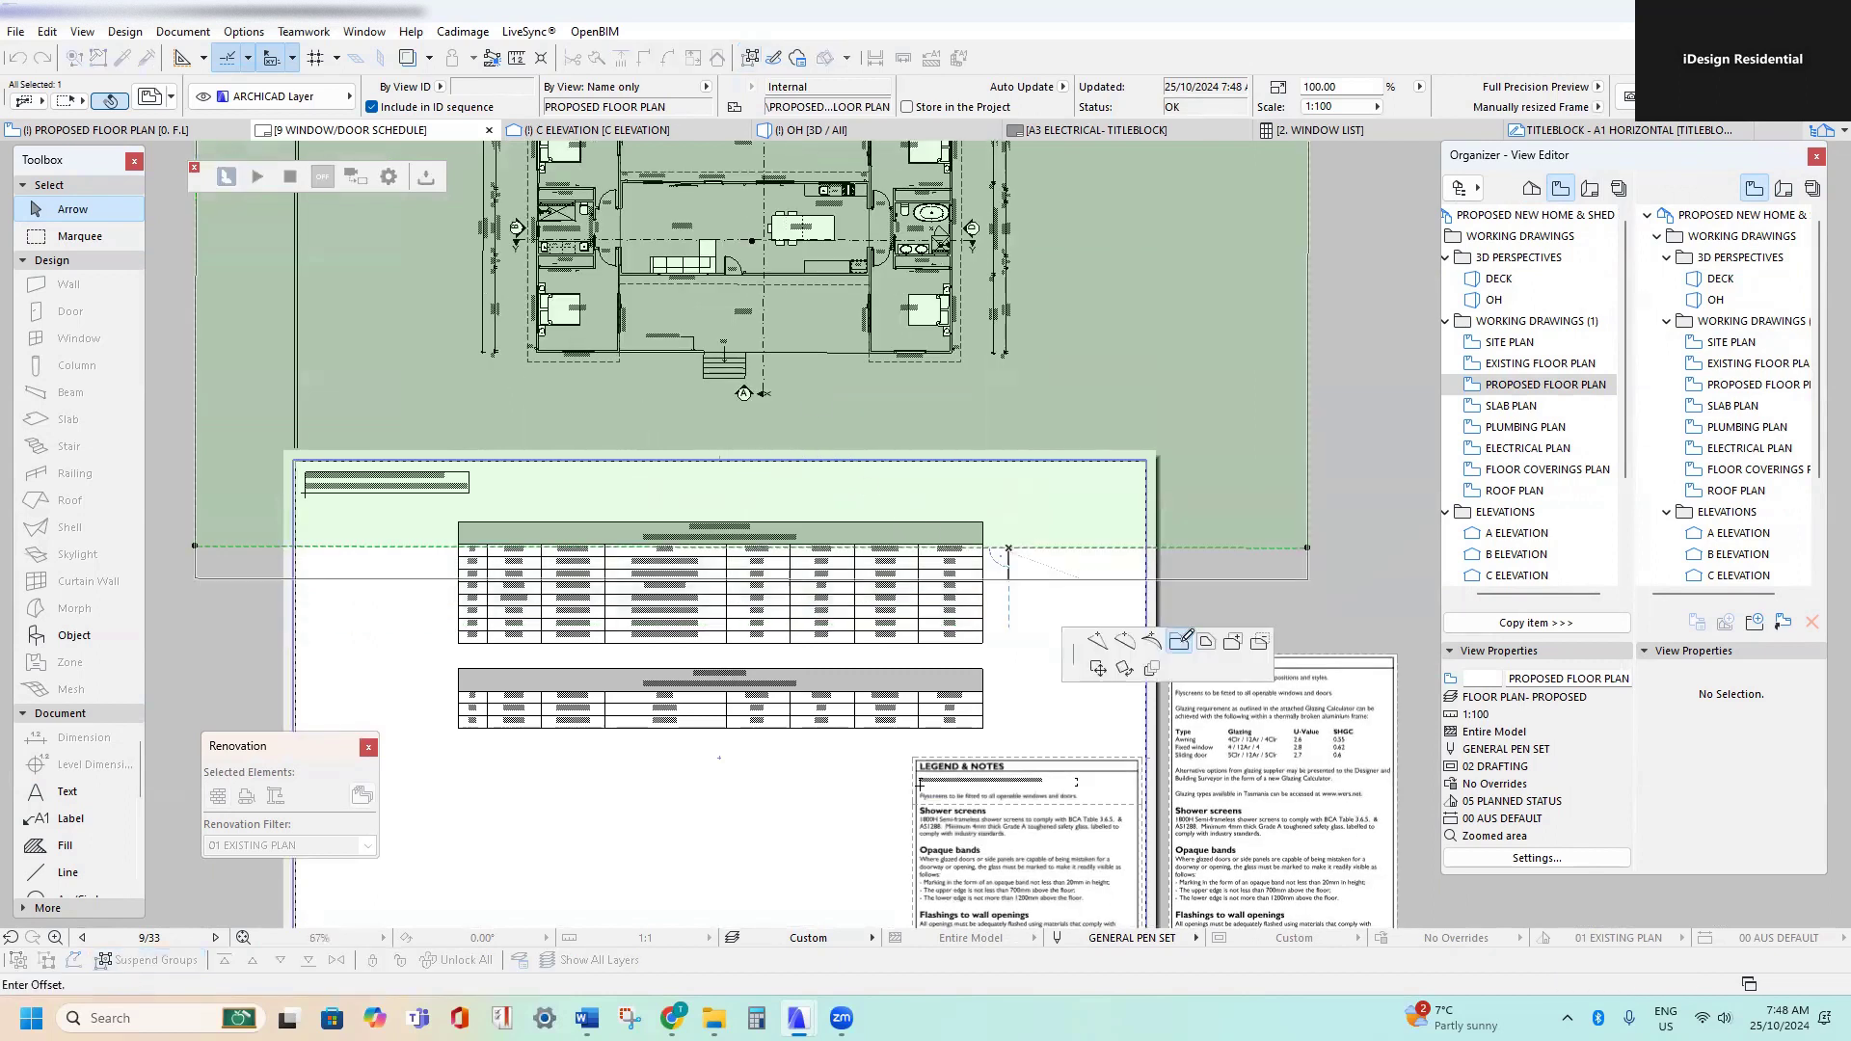
left_click(1206, 578)
left_click(1043, 406)
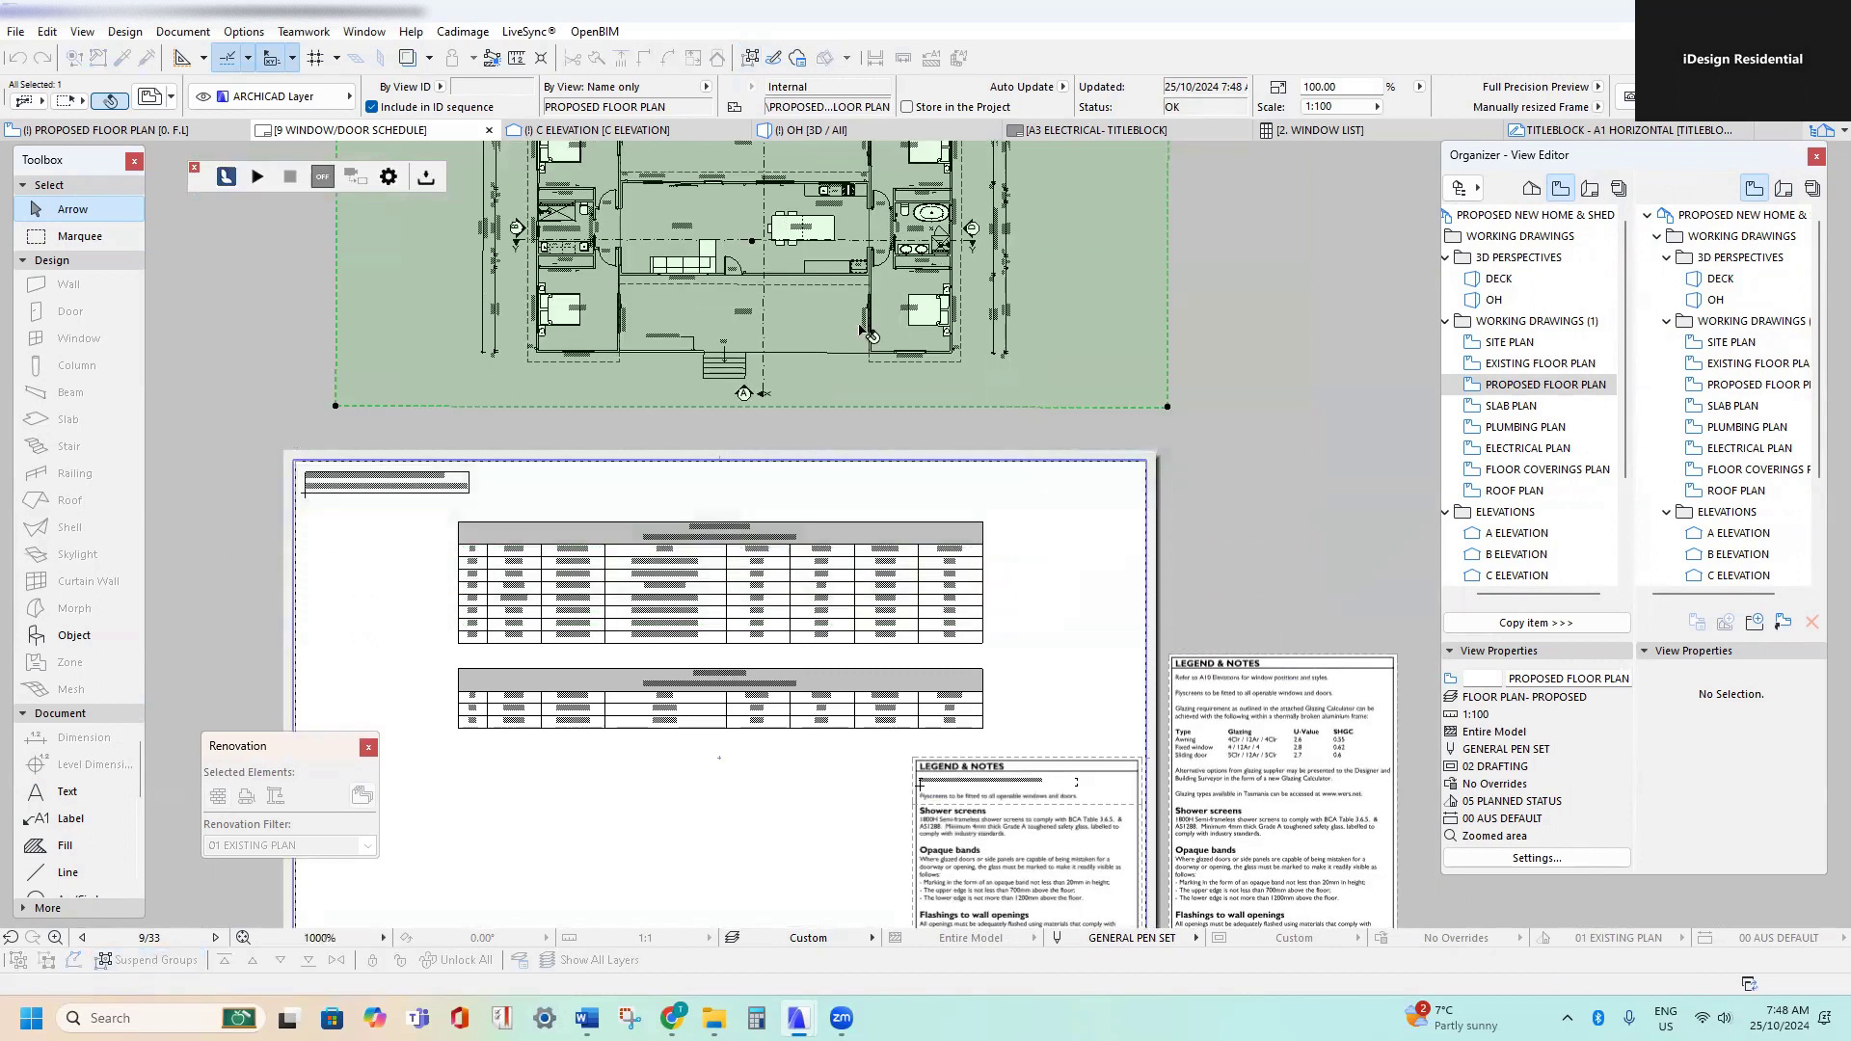
- Compare the placed floor plan's window and door labels with the window and door schedule tables, selecting the W2 room cell
middle_click_drag(841, 290, 952, 554)
scroll(783, 412, "up", 4)
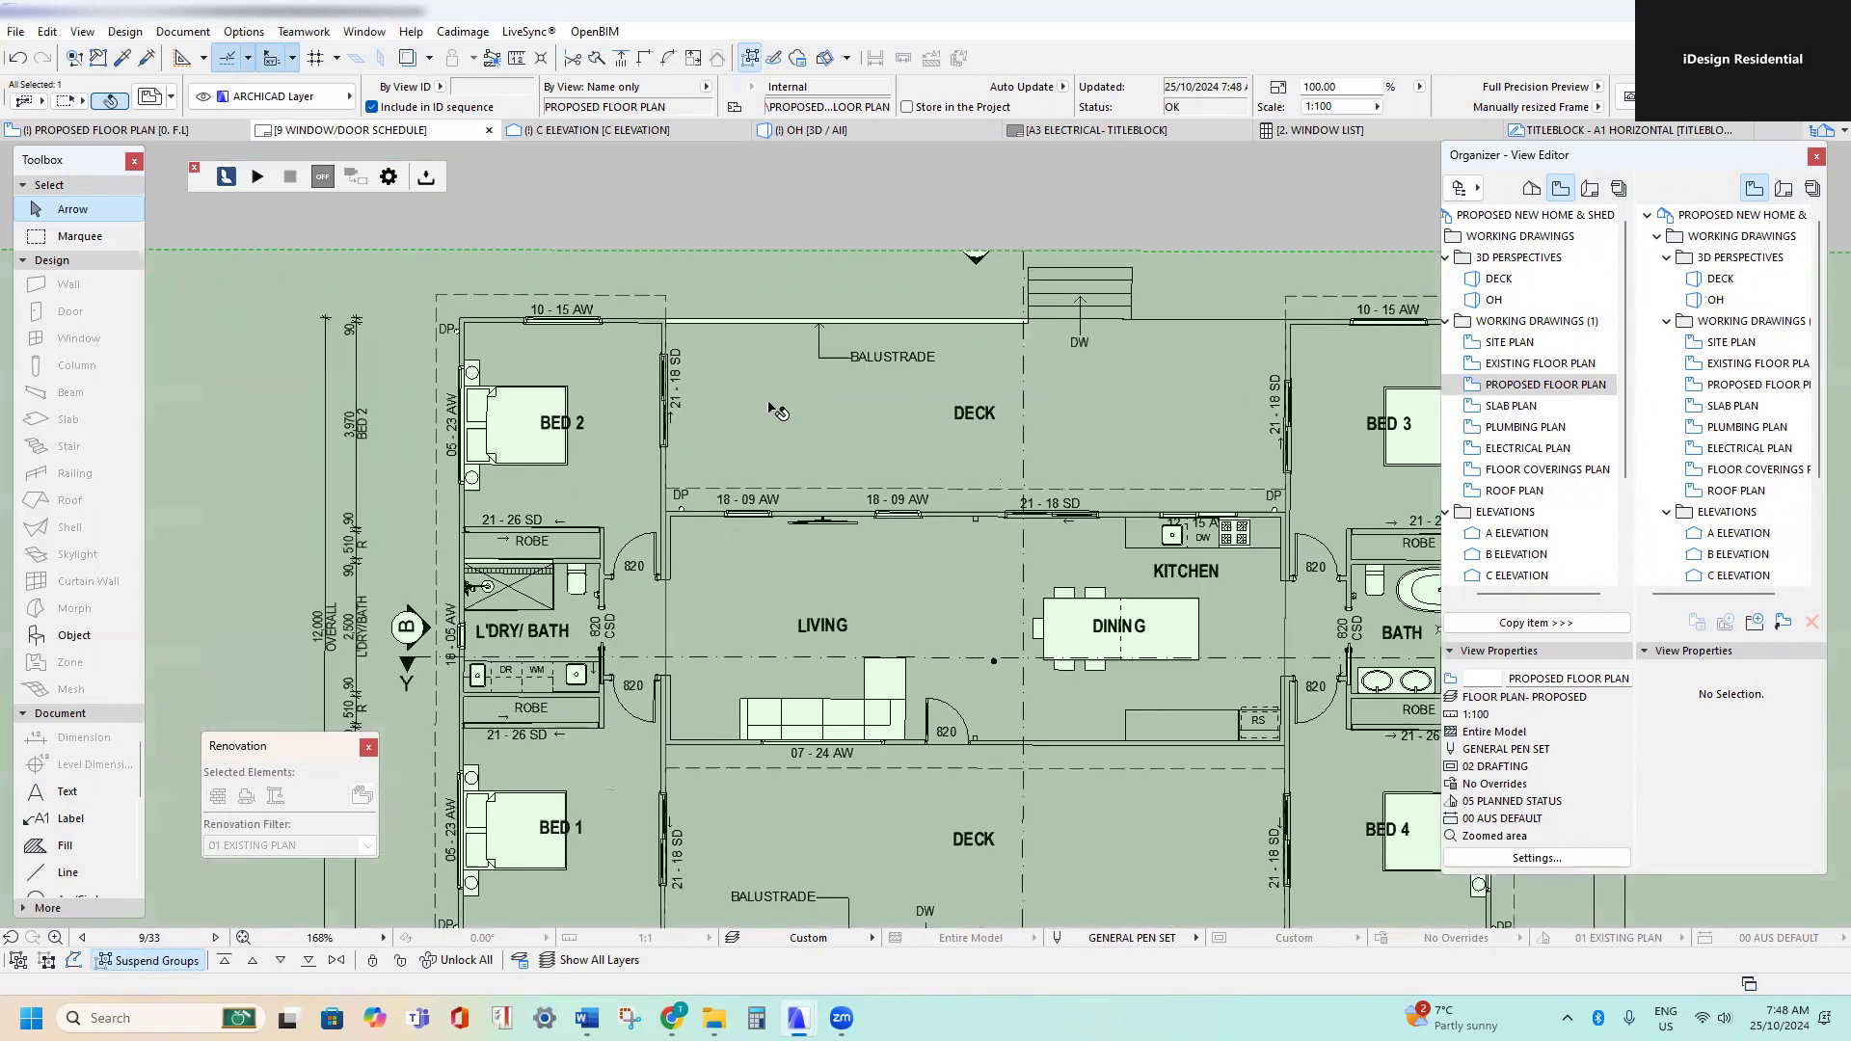
scroll(783, 482, "down", 2)
scroll(780, 506, "down", 1)
middle_click_drag(903, 529, 817, 369)
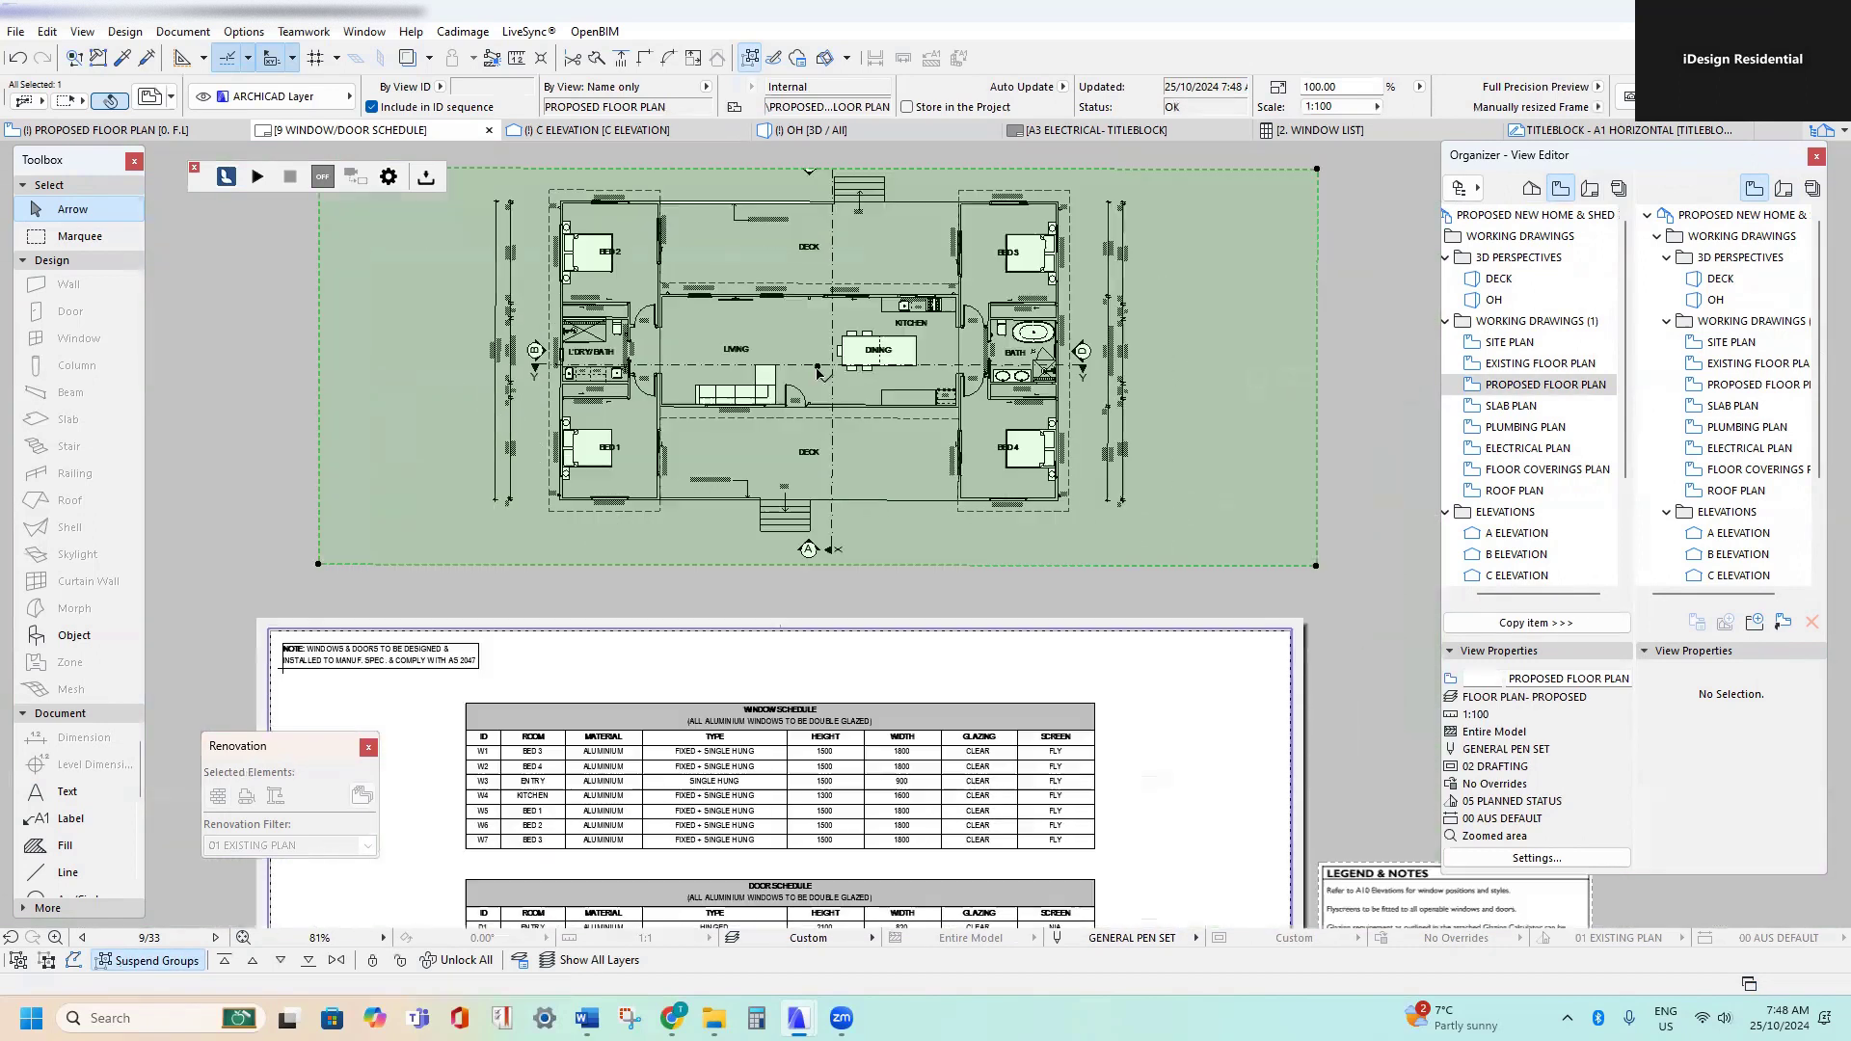
scroll(733, 424, "up", 3)
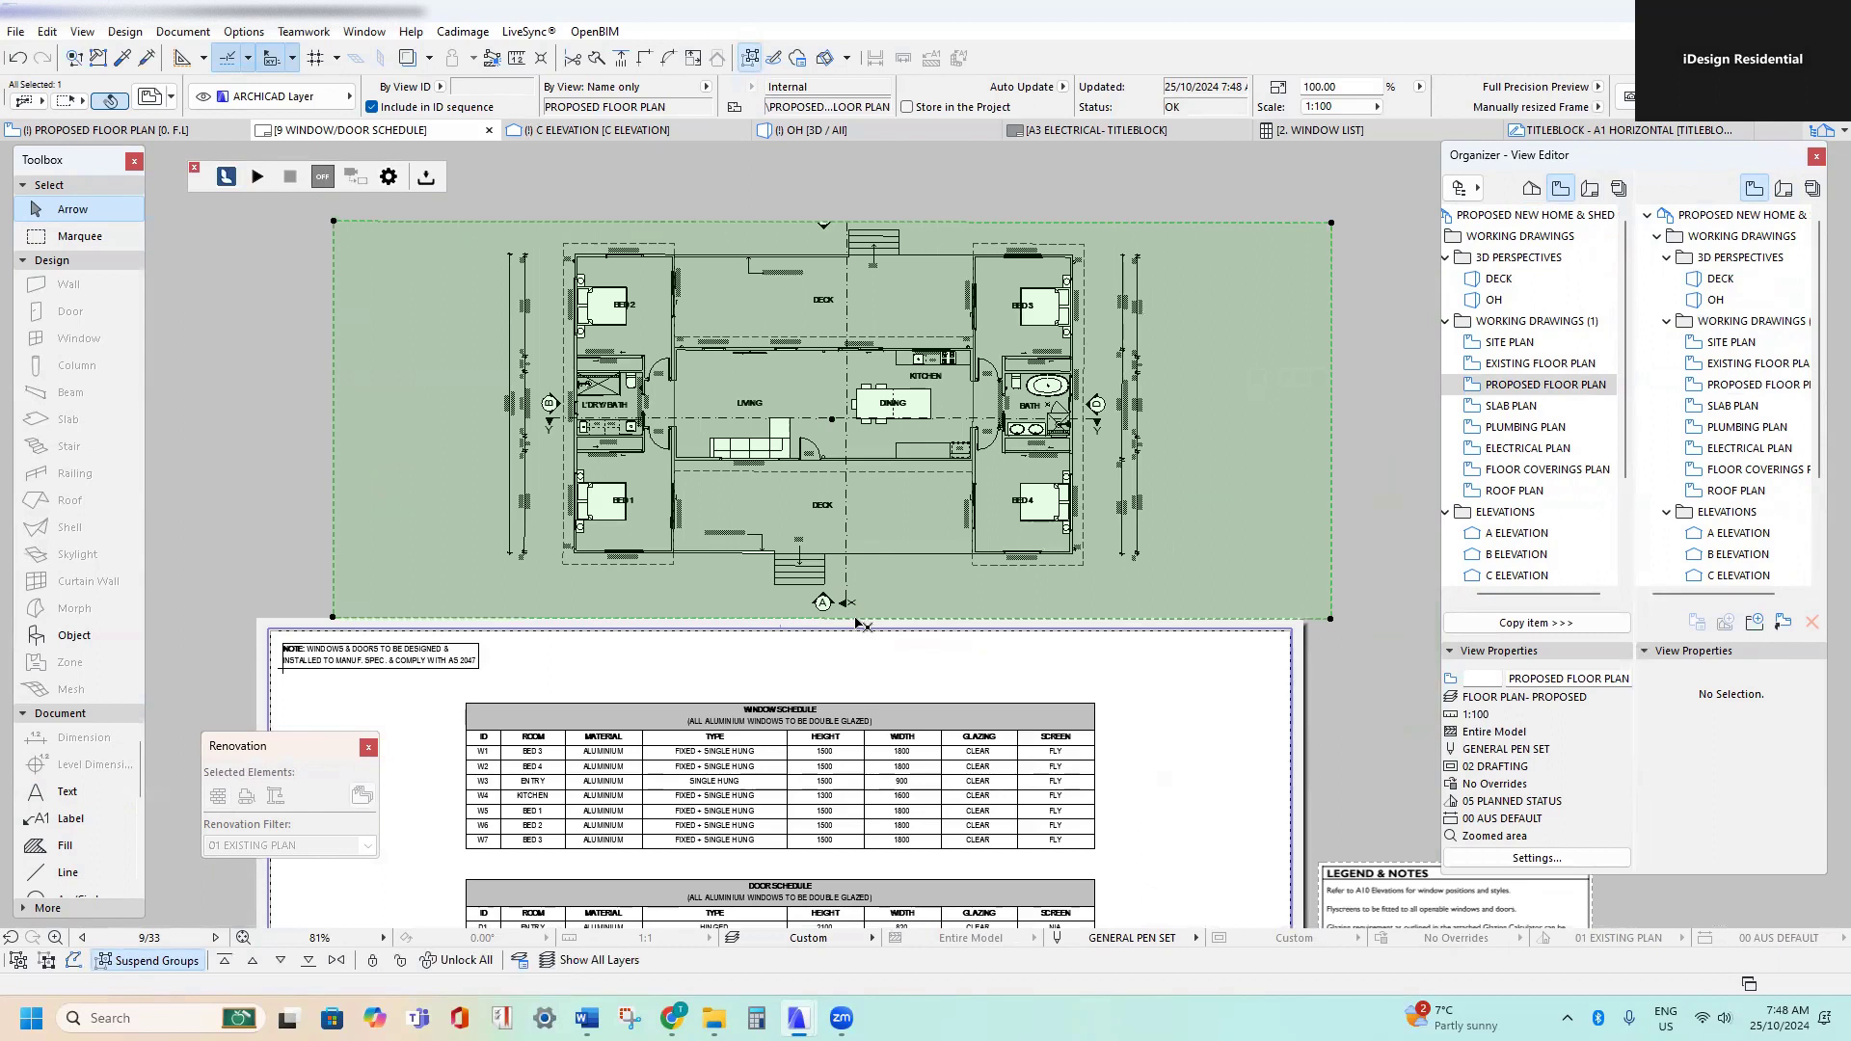
middle_click_drag(683, 545, 862, 327)
middle_click_drag(708, 609, 737, 500)
left_click(601, 530)
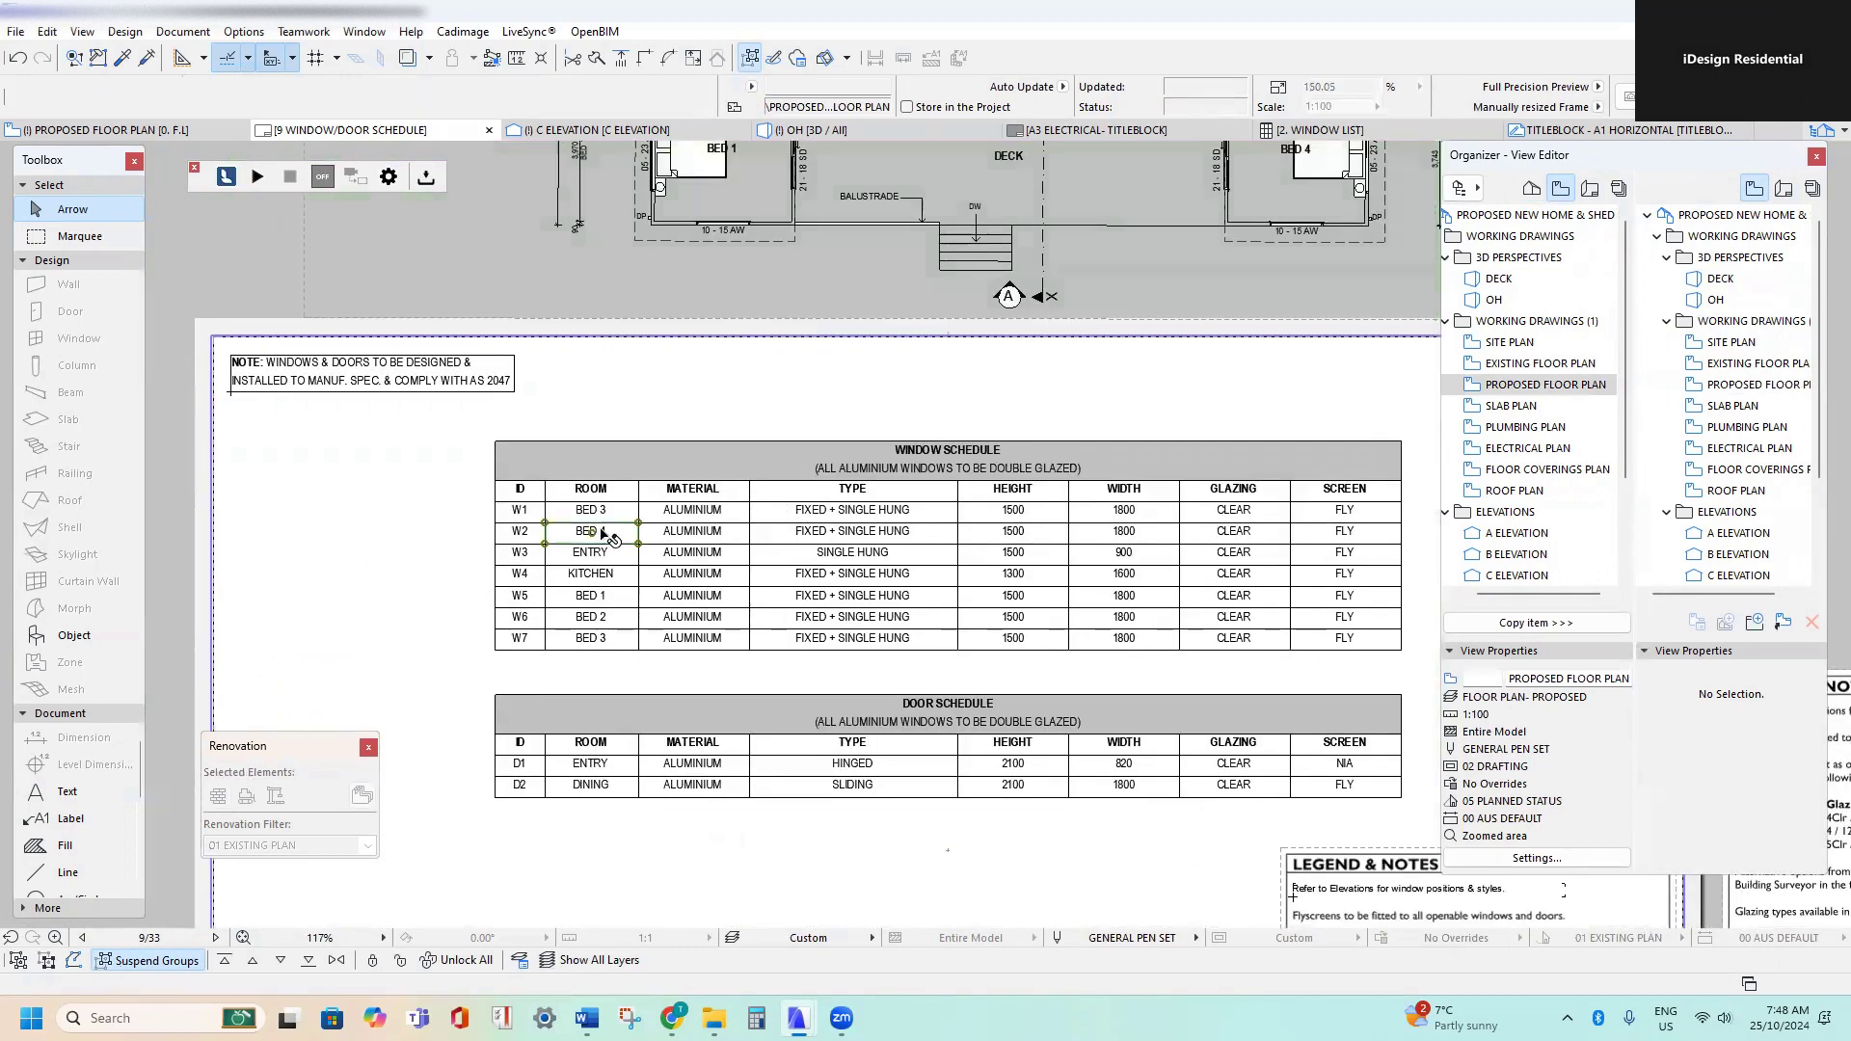
middle_click_drag(971, 579, 929, 658)
scroll(975, 610, "down", 1)
left_click(872, 522)
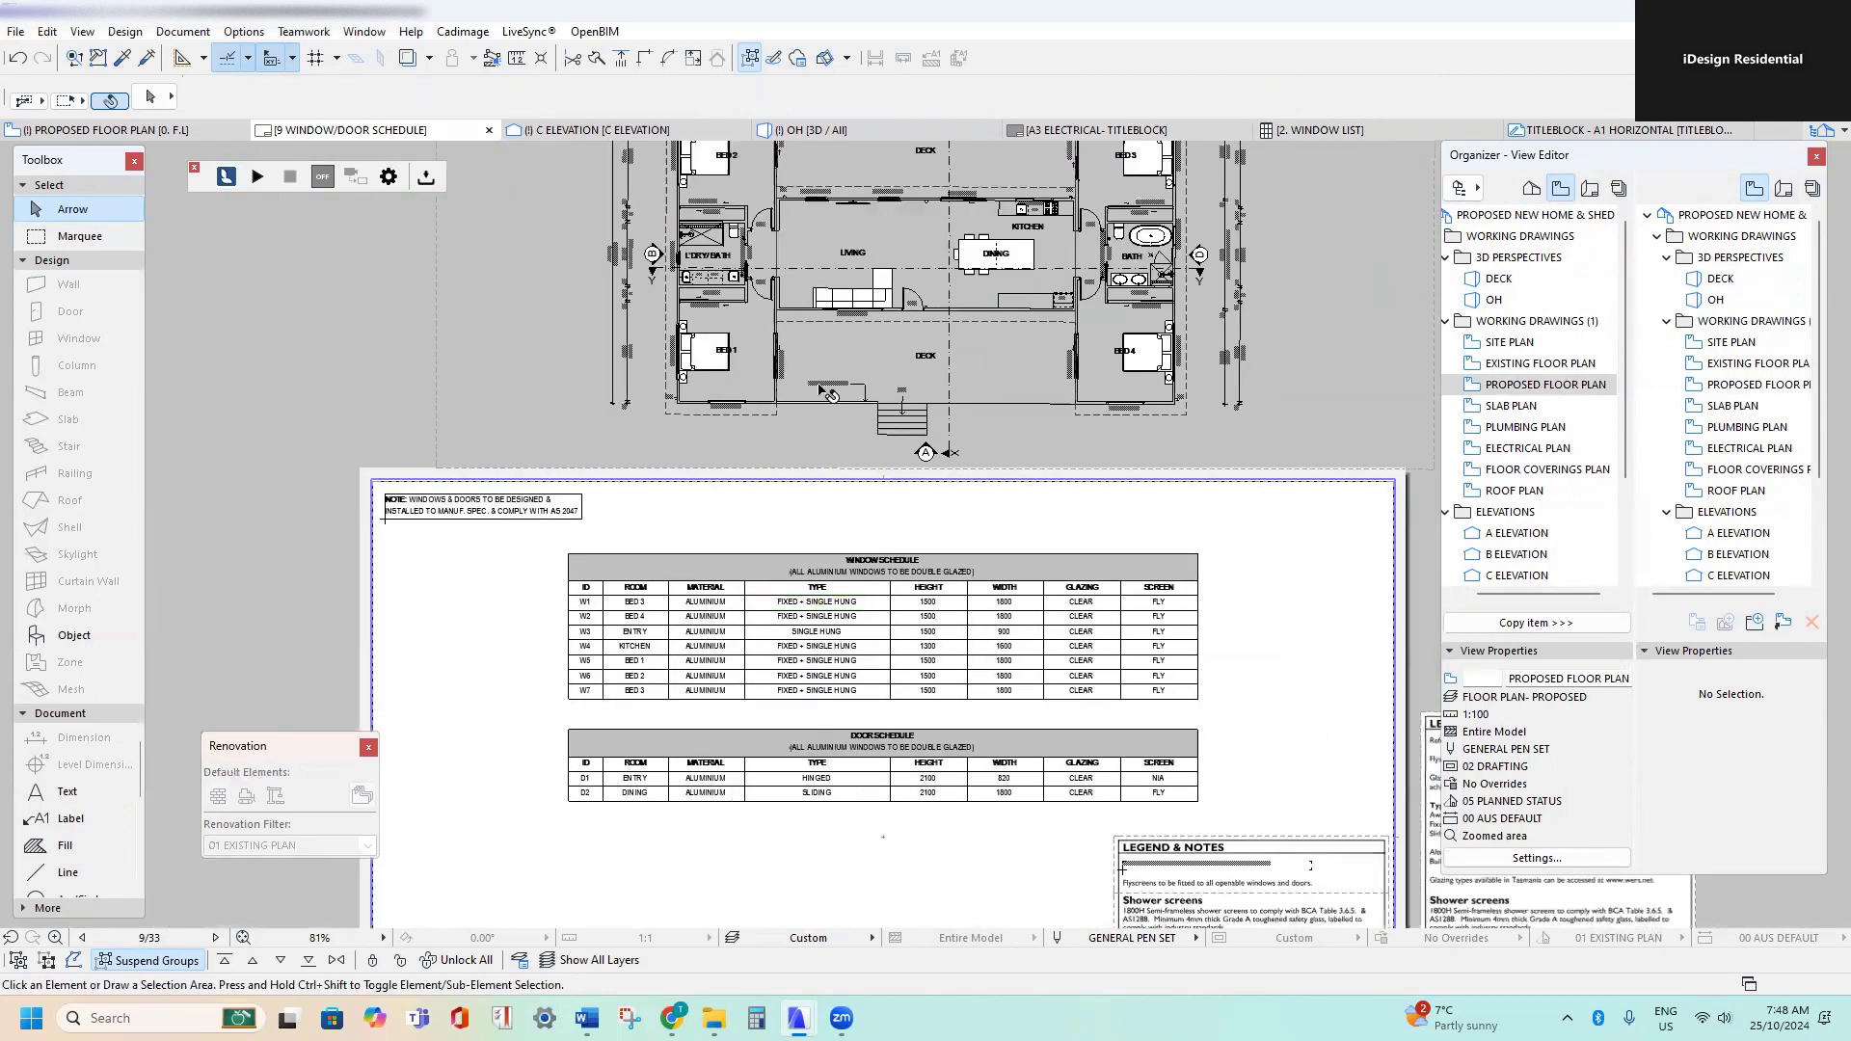
scroll(854, 270, "down", 1)
middle_click_drag(853, 270, 775, 444)
scroll(742, 297, "up", 4)
middle_click_drag(794, 332, 639, 313)
- Open the source view of the placed PROPOSED FLOOR PLAN drawing
left_click(698, 239)
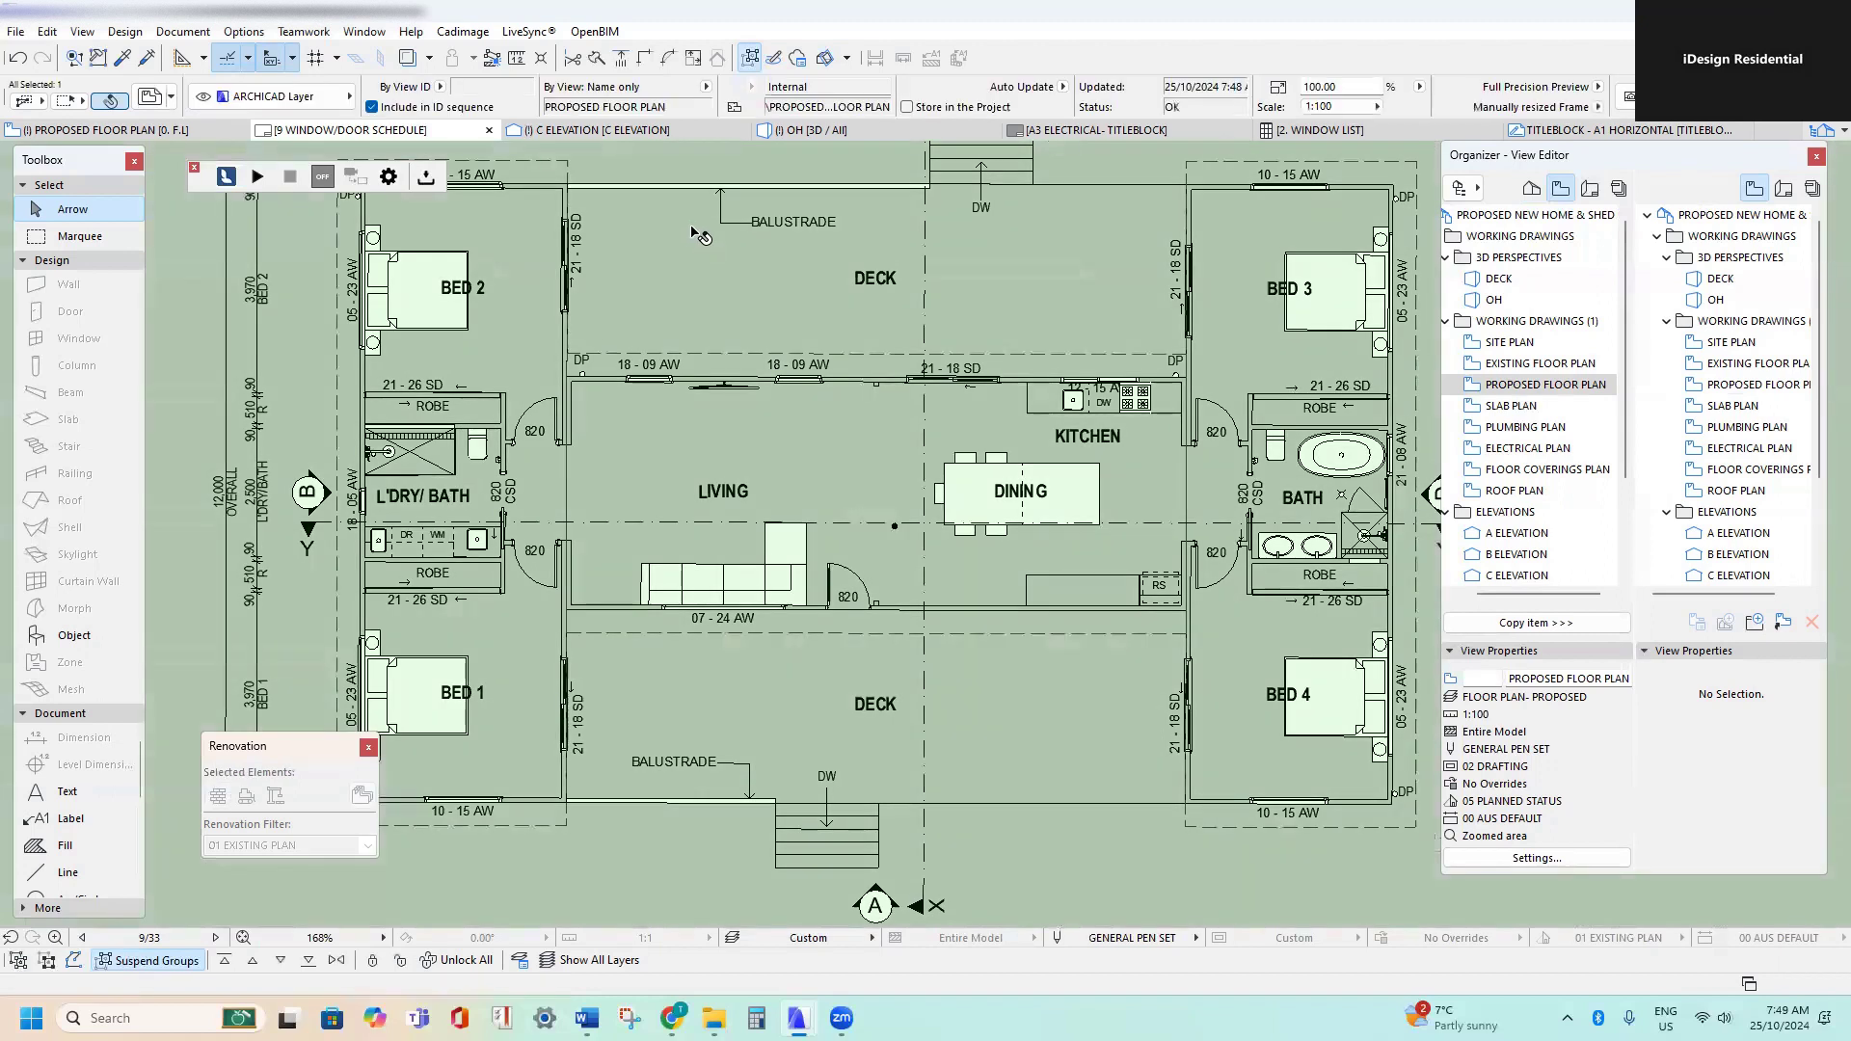
right_click(698, 239)
left_click(761, 291)
- Copy the DP text onto the deck beside Bed 2's 21 - 18 SD sliding door
scroll(771, 417, "up", 5)
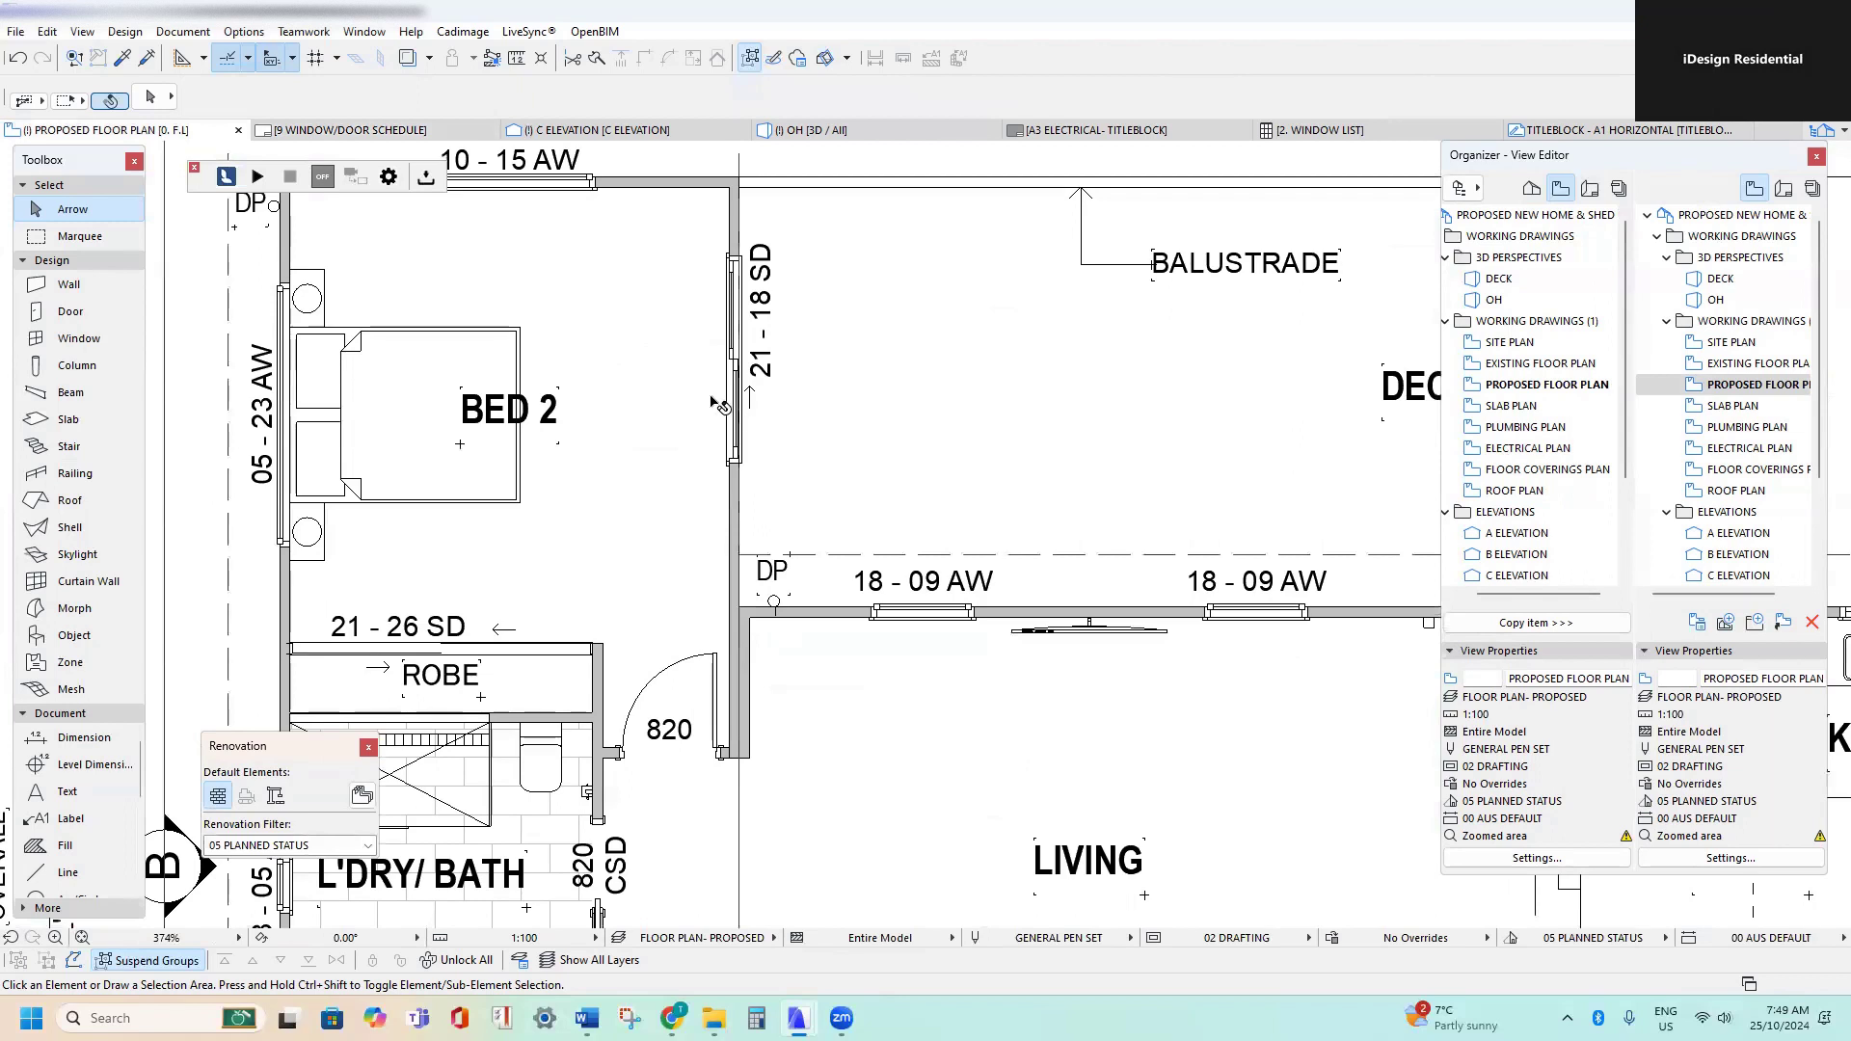
middle_click_drag(715, 406, 574, 470)
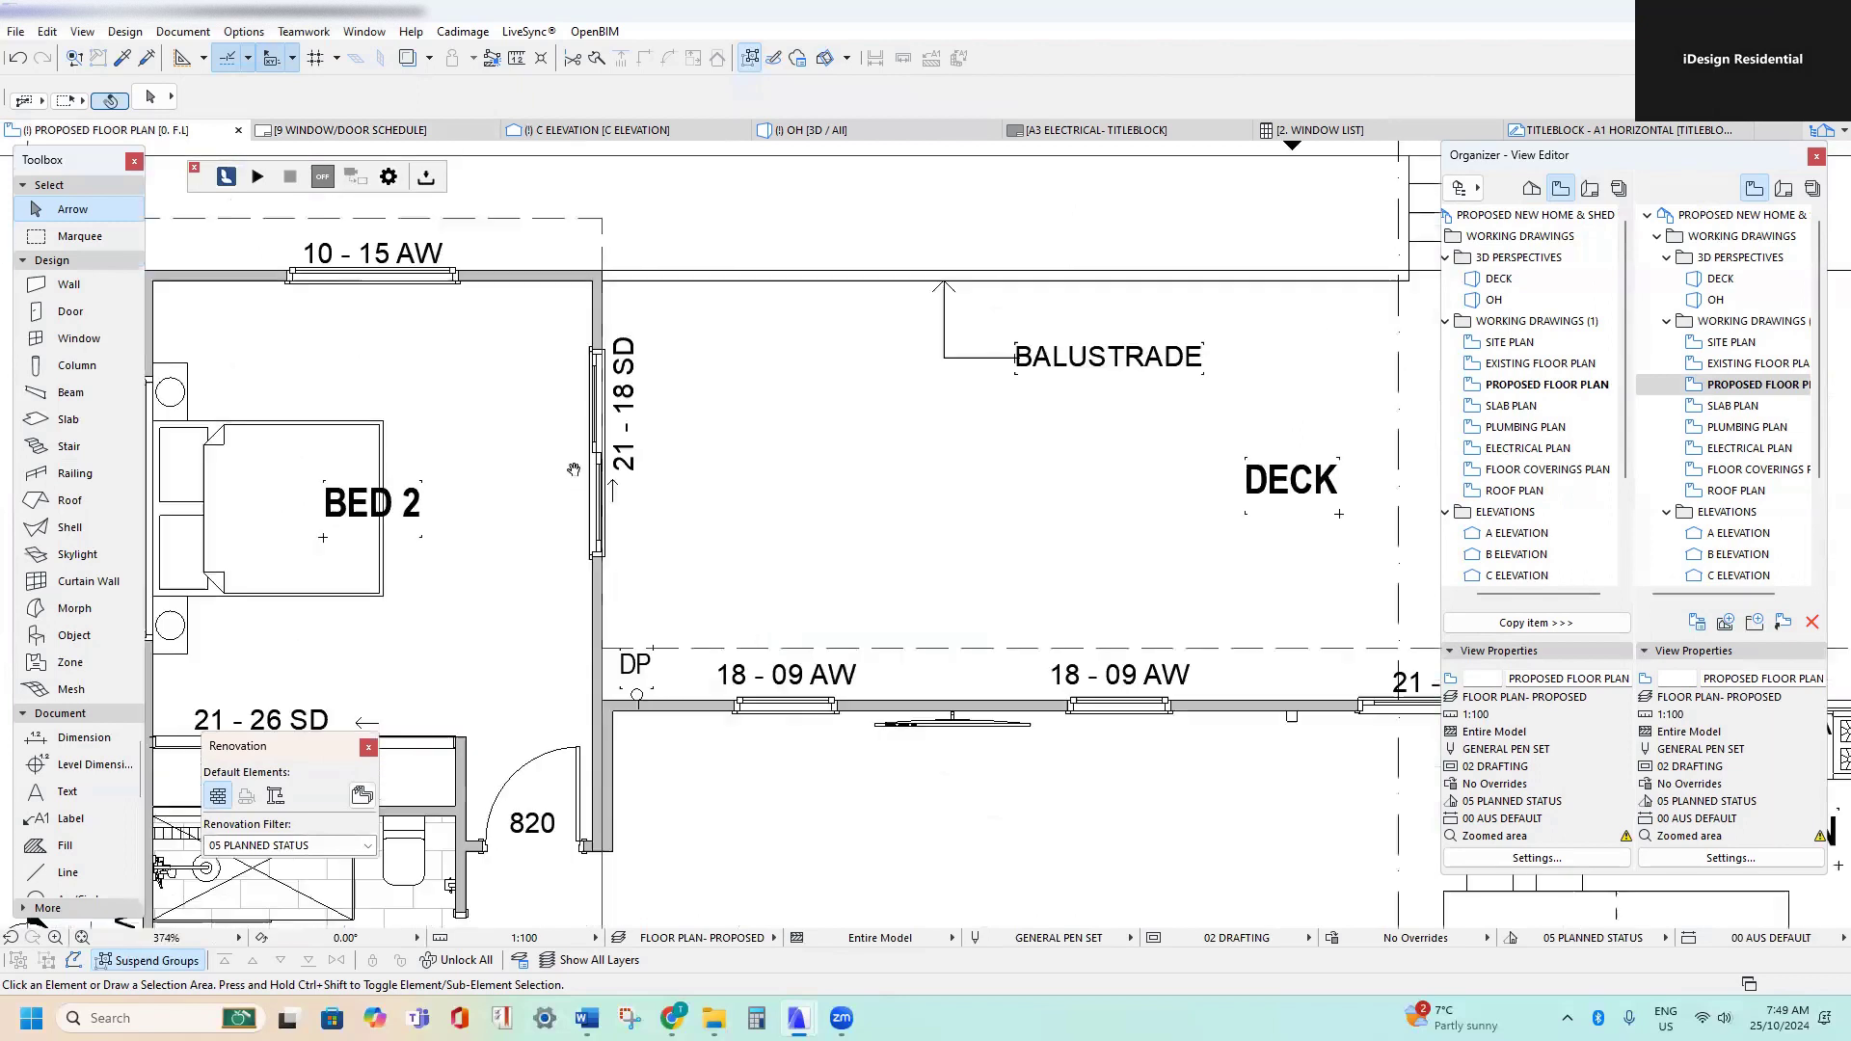
left_click(633, 665)
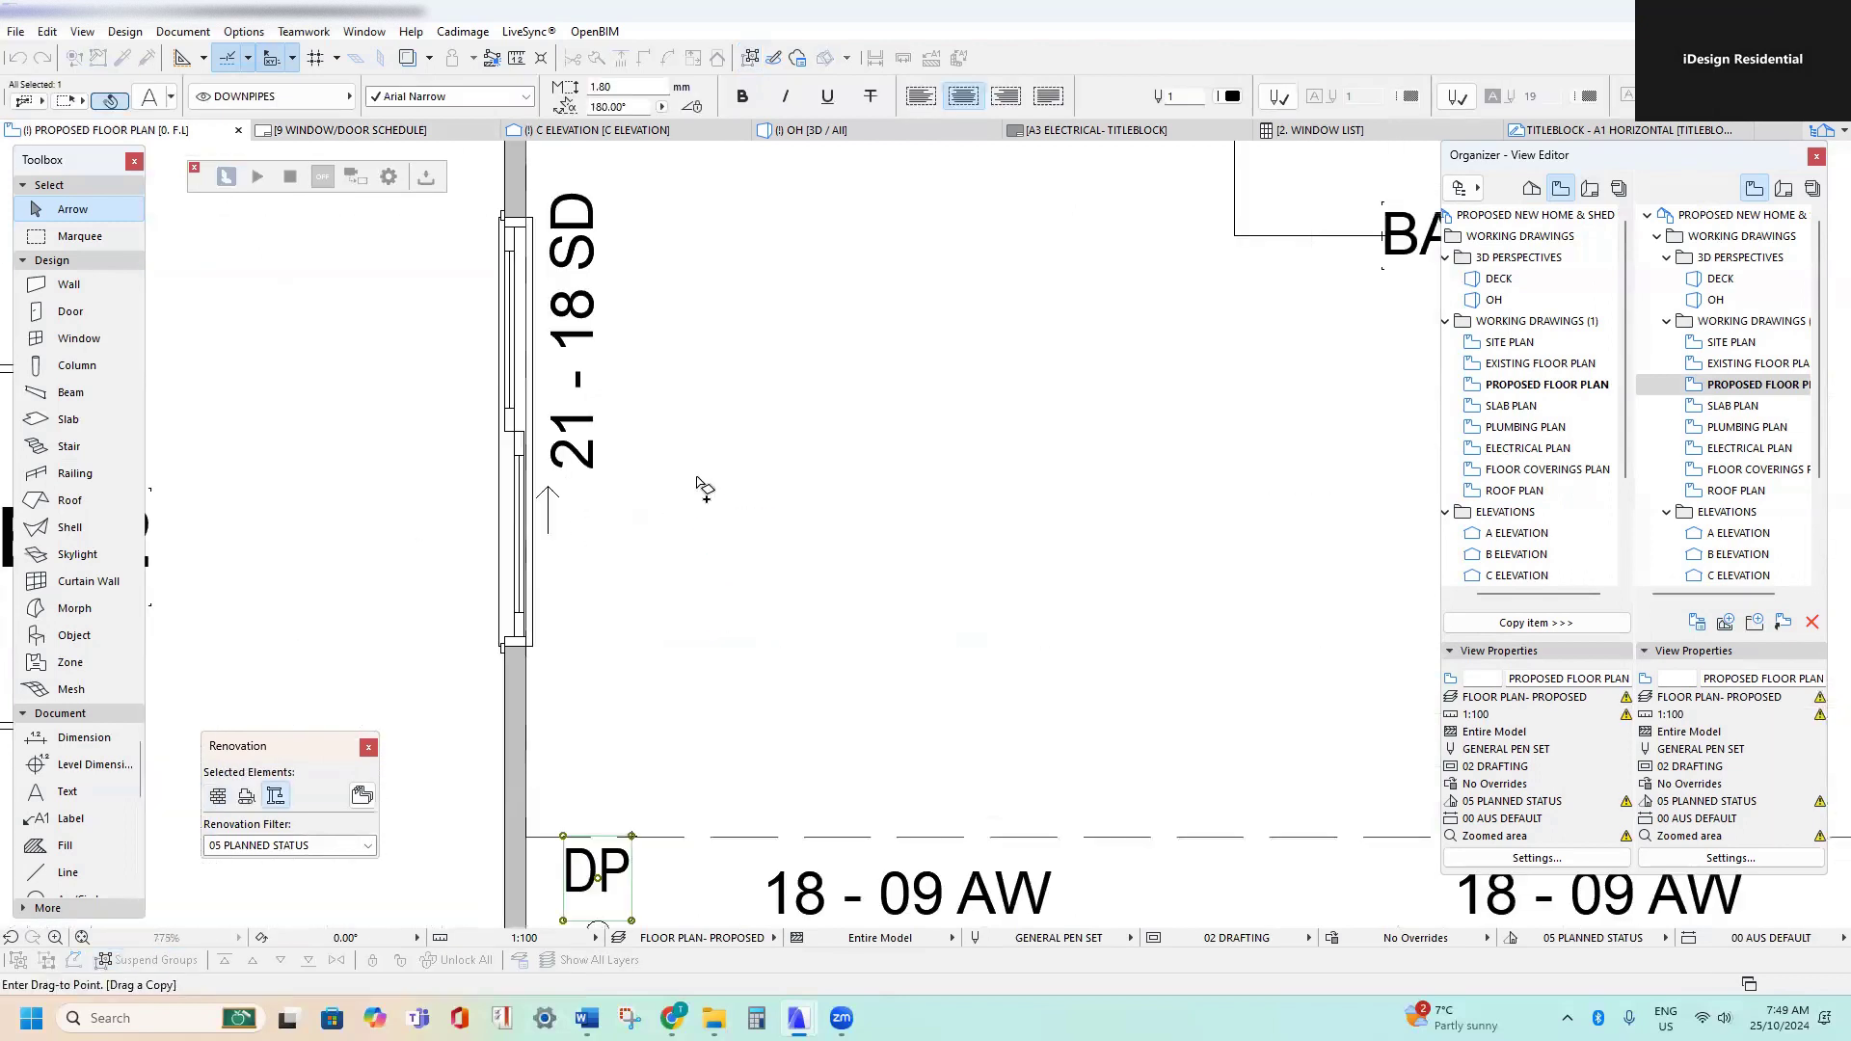
scroll(636, 666, "up", 3)
double_click(720, 434)
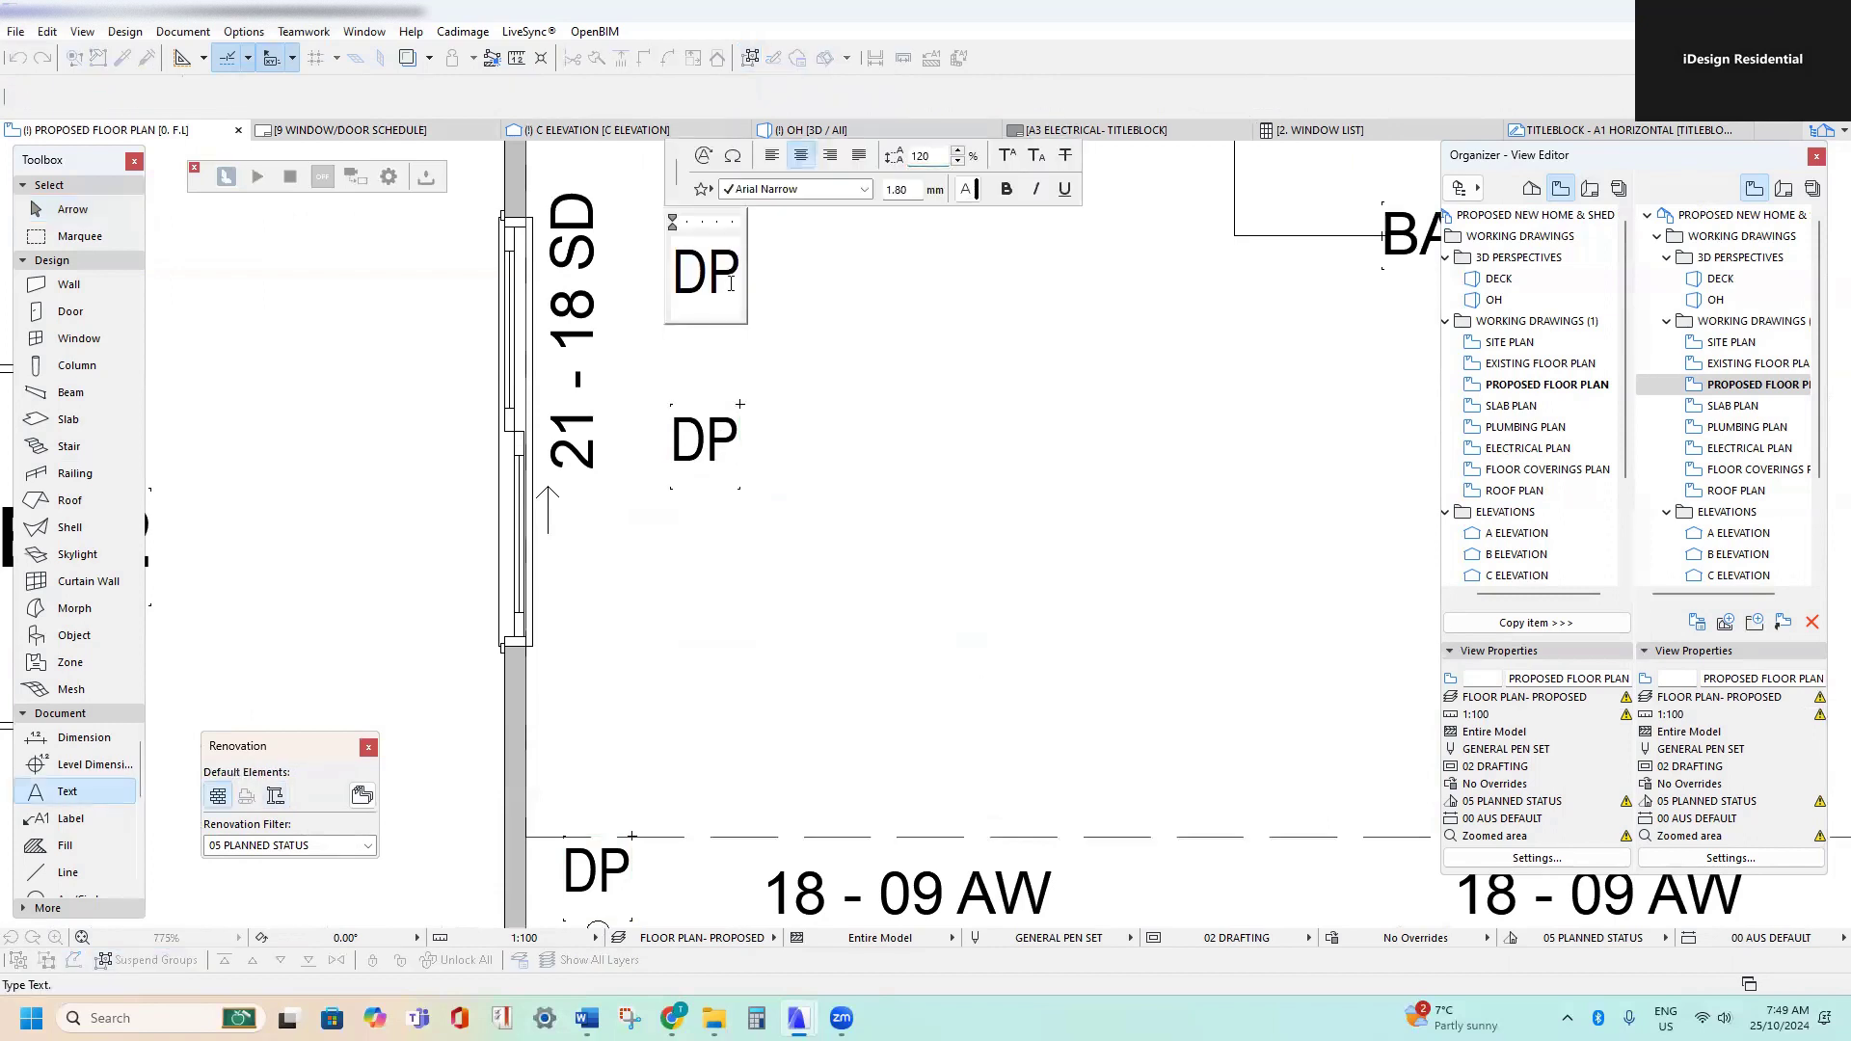
left_click_drag(731, 283, 646, 277)
key("Escape")
key("Escape")
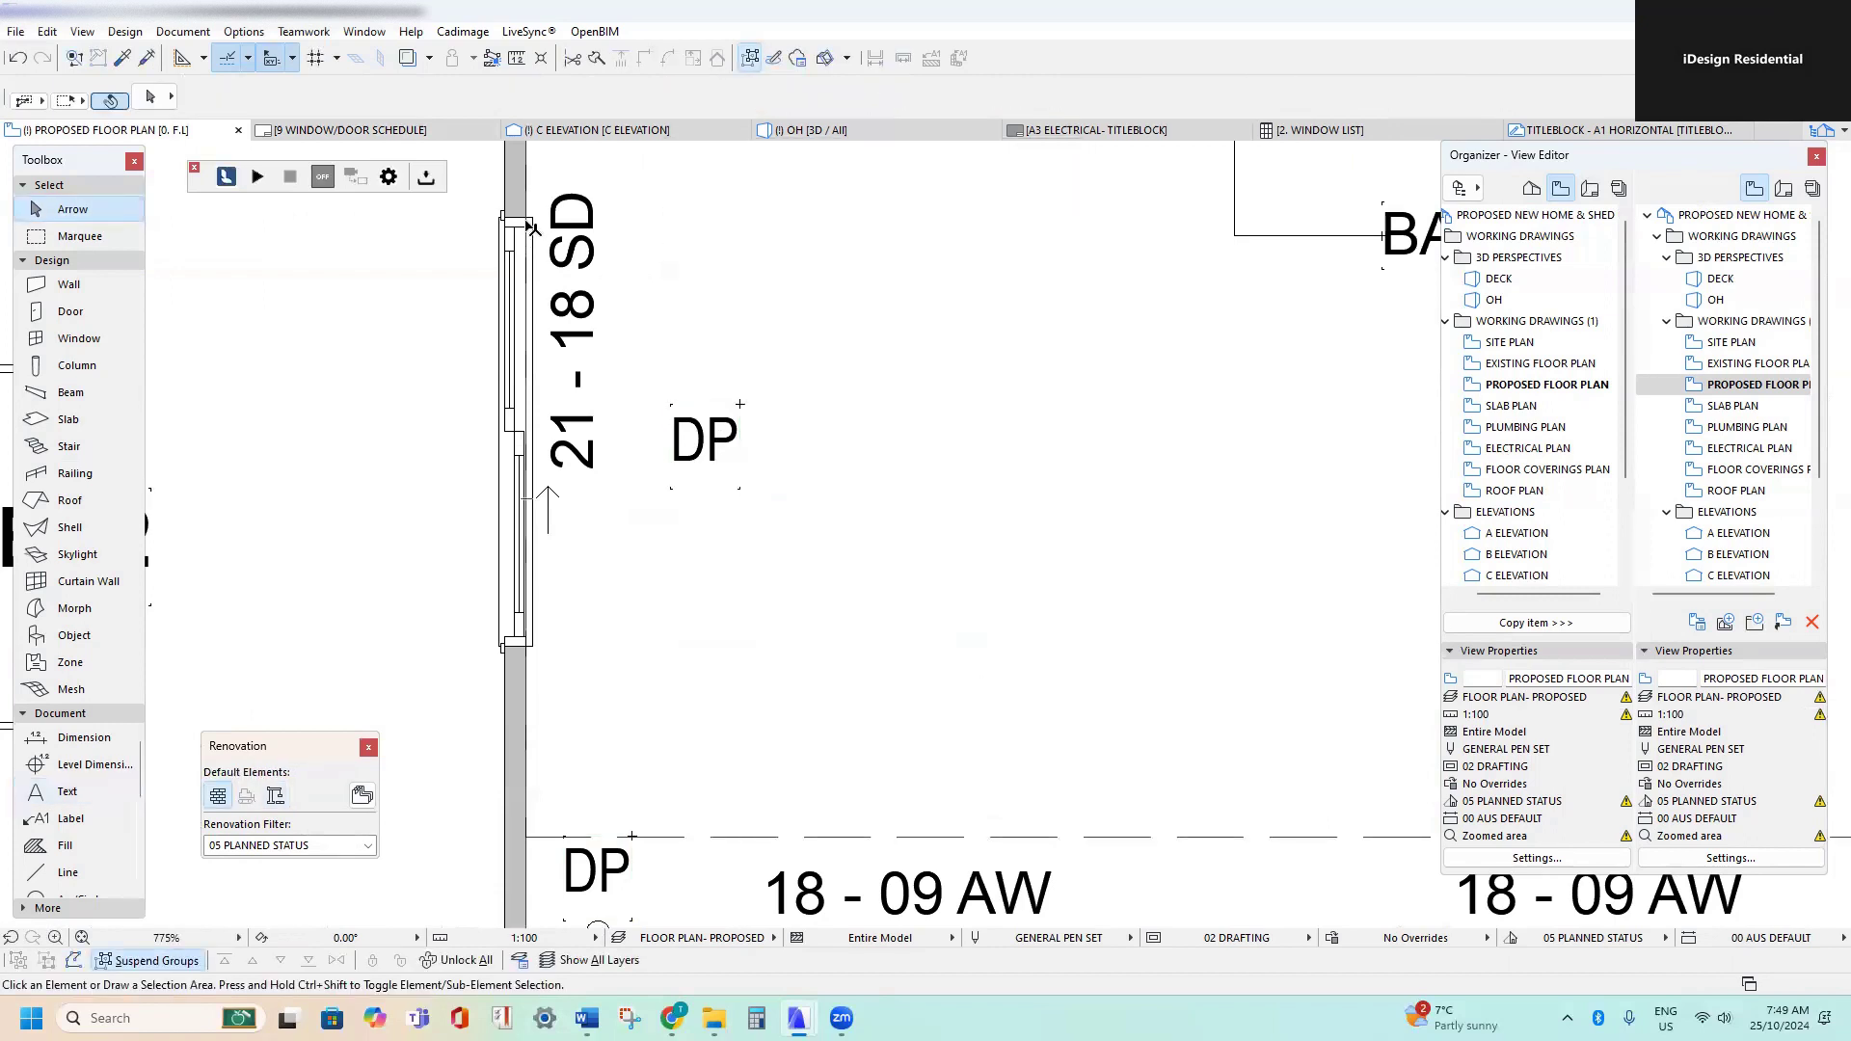
- Inspect the selection settings of Bed 2's 21 - 18 SD sliding door and close them without changes
left_click(528, 224)
left_click(525, 220)
middle_click_drag(557, 251, 725, 343)
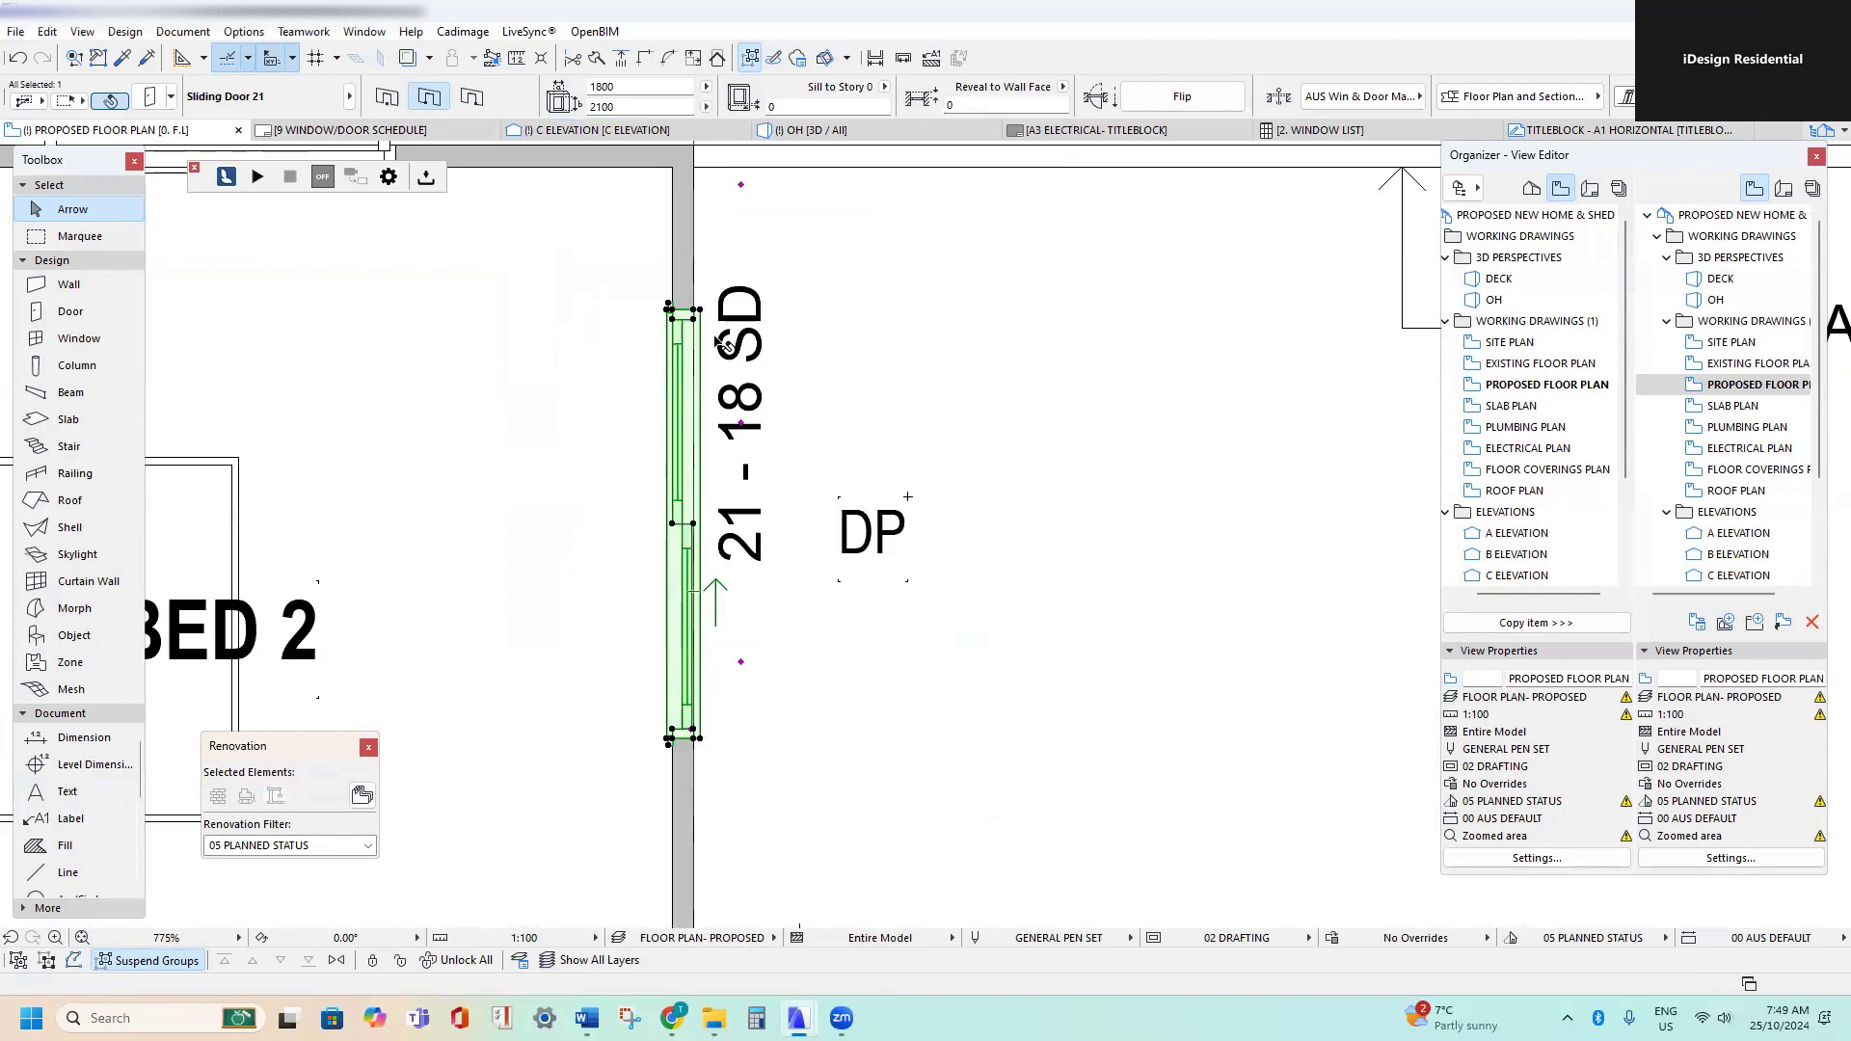
key("ctrl+t")
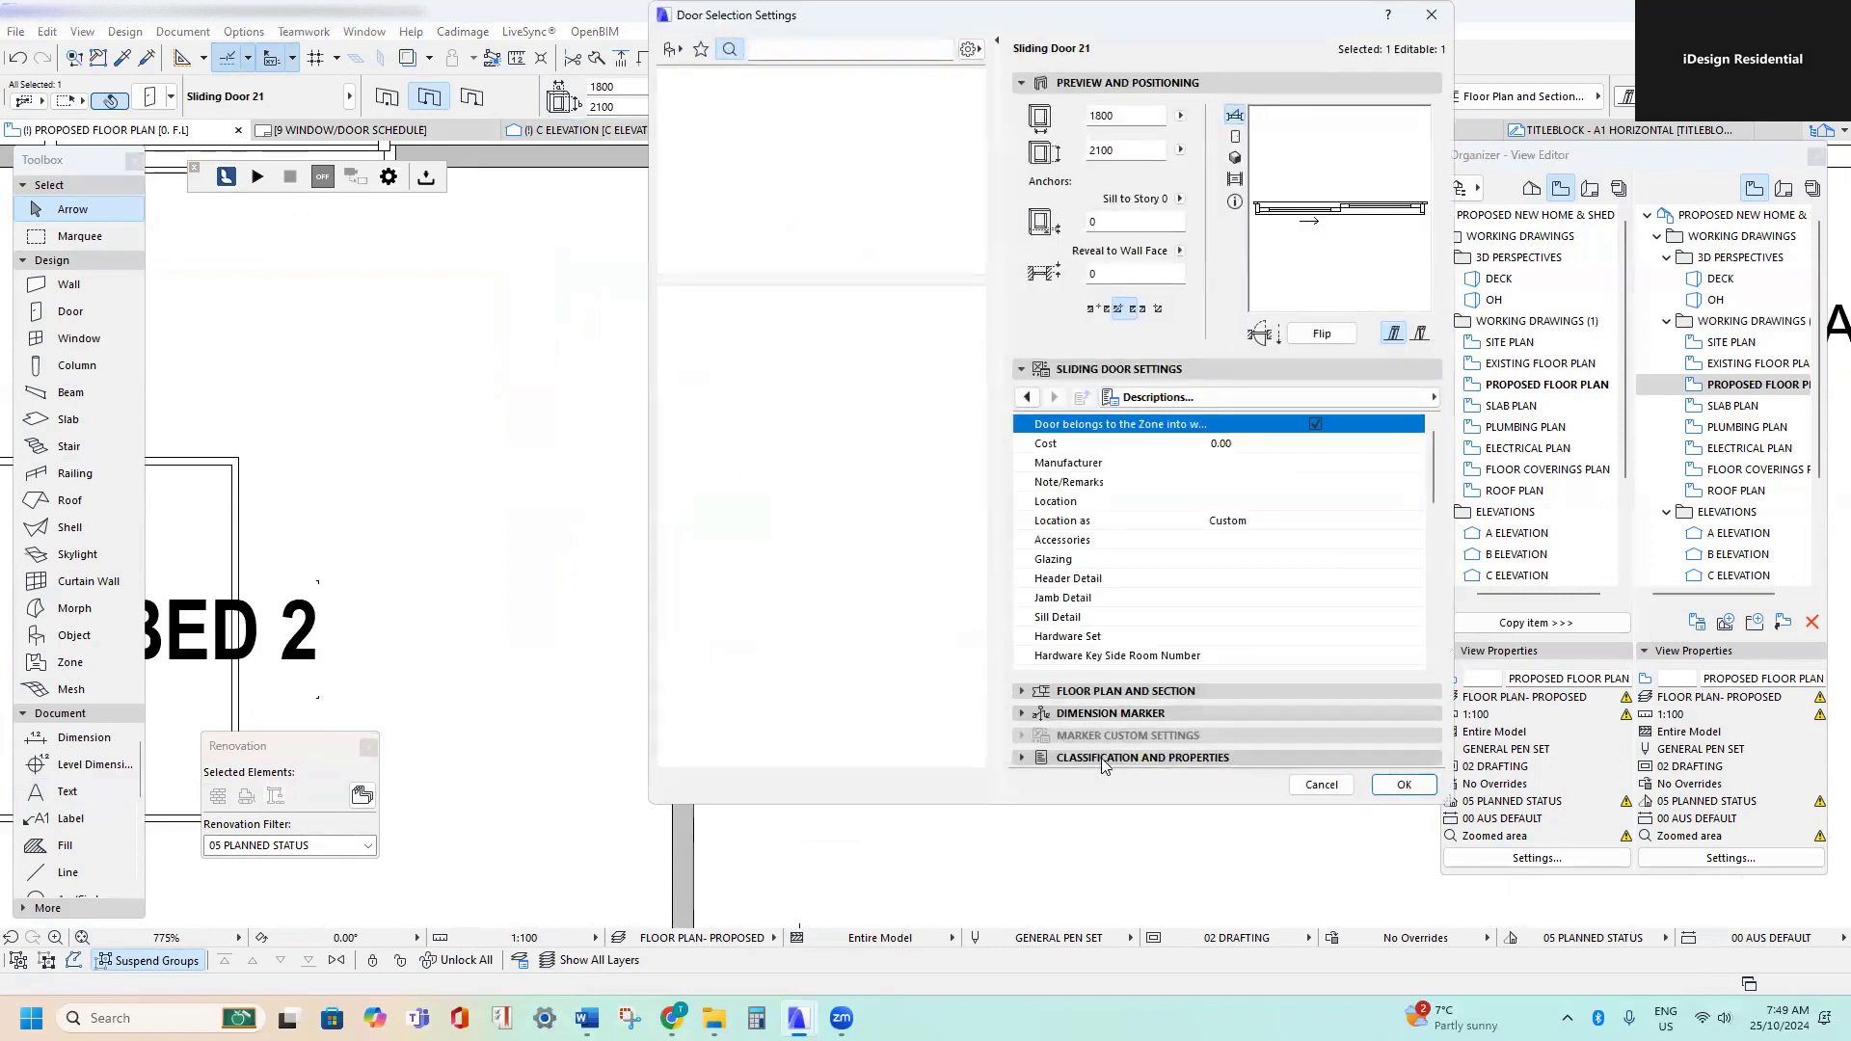
key("Escape")
key("Escape")
- Change the copied DP text beside Bed 2's sliding door to W1
scroll(543, 474, "down", 1)
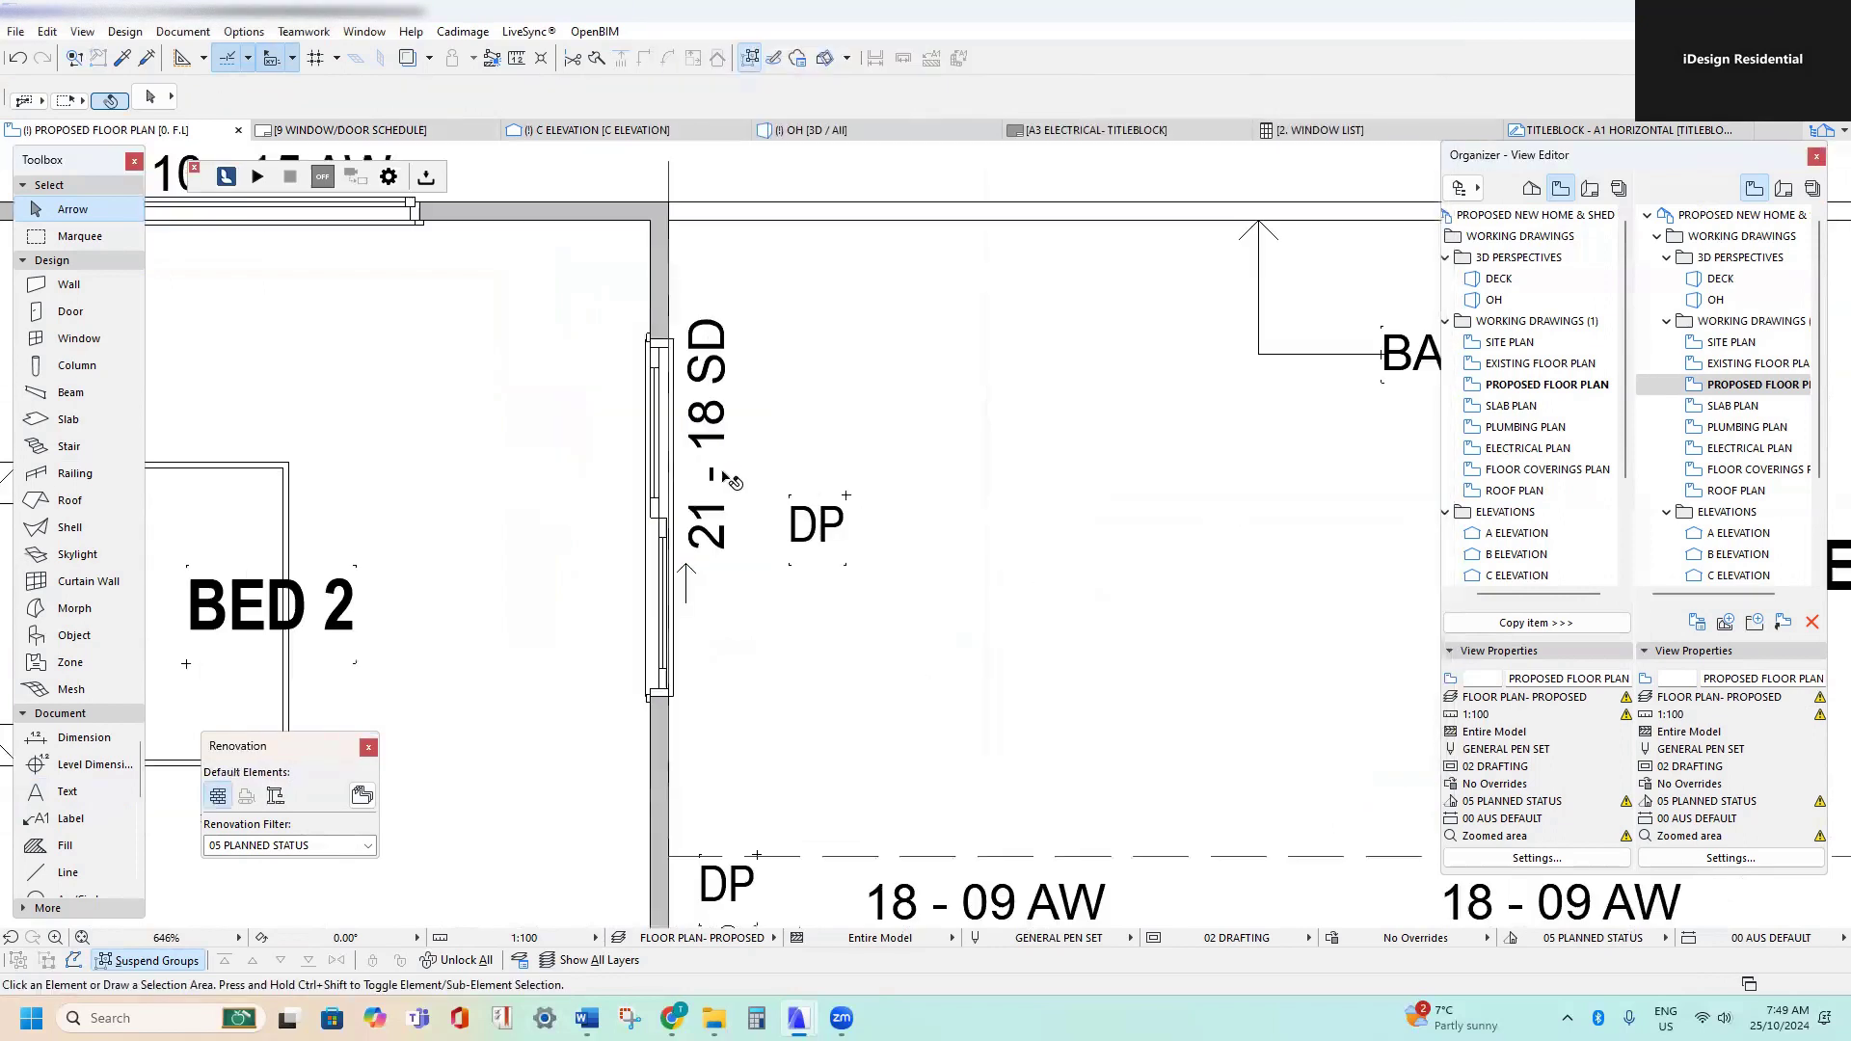
scroll(821, 538, "up", 3)
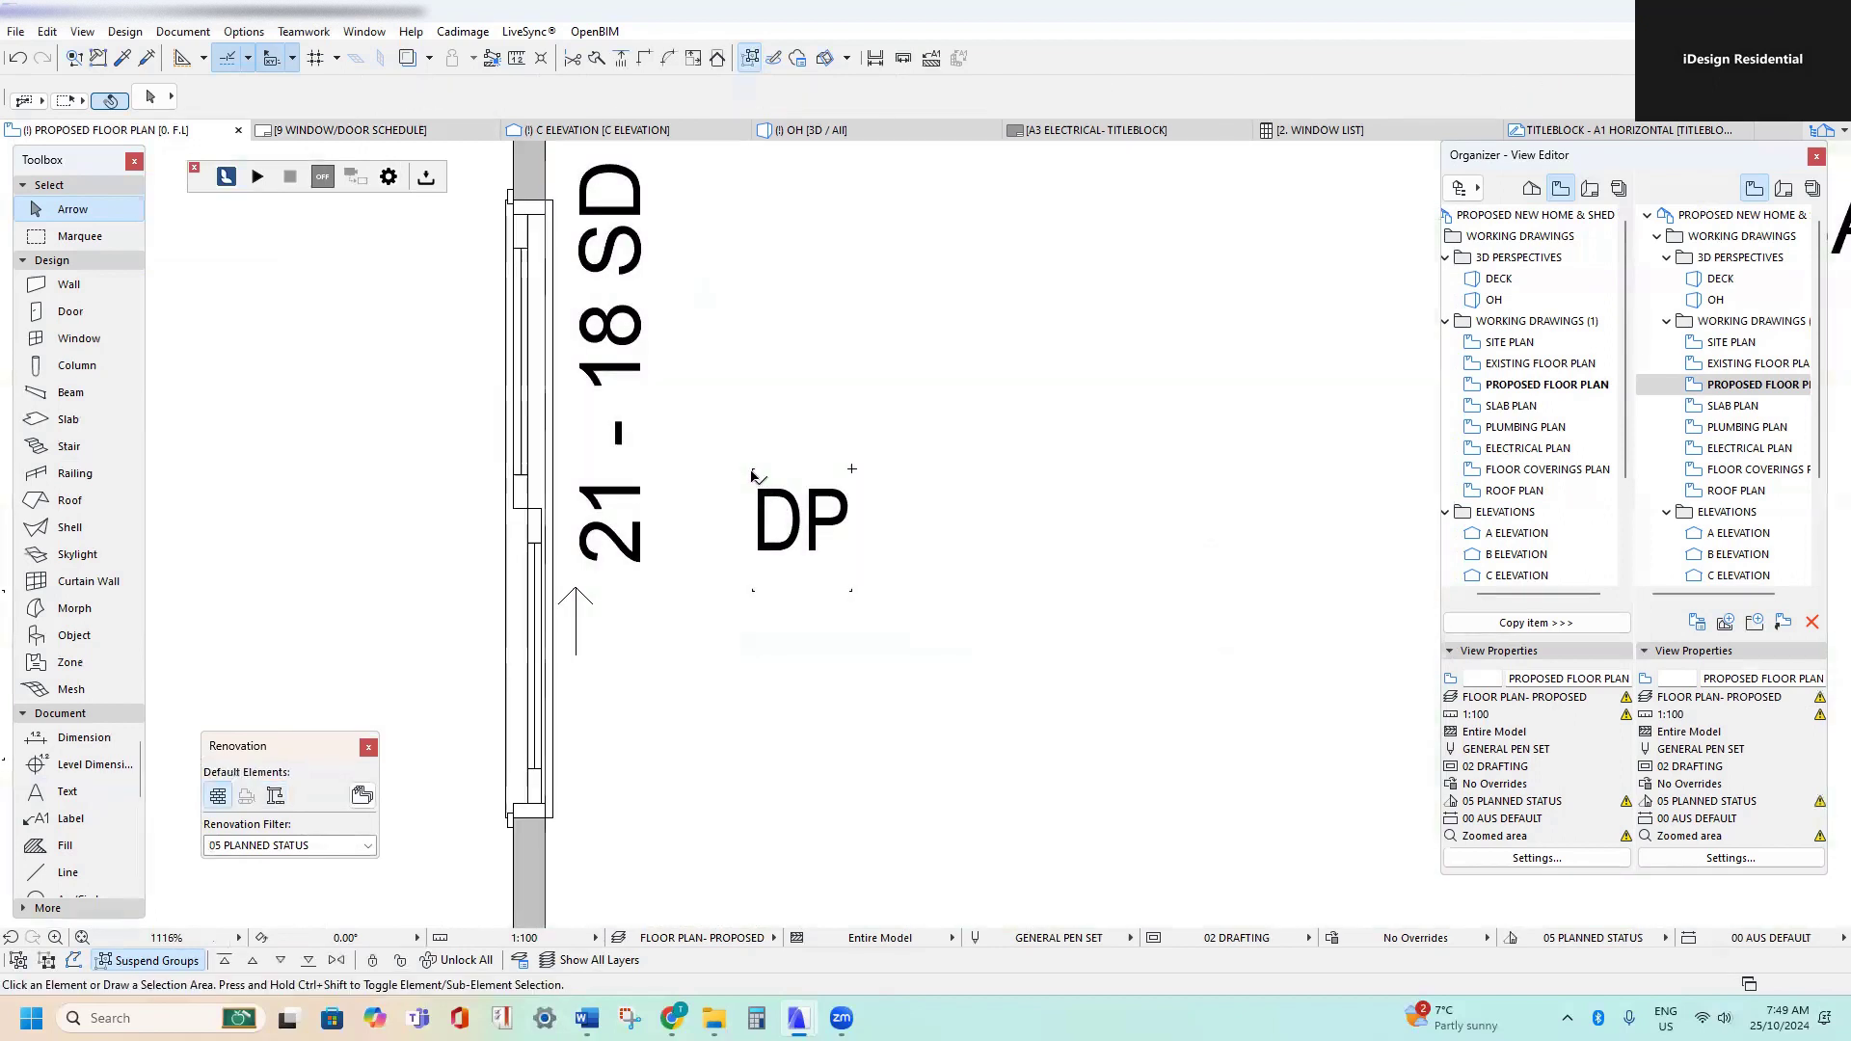
double_click(761, 473)
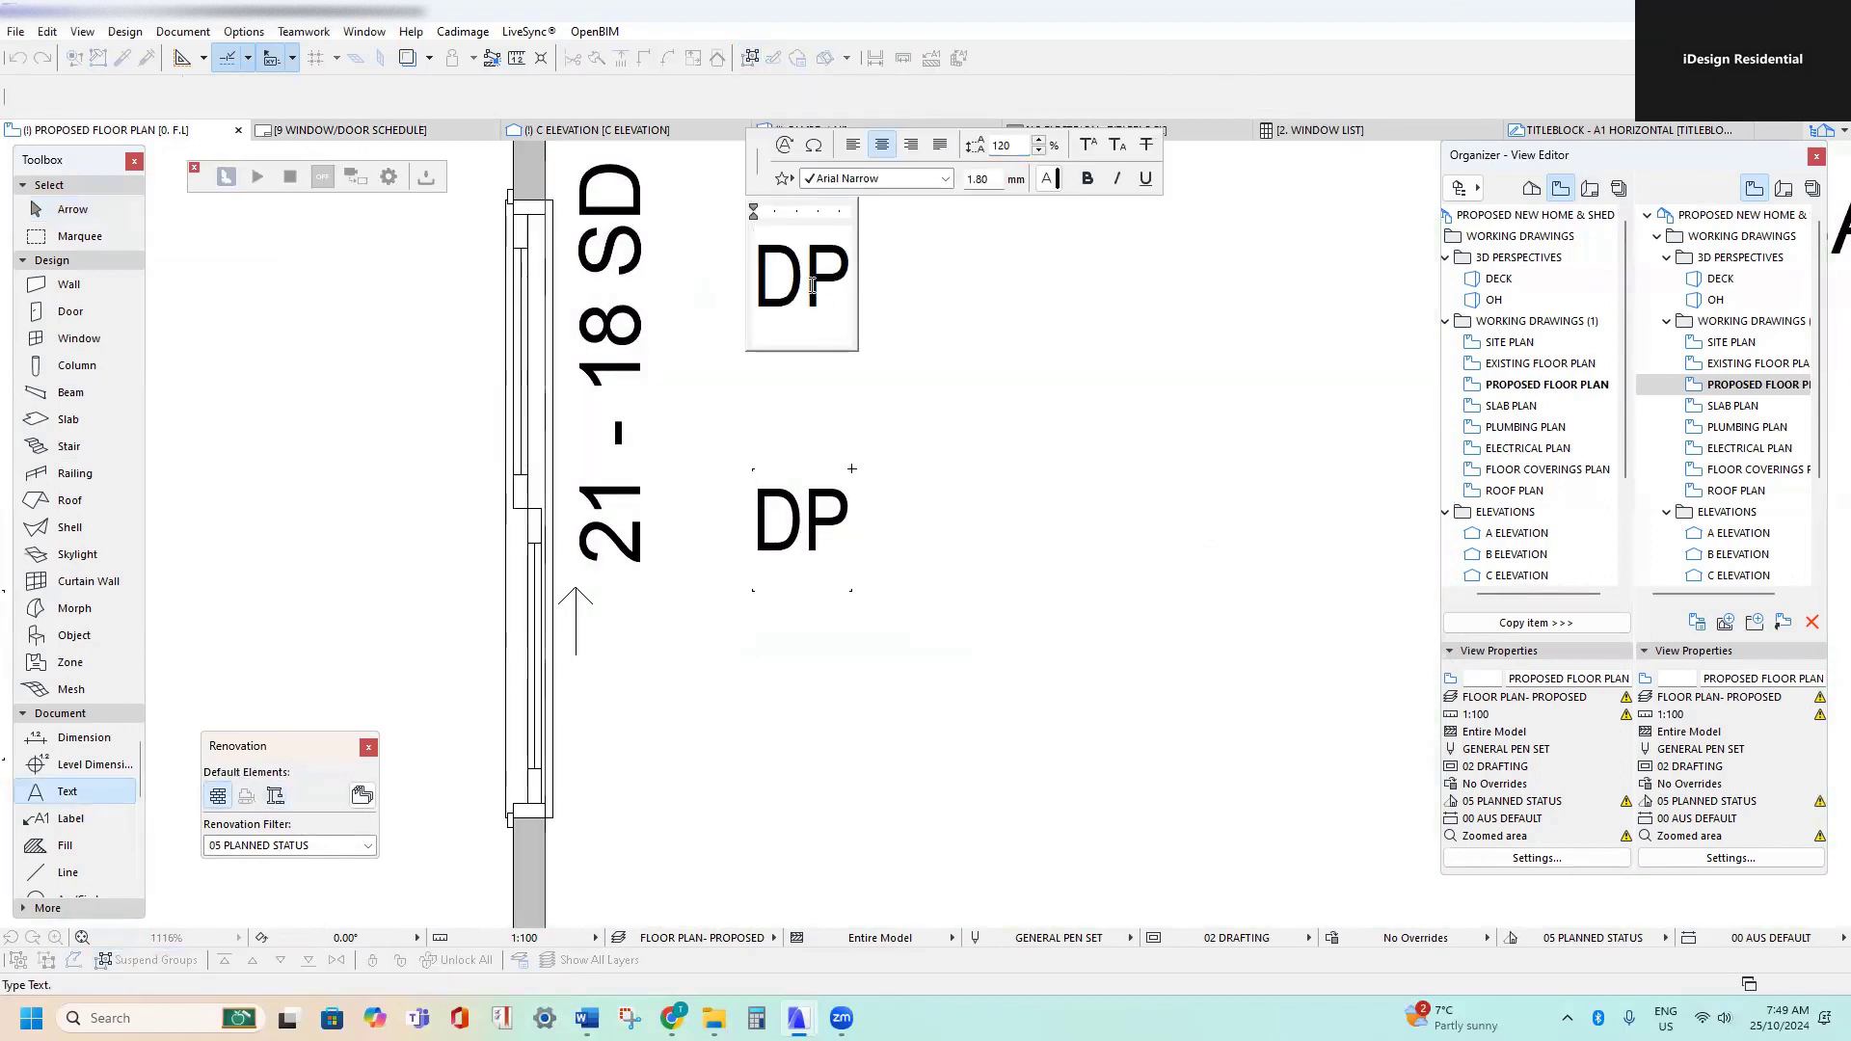
left_click_drag(837, 286, 645, 285)
type("W1")
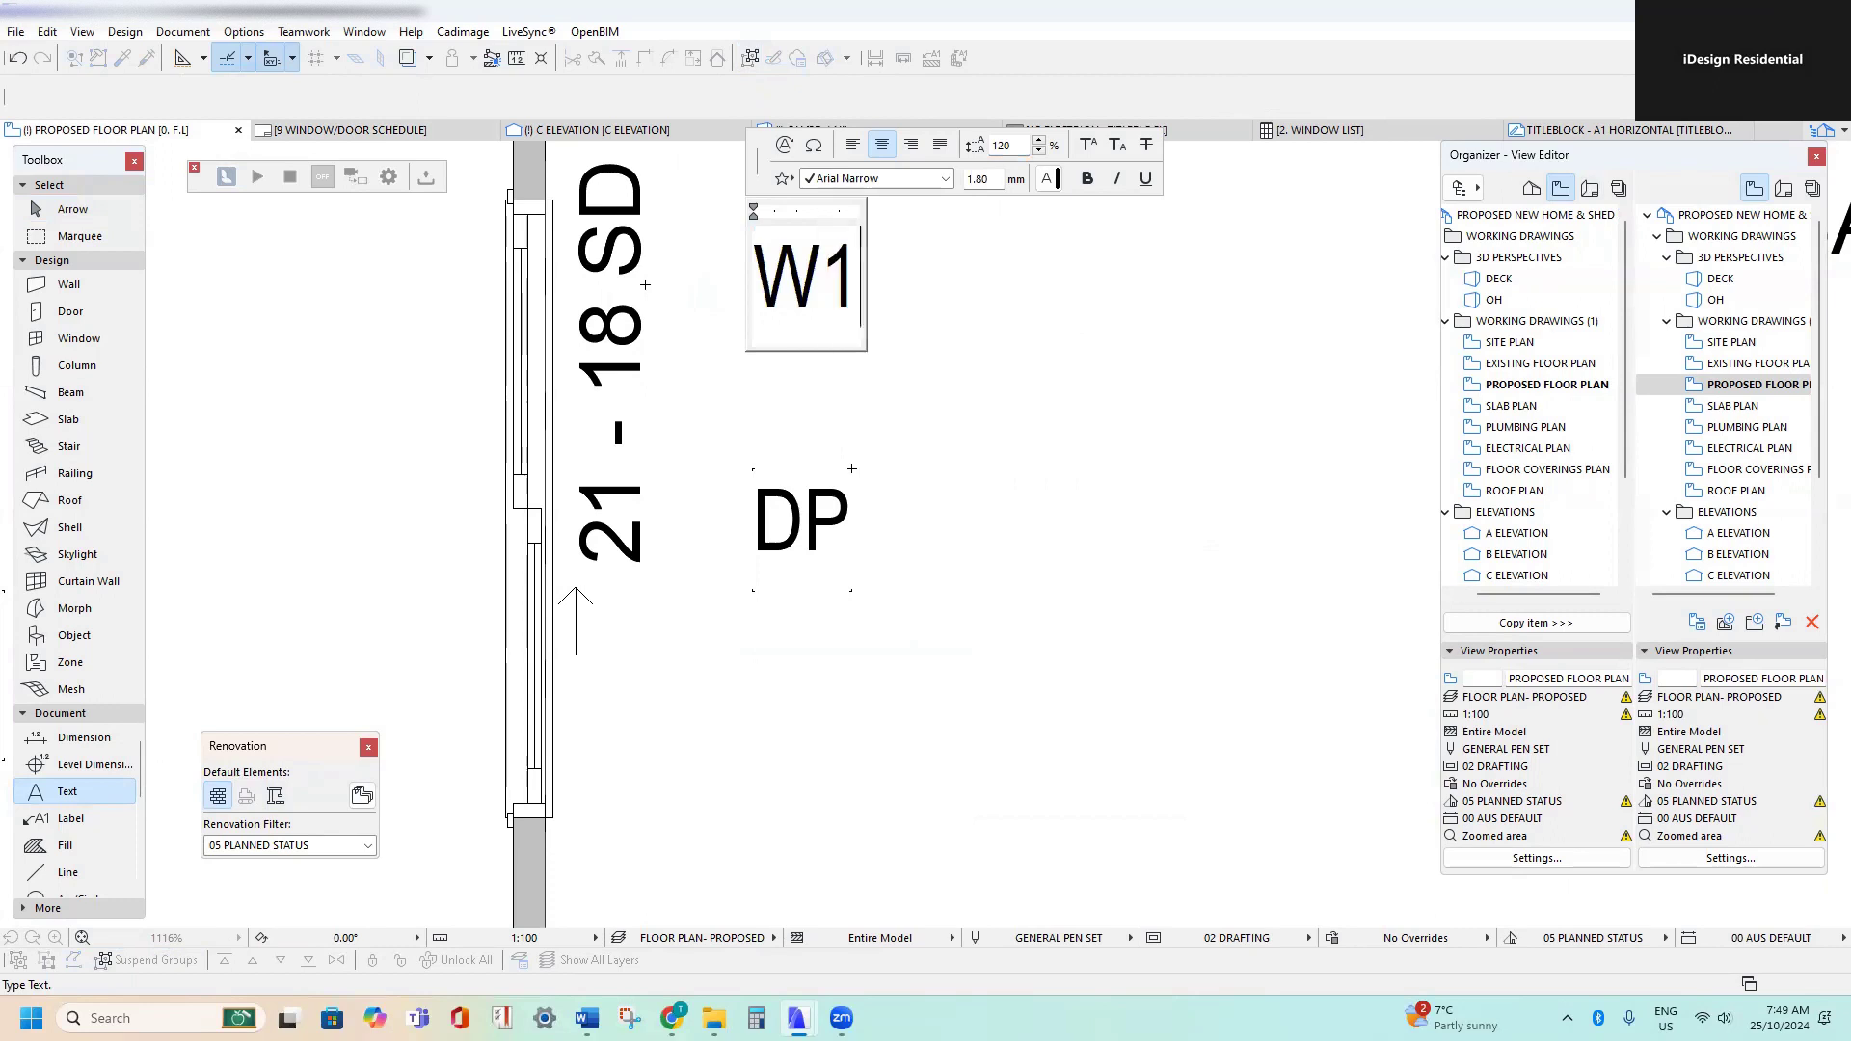
left_click(855, 479)
scroll(855, 479, "down", 2)
middle_click_drag(855, 480, 930, 524)
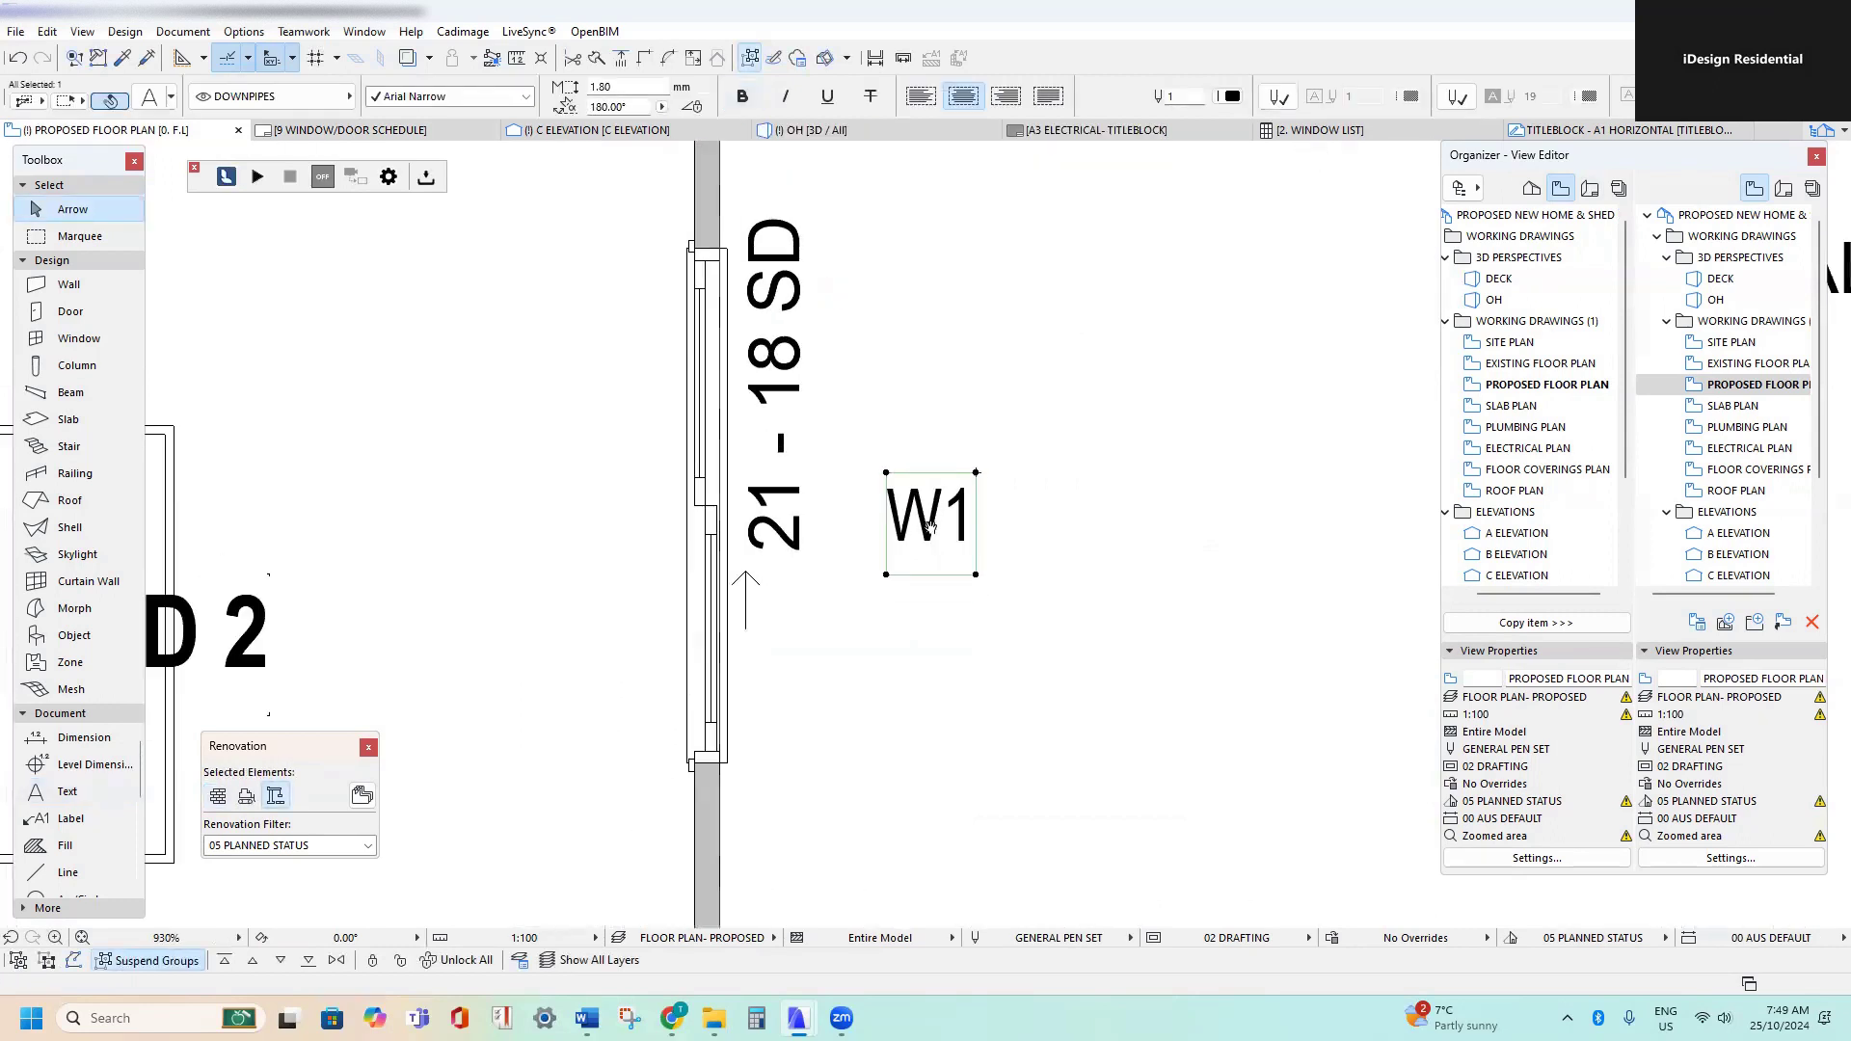
left_click_drag(929, 533, 701, 507)
key("Escape")
scroll(701, 506, "down", 1)
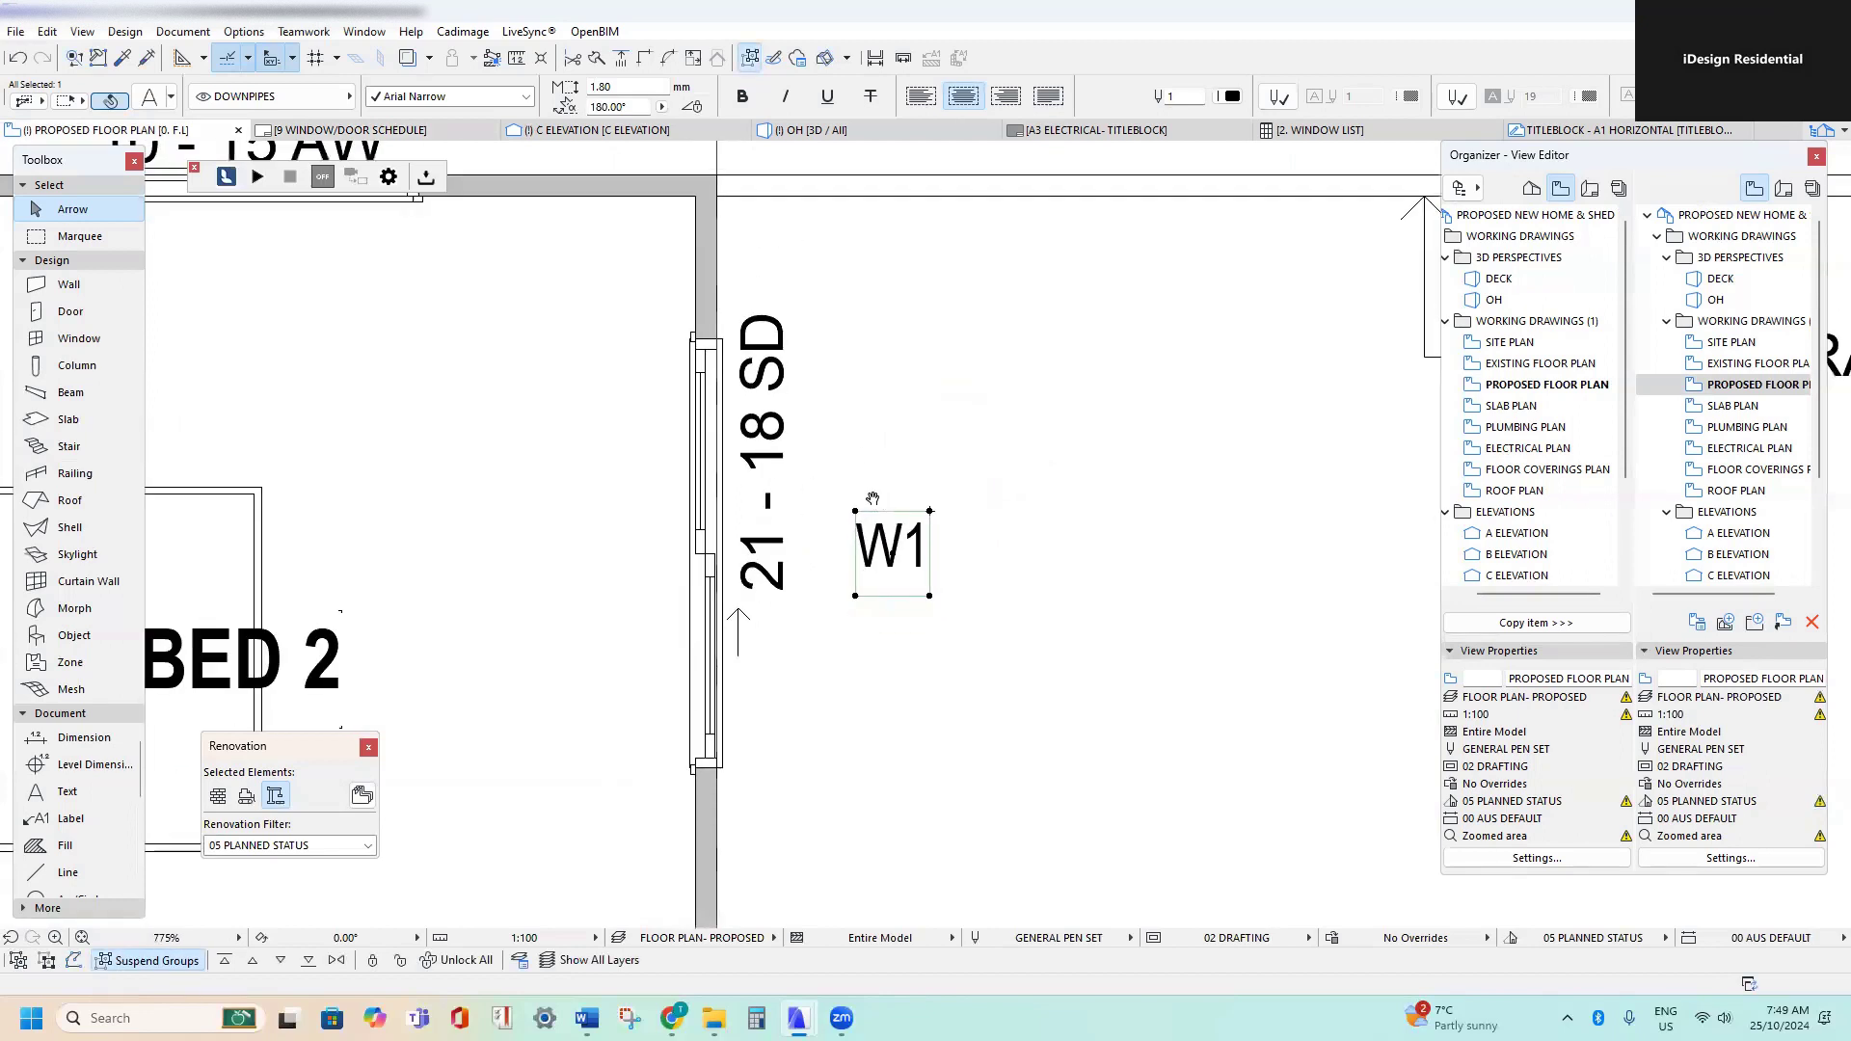
scroll(808, 480, "down", 5)
scroll(839, 505, "up", 7)
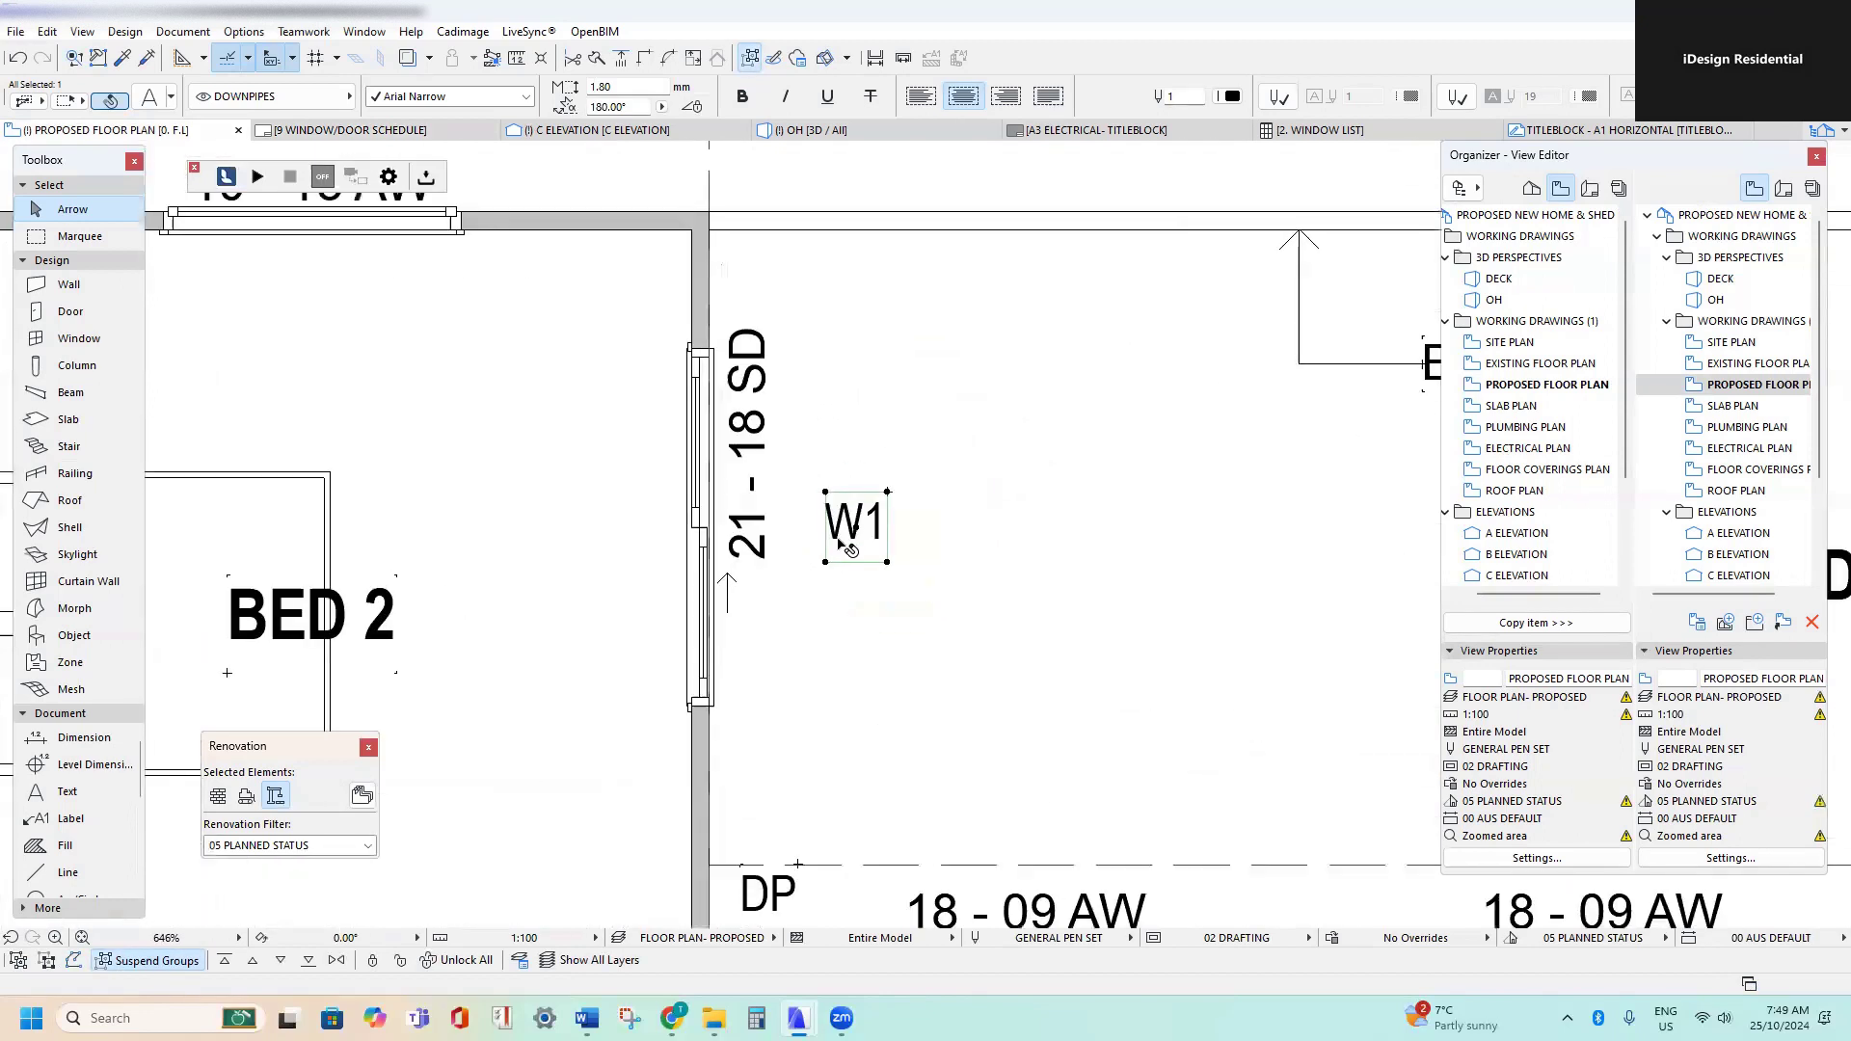
scroll(844, 546, "down", 2)
scroll(845, 546, "down", 2)
scroll(844, 546, "up", 5)
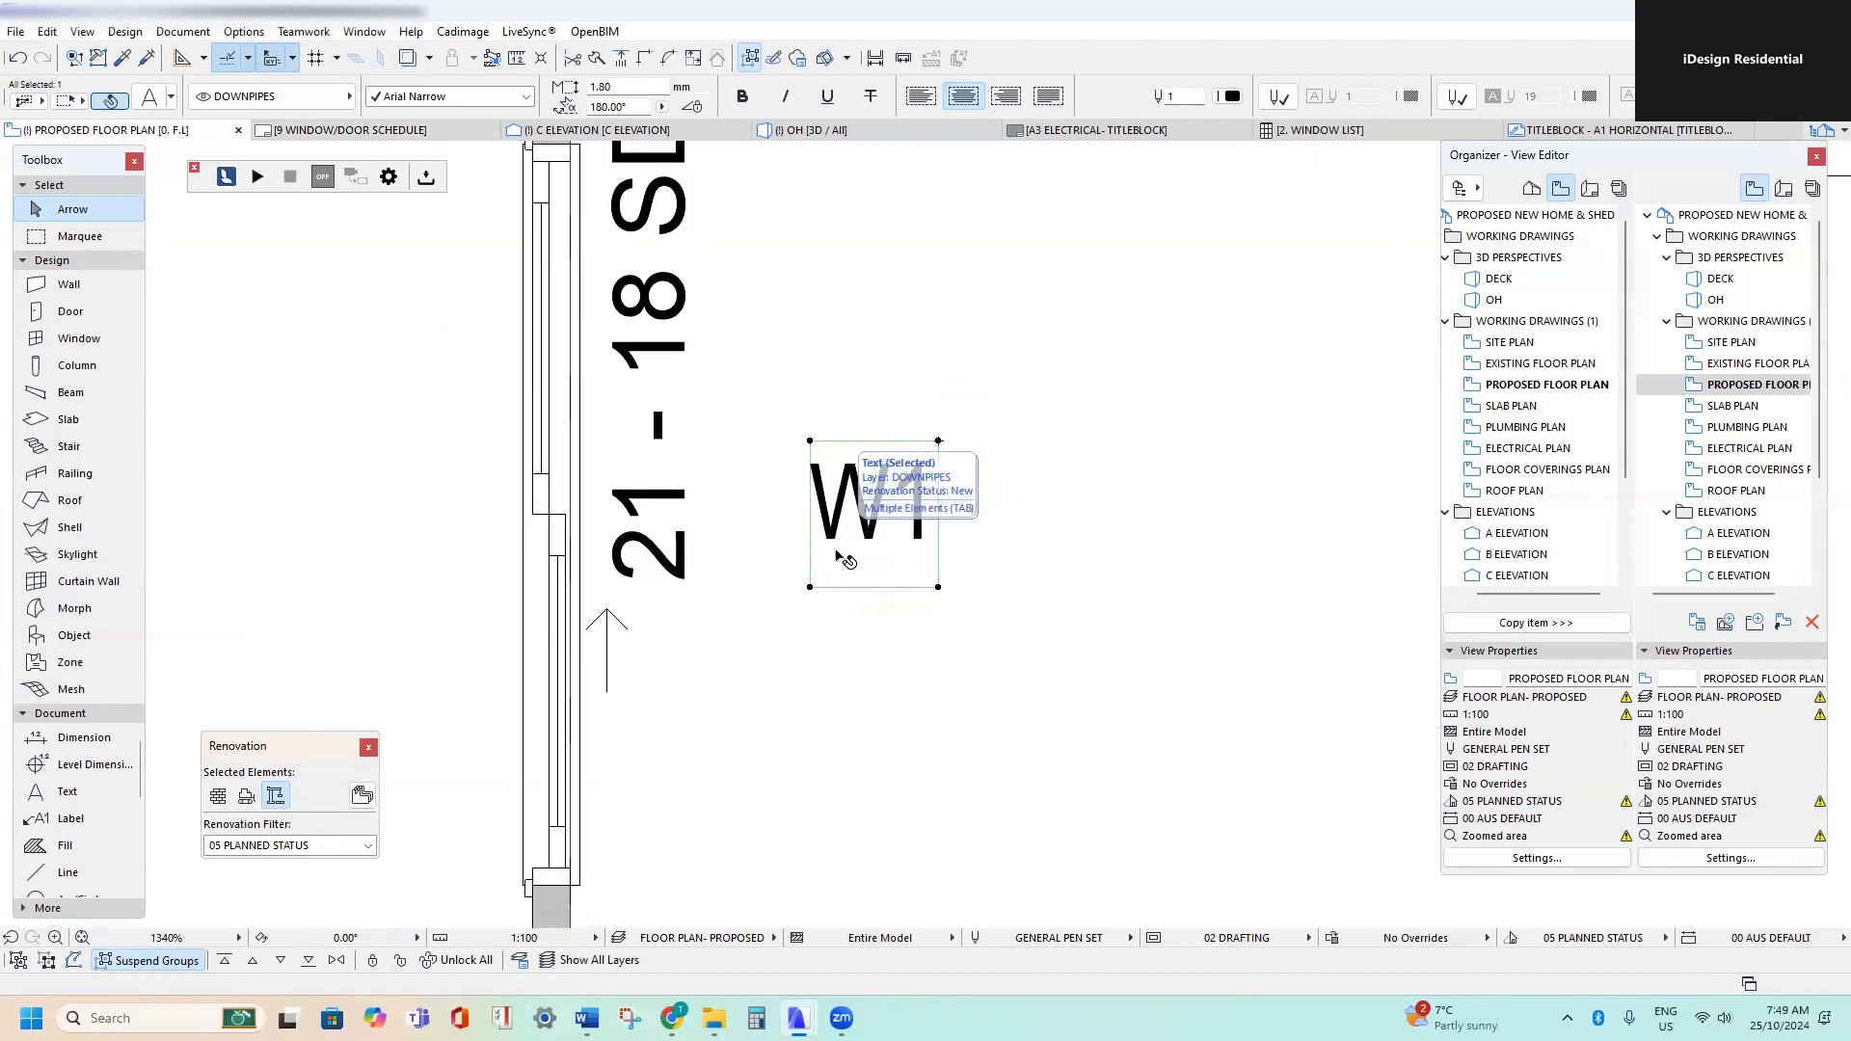
middle_click_drag(837, 553, 760, 552)
scroll(764, 534, "down", 6)
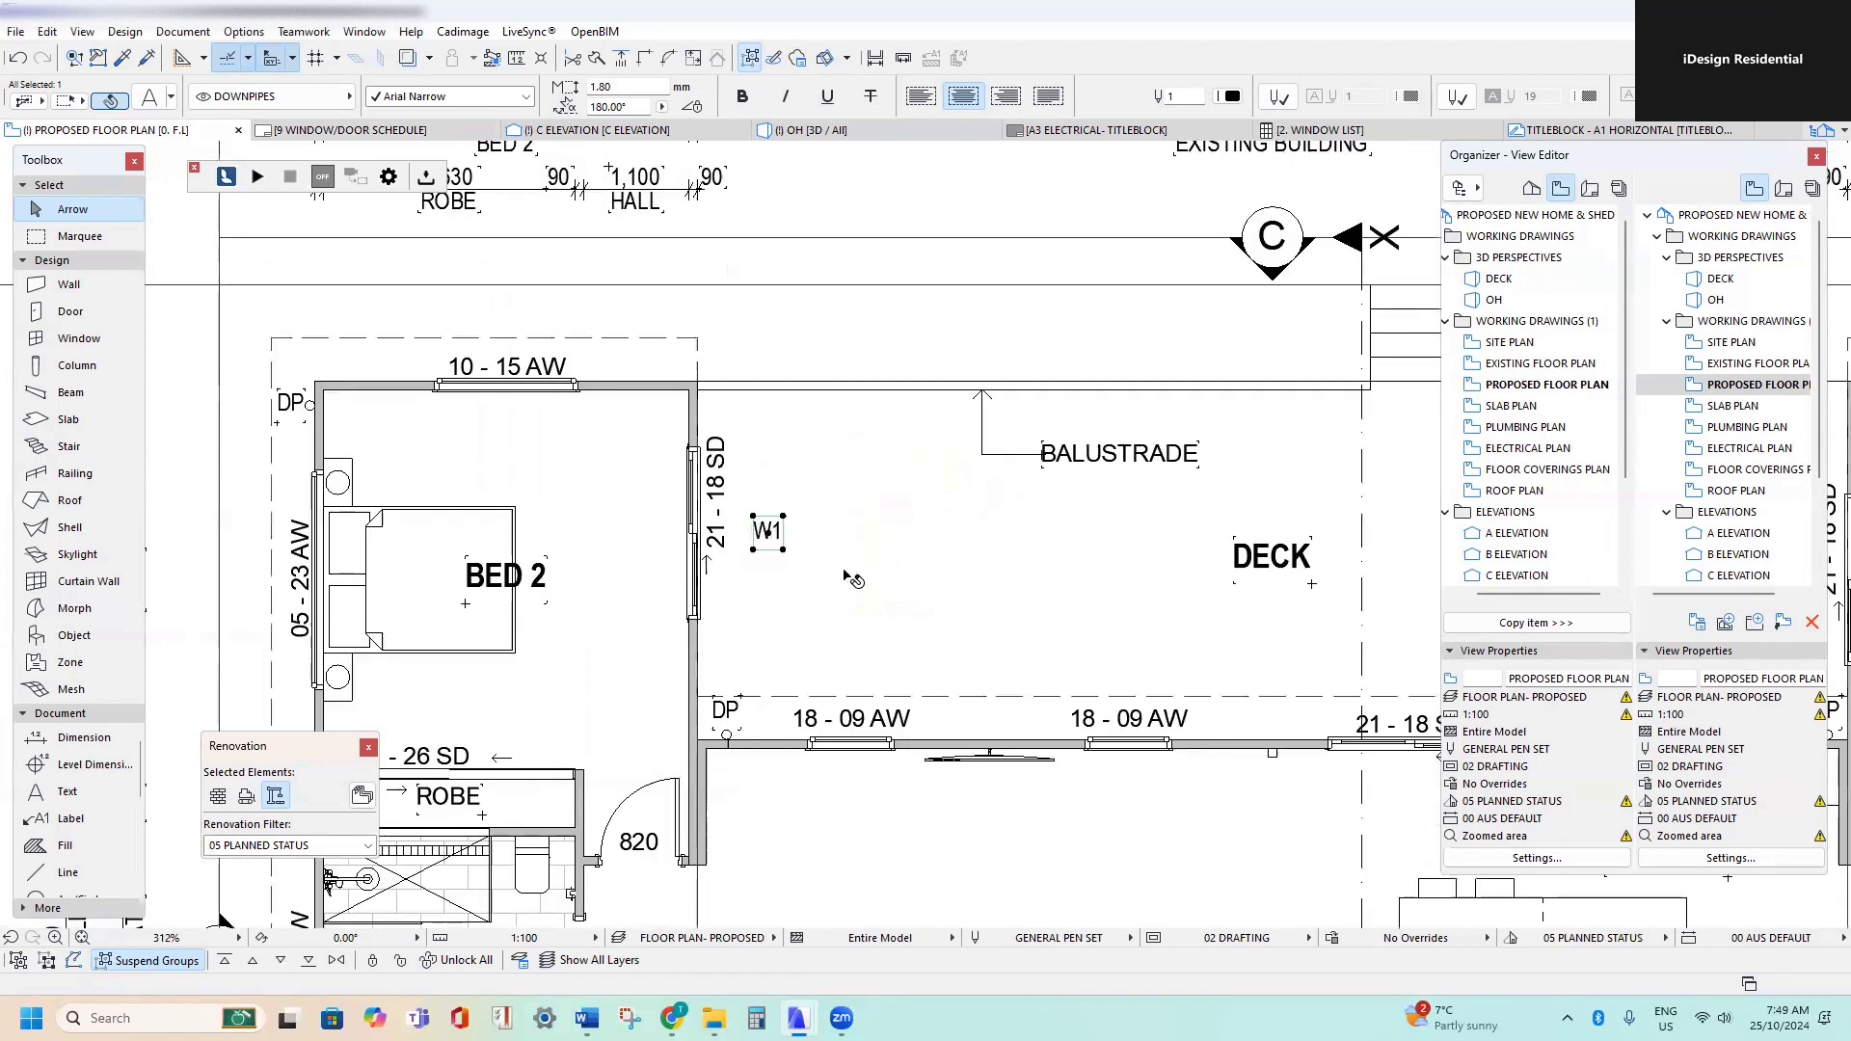
middle_click_drag(845, 575, 835, 558)
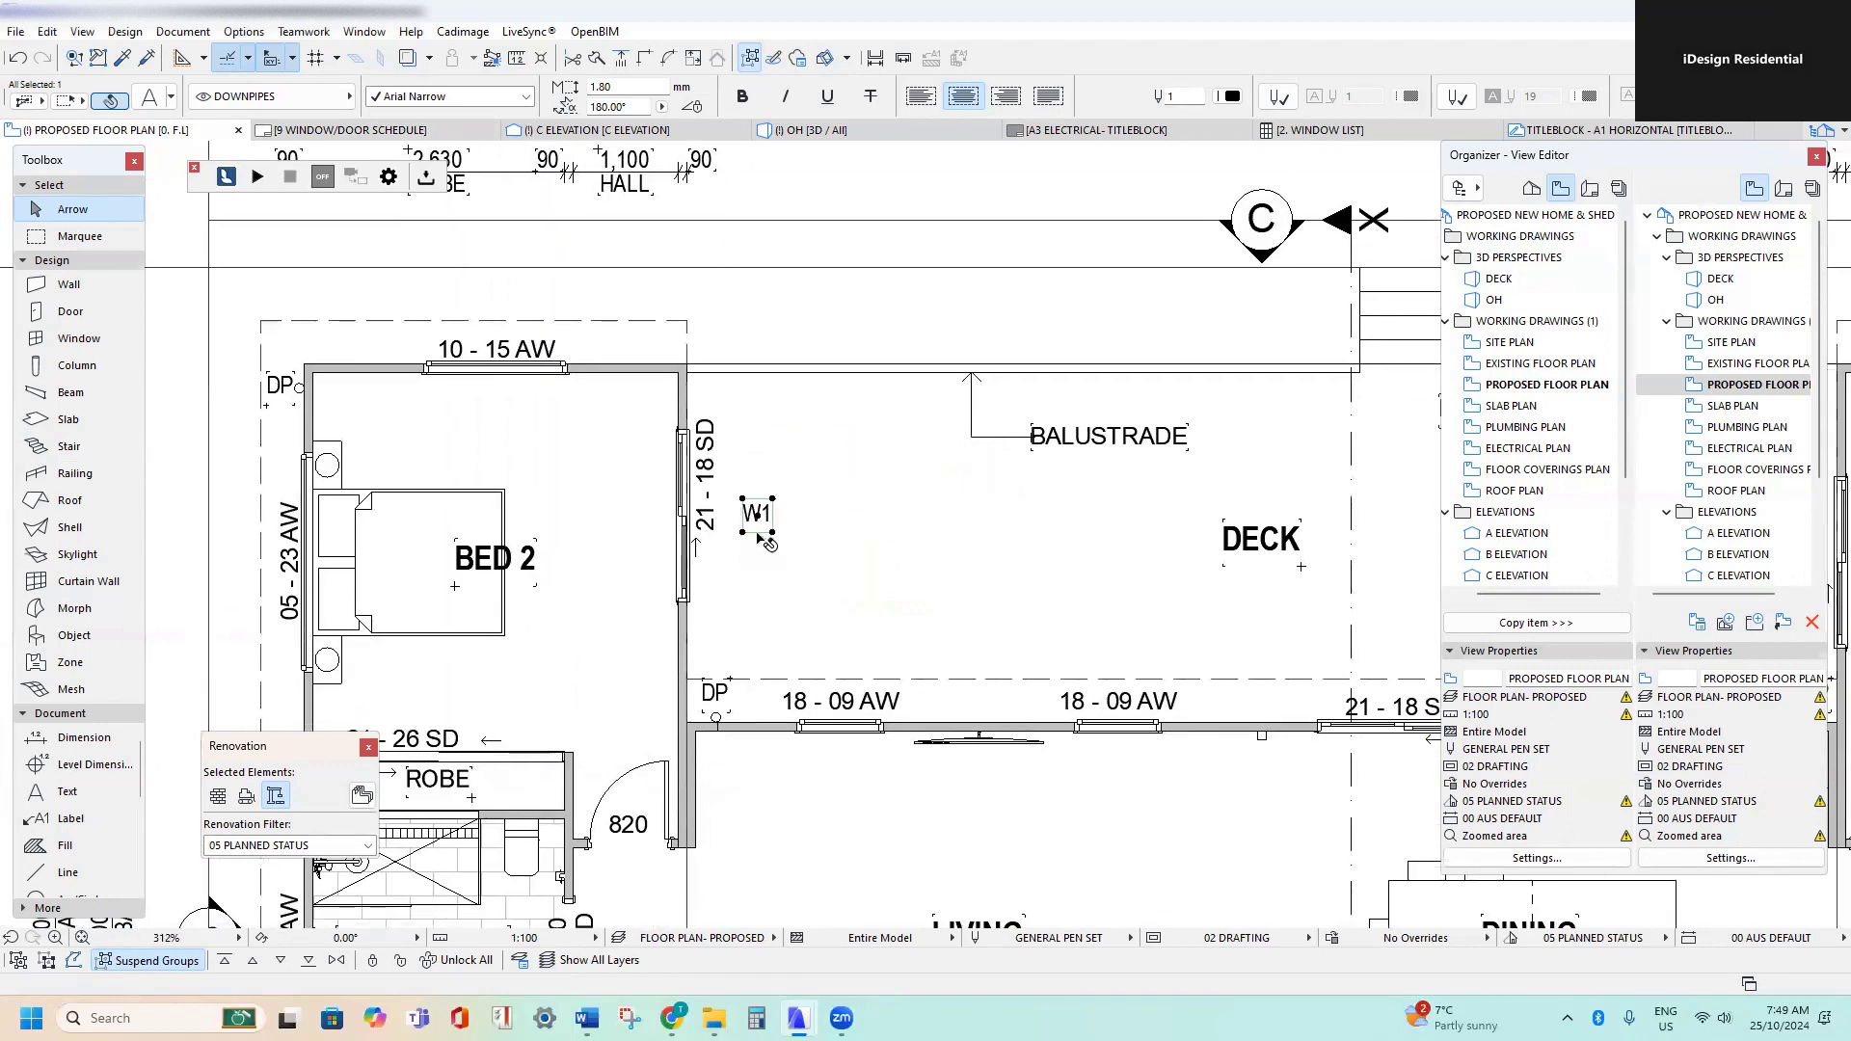
- Move the W1 text about 1100 mm horizontally from the deck into Bed 2, beside the inner face of the sliding door
scroll(745, 521, "up", 6)
key("ctrl+d")
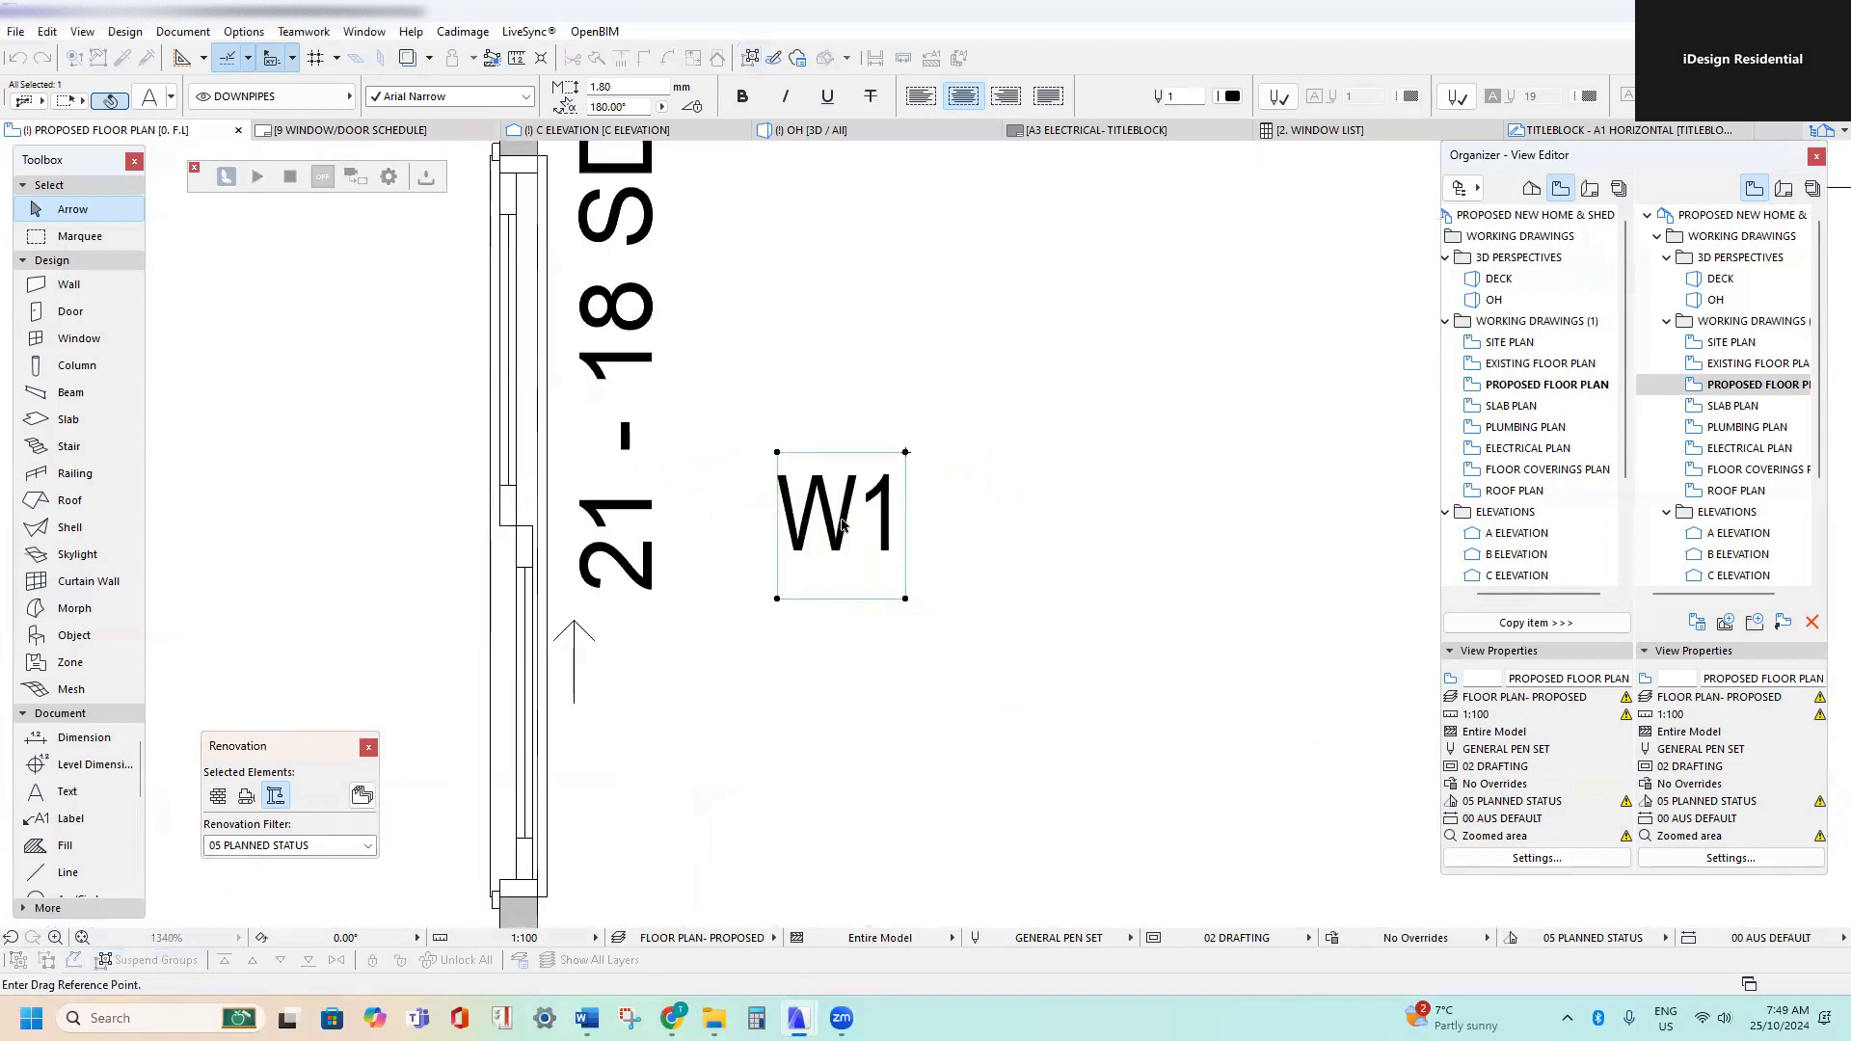
left_click(842, 529)
scroll(841, 529, "down", 2)
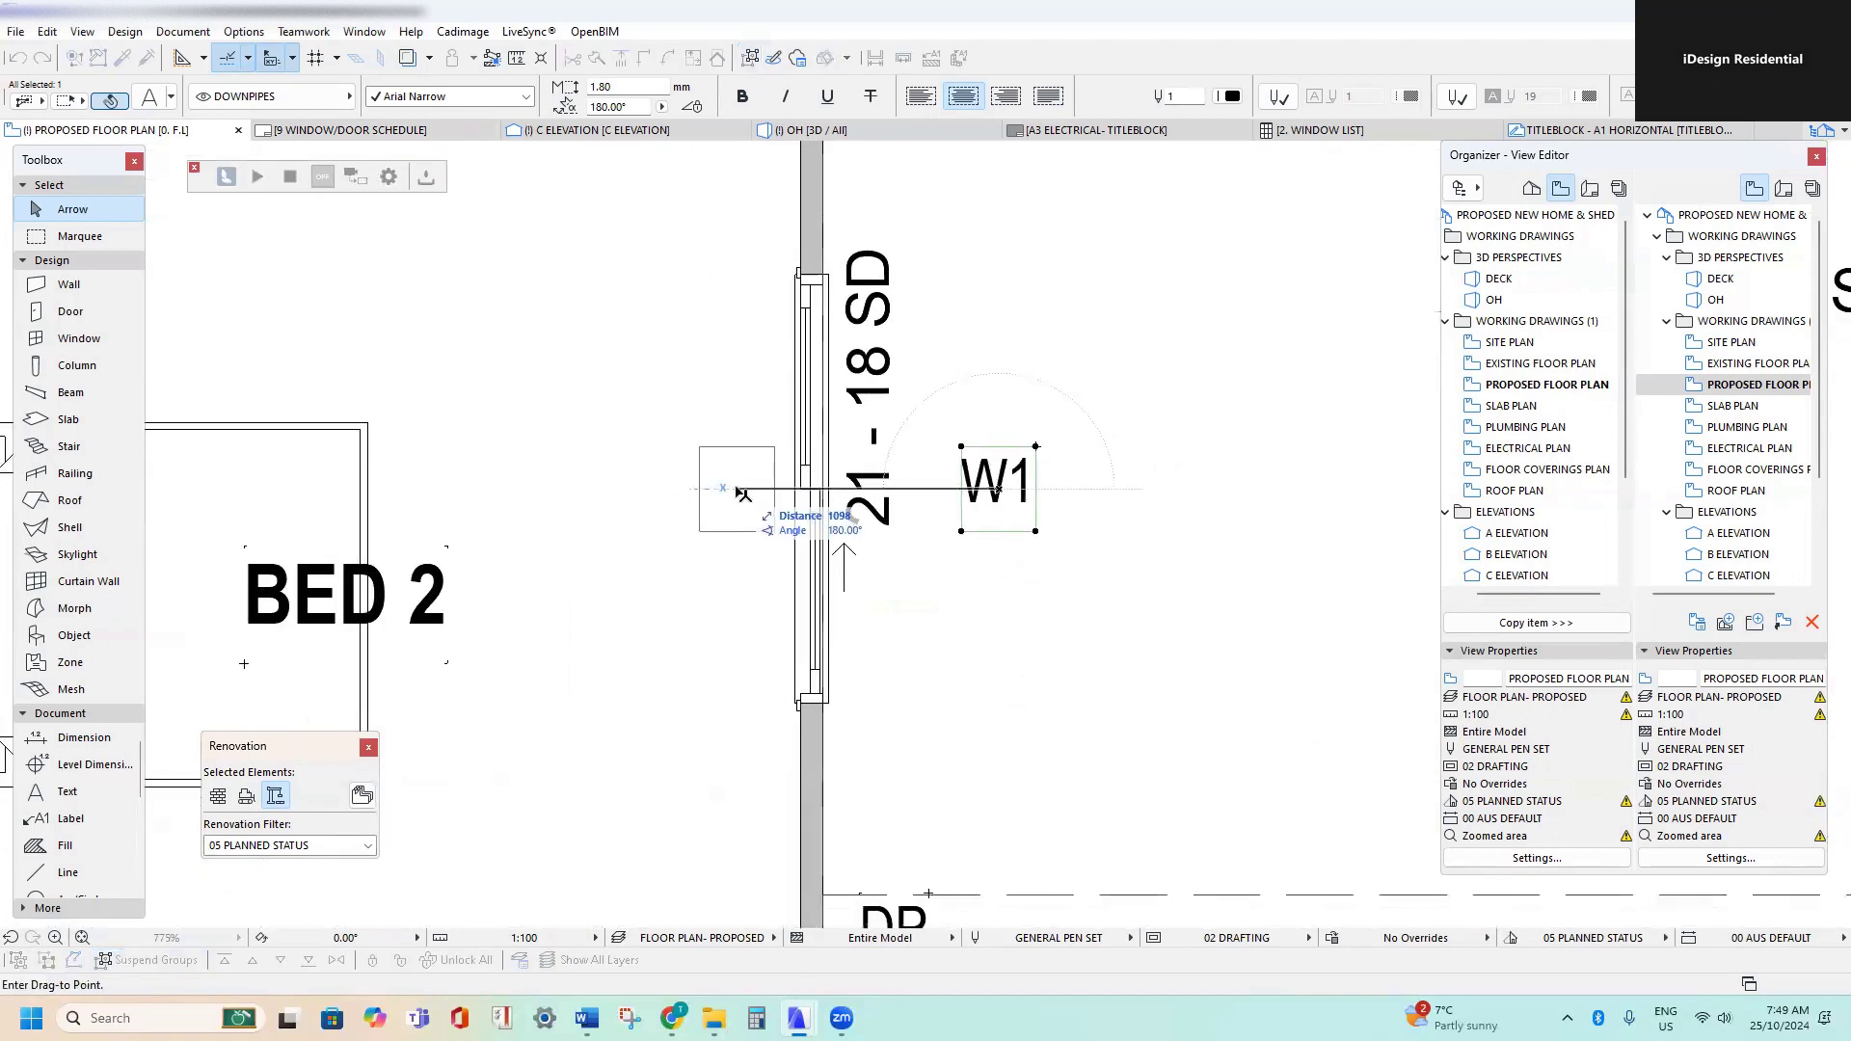
left_click(772, 494)
left_click(772, 494)
left_click(772, 490)
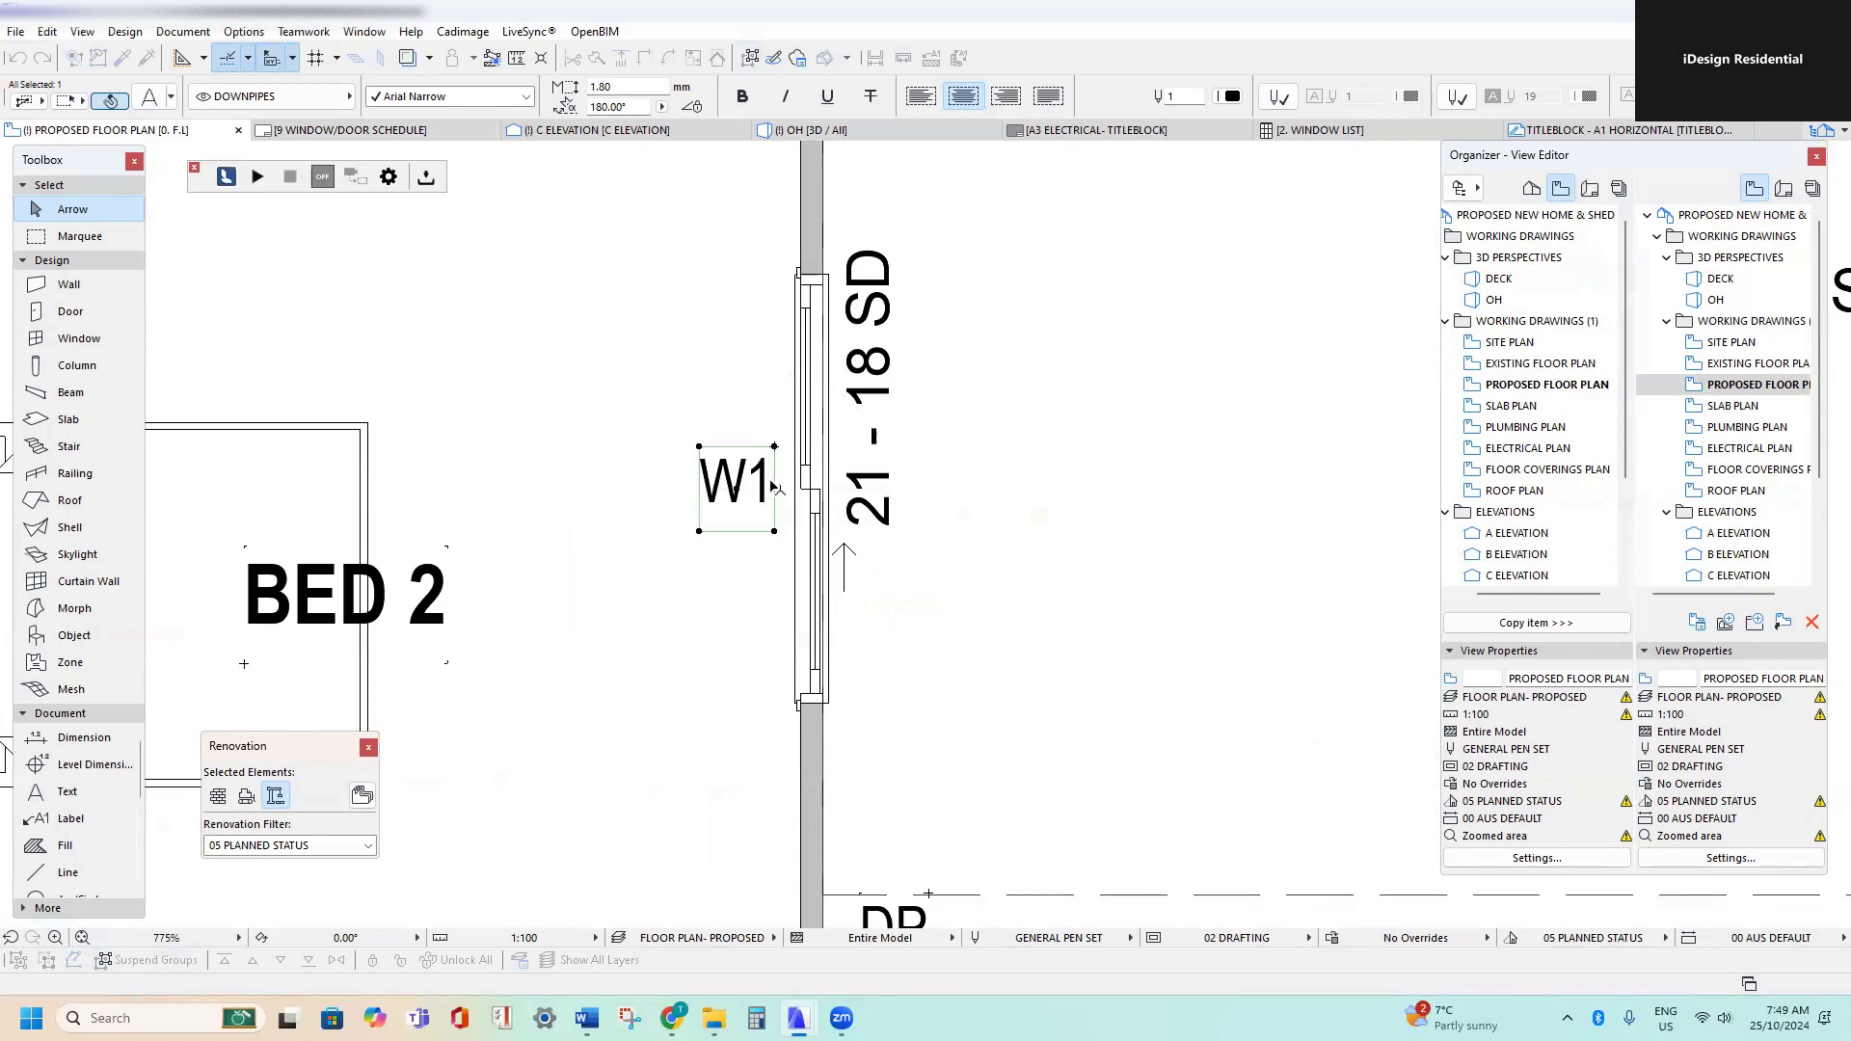
- Place a copy of the W1 text inside Bed 2, just below the 10 - 15 AW window
scroll(772, 490, "down", 2)
middle_click_drag(772, 490, 927, 520)
scroll(931, 530, "up", 2)
scroll(958, 494, "down", 2)
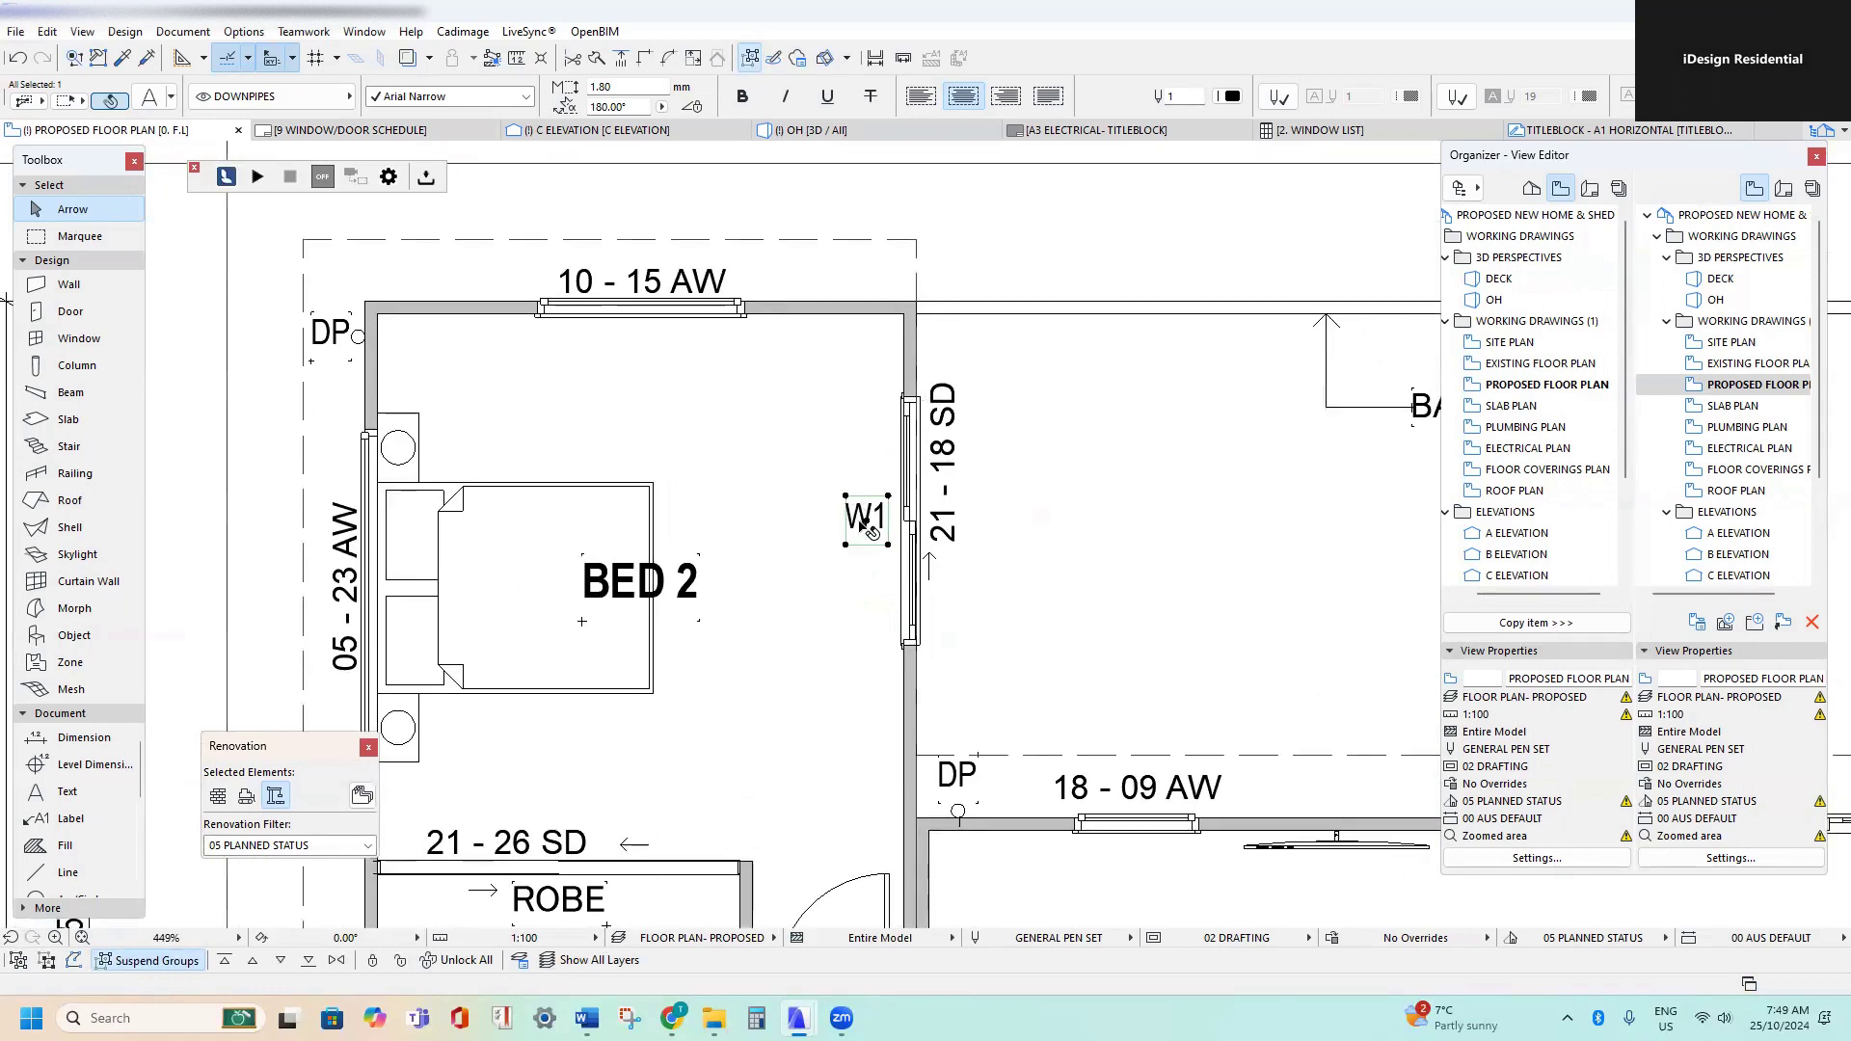
key("ctrl+shift+d")
left_click(865, 518)
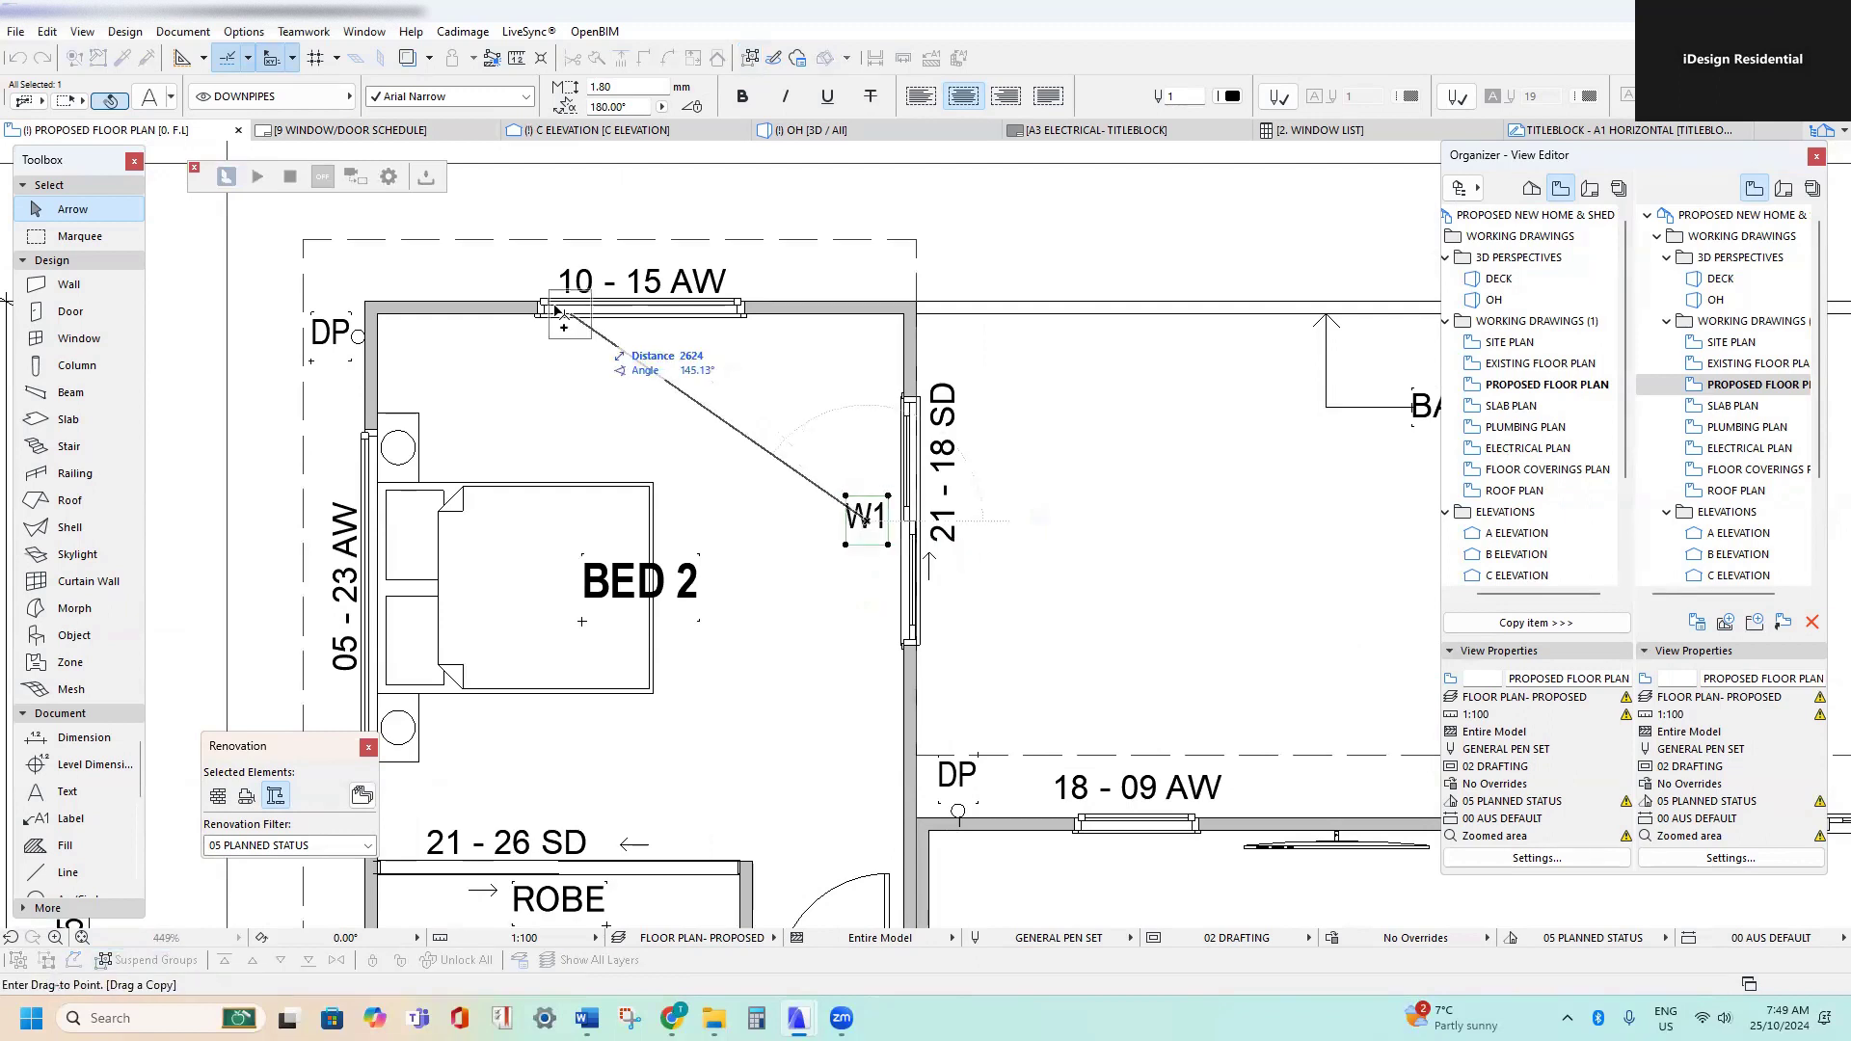
left_click(645, 349)
- Change the text beside Bed 2's sliding door to D1
scroll(840, 484, "up", 3)
double_click(914, 555)
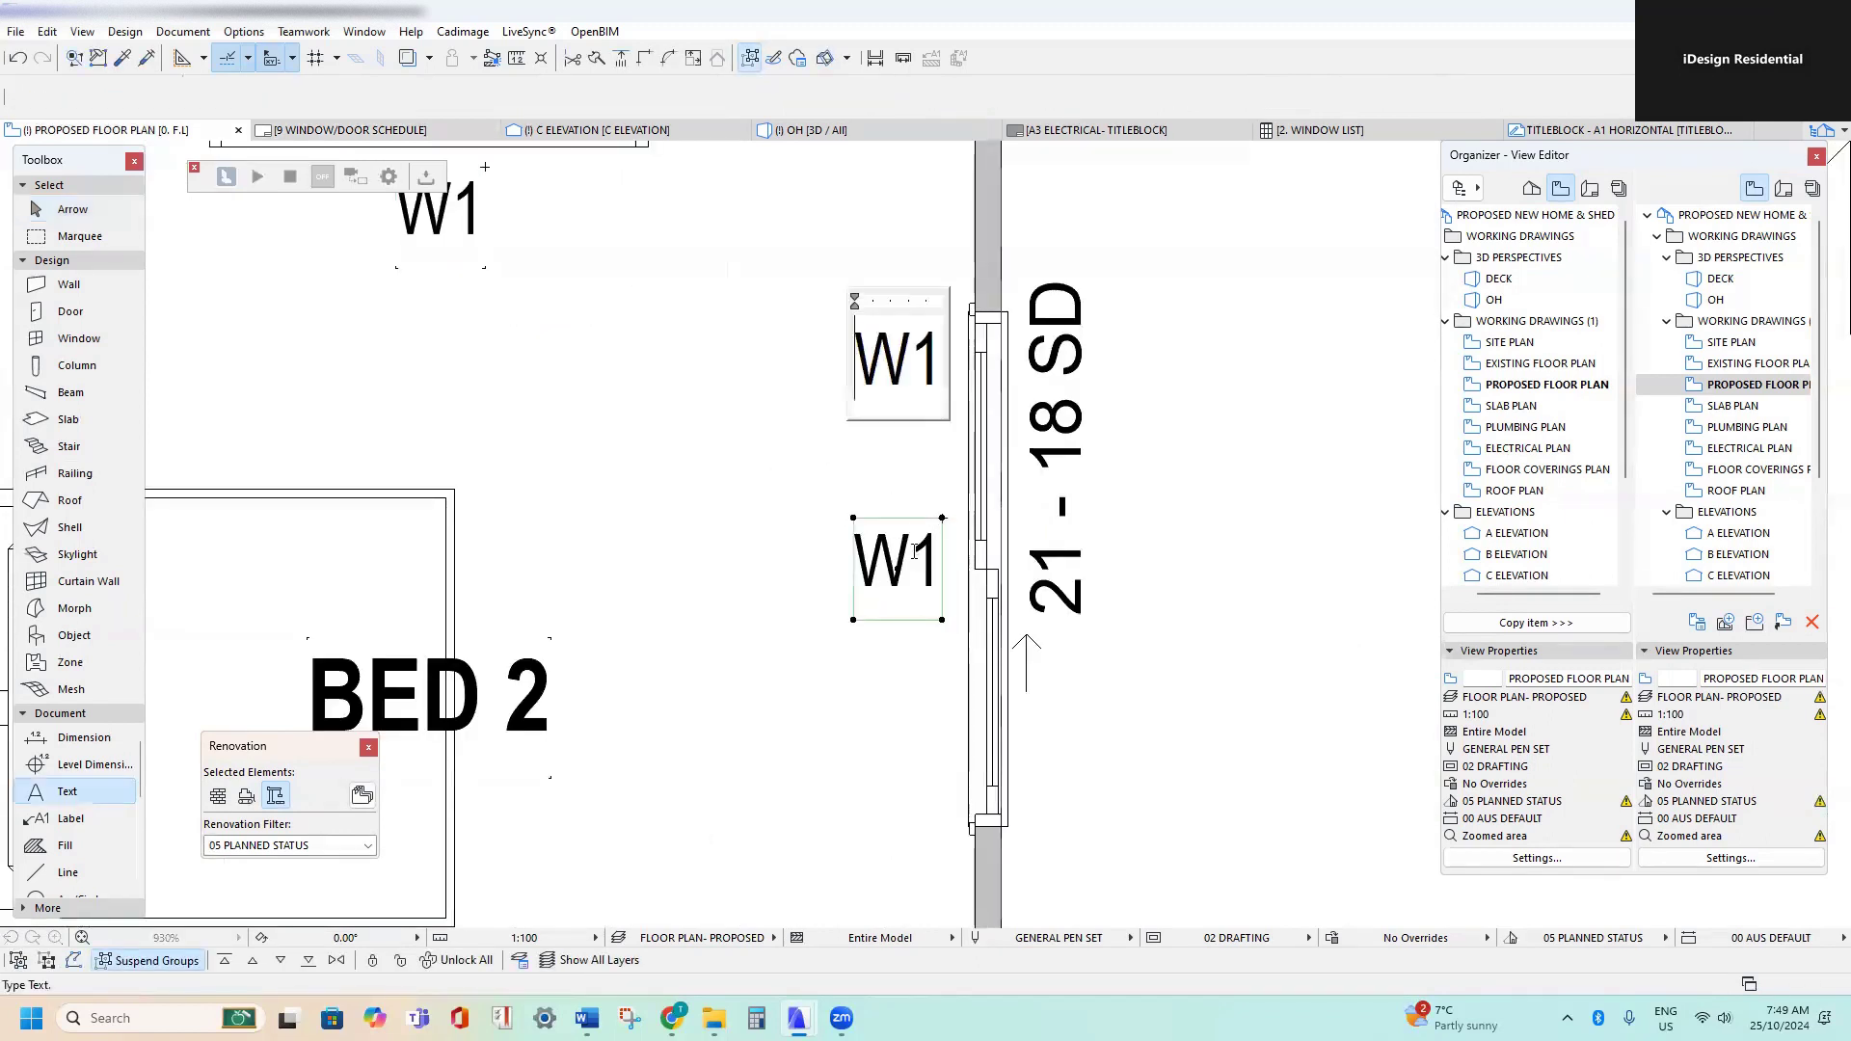
left_click_drag(910, 365, 788, 366)
type("D")
key("Escape")
scroll(789, 511, "down", 3)
key("Escape")
scroll(578, 334, "down", 6)
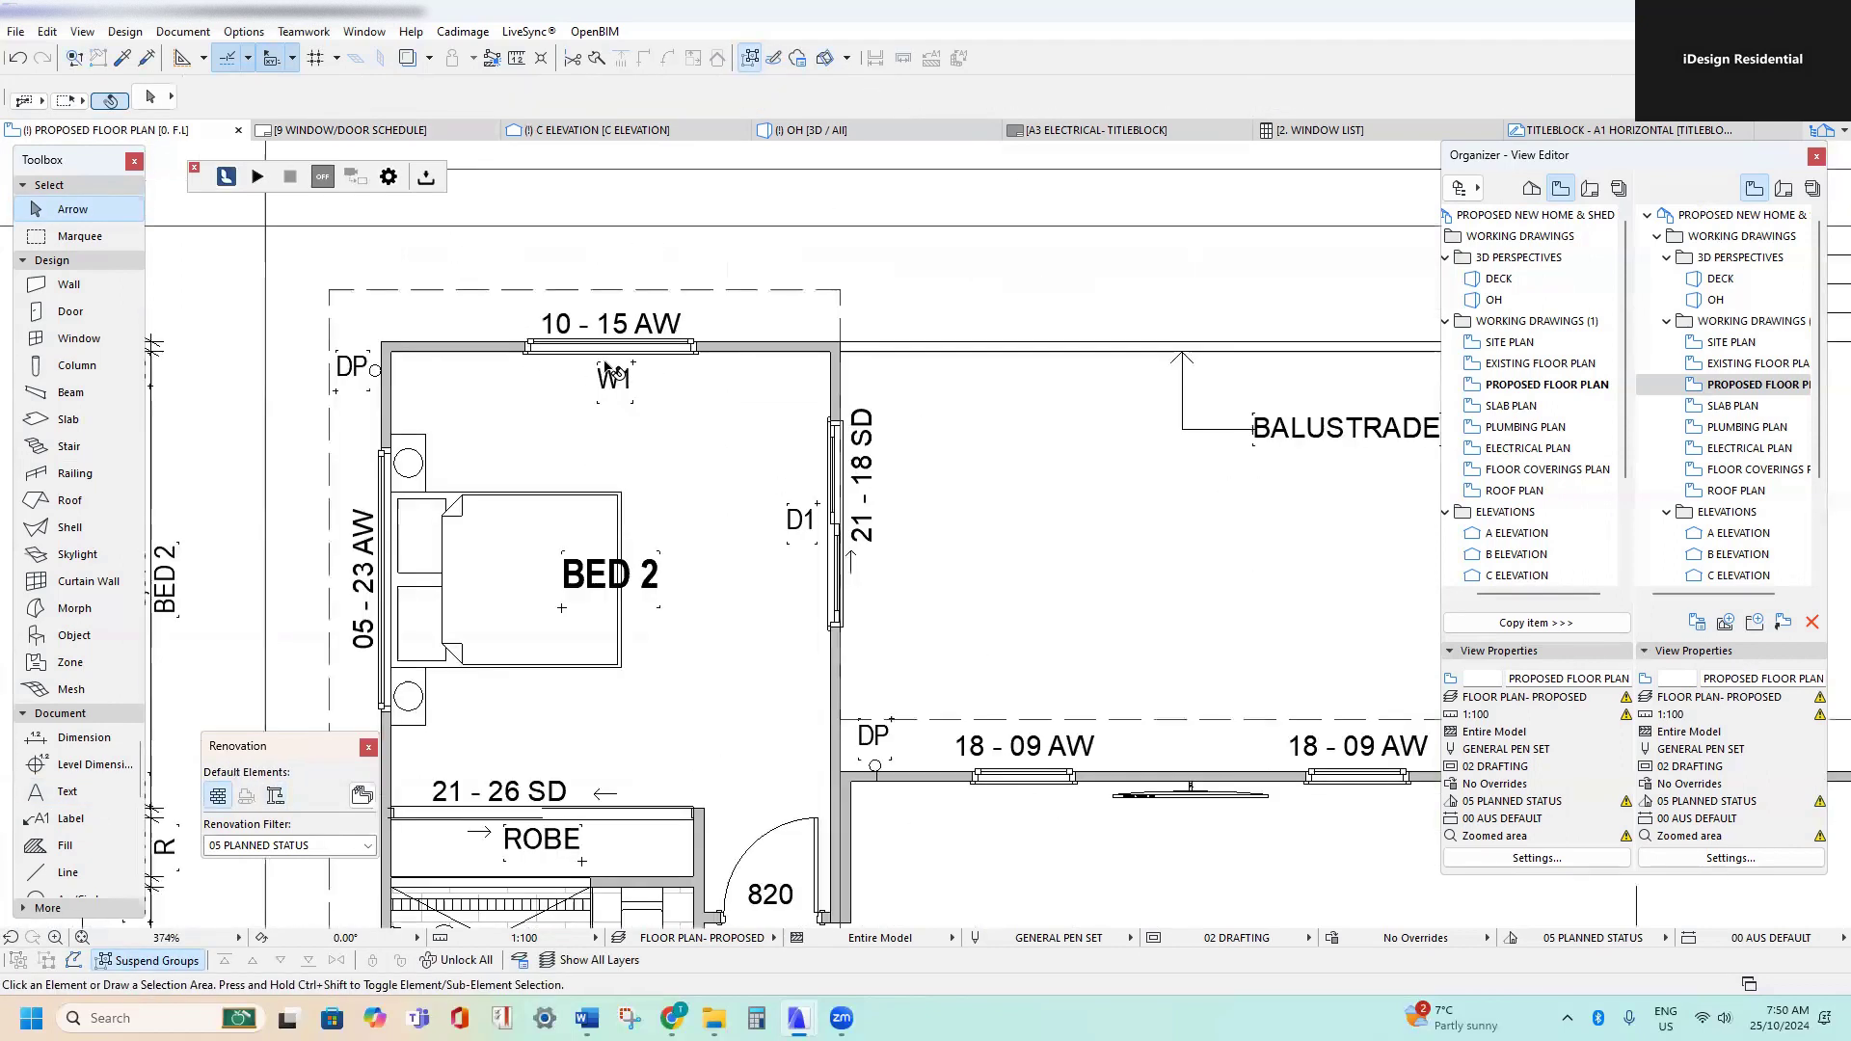
- Shift the W1 text sideways slightly to adjust its position below Bed 2's 10 - 15 AW window
middle_click_drag(640, 374, 514, 348)
scroll(403, 303, "up", 10)
left_click(709, 453)
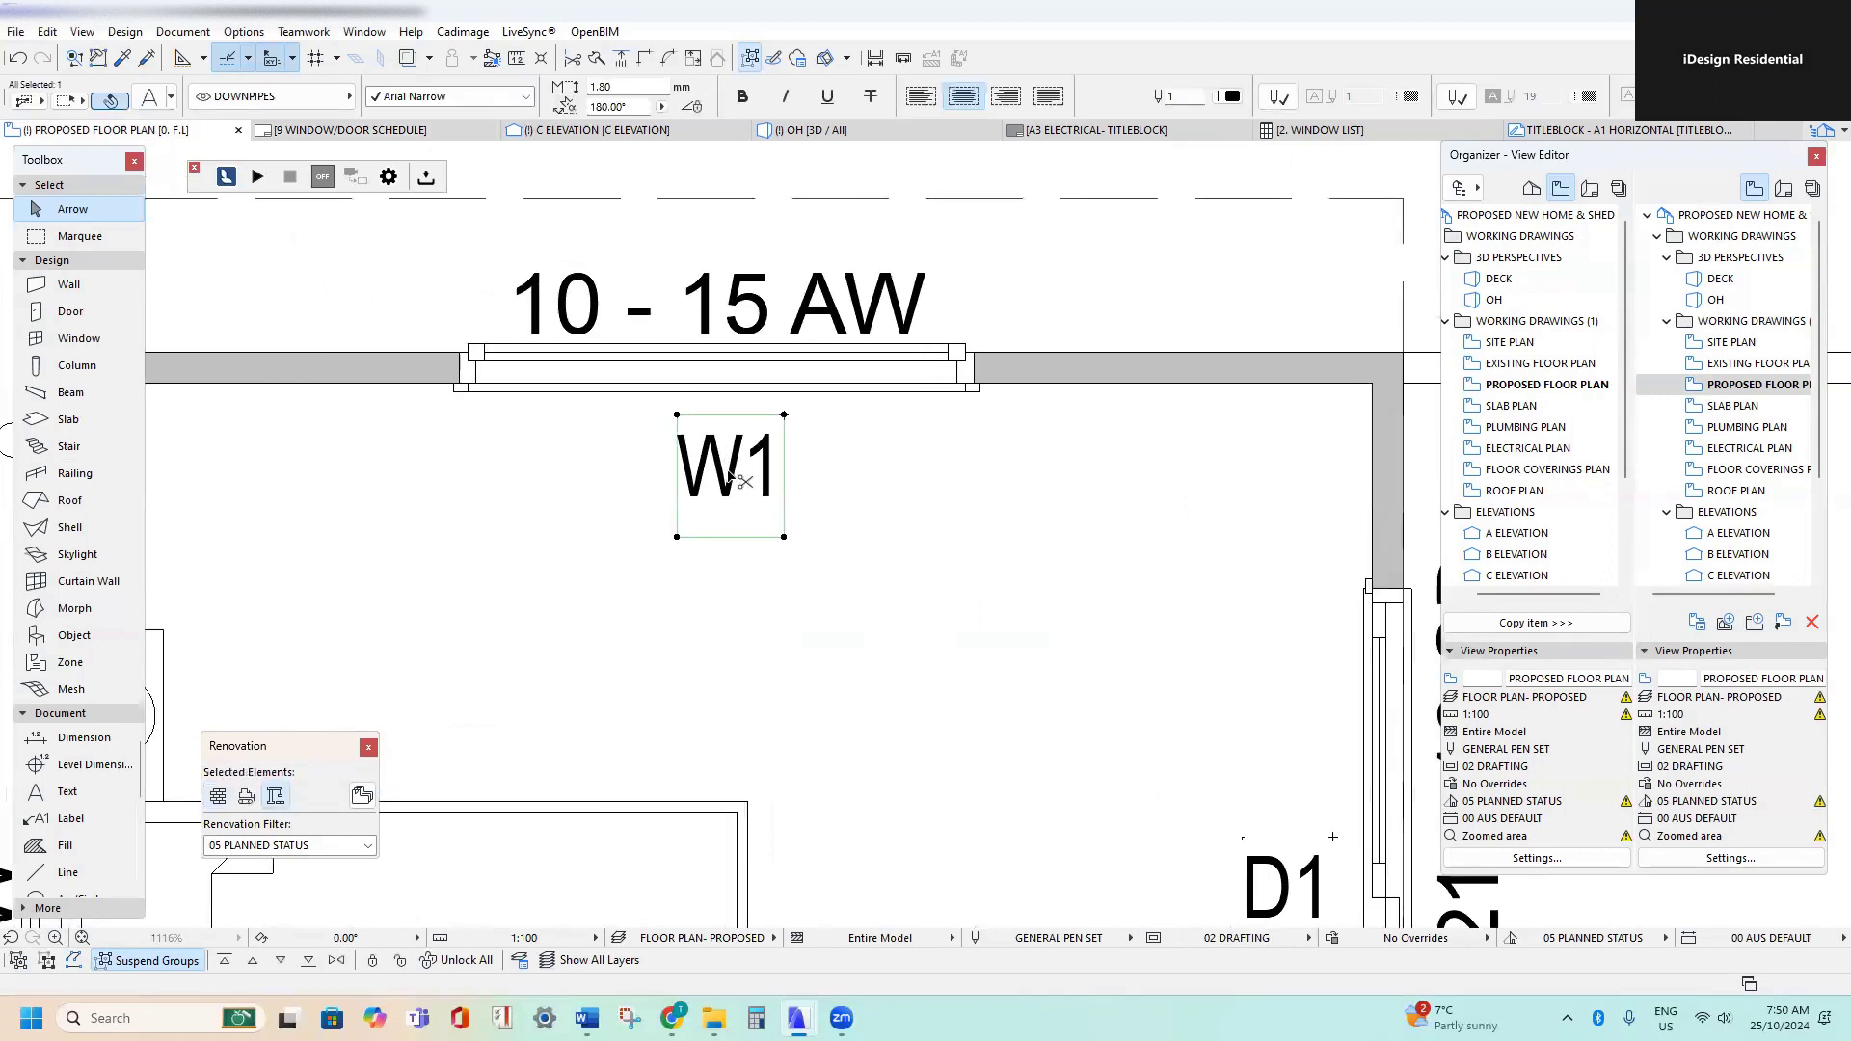
left_click_drag(723, 476, 706, 376)
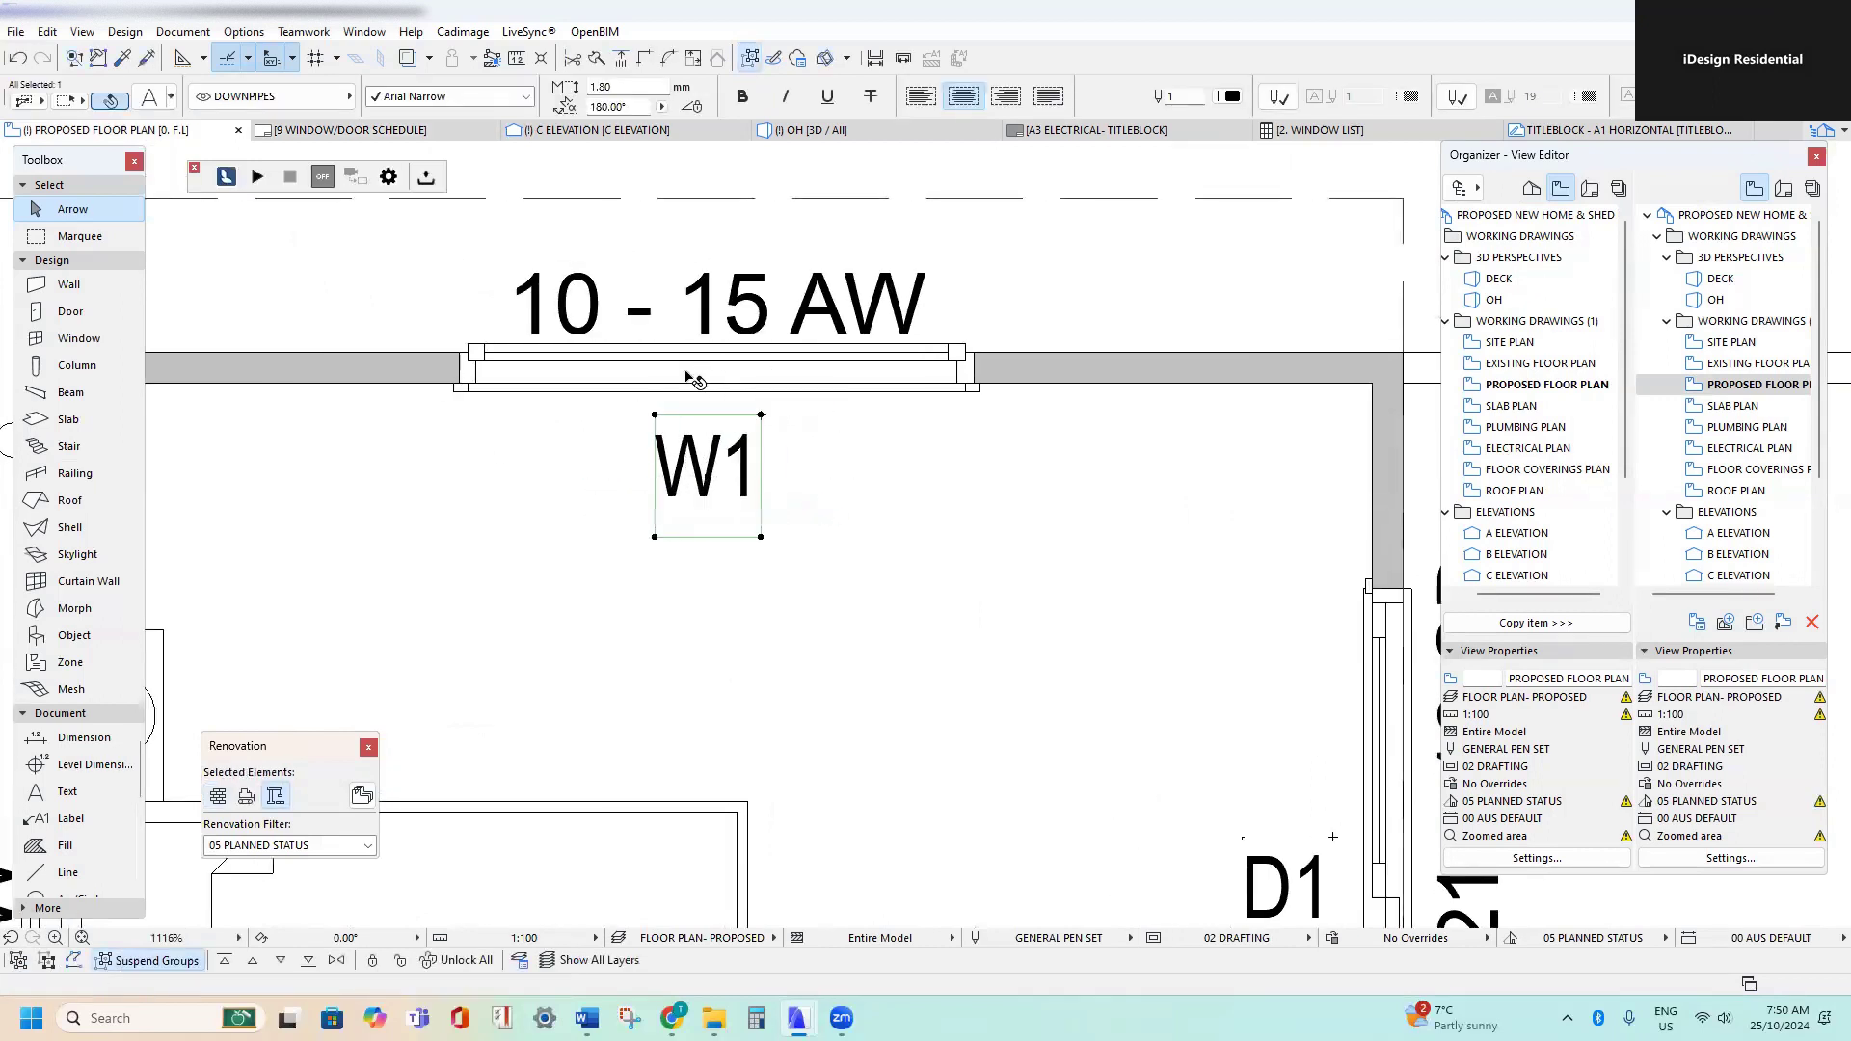
middle_click_drag(723, 455, 887, 467)
double_click(887, 467)
left_click(691, 408)
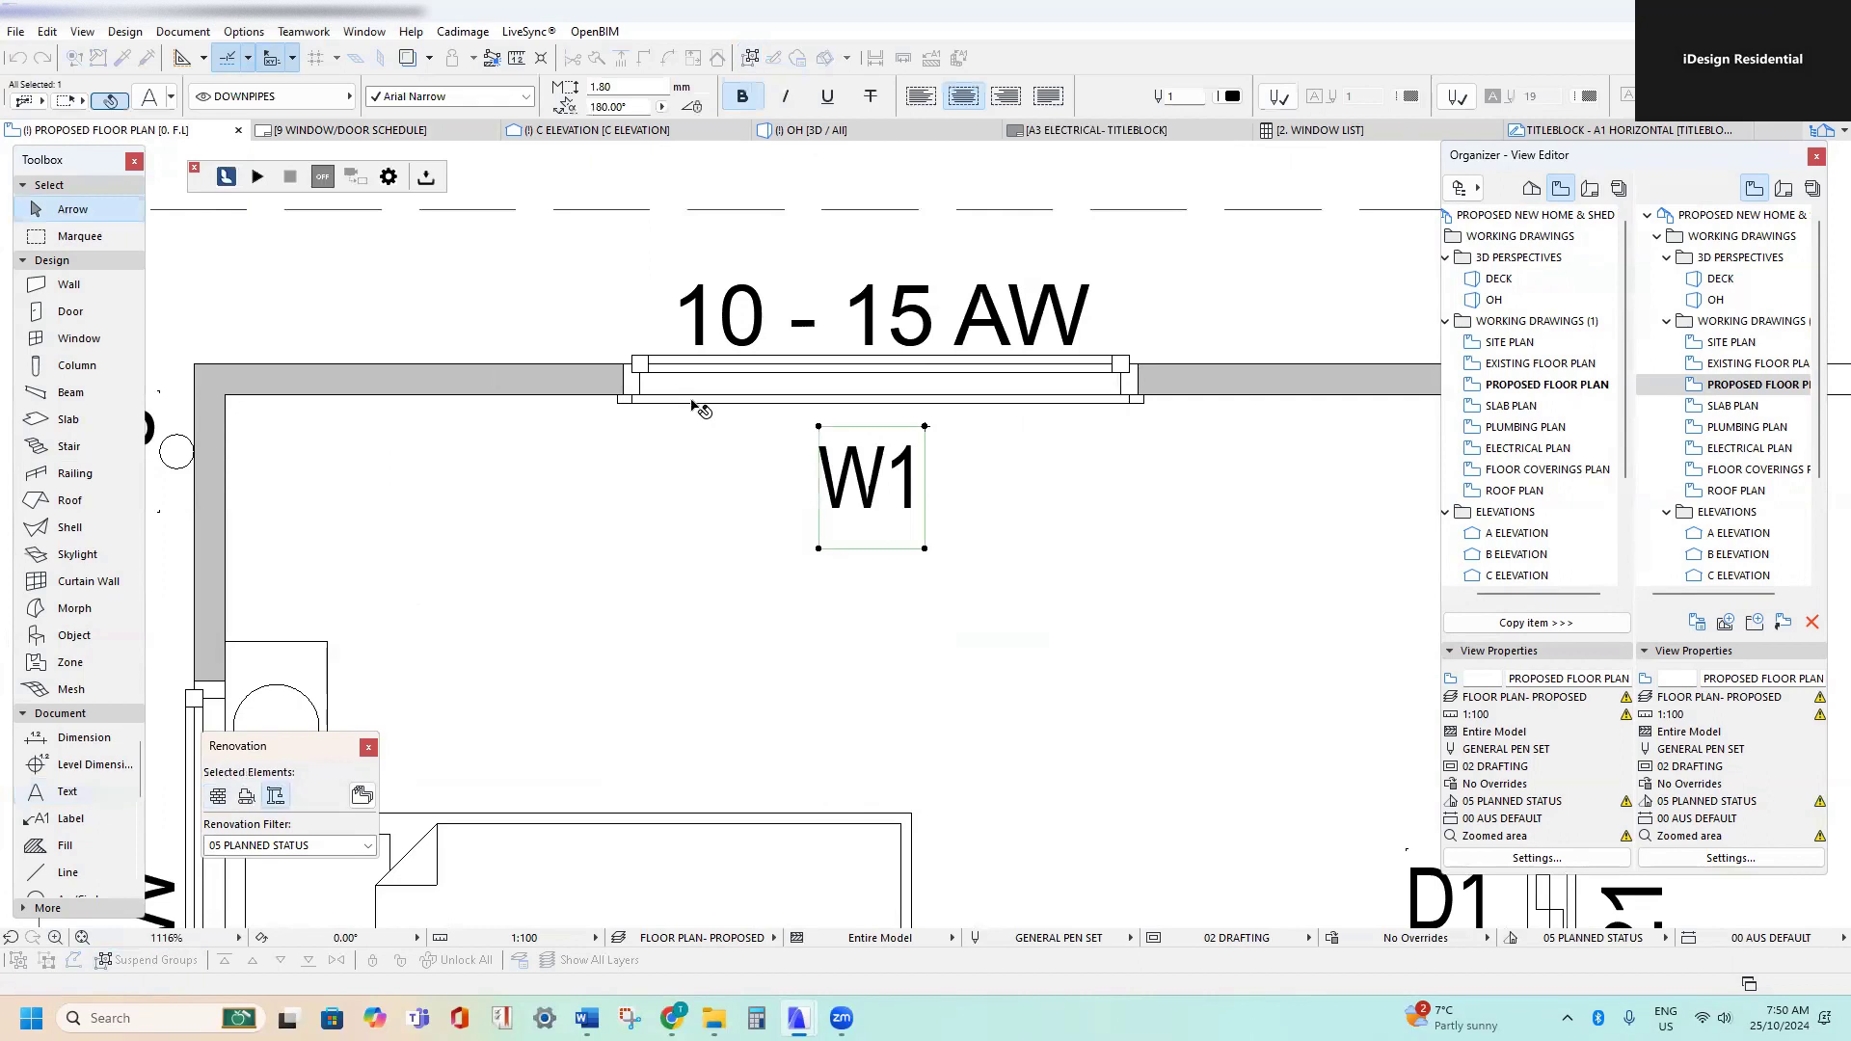
scroll(690, 409, "down", 3)
middle_click_drag(770, 464, 865, 358)
key("ctrl+shift+d")
left_click(889, 346)
middle_click_drag(652, 469, 741, 328)
key("Escape")
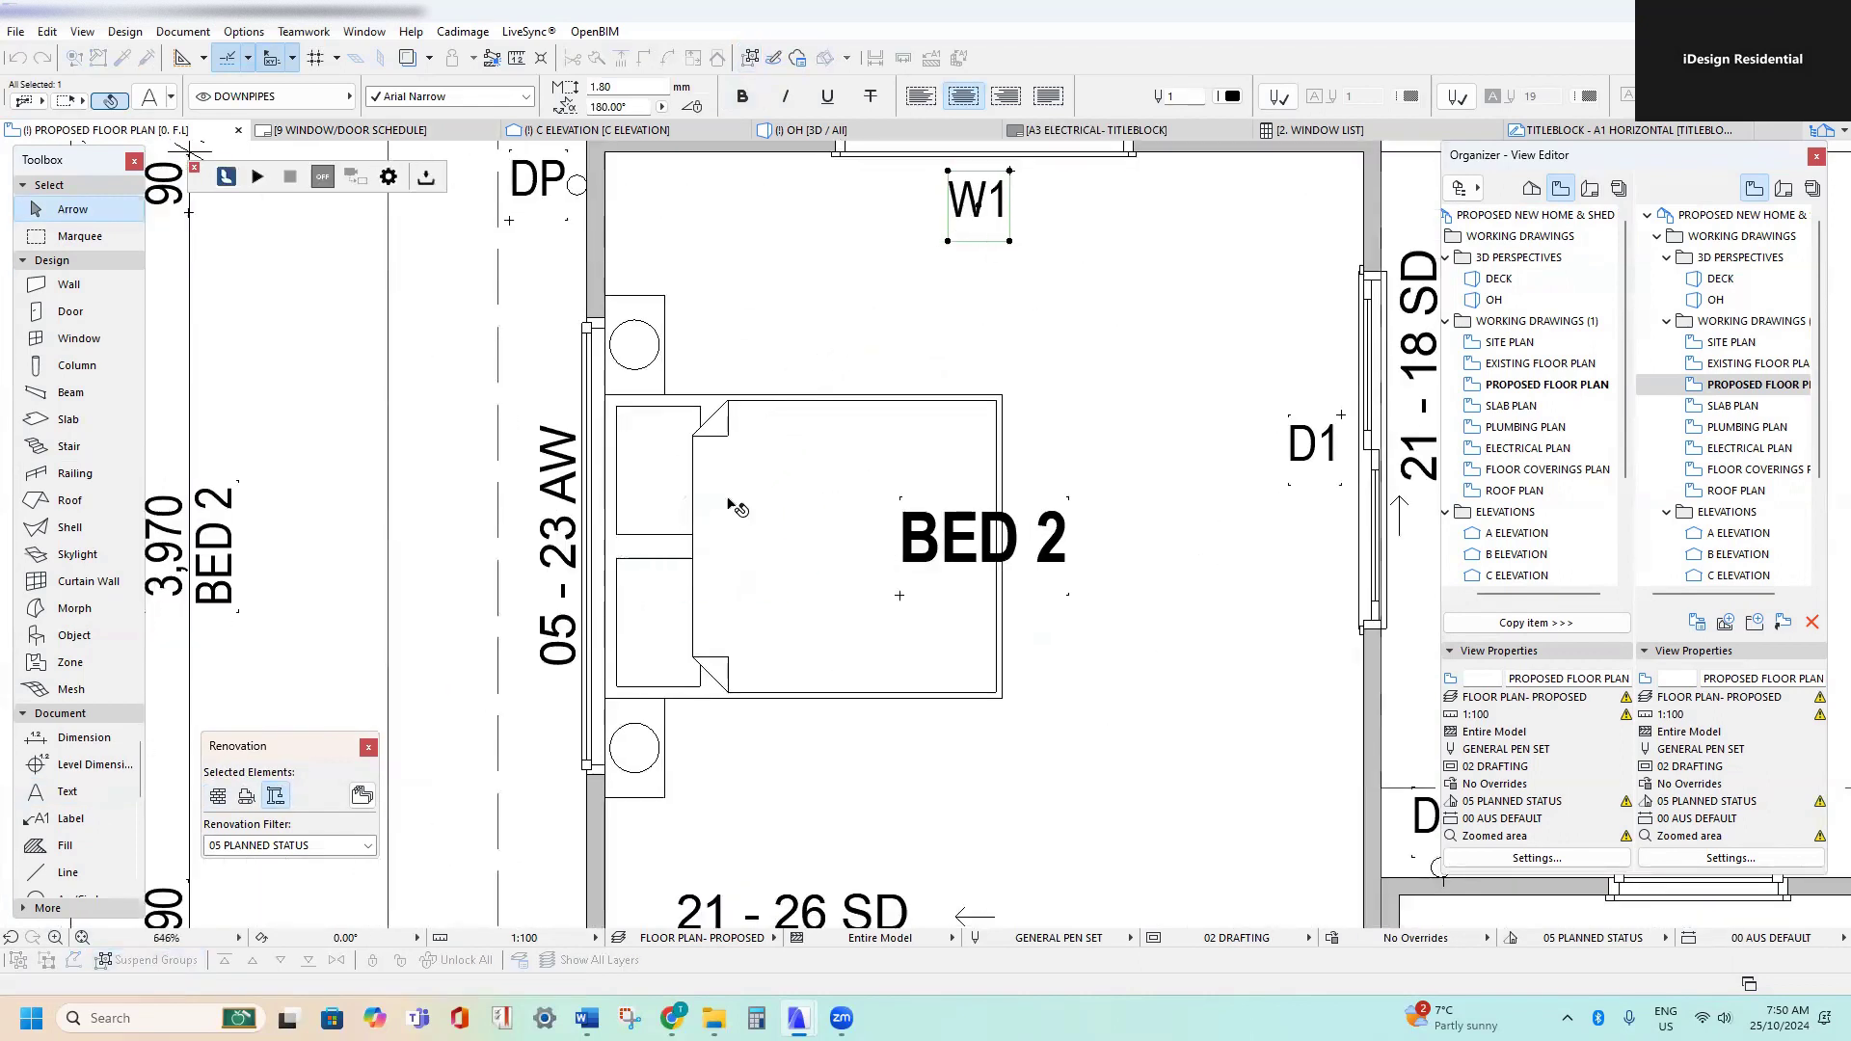
- Assign the W1 and D1 texts in Bed 2 to the NOTES- FLOOR PLAN (PROPOSED) layer
scroll(736, 508, "down", 3)
middle_click_drag(988, 461, 907, 484)
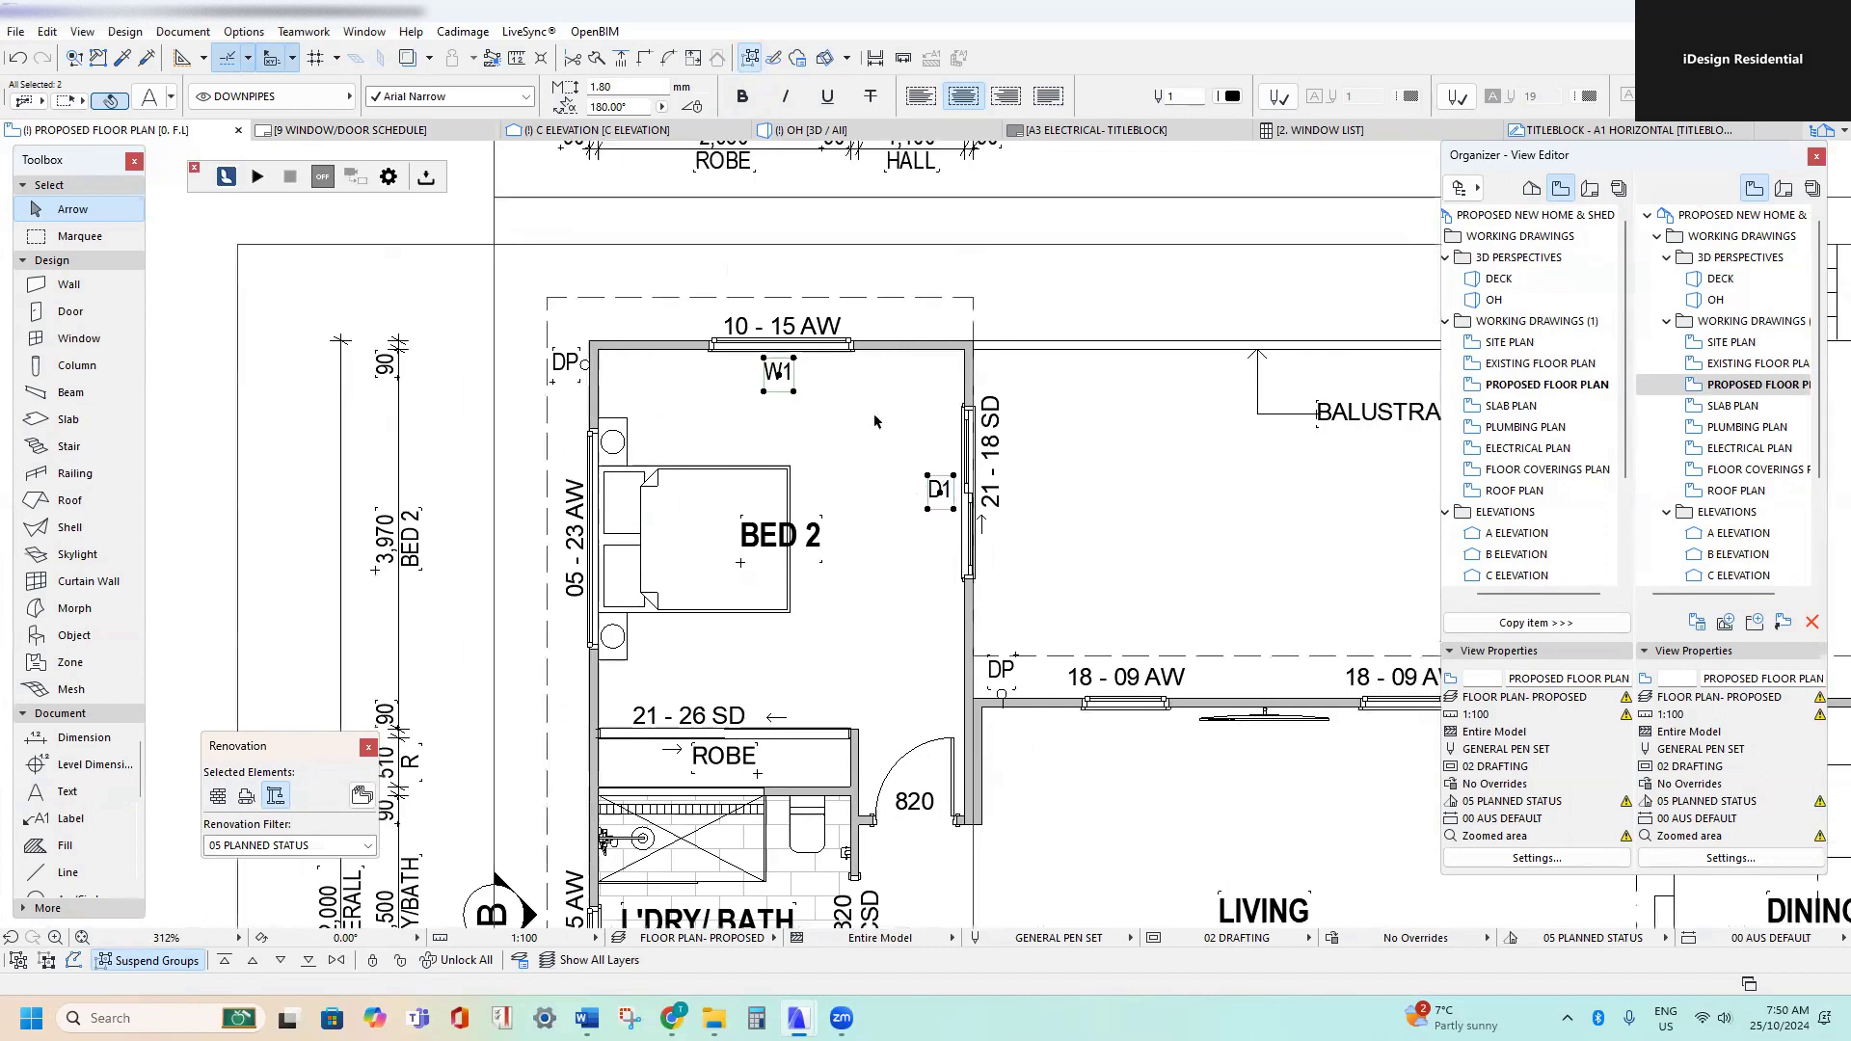
left_click(271, 96)
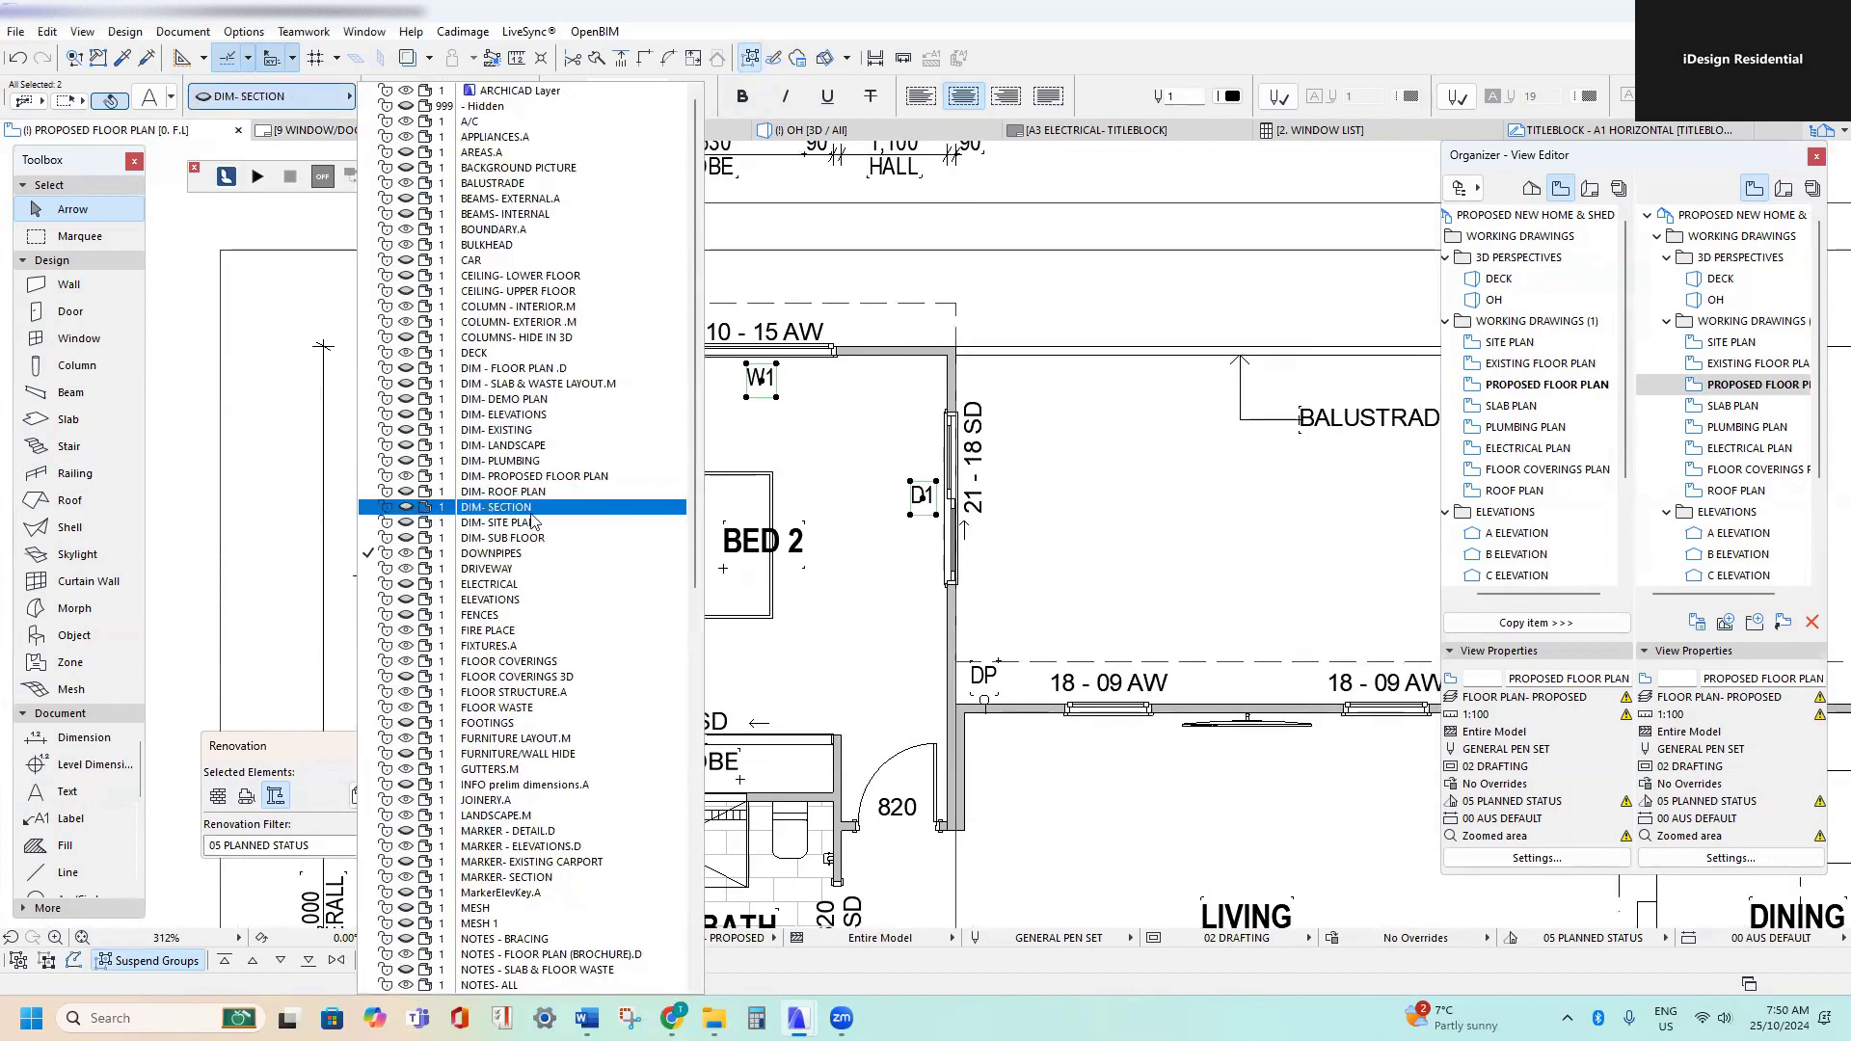
scroll(535, 509, "down", 10)
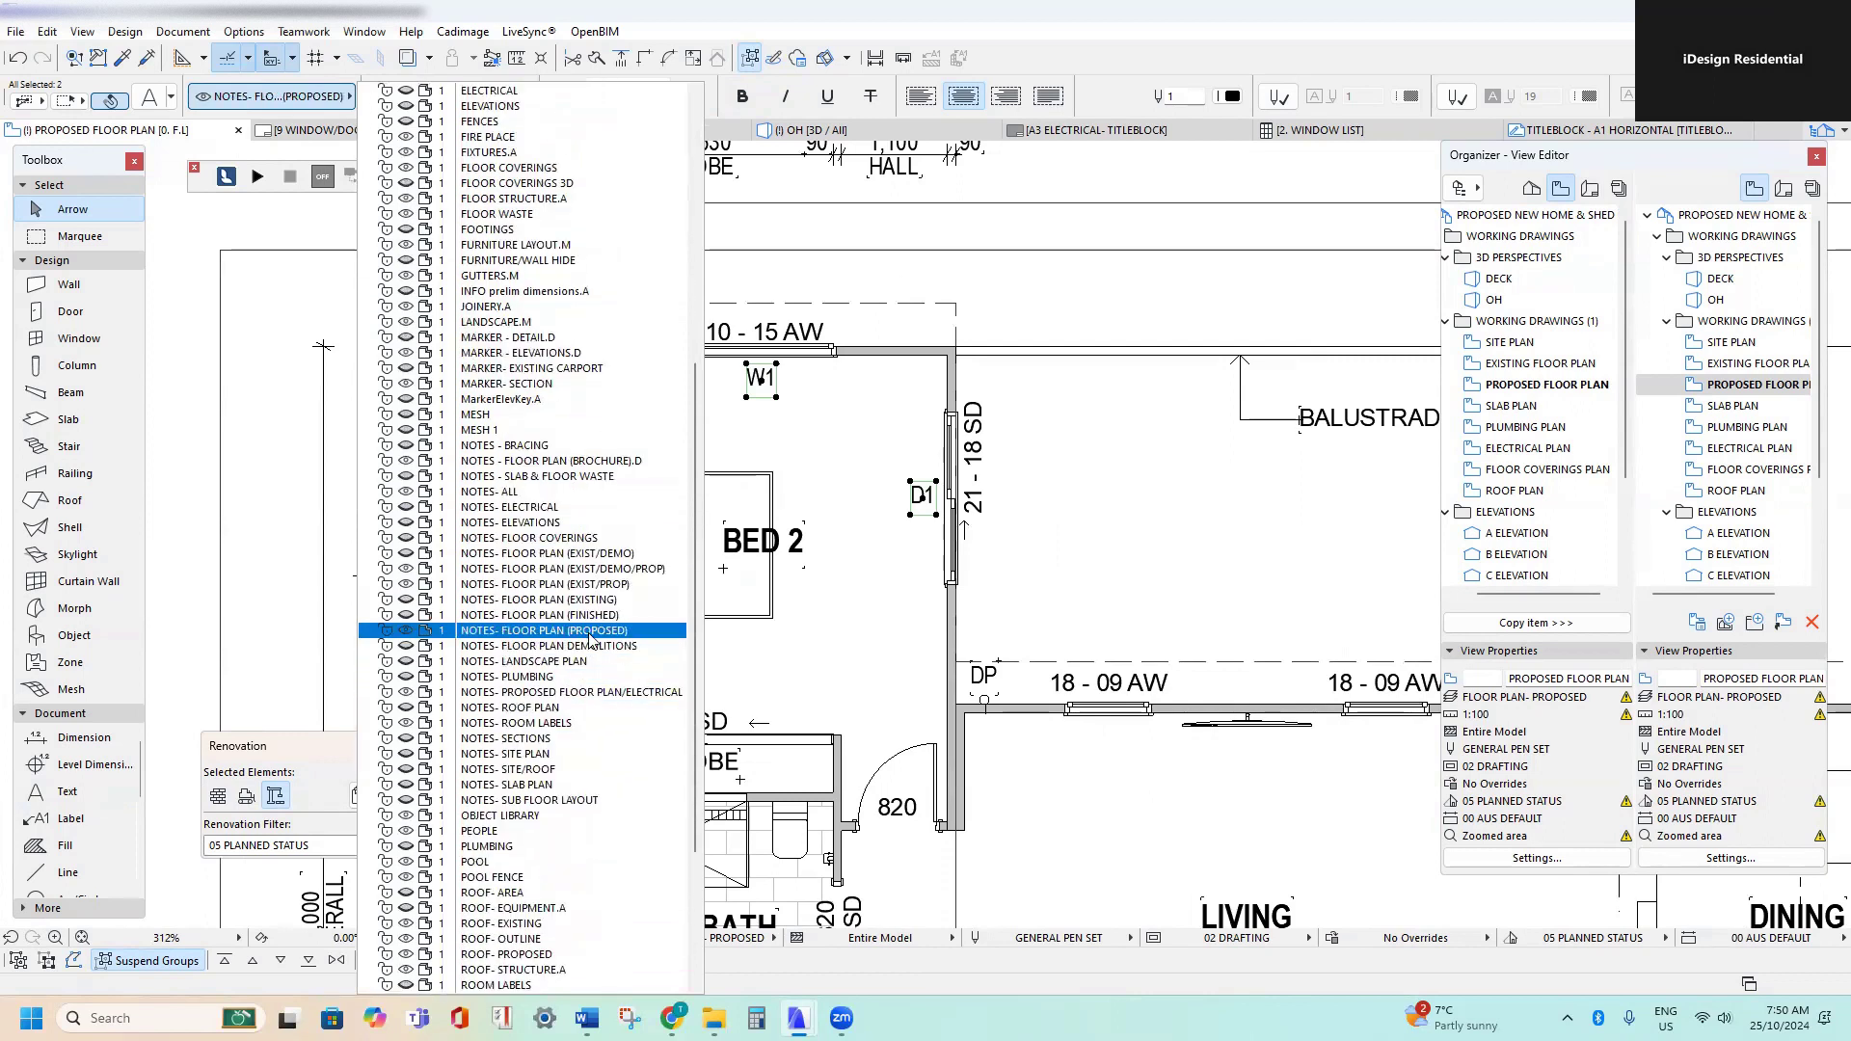
left_click(591, 631)
- Place a copy of the W1 text beside Bed 2's 05 - 23 AW window and change it to W2
scroll(820, 328, "up", 3)
left_click(708, 446)
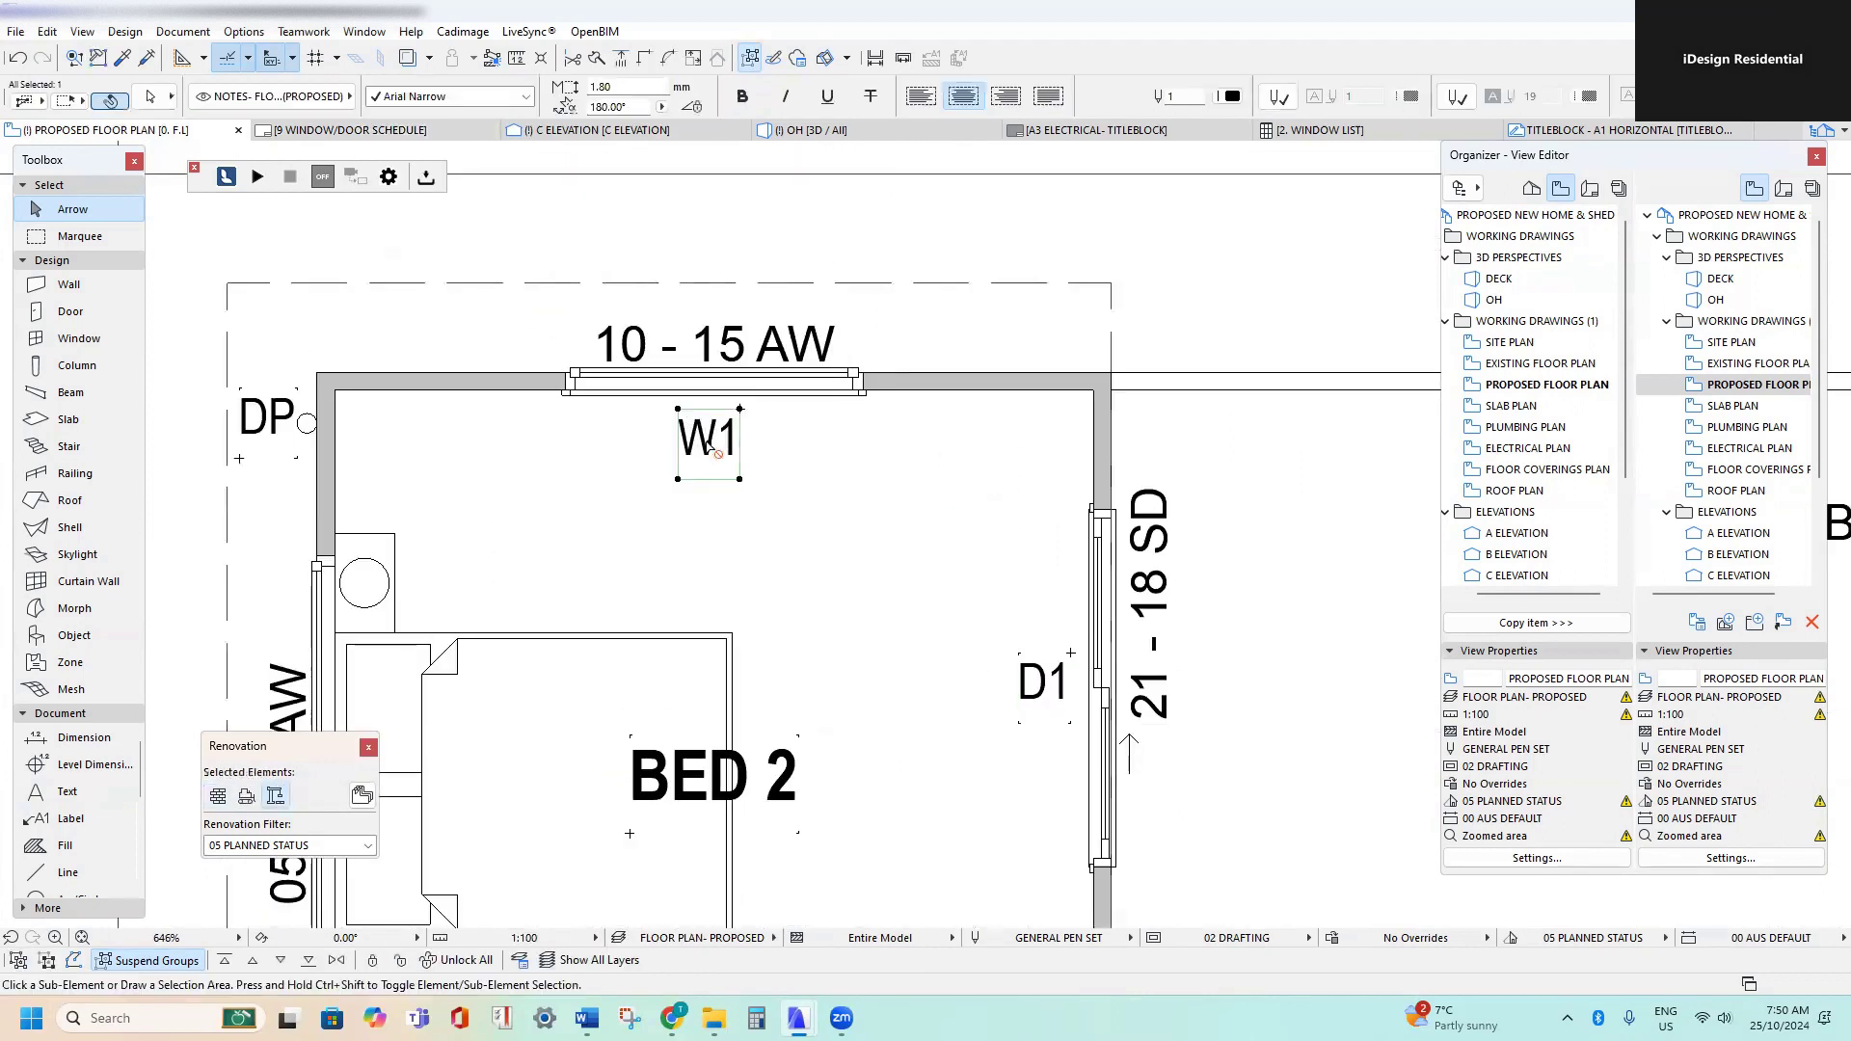
key("ctrl+shift+d")
left_click(711, 442)
scroll(400, 665, "up", 3)
middle_click_drag(390, 679, 510, 603)
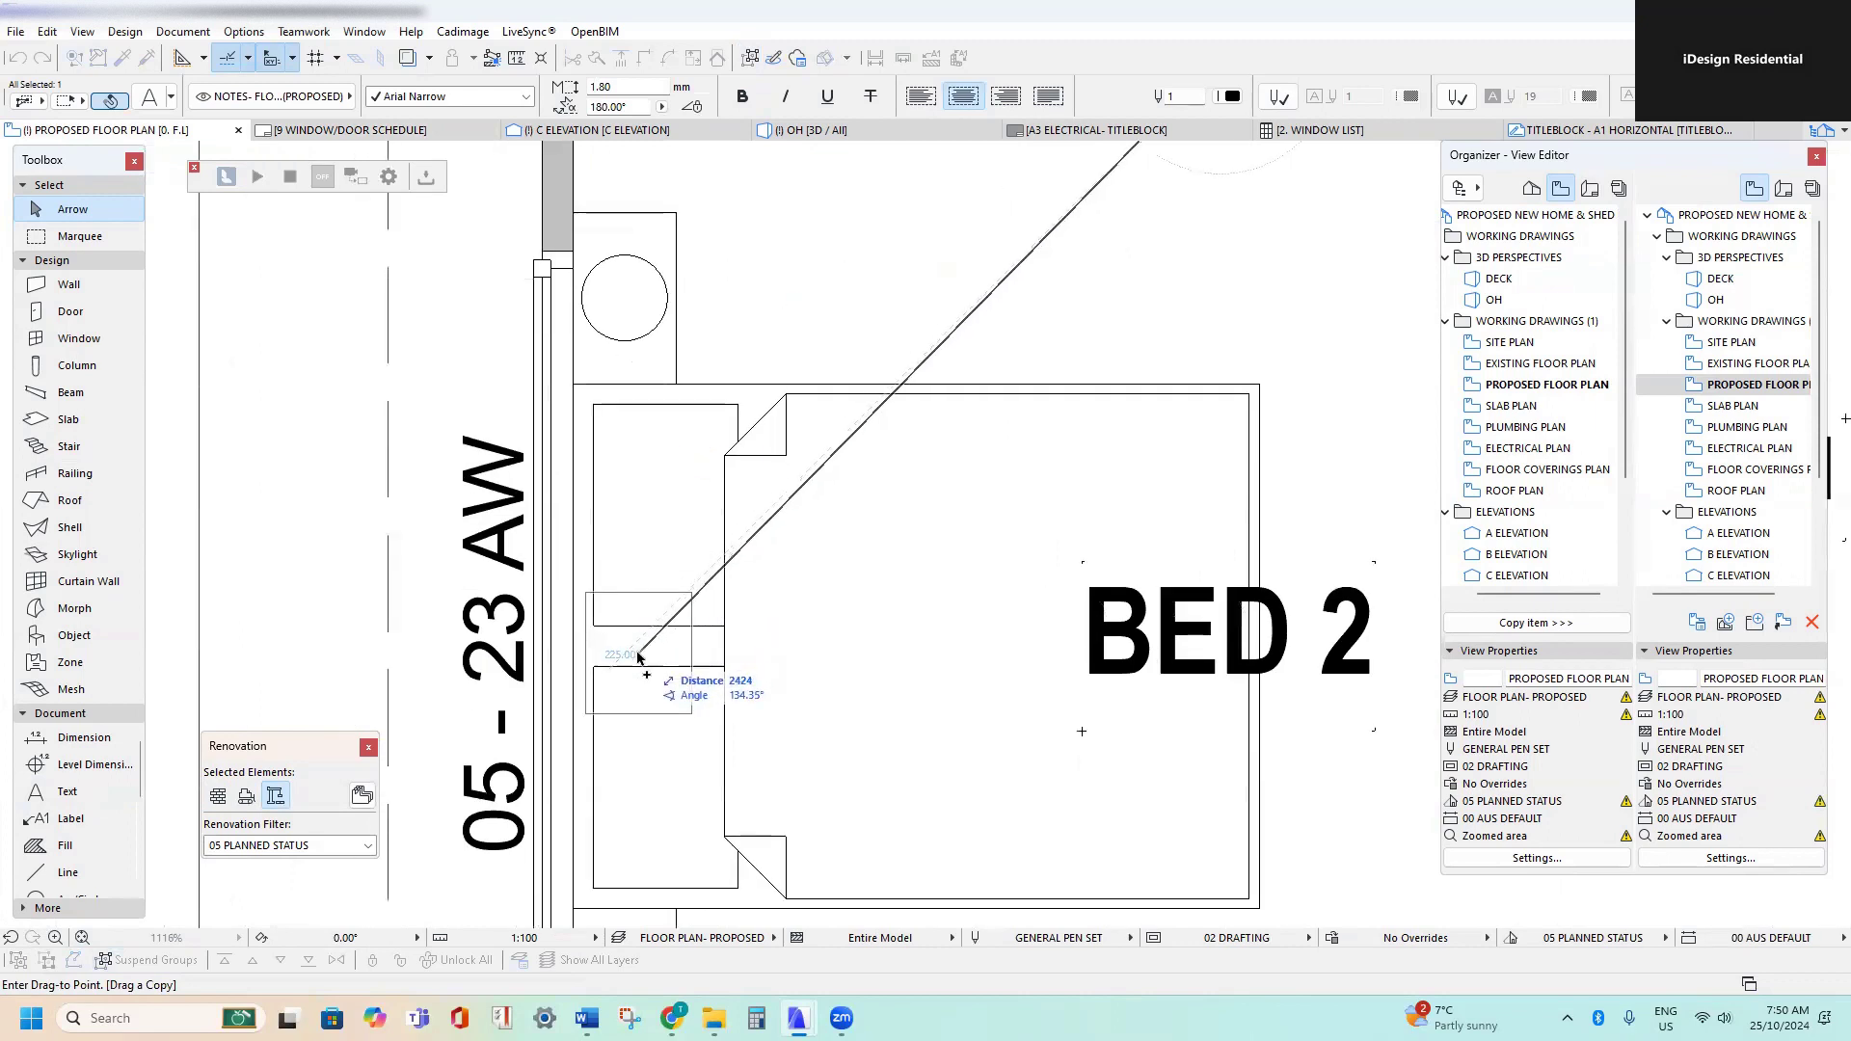
left_click(660, 602)
double_click(673, 625)
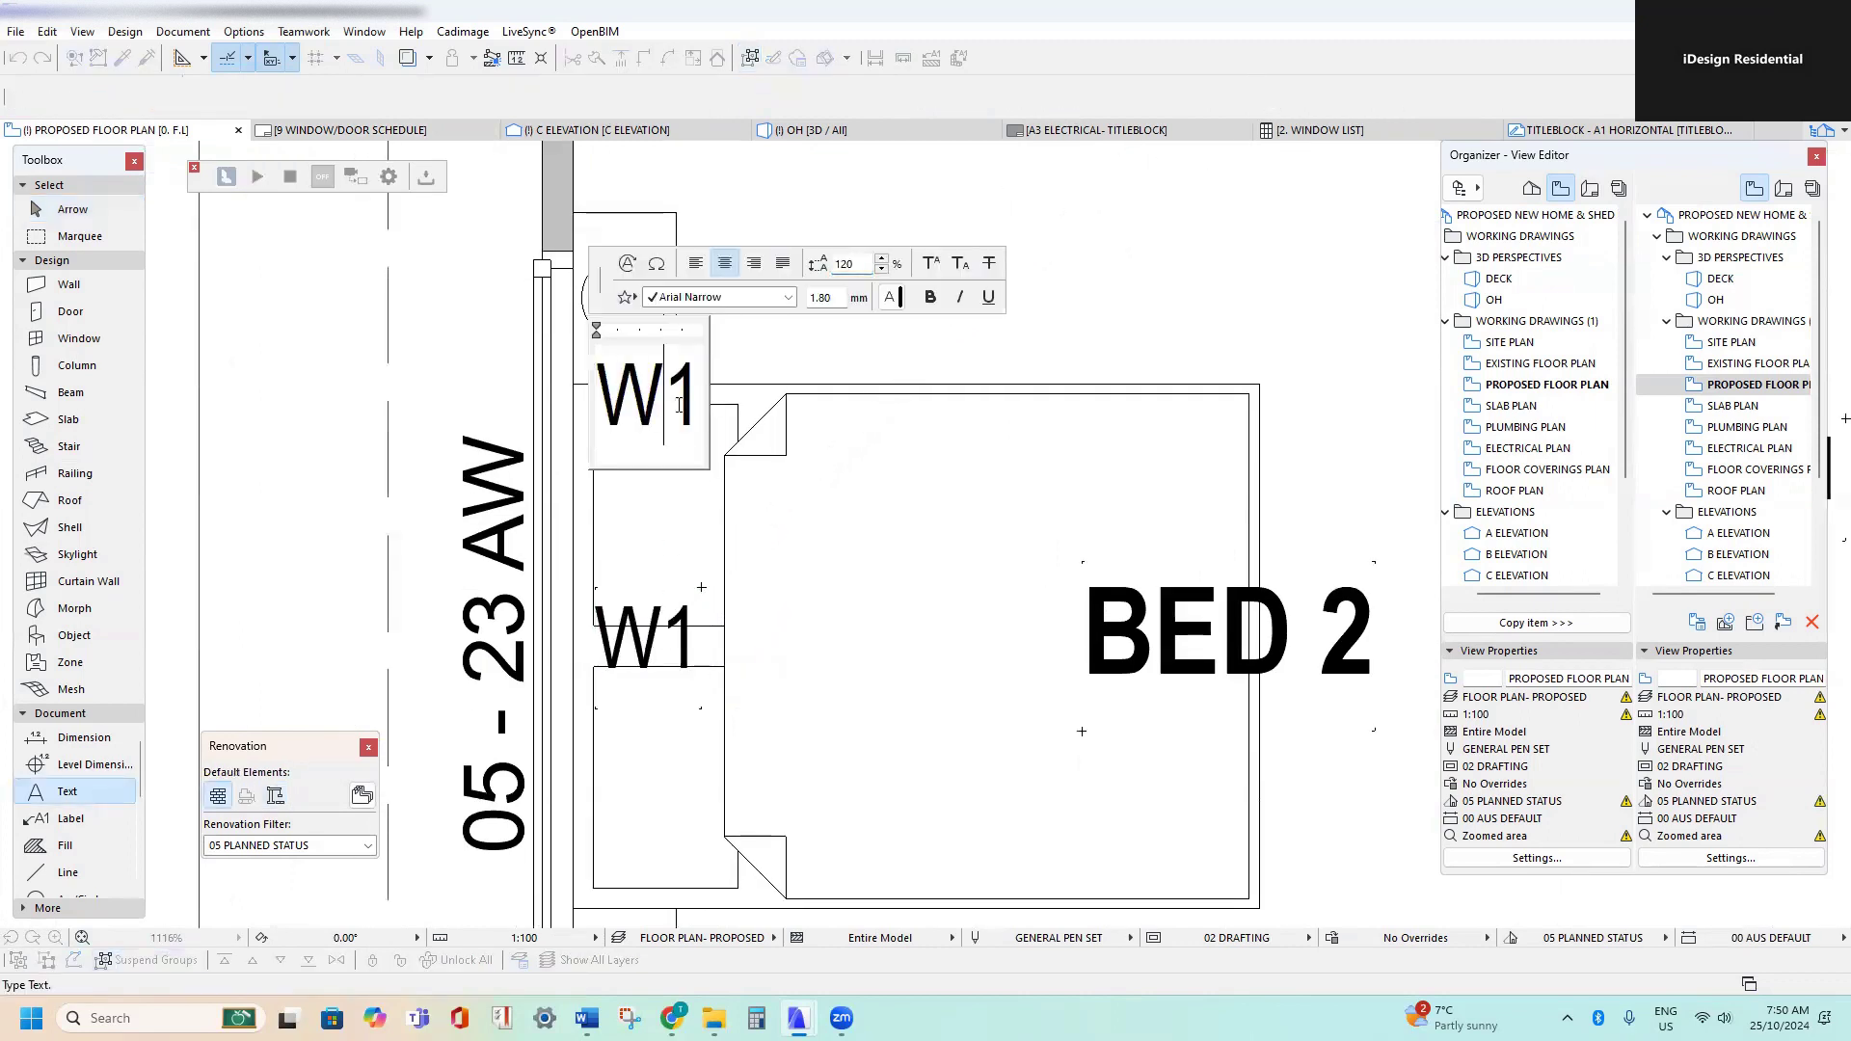
left_click(809, 470)
scroll(809, 470, "down", 3)
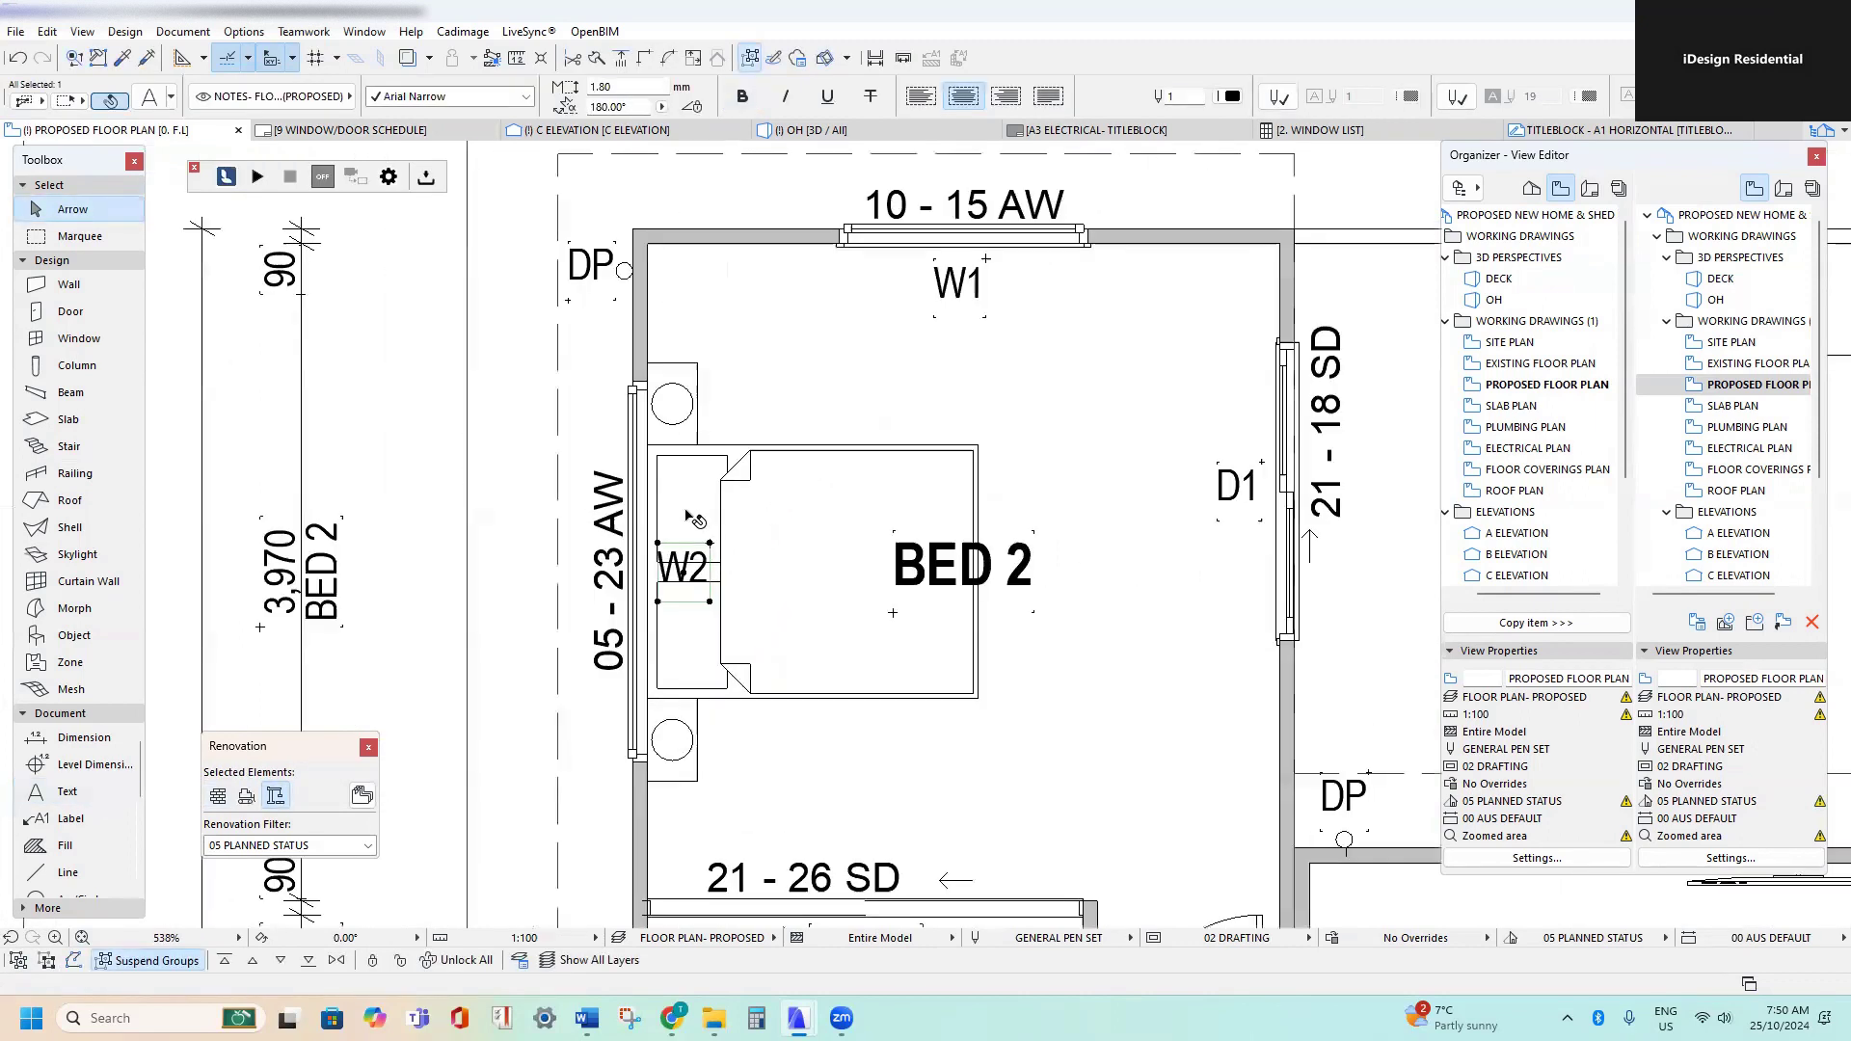
- Give the W2 text over the bed in Bed 2 an opaque background
scroll(647, 469, "down", 2)
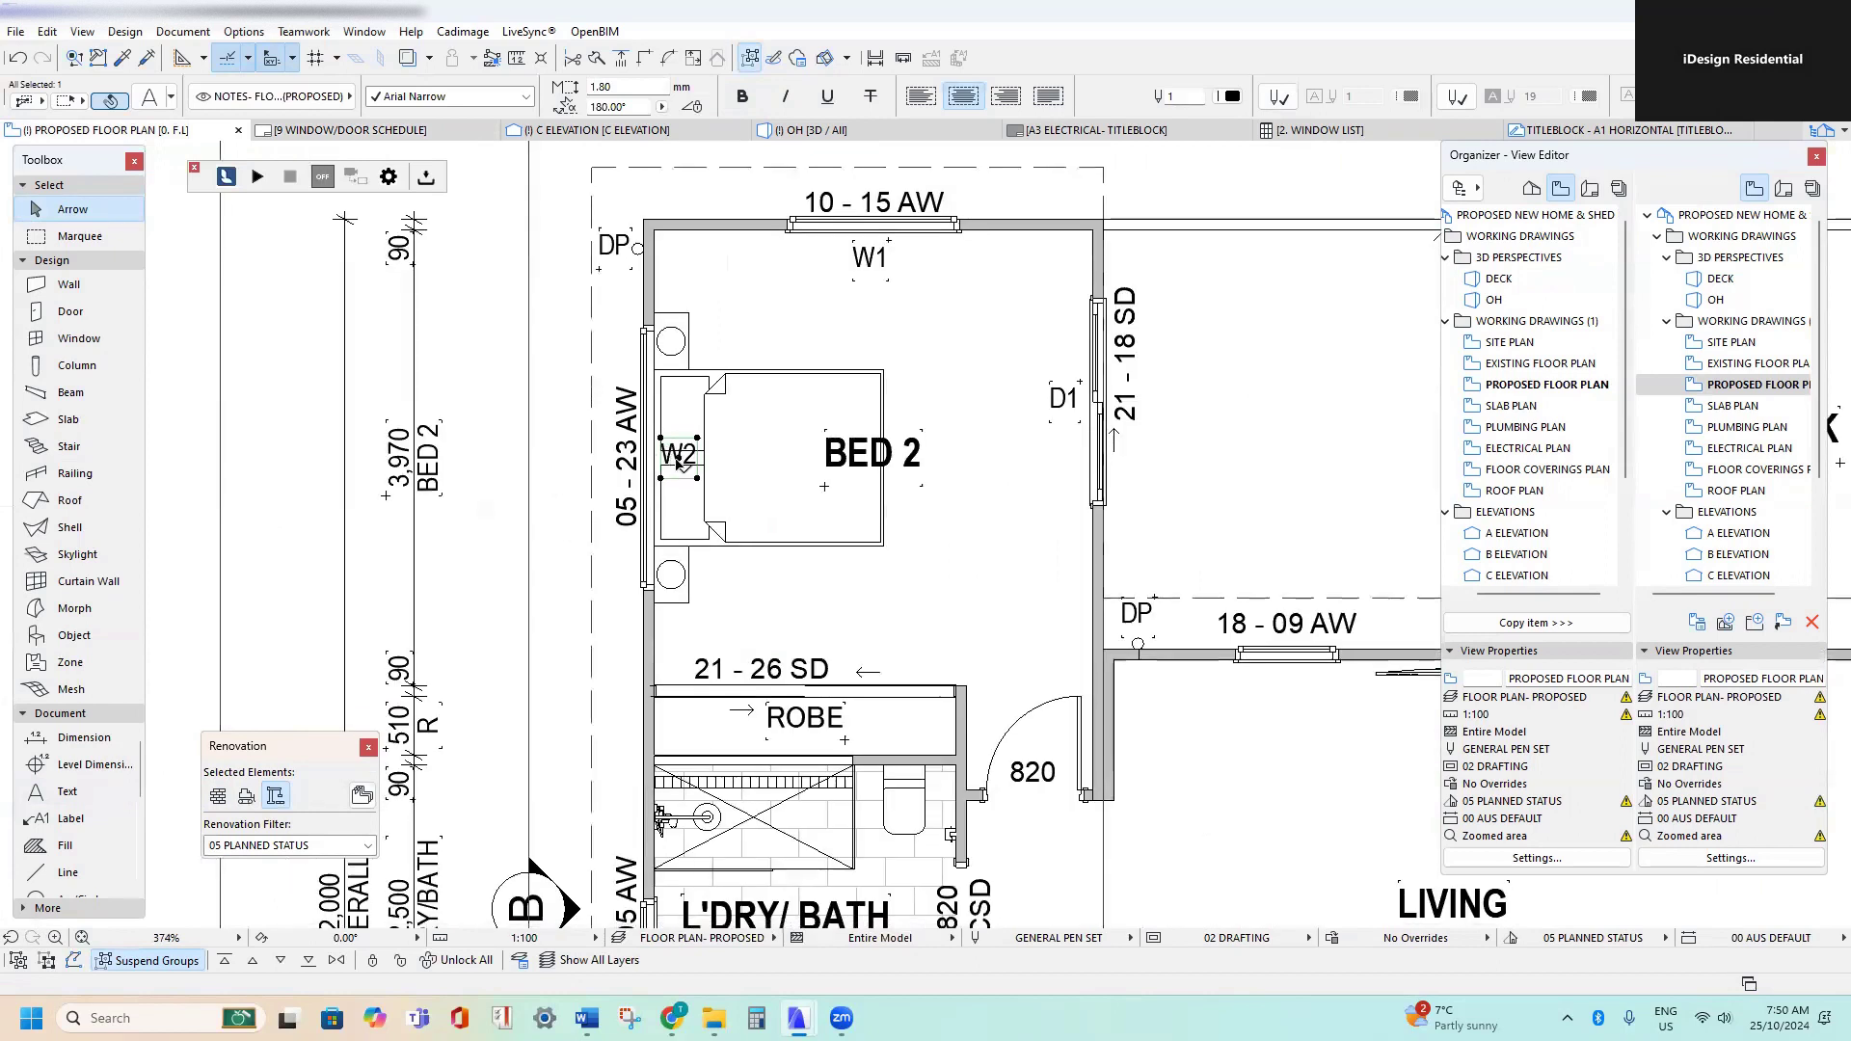
scroll(678, 462, "up", 7)
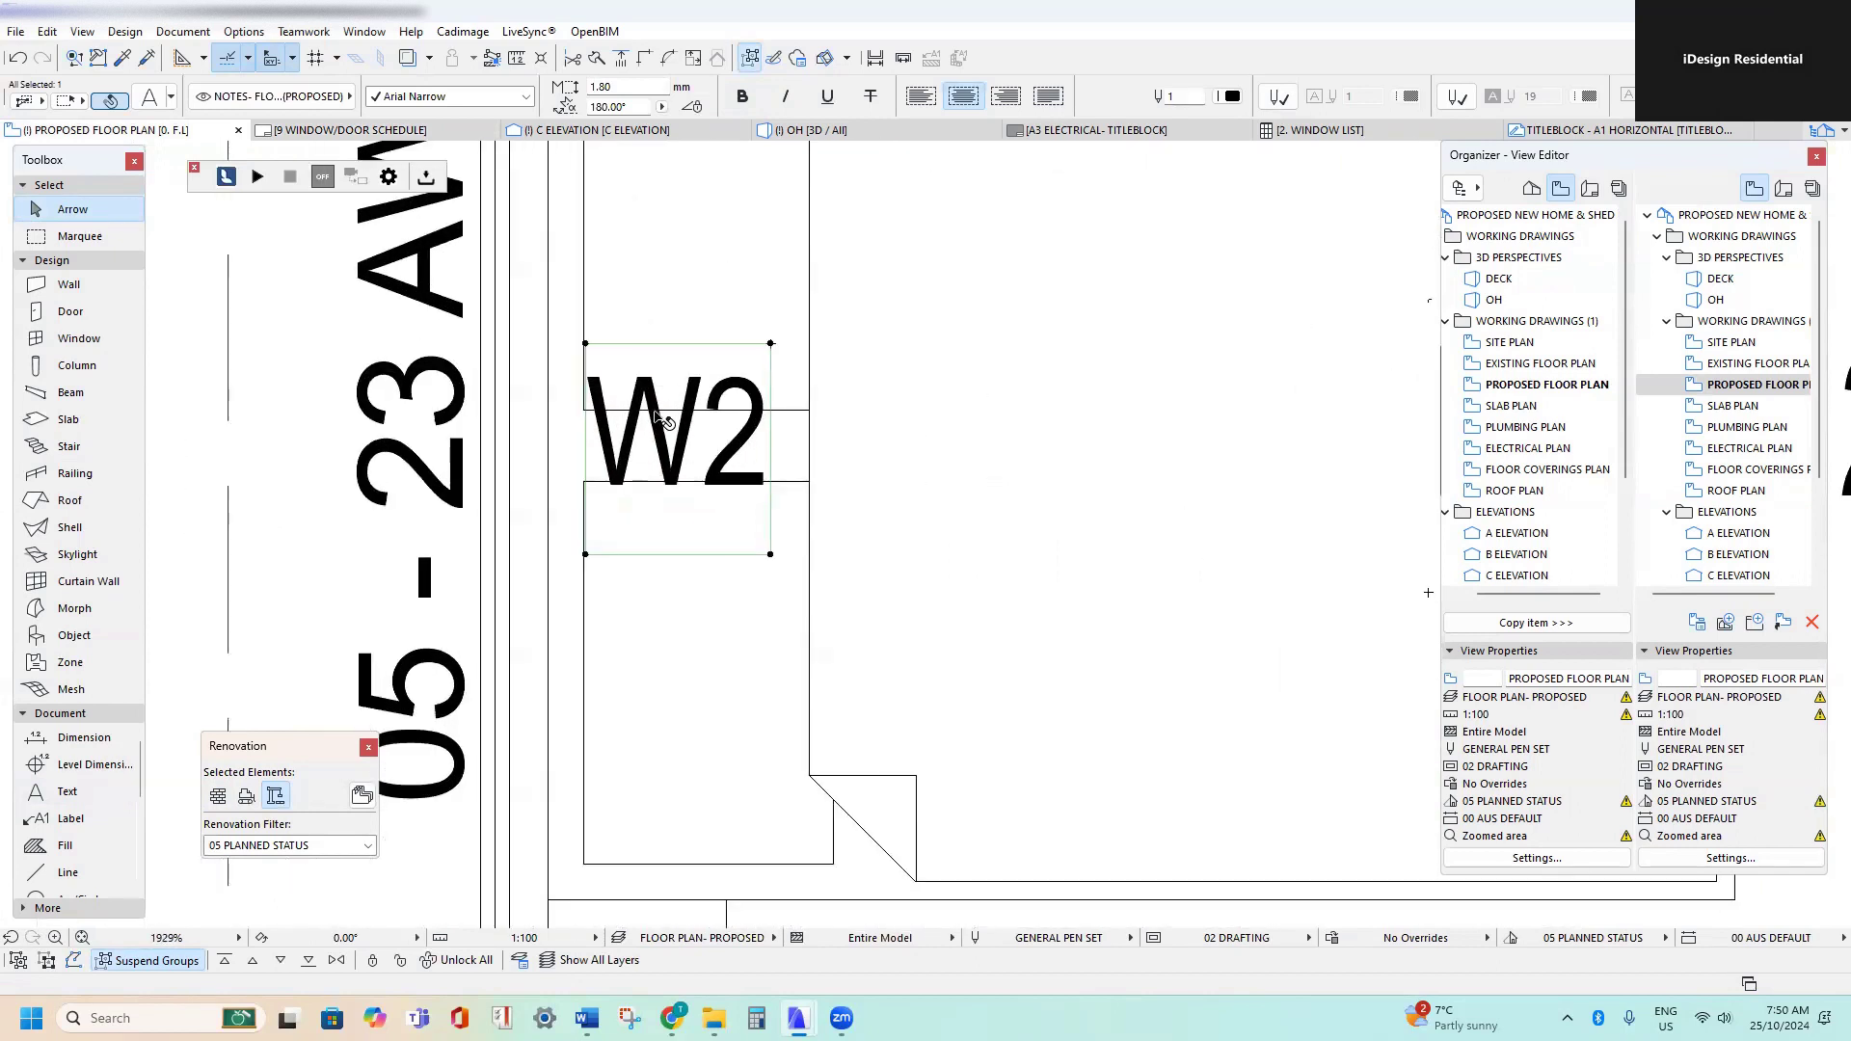
middle_click_drag(656, 412, 656, 431)
key("ctrl+t")
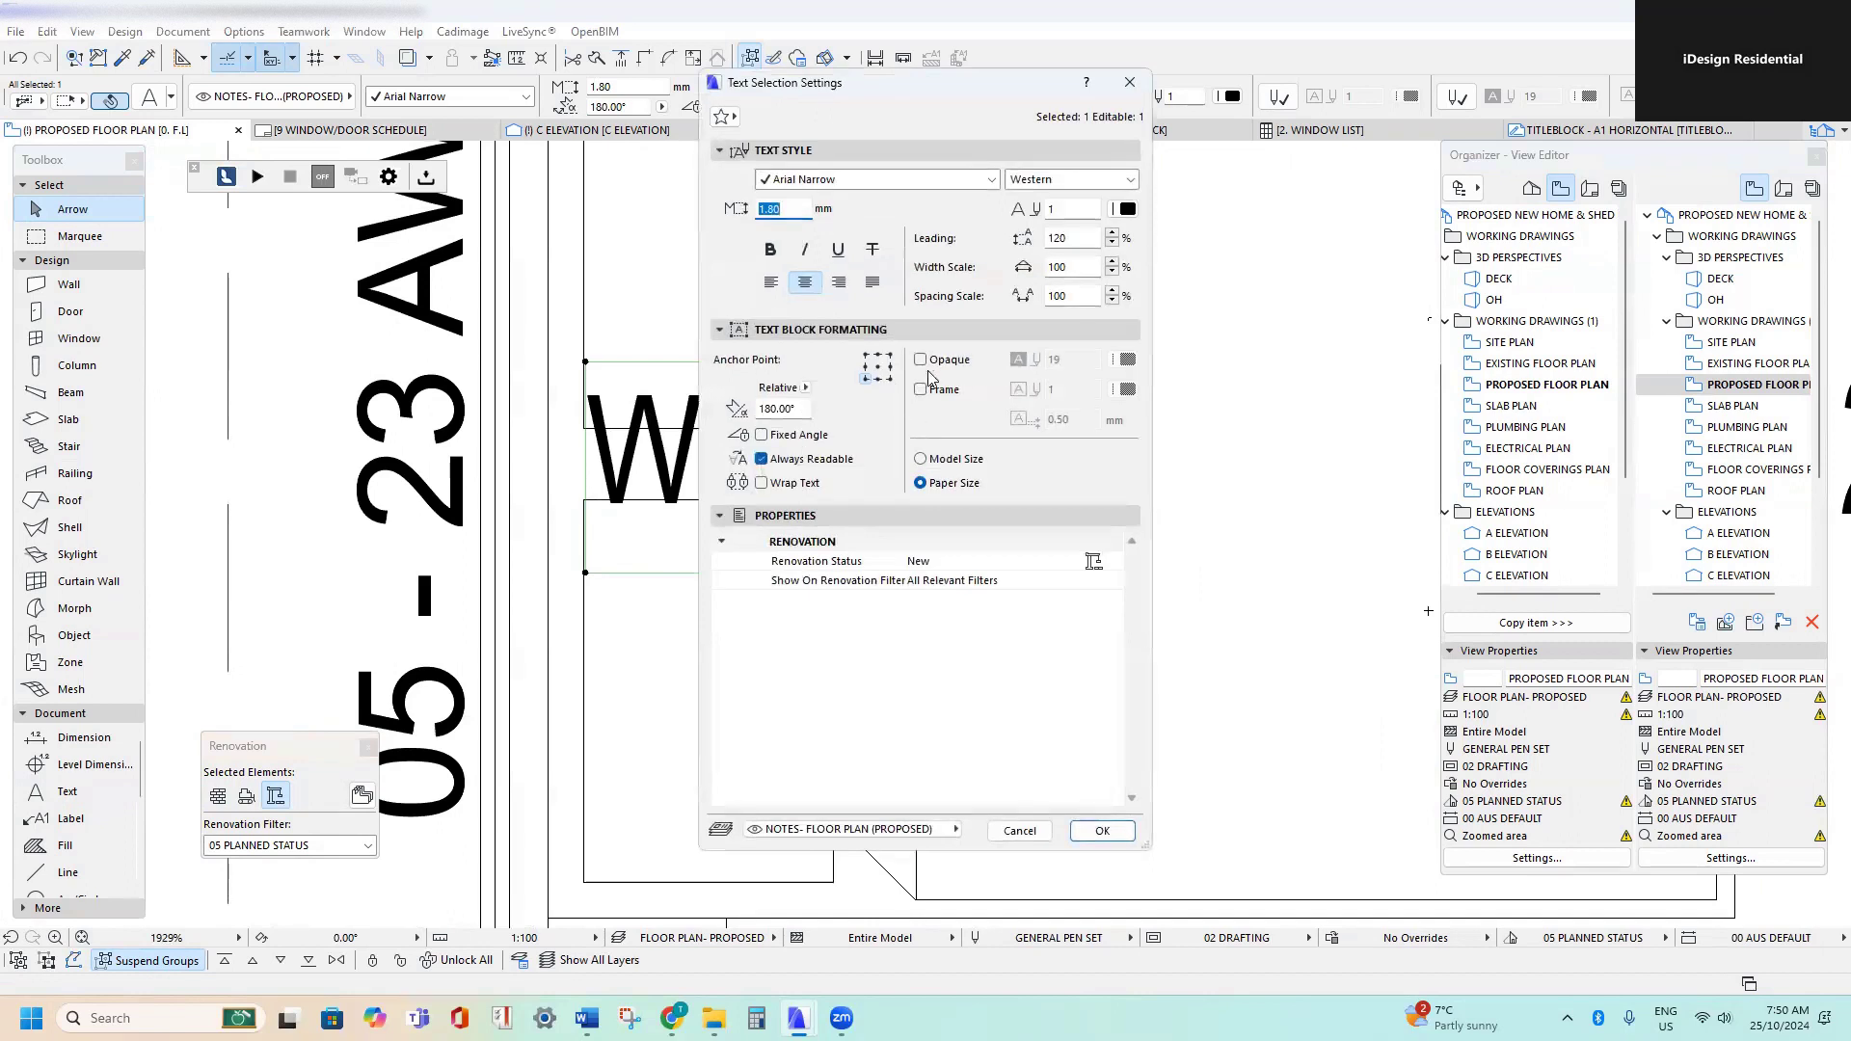
key("Return")
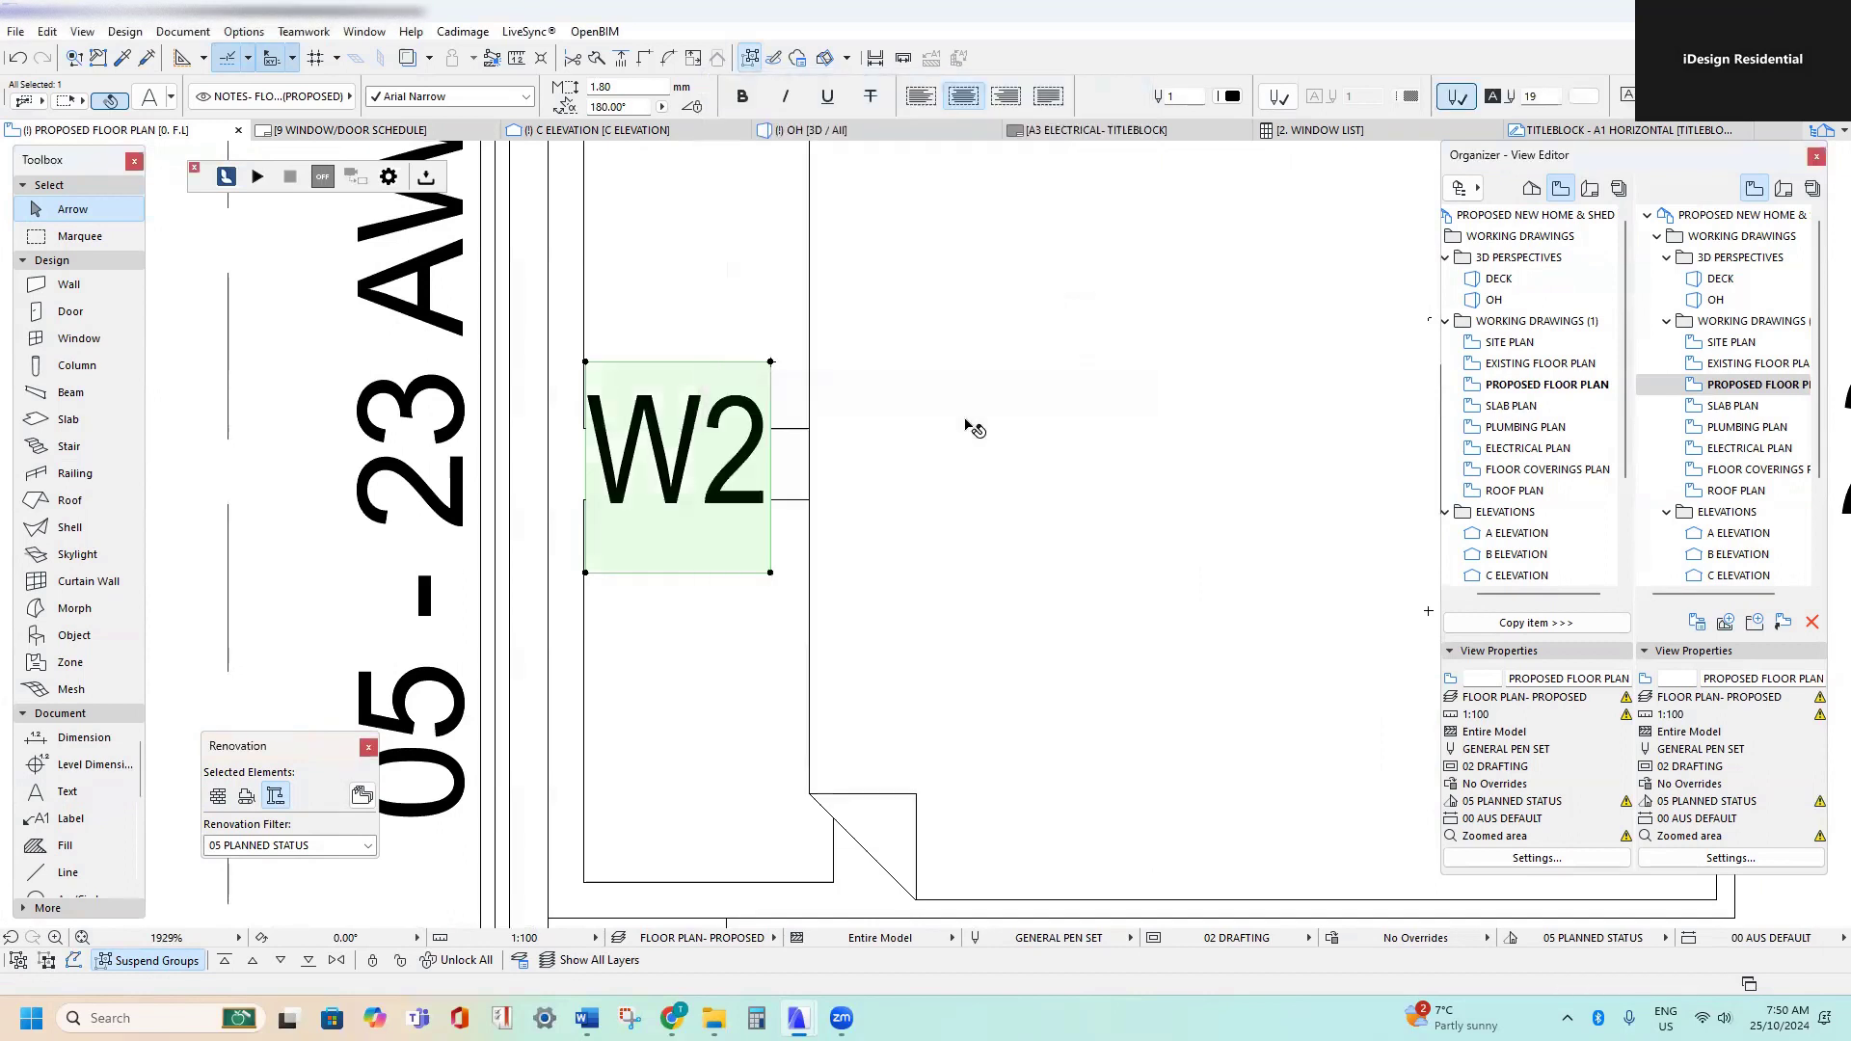
- Place a copy of the W2 text beside the 18 - 05 AW window in L'DRY/ BATH and change it to W3
scroll(641, 467, "down", 3)
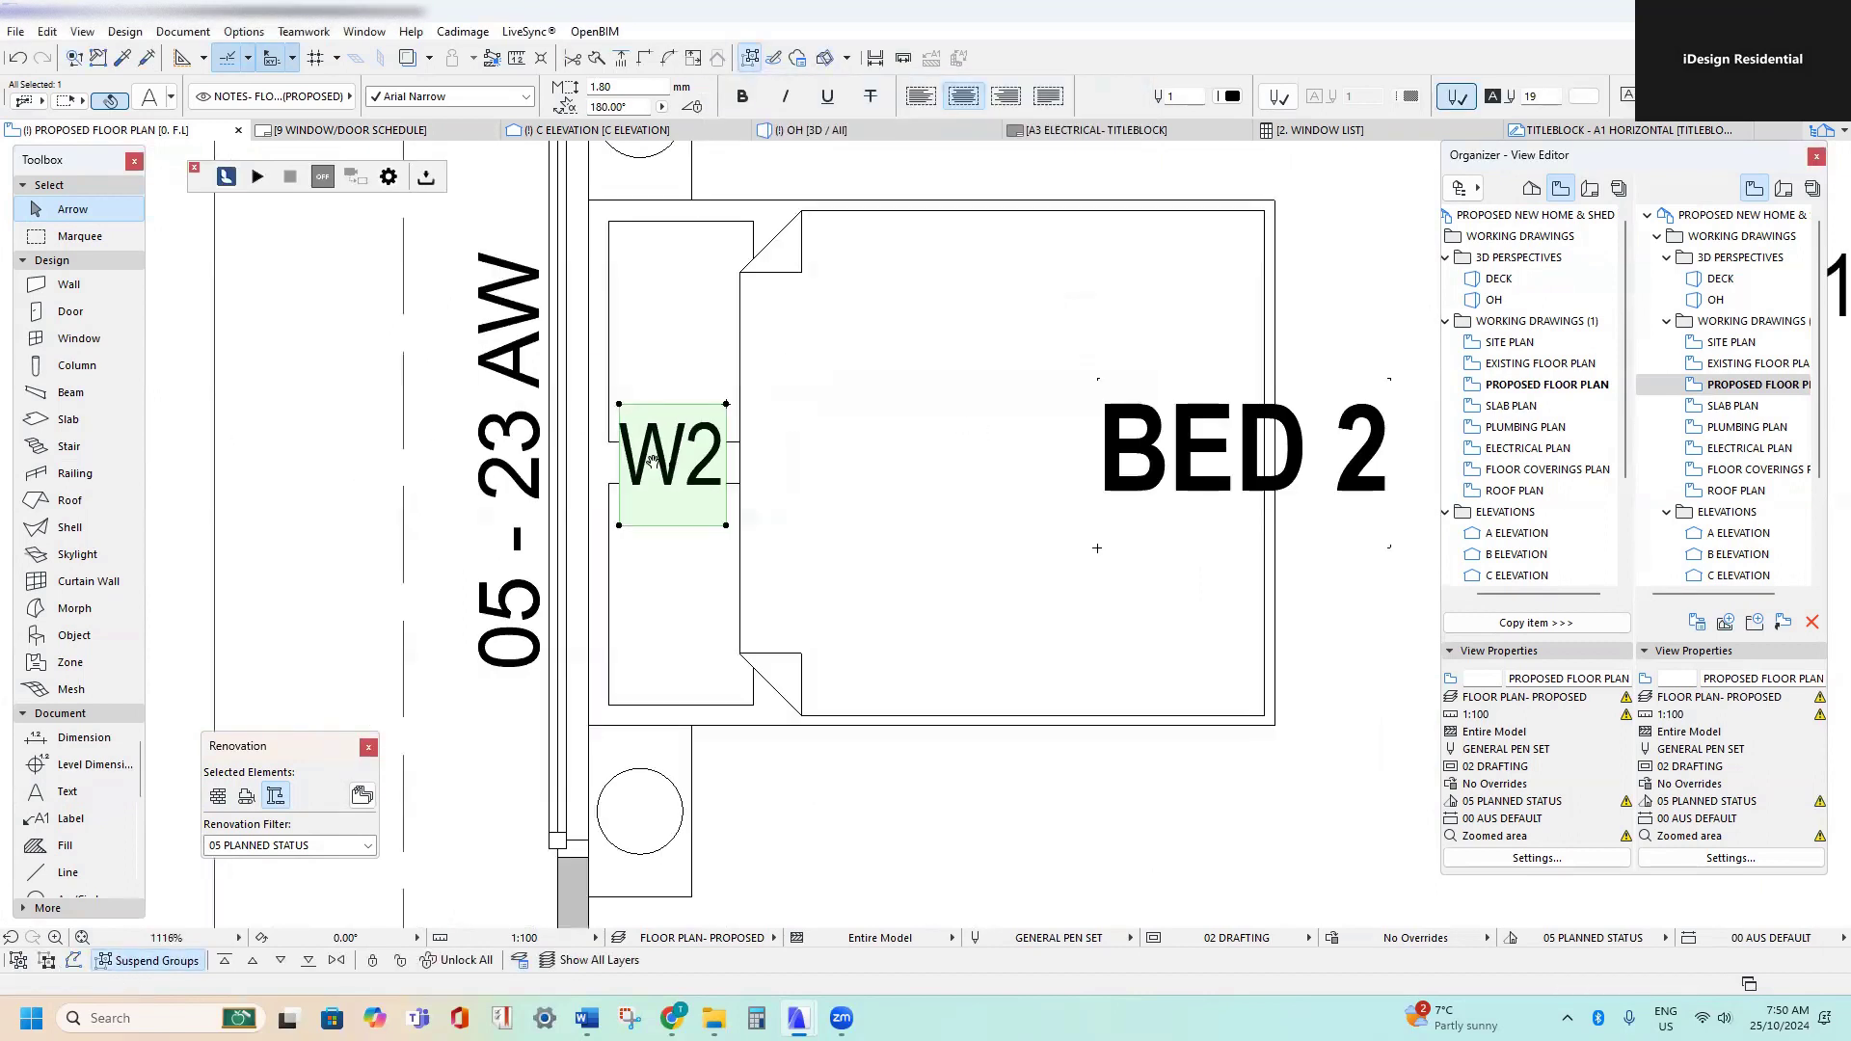
key("ctrl+shift+d")
left_click(673, 469)
scroll(673, 530, "down", 6)
middle_click_drag(673, 547, 672, 361)
scroll(672, 362, "down", 3)
scroll(673, 606, "up", 7)
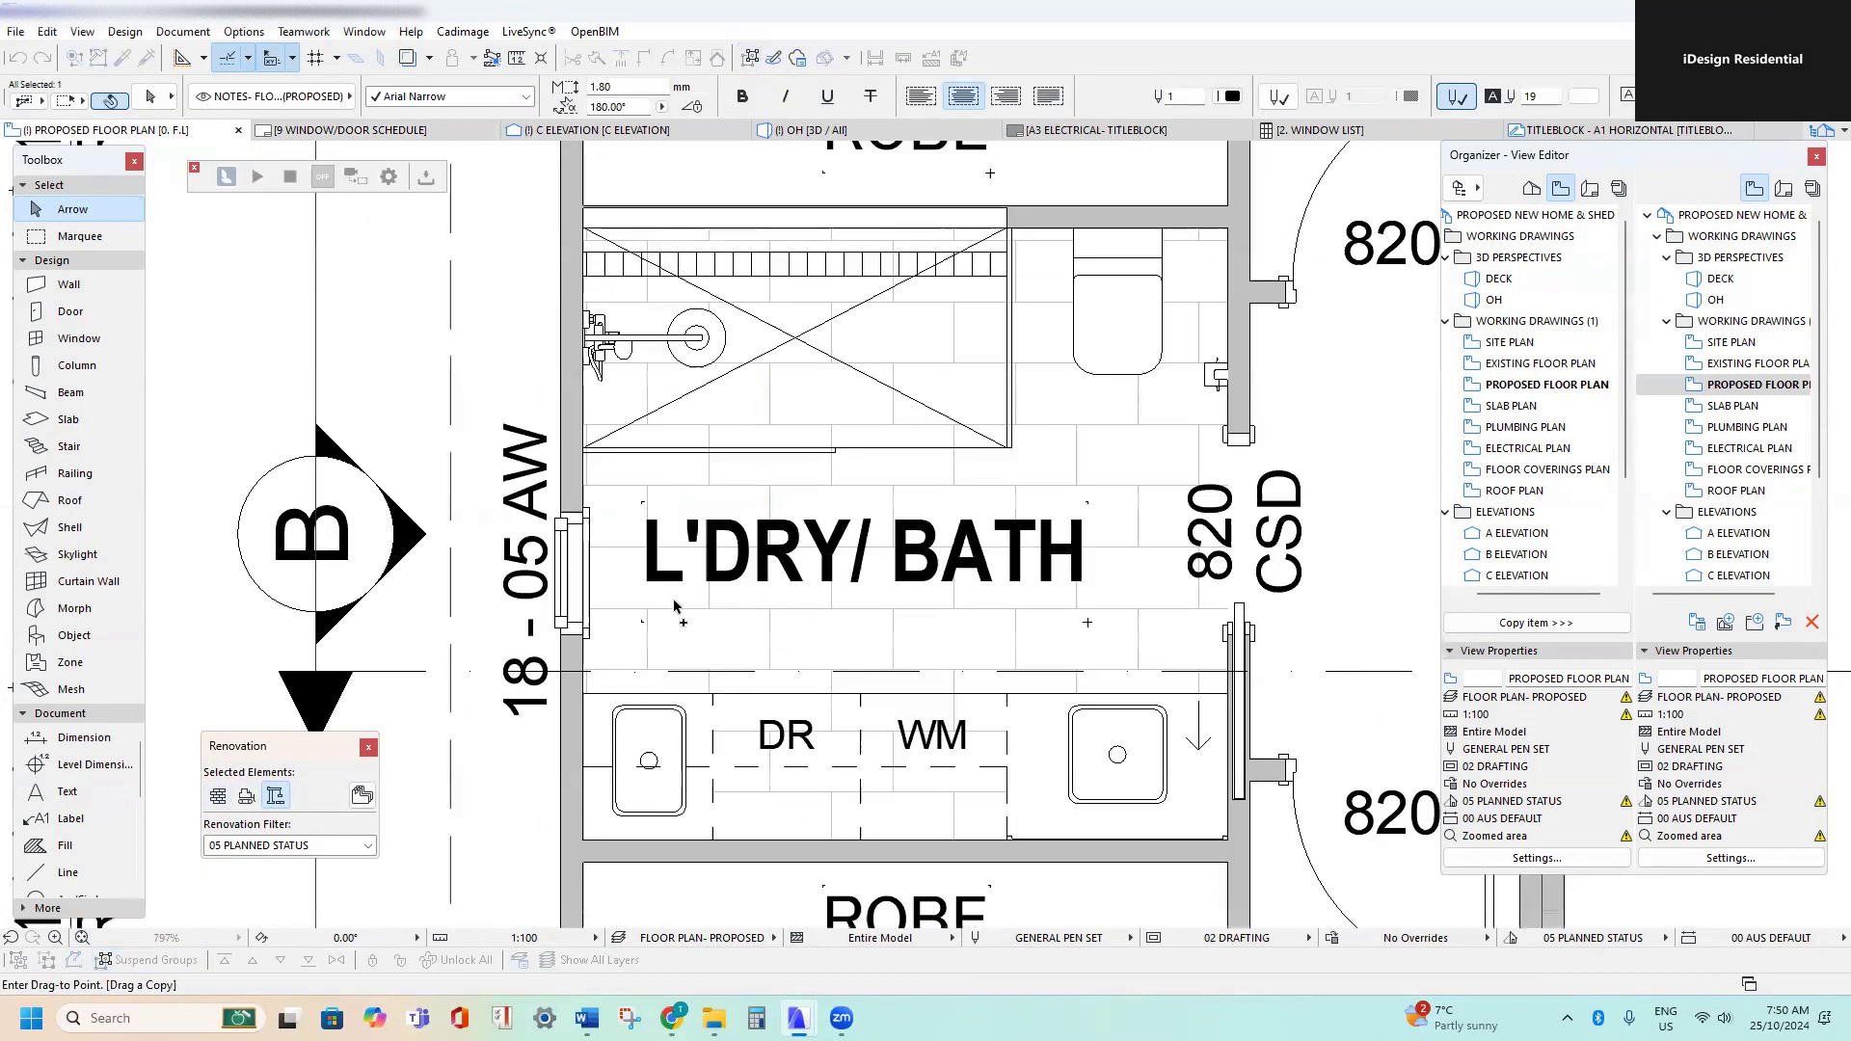
left_click(638, 565)
double_click(637, 557)
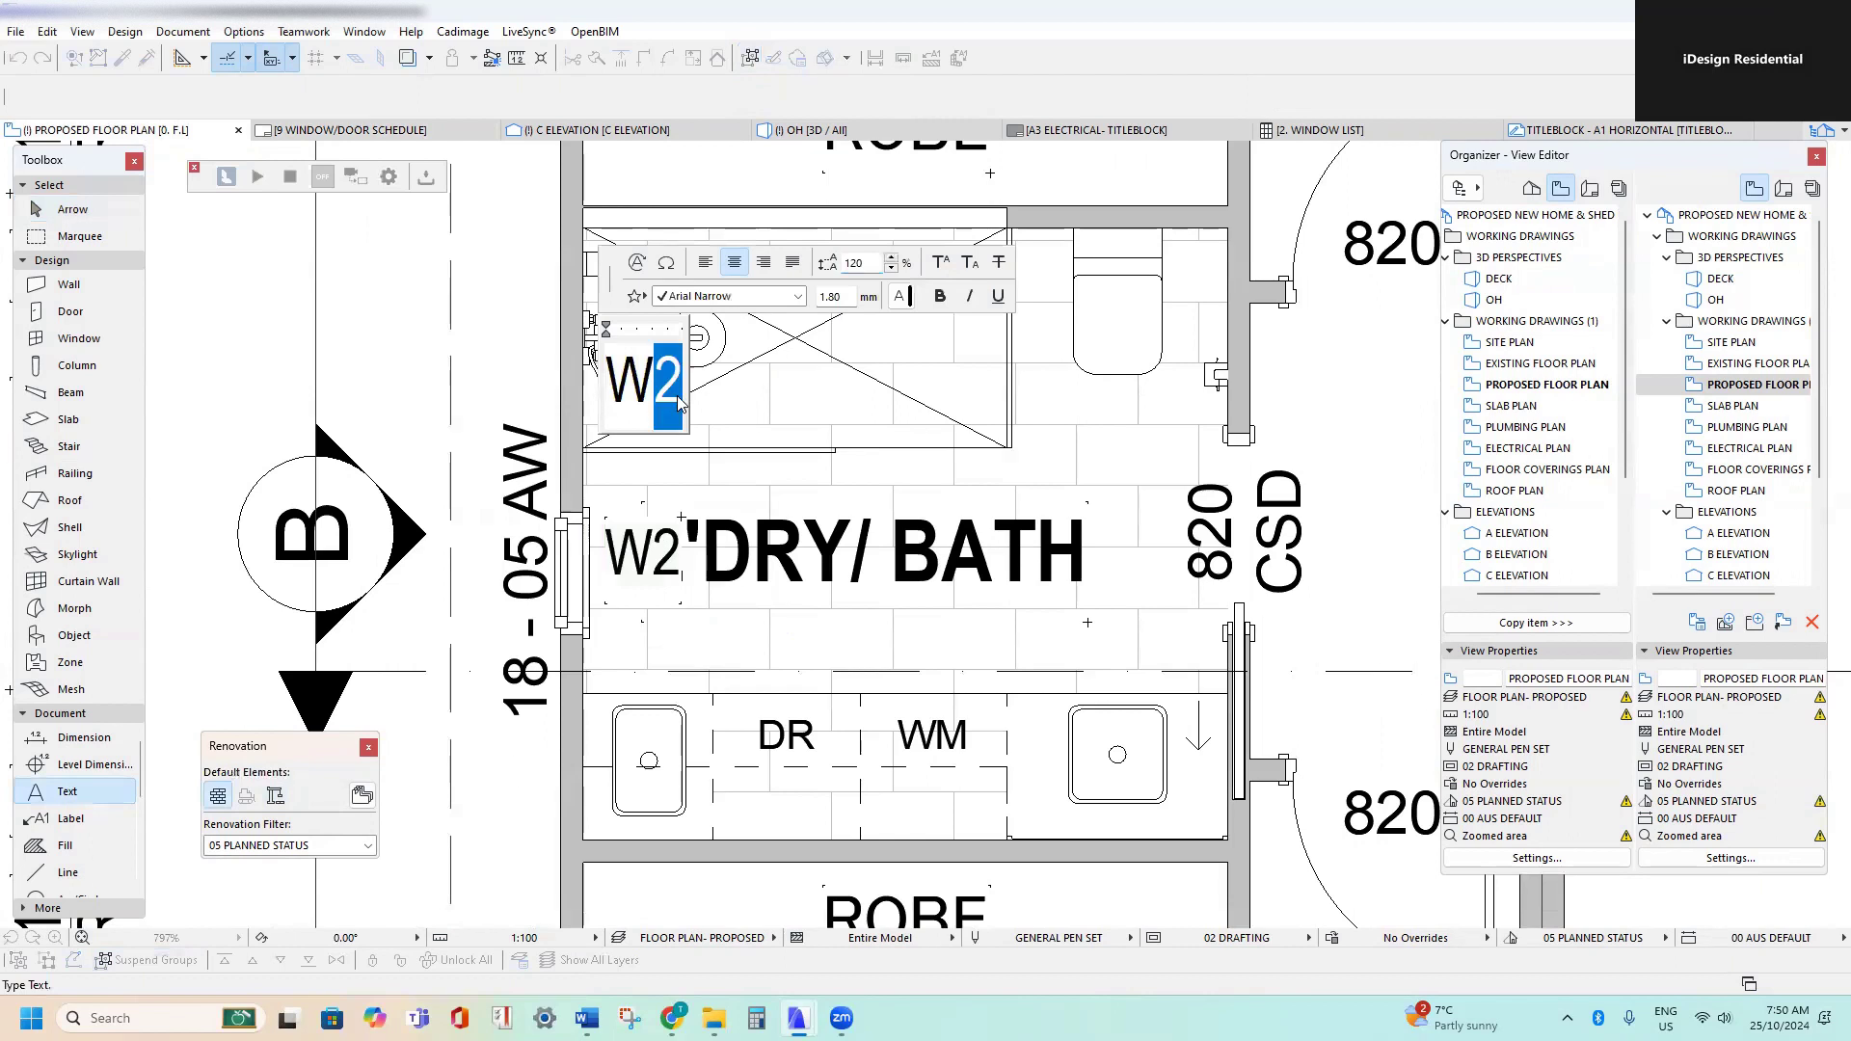
left_click(771, 521)
- Move the L'DRY/ BATH label sideways clear of the W3 text, and nudge W3 into line with the 18 - 05 AW window
left_click(825, 557)
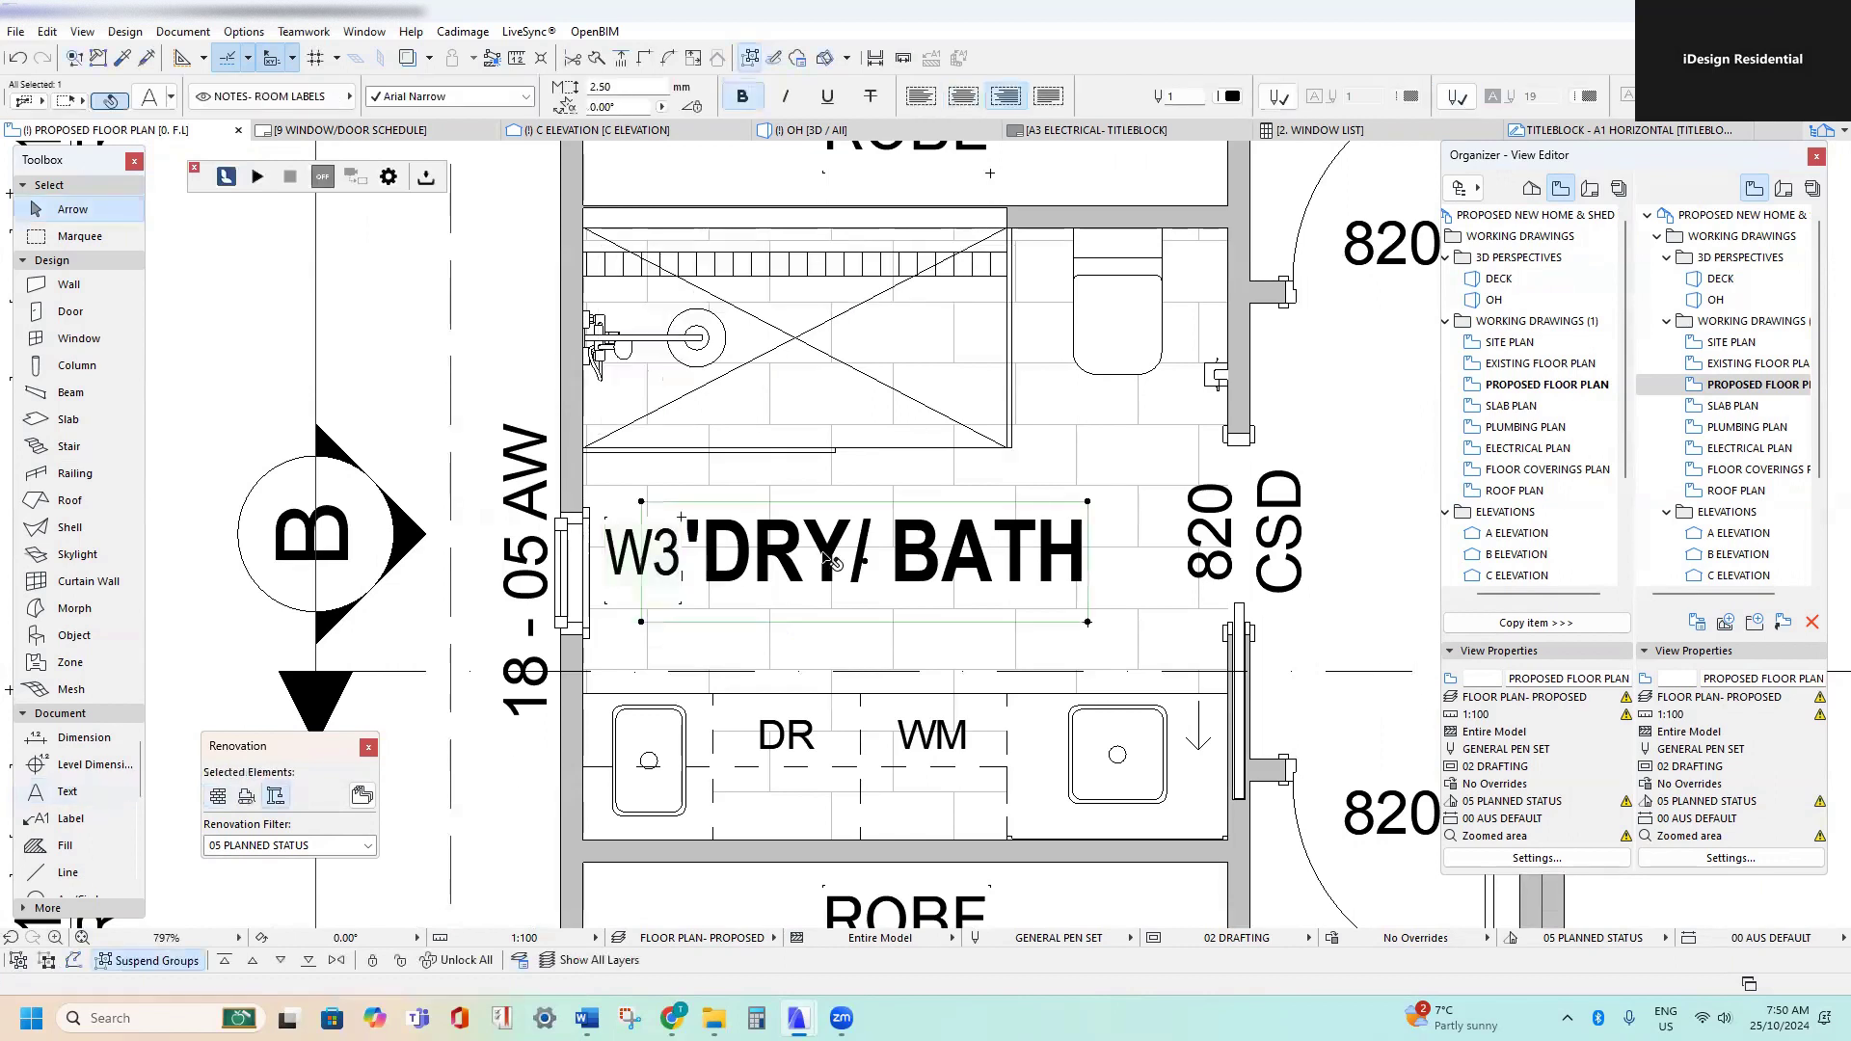
left_click_drag(868, 551, 930, 551)
scroll(701, 547, "down", 3)
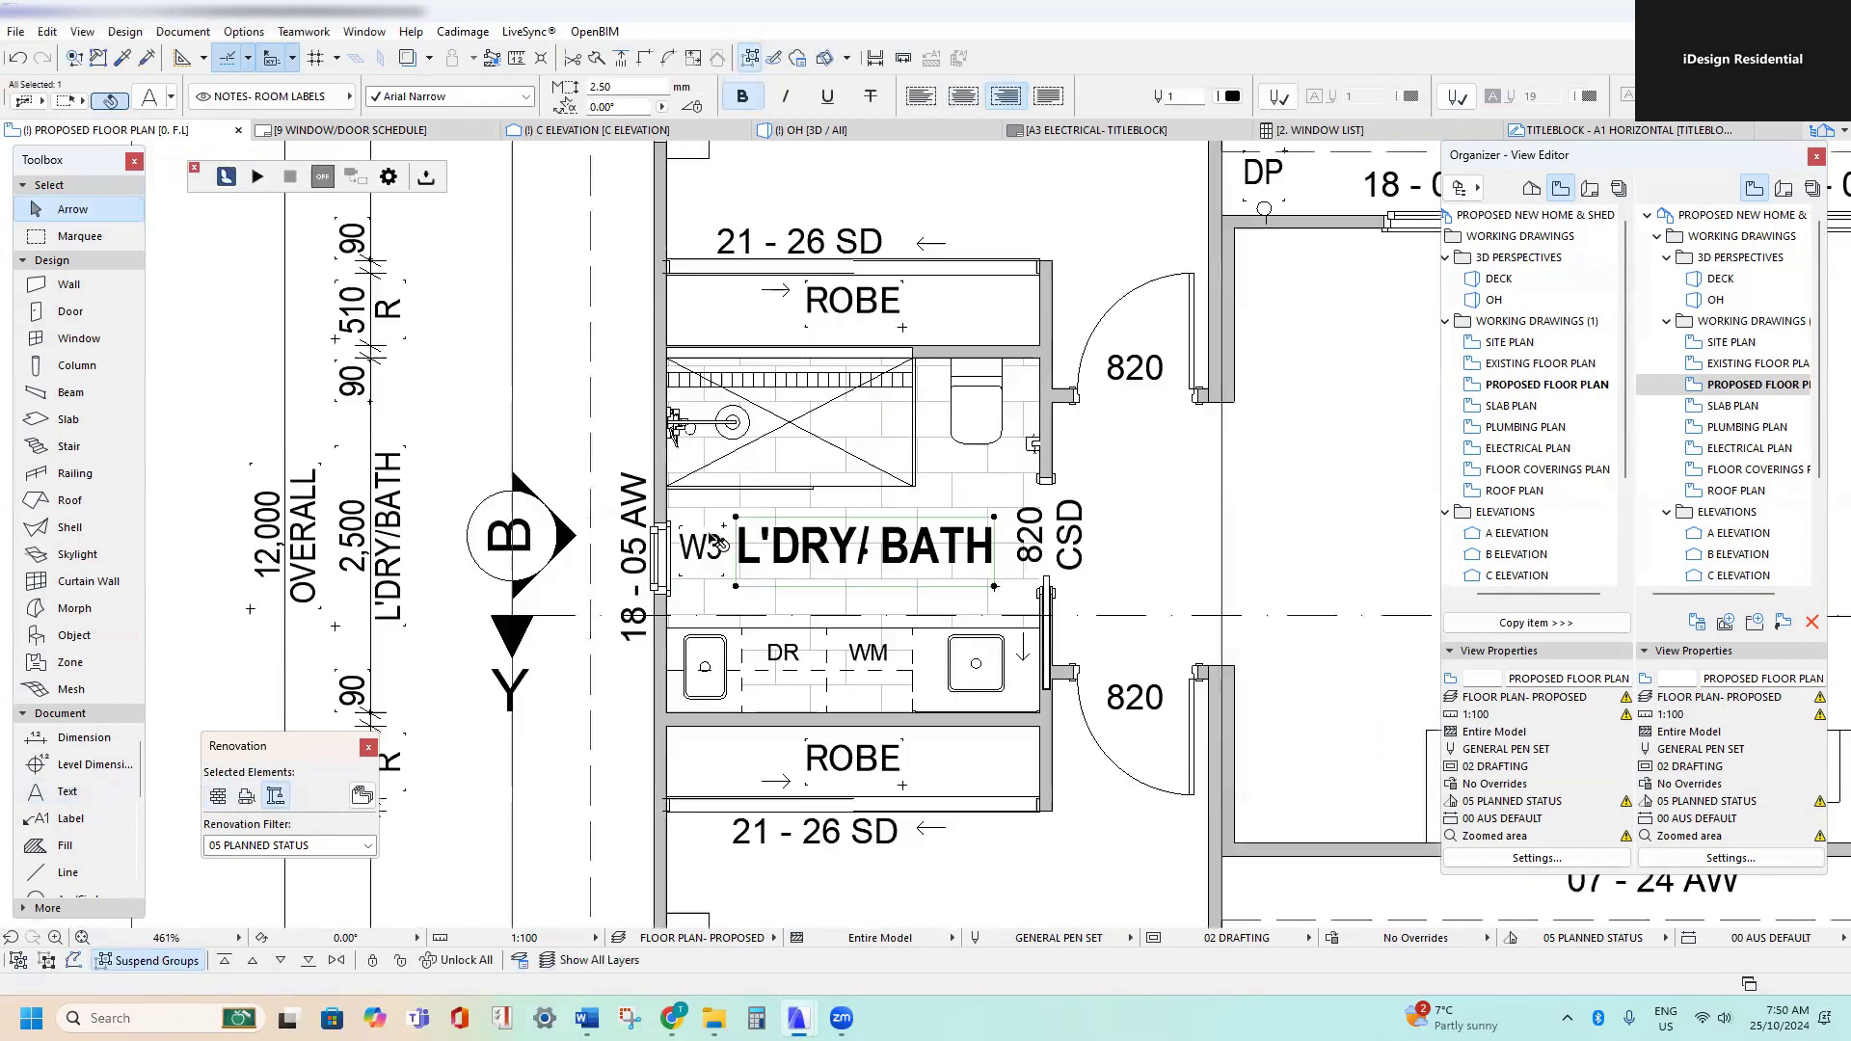
left_click(701, 548)
scroll(701, 547, "up", 5)
left_click_drag(697, 547, 688, 618)
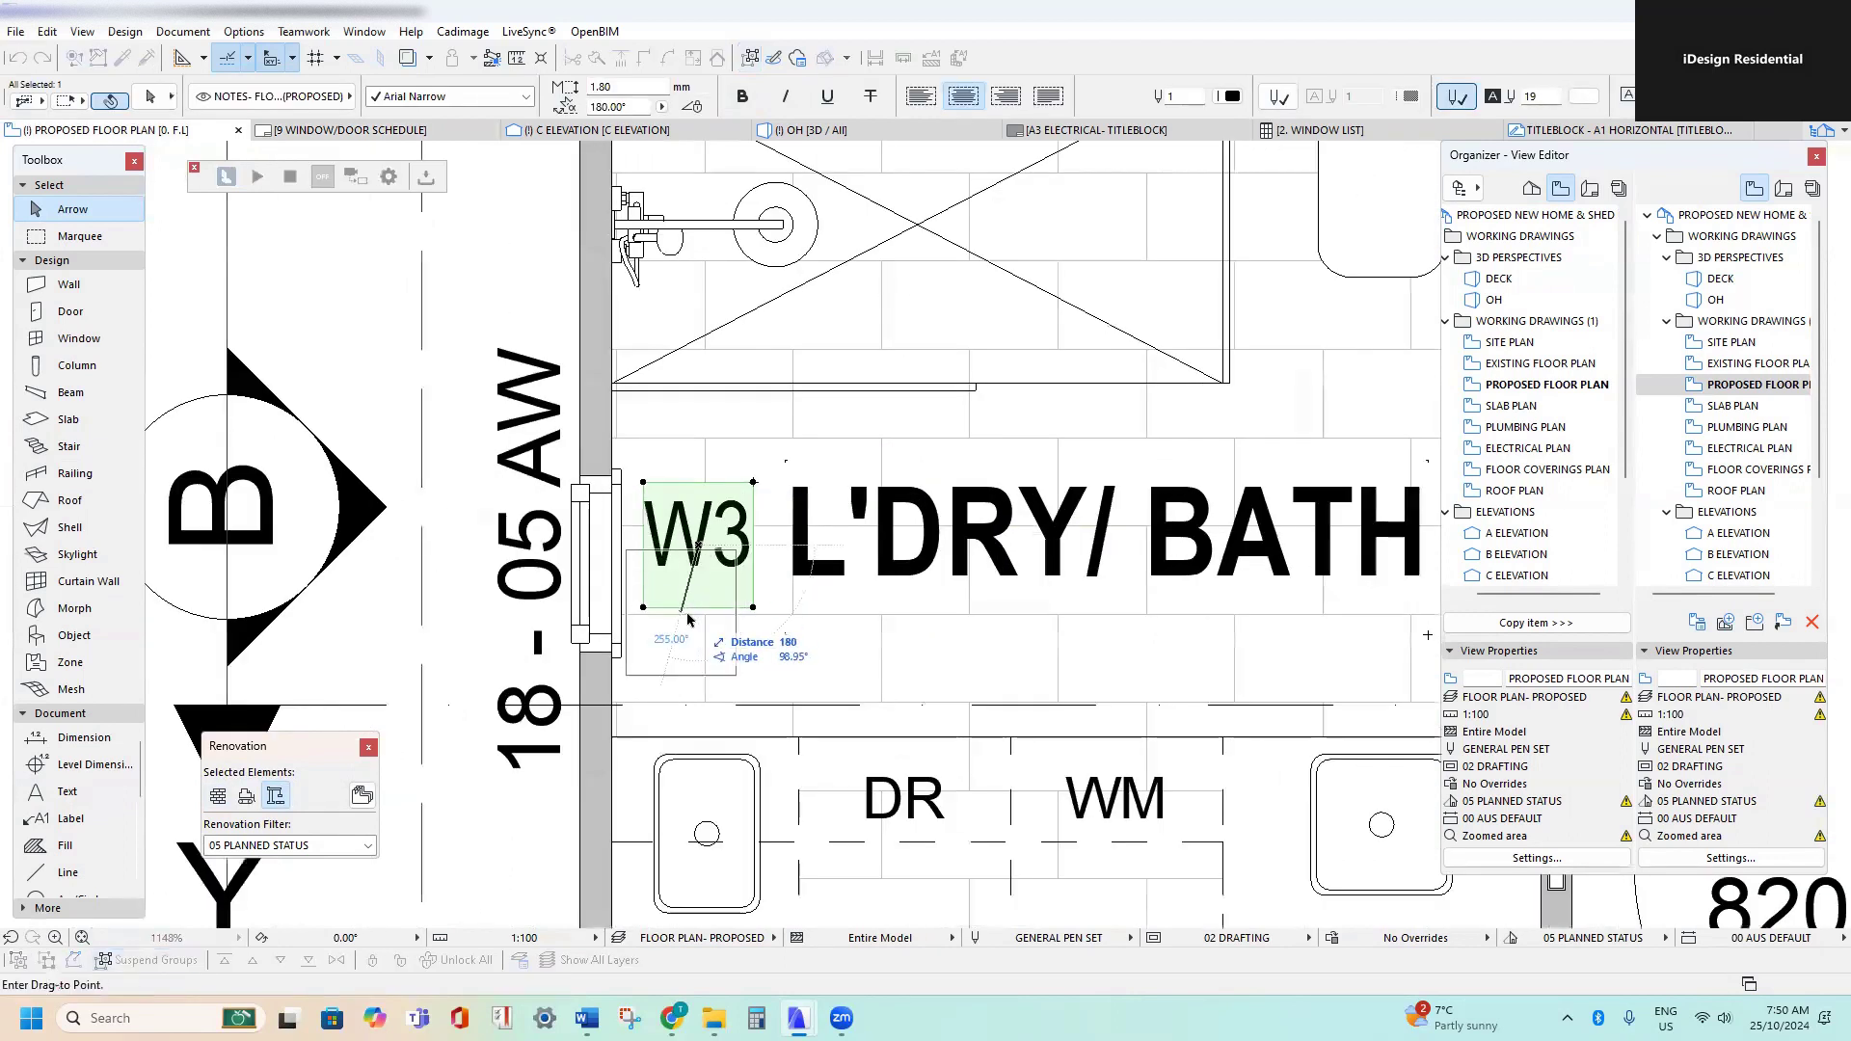
- Place a copy of the W3 text beside Bed 1's 05 - 23 AW window and change it to W4
scroll(607, 569, "down", 10)
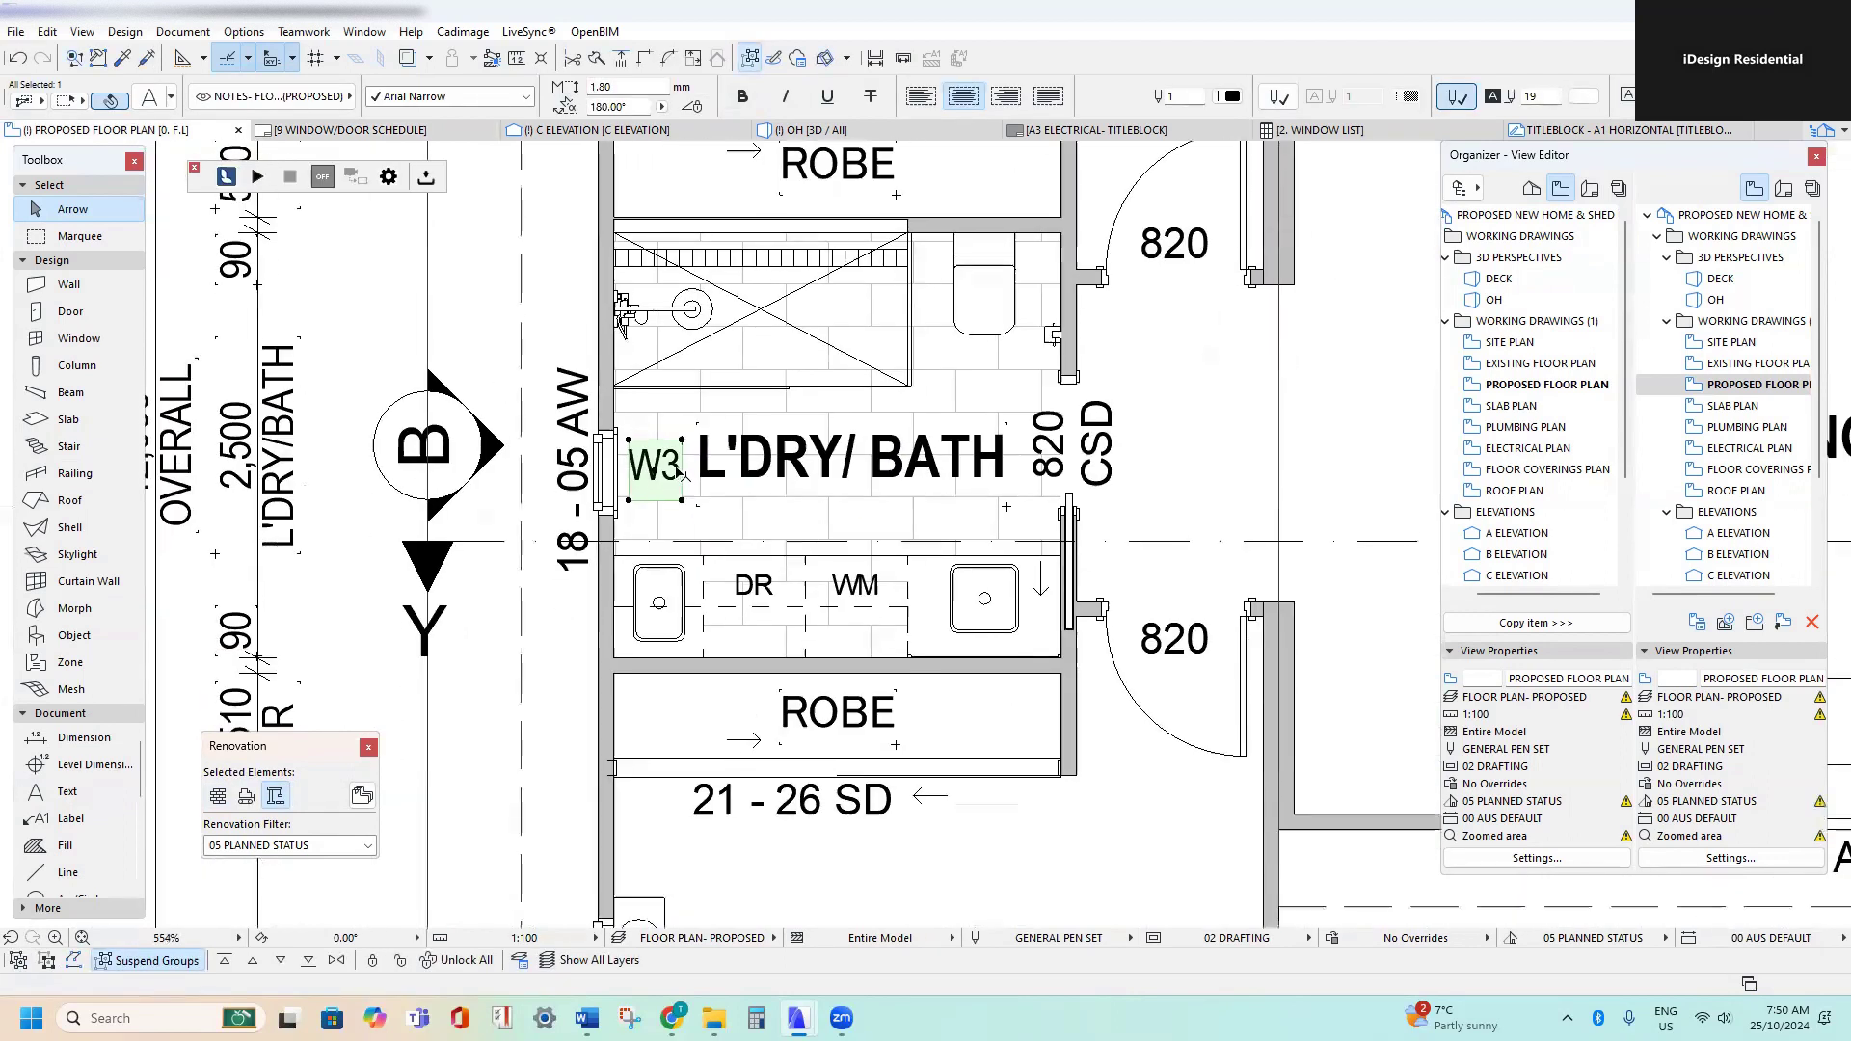
key("ctrl")
scroll(658, 575, "down", 2)
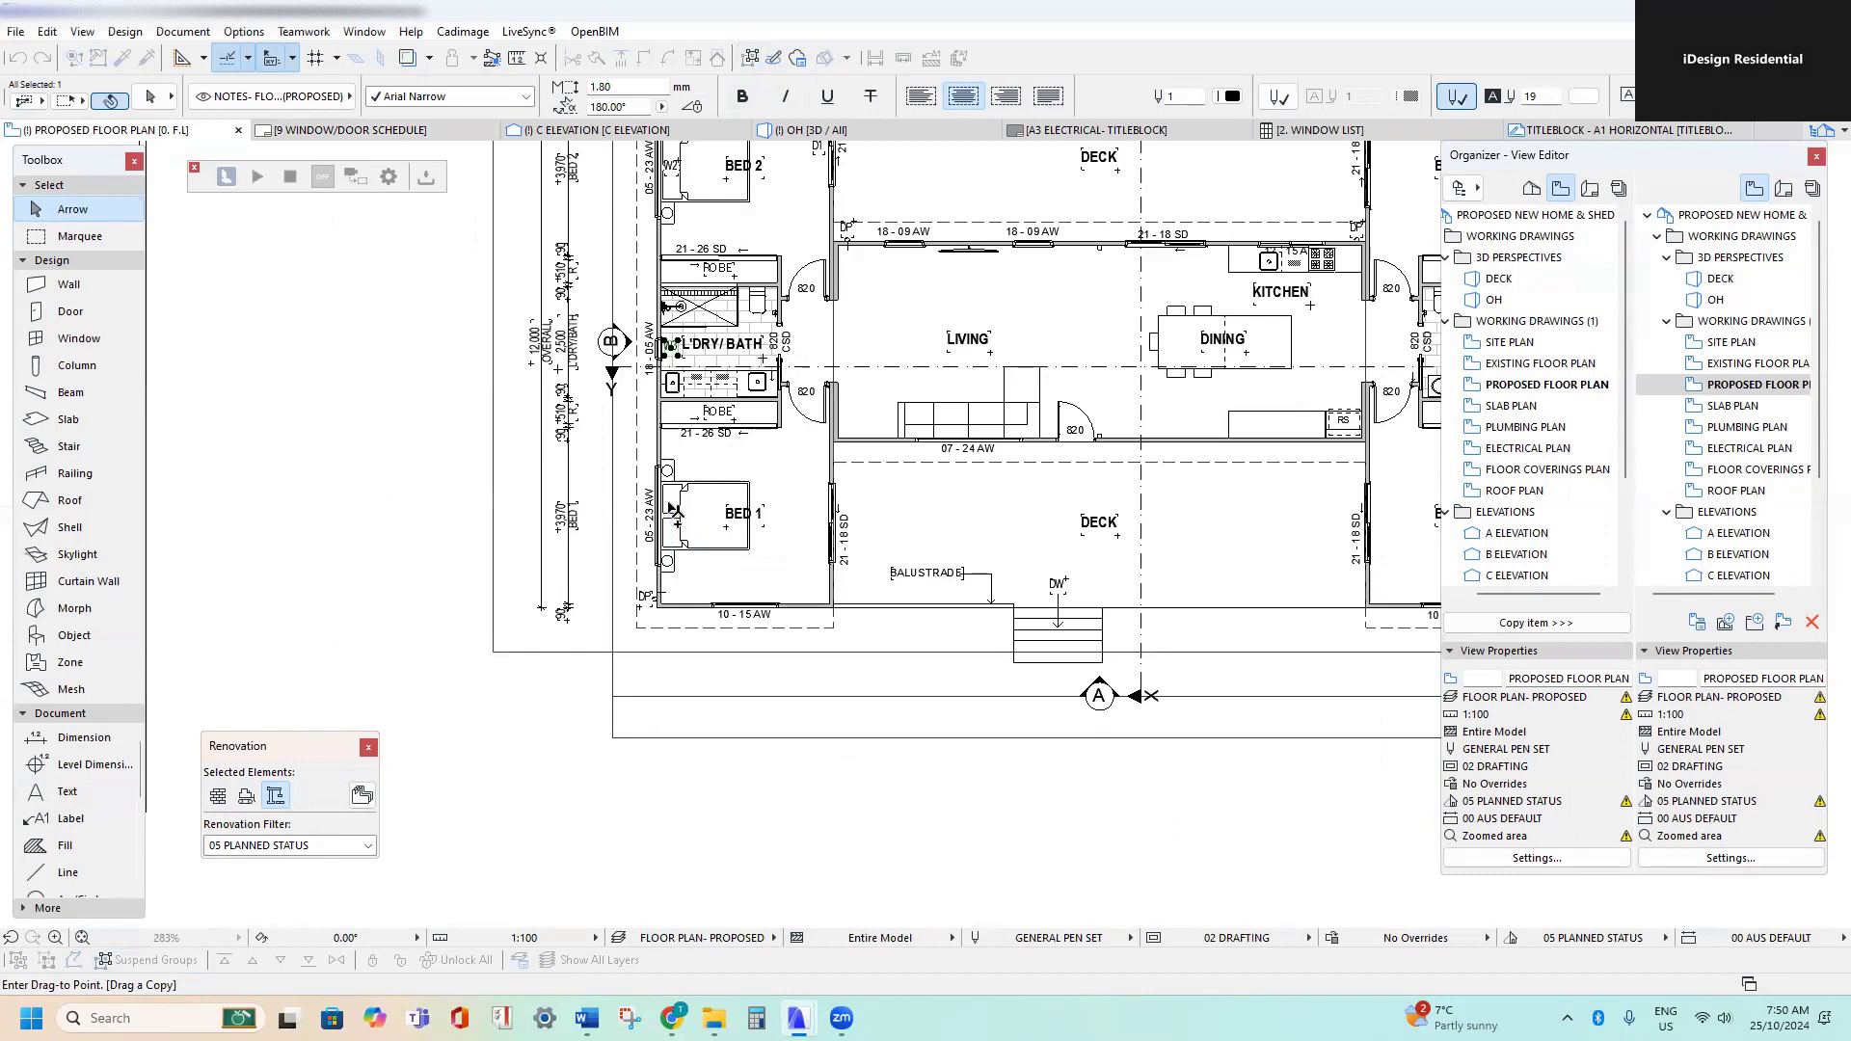
scroll(672, 509, "up", 7)
left_click(637, 557)
double_click(675, 544)
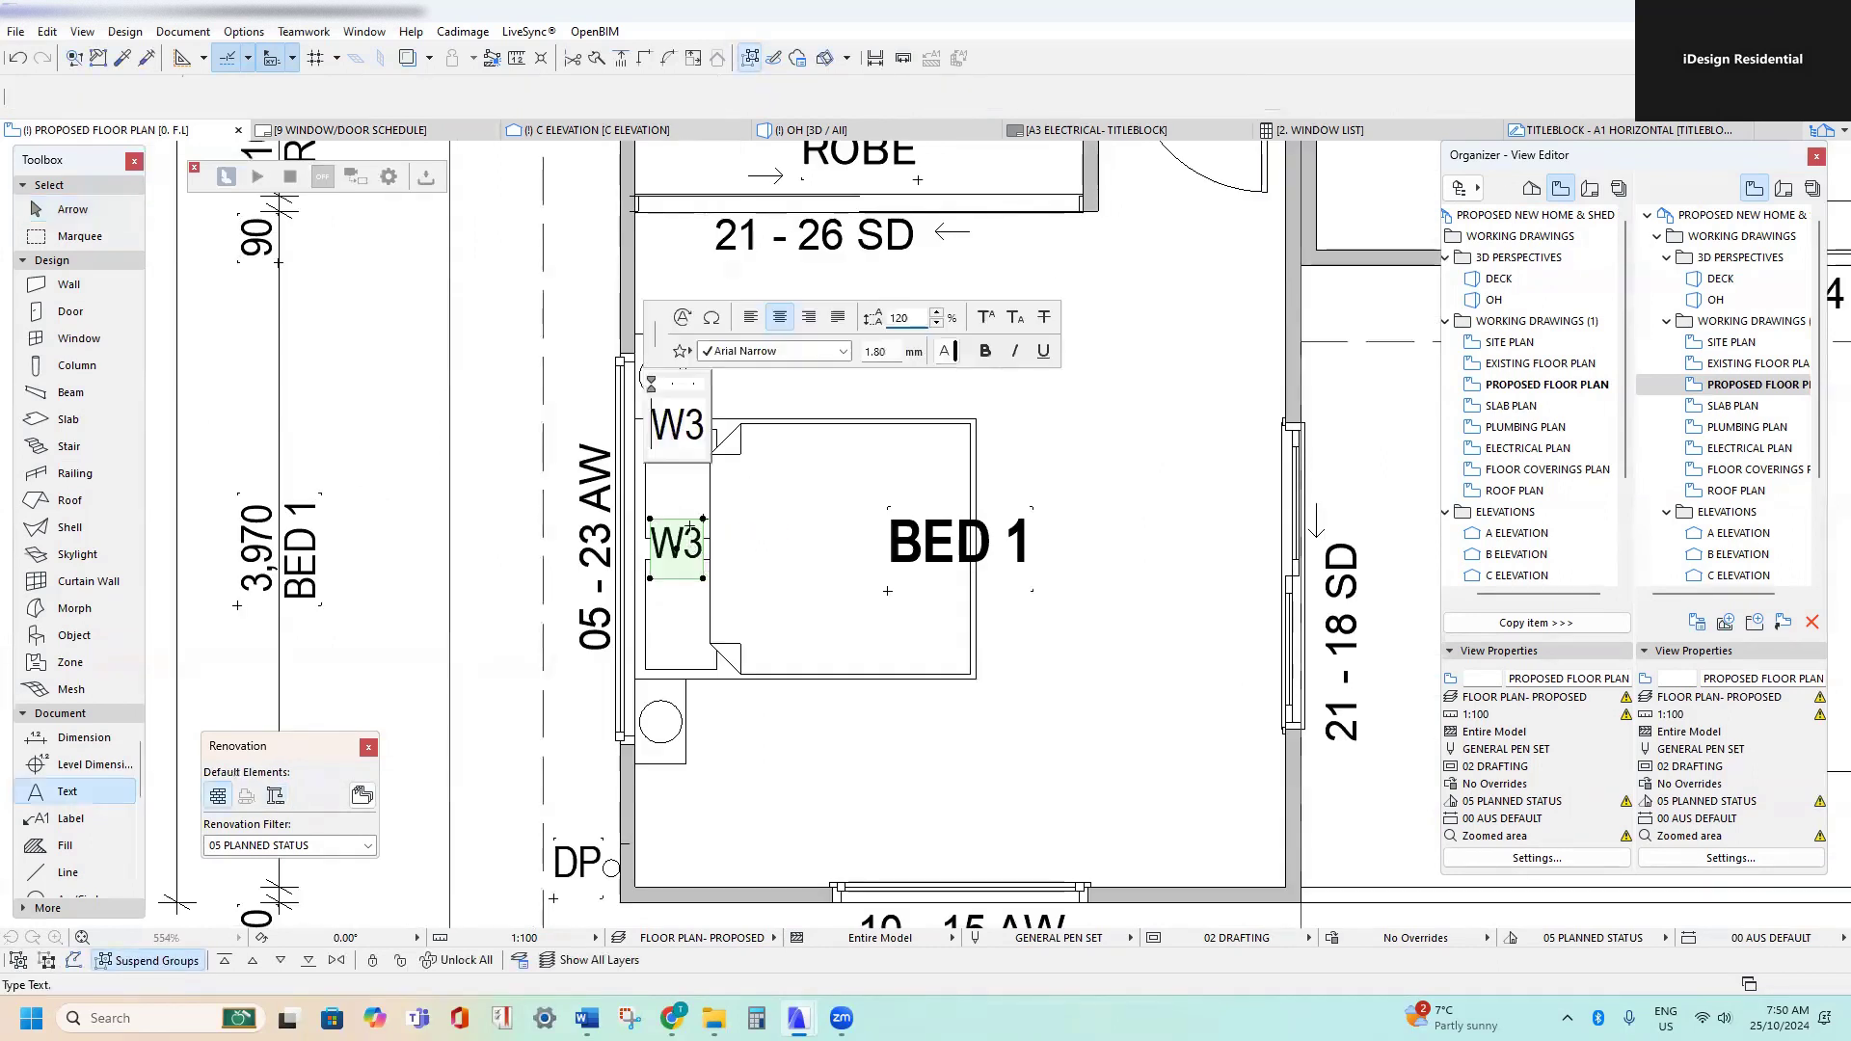
left_click(777, 479)
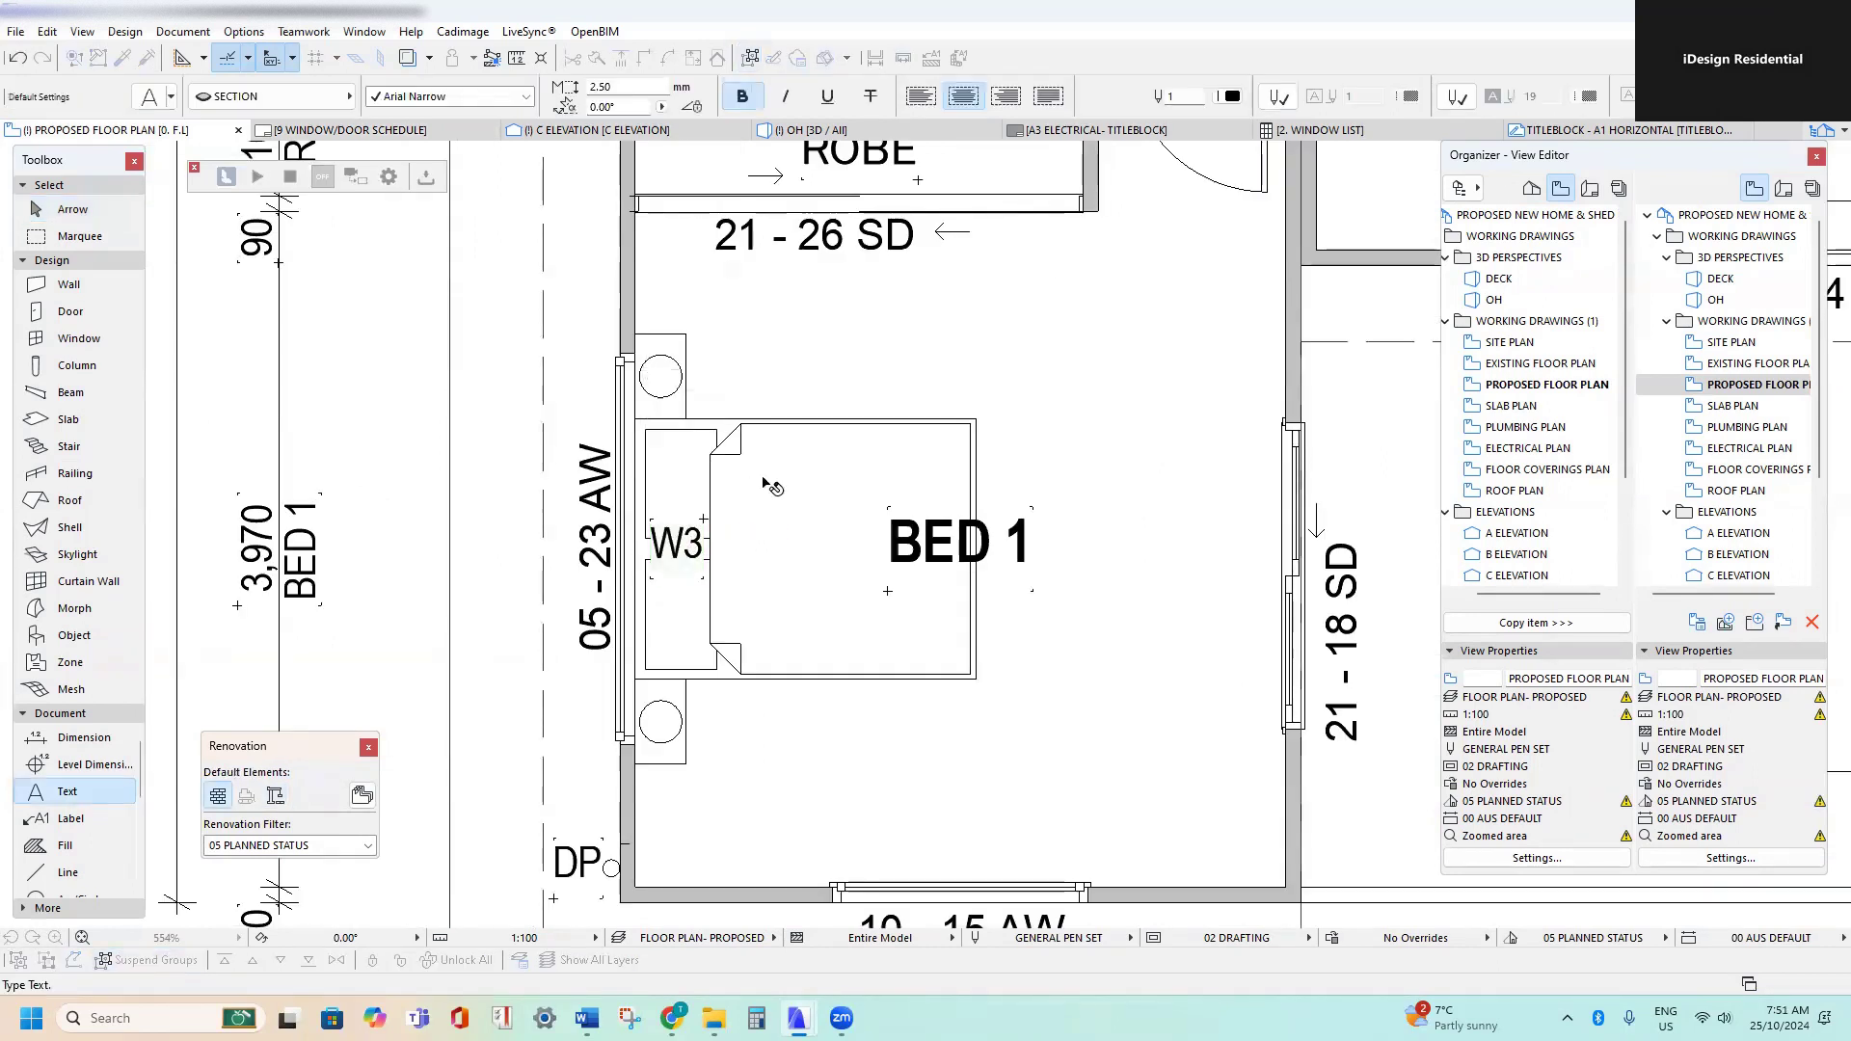
- Place a copy of the W4 text inside Bed 1 at the 10 - 15 AW window and change it to W5
key("ctrl+shift+d")
left_click(697, 587)
middle_click_drag(729, 644, 417, 363)
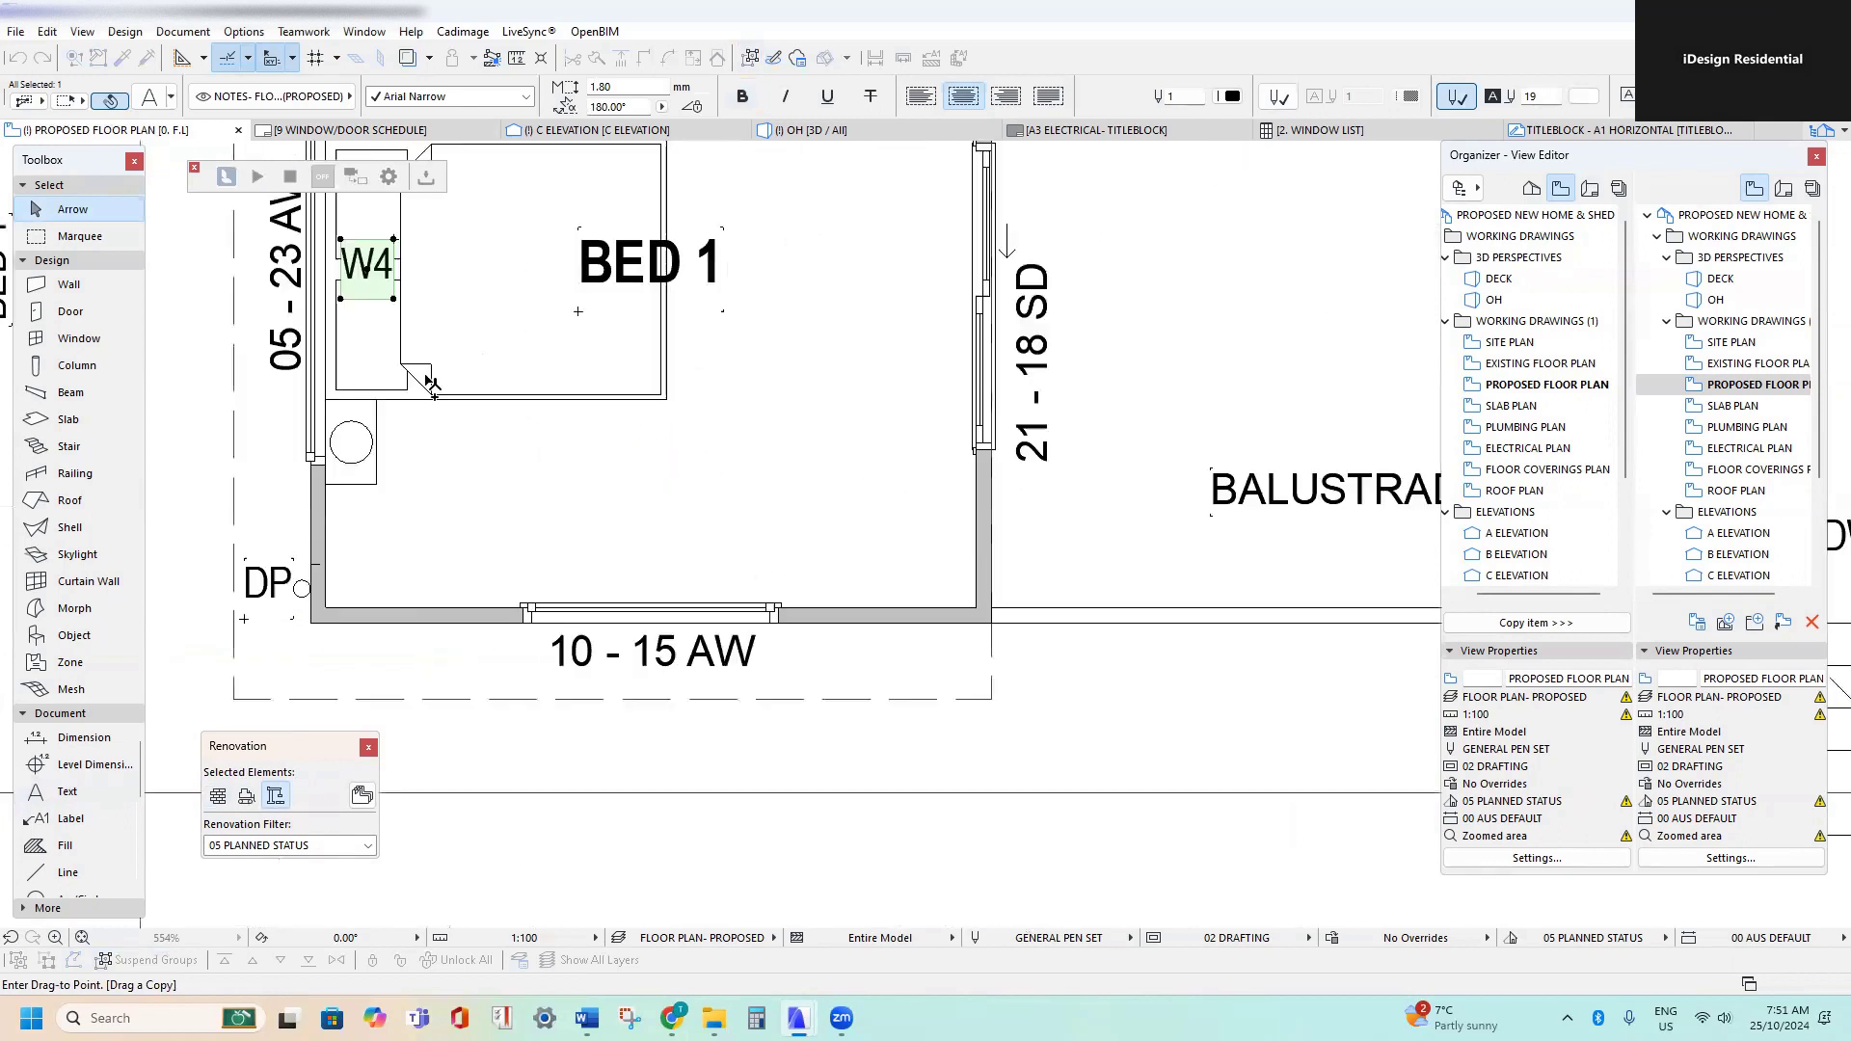
scroll(565, 536, "up", 4)
left_click(737, 599)
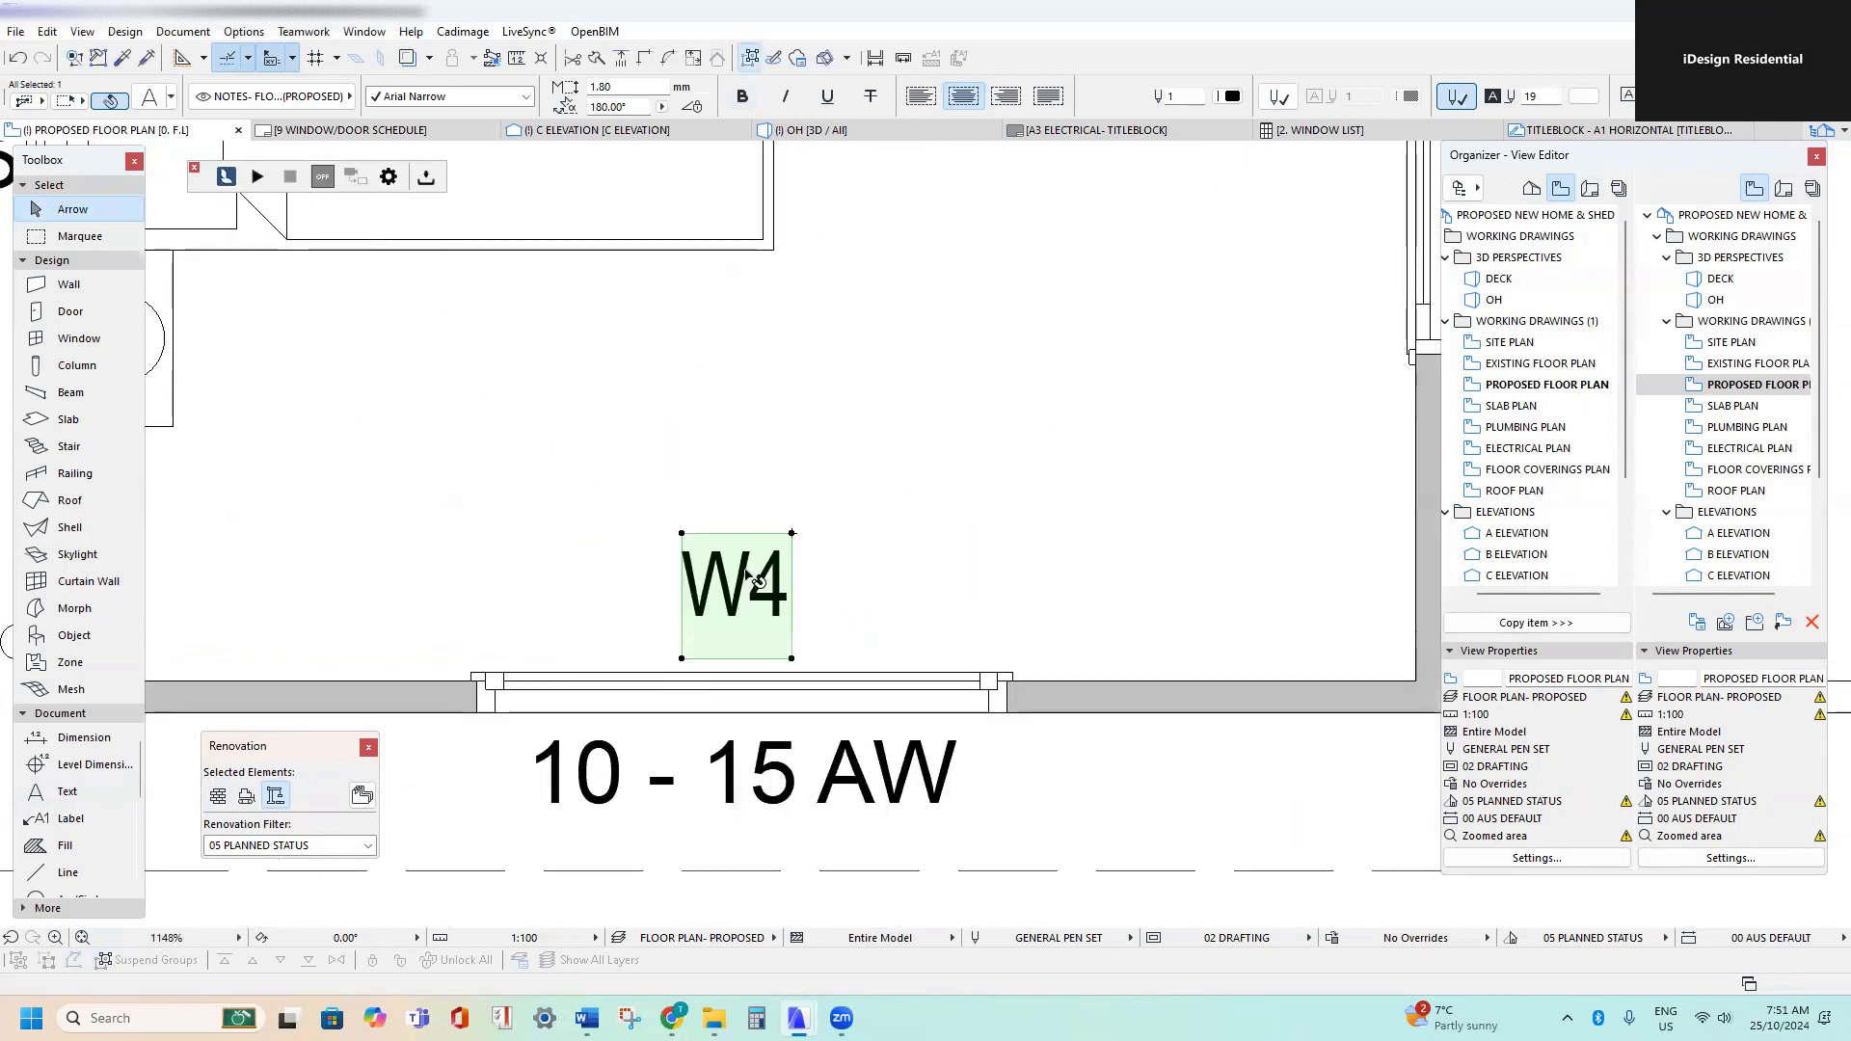
double_click(761, 577)
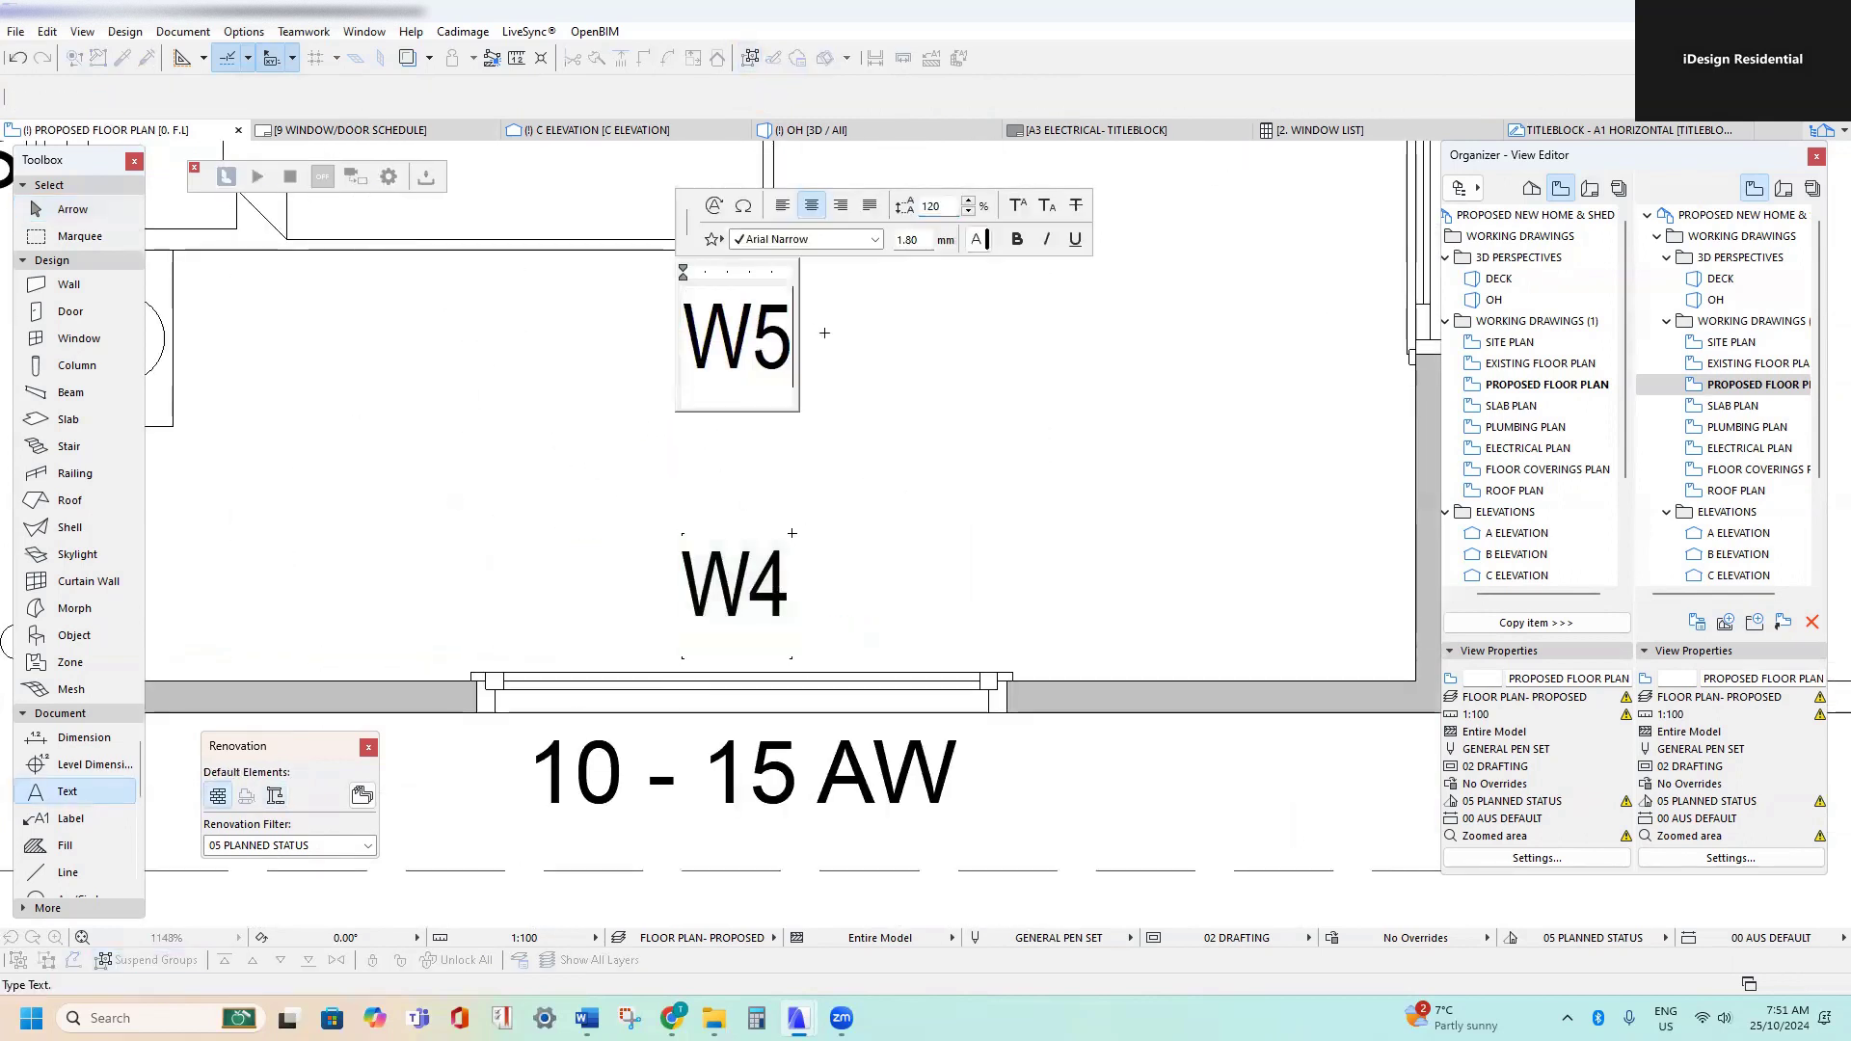
left_click(859, 396)
scroll(738, 464, "down", 4)
middle_click_drag(711, 466, 764, 785)
key("Escape")
left_click(650, 672)
scroll(645, 670, "up", 3)
scroll(636, 641, "down", 3)
scroll(641, 490, "up", 3)
scroll(634, 487, "down", 3)
scroll(644, 382, "up", 3)
left_click(644, 383)
scroll(644, 383, "up", 4)
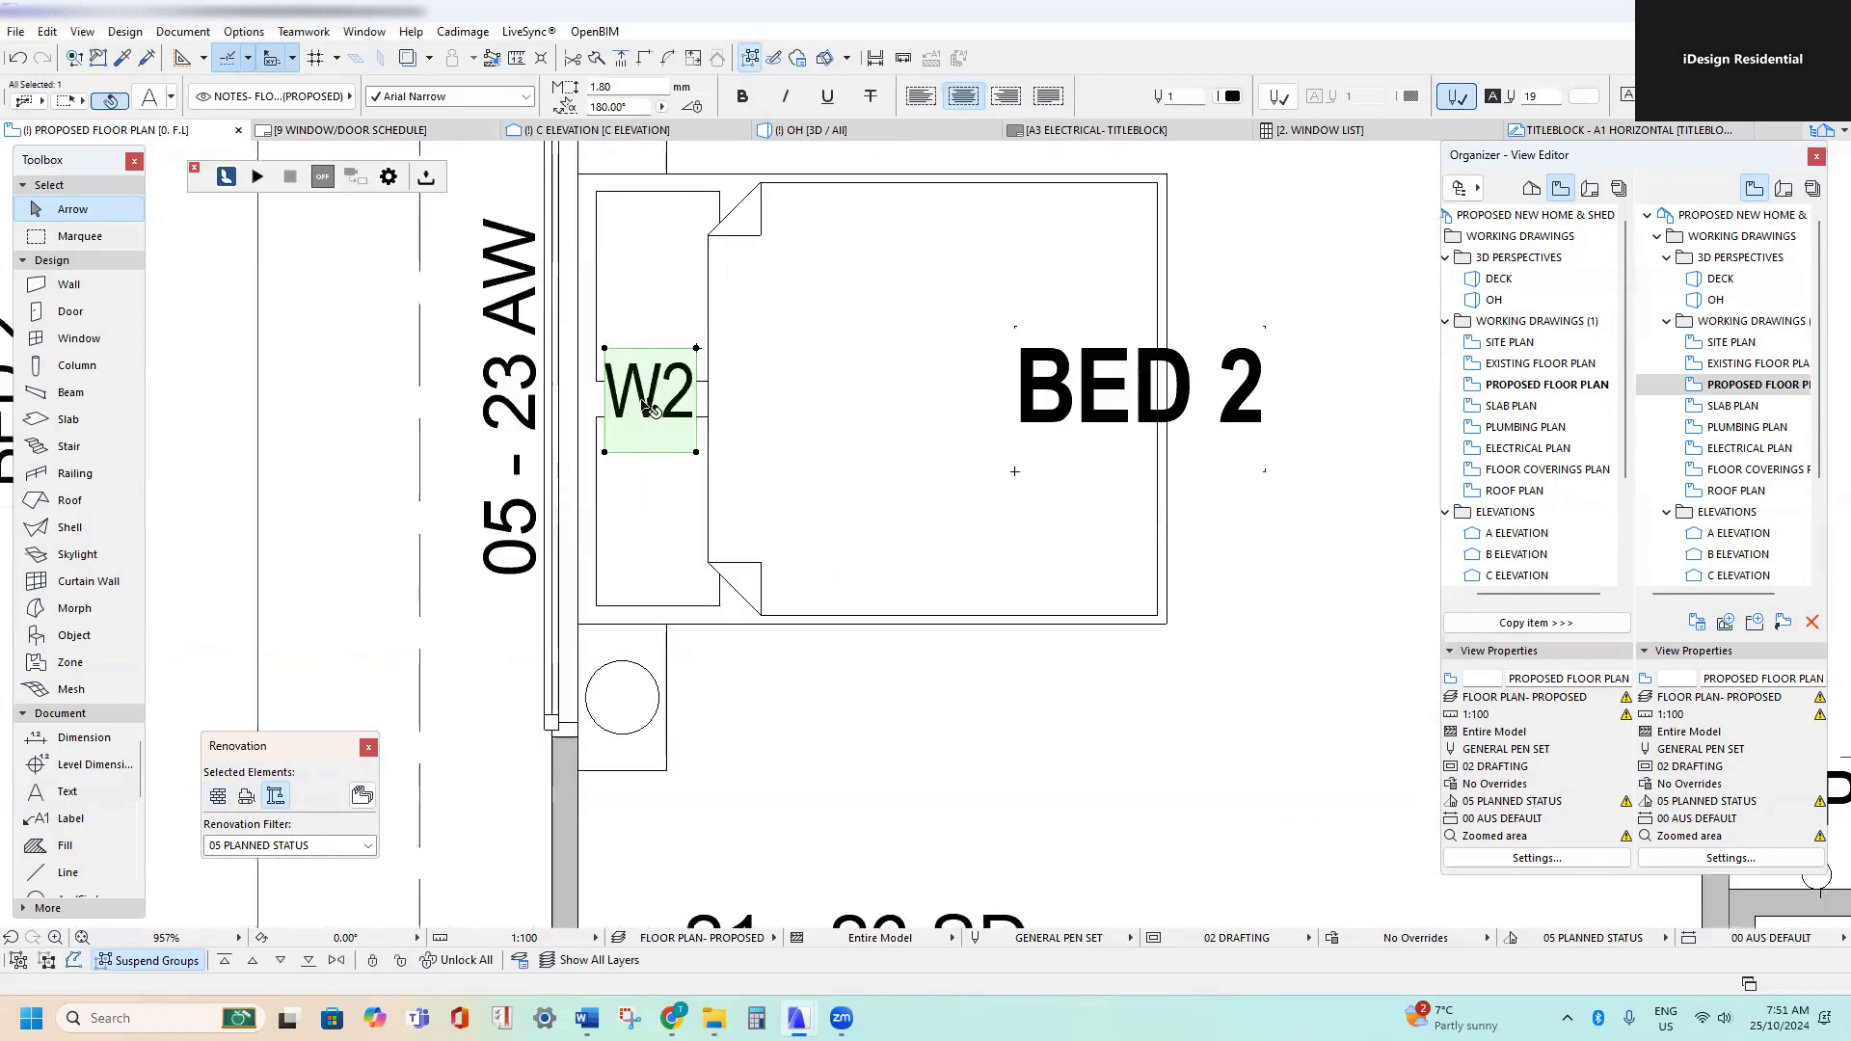
key("ctrl+shift+d")
left_click(650, 400)
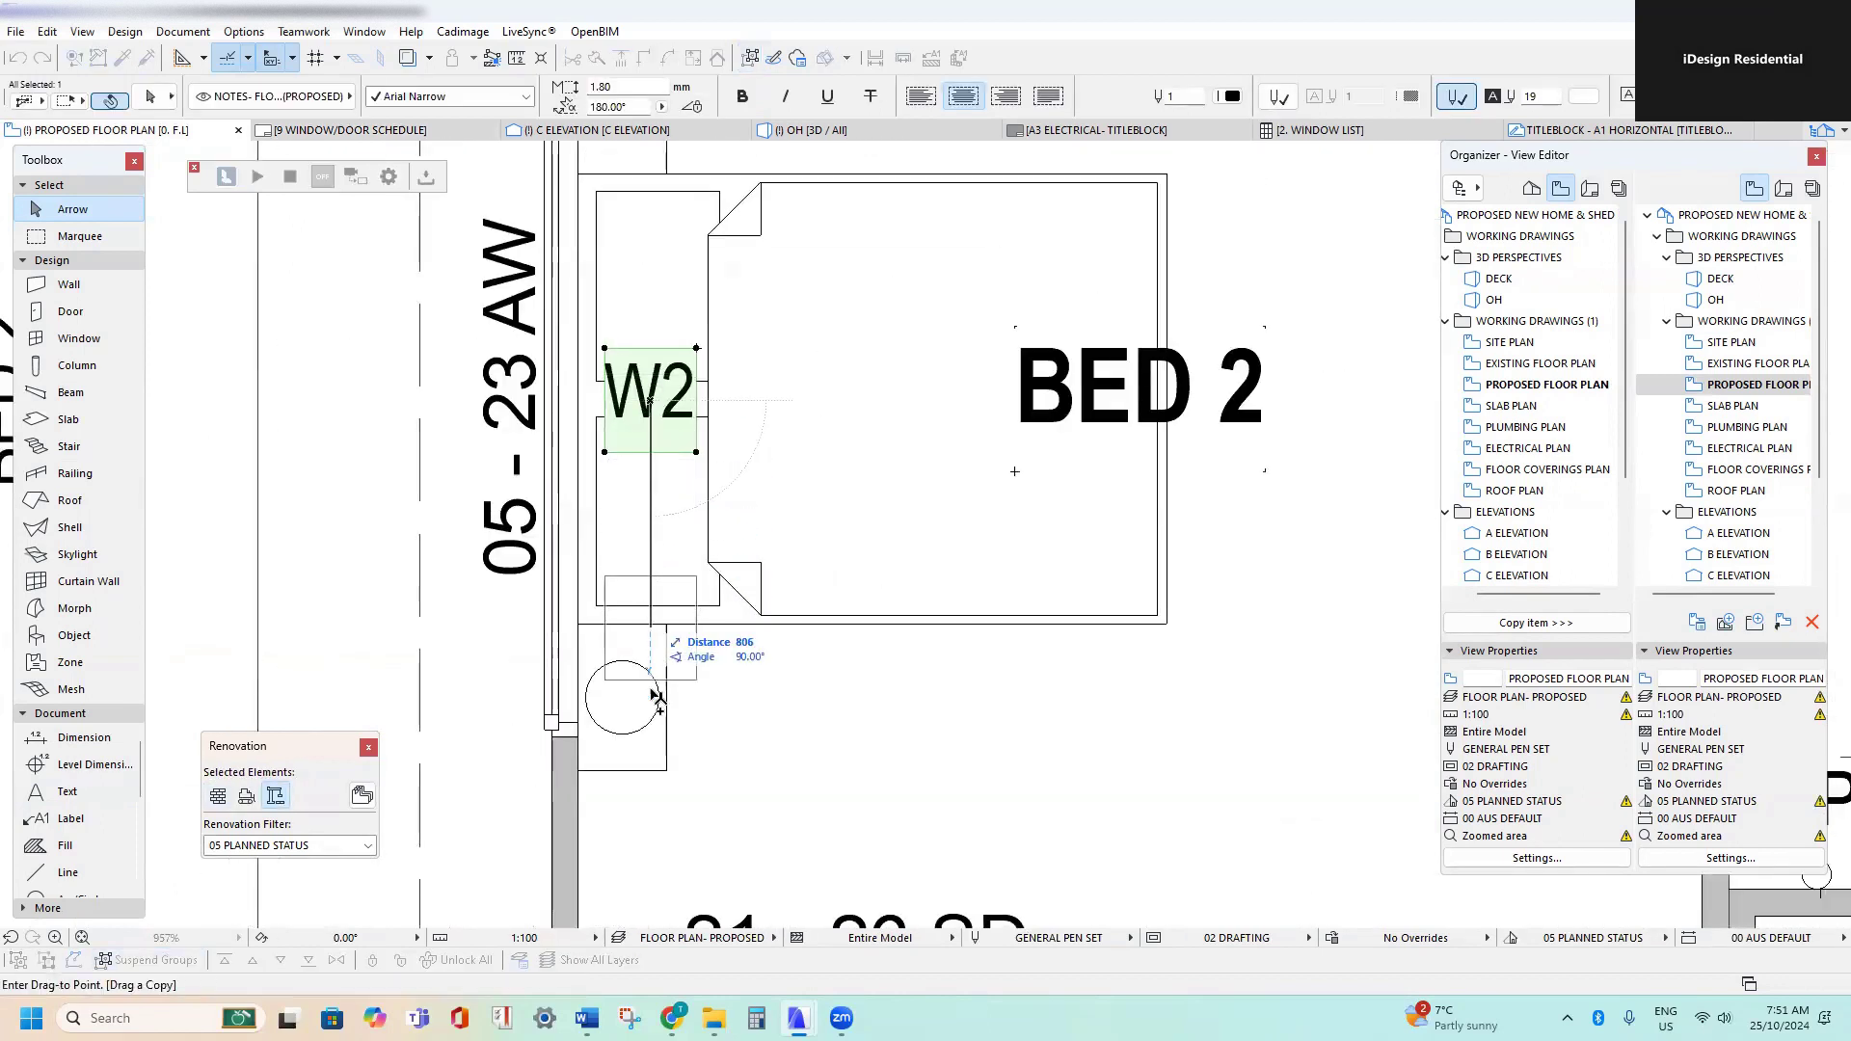
scroll(659, 597, "down", 4)
middle_click_drag(662, 590, 653, 288)
middle_click_drag(665, 625, 680, 505)
scroll(663, 687, "up", 5)
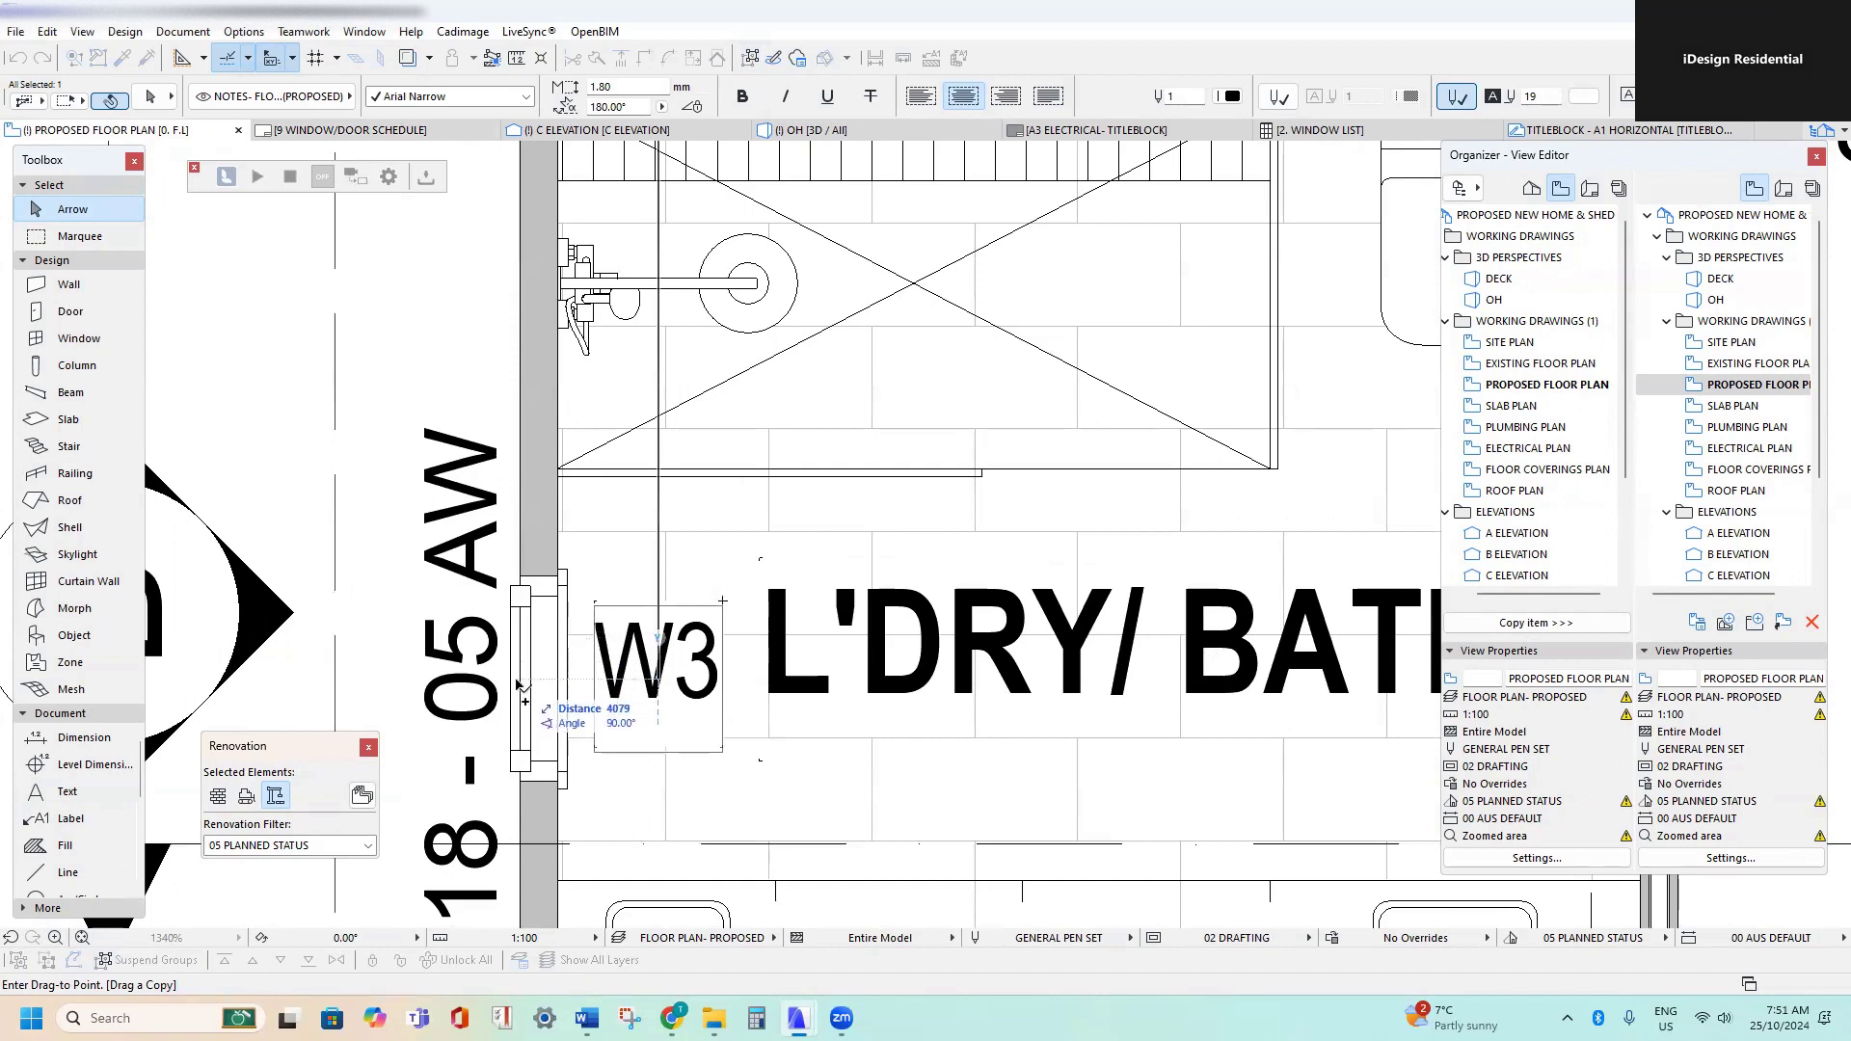
scroll(520, 680, "down", 6)
middle_click_drag(531, 675, 552, 510)
key("Escape")
- Try a copy of the W3 text next to W4 in Bed 1, and delete that copy
scroll(554, 501, "up", 4)
left_click(588, 521)
scroll(590, 521, "down", 3)
scroll(593, 515, "up", 5)
scroll(644, 325, "down", 4)
middle_click_drag(644, 323, 644, 262)
scroll(644, 260, "up", 2)
key("ctrl+shift+d")
left_click(635, 251)
scroll(626, 386, "down", 3)
middle_click_drag(631, 564, 636, 409)
left_click(688, 644)
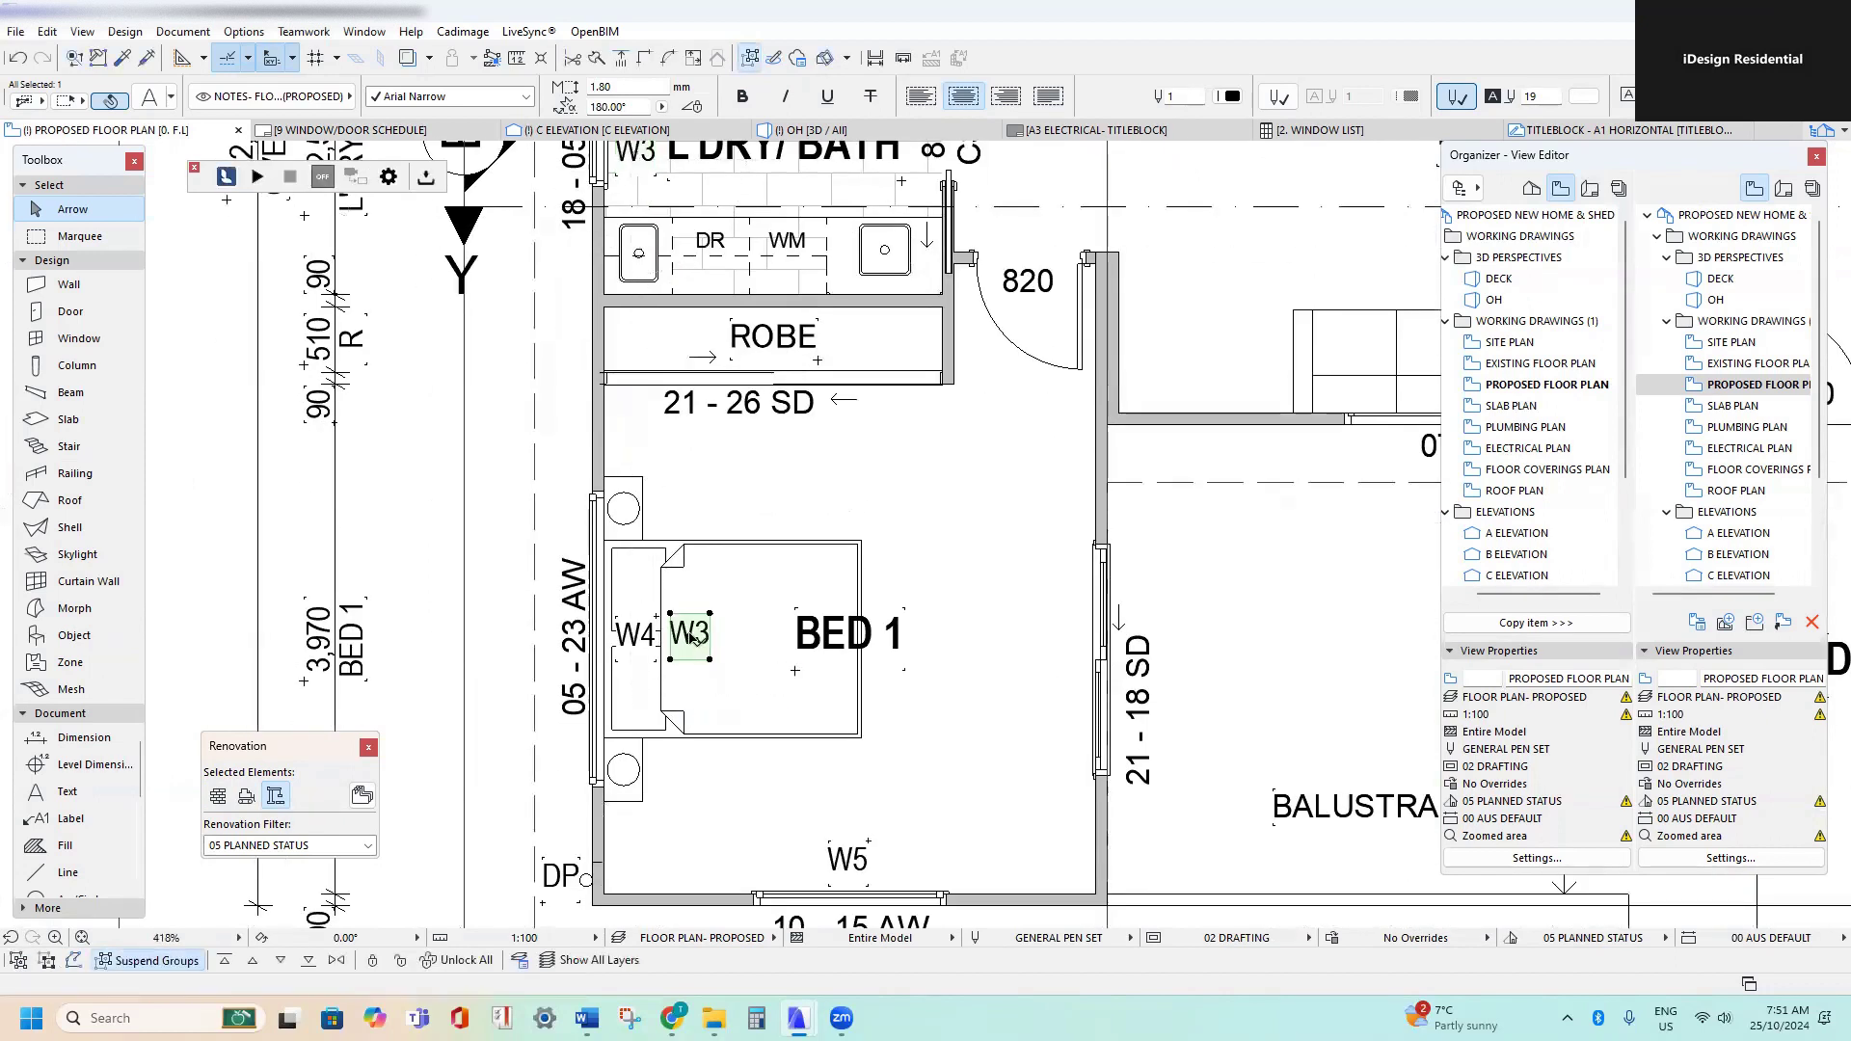
key("ctrl+d")
left_click(689, 637)
left_click(535, 651)
middle_click_drag(613, 523, 610, 585)
scroll(610, 585, "down", 1)
key("Delete")
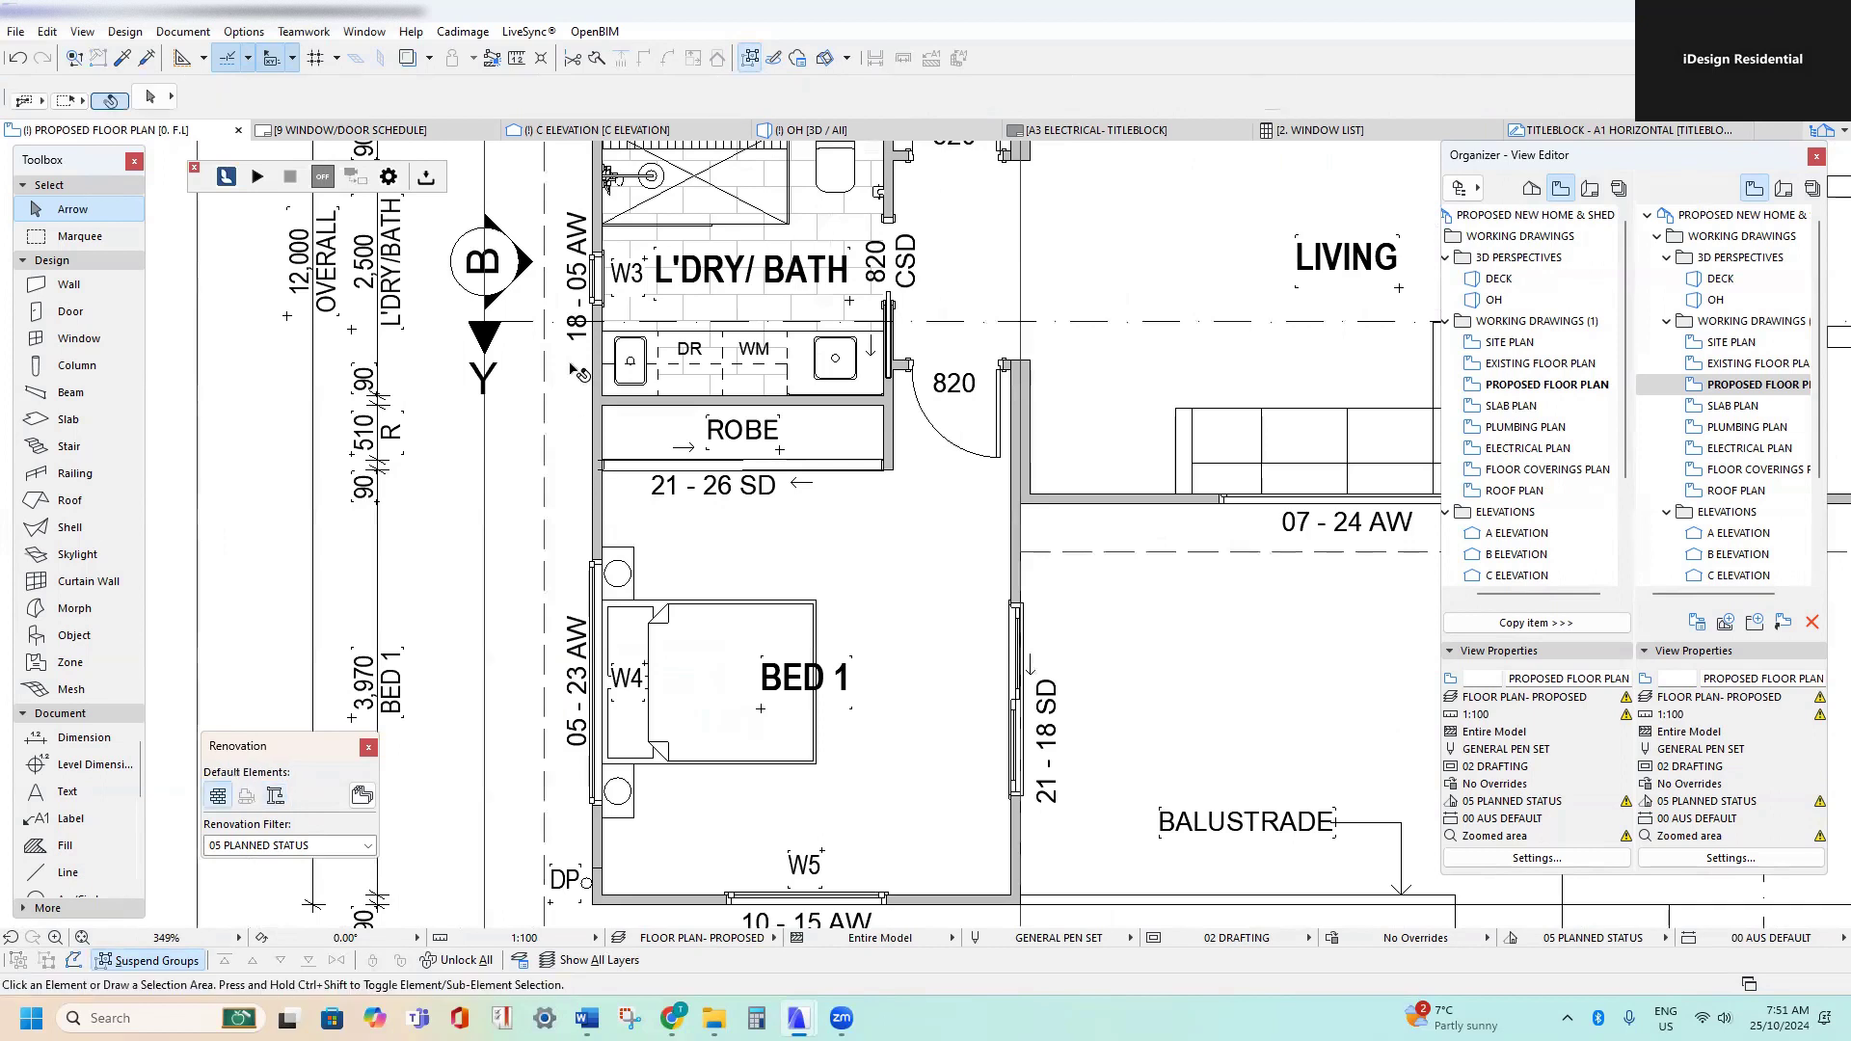
- Place a copy of the W5 text in the Living room at the 07 - 24 AW window and change it to W6
middle_click_drag(572, 324, 562, 382)
middle_click_drag(635, 786, 611, 646)
scroll(612, 646, "up", 3)
scroll(611, 637, "down", 2)
middle_click_drag(824, 794, 610, 672)
scroll(784, 612, "up", 2)
left_click(783, 618)
scroll(783, 619, "down", 2)
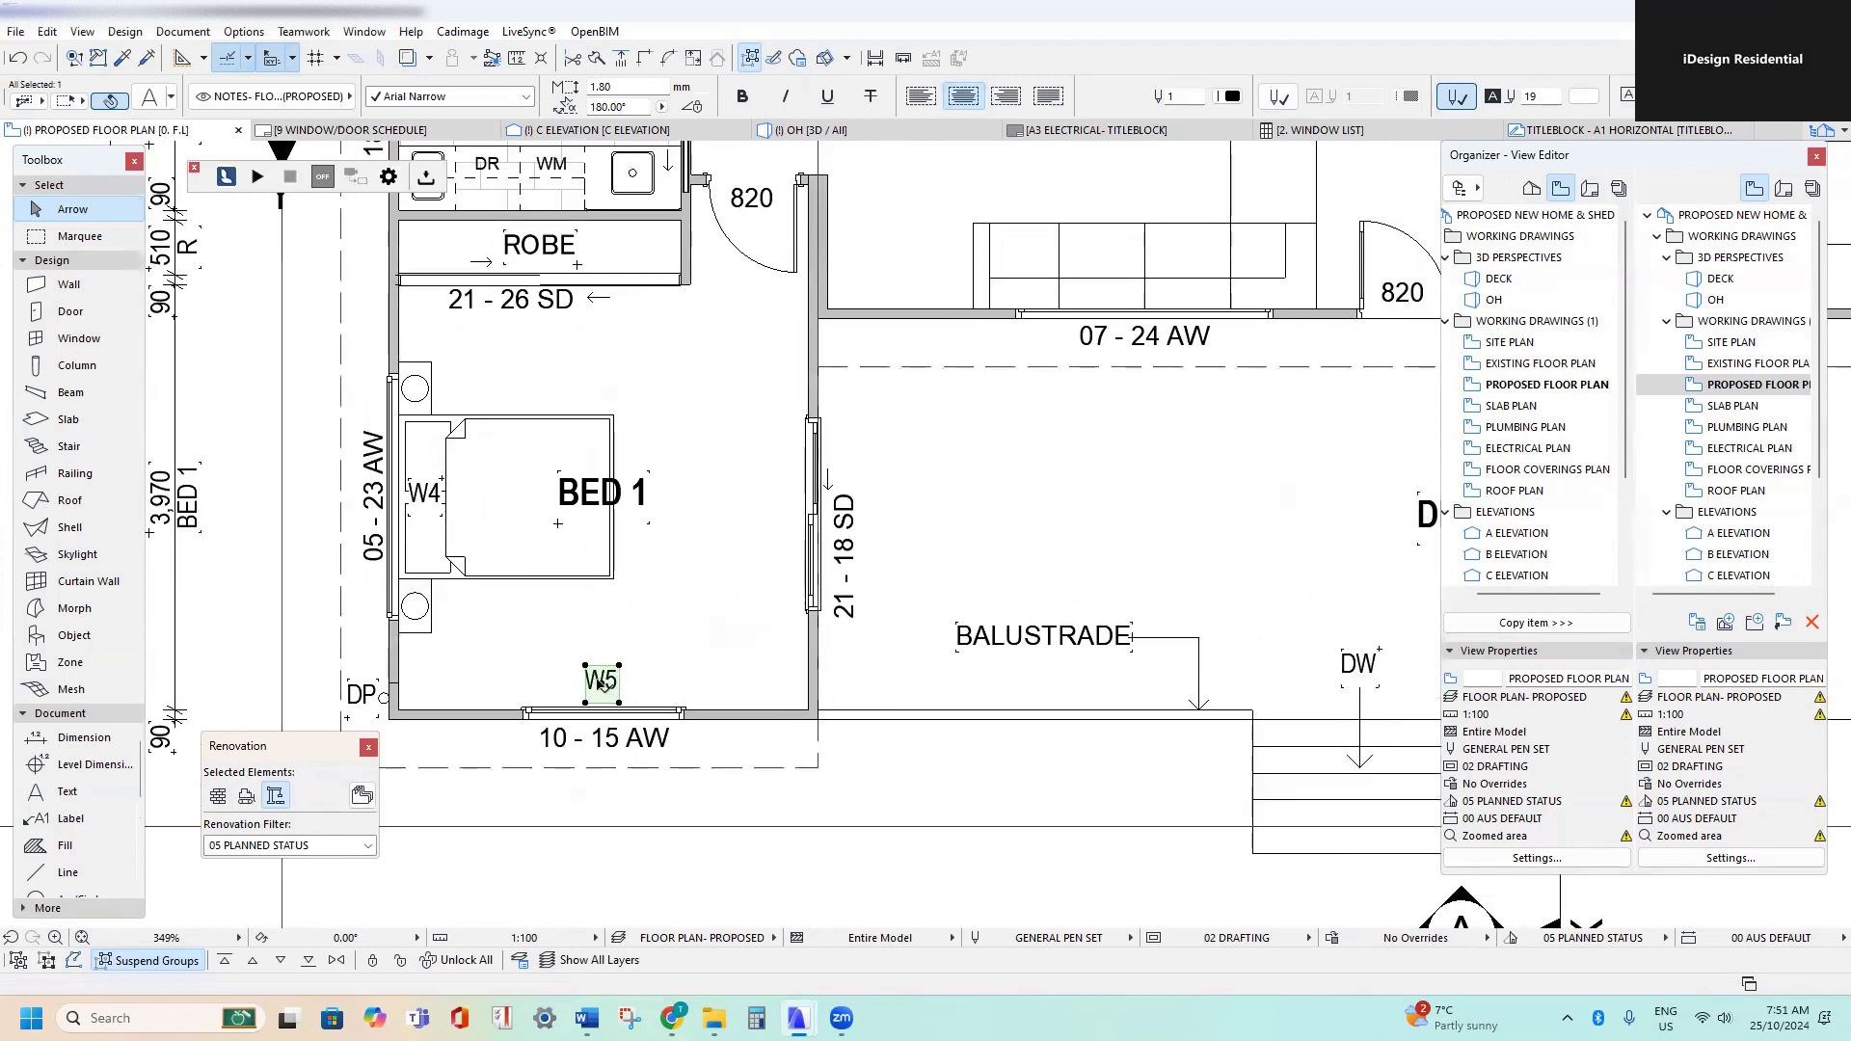
key("ctrl+shift+d")
left_click(600, 683)
middle_click_drag(828, 458, 234, 706)
scroll(578, 546, "up", 5)
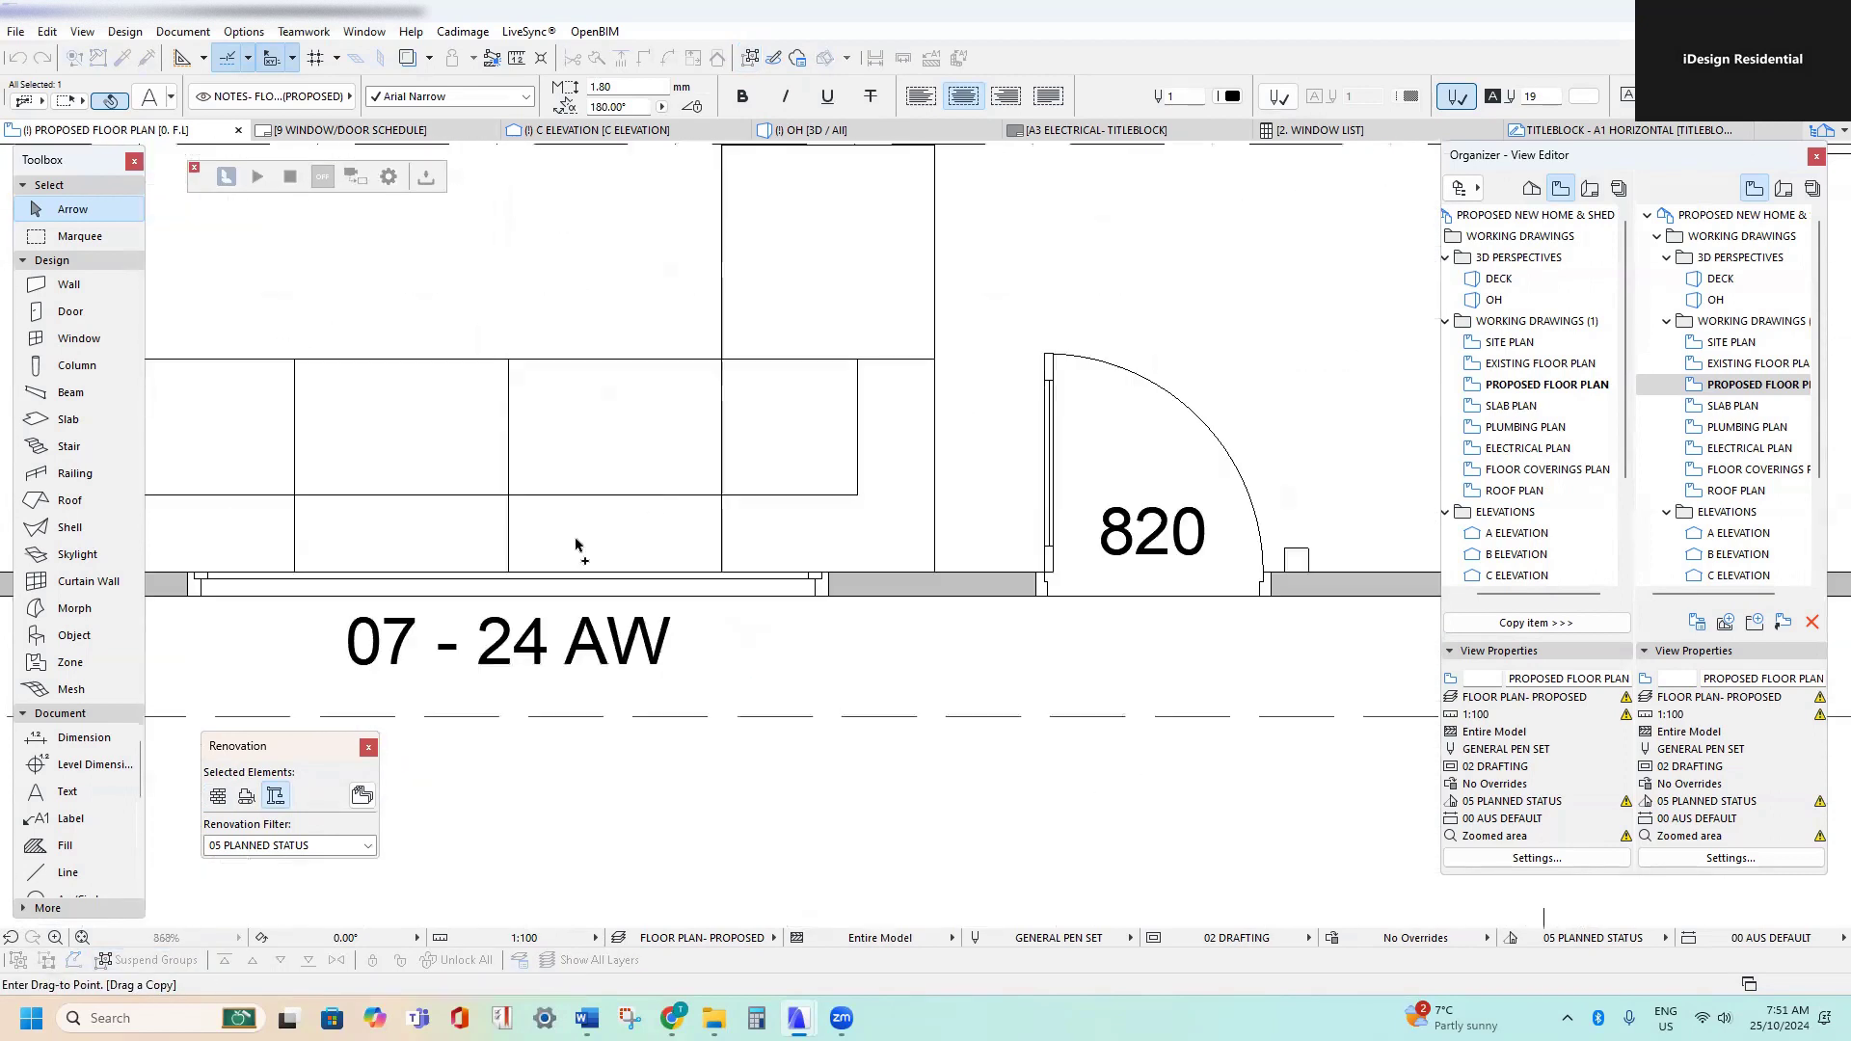
left_click(525, 508)
double_click(569, 463)
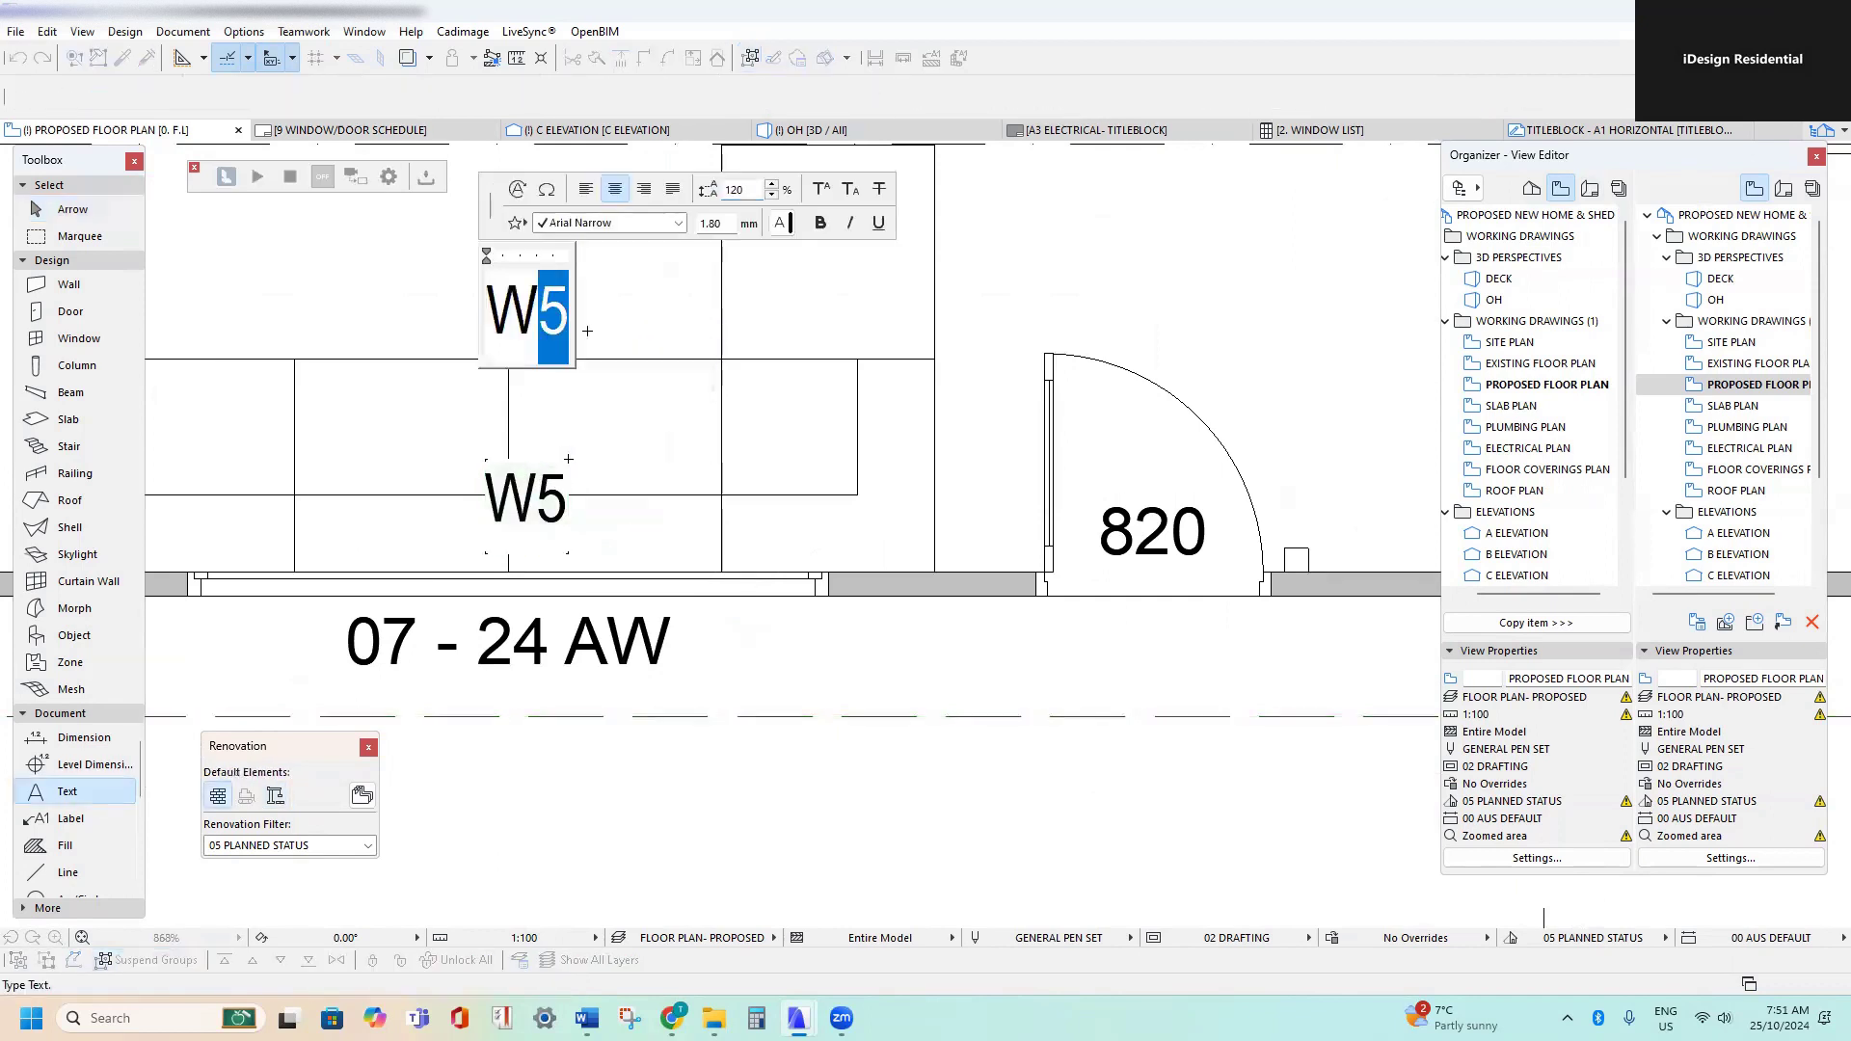
left_click(755, 406)
- Shift the W6 text sideways about 84 mm to centre it on the Living room's 07 - 24 AW window
scroll(573, 465, "down", 5)
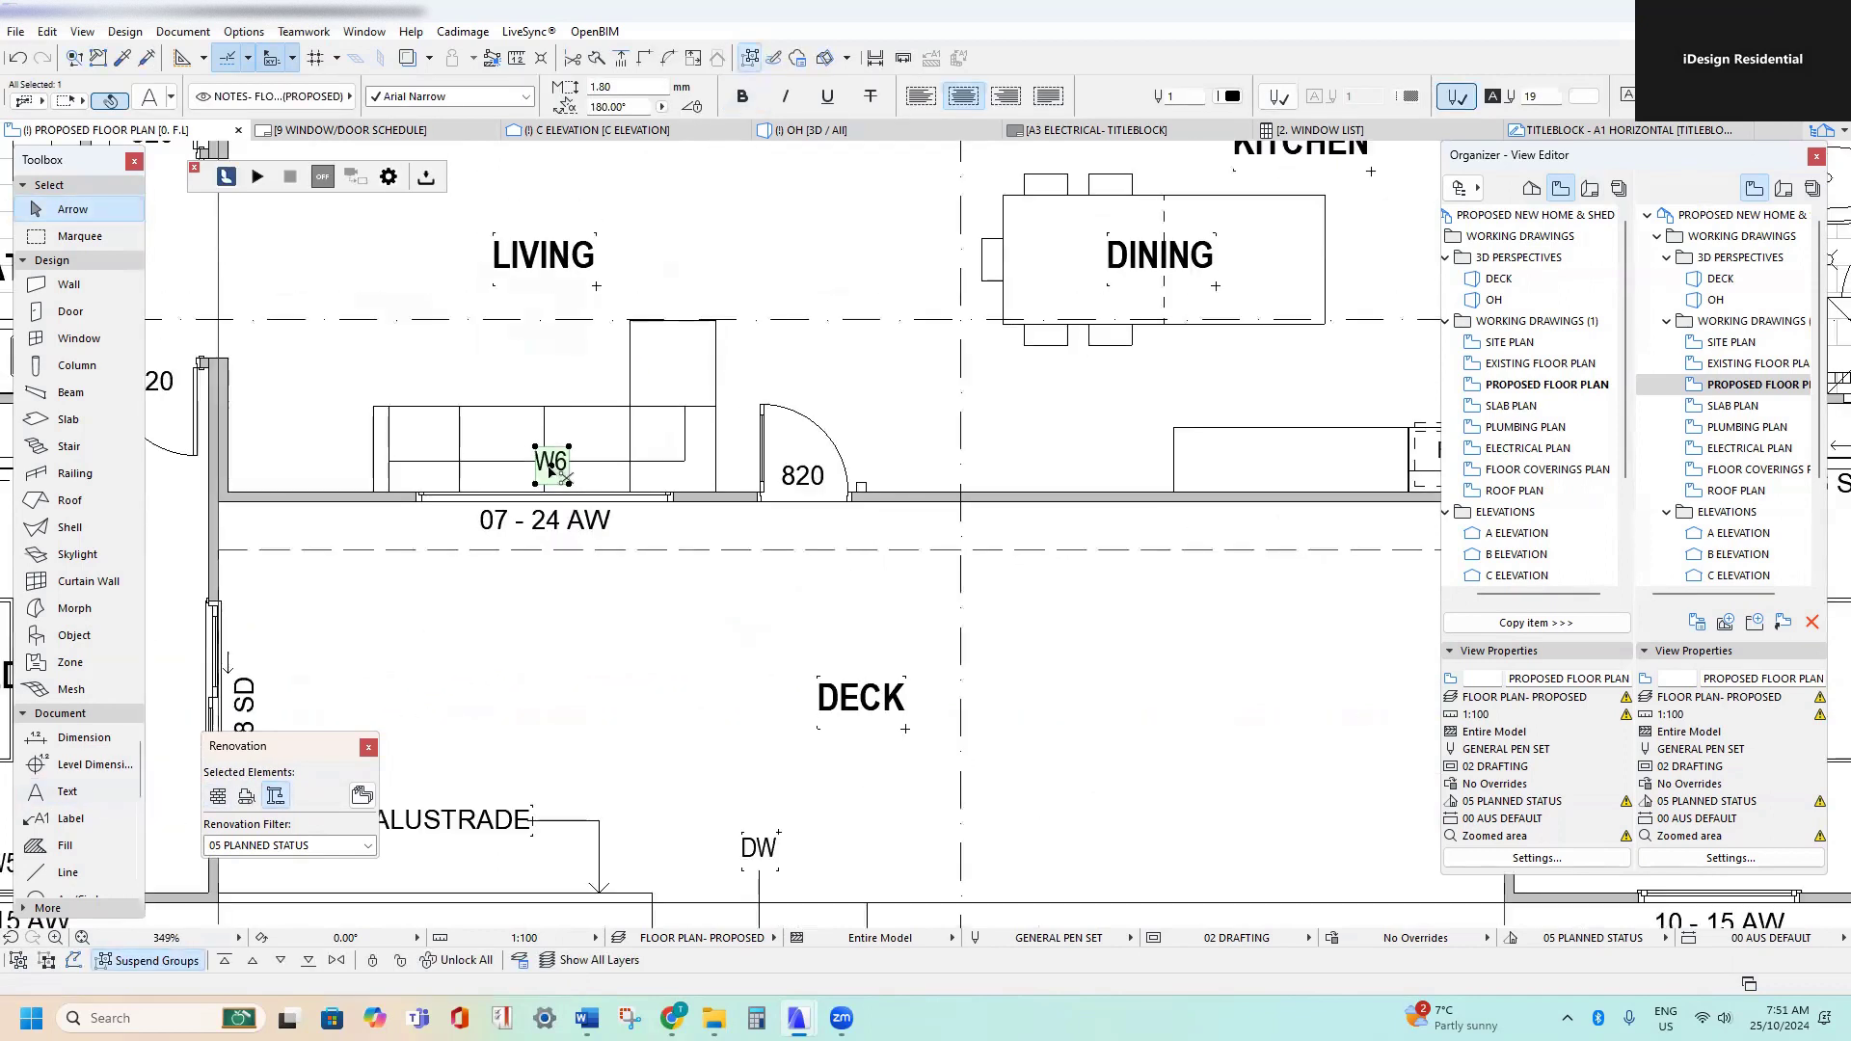
key("ctrl+shift+d")
left_click(550, 467)
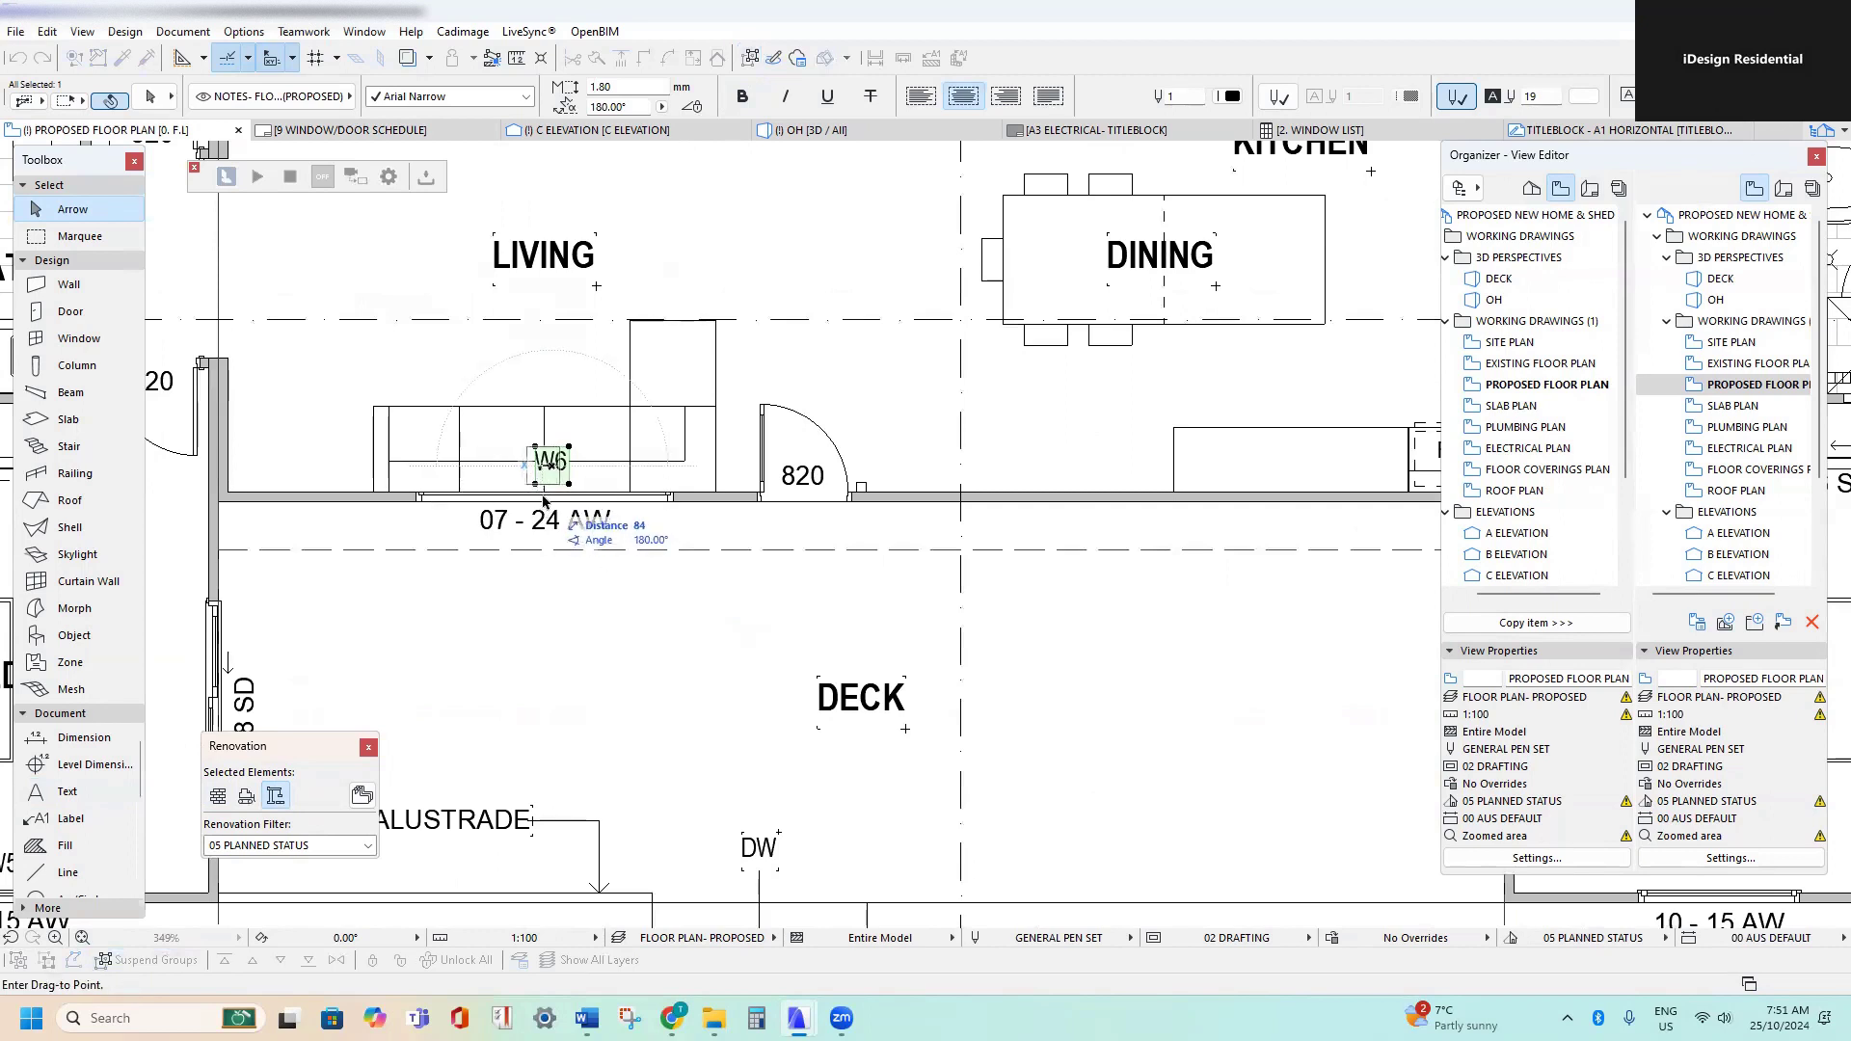
left_click(542, 493)
- Place a copy of the W6 text inside Bed 4 at the 10 - 15 AW window and centre it on the window
key("ctrl+shift+d")
left_click(551, 466)
middle_click_drag(856, 494, 447, 453)
middle_click_drag(902, 421, 712, 495)
middle_click_drag(797, 348, 742, 144)
scroll(1105, 707, "up", 4)
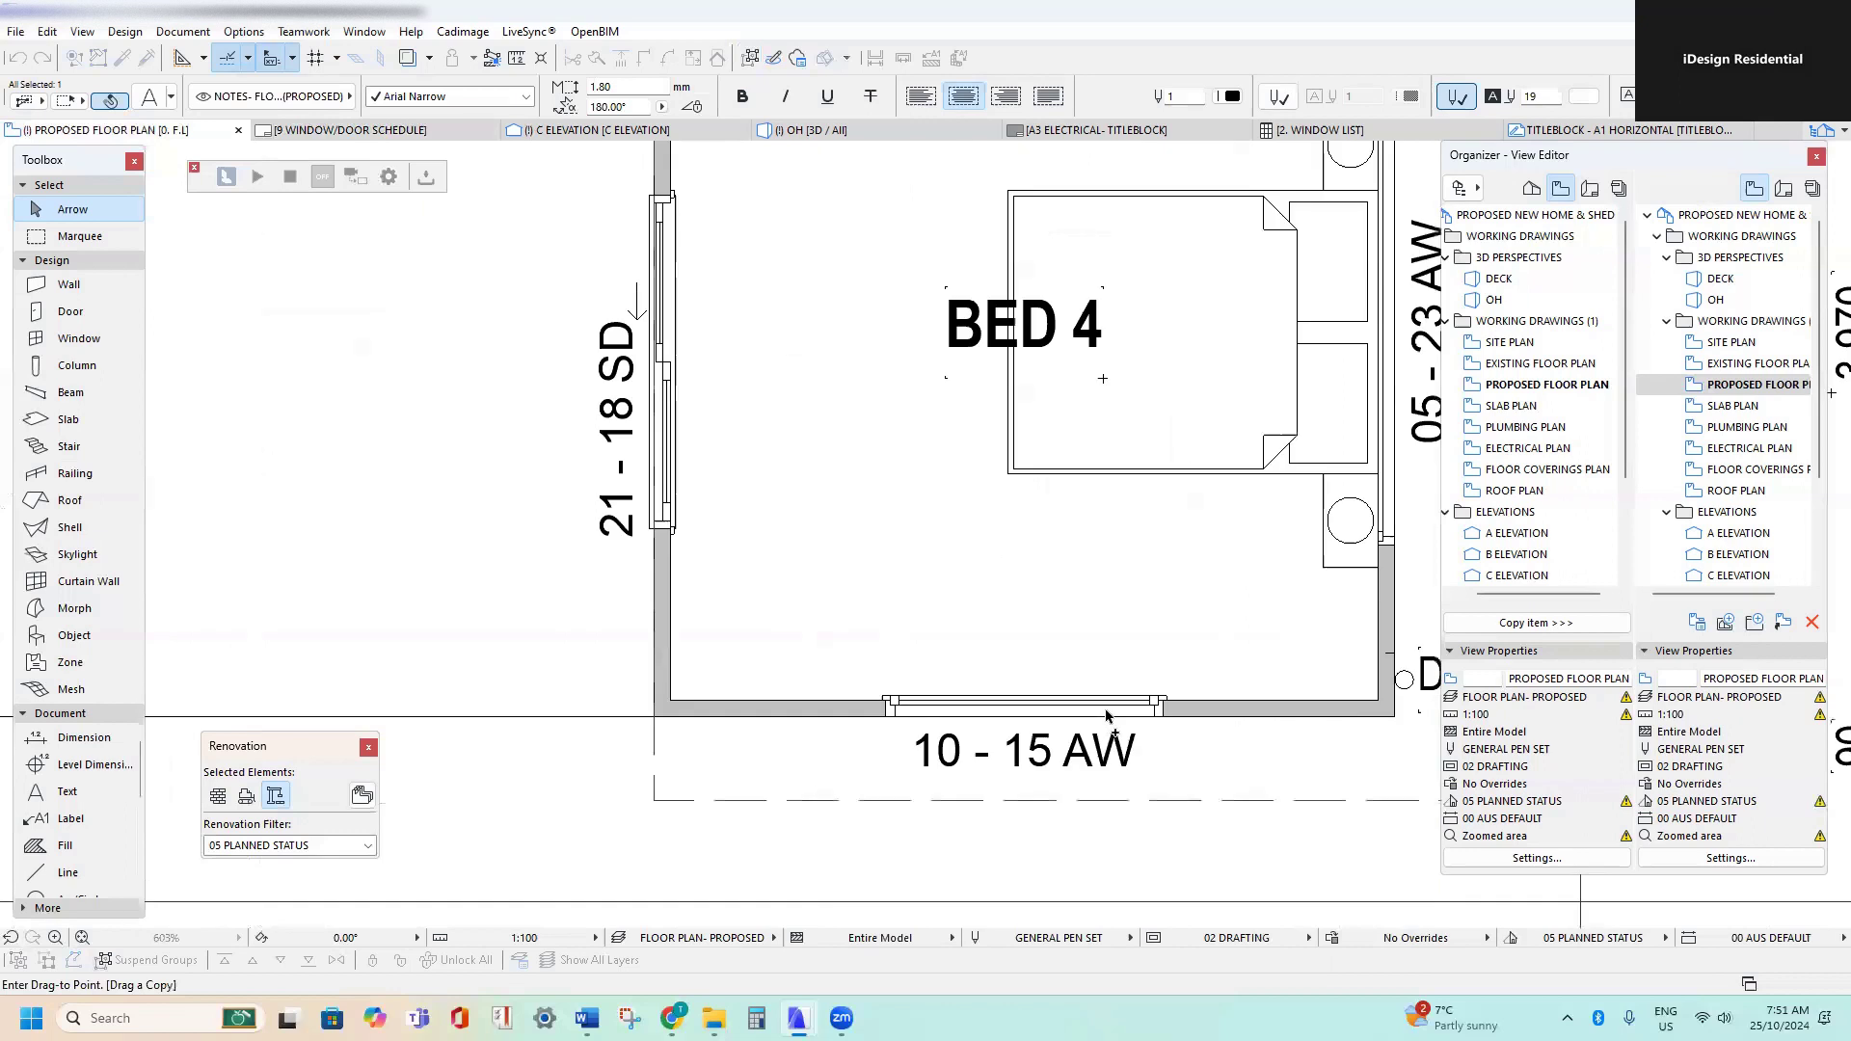
left_click(998, 649)
key("ctrl+shift+d")
left_click(1000, 652)
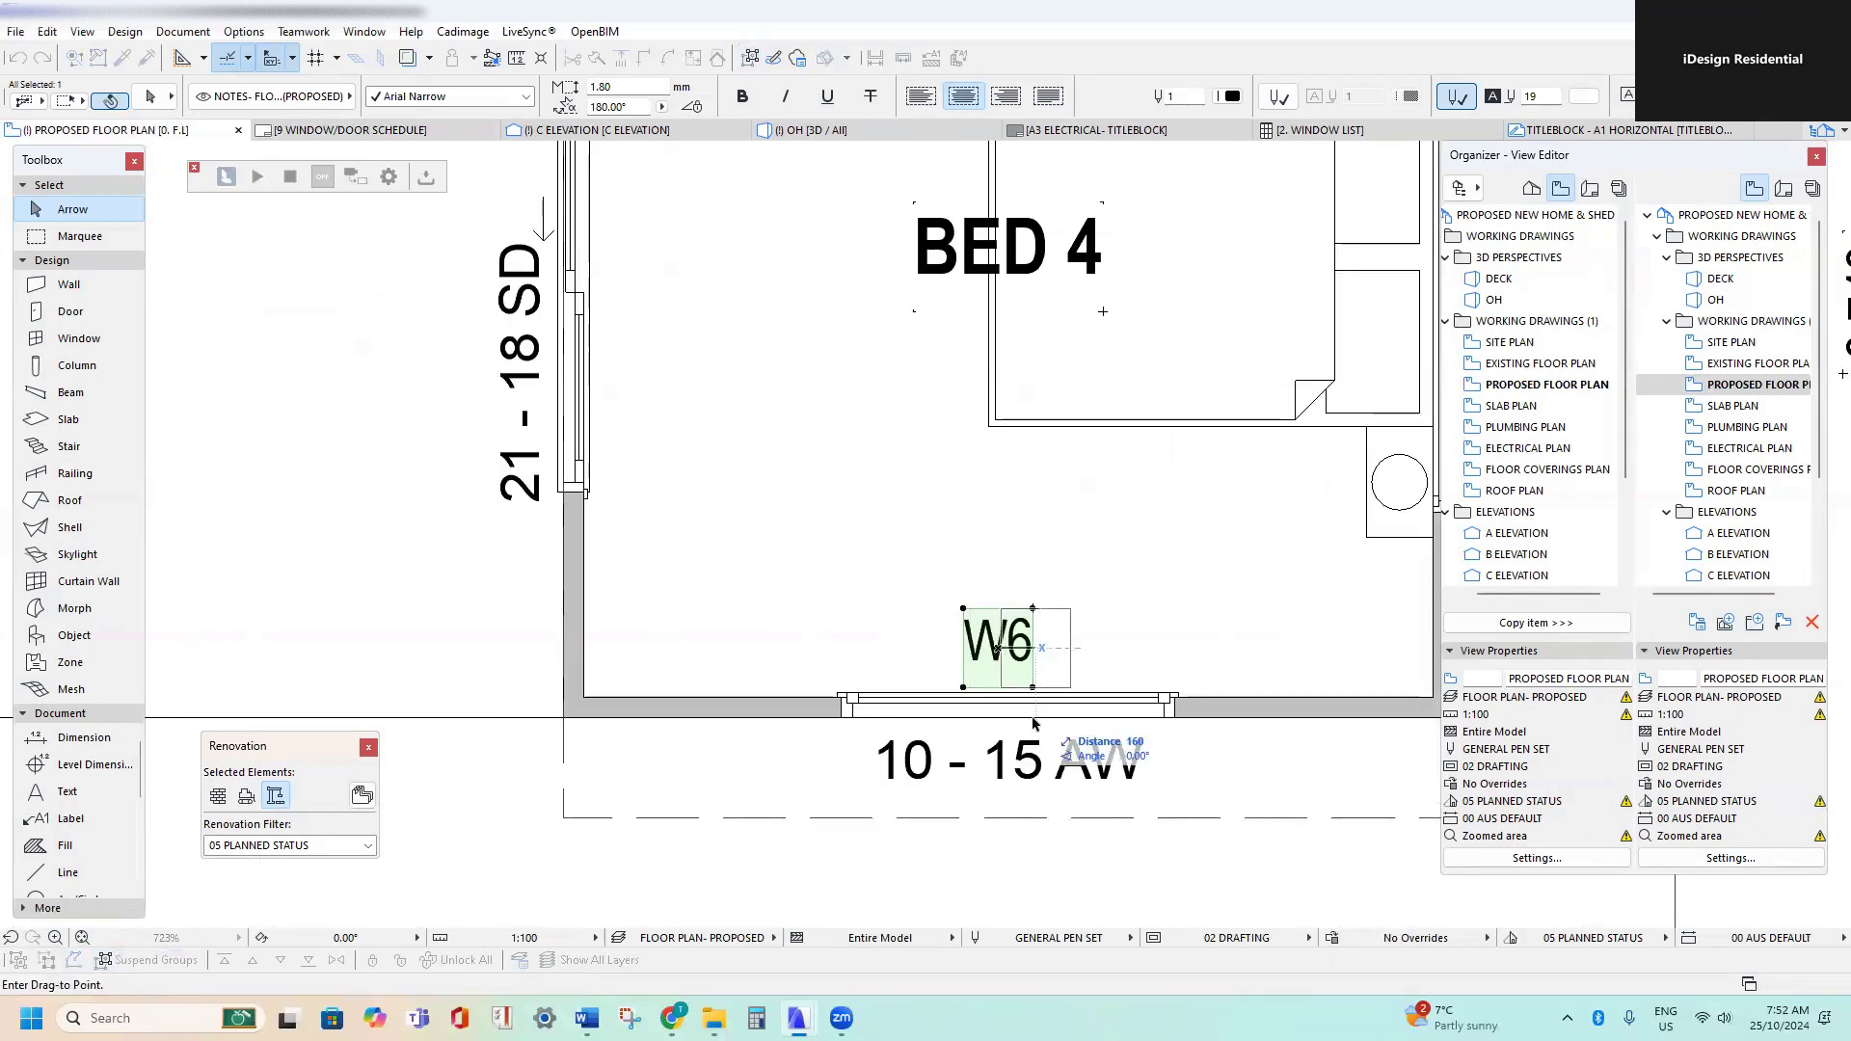
left_click(1012, 696)
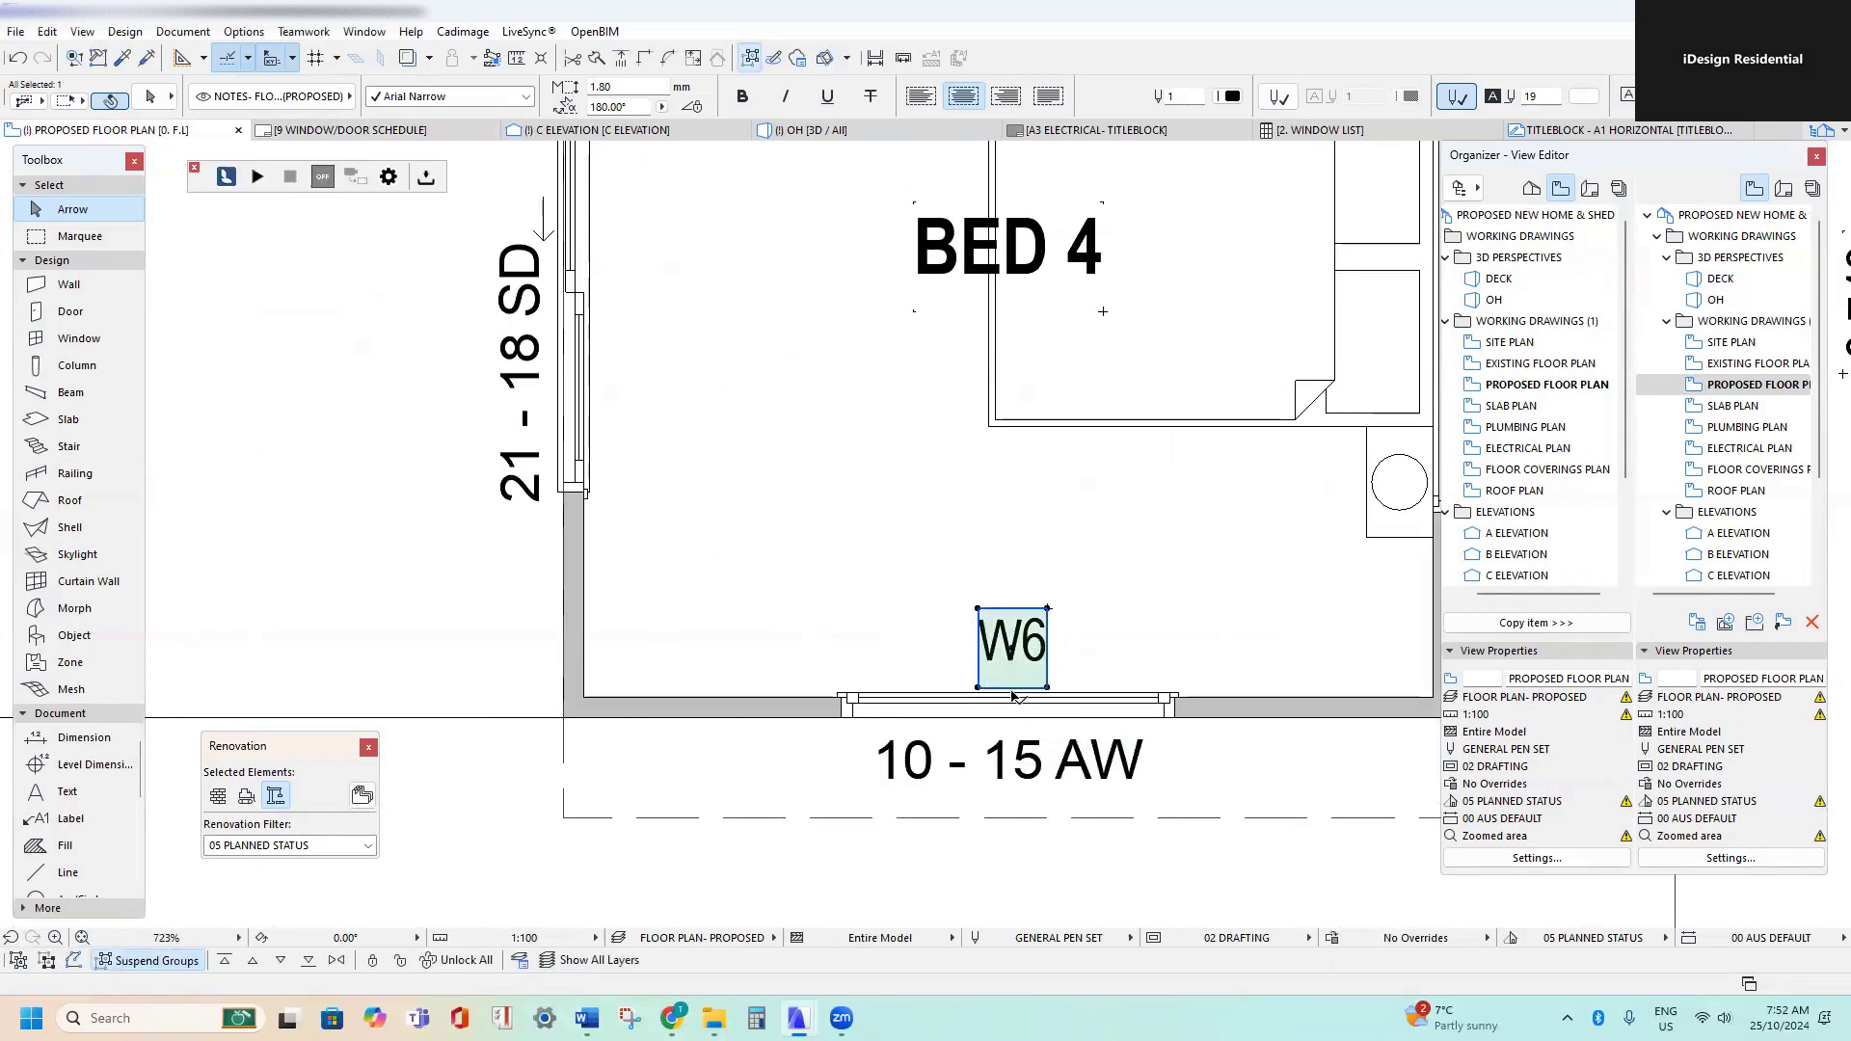
- Adjust the position of the W6 text in Bed 4 to match the W5 text in Bed 1
scroll(1012, 697, "down", 6)
middle_click_drag(418, 479, 656, 478)
middle_click_drag(1355, 476, 1024, 492)
scroll(1032, 492, "up", 2)
scroll(1013, 492, "down", 4)
scroll(735, 490, "up", 1)
scroll(579, 489, "down", 1)
middle_click_drag(399, 497, 541, 479)
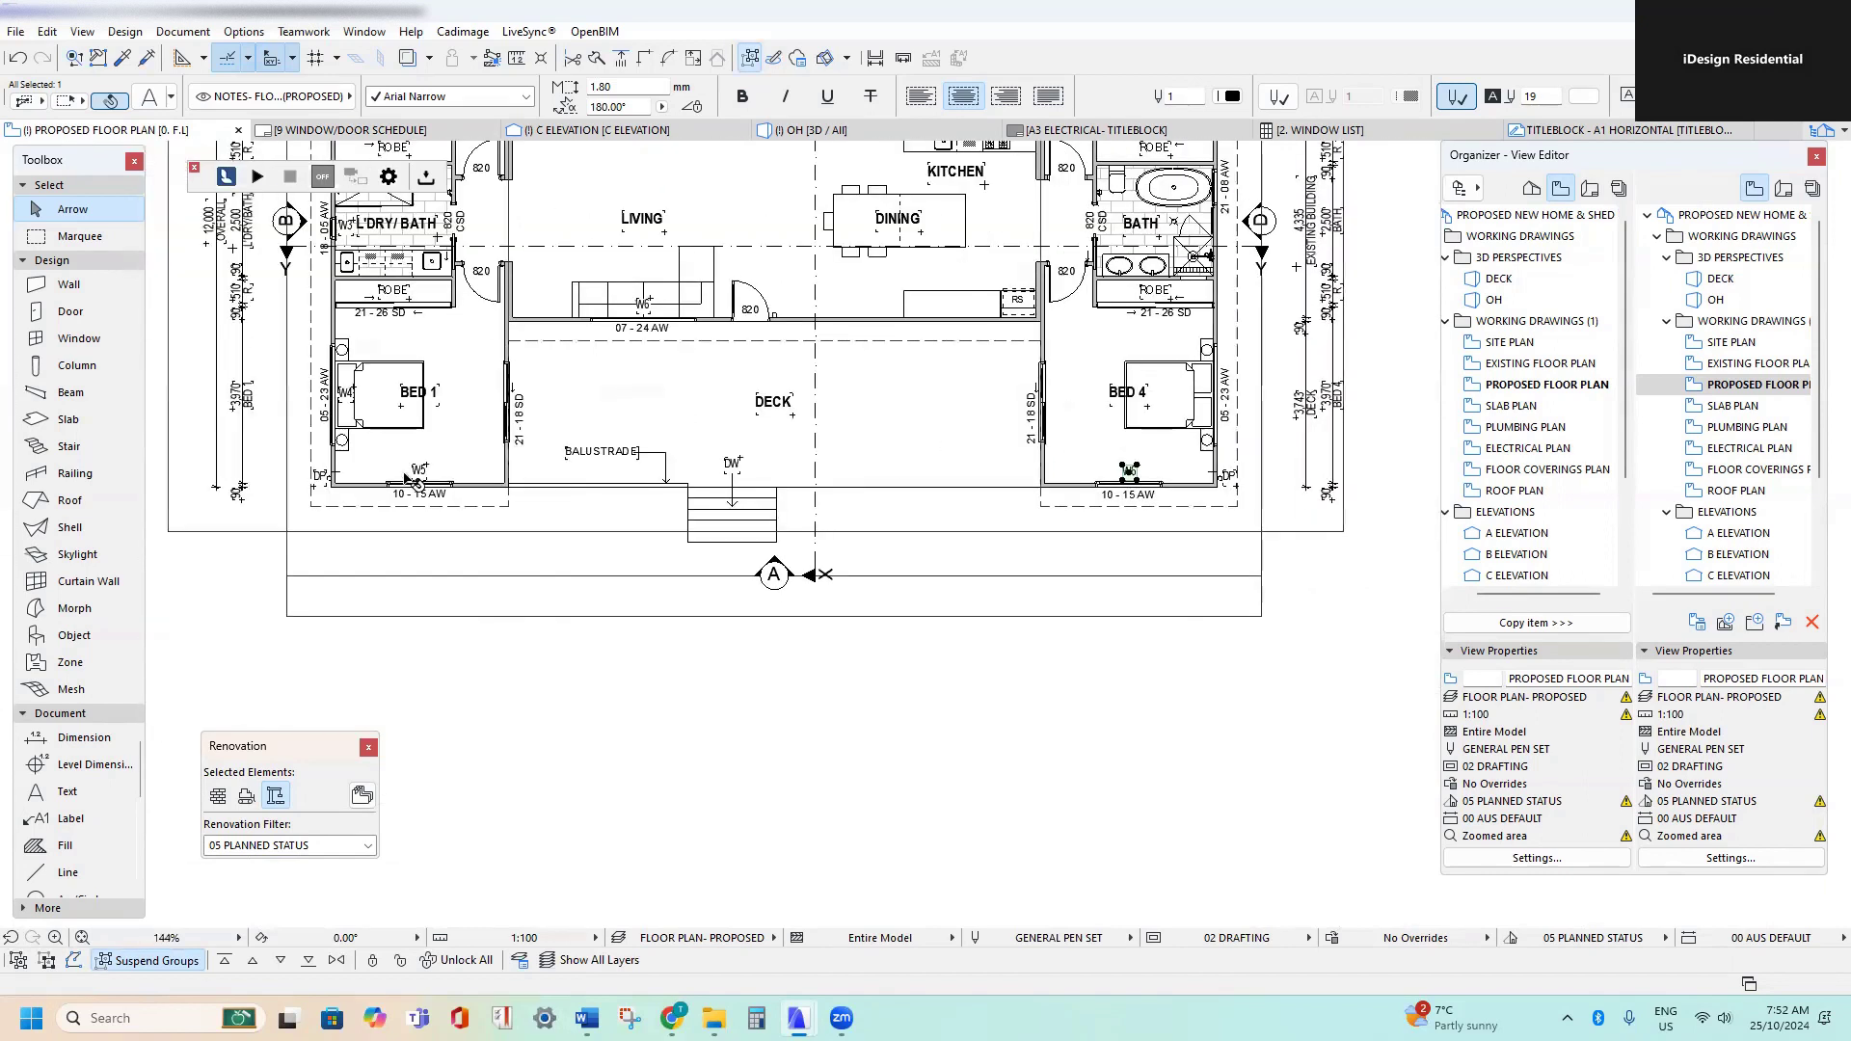
scroll(417, 472, "up", 3)
scroll(418, 472, "down", 3)
middle_click_drag(1271, 527, 1397, 531)
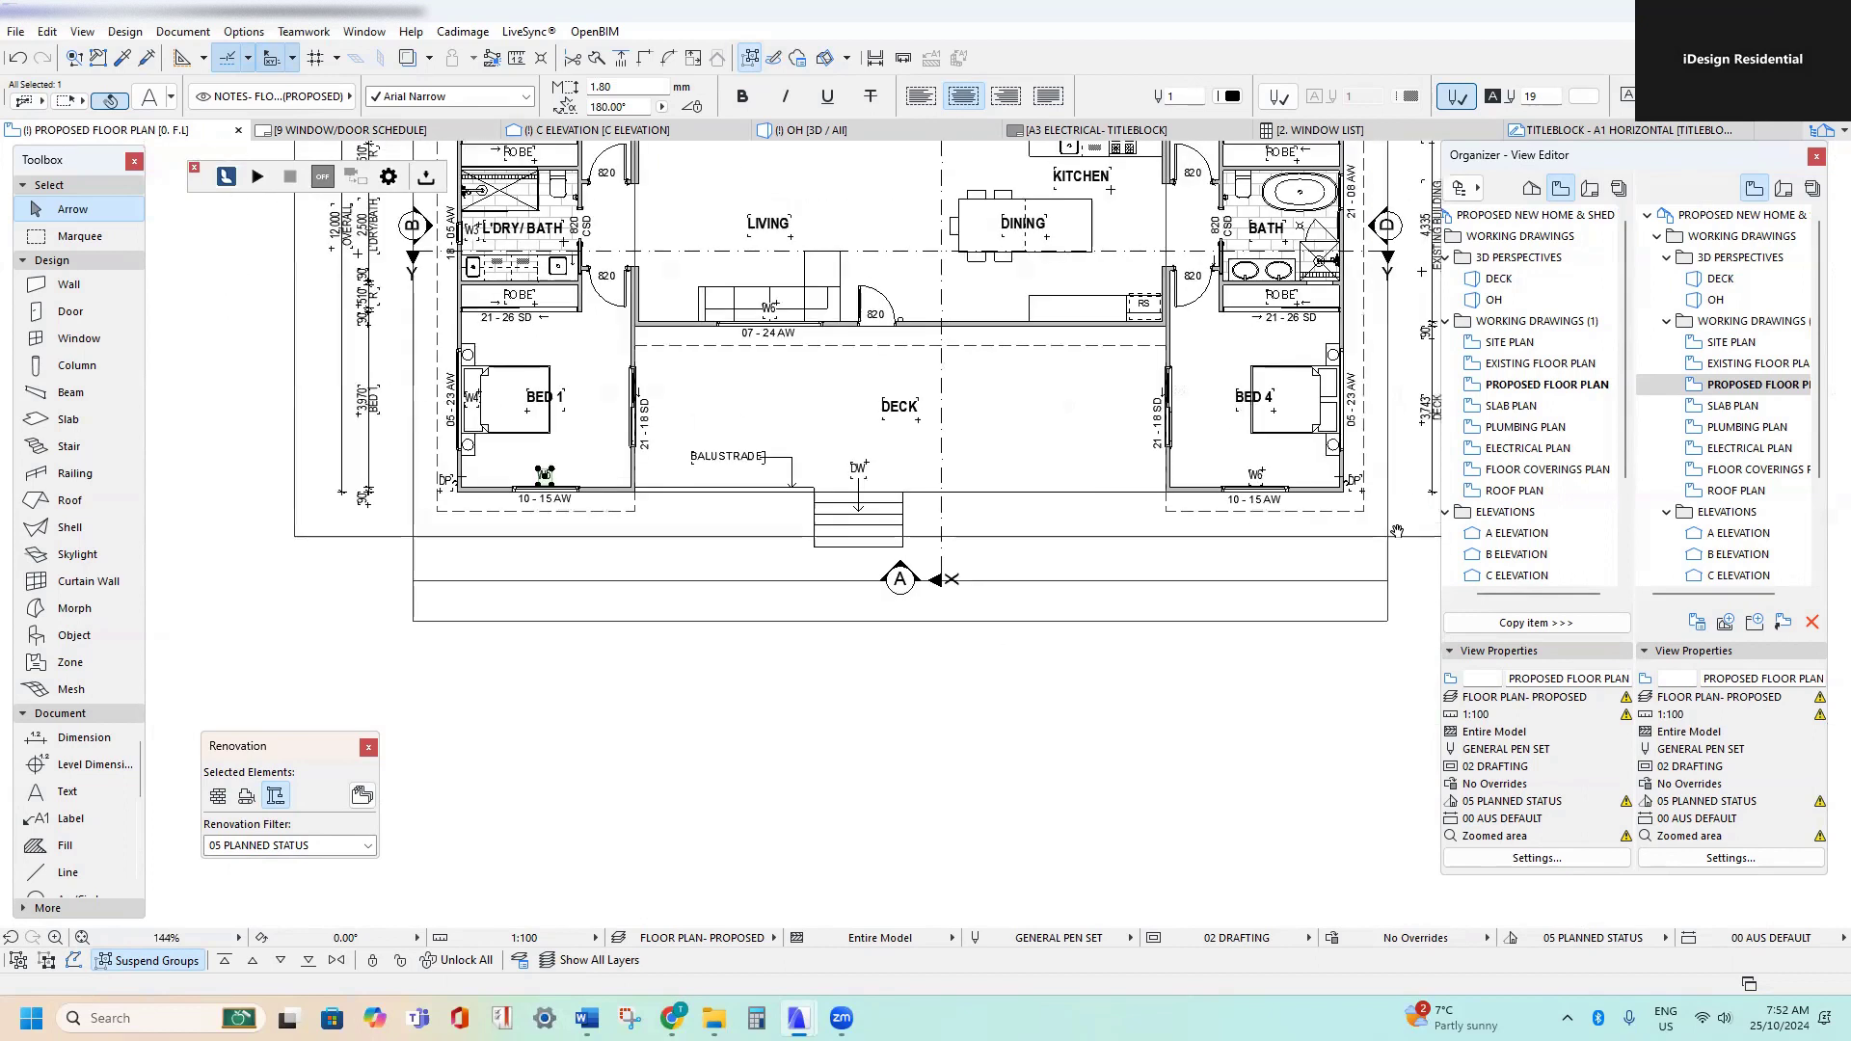
scroll(1255, 478, "up", 5)
key("ctrl+d")
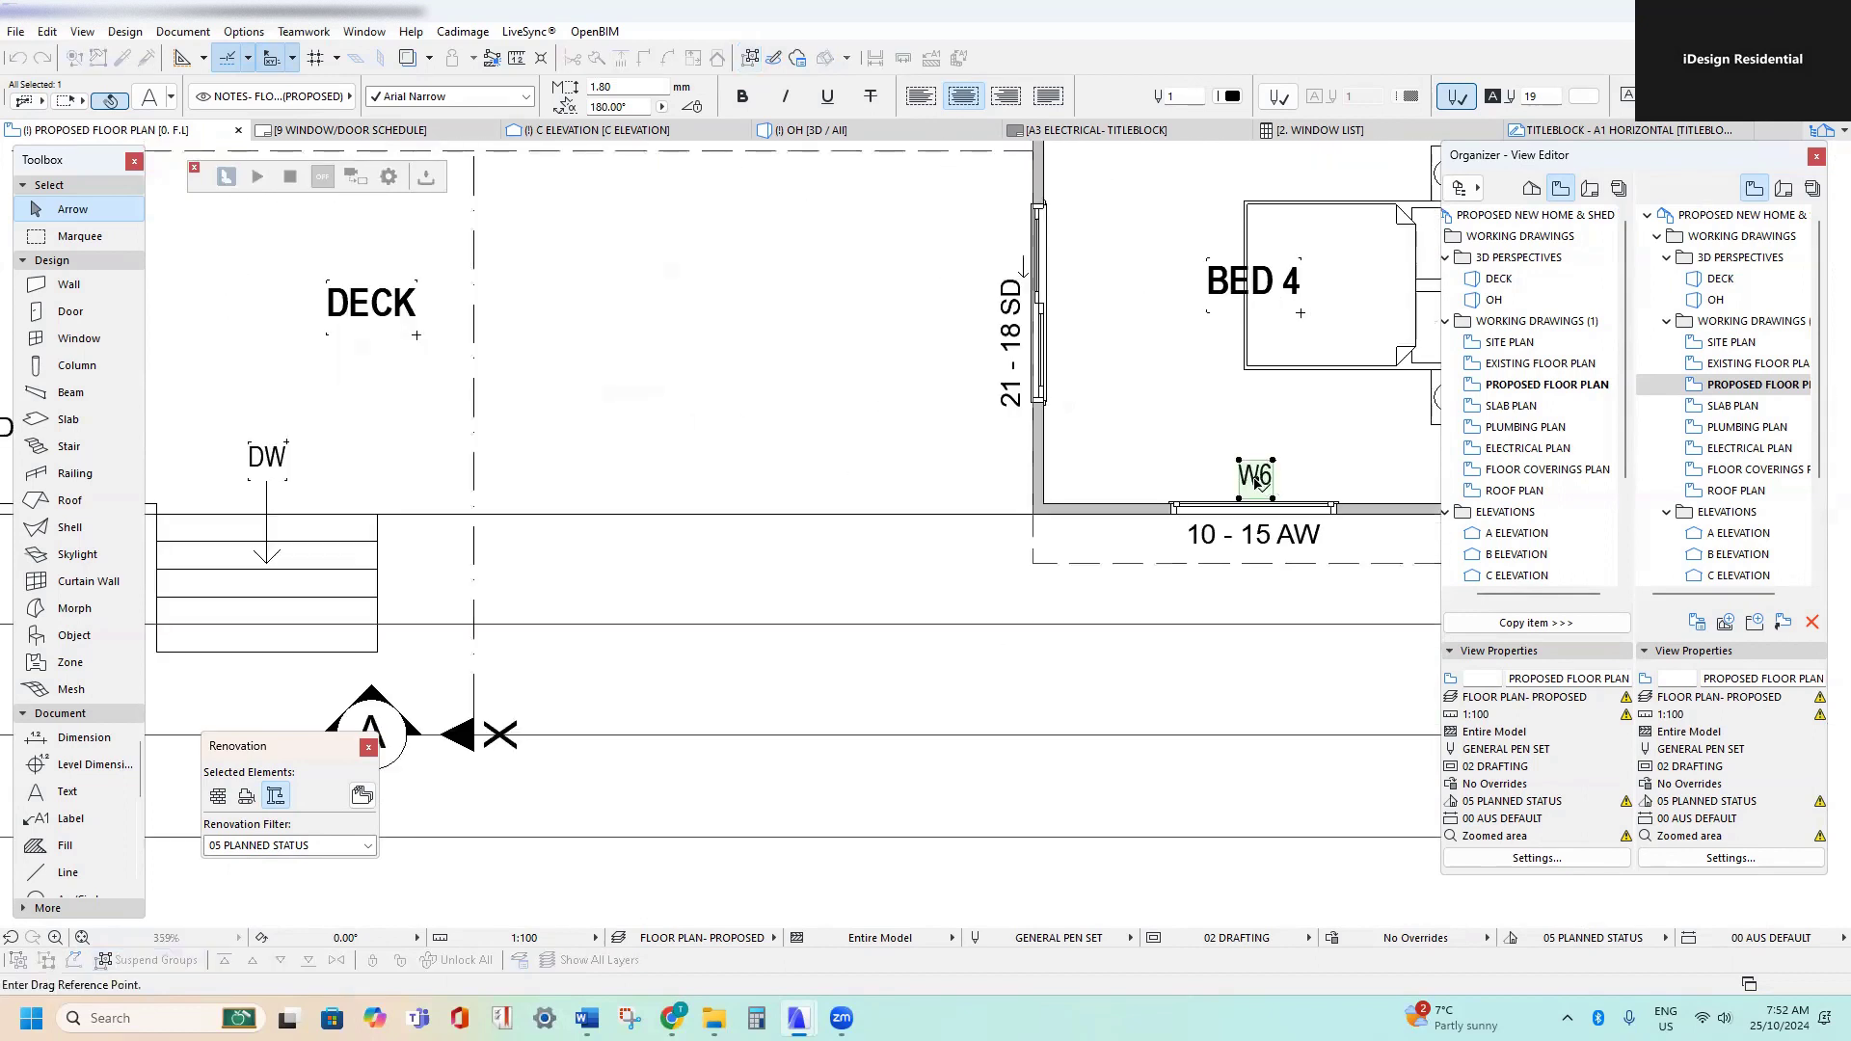
left_click(1256, 479)
scroll(1256, 372, "down", 8)
scroll(781, 412, "up", 6)
left_click(777, 413)
scroll(782, 413, "down", 6)
scroll(1259, 393, "up", 3)
middle_click_drag(1259, 394, 926, 443)
scroll(925, 444, "up", 6)
scroll(899, 475, "down", 6)
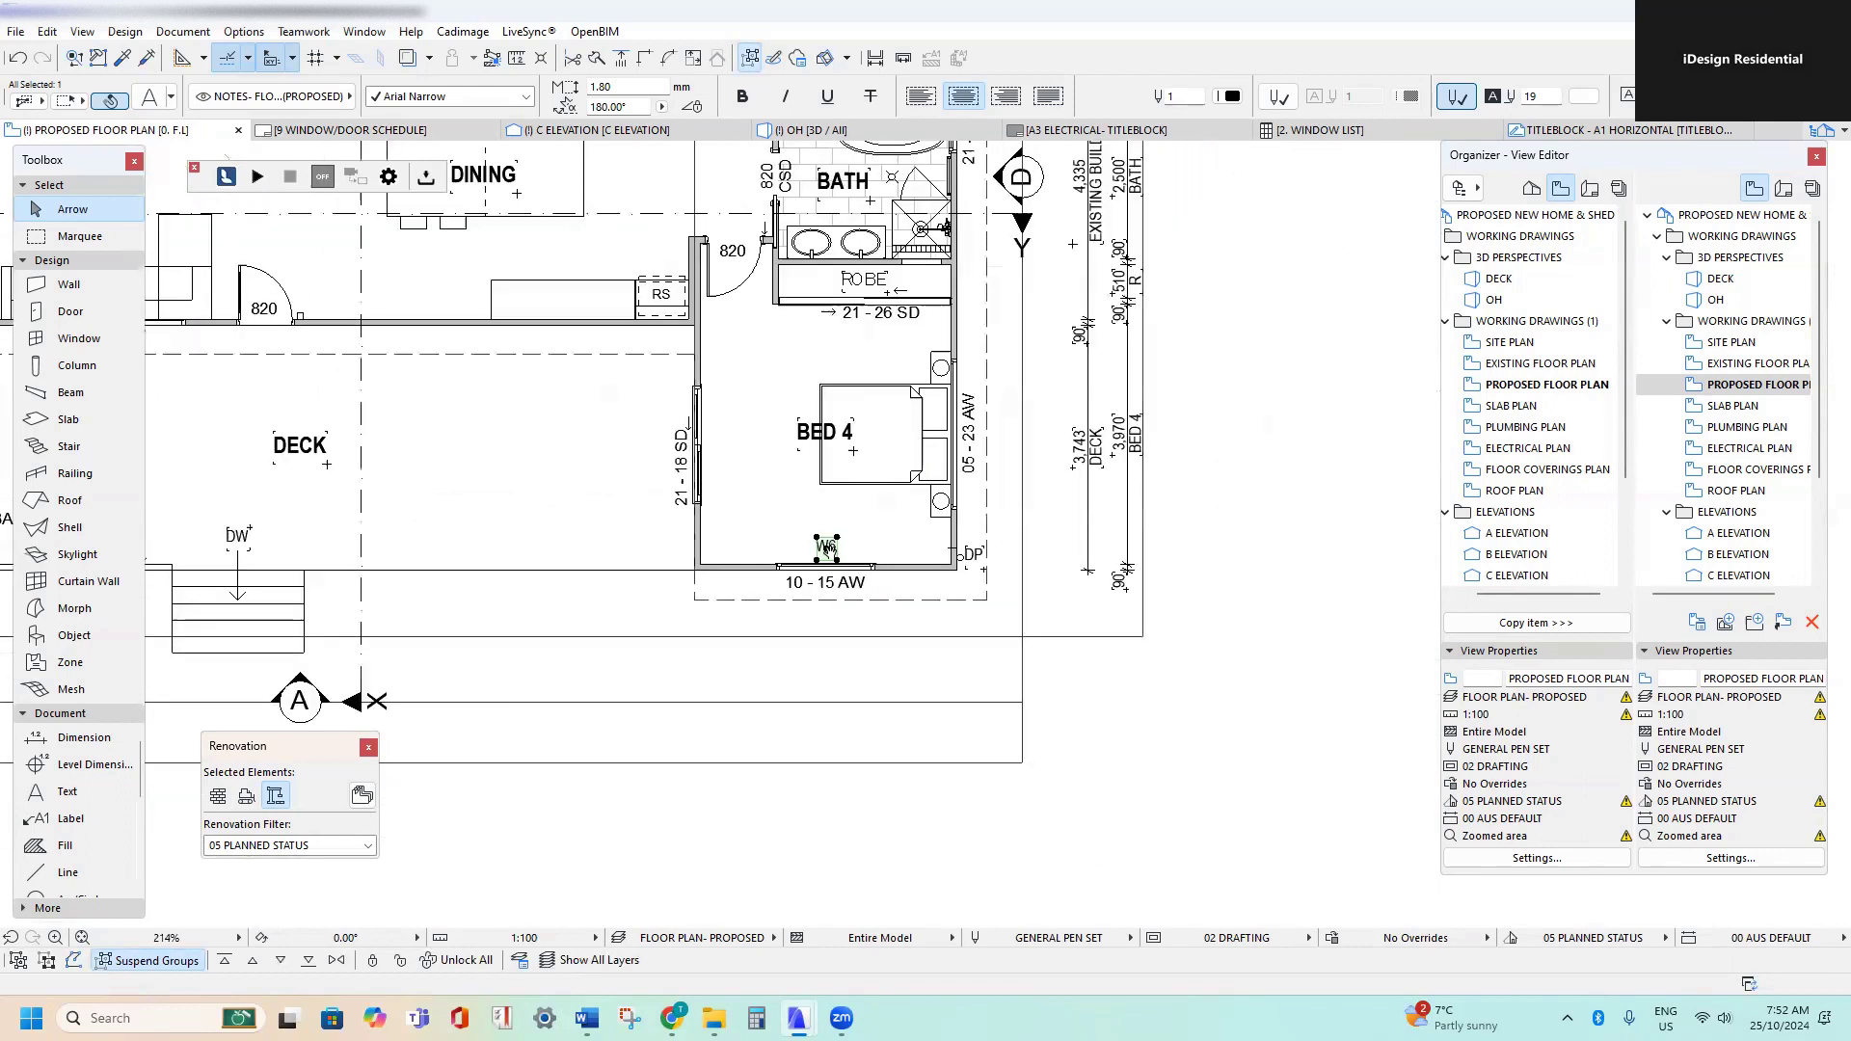
- Place a copy of Bed 4's W6 text beside the bed at the 05 - 23 AW window
scroll(755, 673, "up", 7)
left_click(742, 675)
scroll(871, 590, "down", 2)
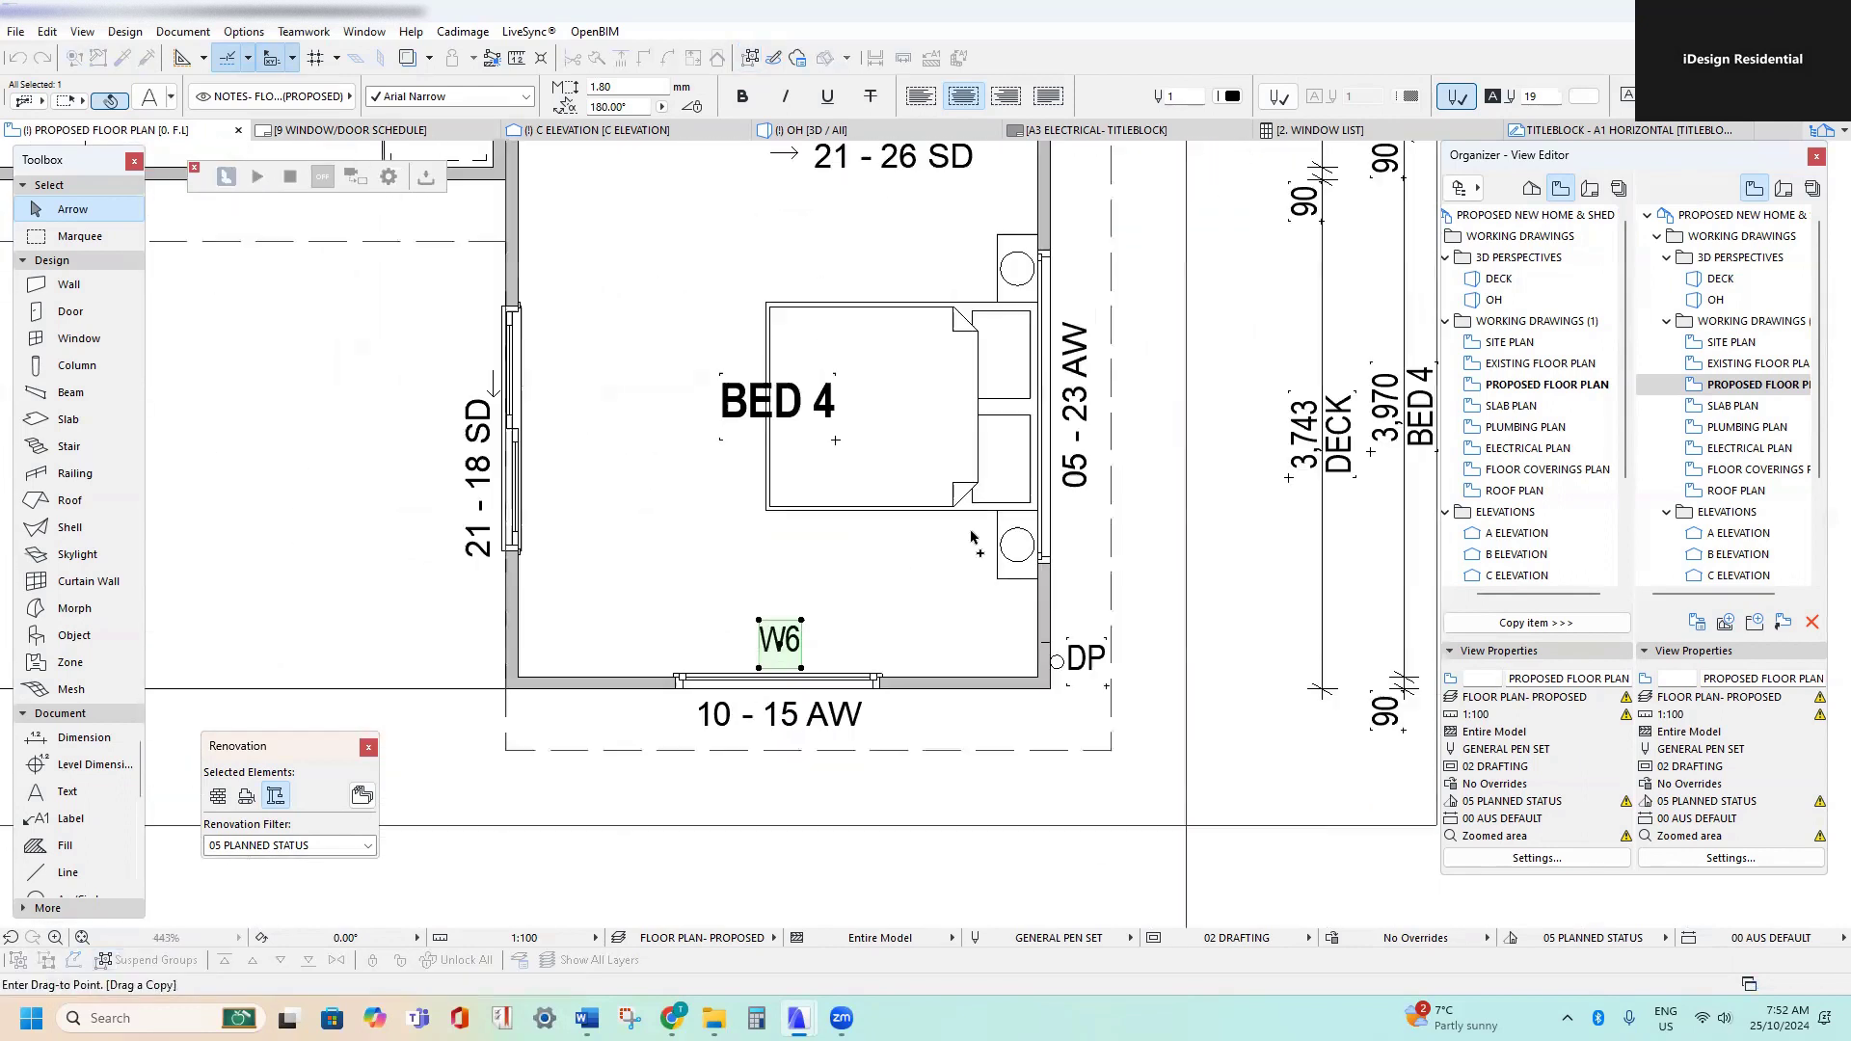
middle_click_drag(1028, 391, 905, 620)
scroll(905, 620, "up", 1)
left_click(883, 624)
- Change the text copy at Bed 4's 05 - 23 AW window to W7 and centre it on the window
scroll(883, 625, "up", 5)
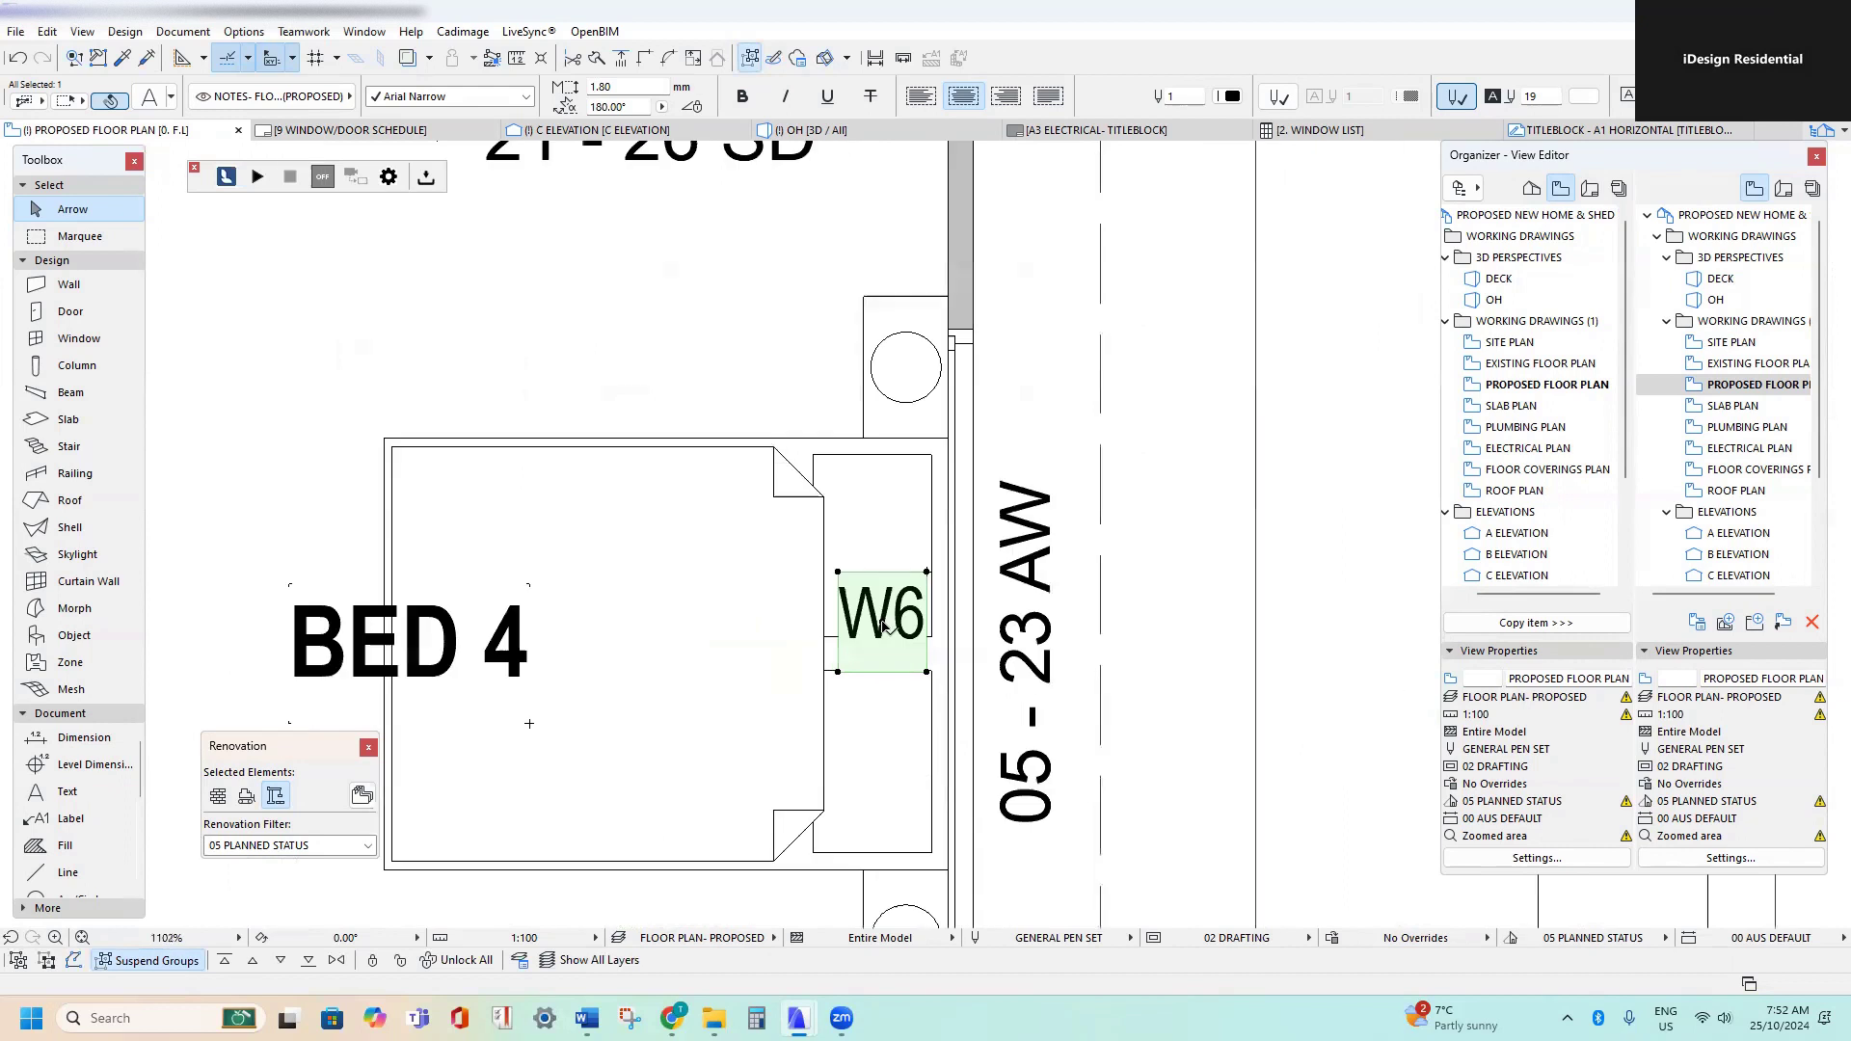
double_click(882, 618)
left_click_drag(913, 272, 1002, 271)
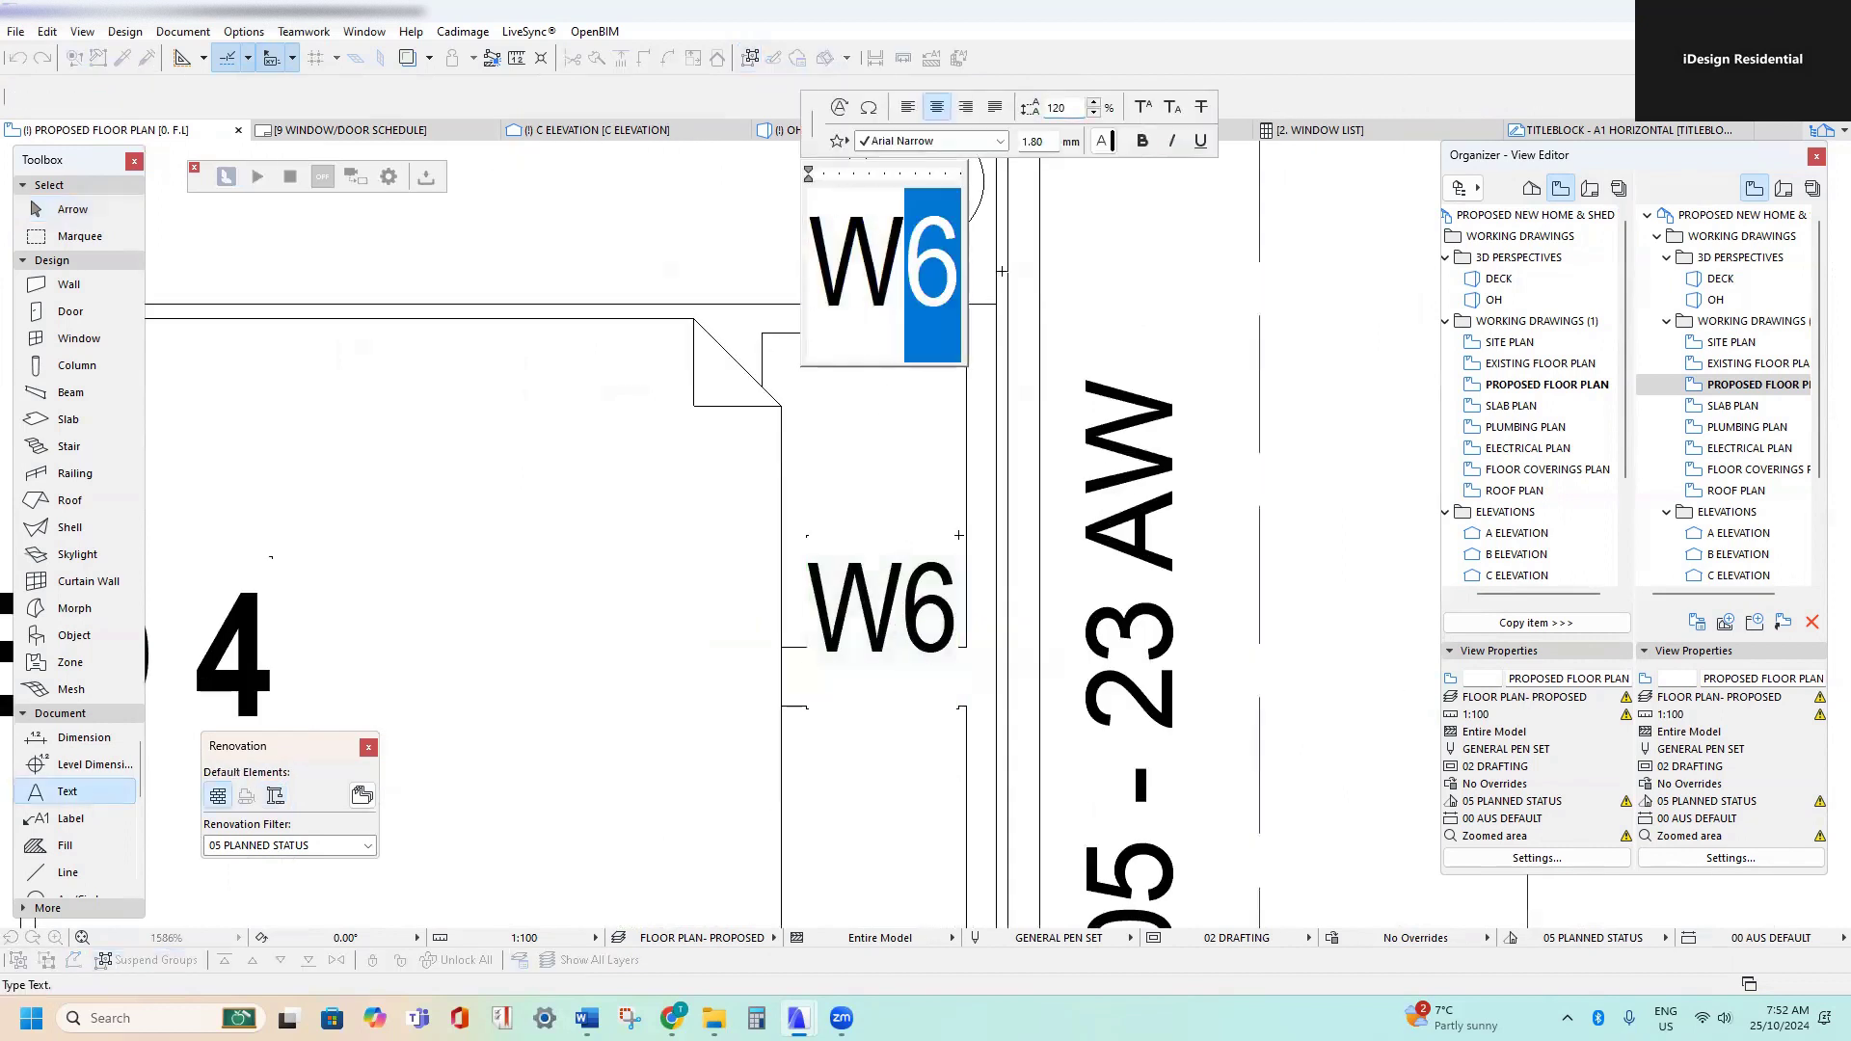
type("7")
left_click(1002, 271)
scroll(935, 511, "down", 3)
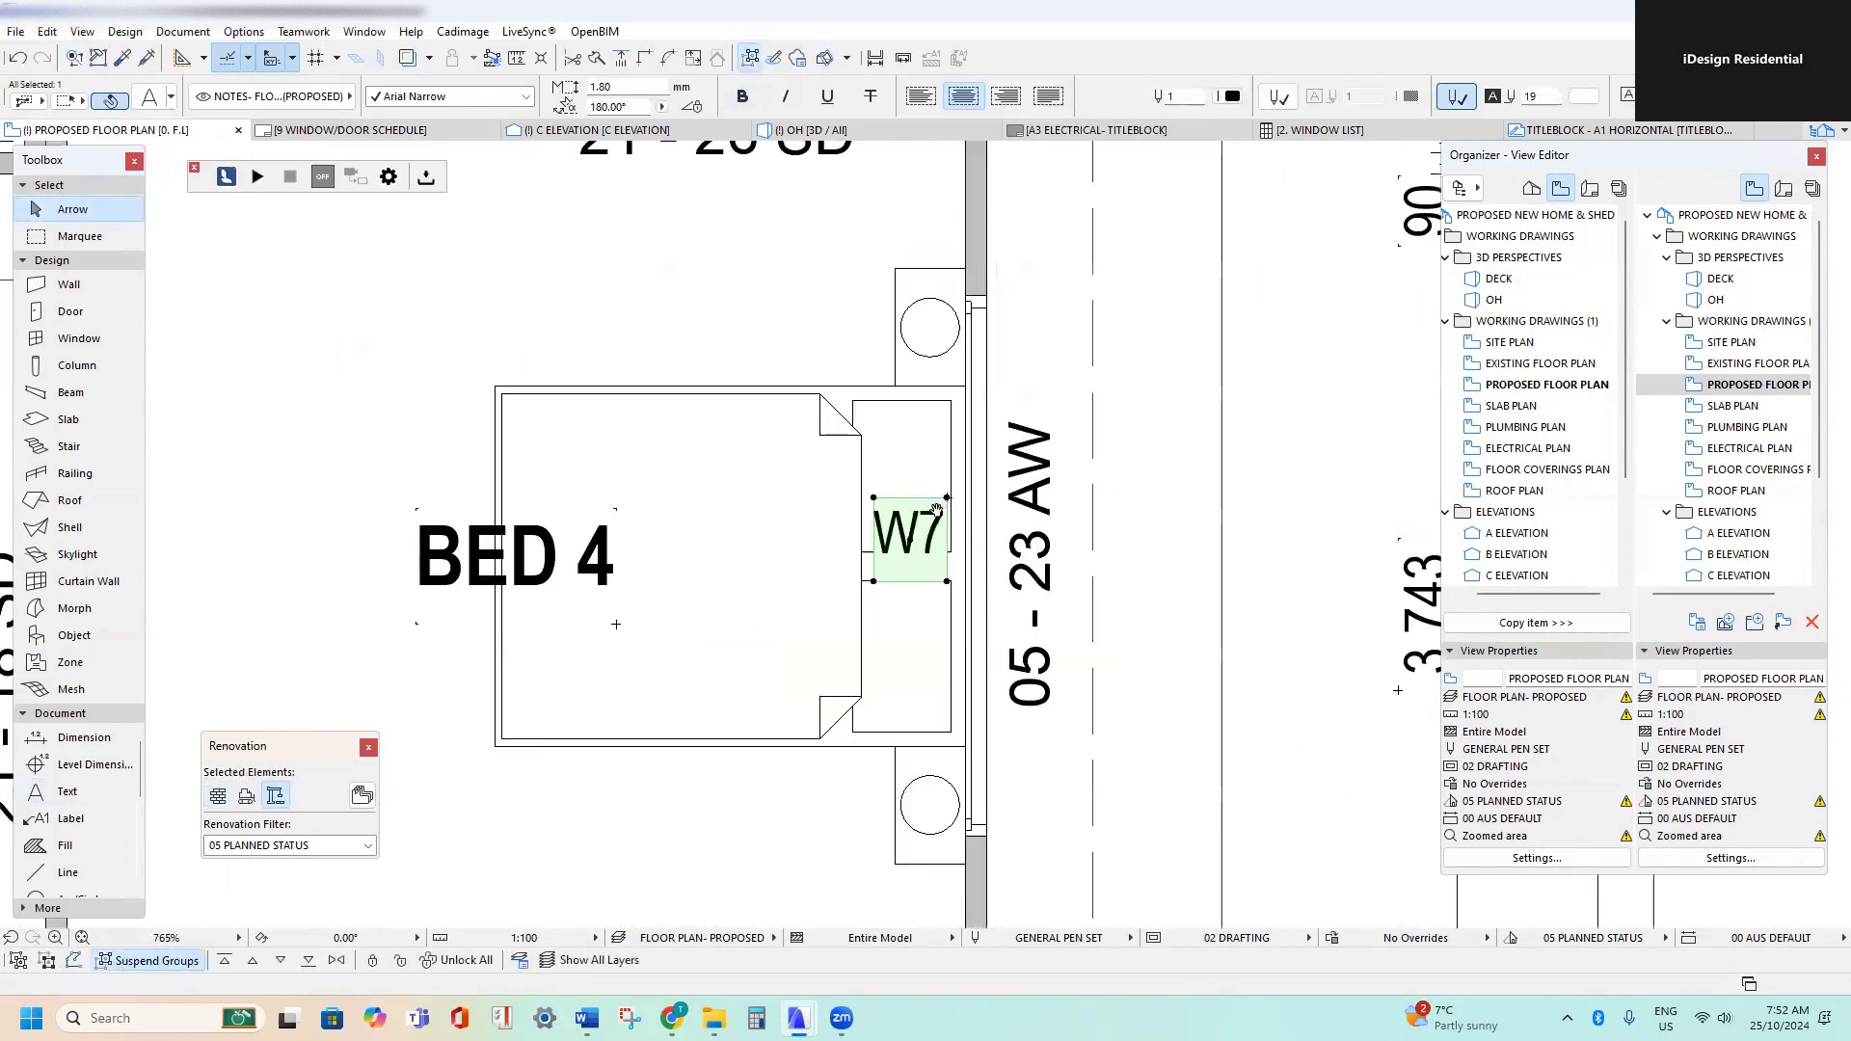
key("ctrl+d")
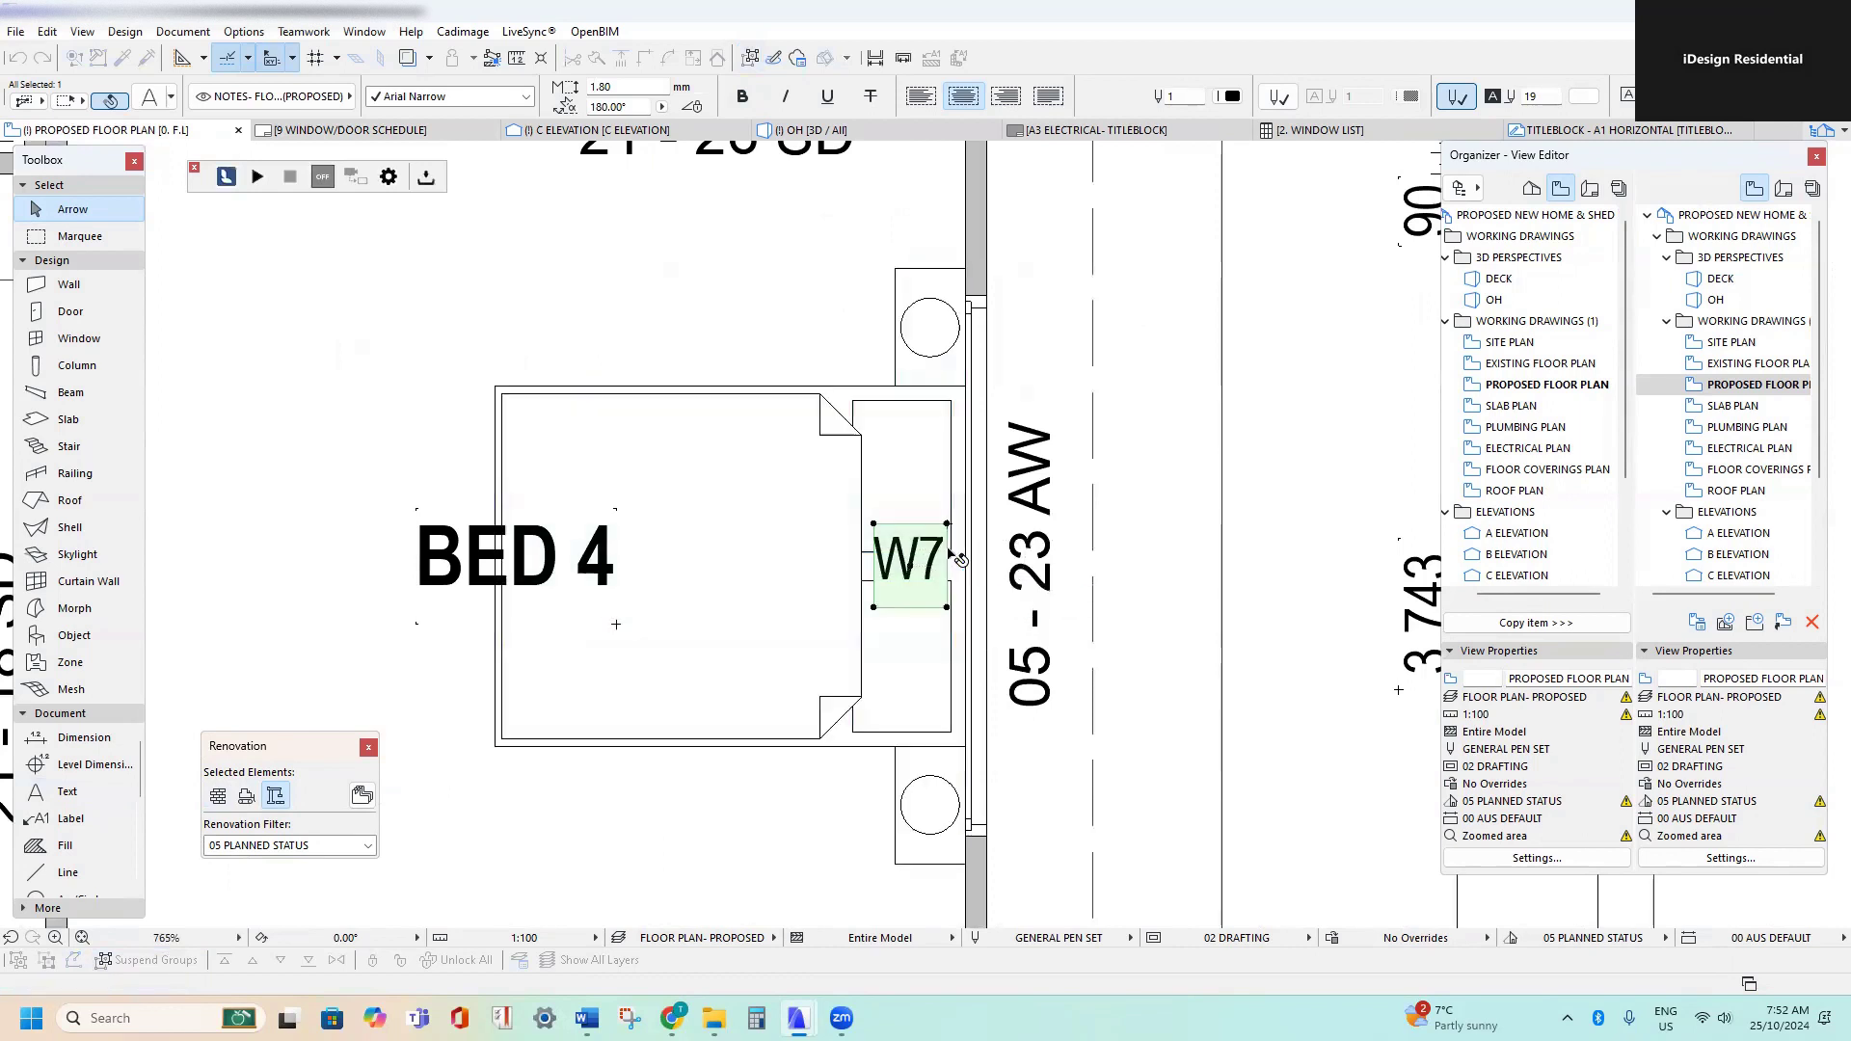
- Place a copy of the W7 text in the Bath at the 21 - 08 AW window and change it to W8
scroll(868, 641, "down", 3)
key("ctrl")
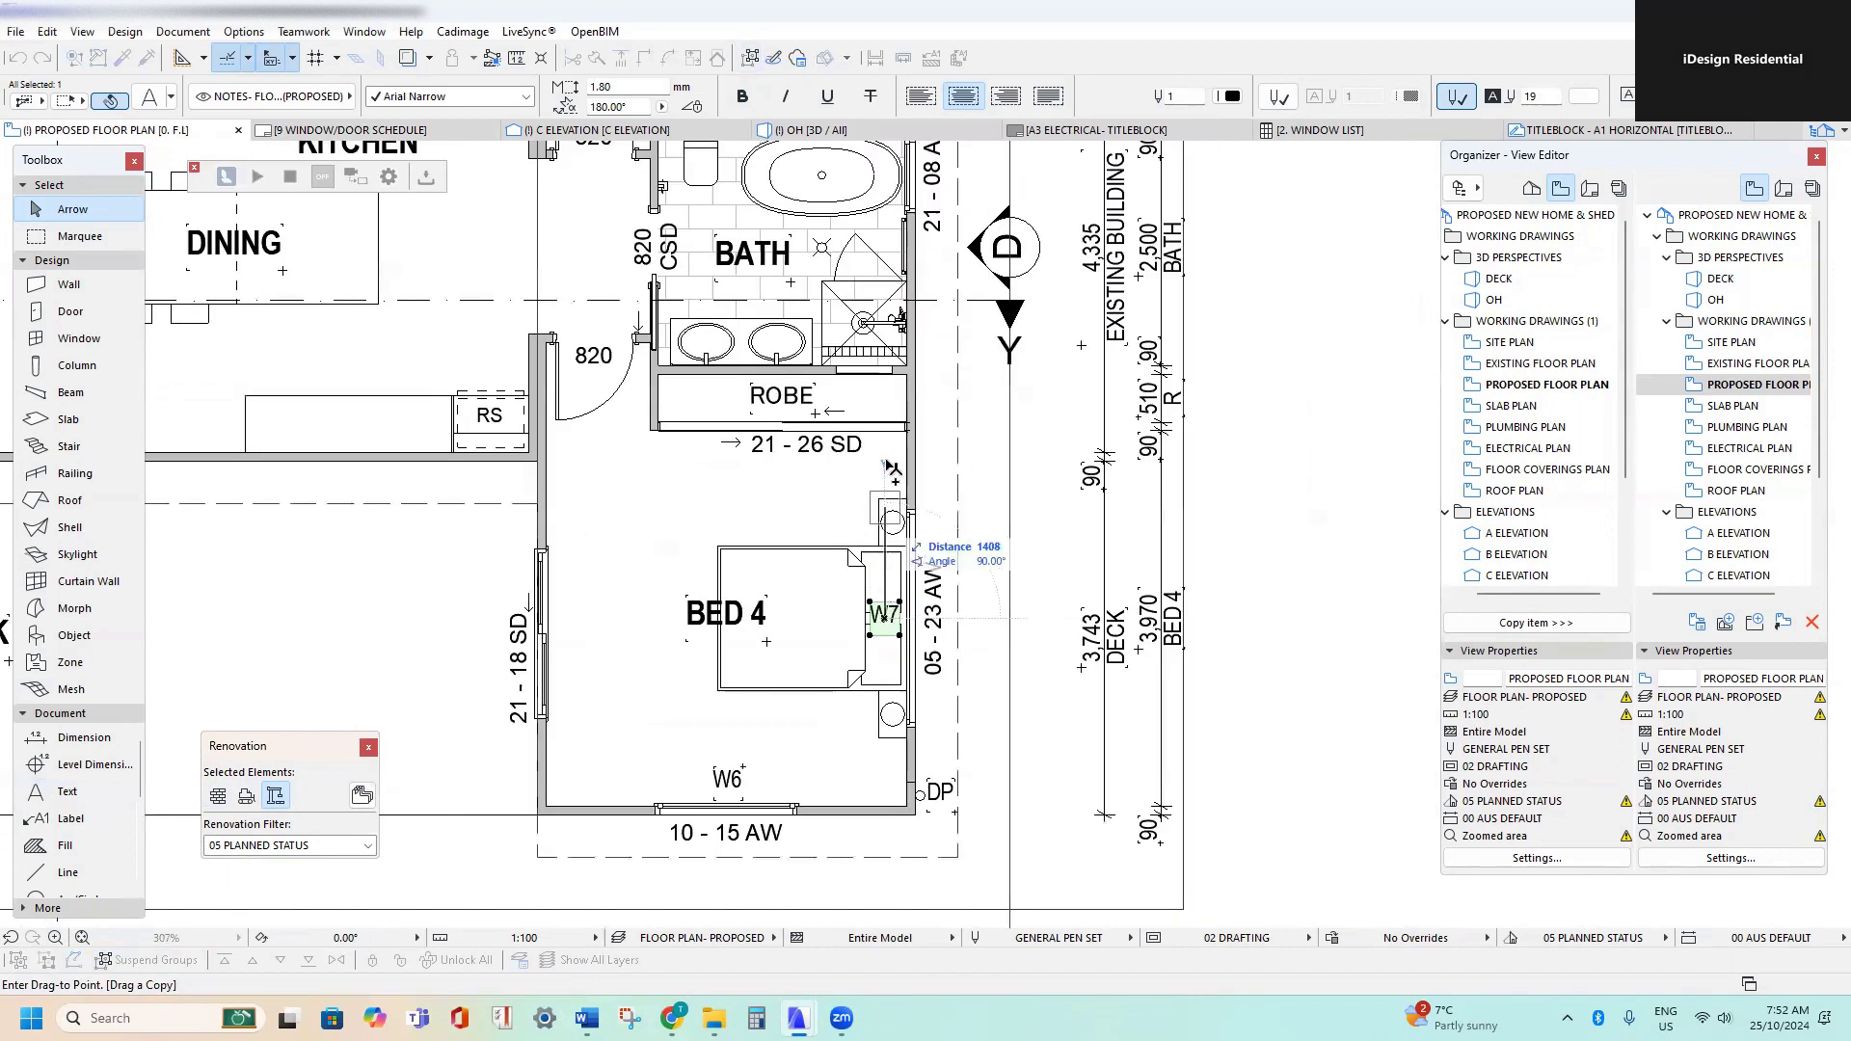
scroll(900, 191, "up", 5)
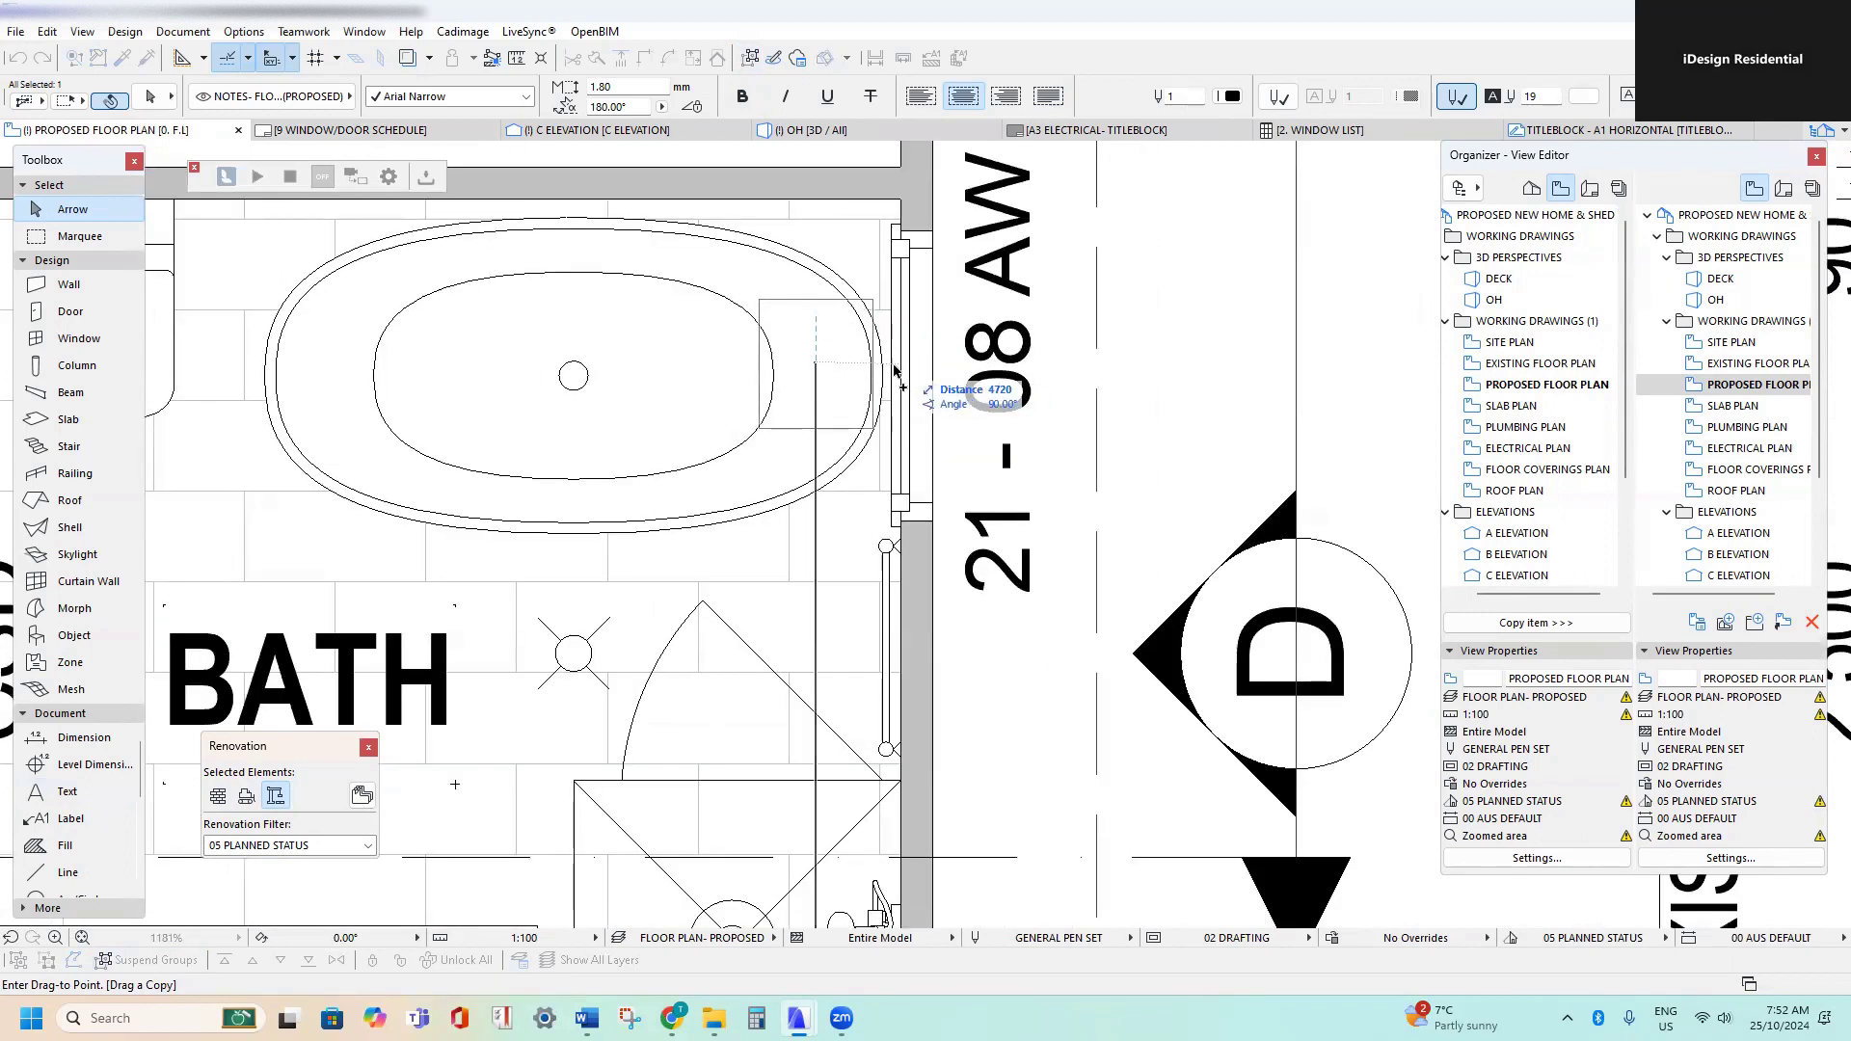
left_click(907, 372)
double_click(902, 192)
key("Right")
key("shift+Right")
type("8")
key("Escape")
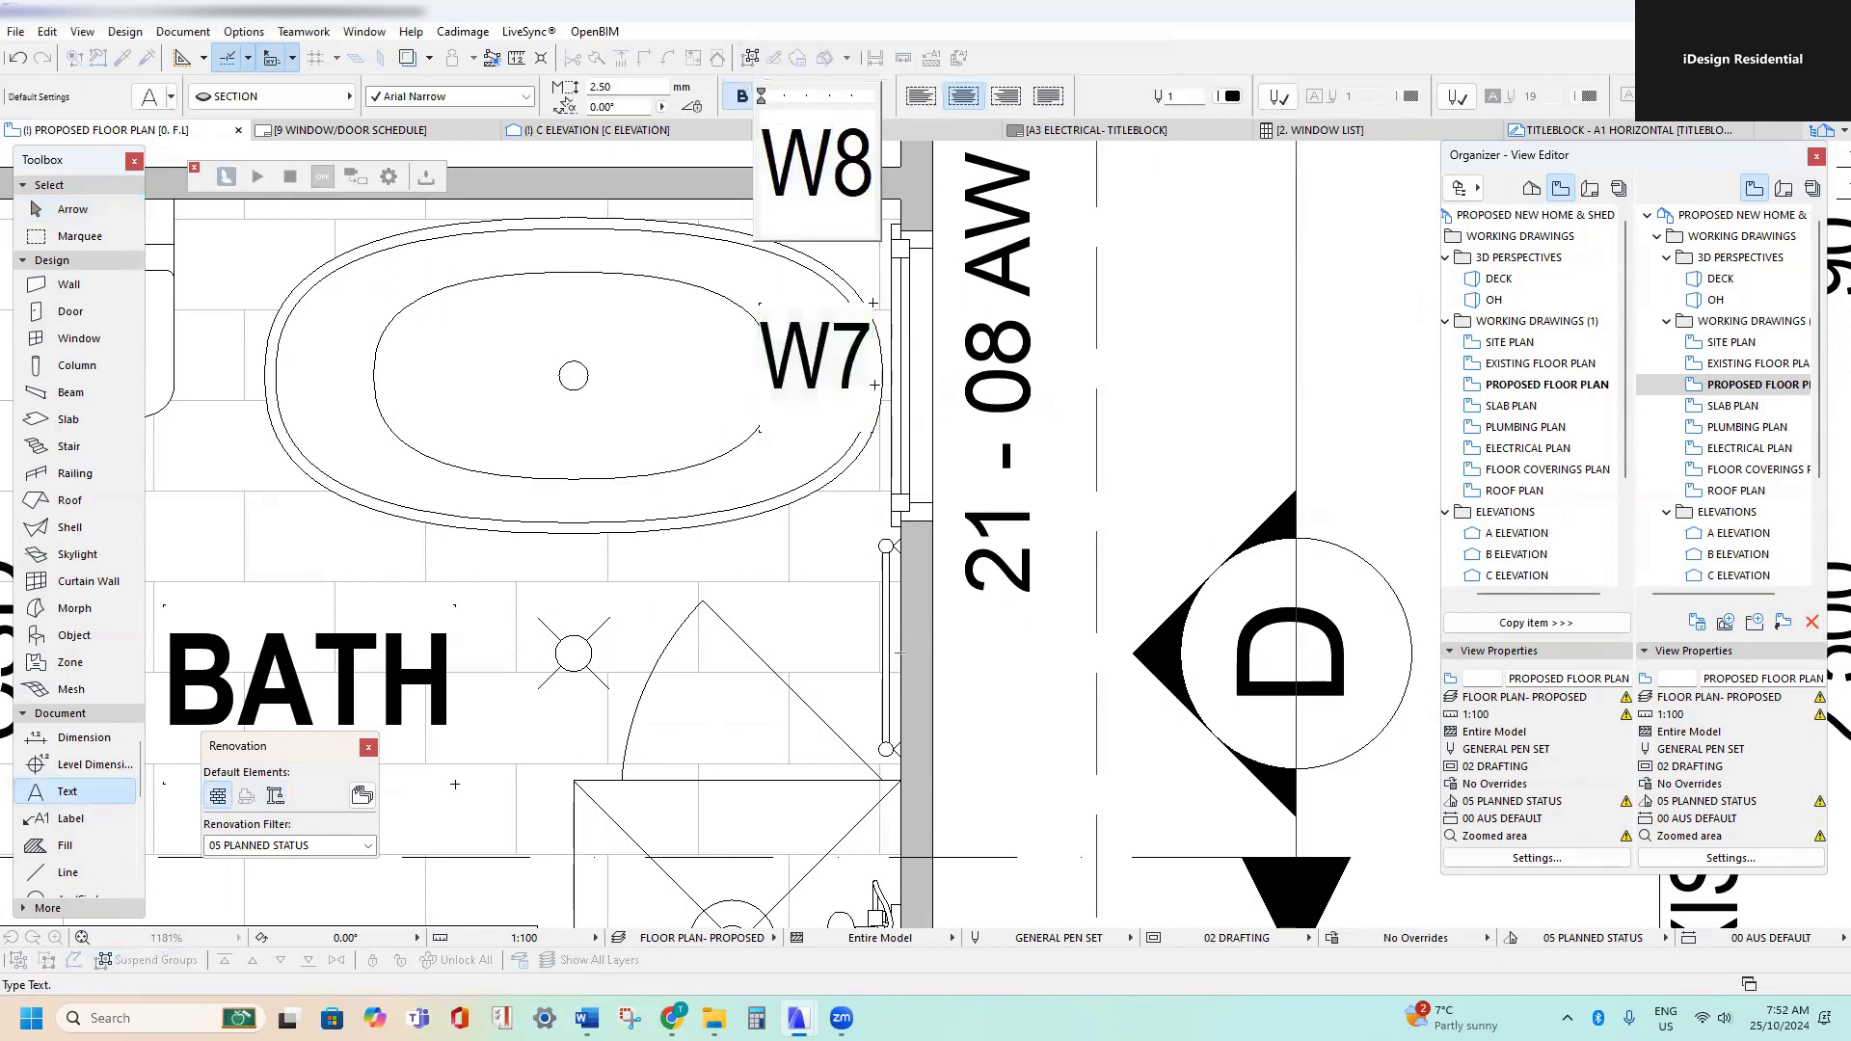
- Place a copy of the W8 text inside Bed 3 at the 05 - 23 AW window
scroll(874, 785, "down", 2)
key("ctrl+shift+d")
left_click(846, 583)
middle_click_drag(846, 351, 816, 535)
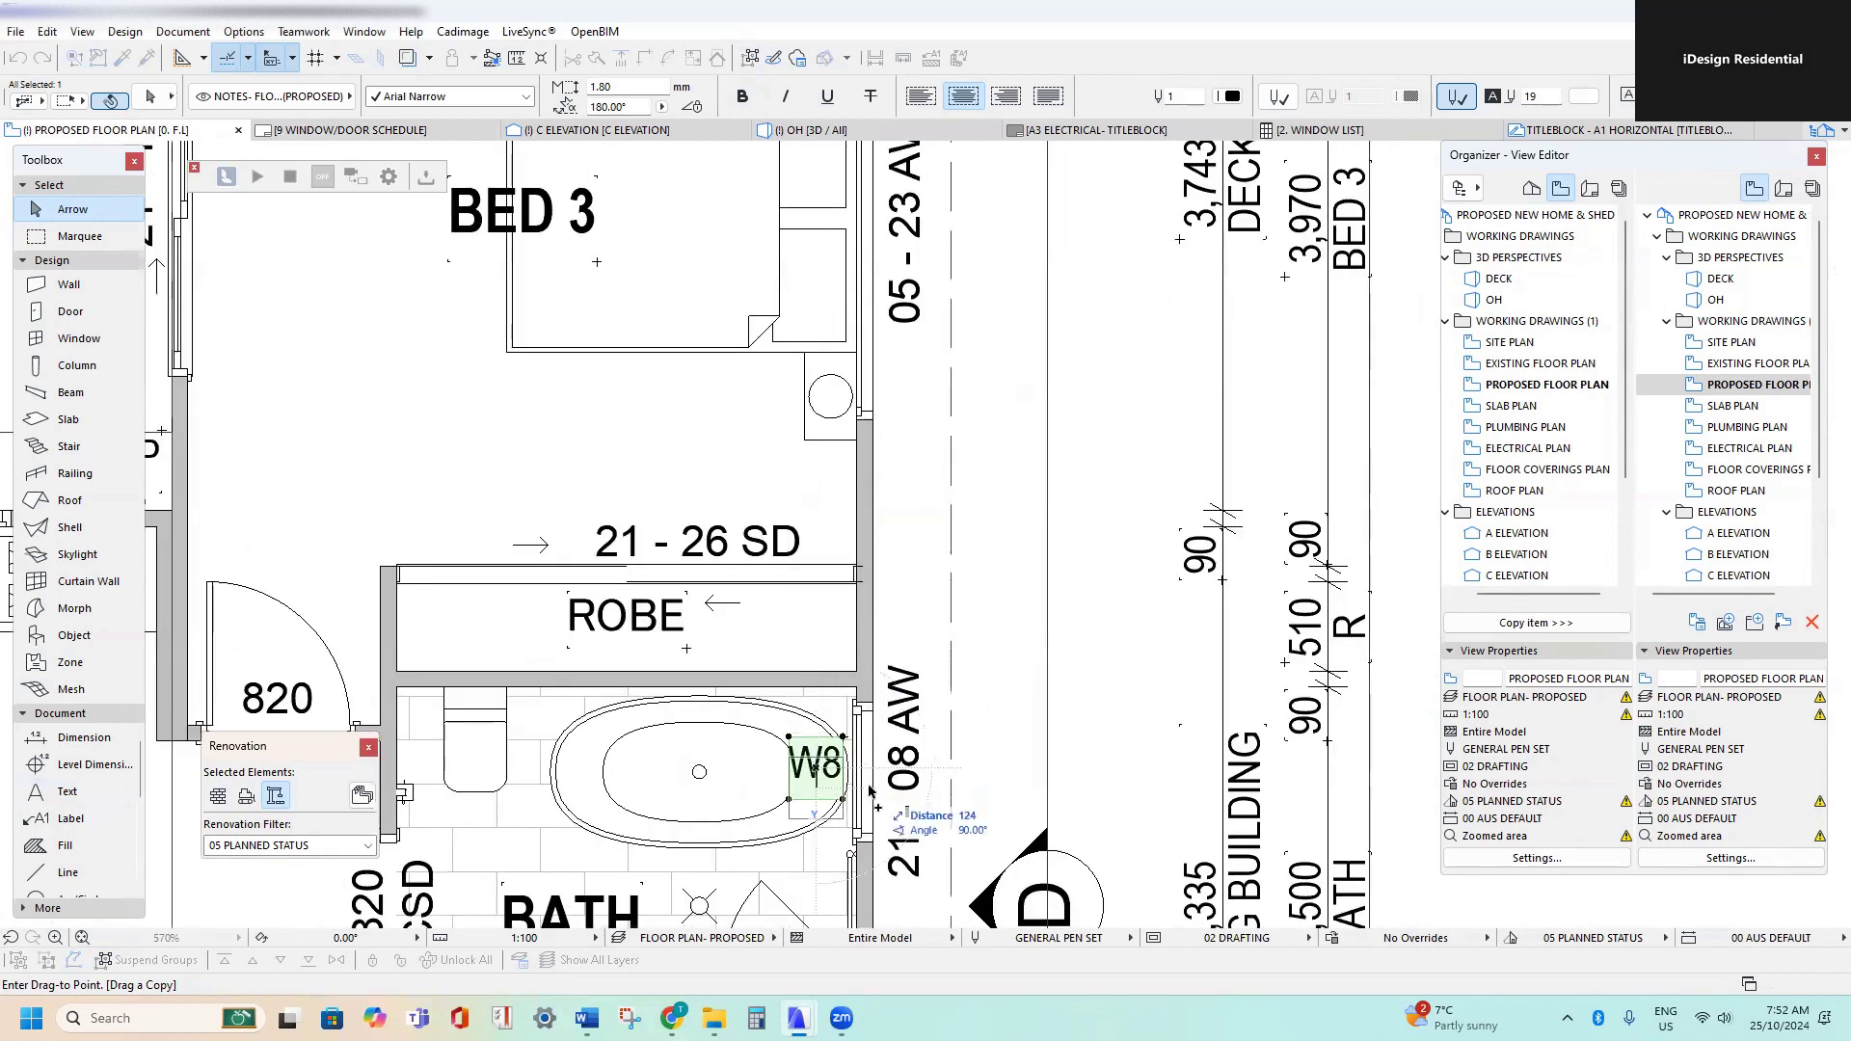
scroll(871, 791, "up", 2)
scroll(869, 764, "down", 3)
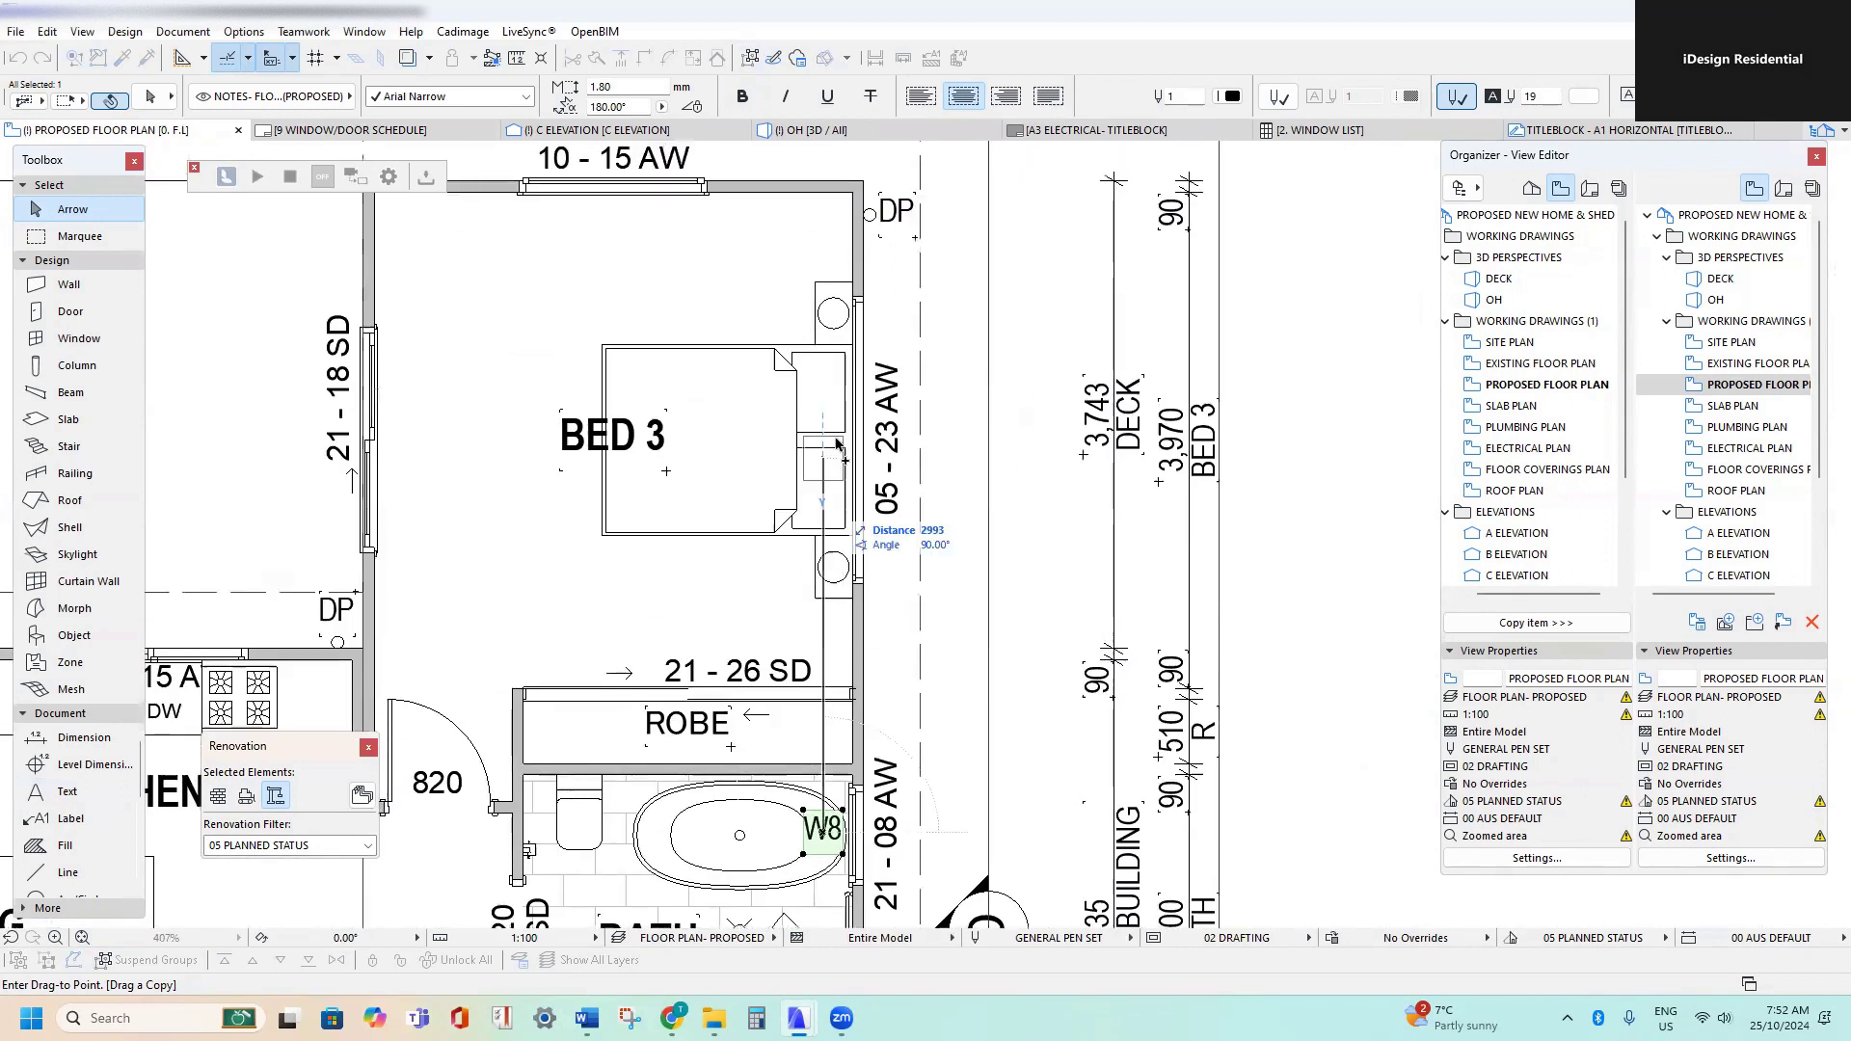
scroll(892, 451, "up", 3)
scroll(897, 454, "down", 3)
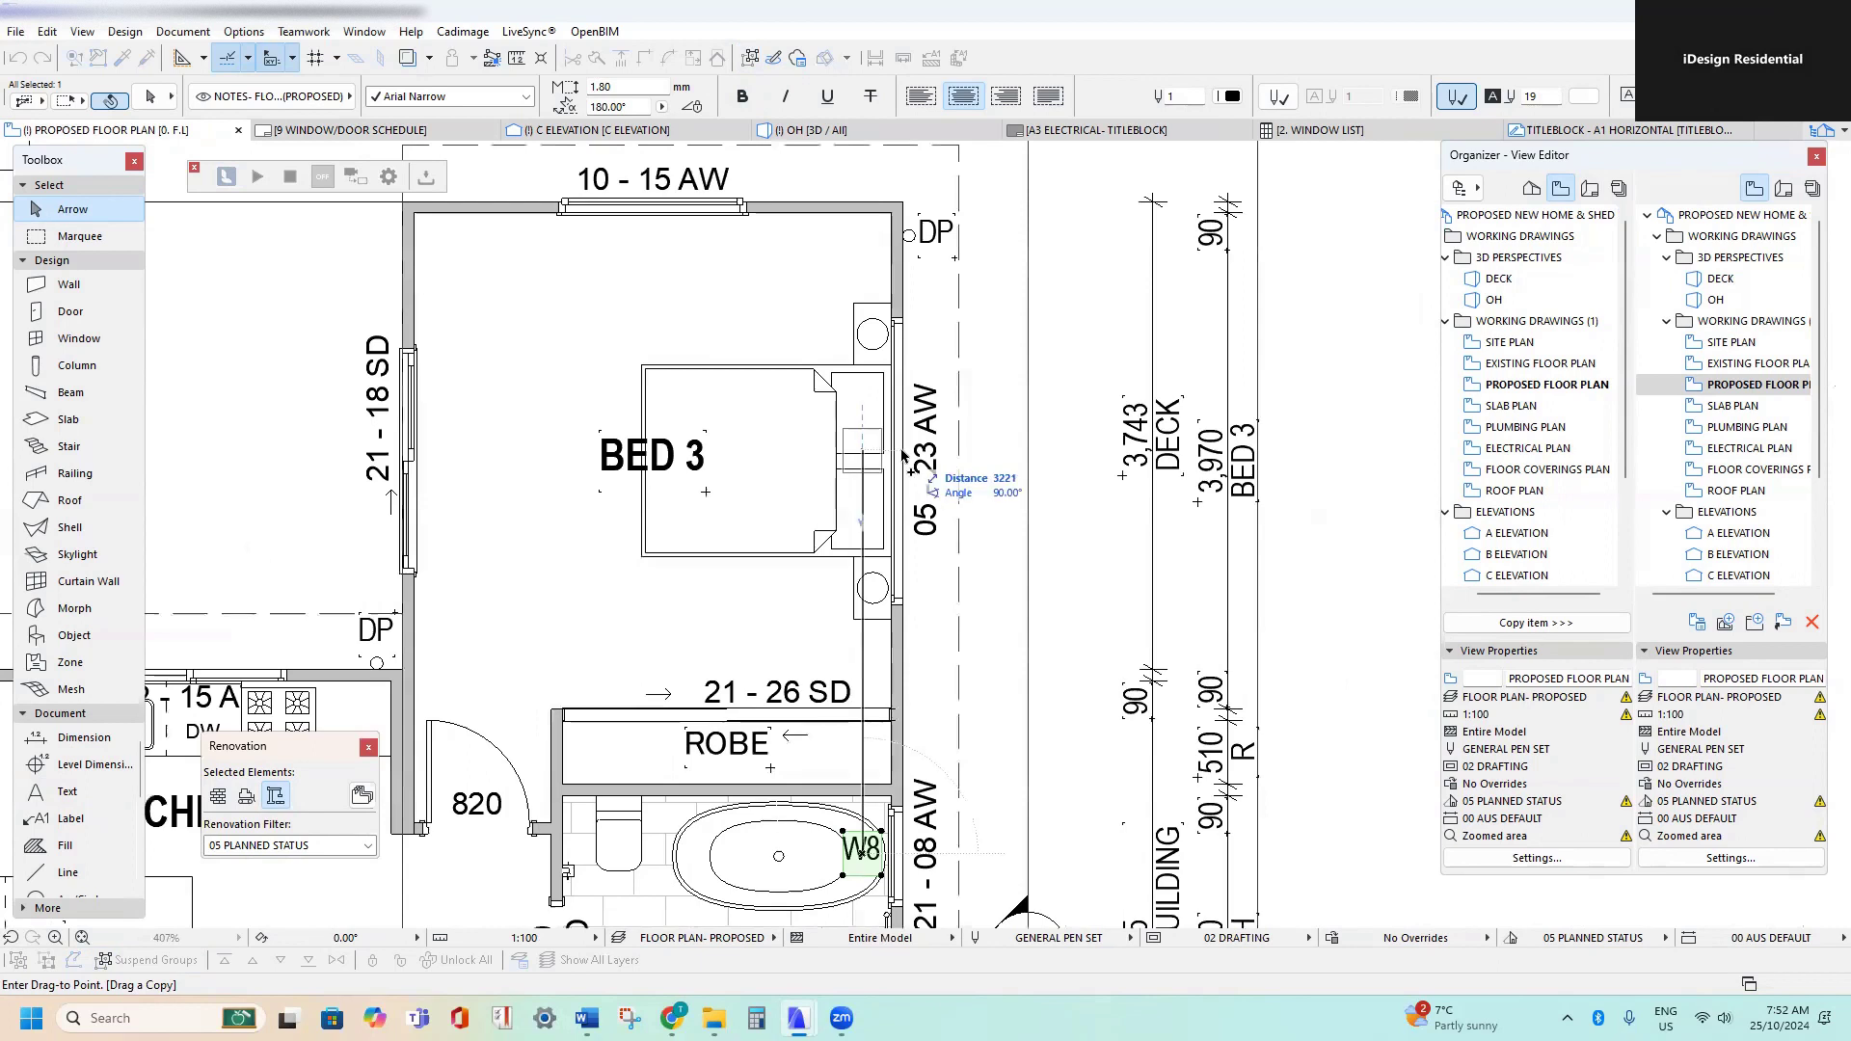
left_click(903, 456)
- Change the text copy at Bed 3's 05 - 23 AW window to W9
scroll(897, 453, "up", 3)
double_click(897, 185)
left_click_drag(897, 185, 965, 193)
type("9")
key("Escape")
- Place a copy of the W9 text inside Bed 3 at the 10 - 15 AW window
scroll(708, 453, "down", 4)
scroll(709, 453, "down", 3)
scroll(931, 689, "up", 4)
scroll(939, 687, "down", 2)
middle_click_drag(892, 501, 879, 656)
scroll(921, 313, "up", 3)
middle_click_drag(945, 391, 1070, 606)
scroll(1072, 607, "up", 2)
left_click_drag(1079, 619, 830, 458, "ctrl")
scroll(808, 359, "up", 5)
middle_click_drag(809, 360, 998, 558)
left_click(875, 450)
- Change the text copy at Bed 3's 10 - 15 AW window to W10 and centre it on the window
double_click(875, 450)
left_click_drag(889, 190, 969, 198)
type("10")
left_click(897, 442)
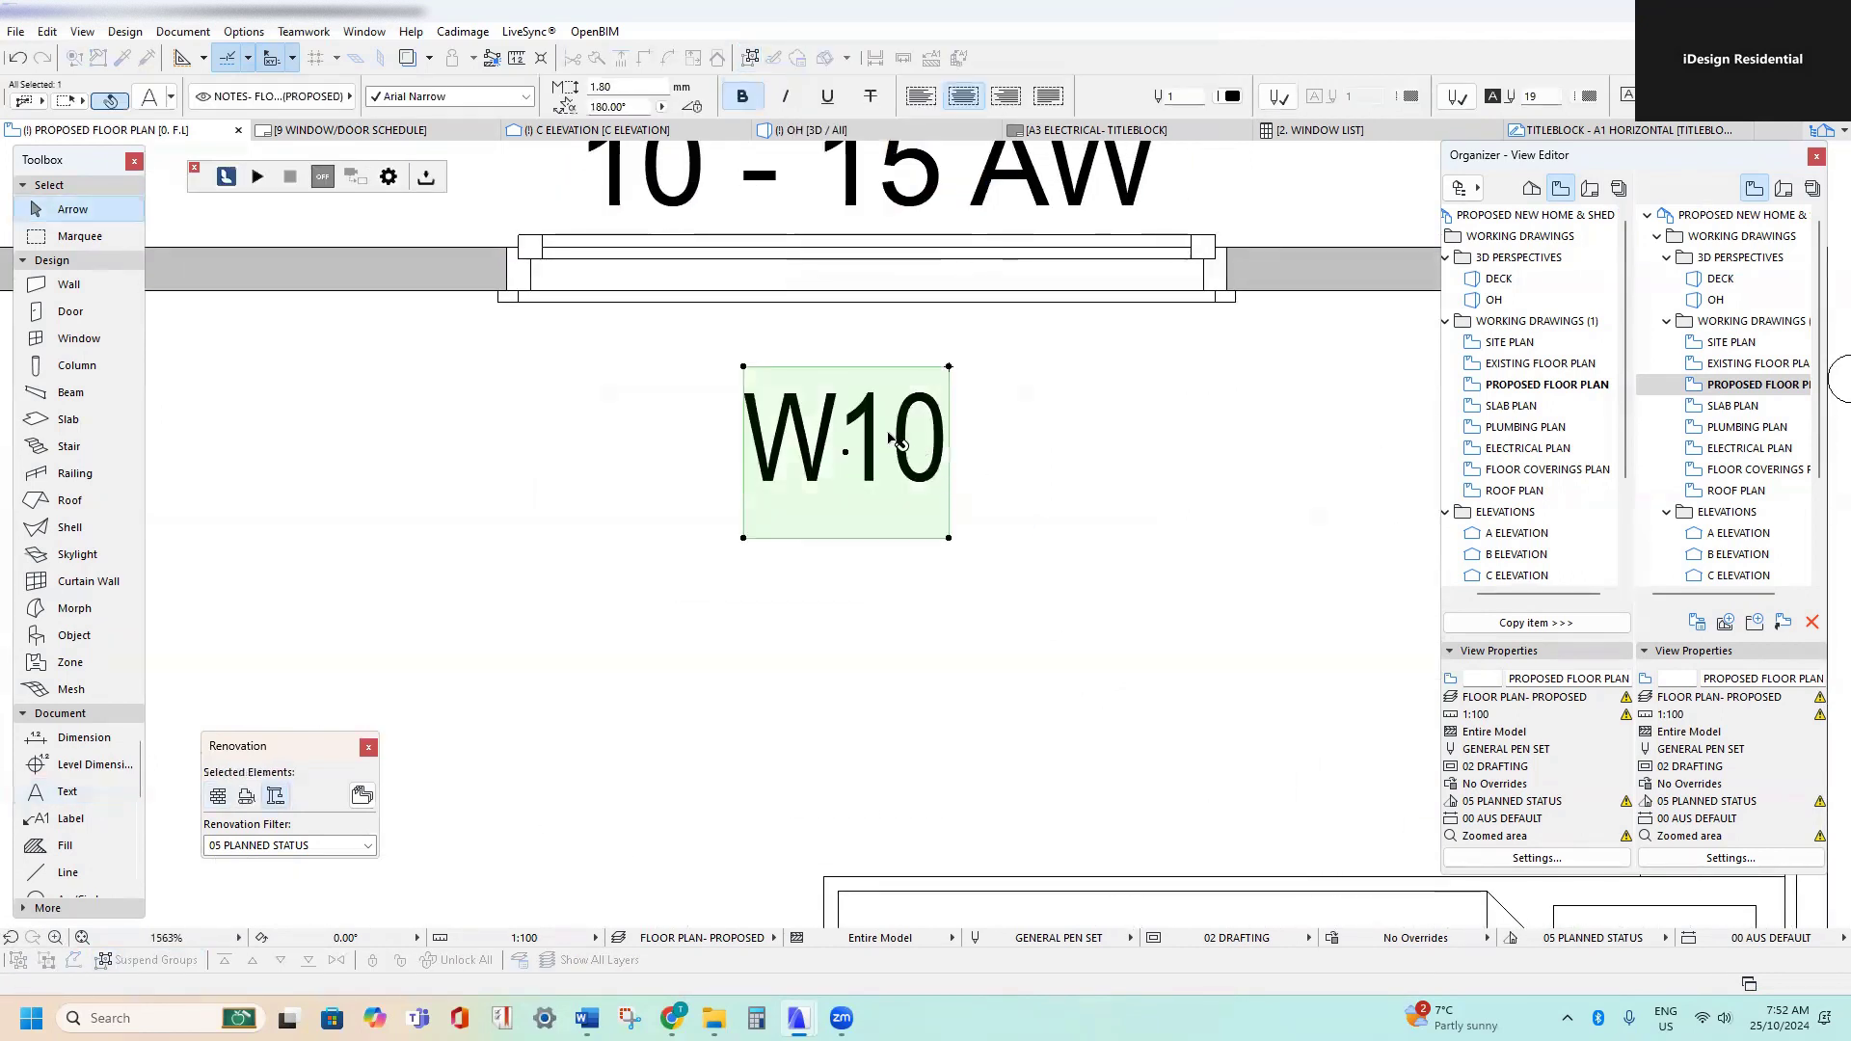
left_click(845, 453)
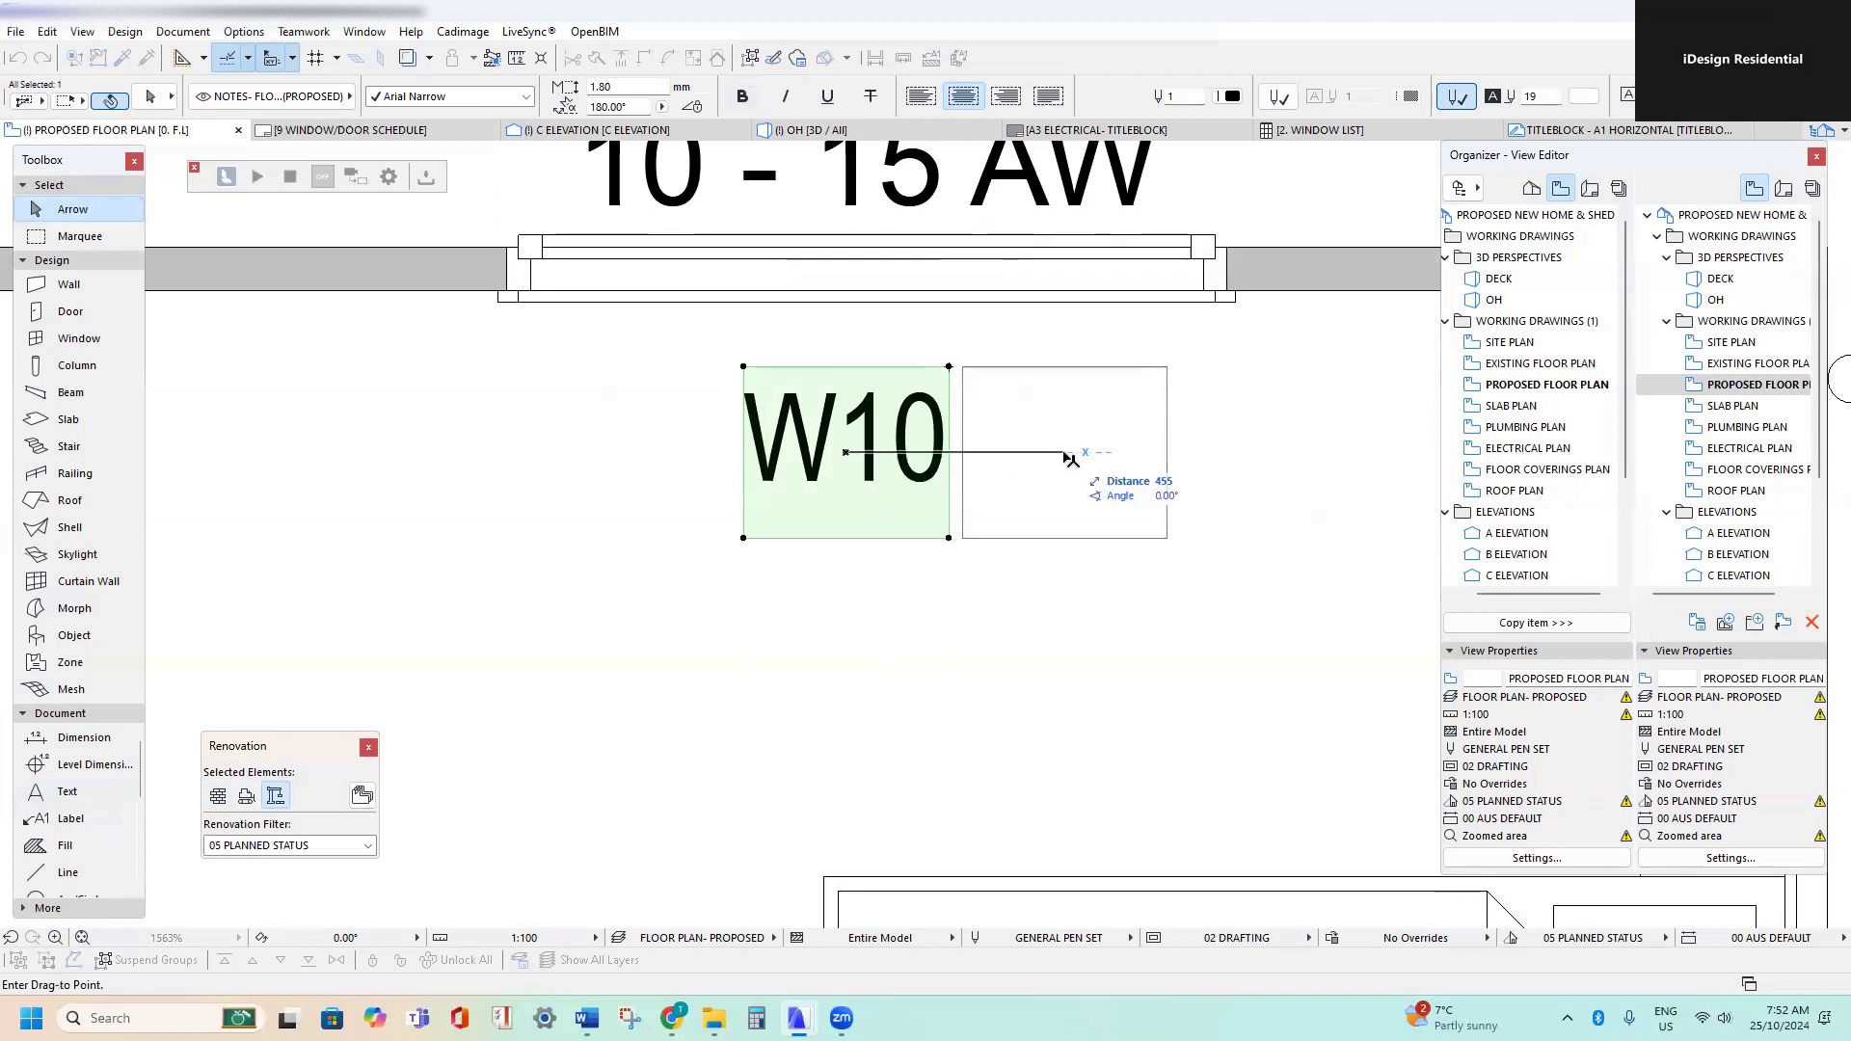
left_click(873, 275, "shift")
left_click(857, 333)
left_click(864, 283, "shift")
- Place a copy of the W10 text inside Bed 3 at the 21 - 18 SD door and change it to D2
scroll(856, 358, "down", 3)
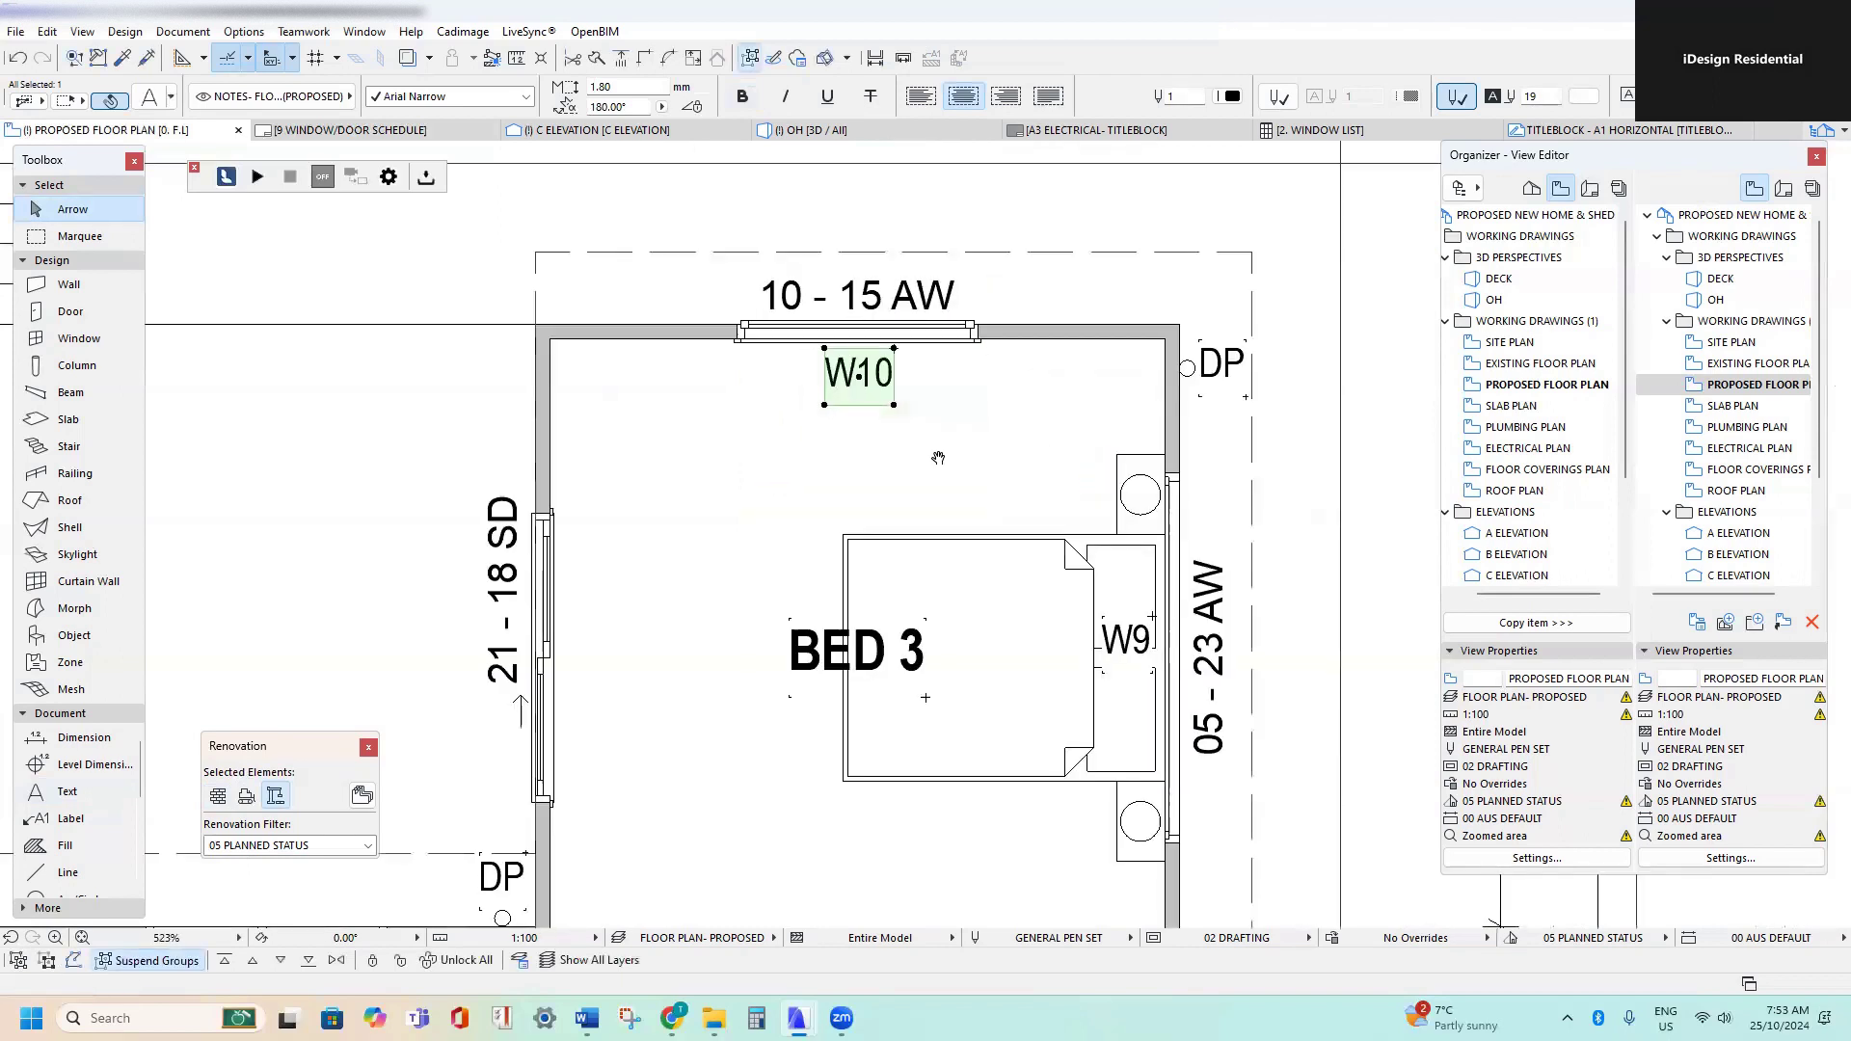
middle_click_drag(938, 454, 1109, 441)
key("ctrl+shift+d")
left_click(1046, 378)
middle_click_drag(789, 647, 1027, 498)
left_click(1026, 499)
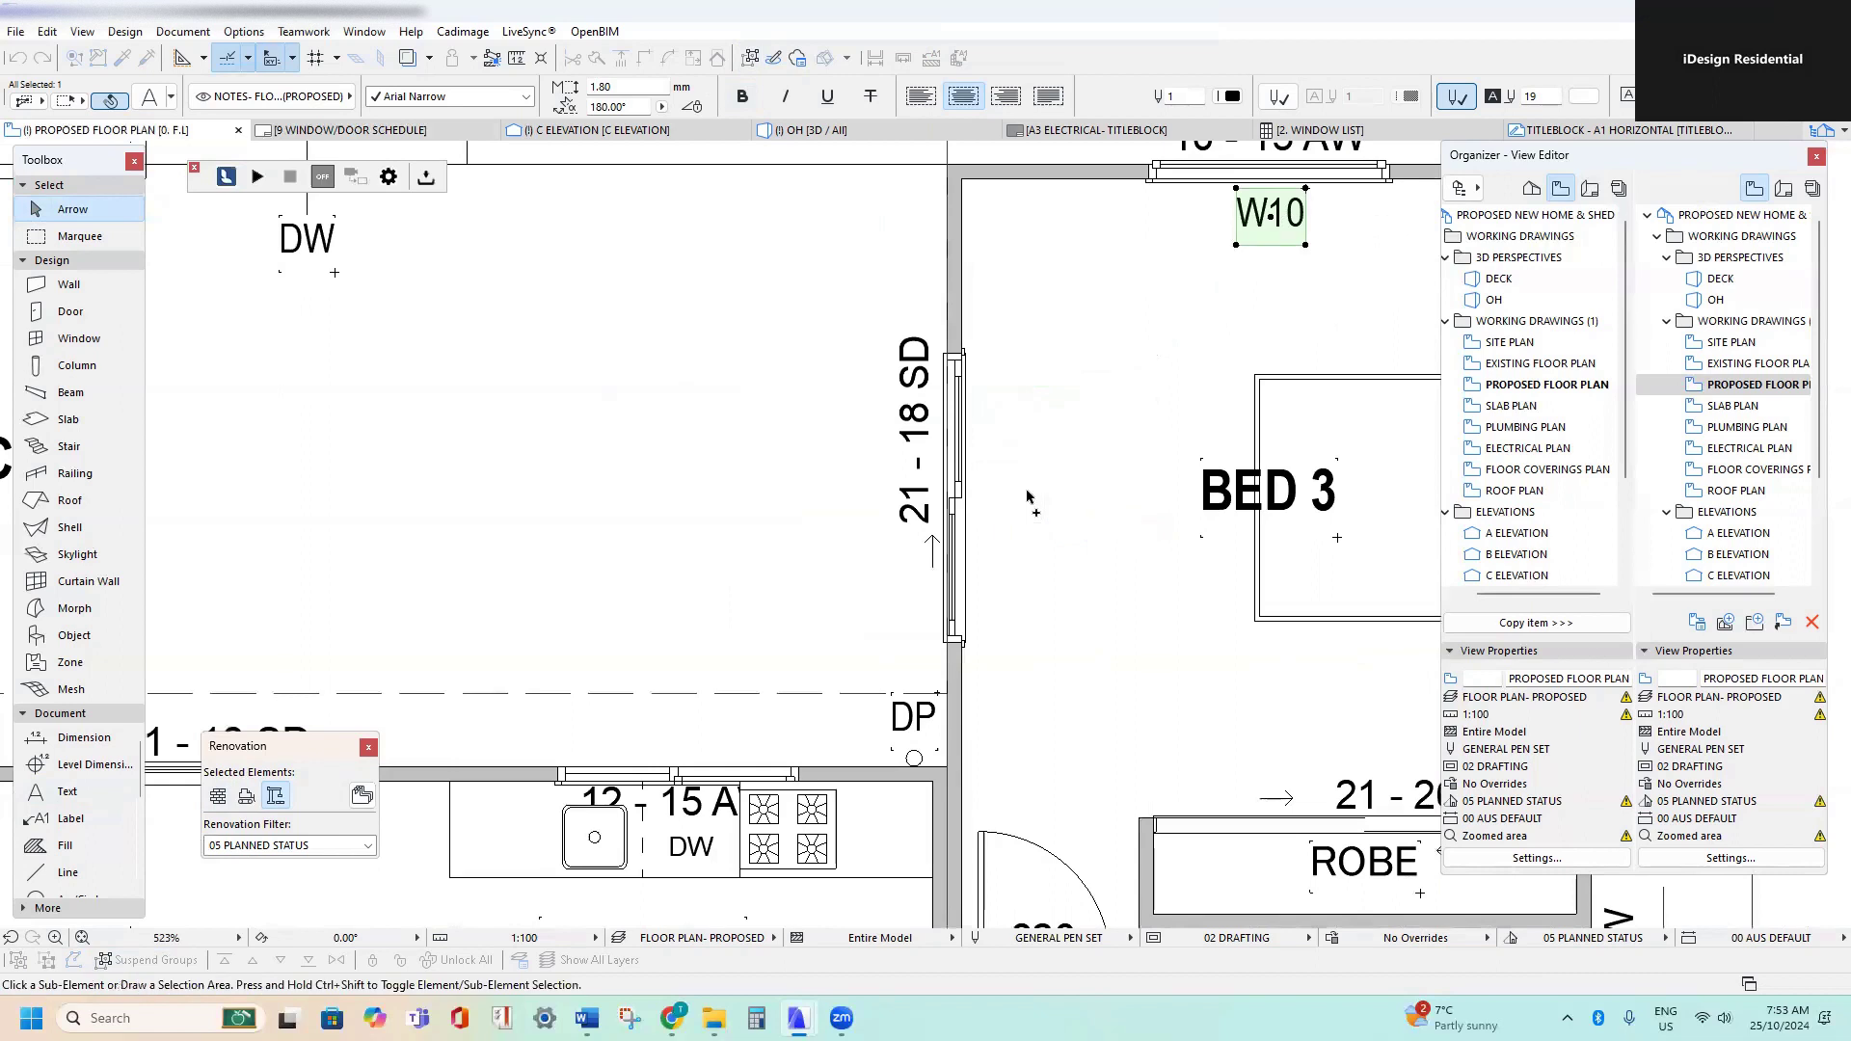
scroll(1011, 499, "up", 3)
double_click(1054, 482)
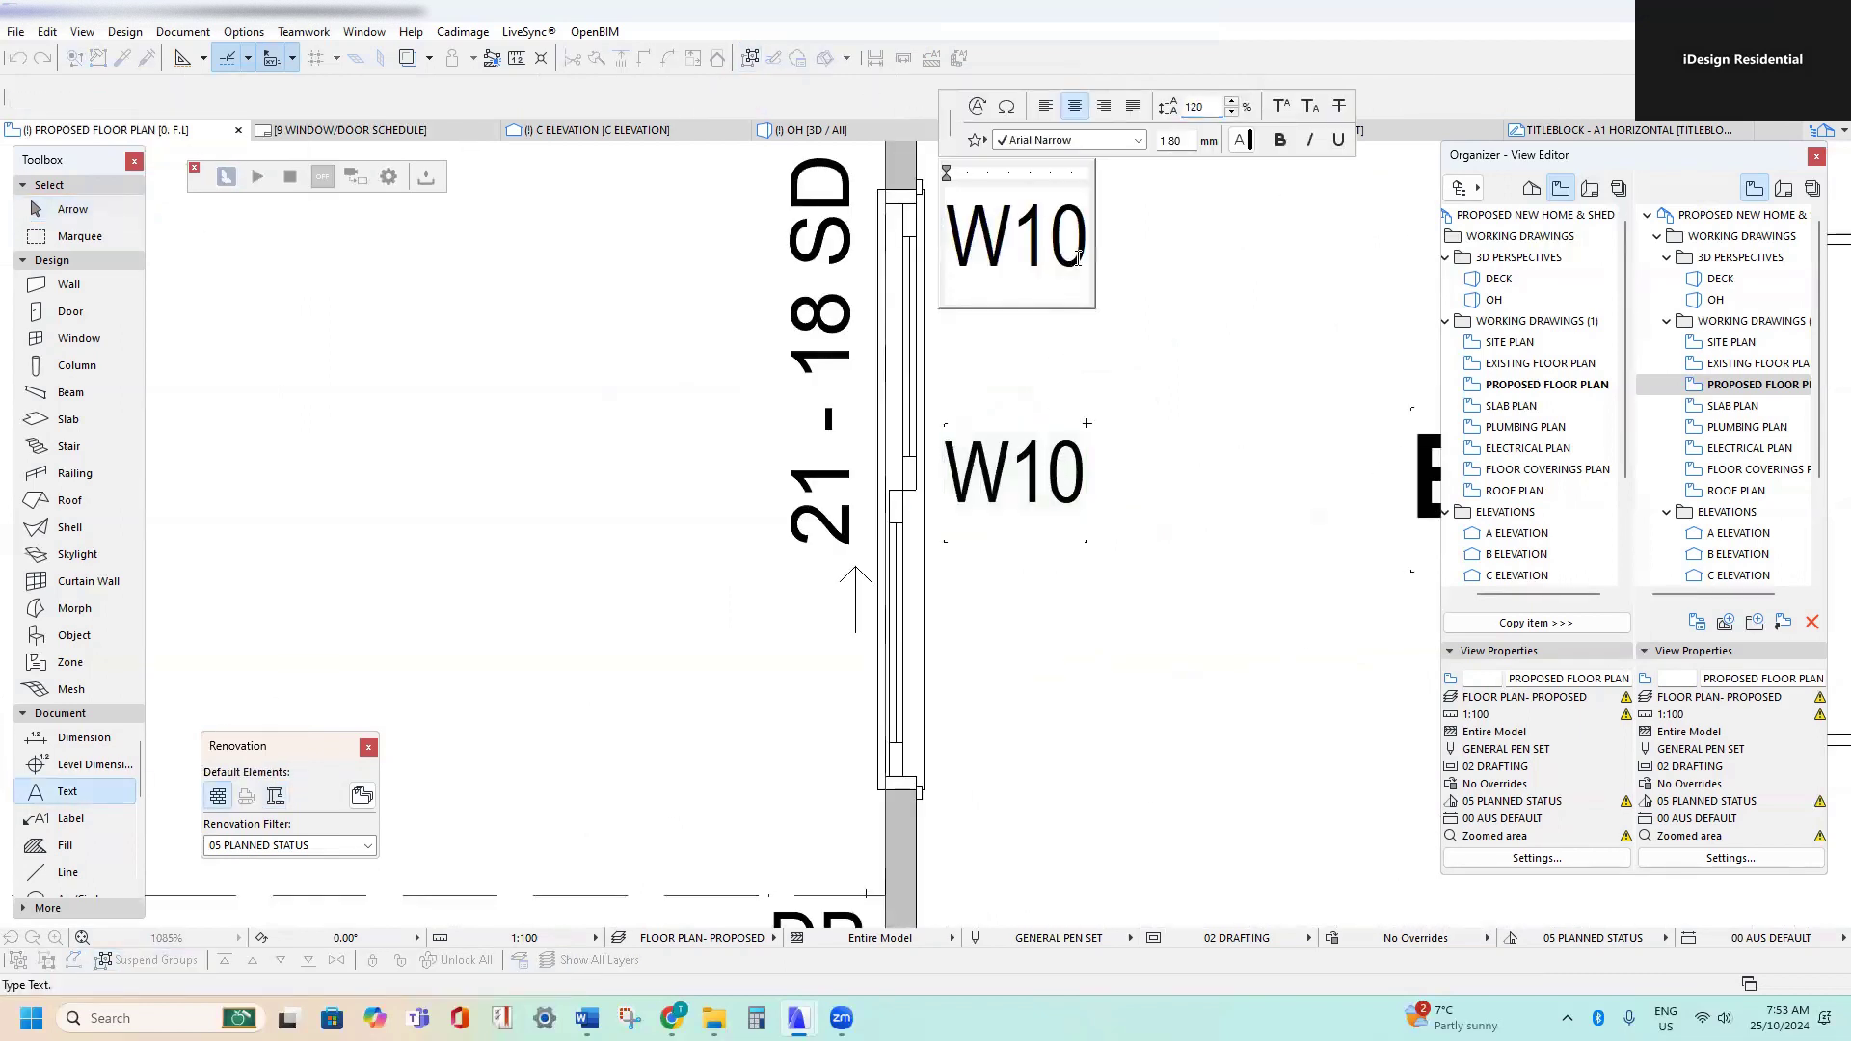
left_click_drag(1078, 258, 783, 245)
type("D2")
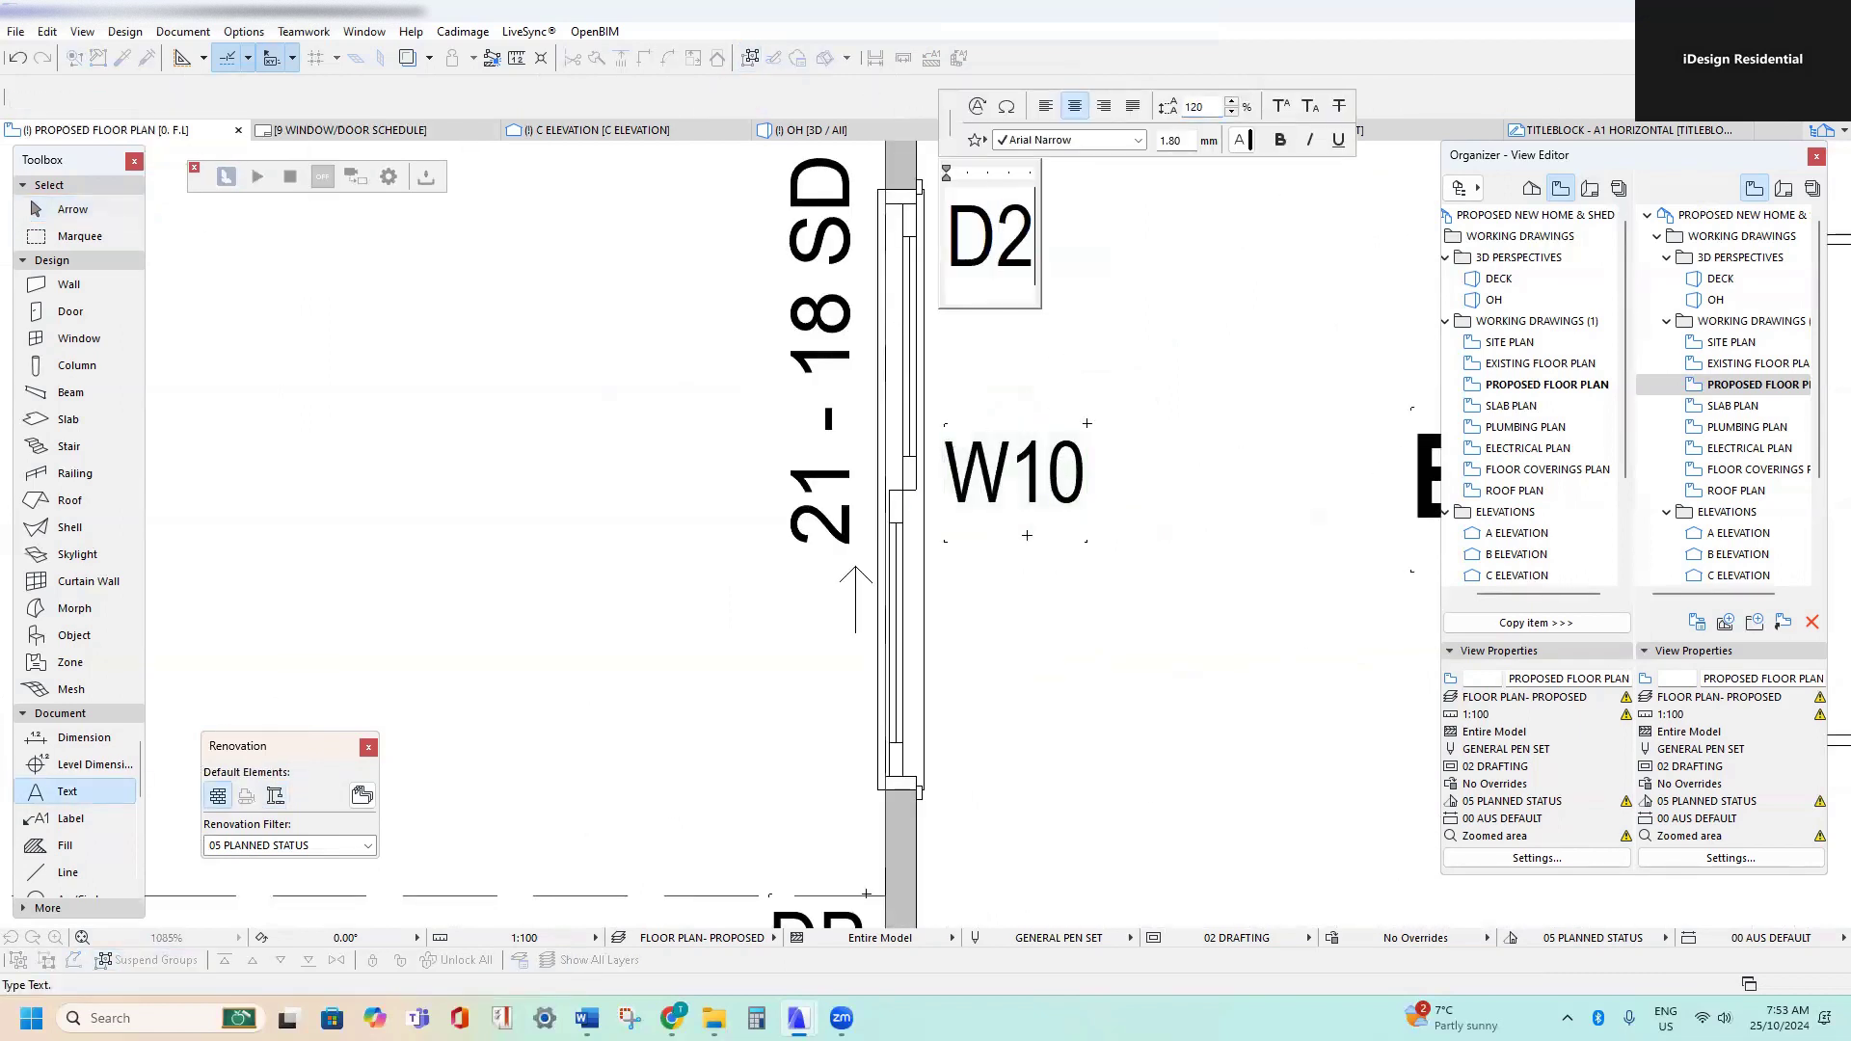
left_click(1027, 536)
- Place a copy of Bed 2's D1 text inside Bed 1 at the 21 - 18 SD door and change it to D2
scroll(1027, 536, "down", 3)
scroll(684, 470, "down", 3)
scroll(622, 465, "down", 5)
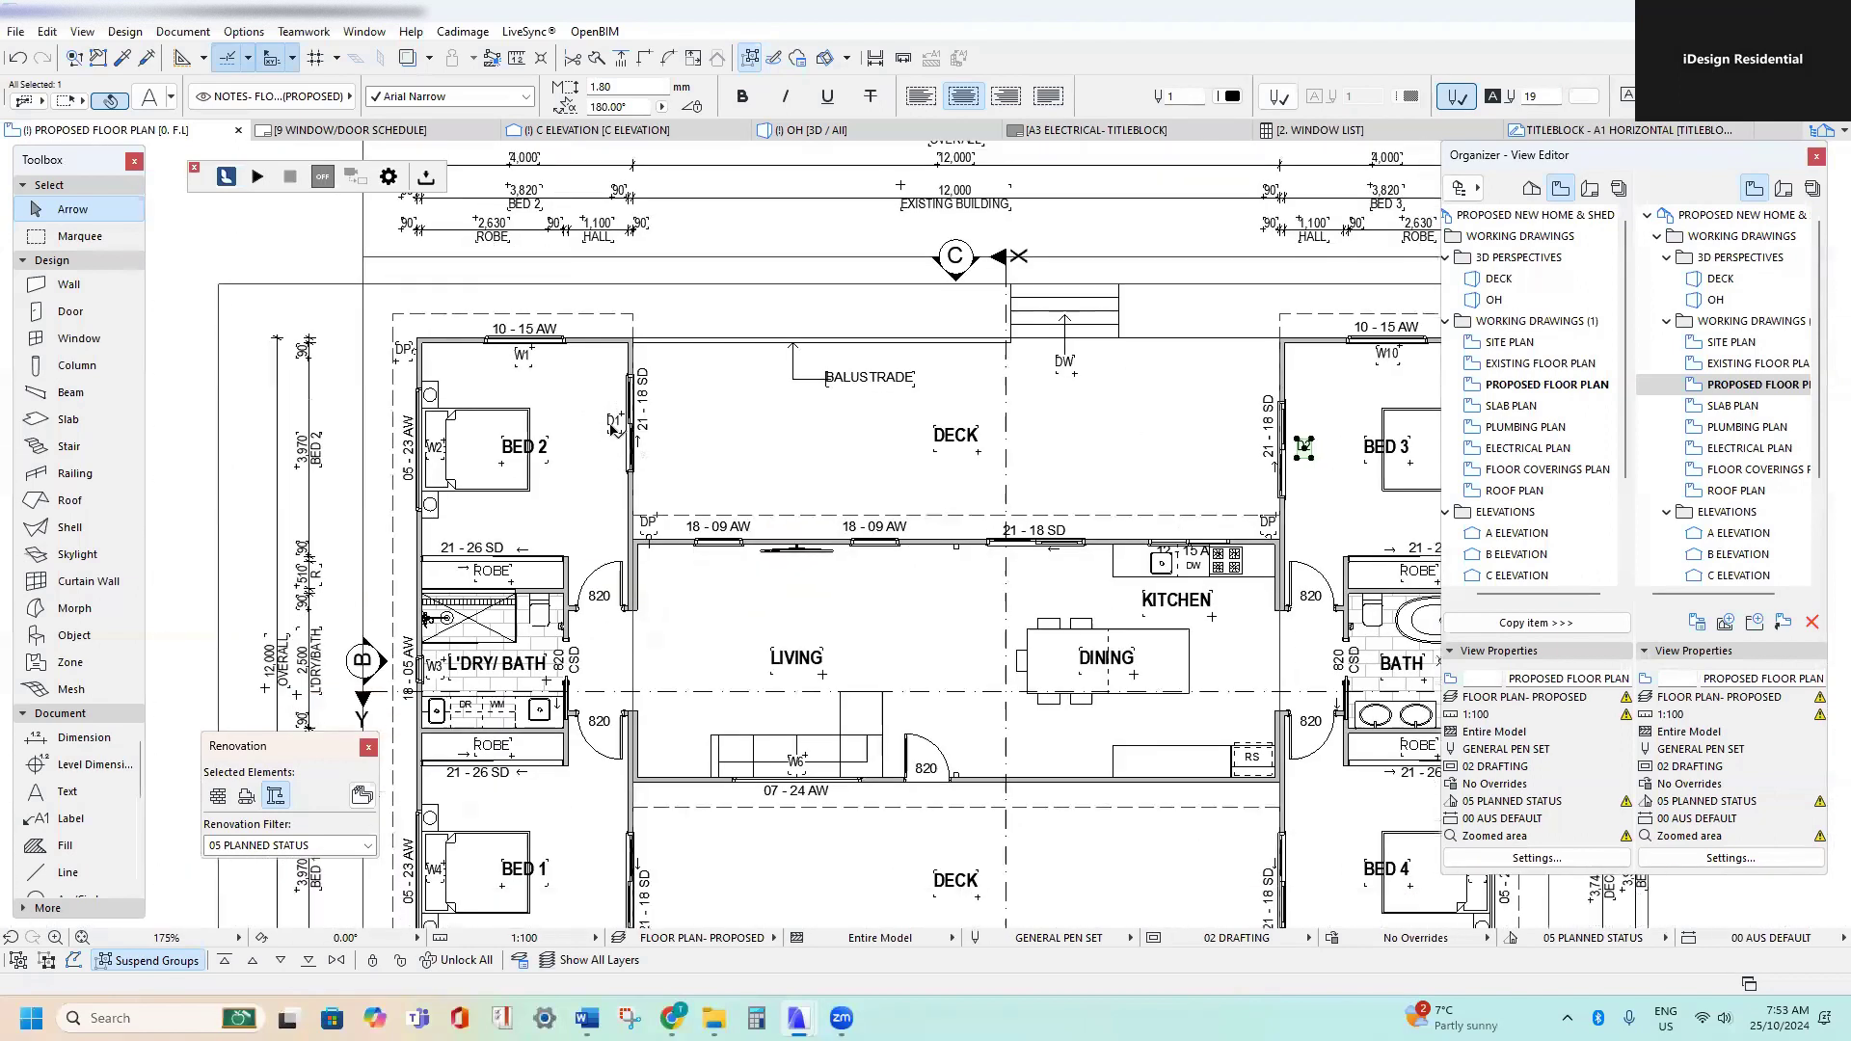
left_click(613, 423, "ctrl")
middle_click_drag(592, 388, 595, 333)
middle_click_drag(634, 802, 623, 571)
scroll(607, 591, "up", 7)
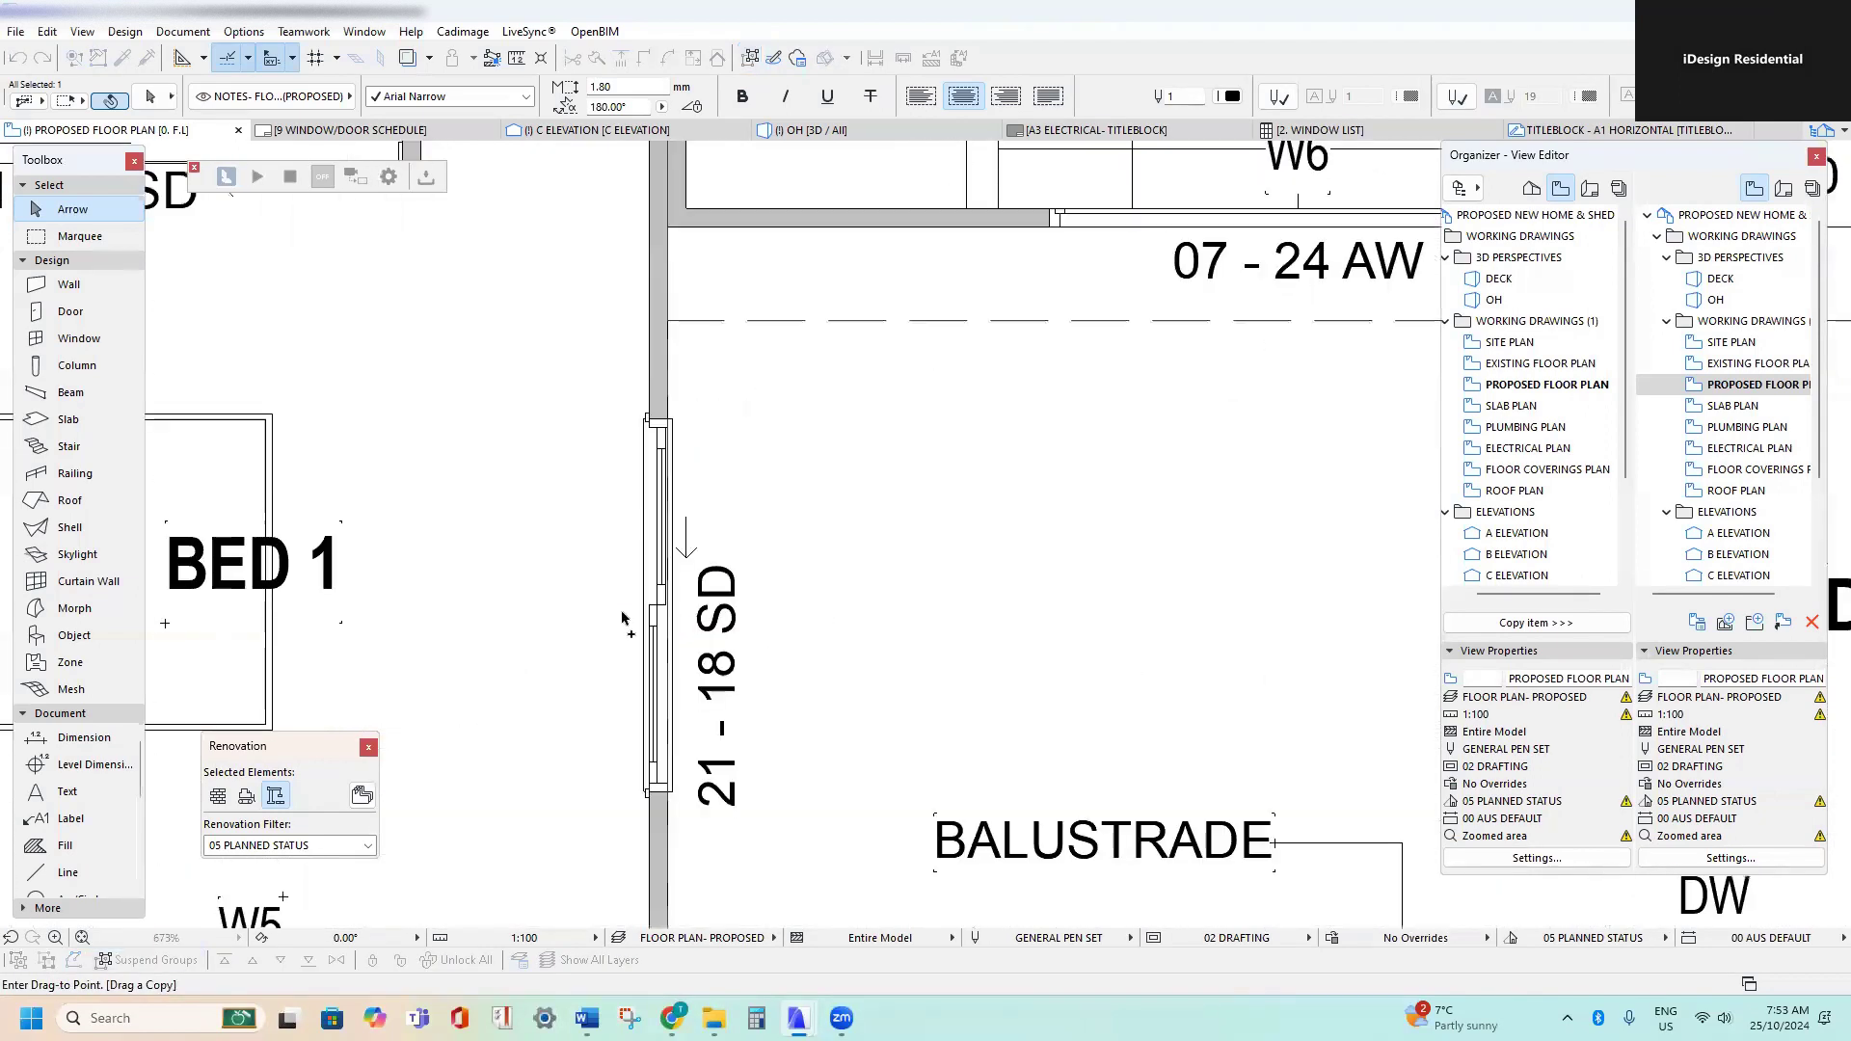
left_click(628, 613)
double_click(615, 449)
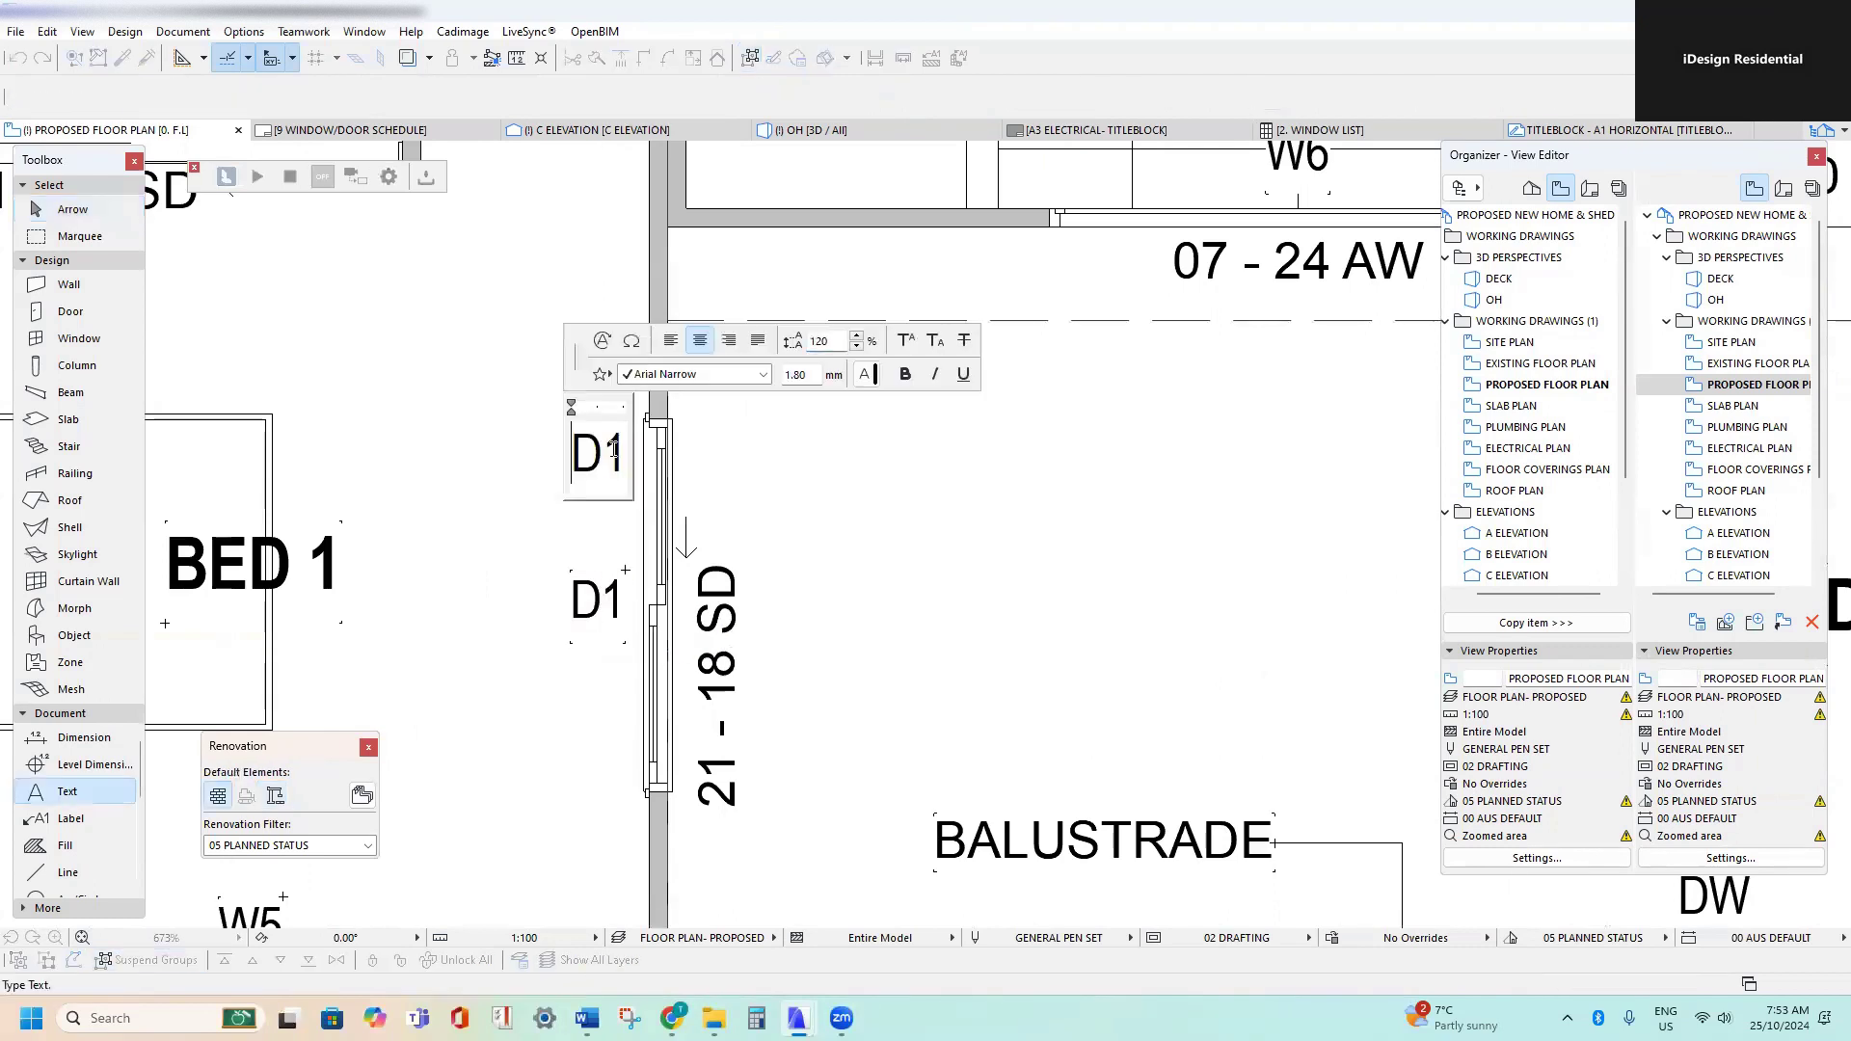
left_click(507, 491)
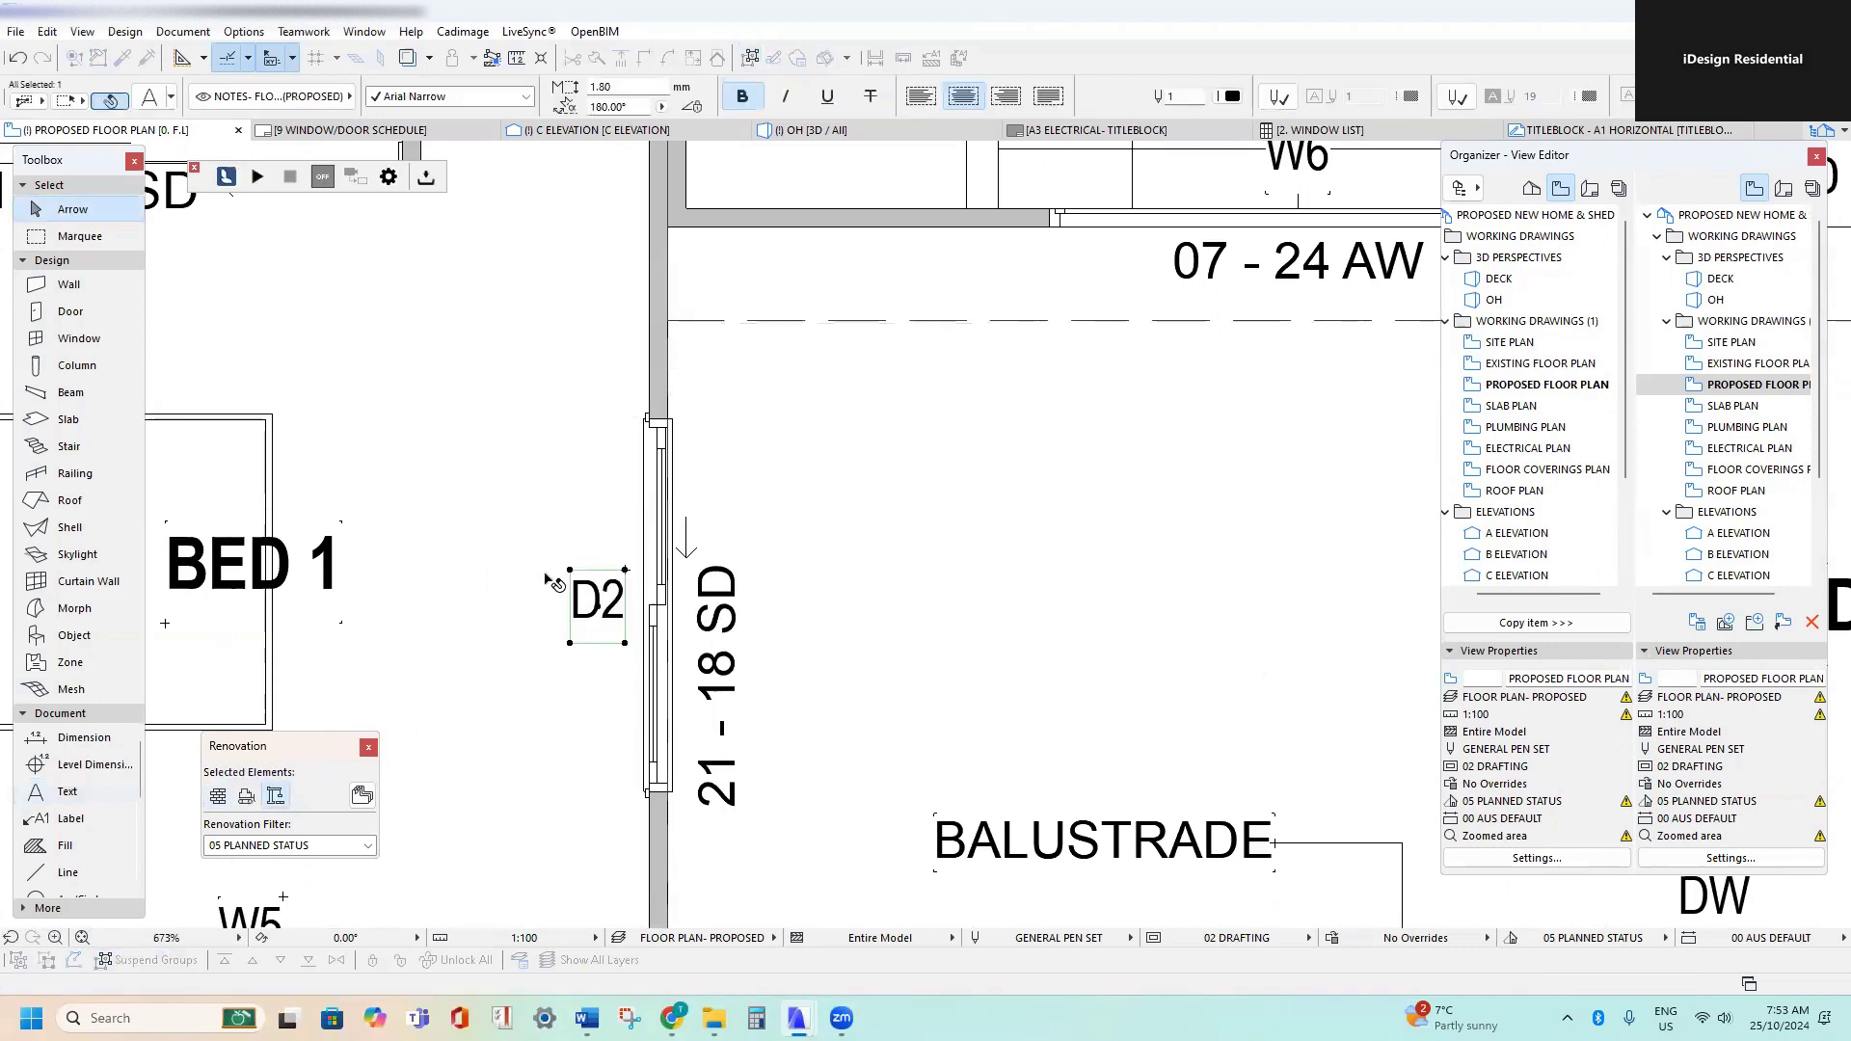
- Place a copy of Bed 1's D2 text on the deck side of the Living room's 820 door
scroll(520, 551, "down", 4)
left_click(558, 578, "ctrl")
middle_click_drag(1101, 542, 747, 542)
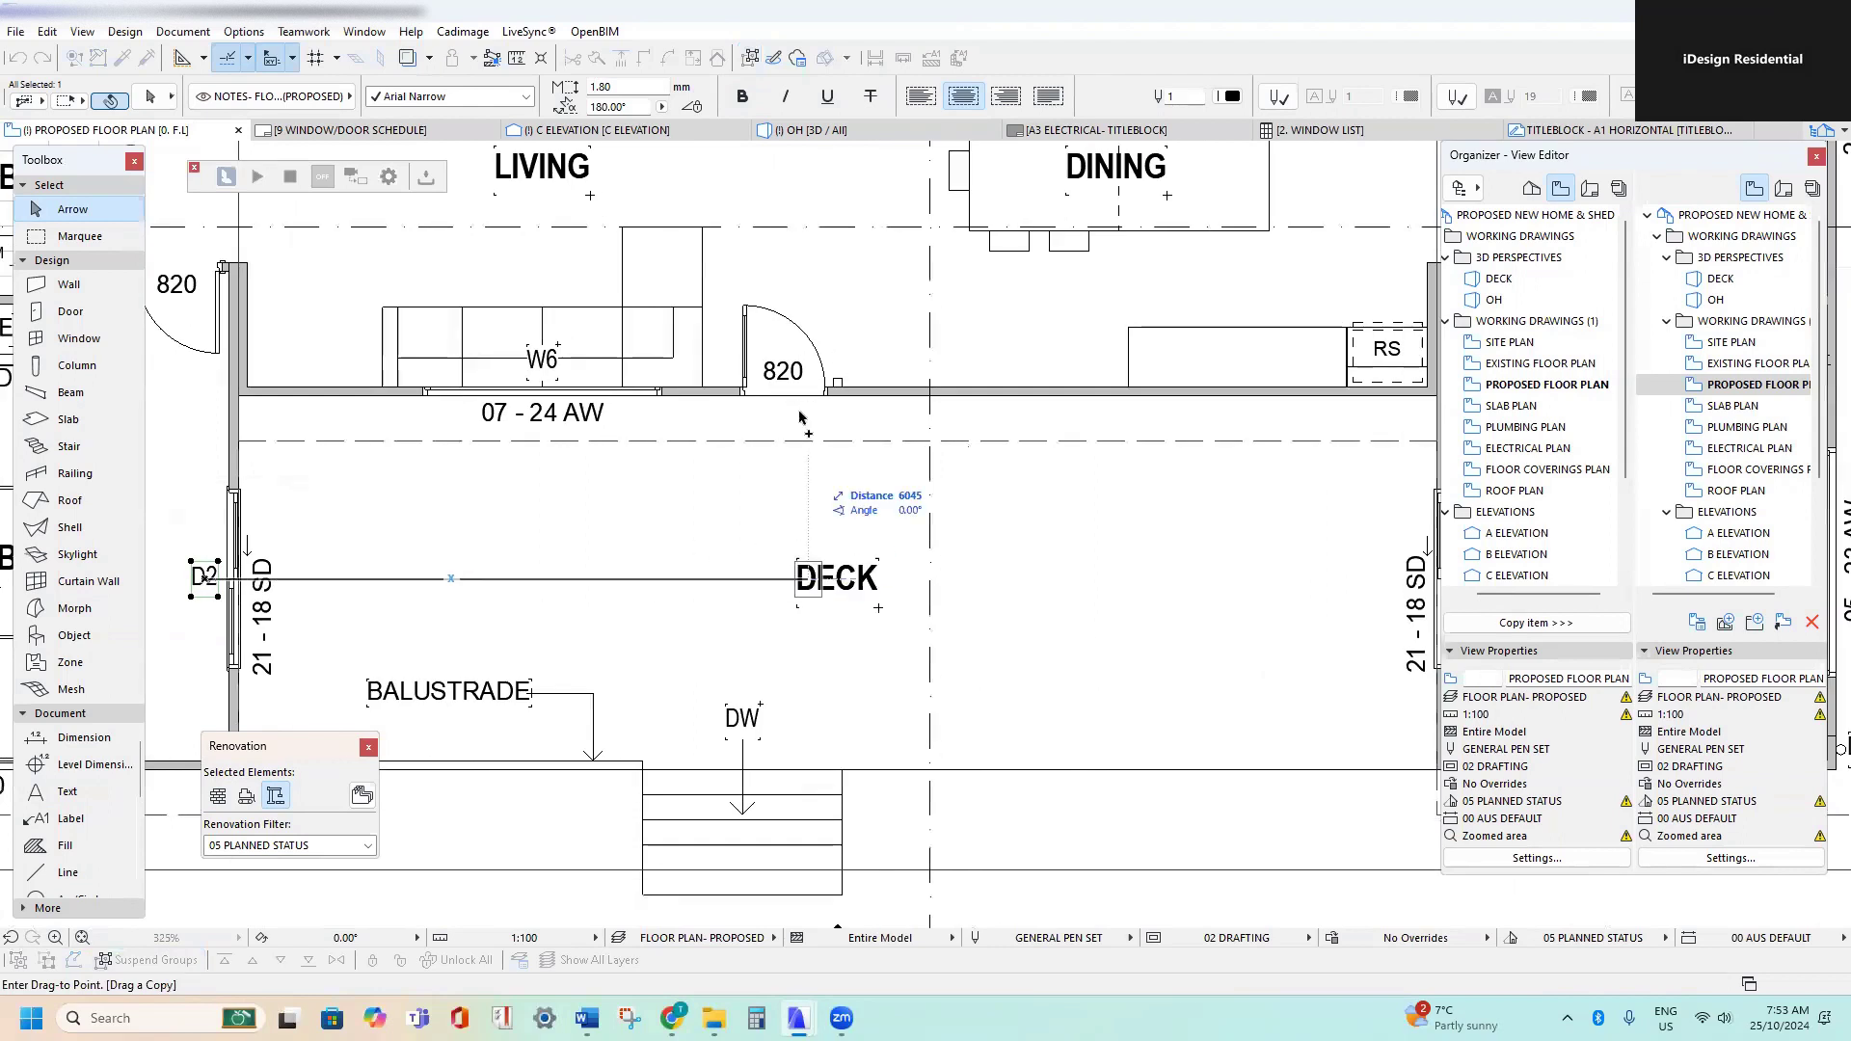
left_click(784, 405)
left_click(777, 563)
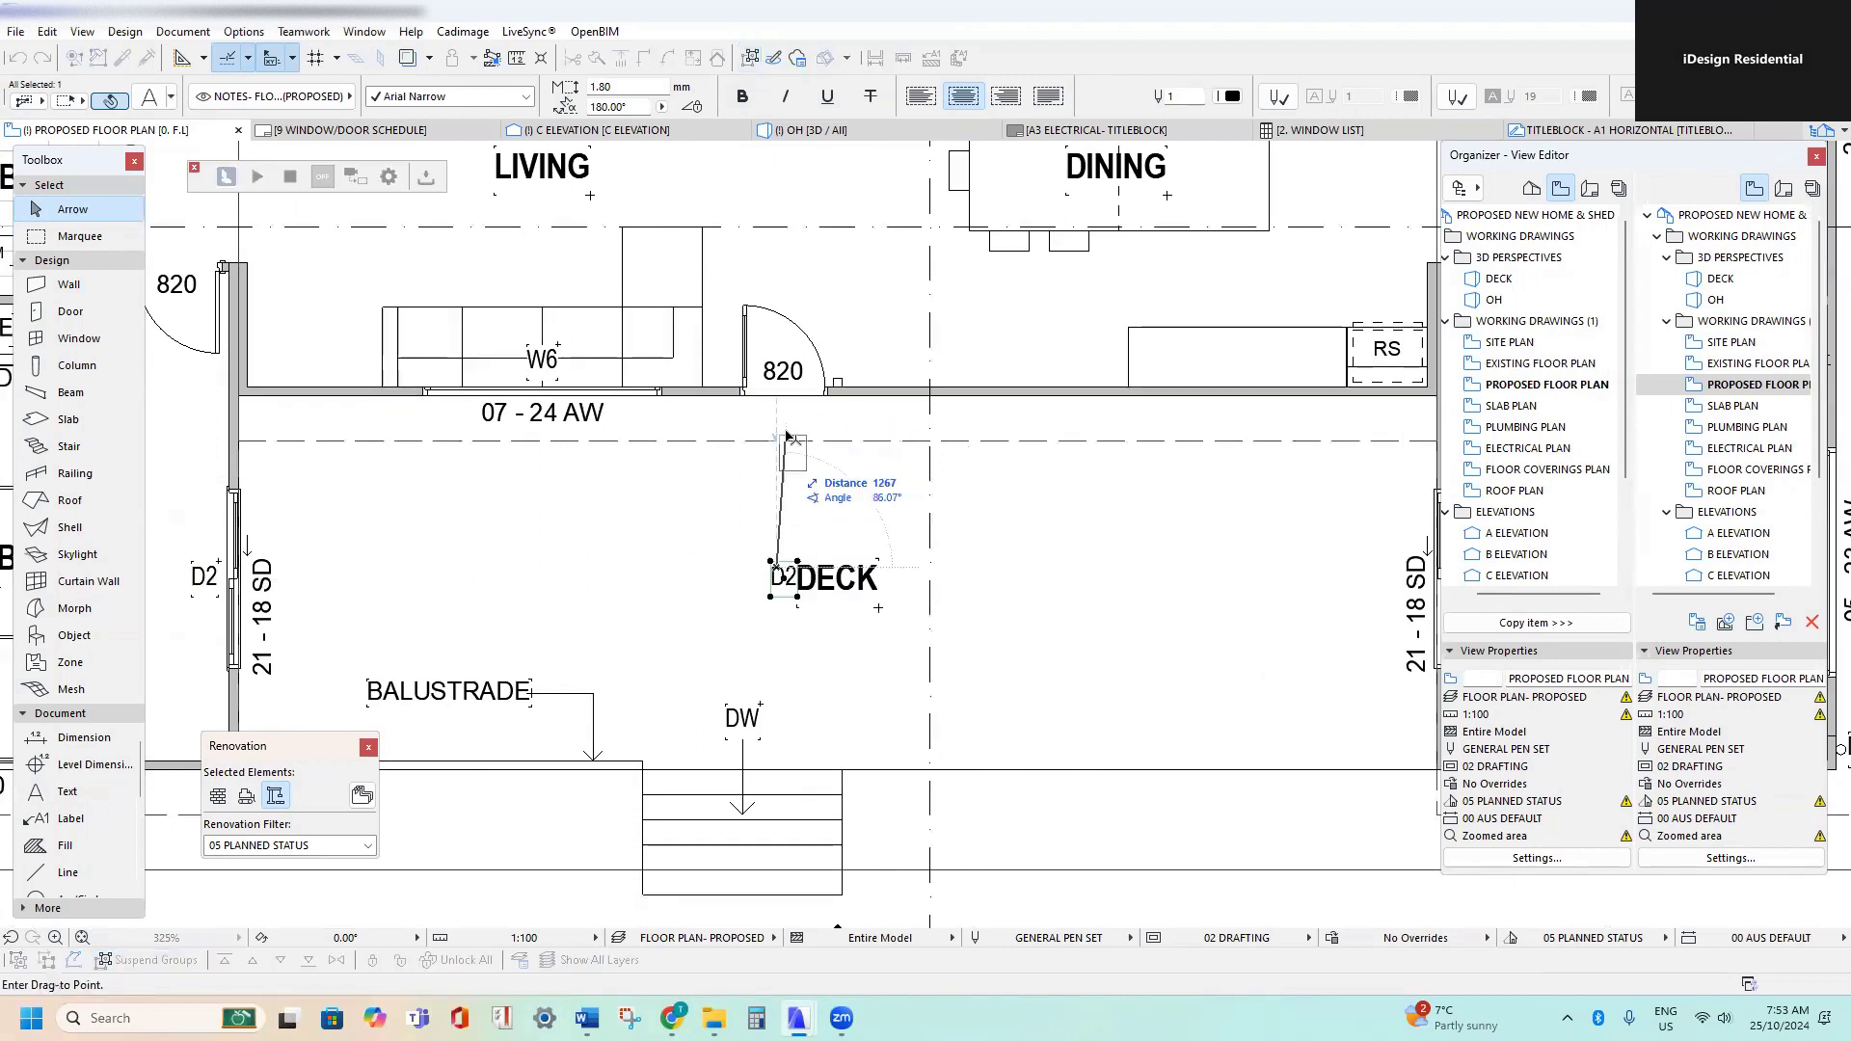
left_click(784, 414)
- Change the text copy at the 820 door opening onto the deck to D3
scroll(784, 414, "up", 5)
double_click(798, 461)
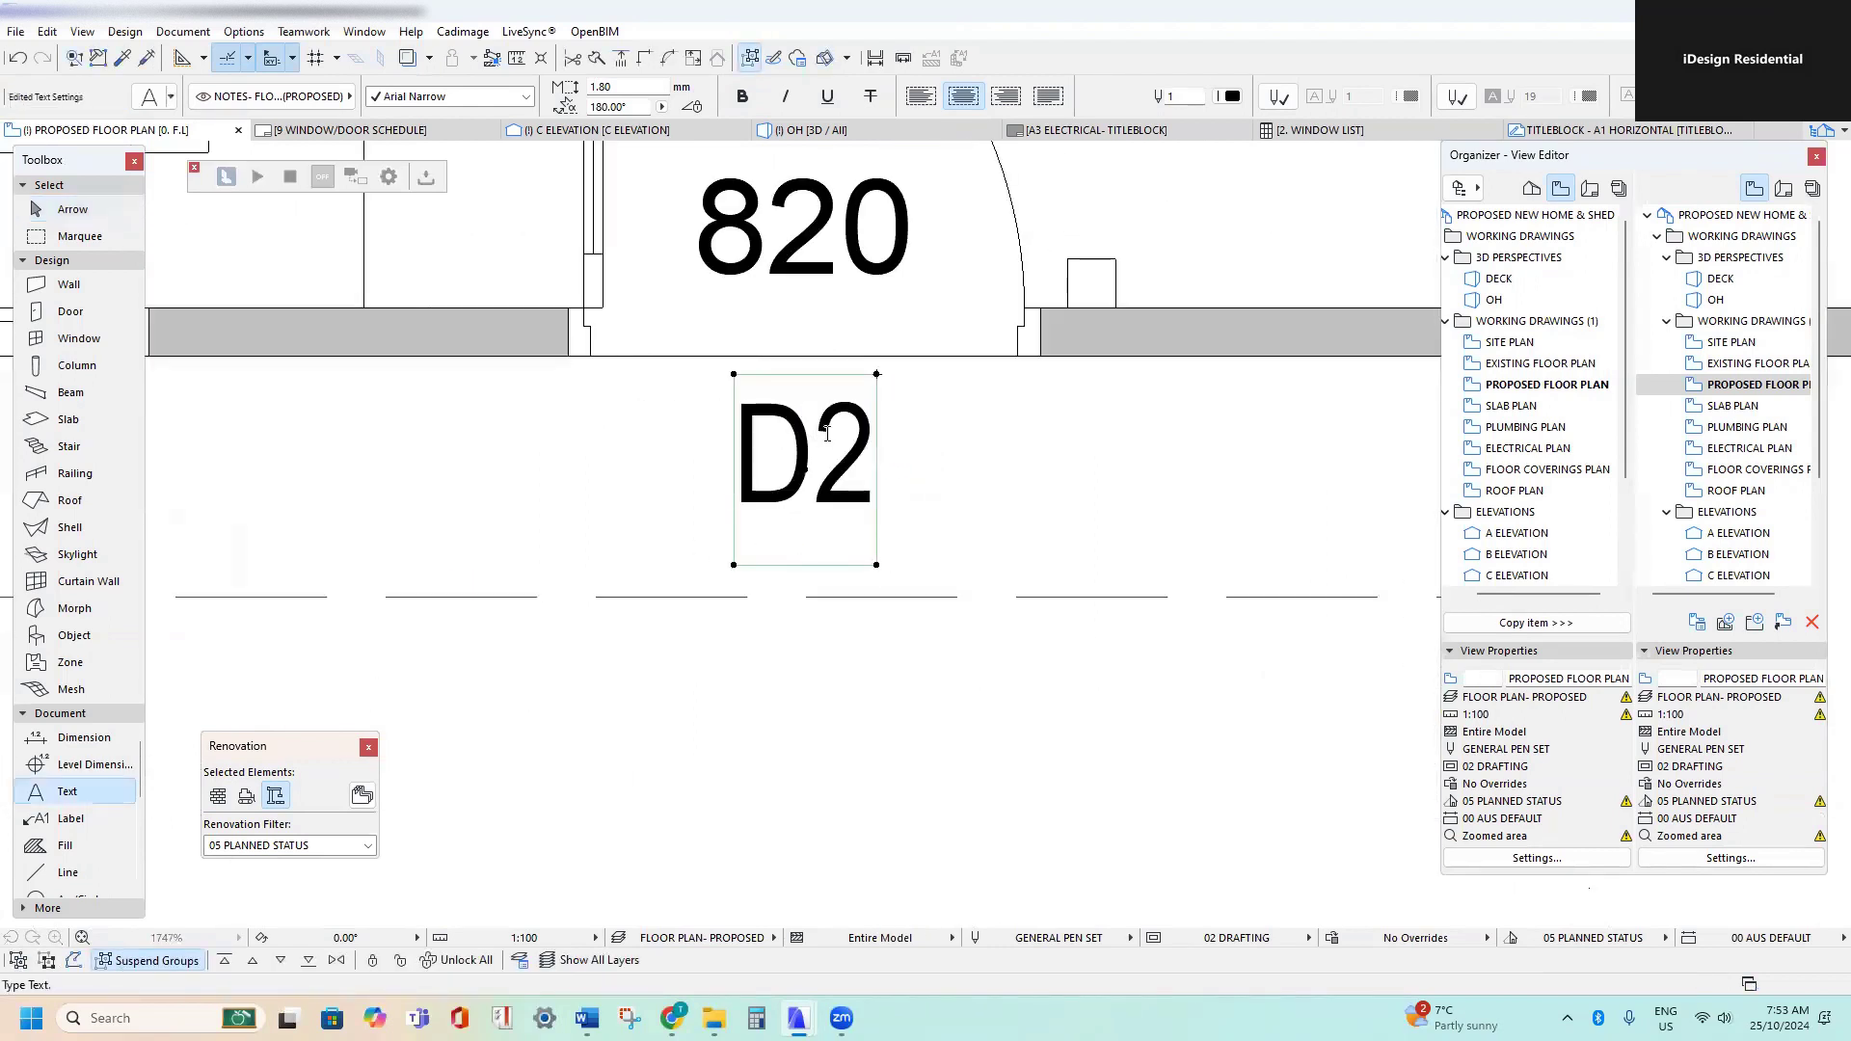
left_click_drag(812, 233, 888, 233)
type("3")
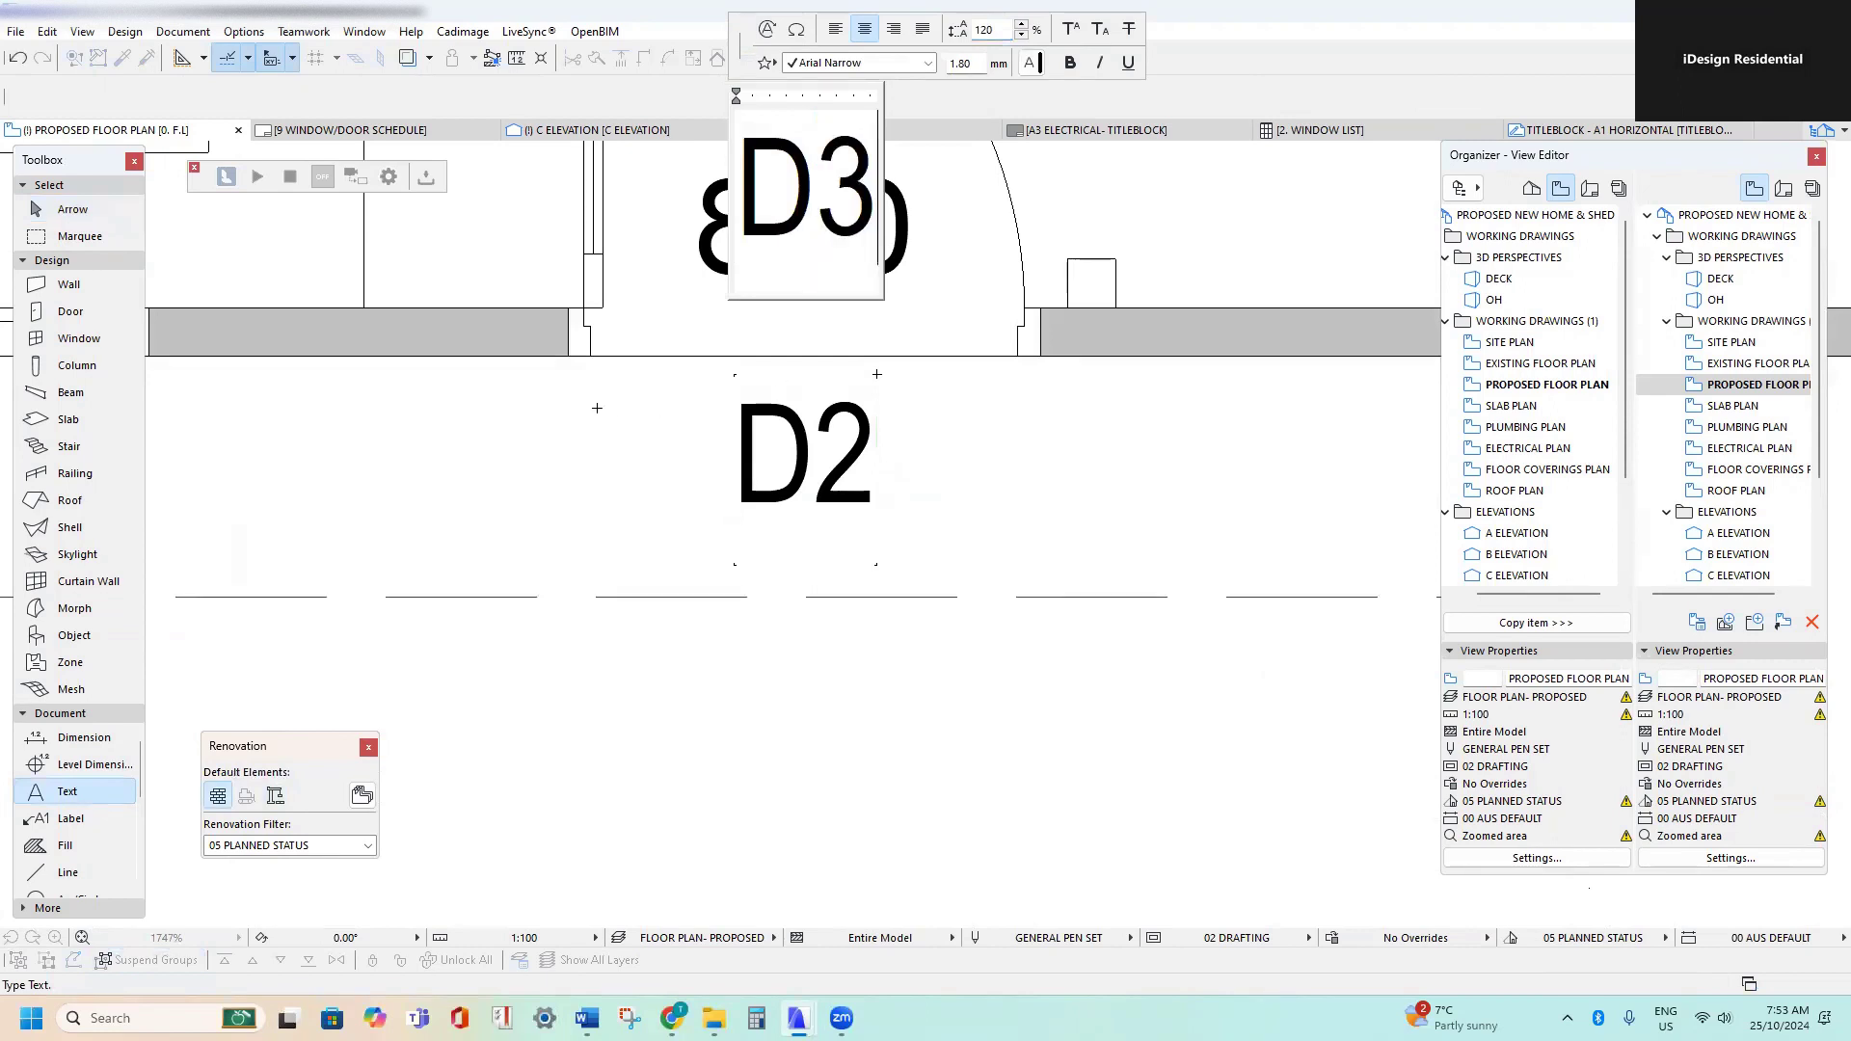
left_click(597, 408)
- Place a copy of Bed 1's D2 text inside Bed 4 at the 21 - 18 SD door and change it to D4
scroll(636, 501, "down", 5)
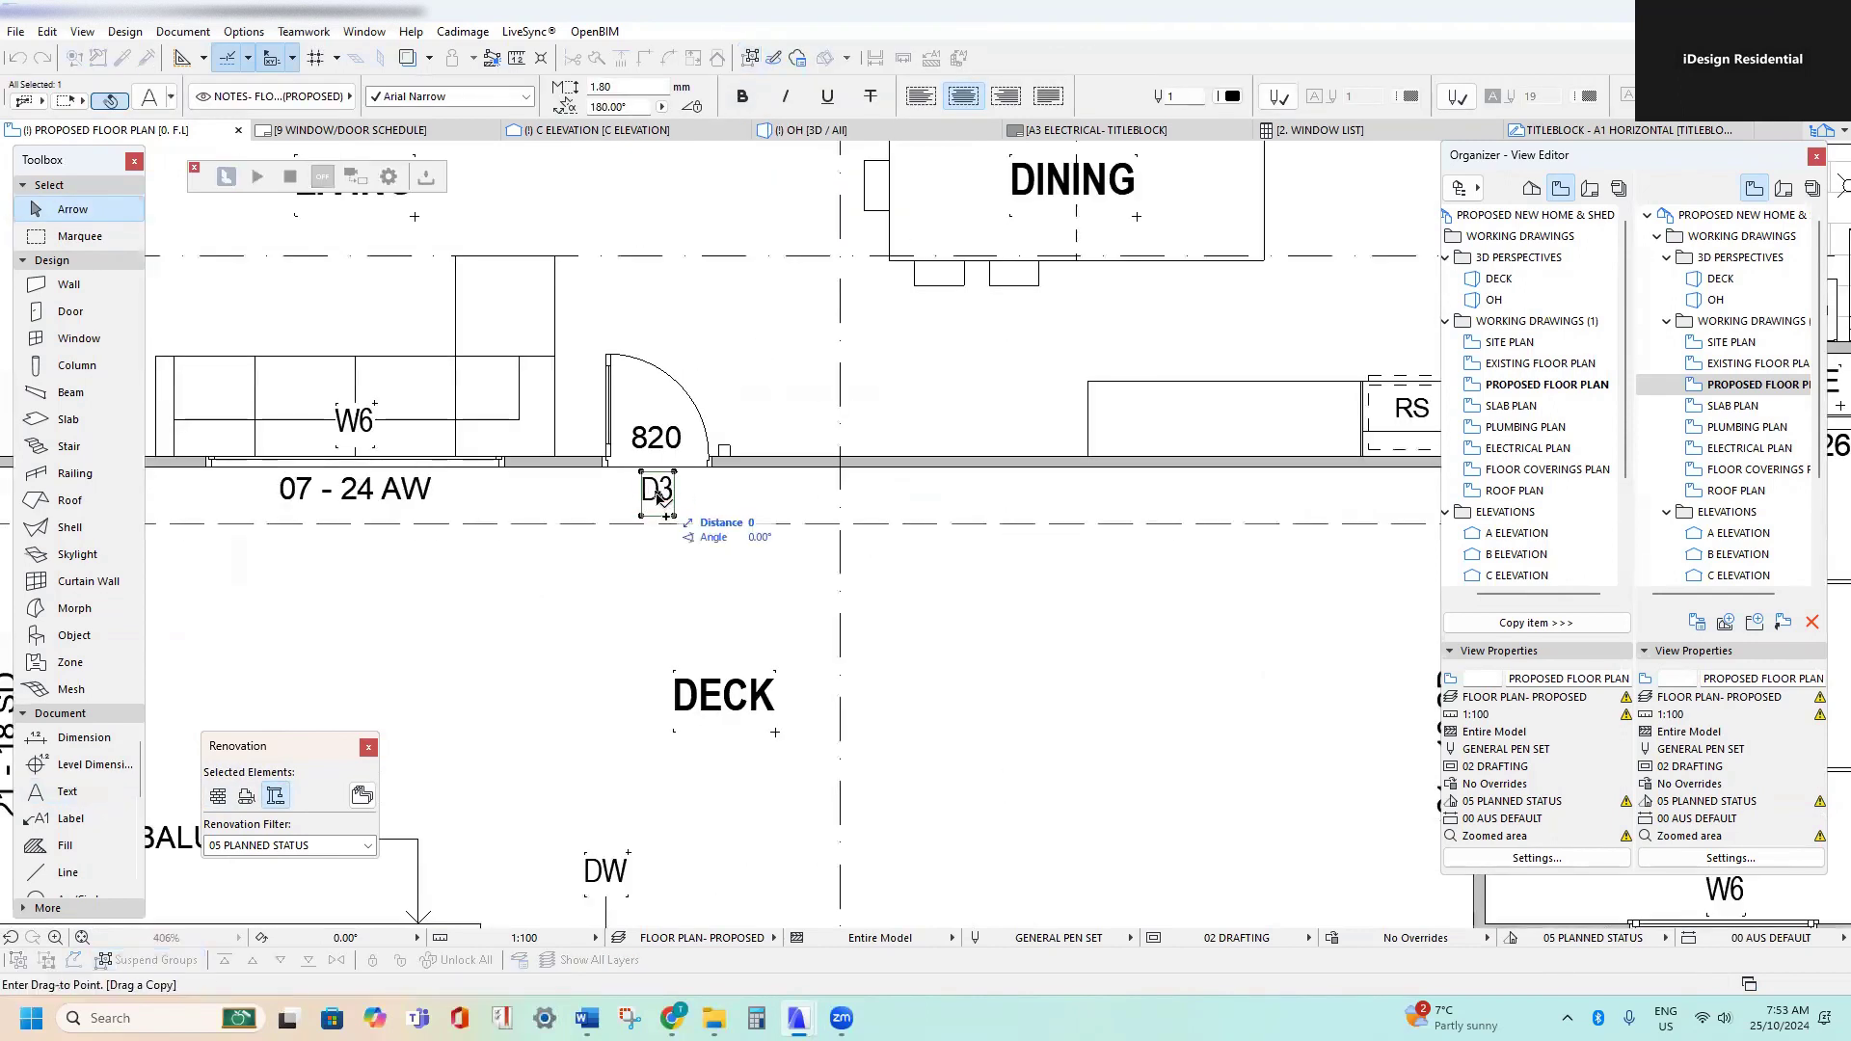
scroll(657, 496, "down", 4)
middle_click_drag(995, 578, 980, 460)
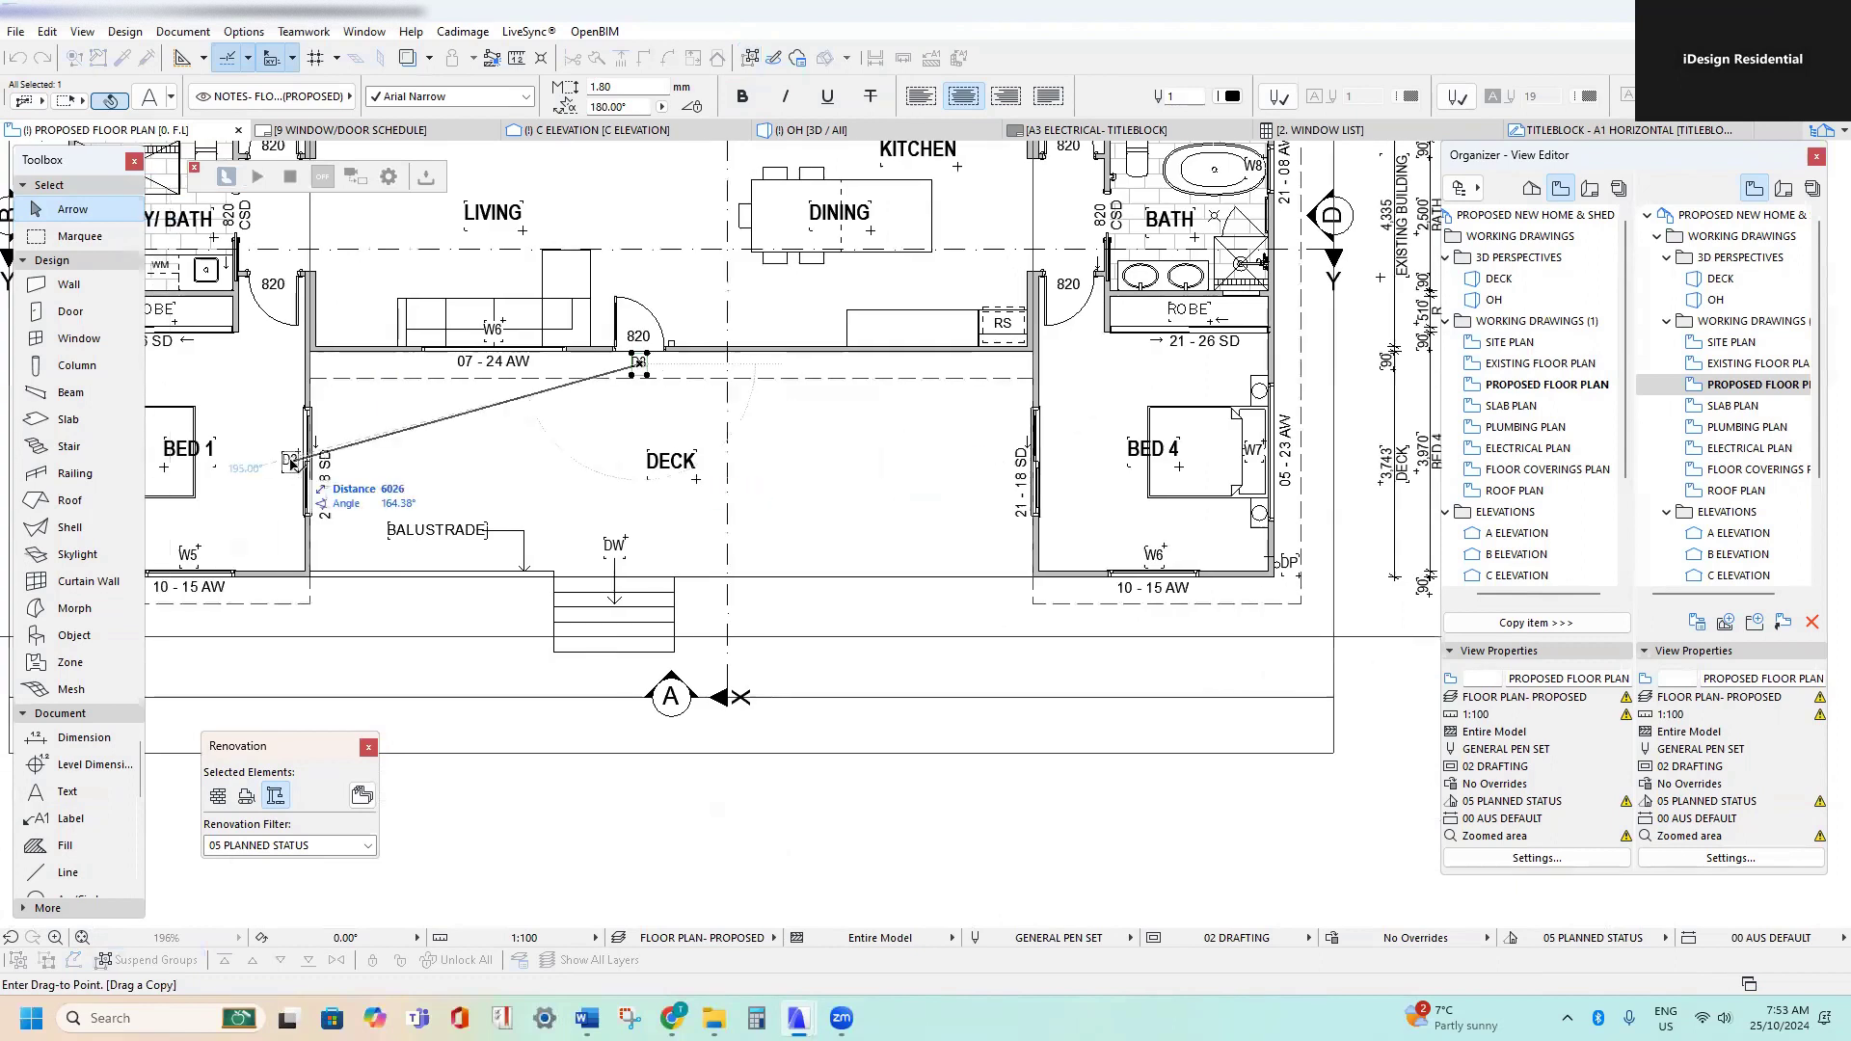
left_click(290, 463)
left_click(290, 463)
key("ctrl+shift+d")
left_click(291, 463)
scroll(1085, 486, "up", 5)
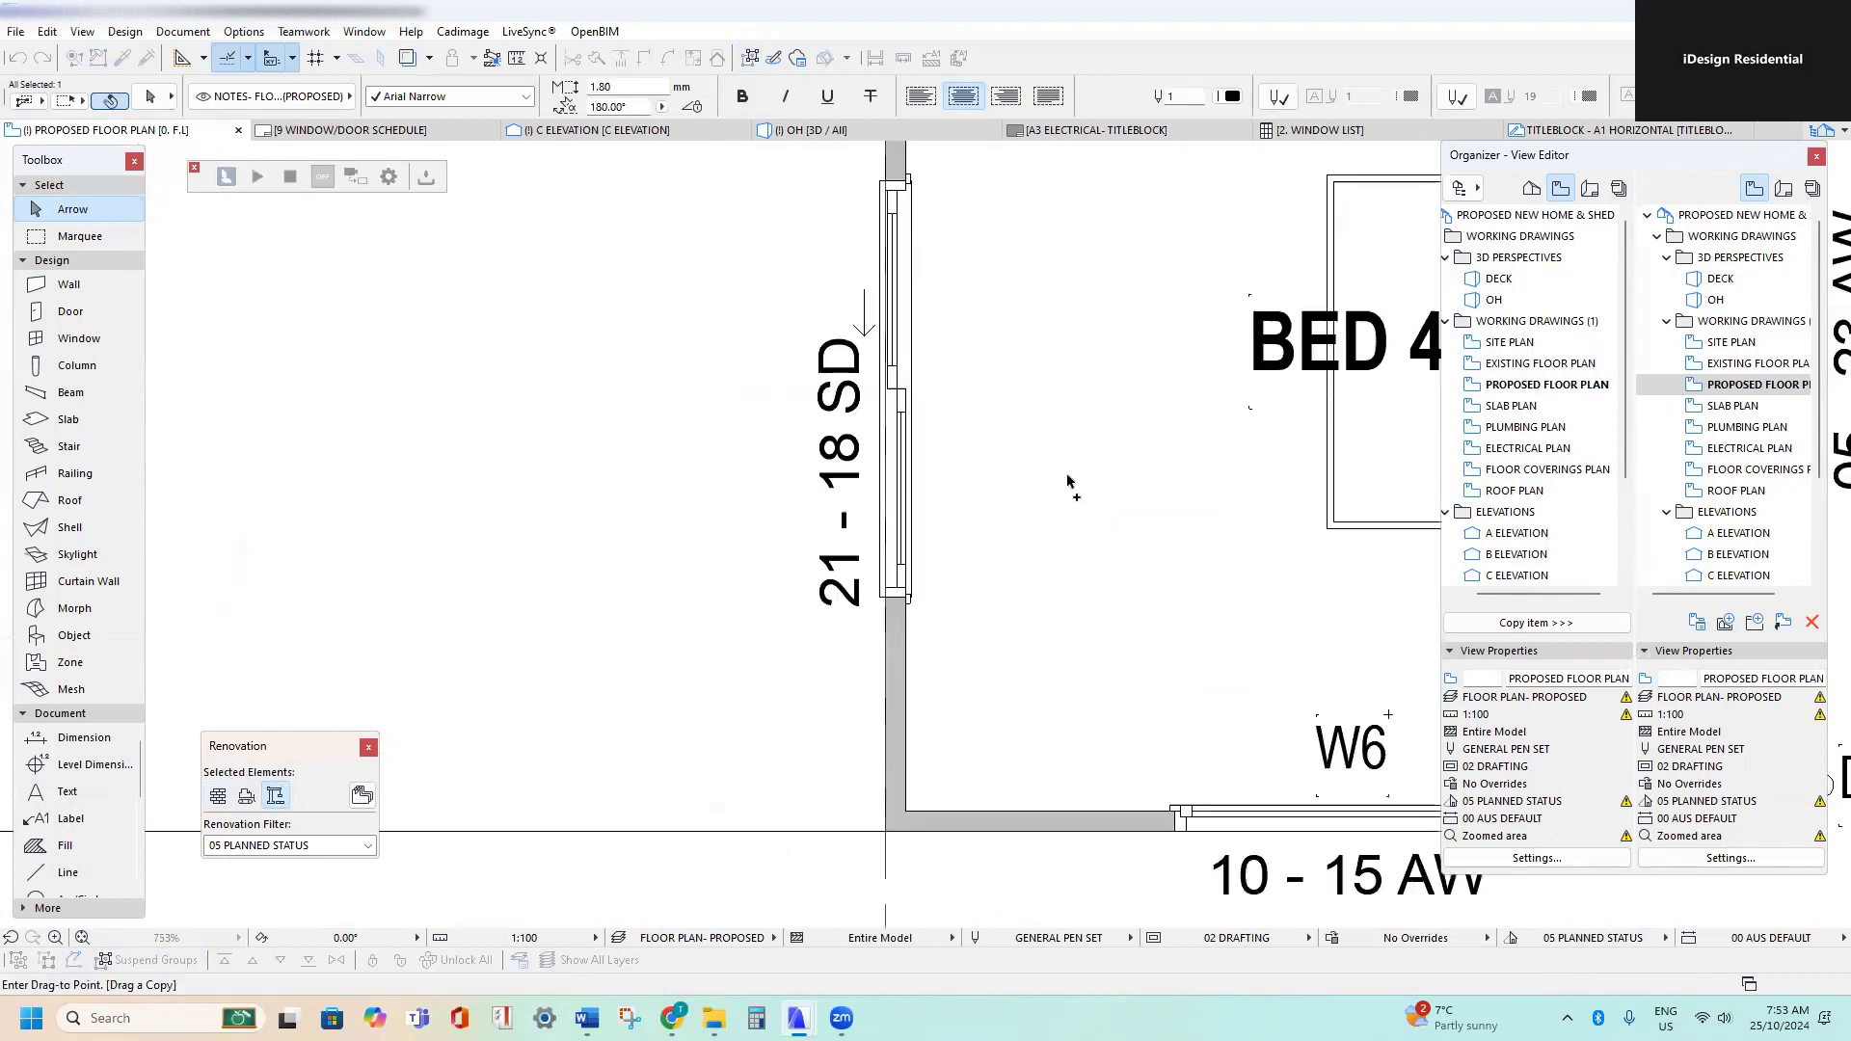
left_click(954, 395)
double_click(948, 382)
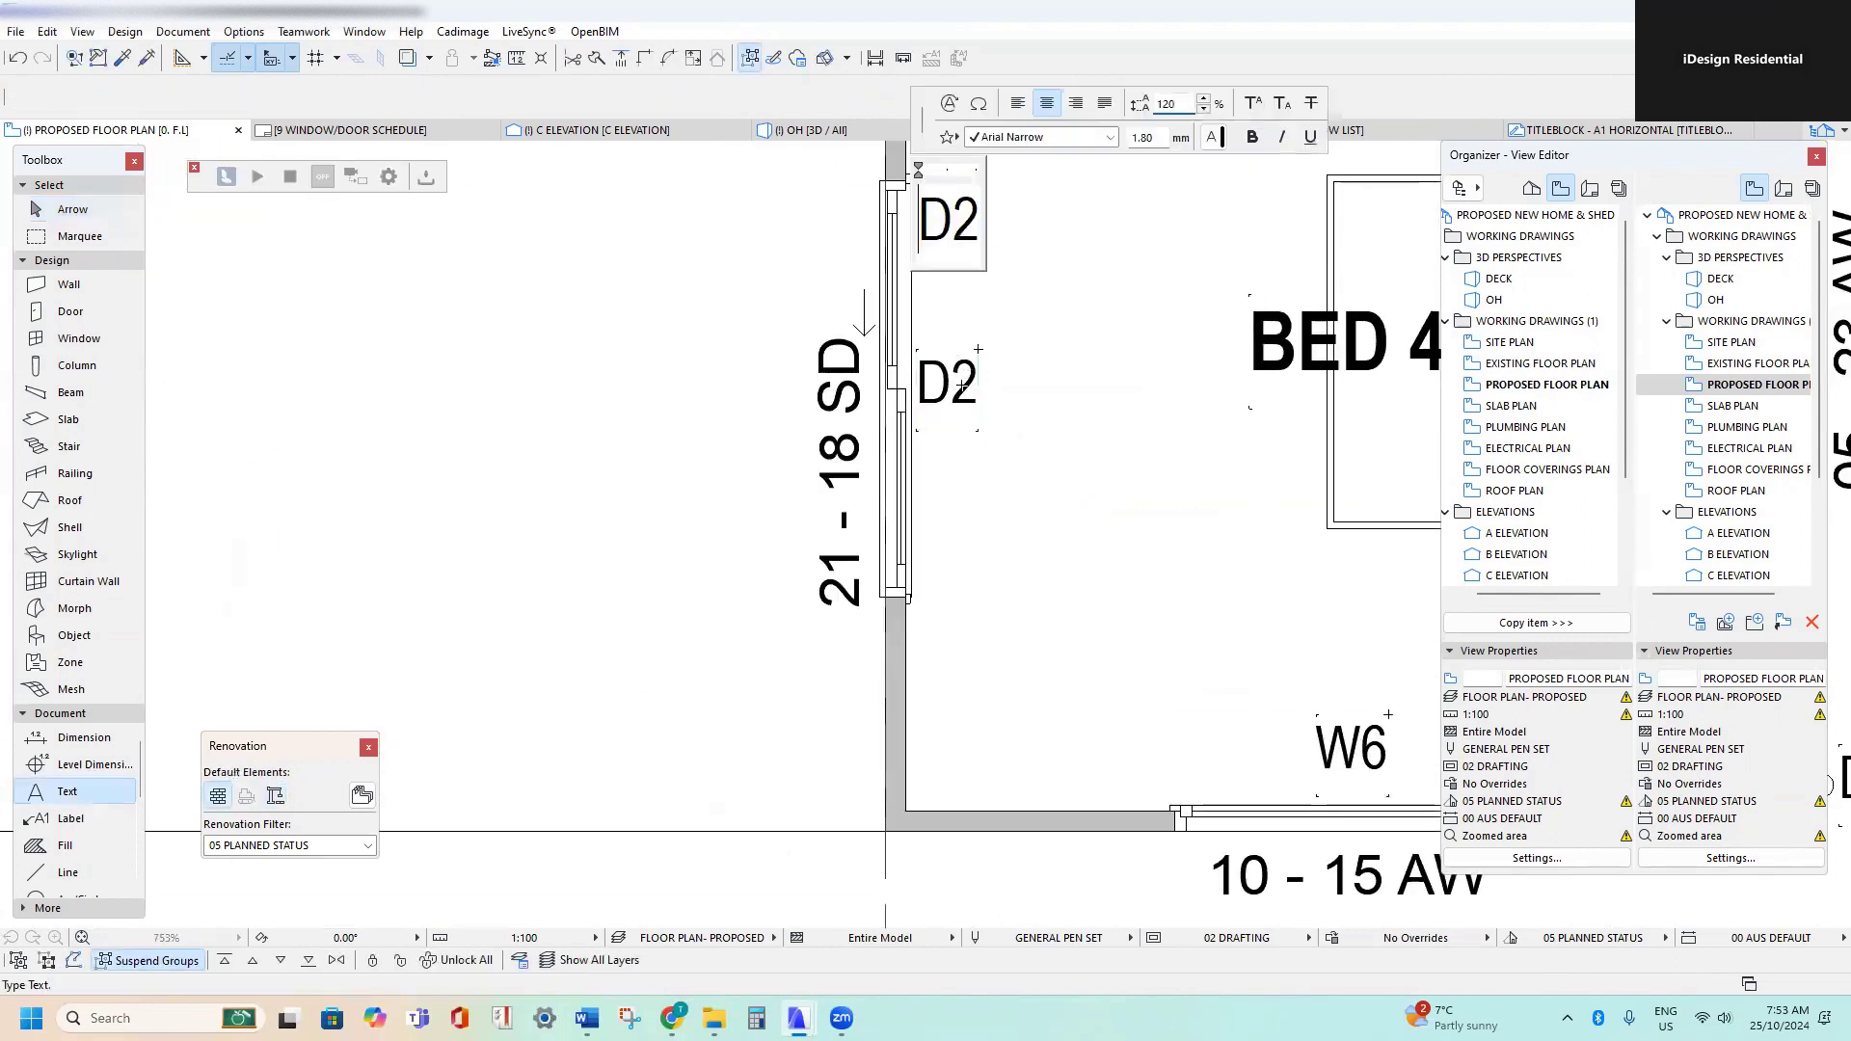
left_click(1006, 261)
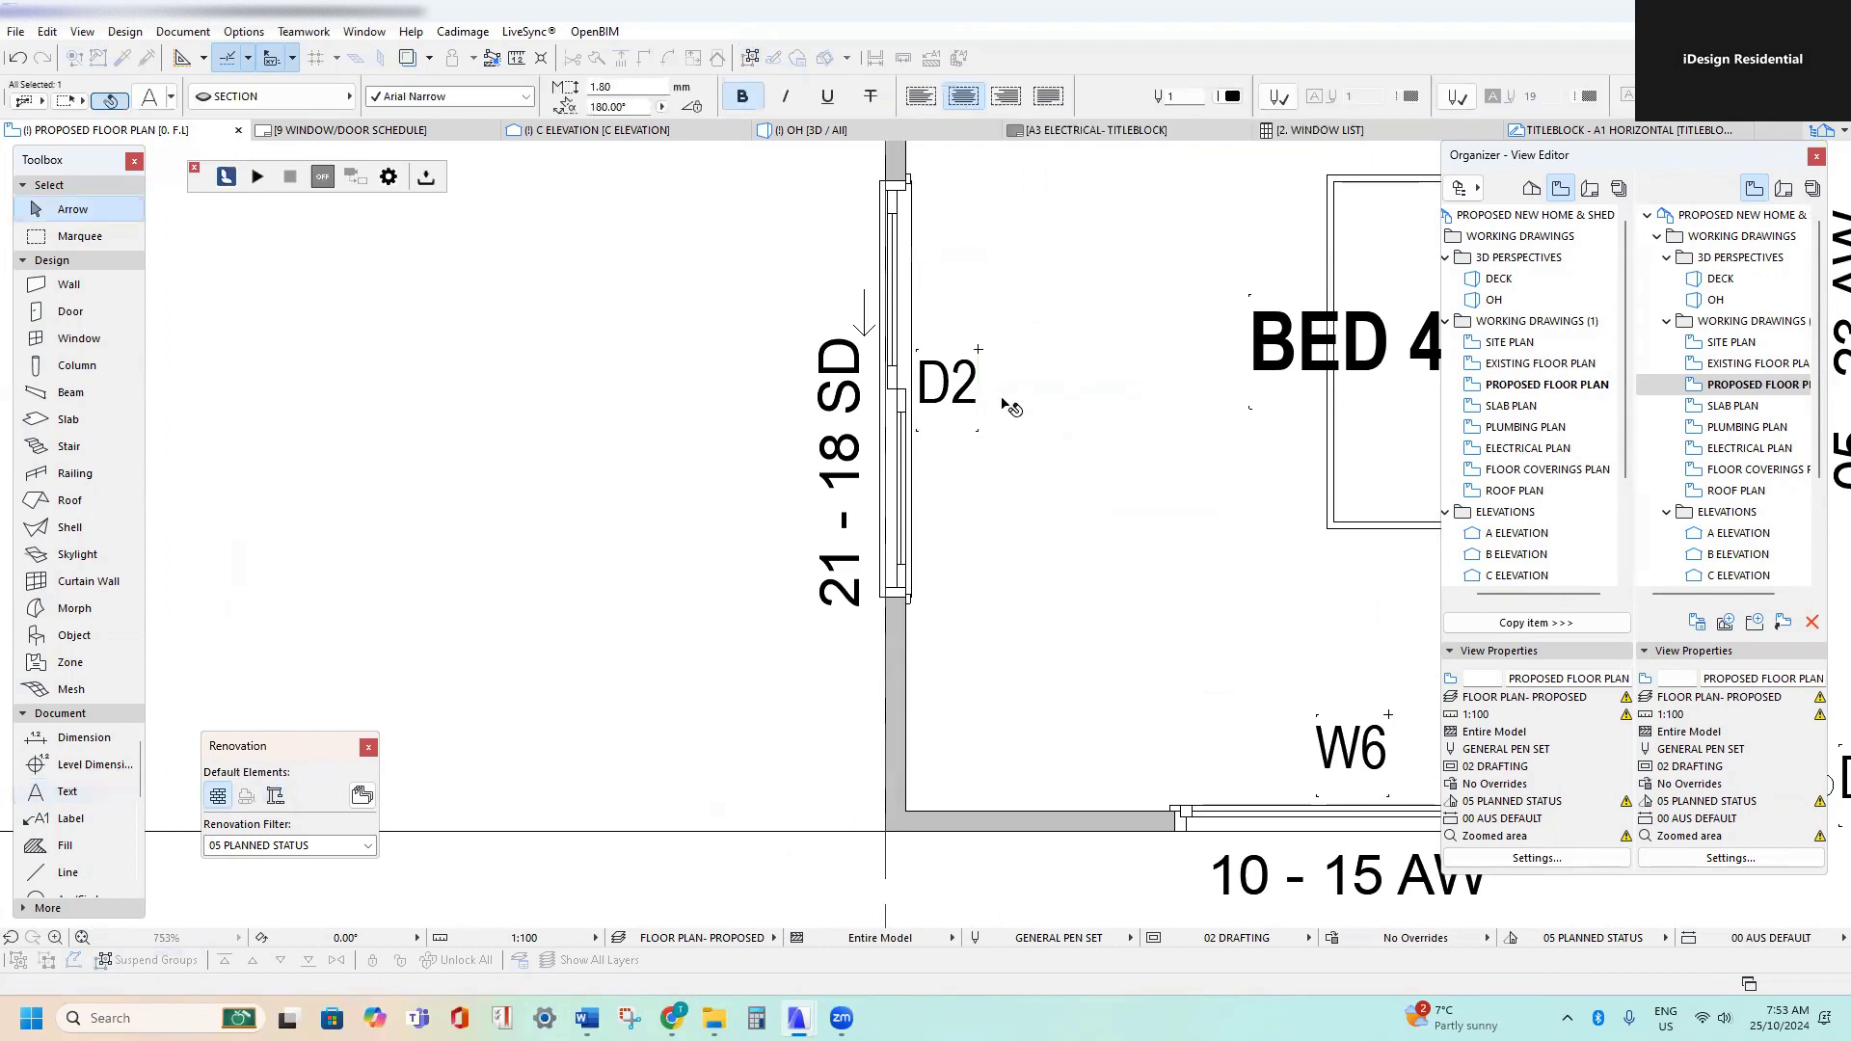
key("ctrl+shift+d")
left_click(947, 388)
scroll(942, 573, "down", 4)
scroll(942, 573, "down", 3)
middle_click_drag(953, 424, 946, 884)
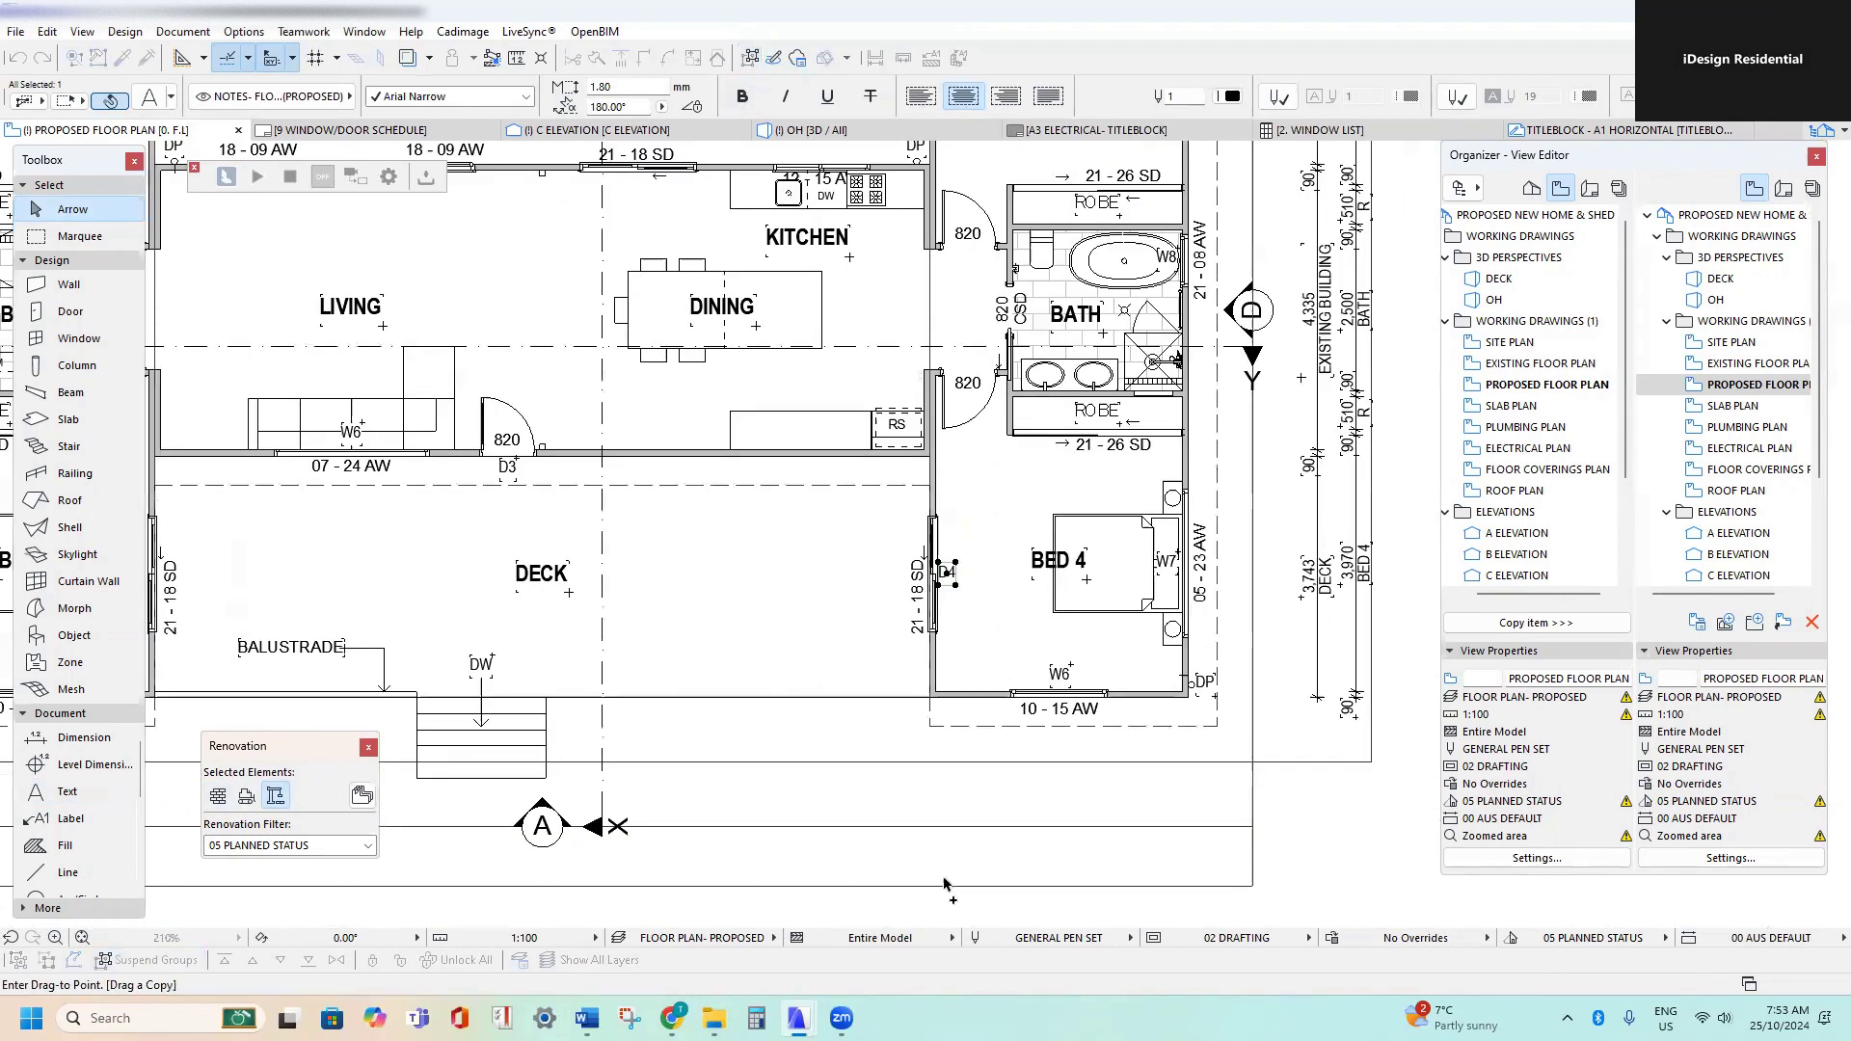
scroll(940, 463, "up", 6)
key("Escape")
- Change Bed 3's door tag to D5 and move it close against the room side of the 21 - 18 SD door
double_click(1005, 433)
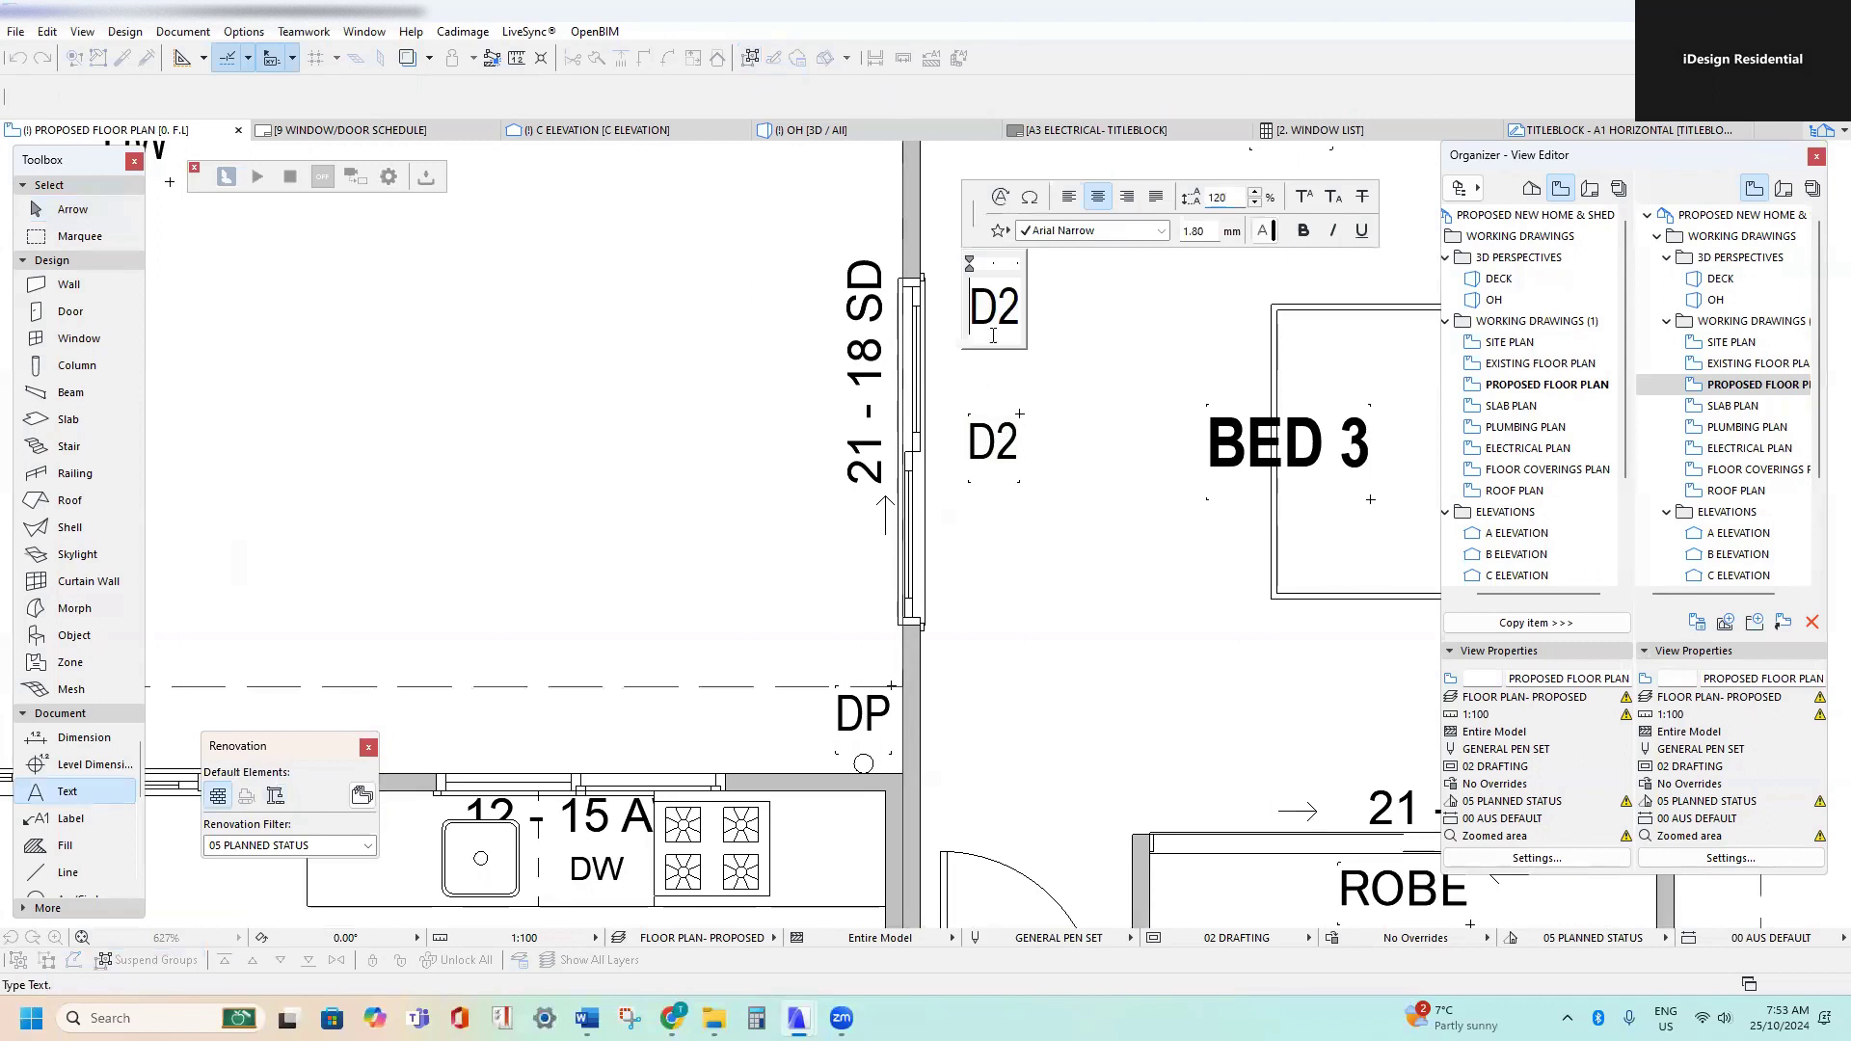
left_click(1106, 456)
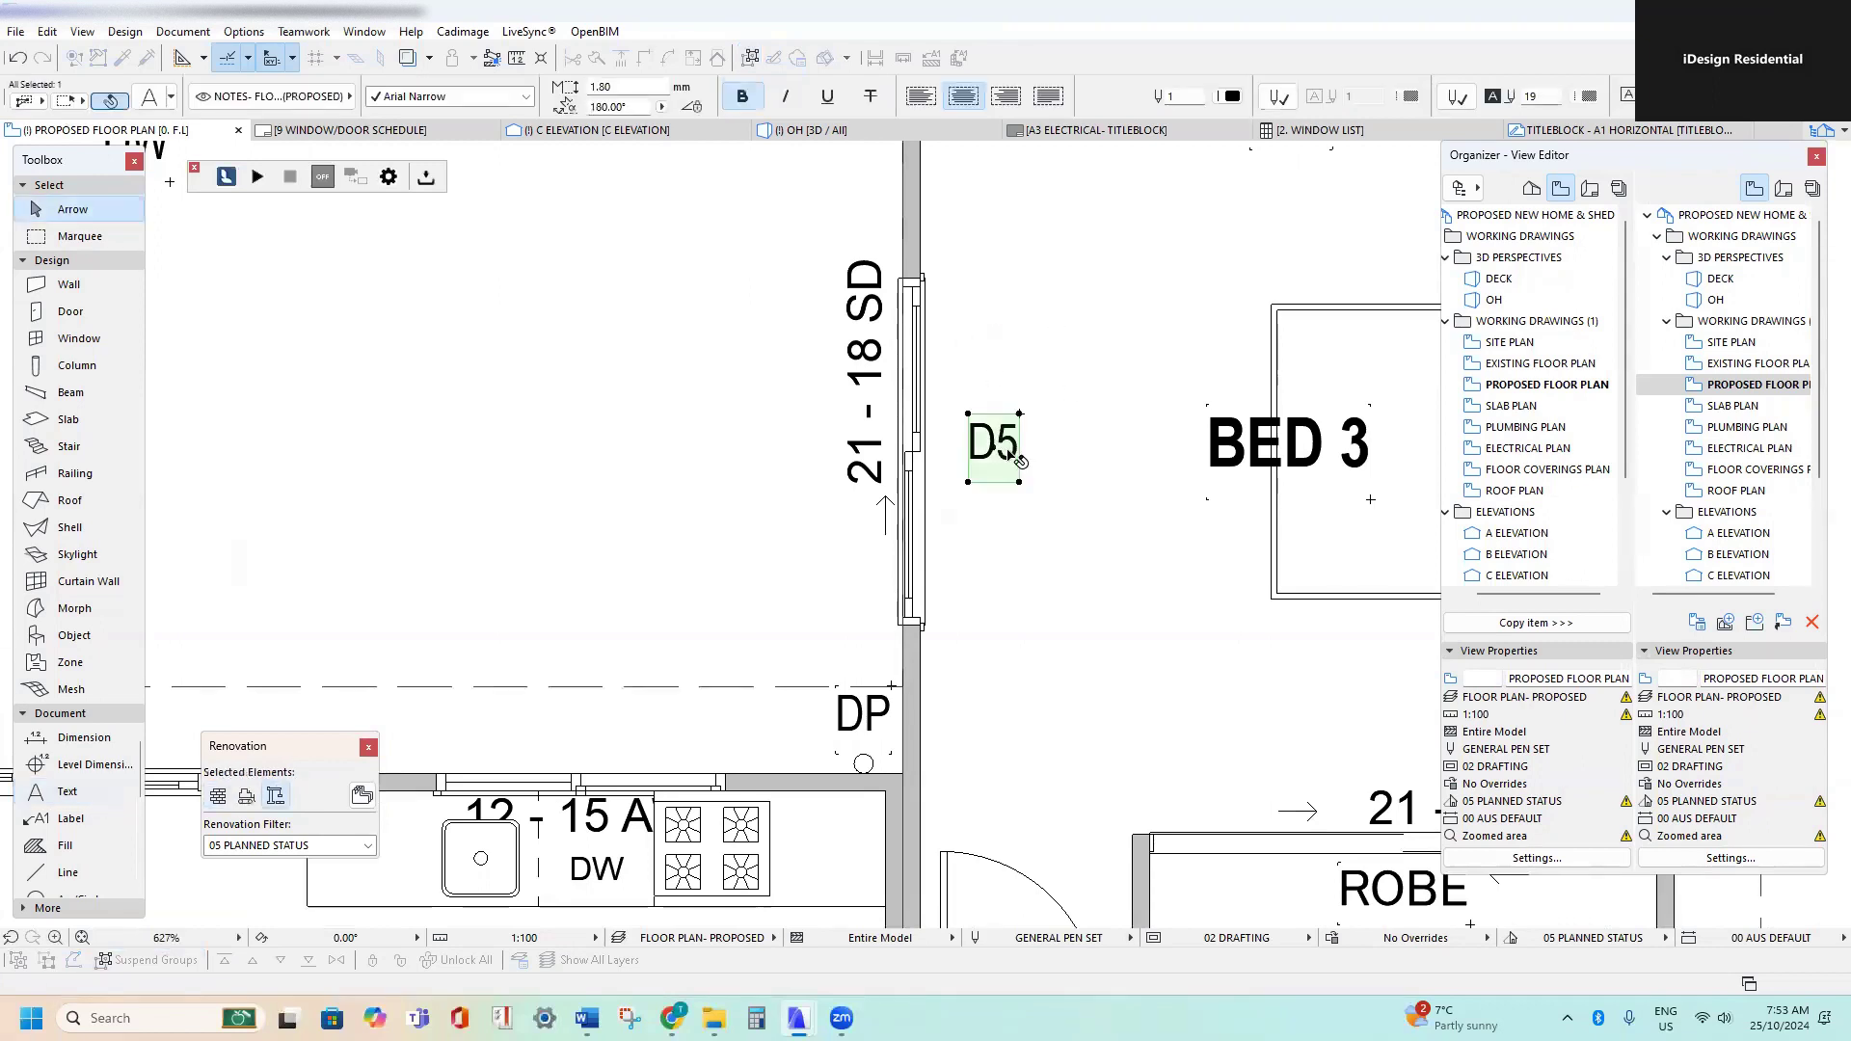
left_click(1003, 446)
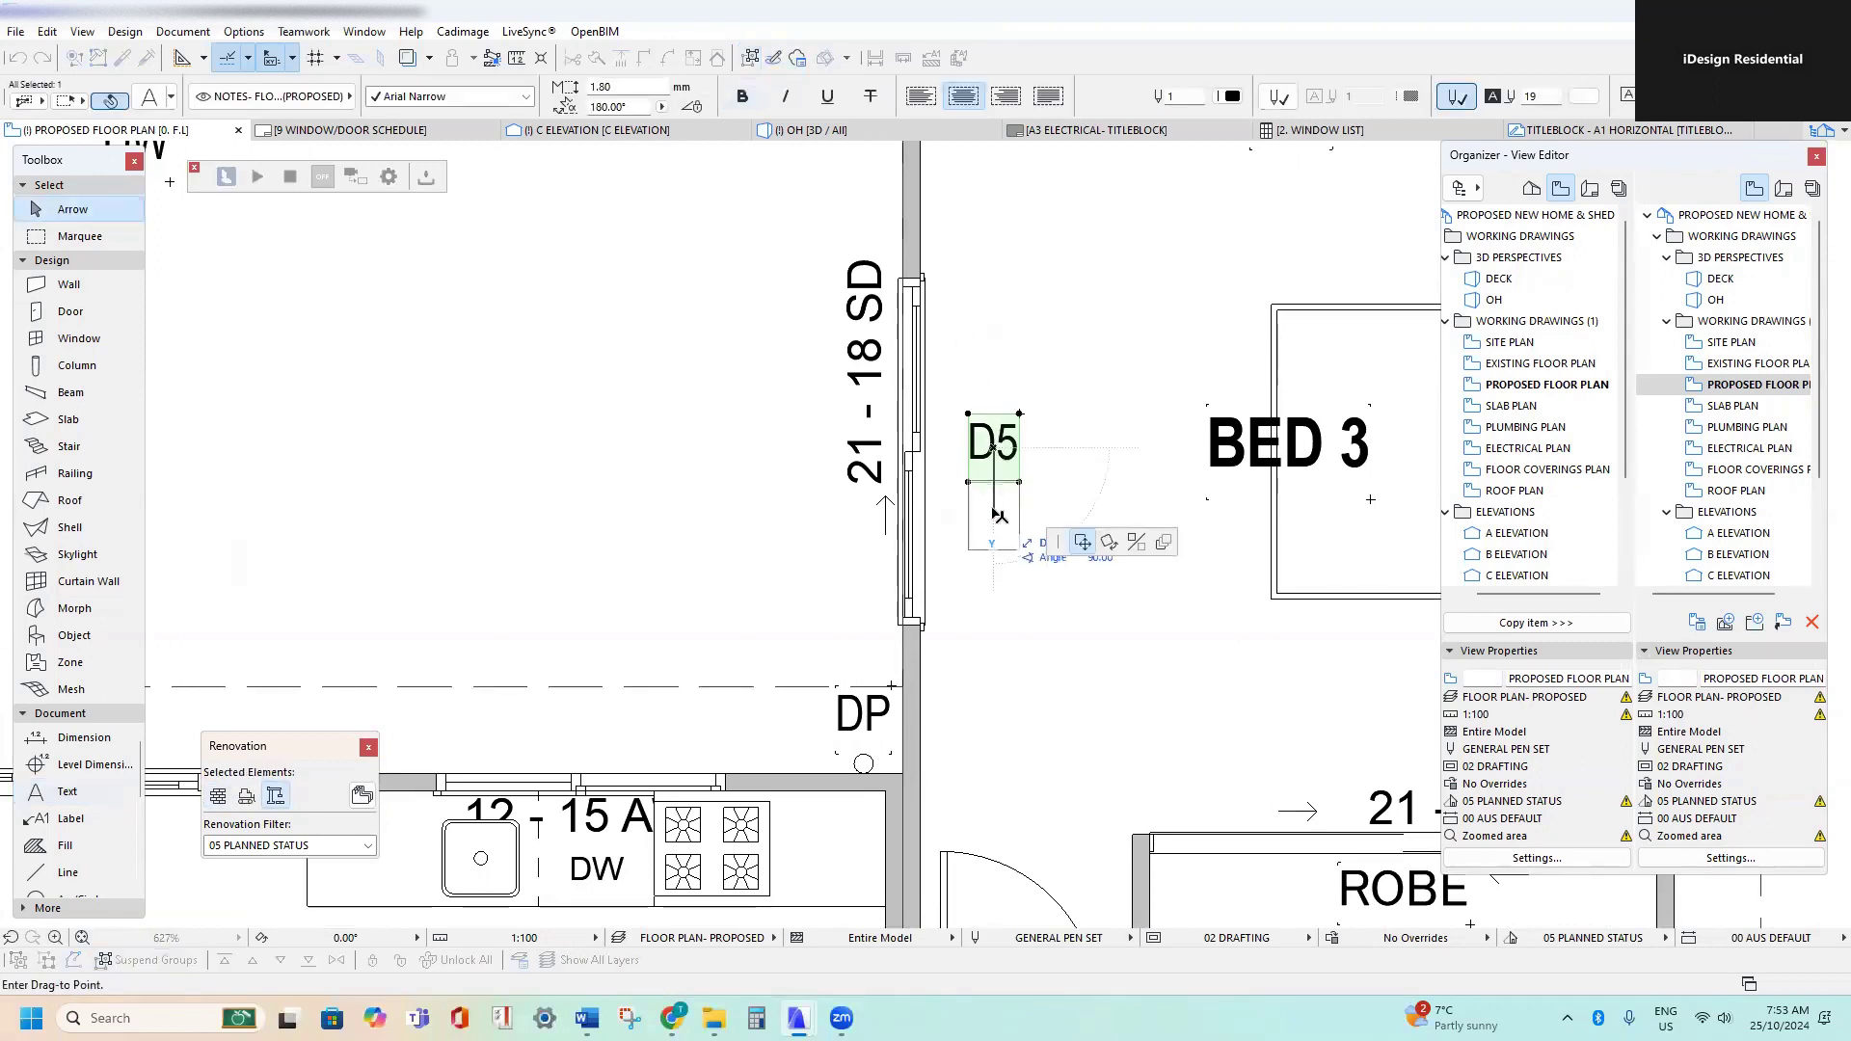
left_click(905, 454)
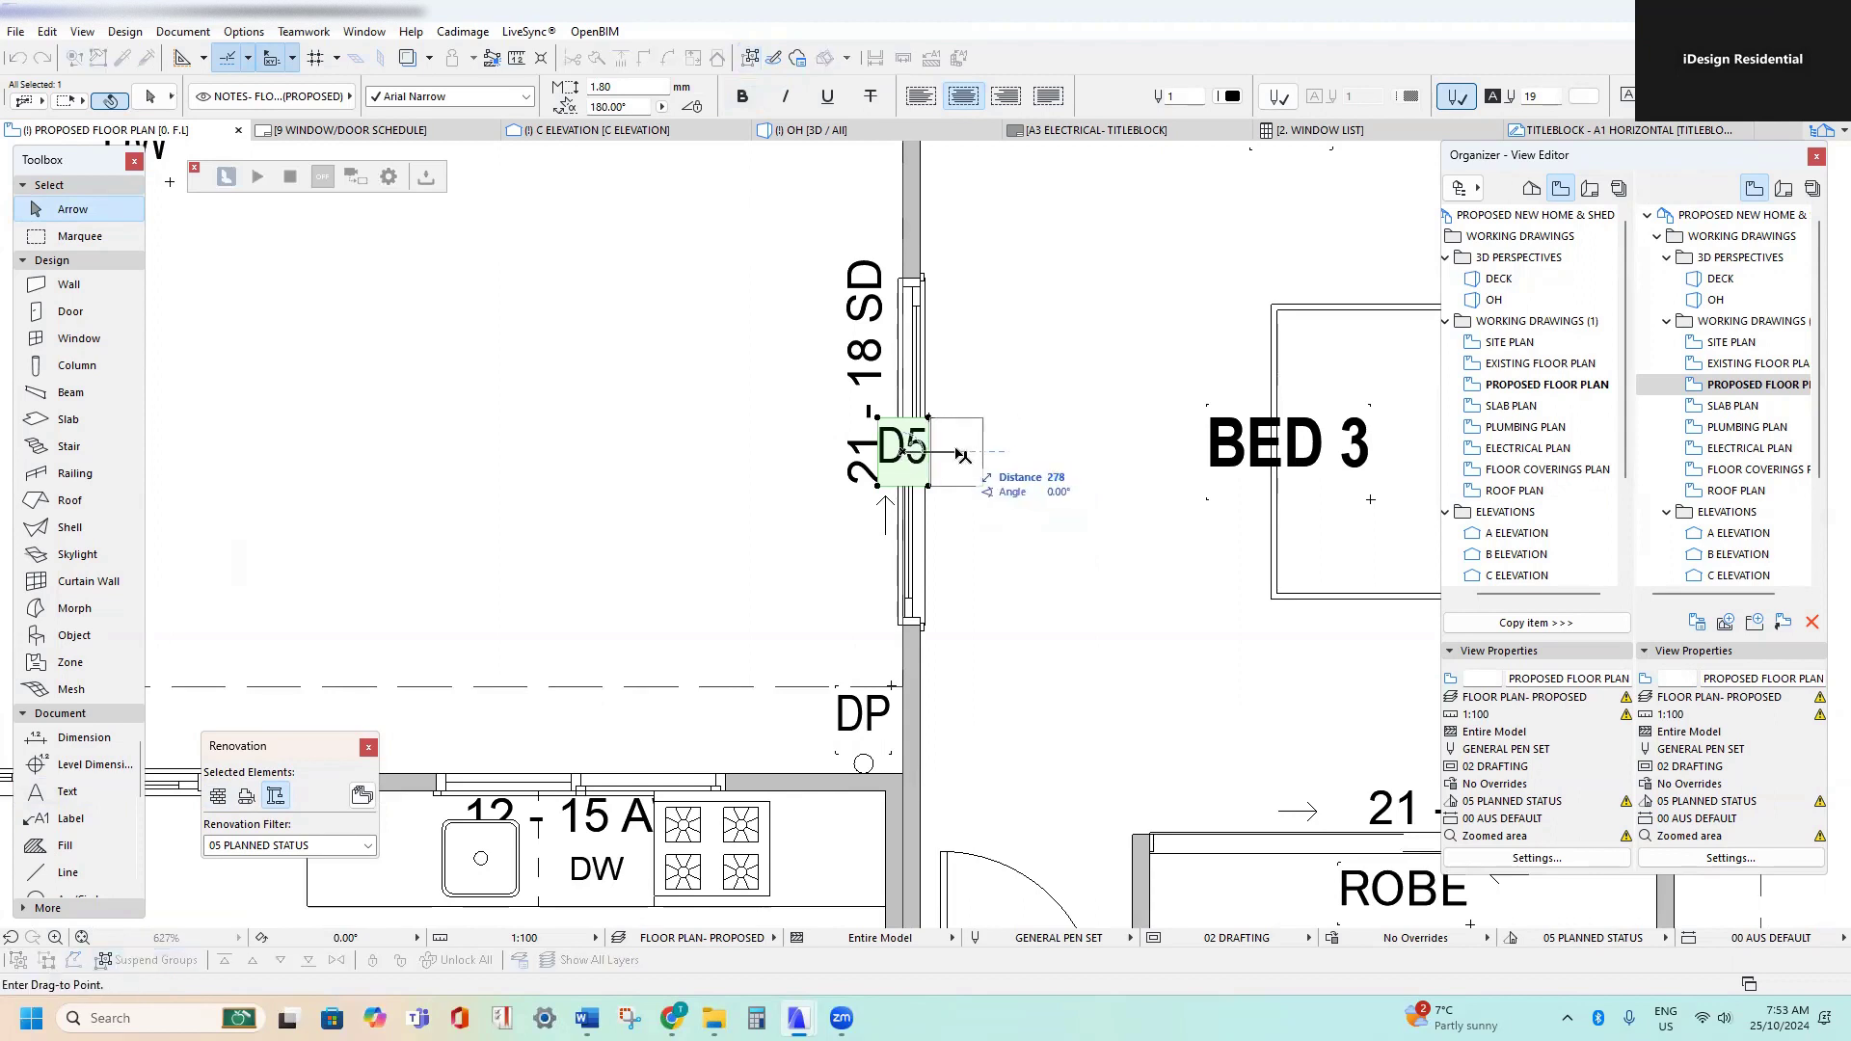
key("Escape")
scroll(968, 425, "down", 6)
key("Escape")
- Place a copy of Bed 3's D5 text on the inner side of the 21 - 18 SD door between the dining area and the deck
scroll(880, 392, "up", 2)
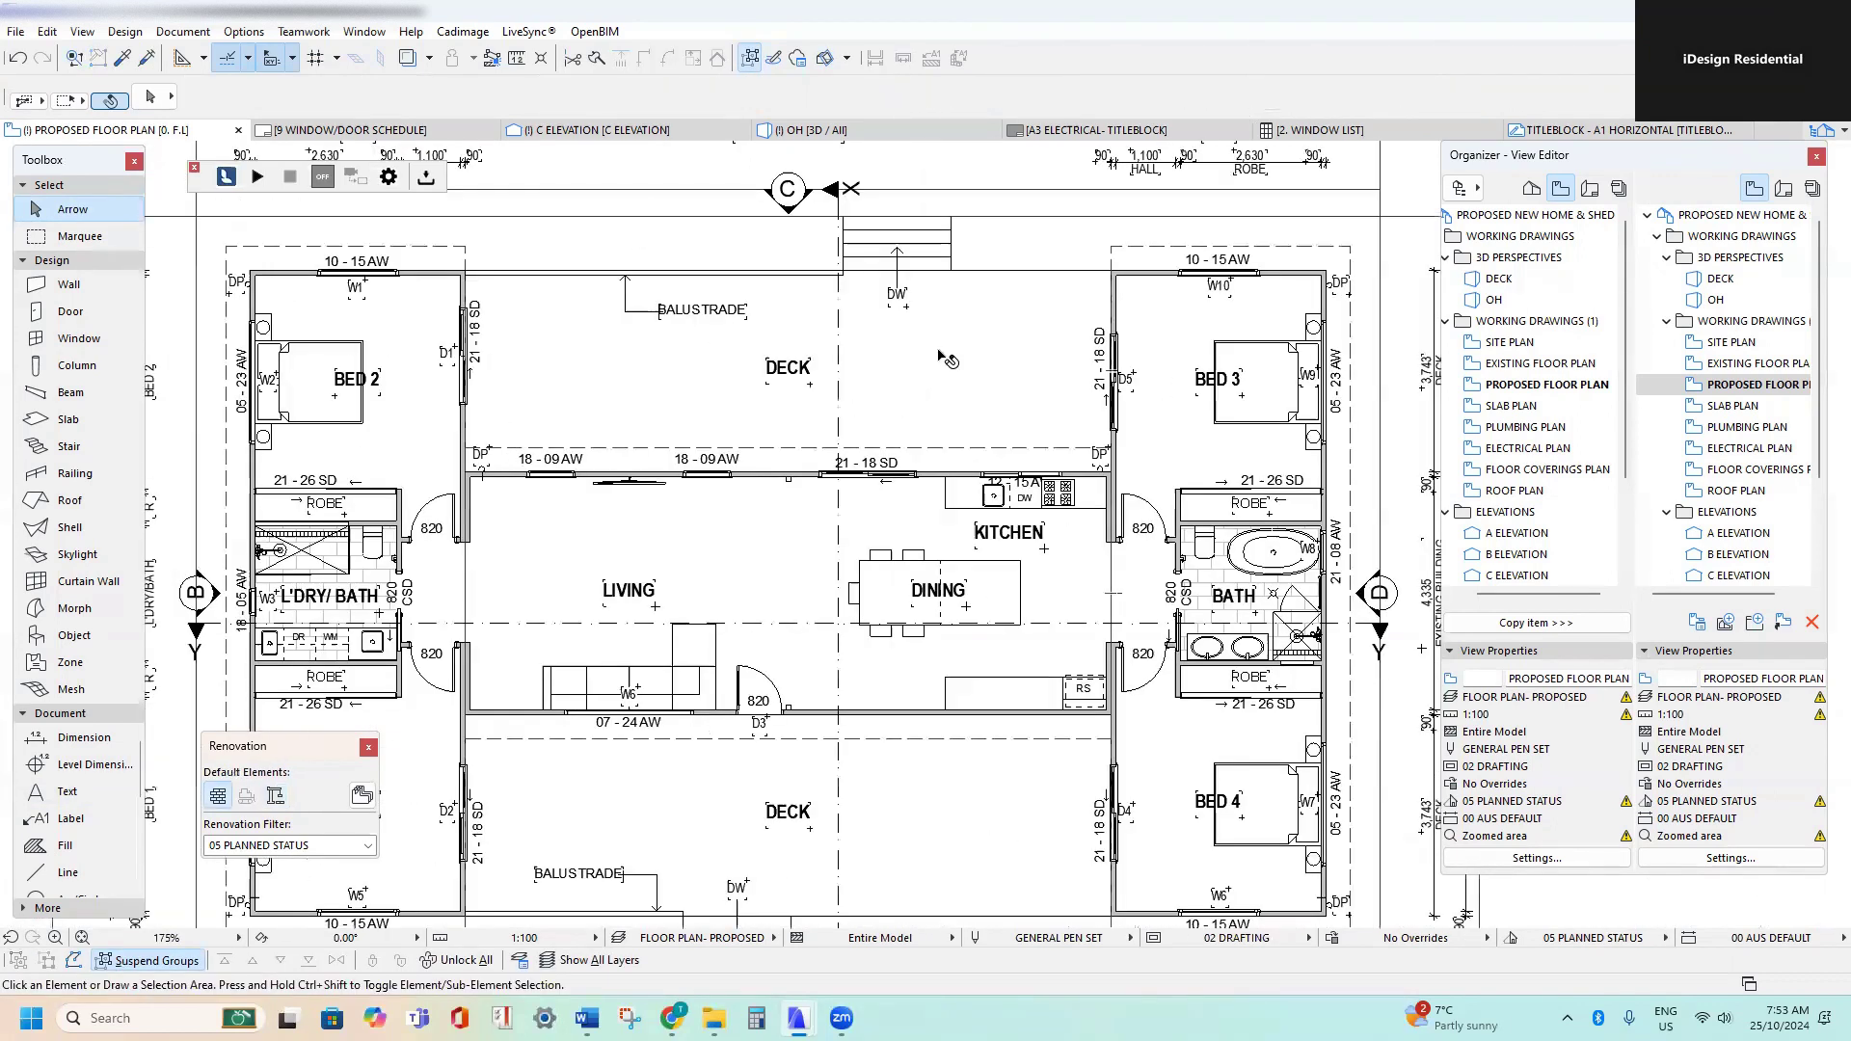
scroll(845, 375, "down", 2)
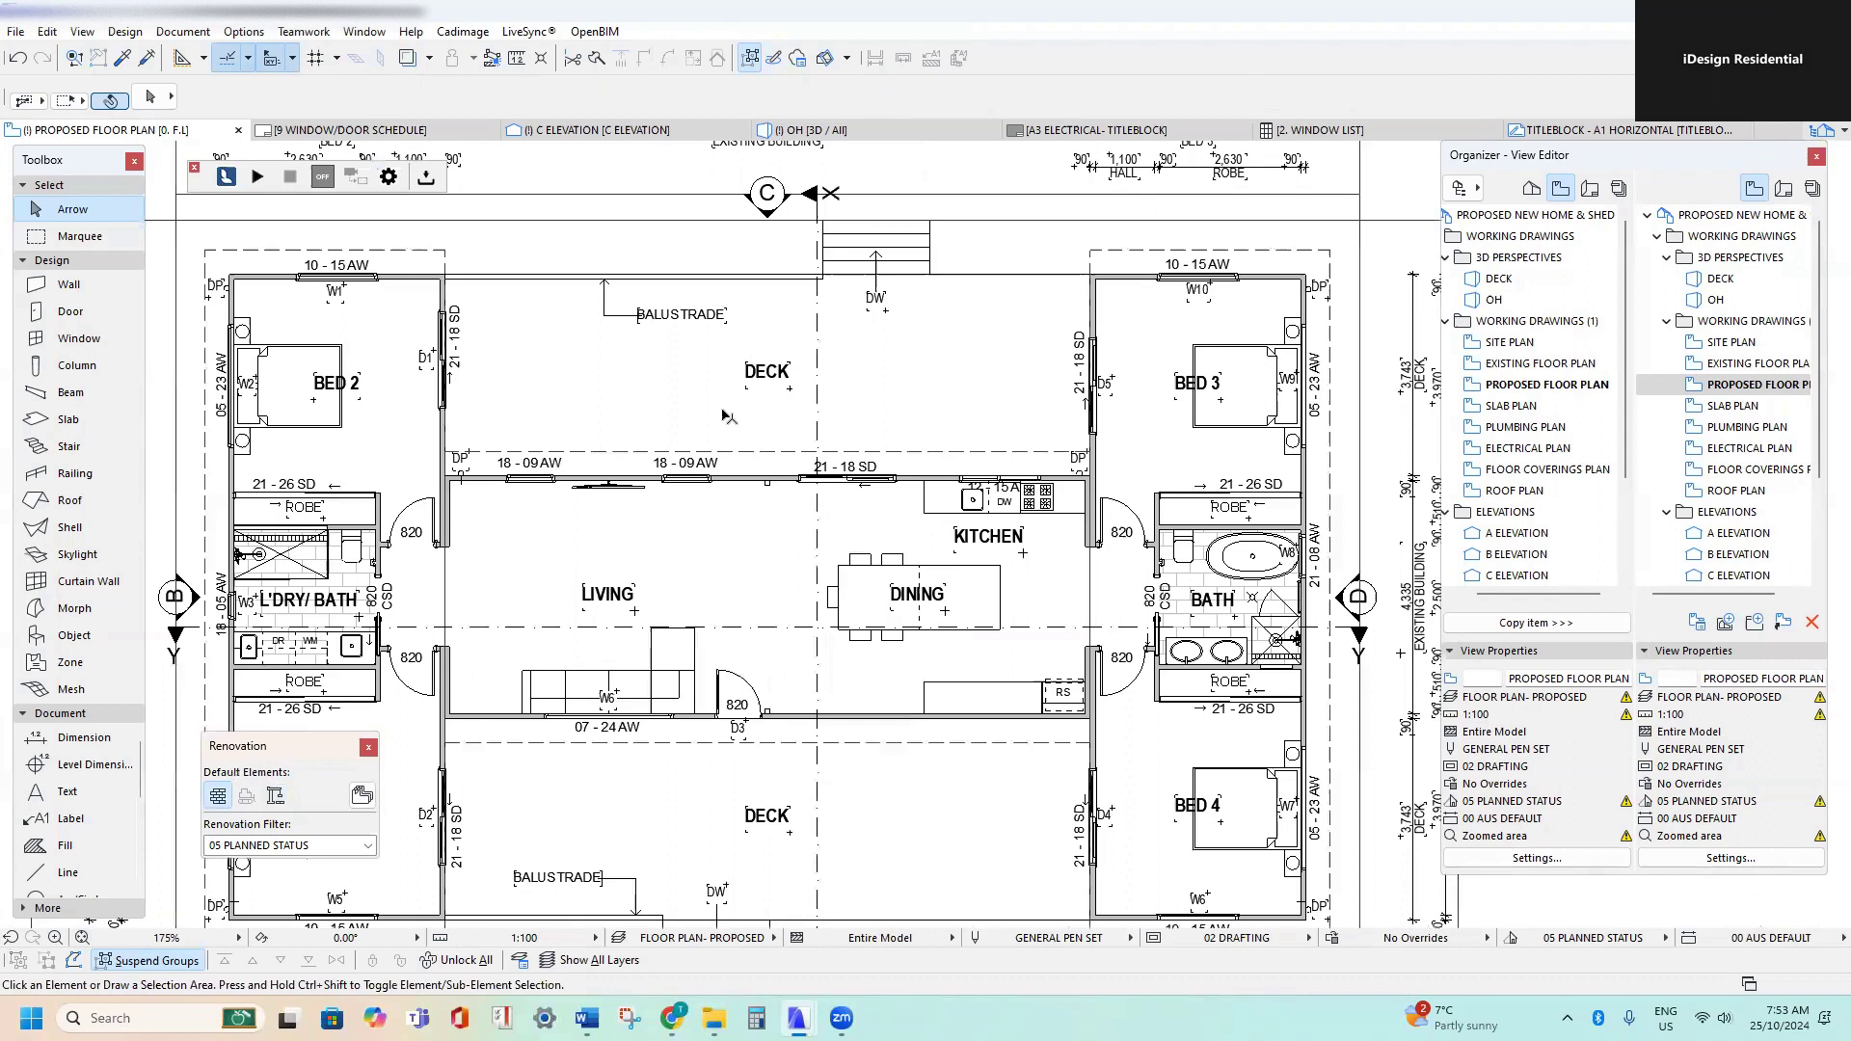
scroll(873, 487, "up", 2)
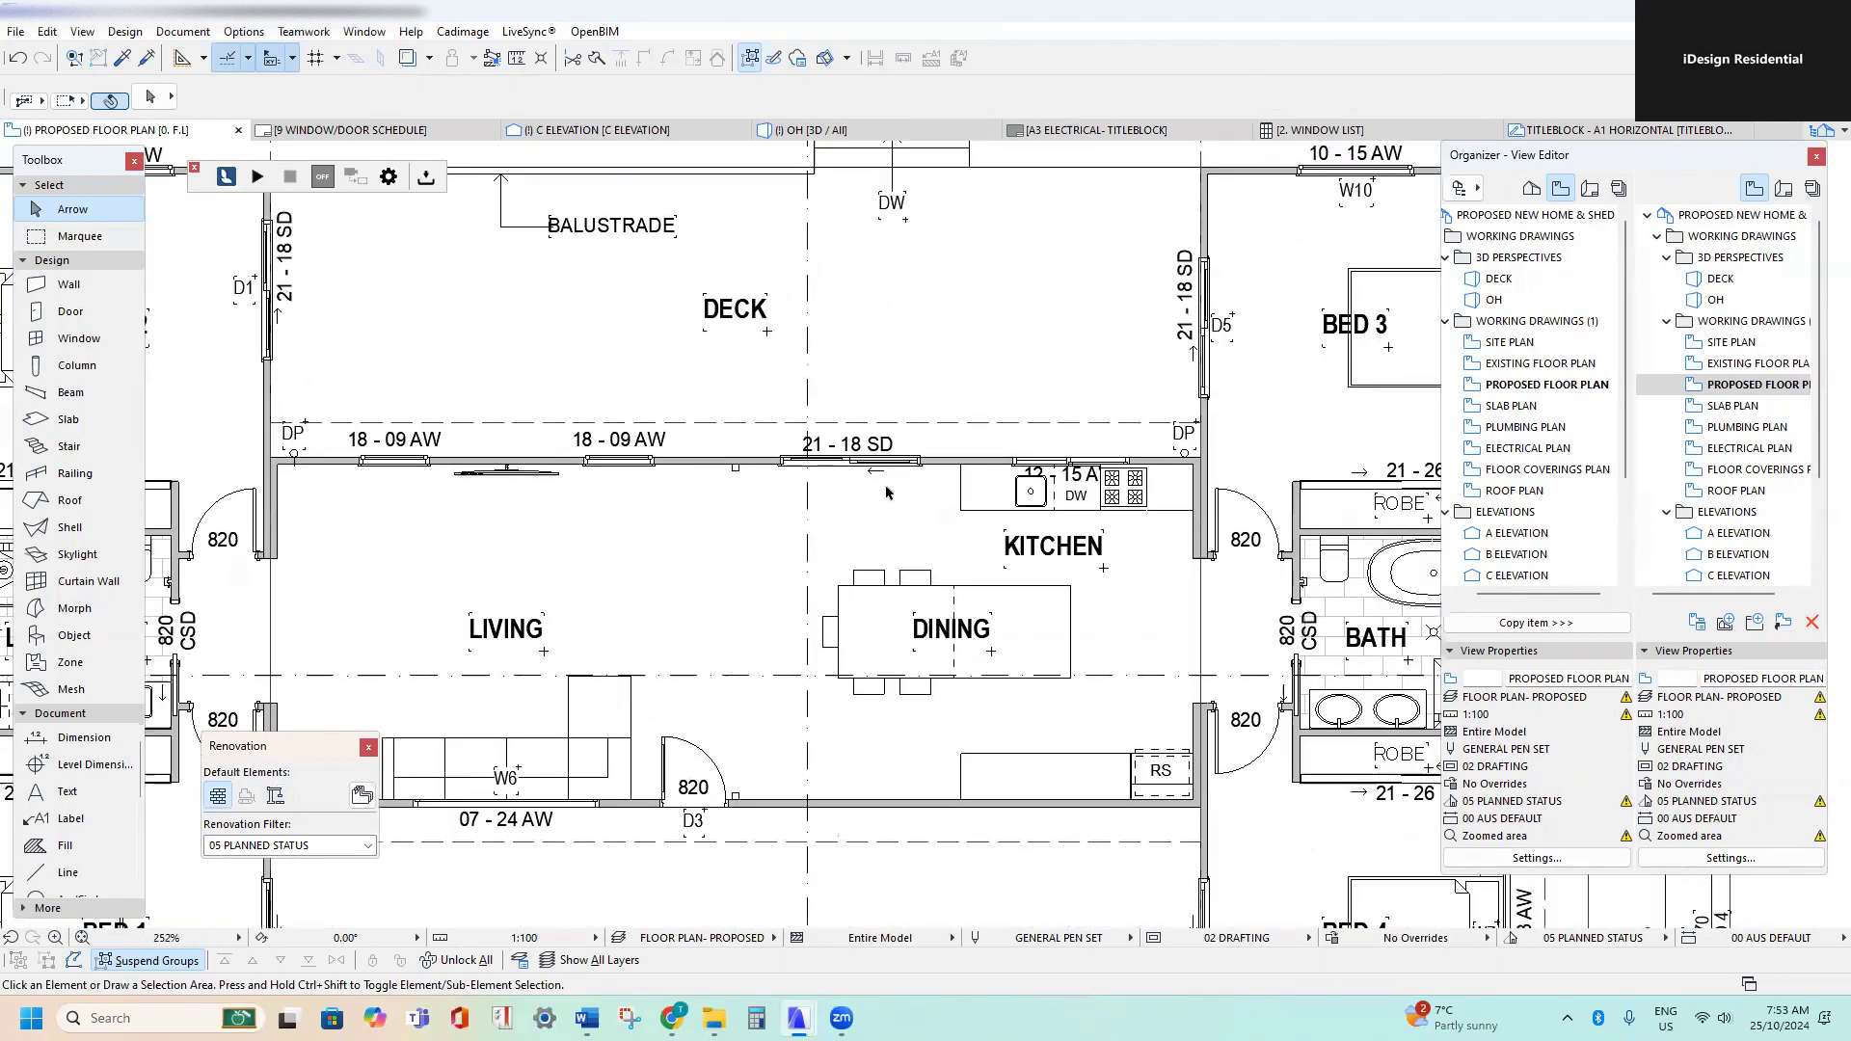
scroll(1171, 337, "up", 2)
left_click(1172, 338)
scroll(1172, 338, "up", 1)
scroll(1174, 337, "down", 1)
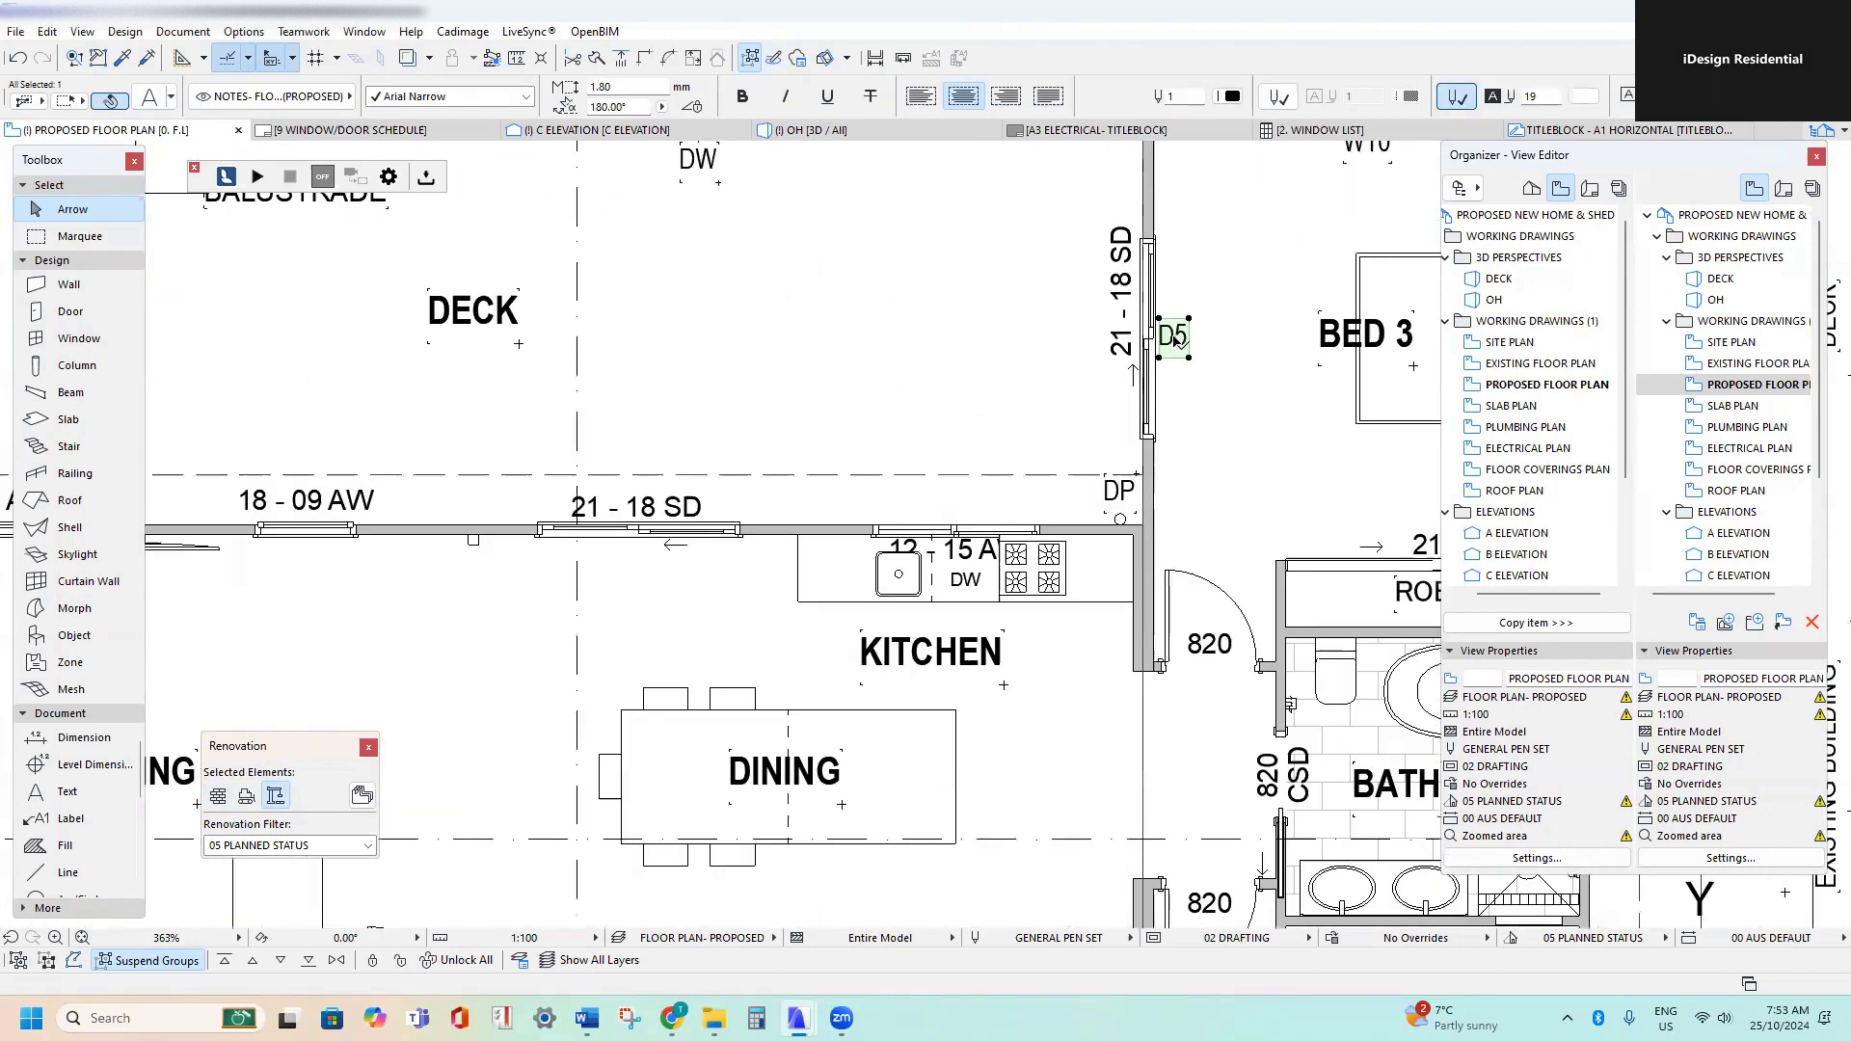
key("ctrl+shift+d")
left_click(1175, 339)
scroll(540, 531, "up", 5)
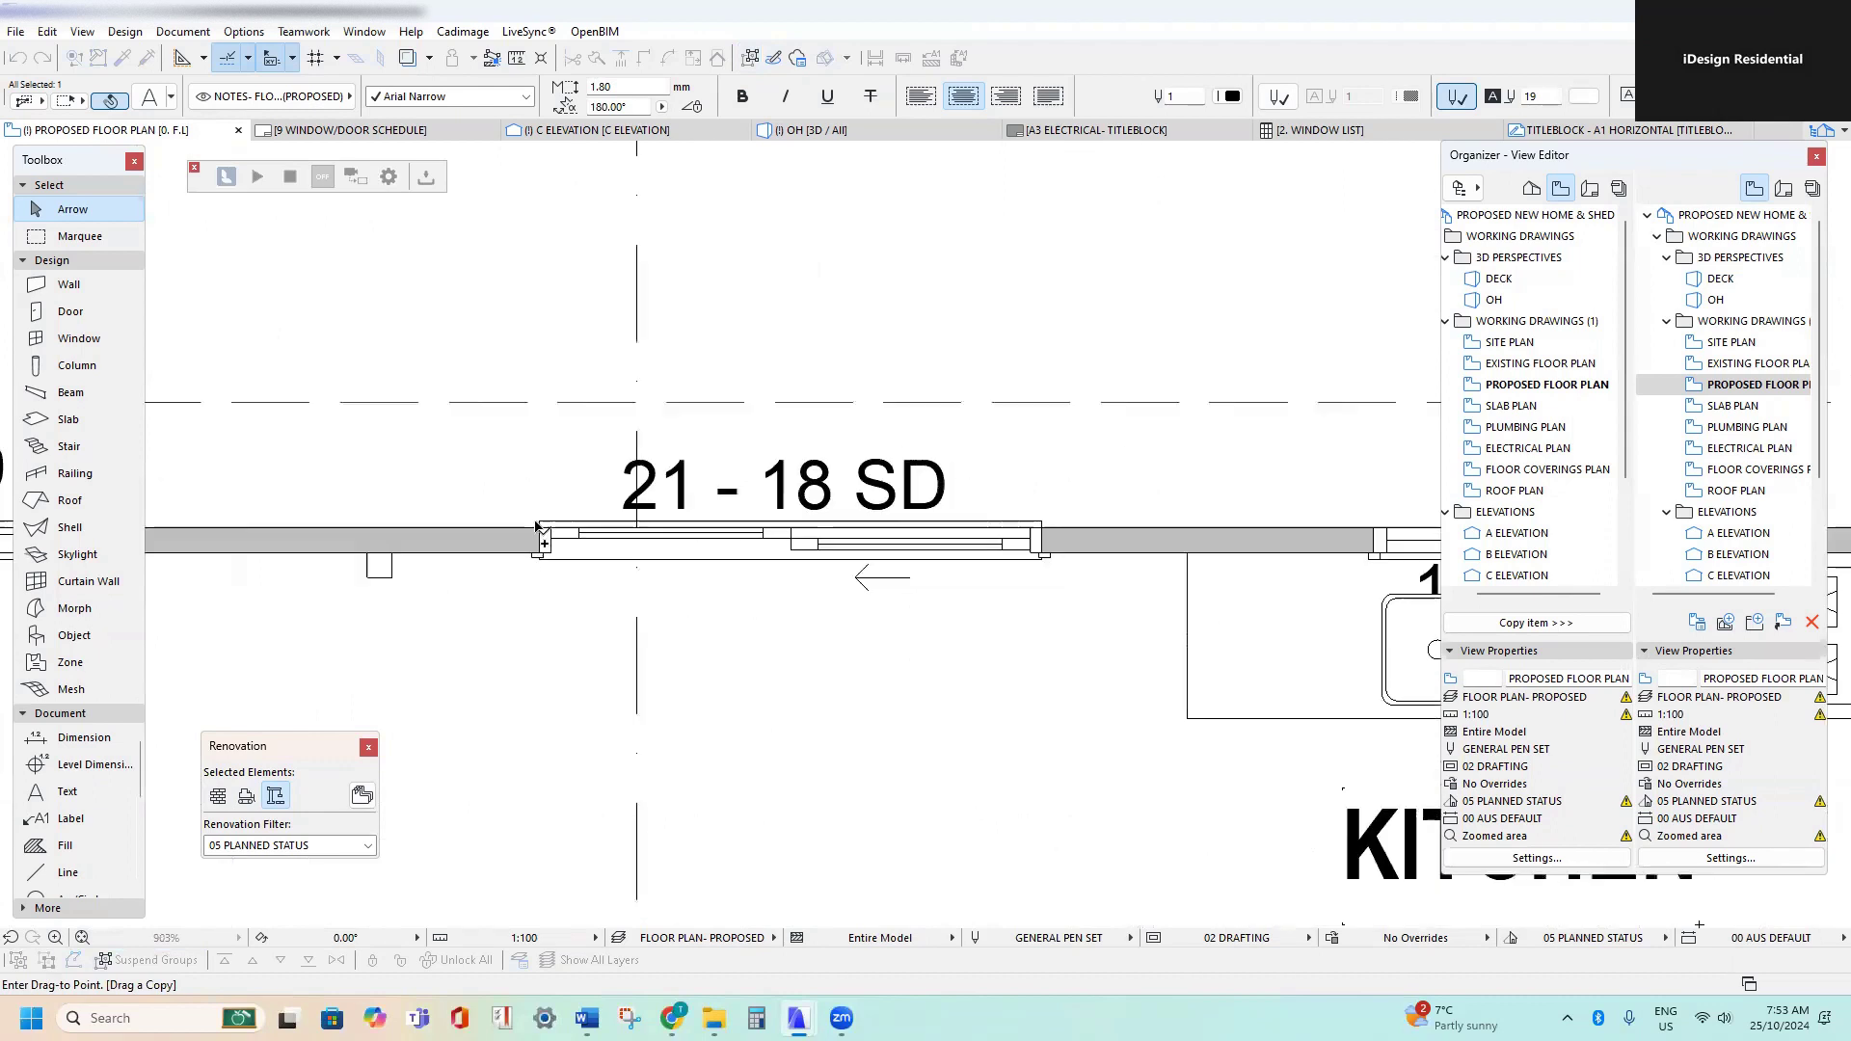
scroll(789, 629, "up", 3)
left_click(789, 629)
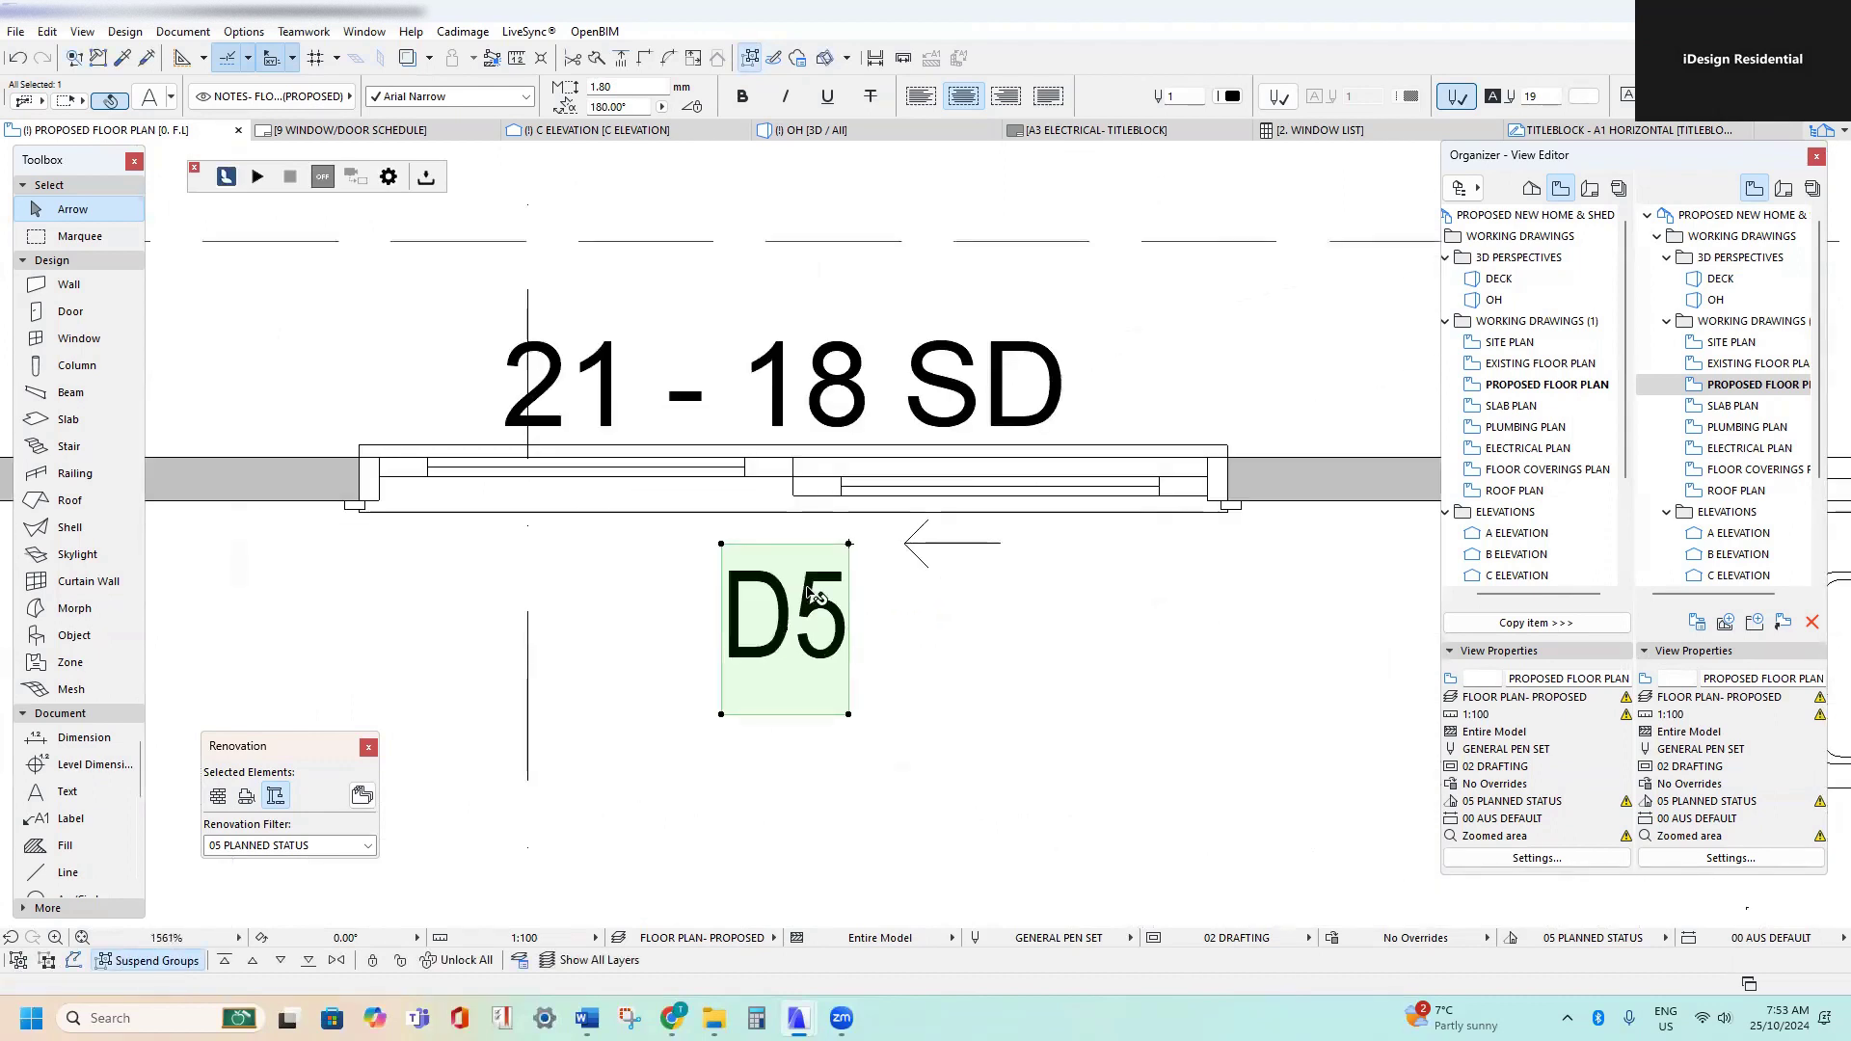
- Change the text copy at the dining area's 21 - 18 SD door to D1
key("Escape")
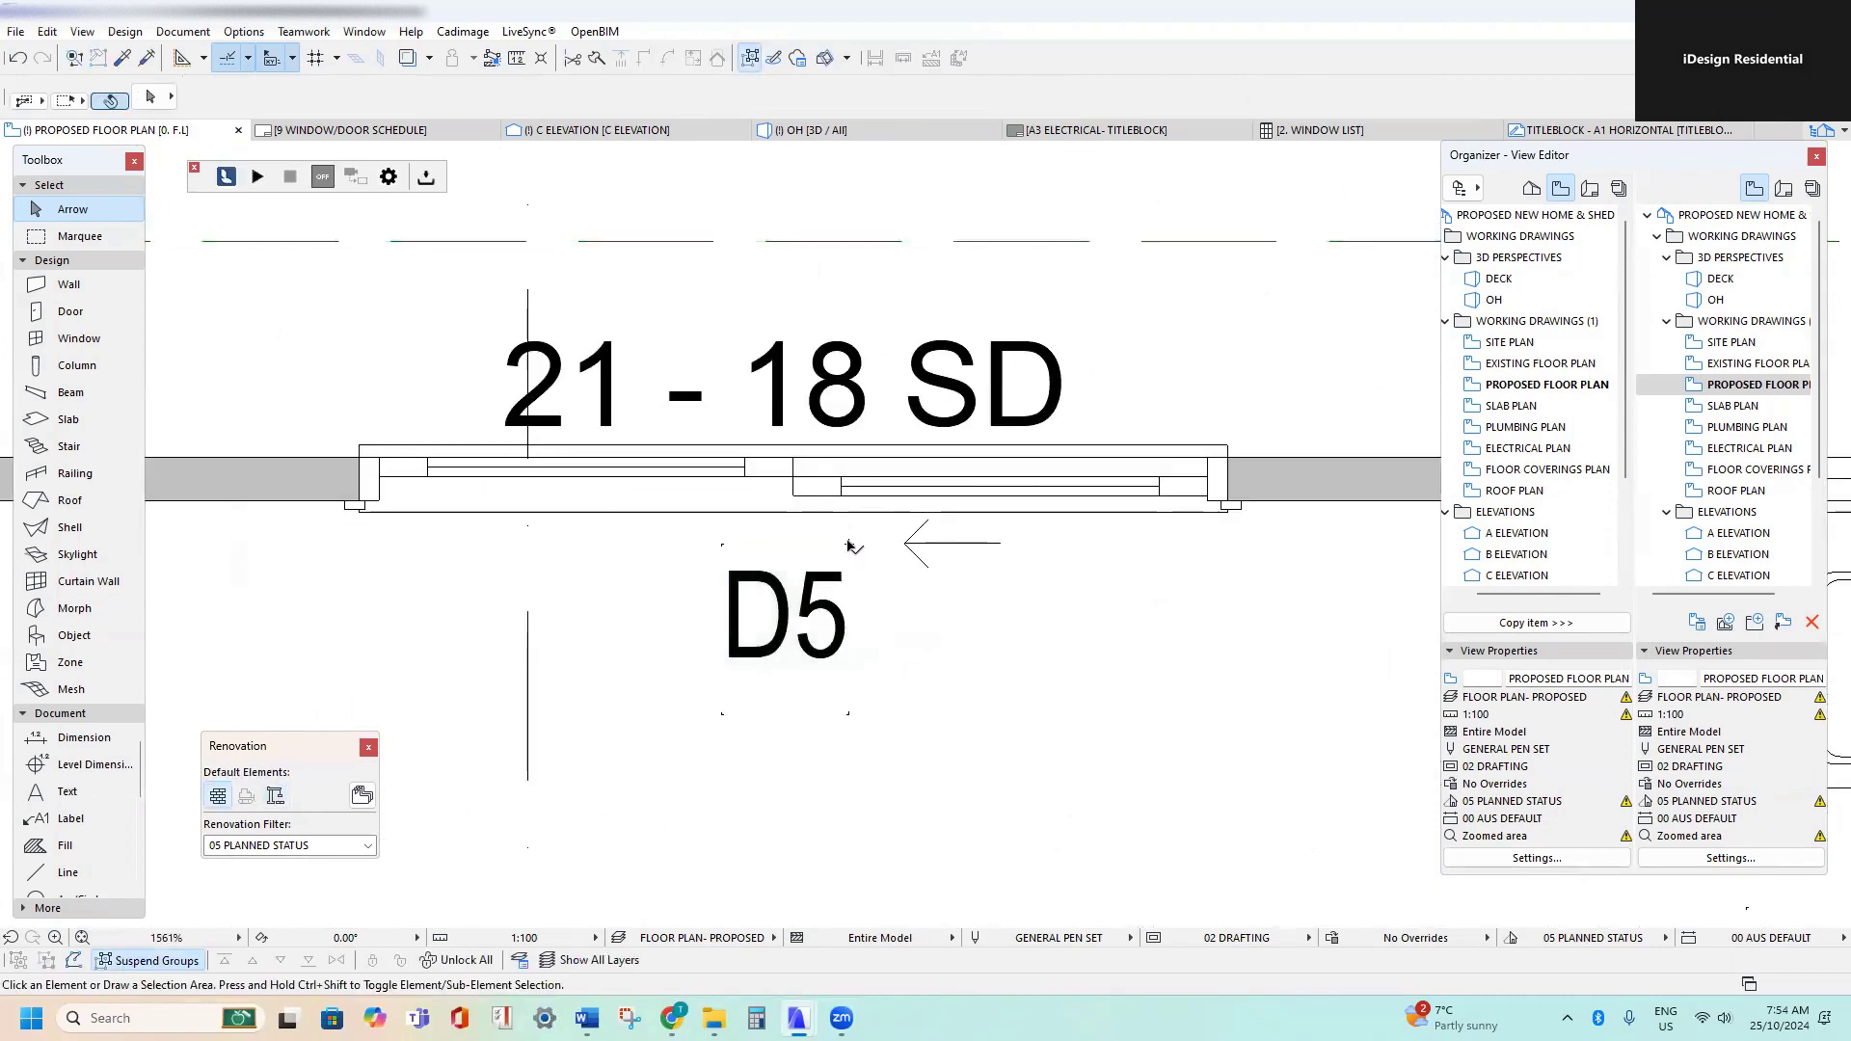
left_click(848, 546)
double_click(787, 611)
left_click_drag(795, 280, 866, 314)
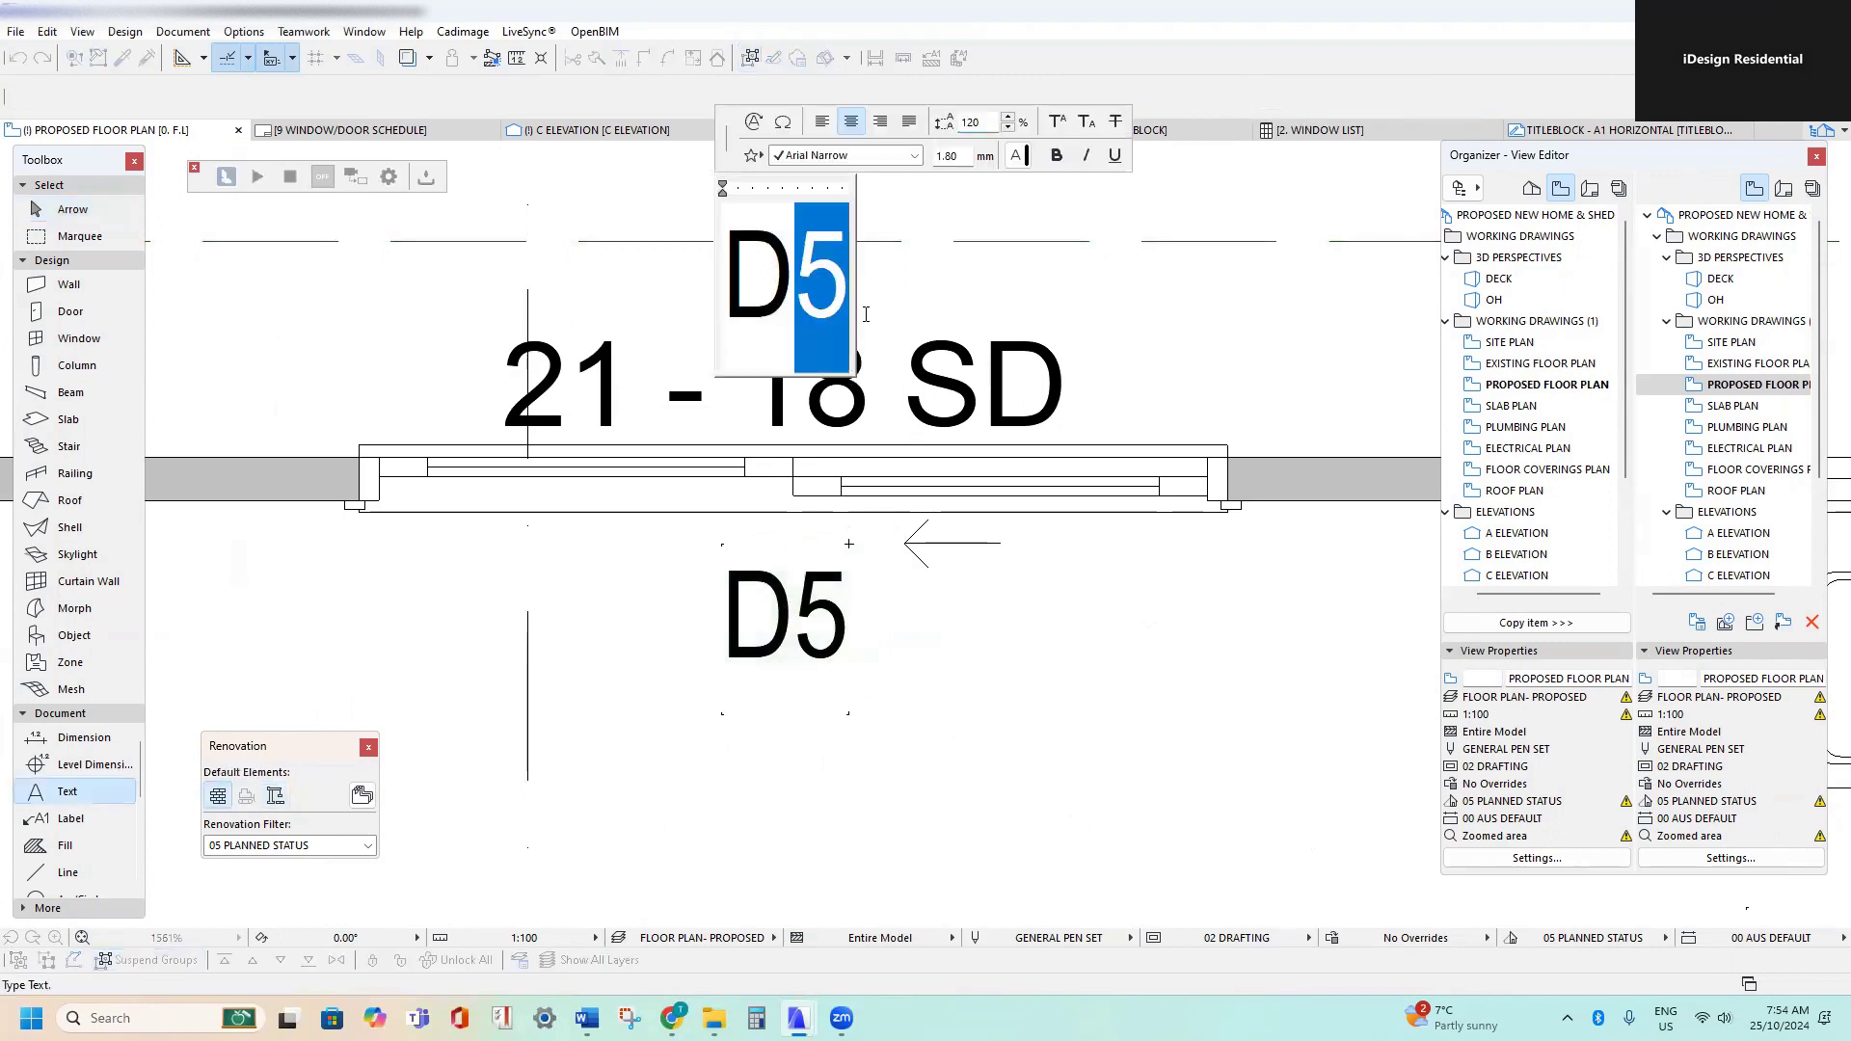
type("1")
left_click(968, 407)
scroll(964, 407, "down", 4)
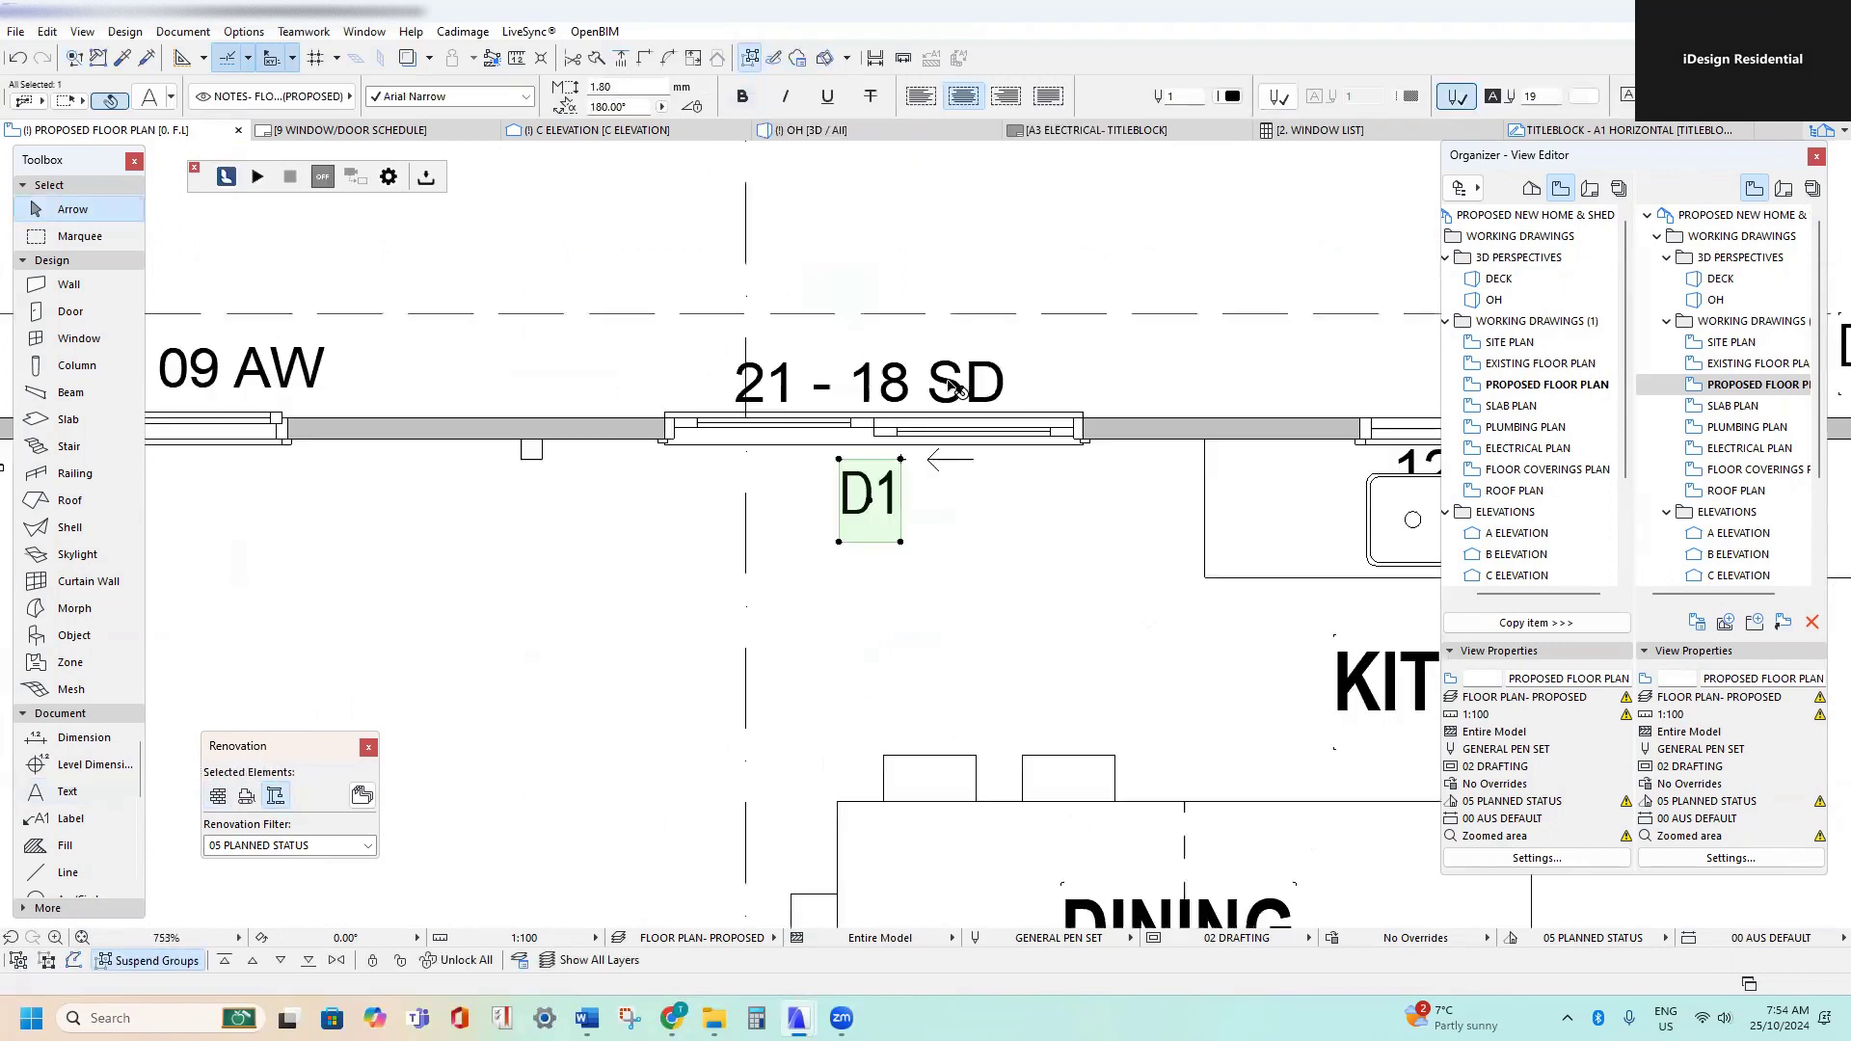
- Change the door tag inside Bed 2 at the 21 - 18 SD door to D2
scroll(916, 450, "up", 5)
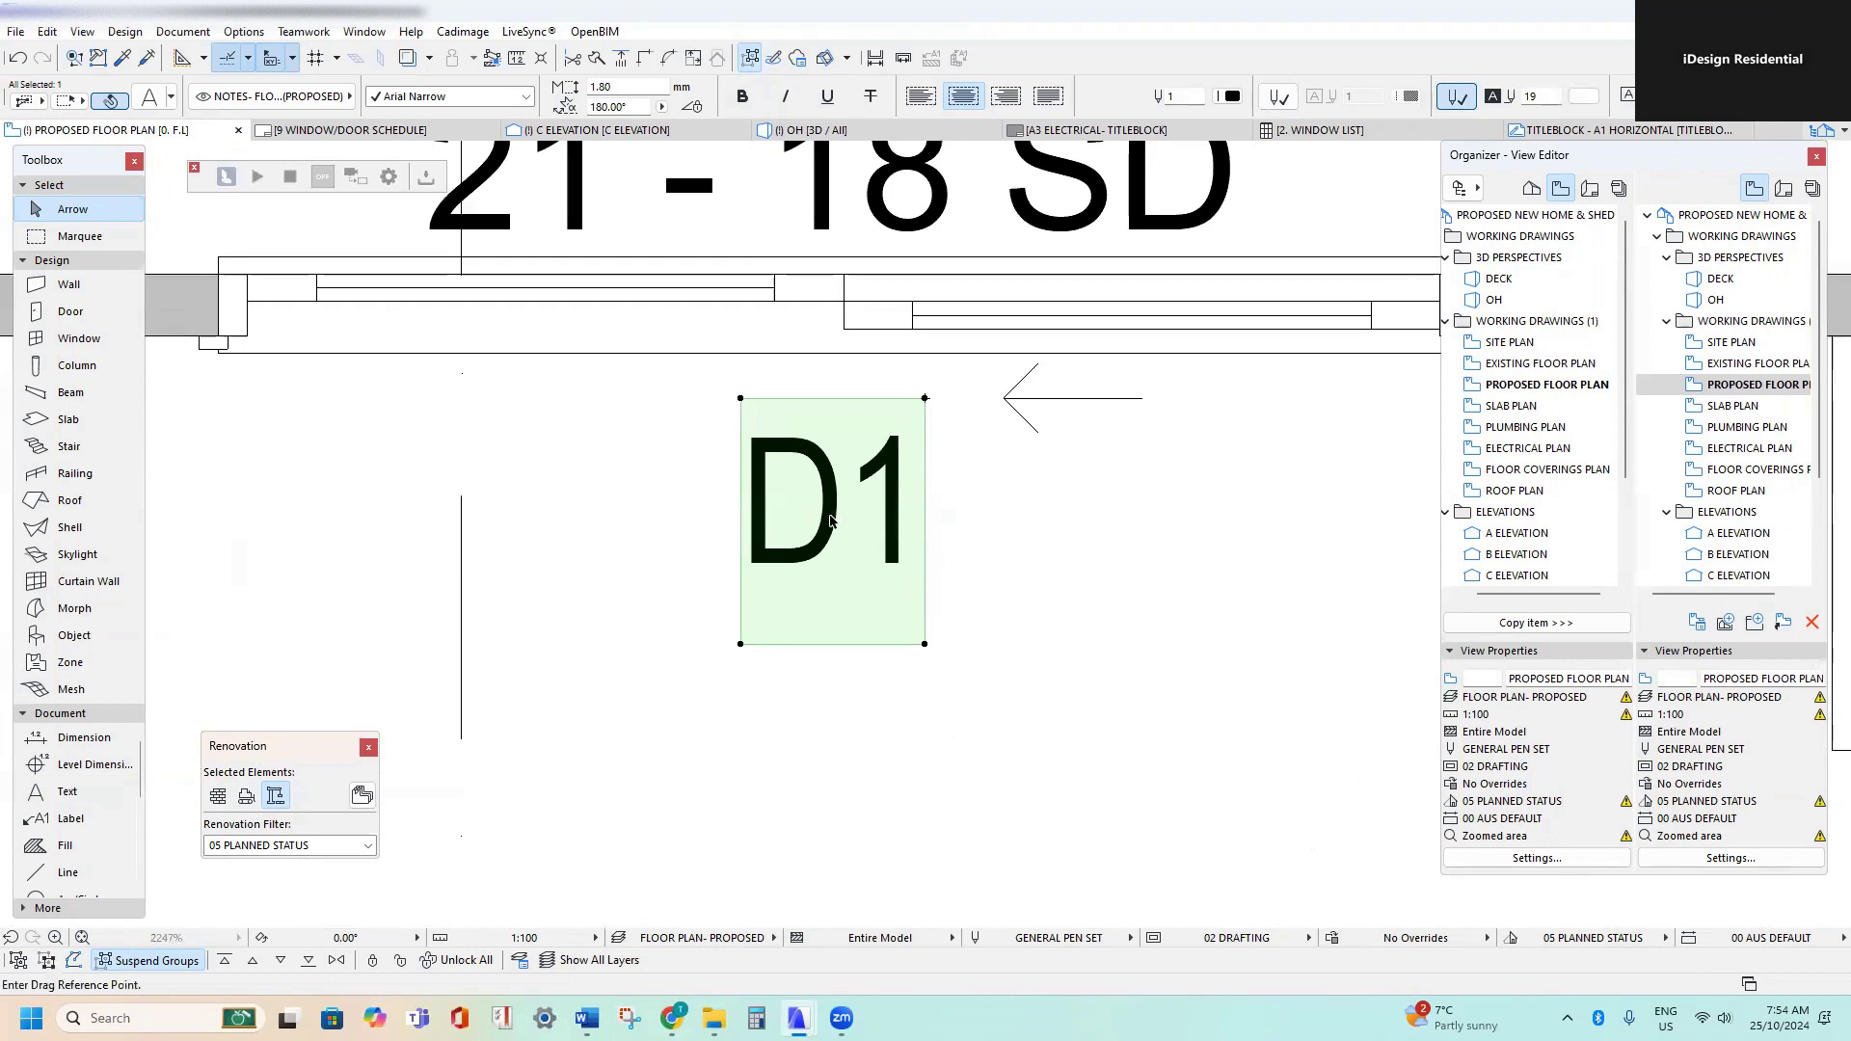
left_click(831, 521)
scroll(892, 309, "down", 4)
scroll(866, 333, "down", 2)
middle_click_drag(975, 514, 1595, 814)
scroll(656, 390, "up", 3)
left_click(691, 390)
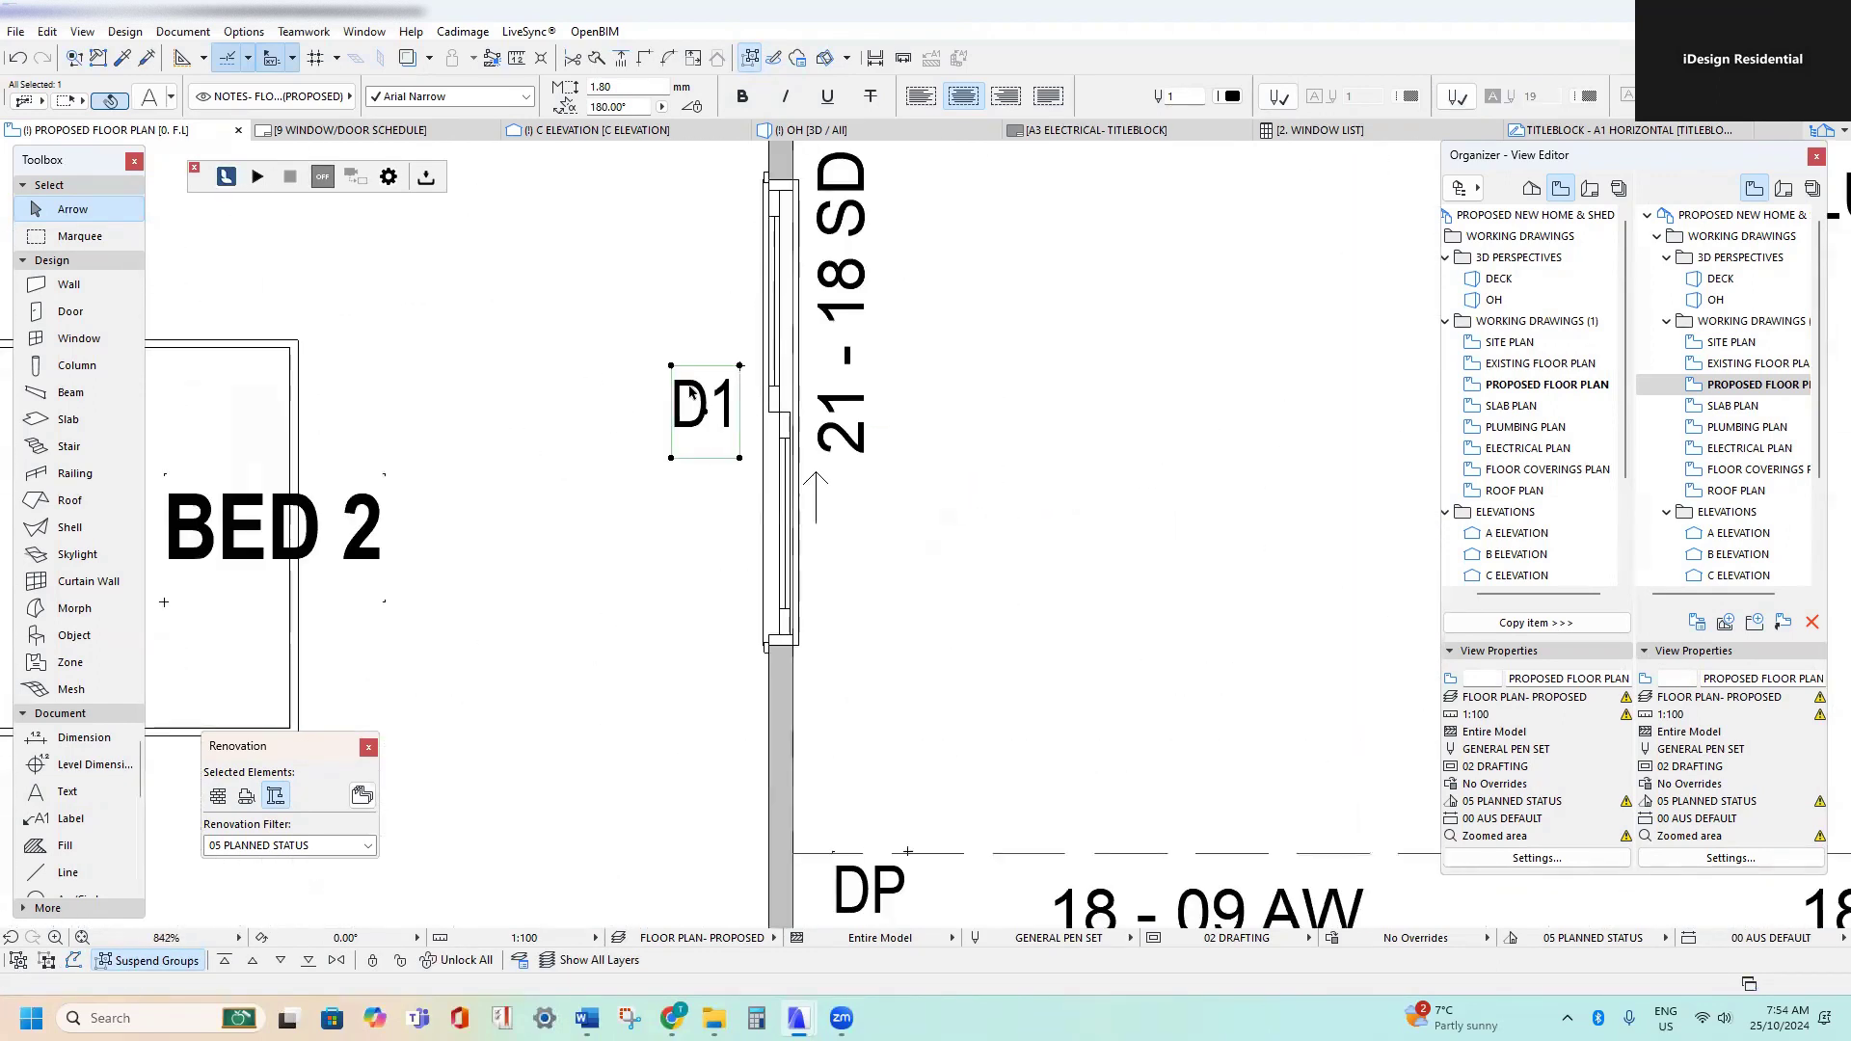
double_click(690, 390)
left_click_drag(713, 226, 801, 241)
type("2")
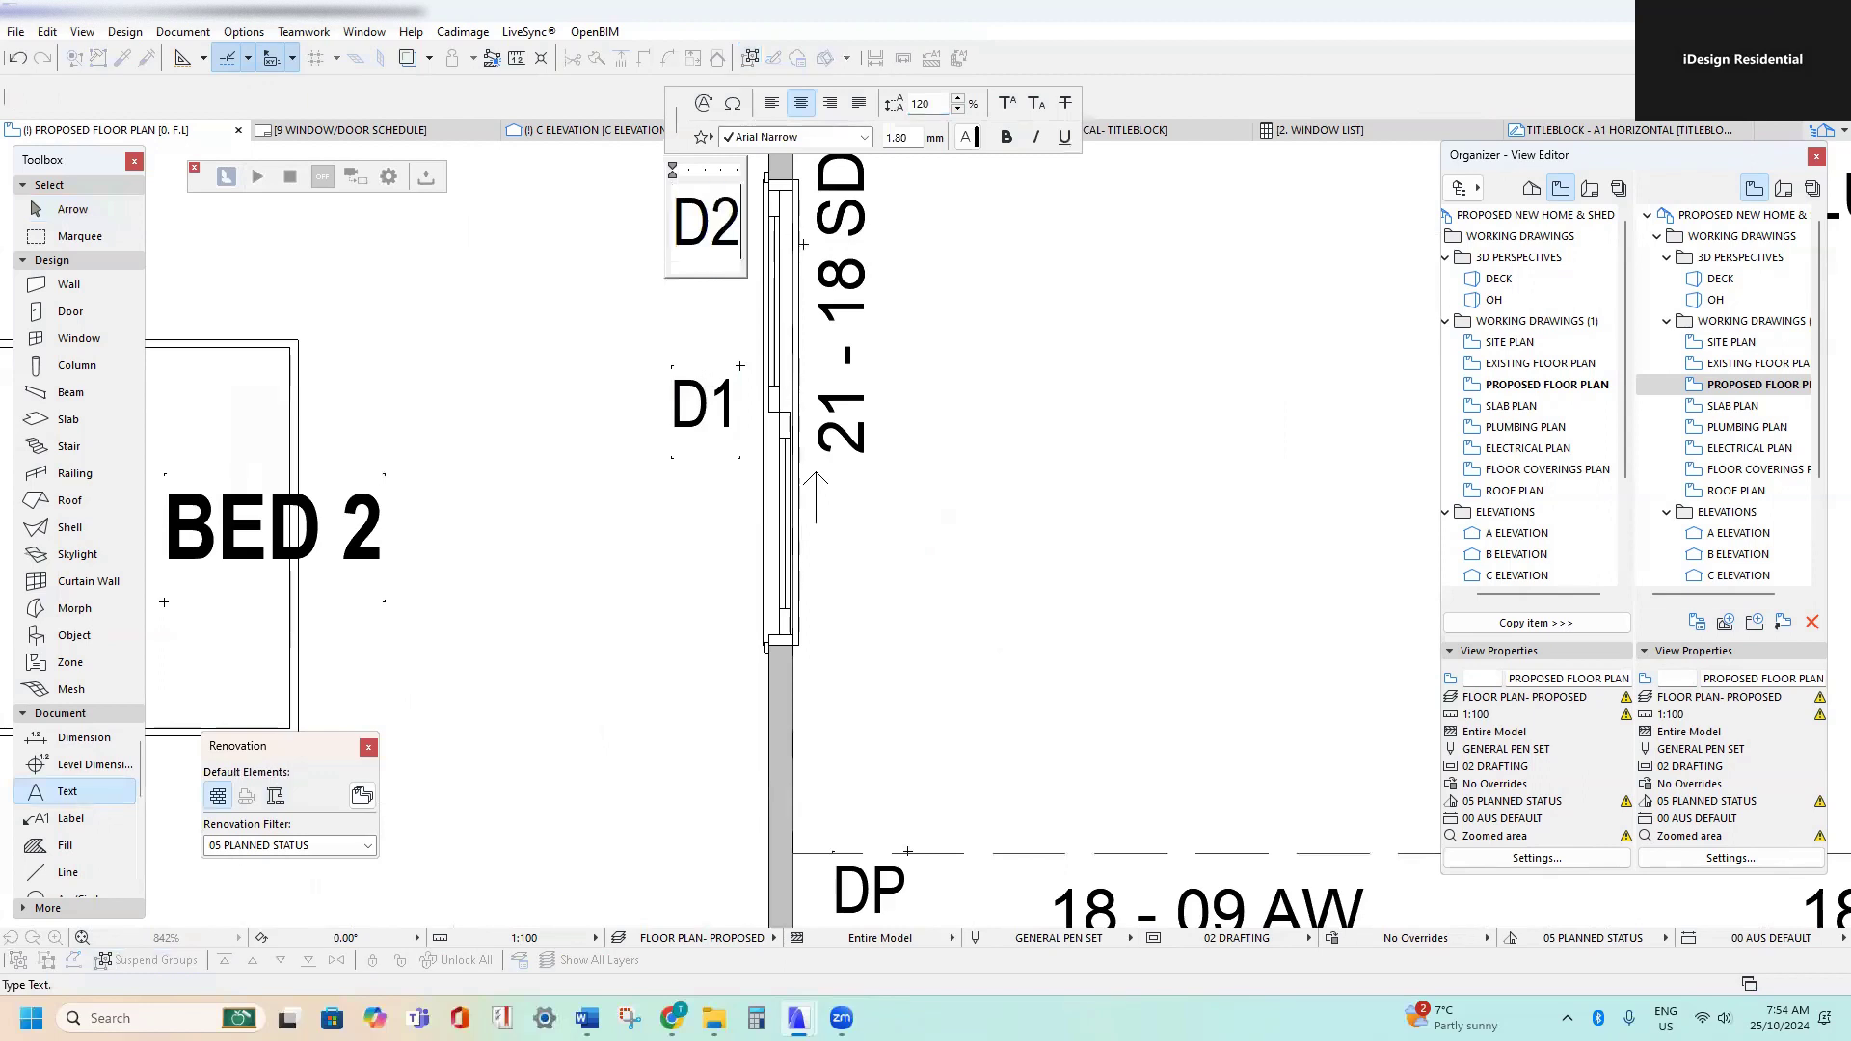
left_click(1029, 389)
- Change the door tag inside Bed 1 at the 21 - 18 SD door to D3
scroll(986, 413, "down", 3)
middle_click_drag(871, 665, 746, 386)
scroll(699, 743, "up", 6)
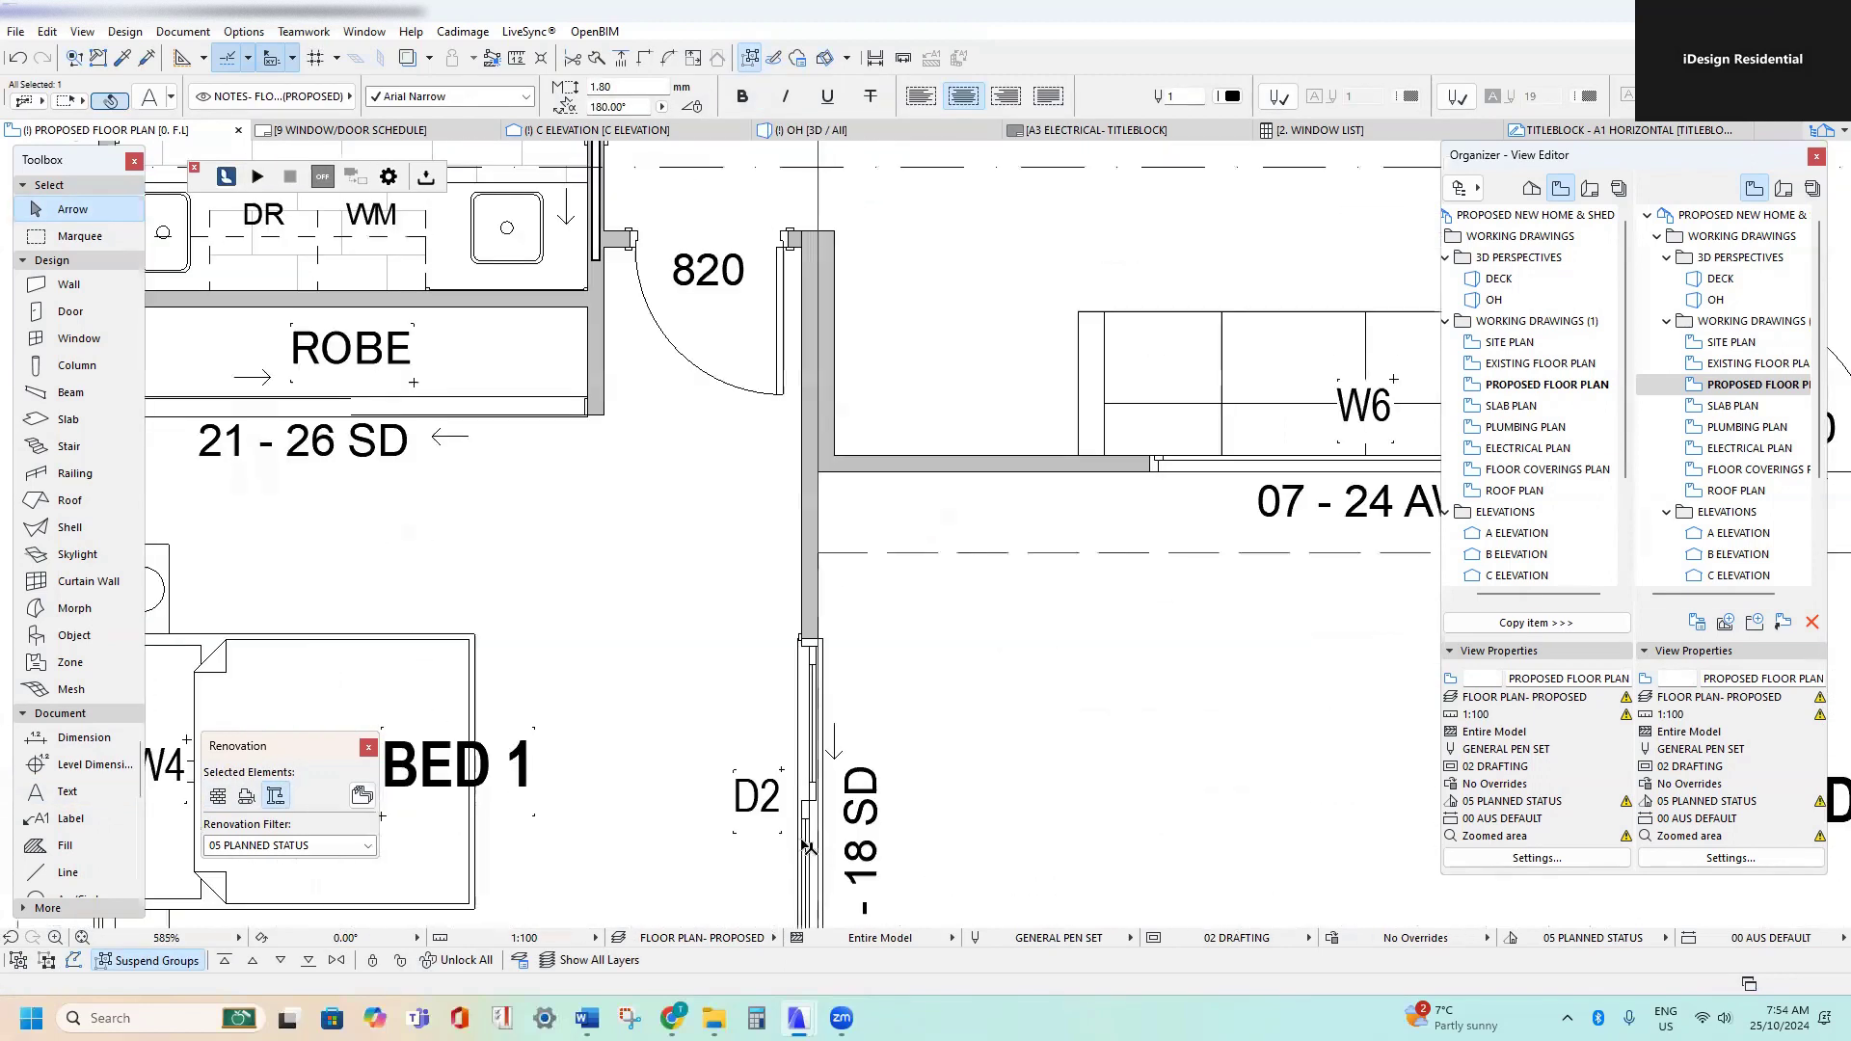
double_click(697, 739)
key("shift+Left")
type("3")
left_click(956, 539)
- Change the tag at the Living room's 820 door opening onto the deck to D4
scroll(926, 548, "down", 6)
middle_click_drag(1137, 538, 506, 538)
scroll(480, 459, "up", 4)
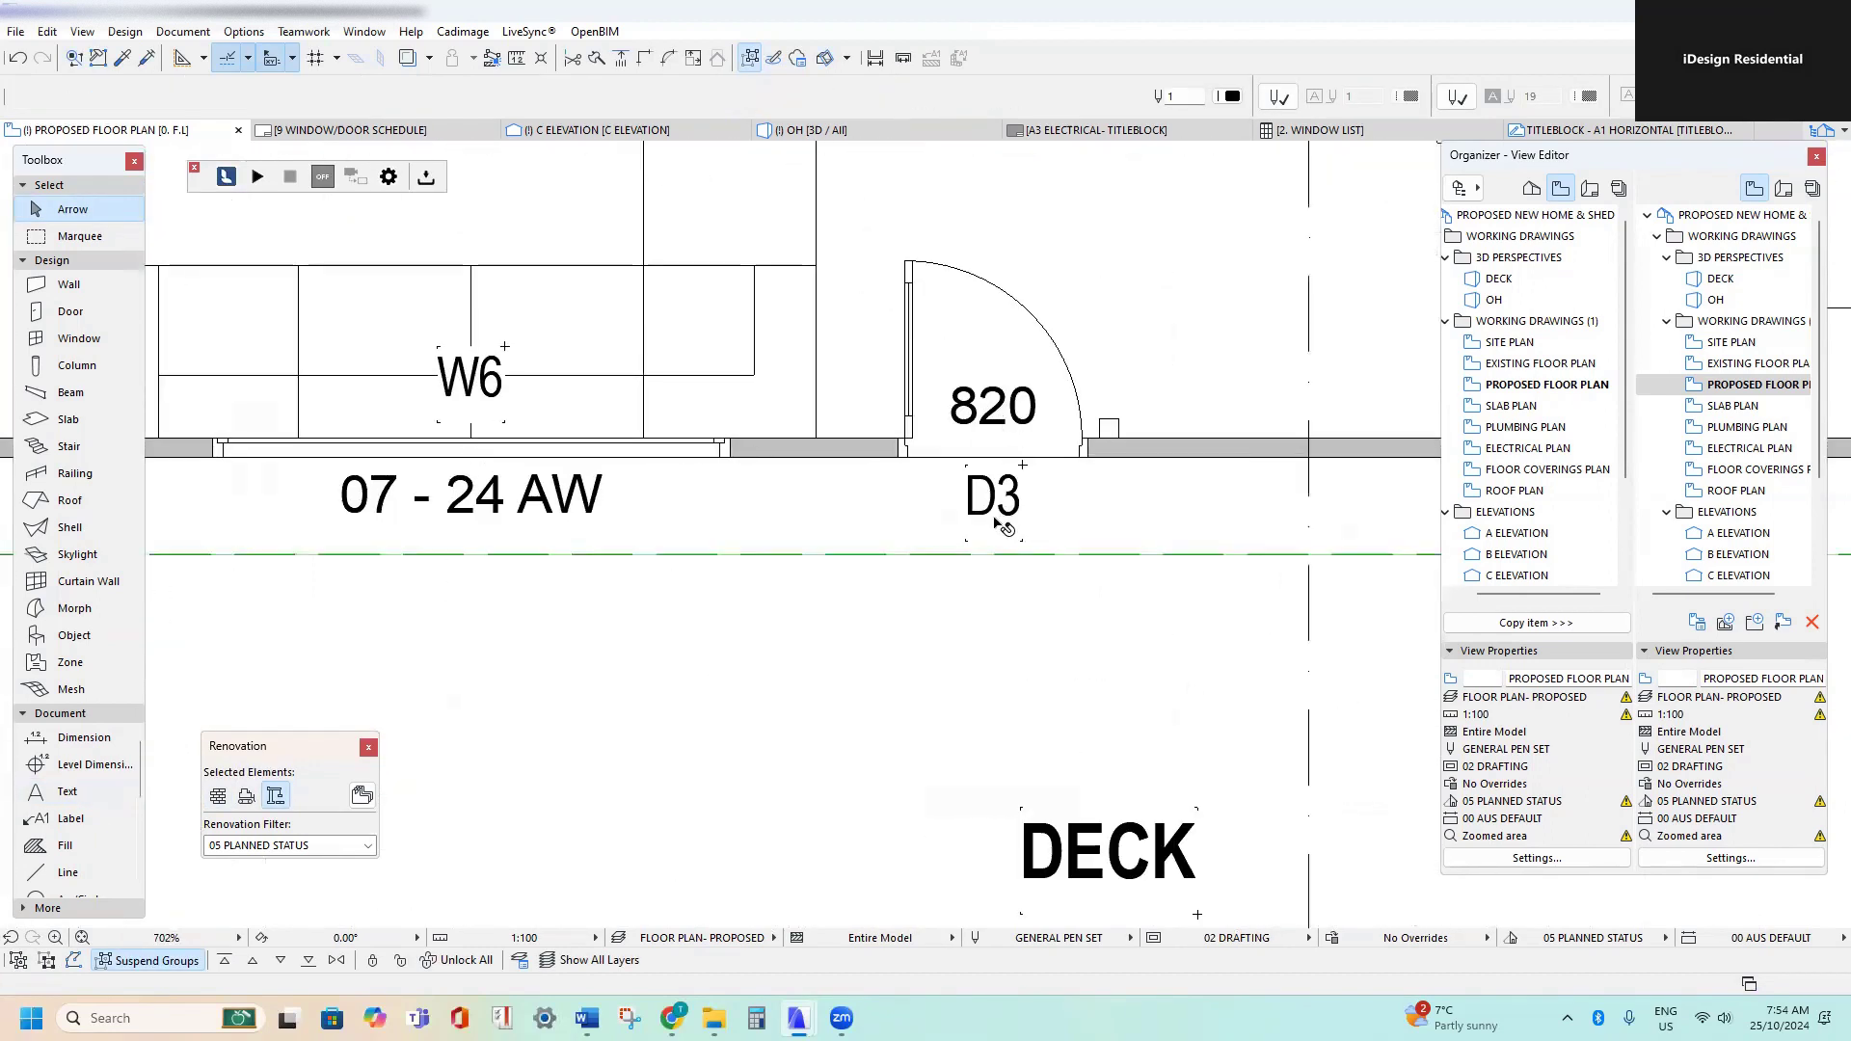
left_click(1008, 489)
double_click(1009, 492)
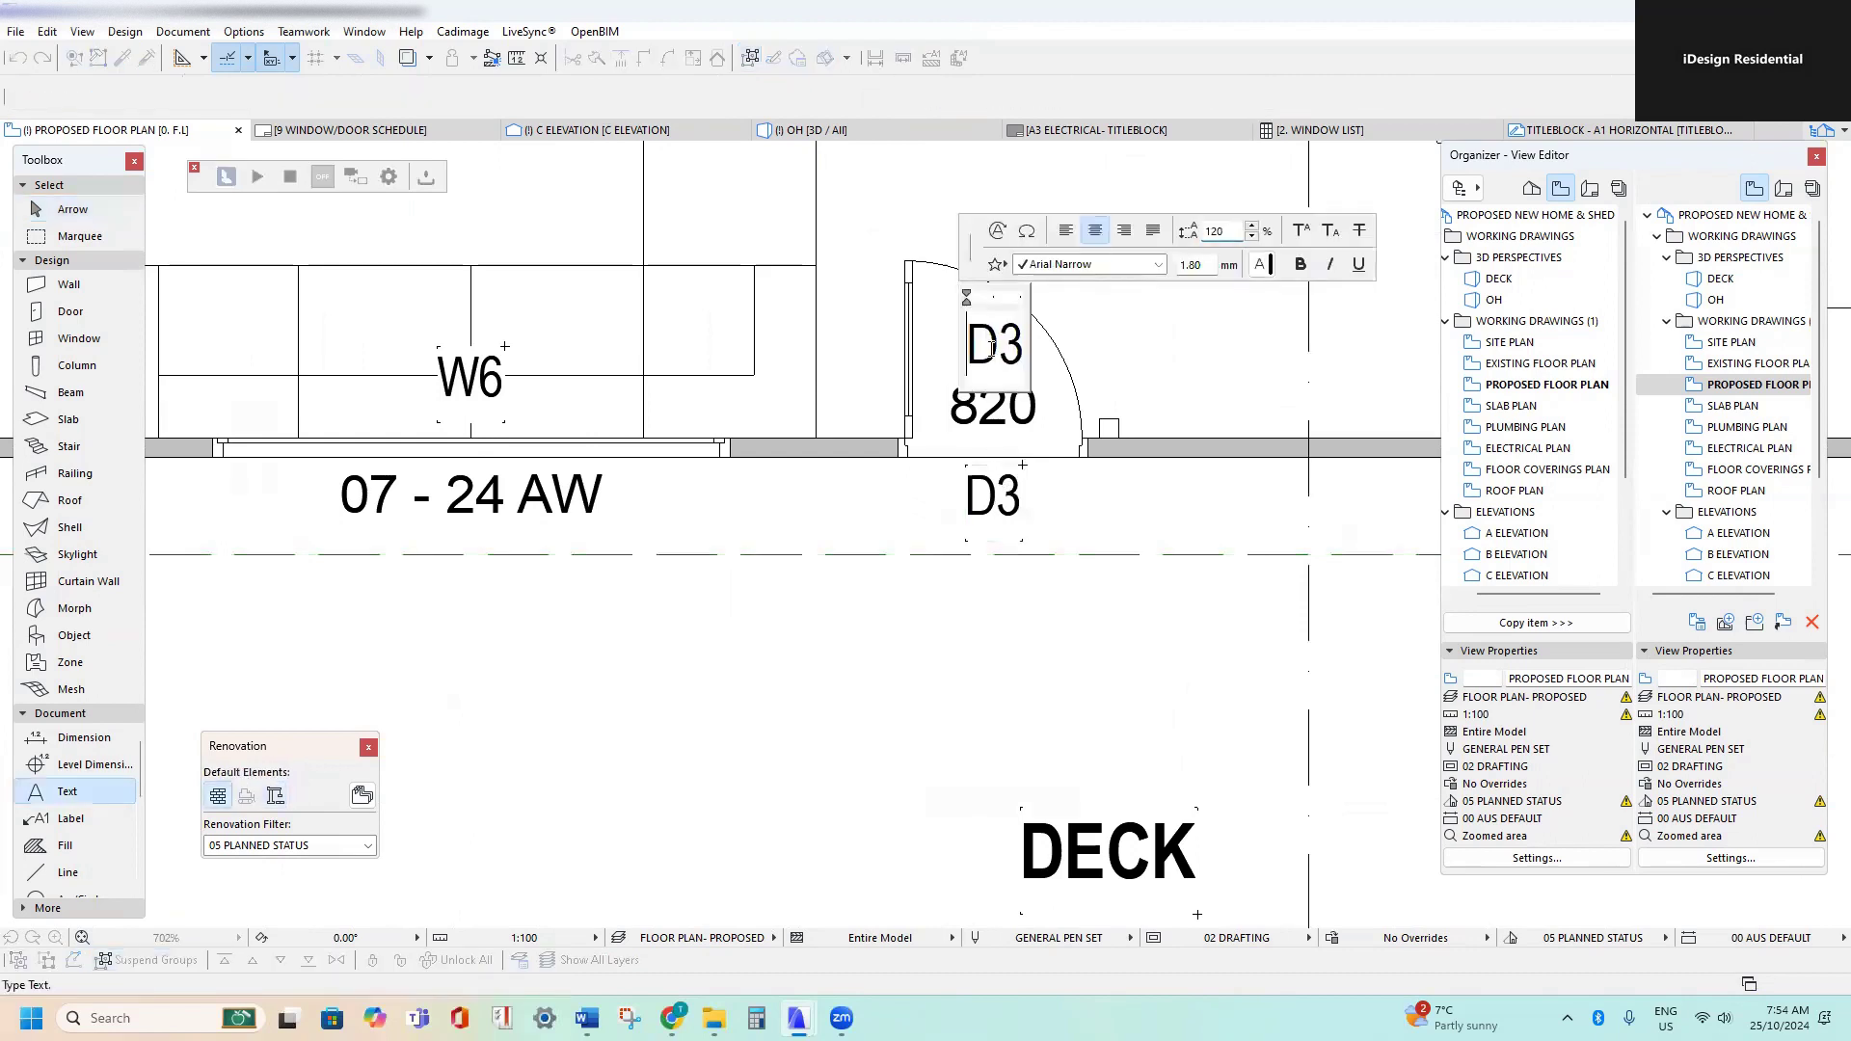
left_click(1060, 518)
scroll(1030, 532, "down", 6)
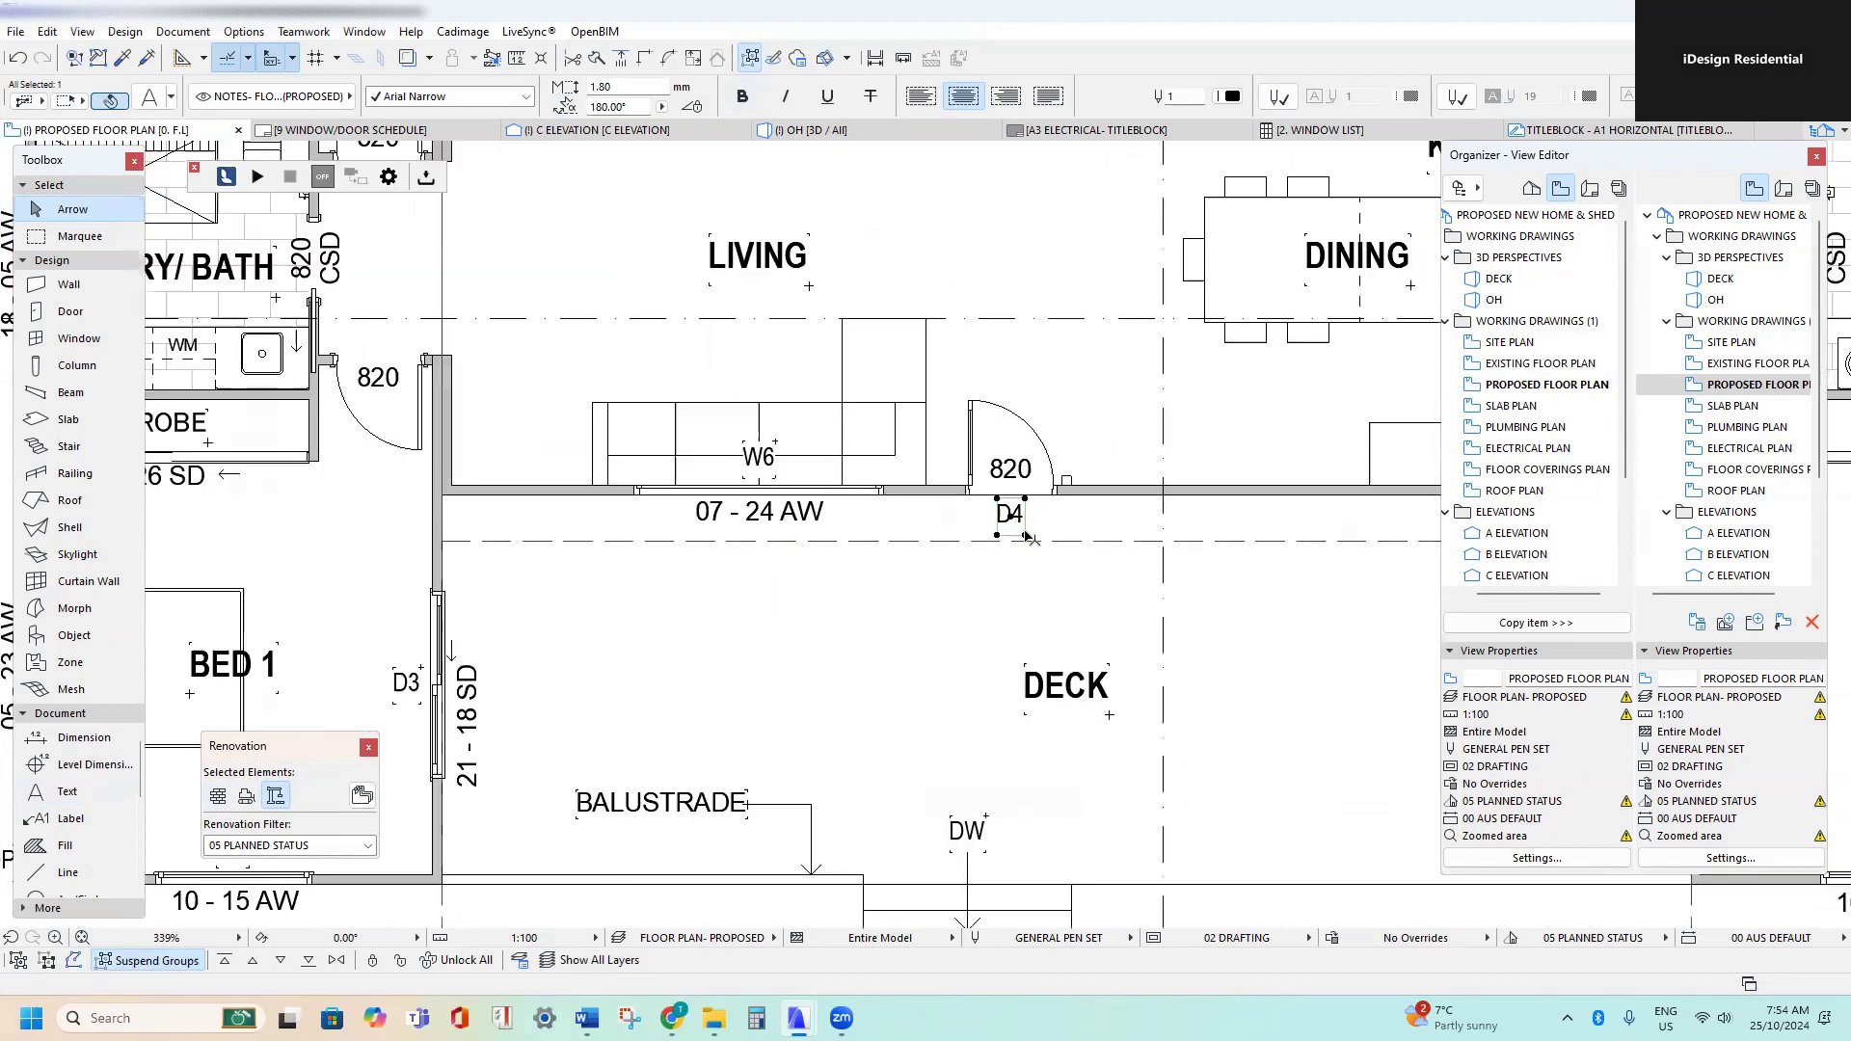
- Change the door tag inside Bed 4 at the 21 - 18 SD door to D5
middle_click_drag(1196, 559, 766, 503)
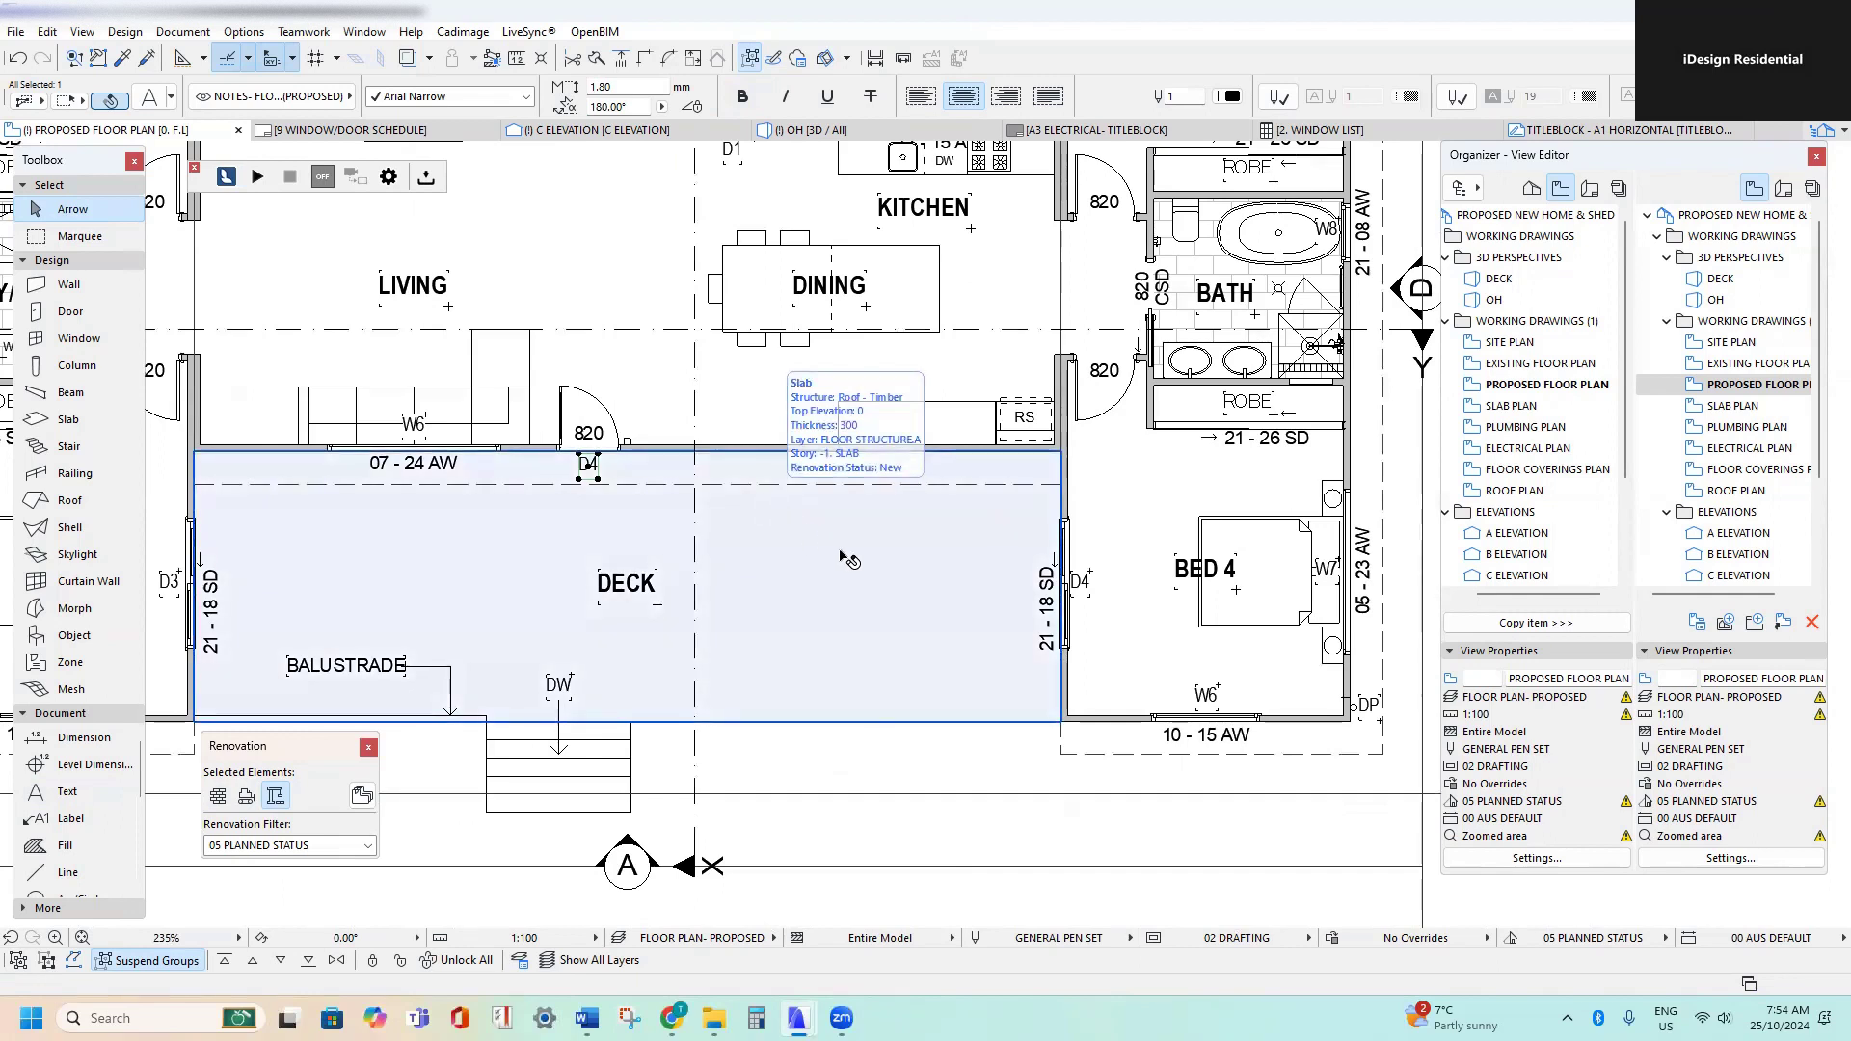
scroll(1112, 594, "up", 9)
double_click(934, 533)
left_click_drag(991, 275, 943, 275)
type("5")
left_click(1025, 434)
- Change the door tag inside Bed 3 at the 21 - 18 SD door to D6
scroll(962, 540, "down", 6)
scroll(961, 540, "down", 3)
middle_click_drag(962, 540, 915, 882)
middle_click_drag(929, 442, 950, 853)
scroll(920, 596, "up", 9)
left_click(960, 552)
double_click(941, 566)
key("shift+Right")
type("6")
key("Escape")
- Review the door and window tags across the whole proposed floor plan, checking their numbering order around the building
scroll(858, 537, "down", 5)
scroll(853, 532, "down", 4)
middle_click_drag(854, 431, 965, 318)
scroll(964, 319, "up", 1)
key("Escape")
scroll(872, 359, "down", 2)
scroll(835, 435, "up", 2)
middle_click_drag(751, 434, 690, 424)
scroll(753, 401, "down", 2)
scroll(725, 407, "up", 1)
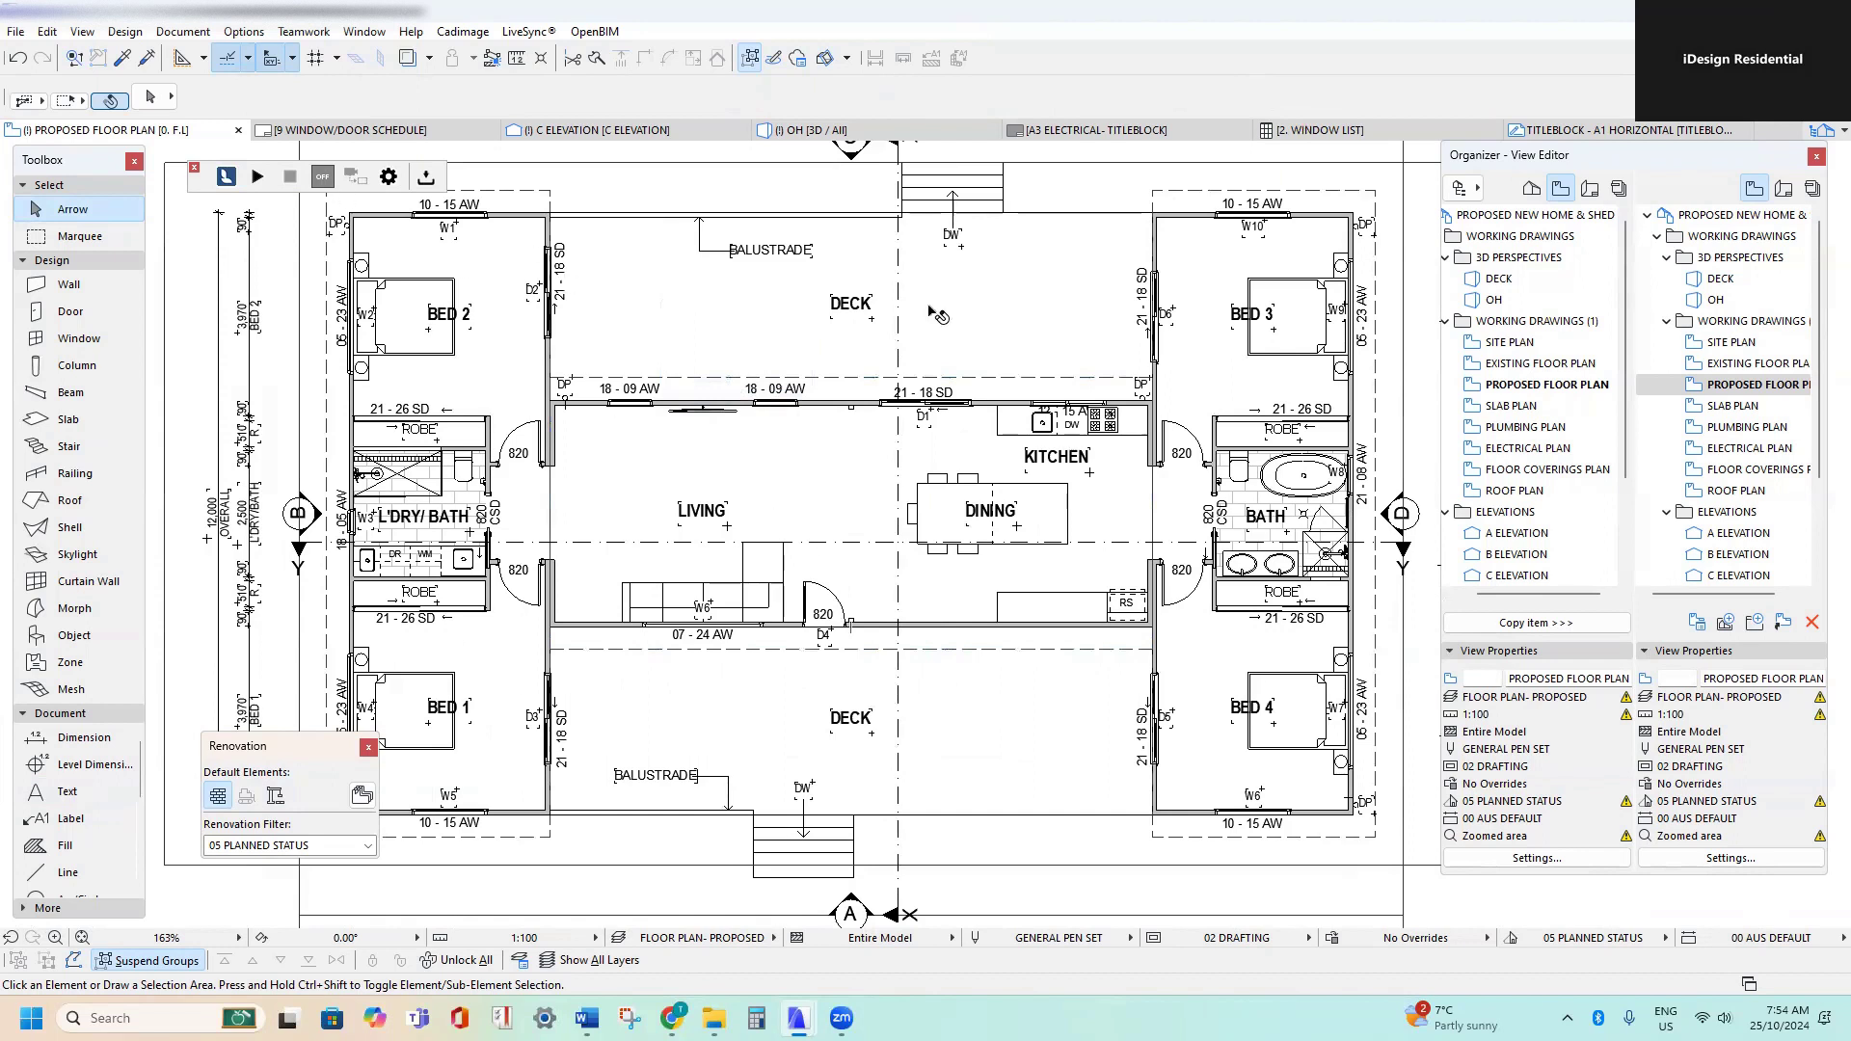
scroll(1157, 321, "up", 8)
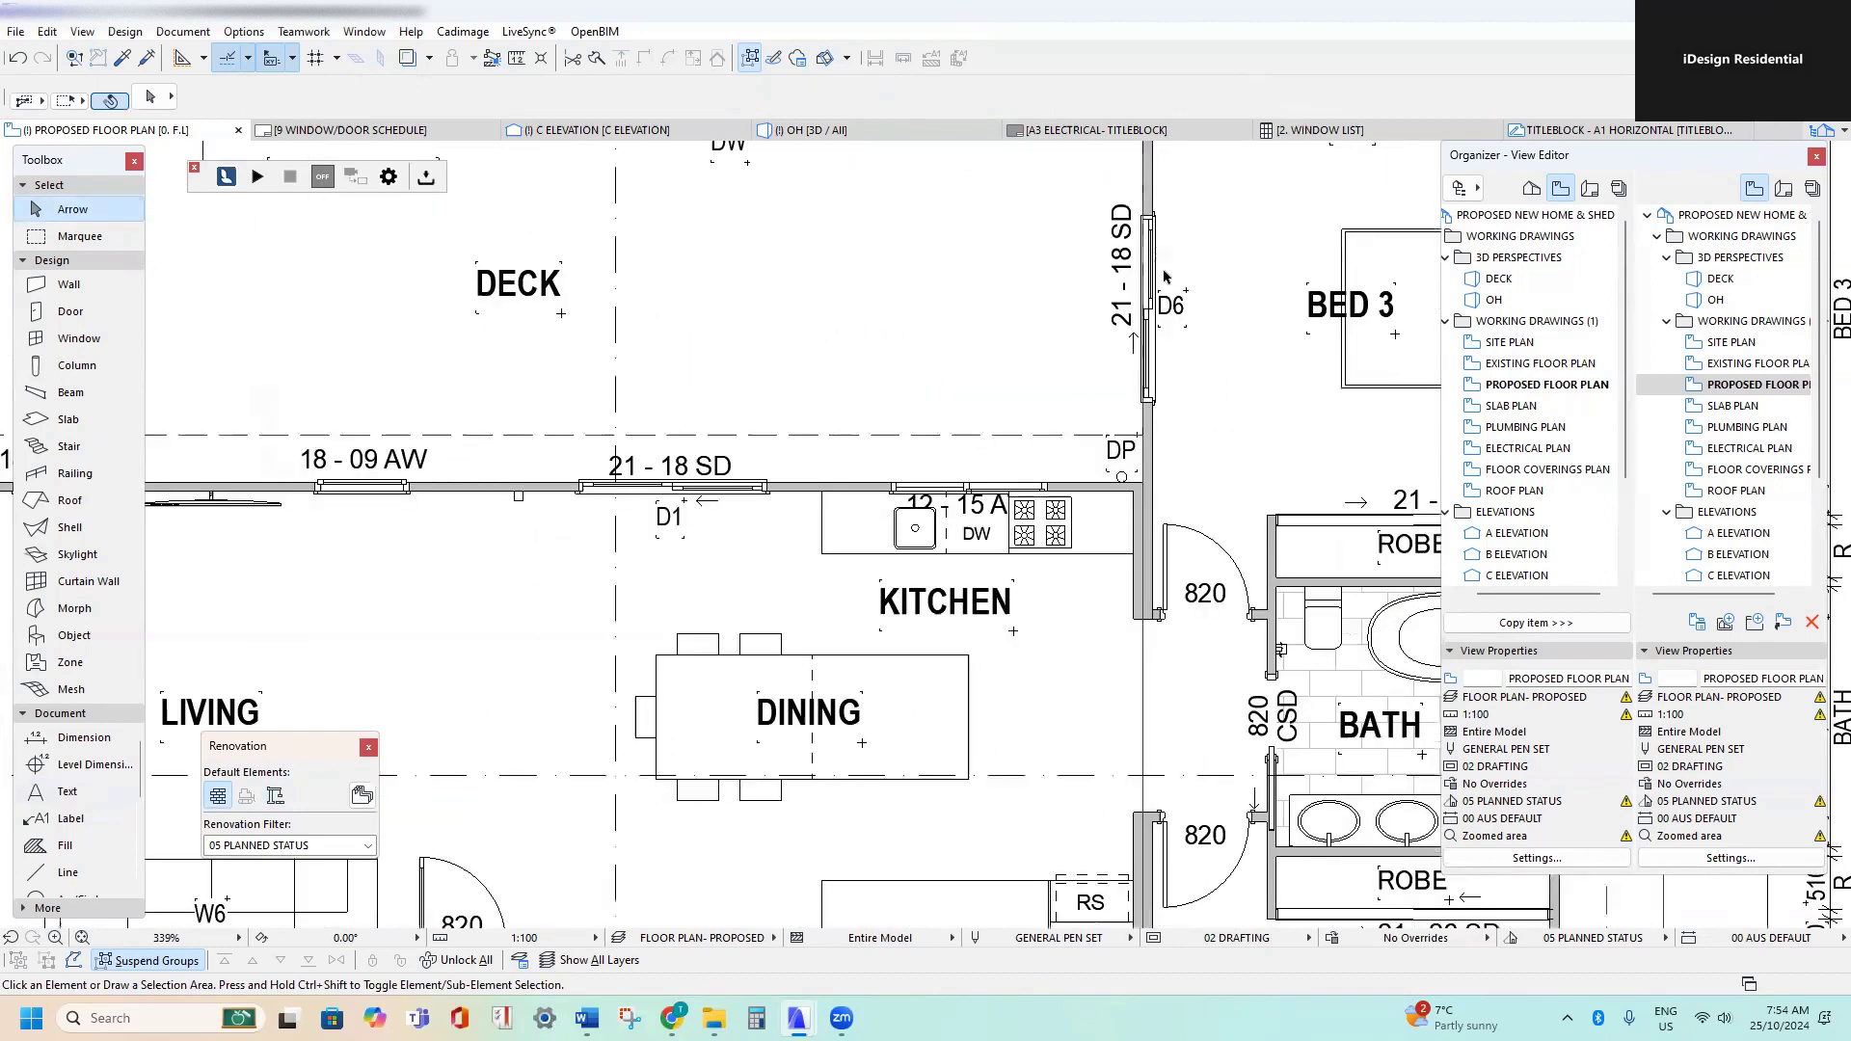
left_click(1164, 343)
scroll(1080, 424, "down", 6)
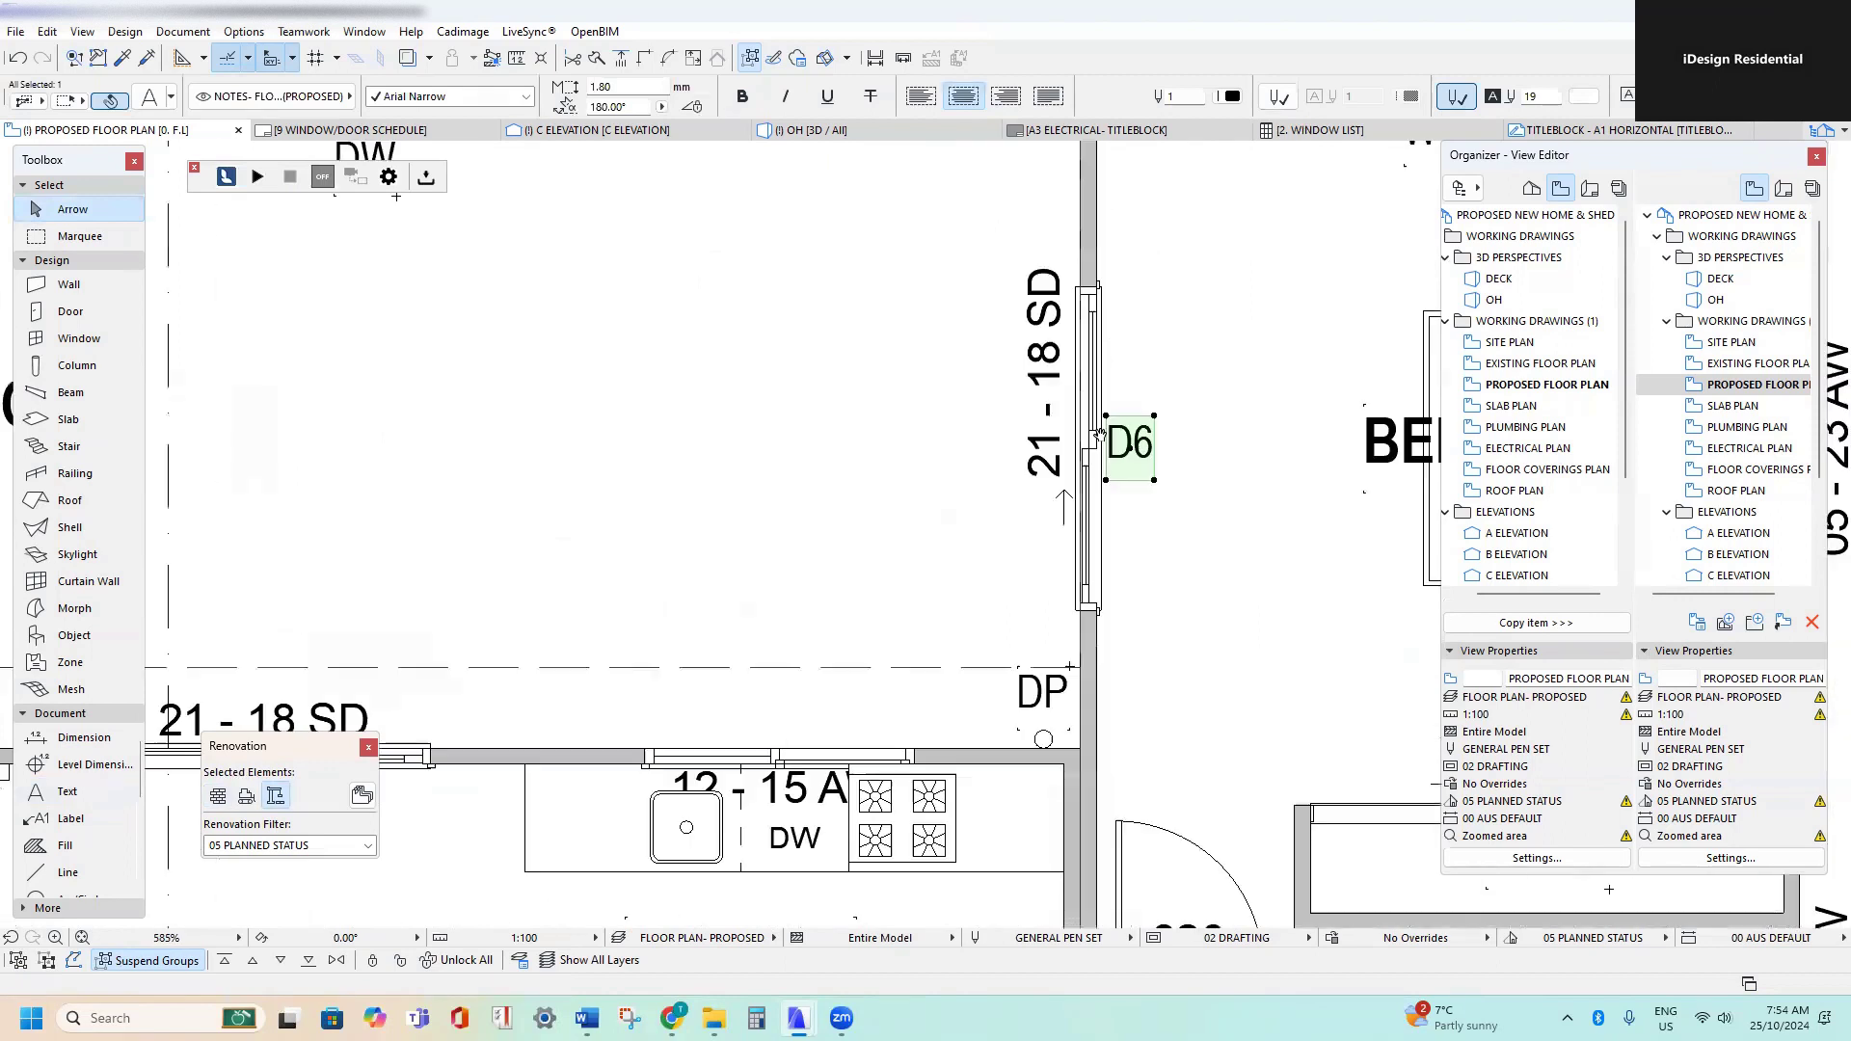
scroll(1037, 420, "down", 2)
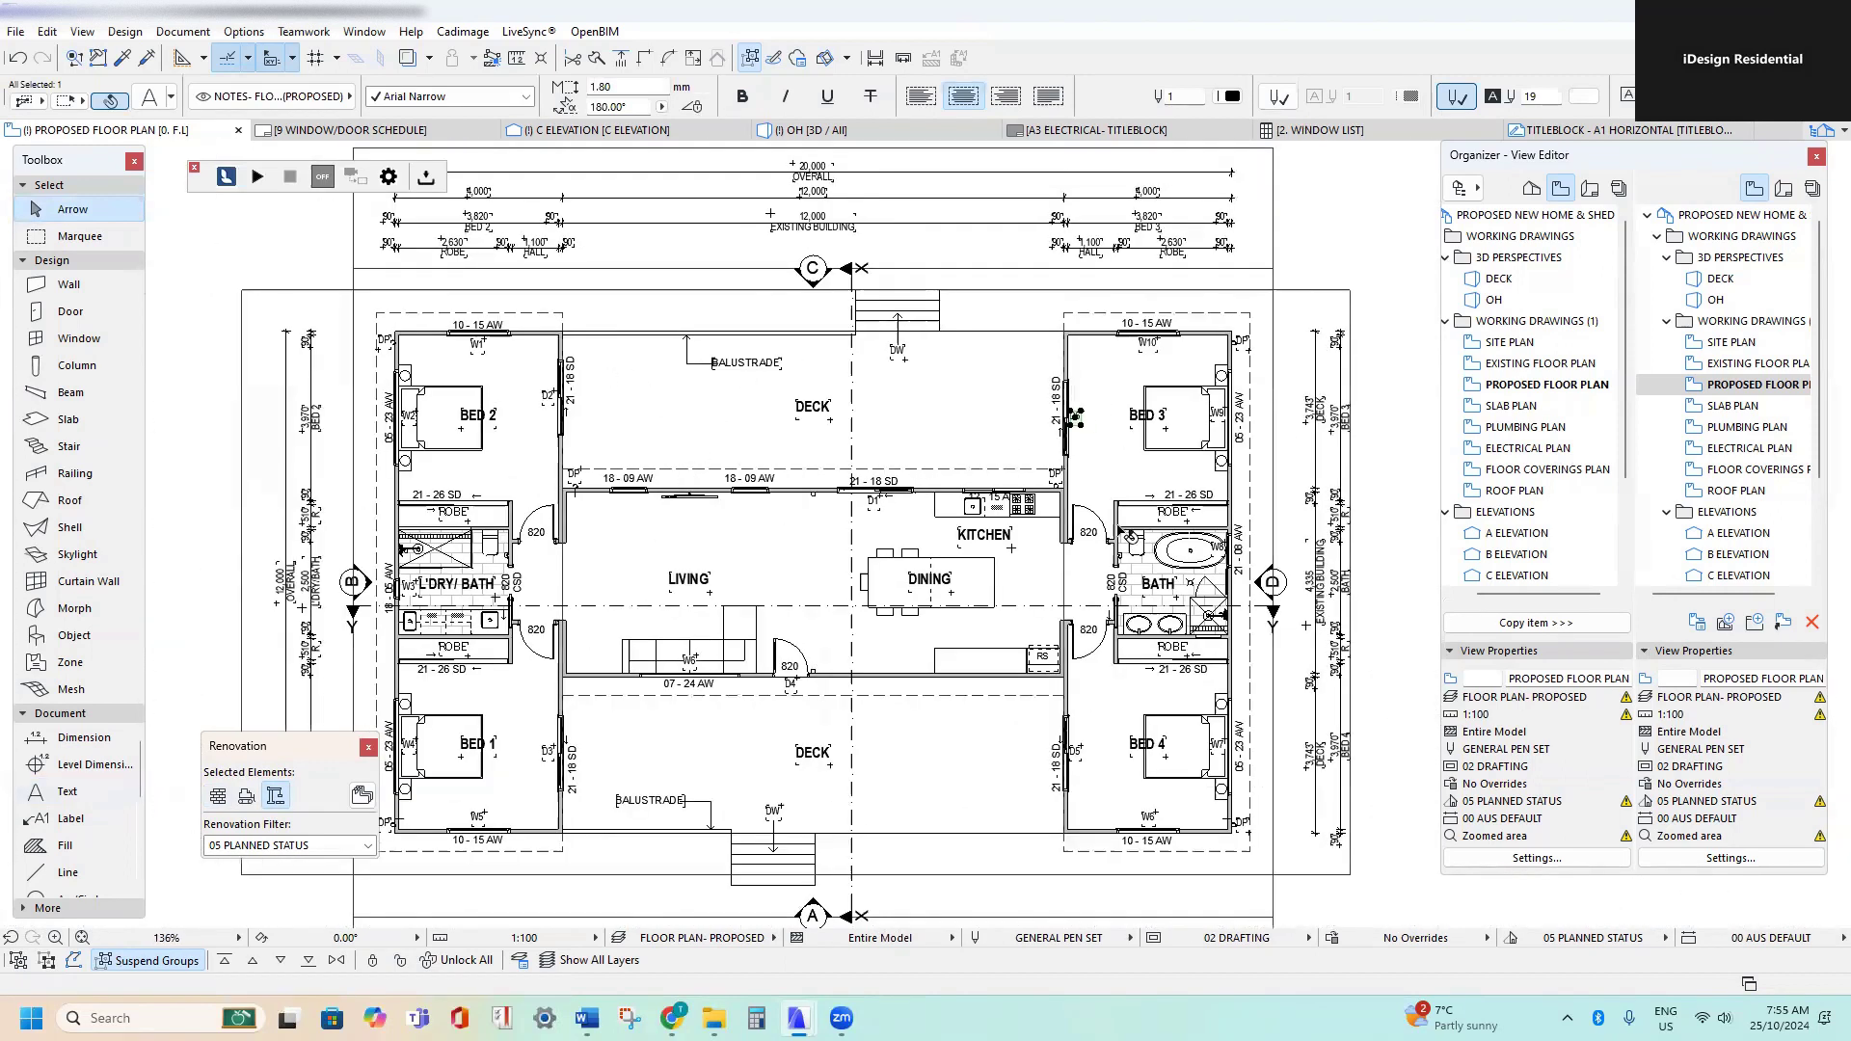
middle_click_drag(743, 517, 845, 472)
key("Escape")
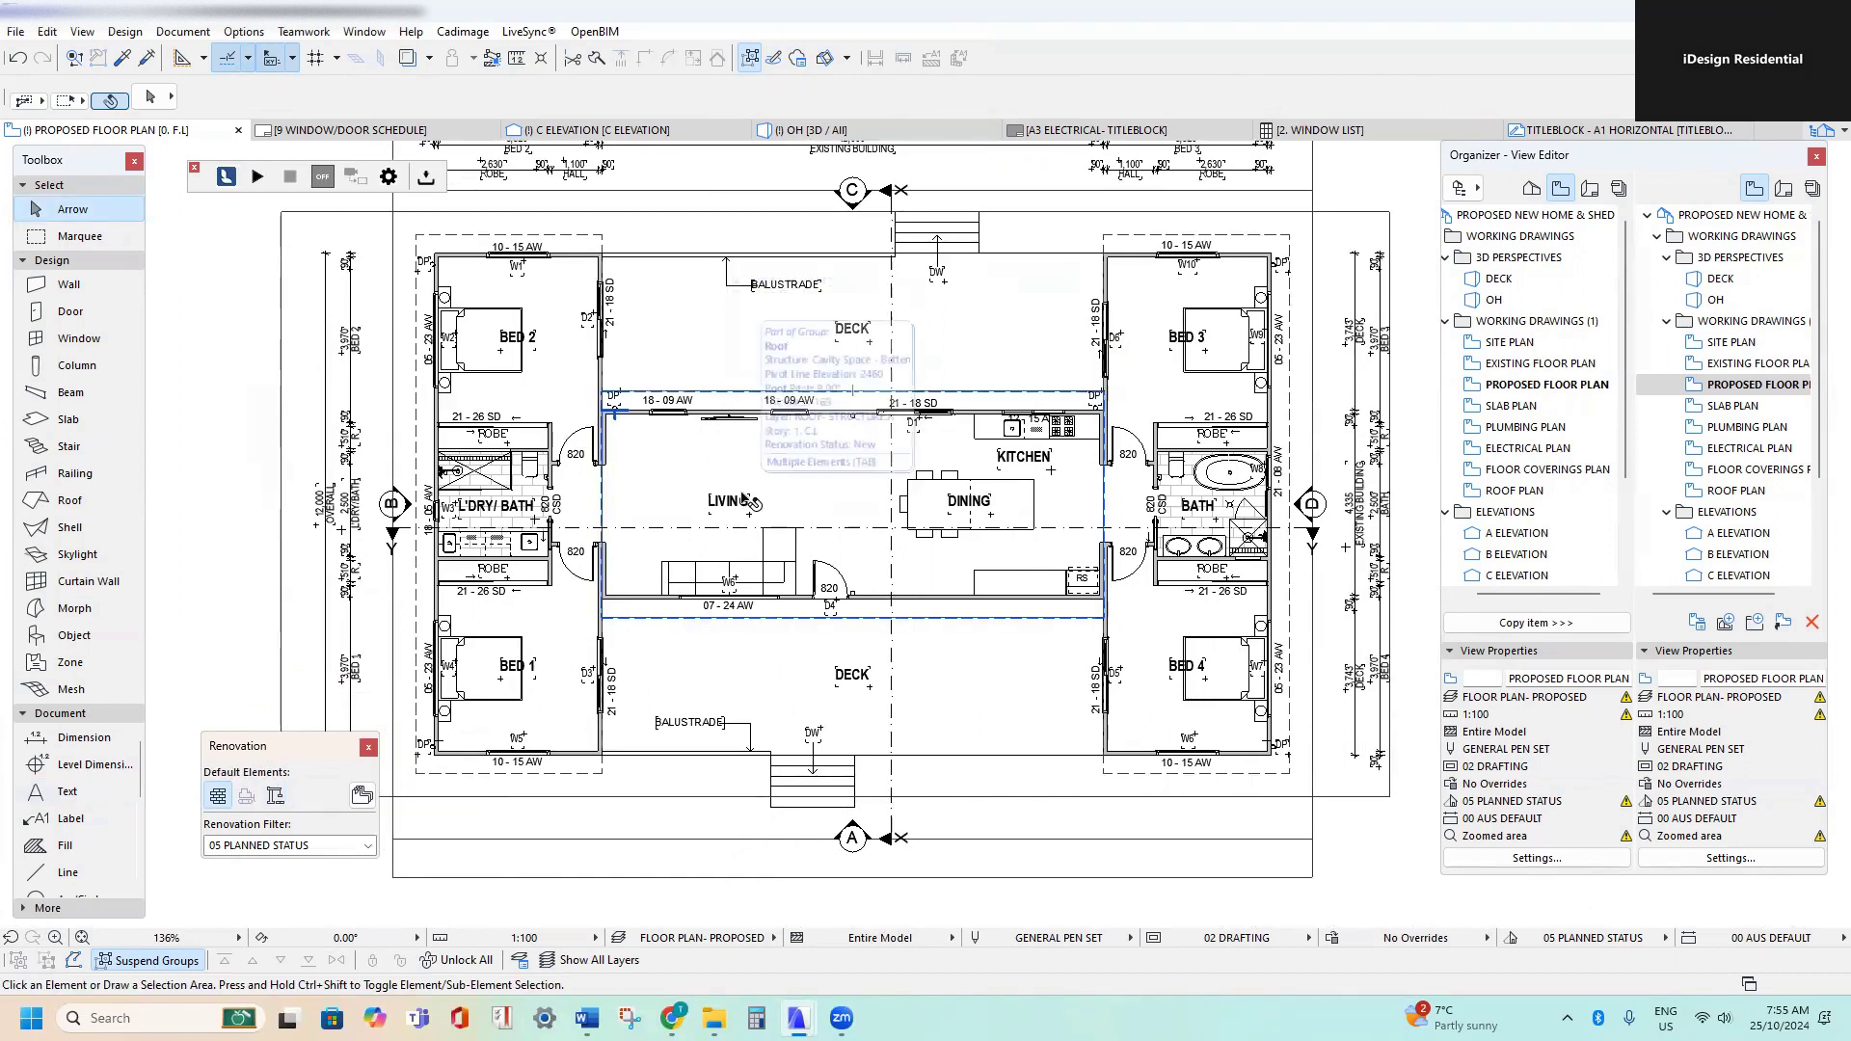
scroll(748, 506, "up", 3)
scroll(776, 617, "down", 2)
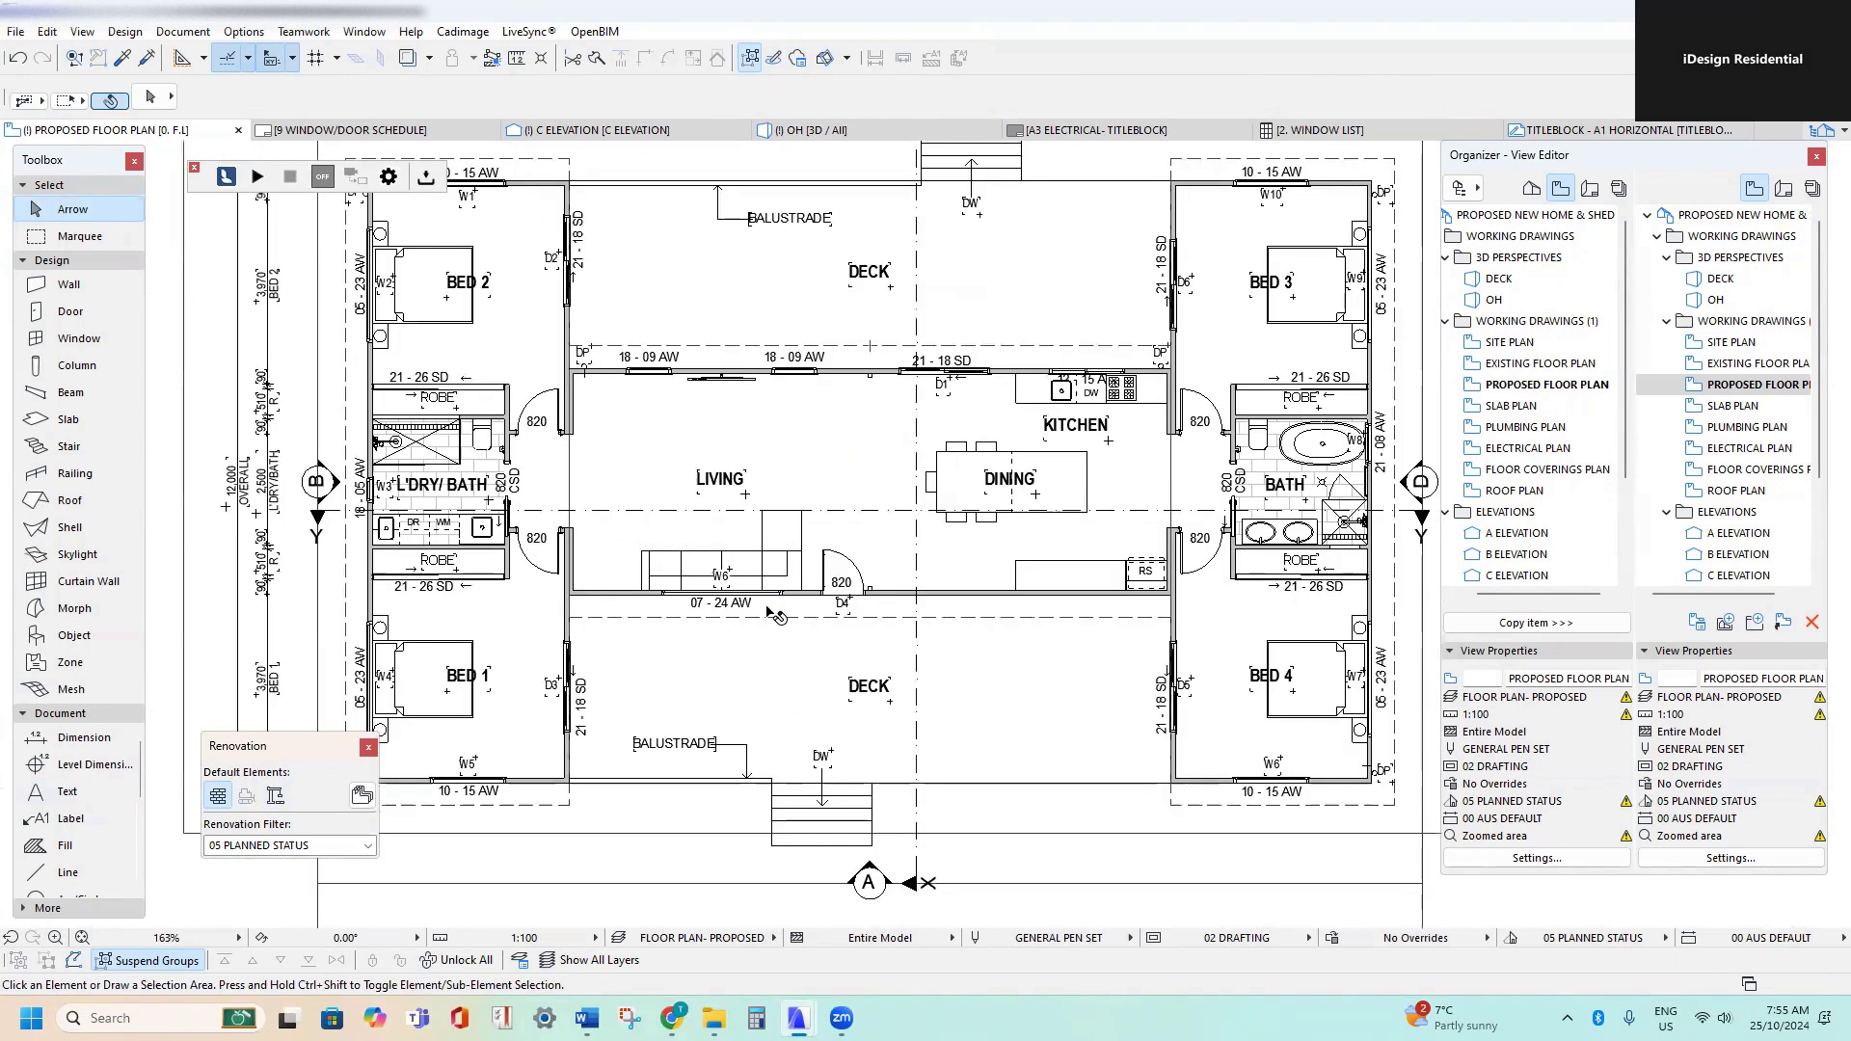
middle_click_drag(894, 554, 861, 552)
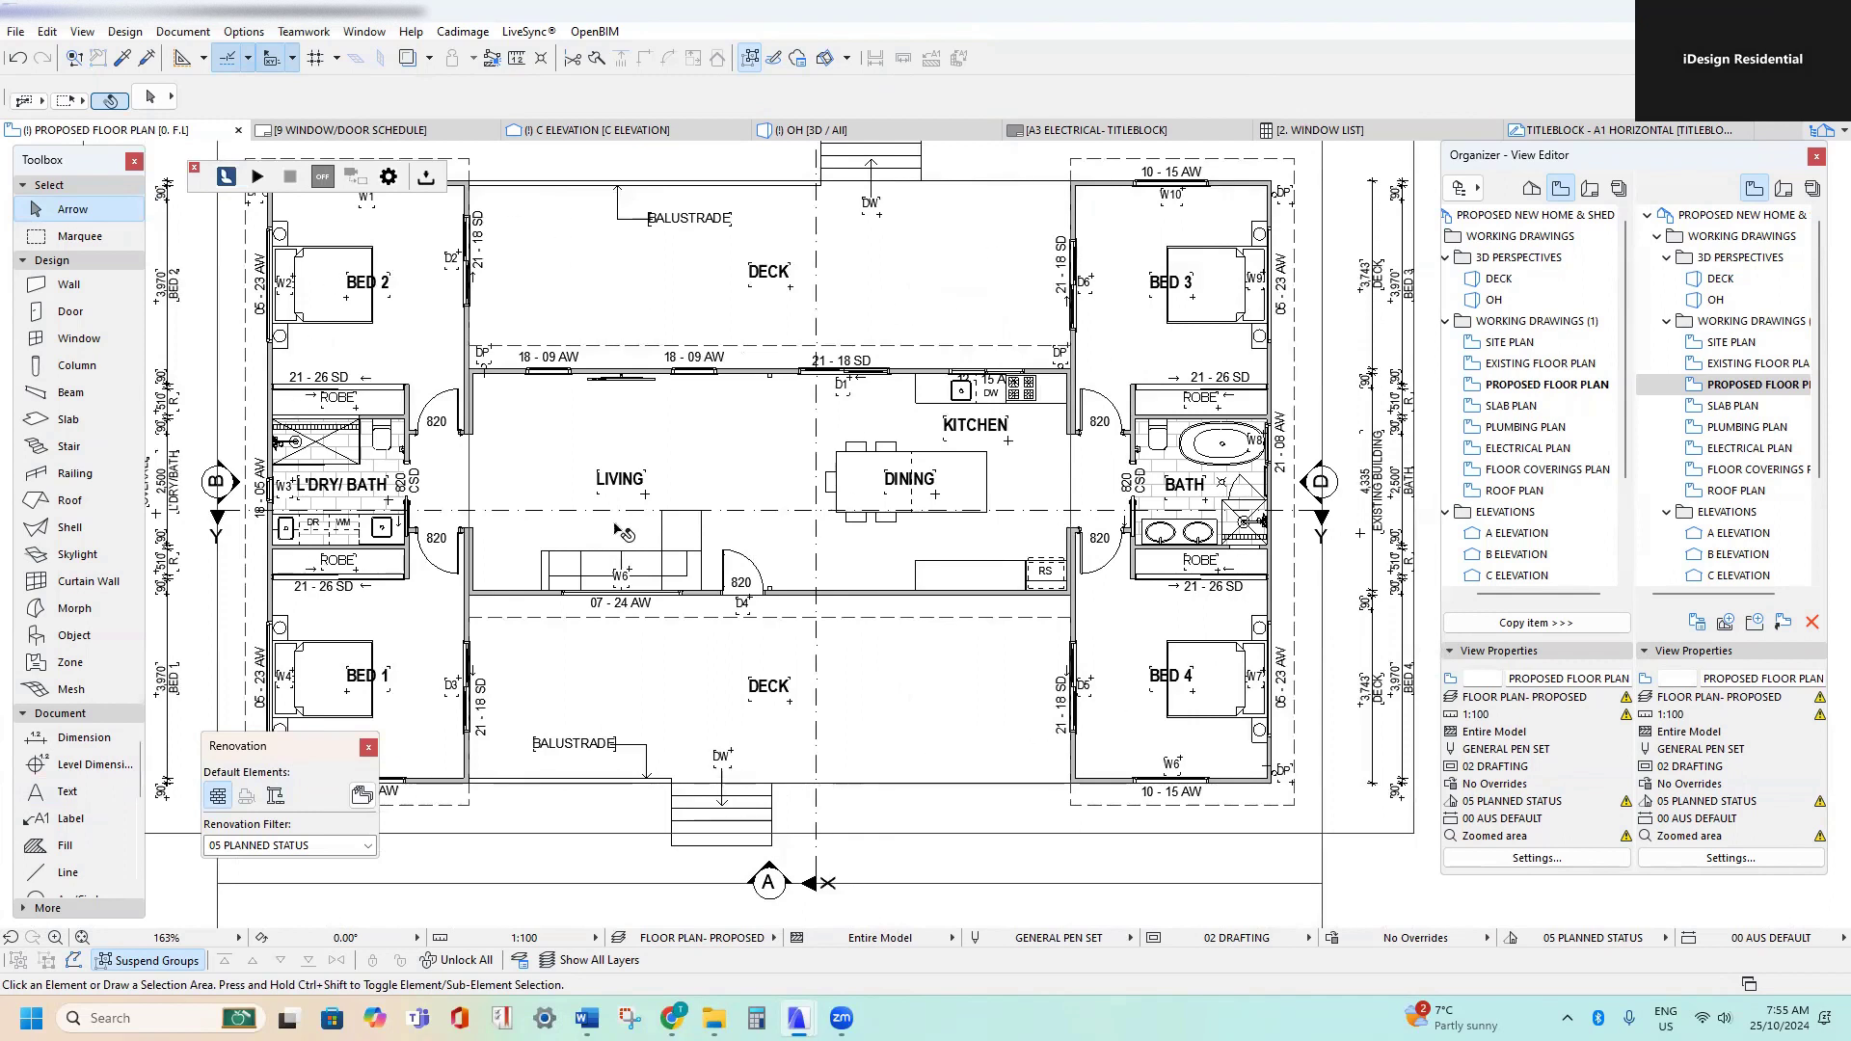
scroll(993, 376, "up", 2)
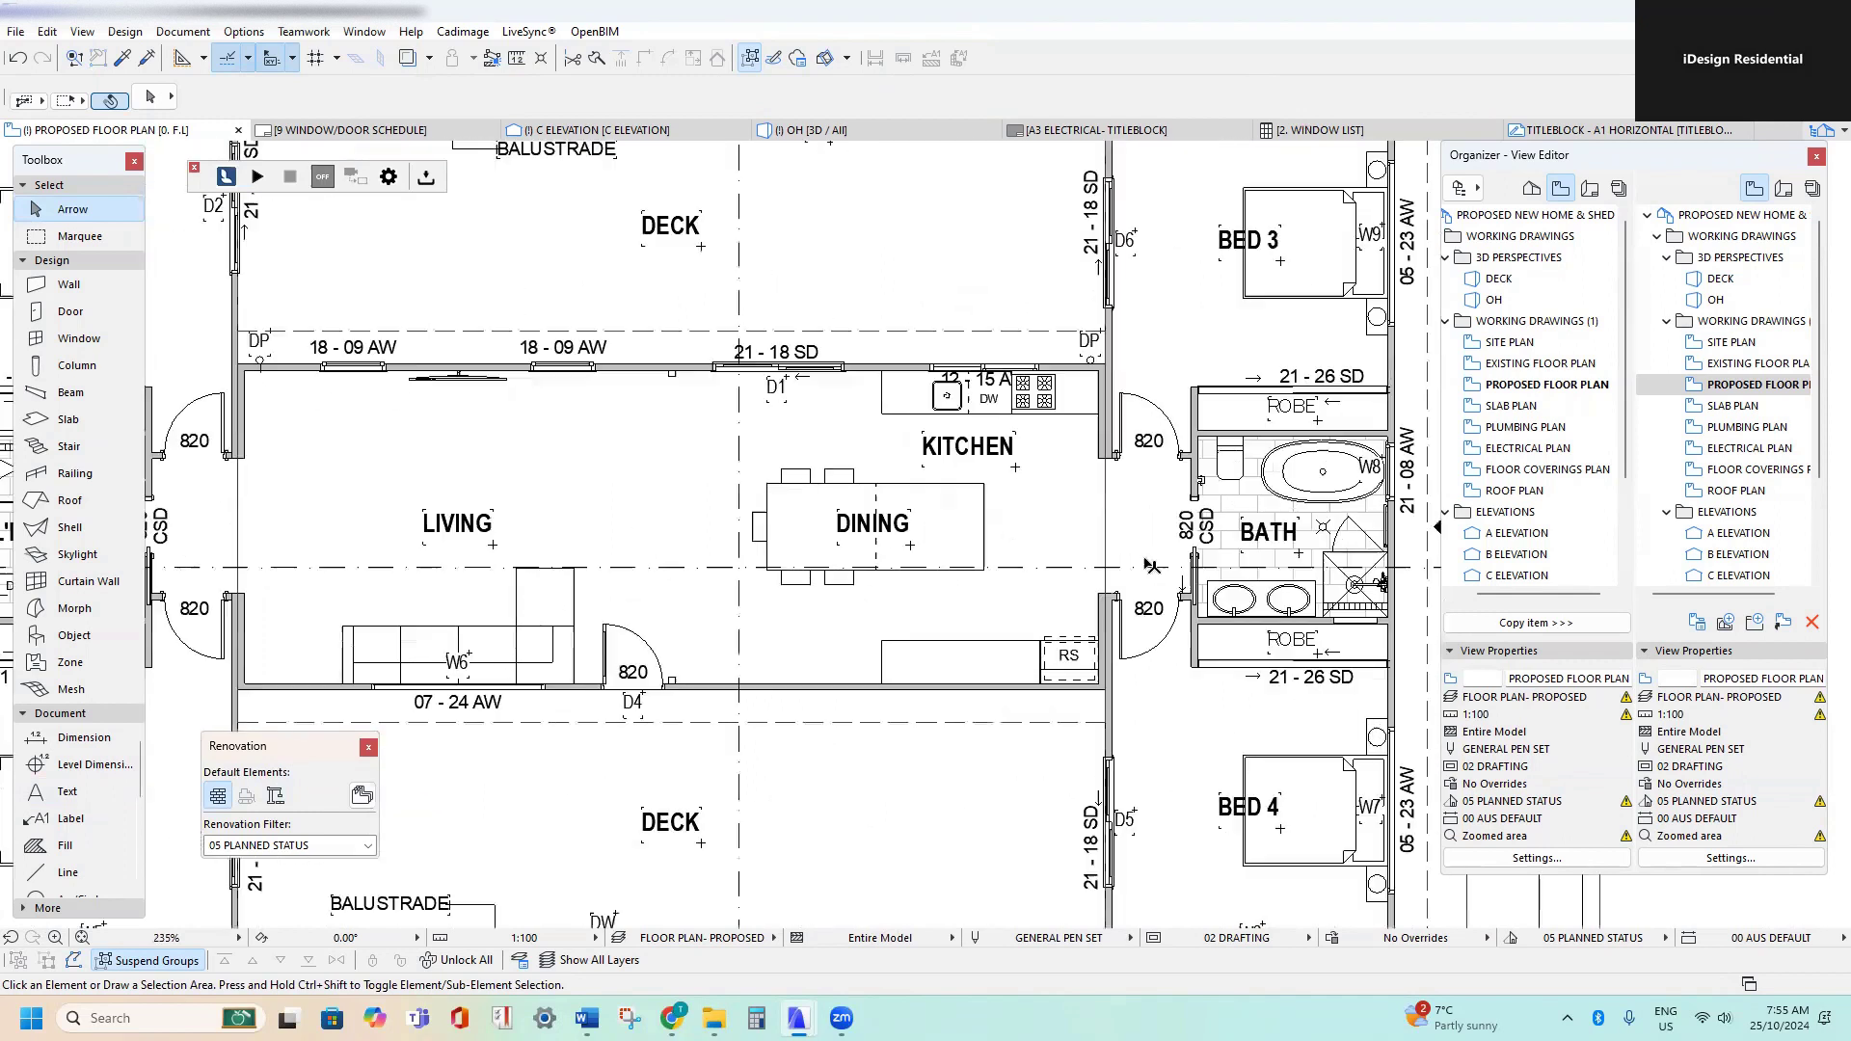
- Open the 9 WINDOW/DOOR SCHEDULE layout from the layout book
scroll(1153, 464, "down", 2)
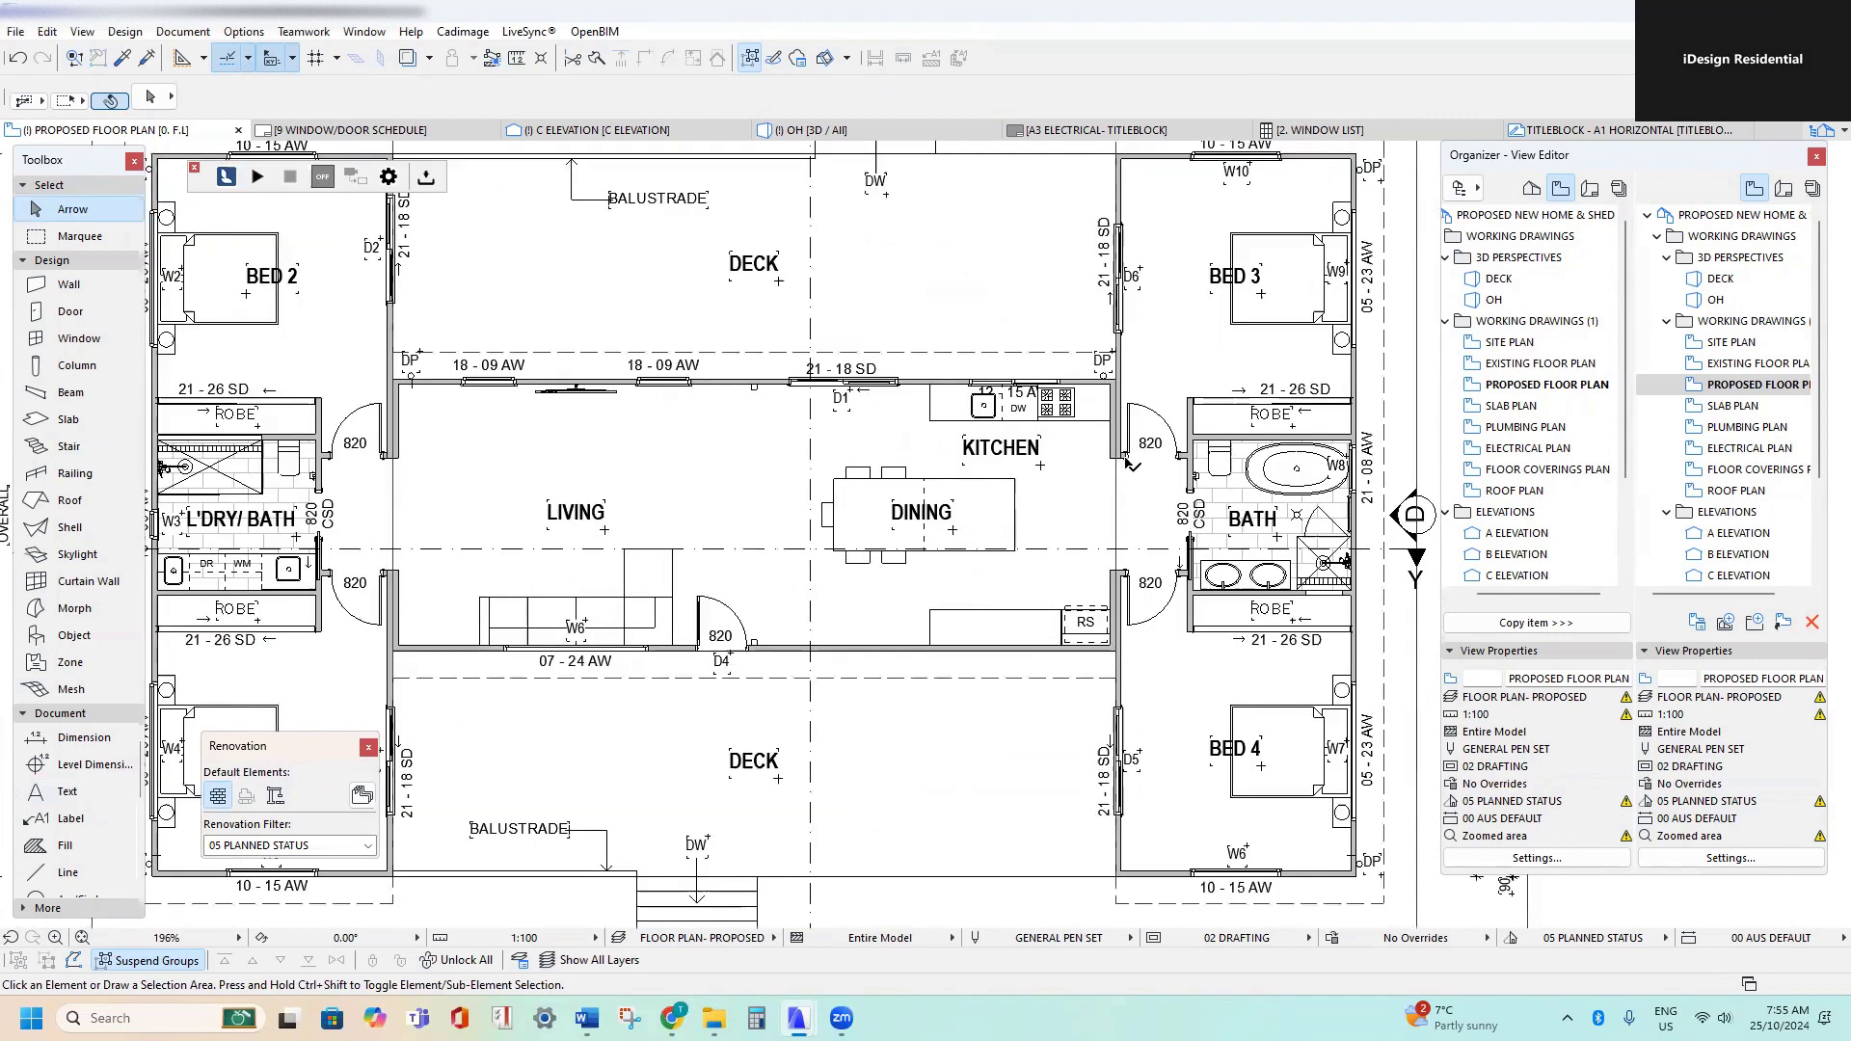
middle_click_drag(540, 457, 629, 396)
middle_click_drag(767, 346, 700, 376)
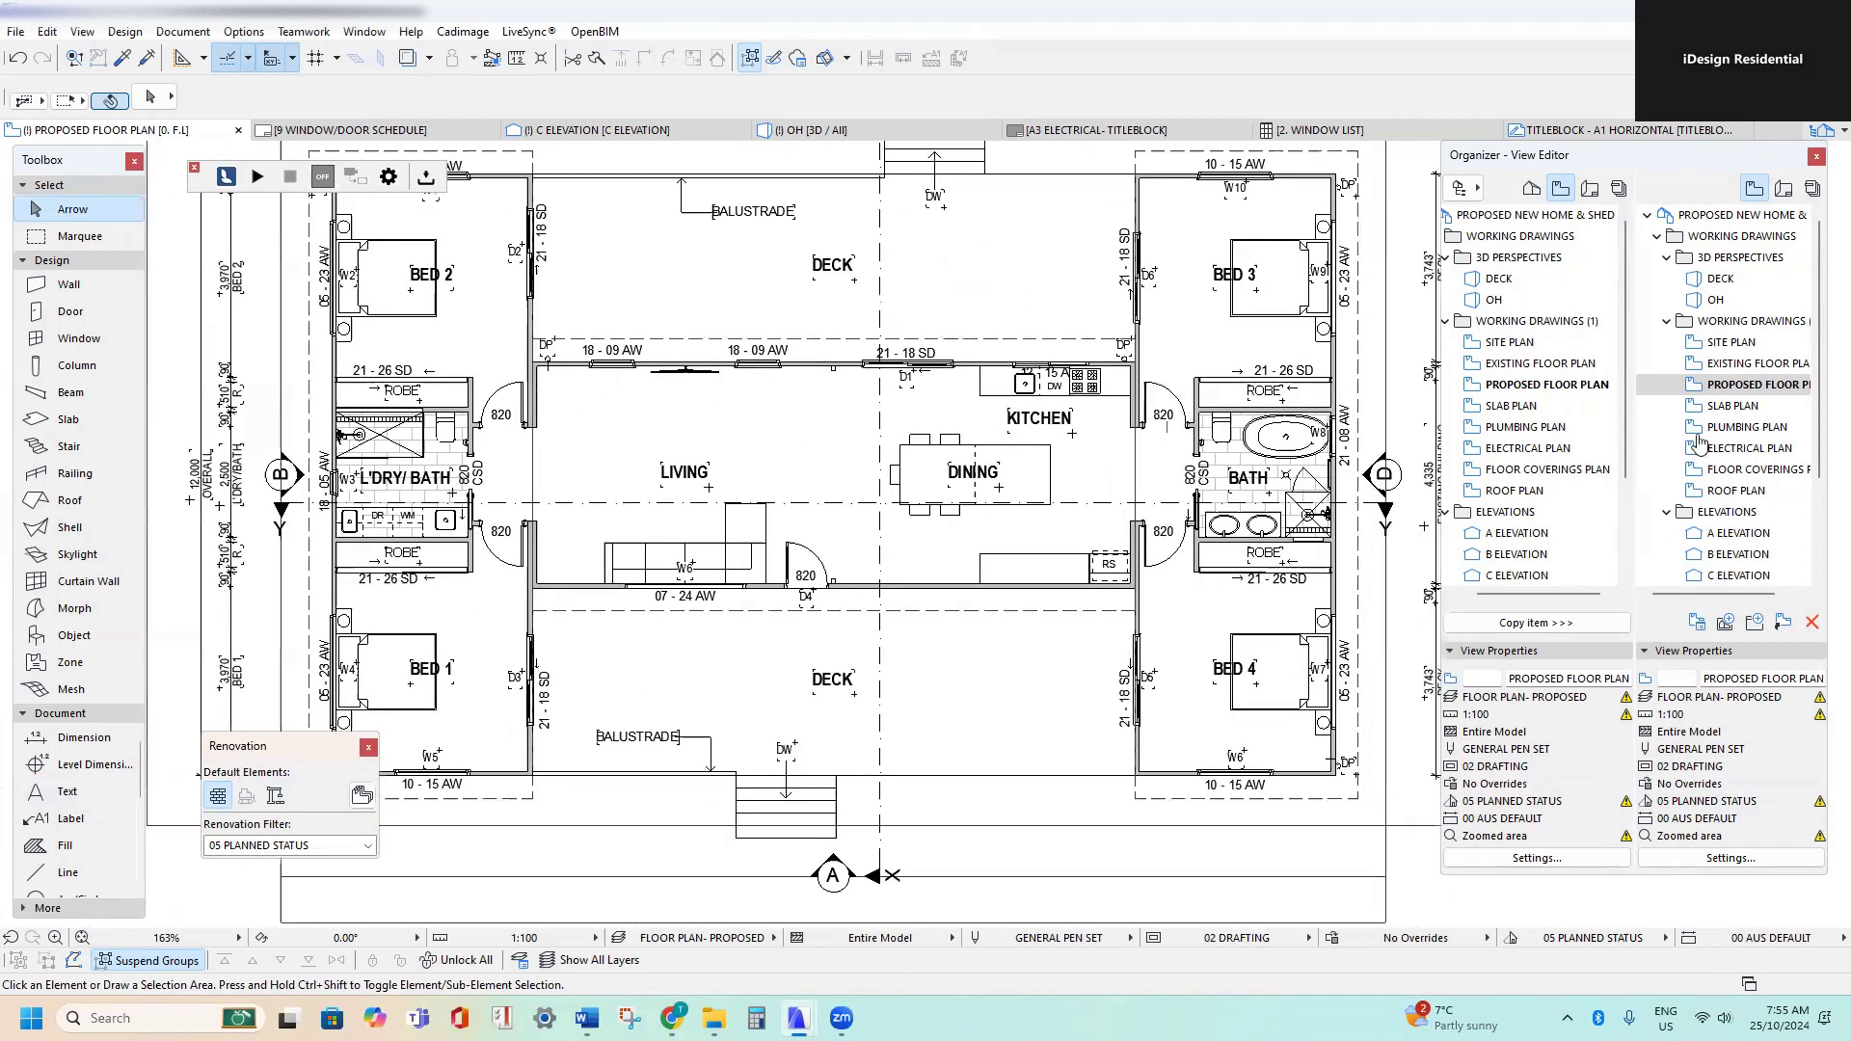
left_click(1783, 188)
double_click(1764, 409)
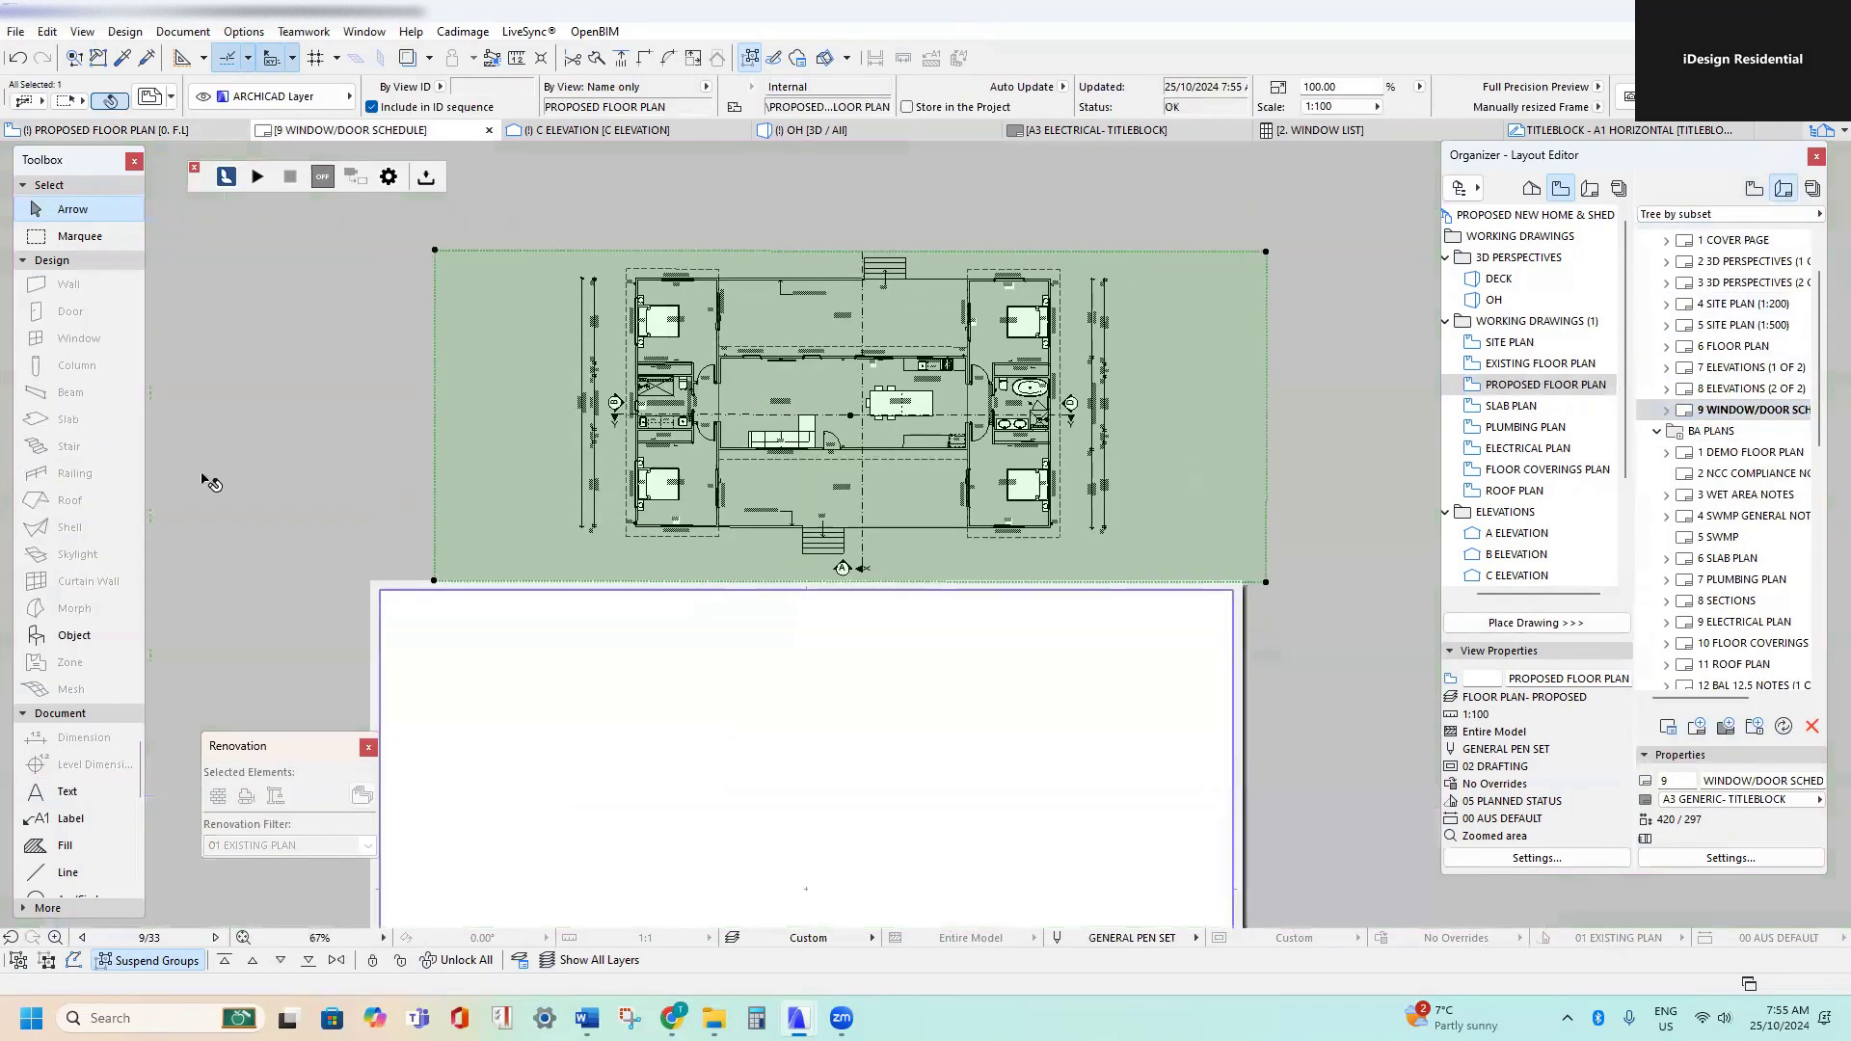
- Compare the window and door tags on the placed floor plan with the schedule tables, looking for untagged openings around the Kitchen and Living areas
scroll(641, 477, "up", 6)
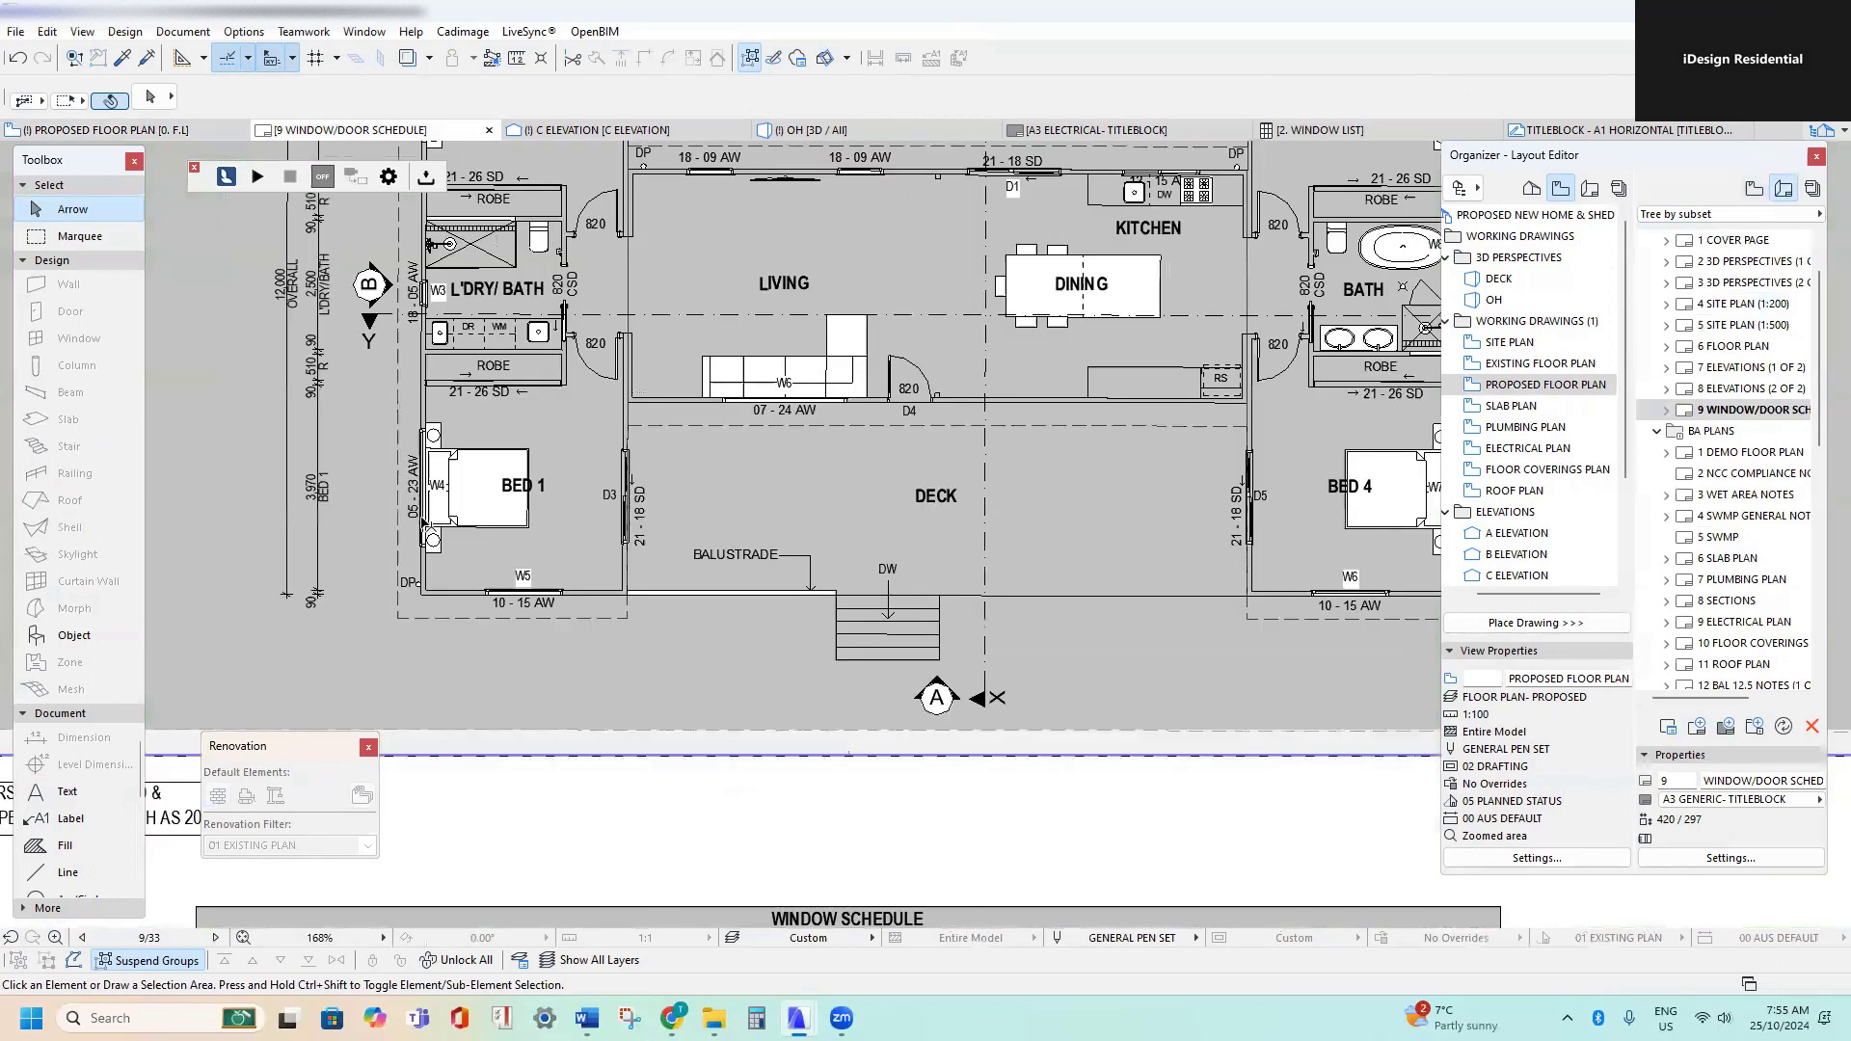
scroll(579, 540, "down", 10)
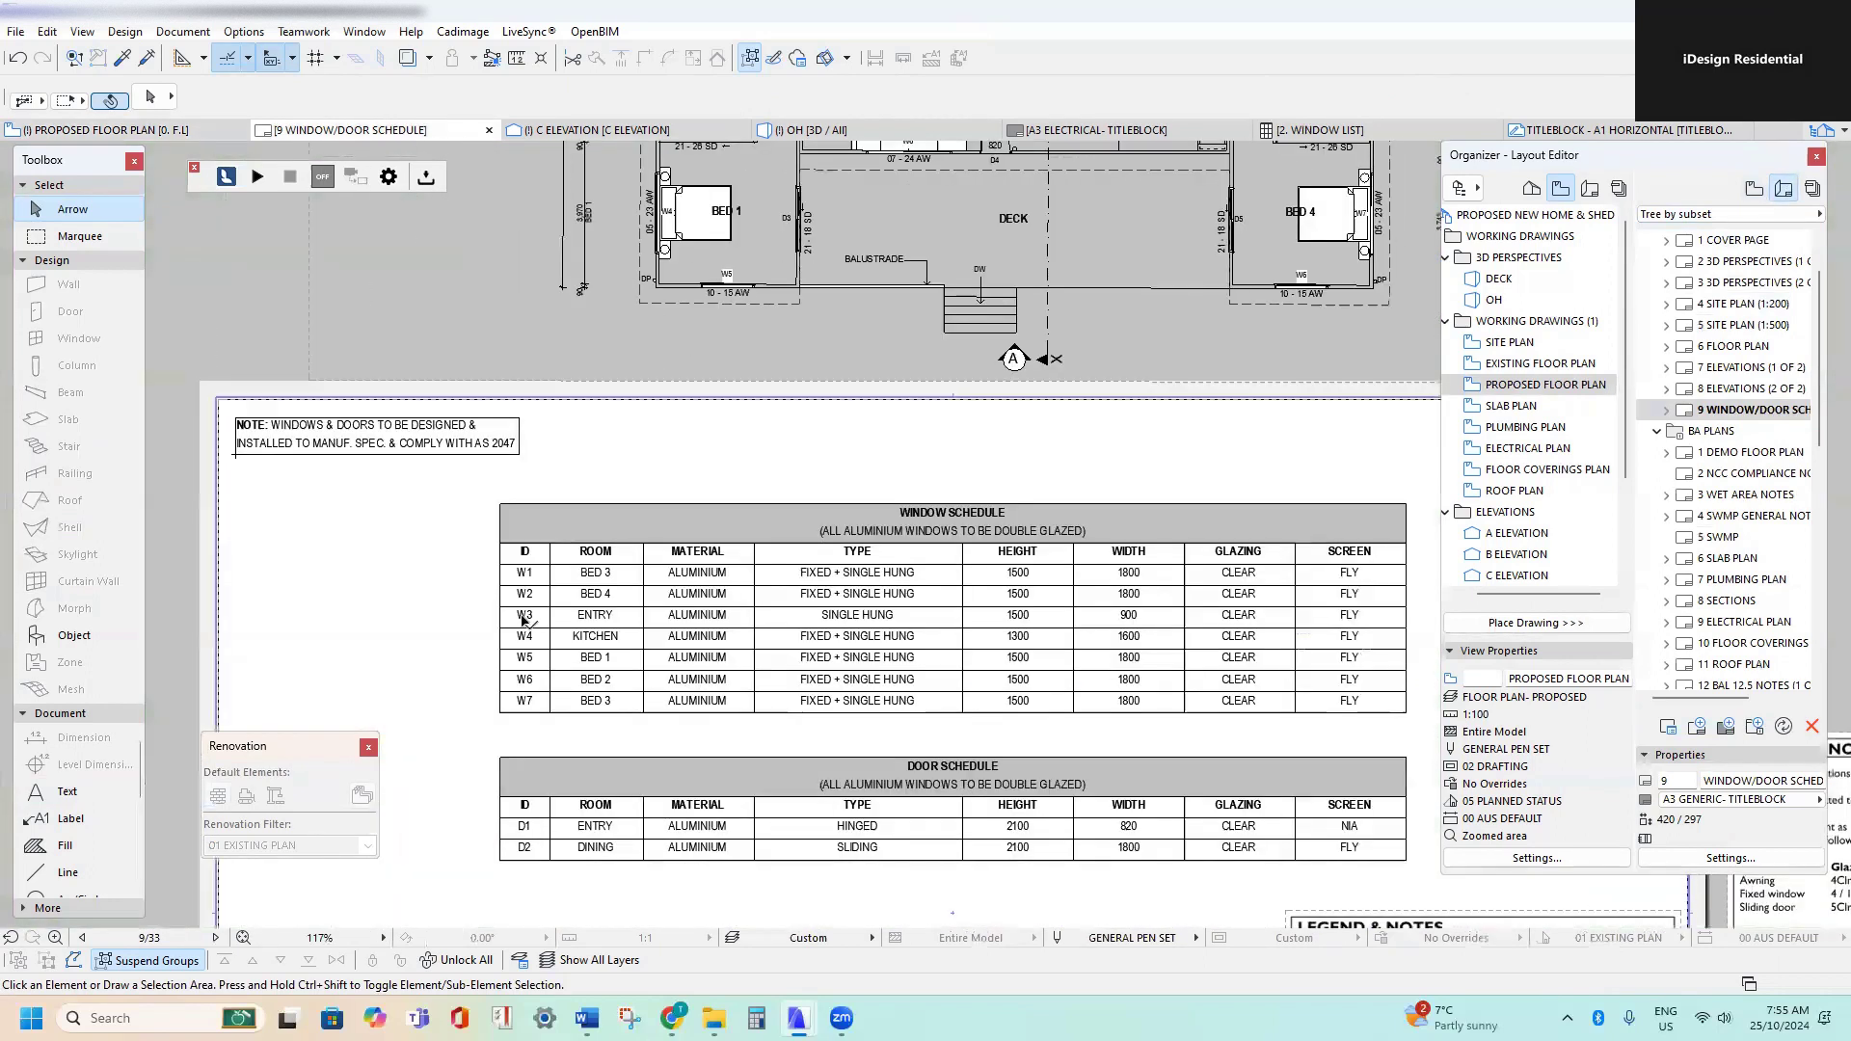
scroll(569, 584, "up", 3)
scroll(550, 585, "down", 3)
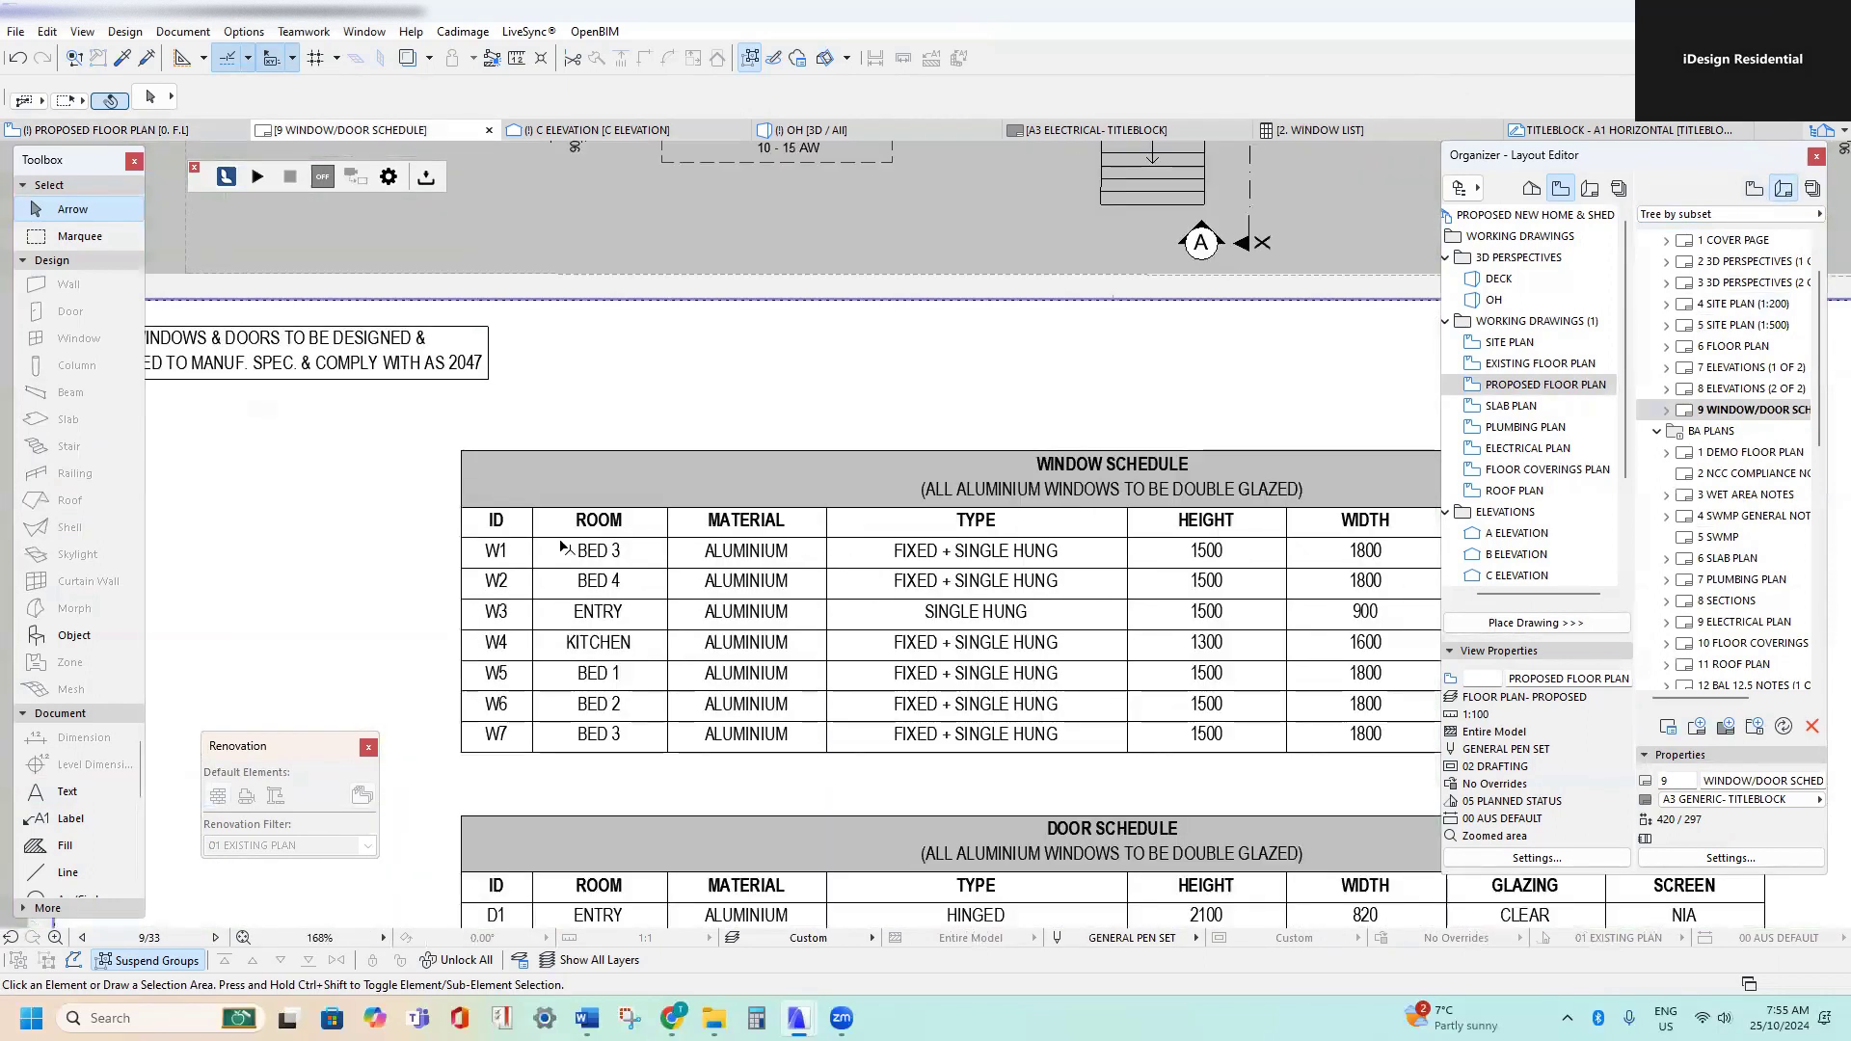
middle_click_drag(518, 528, 458, 730)
scroll(796, 502, "up", 10)
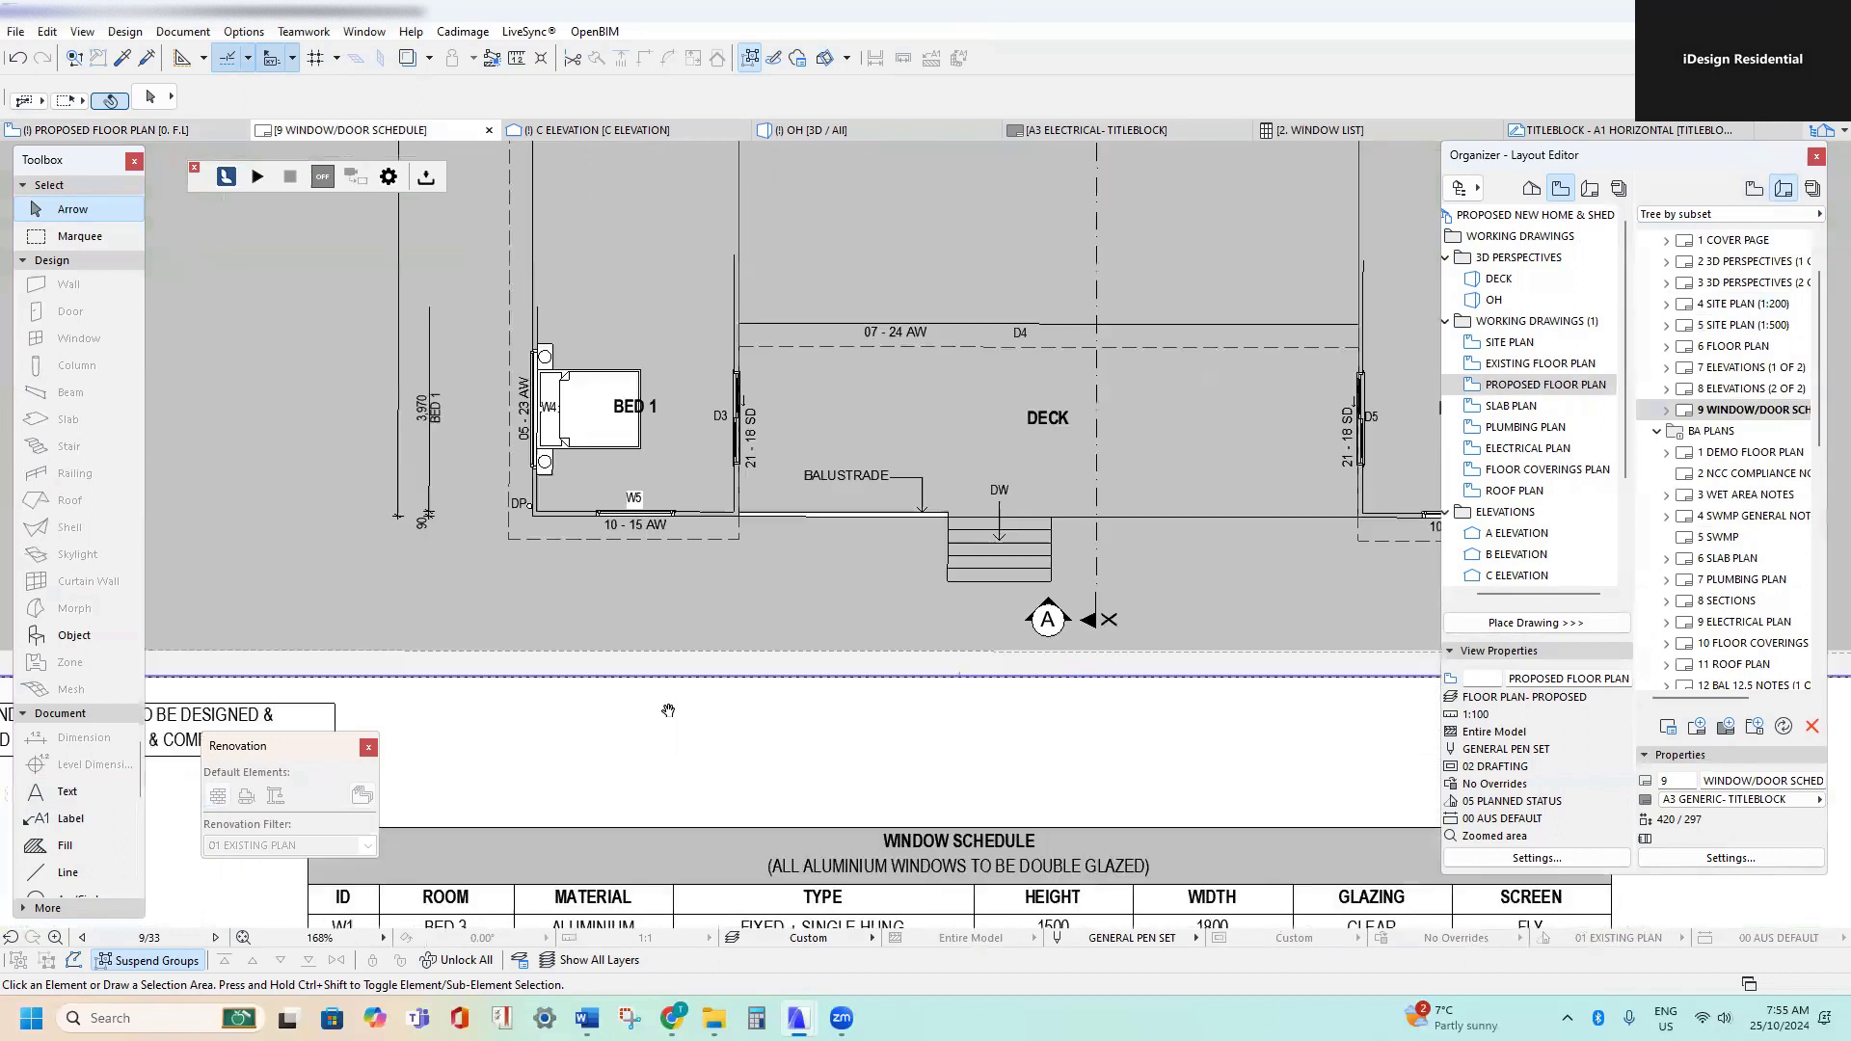
scroll(937, 384, "up", 2)
scroll(937, 383, "down", 3)
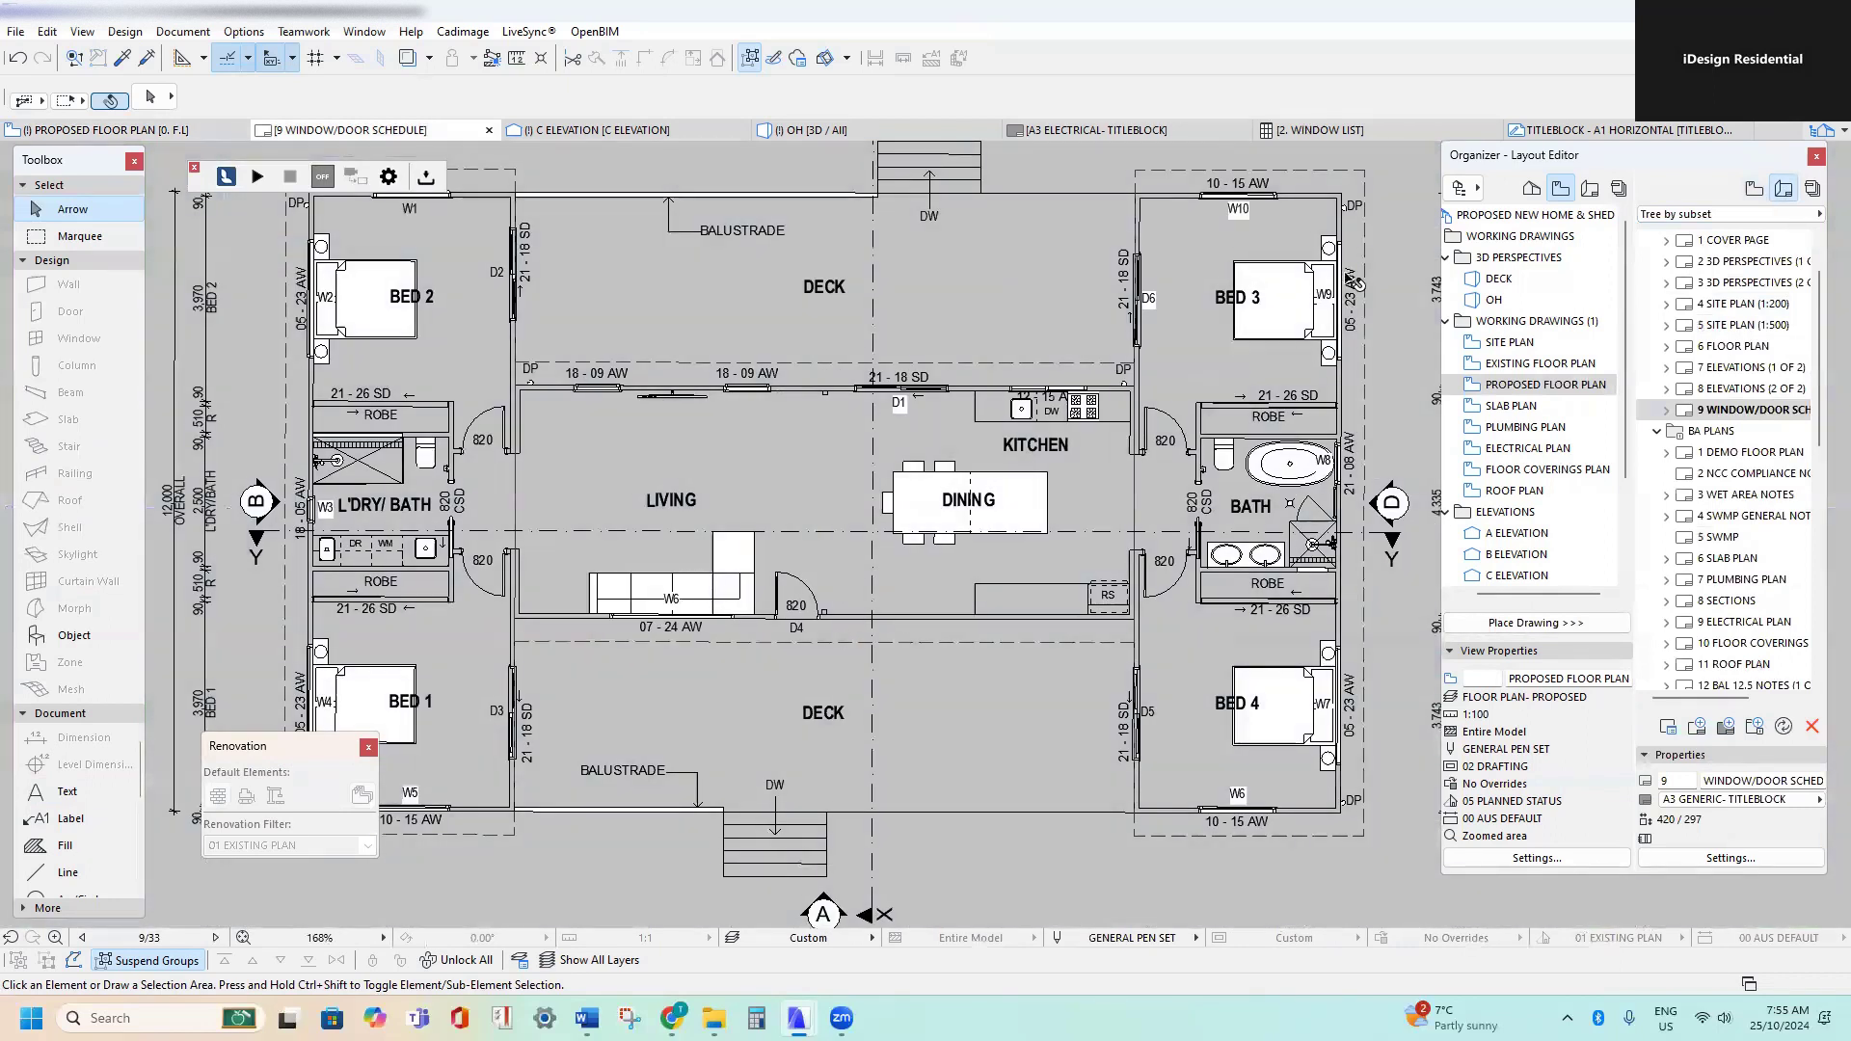
scroll(1154, 344, "up", 2)
scroll(1153, 344, "up", 1)
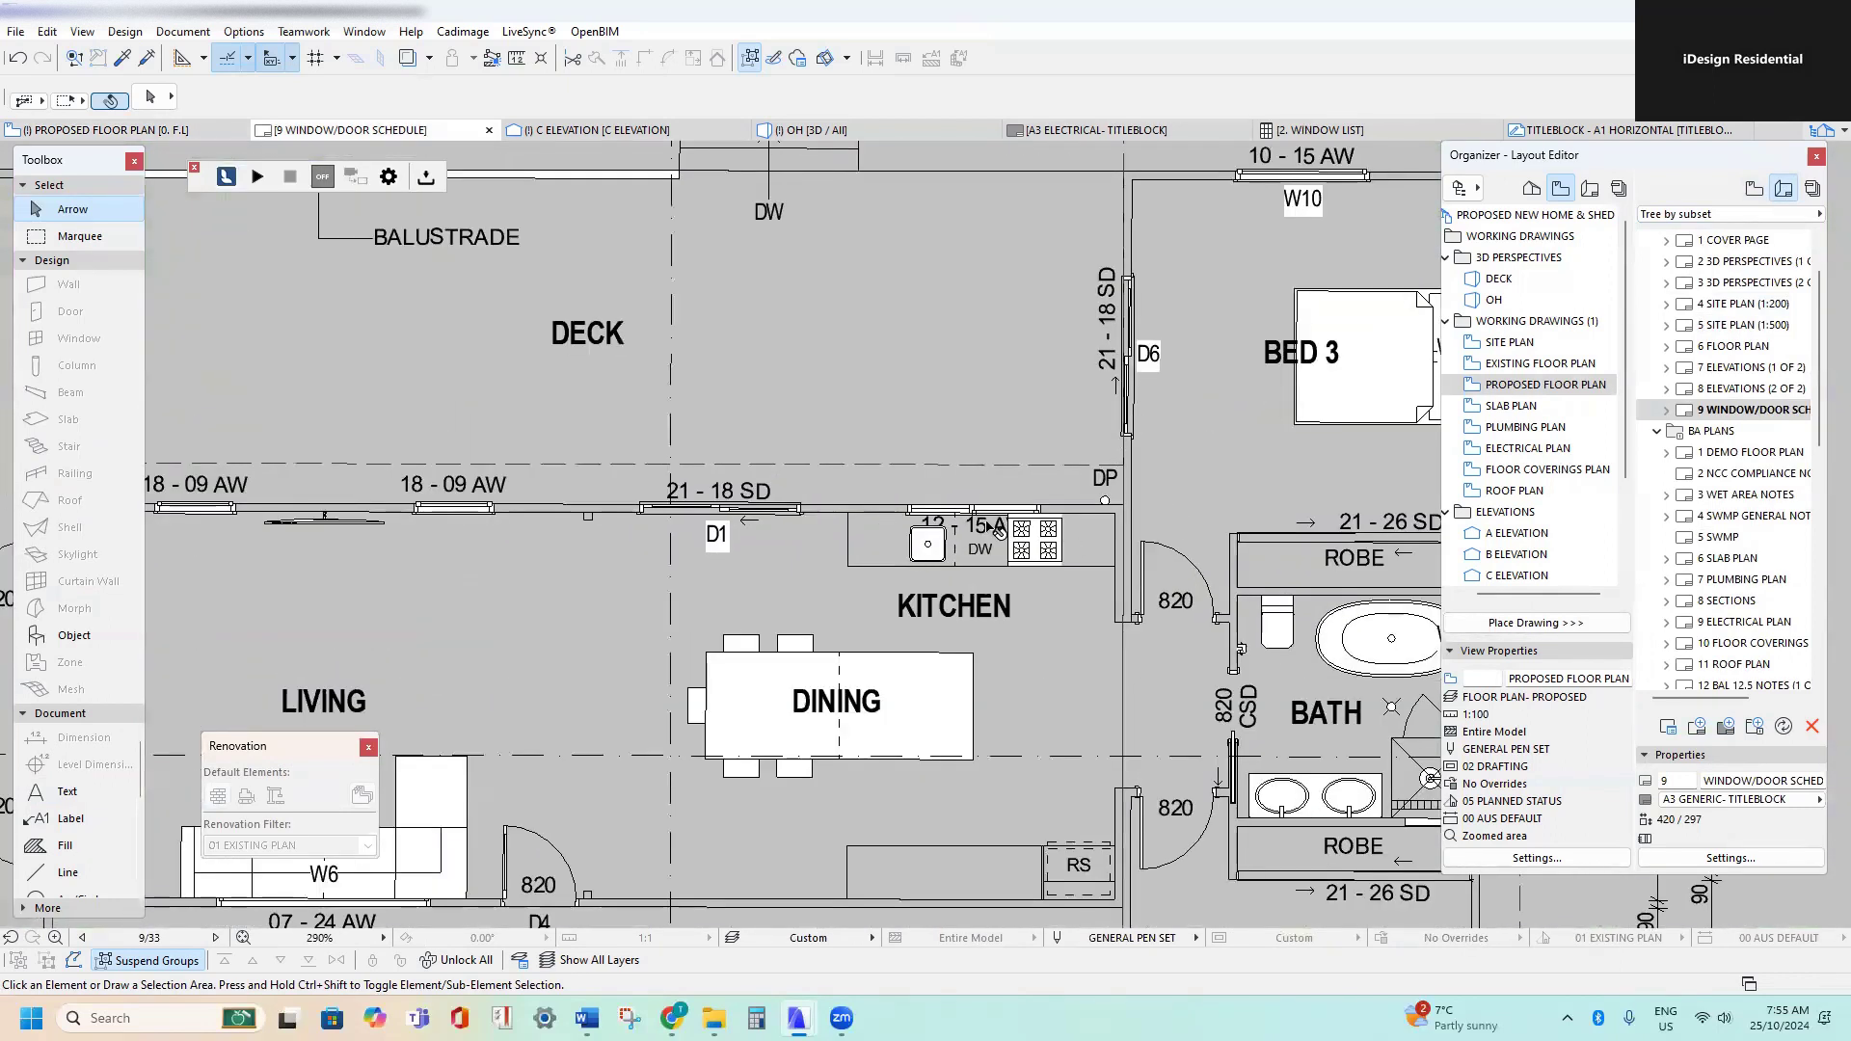
scroll(649, 514, "down", 2)
- Open the source view of the floor plan drawing placed on the schedule layout and turn off the trace reference
left_click(507, 520)
right_click(459, 325)
left_click(534, 395)
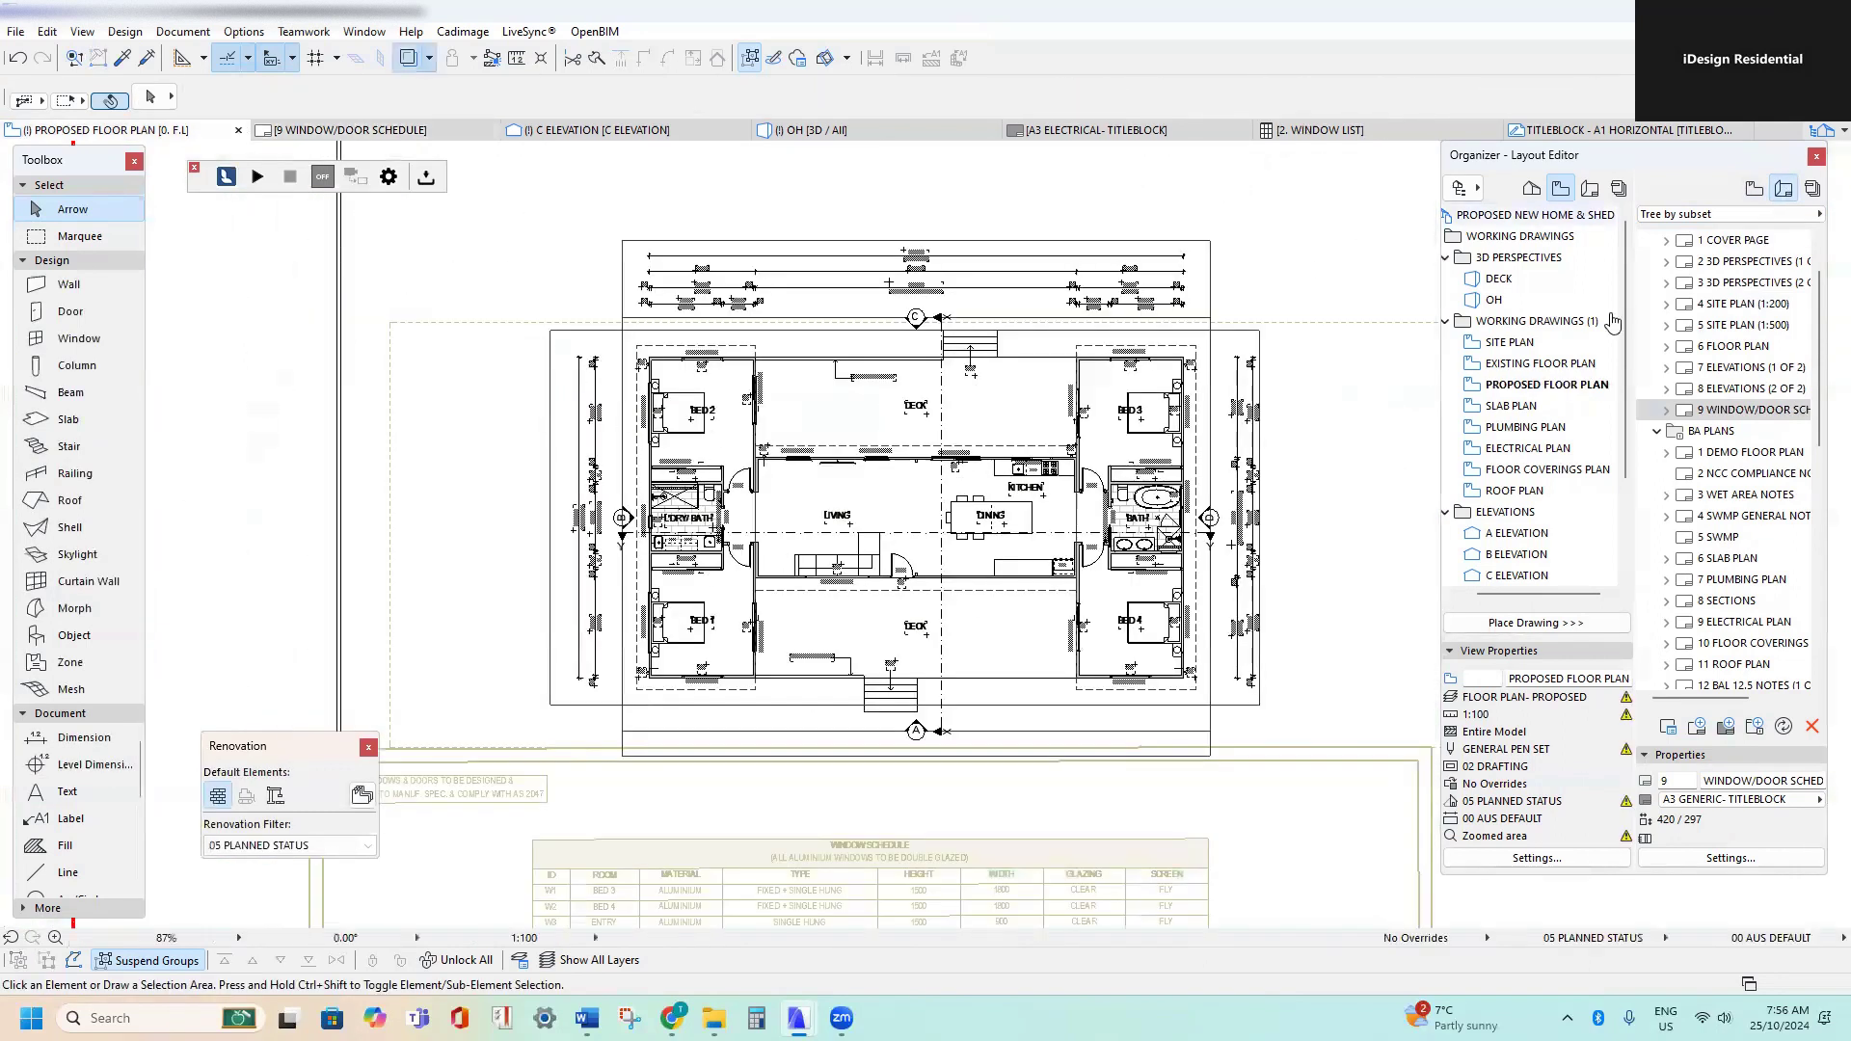
double_click(1741, 413)
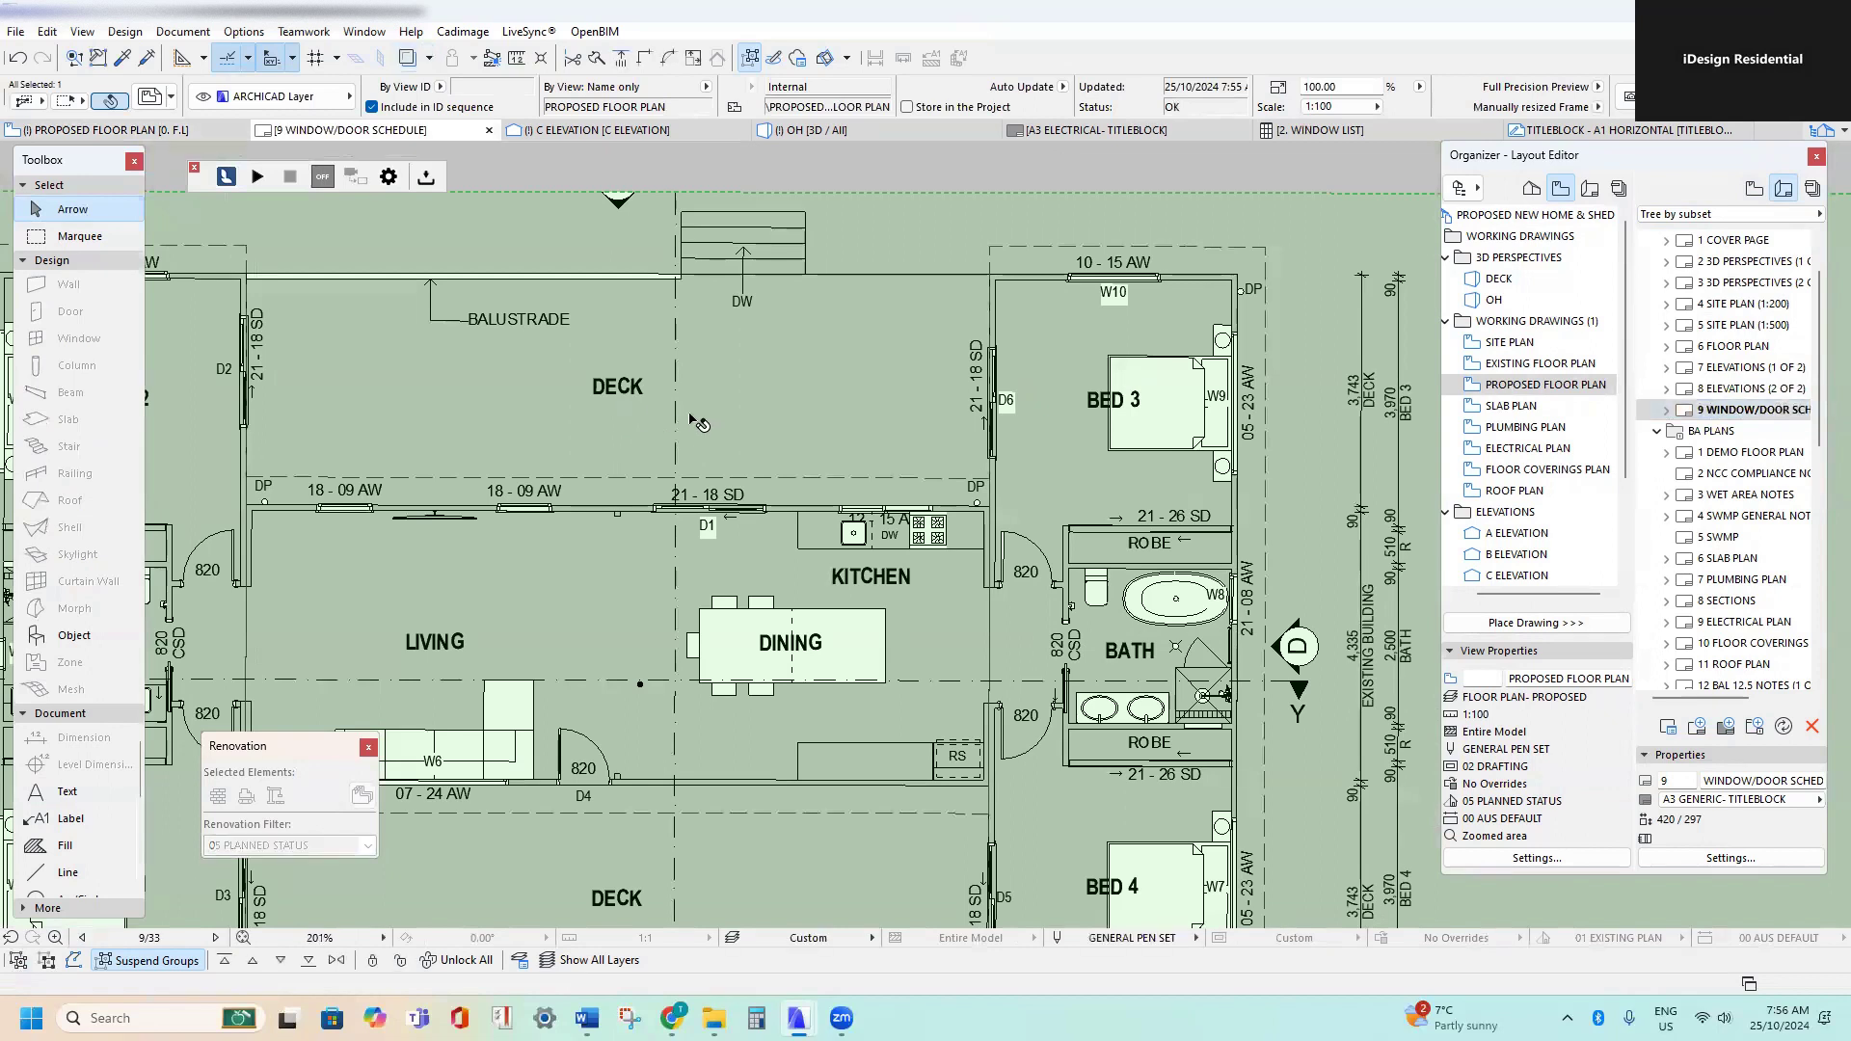
right_click(522, 378)
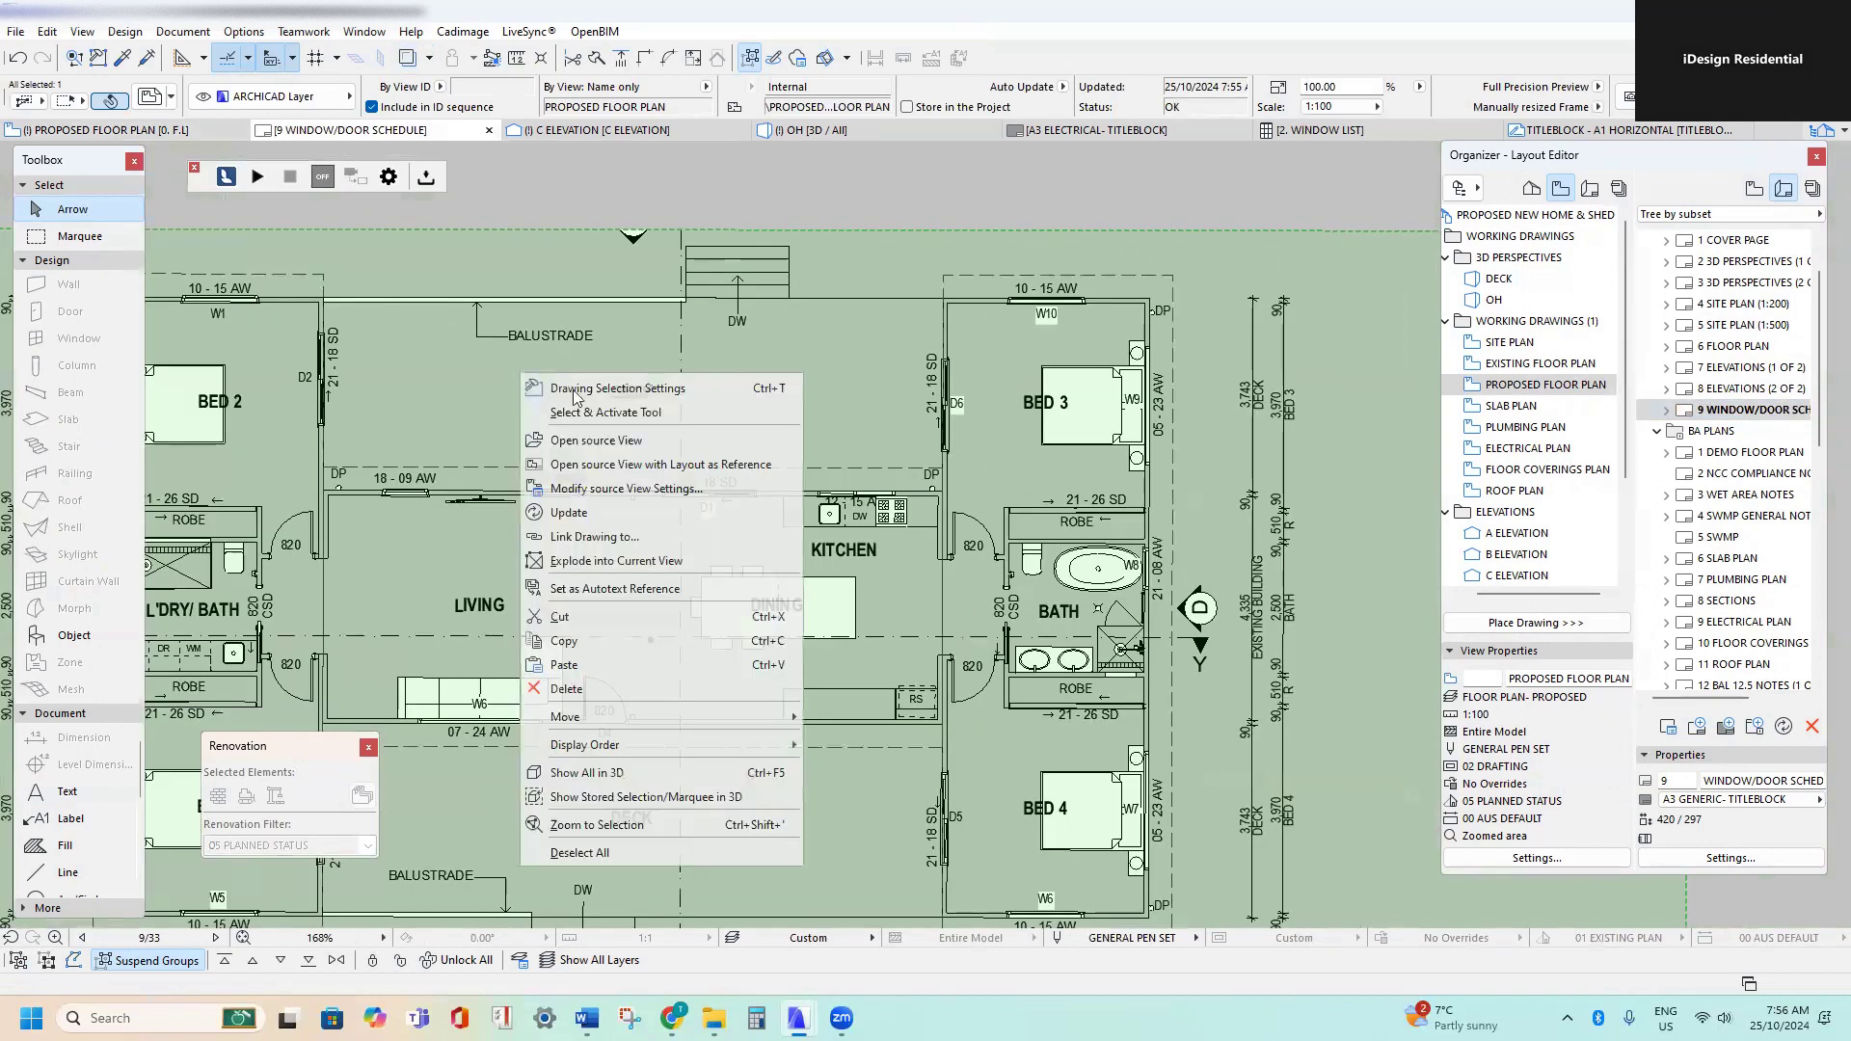
left_click(612, 444)
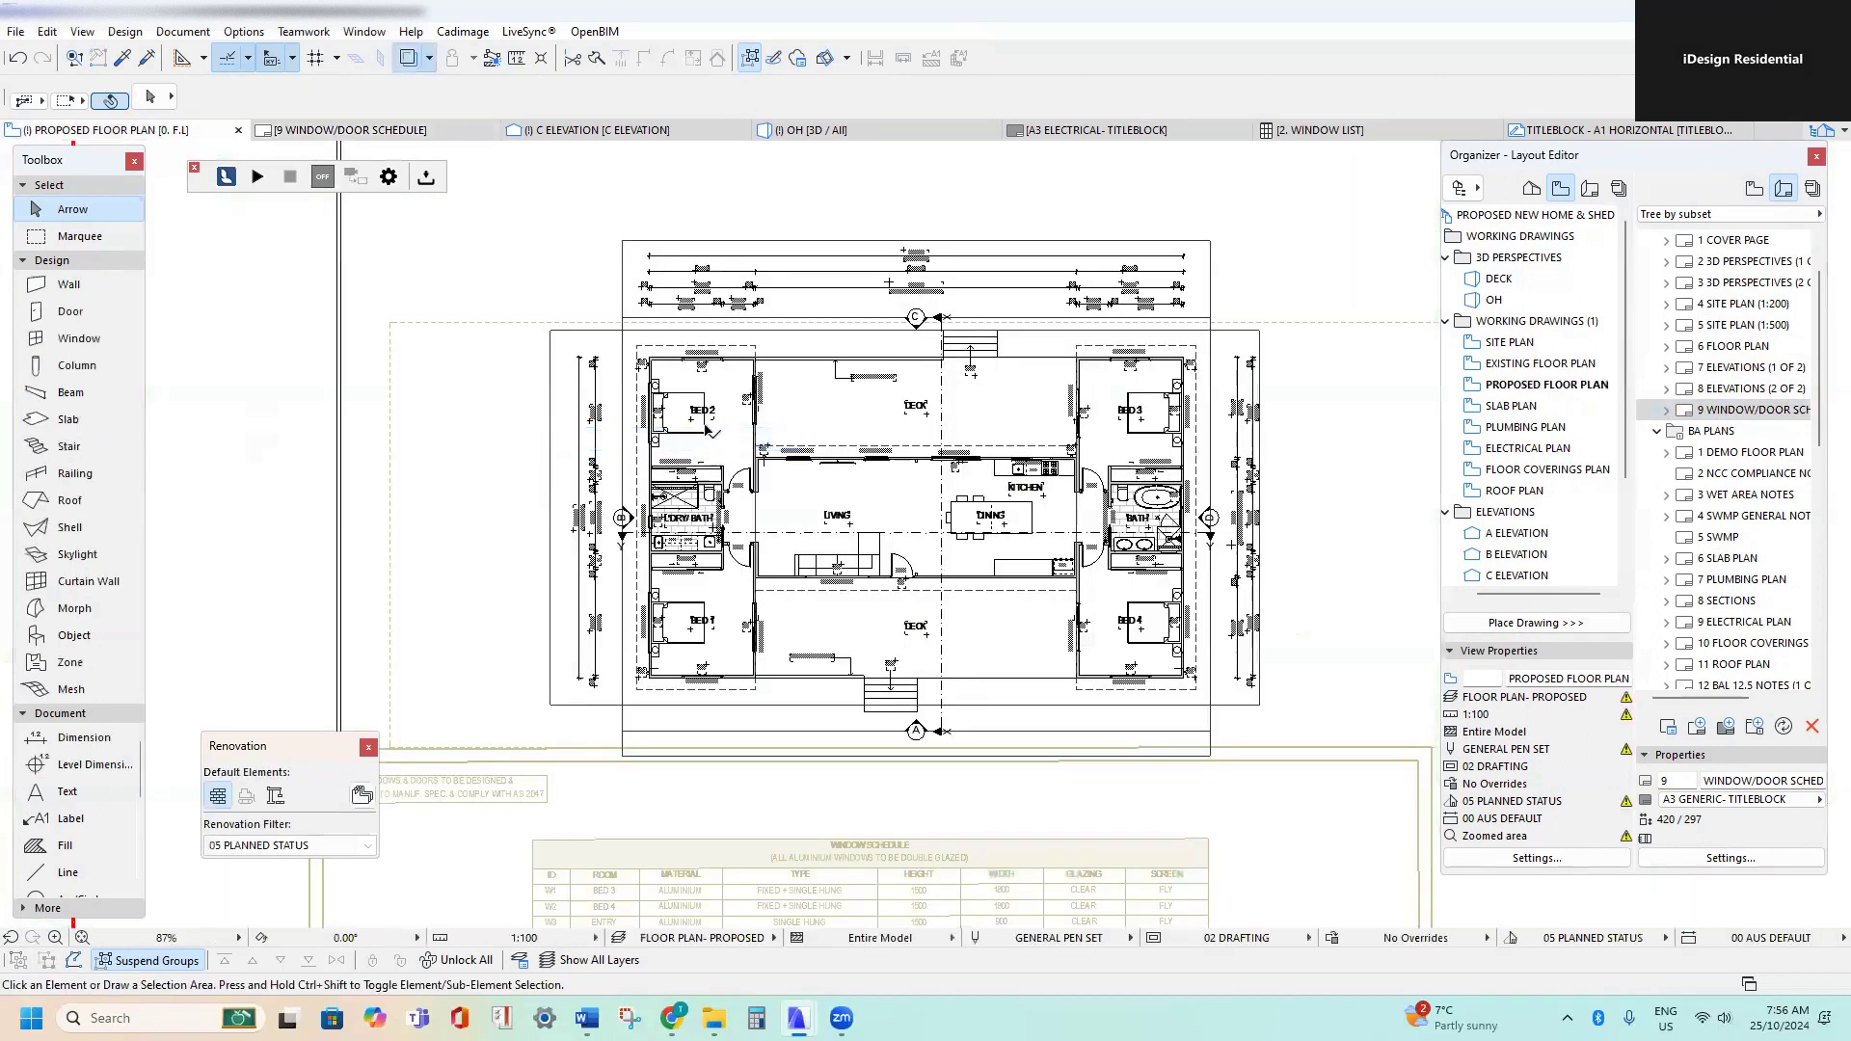
left_click(409, 58)
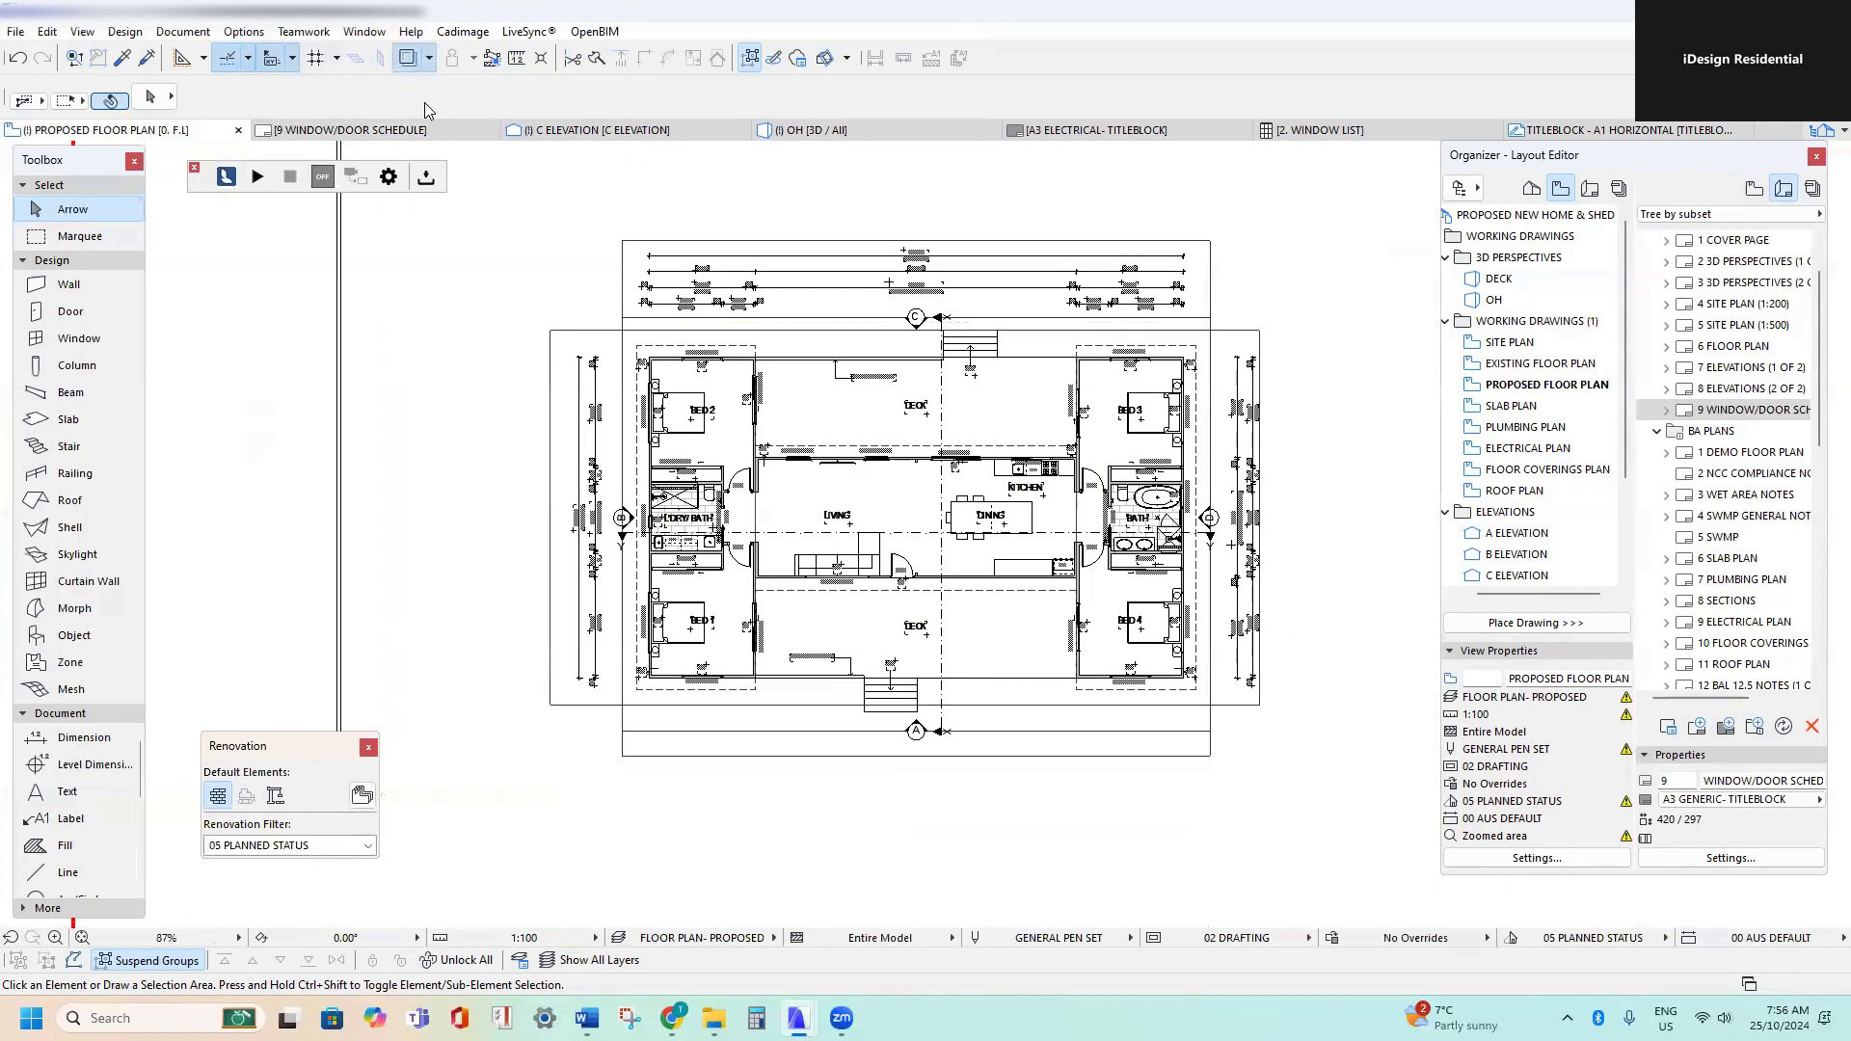
- Copy the W10 tag from Bed 3 to just inside the Kitchen's 12 - 15 AW window
scroll(954, 472, "up", 5)
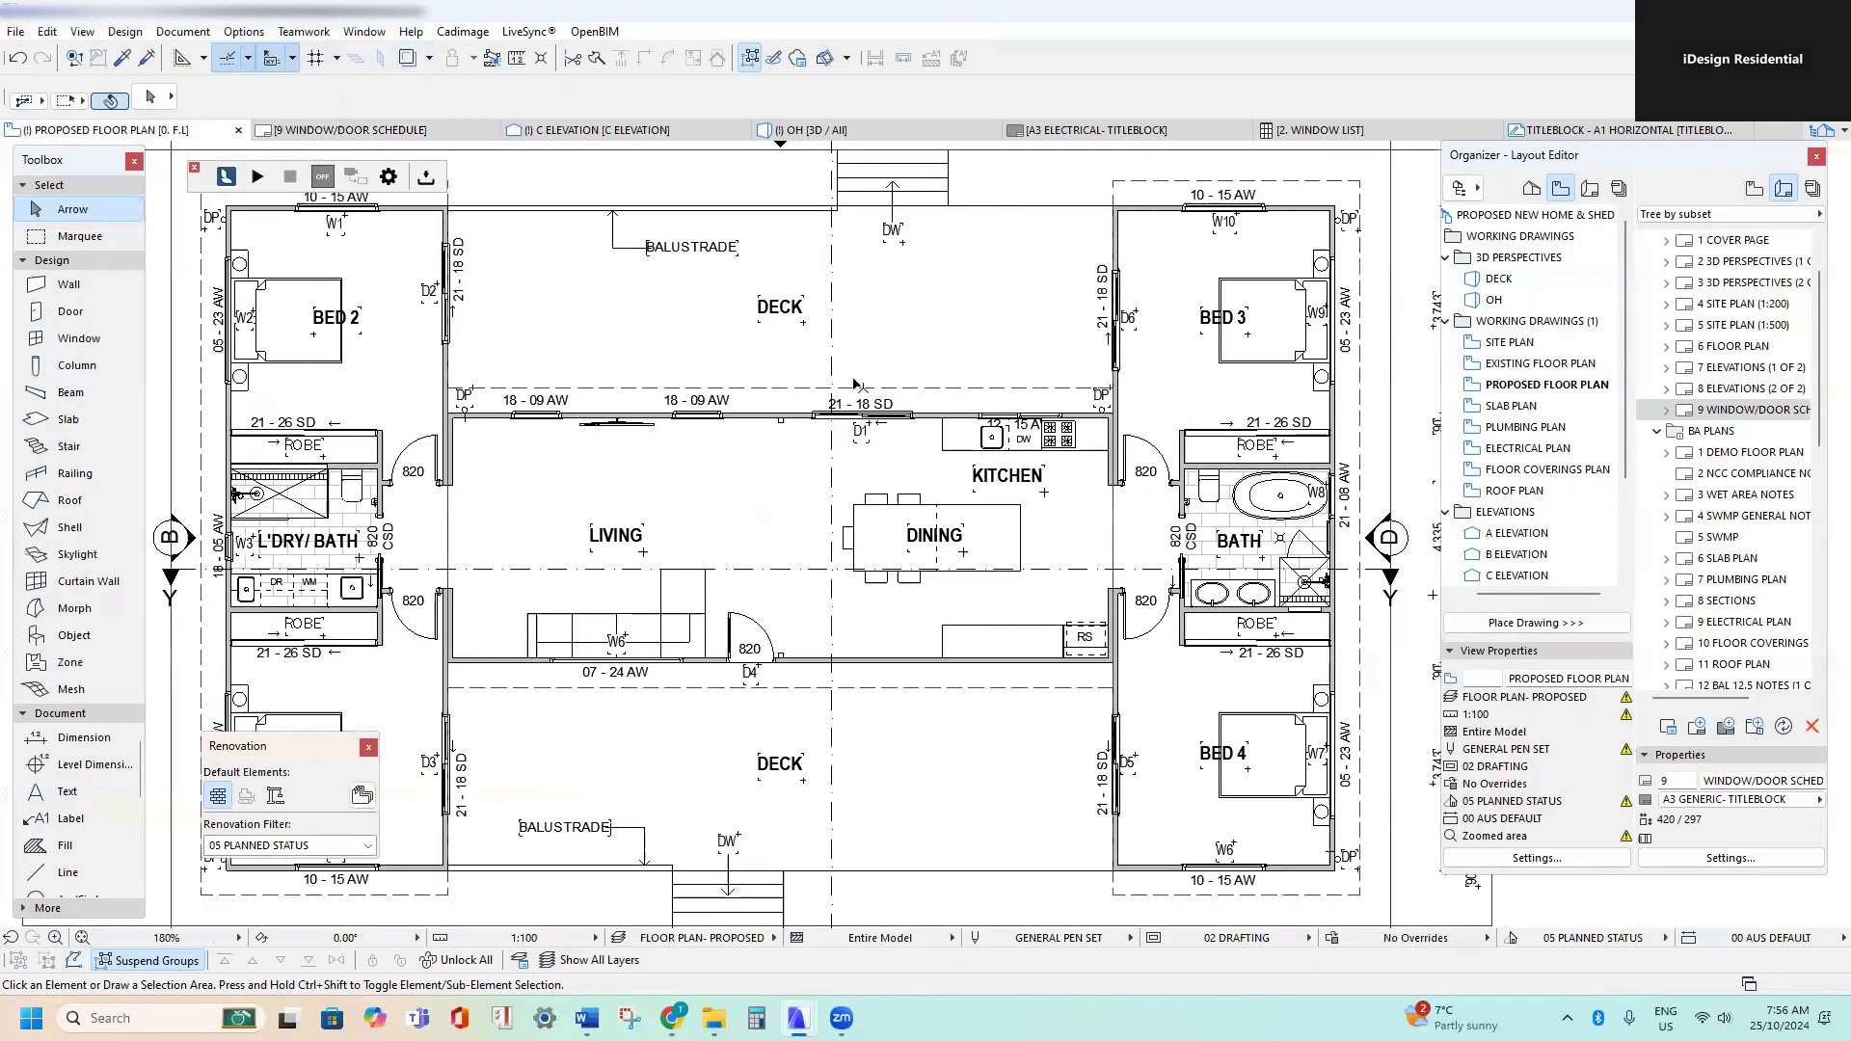
scroll(851, 307, "up", 5)
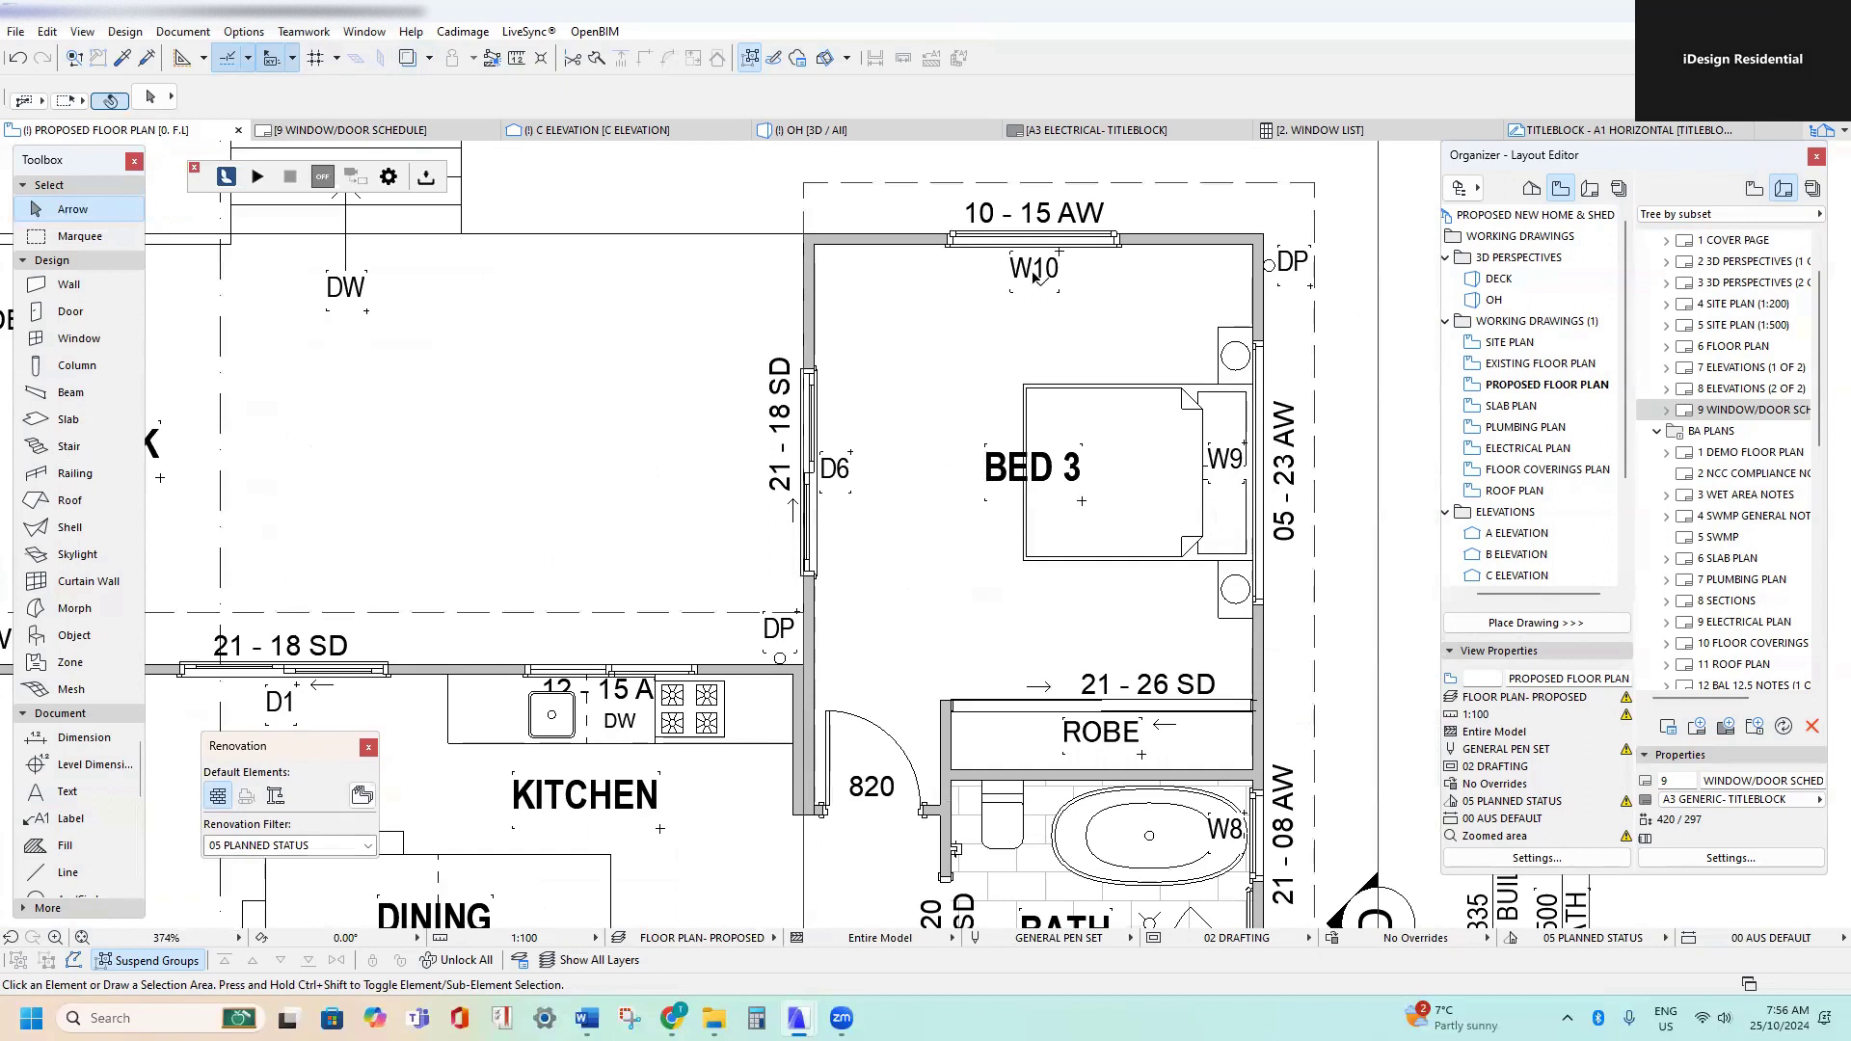
left_click(1035, 273)
key("ctrl+shift+d")
left_click(1035, 273)
middle_click_drag(532, 631, 859, 496)
scroll(887, 579, "up", 5)
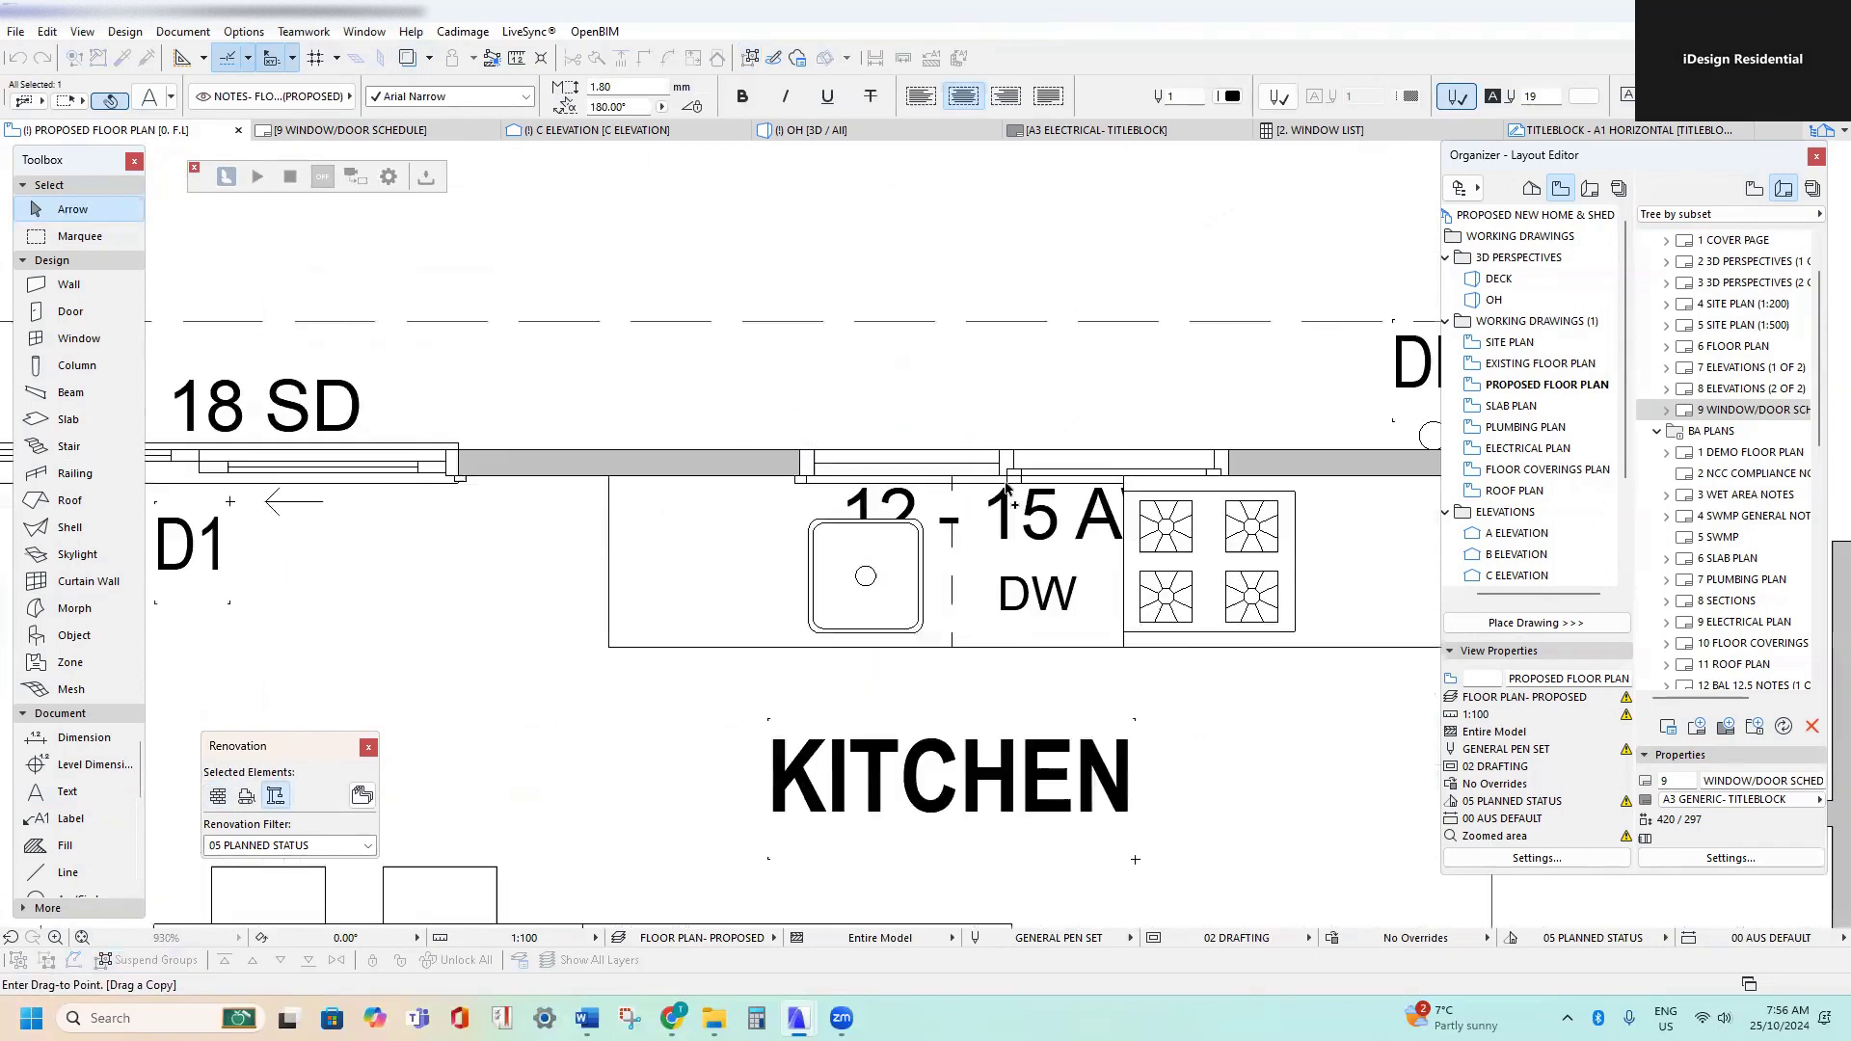
left_click(1000, 542)
- Change the copied tag at the Kitchen window to W11
double_click(1000, 542)
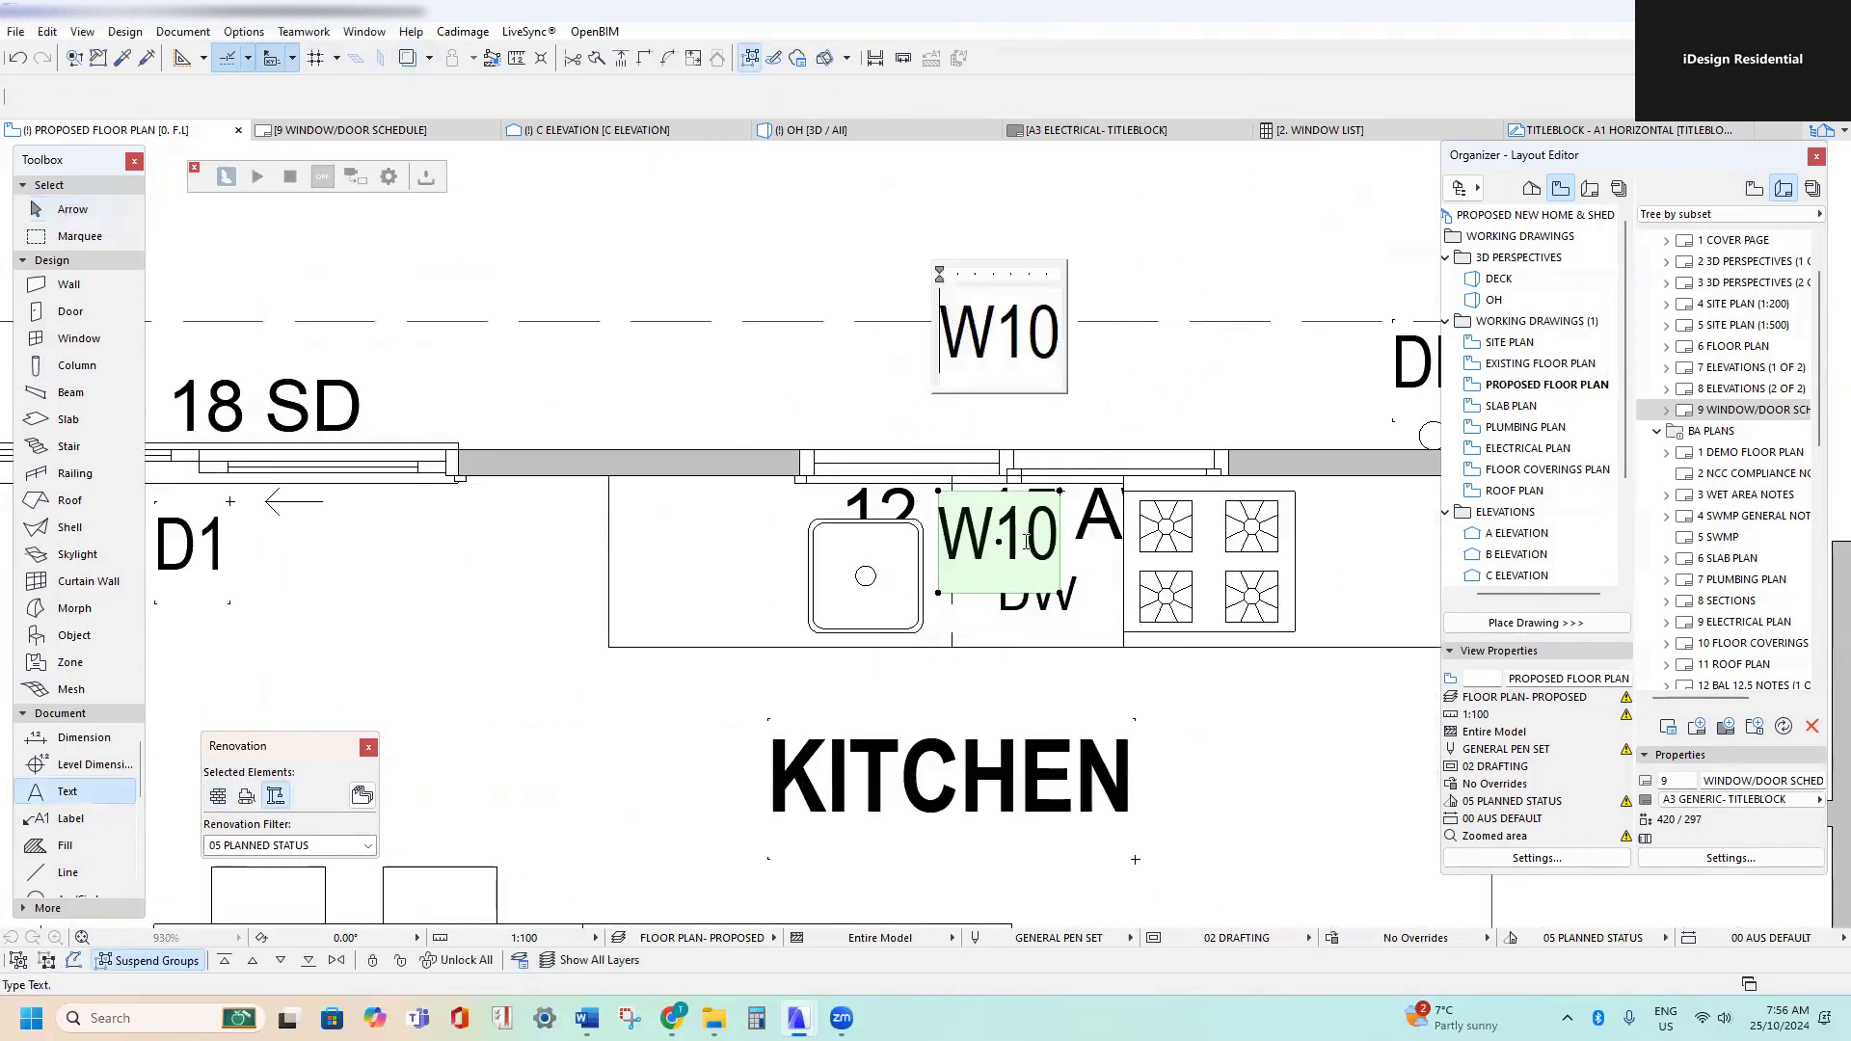
left_click_drag(1048, 333, 1117, 326)
type("1")
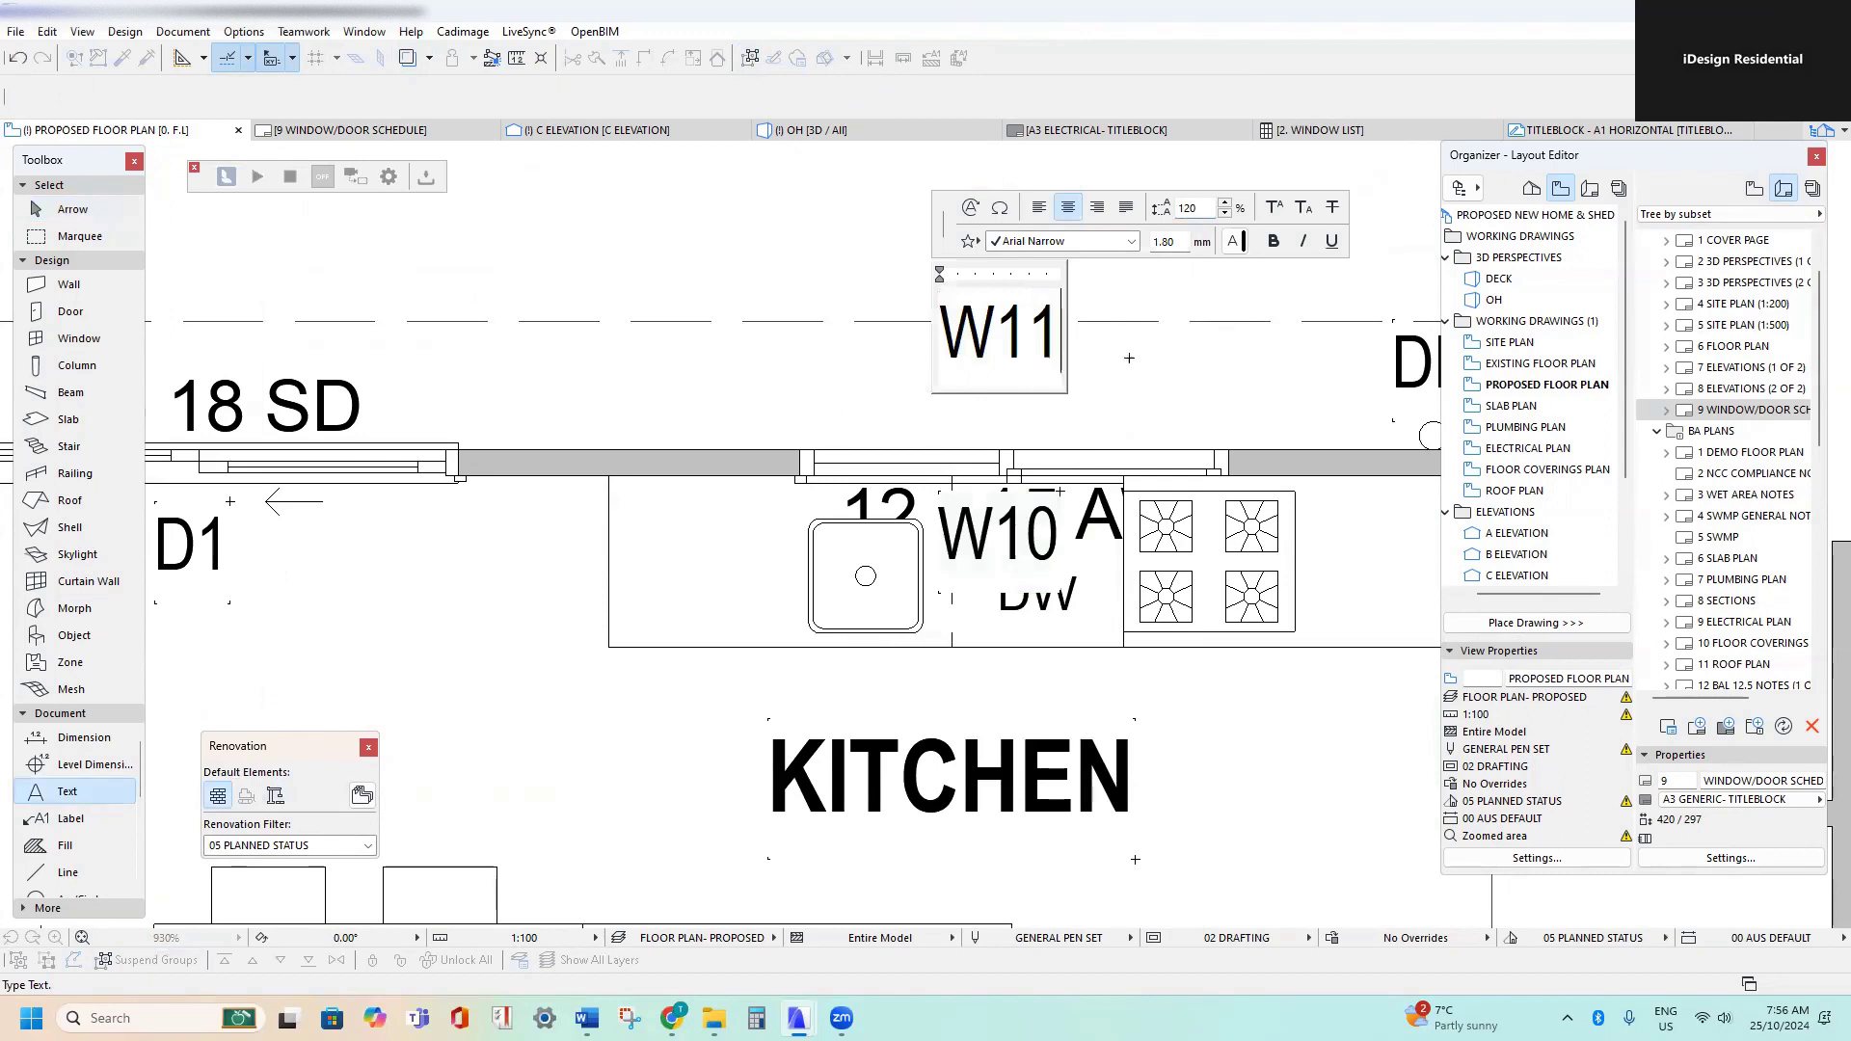
left_click(1100, 329)
- Move the Kitchen window's 12 - 15 AW size label out of the joinery to the deck side of the wall
left_click(897, 468)
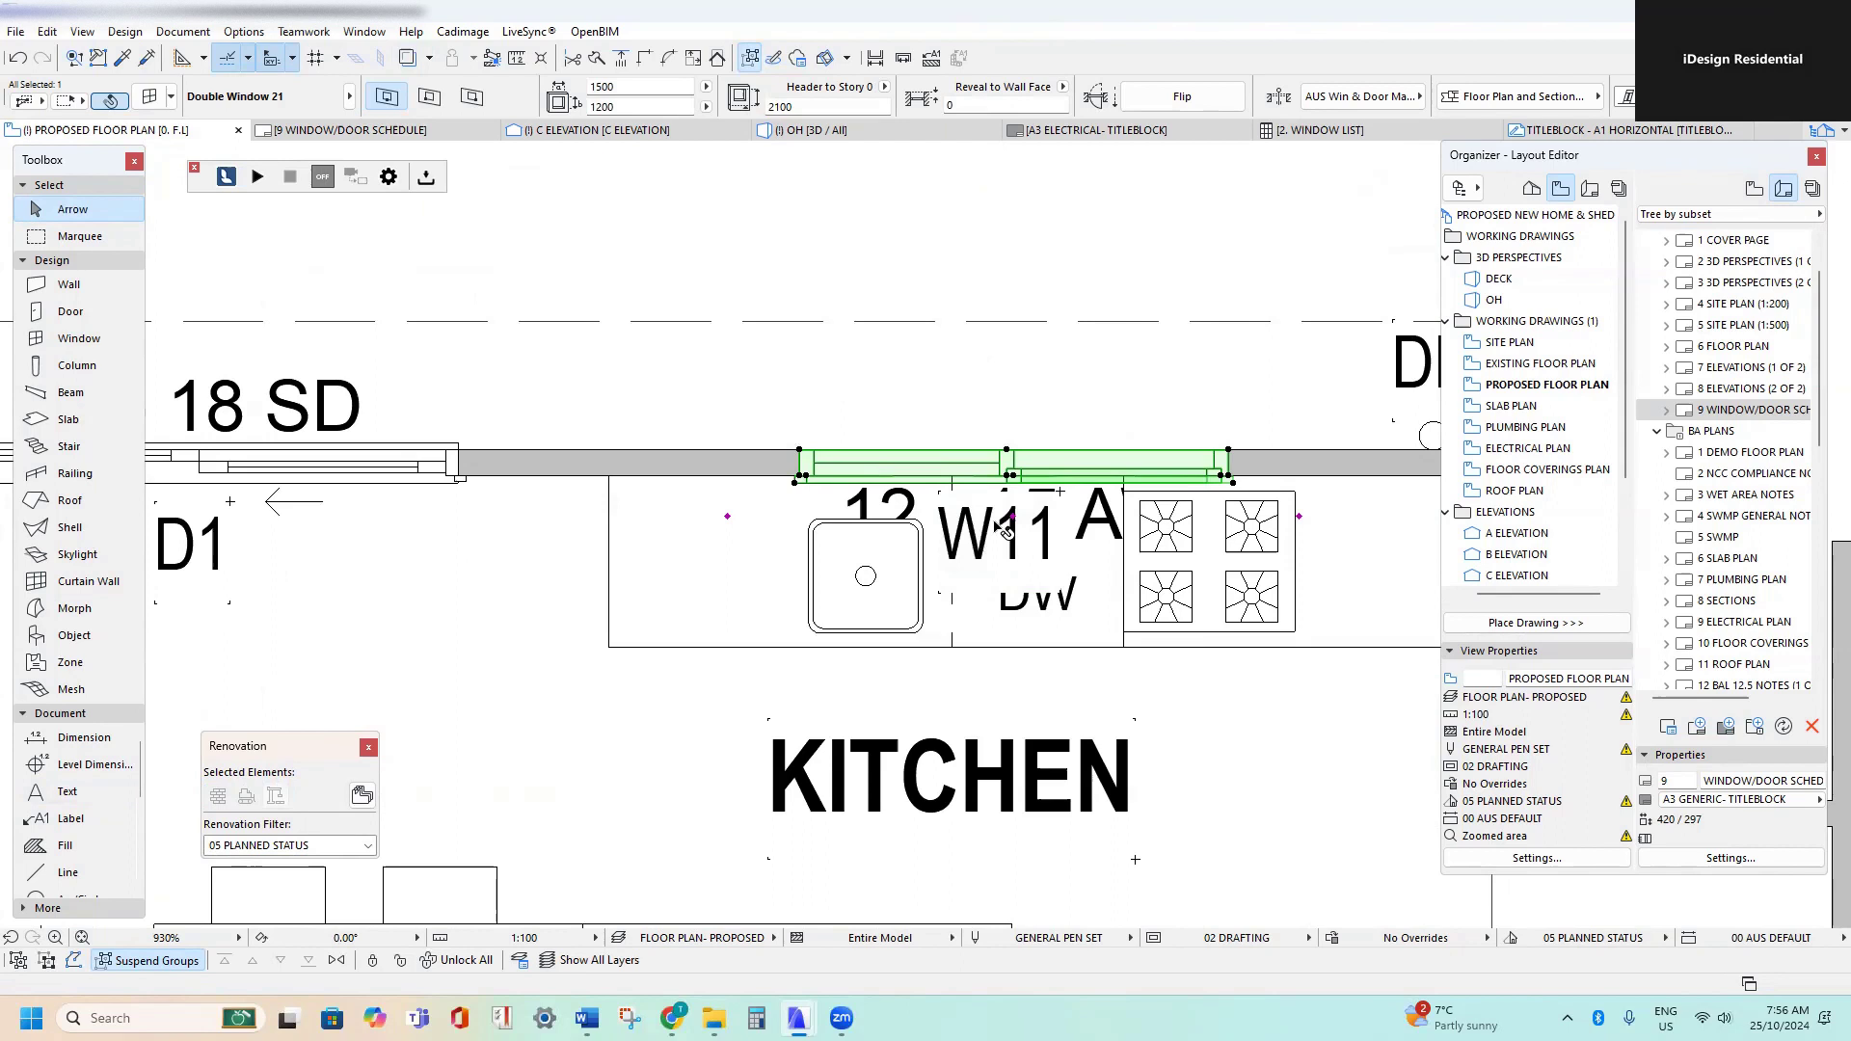
left_click_drag(1014, 520, 1019, 413)
scroll(1022, 414, "down", 2)
middle_click_drag(963, 412, 1207, 510)
scroll(1210, 511, "down", 1)
scroll(1238, 513, "up", 2)
scroll(877, 518, "down", 1)
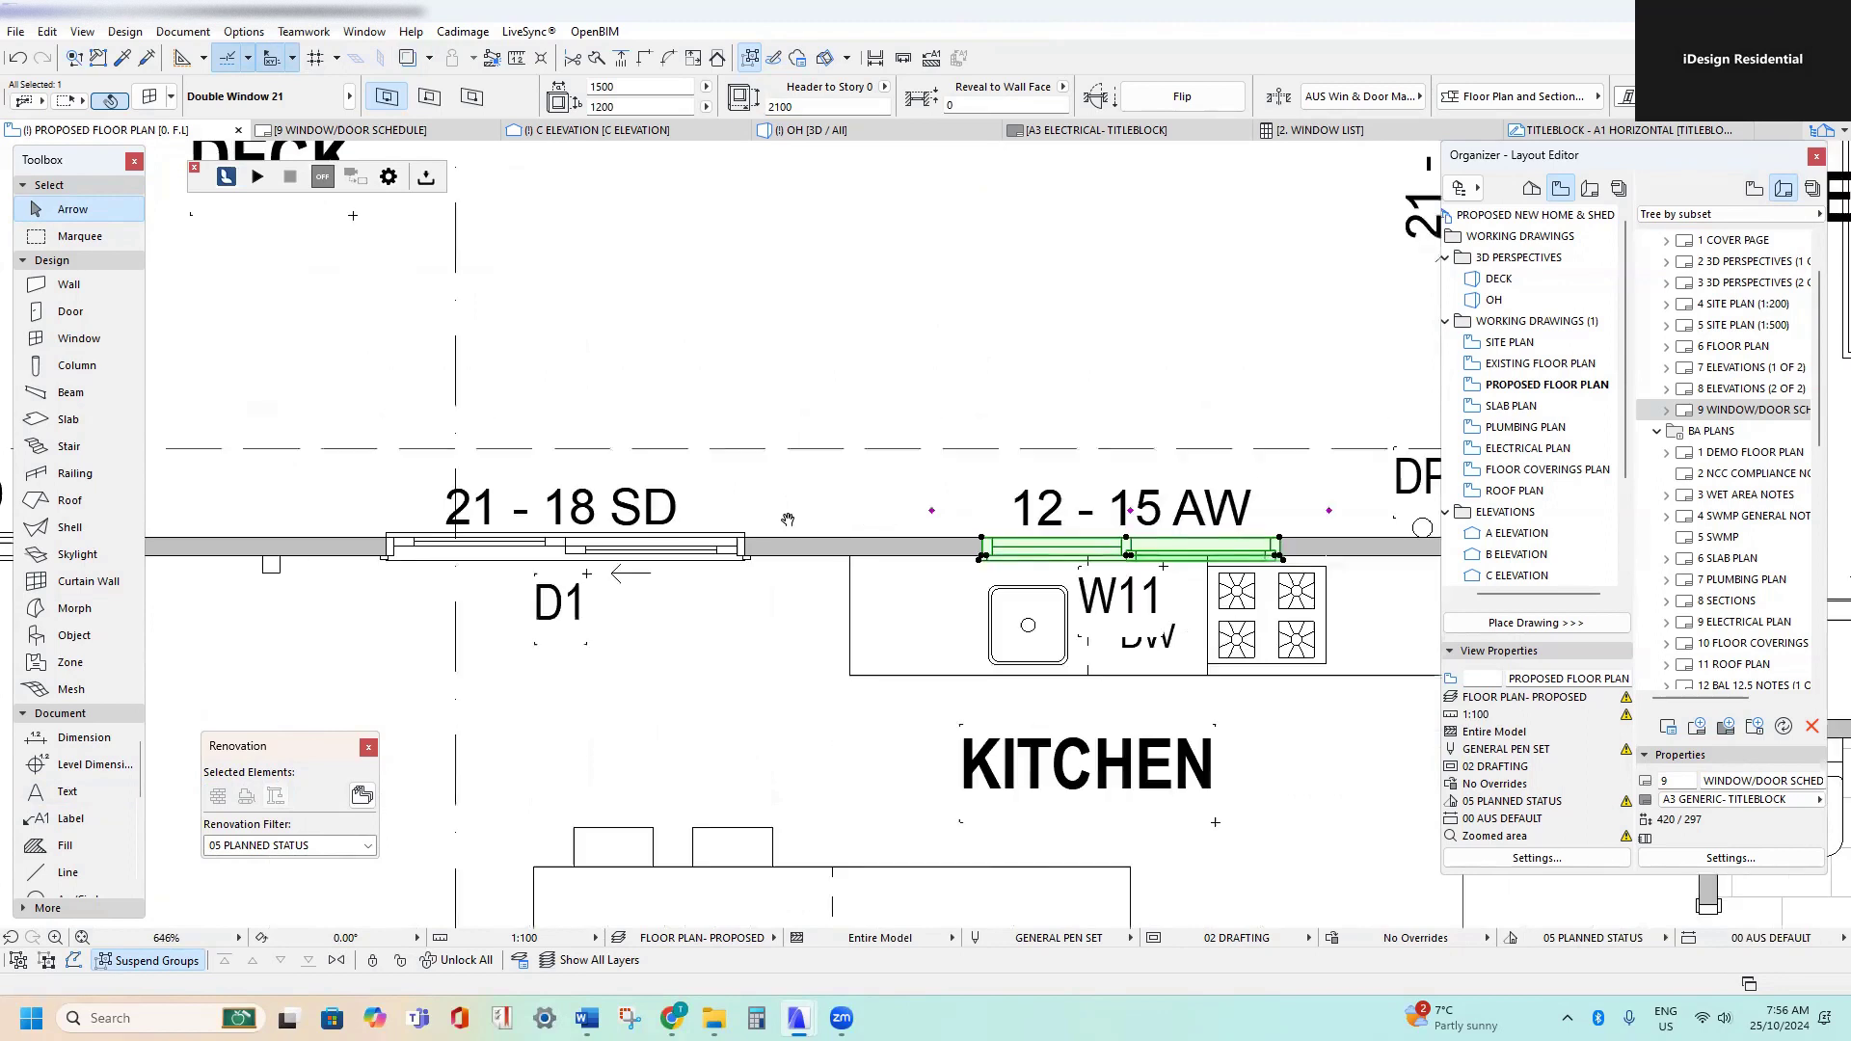
scroll(1104, 545, "up", 1)
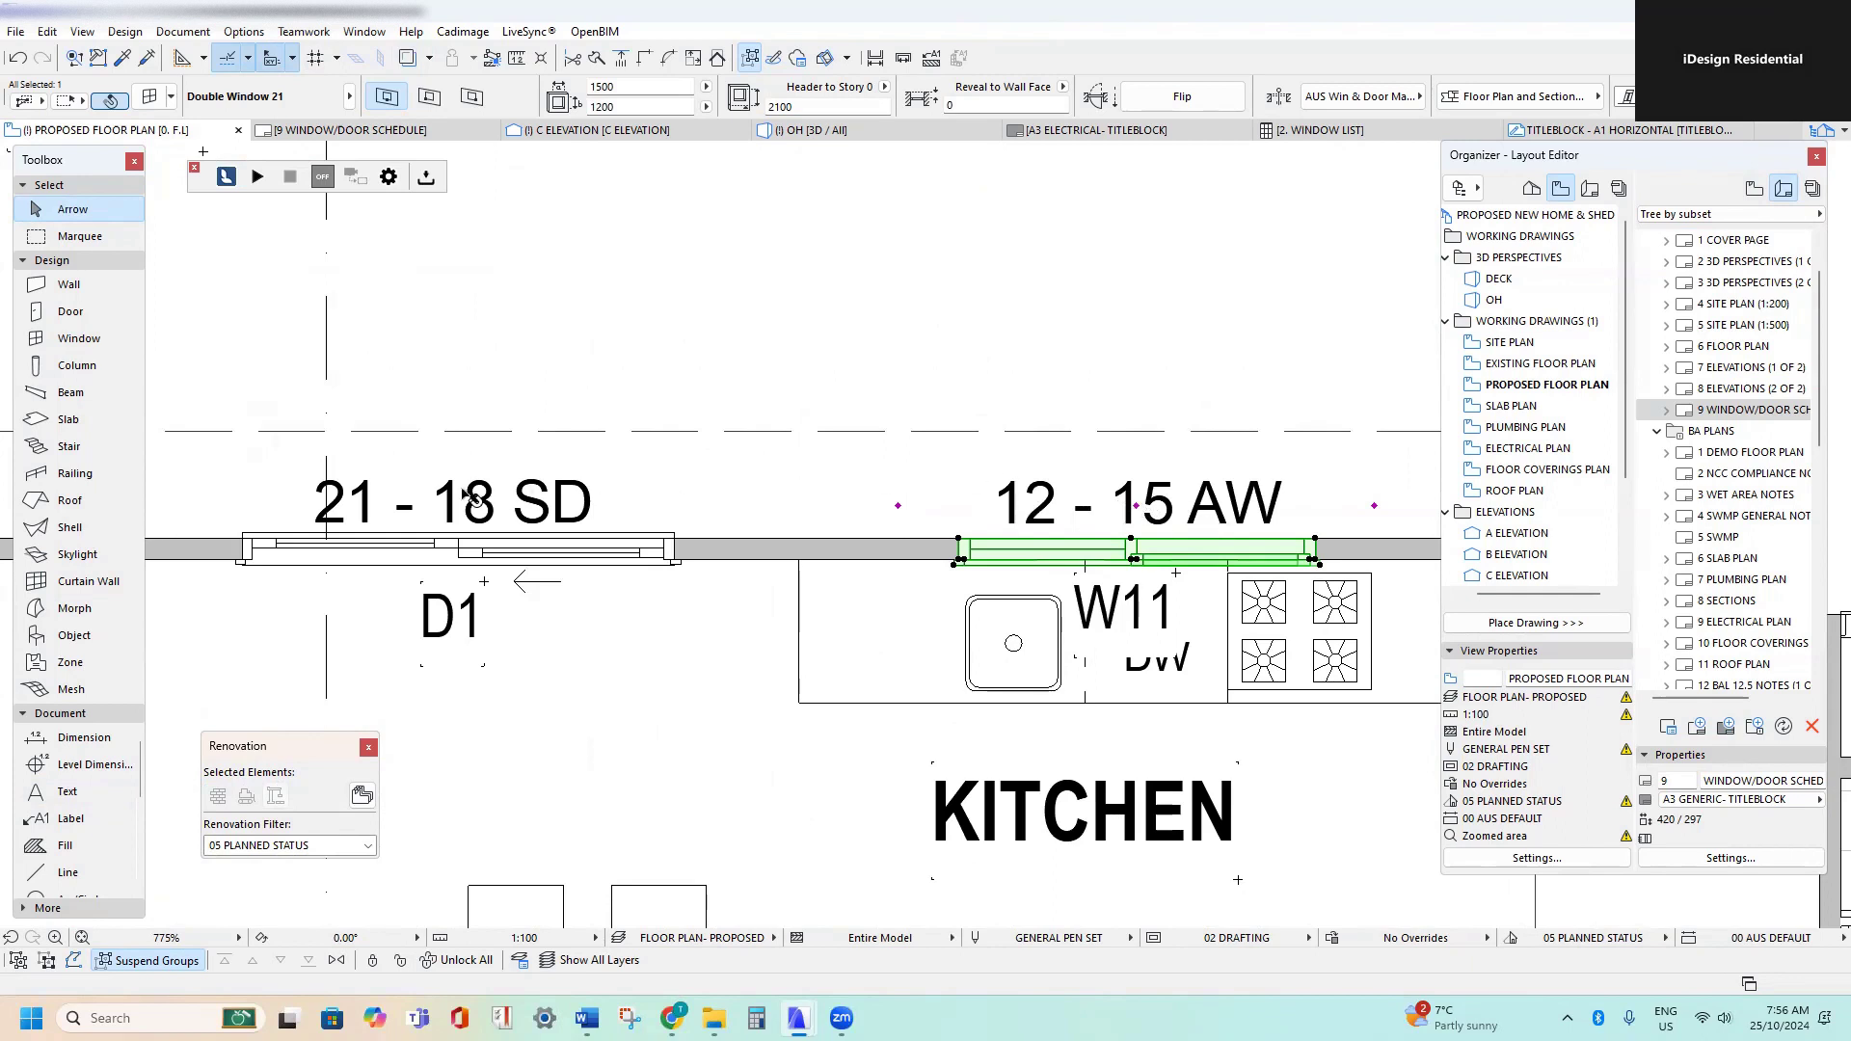
- Align the Kitchen window's 12 - 15 AW label with the neighbouring 18 - 09 AW window label in the Living room wall
scroll(439, 506, "down", 4)
scroll(449, 508, "left", 3)
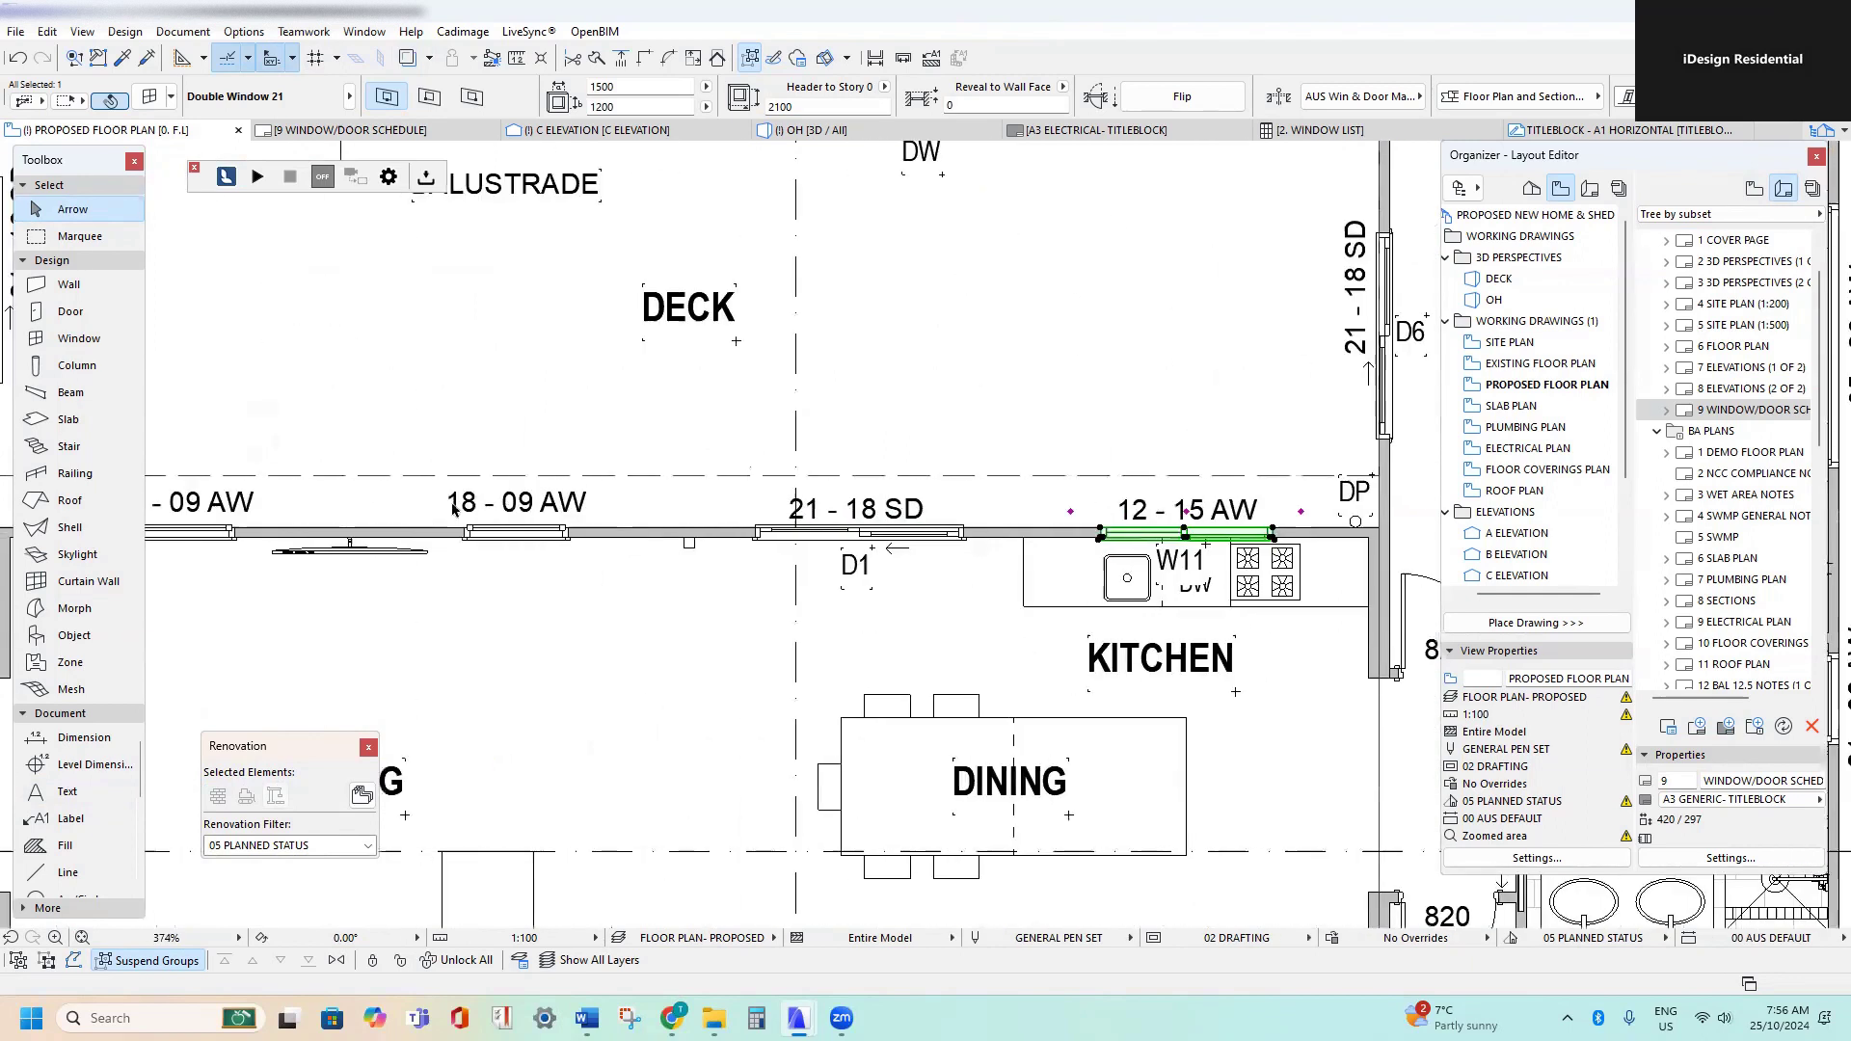
scroll(543, 508, "left", 2)
scroll(543, 508, "down", 1)
left_click(638, 500, "shift")
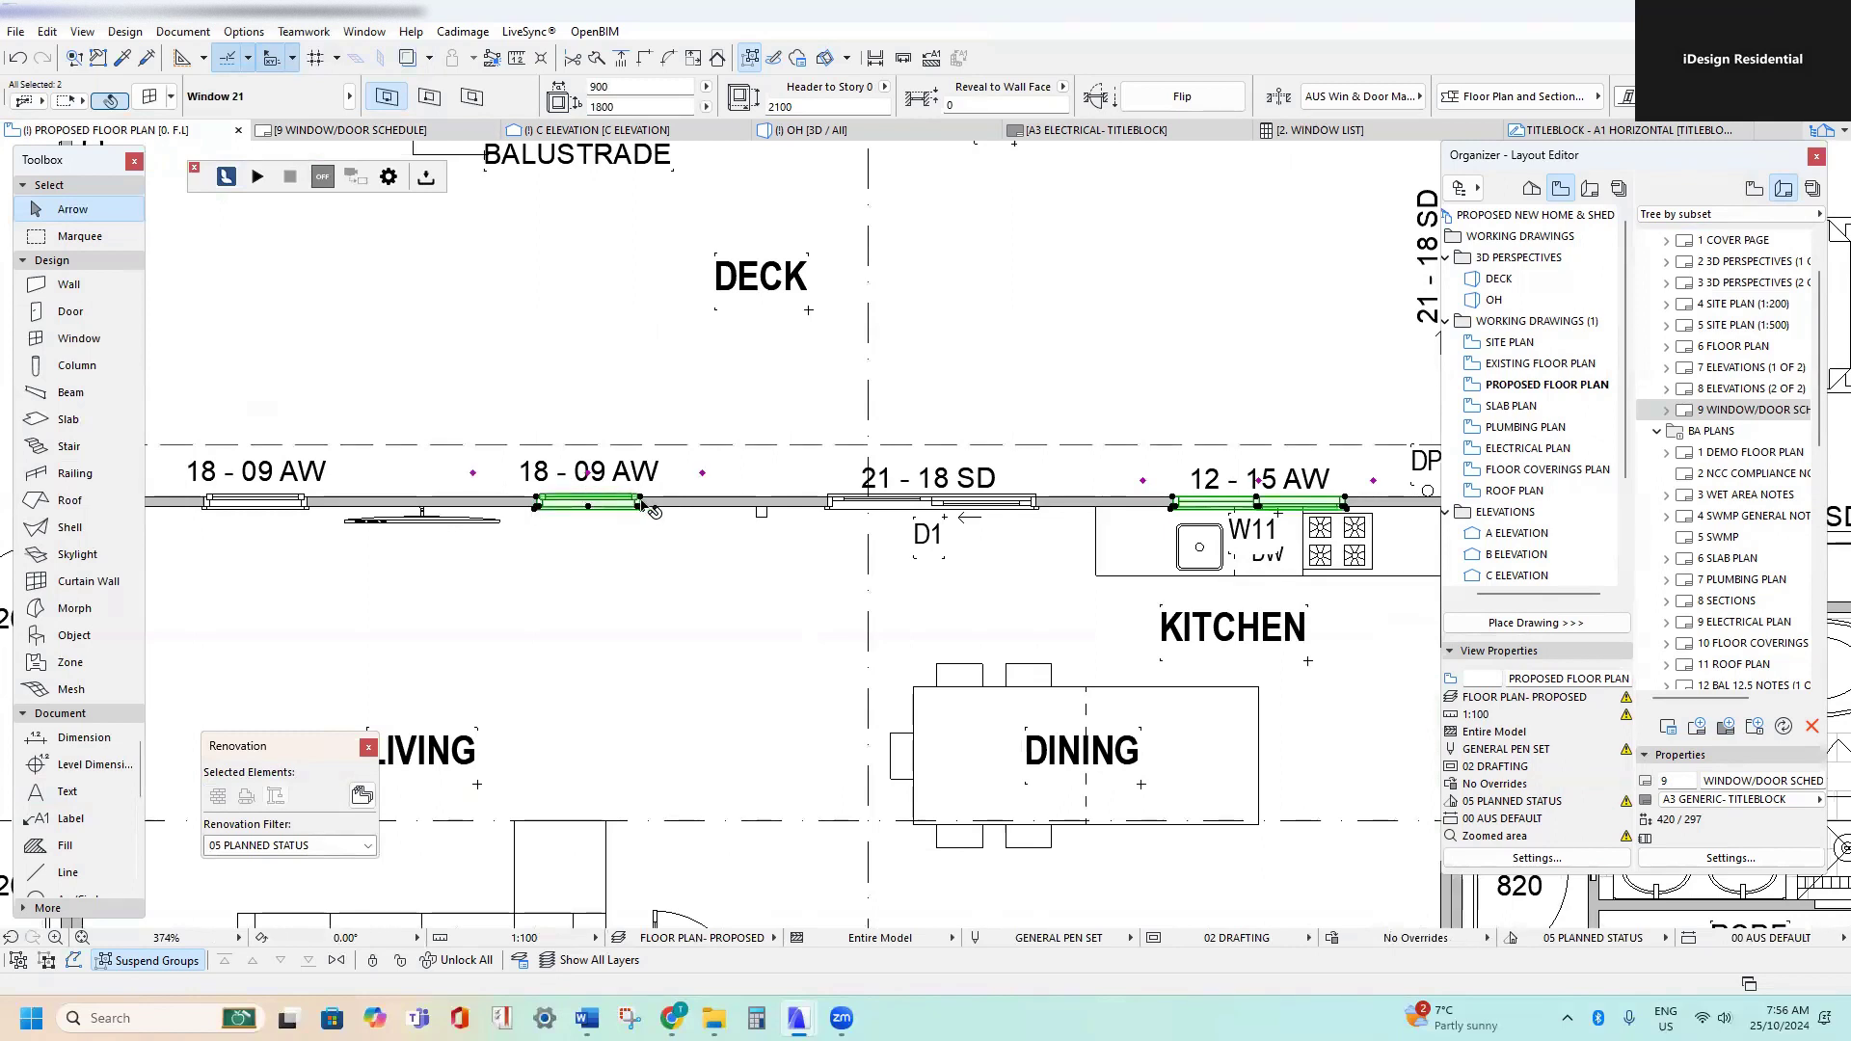
left_click(1259, 480)
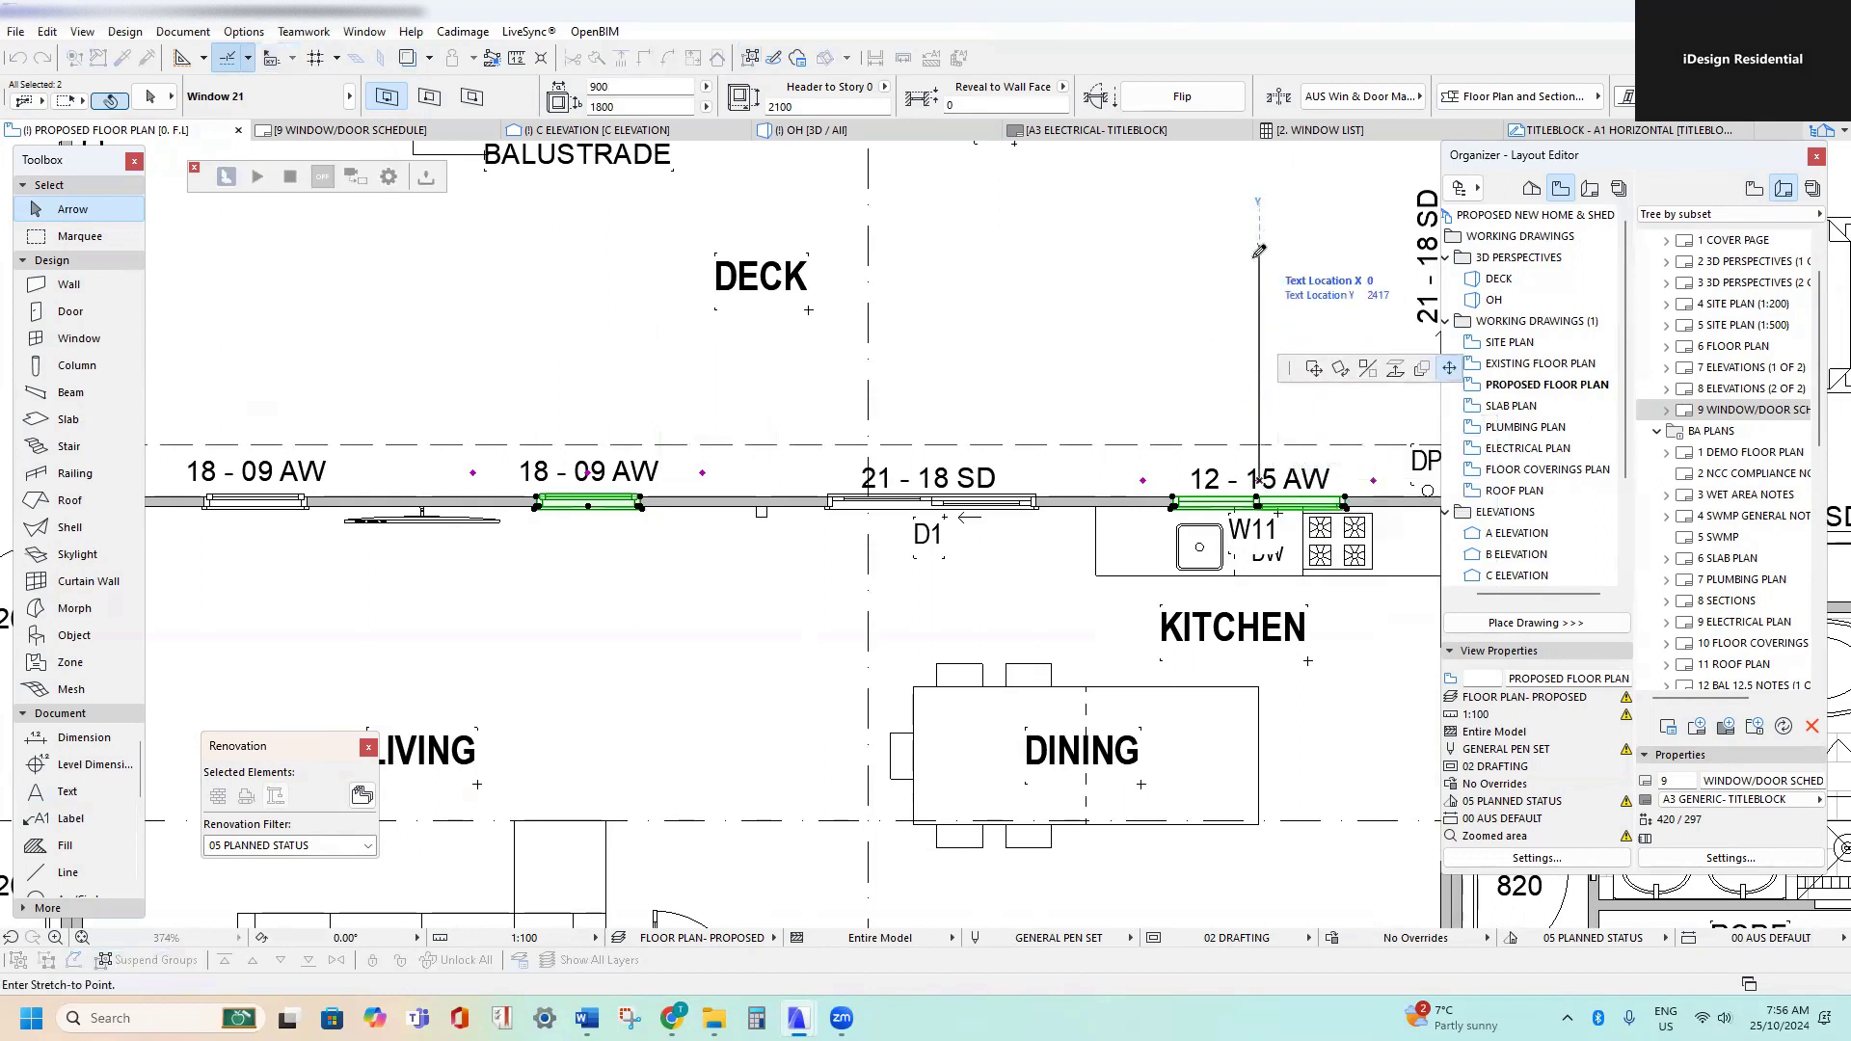
left_click(706, 469)
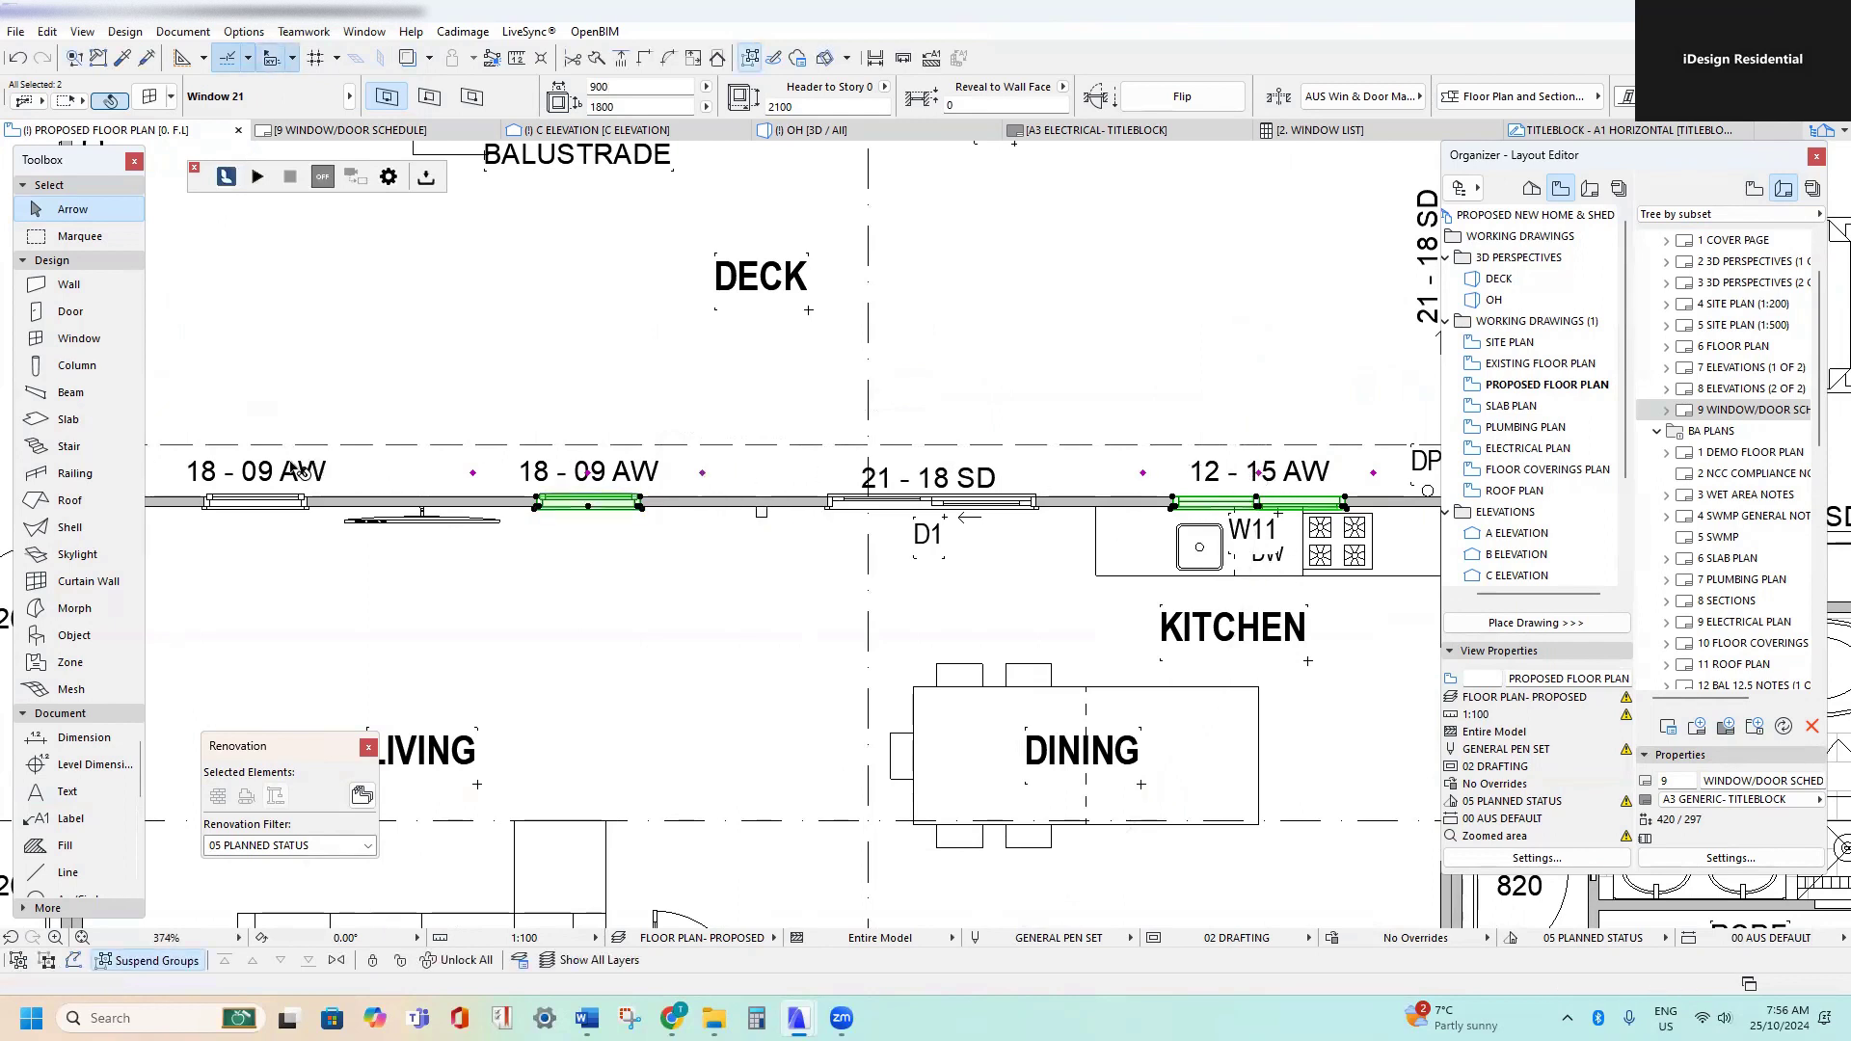
- Align the 21 - 18 SD sliding door label with the Kitchen window's 12 - 15 AW label, then clear the selection
scroll(931, 482, "up", 2)
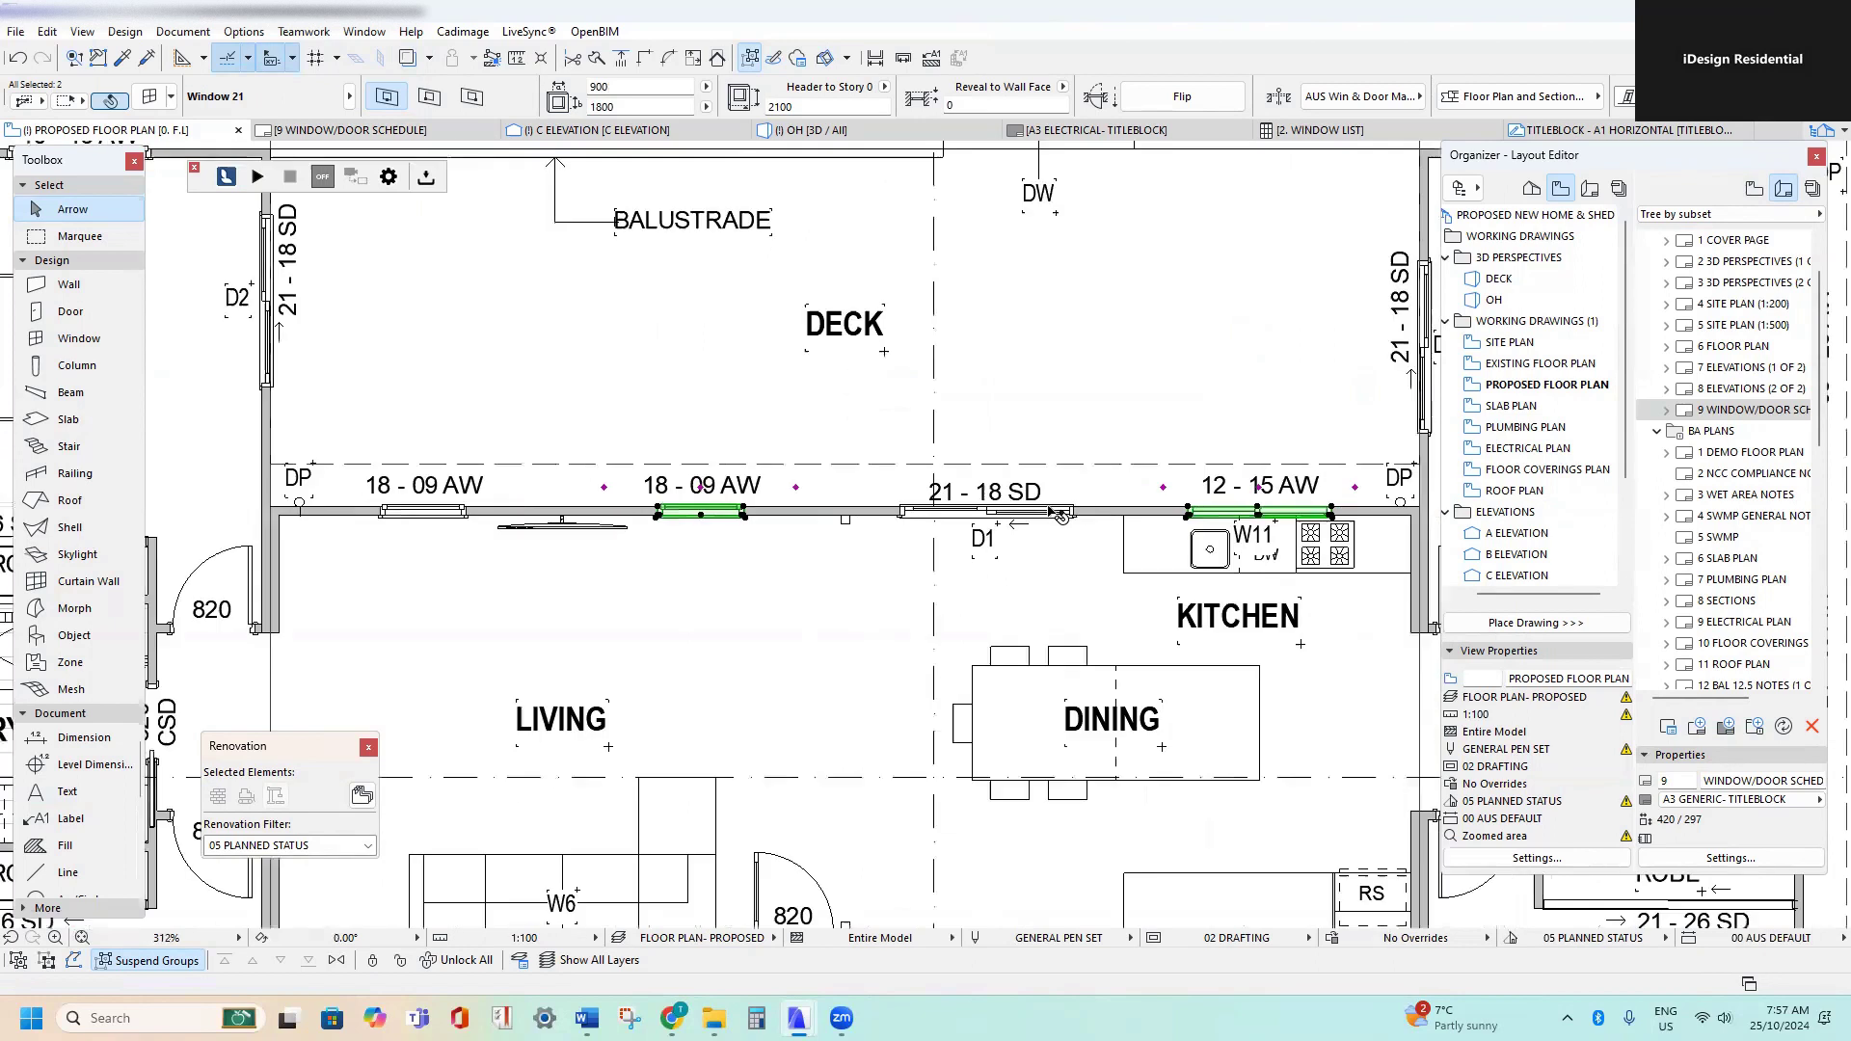
left_click(873, 503)
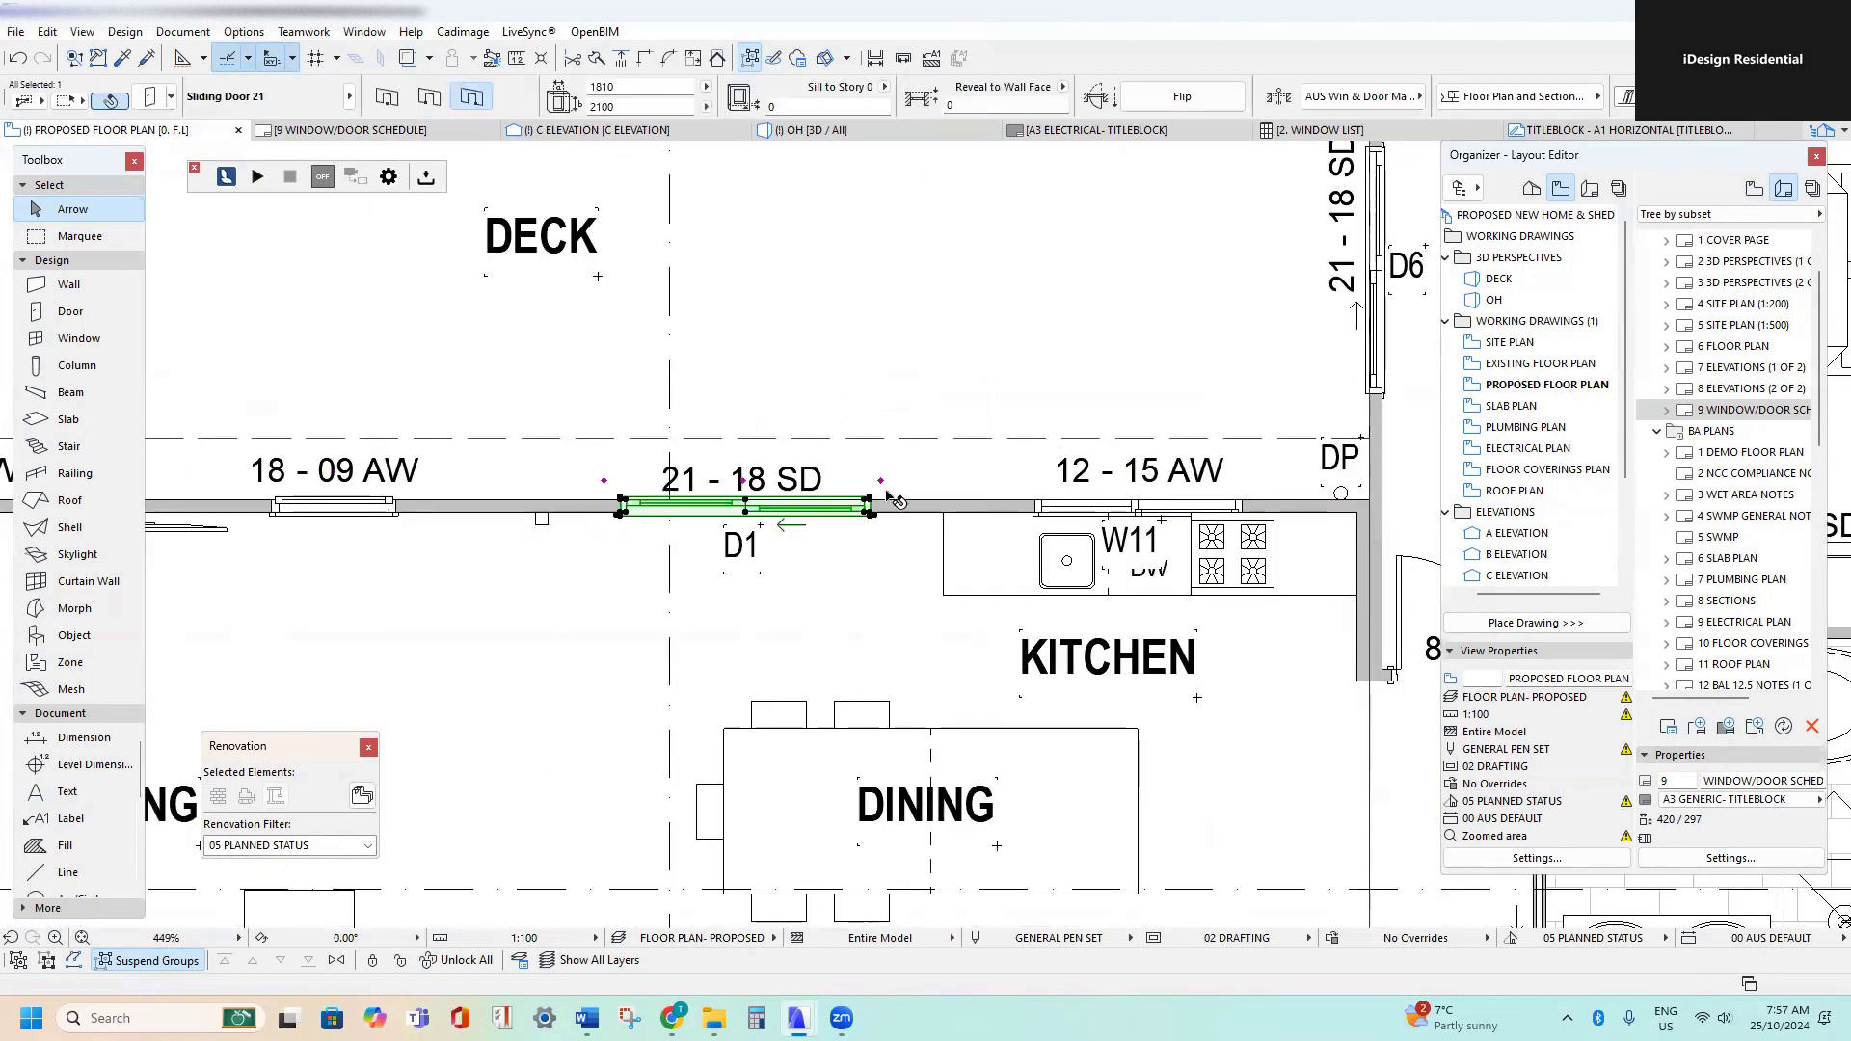
left_click(1026, 506, "shift")
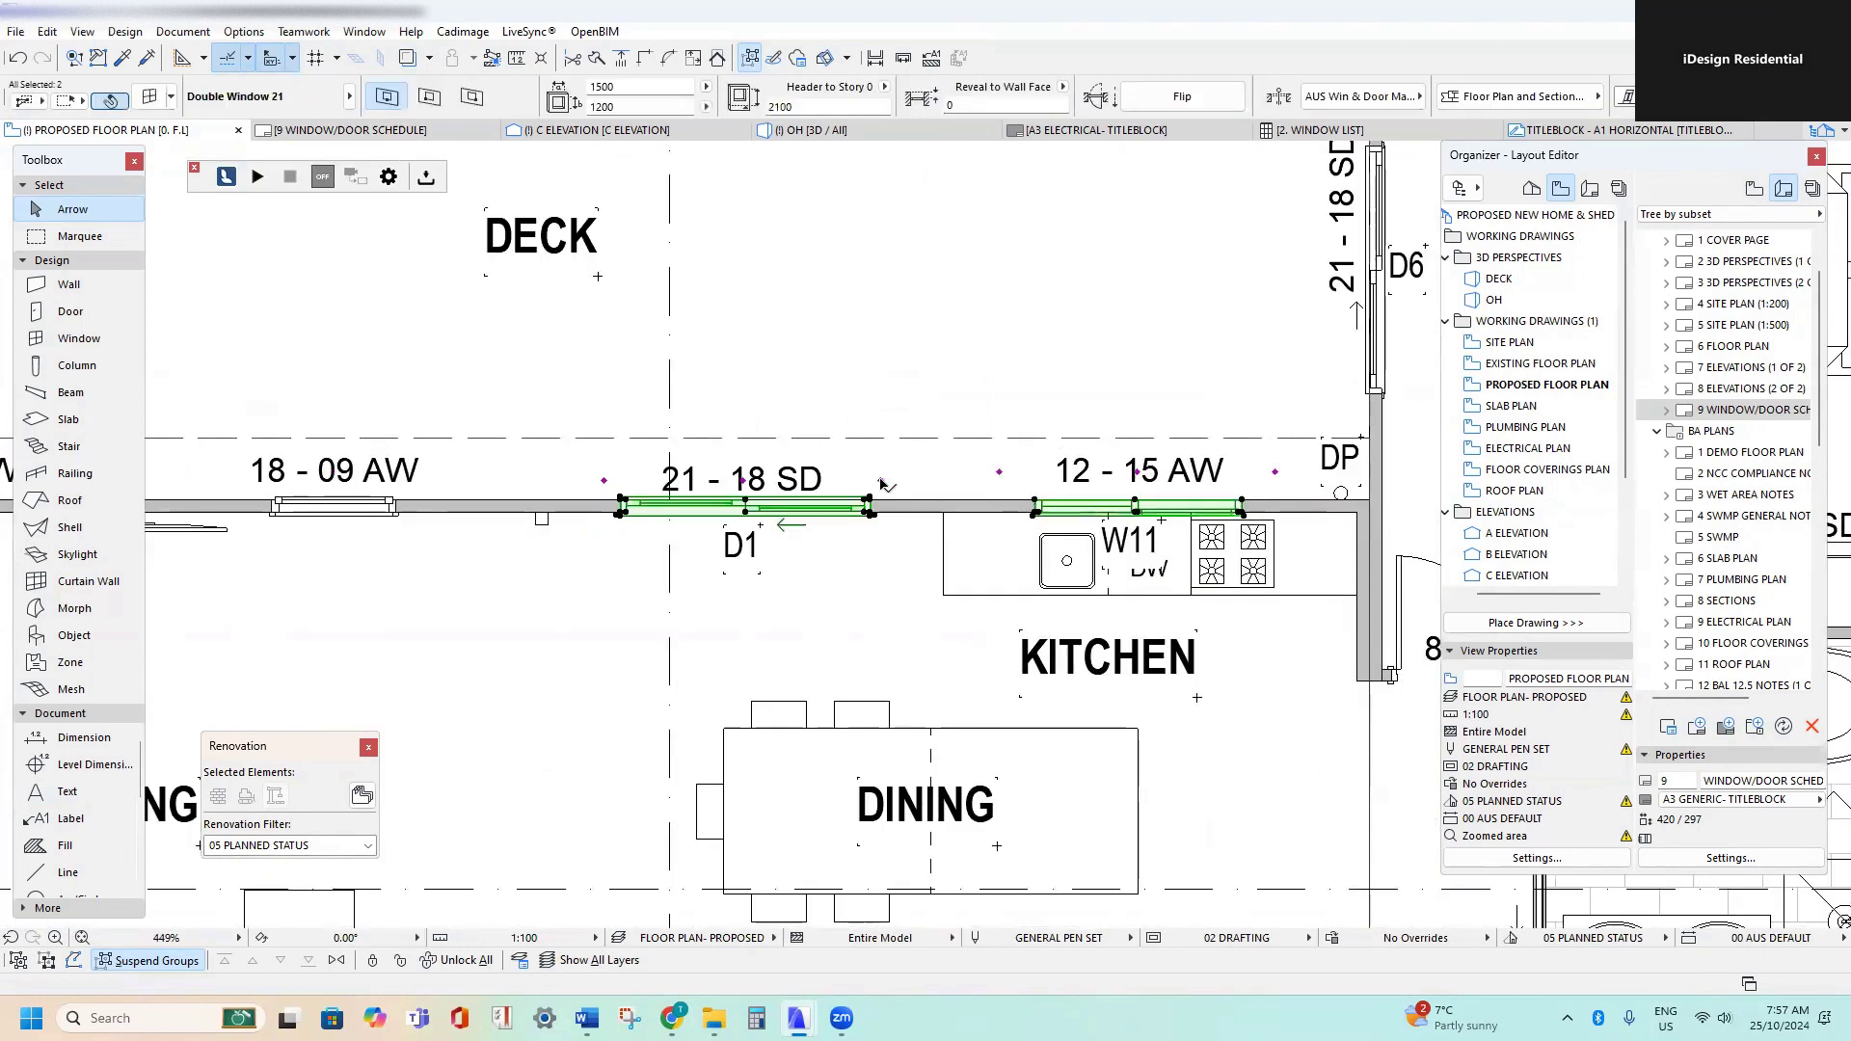
left_click(743, 482)
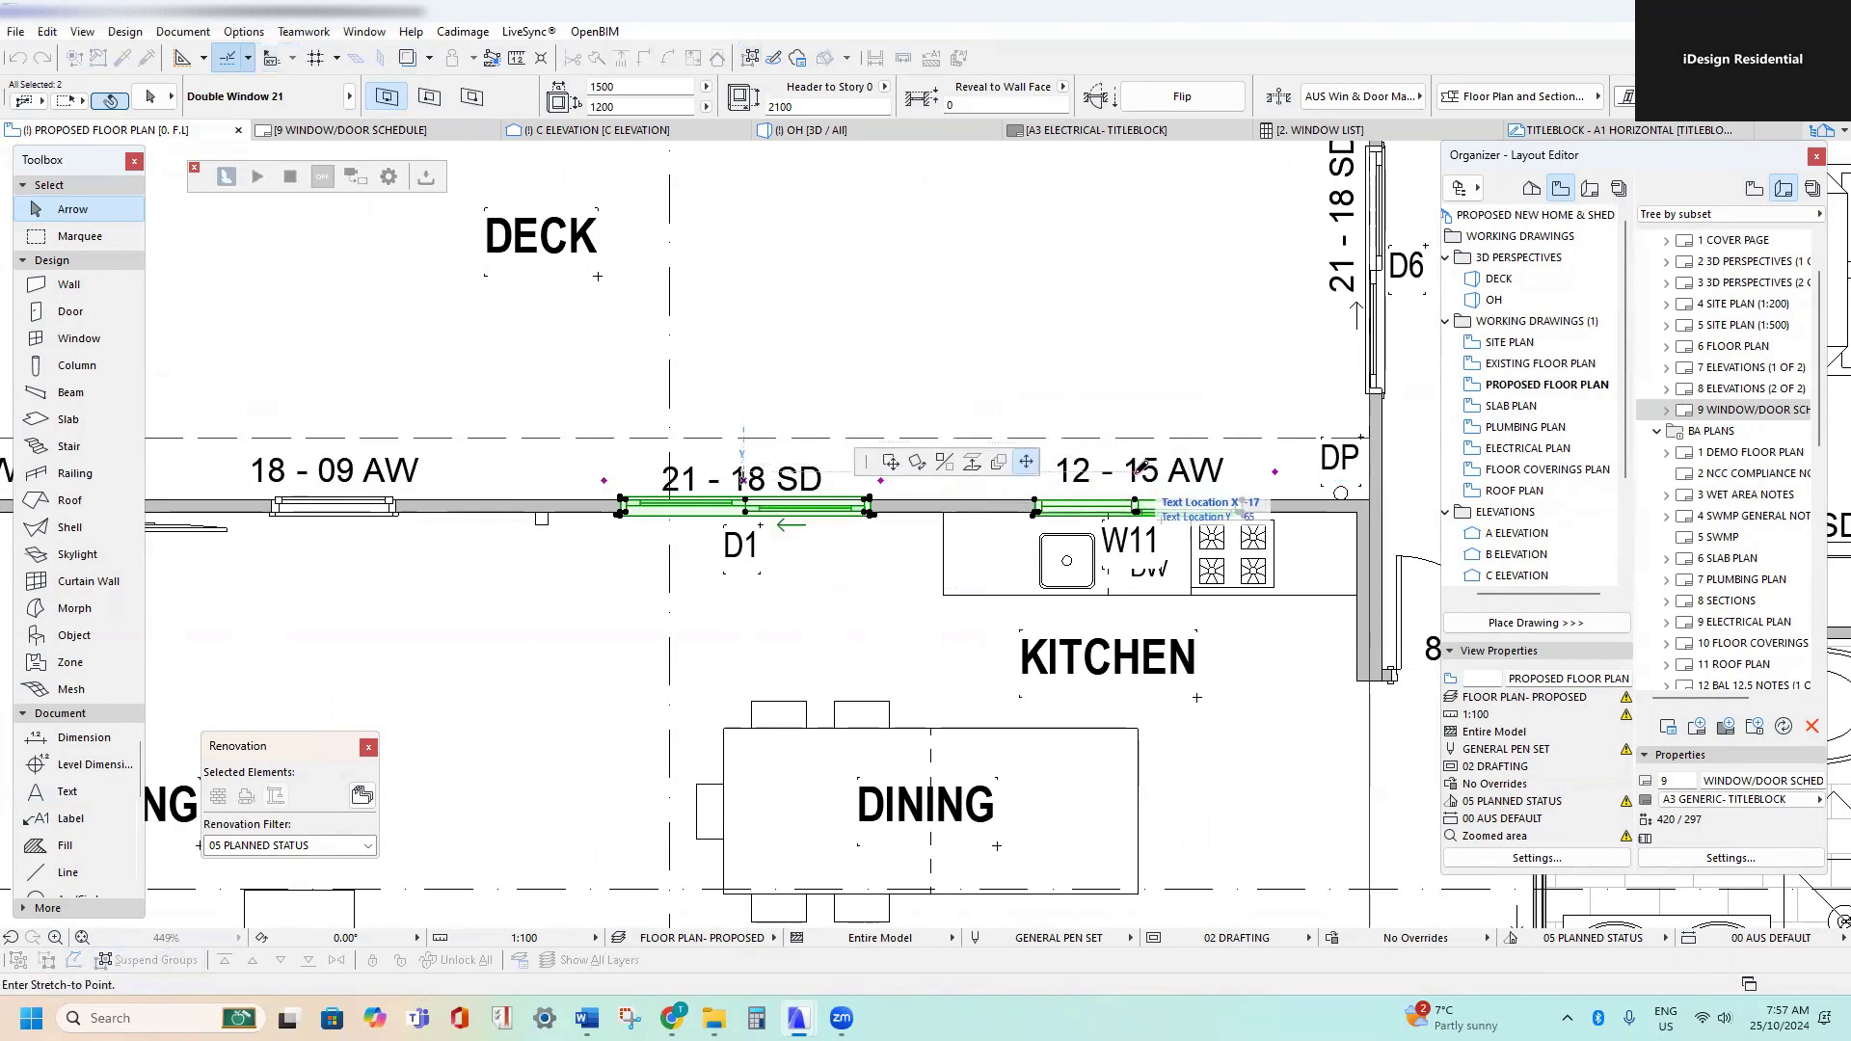
left_click(1138, 472, "shift")
scroll(925, 400, "down", 3)
key("Escape")
- Turn off the opaque background of the W11 tag in the Kitchen so it does not cover the DW text
scroll(1048, 516, "up", 4)
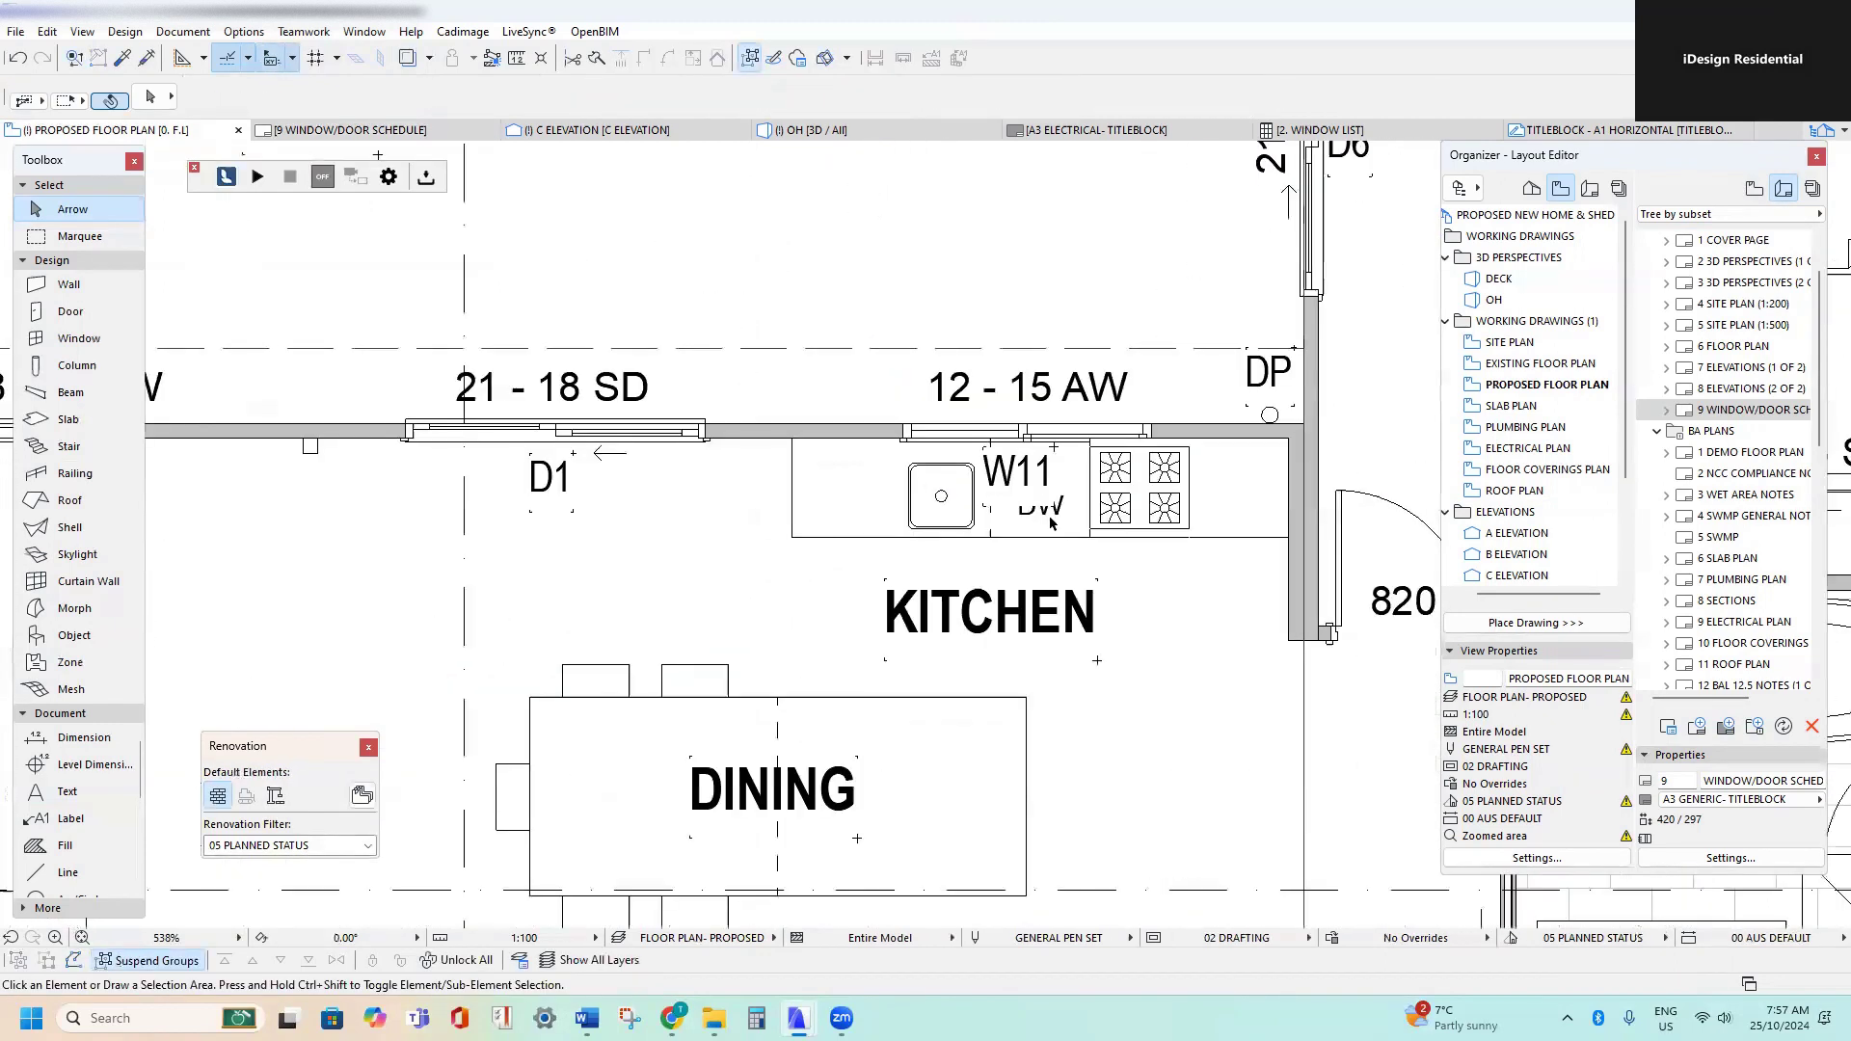
scroll(1035, 473, "up", 2)
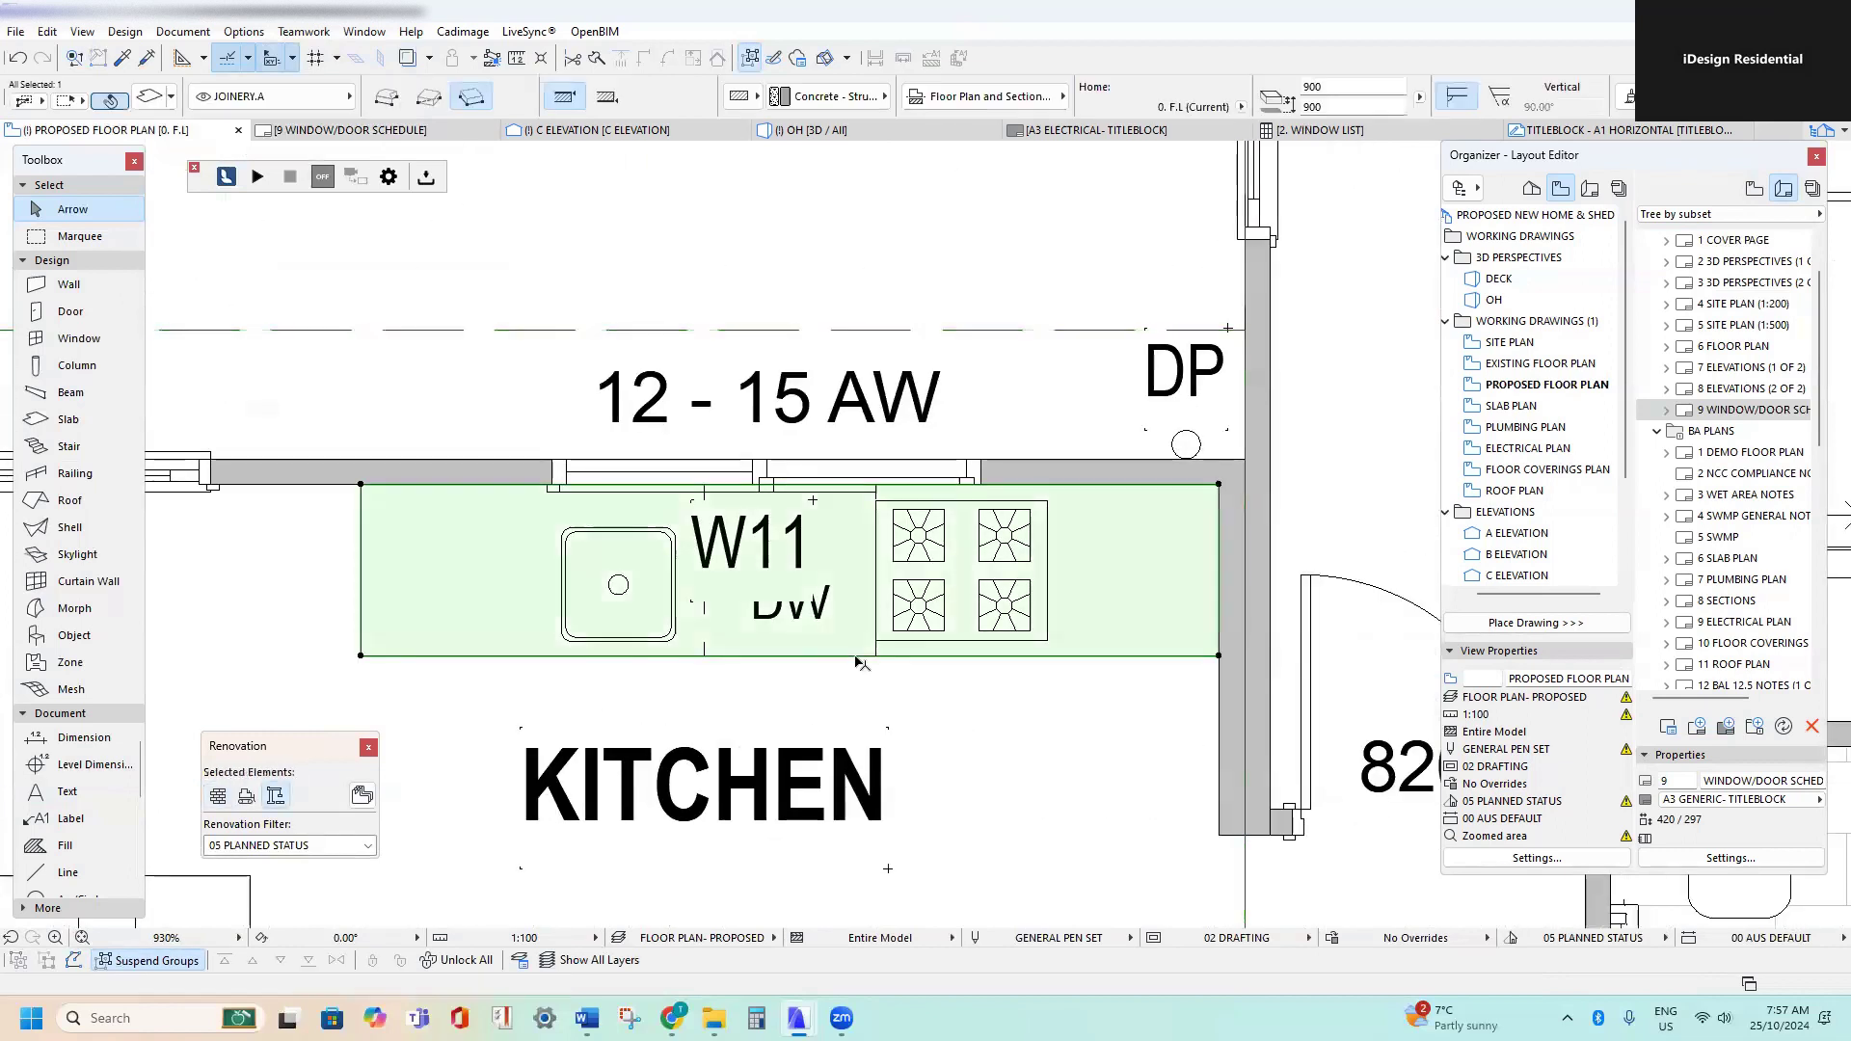
left_click(798, 564)
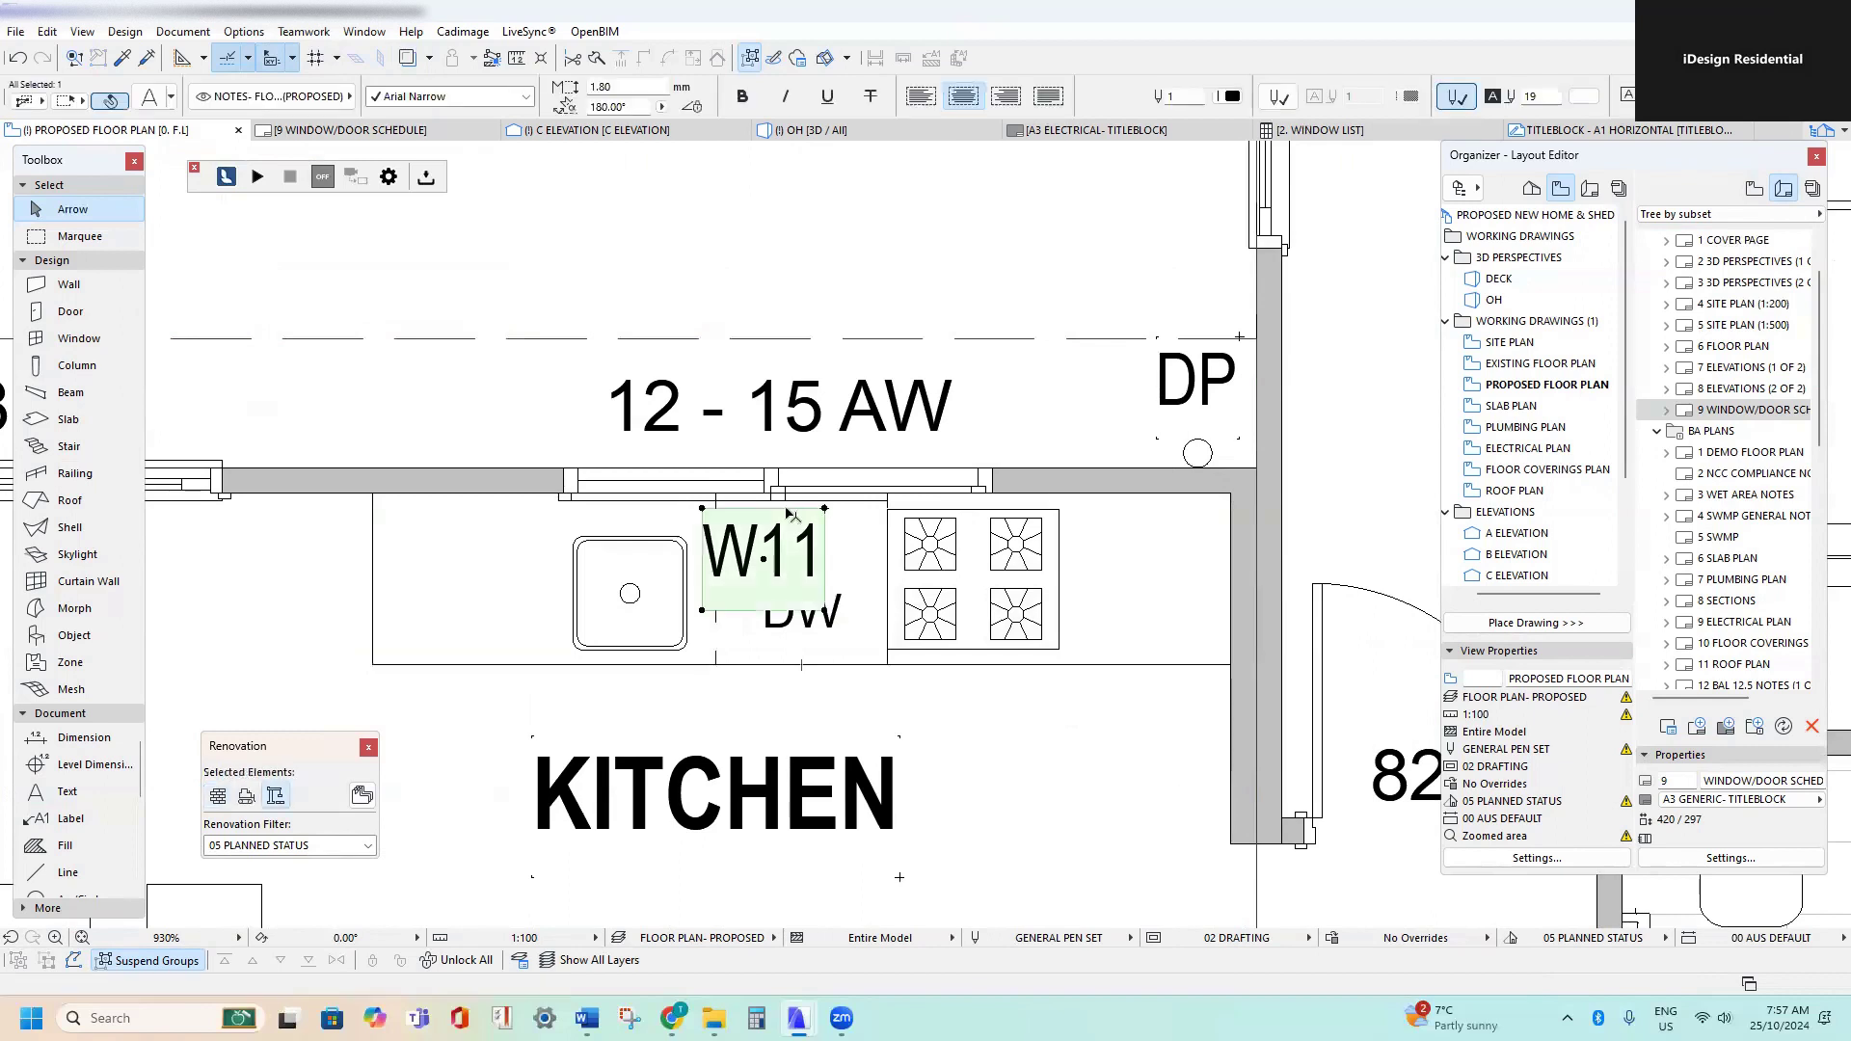
scroll(921, 653, "up", 1)
scroll(921, 653, "down", 1)
key("ctrl+t")
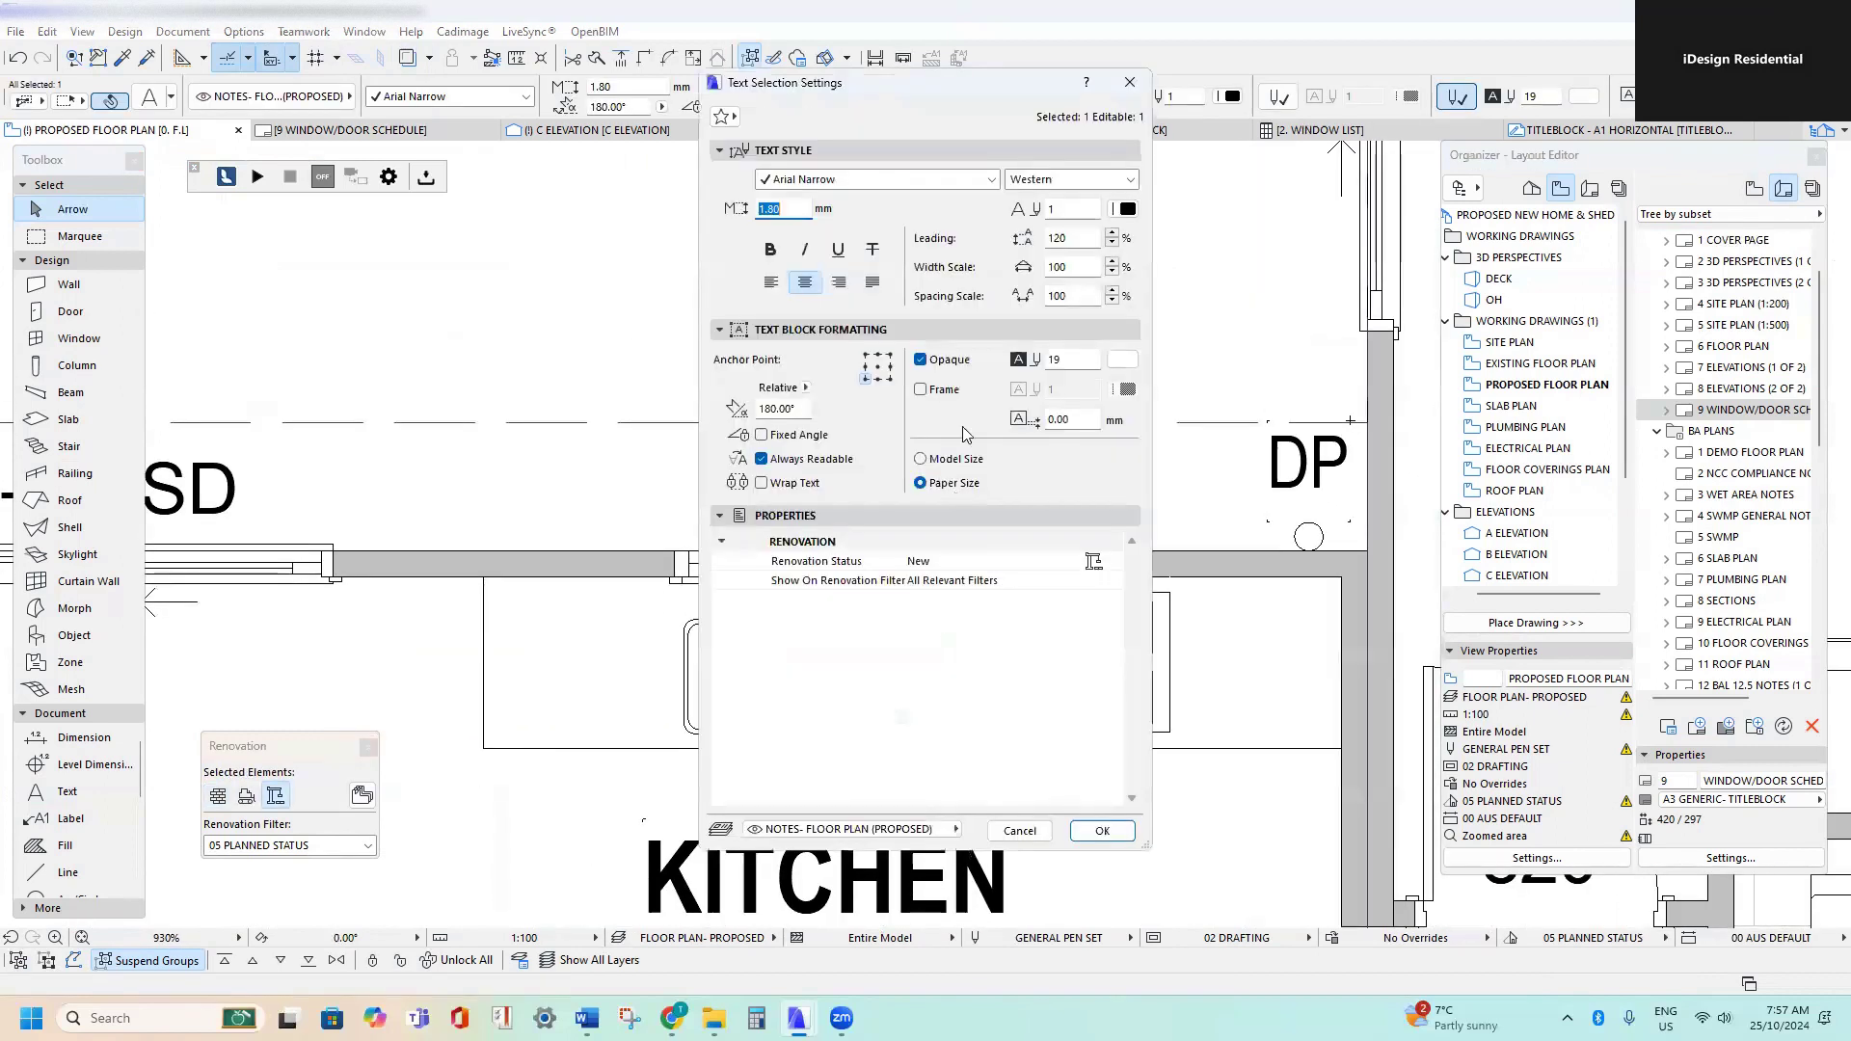
left_click(1102, 831)
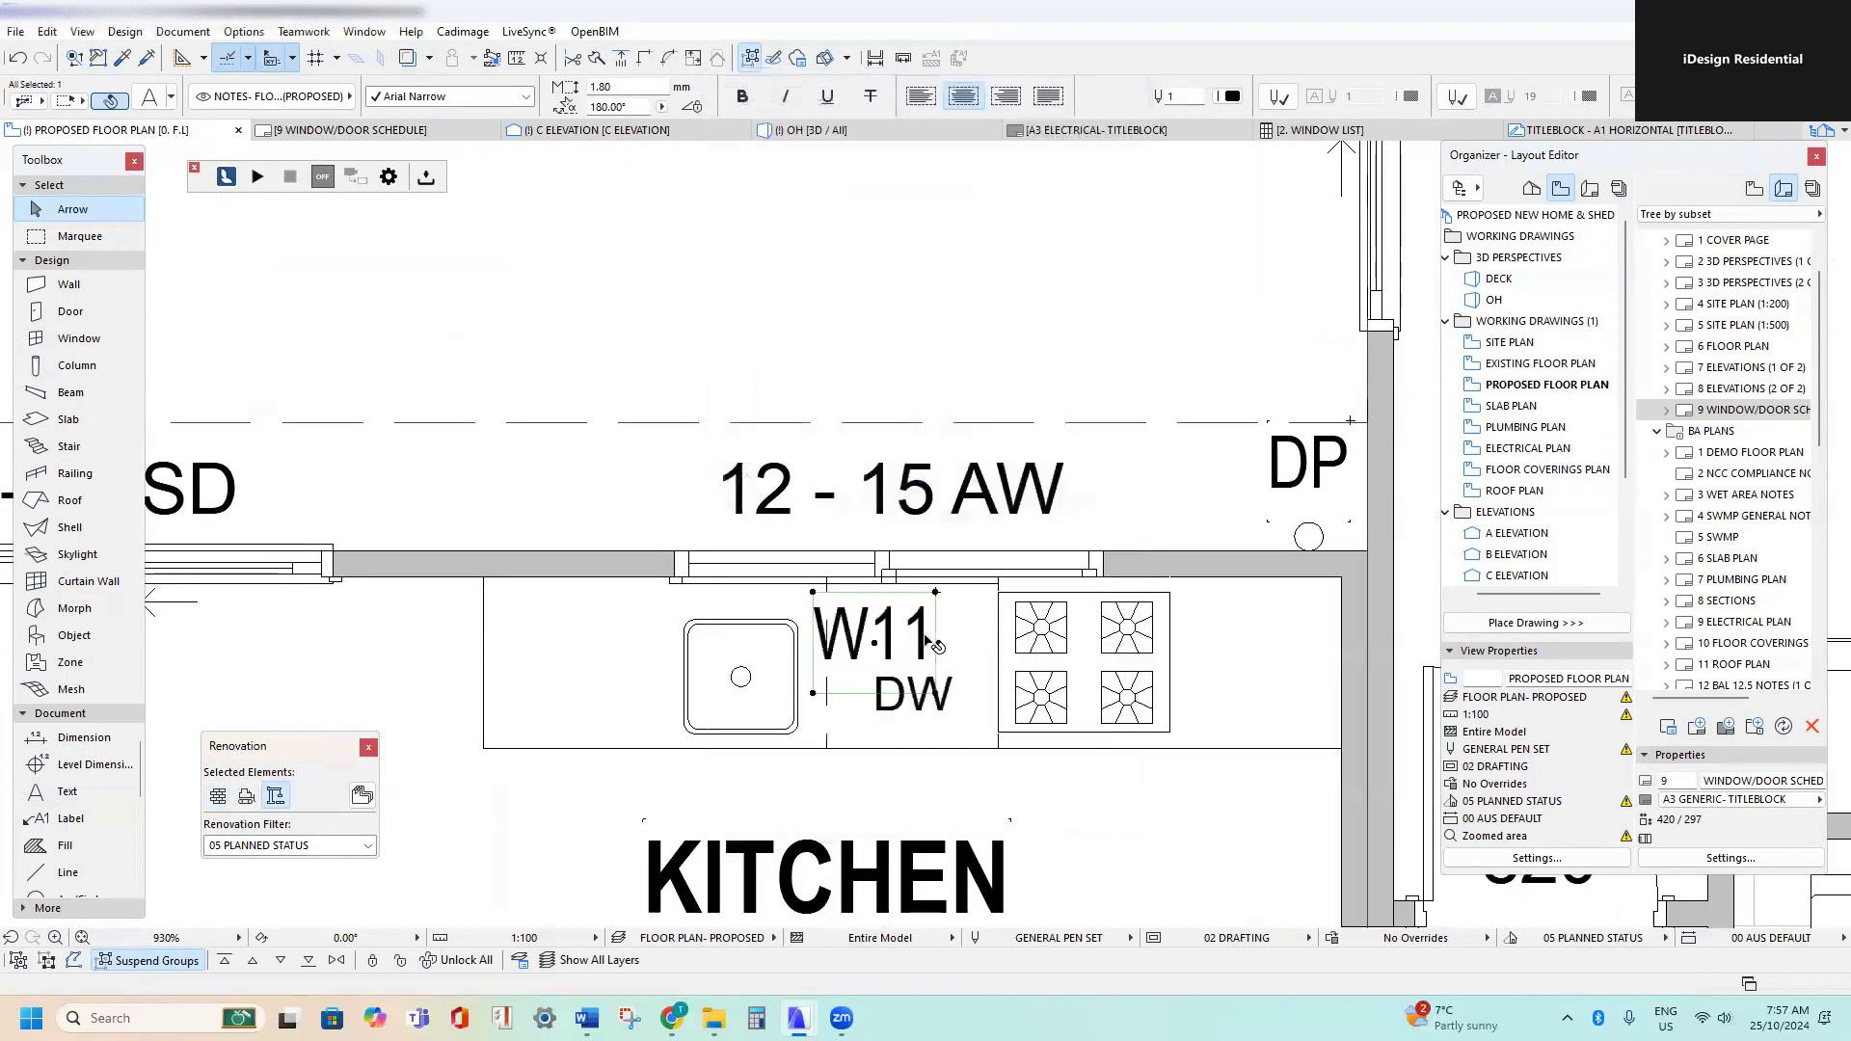
- Try moving the Kitchen's W11 tag out to the deck side of the 12 - 15 AW window, and undo the move
scroll(928, 656, "up", 4)
scroll(921, 664, "down", 4)
key("Escape")
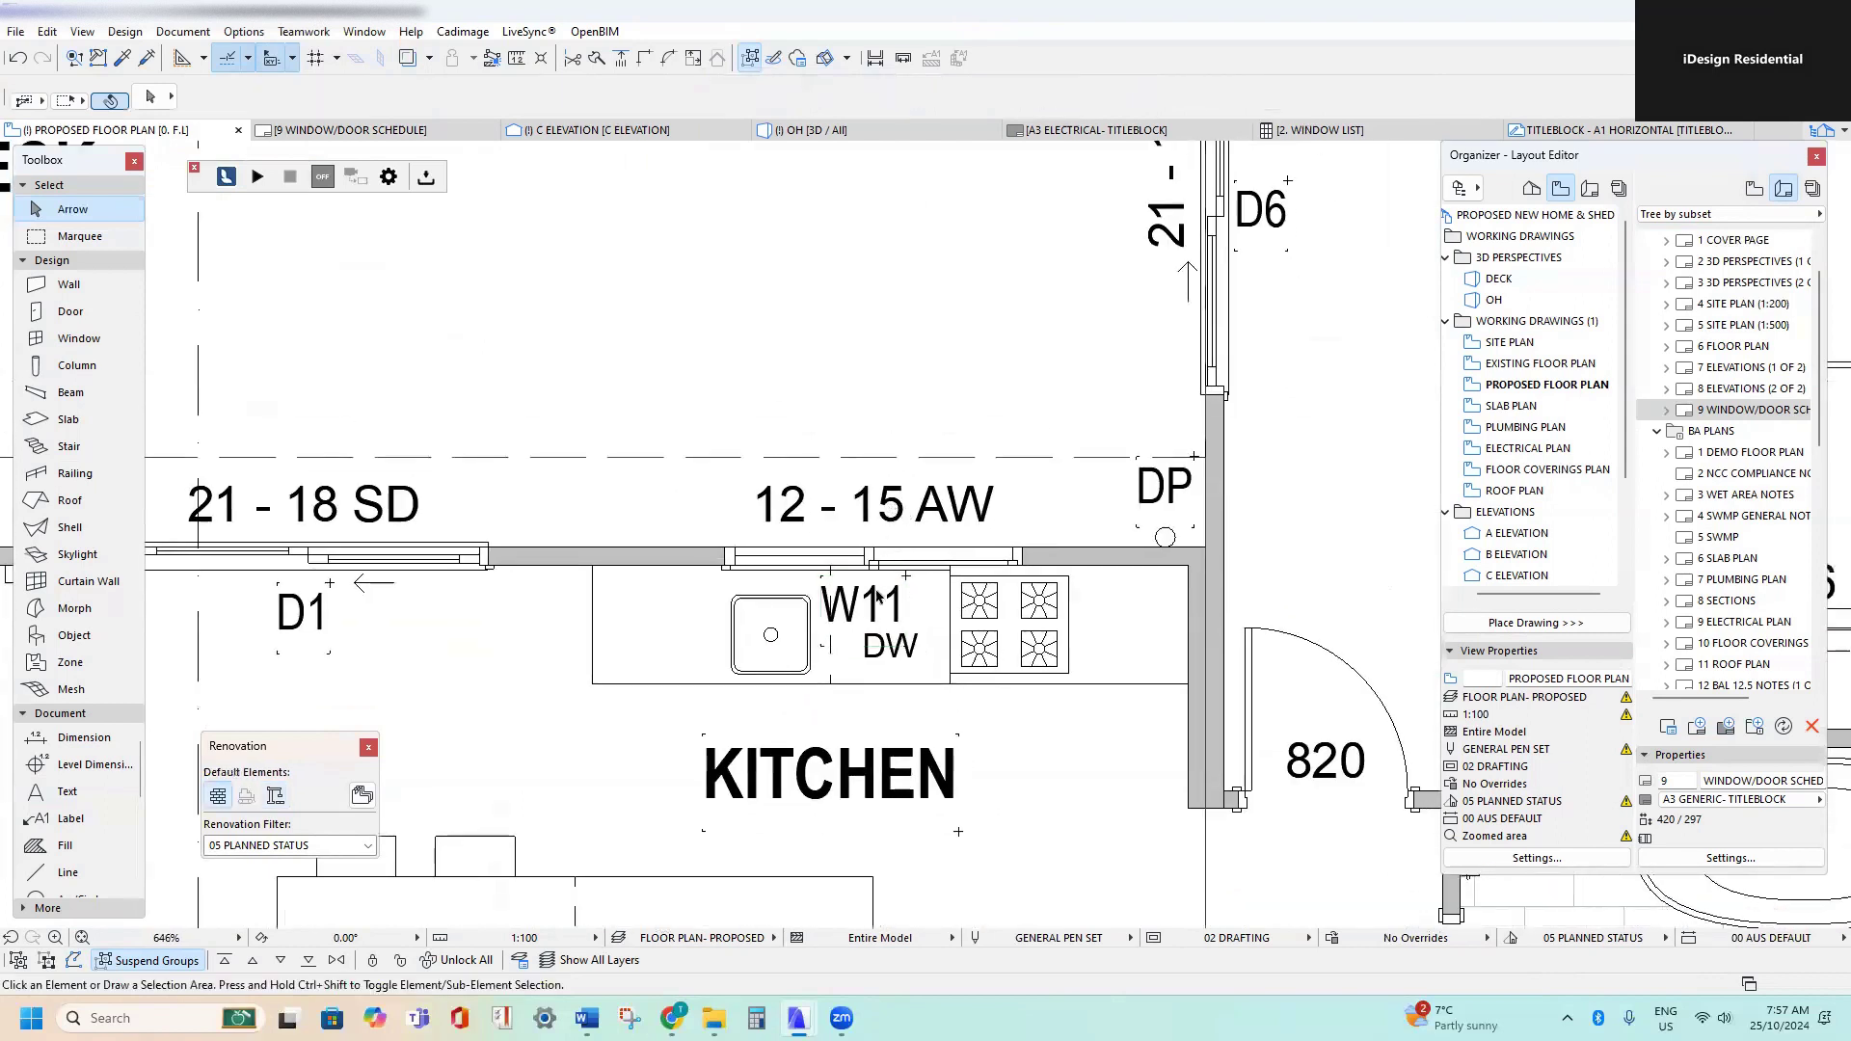
scroll(874, 603, "up", 1)
scroll(873, 603, "down", 2)
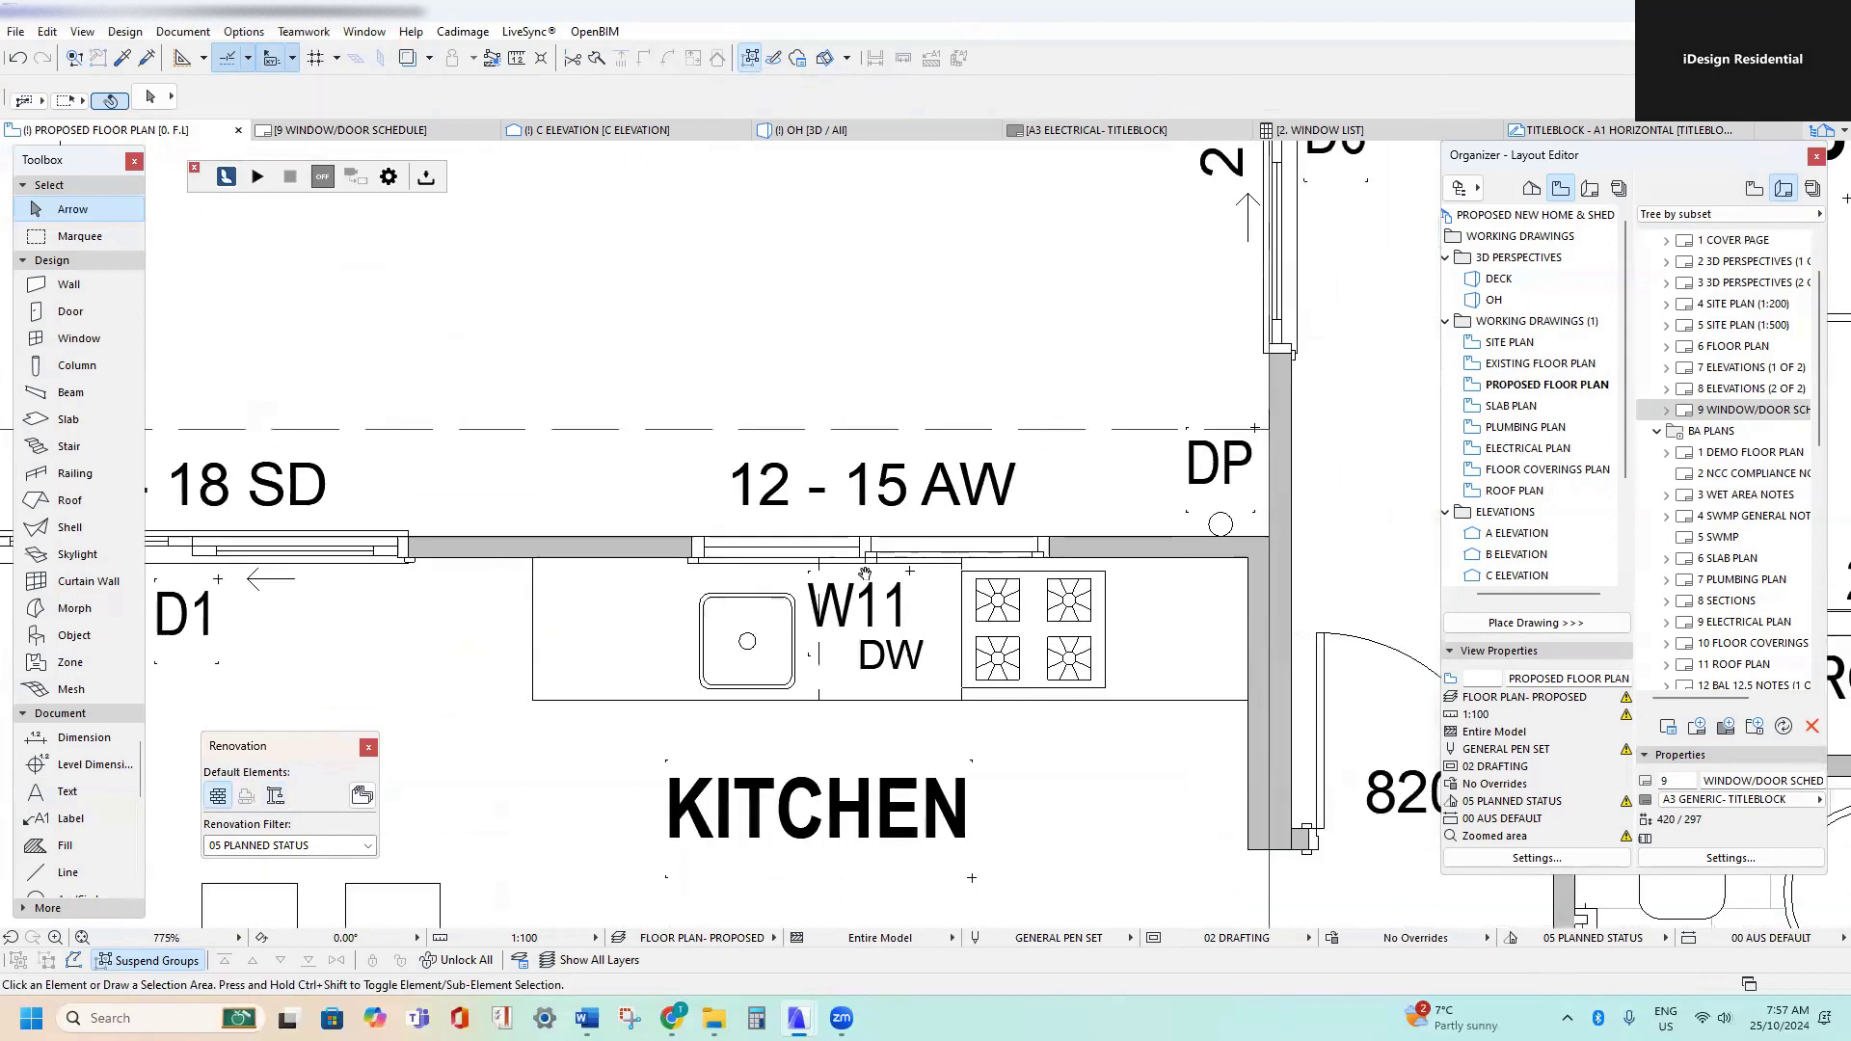
left_click(868, 610)
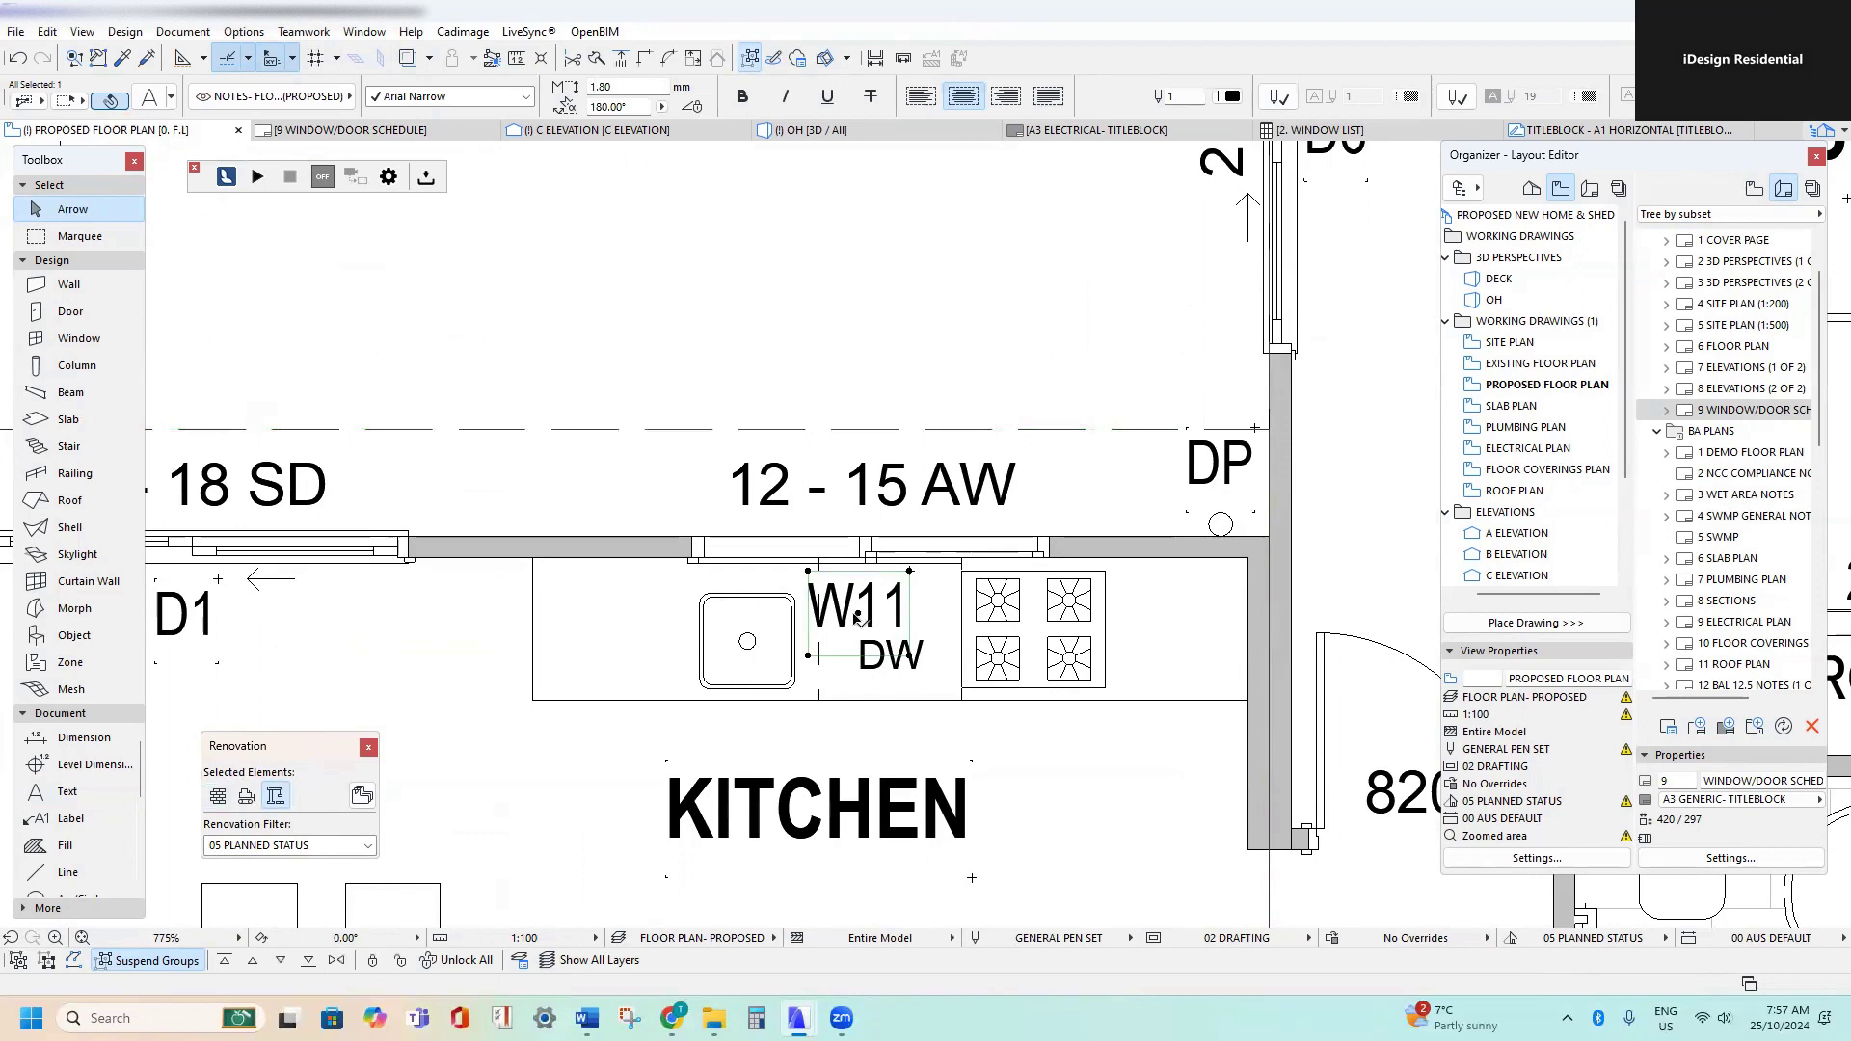
left_click(861, 611)
left_click(865, 386)
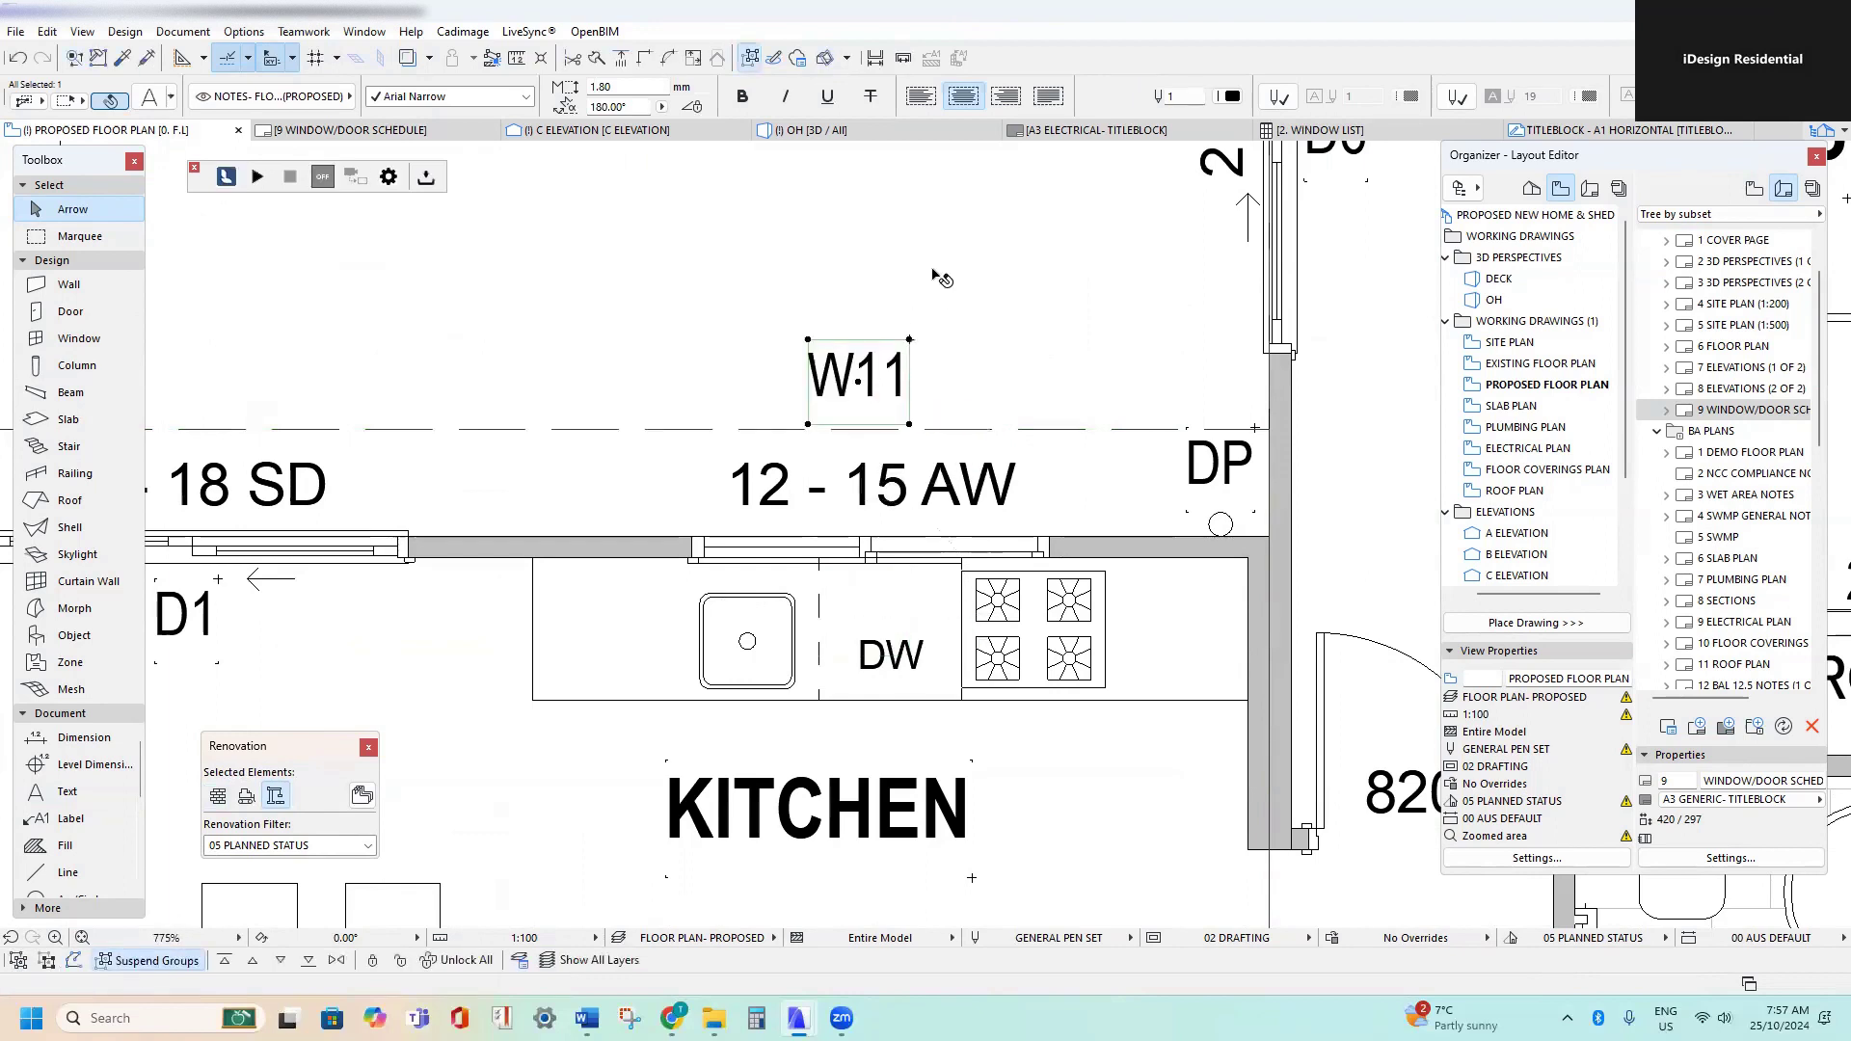
left_click(911, 308)
scroll(911, 309, "down", 1)
key("ctrl+z")
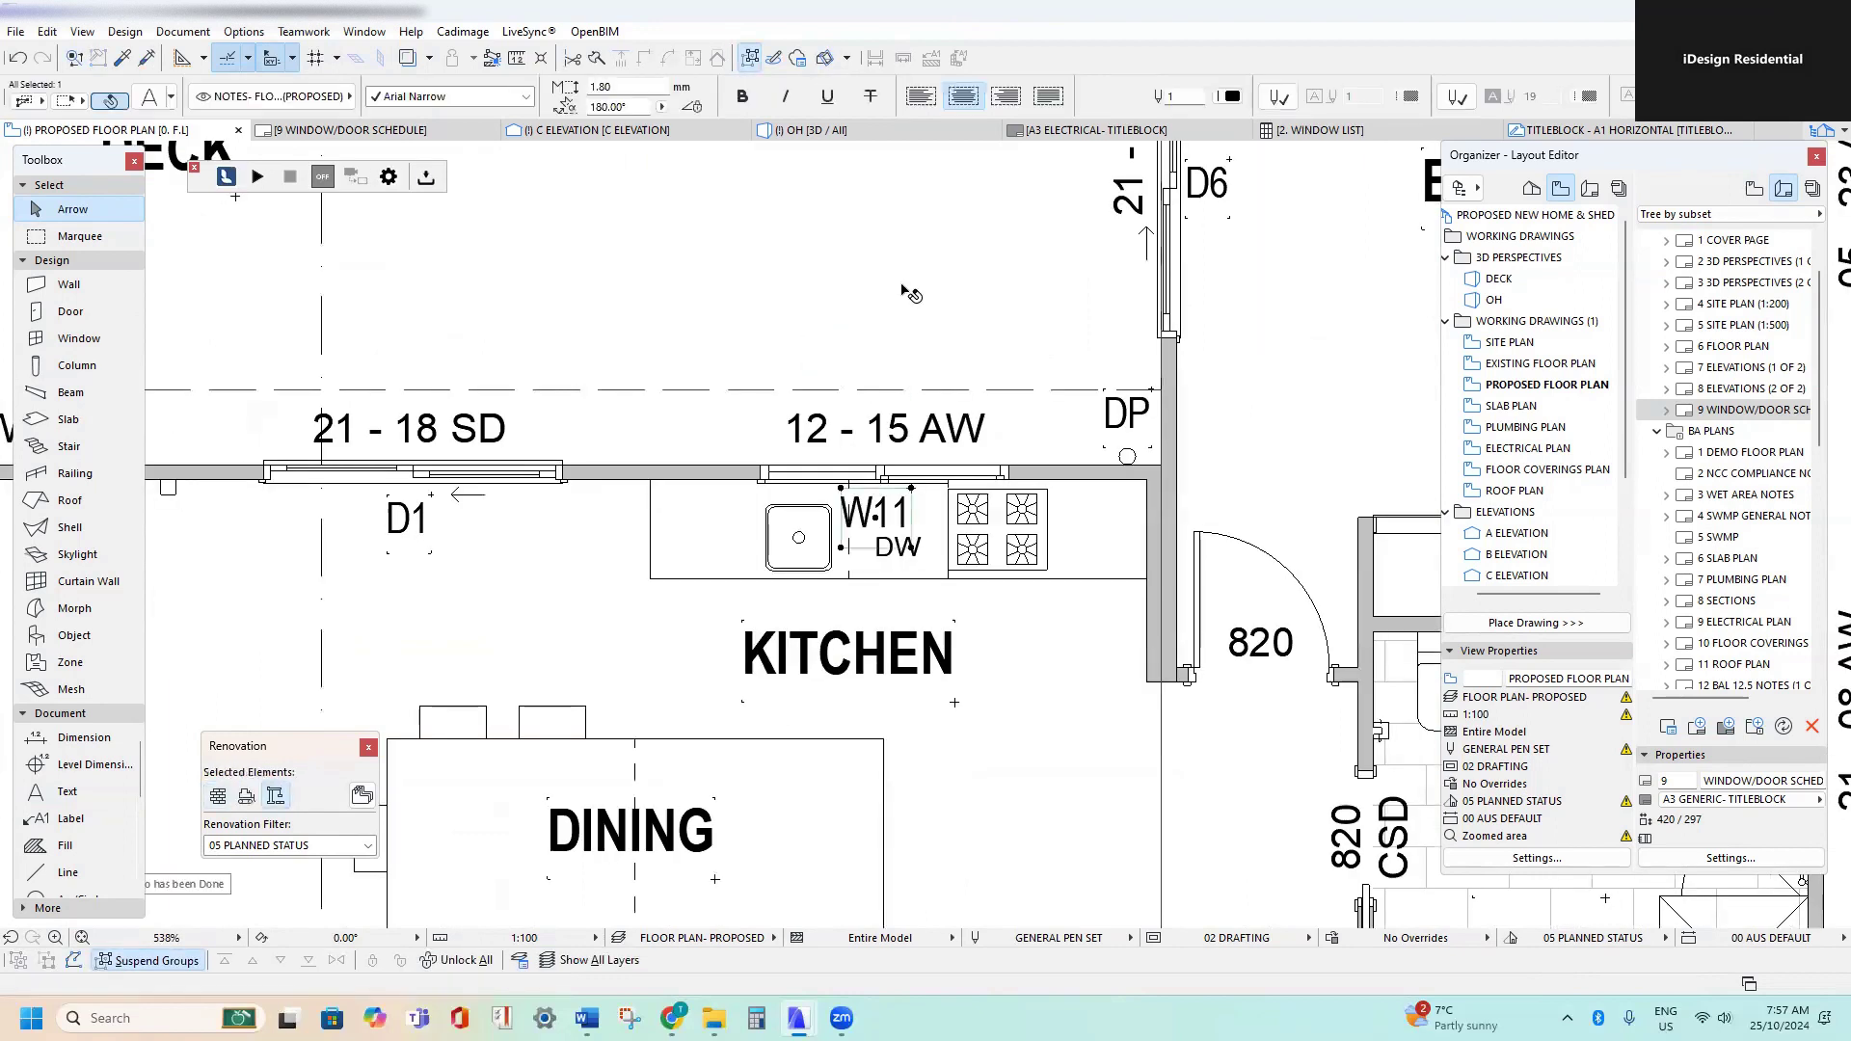
- Copy the Kitchen's W11 tag to the Living room's 18 - 09 AW window nearest the 21 - 18 SD sliding door
scroll(827, 564, "up", 3)
scroll(825, 545, "down", 6)
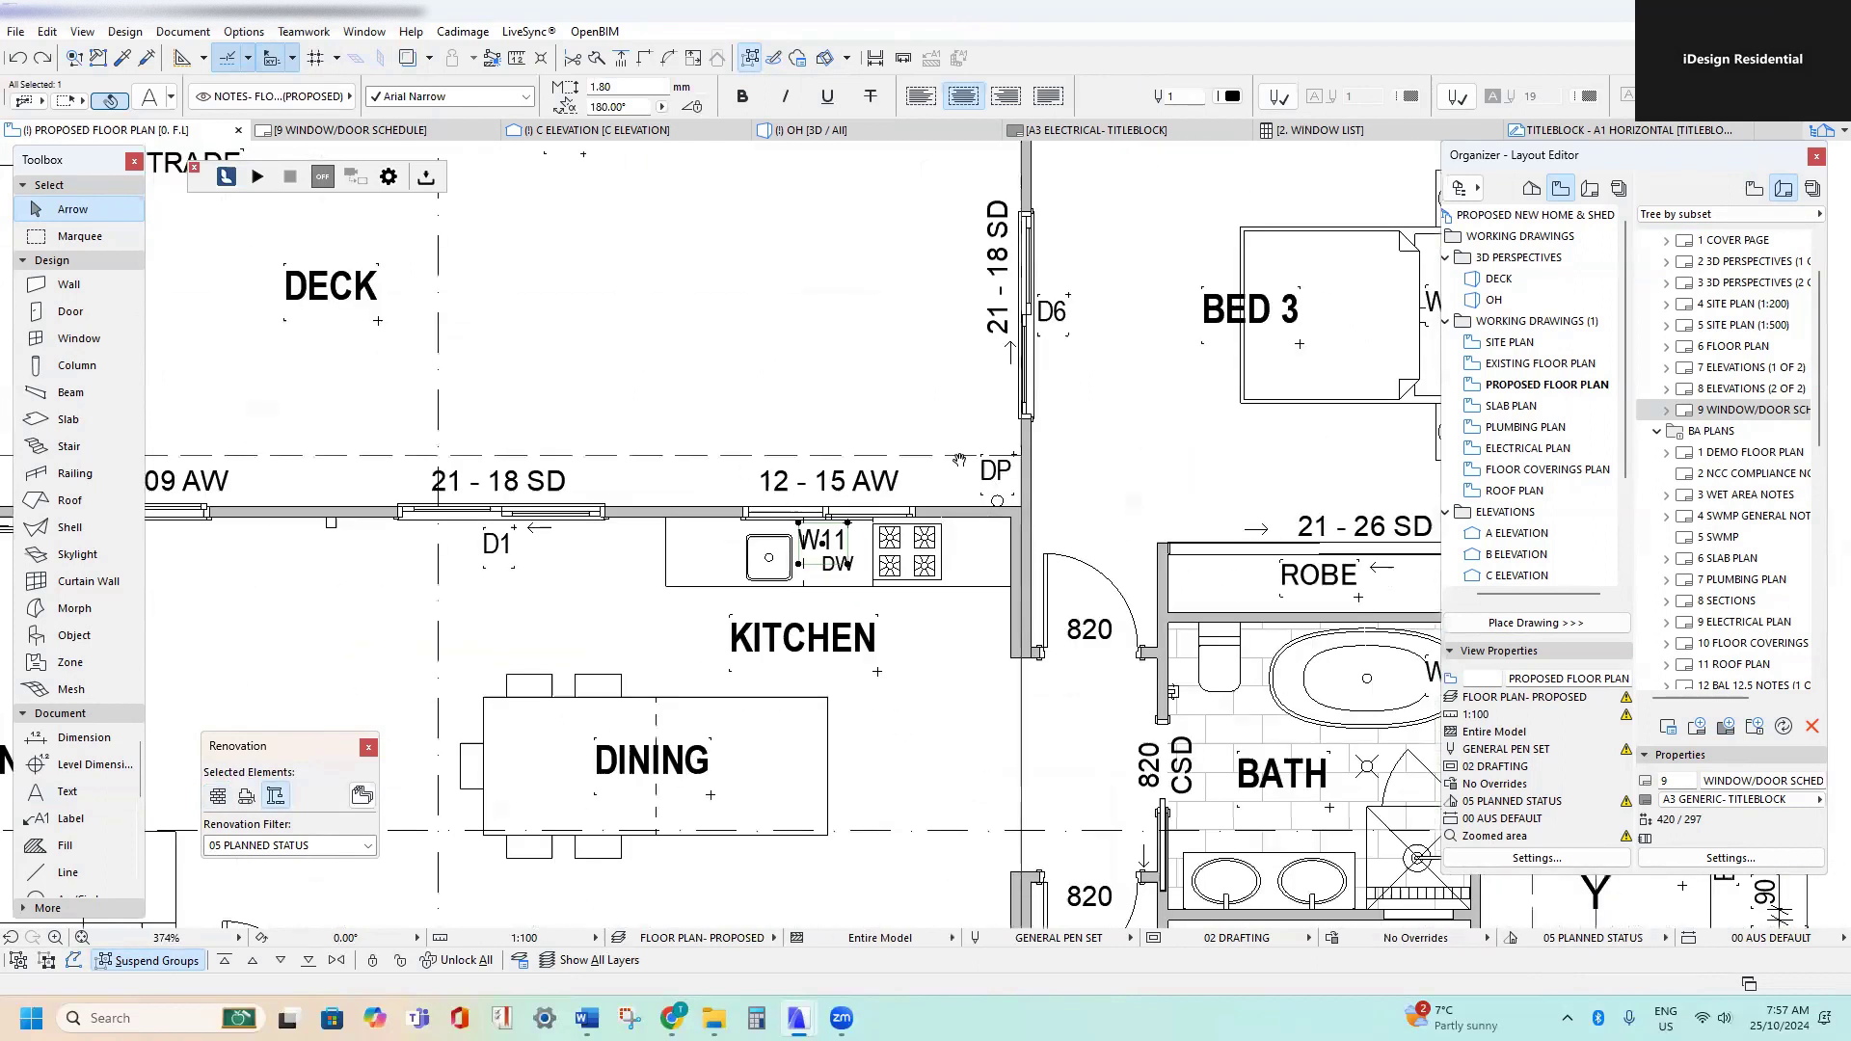
middle_click_drag(783, 504, 1030, 444)
left_click(862, 413)
scroll(916, 439, "down", 2)
middle_click_drag(717, 393, 932, 450)
scroll(934, 448, "up", 1)
left_click(1318, 516)
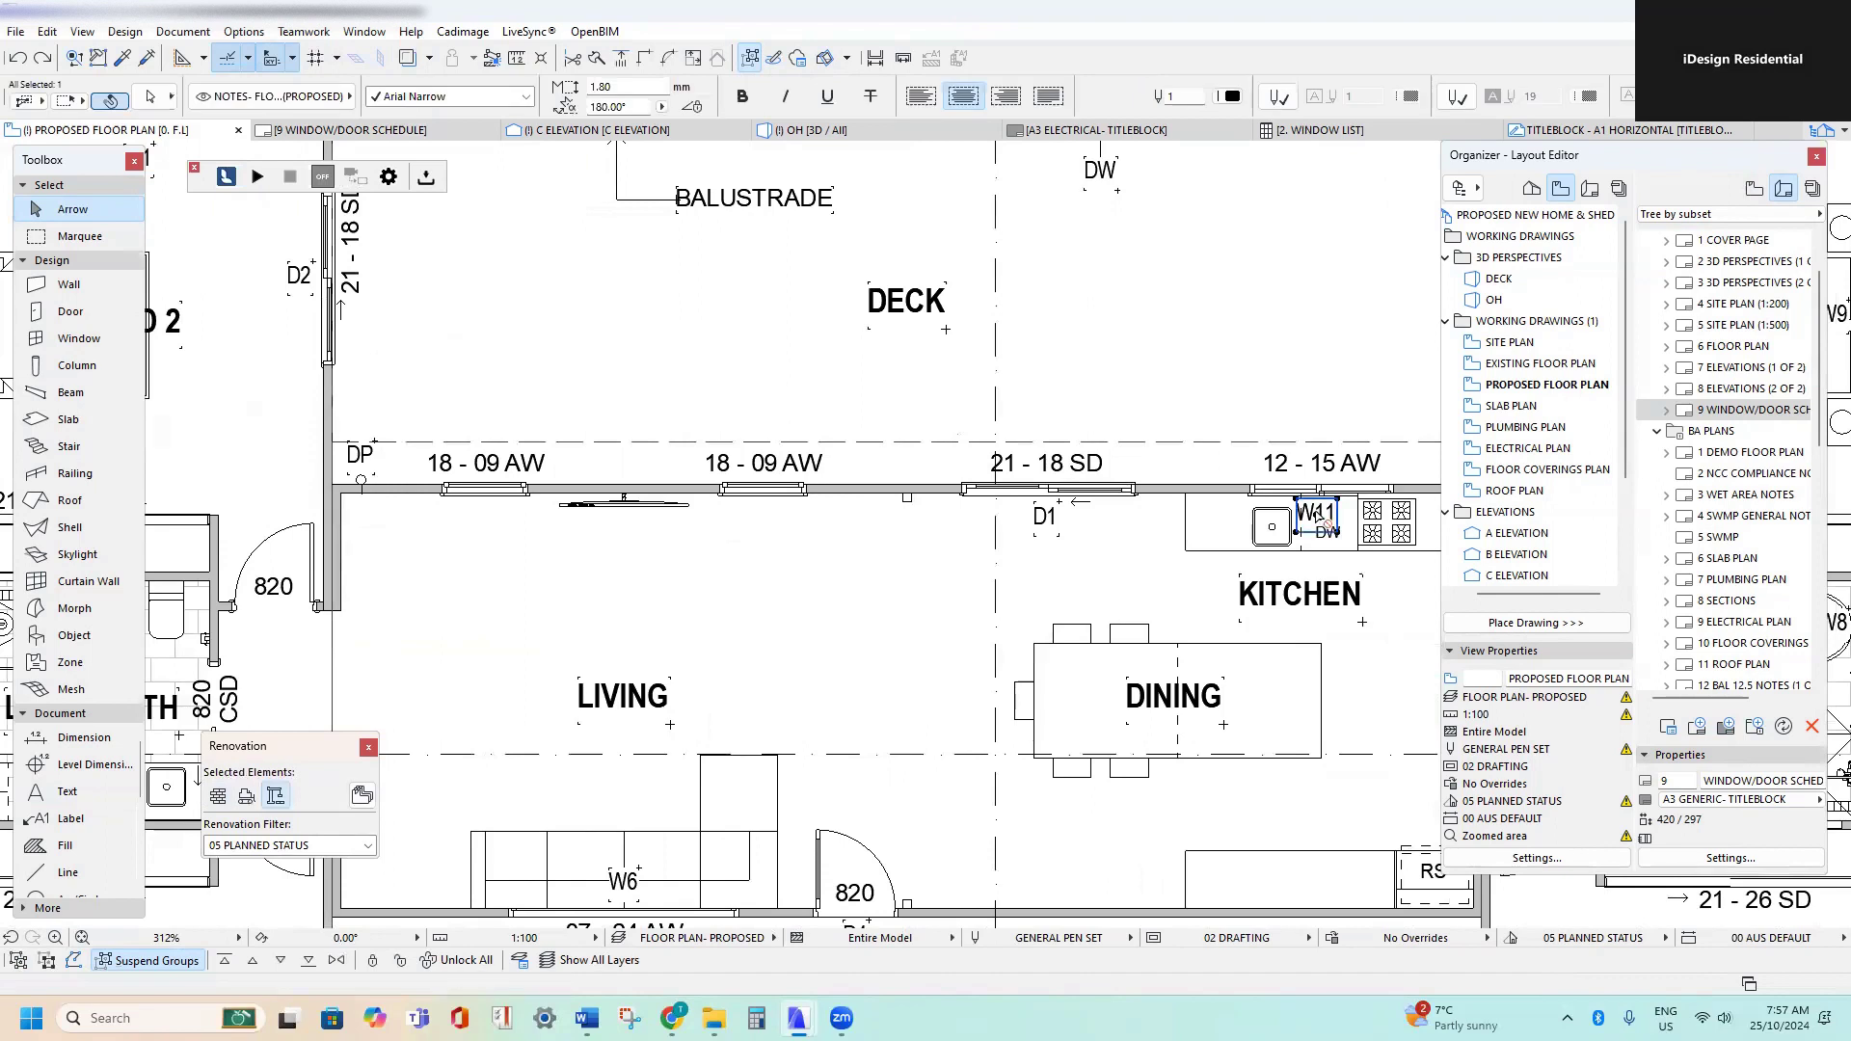
key("ctrl+shift+d")
left_click(1313, 513)
scroll(771, 498, "up", 5)
left_click(747, 464)
- Reposition the copied tag on the room side of the wall, directly beneath that 18 - 09 AW window
key("ctrl+d")
left_click(762, 547)
left_click(752, 490)
- Change the copied tag's text to W12
double_click(768, 537)
left_click(778, 454)
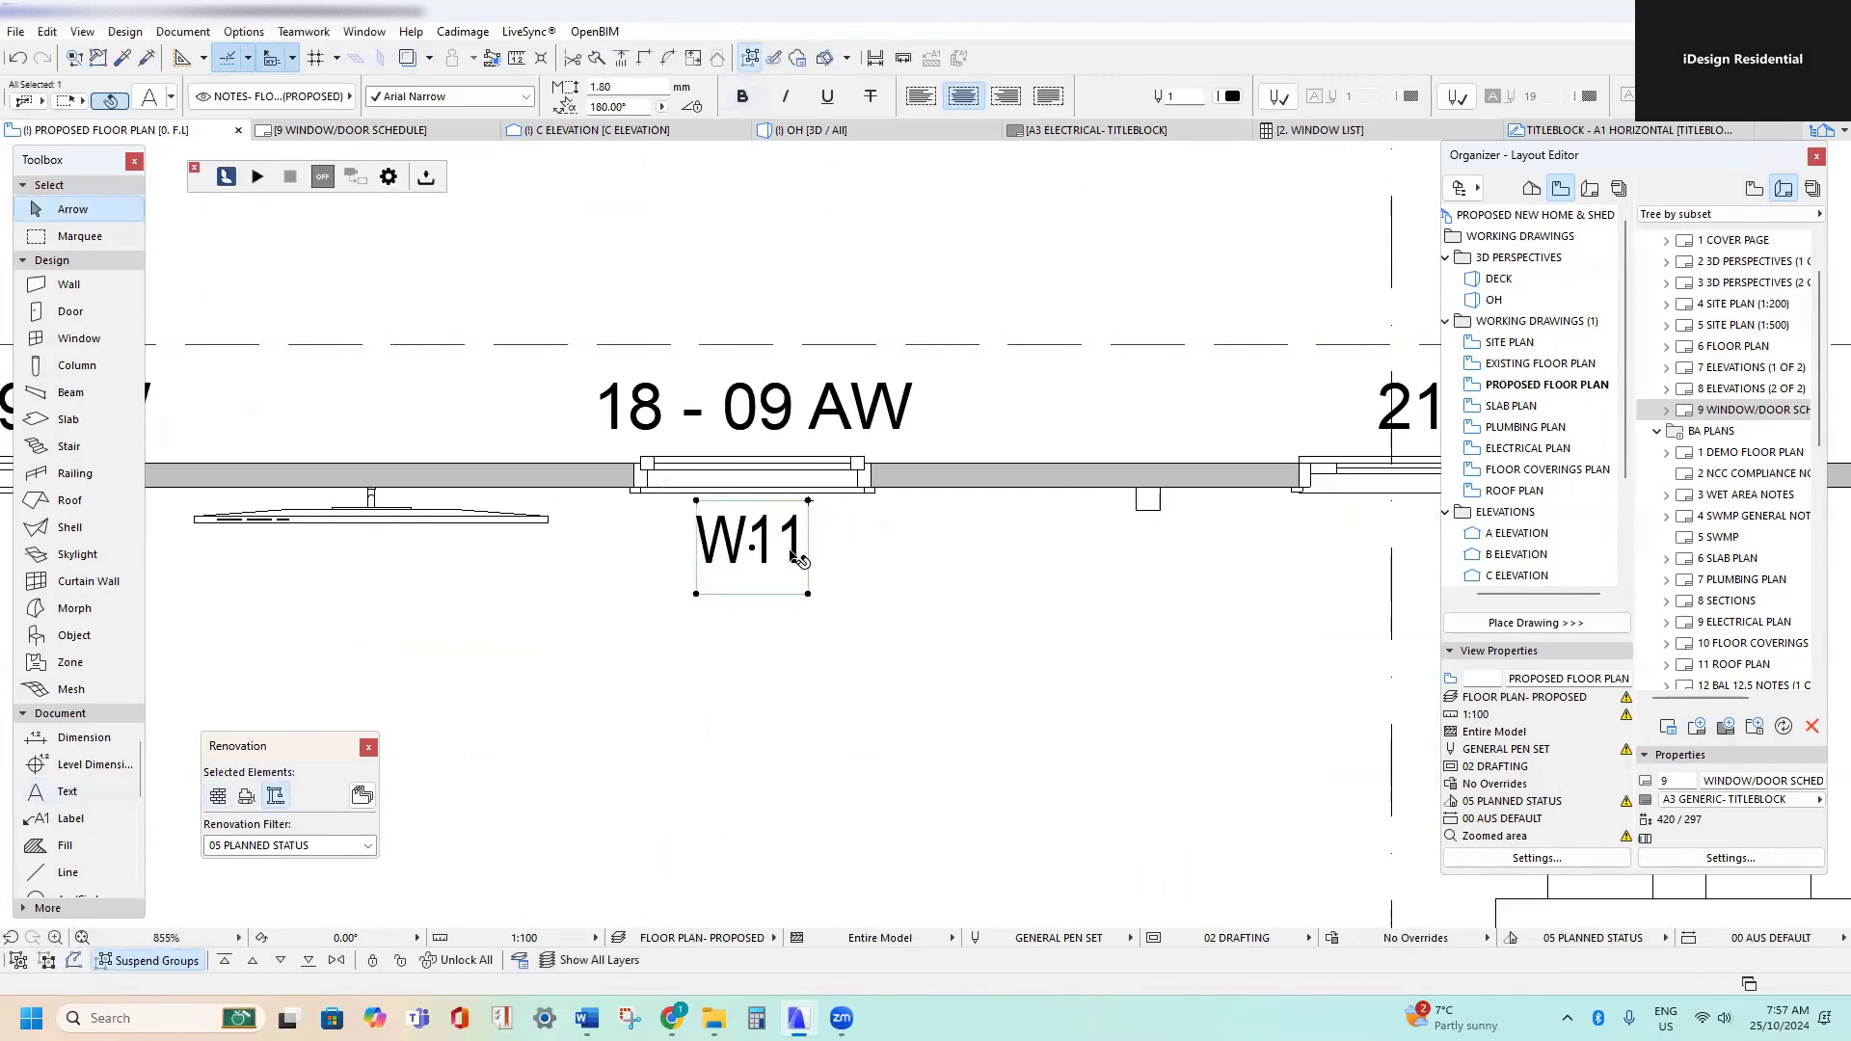
left_click(793, 427)
left_click_drag(807, 349, 790, 367)
type("2")
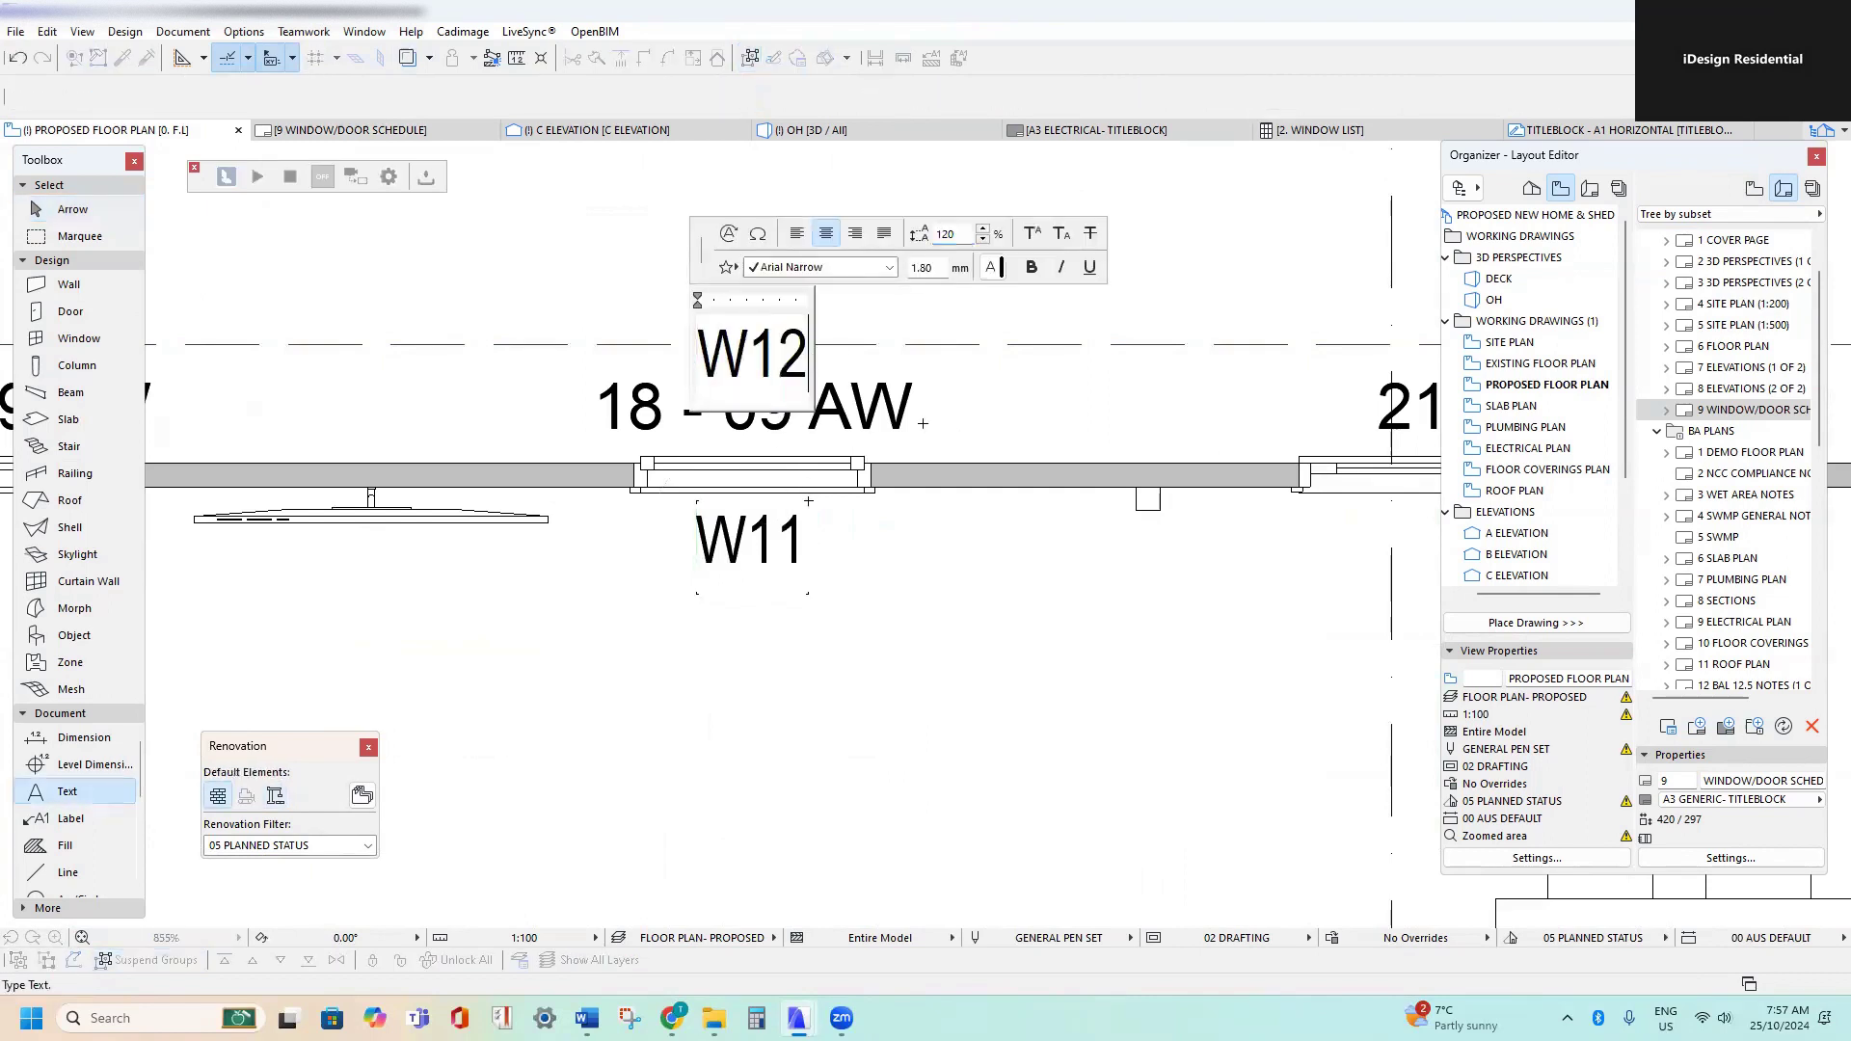
left_click(843, 575)
- Copy the W12 tag horizontally to the Living room's other 18 - 09 AW window, beside the DP
key("ctrl+d")
left_click(754, 549)
scroll(754, 550, "down", 3)
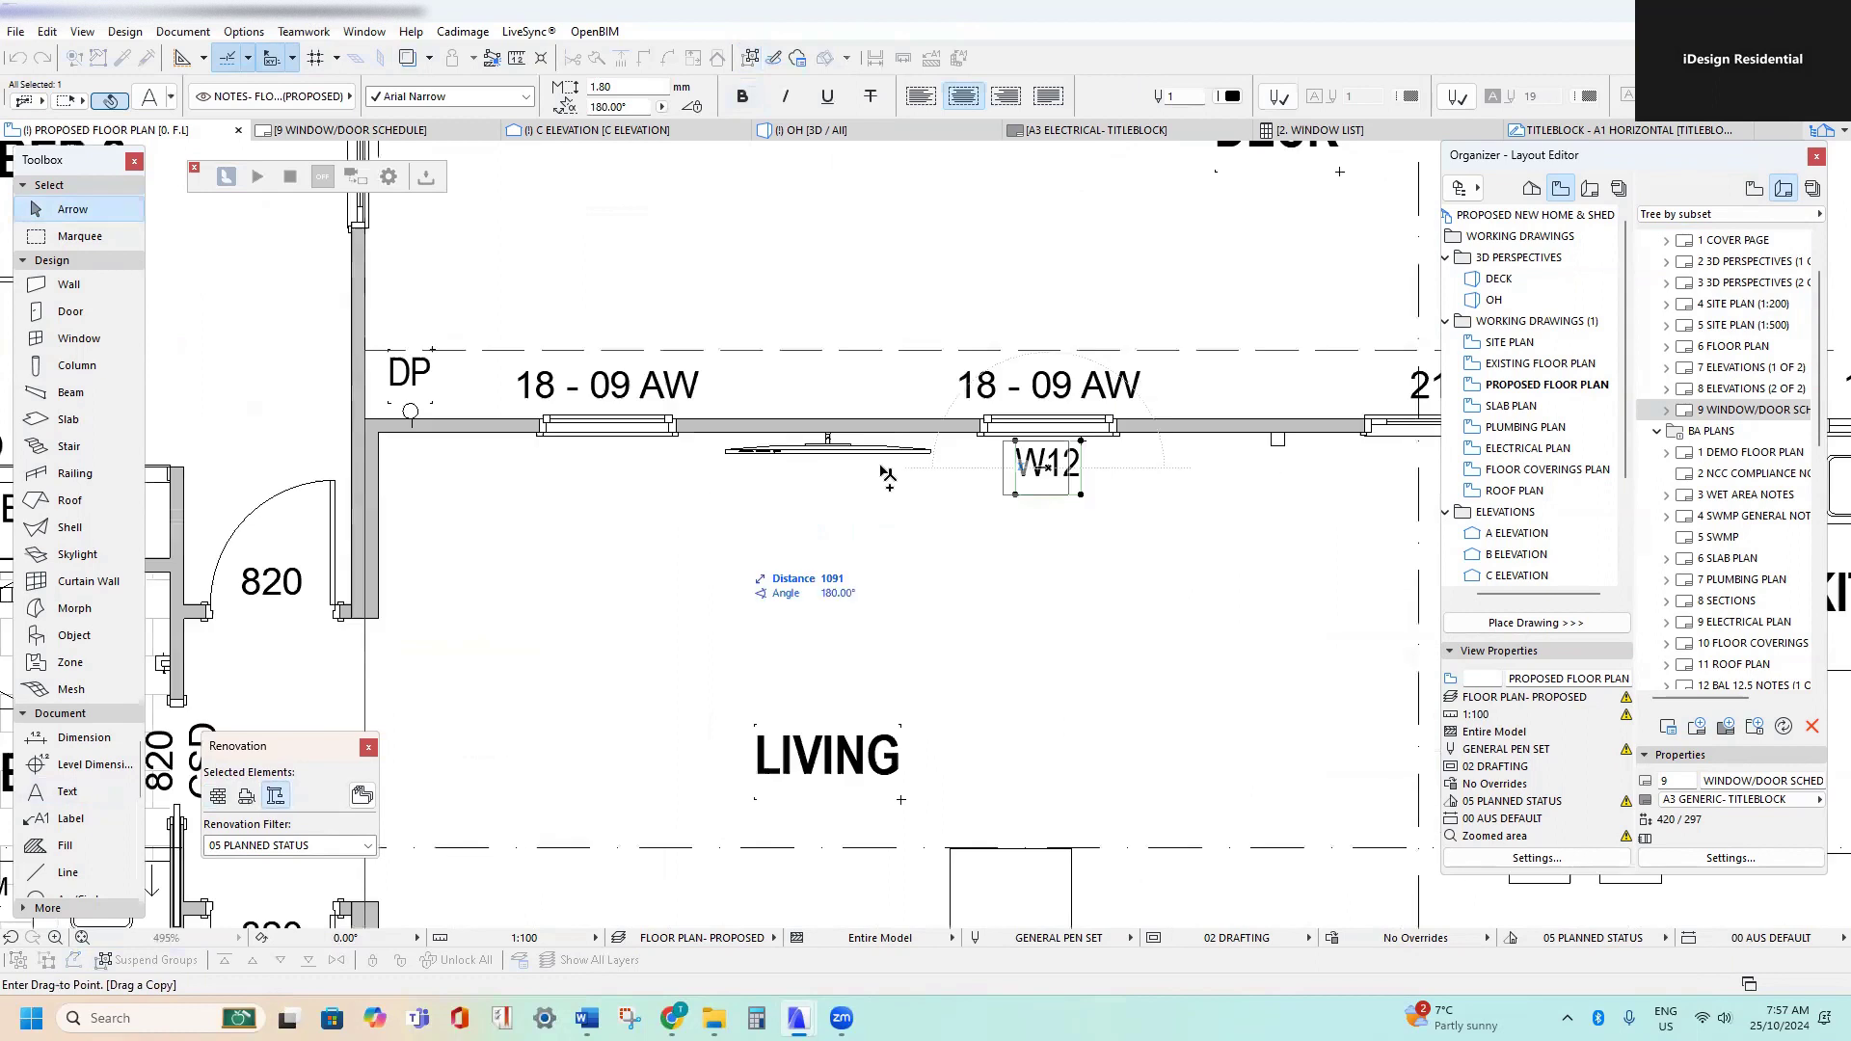
left_click(605, 428)
- Change the text of the tag beneath the 18 - 09 AW window beside the DP to W13
scroll(606, 443, "down", 3)
scroll(680, 323, "up", 5)
double_click(687, 325)
left_click_drag(689, 149, 726, 149)
type("3")
left_click(859, 414)
scroll(859, 413, "down", 6)
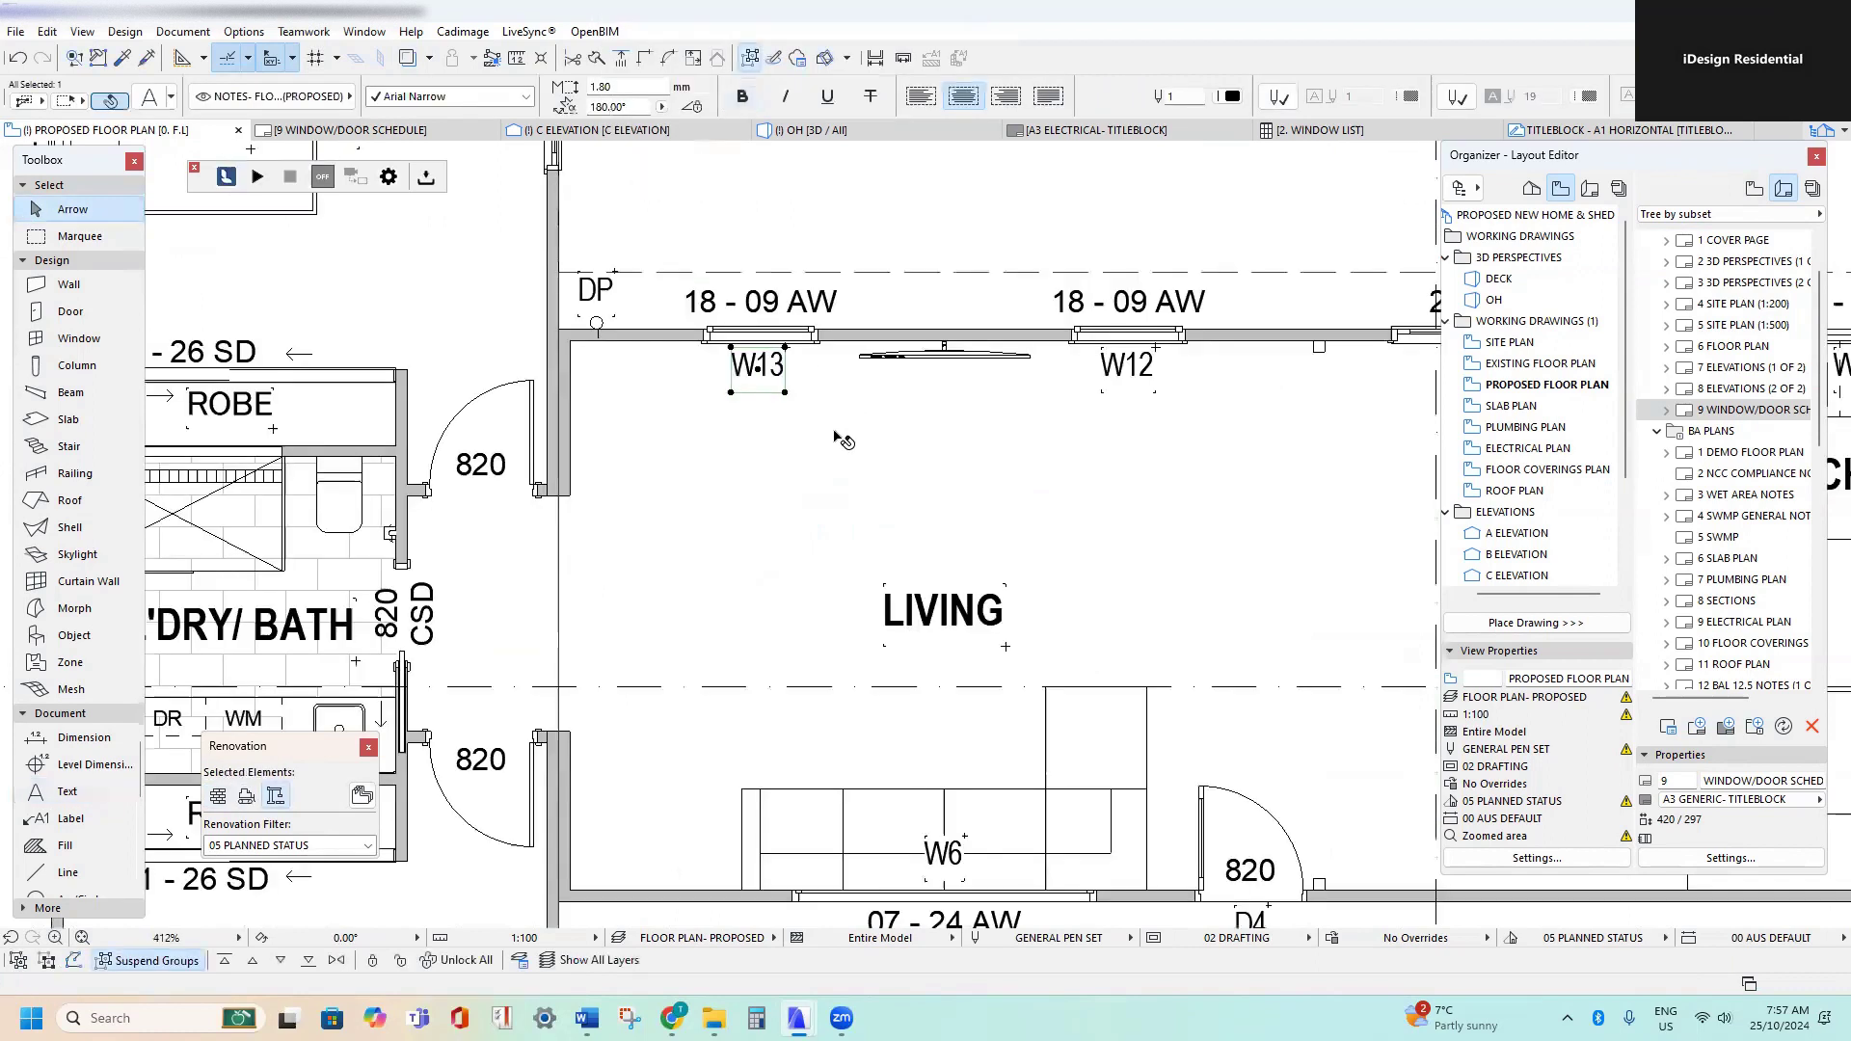
- Open the 9 WINDOW/DOOR SCHEDULE layout and compare the tags on its floor plan with the window schedule entries
middle_click_drag(667, 391, 823, 423)
double_click(1755, 410)
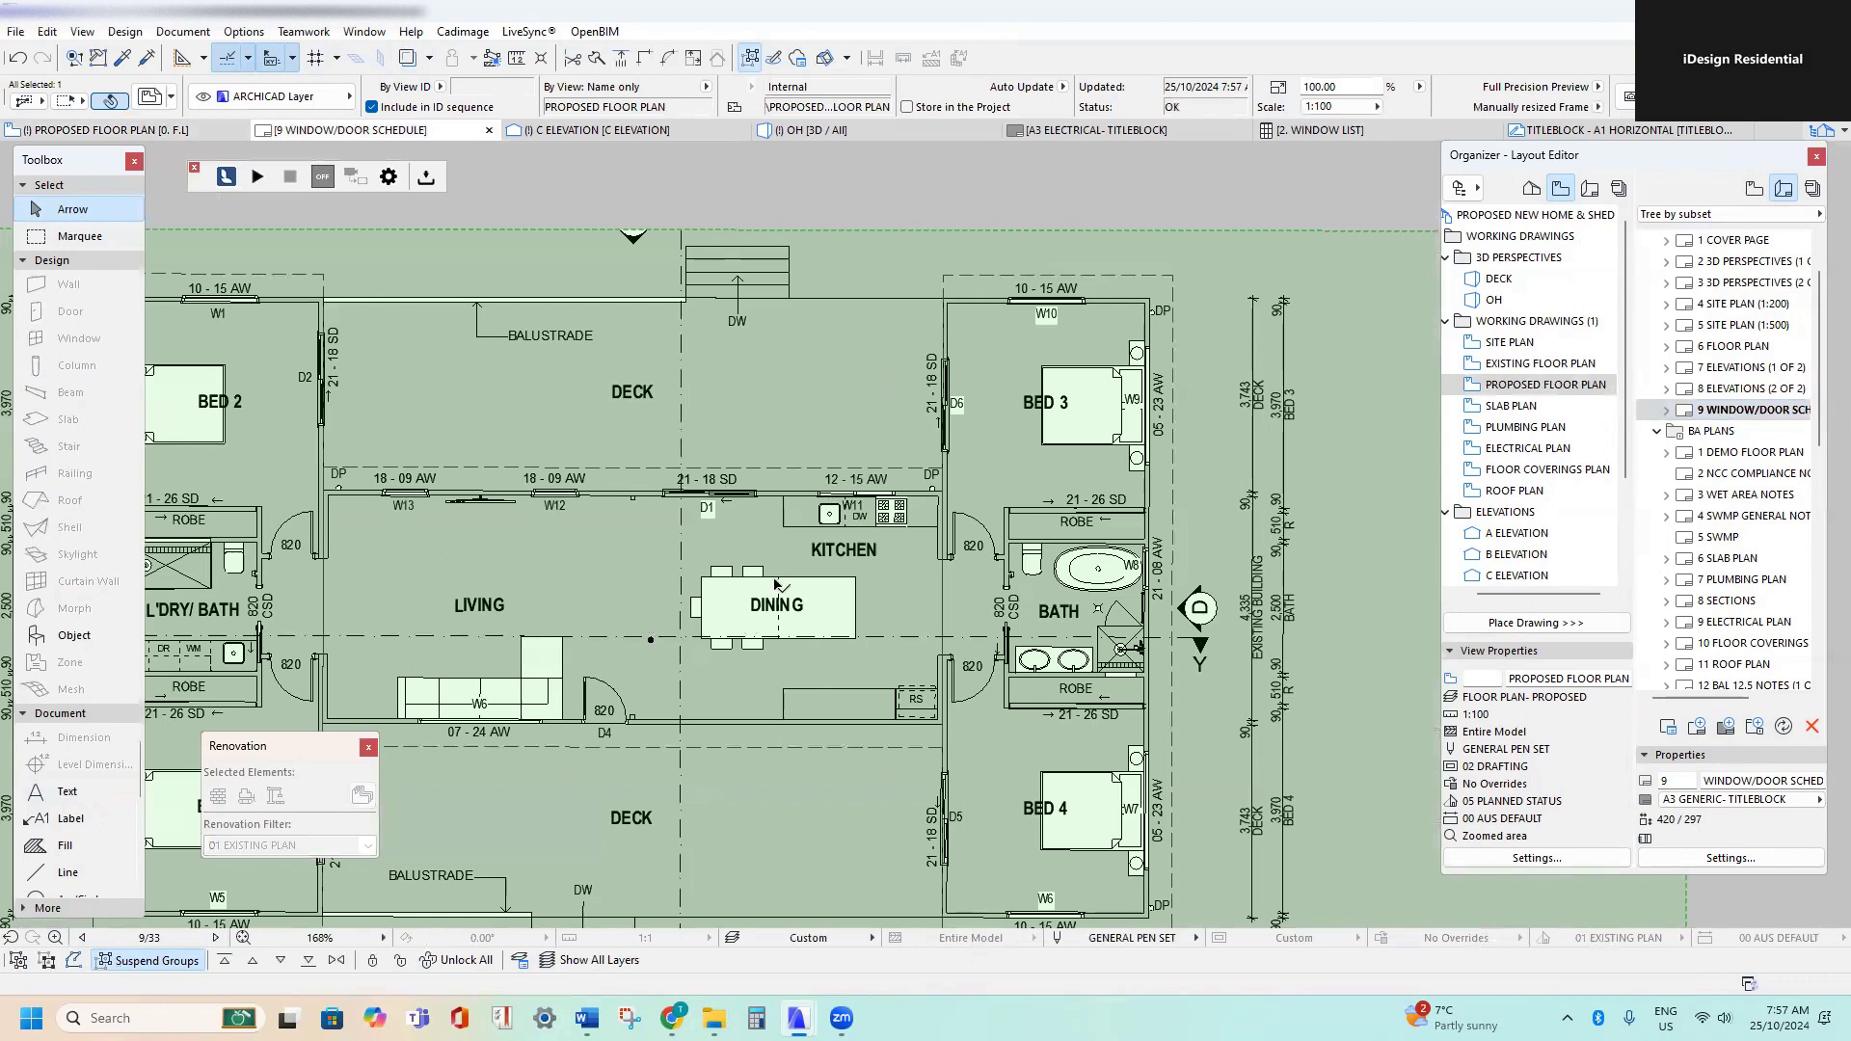
scroll(770, 576, "down", 5)
scroll(705, 586, "up", 1)
mouse_move(705, 586)
middle_mouse_down()
mouse_move(816, 416)
mouse_move(873, 447)
middle_mouse_up()
scroll(608, 665, "up", 4)
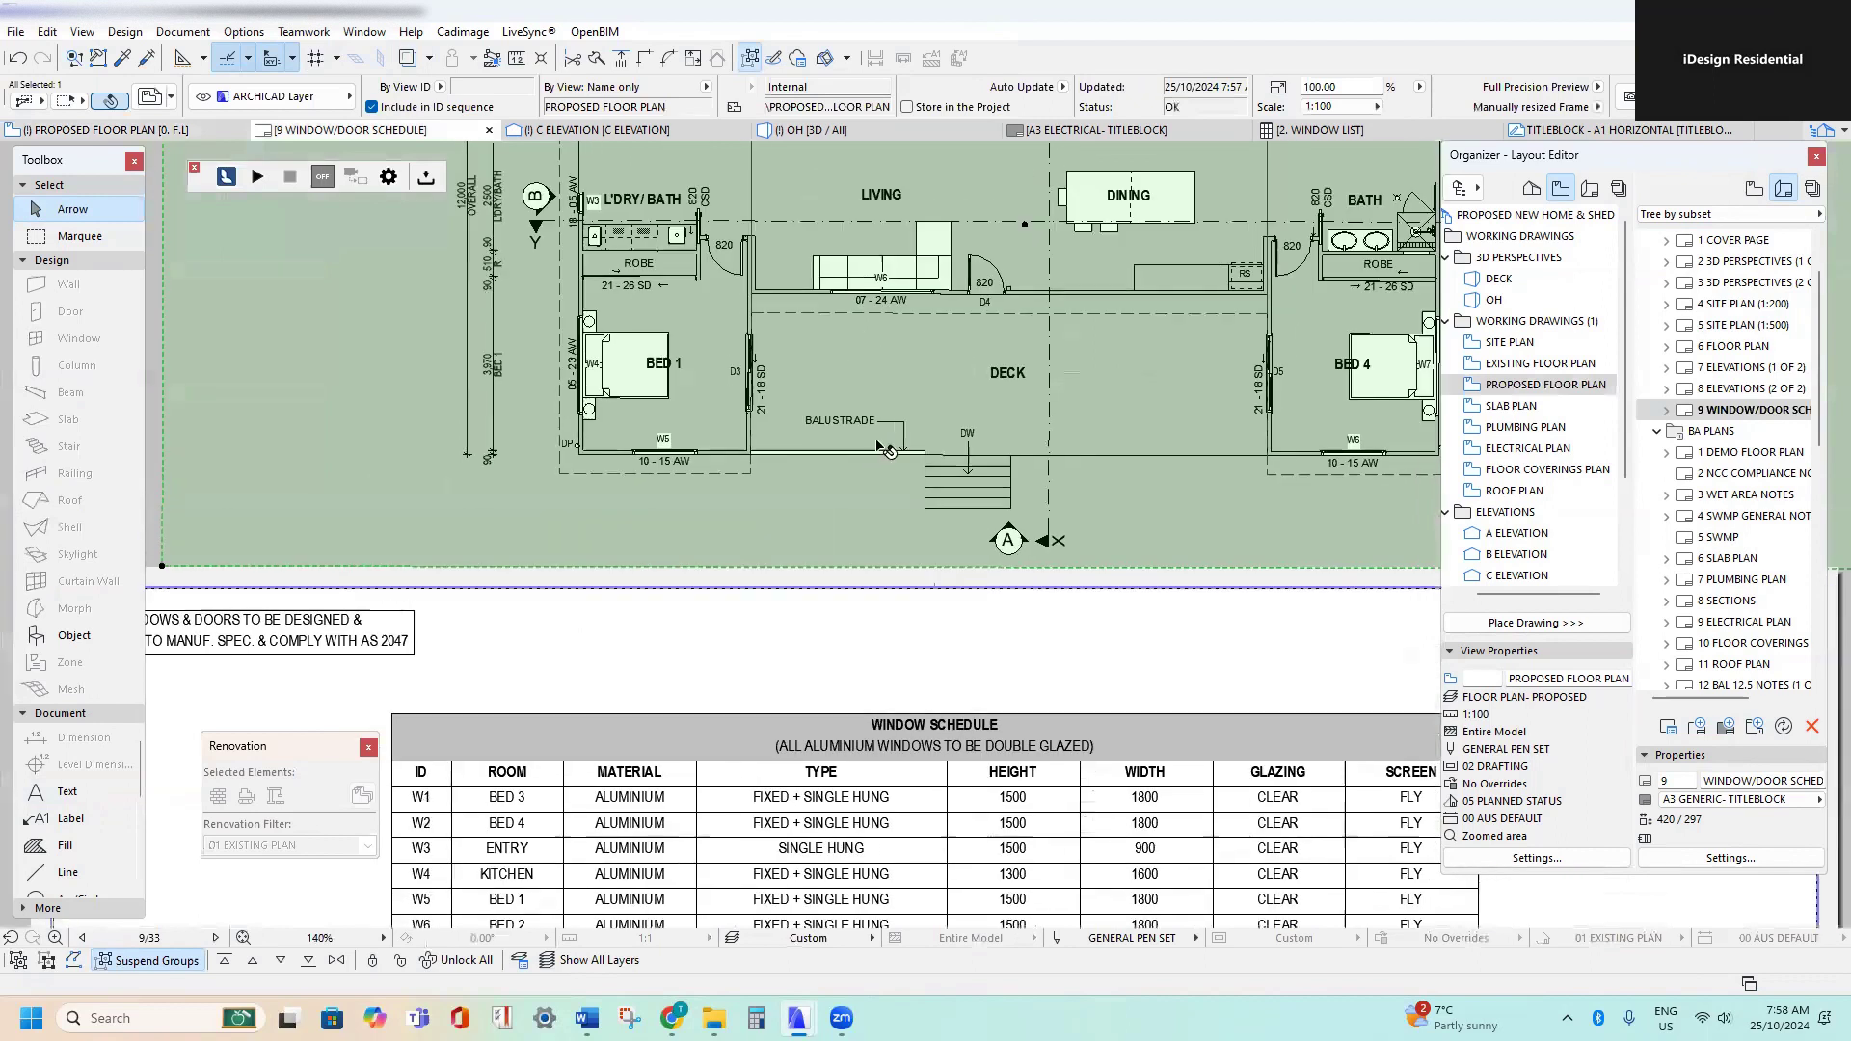
key("Escape")
middle_click_drag(1039, 146, 934, 384)
scroll(765, 339, "up", 1)
scroll(764, 339, "up", 2)
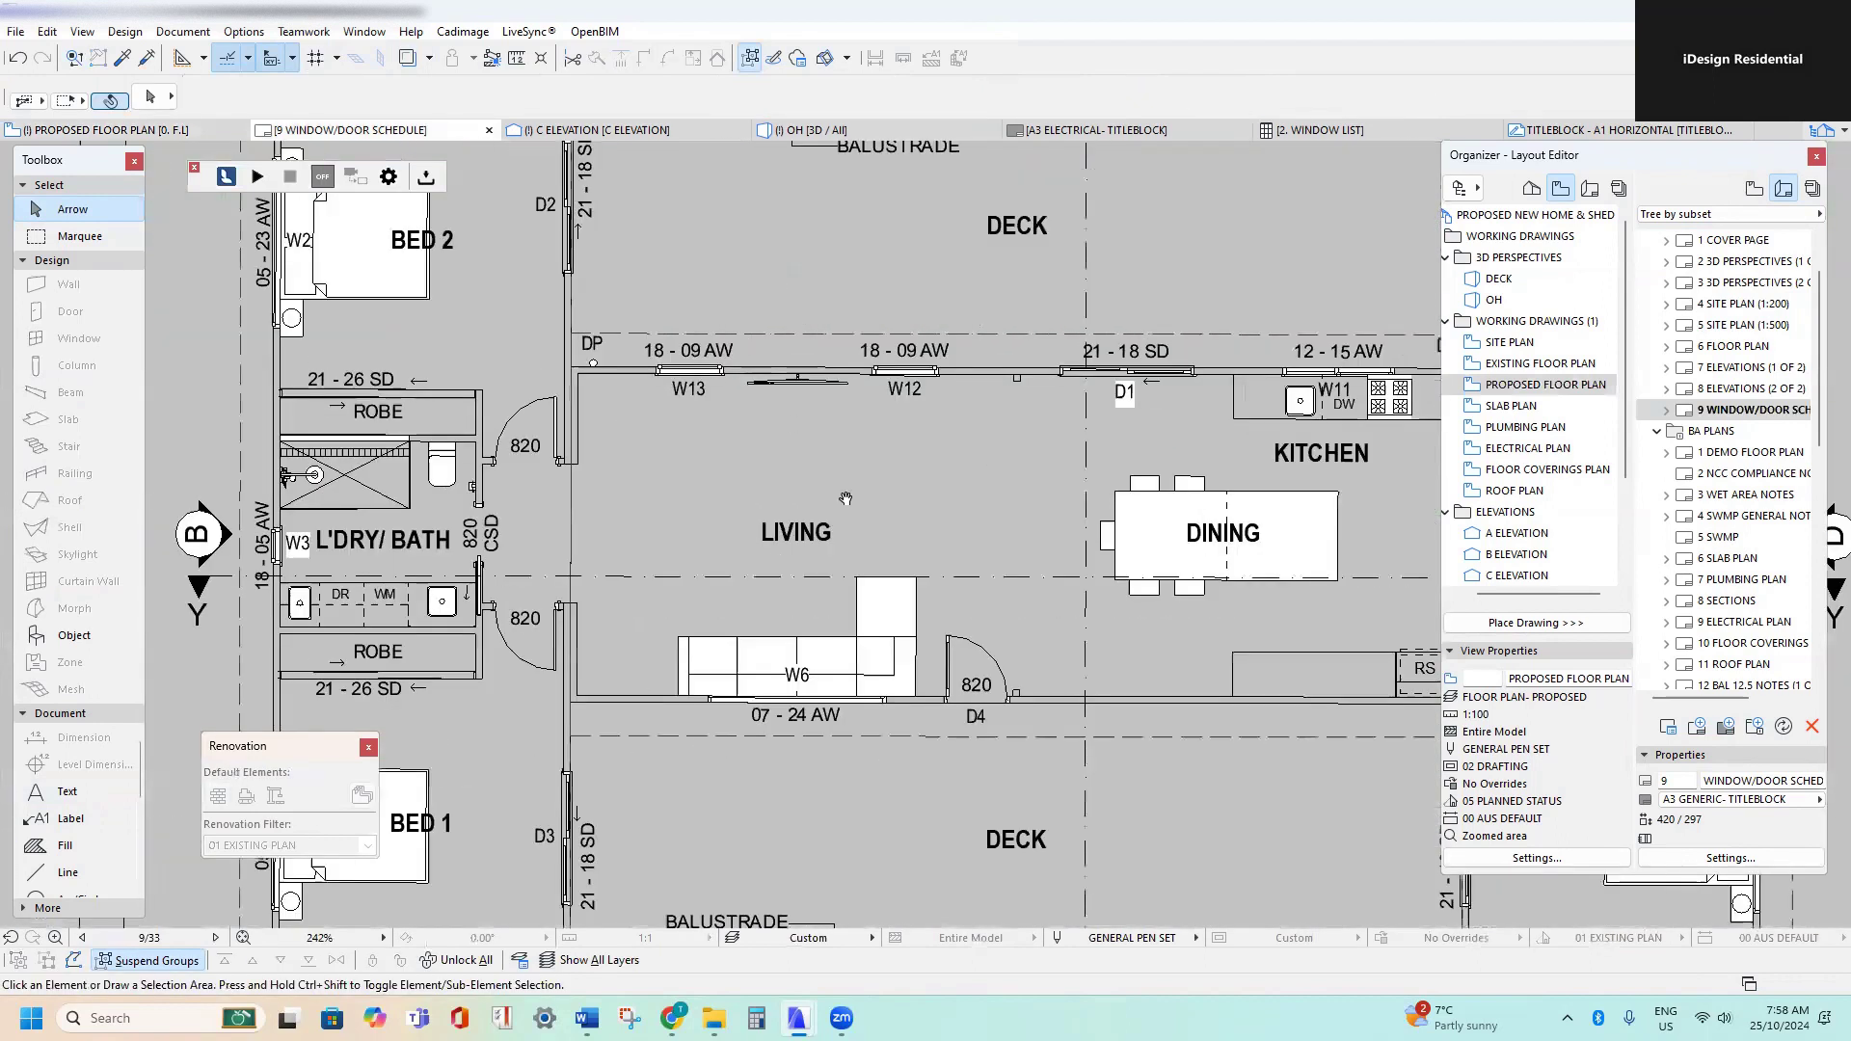
scroll(843, 496, "down", 1)
middle_click_drag(493, 186, 631, 388)
scroll(635, 504, "down", 3)
middle_click_drag(607, 723, 844, 222)
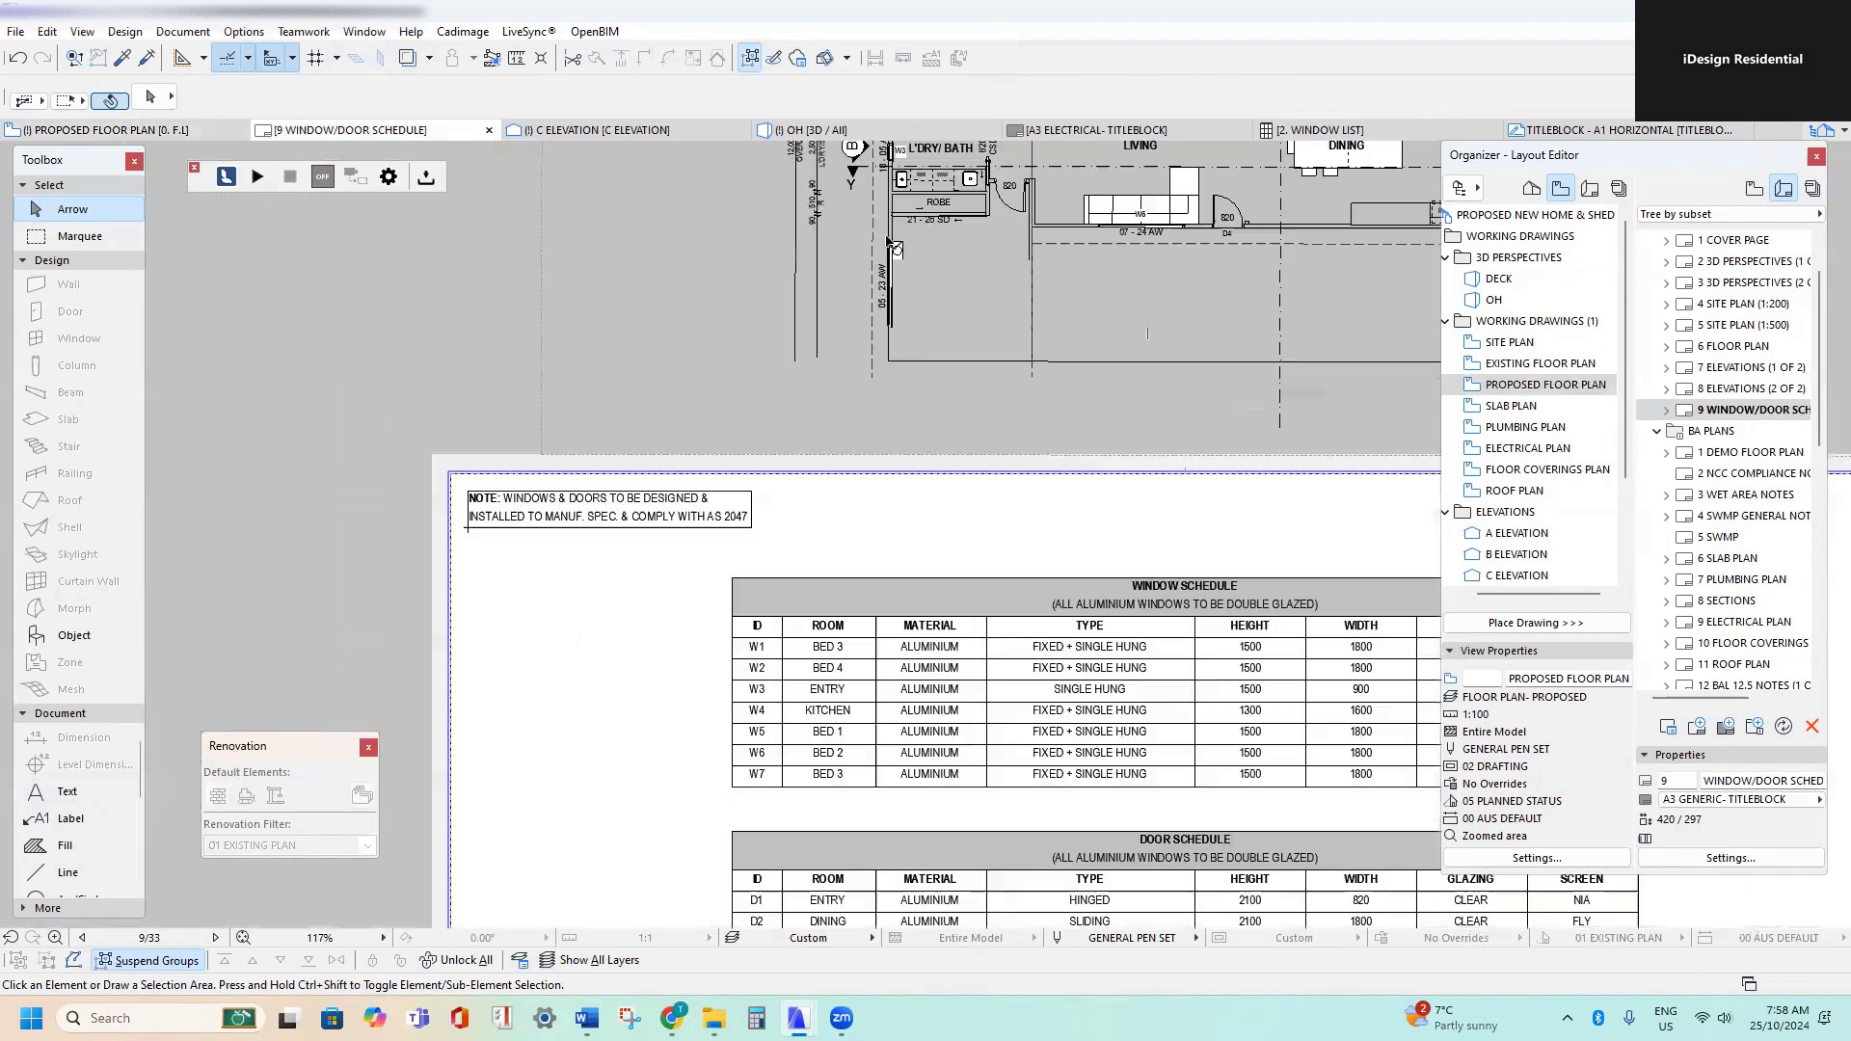
- Change the room for window W1 in the window schedule to BED 2
scroll(793, 721, "up", 8)
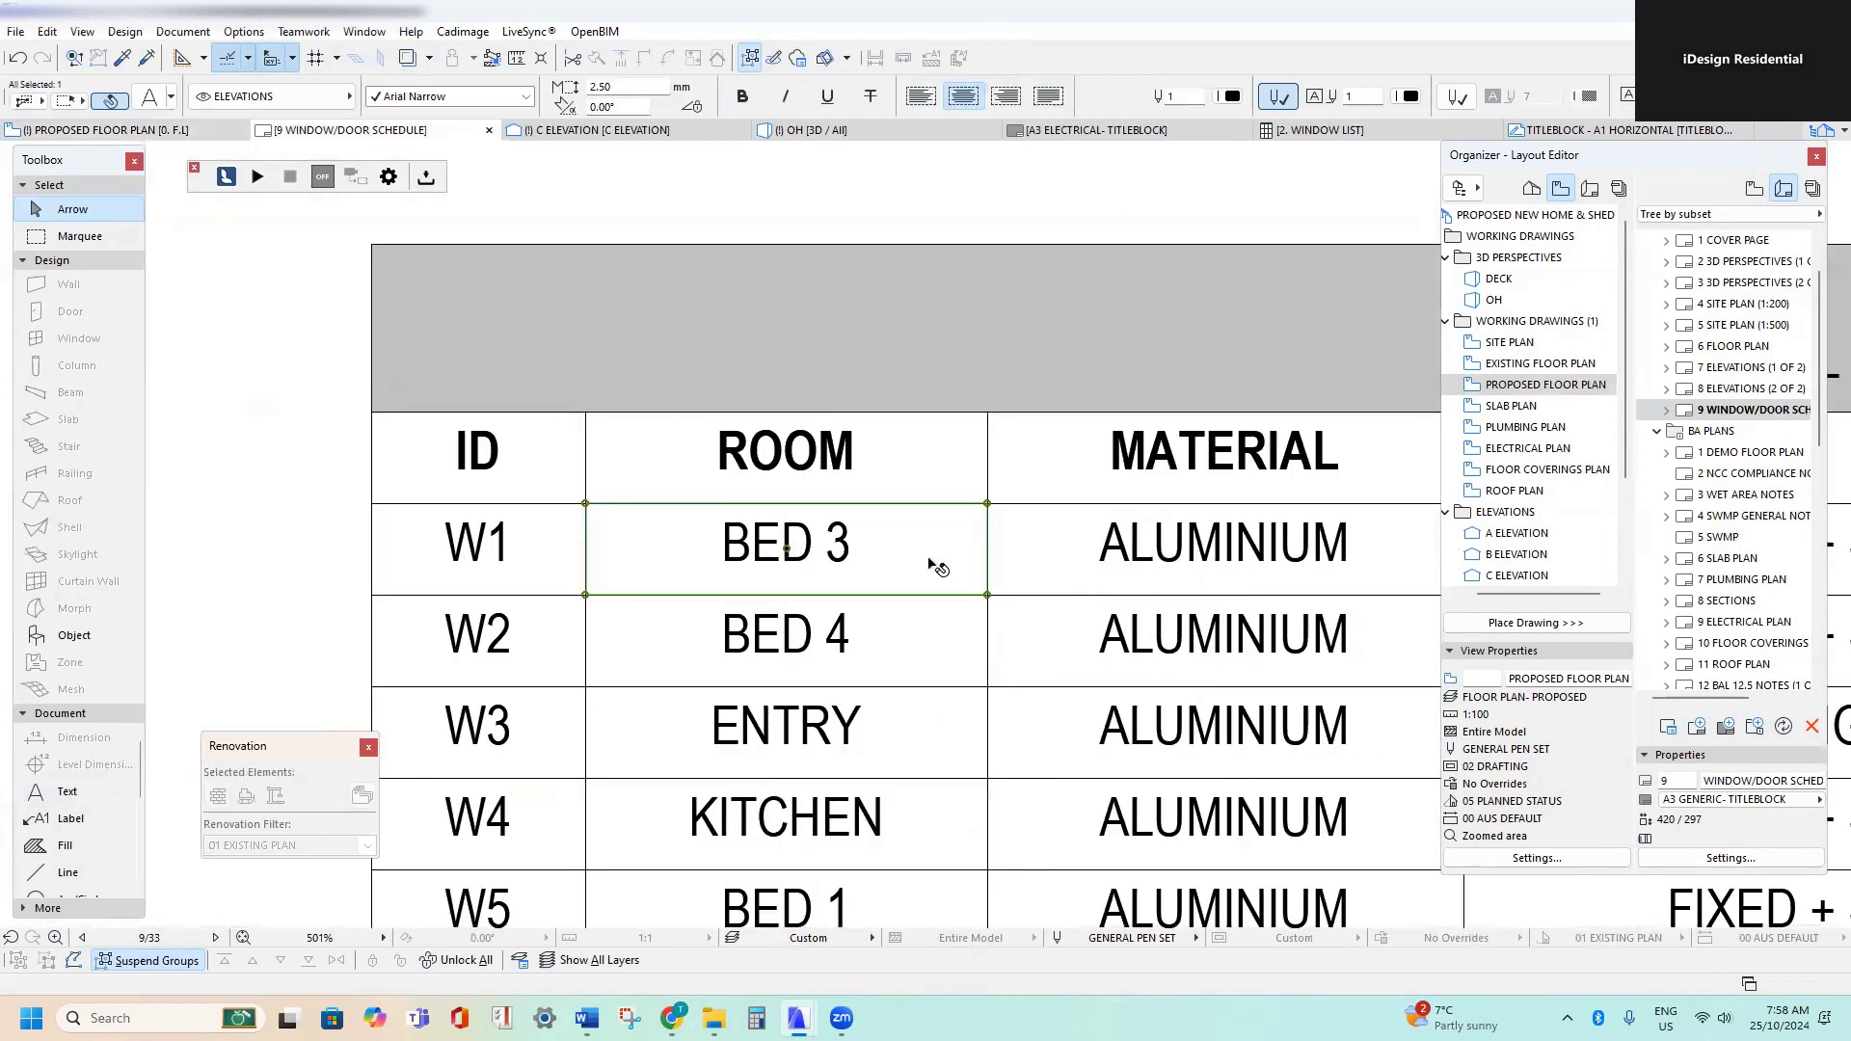
double_click(797, 546)
double_click(837, 542)
type("2")
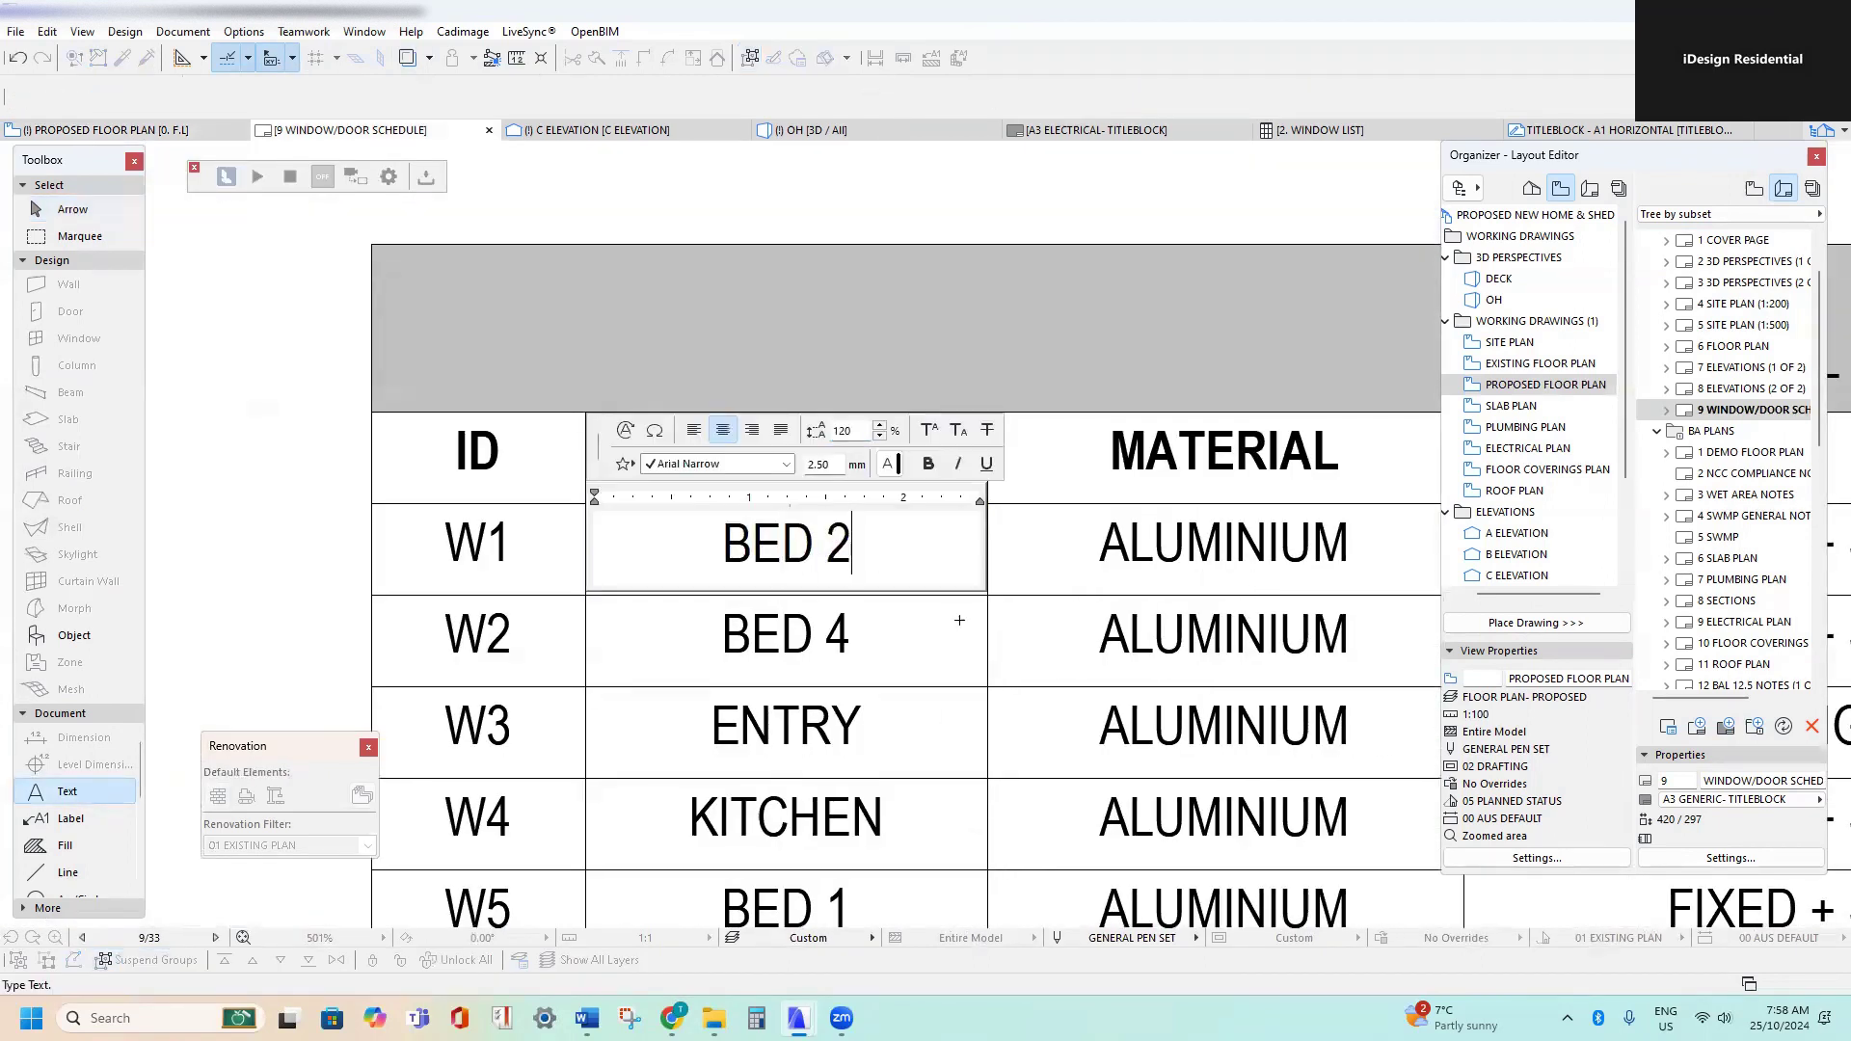
left_click(1000, 645)
- Examine window W1 in Bed 2 on the layout's floor plan, including its 10 - 15 AW size label
scroll(974, 598, "down", 6)
middle_click_drag(957, 519, 815, 487)
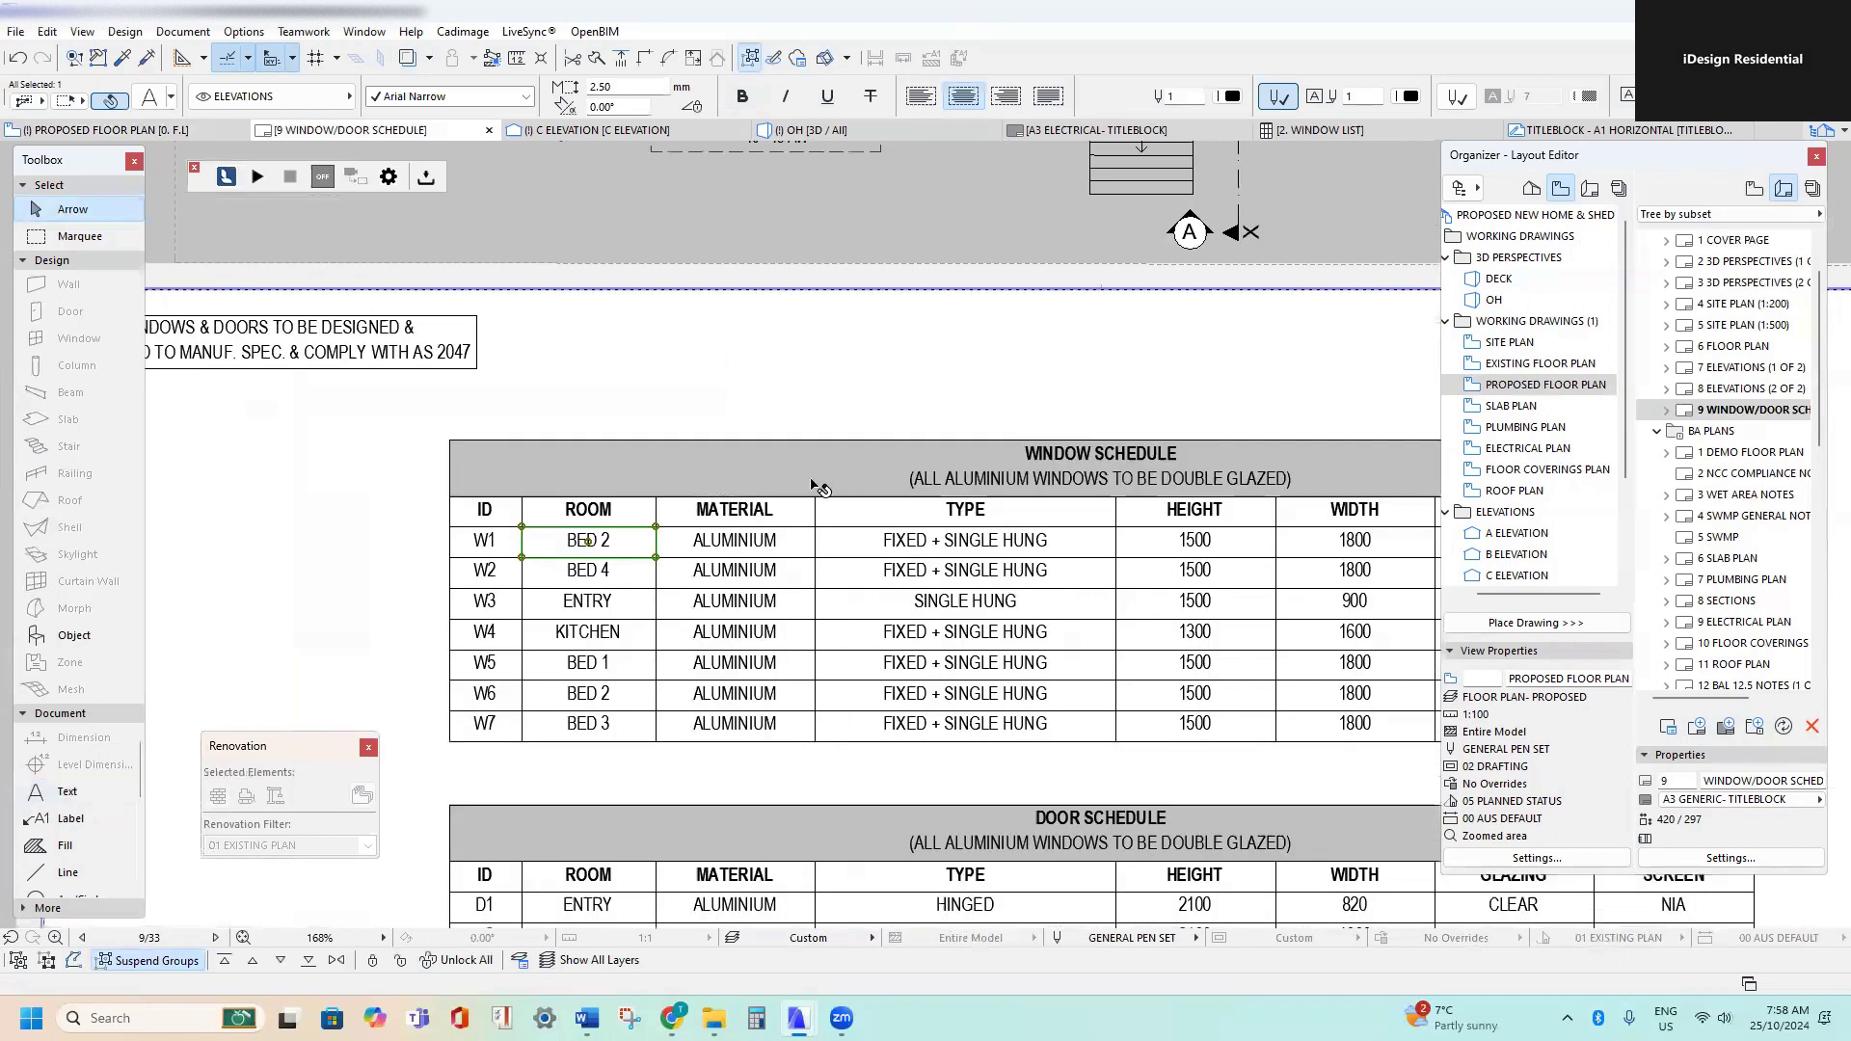
middle_click_drag(878, 176, 706, 648)
scroll(529, 256, "up", 1)
middle_click_drag(528, 256, 544, 656)
scroll(655, 332, "up", 3)
scroll(691, 343, "down", 2)
scroll(680, 341, "up", 4)
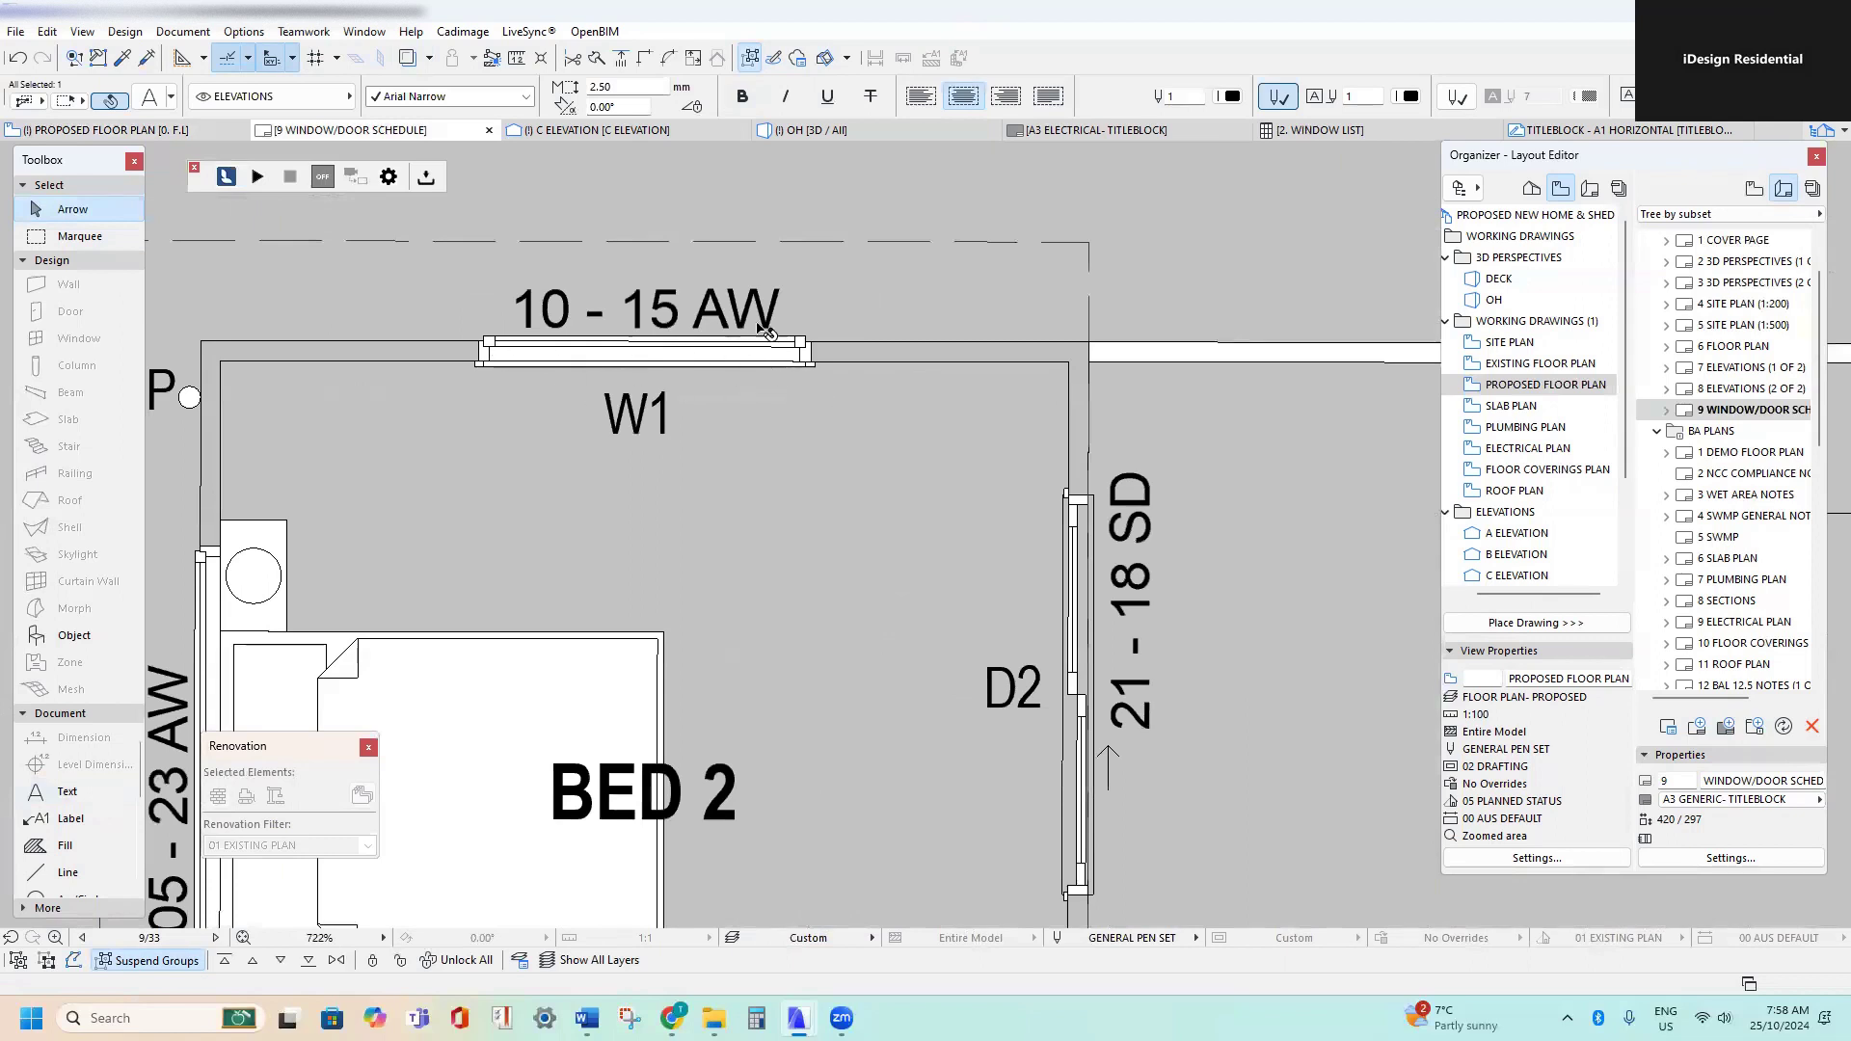
scroll(762, 333, "down", 3)
scroll(661, 353, "up", 1)
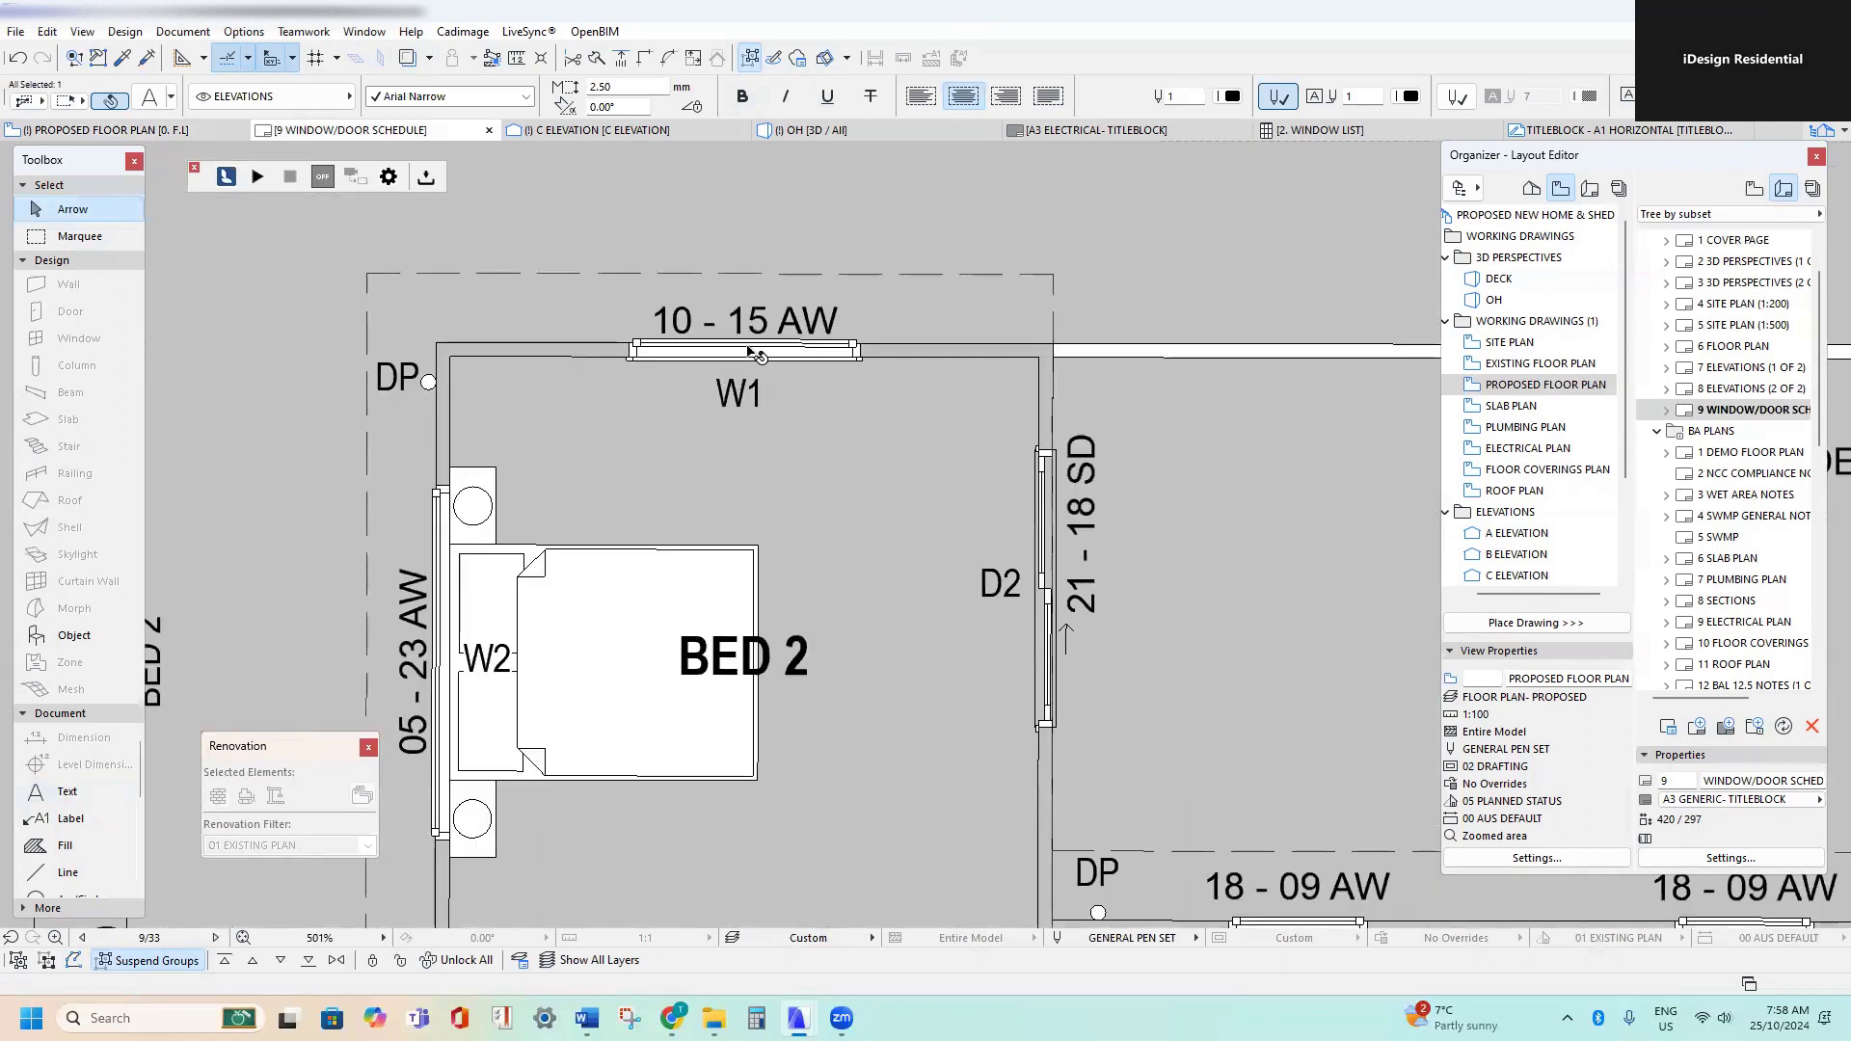
scroll(749, 352, "up", 2)
scroll(748, 364, "down", 2)
scroll(752, 386, "up", 3)
scroll(721, 407, "down", 5)
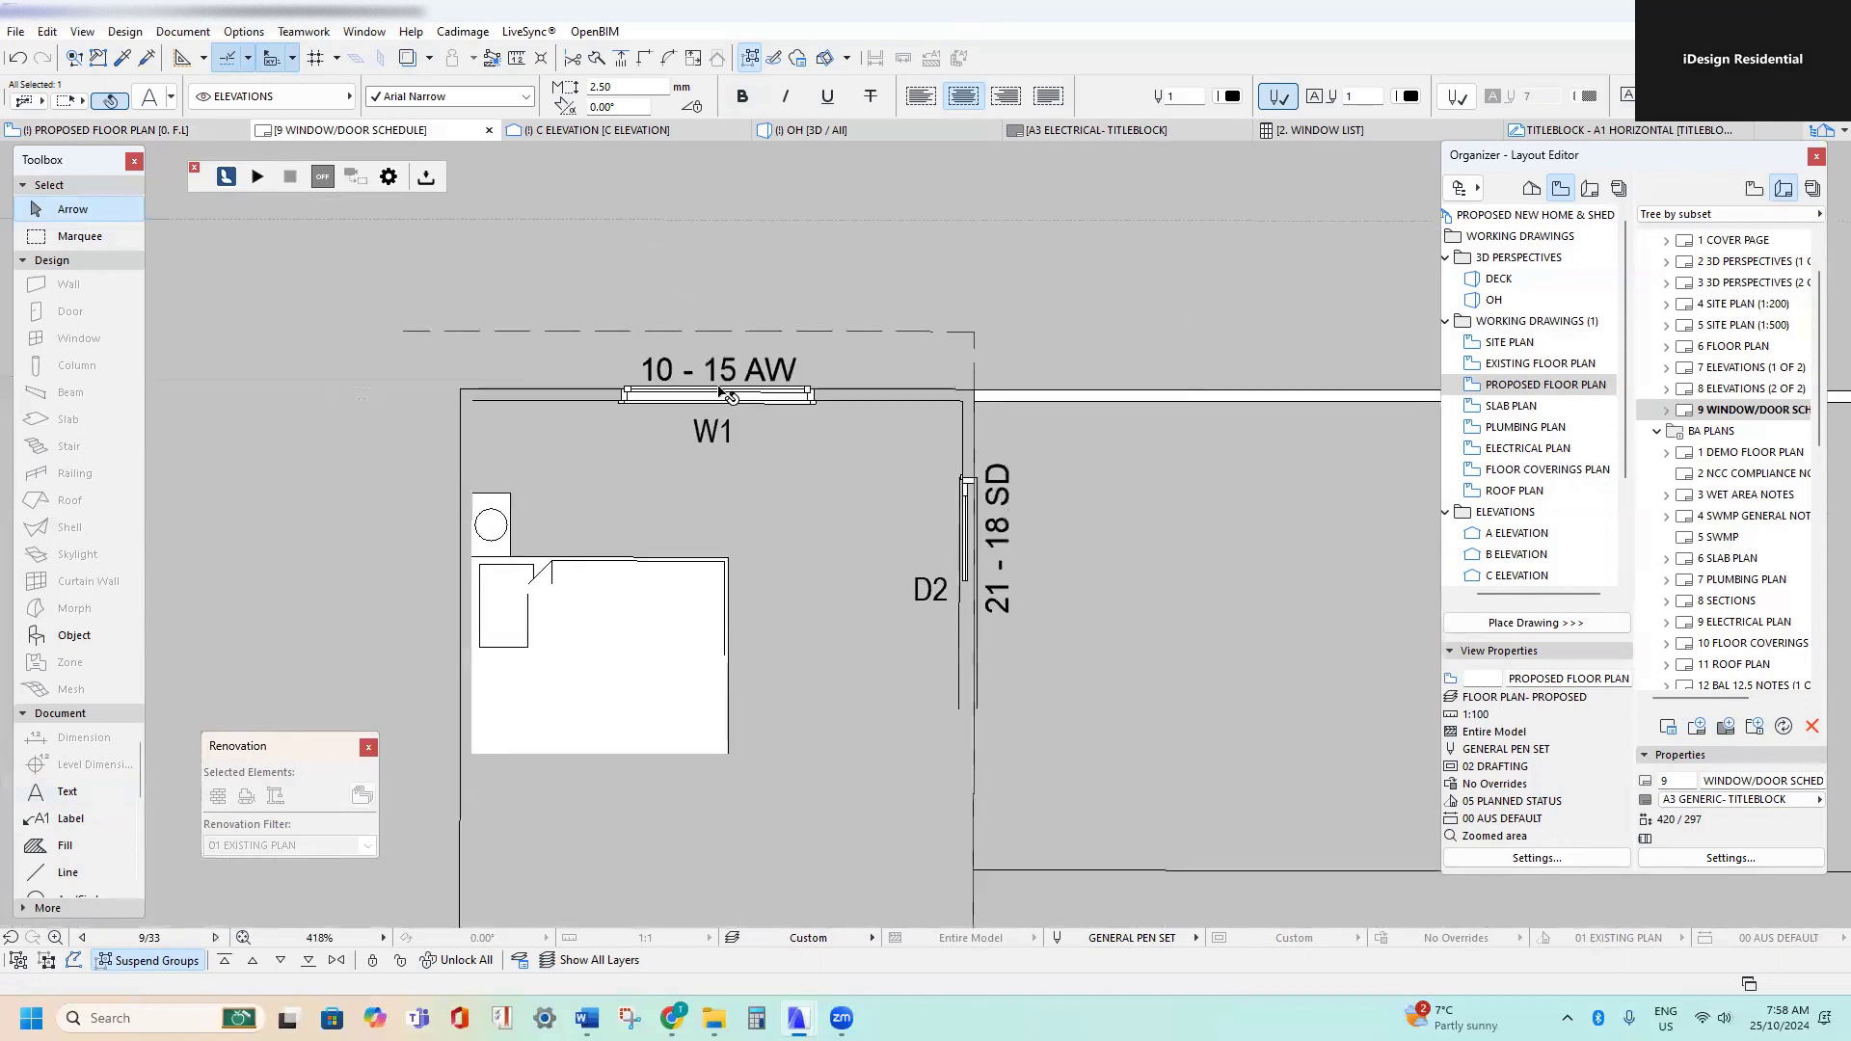
scroll(982, 335, "down", 1)
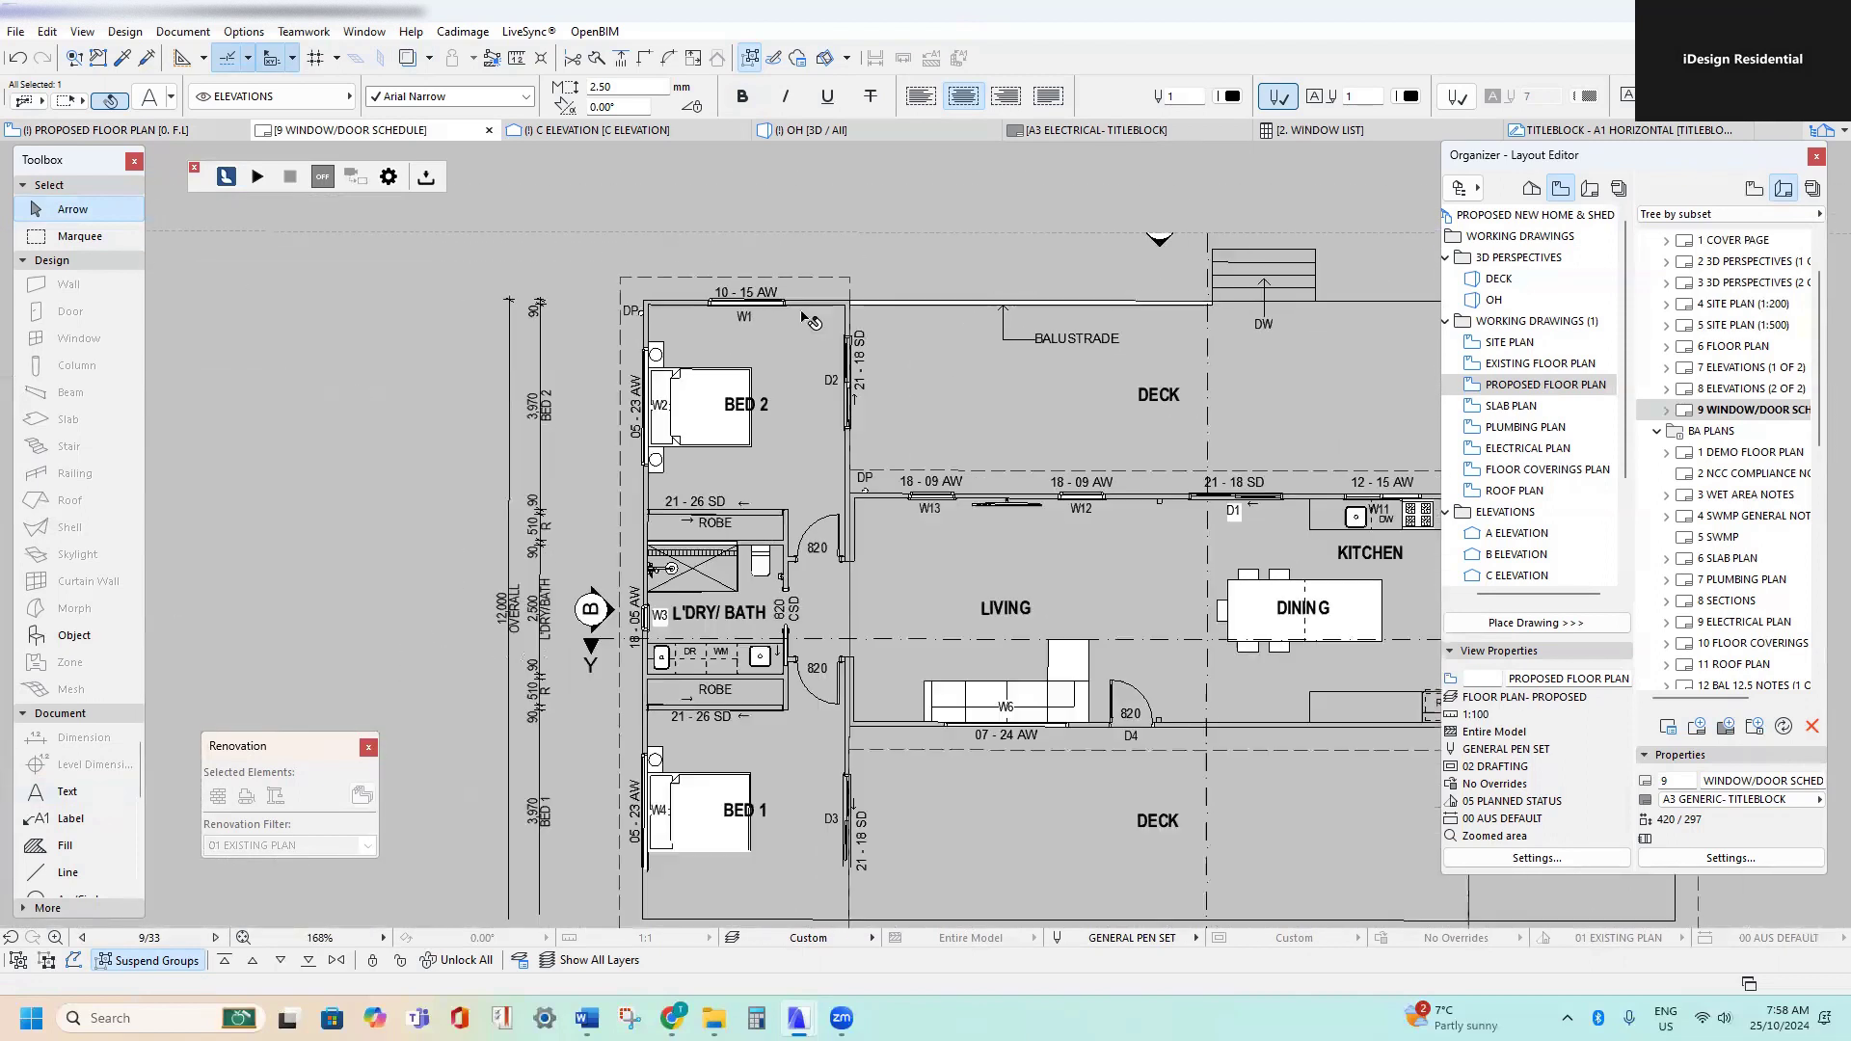
- Open the 8 ELEVATIONS (2 OF 2) layout and examine the windows facing the deck in elevation C
left_click(1728, 391)
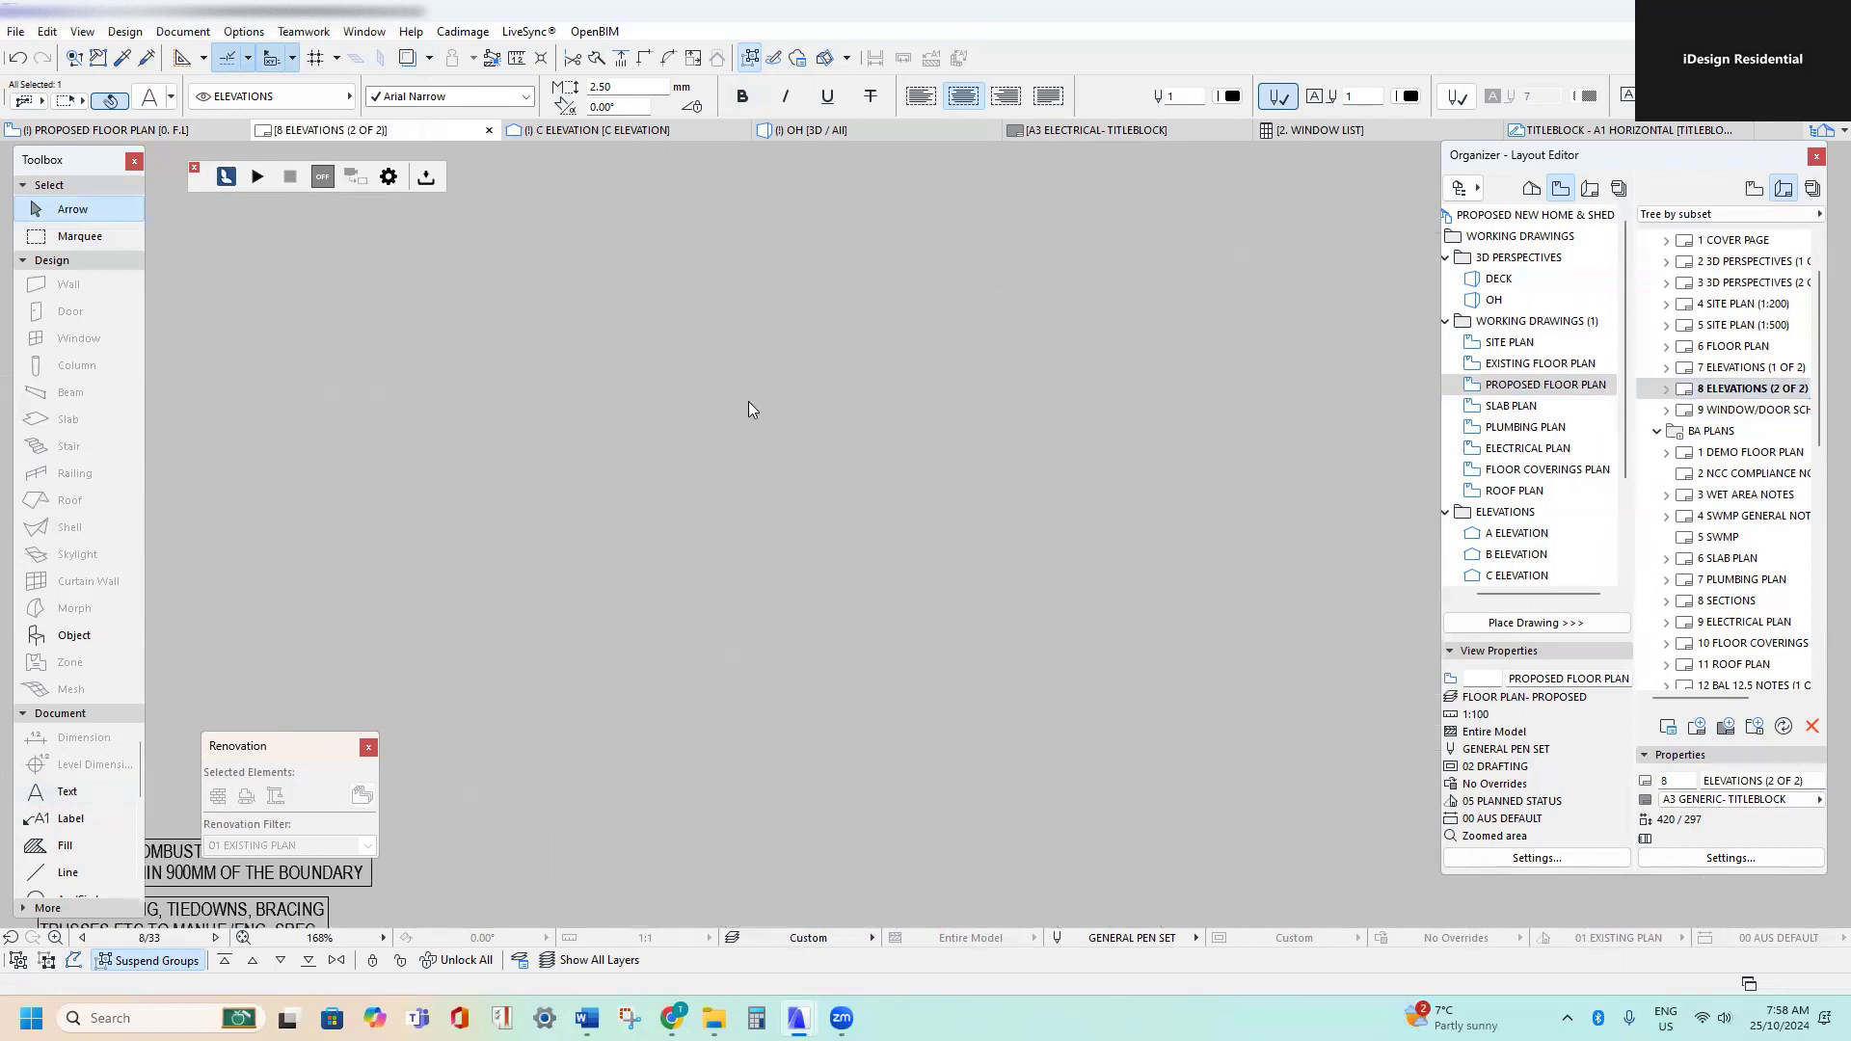
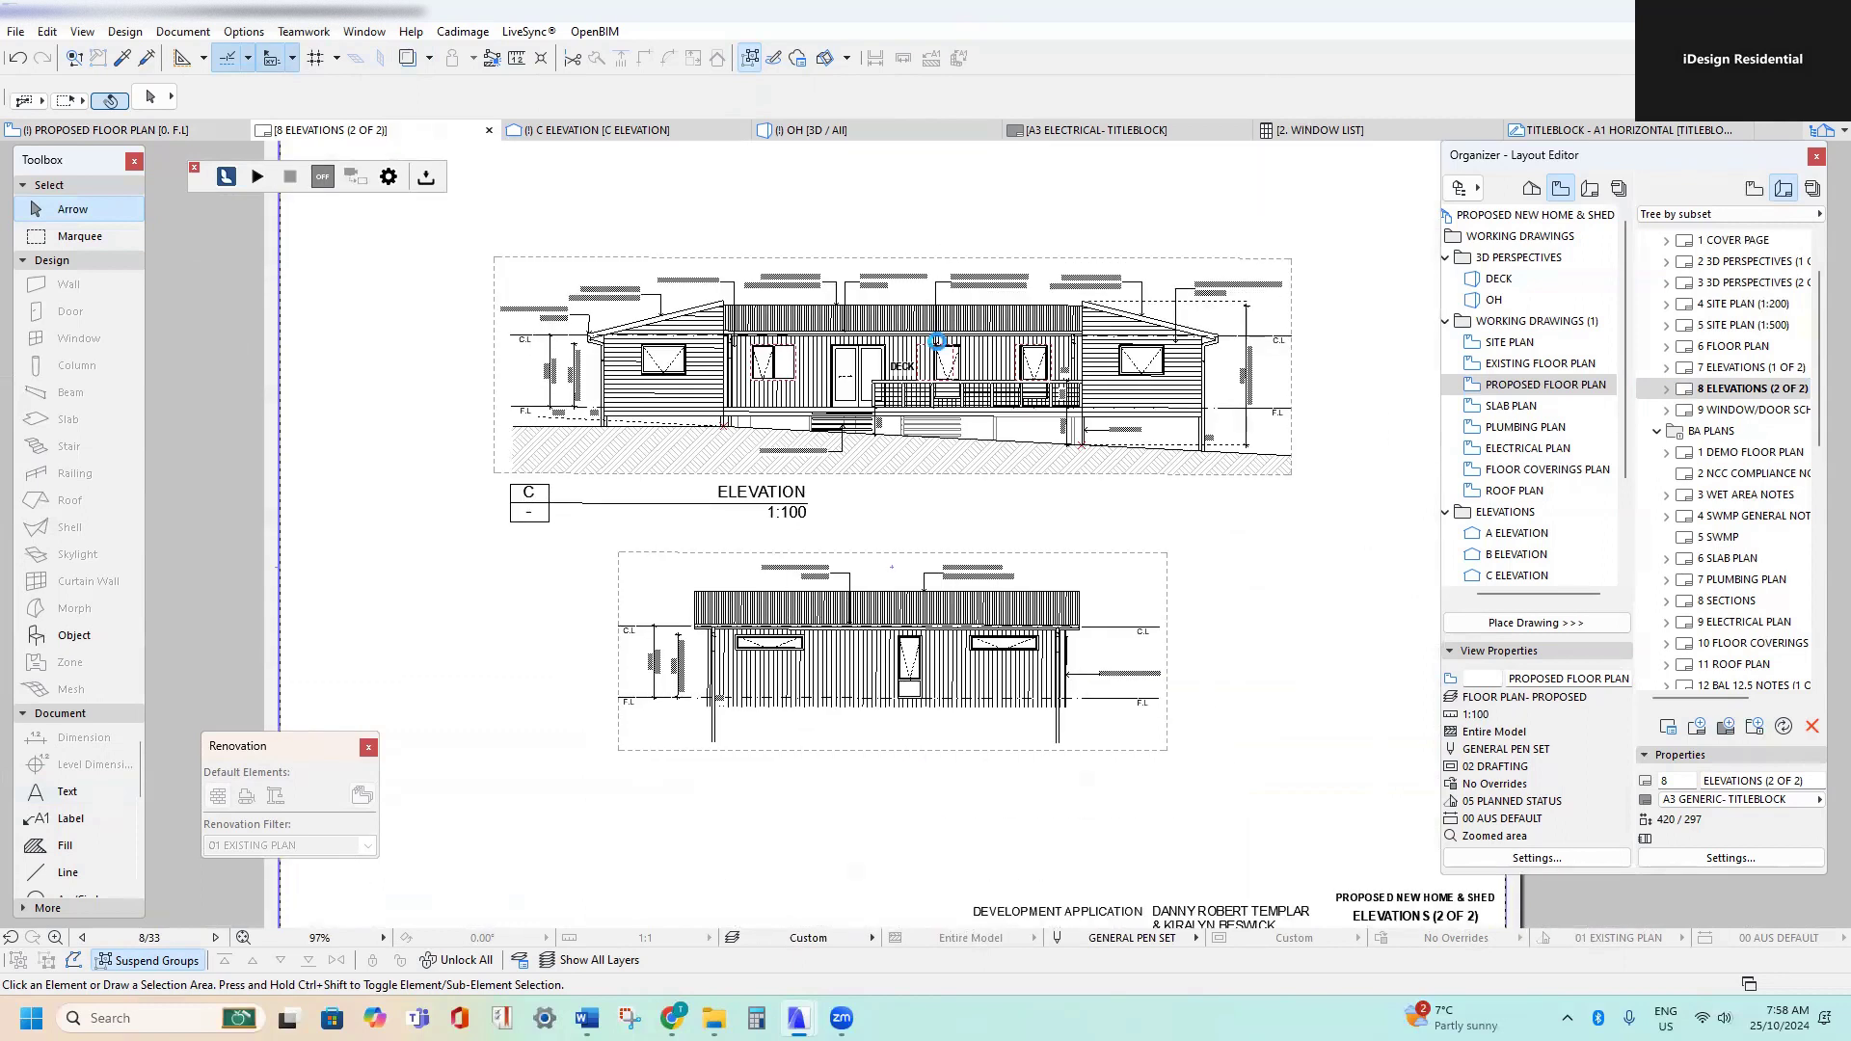
scroll(938, 341, "up", 5)
scroll(985, 372, "up", 2)
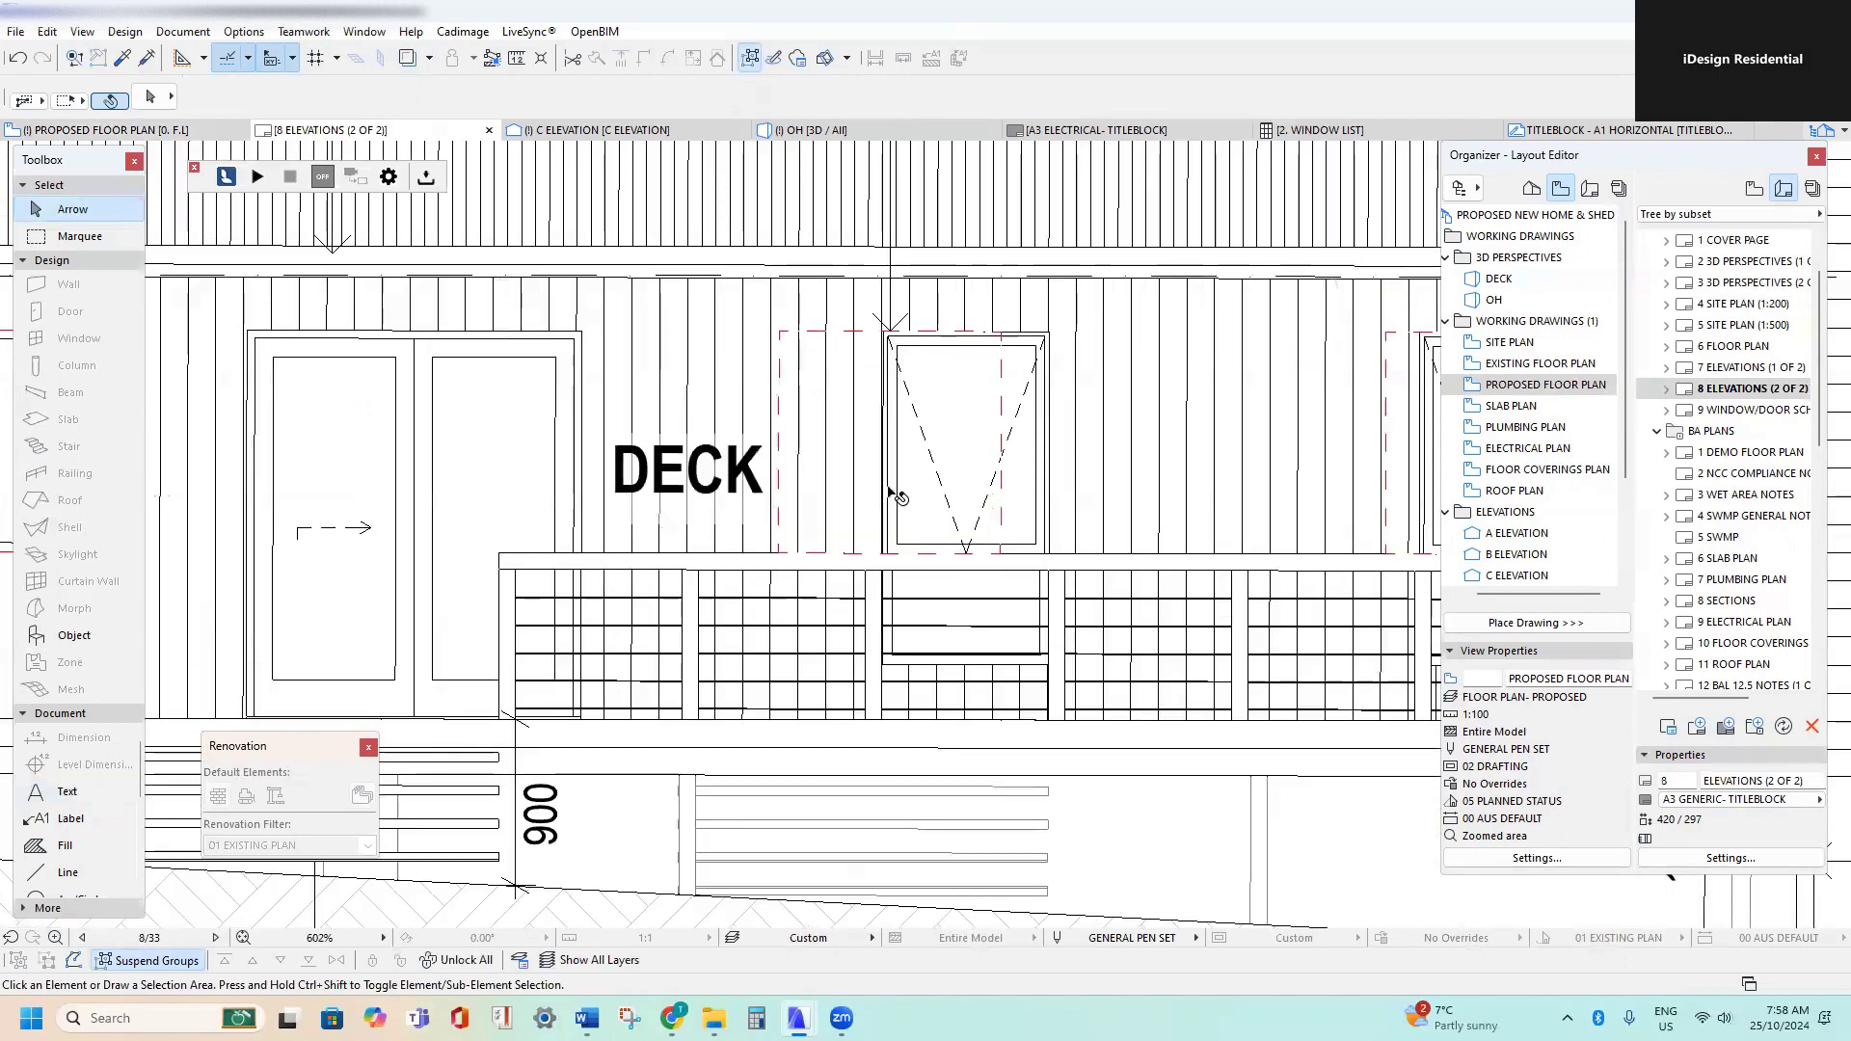
scroll(919, 502, "down", 4)
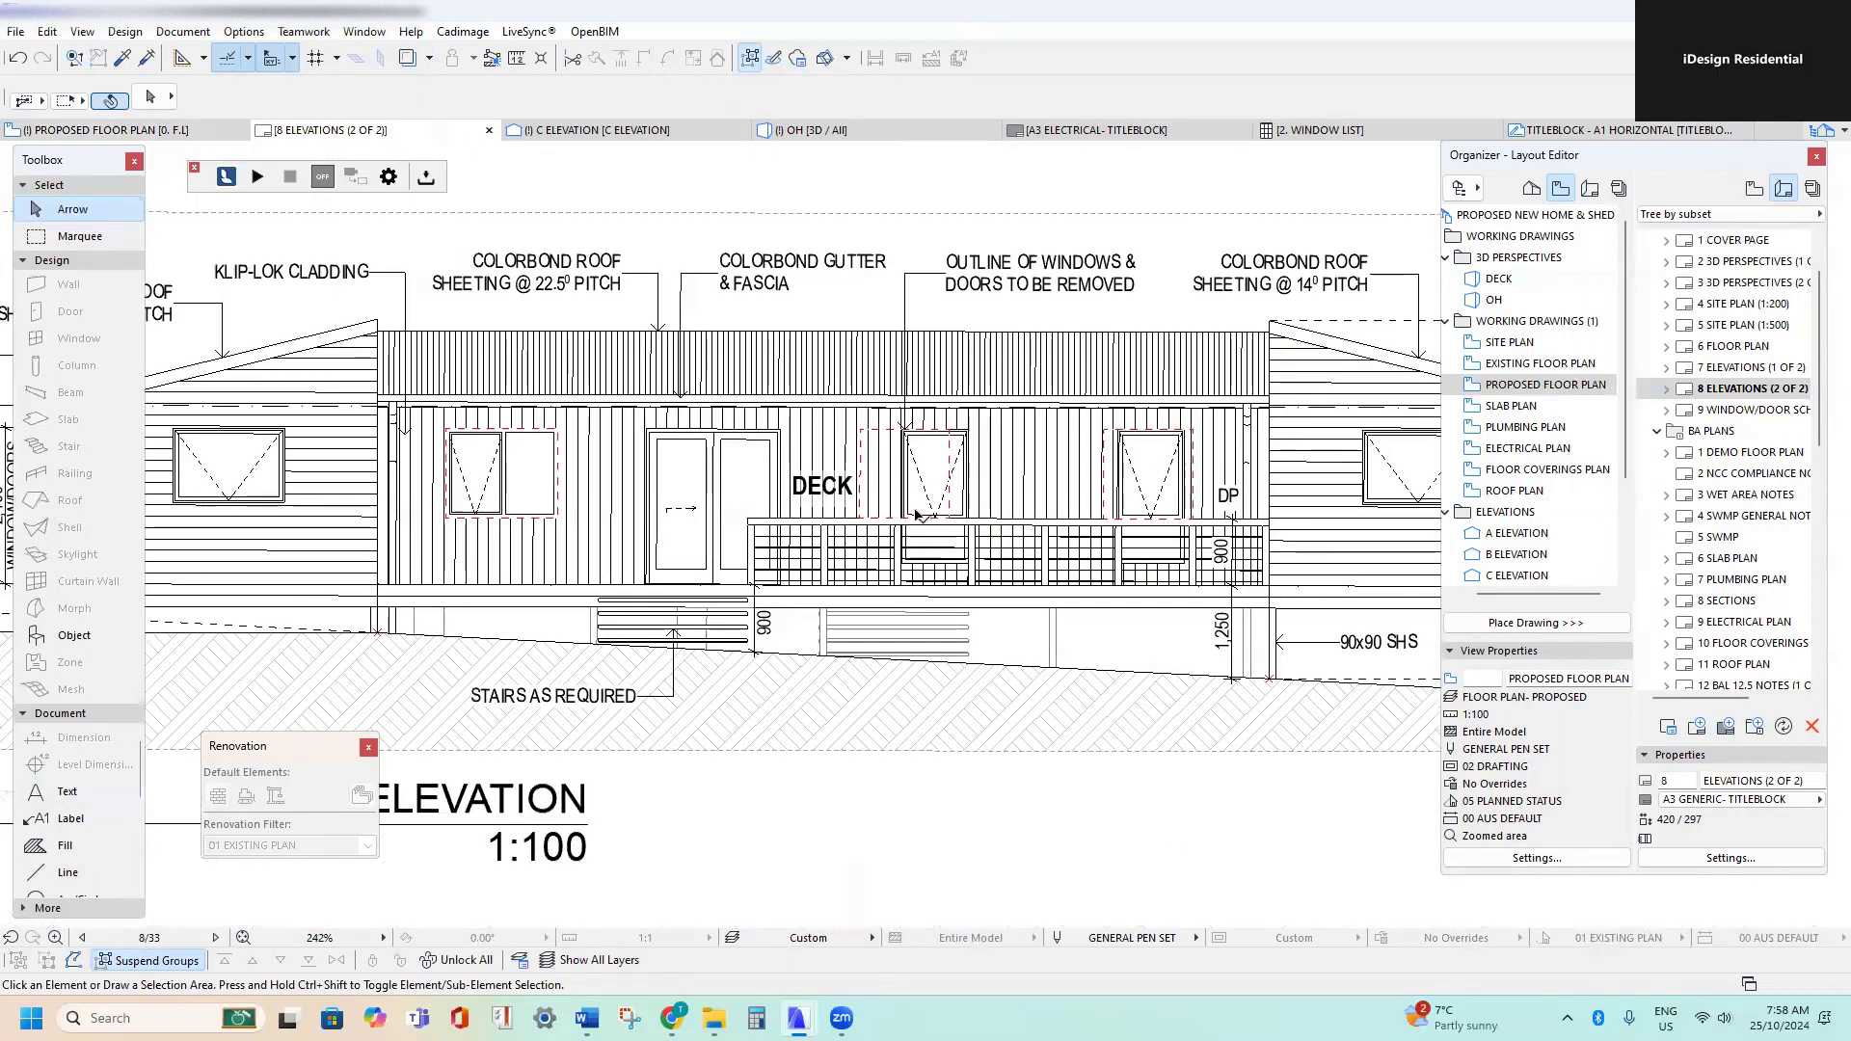
scroll(1007, 462, "down", 1)
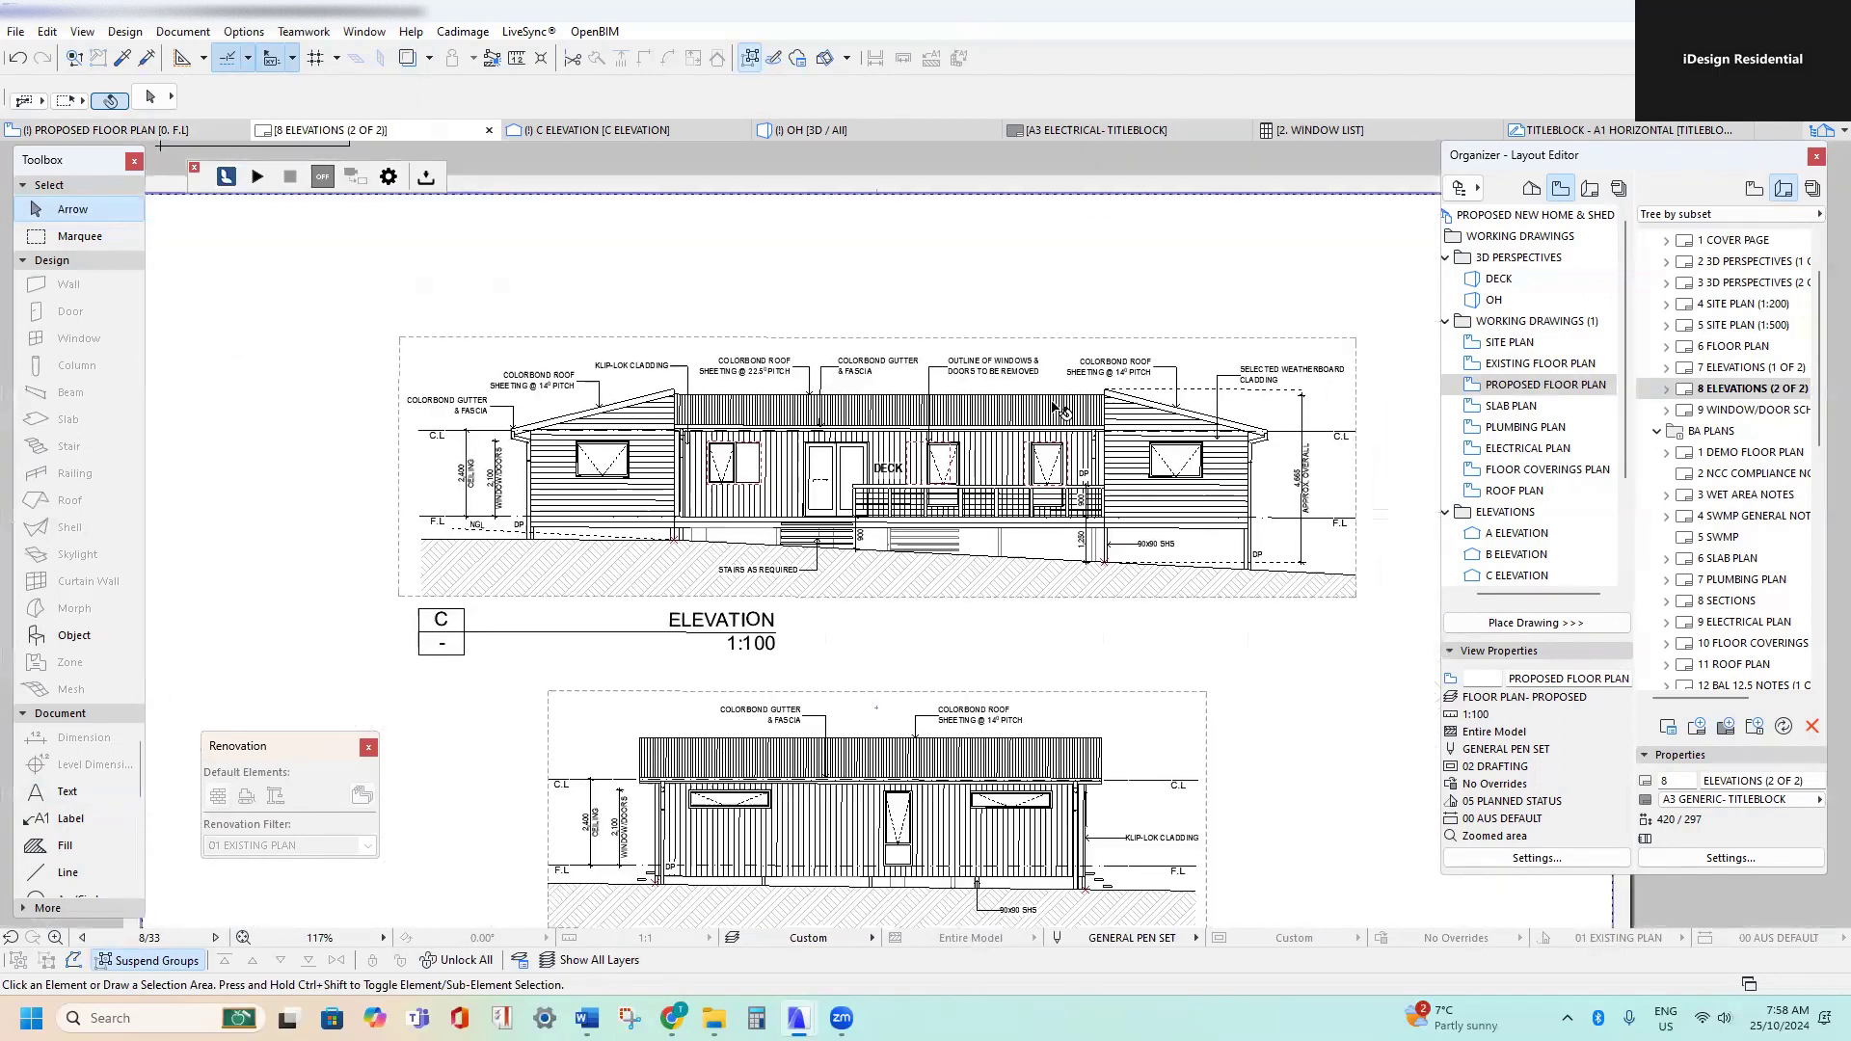
scroll(730, 291, "down", 1)
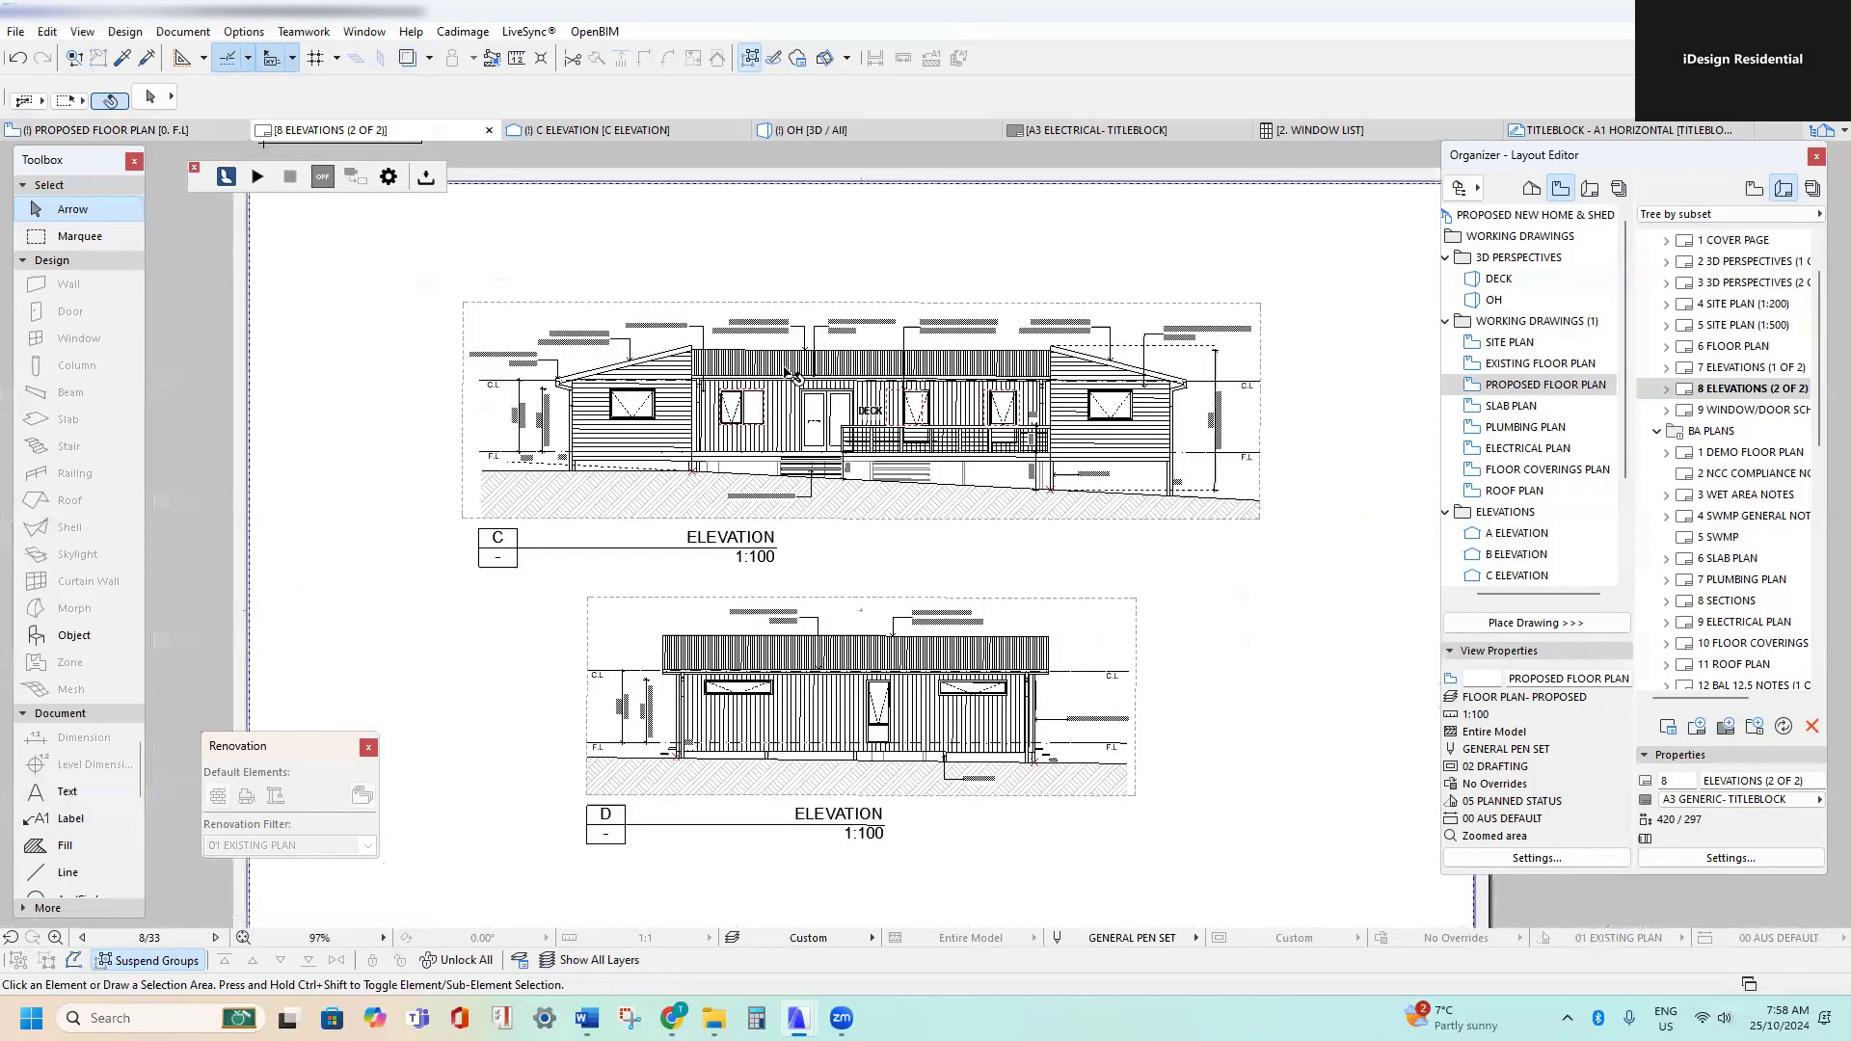
- Open the source view of the elevation C drawing
left_click(789, 370)
right_click(789, 370)
left_click(820, 428)
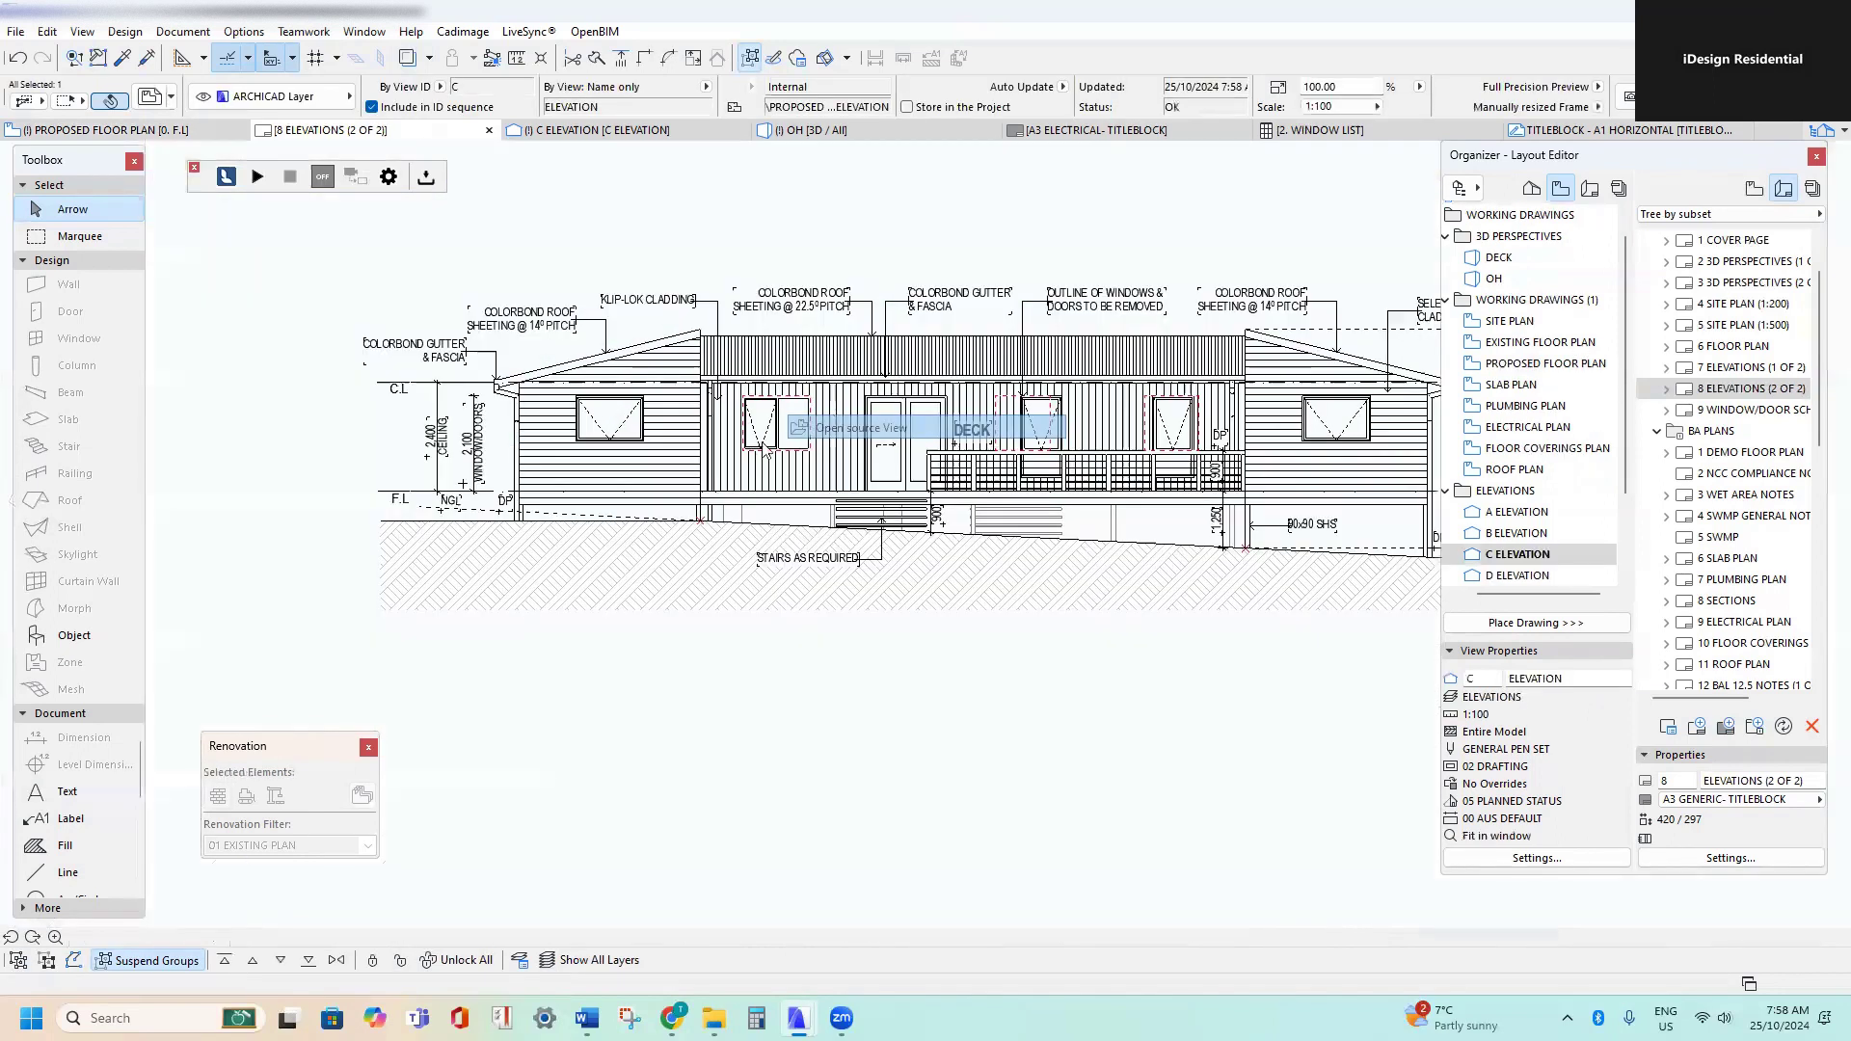
- Delete the red dashed removal outline around the two-pane window beside the sliding door in elevation C
scroll(487, 557, "up", 3)
middle_click_drag(481, 549, 1023, 361)
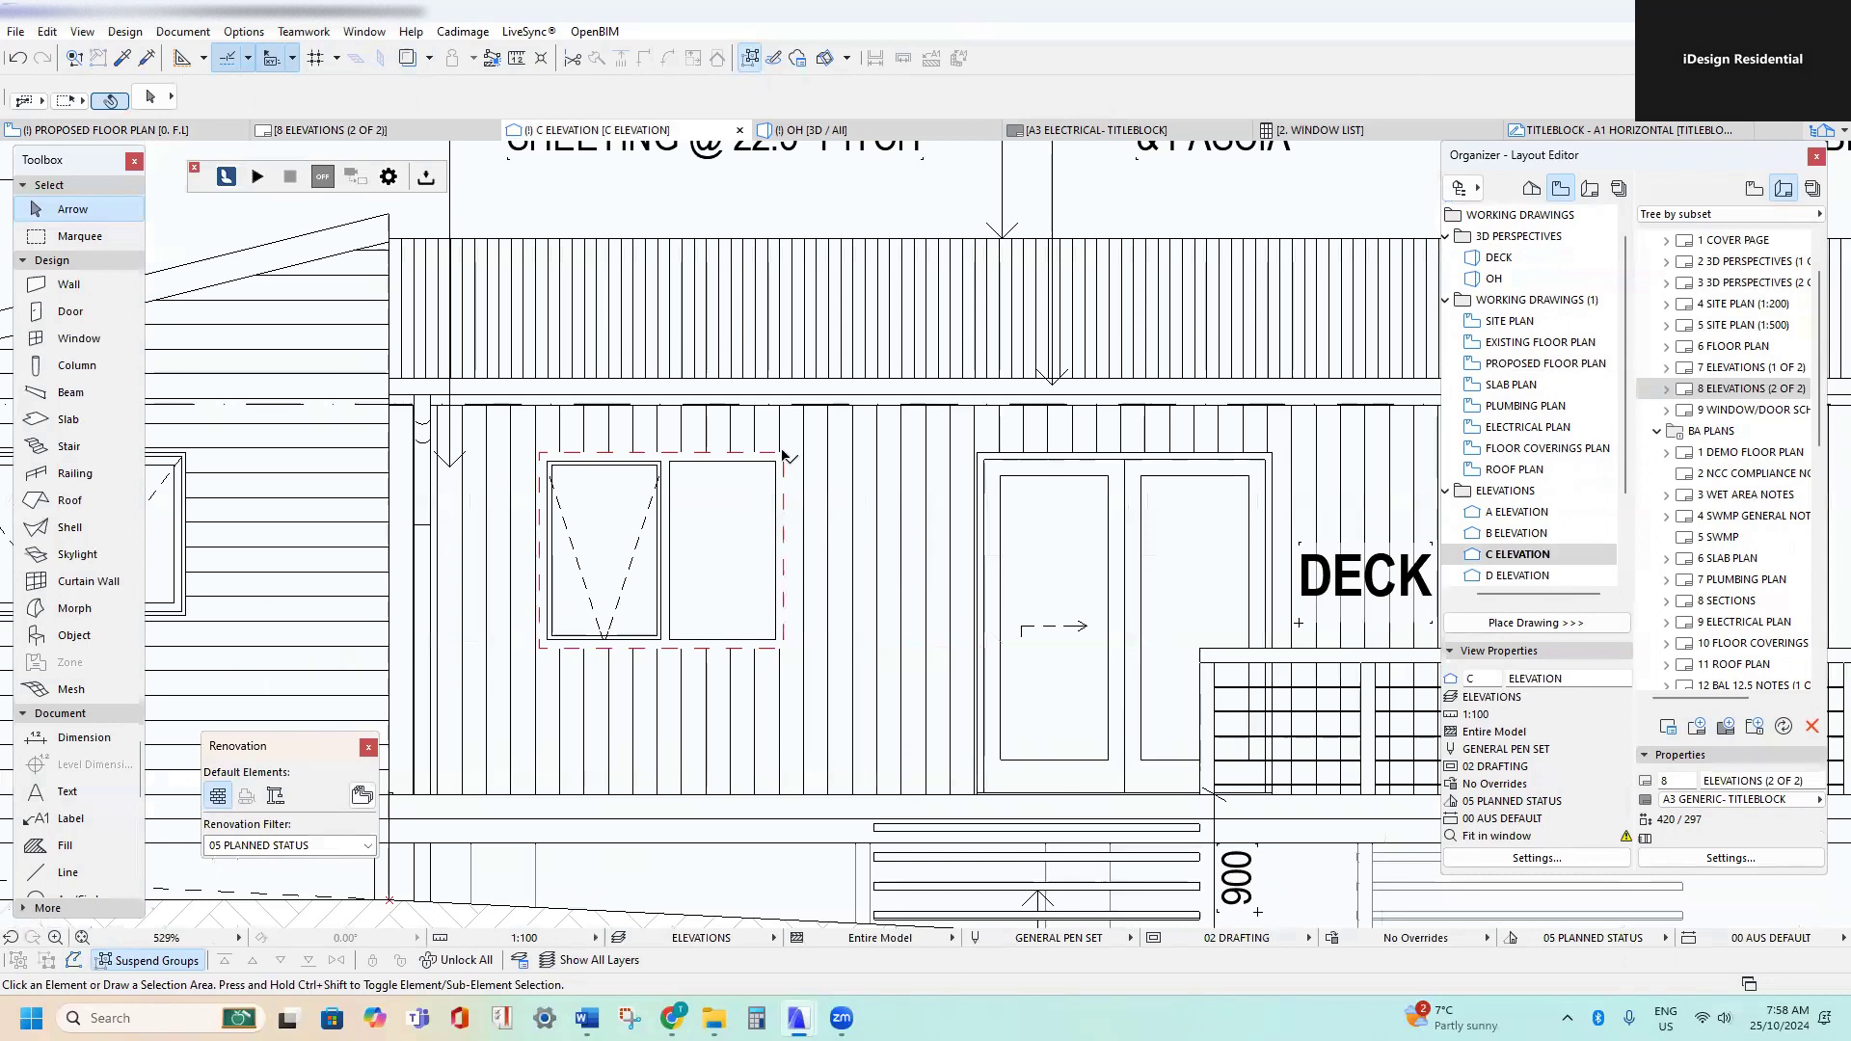
left_click(783, 453)
scroll(783, 453, "down", 2)
middle_click_drag(845, 411, 718, 438)
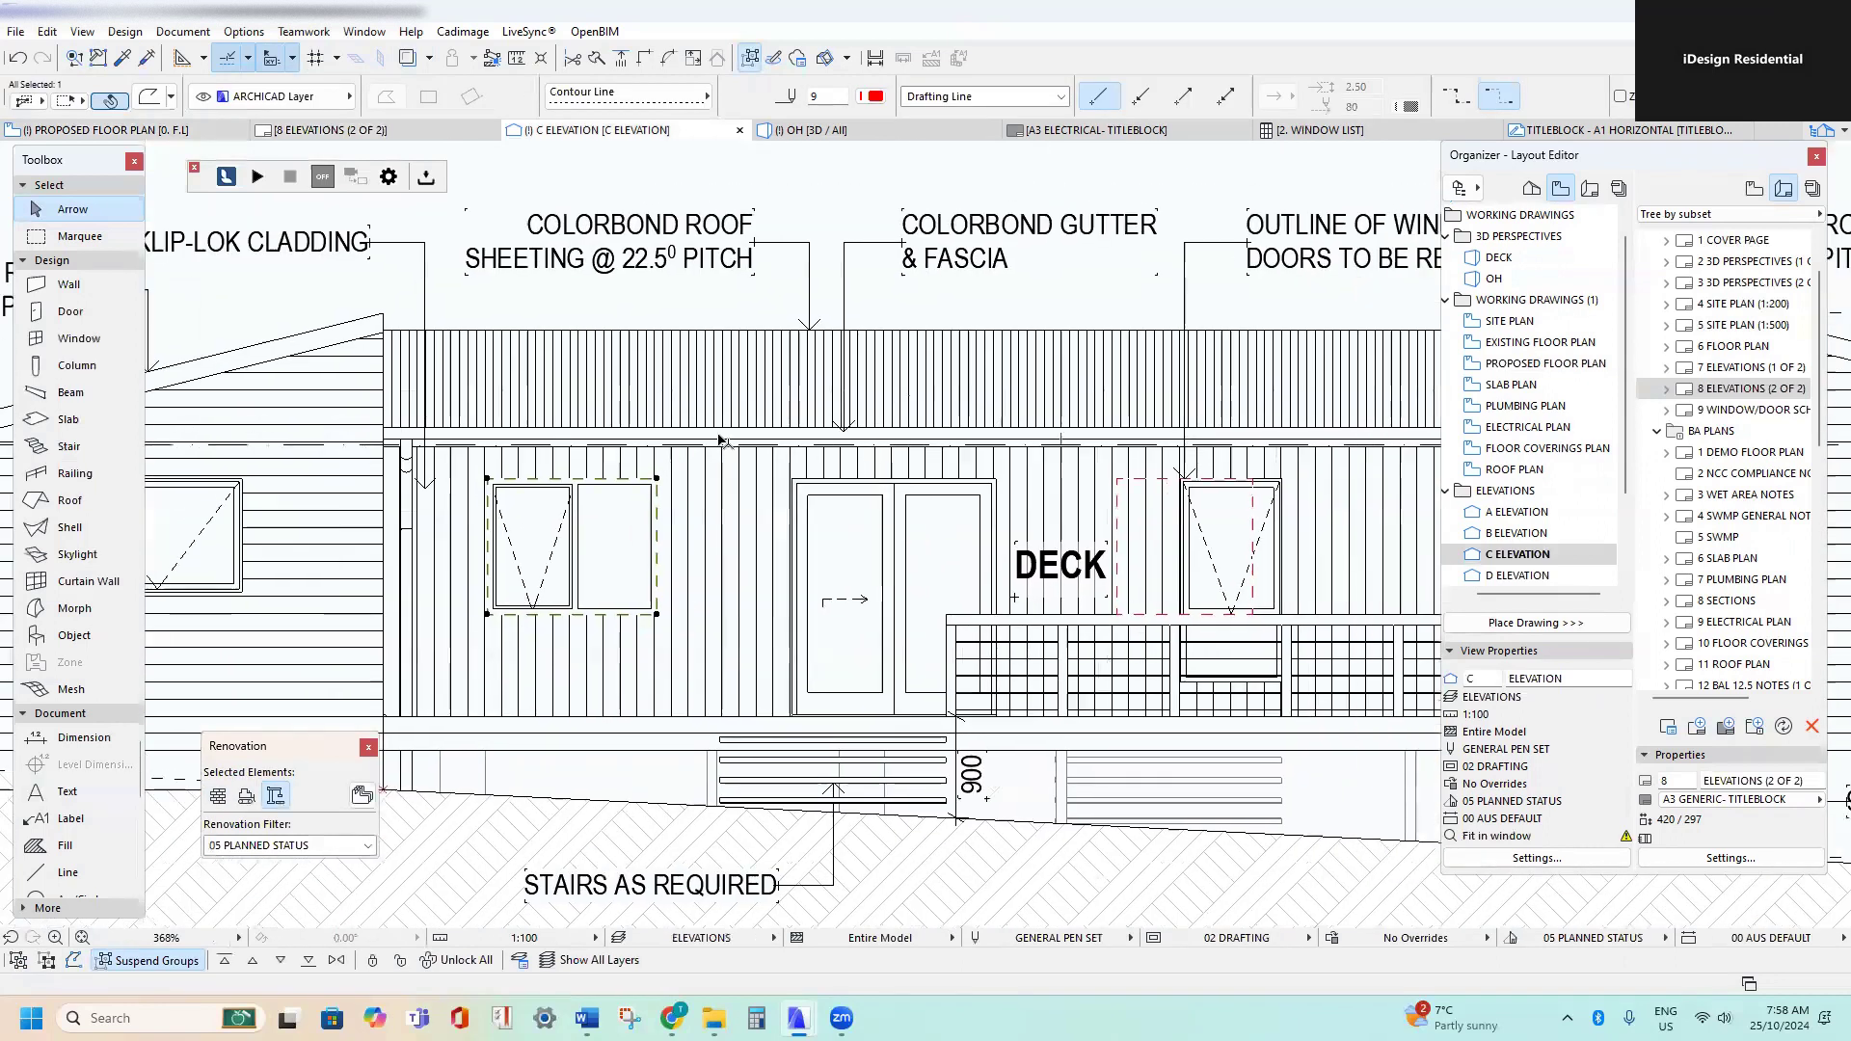
key("Escape")
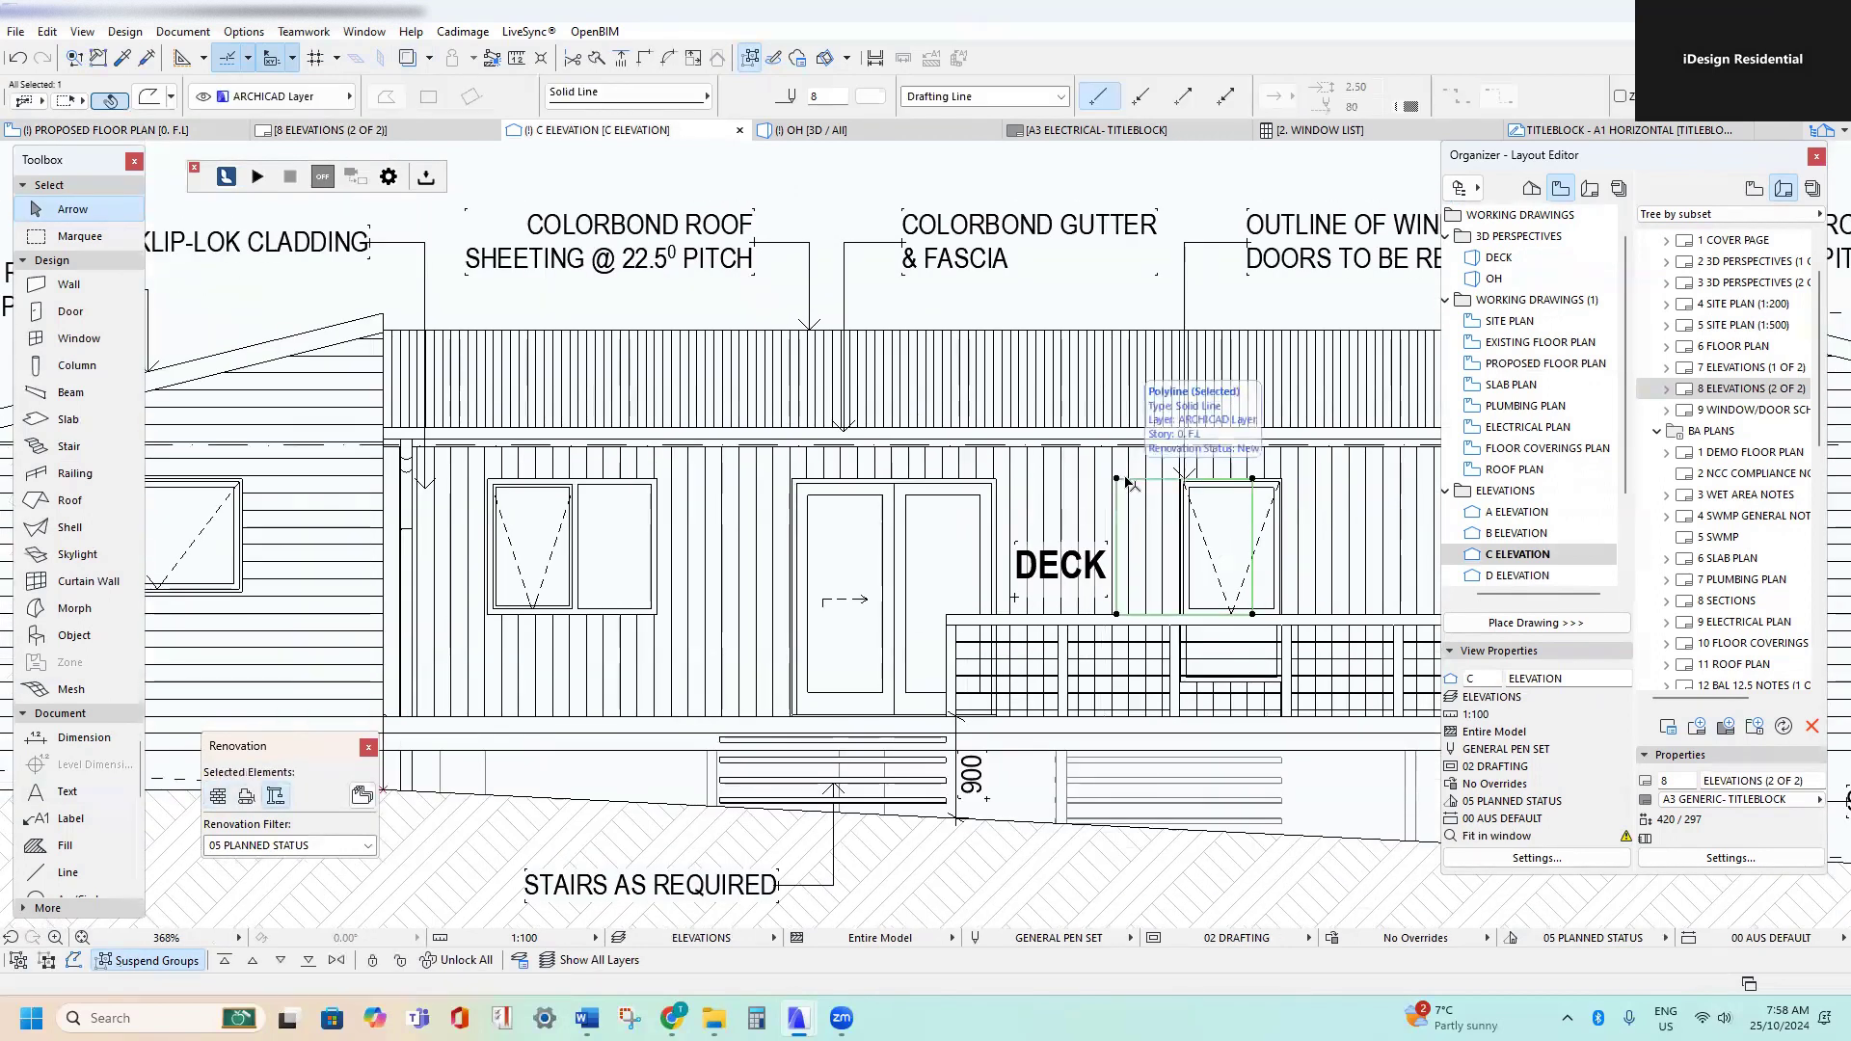
- Delete the red dashed removal outlines around the two single windows behind the deck balustrade
scroll(1126, 480, "down", 2)
scroll(1025, 479, "up", 2)
scroll(1186, 492, "up", 2)
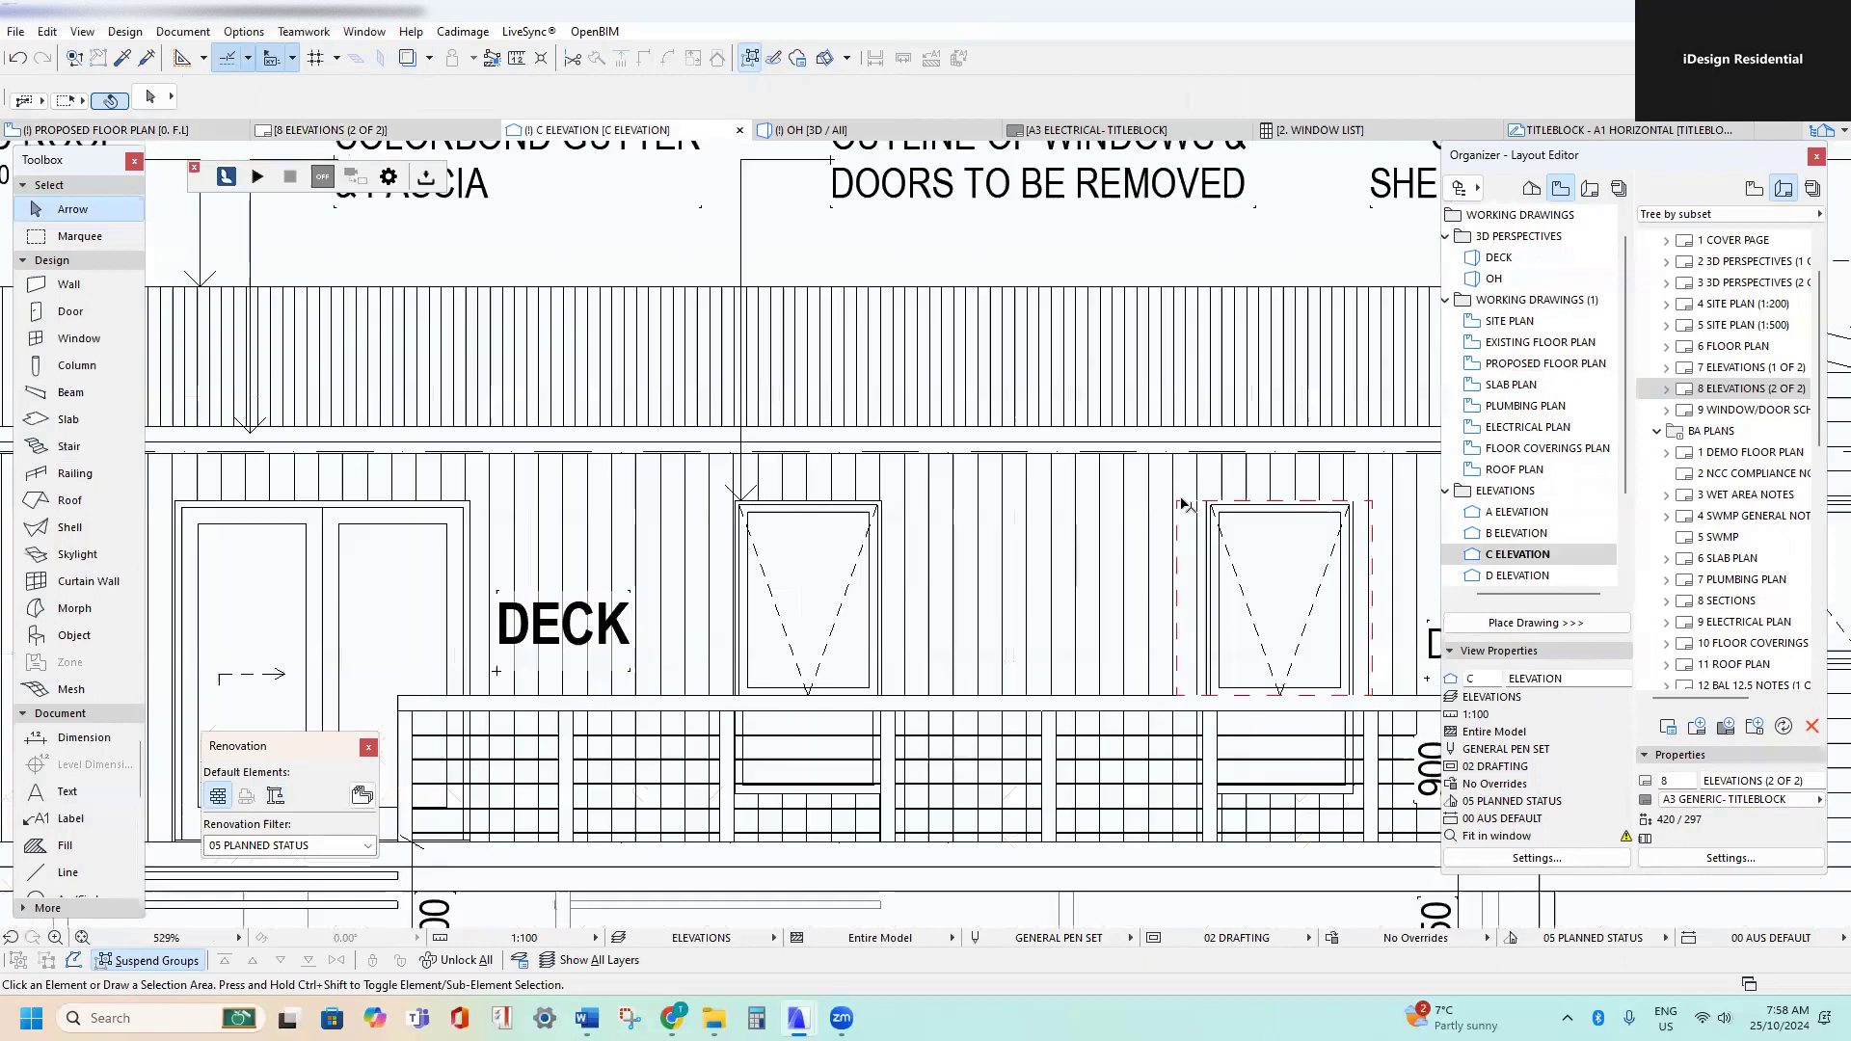
scroll(997, 409, "down", 3)
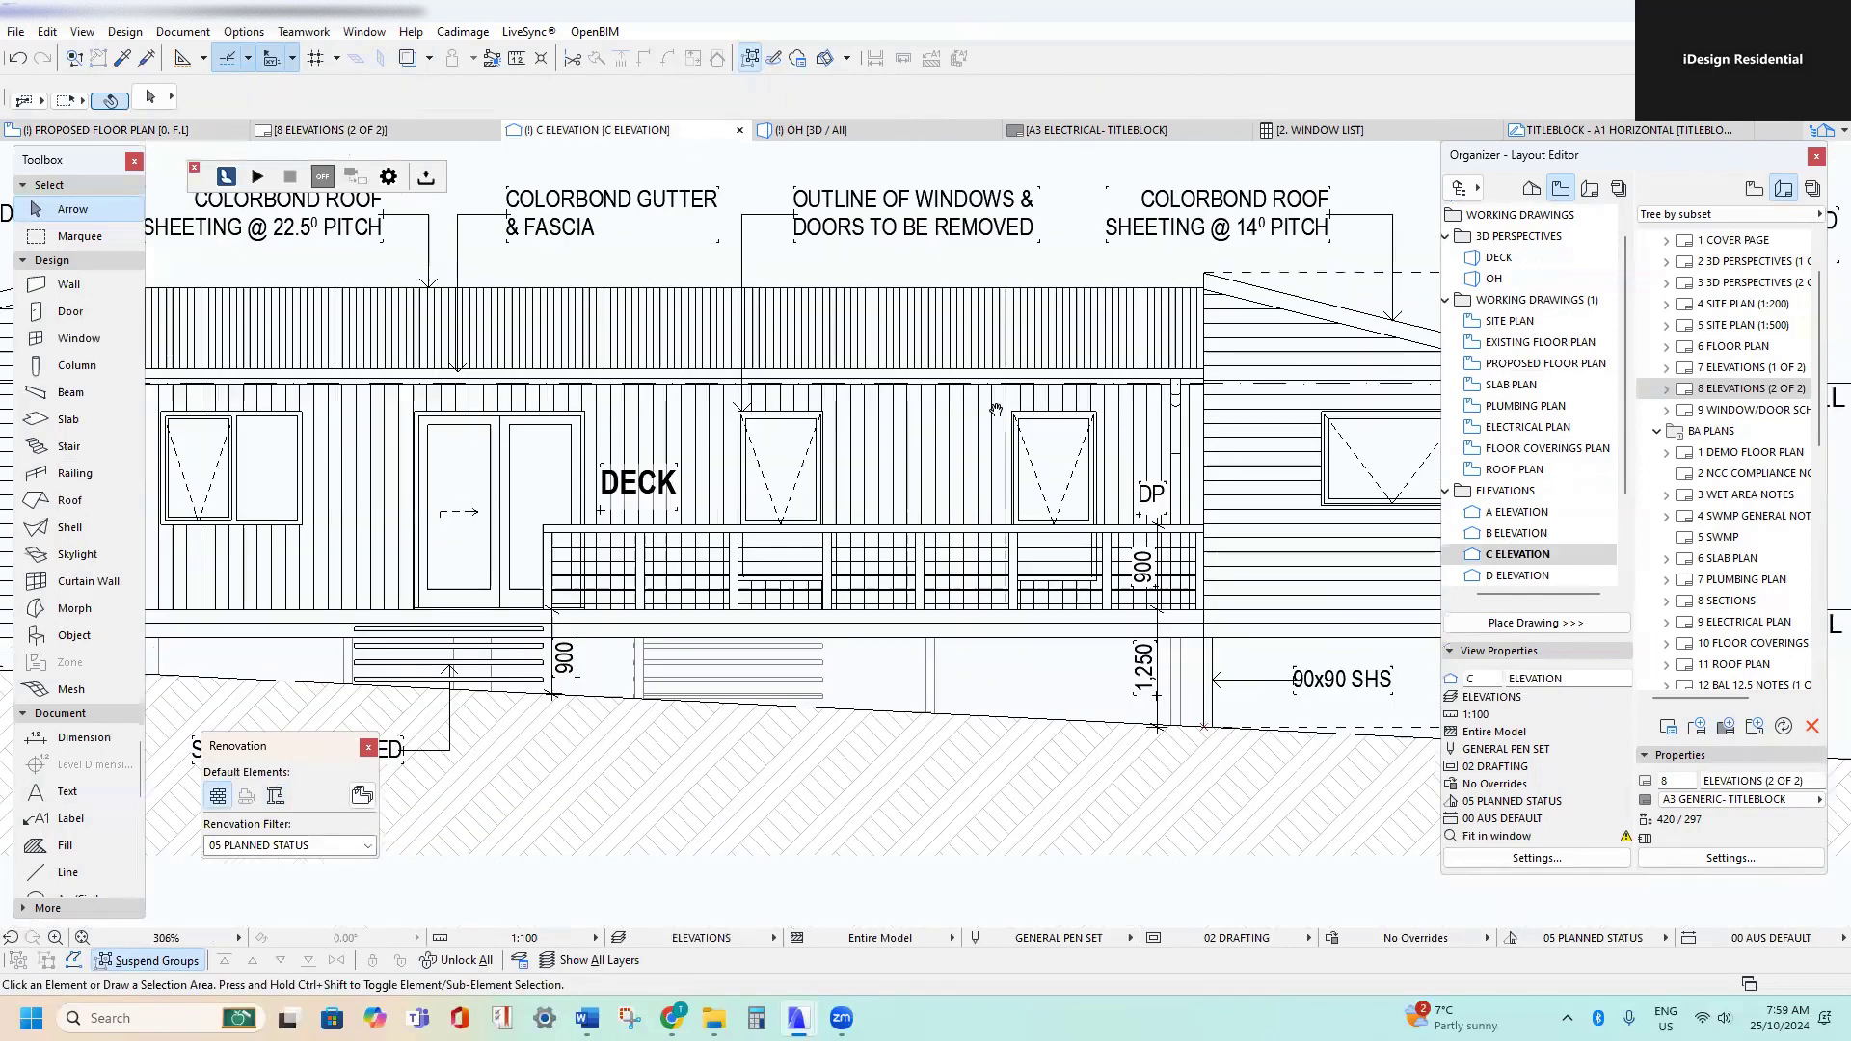
- In the A ELEVATION view, delete the red dashed removal outlines on the blank wall and beside the deck door
double_click(1517, 533)
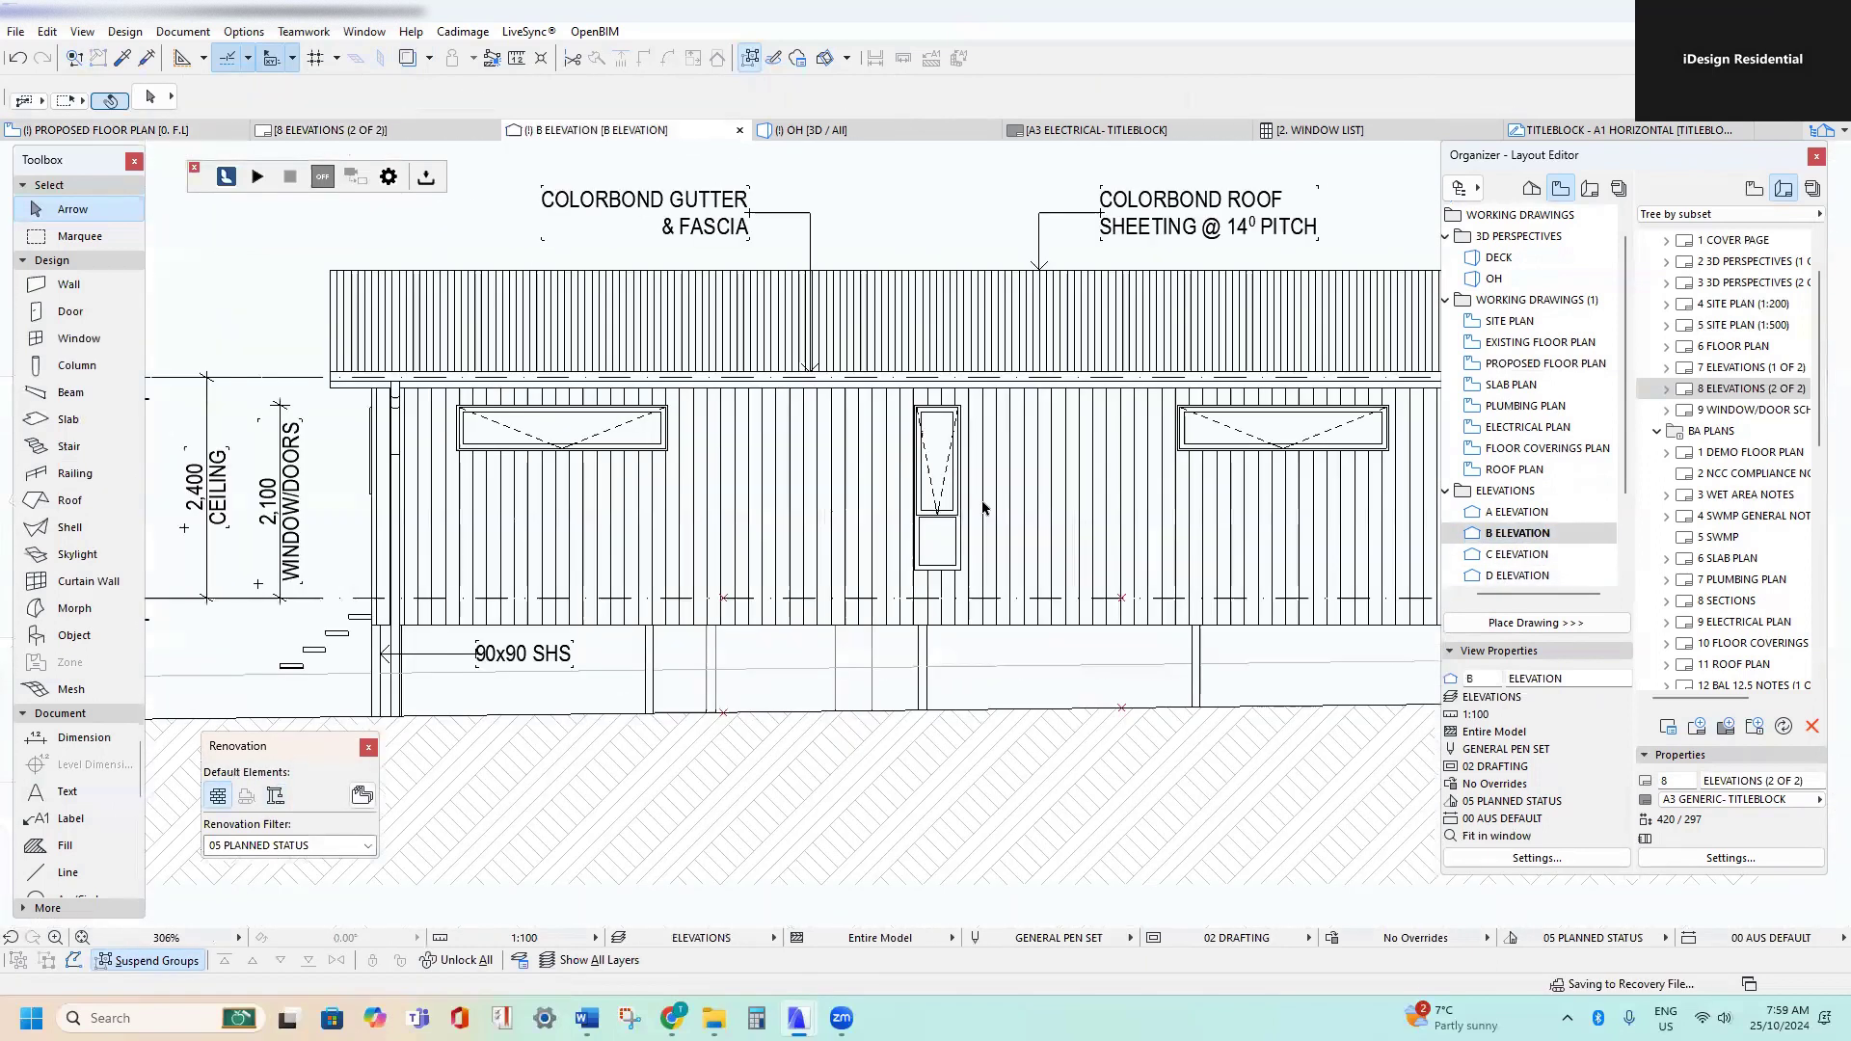
double_click(1517, 512)
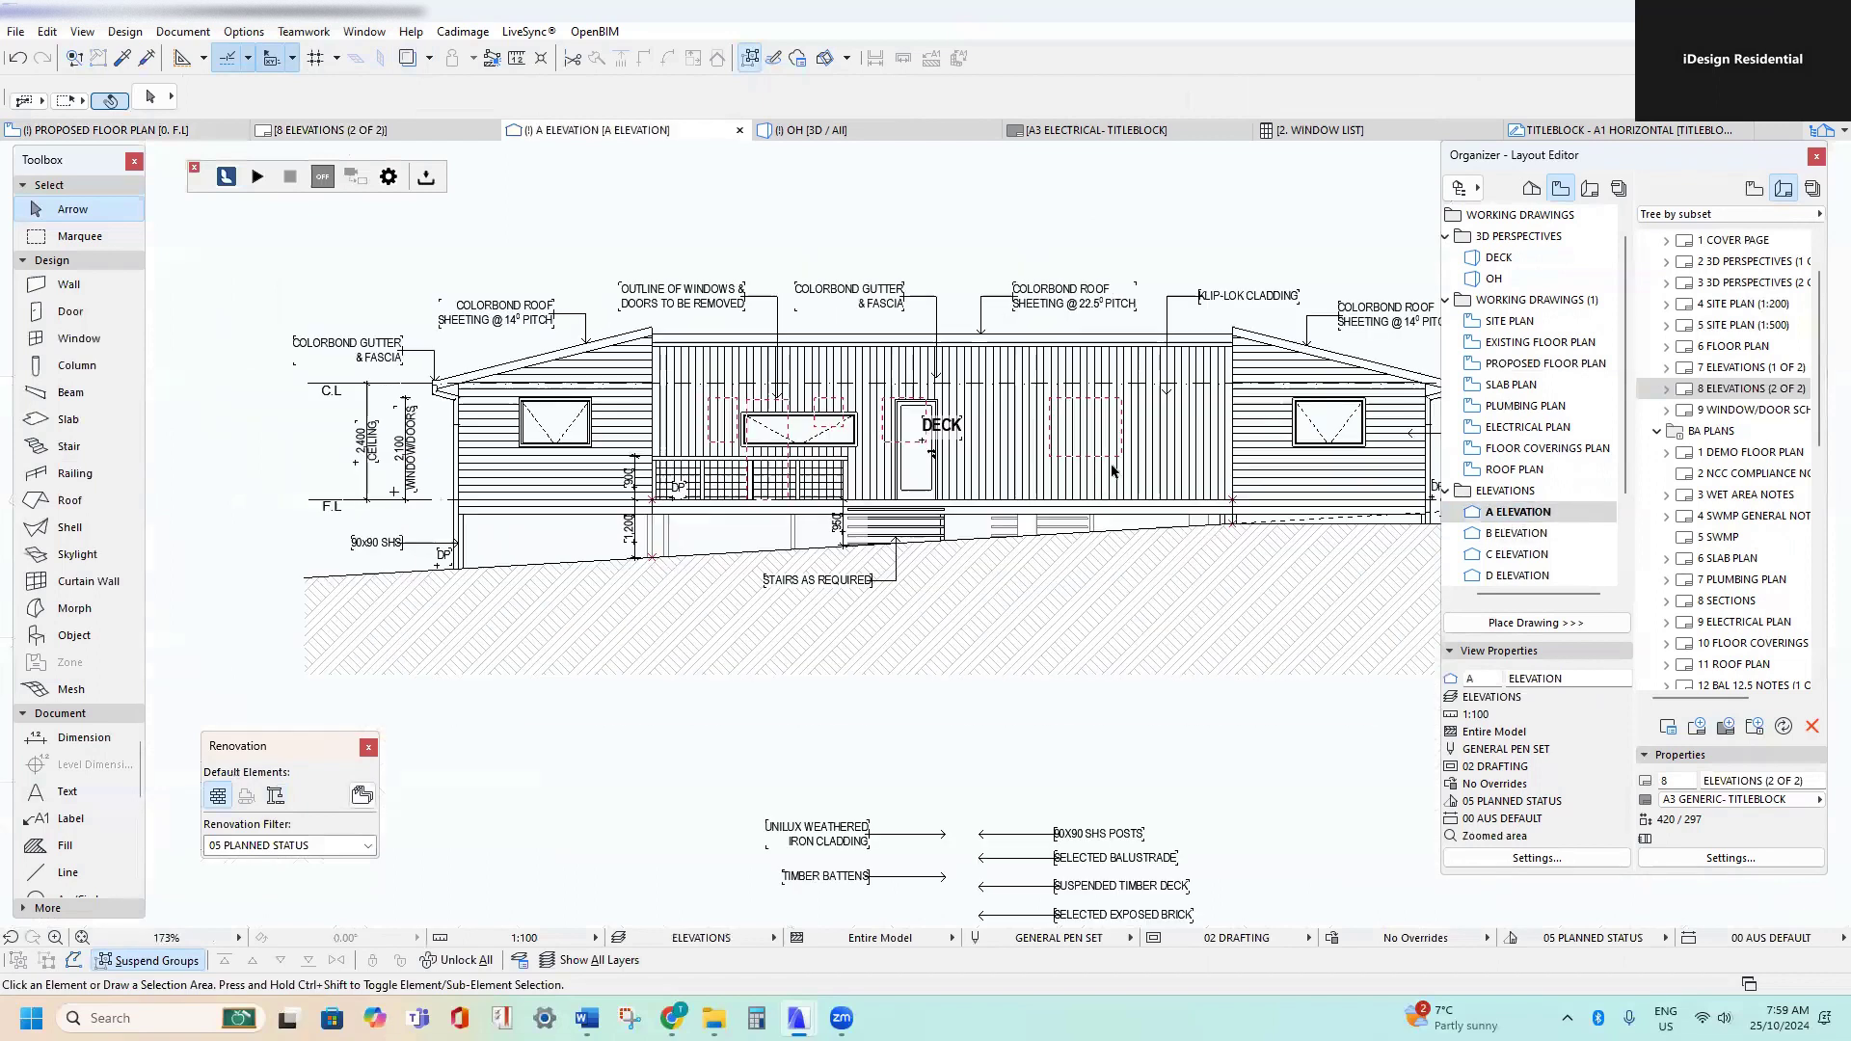
scroll(1030, 410, "up", 3)
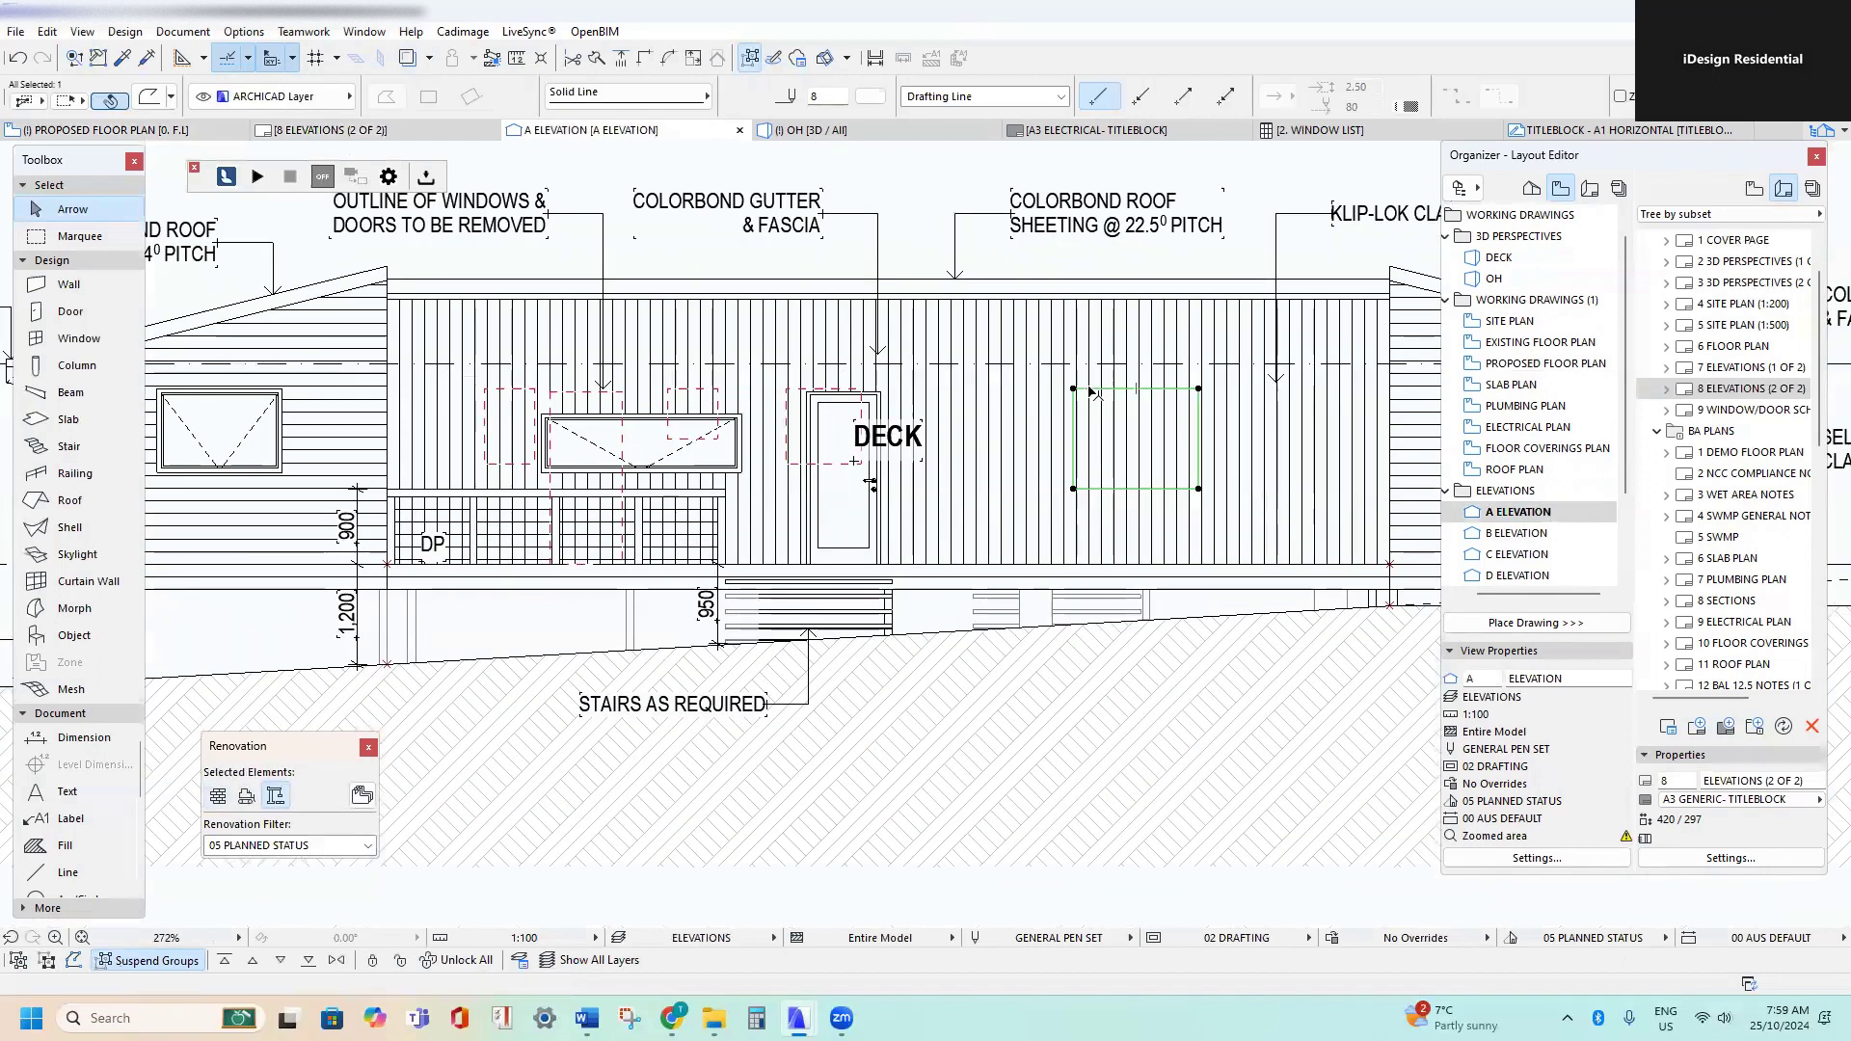
scroll(672, 381, "up", 2)
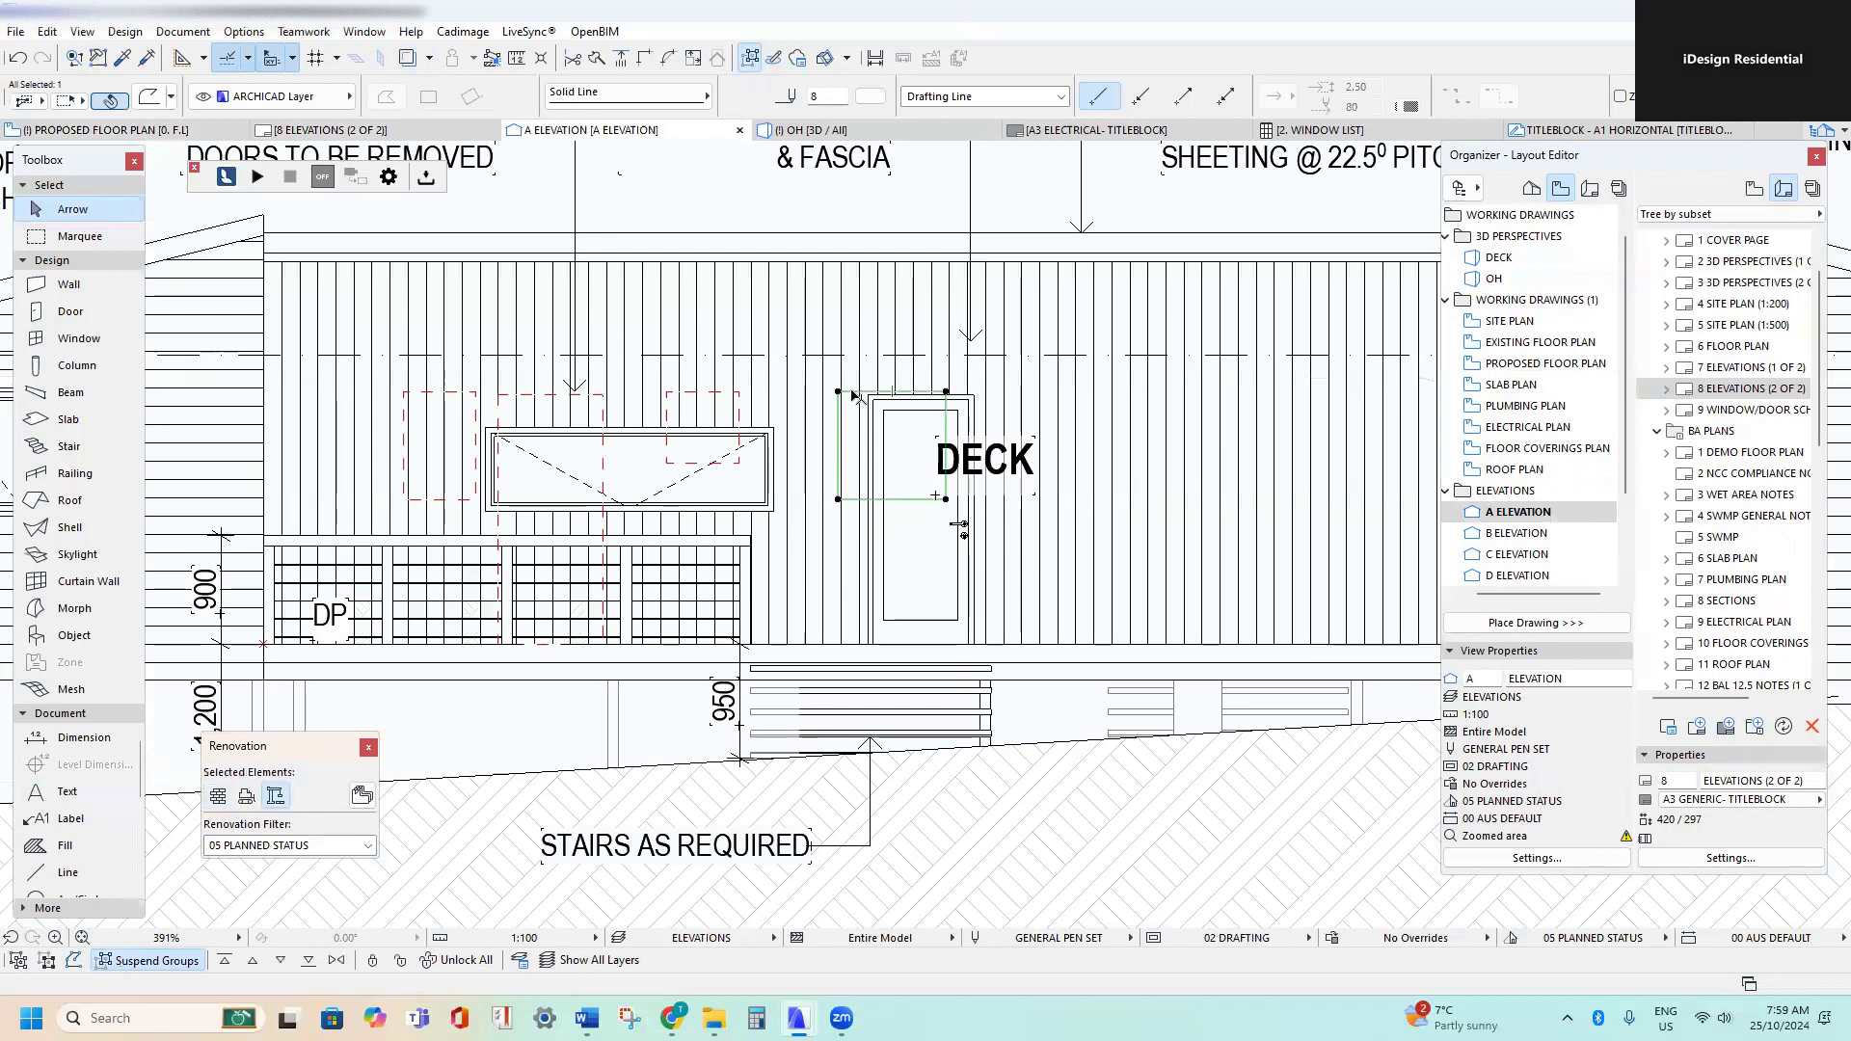
left_click(787, 390)
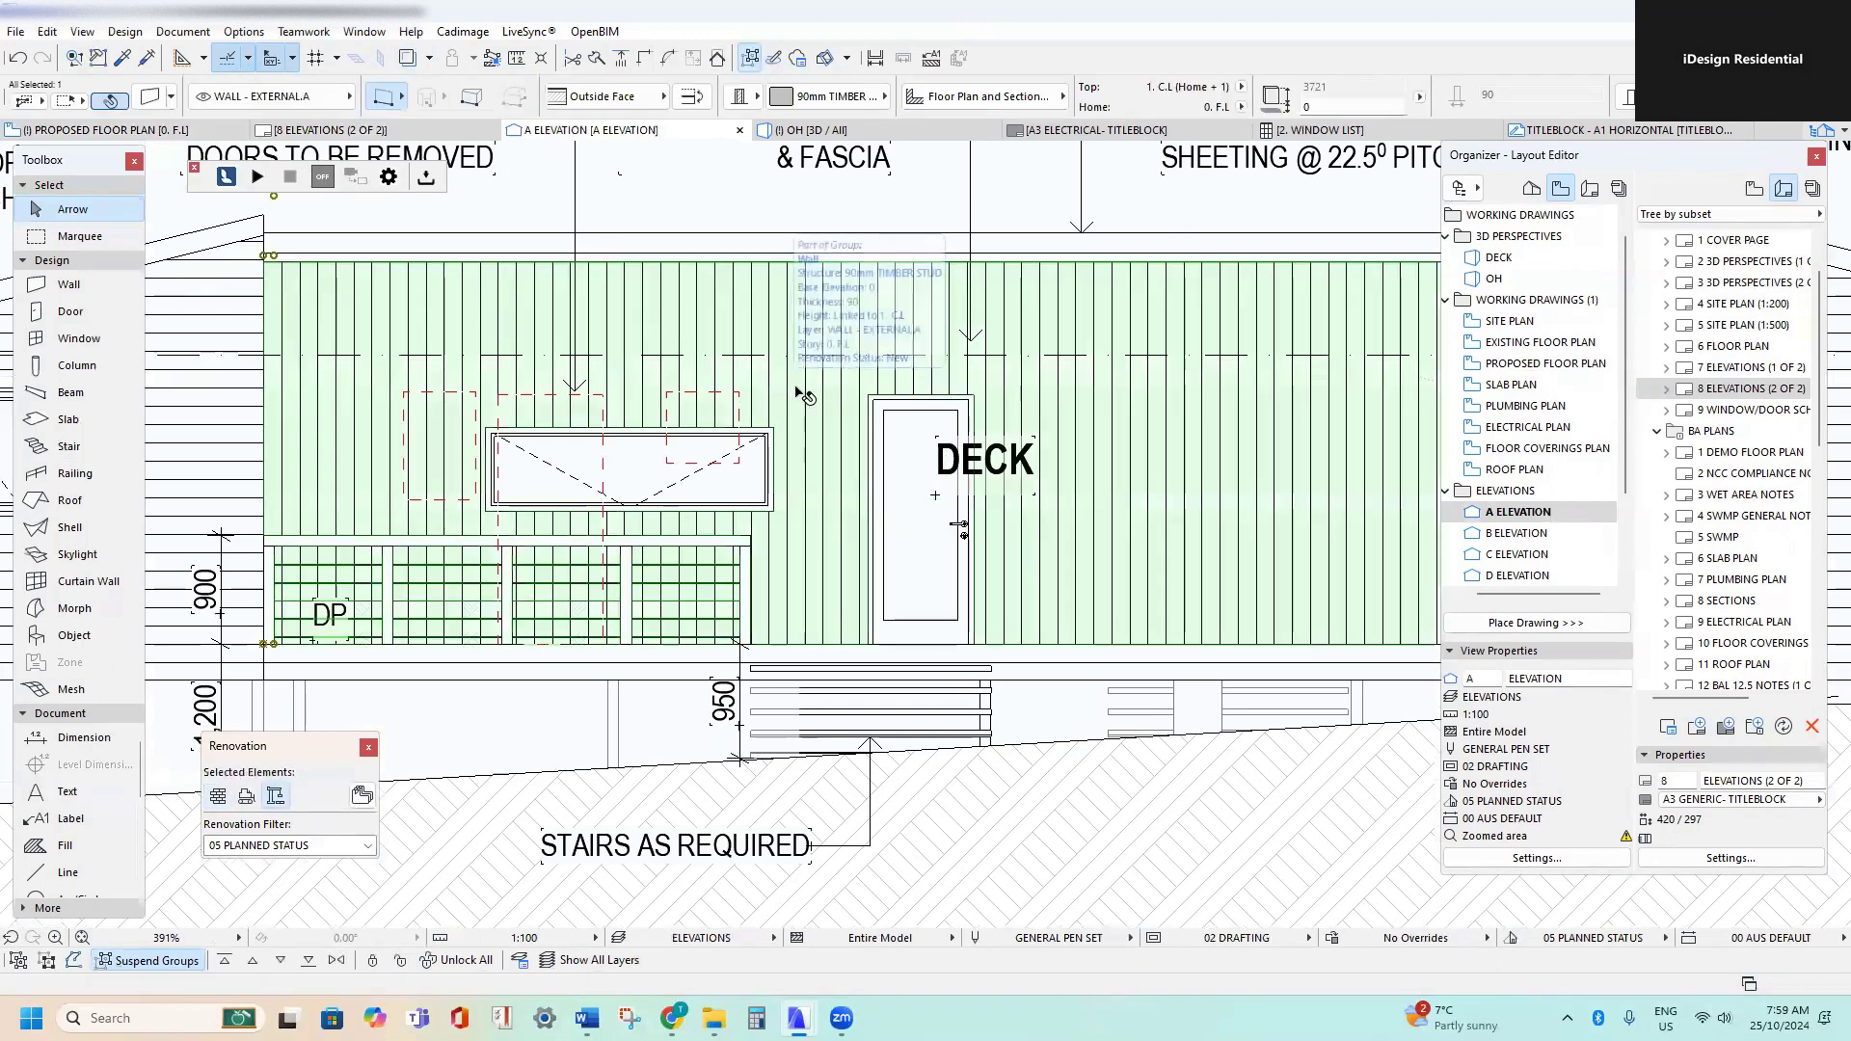
scroll(810, 415, "down", 1)
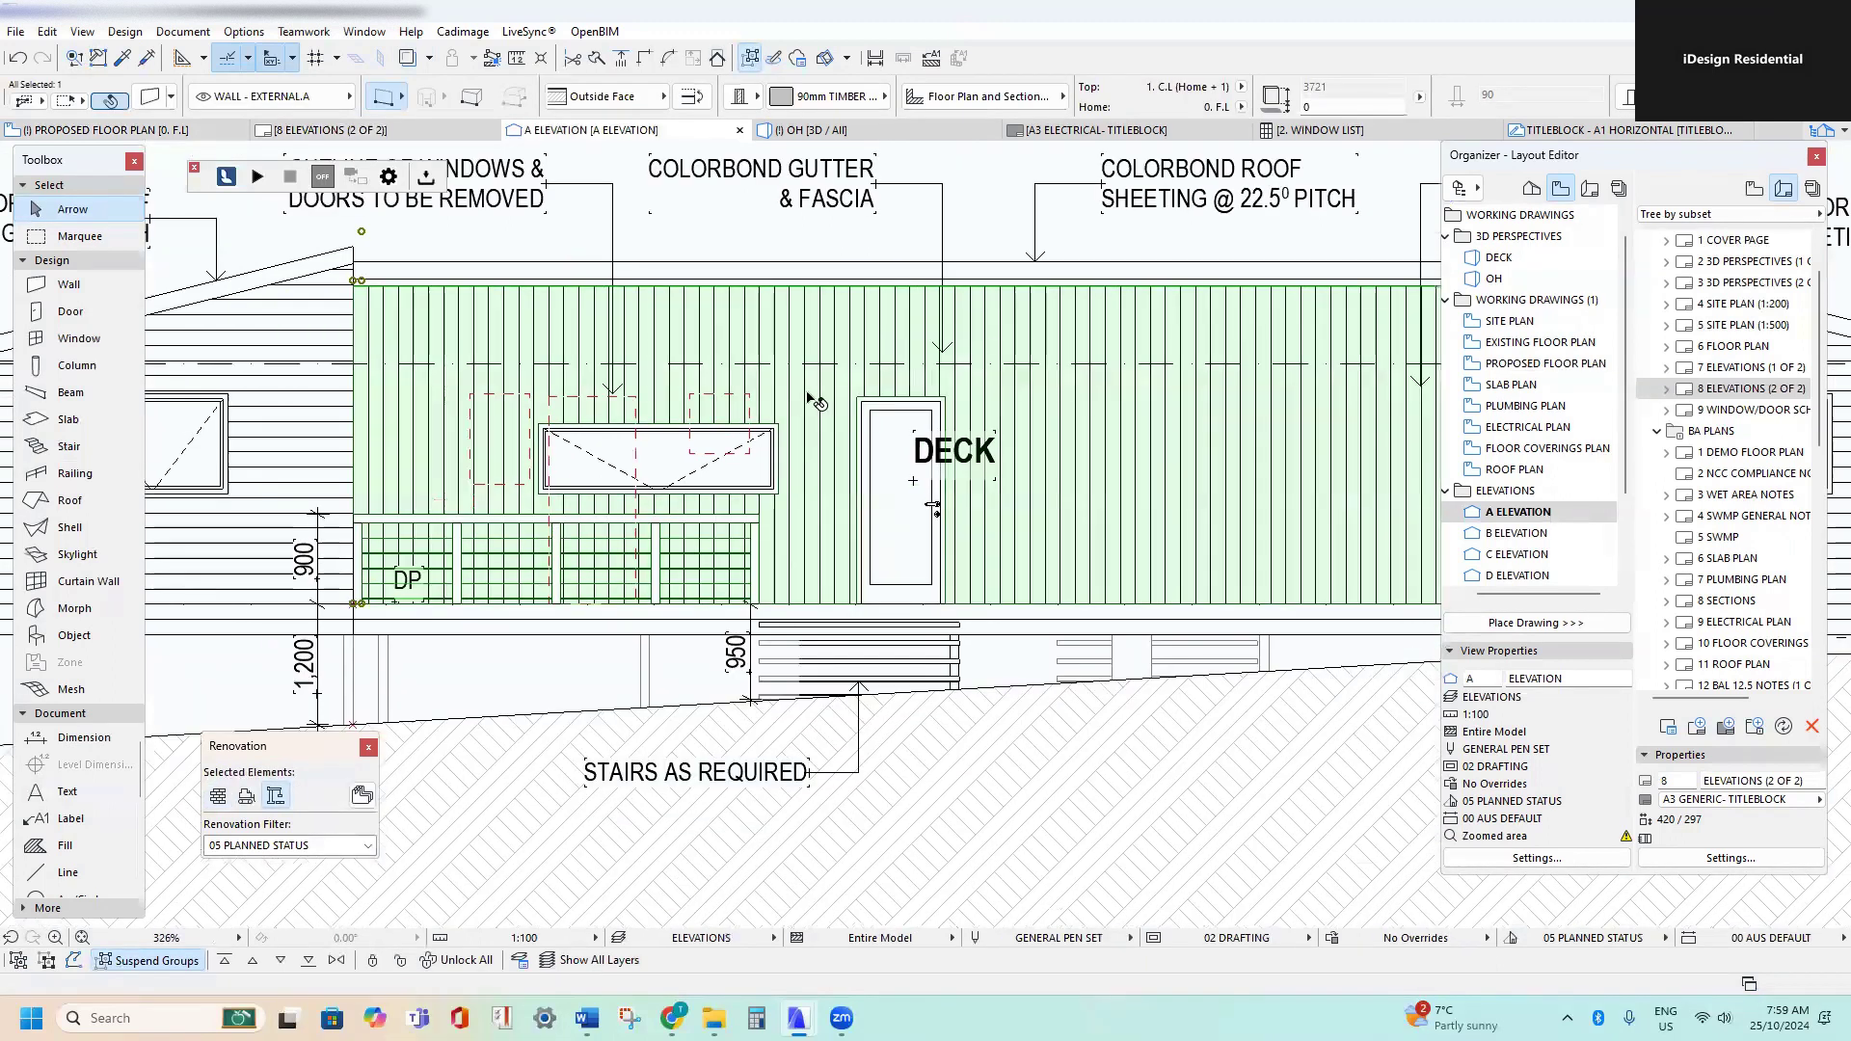
key("Delete")
key("ctrl+z")
key("Escape")
scroll(815, 400, "up", 5)
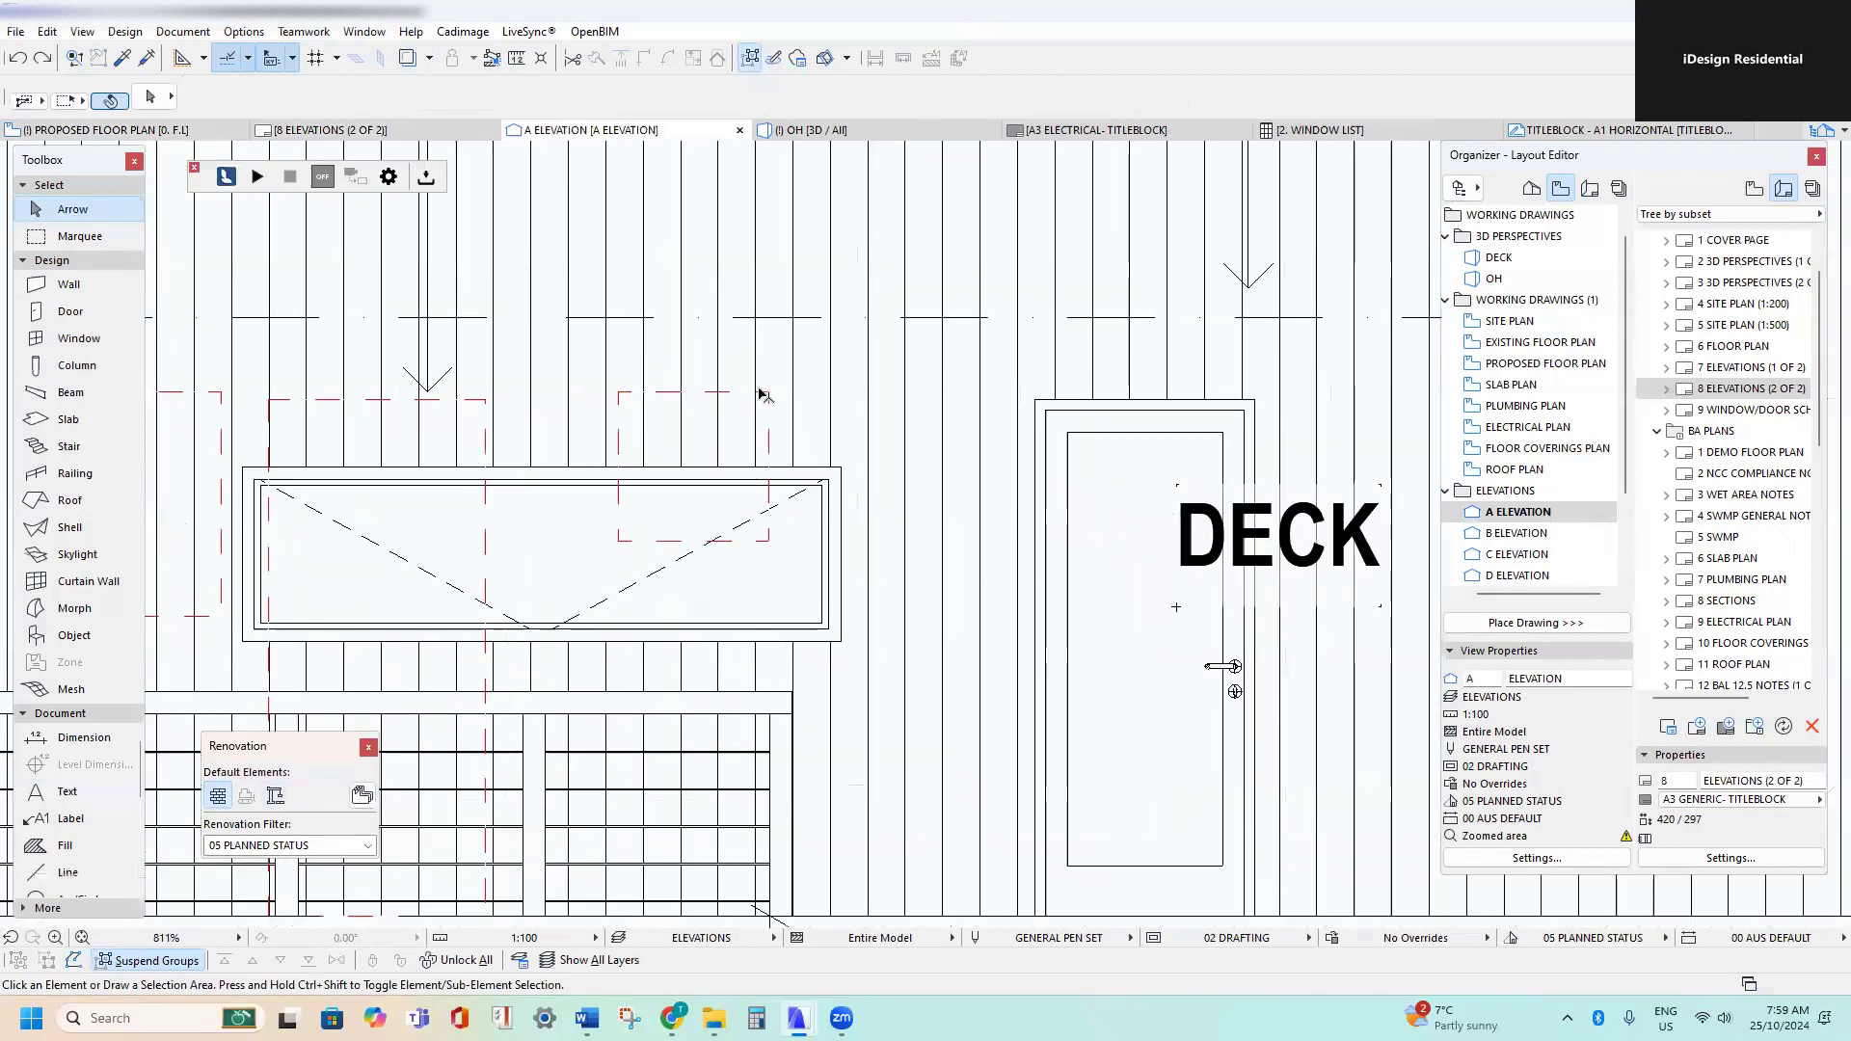
left_click(749, 400)
scroll(750, 400, "down", 3)
scroll(892, 416, "down", 1)
left_click(892, 417)
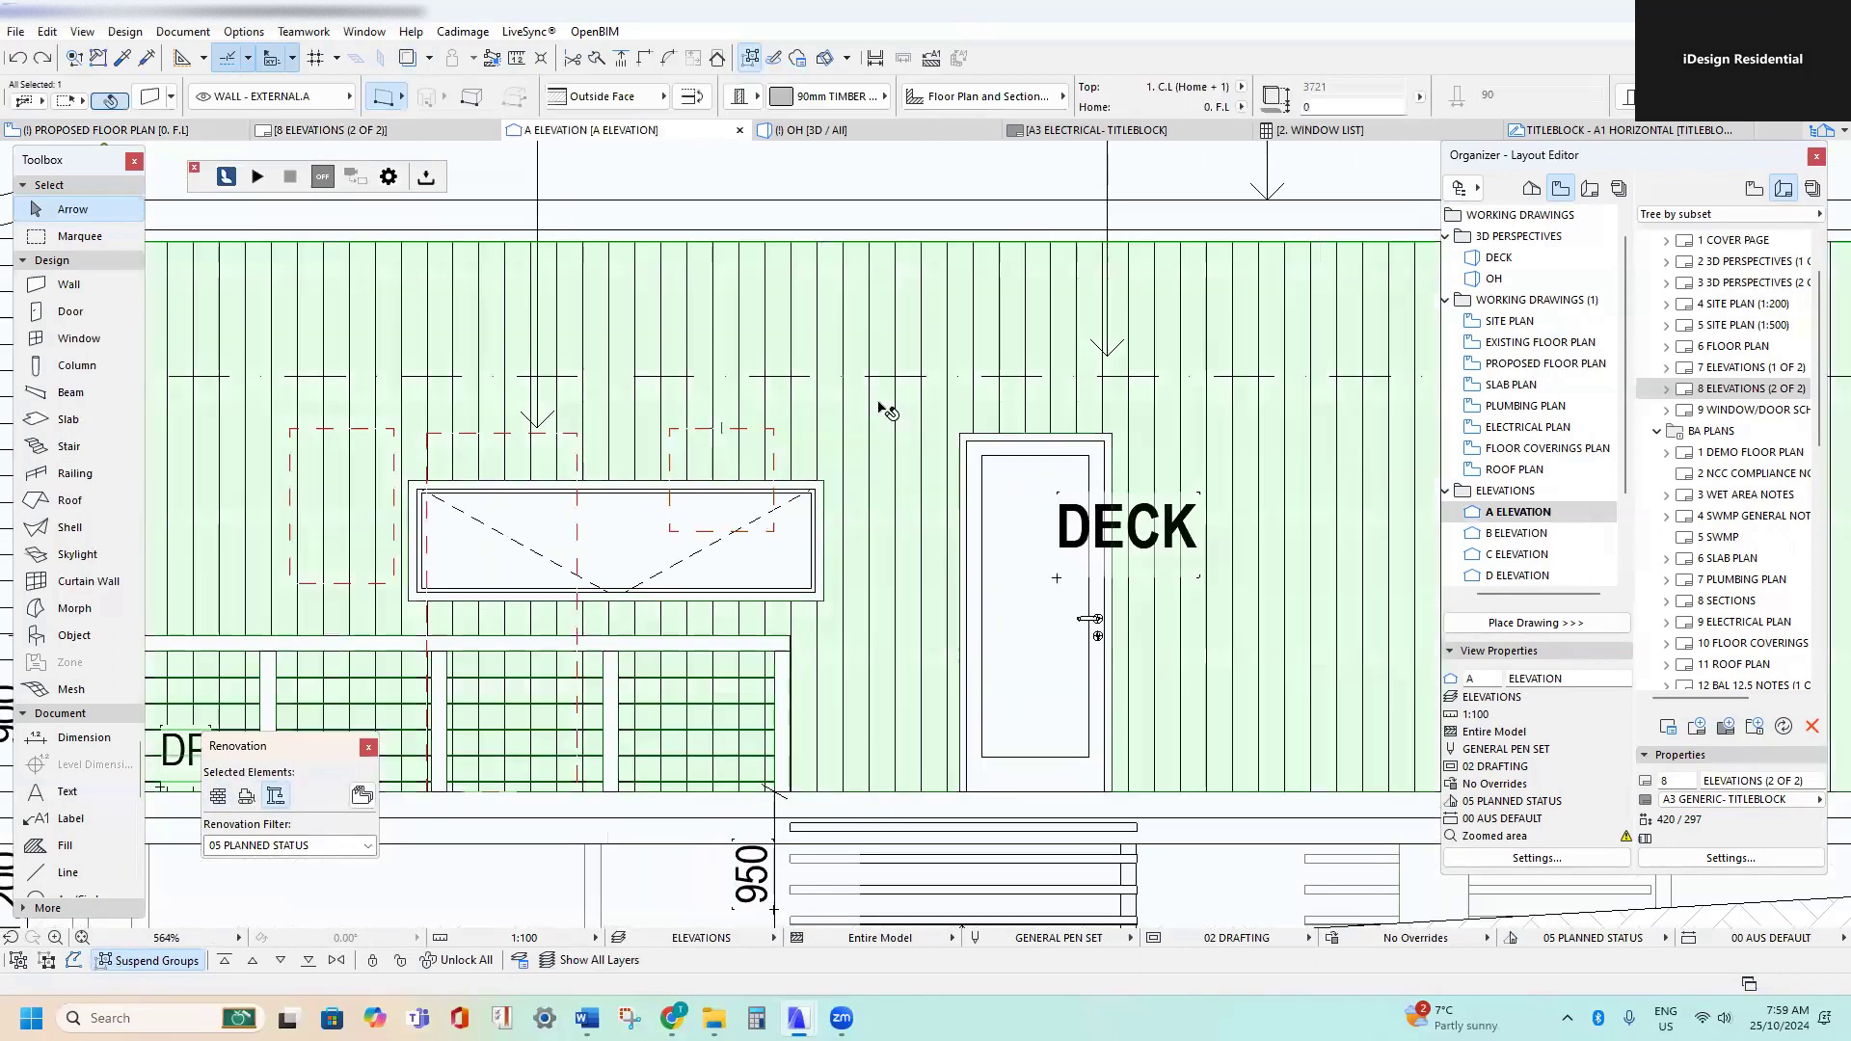
scroll(895, 417, "down", 2)
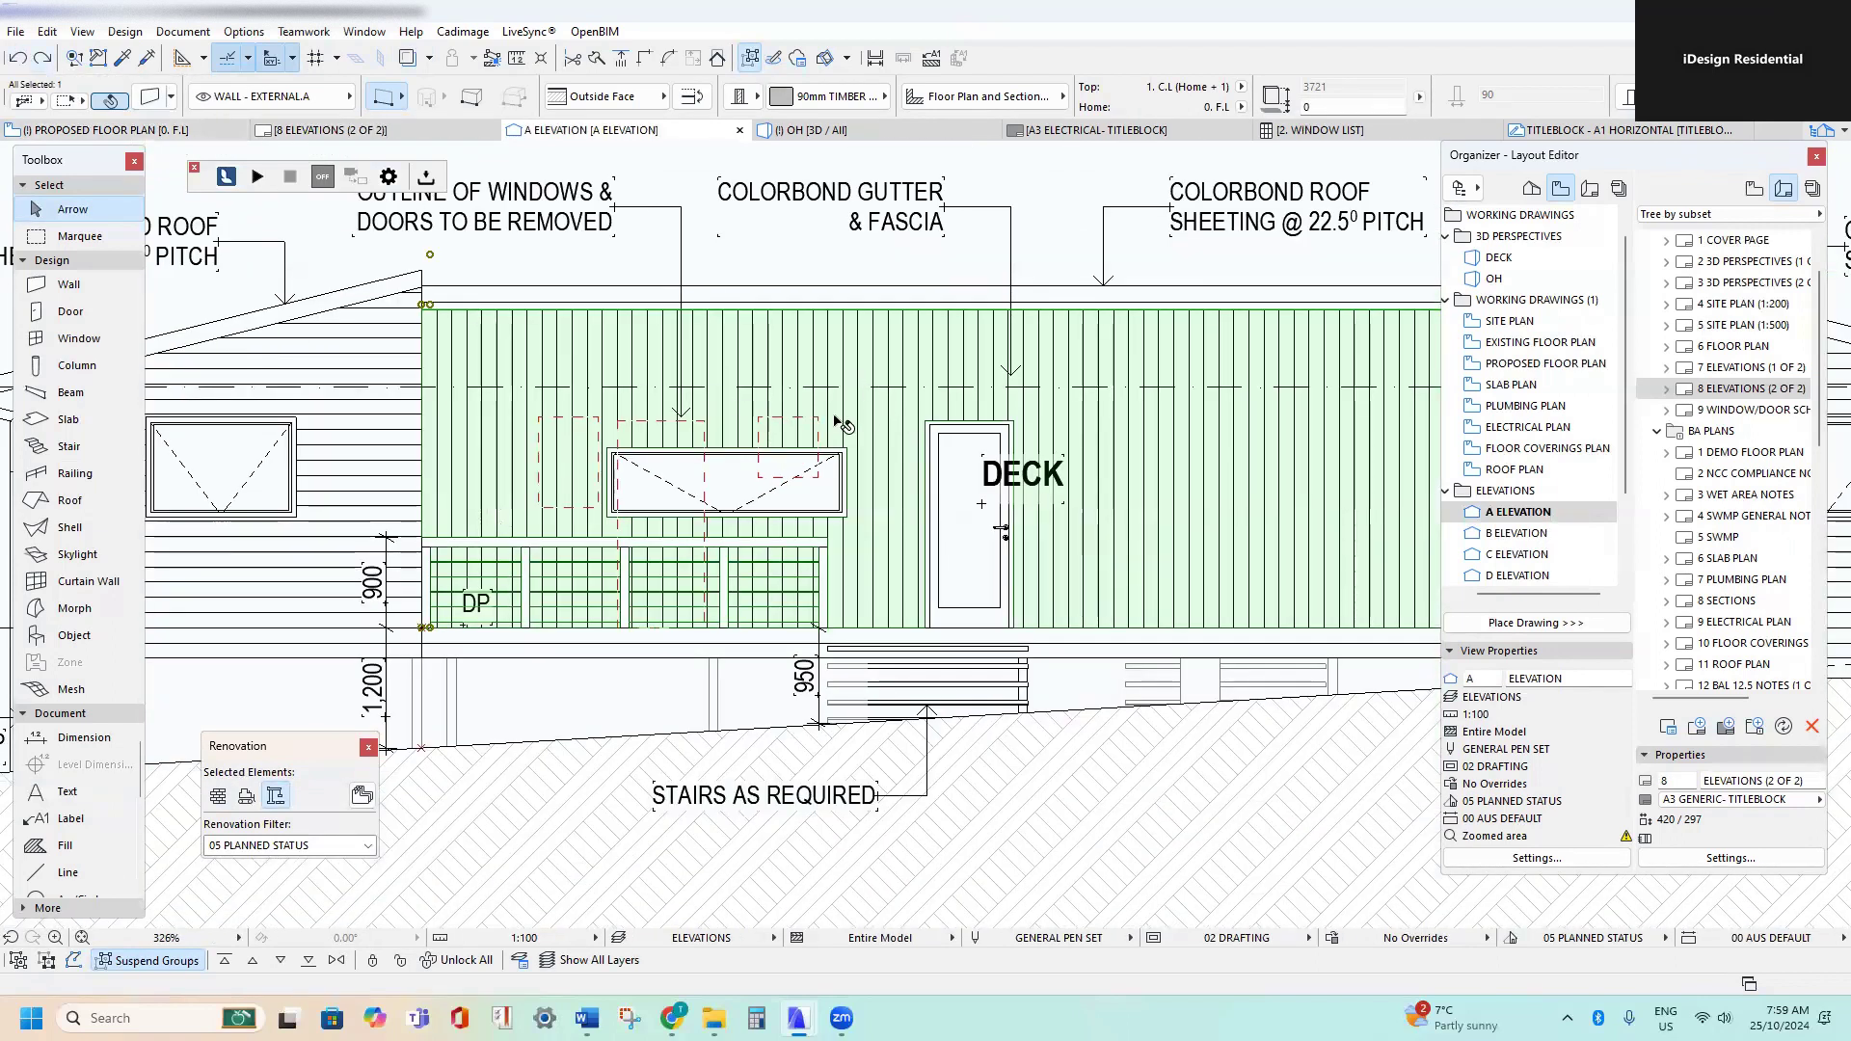
scroll(810, 434, "up", 1)
scroll(1481, 328, "up", 1)
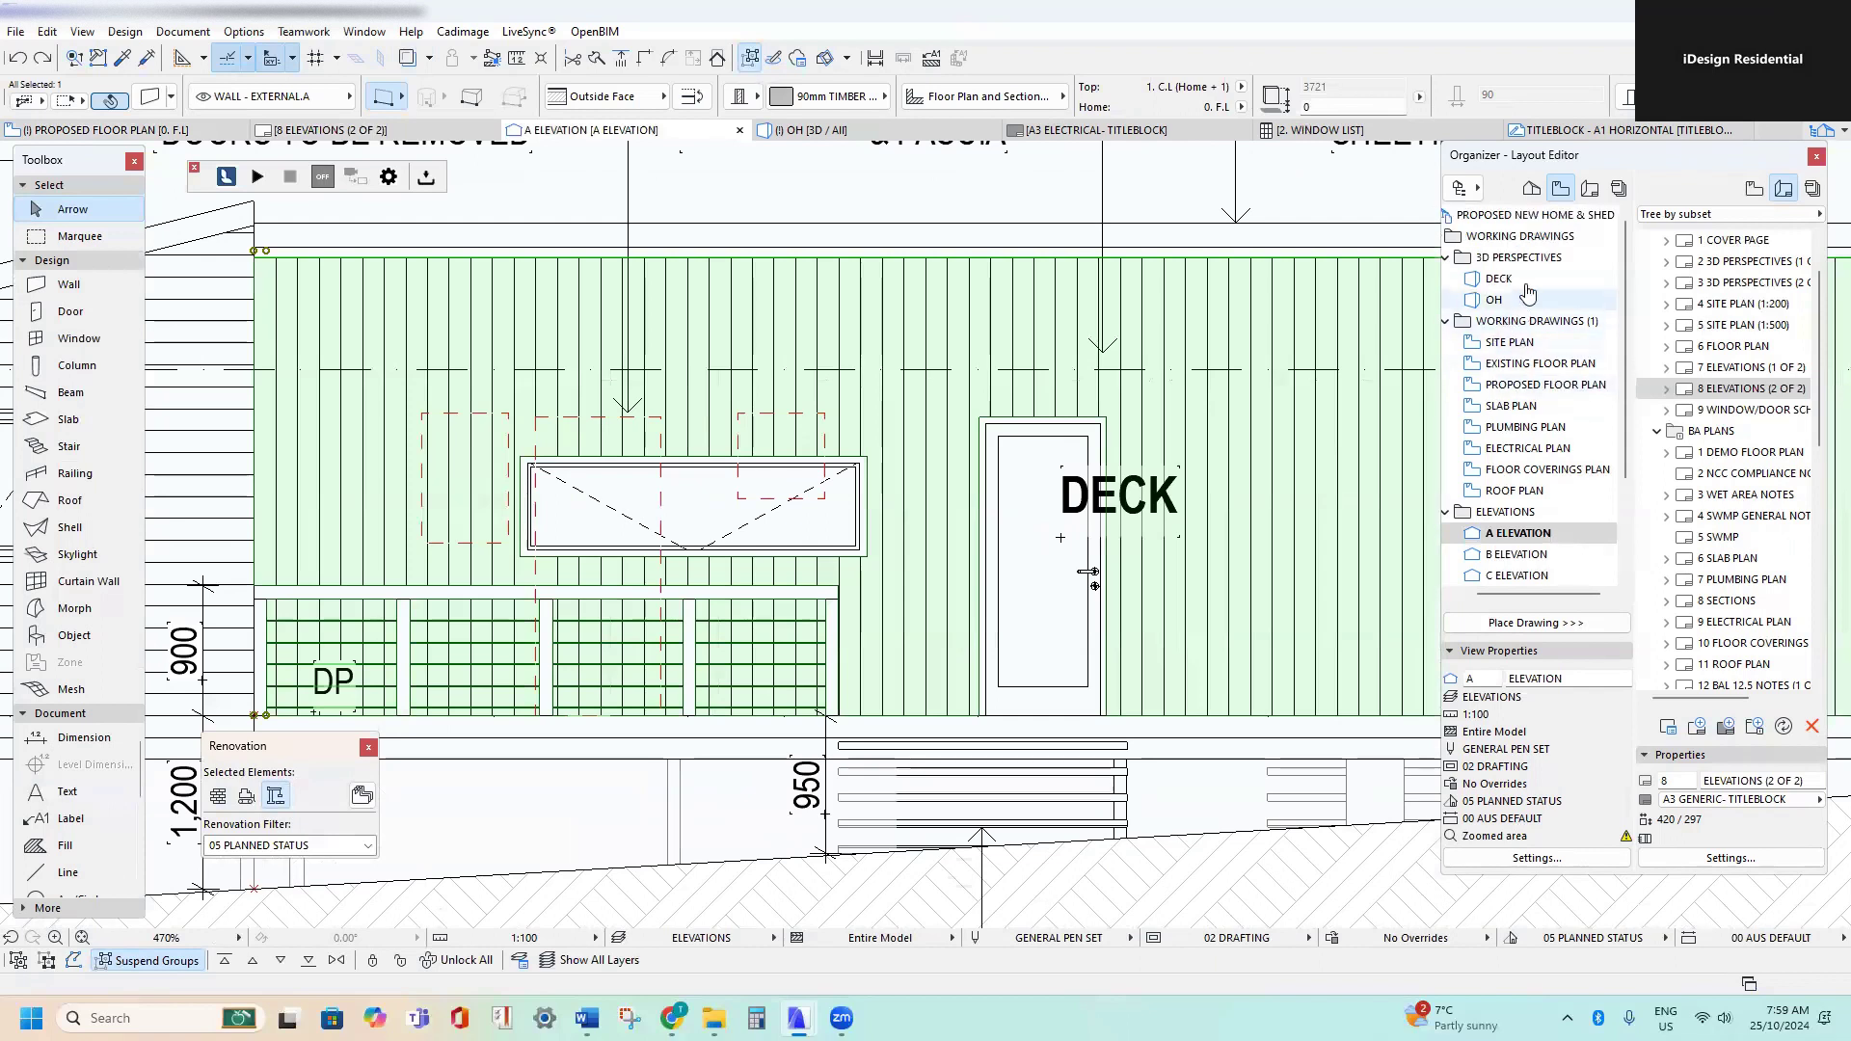
- Open the DECK 3D perspective and orbit it to examine the windows and door facing the deck
double_click(1498, 280)
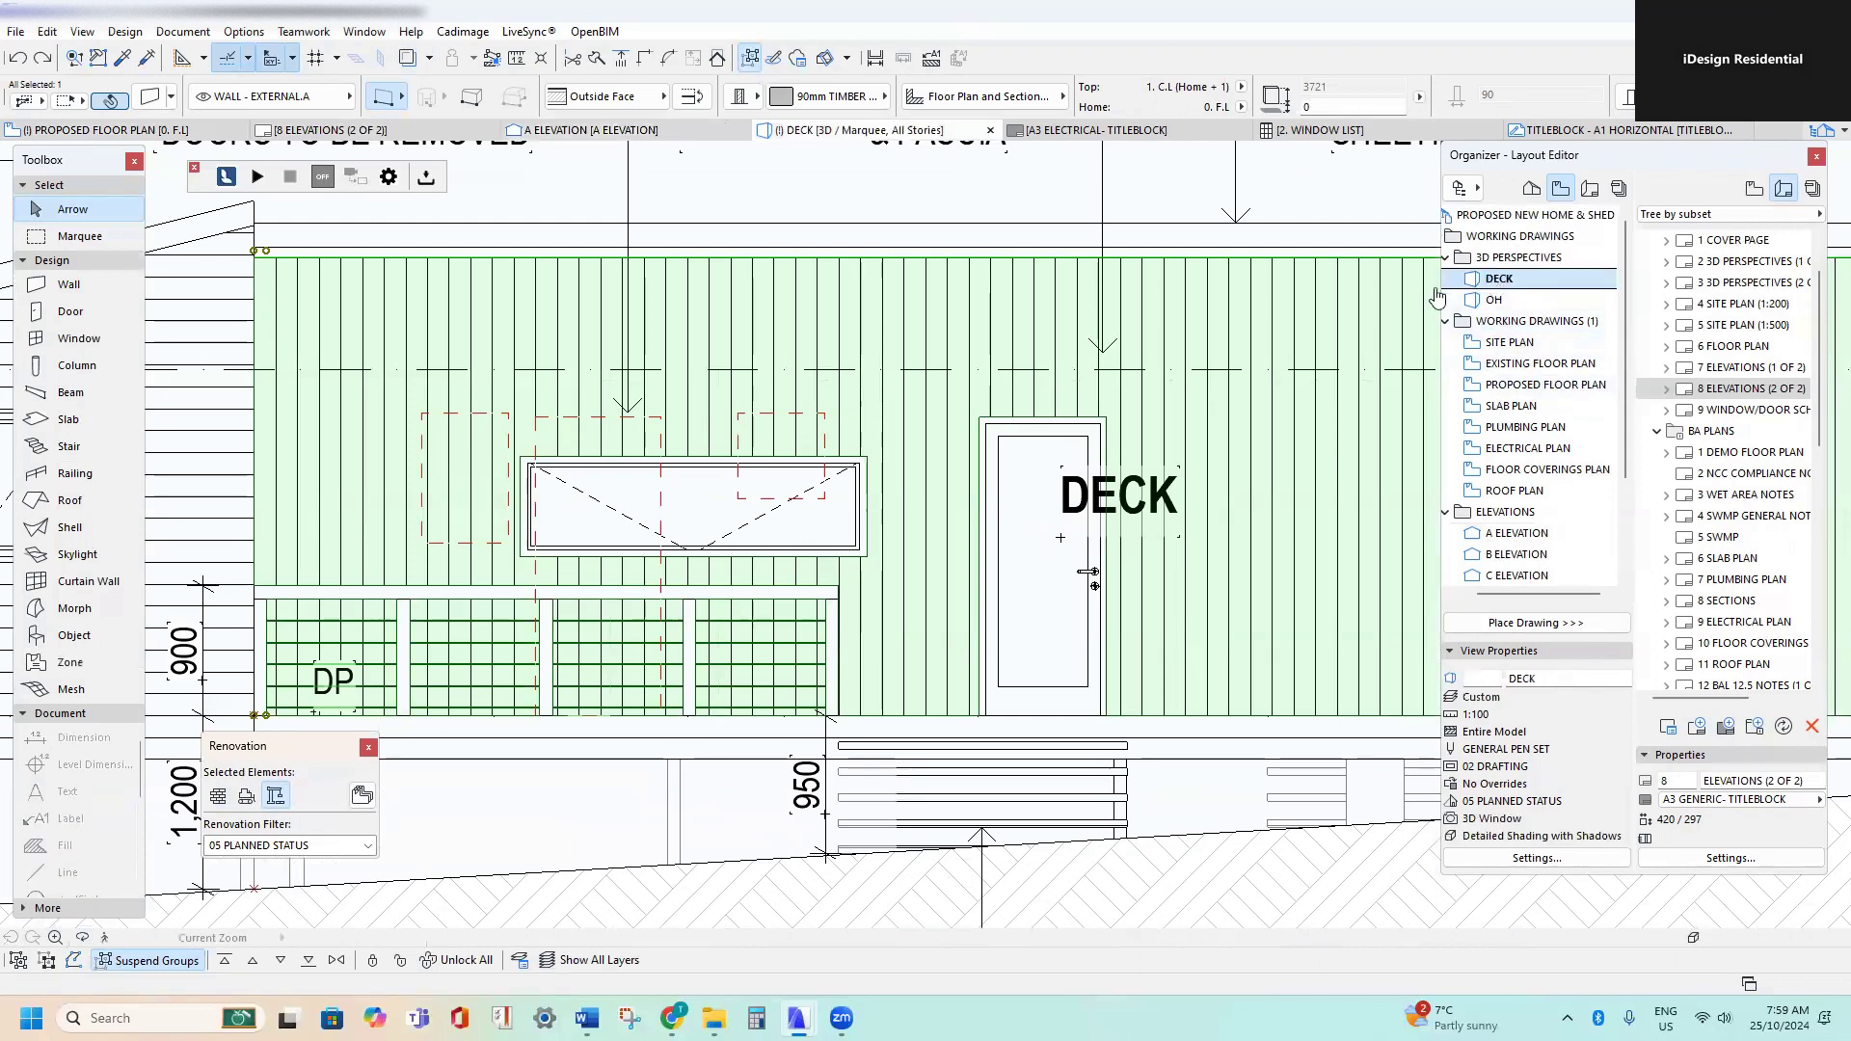
scroll(1042, 611, "up", 3)
middle_click_drag(1043, 611, 706, 639, "shift")
- Return to the A ELEVATION view and delete the tall red dashed removal outline beside the long awning window
left_click(1540, 536)
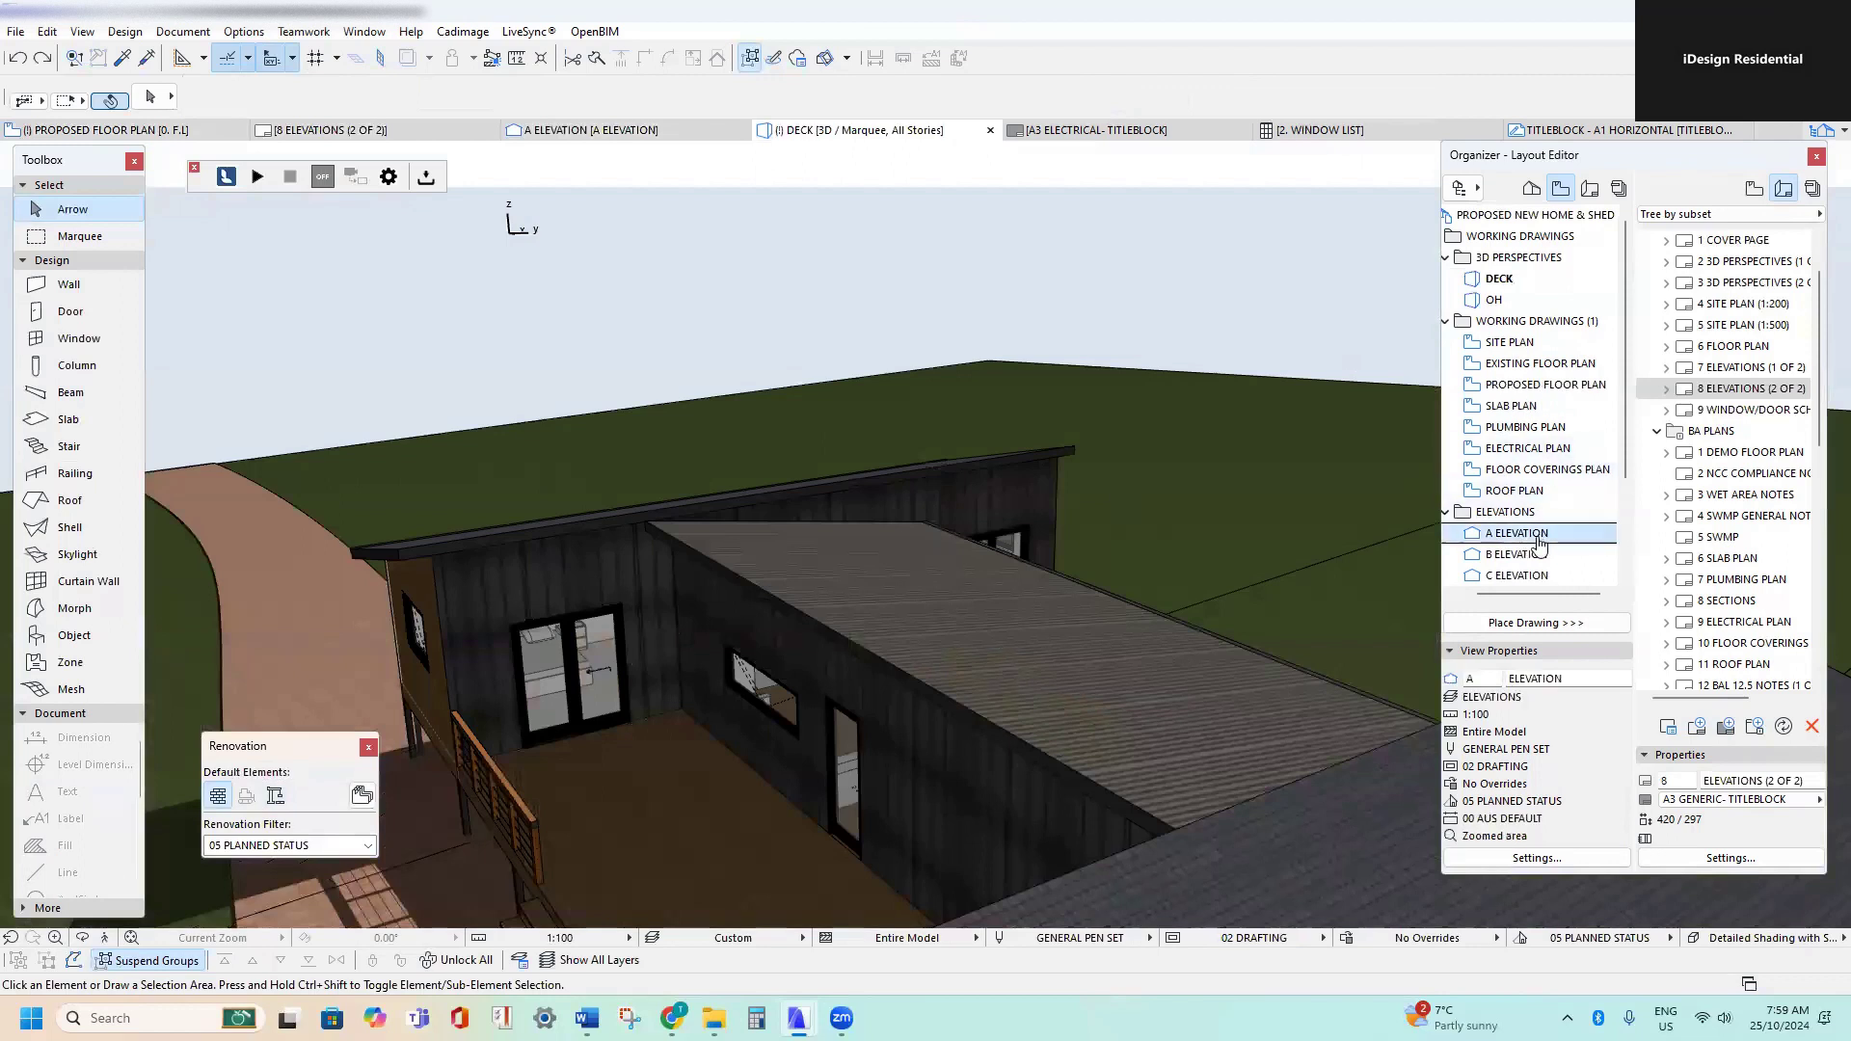
double_click(1540, 543)
scroll(769, 431, "up", 3)
scroll(702, 376, "up", 4)
left_click(702, 378)
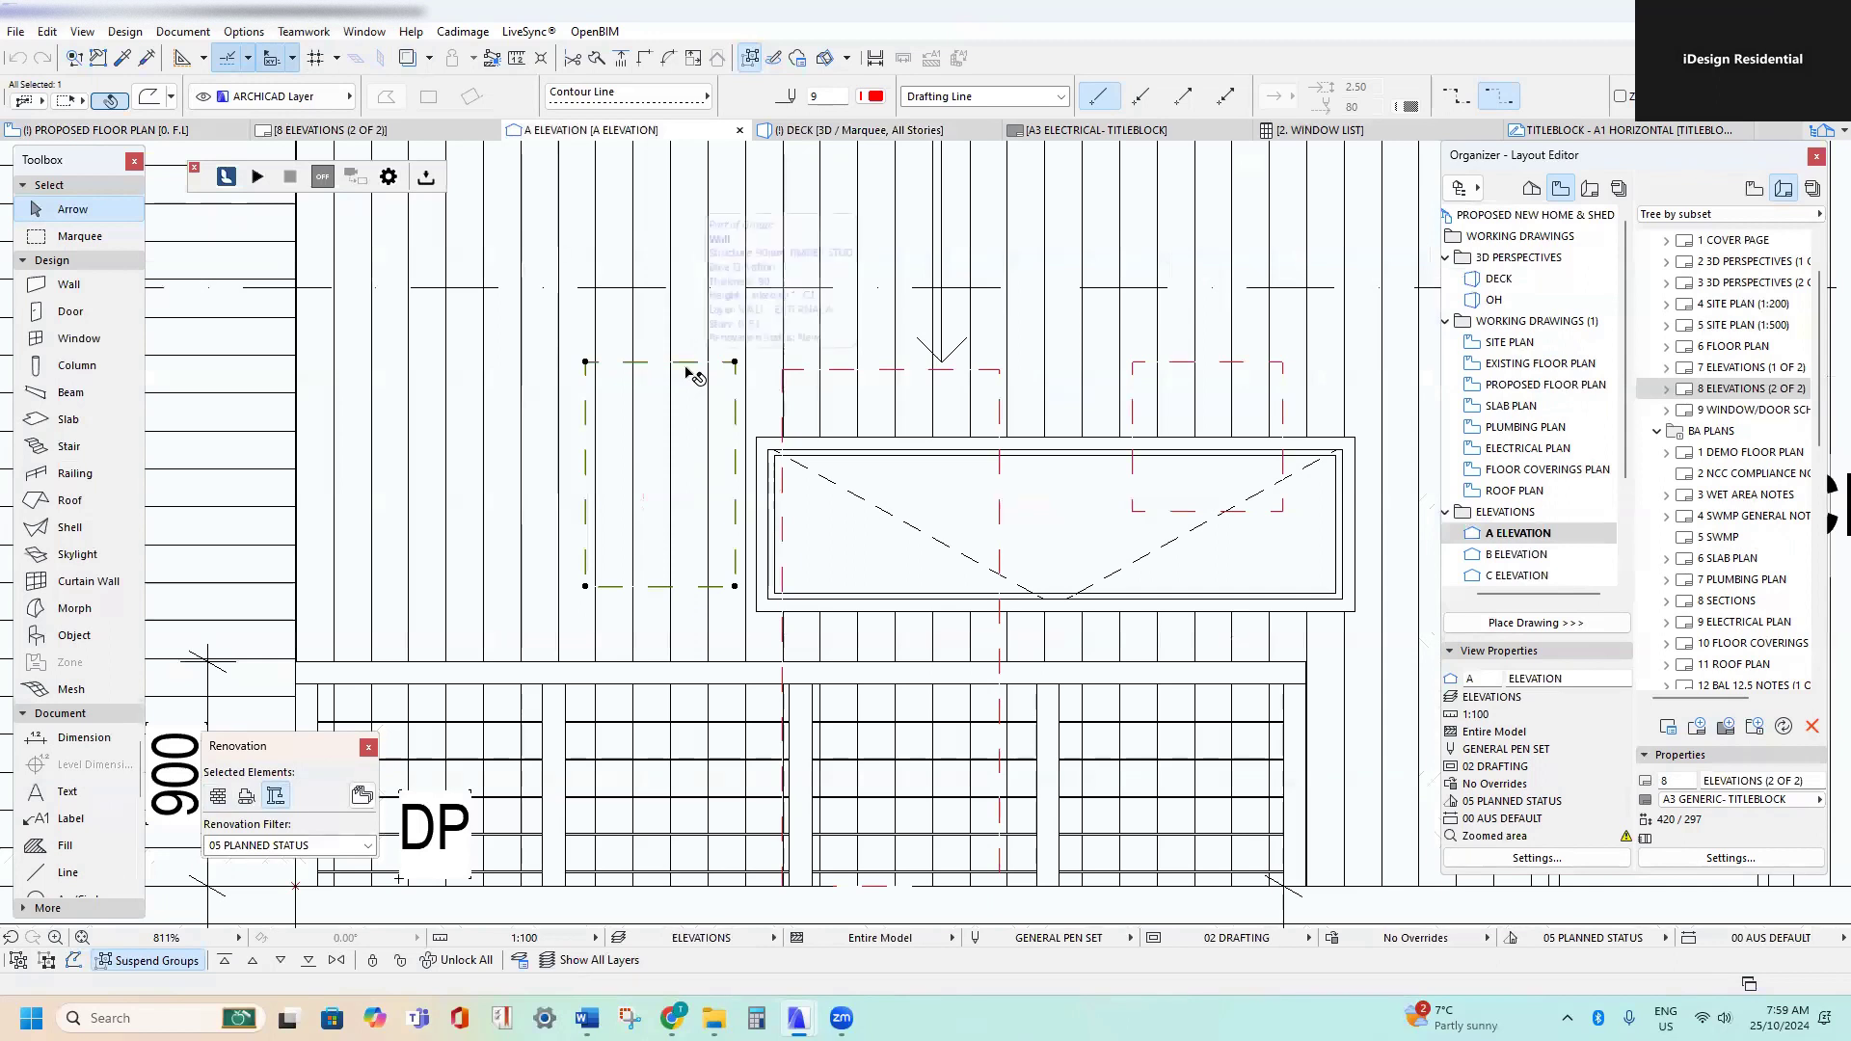
key("Delete")
left_click(686, 363)
key("Delete")
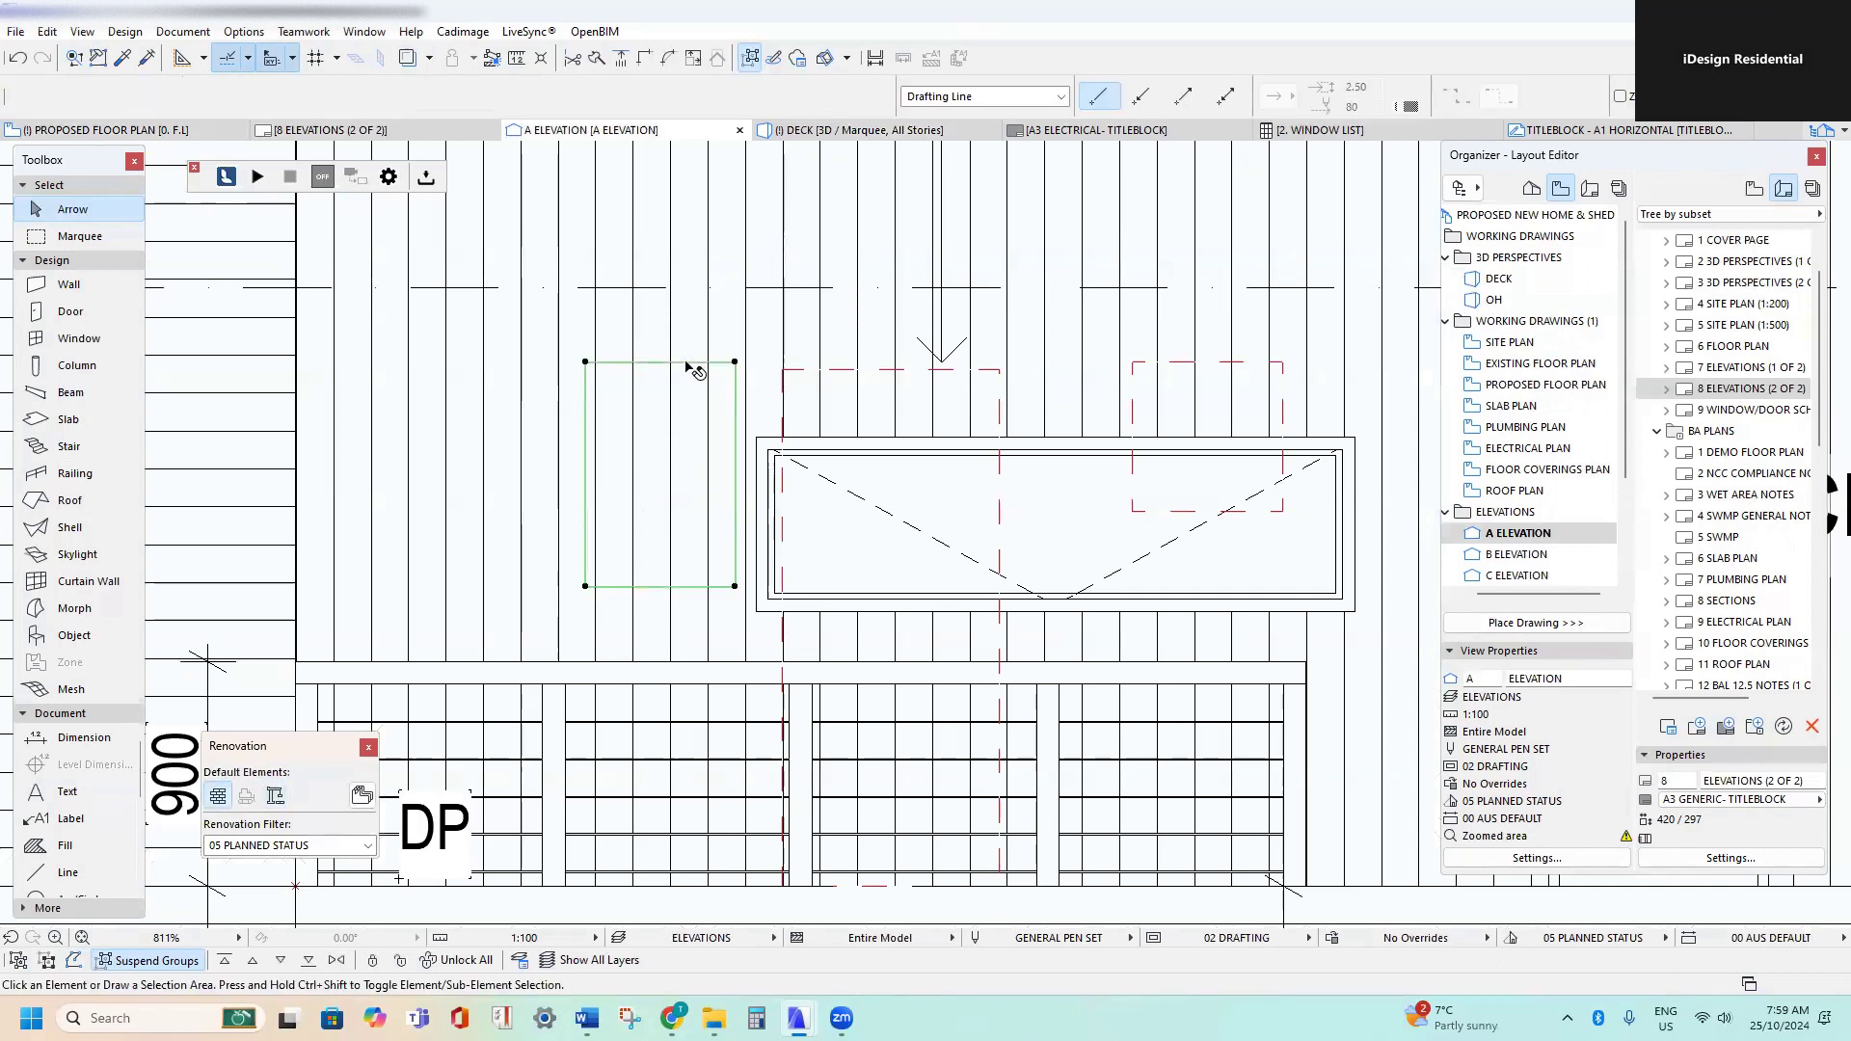
- Delete the two red dashed removal outlines overlapping the long awning window in elevation A
left_click(785, 370)
key("Delete")
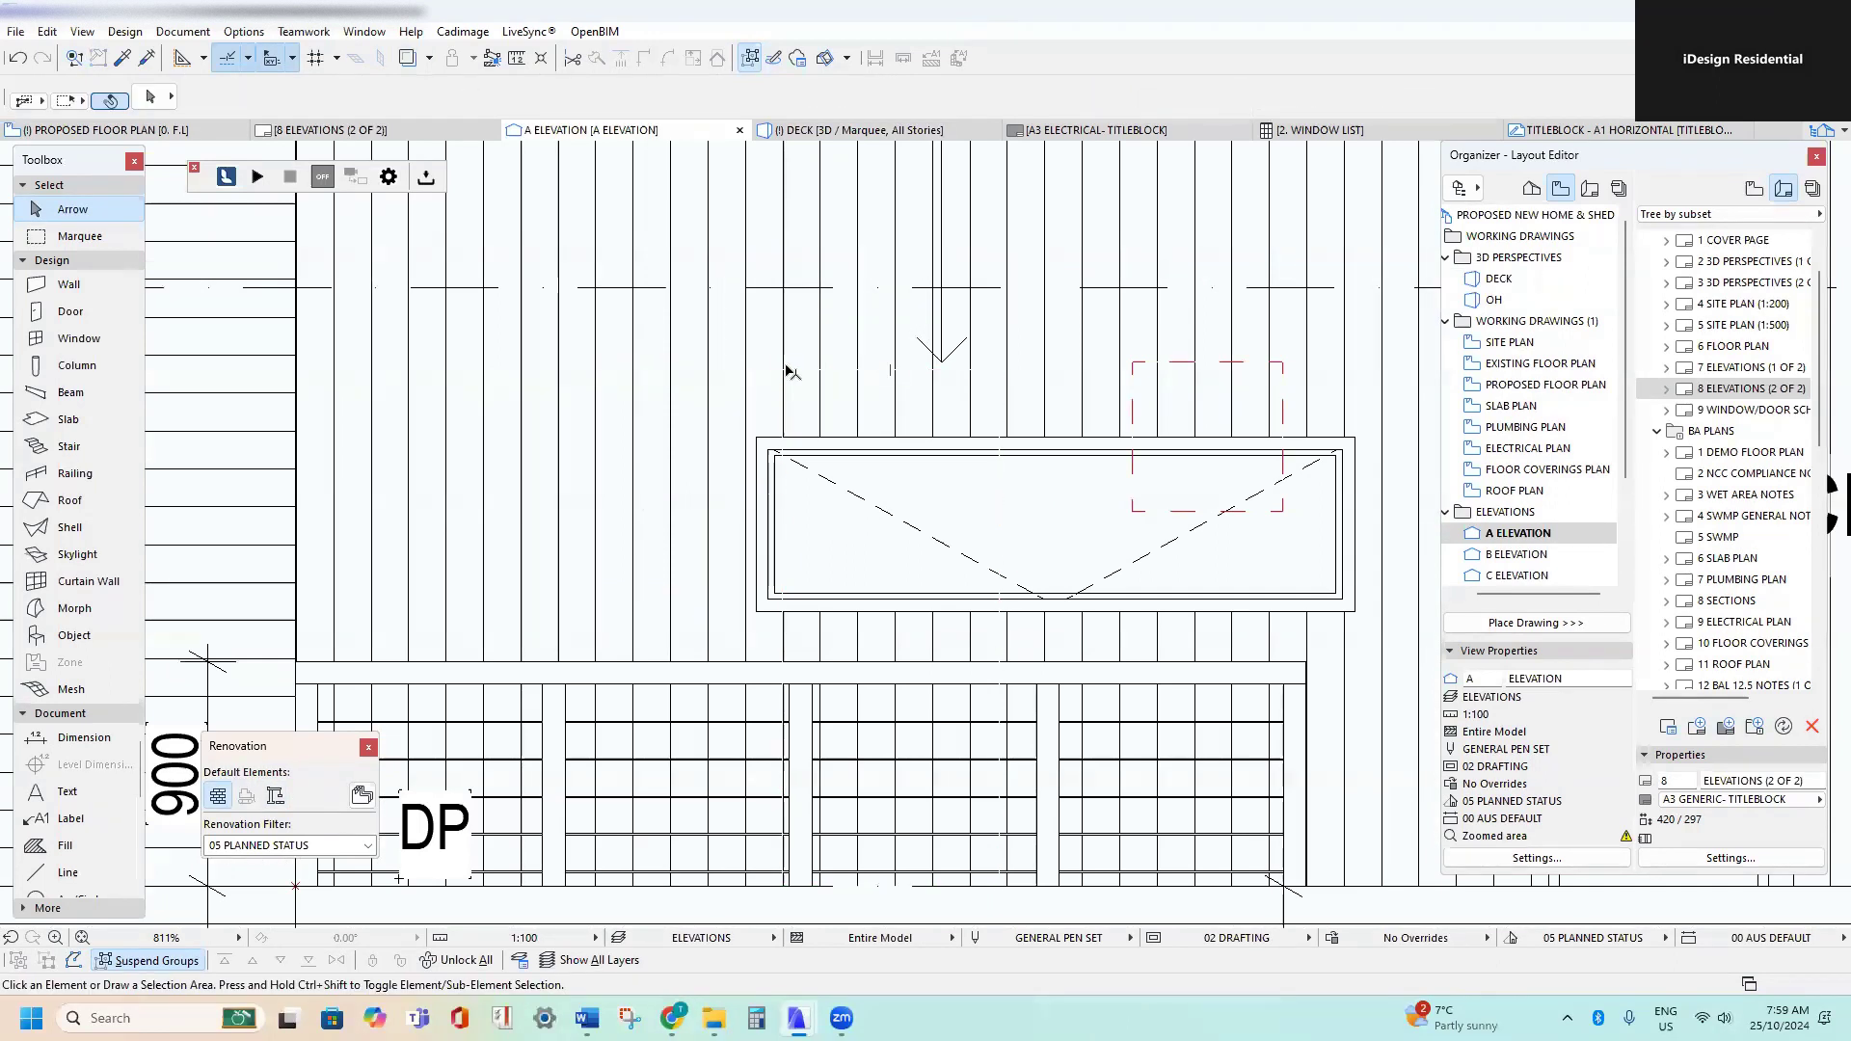
left_click(1125, 365)
key("Delete")
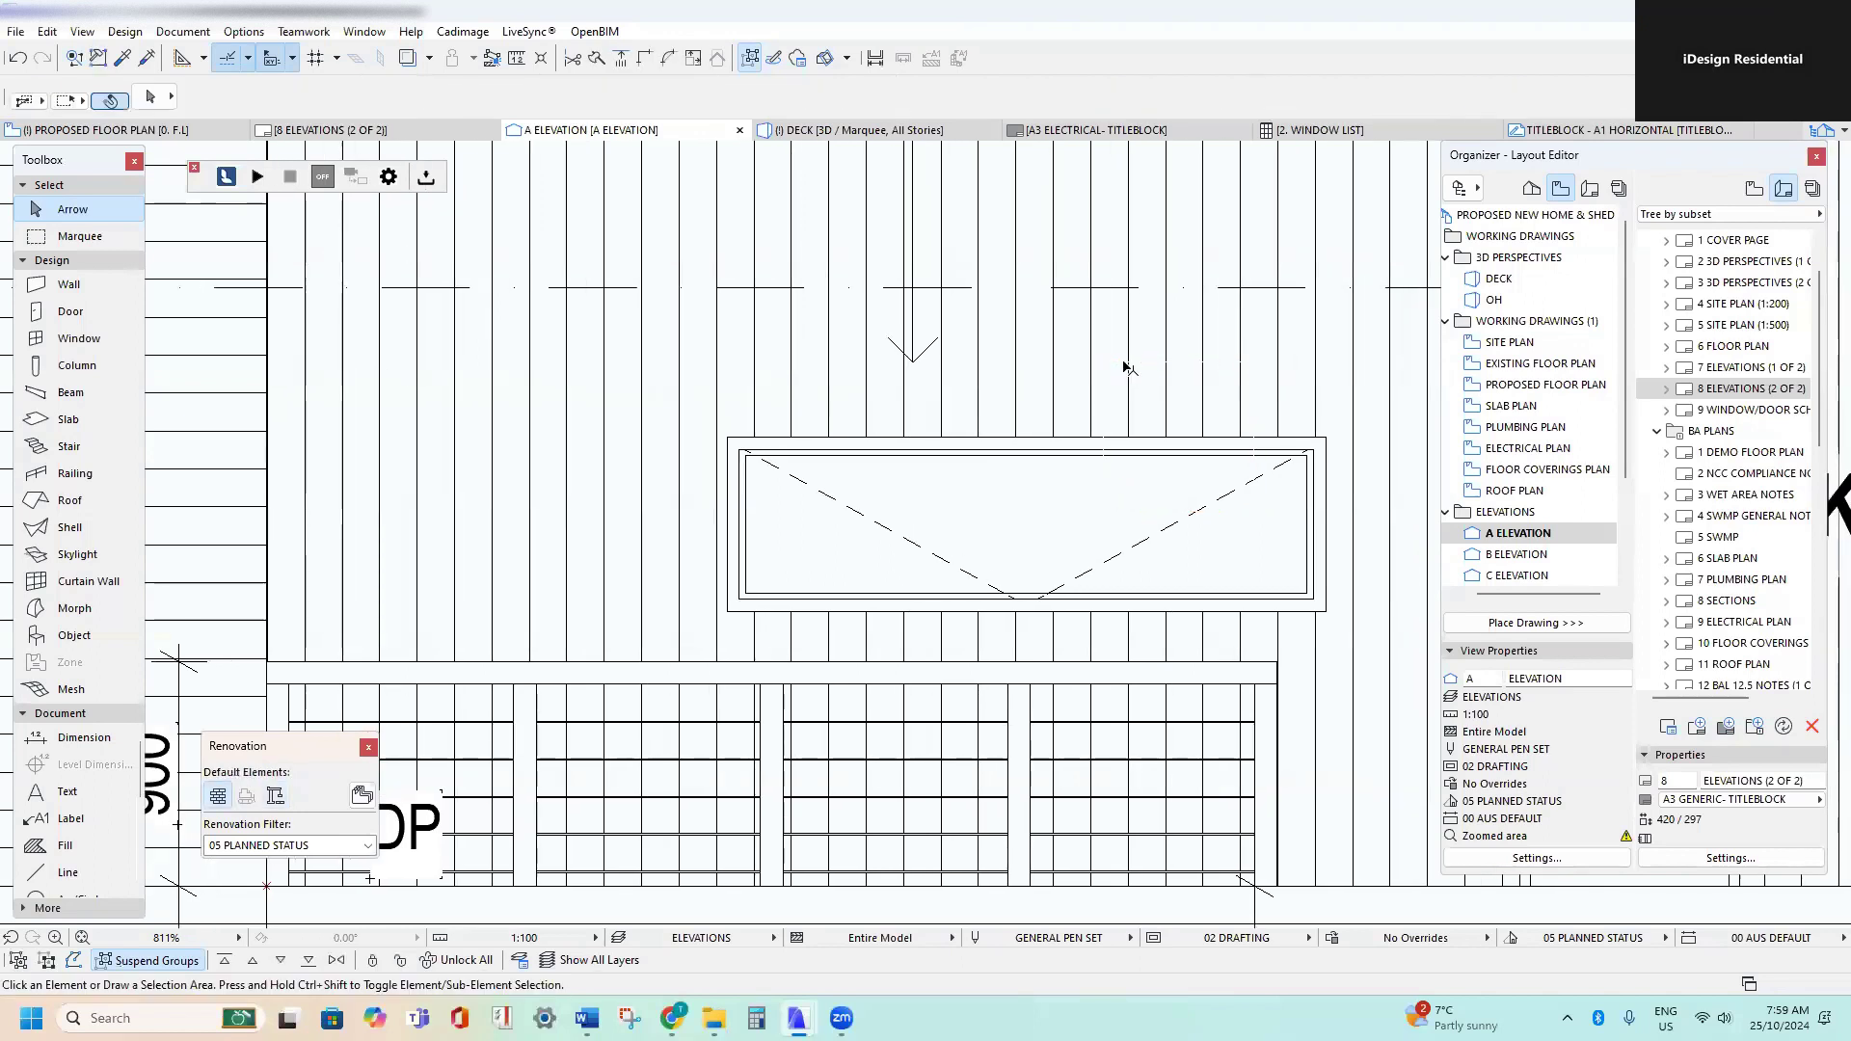
- Check elevations A, B, C and D in turn for remaining removal outlines
scroll(1127, 365, "down", 4)
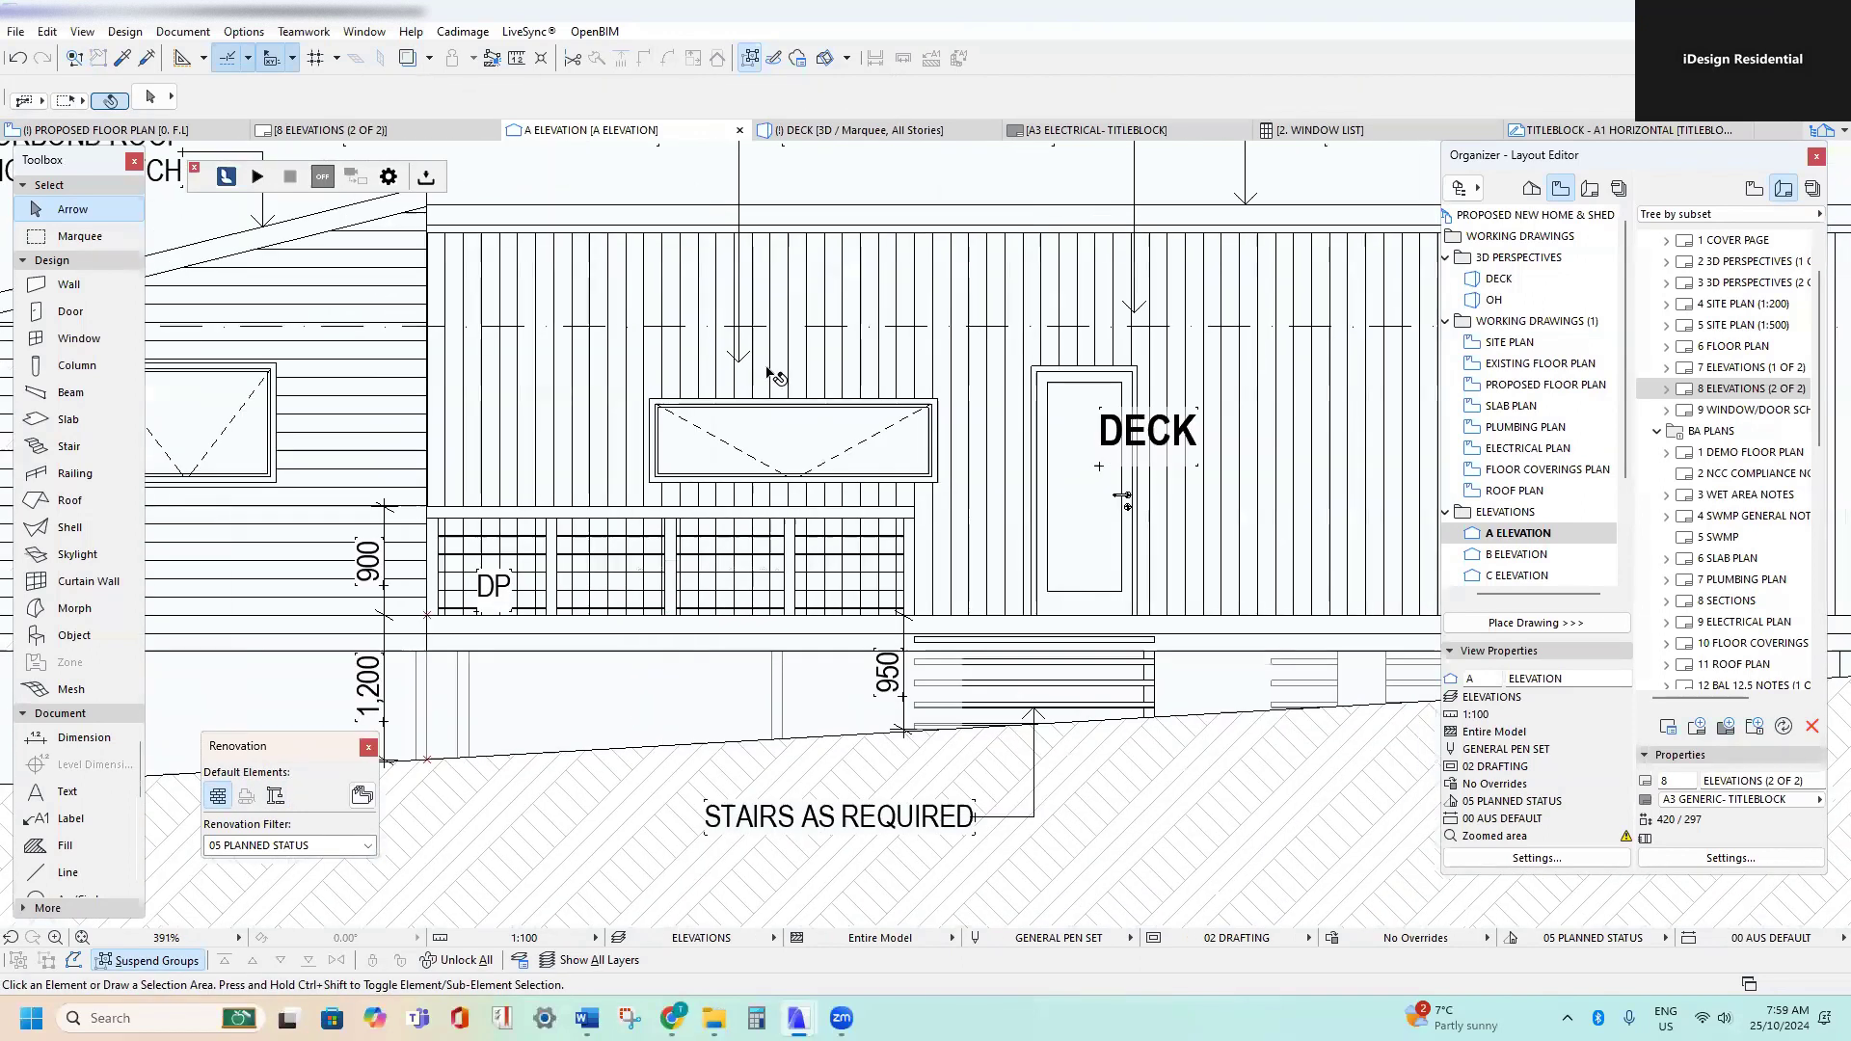
scroll(766, 368, "down", 3)
middle_click_drag(1079, 366, 967, 417)
scroll(967, 416, "up", 1)
double_click(1522, 562)
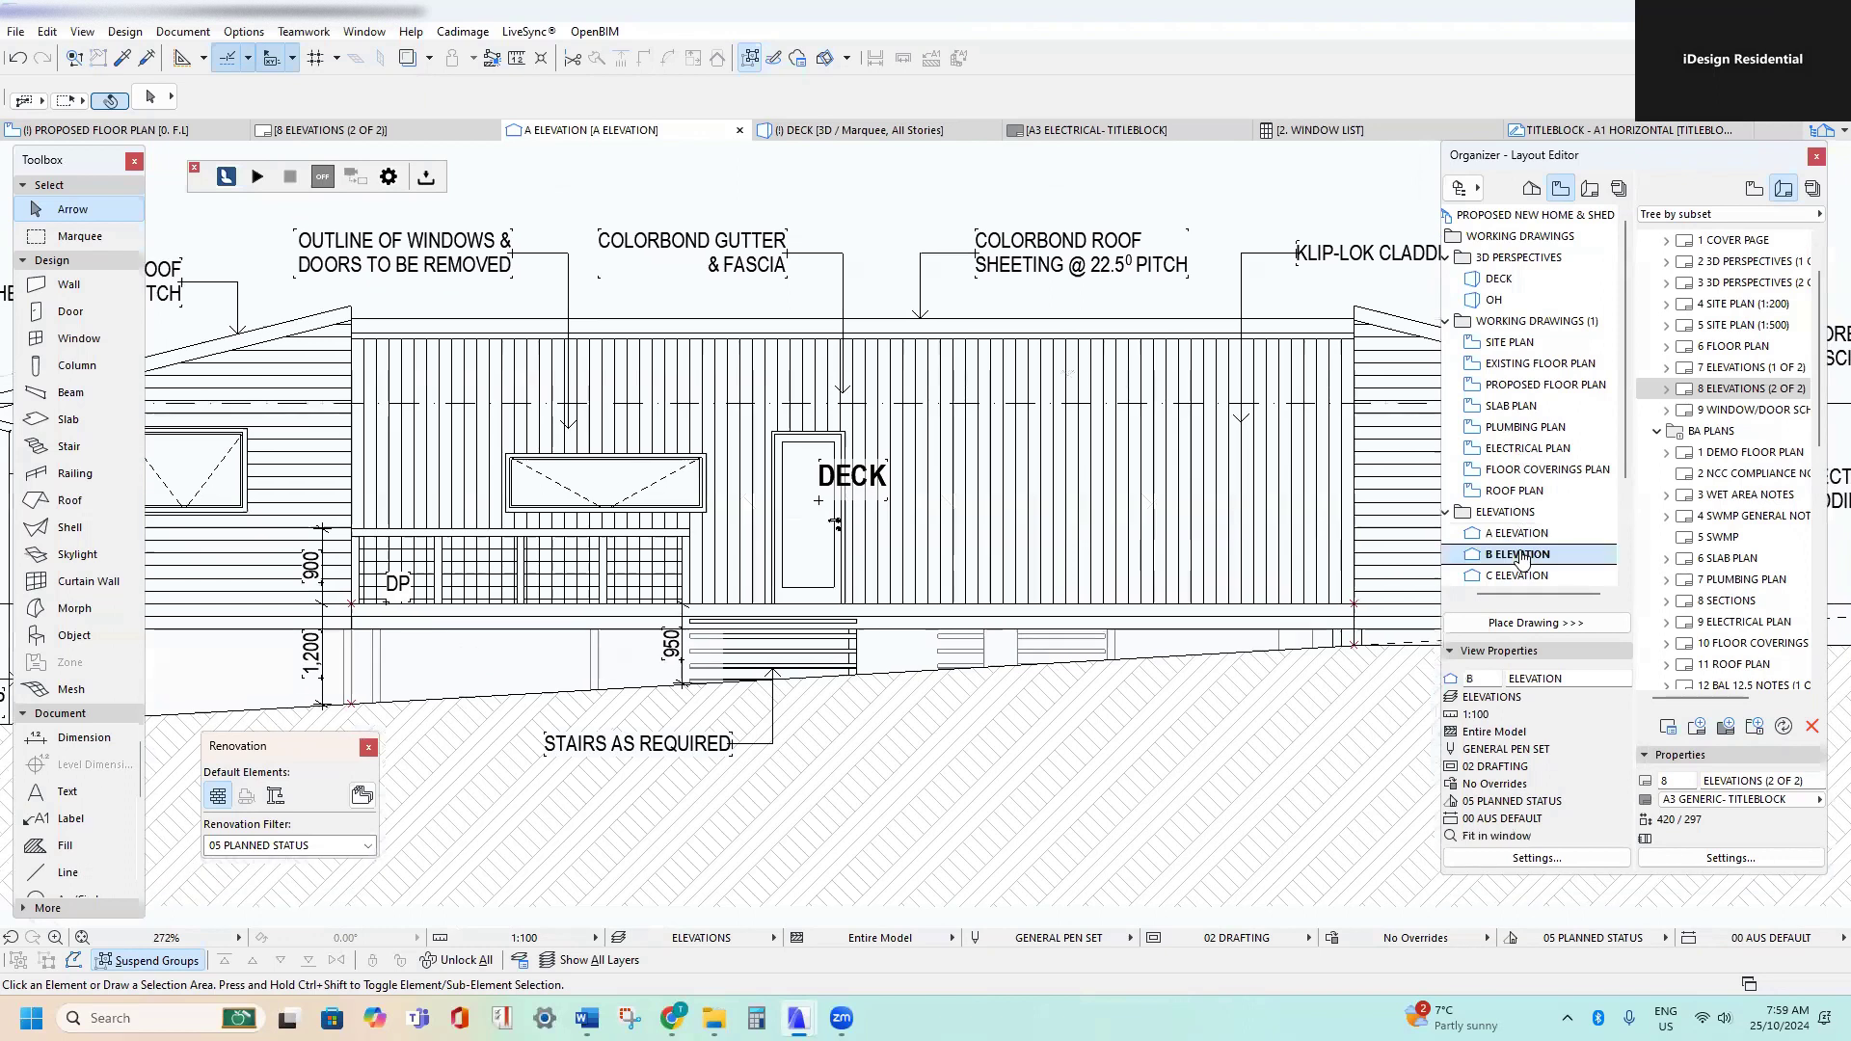
scroll(1541, 467, "down", 2)
double_click(1541, 448)
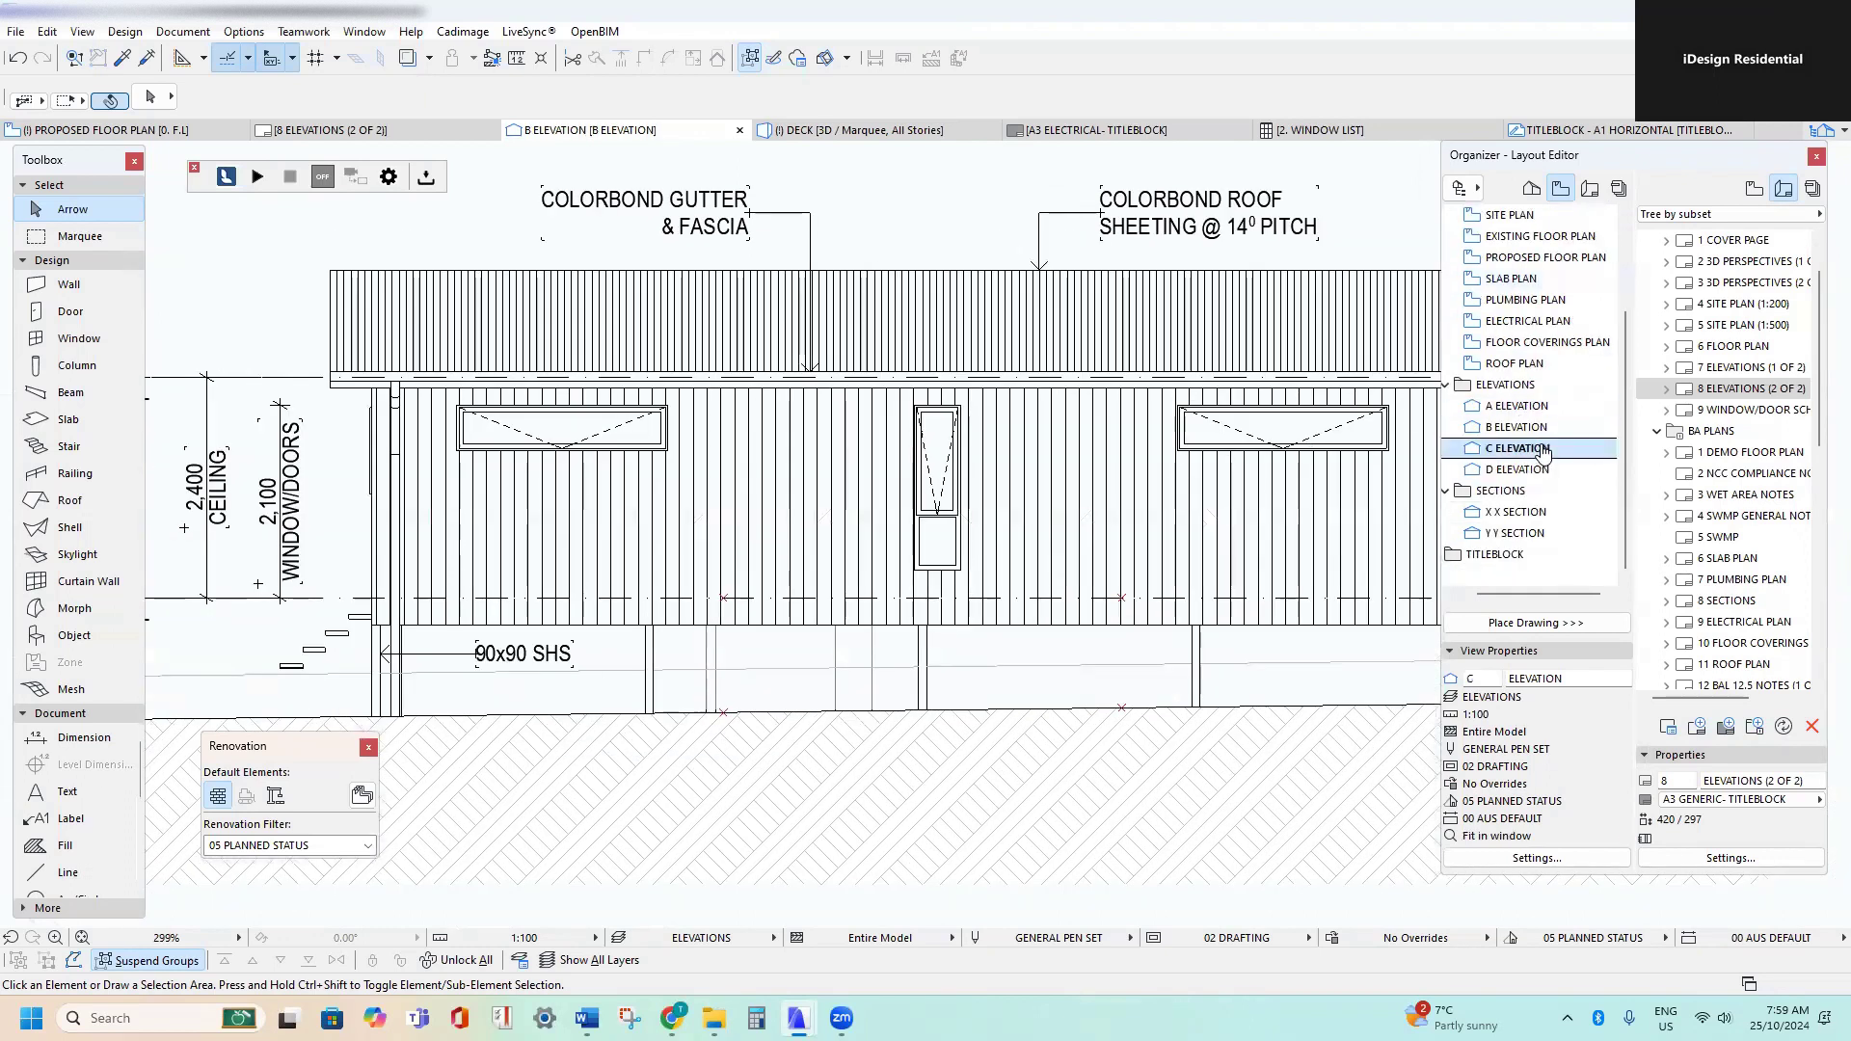
left_click(1537, 471)
double_click(1537, 471)
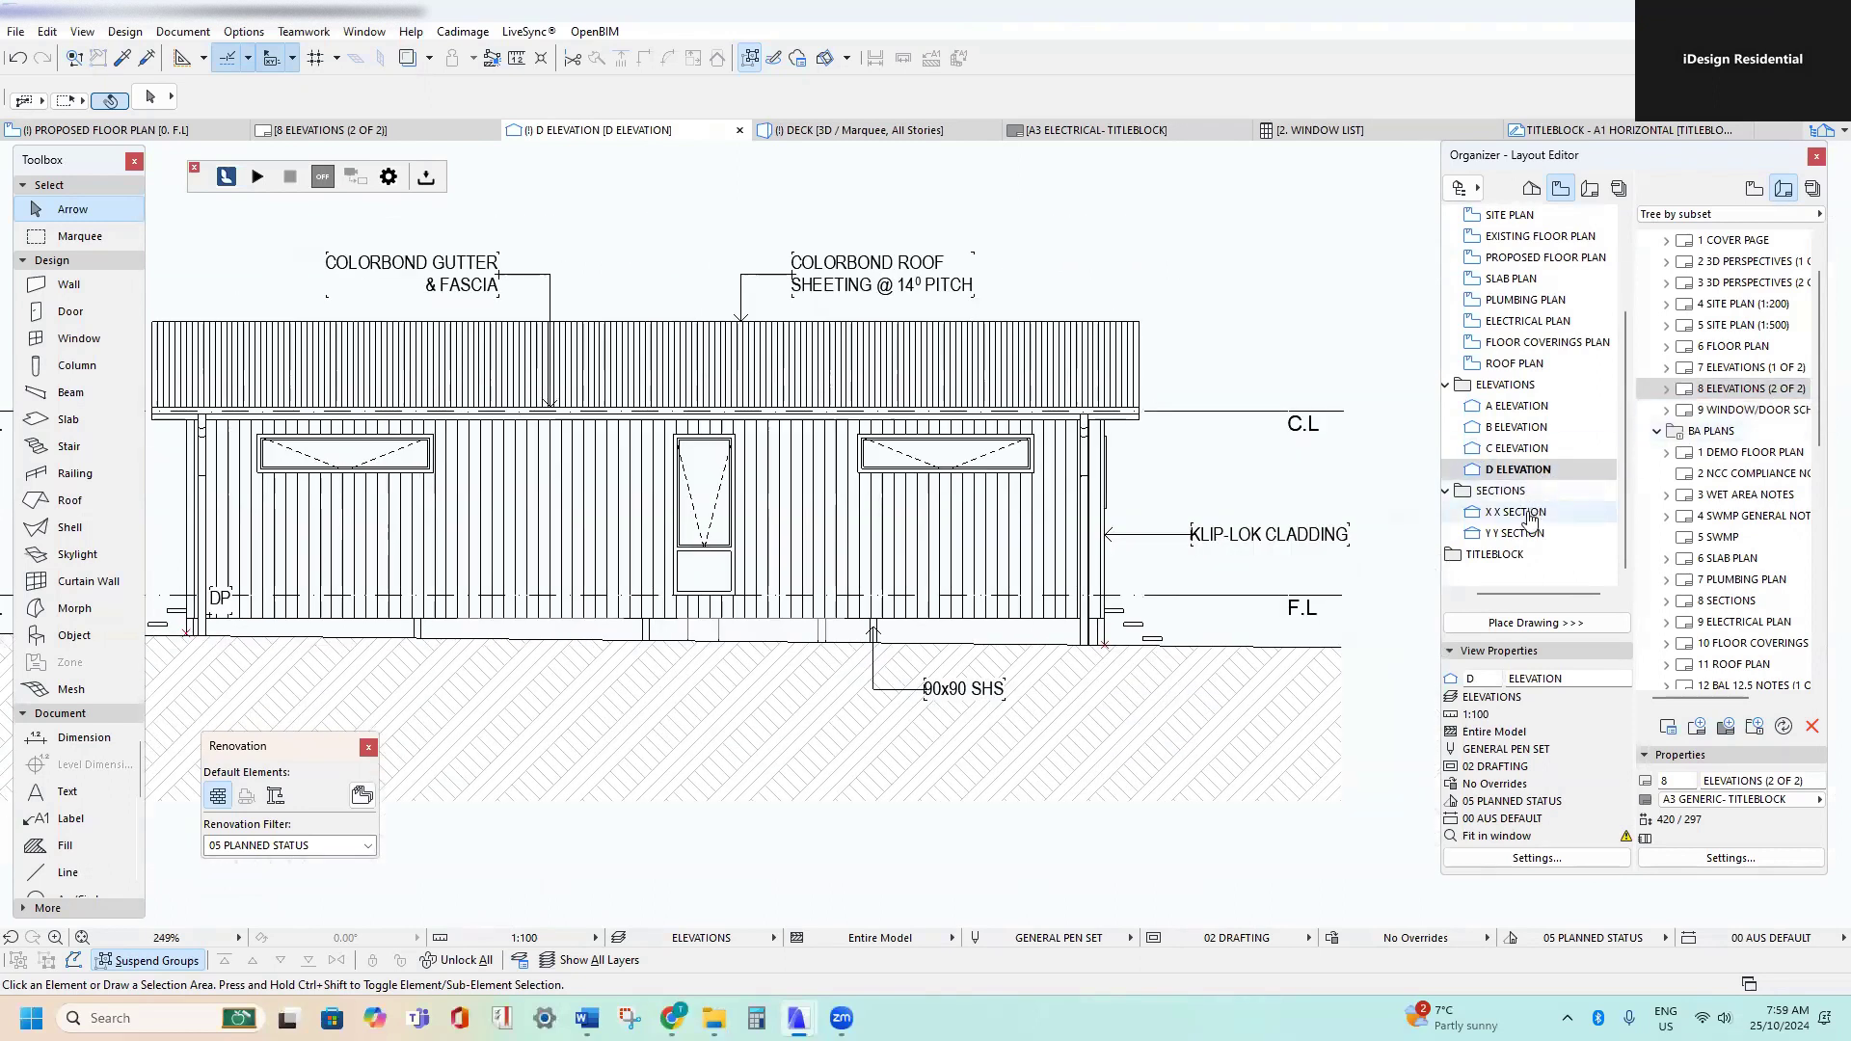
- Open the 9 WINDOW/DOOR SCHEDULE layout and examine the window and door tags on the floor plan placed beside the sheet
left_click(1757, 411)
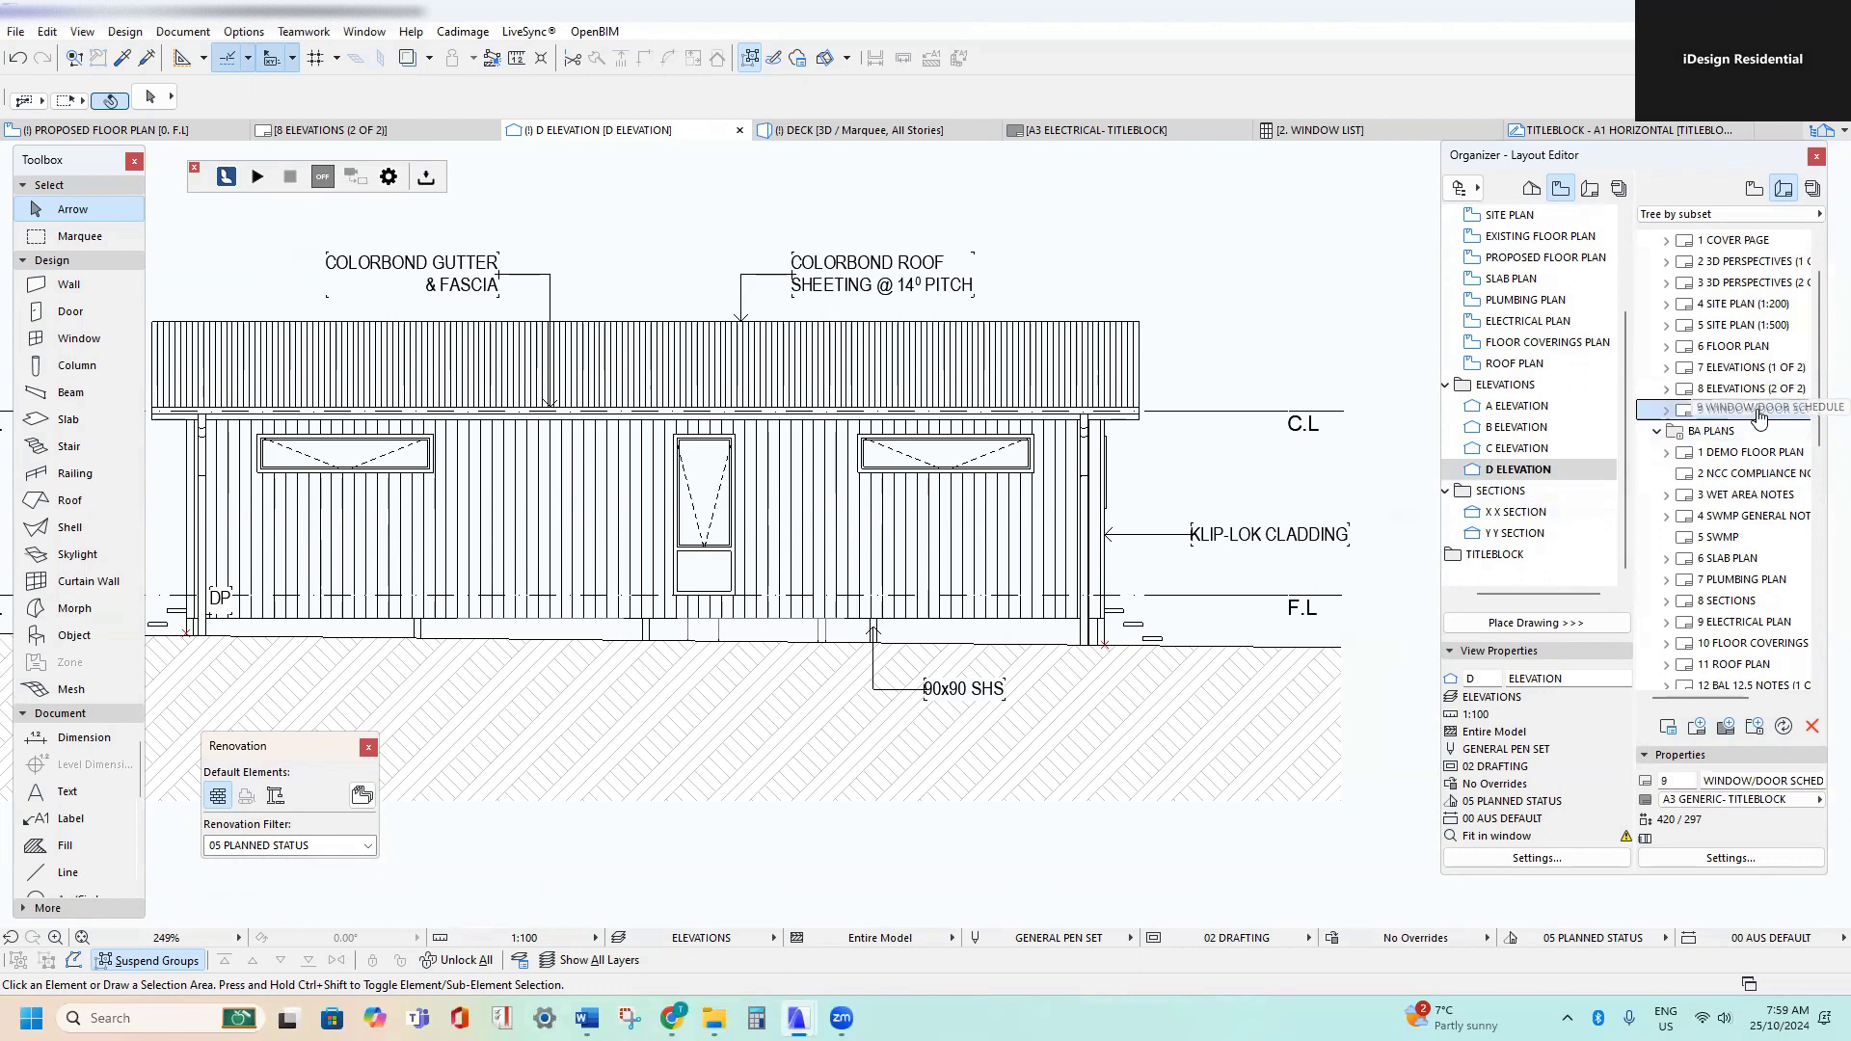
double_click(1757, 410)
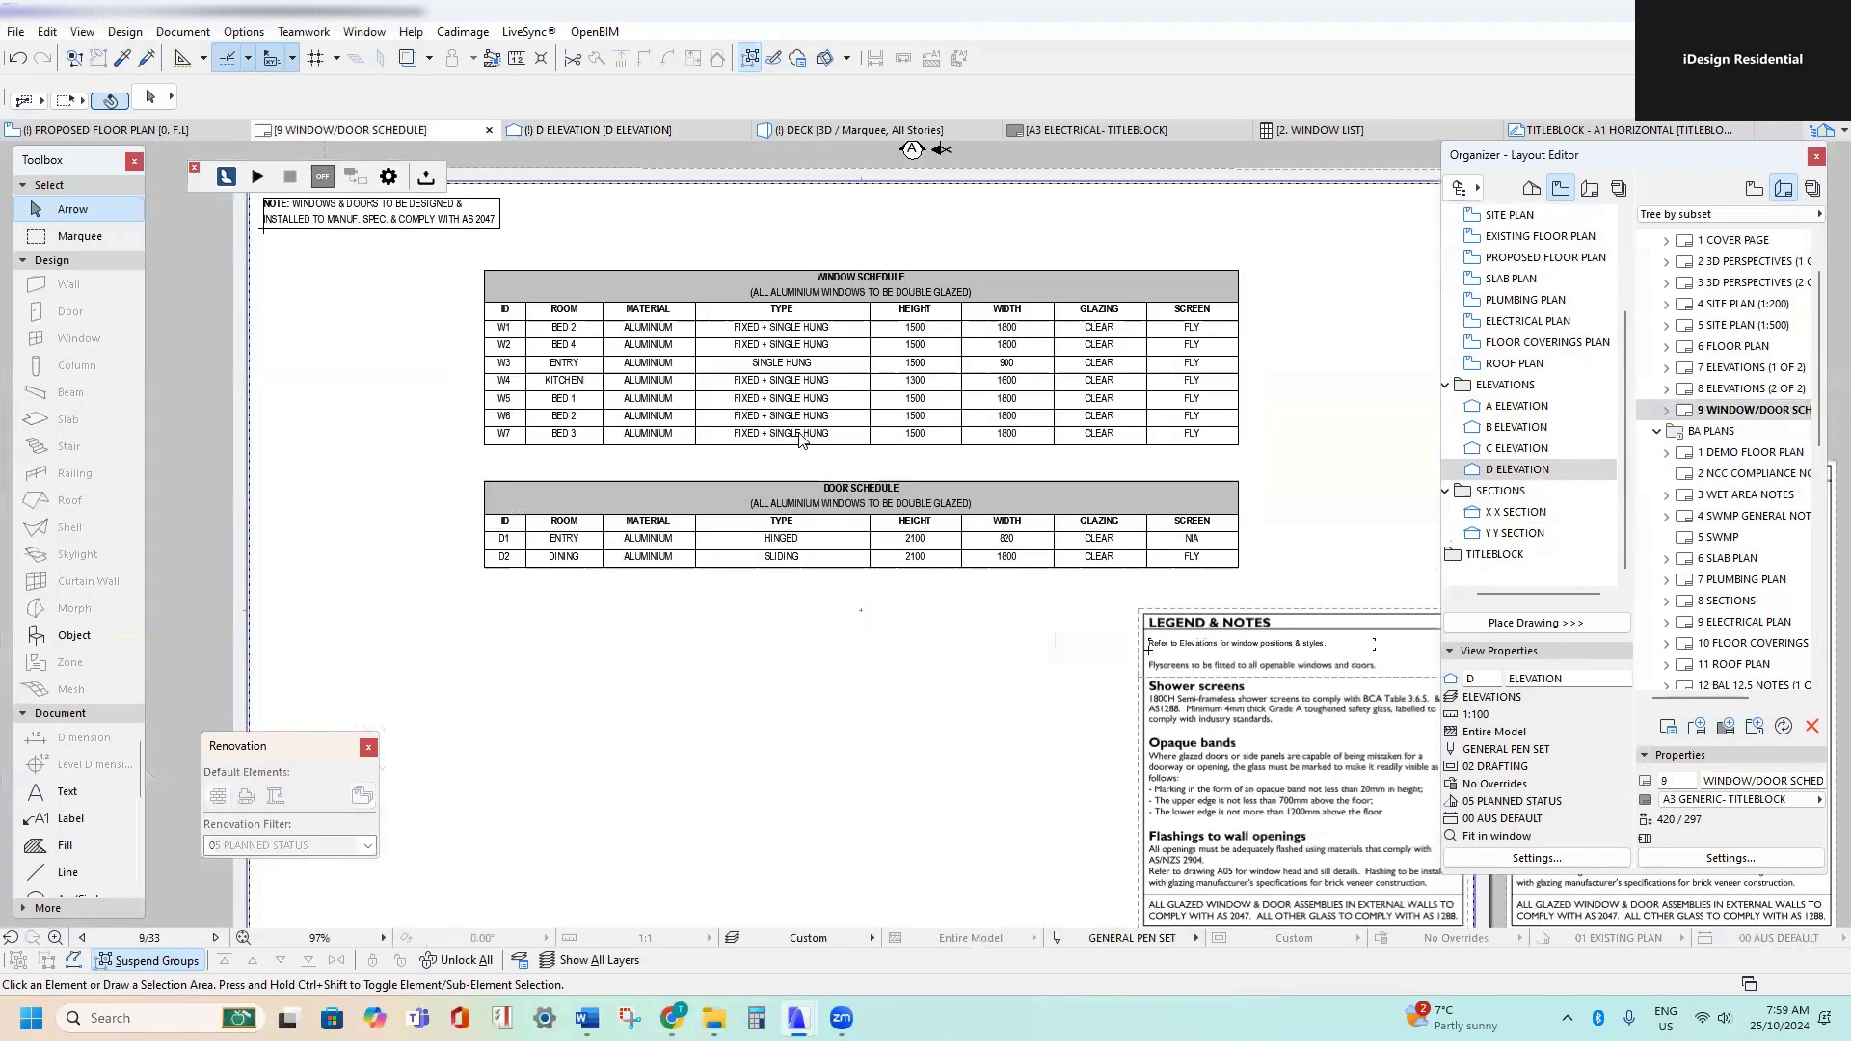
scroll(789, 305, "up", 5)
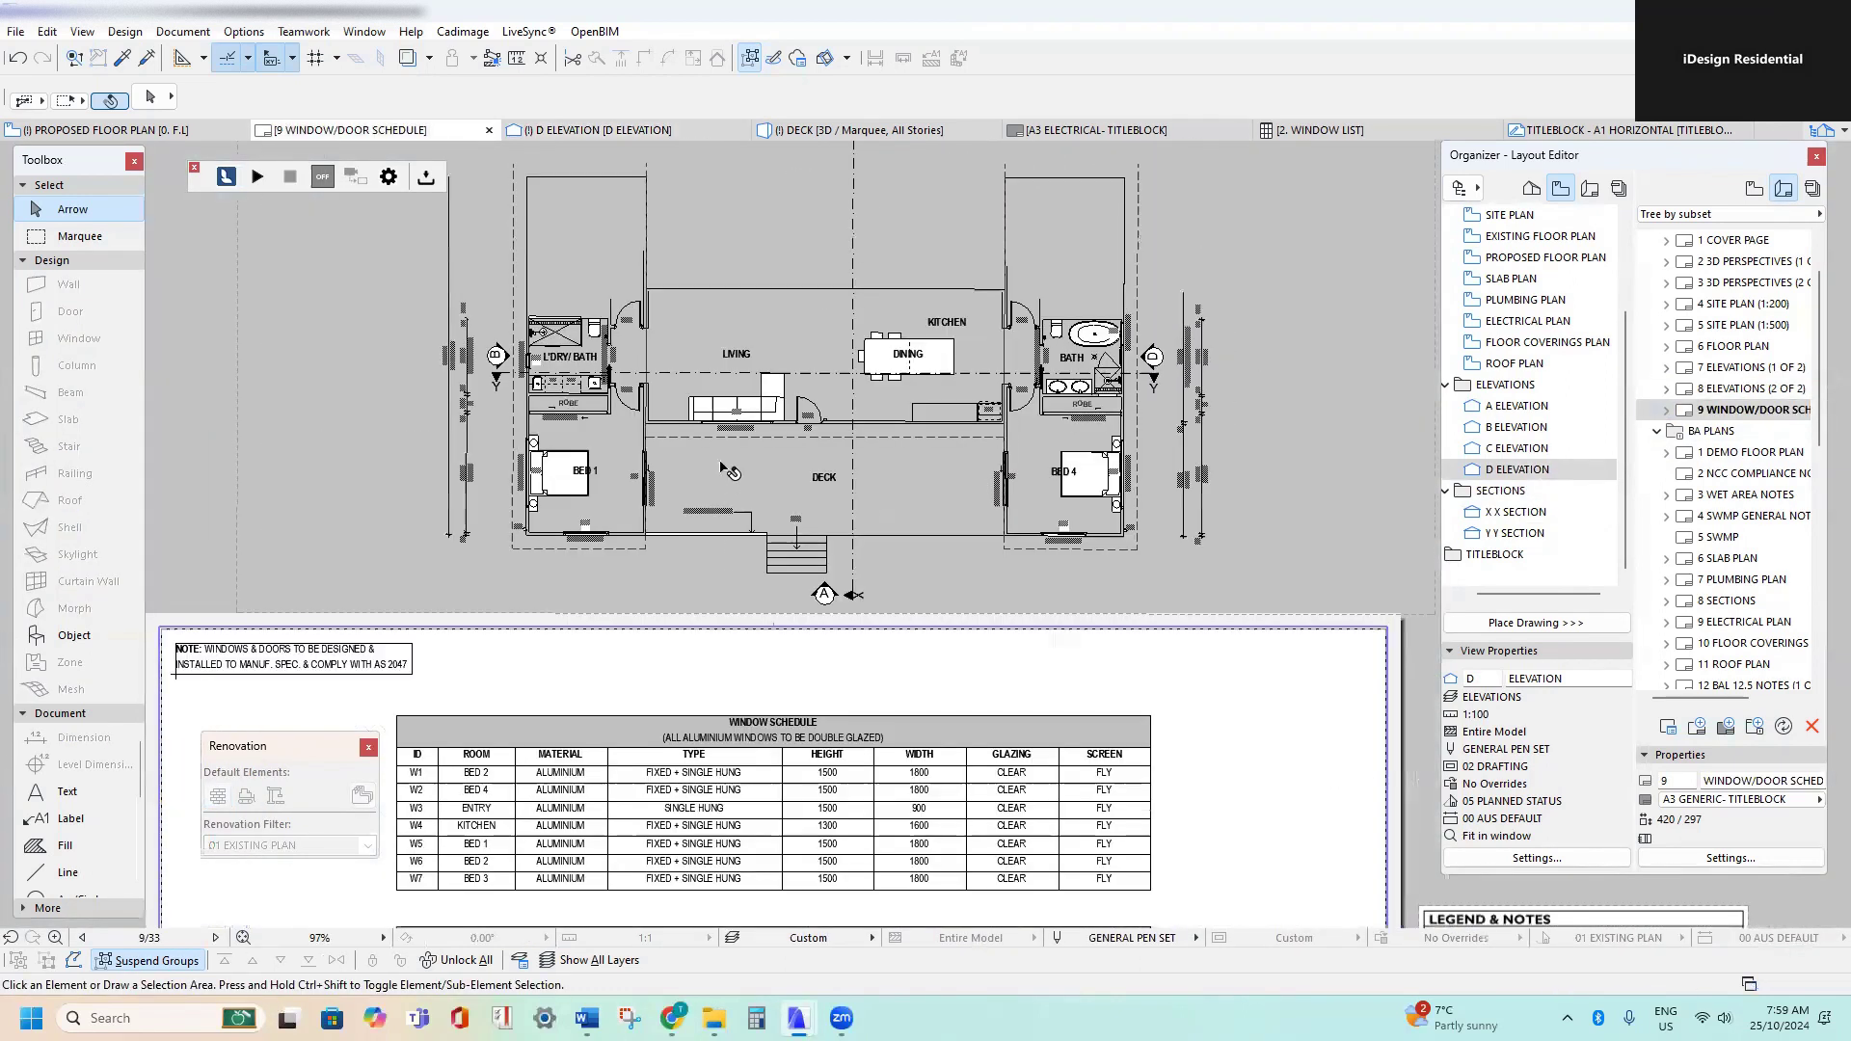
middle_click_drag(654, 261, 852, 539)
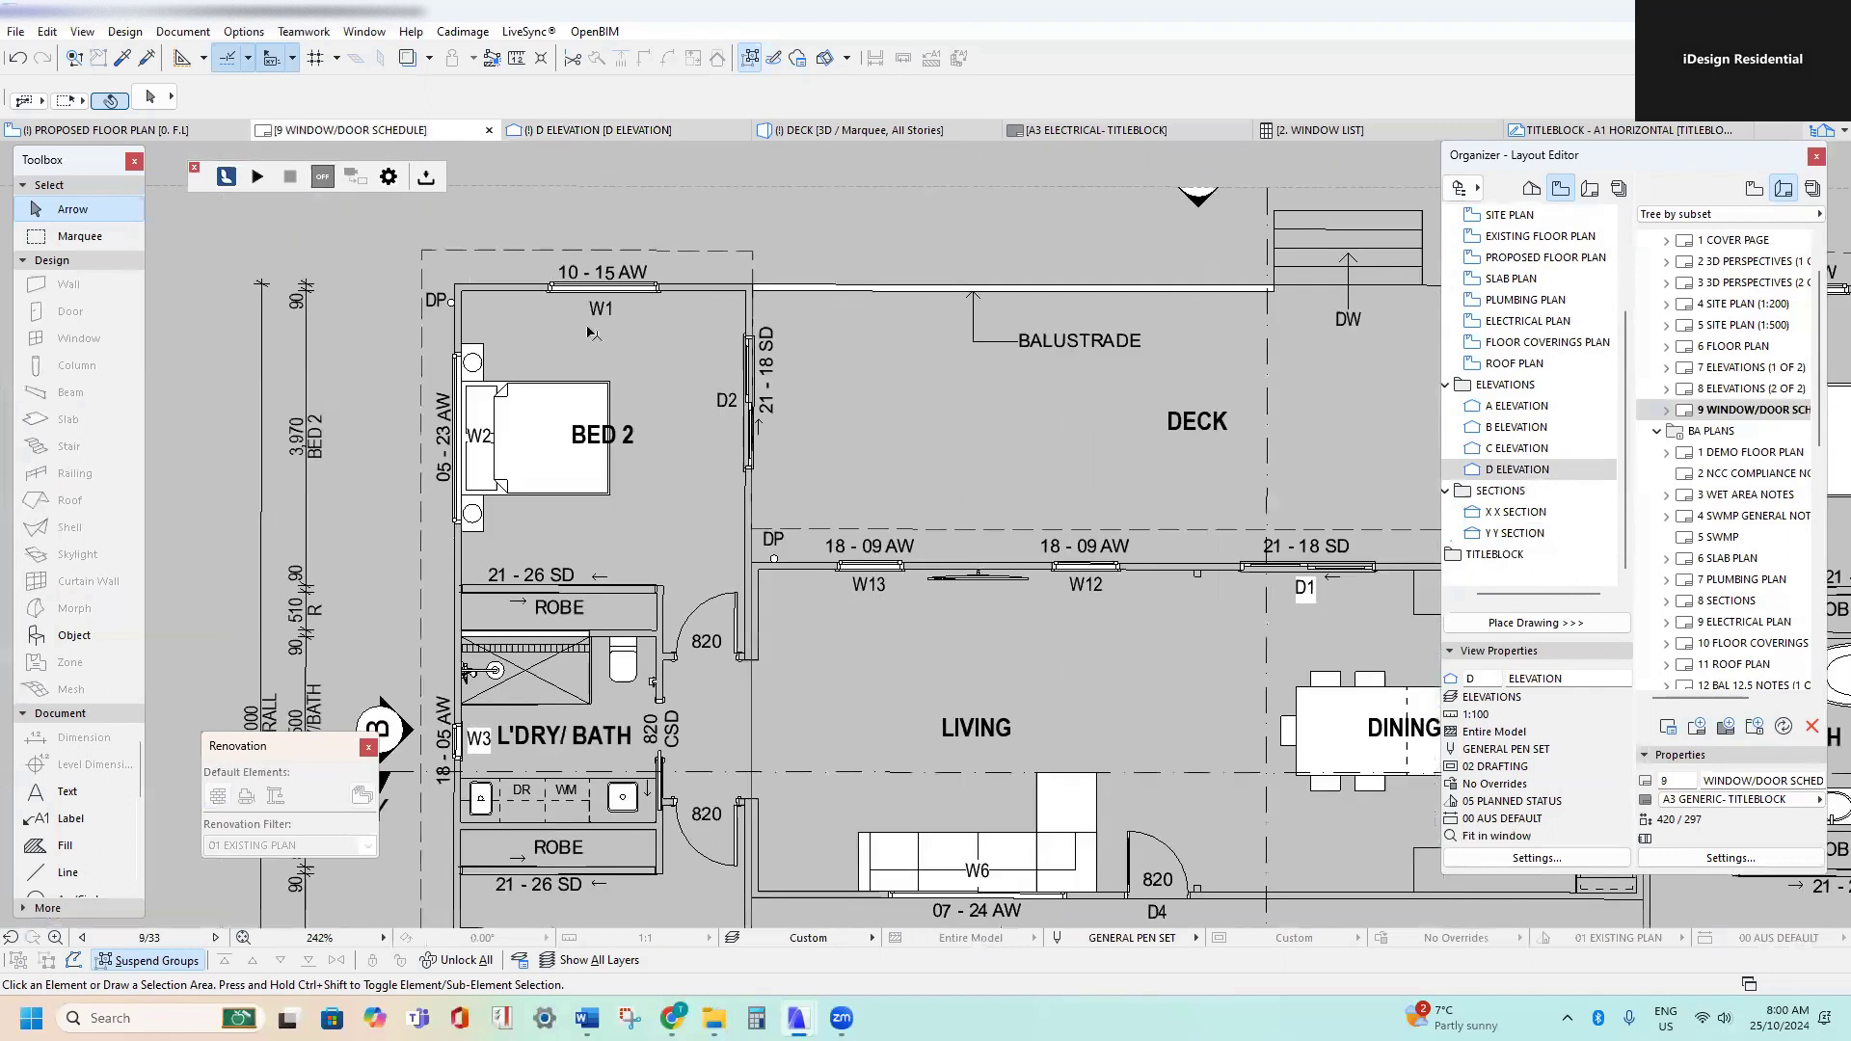
scroll(608, 337, "down", 3)
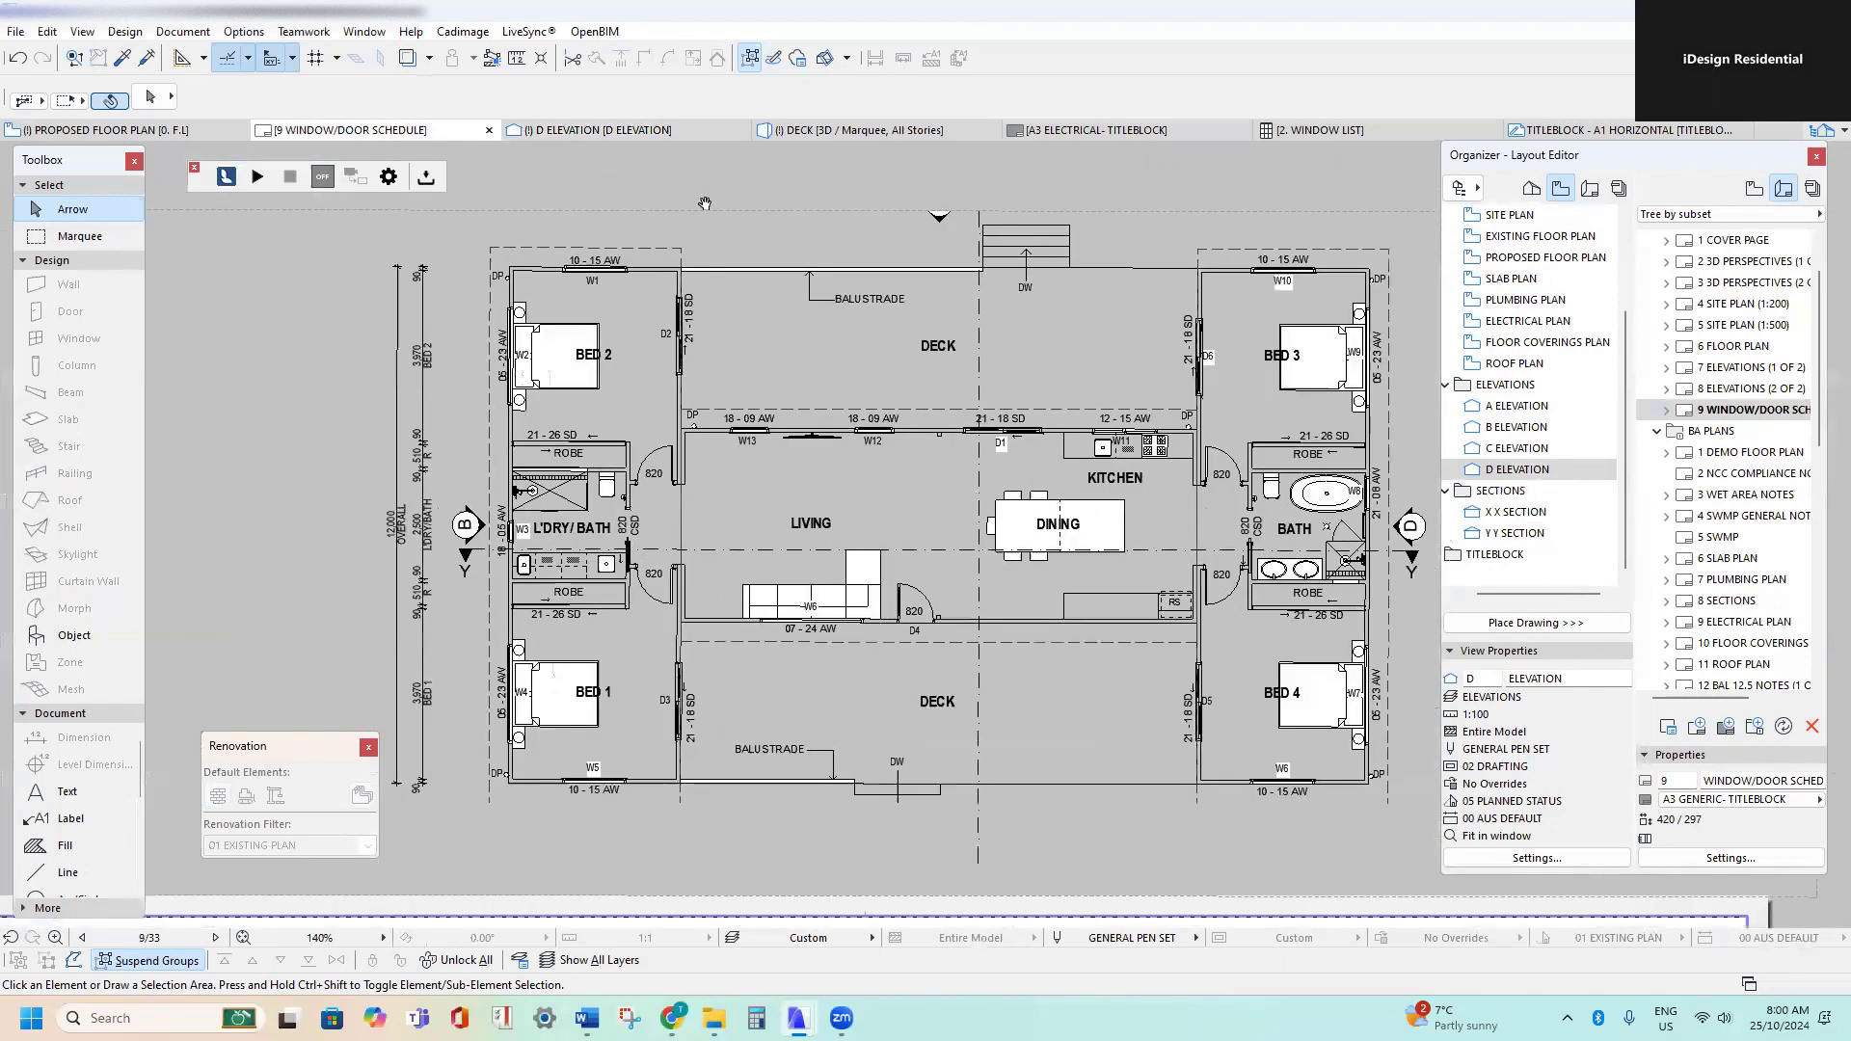
- Change the type of window W1 in the window schedule to AWNING
middle_click_drag(618, 758, 765, 164)
scroll(618, 525, "up", 5)
middle_click_drag(835, 483, 521, 506)
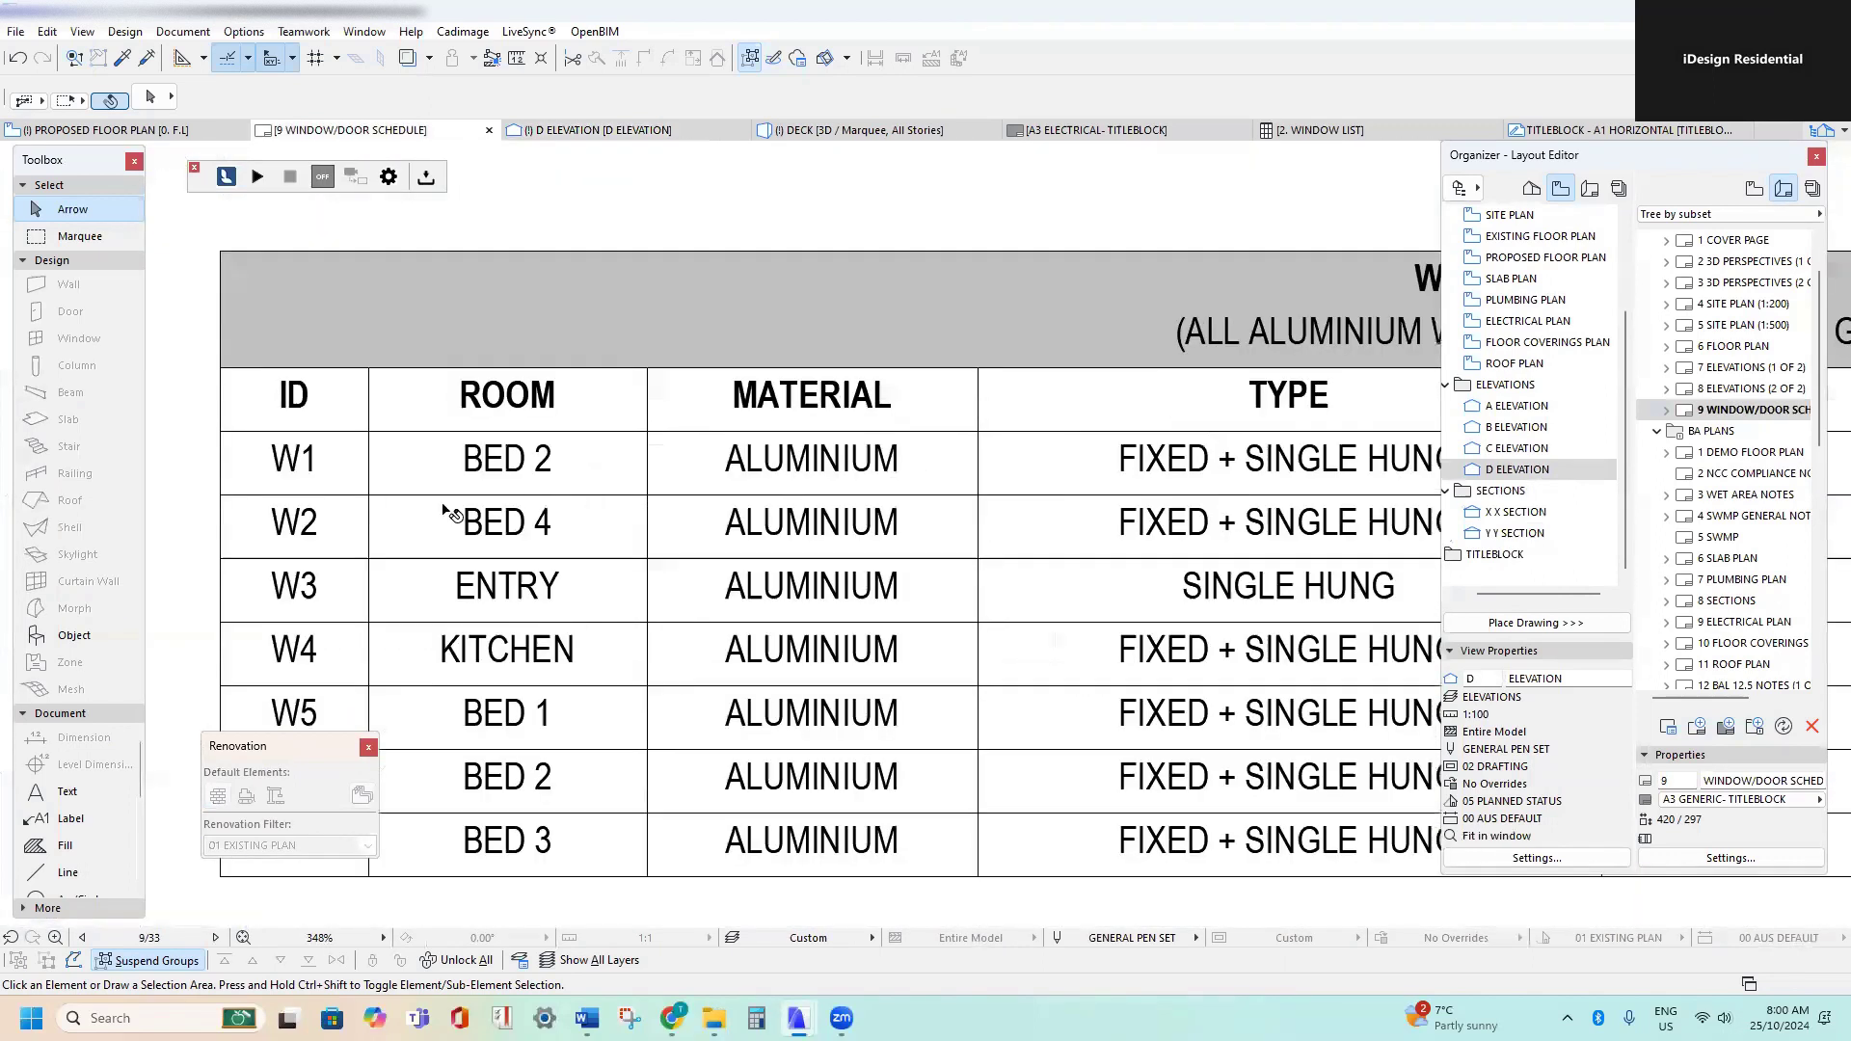
scroll(312, 518, "down", 3)
middle_click_drag(193, 520, 453, 519)
scroll(461, 506, "up", 1)
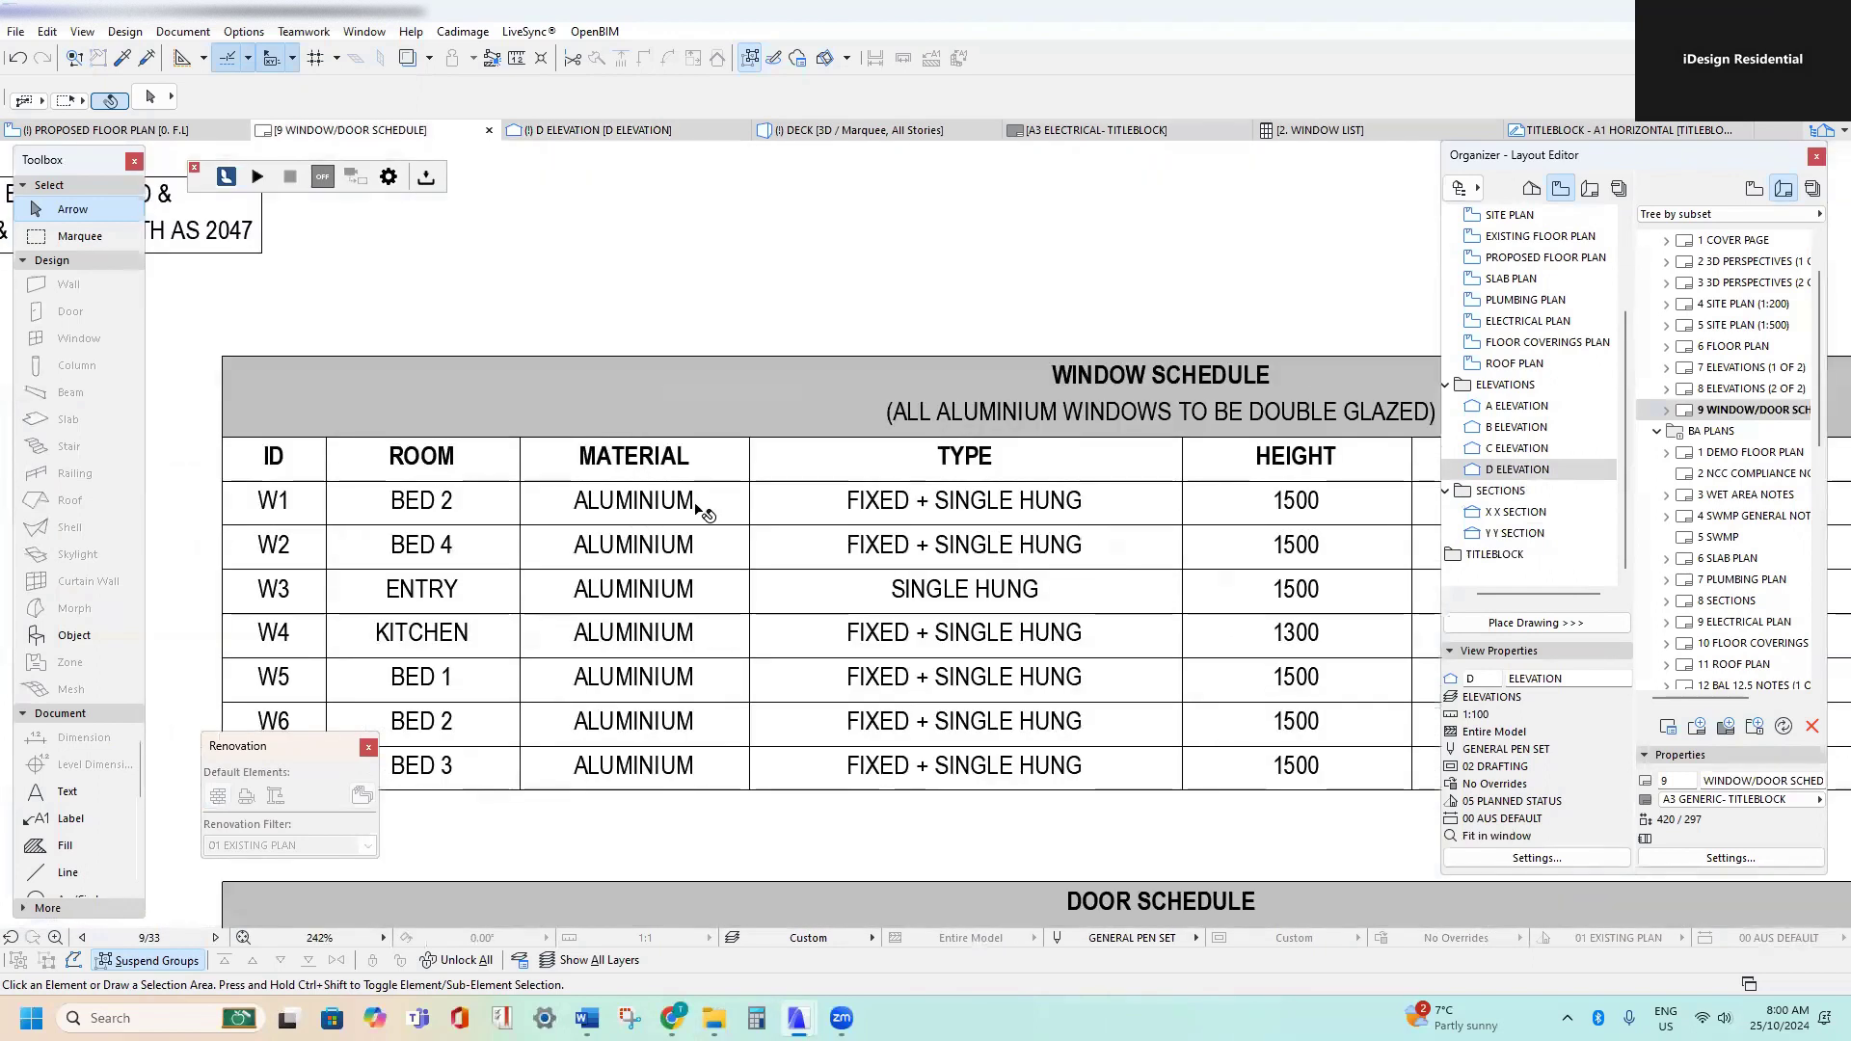
middle_click_drag(819, 522, 661, 547)
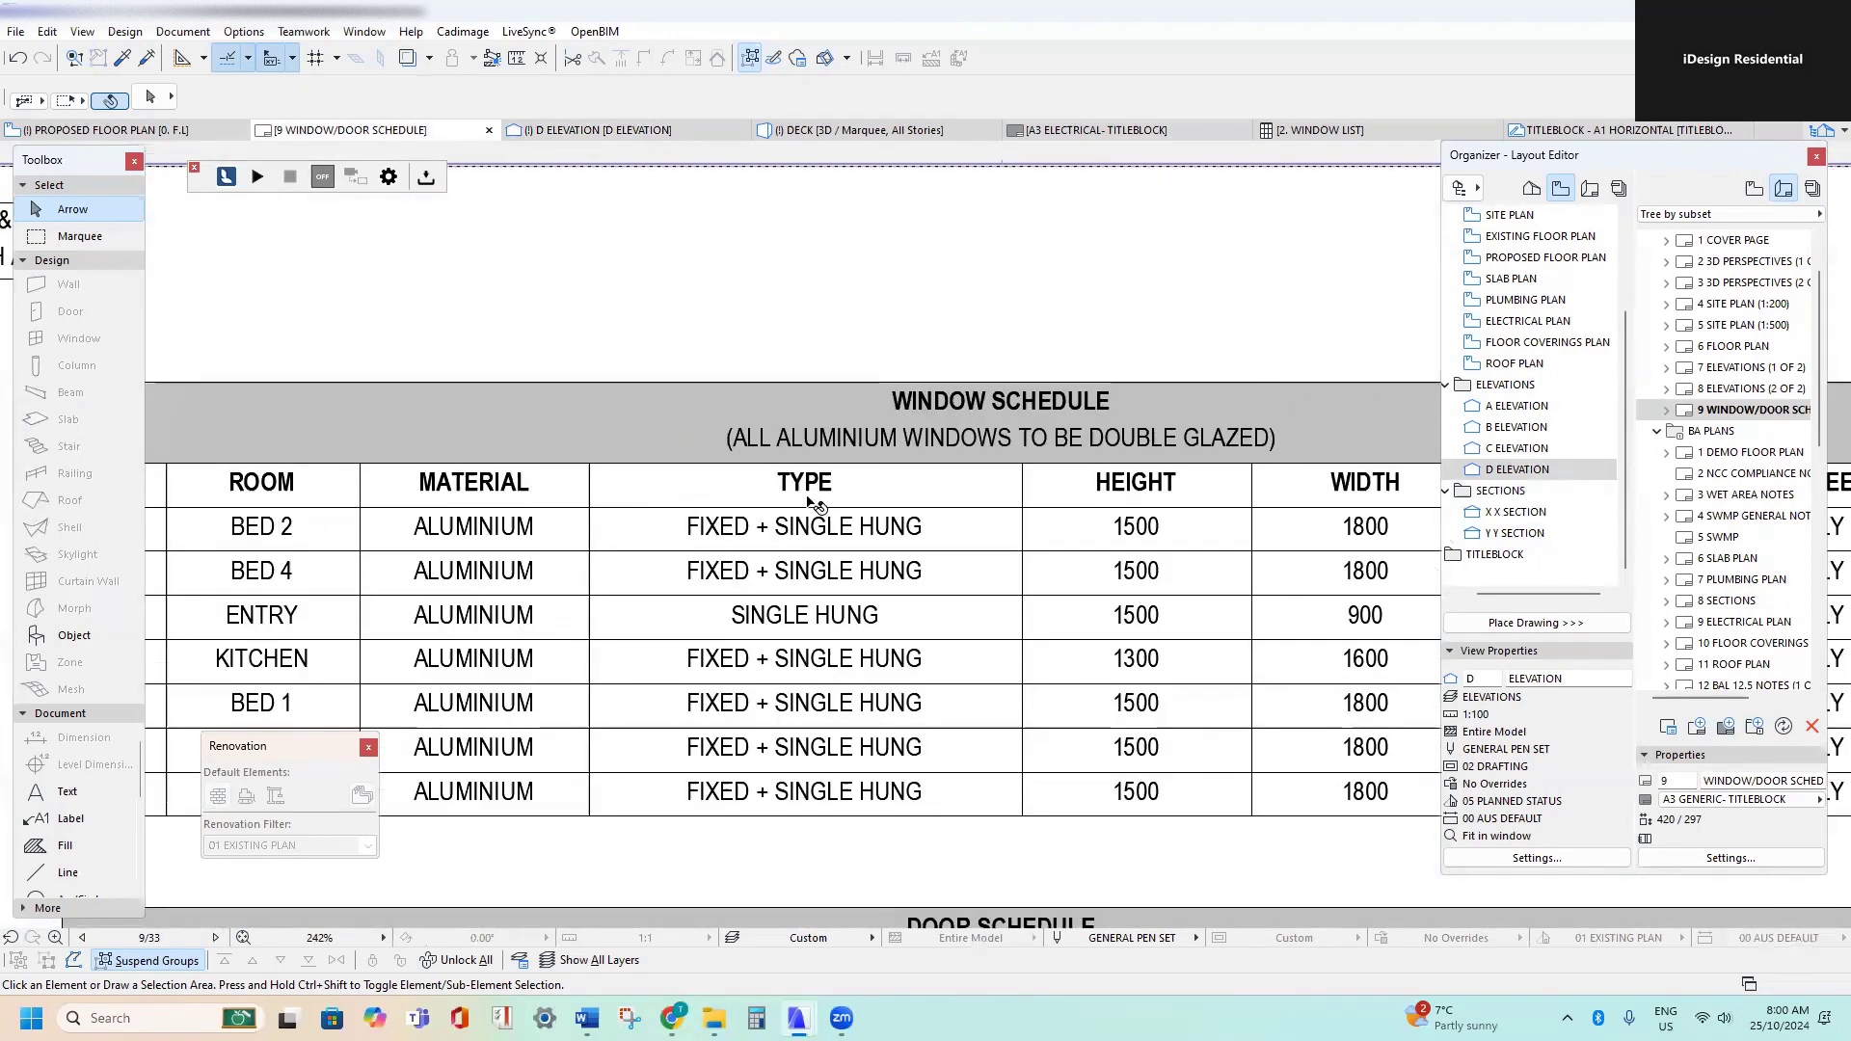
double_click(842, 528)
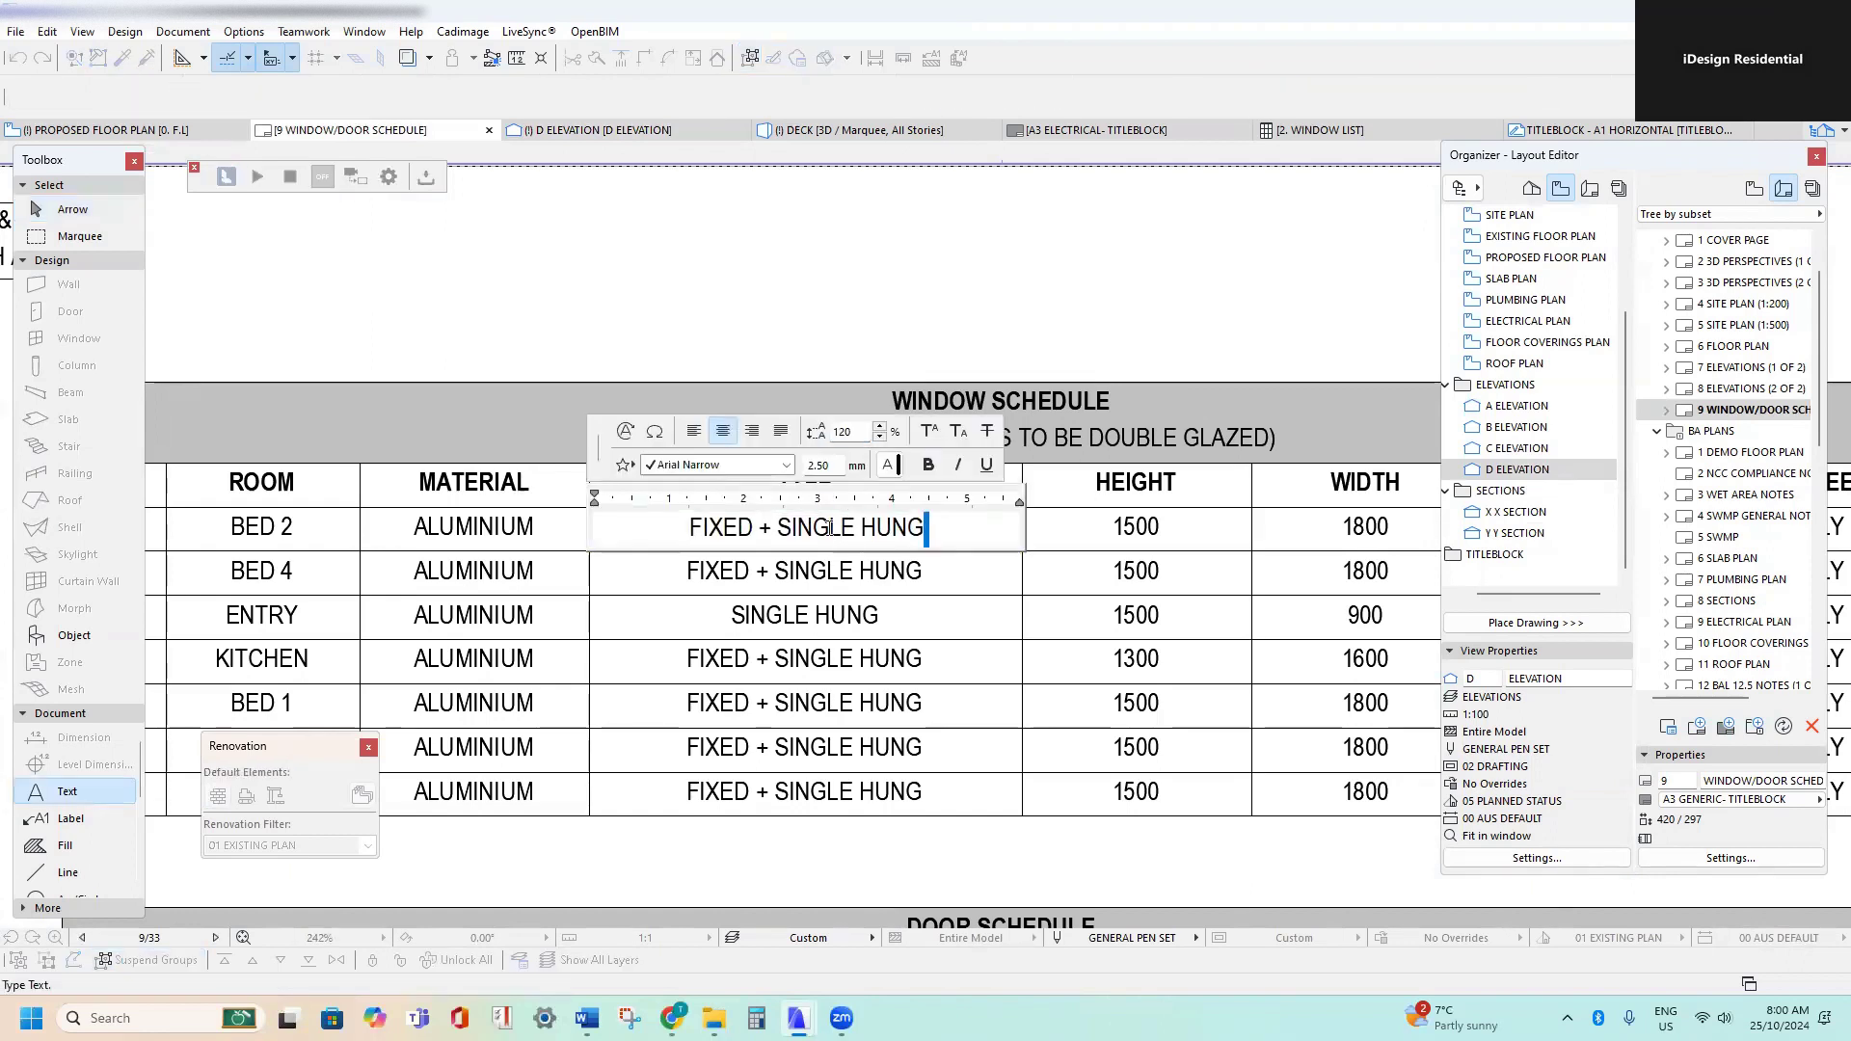
key("ctrl+a")
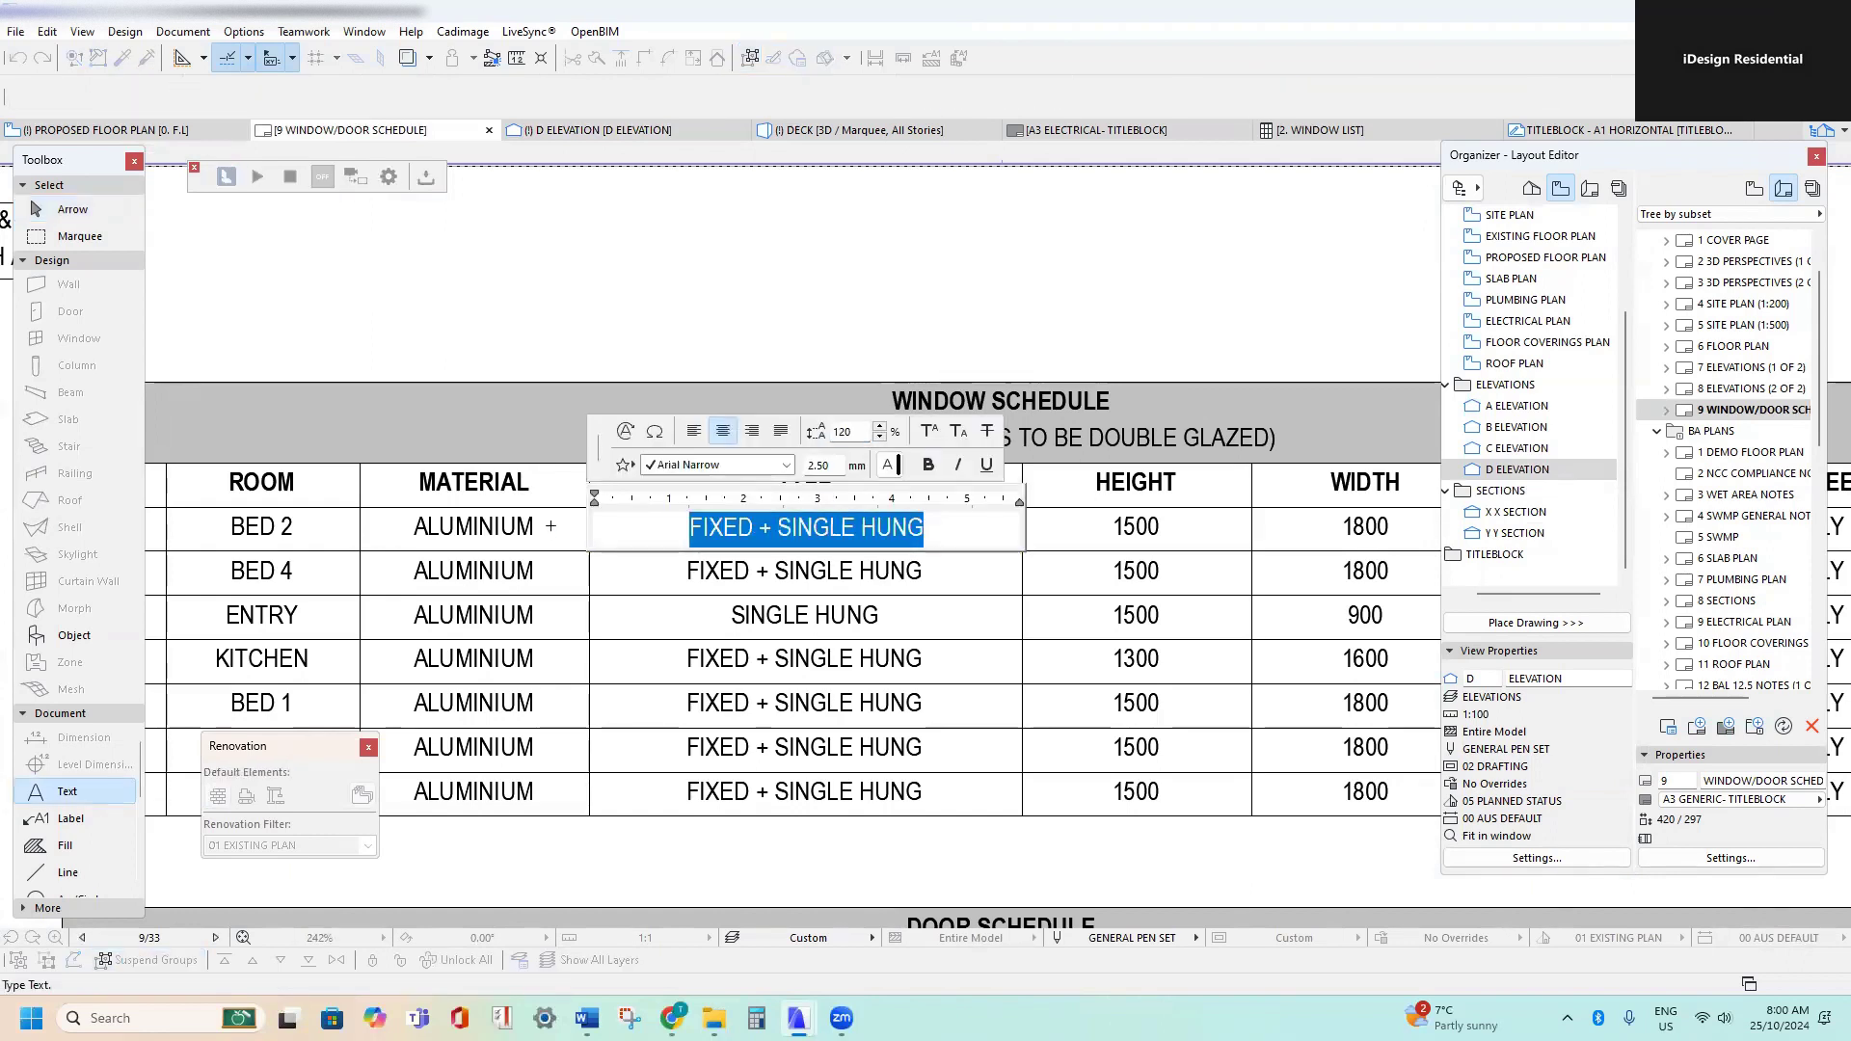
type("AWNING")
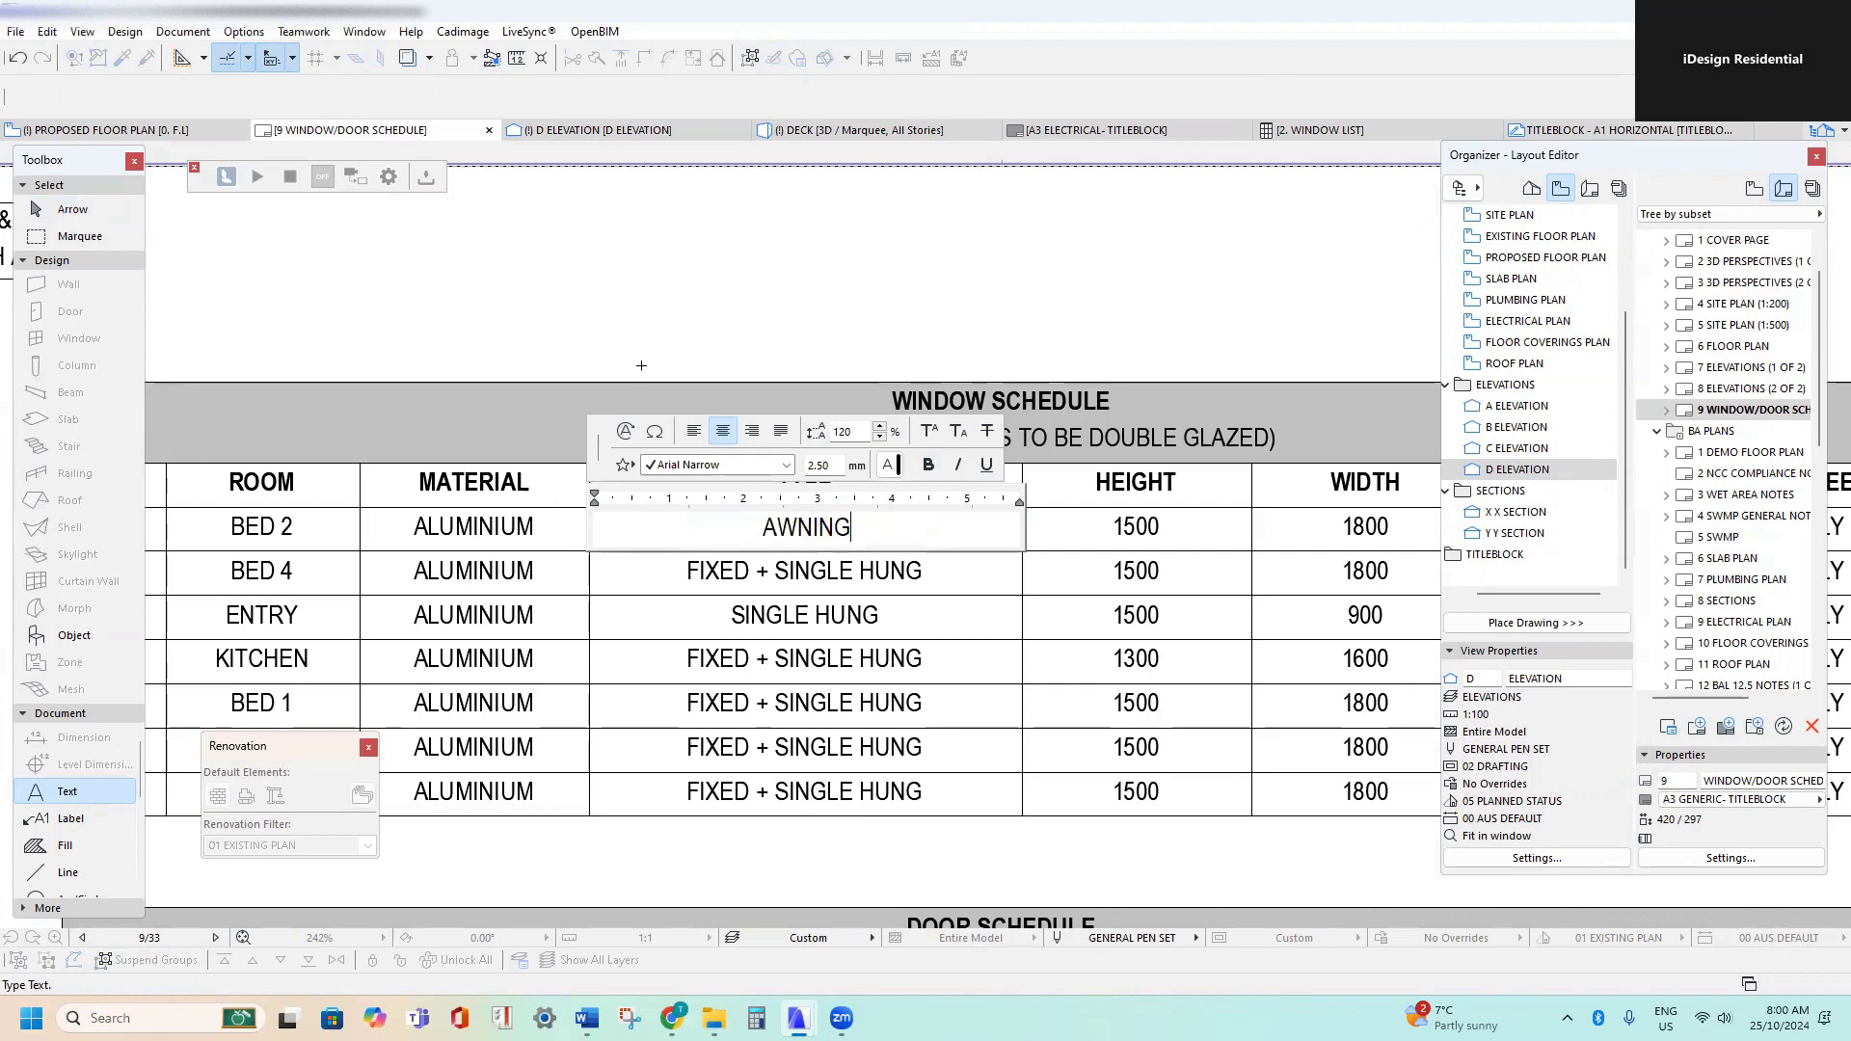
left_click(642, 365)
- Compare the size label and tag of window W1 in Bed 2 on the floor plan with its row in the window schedule
scroll(649, 364, "down", 2)
middle_click_drag(662, 359, 624, 397)
middle_click_drag(914, 376, 907, 916)
middle_click_drag(836, 644, 907, 916)
scroll(560, 295, "up", 4)
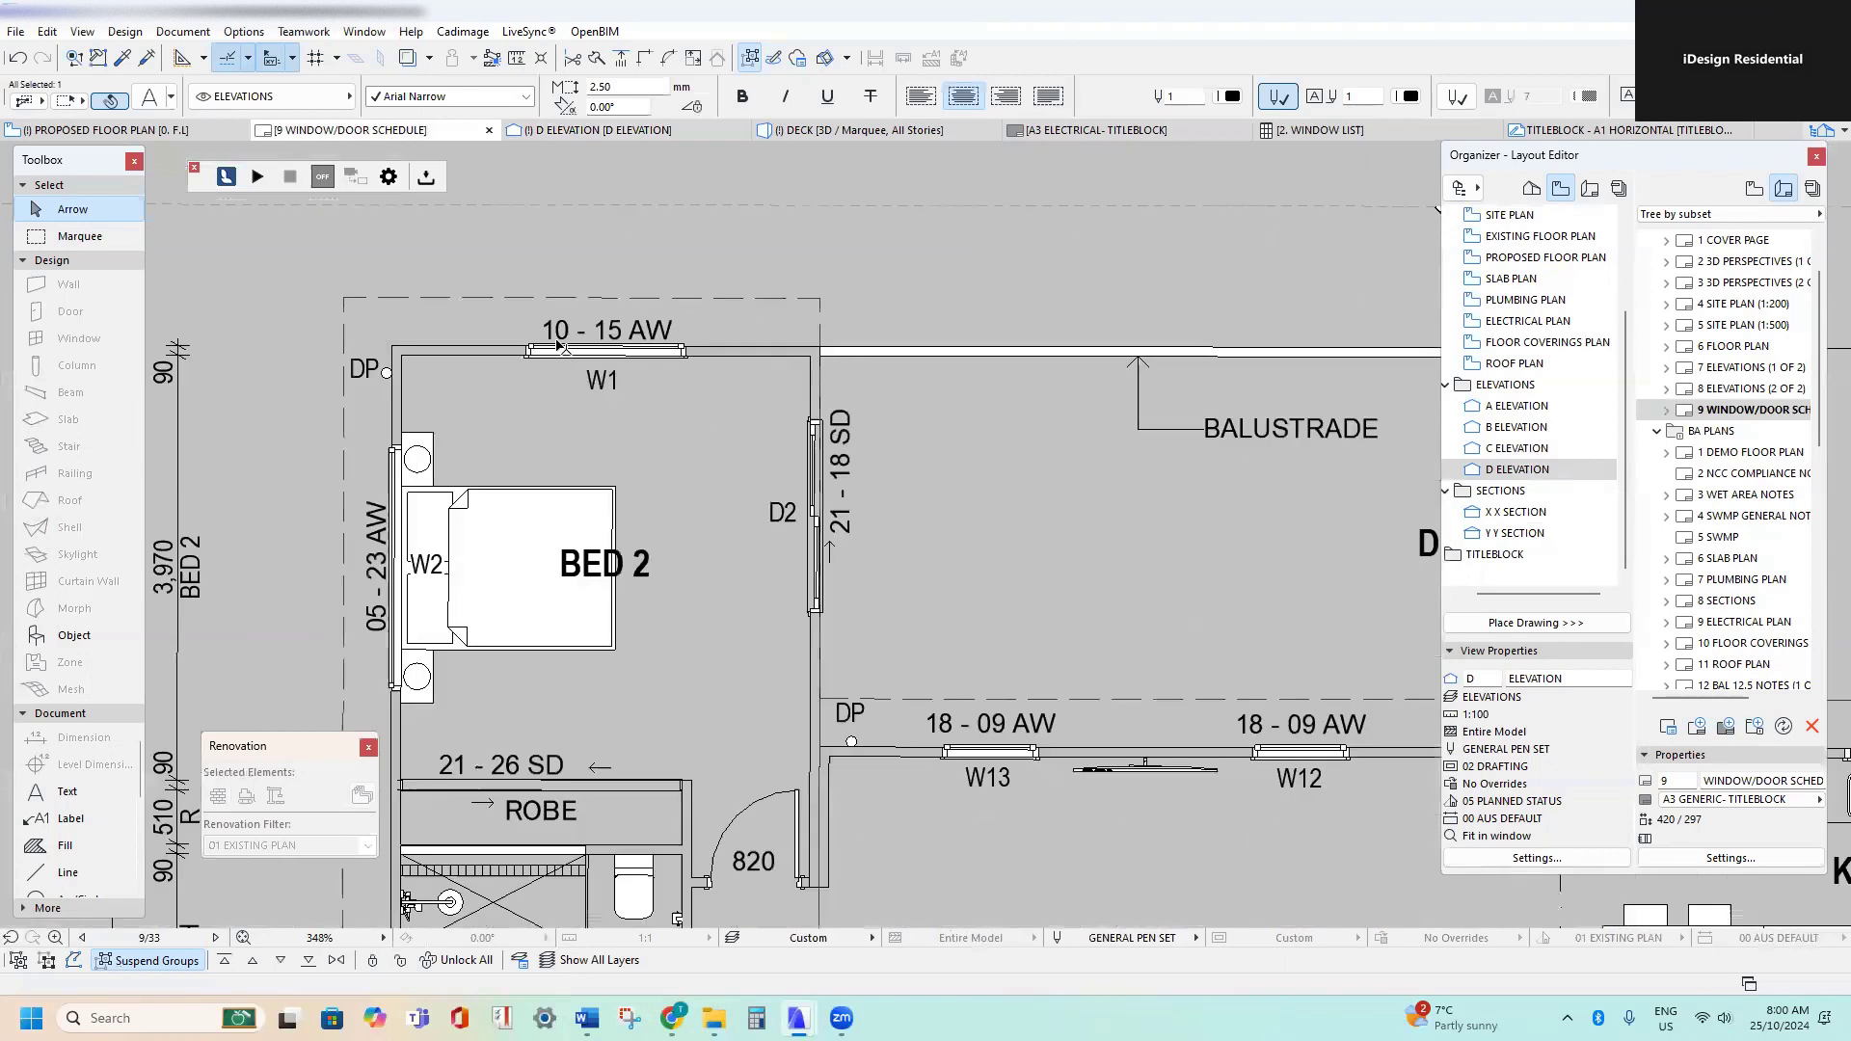
scroll(557, 344, "up", 3)
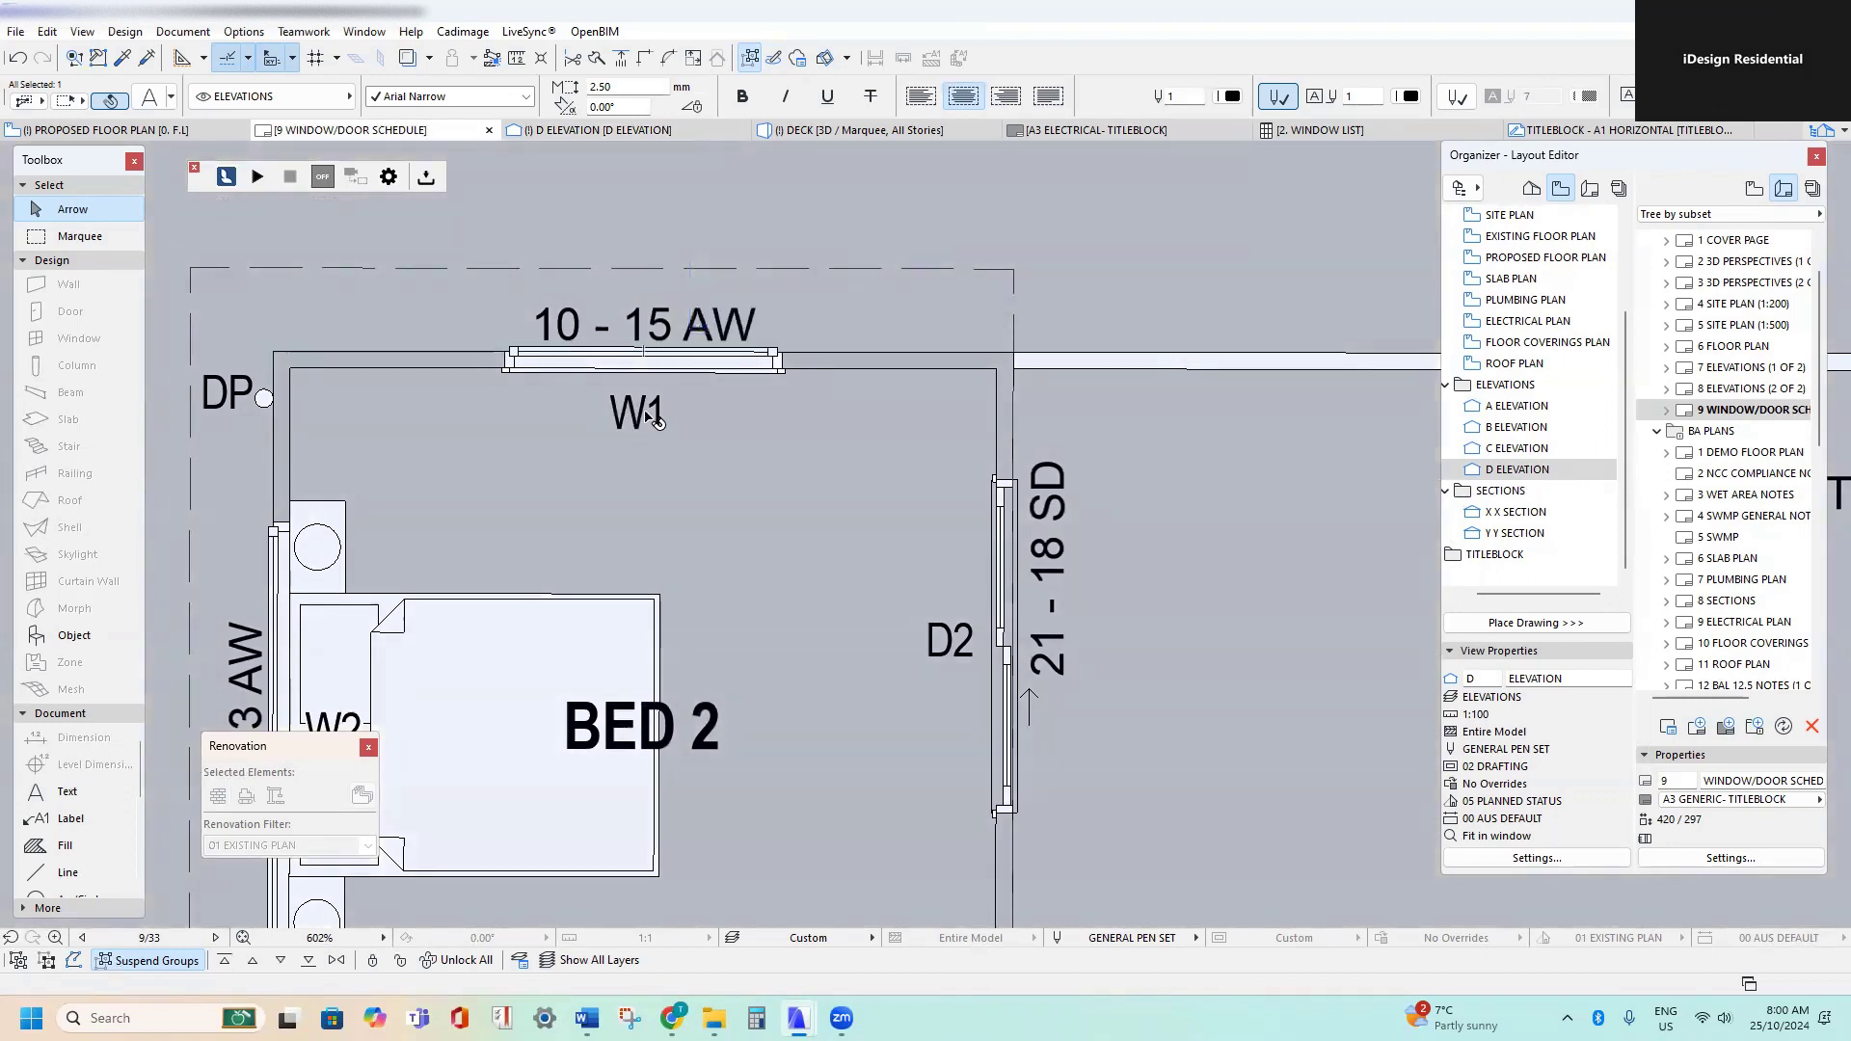
scroll(659, 424, "down", 10)
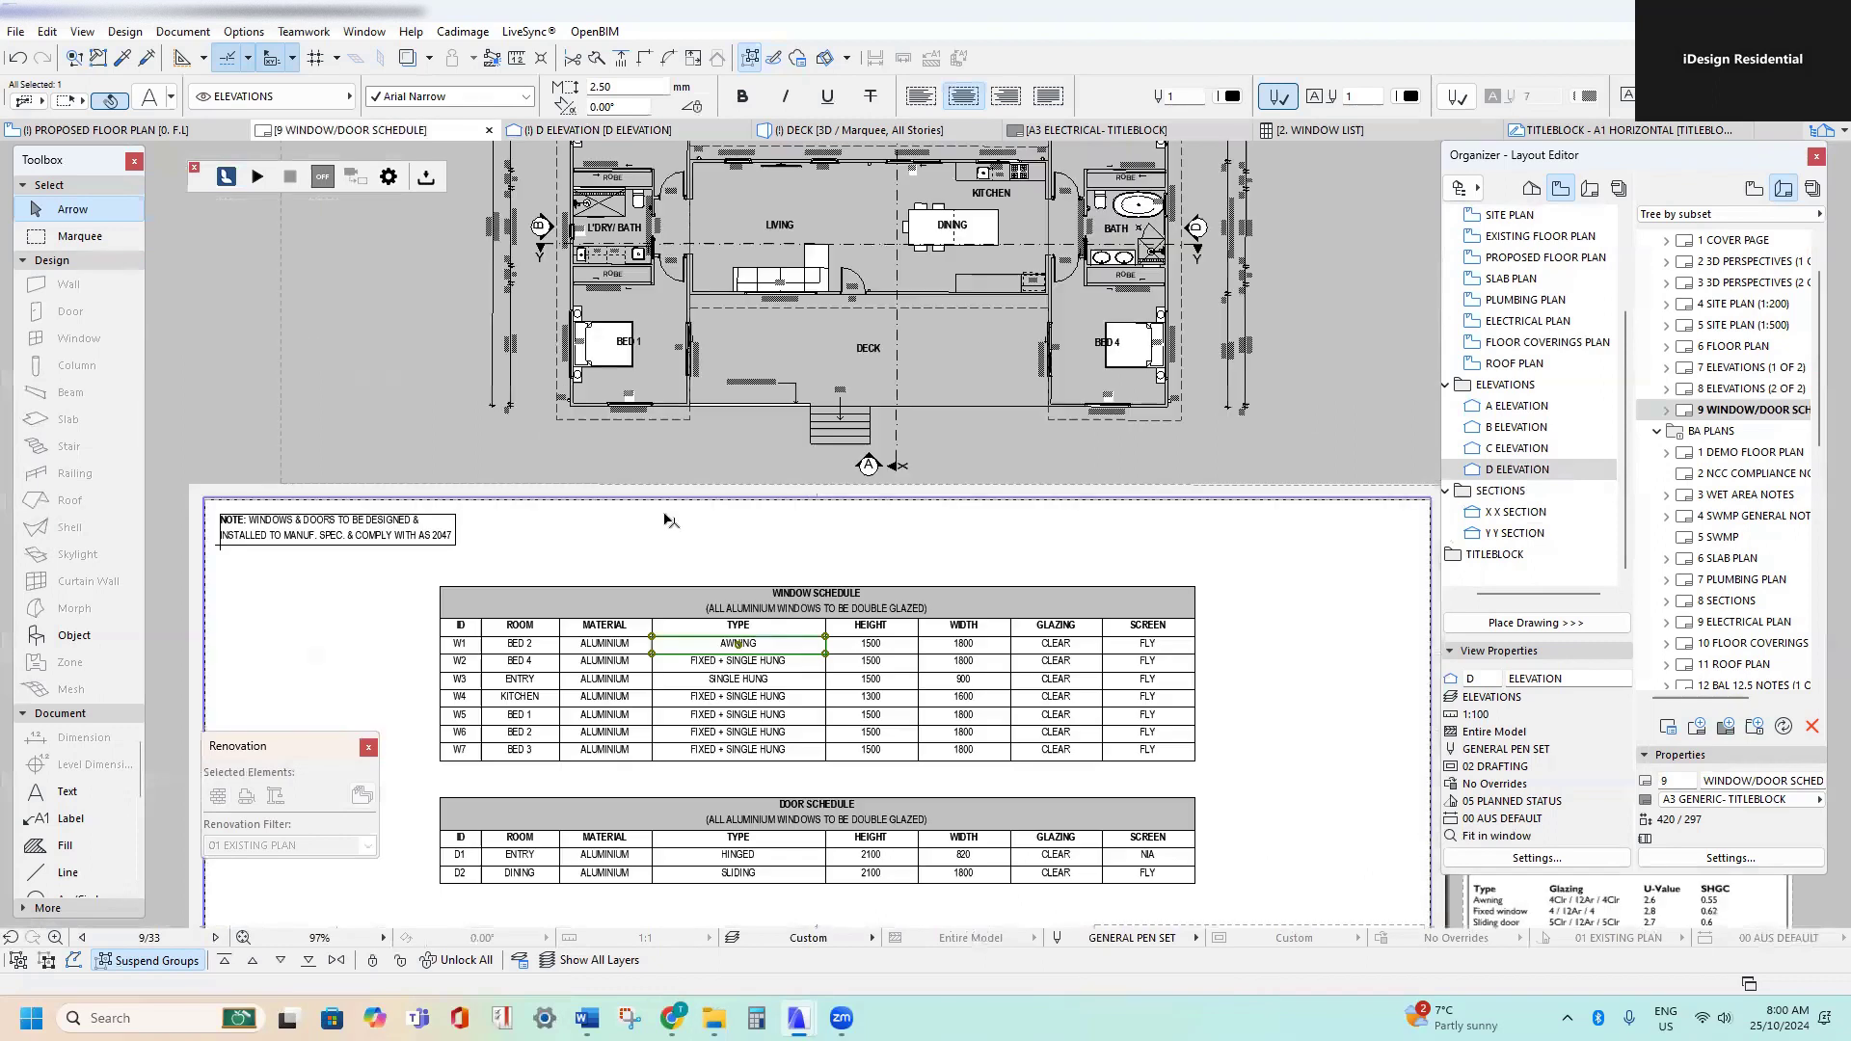
scroll(659, 711, "up", 4)
scroll(716, 648, "down", 3)
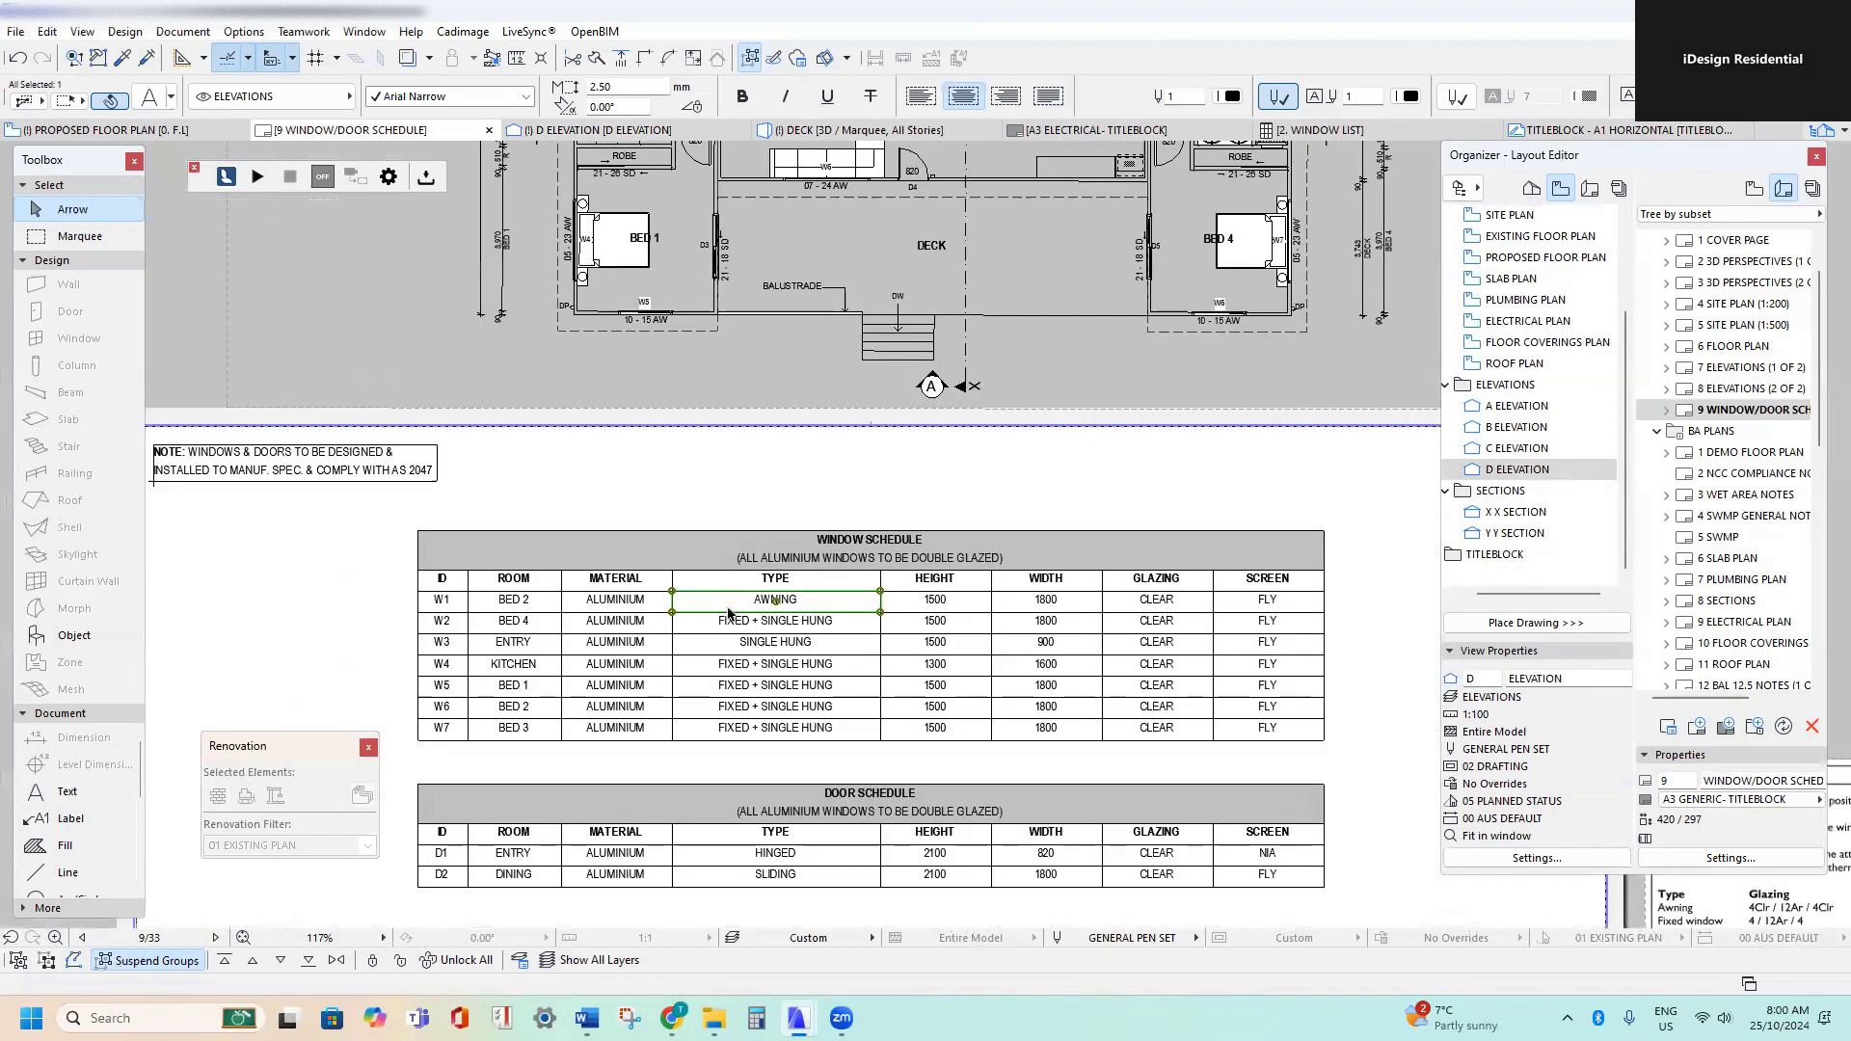
- Set the height of window W1 in the window schedule to 1000, matching its 10 - 15 AW label on the floor plan
middle_click_drag(863, 468, 887, 696)
middle_click_drag(741, 330, 753, 570)
scroll(705, 373, "up", 8)
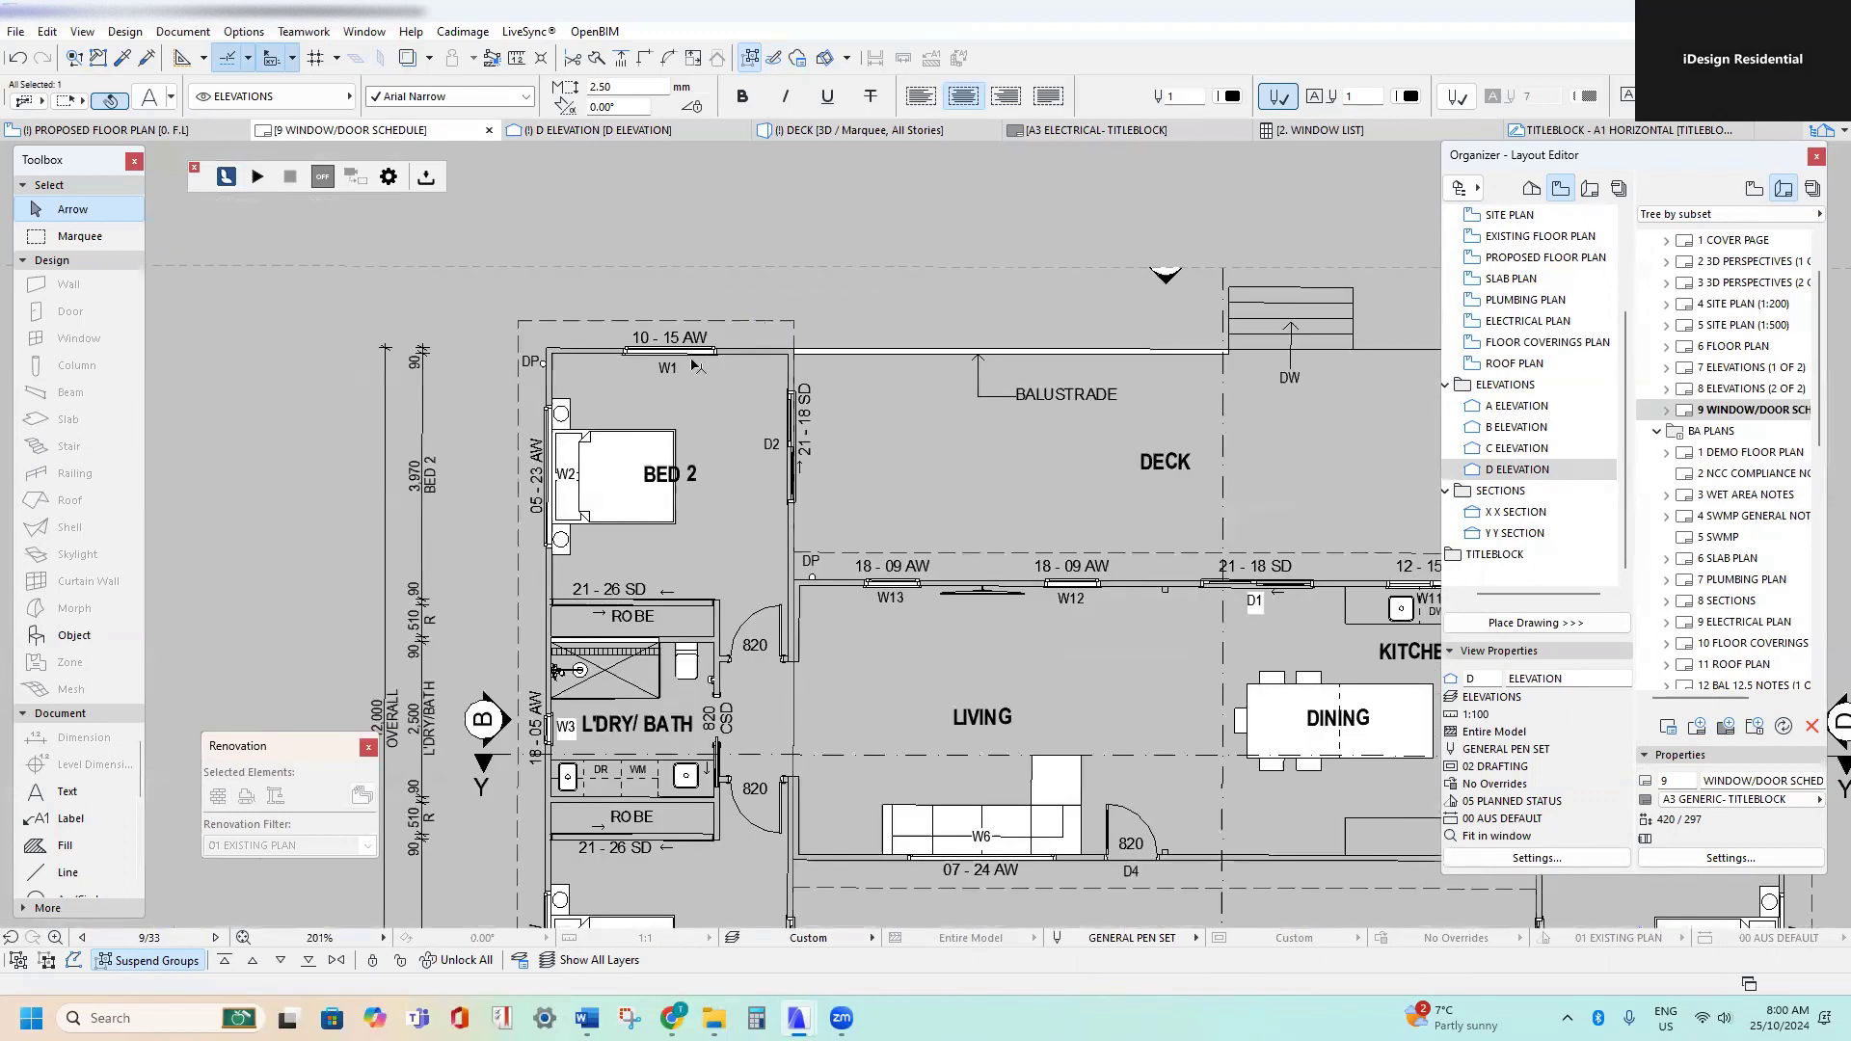
scroll(694, 363, "down", 3)
scroll(610, 332, "up", 2)
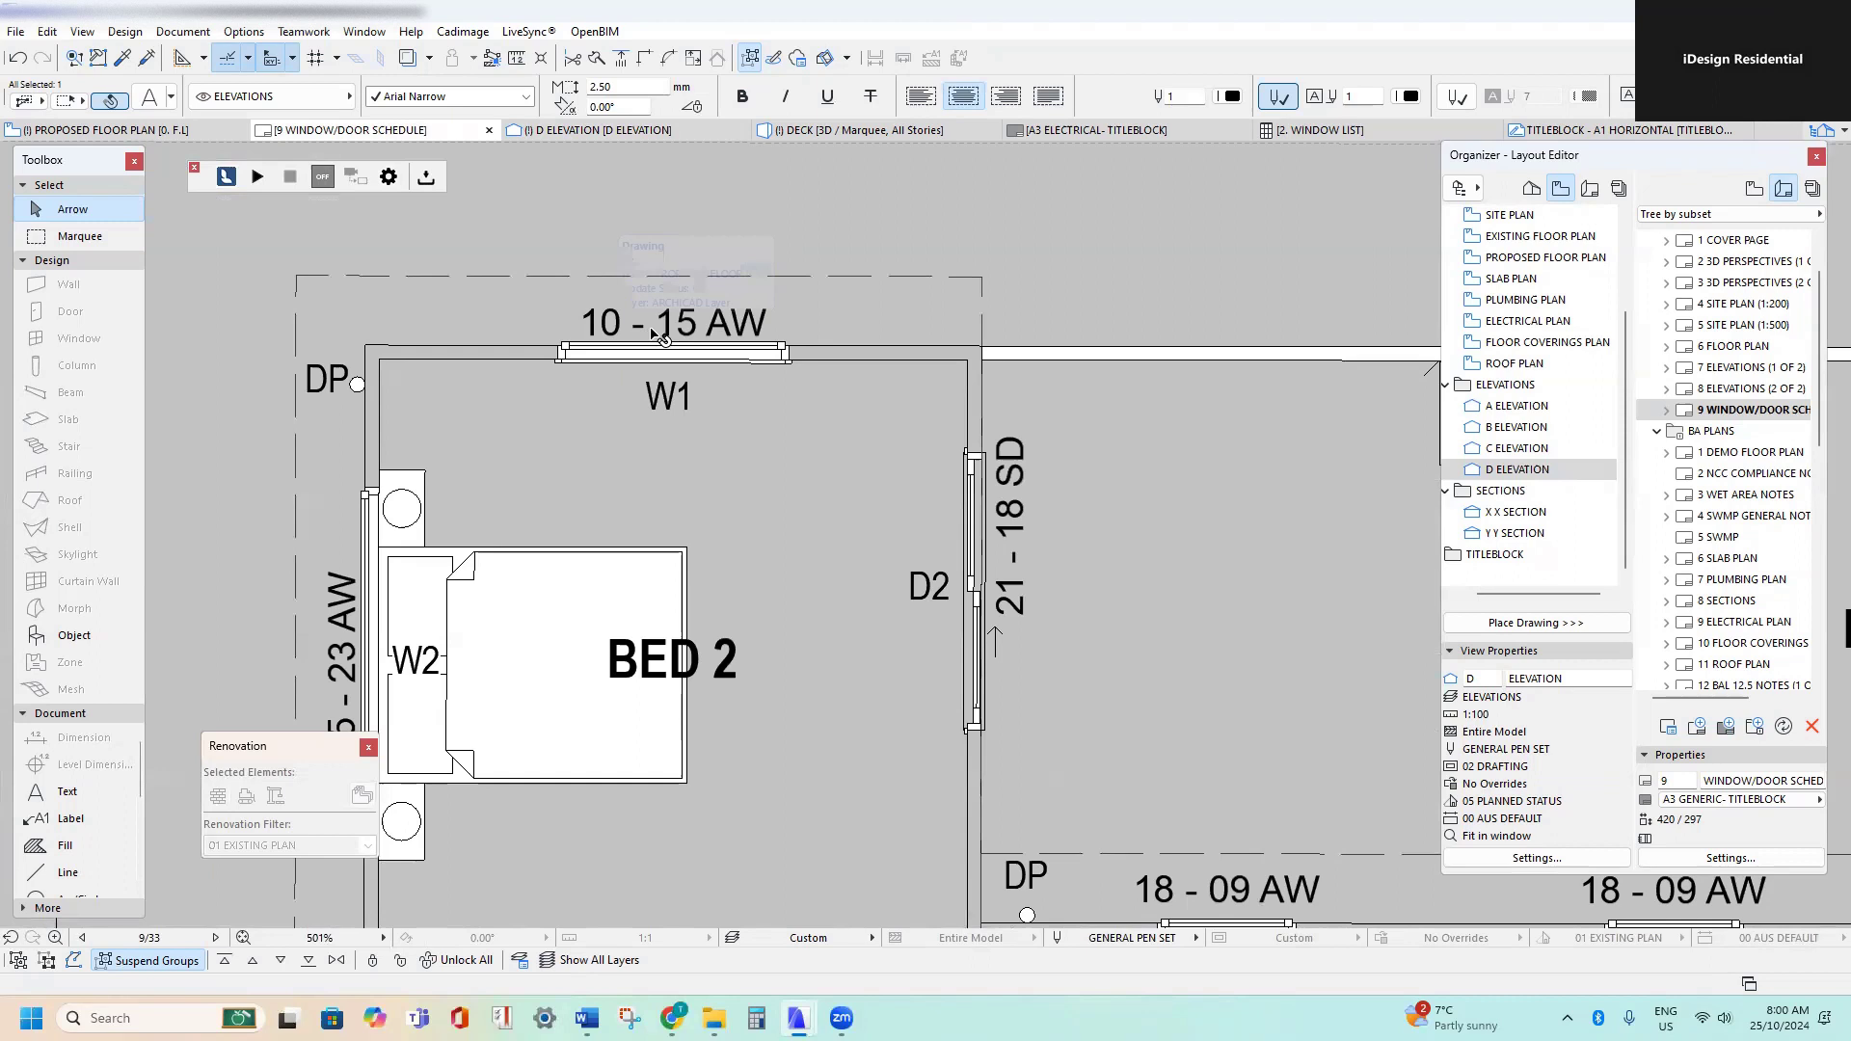
scroll(687, 334, "down", 3)
scroll(704, 246, "down", 3)
middle_click_drag(713, 257, 715, 144)
middle_click_drag(808, 682, 781, 340)
scroll(1093, 587, "up", 5)
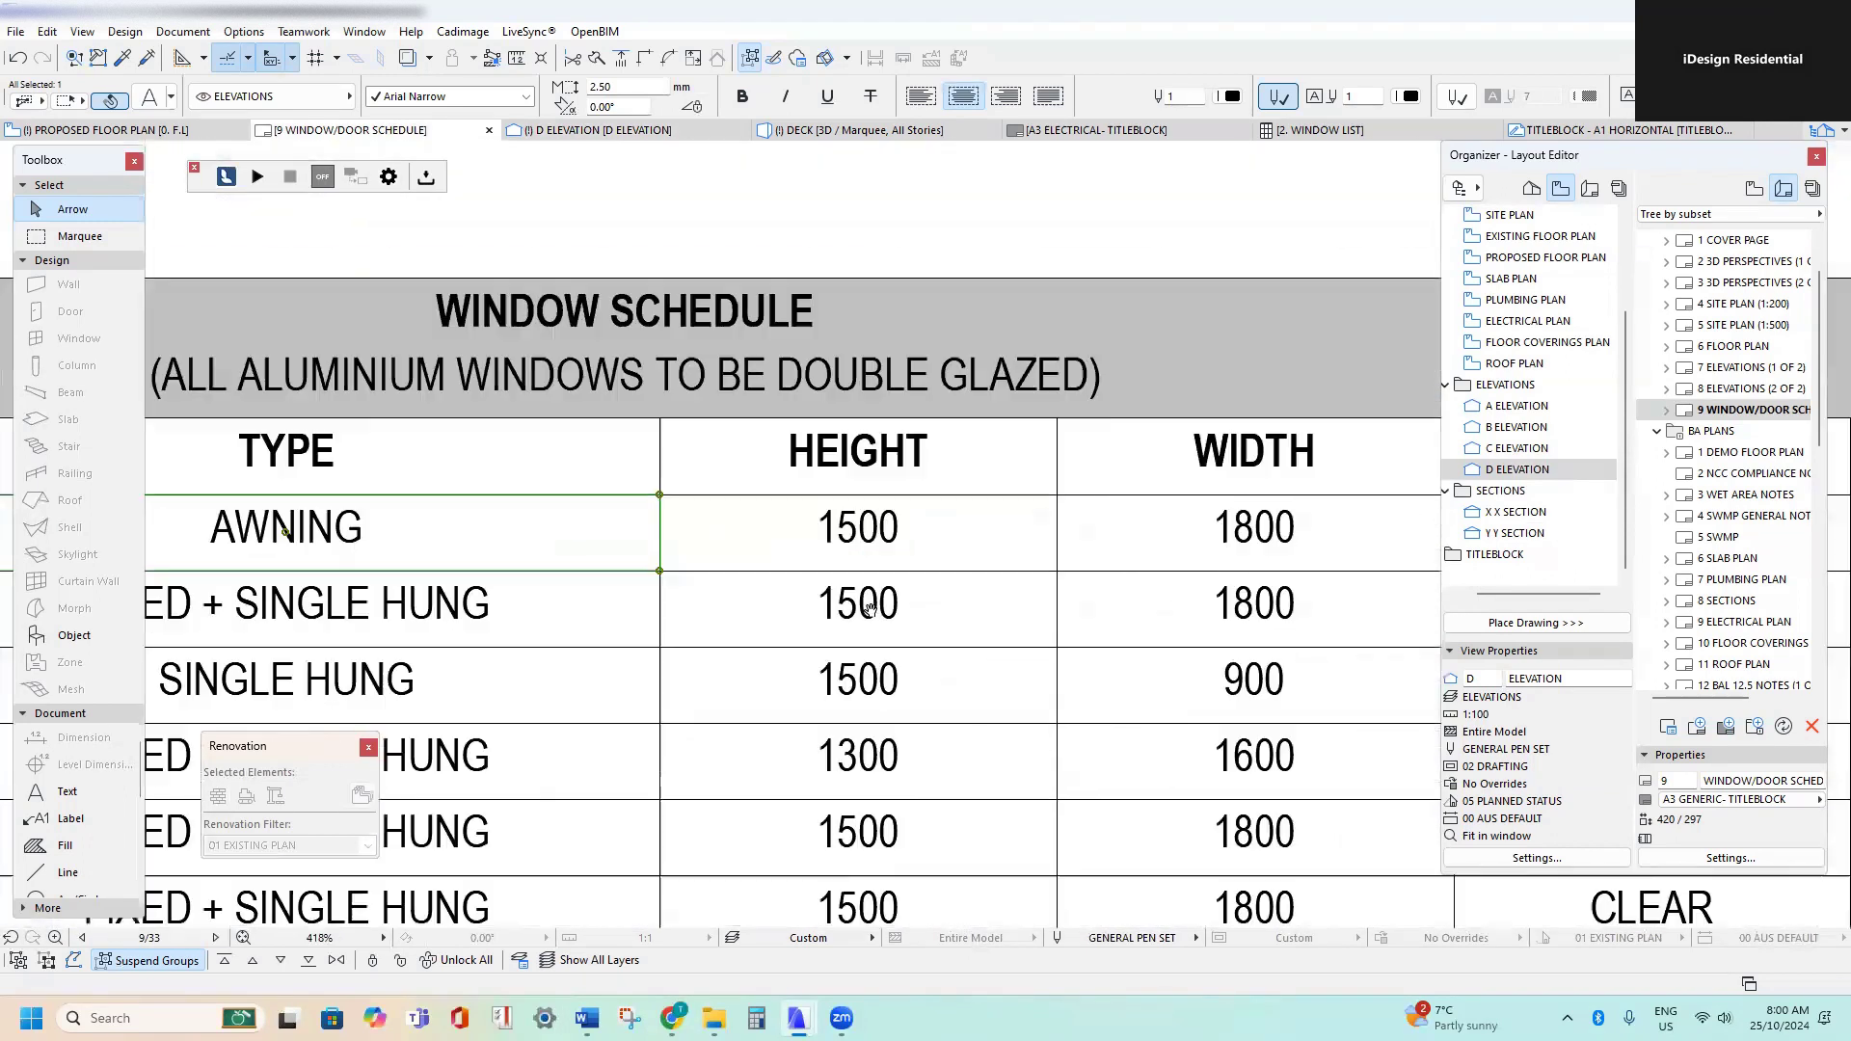
double_click(876, 551)
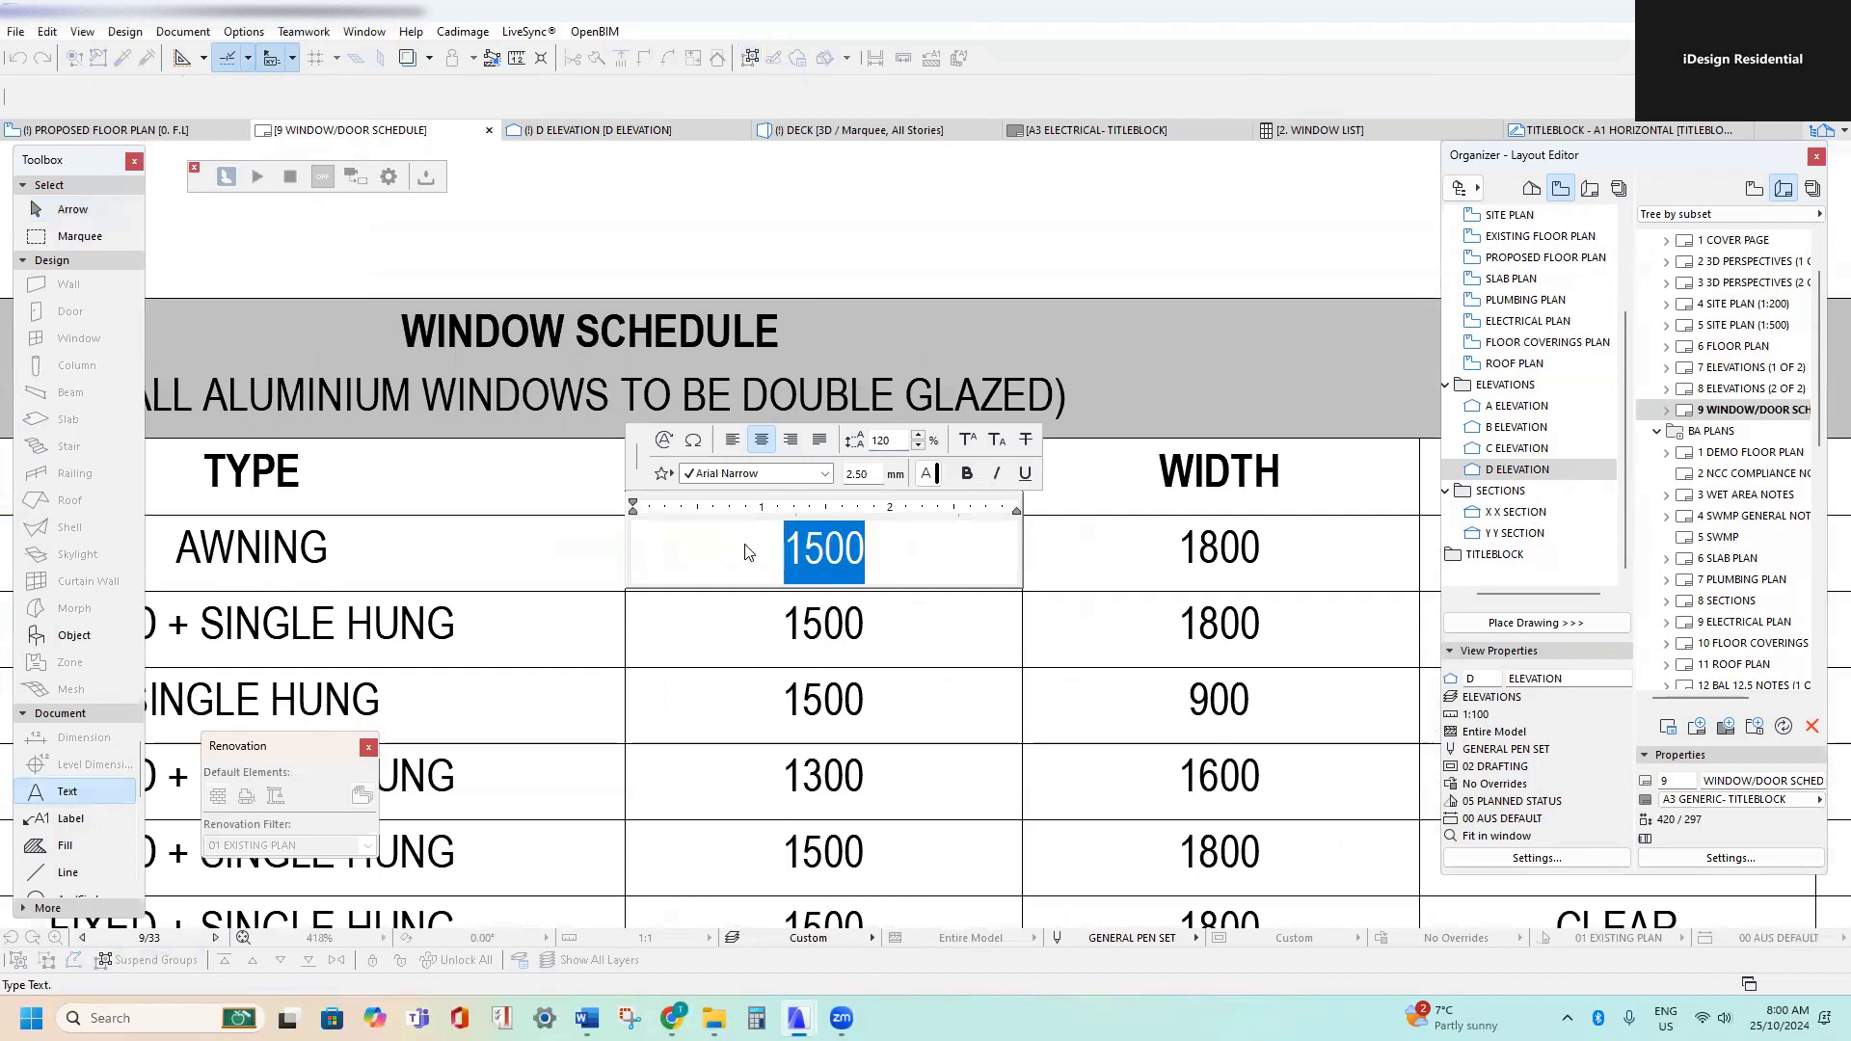
type("1000")
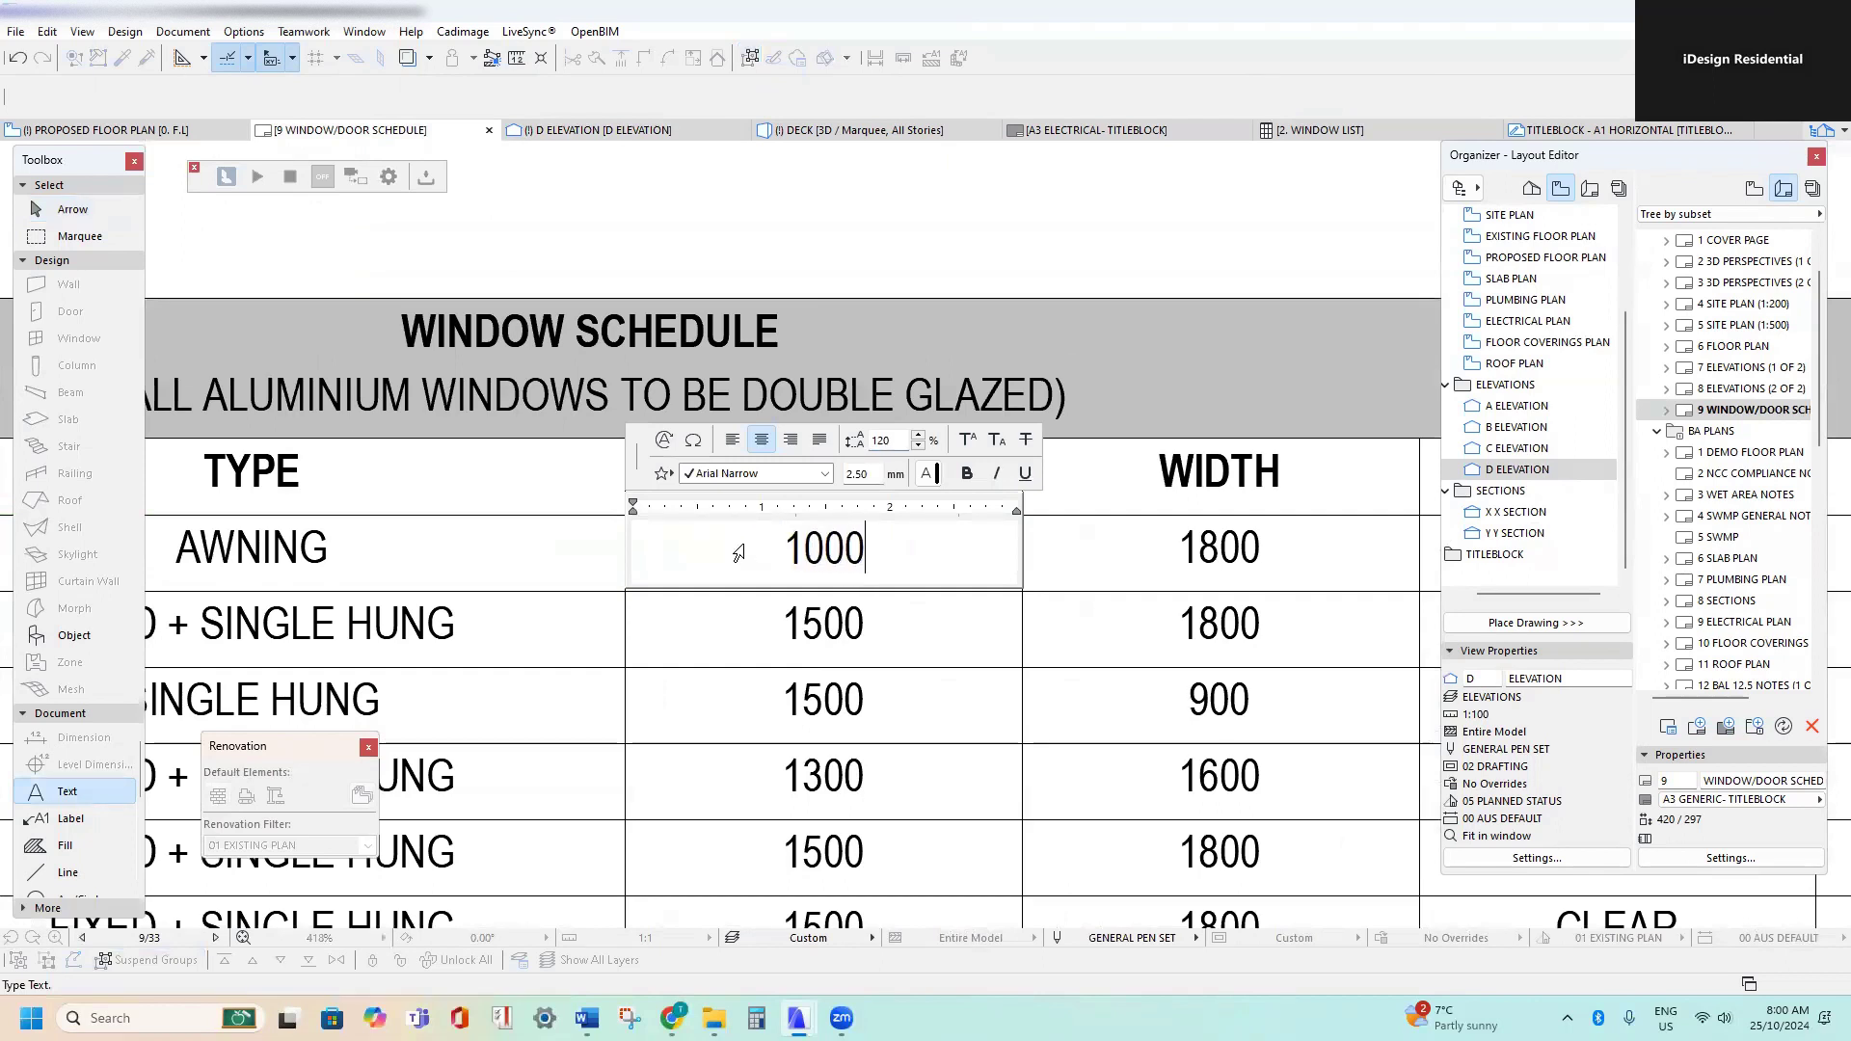
- Set the width of window W1 in the window schedule to 1500
left_click(1176, 549)
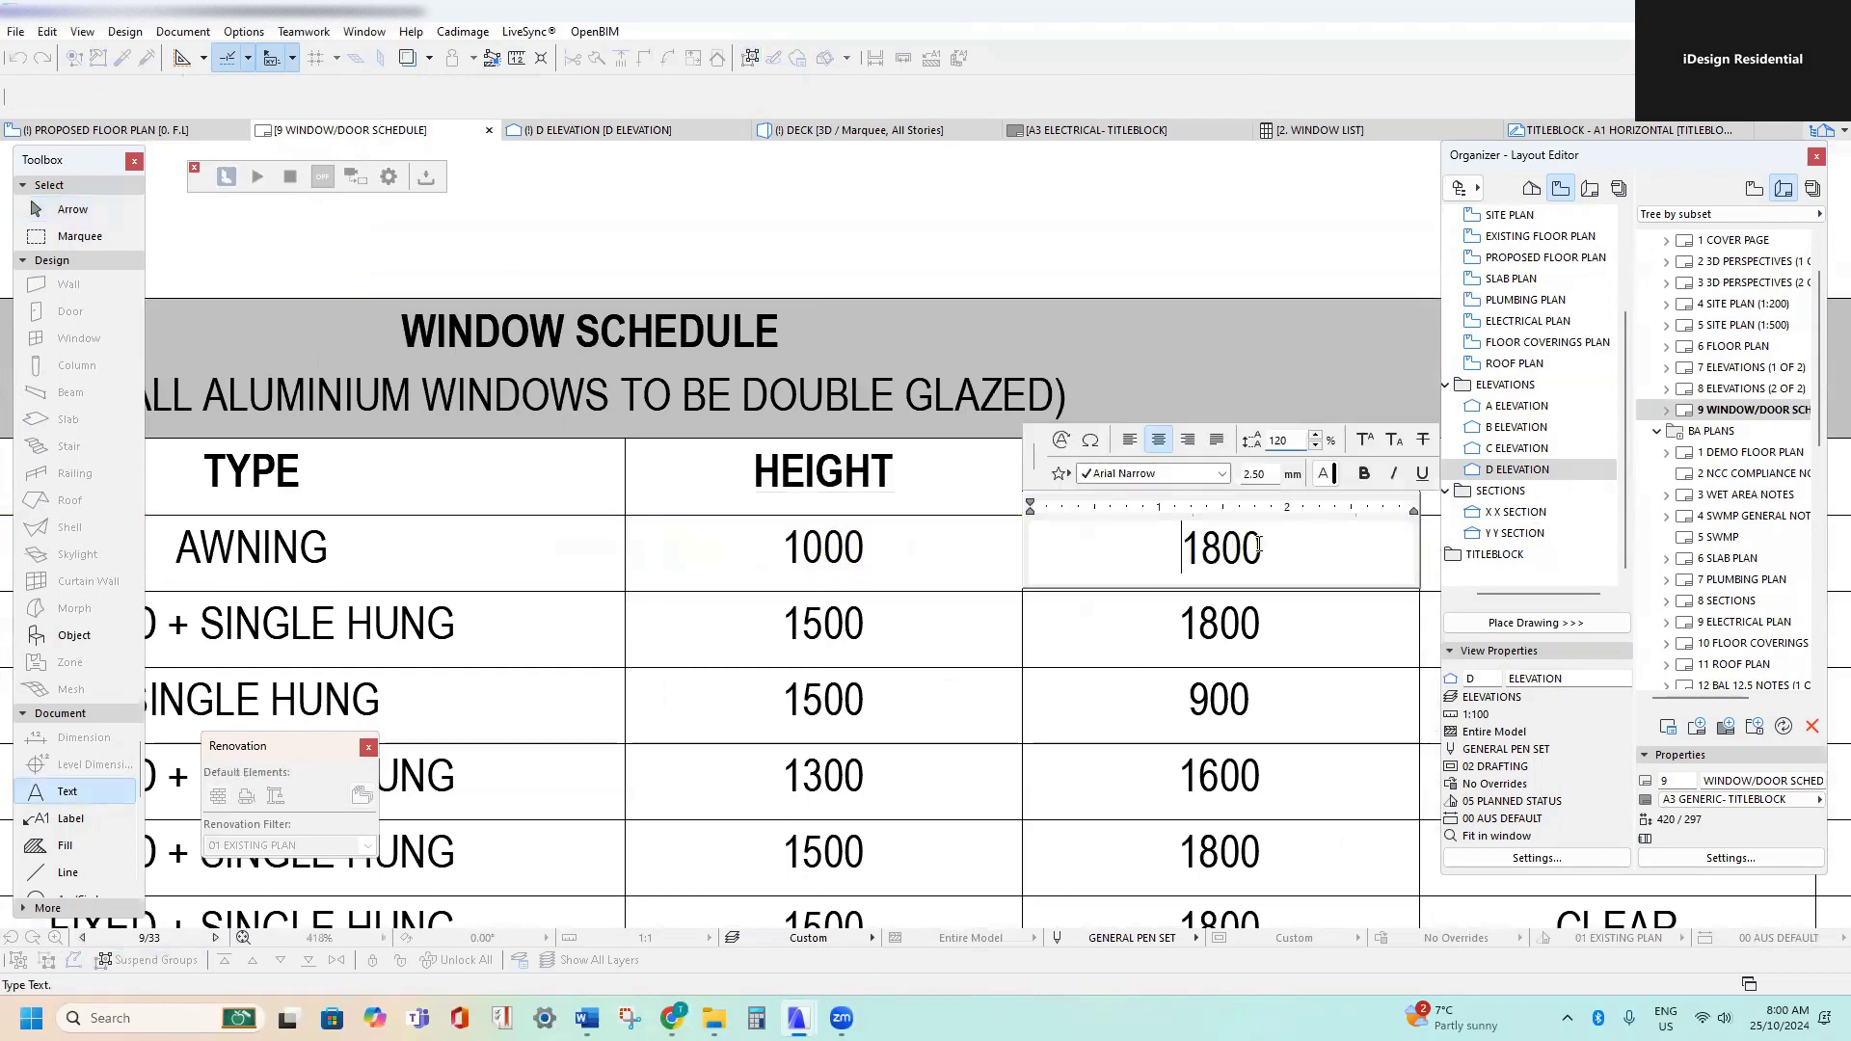
double_click(1176, 549)
key("Escape")
scroll(858, 550, "down", 5)
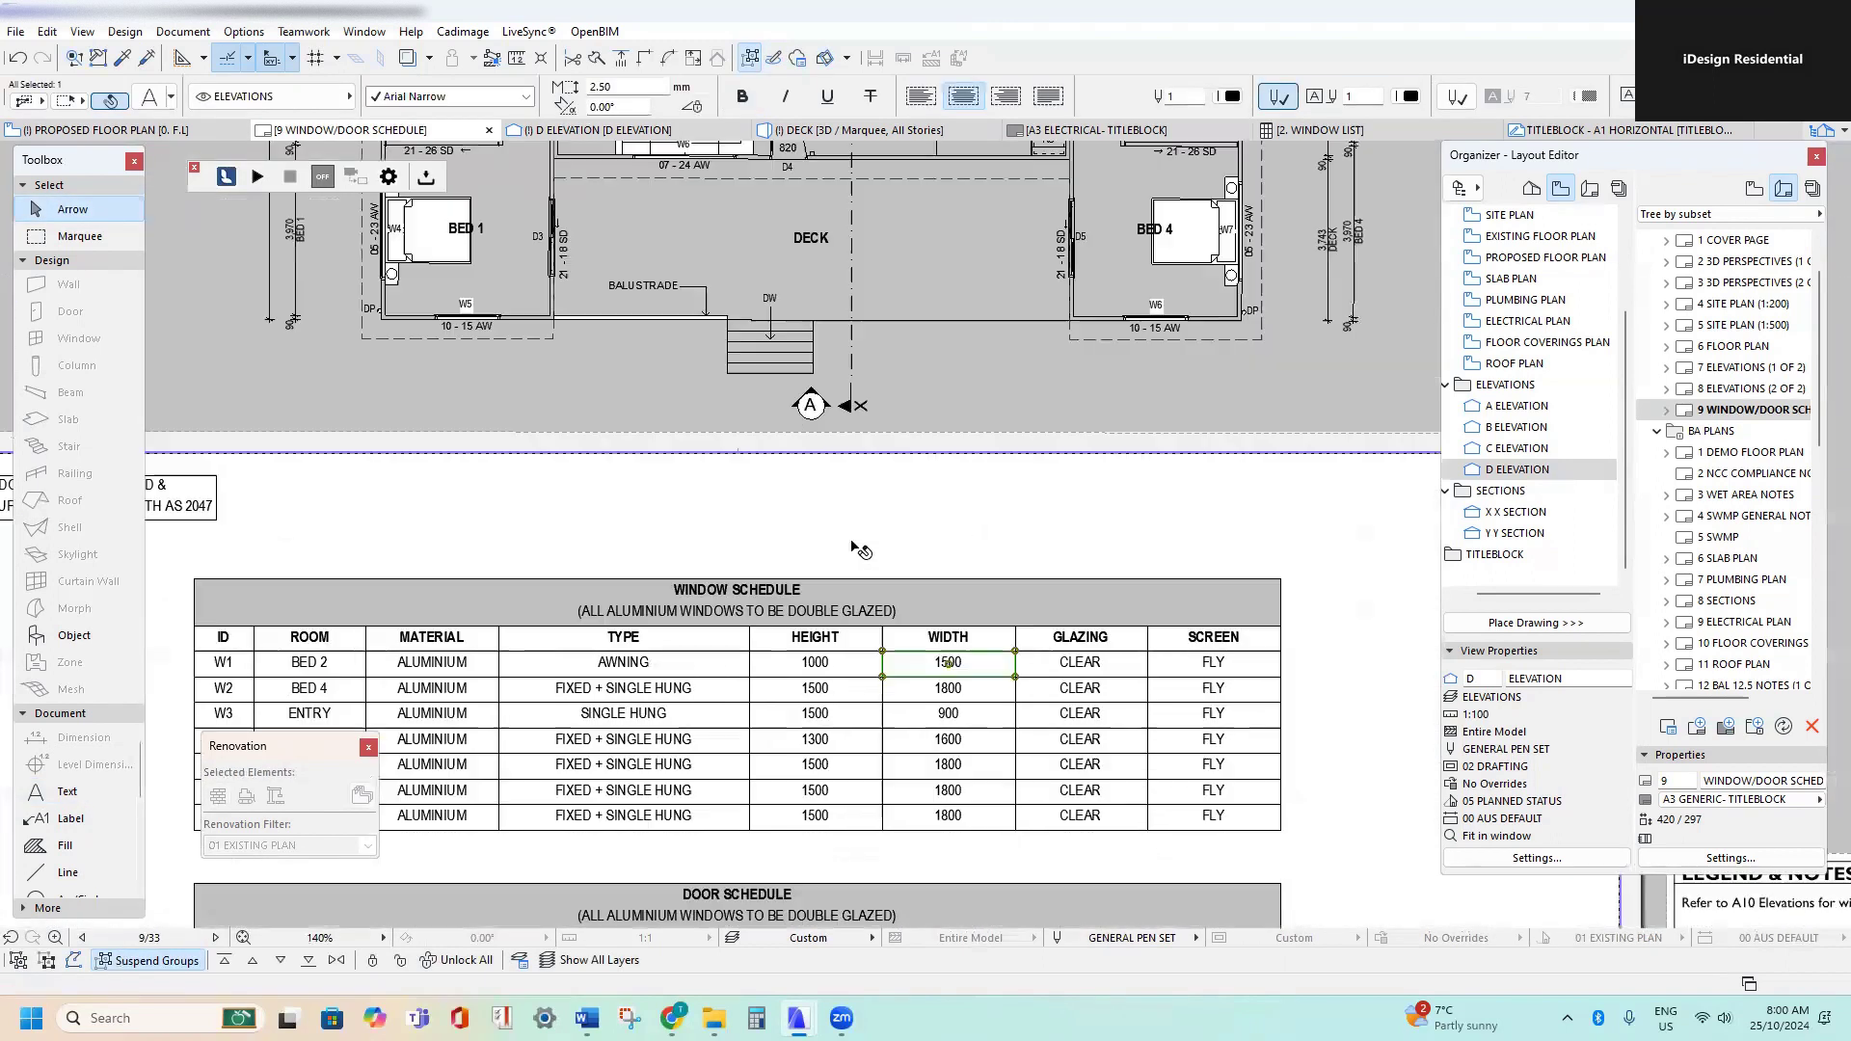
- Examine the glazing and screen entries of window W1 and the rows below it in the window schedule
scroll(1137, 675, "up", 3)
scroll(1186, 666, "down", 3)
scroll(1273, 666, "up", 3)
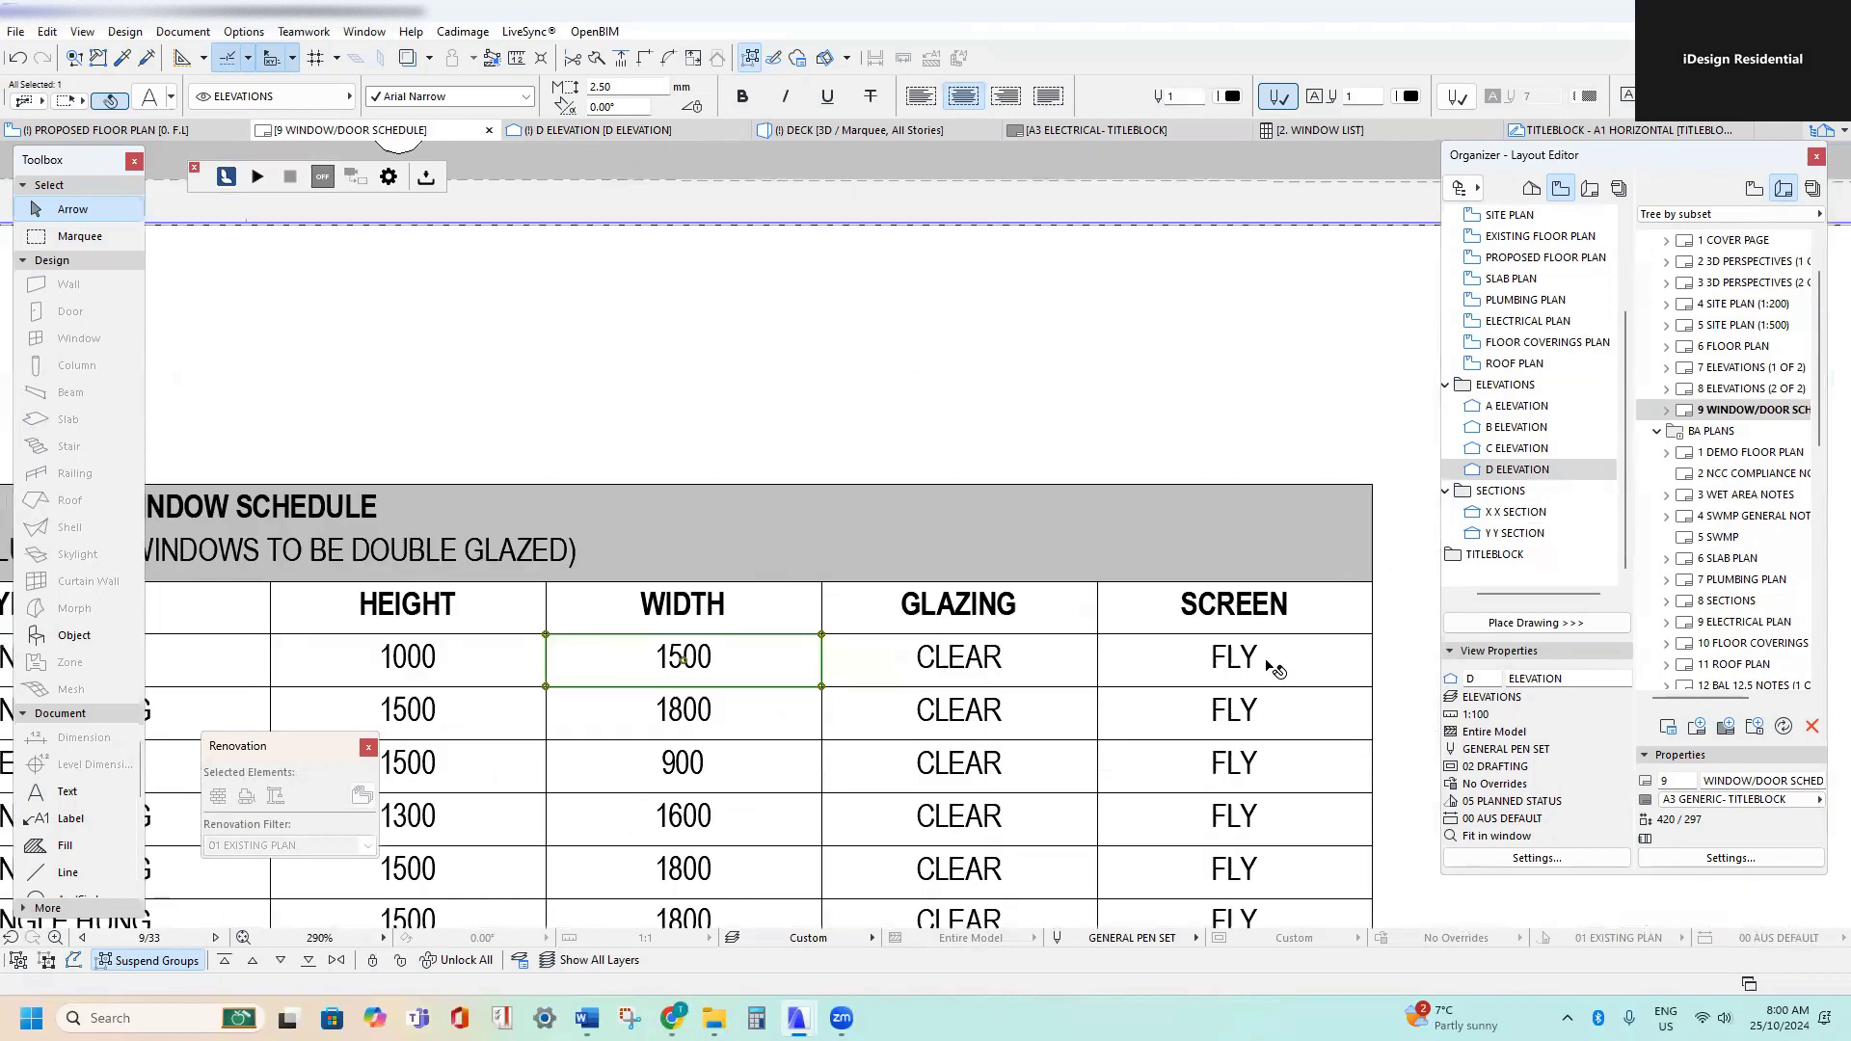
scroll(1246, 662, "down", 1)
scroll(1246, 662, "down", 3)
scroll(1263, 752, "up", 5)
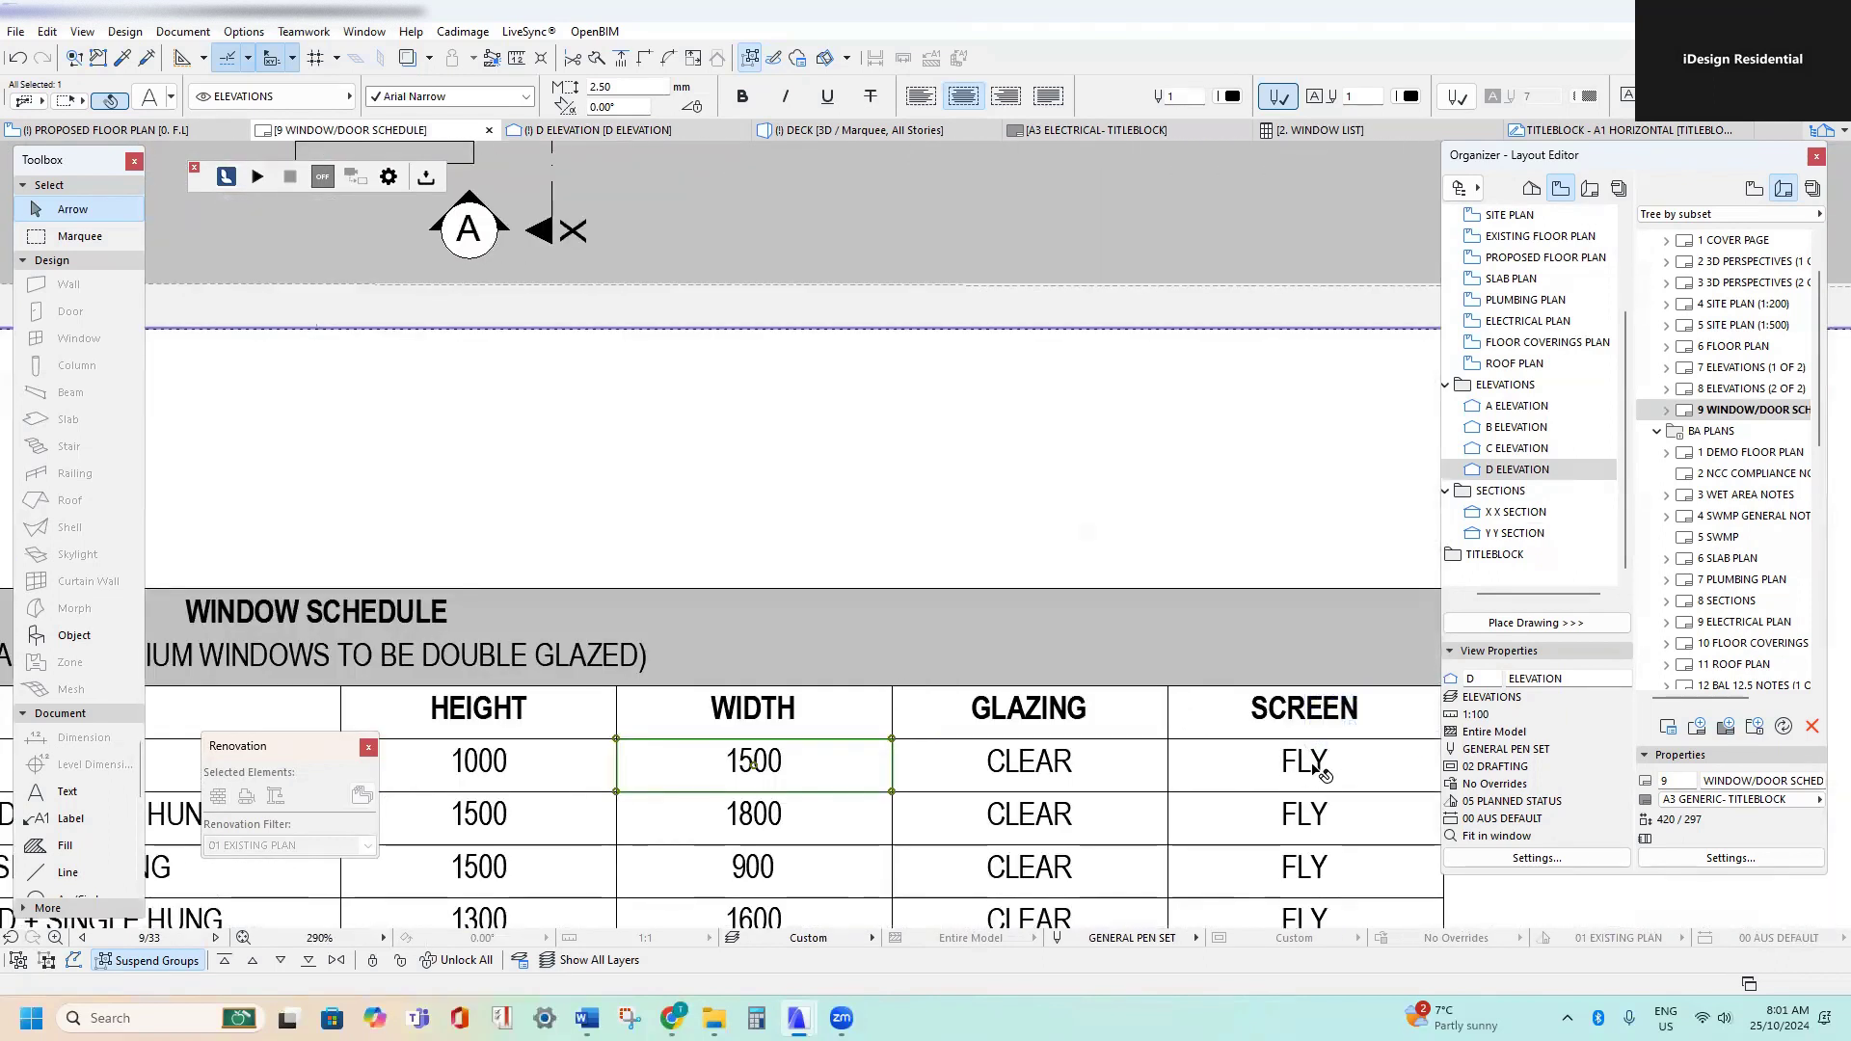
scroll(1205, 694, "down", 5)
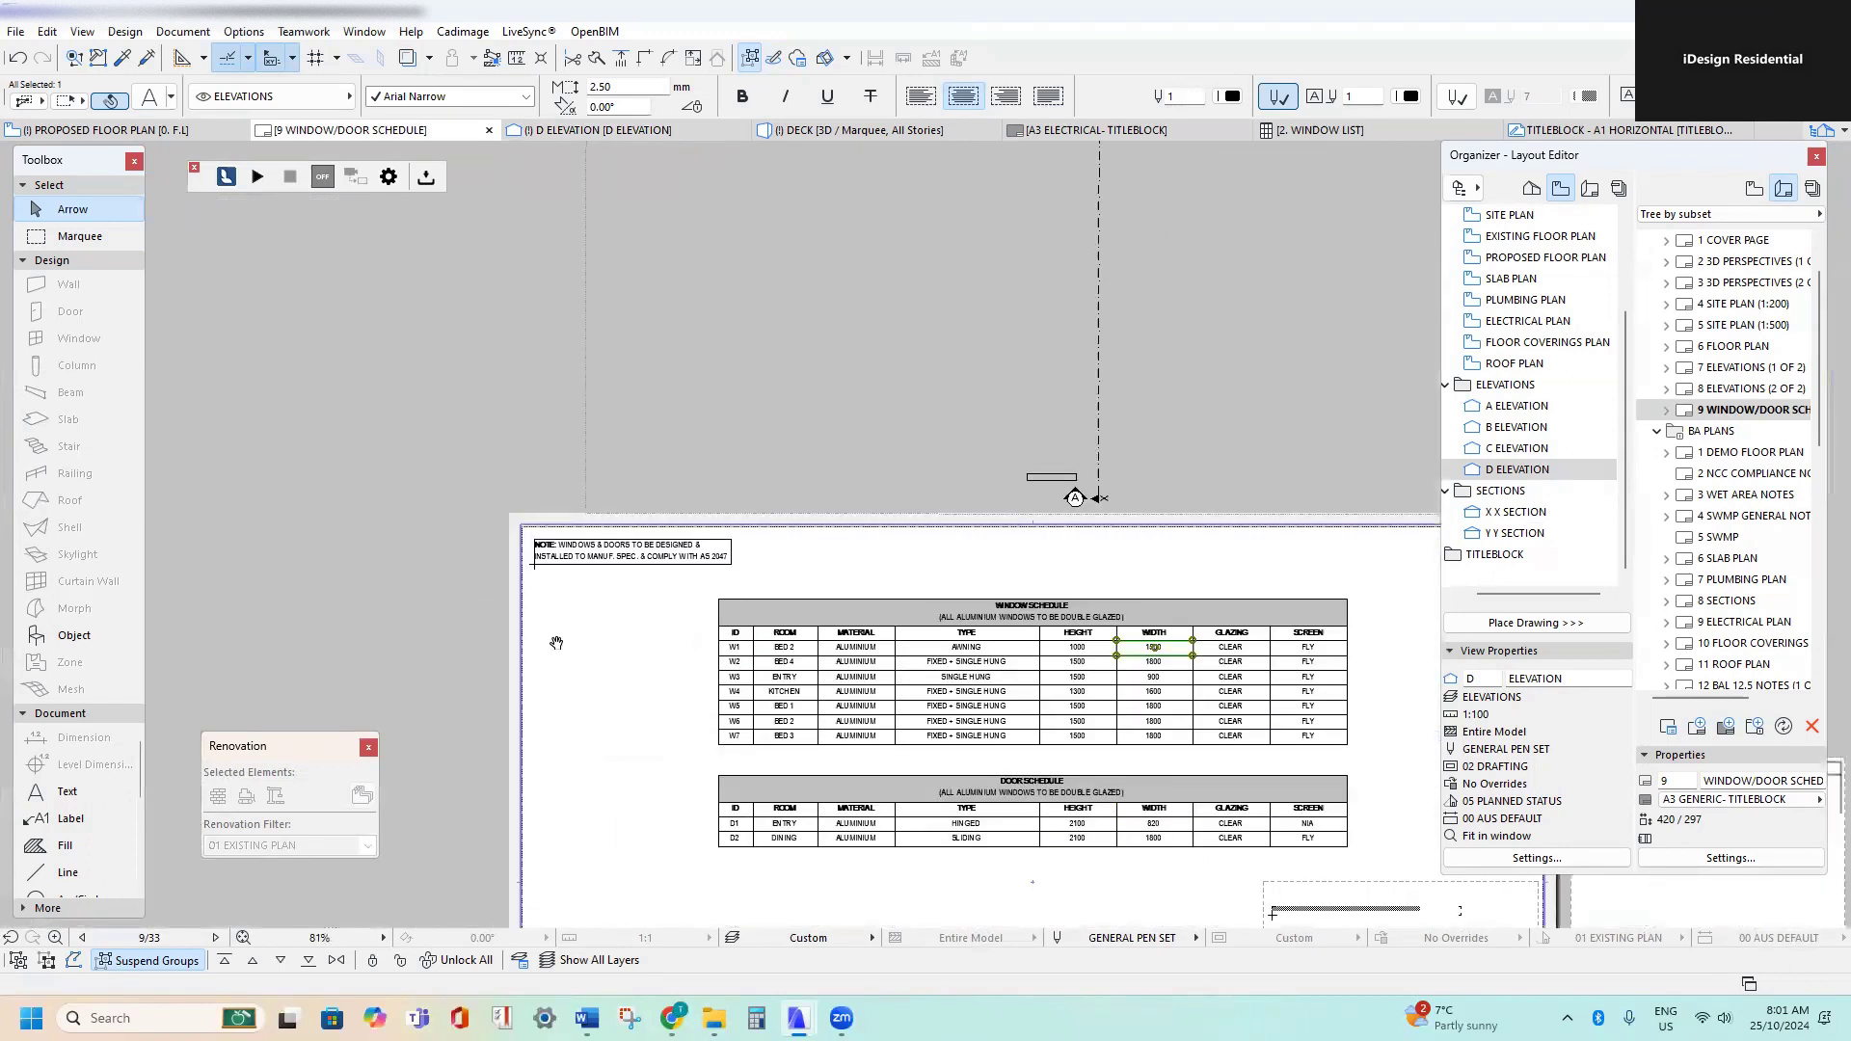
scroll(617, 644, "up", 3)
scroll(626, 655, "down", 2)
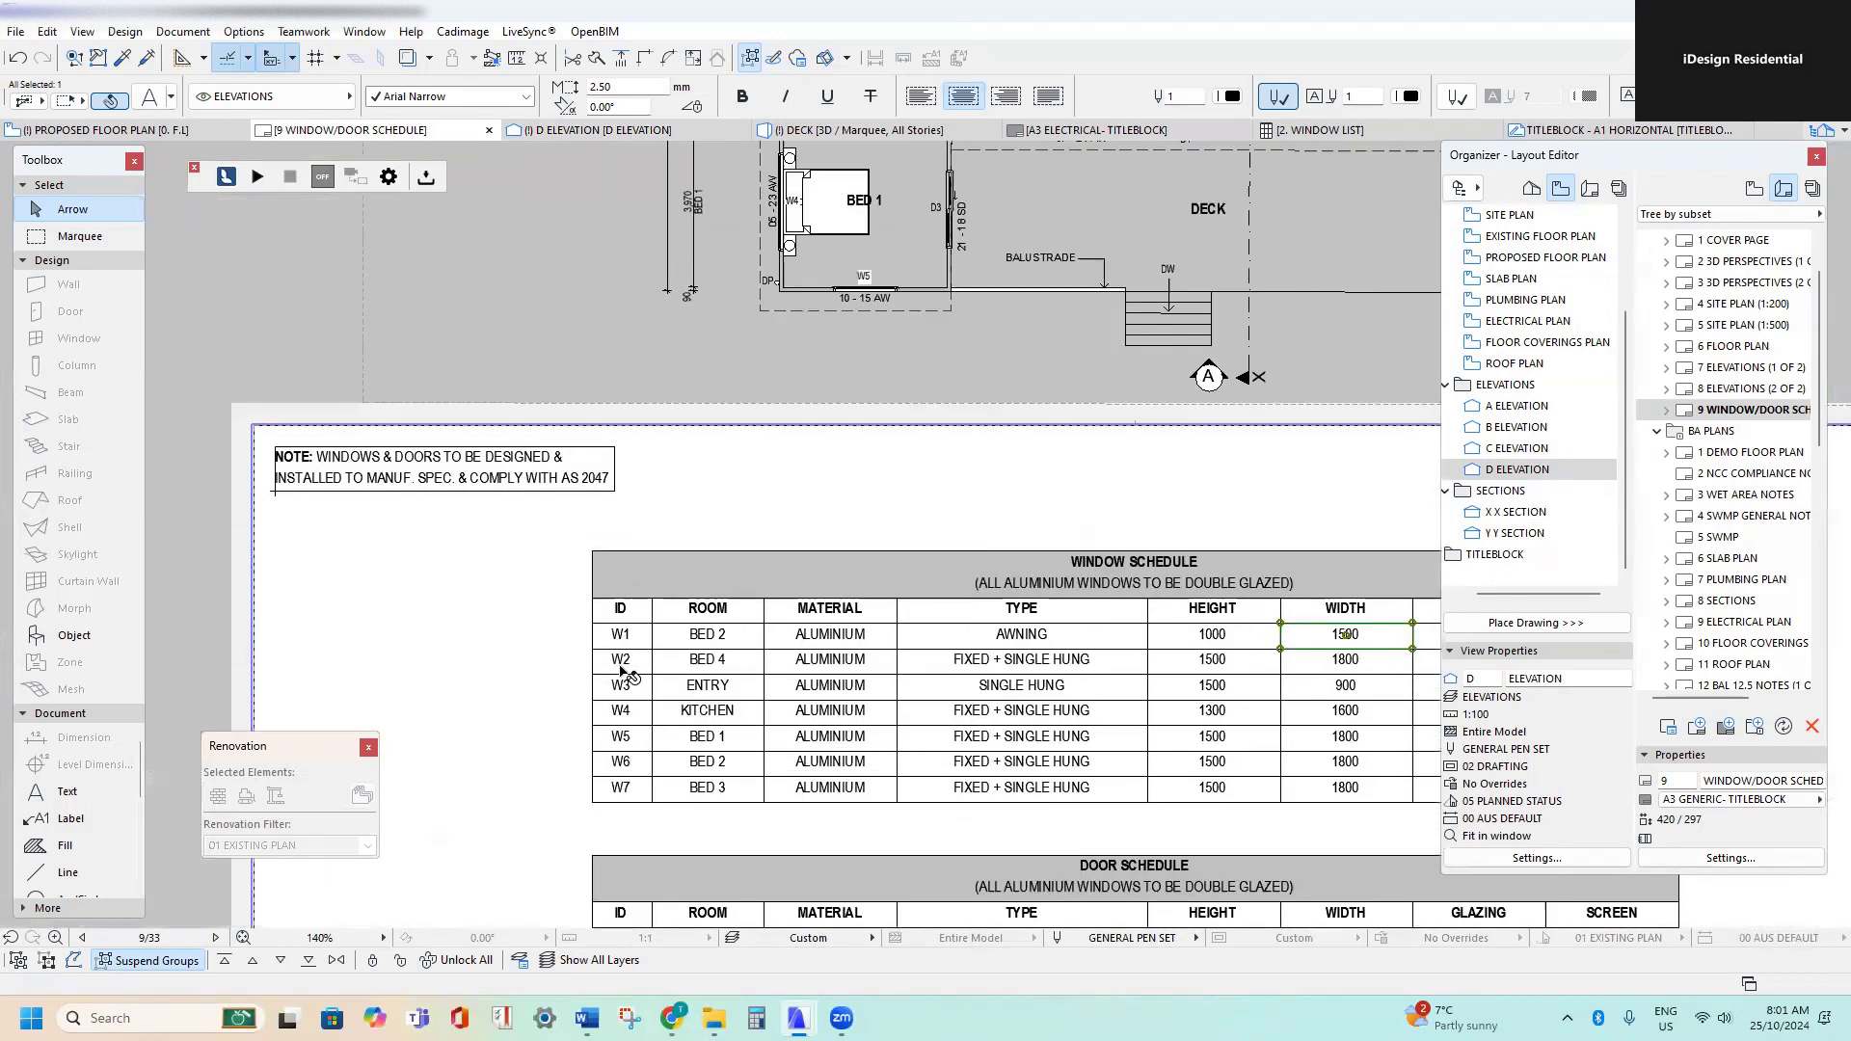
- Check window W2's location on the floor plan and replace its schedule room entry with a copy of W1's BED 2 text
scroll(622, 669, "down", 2)
middle_click_drag(761, 625, 682, 872)
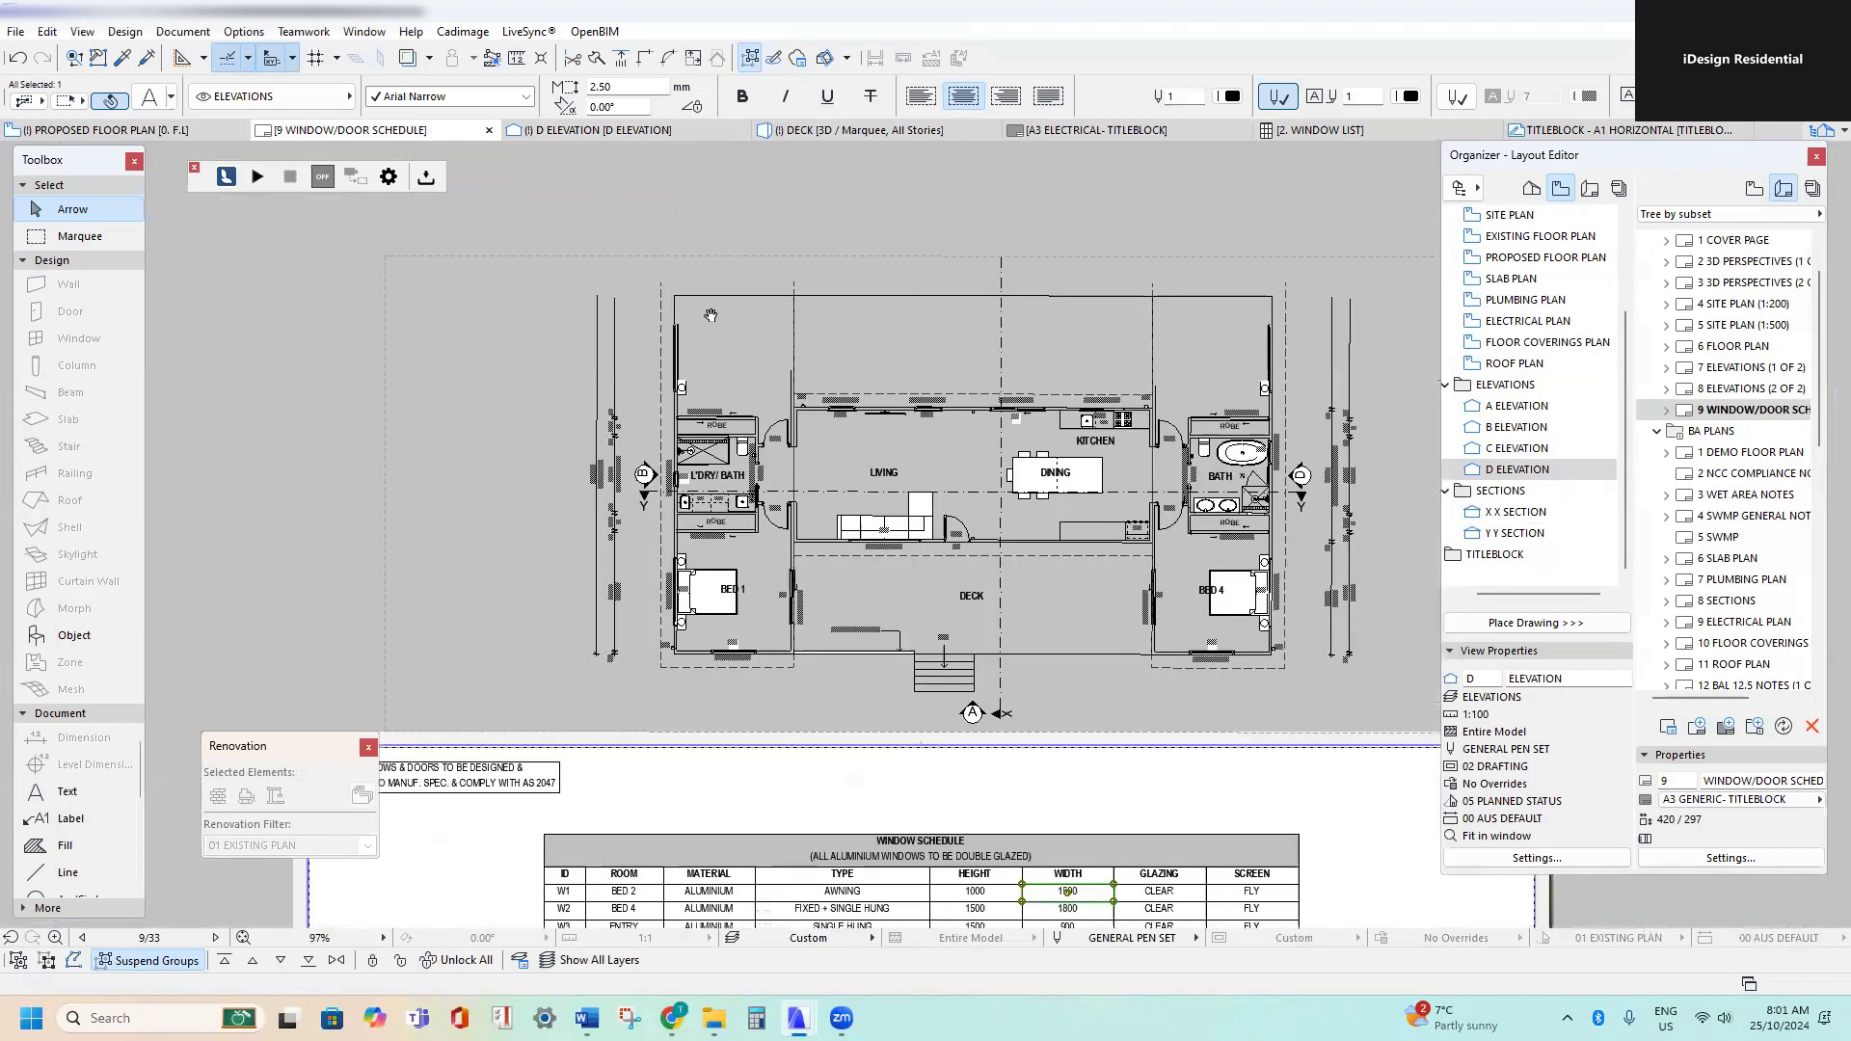
scroll(704, 323, "up", 6)
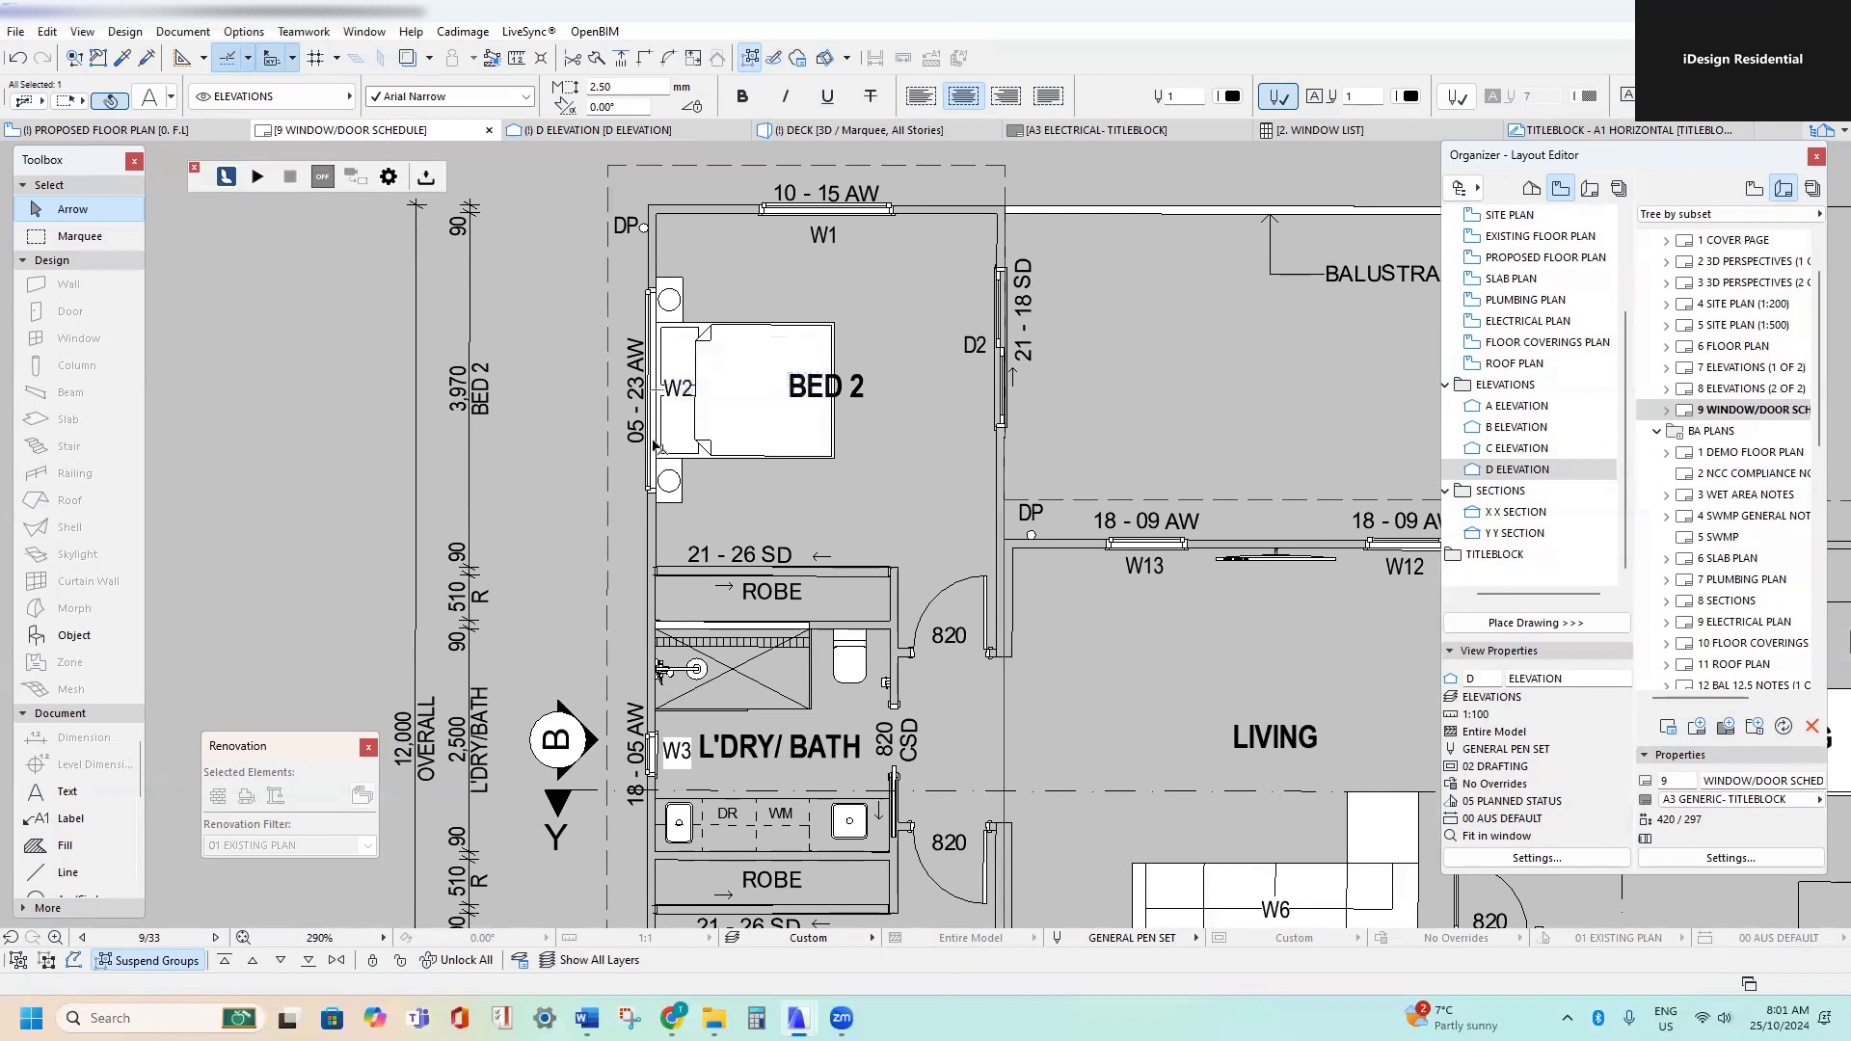
scroll(658, 446, "down", 3)
middle_click_drag(637, 858, 622, 608)
scroll(622, 608, "up", 6)
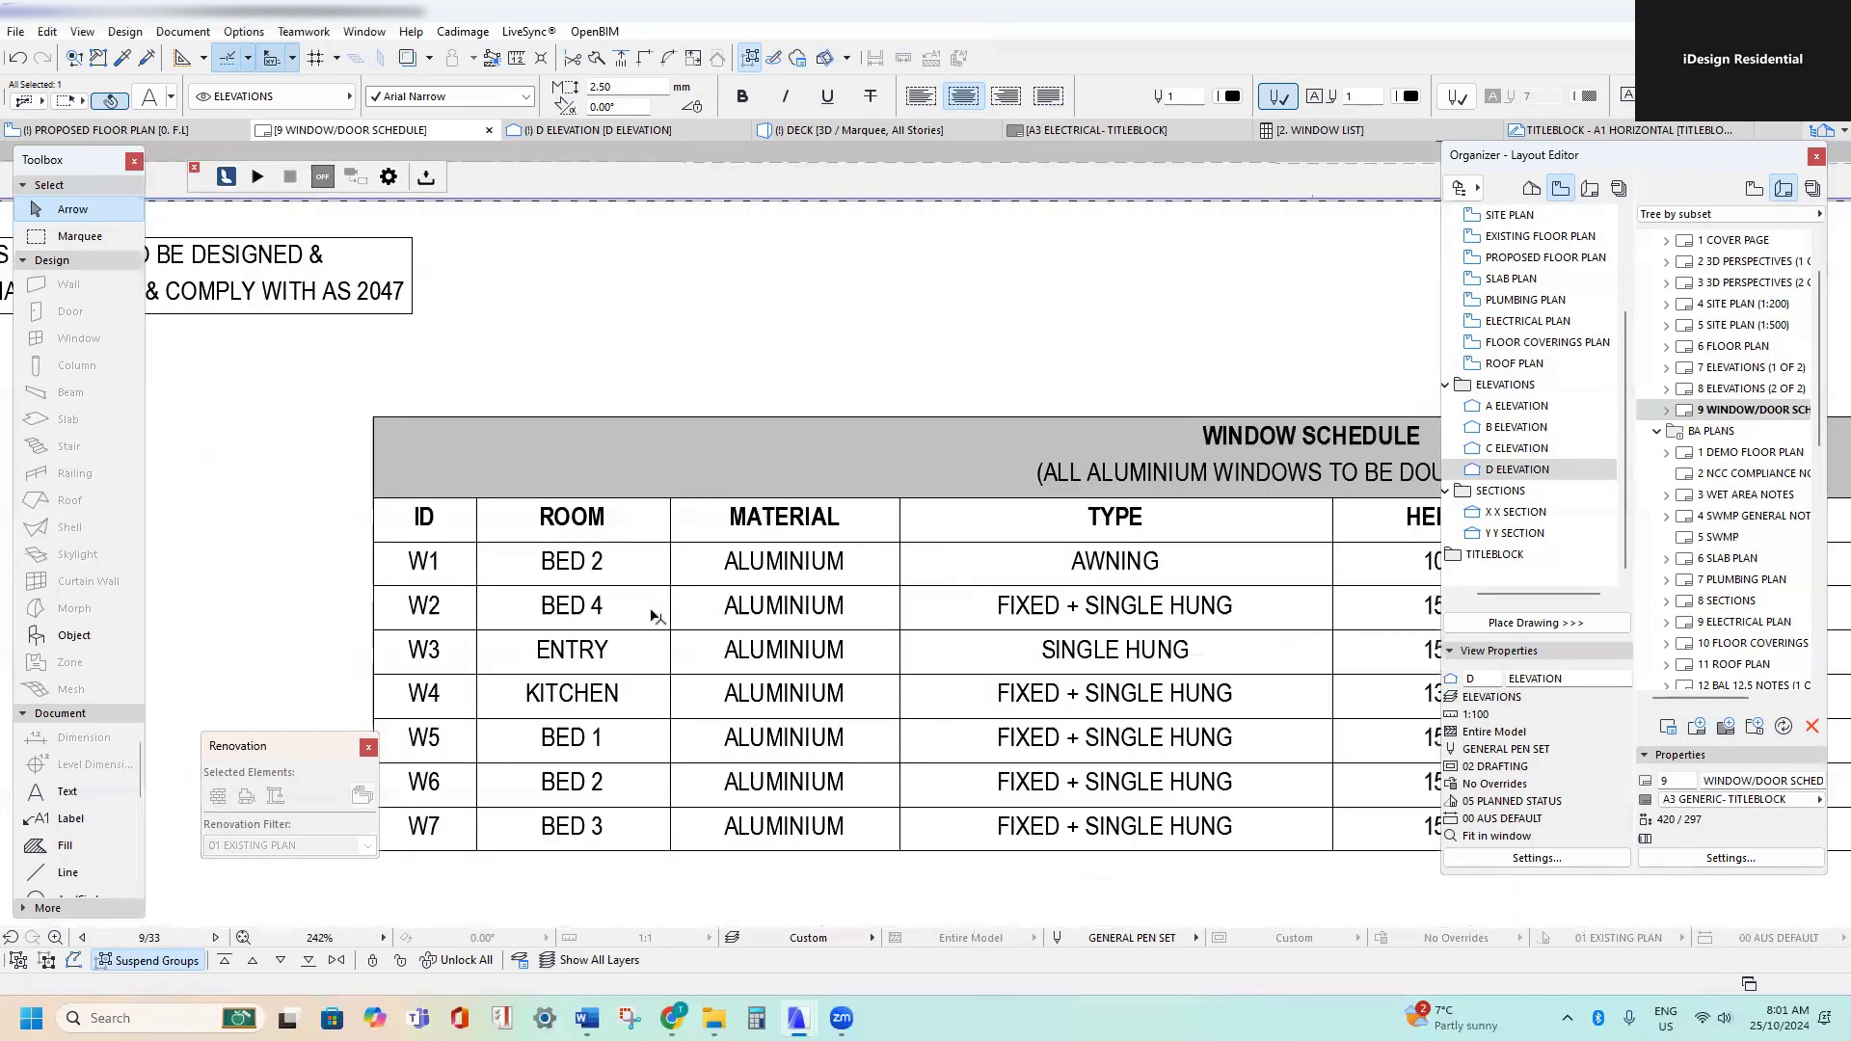
double_click(617, 606)
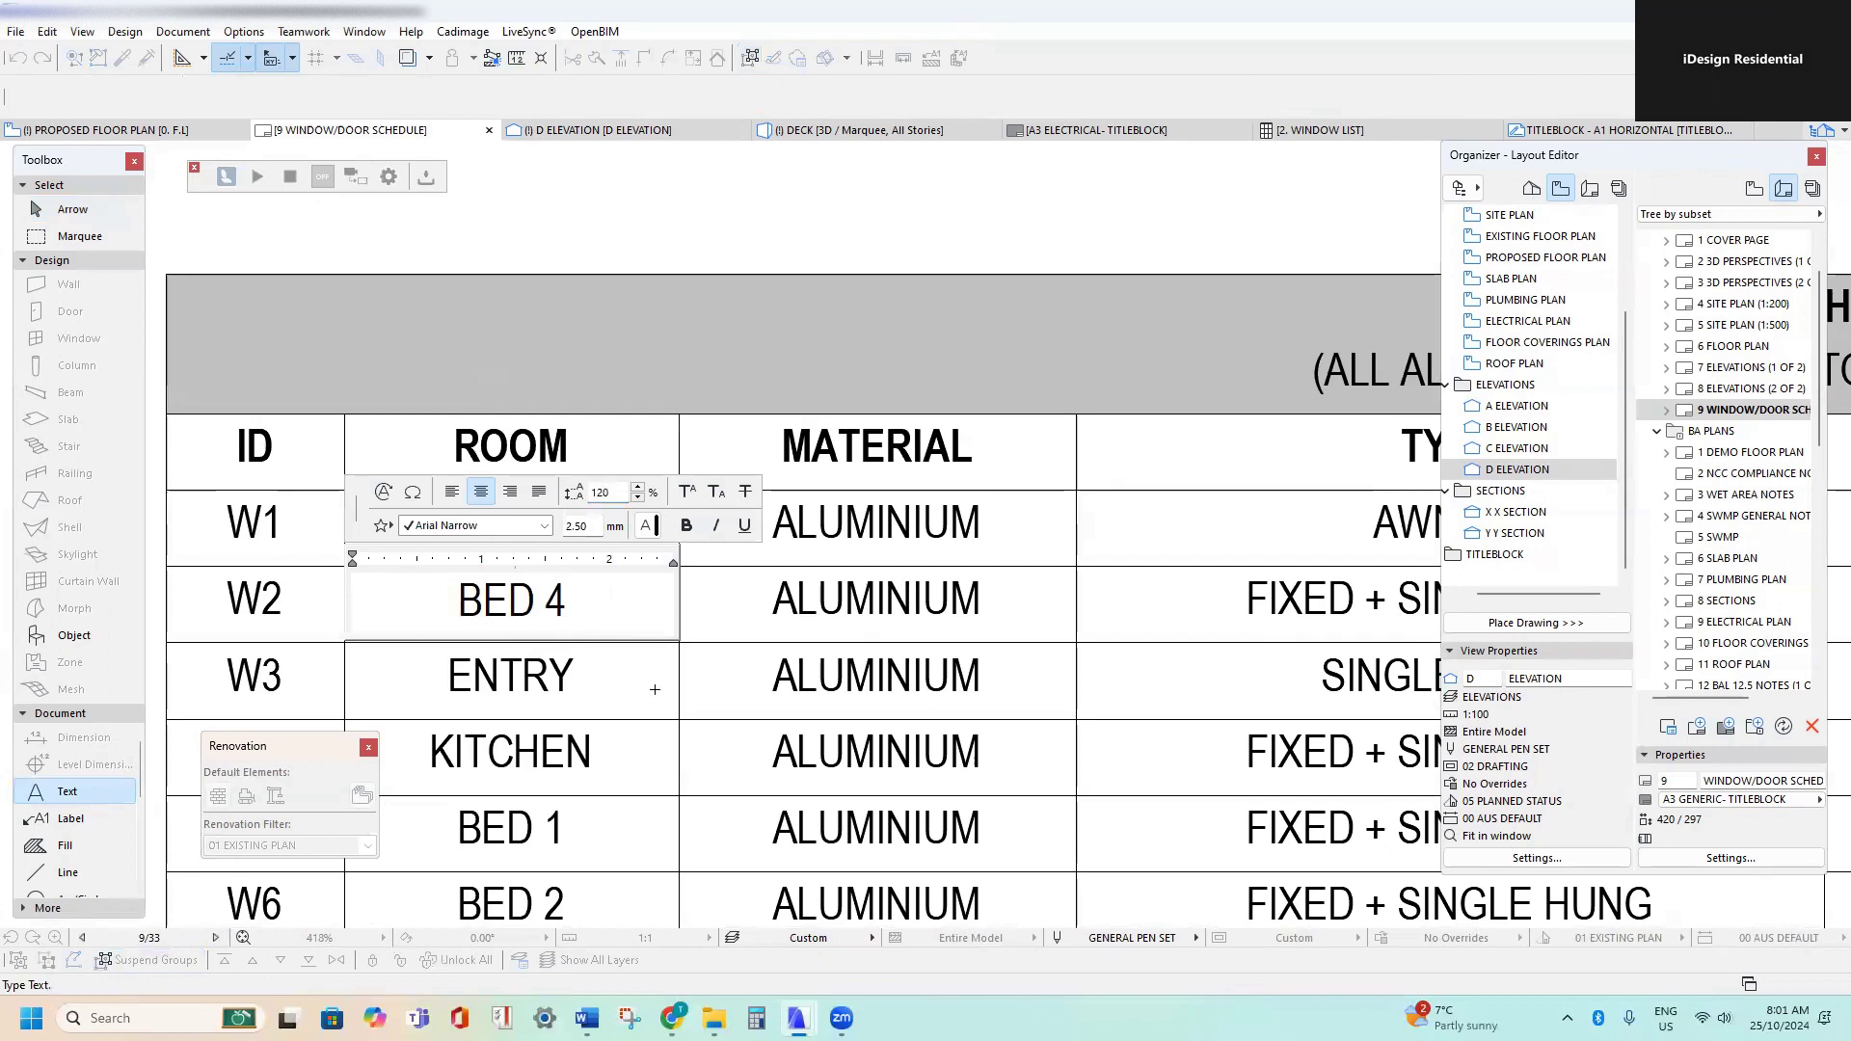
key("Escape")
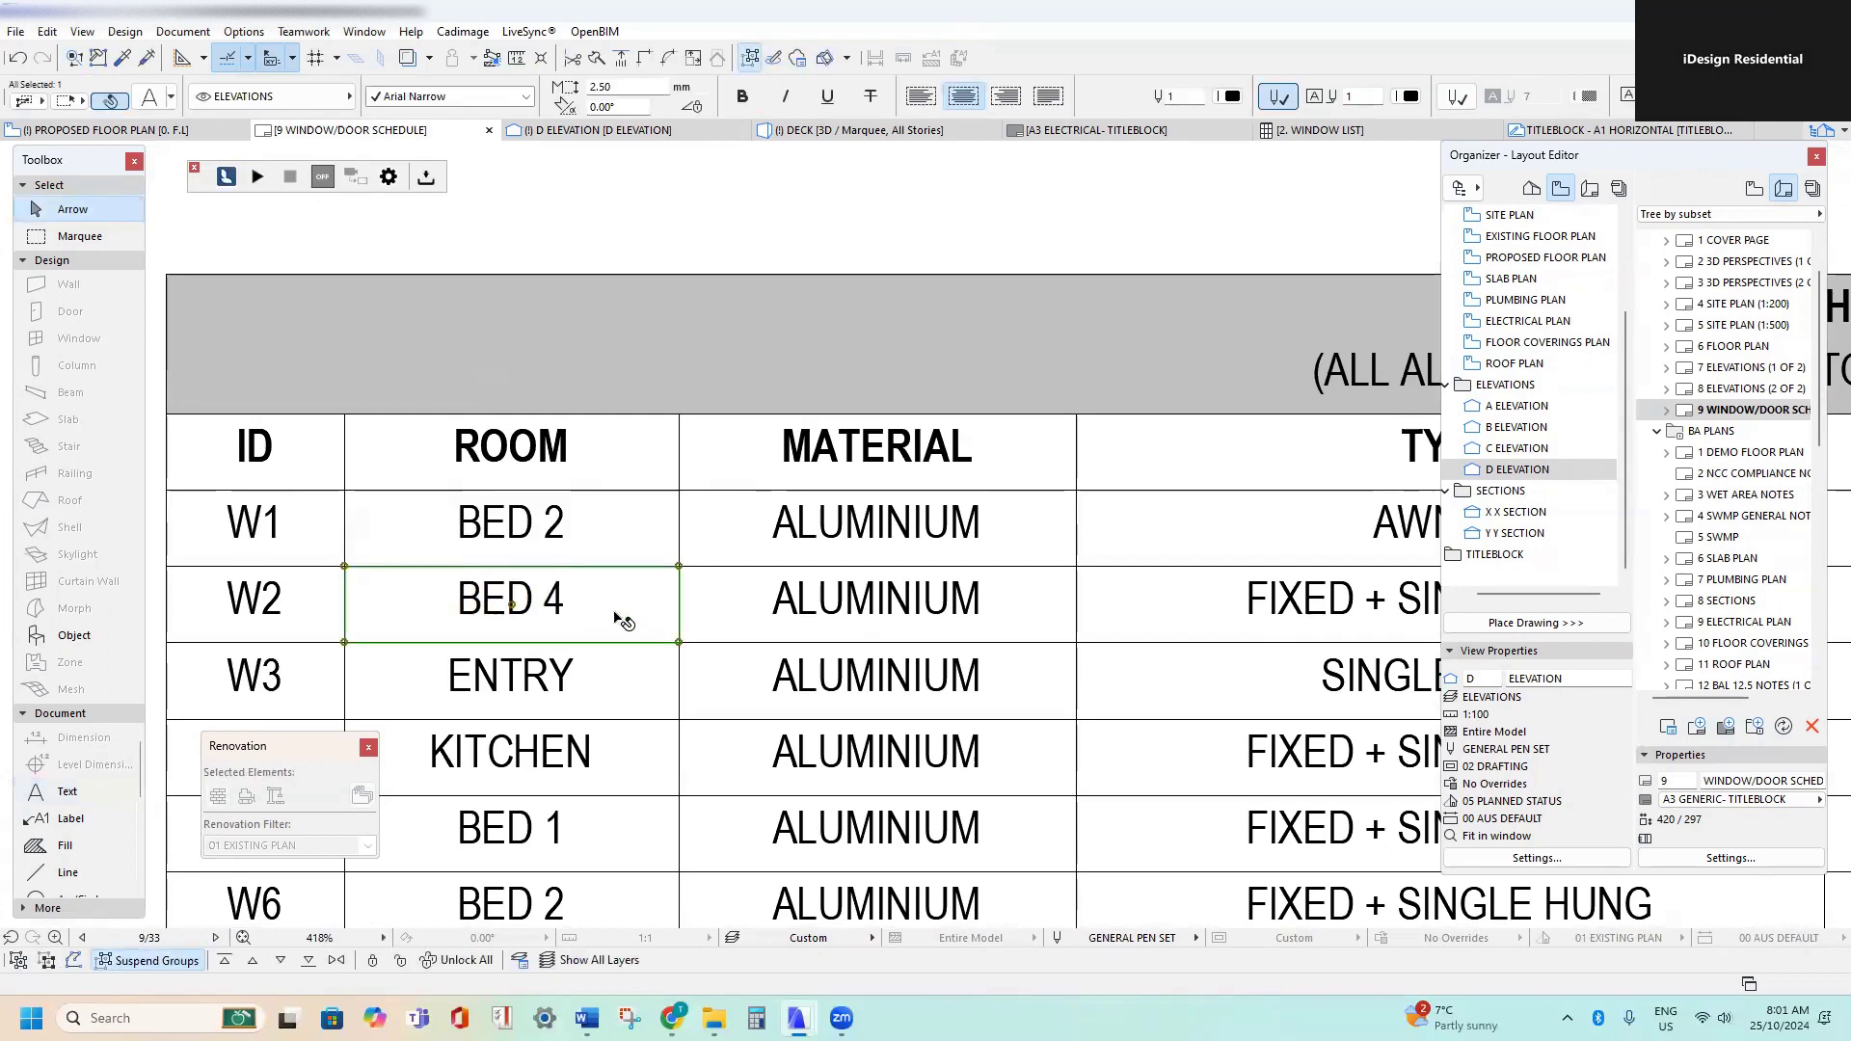
key("Delete")
left_click(569, 552)
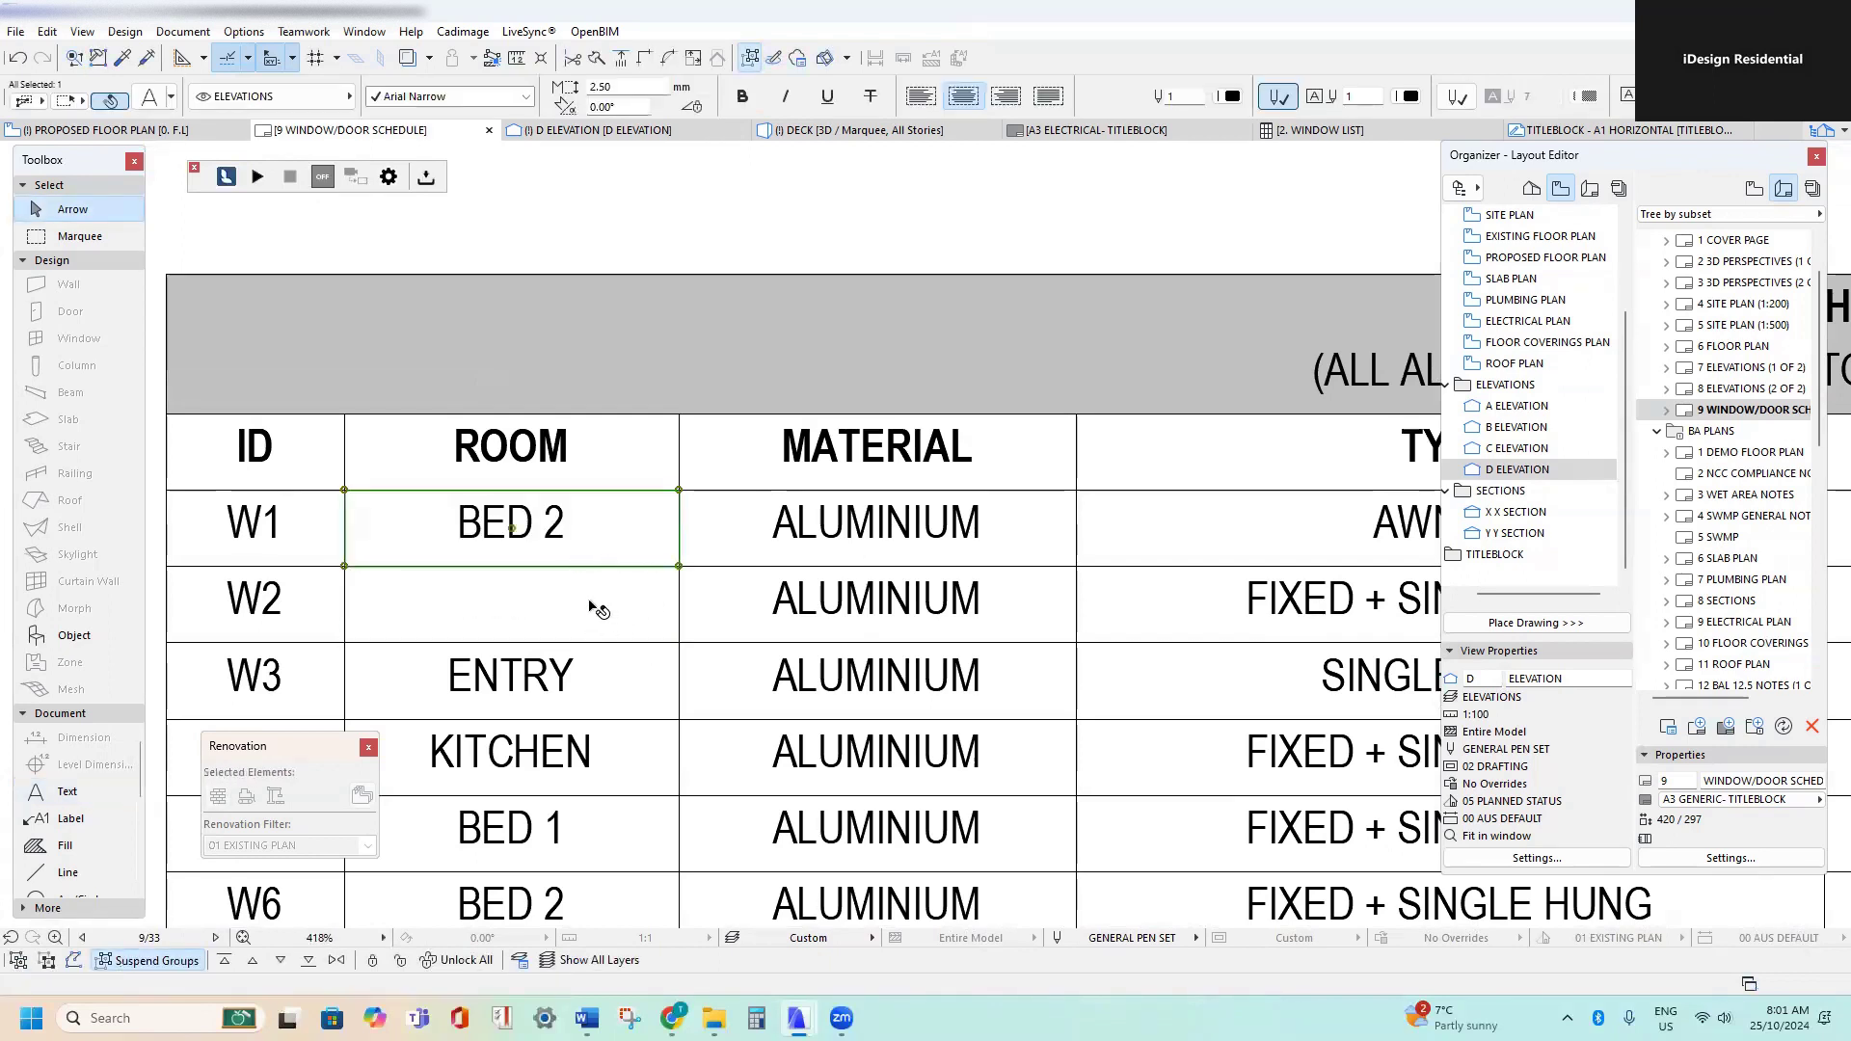
key("ctrl+shift+d")
left_click(678, 566)
left_click(679, 642)
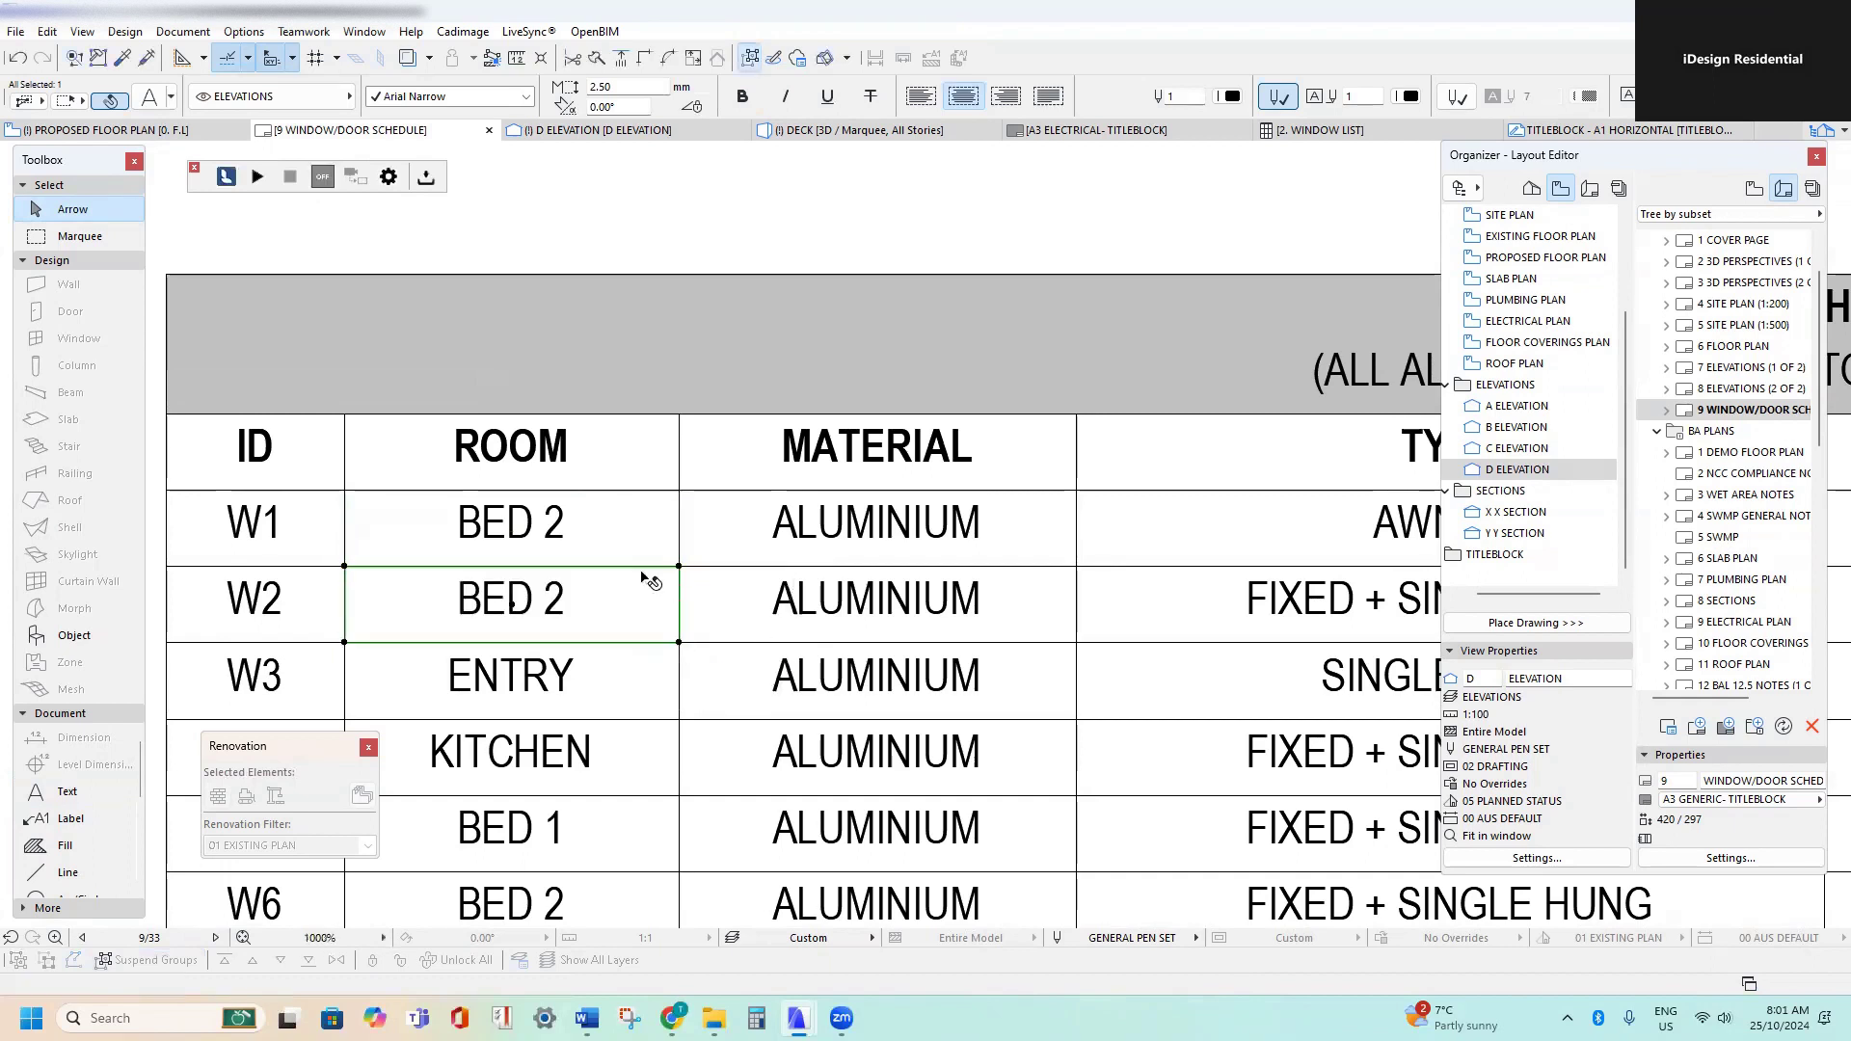
- Check window W2's floor plan label and replace its schedule type with a copy of W1's AWNING text
scroll(644, 576, "down", 5)
middle_click_drag(895, 575, 723, 564)
scroll(859, 557, "down", 2)
middle_click_drag(859, 557, 859, 916)
scroll(660, 441, "up", 4)
scroll(660, 441, "down", 4)
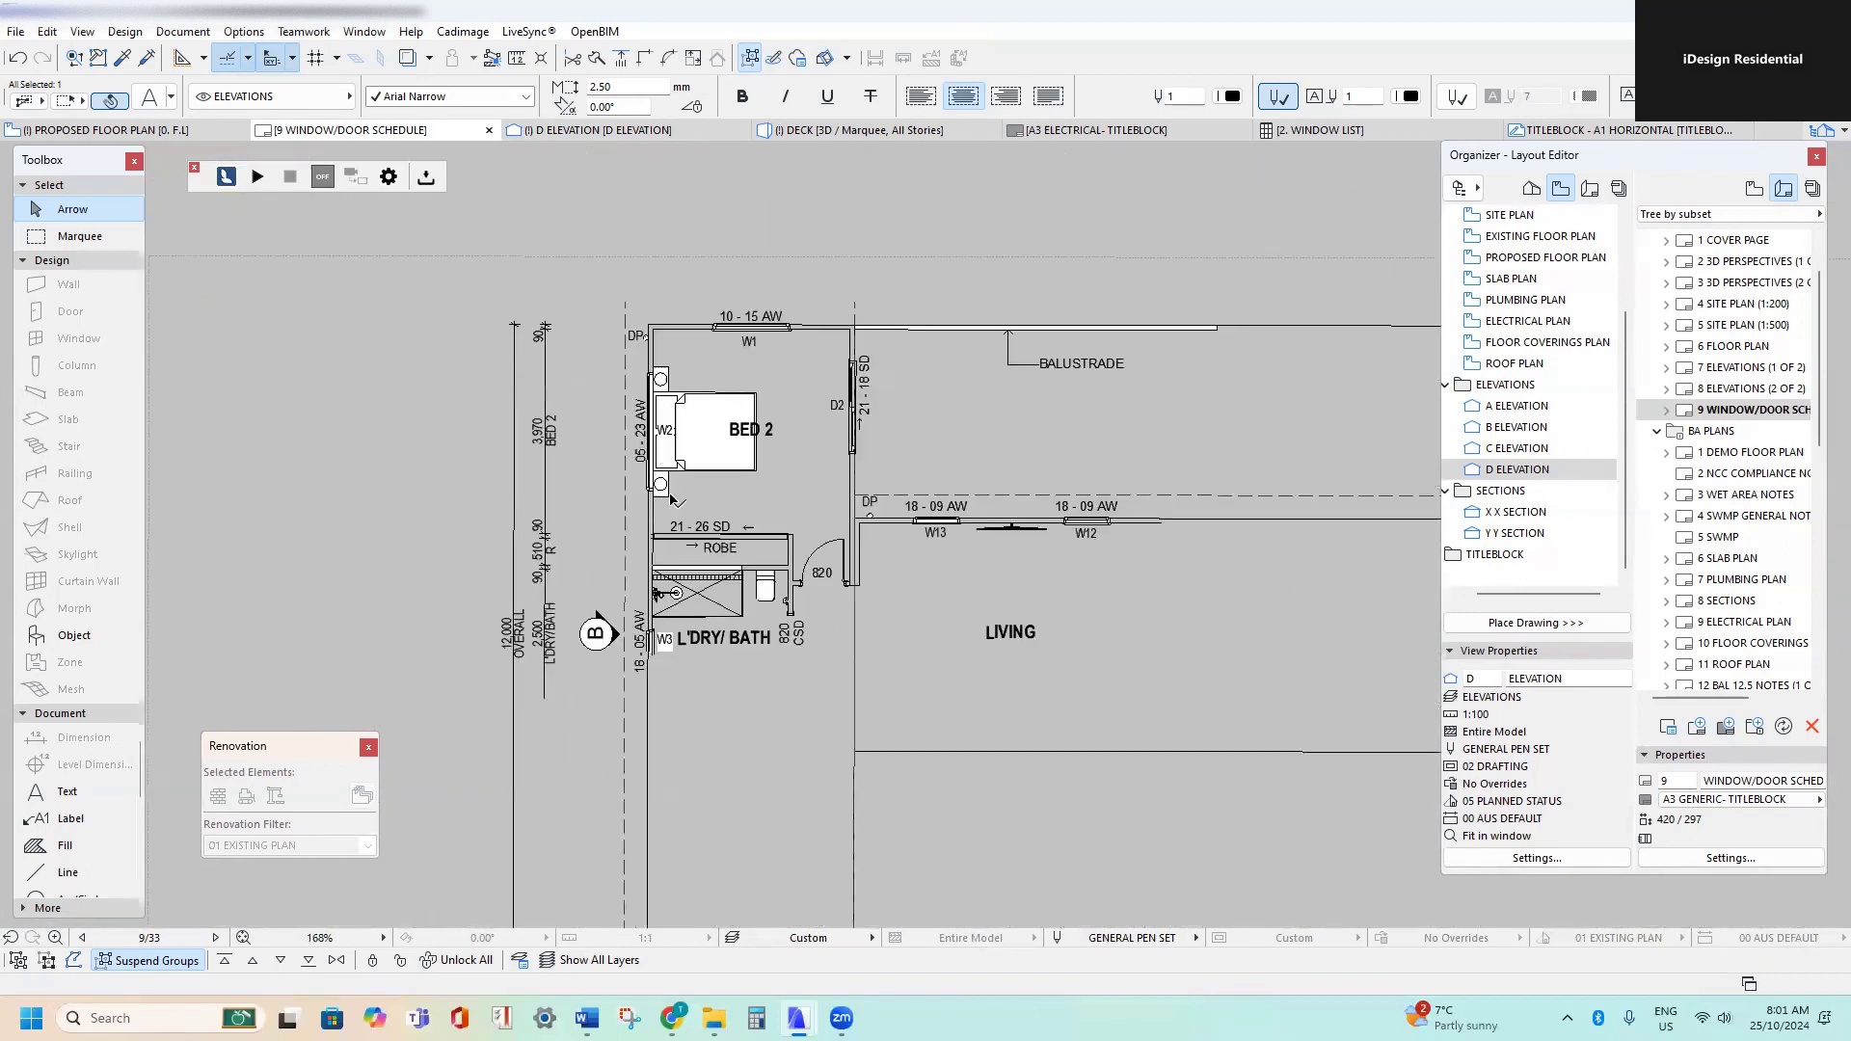
middle_click_drag(665, 848, 675, 472)
scroll(831, 590, "up", 3)
middle_click_drag(831, 585, 831, 543)
left_click(832, 574)
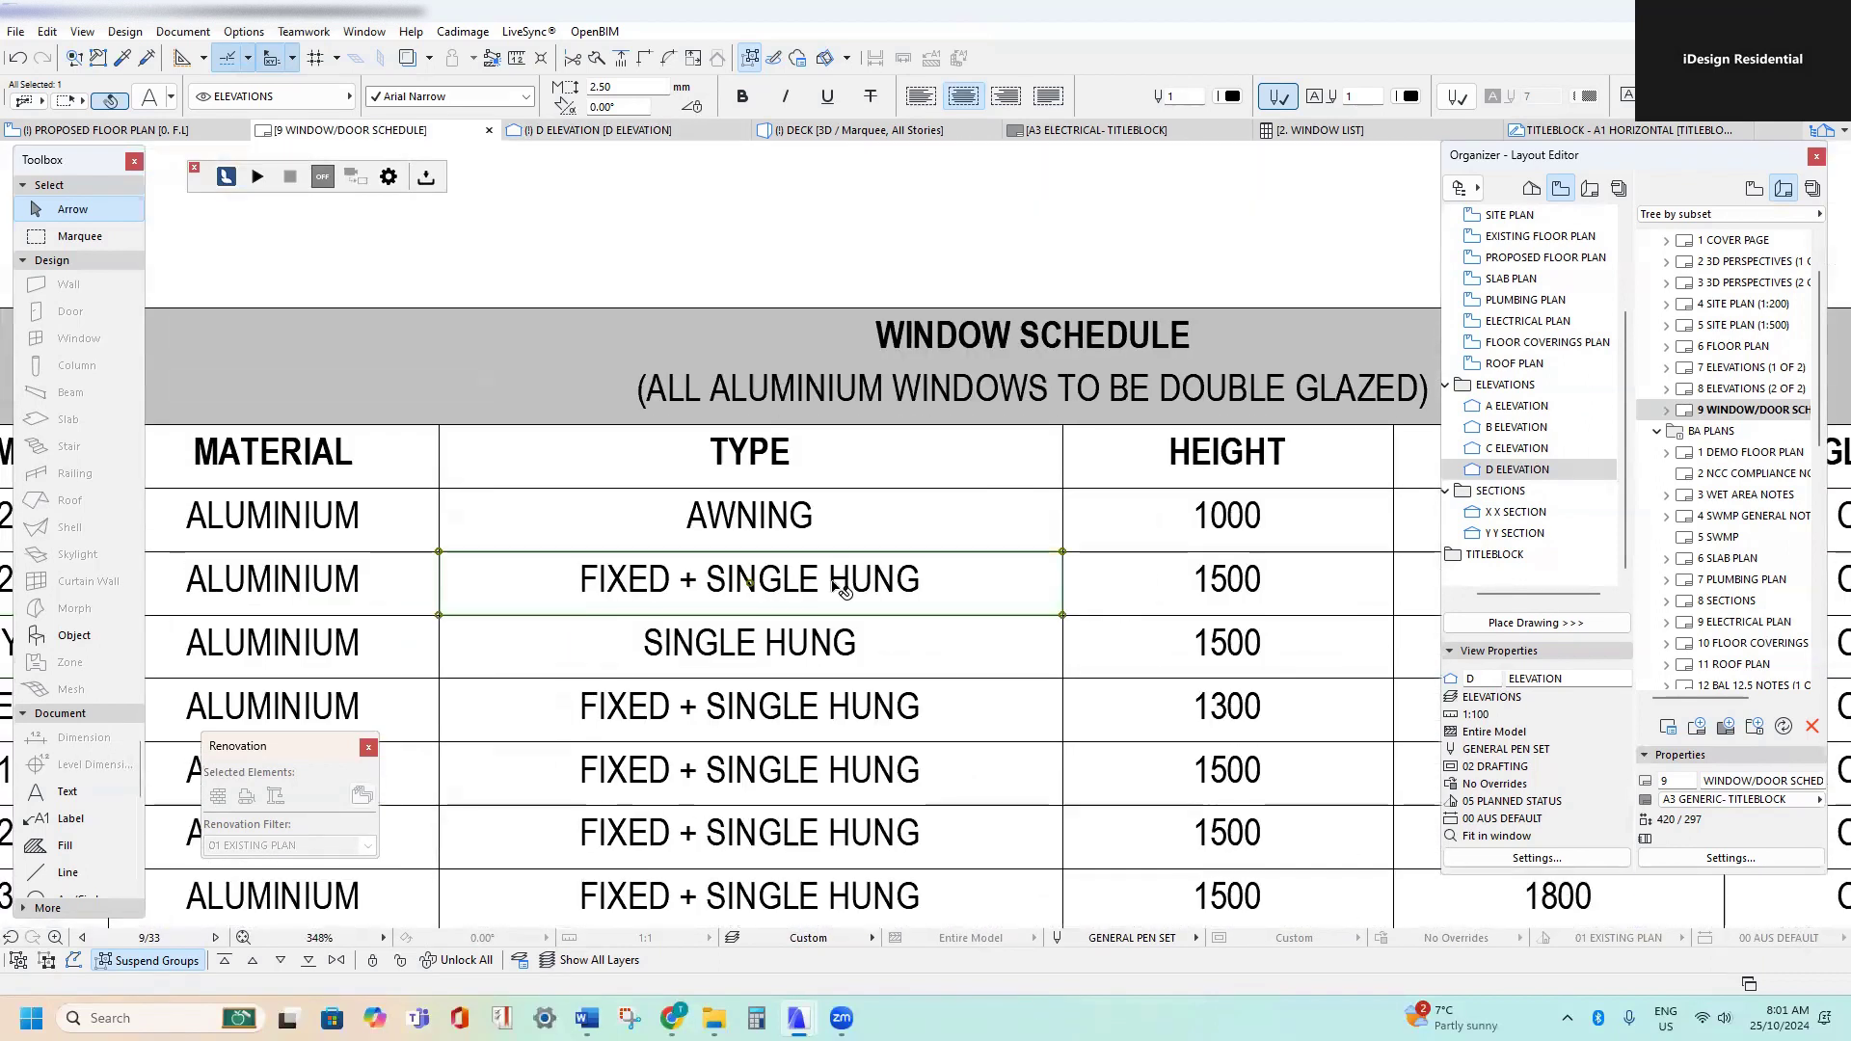
key("Delete")
left_click(742, 534)
left_click_drag(479, 552, 440, 615, "ctrl")
- Set the height of window W2 in the window schedule to 500
scroll(696, 520, "down", 2)
middle_click_drag(1046, 480, 719, 686)
scroll(719, 687, "down", 2)
scroll(724, 808, "up", 2)
scroll(727, 813, "up", 1)
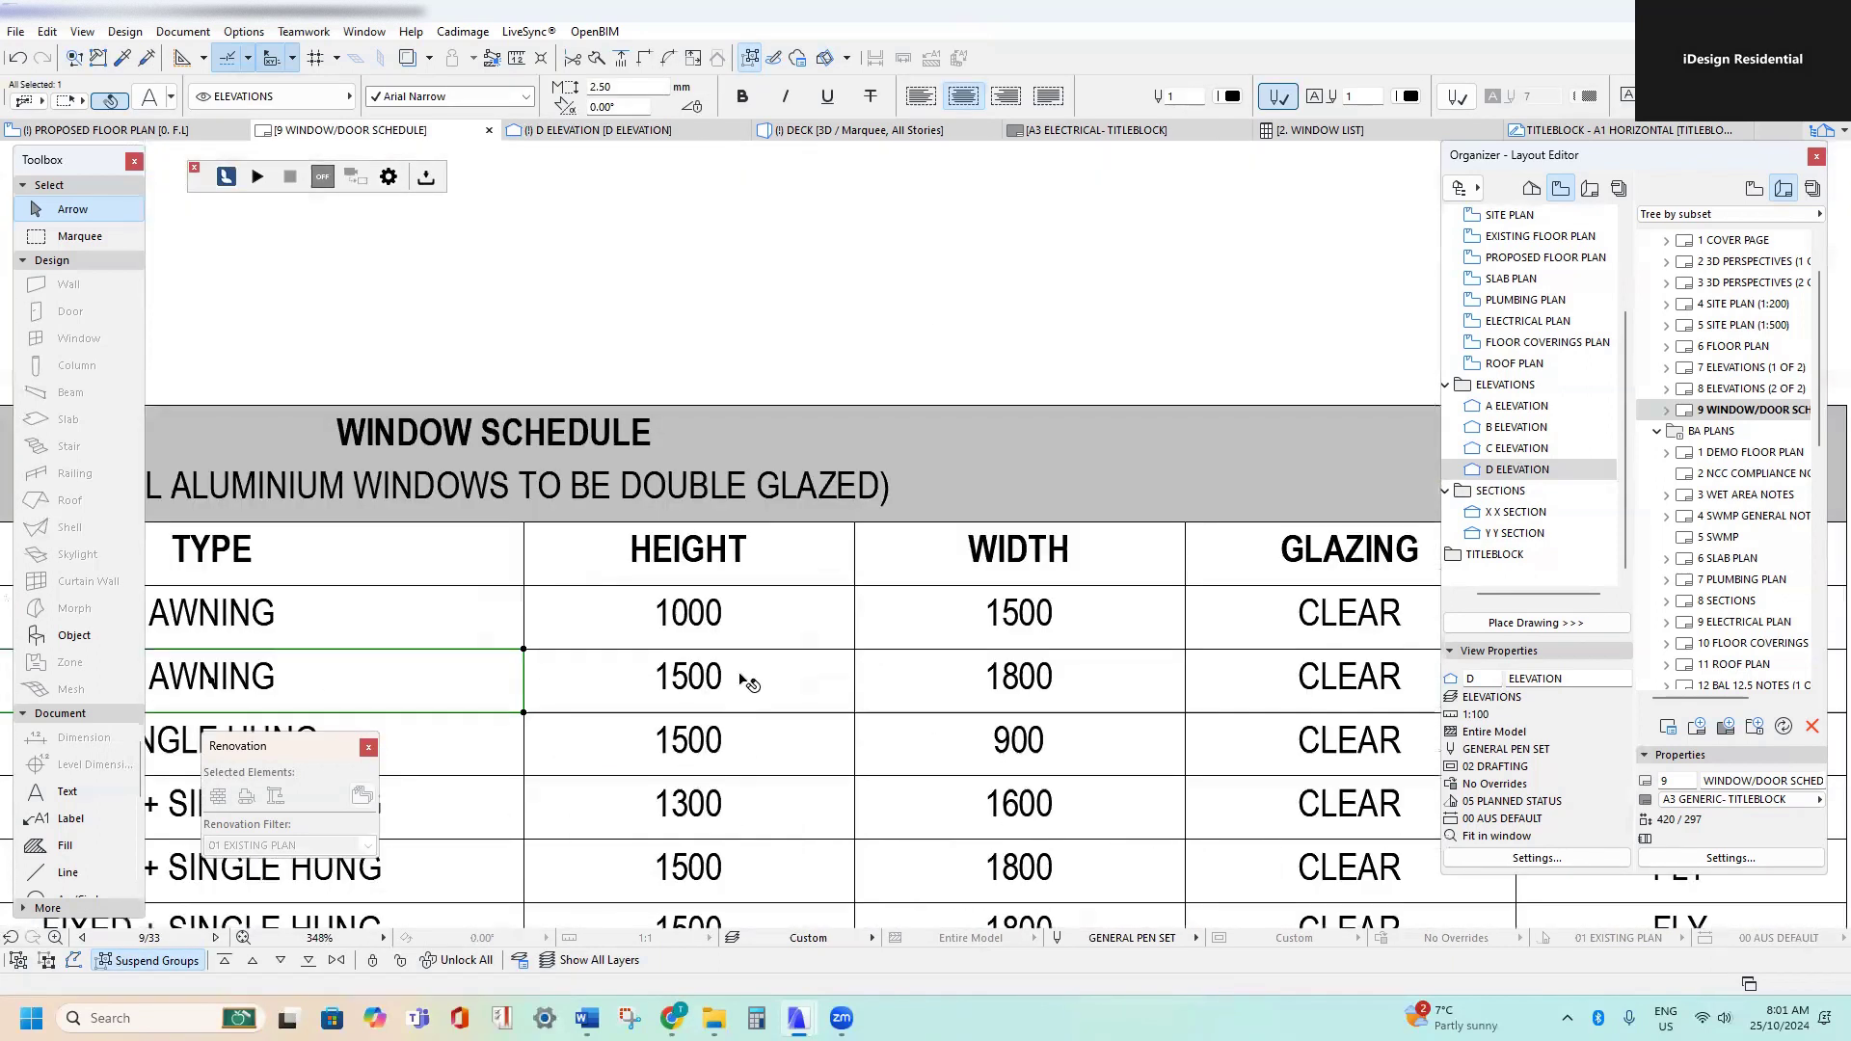
double_click(741, 675)
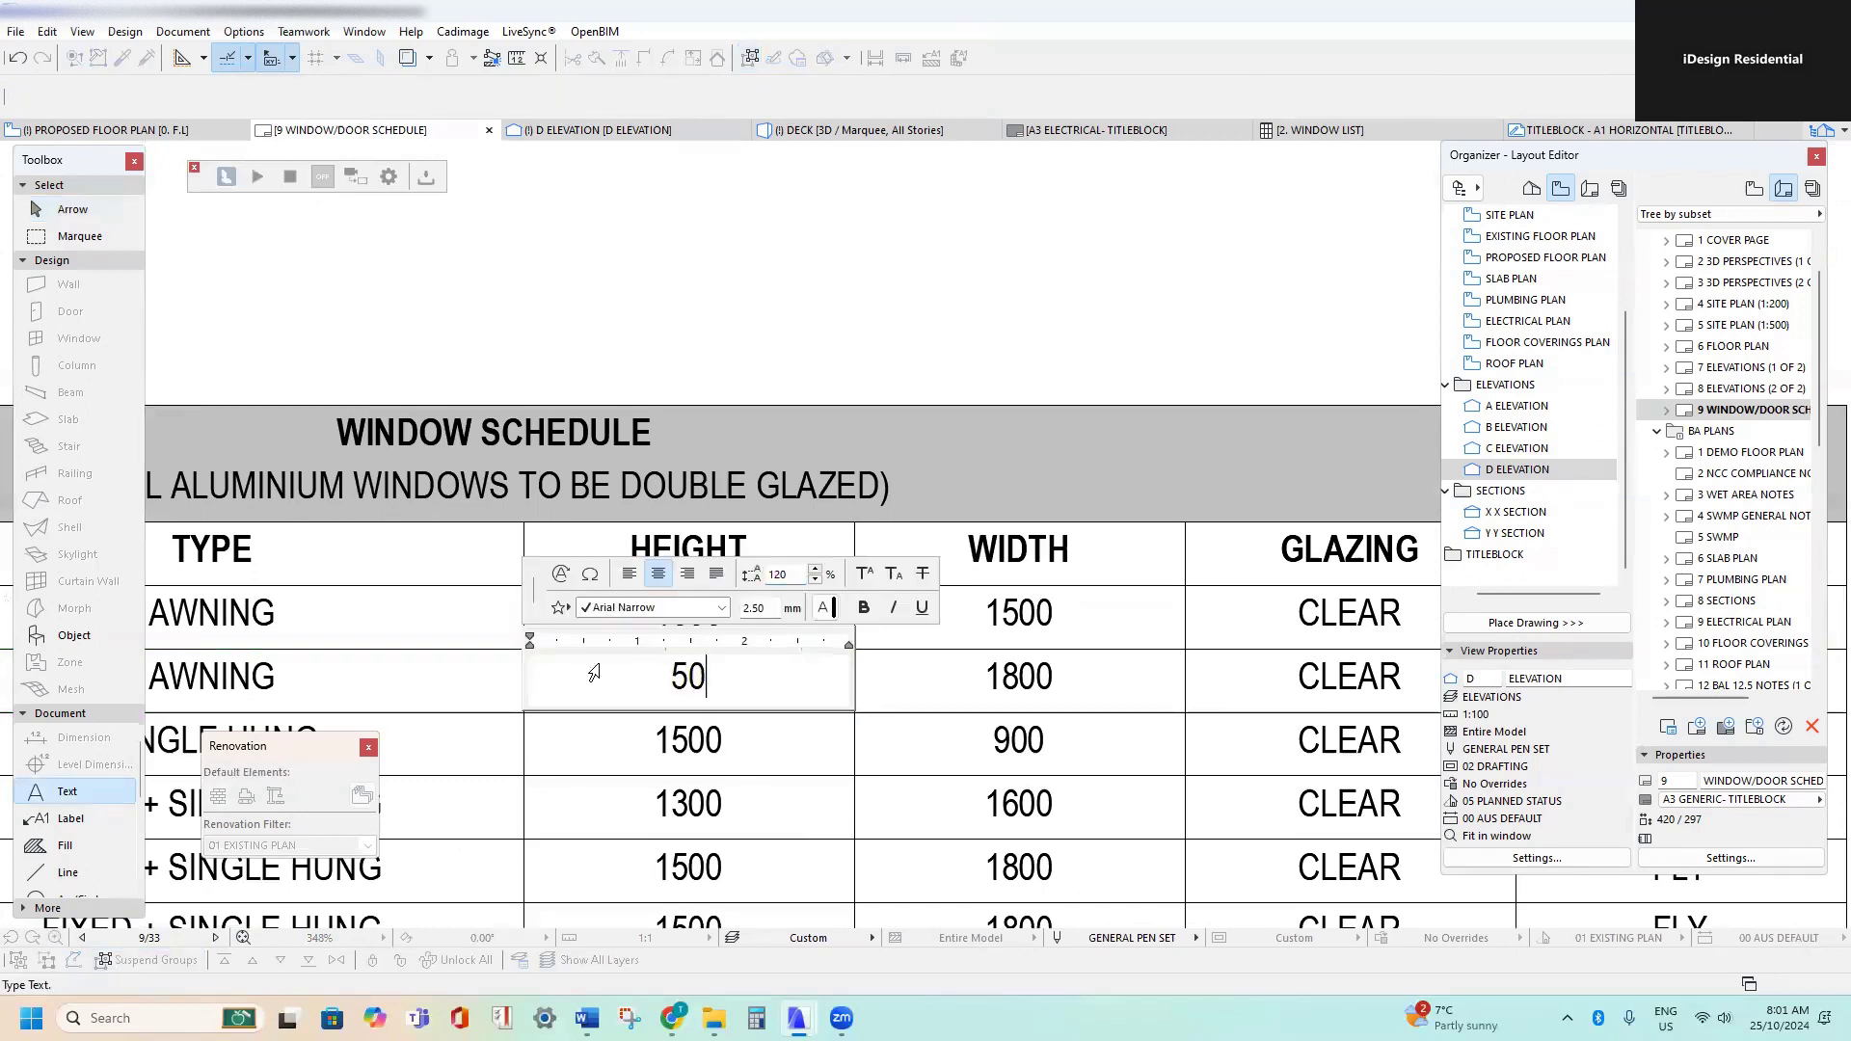
type("500")
left_click(1060, 678)
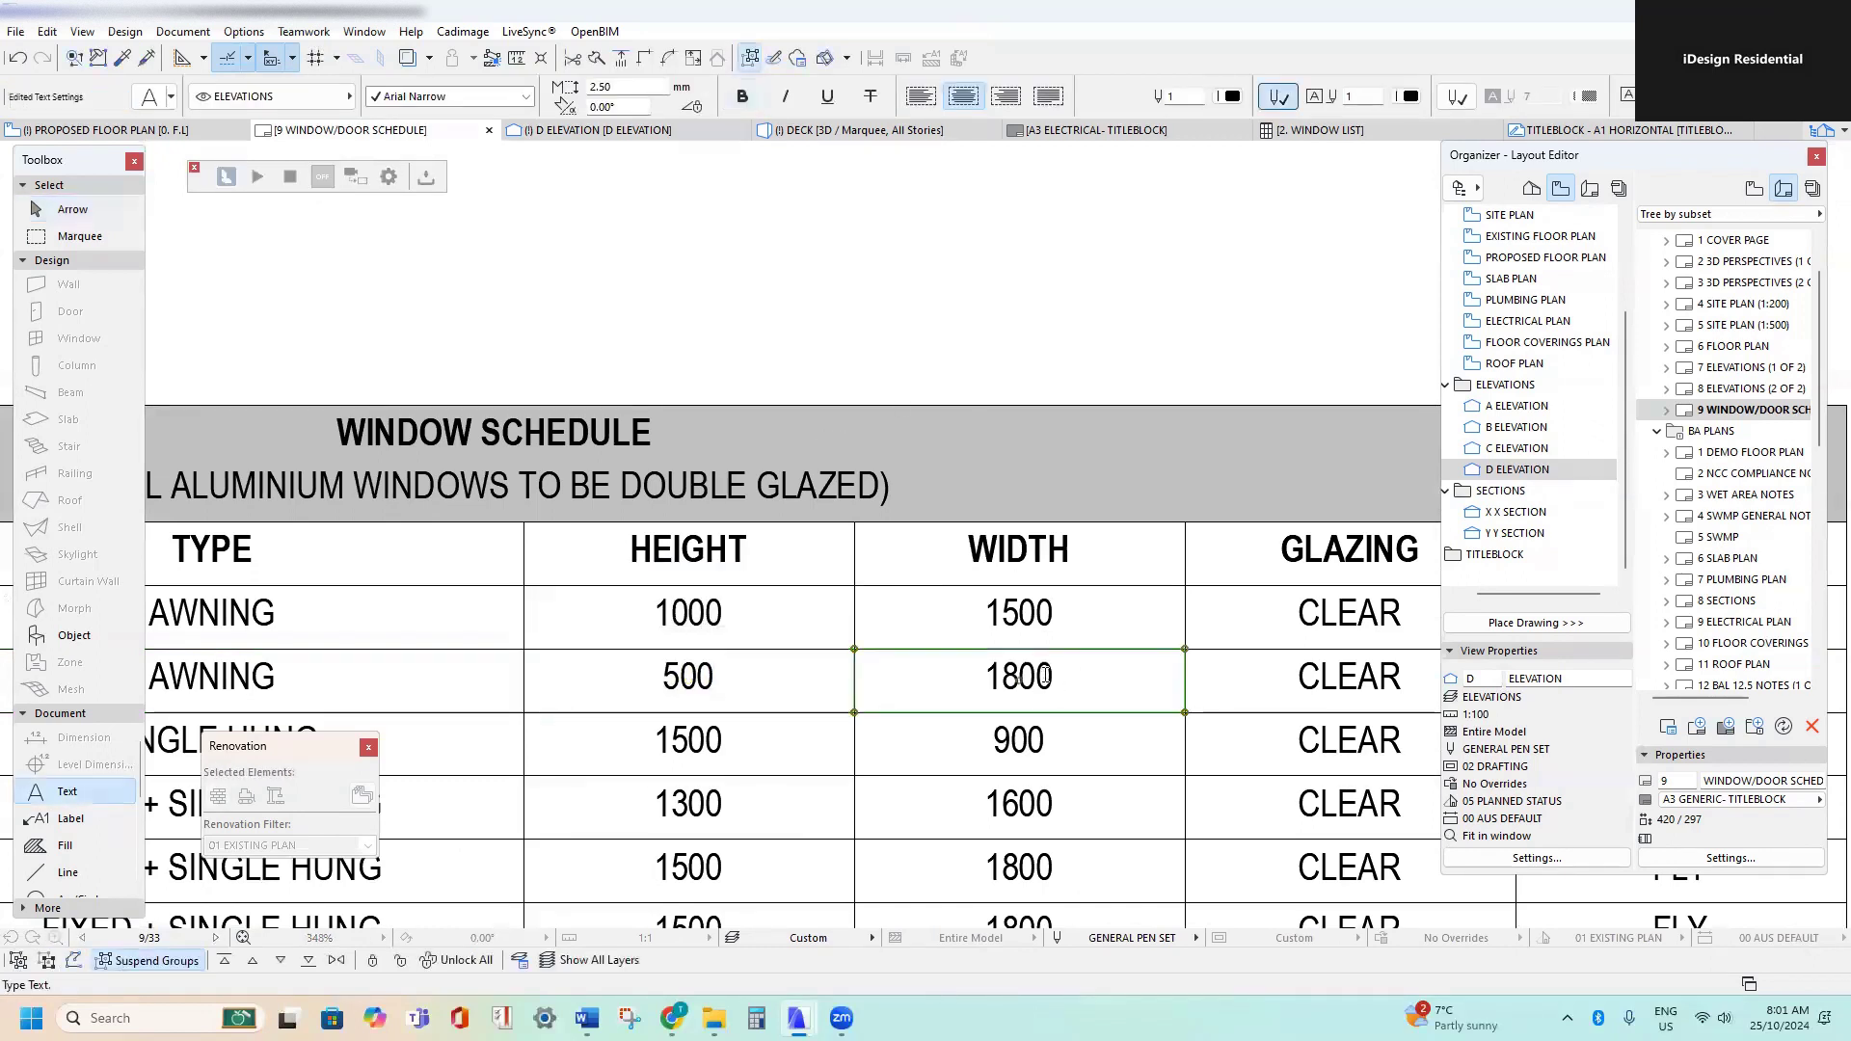
- Try to change the width of window W2 in the window schedule to match its 05 - 23 AW floor plan label
double_click(1063, 680)
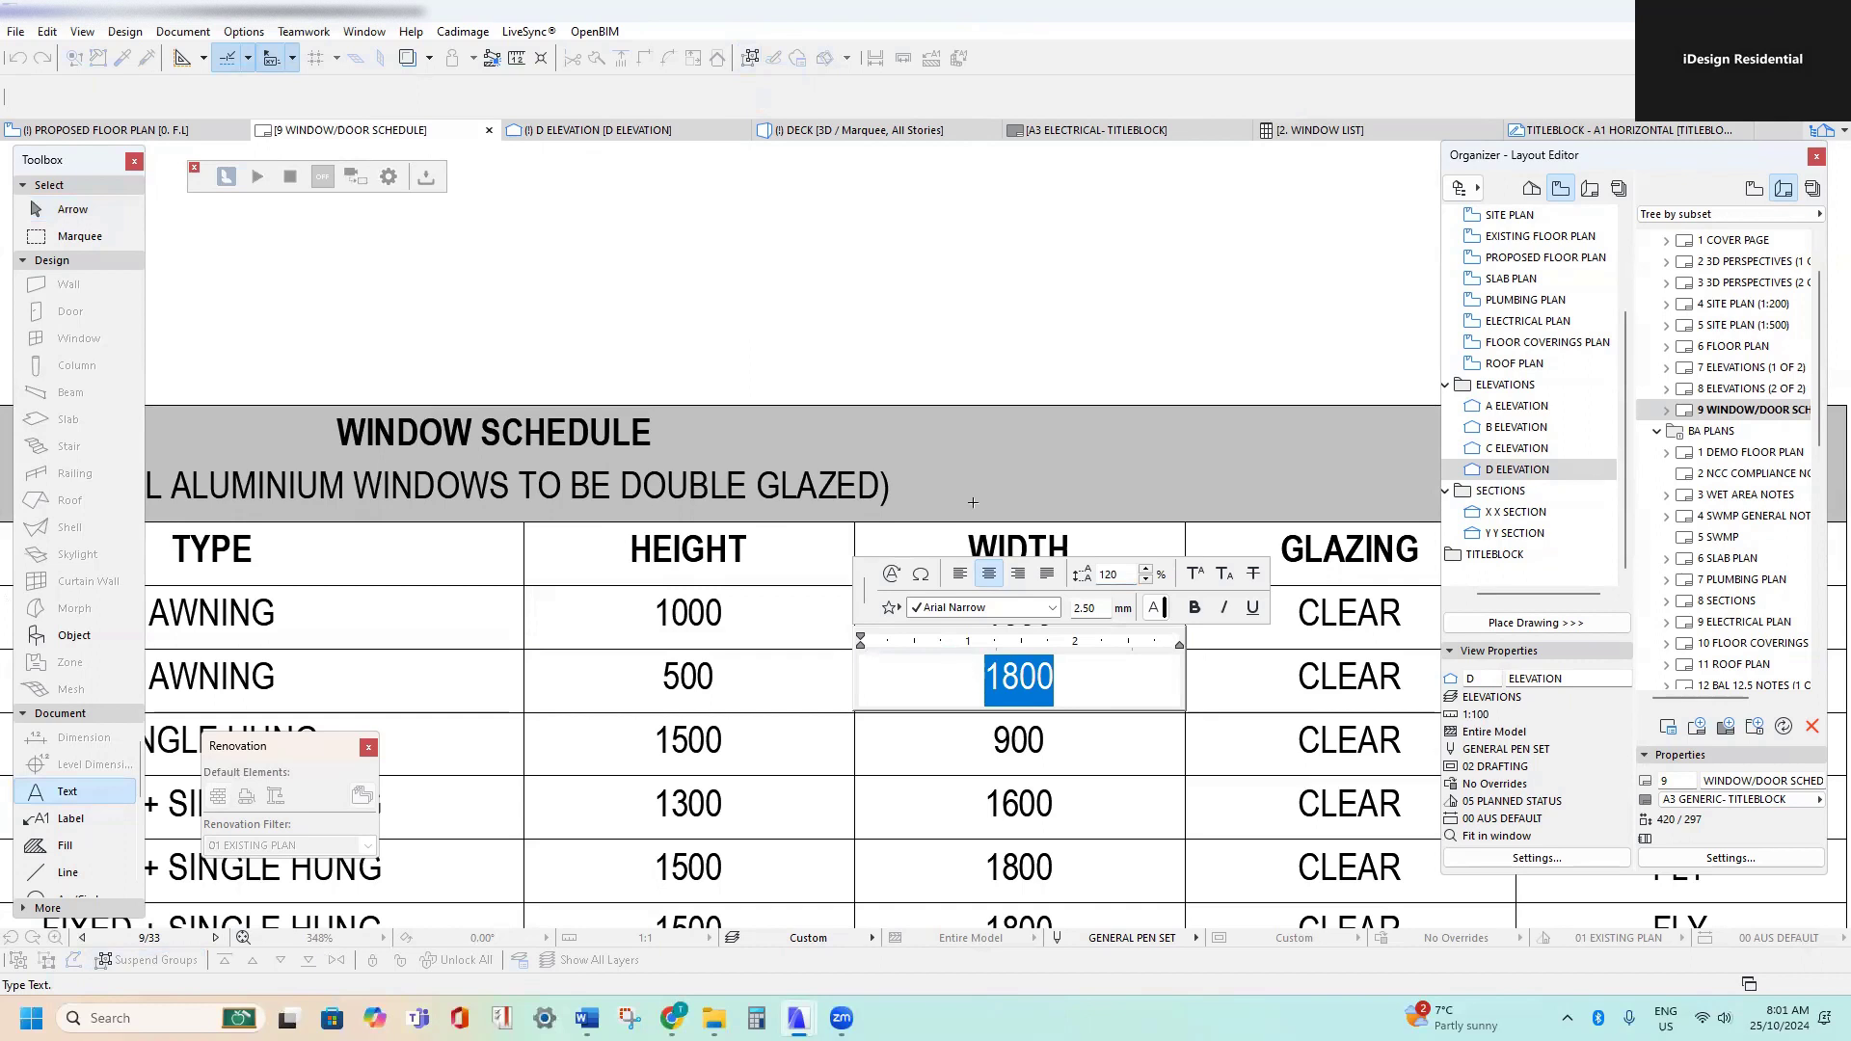
left_click(912, 292)
scroll(703, 507, "down", 7)
middle_click_drag(702, 506, 716, 920)
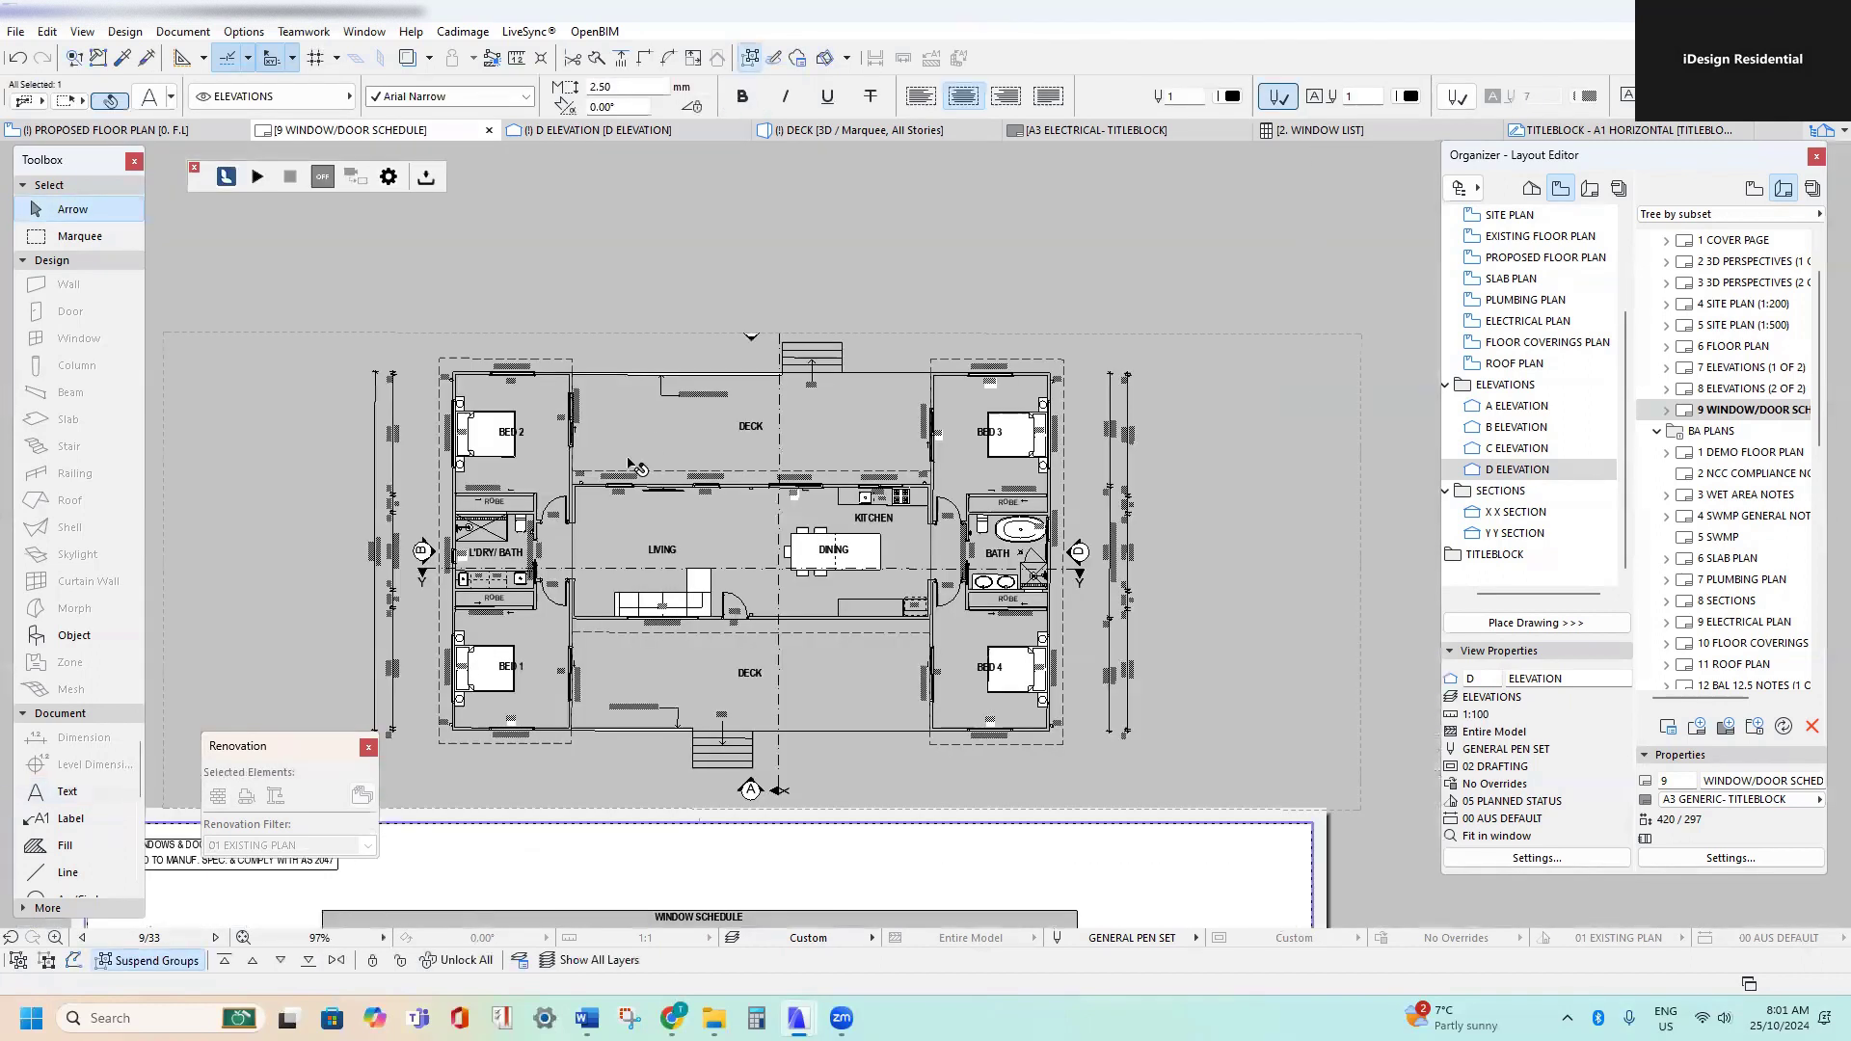
scroll(638, 446, "up", 3)
scroll(508, 492, "up", 2)
scroll(535, 504, "down", 6)
middle_click_drag(538, 505, 561, 244)
scroll(726, 586, "up", 8)
double_click(926, 551)
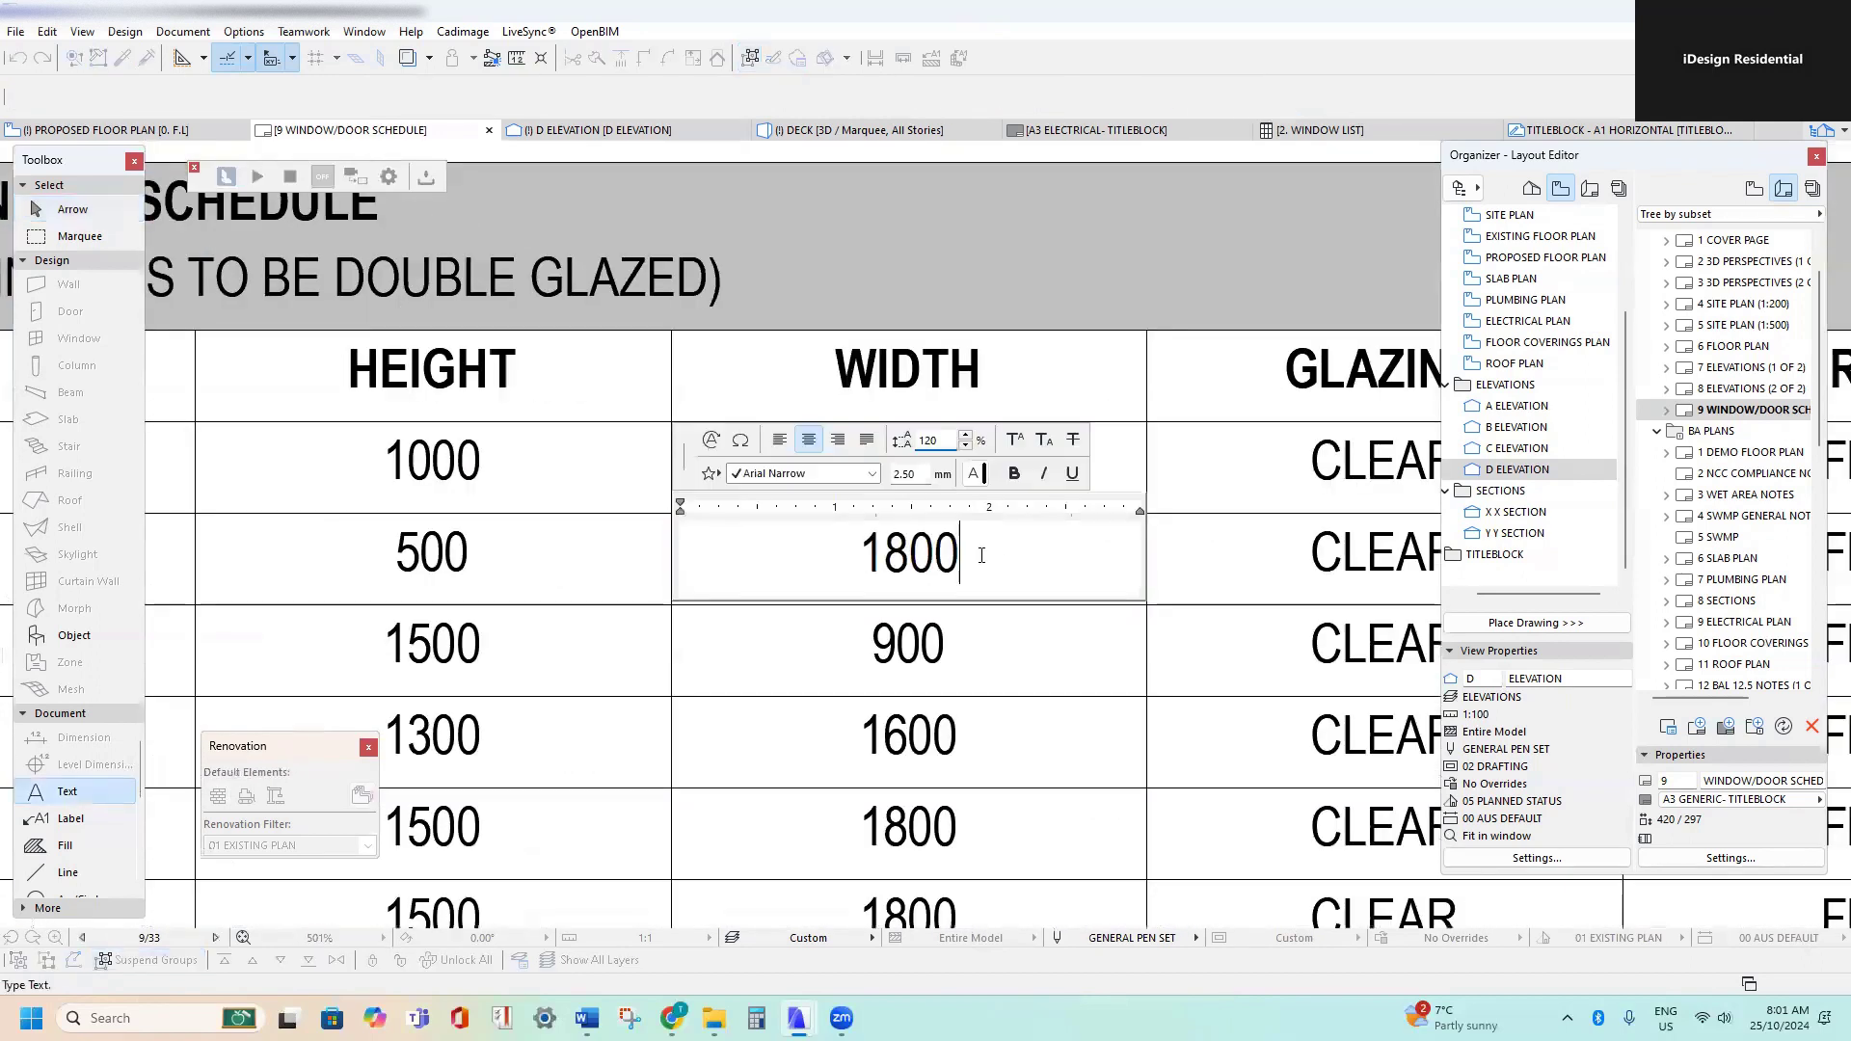
type("23")
left_click(946, 699)
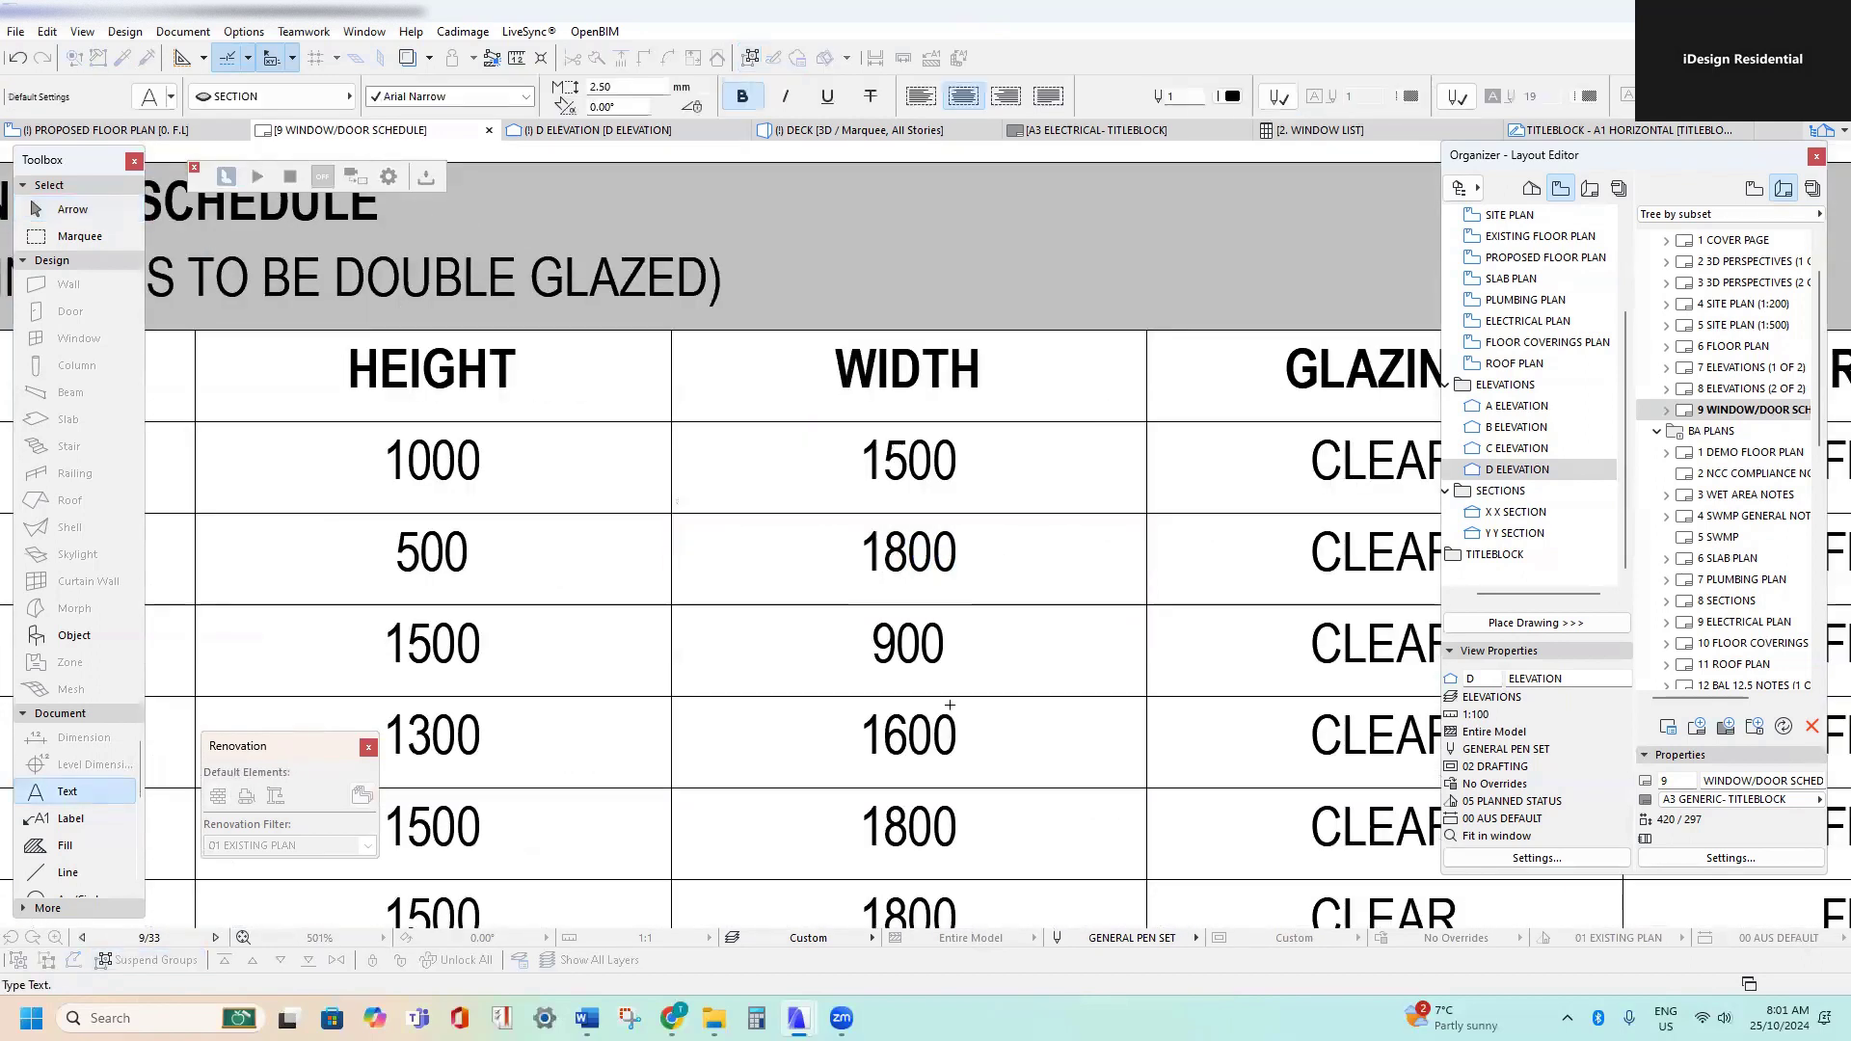
- Open the layout drawing's source floor plan, check Bed 2's W2 window size, and return to the window/door schedule layout
scroll(923, 675, "down", 4)
middle_click_drag(846, 529, 910, 870)
right_click(733, 297)
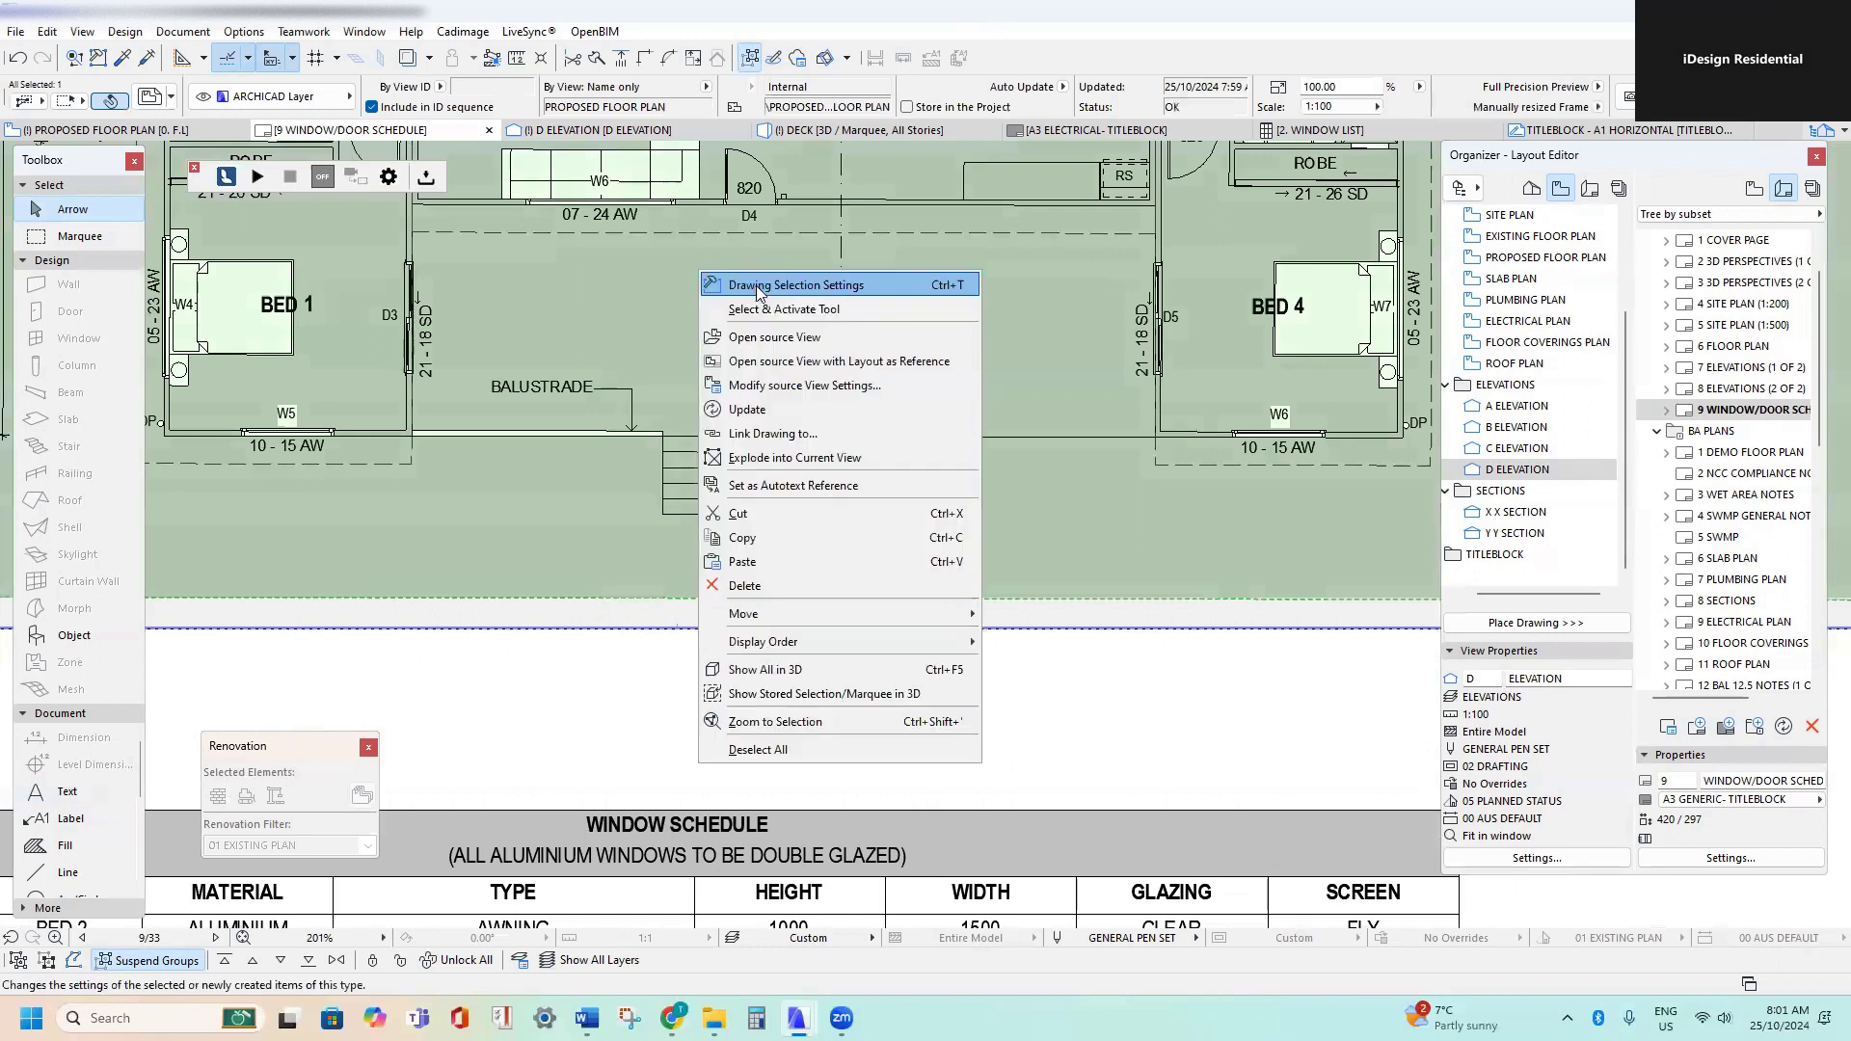
left_click(790, 331)
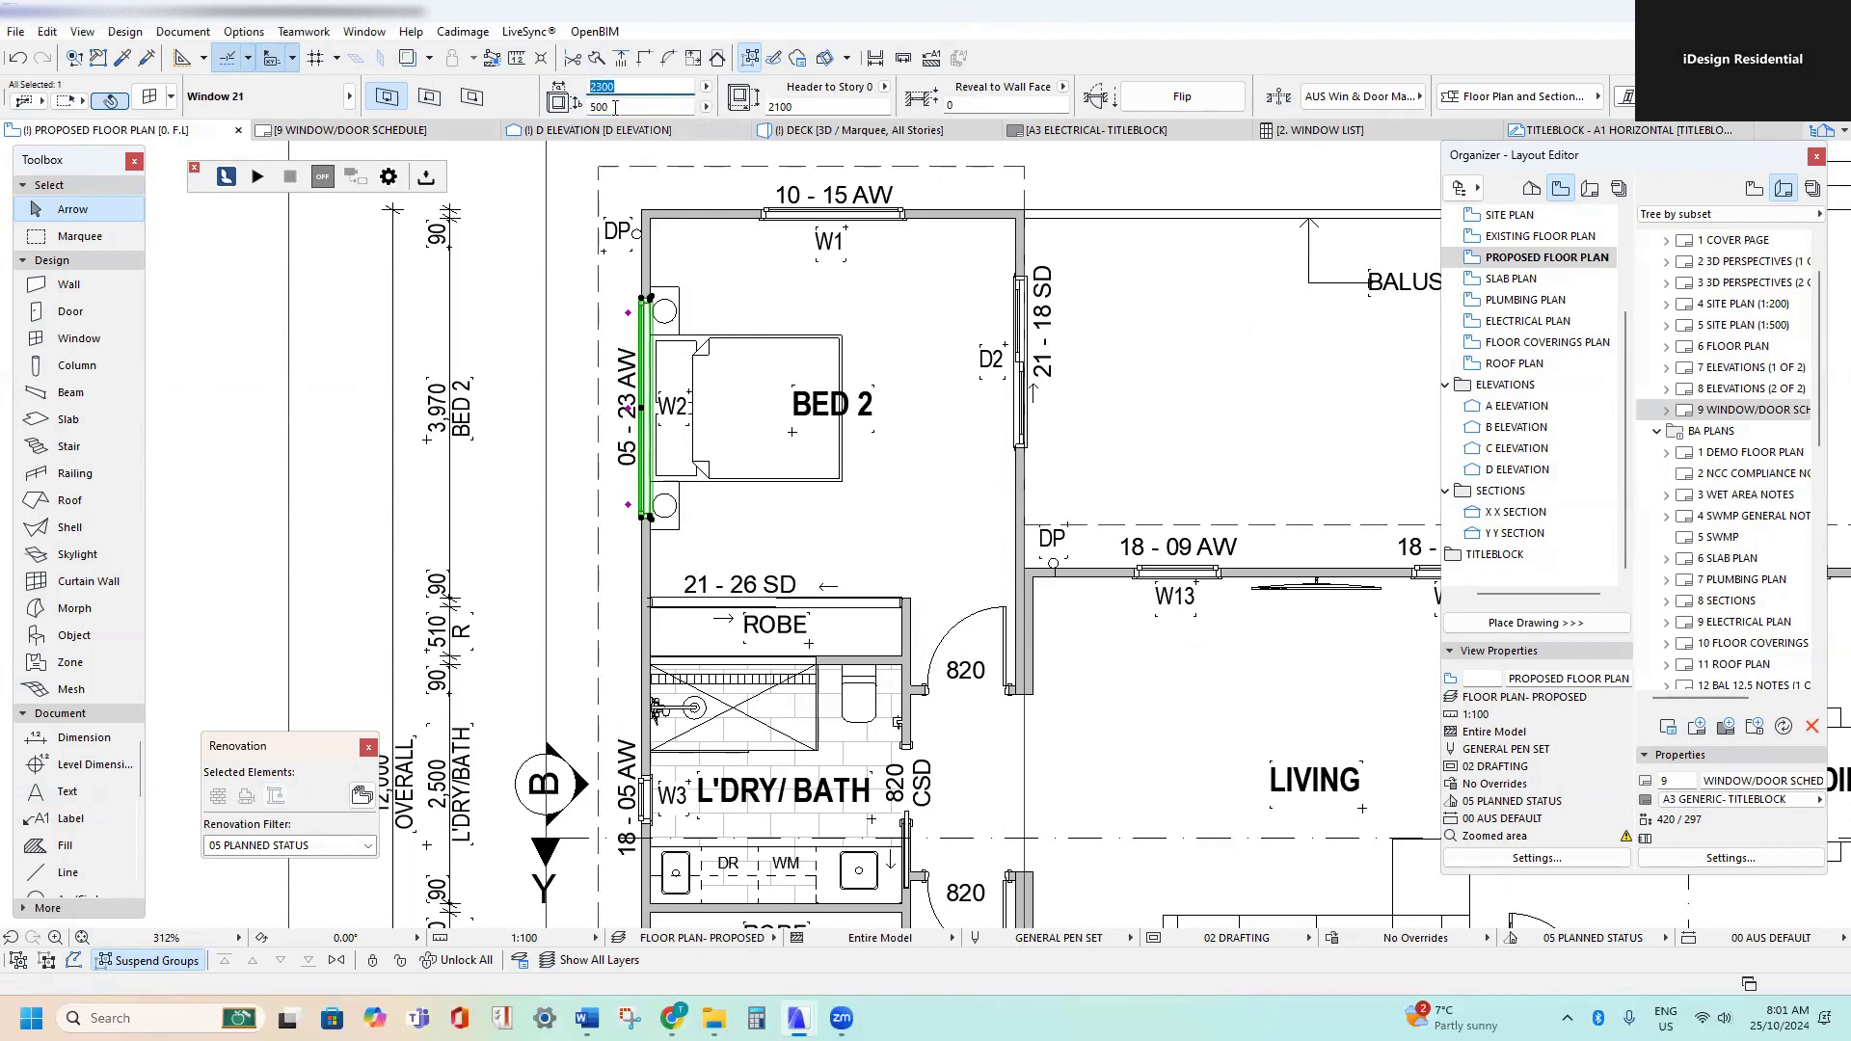
scroll(690, 291, "down", 4)
middle_click_drag(620, 773, 609, 730)
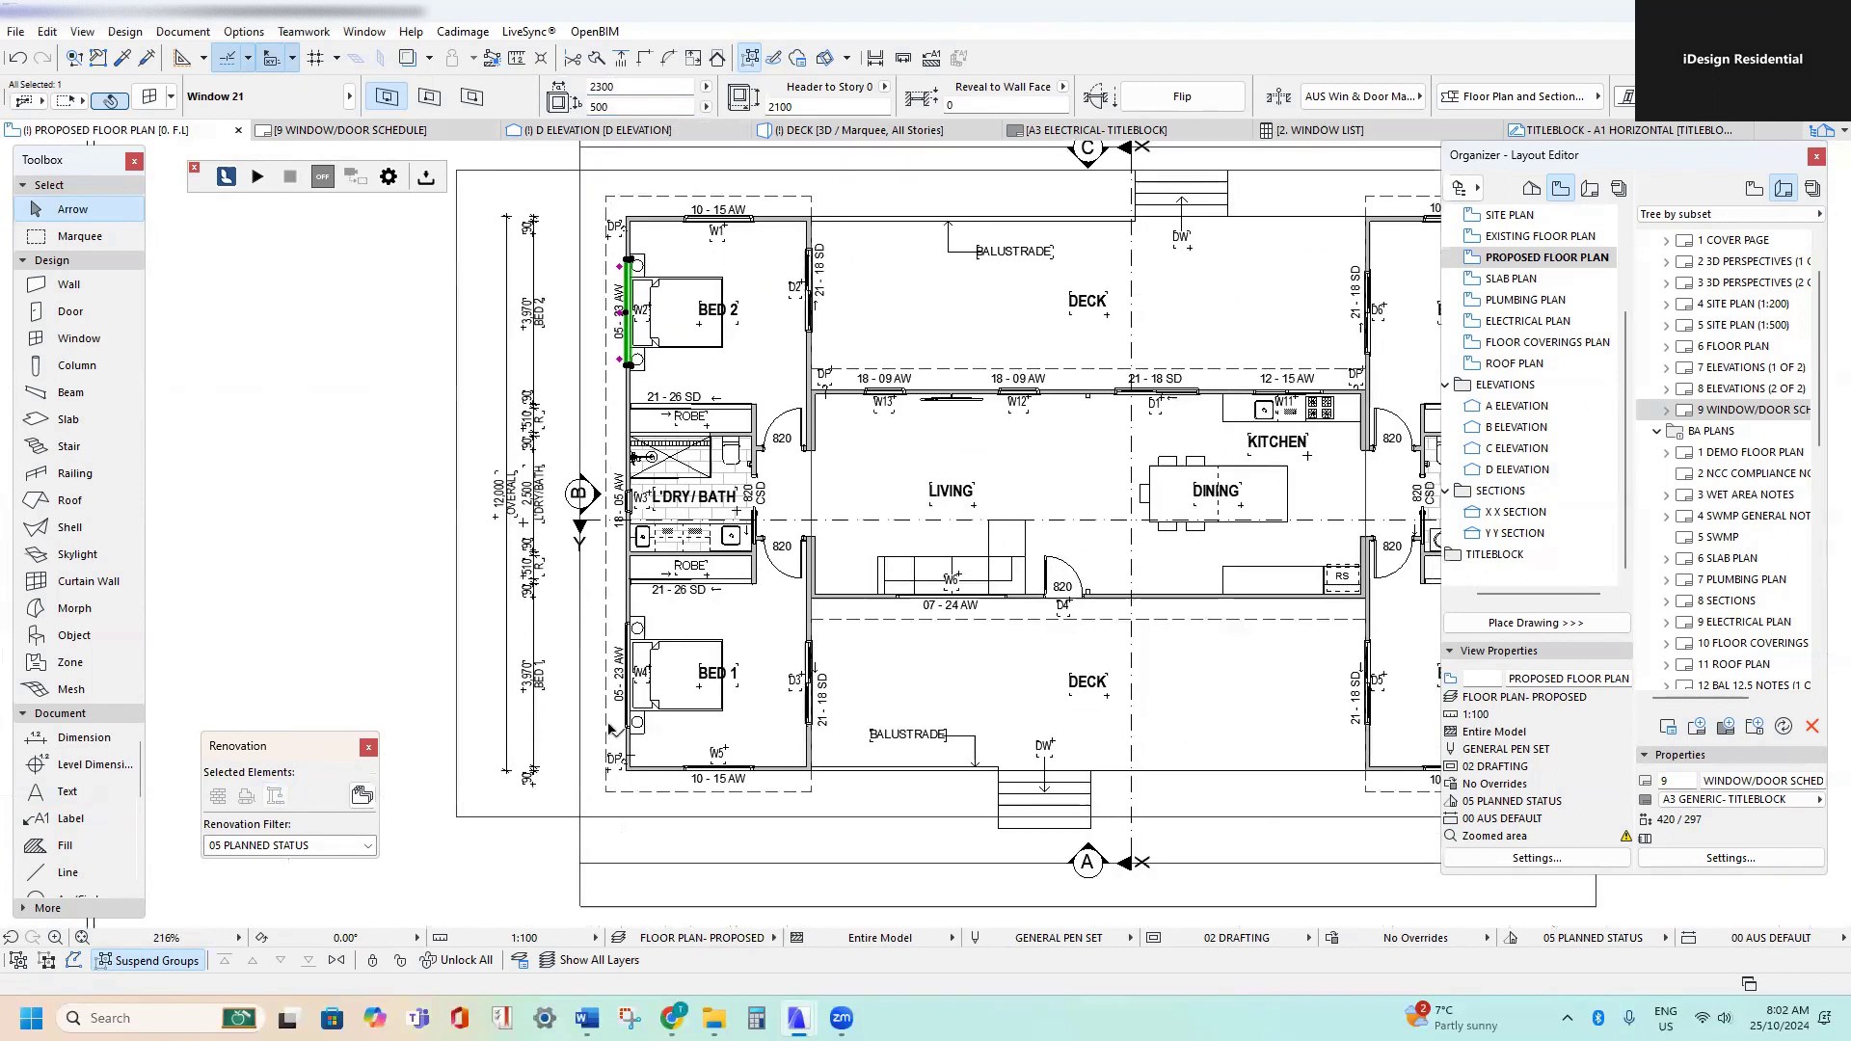
scroll(610, 730, "up", 2)
double_click(1753, 410)
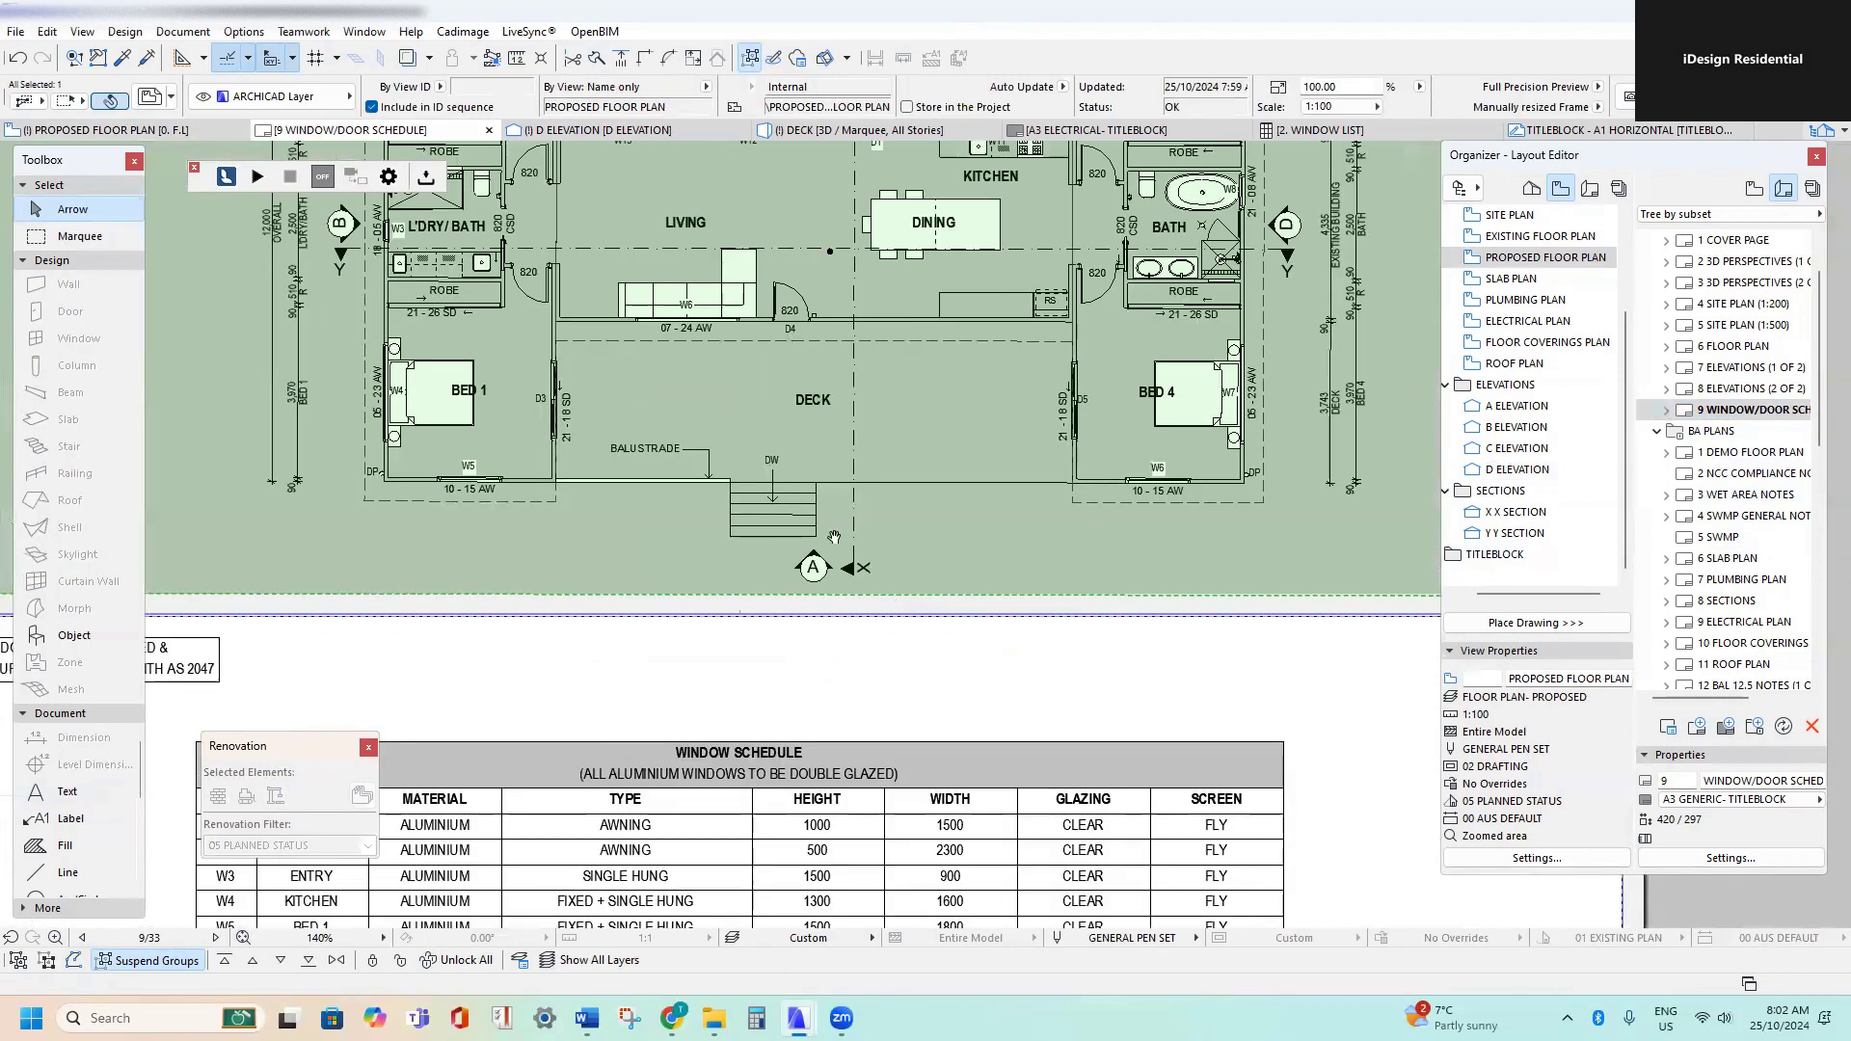
middle_click_drag(835, 538, 903, 326)
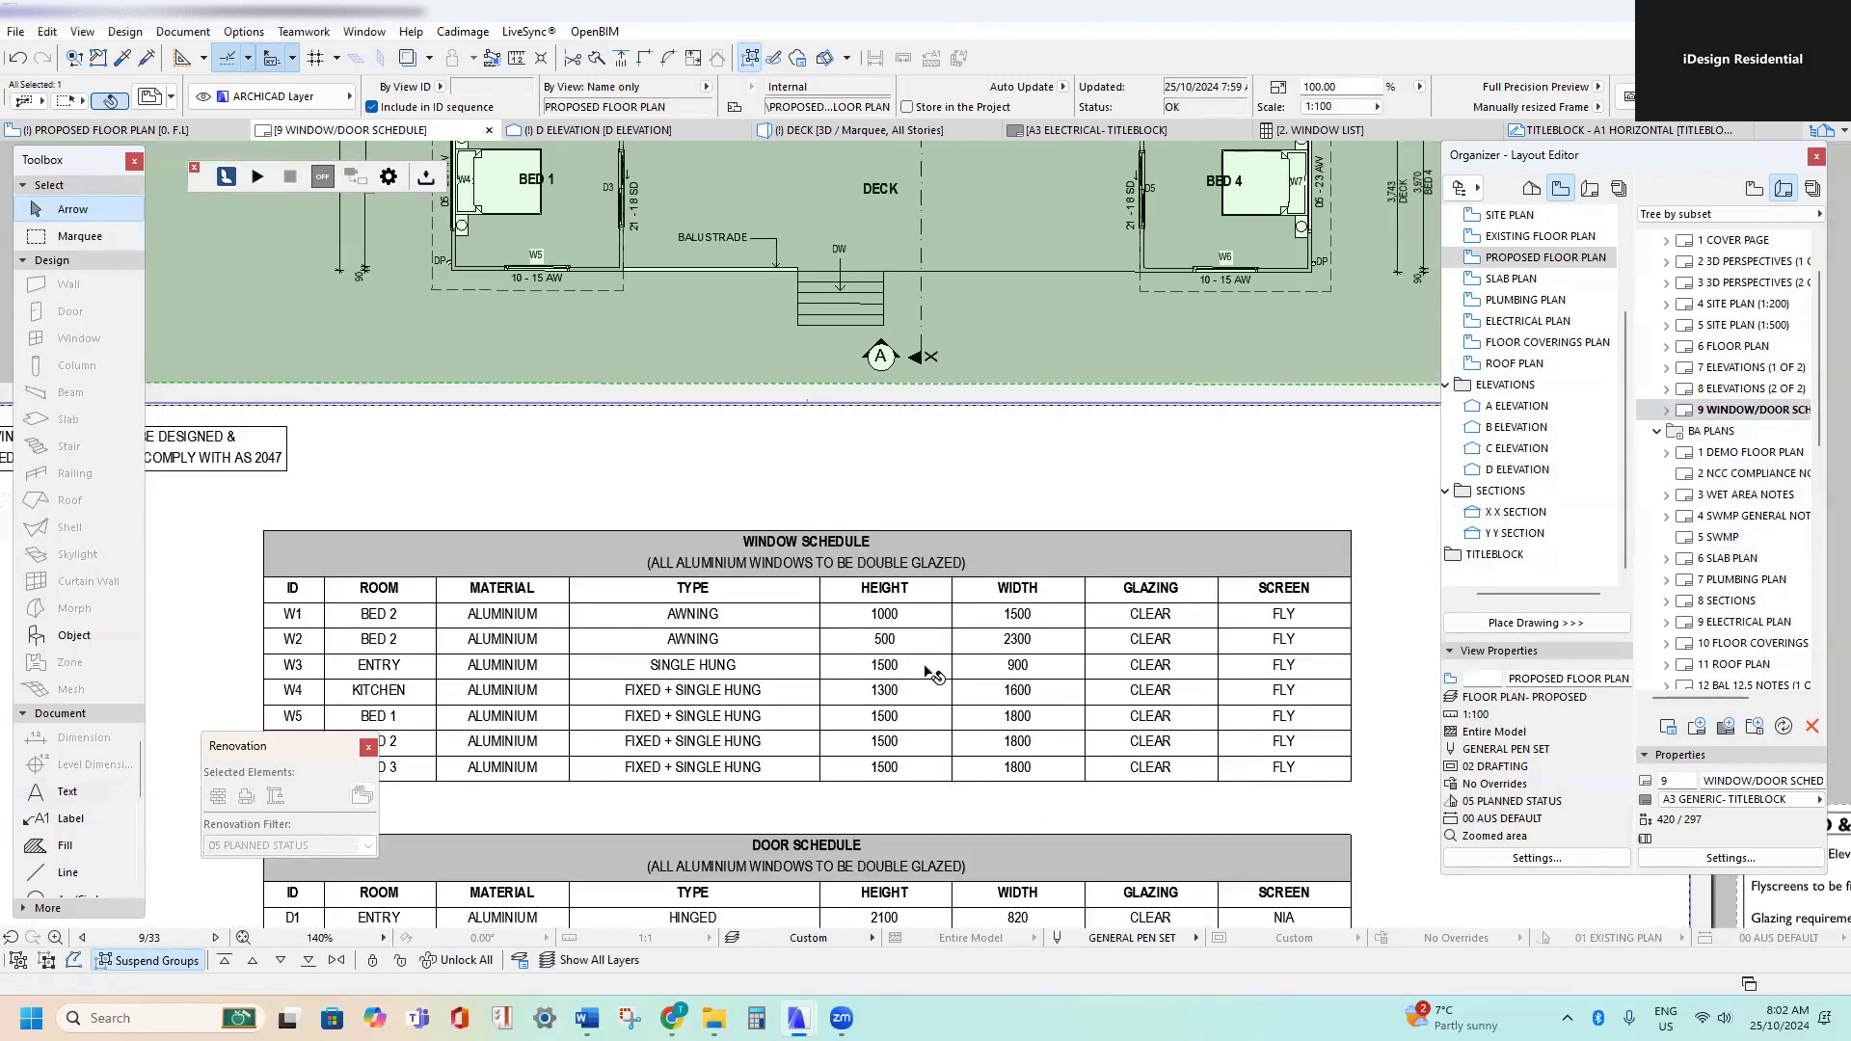
- Locate window W3 on the floor plan and change its room in the window schedule to BATH/L'DRY
scroll(607, 705, "up", 2)
scroll(637, 627, "down", 3)
mouse_move(609, 162)
middle_mouse_down()
mouse_move(846, 483)
mouse_move(834, 673)
middle_mouse_up()
key("Escape")
scroll(718, 618, "up", 6)
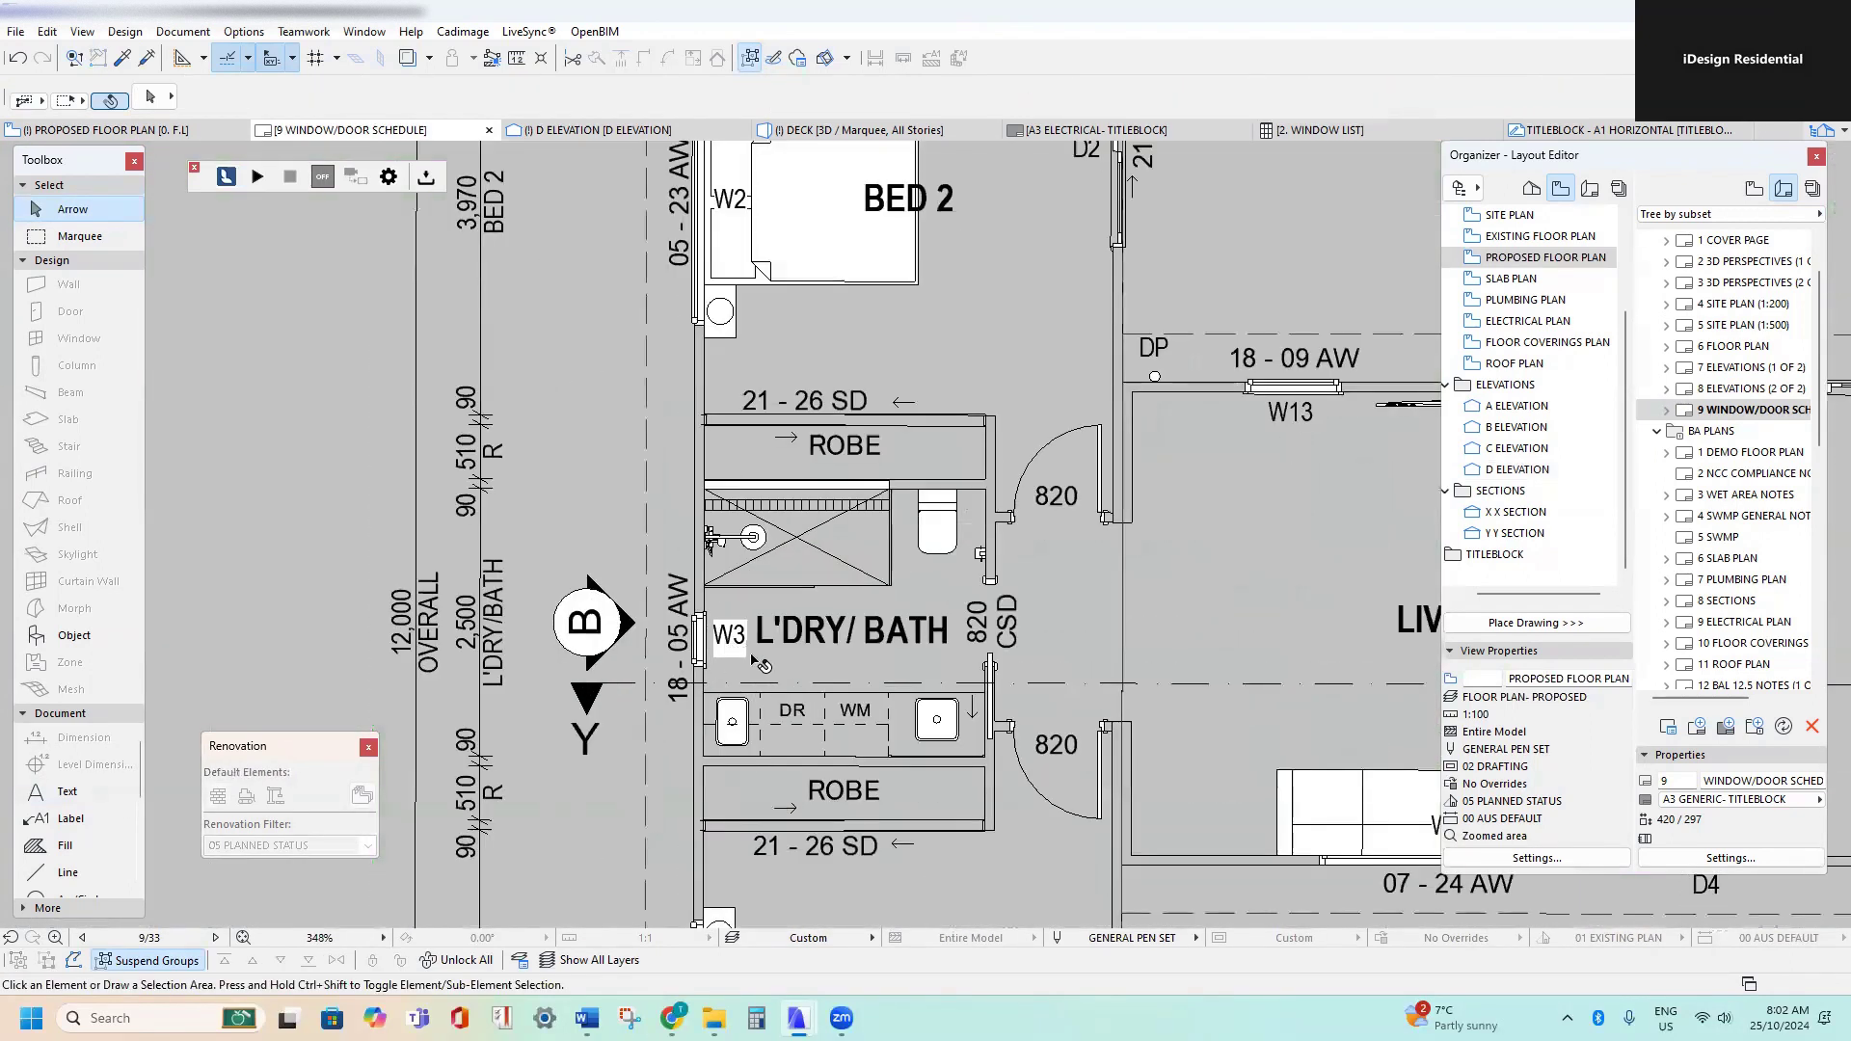
scroll(673, 691, "down", 6)
middle_click_drag(673, 690, 614, 380)
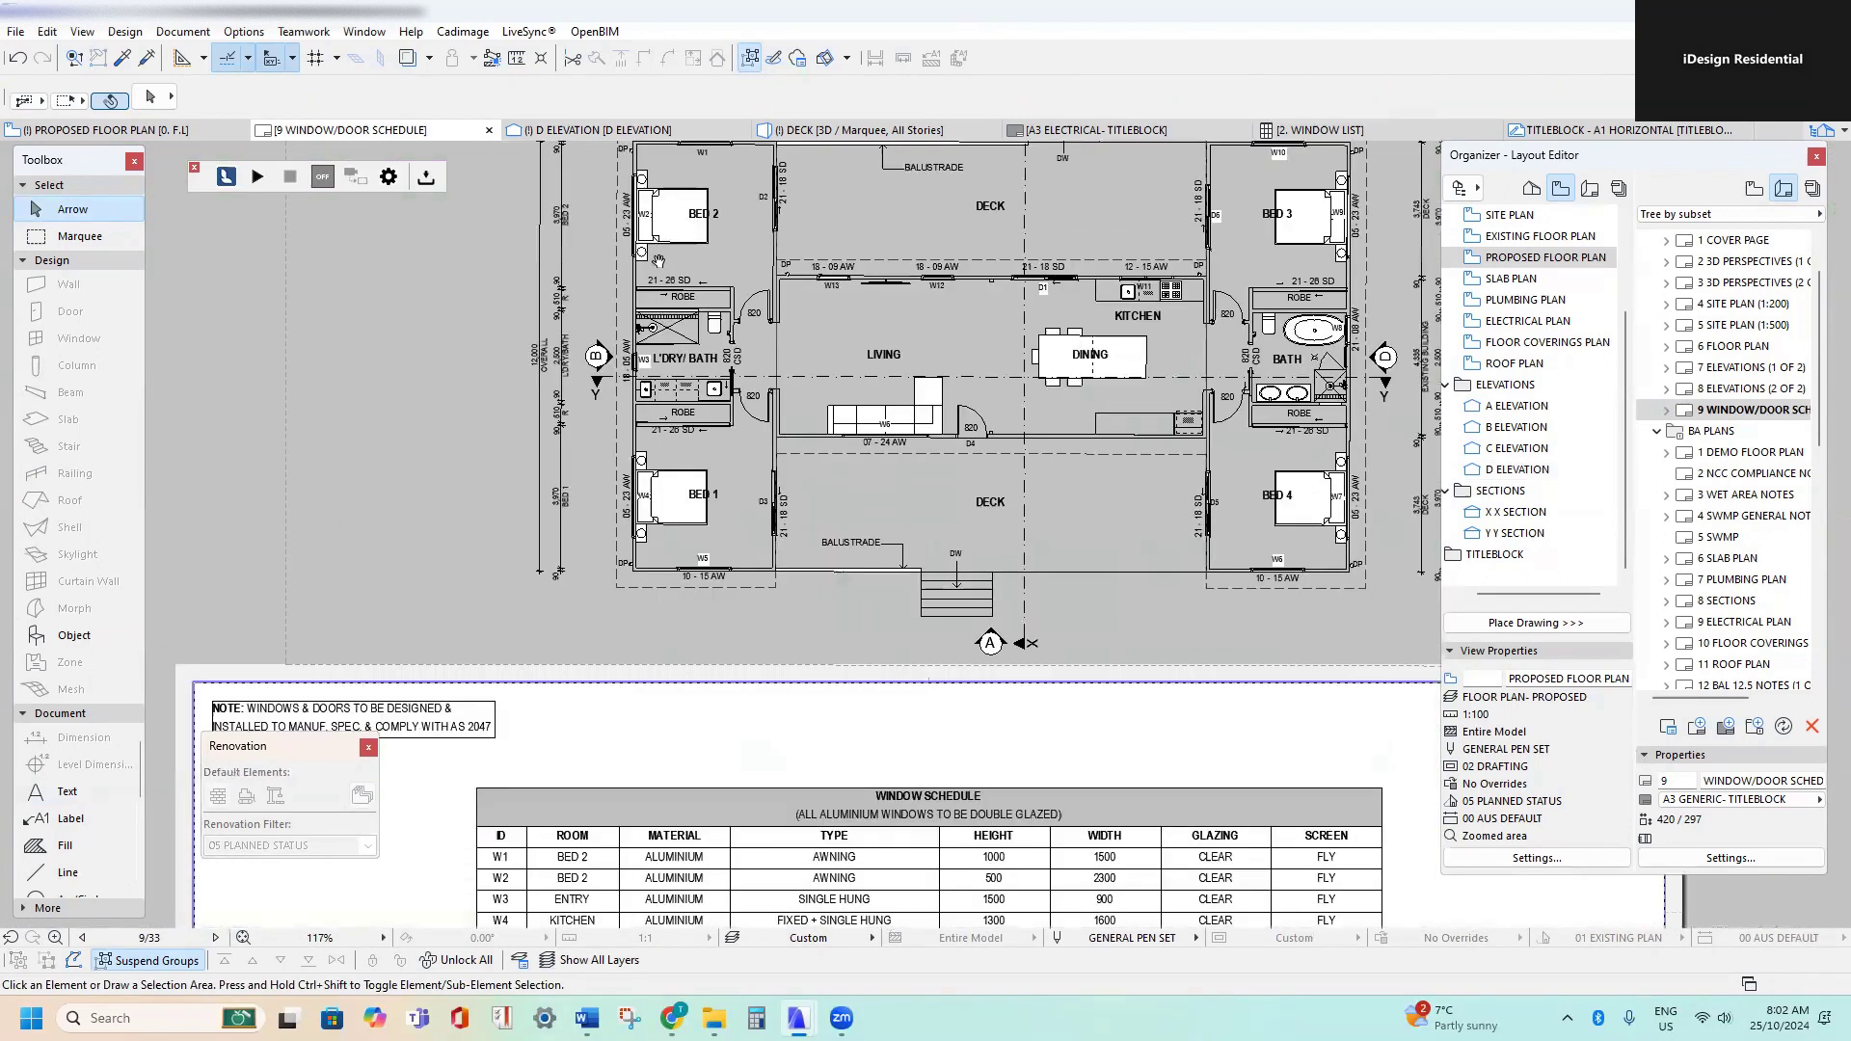
middle_click_drag(721, 926, 674, 693)
scroll(559, 644, "up", 5)
double_click(540, 654)
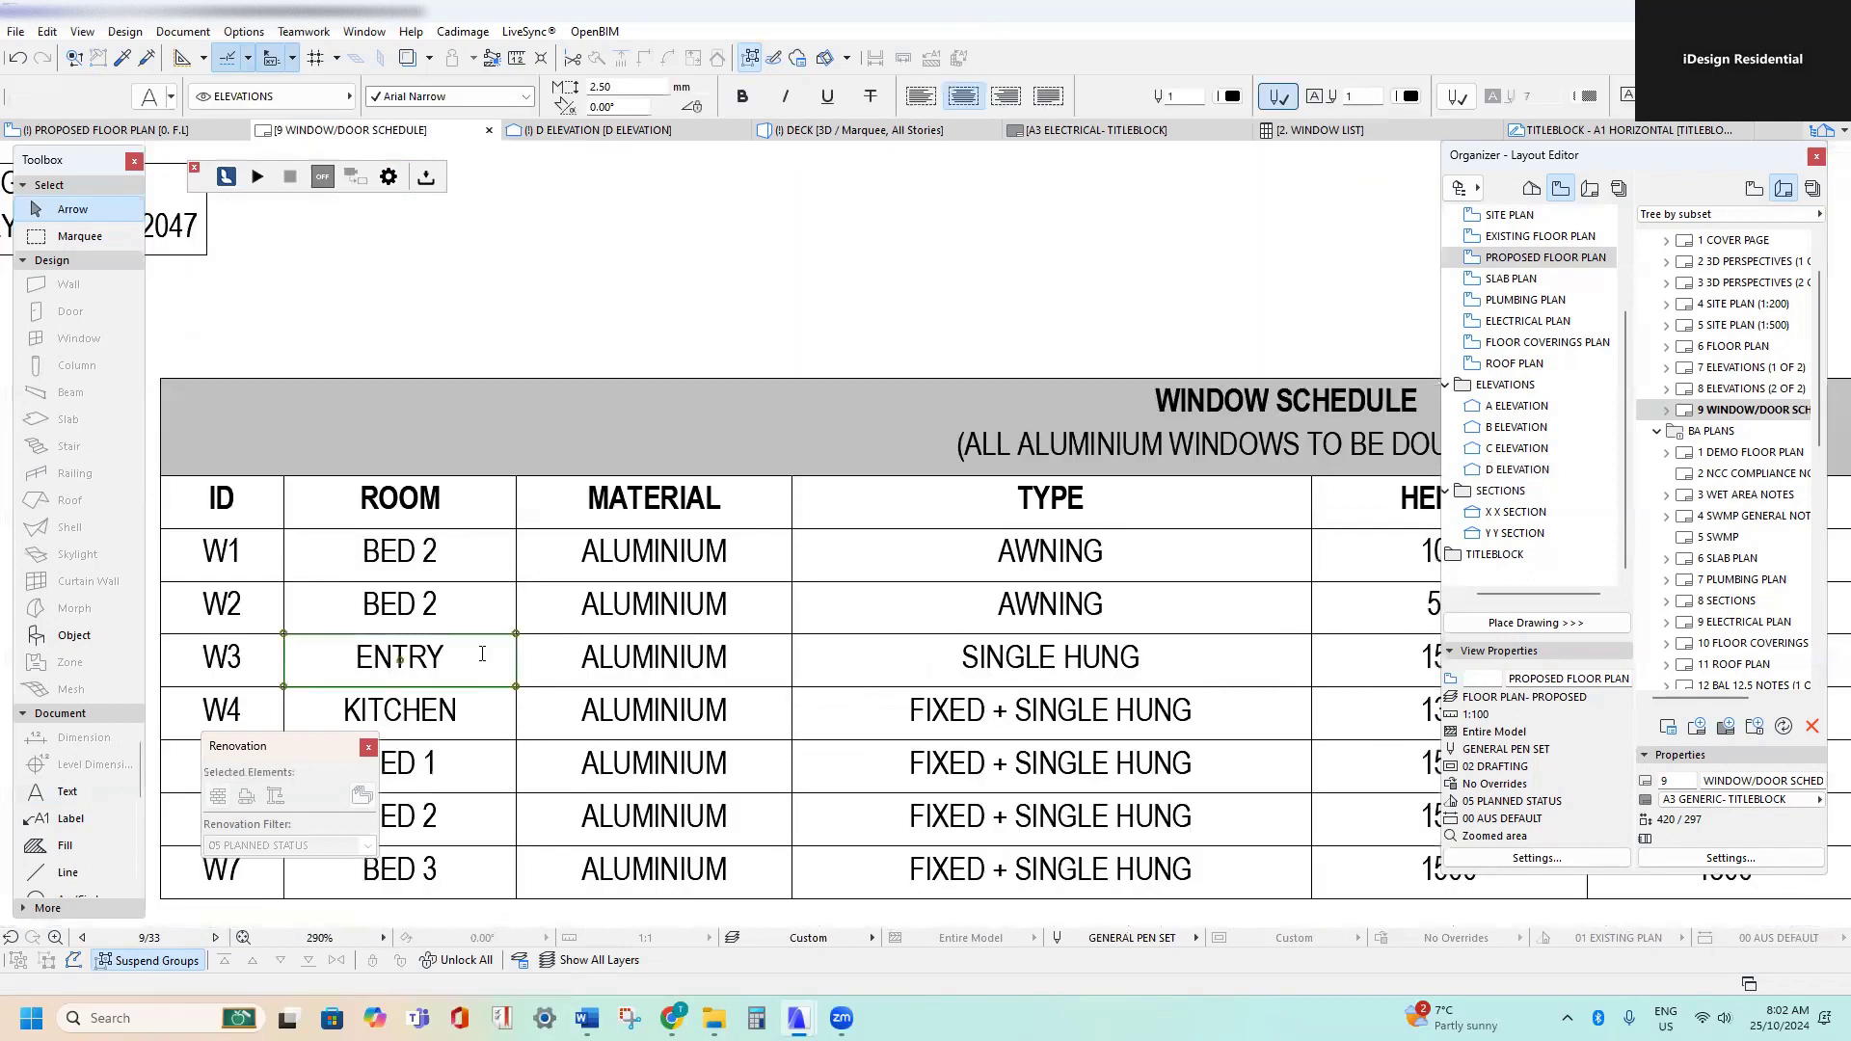
left_click_drag(540, 655, 495, 653)
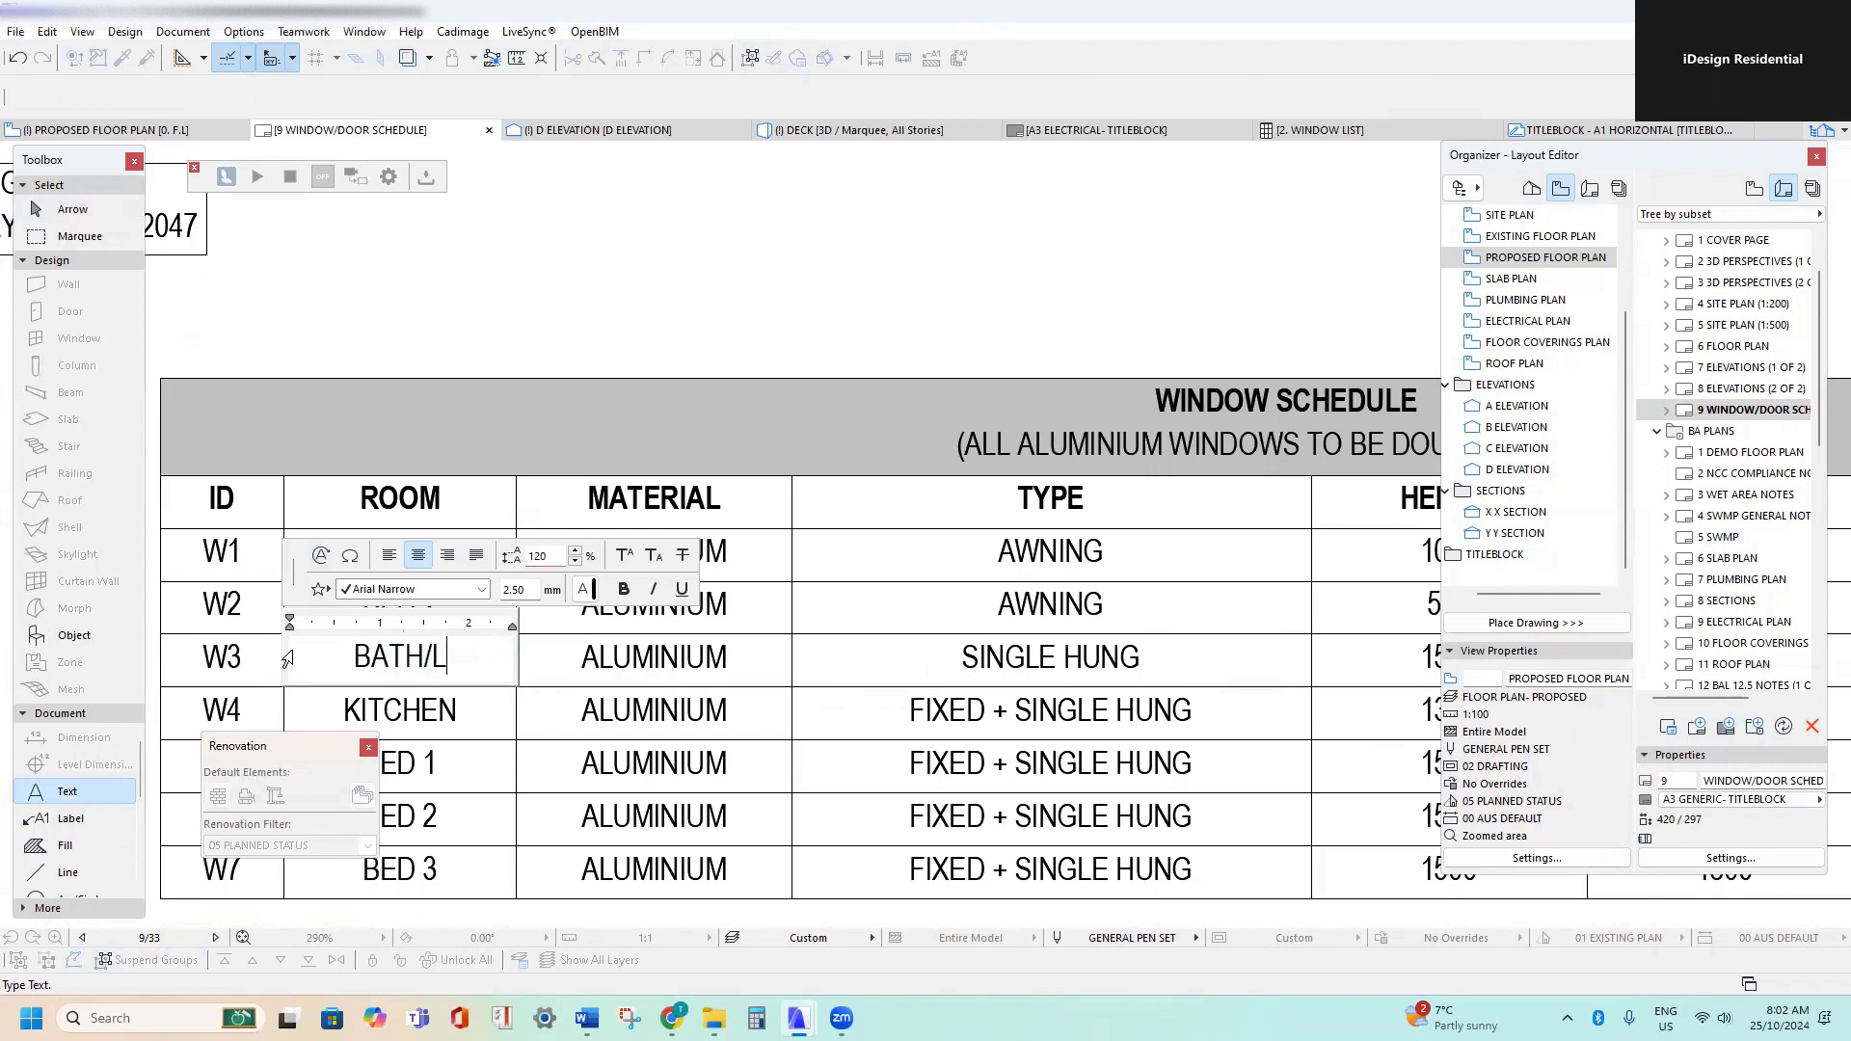
left_click(933, 668)
- Change the W3 window's type in the window schedule to AWNING
double_click(1088, 668)
left_click_drag(1165, 665, 786, 628)
type("AW")
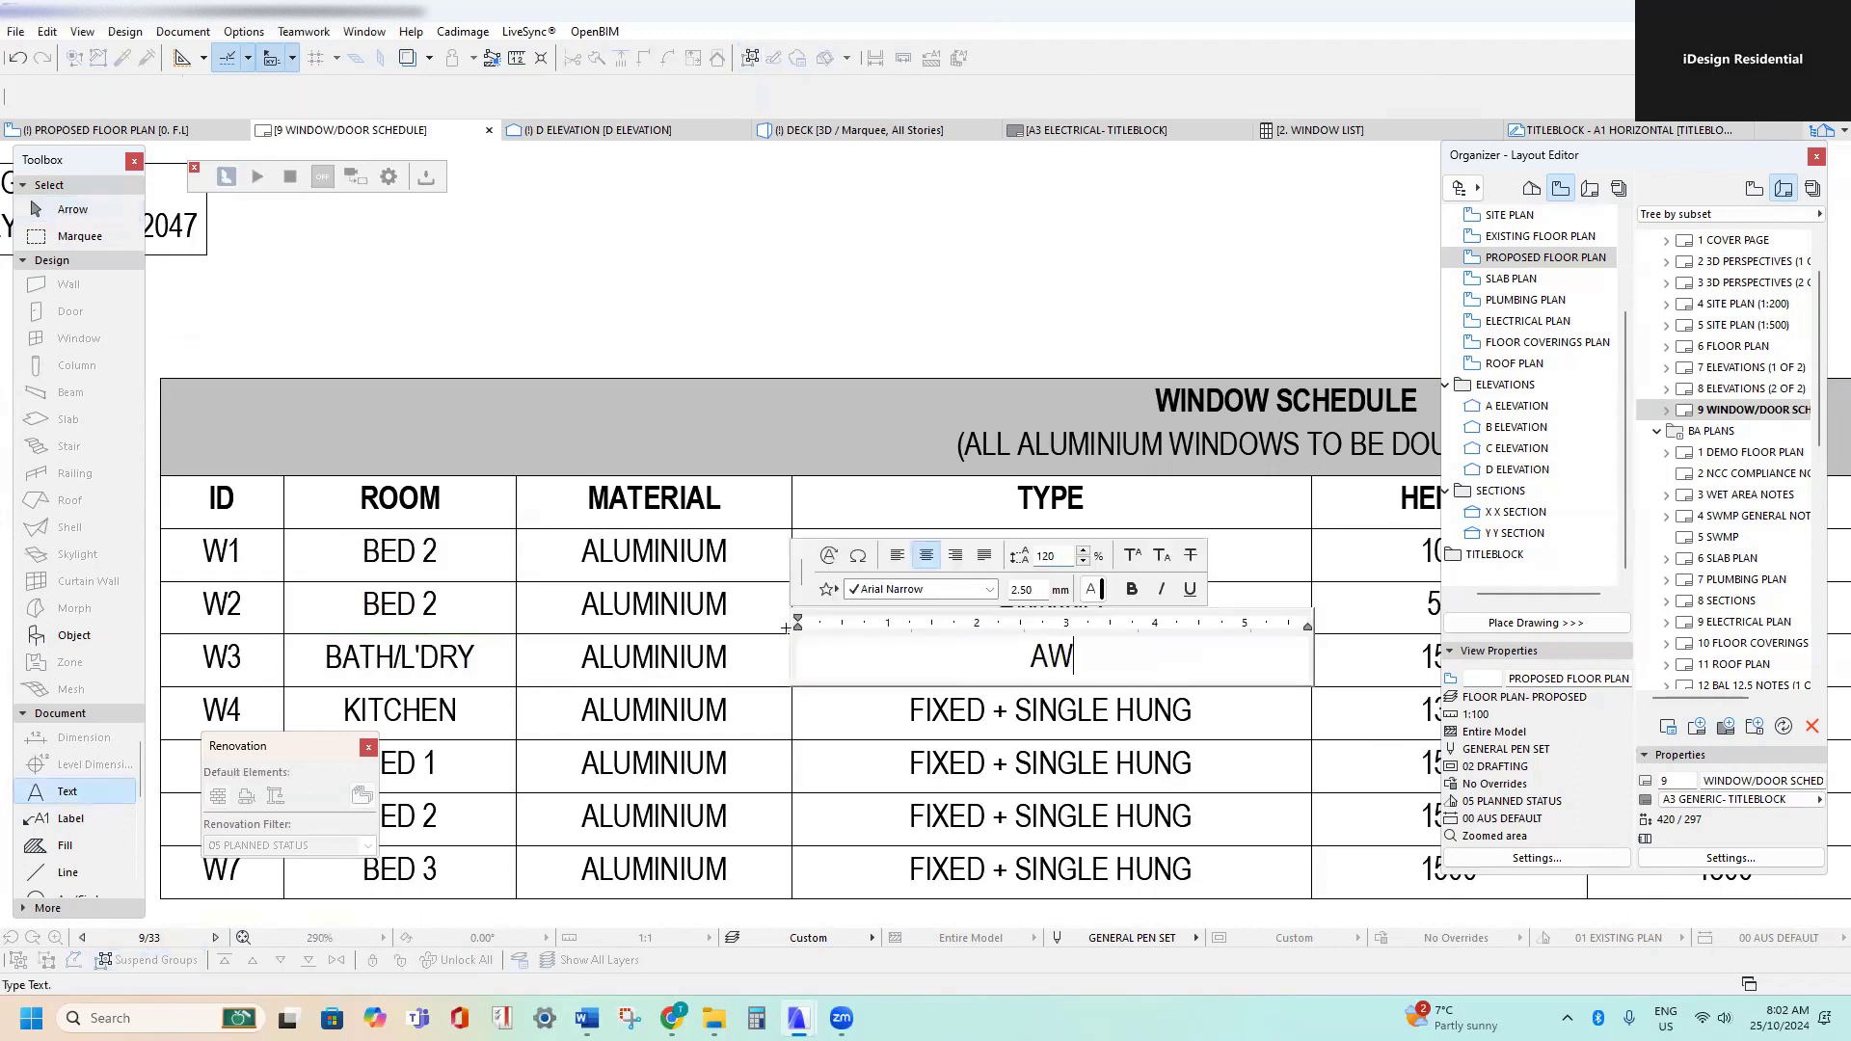
left_click(678, 503)
- Locate window W4 on the floor plan and change its room in the window schedule to BED 1
scroll(627, 299, "down", 4)
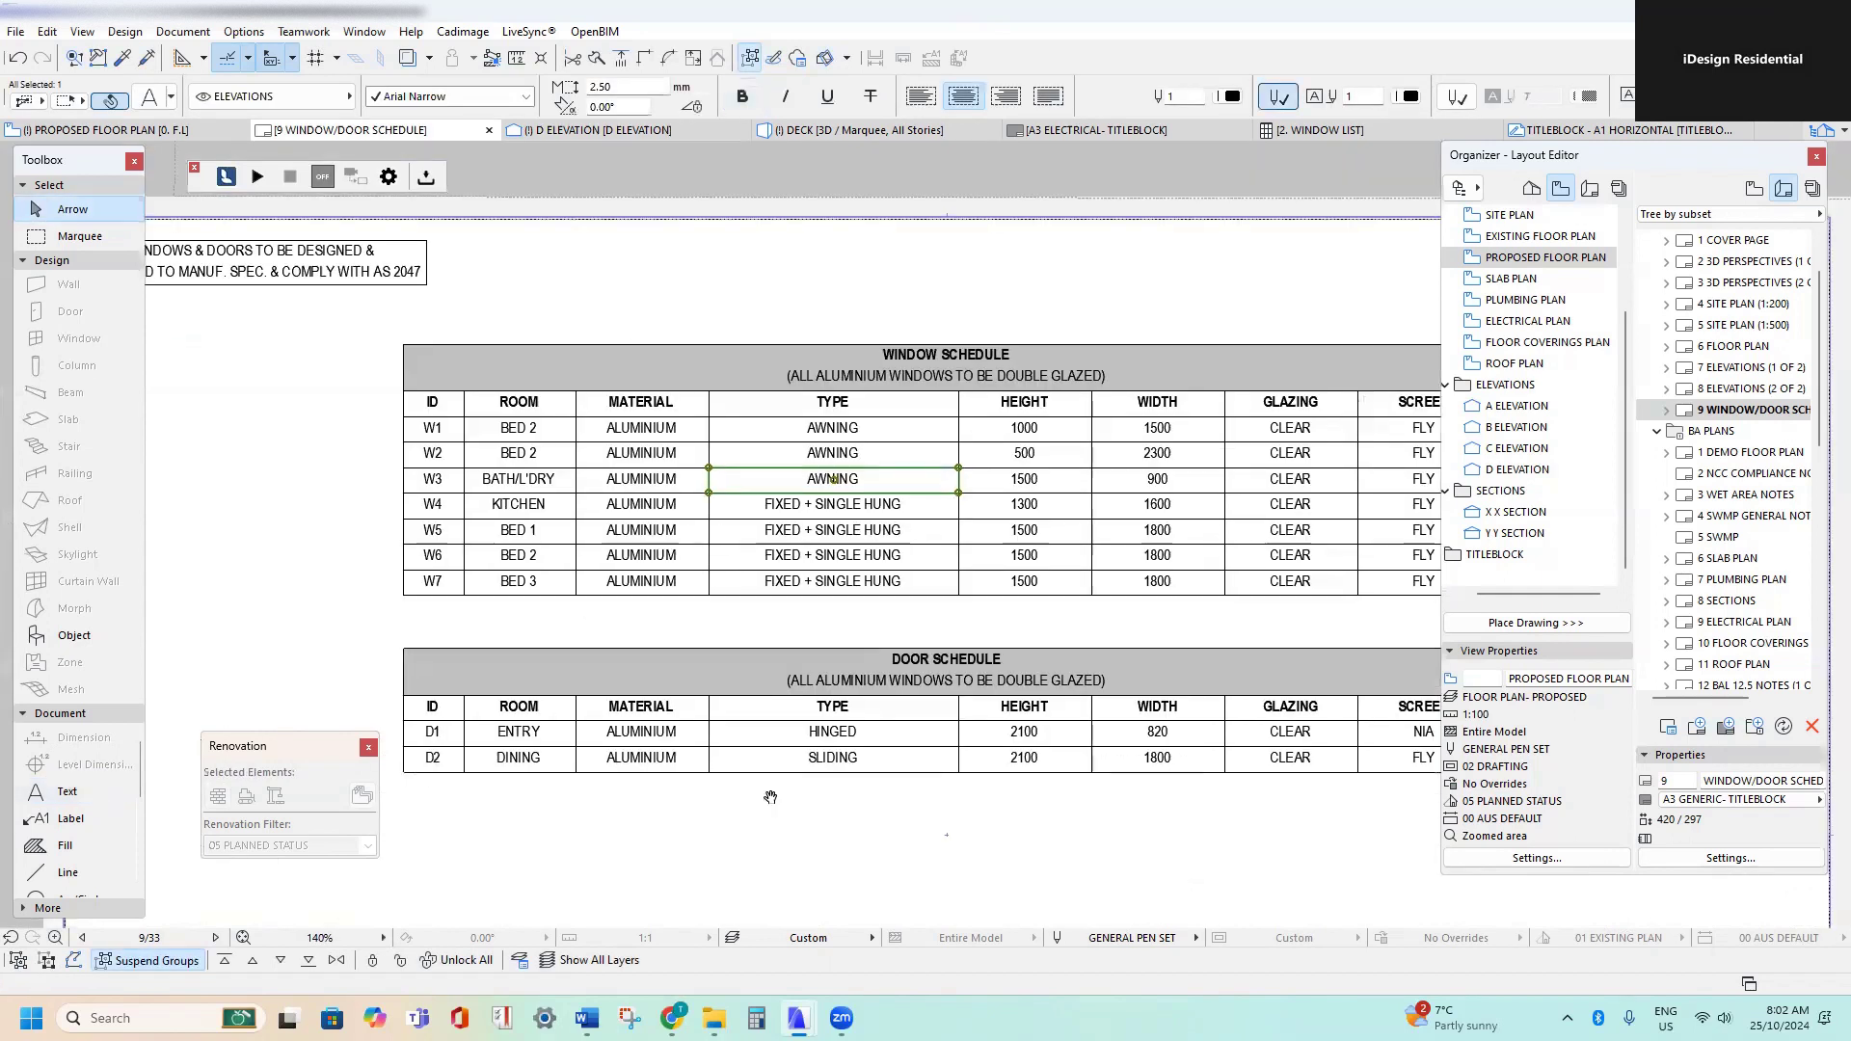
scroll(768, 798, "down", 4)
scroll(699, 402, "up", 6)
scroll(743, 564, "up", 2)
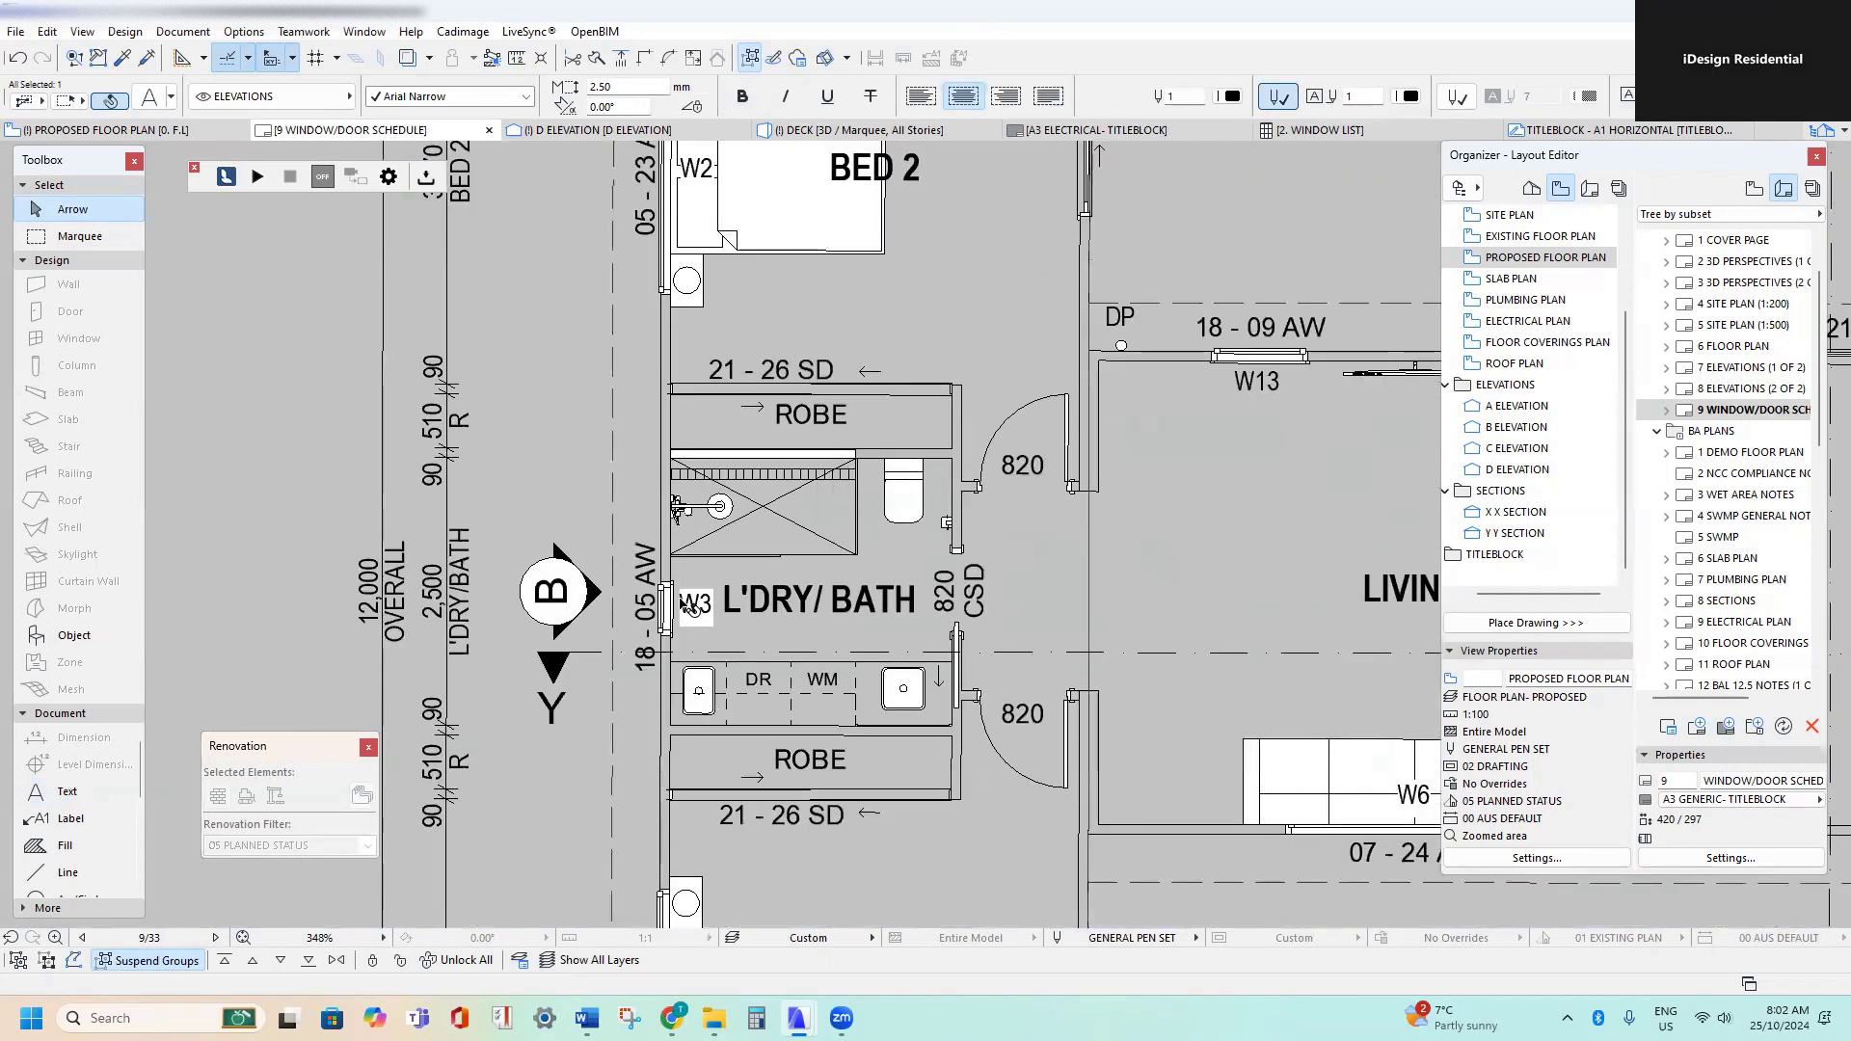
scroll(690, 605, "down", 4)
scroll(693, 578, "up", 4)
scroll(697, 551, "down", 2)
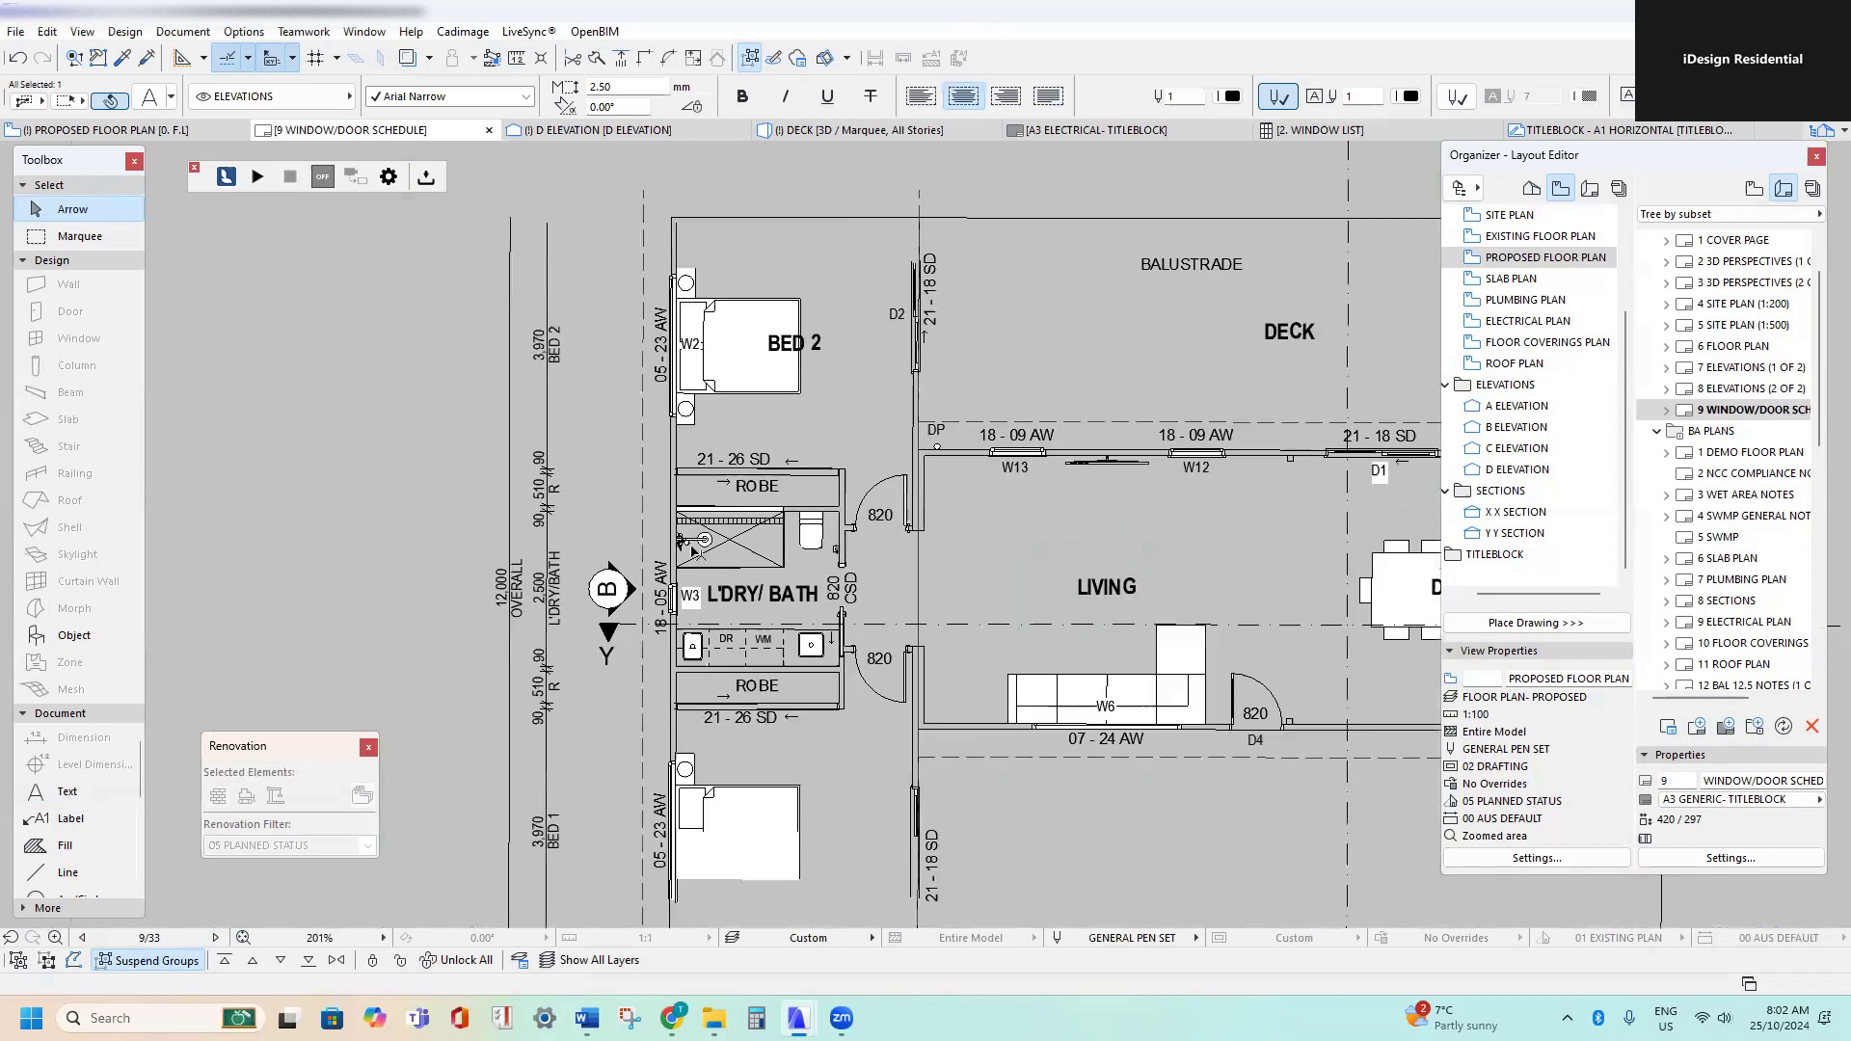
middle_click_drag(692, 610, 595, 359)
scroll(665, 570, "up", 1)
scroll(595, 358, "down", 2)
scroll(519, 443, "up", 3)
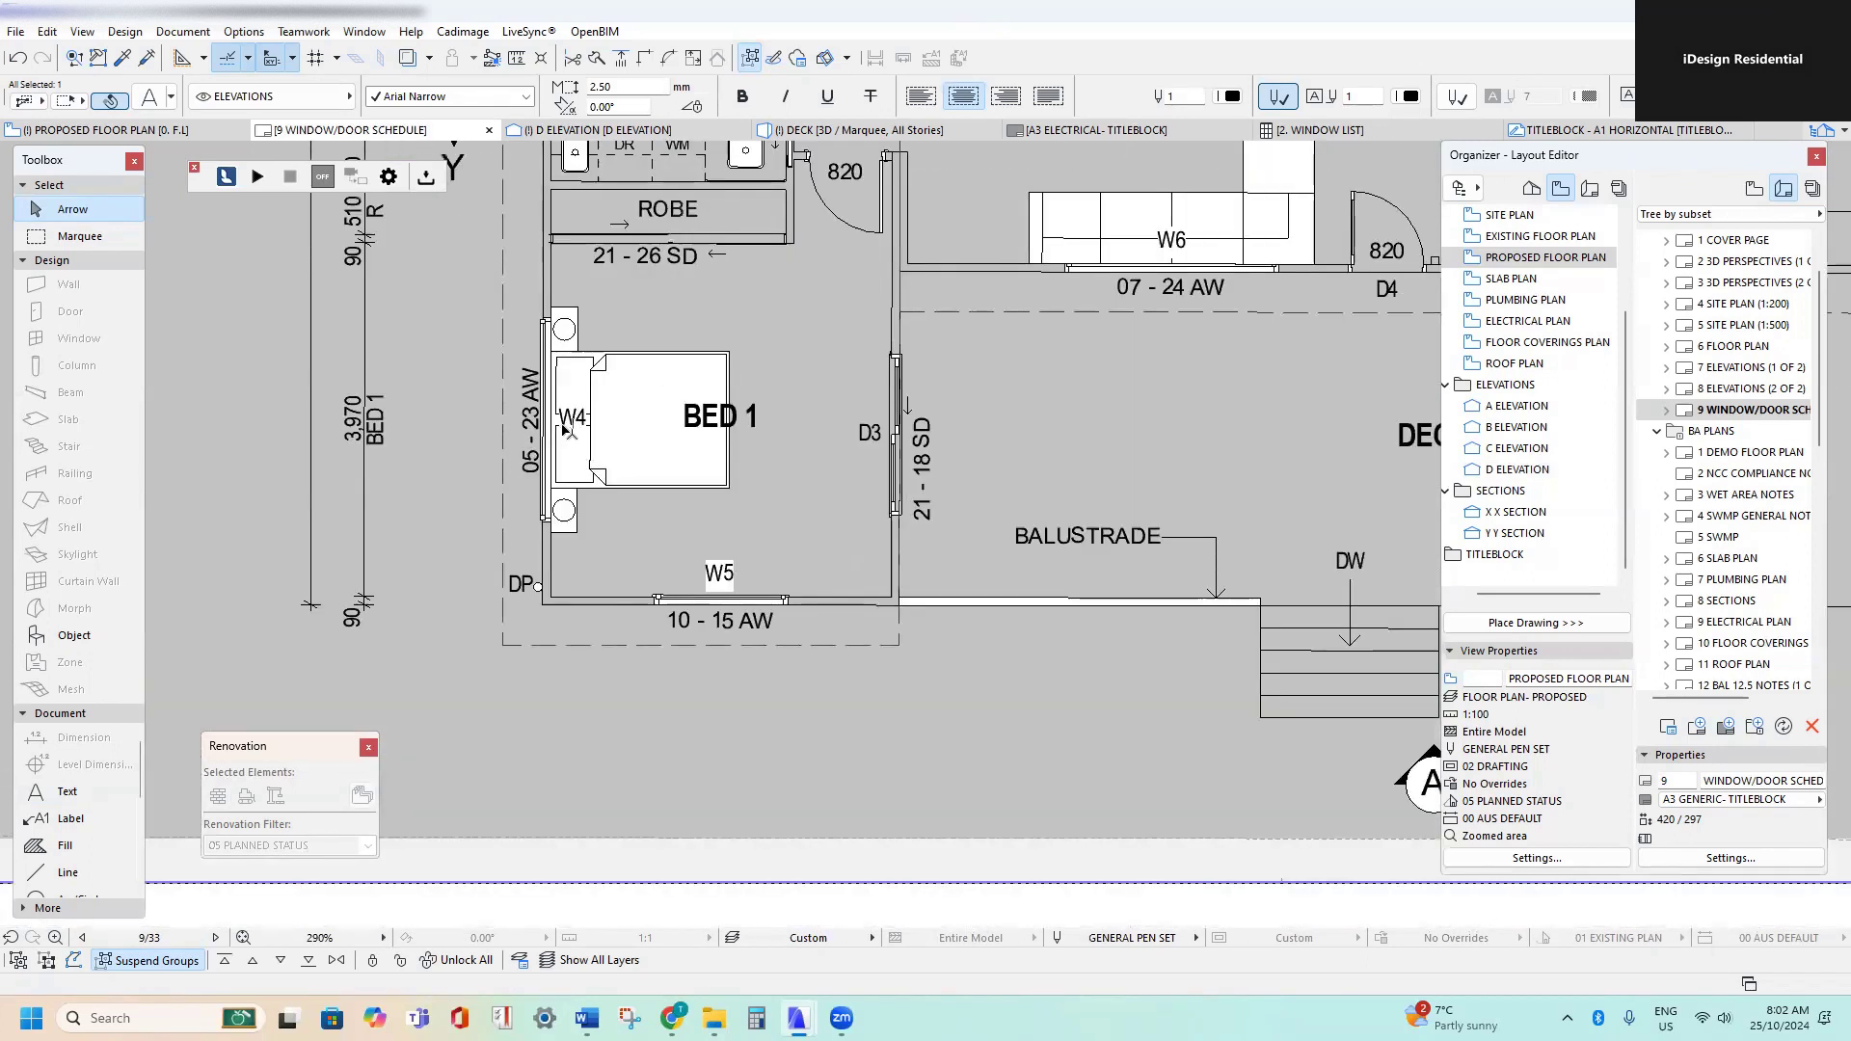
scroll(620, 447, "down", 6)
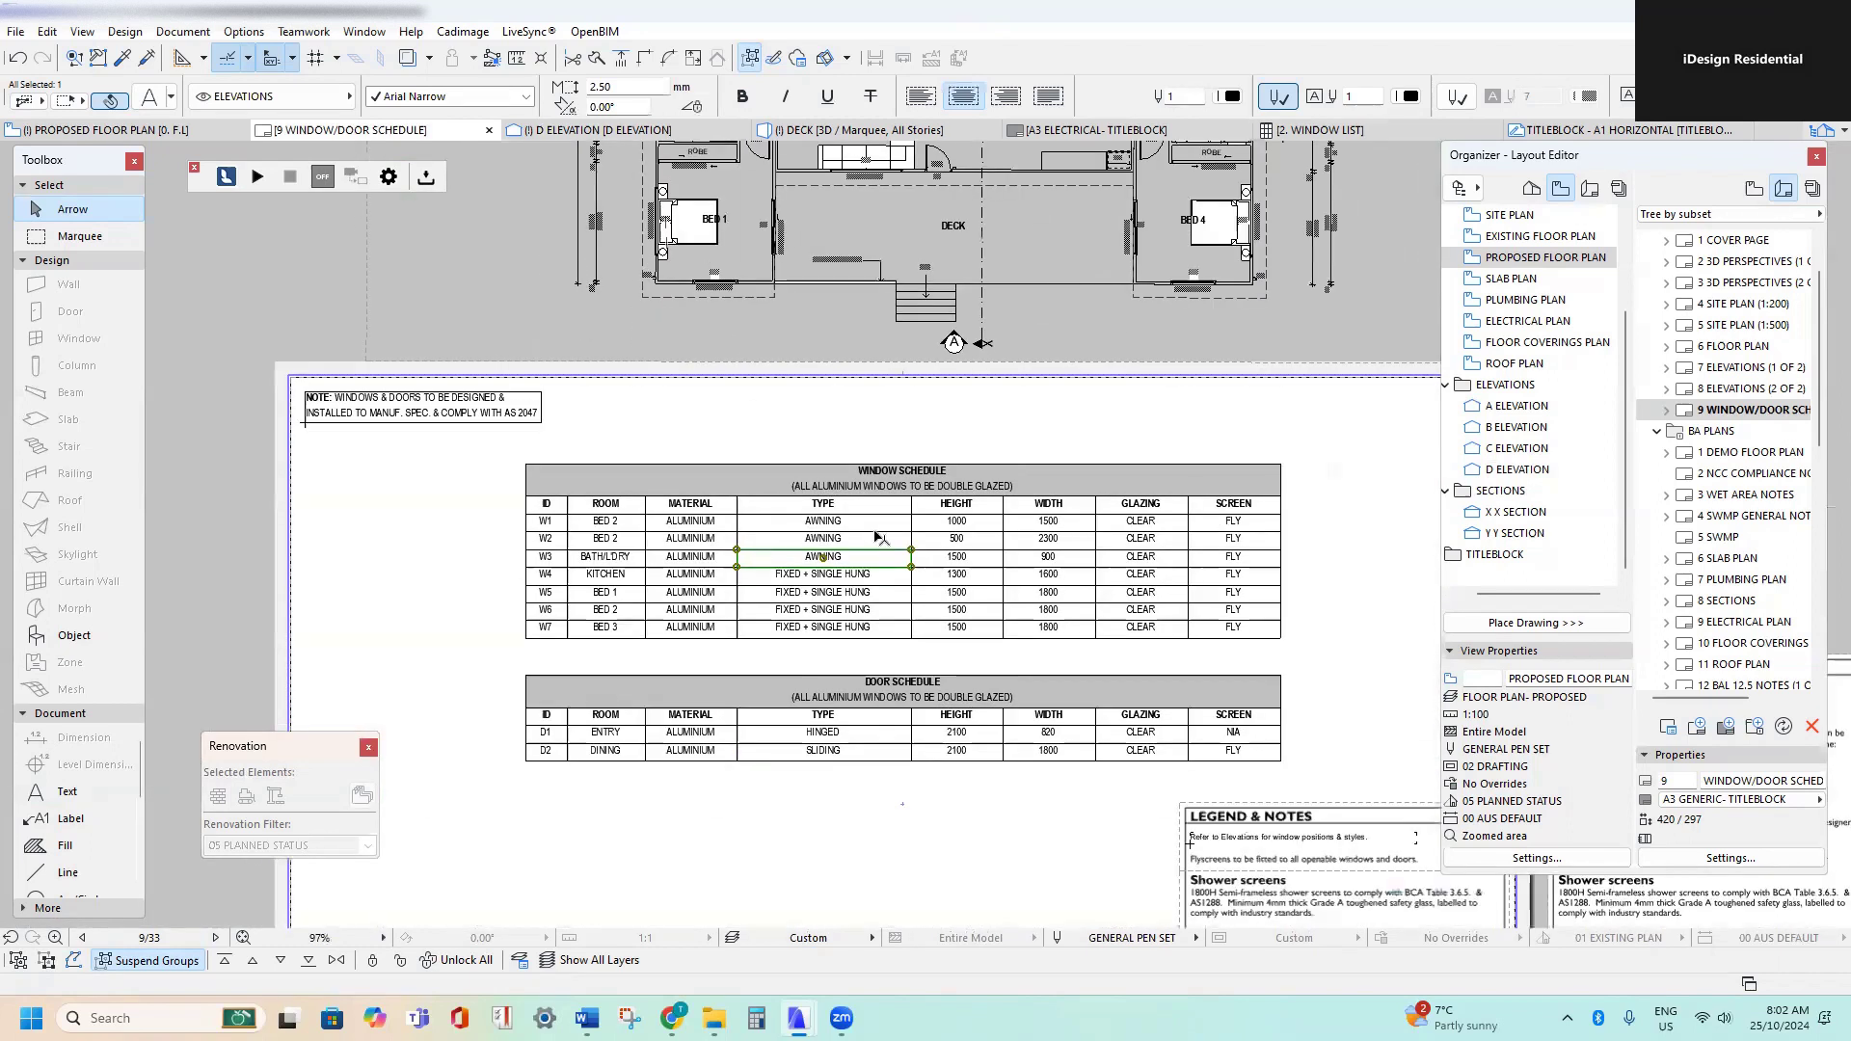
scroll(771, 570, "up", 5)
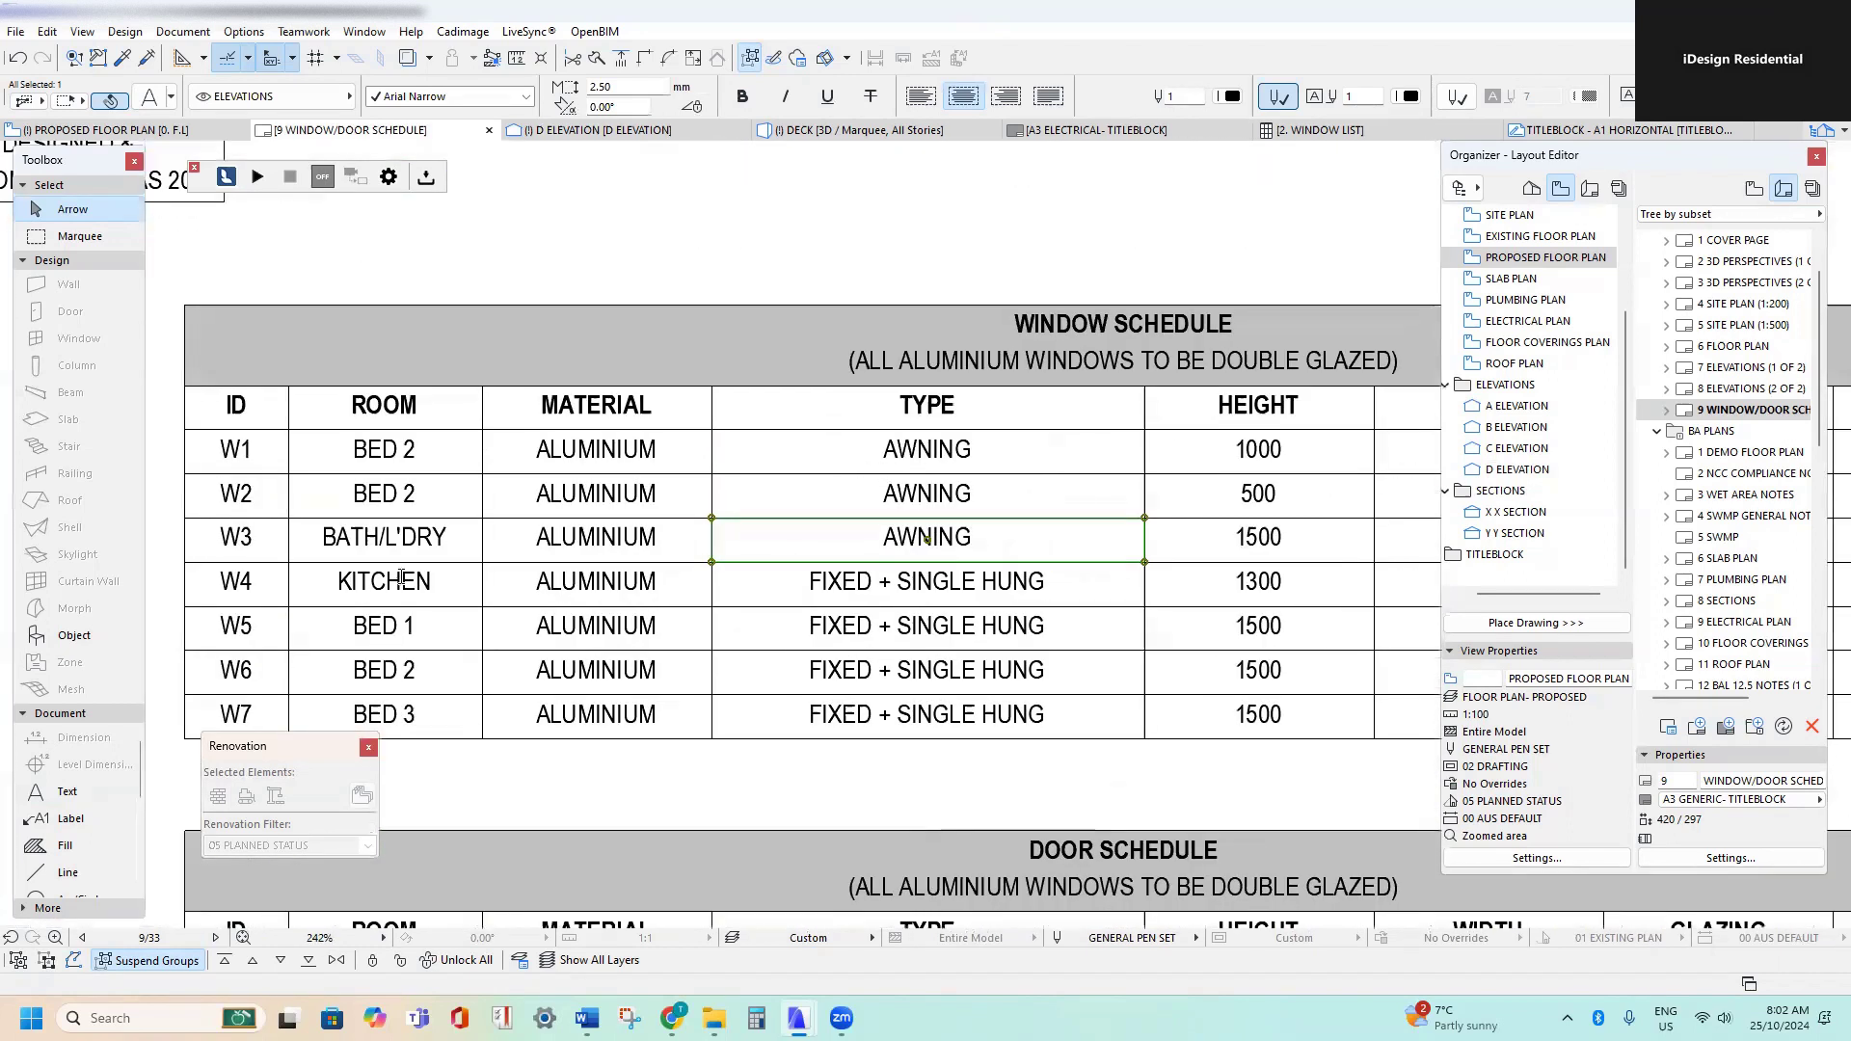
double_click(386, 582)
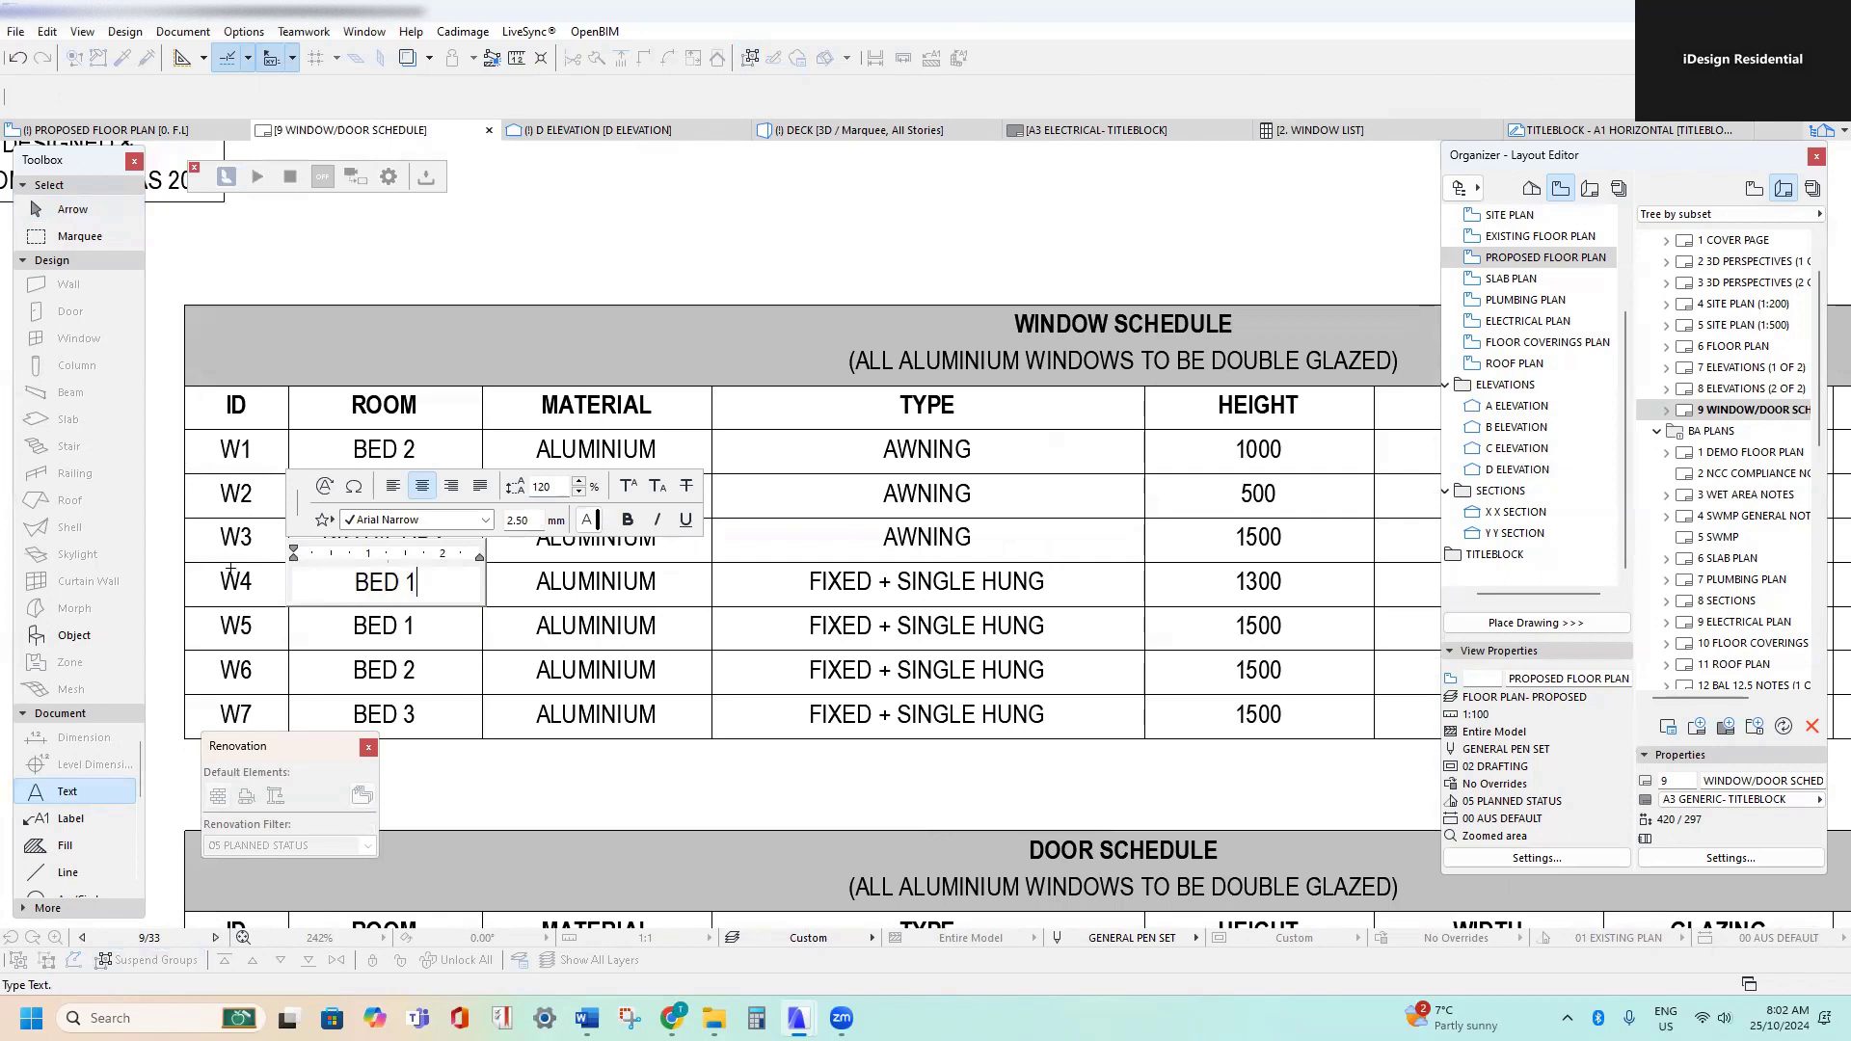
left_click(519, 653)
- Change the W4 window's type in the window schedule to AWNING
double_click(903, 589)
left_click_drag(1051, 578, 670, 577)
type("AWNING")
left_click(744, 651)
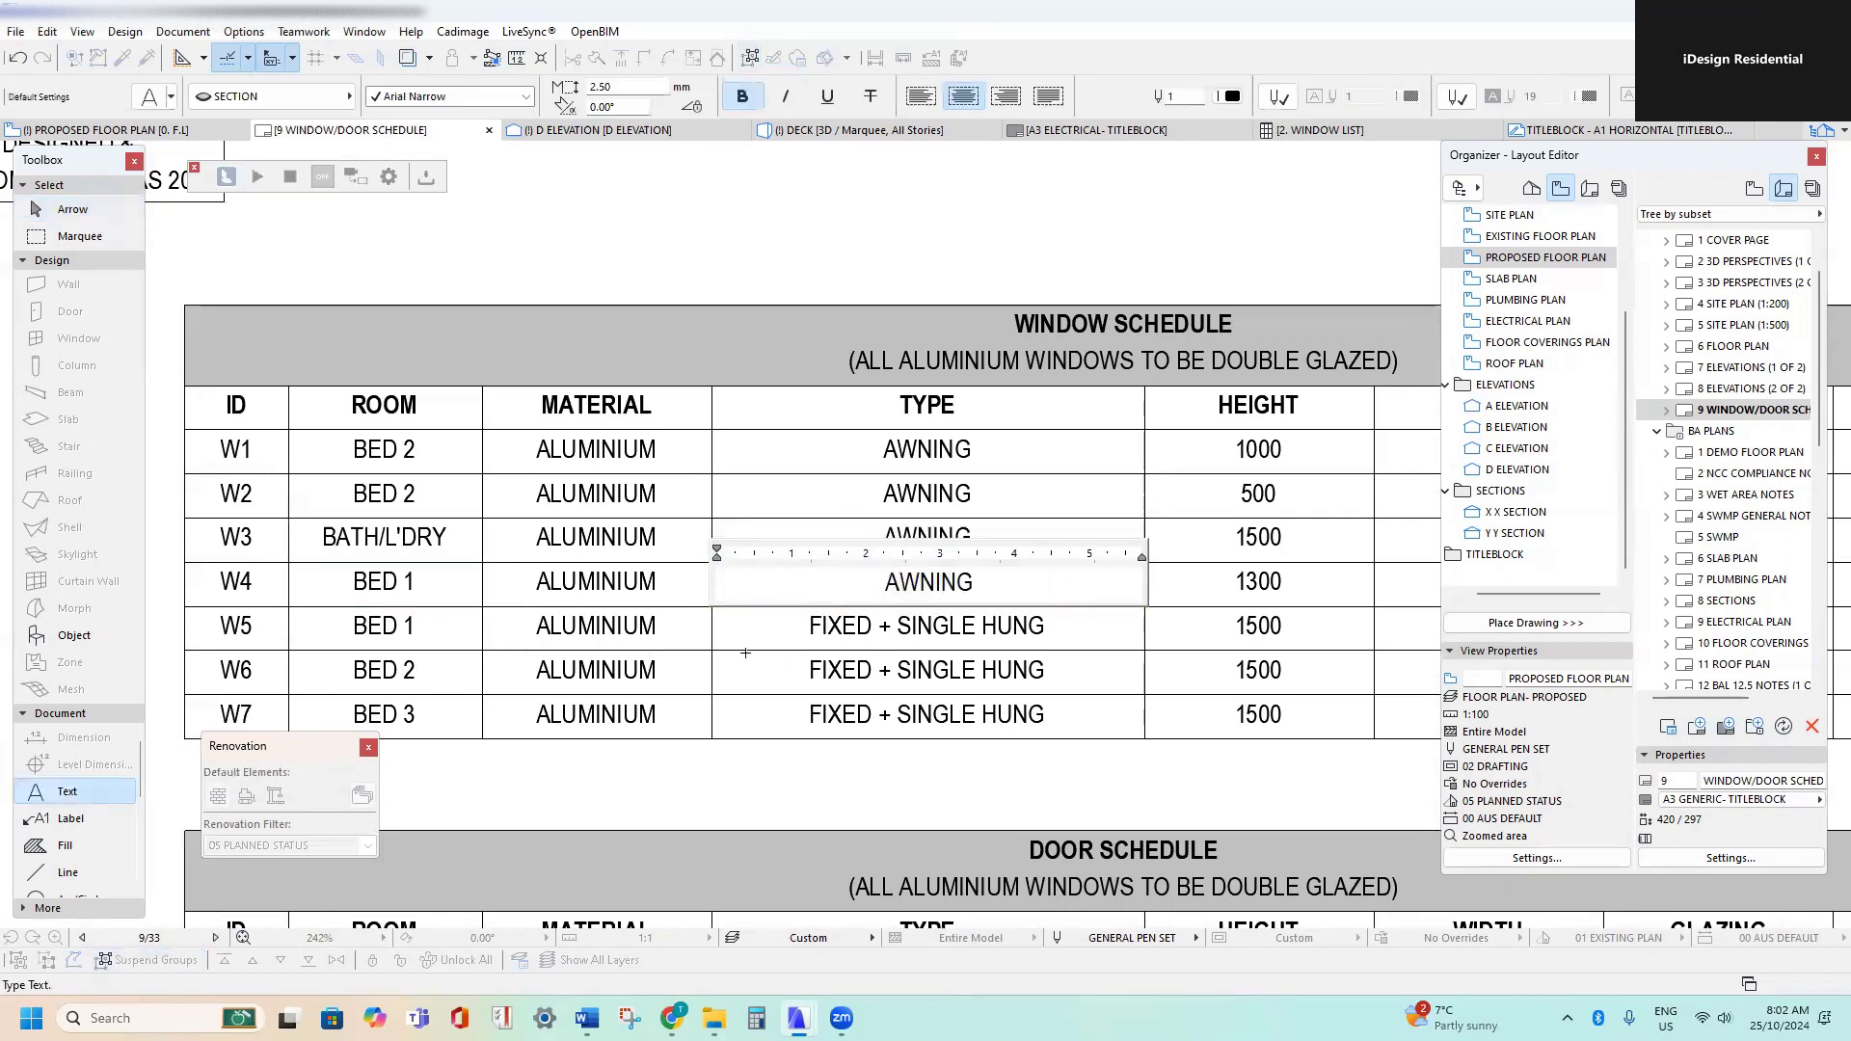
- Compare windows W4 and W5 in Bed 1 on the floor plan with their rows in the window schedule
scroll(934, 680, "down", 6)
middle_click_drag(931, 665, 861, 812)
scroll(857, 819, "up", 4)
scroll(861, 827, "down", 4)
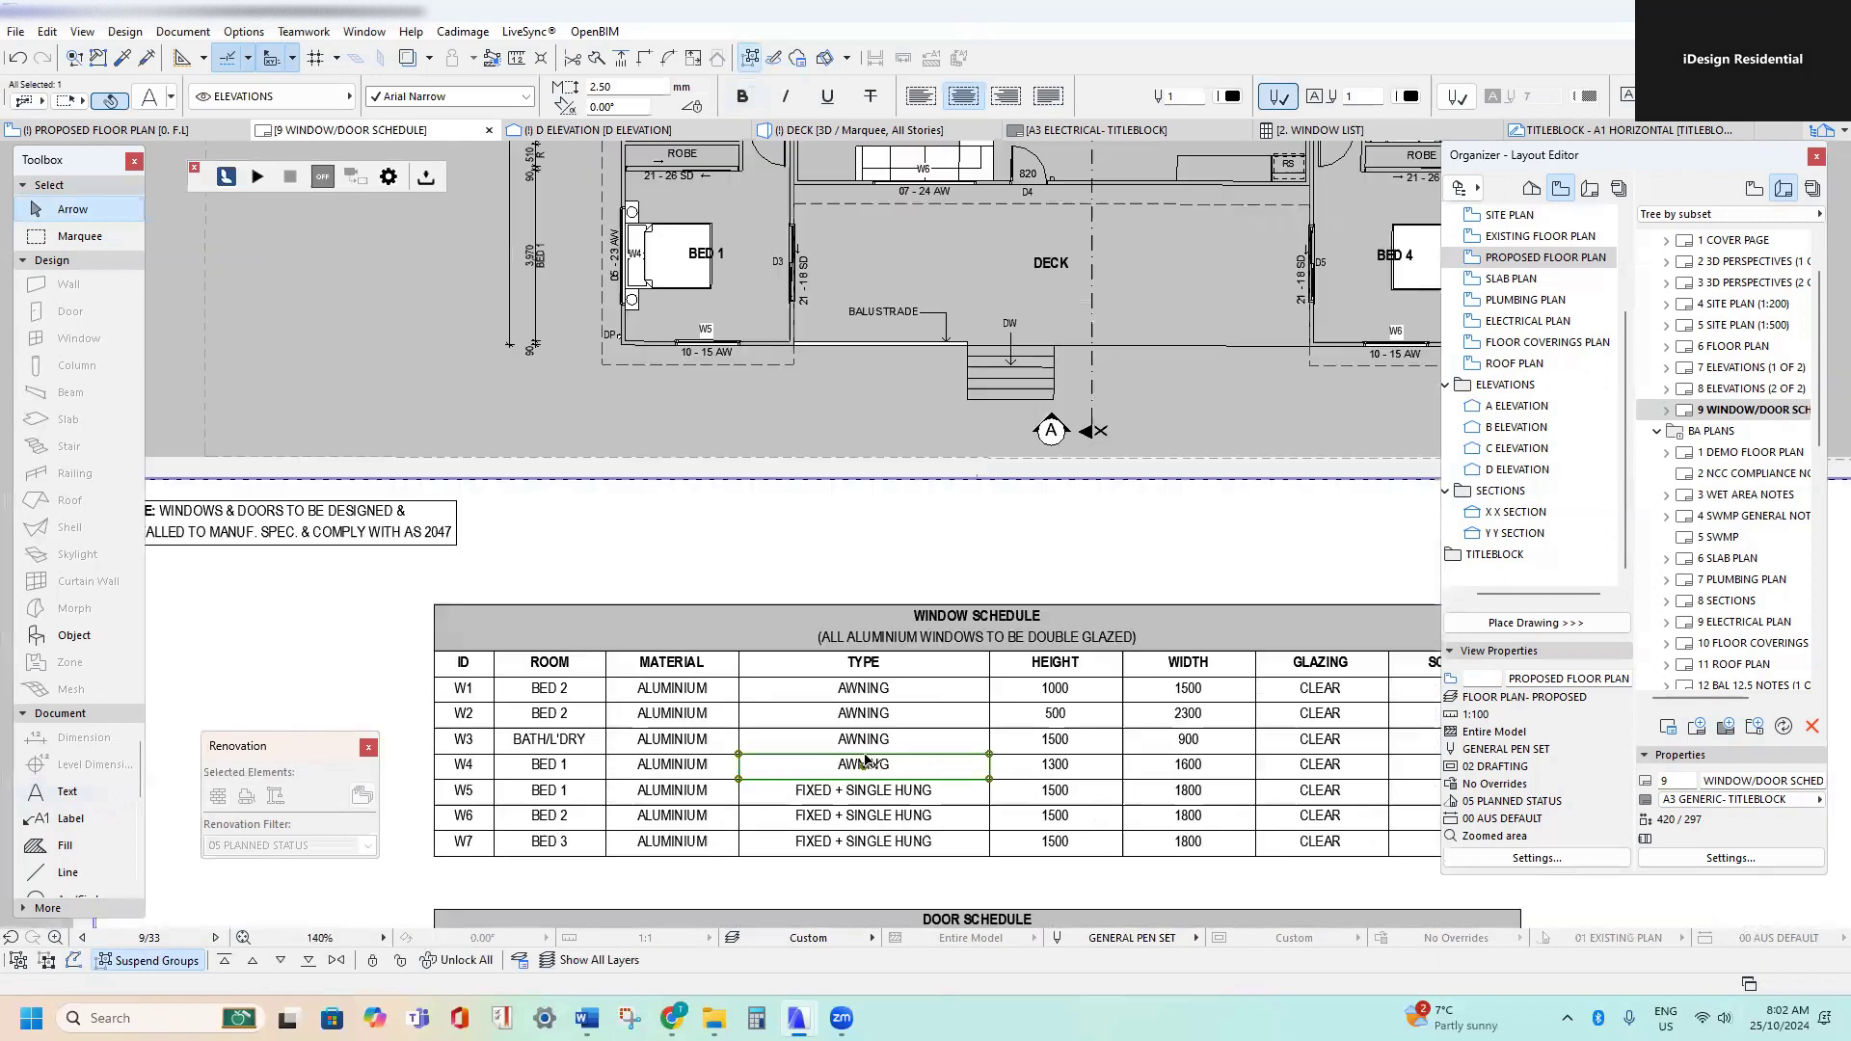
scroll(873, 790, "up", 4)
scroll(885, 773, "down", 3)
scroll(679, 280, "up", 6)
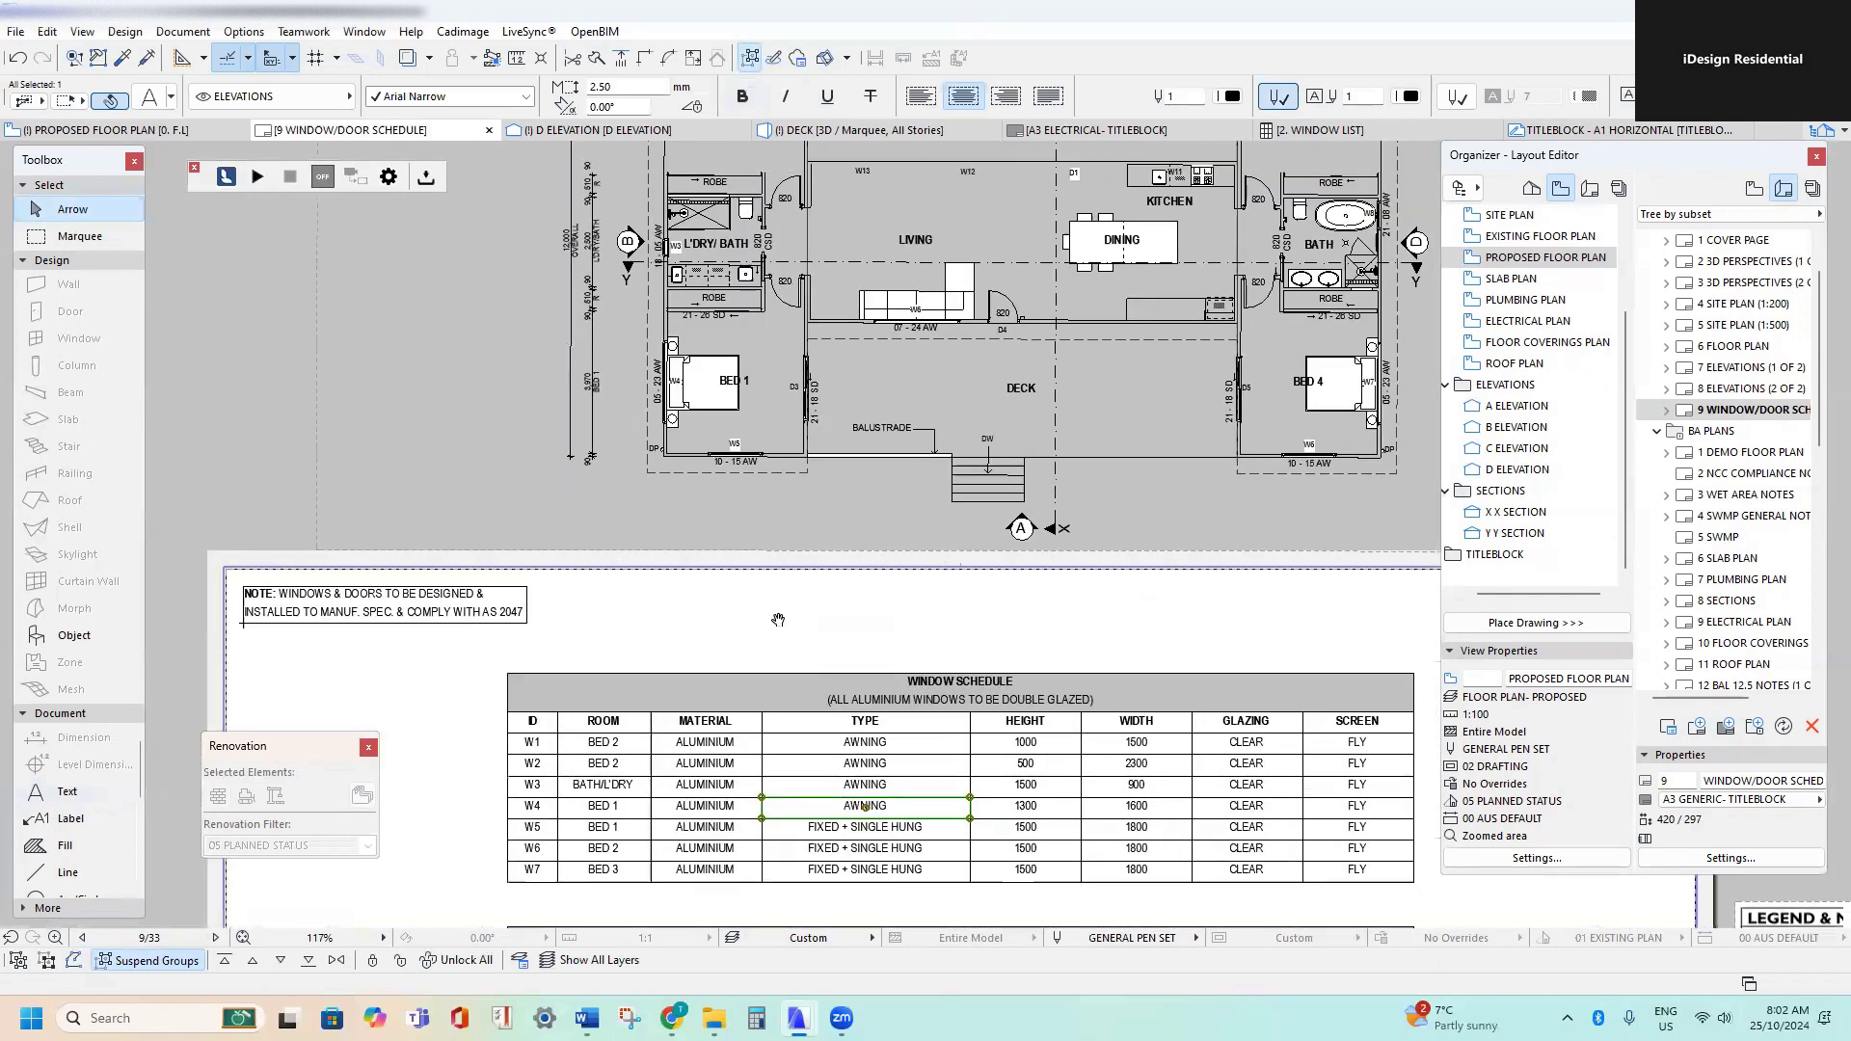
scroll(599, 510, "down", 5)
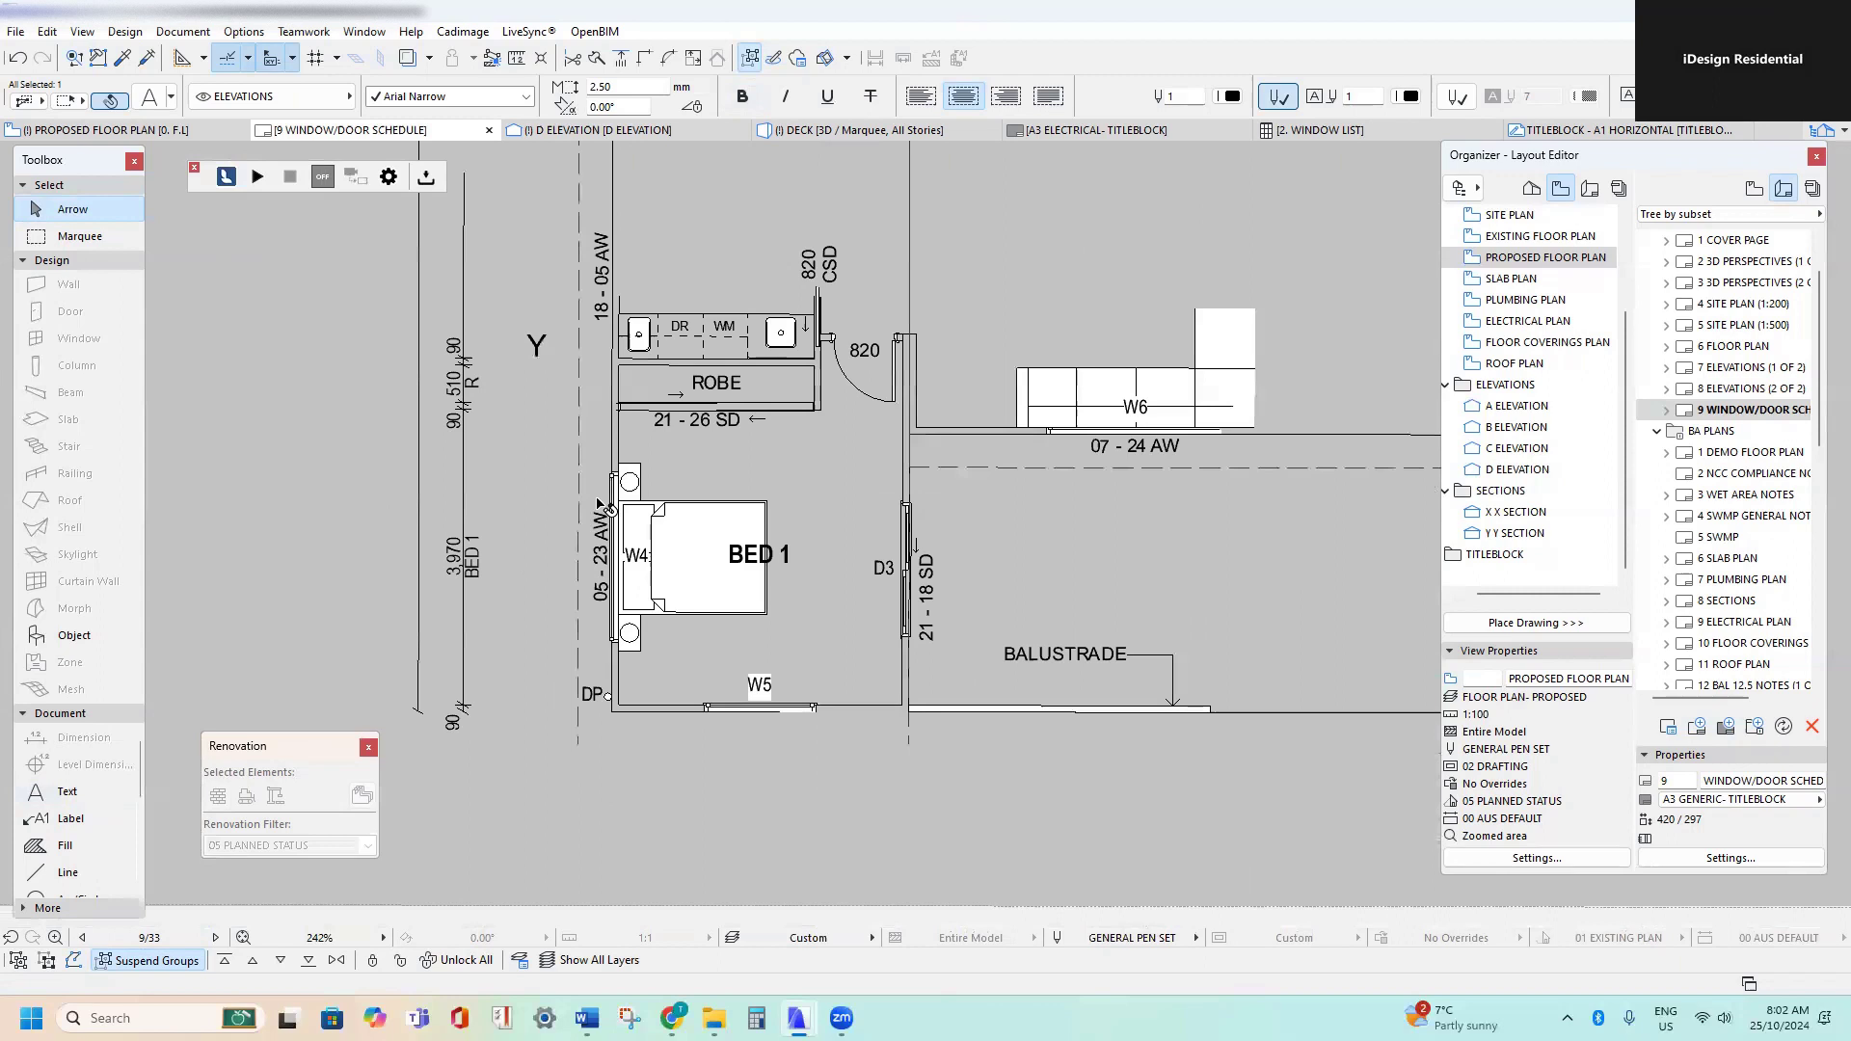
scroll(617, 415, "up", 5)
scroll(618, 414, "down", 5)
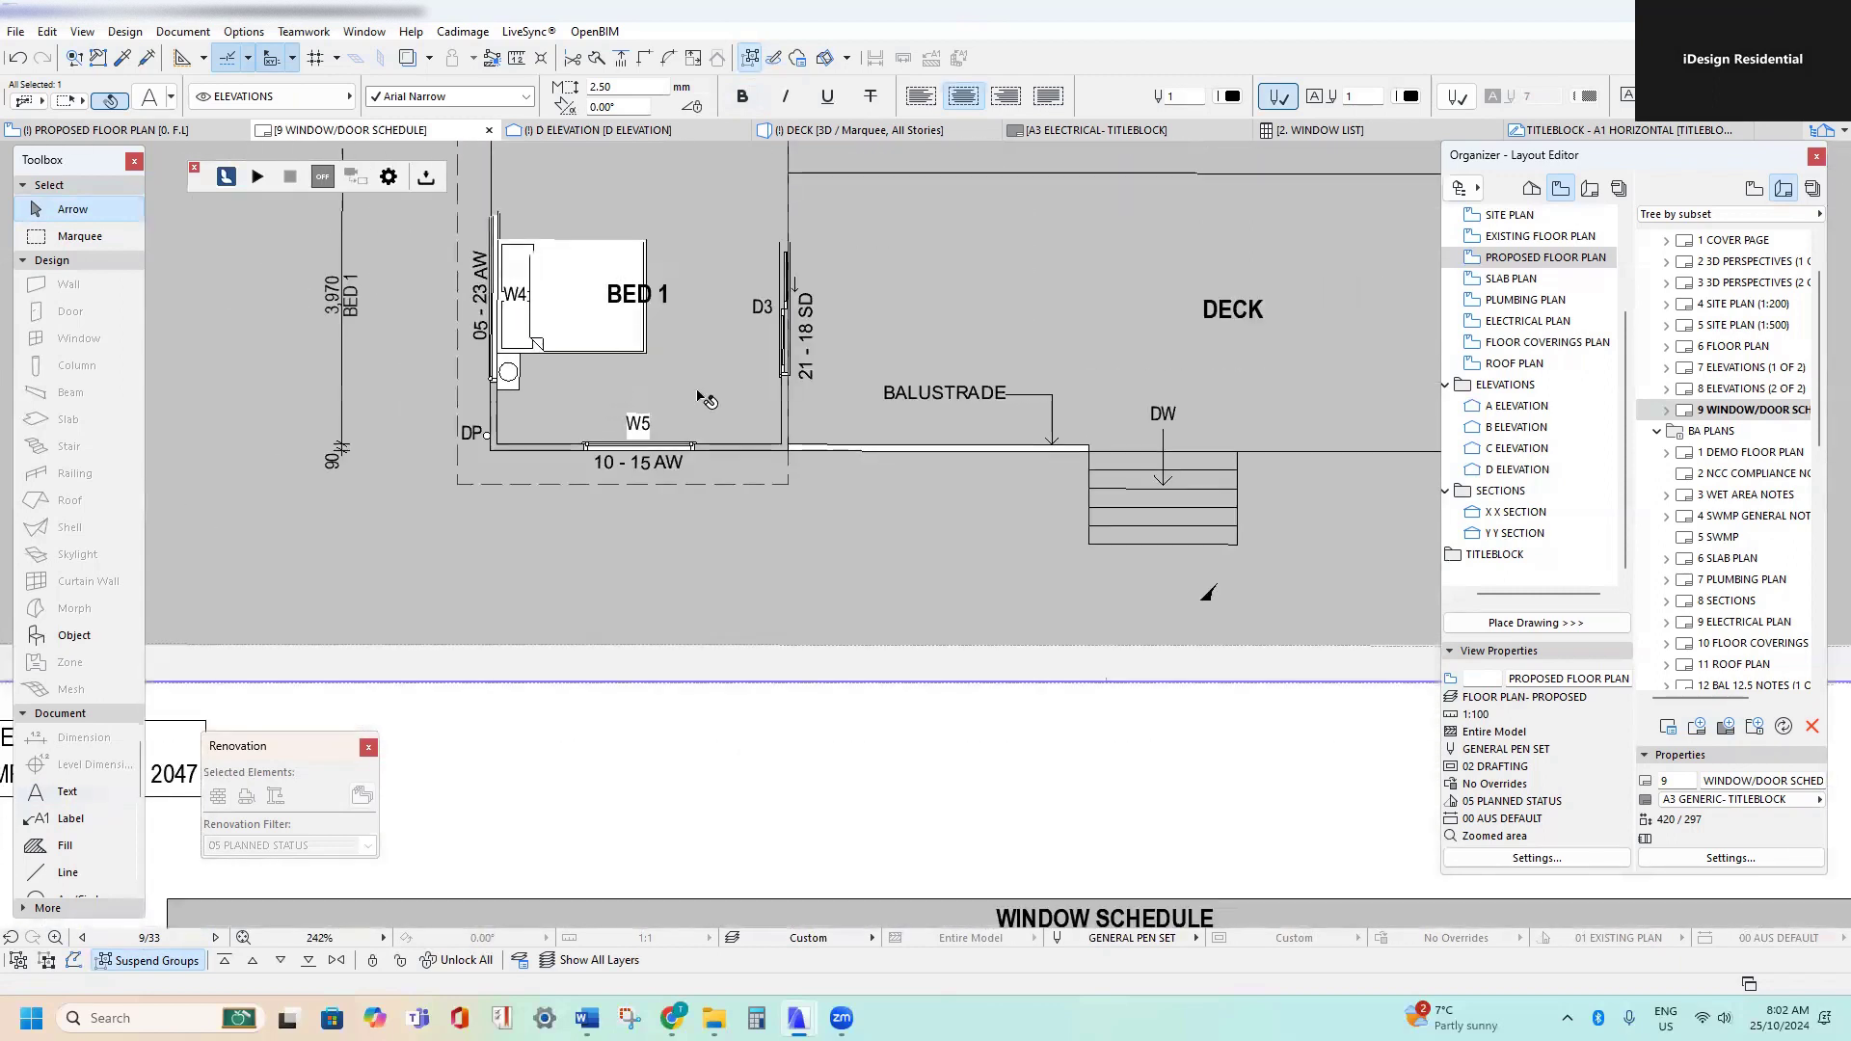
scroll(696, 691, "up", 3)
scroll(697, 691, "up", 2)
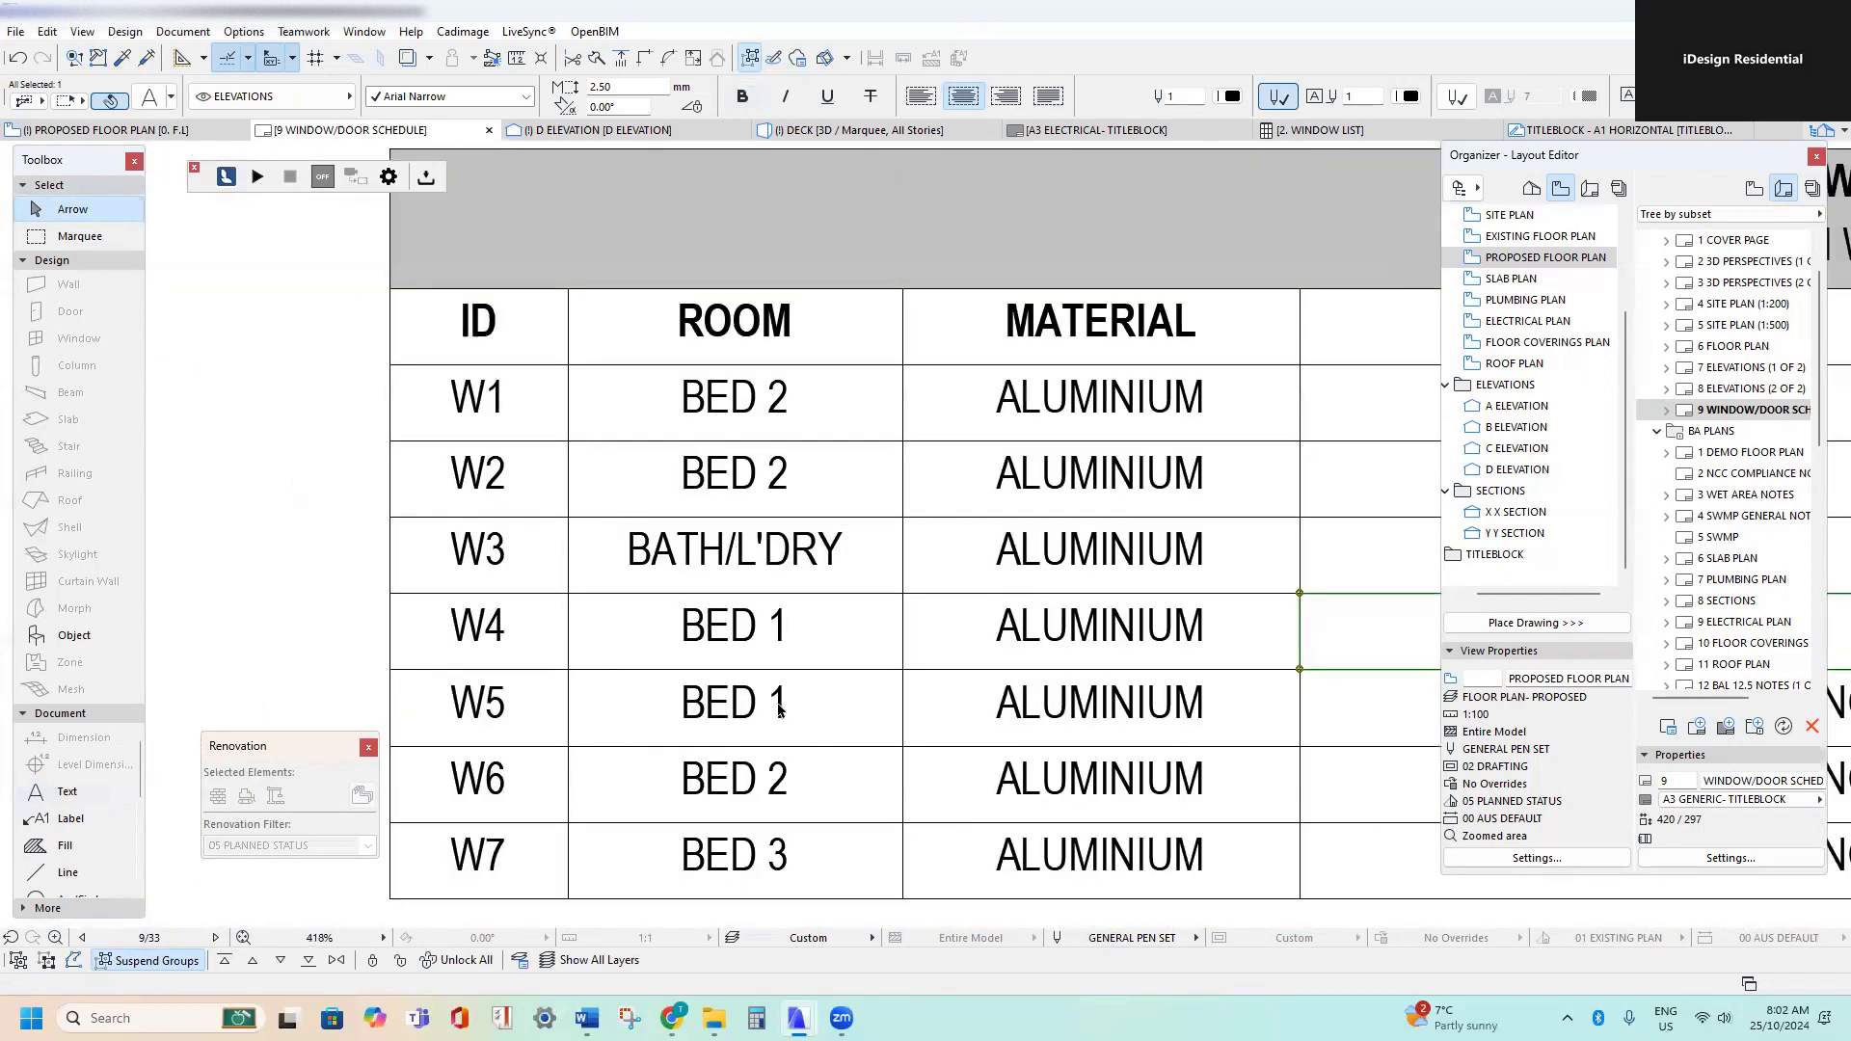
scroll(782, 703, "down", 5)
scroll(849, 689, "up", 1)
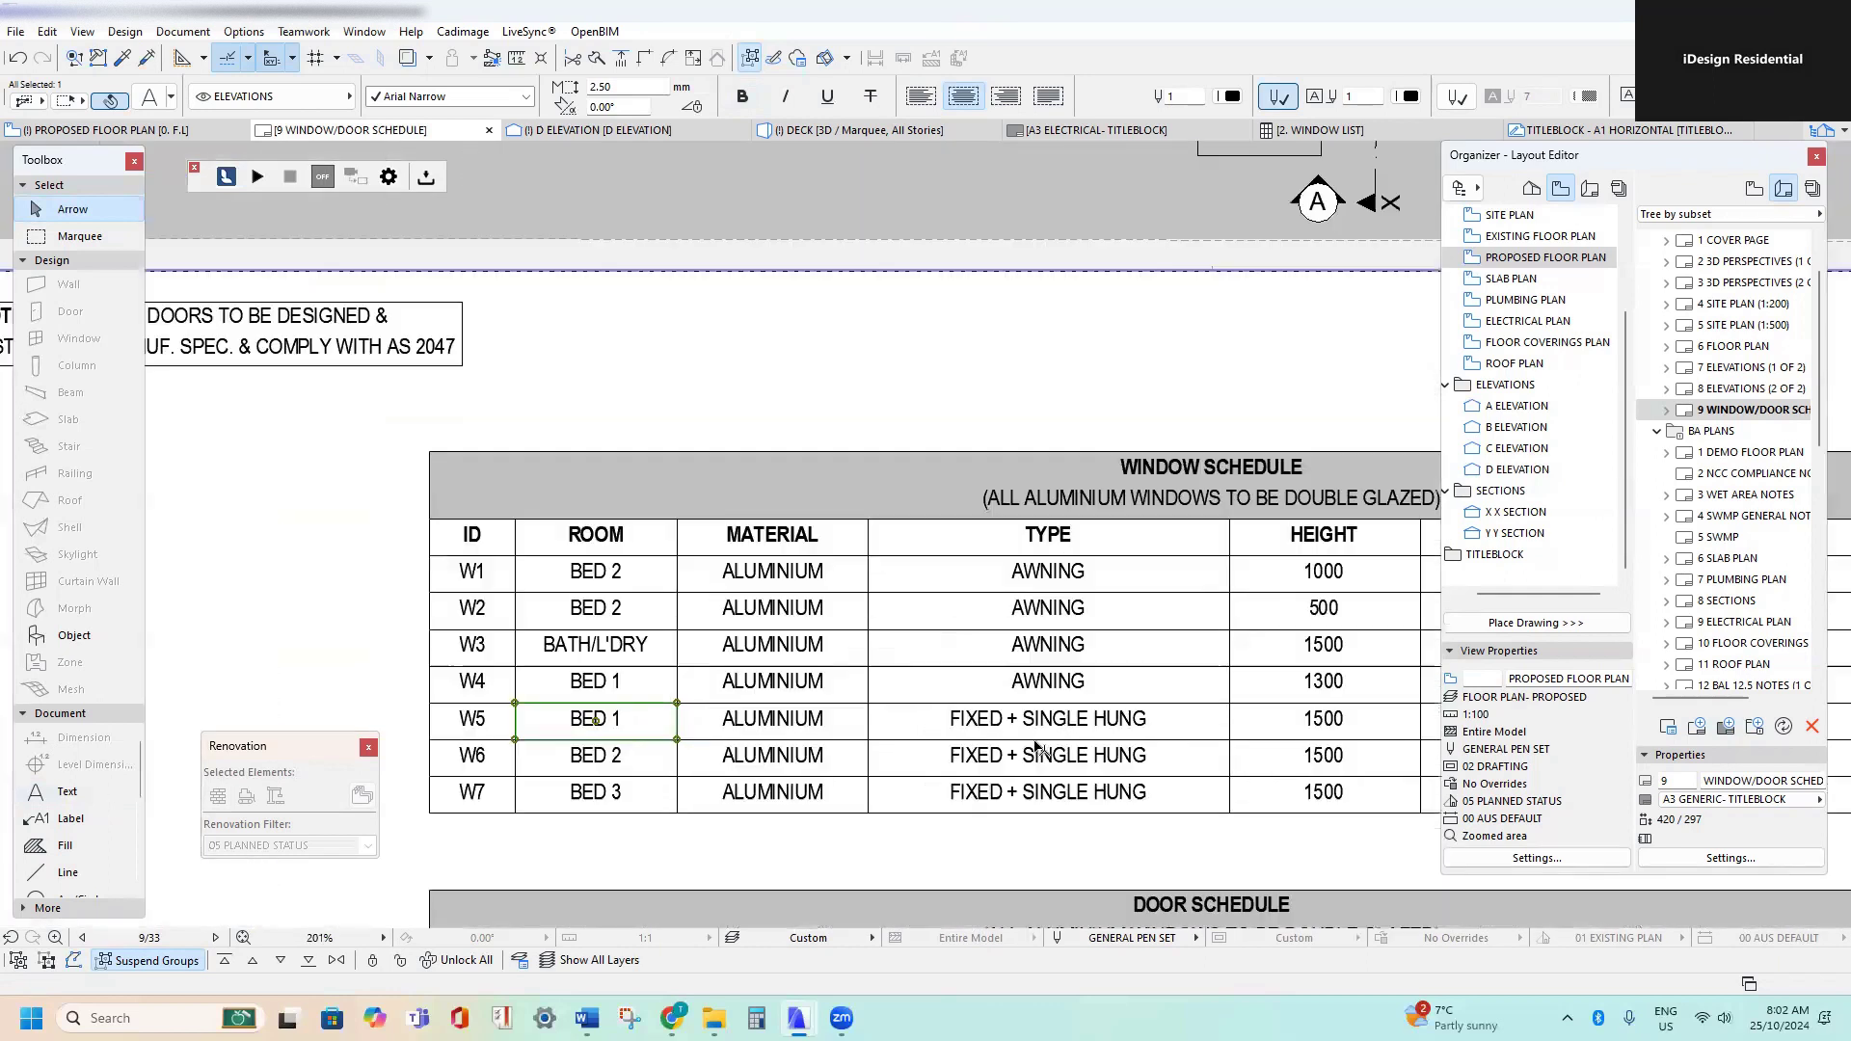
- Delete the W5 window's type text and replace it with a copy of the AWNING entry from the W4 row
scroll(871, 681, "down", 1)
scroll(870, 681, "up", 2)
scroll(873, 675, "down", 3)
scroll(882, 661, "up", 5)
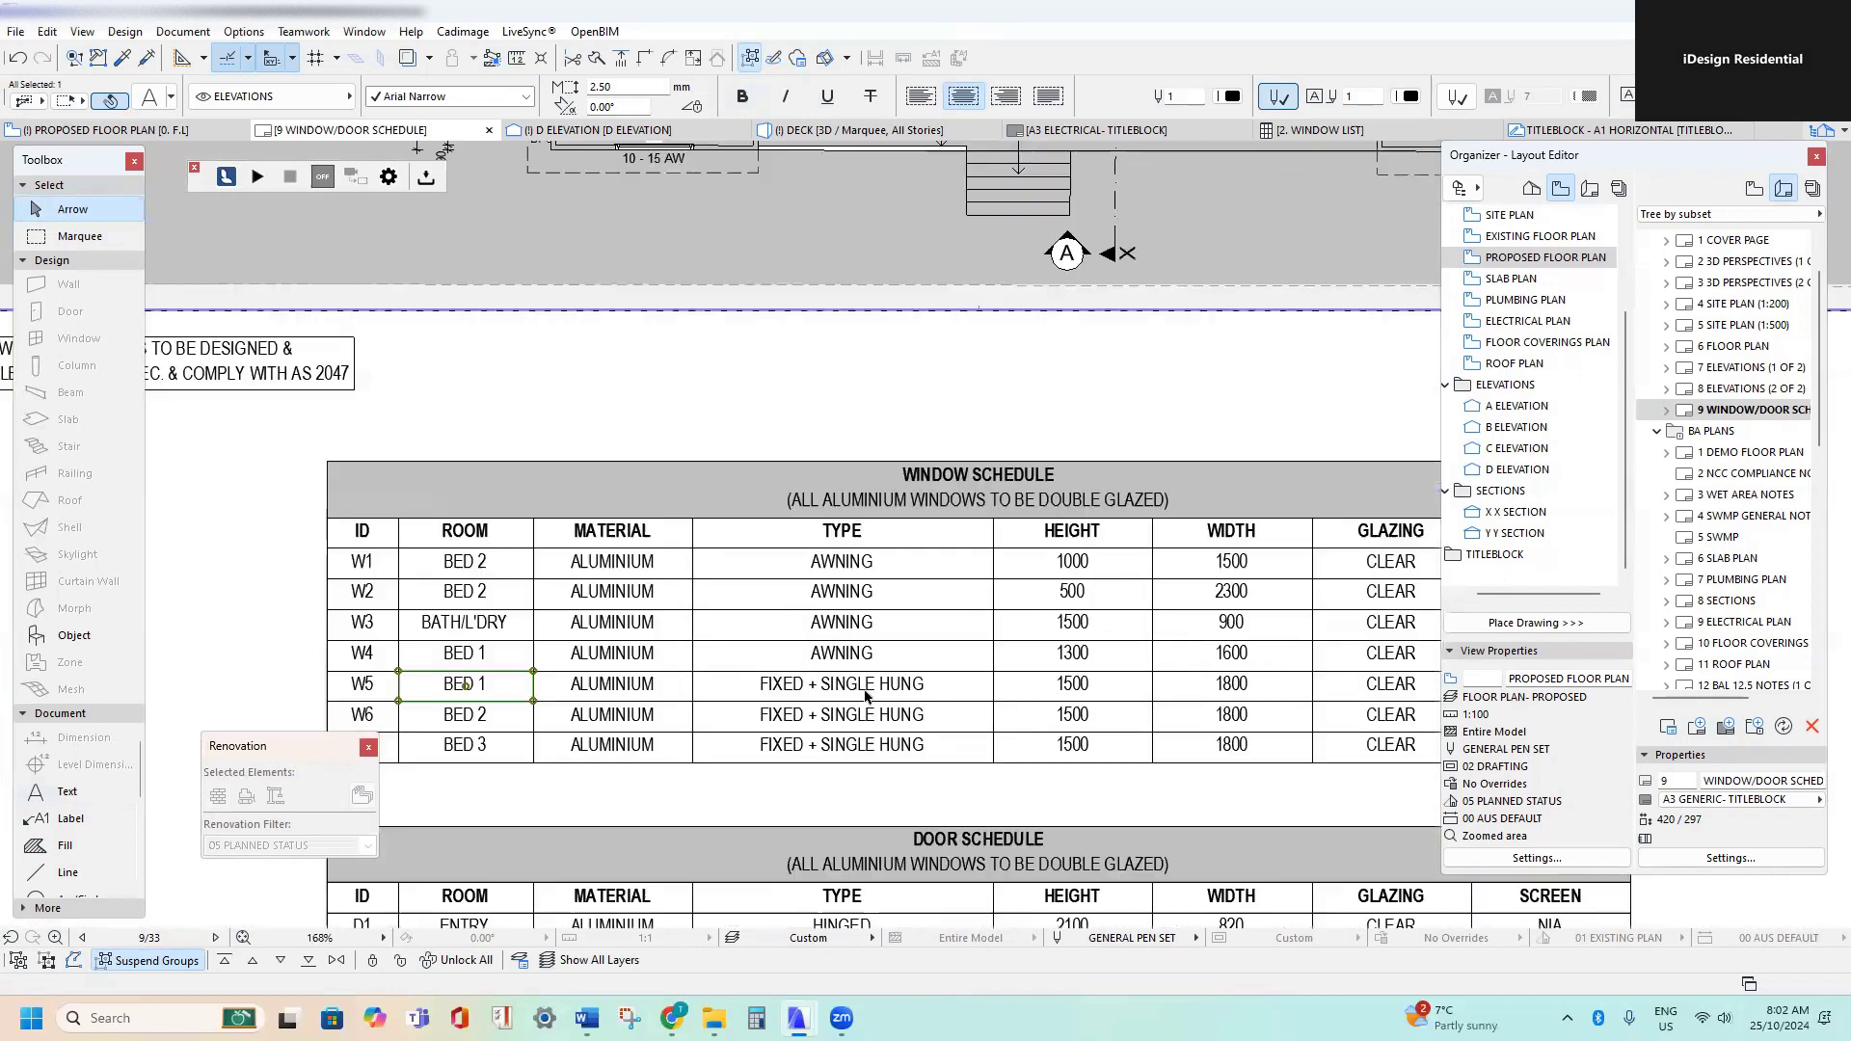
key("Delete")
left_click(738, 643)
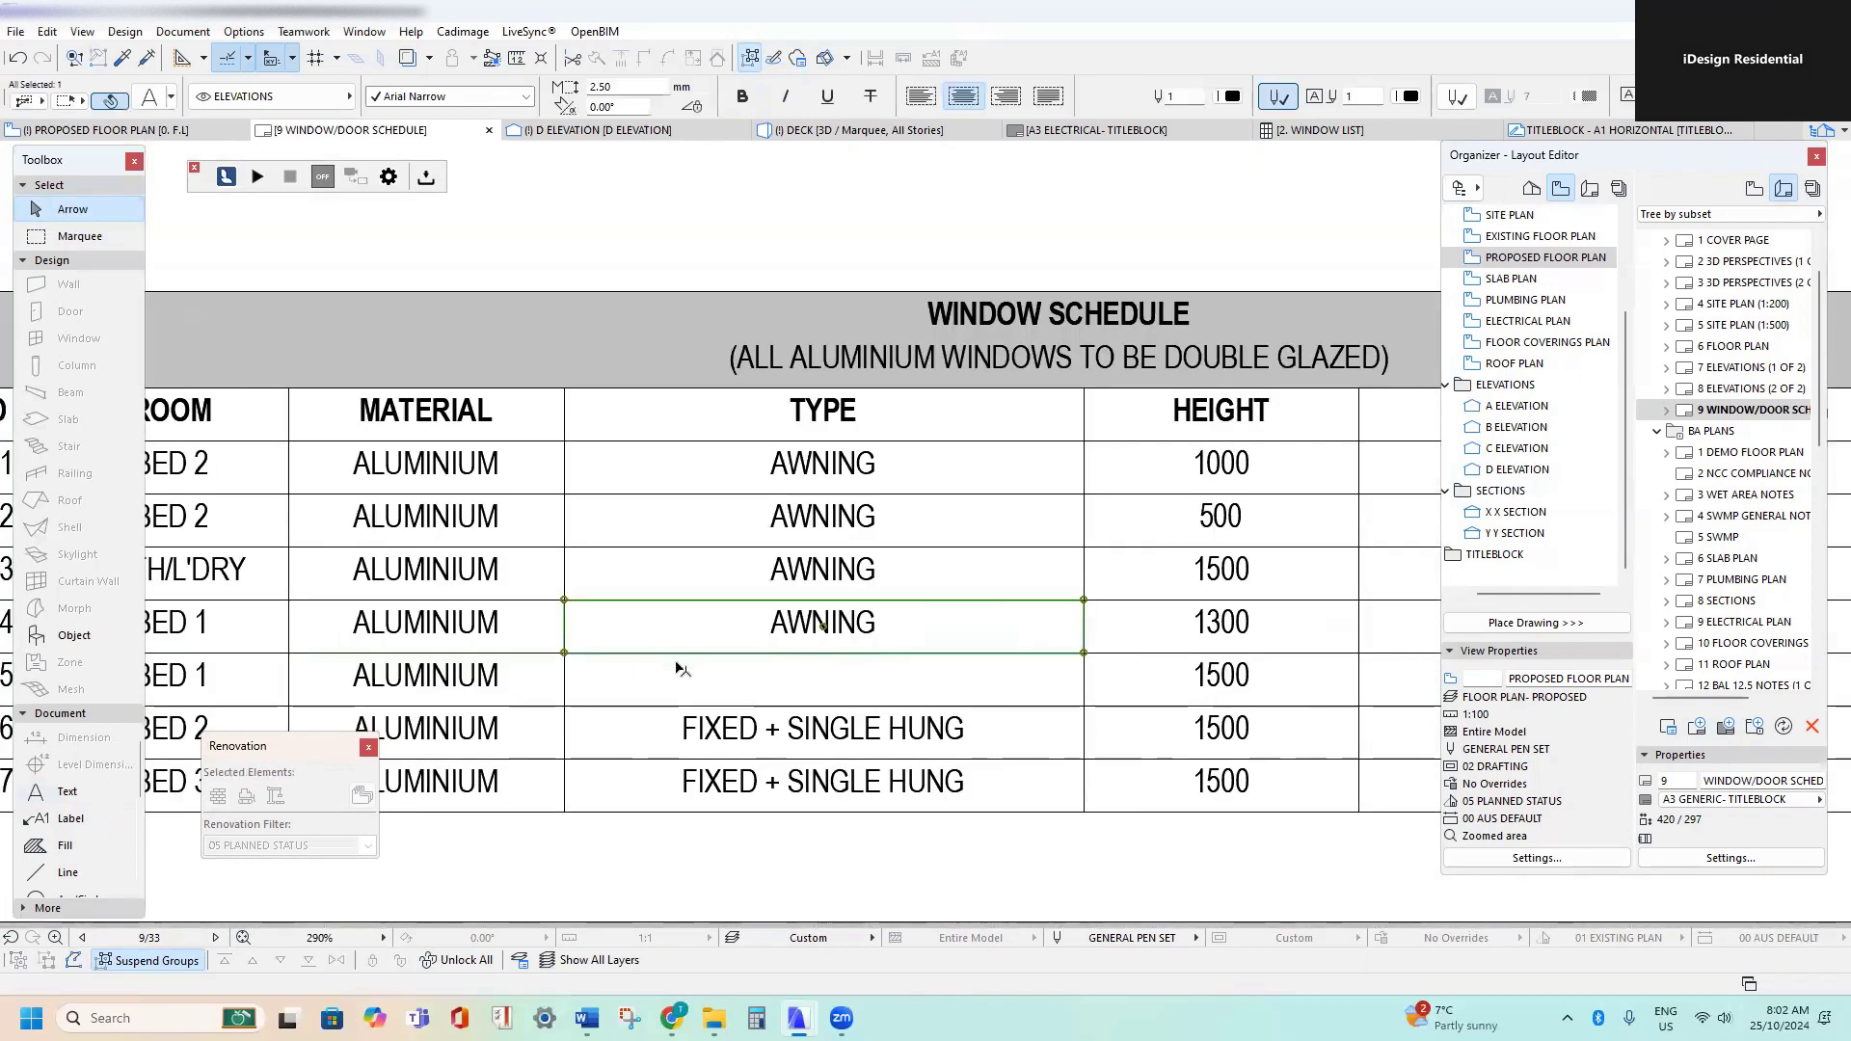
key("ctrl+shift+d")
left_click(564, 653)
left_click(564, 707)
- Check W4 on the floor plan and replace its schedule height and width with copies of W2's 500 and 2300 entries
scroll(755, 628, "down", 2)
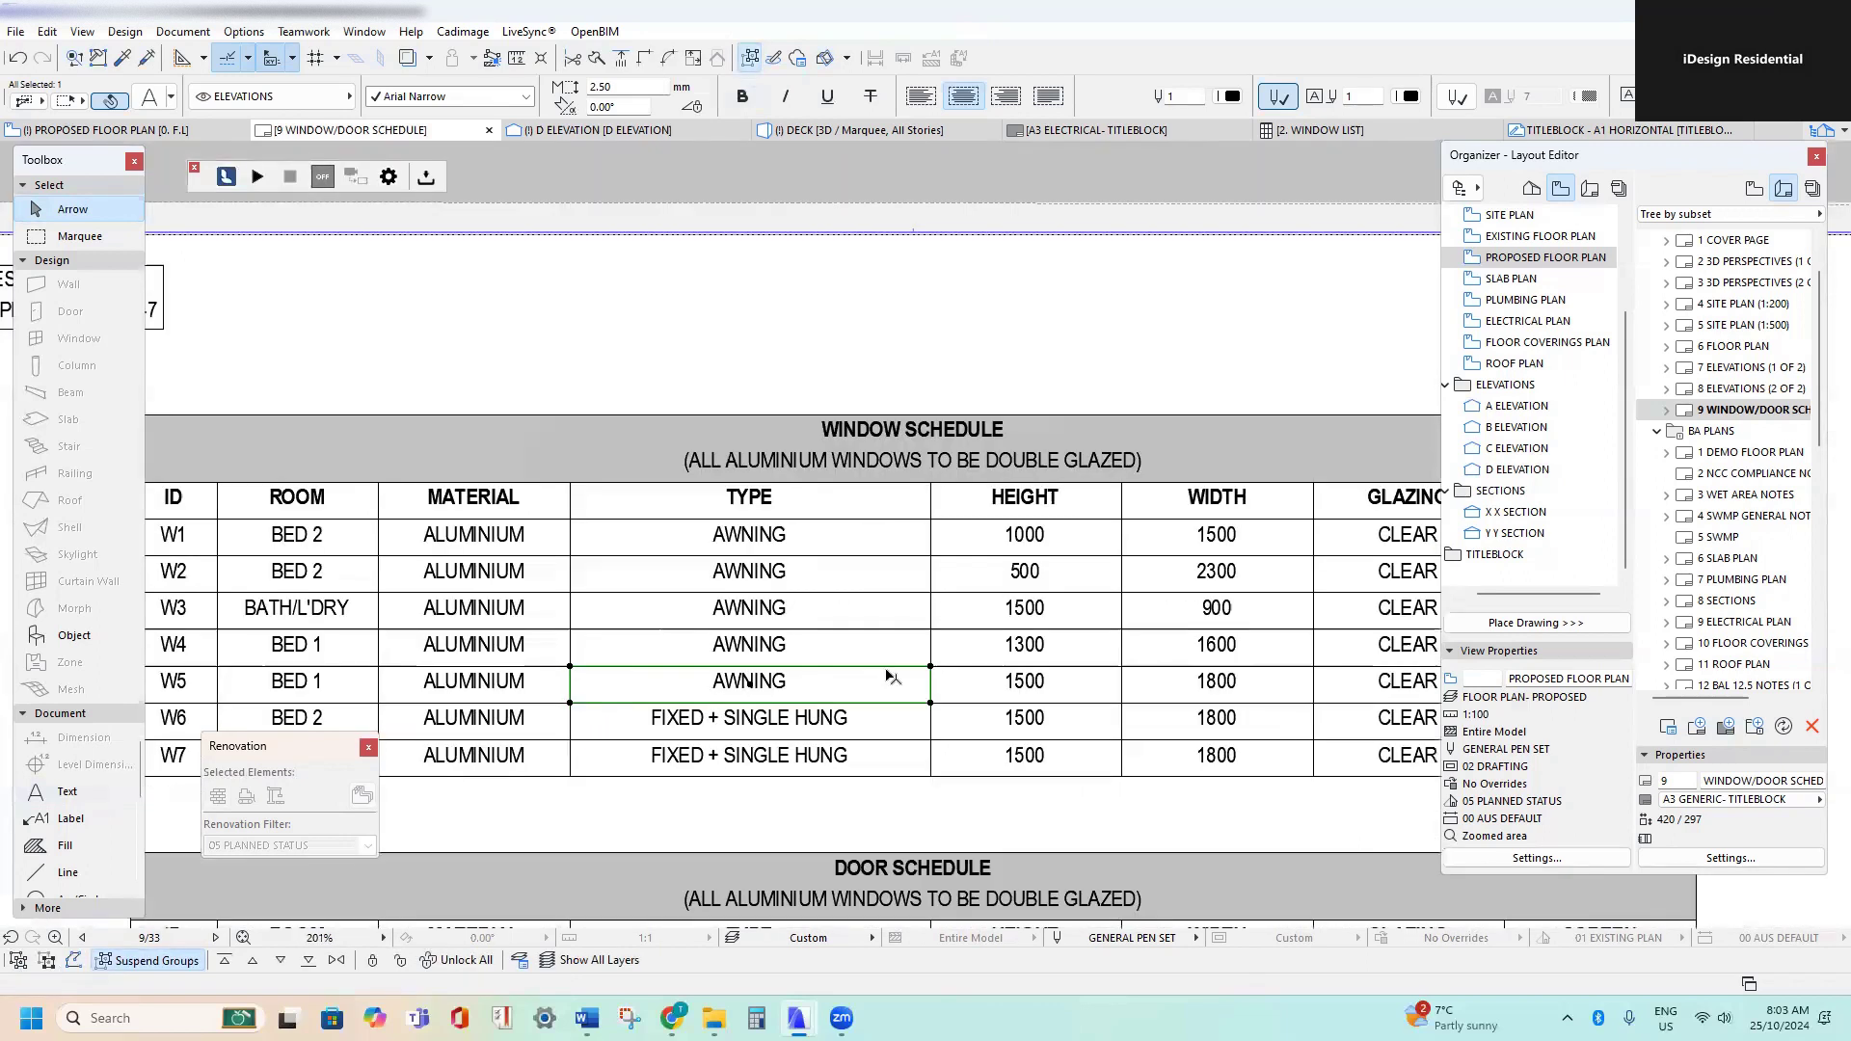
scroll(776, 625, "down", 3)
middle_click_drag(627, 154, 665, 579)
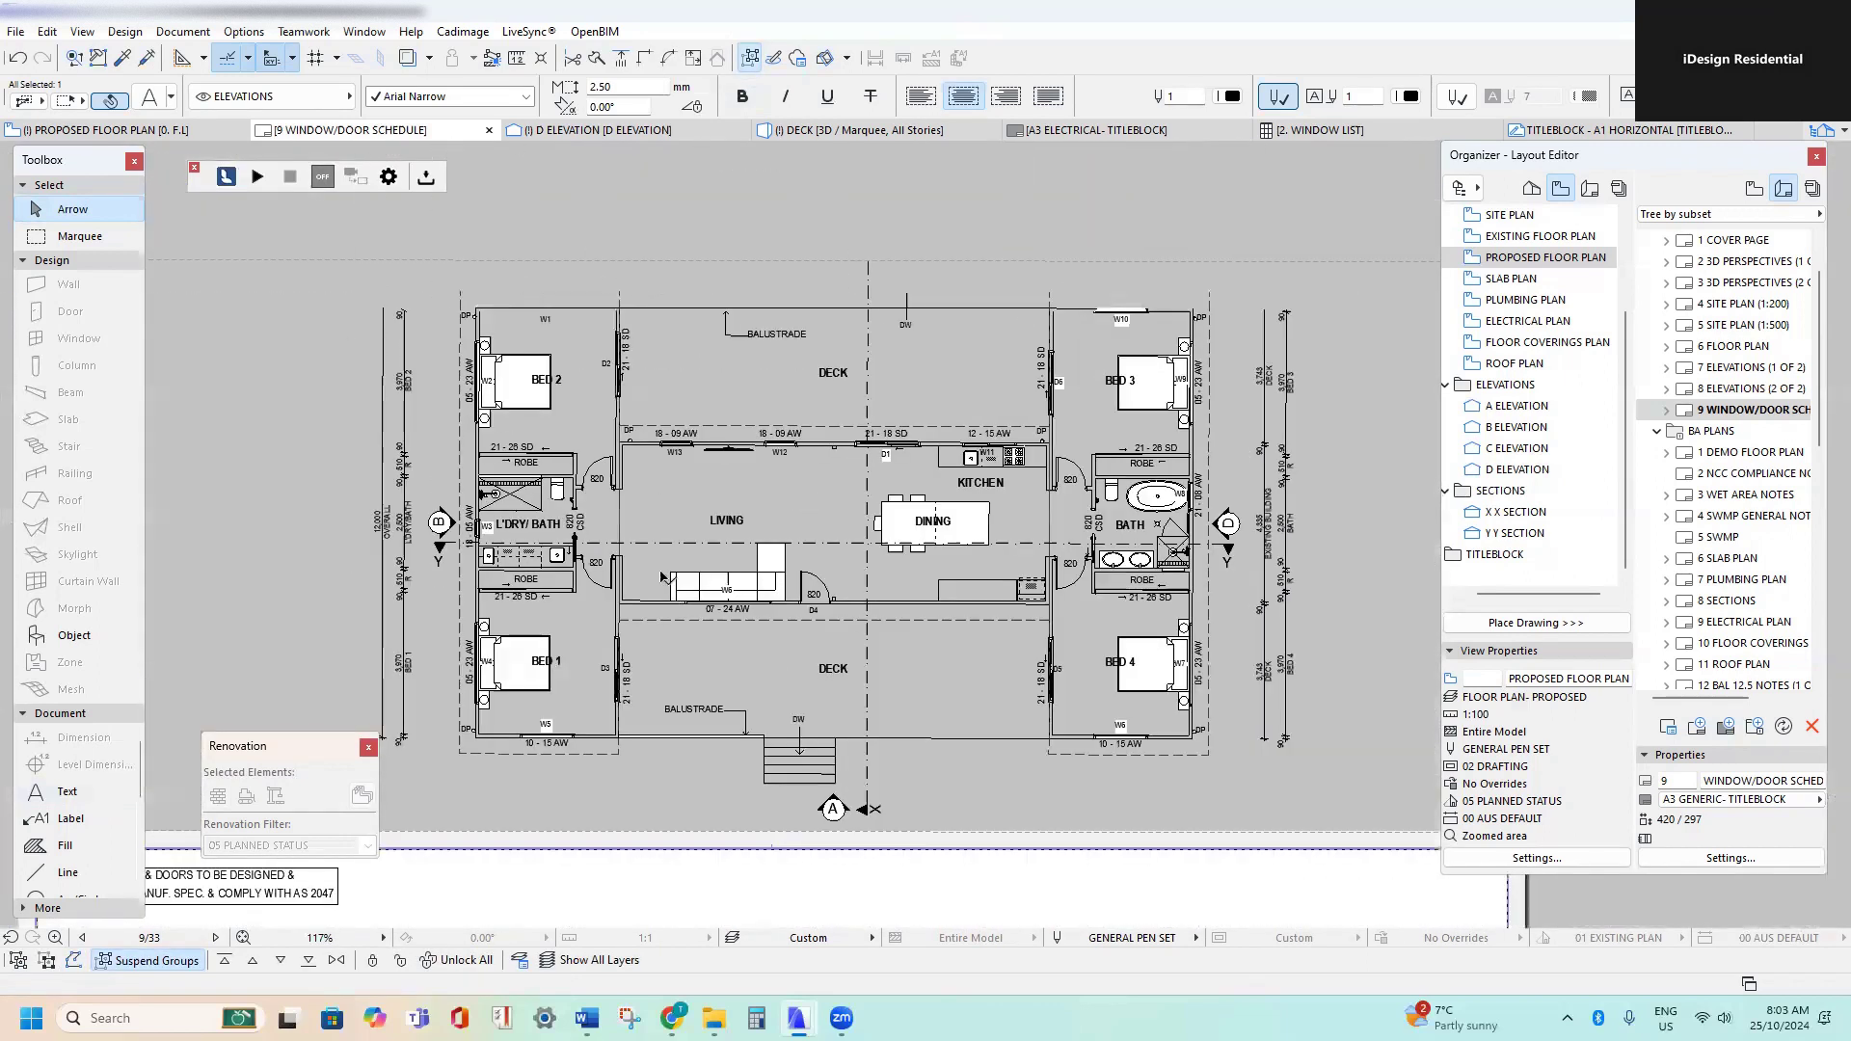
scroll(518, 652, "up", 6)
scroll(427, 748, "down", 5)
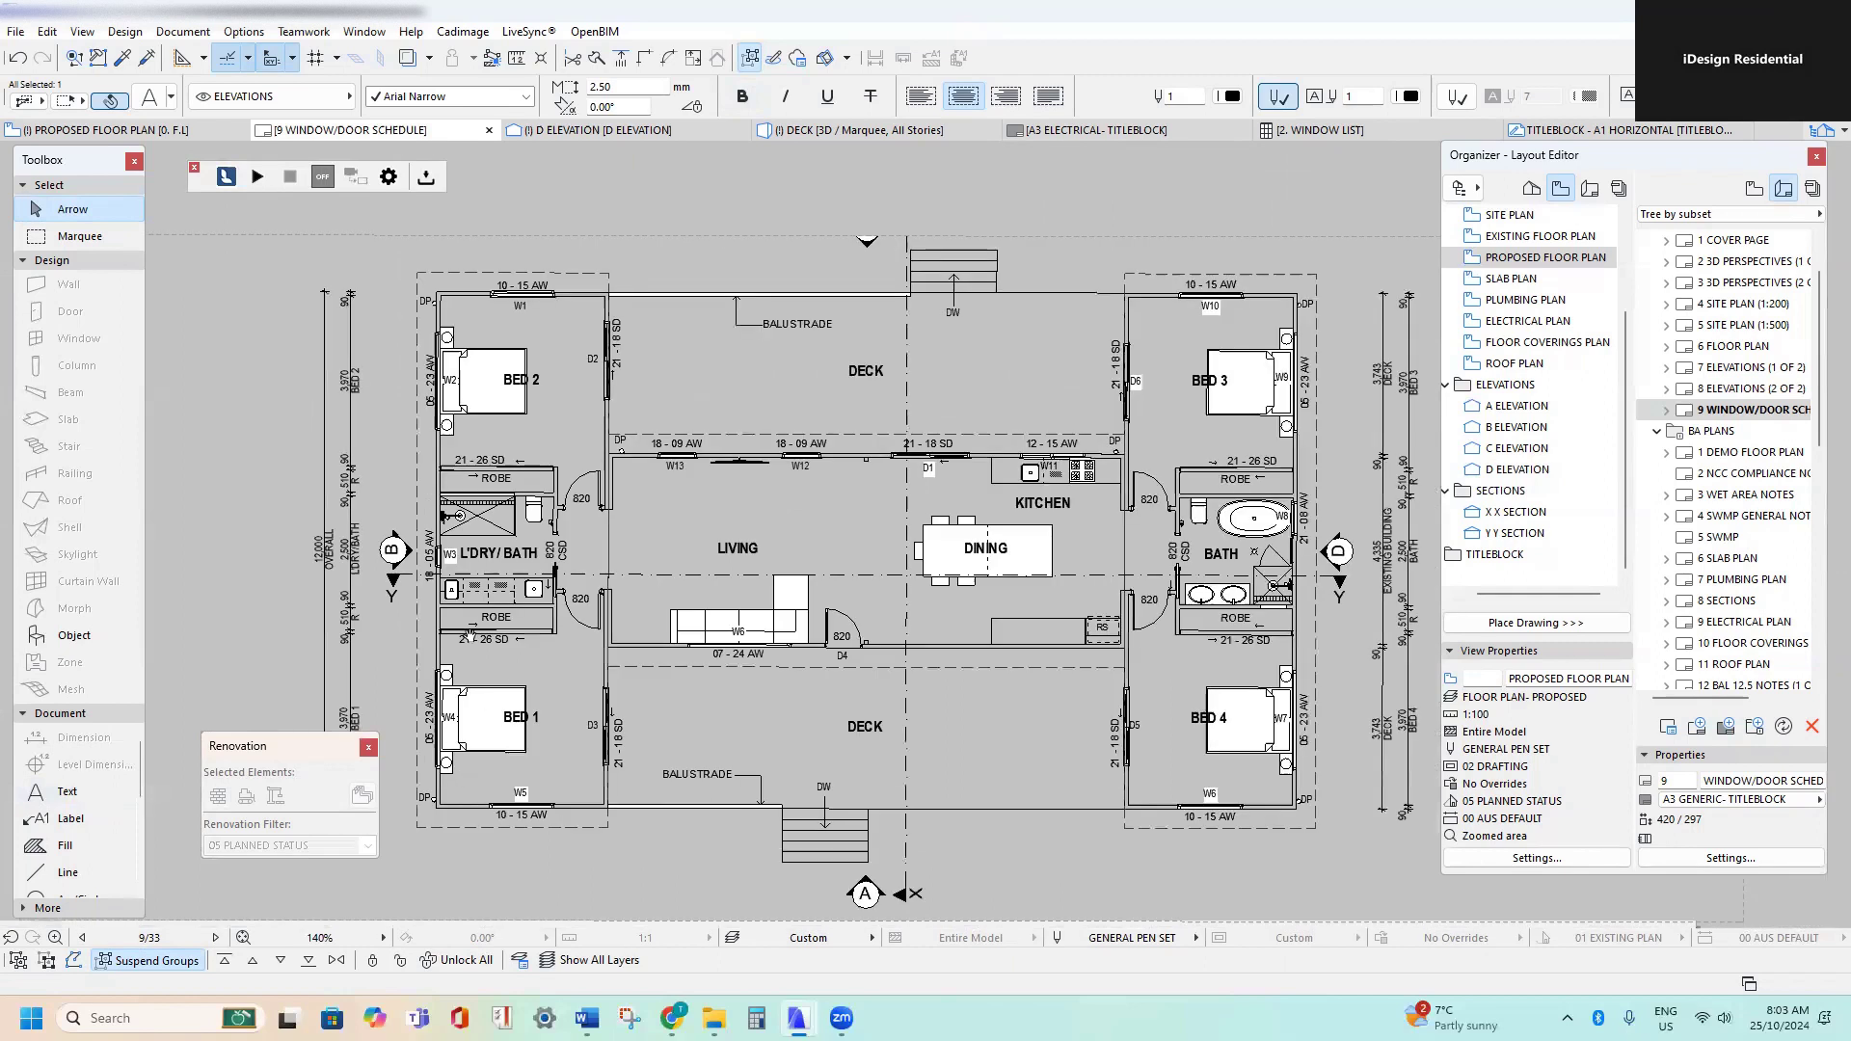
middle_click_drag(497, 831, 547, 307)
scroll(656, 711, "up", 4)
middle_click_drag(917, 734, 537, 613)
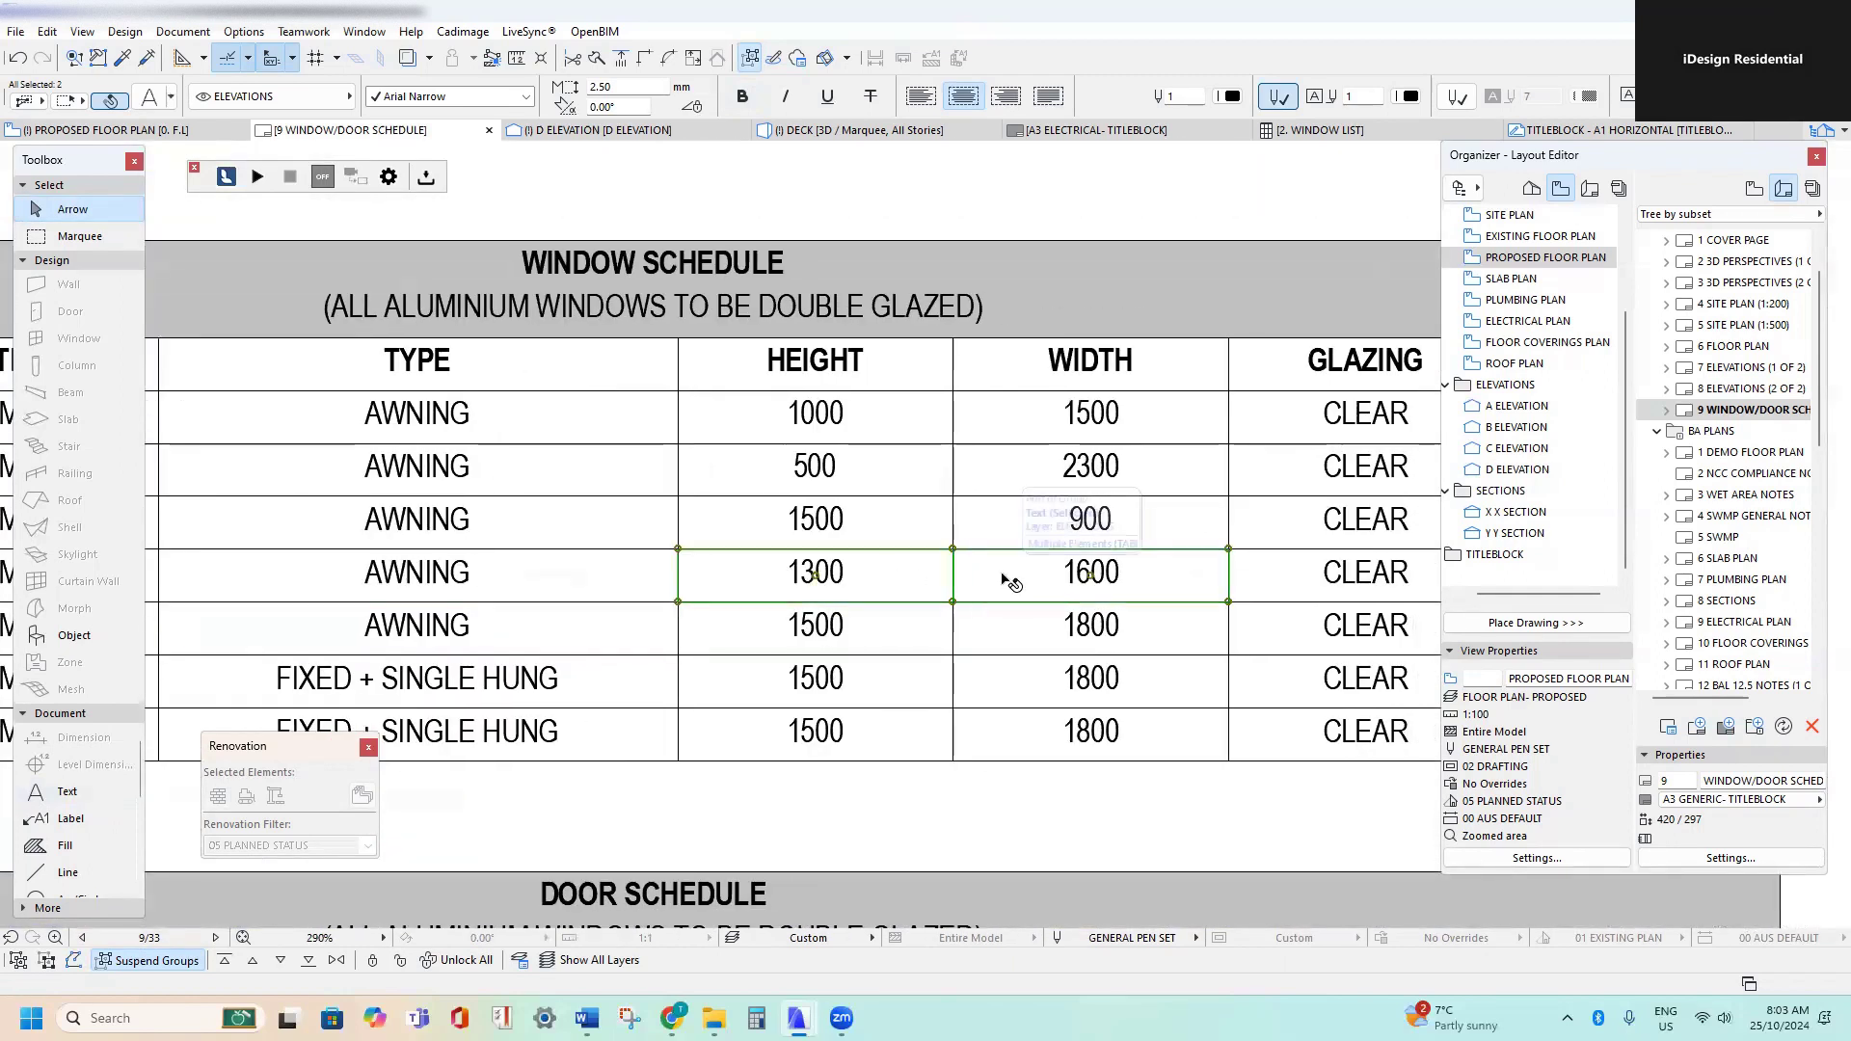
key("Delete")
left_click(1003, 477)
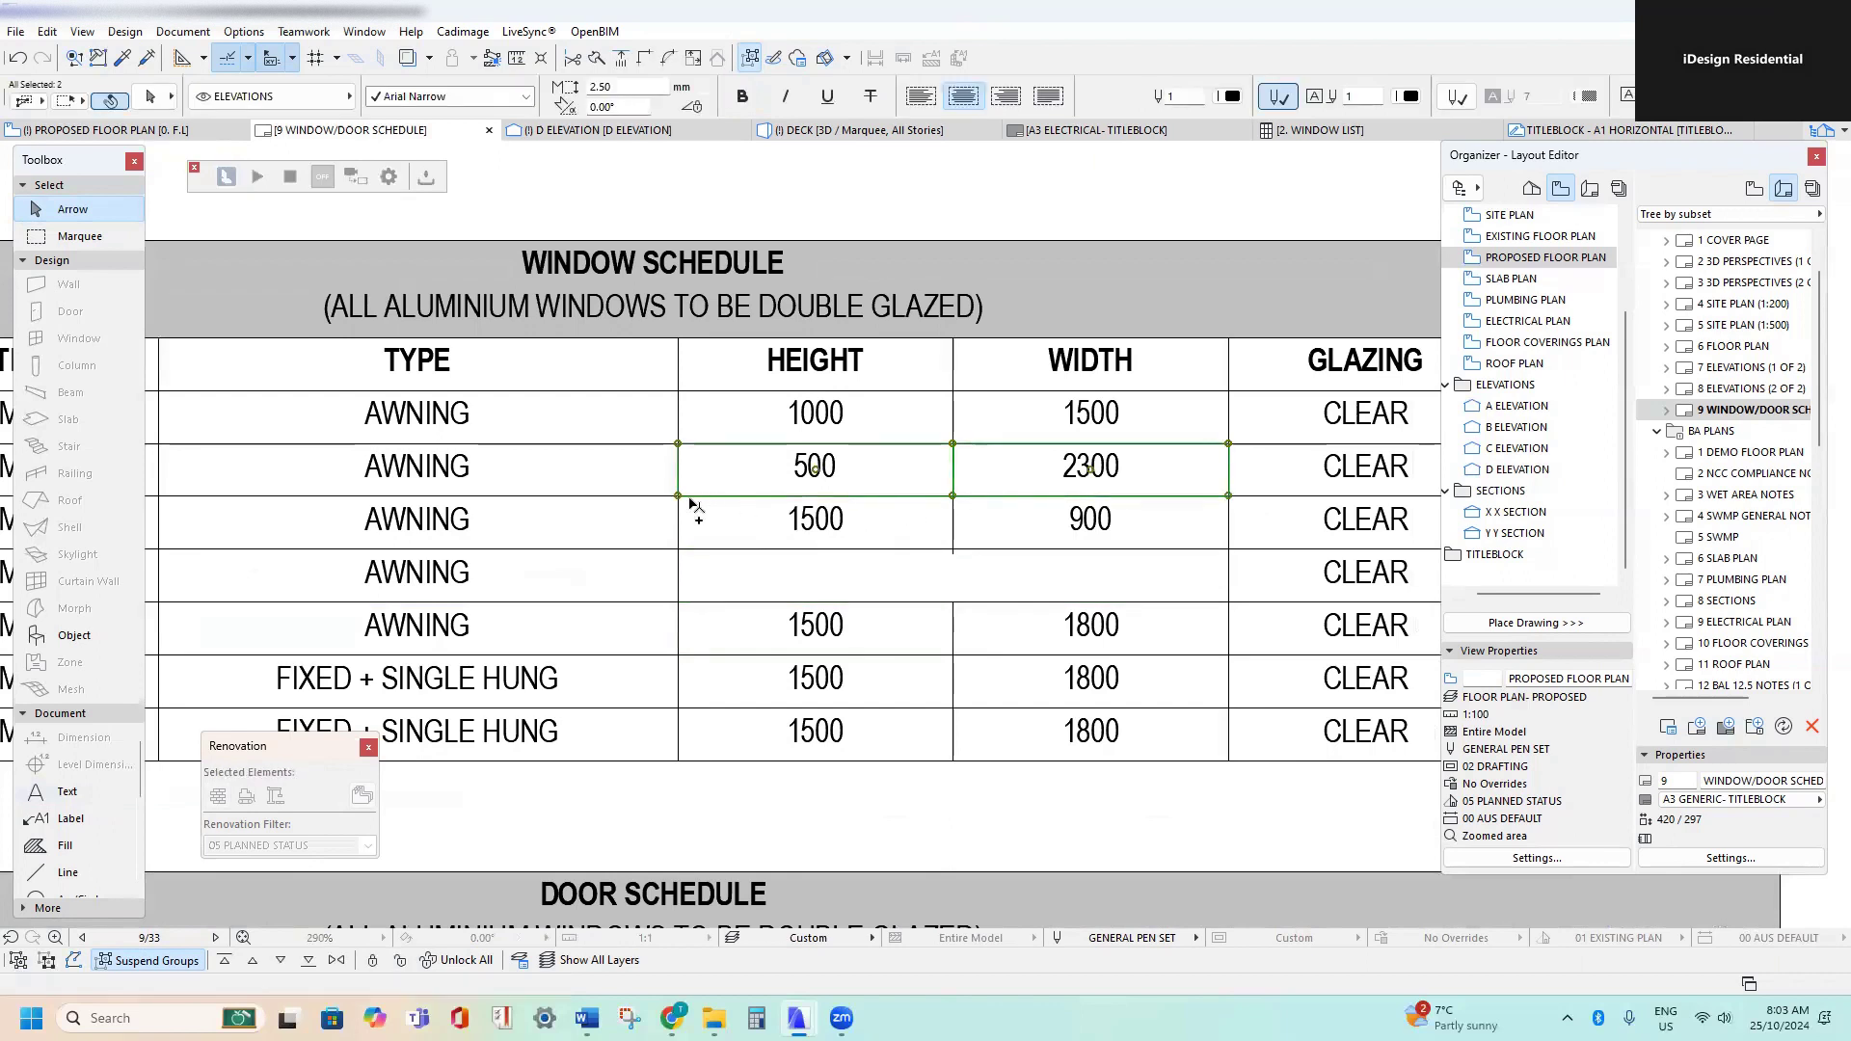
left_click_drag(692, 504, 691, 611, "ctrl")
scroll(691, 610, "down", 1)
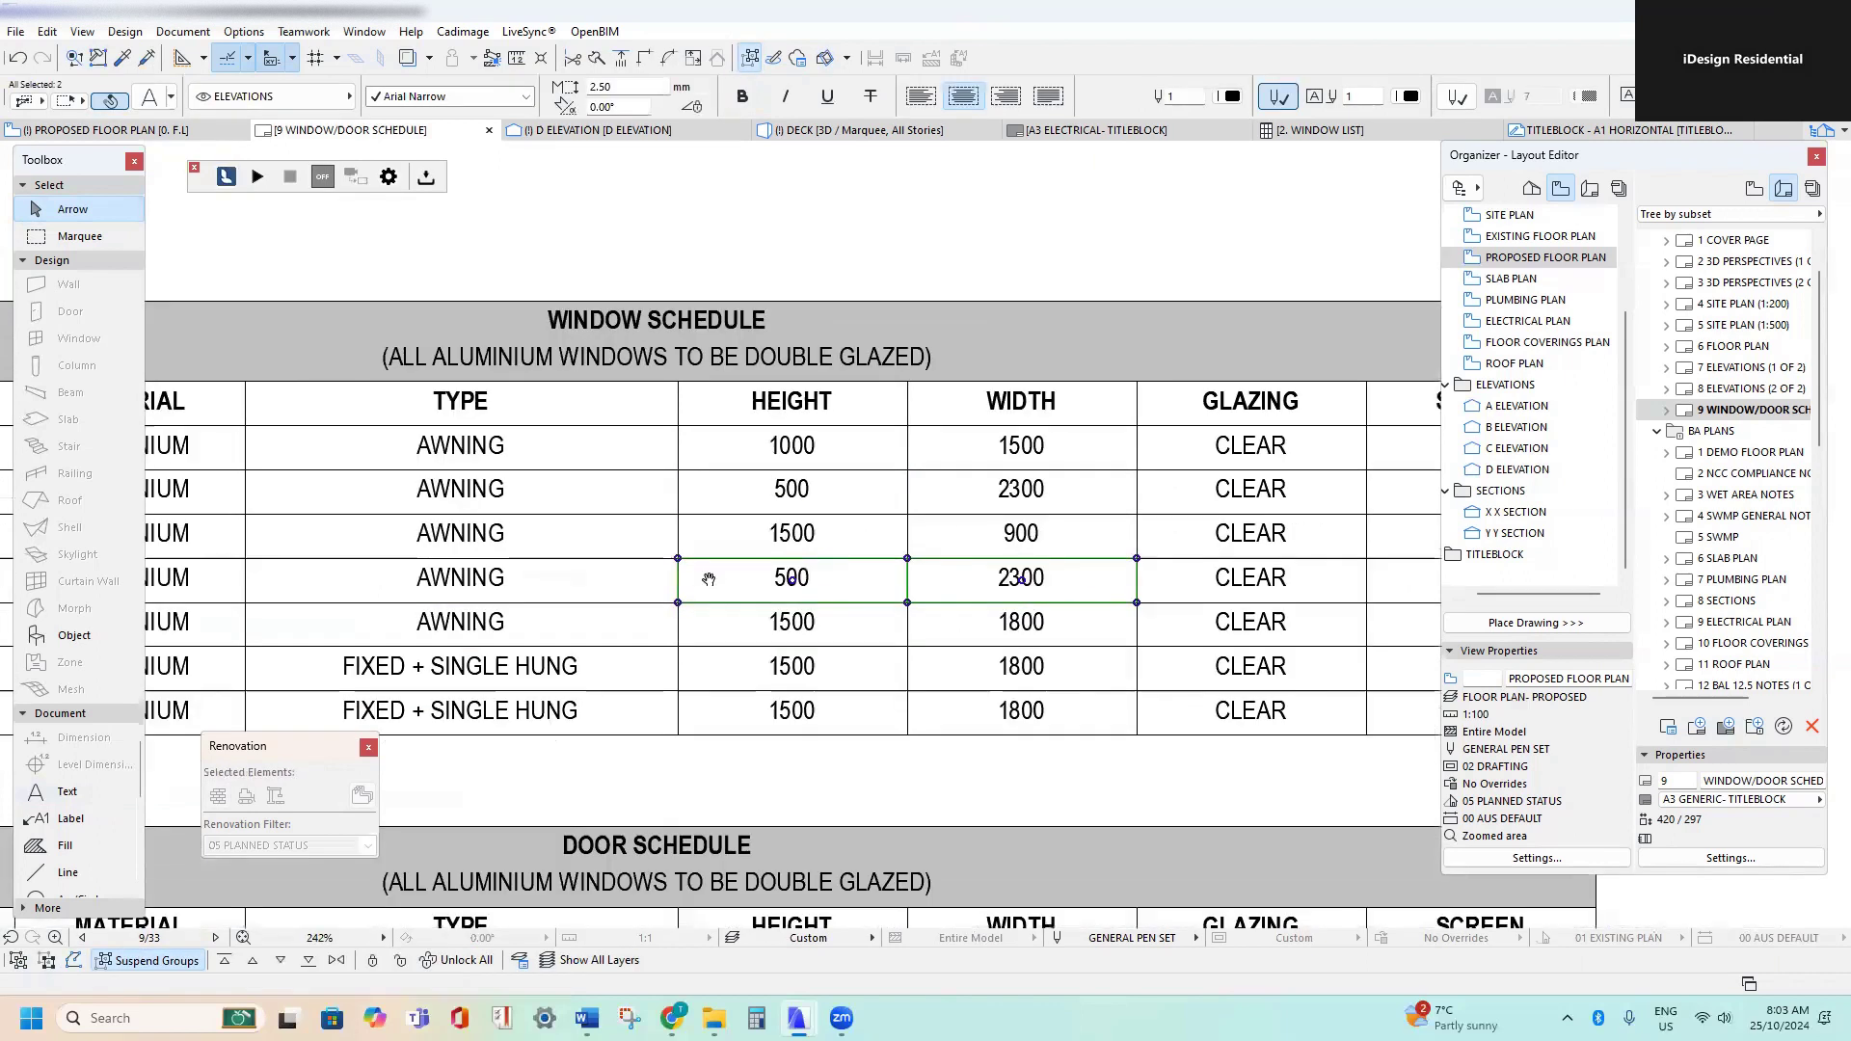
- Check W5 in Bed 1 on the floor plan and delete its height and width entries from the window schedule
middle_click_drag(669, 636, 906, 756)
scroll(904, 637, "down", 3)
middle_click_drag(622, 285, 770, 706)
scroll(711, 627, "up", 4)
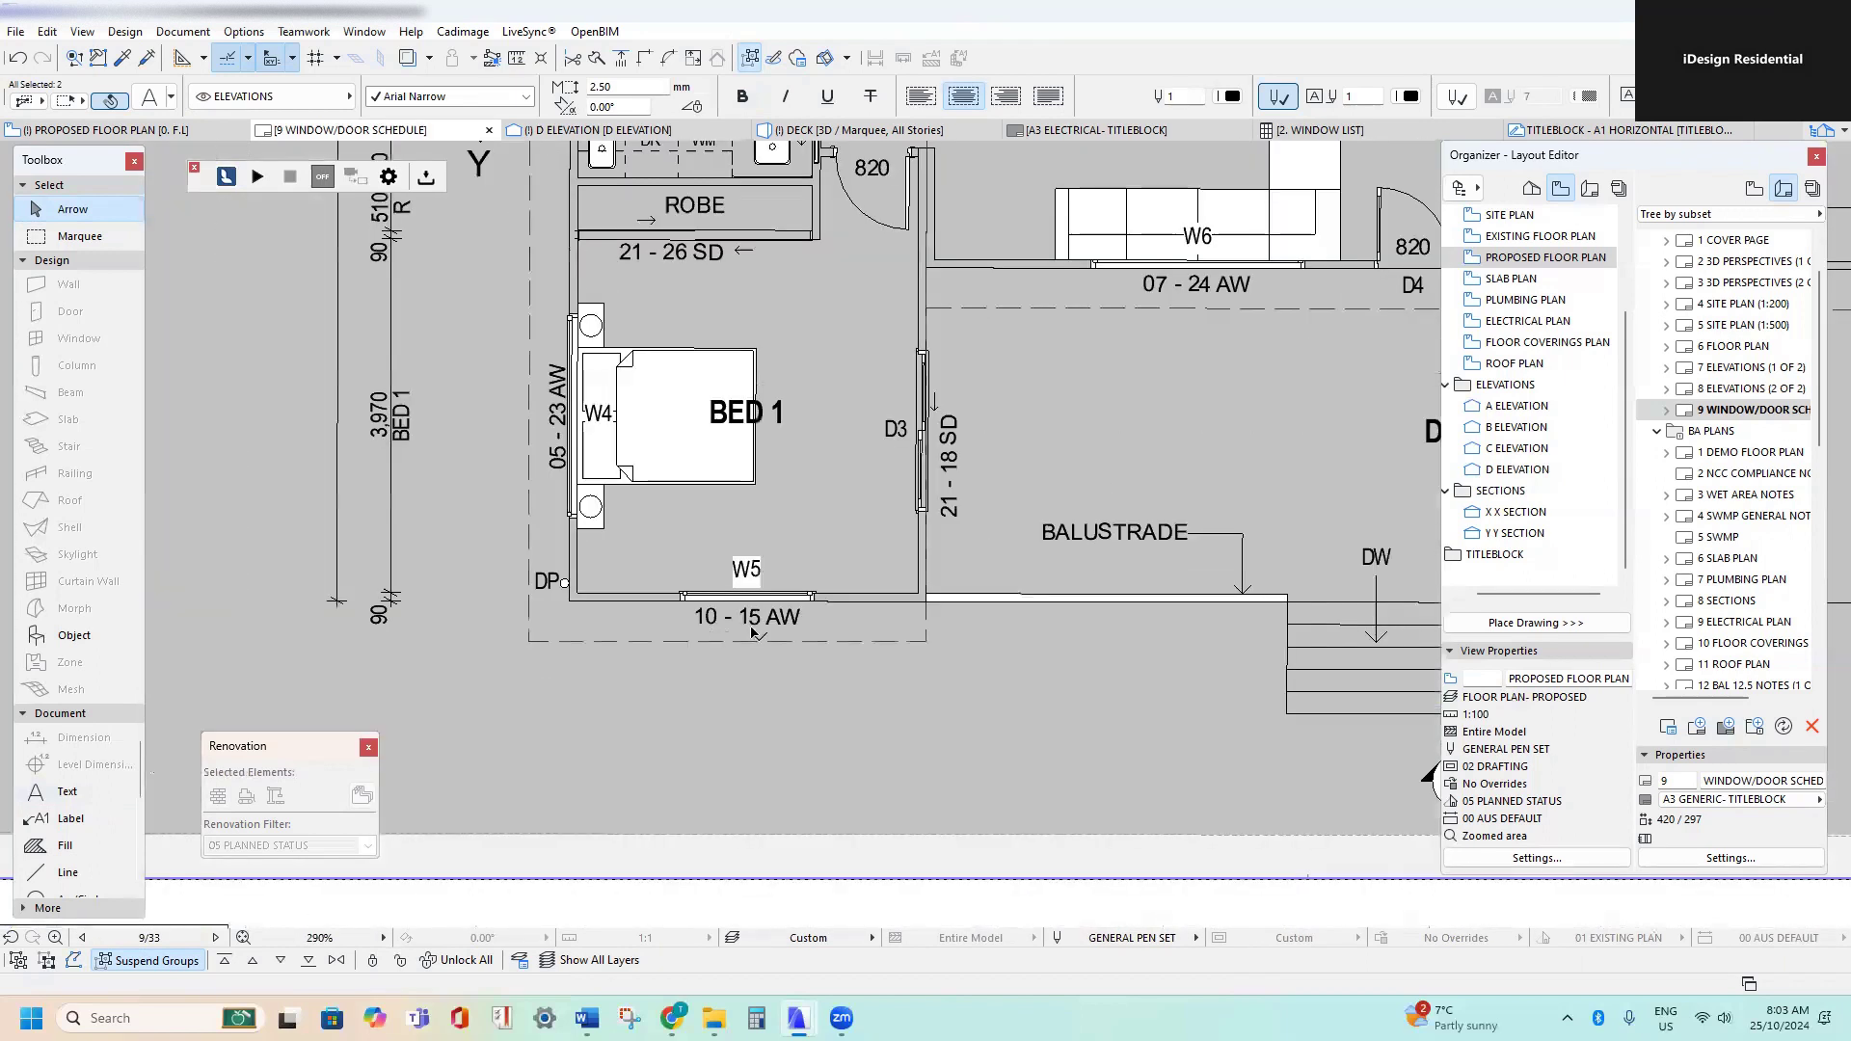
scroll(753, 633, "down", 5)
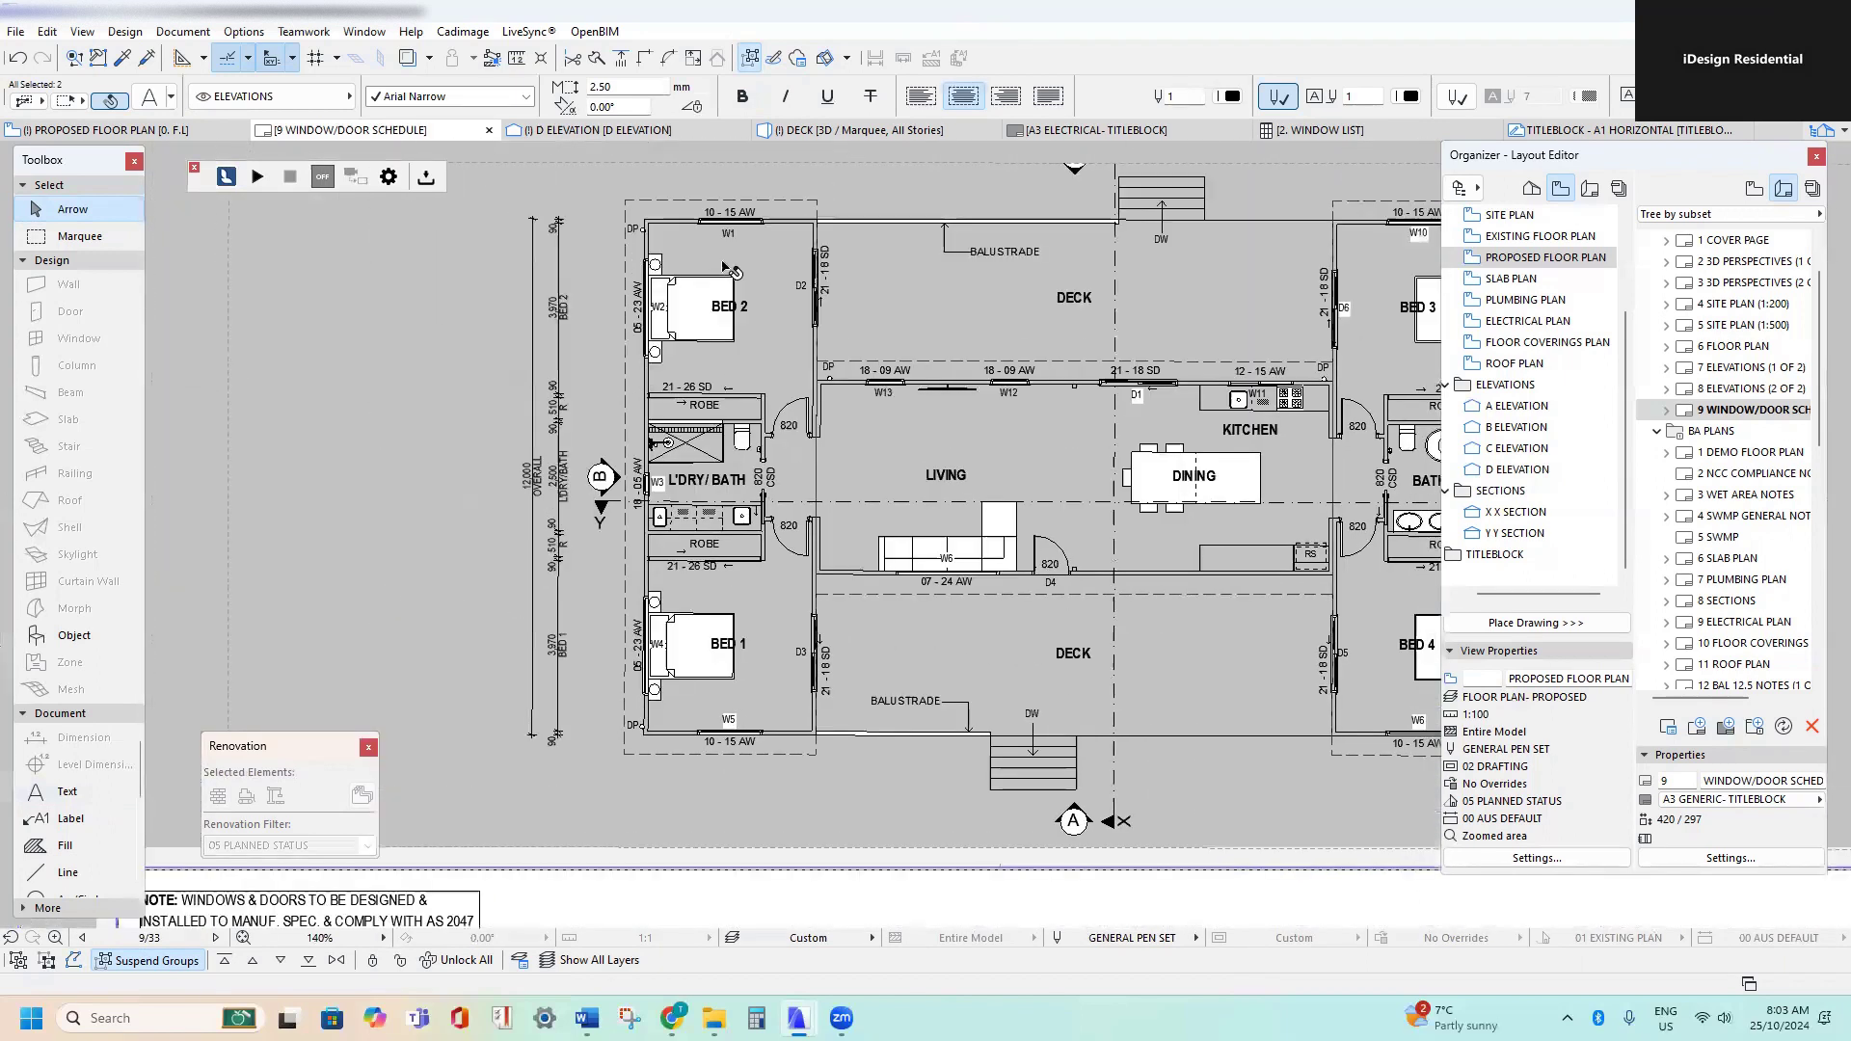
middle_click_drag(794, 652, 738, 164)
middle_click_drag(830, 500, 791, 461)
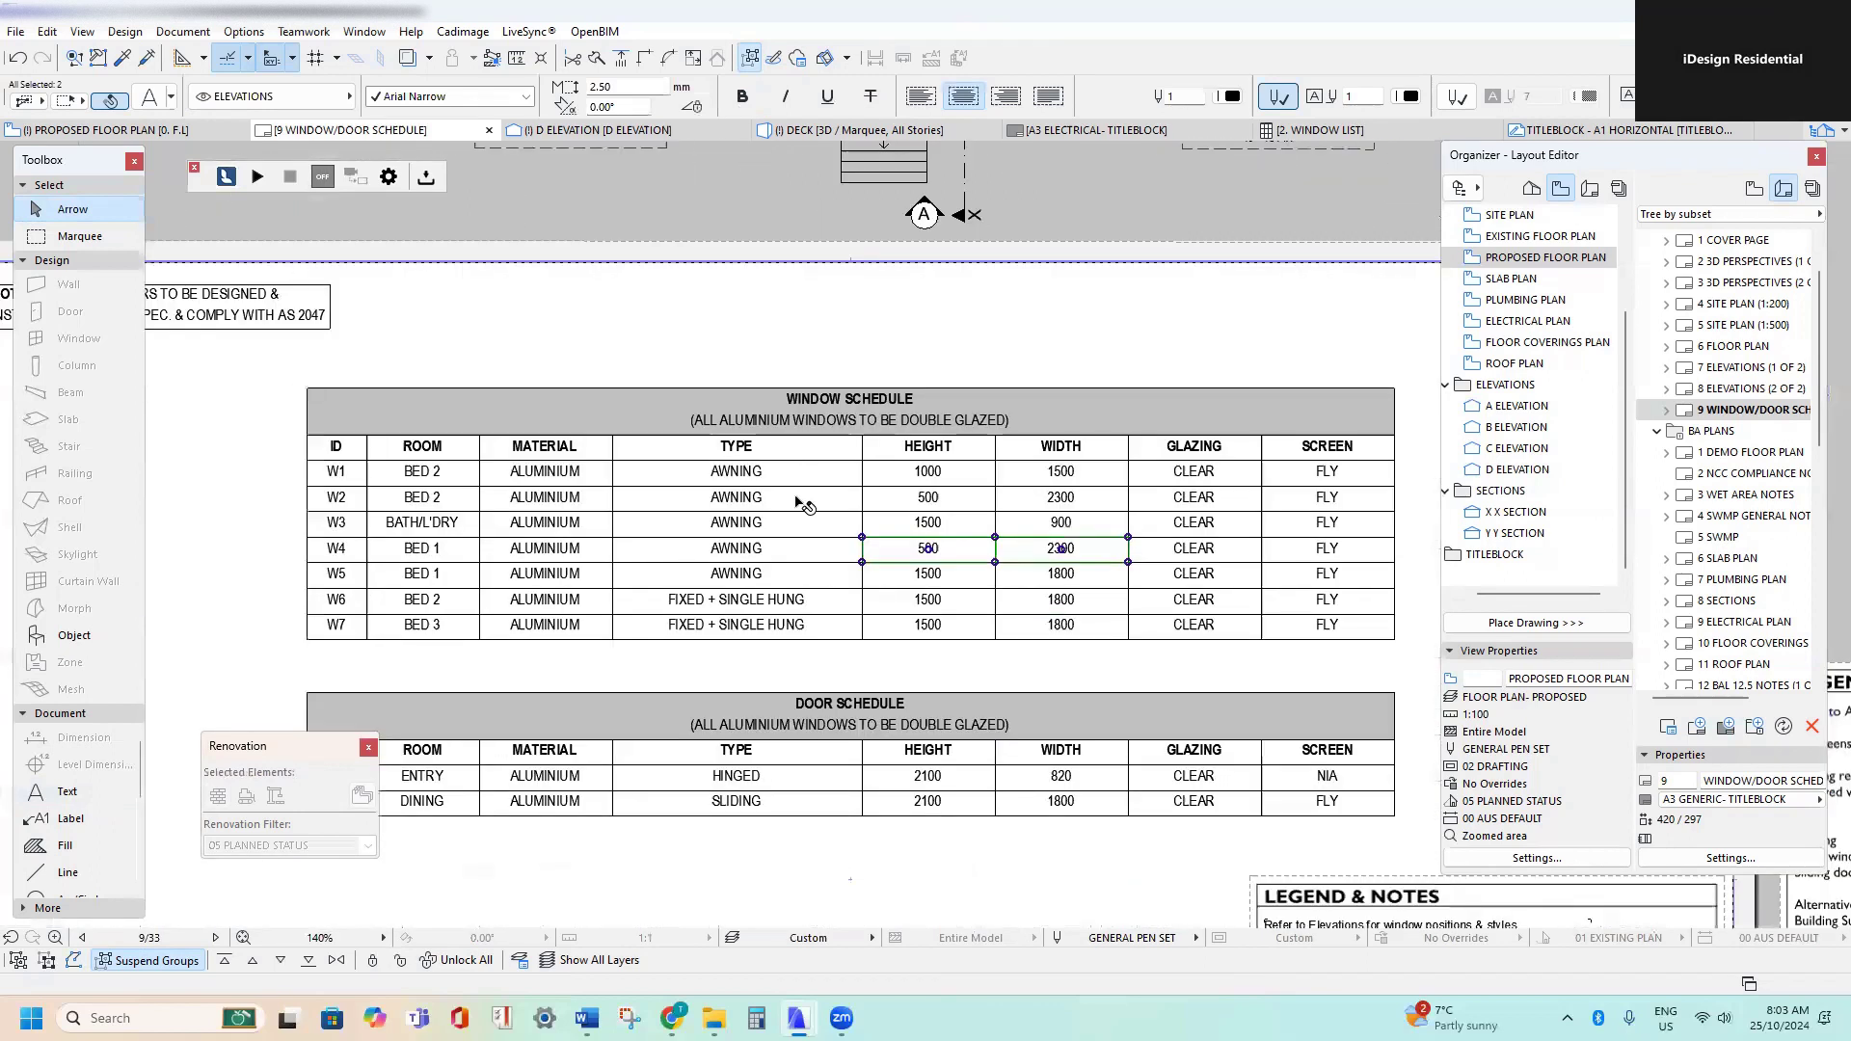
scroll(931, 501, "up", 2)
left_click(951, 463)
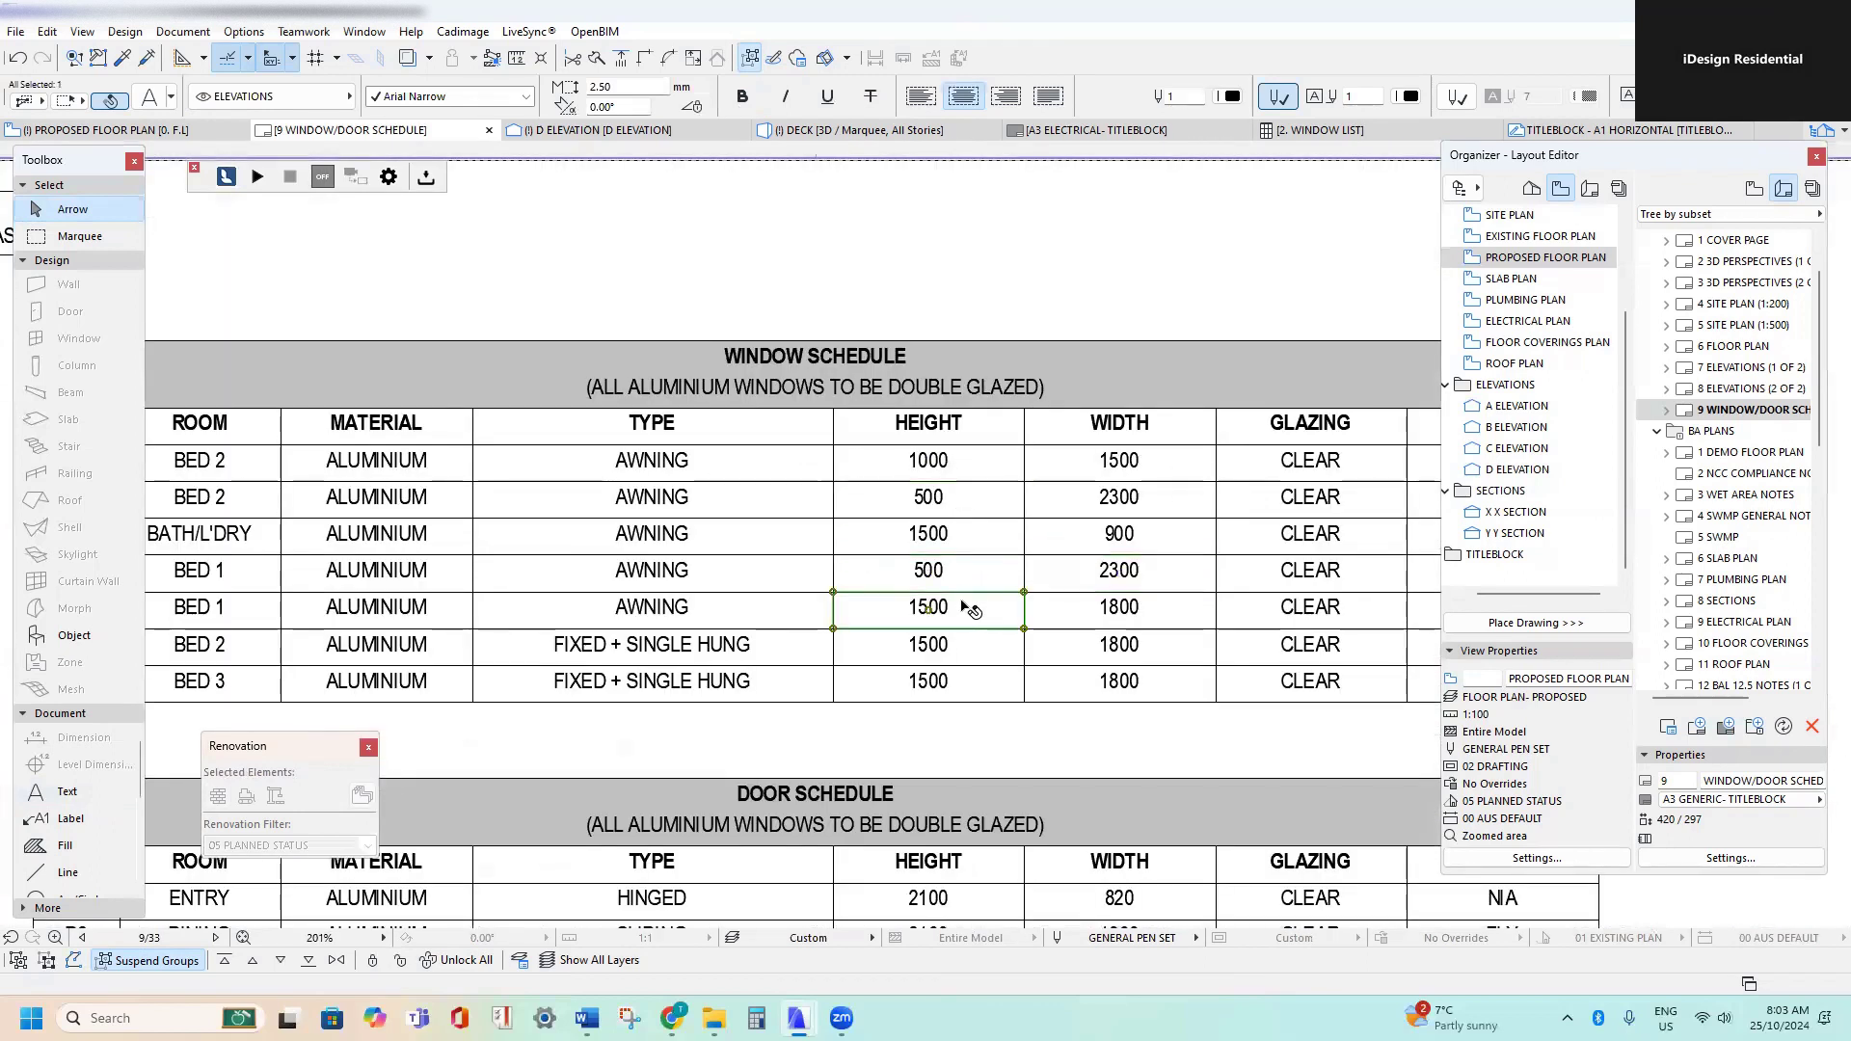
middle_click_drag(487, 598, 611, 586)
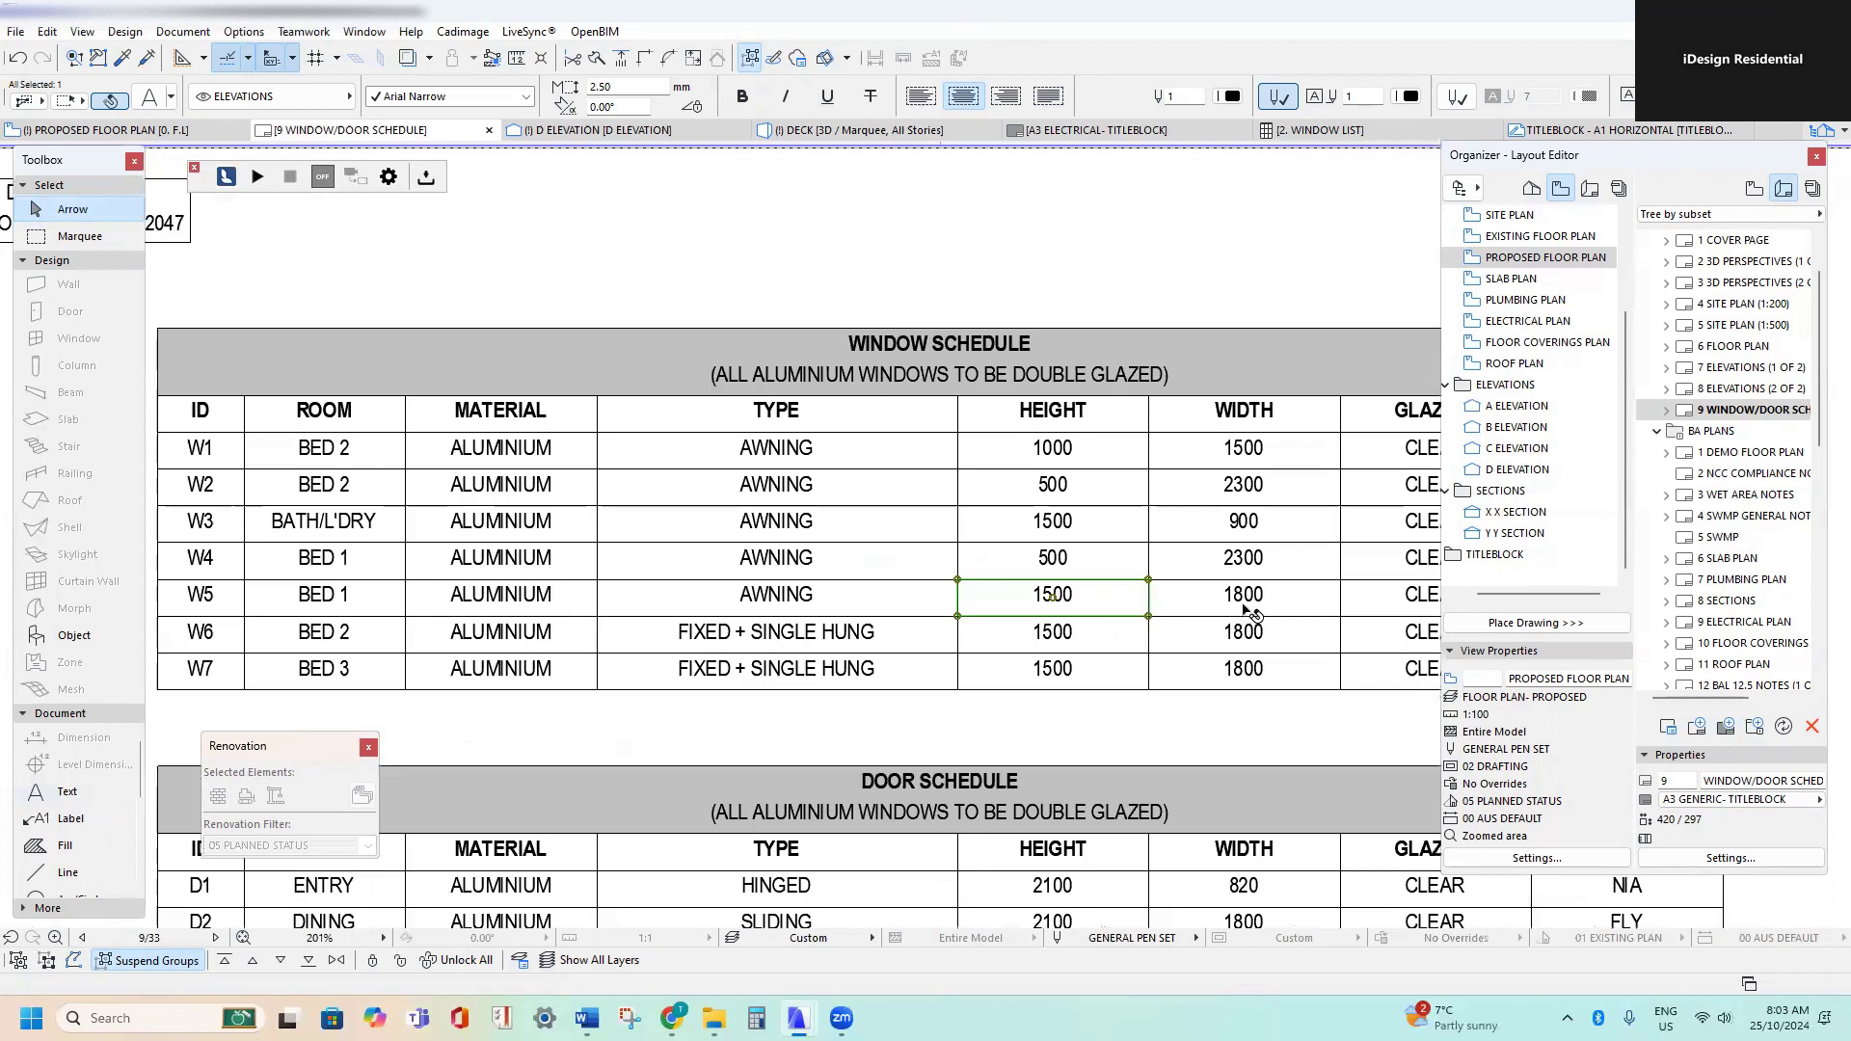
key("Delete")
- Copy the 1000 height and 1500 width entries from the W1 row into the W5 row
left_click(1125, 454)
left_click(1177, 454, "shift")
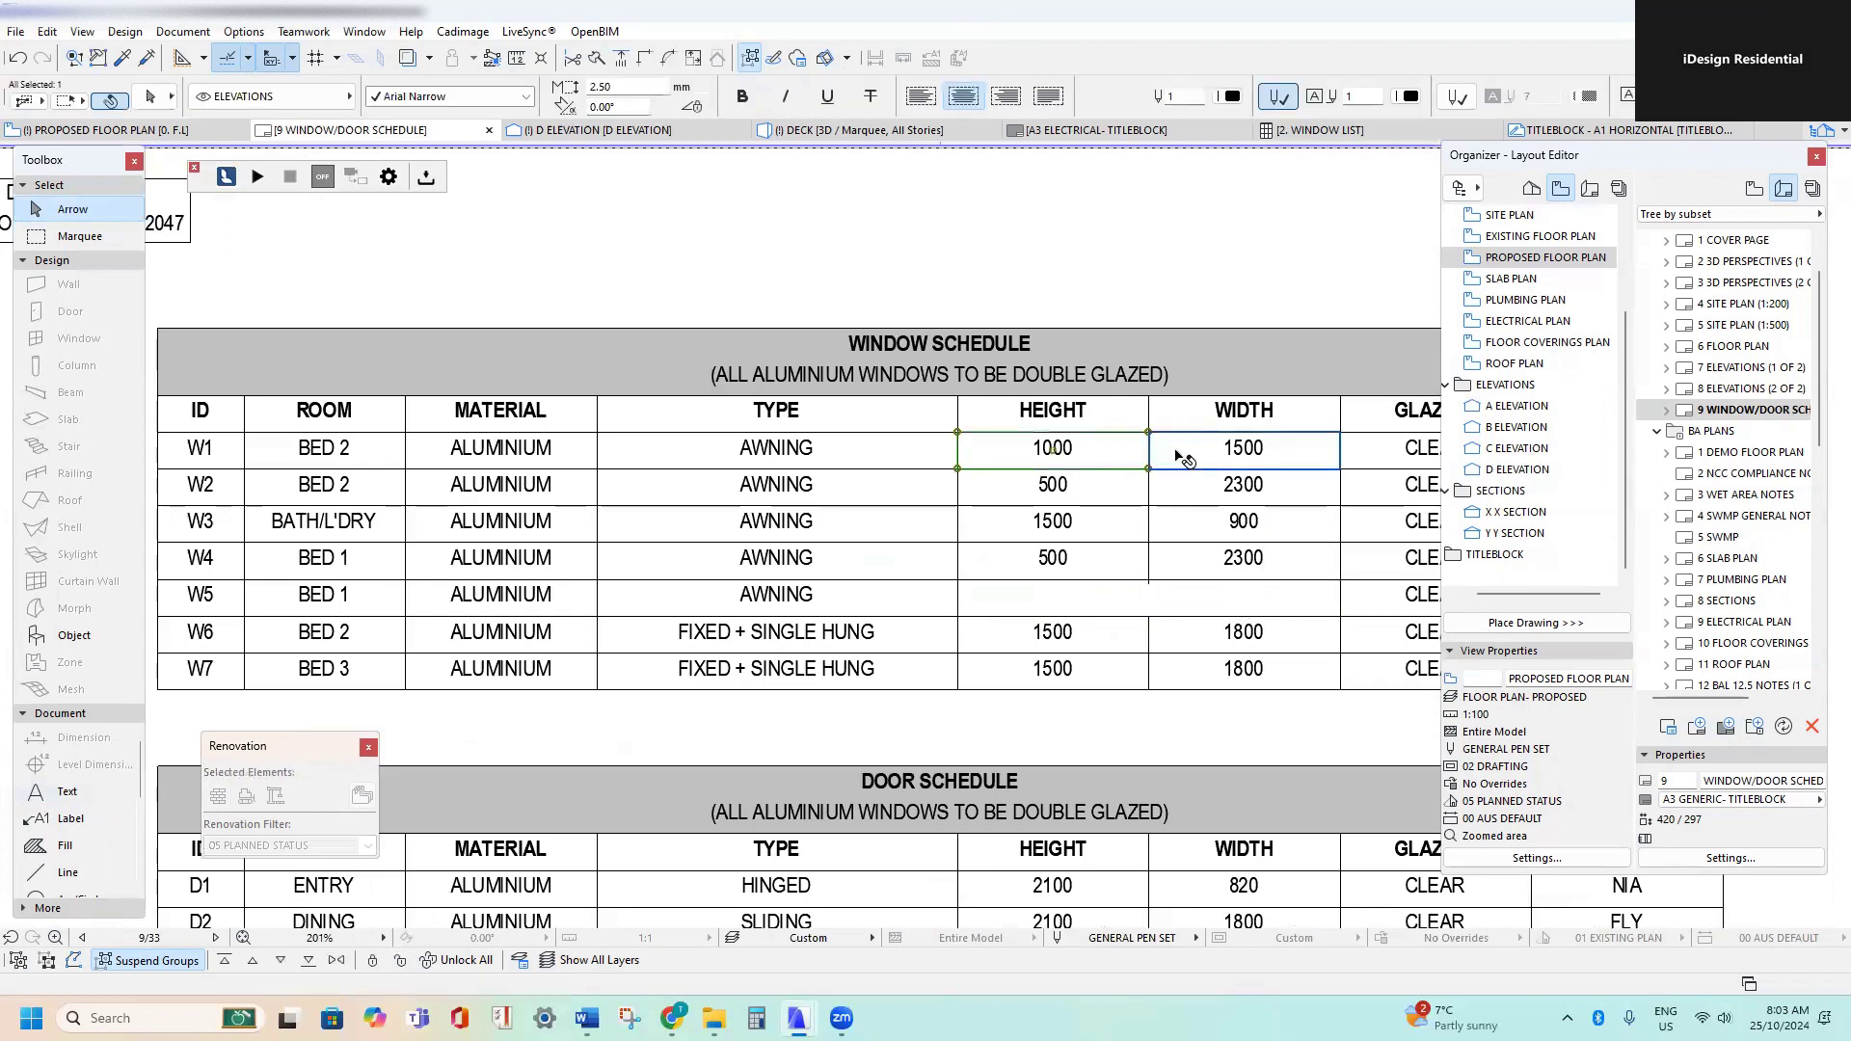
key("ctrl+shift+d")
left_click(957, 470)
left_click(958, 615)
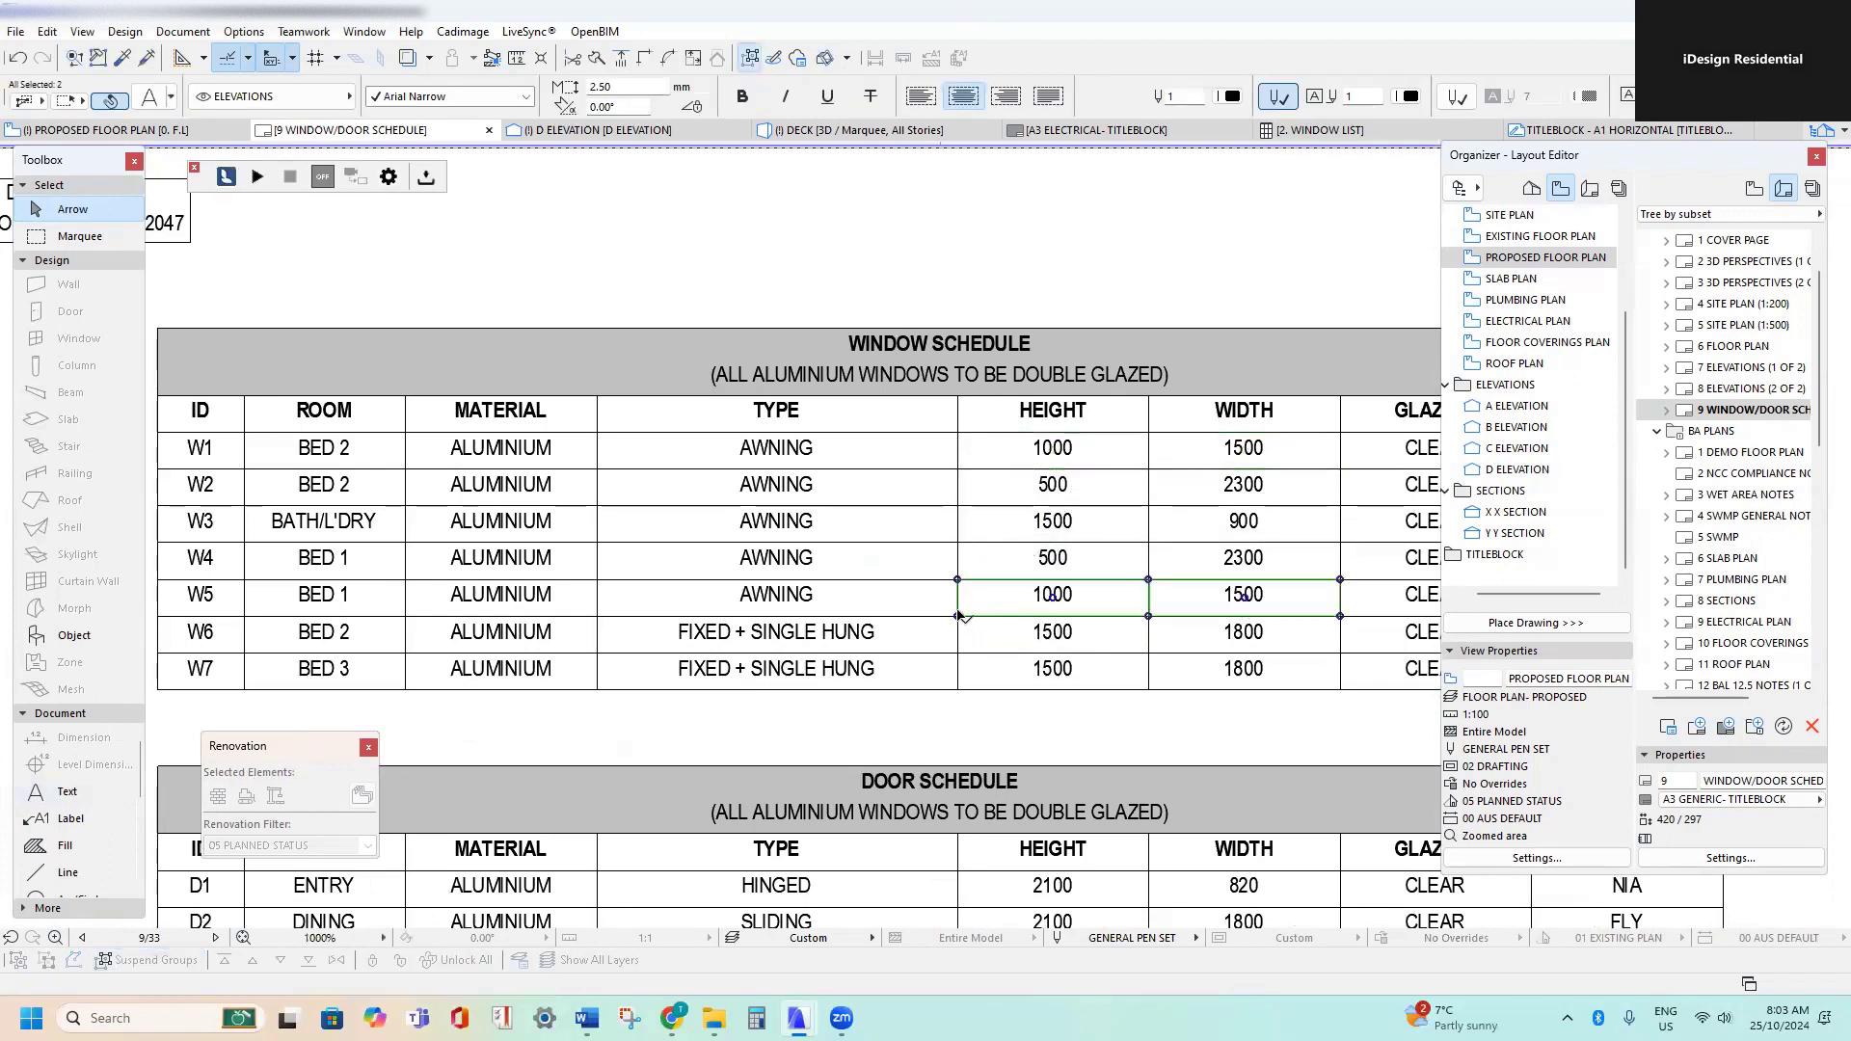
- Examine window W6 along the deck side of the living room on the floor plan and find its room
scroll(957, 613, "down", 2)
scroll(955, 590, "down", 4)
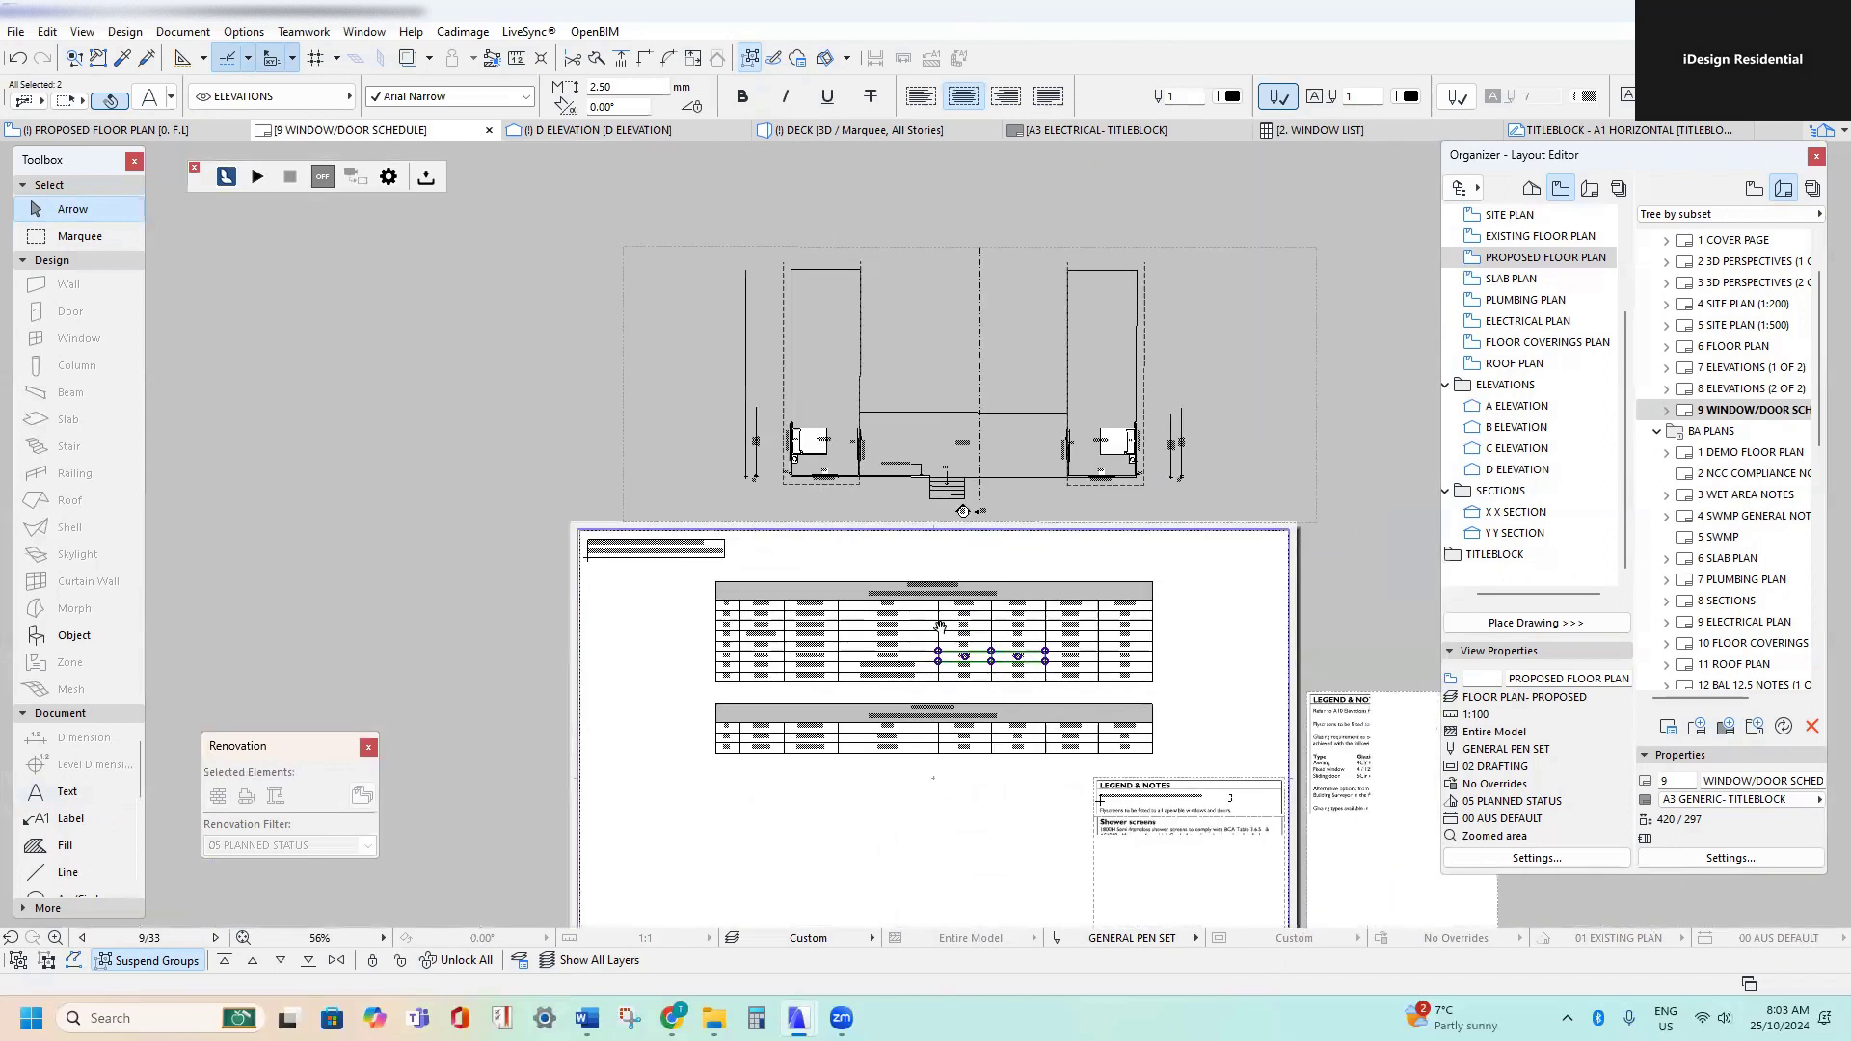
scroll(938, 596, "up", 2)
scroll(938, 597, "up", 1)
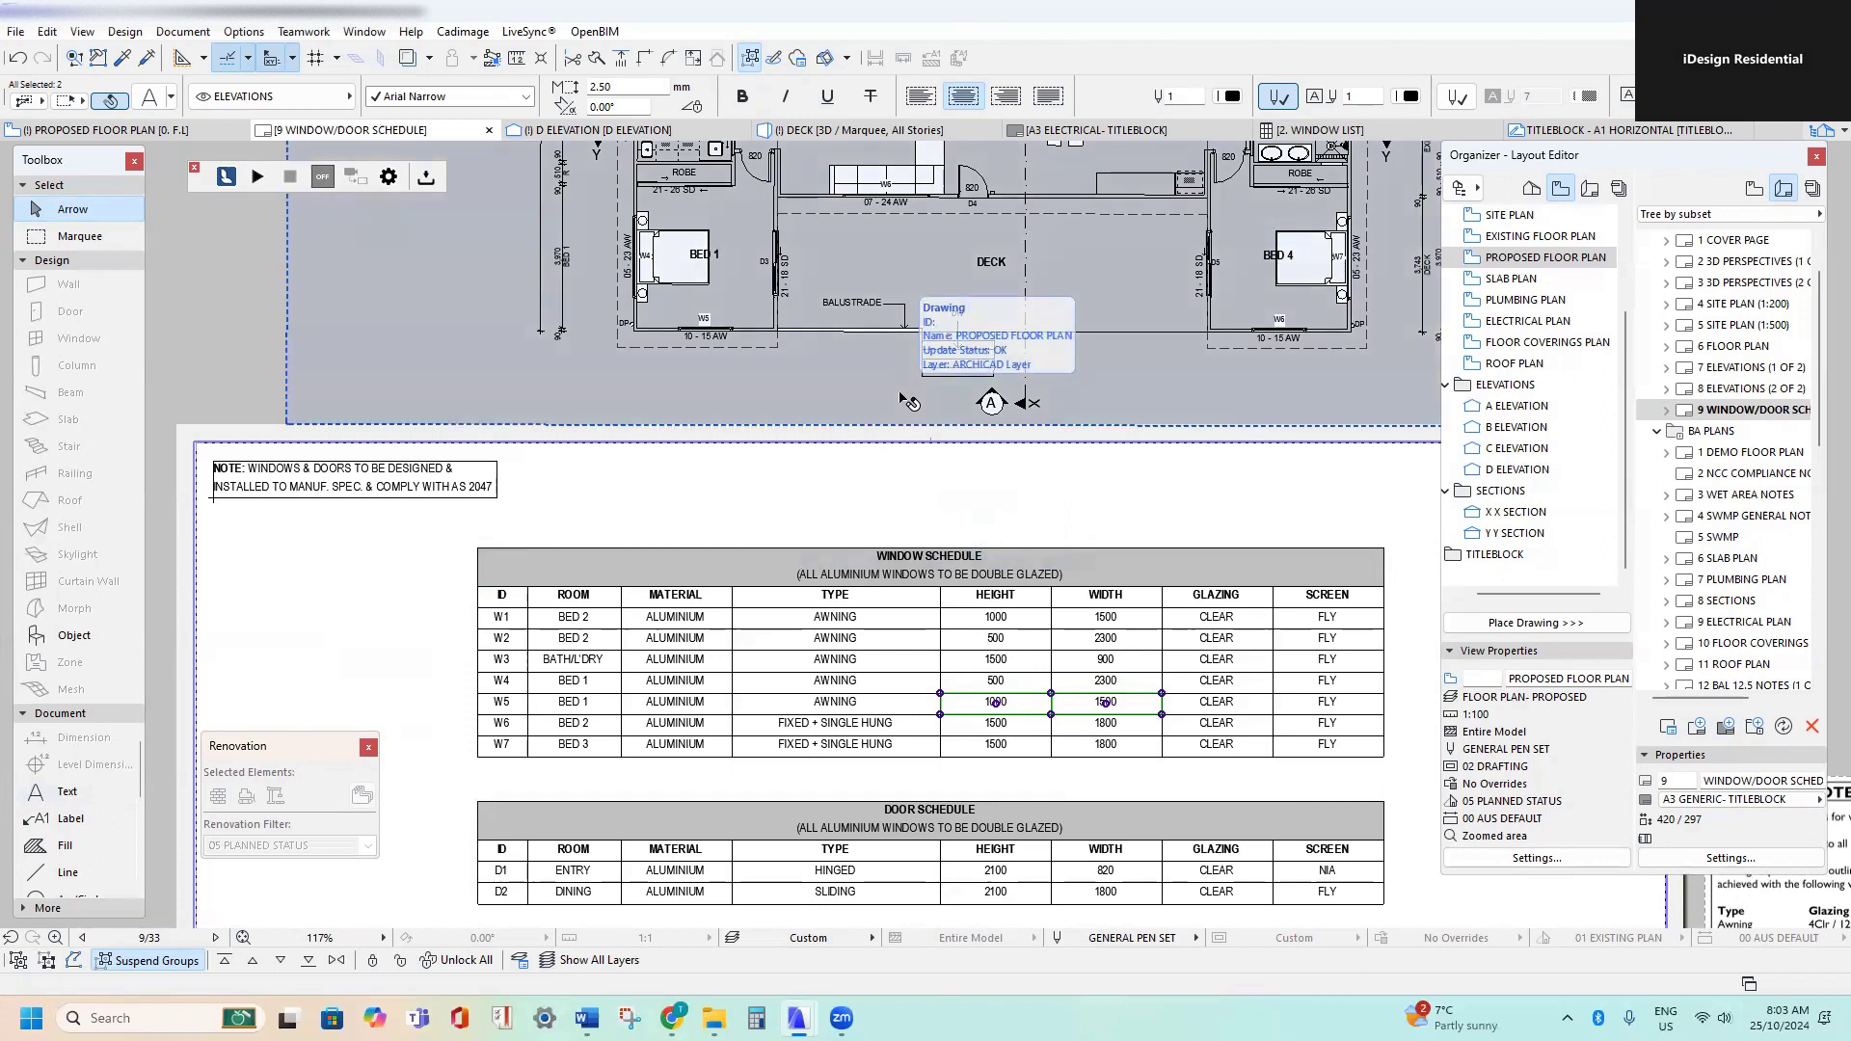
scroll(771, 289, "up", 5)
scroll(736, 319, "down", 4)
middle_click_drag(868, 236, 791, 367)
scroll(789, 367, "up", 6)
scroll(822, 150, "down", 4)
middle_click_drag(822, 149, 798, 425)
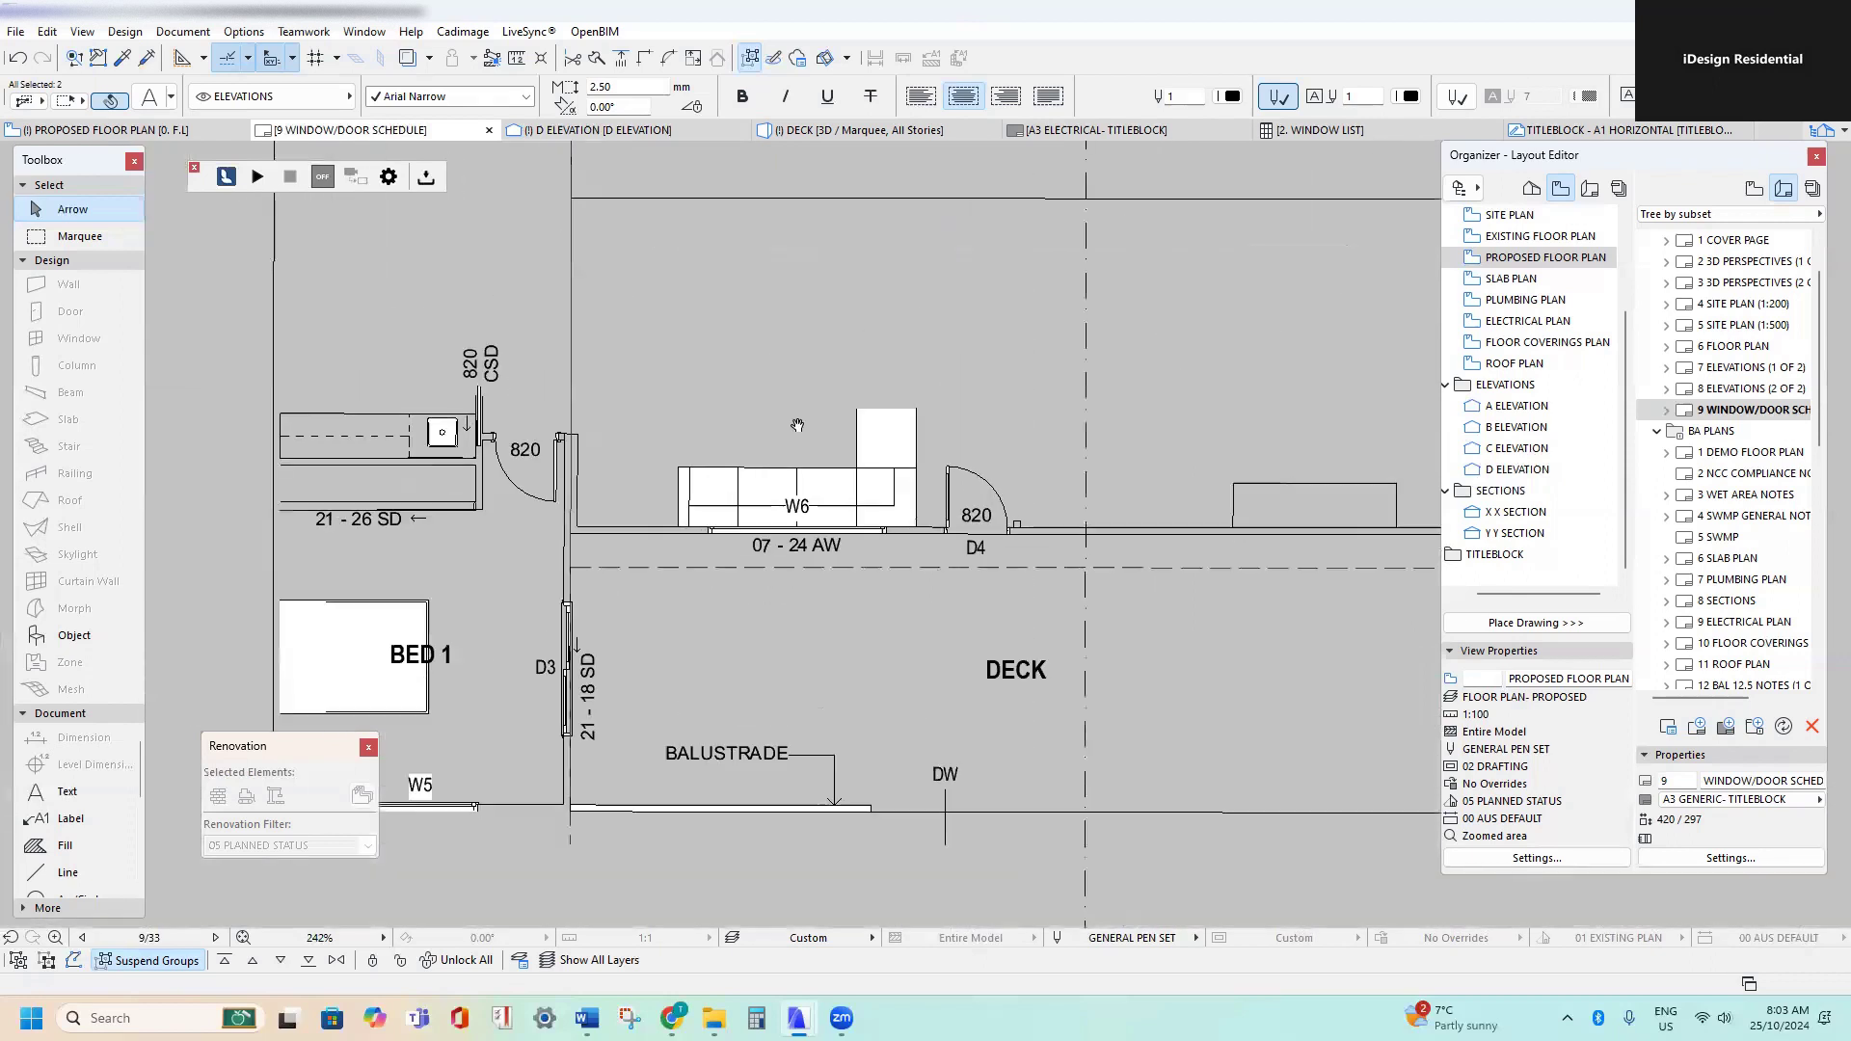
scroll(802, 363, "down", 3)
scroll(798, 473, "up", 4)
scroll(797, 492, "down", 4)
scroll(797, 499, "down", 3)
middle_click_drag(797, 498, 841, 243)
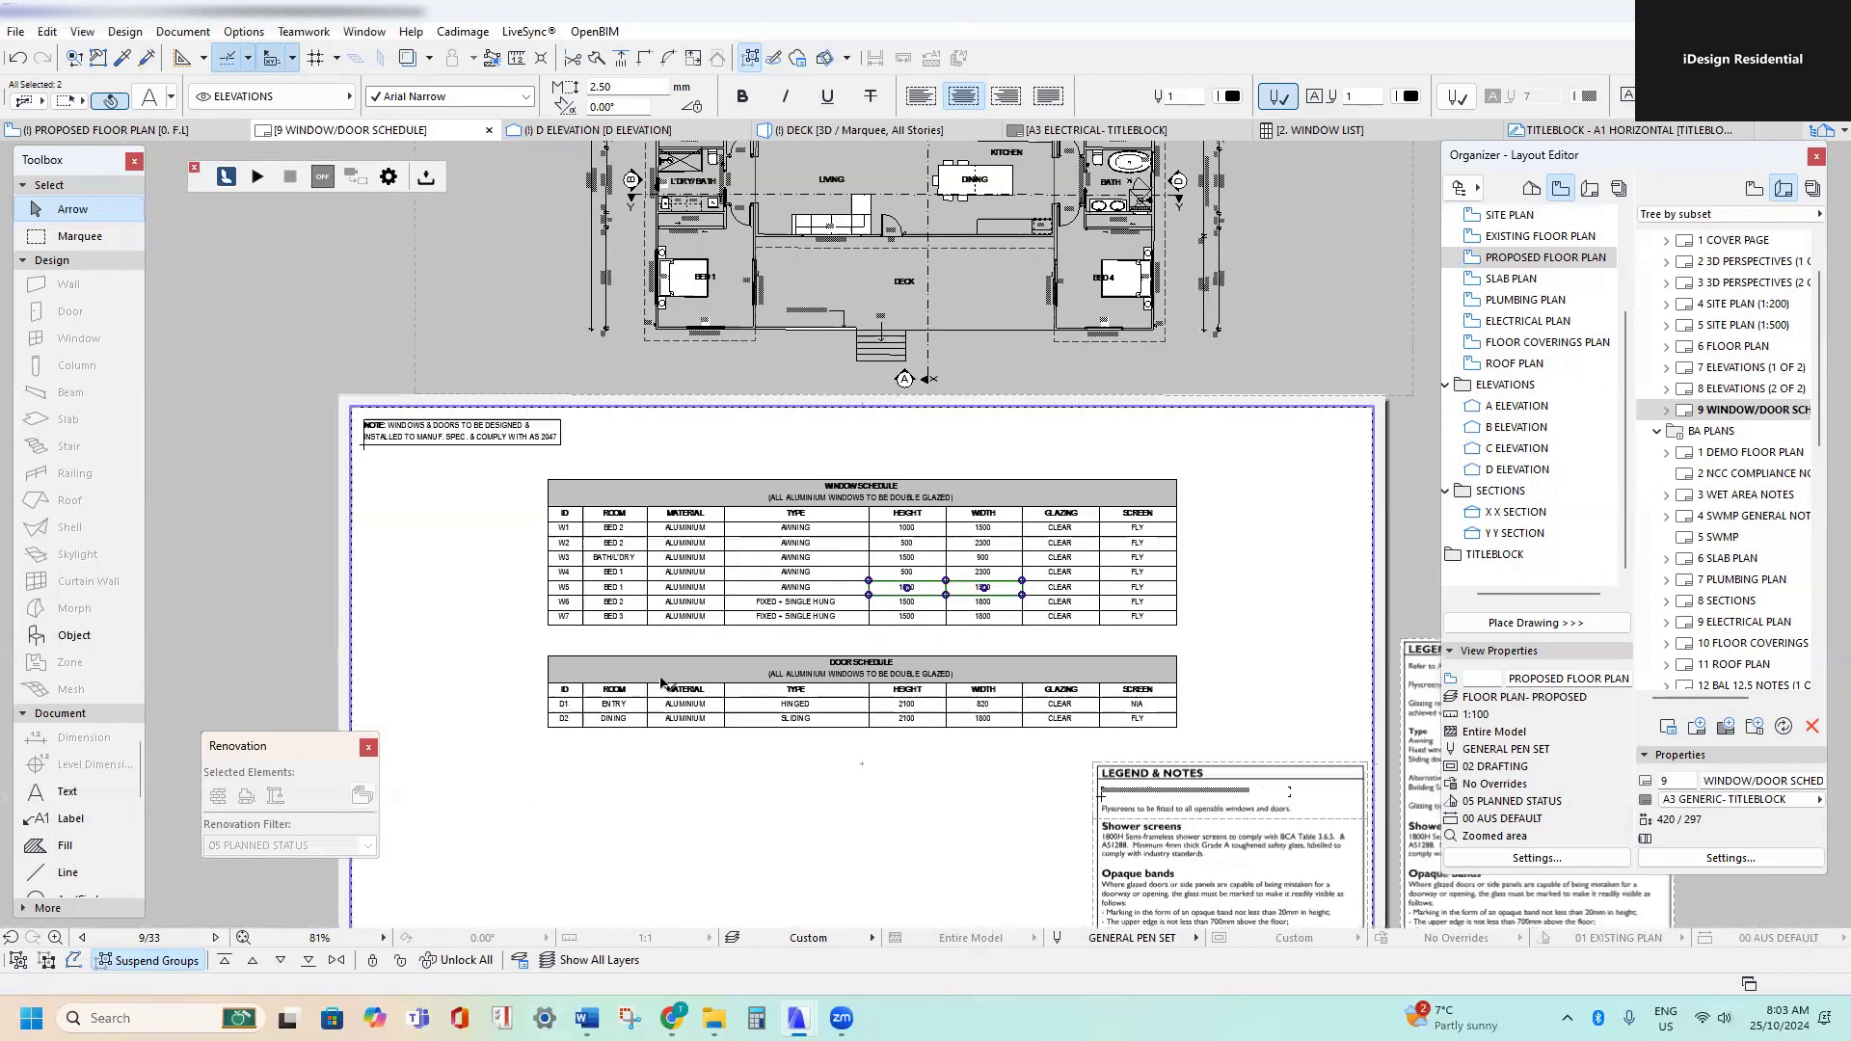
- Change the W7 window's room in the window schedule to LIVING
scroll(625, 680, "up", 5)
middle_click_drag(578, 495, 631, 493)
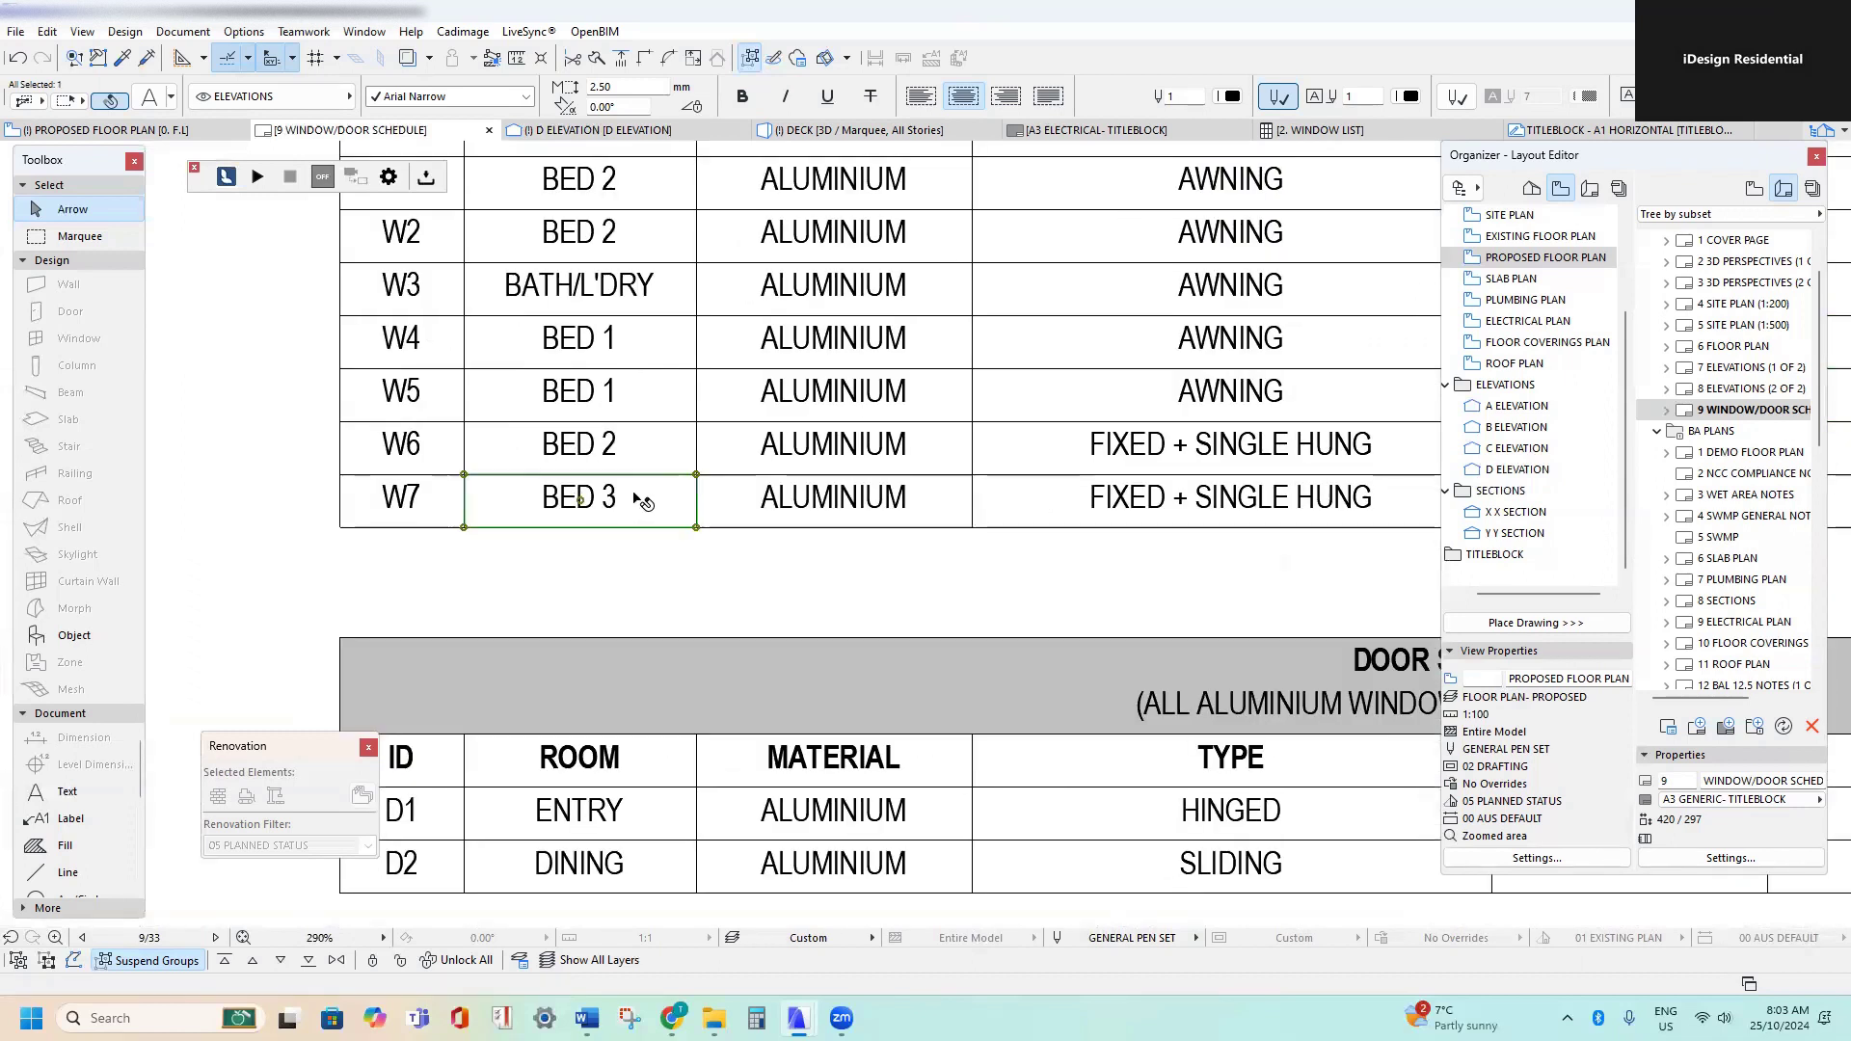
double_click(636, 499)
type("LIVING")
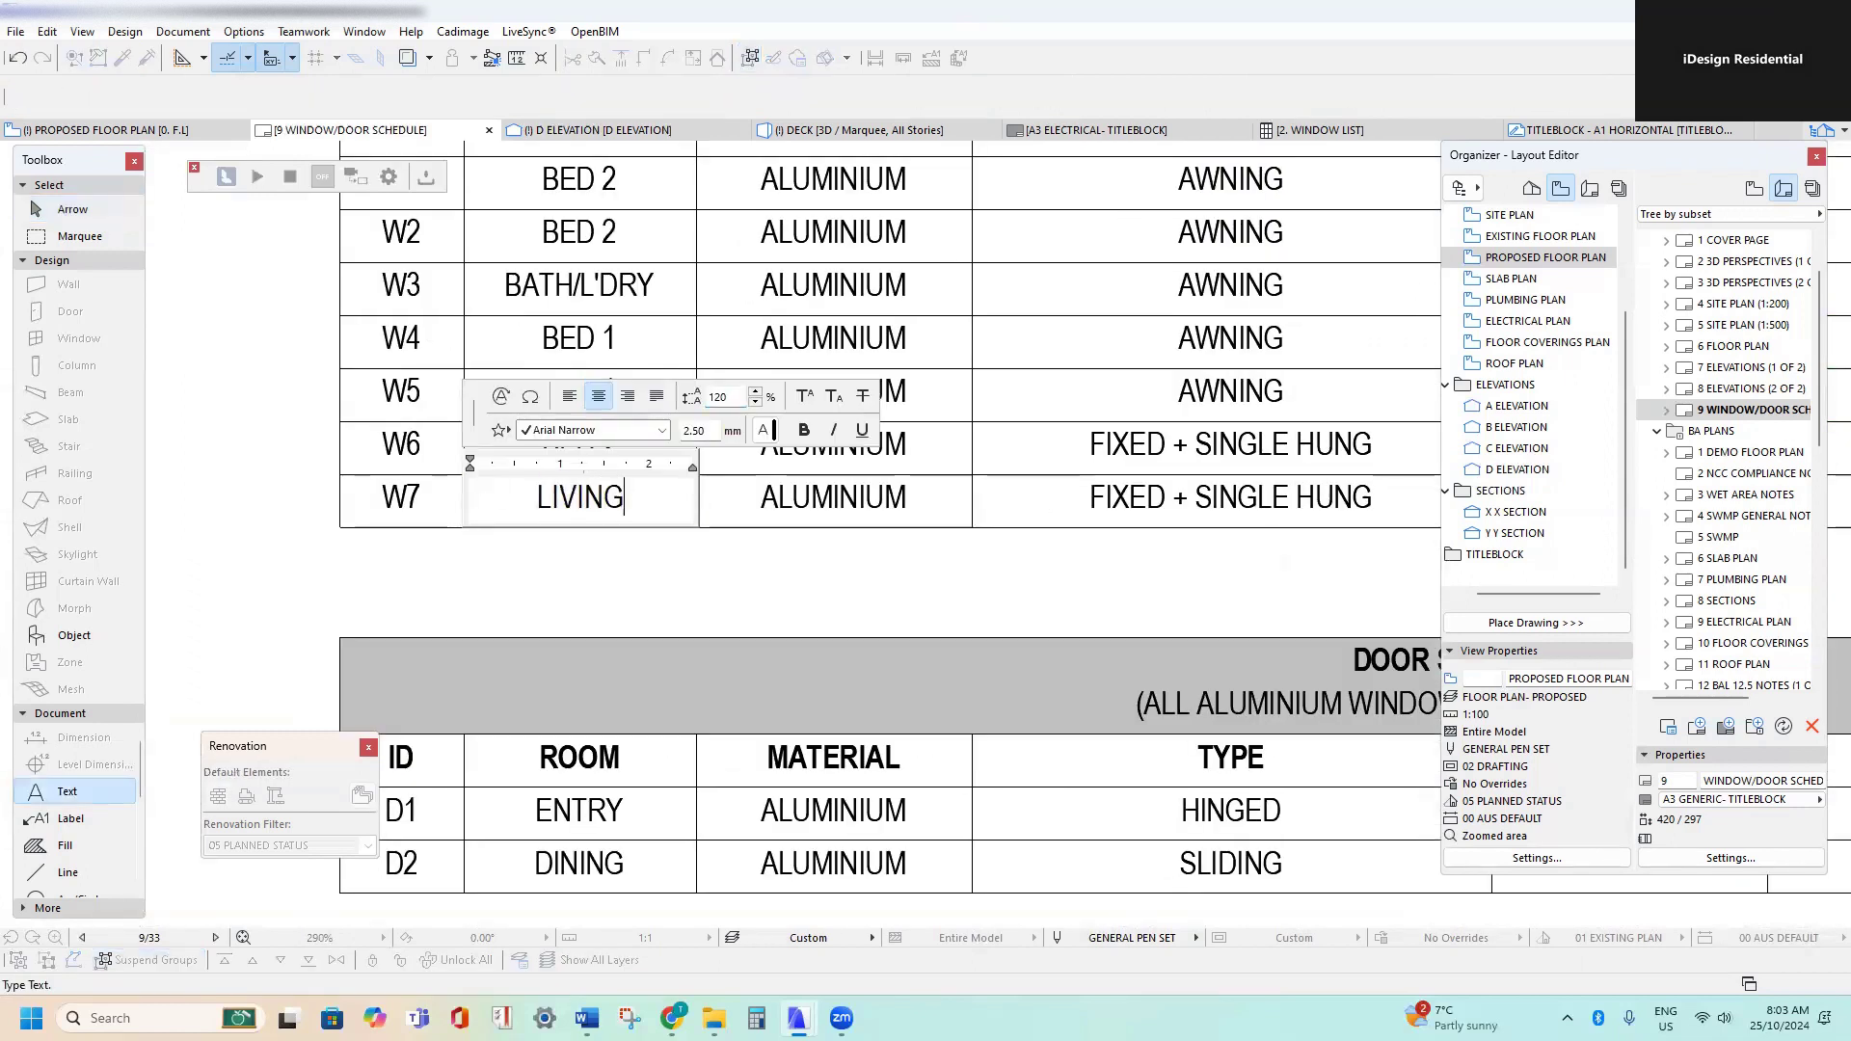
left_click(1000, 662)
- Check the size and type label below the living room window on the floor plan against the window schedule
middle_click_drag(1350, 535, 1083, 559)
scroll(1083, 558, "down", 4)
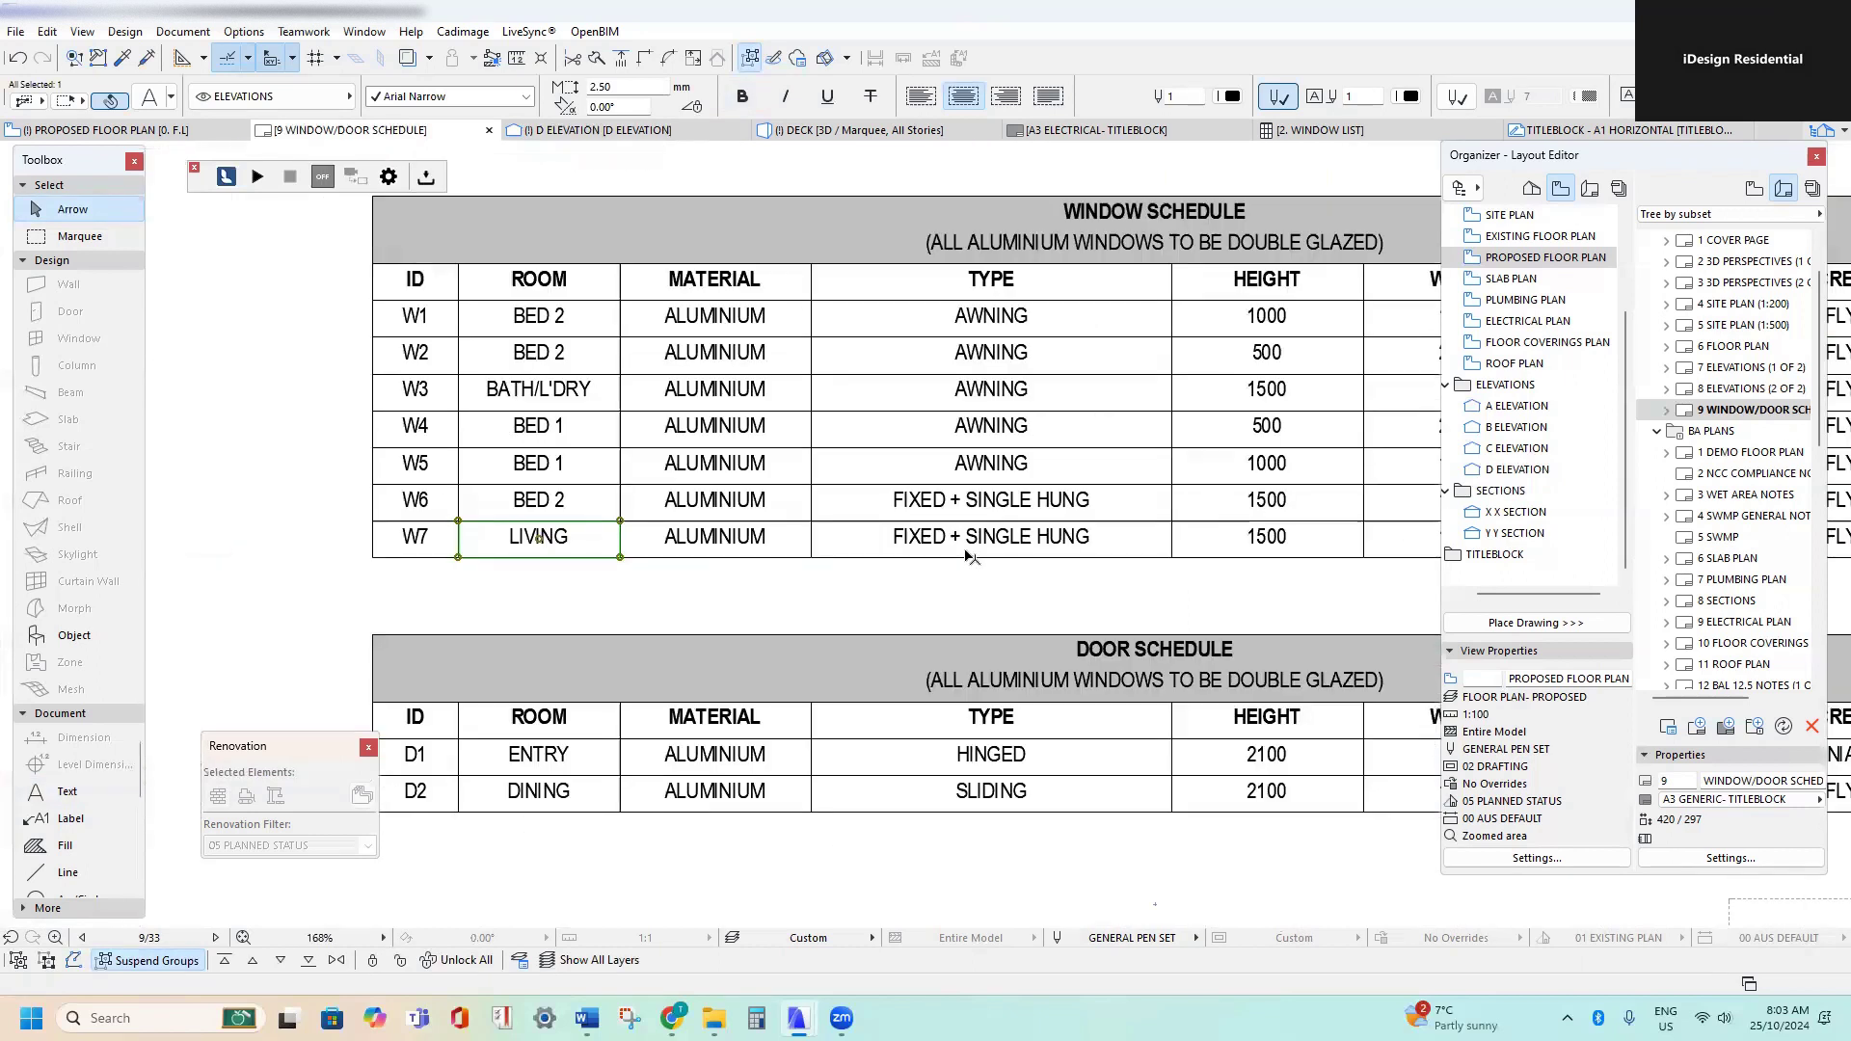
middle_click_drag(983, 436, 730, 795)
scroll(761, 394, "up", 6)
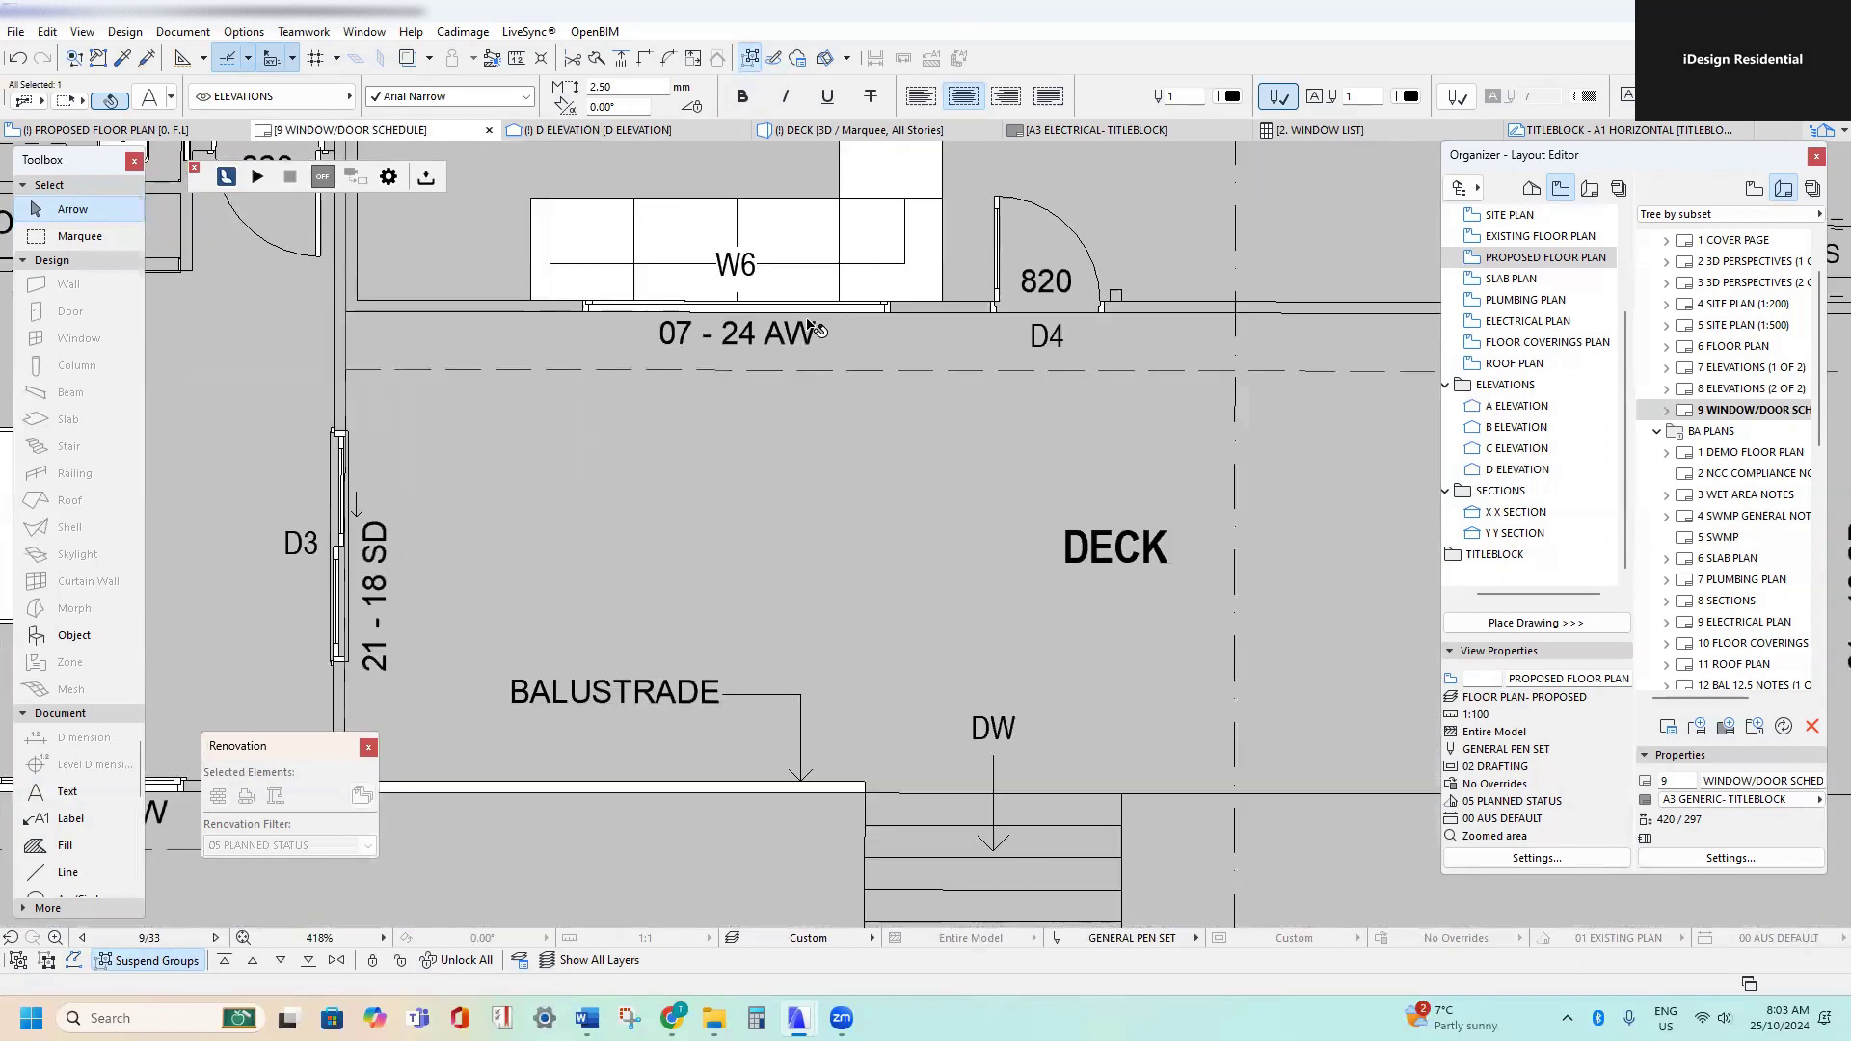
scroll(810, 326, "down", 5)
scroll(776, 611, "down", 1)
scroll(776, 492, "up", 3)
scroll(772, 482, "down", 4)
middle_click_drag(760, 479, 725, 784)
scroll(813, 640, "up", 1)
middle_click_drag(814, 640, 826, 363)
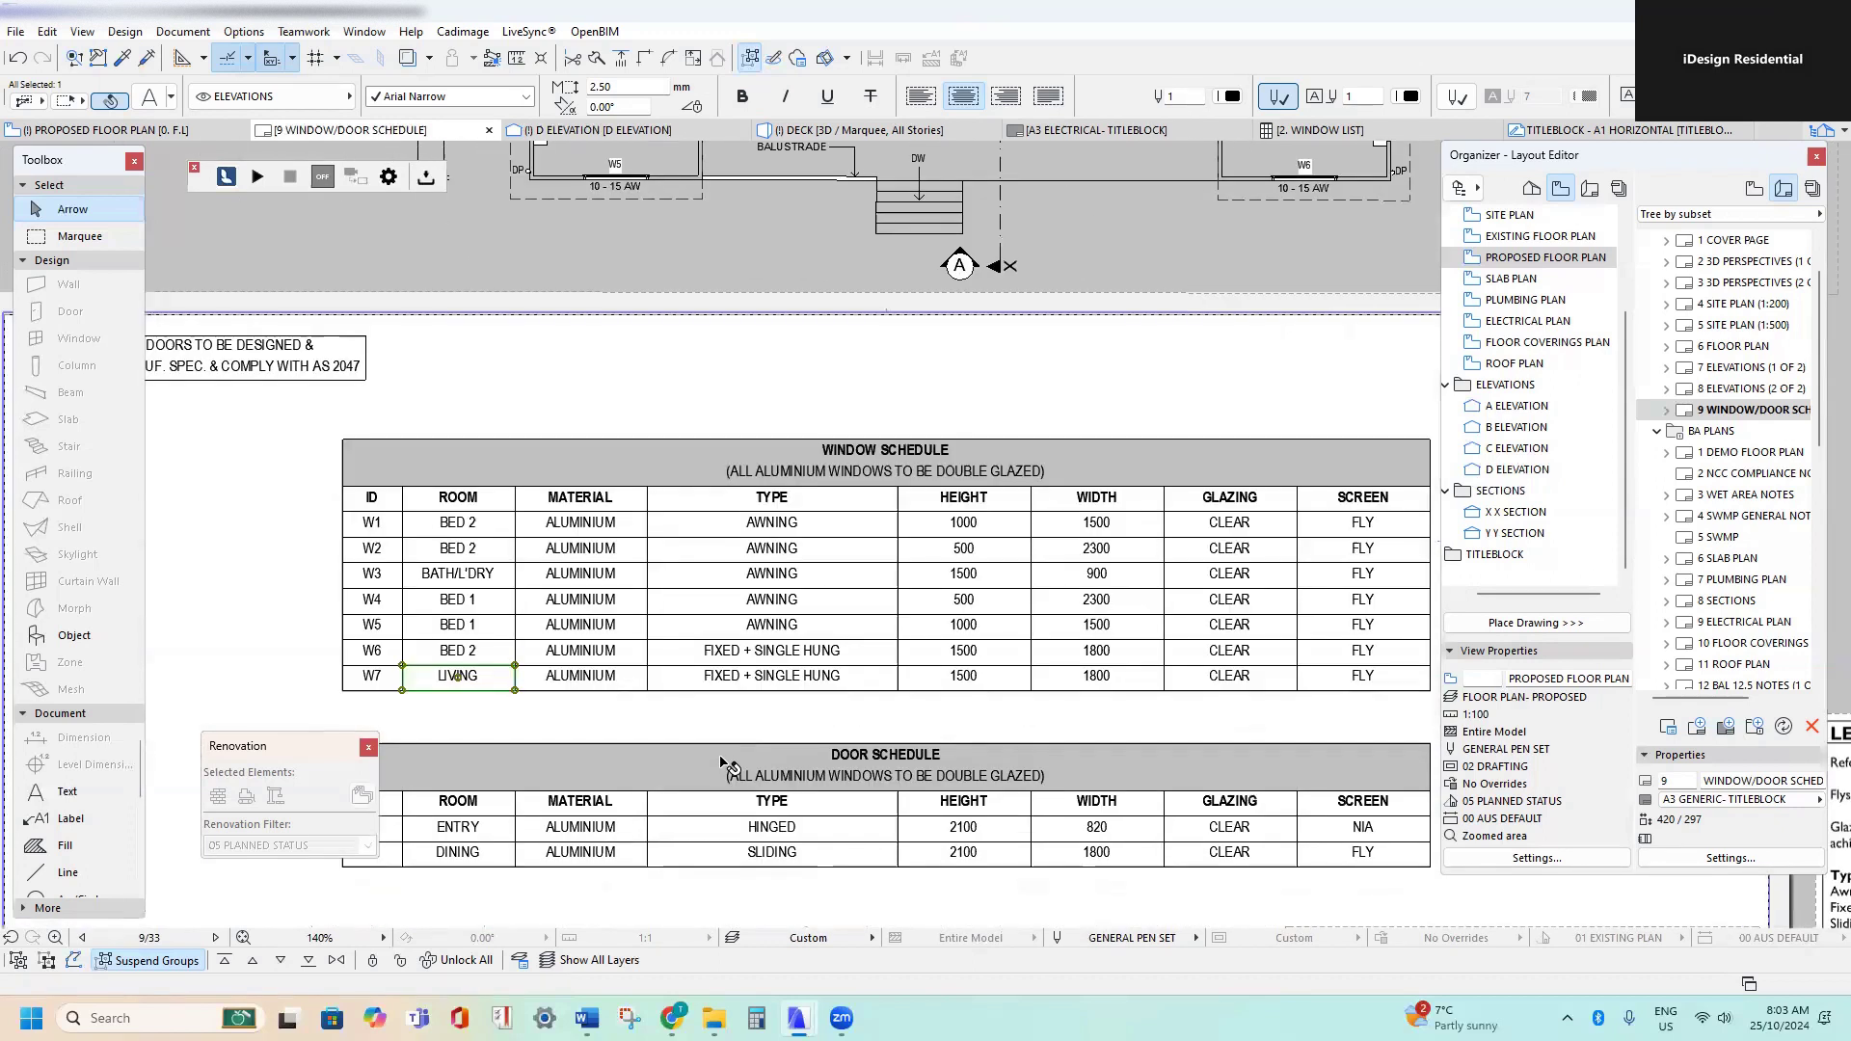
- Delete the W7 window's type text and replace it with a copy of the AWNING entry from the W5 row
scroll(723, 741, "up", 3)
middle_click_drag(748, 586, 814, 588)
left_click(820, 591)
key("Delete")
left_click(810, 514)
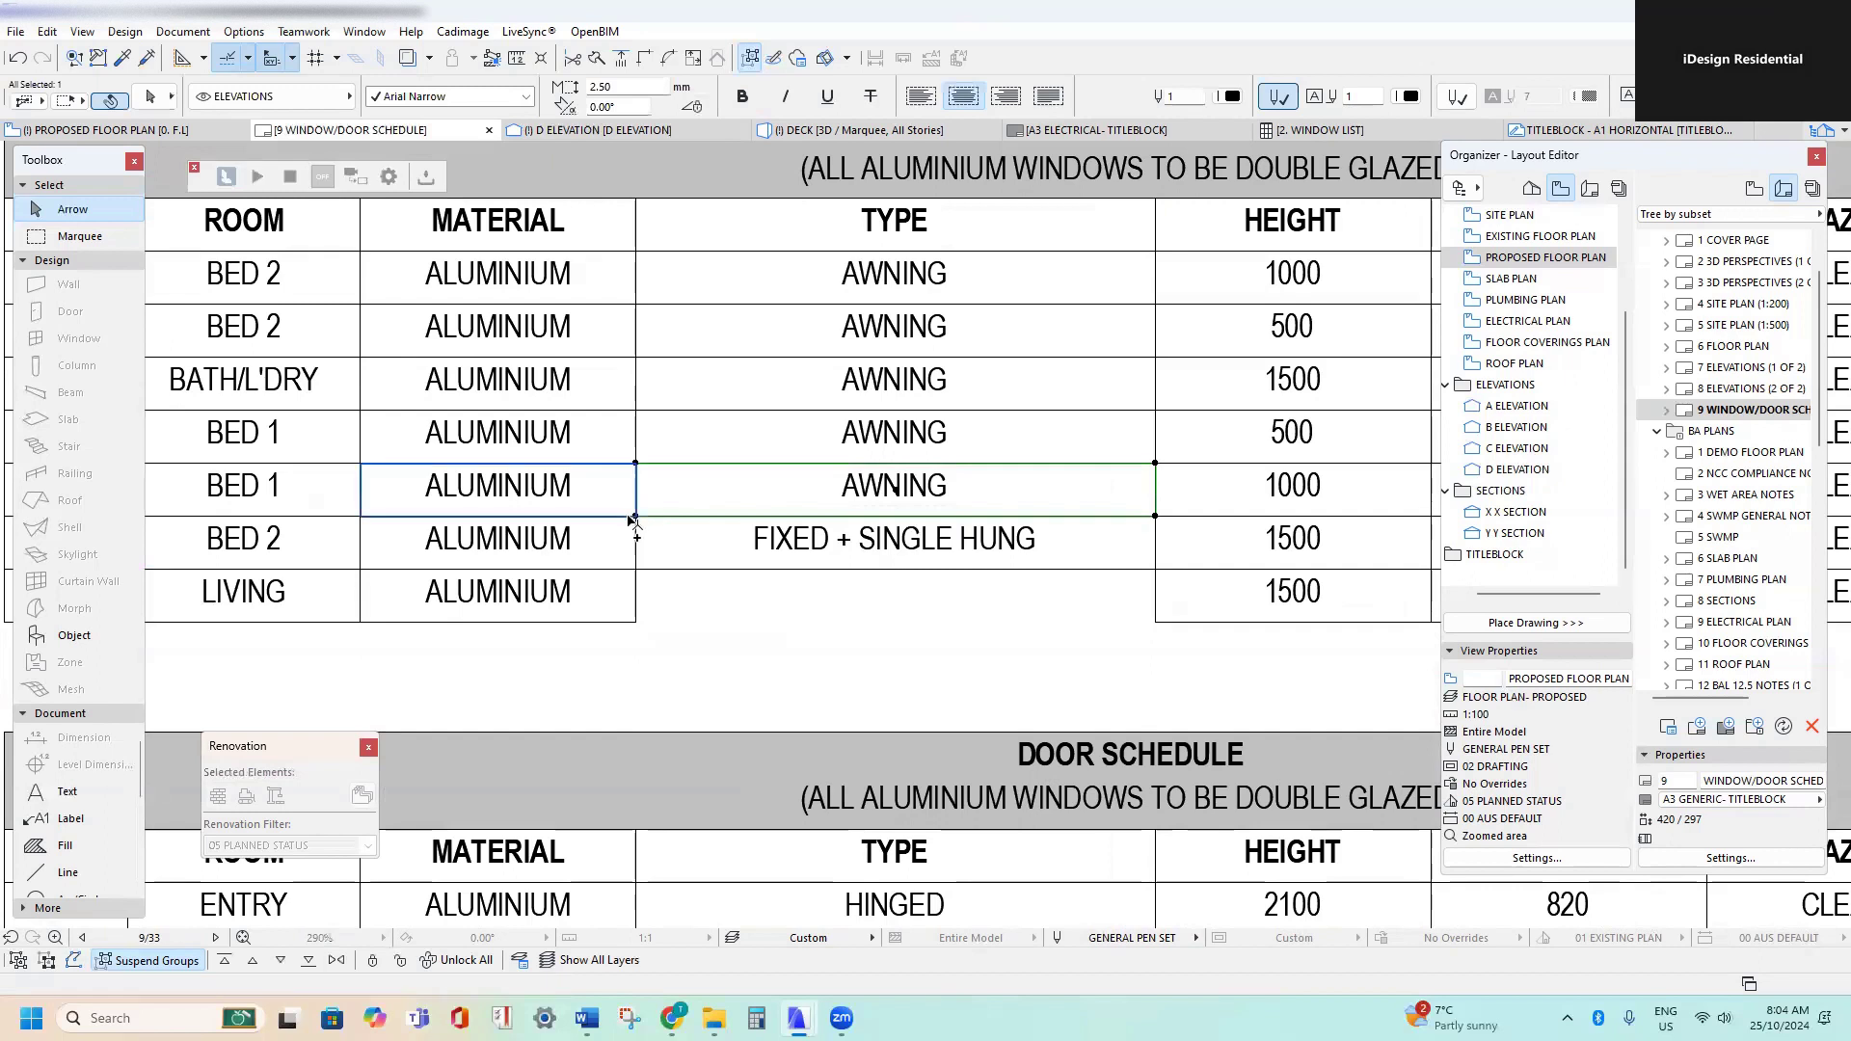
key("ctrl+shift+d")
left_click(636, 516)
left_click(637, 627)
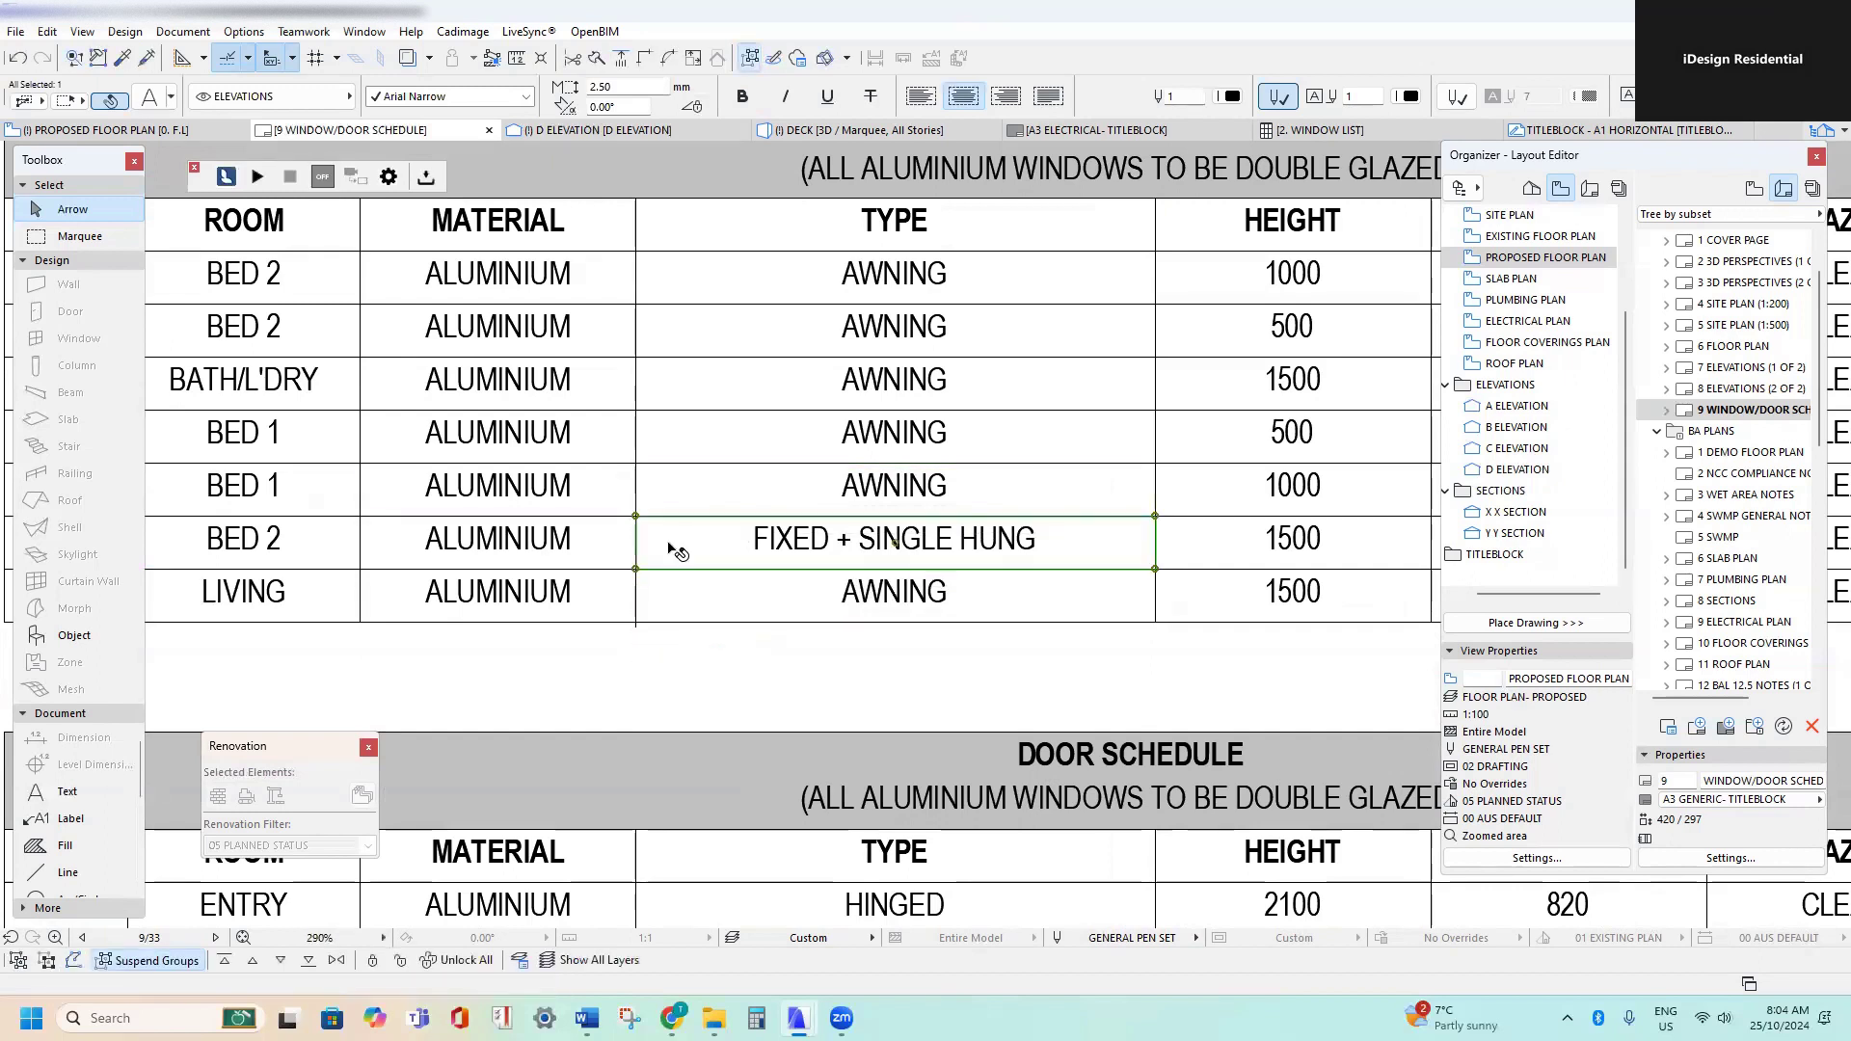
- Replace the W6 window's type with a copy of the AWNING entry from the W5 row
key("ctrl+shift+d")
left_click(636, 515)
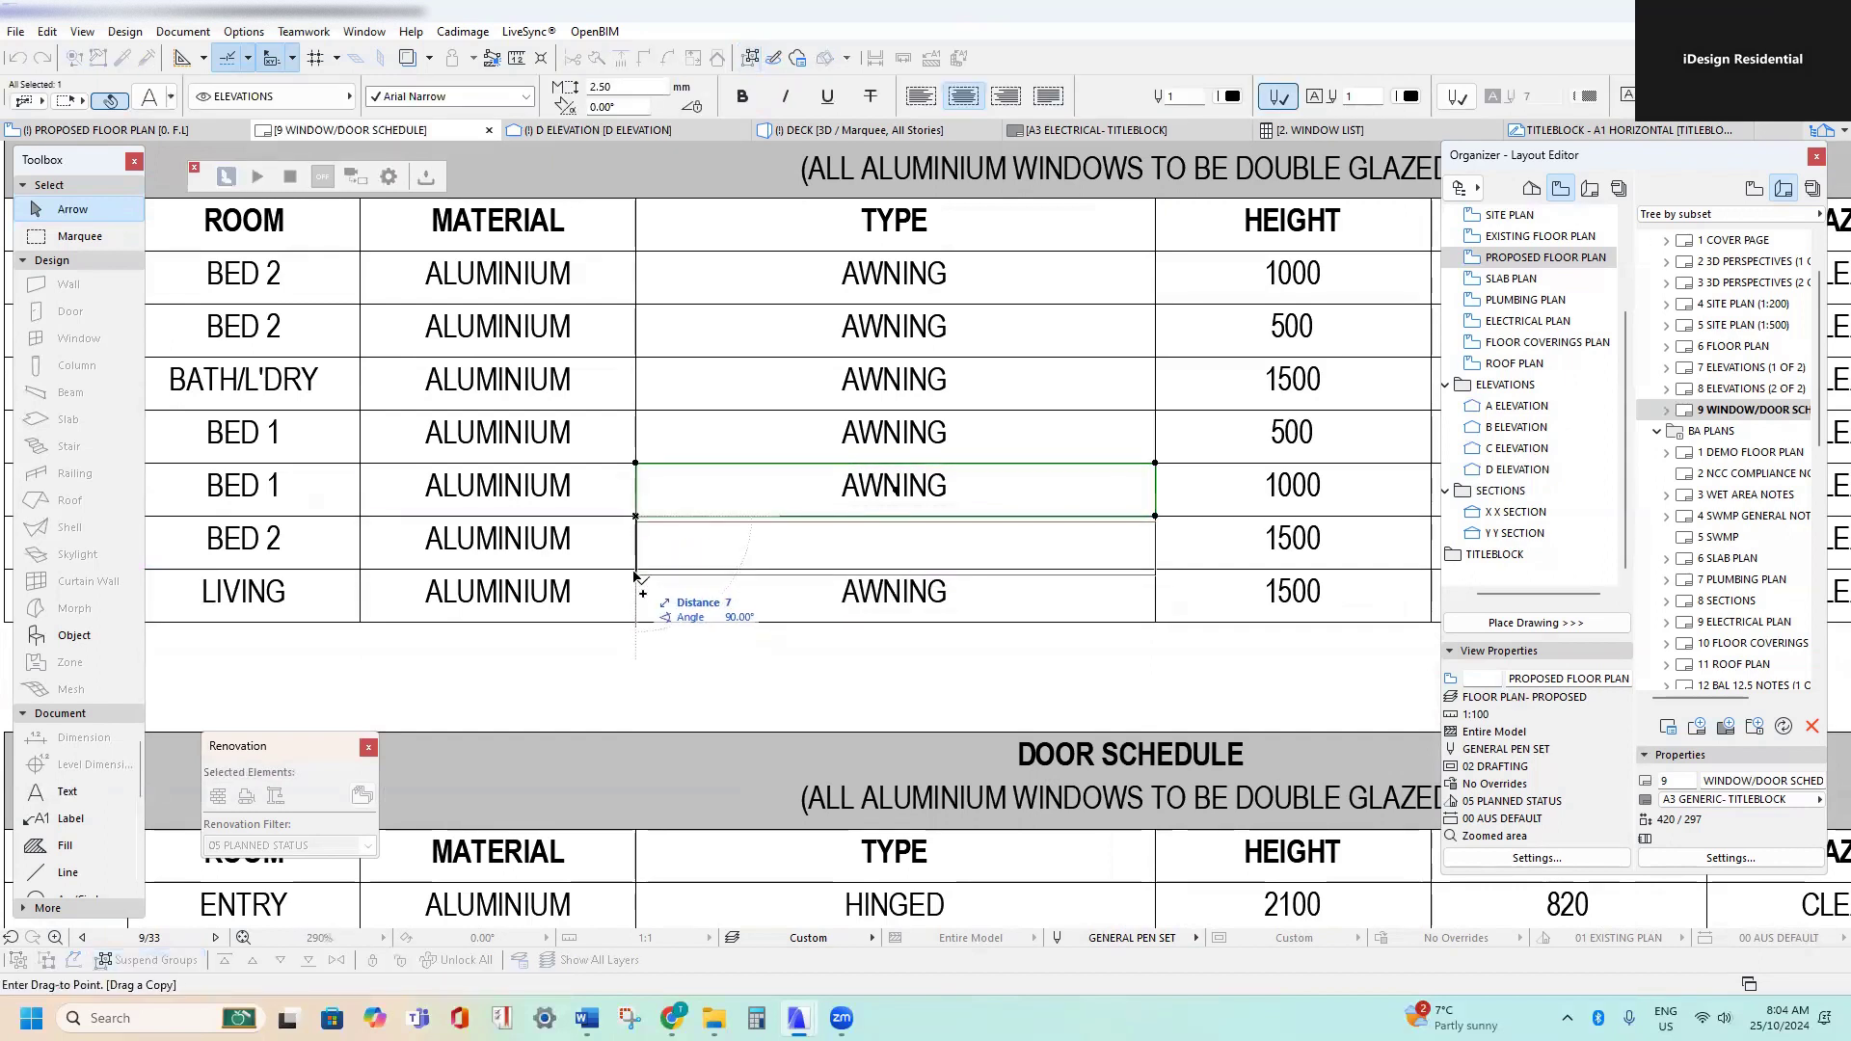
left_click(636, 569)
- Set the W7 window's height to 700 and its width to 2400 in the window schedule
scroll(640, 569, "down", 3)
middle_click_drag(891, 580, 756, 570)
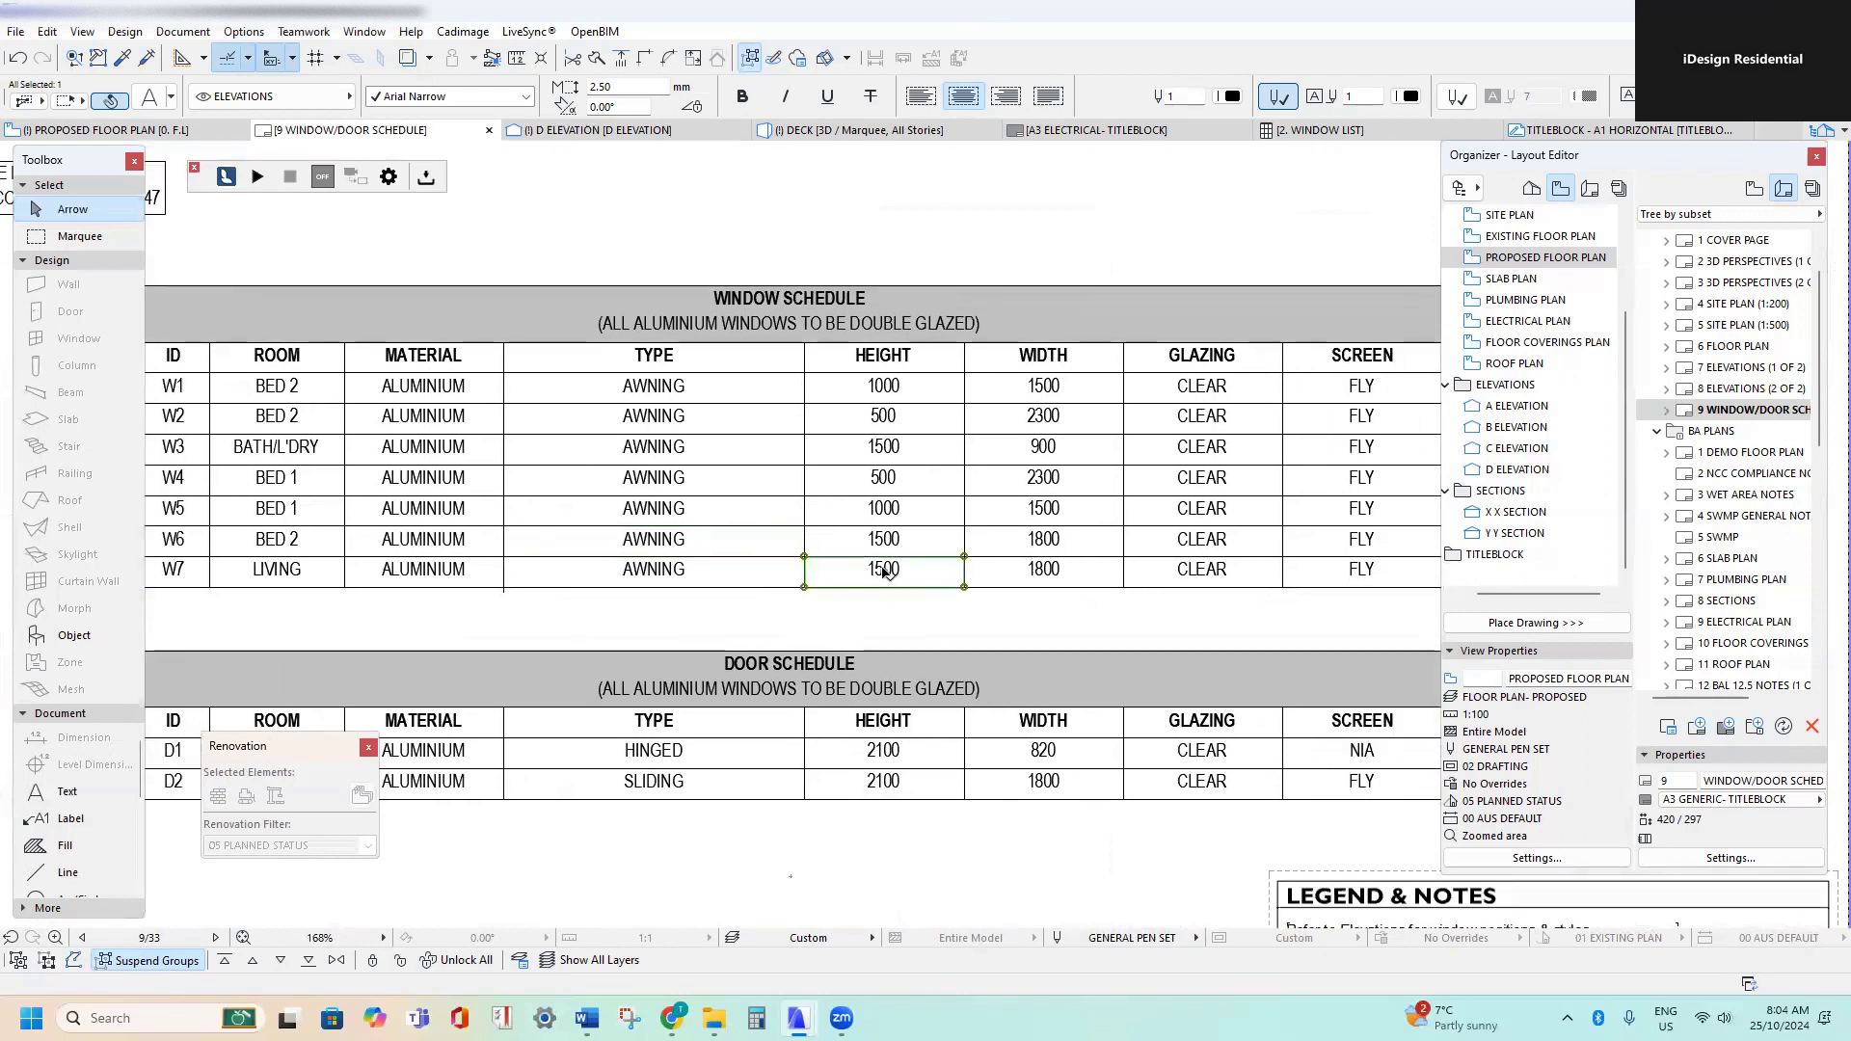
double_click(885, 571)
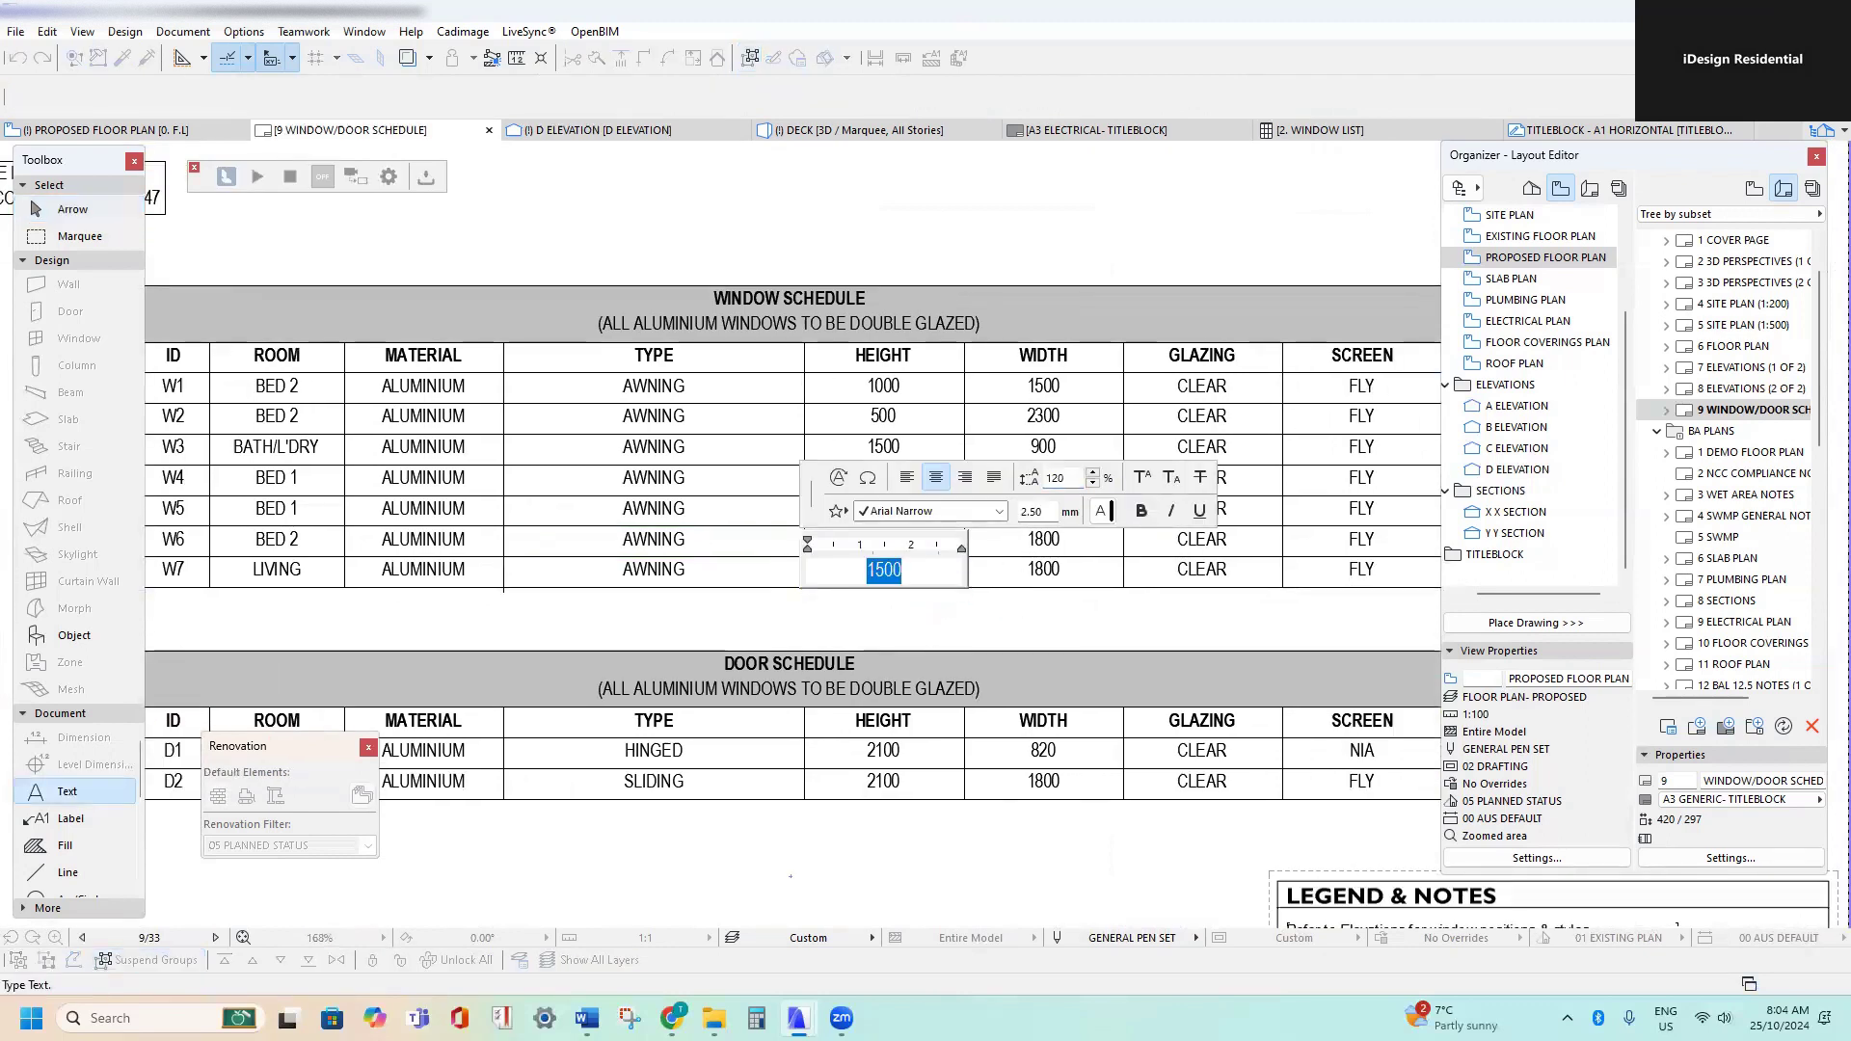
type("700")
double_click(952, 563)
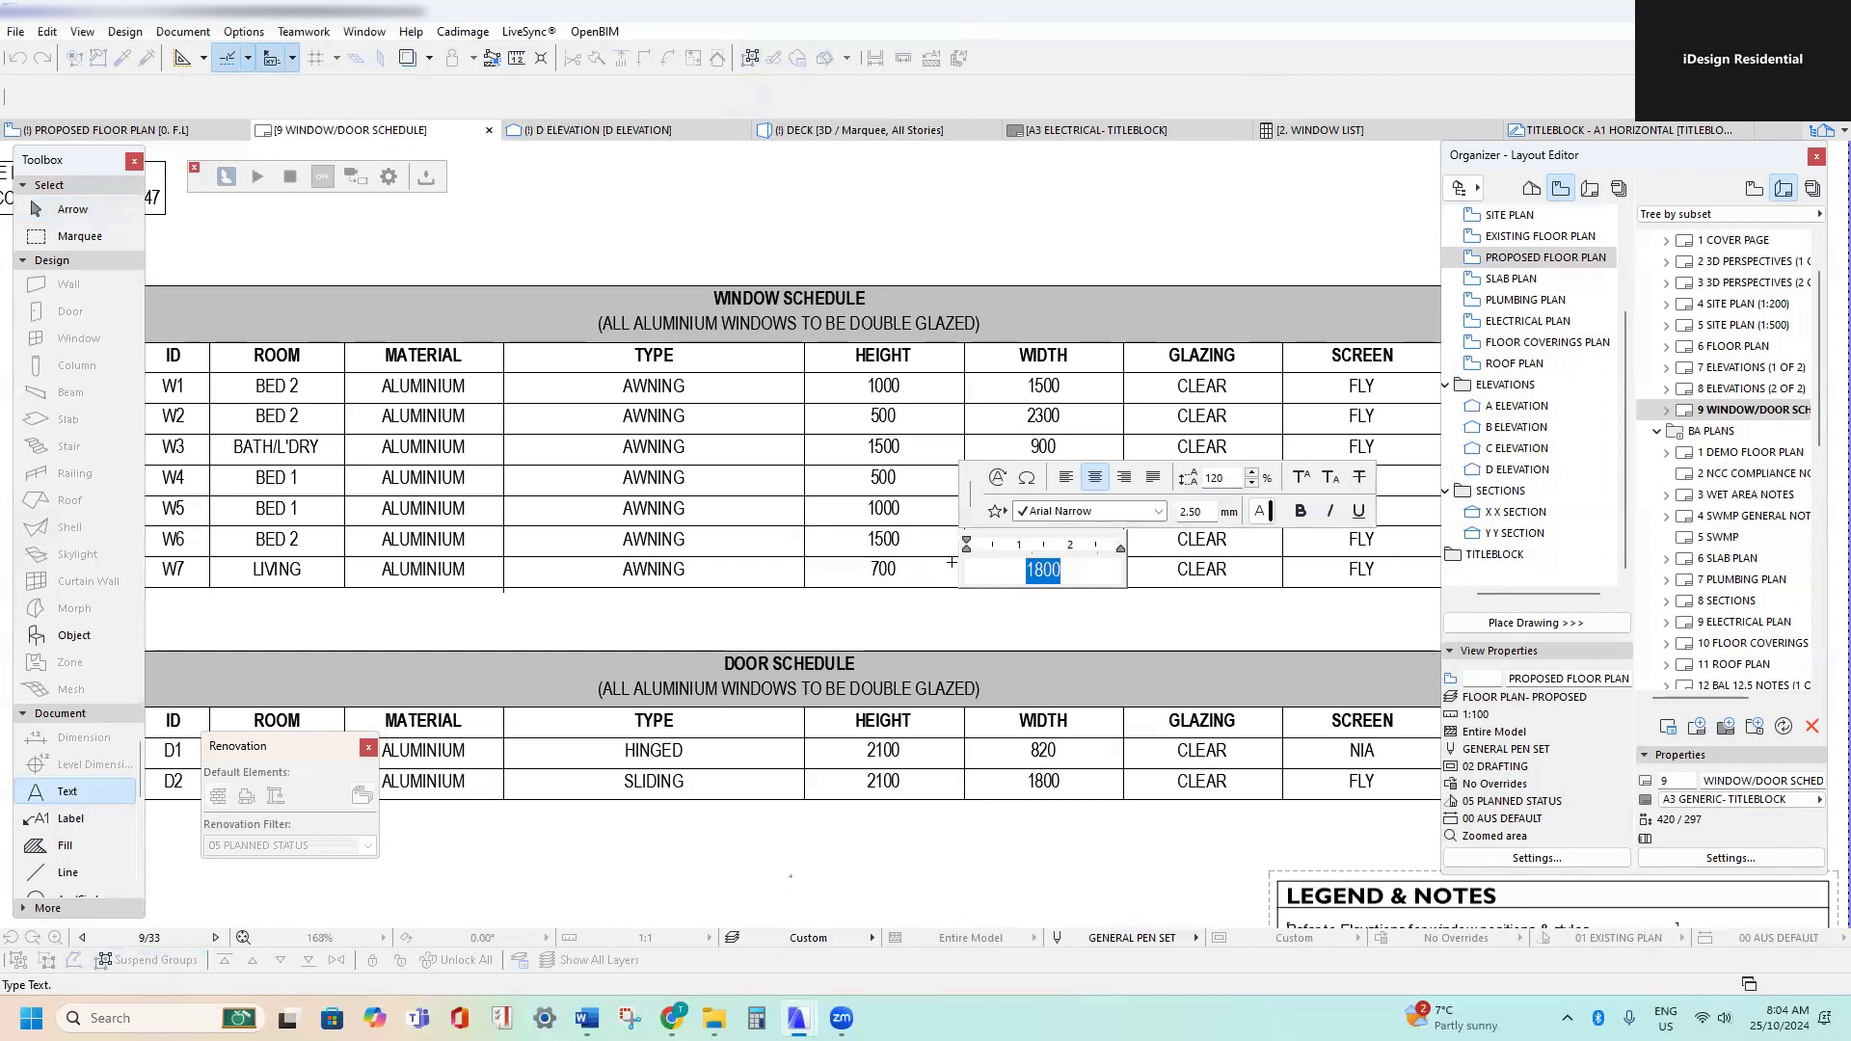
left_click(1002, 645)
- Compare the living room window and the Bed 4 windows on the floor plan with the window schedule rows
scroll(925, 614, "down", 4)
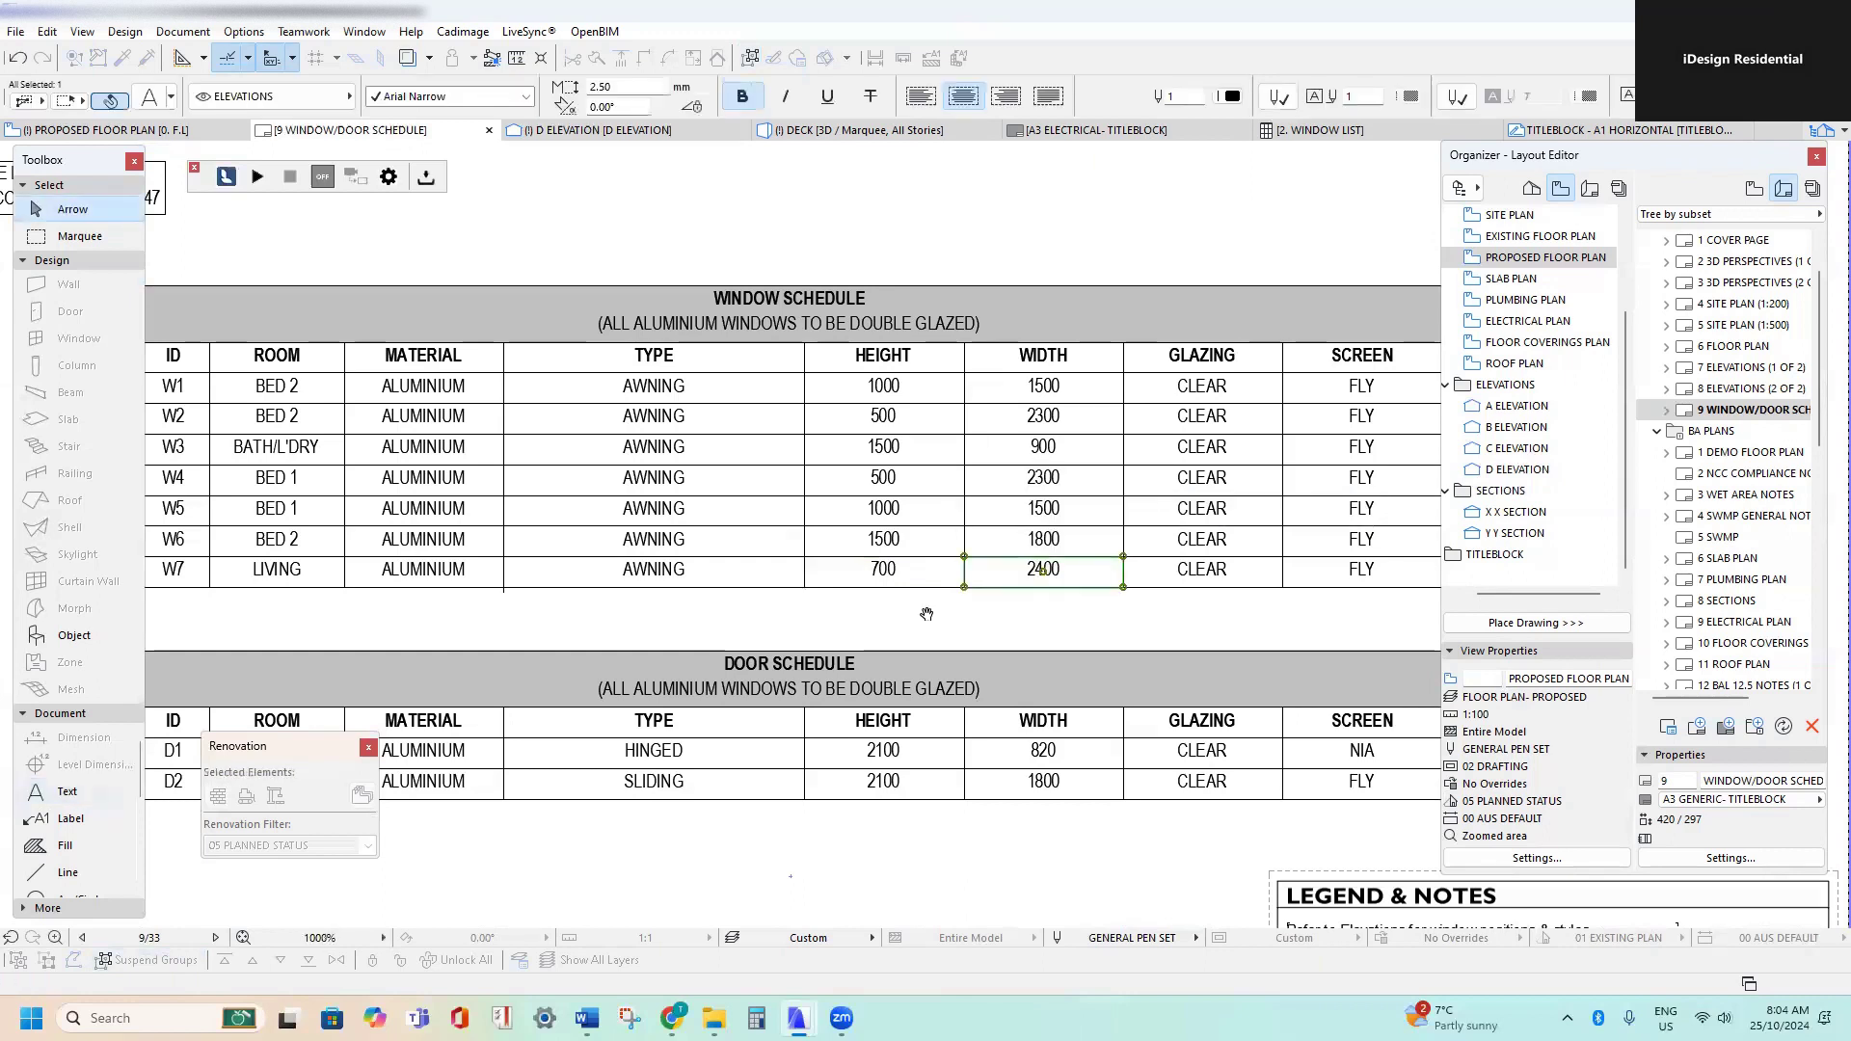
middle_click_drag(926, 614, 846, 914)
scroll(791, 463, "up", 6)
scroll(731, 581, "up", 1)
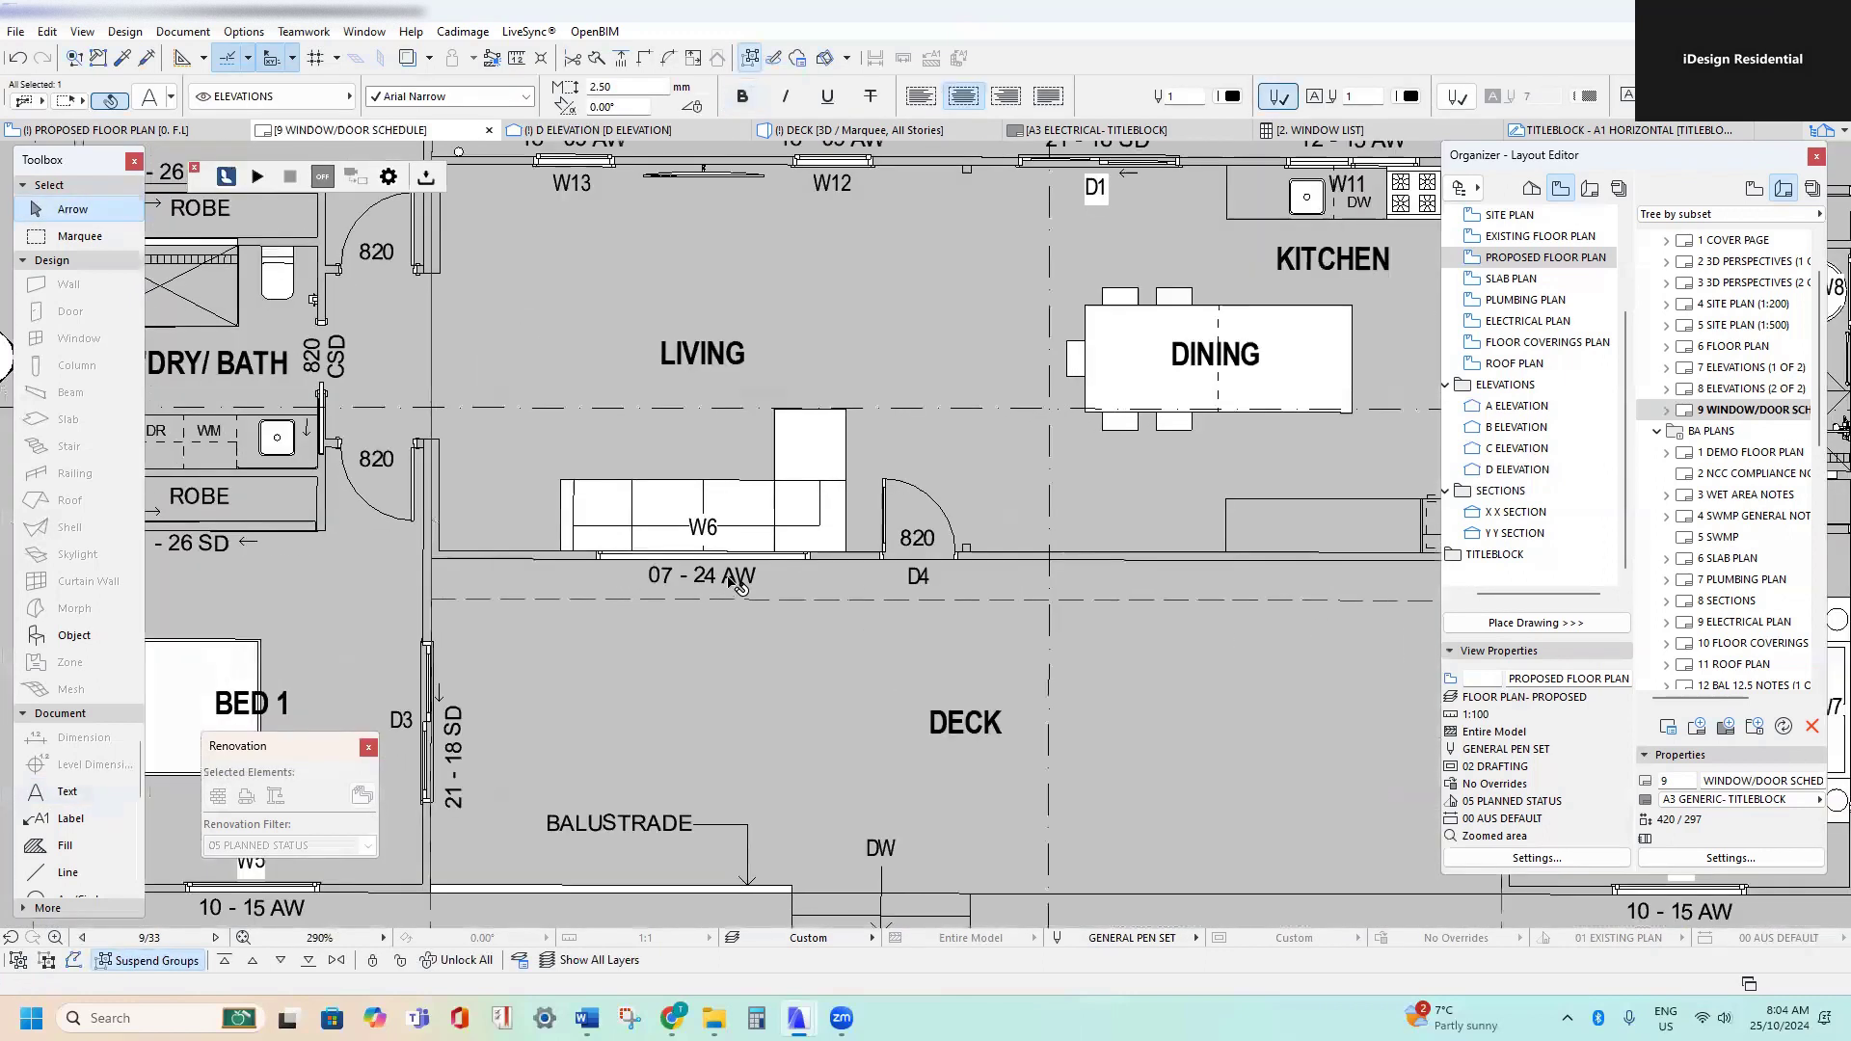
scroll(733, 573, "down", 2)
middle_click_drag(1082, 588, 732, 524)
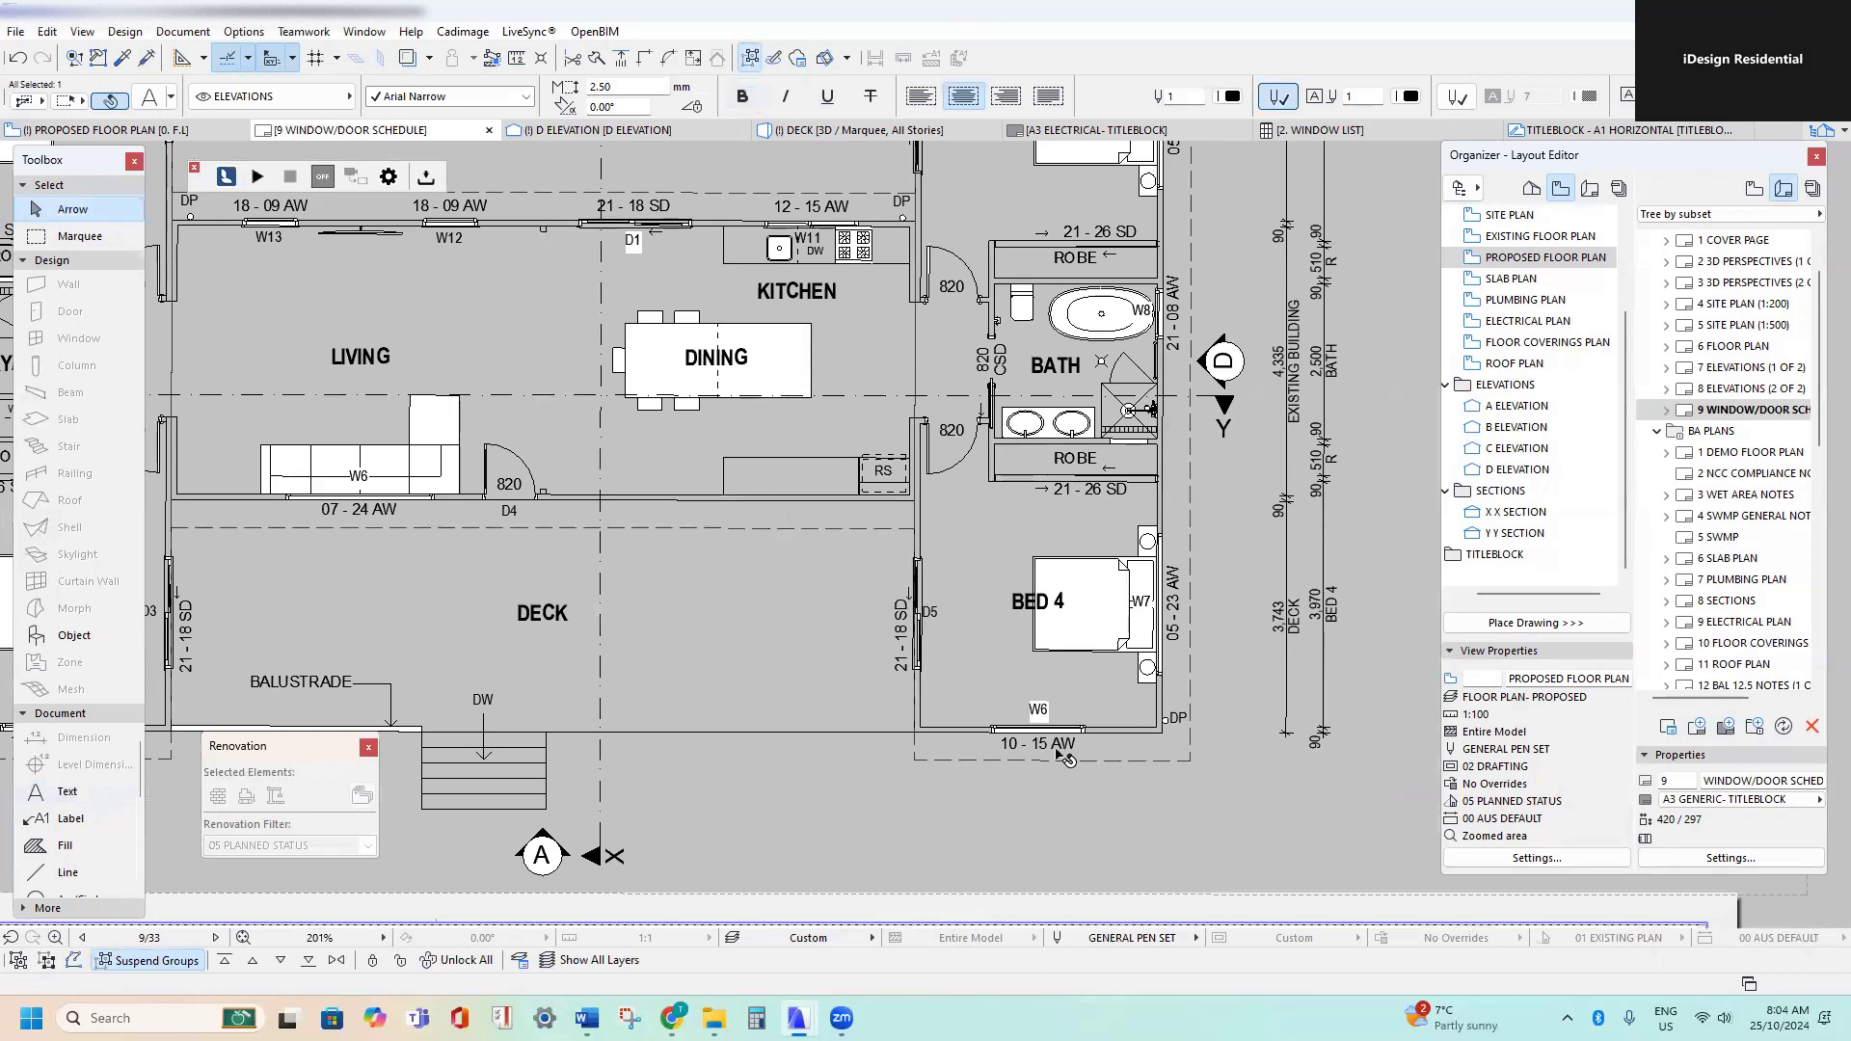
middle_click_drag(1049, 761, 1067, 412)
scroll(1051, 593, "down", 4)
scroll(1065, 407, "up", 2)
scroll(868, 595, "down", 4)
middle_click_drag(868, 595, 952, 340)
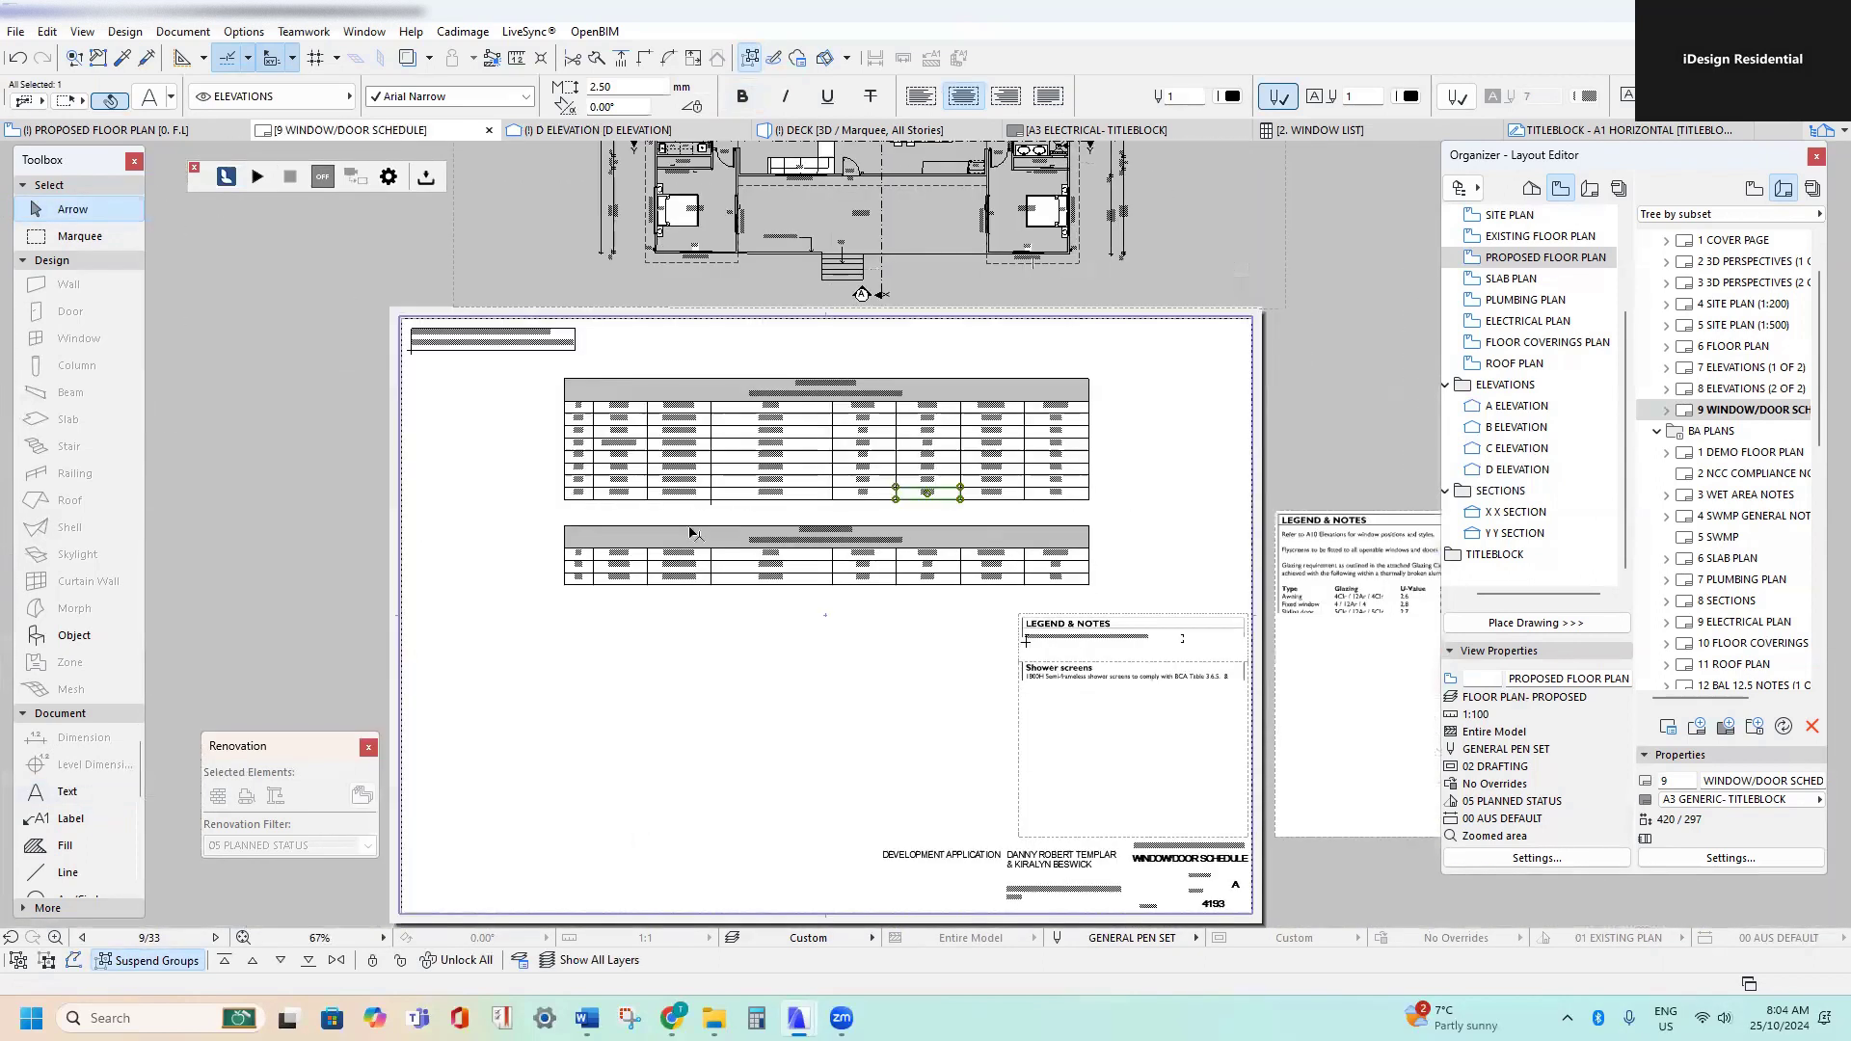
scroll(692, 530, "up", 4)
scroll(948, 529, "down", 4)
key("Escape")
scroll(1108, 511, "up", 5)
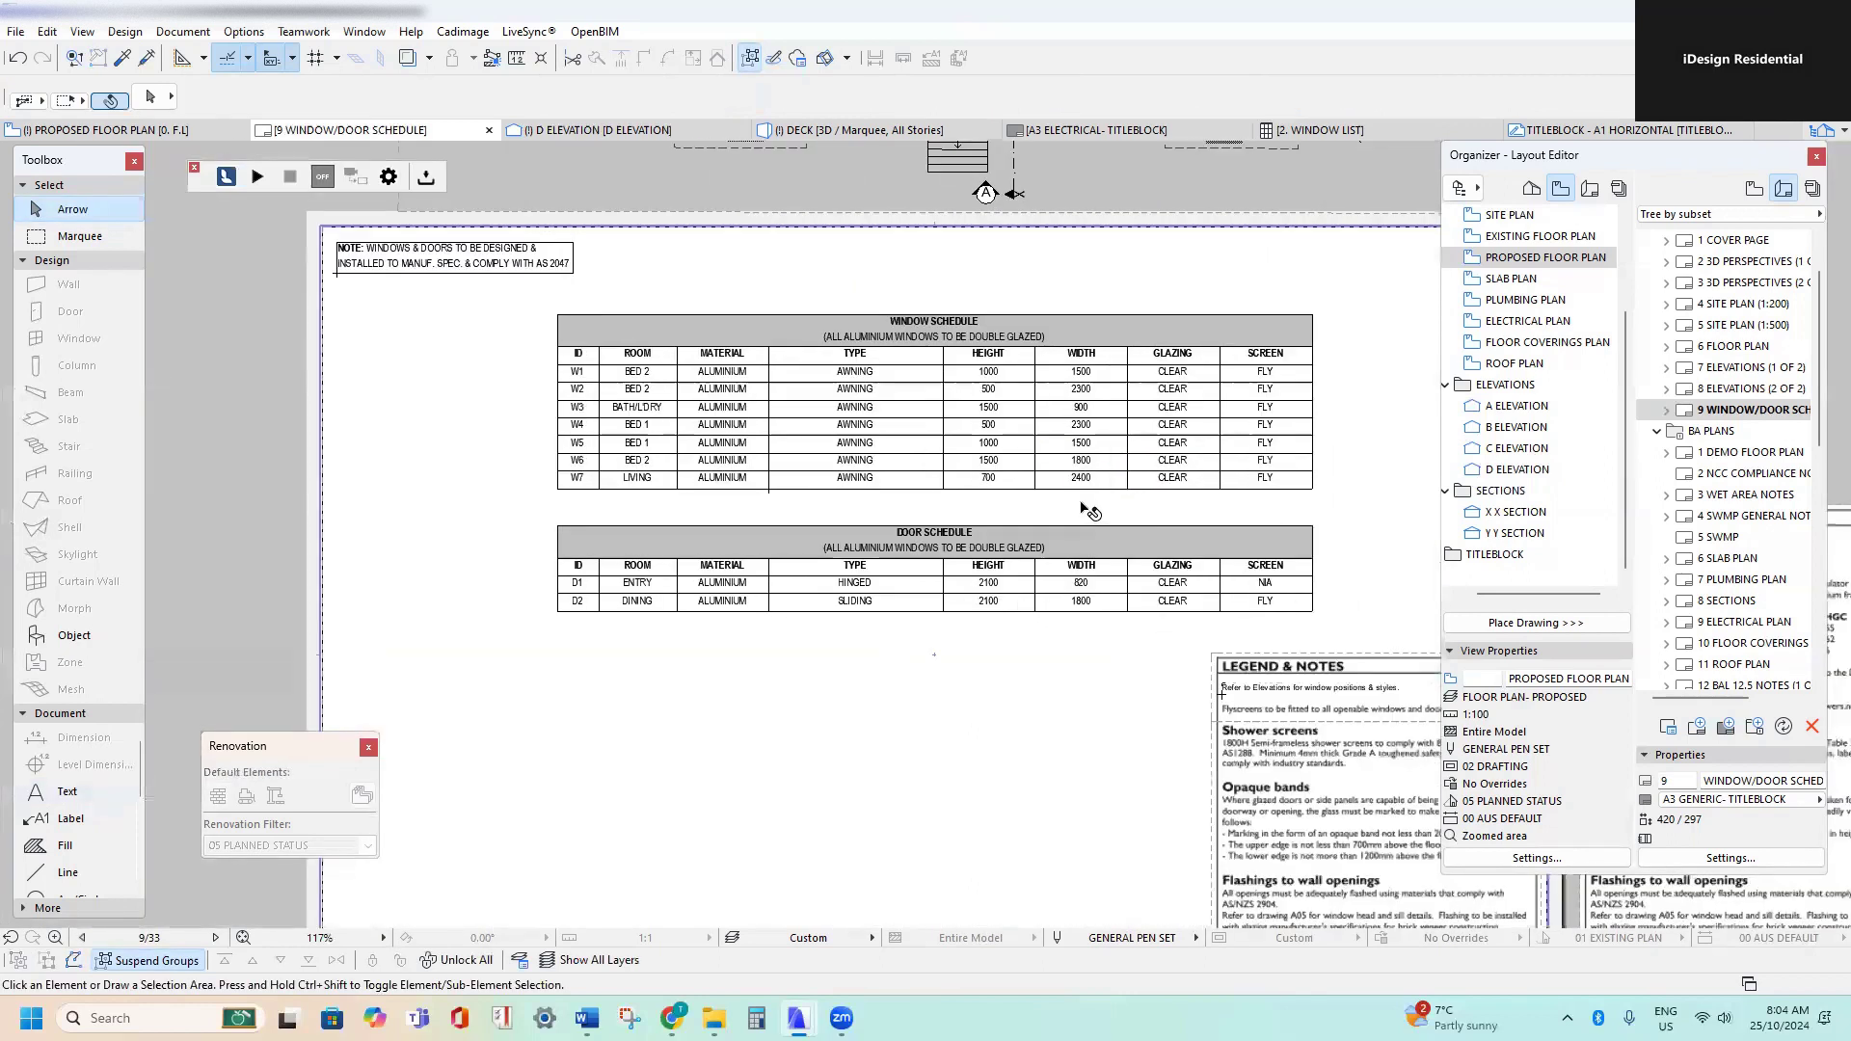
scroll(694, 495, "down", 2)
left_click(358, 476)
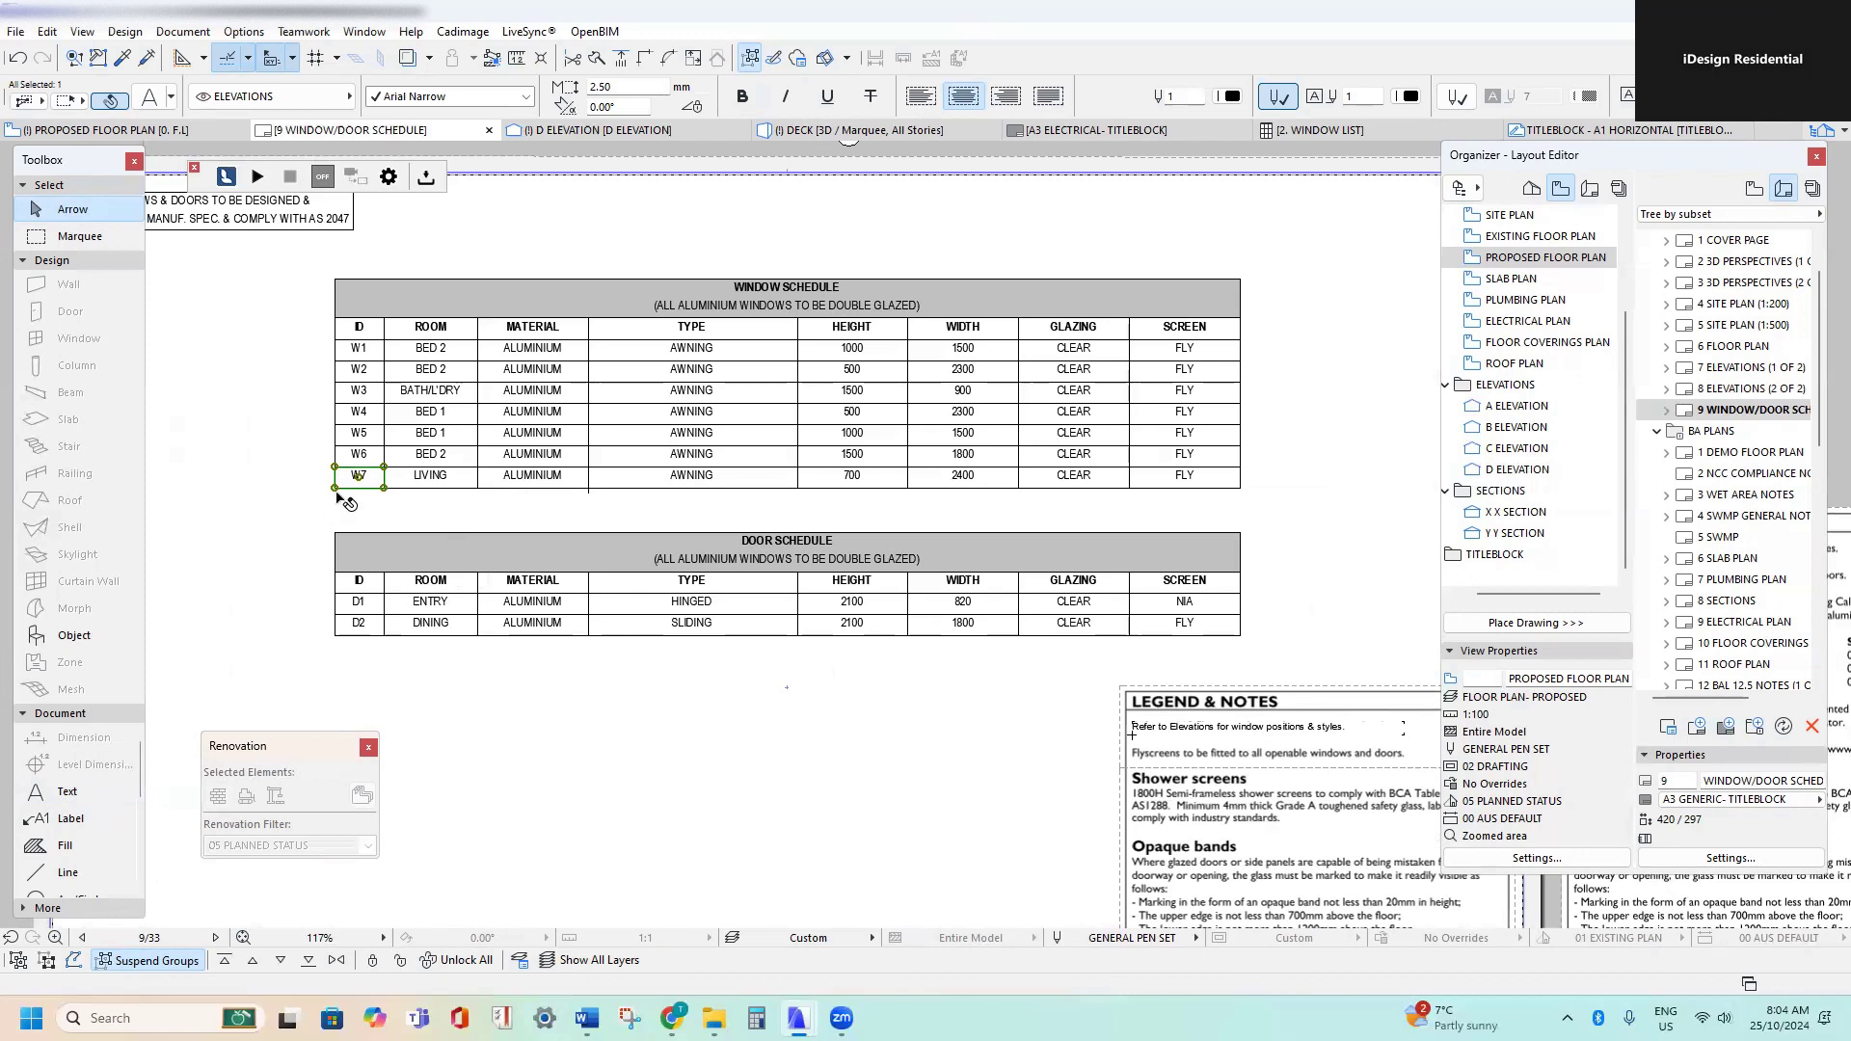
scroll(345, 502, "down", 3)
scroll(397, 318, "up", 4)
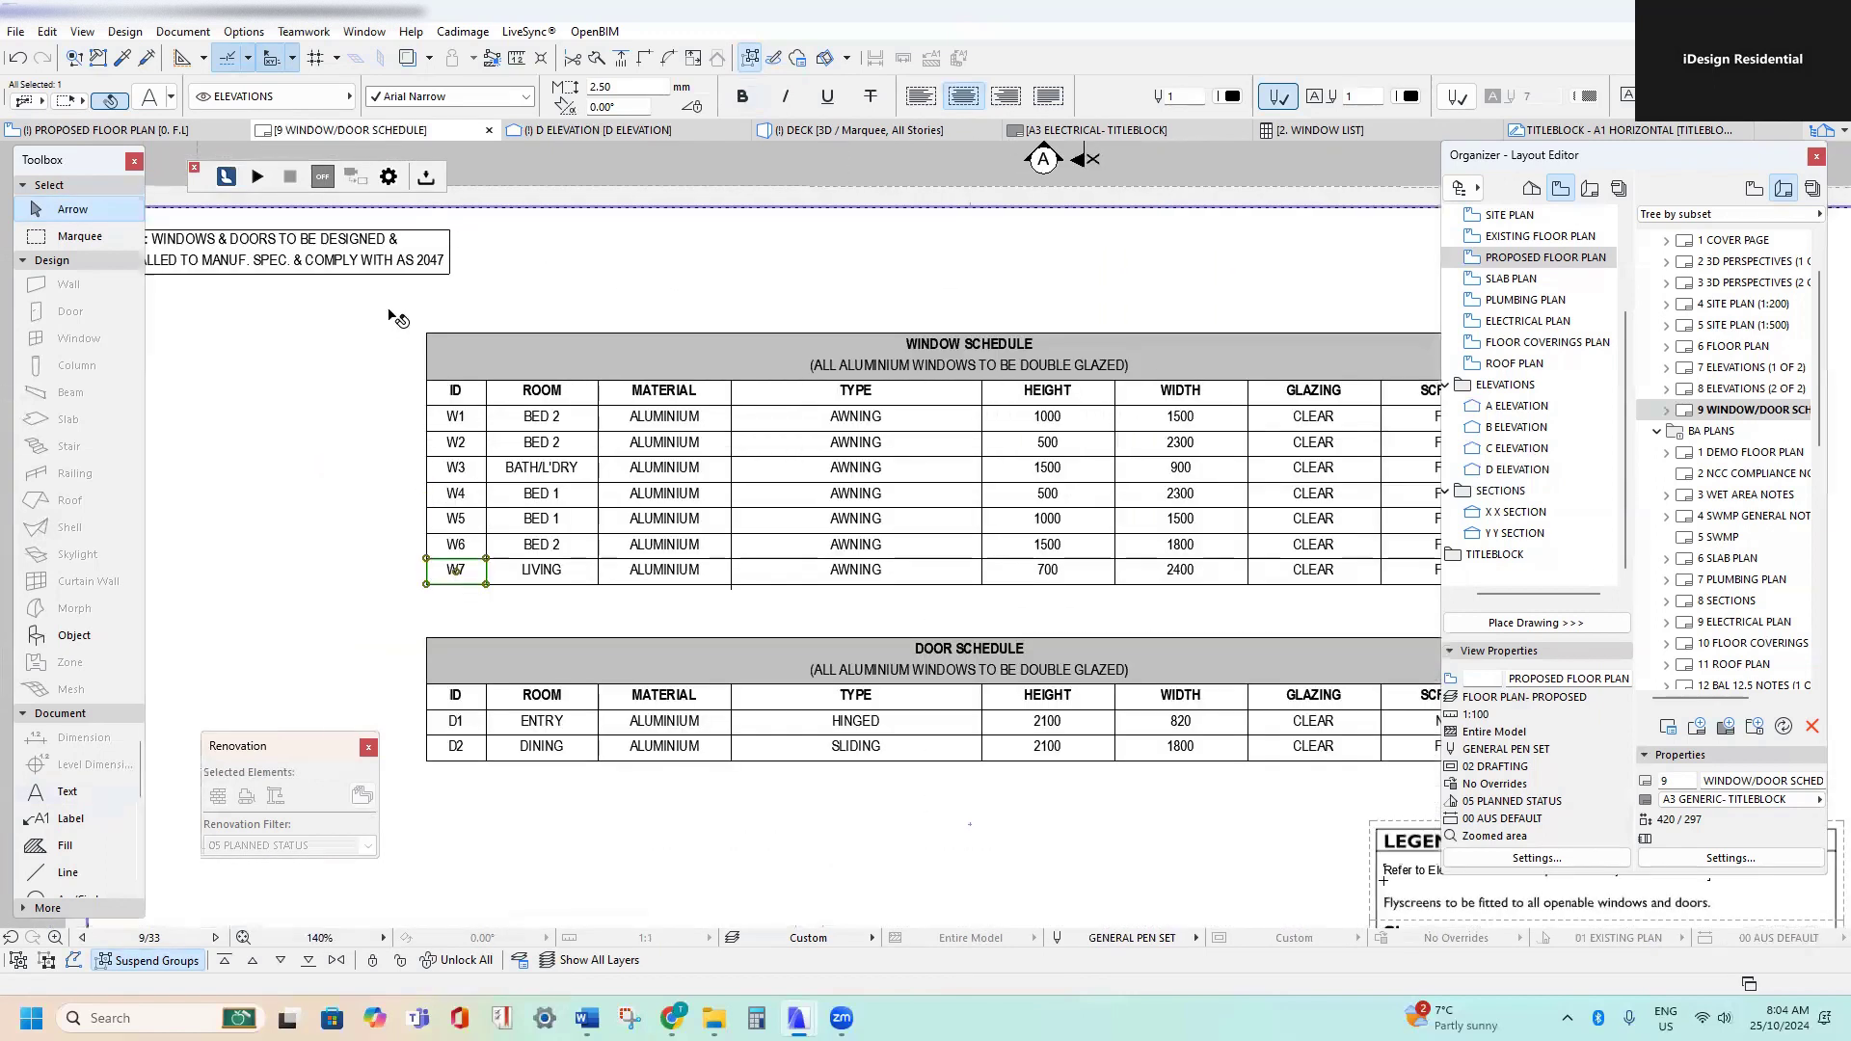
key("Escape")
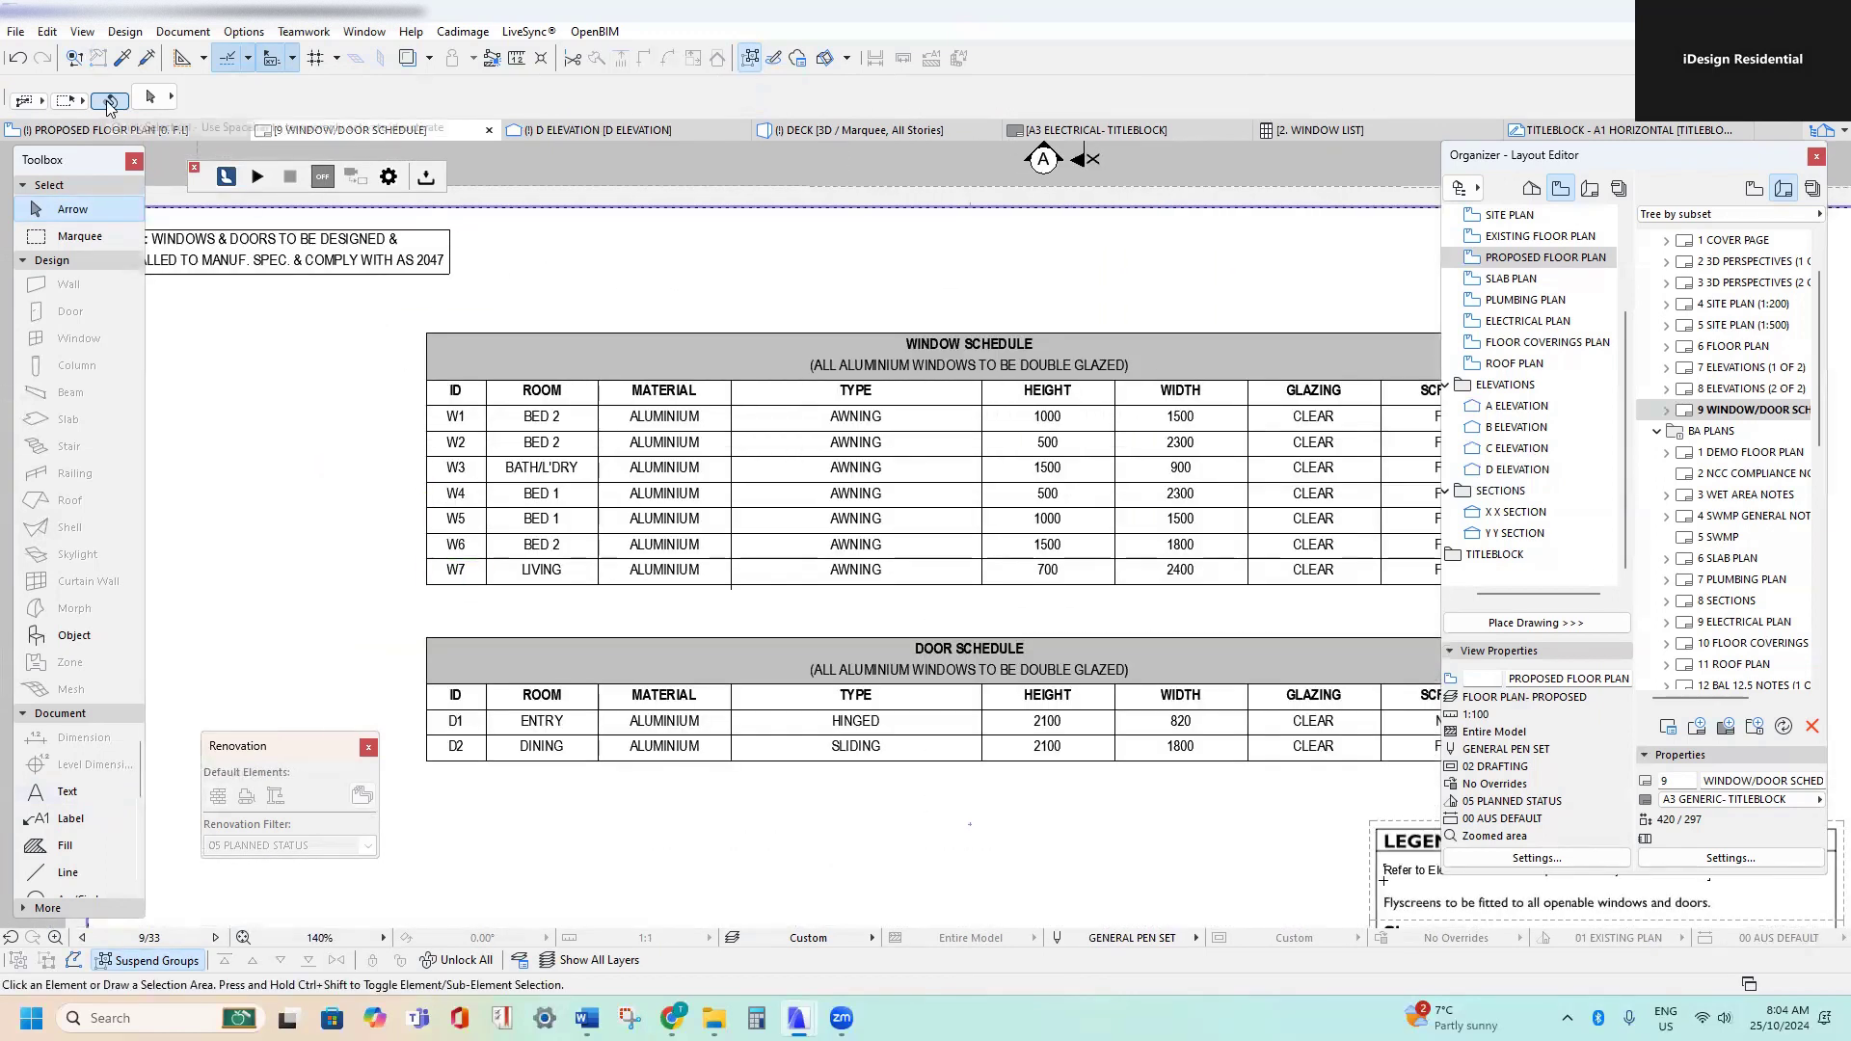
- Turn off quick selection and select all elements of the window and door schedules, then clear the selection
left_click(323, 288)
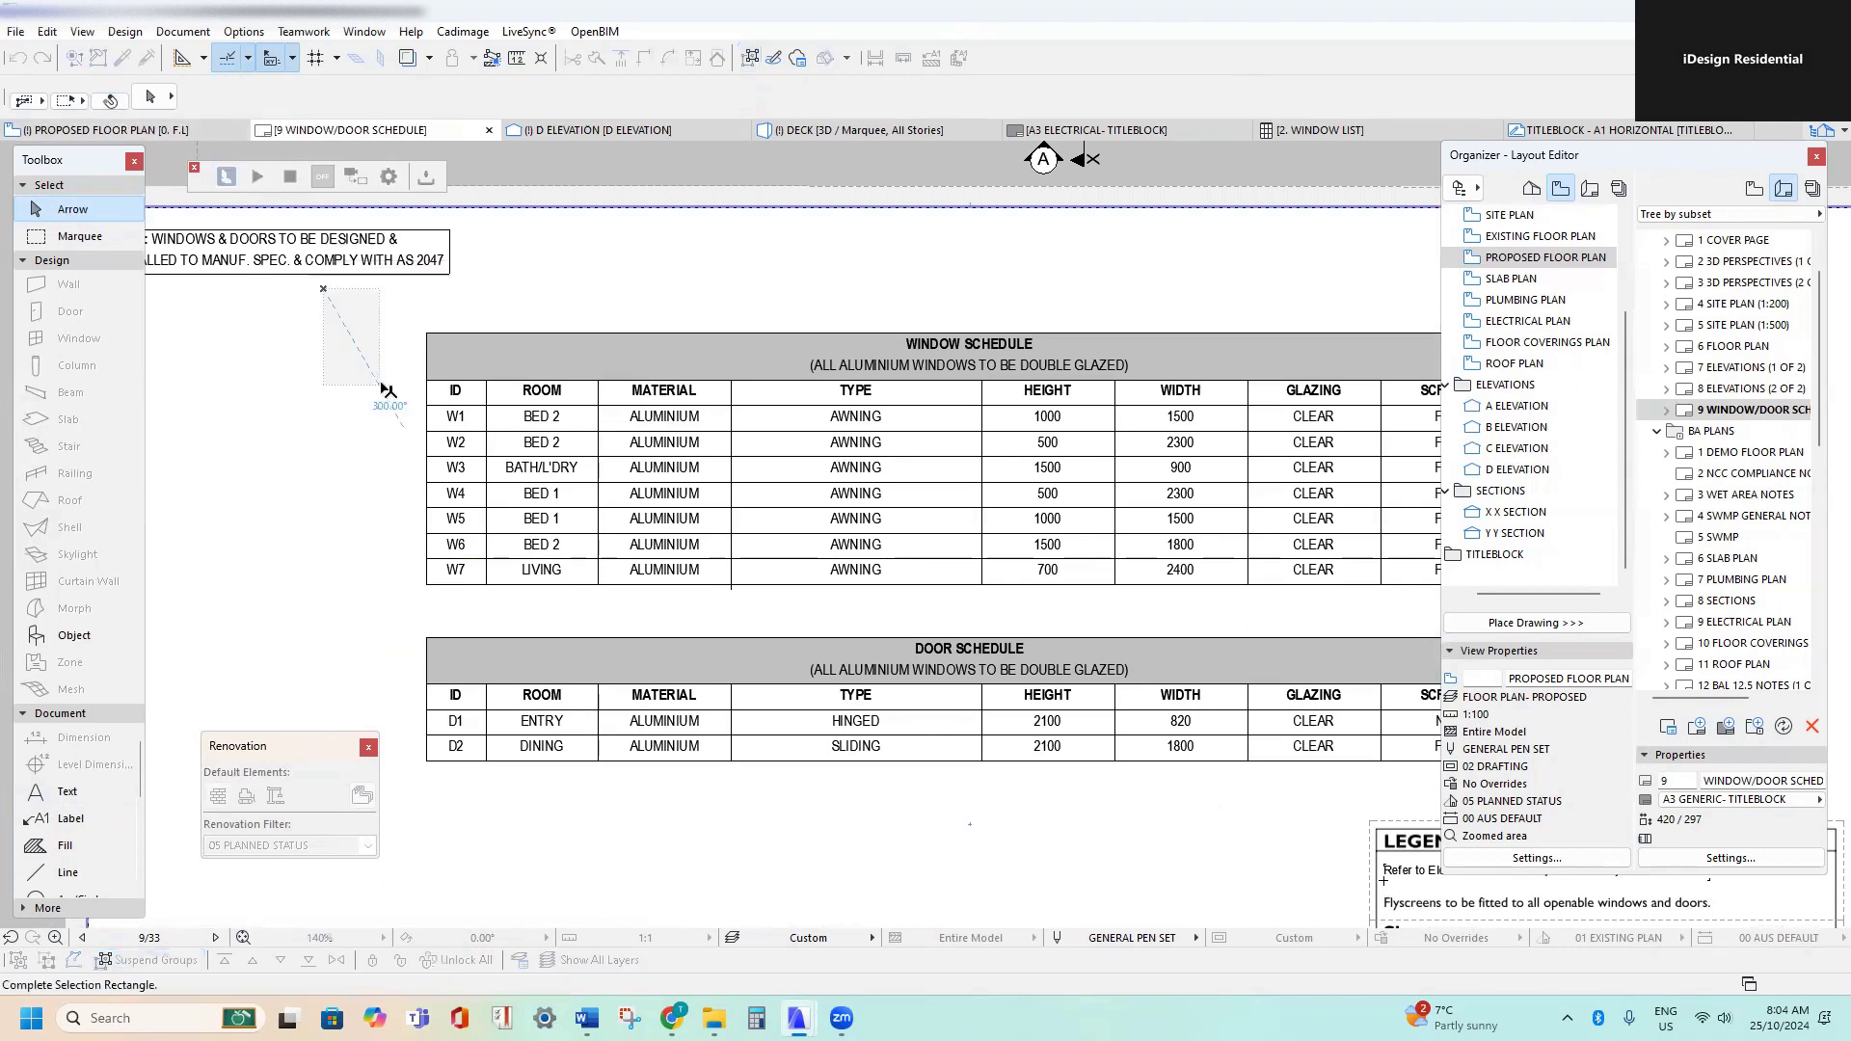
scroll(385, 389, "down", 2)
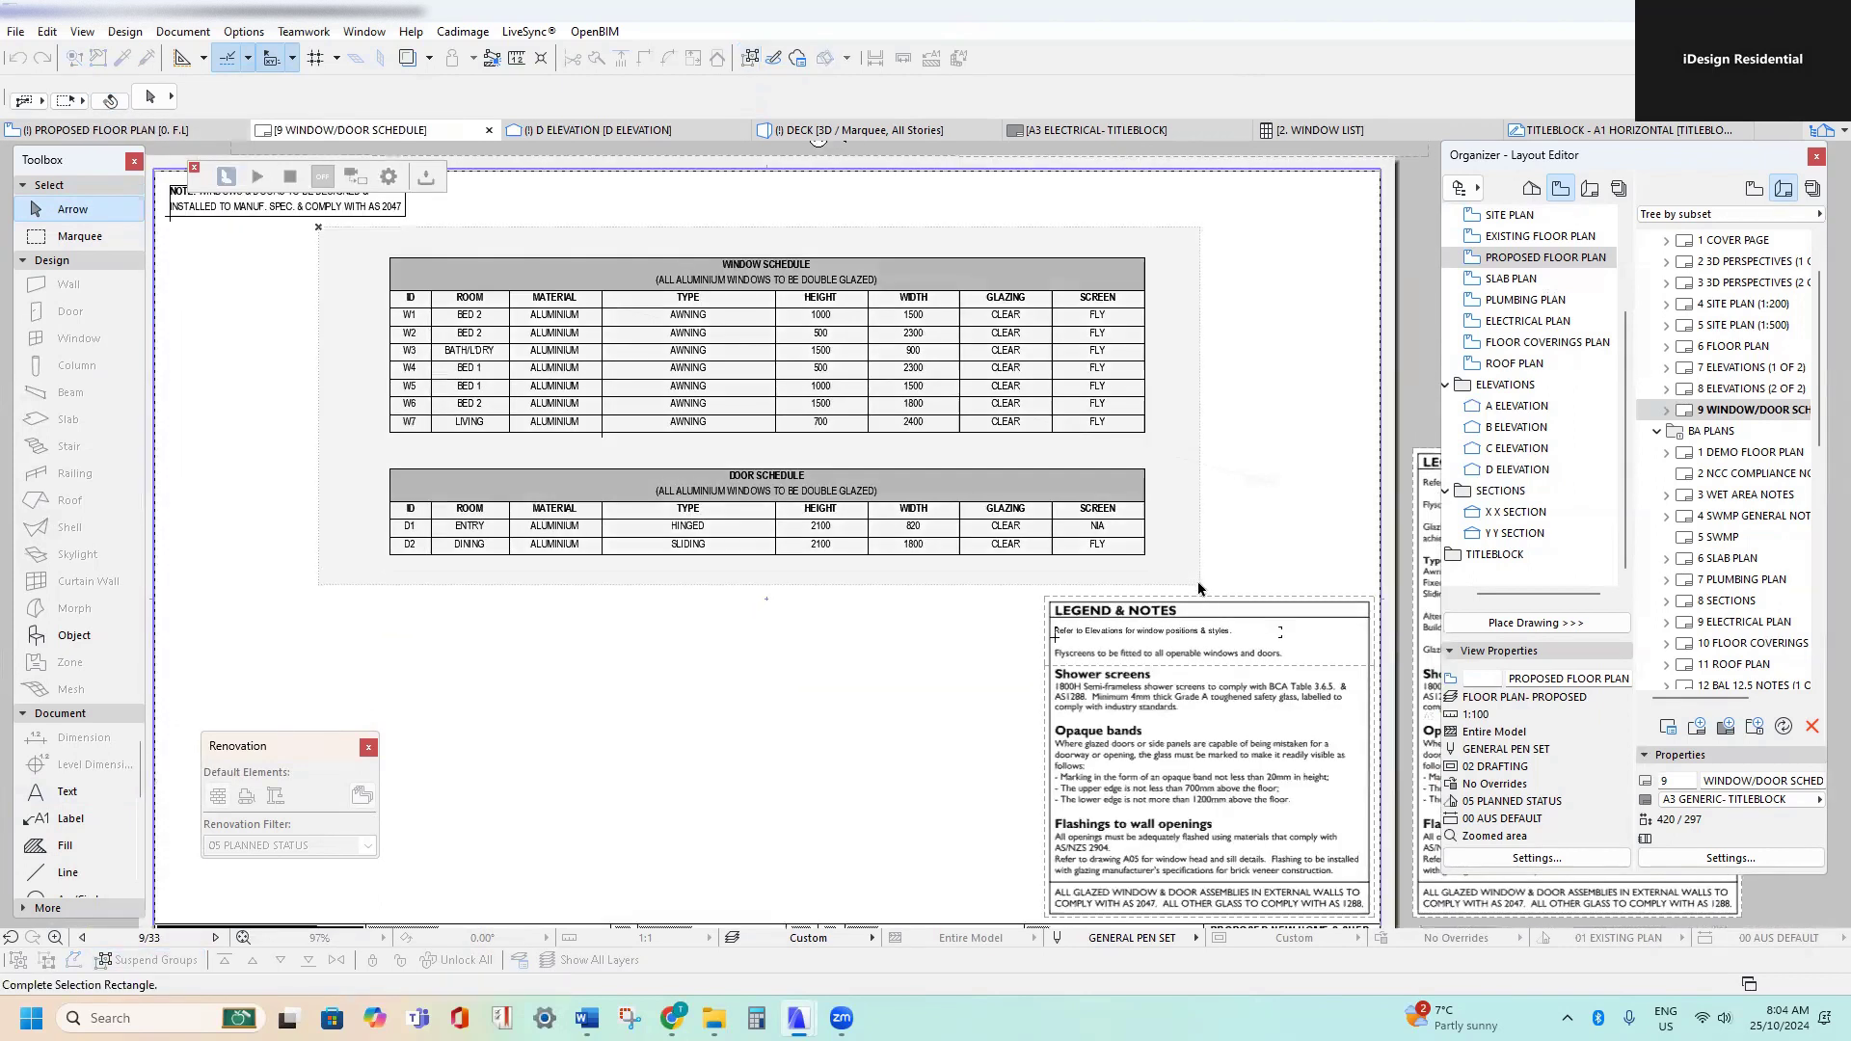
left_click(1200, 587)
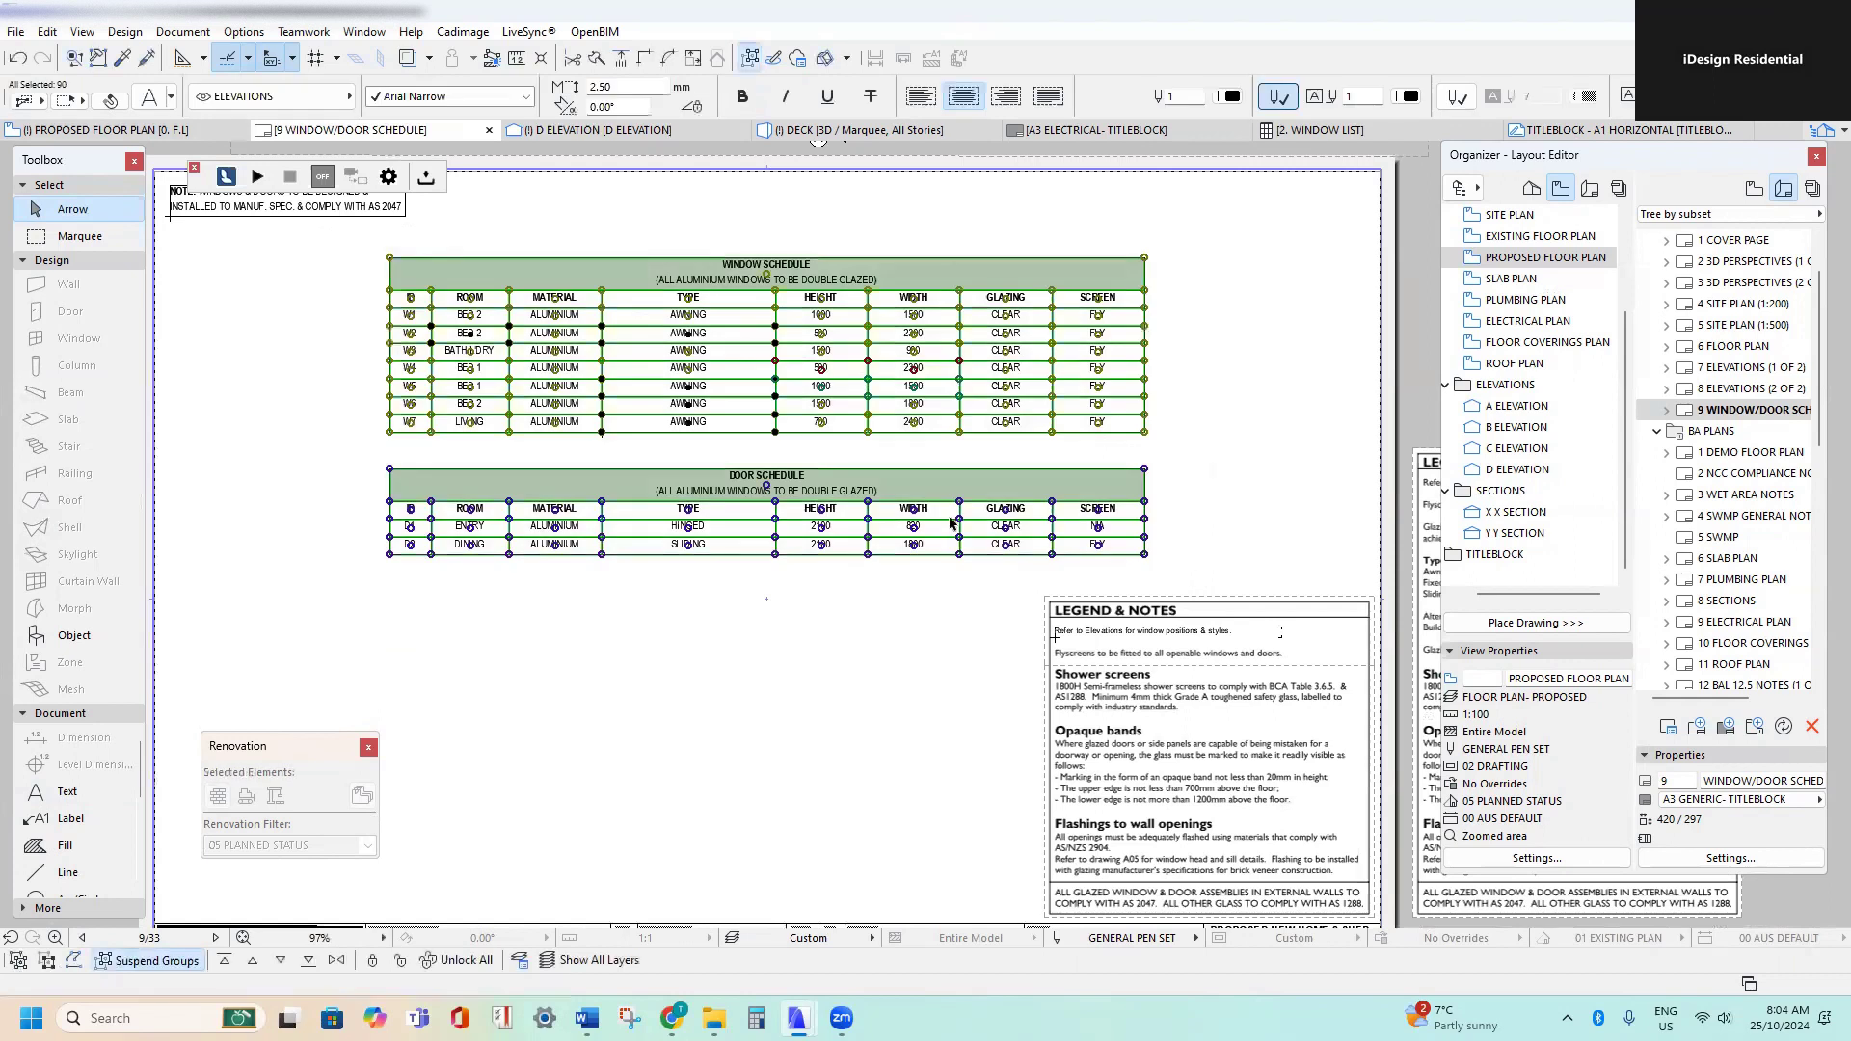
scroll(666, 448, "up", 3)
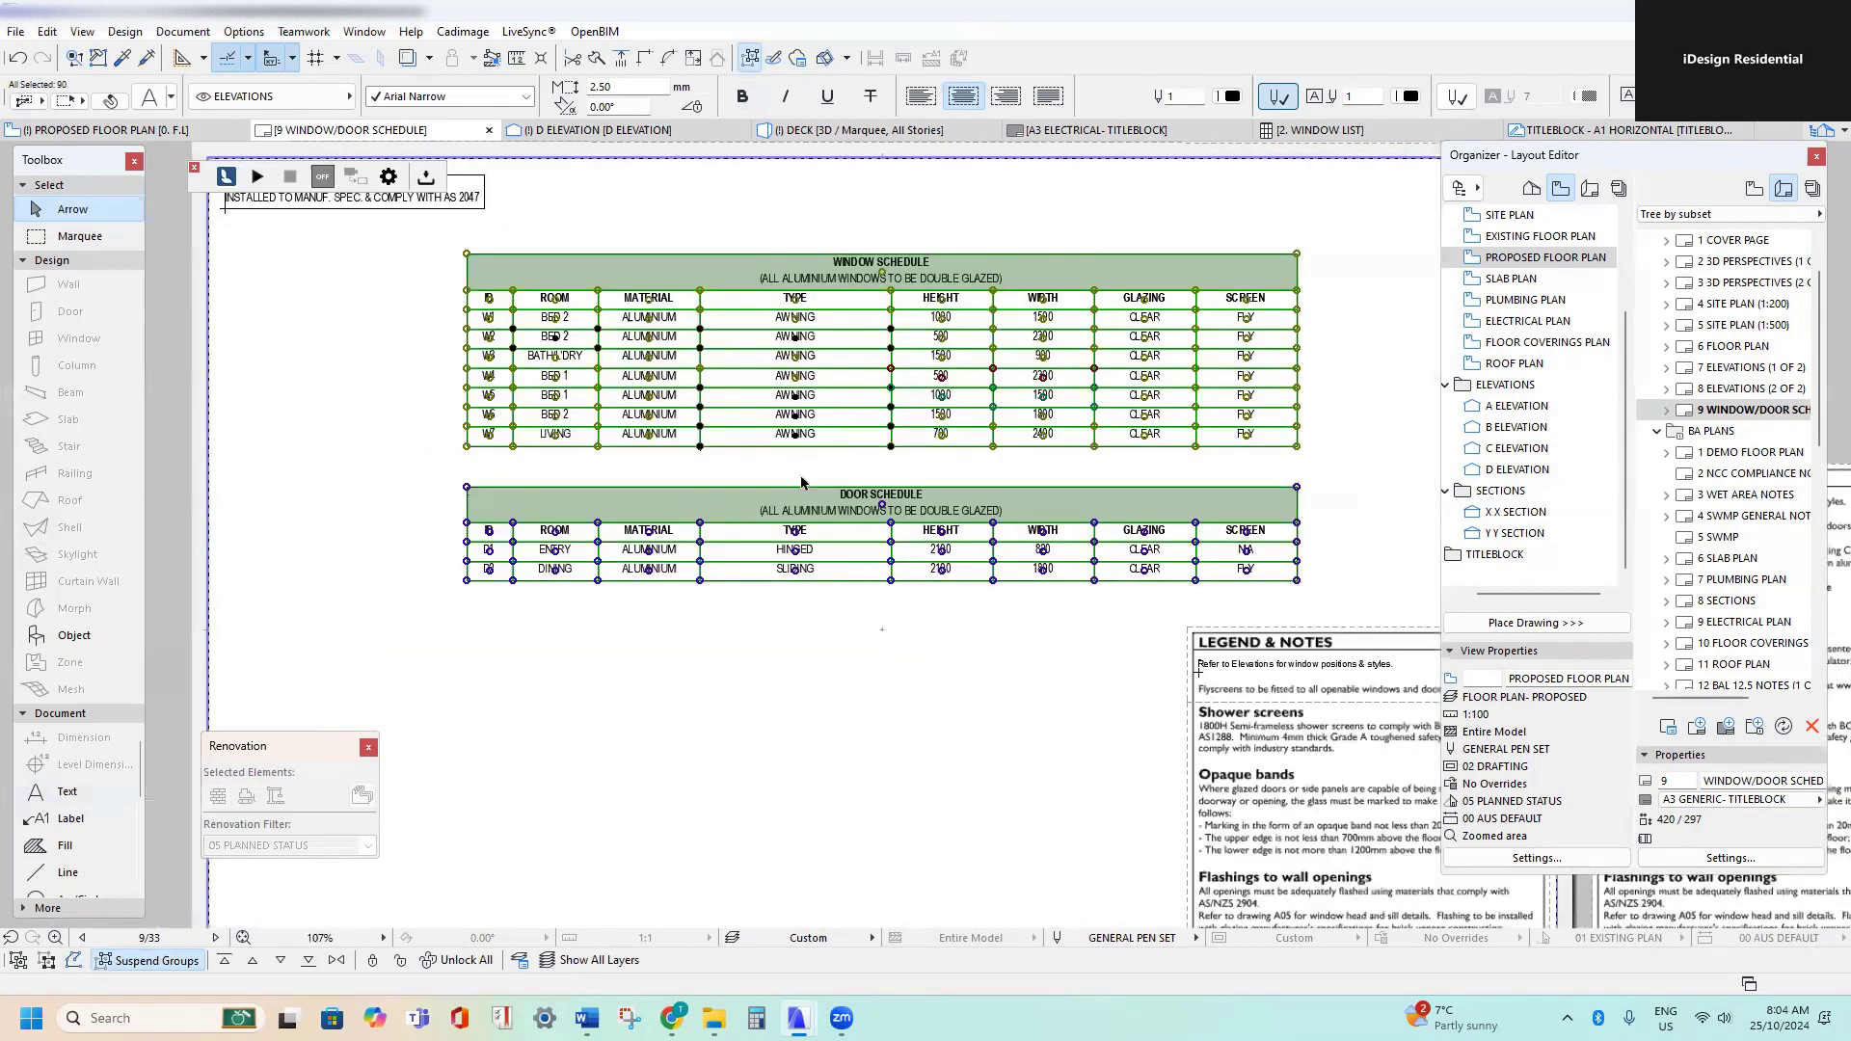
key("Escape")
- Select the whole window and door schedules and move them together to the left on the layout, clear of the Legend & Notes block
middle_click_drag(759, 503, 763, 502)
left_click(459, 253)
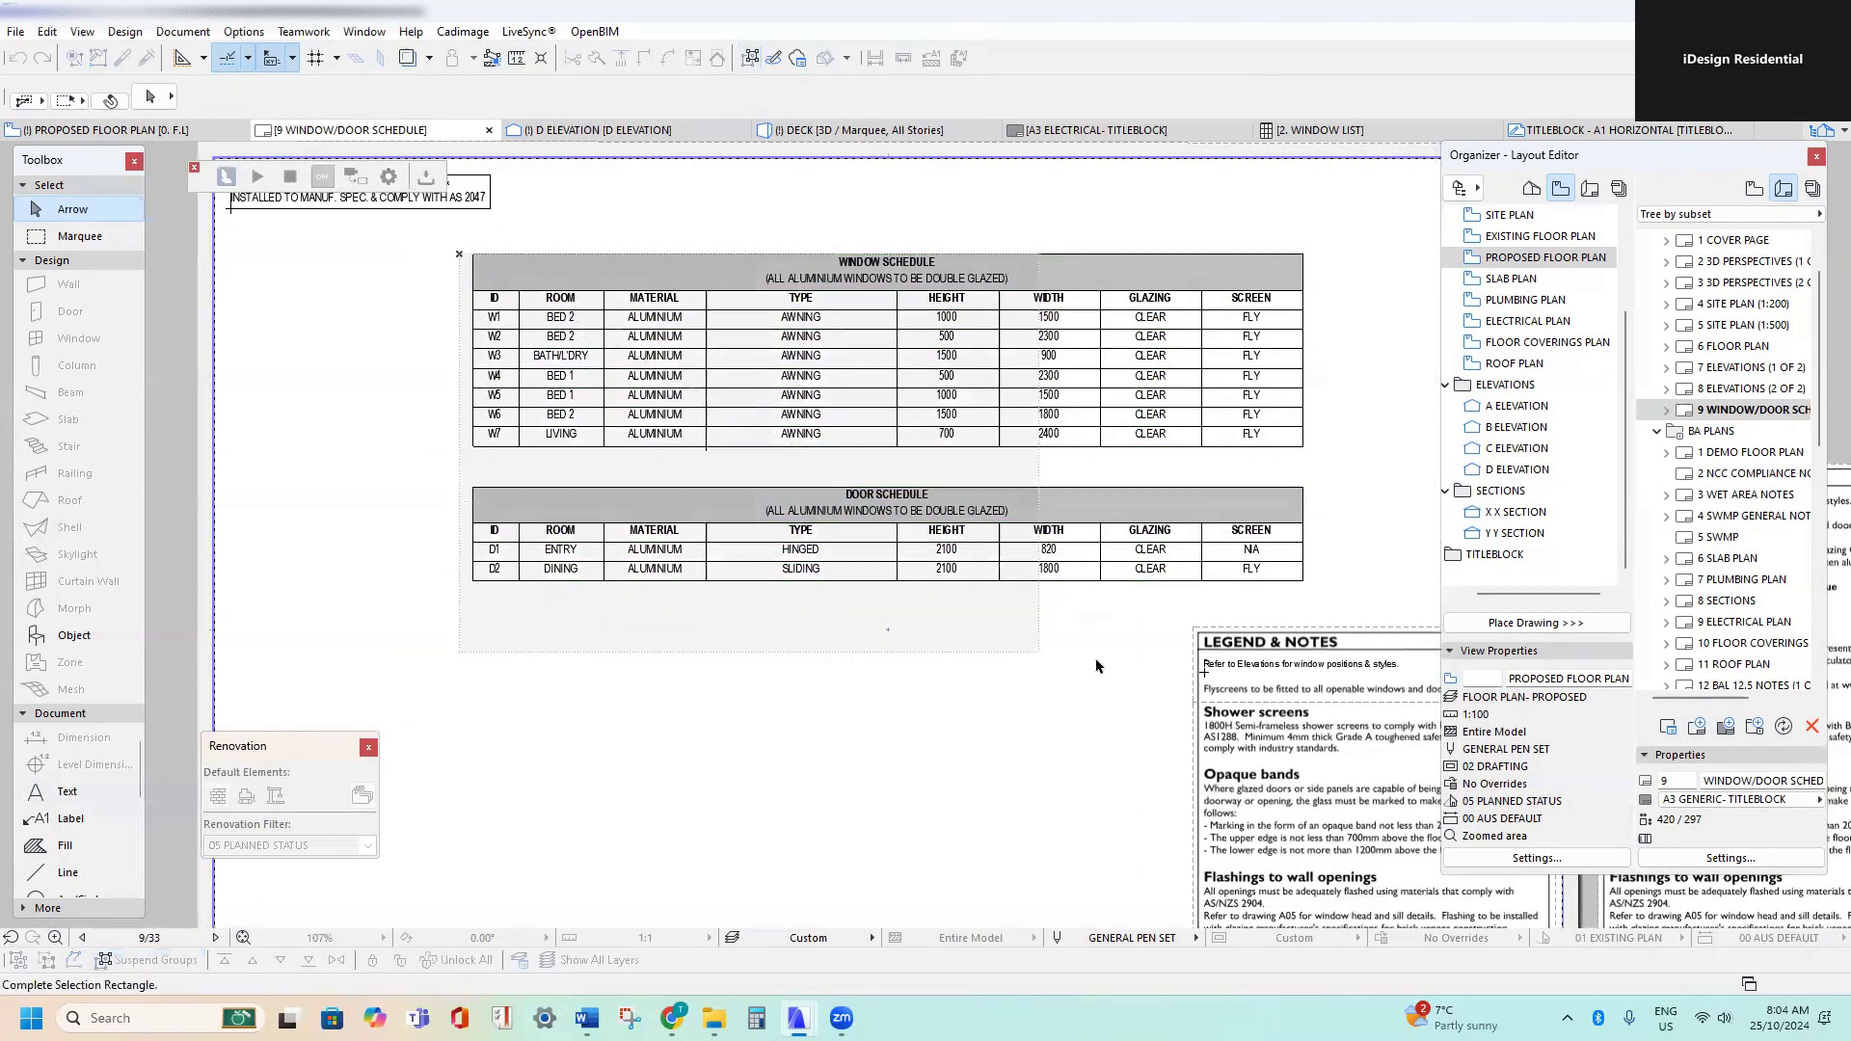
left_click(1299, 611)
scroll(1192, 662, "down", 3)
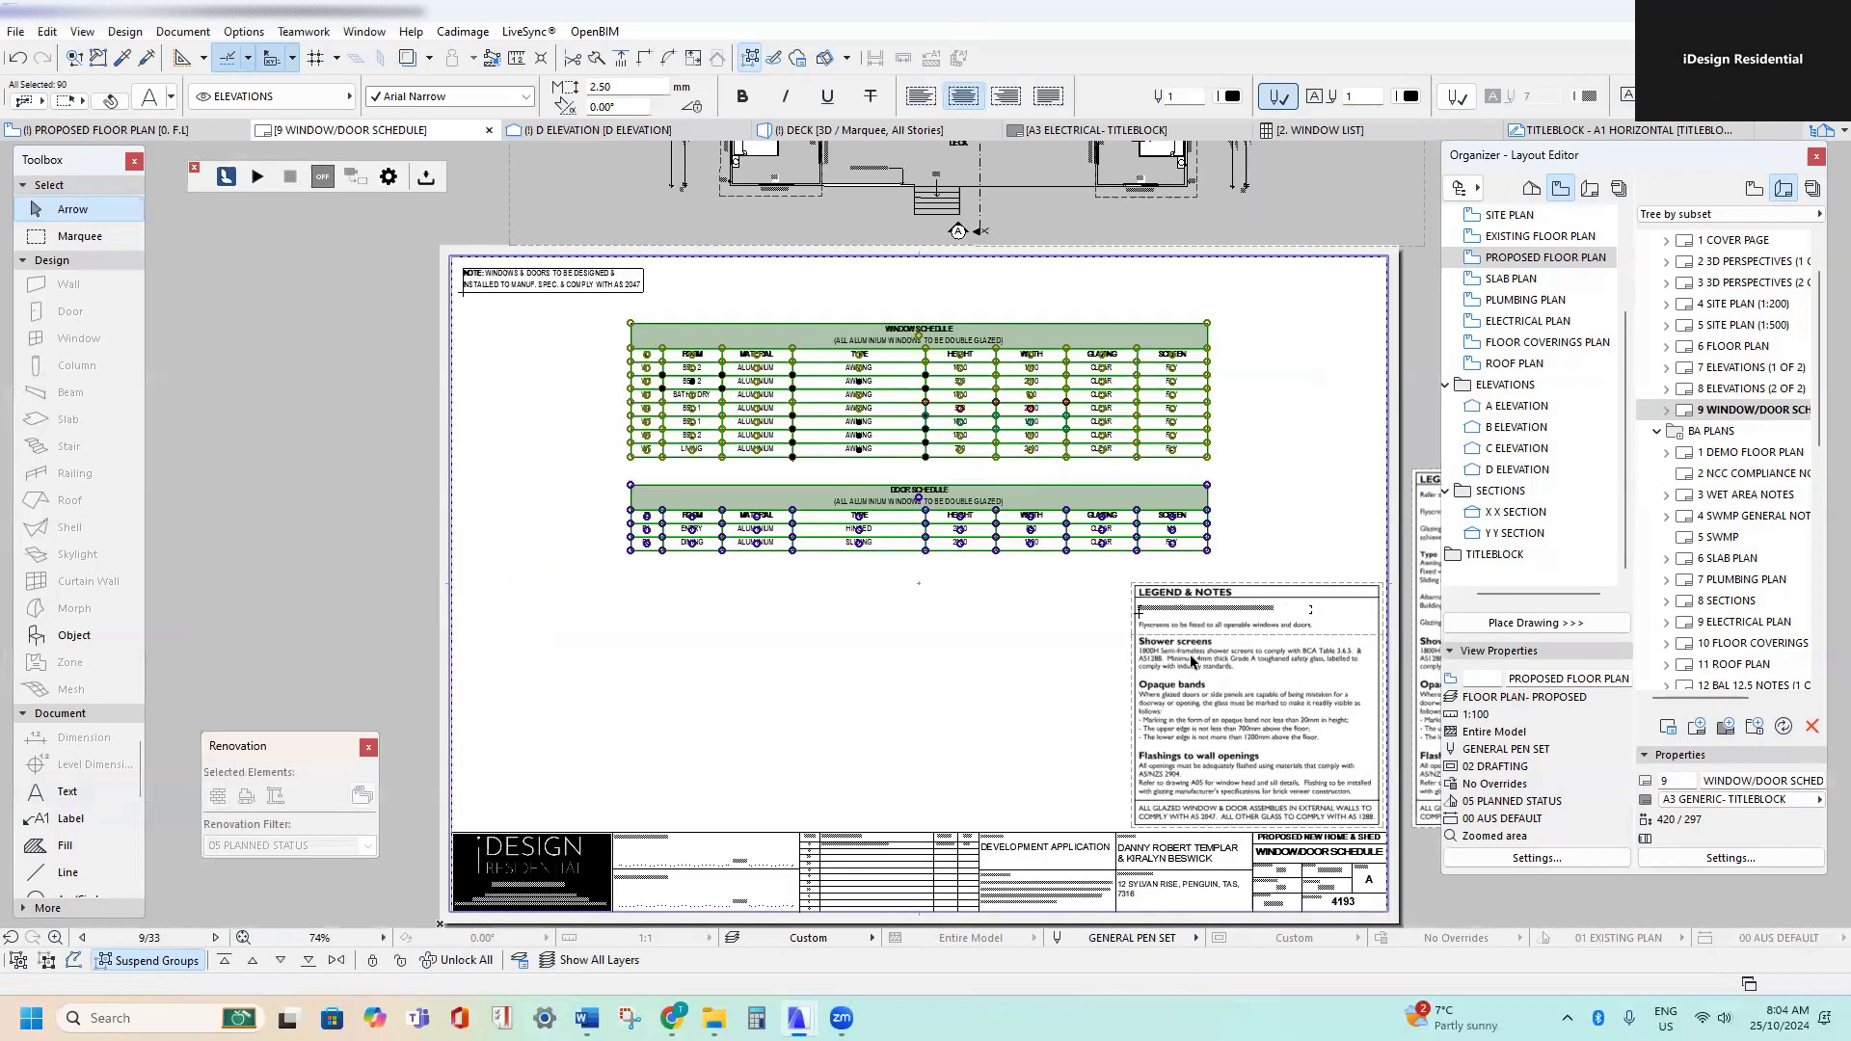
left_click_drag(1051, 545, 892, 564)
left_click_drag(690, 408, 691, 355)
- Select only the door schedule and move it down to leave room for more rows below the window schedule
left_click(517, 478)
scroll(1096, 563, "up", 3)
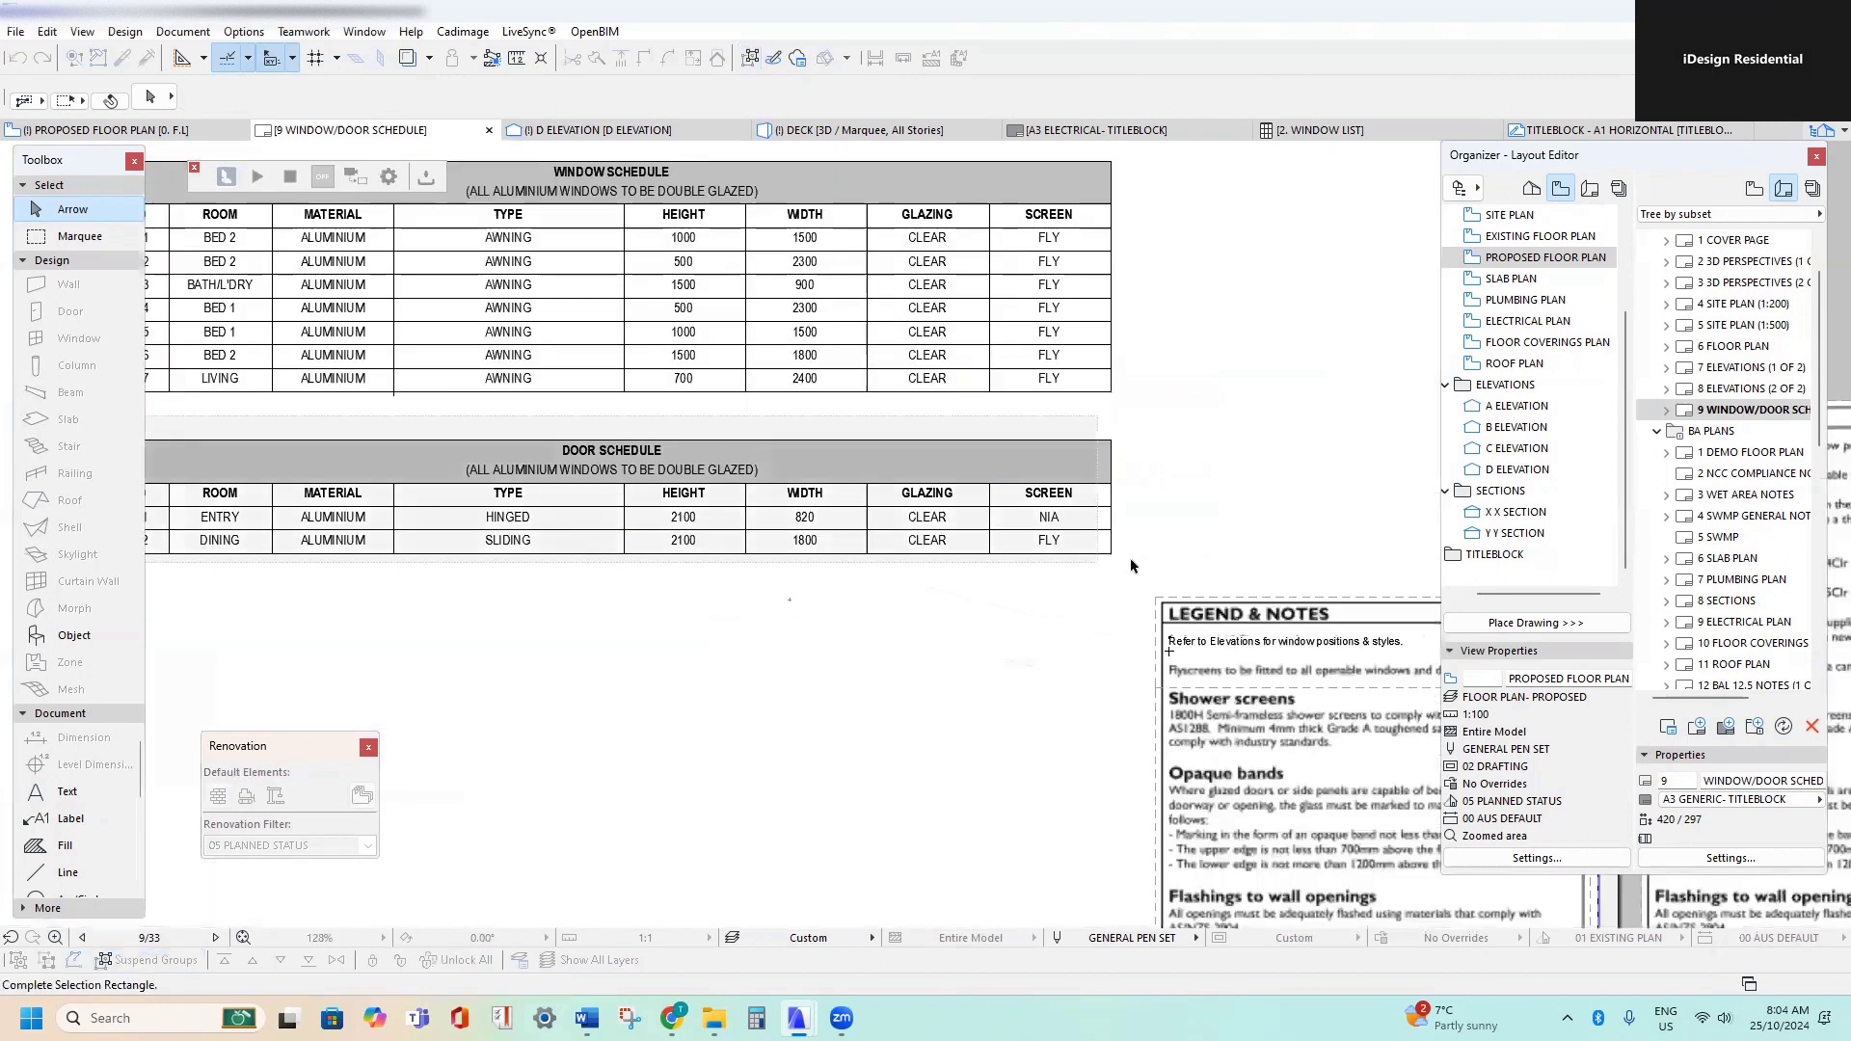
left_click(1132, 562)
left_click_drag(1066, 542, 1066, 691)
middle_click_drag(821, 592, 1199, 701)
key("Escape")
- Copy the entire W7 row of the window schedule directly beneath itself as a new row
left_click(464, 489)
middle_click_drag(1051, 582, 839, 576)
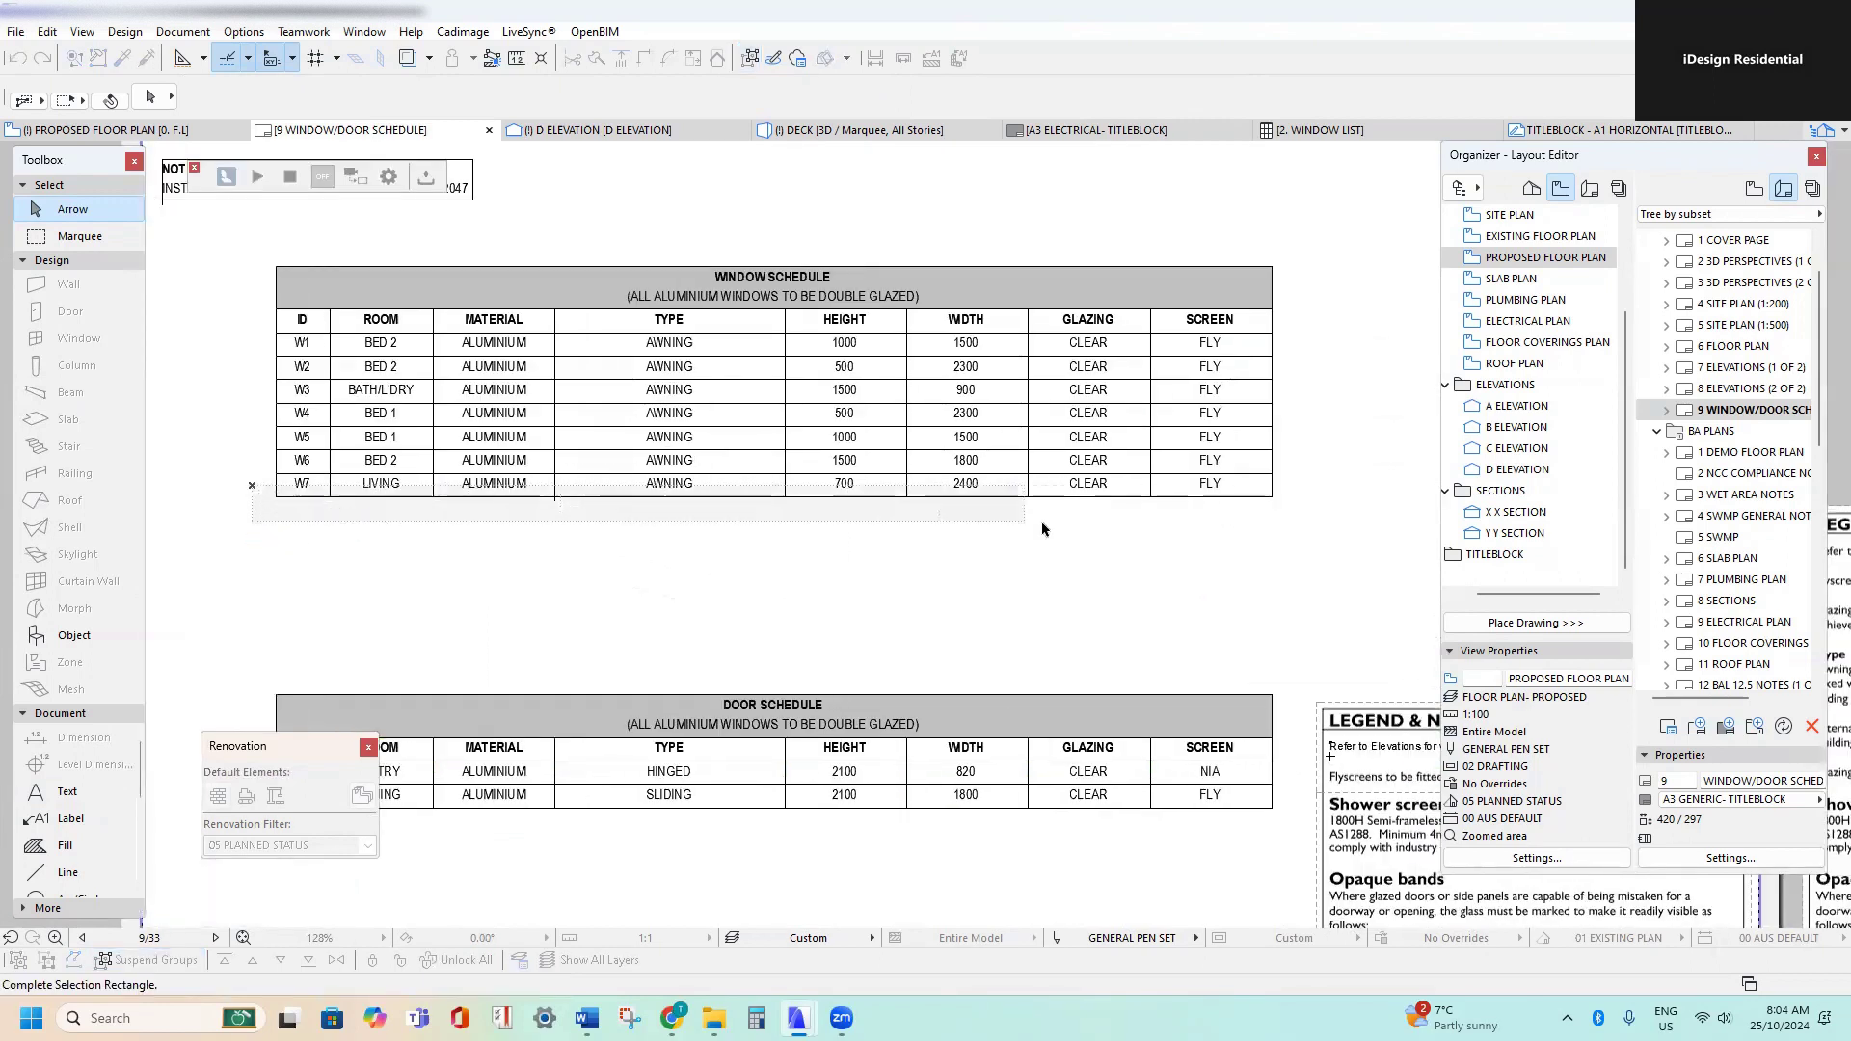
left_click(1212, 529)
scroll(268, 461, "up", 3)
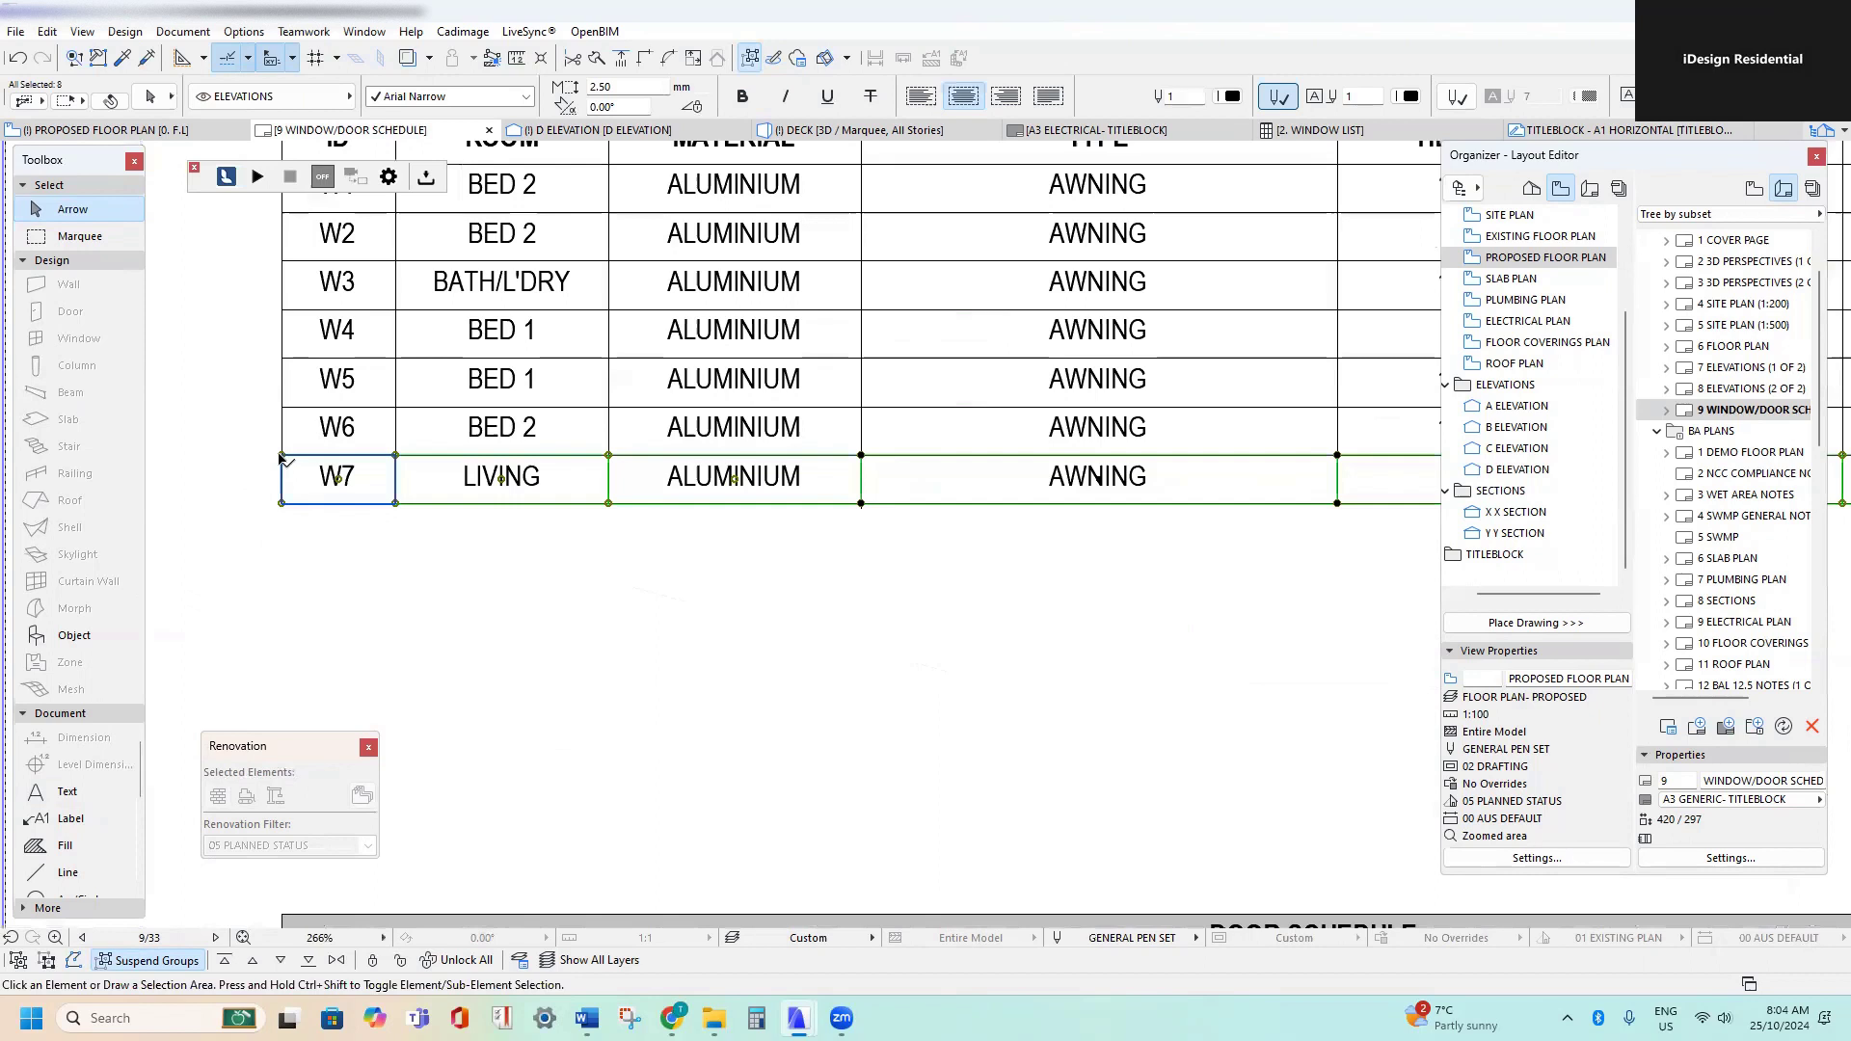
left_click_drag(284, 461, 282, 518, "ctrl")
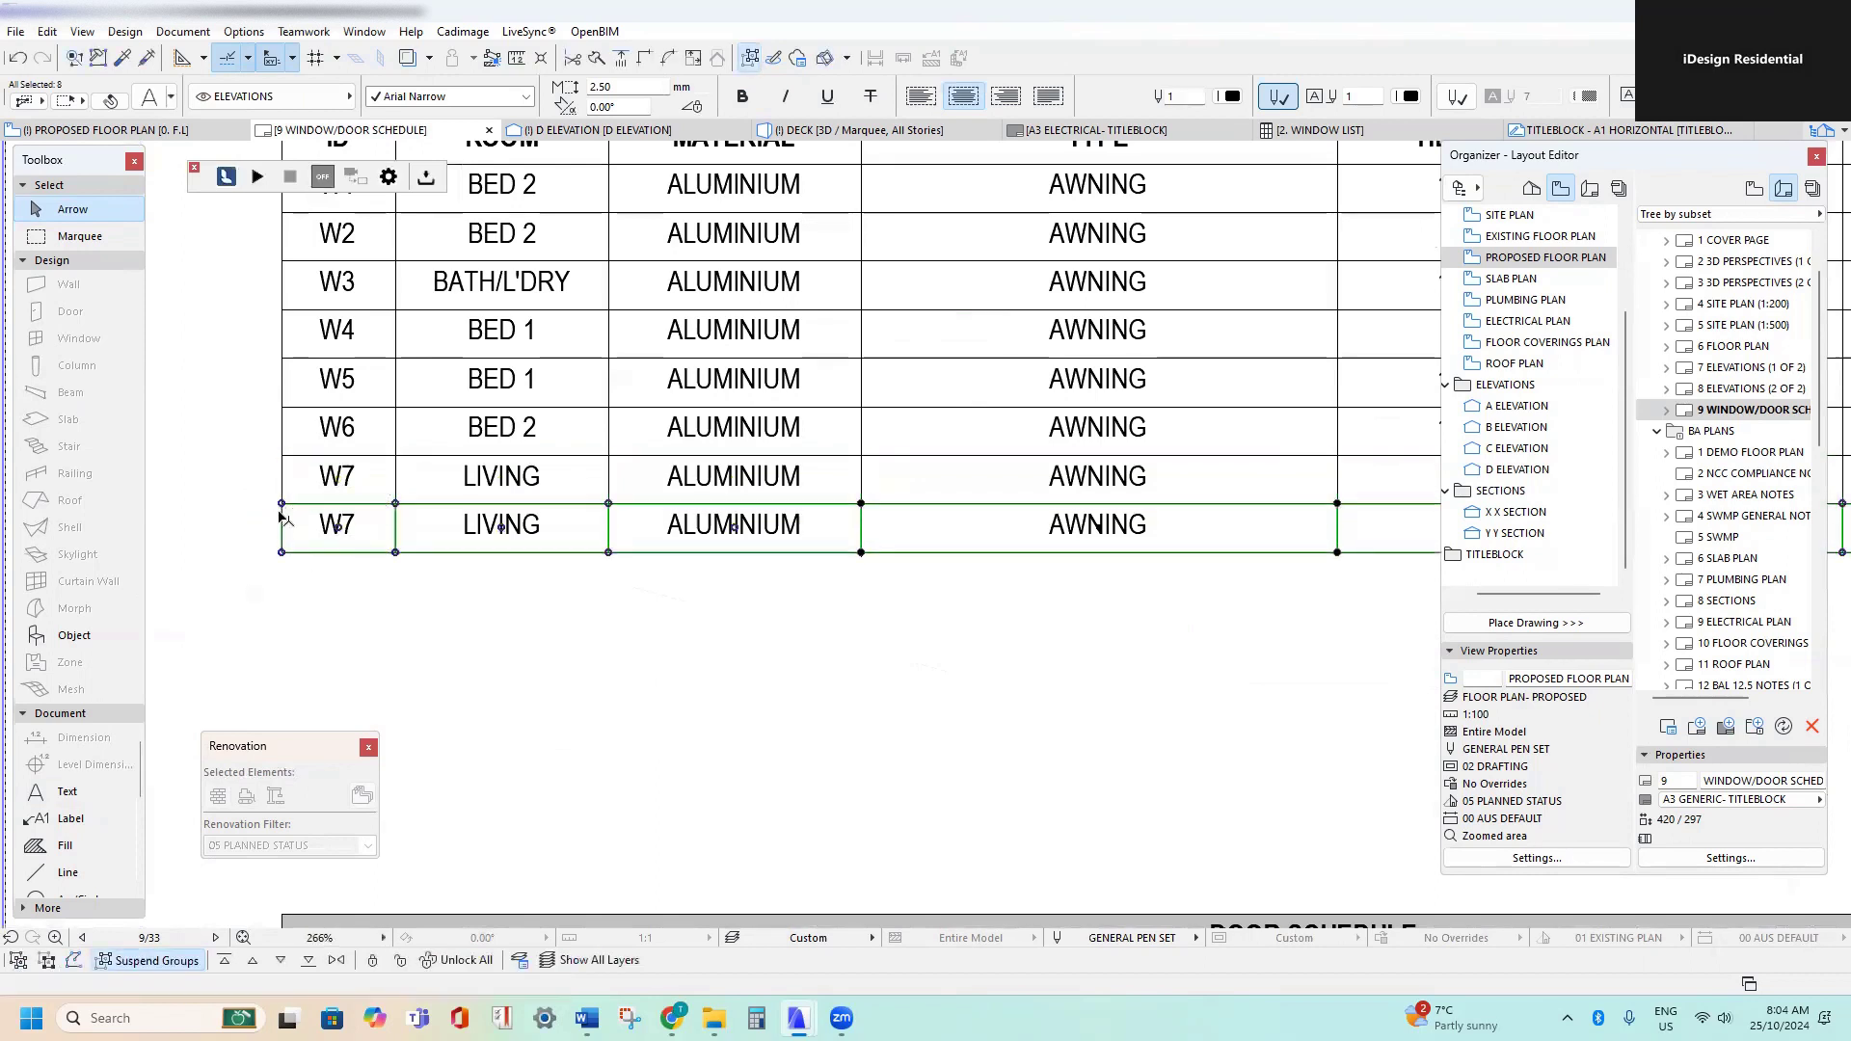
scroll(342, 494, "up", 3)
middle_click_drag(342, 494, 537, 545)
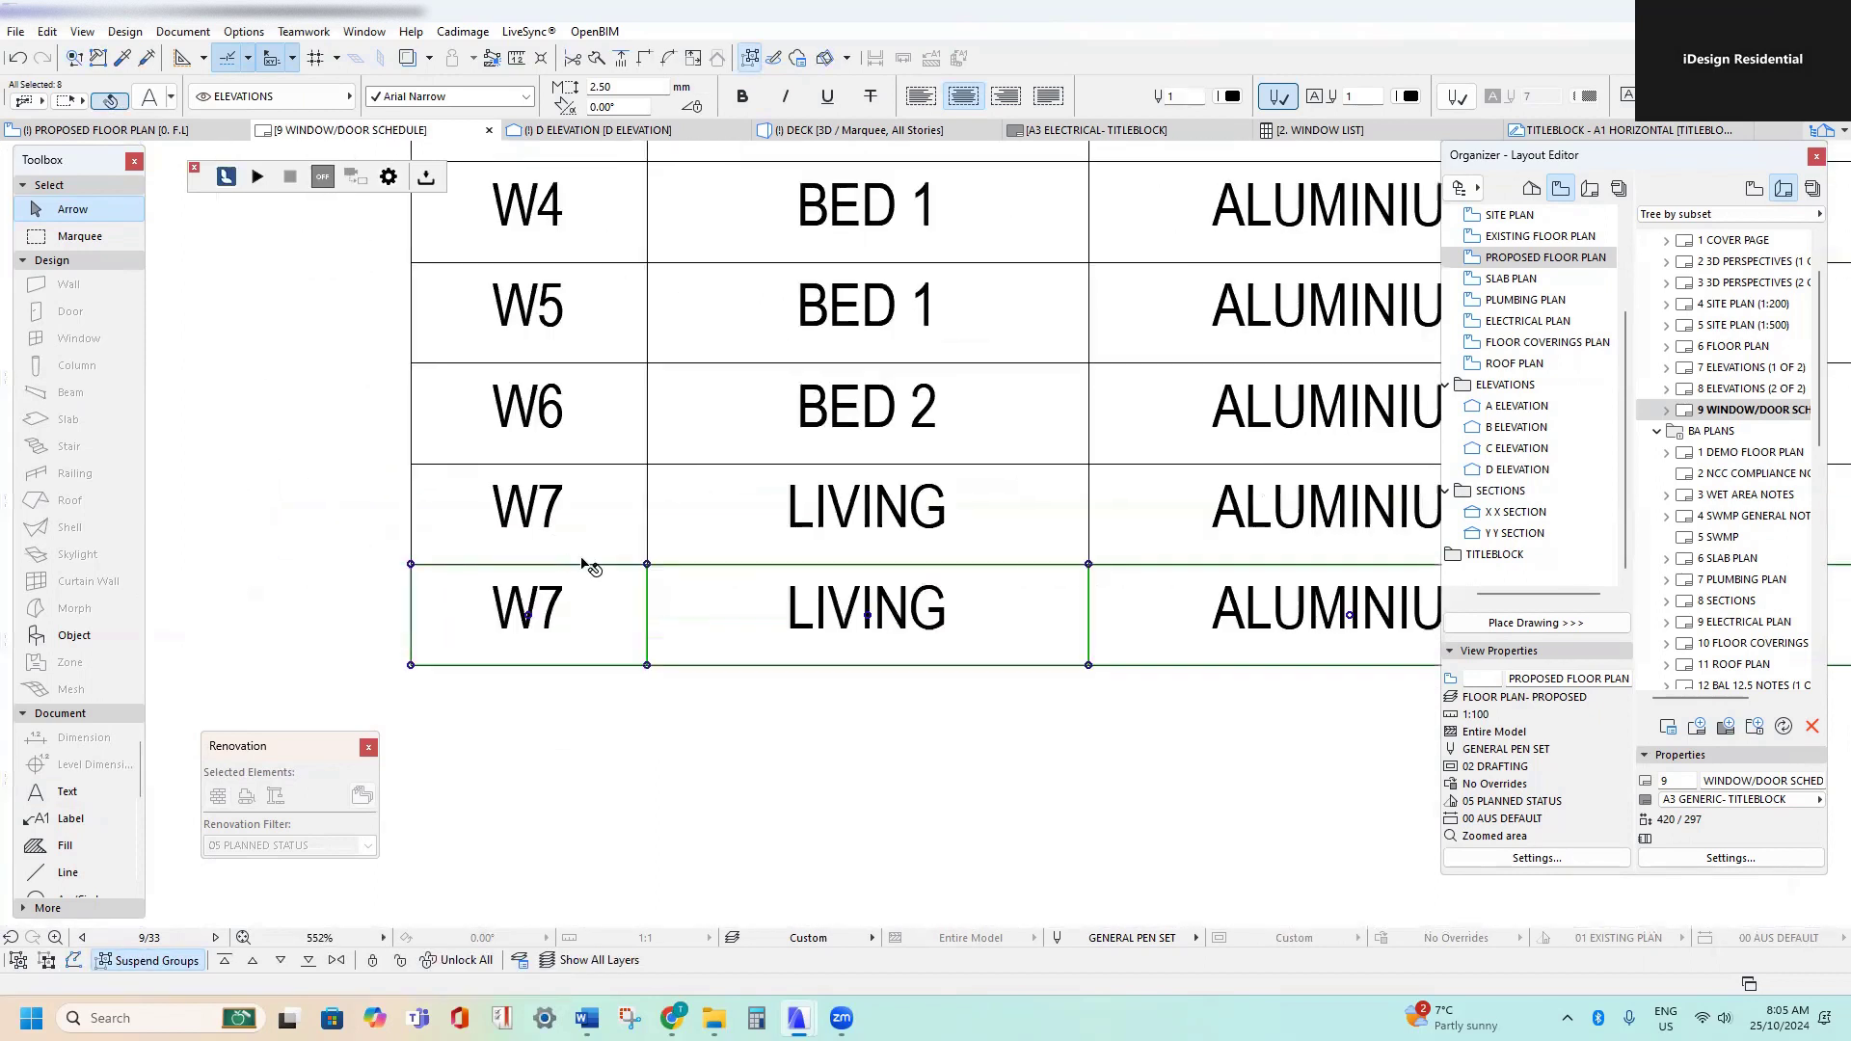
key("Escape")
double_click(552, 613)
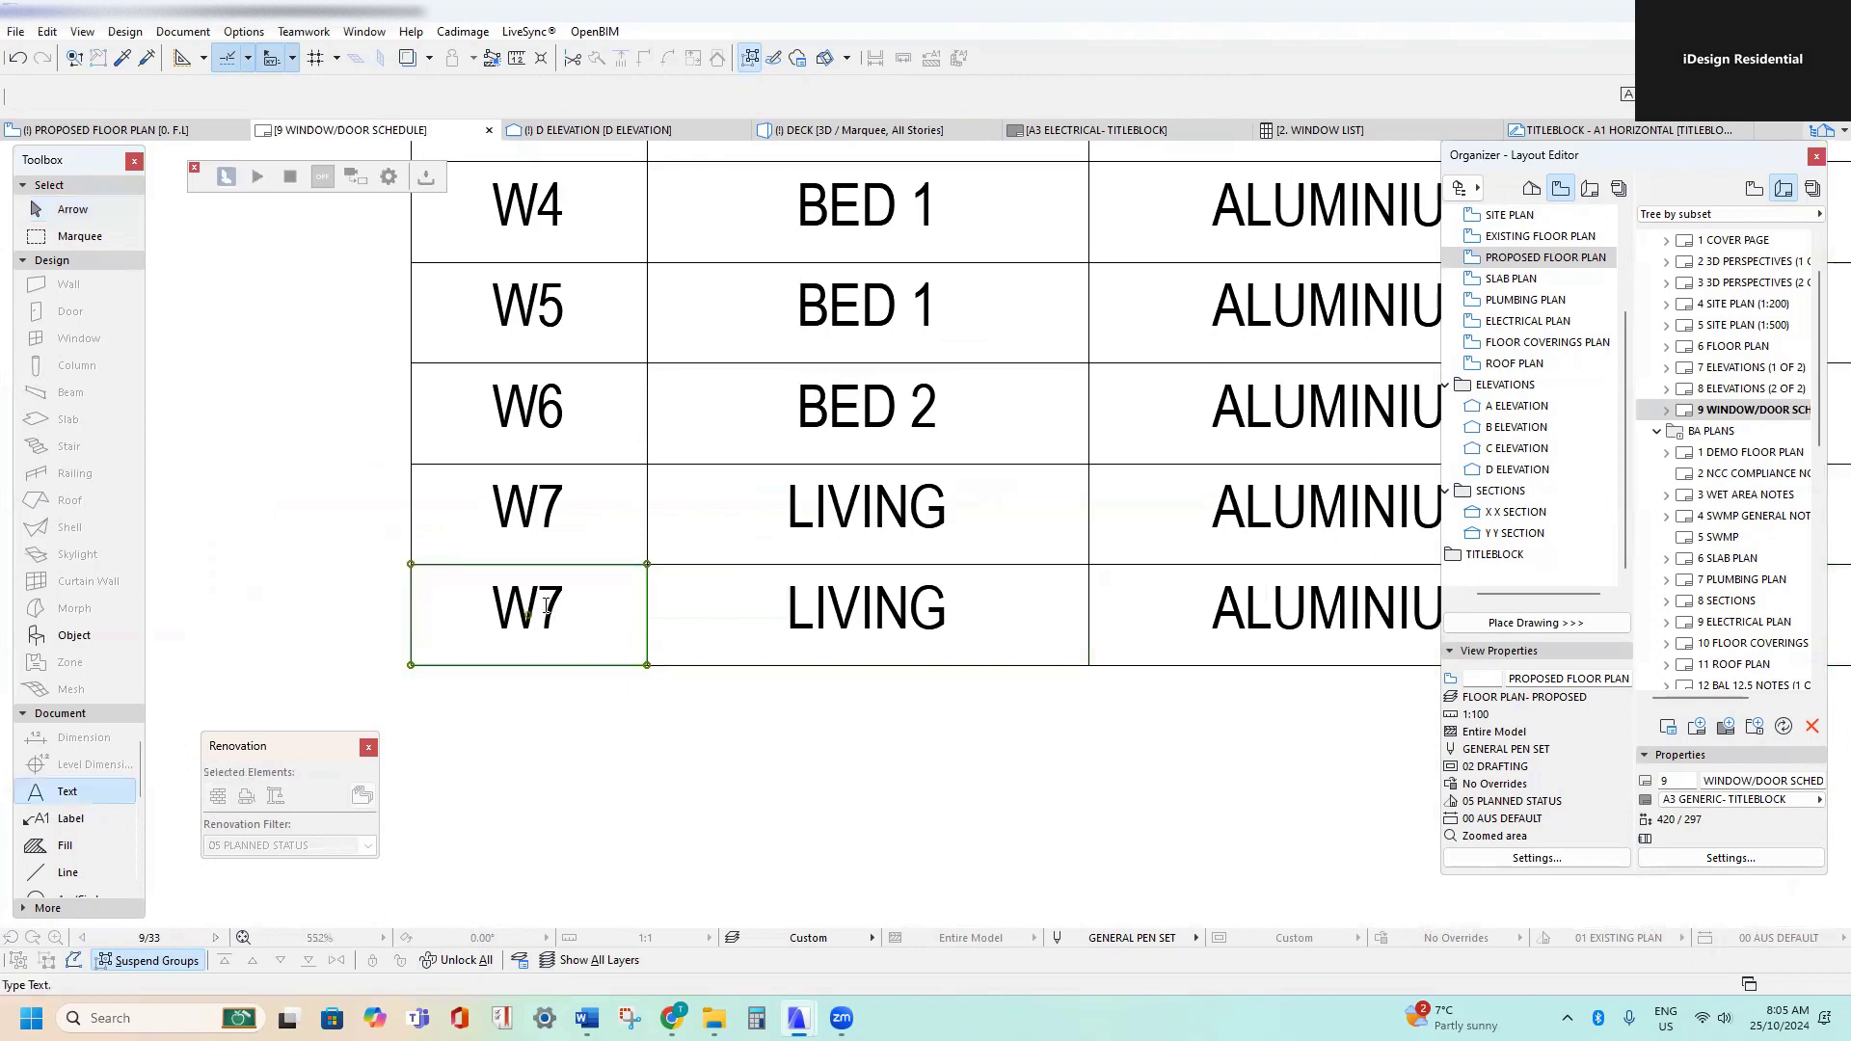
left_click(573, 709)
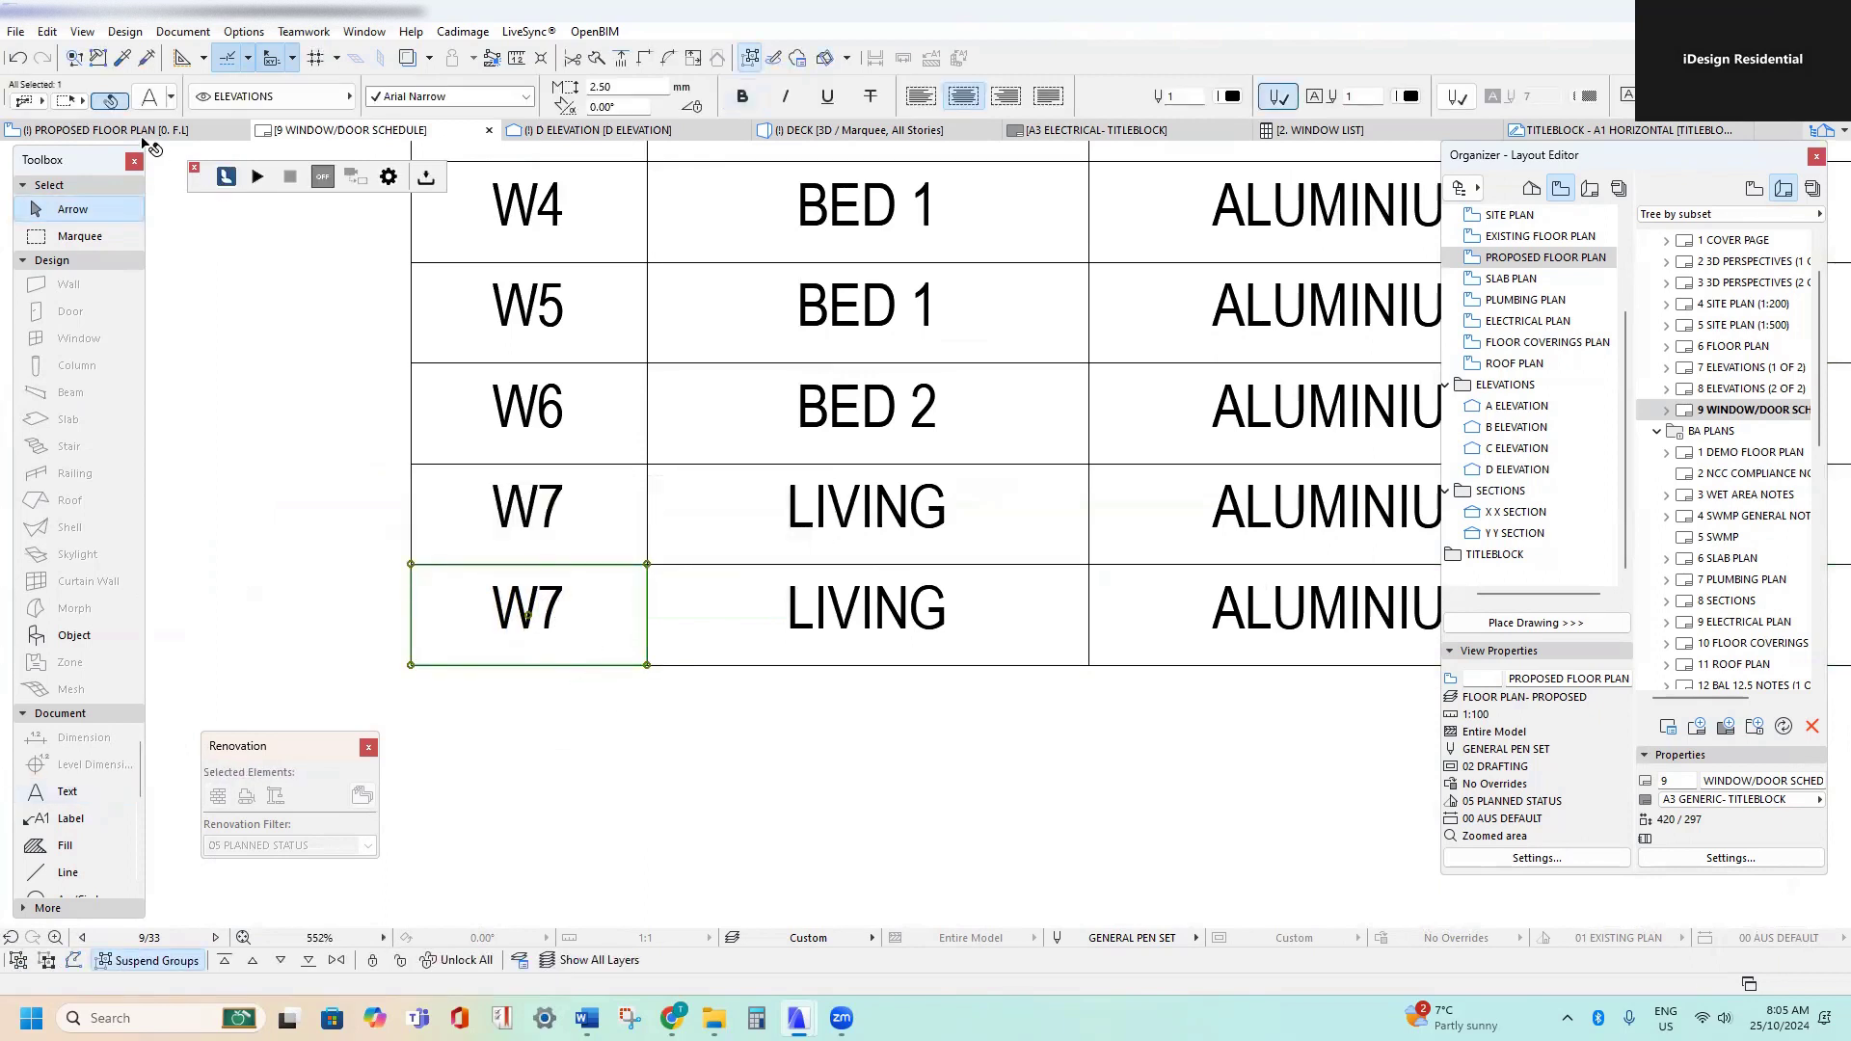
key("Escape")
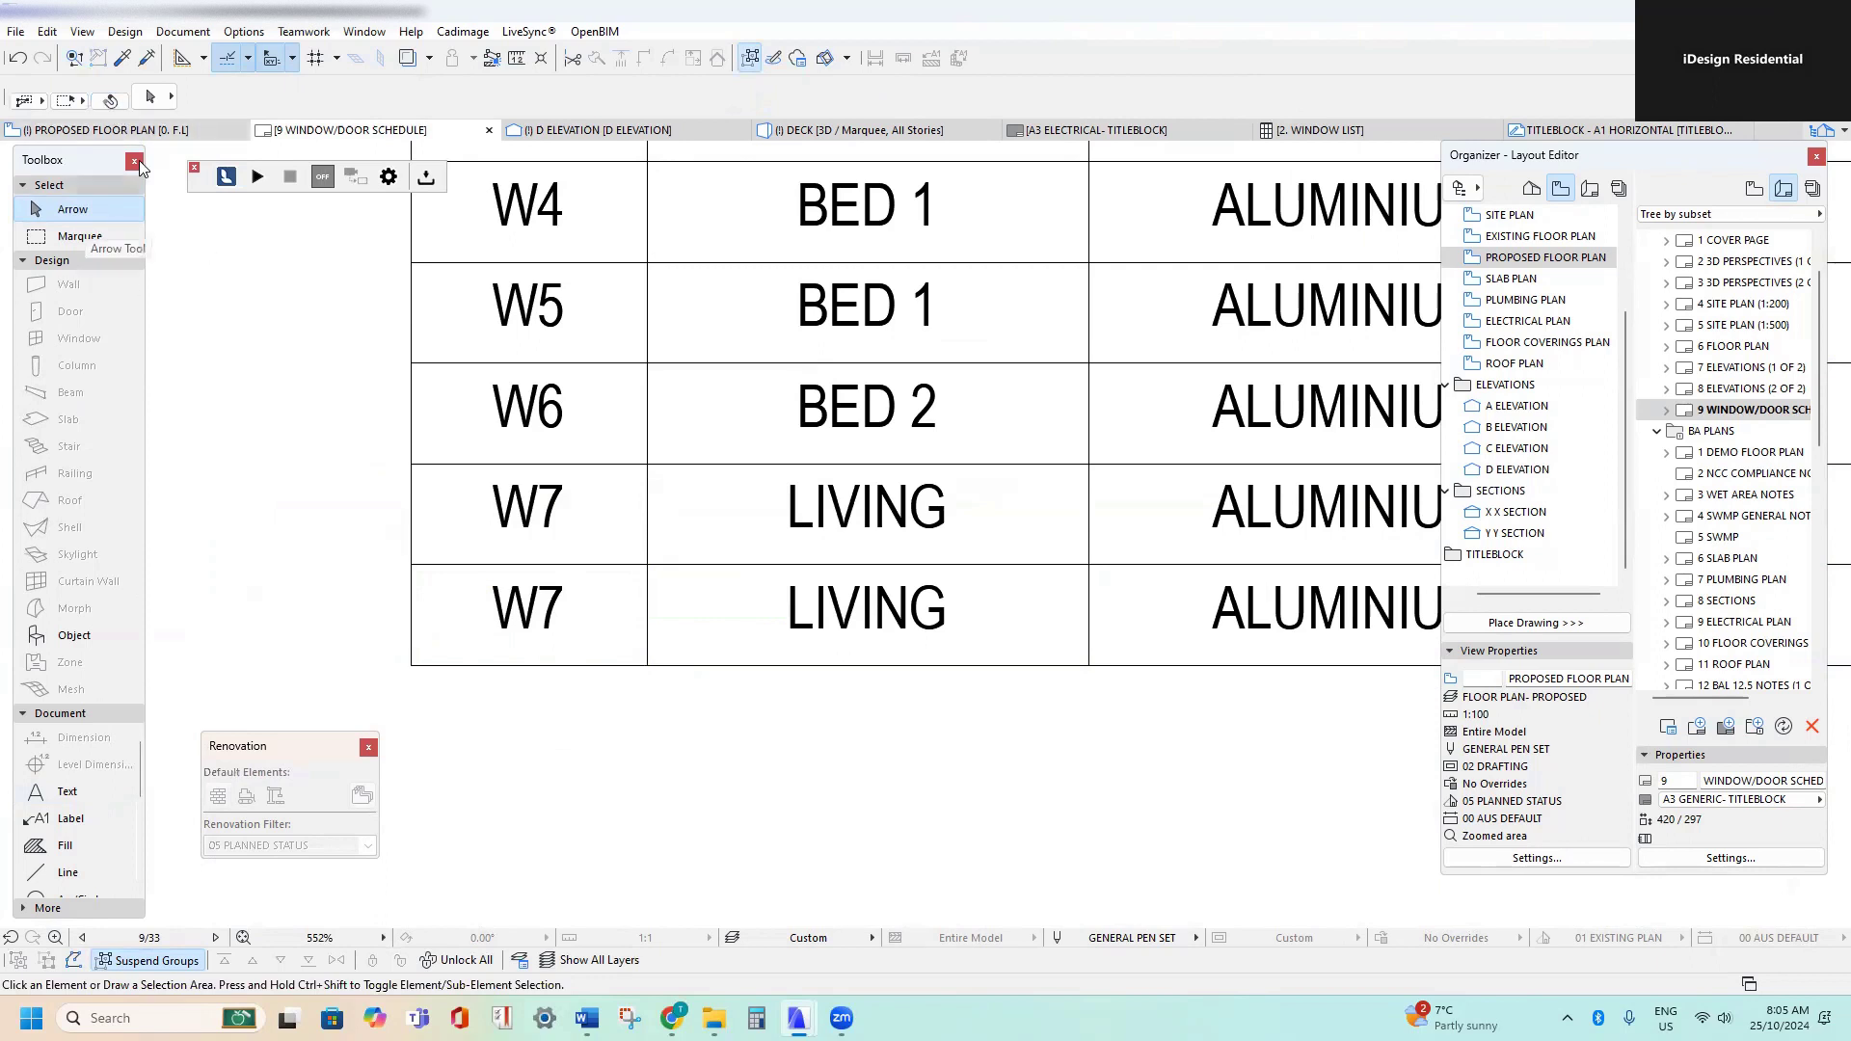
left_click(604, 628)
left_click(481, 650)
key("Escape")
left_click(462, 586)
left_click(588, 637)
key("Escape")
left_click(528, 610)
left_click(573, 623)
key("Escape")
- Change the ID of the copied bottom row in the window schedule to W8
double_click(591, 594)
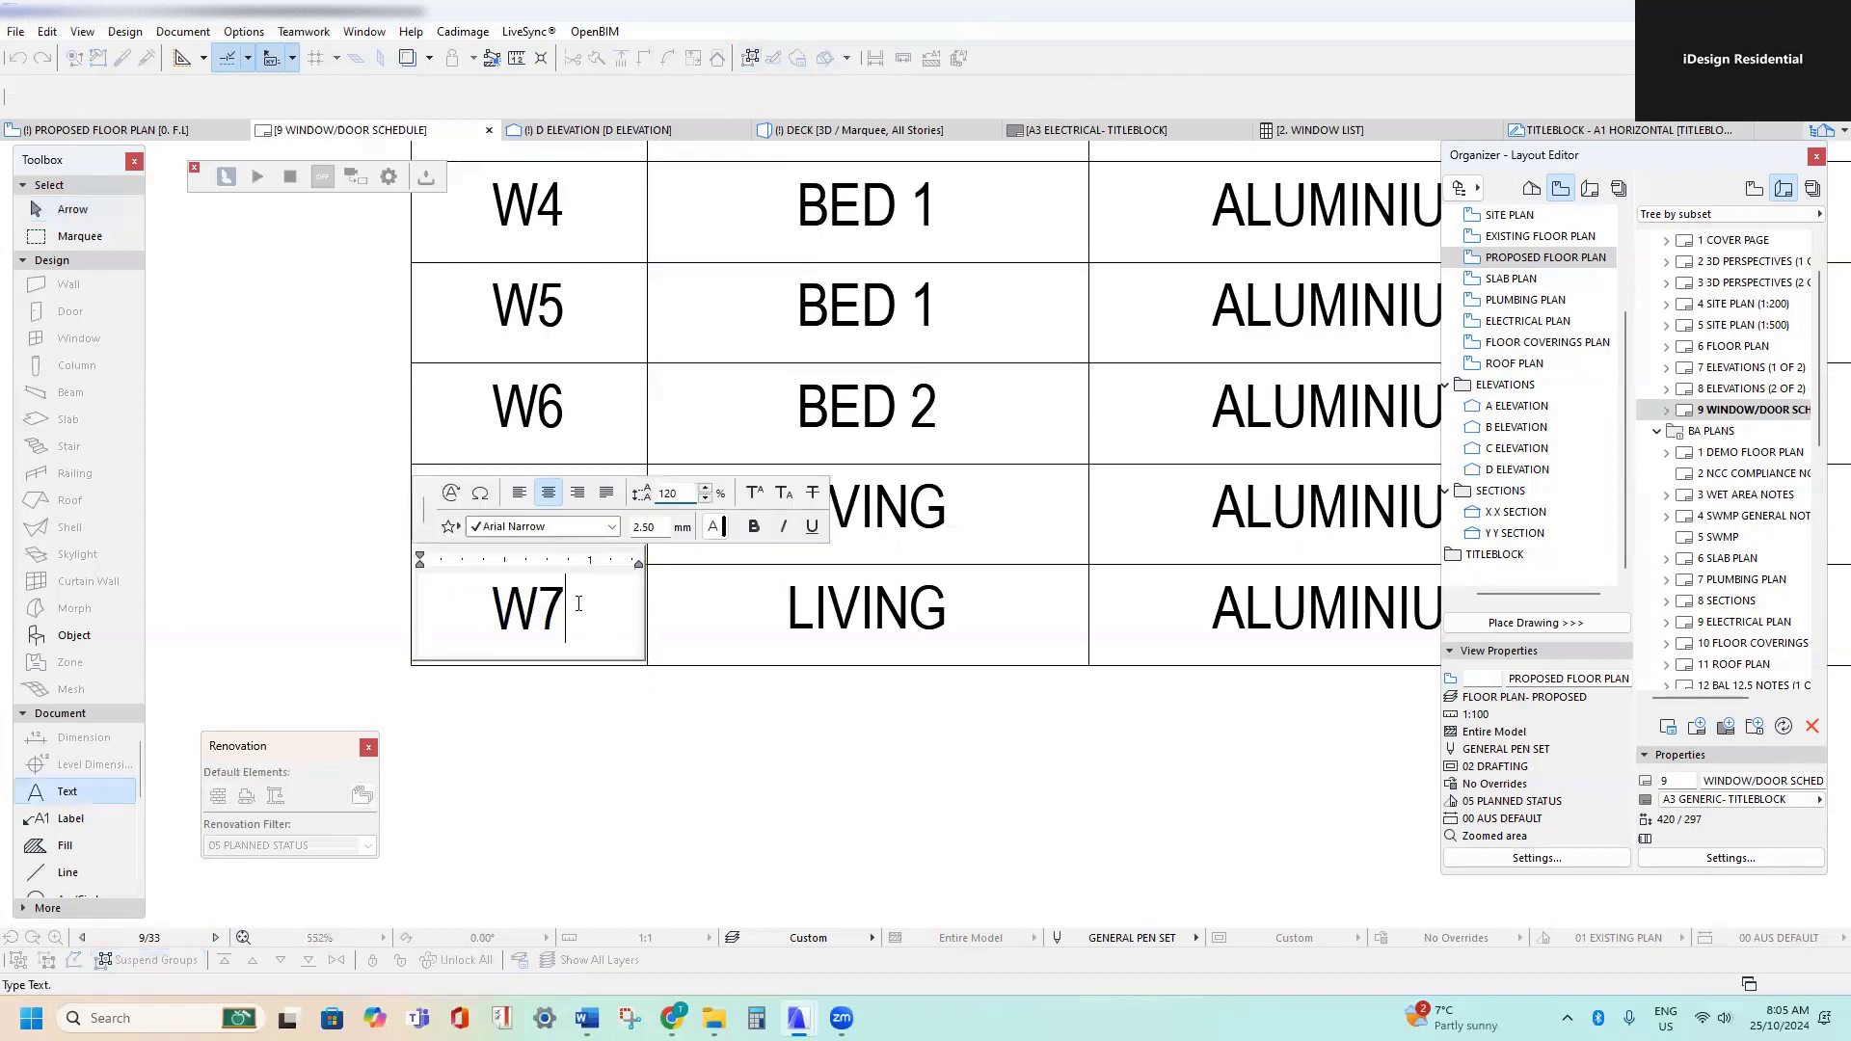
type("8")
key("Escape")
- Examine the window tags and sizes around the living room, Bed 4 and Bath on the floor plan drawing
scroll(696, 712, "down", 2)
scroll(696, 711, "down", 6)
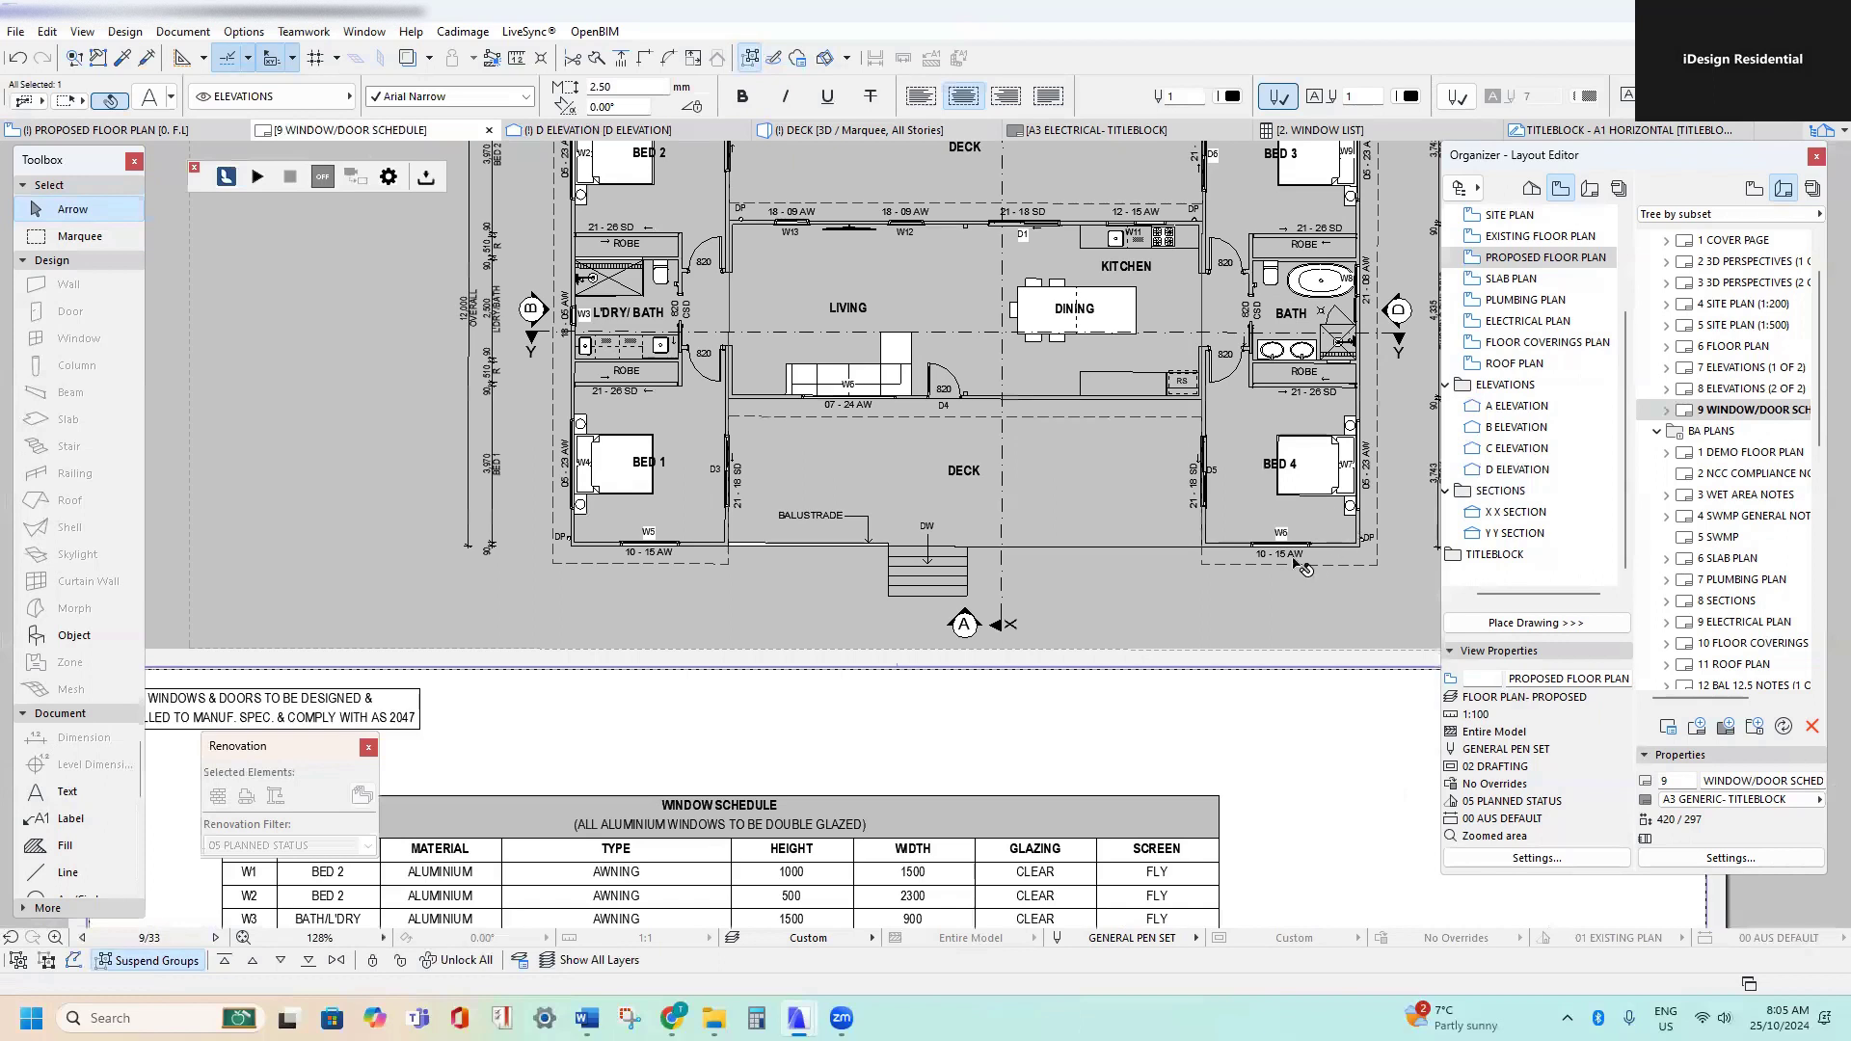
scroll(1302, 568, "up", 2)
middle_click_drag(822, 471, 820, 498)
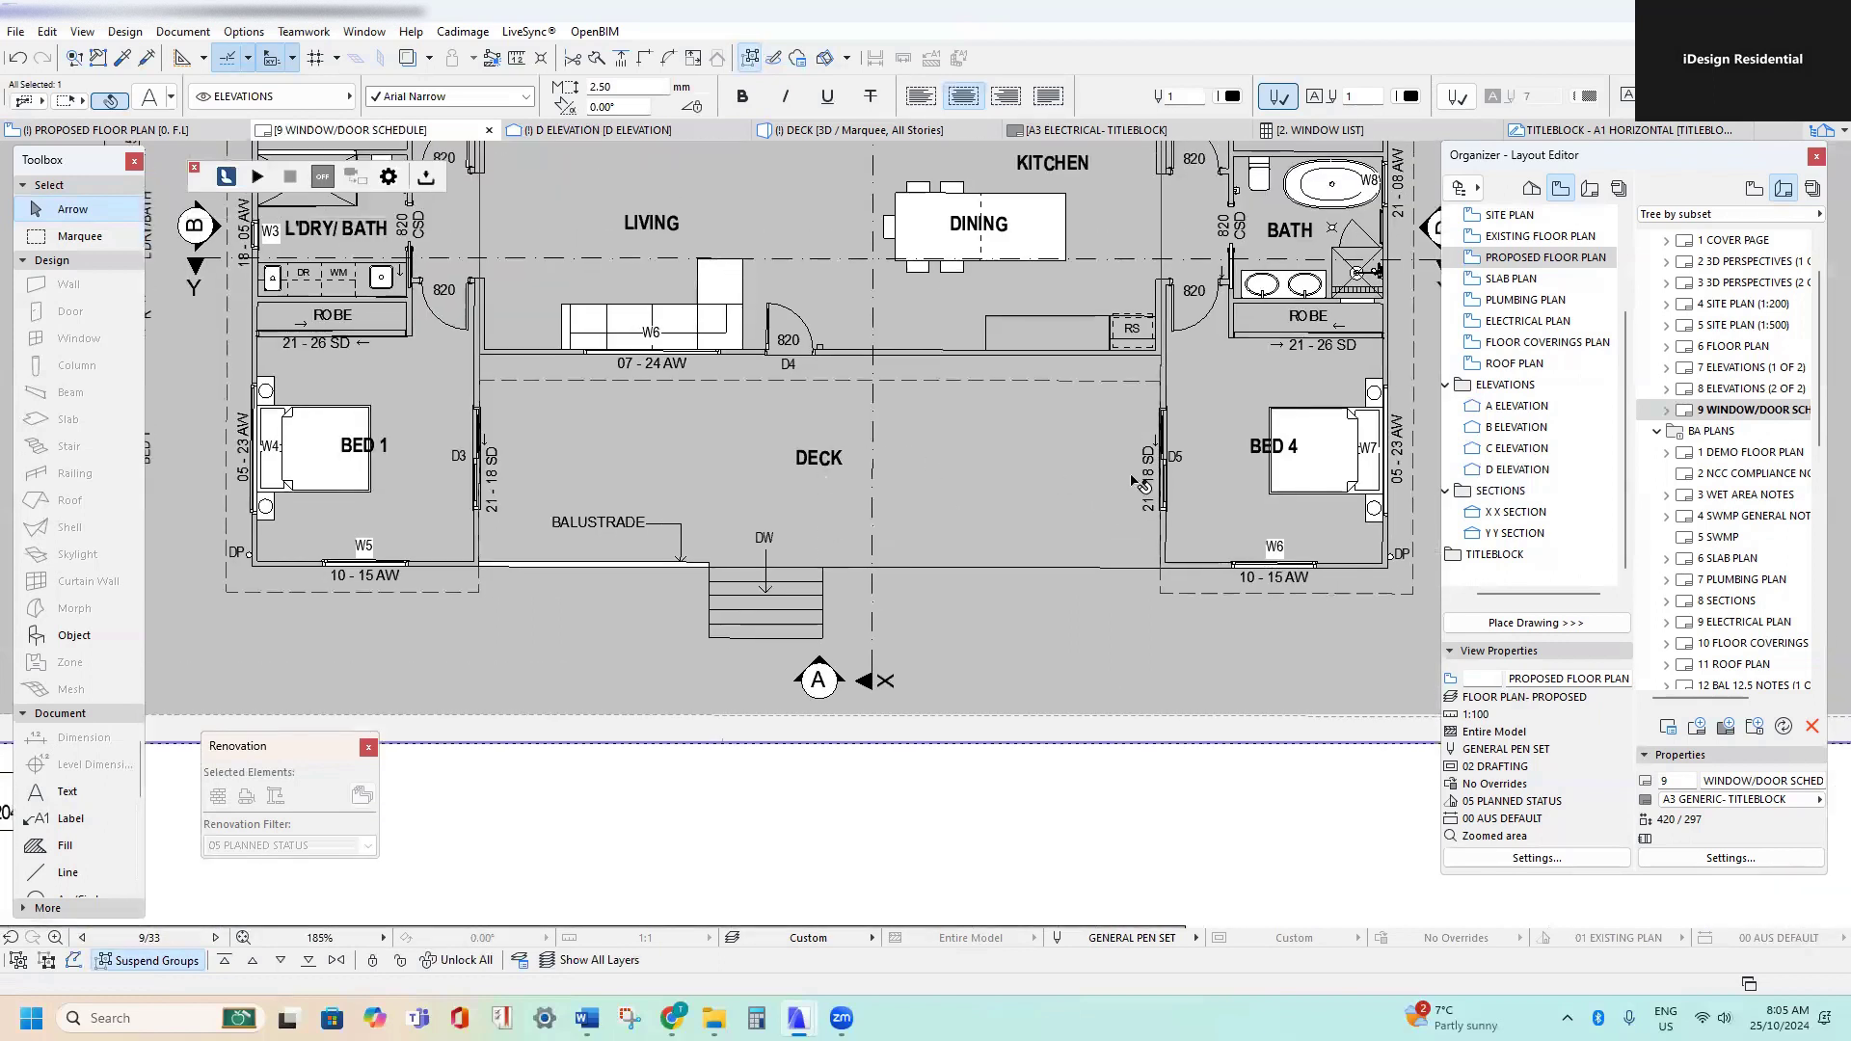
scroll(1133, 480, "down", 2)
scroll(1232, 511, "up", 3)
scroll(1229, 512, "down", 1)
scroll(1036, 508, "down", 1)
middle_click_drag(1037, 508, 1088, 558)
scroll(714, 414, "up", 2)
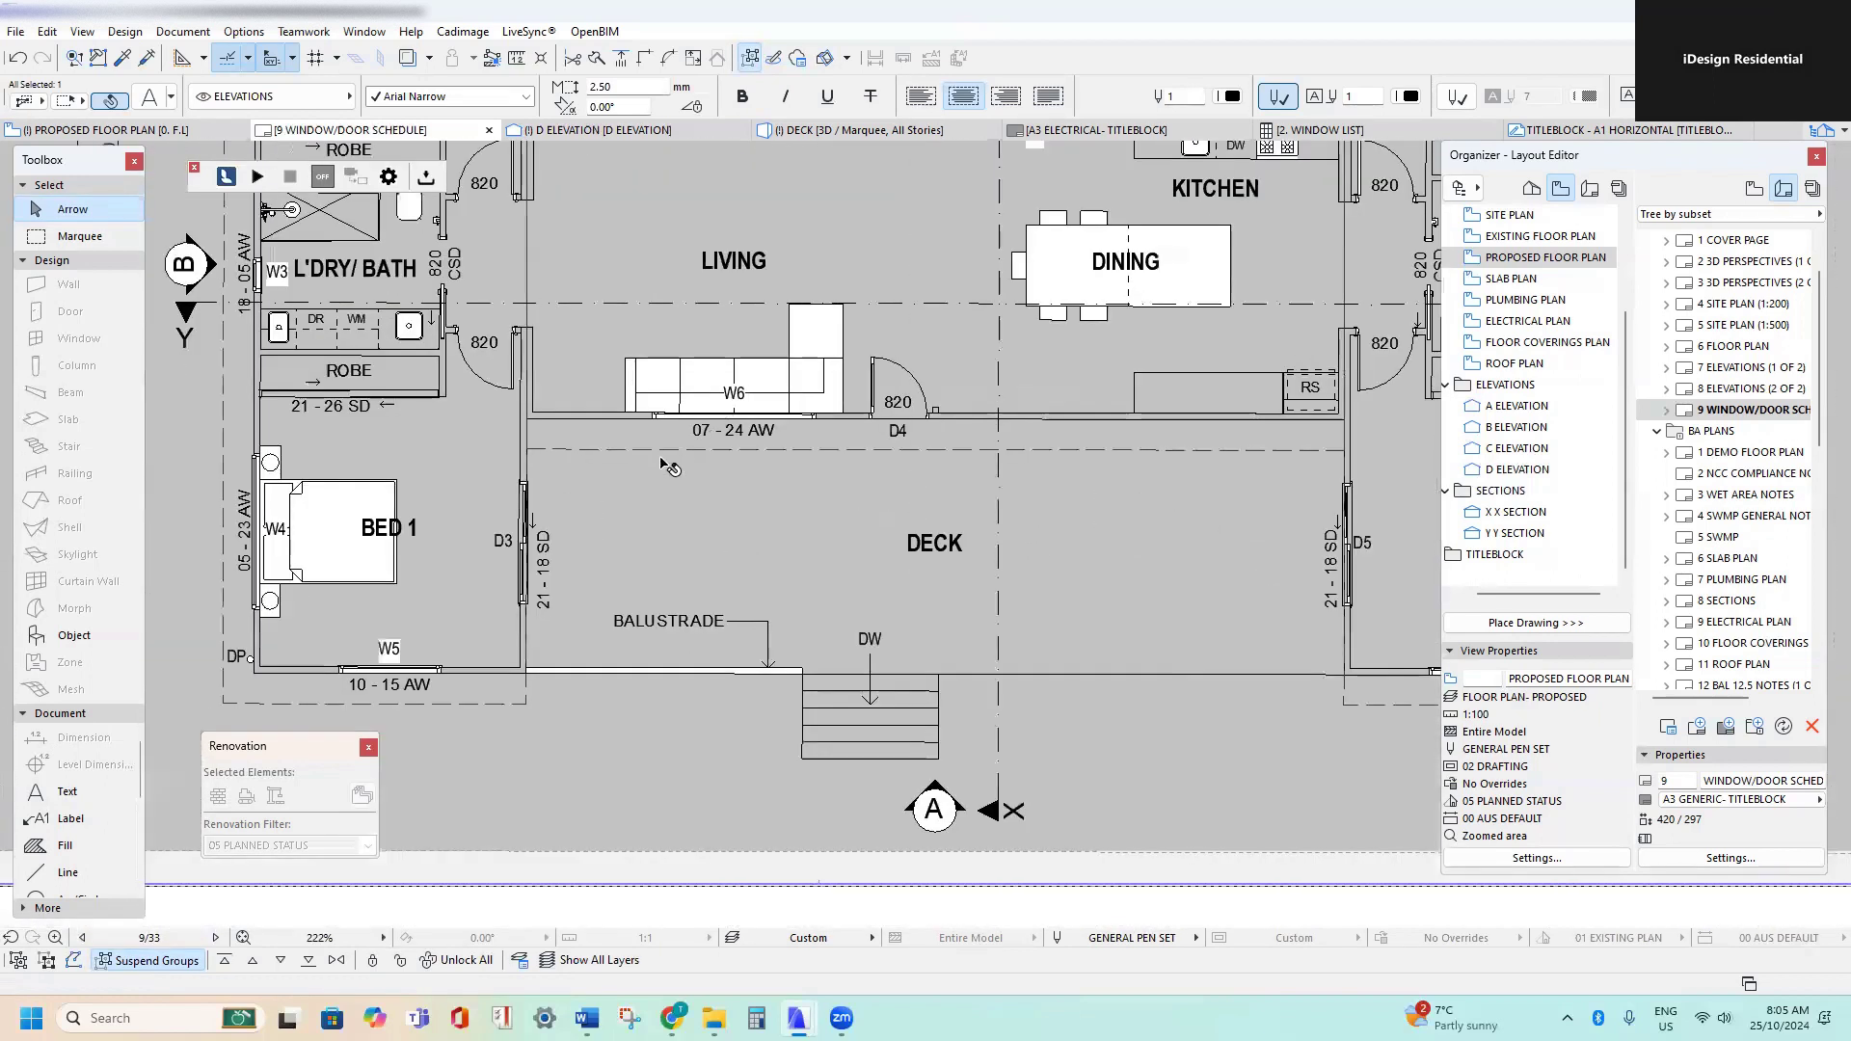
middle_click_drag(733, 422, 576, 469)
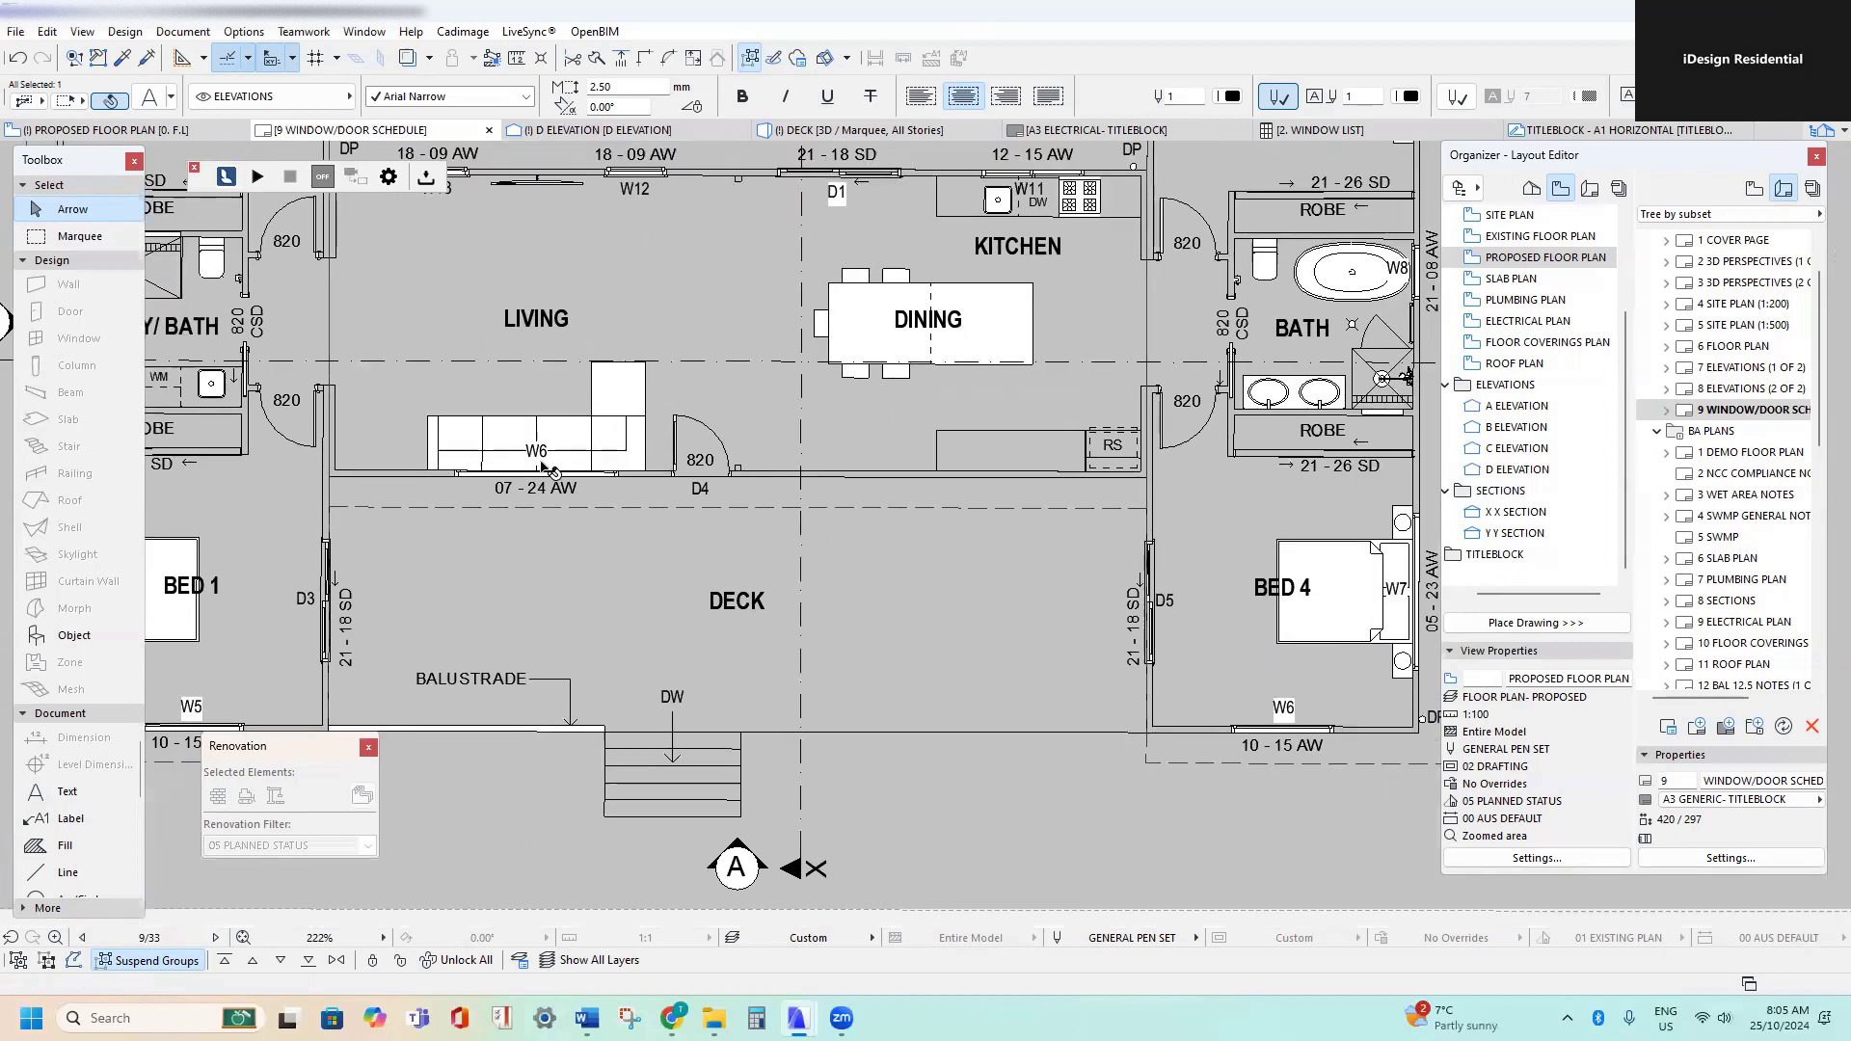
middle_click_drag(837, 515, 604, 555)
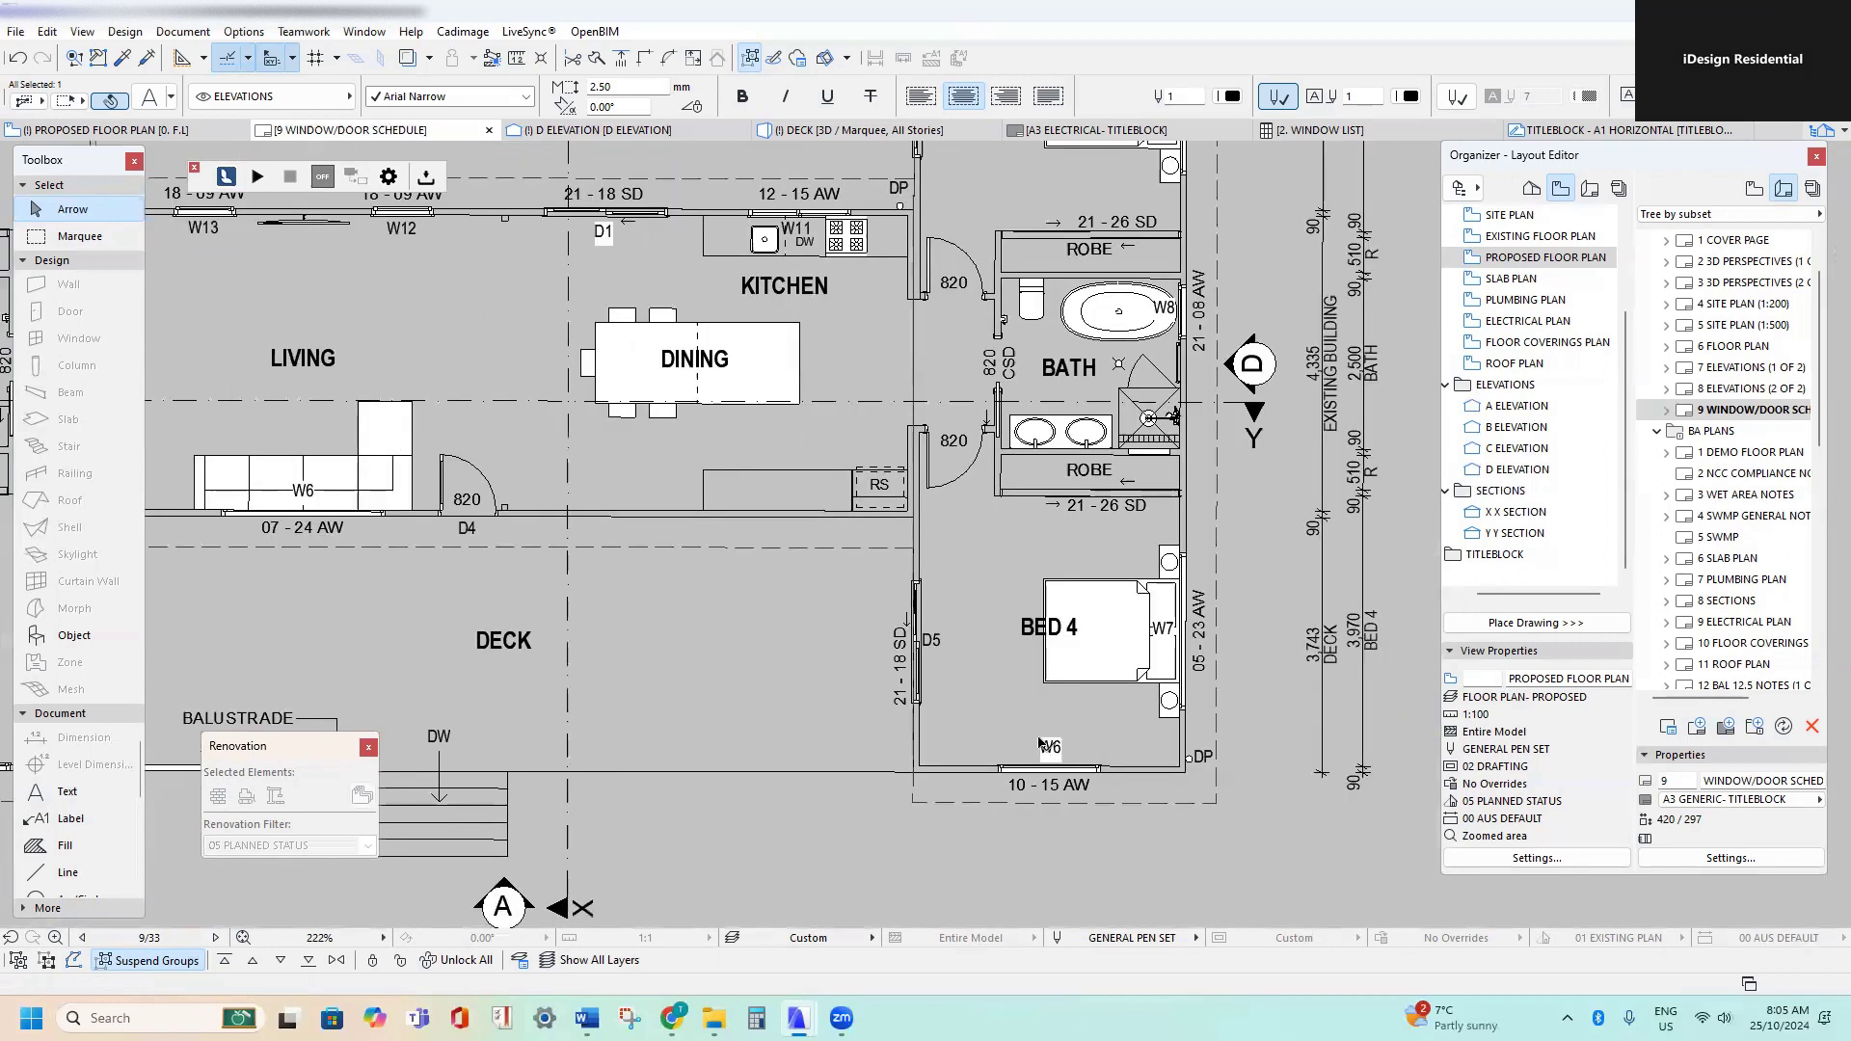
middle_click_drag(1105, 621, 1062, 694)
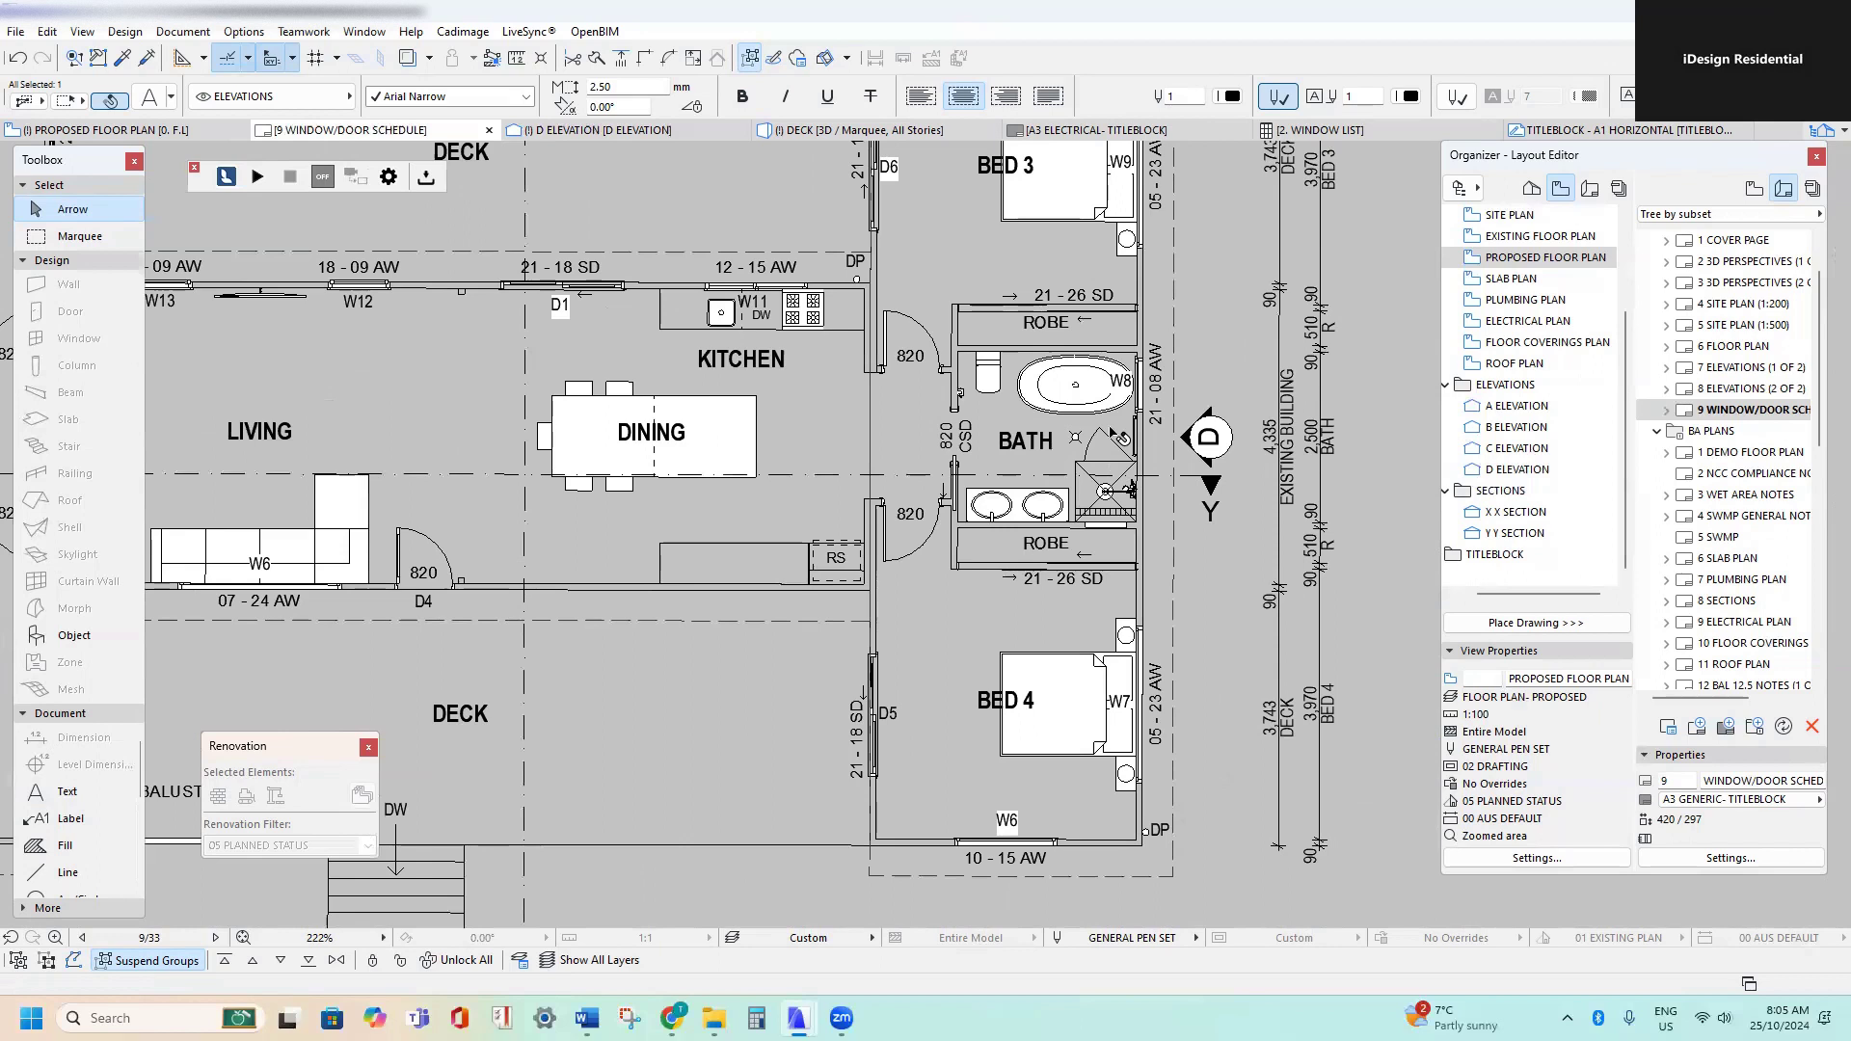
- Open the floor plan drawing's source view, relabel Bed 4's 10 - 15 AW window tag as W7, and return to the window/door schedule layout
left_click(1015, 639)
right_click(1015, 638)
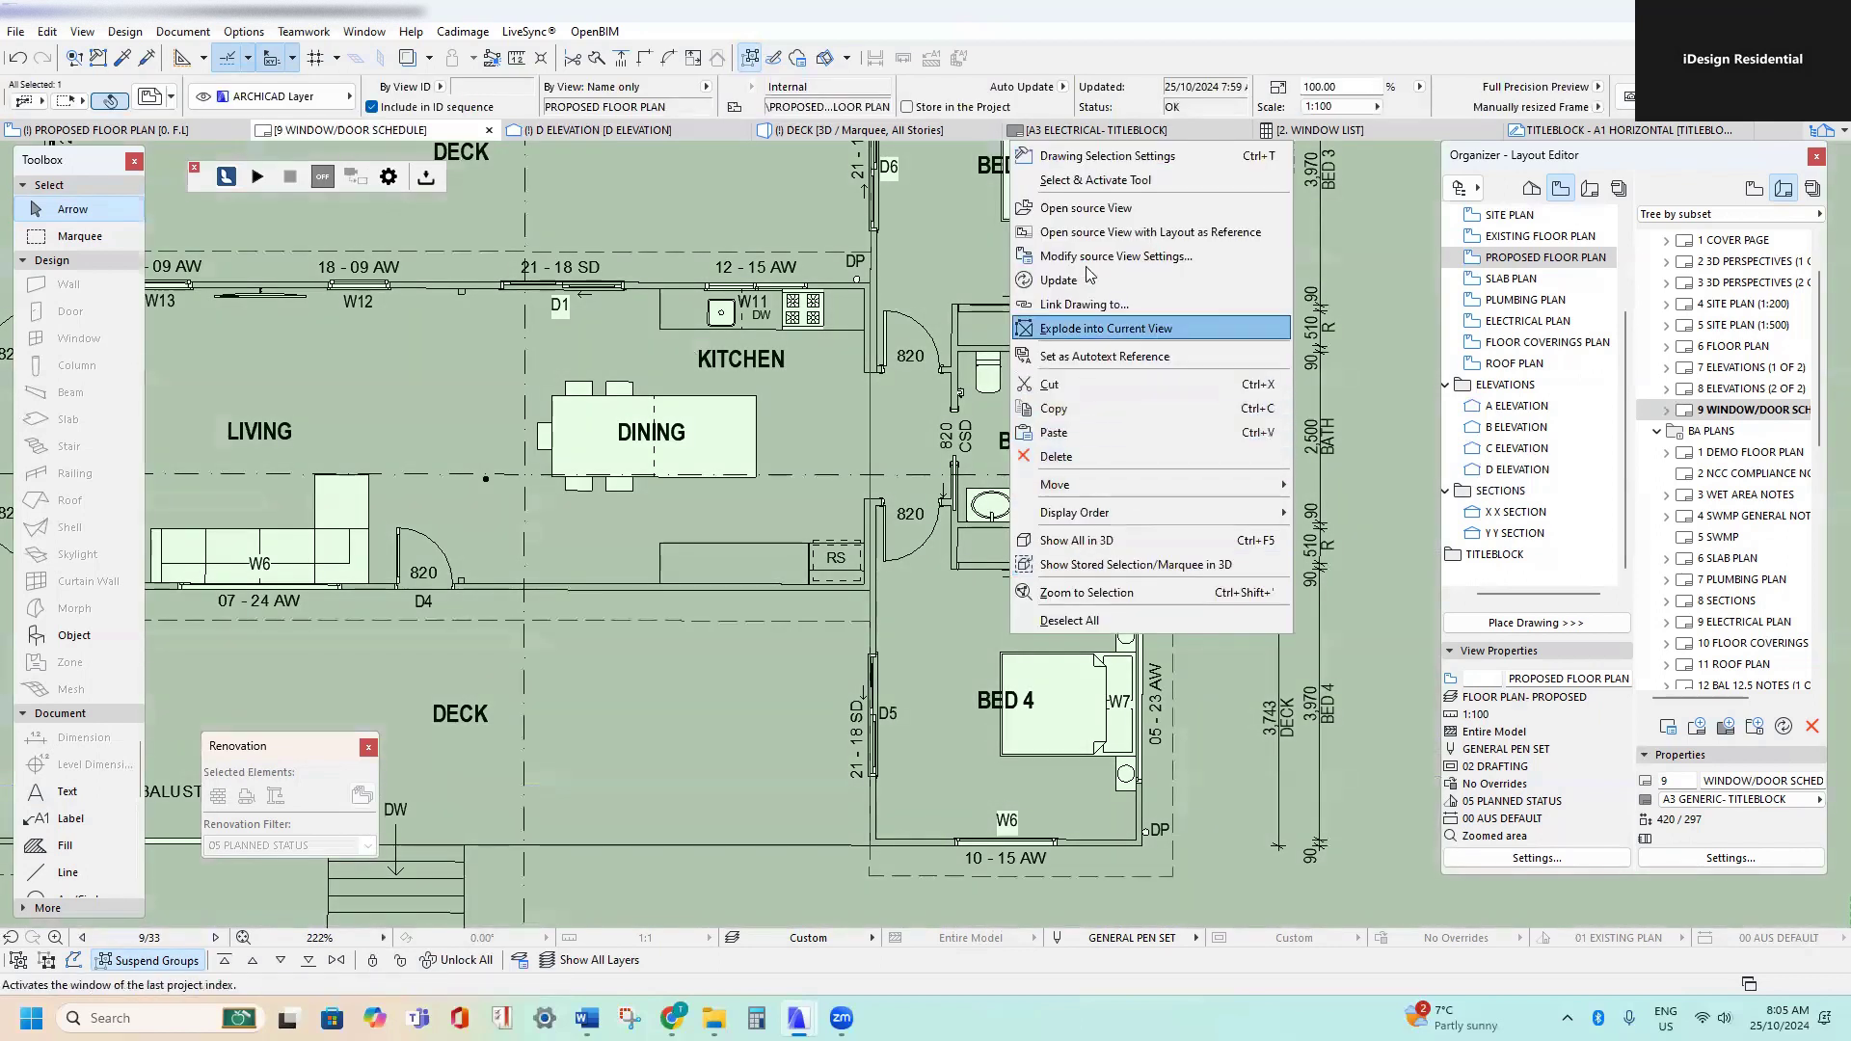
left_click(1086, 209)
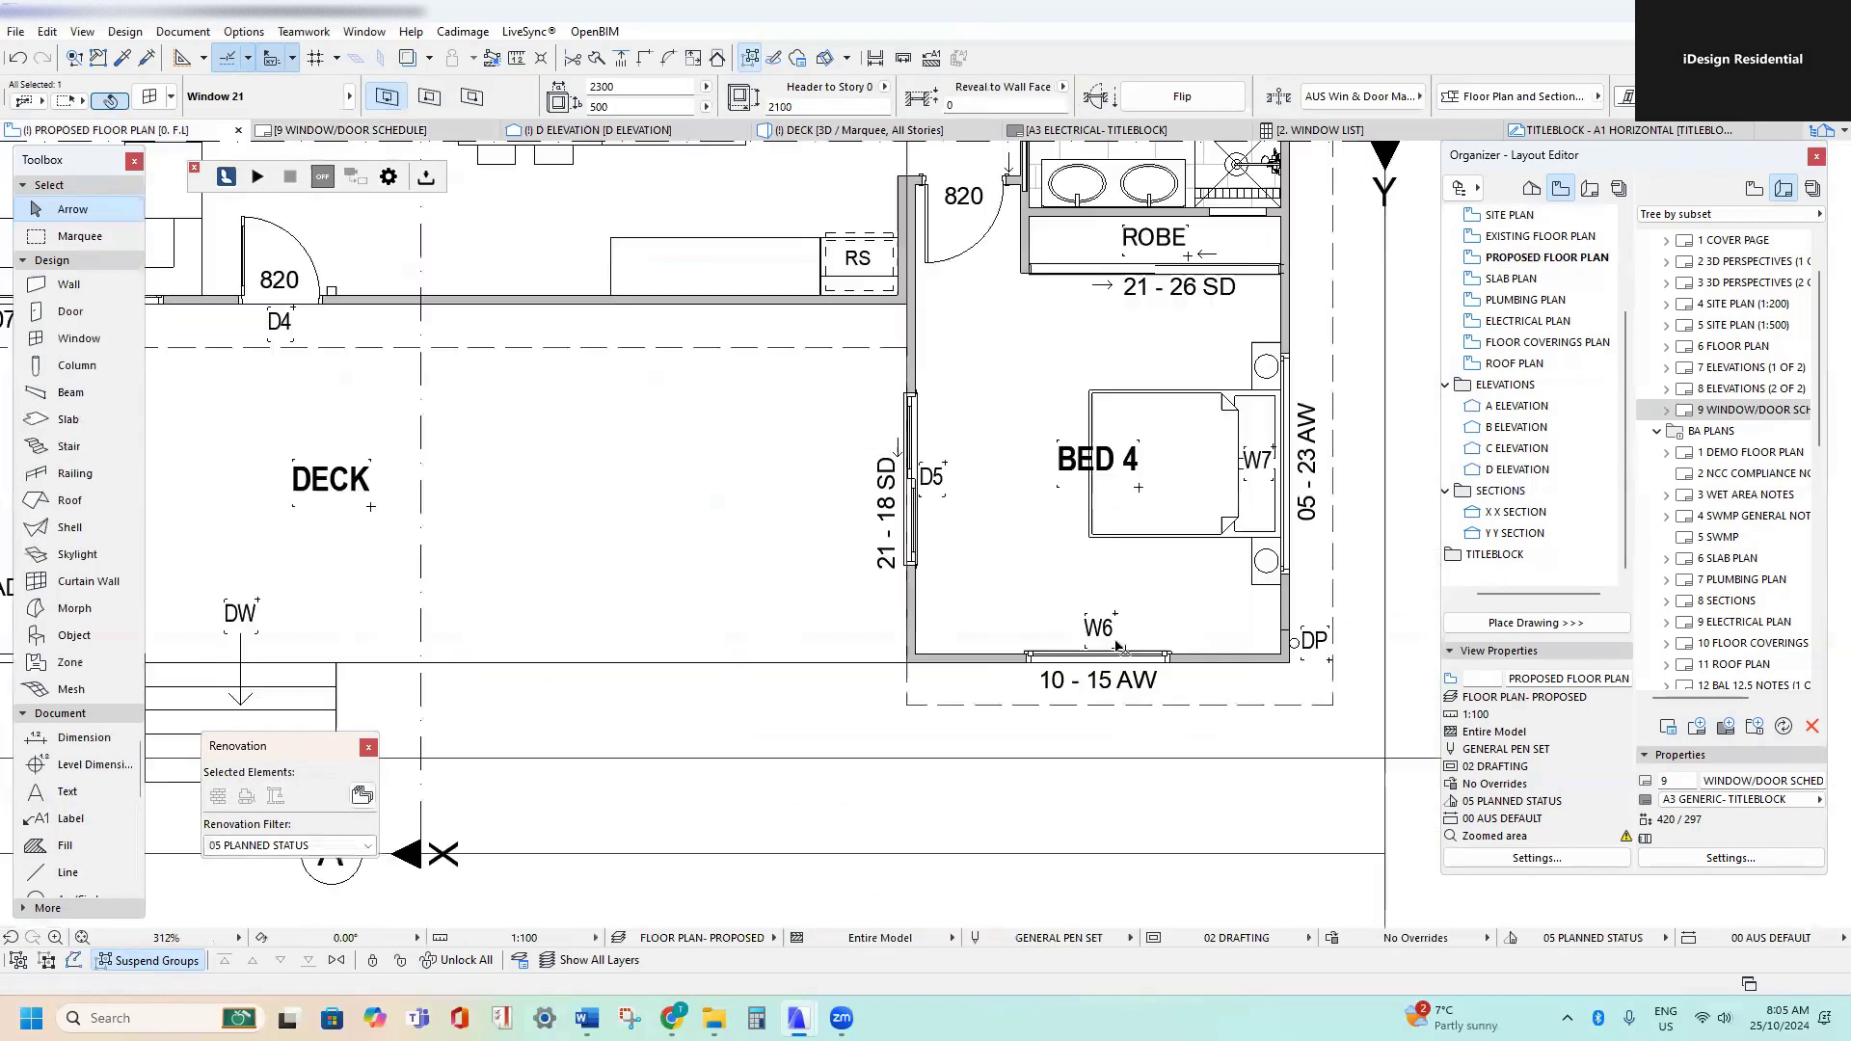
double_click(1099, 613)
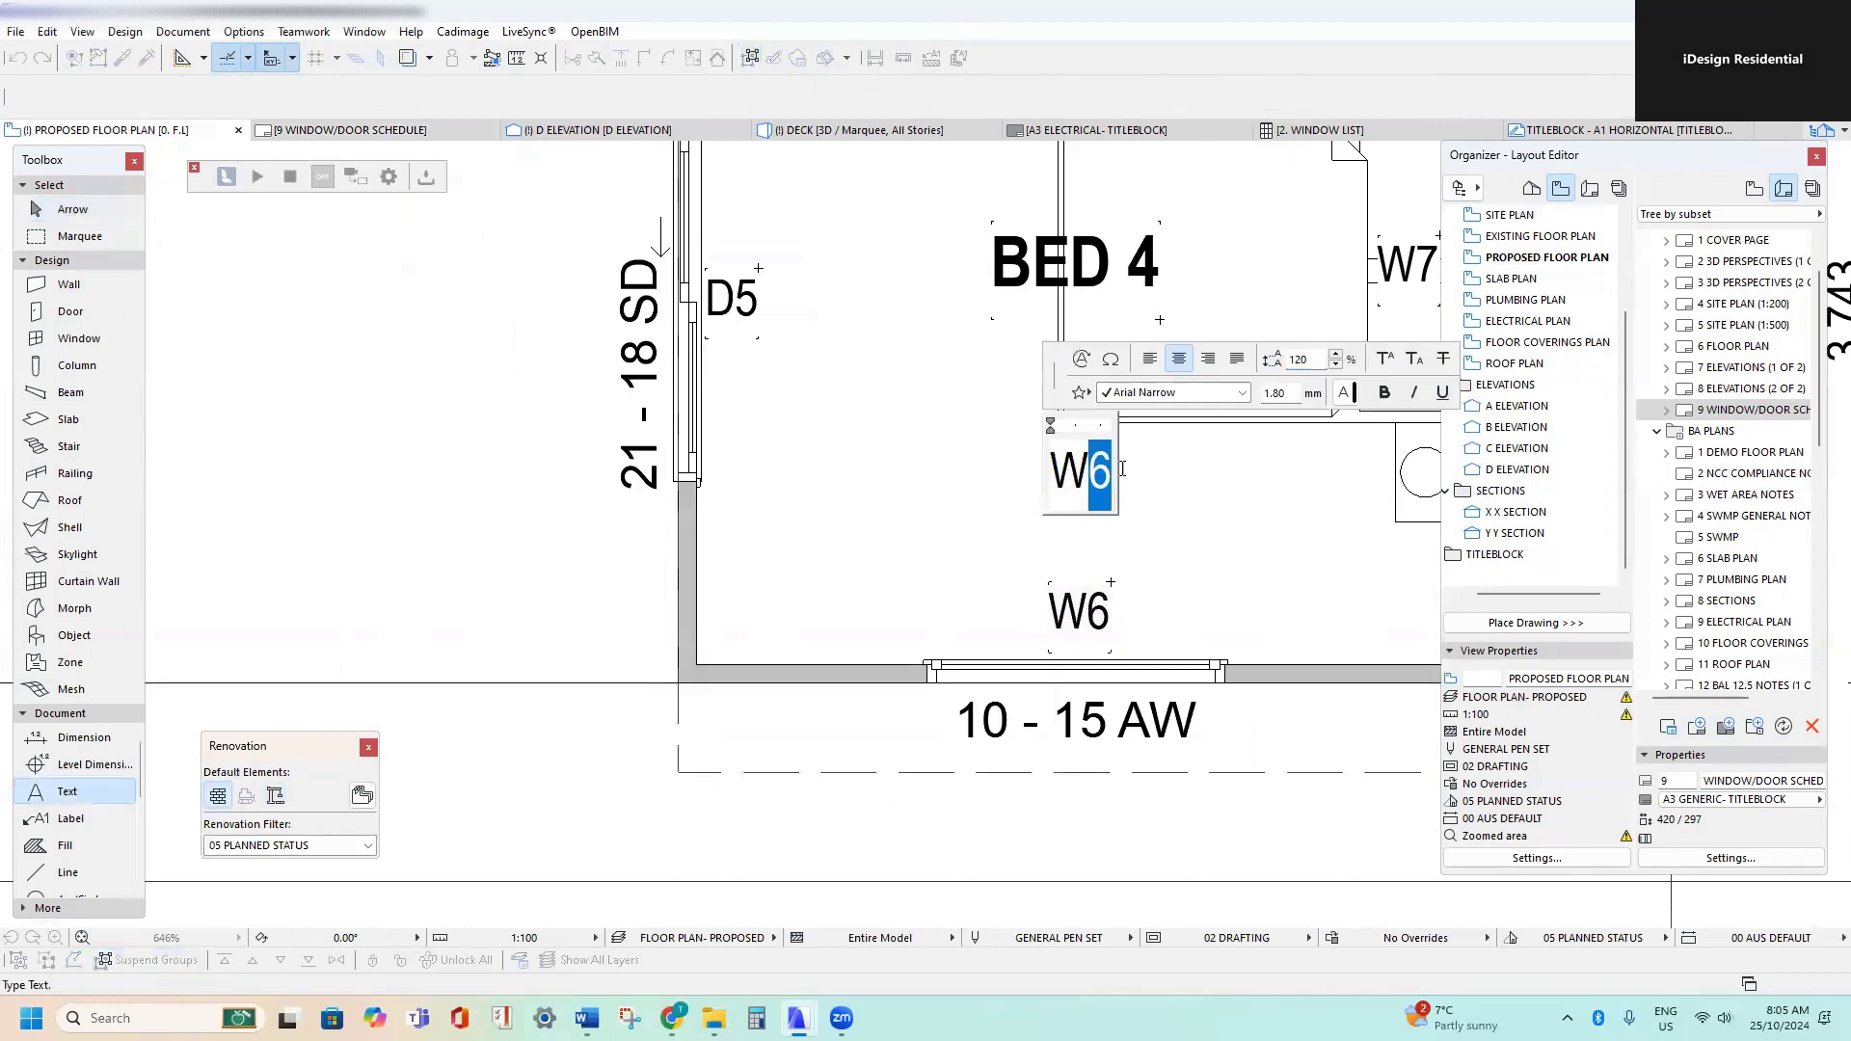
left_click(1137, 585)
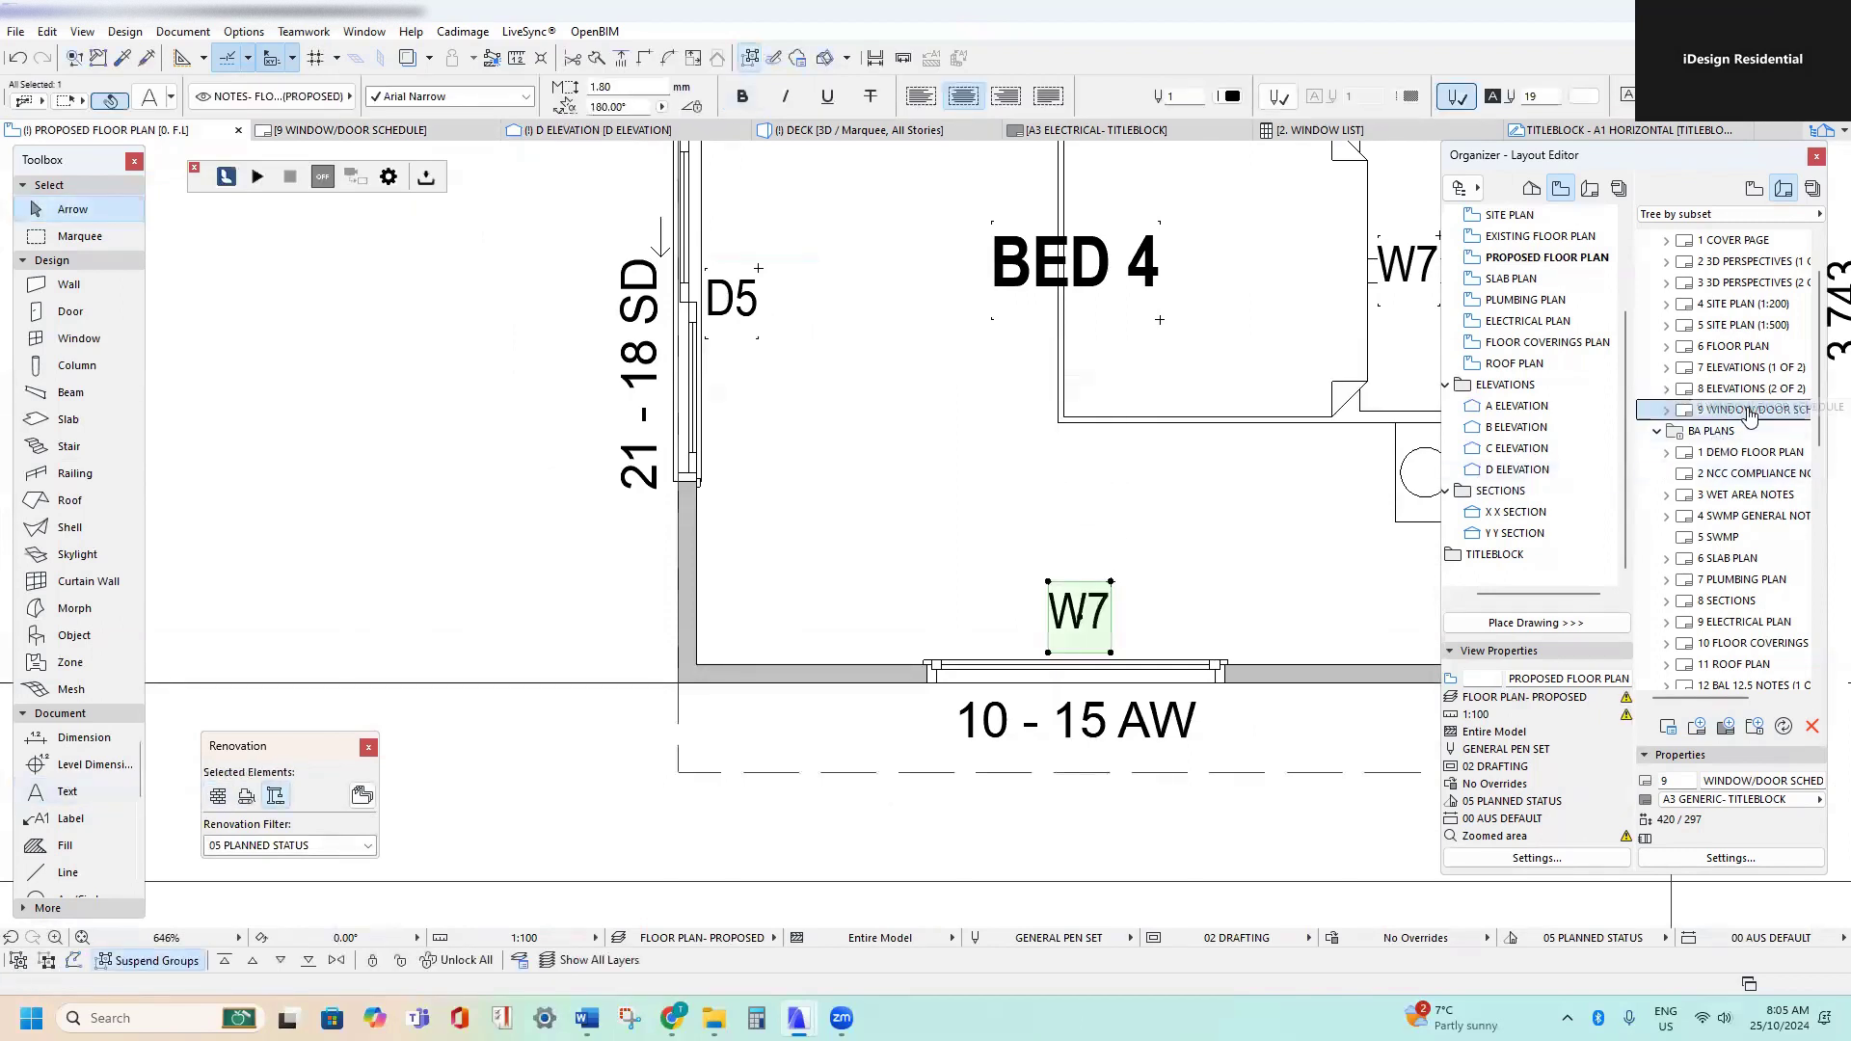
double_click(1749, 412)
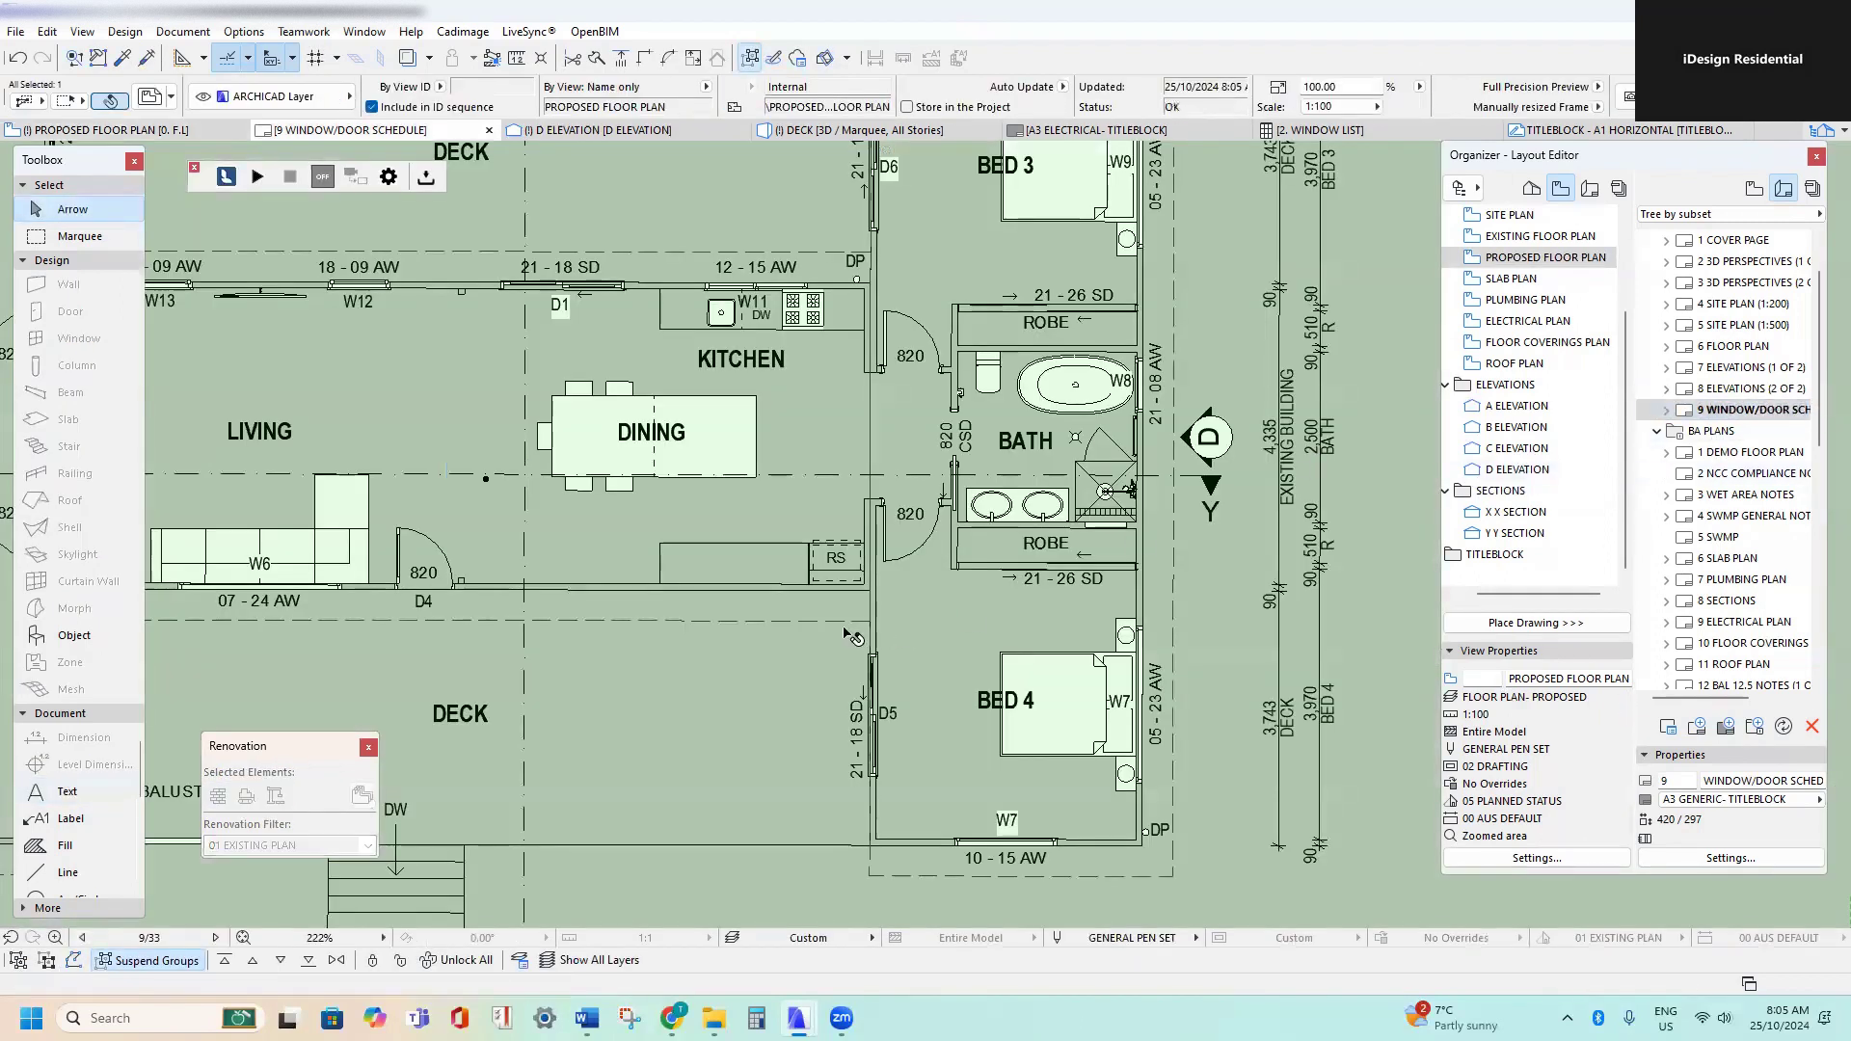
- Set the room of the W7 row in the window schedule to BED 4, following the floor plan
middle_click_drag(761, 692, 1105, 398)
middle_click_drag(451, 732, 589, 769)
middle_click_drag(1036, 376, 885, 606)
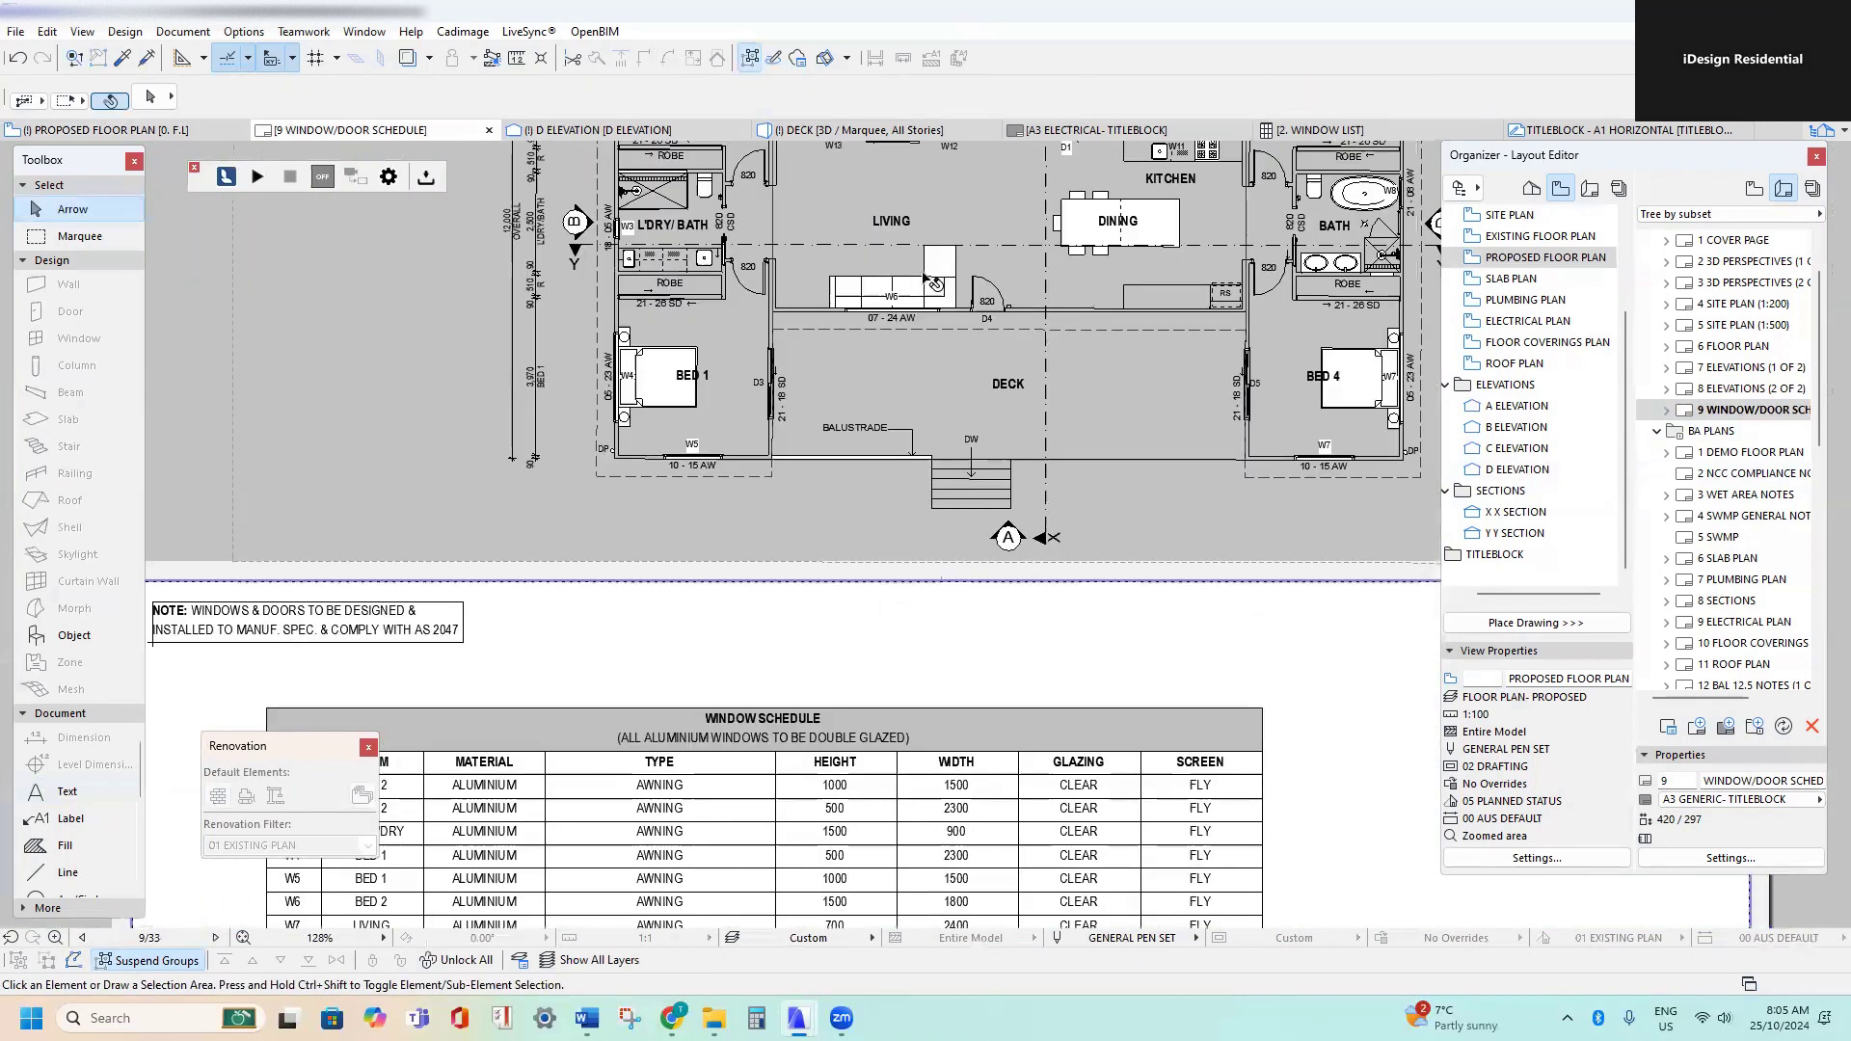
scroll(931, 278, "down", 1)
middle_click_drag(1274, 363, 1272, 352)
scroll(1273, 352, "up", 3)
scroll(1273, 352, "down", 2)
scroll(1273, 352, "up", 1)
scroll(1273, 352, "down", 1)
scroll(820, 463, "down", 1)
middle_click_drag(612, 692, 705, 560)
scroll(540, 680, "up", 5)
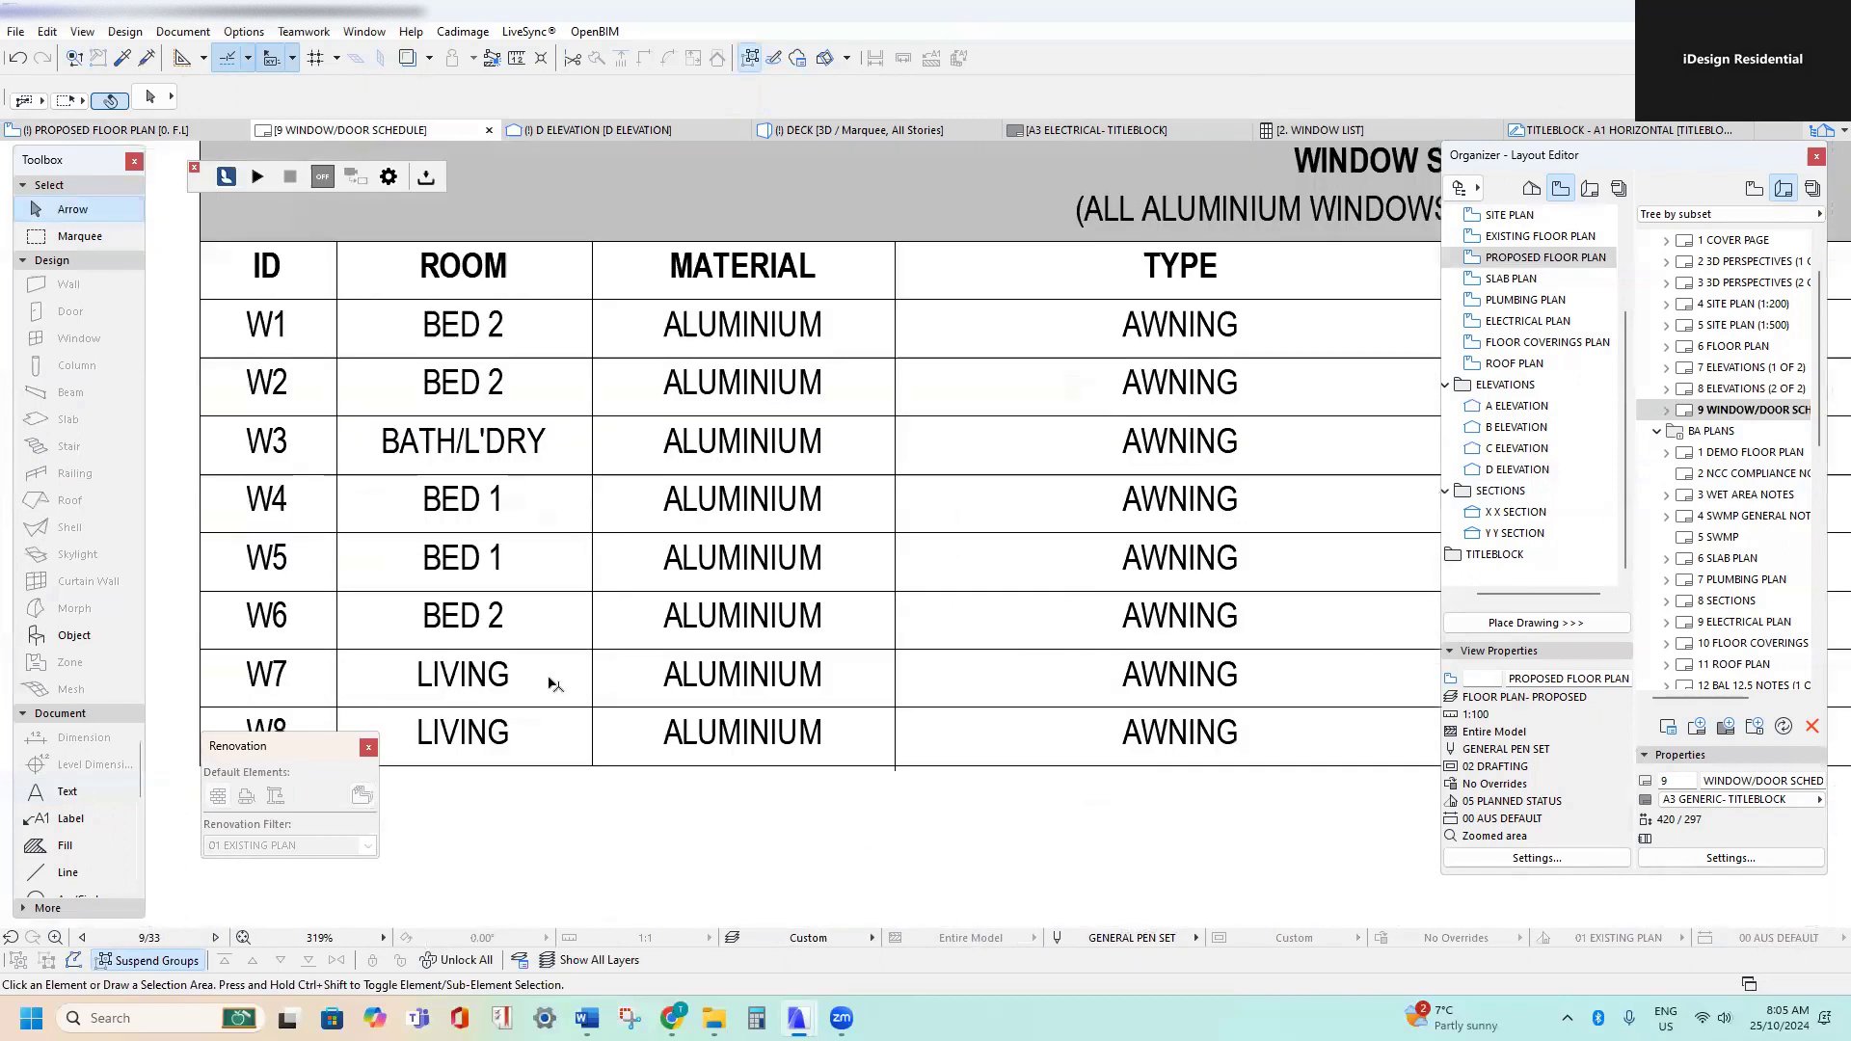
double_click(533, 683)
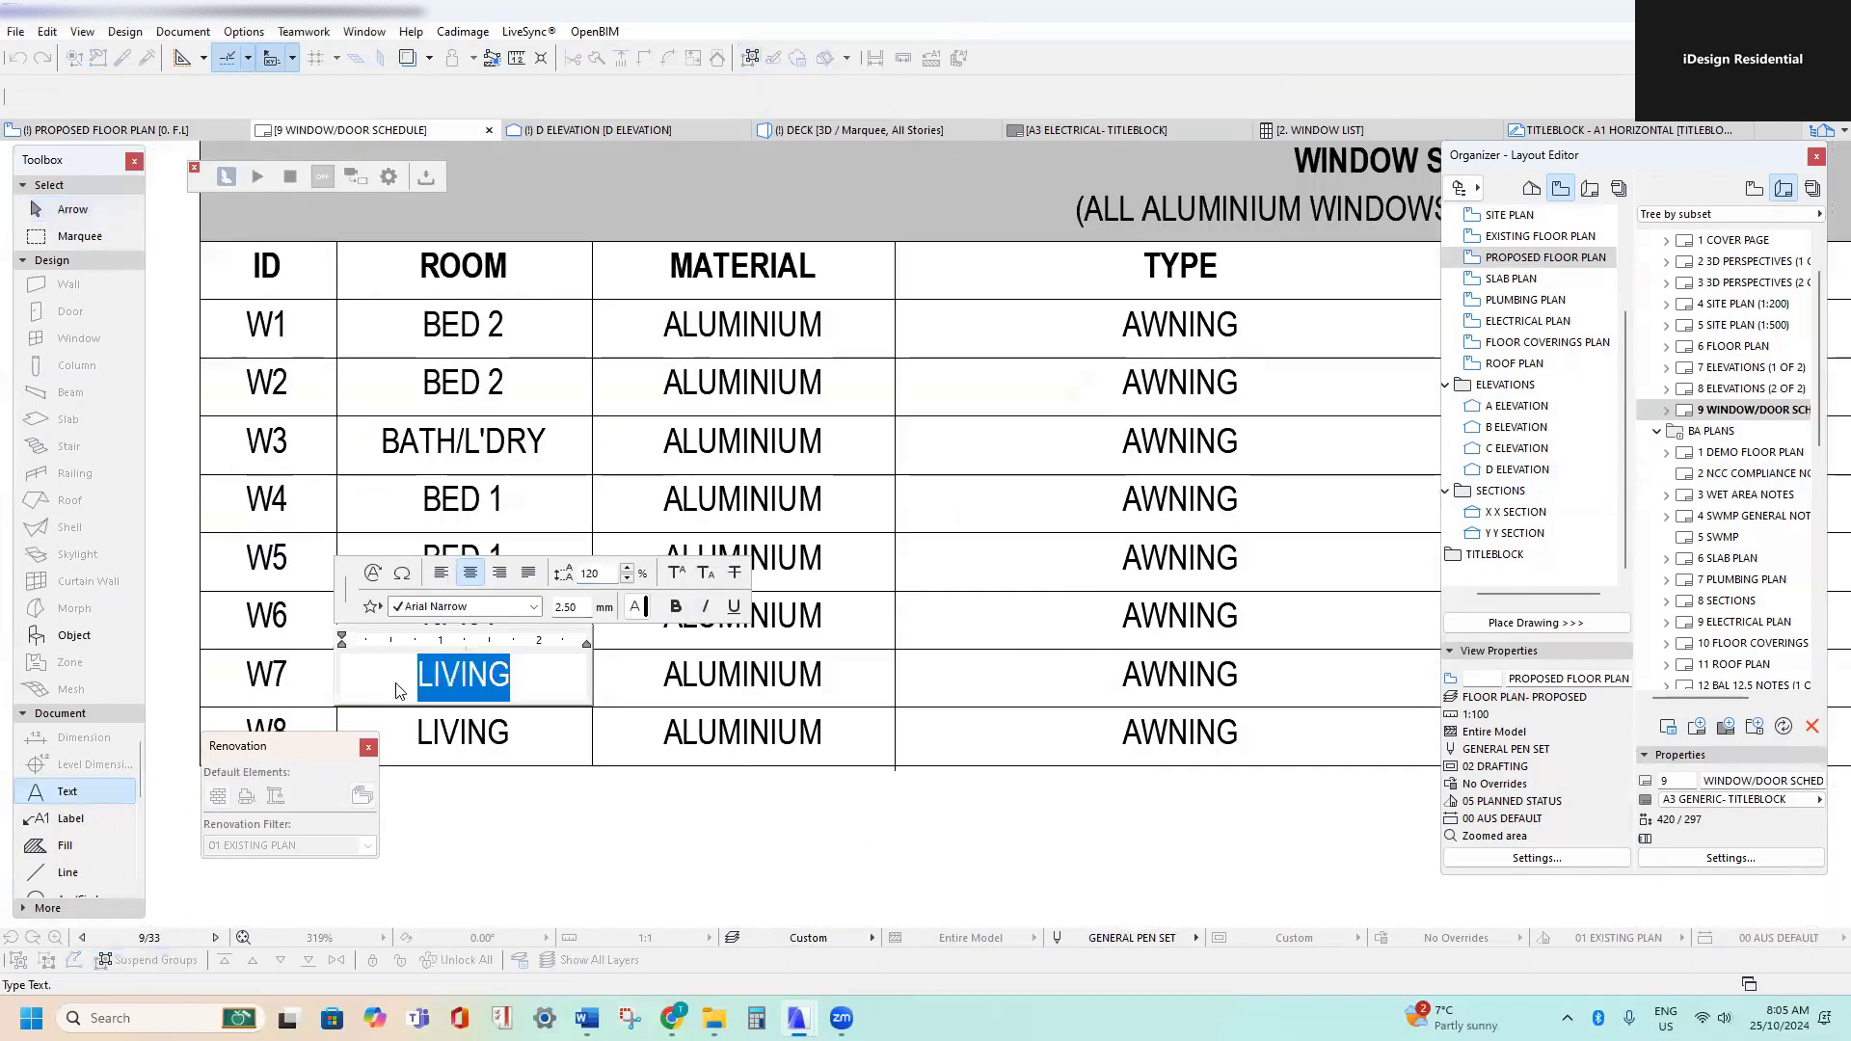
type("BED")
left_click(803, 838)
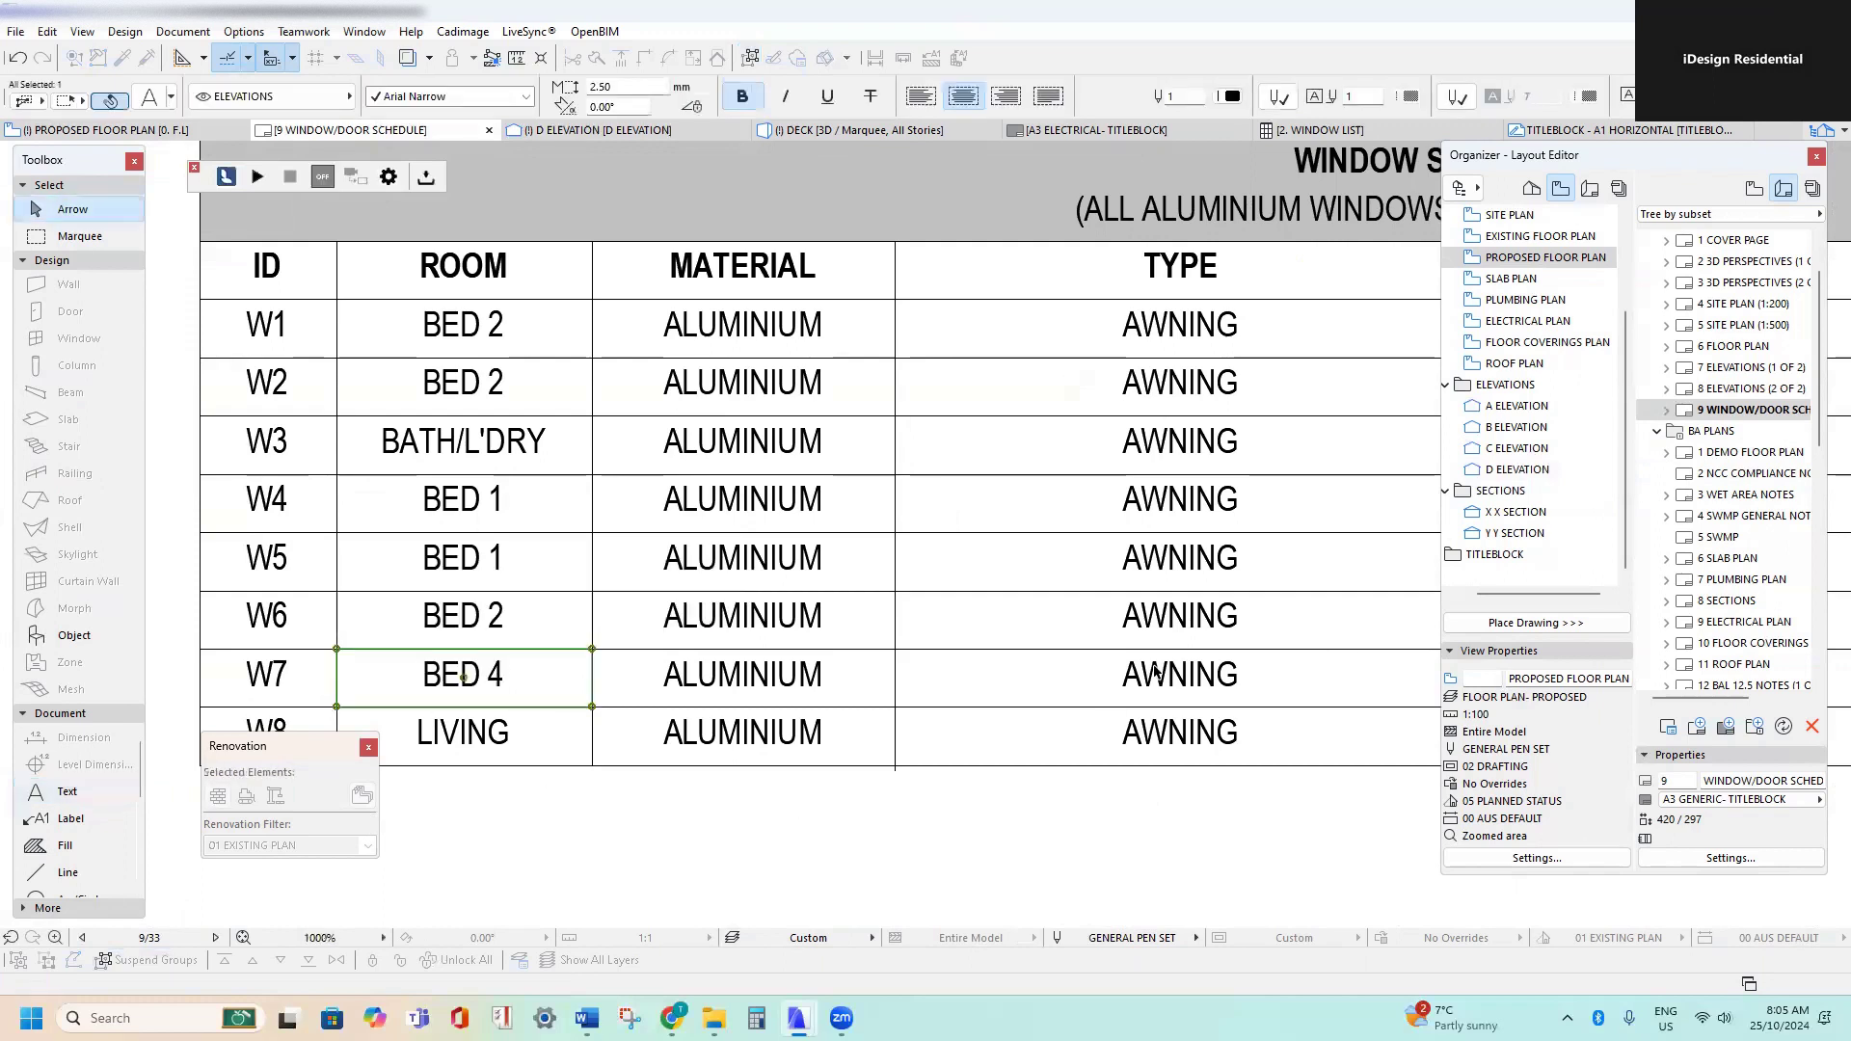
- Check Bed 4's window size on the plan and delete the height and width cells of the W7 row
middle_click_drag(1437, 647, 988, 665)
scroll(988, 666, "up", 1)
scroll(988, 665, "down", 4)
middle_click_drag(1209, 550, 391, 875)
middle_click_drag(950, 405, 845, 530)
scroll(830, 474, "up", 1)
scroll(740, 546, "down", 2)
middle_click_drag(549, 733, 674, 595)
middle_click_drag(536, 902, 704, 672)
scroll(585, 678, "up", 3)
scroll(533, 694, "up", 1)
middle_click_drag(533, 694, 977, 579)
scroll(777, 645, "down", 3)
left_click(977, 580)
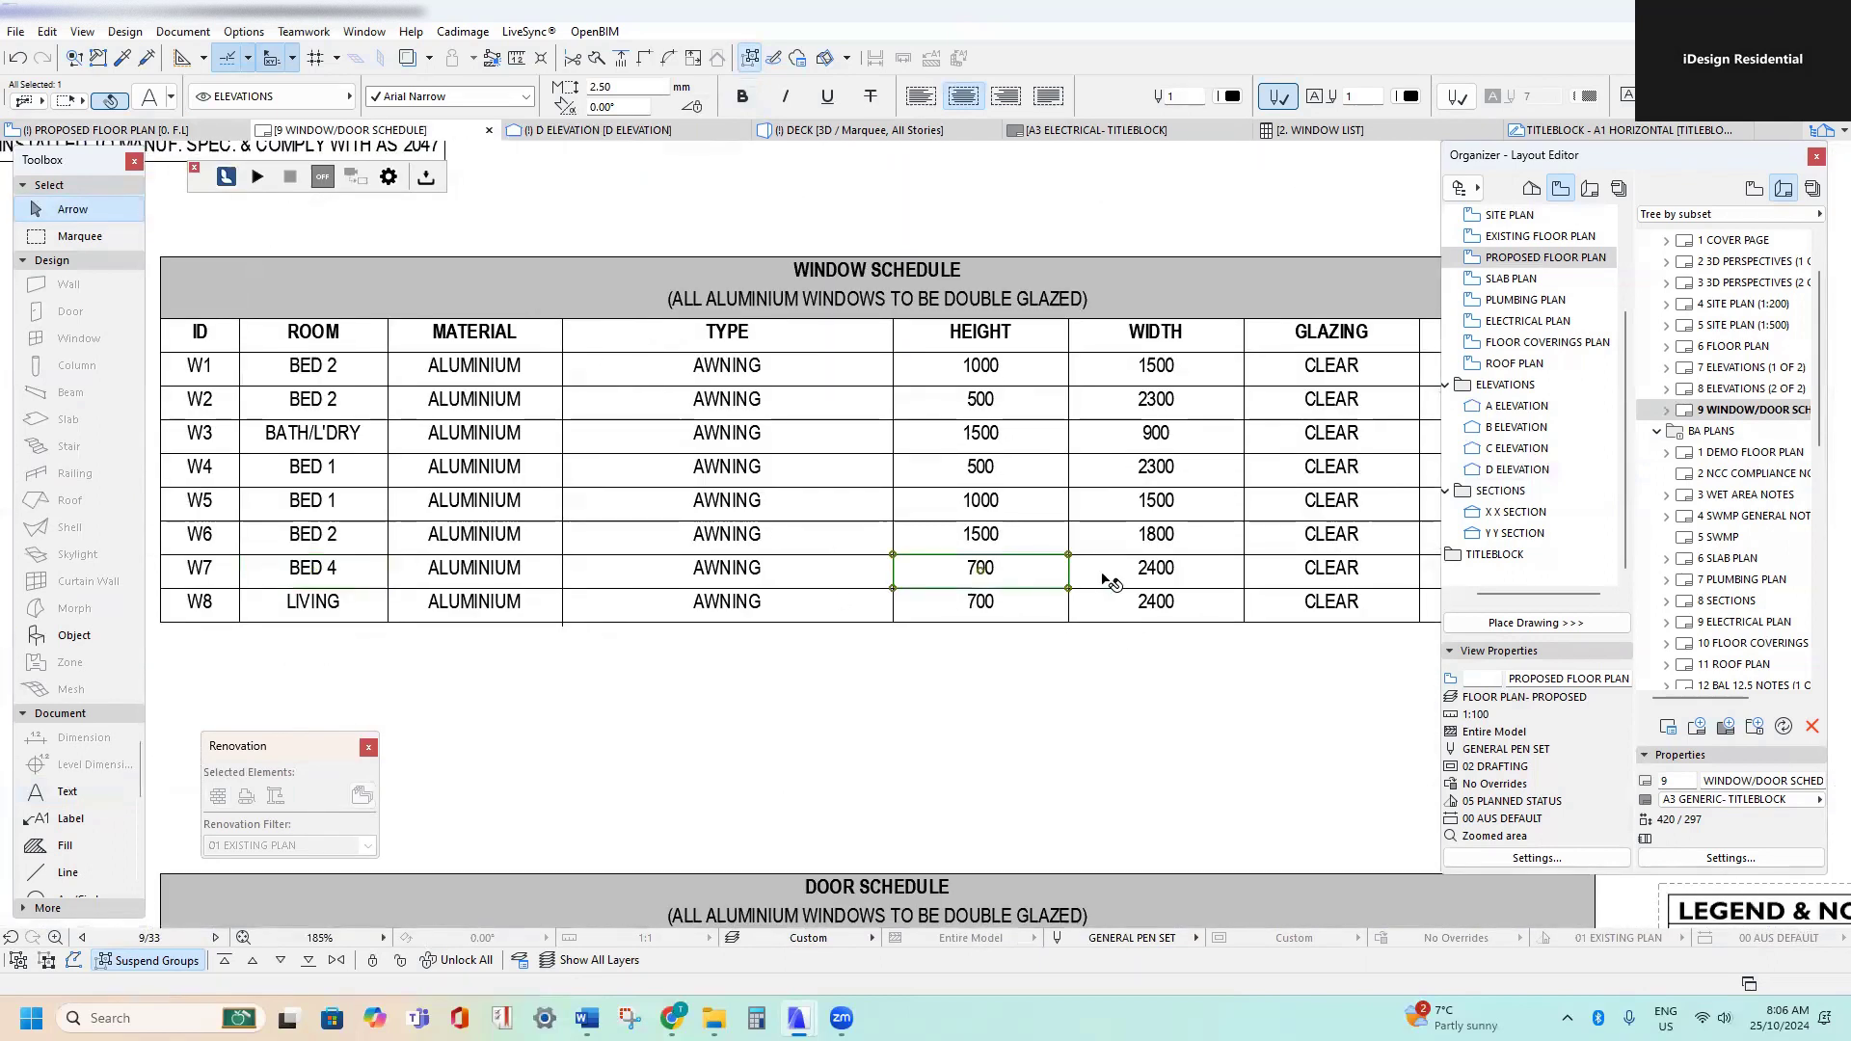
key("Delete")
- Copy the W1 row's 1000 height and 1500 width cells into the empty cells of the W7 row
left_click(1028, 379)
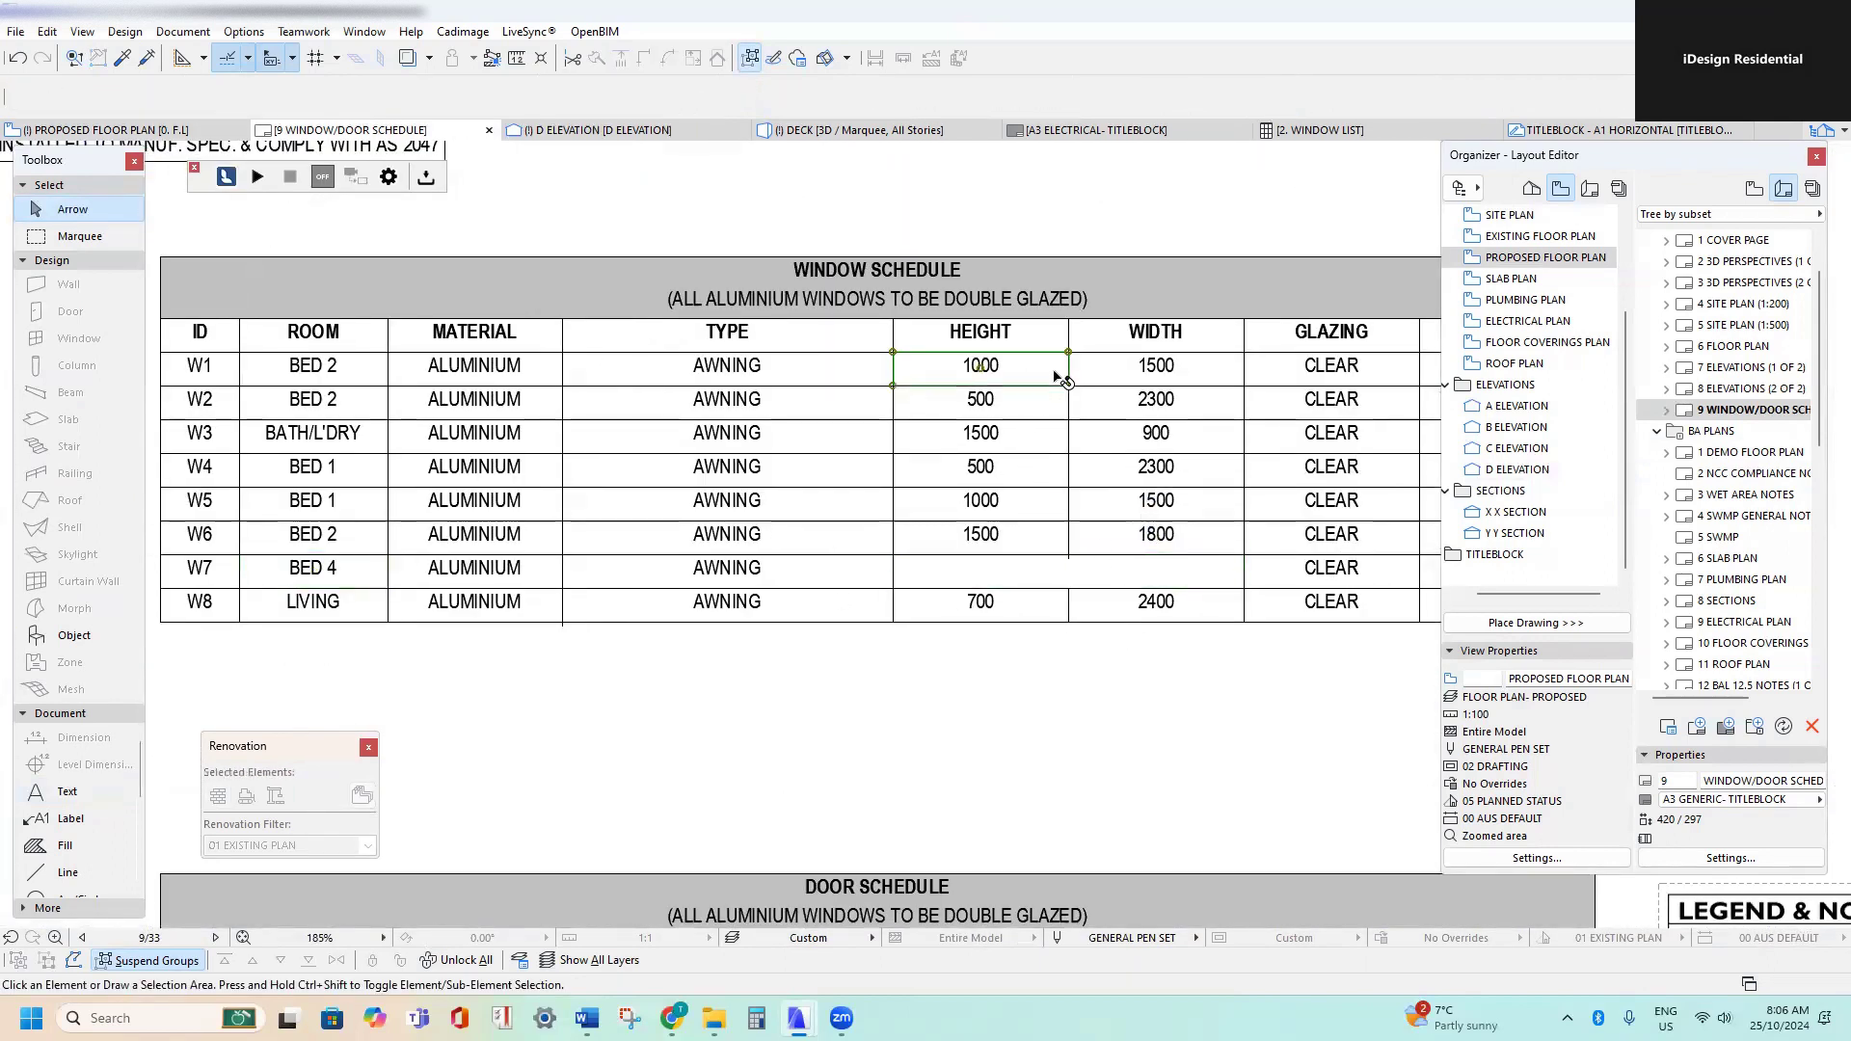
left_click(1128, 376, "shift")
key("ctrl+shift+d")
left_click(893, 386)
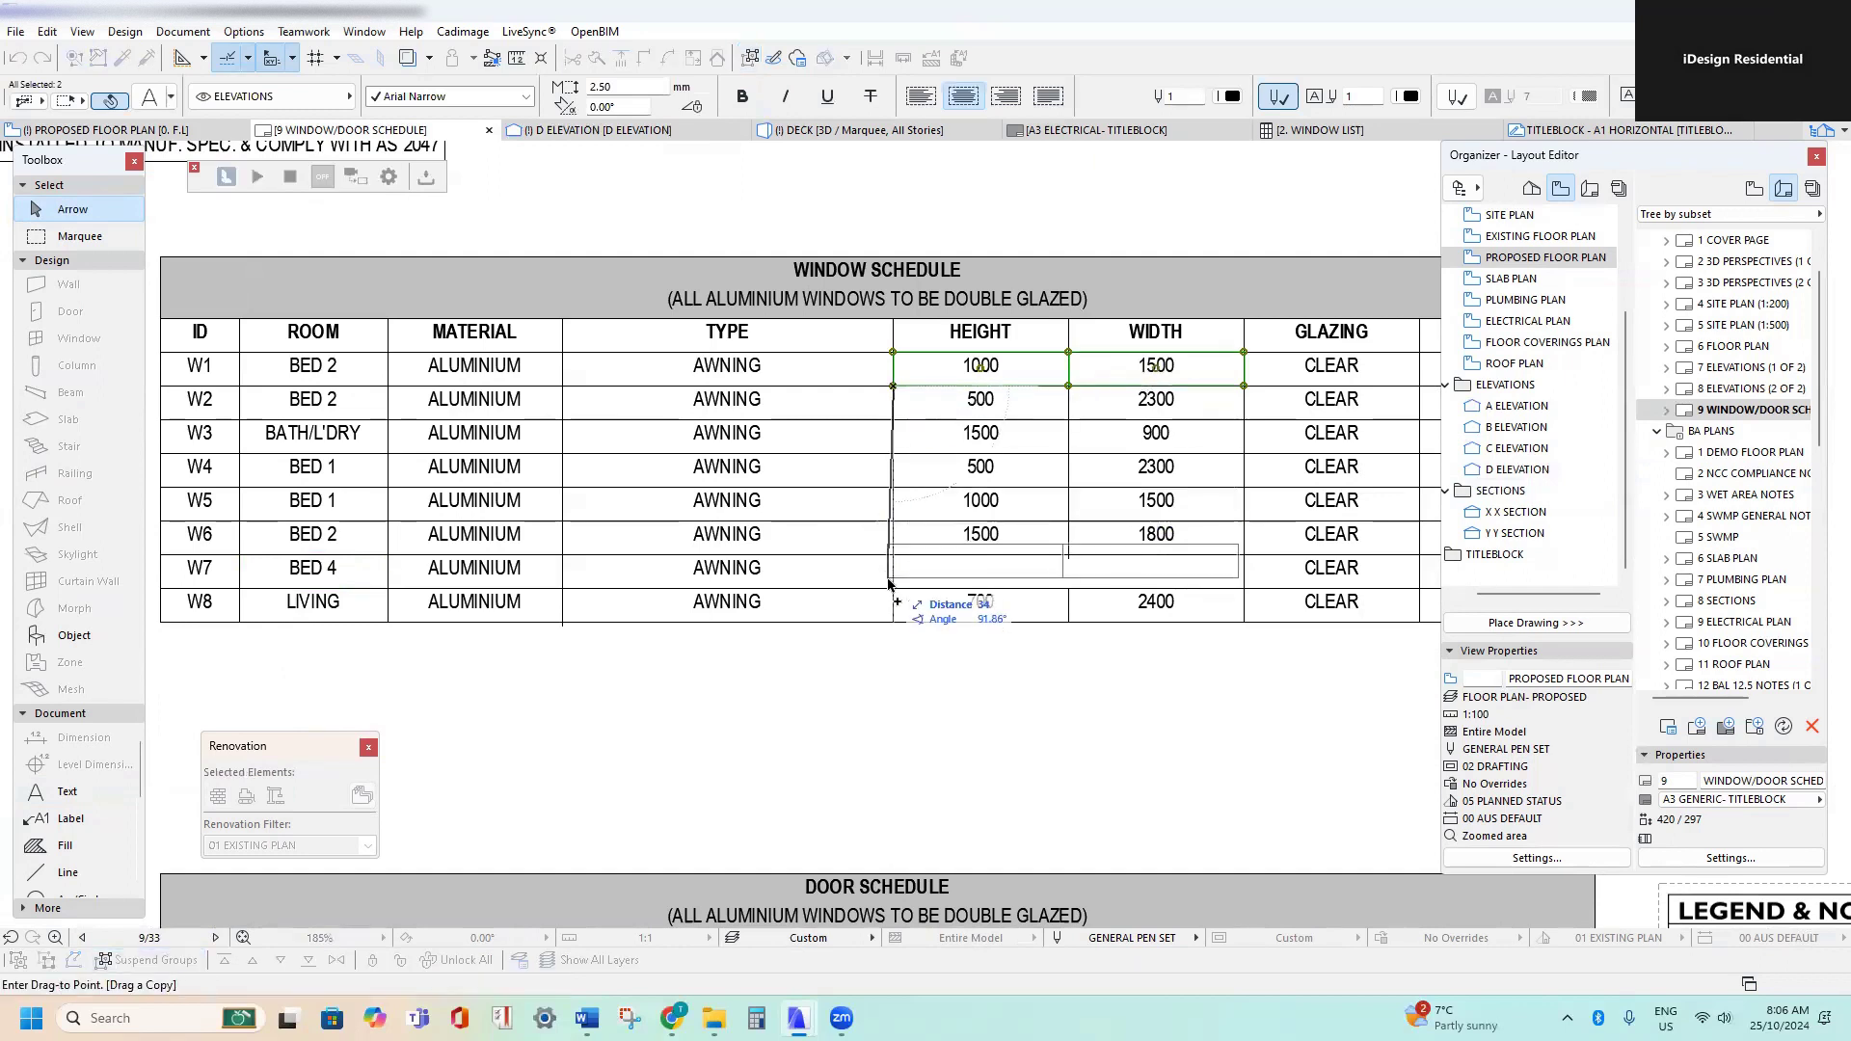
left_click(891, 595)
- Find window W8 on the floor plan and set the W8 row's room in the window schedule to BATH
scroll(530, 674, "down", 3)
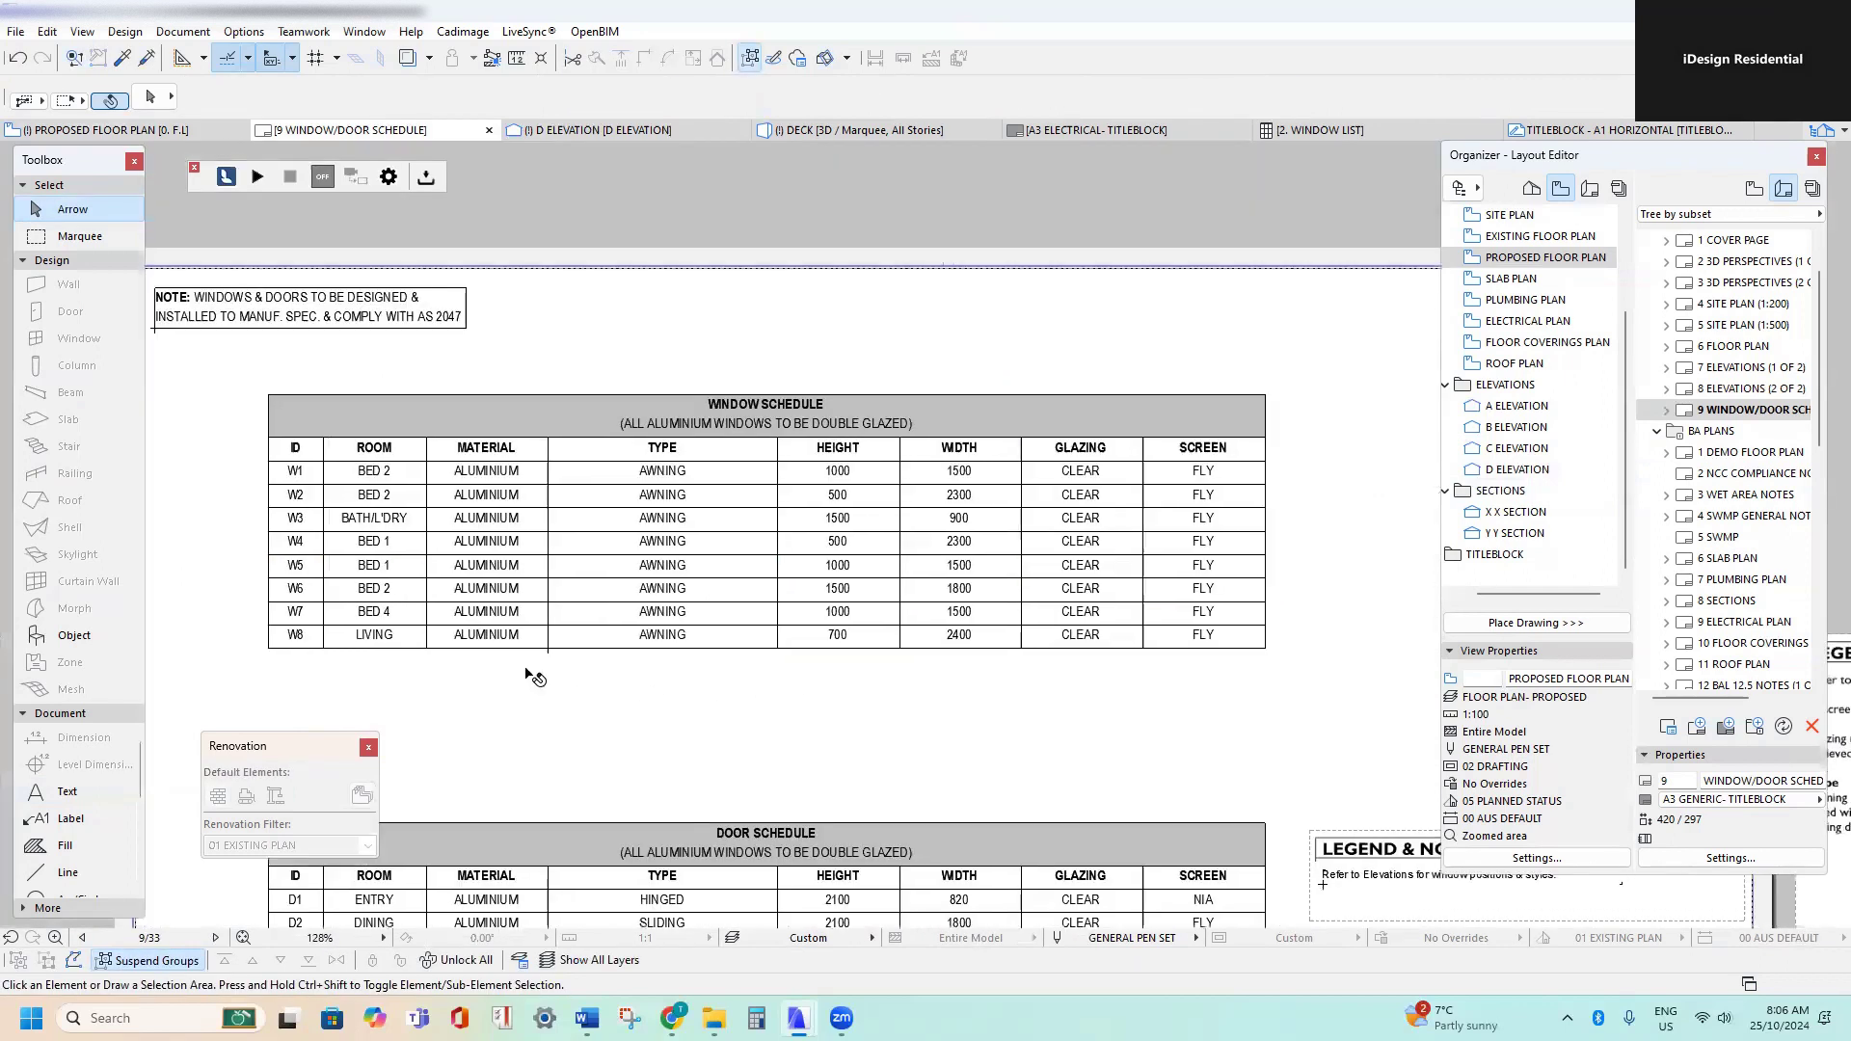
scroll(645, 608, "up", 5)
scroll(1087, 286, "up", 2)
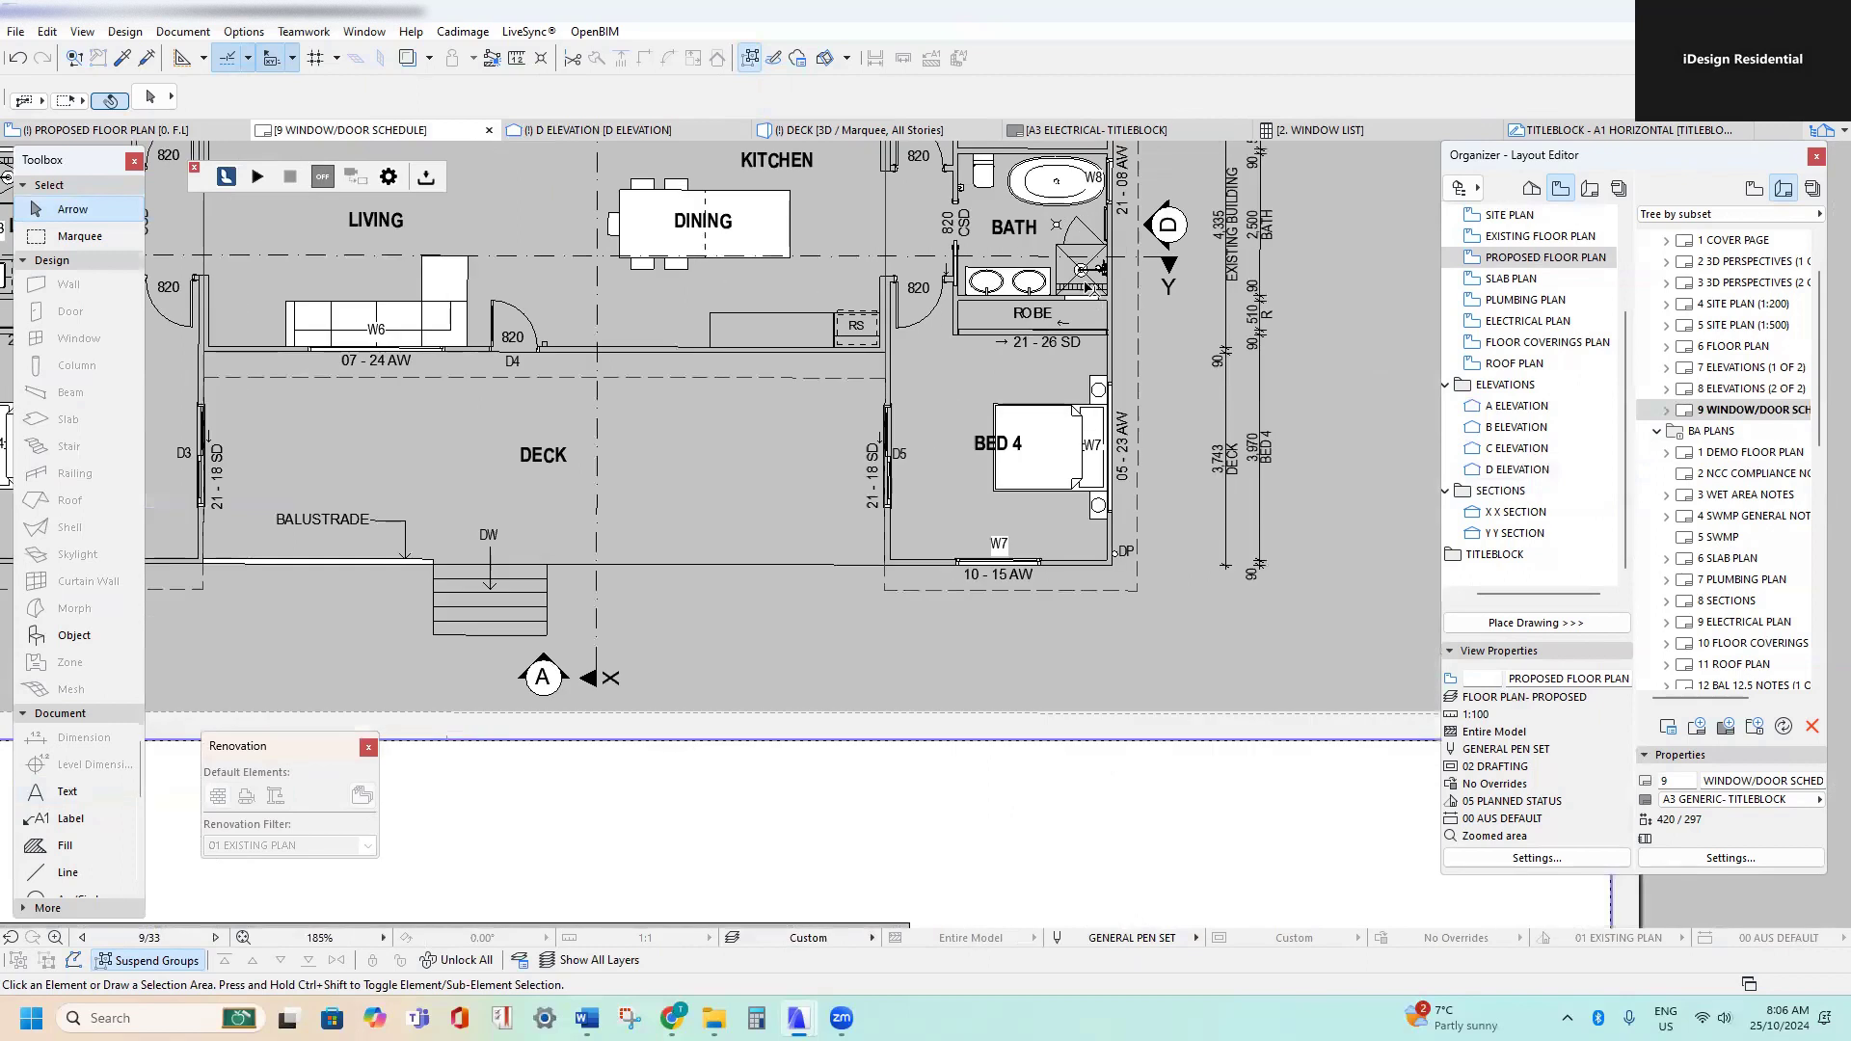
middle_click_drag(1092, 237, 1174, 205)
scroll(1173, 206, "down", 2)
middle_click_drag(675, 540, 1078, 187)
scroll(414, 611, "up", 3)
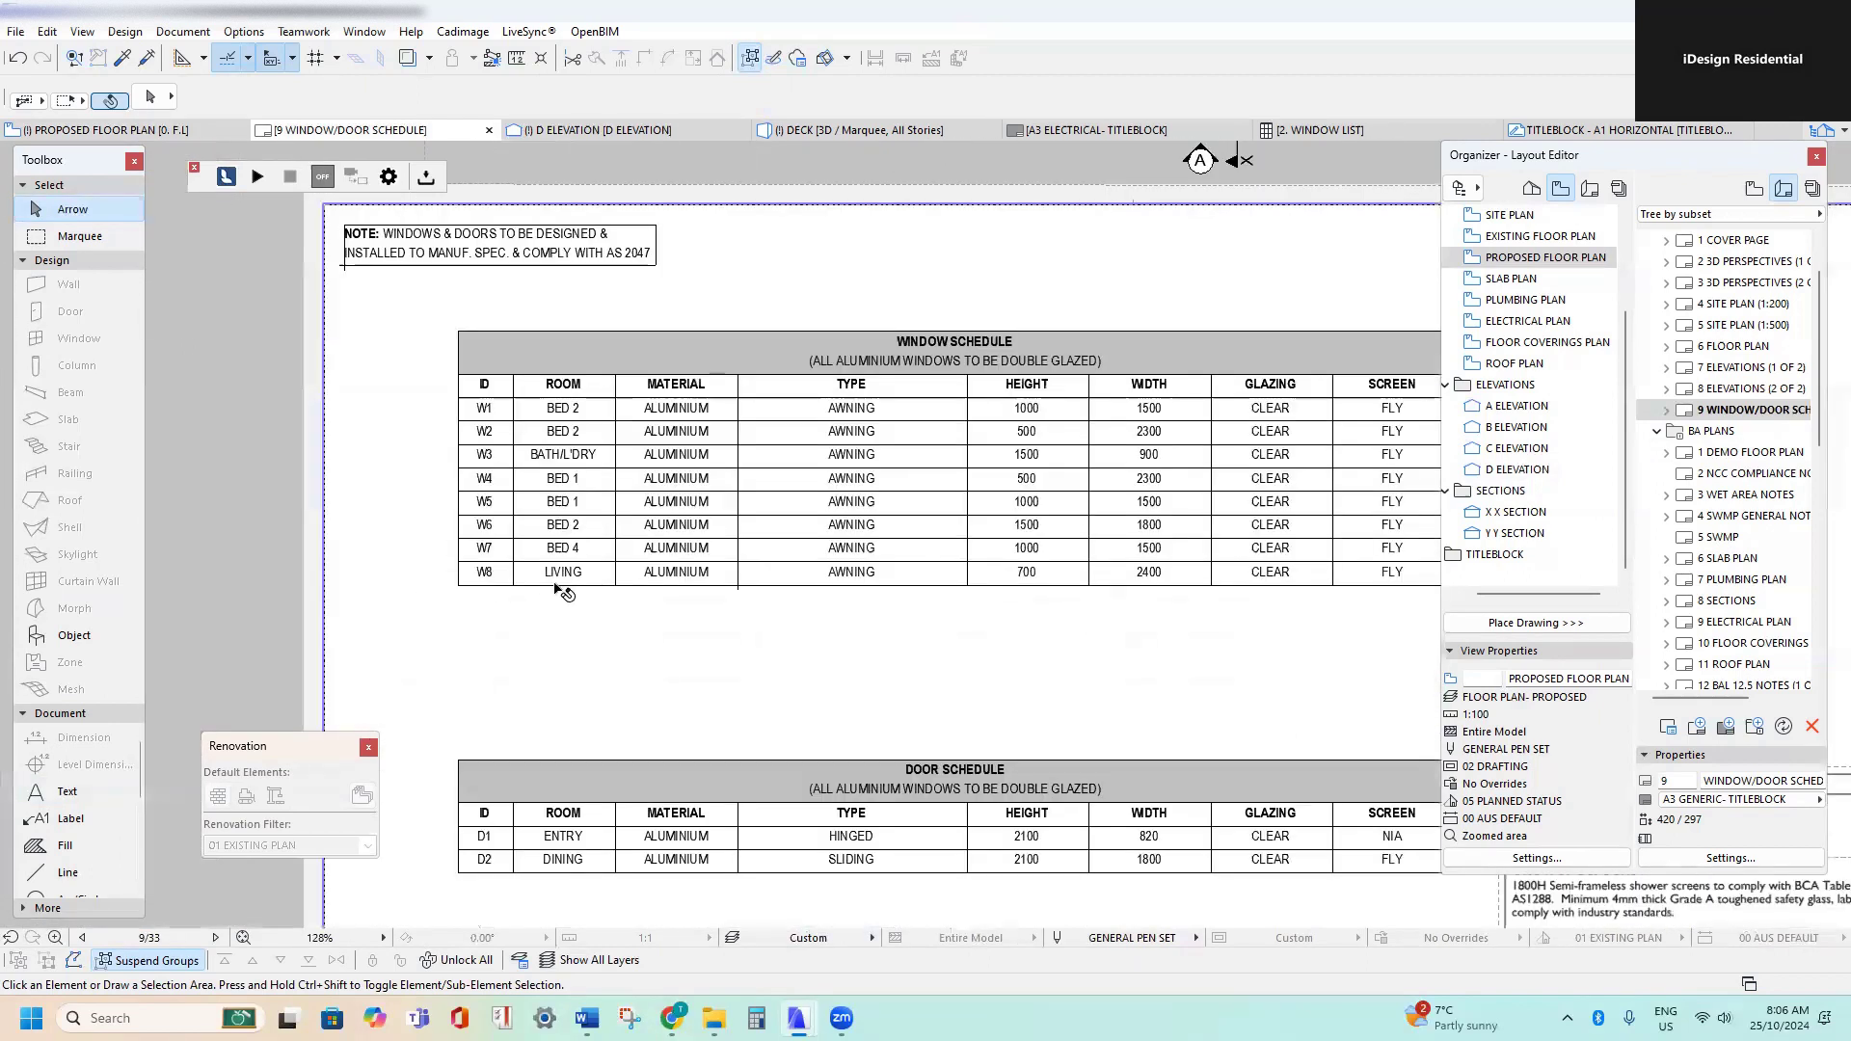
left_click(661, 546)
double_click(673, 550)
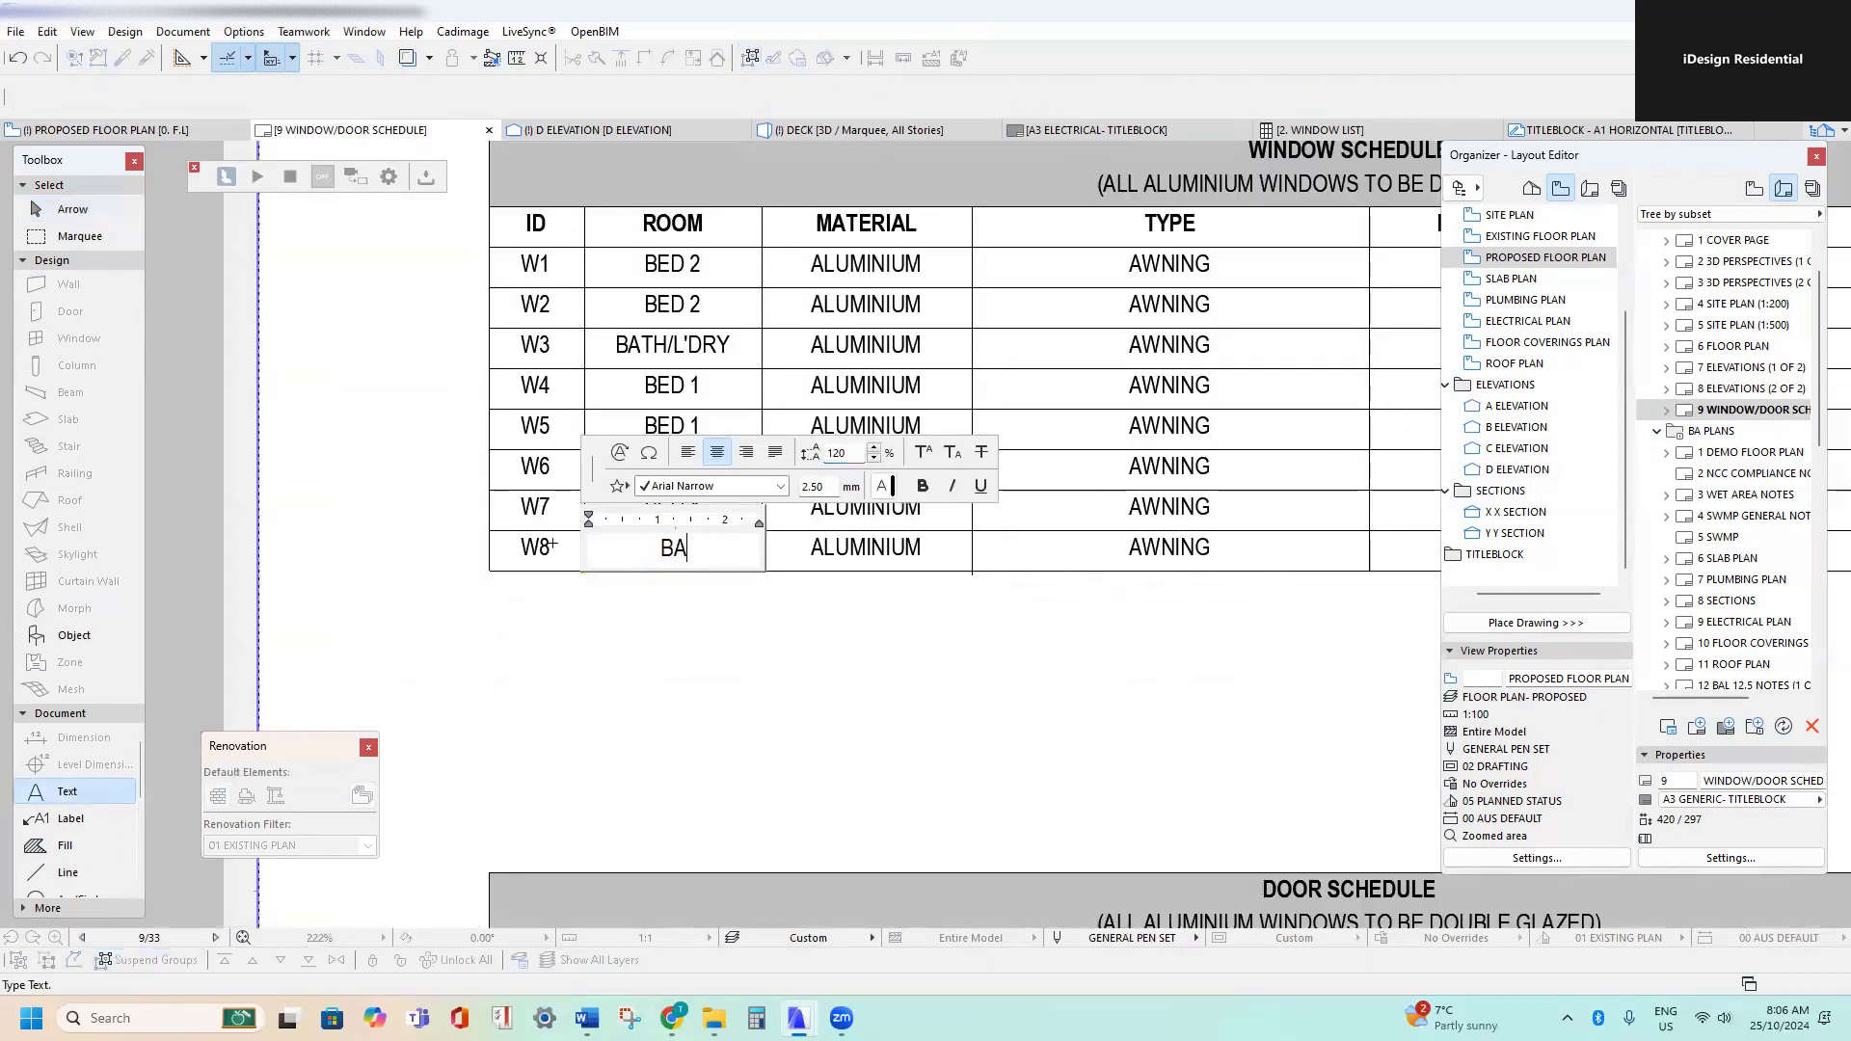
left_click(719, 735)
- Check window W8's size on the floor plan and set the W8 row's height to 2100 and width to 800
scroll(839, 622, "down", 3)
middle_click_drag(768, 628, 493, 696)
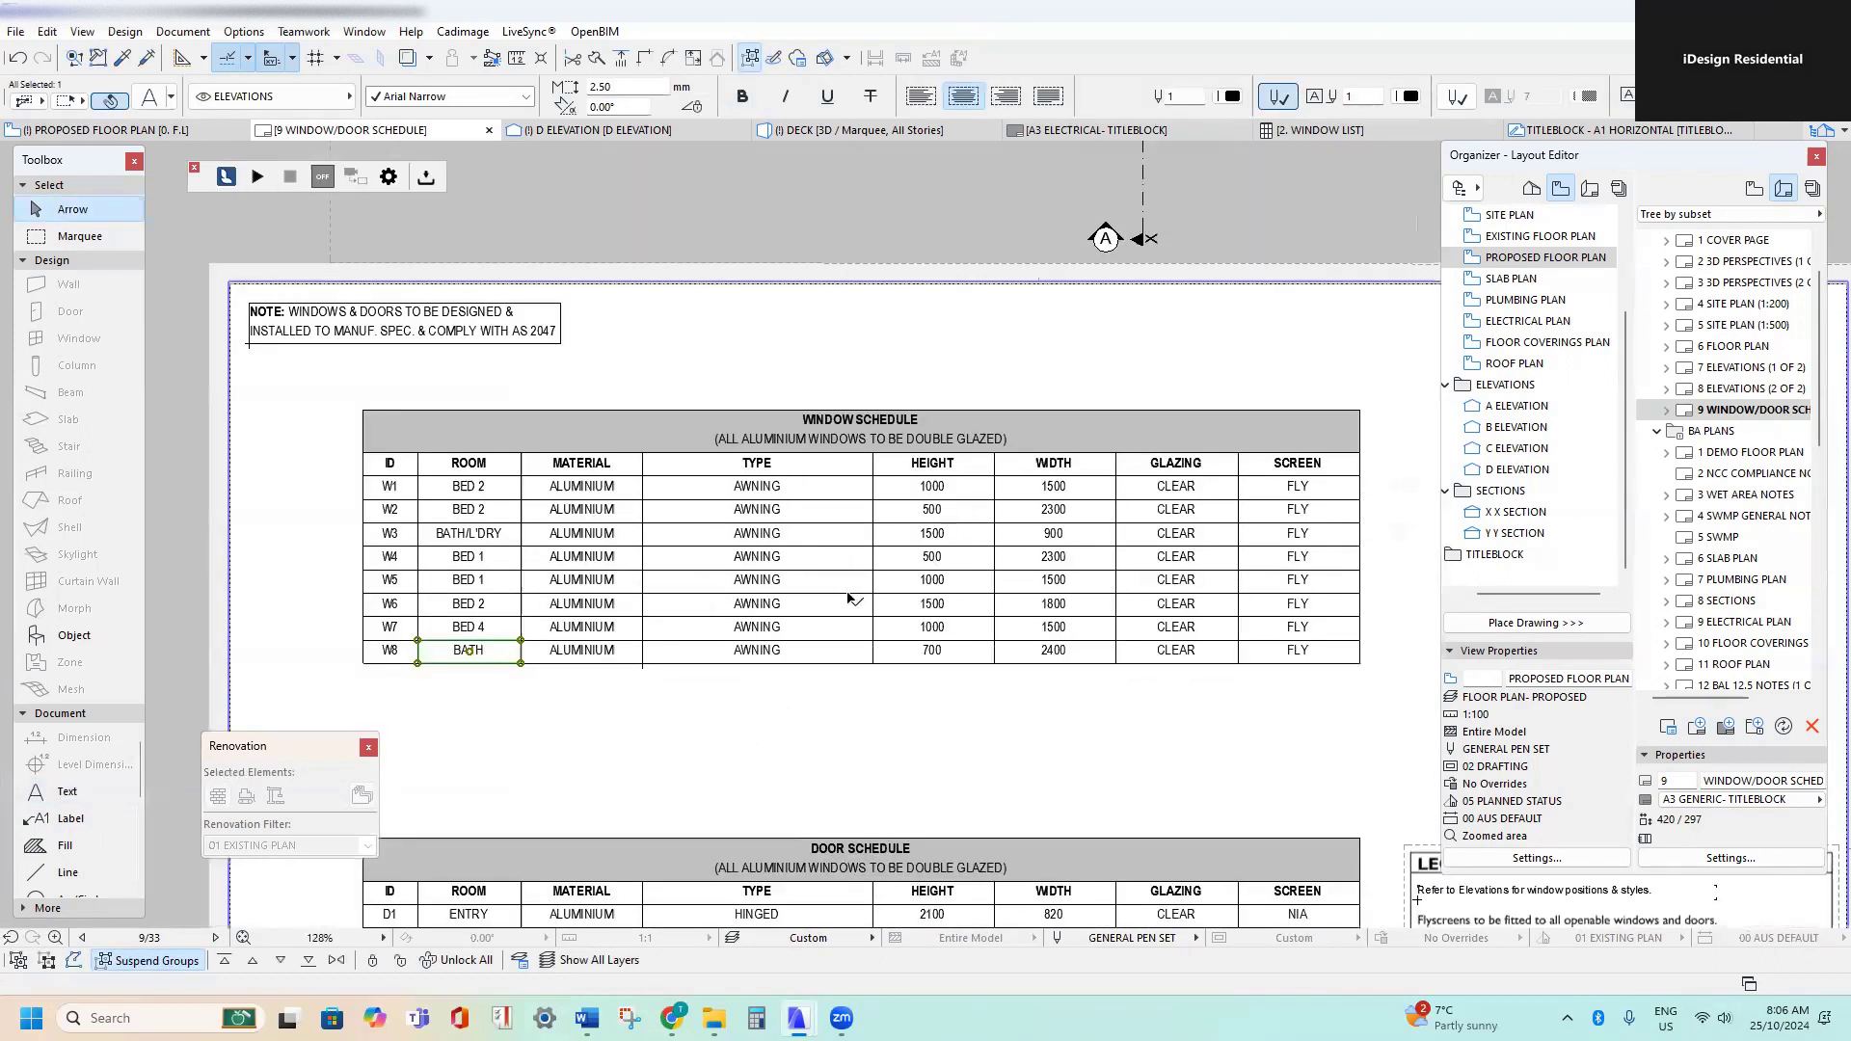
middle_click_drag(853, 600, 759, 616)
middle_click_drag(1212, 267, 971, 714)
scroll(1181, 366, "up", 3)
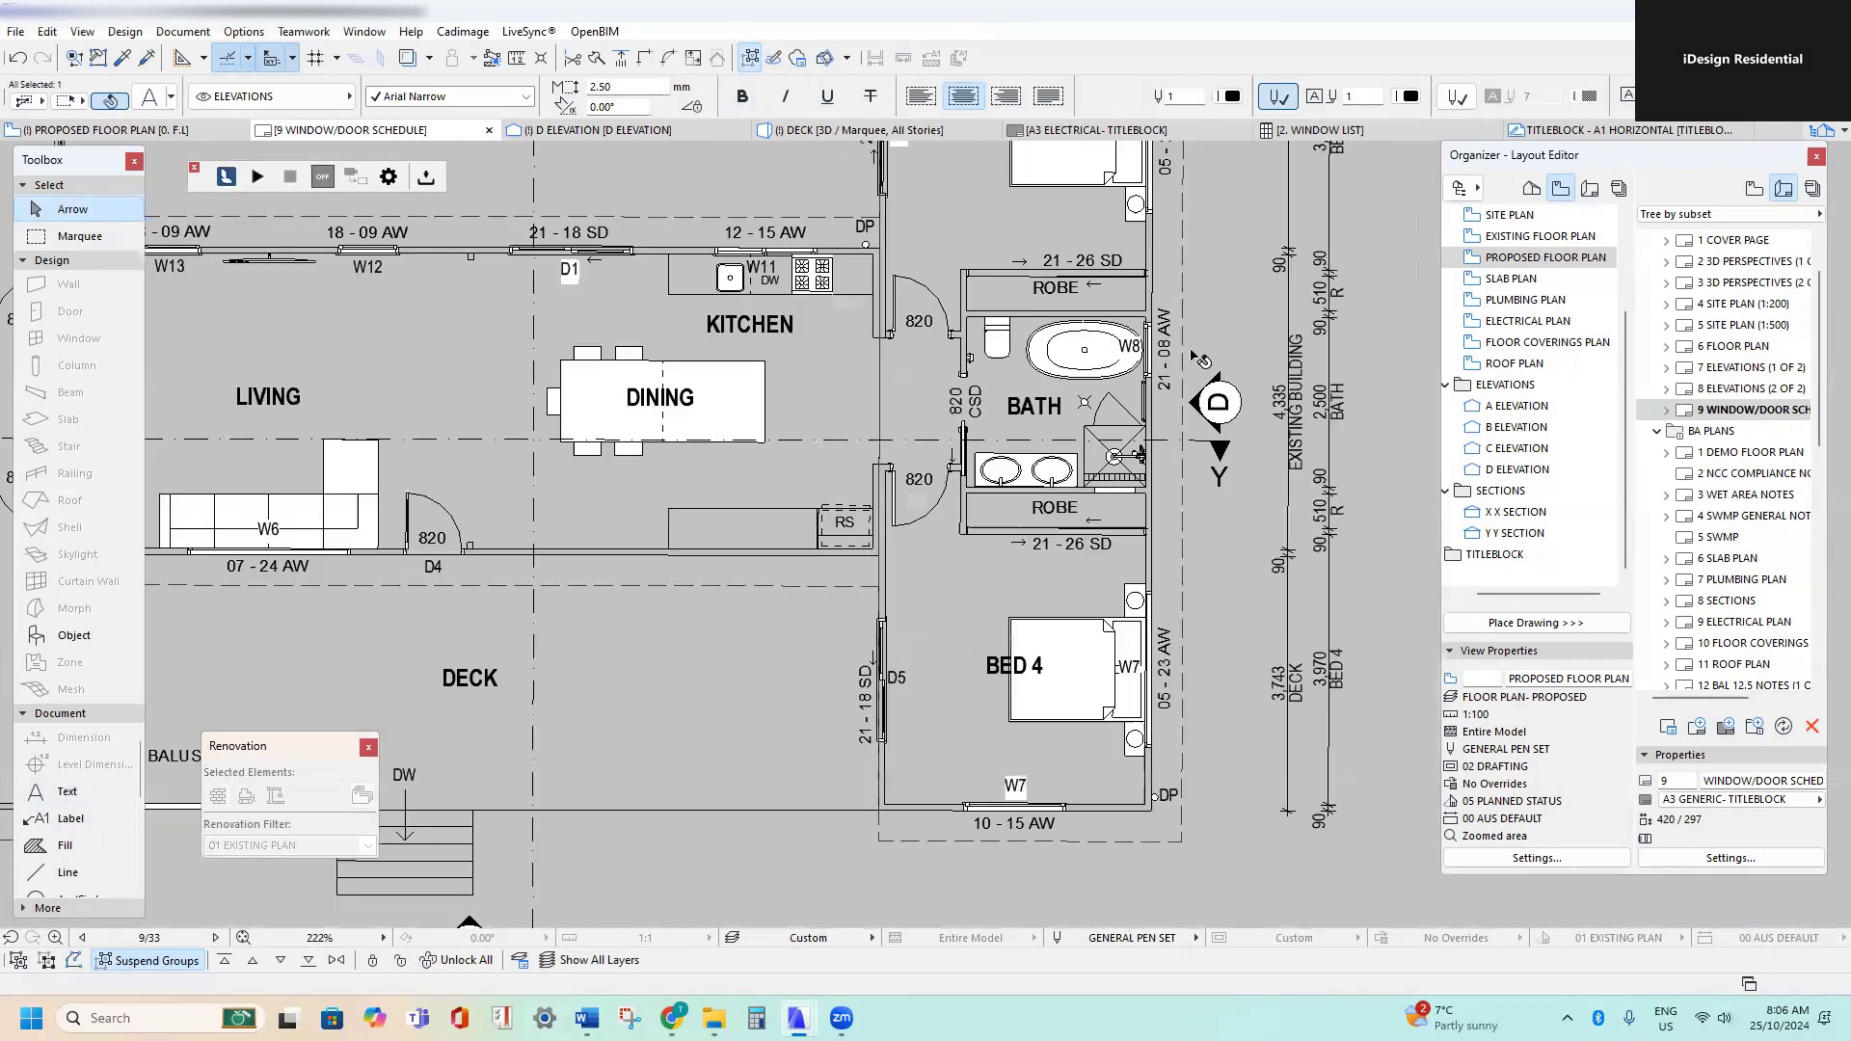
scroll(1184, 403, "down", 2)
middle_click_drag(862, 403, 1101, 404)
scroll(558, 402, "down", 1)
middle_click_drag(567, 321, 569, 280)
middle_click_drag(784, 756, 931, 331)
scroll(558, 684, "up", 3)
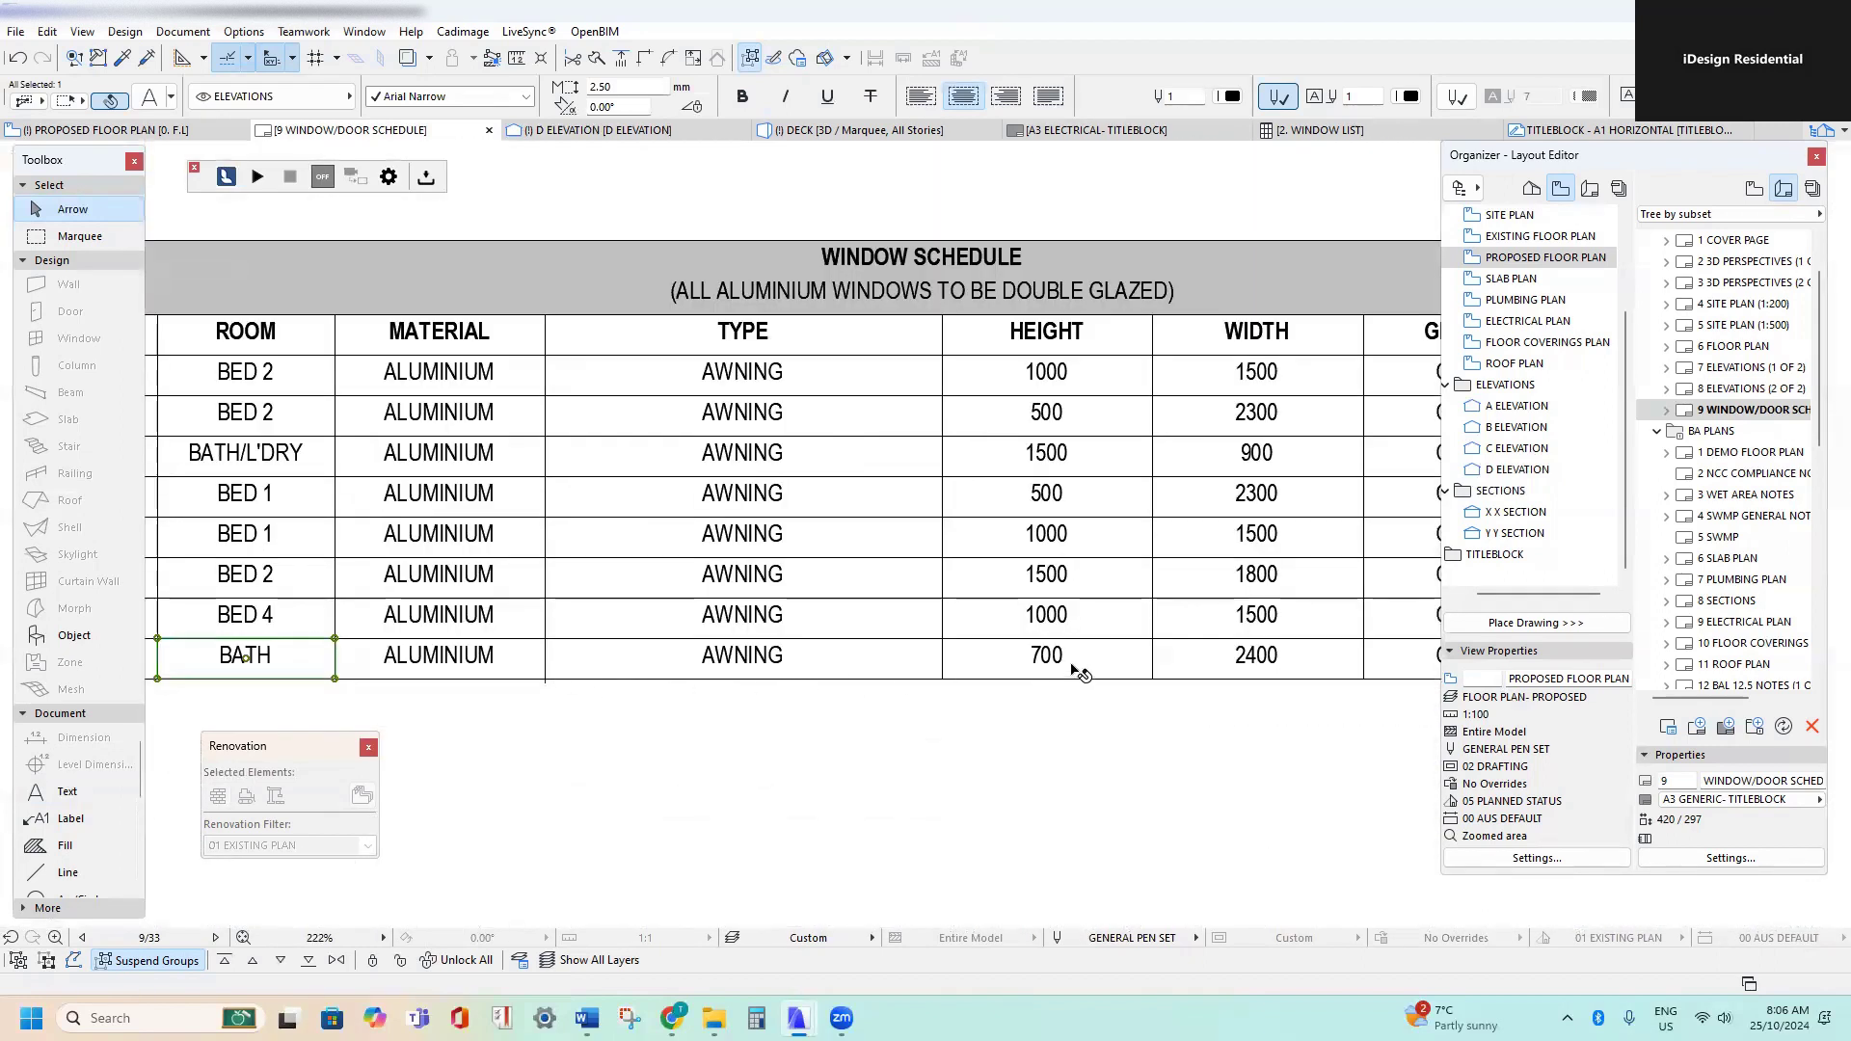
double_click(961, 658)
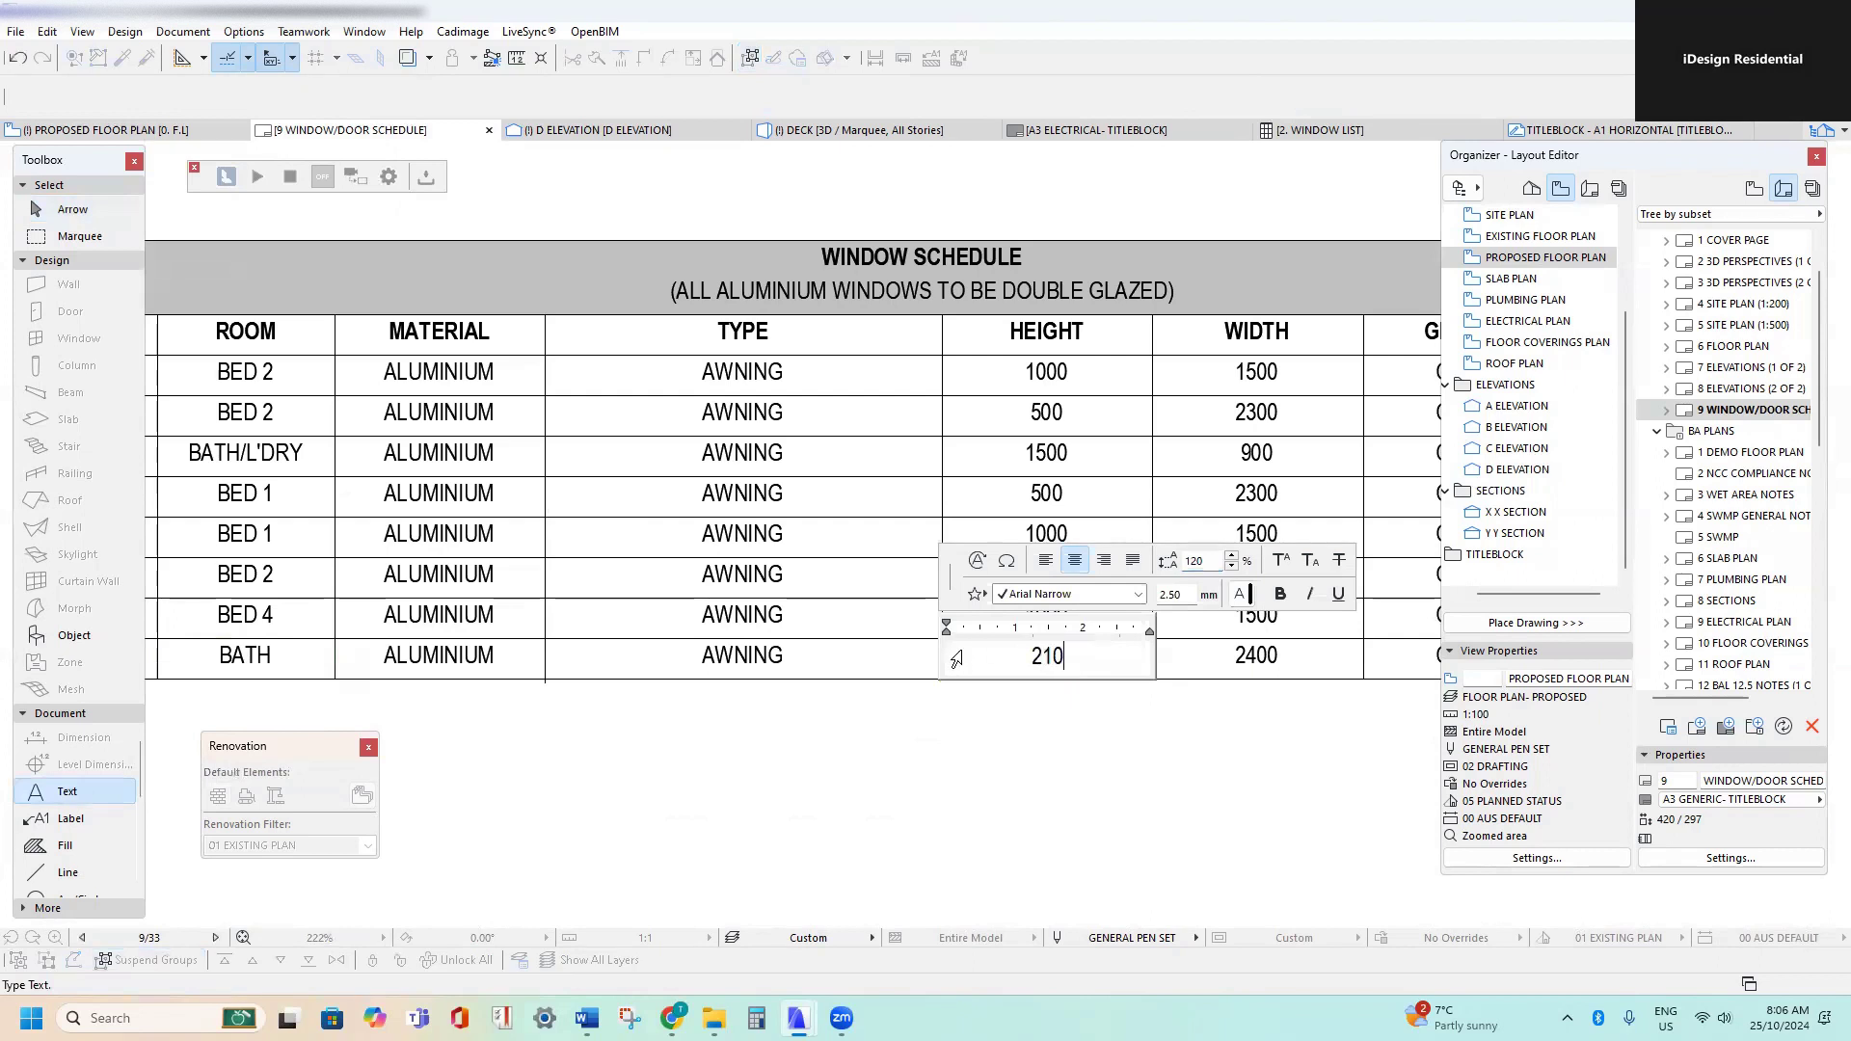
double_click(1275, 664)
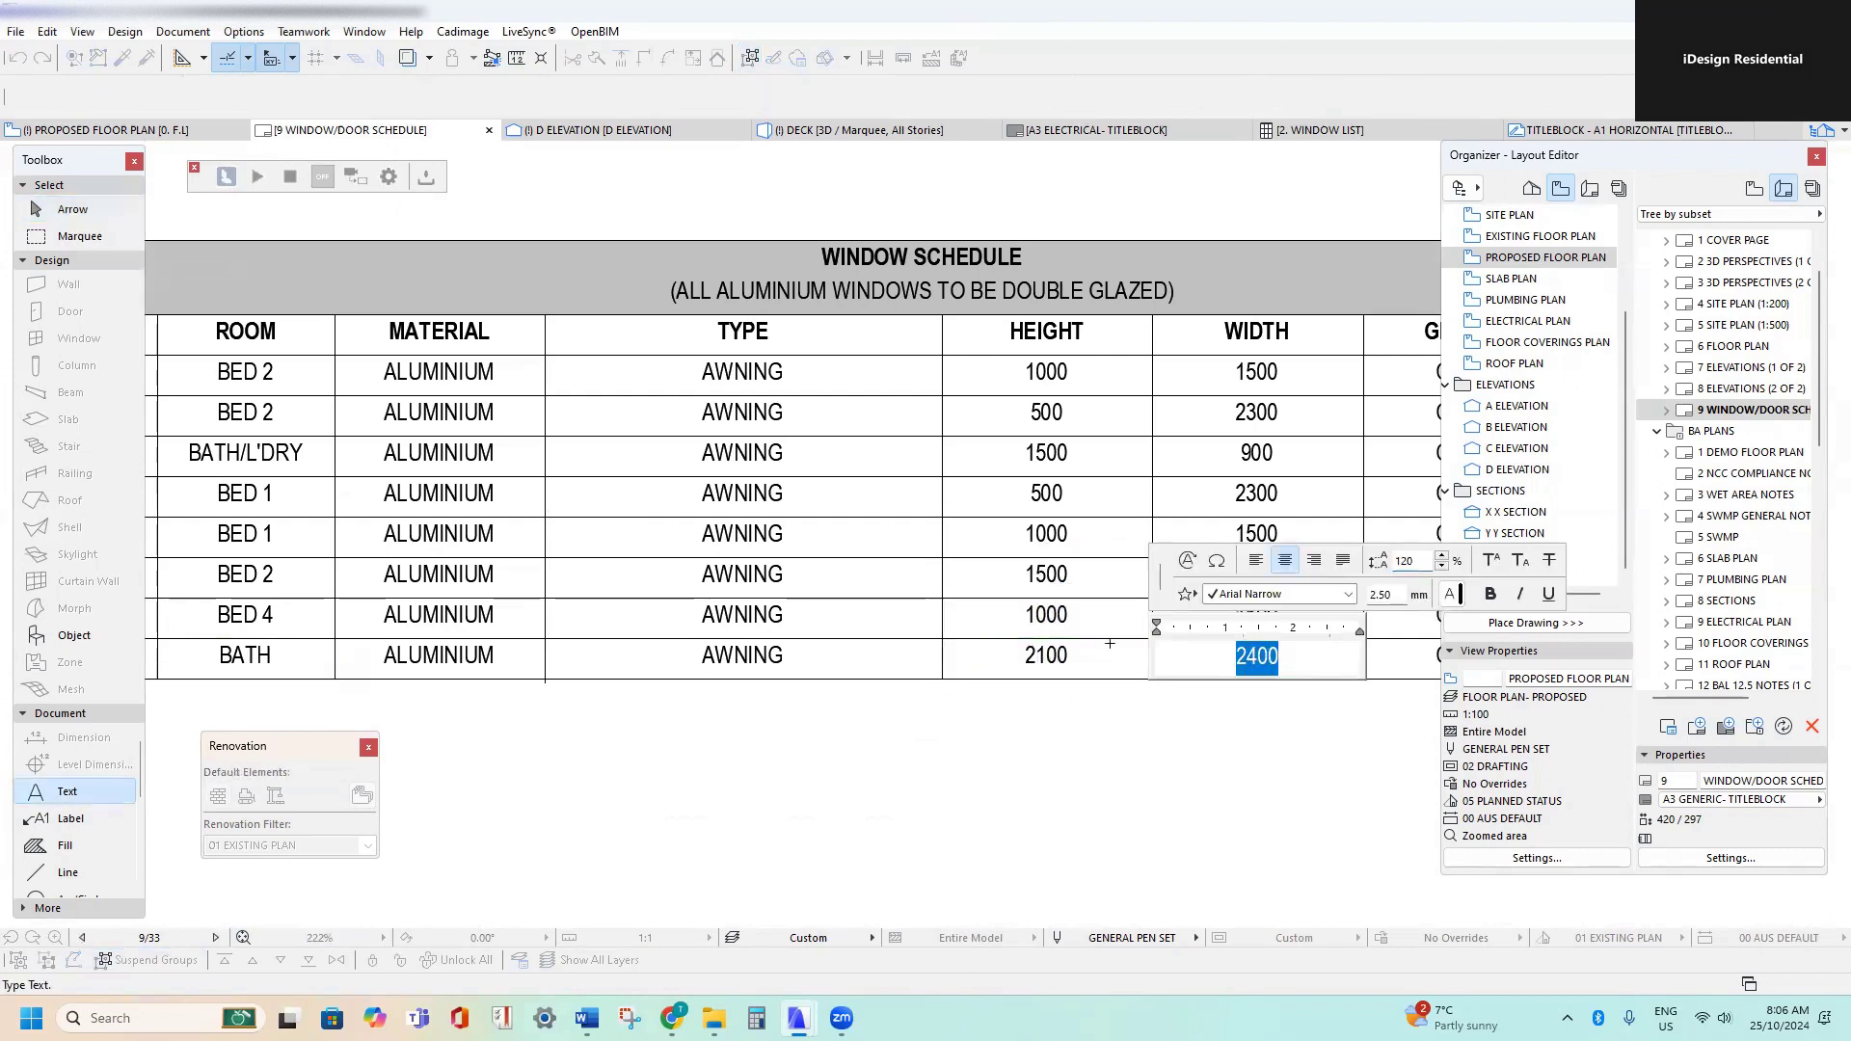
left_click(975, 842)
key("Escape")
- Locate window W9 on the floor plan and duplicate the entire W8 row directly beneath it in the window schedule
scroll(951, 772, "down", 6)
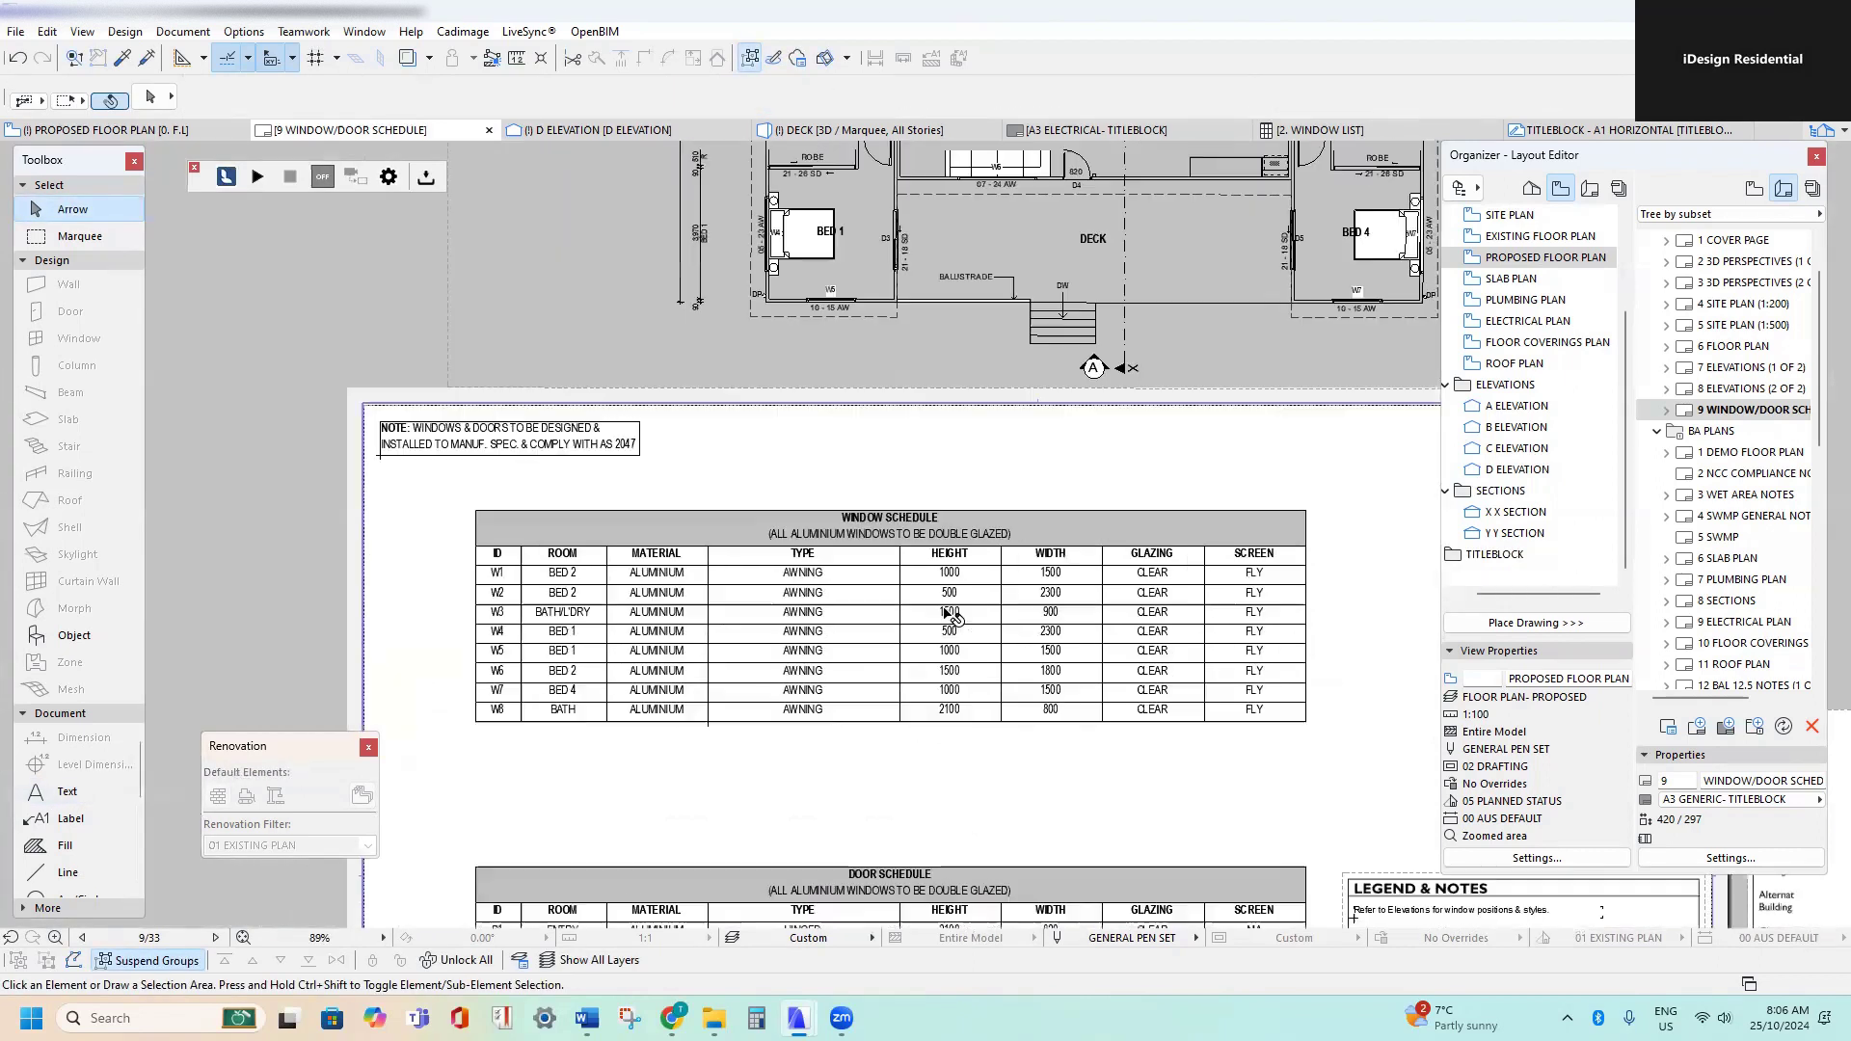
scroll(1003, 366, "up", 3)
scroll(1109, 309, "up", 4)
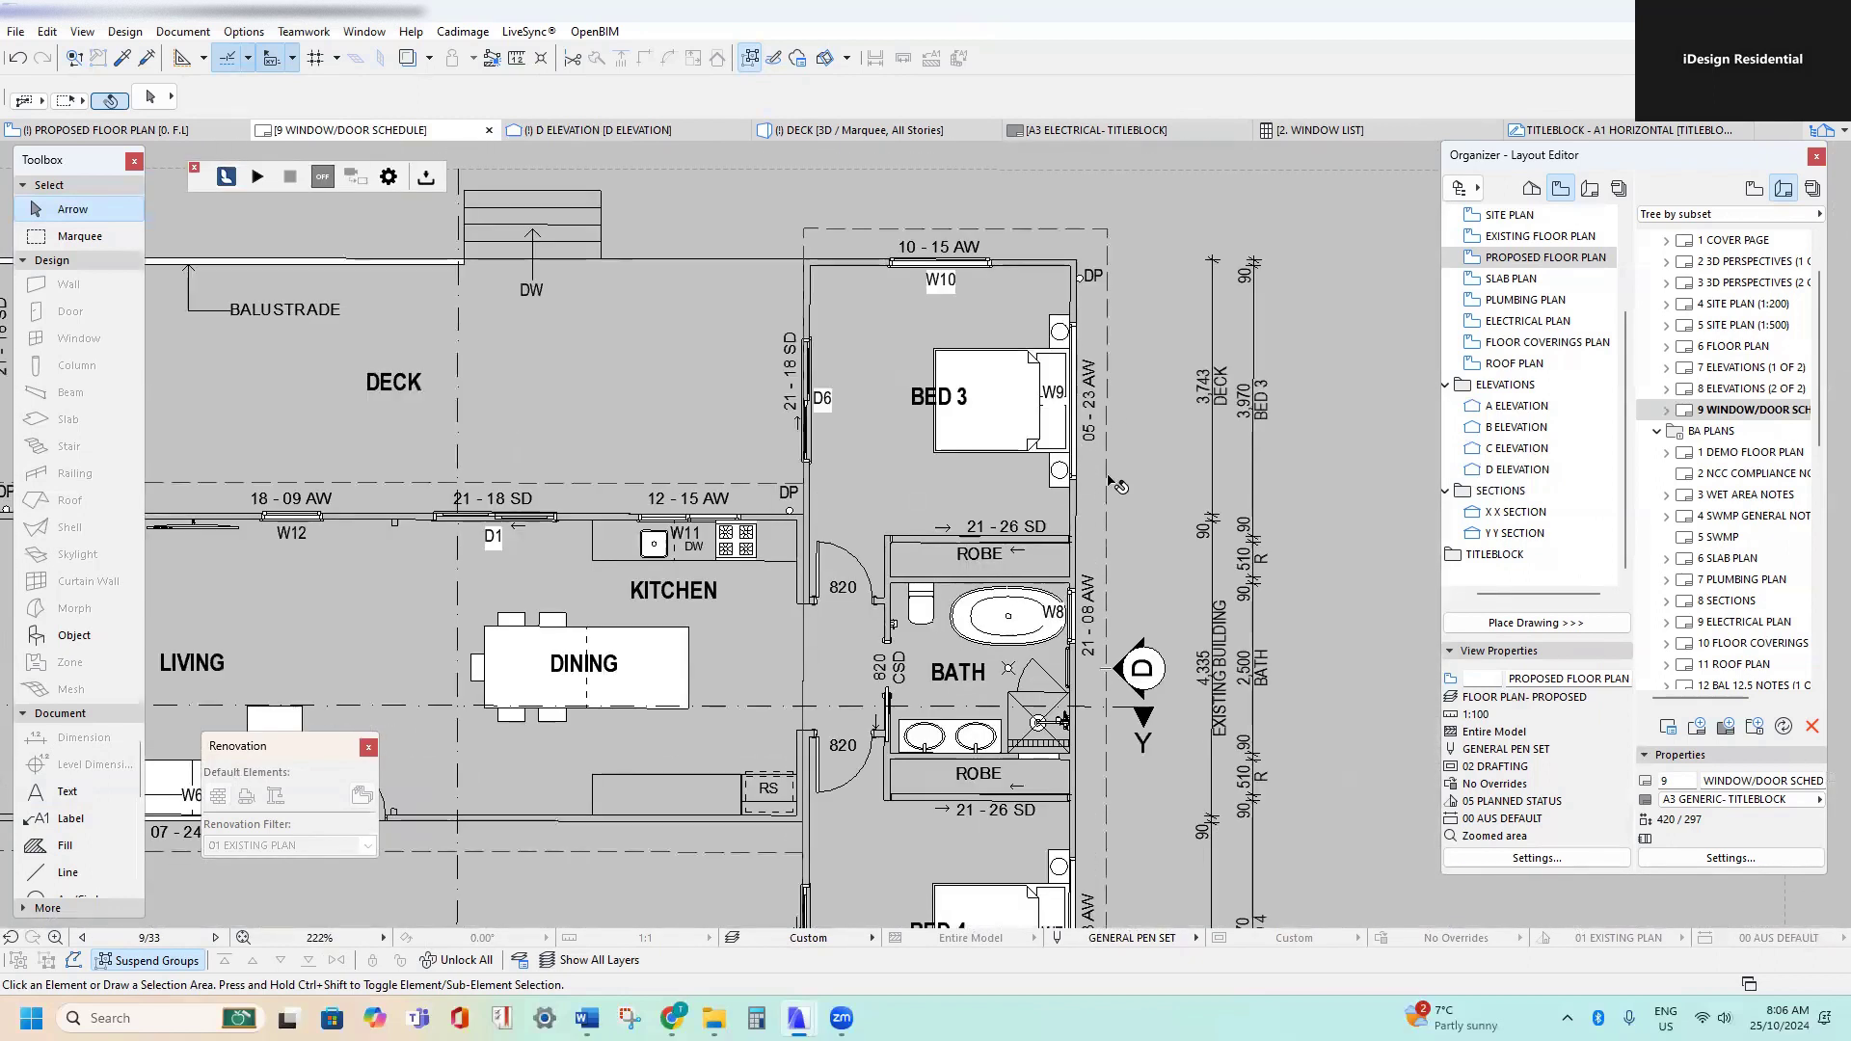
scroll(1103, 471, "down", 6)
middle_click_drag(821, 617, 974, 286)
scroll(744, 587, "up", 1)
middle_click_drag(712, 506, 683, 404)
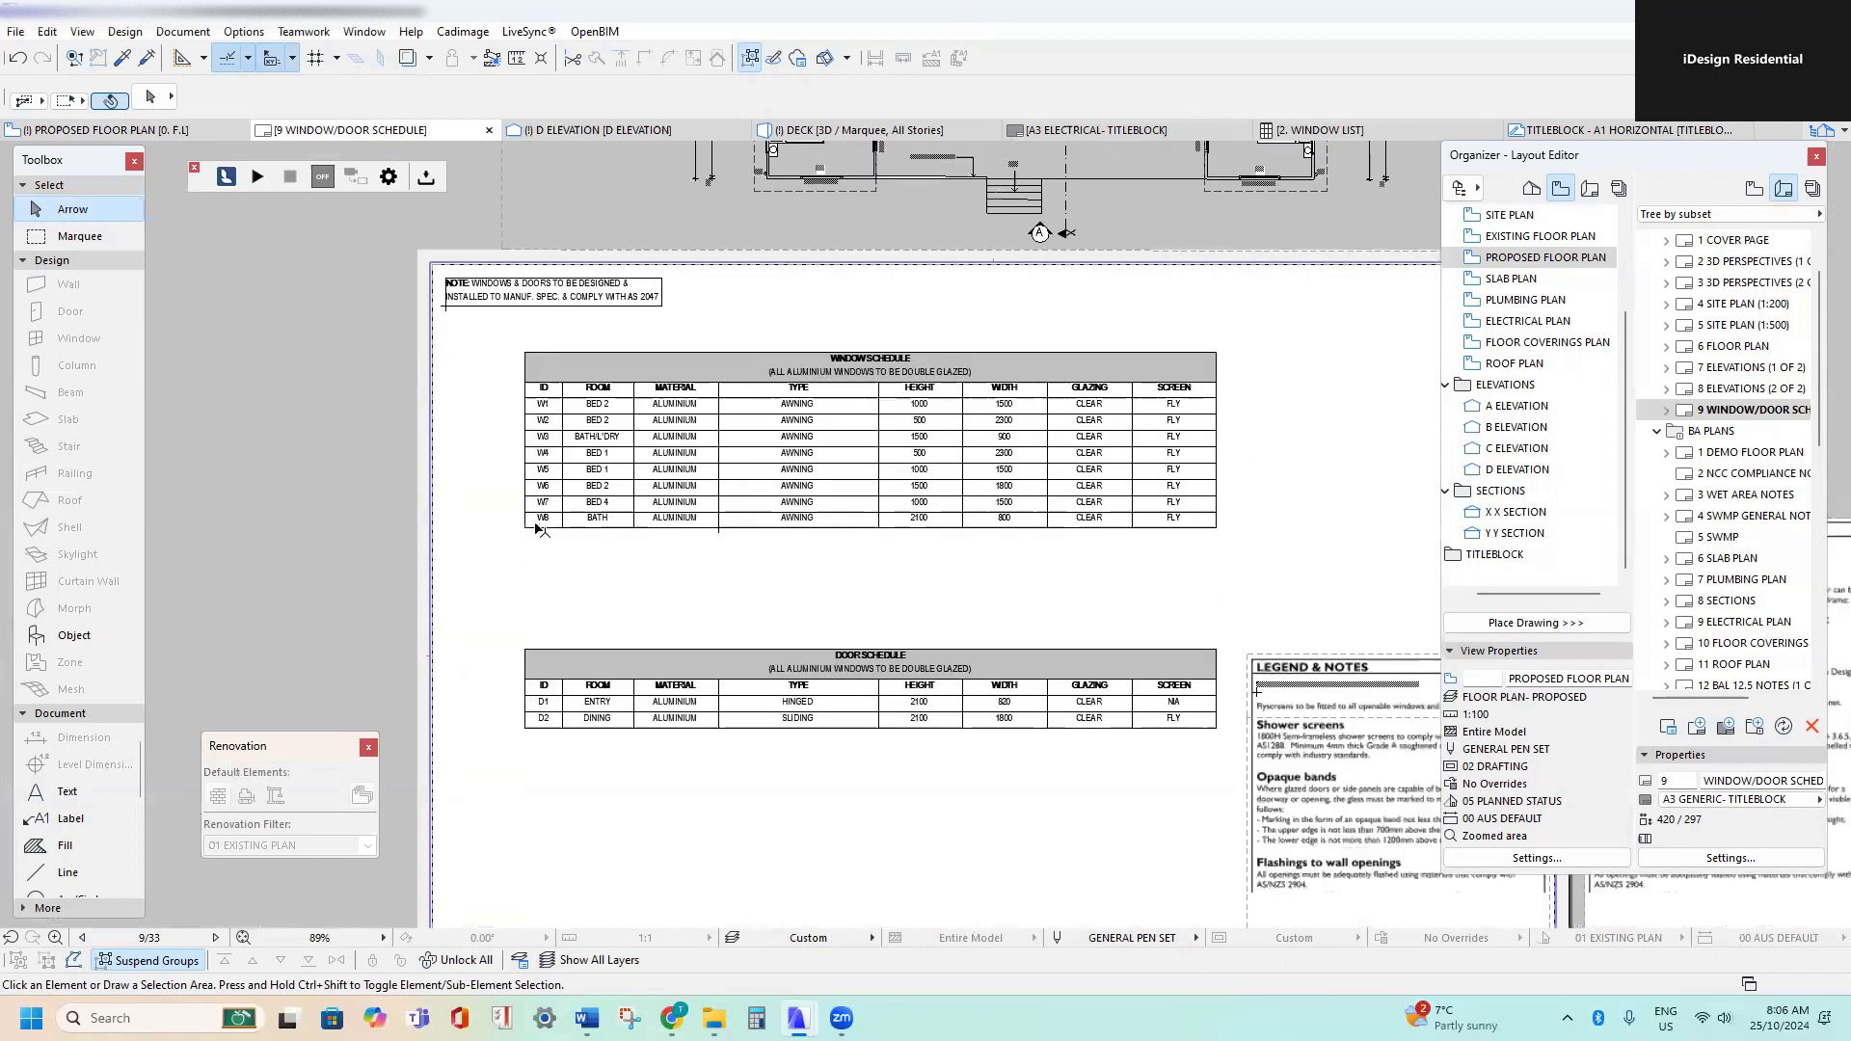
scroll(536, 530, "up", 3)
left_click(414, 521)
middle_click_drag(756, 556, 591, 554)
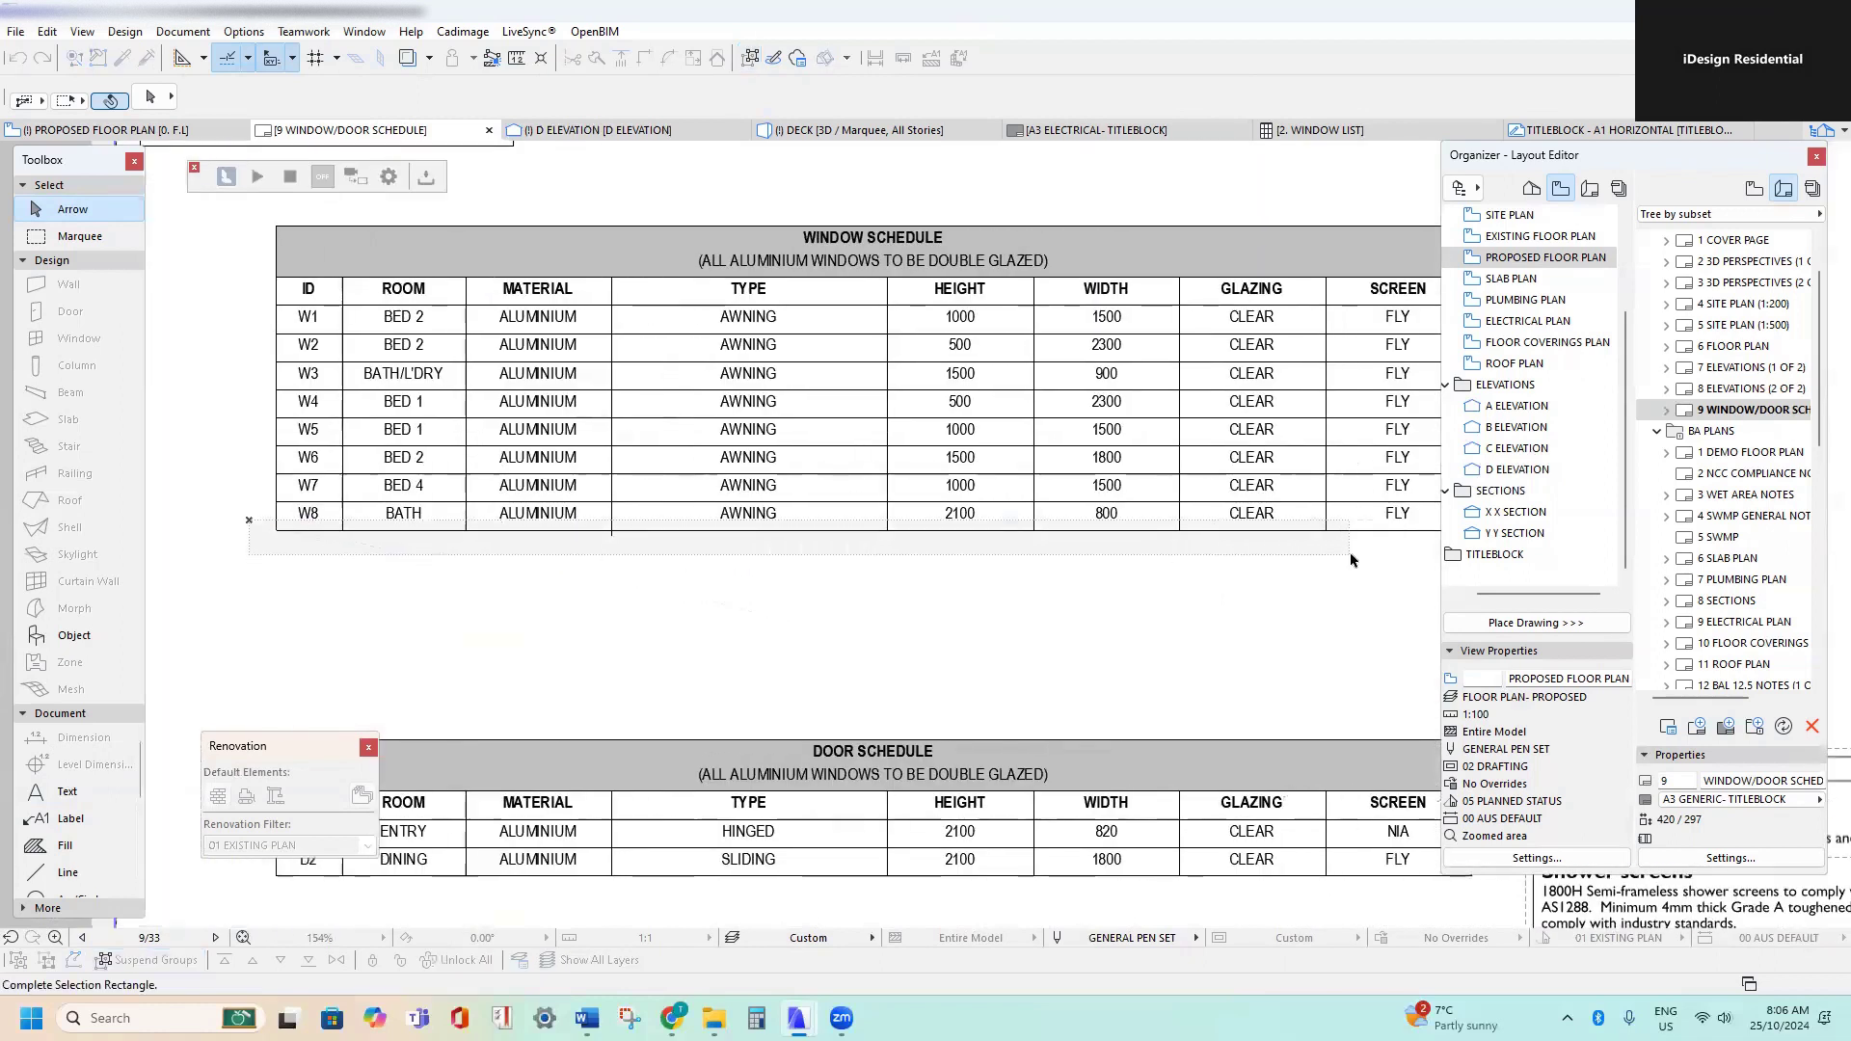
middle_click_drag(1350, 559, 1089, 546)
left_click(1178, 539)
middle_click_drag(578, 541, 998, 533)
scroll(508, 510, "up", 3)
key("ctrl+shift+d")
left_click(581, 485)
left_click(582, 533)
- Set the ID of the new last row in the window schedule to W9 and its room to BED 4
double_click(665, 556)
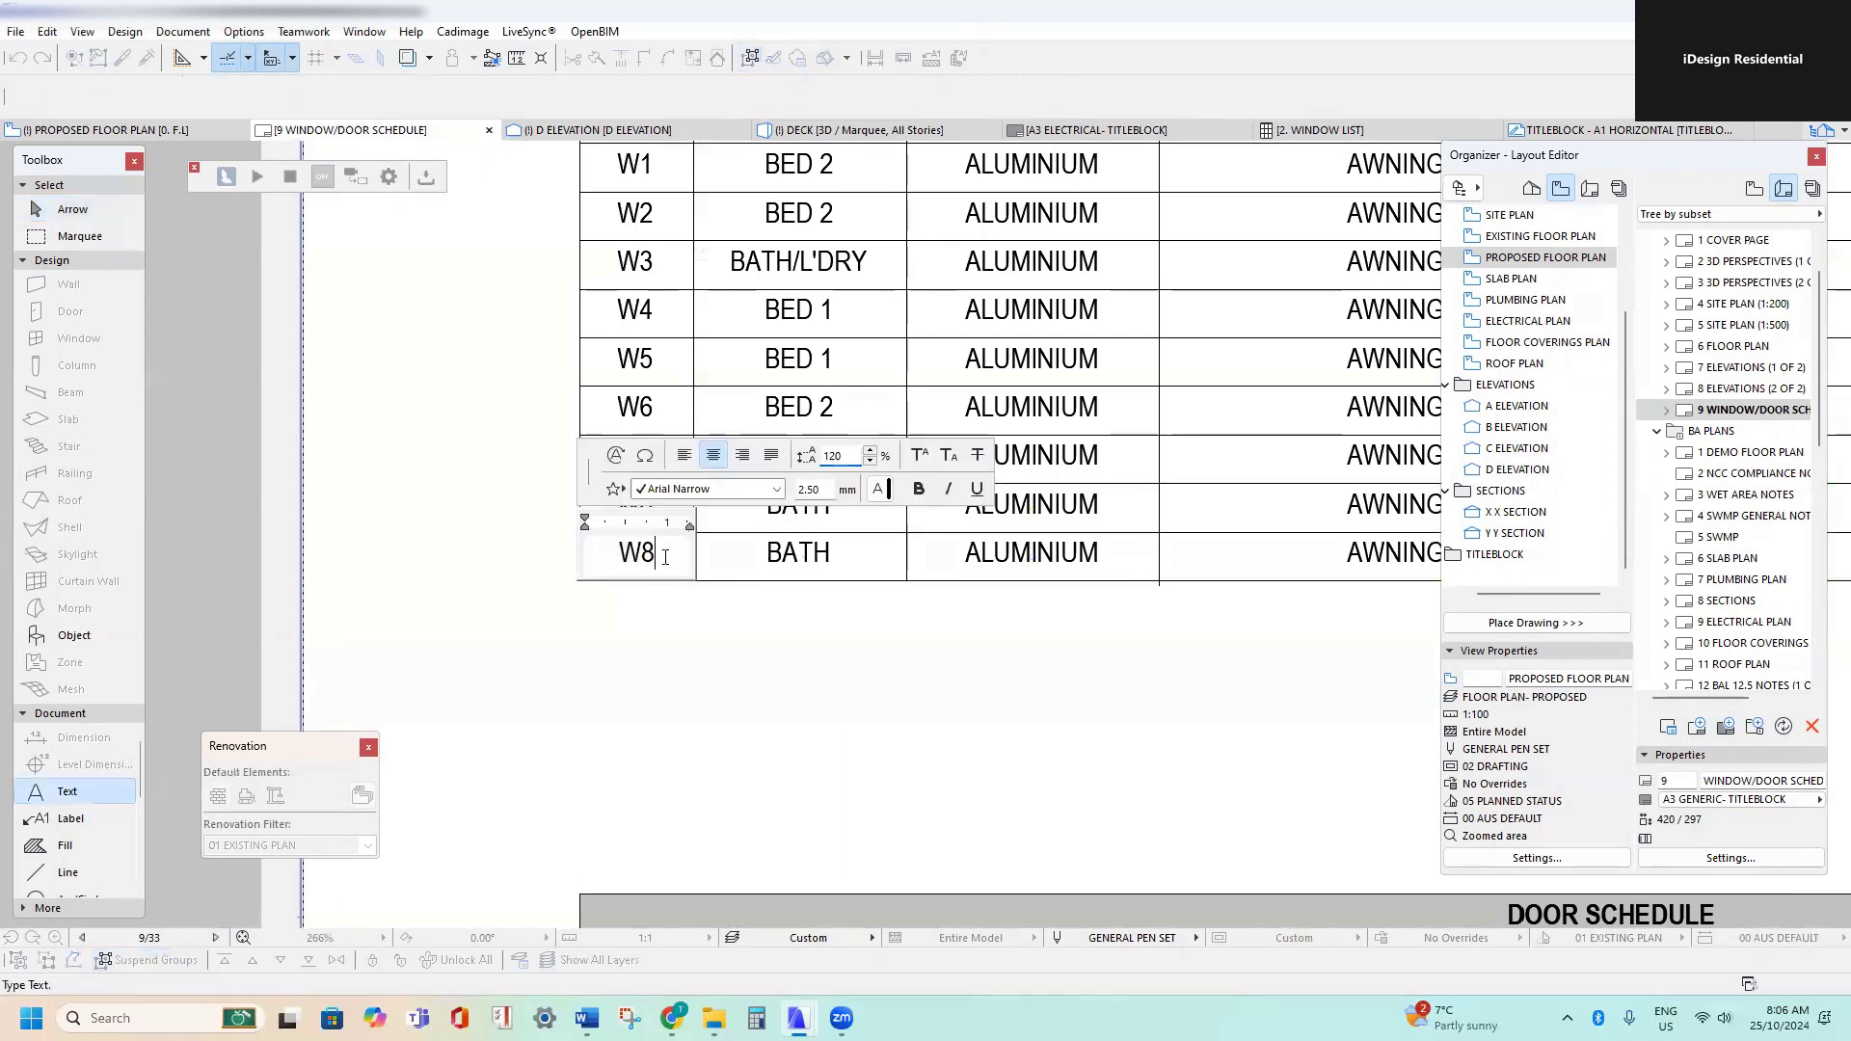
key("Escape")
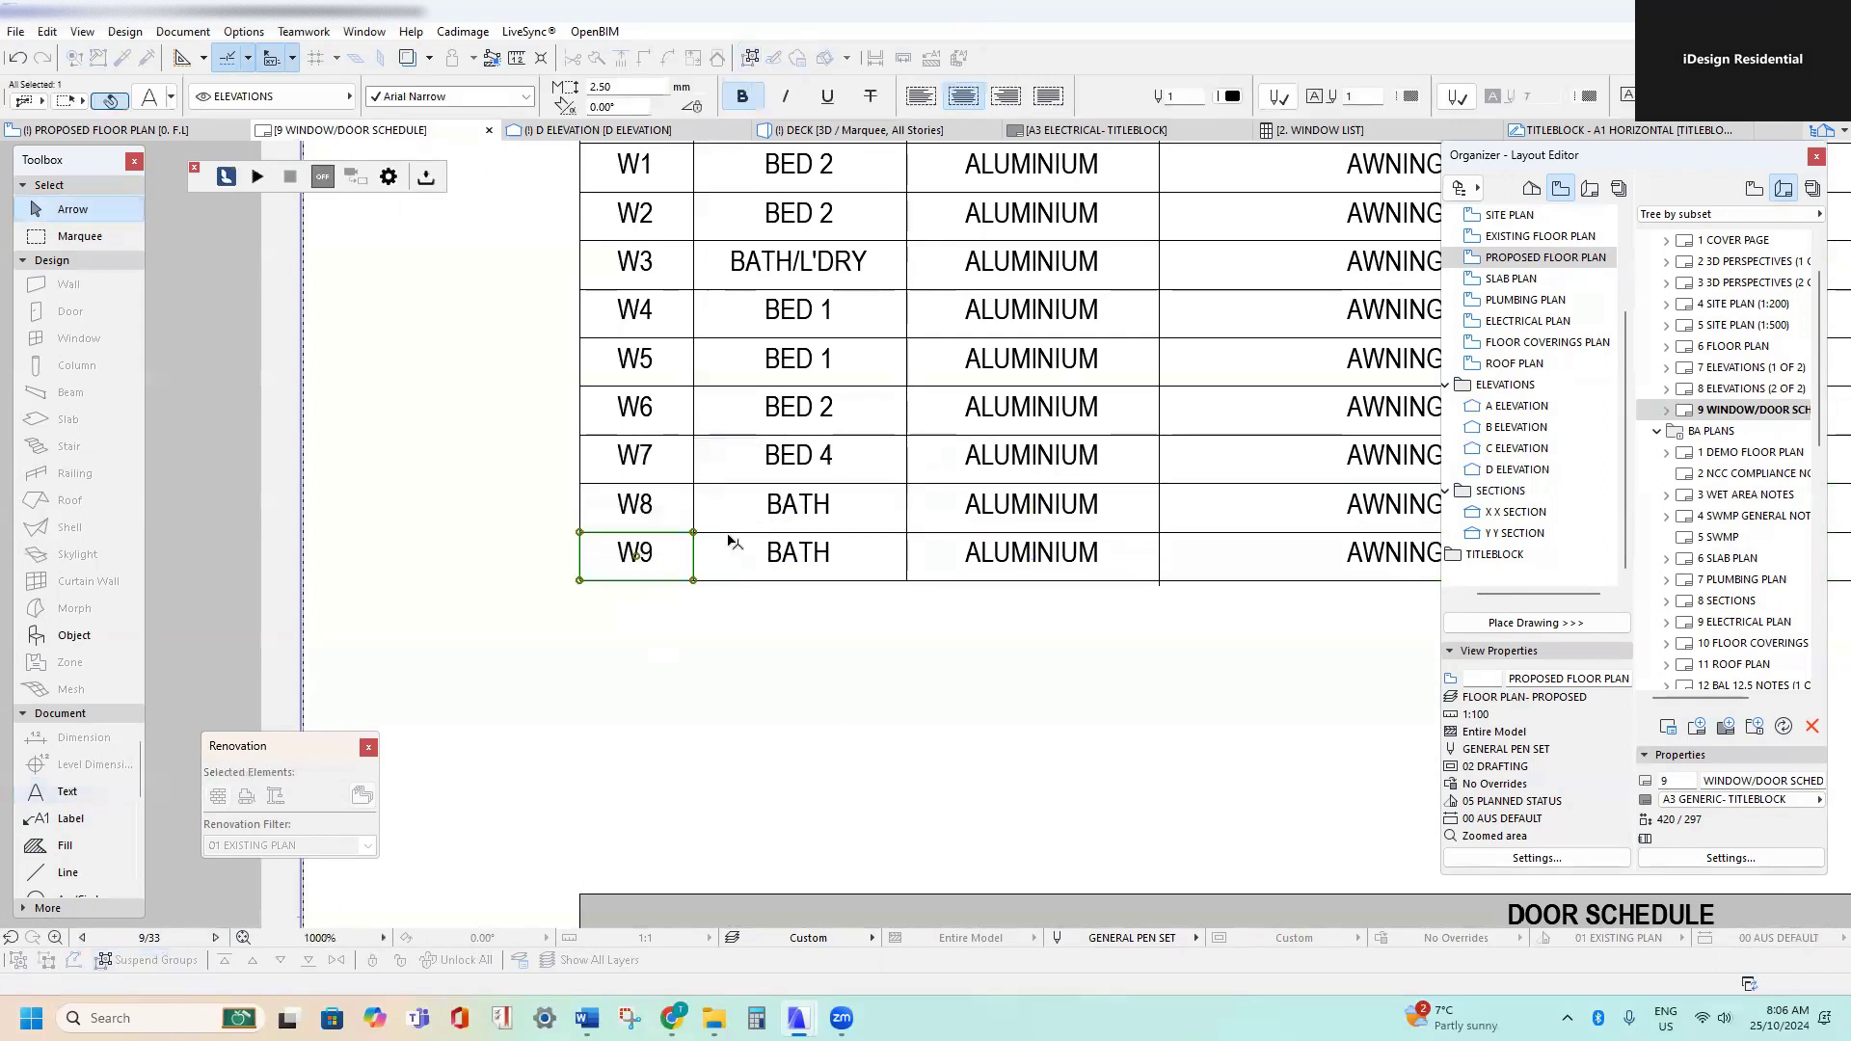
middle_click_drag(723, 540, 602, 562)
double_click(602, 569)
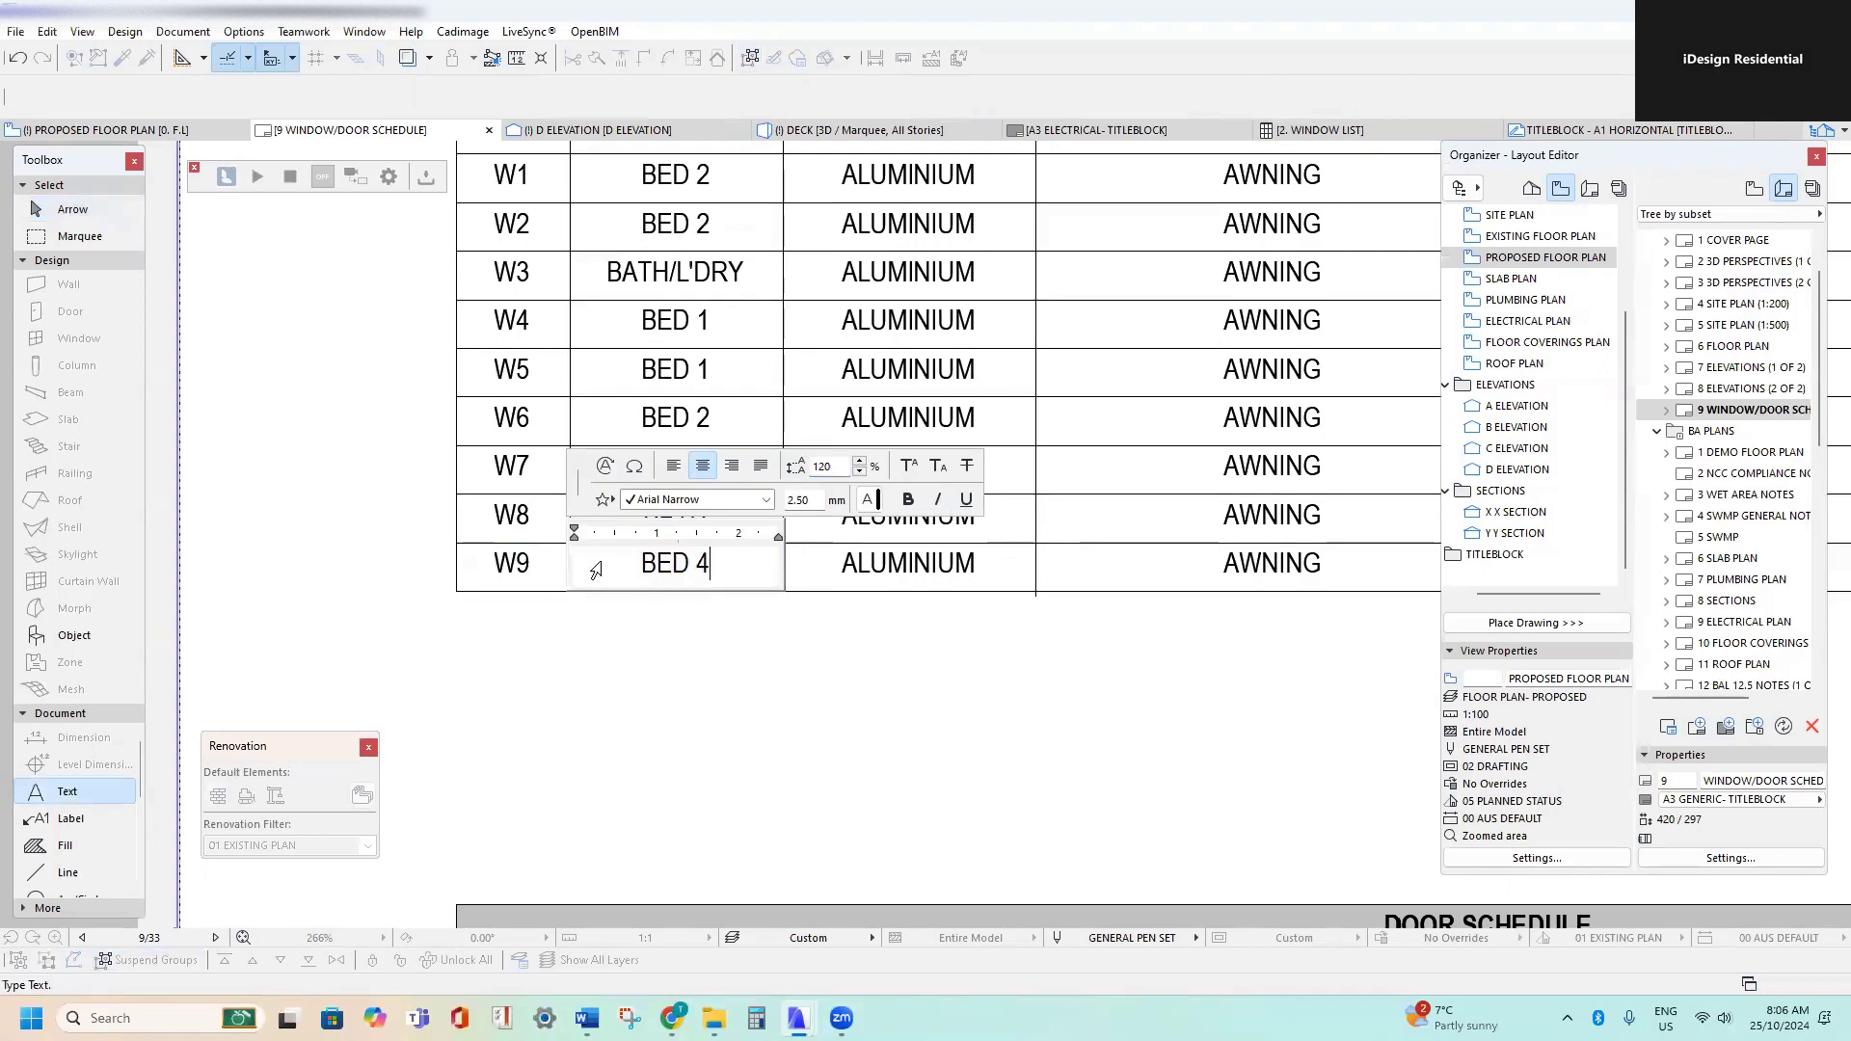
- Check which room window W9 belongs to on the floor plan and correct the W9 row's room to BED 3
left_click(715, 690)
scroll(762, 723, "down", 2)
scroll(1177, 438, "down", 3)
middle_click_drag(1350, 318, 917, 488)
scroll(455, 498, "up", 3)
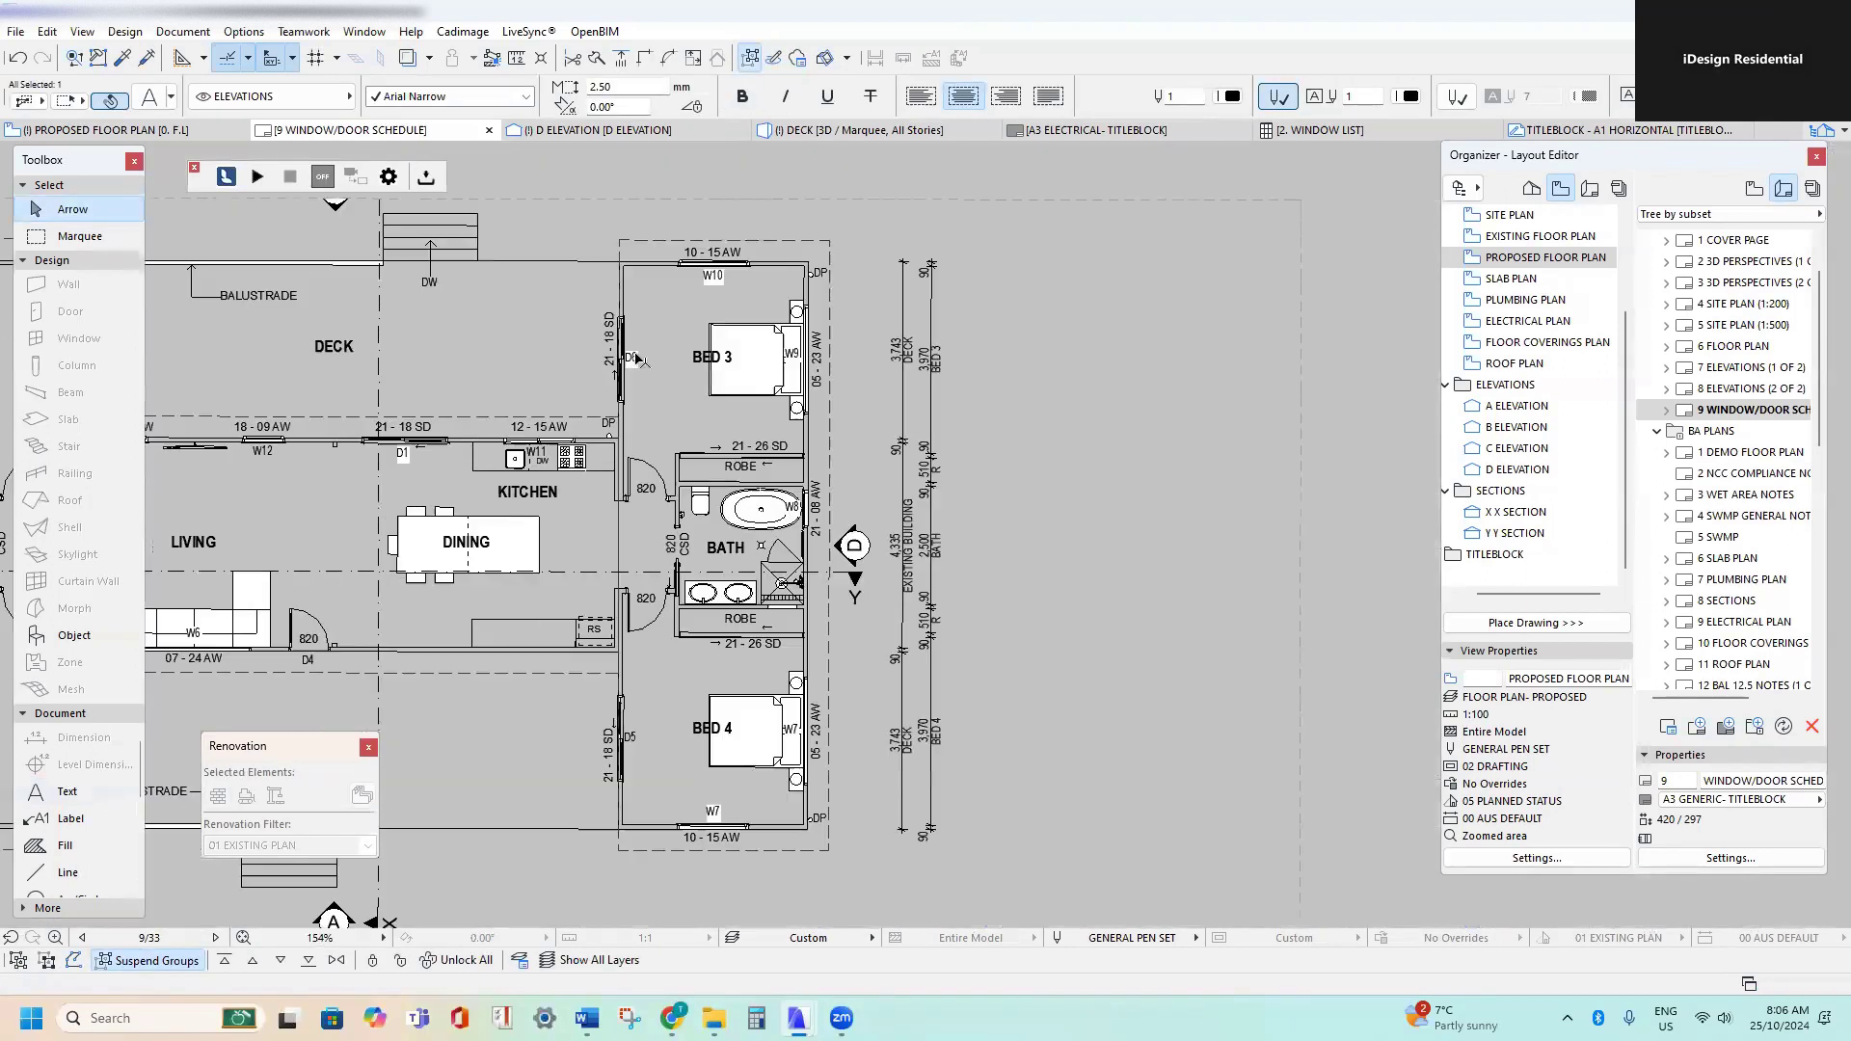
scroll(635, 359, "up", 1)
scroll(872, 341, "down", 3)
middle_click_drag(608, 535, 1100, 166)
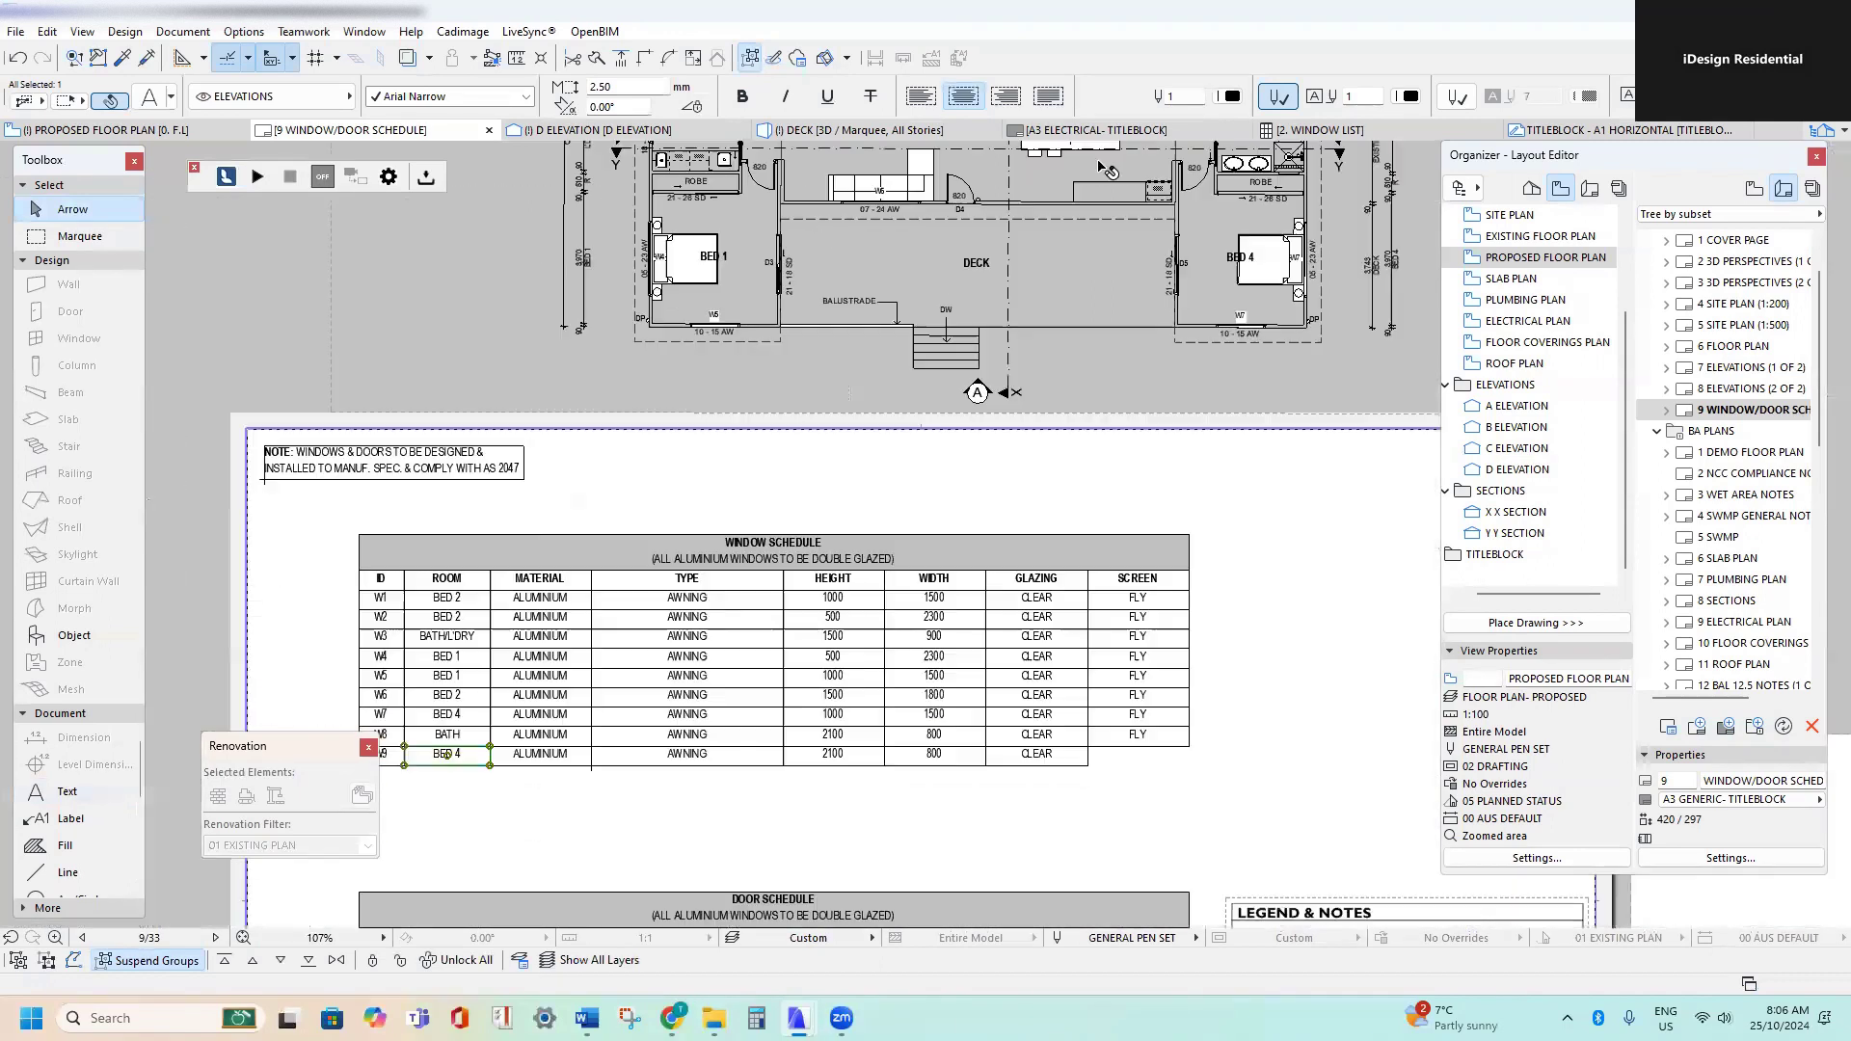
scroll(682, 709, "up", 6)
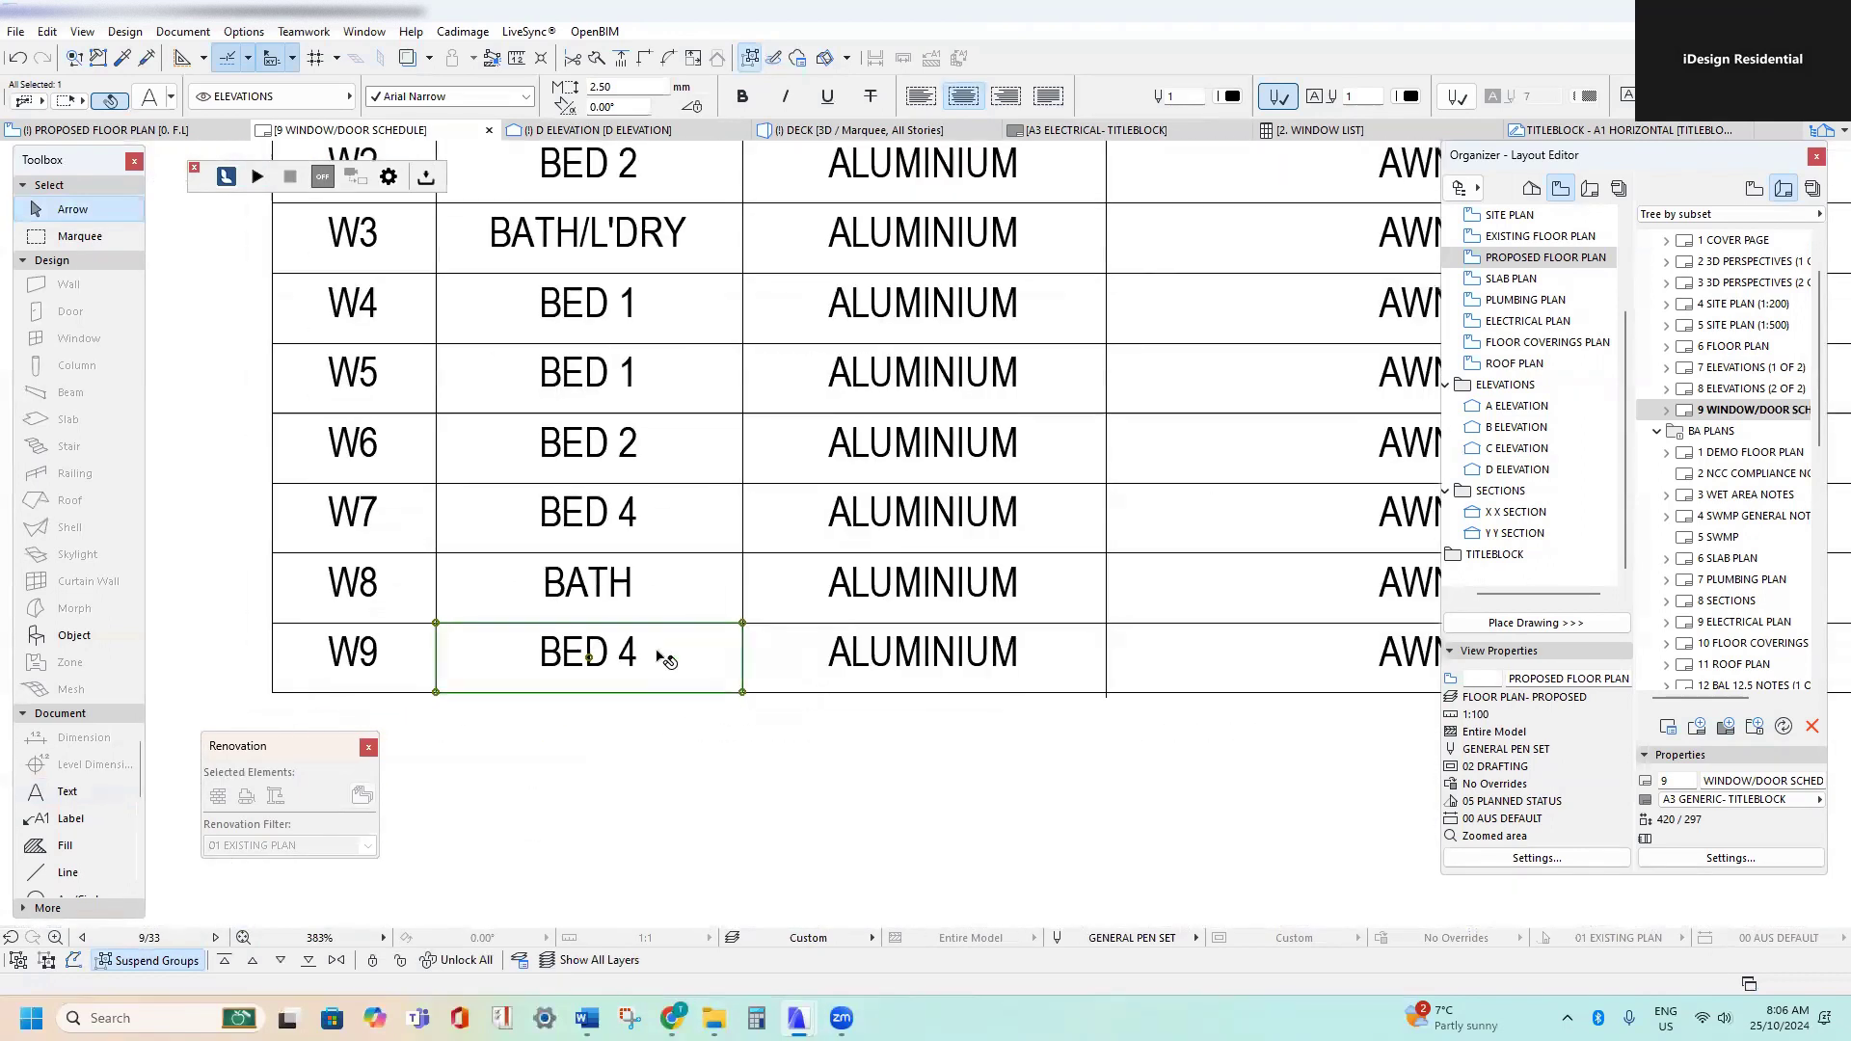
double_click(641, 658)
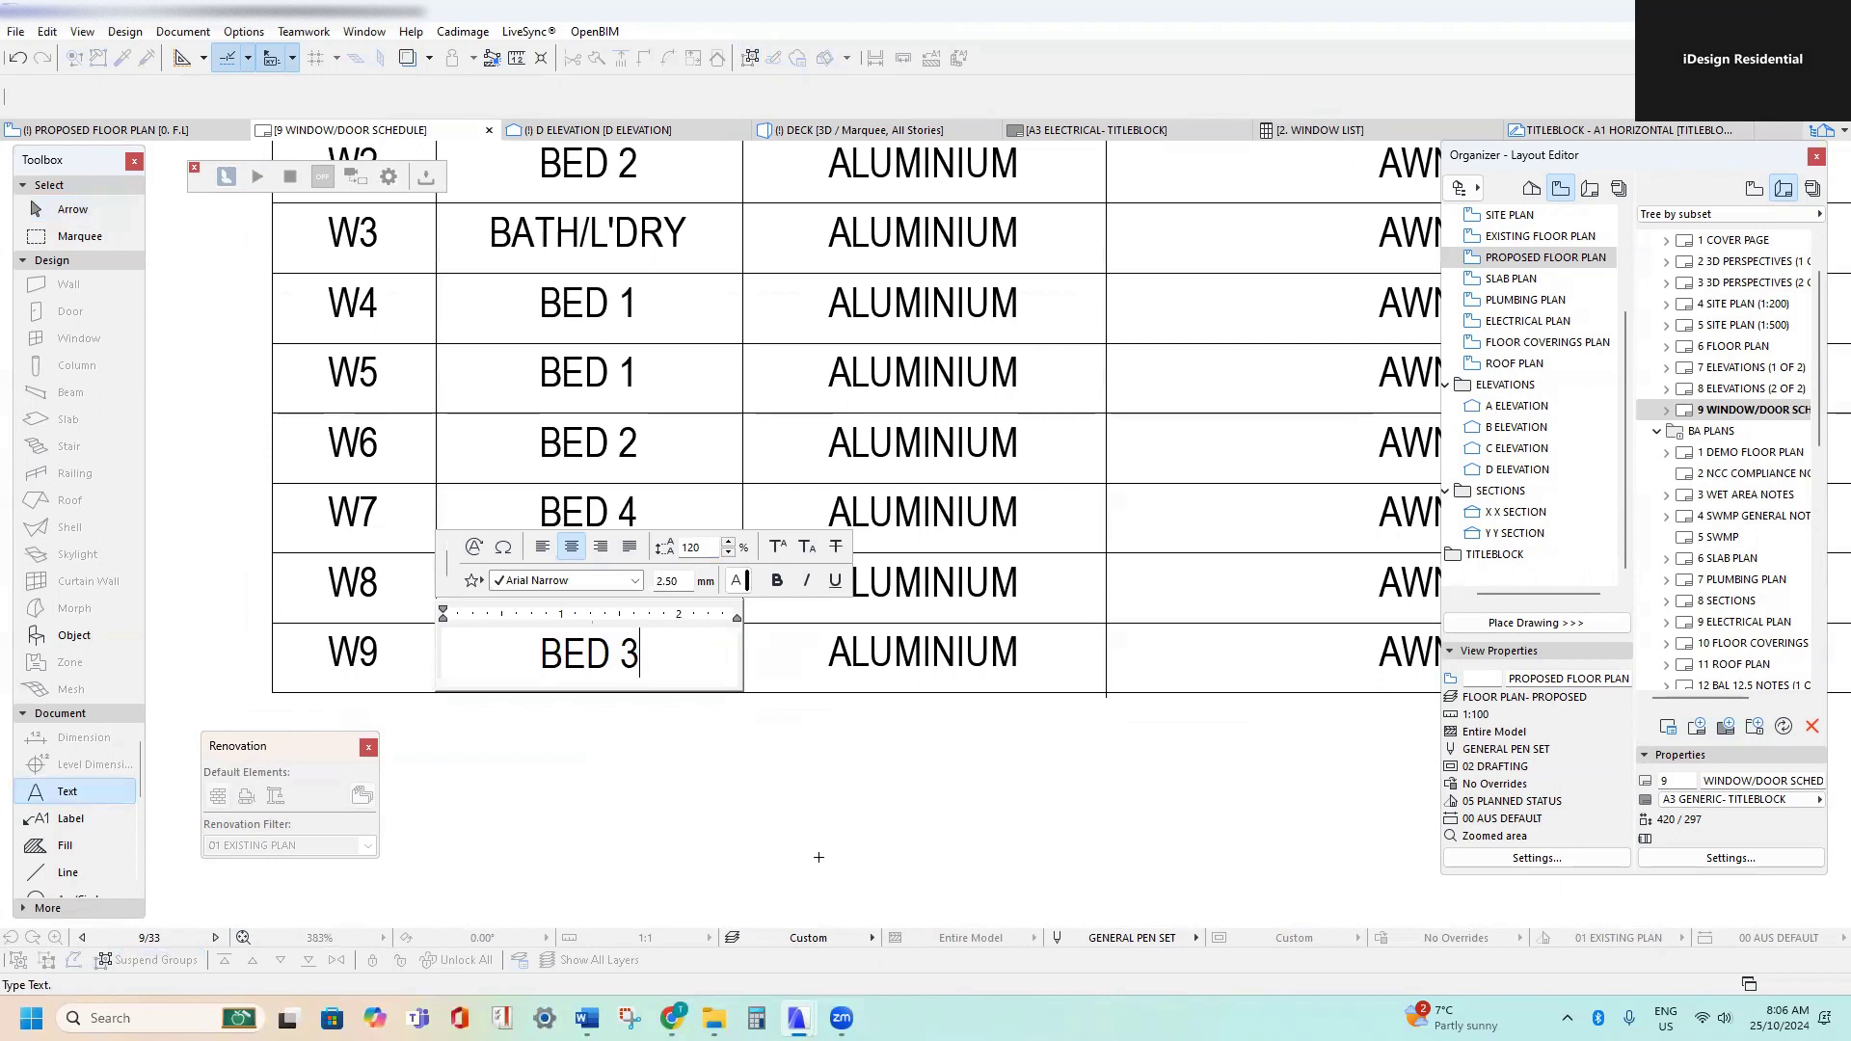
key("Escape")
- Check window W9's size on the floor plan and delete the height and width cells of the W9 row
scroll(798, 735, "down", 8)
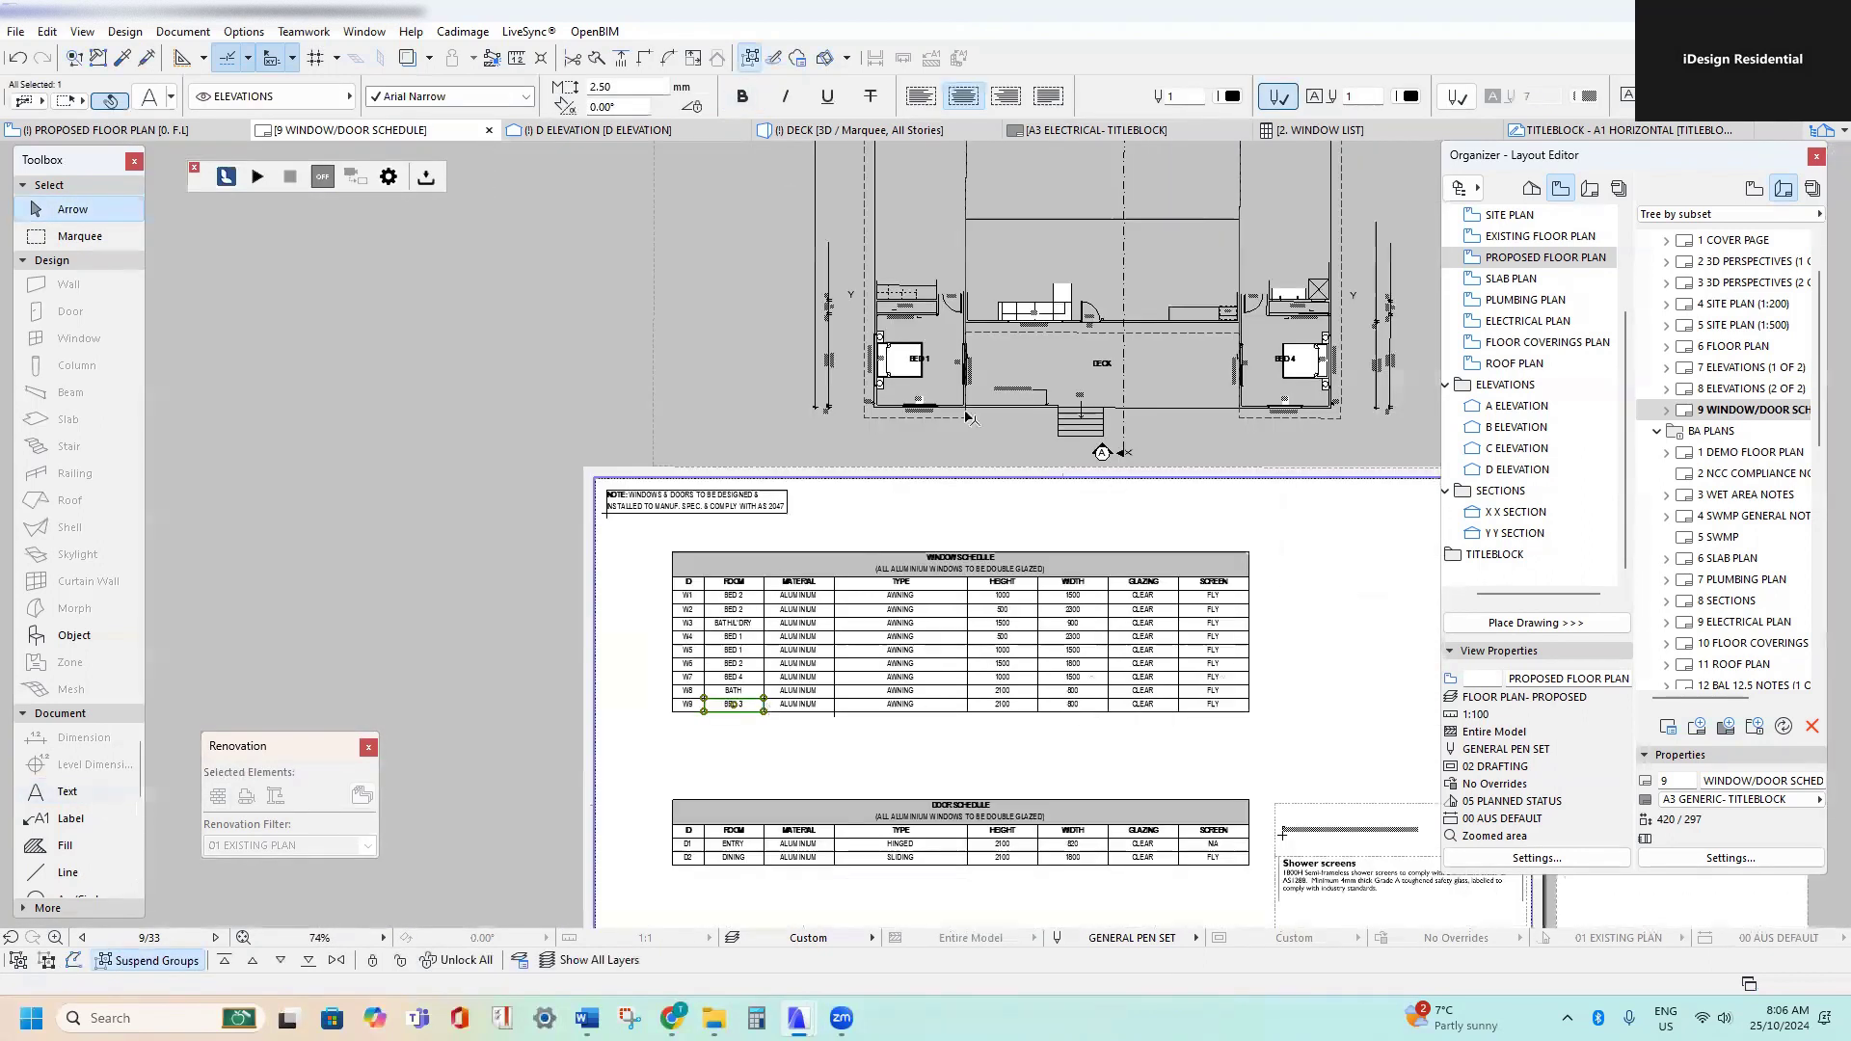
middle_click_drag(965, 415, 660, 624)
scroll(1033, 384, "up", 6)
scroll(1041, 422, "down", 6)
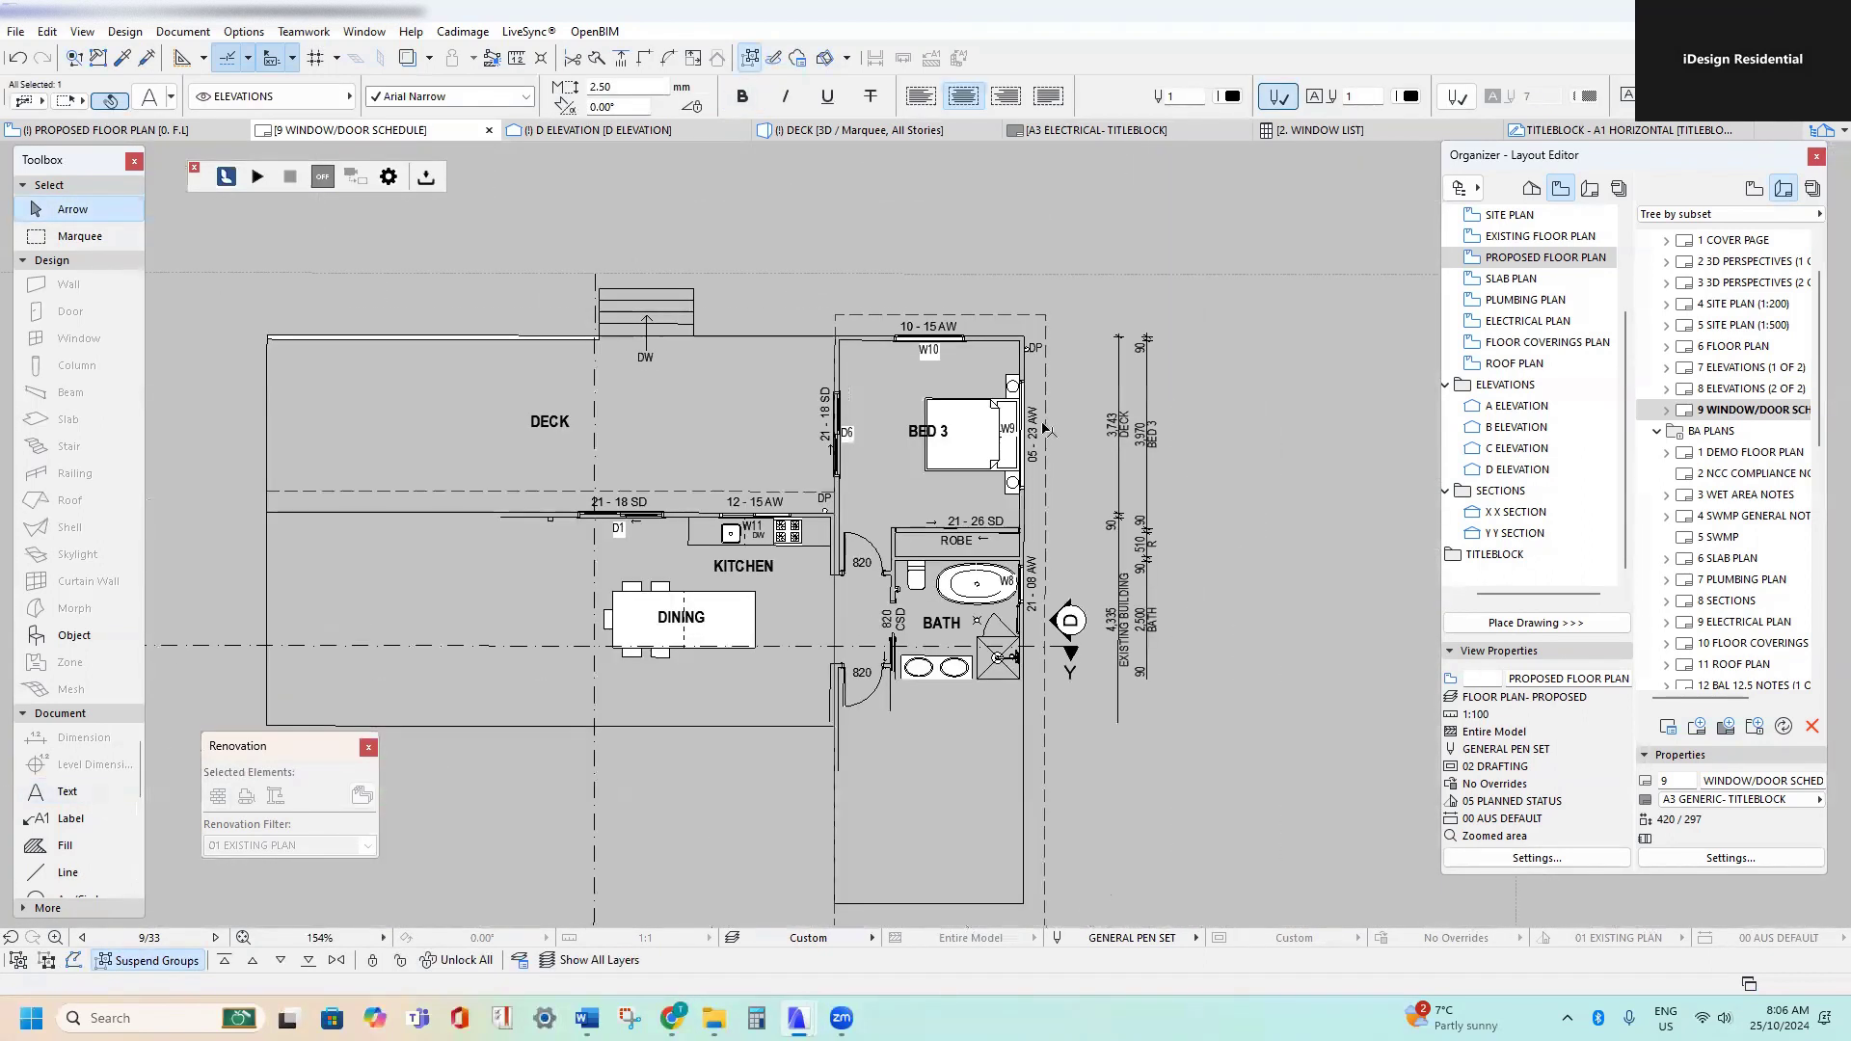
middle_click_drag(600, 903, 672, 627)
scroll(743, 682, "up", 6)
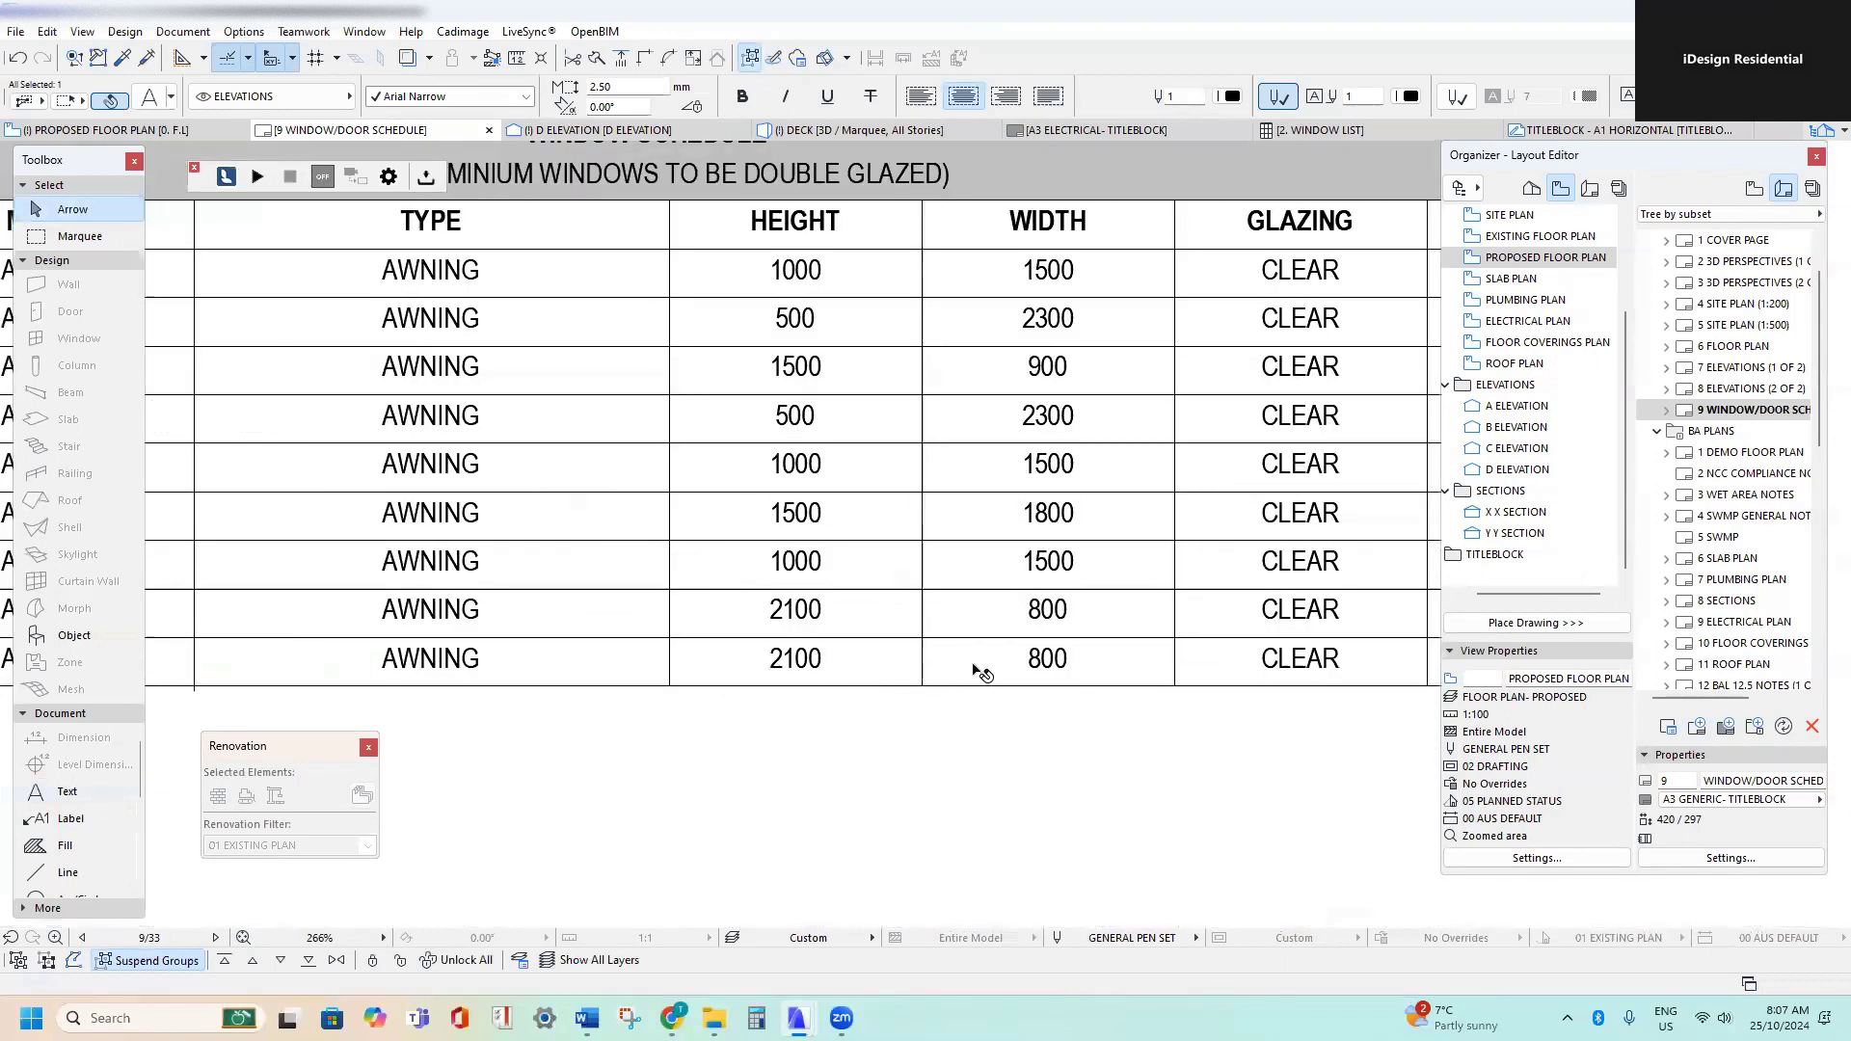
left_click(838, 662)
left_click(1000, 665, "shift")
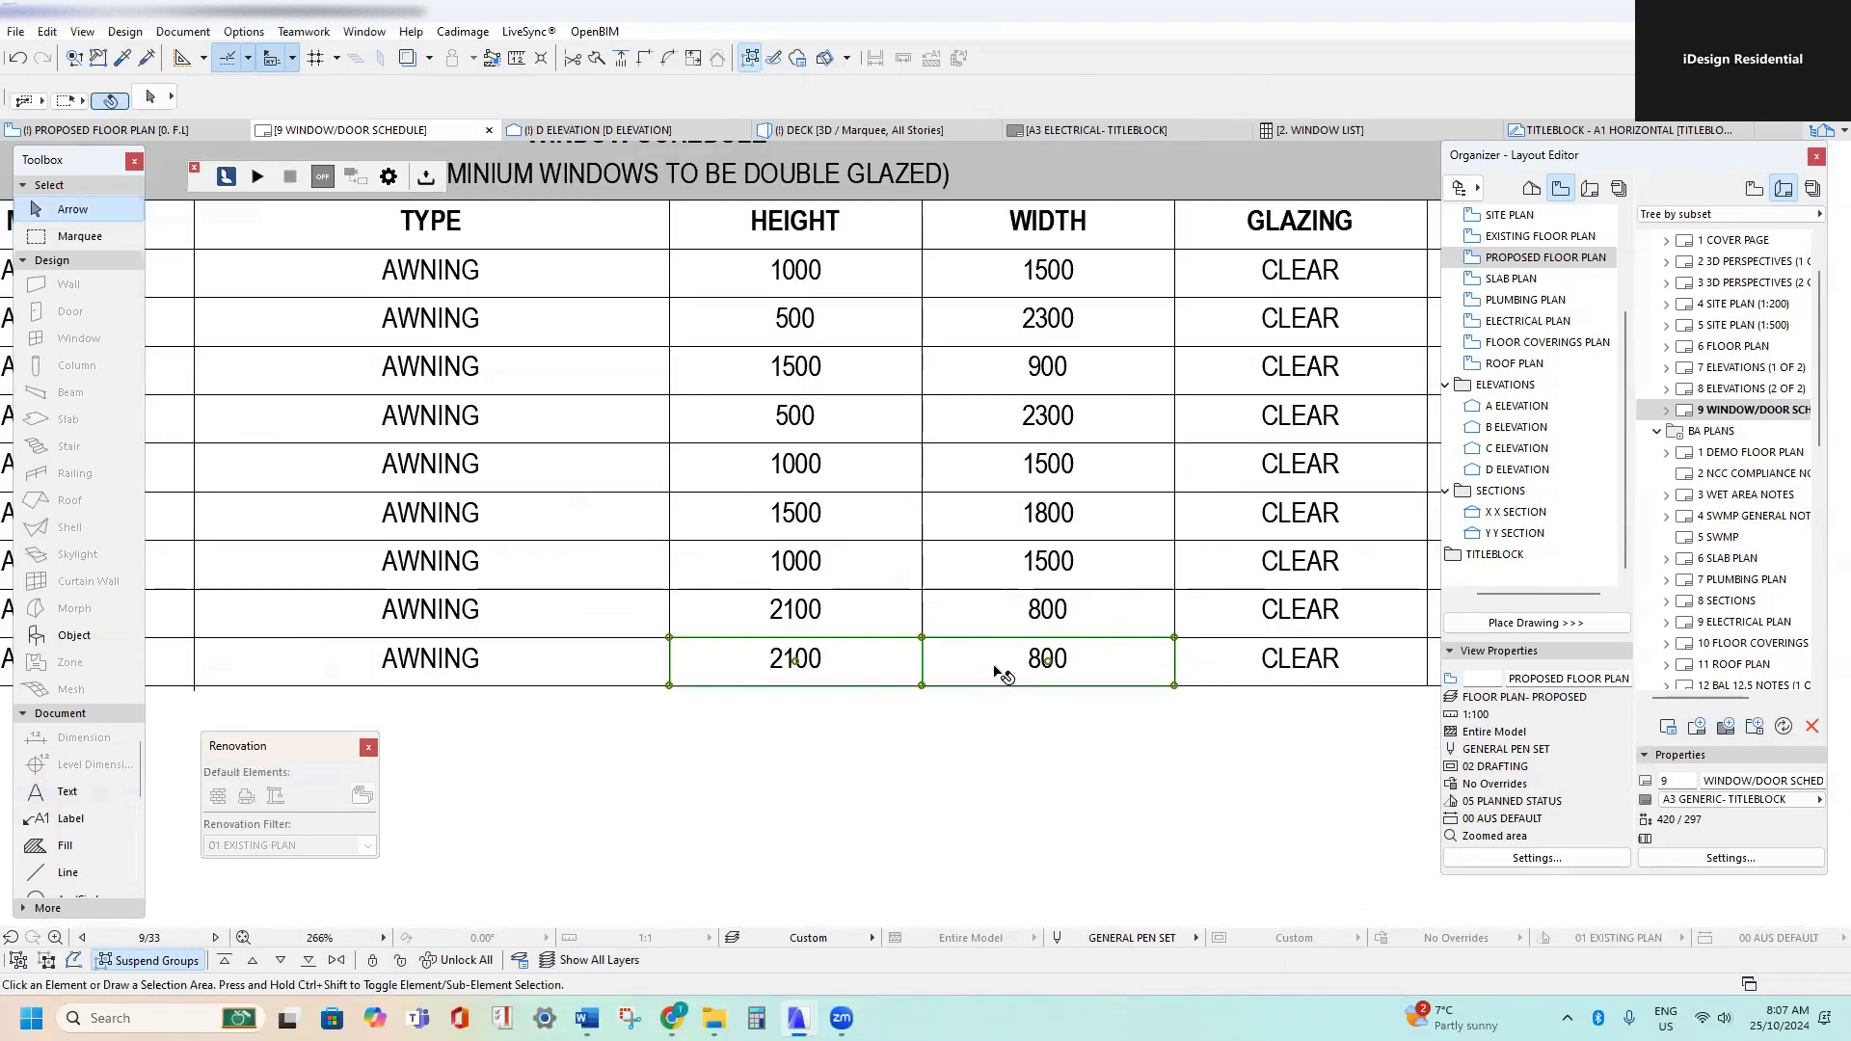
key("Delete")
- Copy the W2 row's 500 height and 2300 width cells into the empty cells of the W9 row
scroll(1003, 675, "down", 3)
left_click(900, 430)
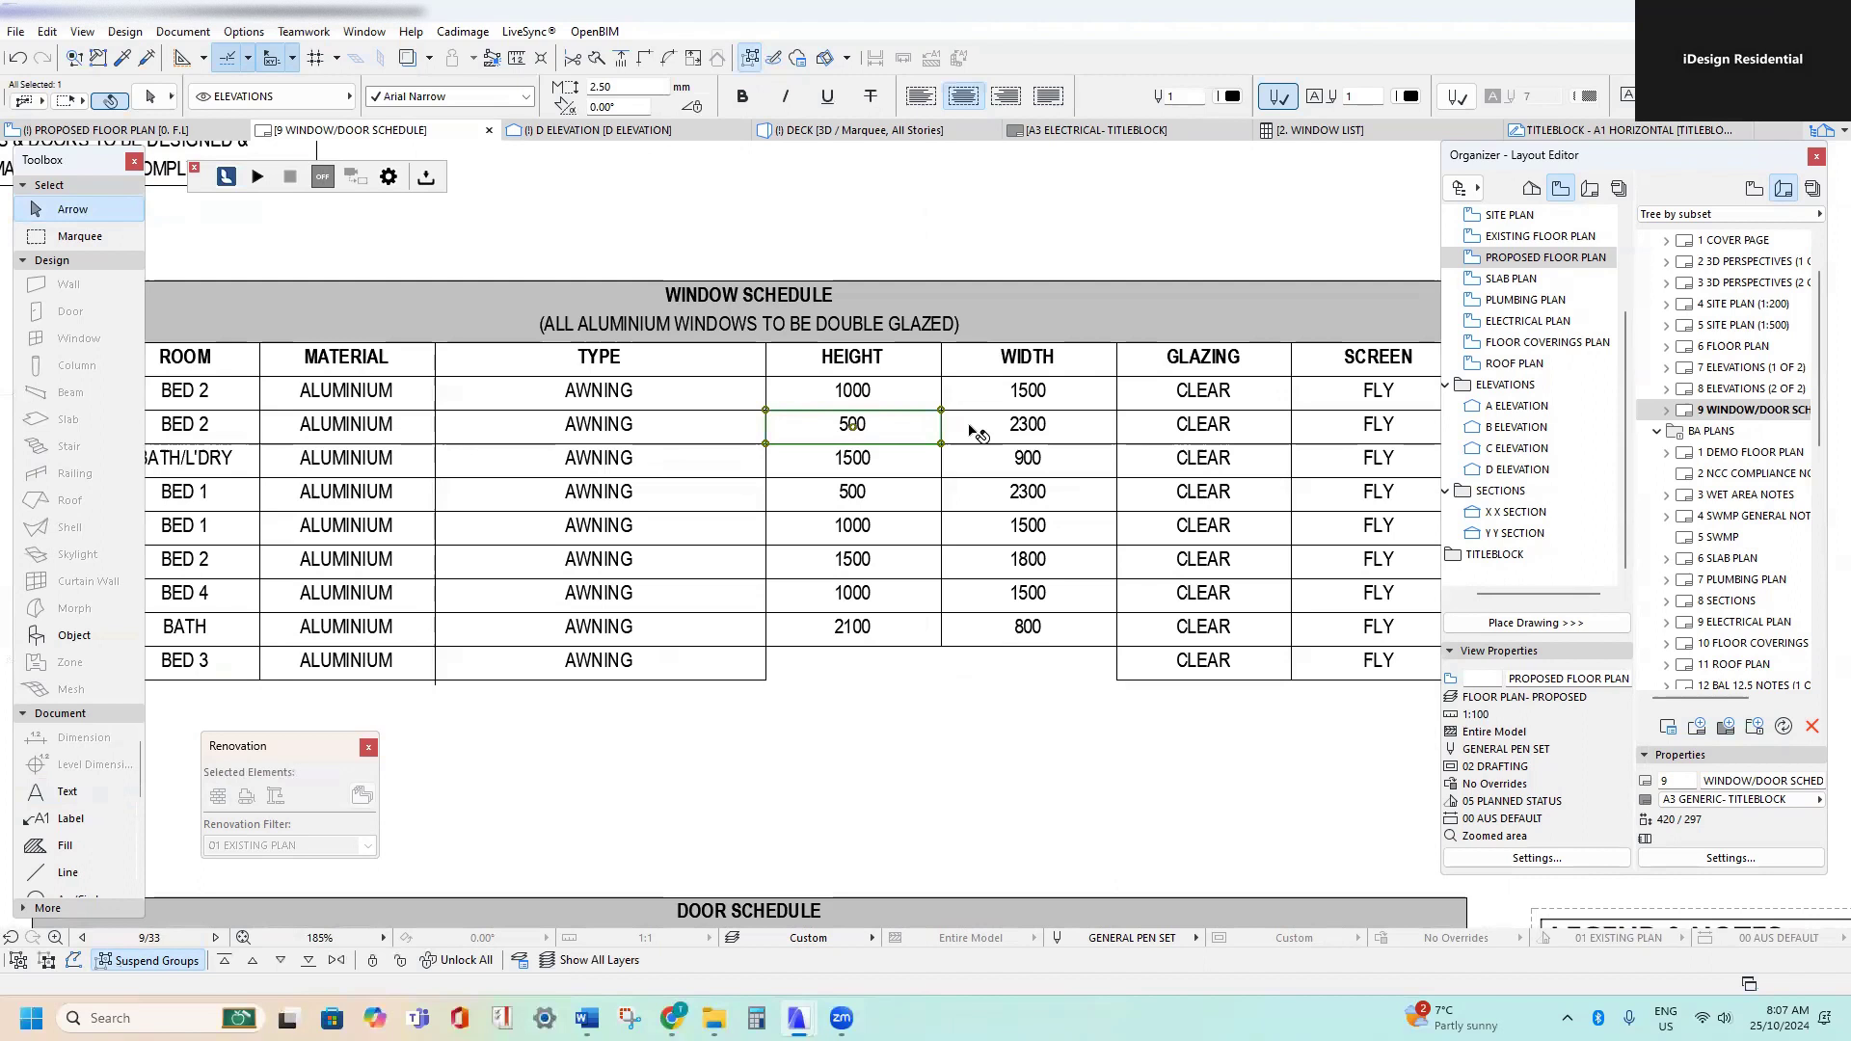
key("ctrl+shift+d")
left_click(765, 443)
left_click(766, 680)
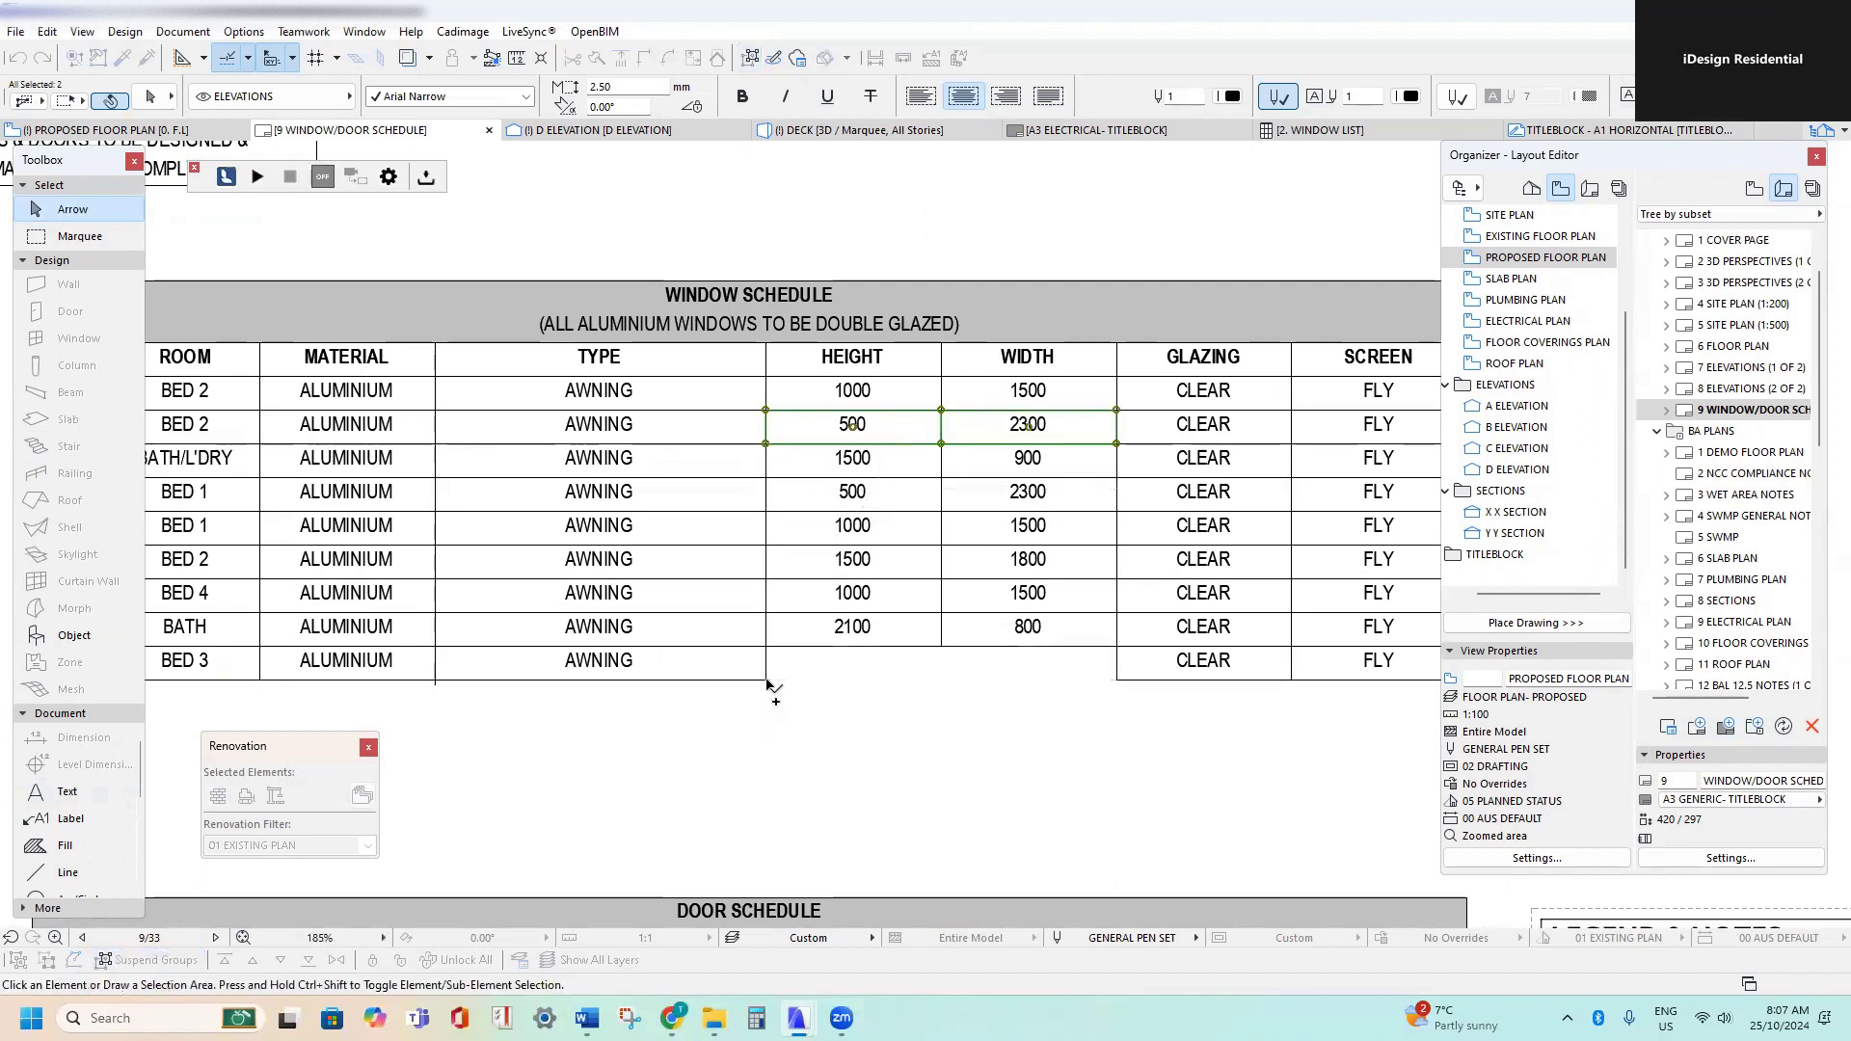
middle_click_drag(959, 690, 640, 672)
key("Escape")
- Set the glazing of the W8 bath row and the W3 bath/laundry row in the window schedule to OBSCURE
scroll(805, 682, "down", 2)
middle_click_drag(825, 675, 1070, 586)
scroll(889, 605, "up", 2)
scroll(953, 577, "down", 2)
middle_click_drag(800, 551, 849, 527)
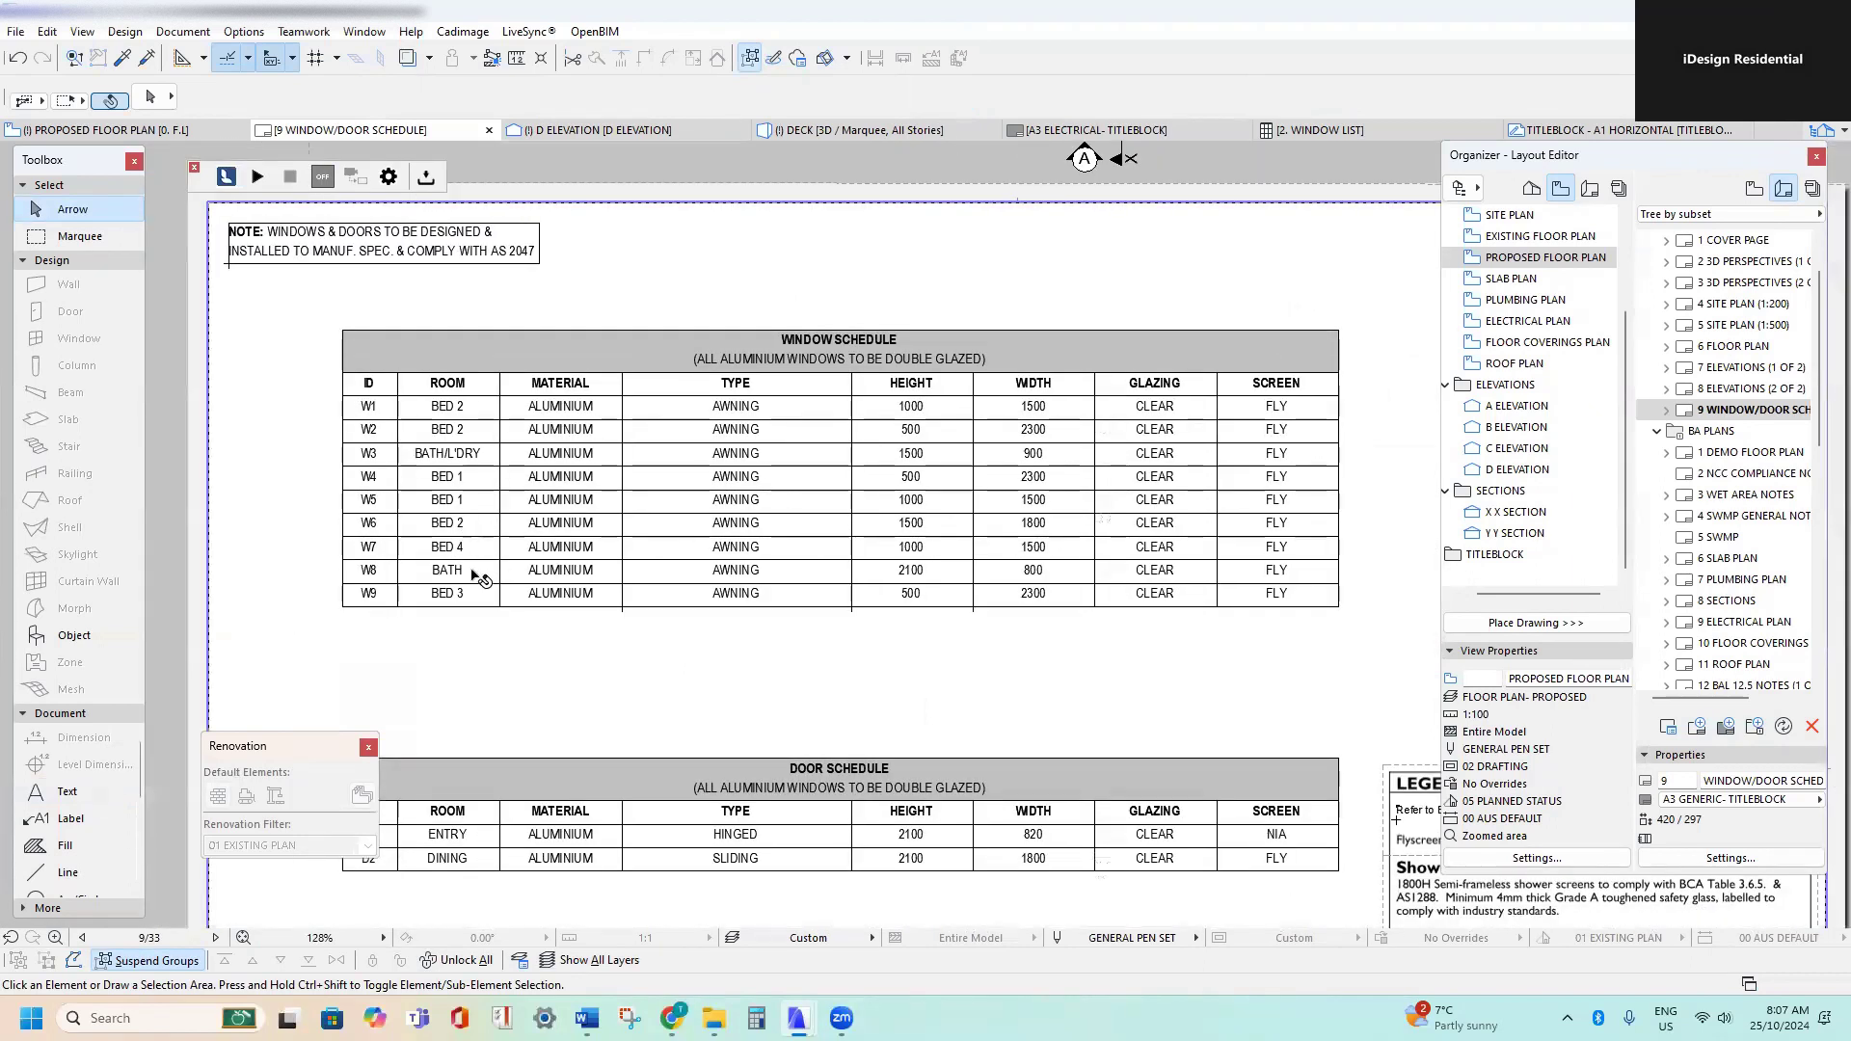
left_click(477, 575)
left_click(1160, 576)
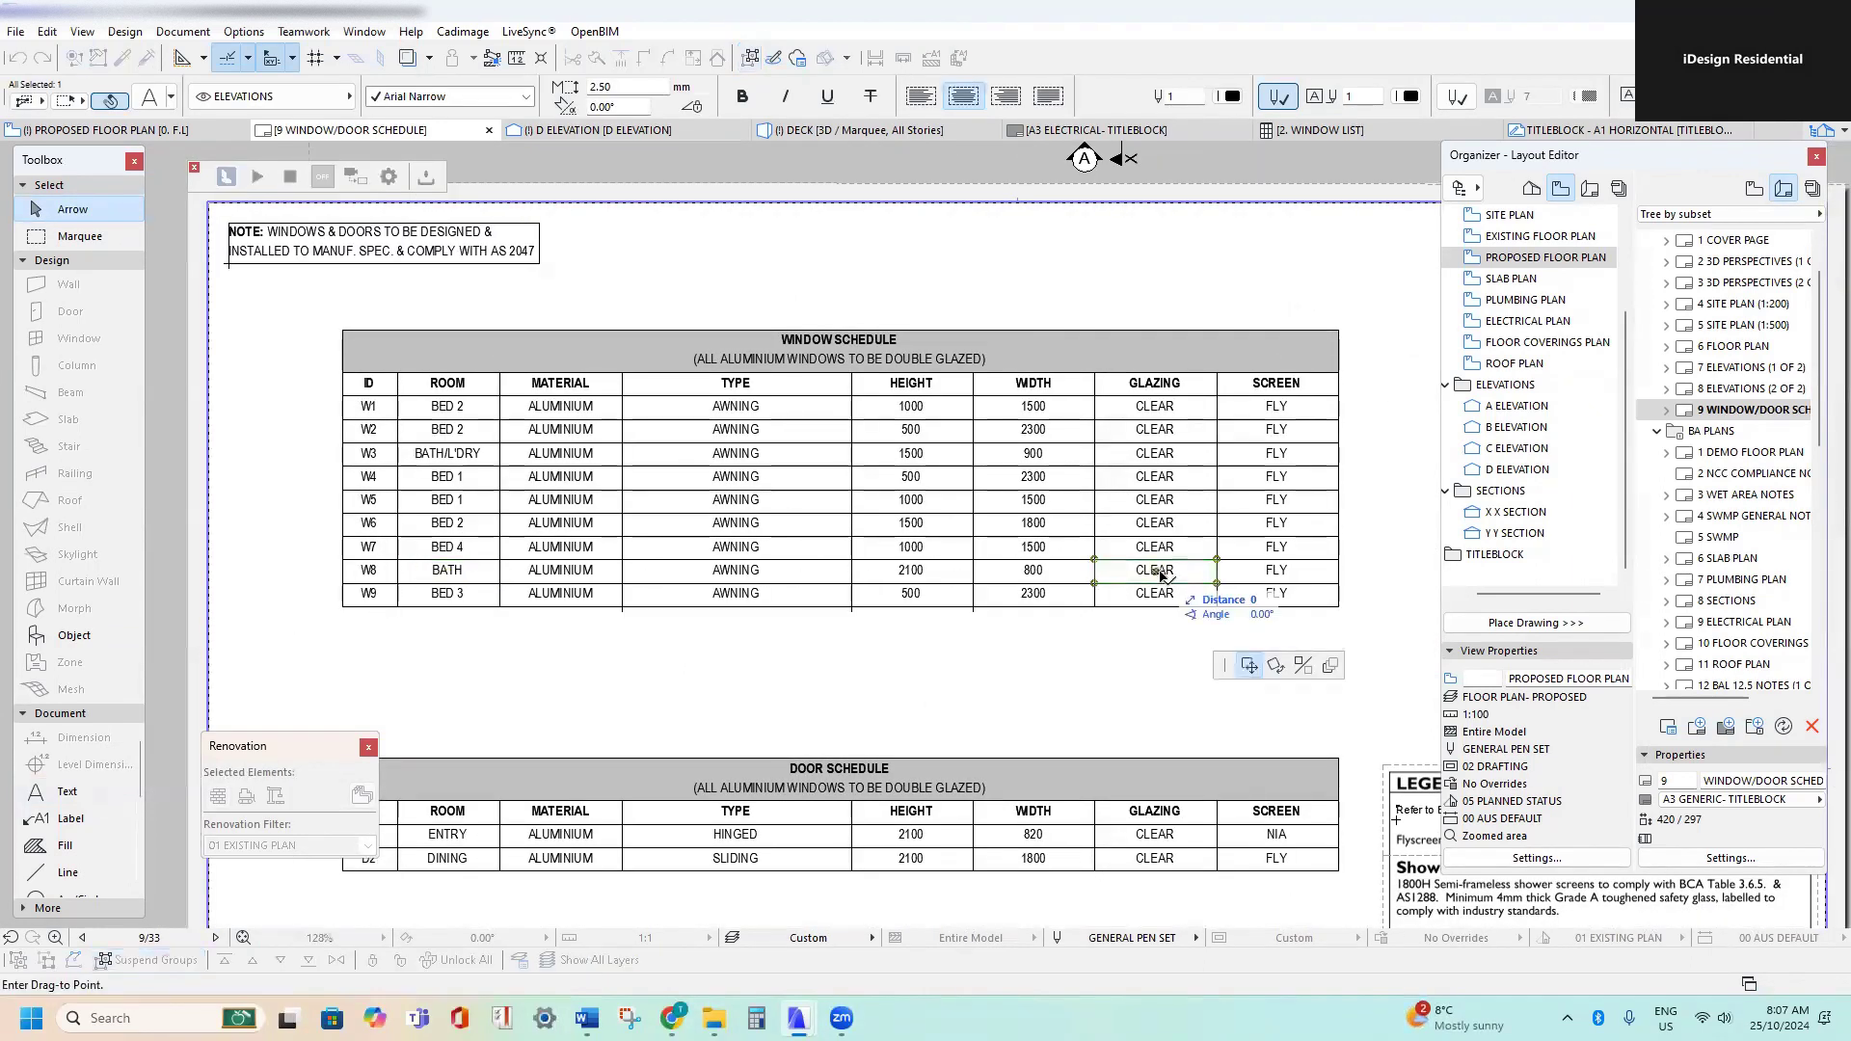
double_click(1173, 574)
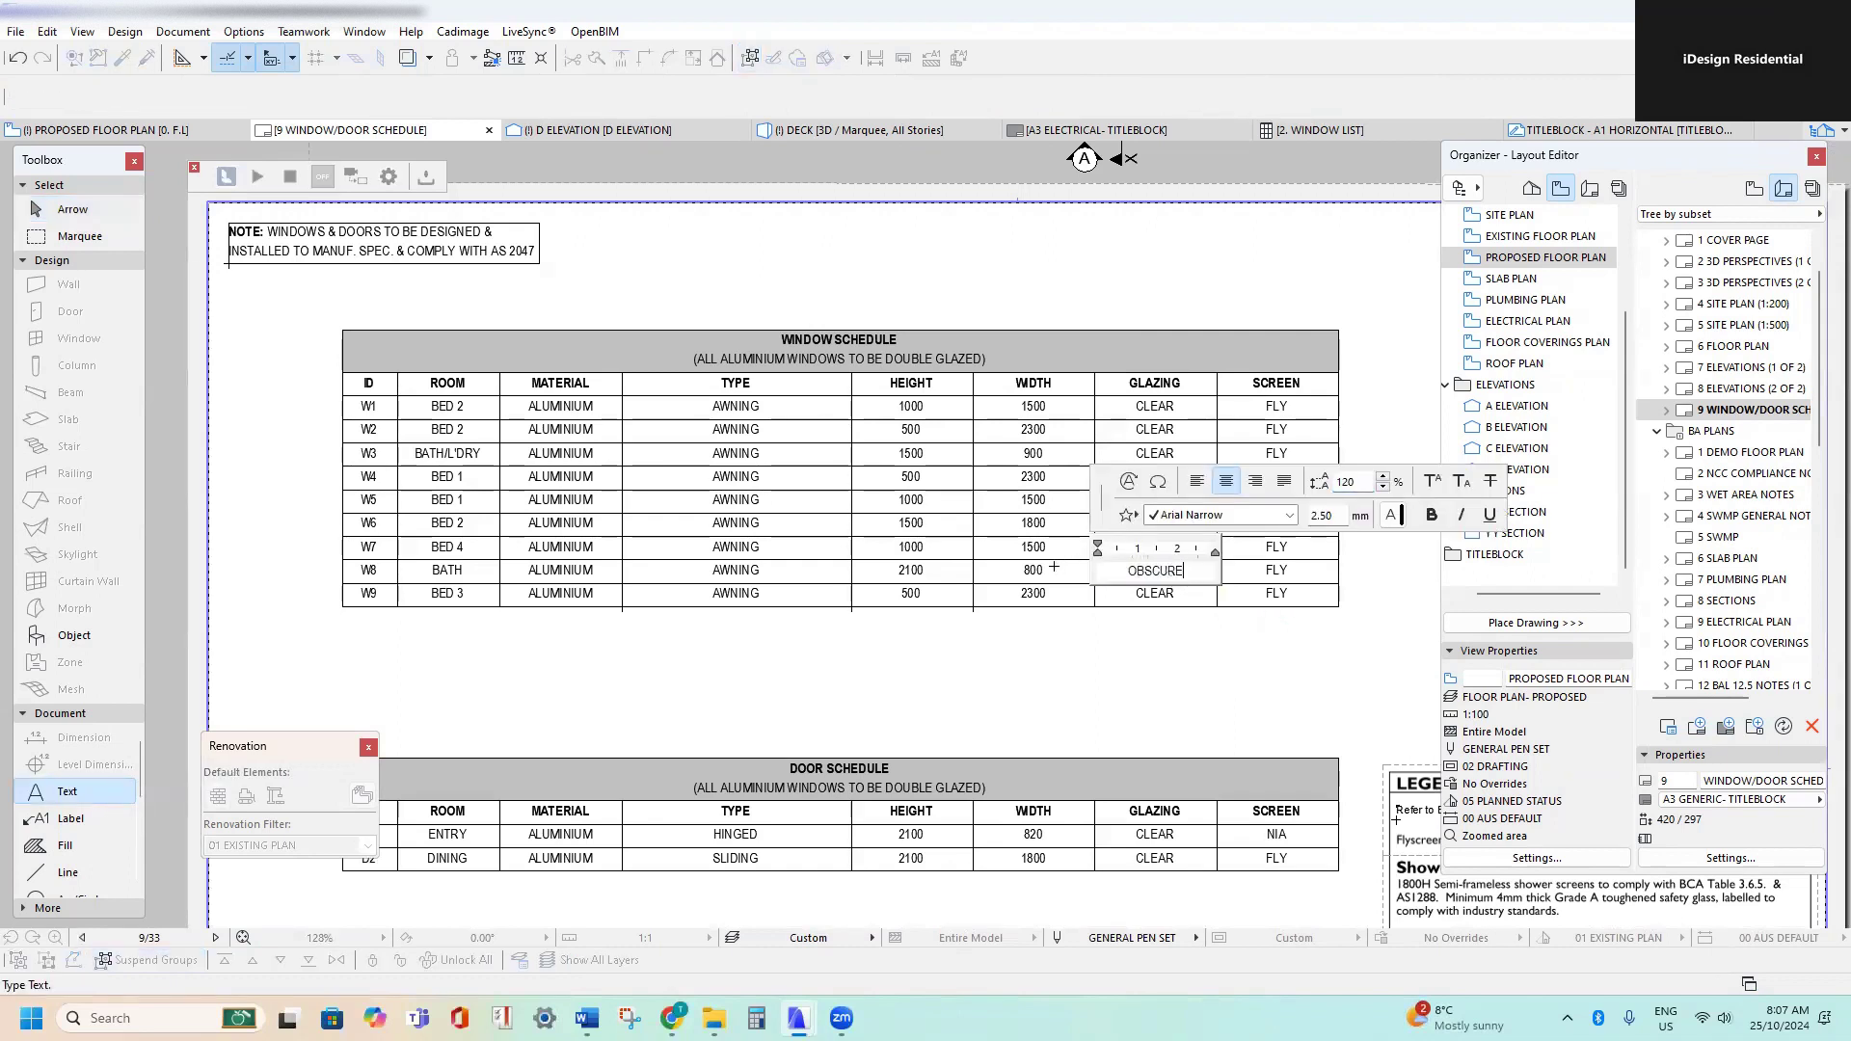
left_click(1090, 694)
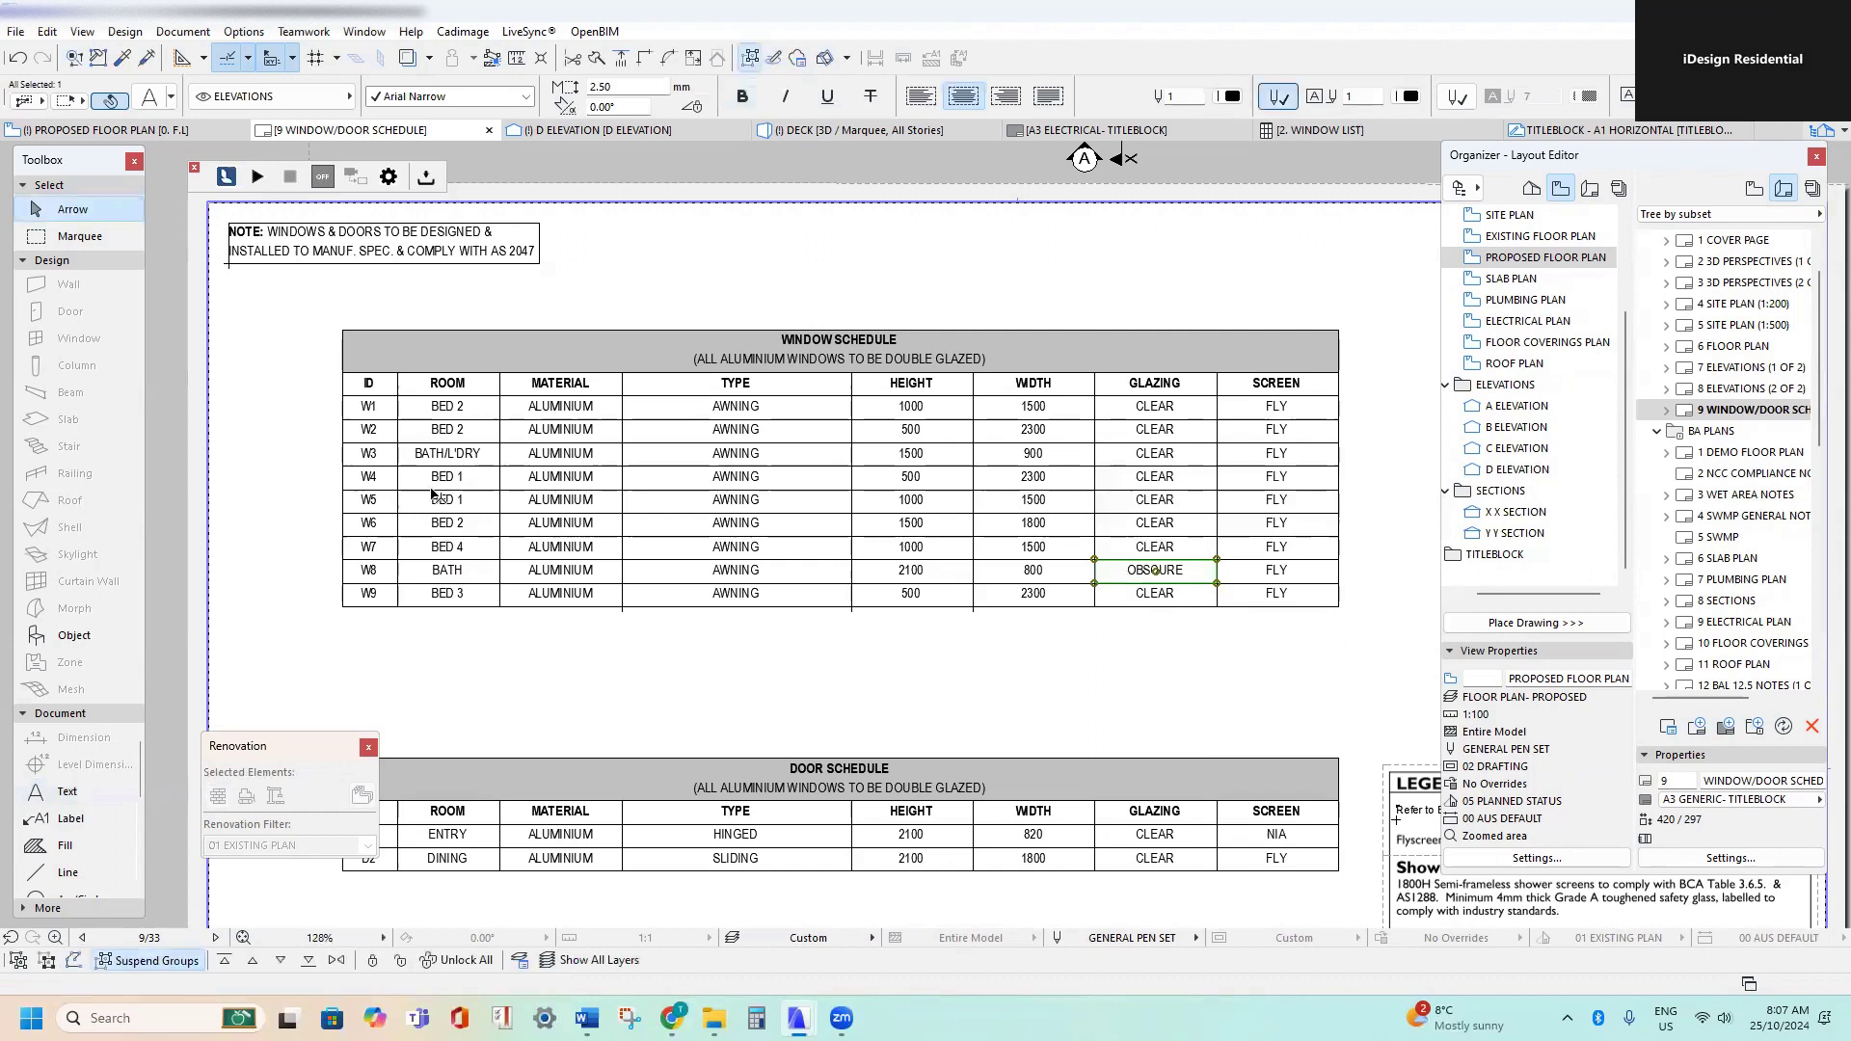
double_click(1161, 455)
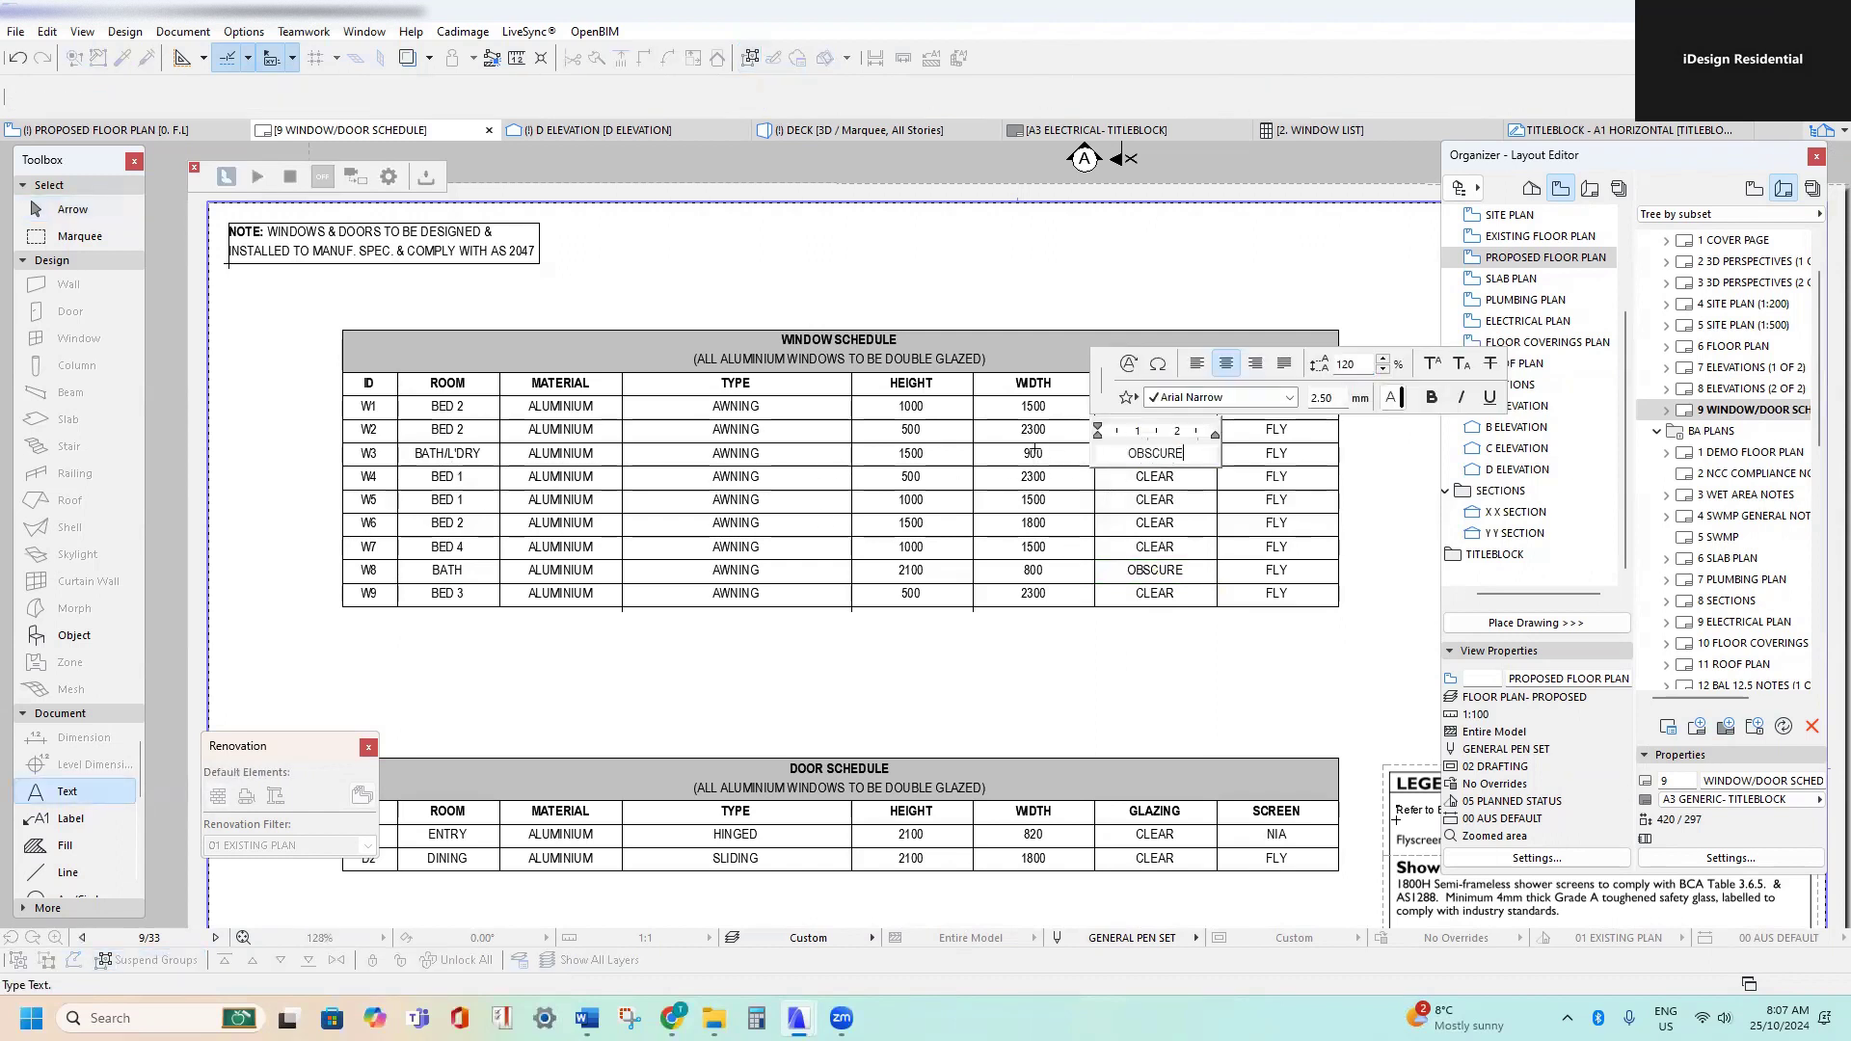
left_click(1038, 657)
- Examine the Bed 3 windows on the floor plan to identify the next window and its size for the schedule
scroll(1157, 511, "down", 4)
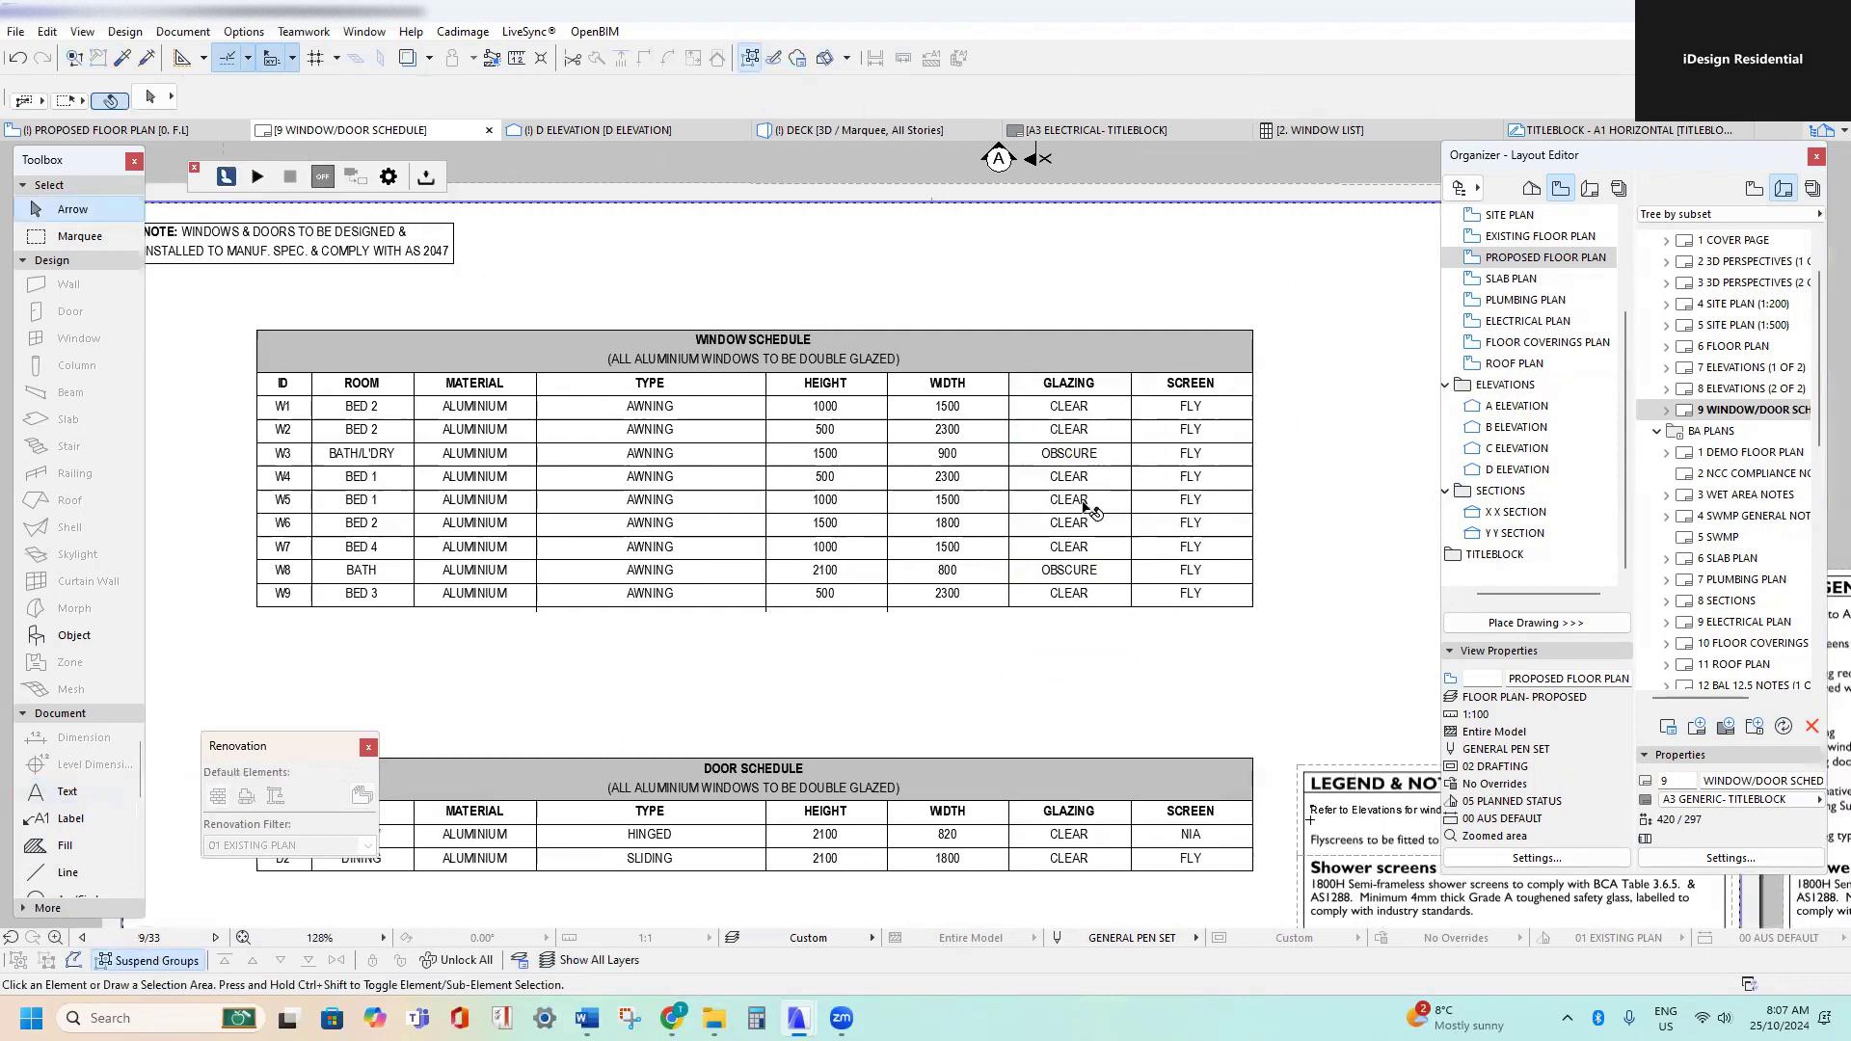
scroll(1068, 417, "down", 2)
scroll(983, 368, "up", 7)
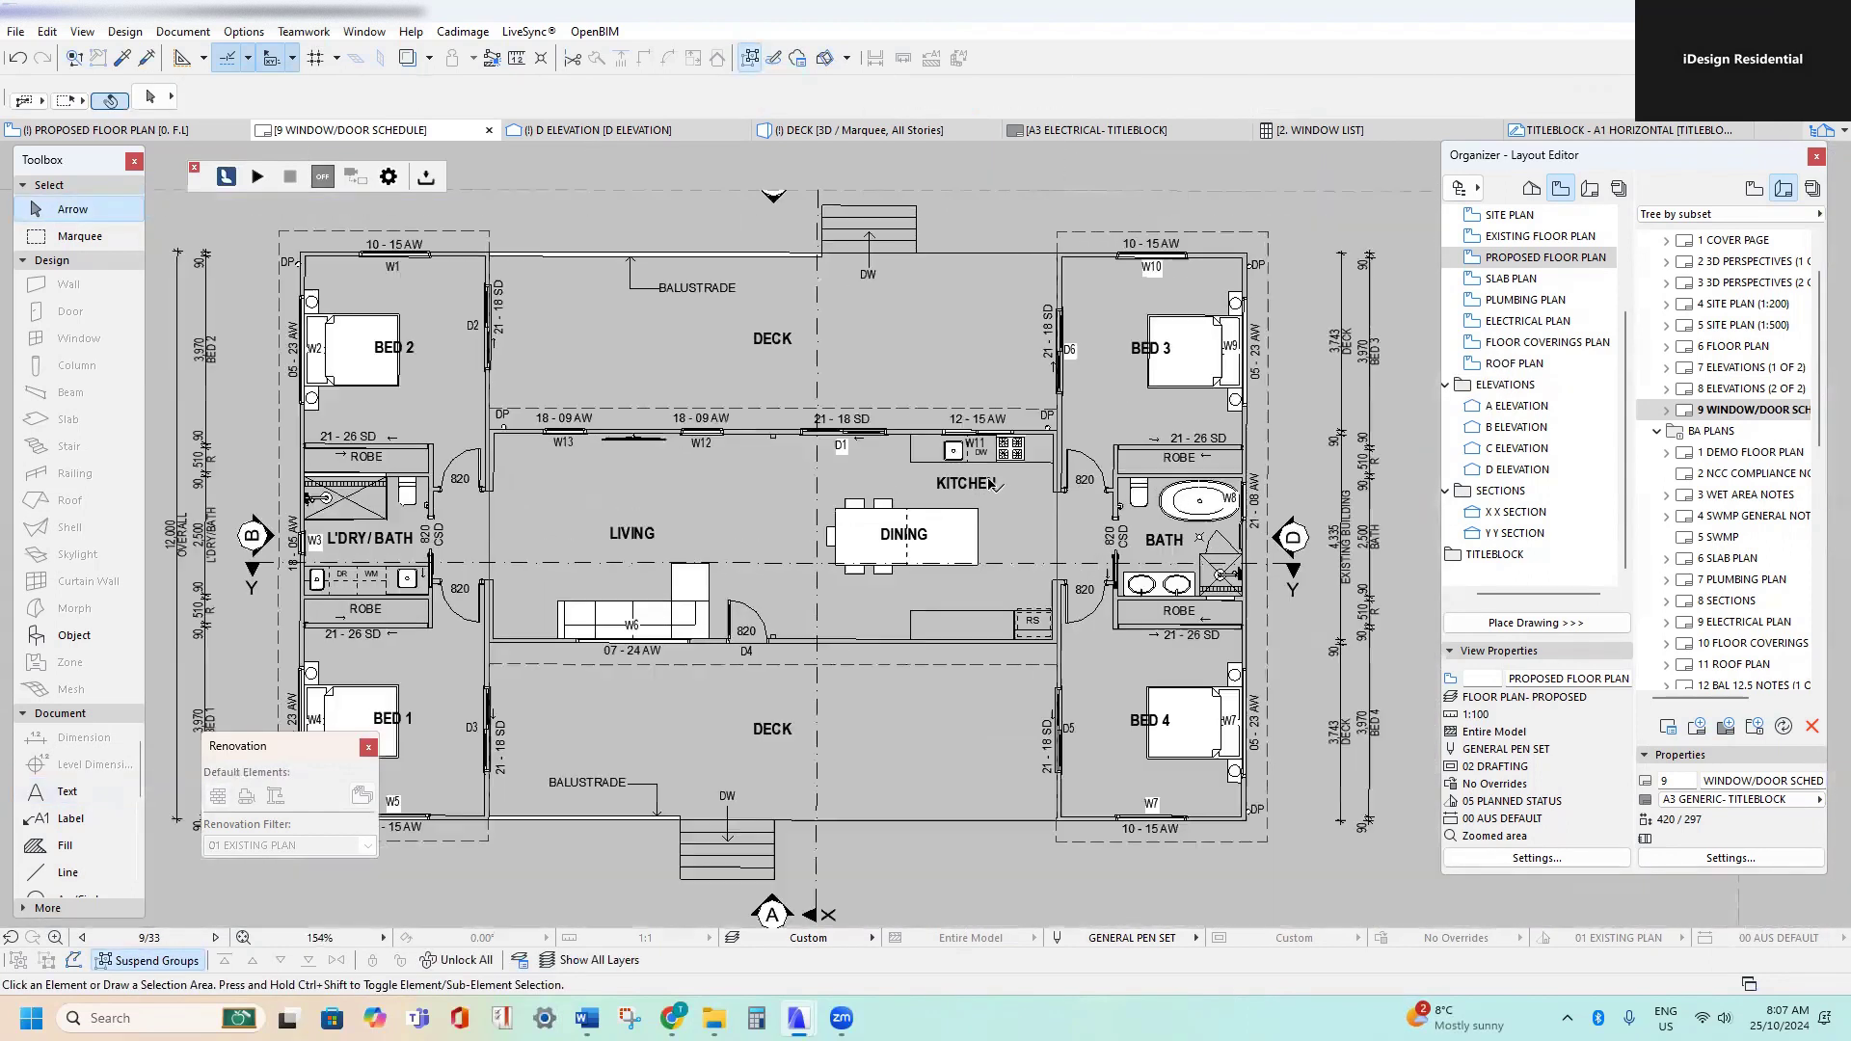
middle_click_drag(1105, 439, 983, 421)
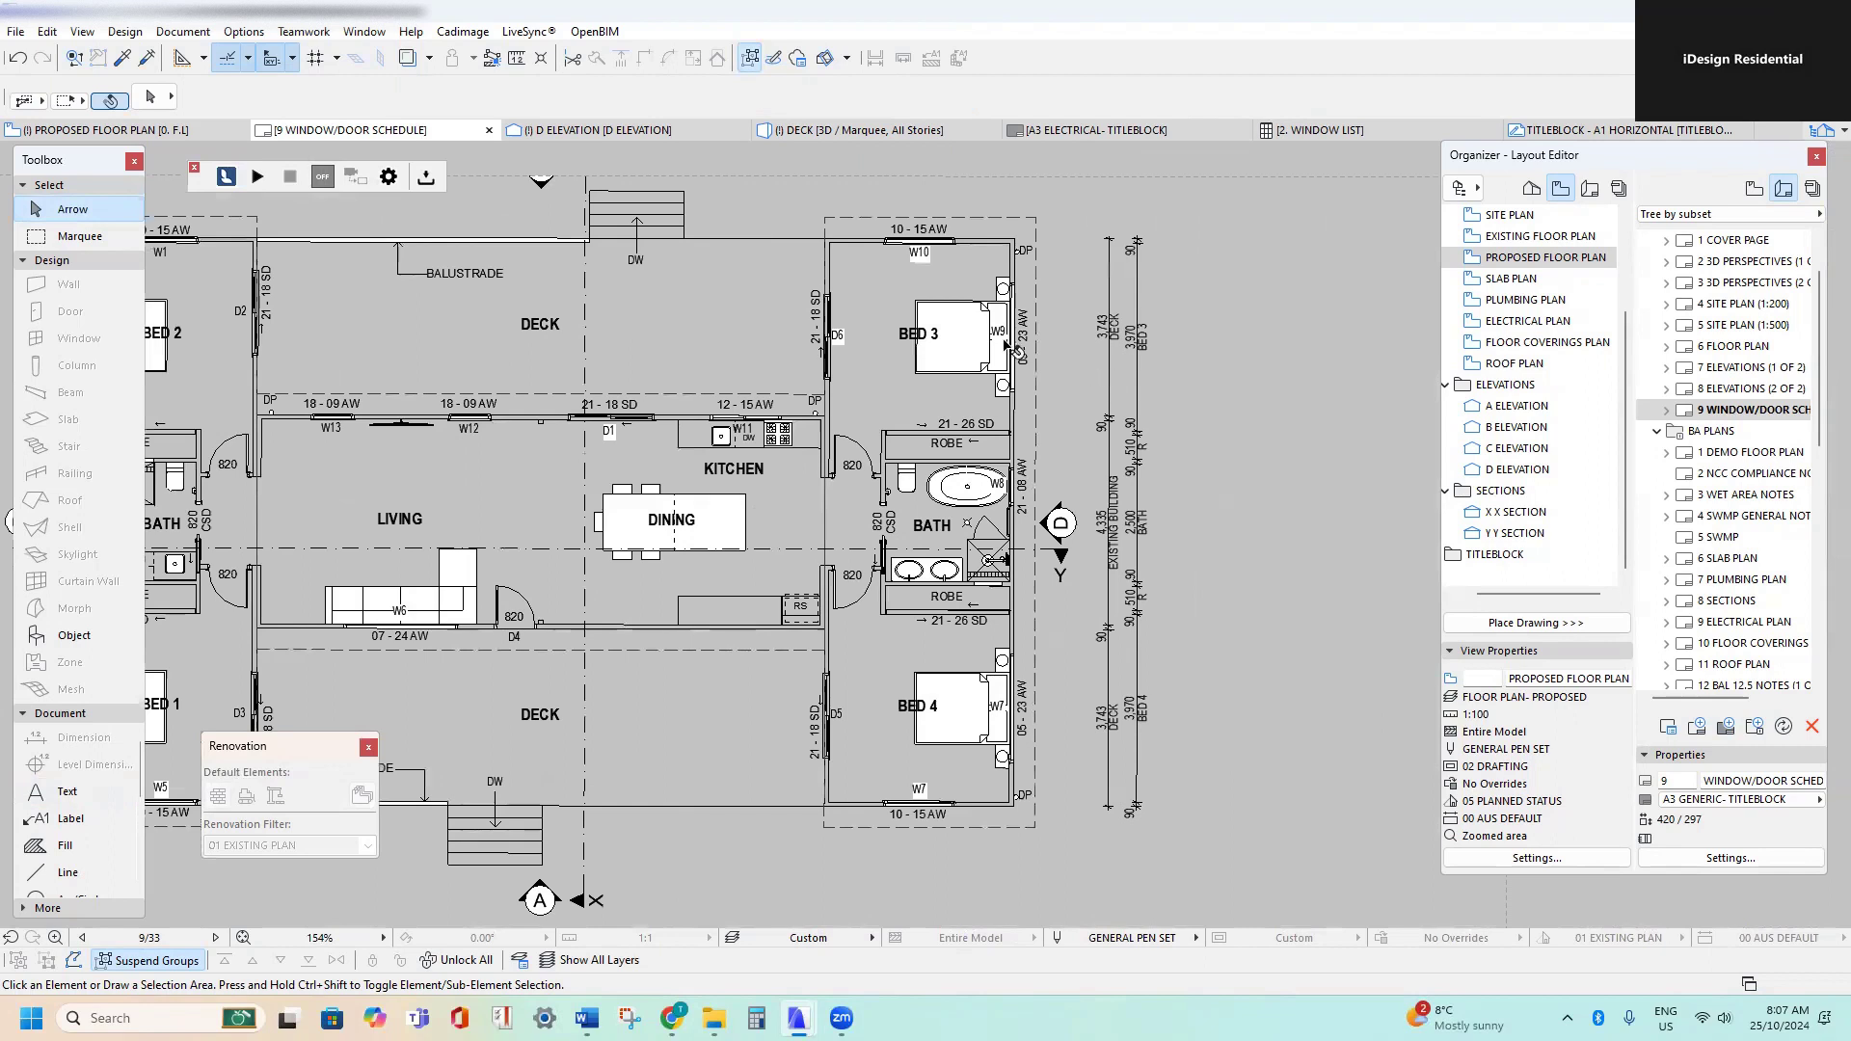
scroll(873, 383, "up", 6)
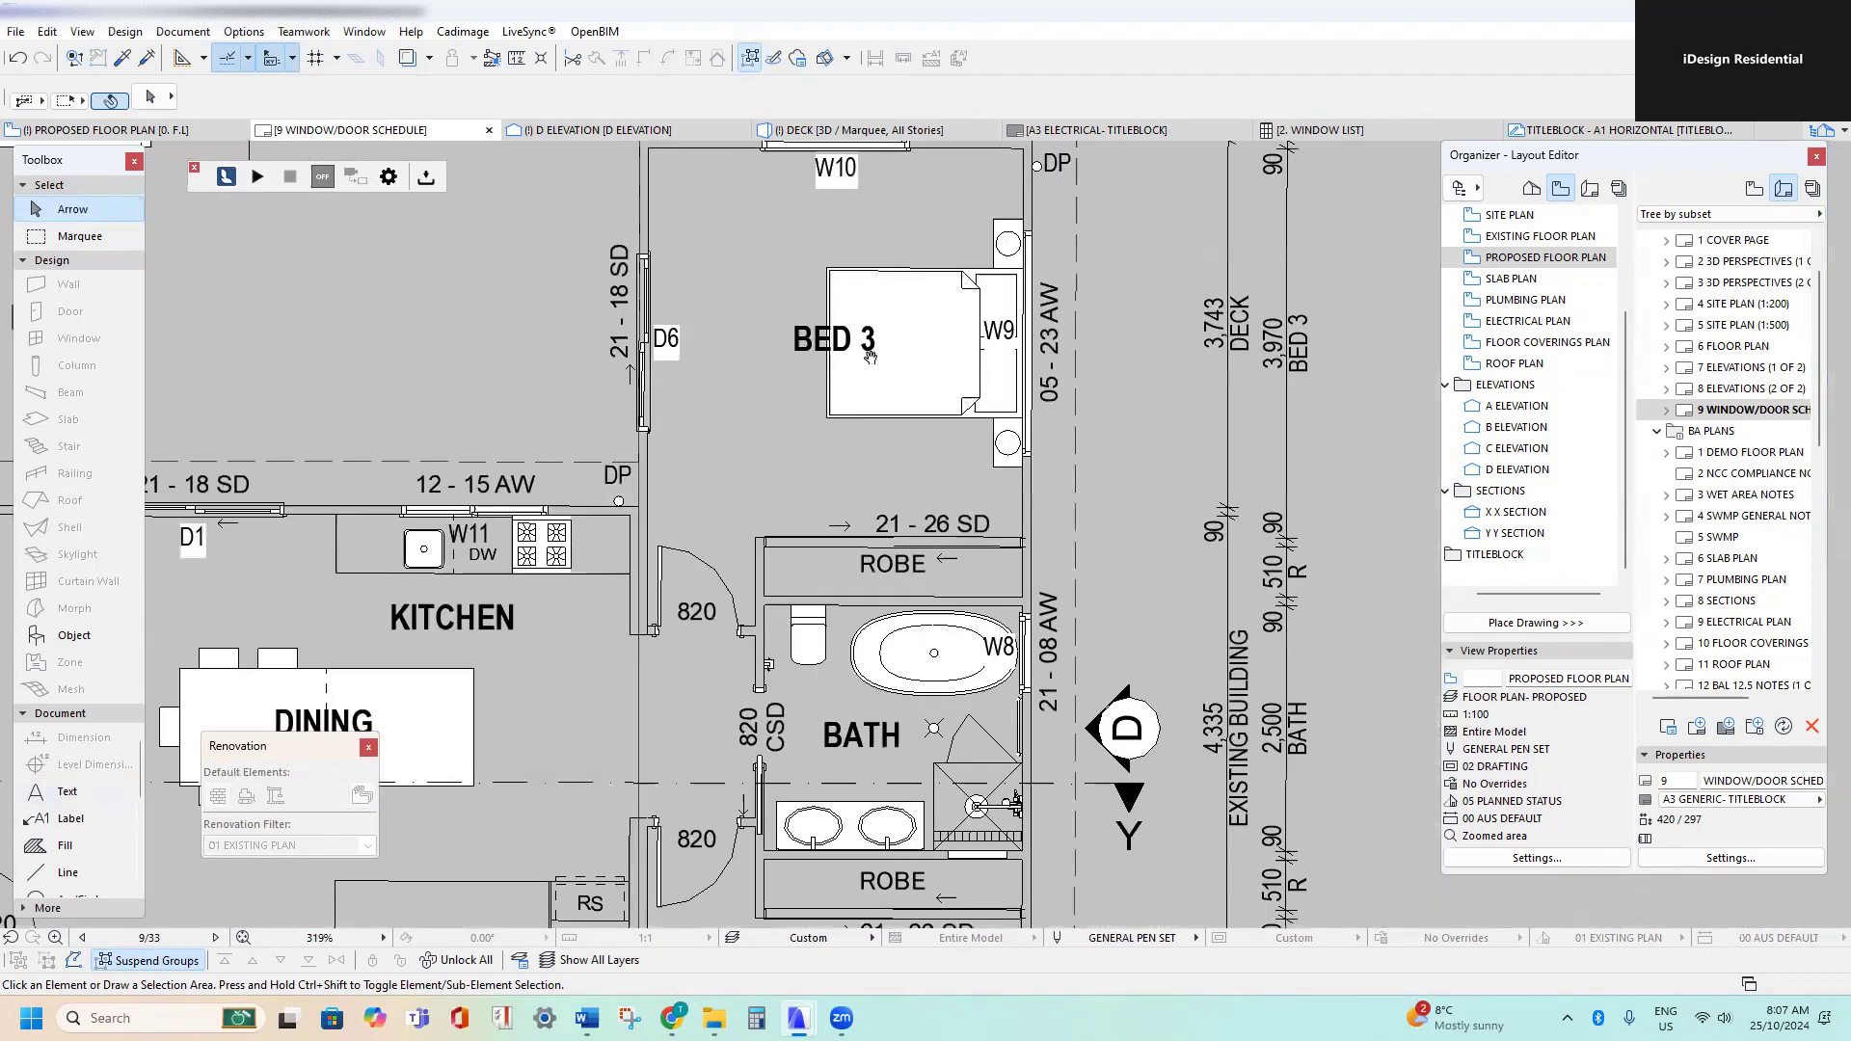
middle_click_drag(870, 358, 883, 488)
scroll(859, 278, "down", 5)
middle_click_drag(579, 750, 865, 367)
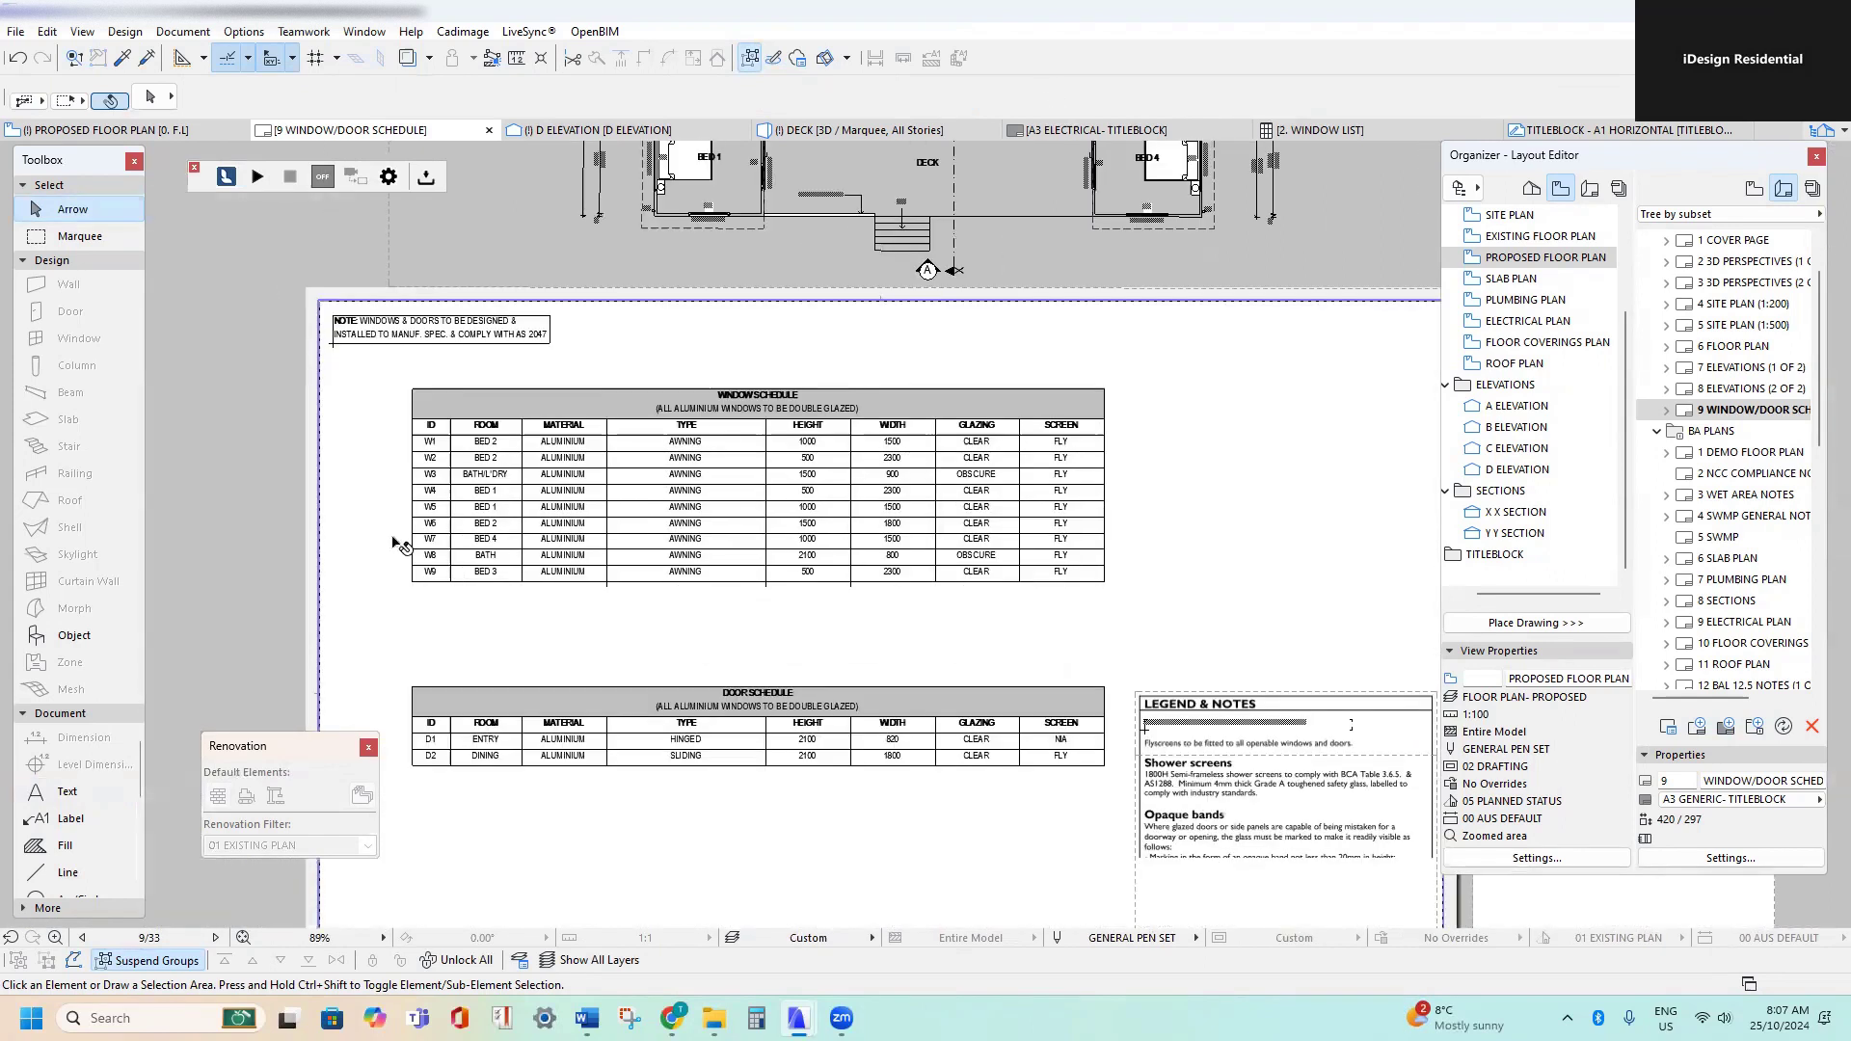
scroll(395, 545, "up", 3)
left_click_drag(488, 516, 732, 565)
middle_click_drag(315, 523, 289, 521)
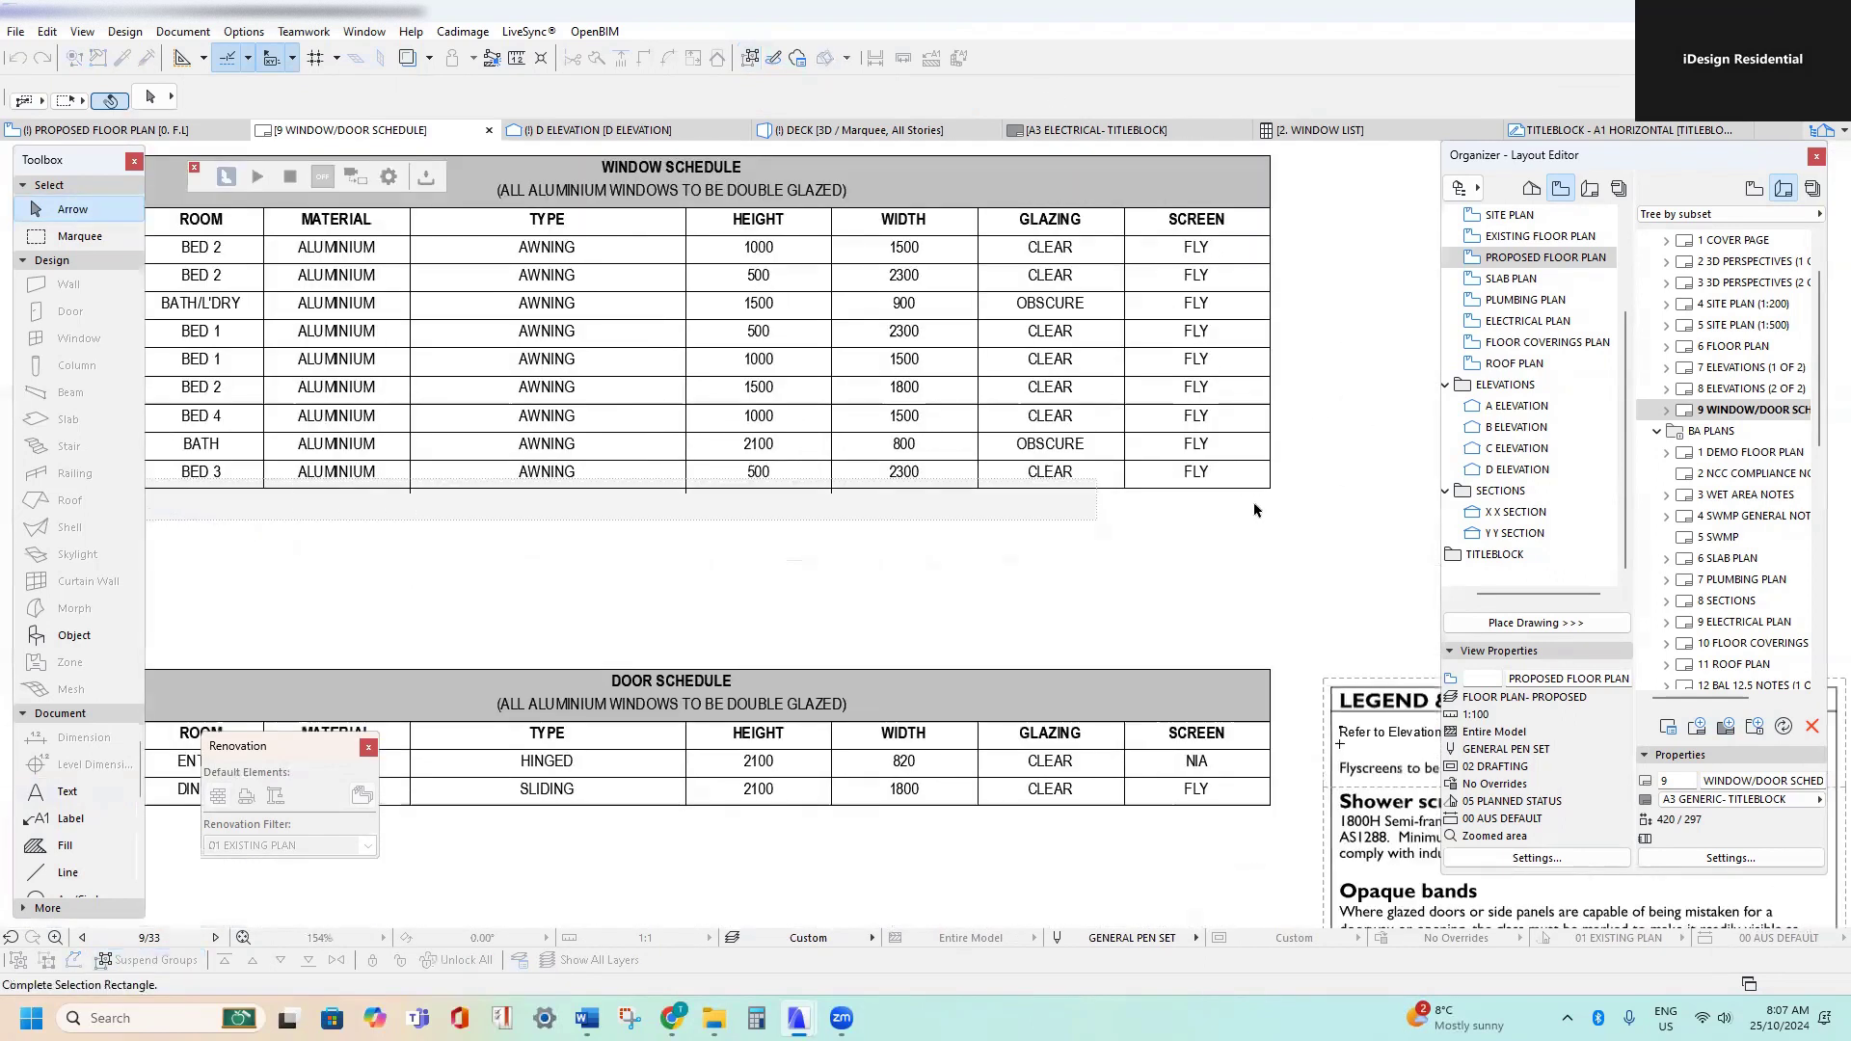
middle_click_drag(907, 487, 970, 493)
key("Escape")
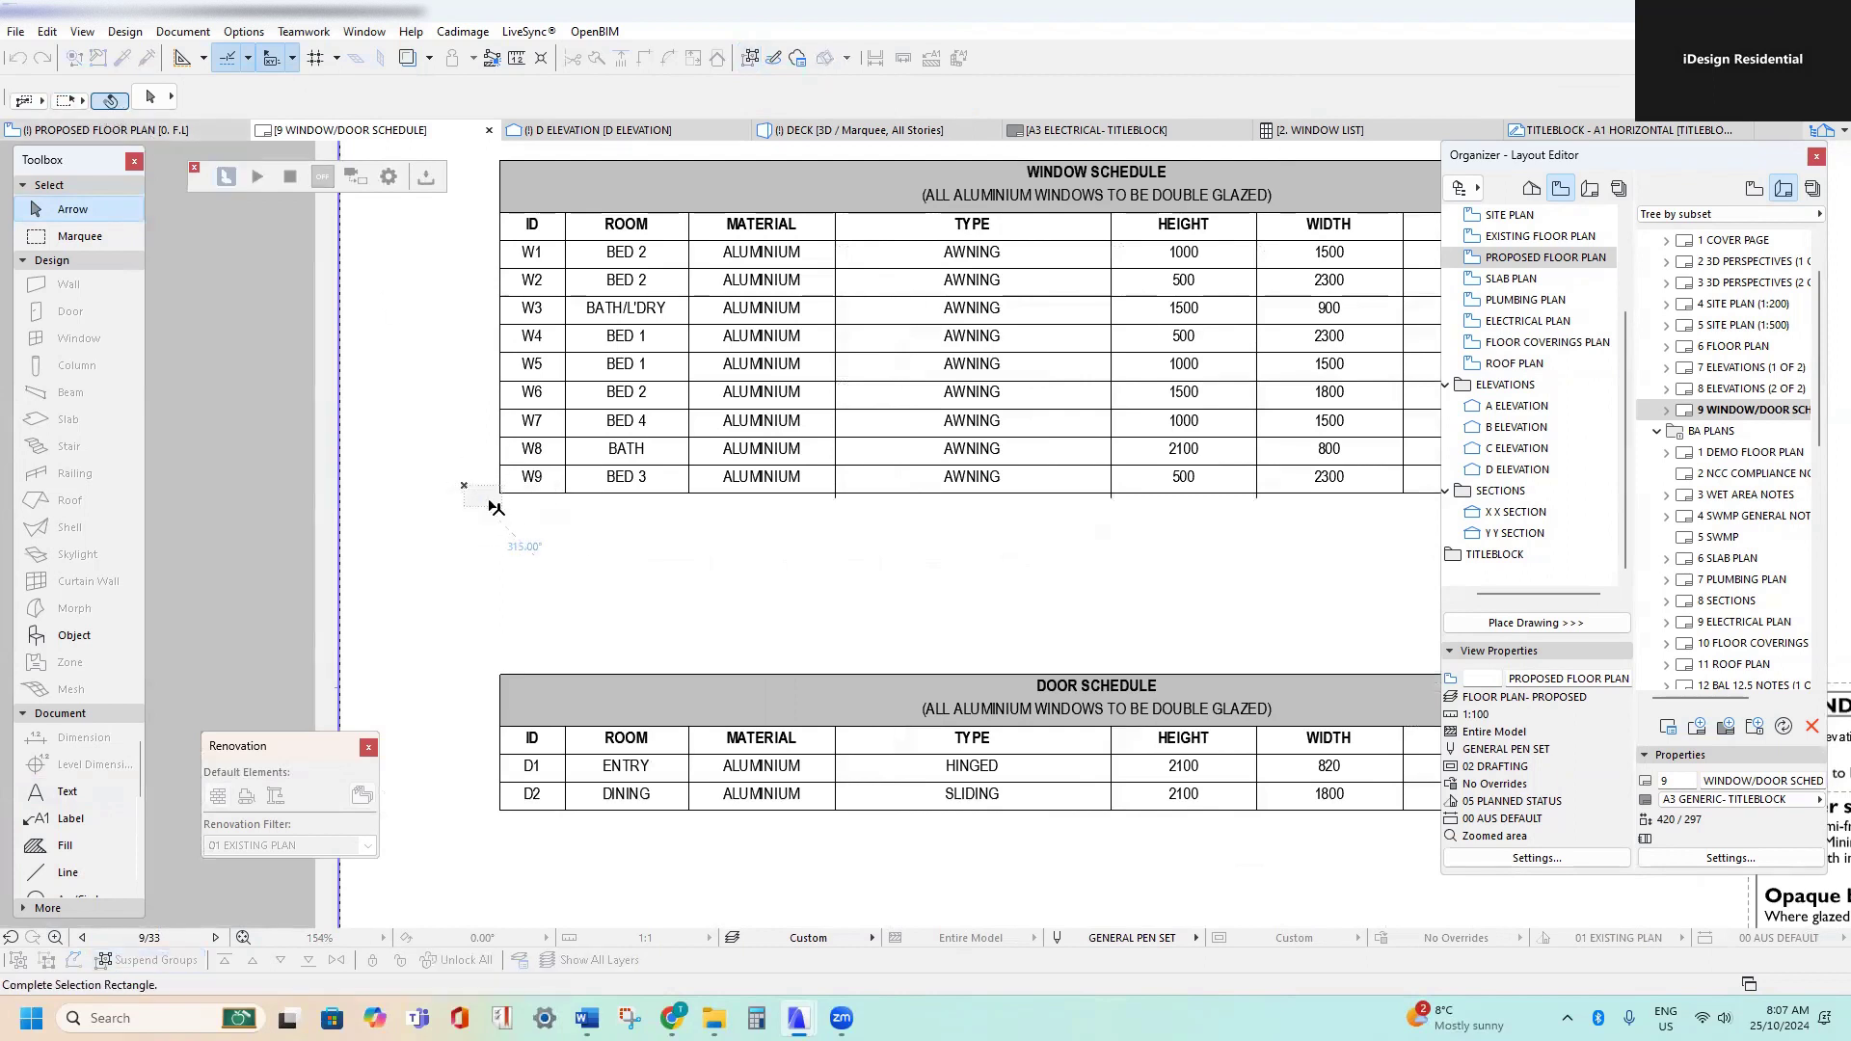
- Copy the W9 row directly below itself in the window schedule and set the new row's ID to W10
left_click(436, 486)
middle_click_drag(914, 539, 413, 530)
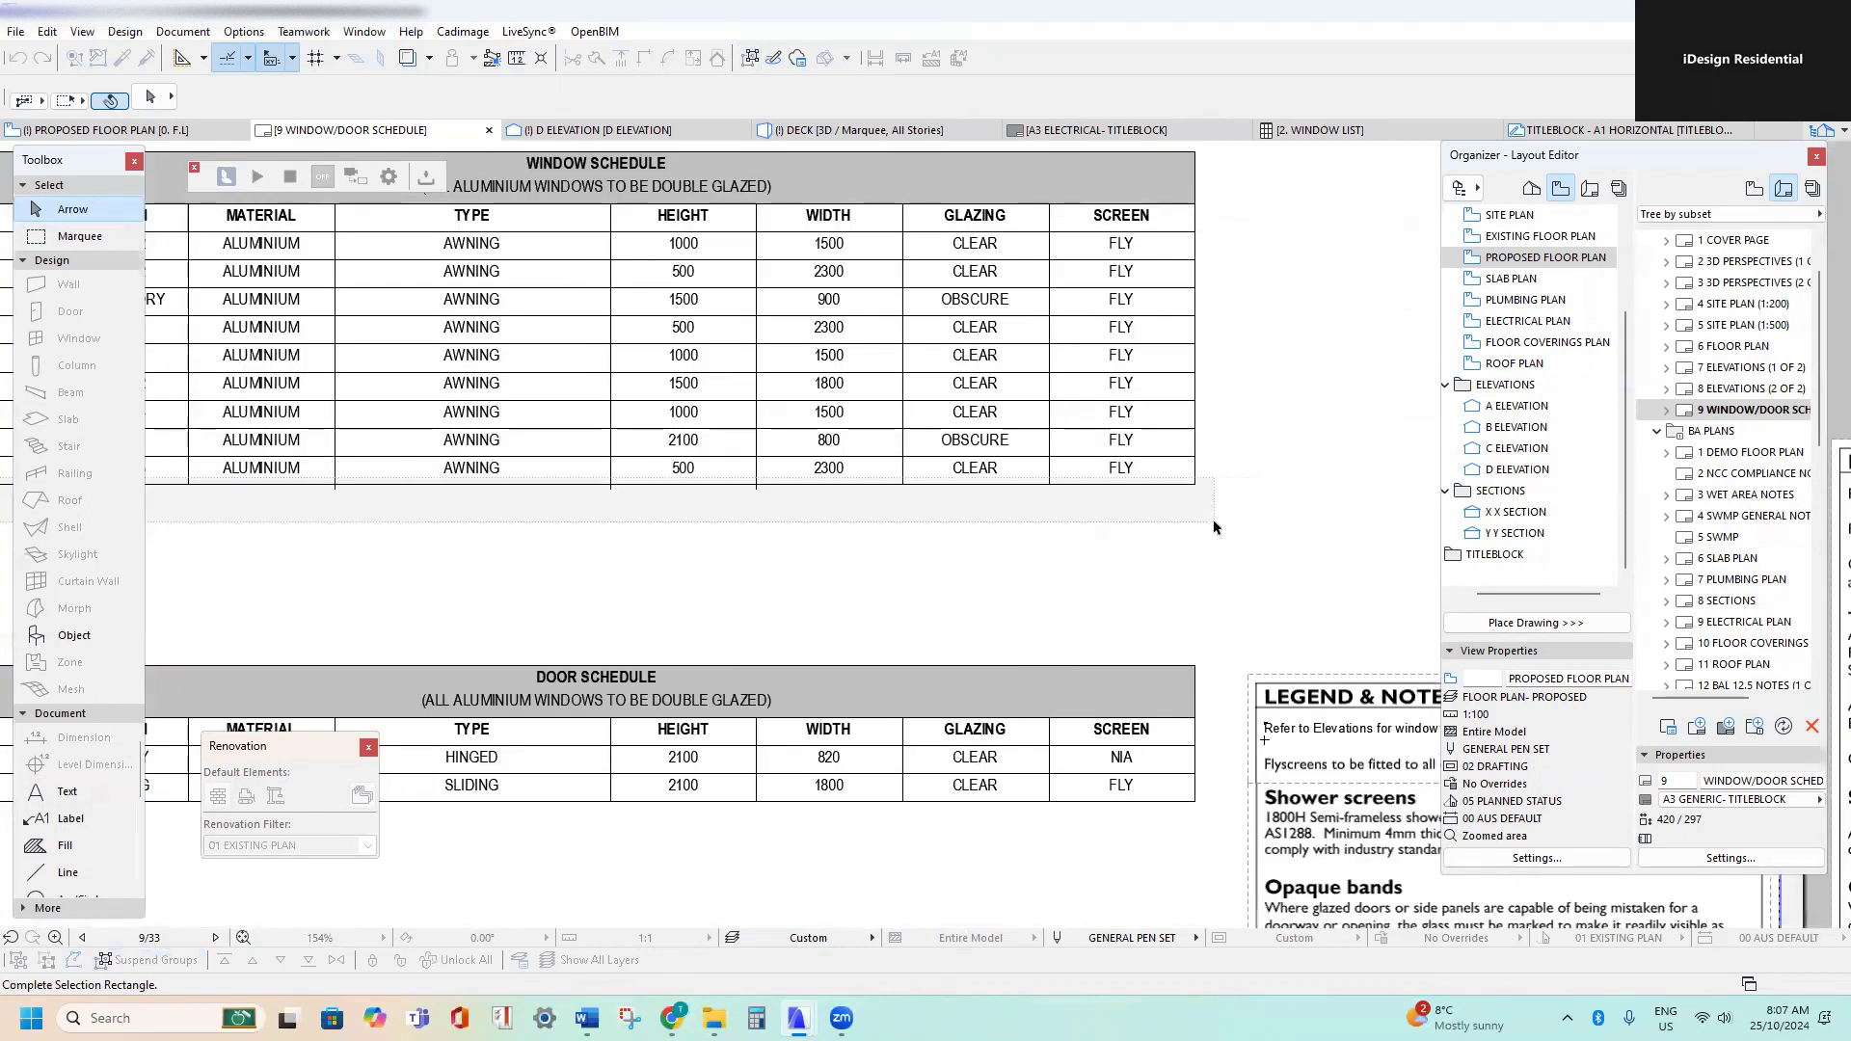
left_click(1118, 517)
scroll(637, 495, "up", 4)
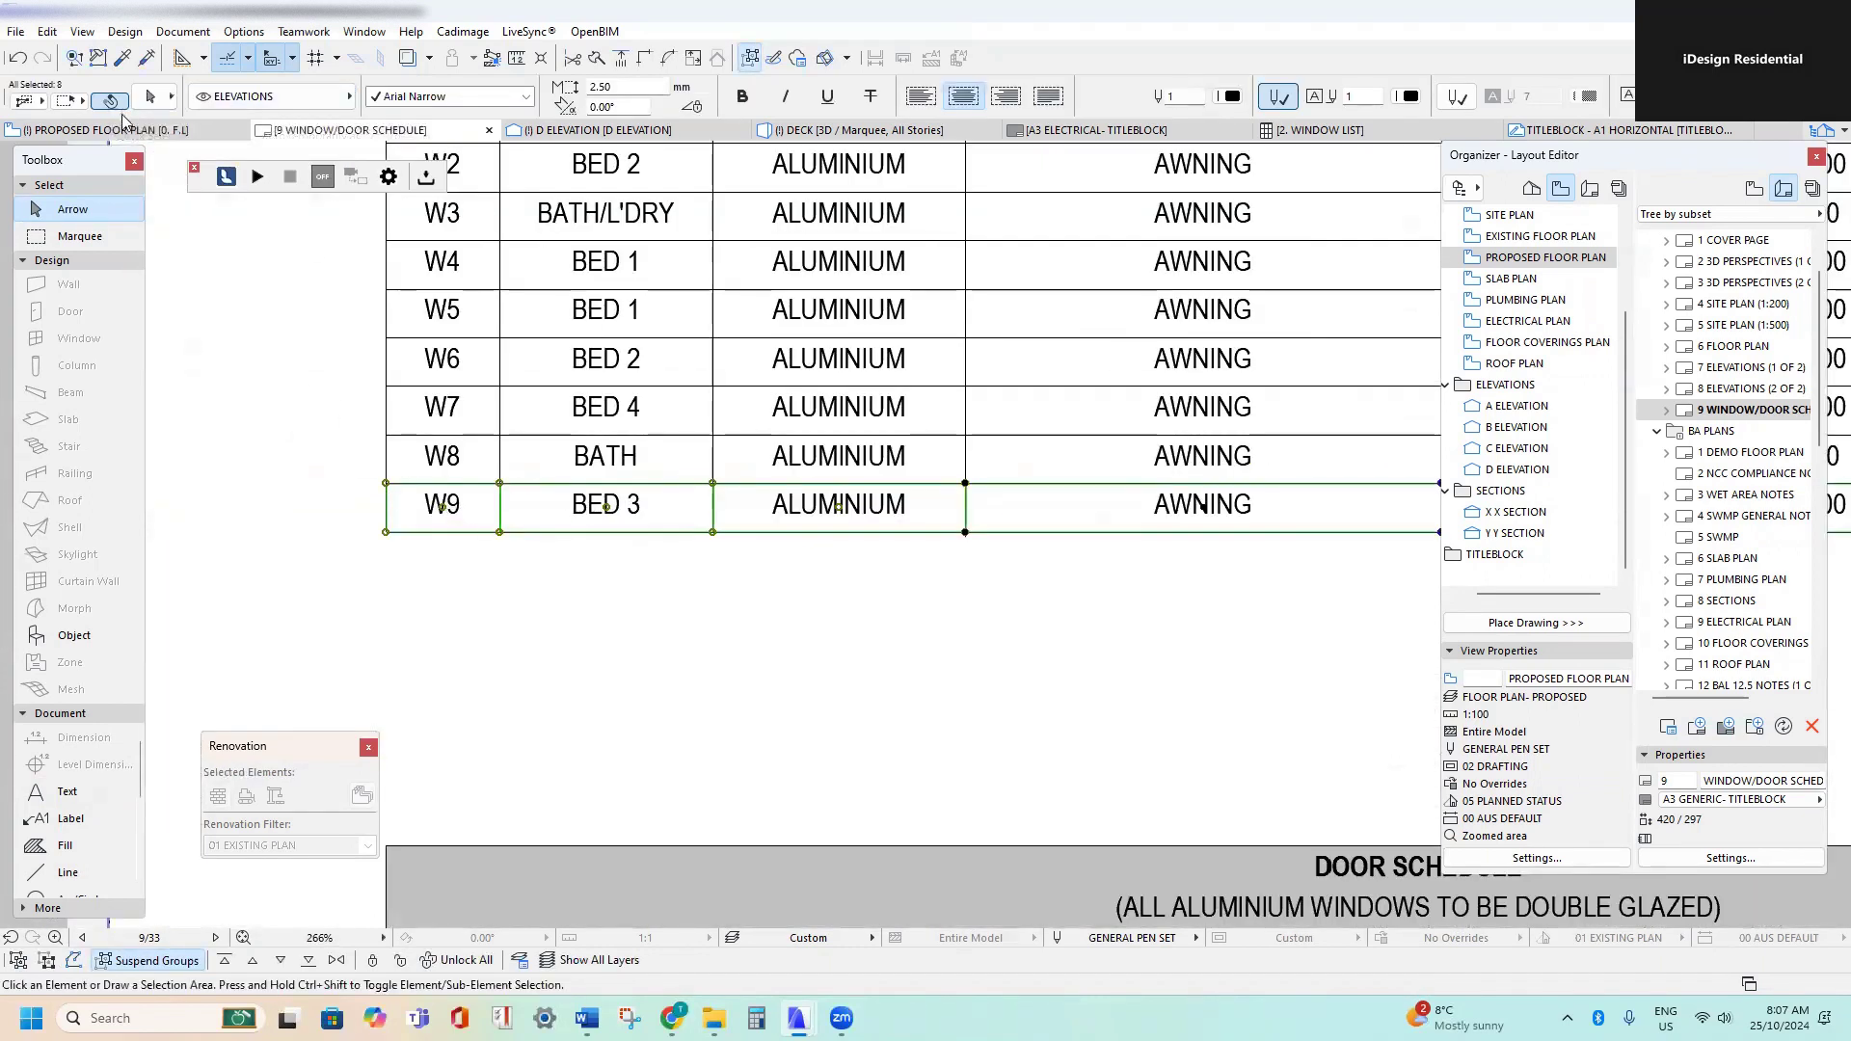
key("ctrl+shift+d")
left_click(386, 483)
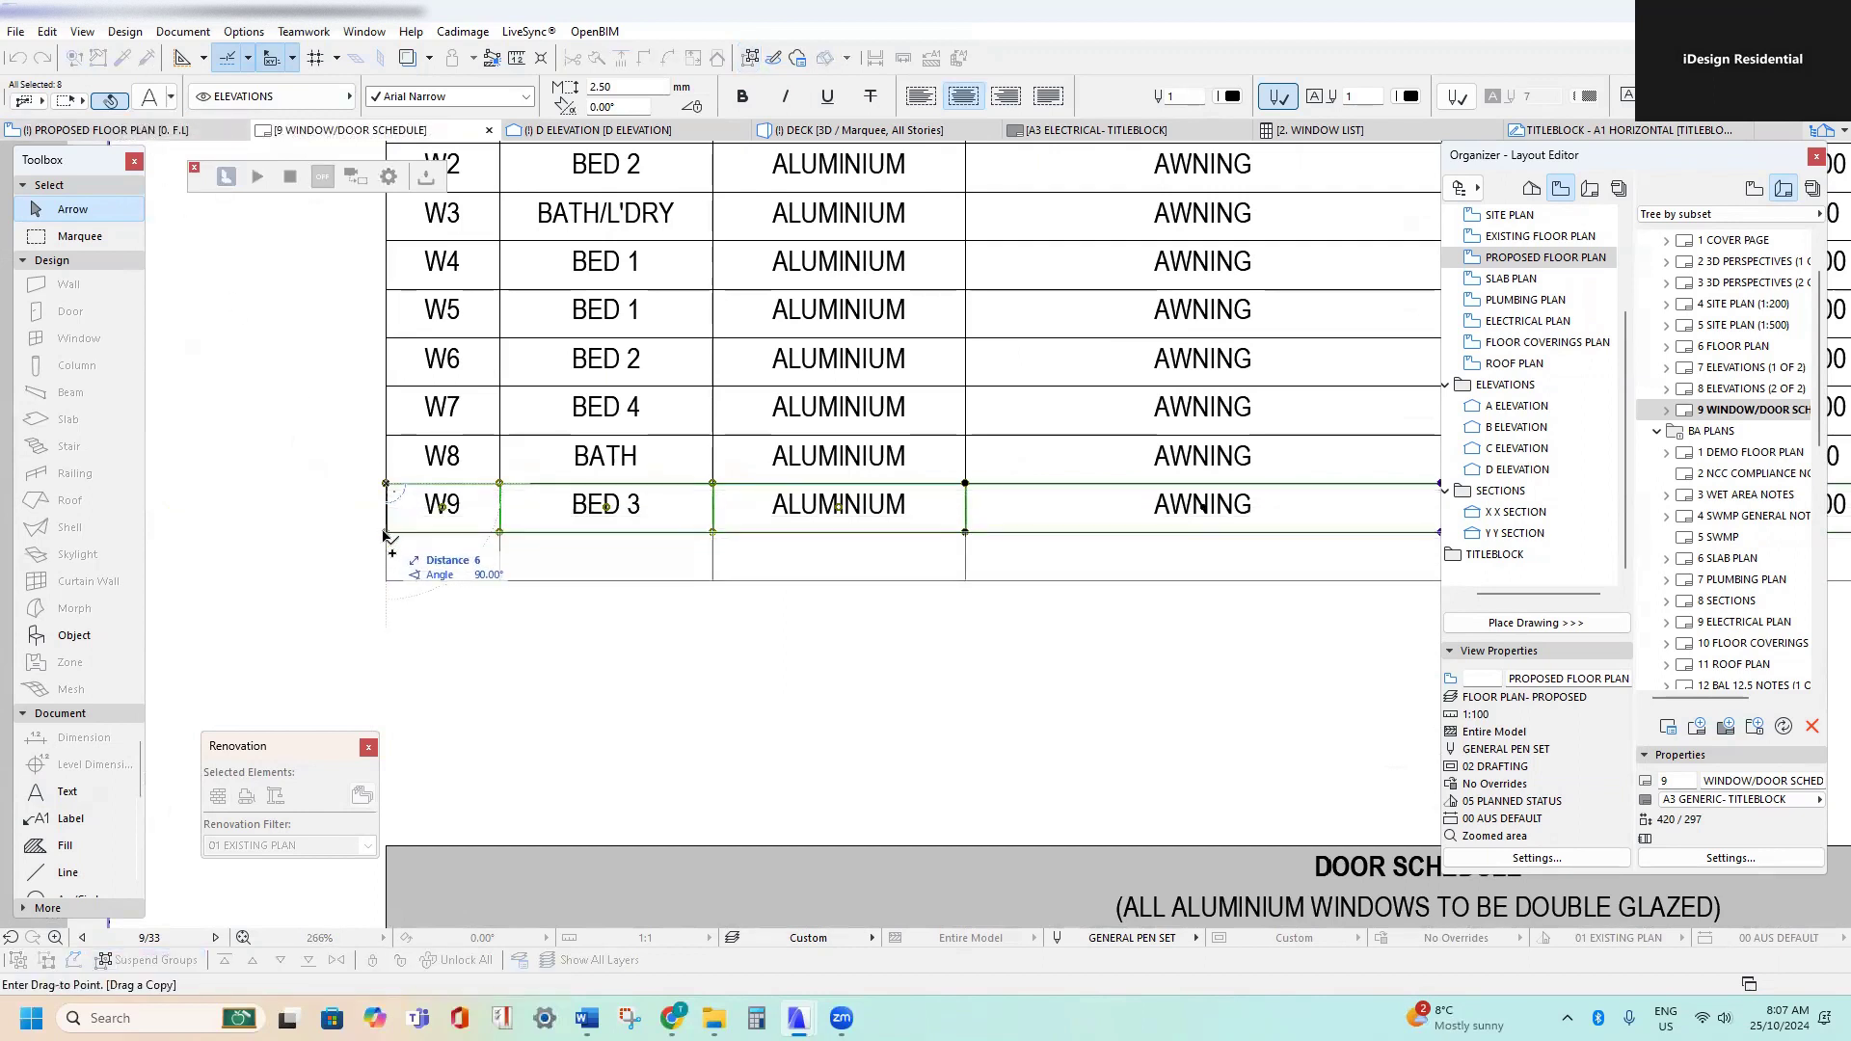
left_click(385, 531)
double_click(466, 557)
type("10")
key("Escape")
- Check window W10's size on the floor plan and delete the height and width cells of the W10 row
scroll(707, 571, "down", 10)
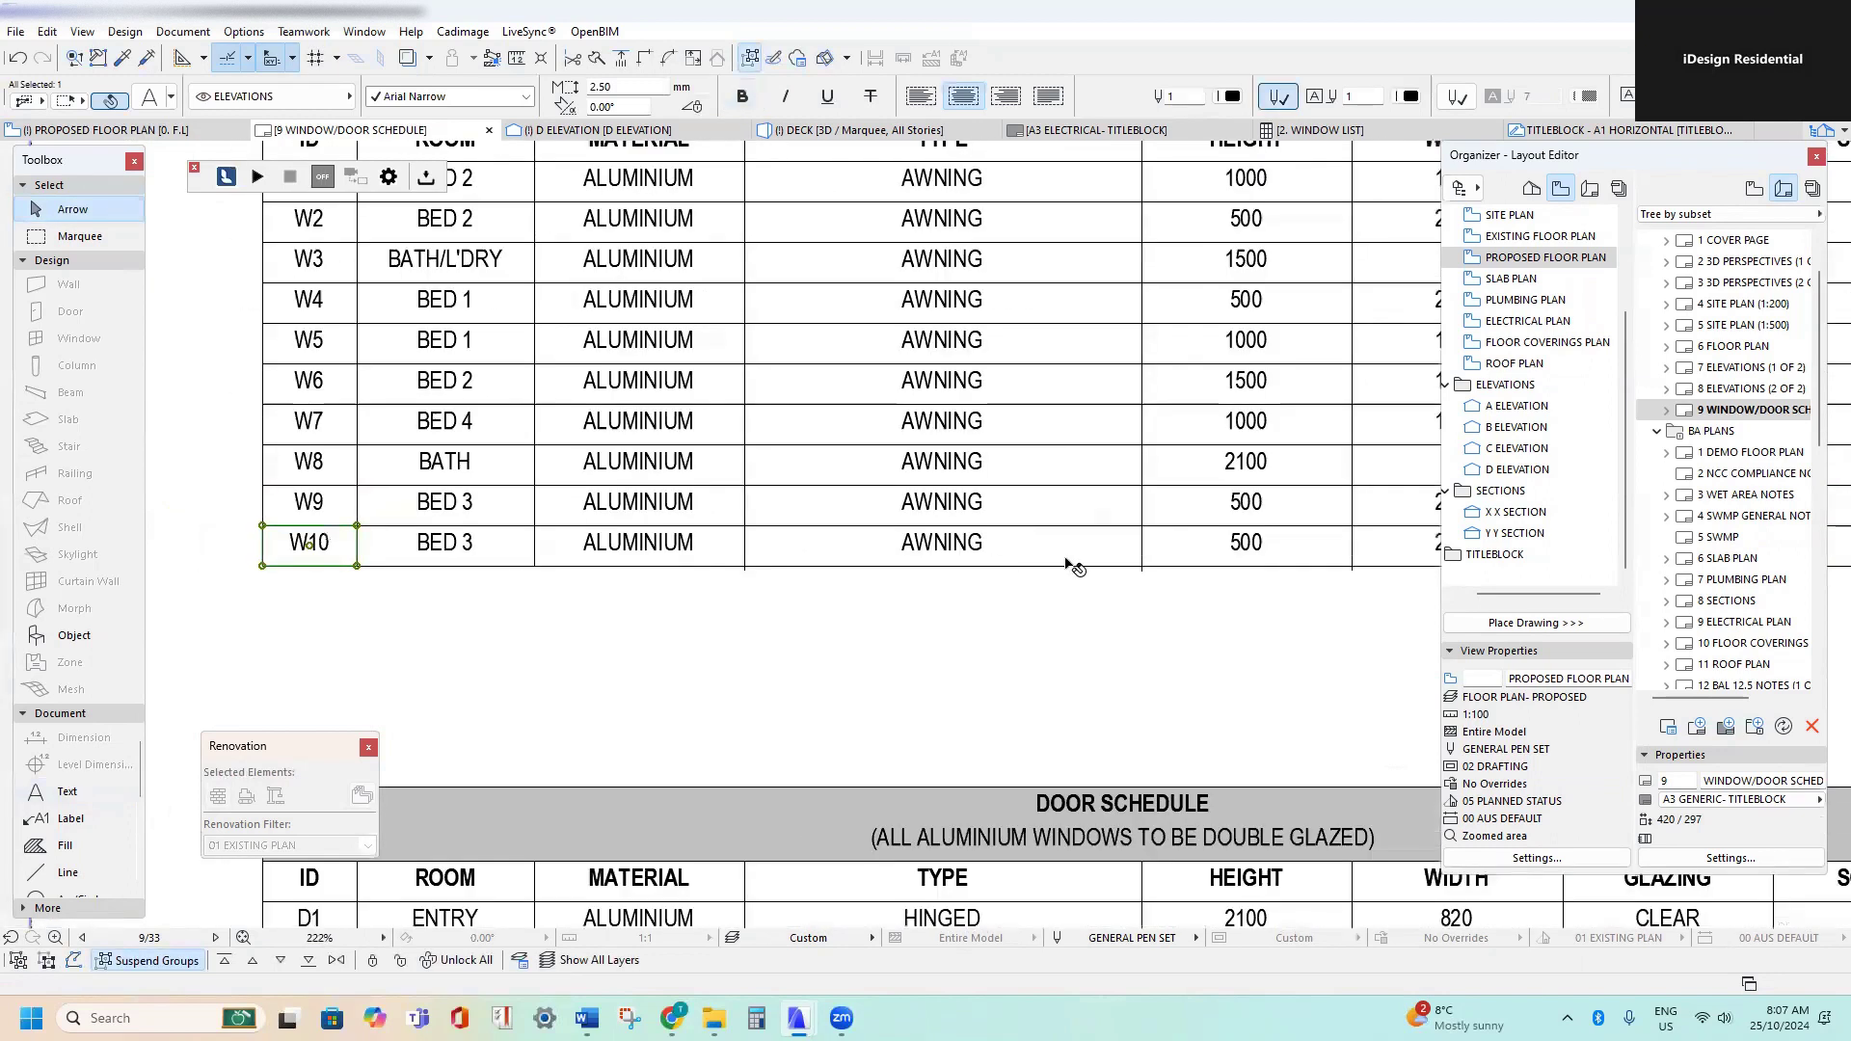
scroll(646, 331, "up", 6)
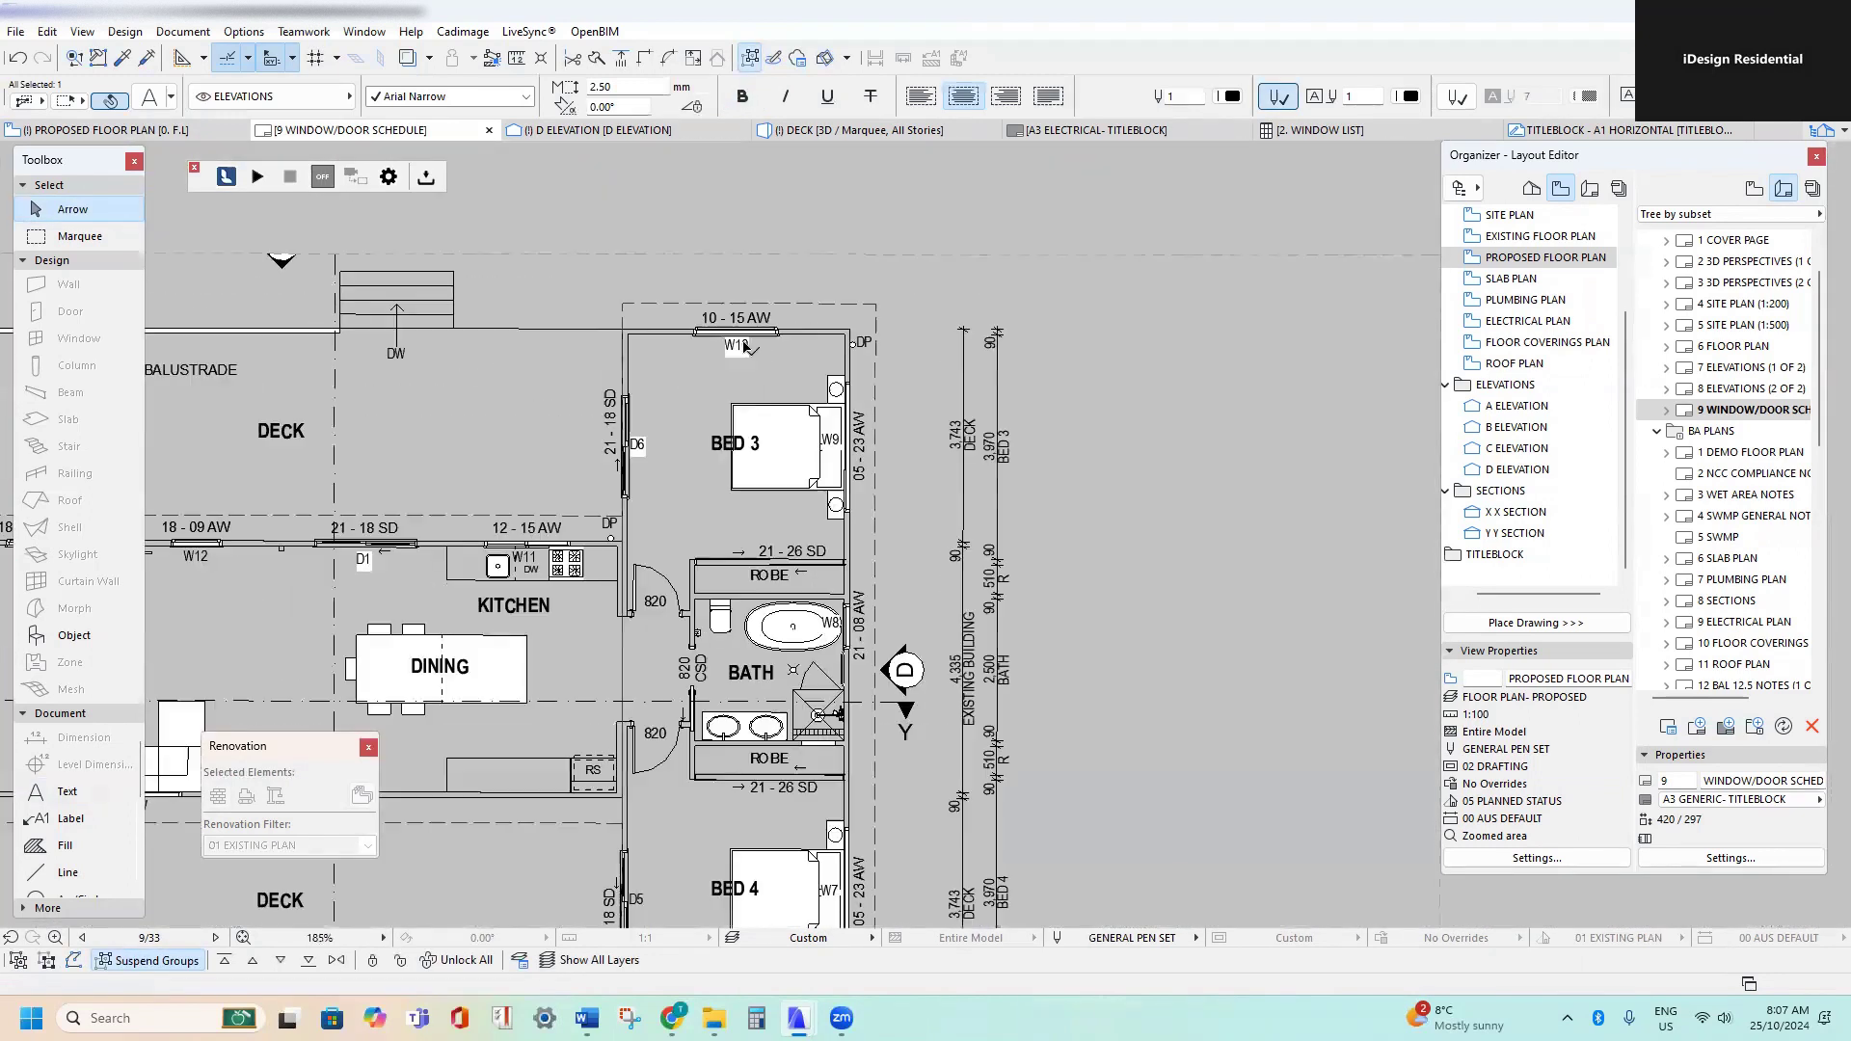
scroll(699, 348, "down", 6)
middle_click_drag(680, 482, 782, 176)
scroll(490, 668, "up", 3)
left_click(553, 619)
key("Delete")
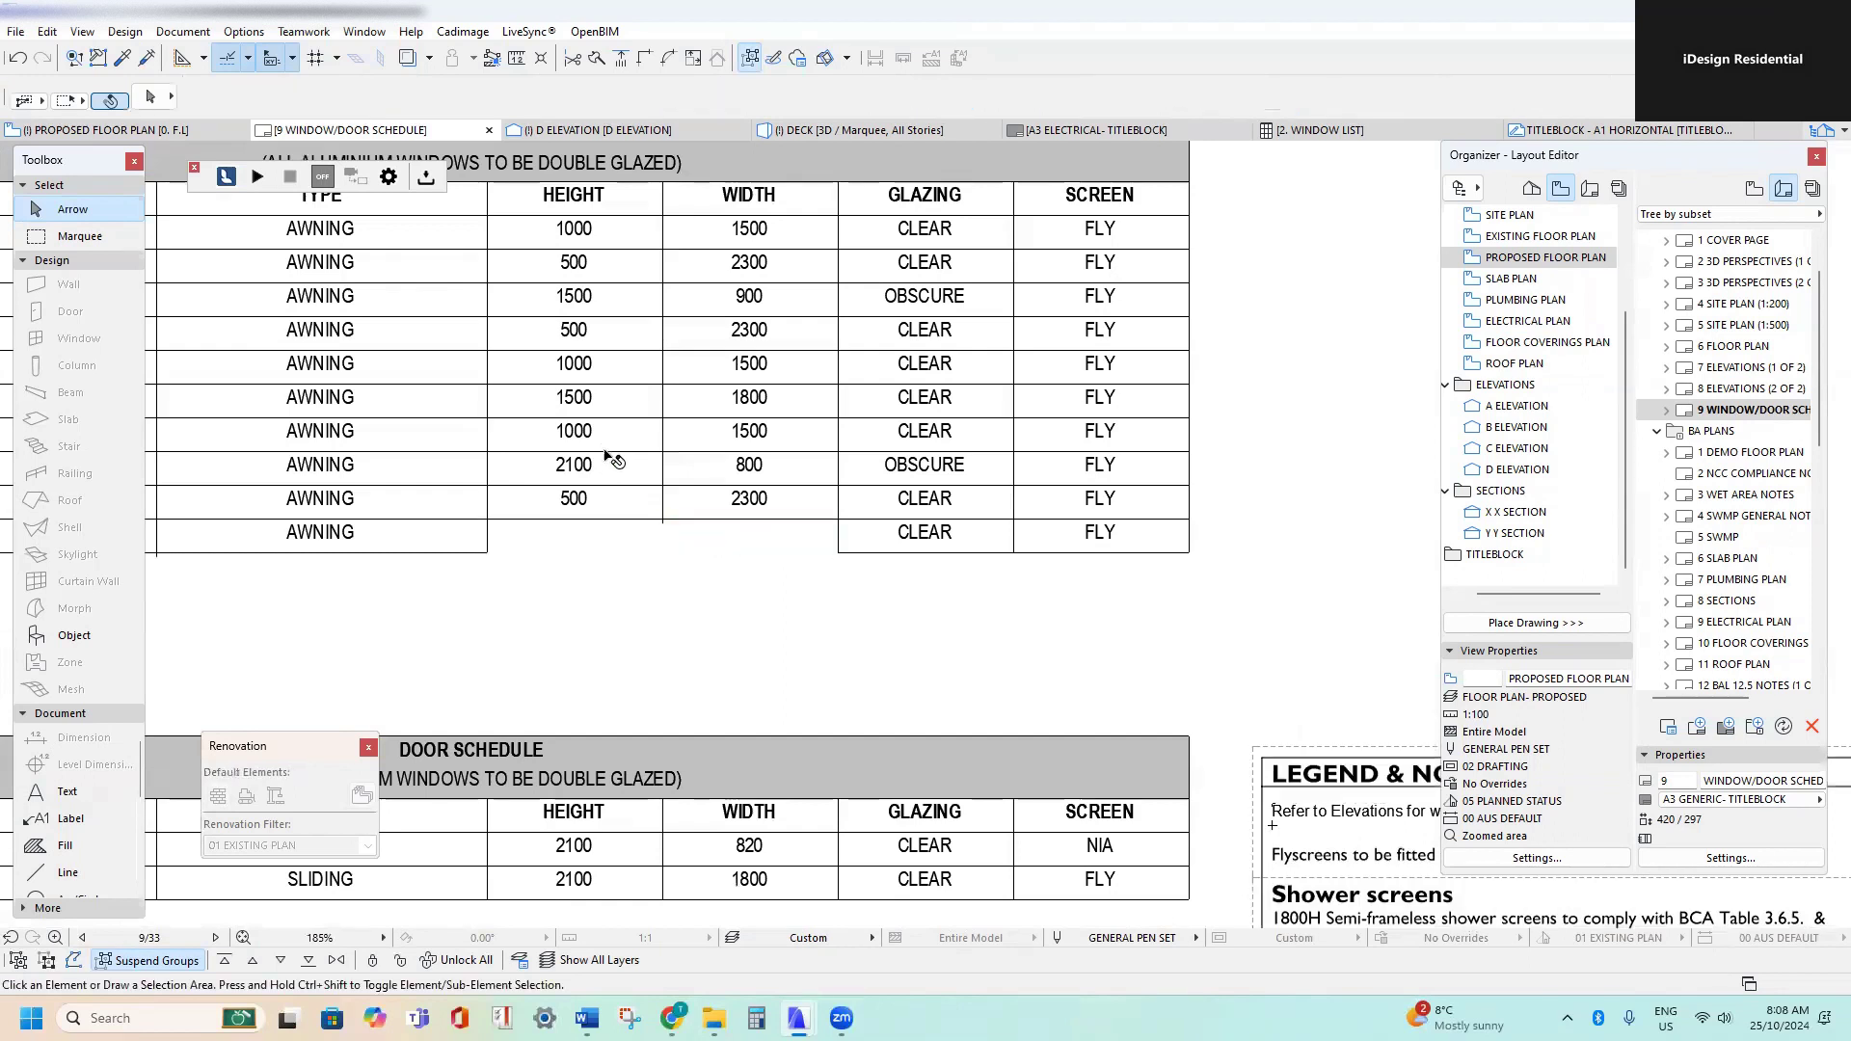
- Copy the W5 row's 1000 height and 1500 width cells into the empty cells of the W10 row
middle_click_drag(597, 437, 614, 464)
left_click(626, 394)
left_click(730, 393, "shift")
key("ctrl+shift+d")
left_click(505, 411)
left_click(505, 579)
scroll(521, 587, "down", 2)
scroll(684, 561, "up", 1)
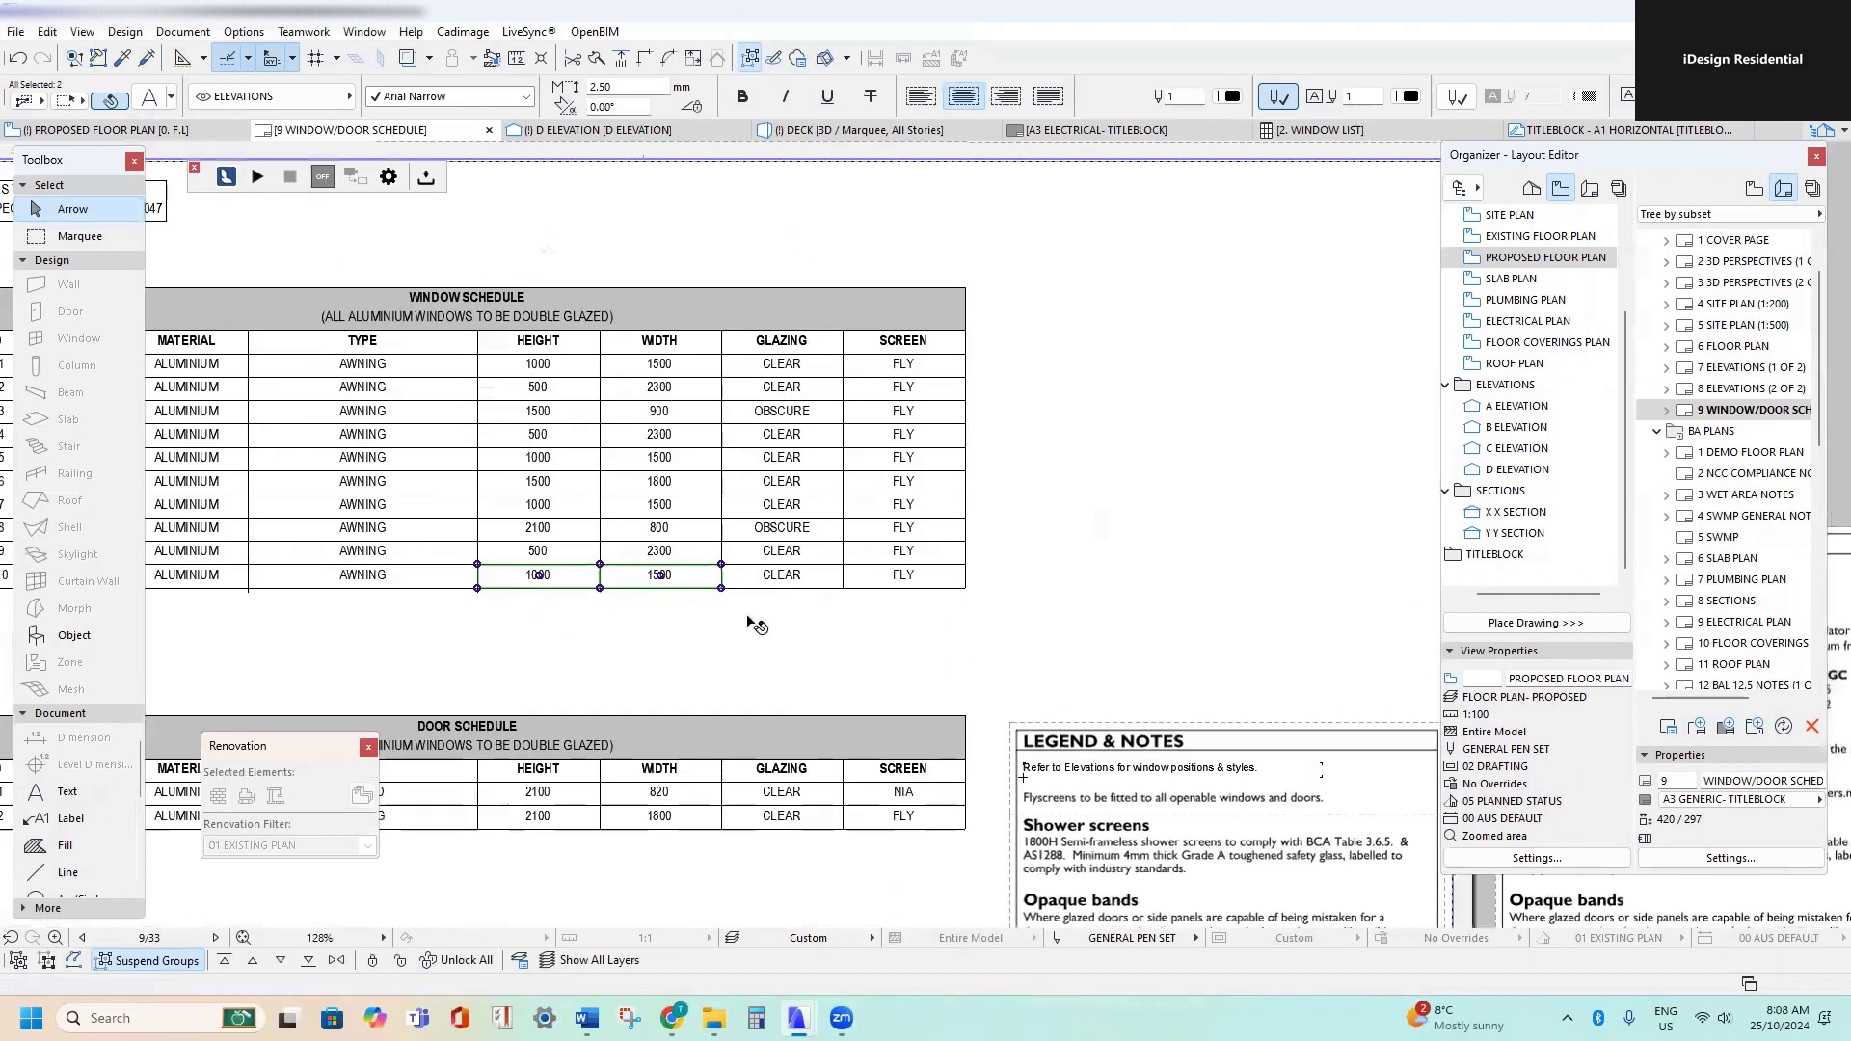
key("Escape")
- Examine the kitchen and living windows on the floor plan to identify which windows follow W10 in the schedule
scroll(752, 624, "down", 3)
middle_click_drag(703, 598, 691, 585)
scroll(559, 597, "up", 3)
scroll(557, 597, "down", 3)
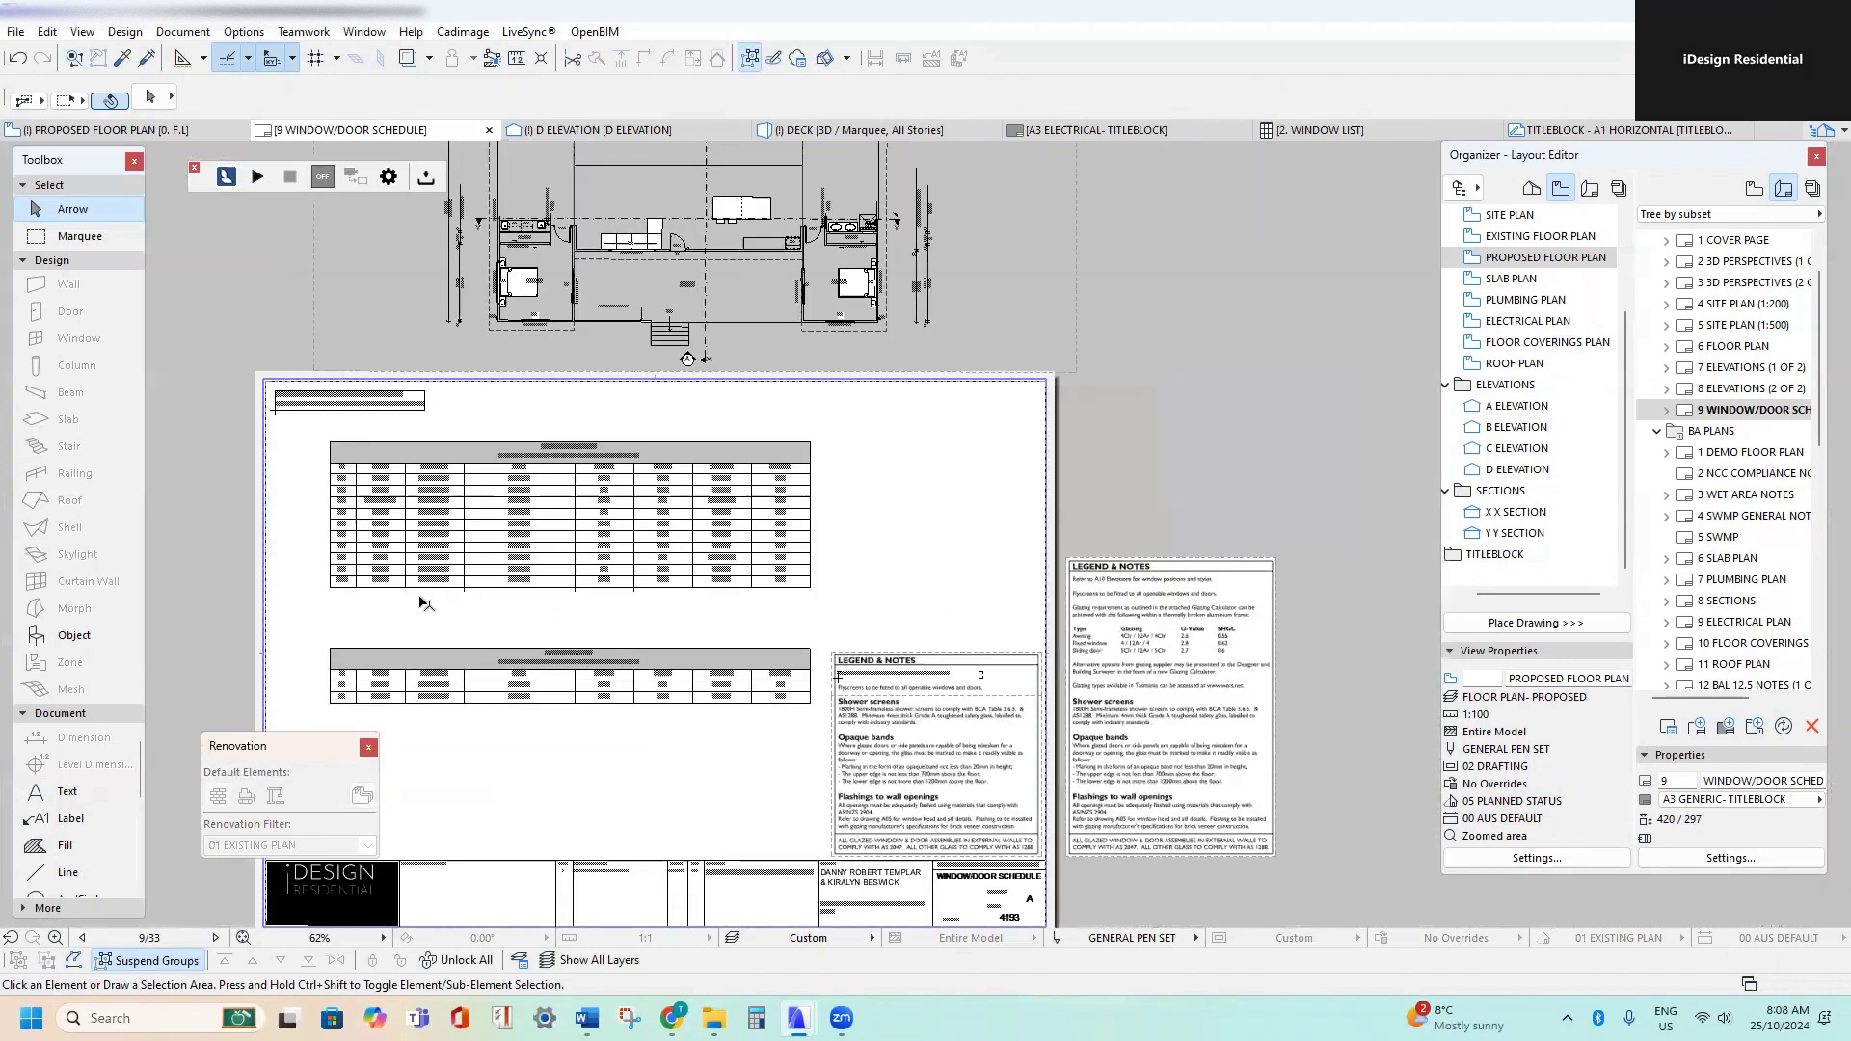
middle_click_drag(798, 487, 813, 586)
scroll(821, 226, "up", 4)
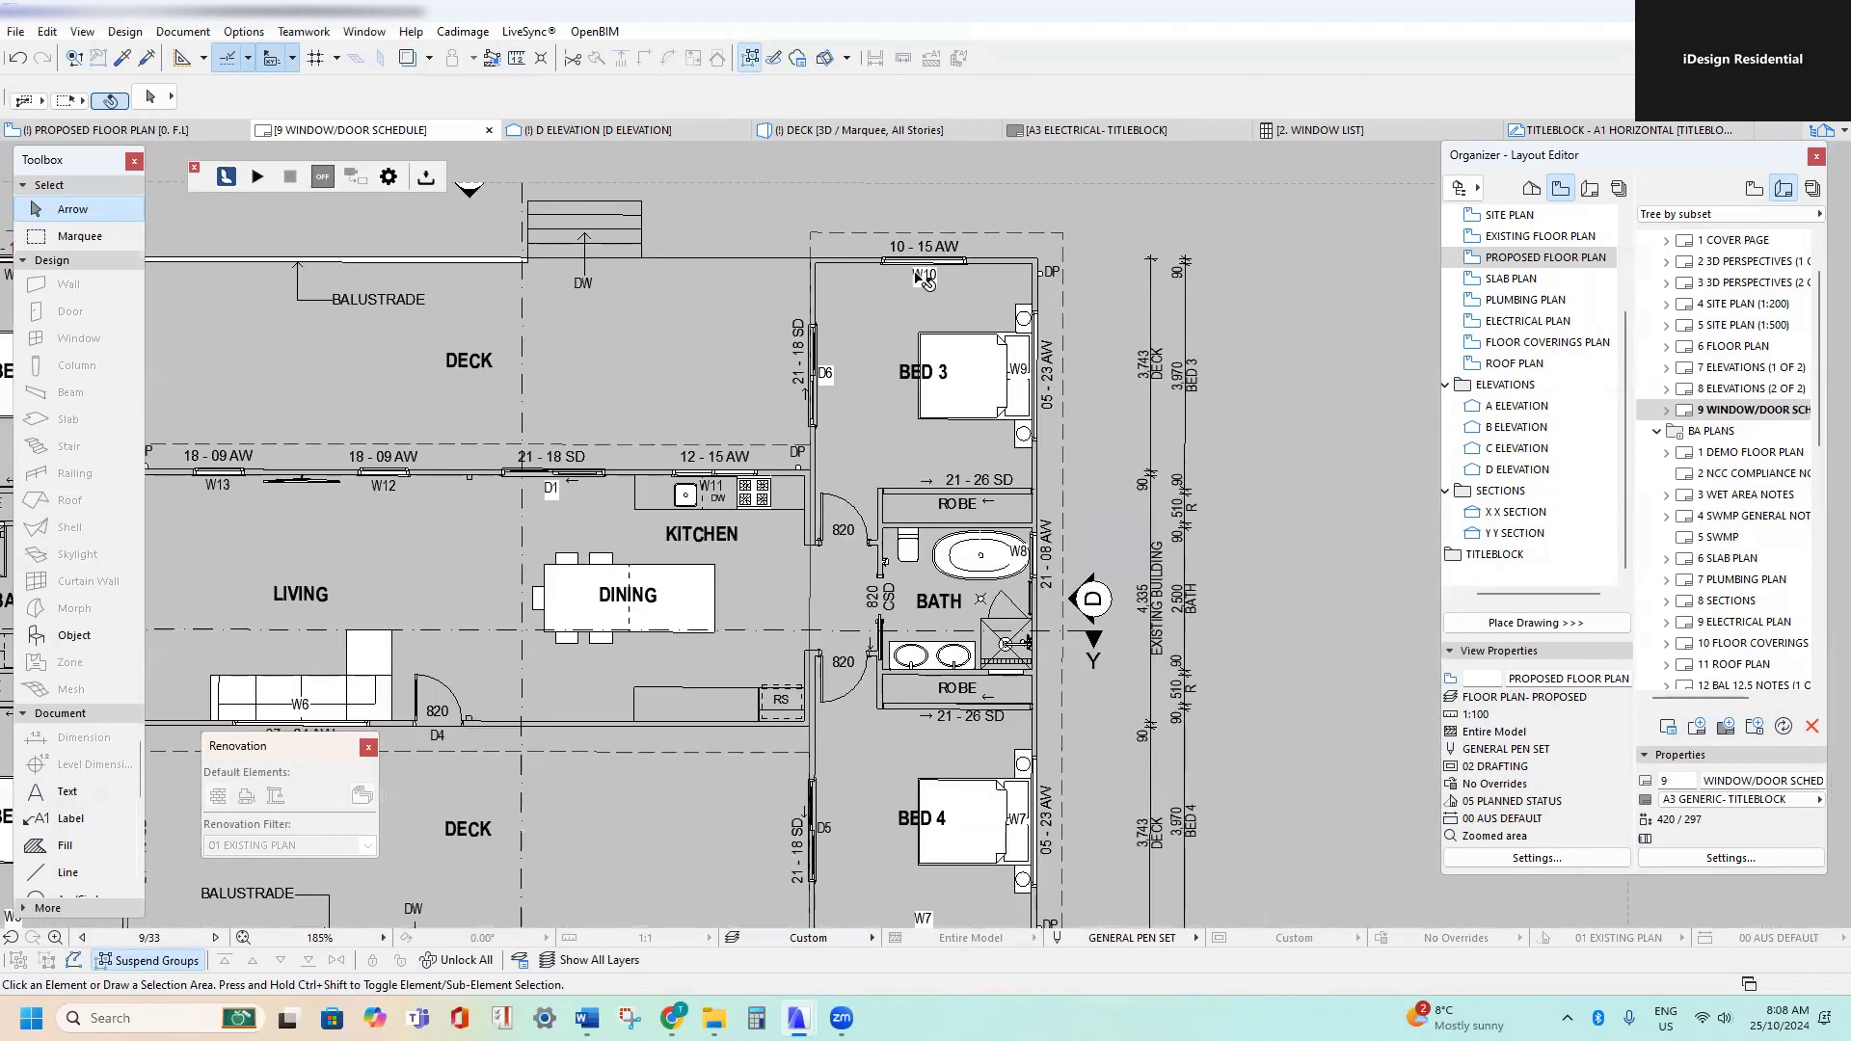
scroll(702, 496, "down", 2)
scroll(685, 453, "up", 3)
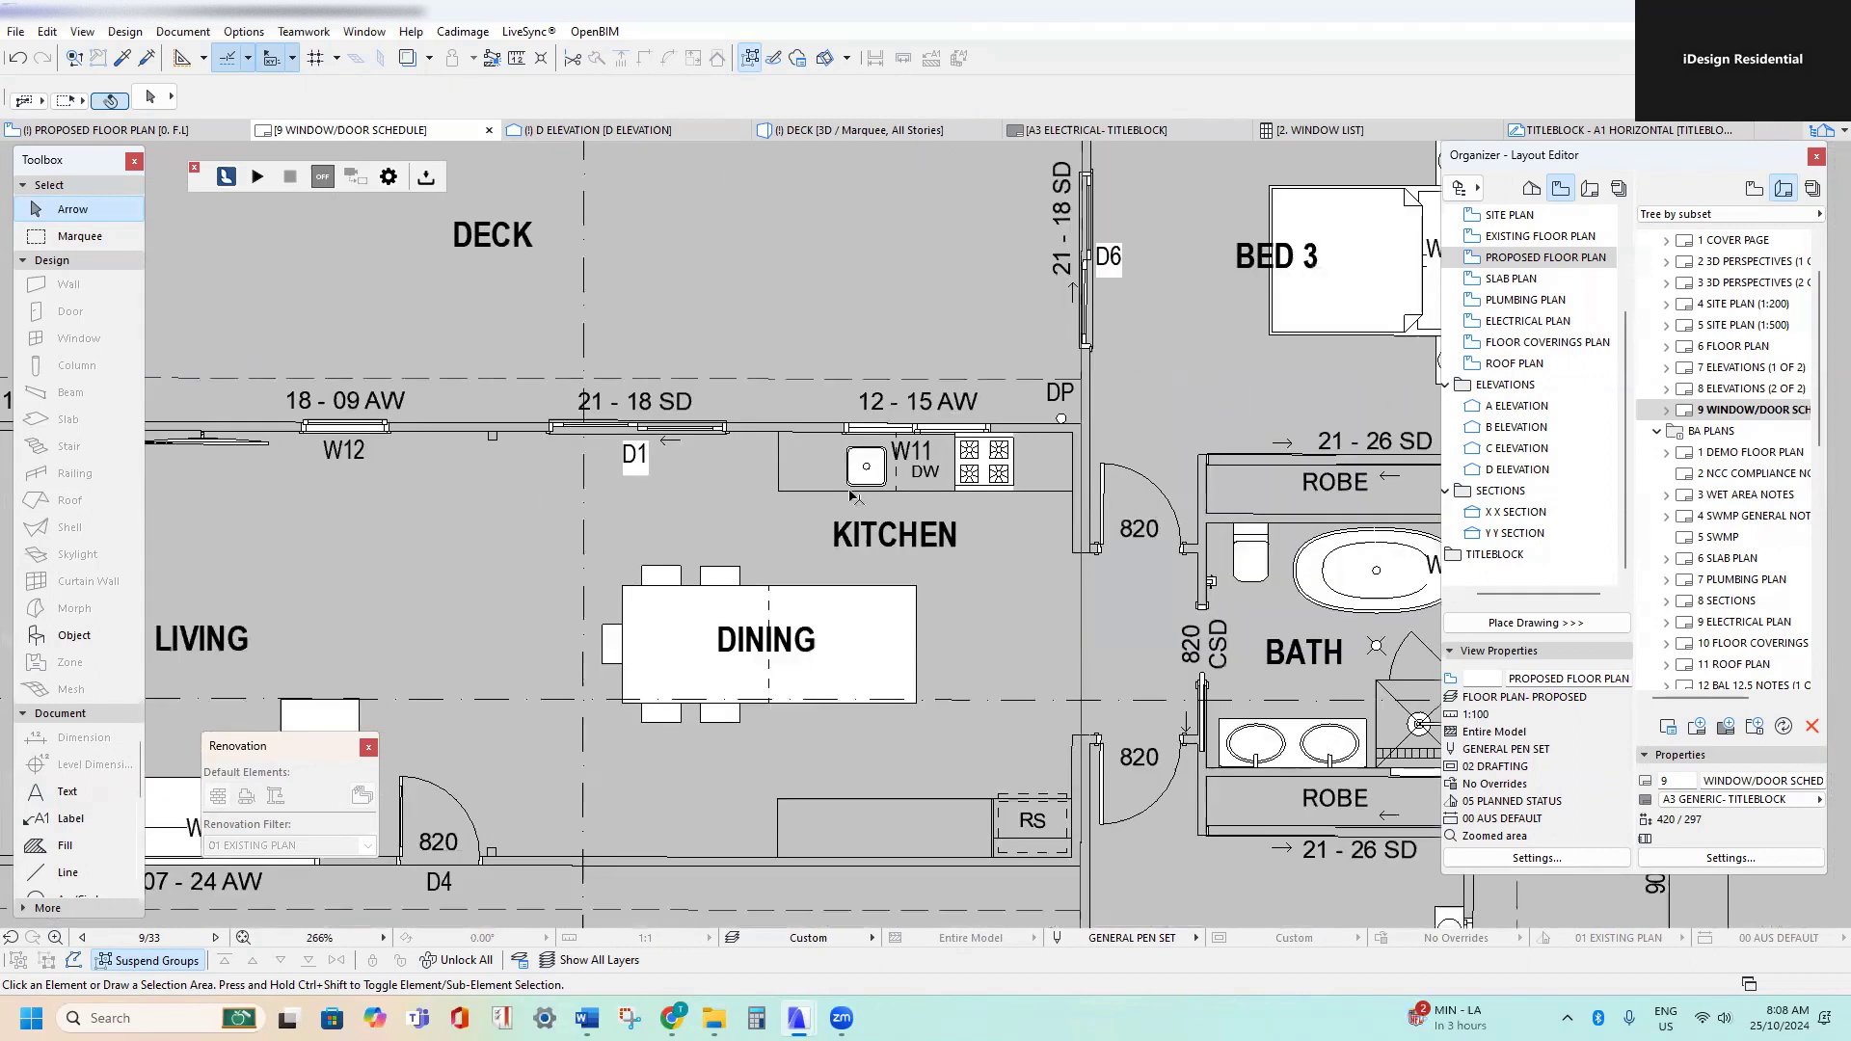
- Copy the entire W10 row directly below itself in the window schedule
scroll(465, 410, "down", 3)
middle_click_drag(432, 740, 714, 184)
scroll(297, 592, "up", 3)
left_click(267, 547)
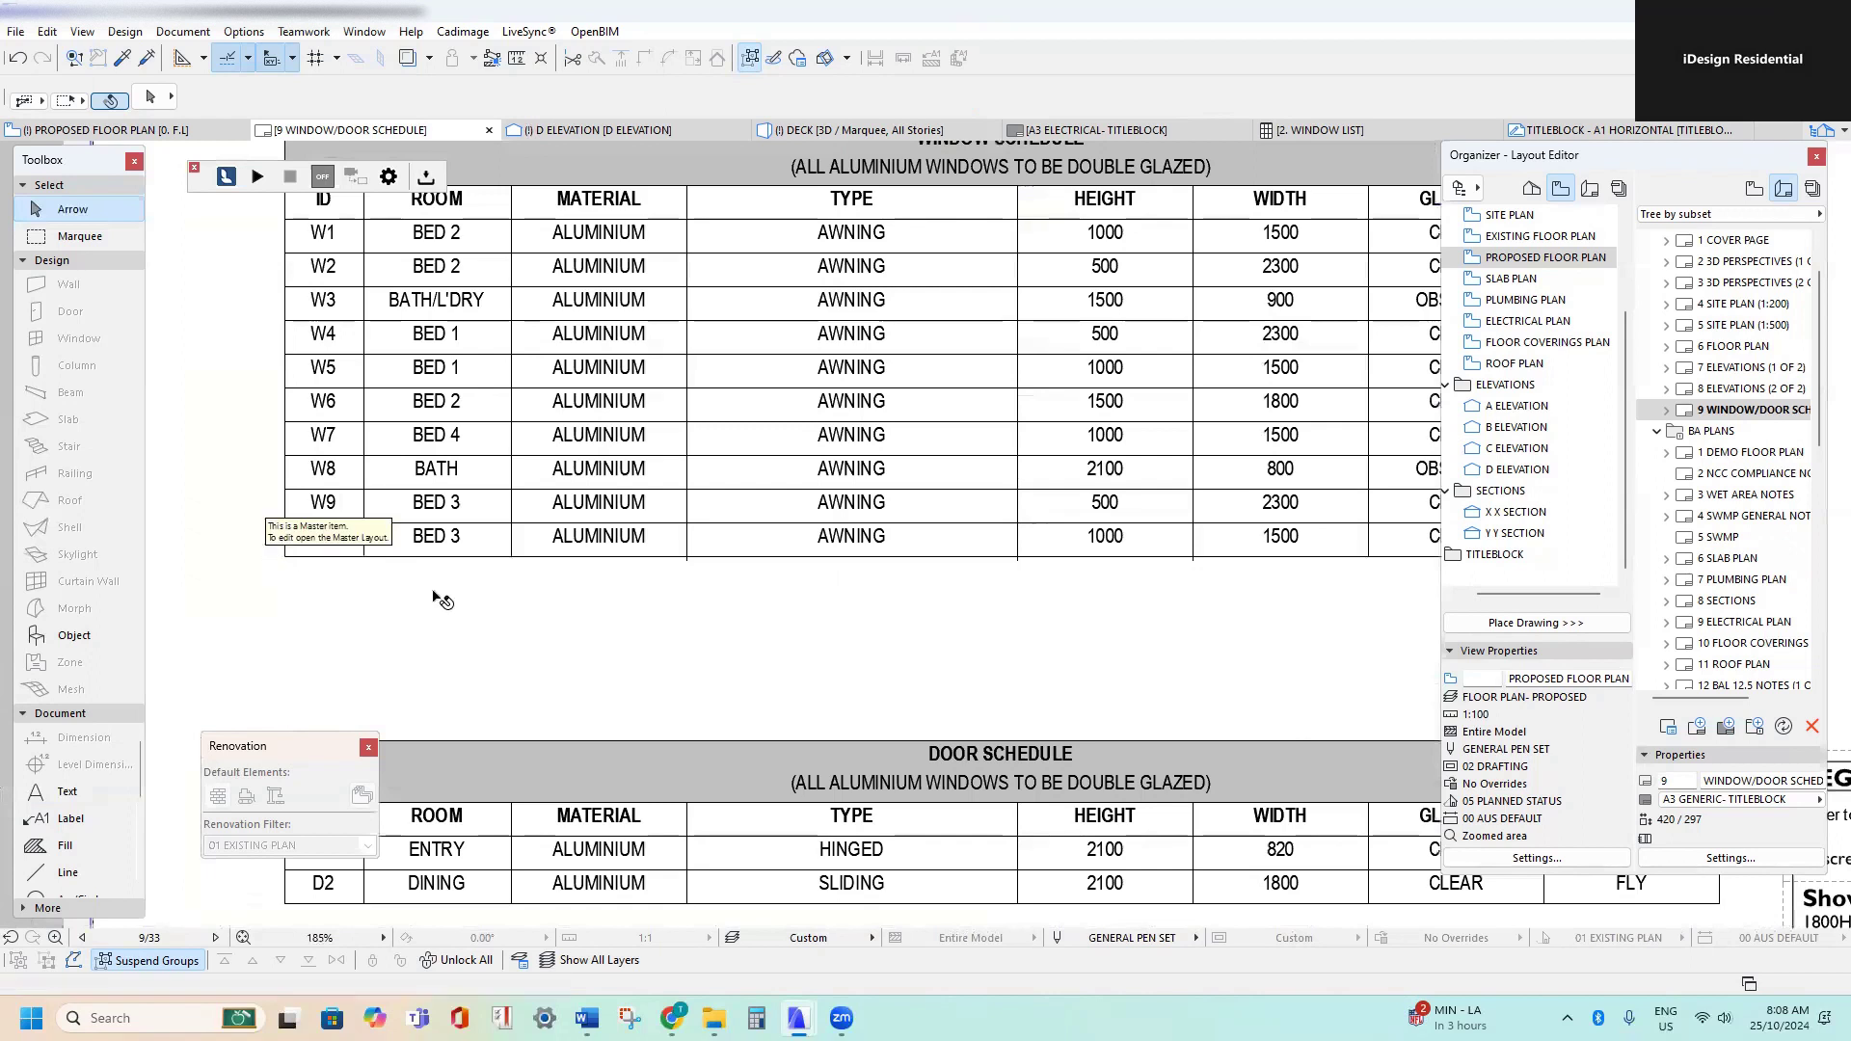
middle_click_drag(1081, 619, 872, 574)
middle_click_drag(1231, 546, 1022, 528)
left_click(1237, 531)
middle_click_drag(1000, 605, 1386, 615)
key("ctrl+shift+d")
left_click(252, 469)
left_click(252, 502)
- Copy the duplicated window row two more times, each directly below the previous one
key("ctrl+shift+d")
left_click(252, 502)
left_click(251, 536)
key("ctrl+shift+d")
left_click(252, 570)
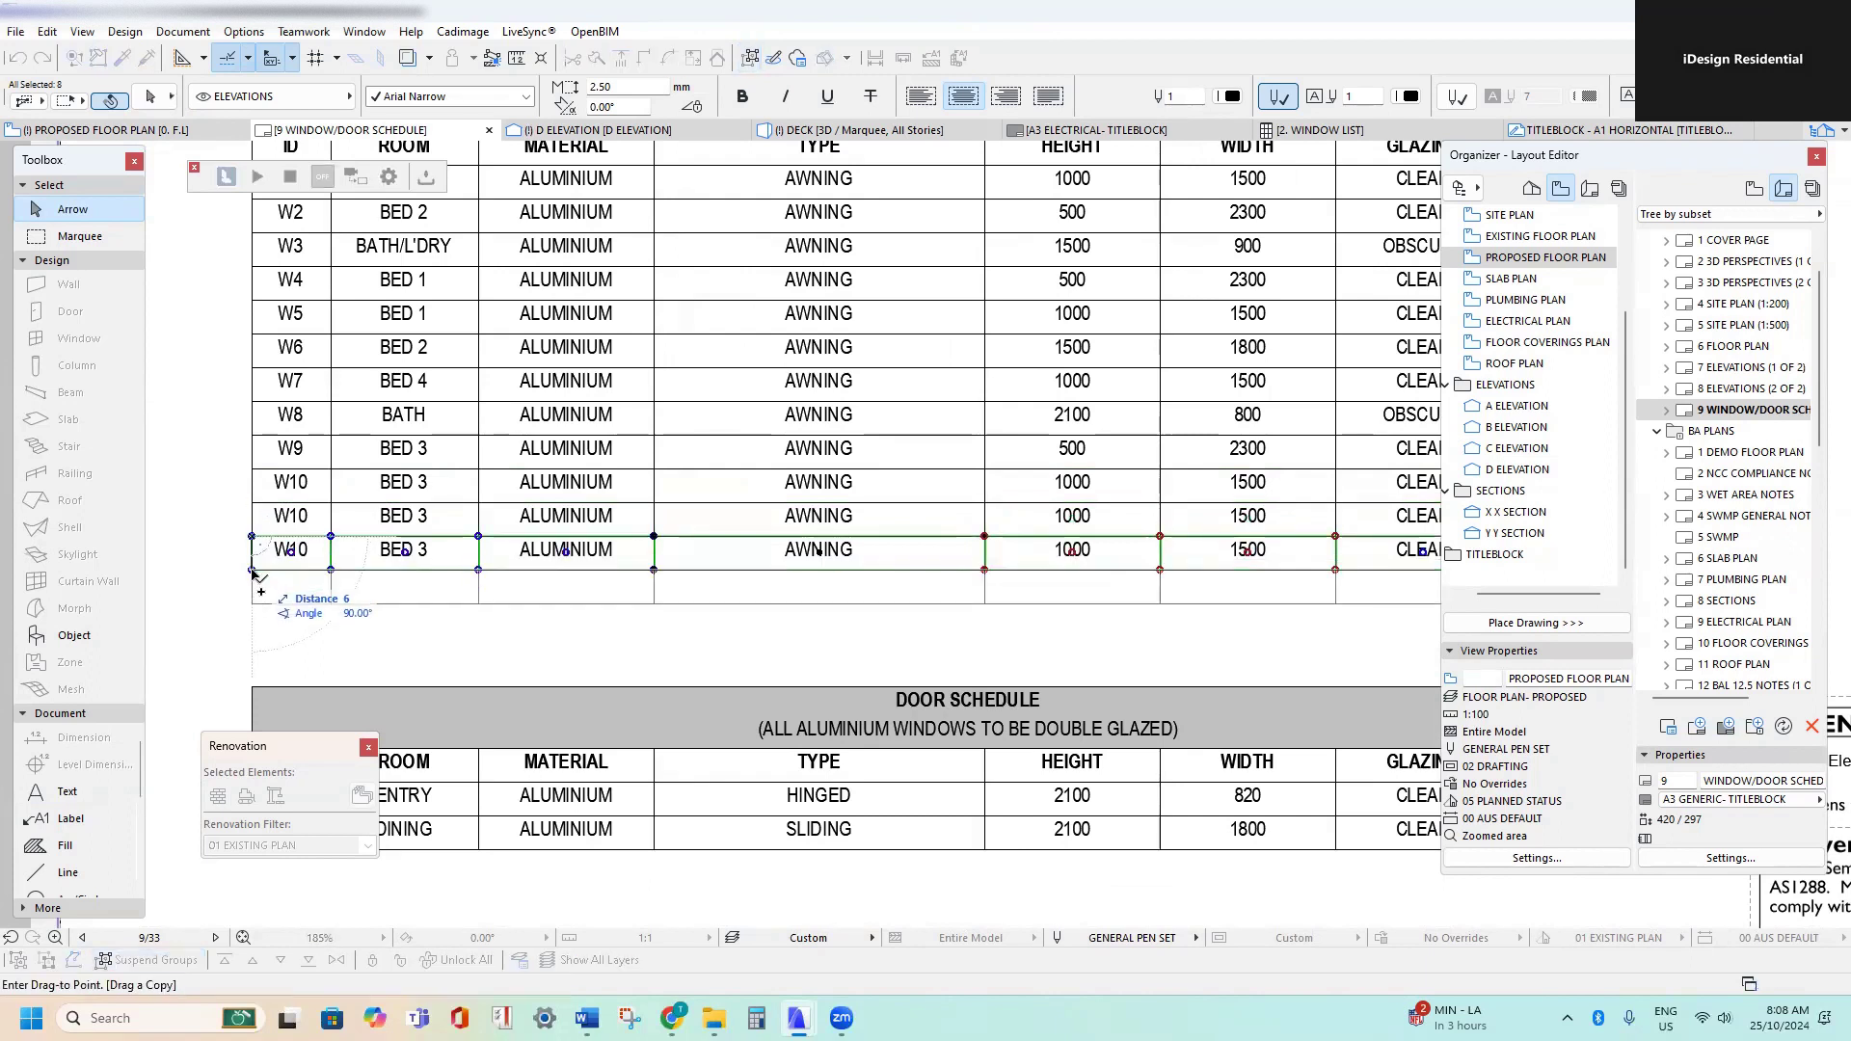
left_click(252, 604)
- Set the IDs of the three copied rows to W11, W12 and W13
scroll(275, 564, "up", 4)
double_click(353, 475)
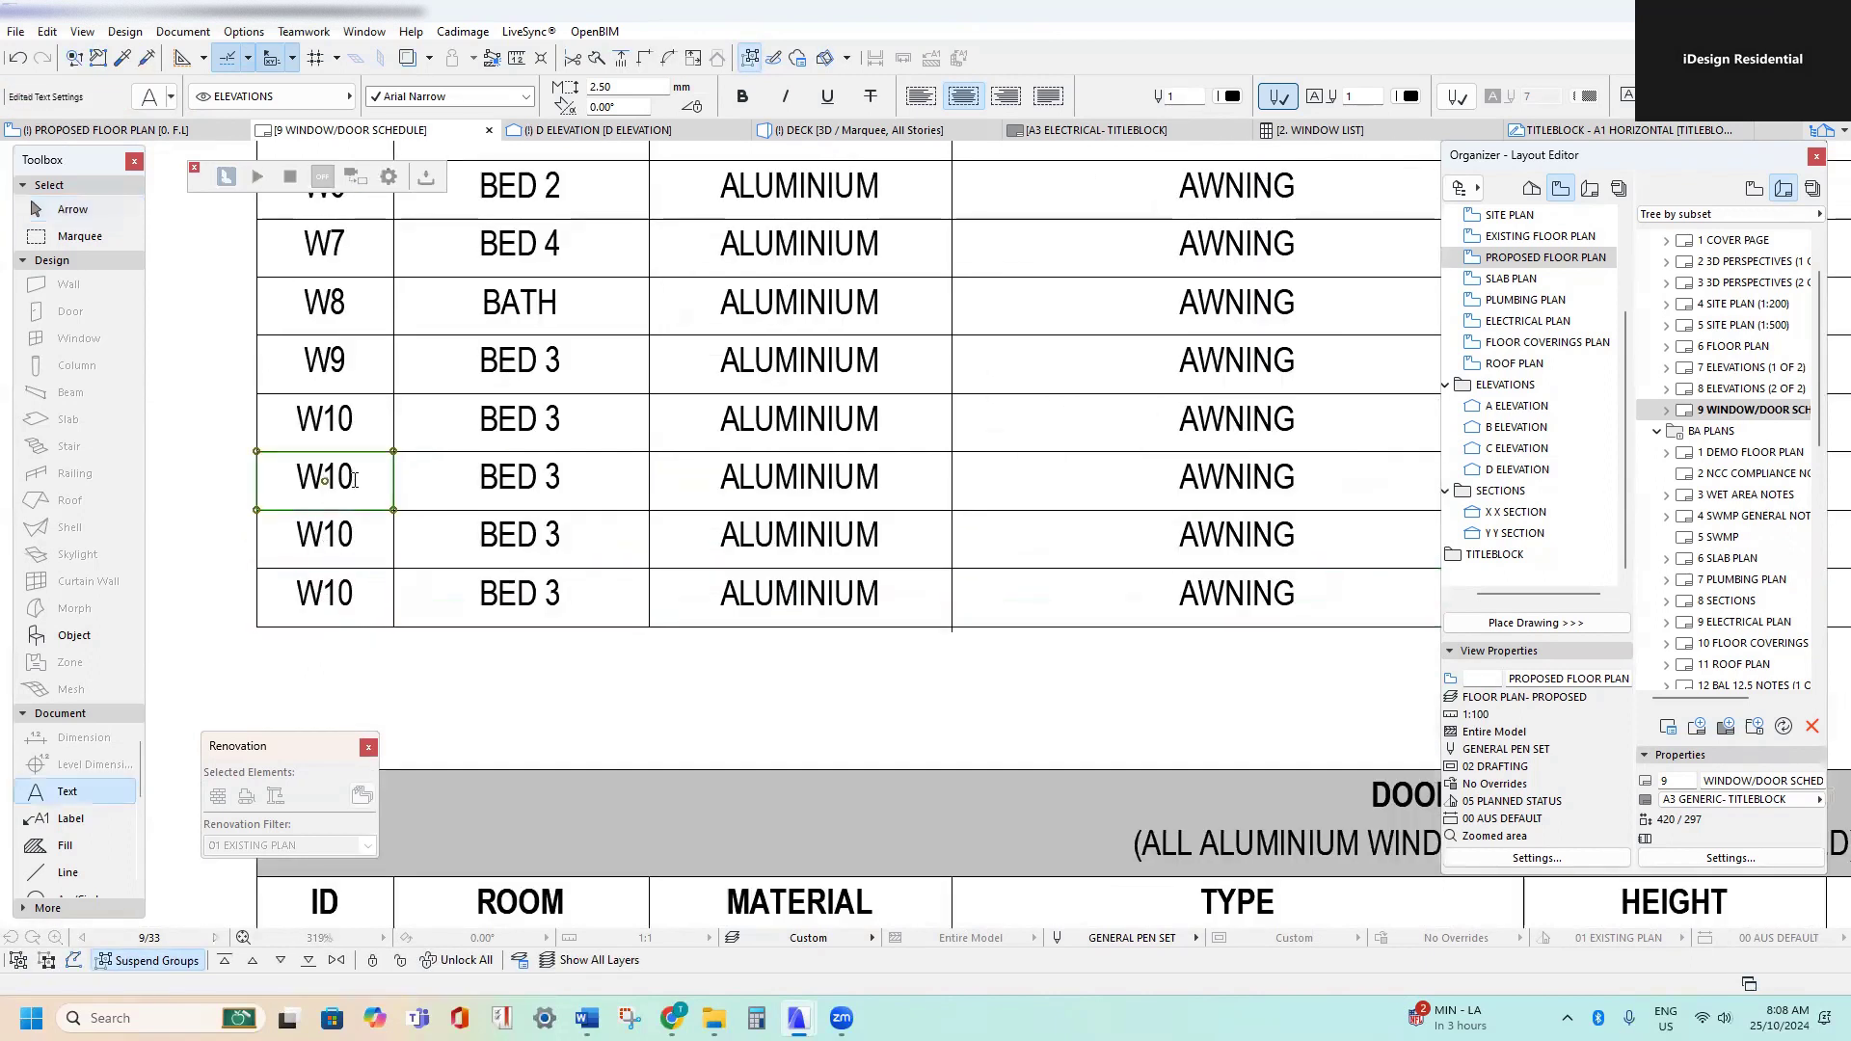
left_click_drag(354, 476, 337, 475)
left_click(338, 536)
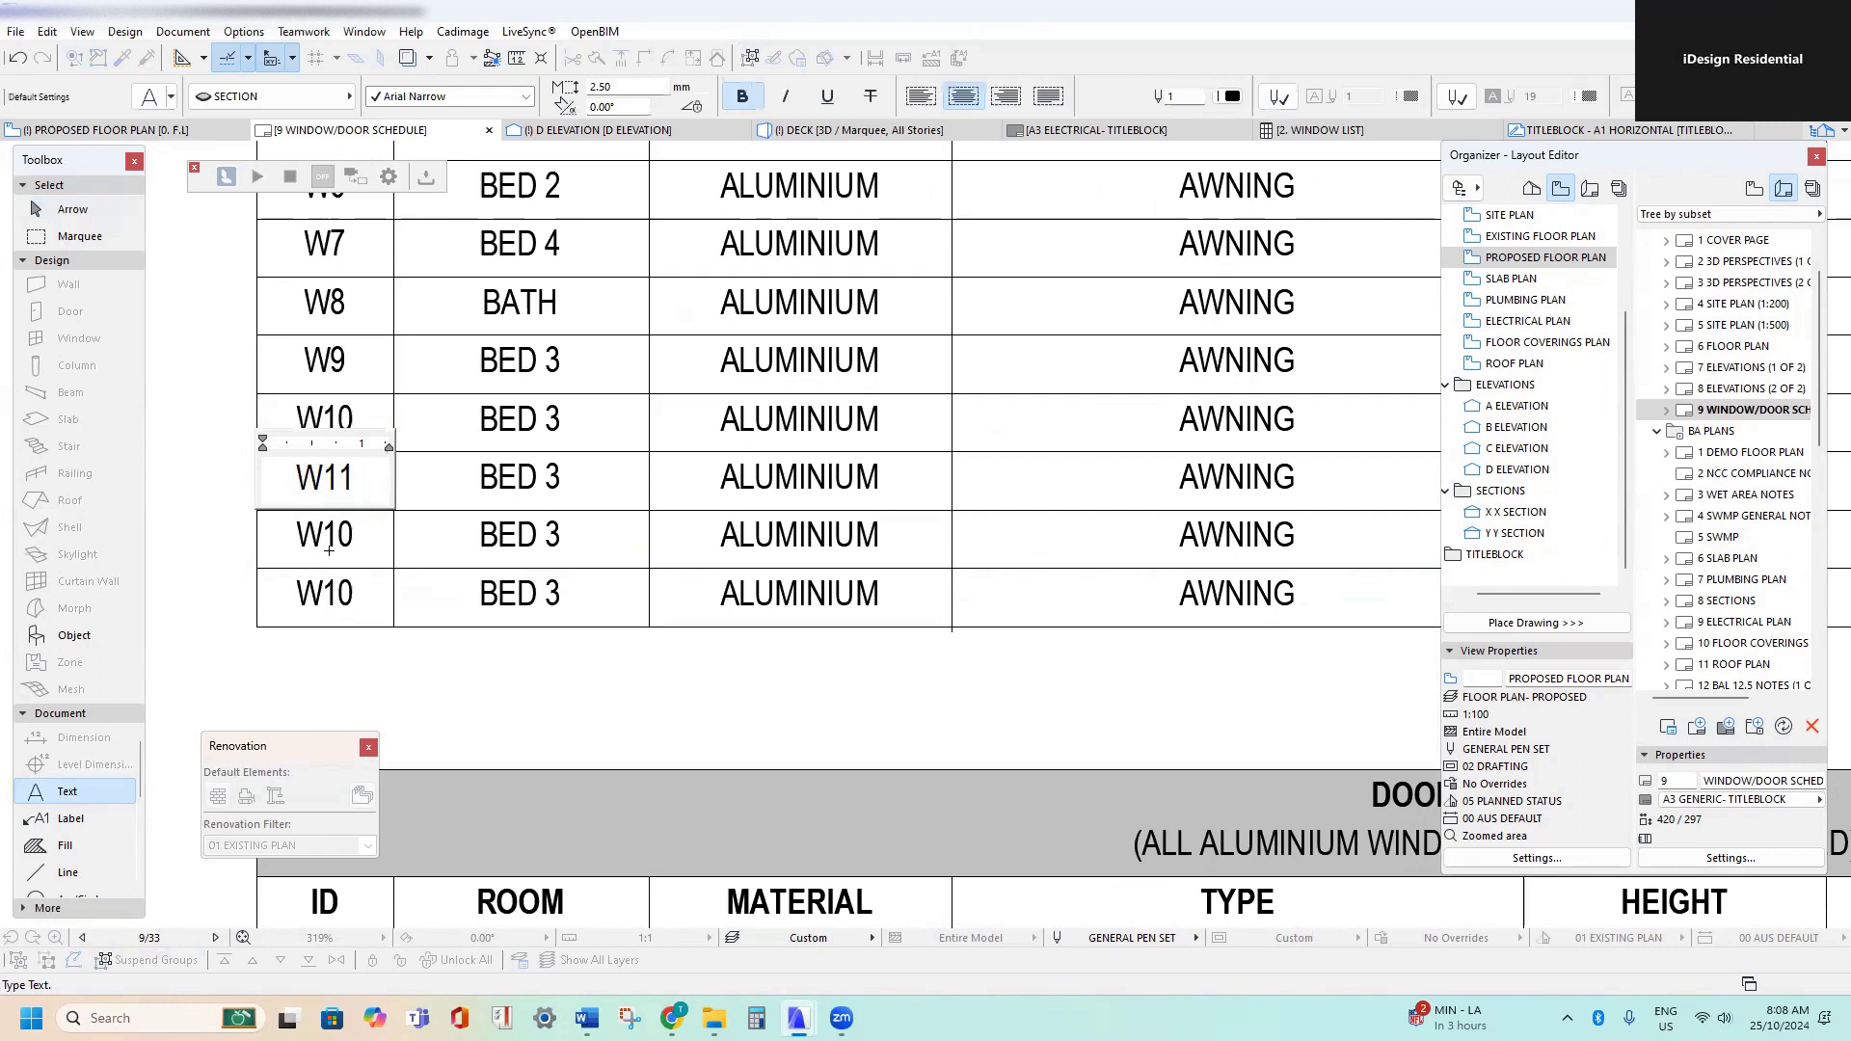
double_click(360, 536)
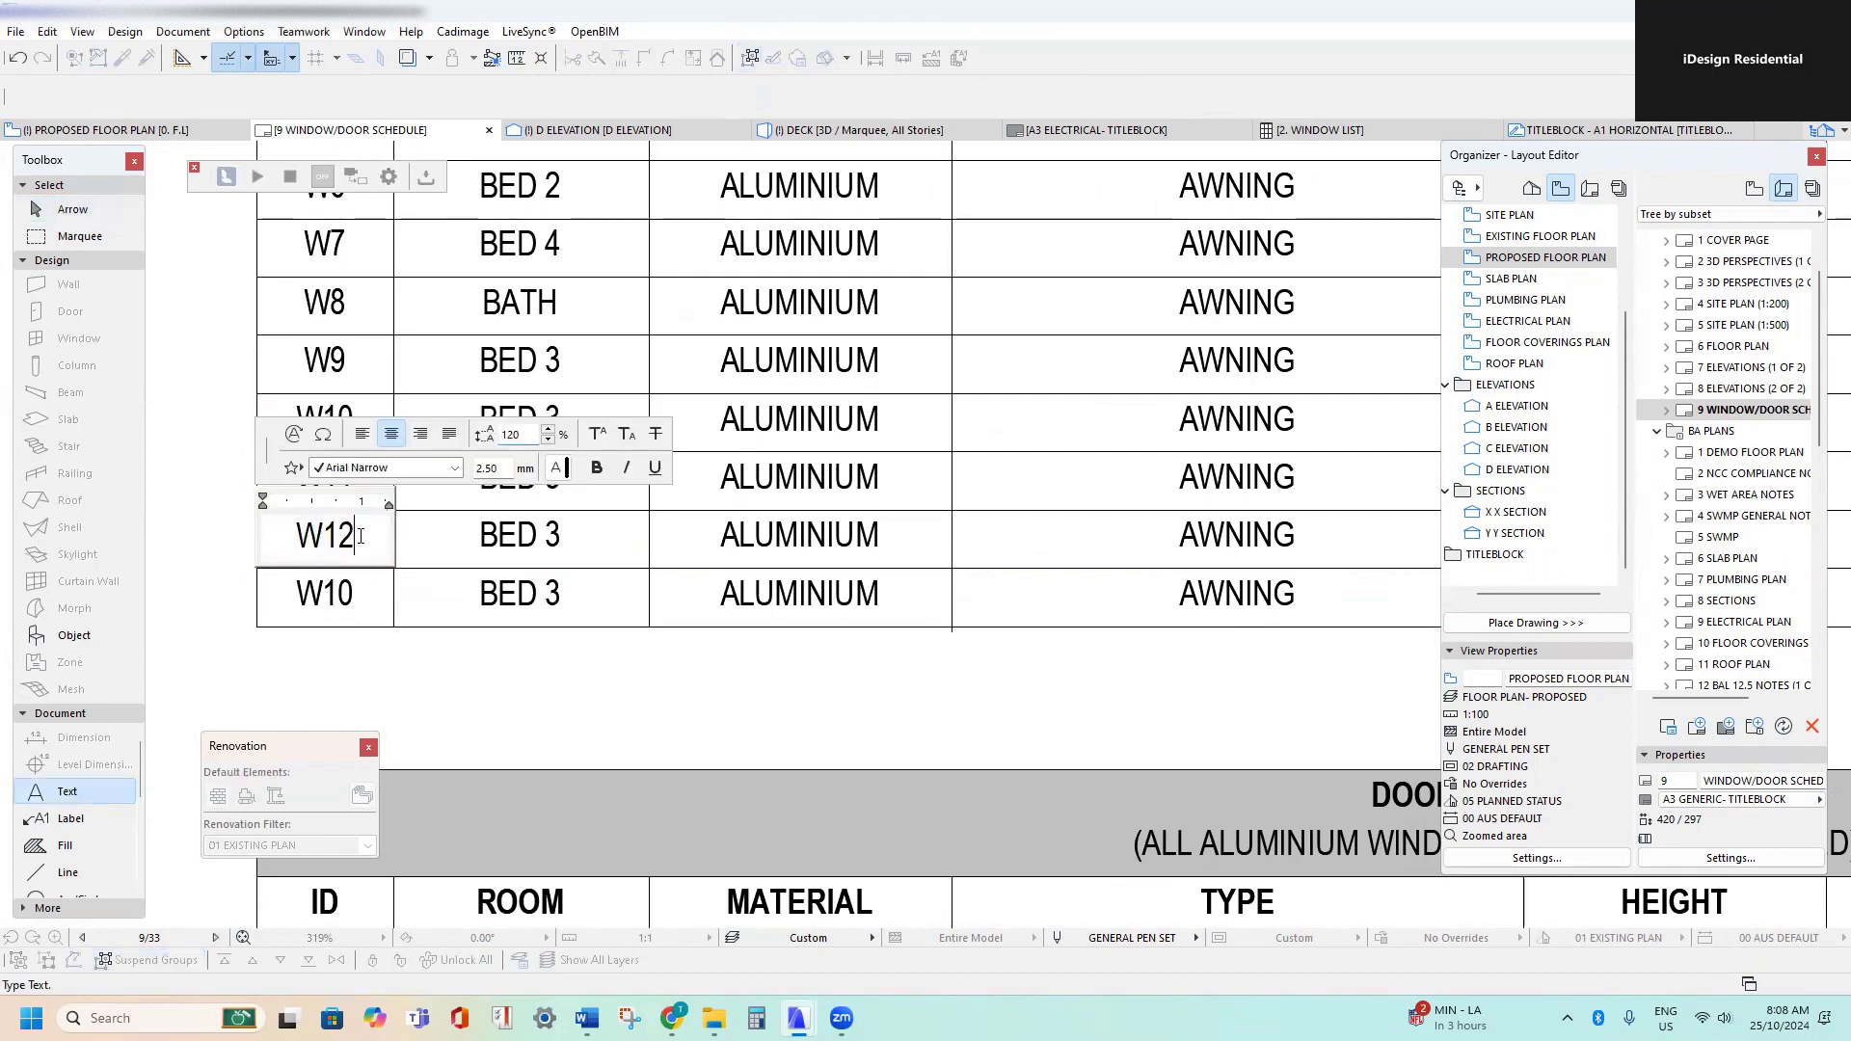
left_click(369, 595)
double_click(369, 595)
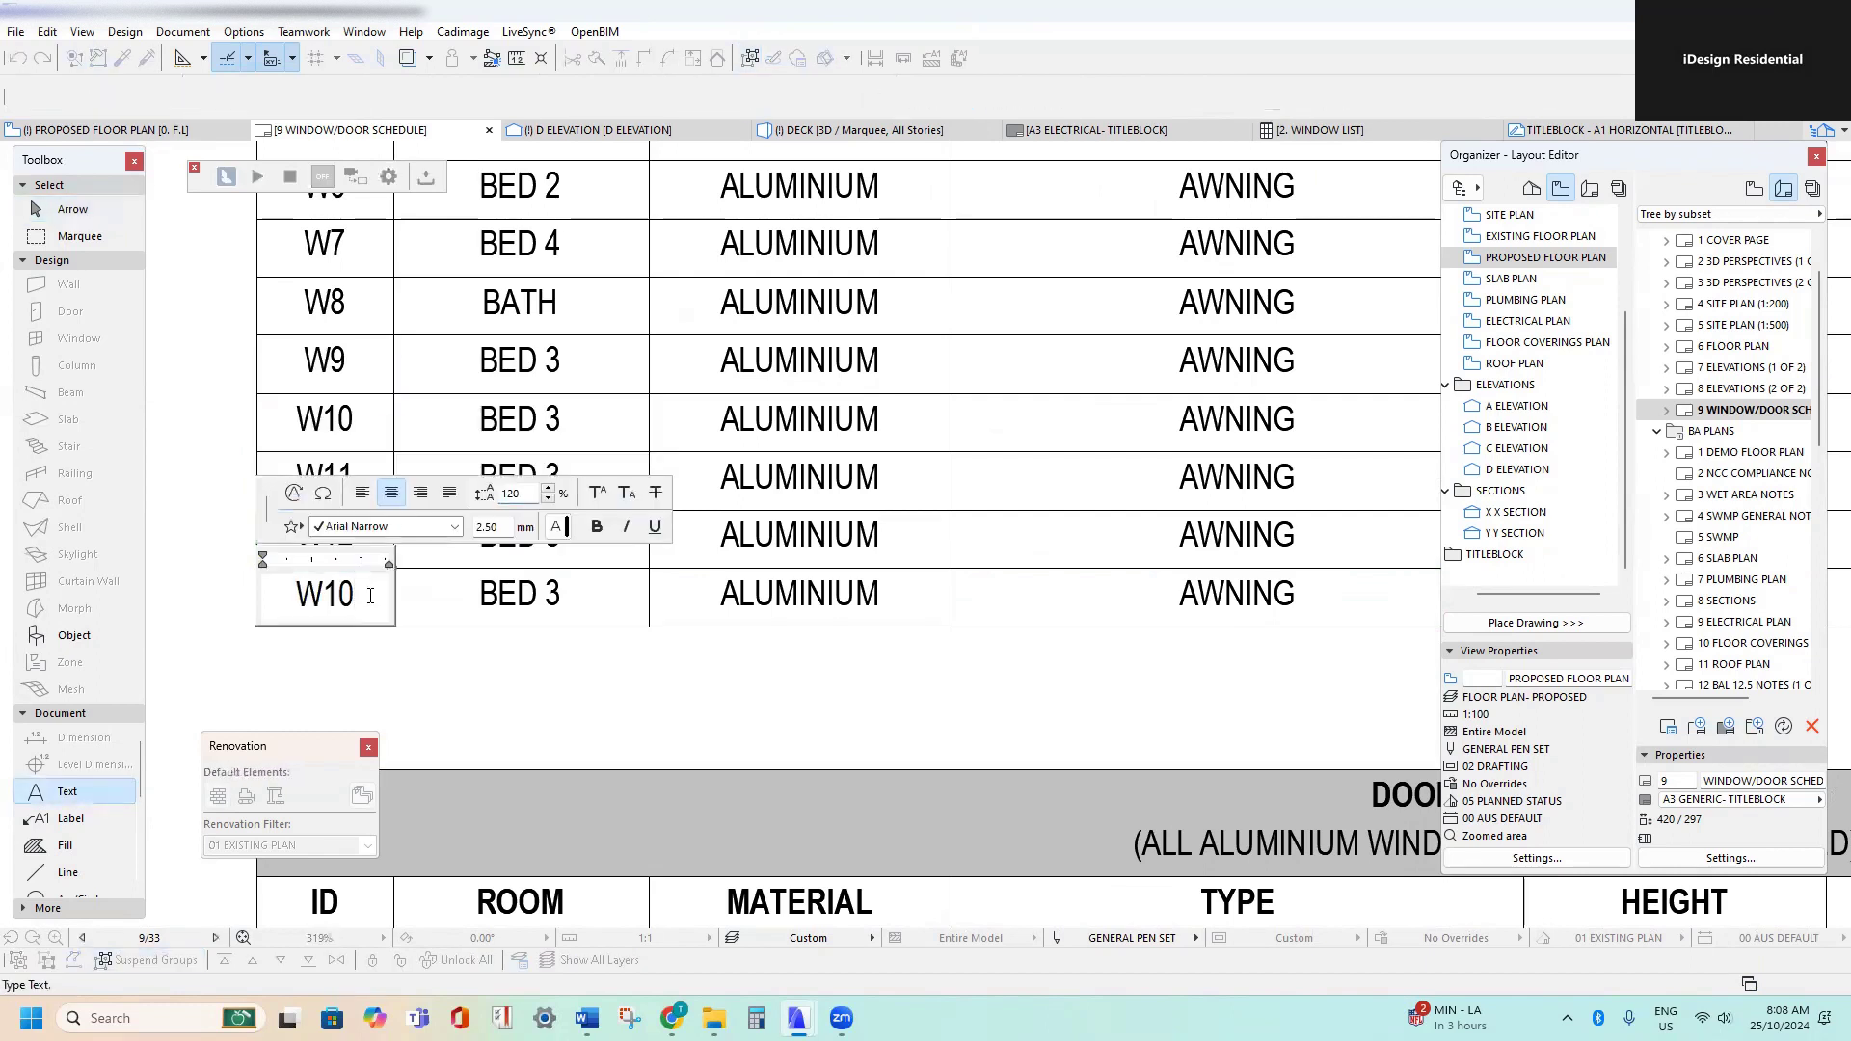
left_click(462, 662)
- Check the room locations on the floor plan and set the W11 row's room to KITCHEN
middle_click_drag(519, 515, 466, 577)
scroll(463, 576, "up", 1)
scroll(479, 554, "down", 4)
middle_click_drag(620, 442, 373, 751)
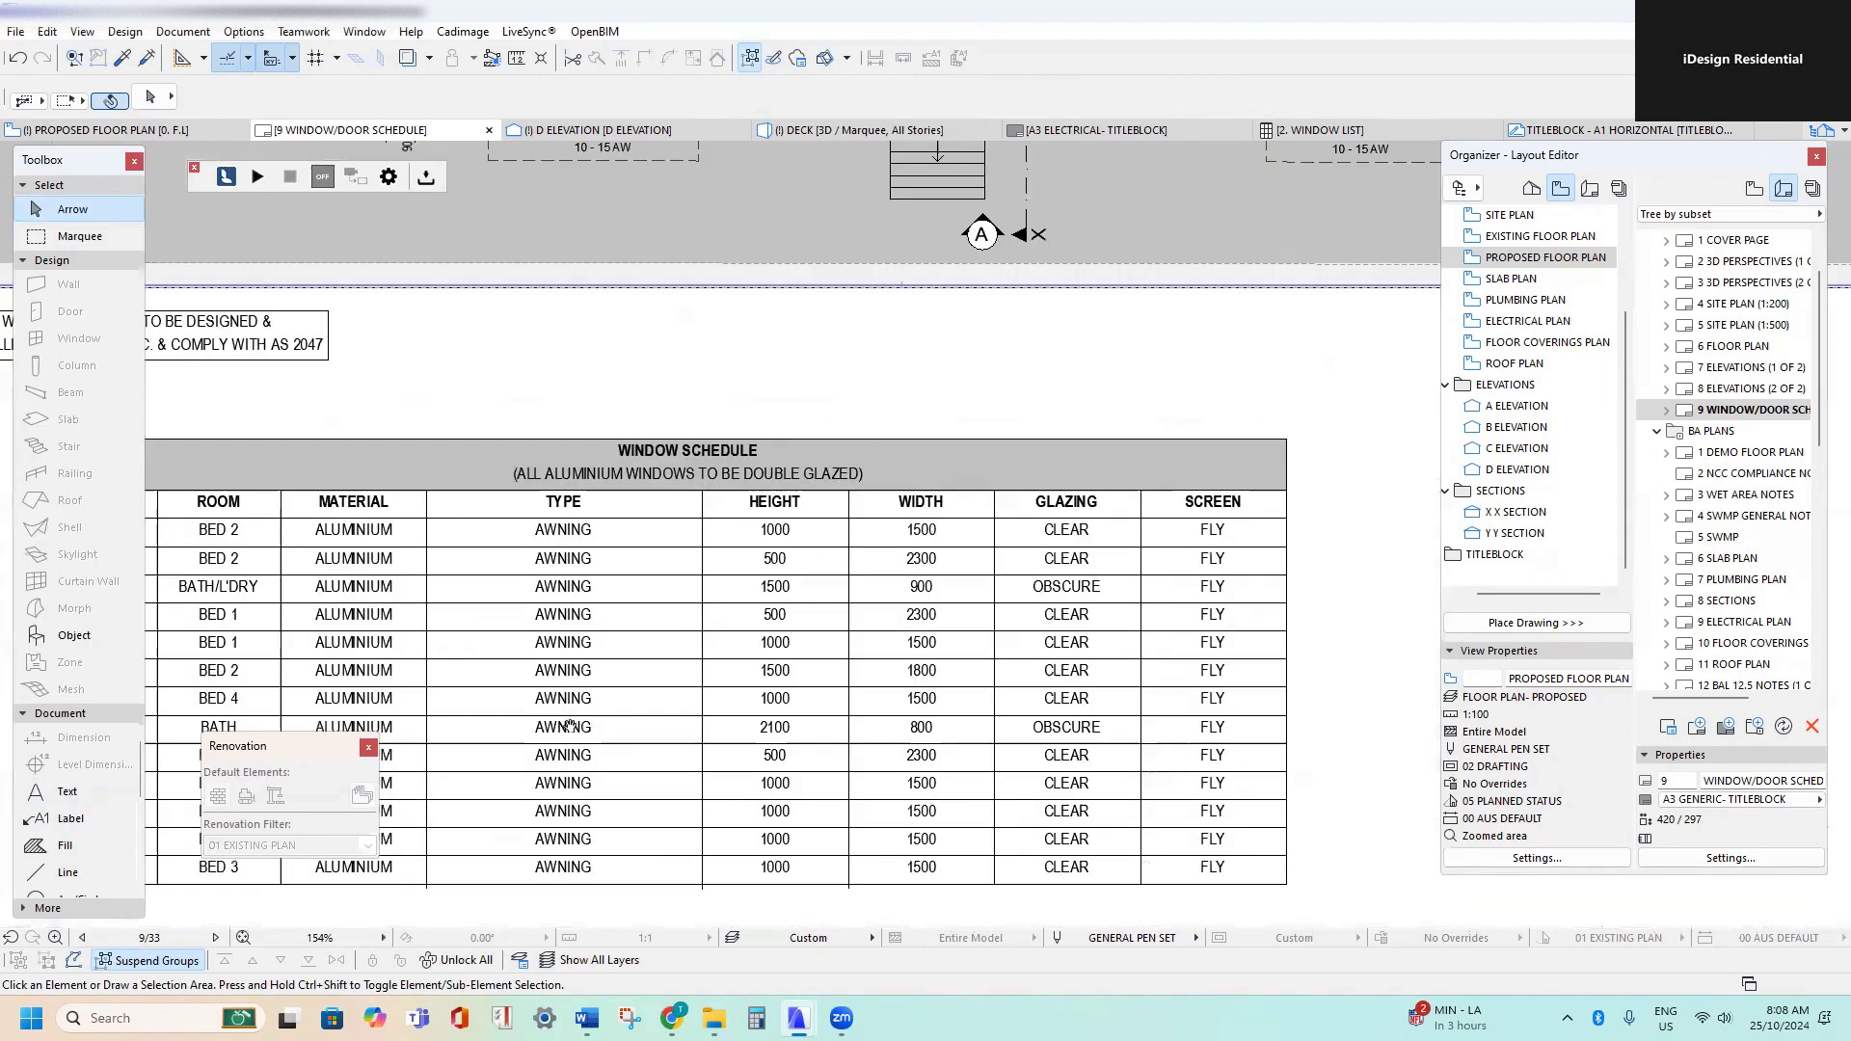
middle_click_drag(973, 236, 516, 854)
scroll(767, 424, "down", 1)
middle_click_drag(840, 413, 976, 281)
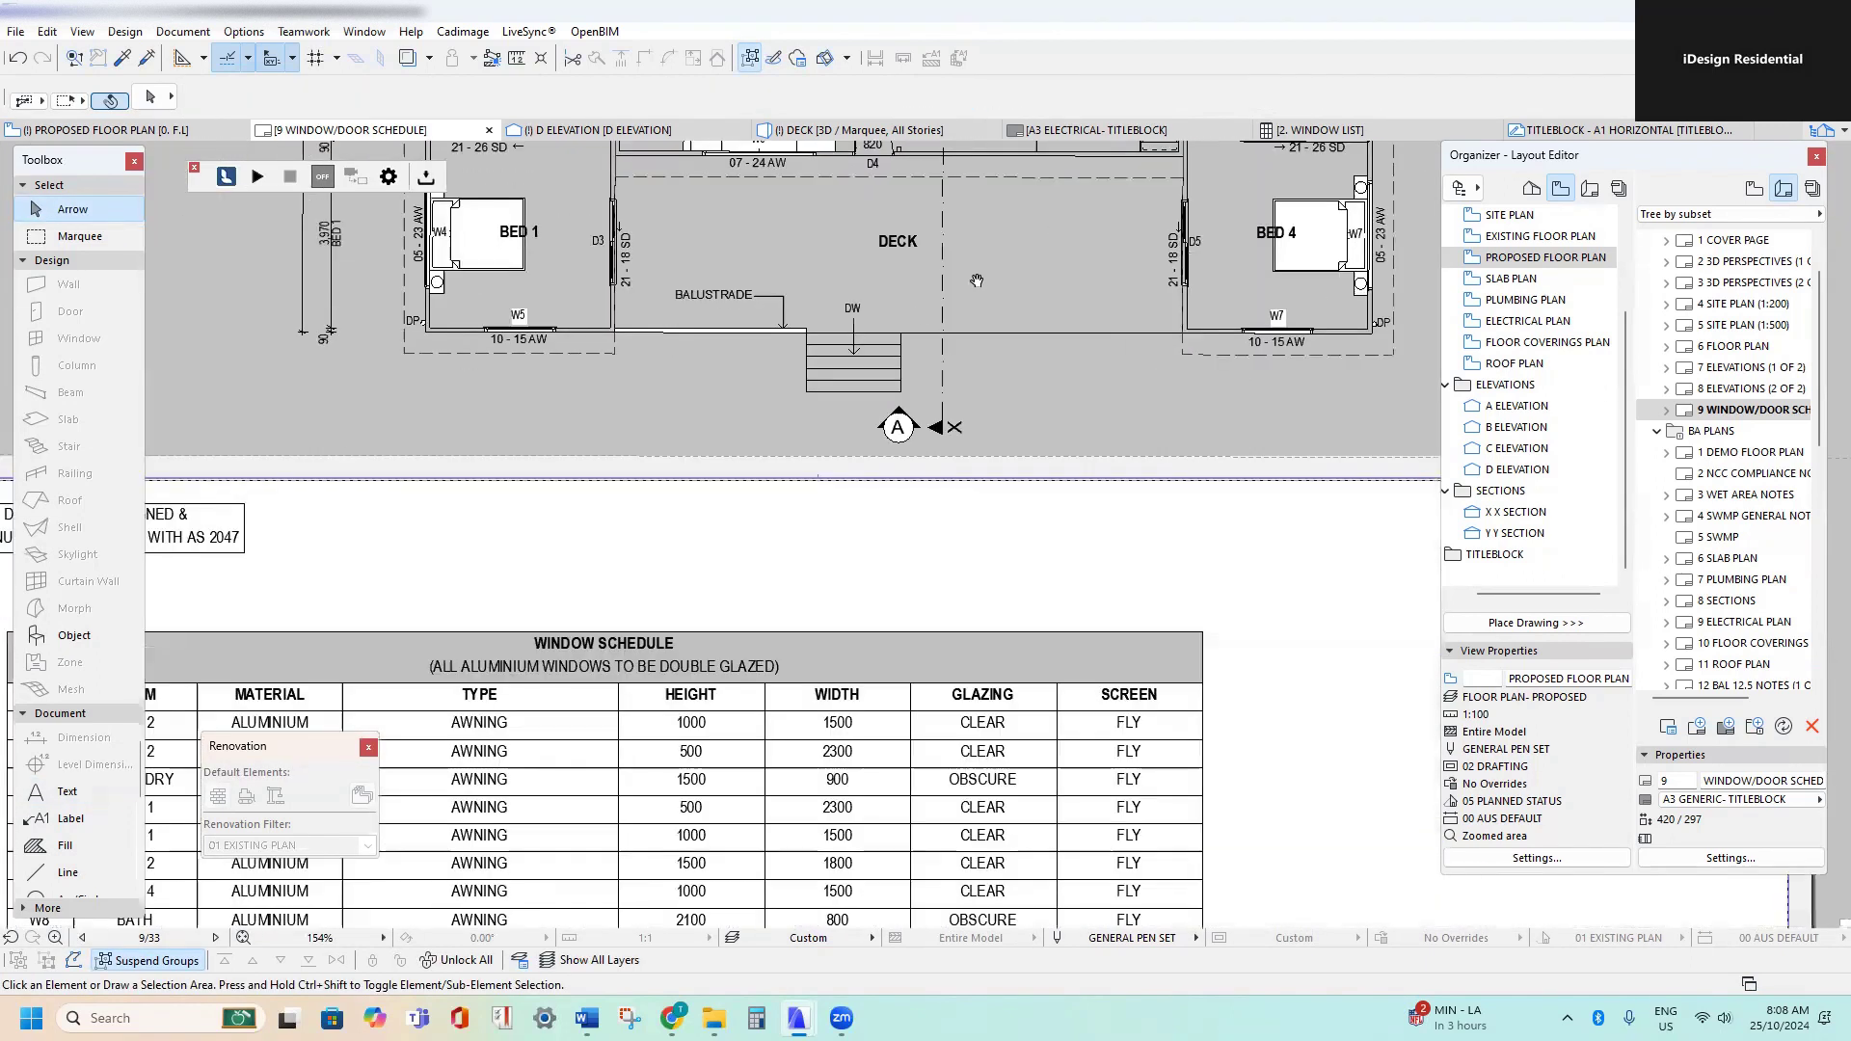
middle_click_drag(390, 813, 856, 367)
scroll(701, 547, "up", 3)
double_click(590, 588)
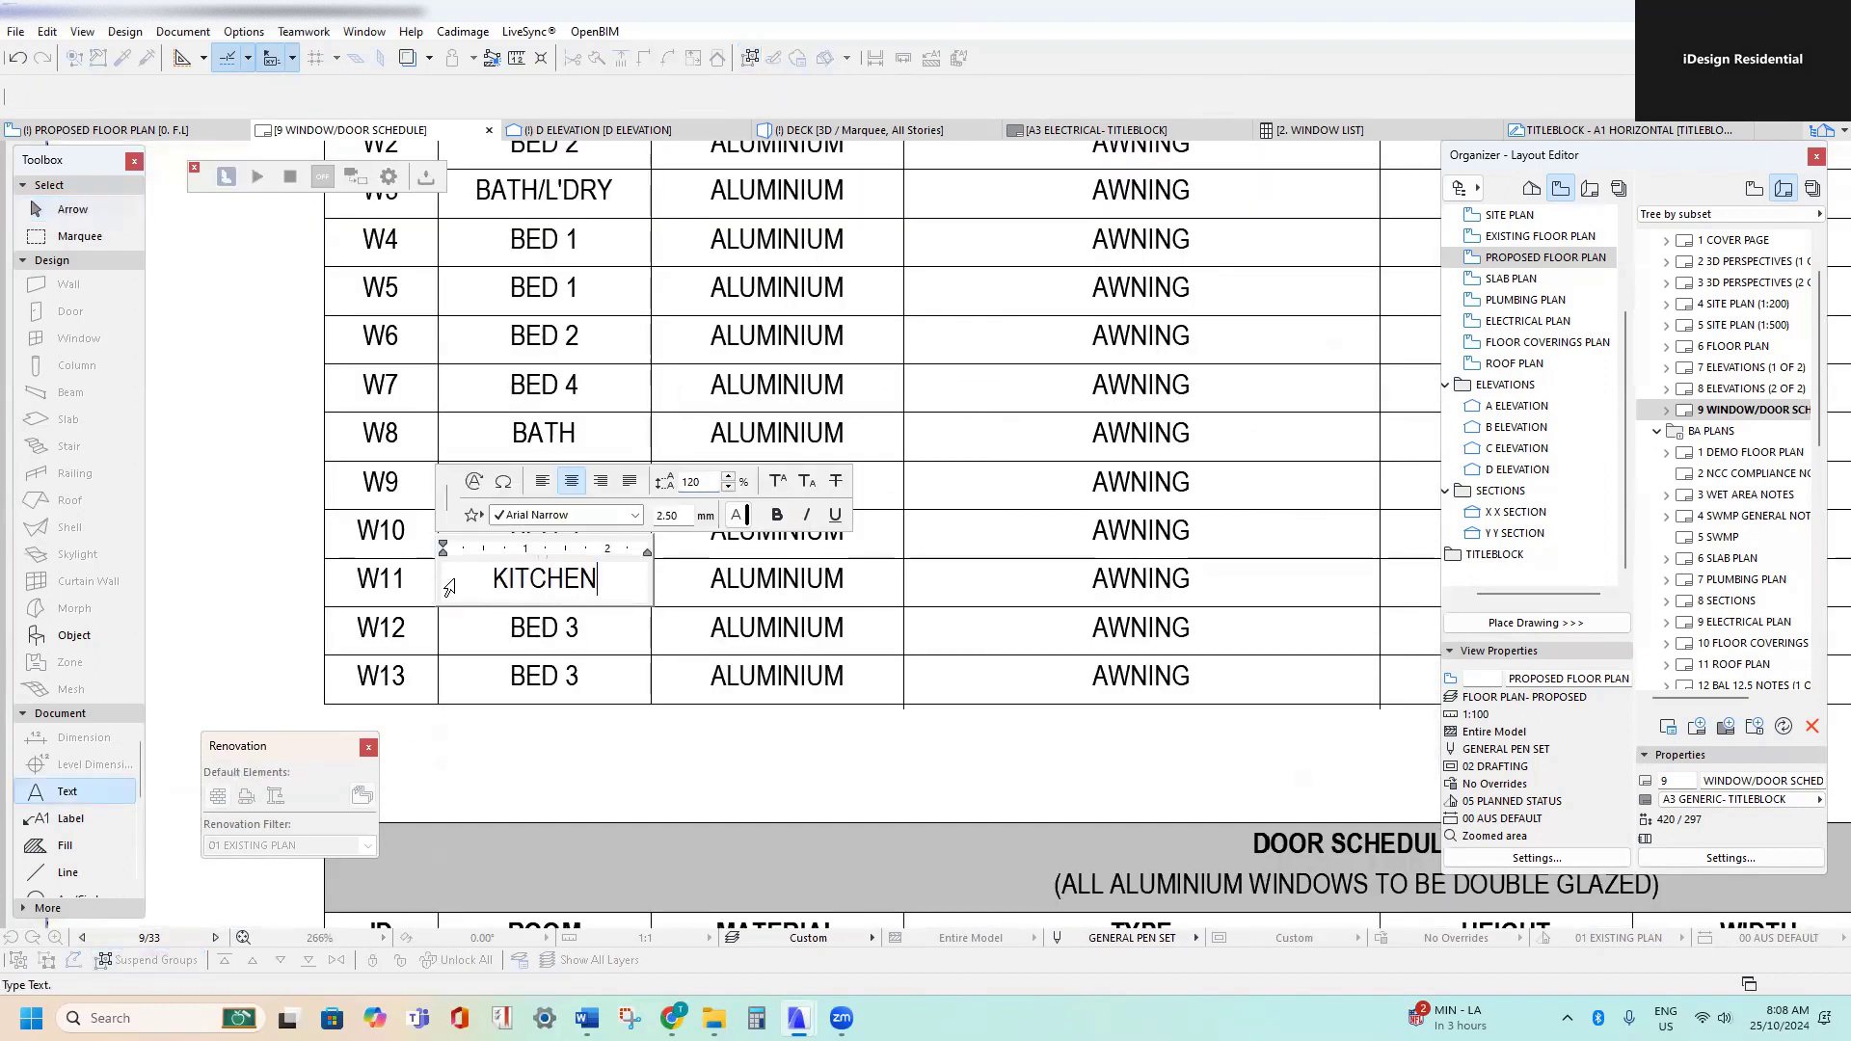
- Set the W12 row's room to LIVING and copy that cell down into the W13 row
left_click(494, 631)
double_click(578, 629)
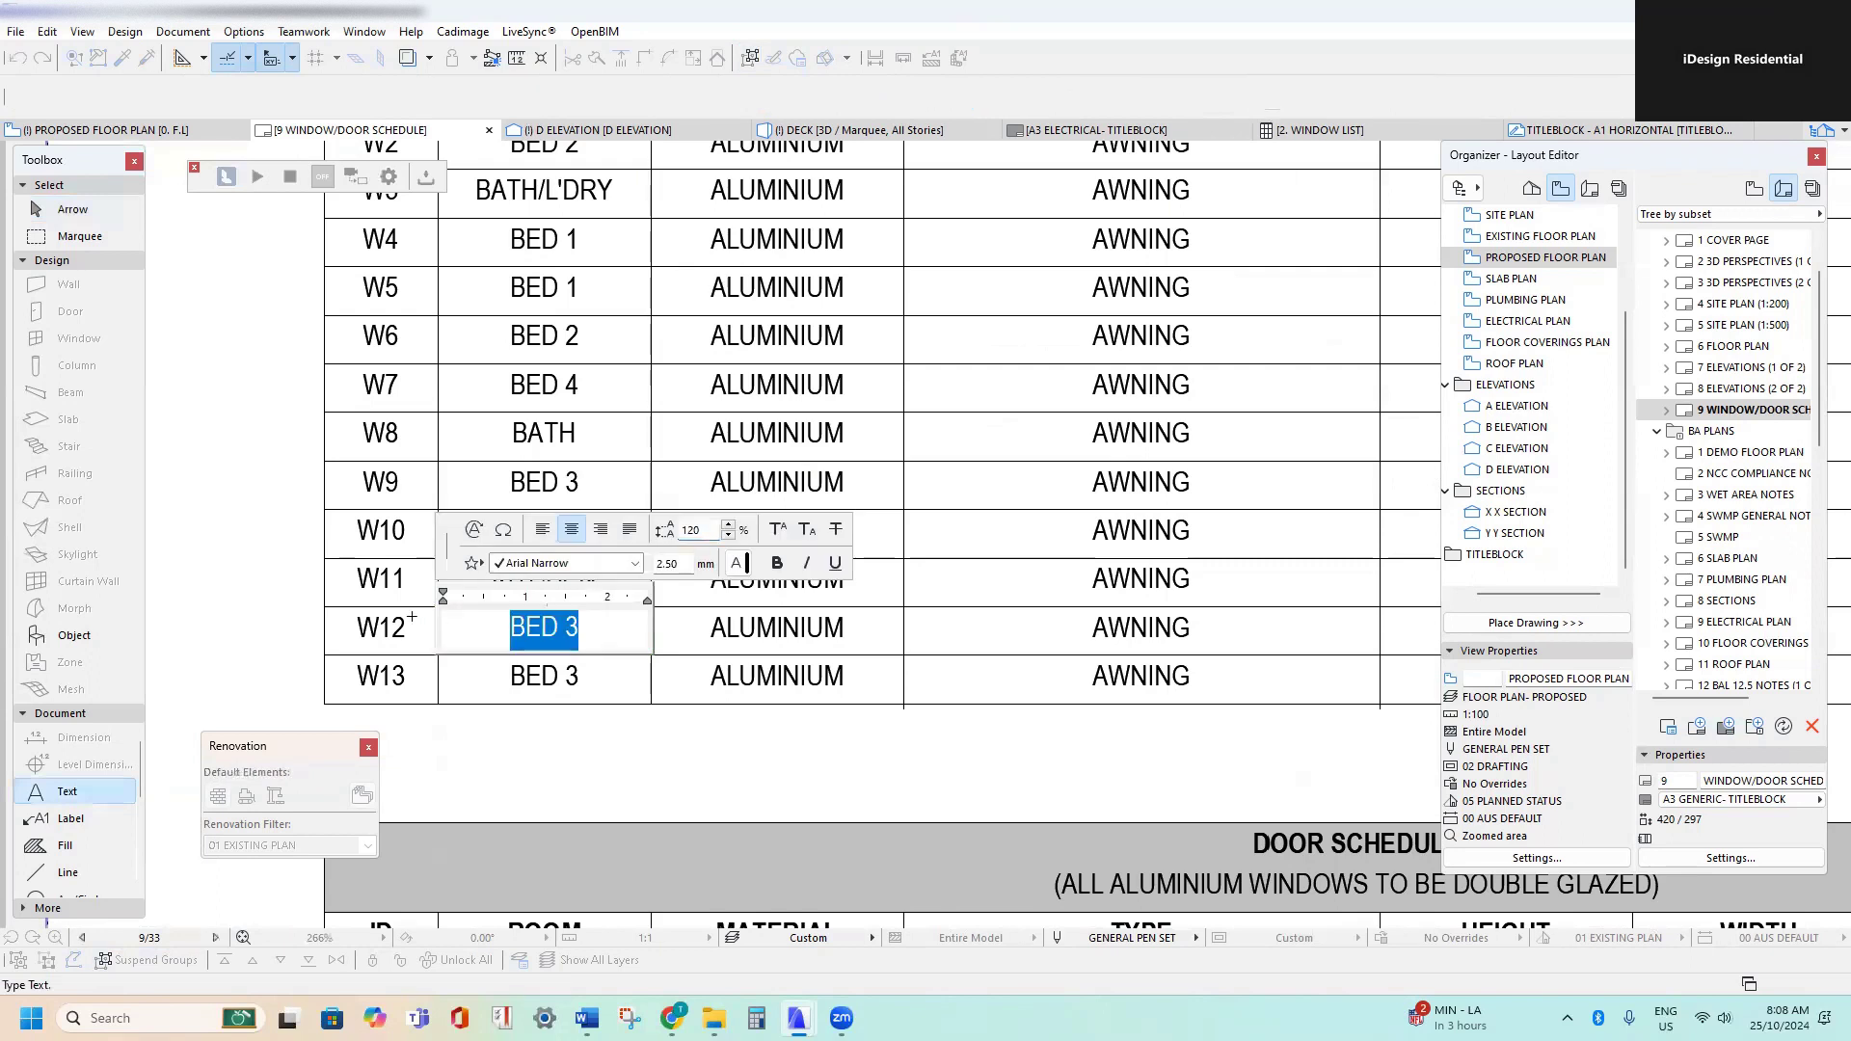
left_click(559, 761)
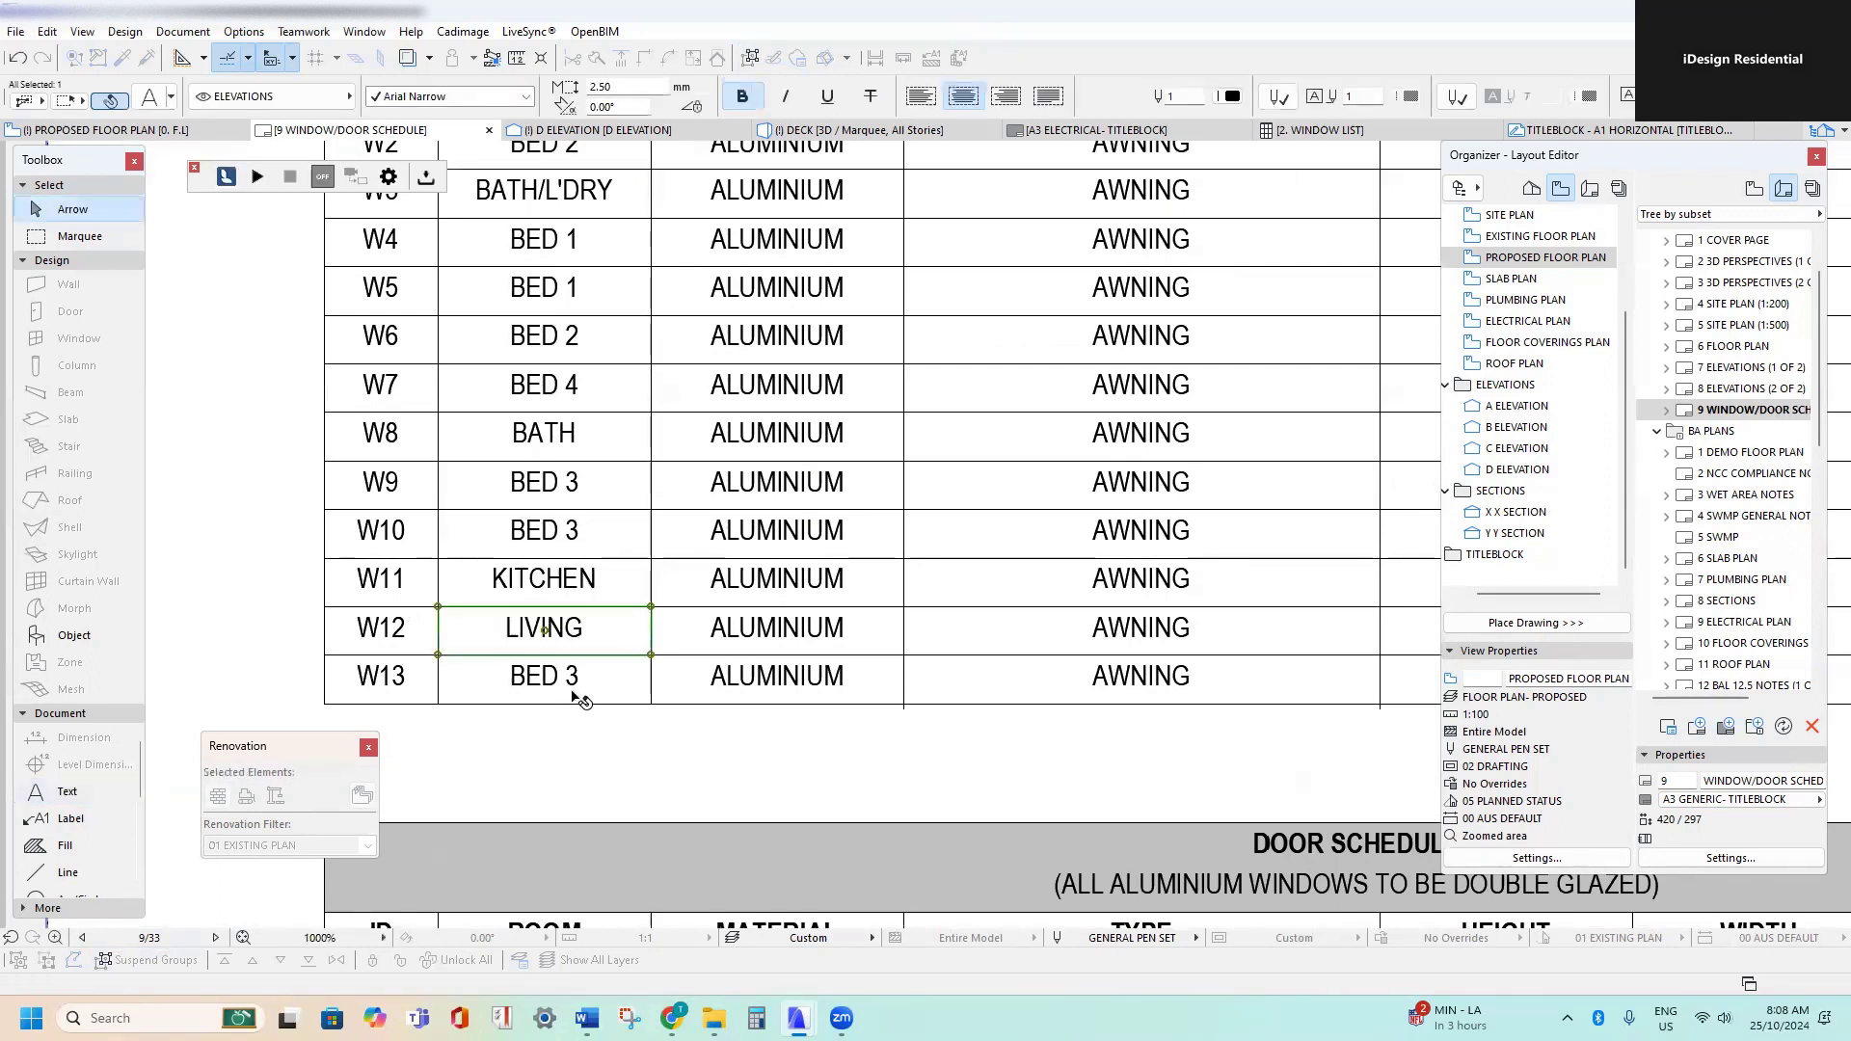
left_click(438, 657)
key("ctrl+shift+d")
left_click(437, 656)
left_click(437, 704)
middle_click_drag(926, 731, 582, 710)
key("Escape")
- Check window W11's size on the floor plan and set its height in the schedule to 1200
scroll(575, 704, "down", 2)
scroll(577, 706, "down", 2)
middle_click_drag(885, 288, 560, 887)
scroll(494, 627, "up", 4)
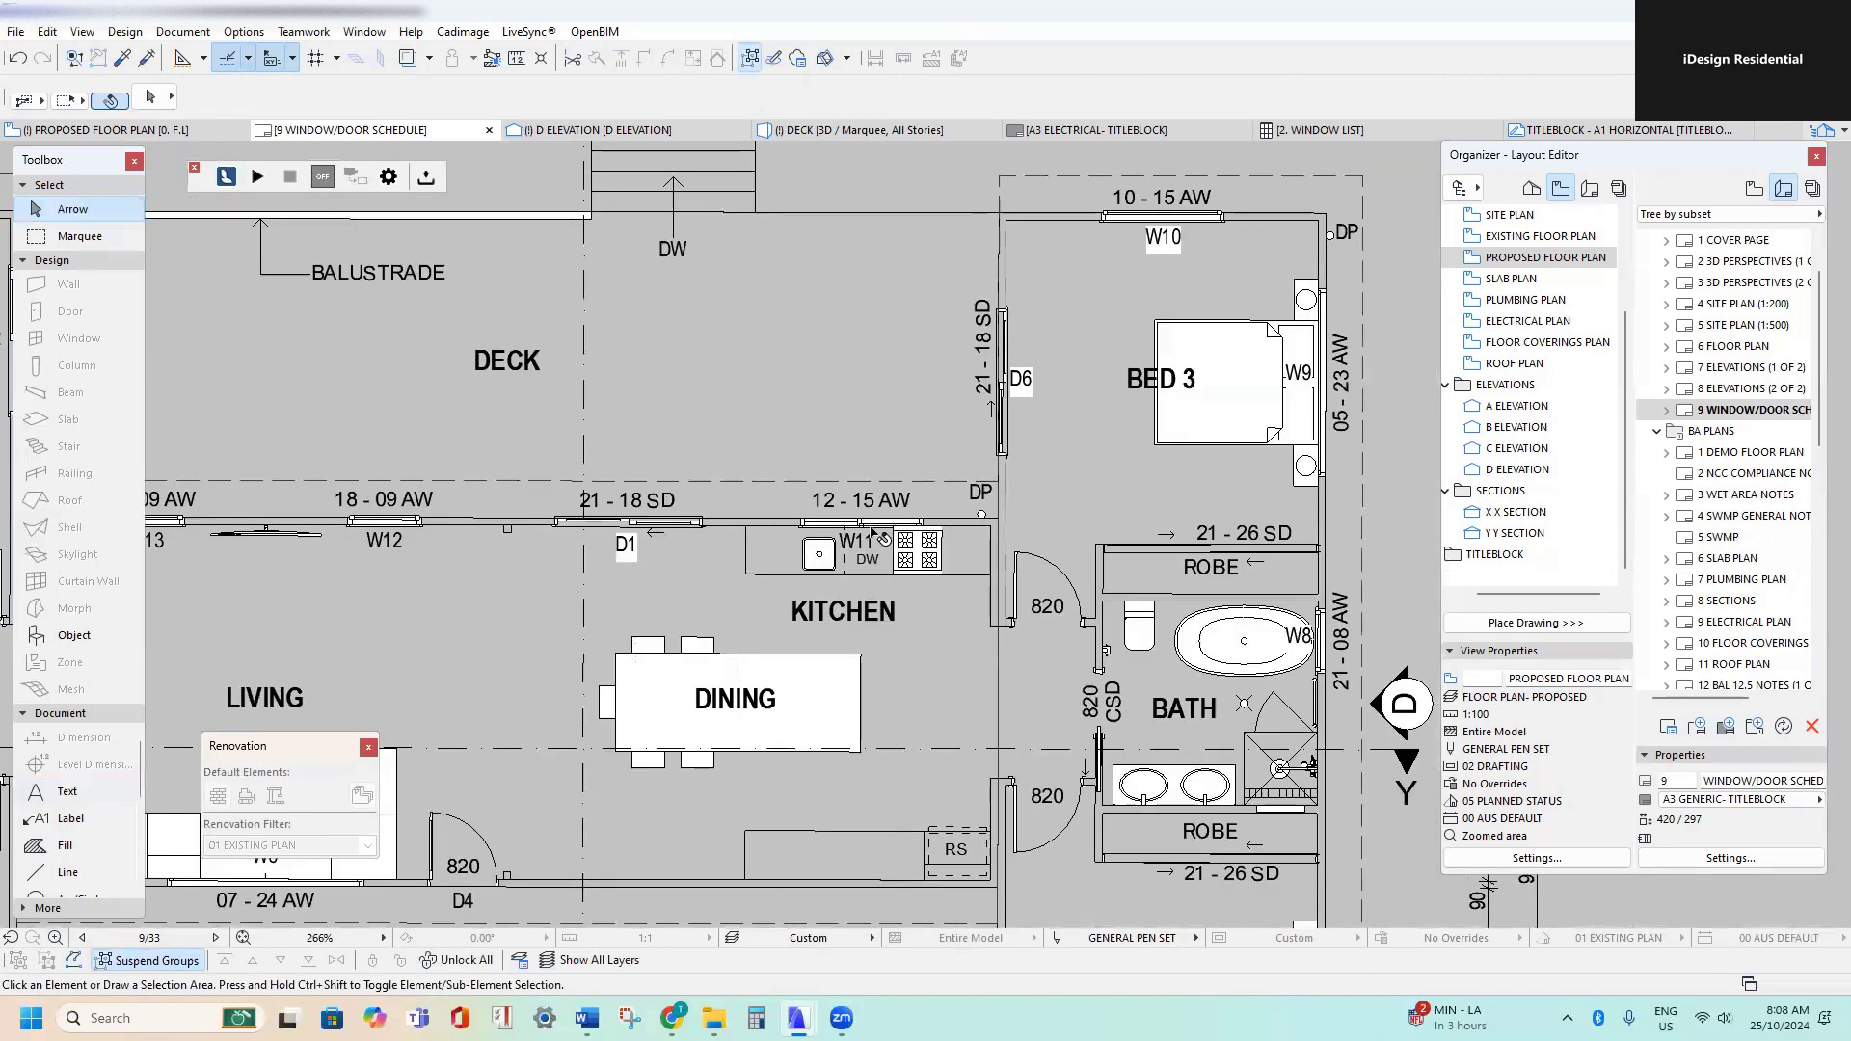
scroll(872, 531, "down", 5)
middle_click_drag(802, 553, 989, 222)
middle_click_drag(768, 649, 922, 262)
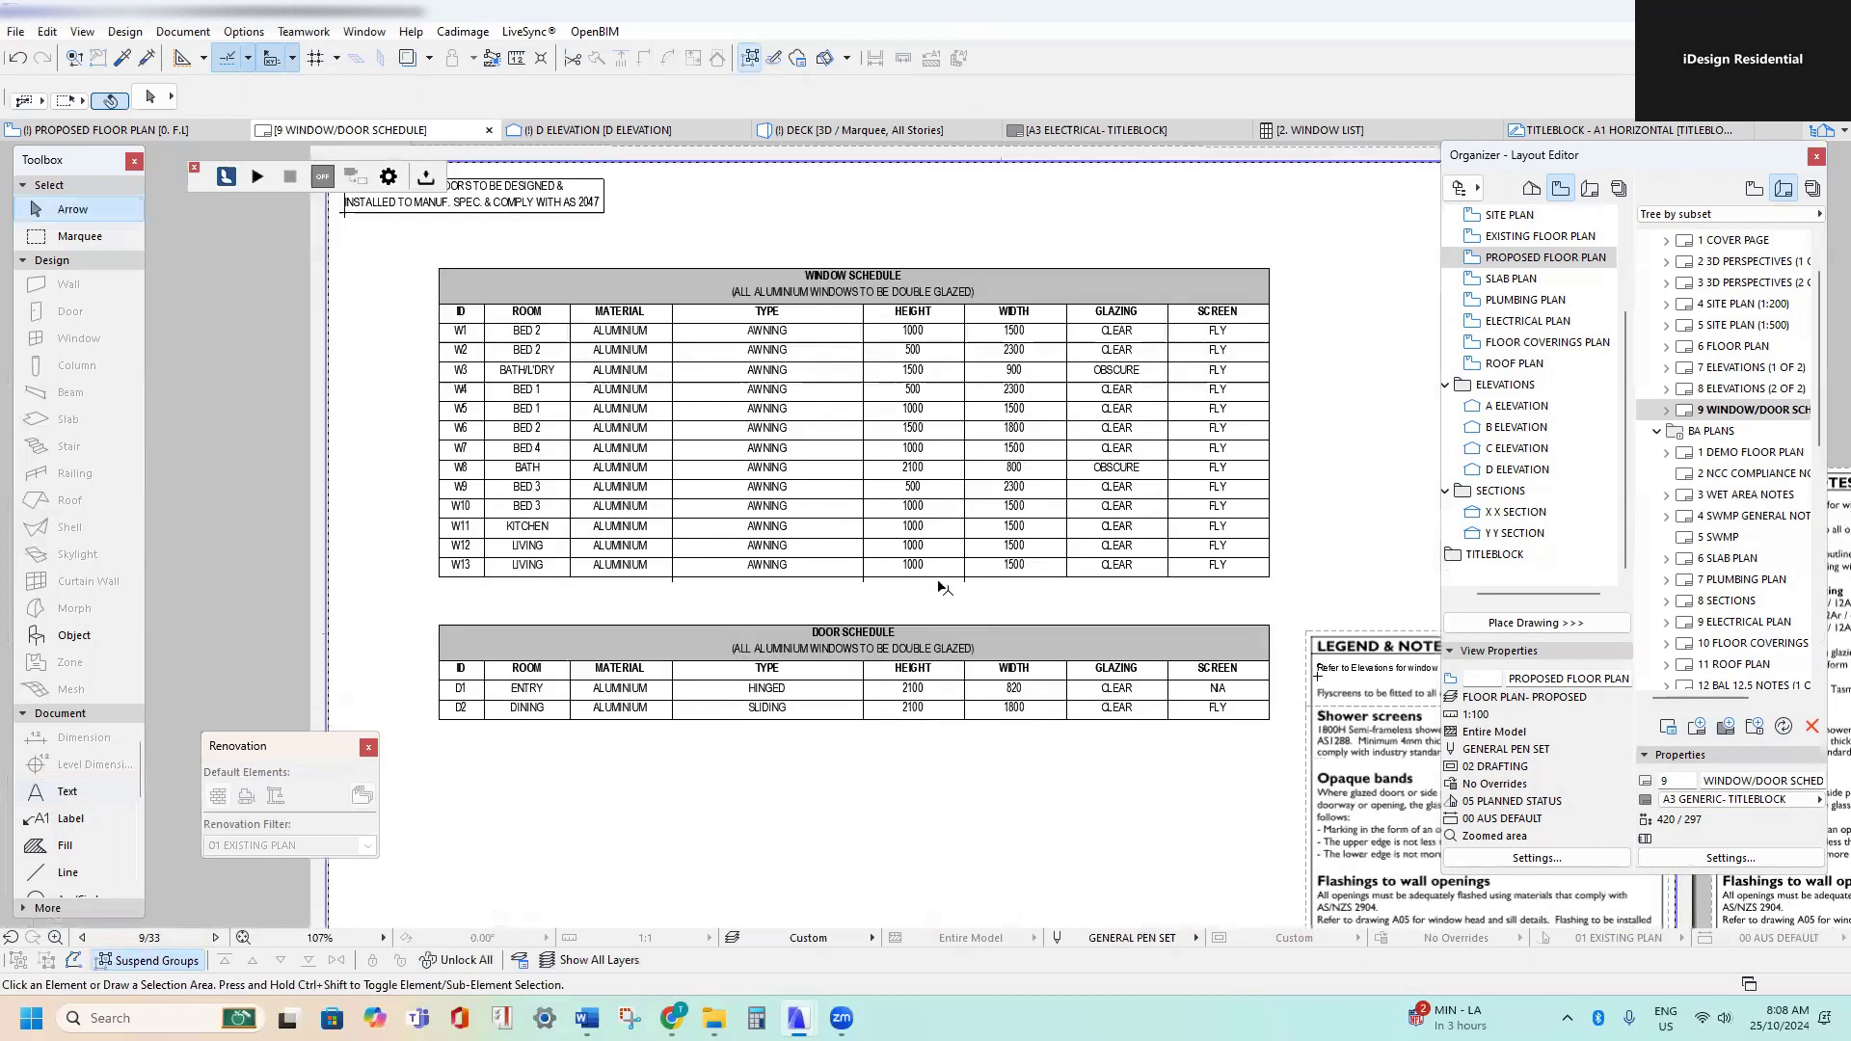
scroll(832, 538, "up", 4)
middle_click_drag(822, 570, 841, 600)
middle_click_drag(992, 555, 1029, 566)
double_click(1032, 564)
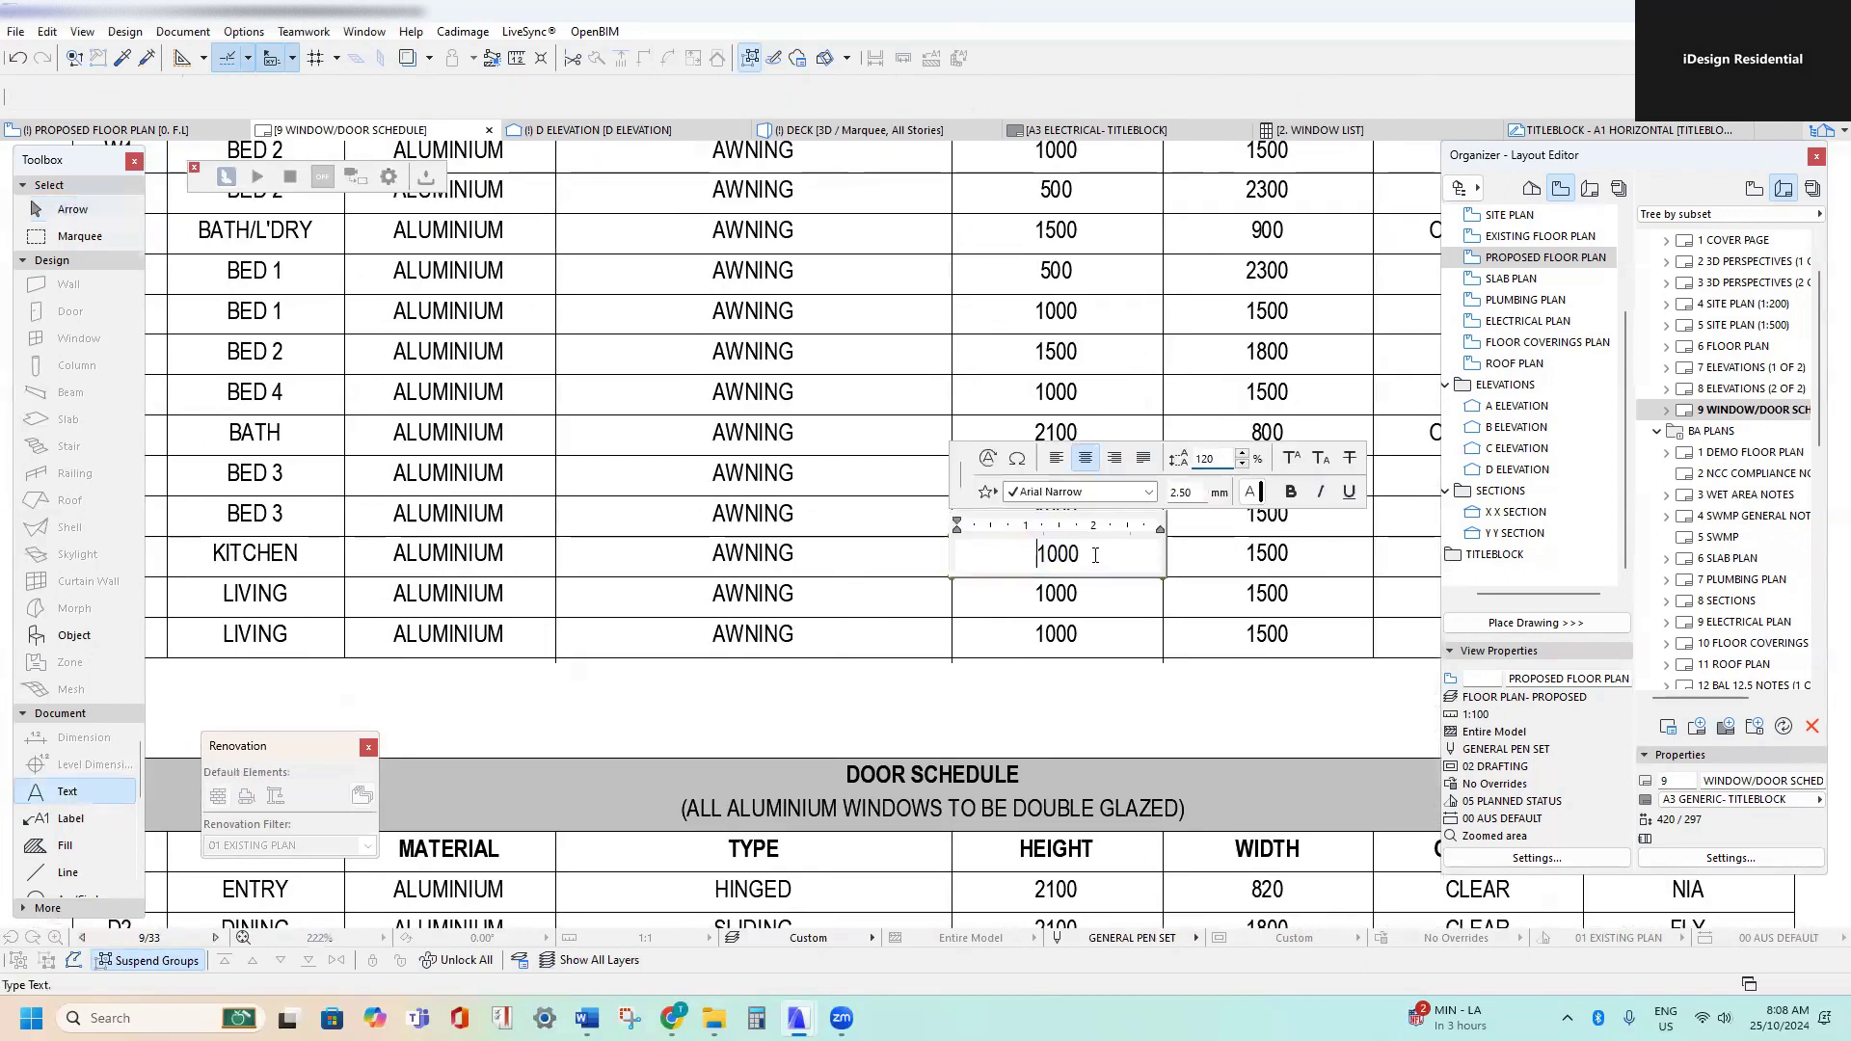
left_click_drag(1095, 555, 1037, 561)
left_click(1064, 591)
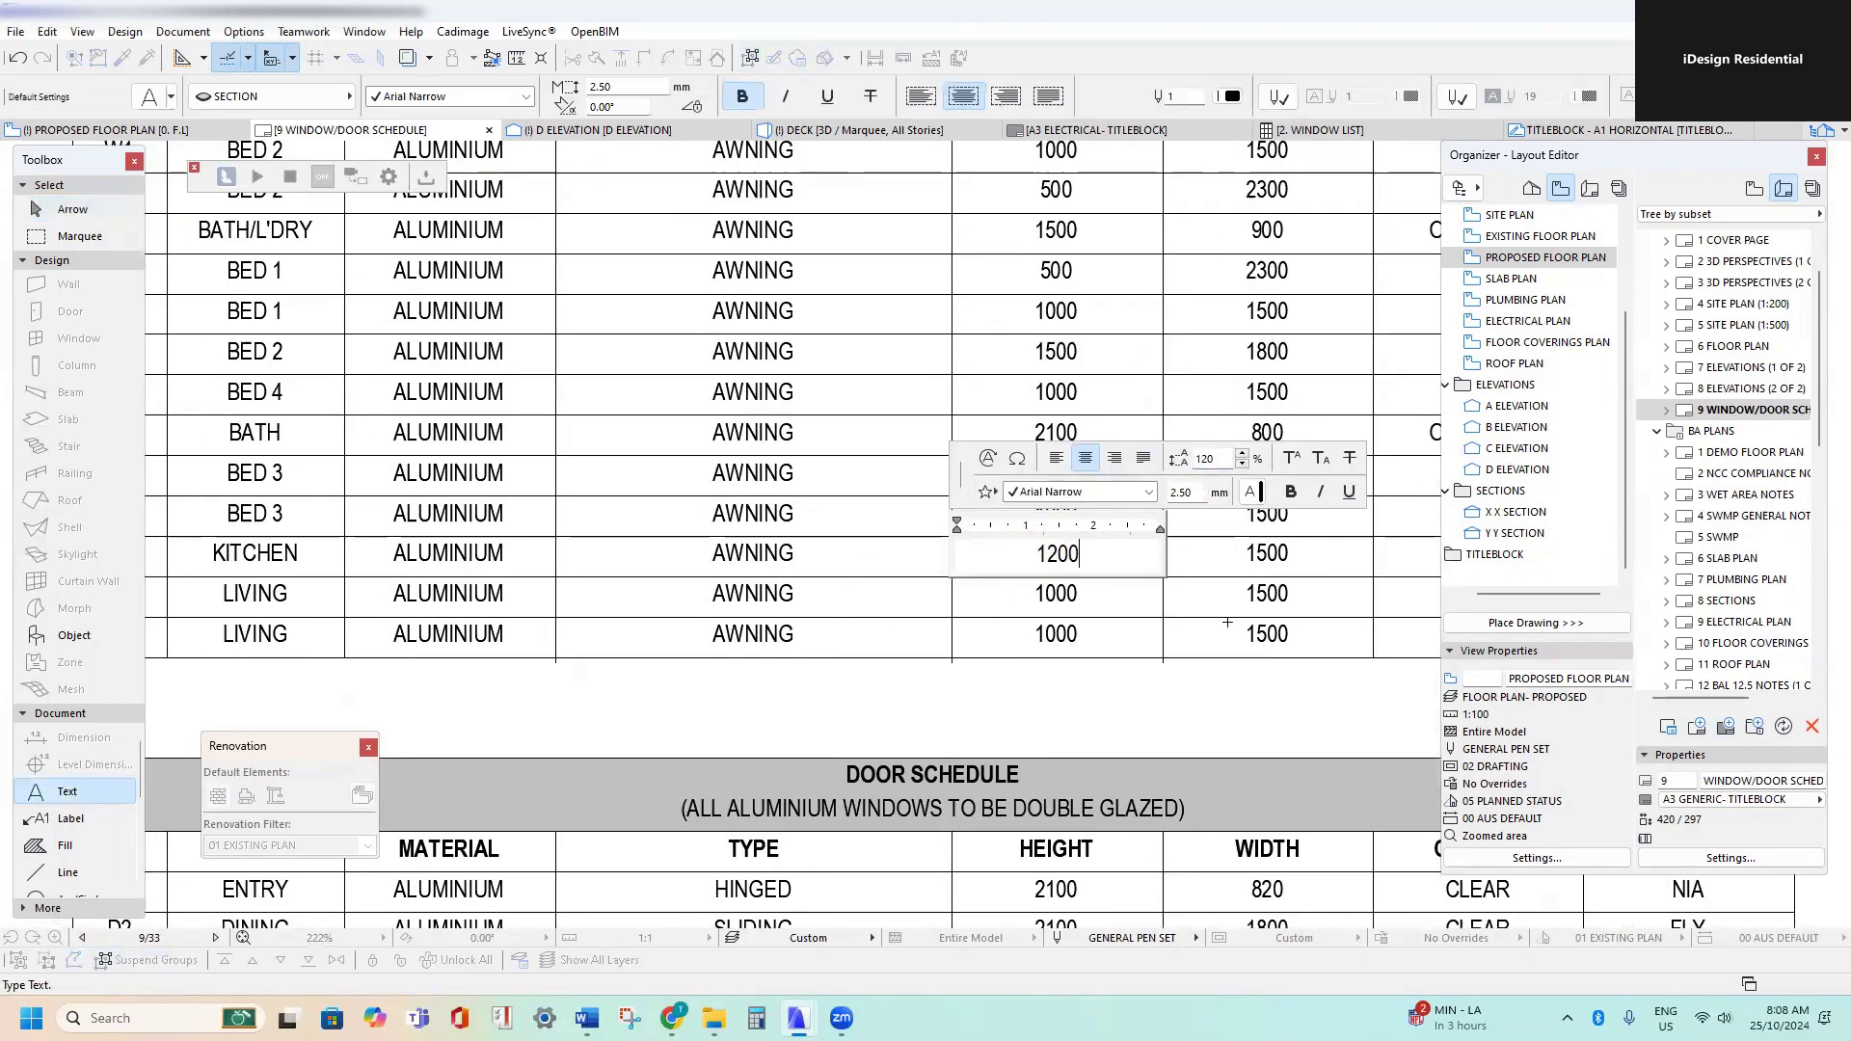
- Check the living room windows' sizes on the floor plan and set the W12 and W13 heights to 1800
scroll(1066, 579, "down", 4)
scroll(865, 610, "down", 1)
middle_click_drag(993, 374, 857, 482)
scroll(1062, 643, "up", 3)
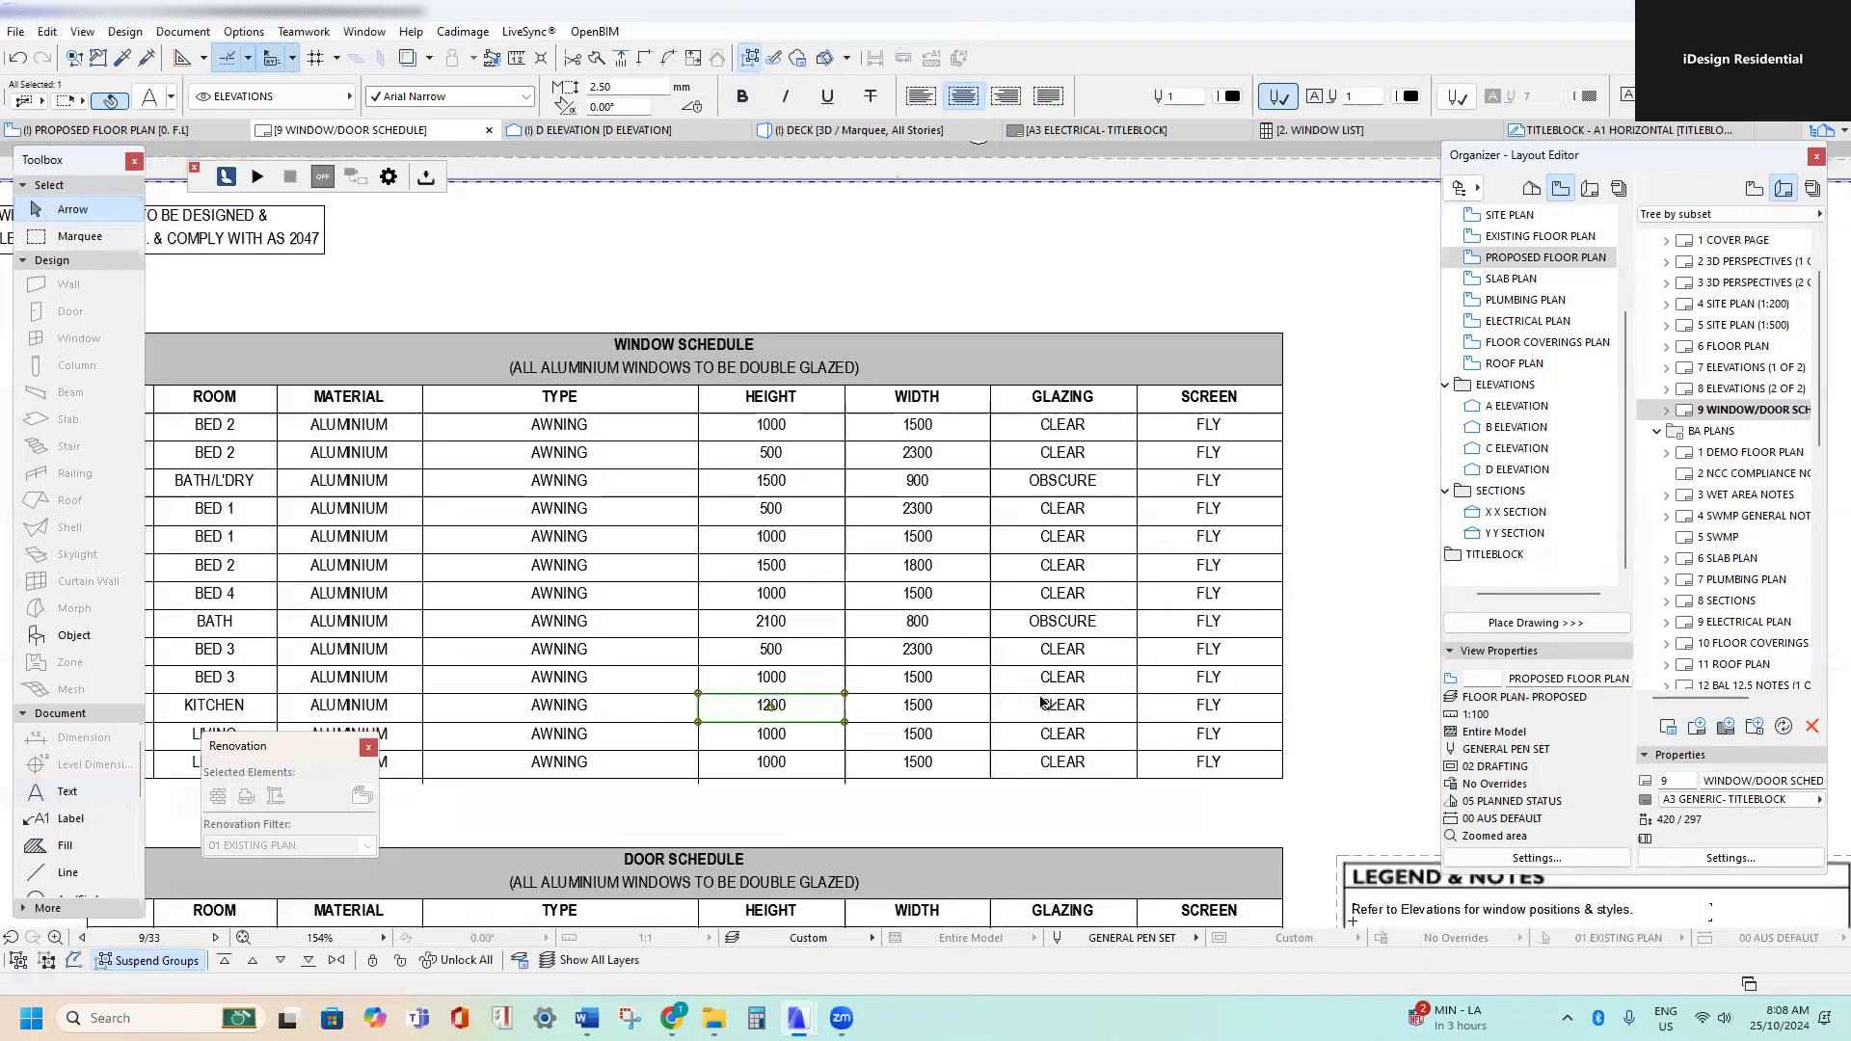
scroll(1042, 701, "down", 4)
middle_click_drag(1051, 206, 998, 349)
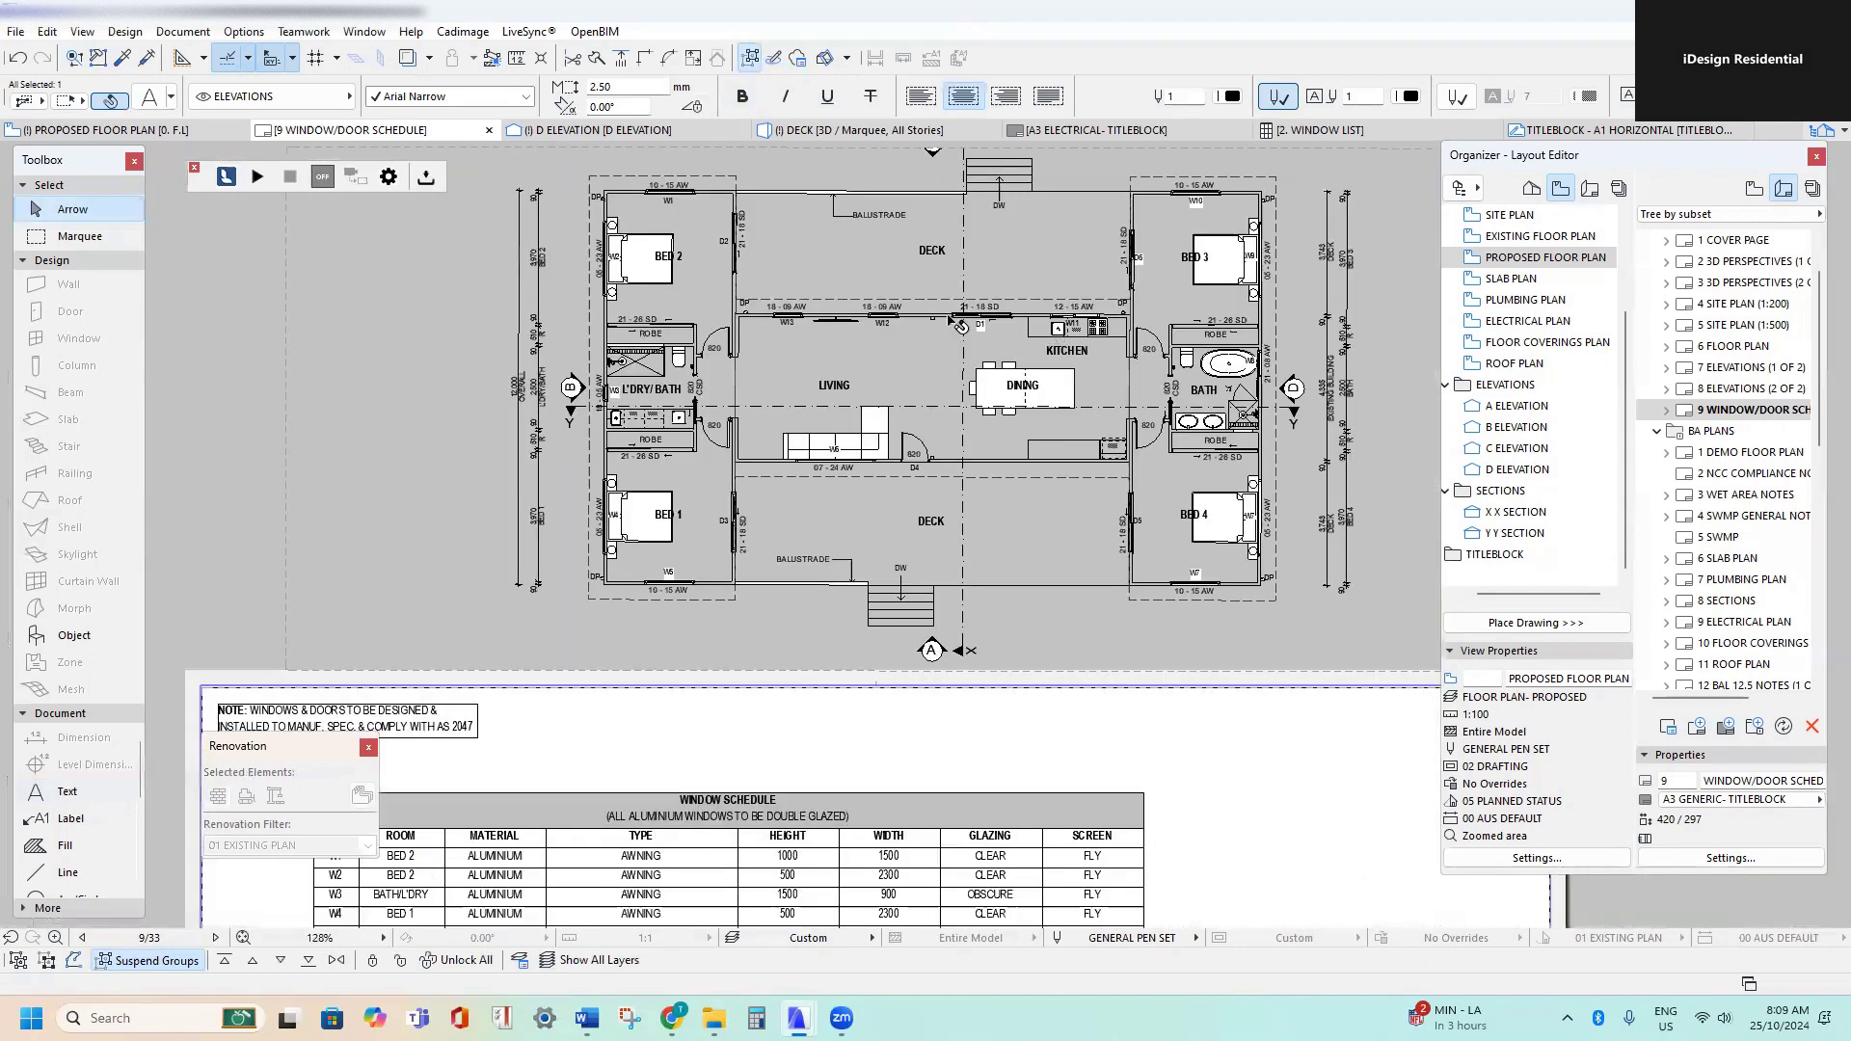
scroll(839, 318, "up", 6)
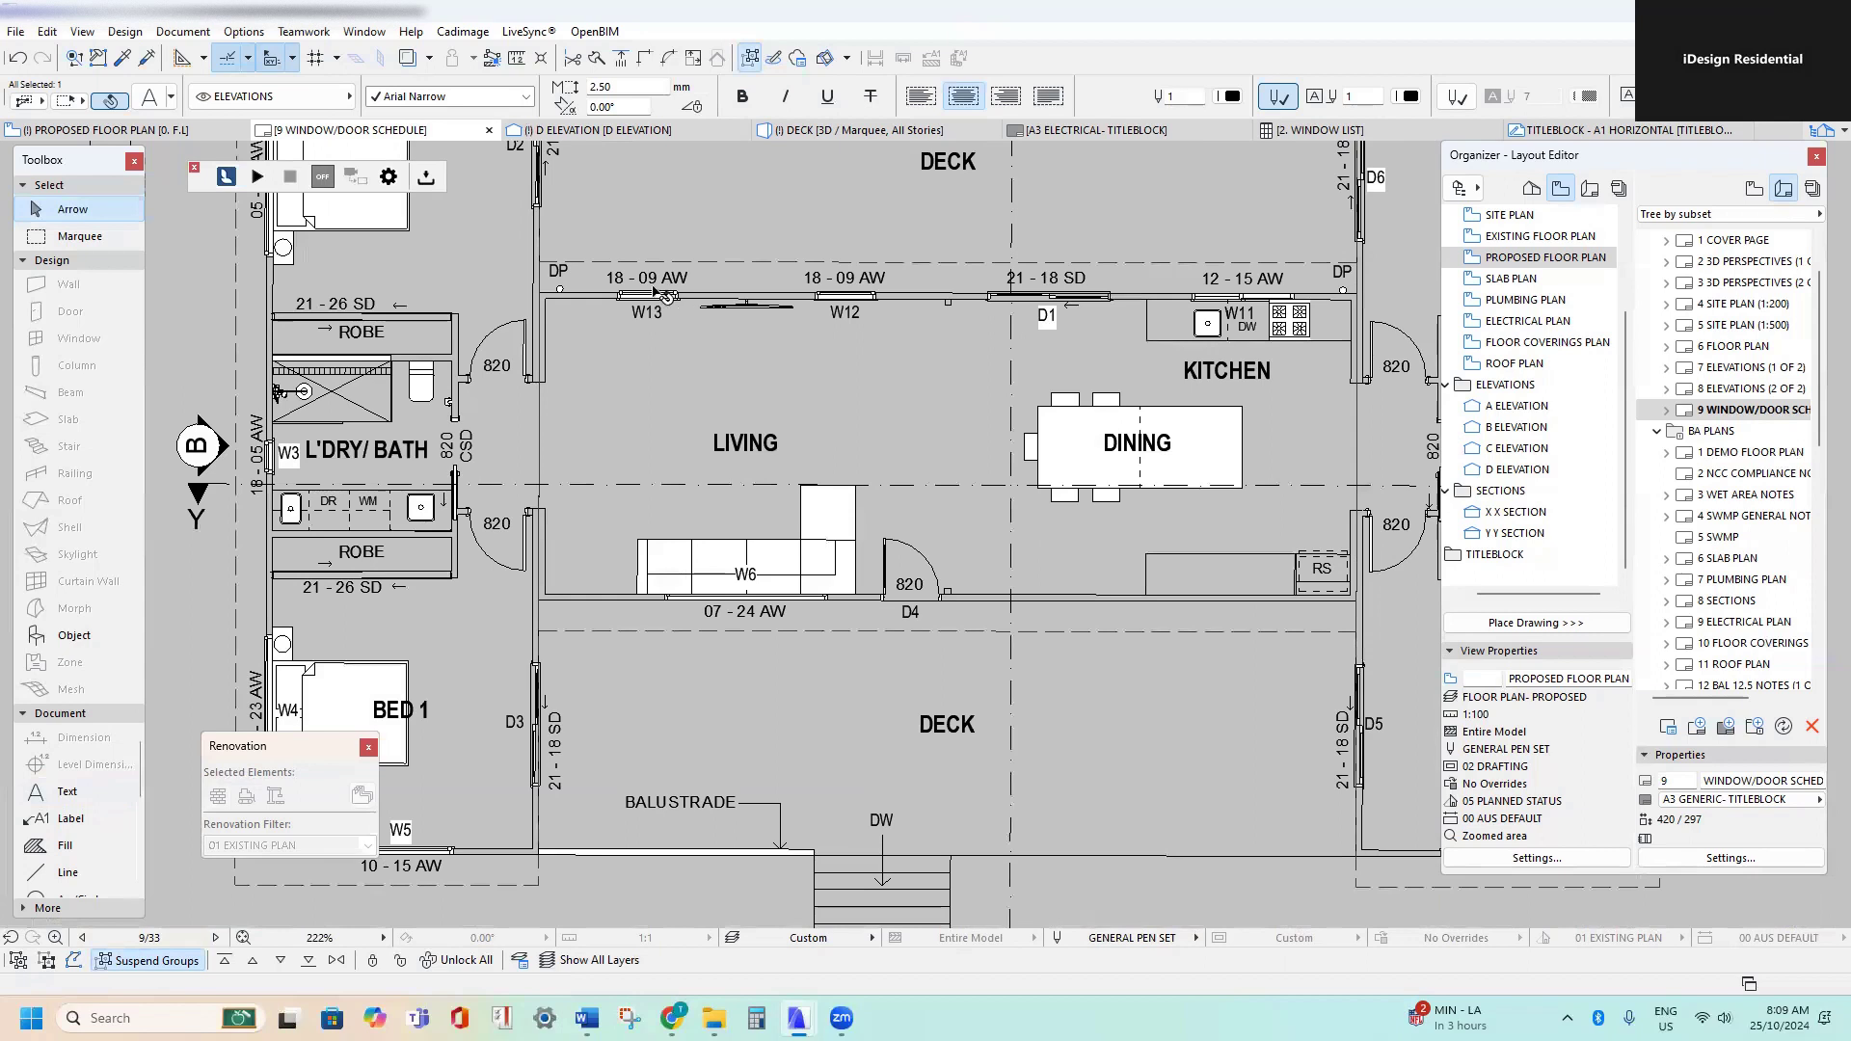
scroll(839, 305, "down", 6)
scroll(806, 434, "up", 6)
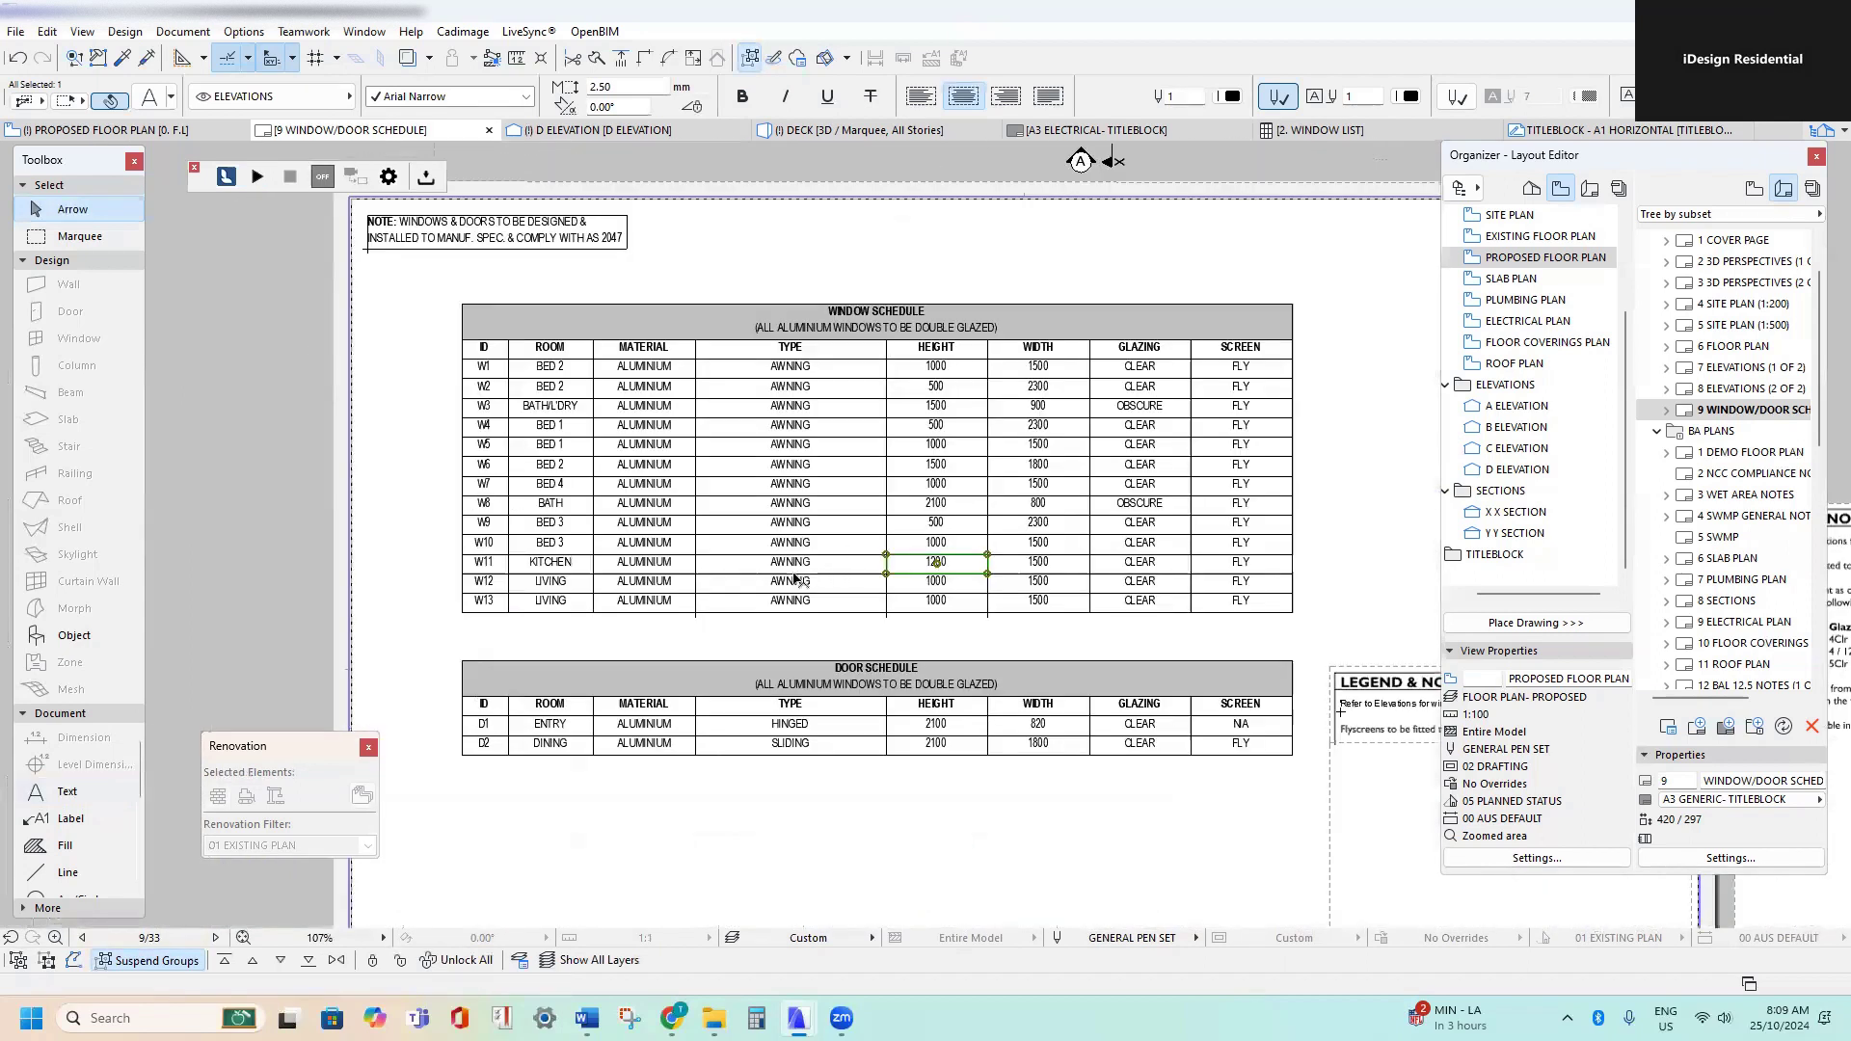
double_click(1115, 583)
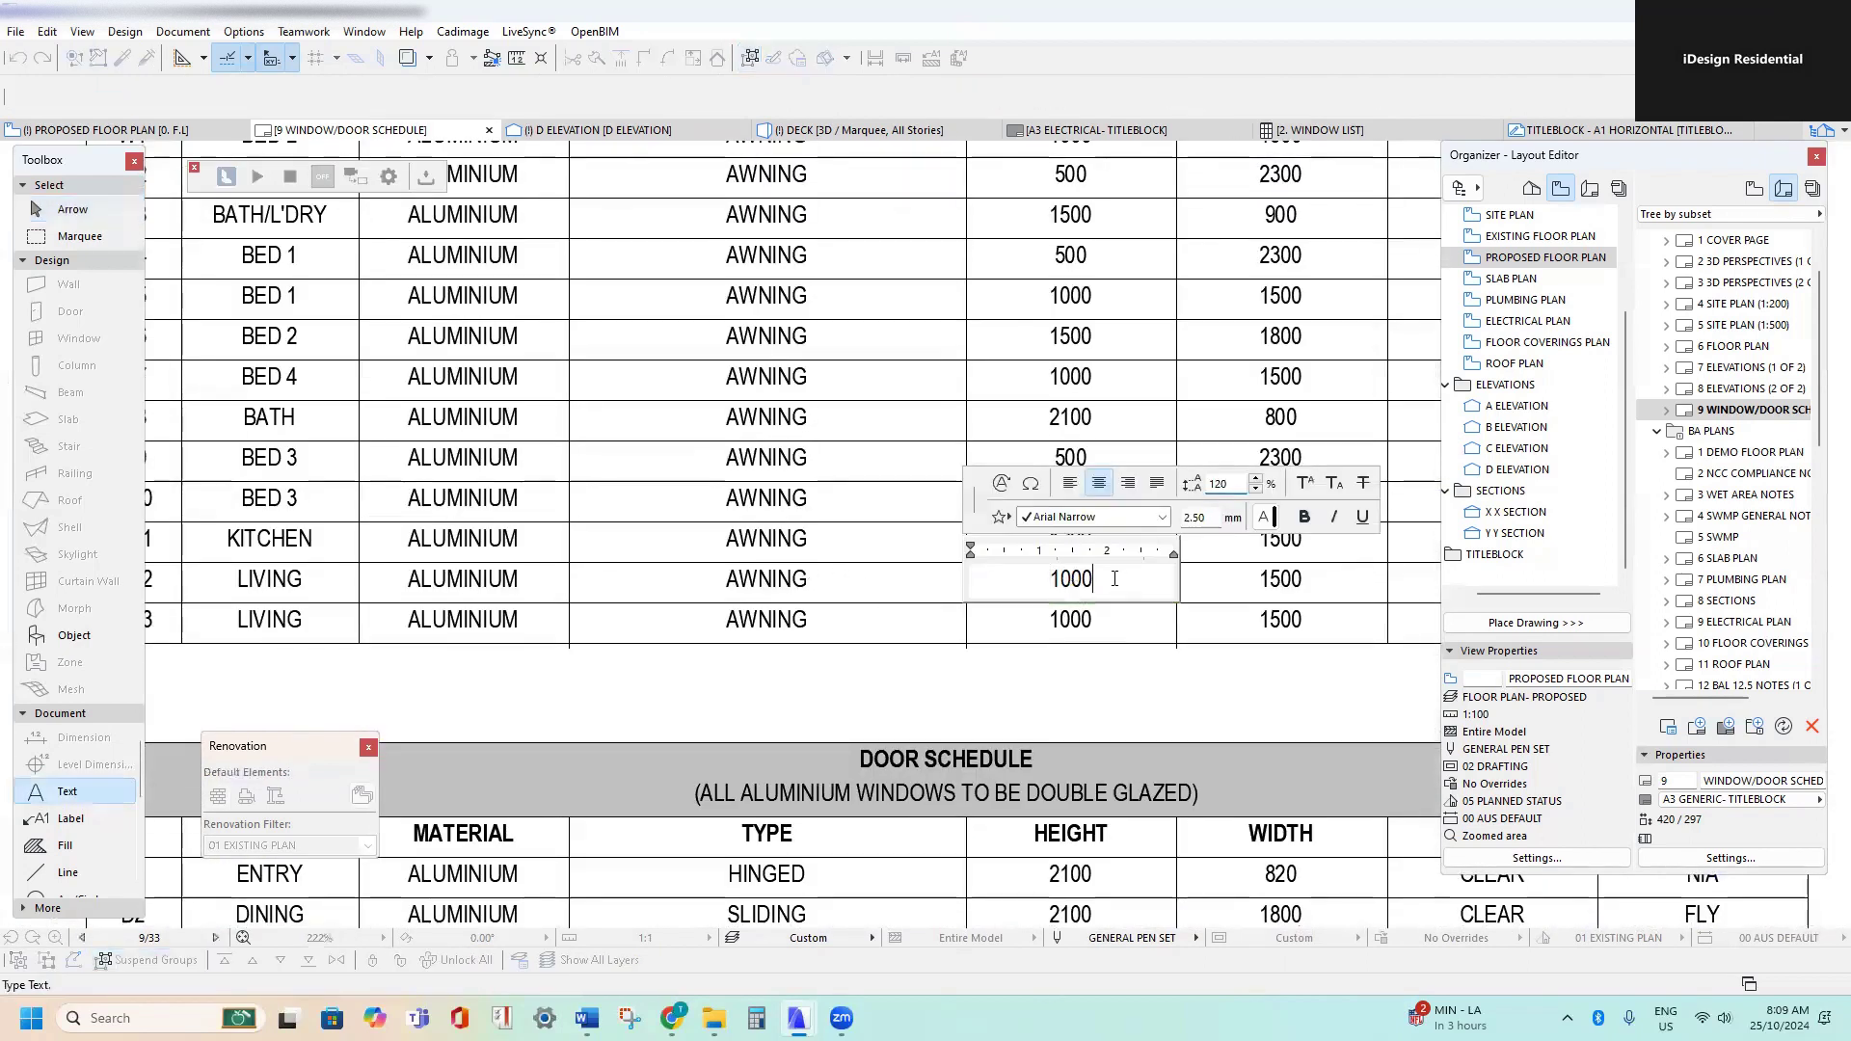
left_click(1082, 627)
double_click(1087, 625)
left_click_drag(1103, 622, 986, 620)
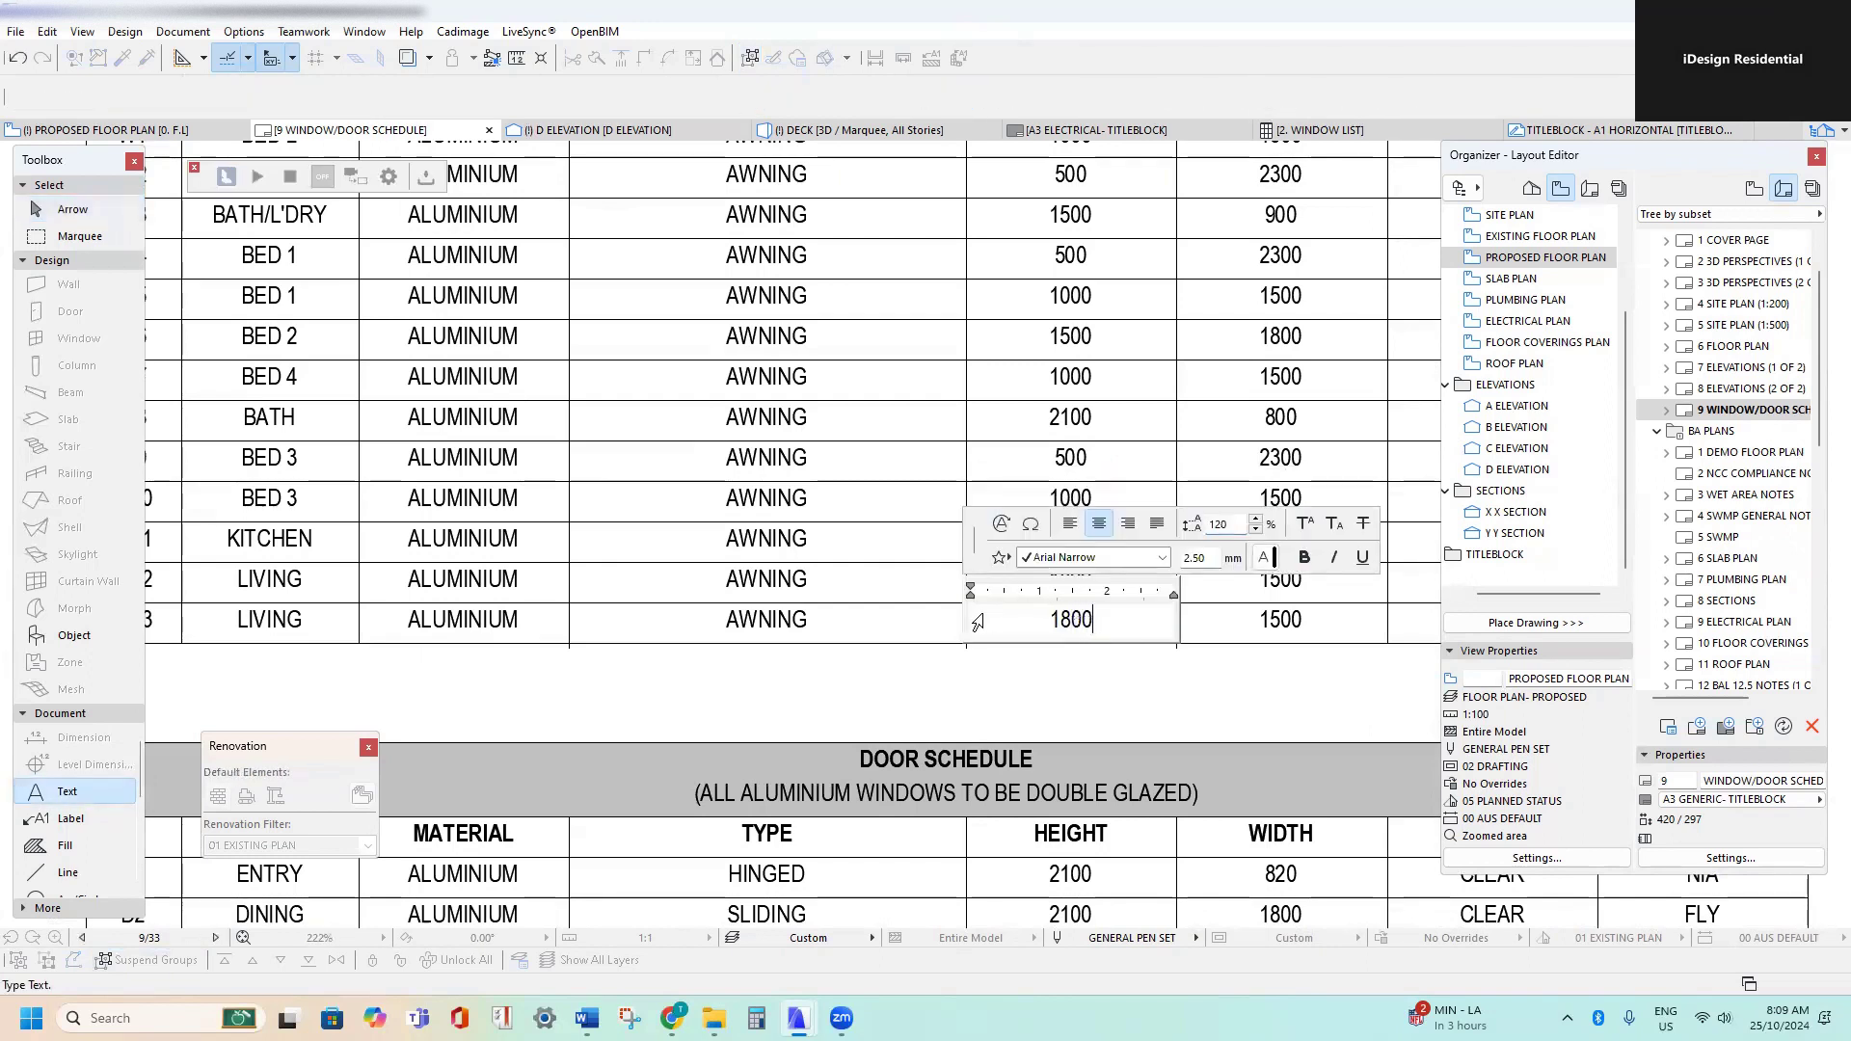
- Set the widths of the W12 and W13 rows in the window schedule to 900
left_click(1181, 579)
double_click(1181, 579)
type("90")
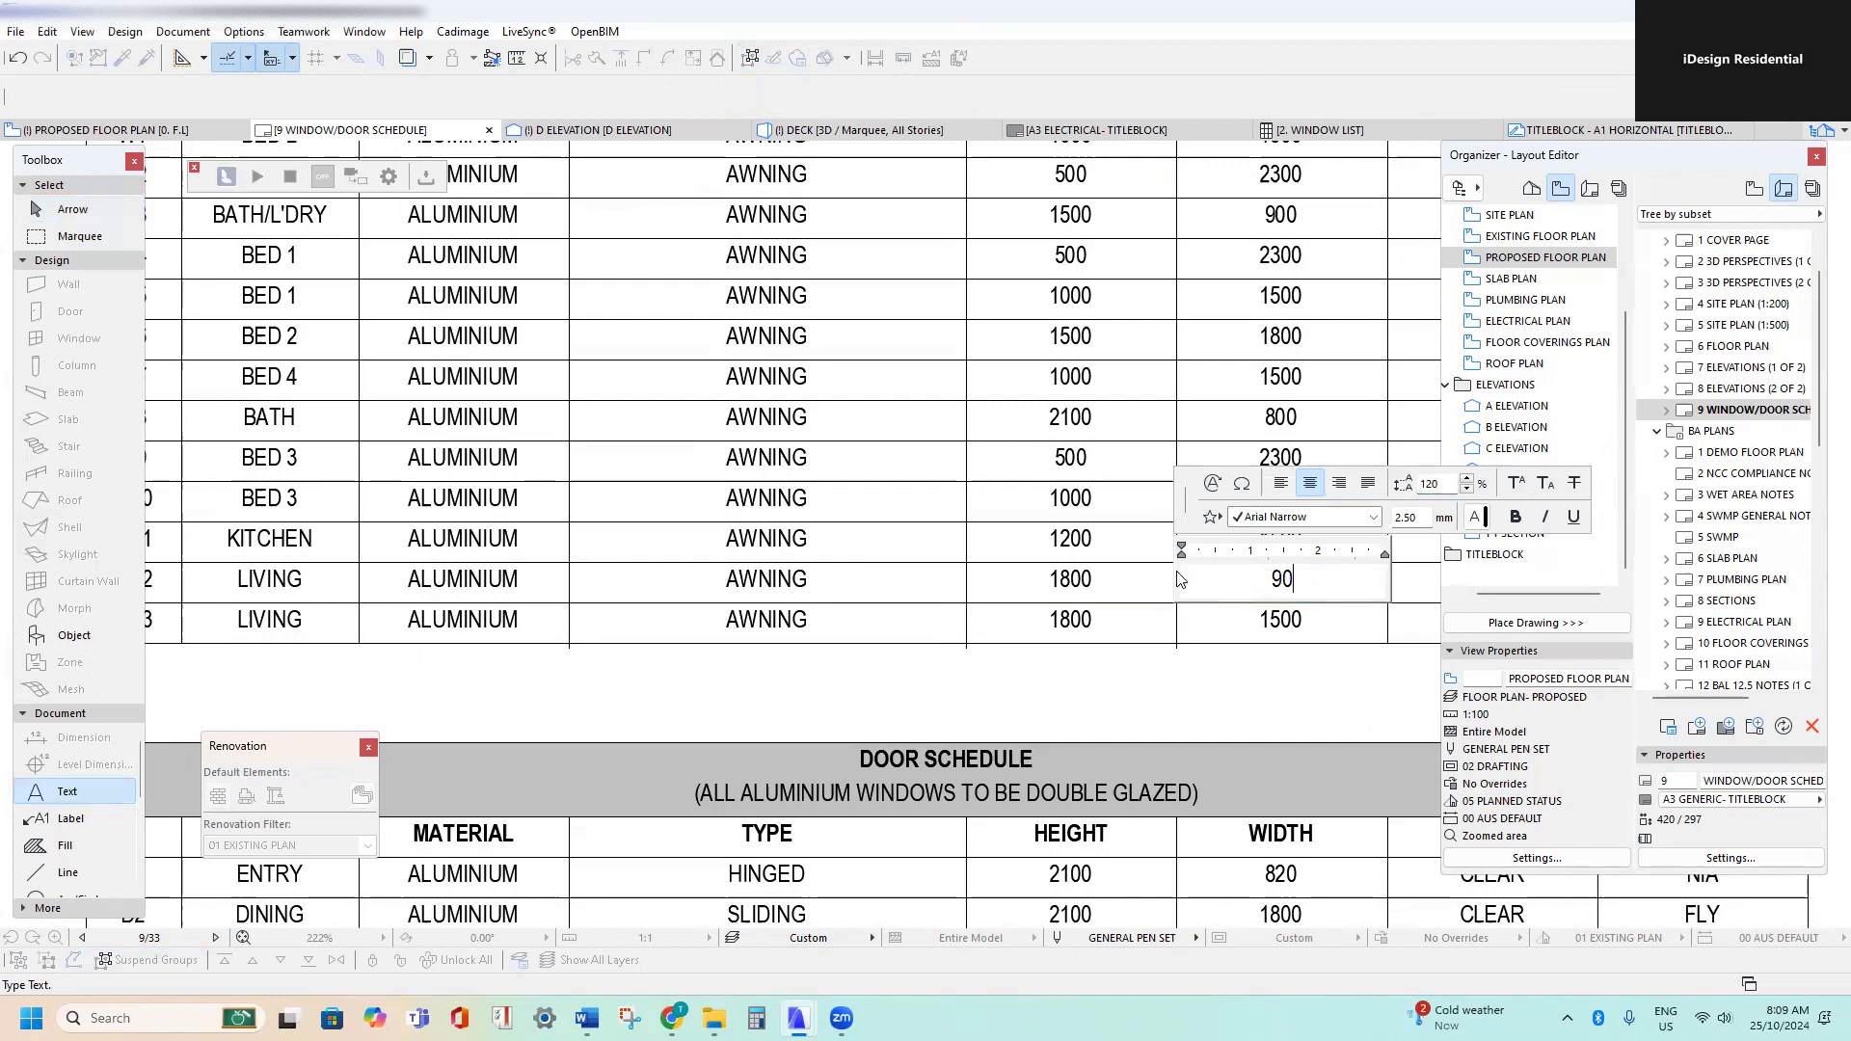
type("0")
left_click(1305, 620)
left_click(1317, 618)
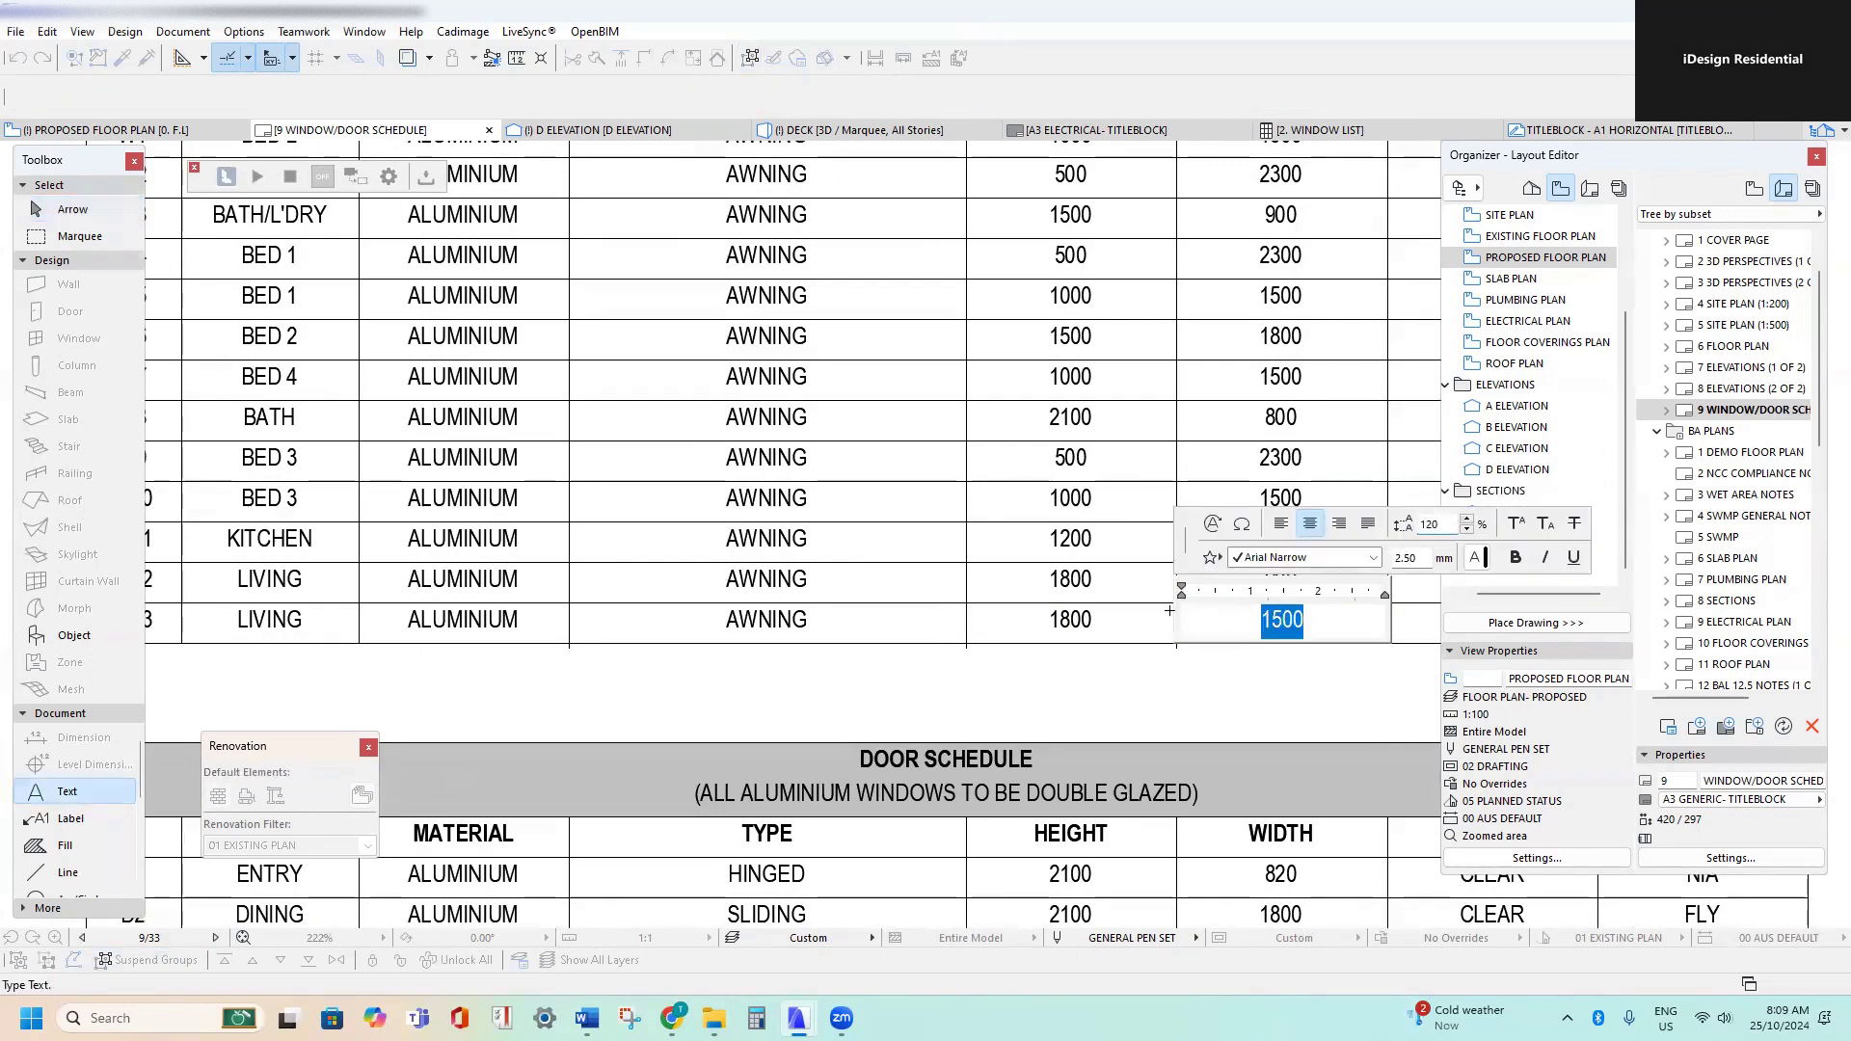
left_click(903, 784)
- Review the window schedule rows W1 to W13 for correct rooms, sizes and glazing
scroll(743, 682, "down", 2)
middle_click_drag(1119, 608, 711, 595)
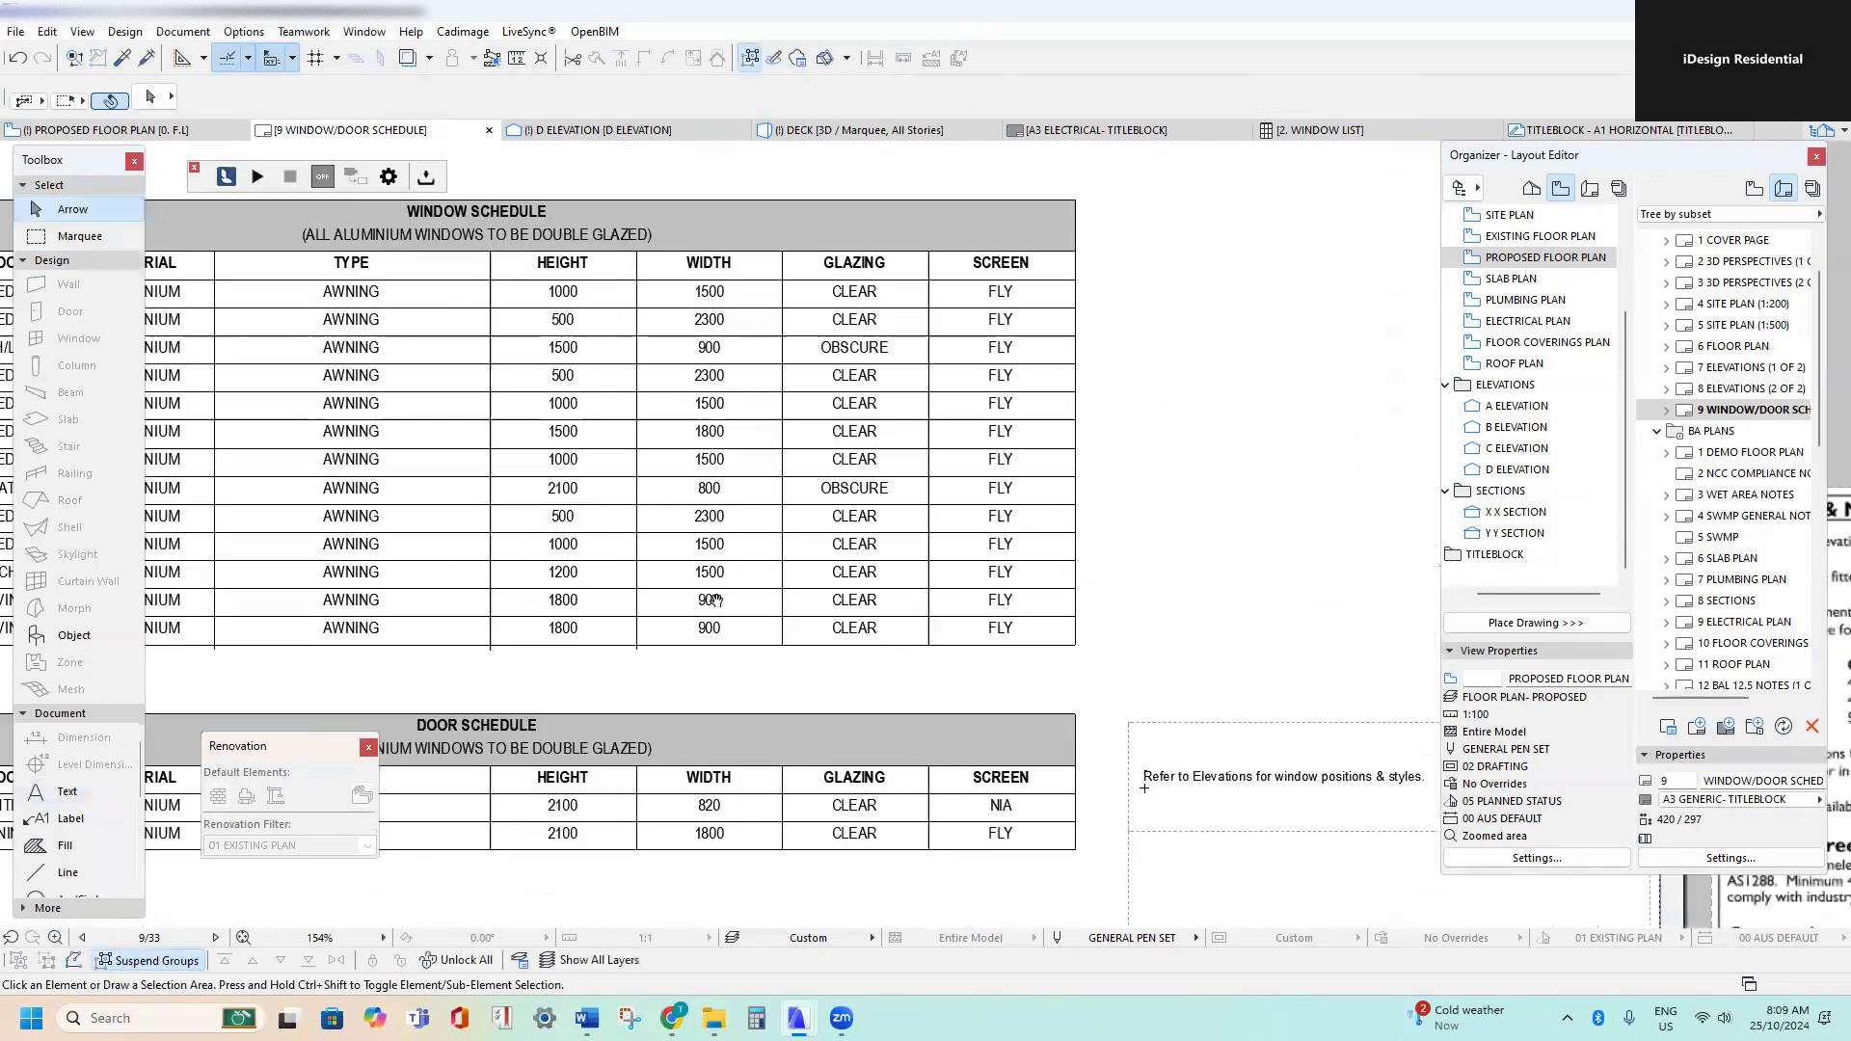
scroll(783, 584, "up", 1)
scroll(783, 583, "down", 1)
middle_click_drag(885, 504, 1269, 447)
middle_click_drag(703, 479, 732, 534)
scroll(540, 472, "down", 1)
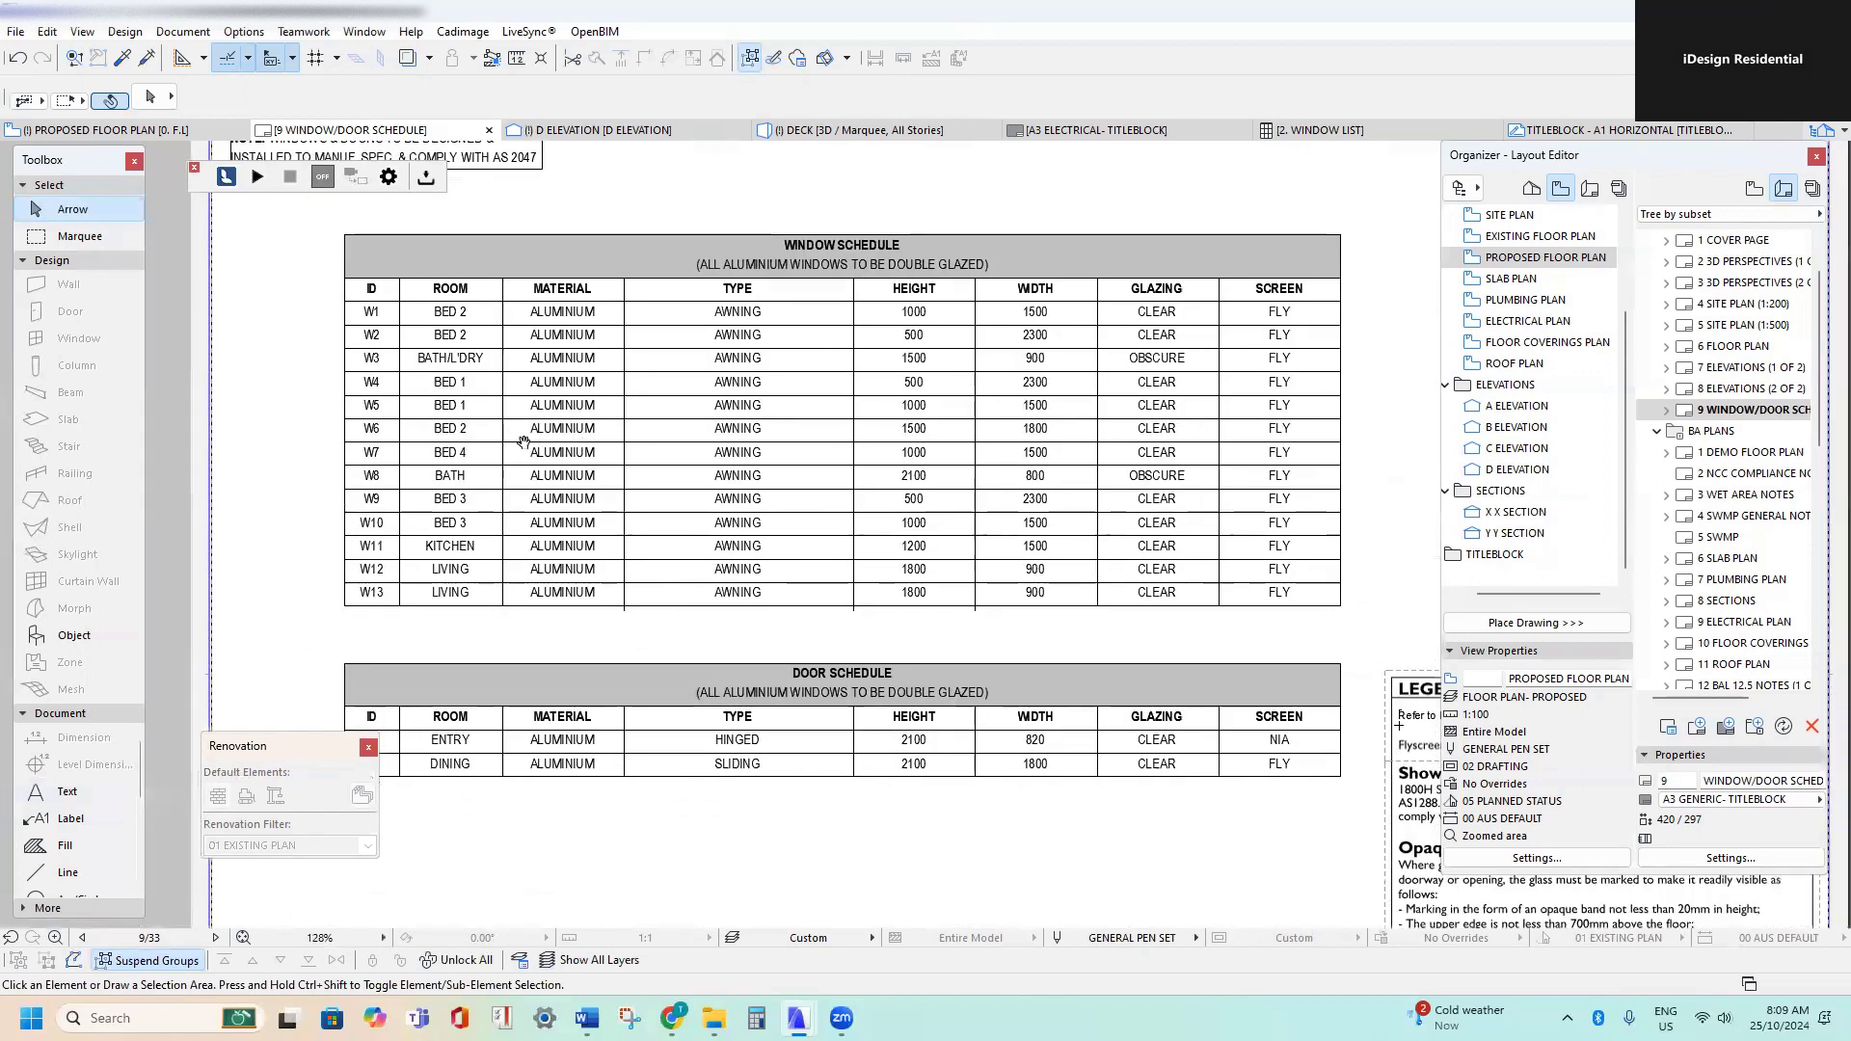
- Examine the door tags, rooms and sizes on the floor plan placed above the schedule layout
scroll(523, 443, "down", 4)
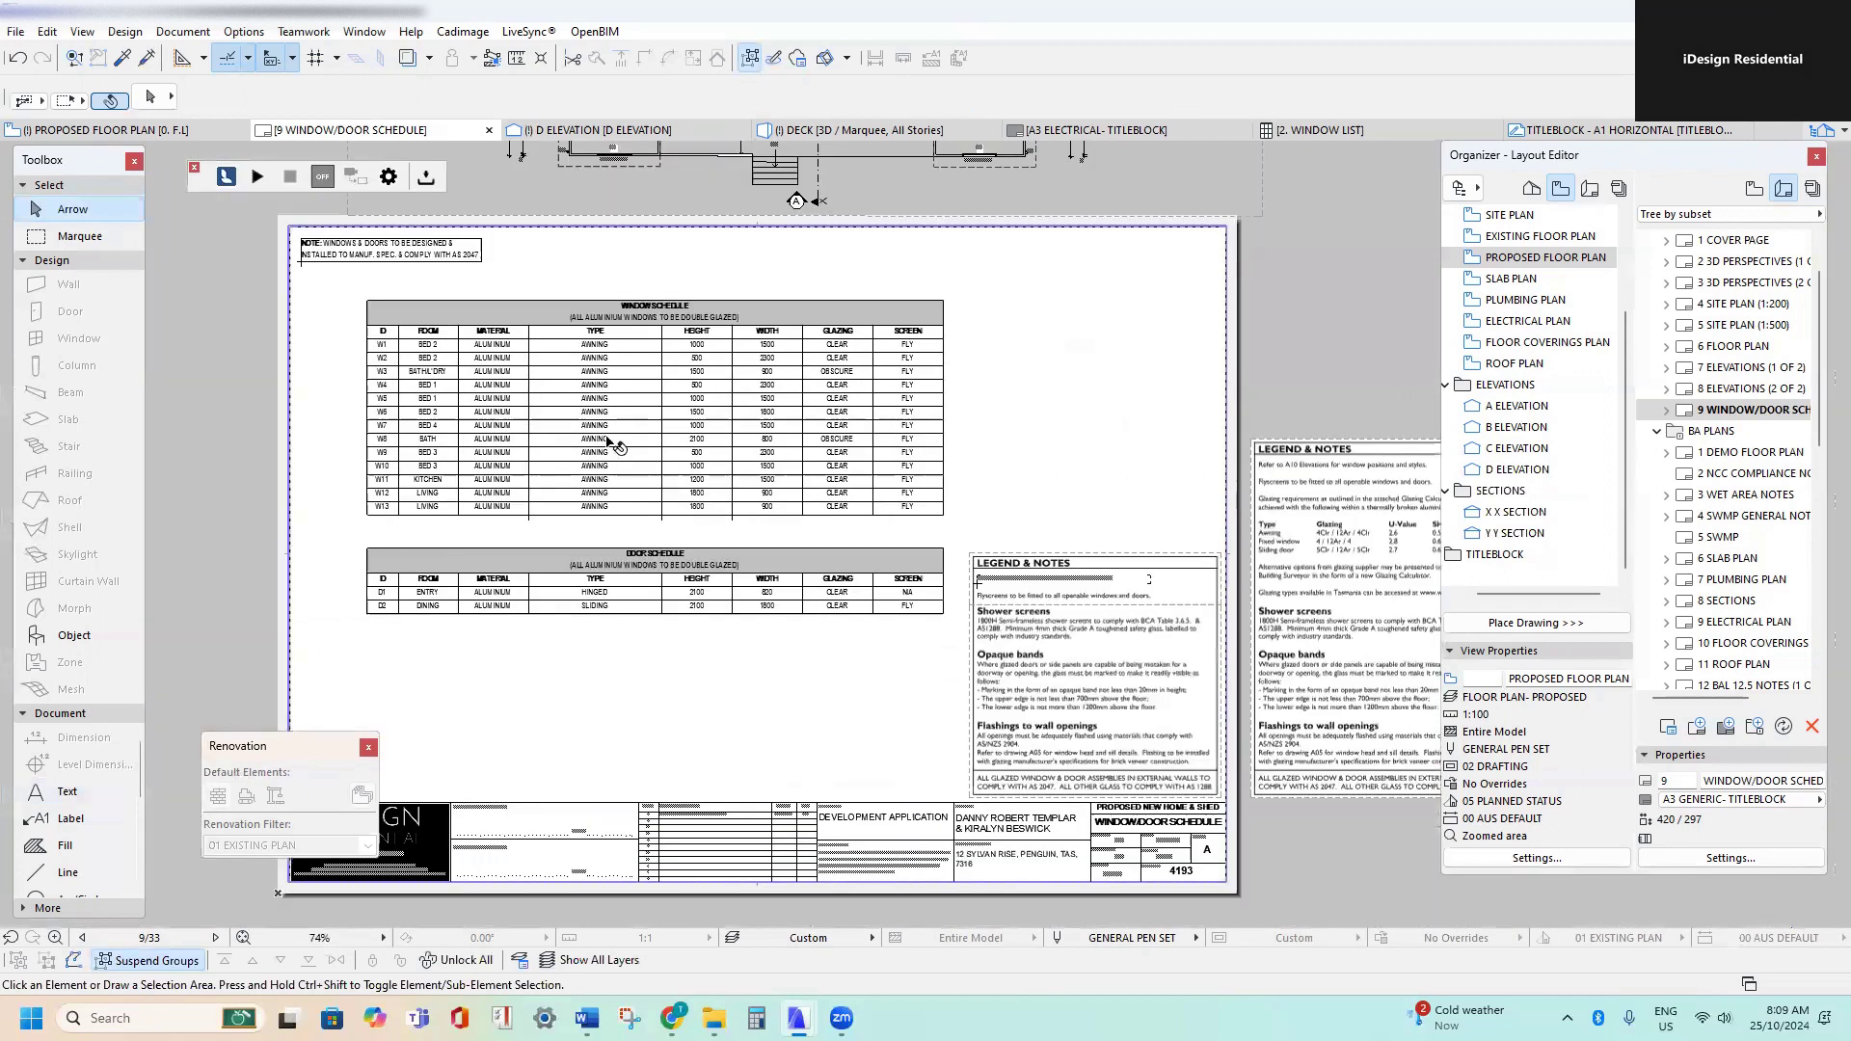
middle_click_drag(609, 344, 617, 436)
middle_click_drag(778, 193, 788, 453)
scroll(796, 387, "up", 1)
scroll(799, 386, "up", 6)
middle_click_drag(784, 341, 791, 436)
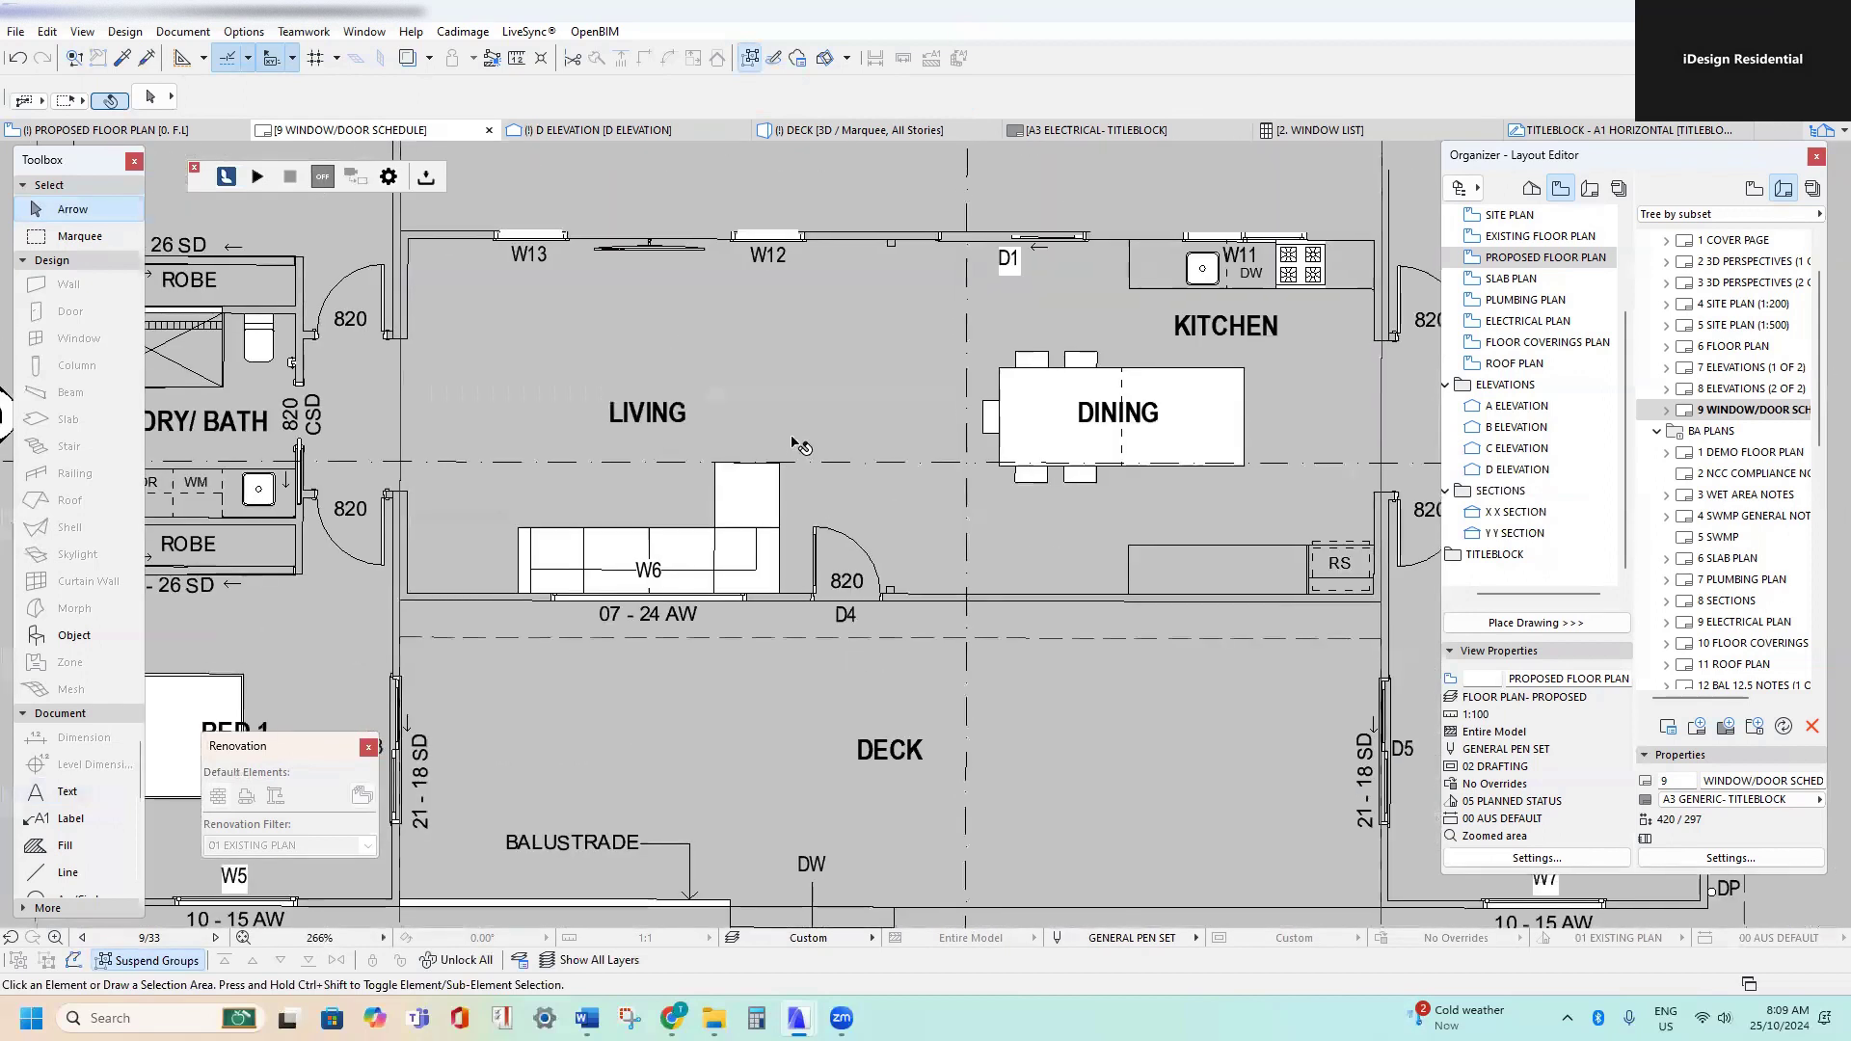
scroll(793, 405, "down", 2)
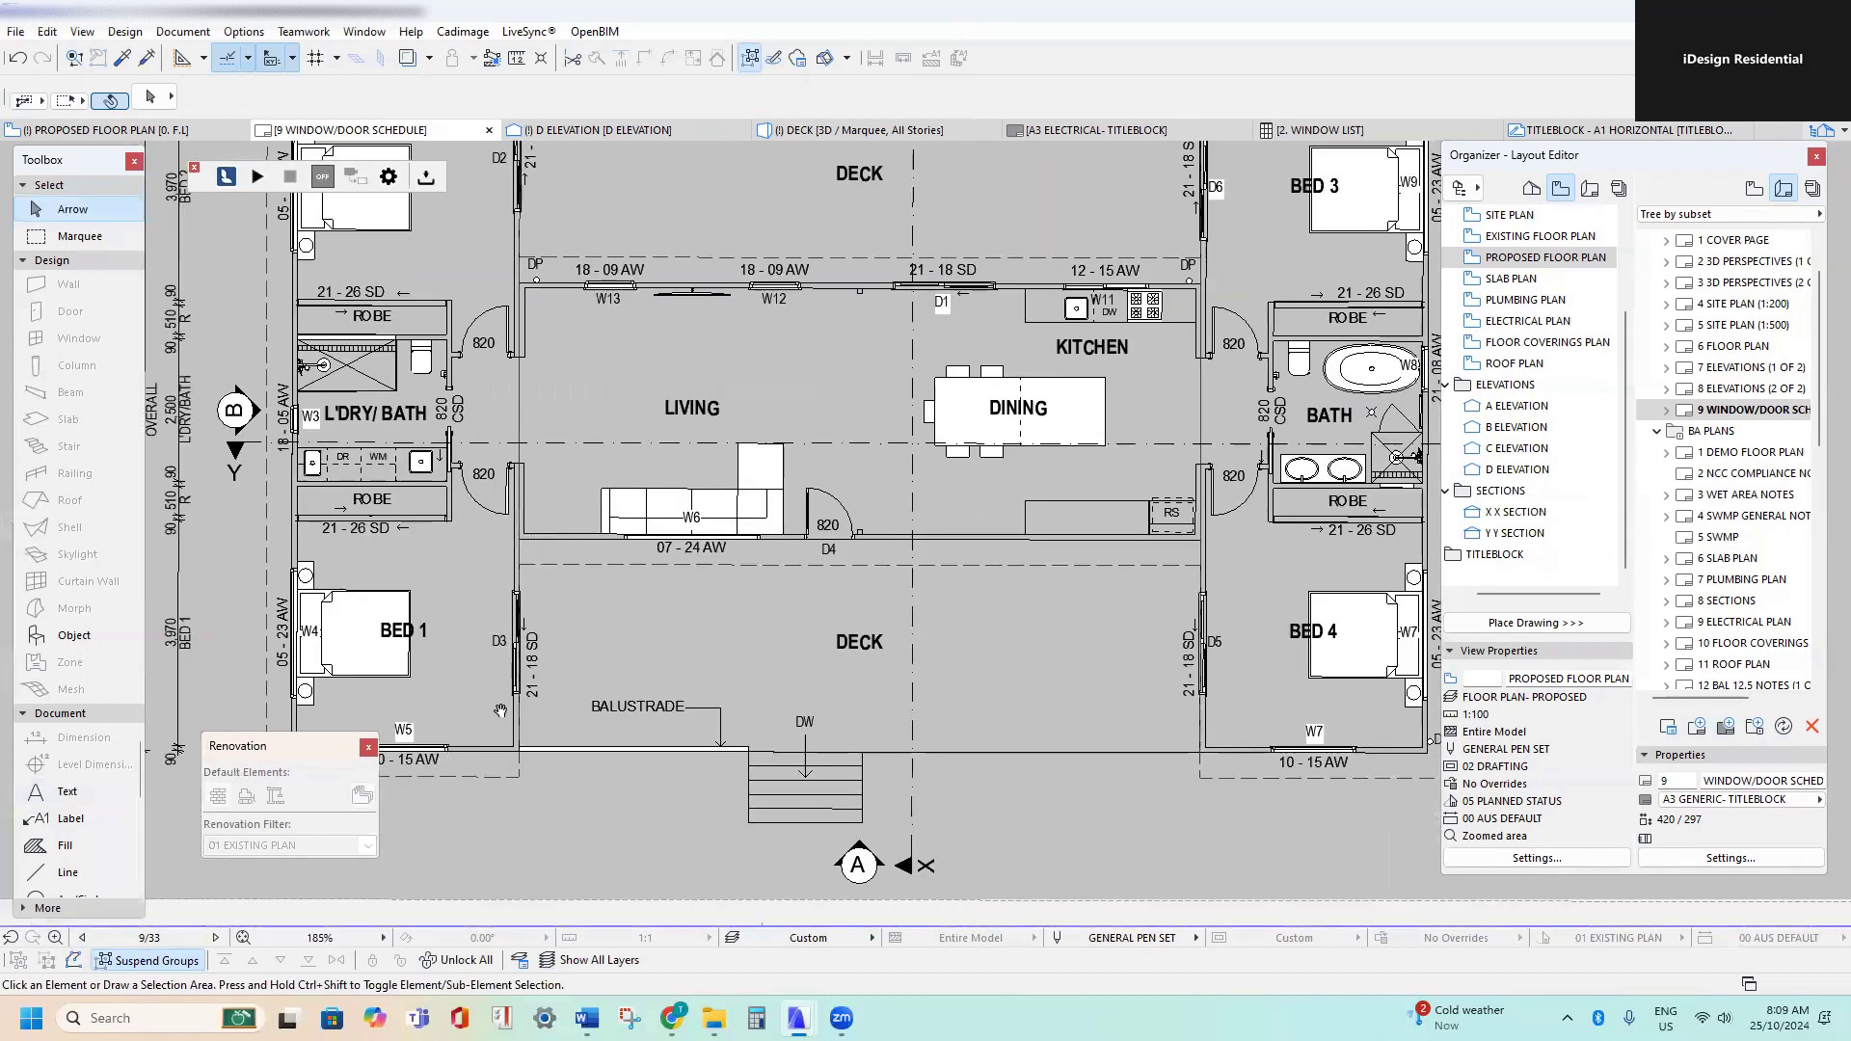
middle_click_drag(500, 711, 492, 698)
middle_click_drag(733, 490, 776, 565)
scroll(776, 511, "down", 1)
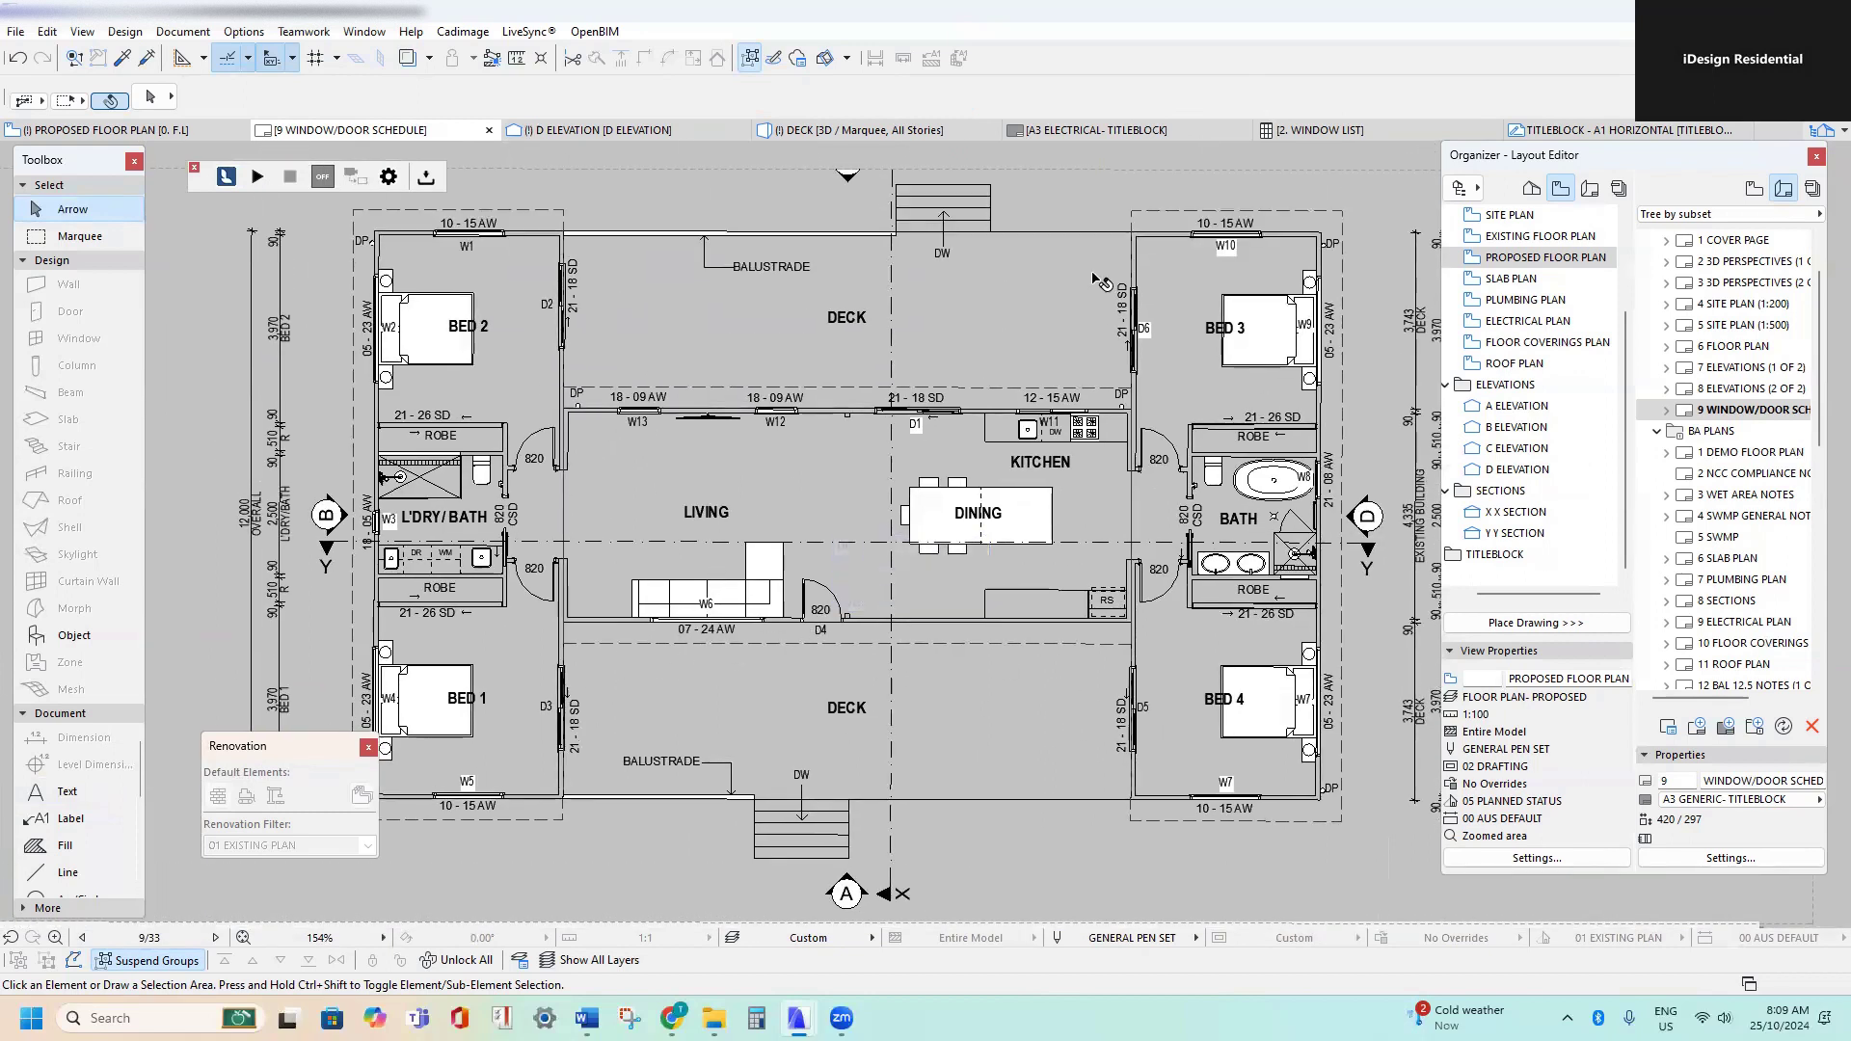
scroll(816, 322, "down", 5)
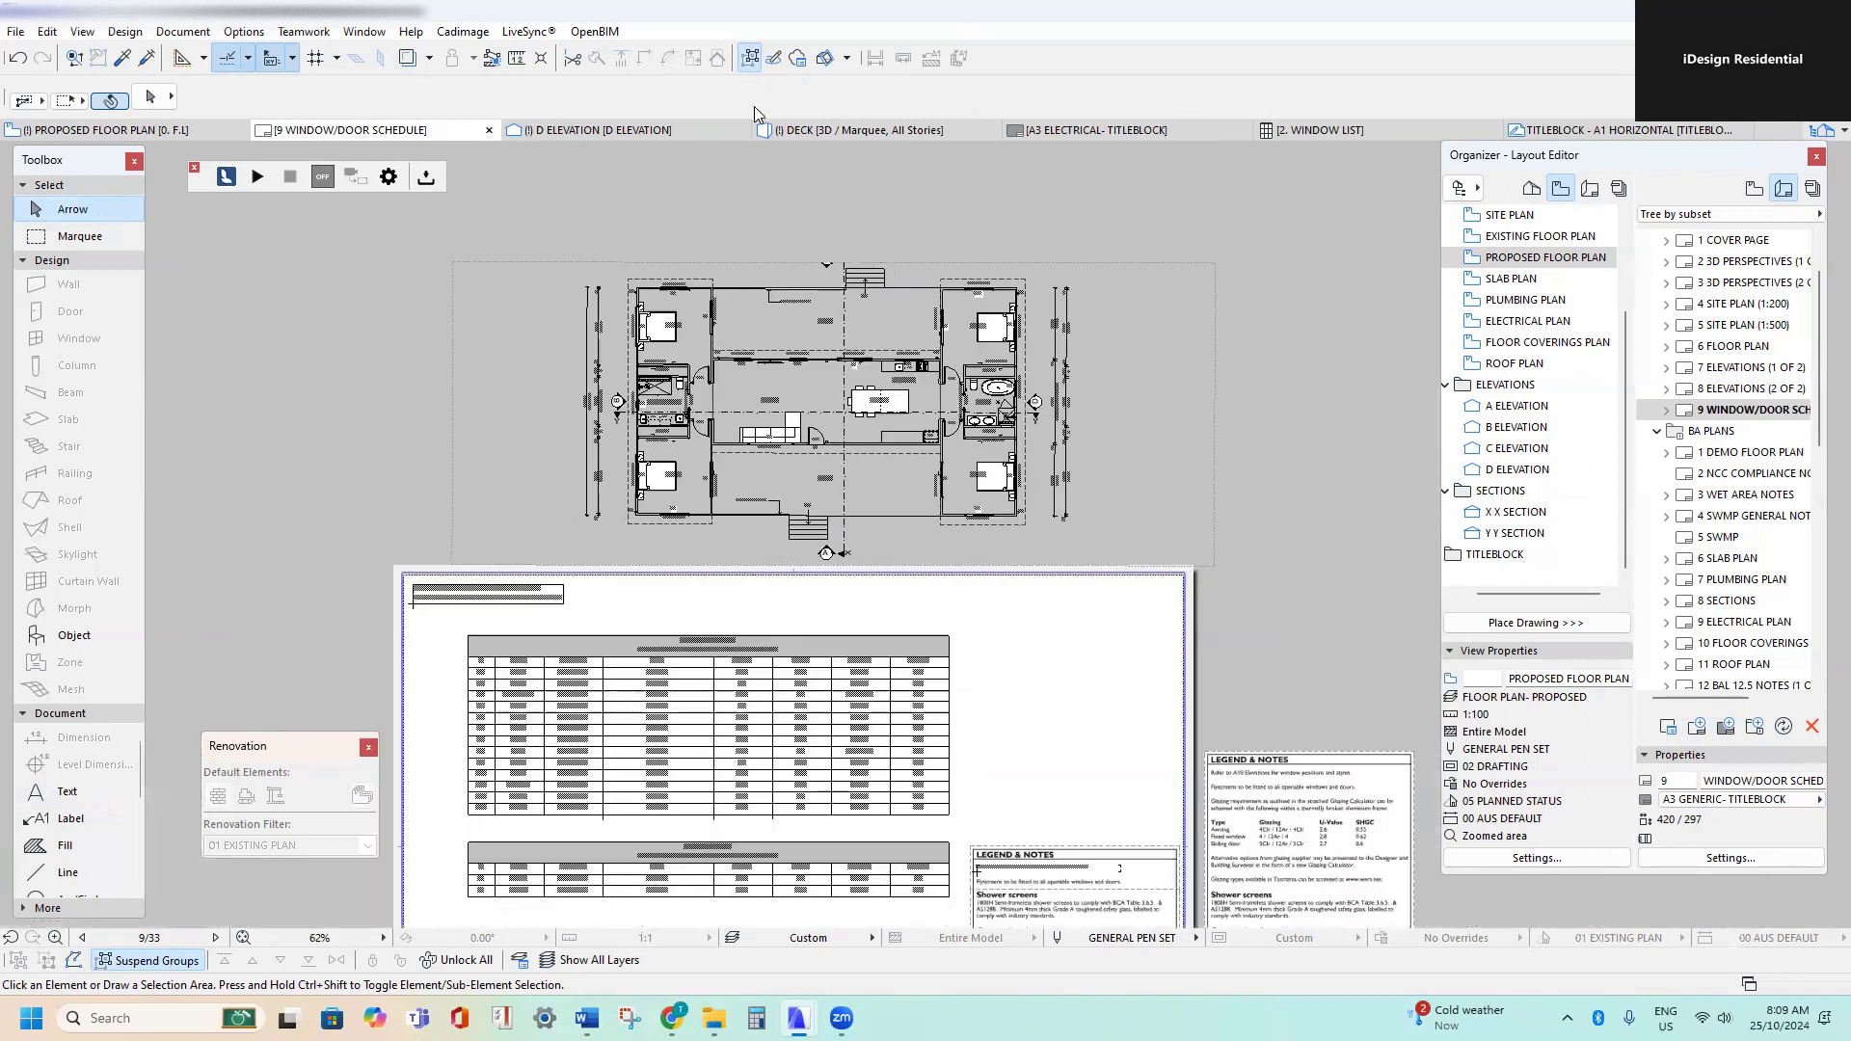
- Compare the D1 and D2 rows of the door schedule with the doors around the living and dining areas
middle_click_drag(757, 632, 876, 338)
scroll(753, 594, "up", 6)
middle_click_drag(774, 594, 860, 580)
scroll(598, 464, "down", 4)
middle_click_drag(721, 577, 540, 916)
scroll(760, 275, "up", 5)
middle_click_drag(760, 275, 724, 391)
scroll(800, 275, "up", 2)
middle_click_drag(799, 275, 778, 600)
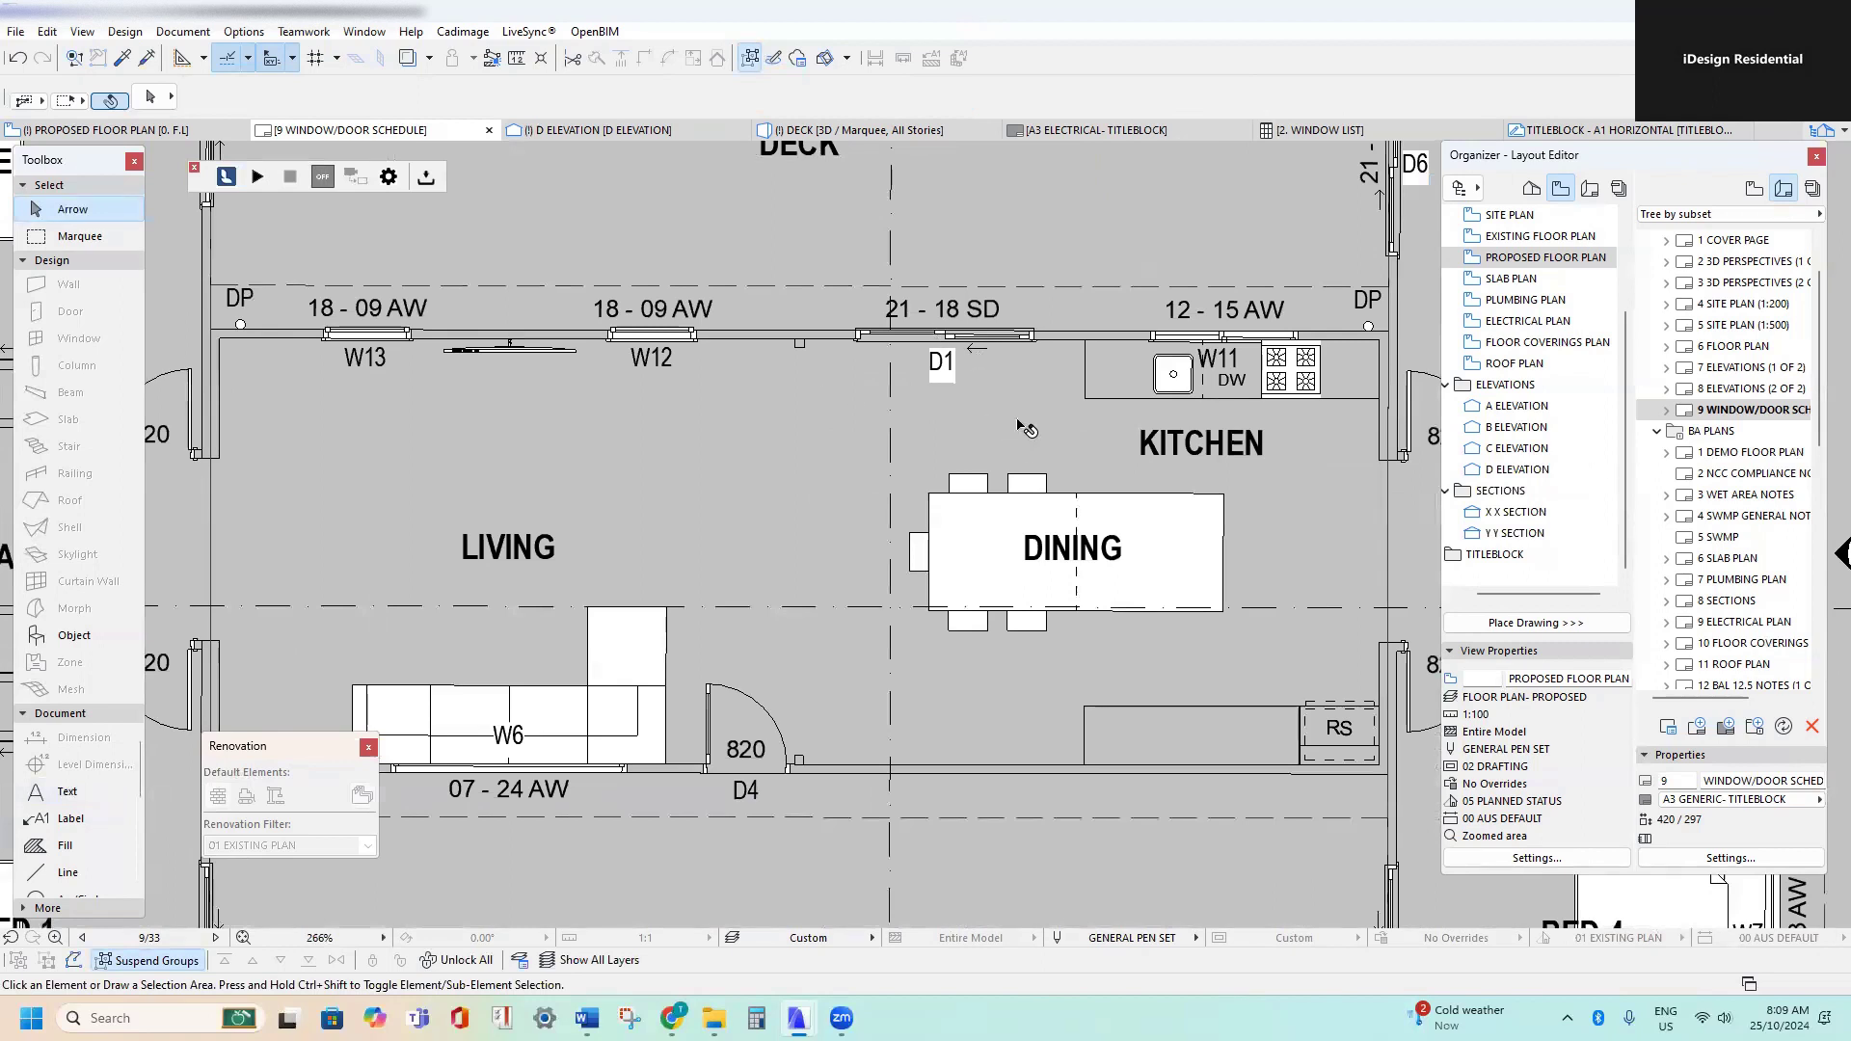
scroll(1016, 422, "down", 4)
middle_click_drag(759, 691, 972, 190)
middle_click_drag(714, 559, 945, 249)
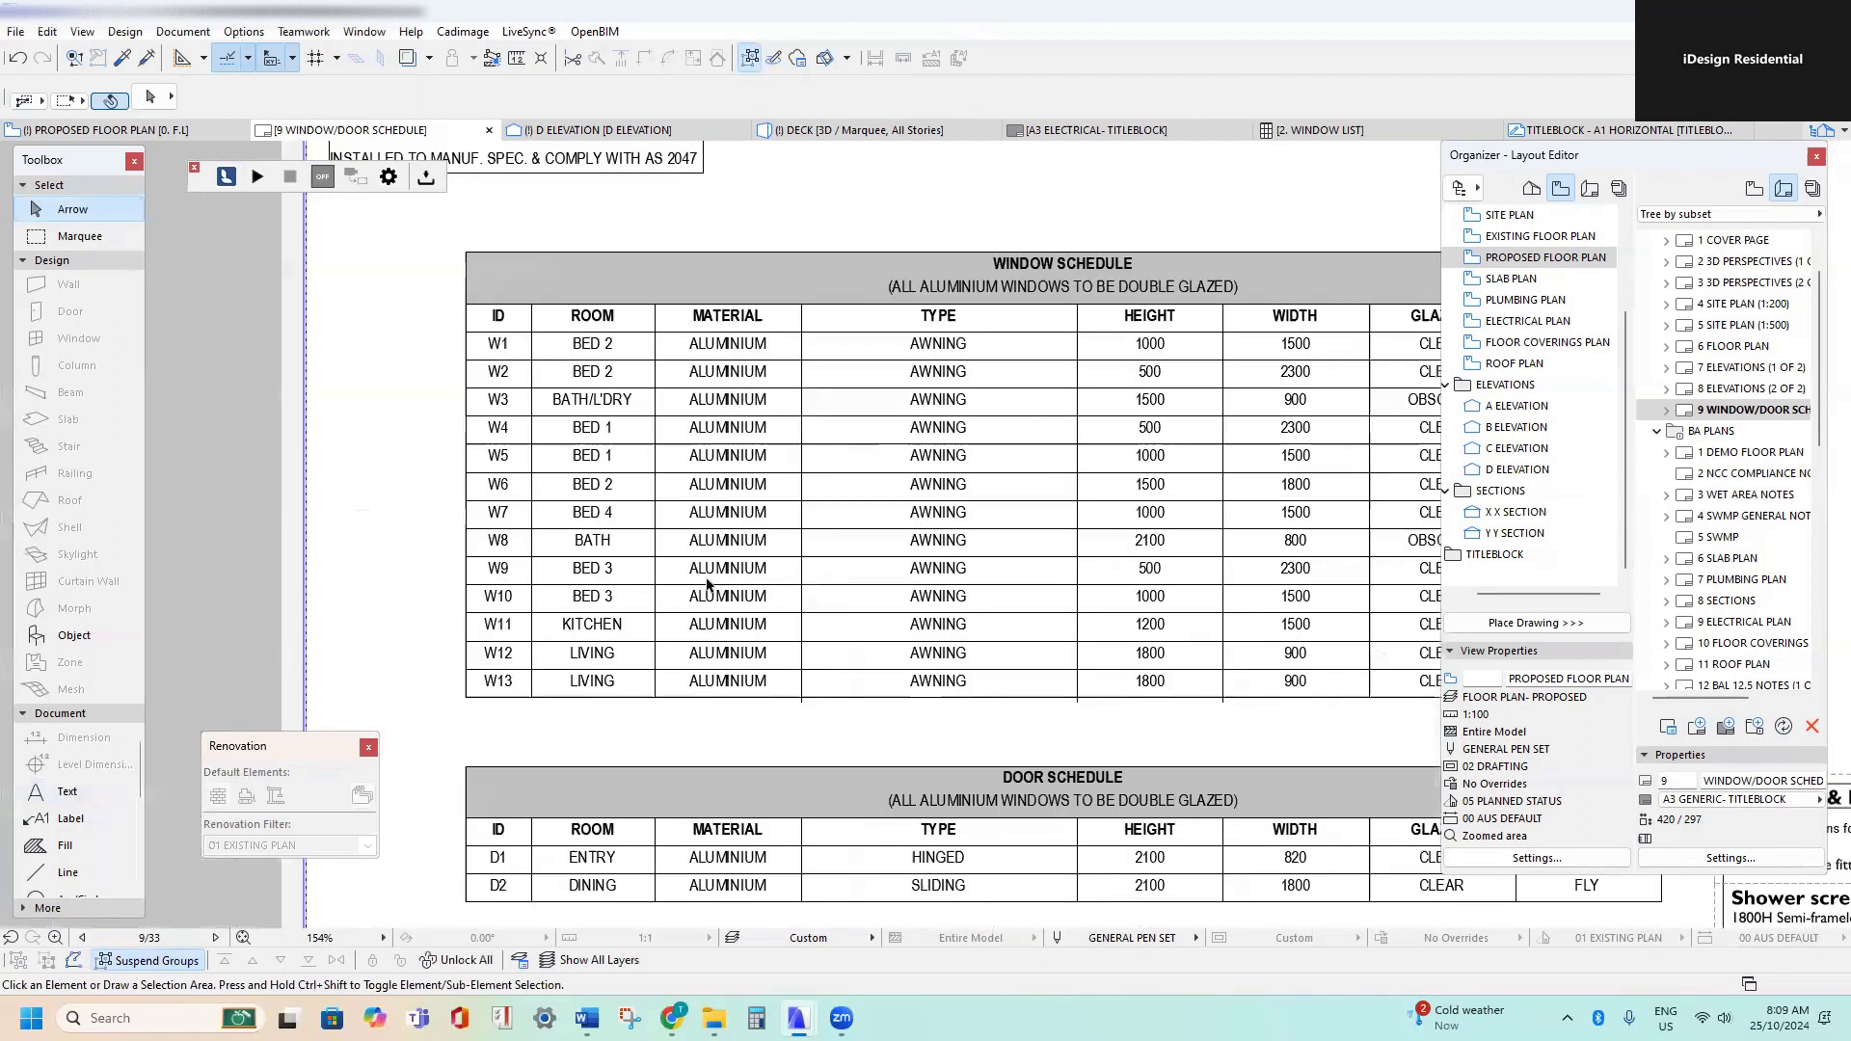
middle_click_drag(623, 858, 589, 665)
scroll(569, 663, "up", 3)
double_click(584, 664)
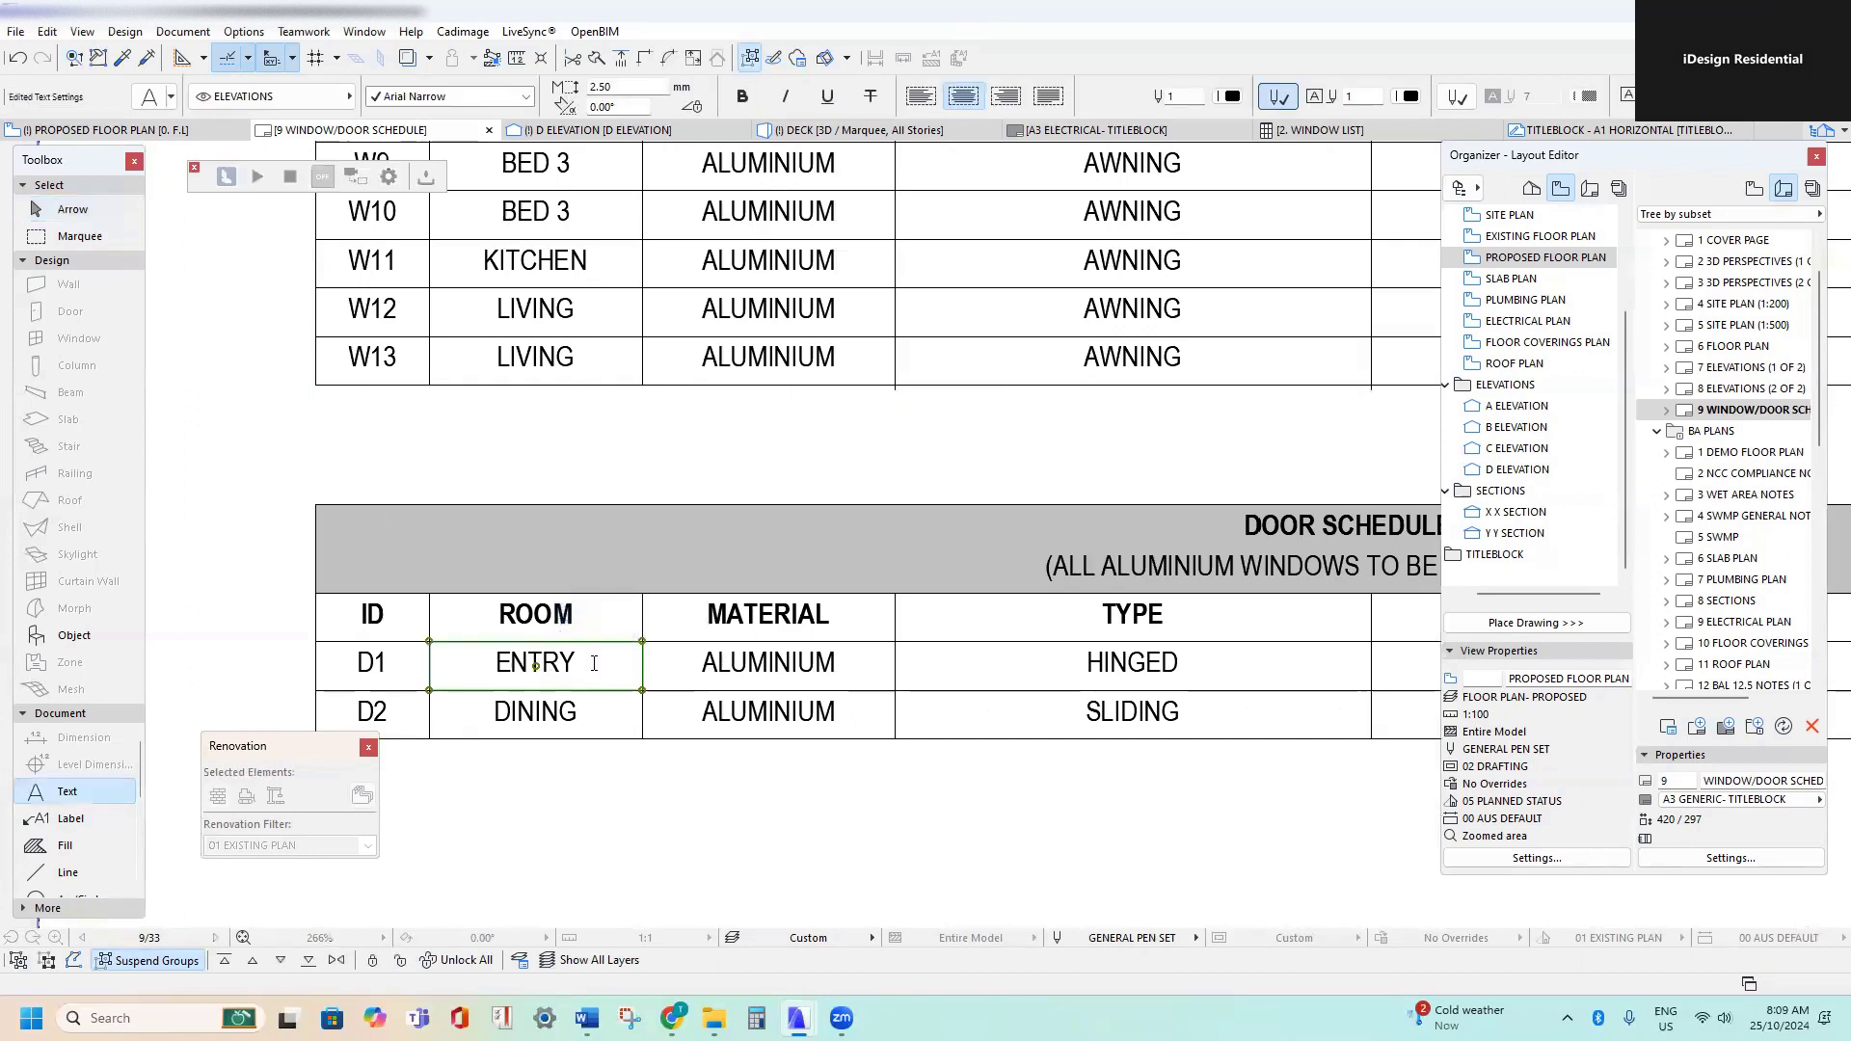
left_click(602, 758)
- Open the source view of the proposed floor plan drawing placed on the layout
scroll(1051, 328, "down", 3)
middle_click_drag(1051, 328, 778, 772)
middle_click_drag(950, 397, 628, 893)
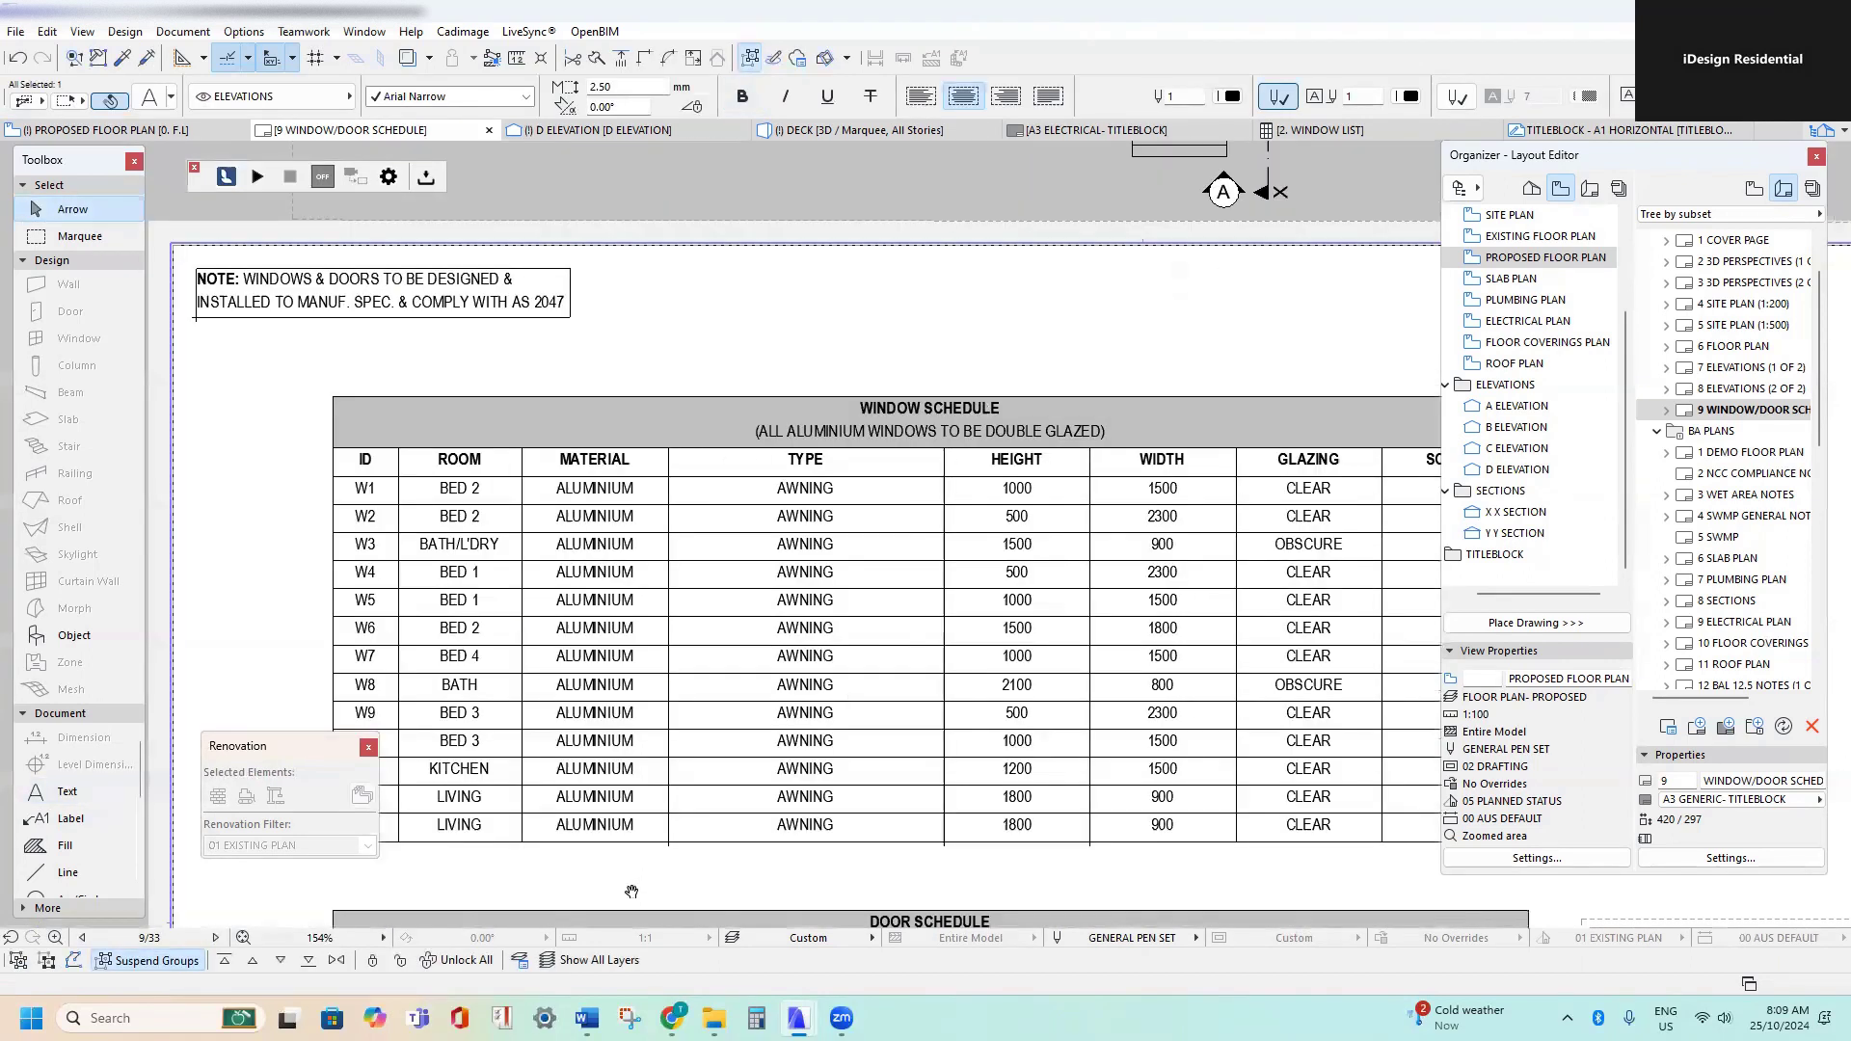
scroll(945, 223, "up", 1)
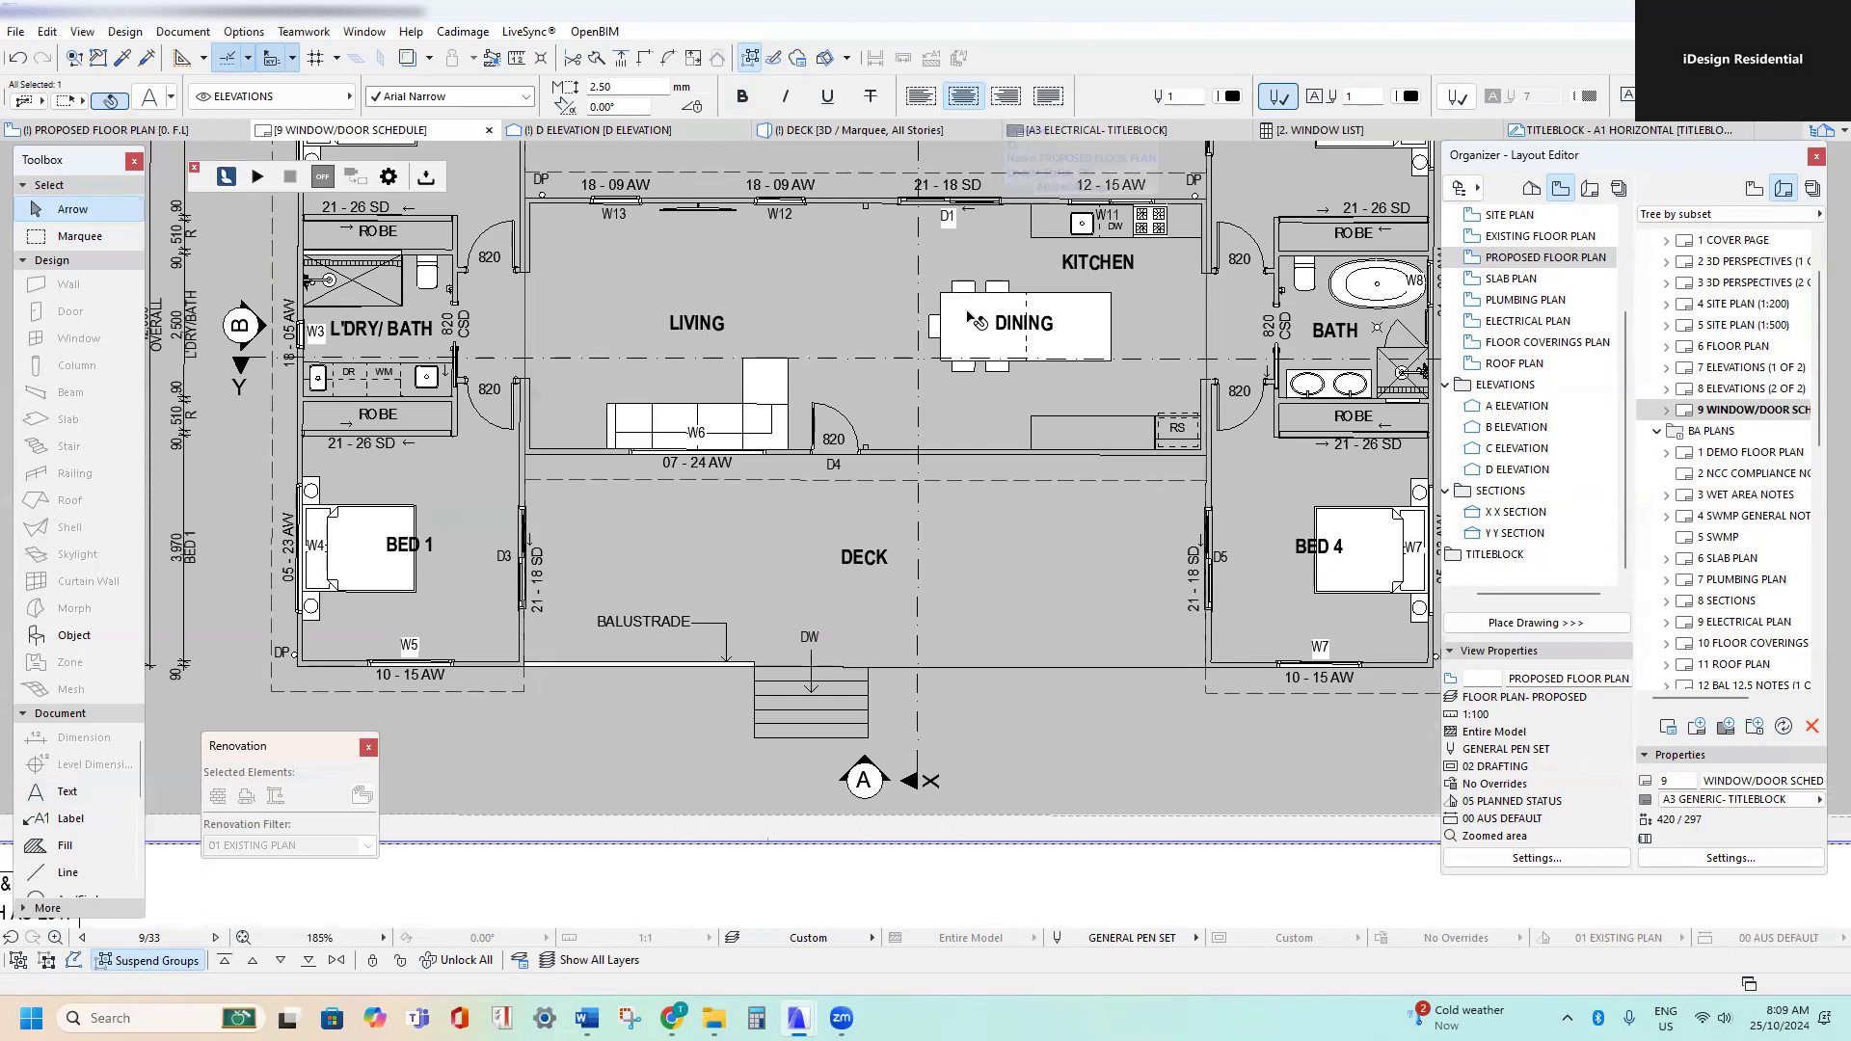
scroll(960, 339, "down", 6)
mouse_move(707, 762)
middle_mouse_down()
mouse_move(817, 569)
mouse_move(655, 817)
middle_mouse_up()
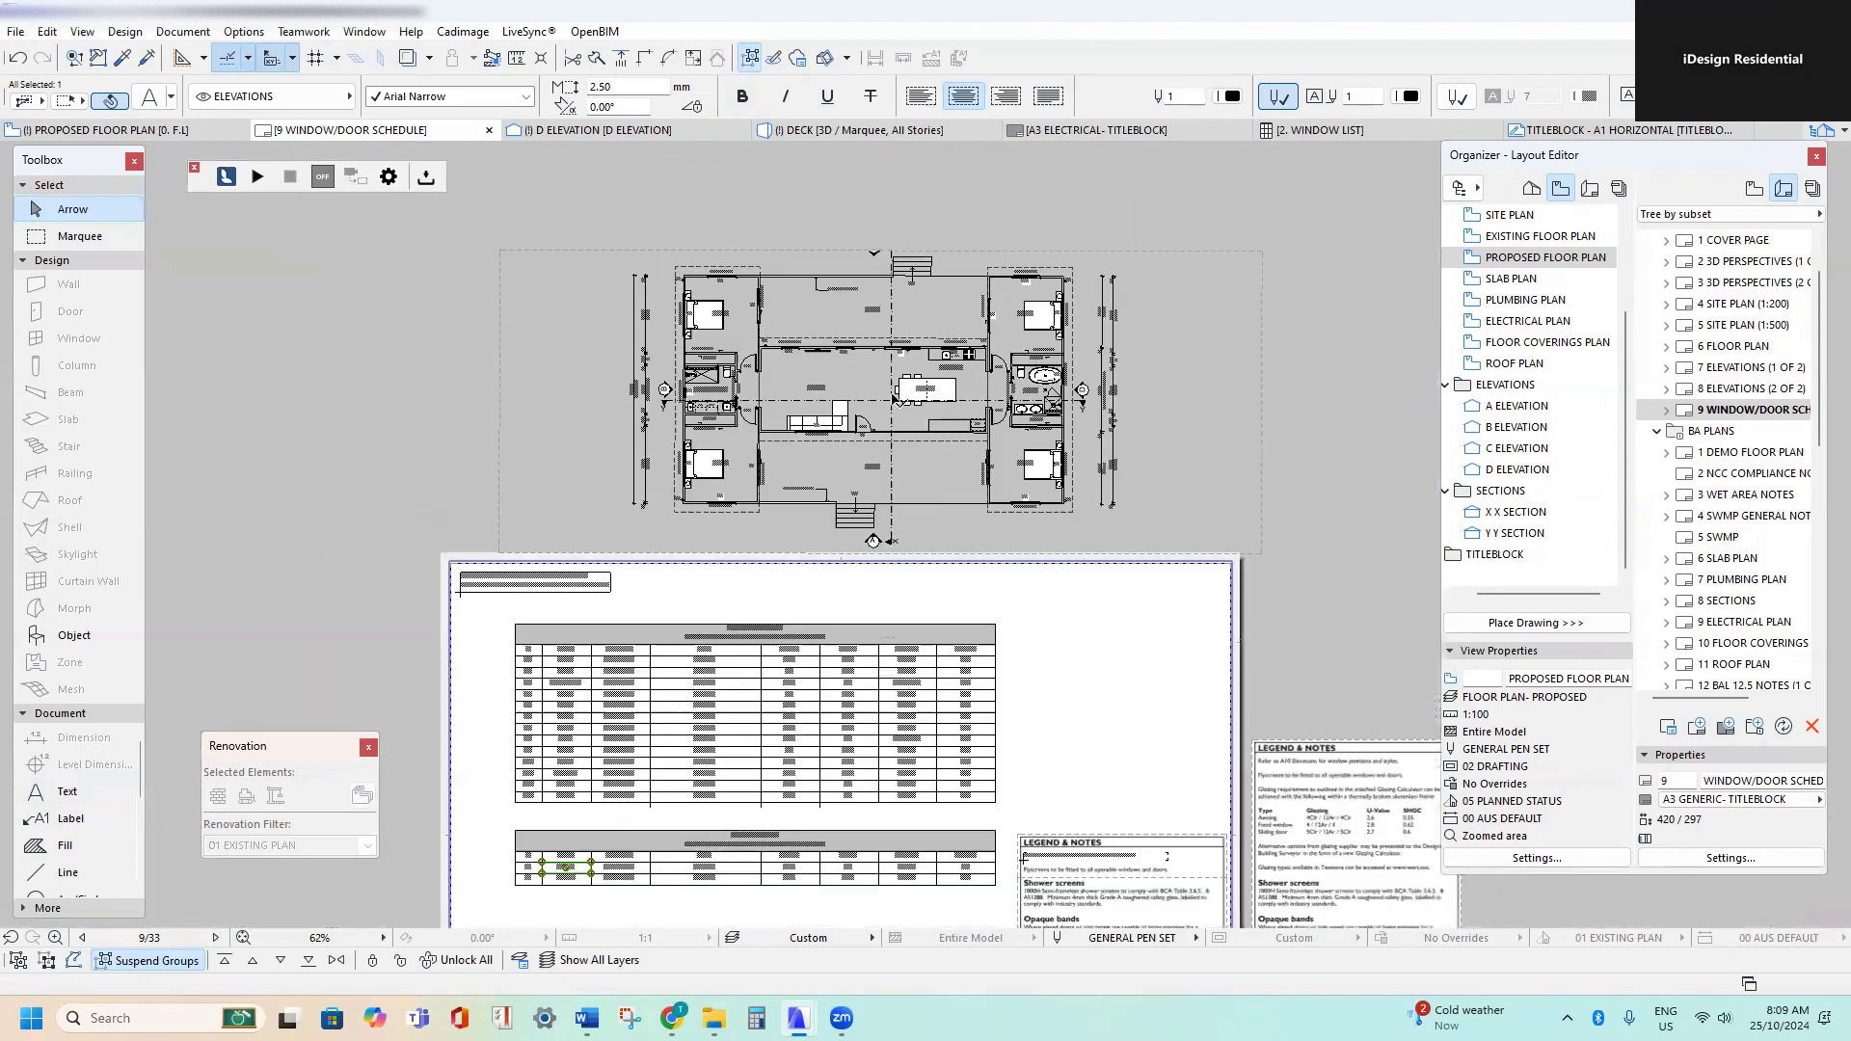
left_click(873, 372)
scroll(854, 369, "up", 4)
right_click(844, 379)
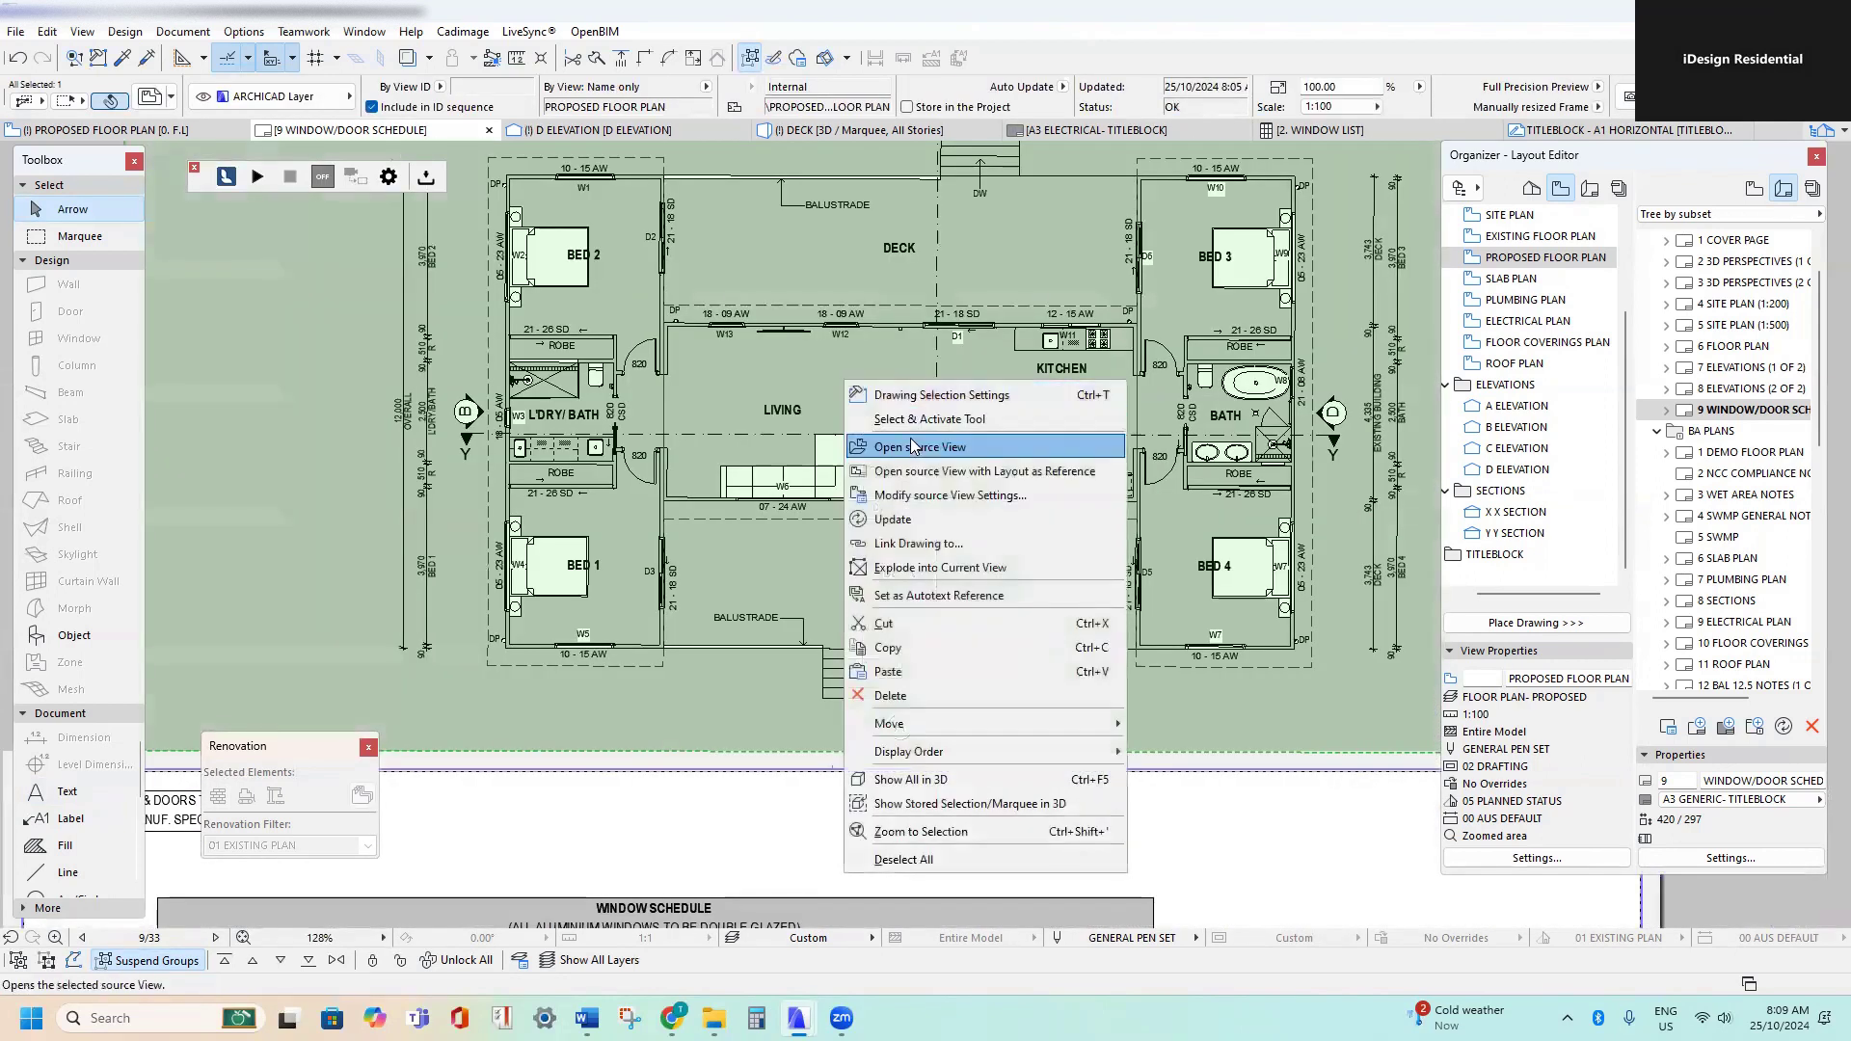
left_click(908, 445)
- Copy the LIVING room label beside door D4, change the copy's text to ENTRY, and return to the window/door schedule layout
scroll(939, 602, "up", 3)
scroll(938, 603, "up", 2)
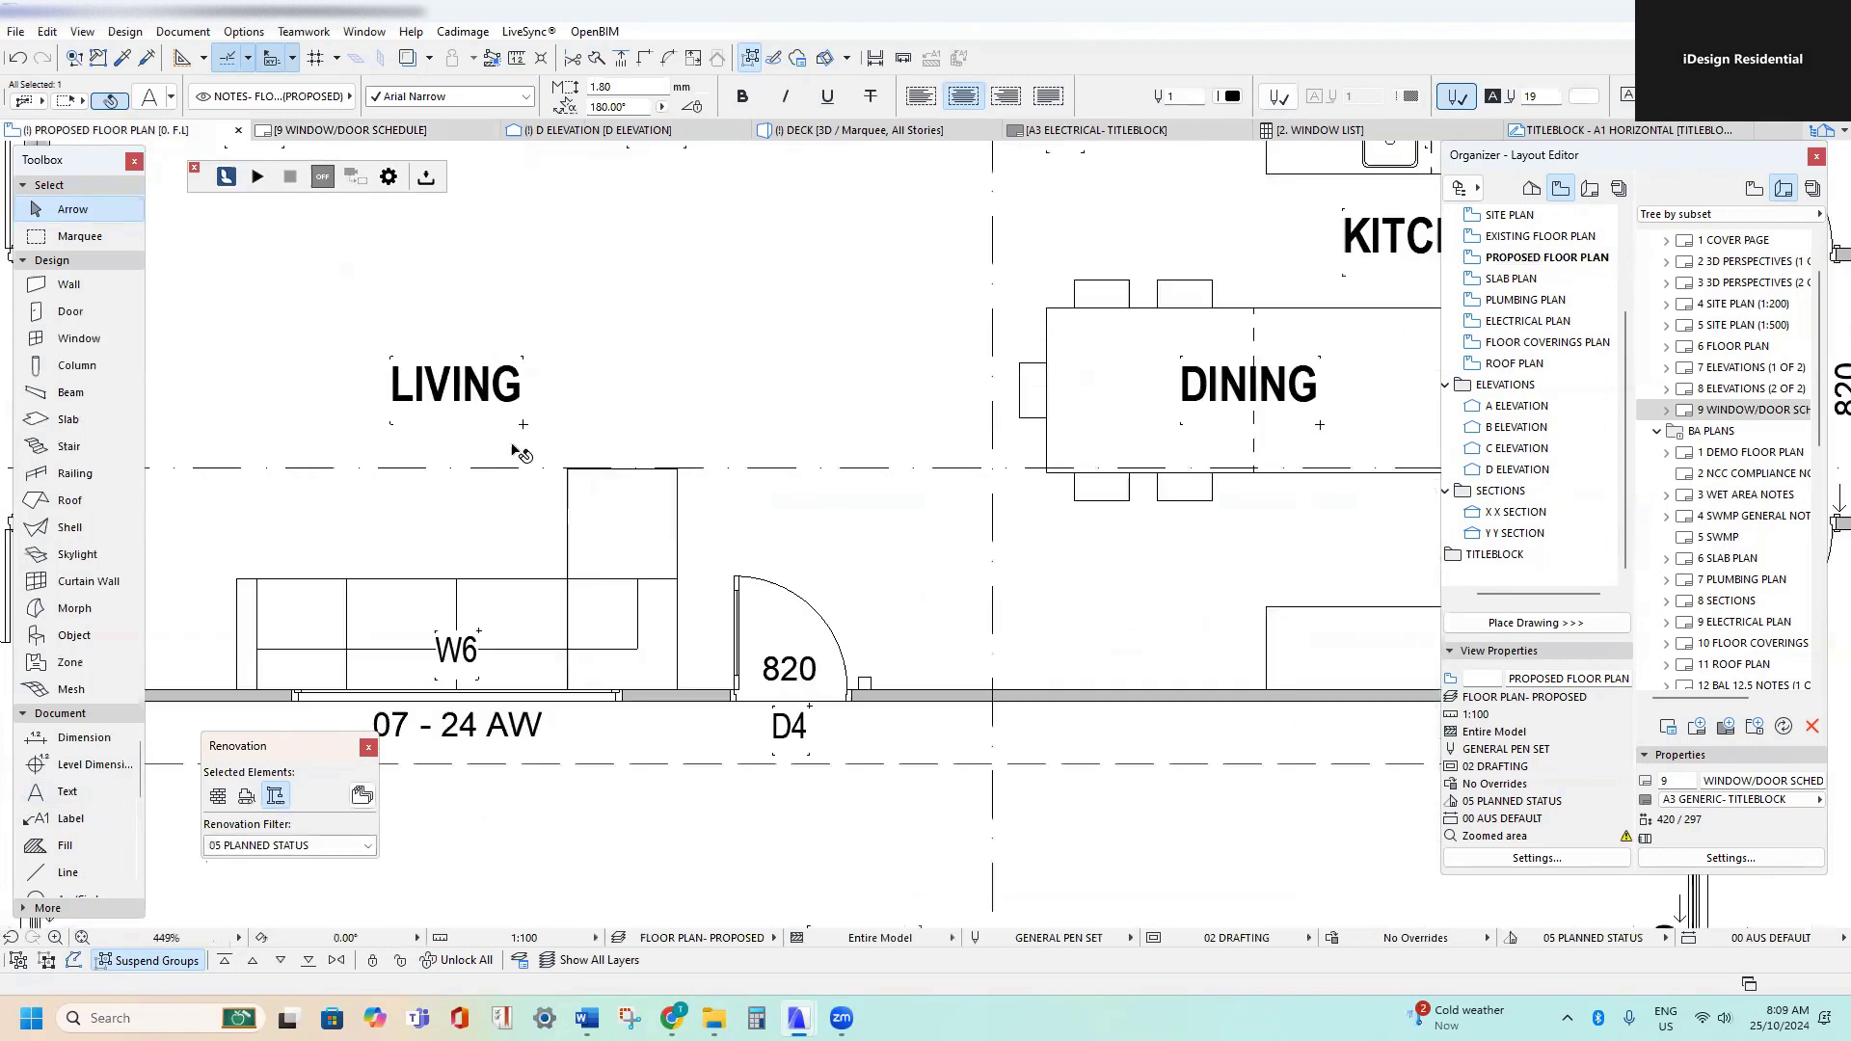
left_click(521, 362)
left_click_drag(478, 381, 872, 554, "ctrl")
double_click(873, 557)
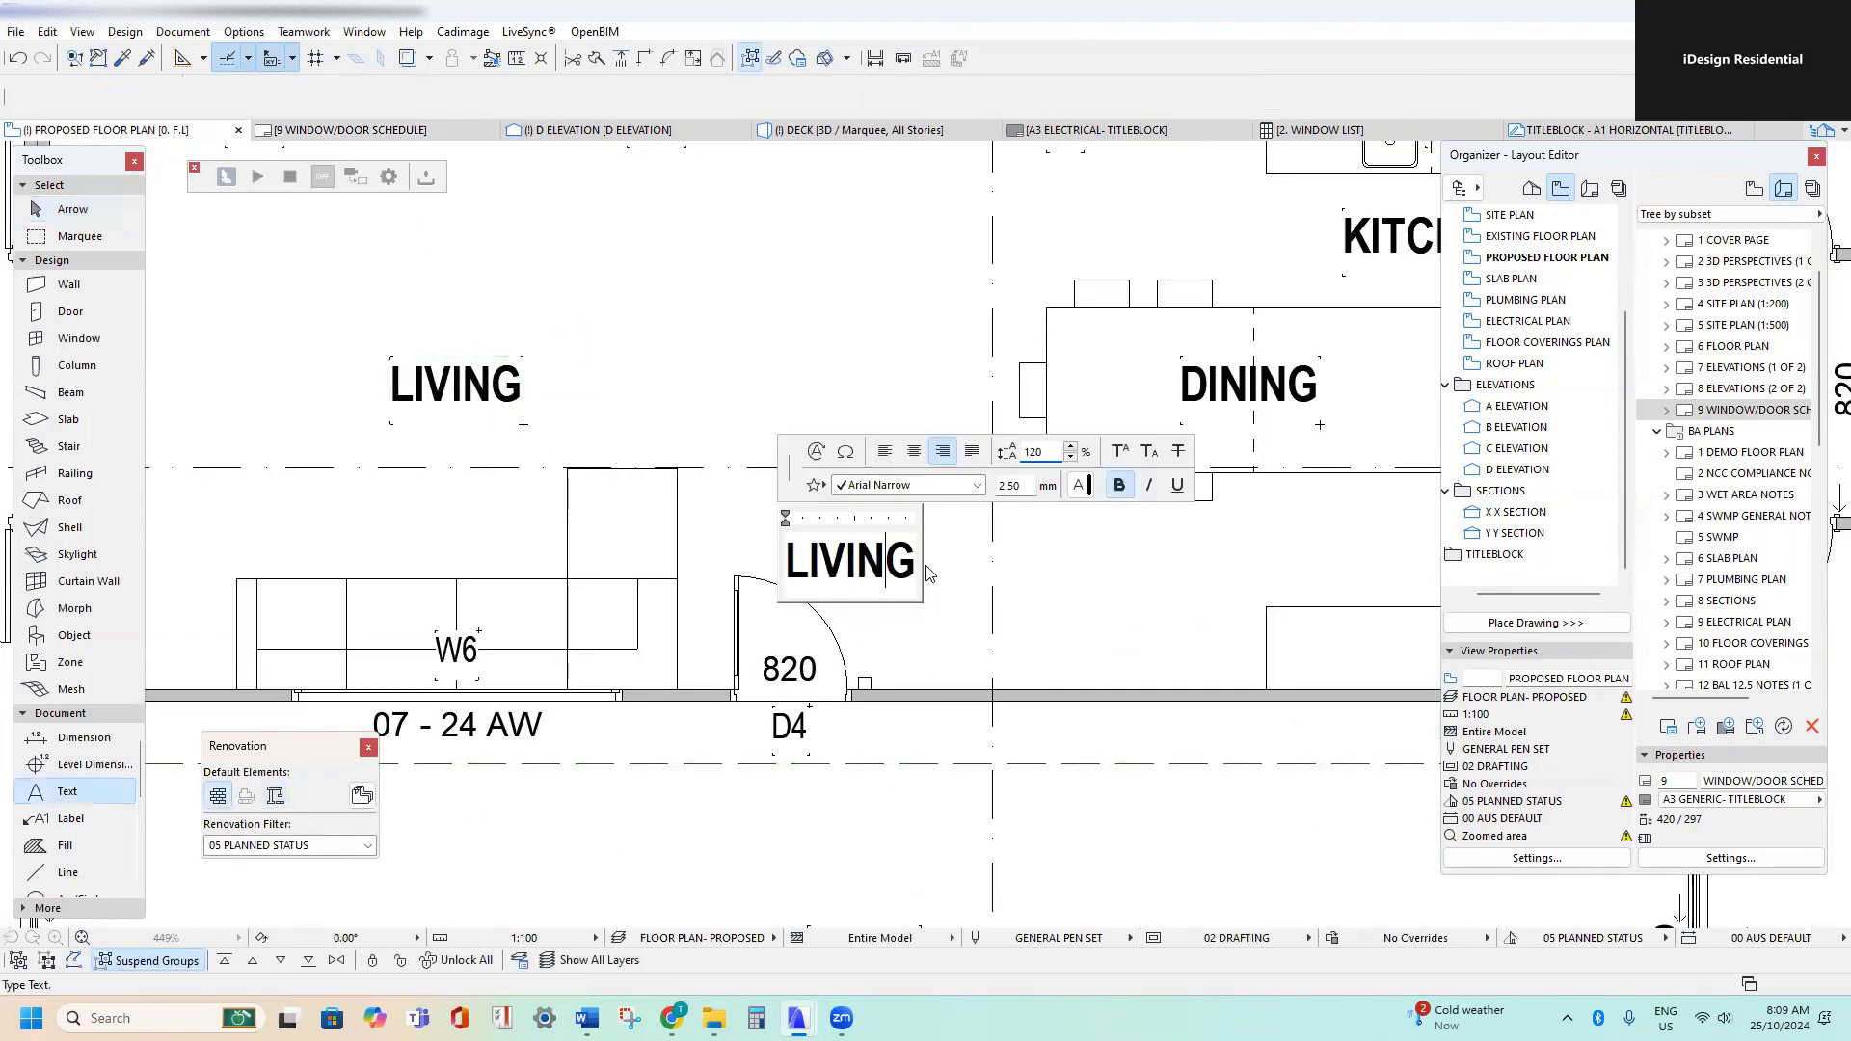
type("ENTRY")
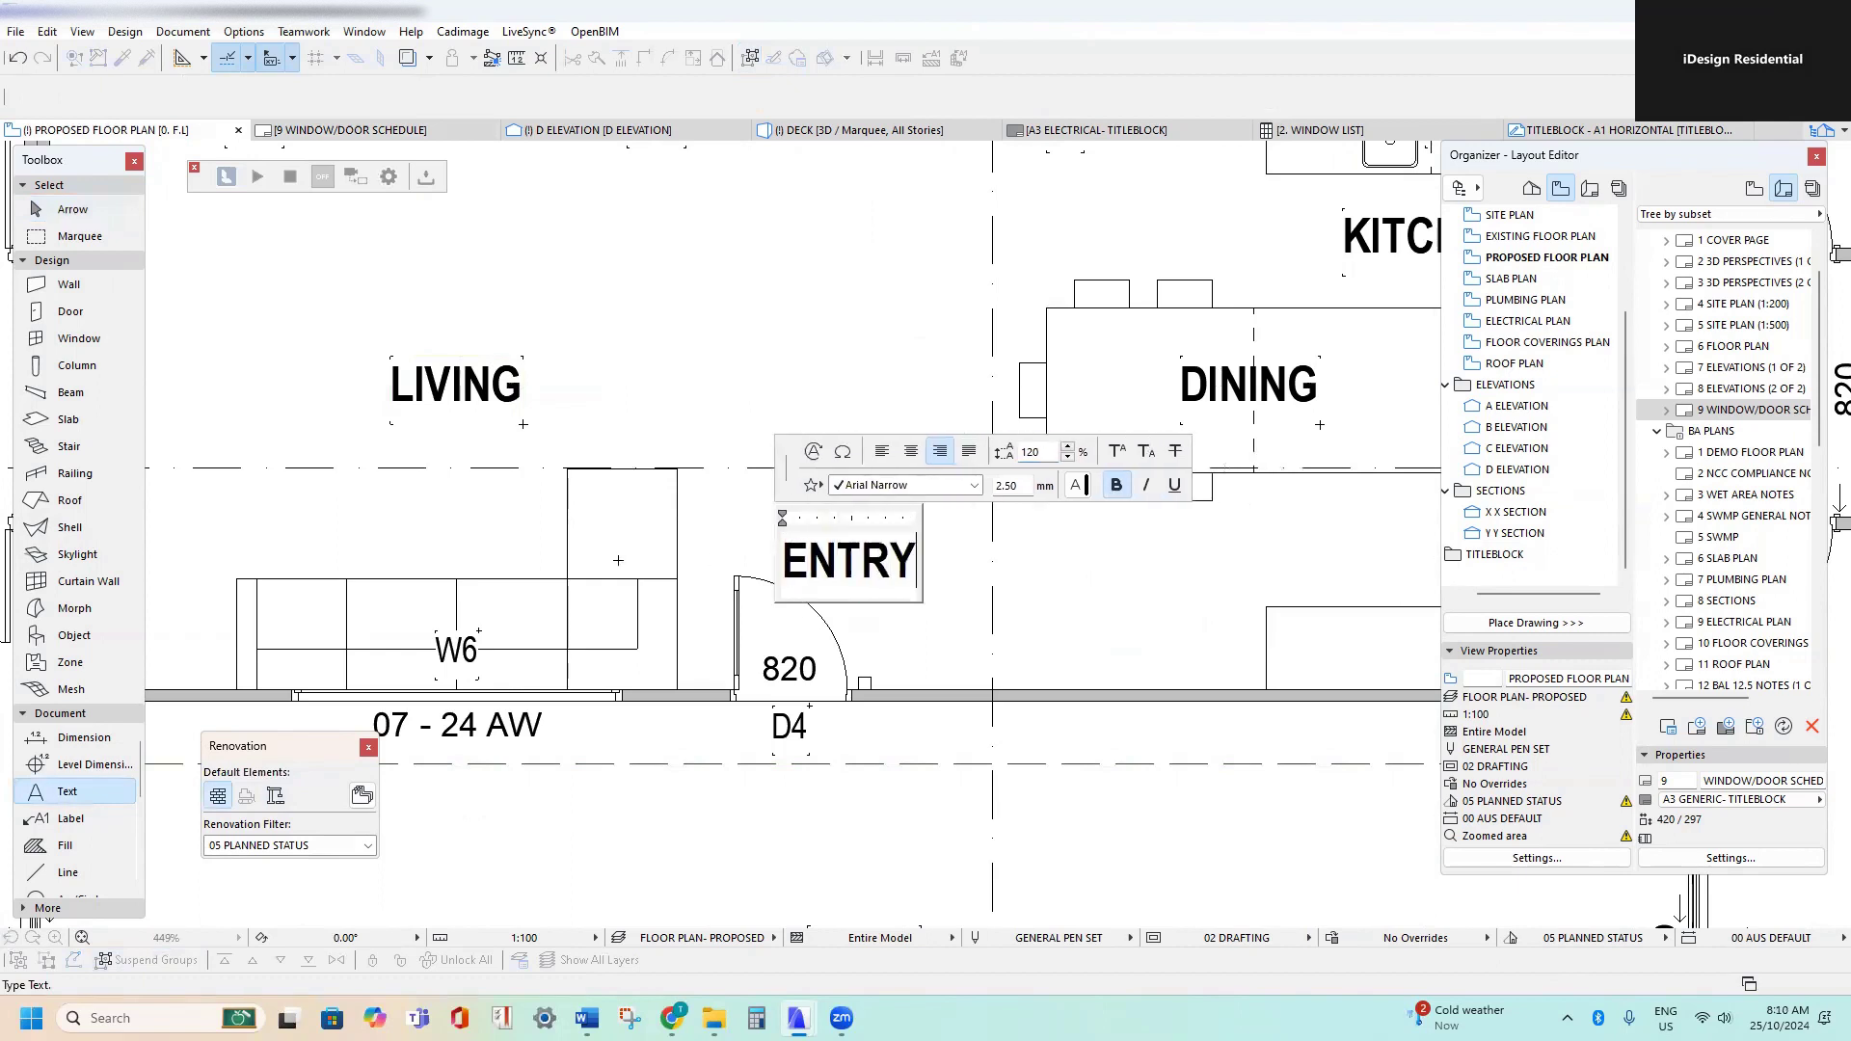
key("Escape")
scroll(793, 577, "up", 2)
scroll(820, 564, "down", 4)
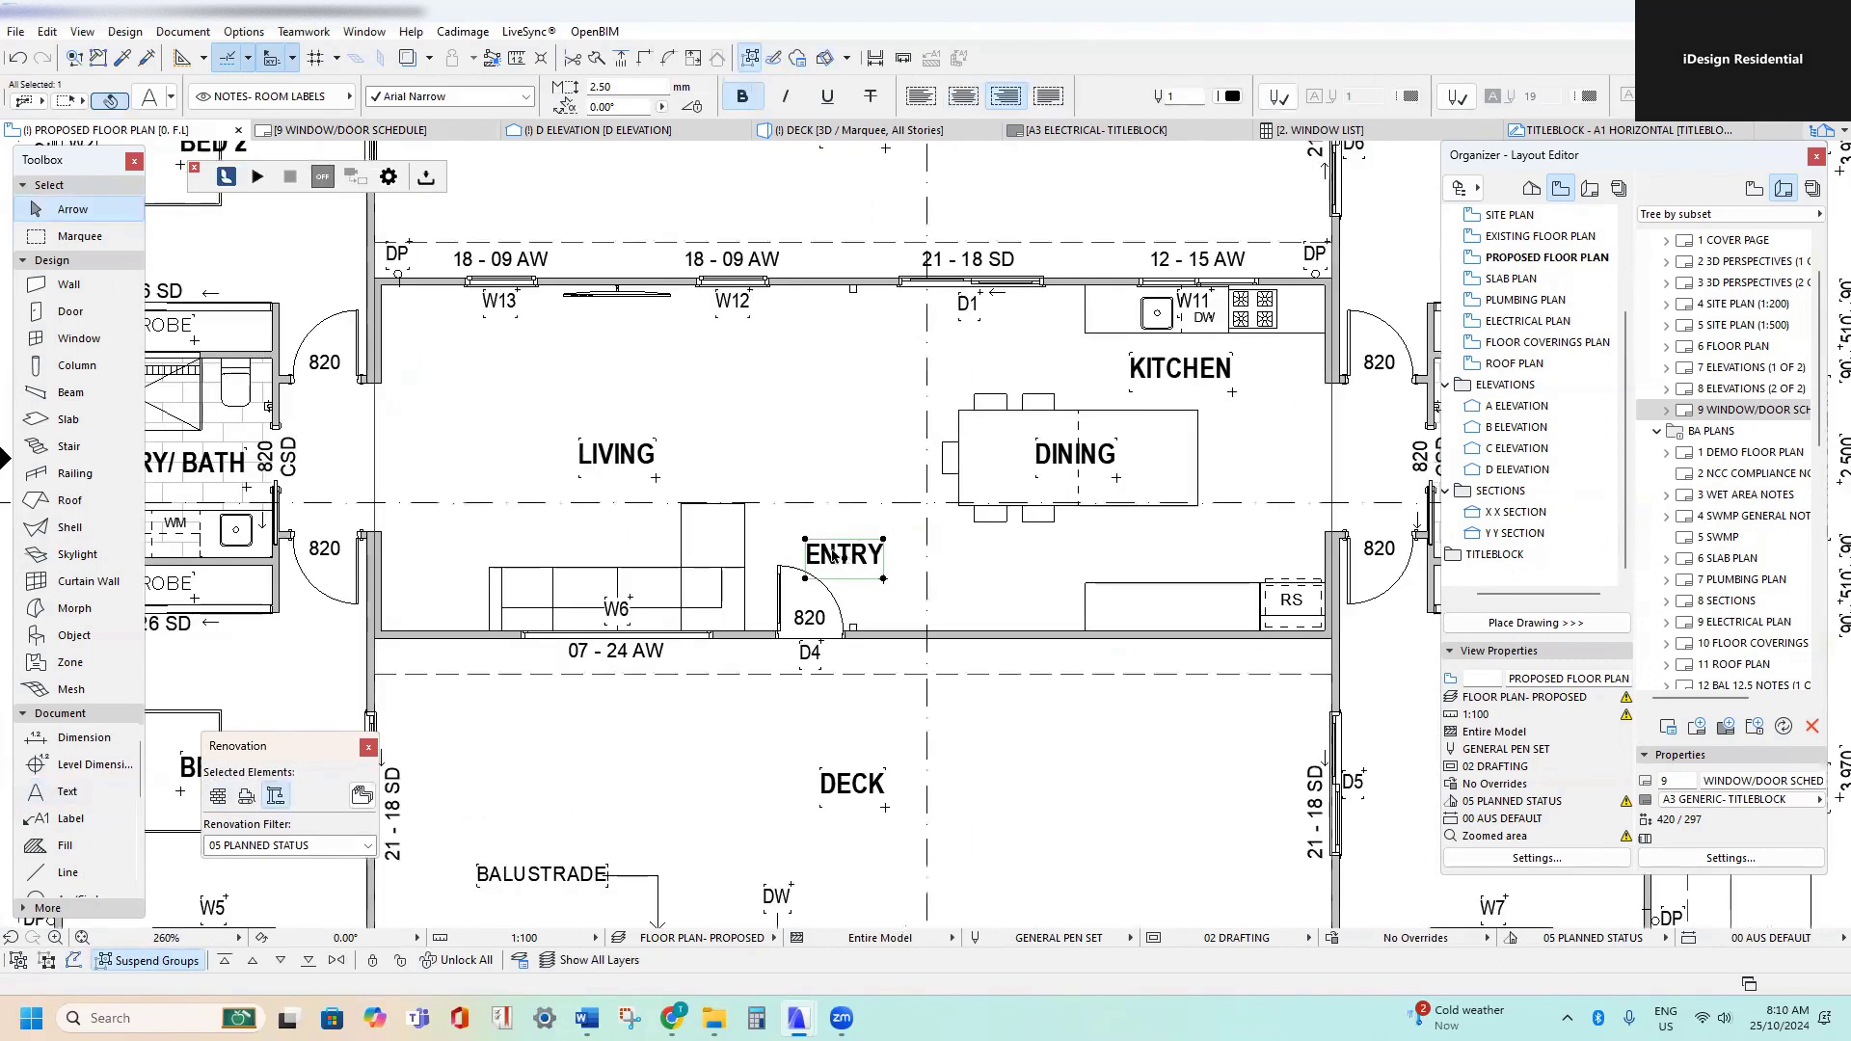
scroll(835, 555, "down", 1)
double_click(1720, 413)
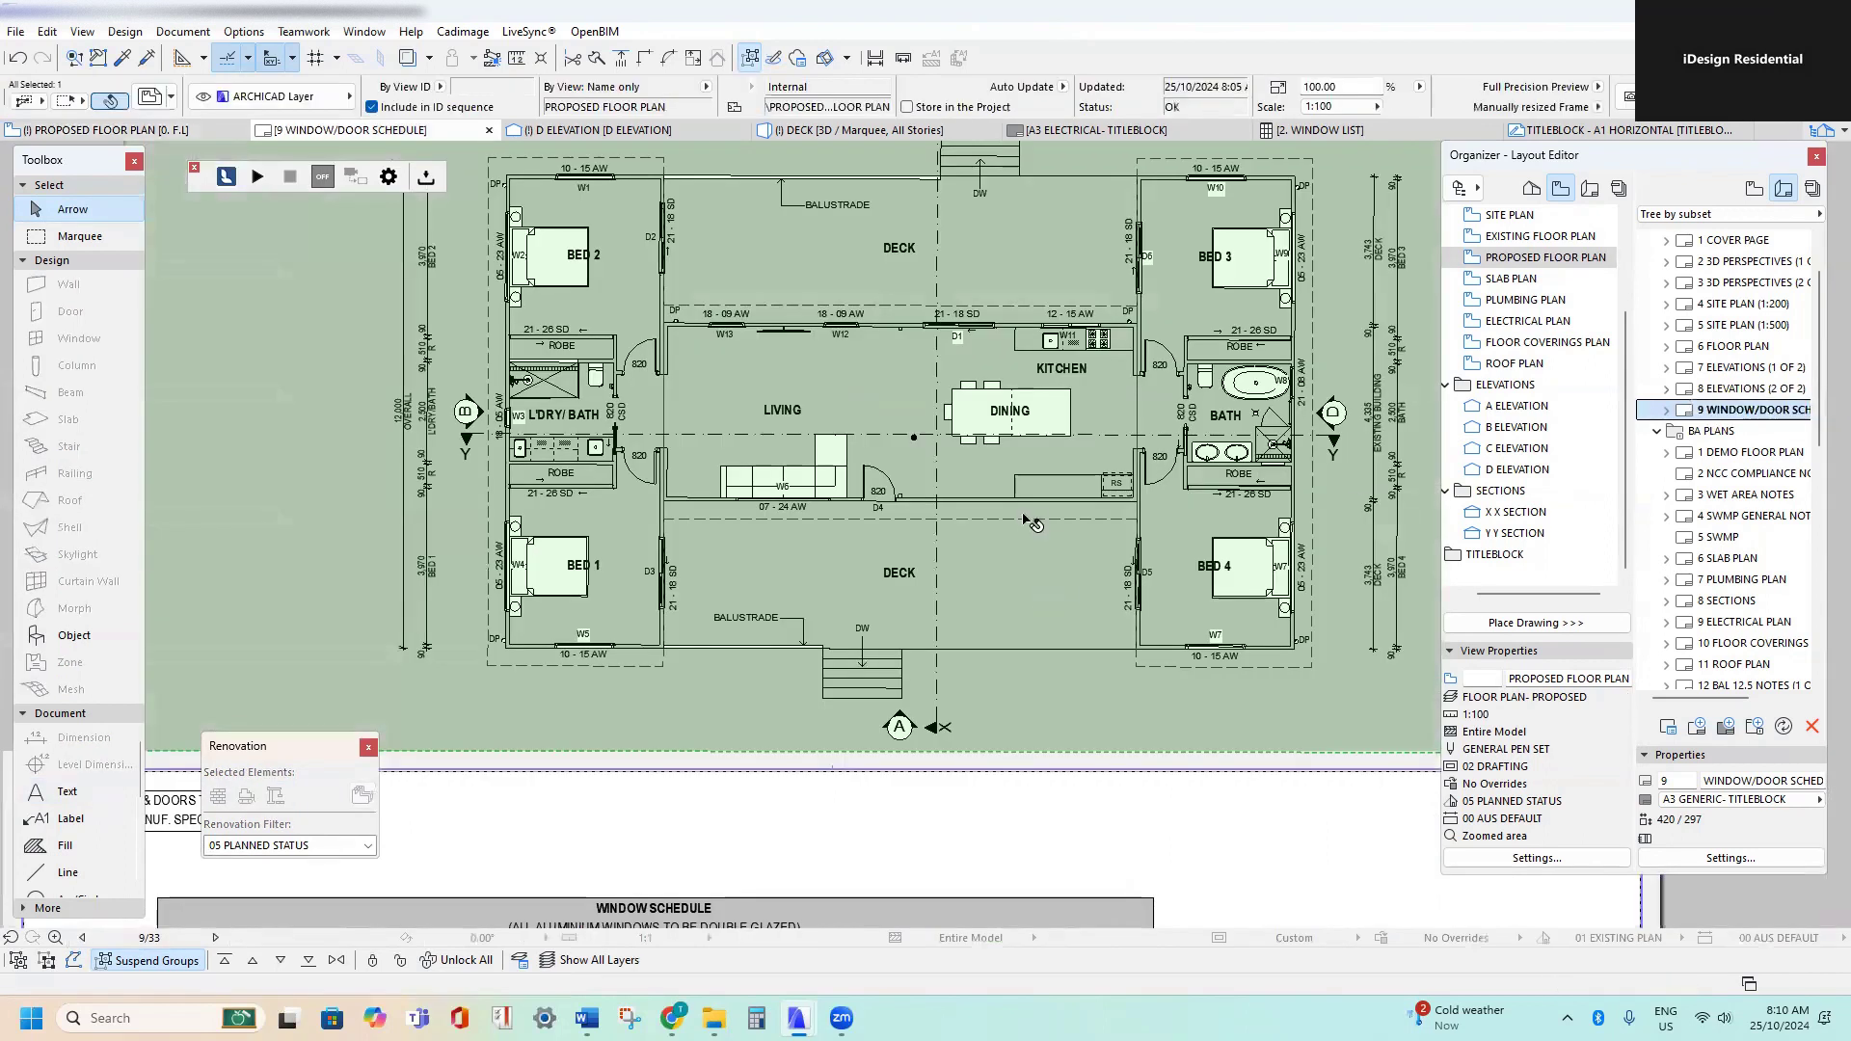
key("Escape")
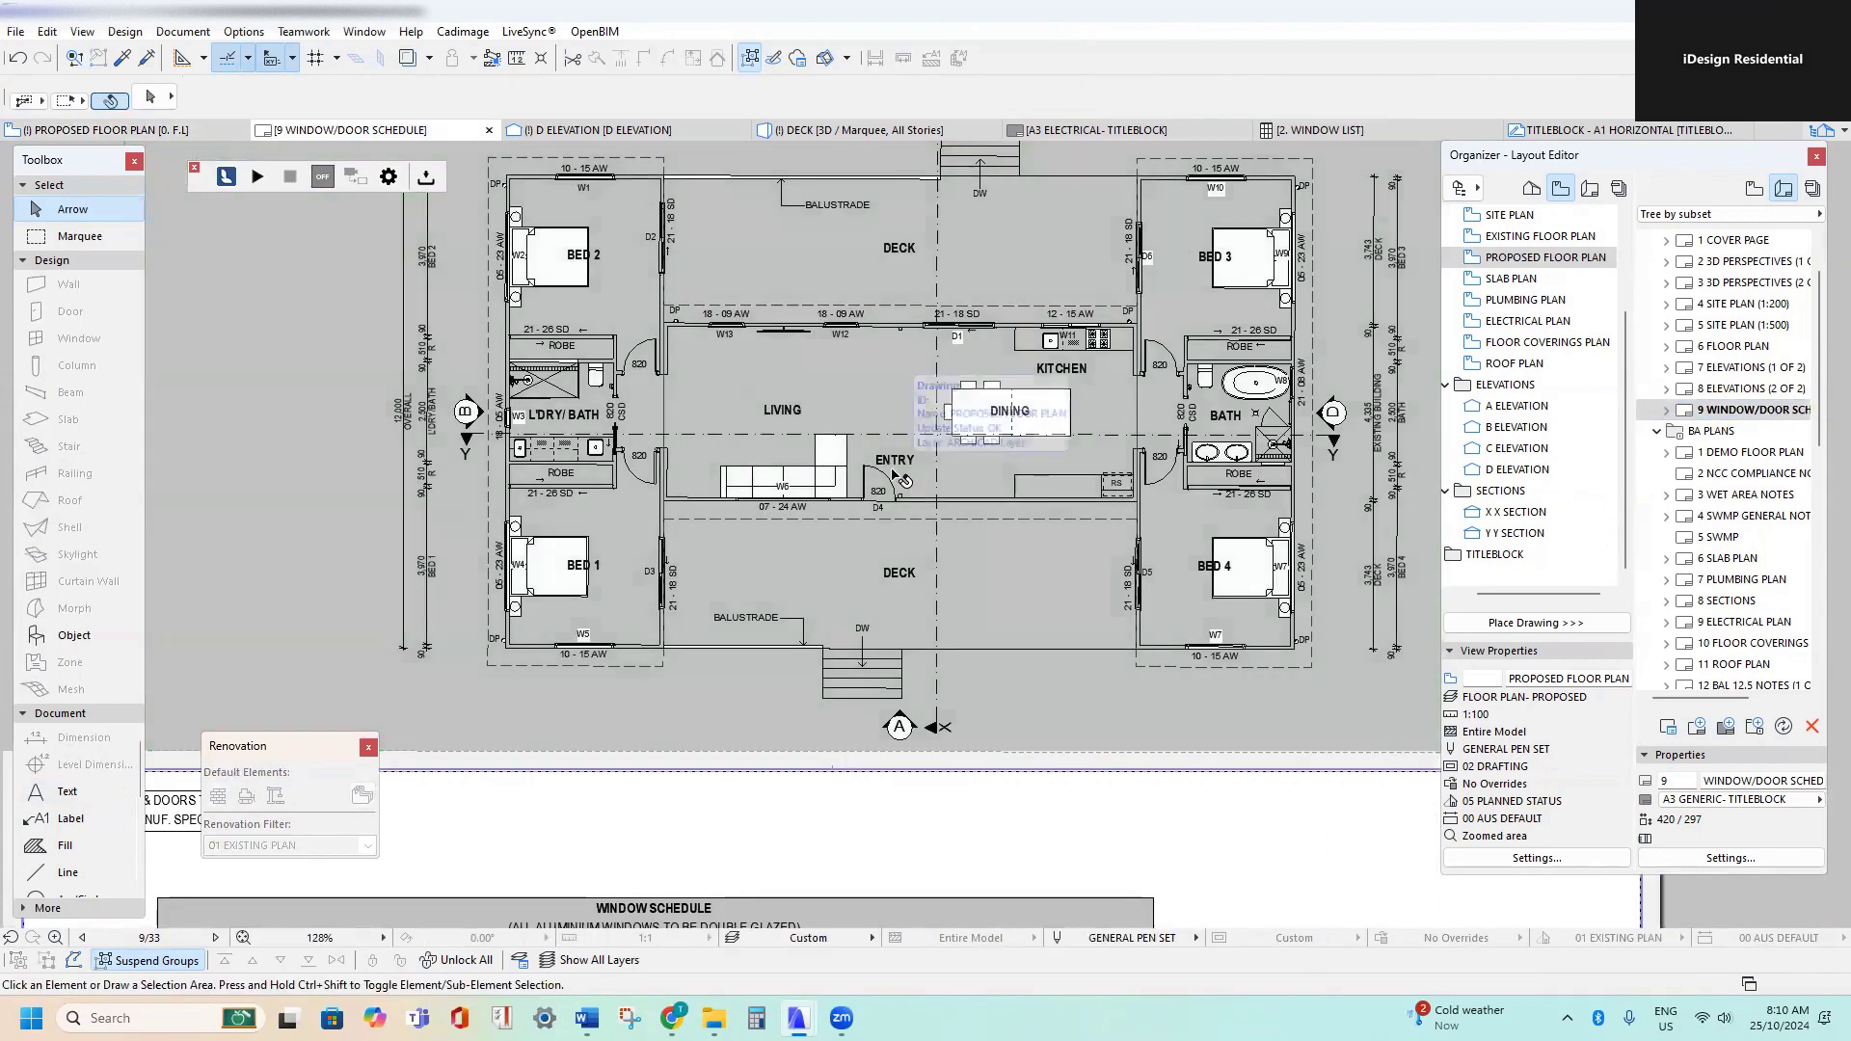
- Examine the door tags and sizes around the ENTRY, LIVING and DINING areas on the updated floor plan
scroll(905, 473, "up", 2)
scroll(845, 448, "up", 4)
scroll(827, 417, "down", 4)
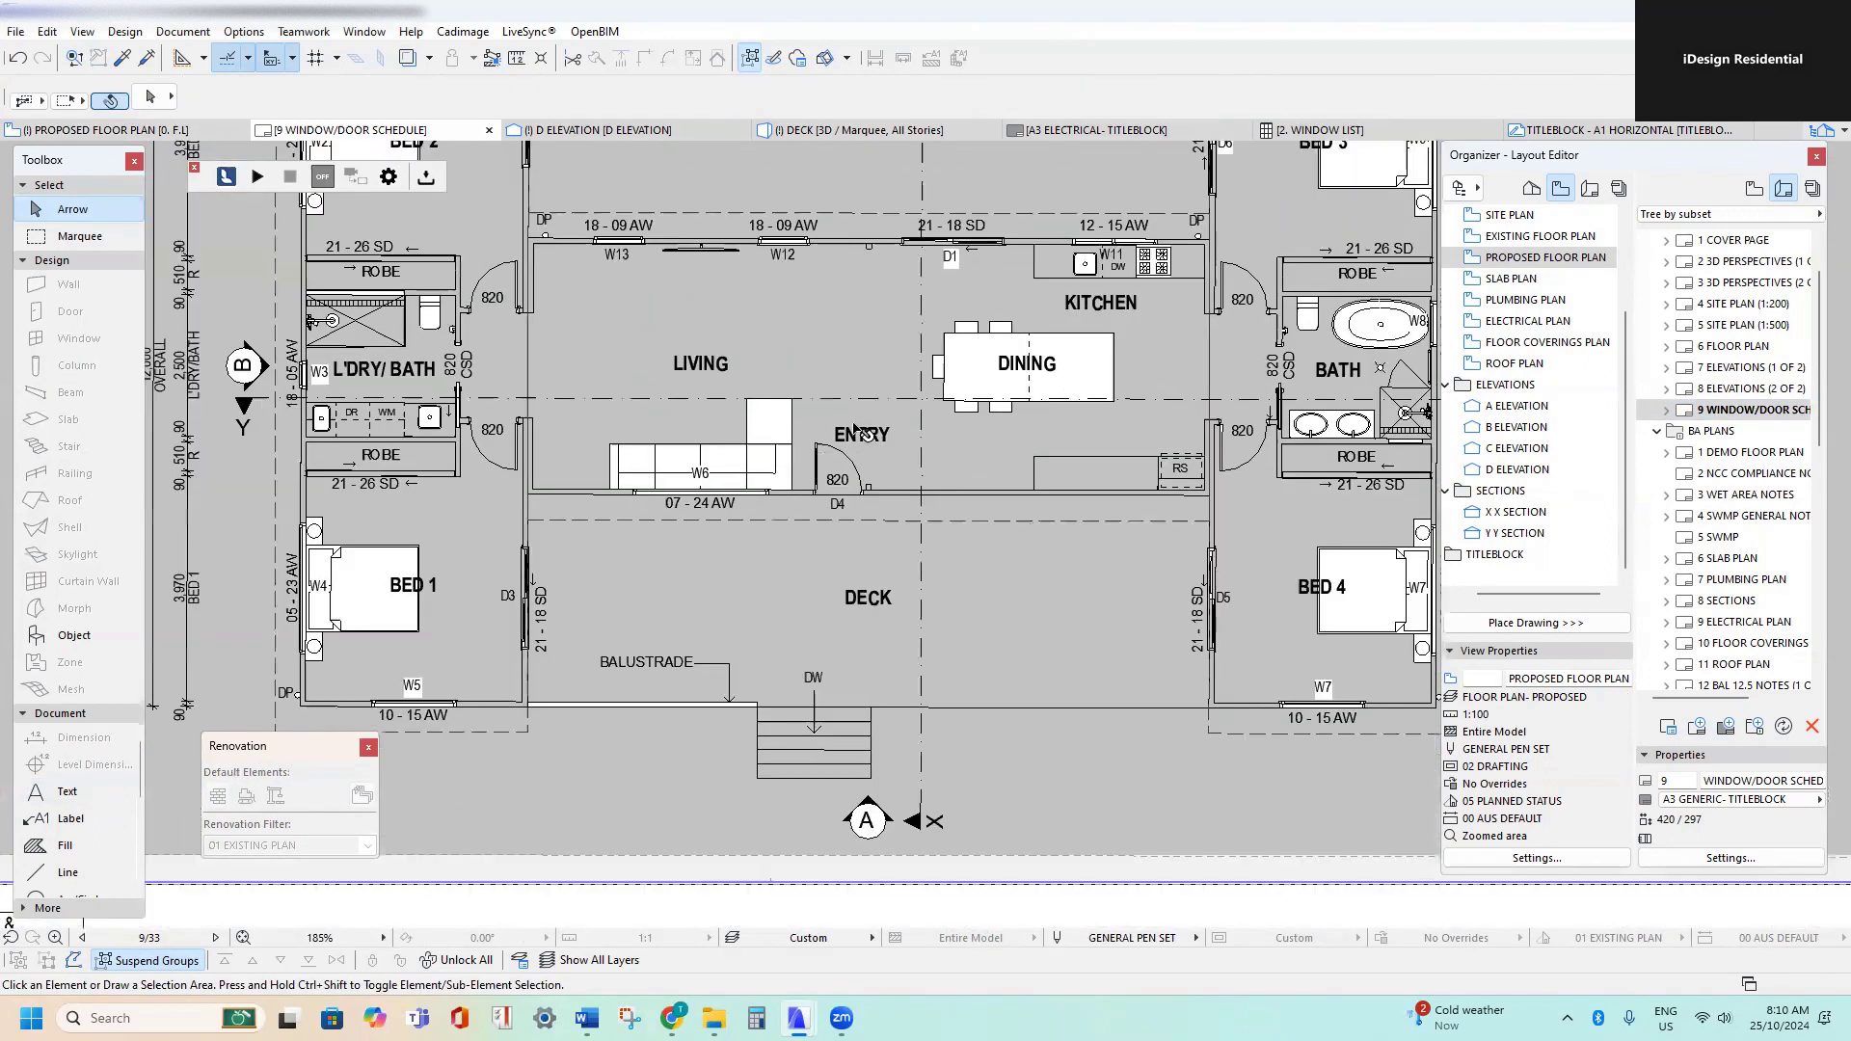
scroll(859, 433, "up", 2)
scroll(872, 411, "down", 1)
scroll(807, 521, "down", 2)
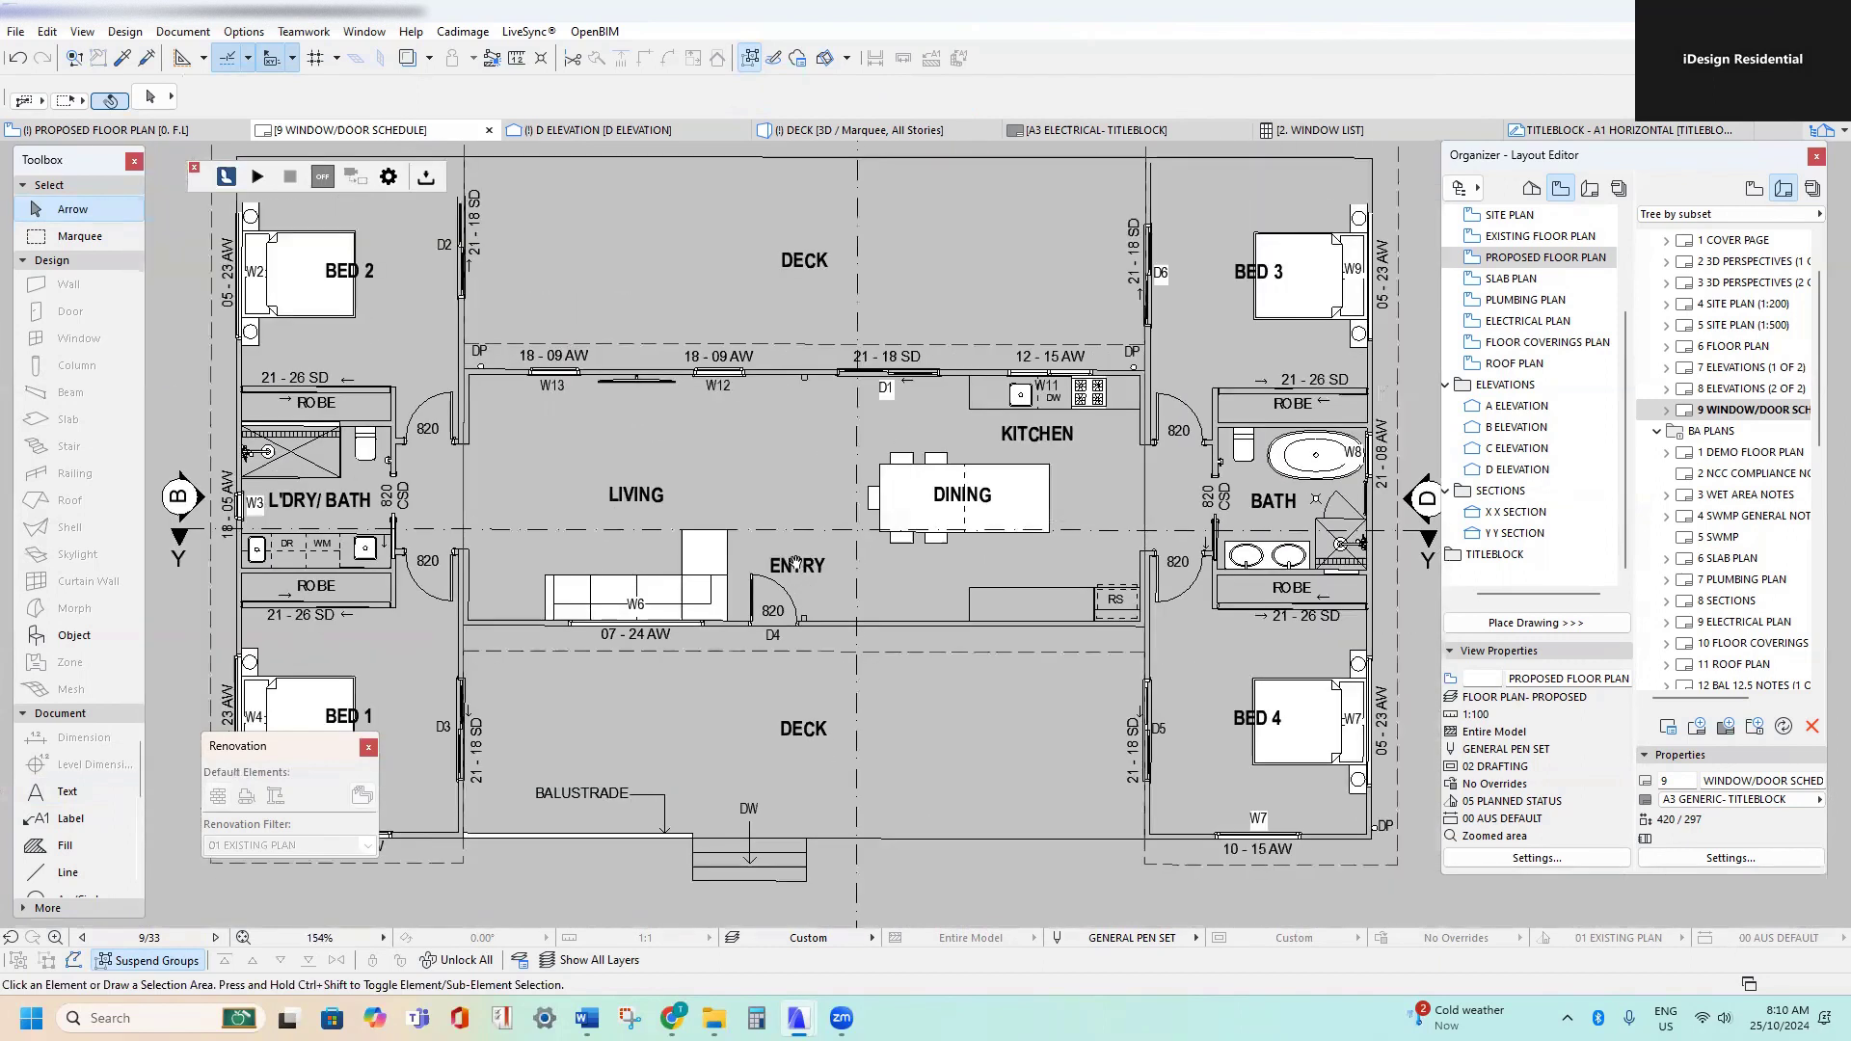
scroll(854, 571, "up", 3)
middle_click_drag(749, 751, 887, 667)
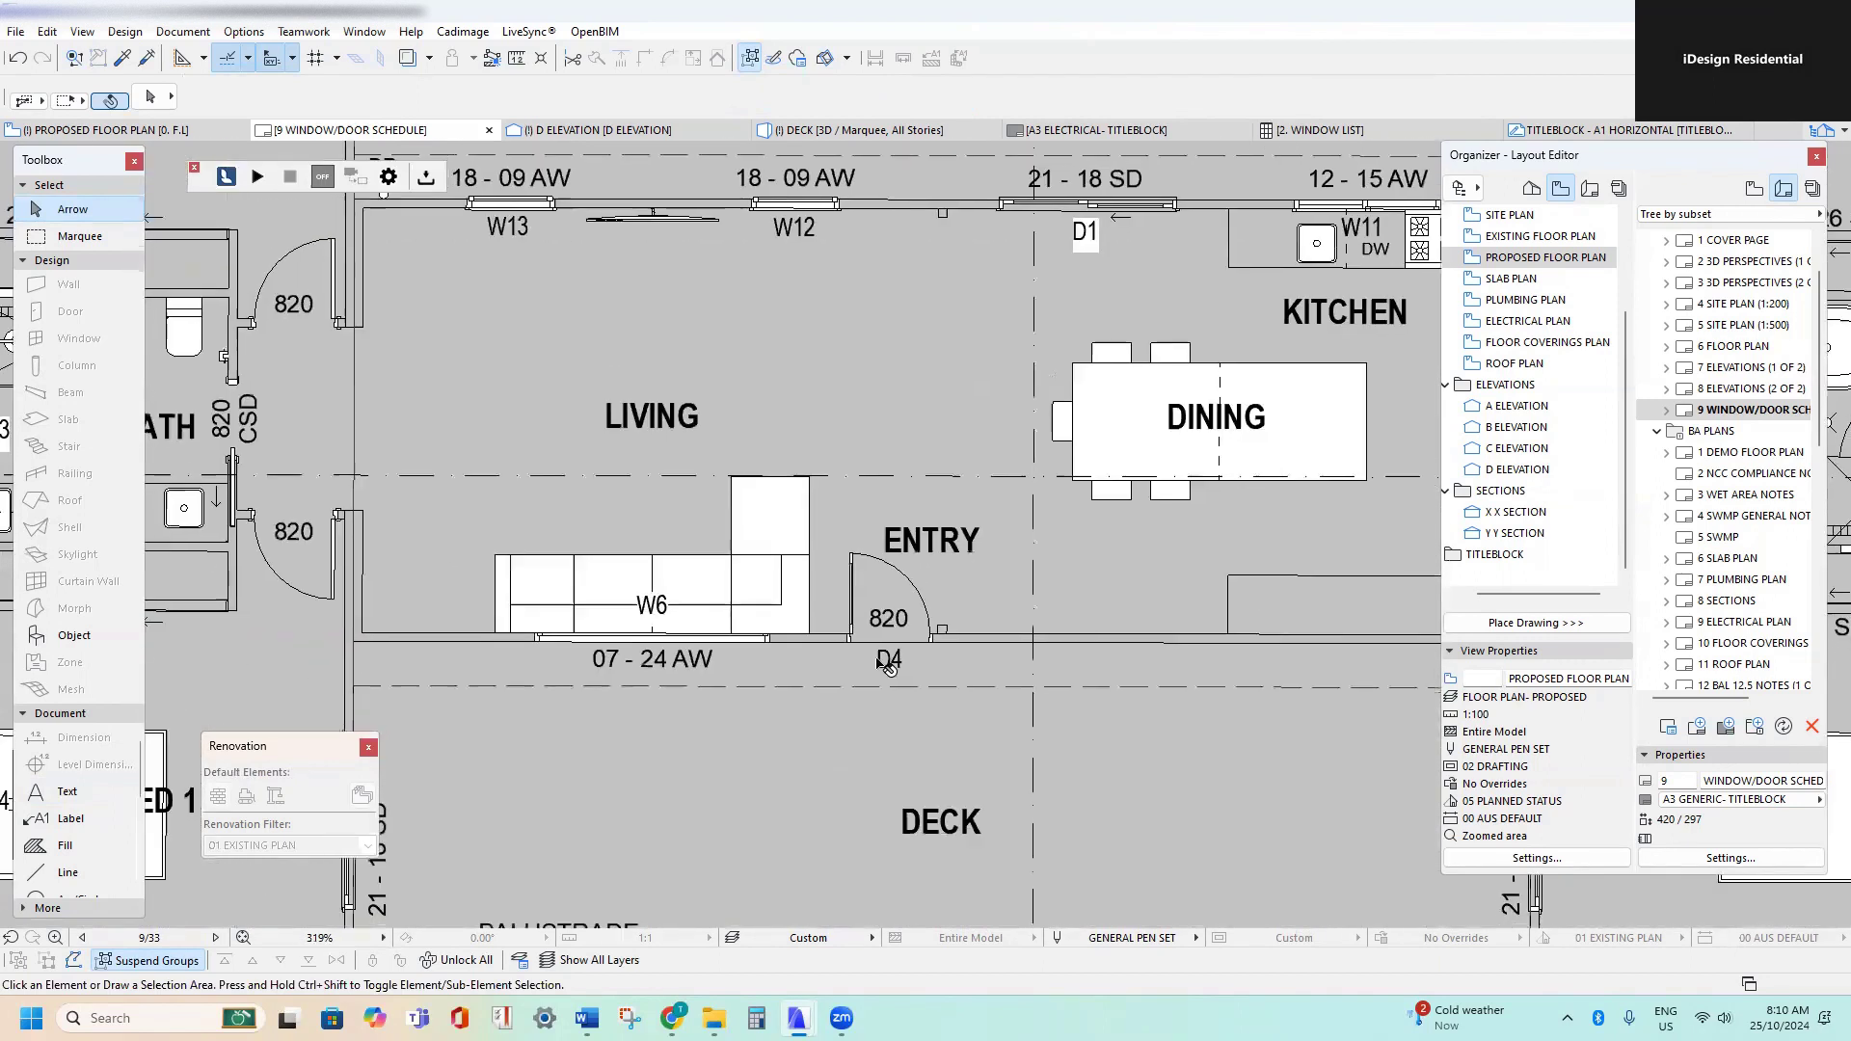
scroll(880, 678, "down", 5)
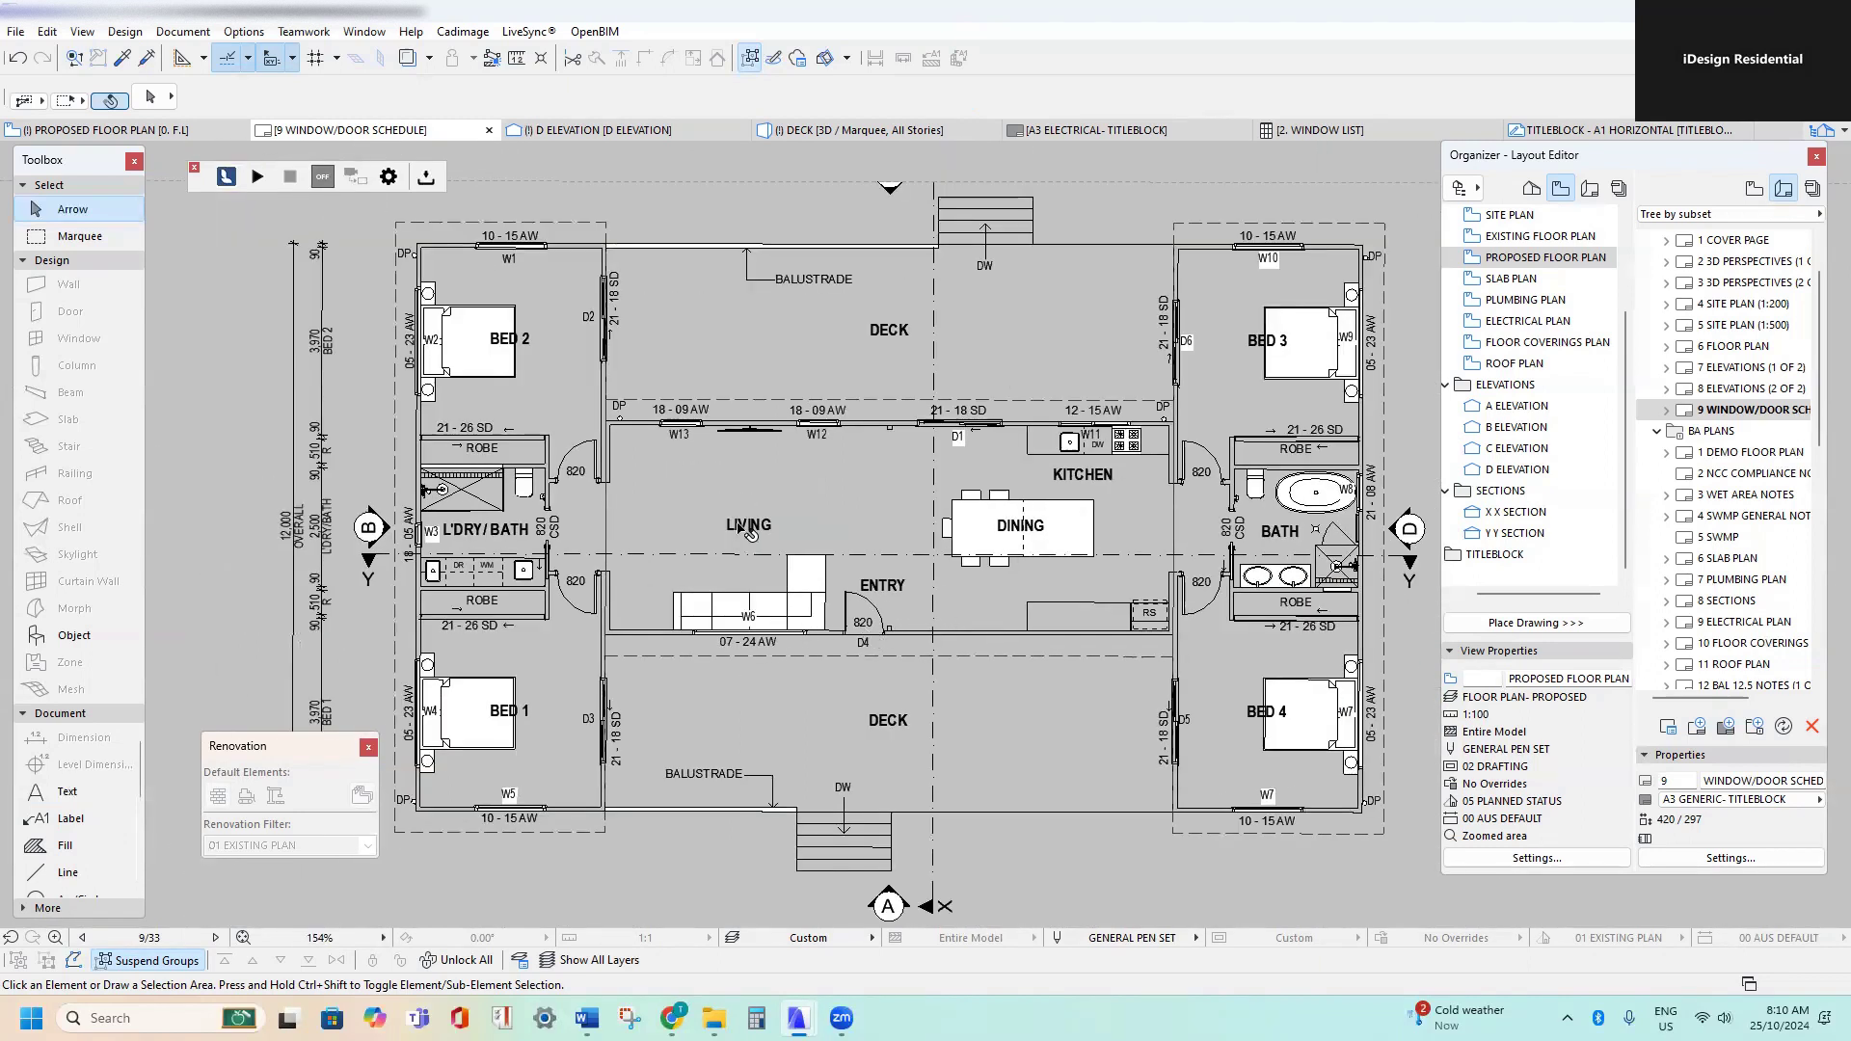
scroll(806, 568, "up", 3)
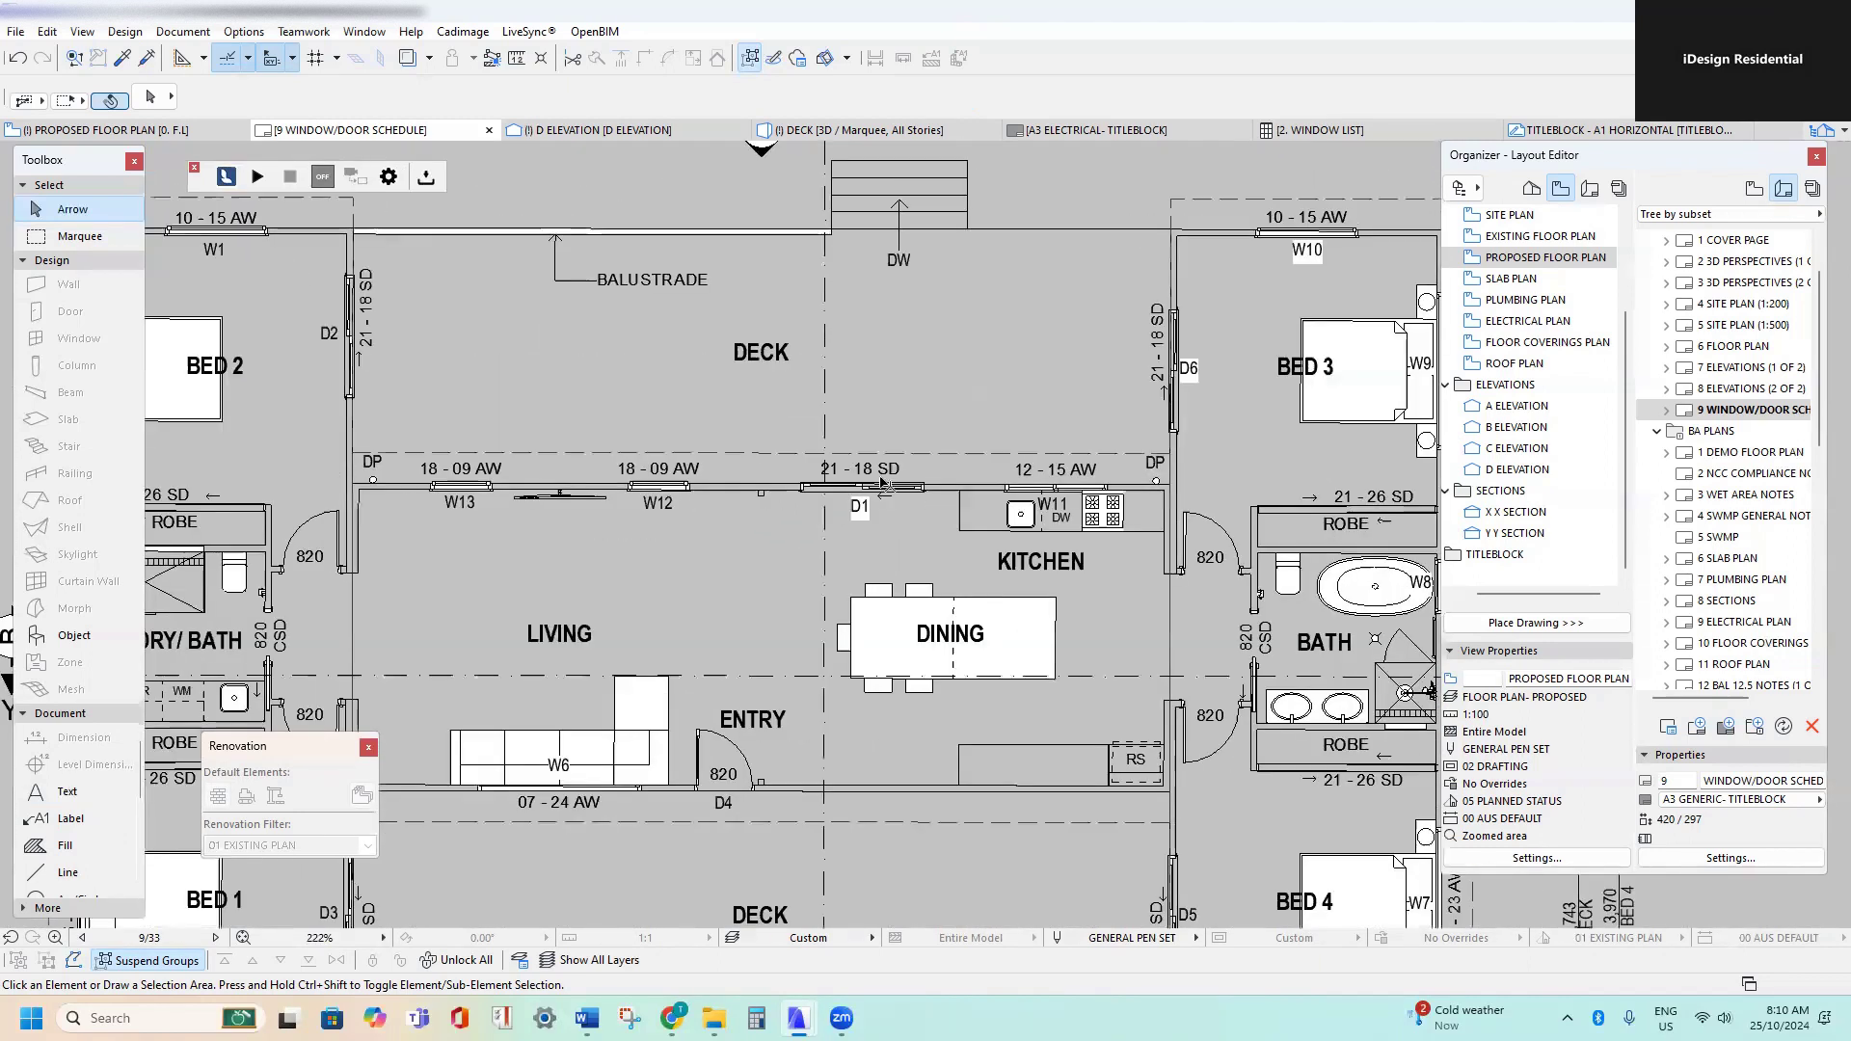
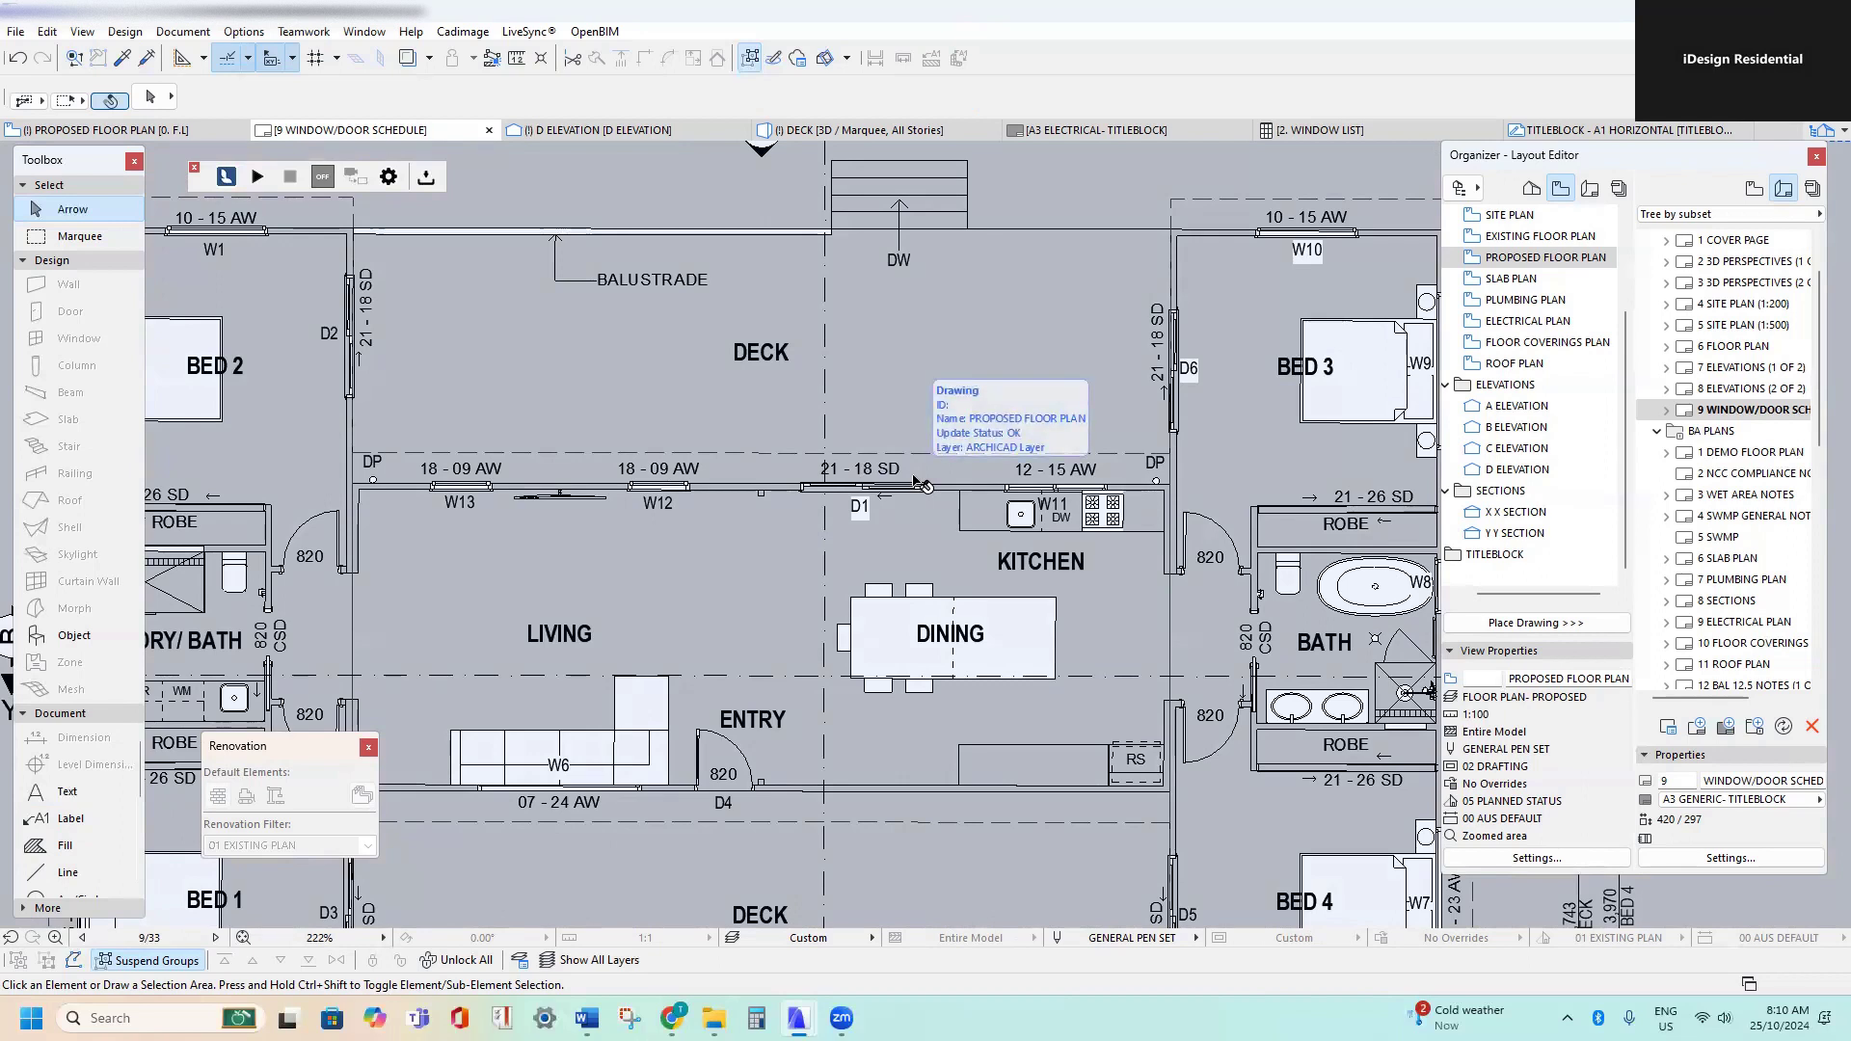
- Check door D1's location on the floor plan and set its room in the door schedule to DINING
scroll(806, 519, "down", 3)
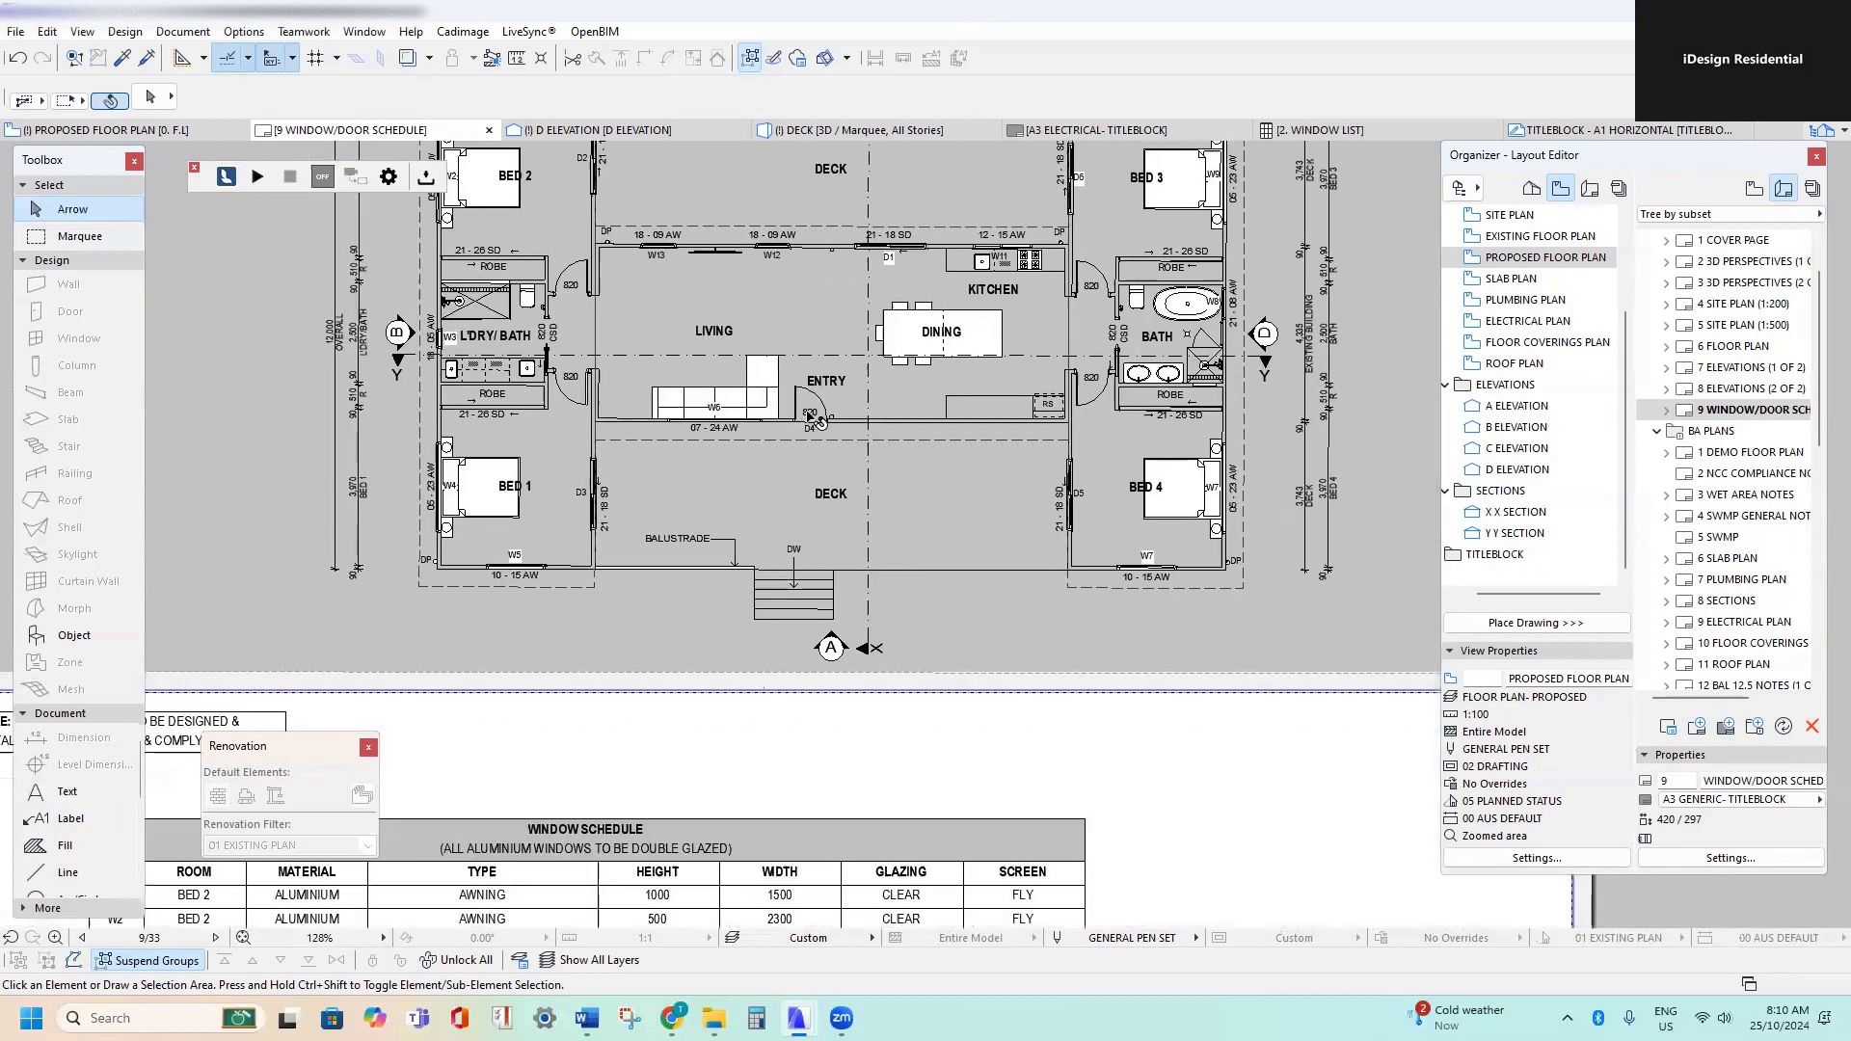
scroll(810, 416, "down", 3)
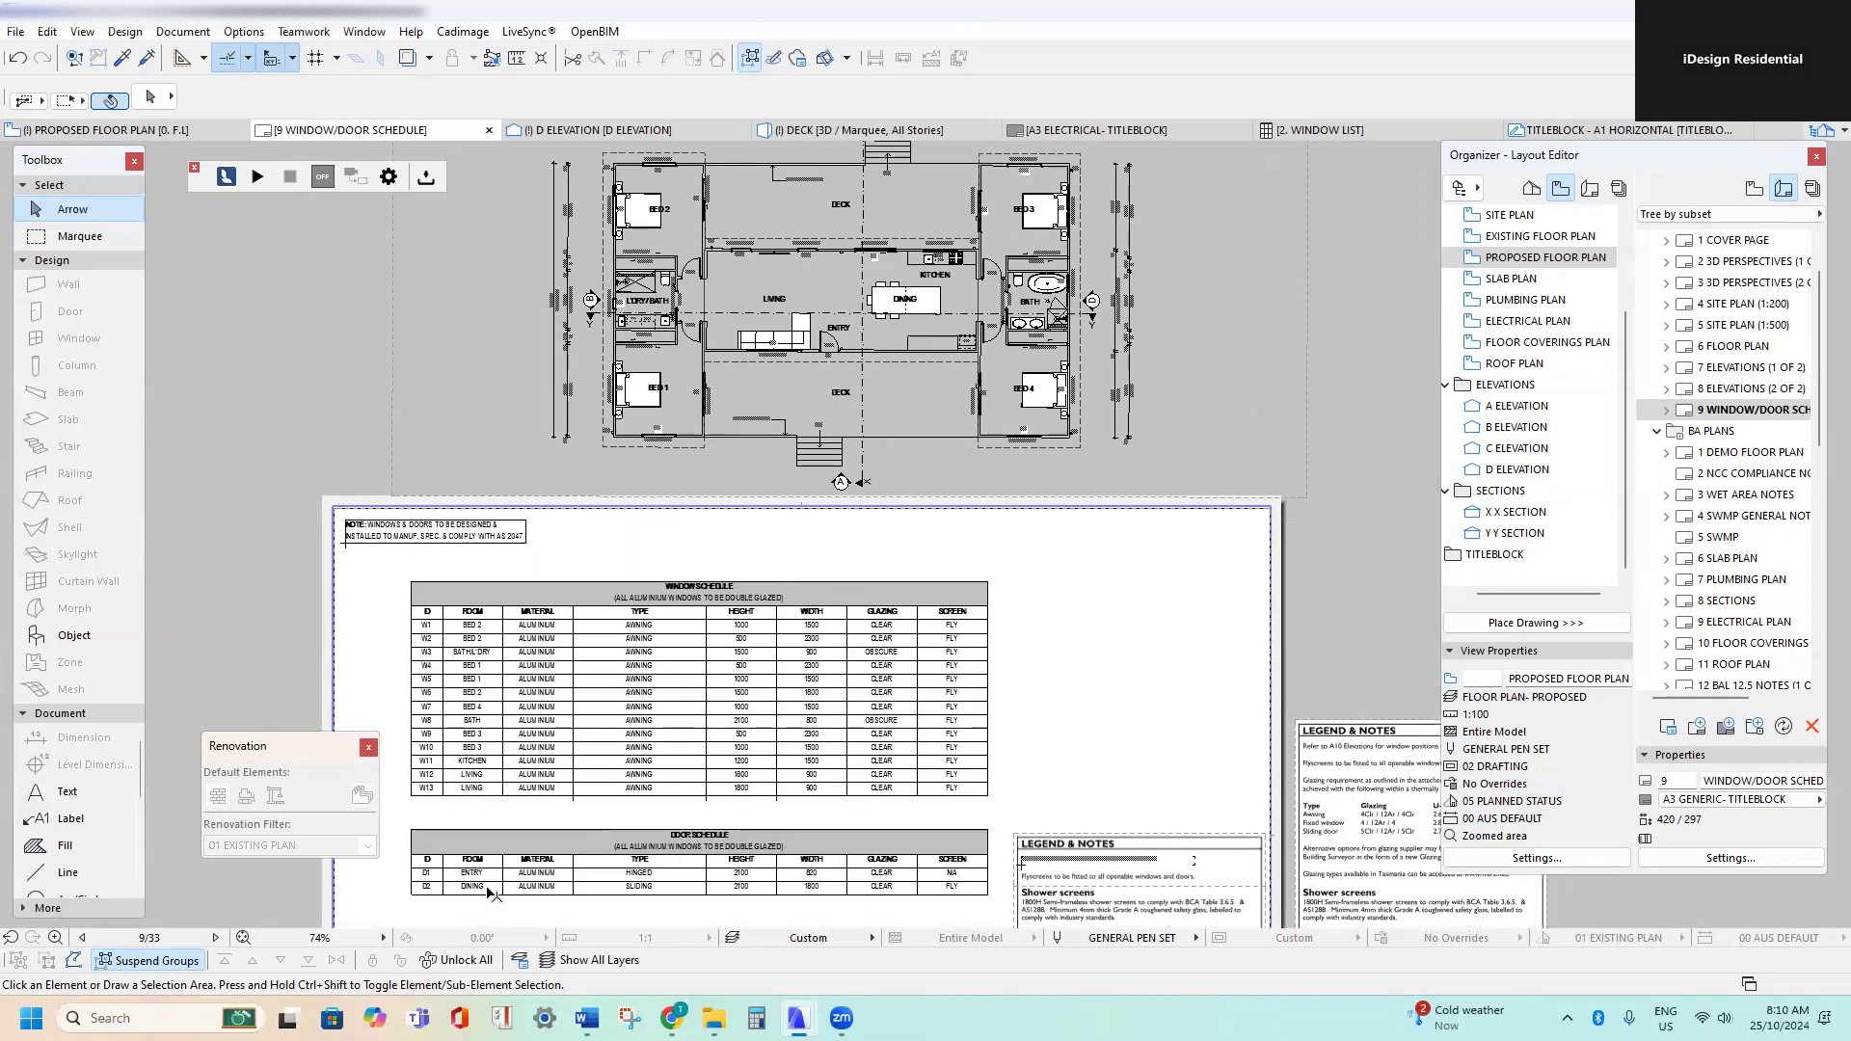
scroll(834, 329, "up", 3)
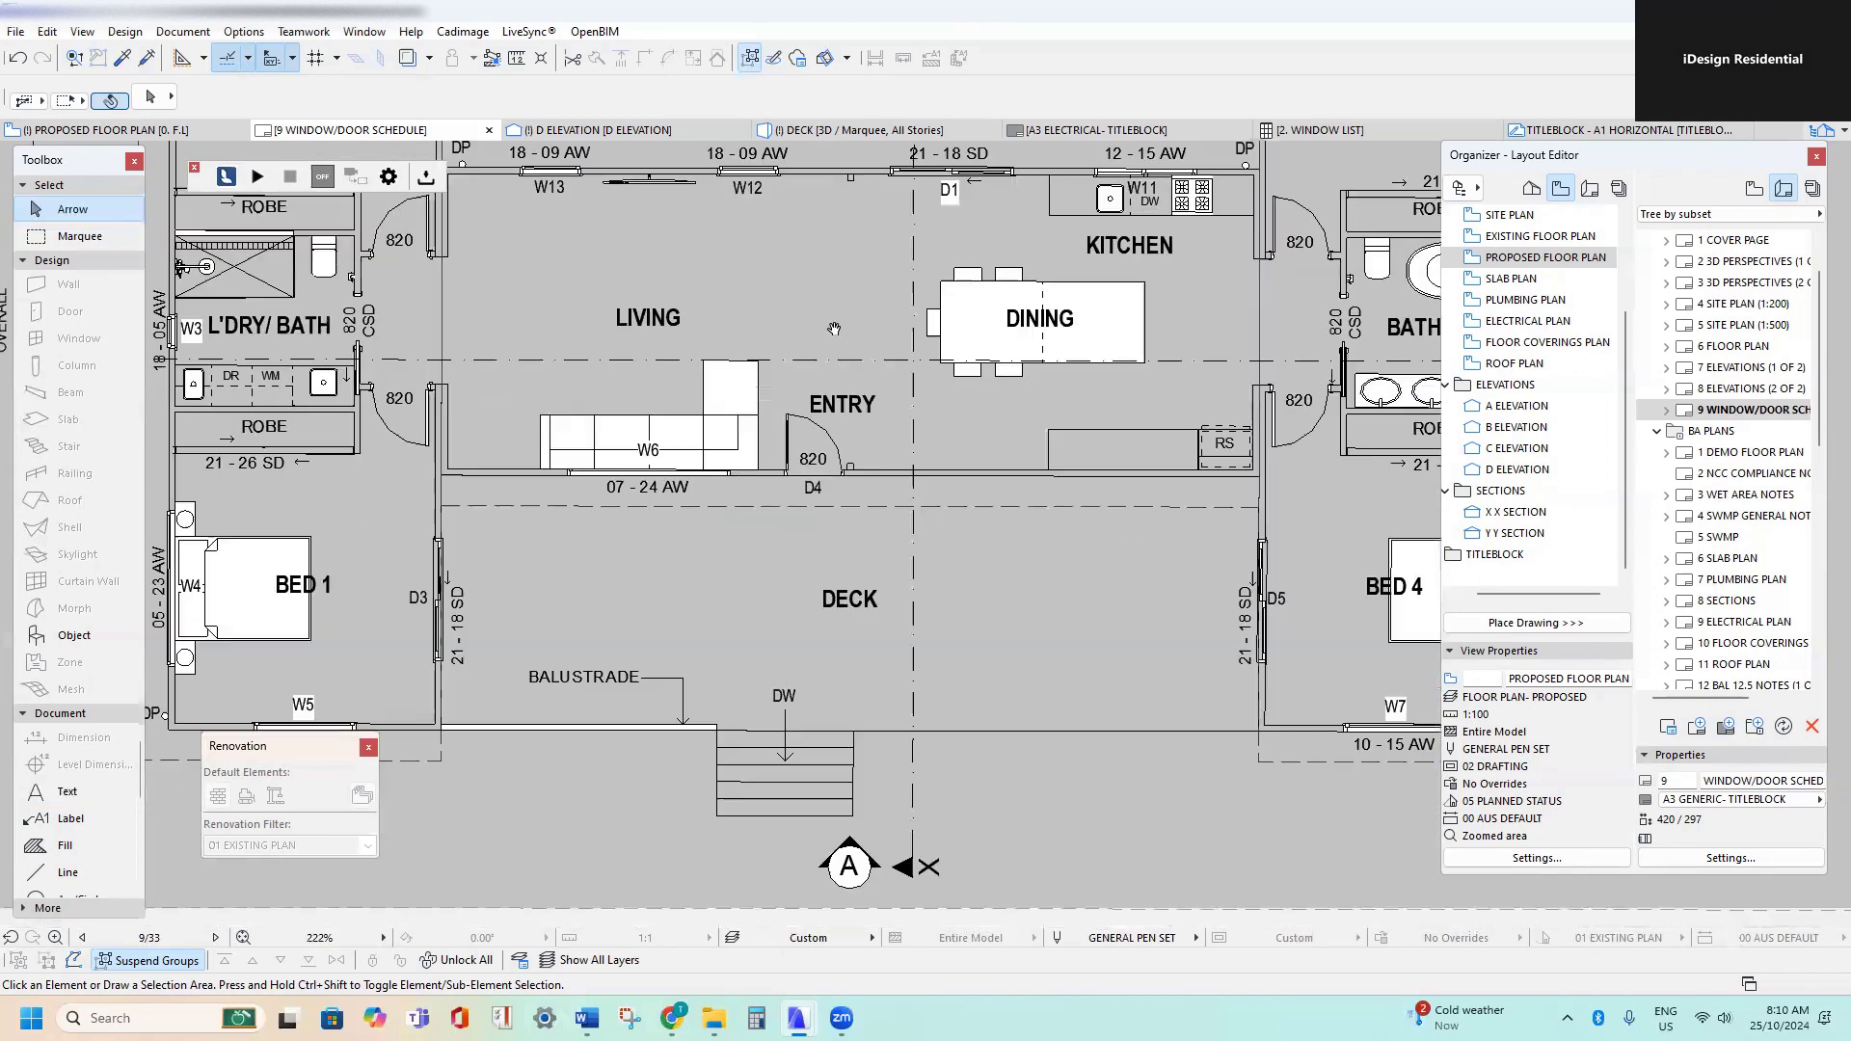
middle_click_drag(834, 329, 799, 490)
scroll(813, 486, "down", 1)
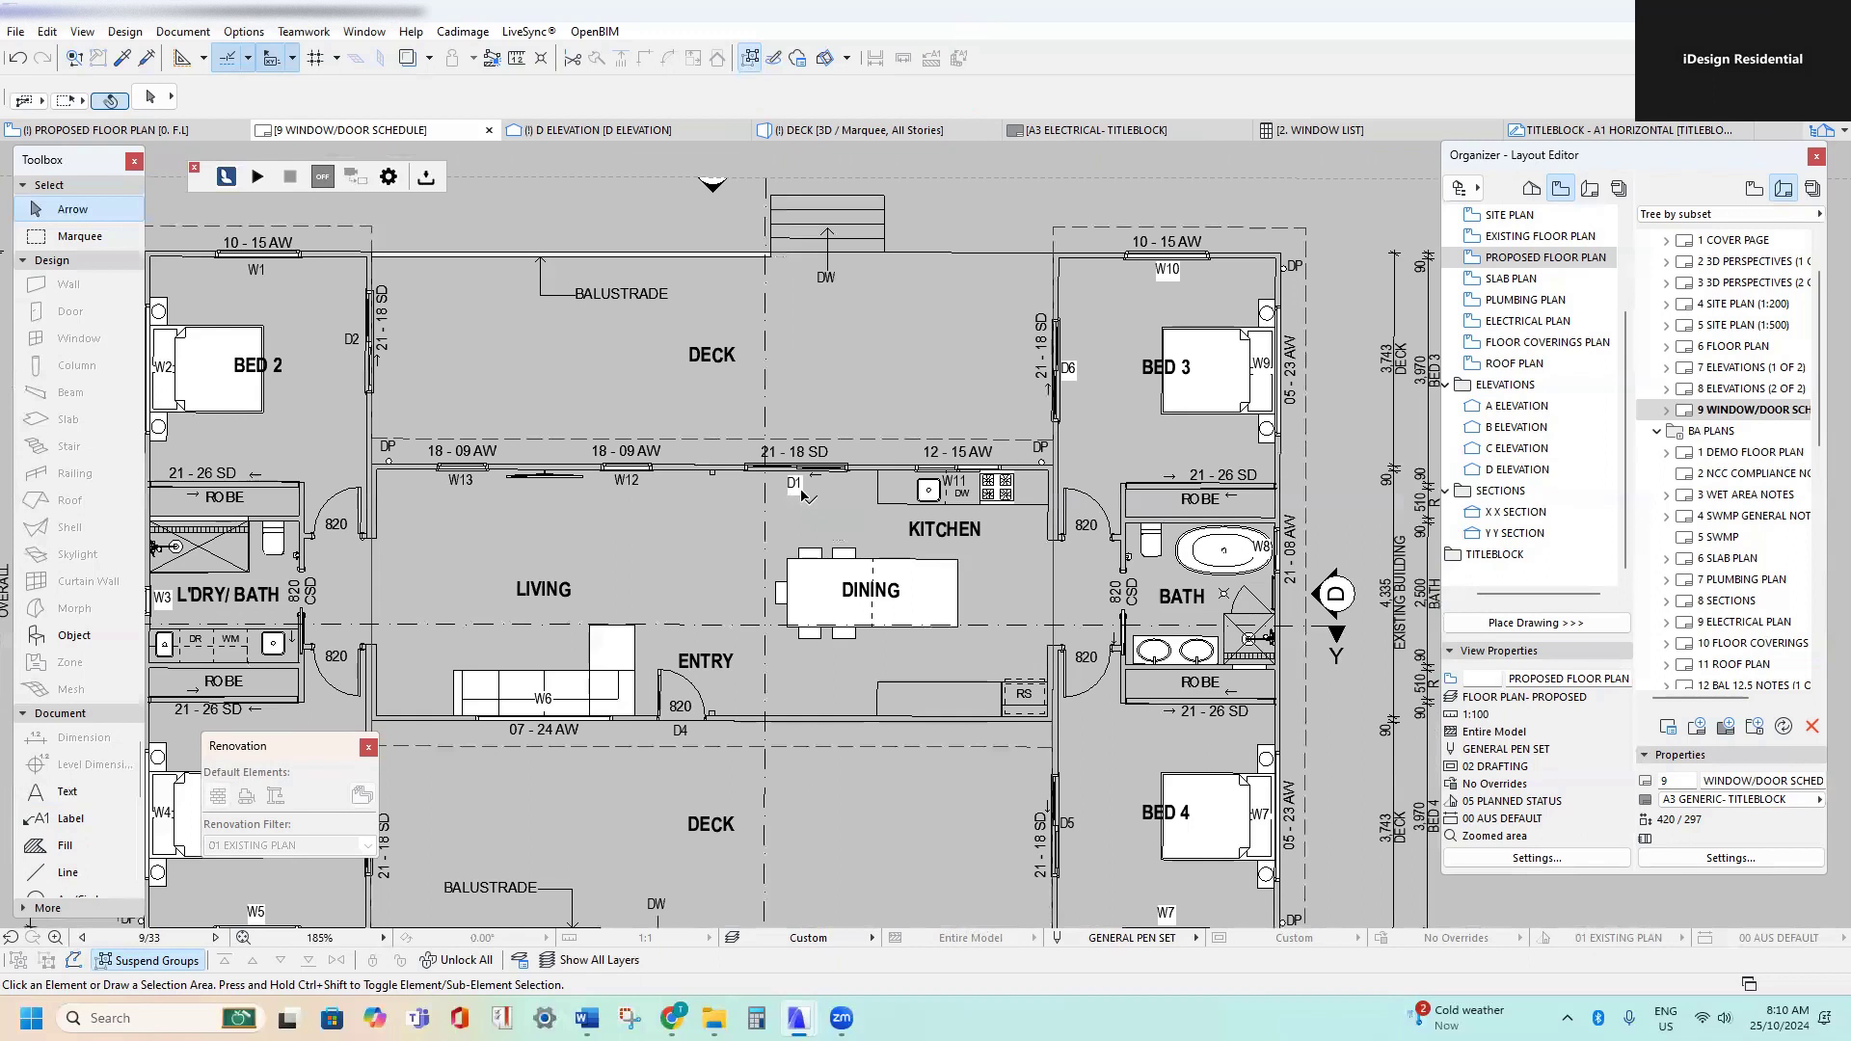
scroll(802, 492, "down", 3)
middle_click_drag(652, 742, 901, 272)
scroll(500, 827, "up", 6)
left_click(885, 741)
middle_click_drag(886, 741, 802, 699)
double_click(591, 694)
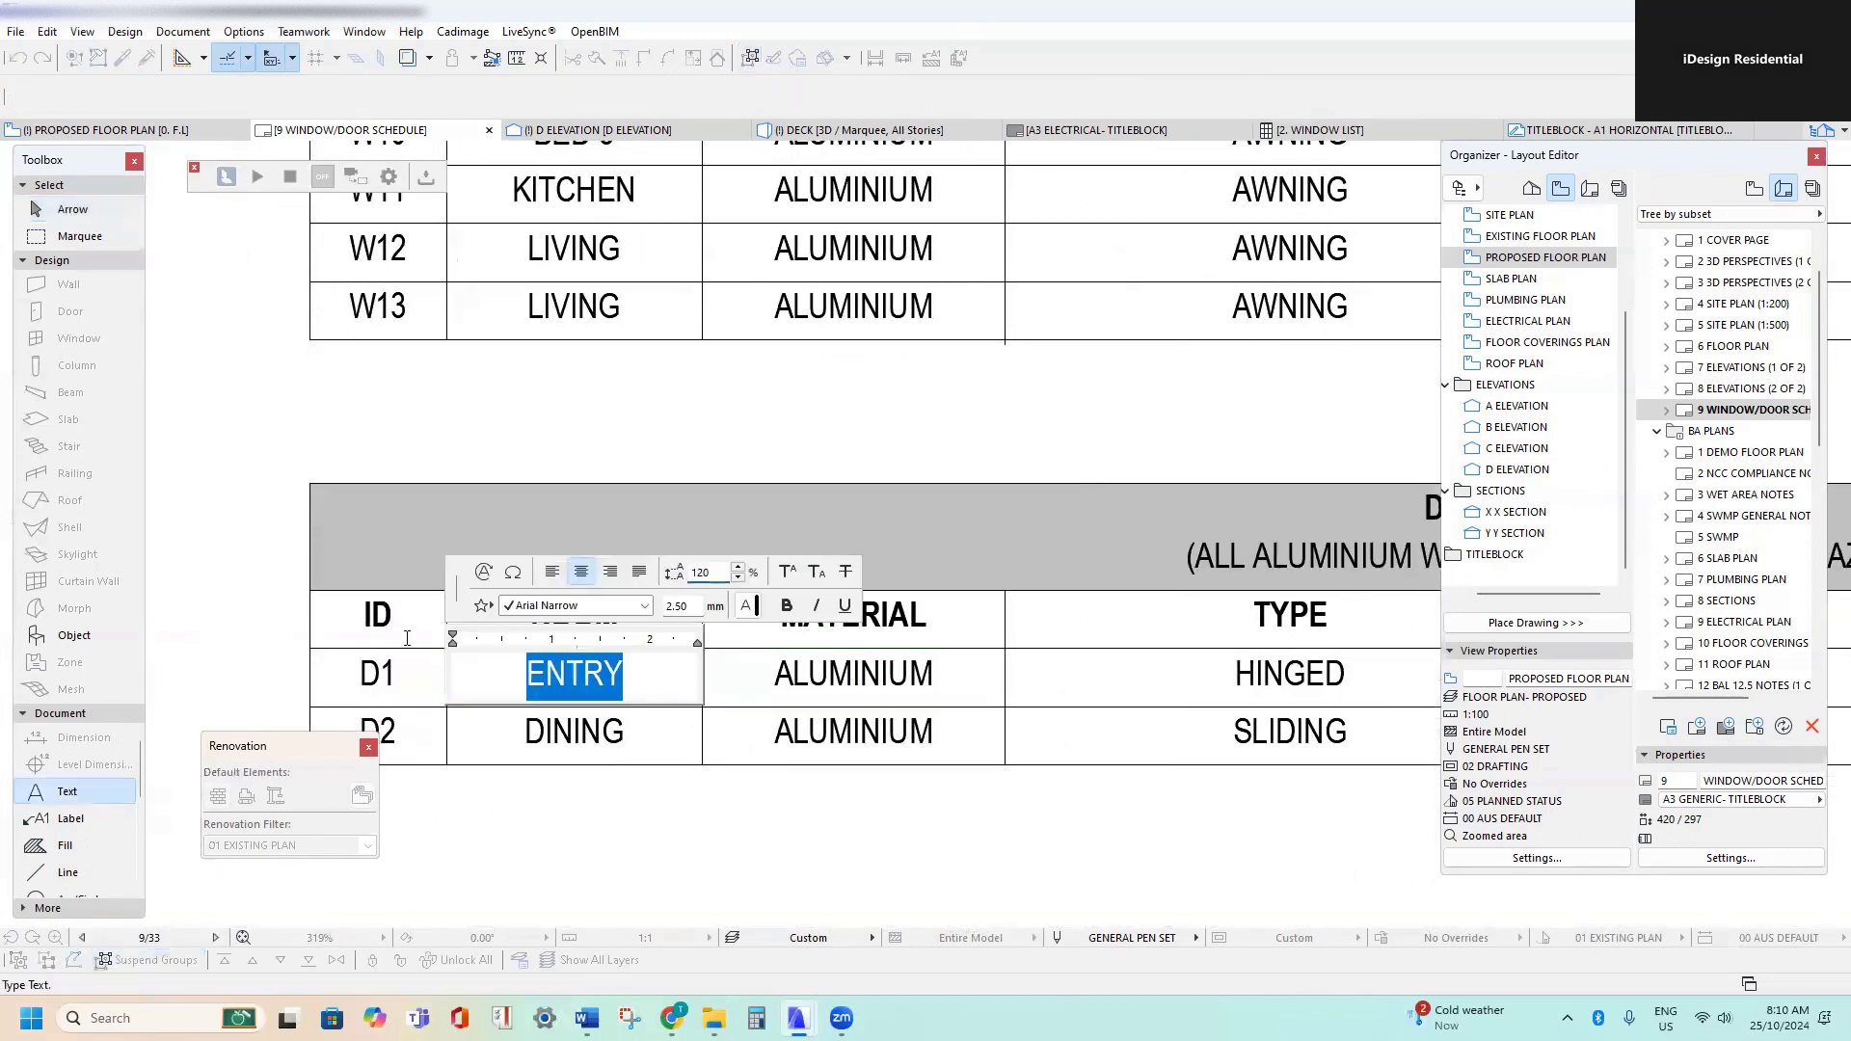
type("DINING")
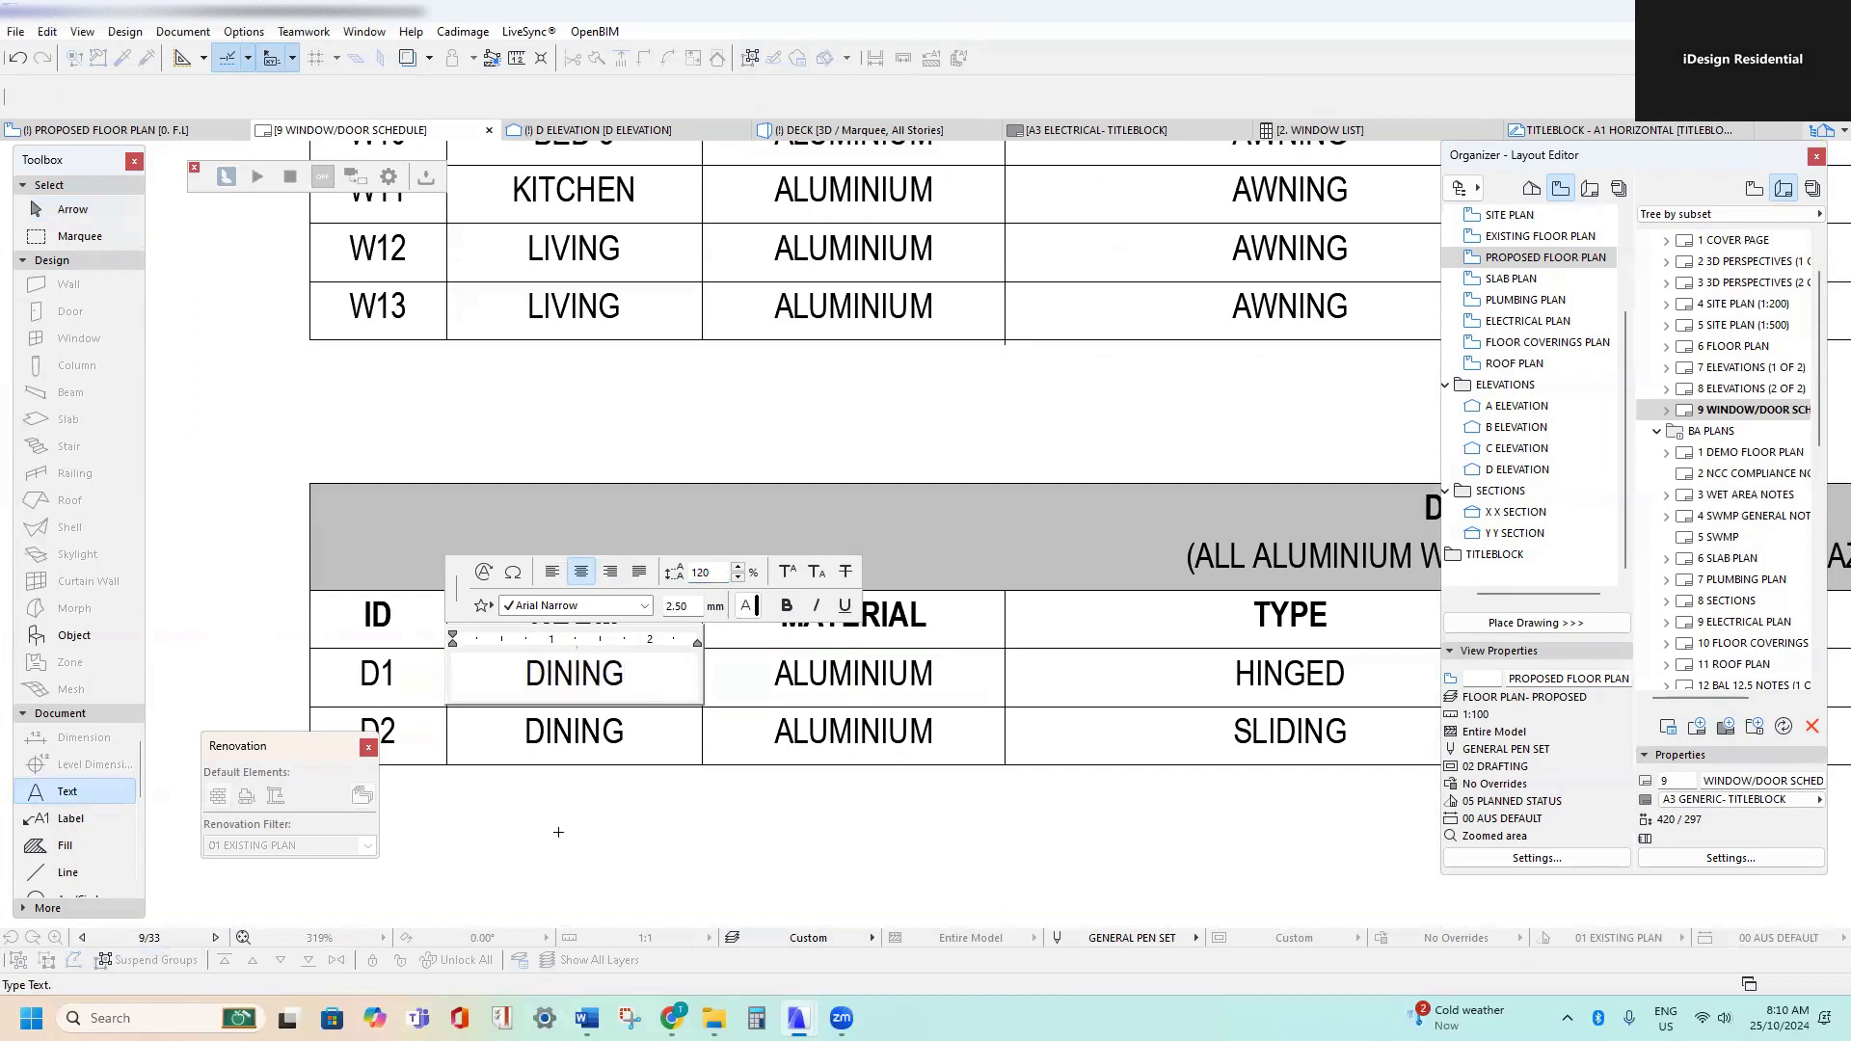
key("Escape")
- Set the type of door D1 in the door schedule to SLIDING
scroll(924, 687, "down", 4)
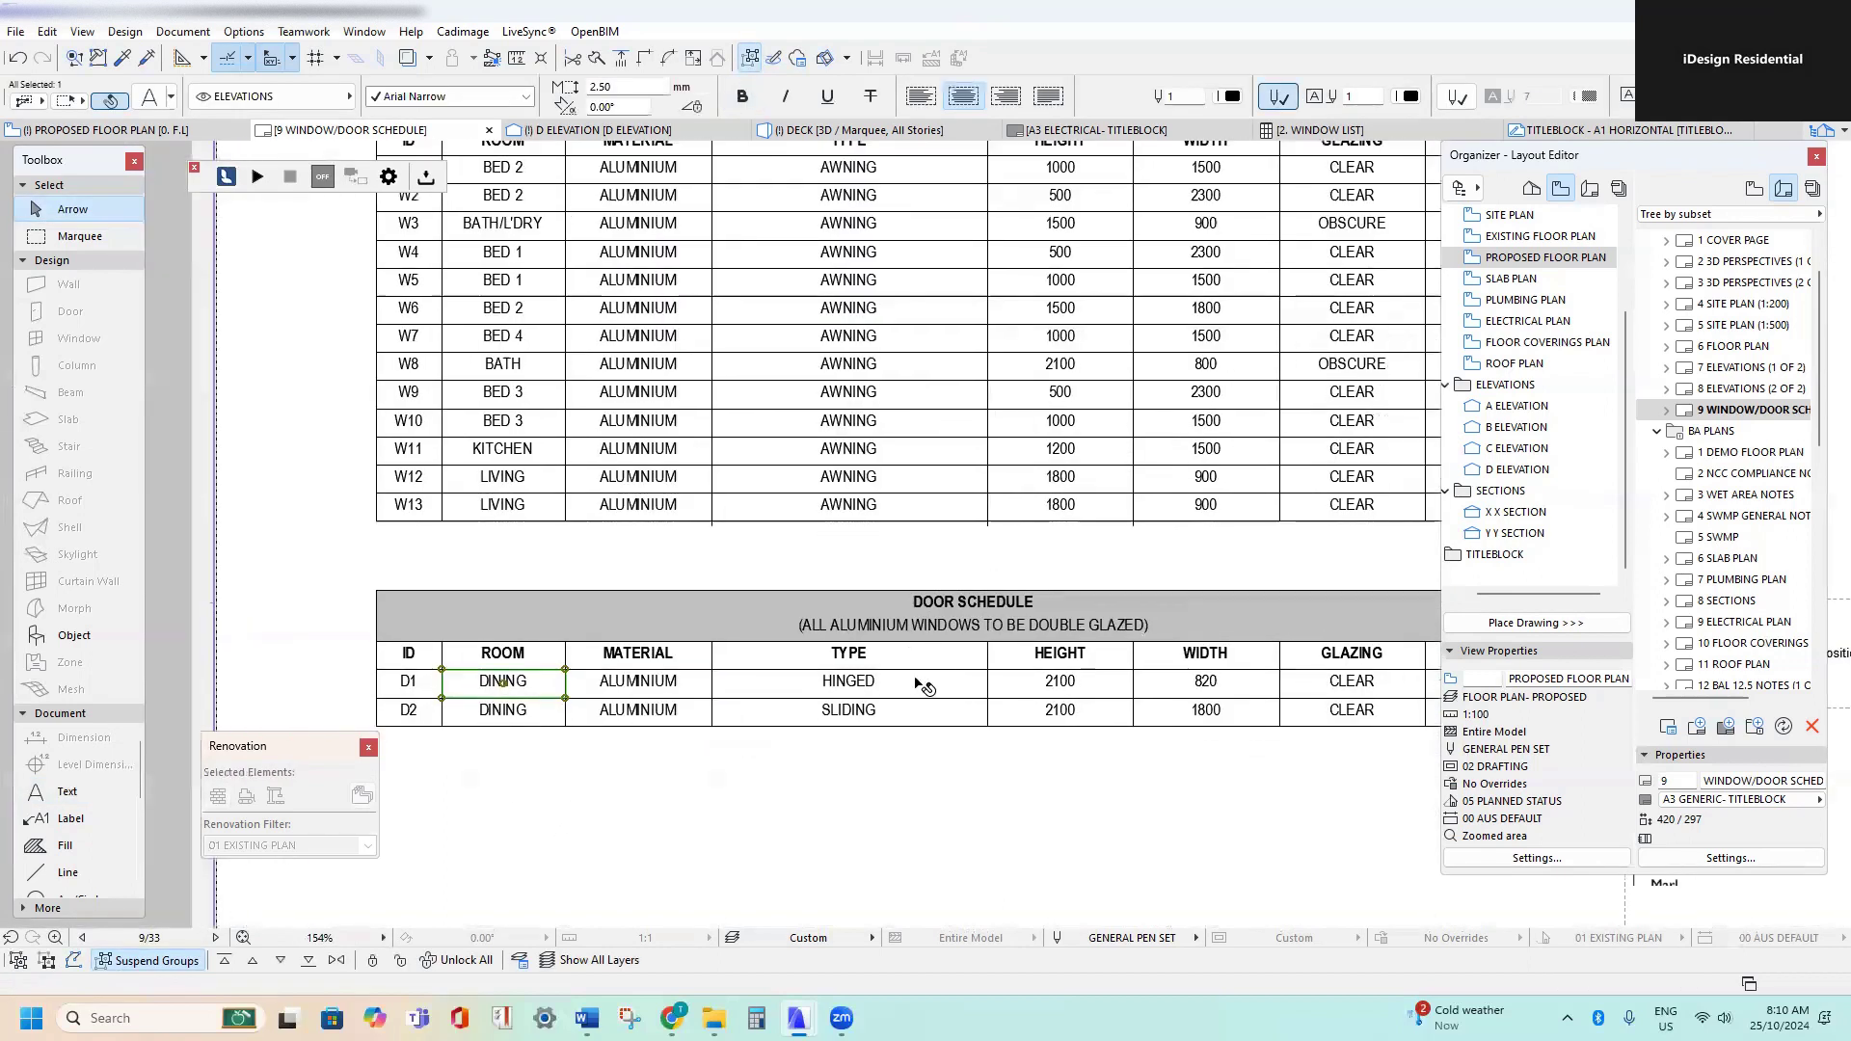
double_click(924, 687)
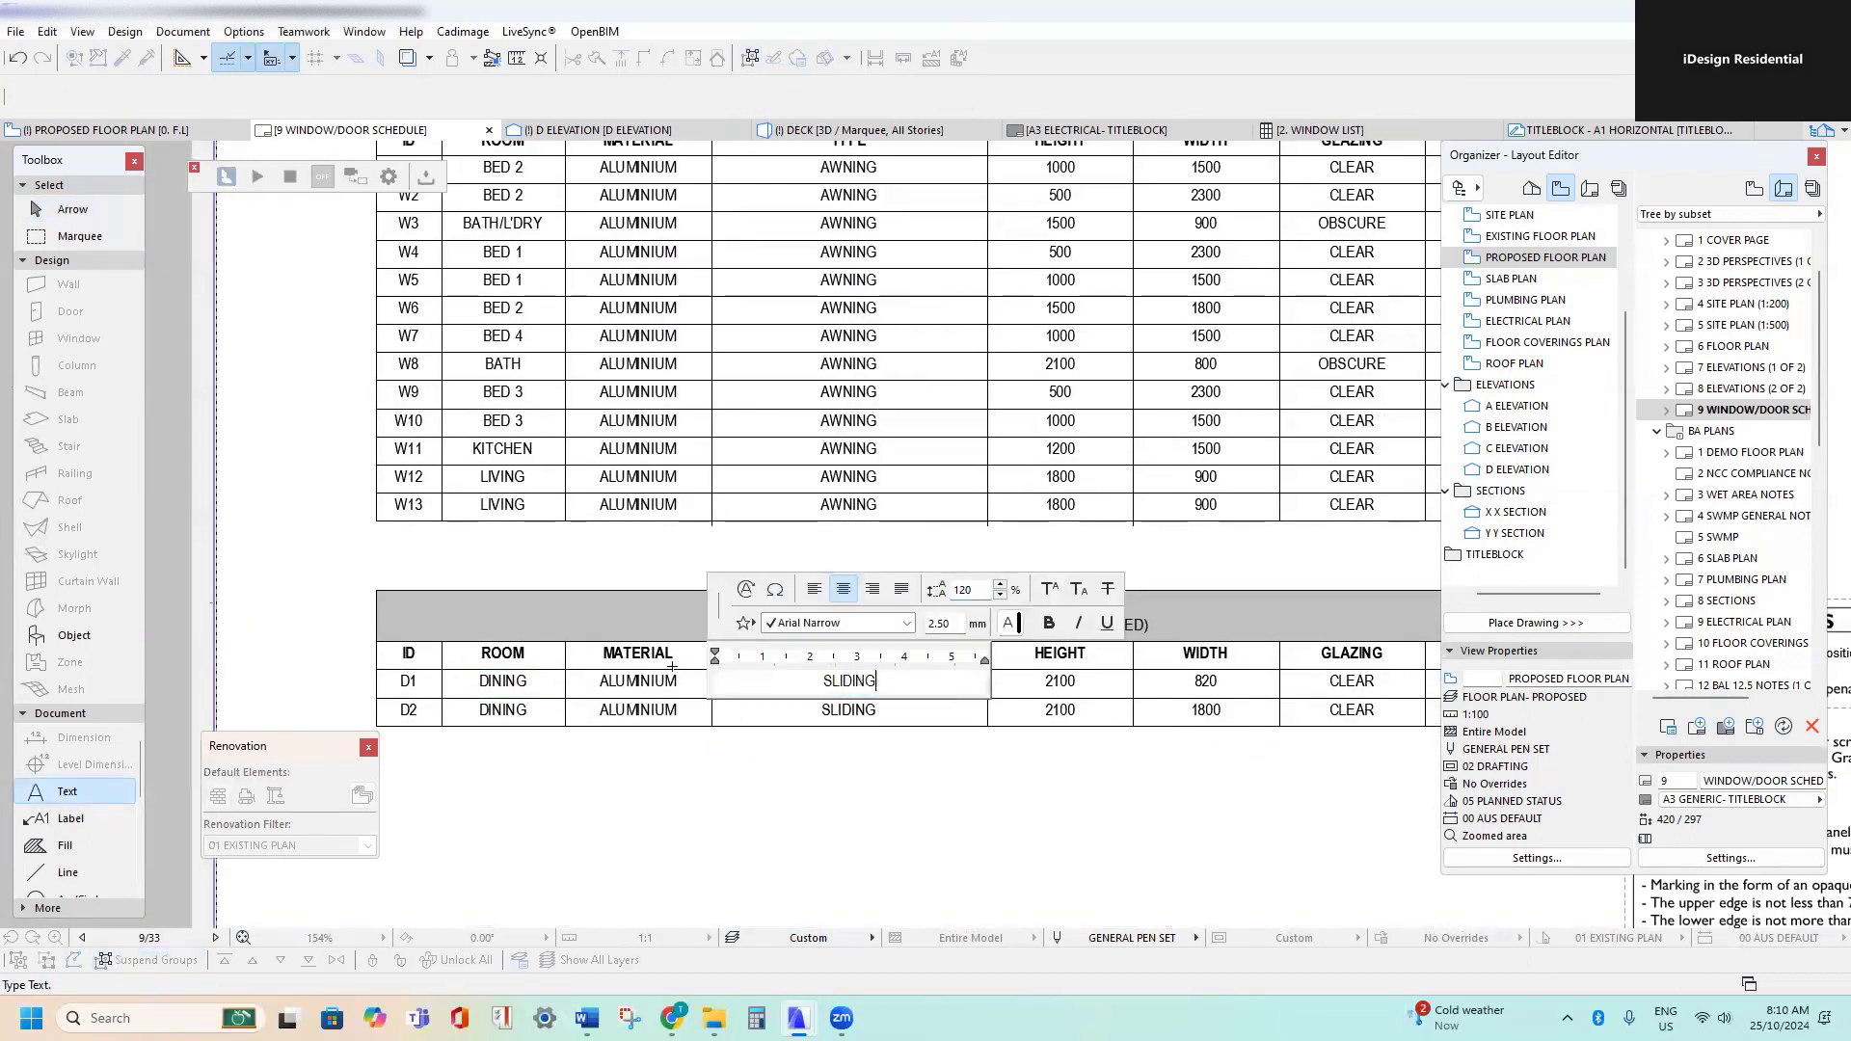
key("Escape")
- Check door D1 on the floor plan and set its width in the door schedule to 1800
scroll(810, 402, "down", 3)
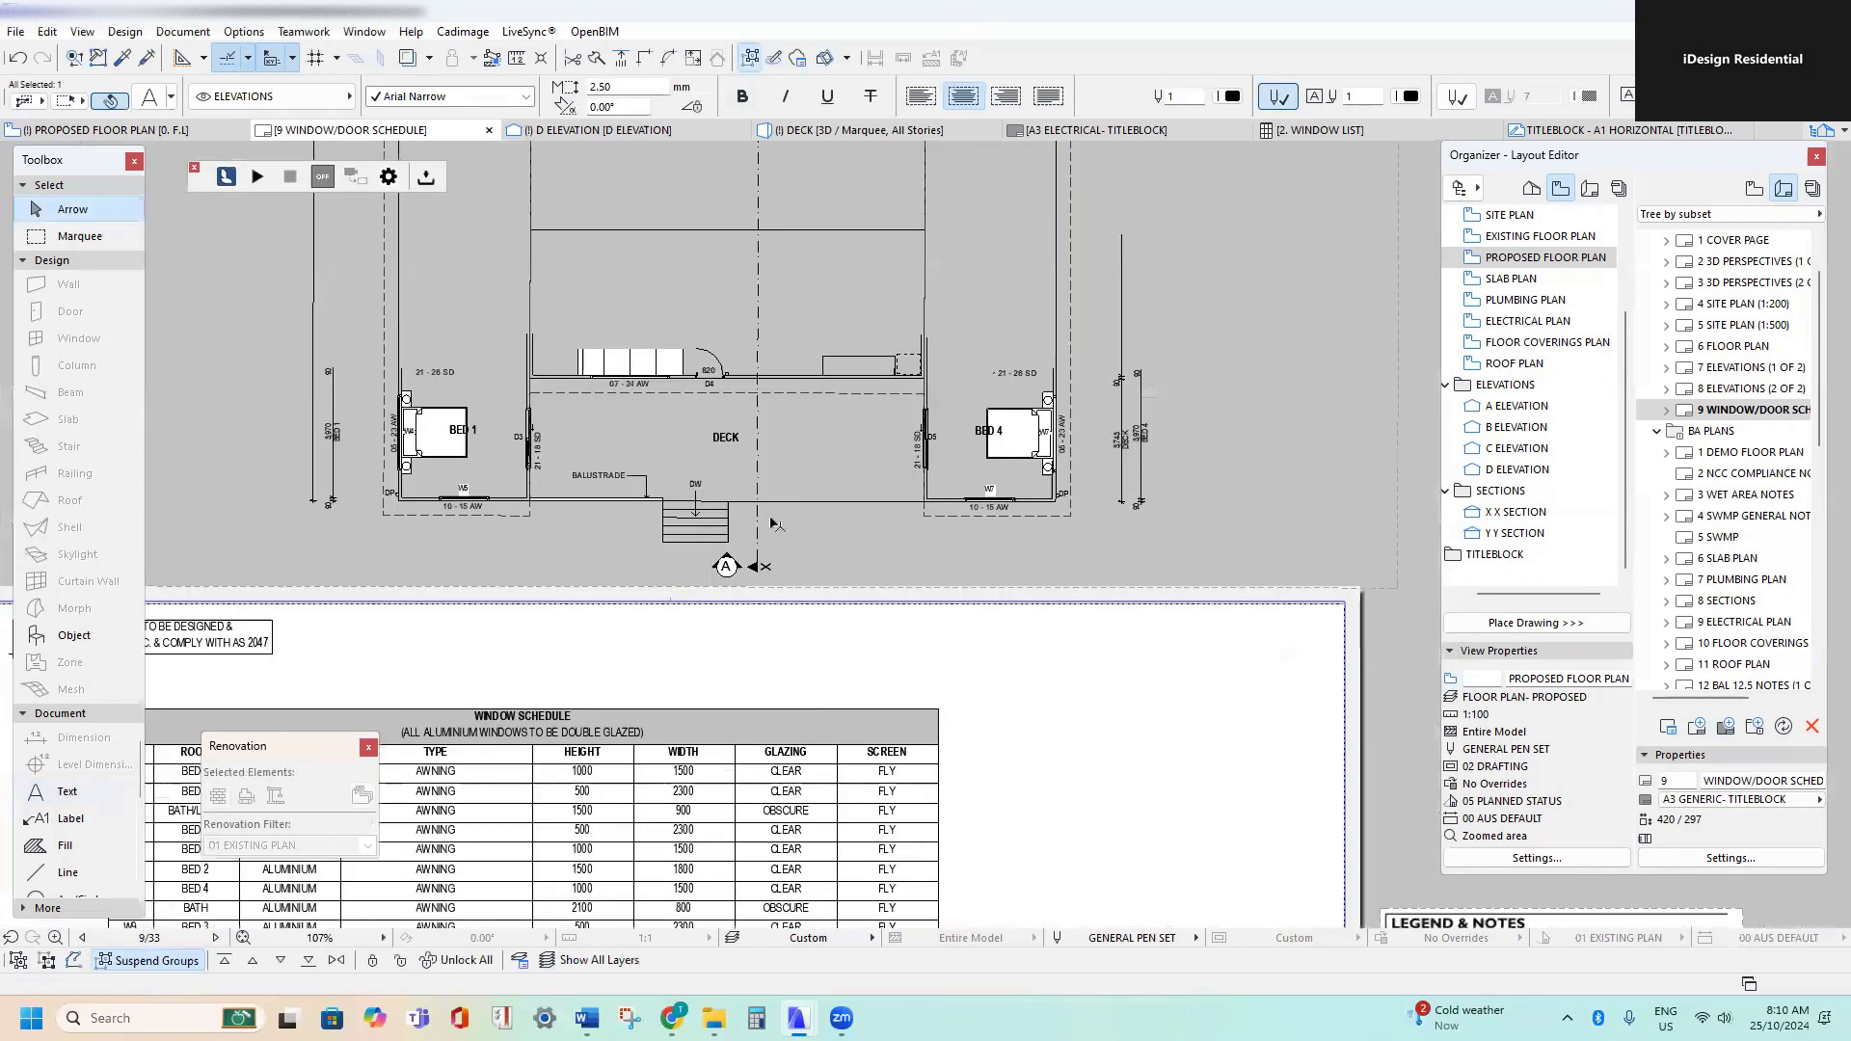
scroll(771, 424, "up", 5)
scroll(685, 473, "down", 5)
middle_click_drag(721, 733, 807, 451)
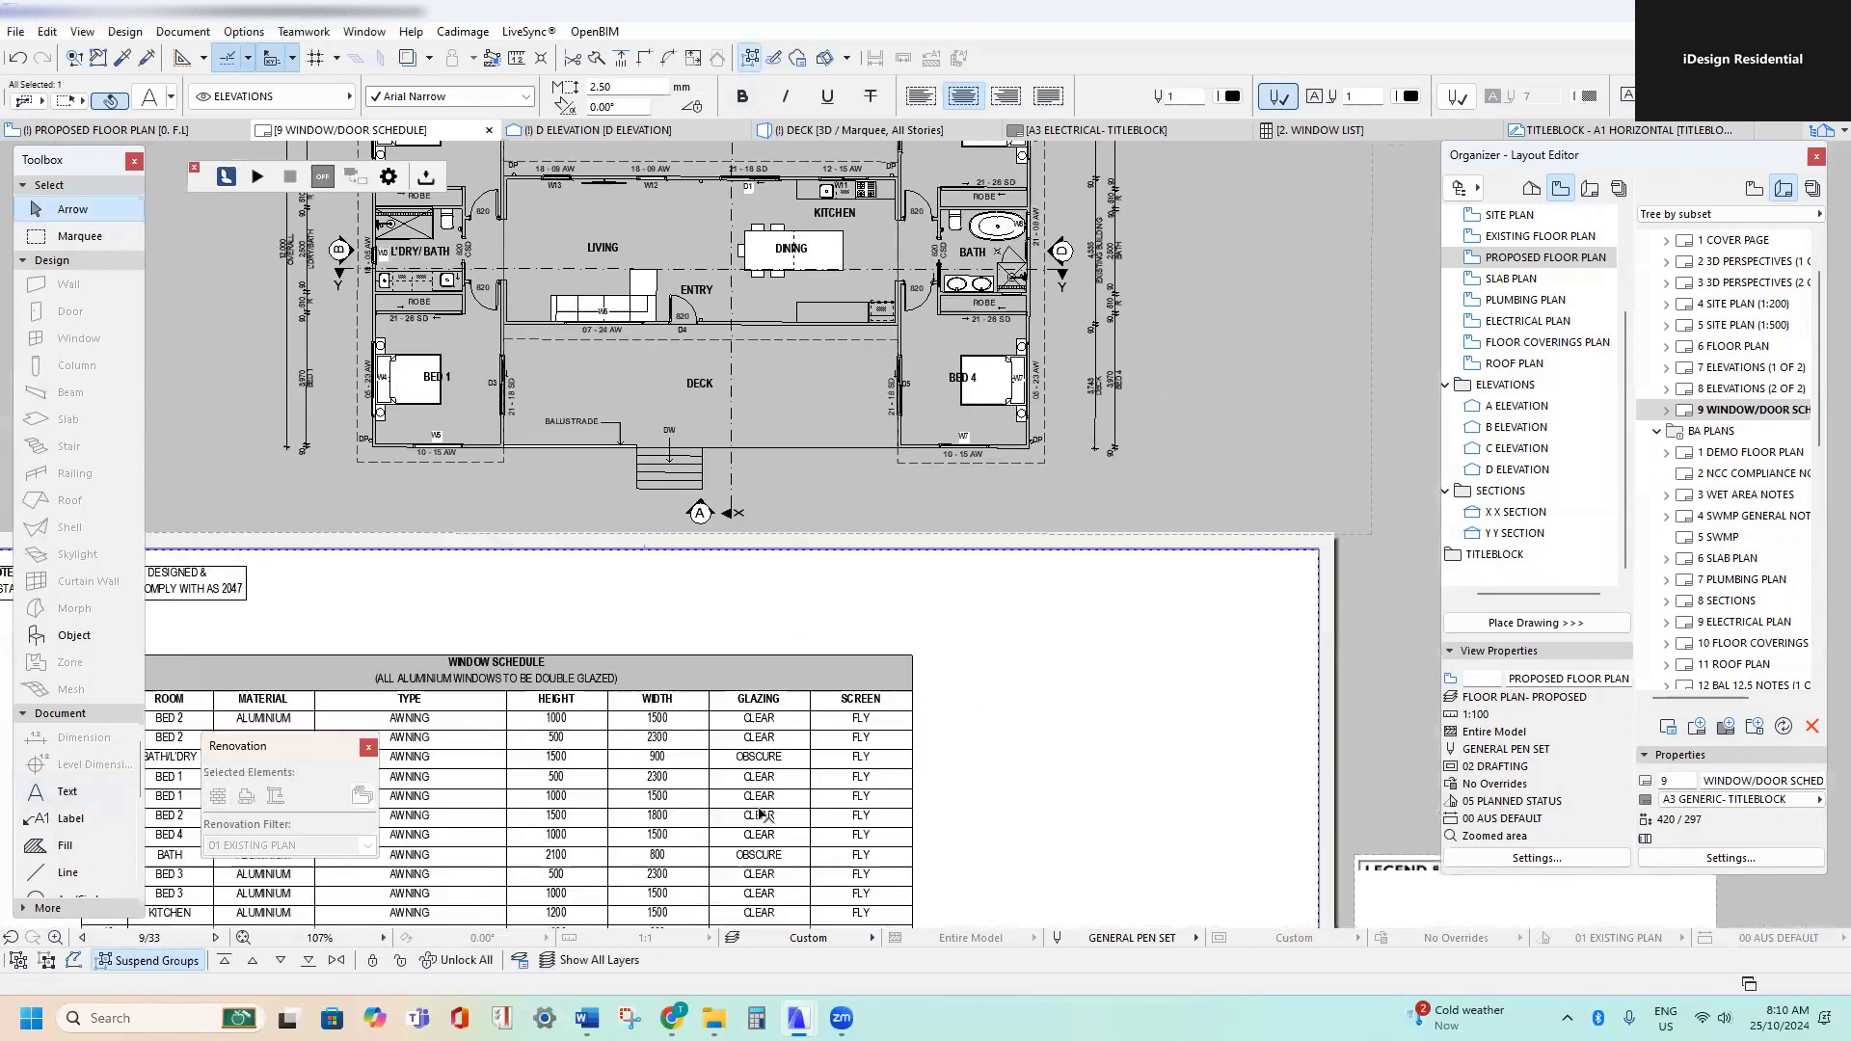
scroll(767, 816, "up", 1)
middle_click_drag(767, 816, 1013, 390)
scroll(902, 538, "up", 3)
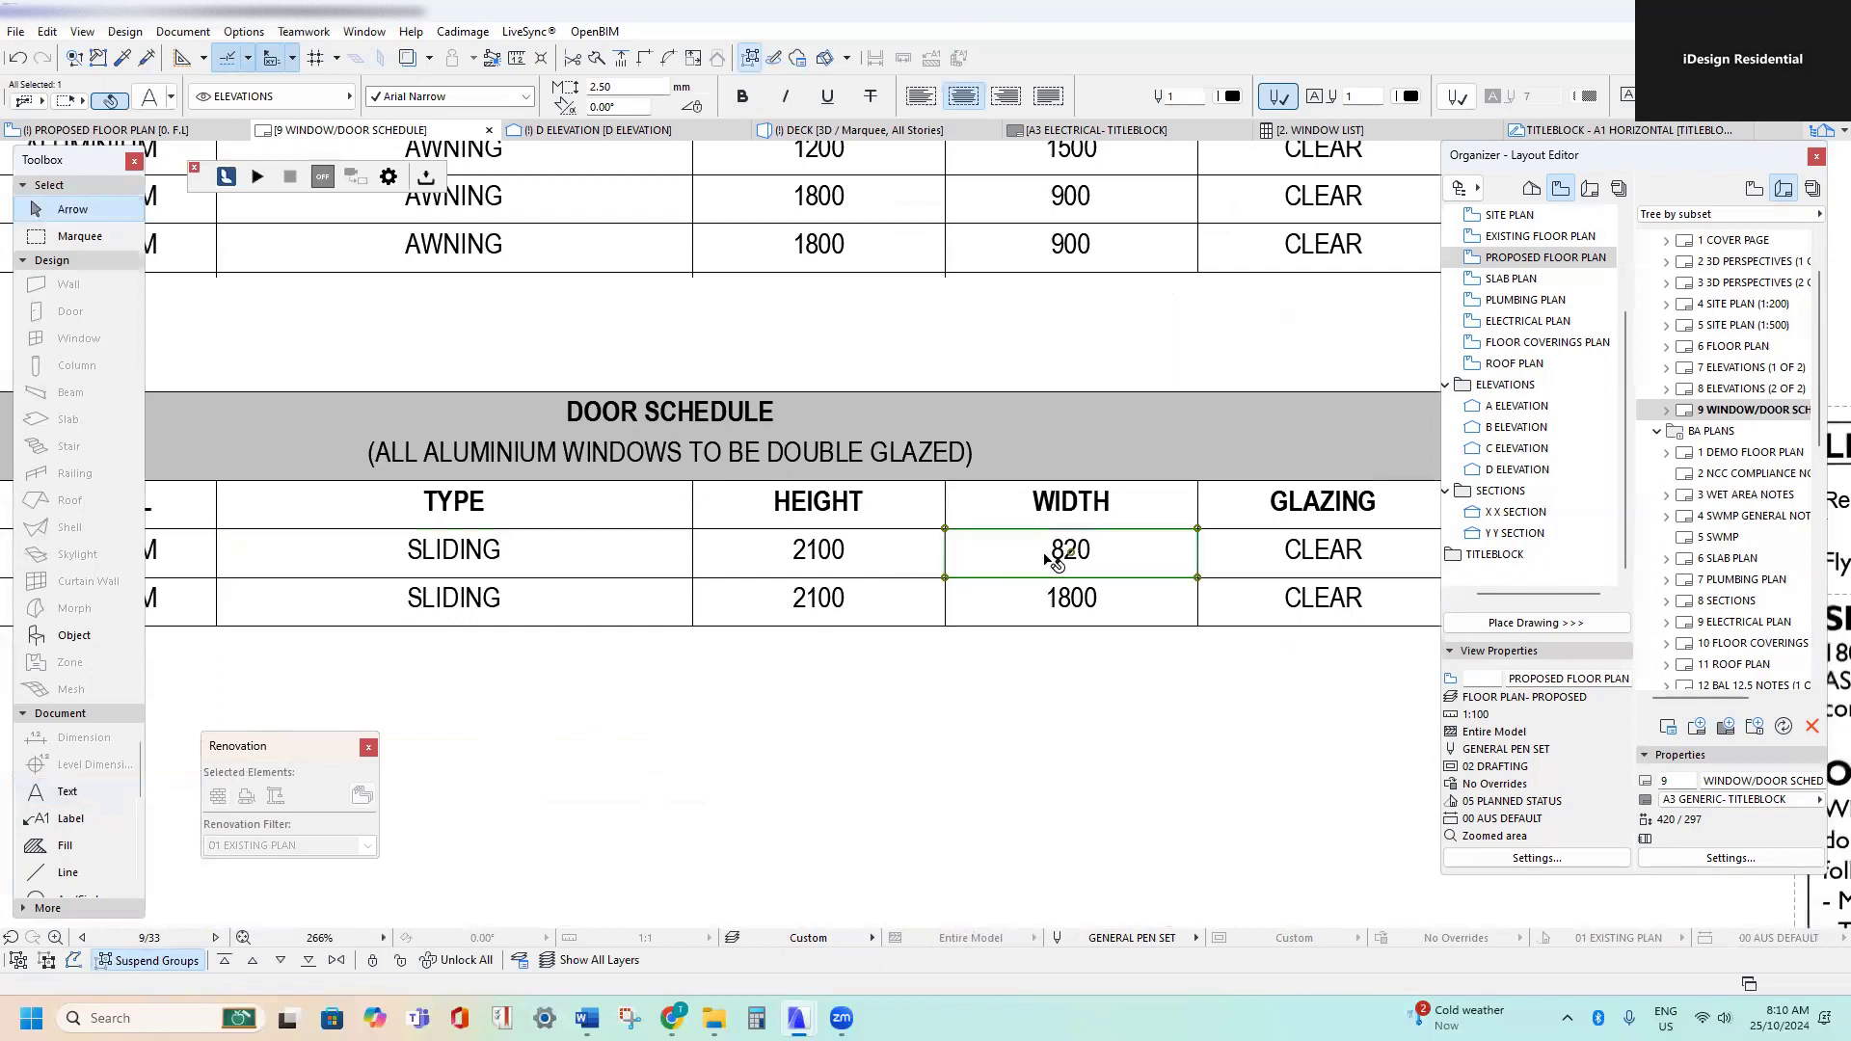
double_click(1030, 542)
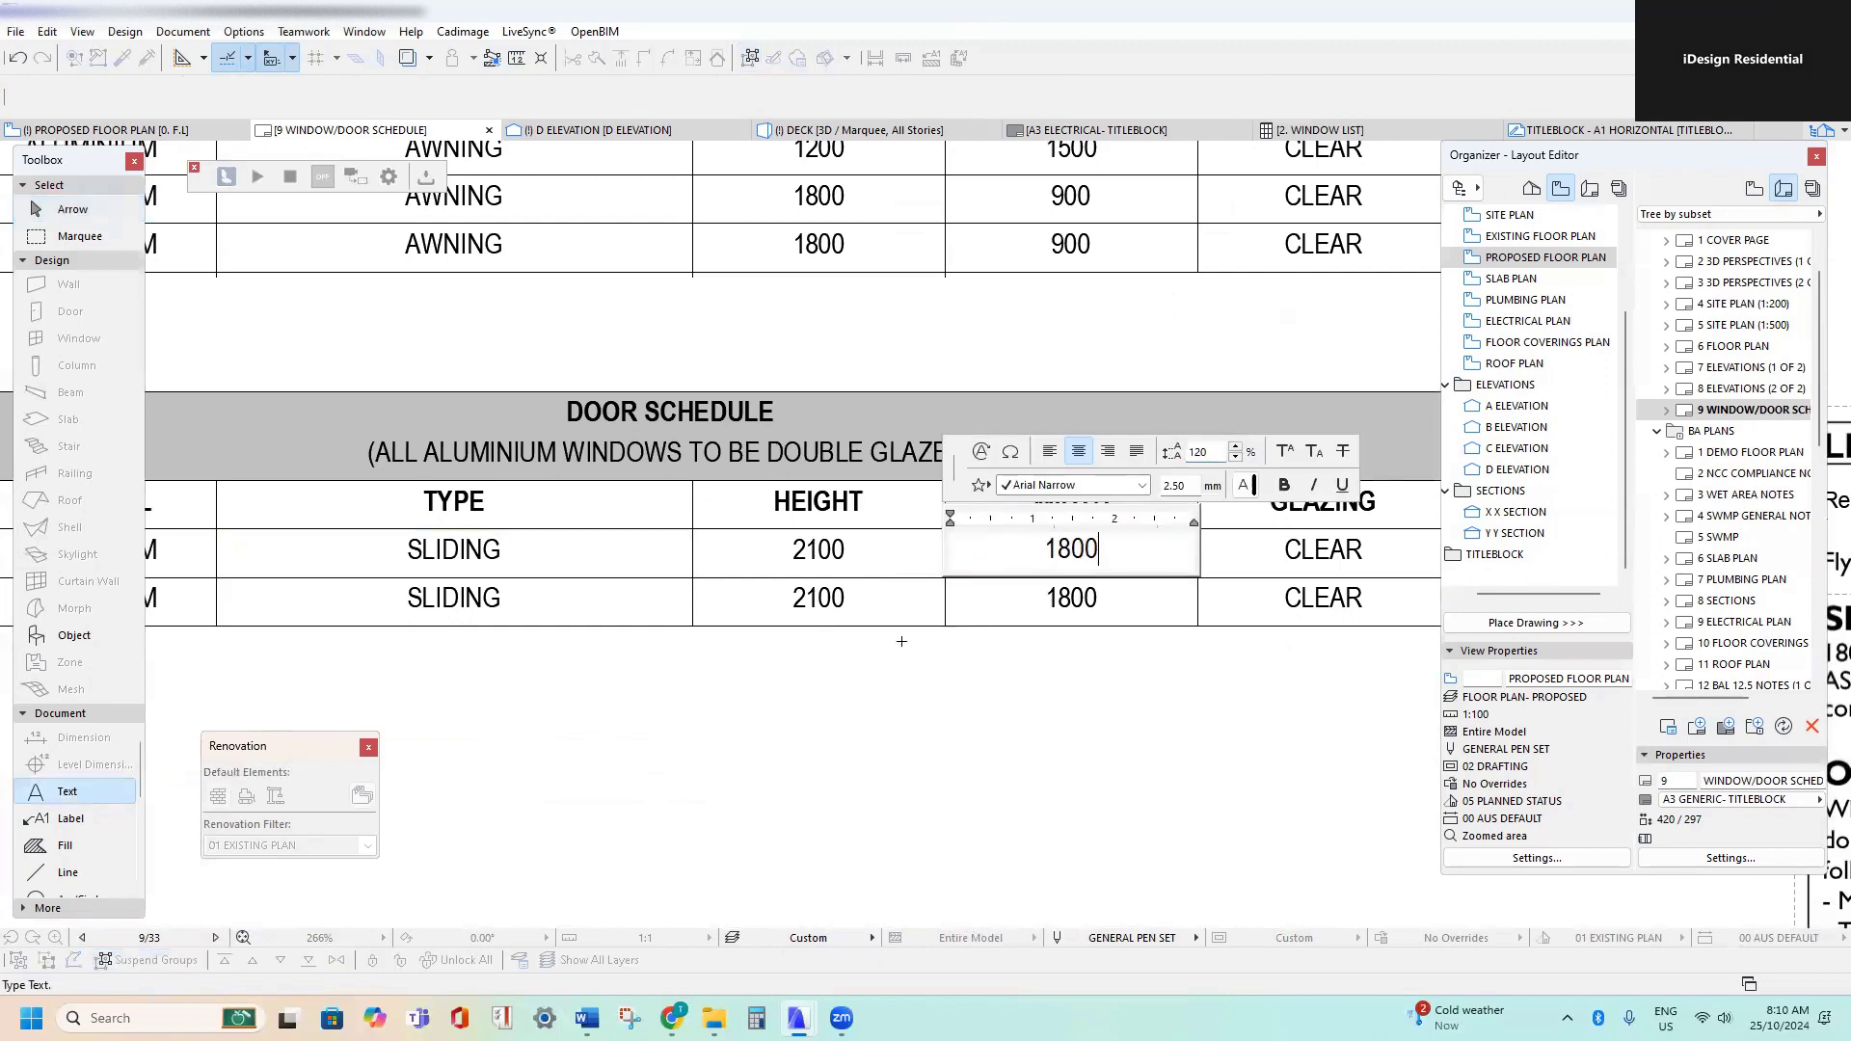
left_click(895, 666)
left_click(879, 718)
- Change the screen entry of door D1 in the door schedule to FLY
scroll(875, 675, "down", 4)
middle_click_drag(912, 622, 855, 624)
scroll(1116, 652, "up", 3)
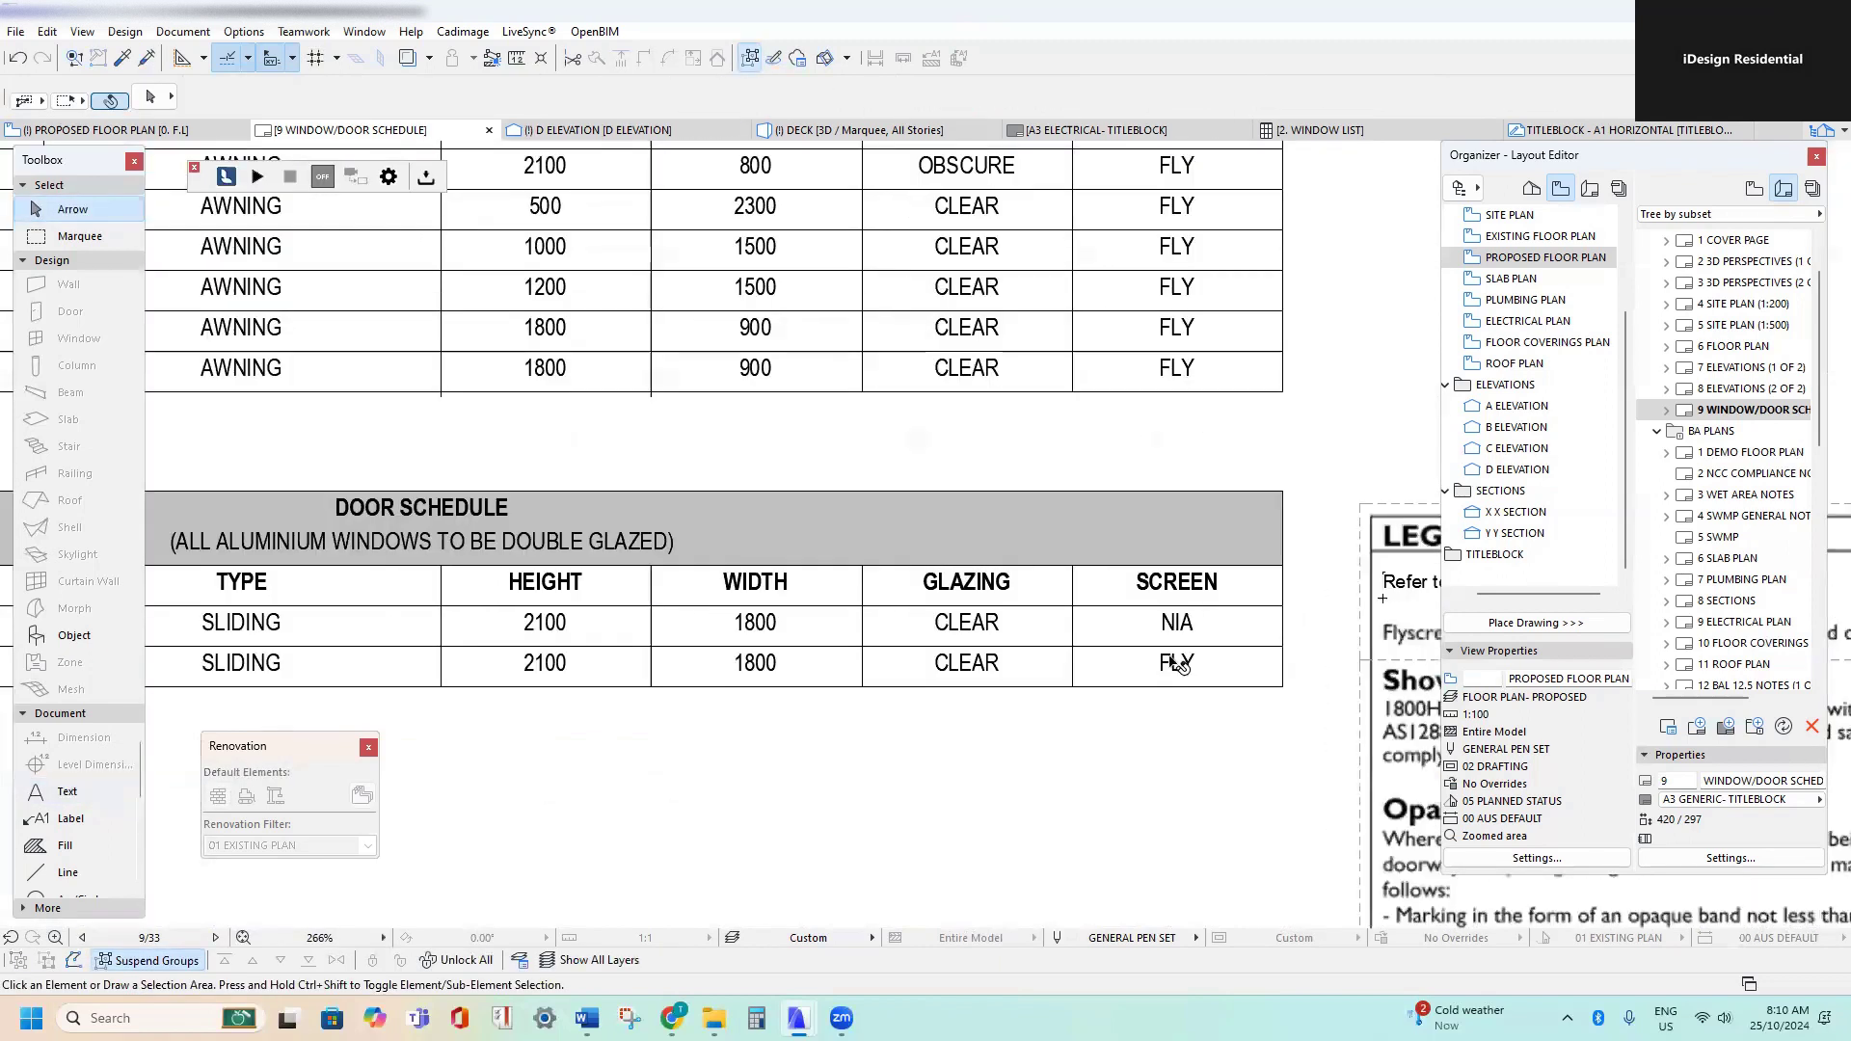
scroll(1178, 664, "up", 1)
double_click(1200, 611)
left_click_drag(1230, 613, 1158, 614)
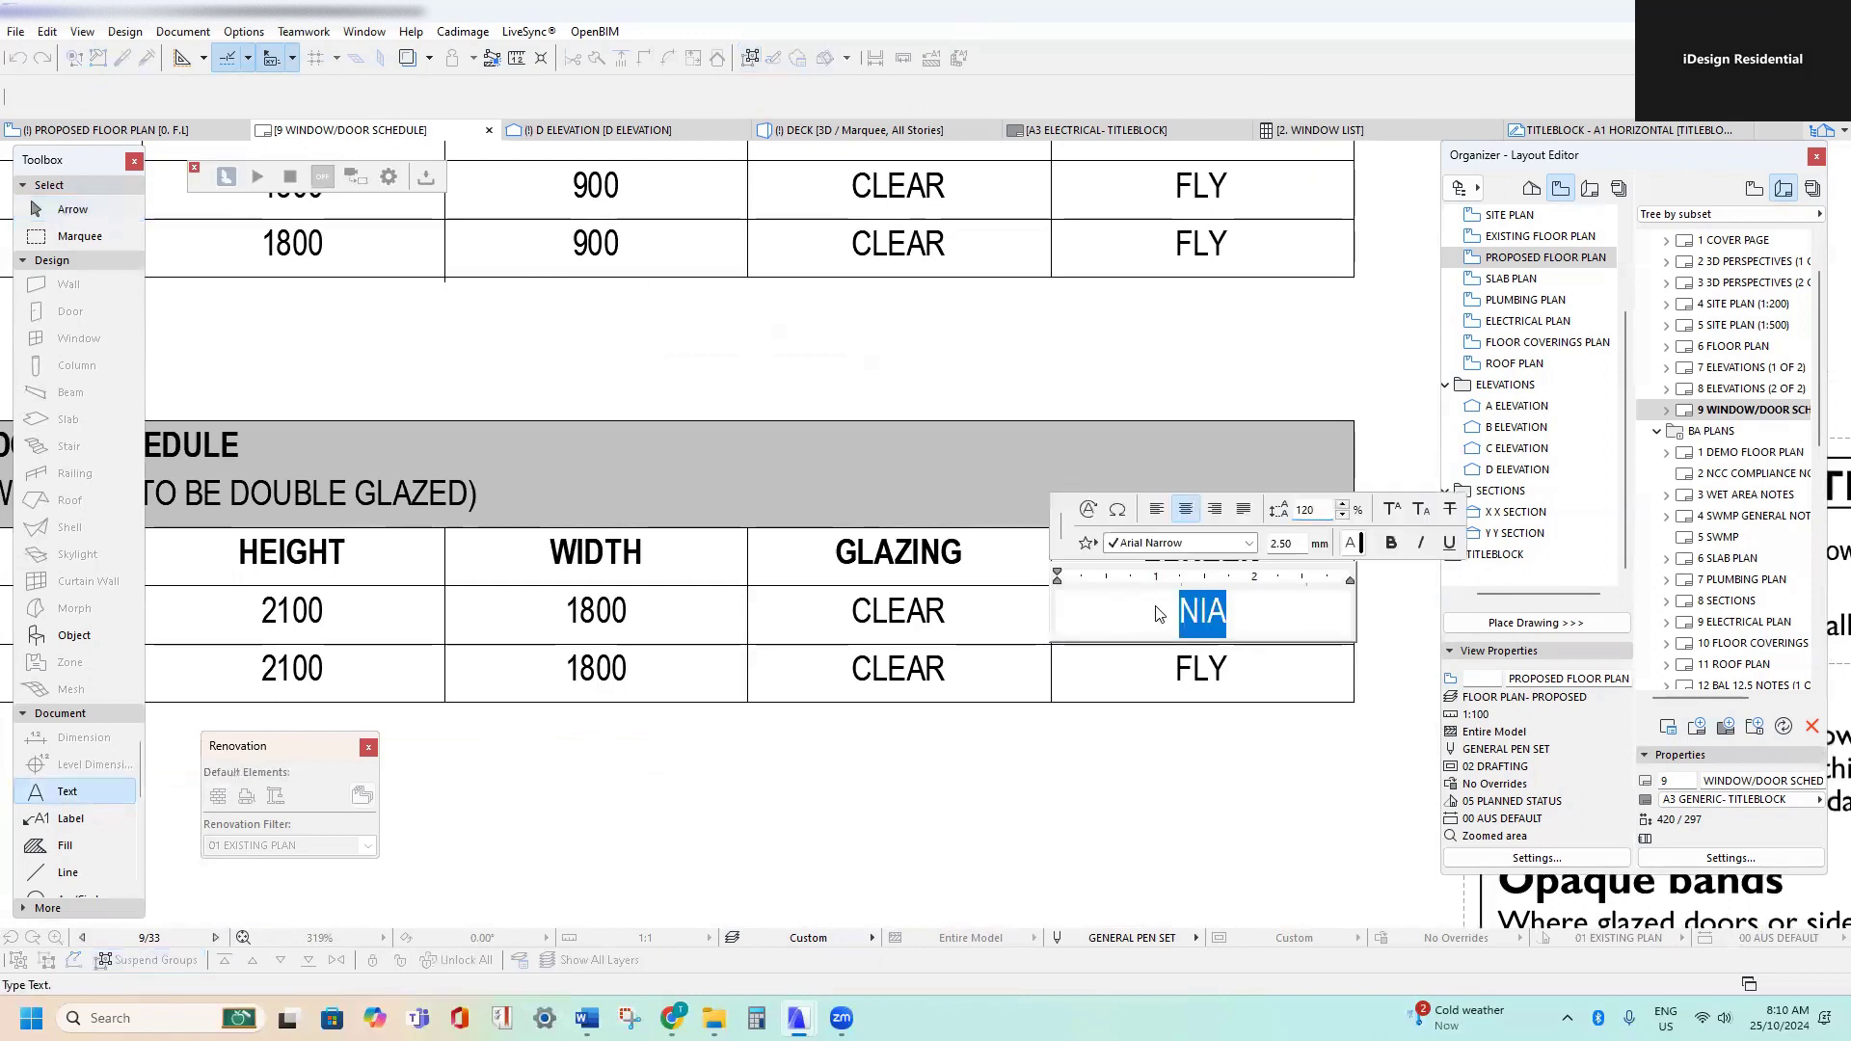
type("FLY")
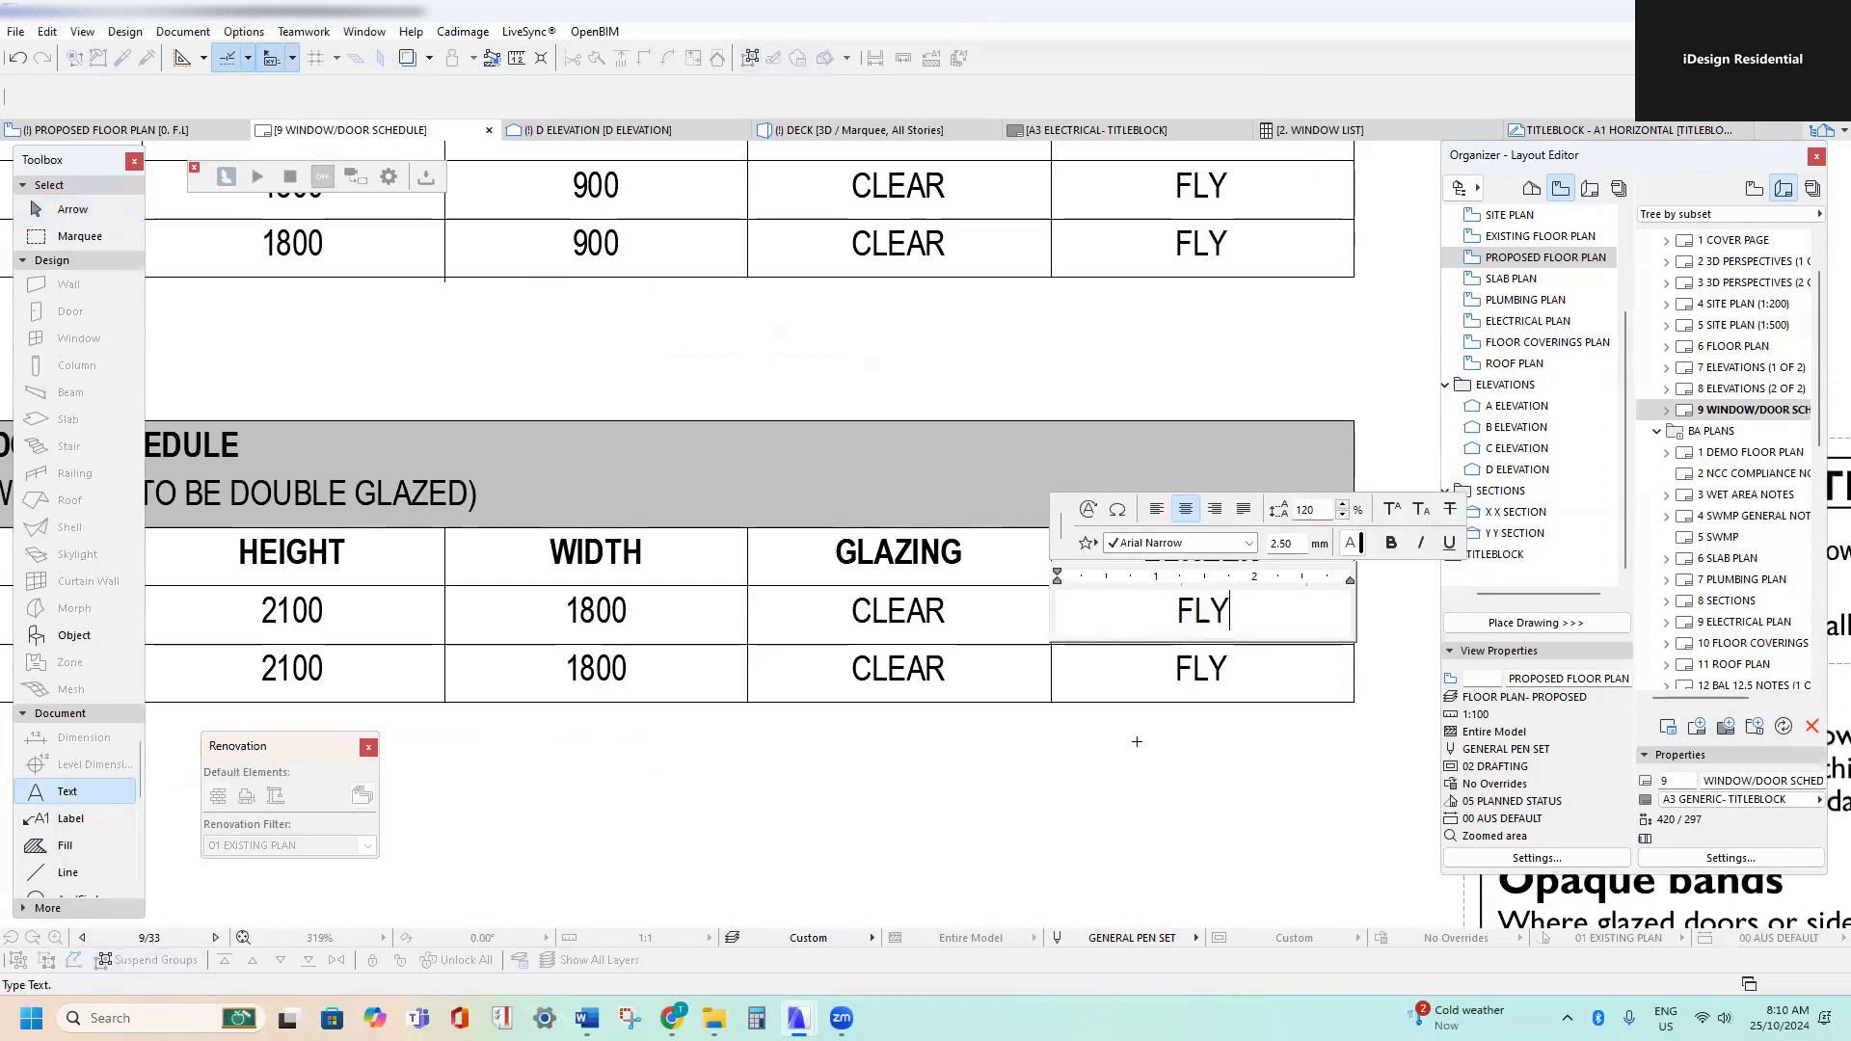
left_click(845, 665)
- Review the schedules against the floor plan, examining the door and window tags around the KITCHEN, DINING and LIVING areas
scroll(858, 654, "down", 3)
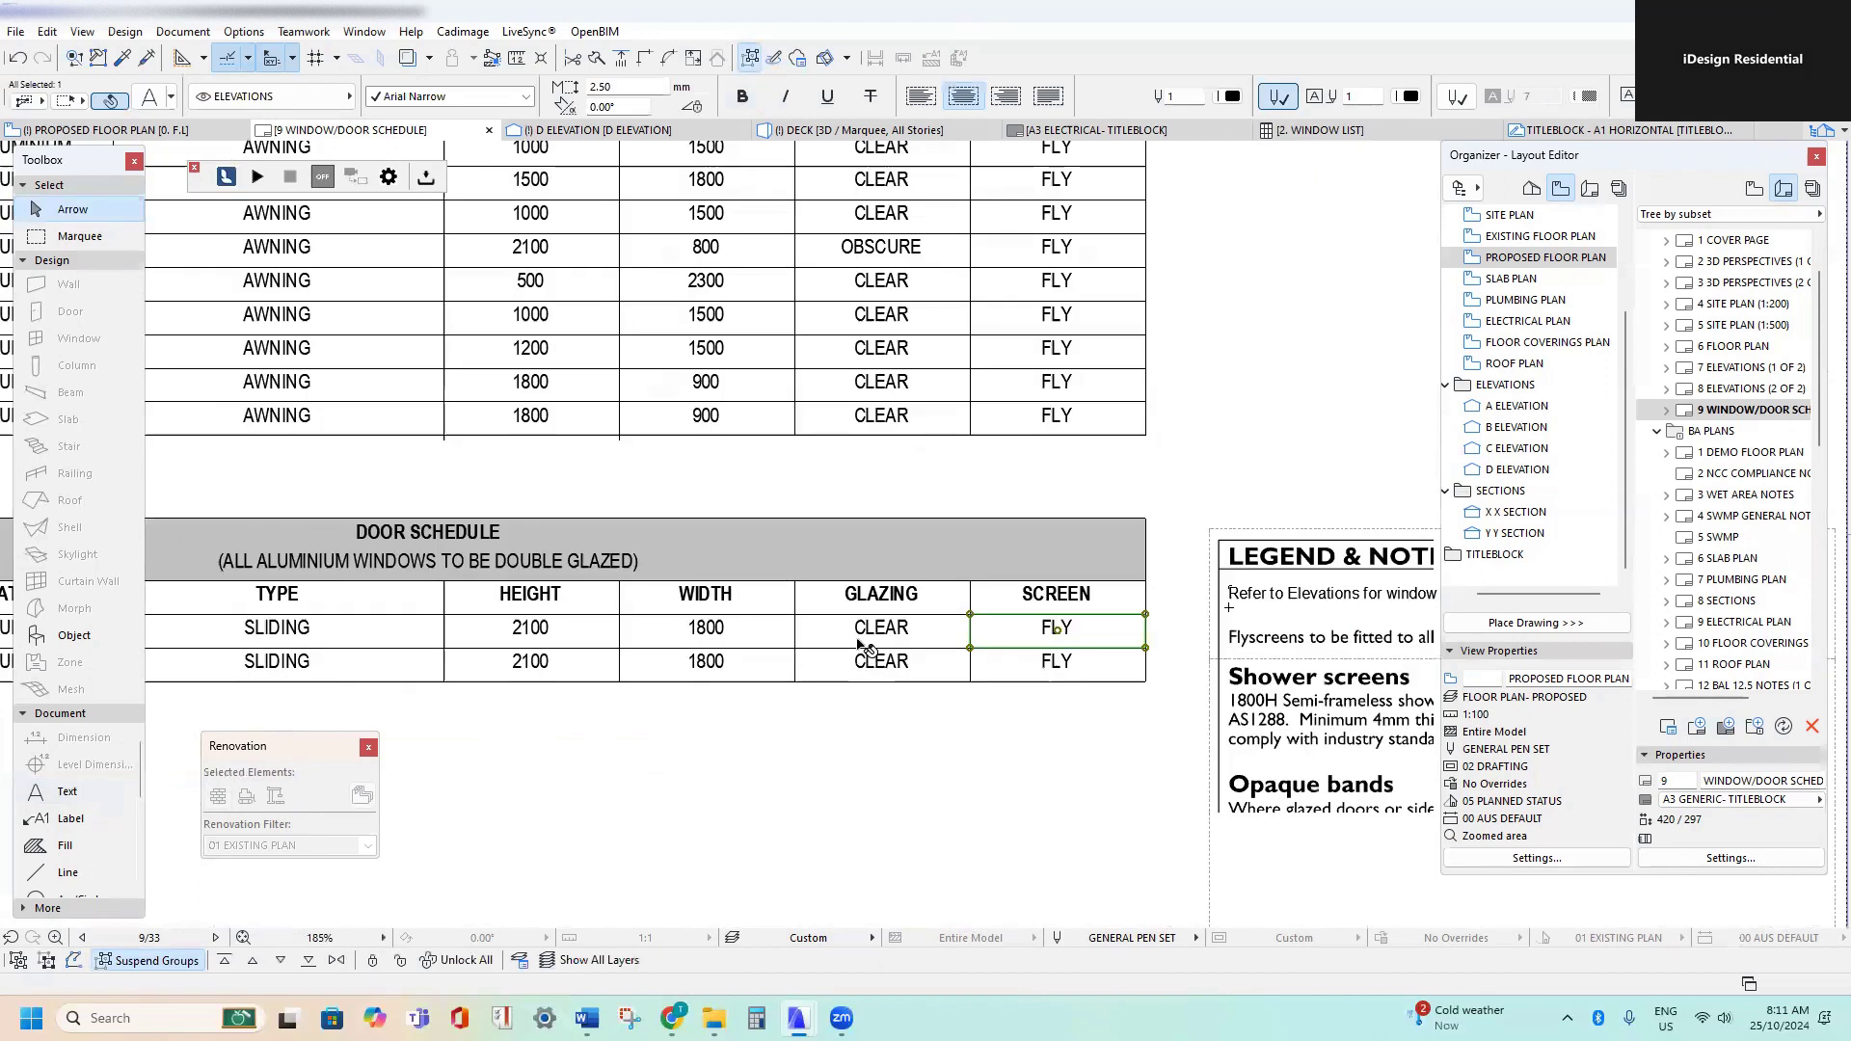
scroll(868, 617, "down", 2)
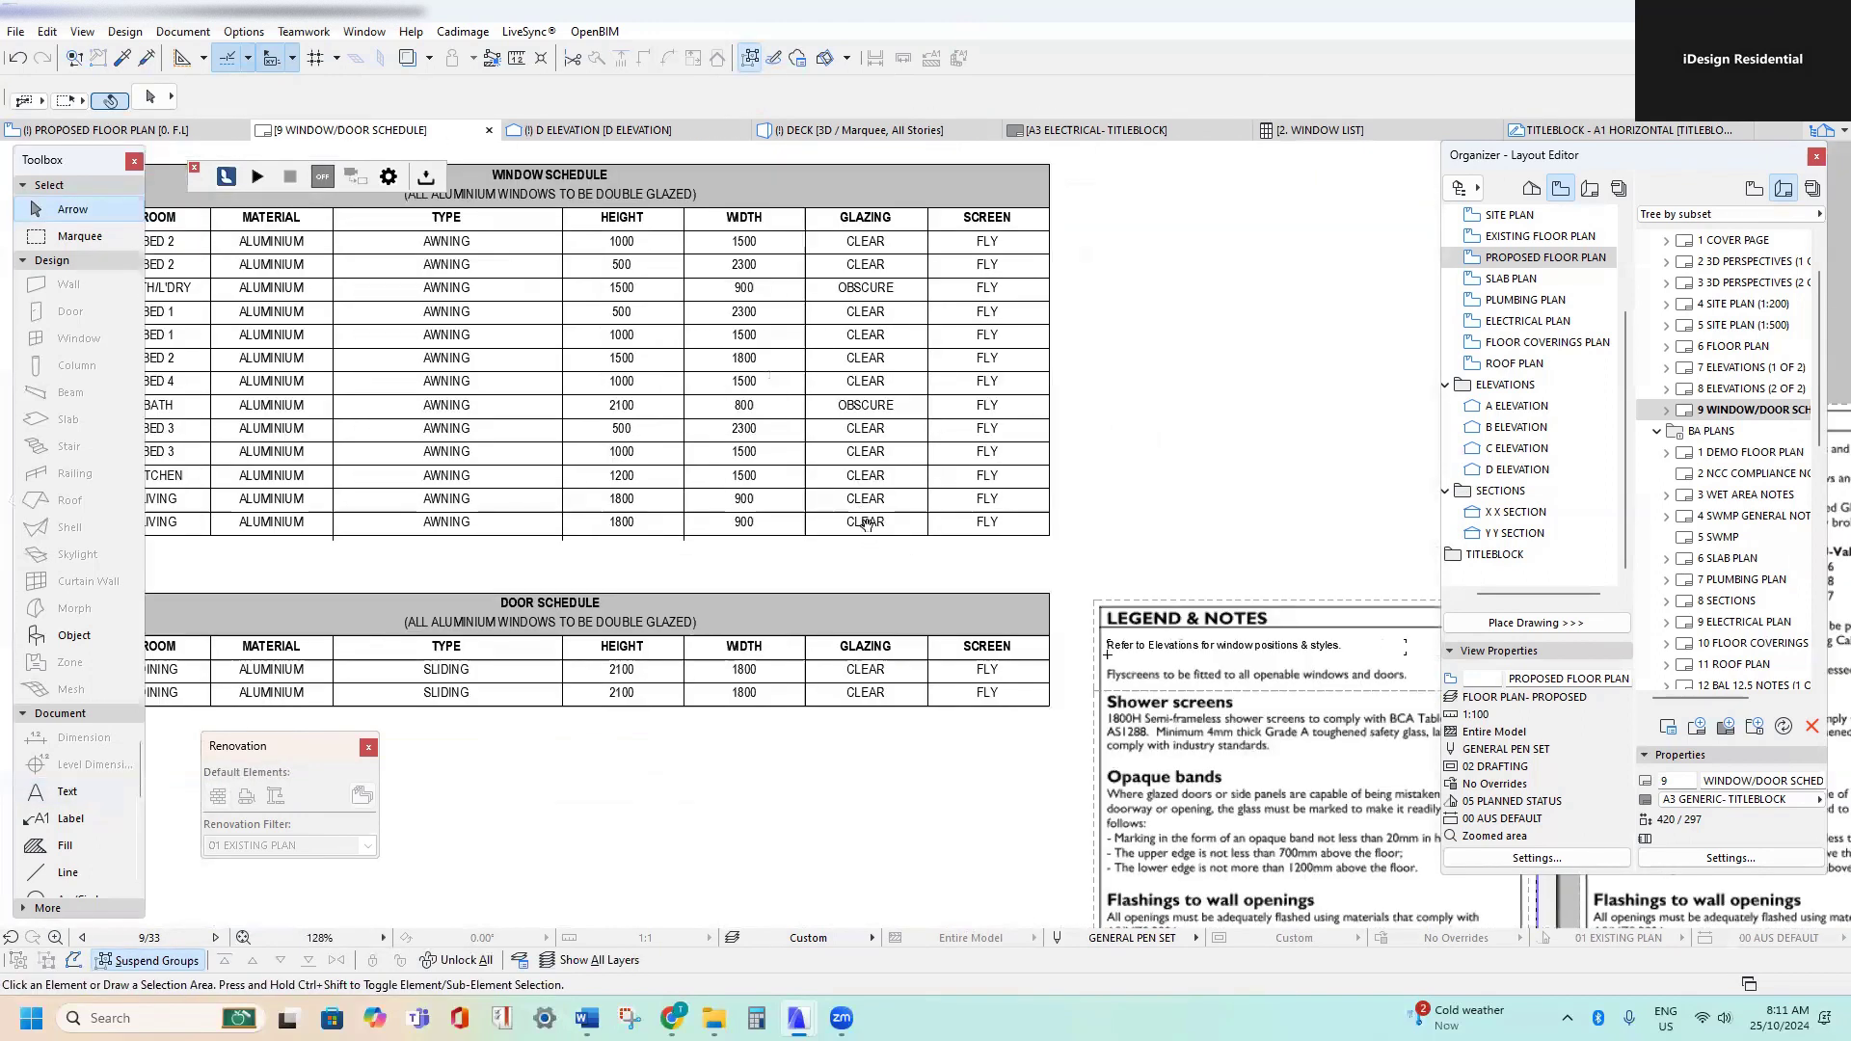
scroll(887, 603, "down", 2)
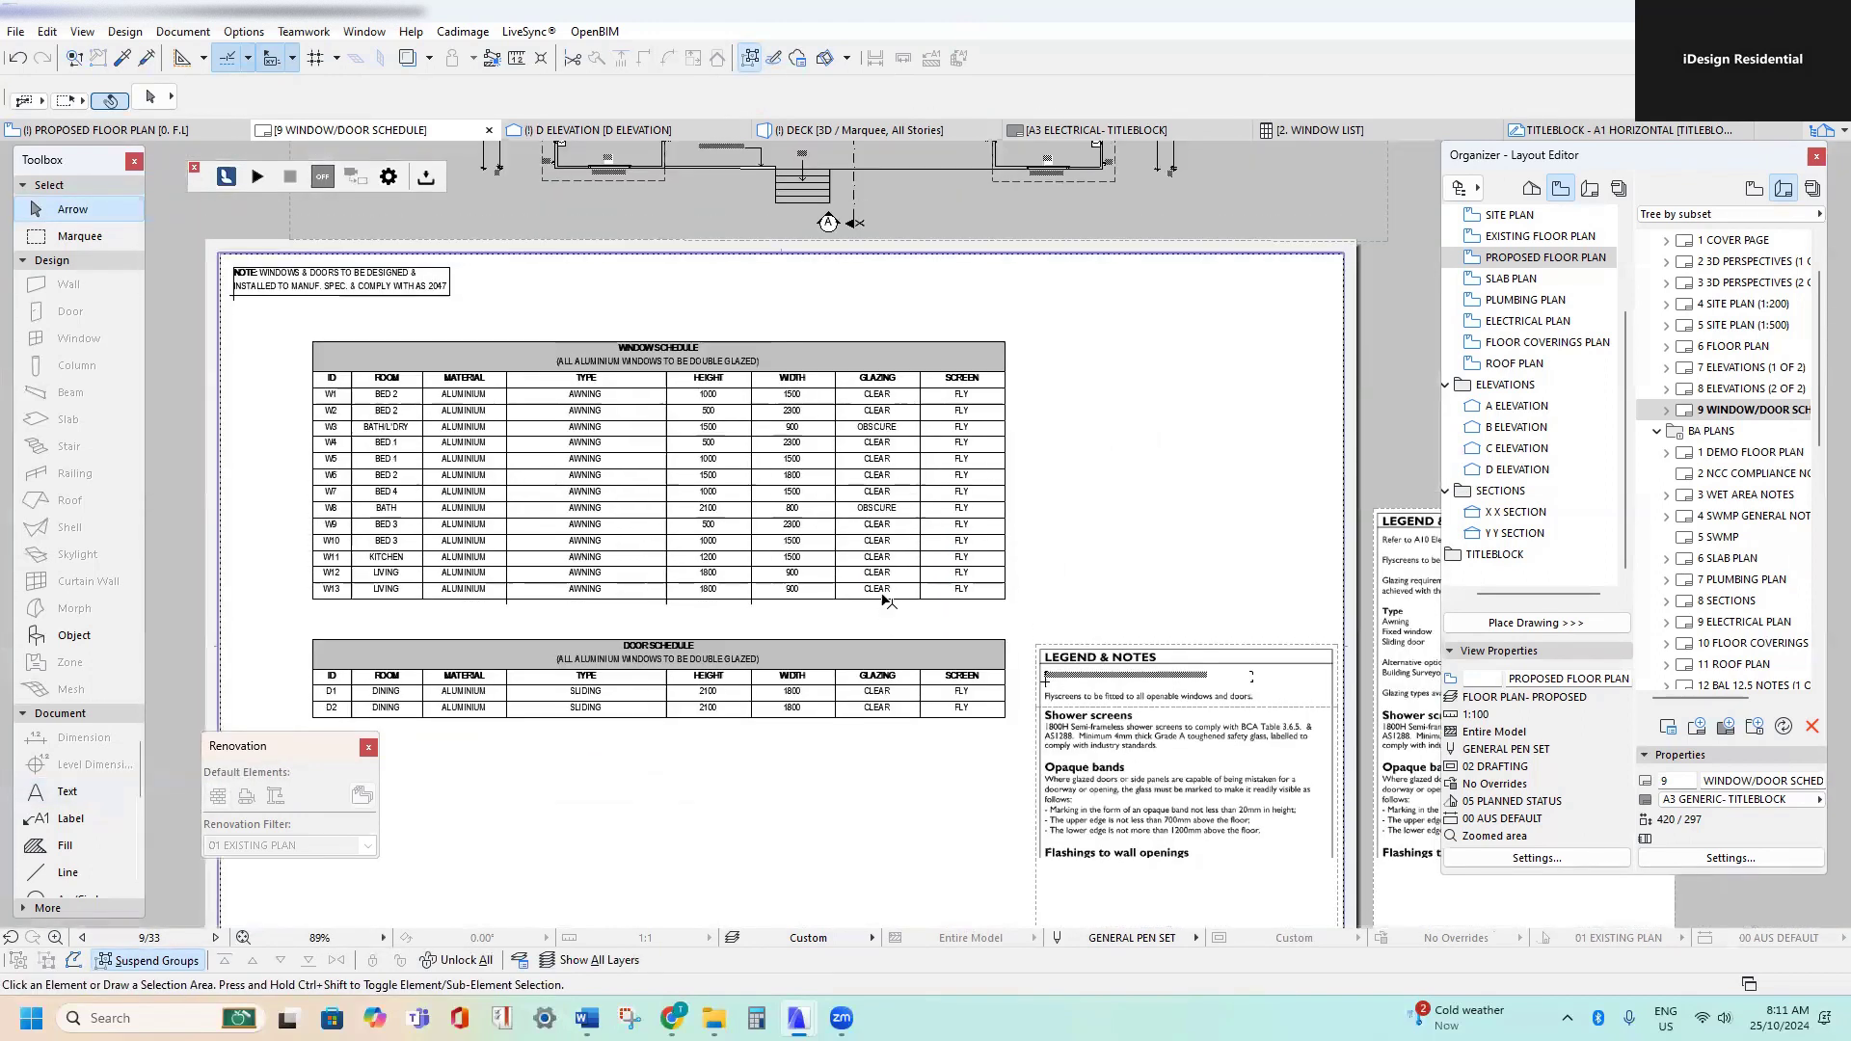
scroll(848, 289, "up", 5)
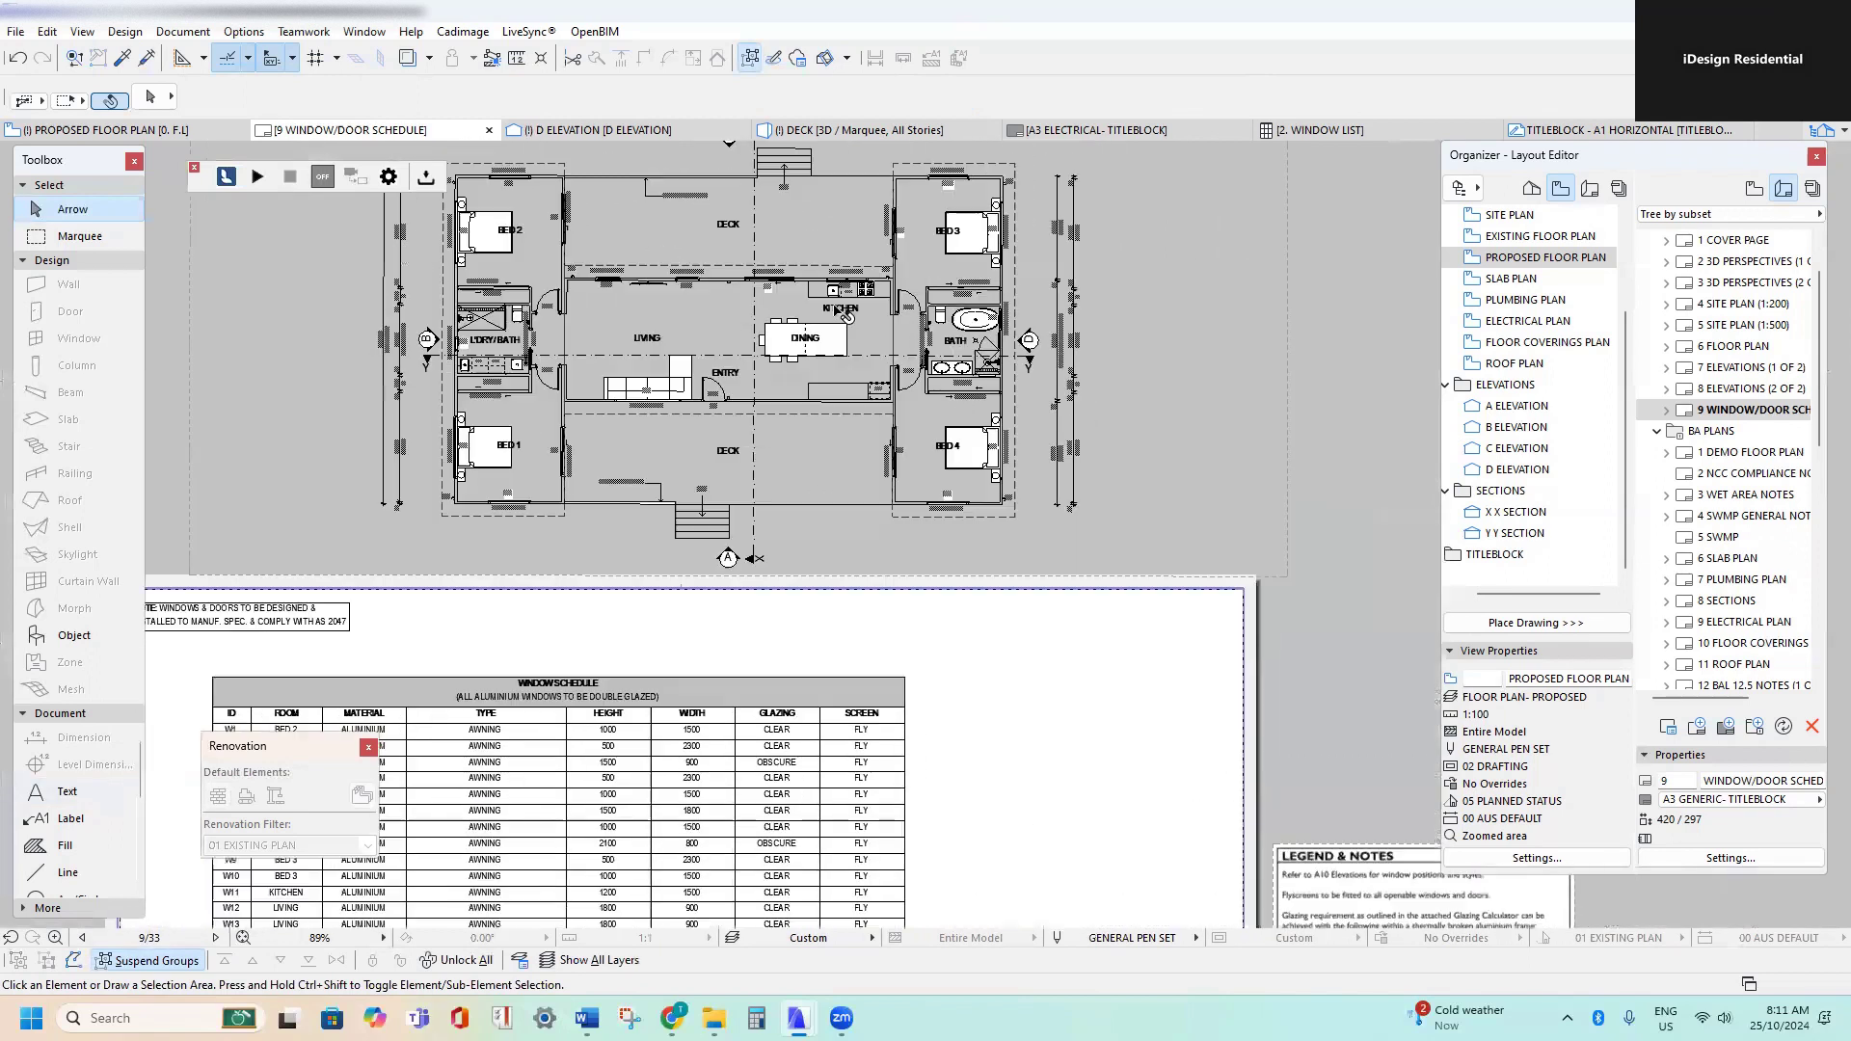
scroll(854, 232, "up", 5)
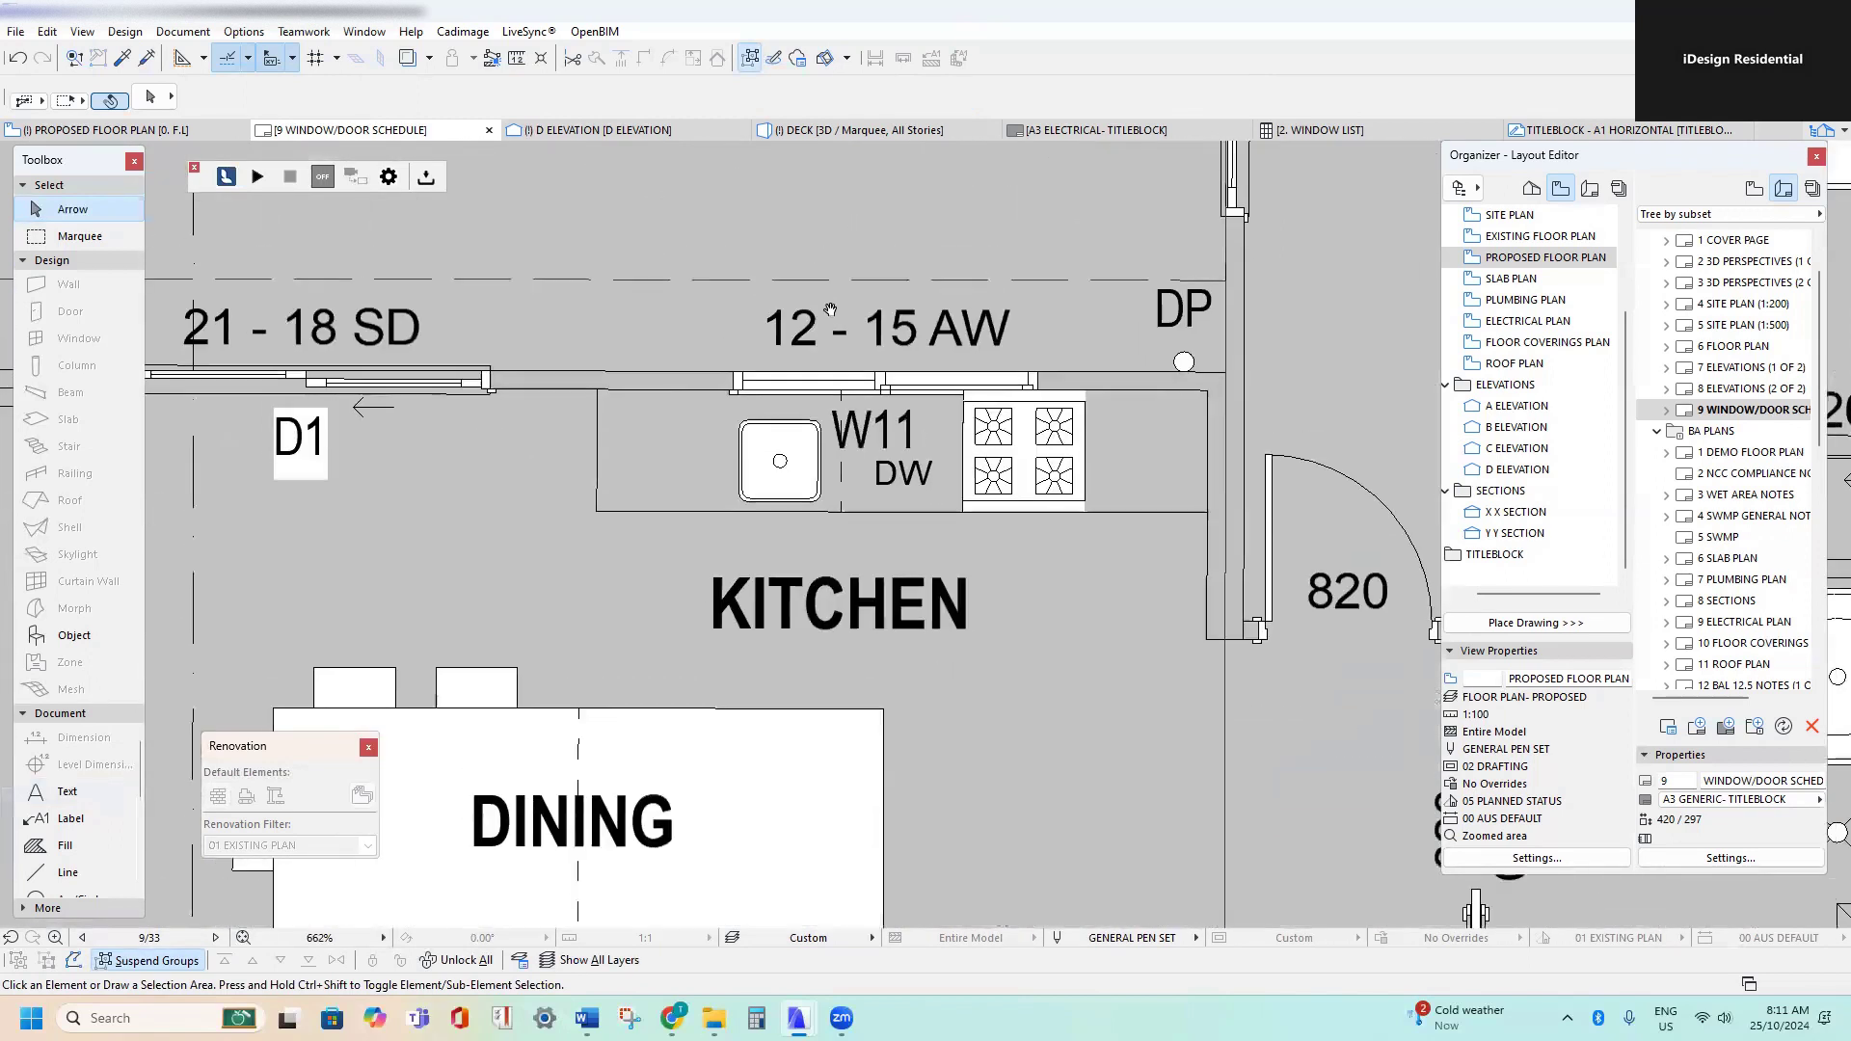
scroll(843, 452, "down", 1)
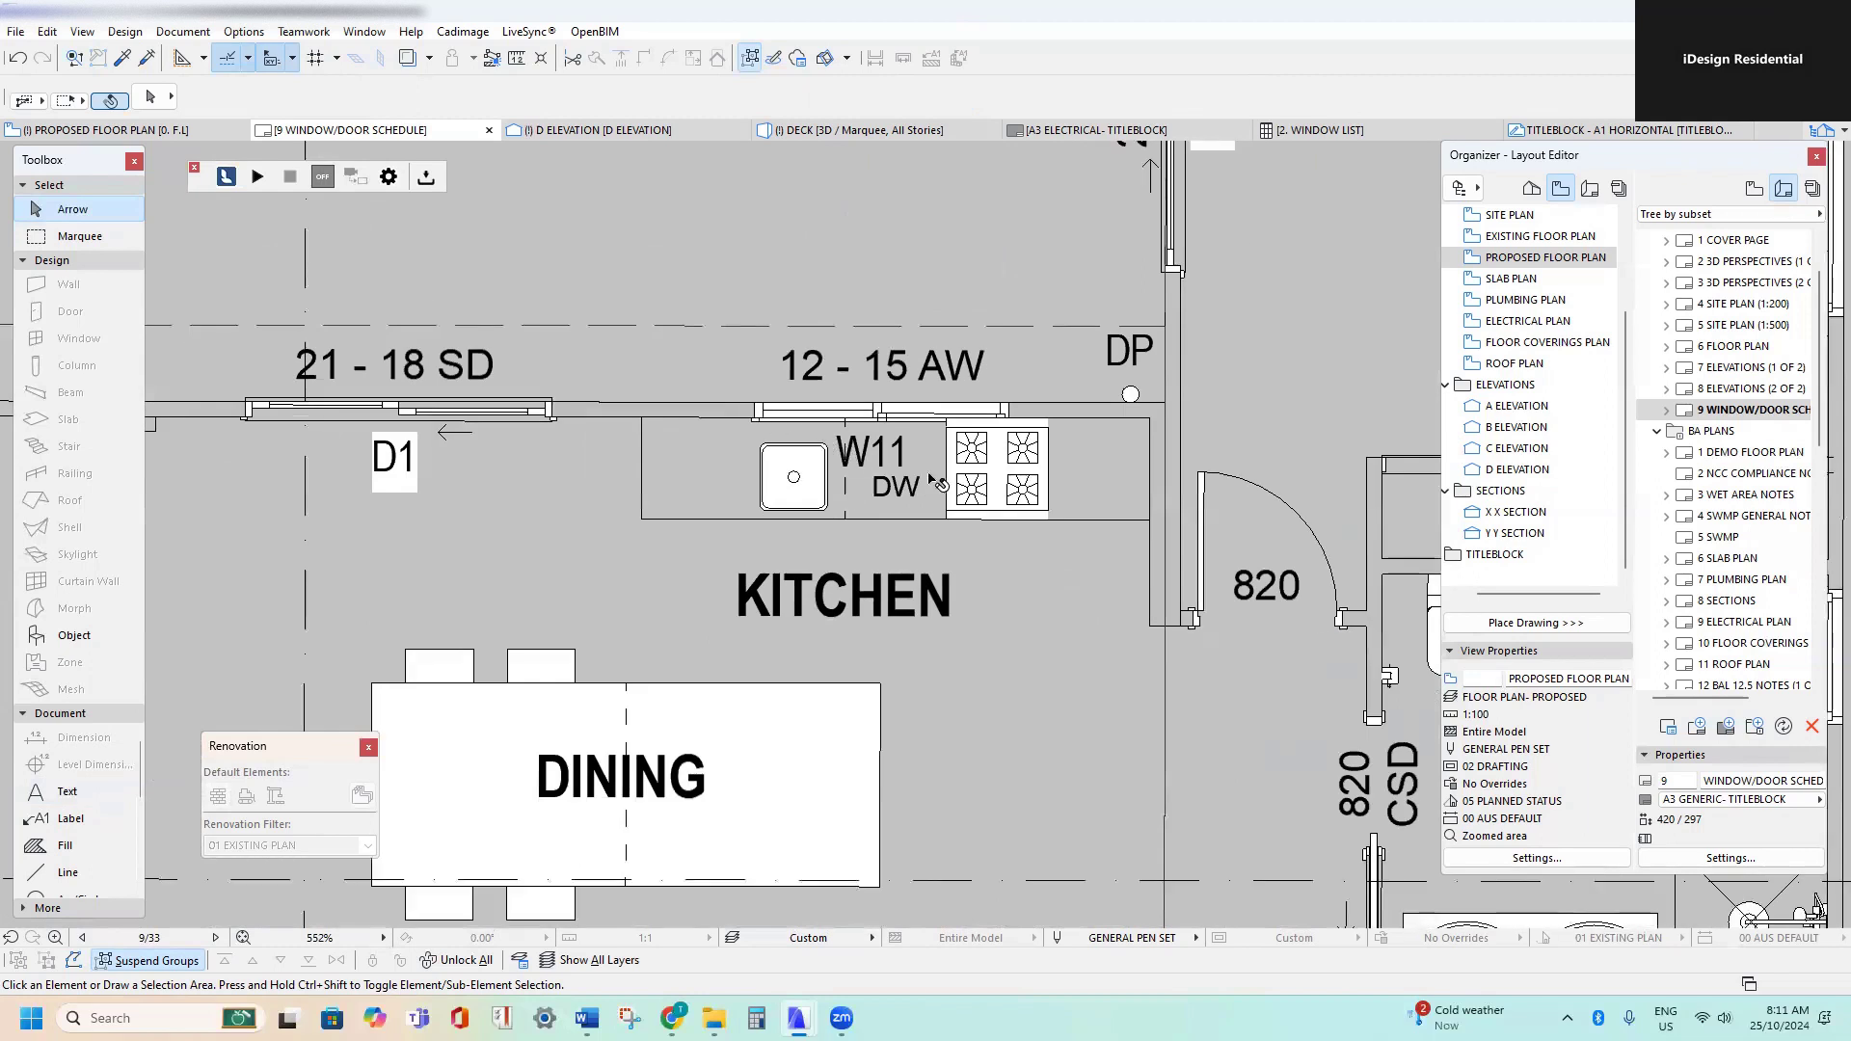
scroll(924, 470, "down", 6)
scroll(639, 435, "up", 4)
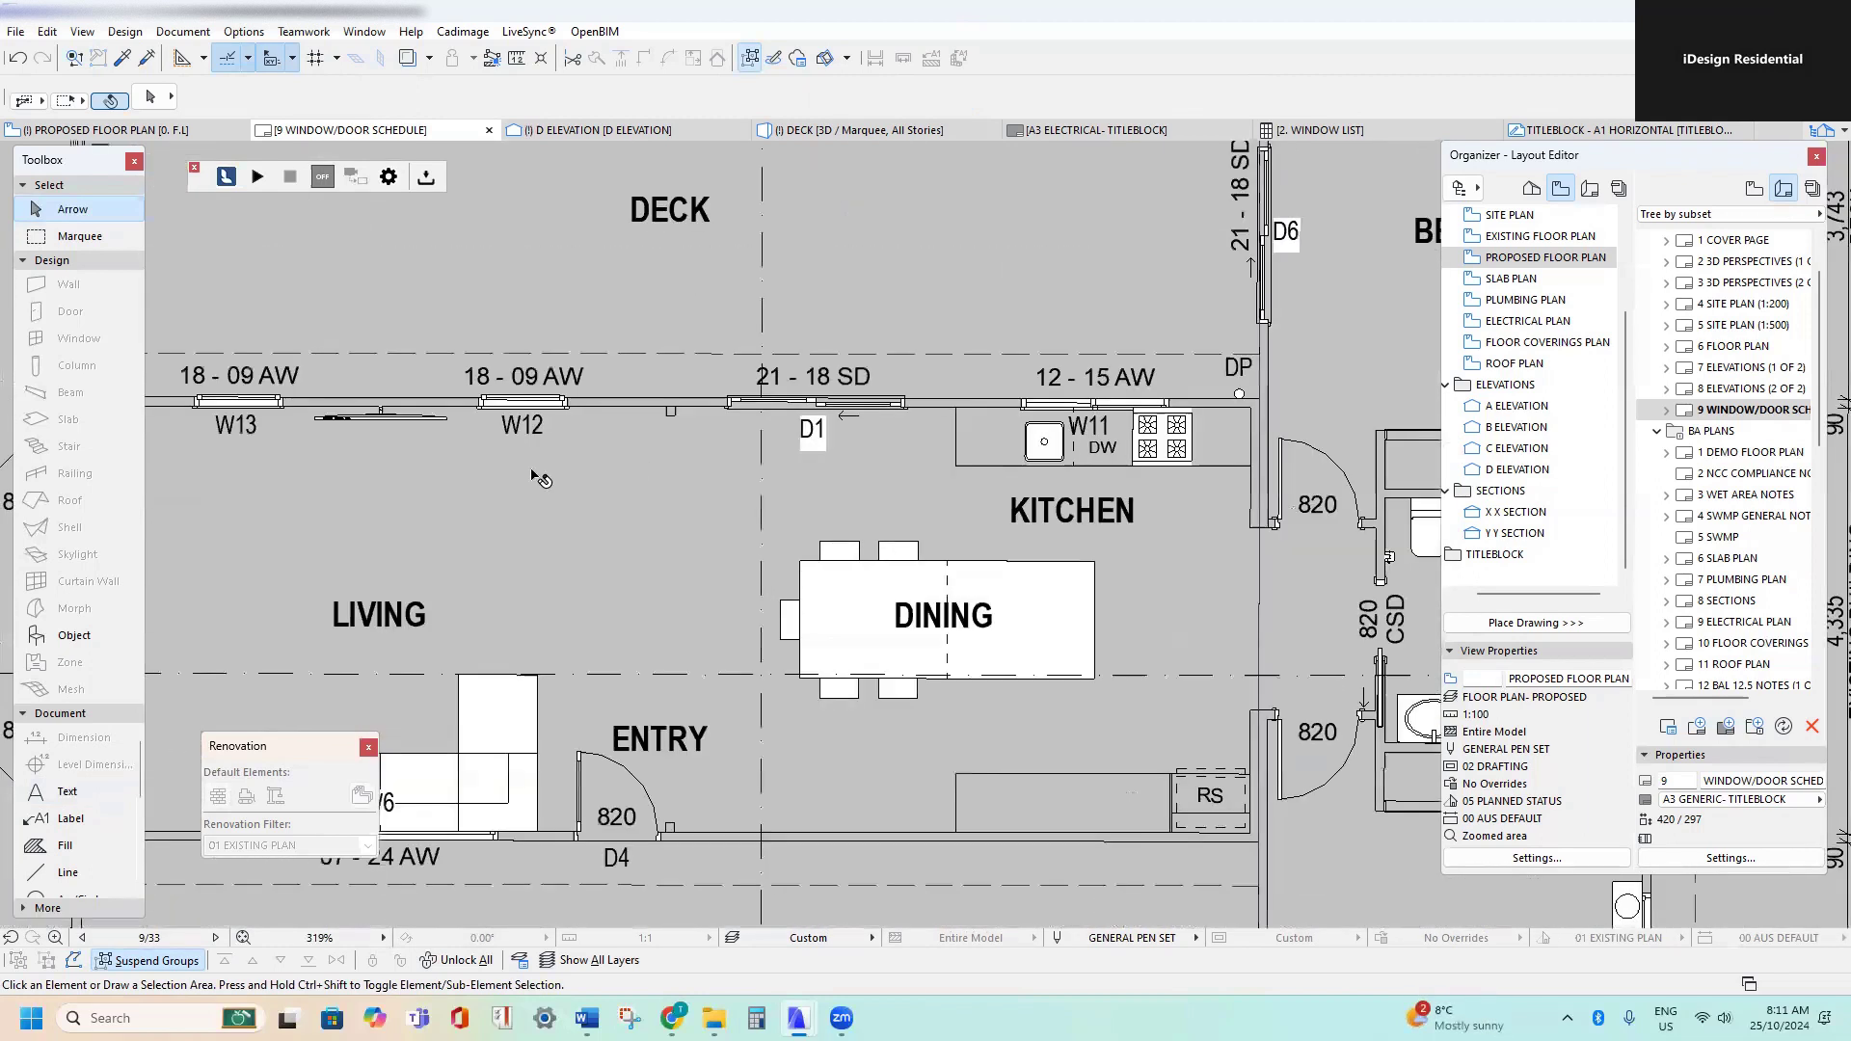
middle_click_drag(653, 340, 680, 249)
scroll(584, 456, "down", 2)
scroll(746, 425, "down", 6)
middle_click_drag(579, 798, 576, 567)
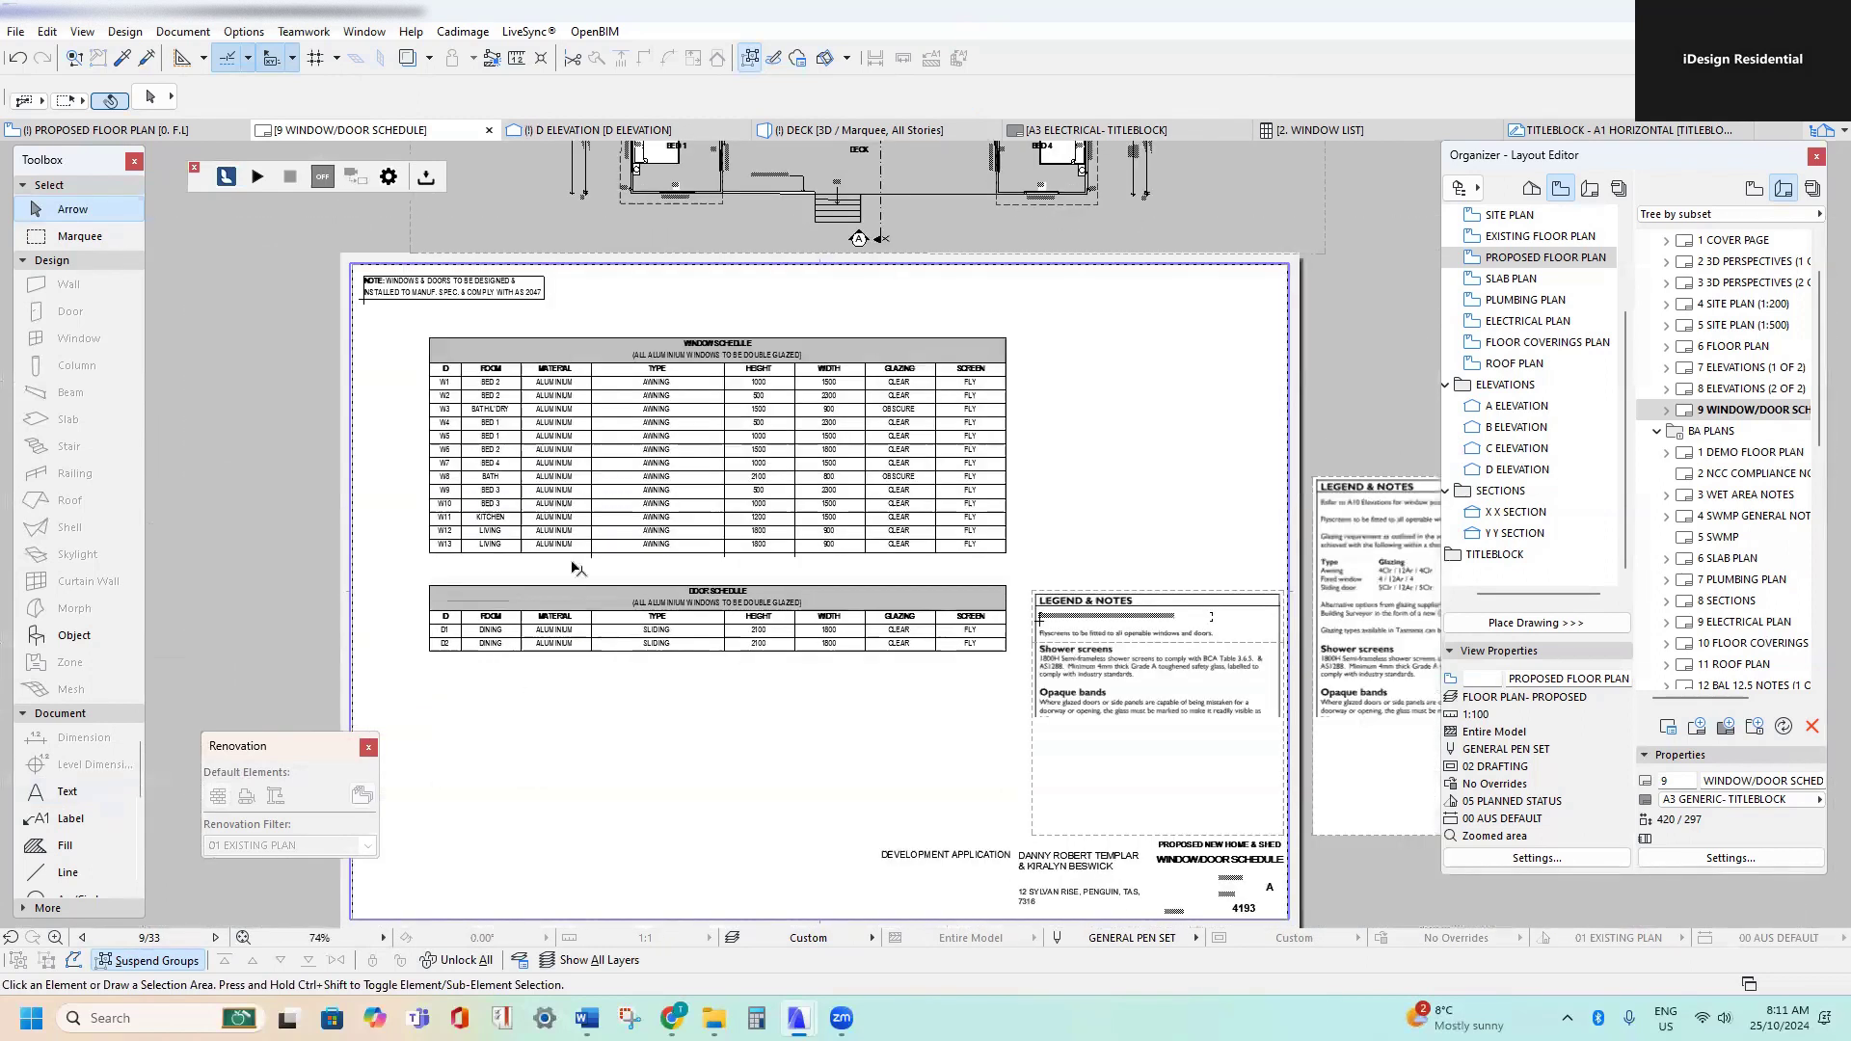
- Delete the whole D2 row from the door schedule
scroll(504, 733, "up", 3)
left_click(375, 575)
middle_click_drag(1366, 637, 1060, 607)
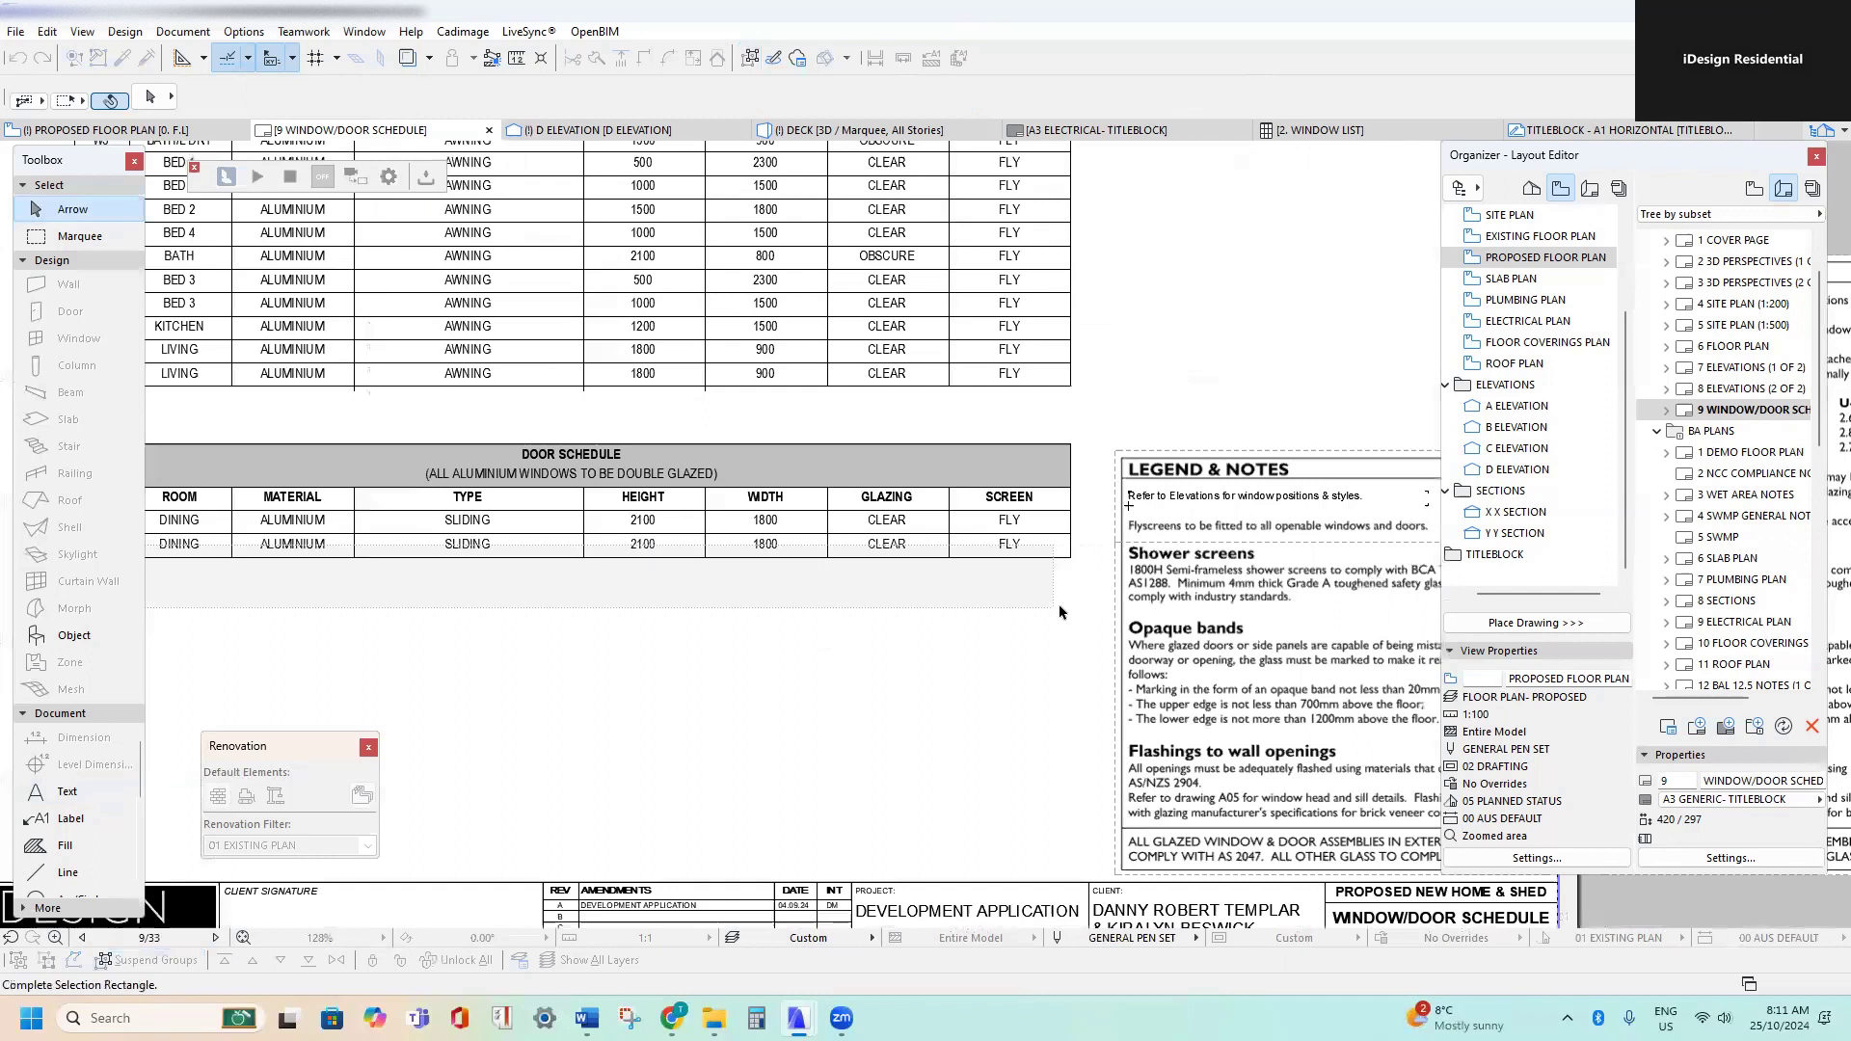
left_click(876, 598)
key("Delete")
- Copy all cells of the D1 row in the door schedule and place the copy directly beneath it
middle_click_drag(382, 556, 869, 554)
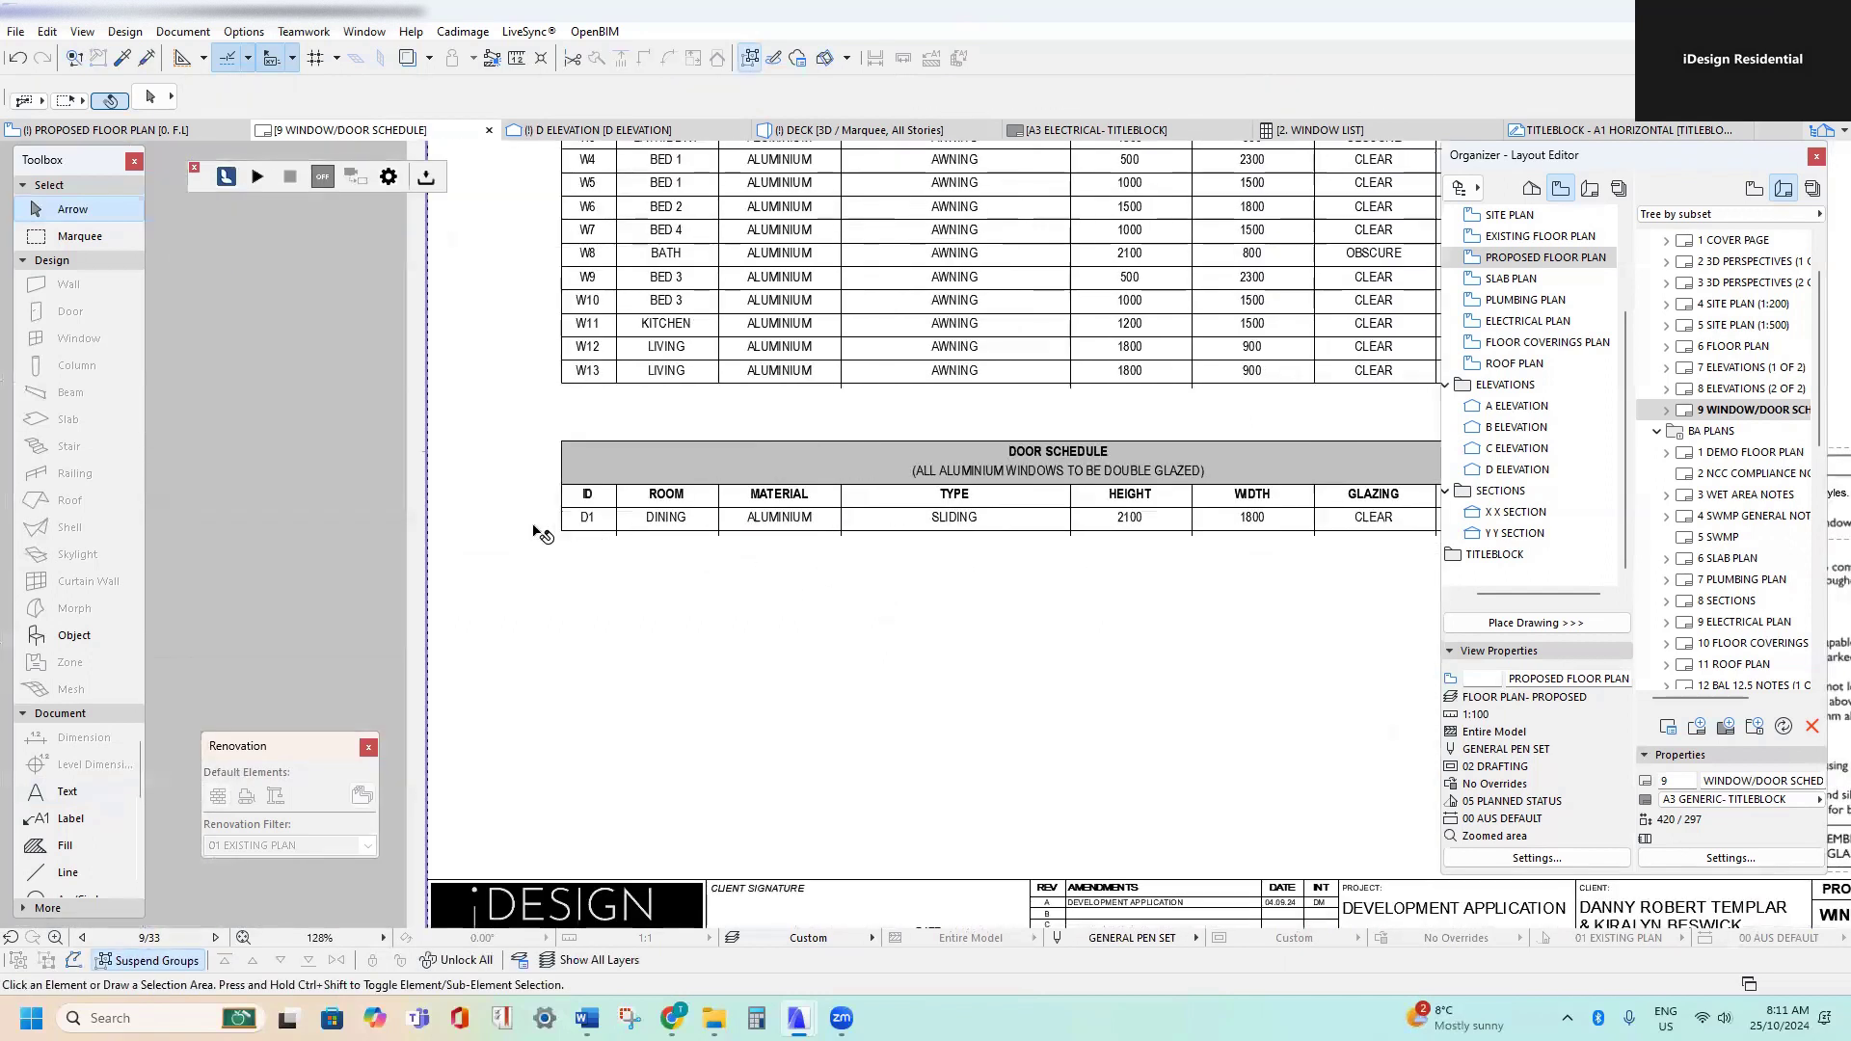
left_click(545, 517)
middle_click_drag(1379, 591, 1090, 566)
left_click(1245, 564)
scroll(301, 489, "up", 3)
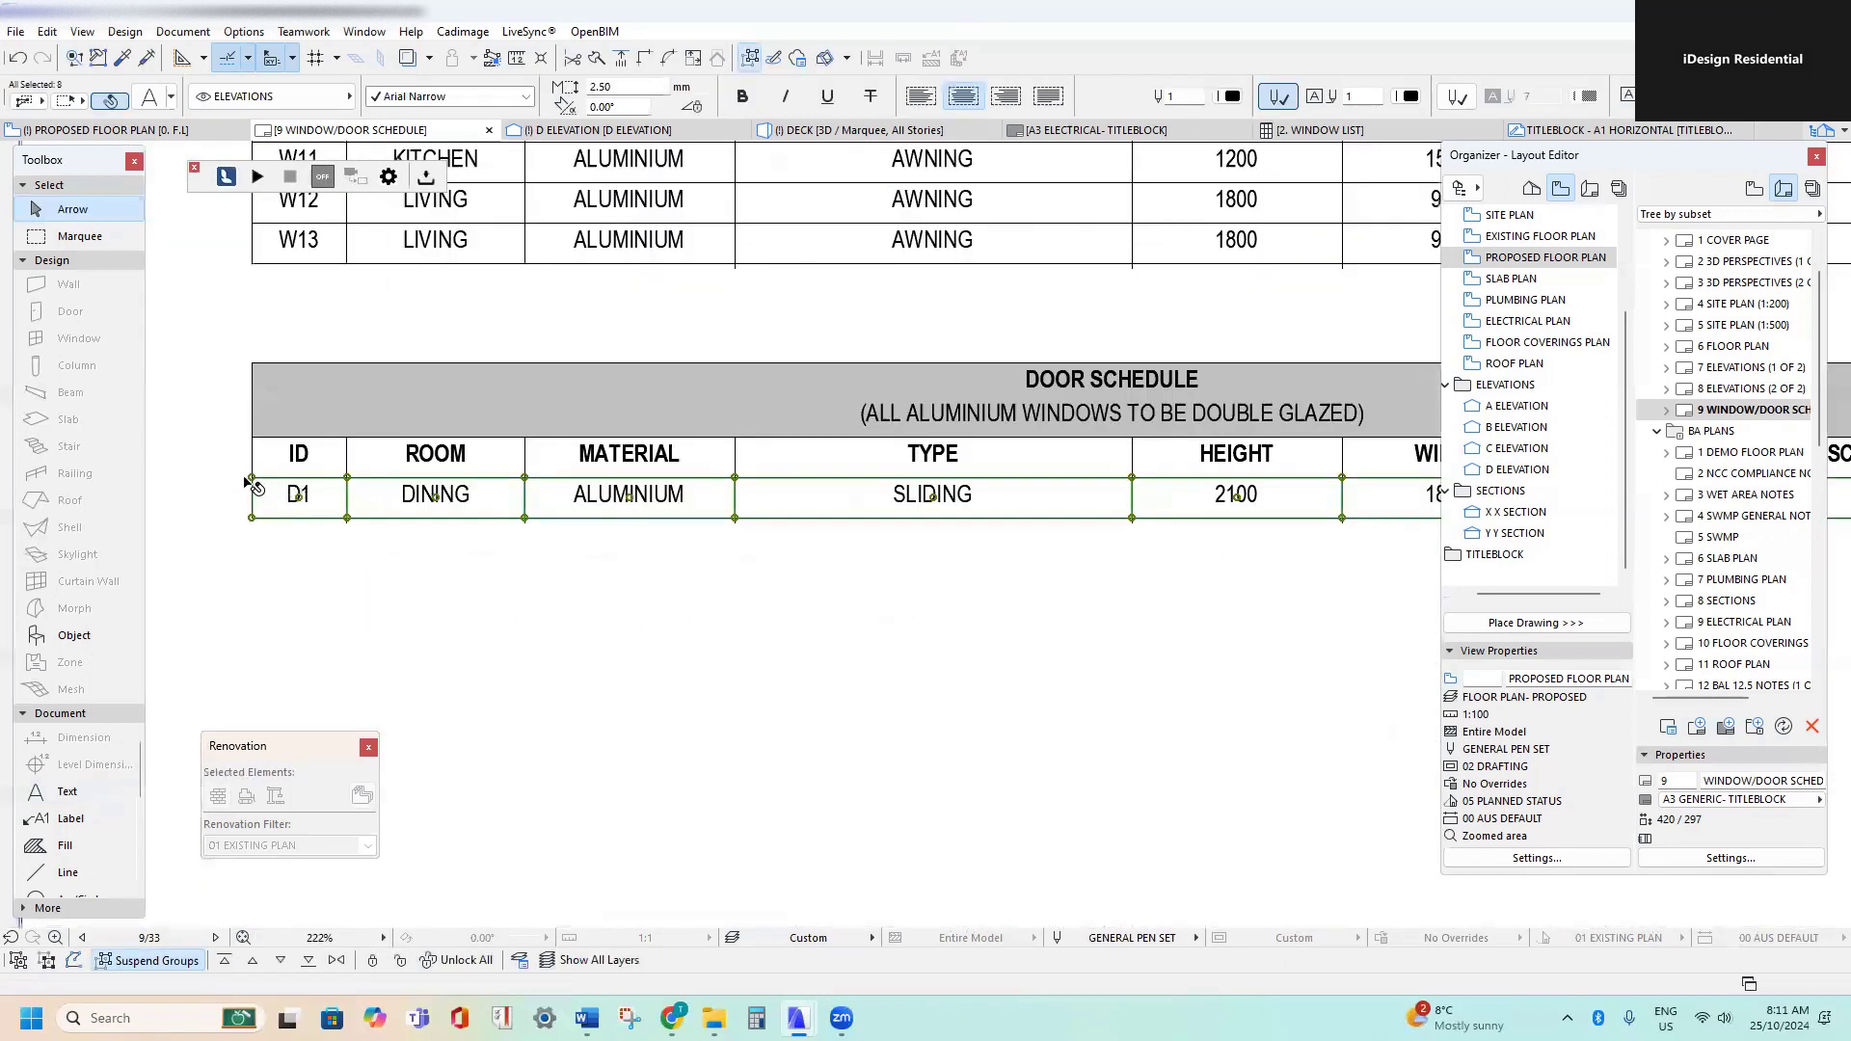
key("ctrl+shift+d")
left_click(253, 479)
left_click(252, 519)
- Change the copied door row's ID to D2 and its room to BED 2
scroll(253, 494, "up", 2)
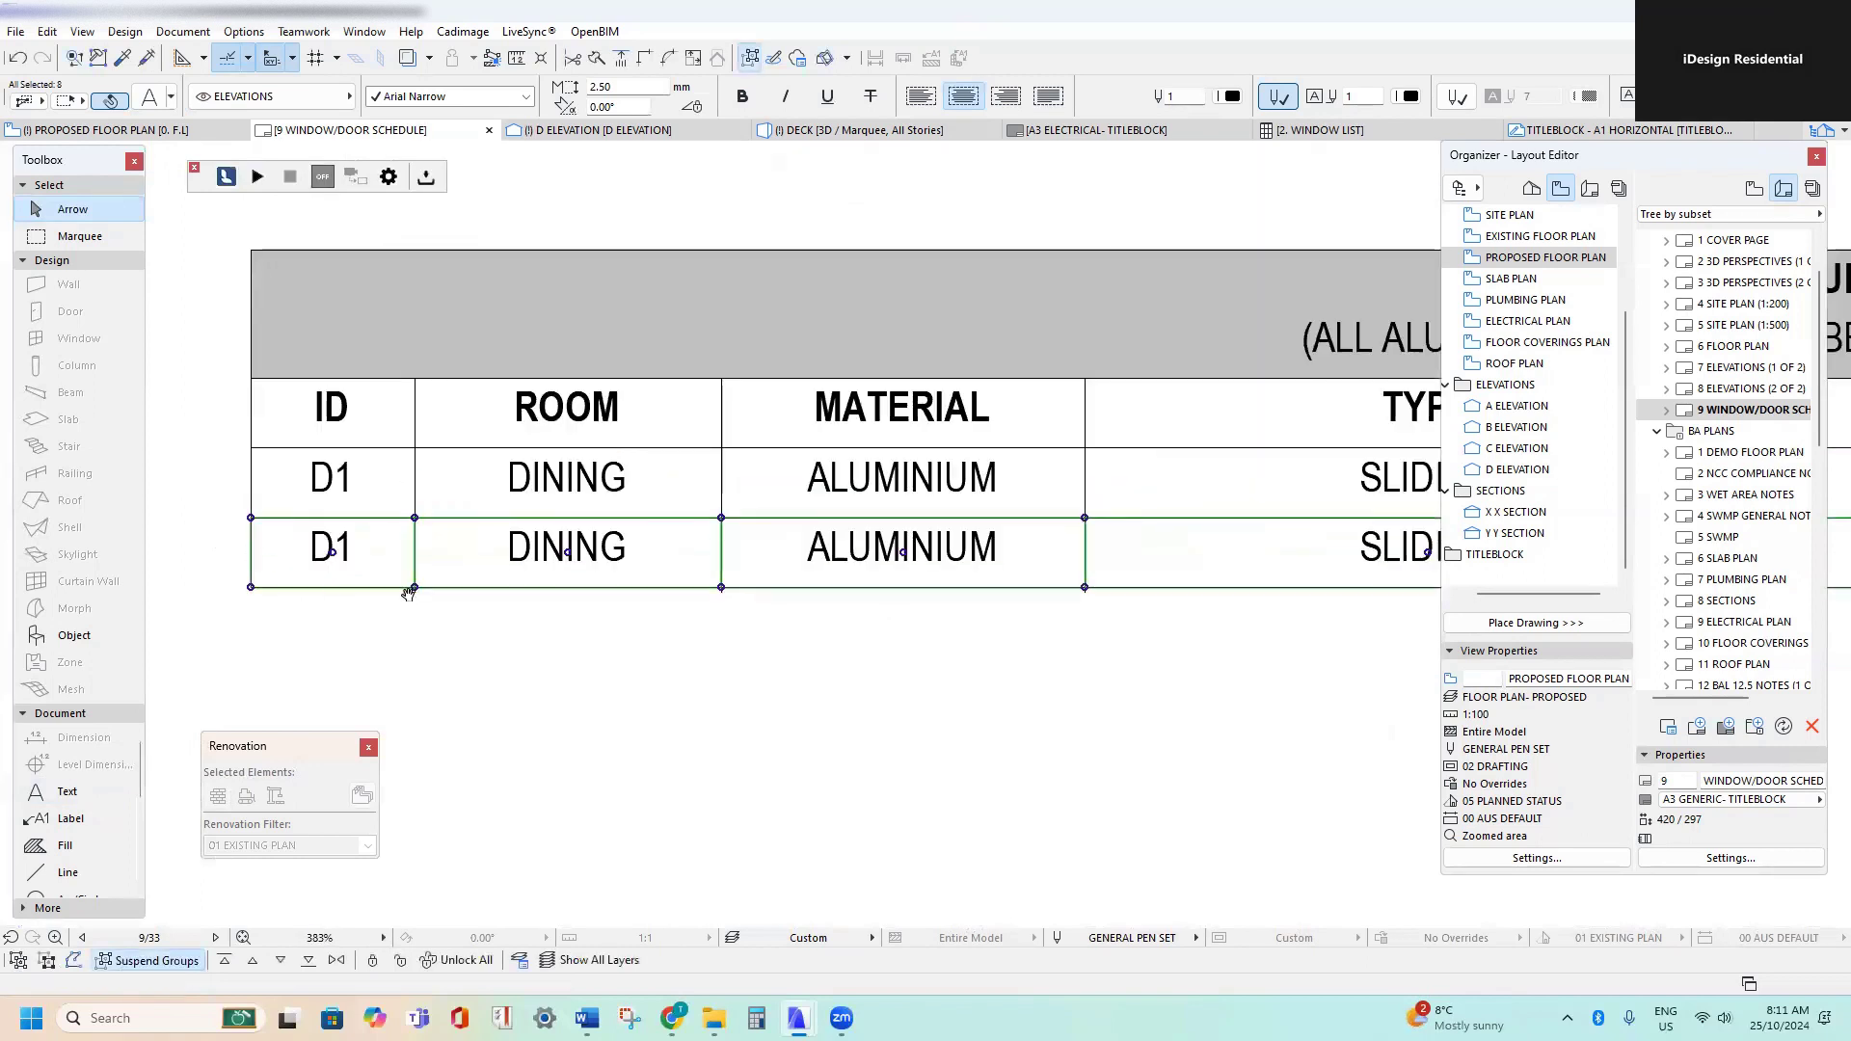
double_click(409, 584)
left_click_drag(378, 579, 358, 579)
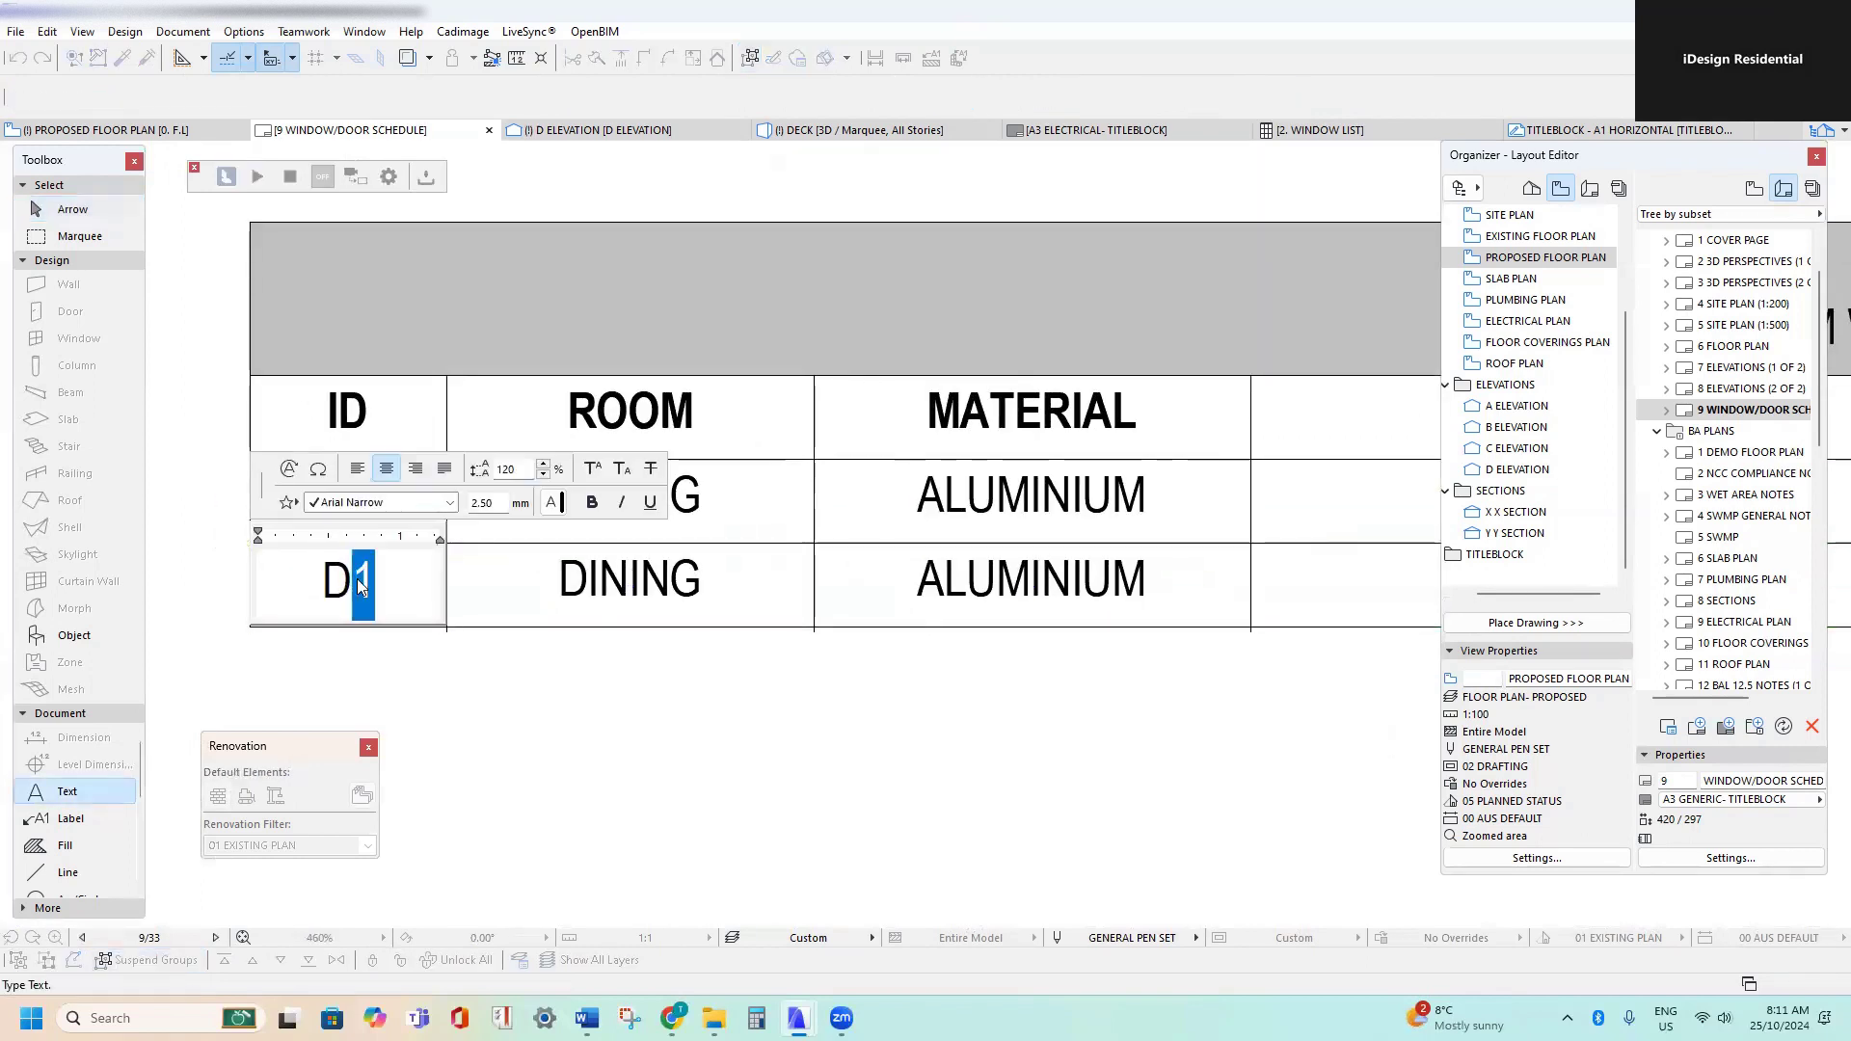
double_click(715, 583)
left_click_drag(719, 579, 479, 566)
type("B")
left_click(666, 695)
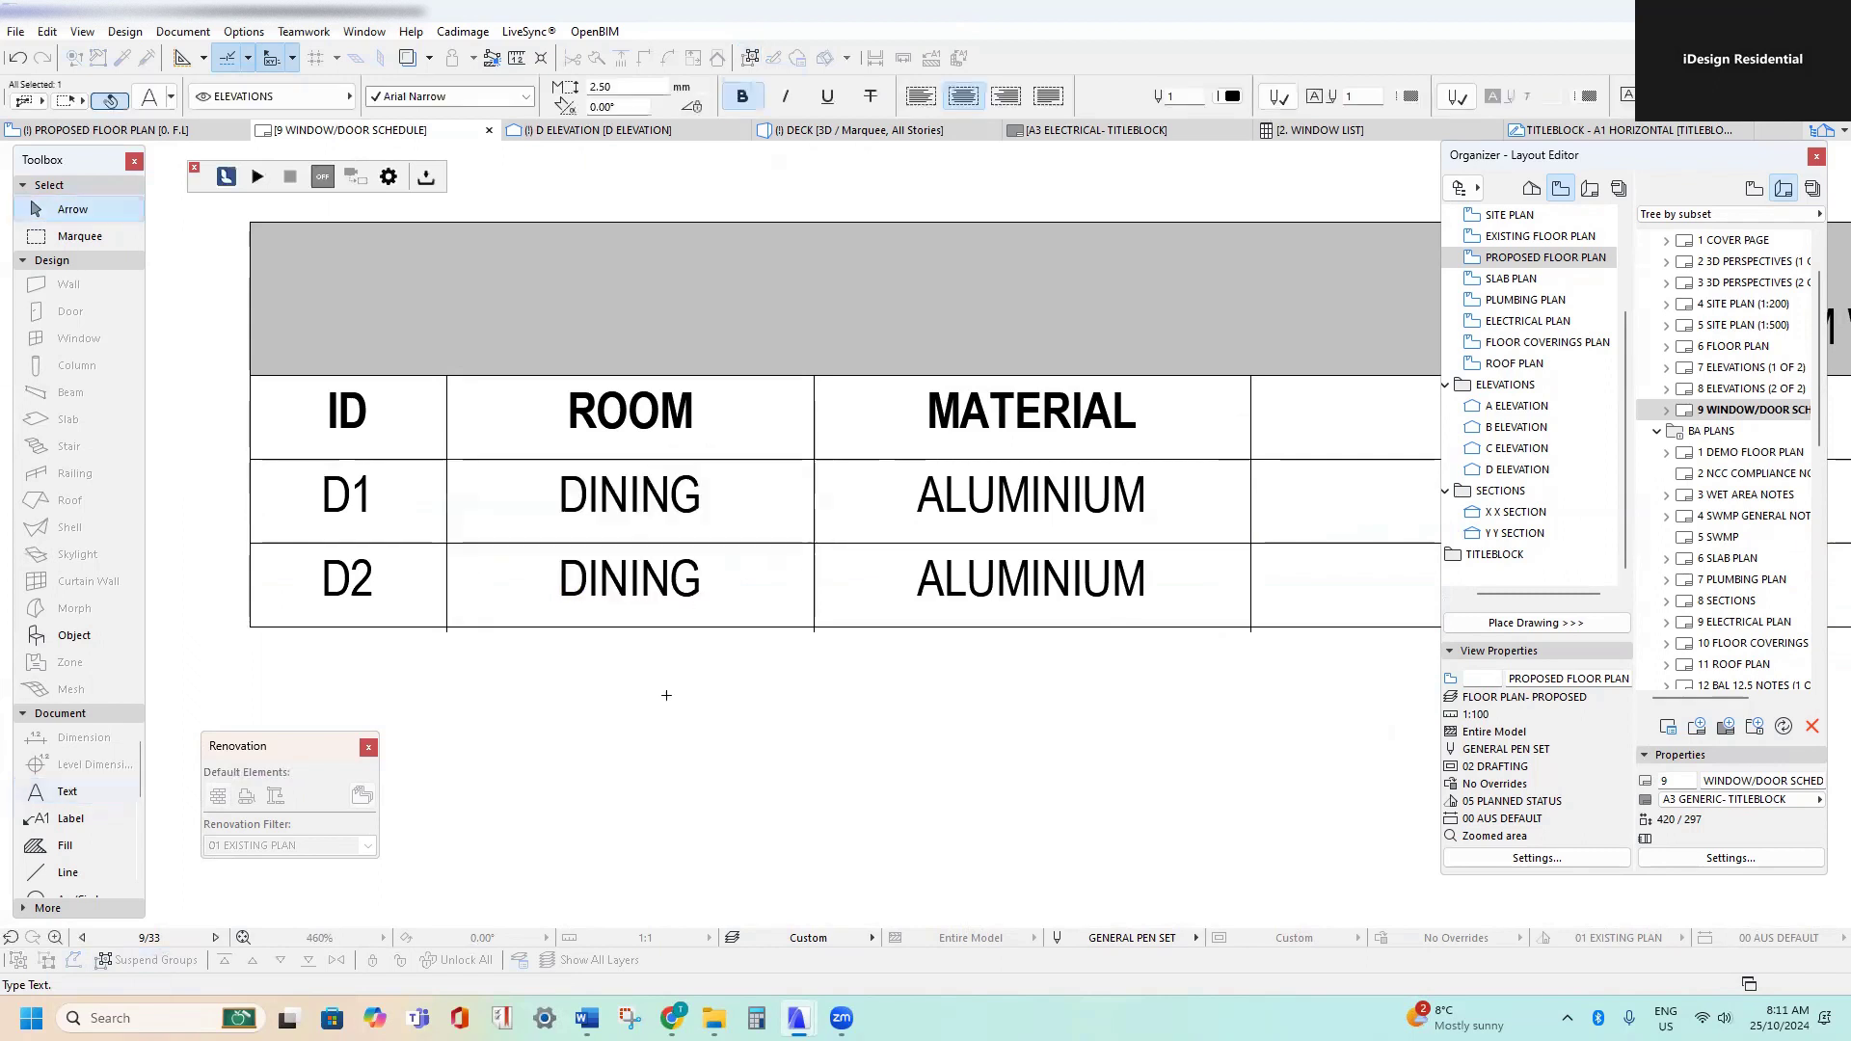
- Examine the tags and sizes of the doors beside BED 2 and BED 1 on the floor plan
scroll(767, 675, "down", 3)
middle_click_drag(1254, 675, 704, 651)
middle_click_drag(1006, 651, 762, 647)
middle_click_drag(1038, 608, 944, 692)
scroll(852, 608, "down", 2)
middle_click_drag(482, 155, 847, 715)
scroll(848, 649, "up", 1)
middle_click_drag(848, 649, 656, 850)
scroll(856, 158, "up", 2)
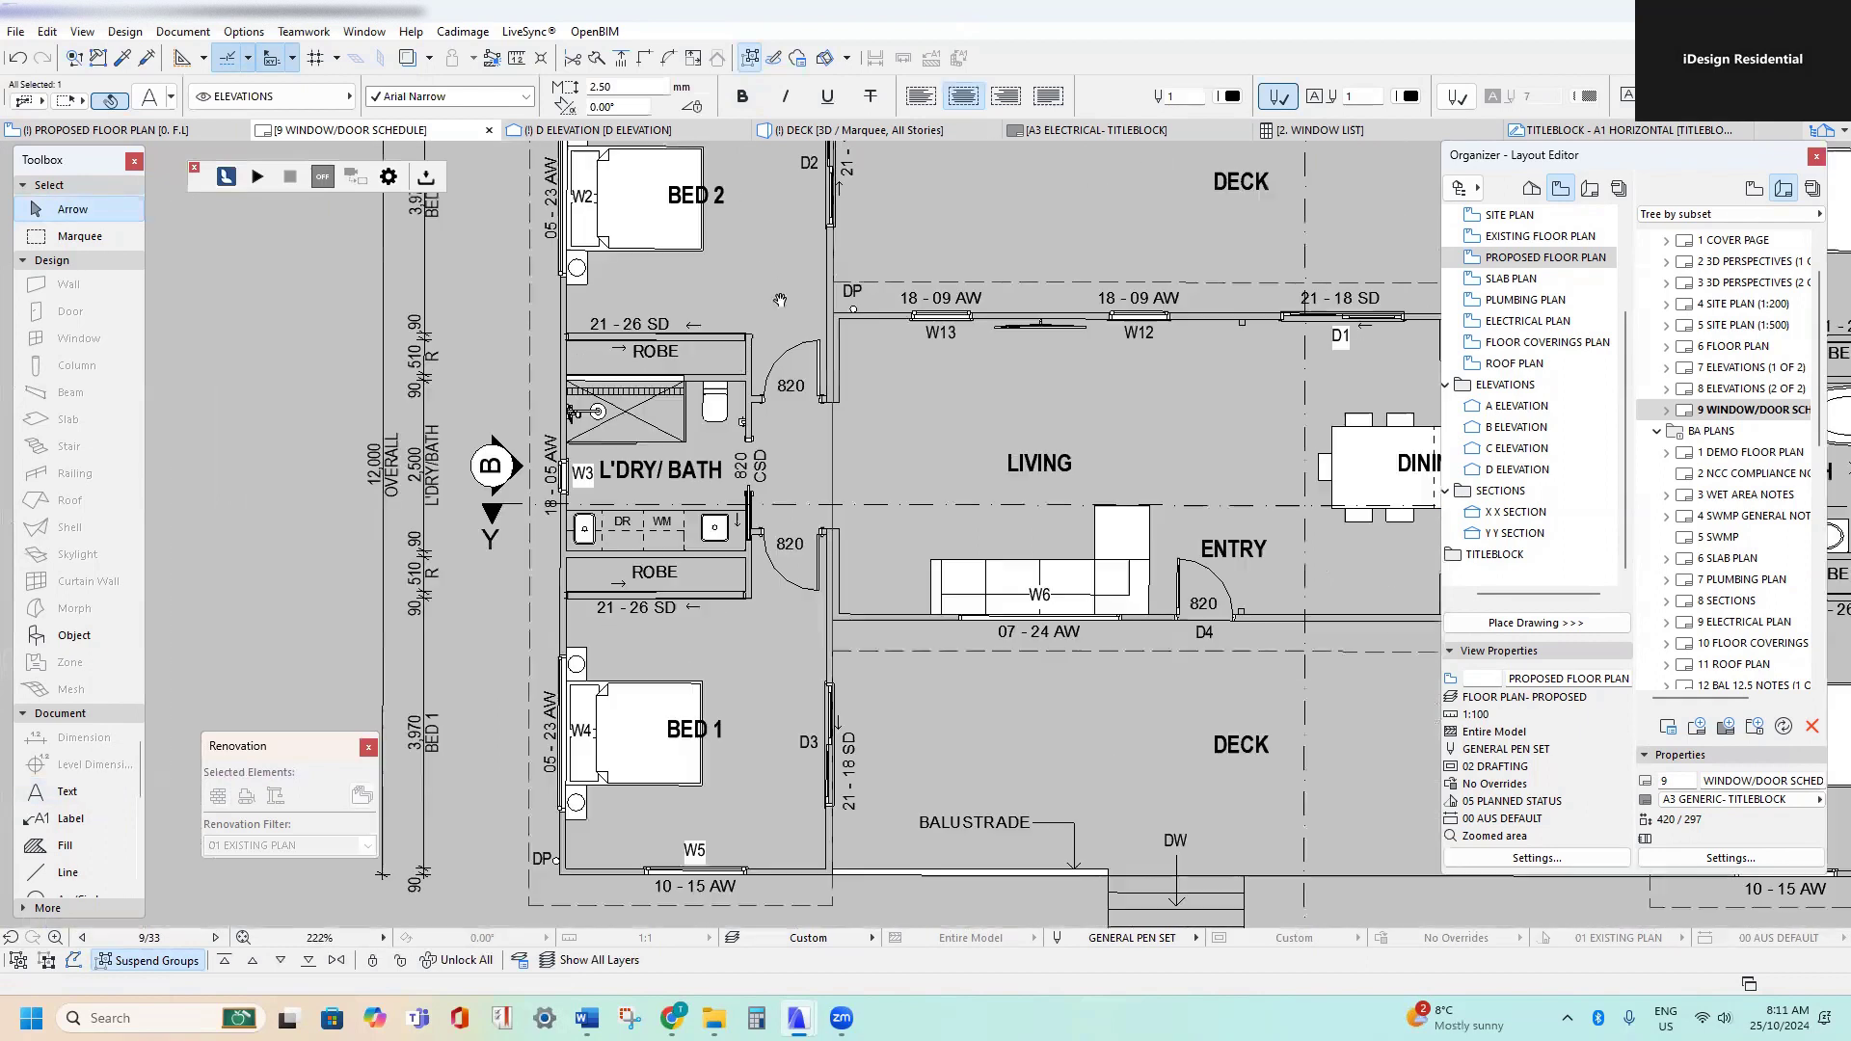
middle_click_drag(863, 157, 790, 327)
middle_click_drag(717, 433, 695, 162)
scroll(769, 683, "down", 2)
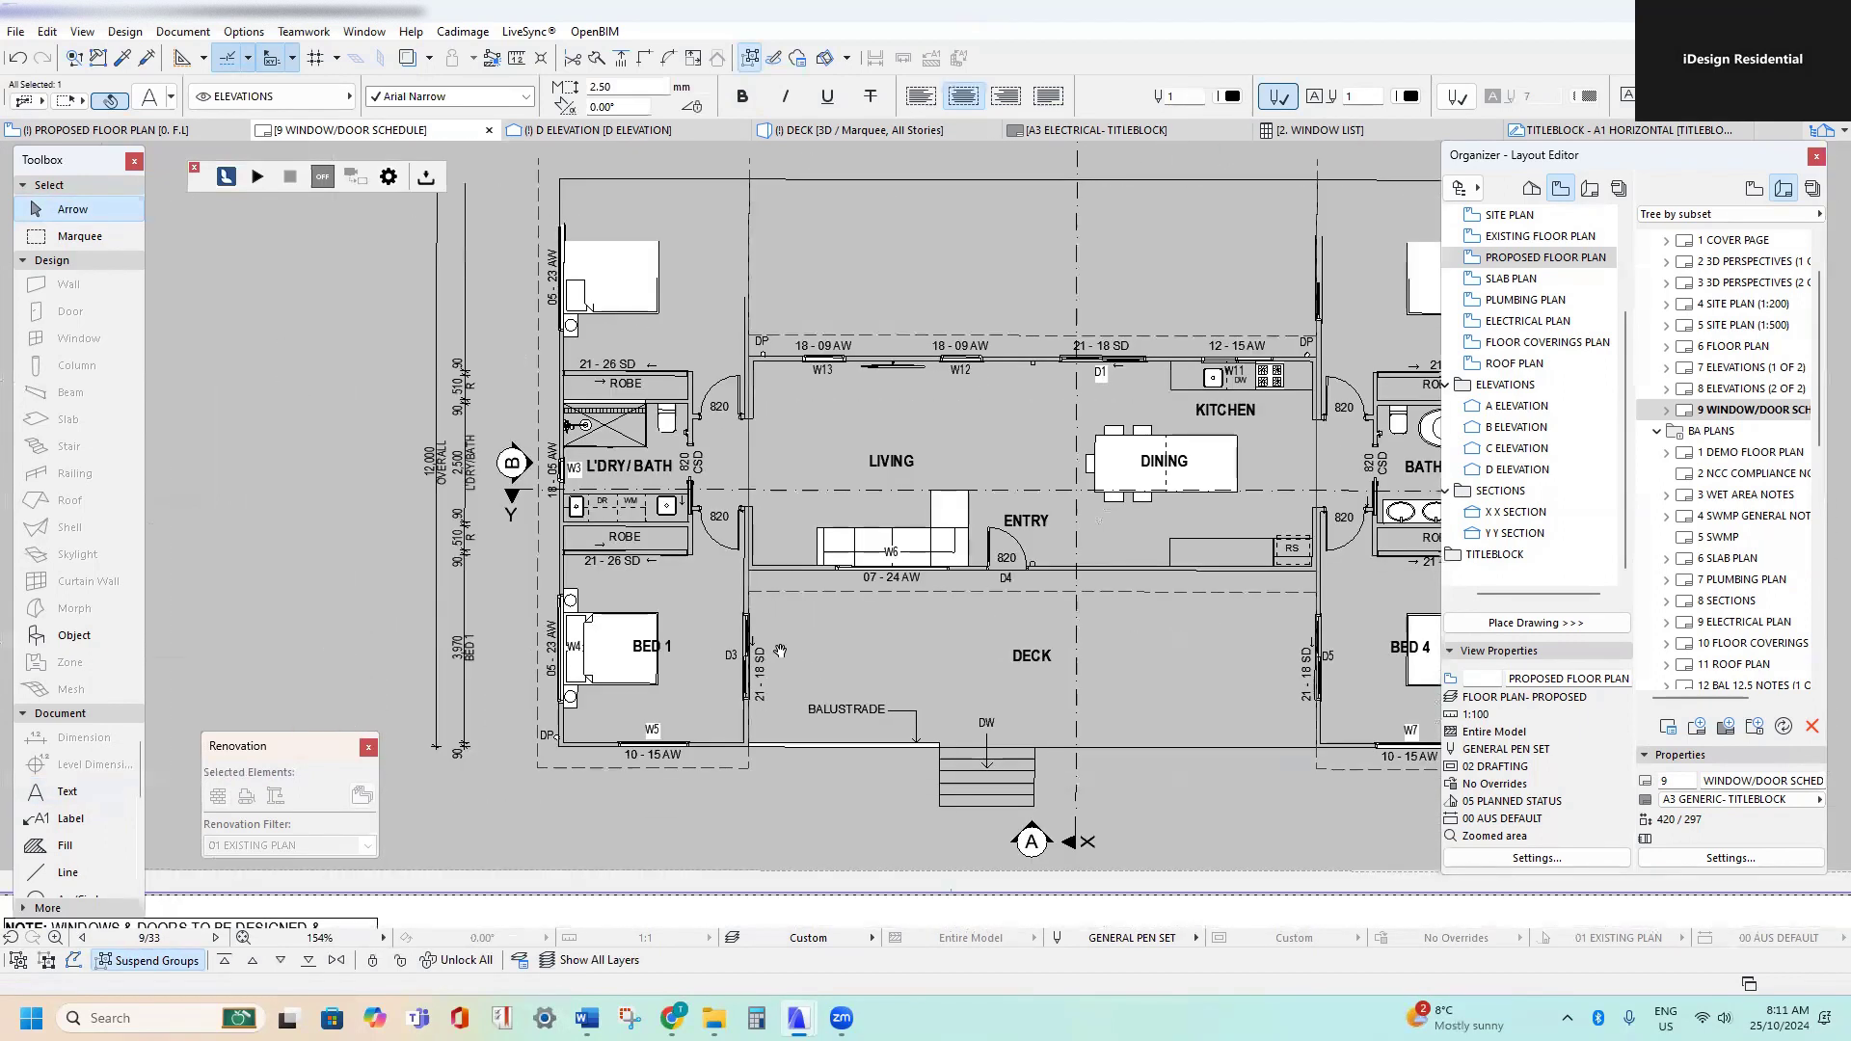
middle_click_drag(776, 672, 630, 639)
middle_click_drag(961, 636, 921, 603)
scroll(675, 569, "down", 2)
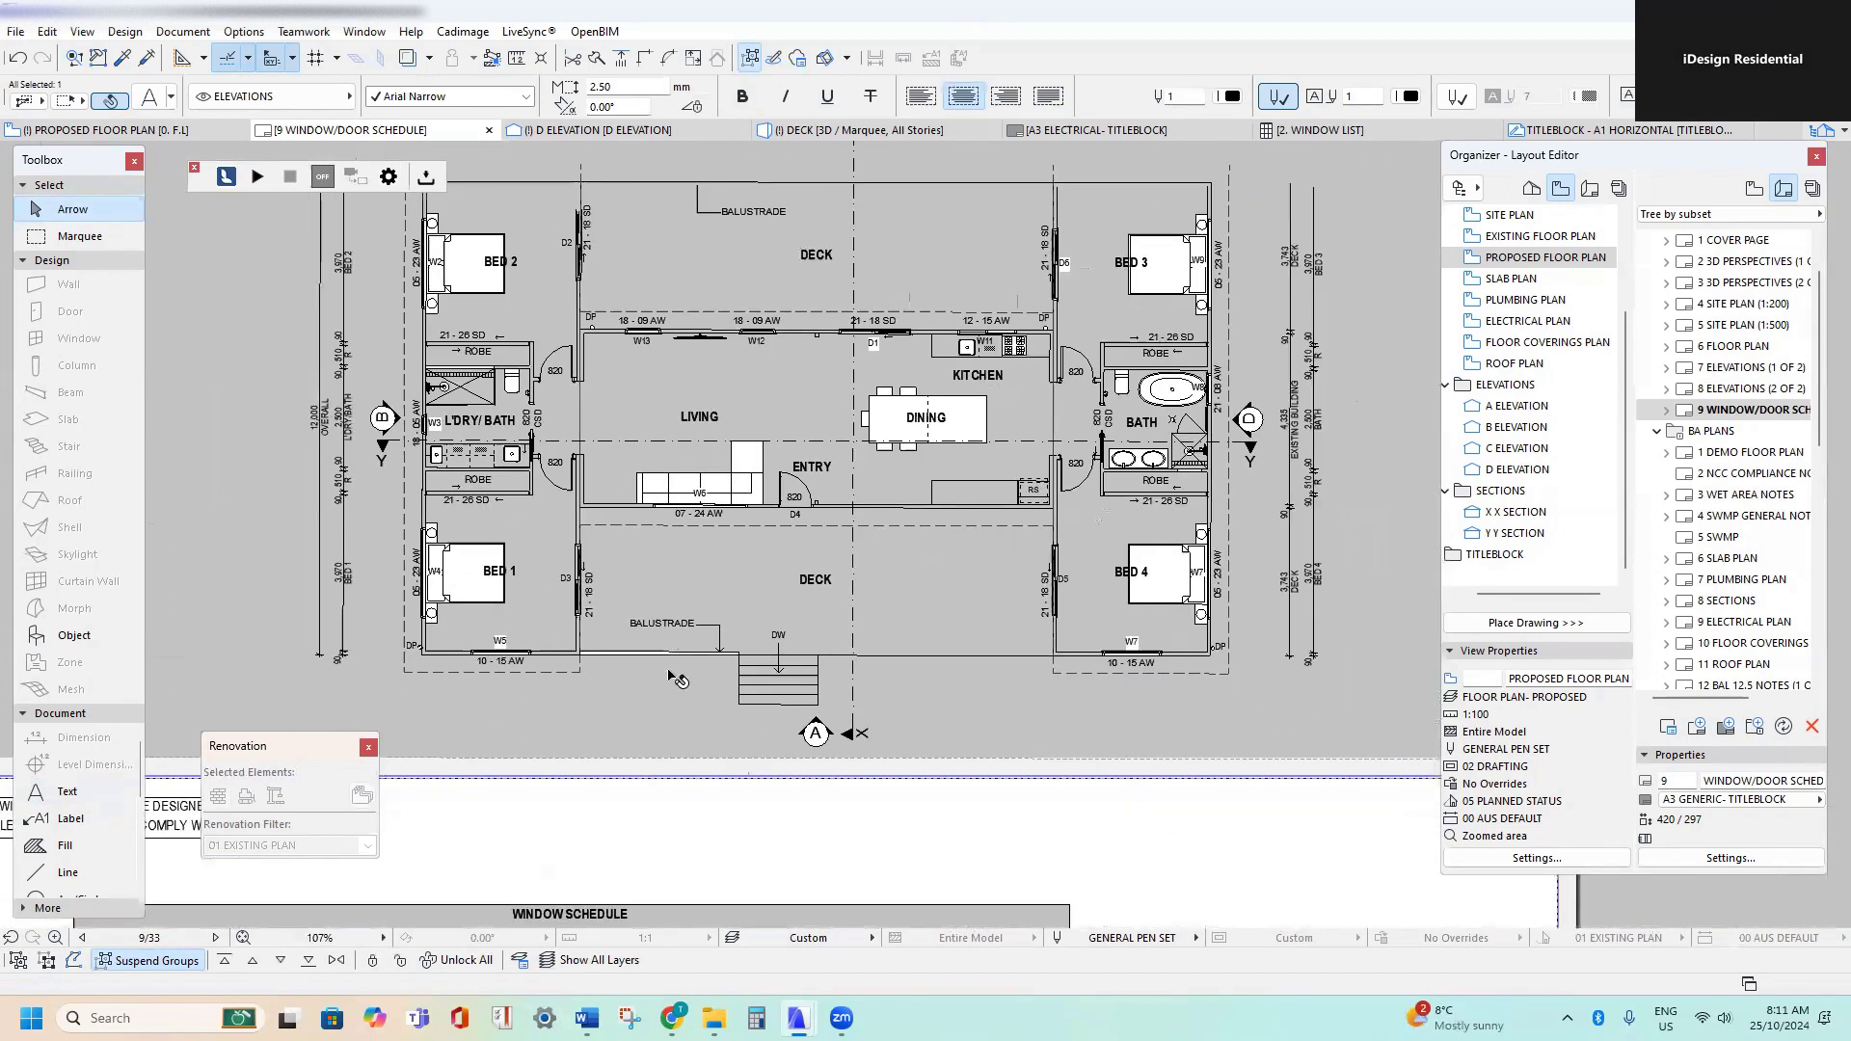
- Copy all cells of the D2 row in the door schedule and place the copy directly beneath it
middle_click_drag(674, 678, 818, 165)
scroll(446, 782, "up", 2)
middle_click_drag(446, 783, 557, 520)
key("Escape")
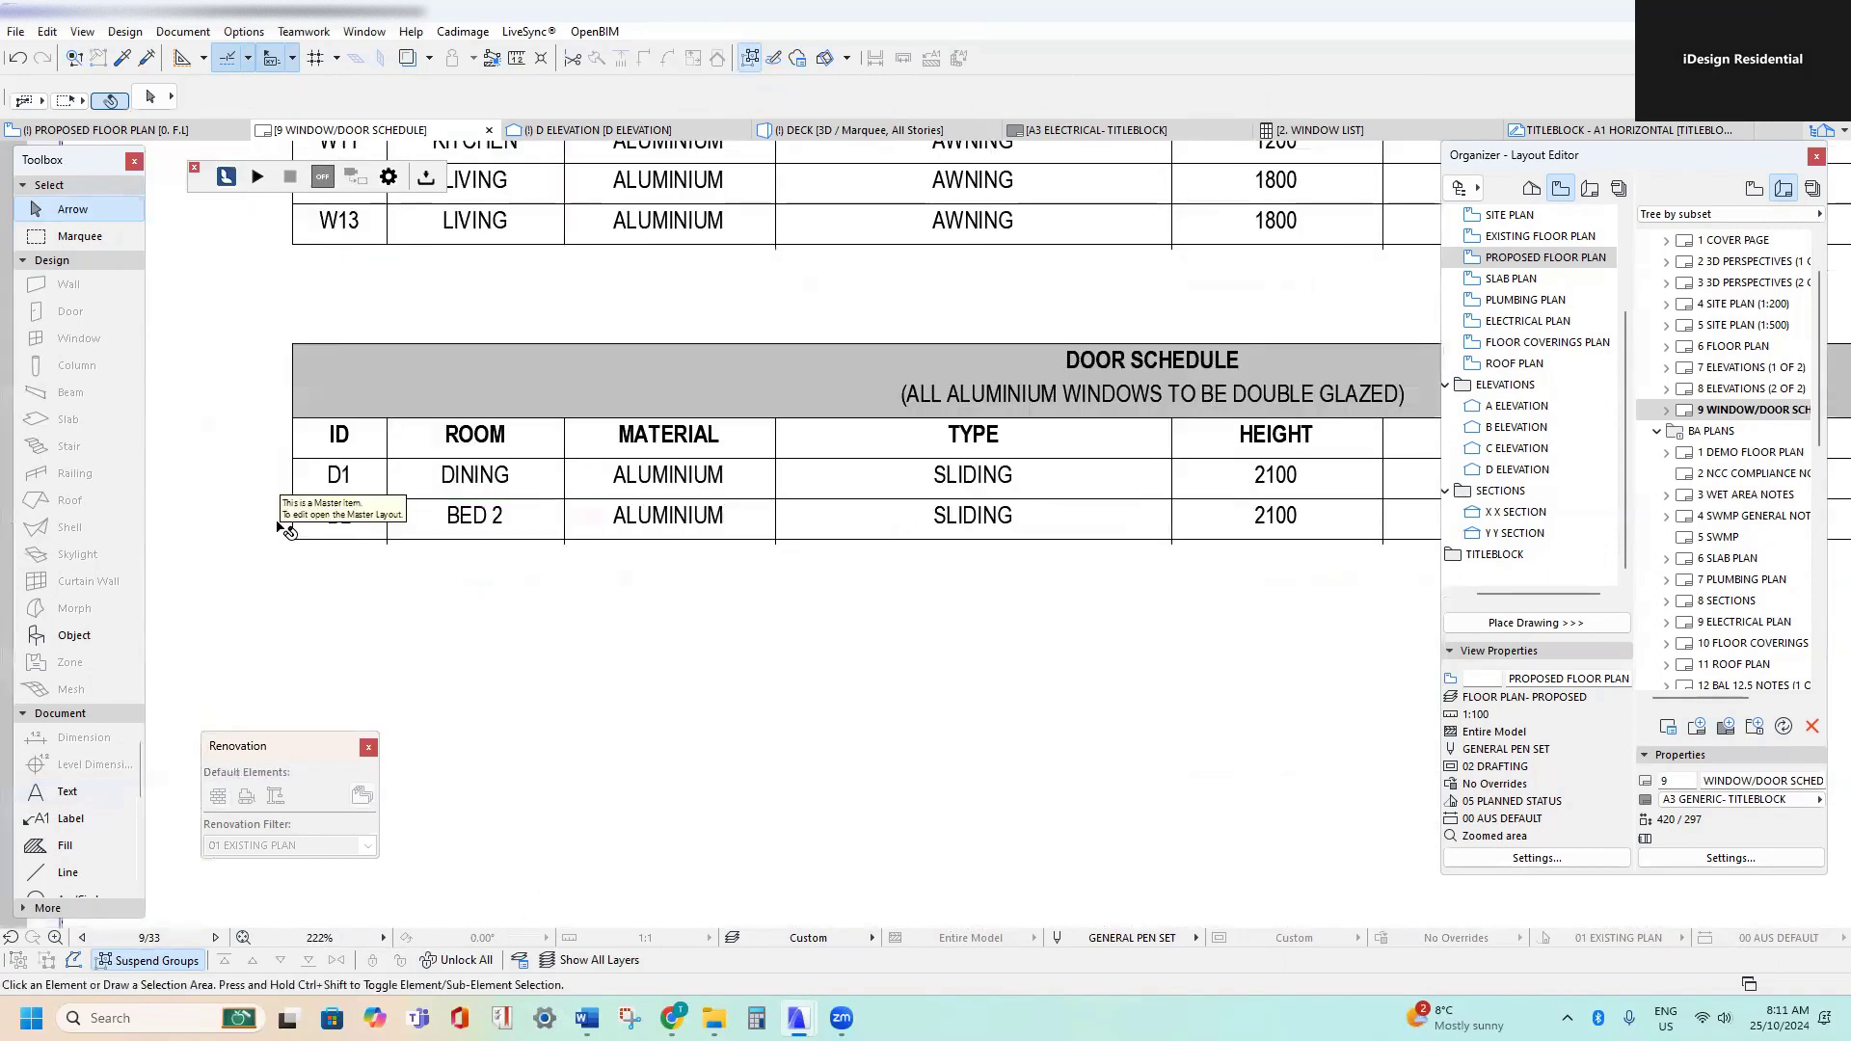
left_click(284, 525)
middle_click_drag(914, 612, 530, 582)
middle_click_drag(1043, 570, 651, 555)
left_click(1195, 554)
middle_click_drag(150, 554, 1054, 557)
key("ctrl+shift+d")
left_click(392, 460)
left_click(391, 501)
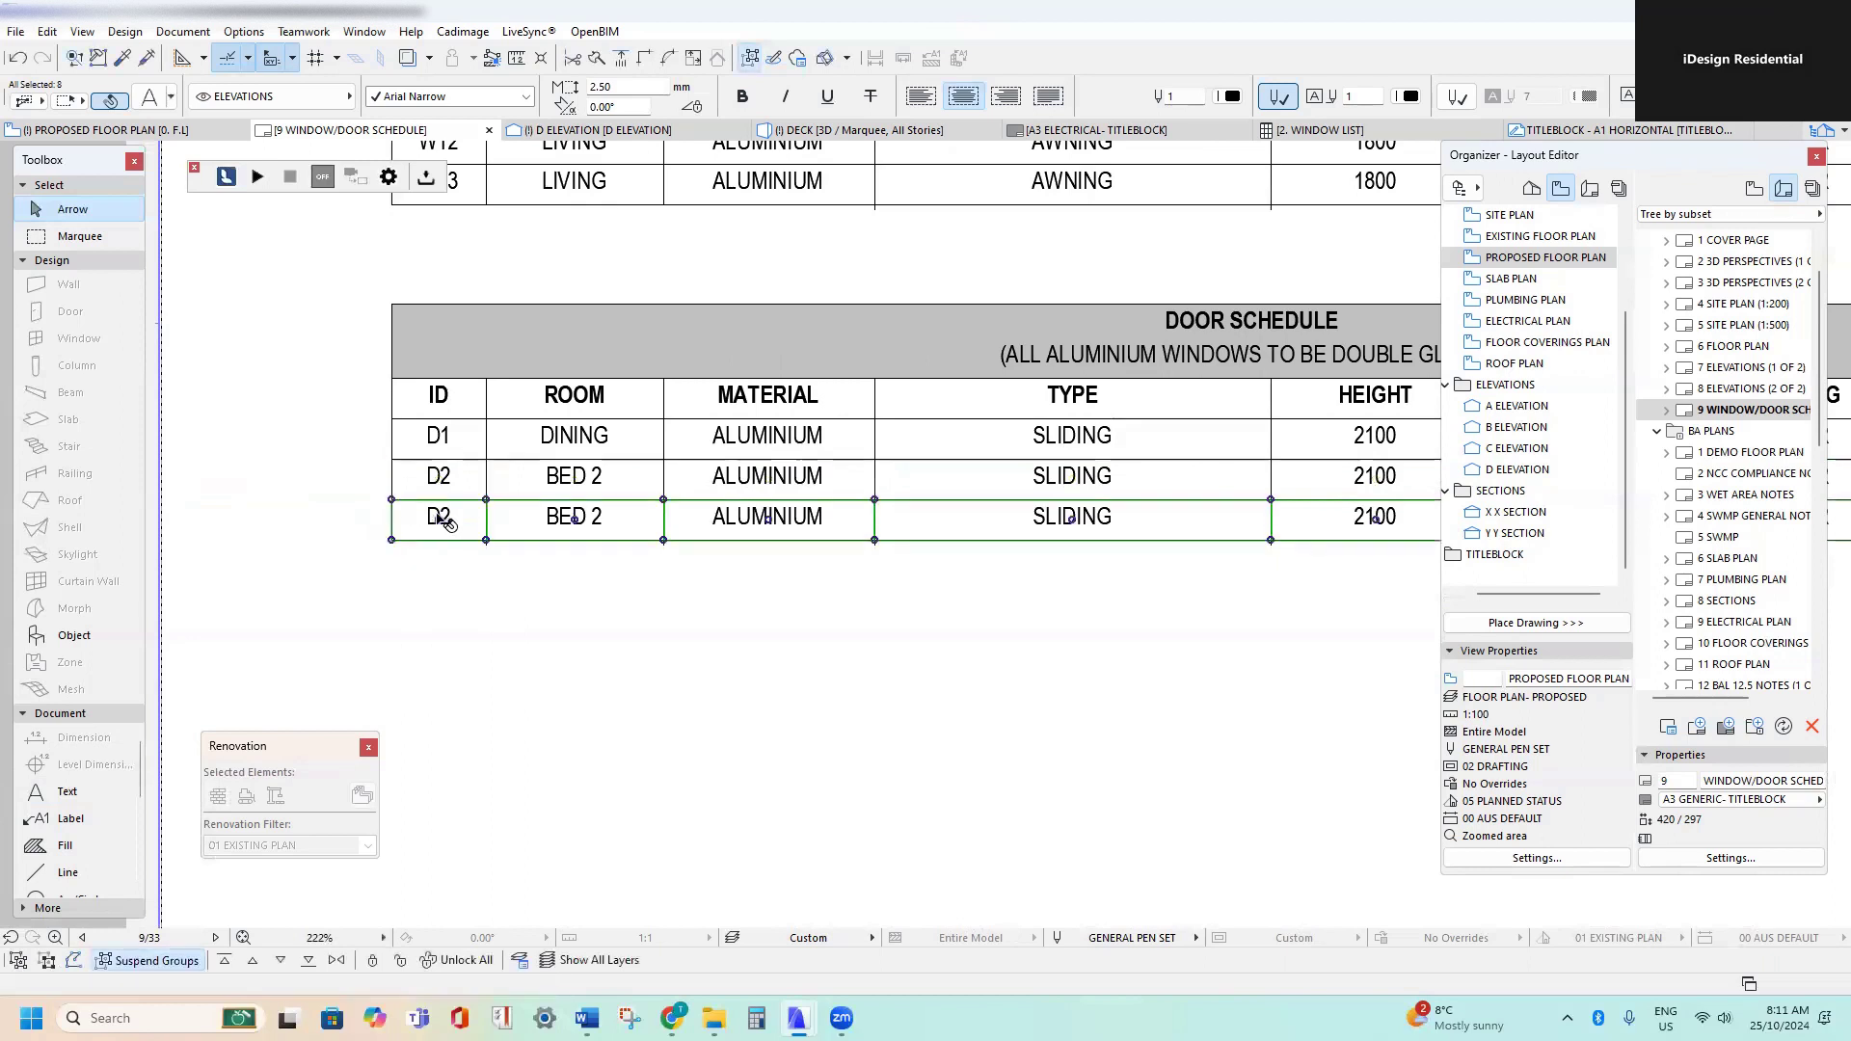
- Change the new bottom door row's ID to D3 and its room to BED 1
double_click(438, 516)
left_click_drag(452, 516, 443, 517)
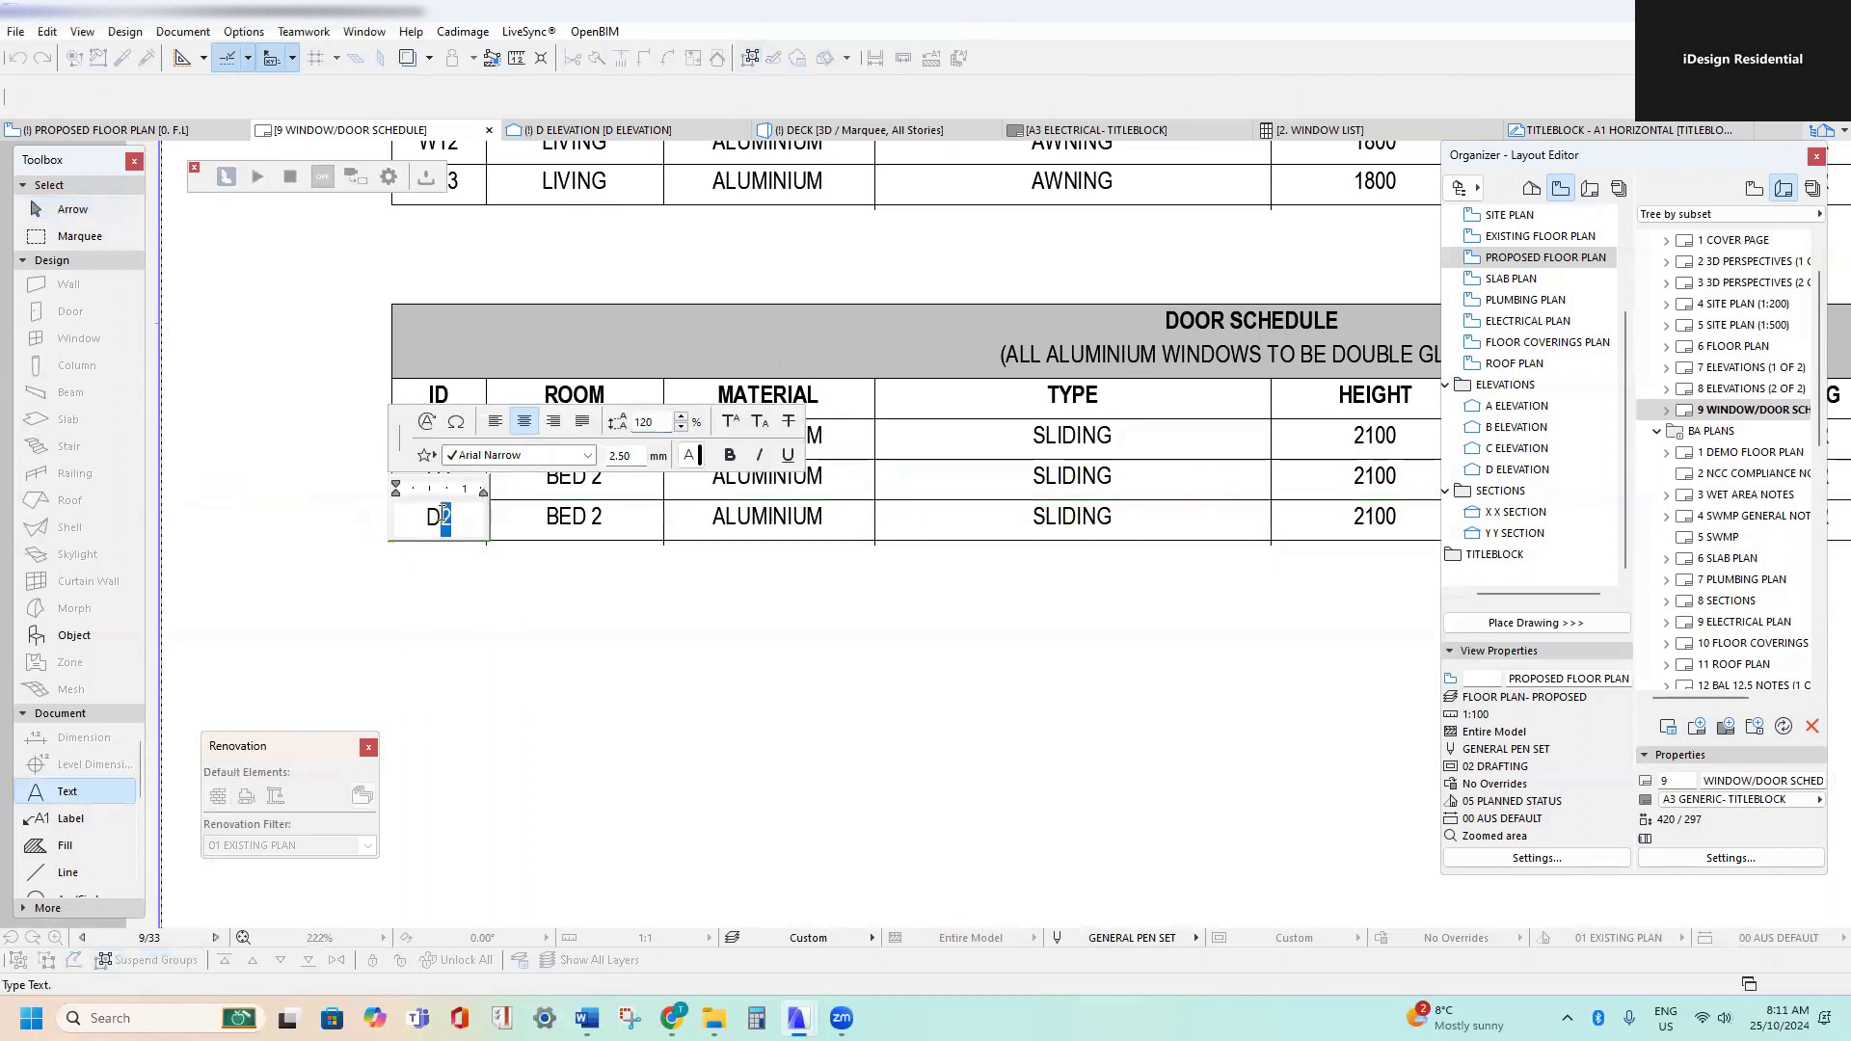
type("3")
left_click(622, 568)
left_click(610, 543)
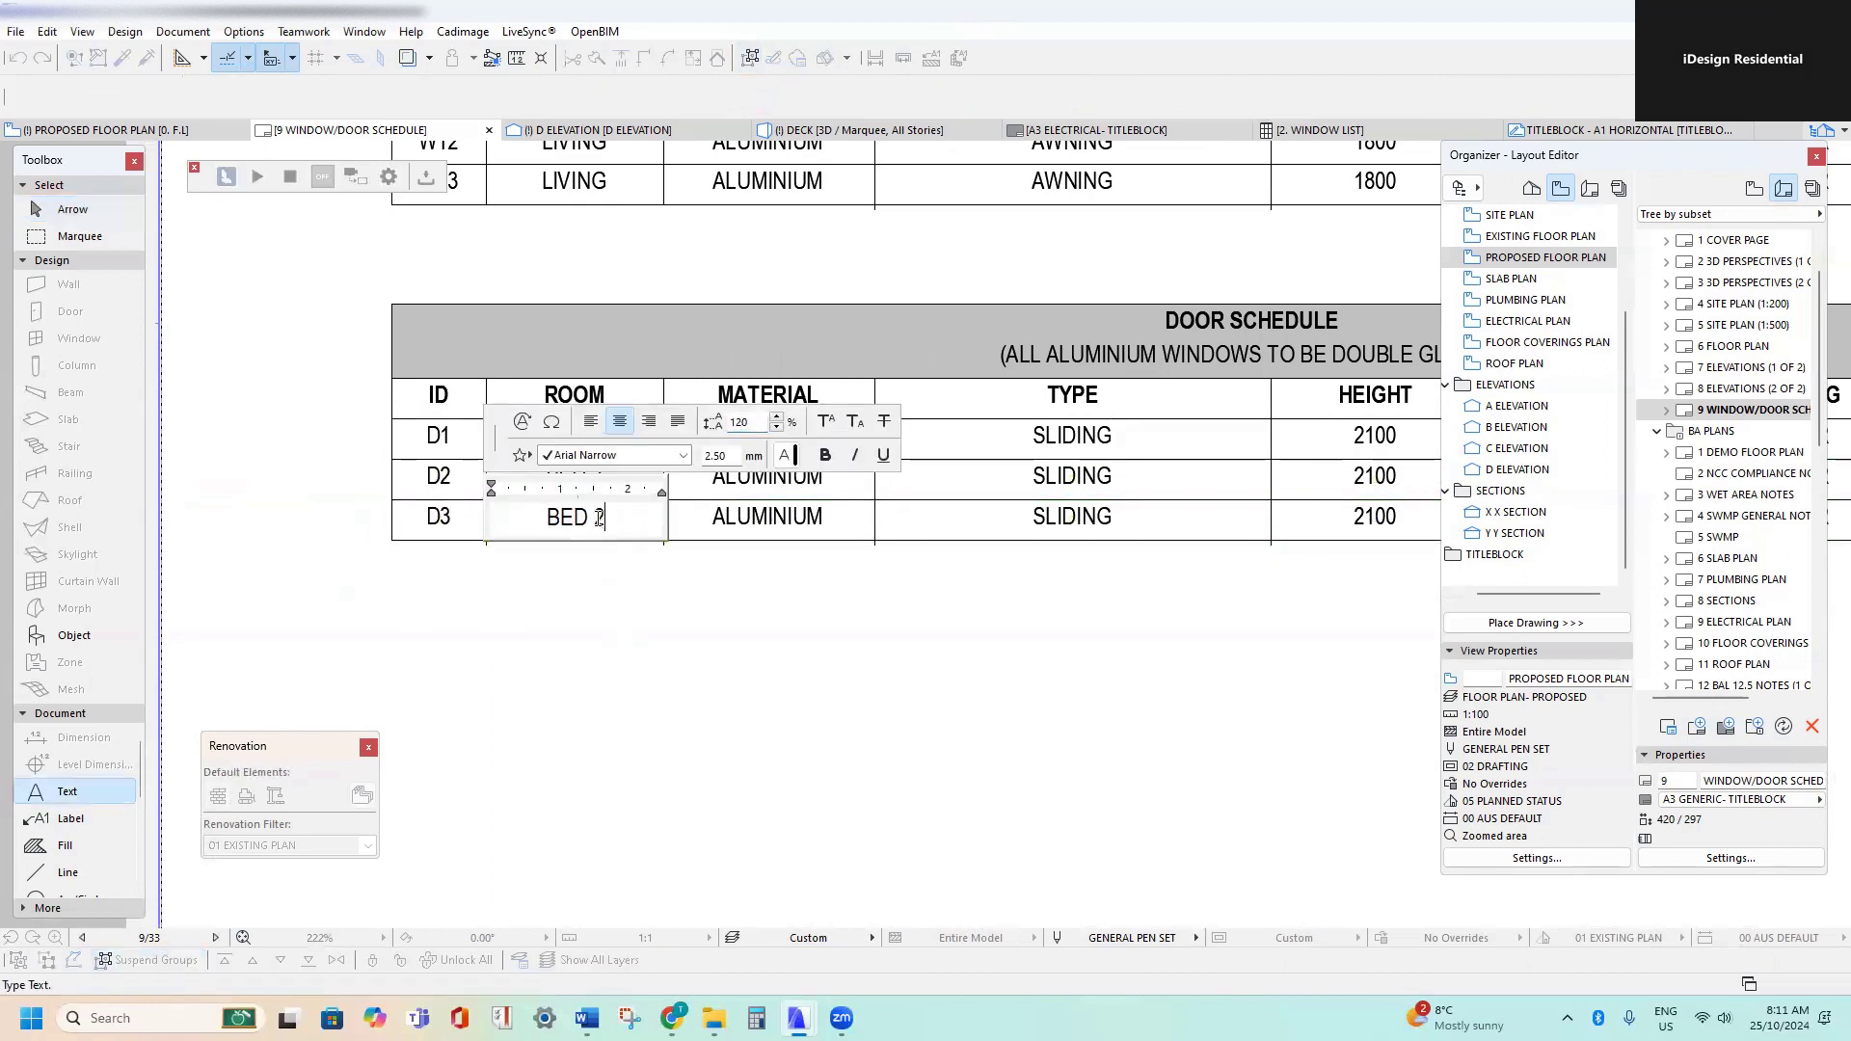
left_click(649, 587)
- Check the remaining door tags on the floor plan, including D4 at the ENTRY, and return to the door schedule
scroll(725, 469, "down", 3)
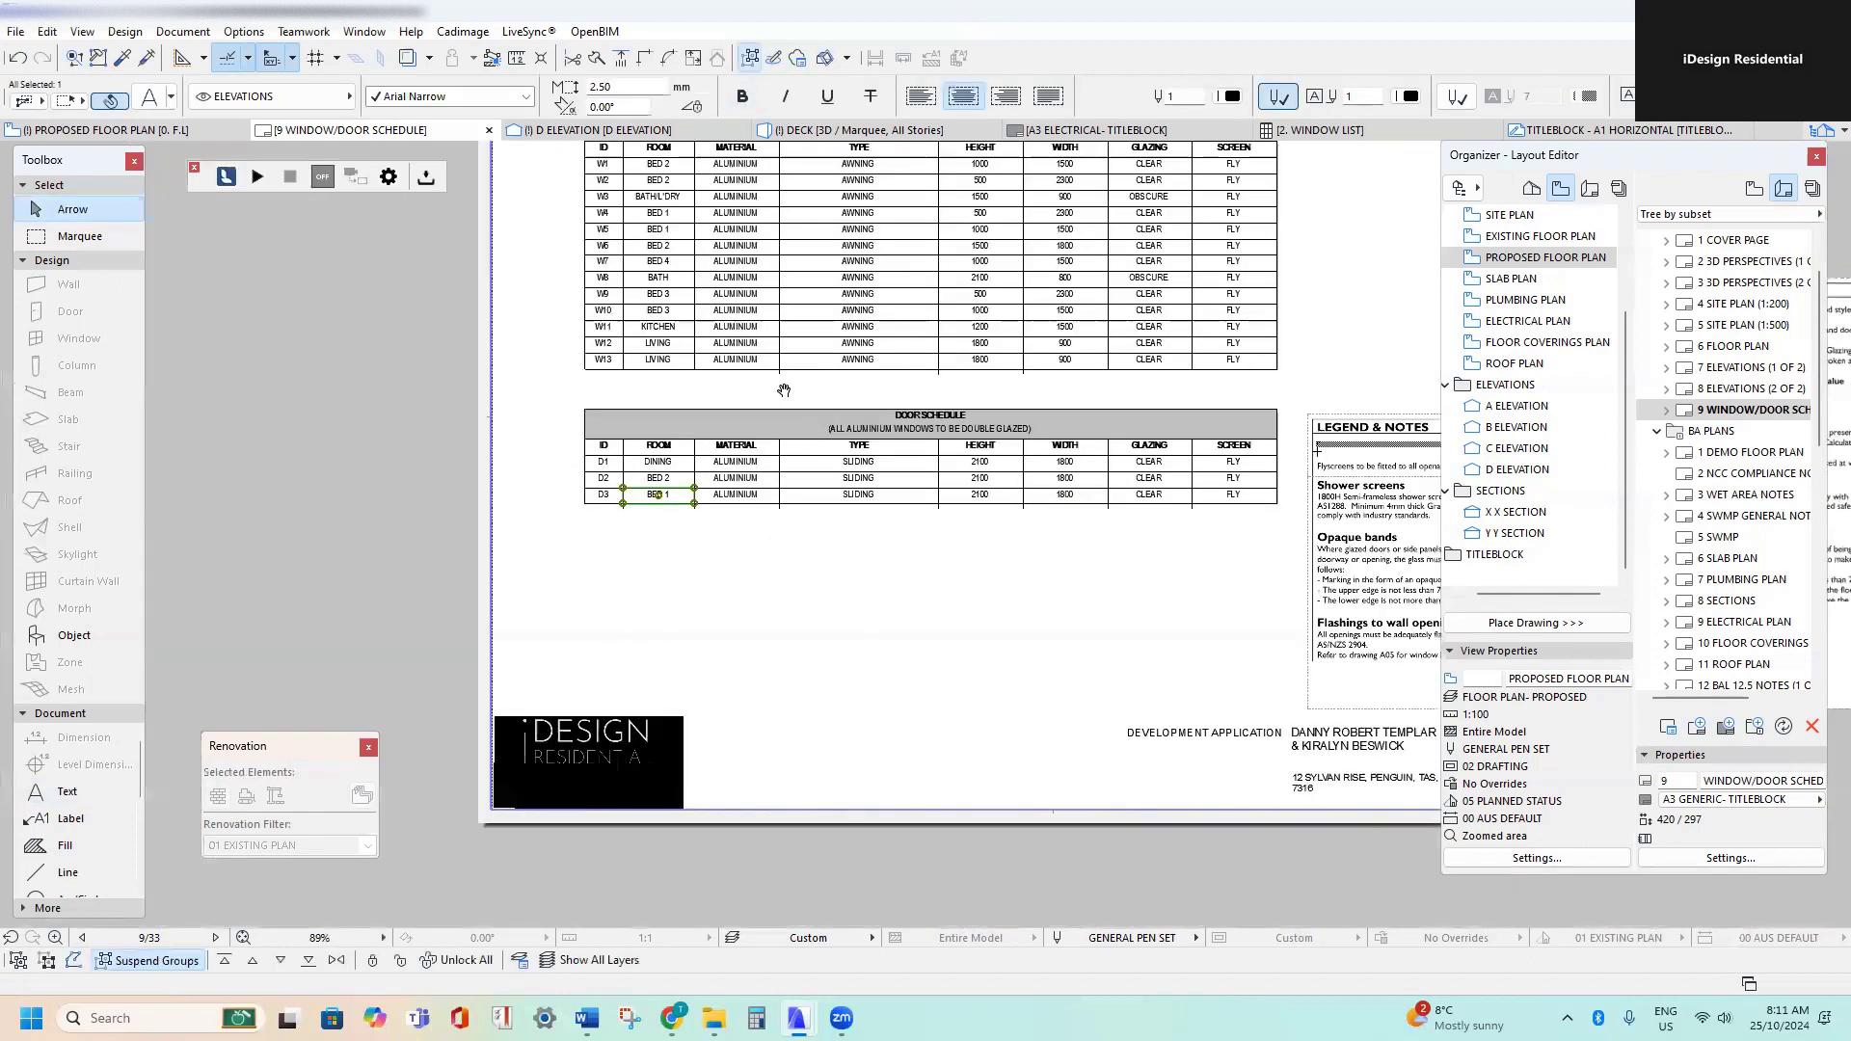
middle_click_drag(781, 393, 557, 901)
middle_click_drag(661, 292, 514, 684)
scroll(526, 689, "up", 2)
scroll(559, 638, "down", 4)
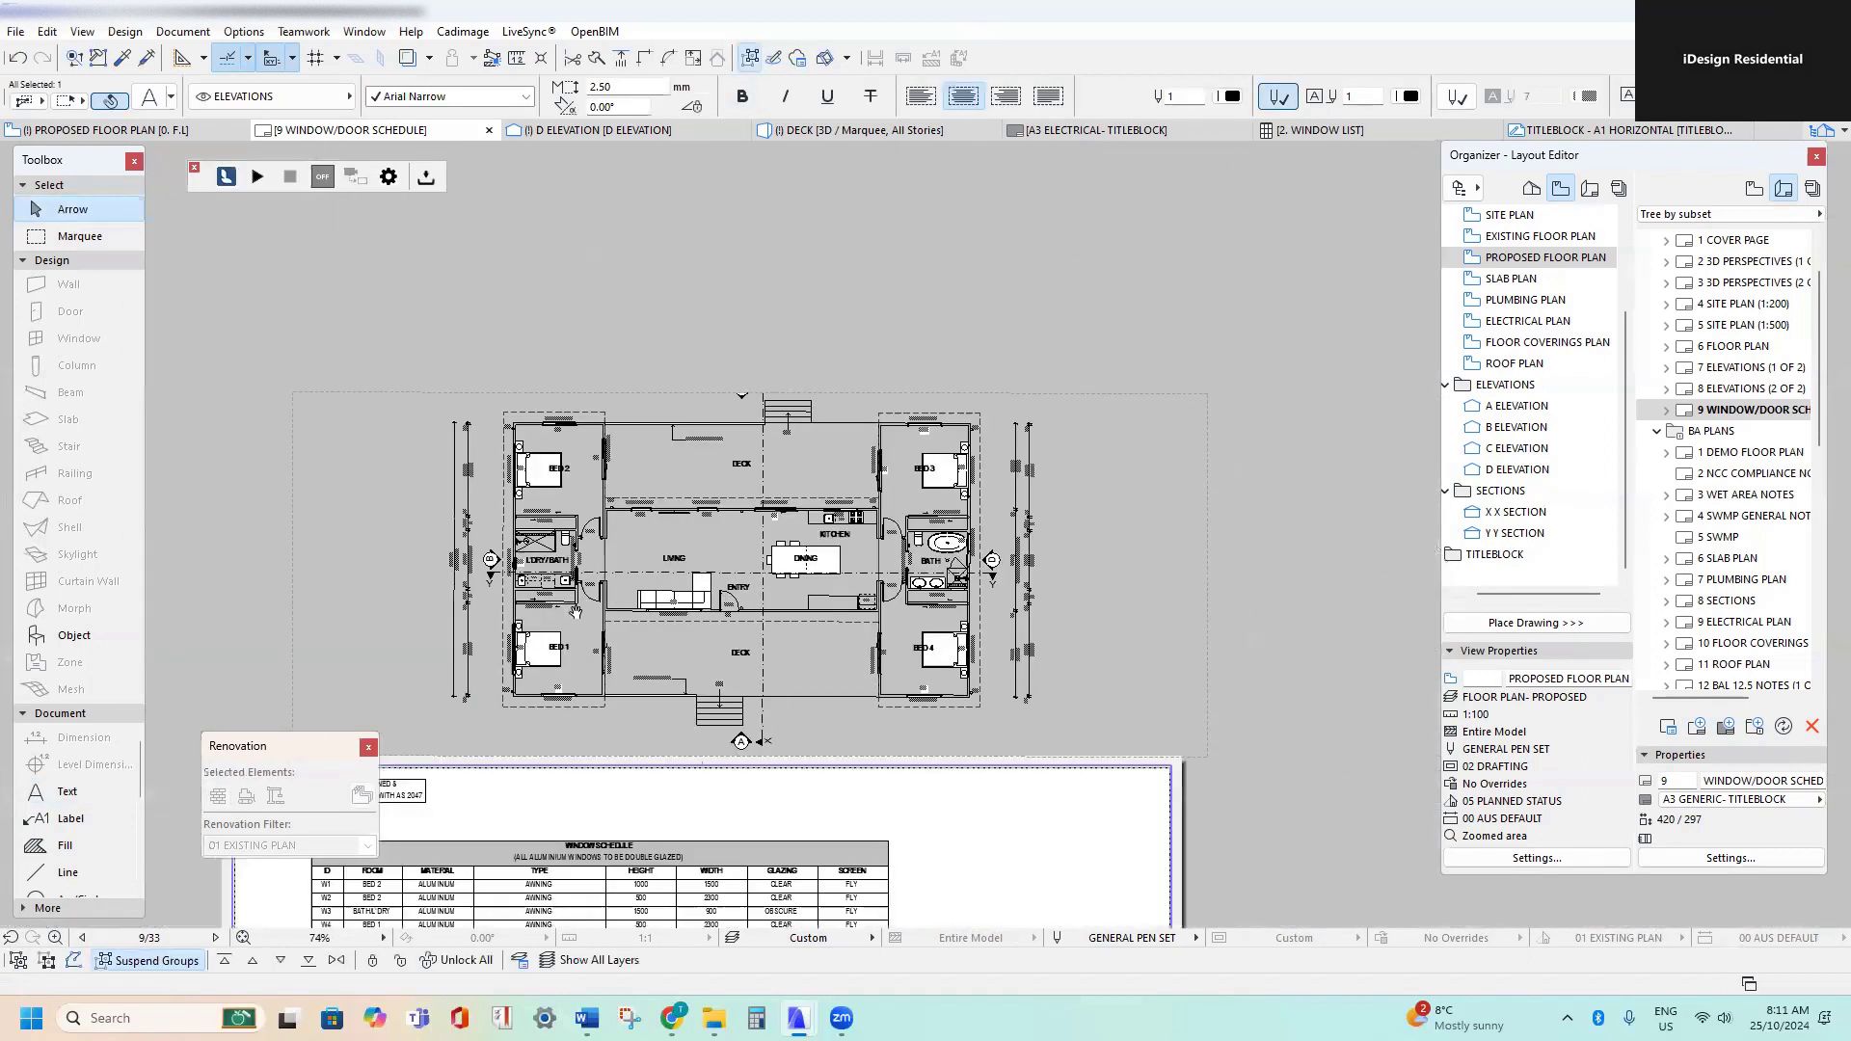
scroll(776, 757, "up", 4)
middle_click_drag(639, 752, 785, 247)
middle_click_drag(589, 791, 759, 382)
middle_click_drag(543, 517, 890, 302)
- Copy all cells of the D3 row in the door schedule and place the copy directly beneath it
key("Escape")
left_click(465, 508)
middle_click_drag(742, 575, 280, 566)
left_click(1146, 524)
middle_click_drag(696, 559, 721, 567)
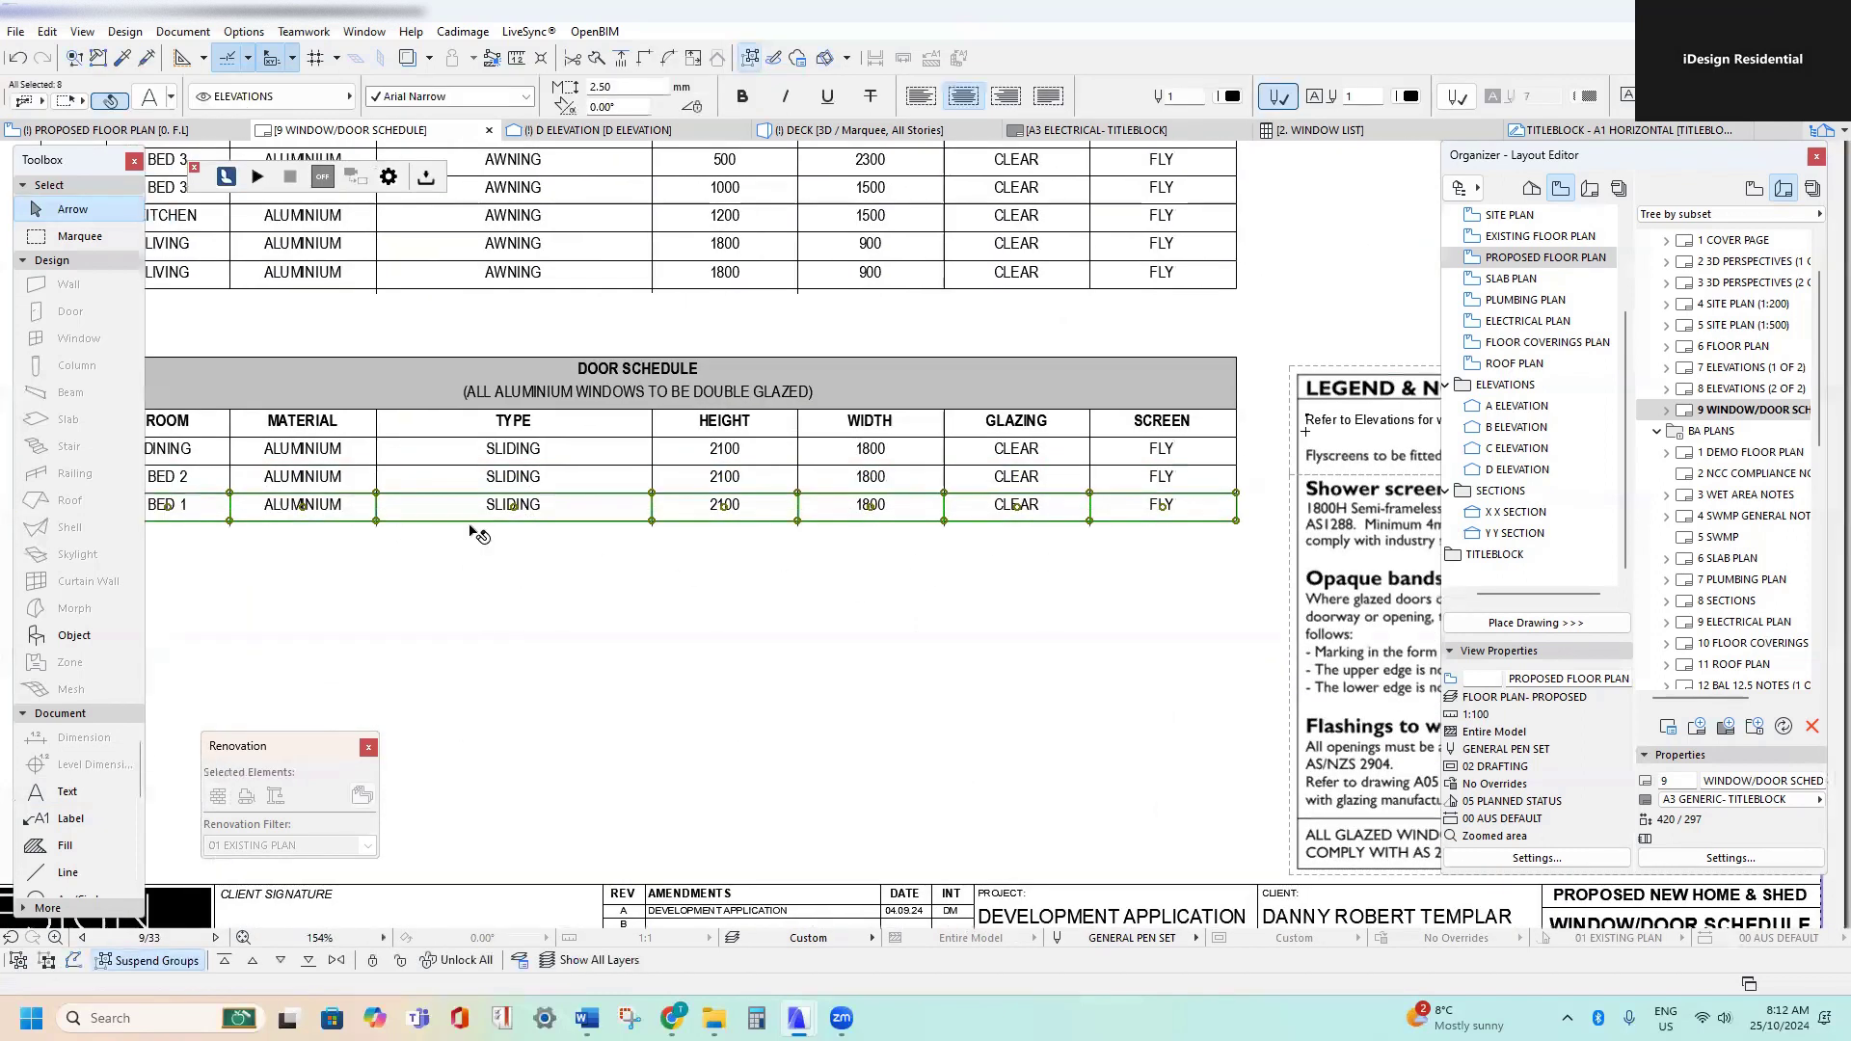
middle_click_drag(470, 528, 896, 528)
scroll(467, 503, "up", 3)
key("ctrl+shift+d")
left_click(465, 486)
left_click(464, 534)
- Change the new bottom door row's ID to D4 and its room to ENTRY
double_click(520, 549)
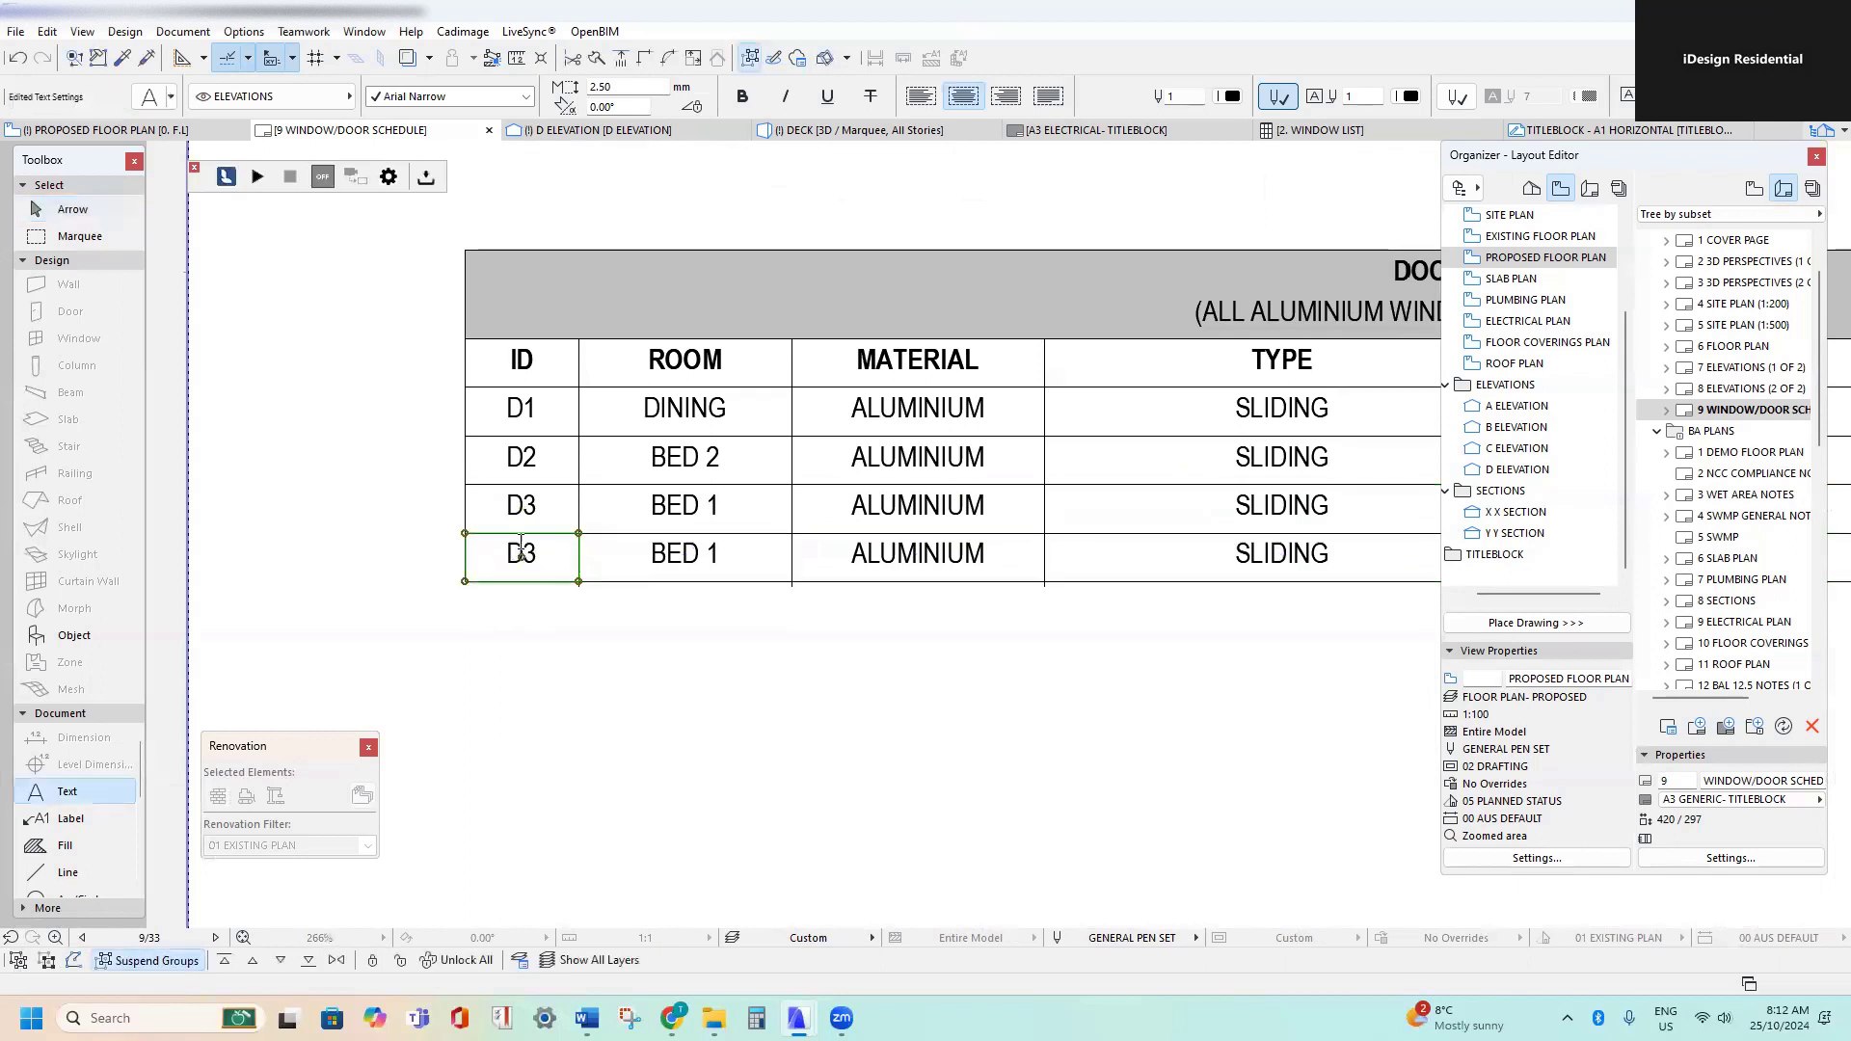
left_click(685, 553)
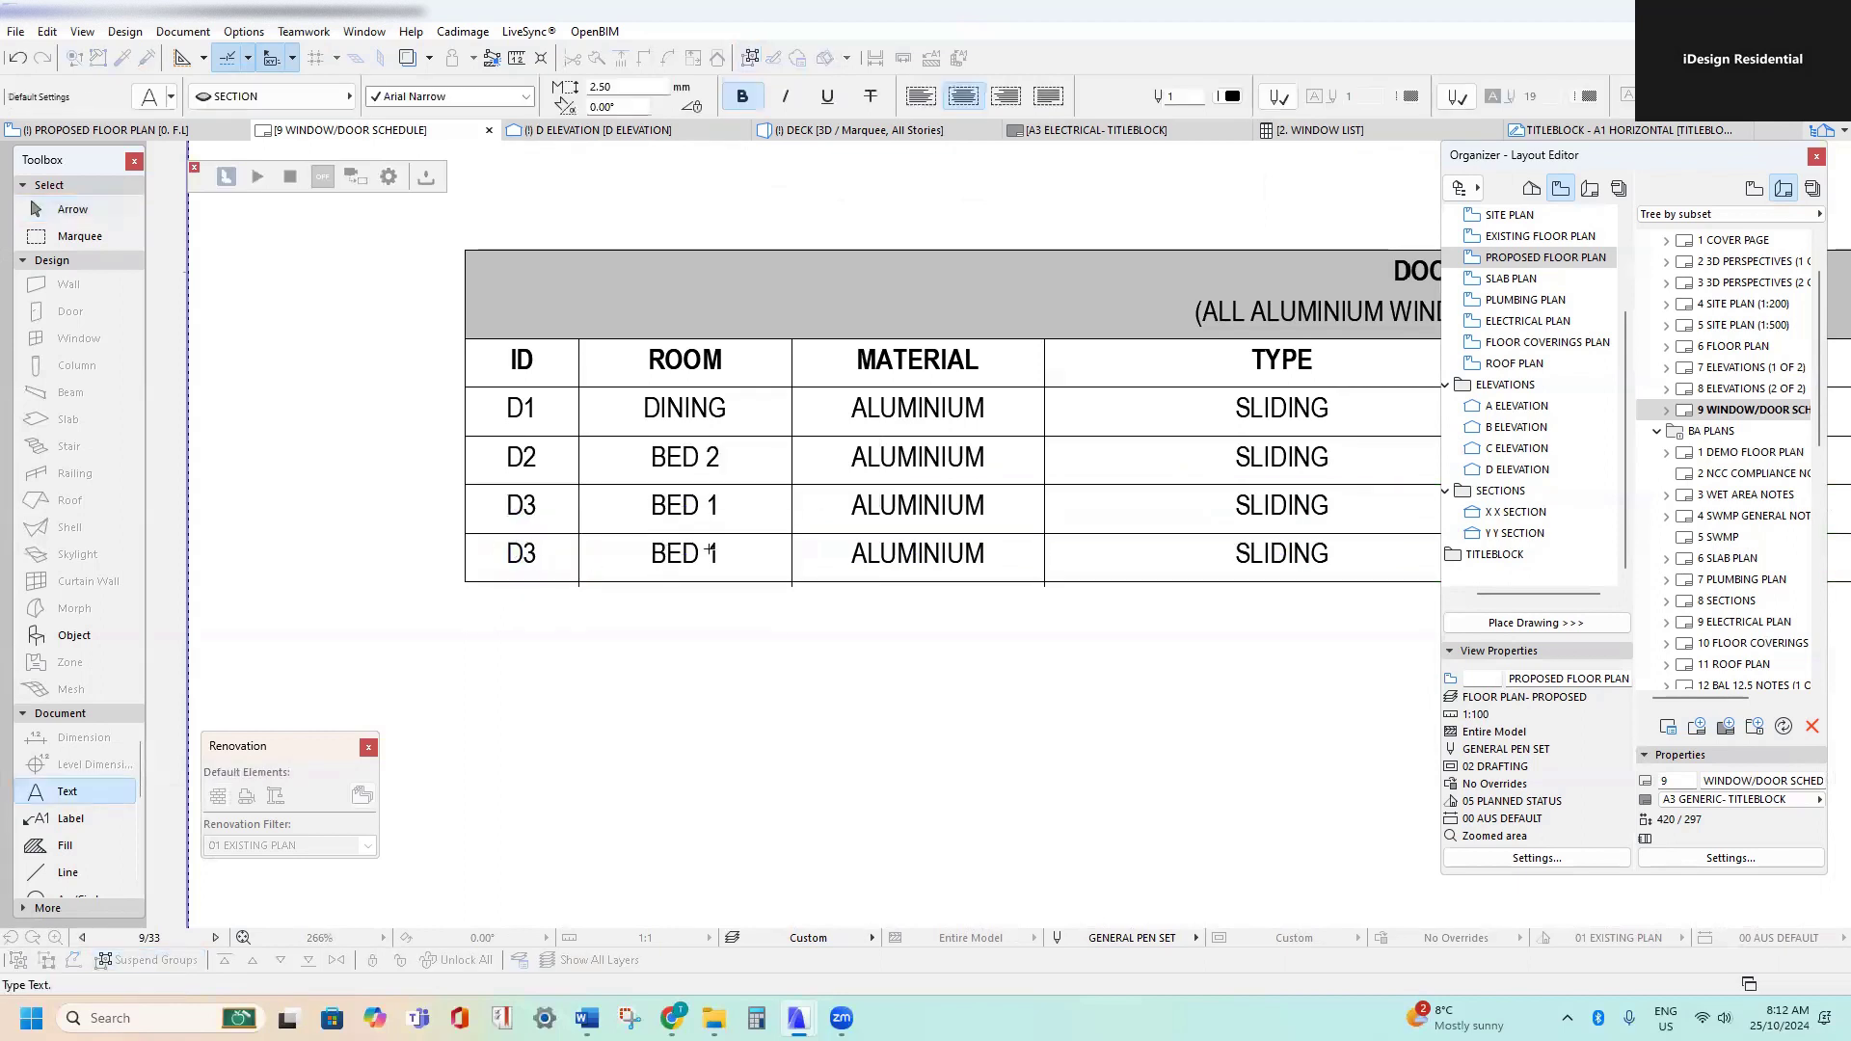
double_click(685, 554)
type("ENTRY")
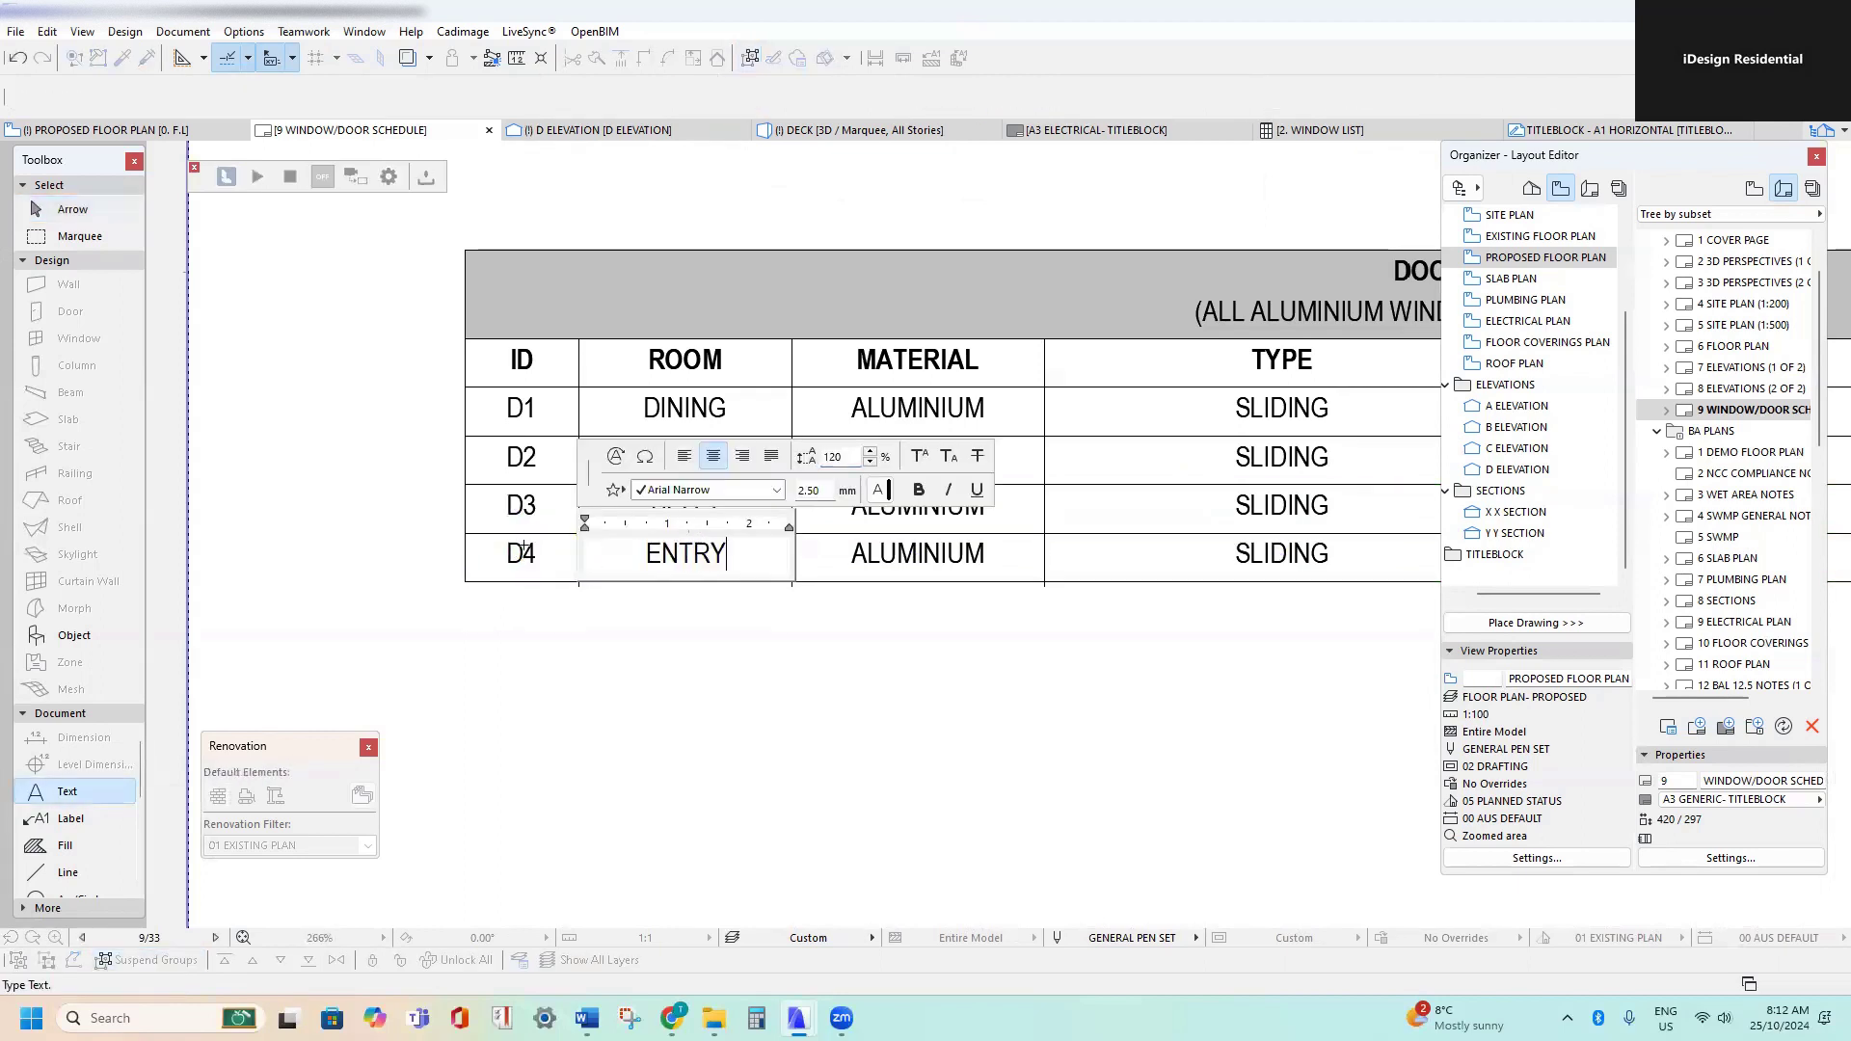
left_click(744, 657)
- Set the D4 row's type to HINGED and its width to 820 in the door schedule
middle_click_drag(1133, 625, 776, 622)
double_click(1004, 559)
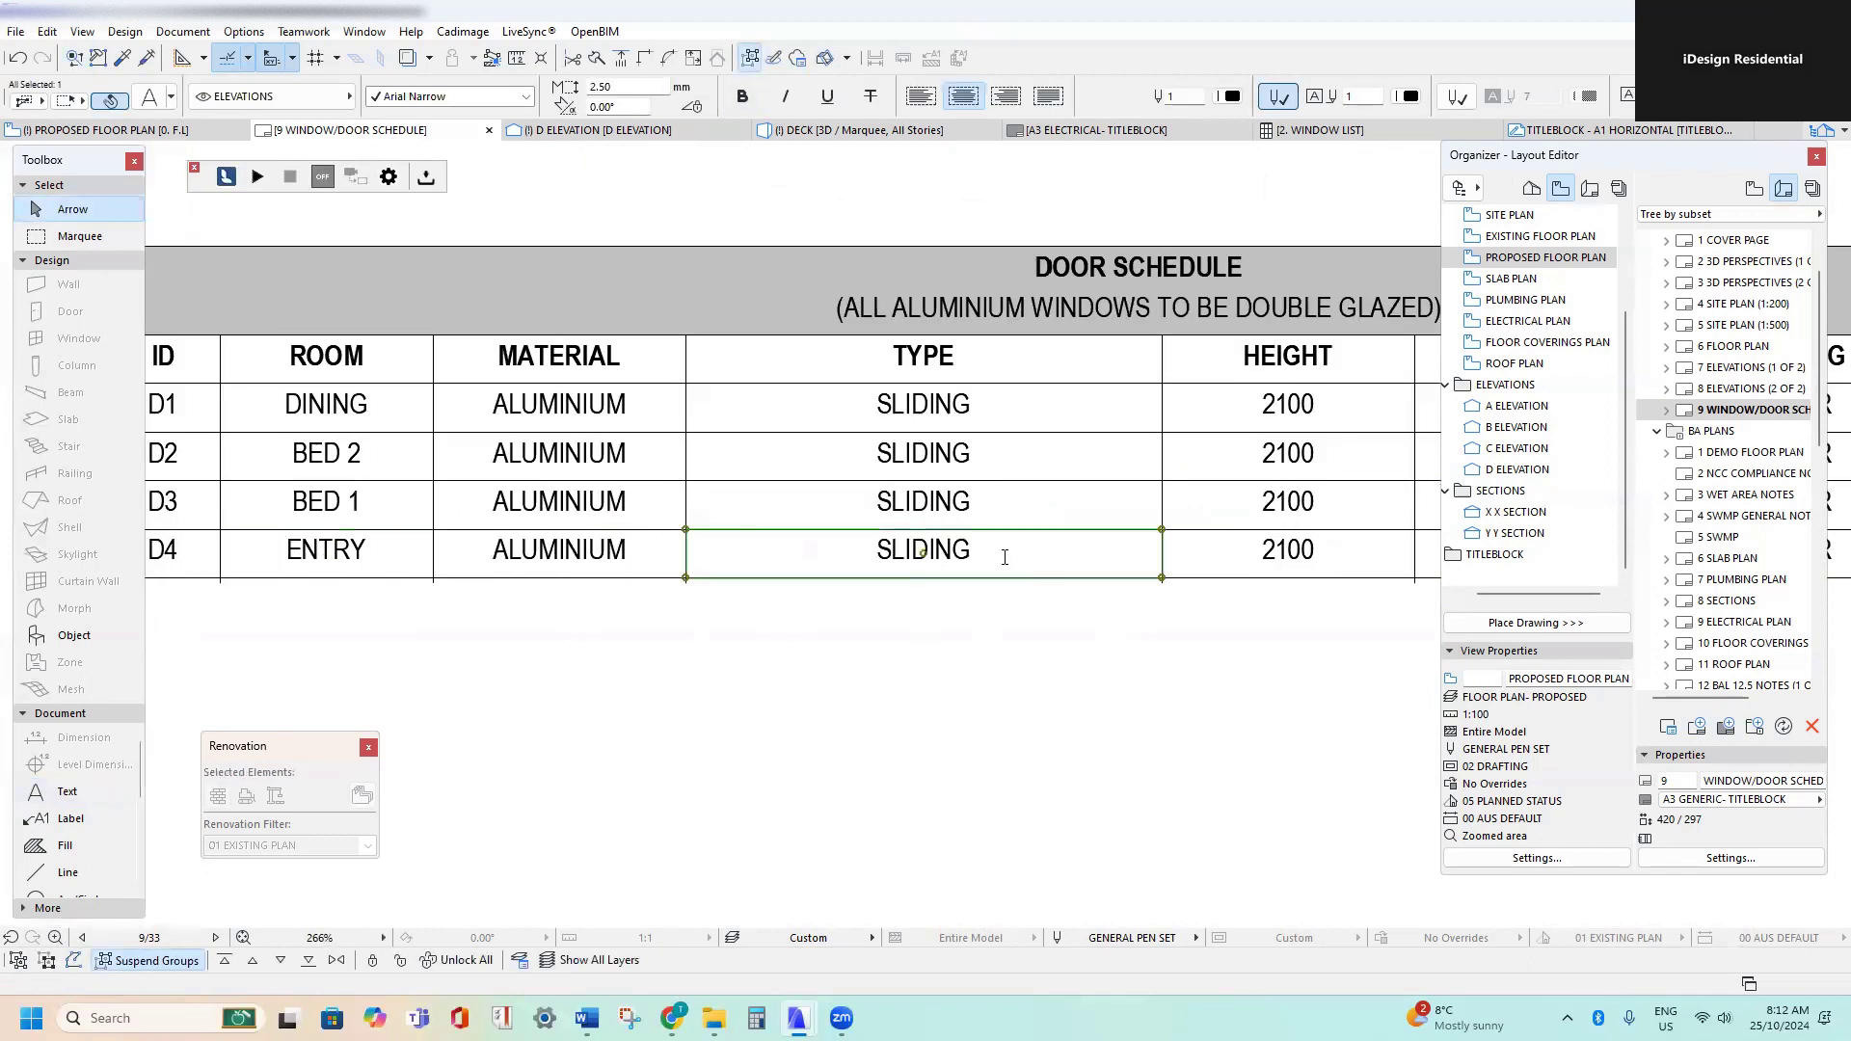
left_click_drag(1003, 558, 650, 535)
type("HINGED")
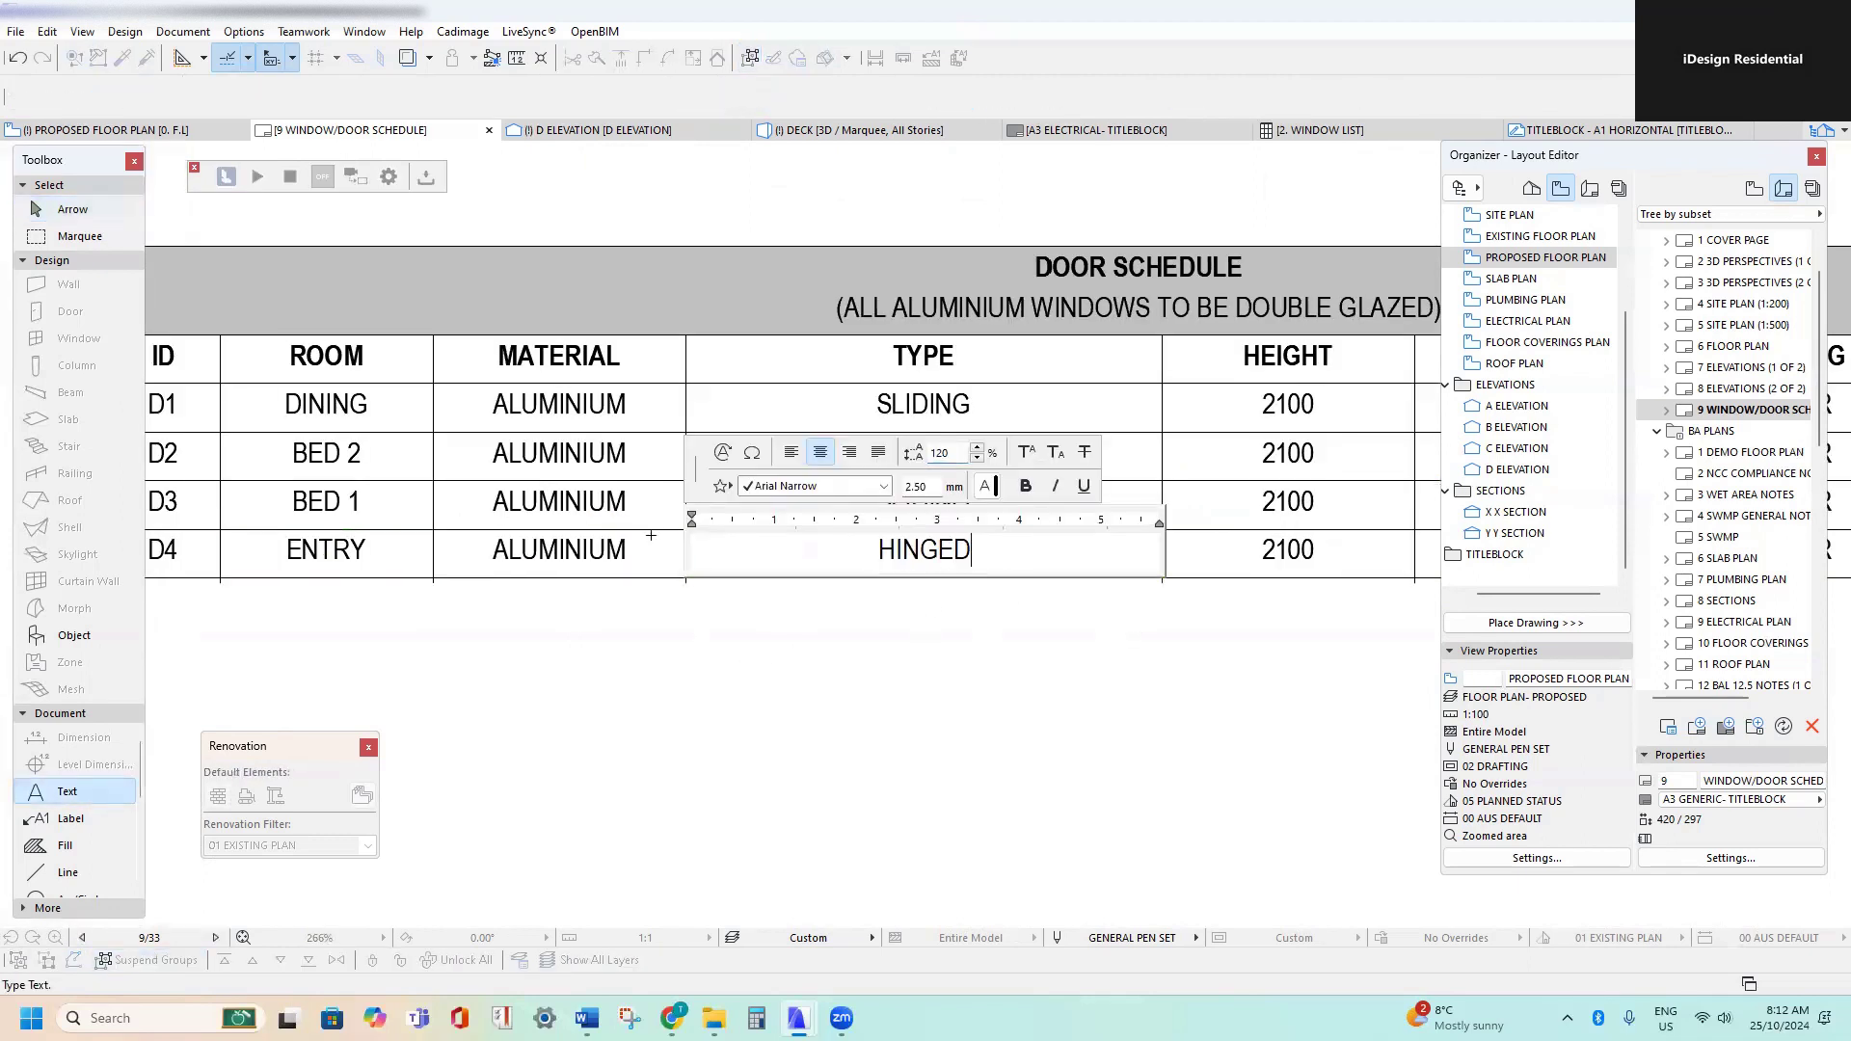
left_click(1228, 627)
middle_click_drag(1380, 600, 939, 630)
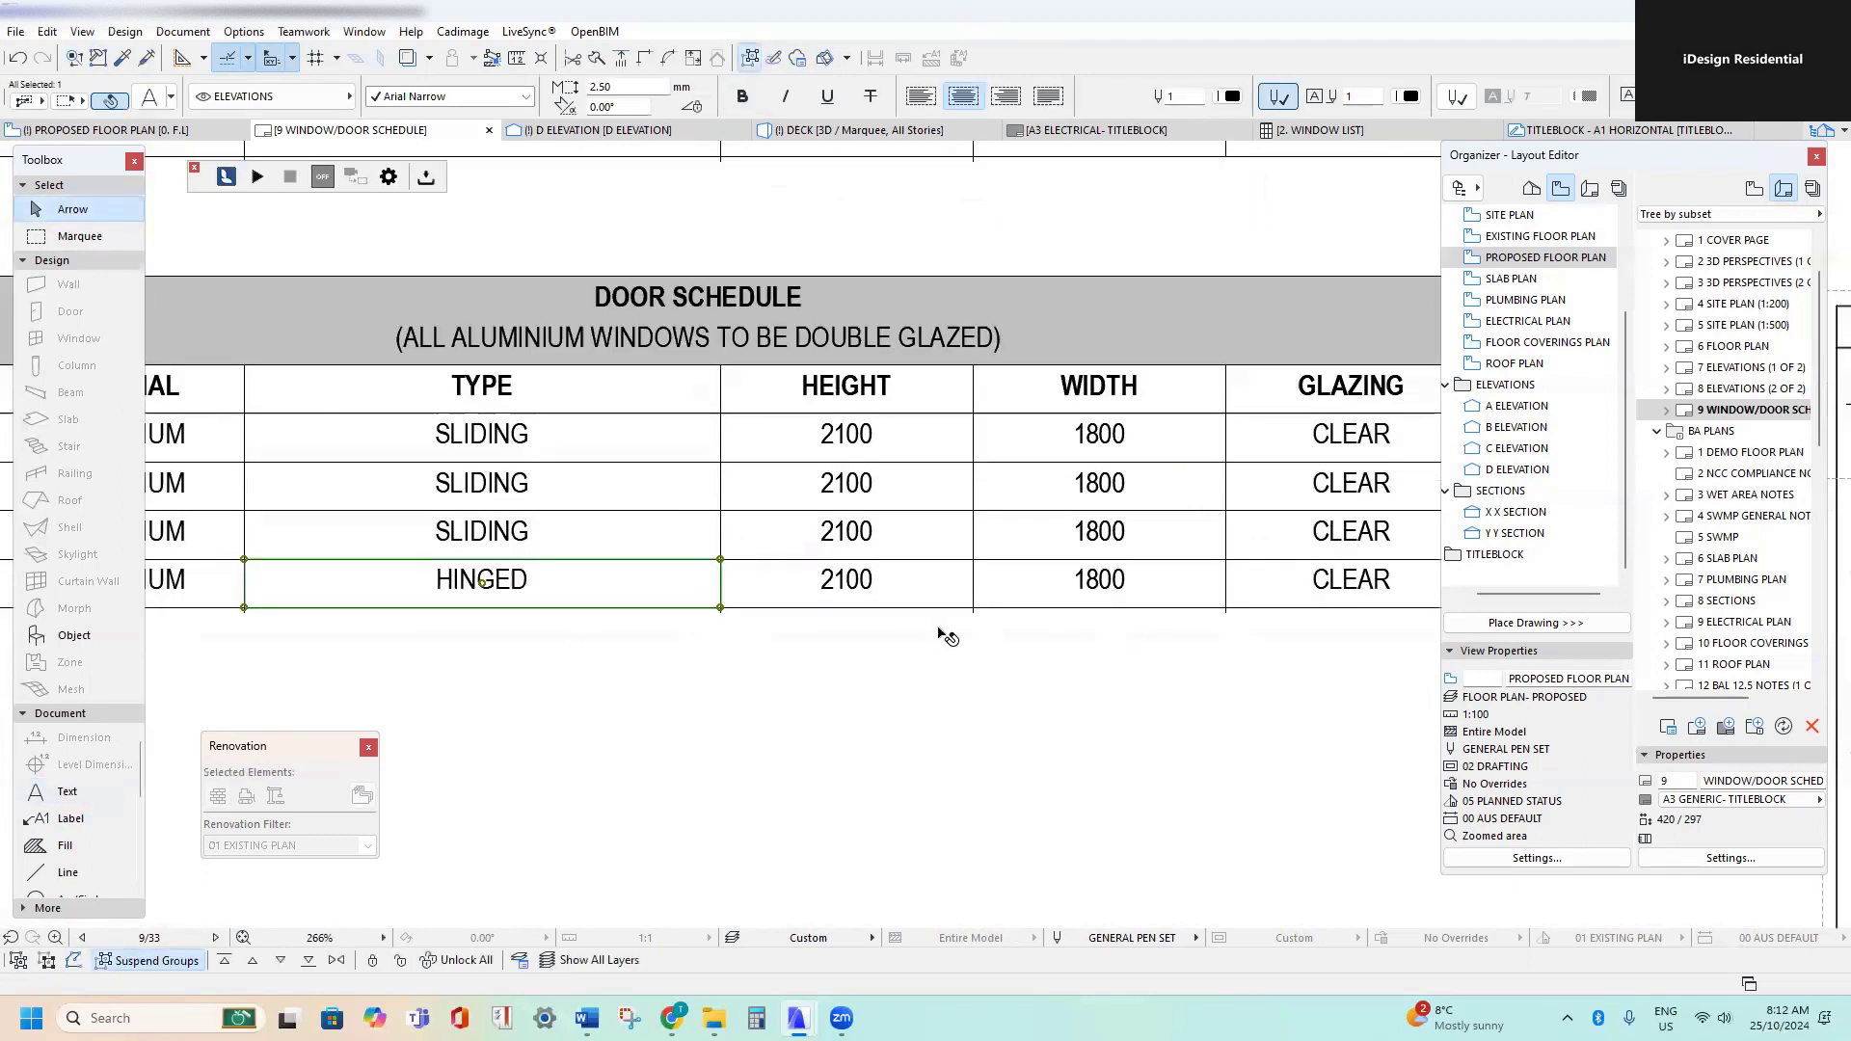
double_click(1070, 590)
type("820")
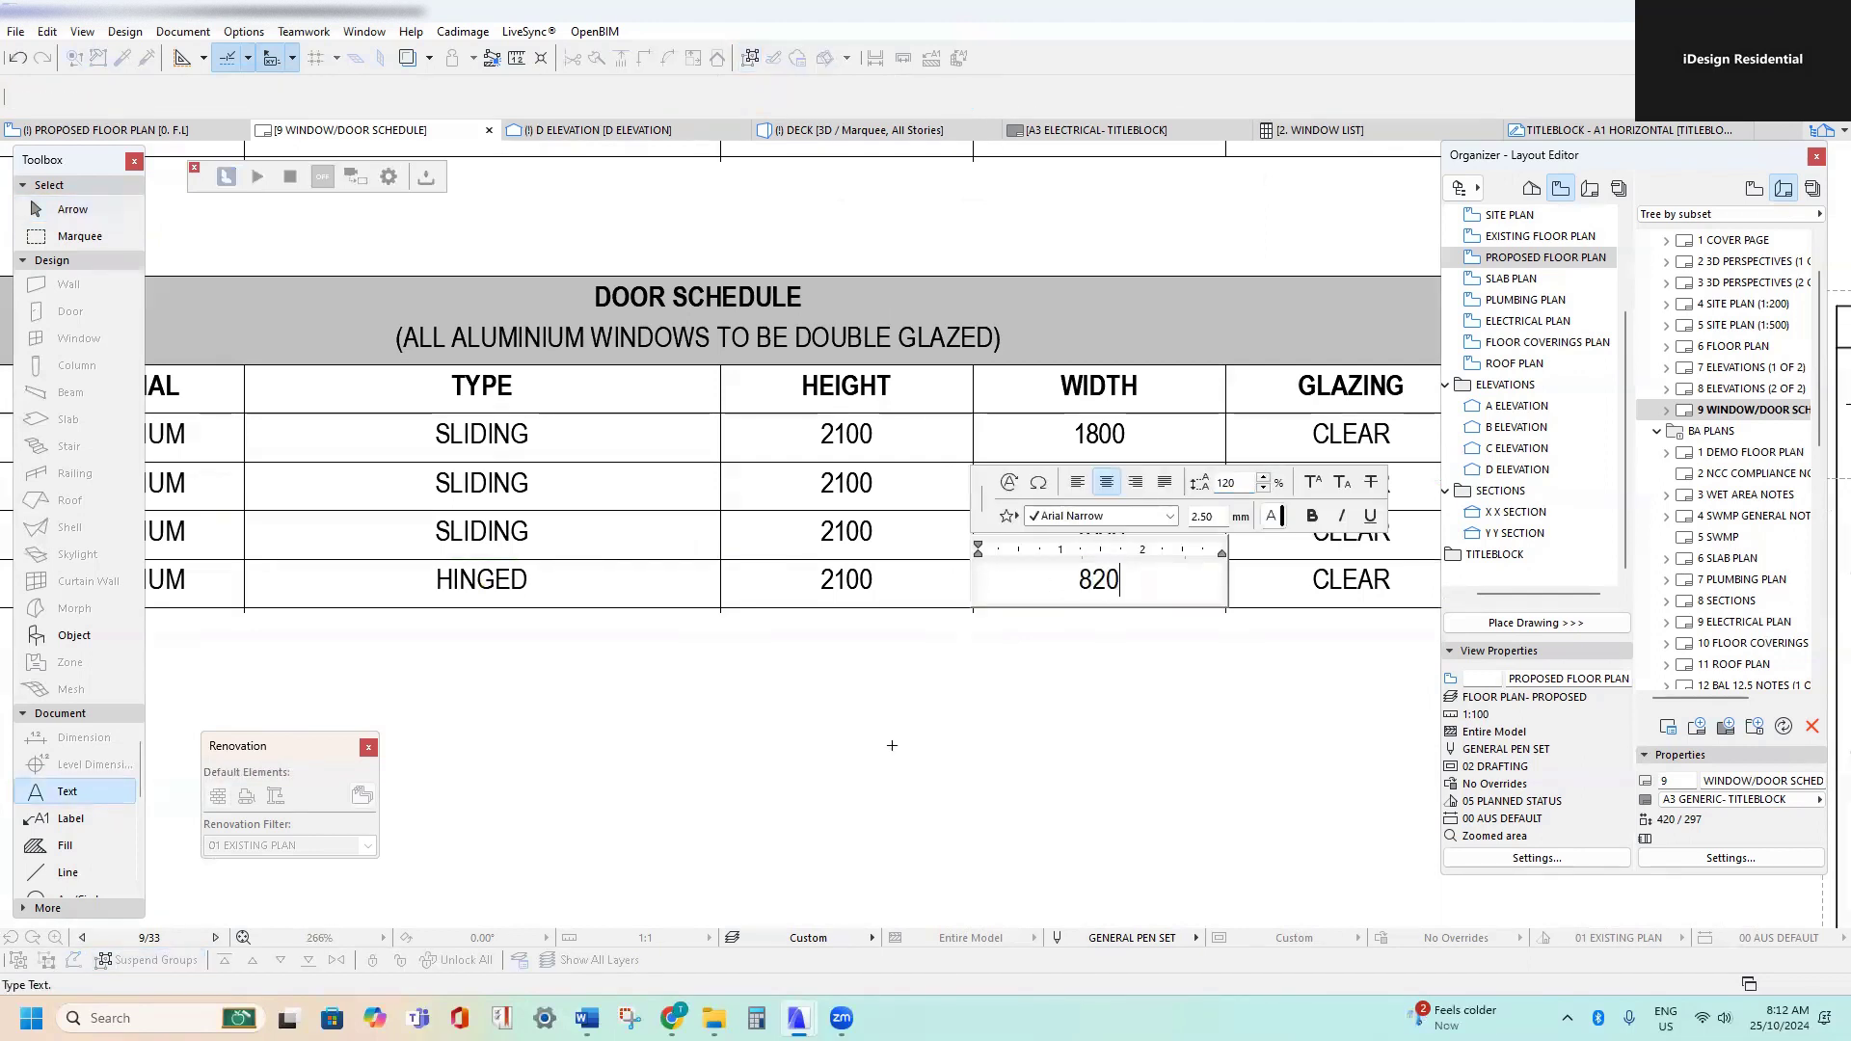
left_click(892, 746)
- Change the glazing of the D4 row in the door schedule to N/A
scroll(776, 607, "down", 2)
middle_click_drag(438, 521, 152, 453)
scroll(909, 491, "up", 1)
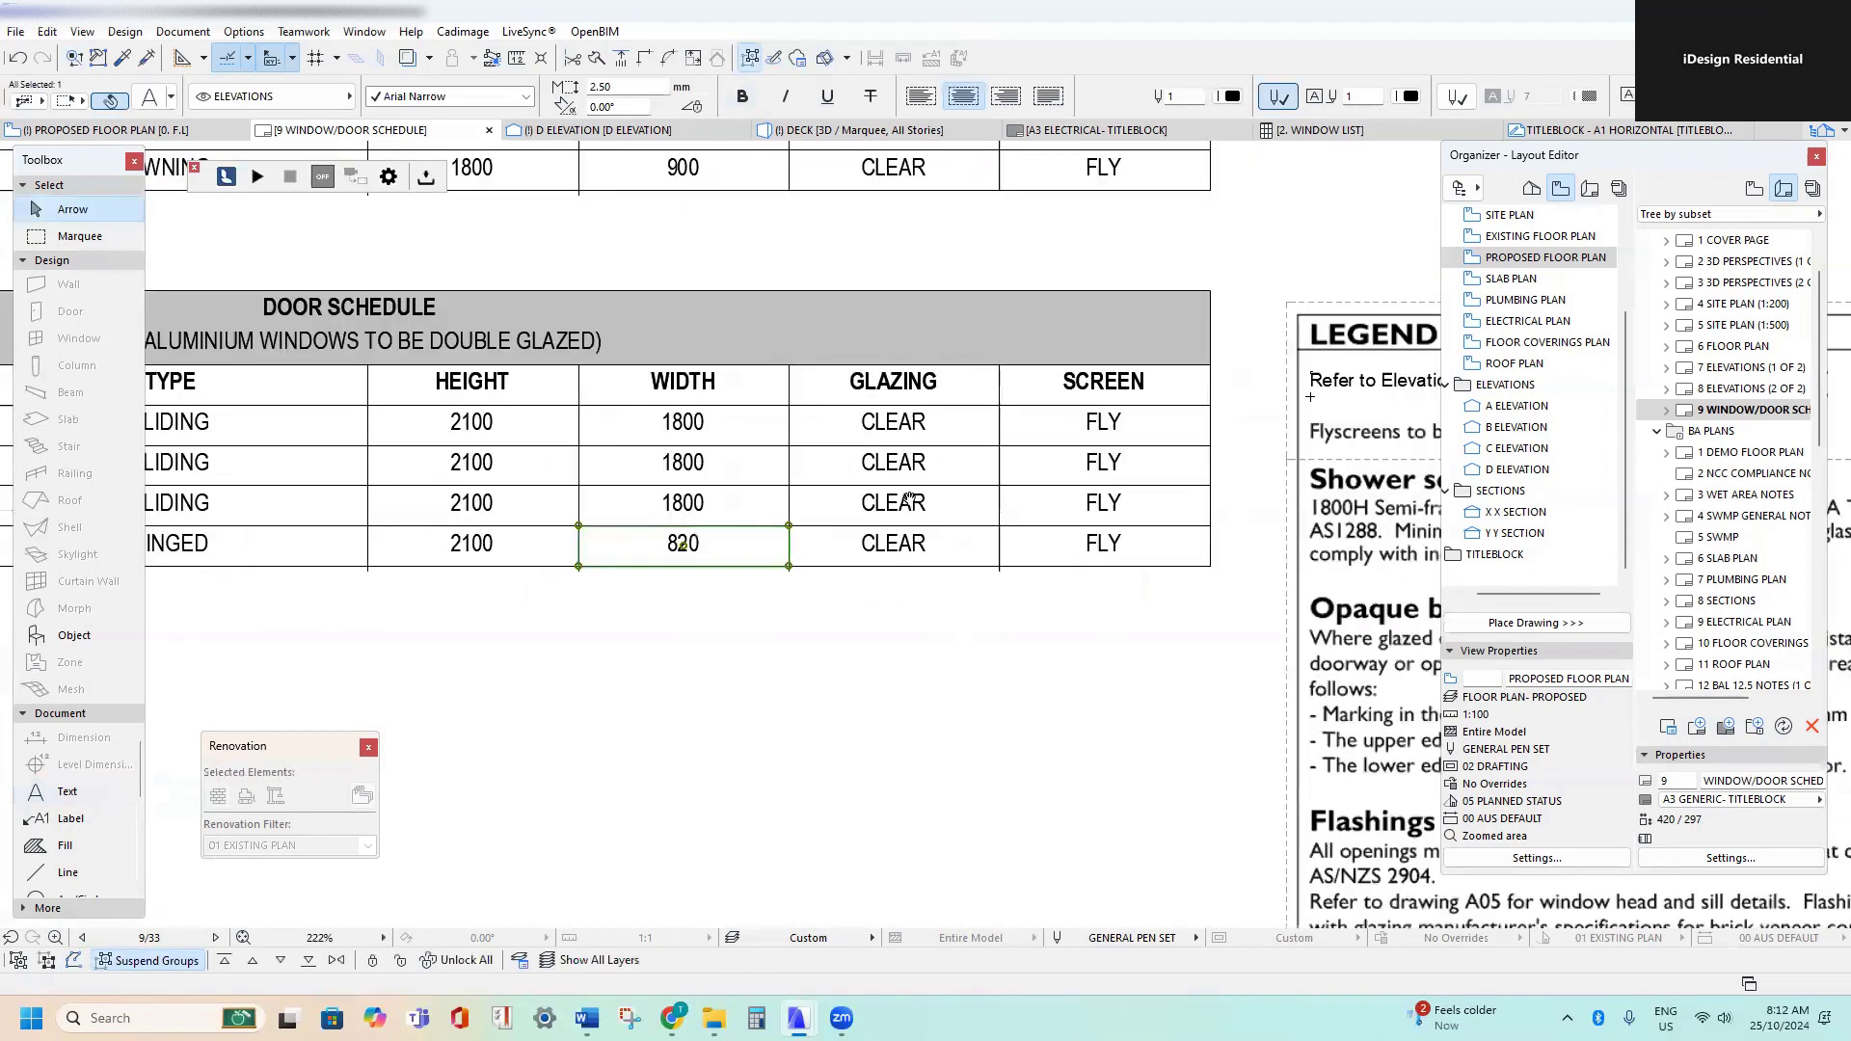
double_click(940, 551)
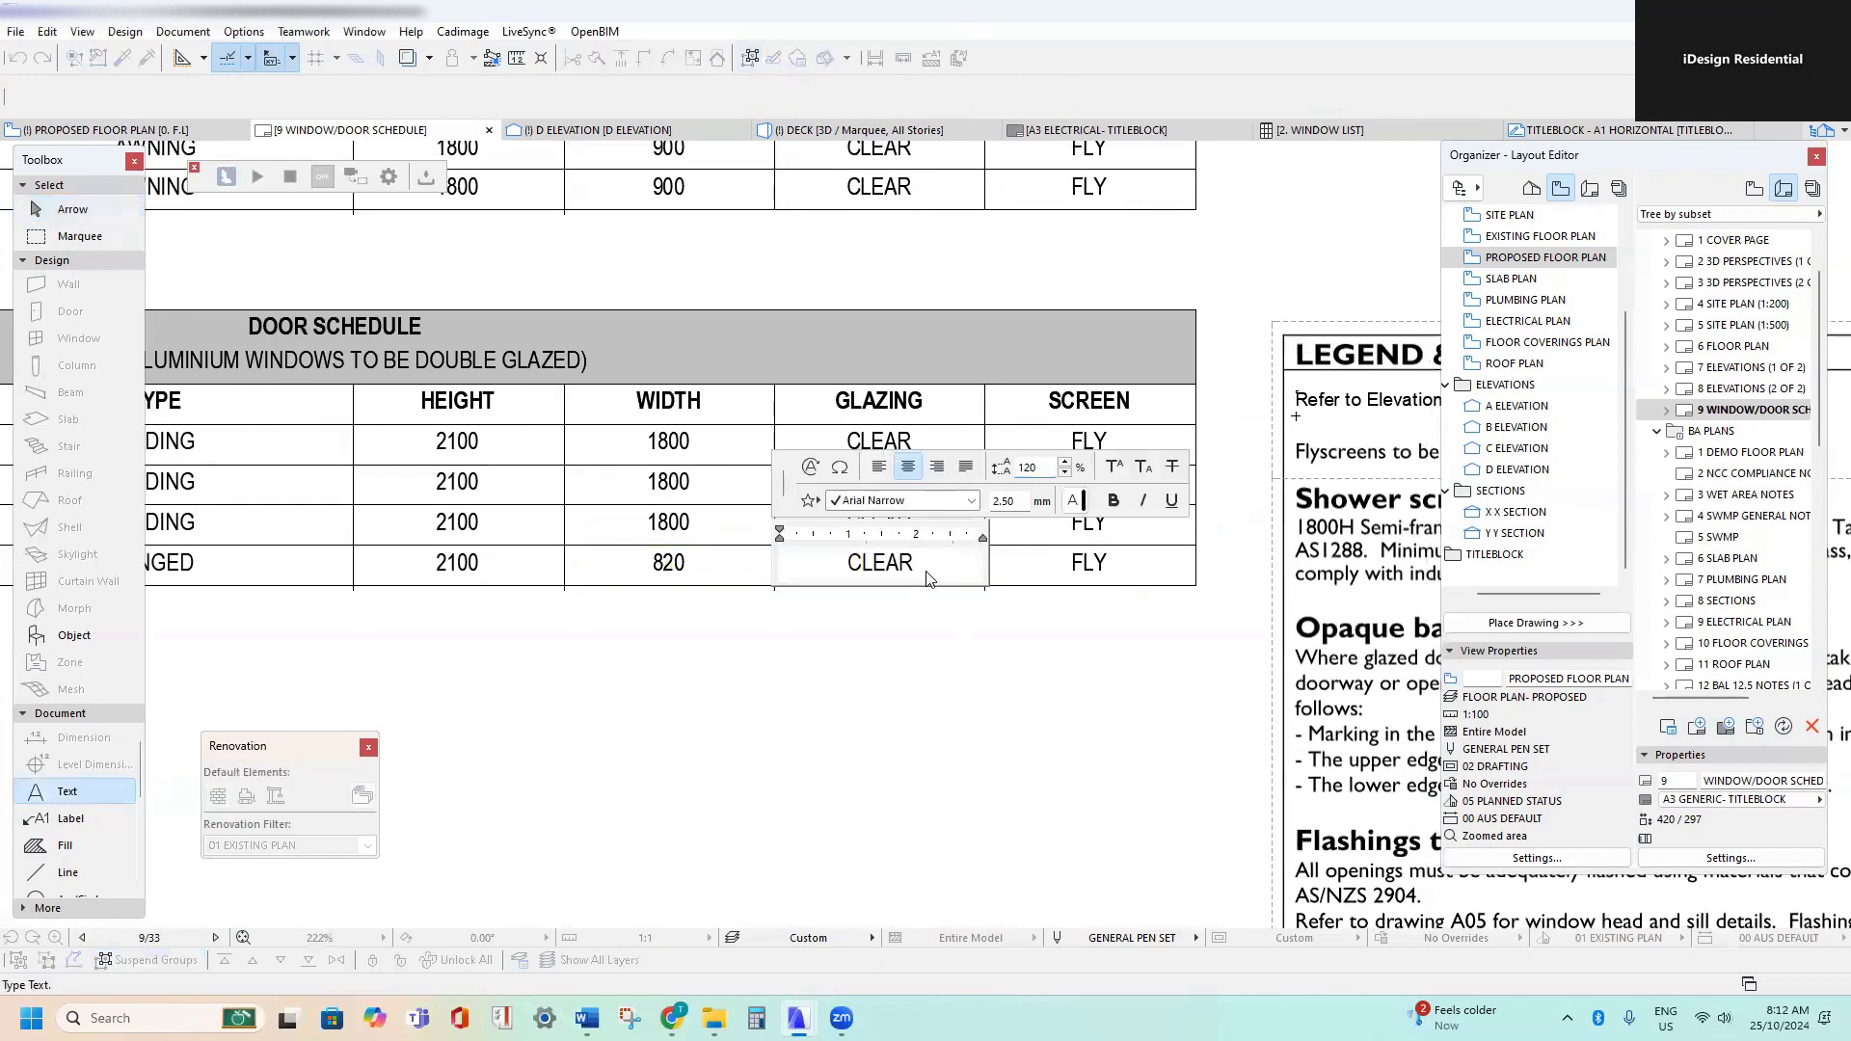
left_click(861, 654)
scroll(902, 628, "down", 2)
scroll(909, 622, "up", 3)
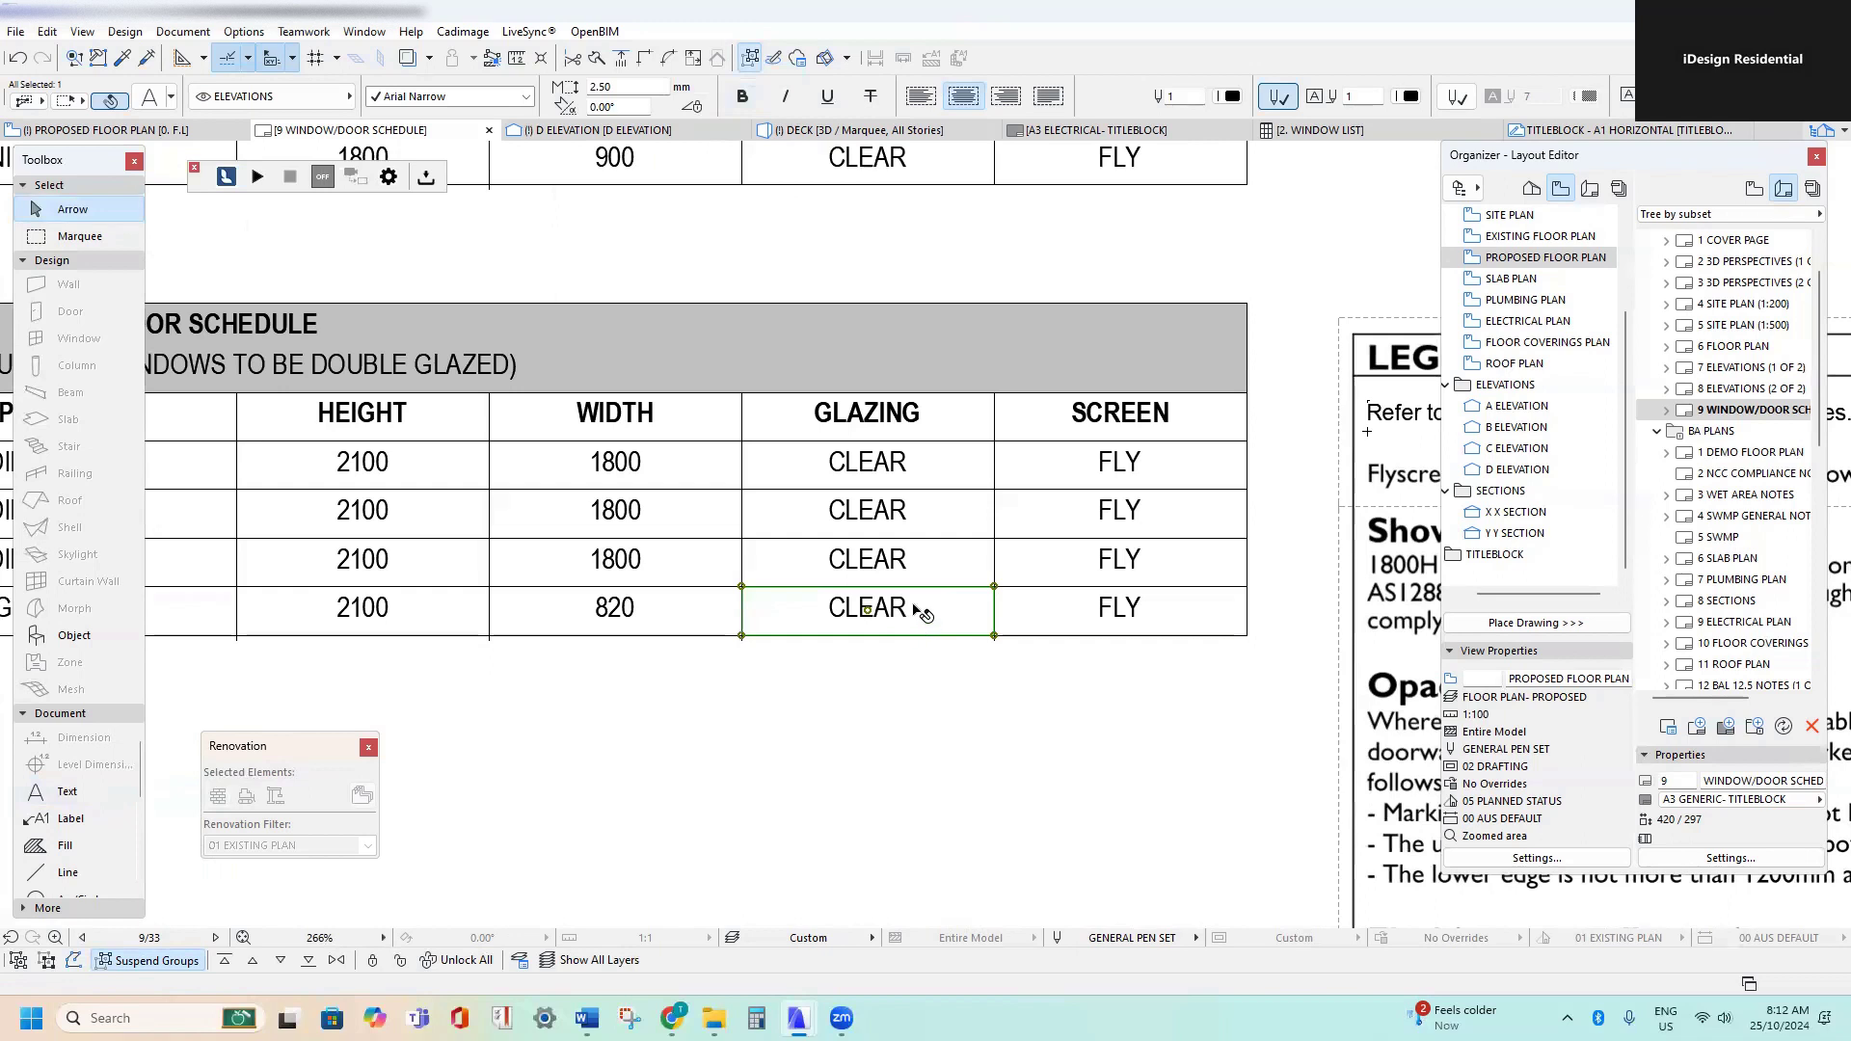
double_click(922, 613)
type("N")
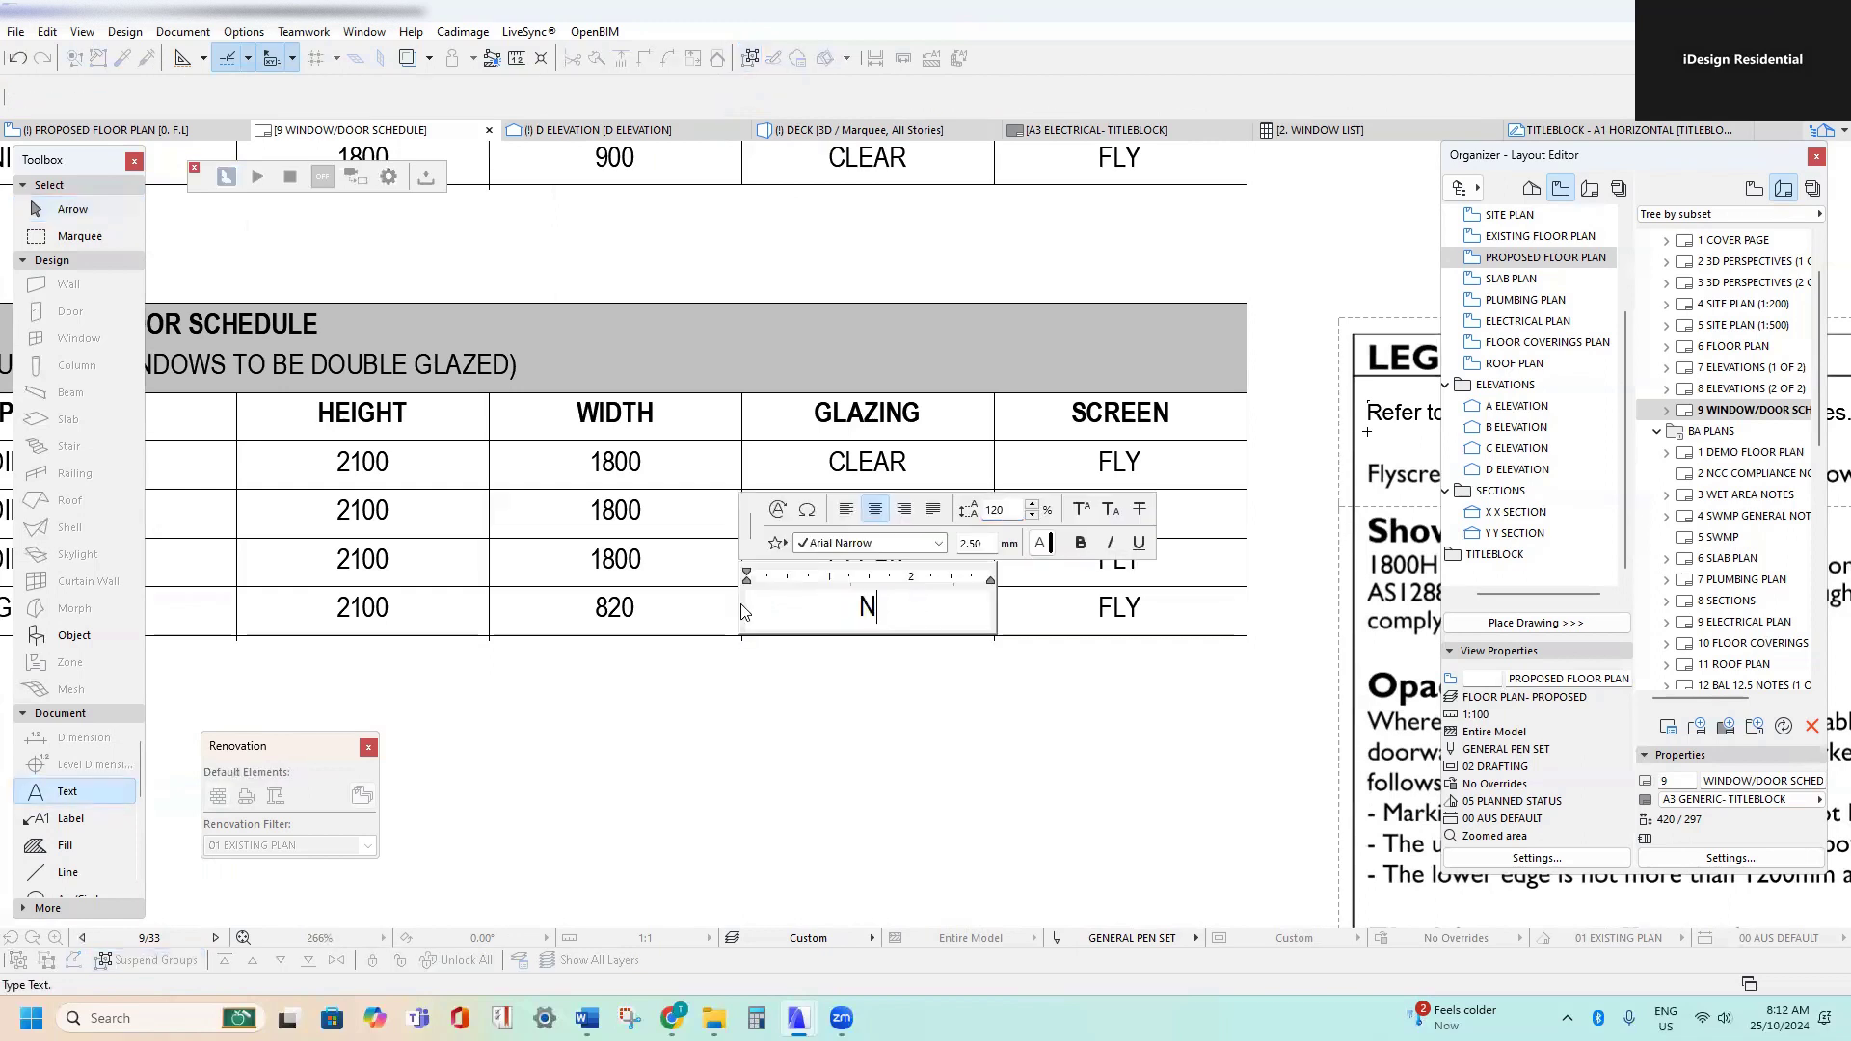
left_click(729, 624)
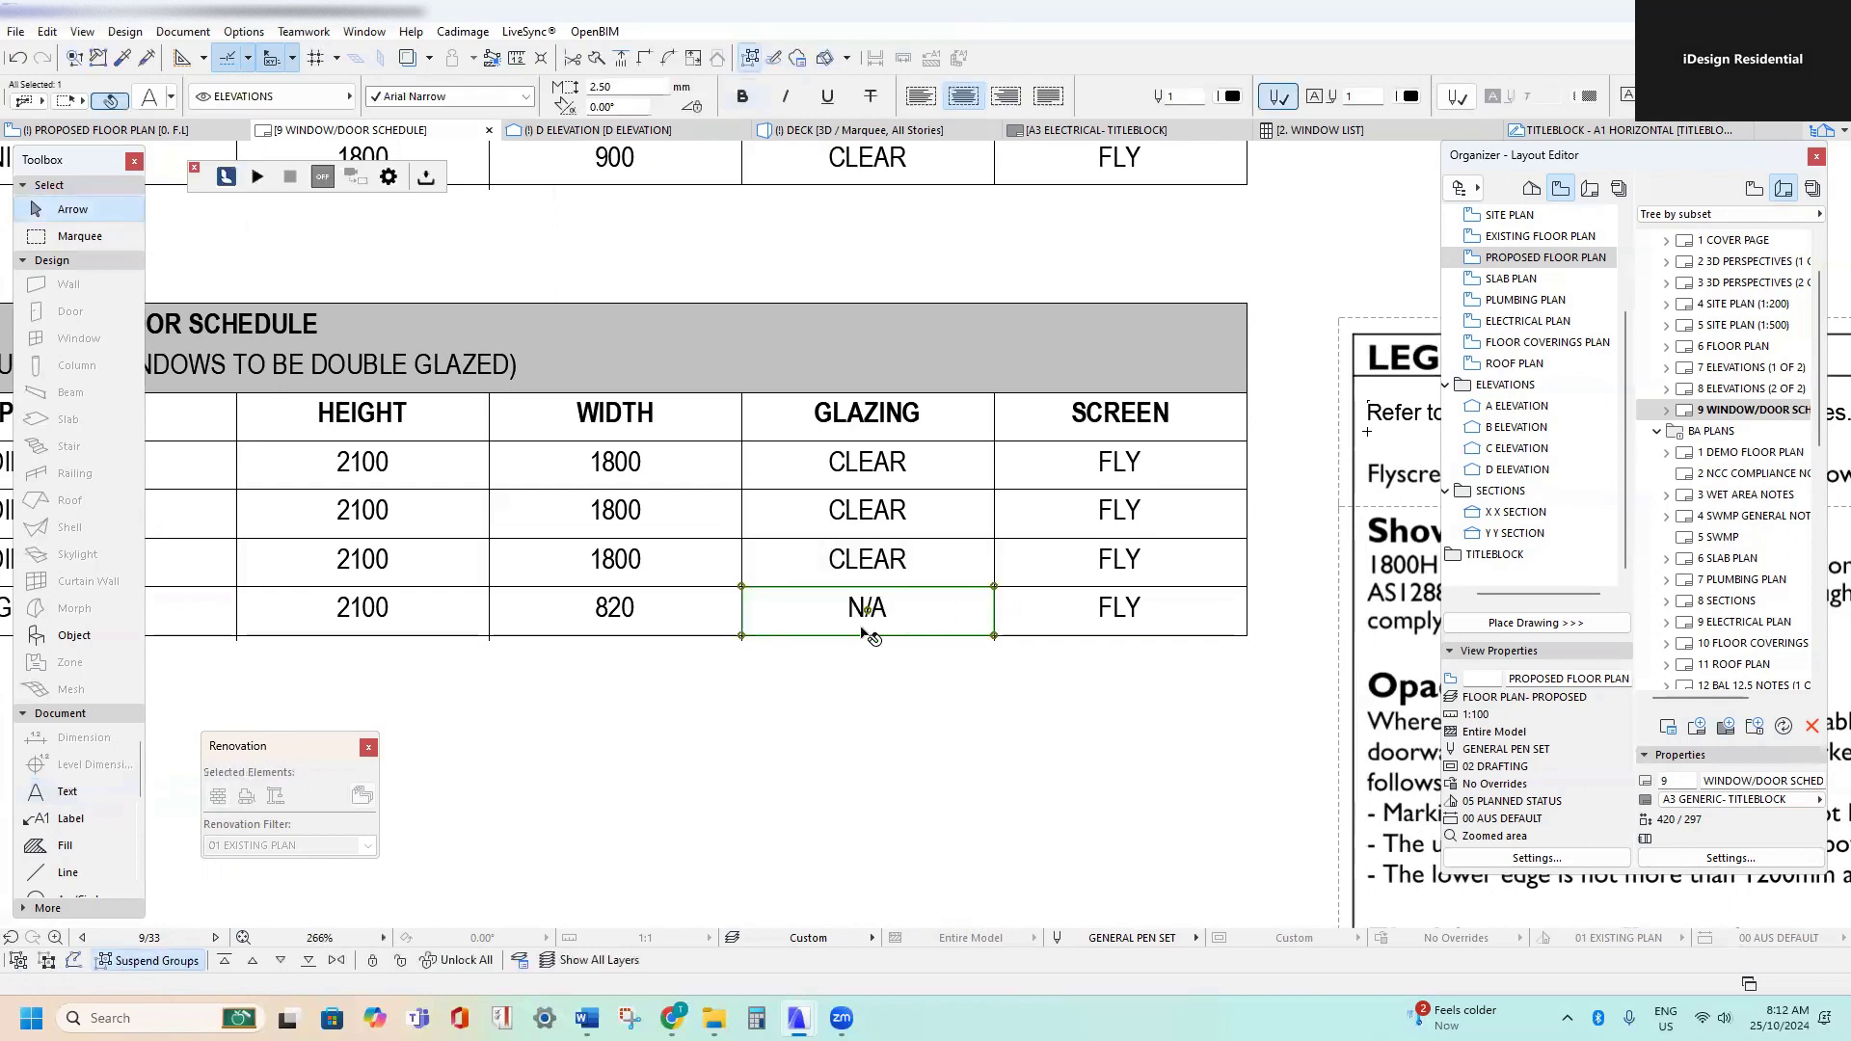
scroll(905, 617, "up", 2)
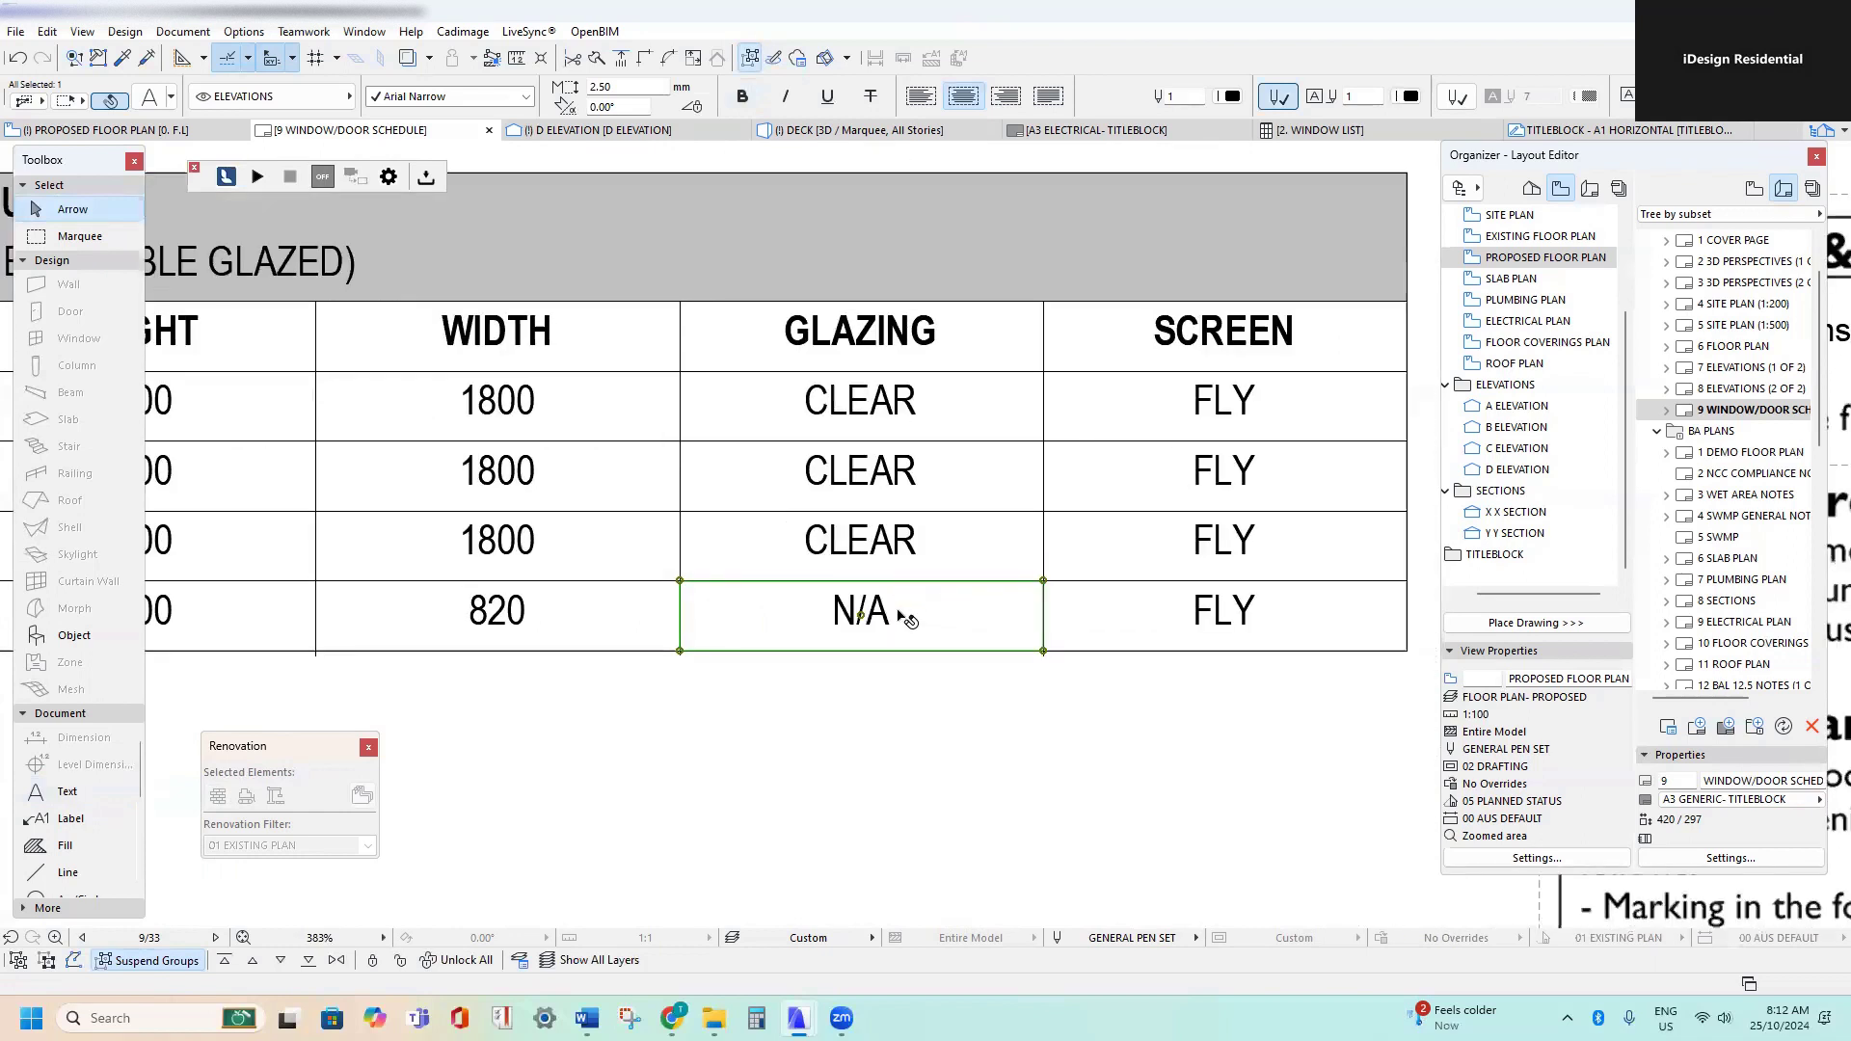
scroll(904, 621, "down", 3)
key("Escape")
scroll(1753, 334, "up", 1)
- Check the entry door's appearance on the first 3D perspectives layout and return to the window/door schedule
double_click(1753, 328)
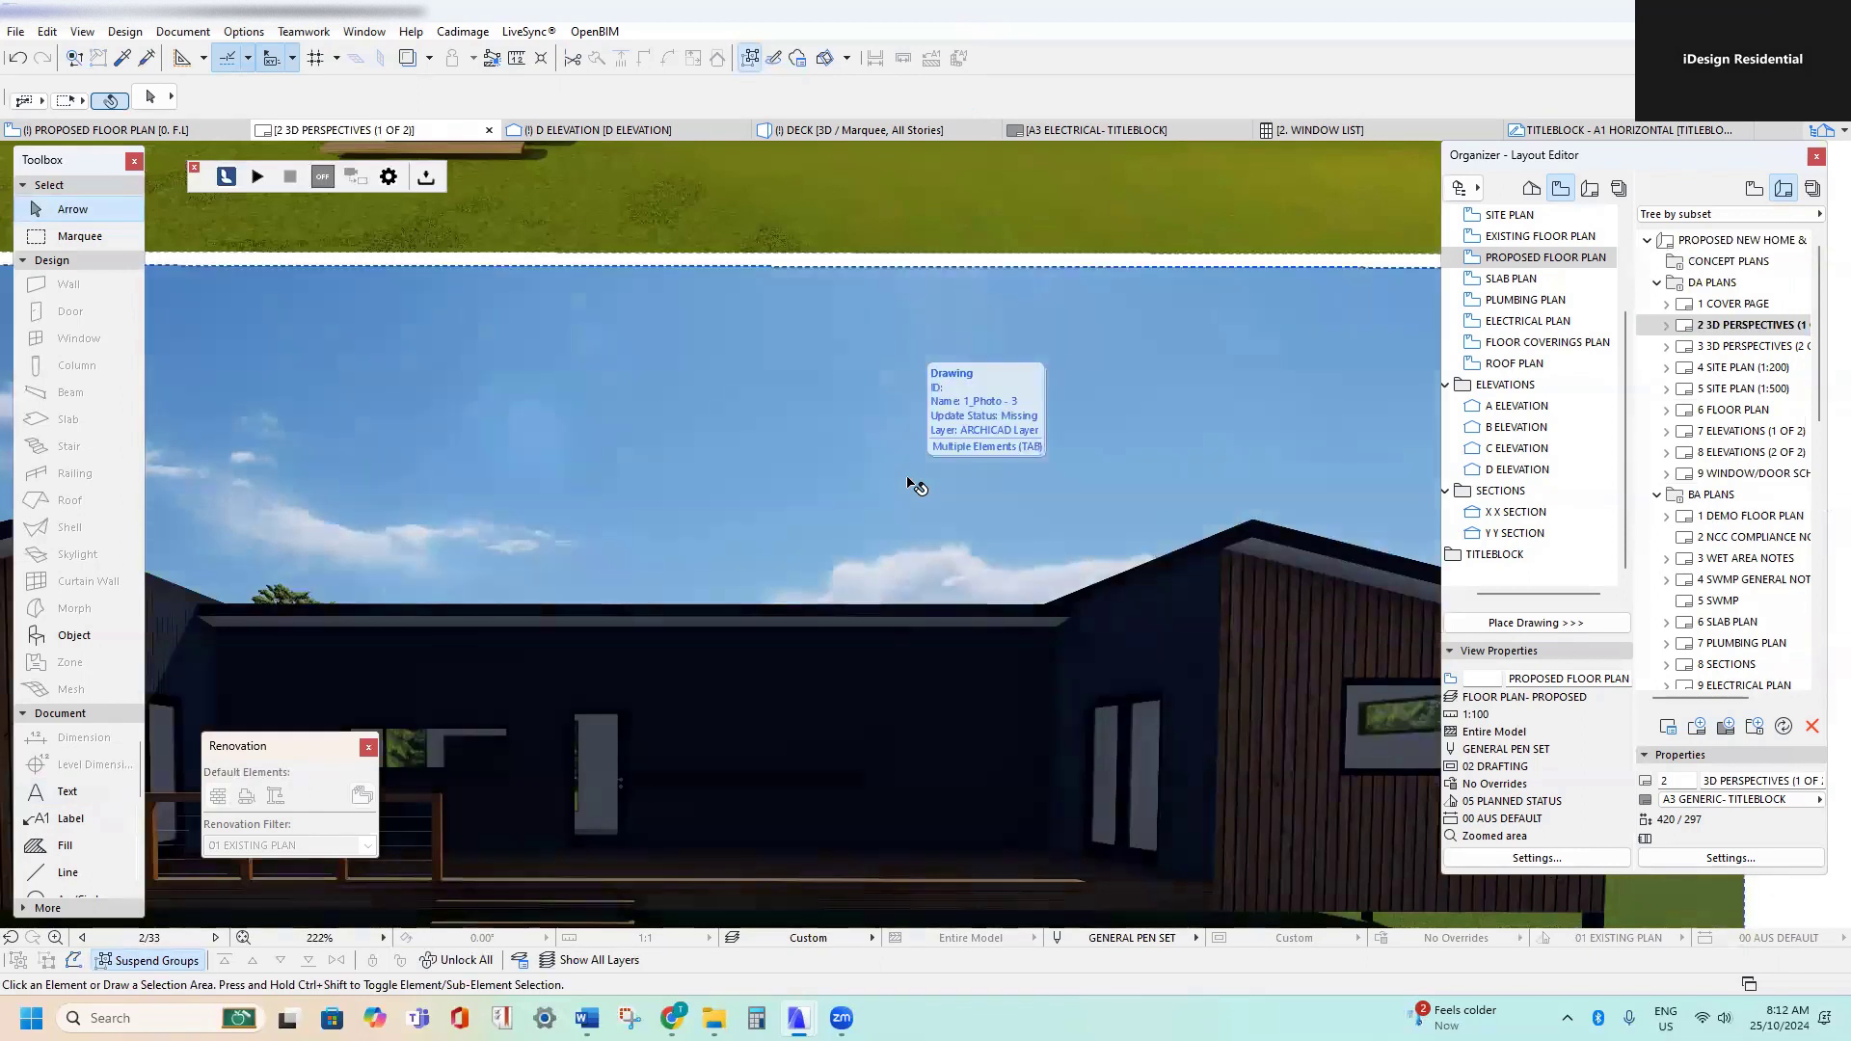
middle_click_drag(712, 690, 992, 636)
scroll(860, 701, "up", 4)
scroll(864, 702, "down", 4)
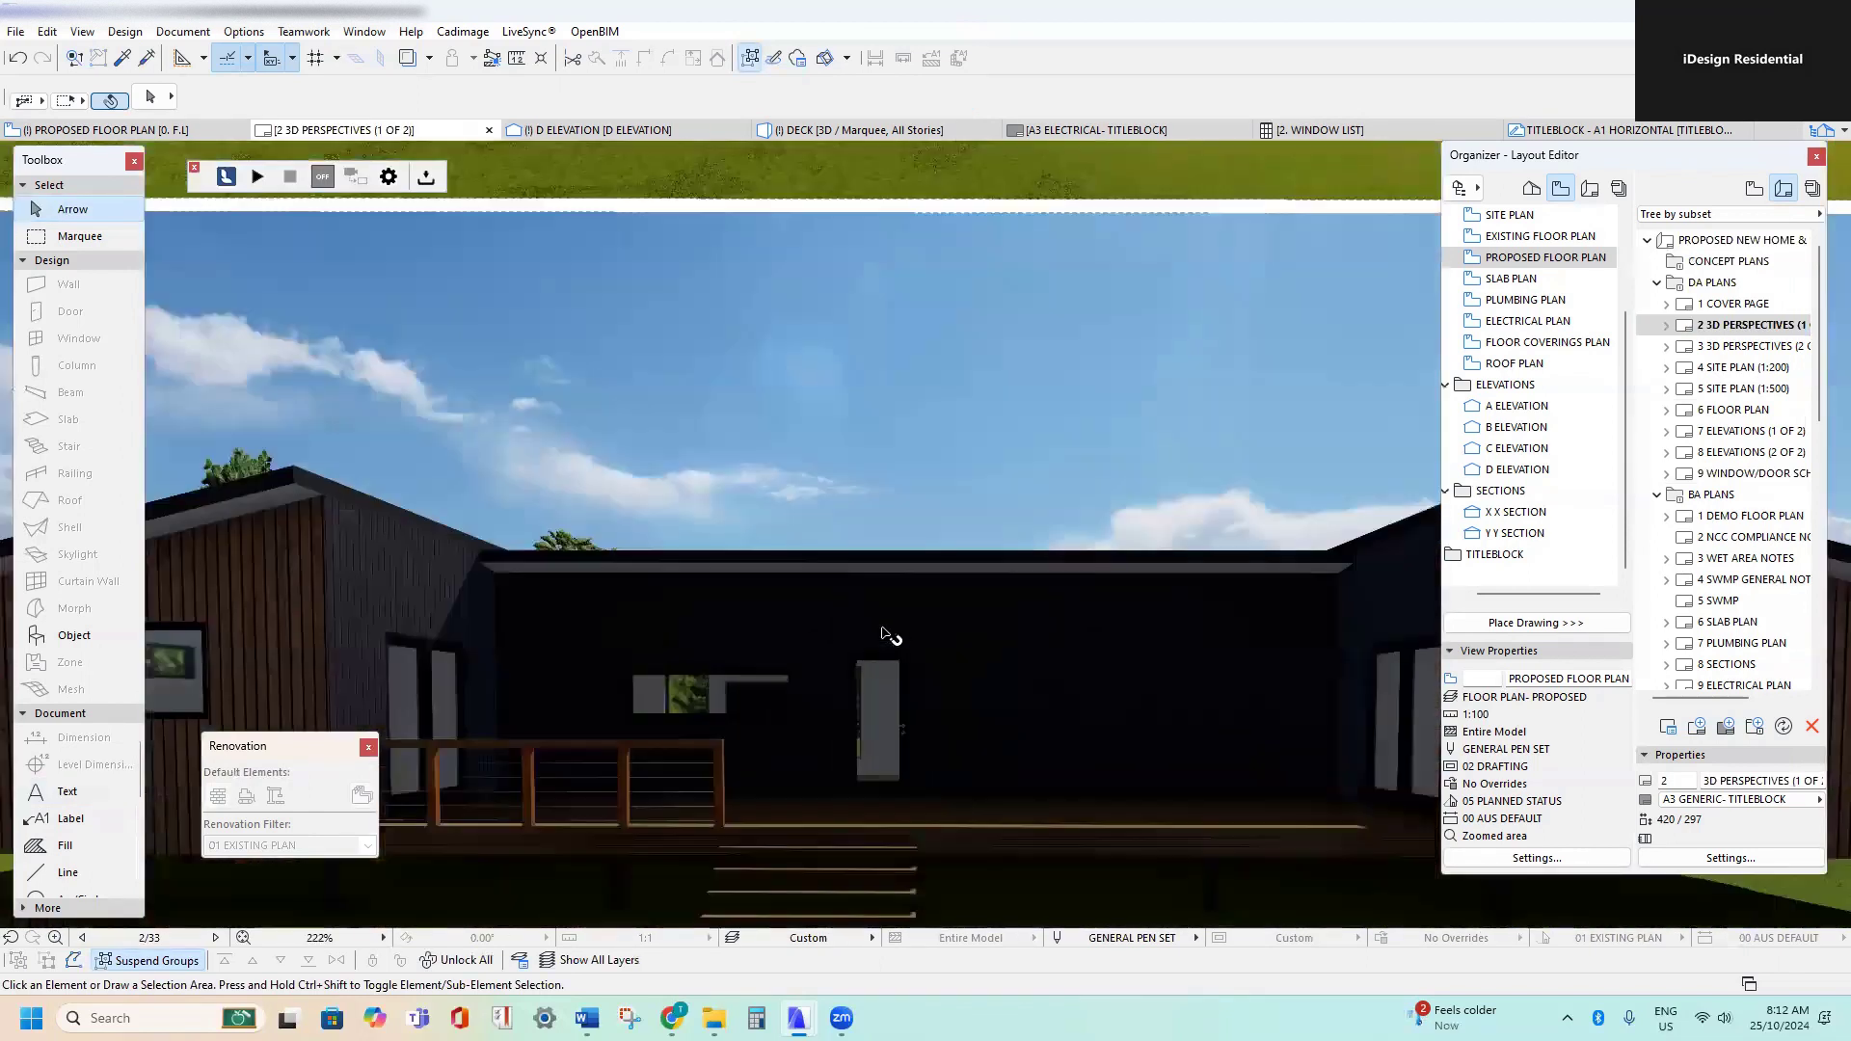
double_click(1752, 474)
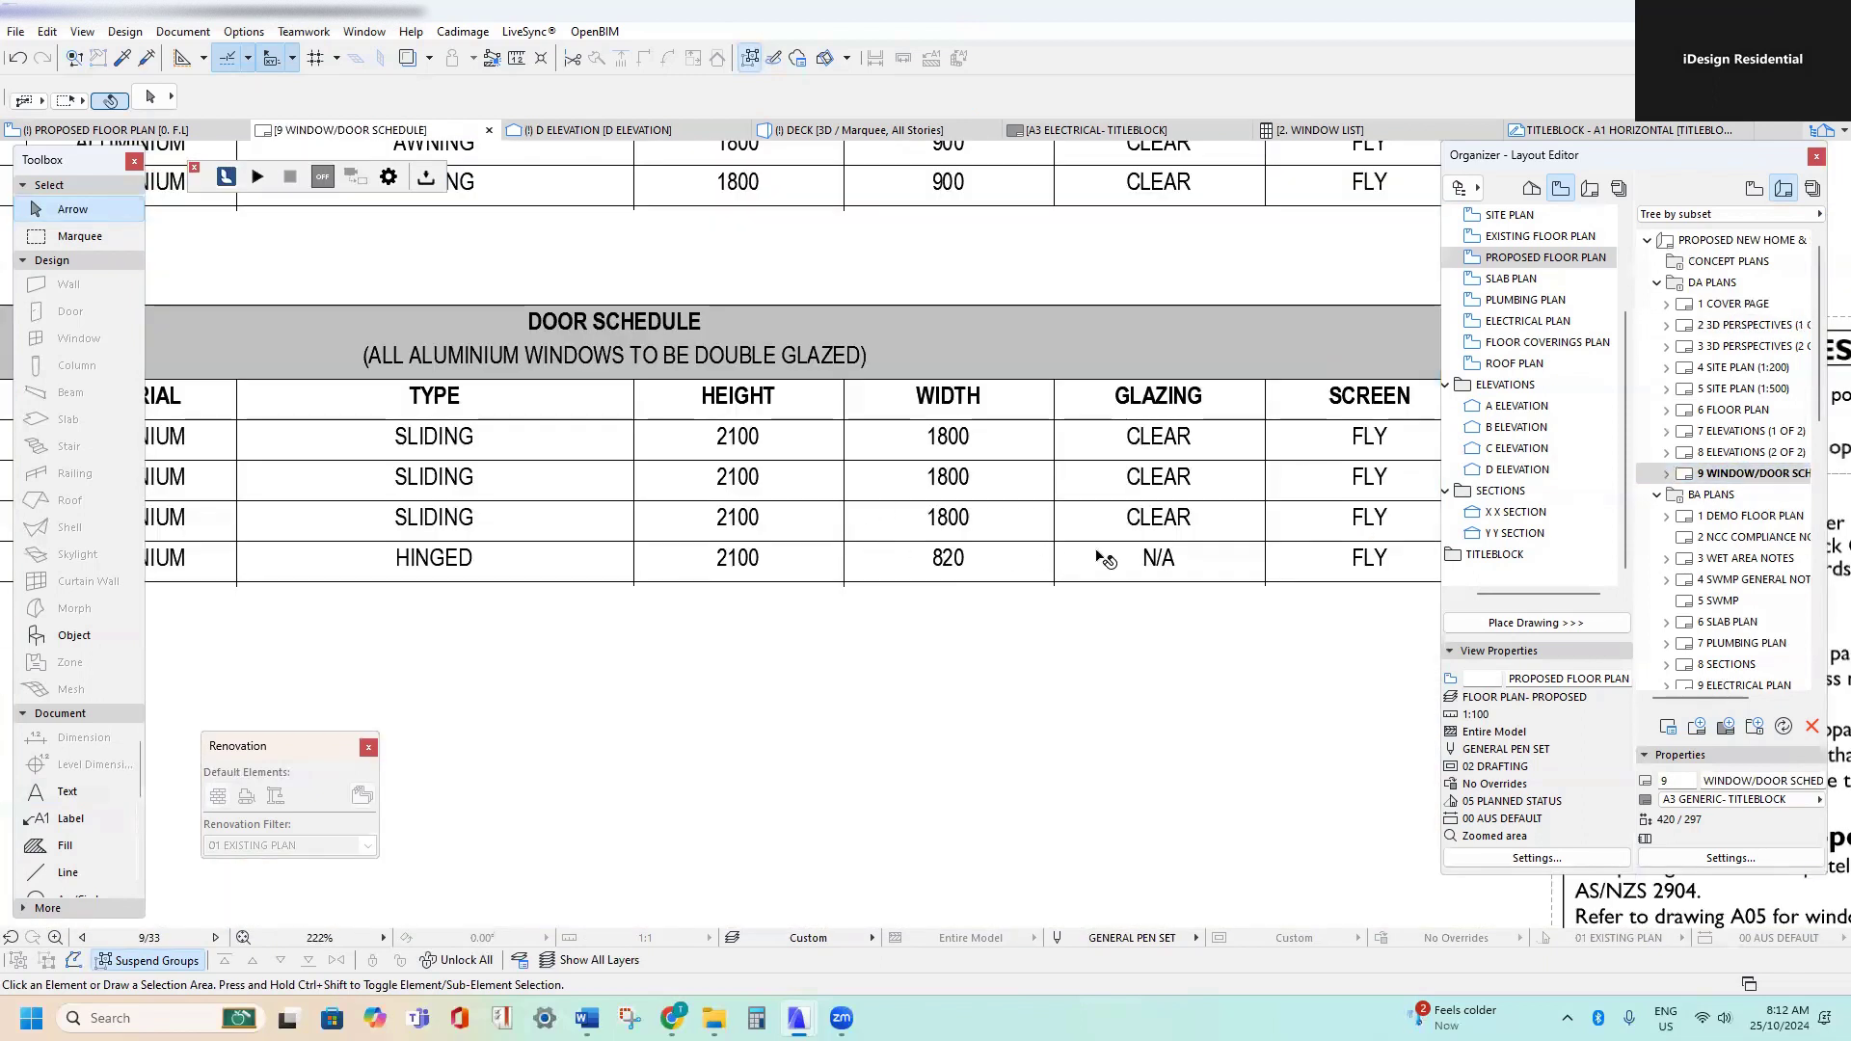
- Undo the glazing change in the D4 row
left_click(1198, 564)
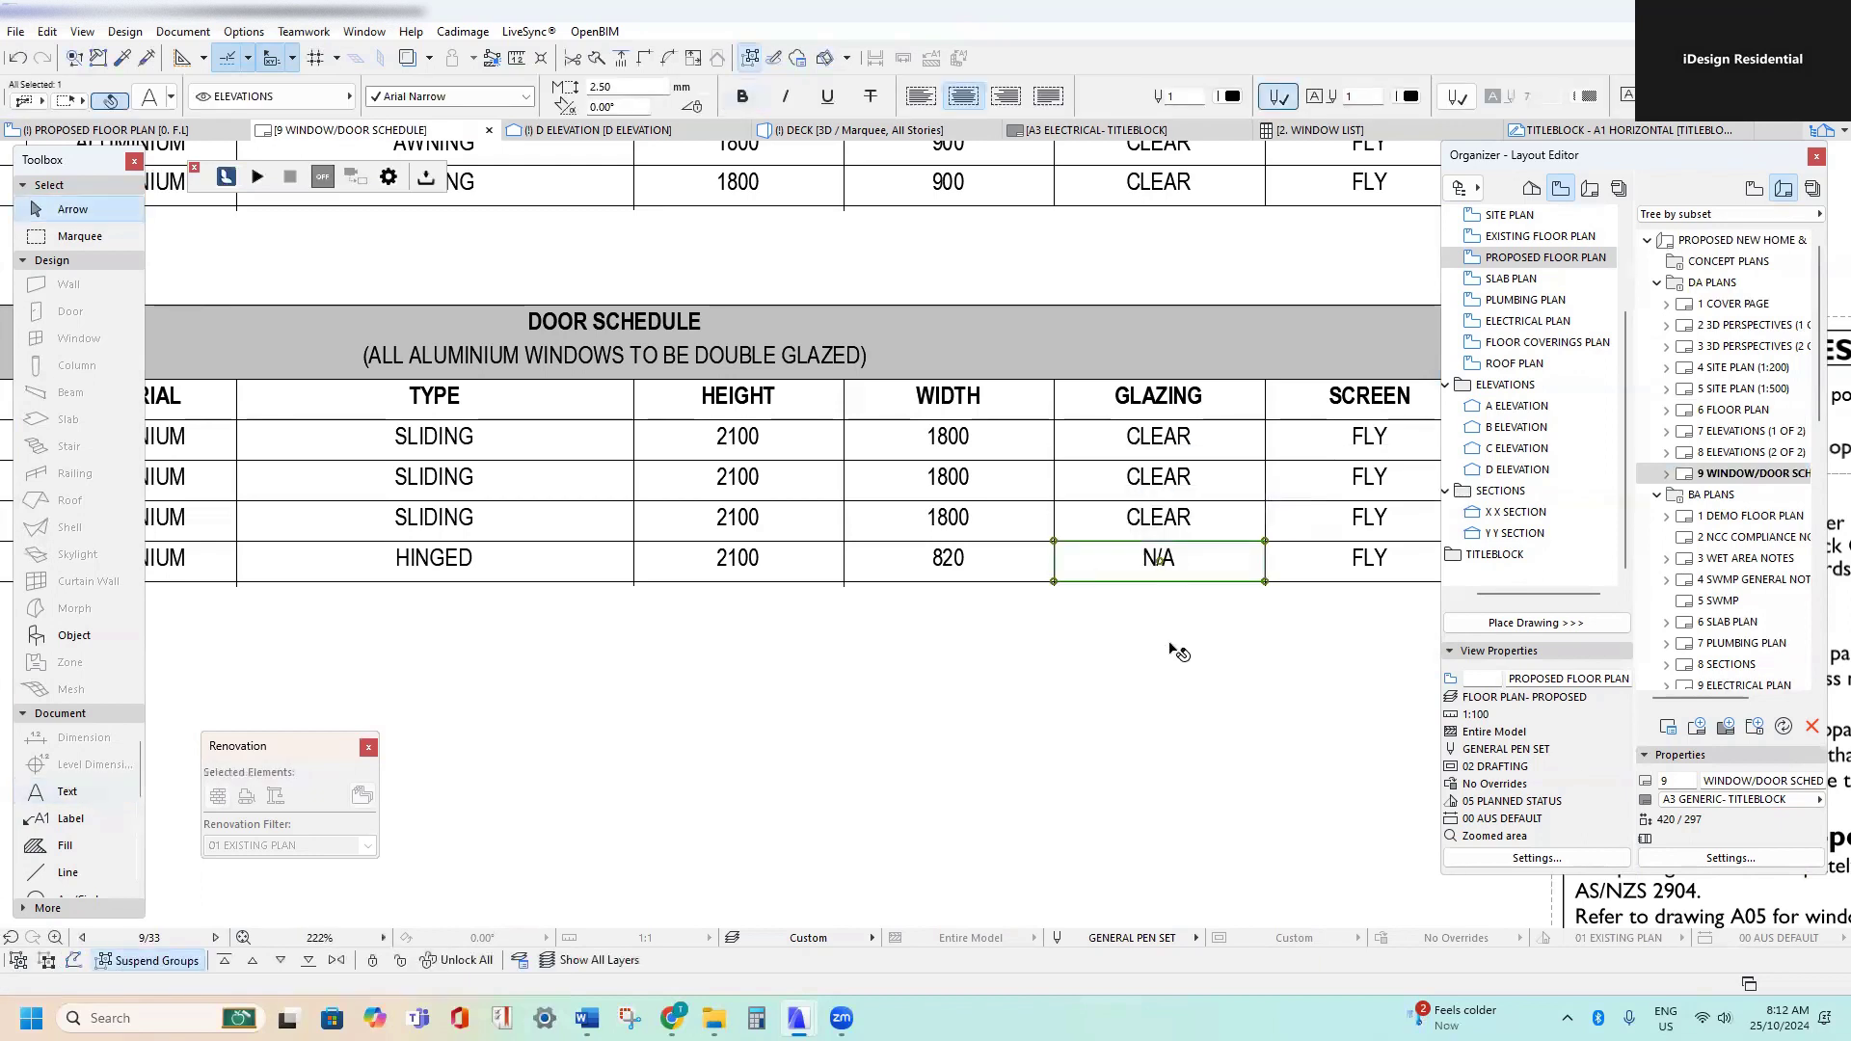
key("ctrl+z")
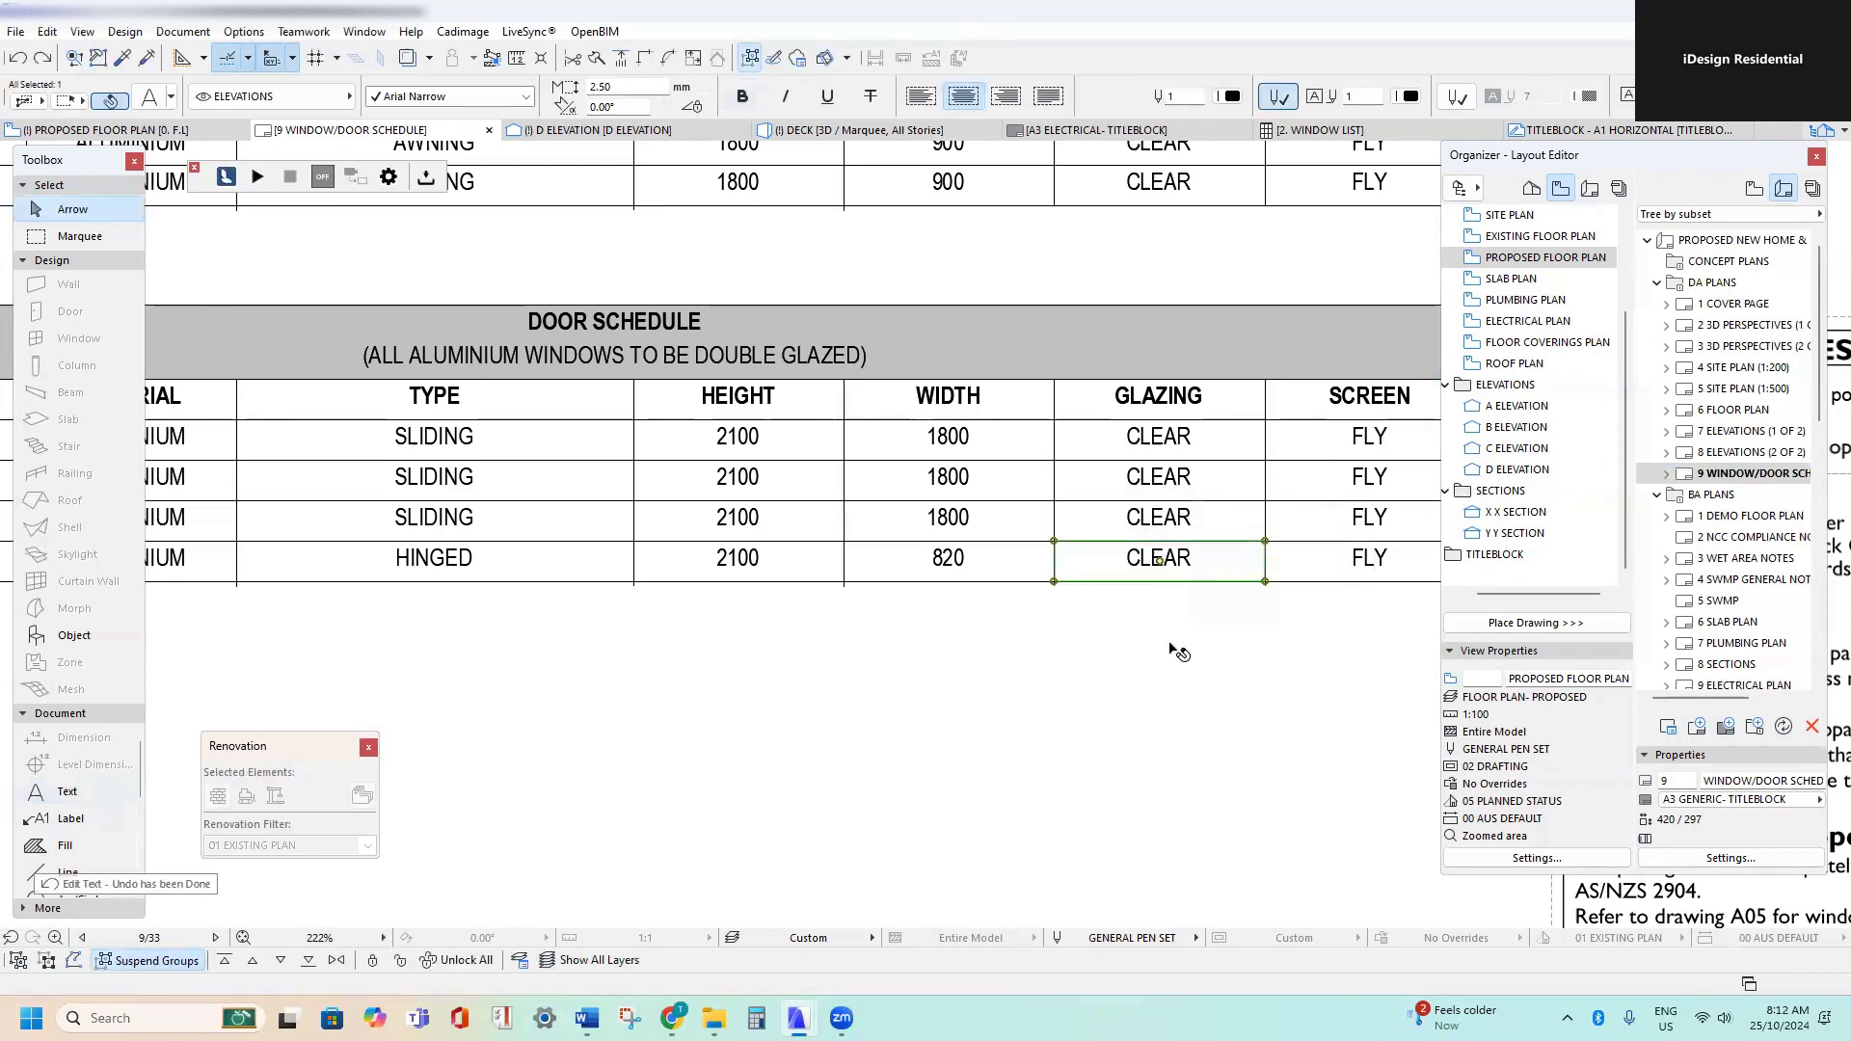
left_click(1179, 653)
- Set the D4 row's screen to N/A in the door schedule
scroll(1158, 636, "up", 3)
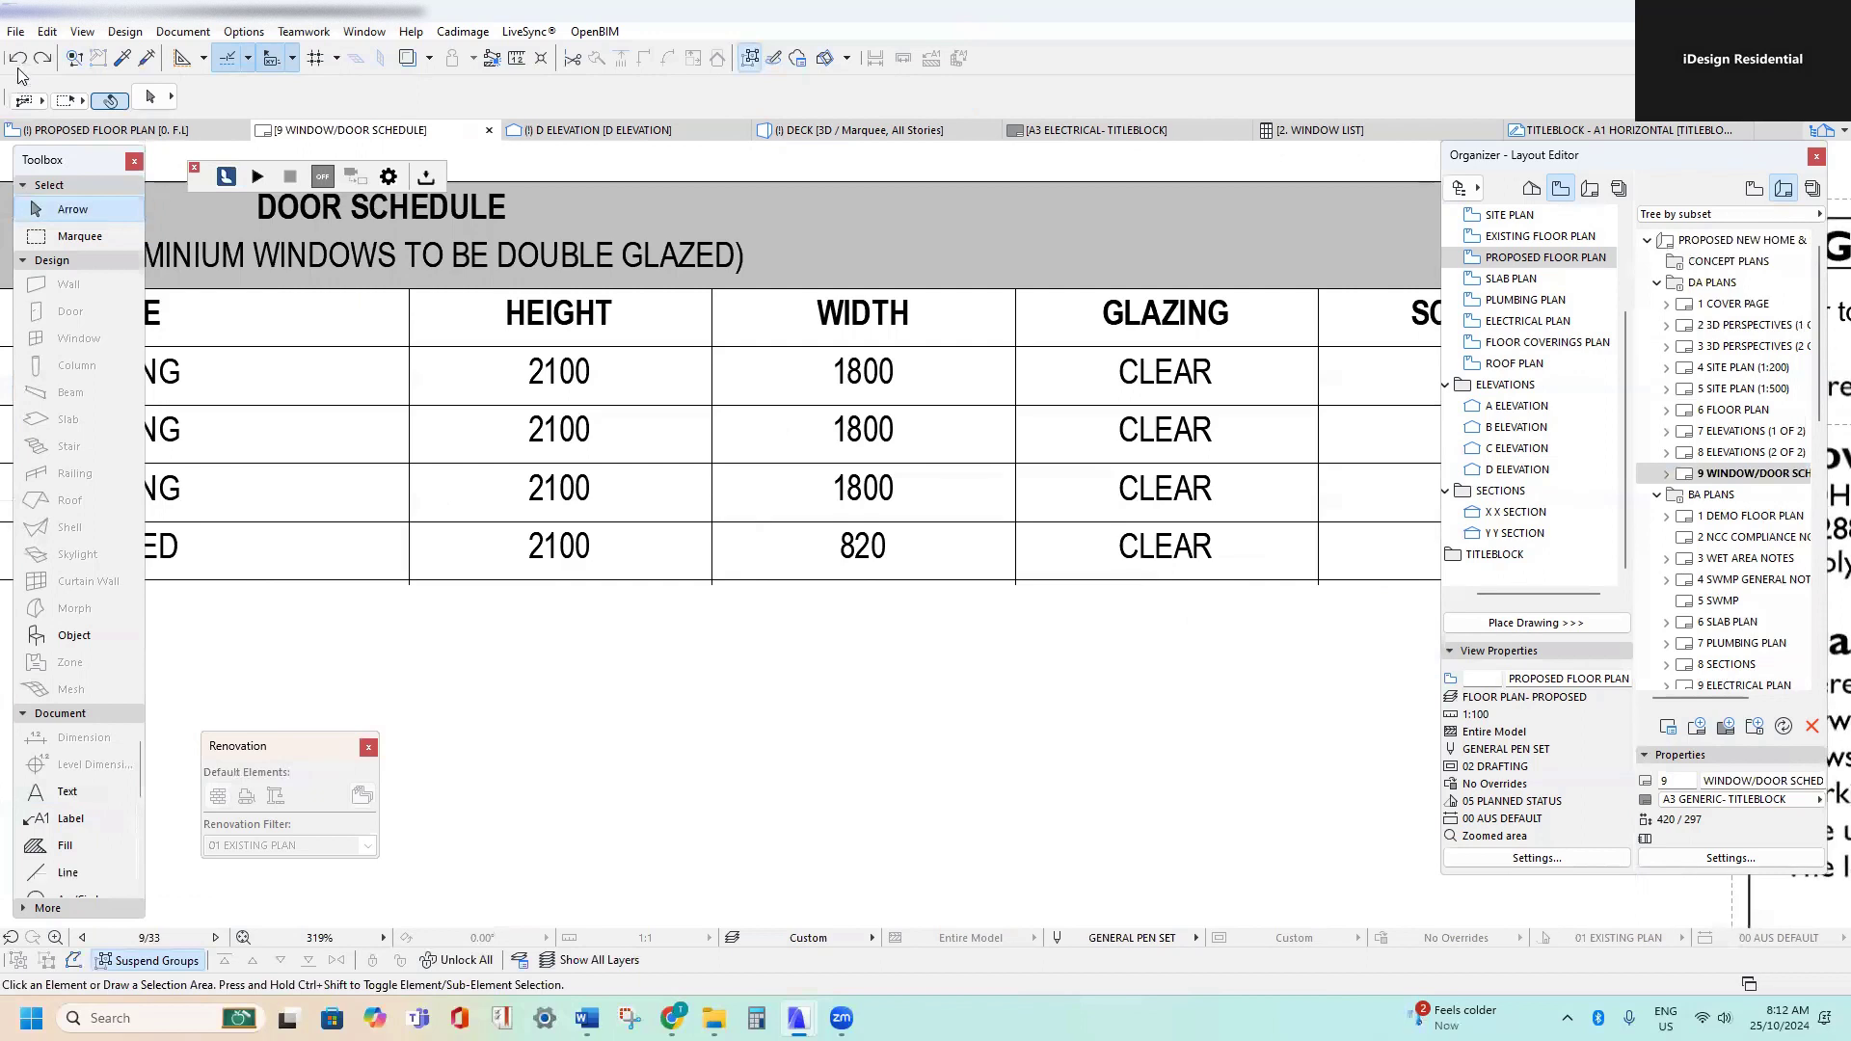
scroll(1201, 501, "down", 3)
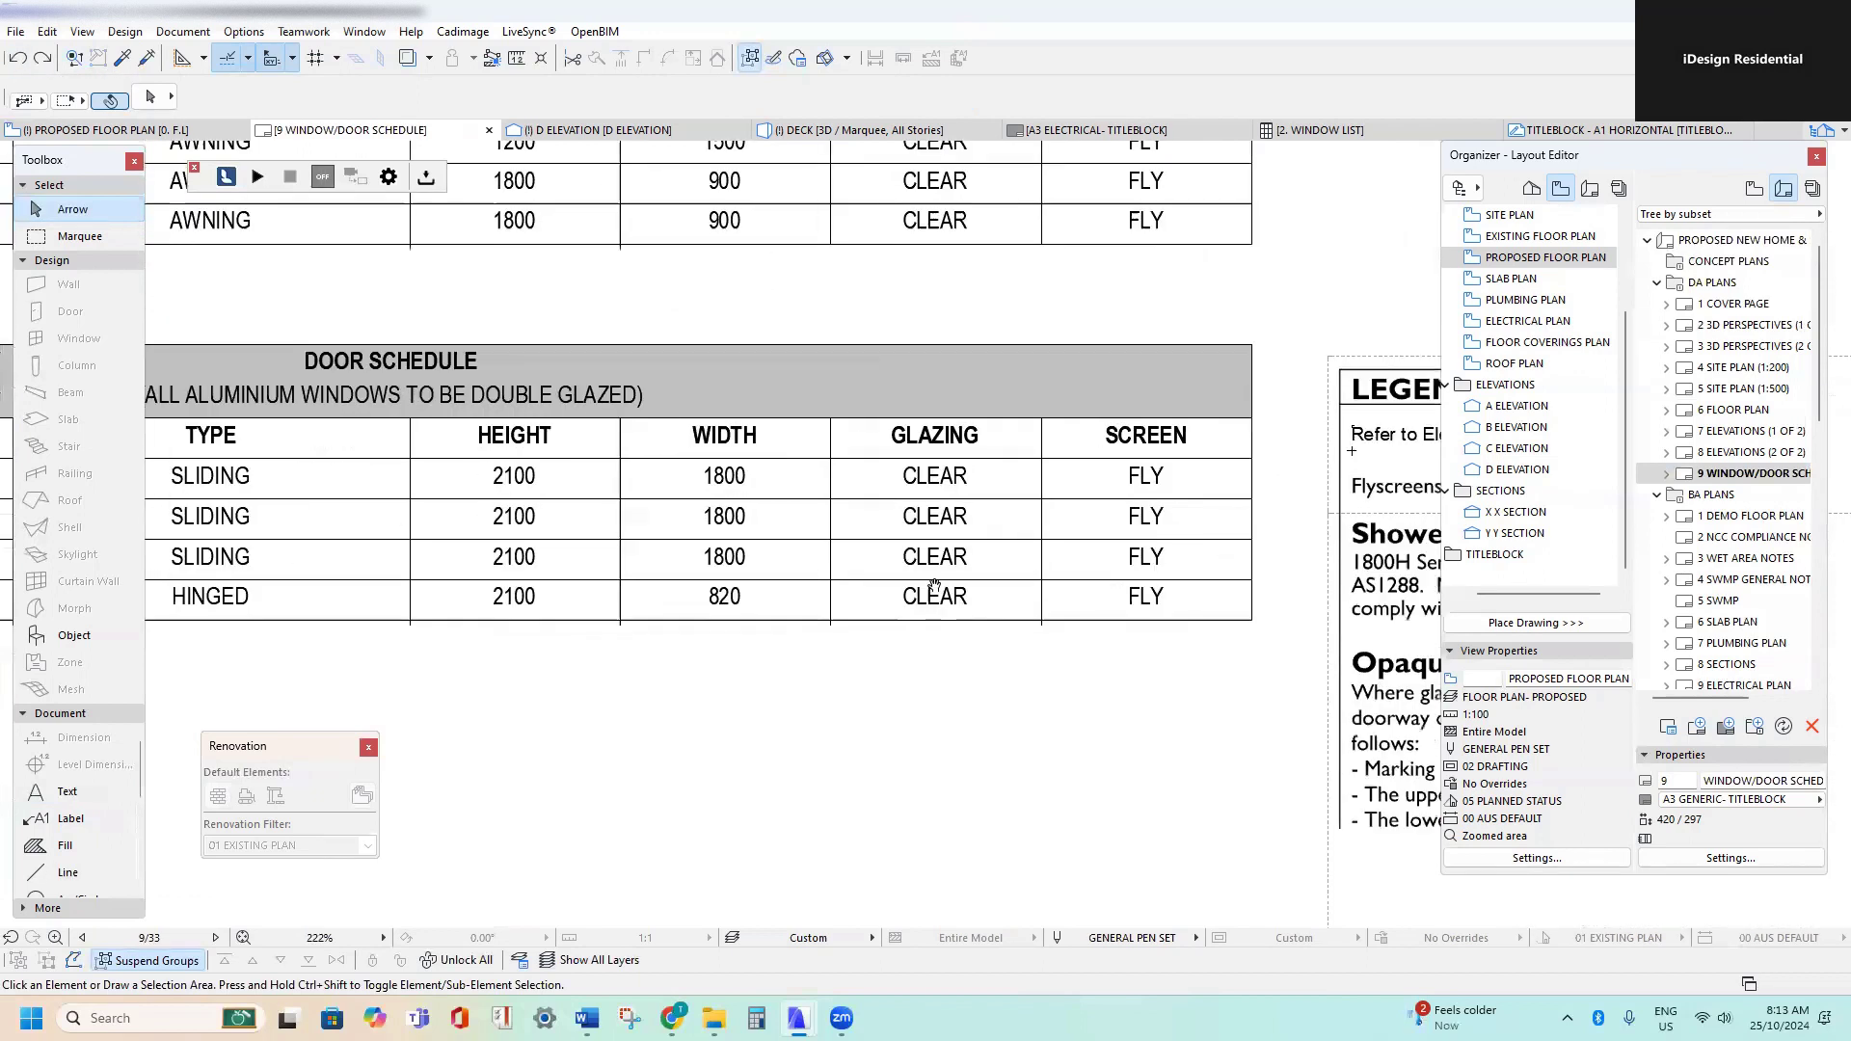
scroll(1003, 604, "down", 1)
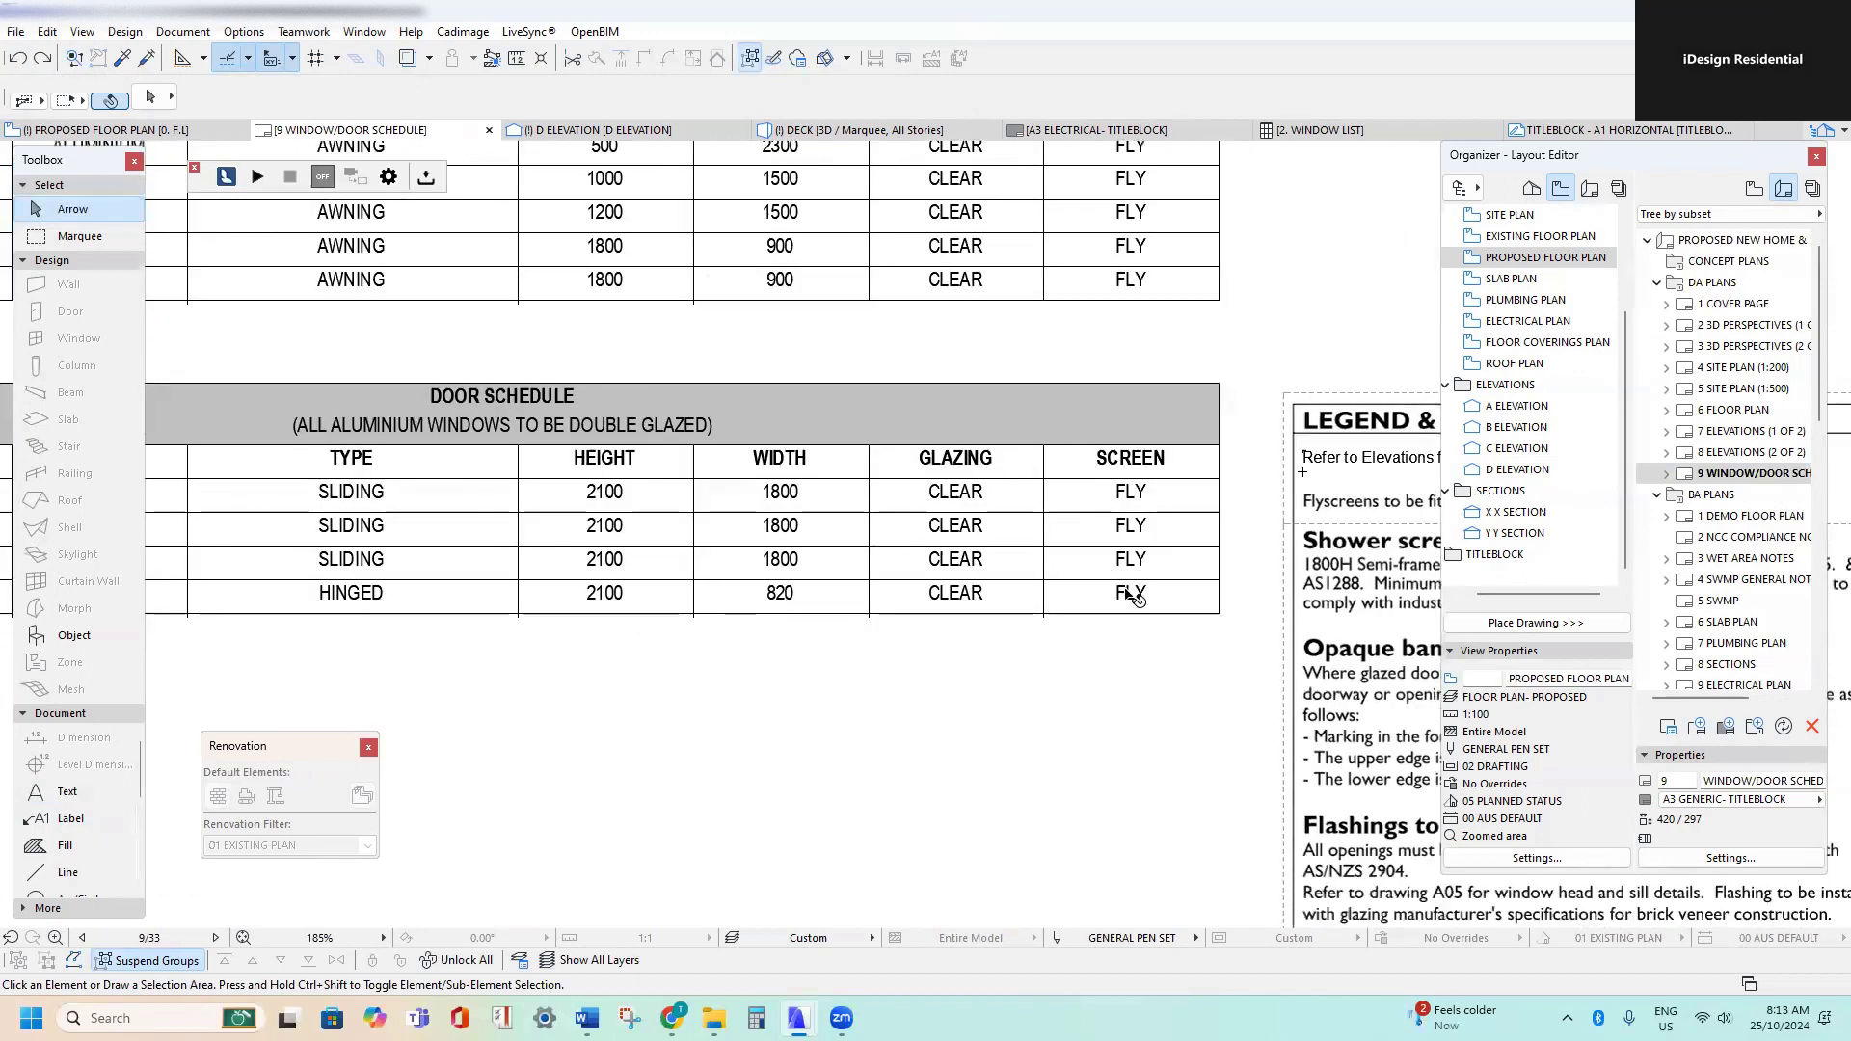
double_click(1130, 595)
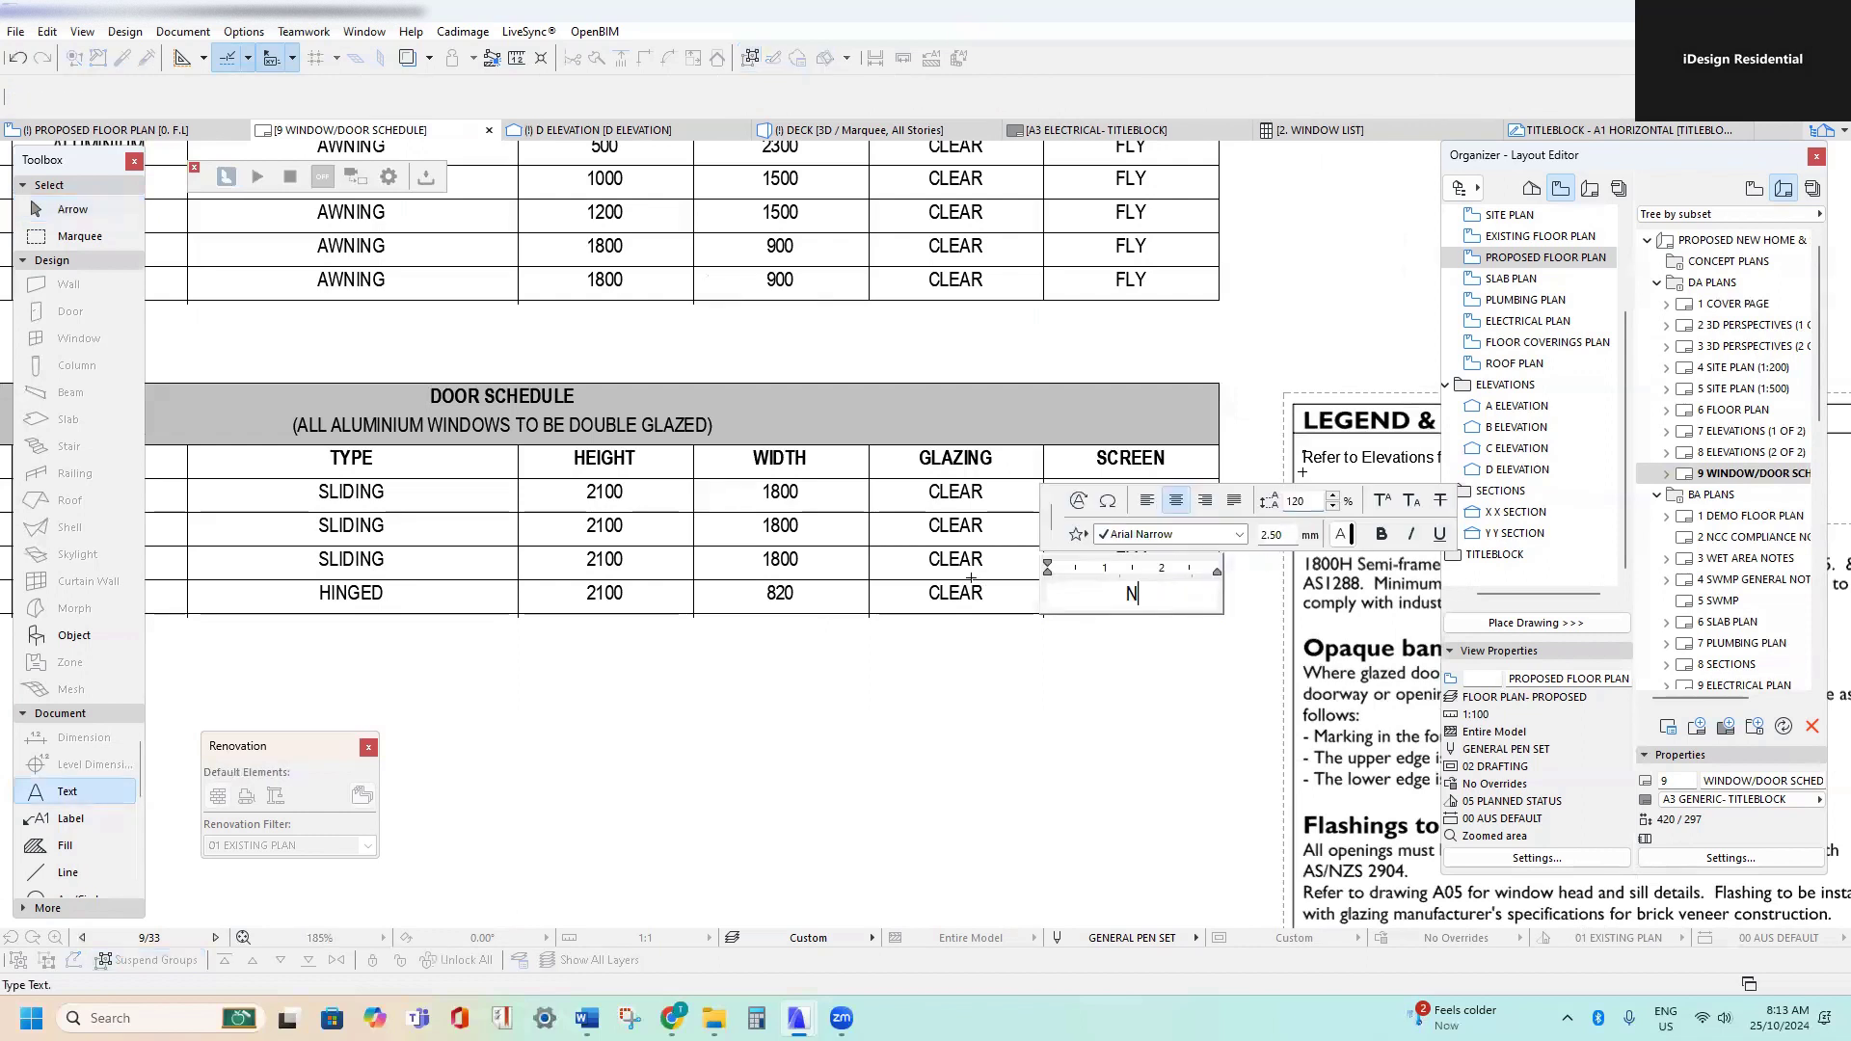
left_click(959, 695)
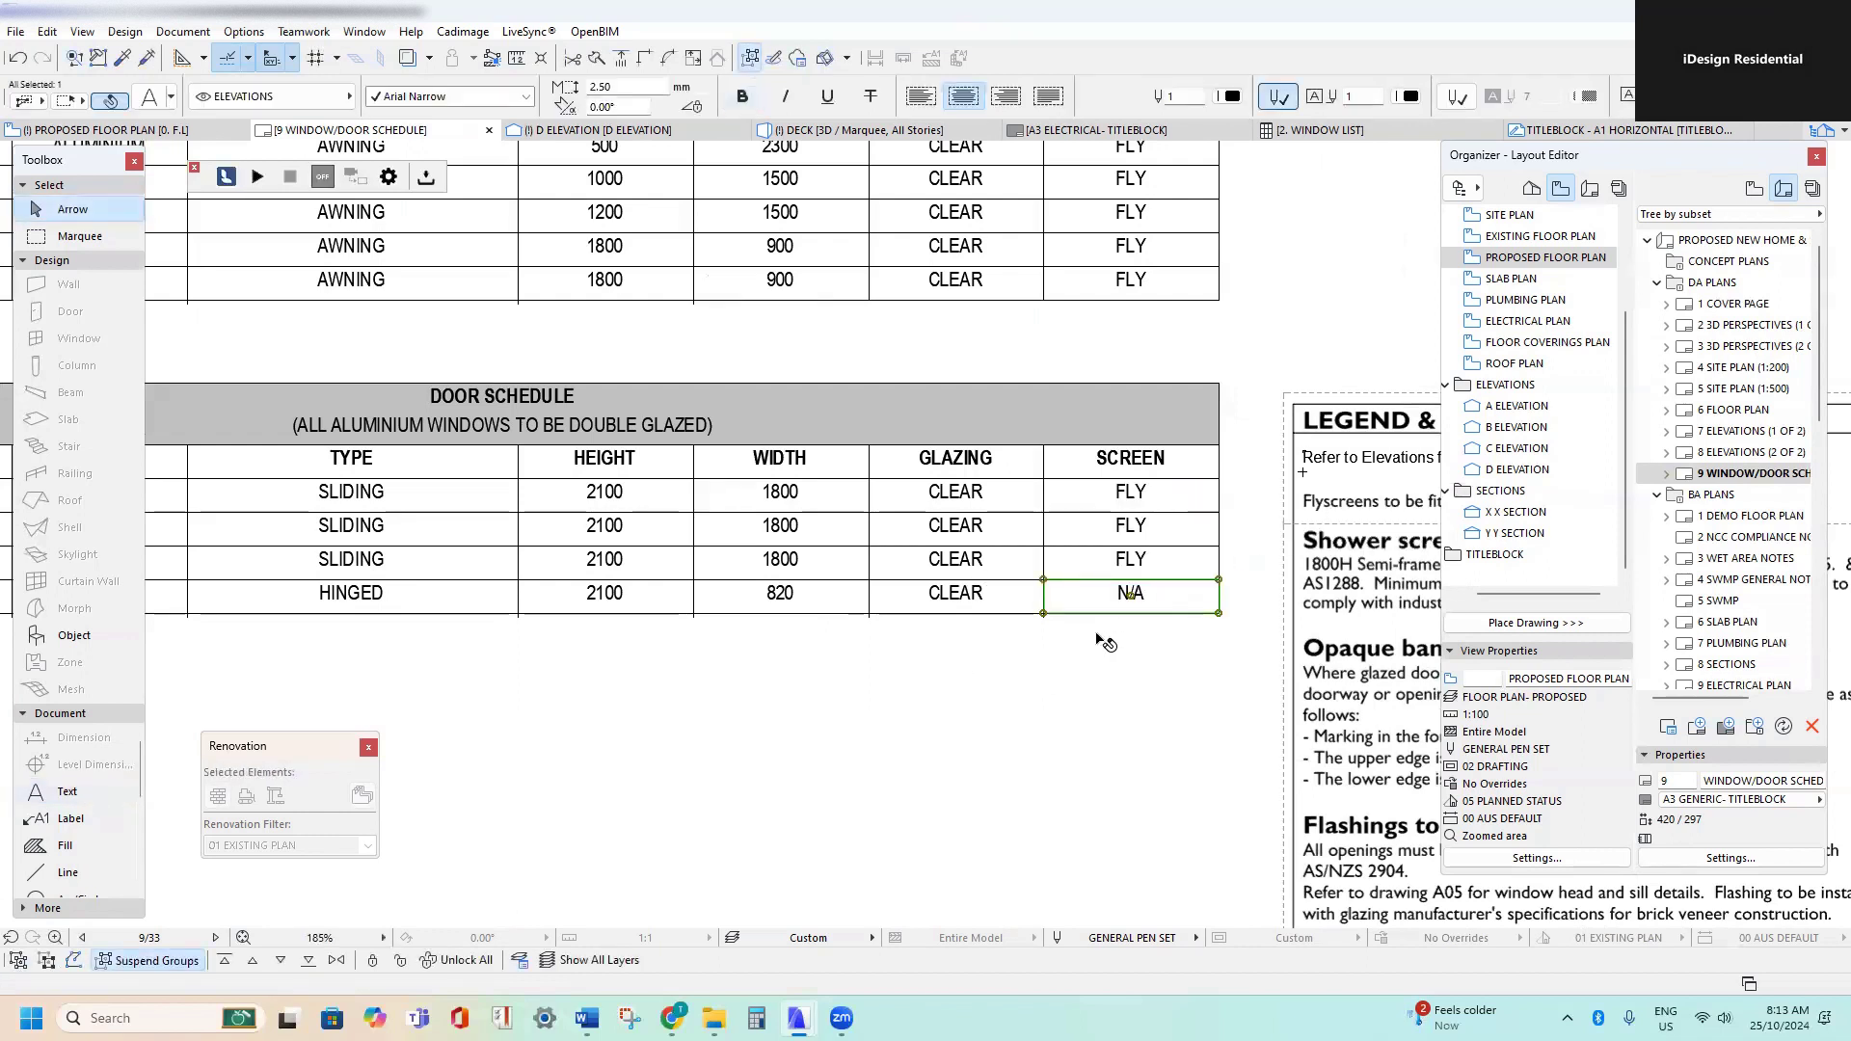
left_click(997, 662)
- Copy all cells of the D3 row in the door schedule and place the copy directly beneath the D4 row
scroll(999, 646, "down", 2)
middle_click_drag(755, 569, 845, 517)
middle_click_drag(305, 537, 447, 492)
left_click(427, 492)
left_click(367, 488)
scroll(601, 500, "right", 3)
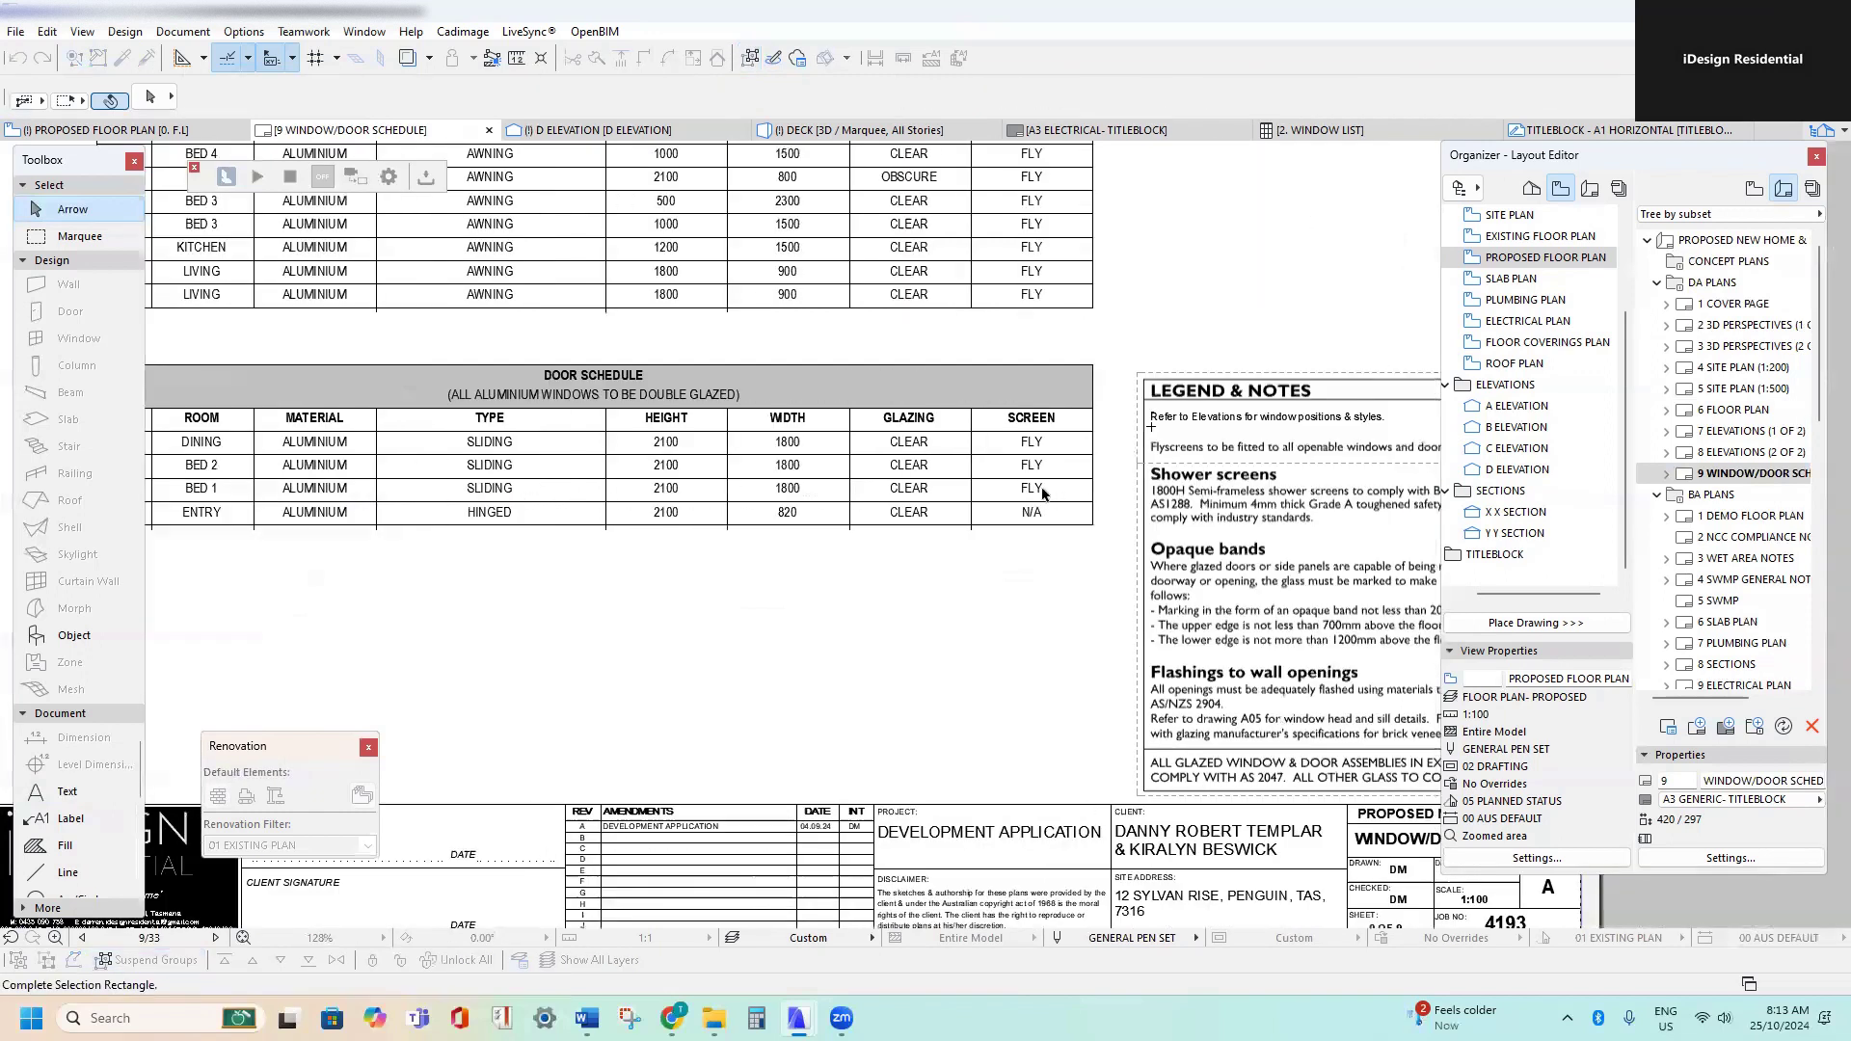
scroll(1043, 493, "up", 8)
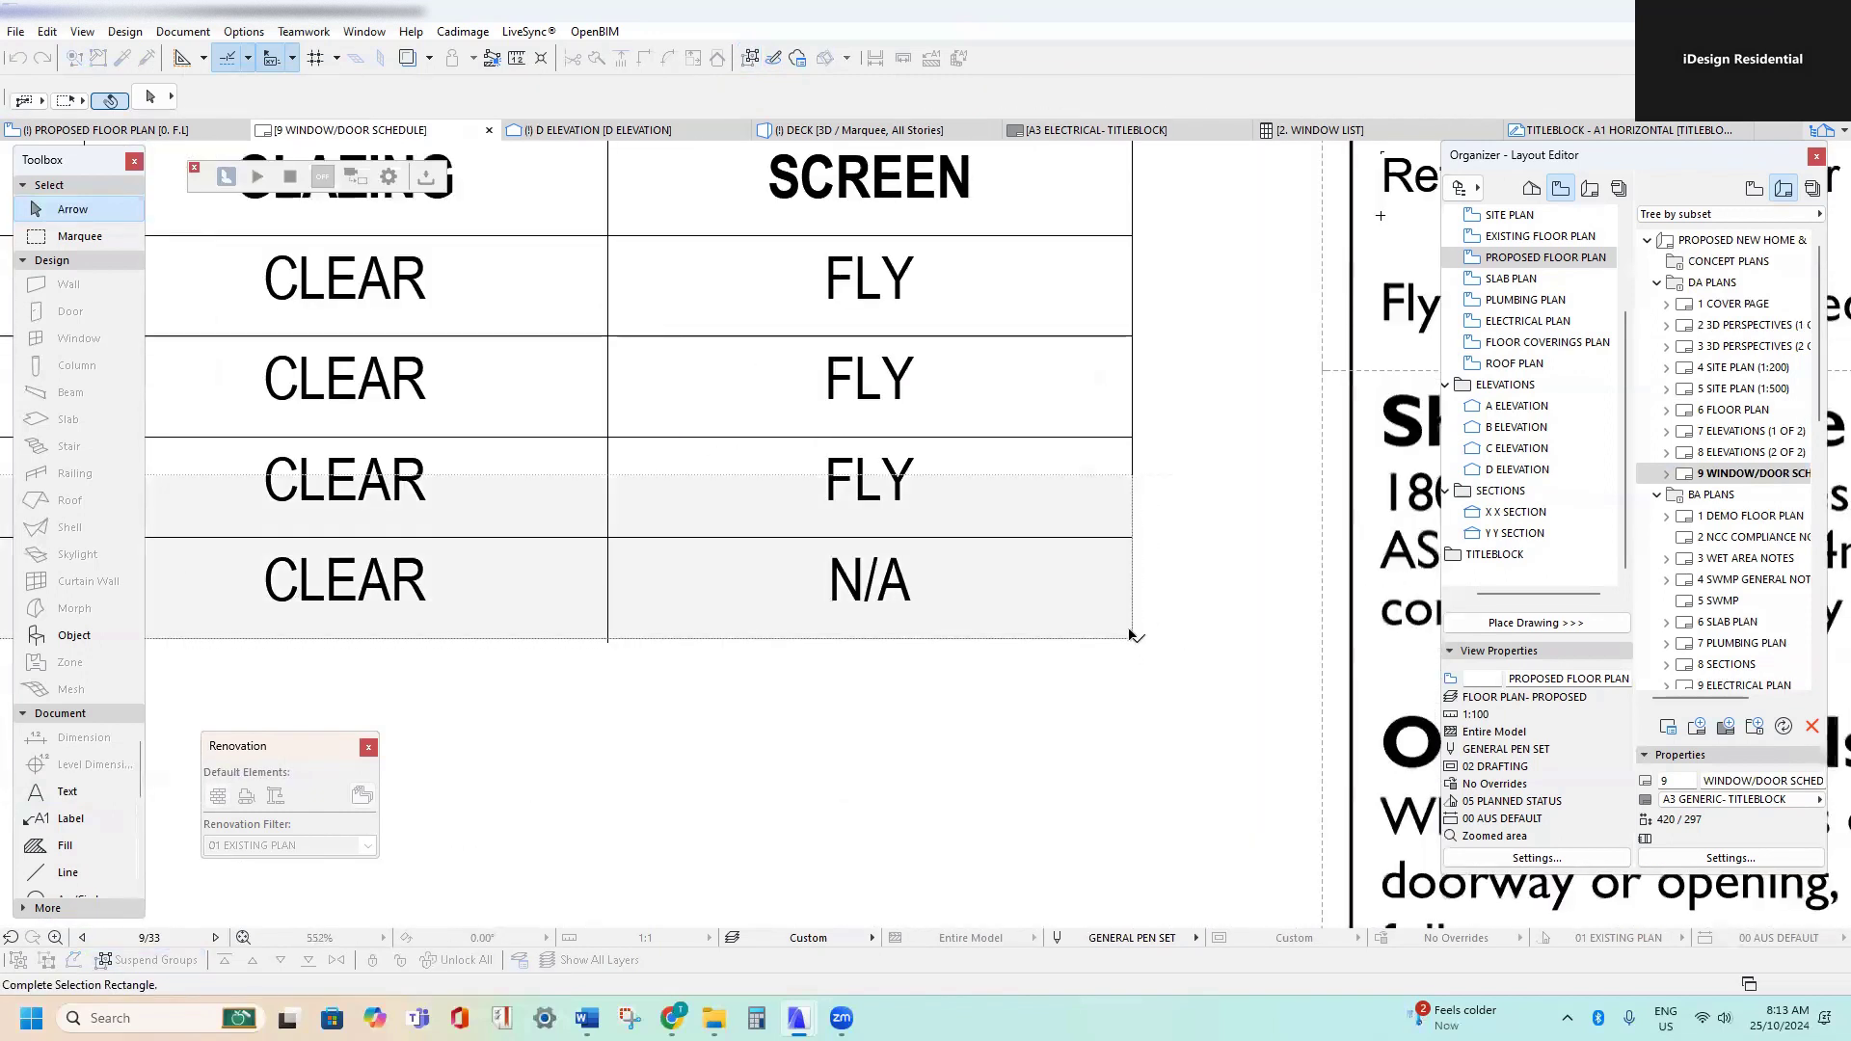
left_click(1134, 485)
scroll(1162, 494, "down", 9)
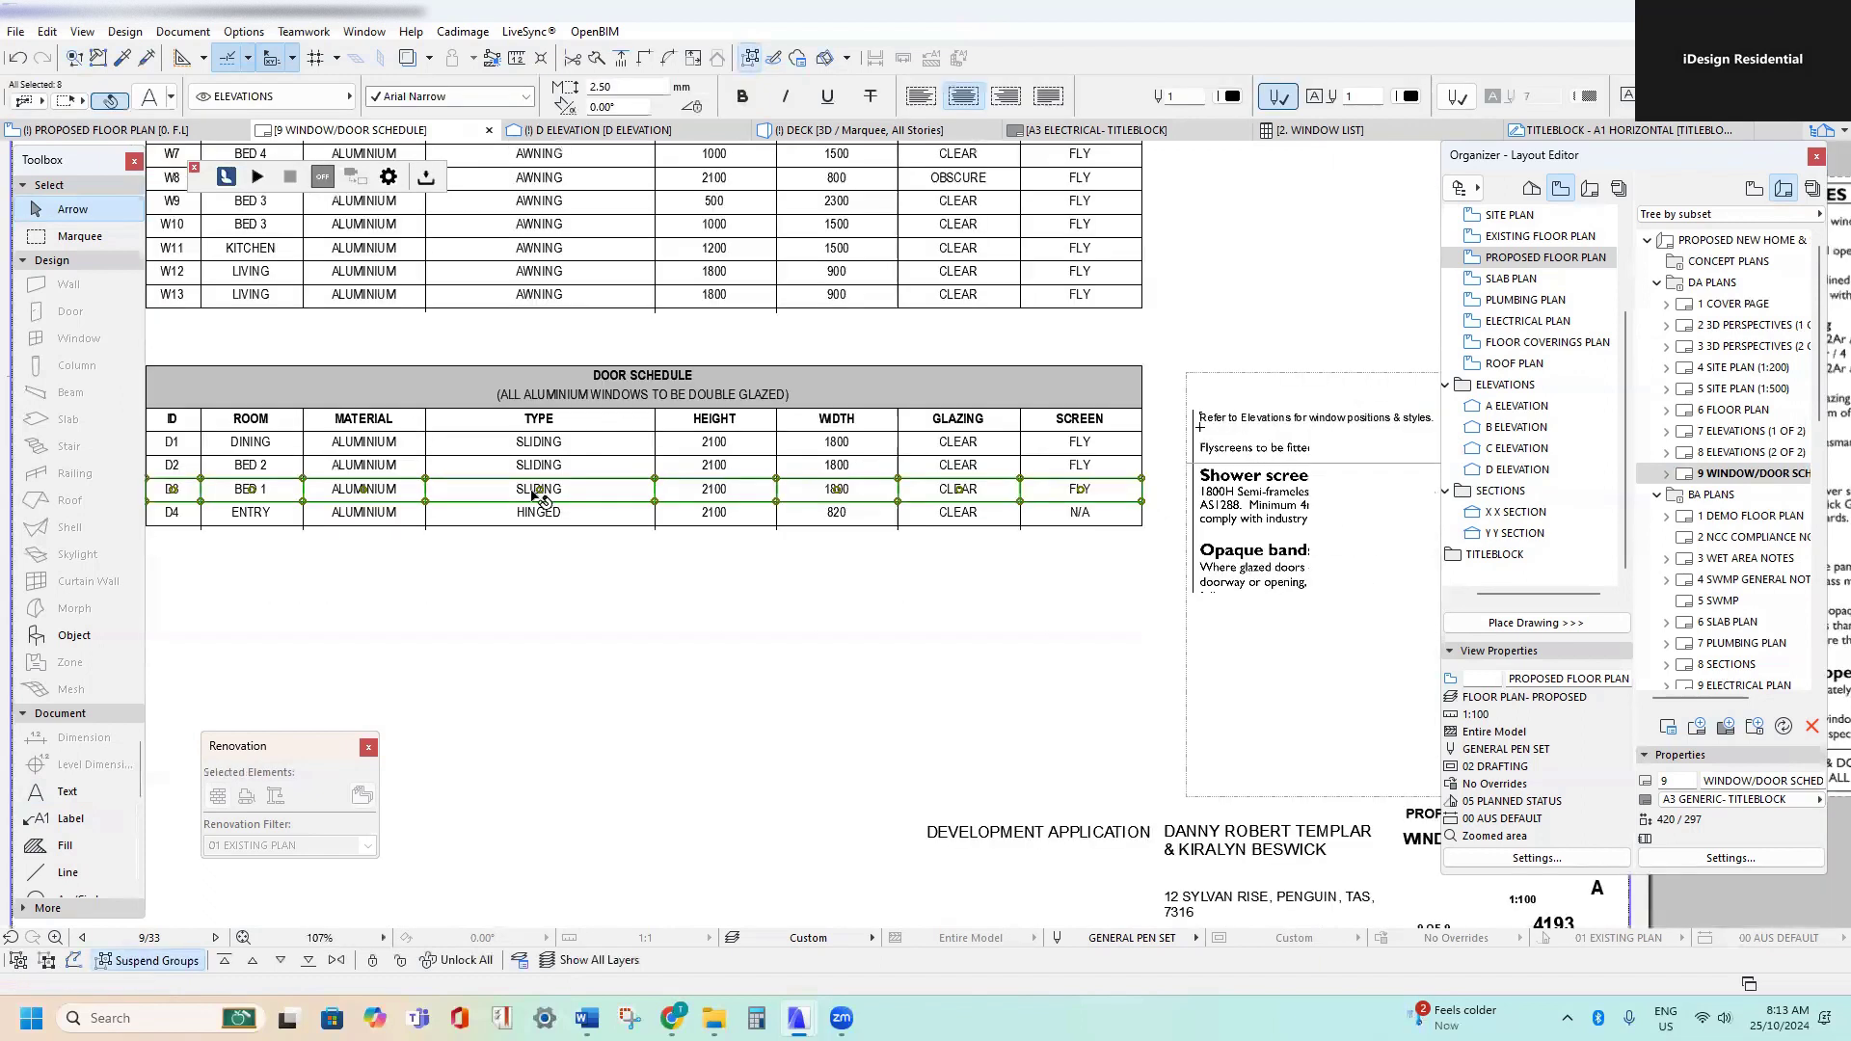
middle_click_drag(534, 495, 858, 473)
scroll(299, 465, "up", 3)
key("ctrl+shift+d")
left_click(597, 451)
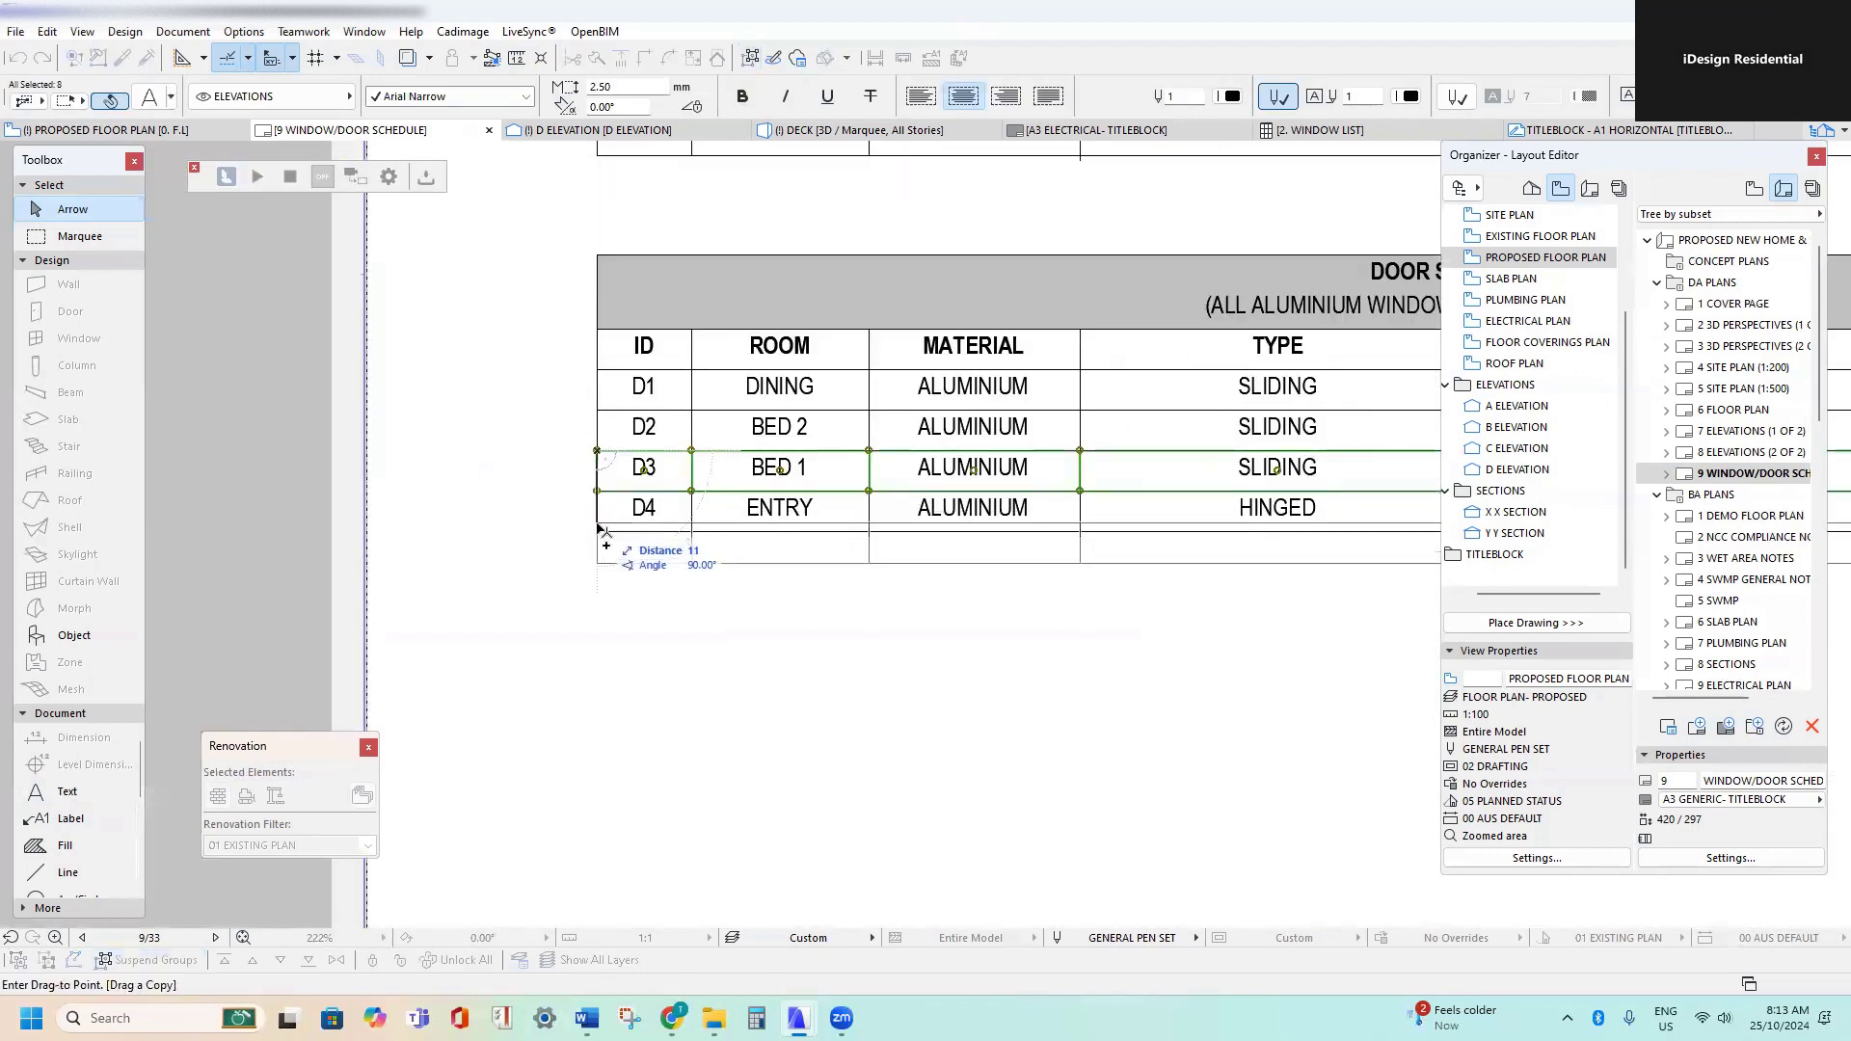
left_click(603, 536)
- Change the new bottom door row's ID to D5
scroll(662, 551, "up", 4)
double_click(662, 536)
left_click_drag(672, 538, 650, 521)
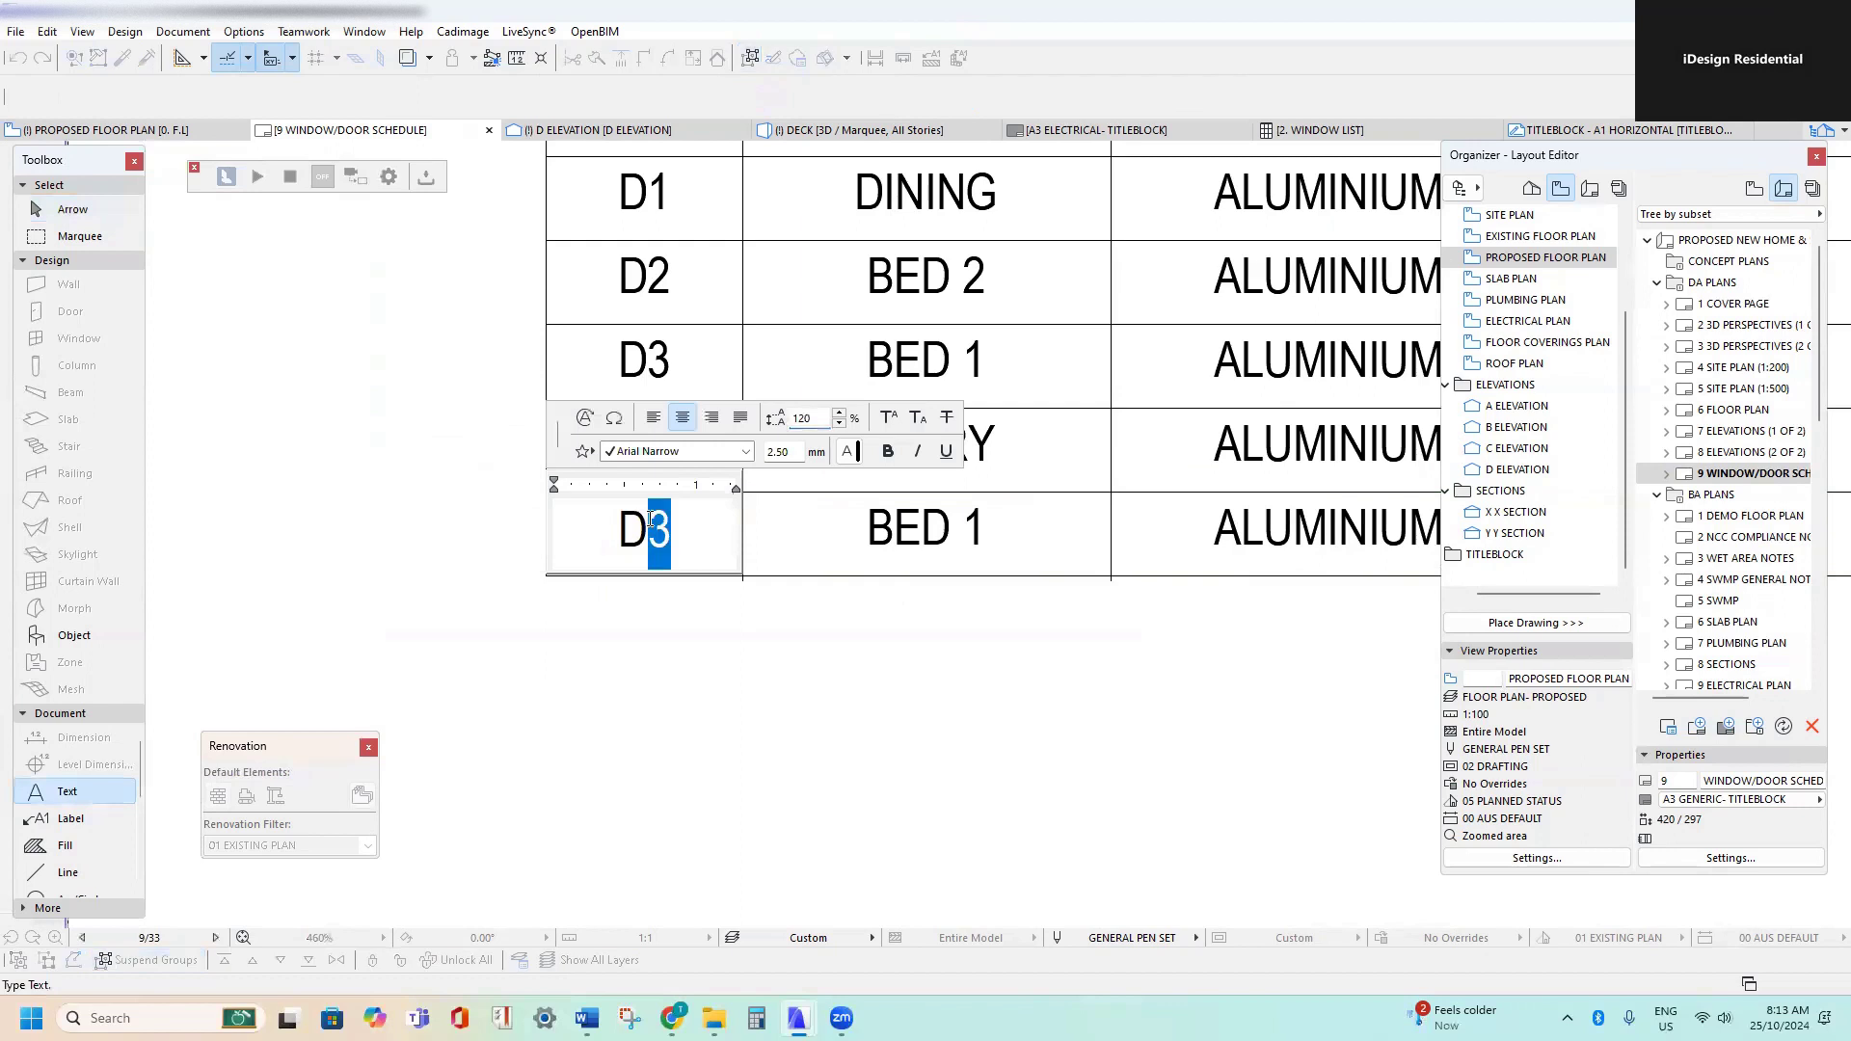
type("5")
key("Escape")
- Check which rooms the D5 and D6 door tags belong to on the floor plan, and return to the door schedule
scroll(900, 467, "down", 10)
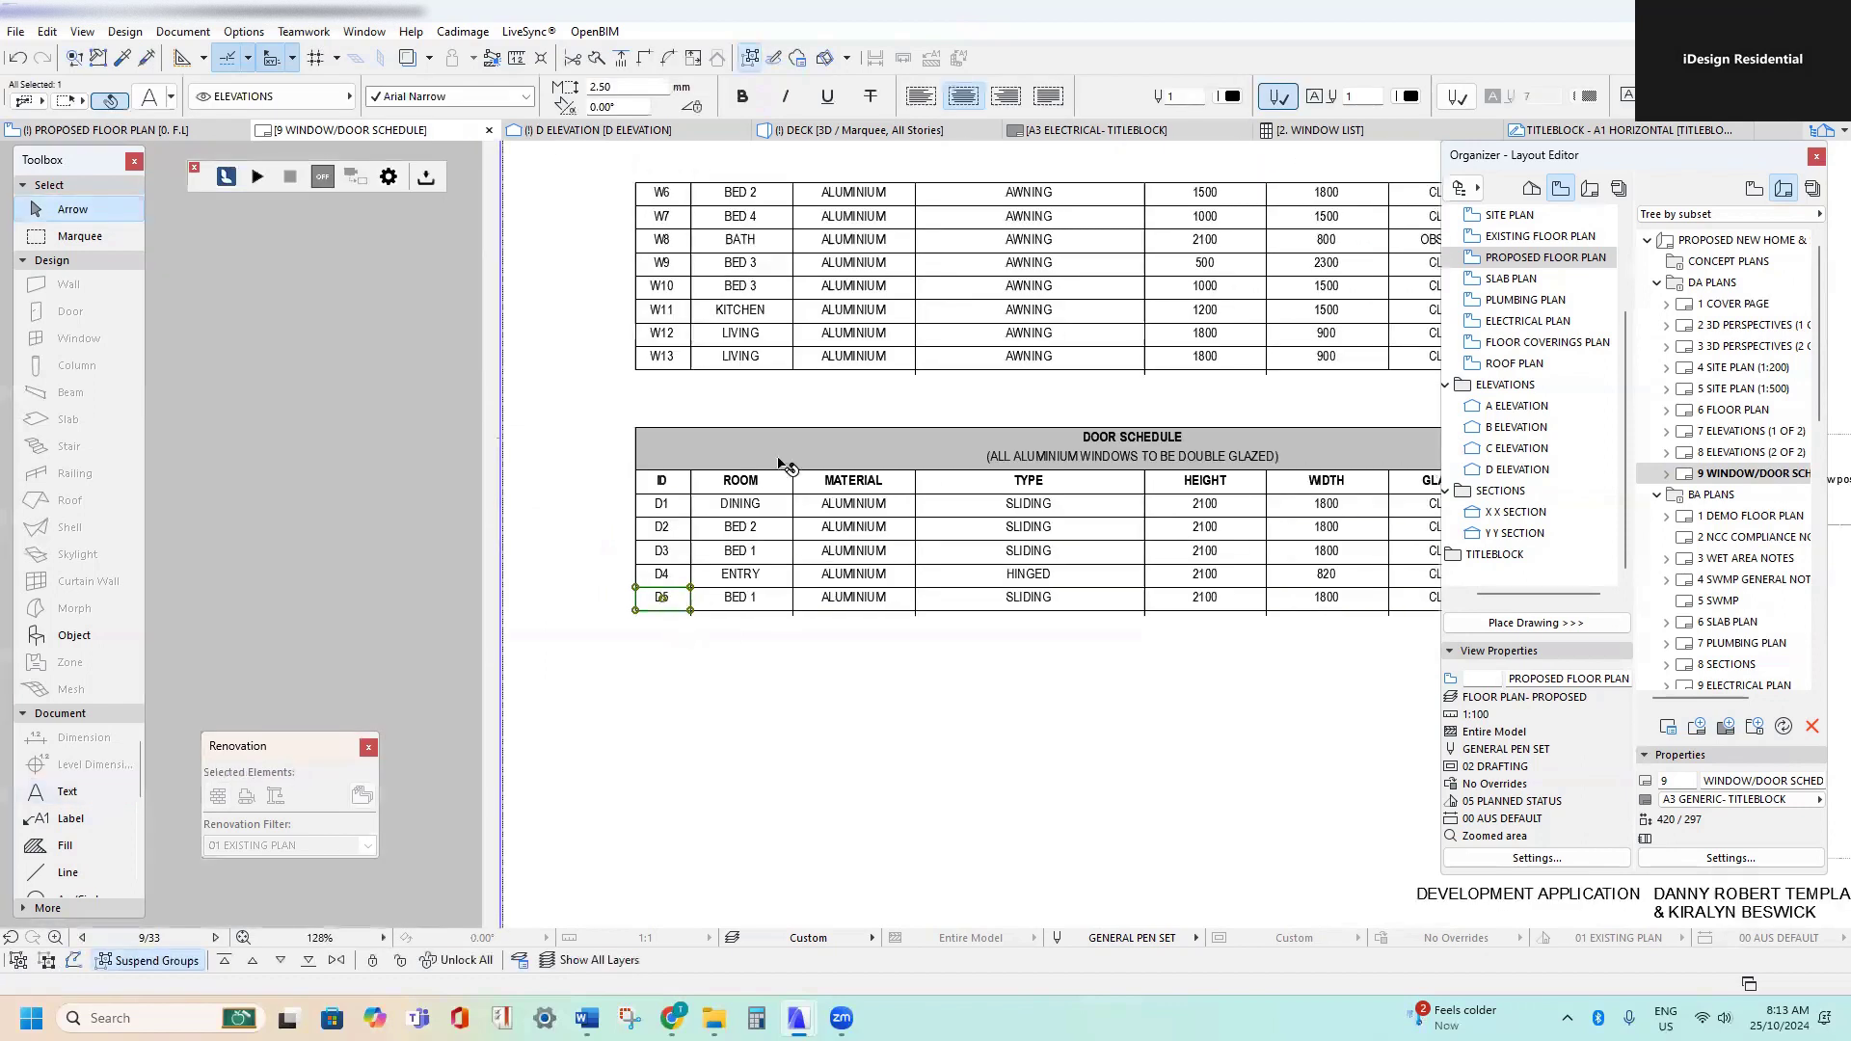
scroll(769, 327, "up", 6)
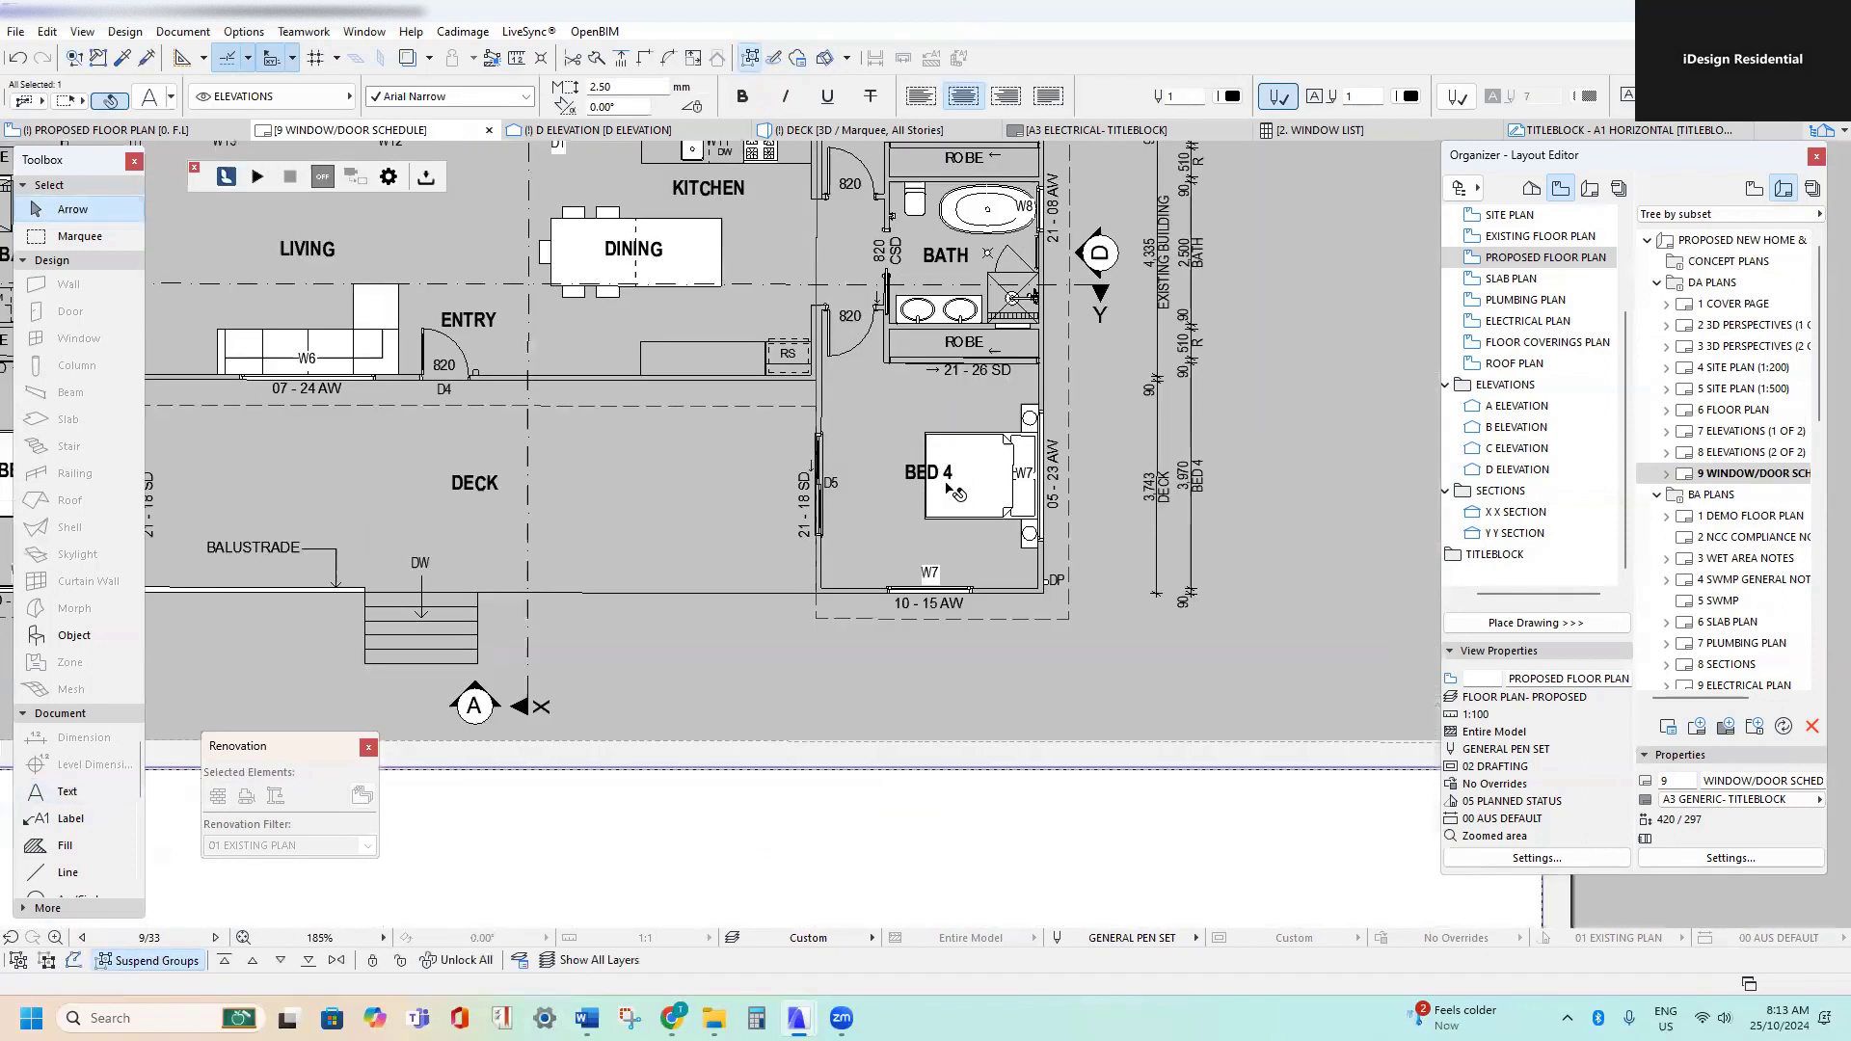
scroll(849, 318, "down", 4)
scroll(926, 306, "up", 4)
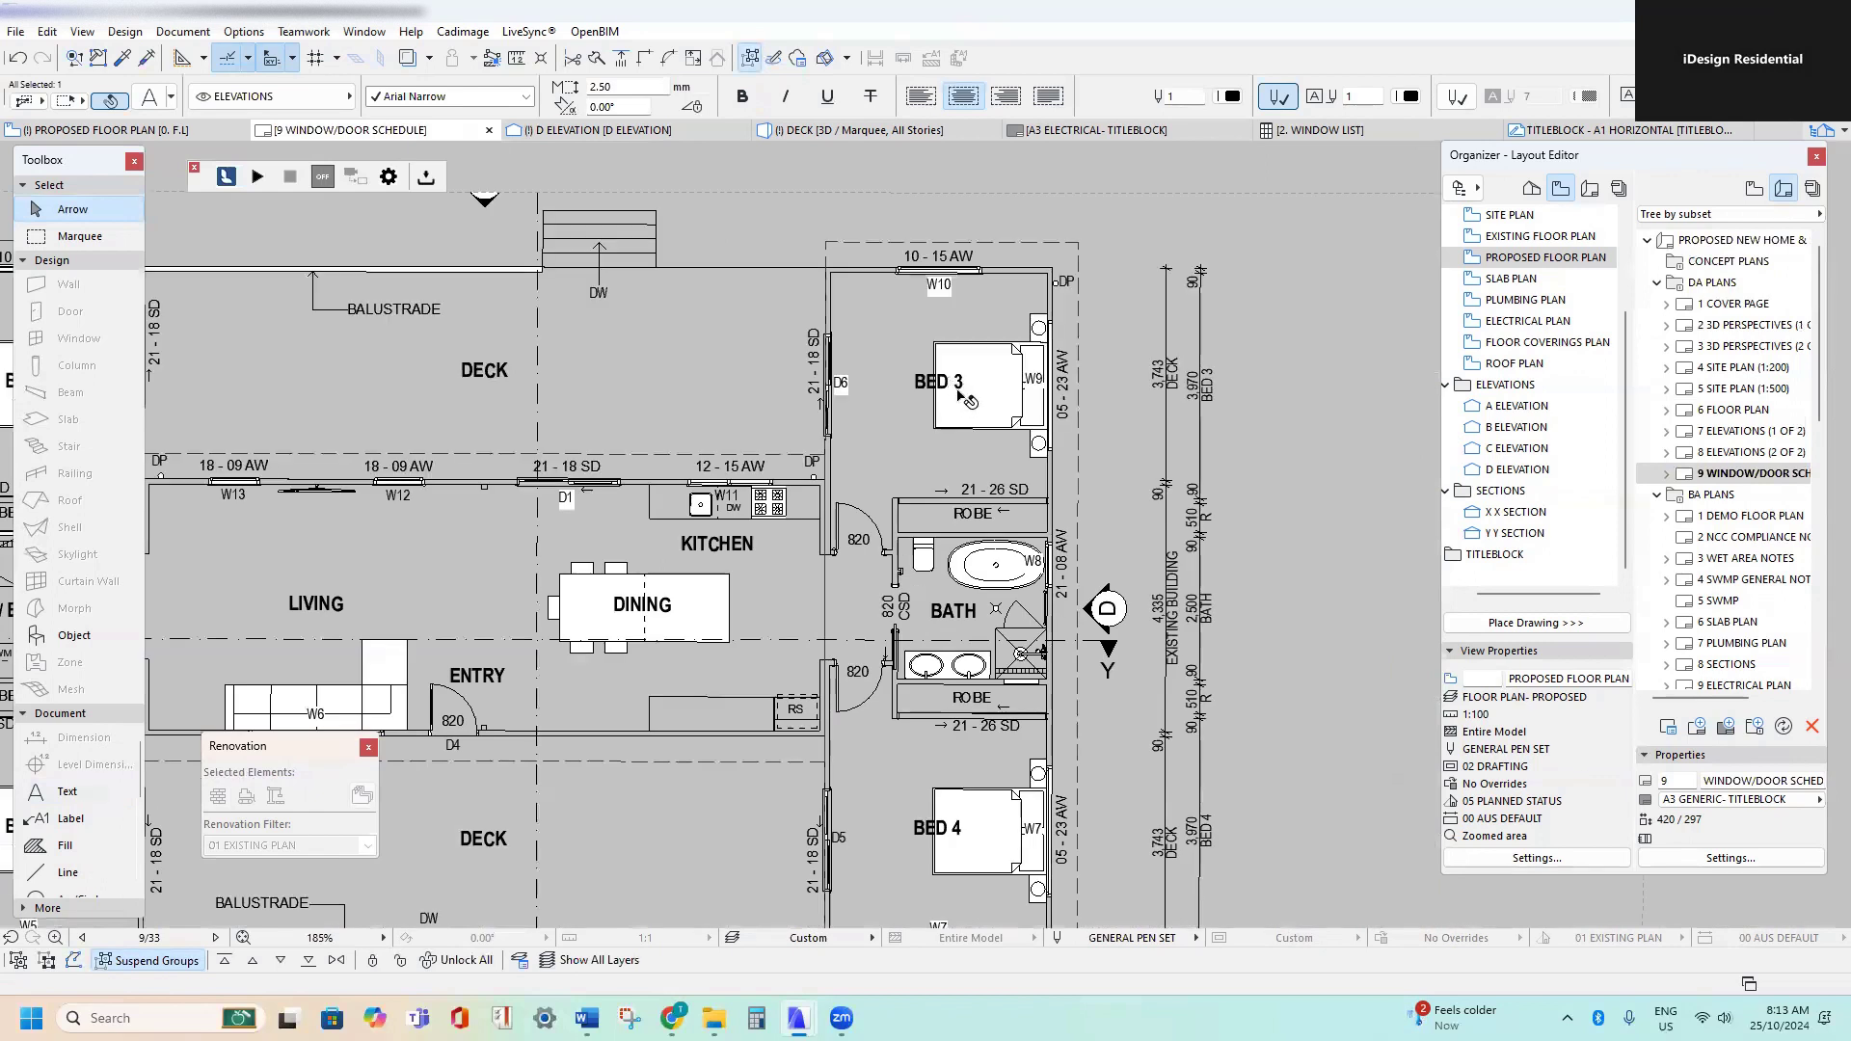
scroll(960, 408, "down", 5)
scroll(520, 569, "up", 5)
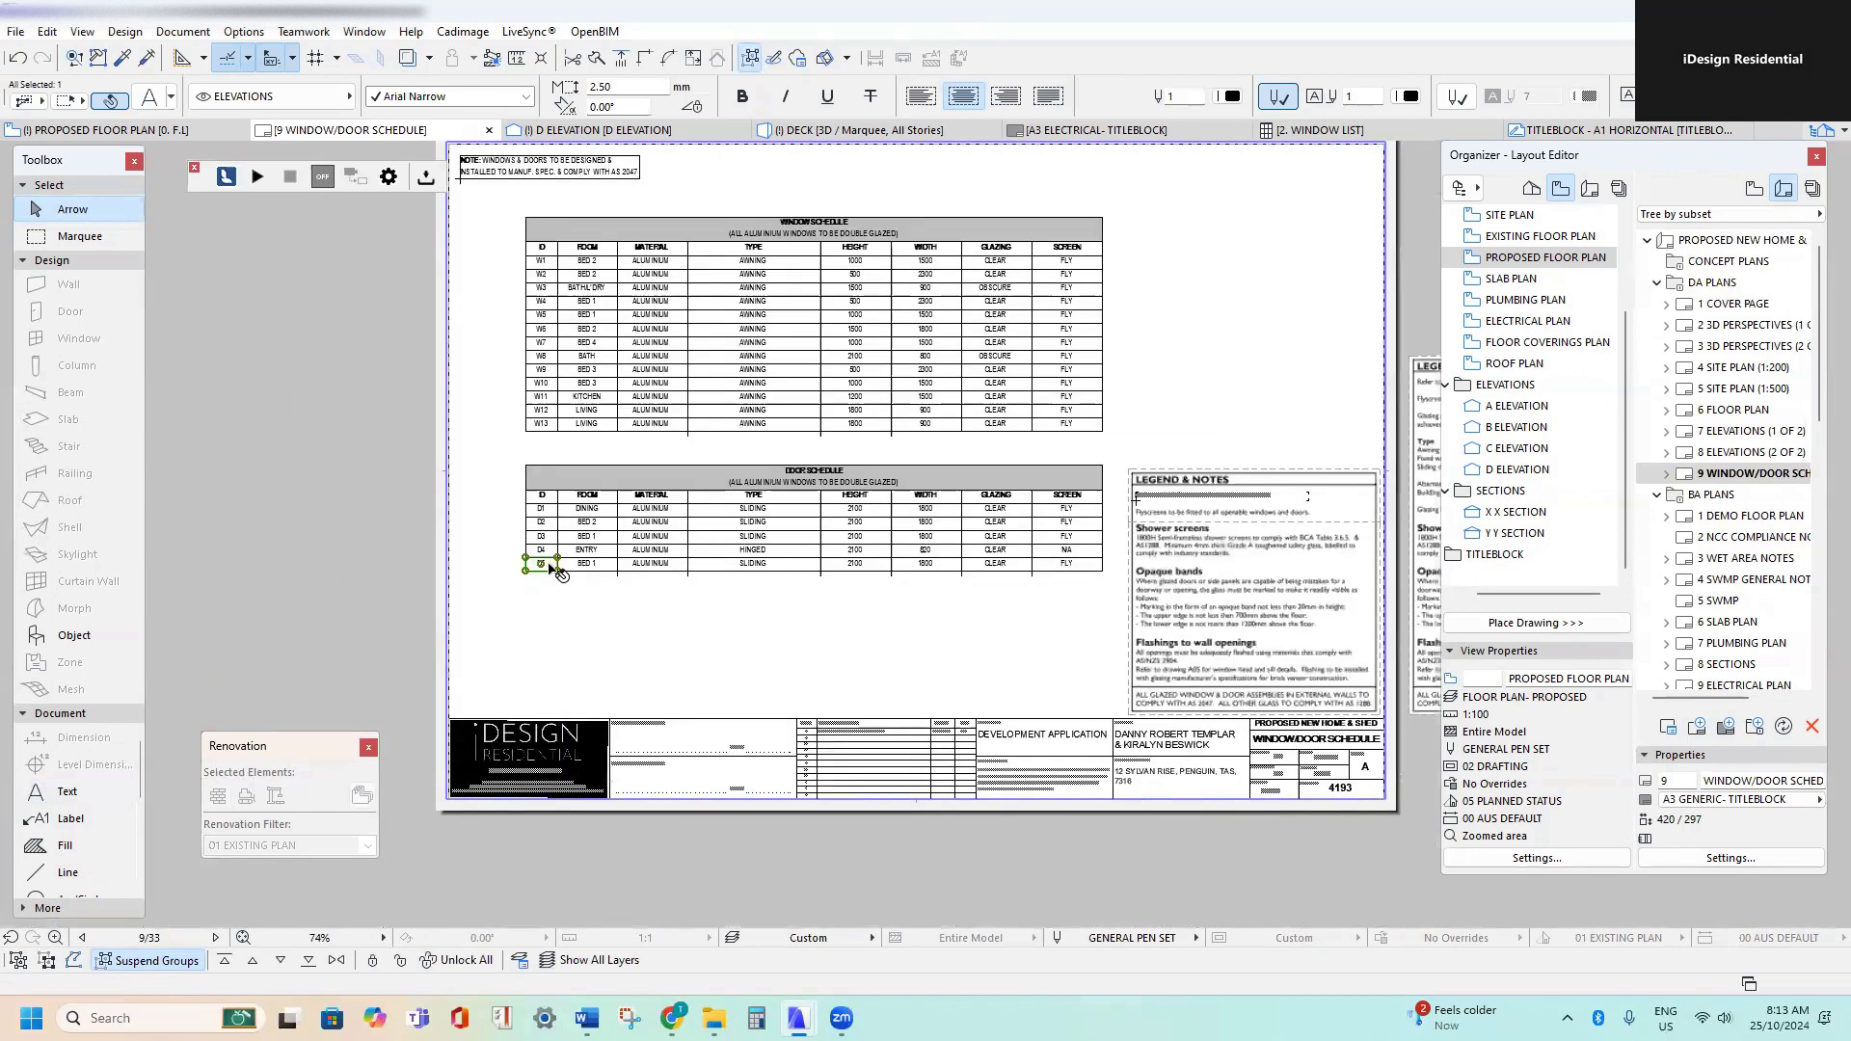
- Copy all cells of the D5 row in the door schedule and place the copy directly beneath it
key("Escape")
left_click(480, 566)
middle_click_drag(1344, 635, 1058, 603)
left_click(1306, 598)
key("ctrl+shift+d")
left_click(215, 517)
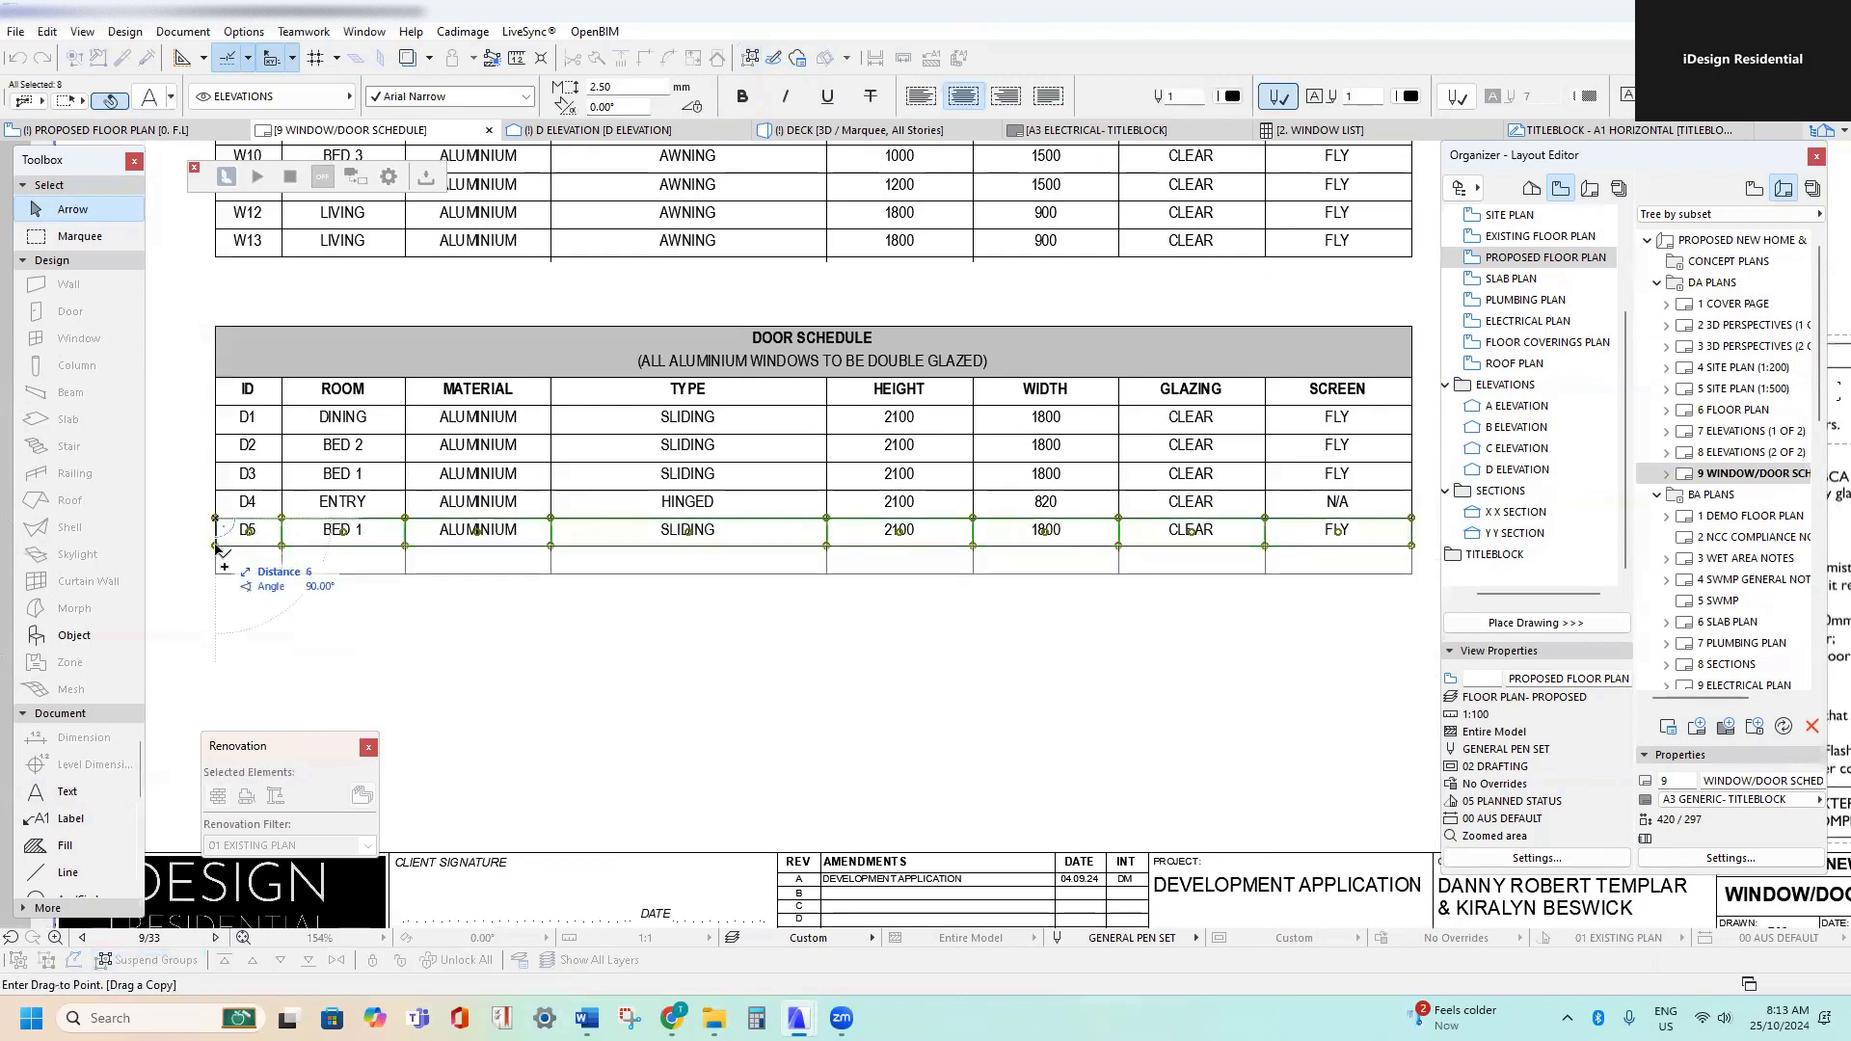
left_click(215, 545)
- Change the new bottom door row's ID to D6 and its room to BED 3
scroll(233, 548, "up", 5)
middle_click_drag(289, 506, 394, 554)
double_click(393, 623)
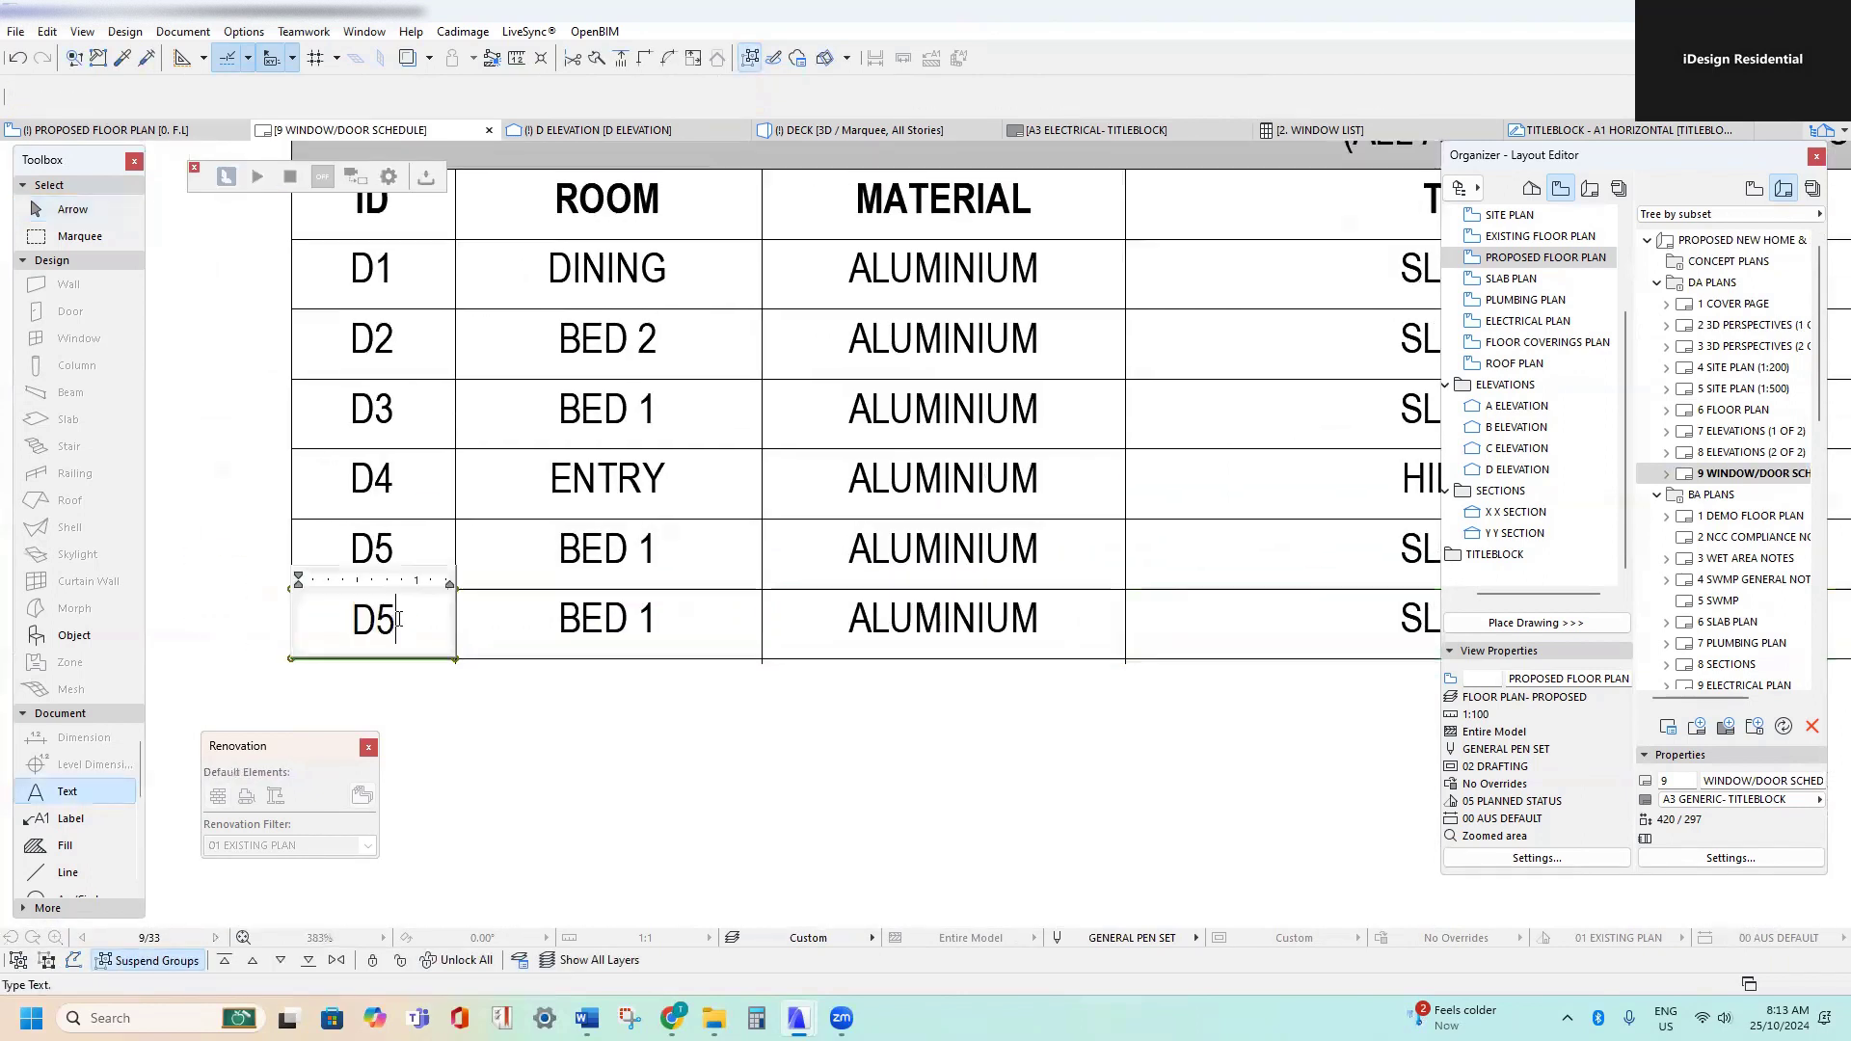
left_click_drag(396, 621, 376, 617)
left_click(477, 657)
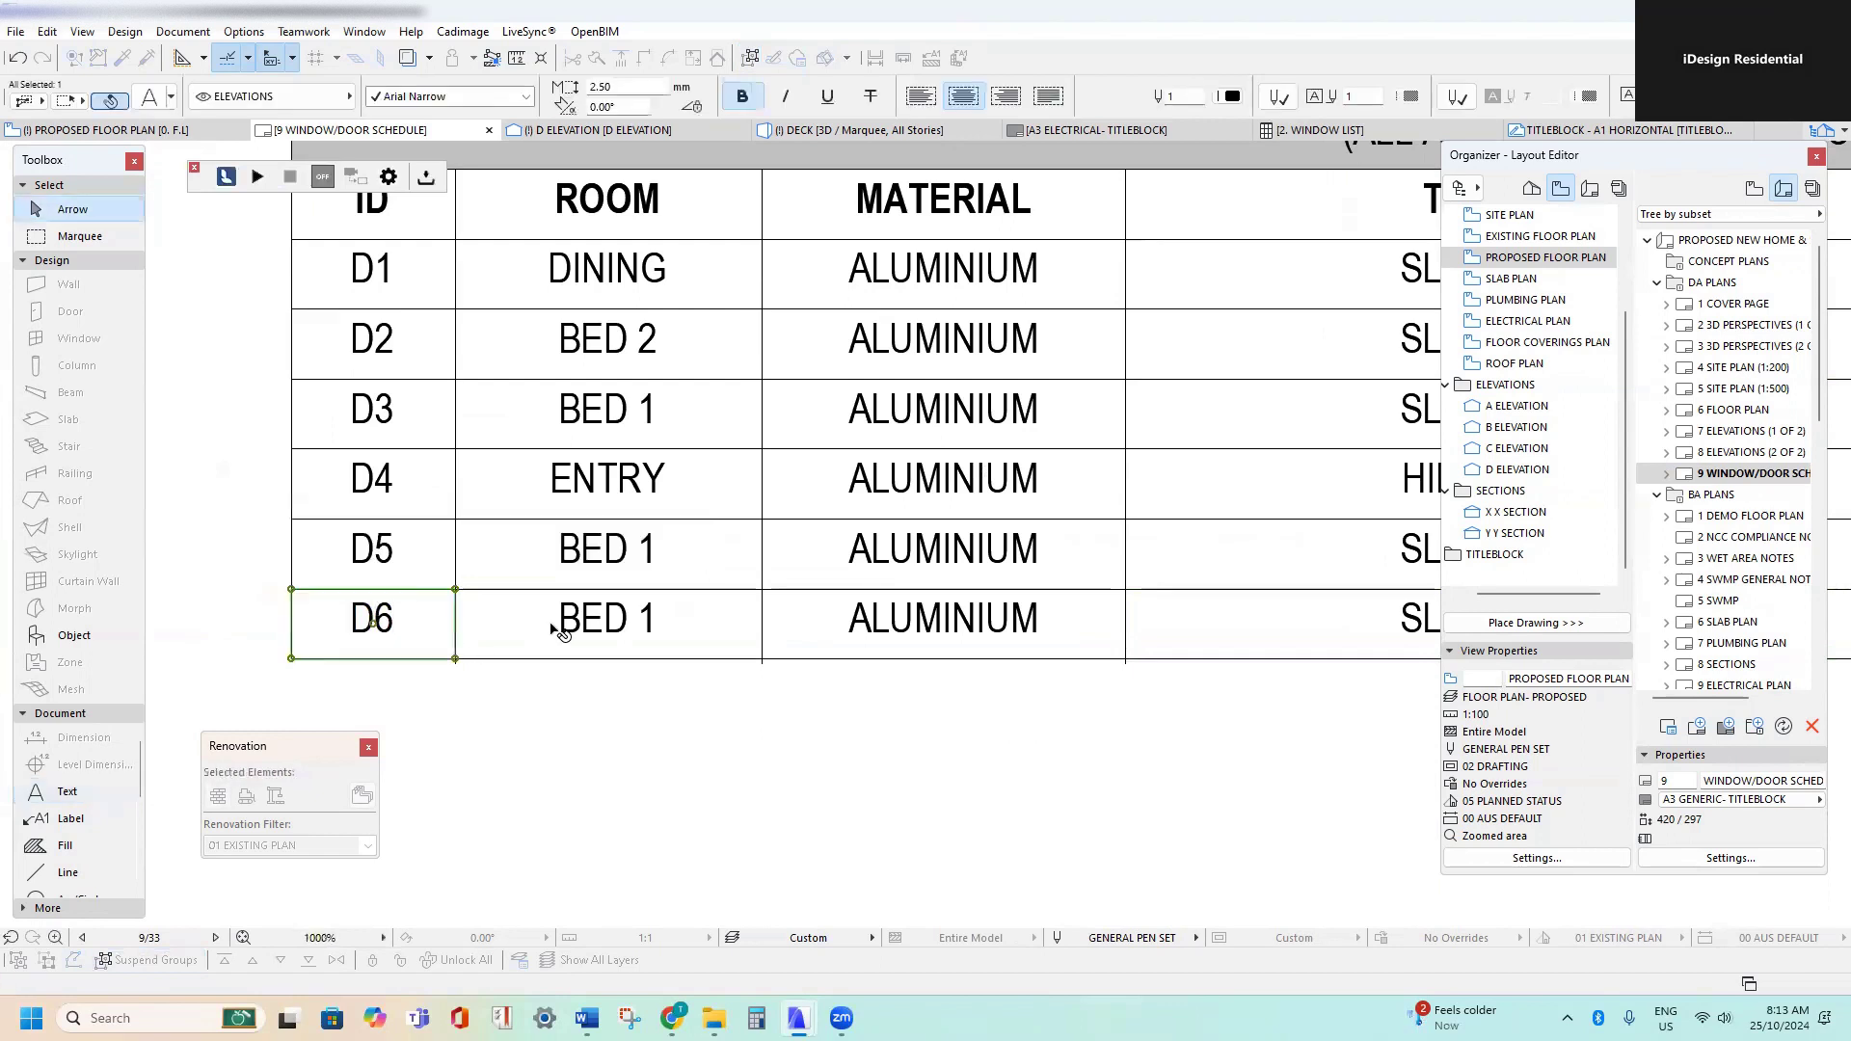
double_click(560, 623)
type("3")
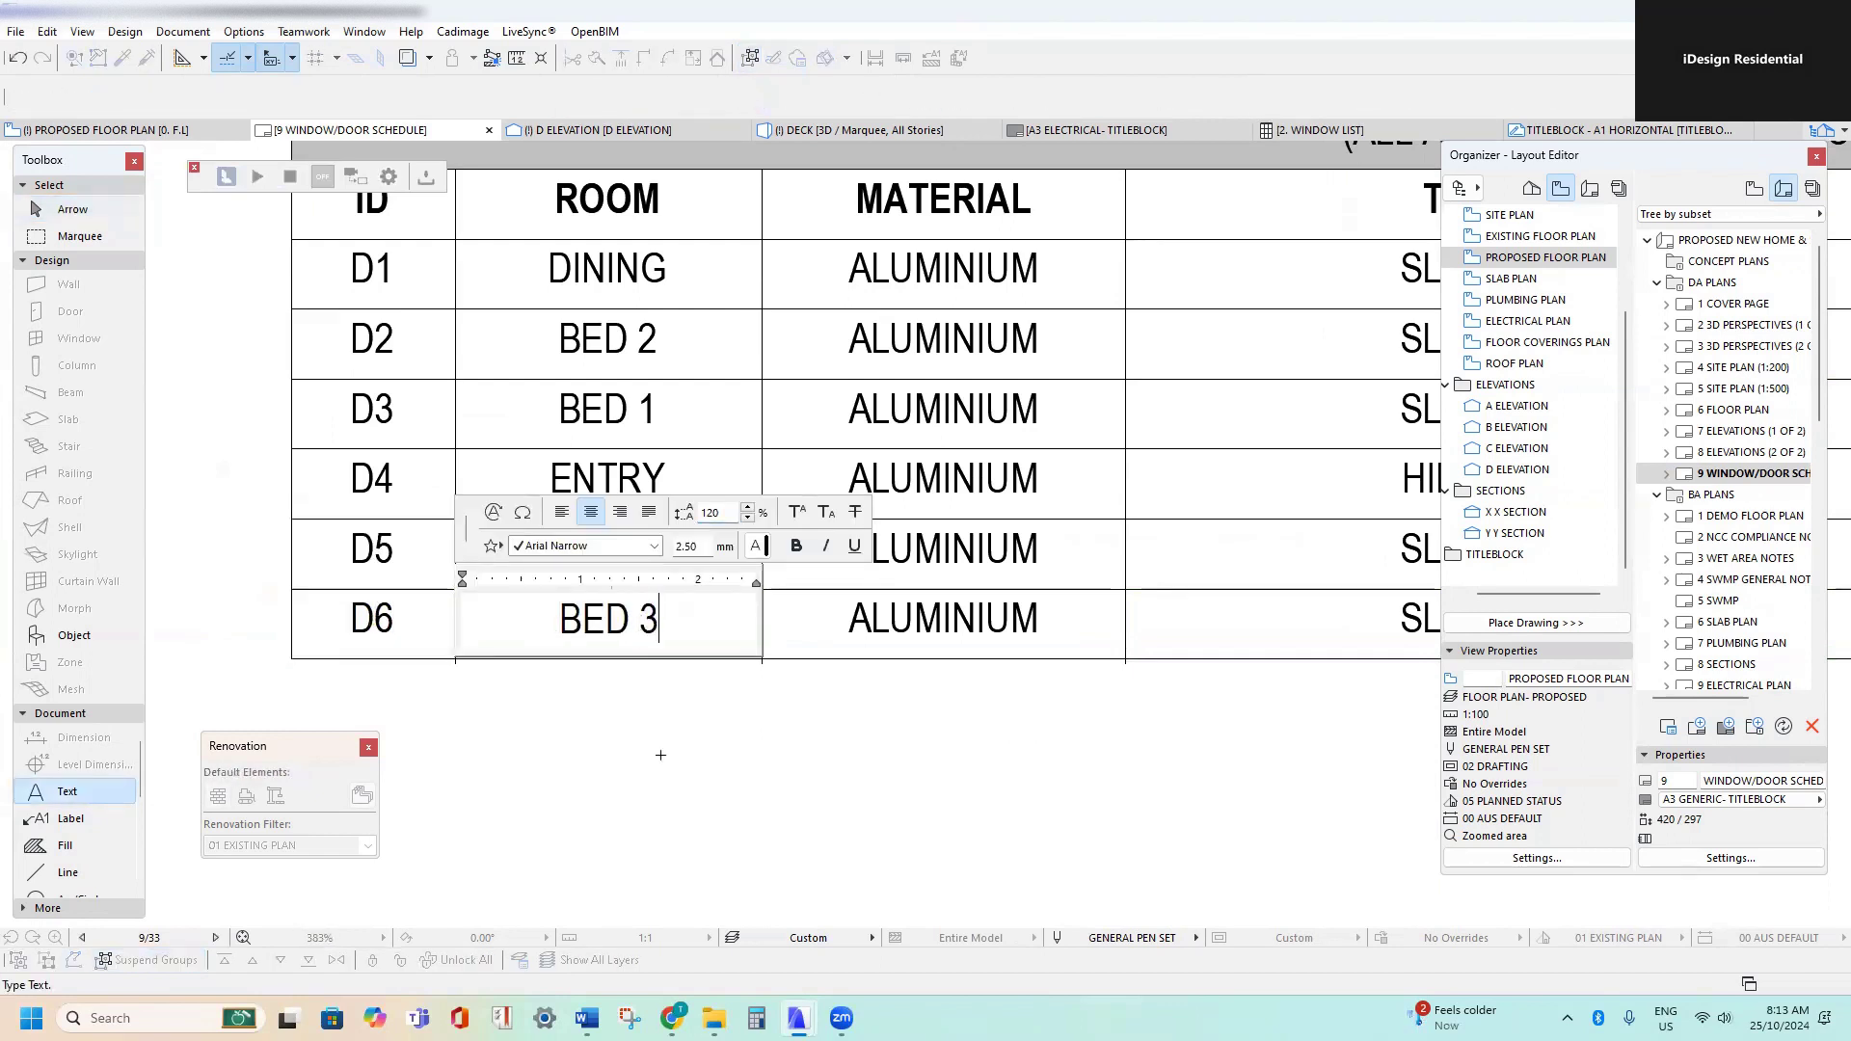
left_click(681, 567)
- Change the room of the D5 row in the door schedule to BED 4
double_click(681, 559)
double_click(647, 548)
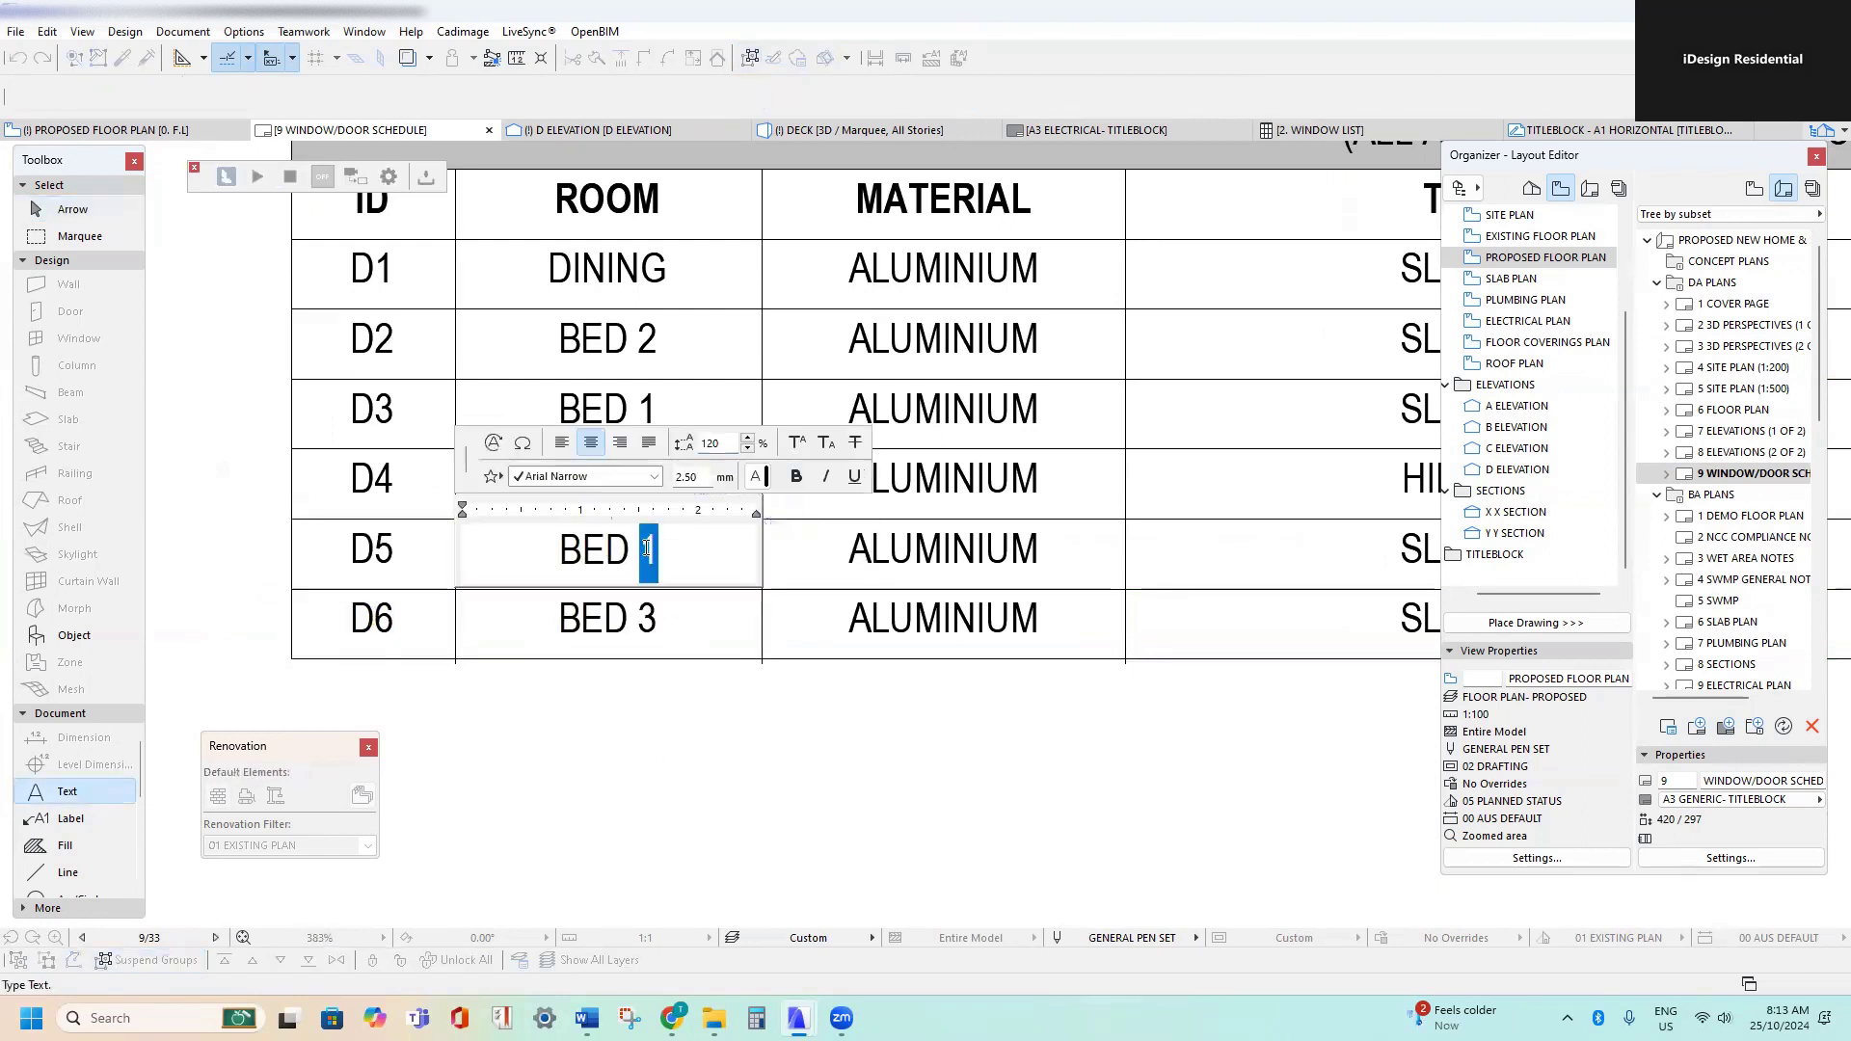
left_click(676, 691)
scroll(685, 736, "down", 5)
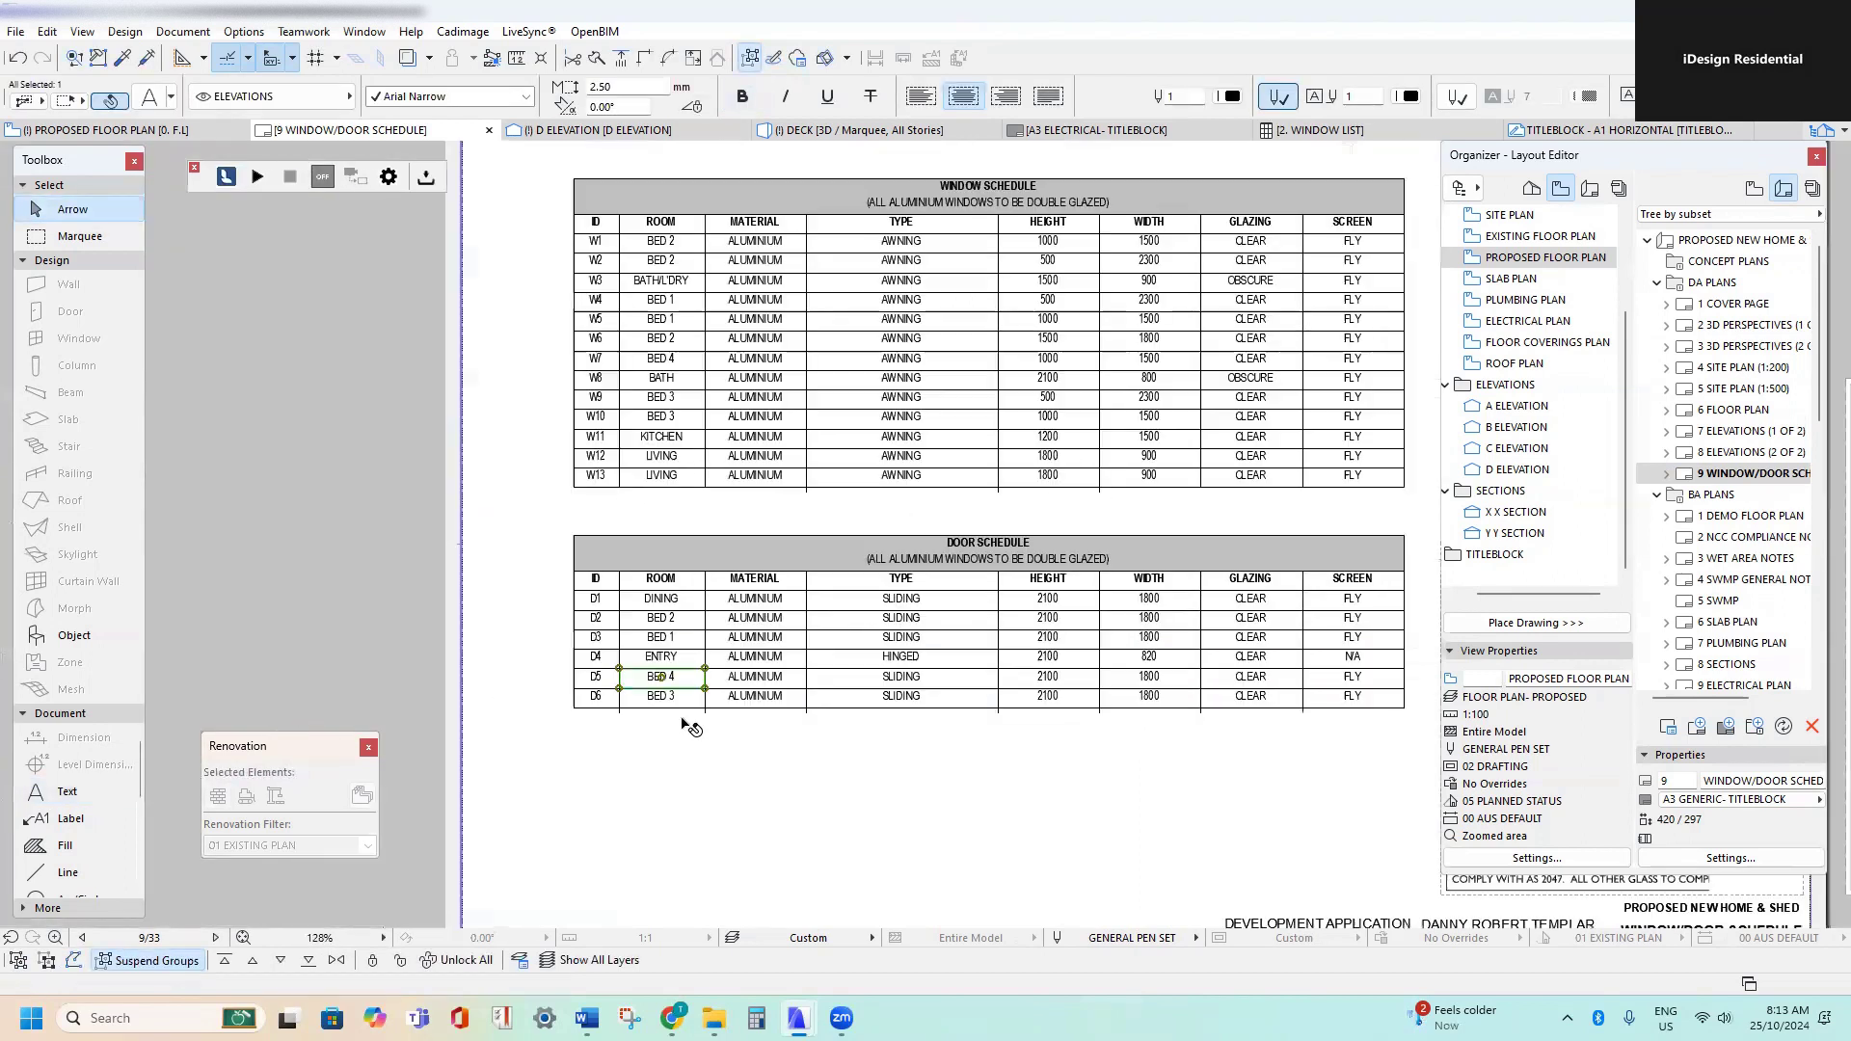
- Check the door schedule's D1 to D6 rows against the door tags, rooms and sizes on the floor plan above the sheet
scroll(834, 444, "down", 3)
scroll(973, 417, "up", 5)
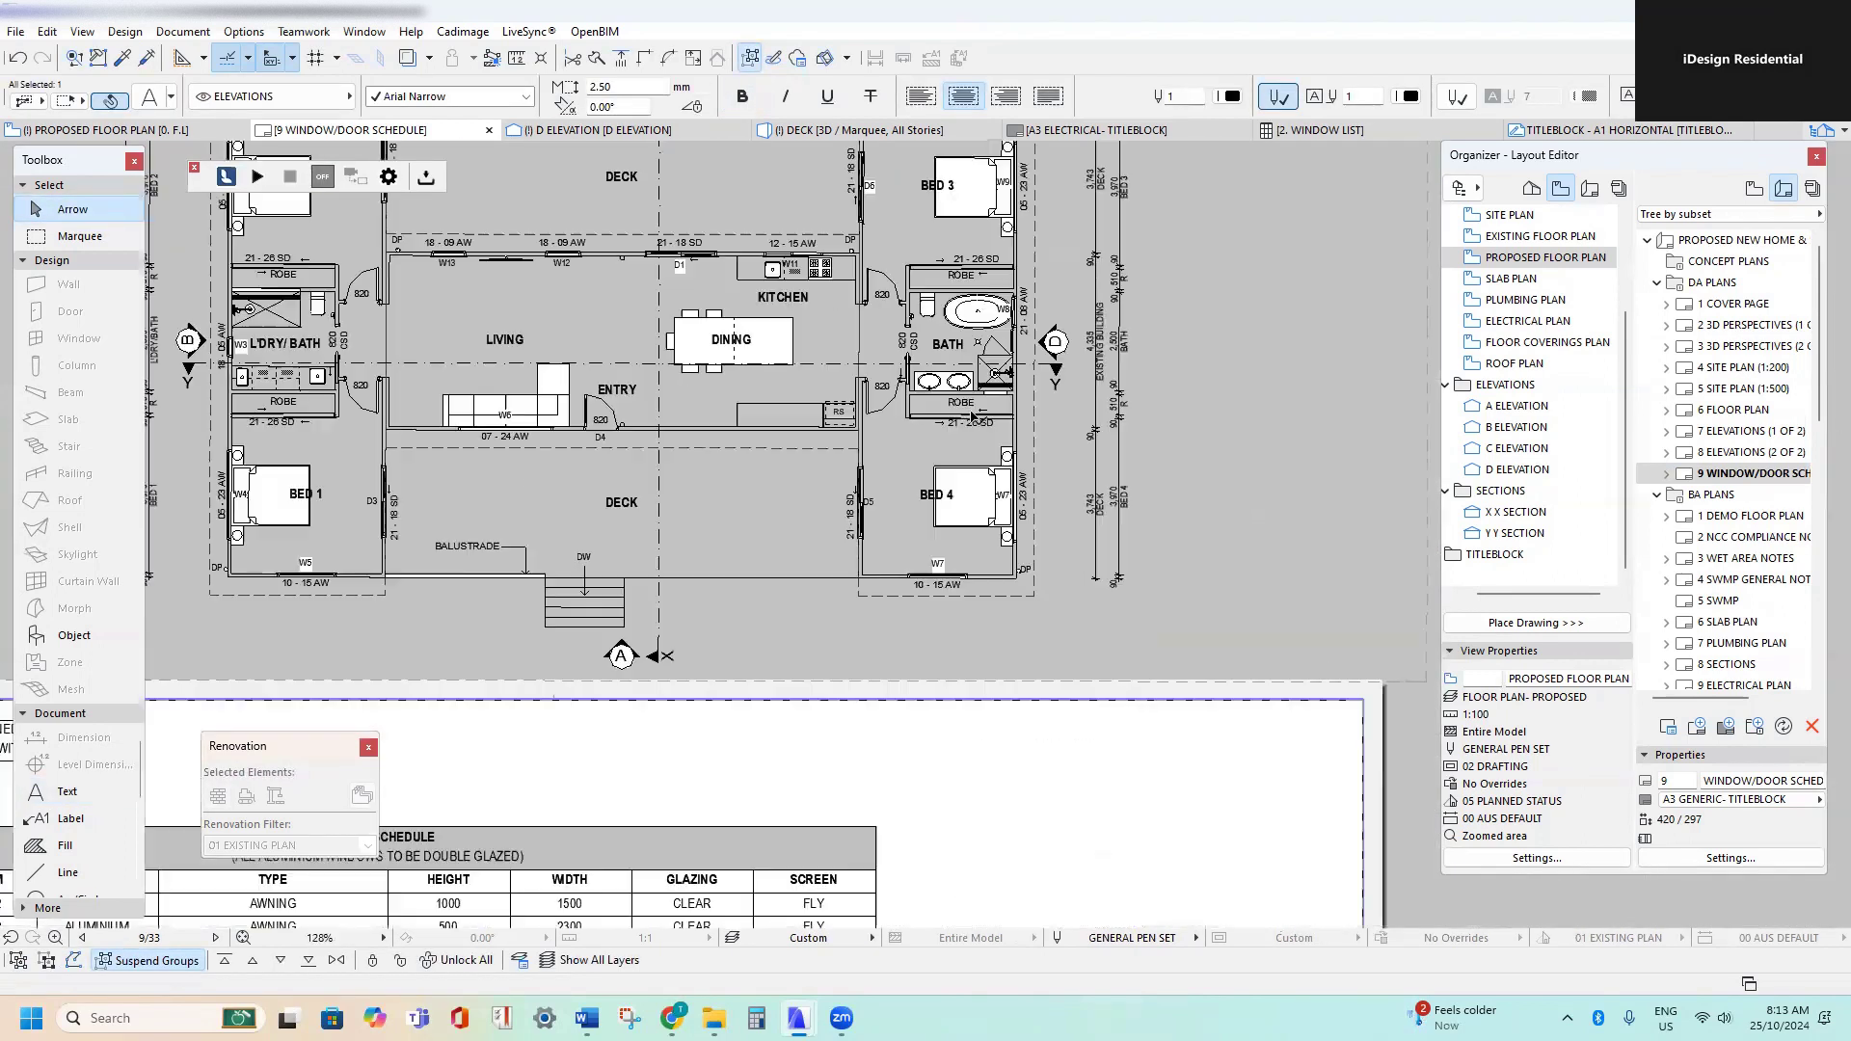
scroll(932, 521, "down", 5)
scroll(772, 575, "up", 6)
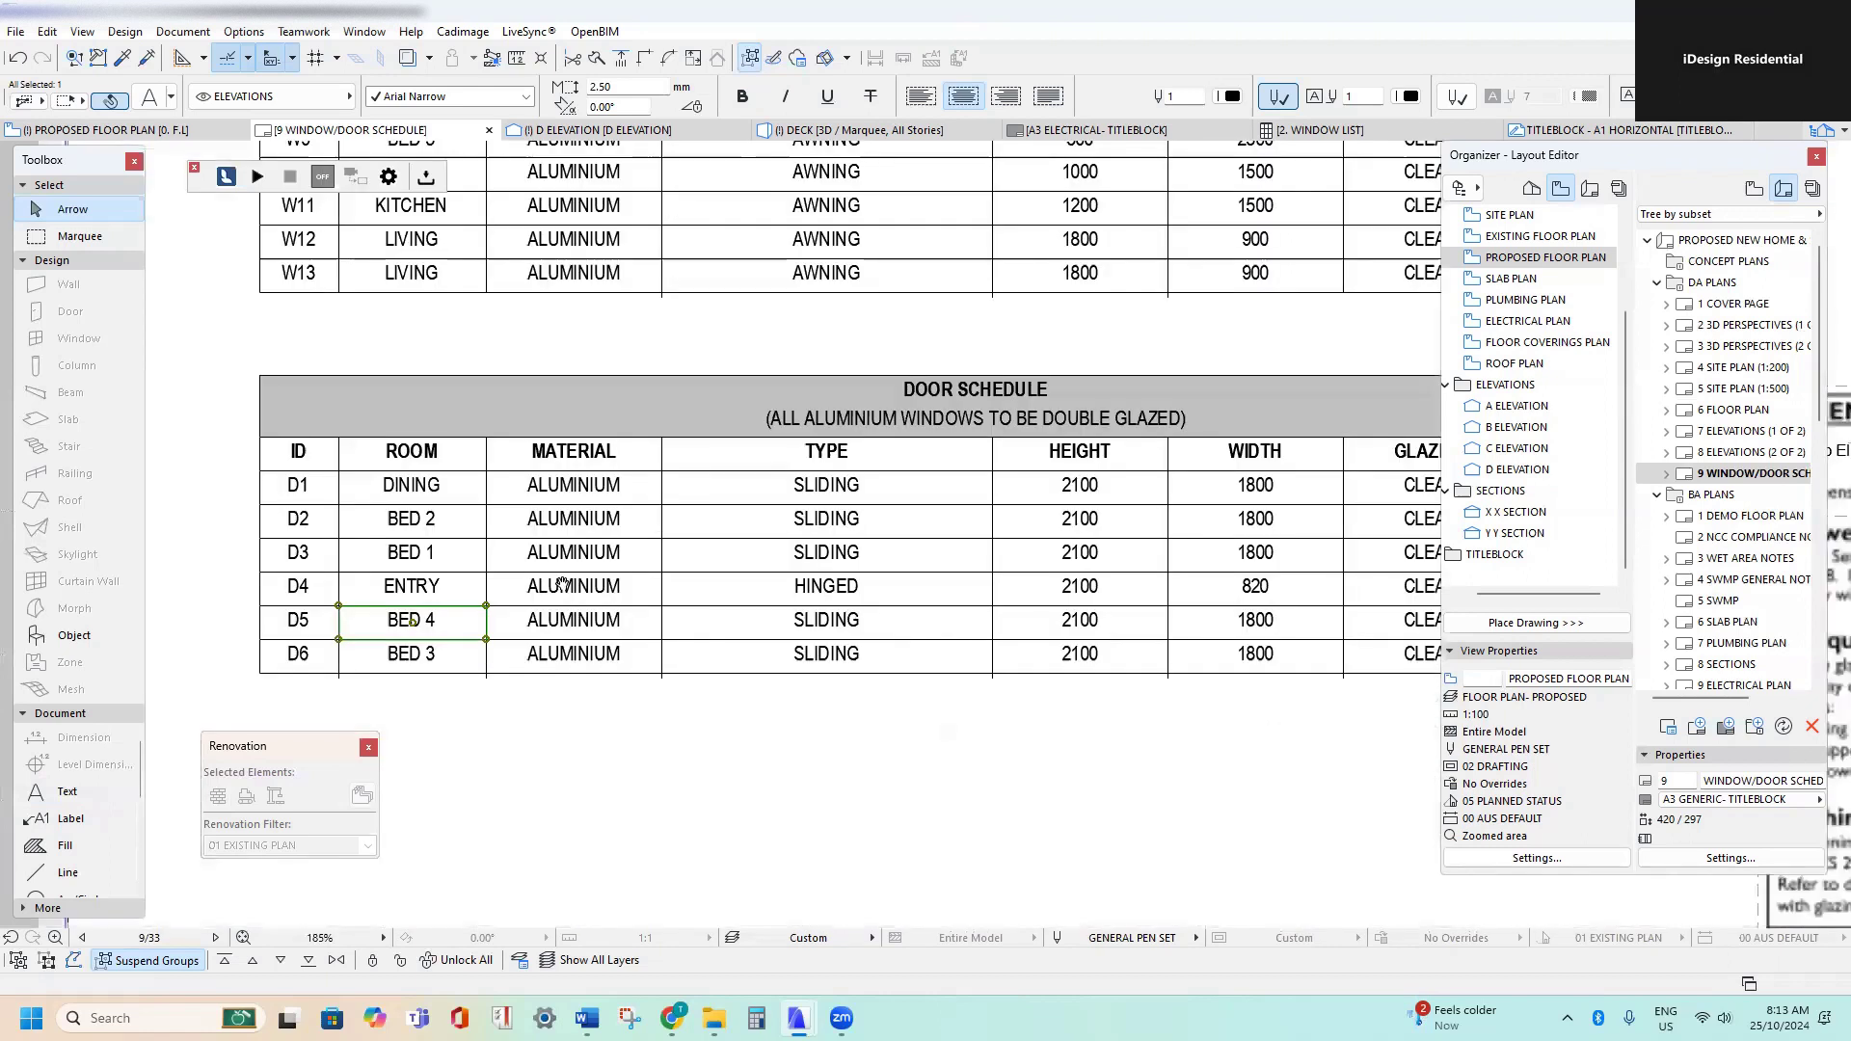
scroll(767, 602, "down", 5)
scroll(665, 617, "up", 3)
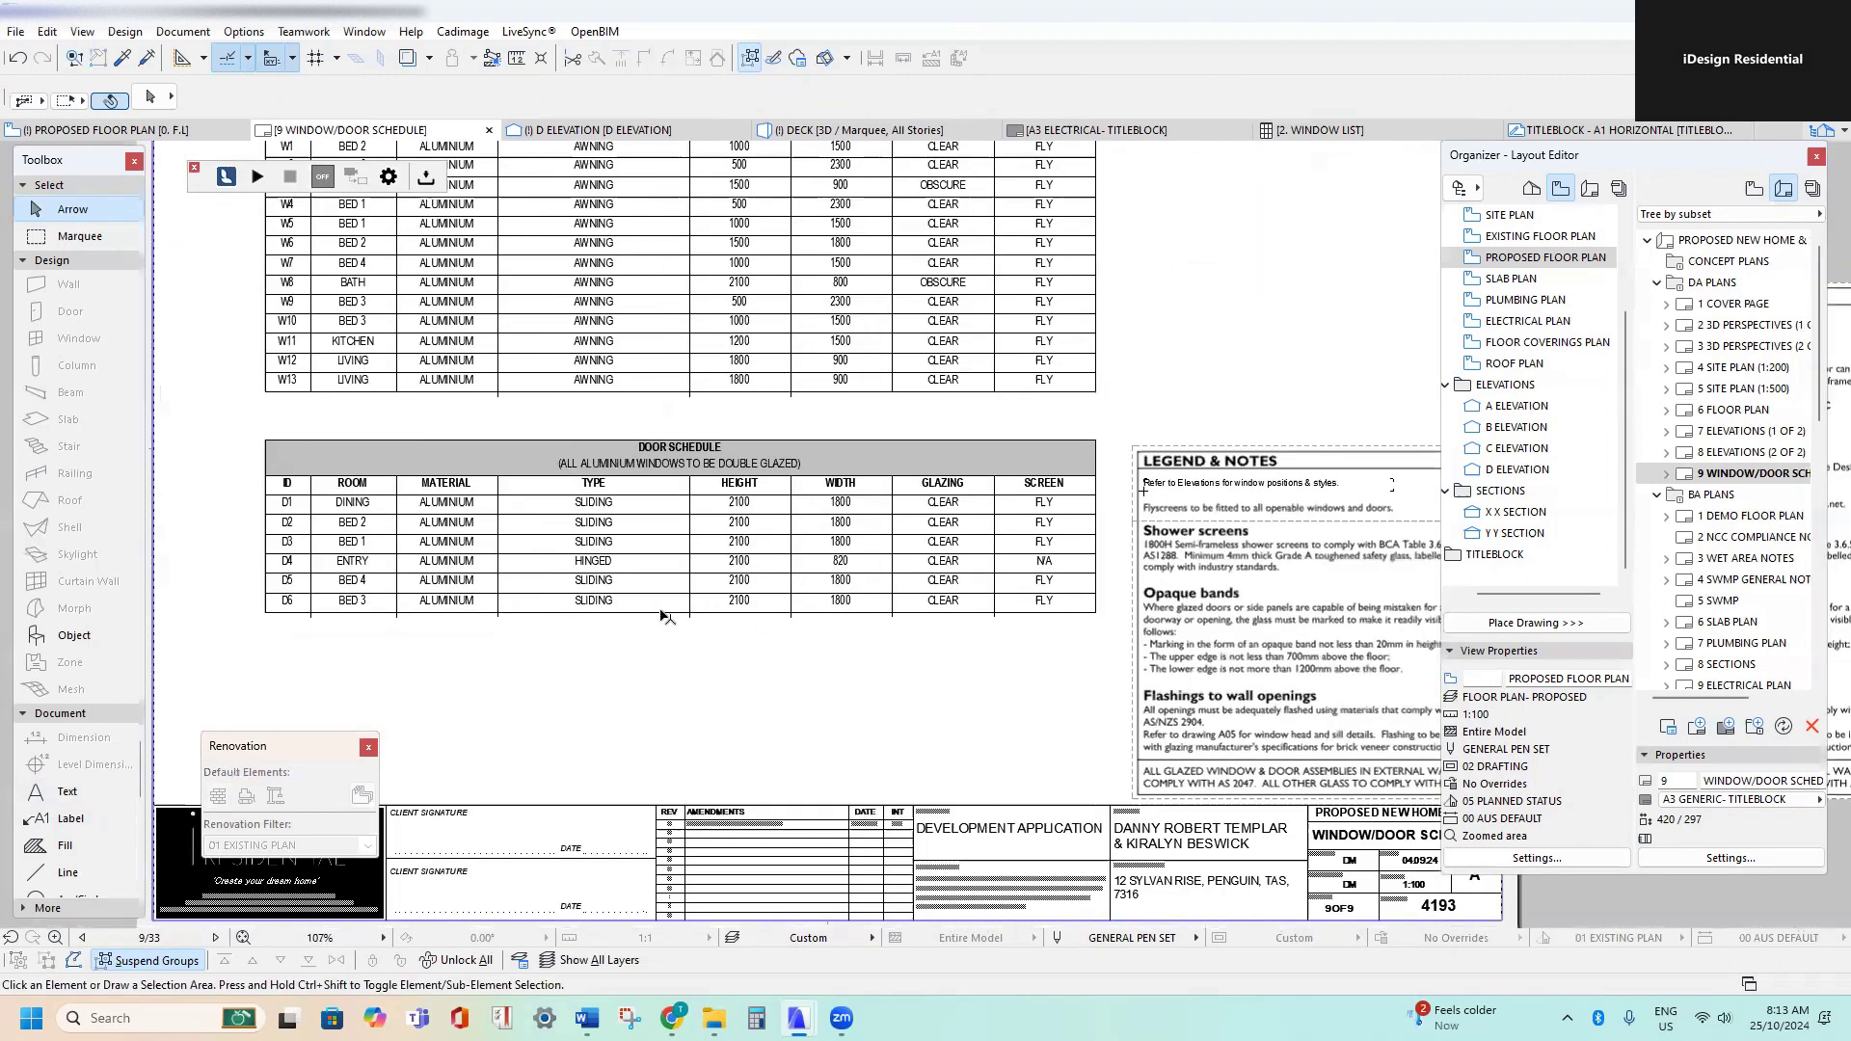
scroll(774, 599, "down", 3)
scroll(911, 516, "up", 5)
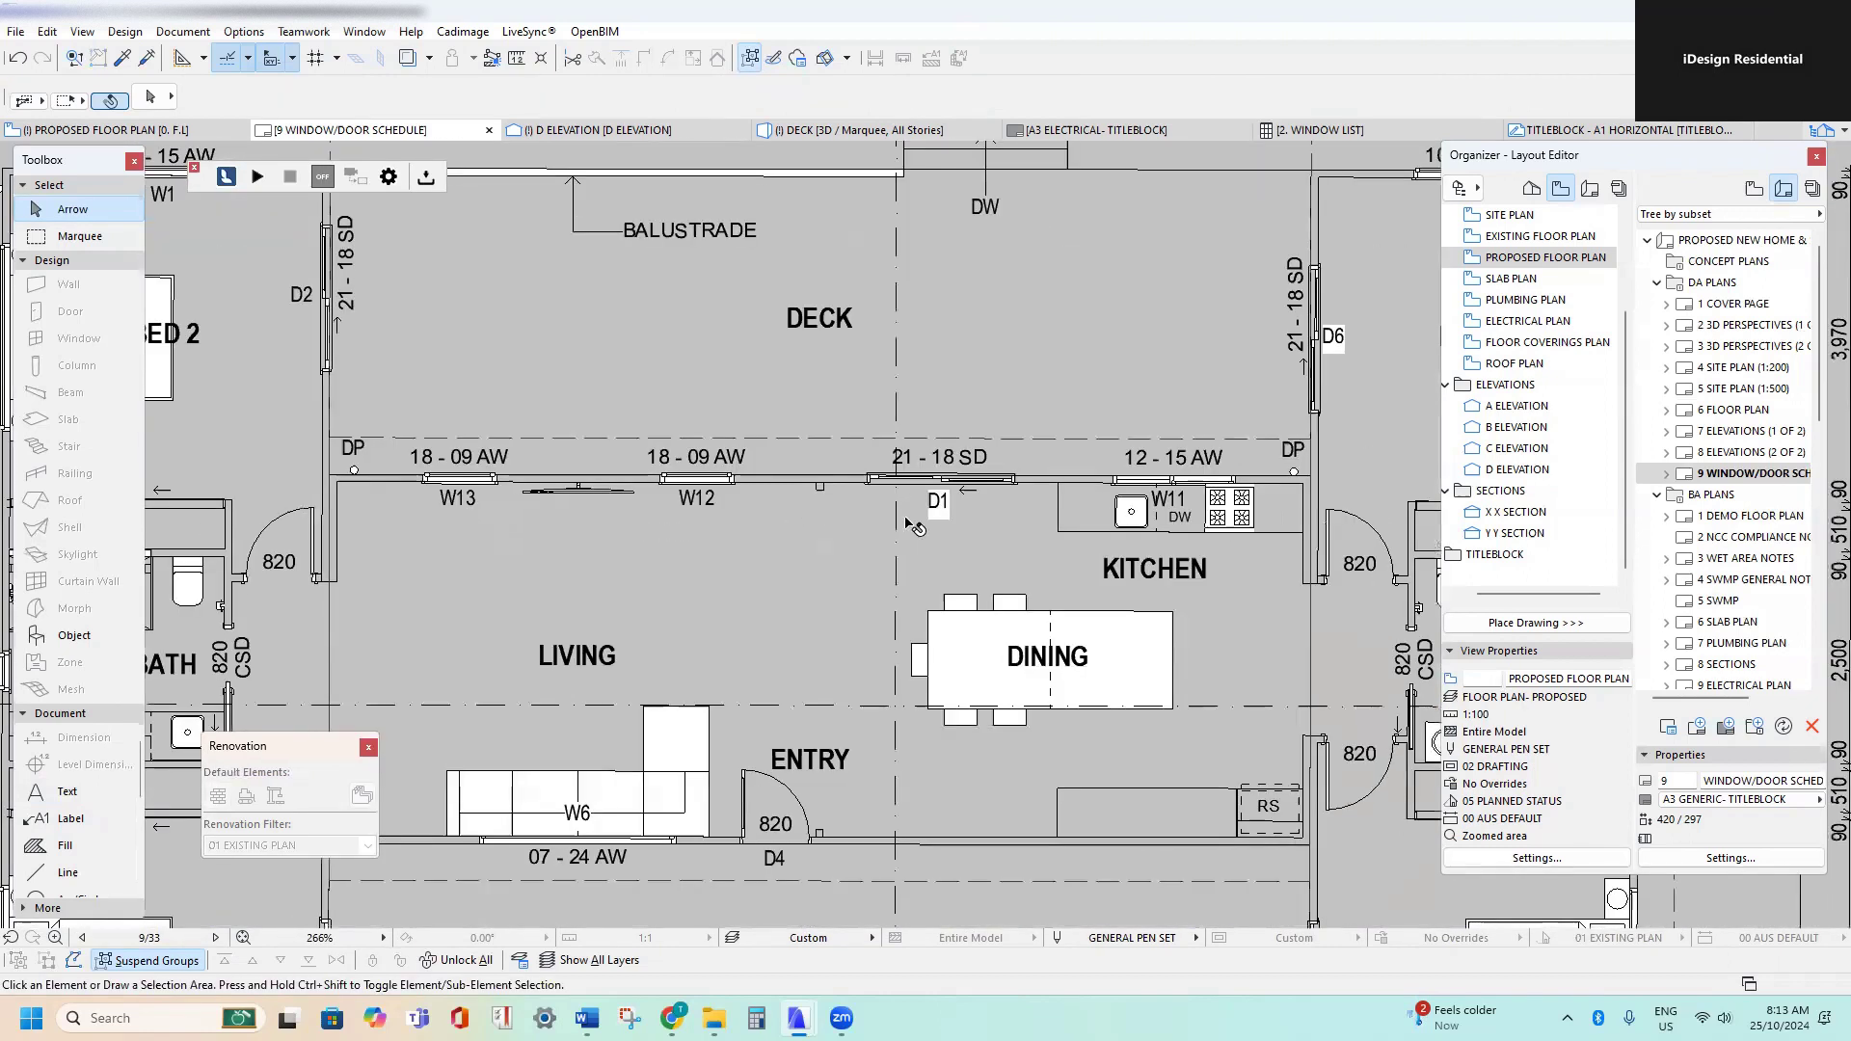
scroll(911, 516, "down", 1)
scroll(912, 516, "down", 3)
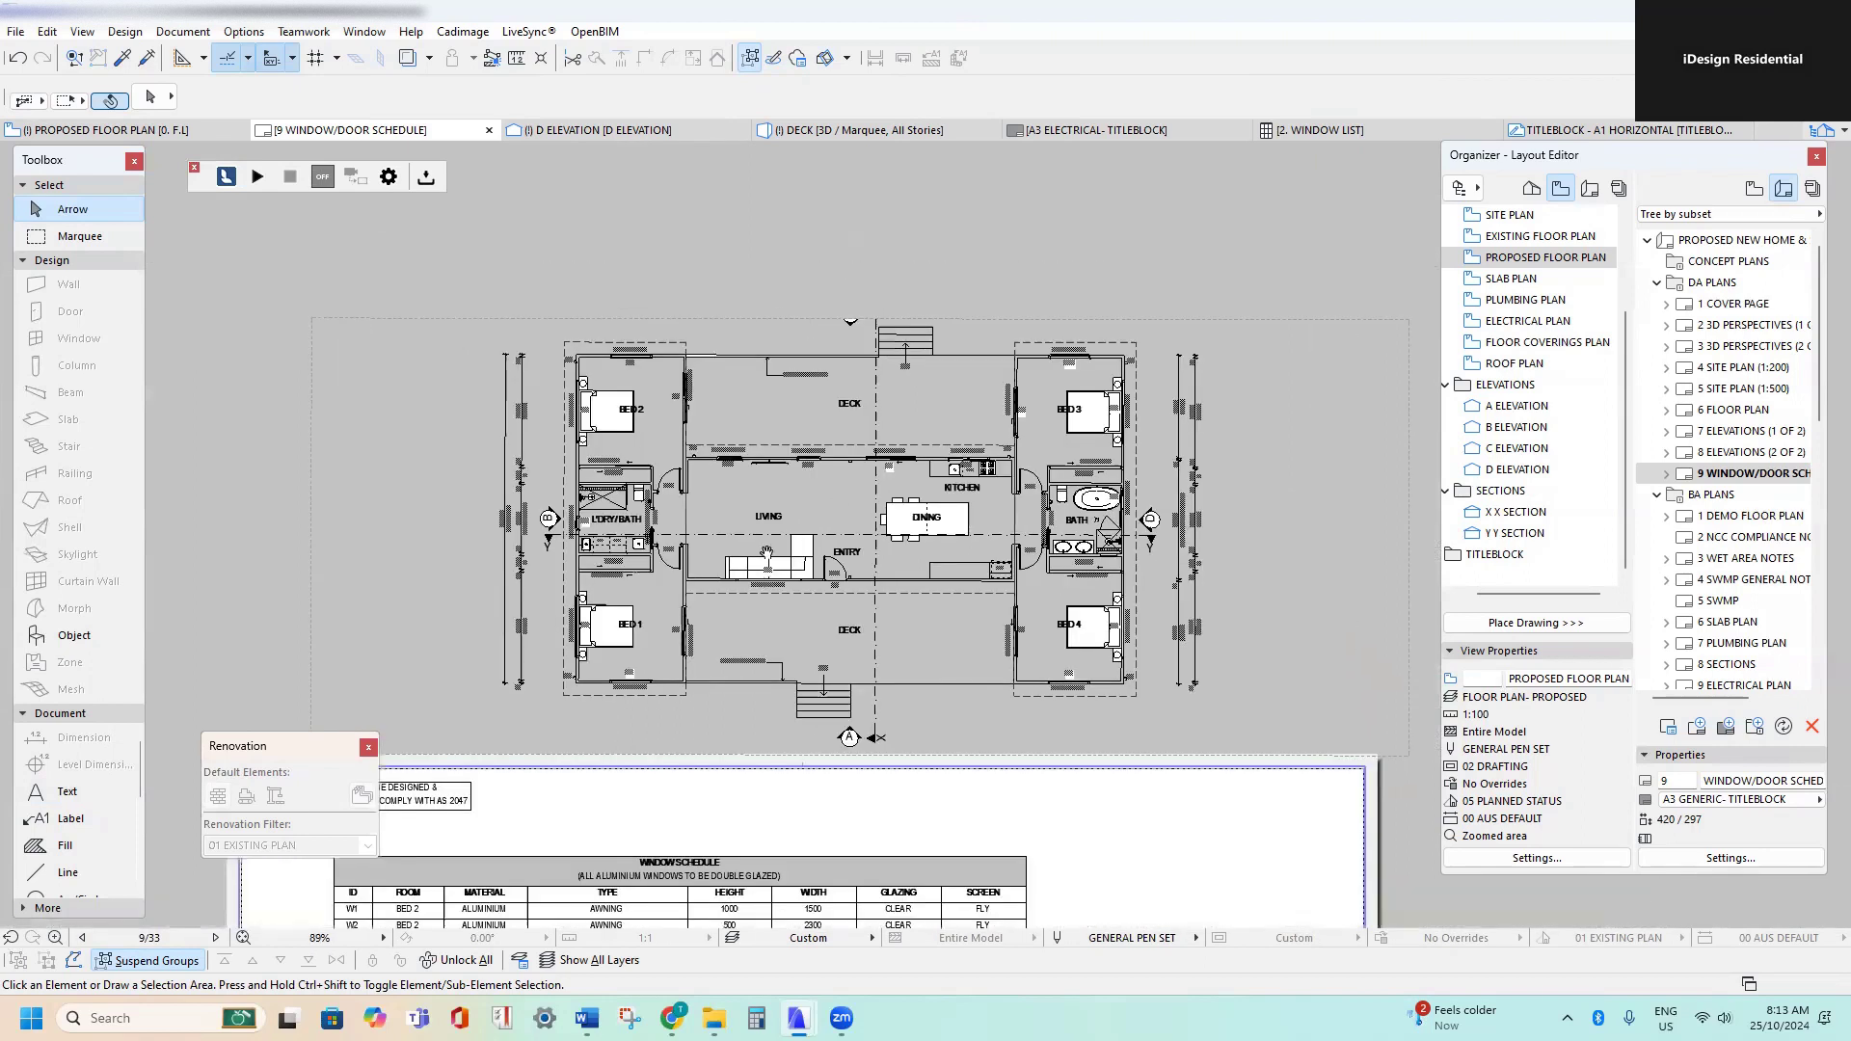
- Select the complete window and door schedules together and move them slightly up the sheet
scroll(806, 442, "up", 2)
middle_click_drag(805, 443, 796, 380)
left_click_drag(407, 274, 1135, 783)
scroll(1071, 704, "down", 3)
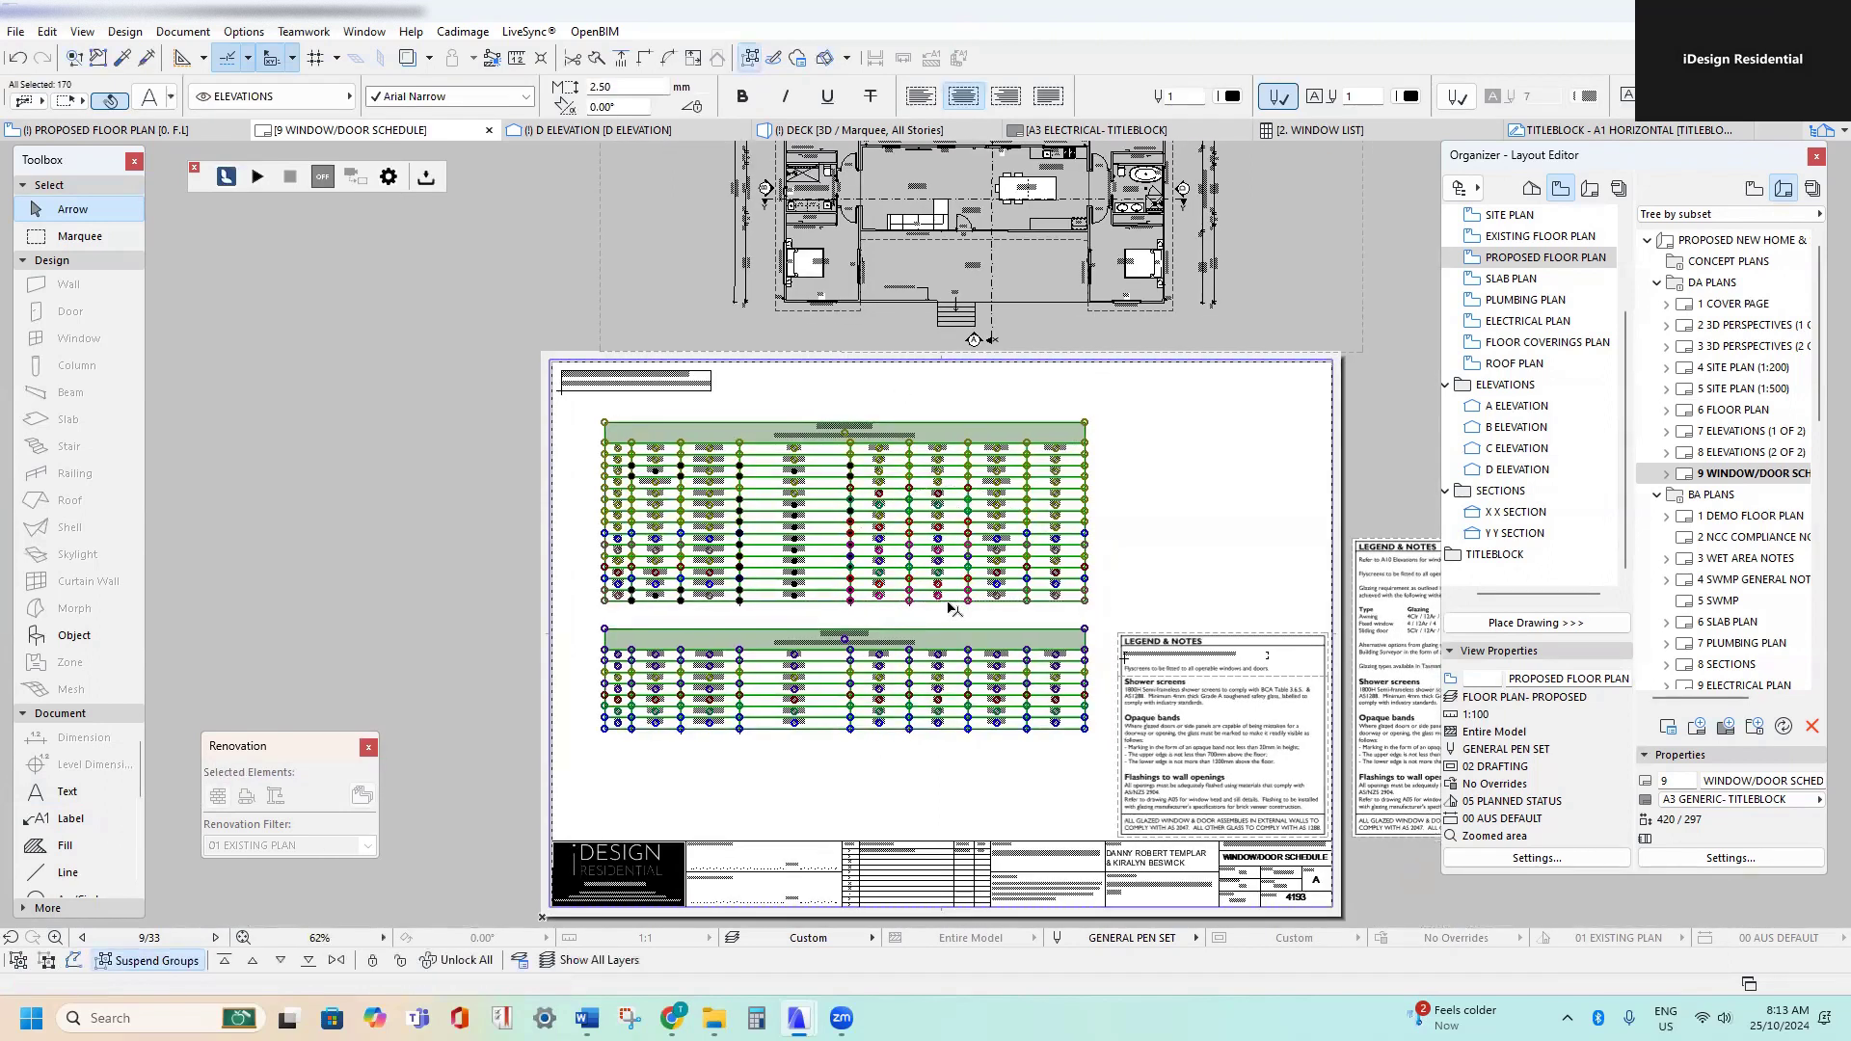
scroll(955, 607, "up", 1)
middle_click_drag(911, 569, 871, 526)
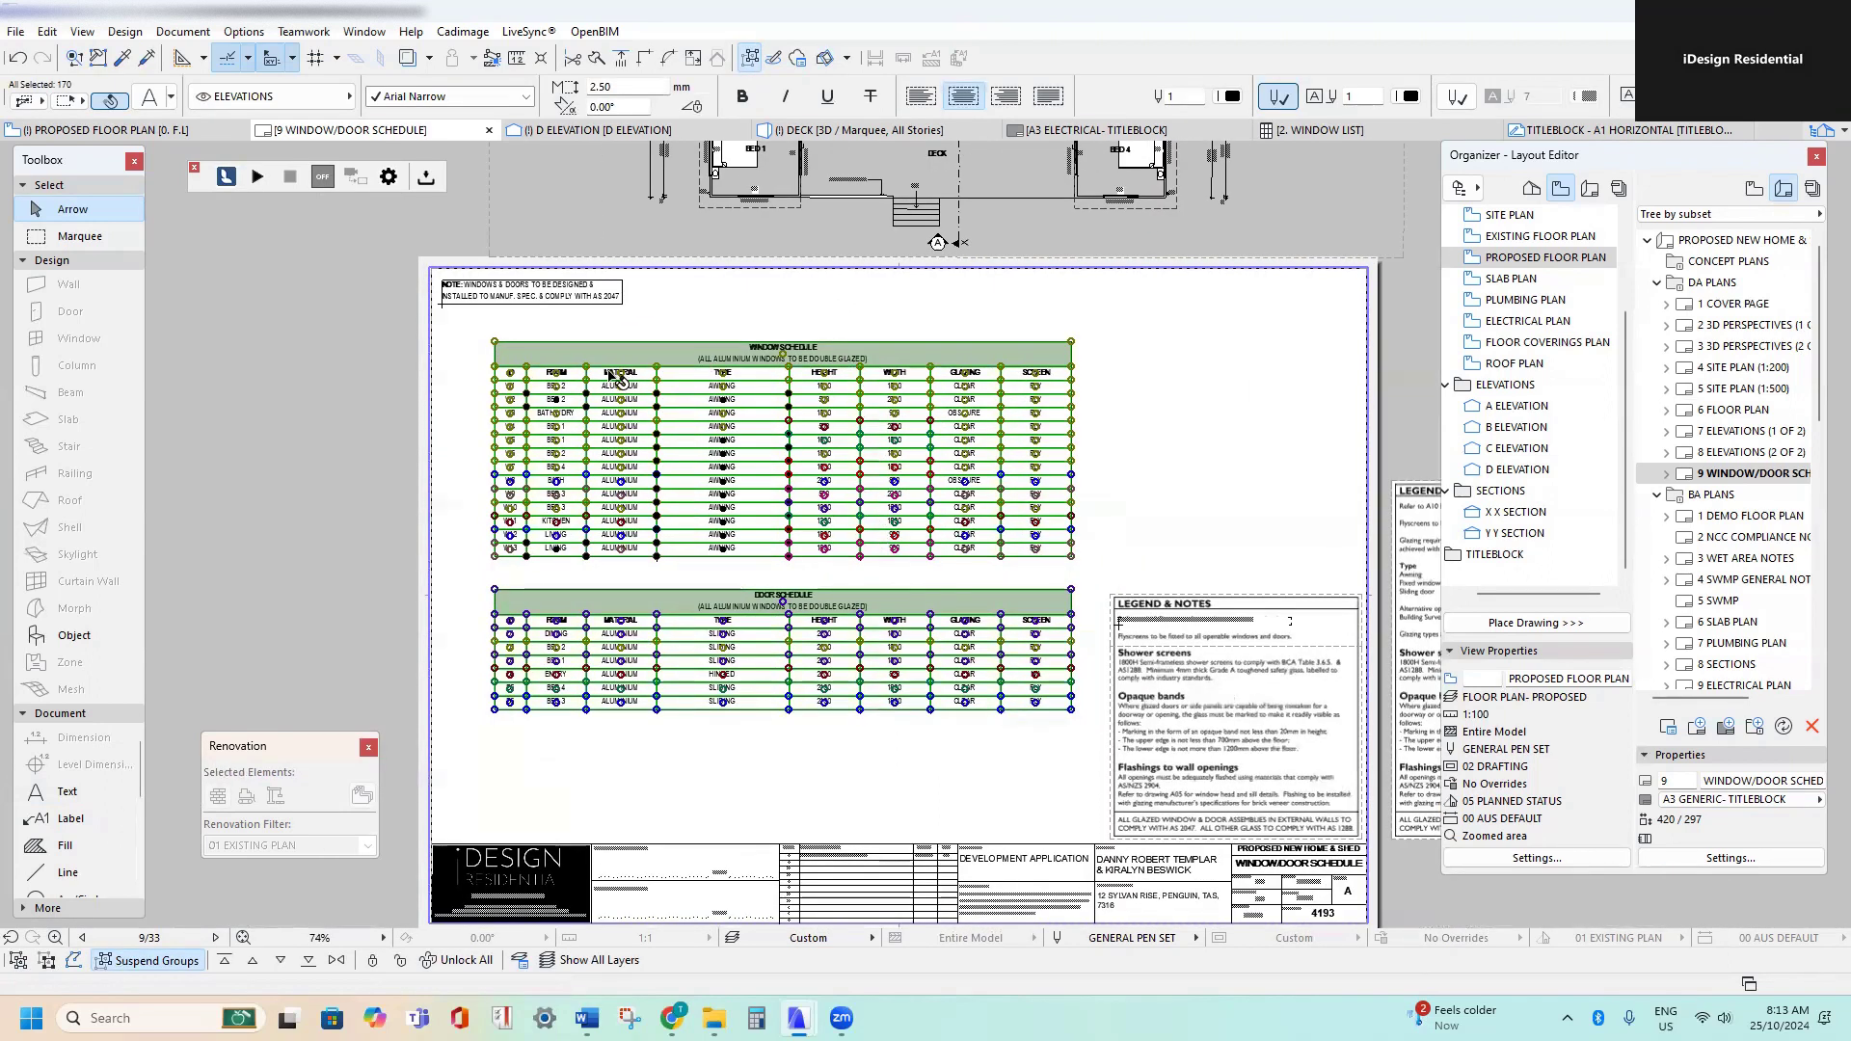
left_click_drag(620, 341, 620, 331)
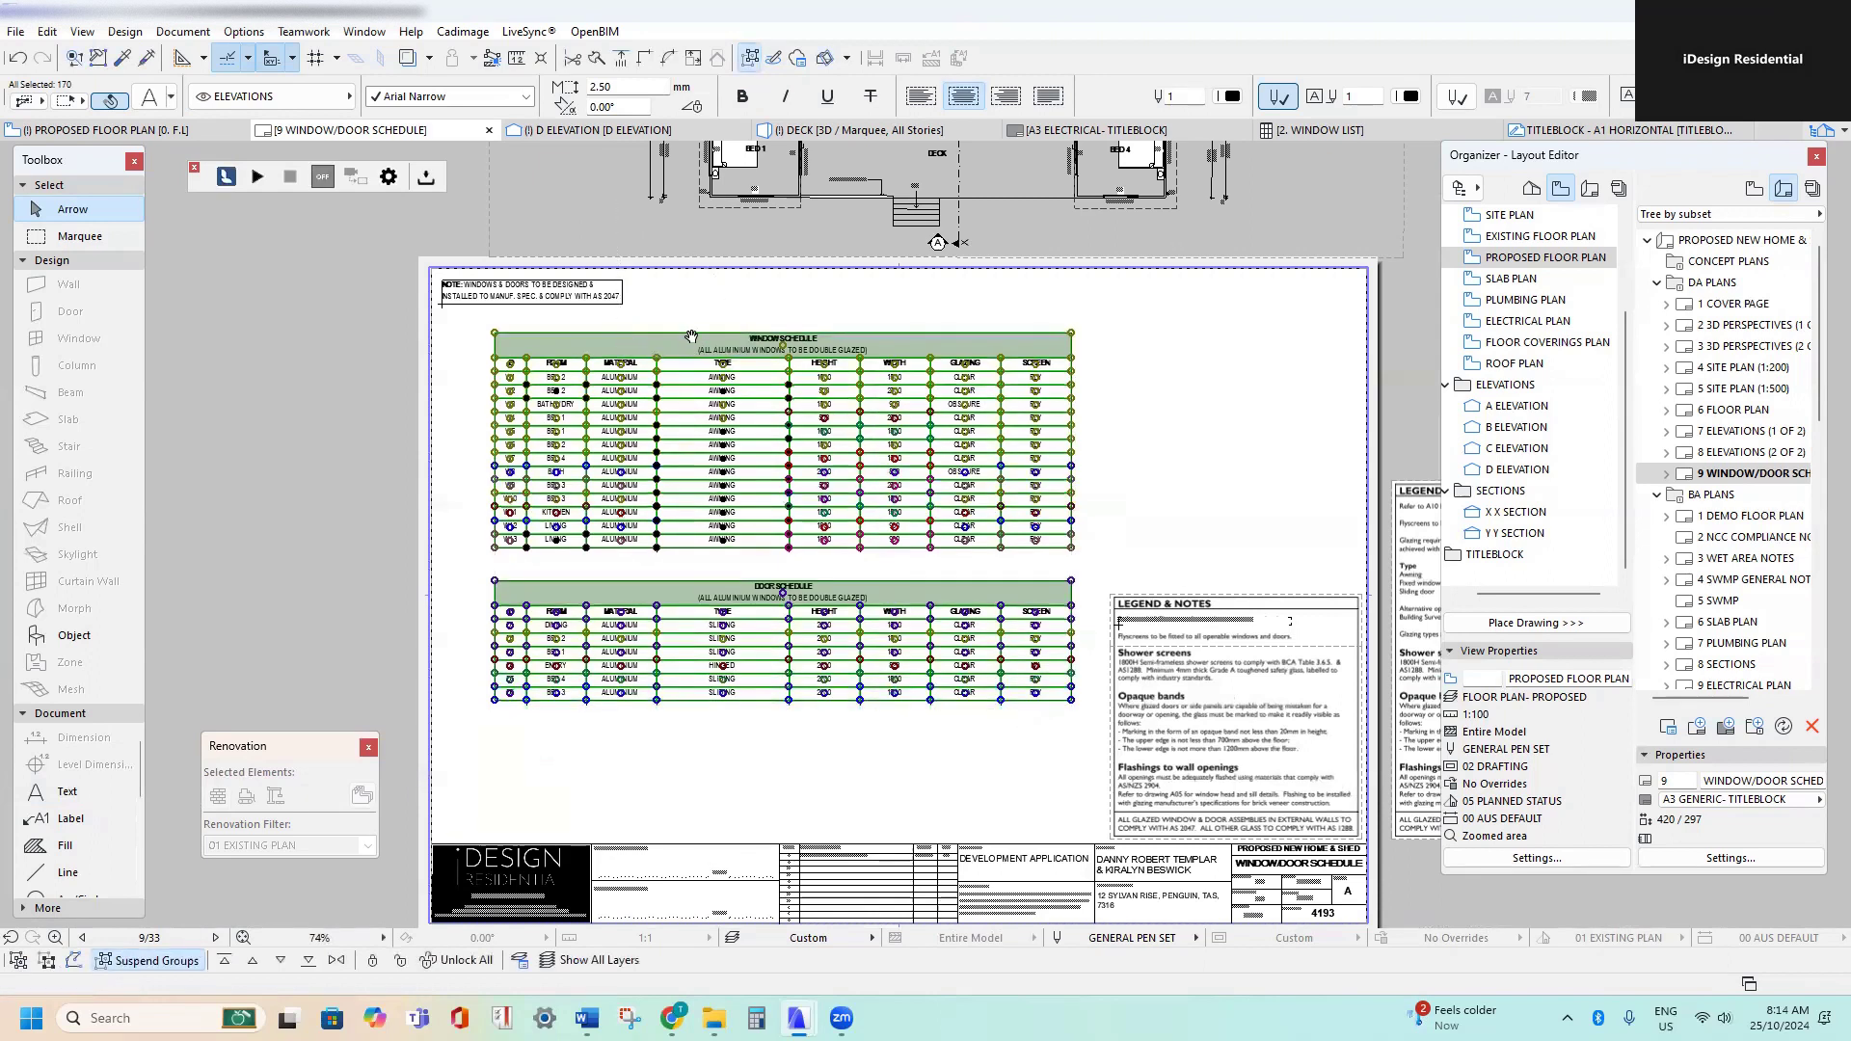
middle_click_drag(689, 335, 687, 331)
key("Escape")
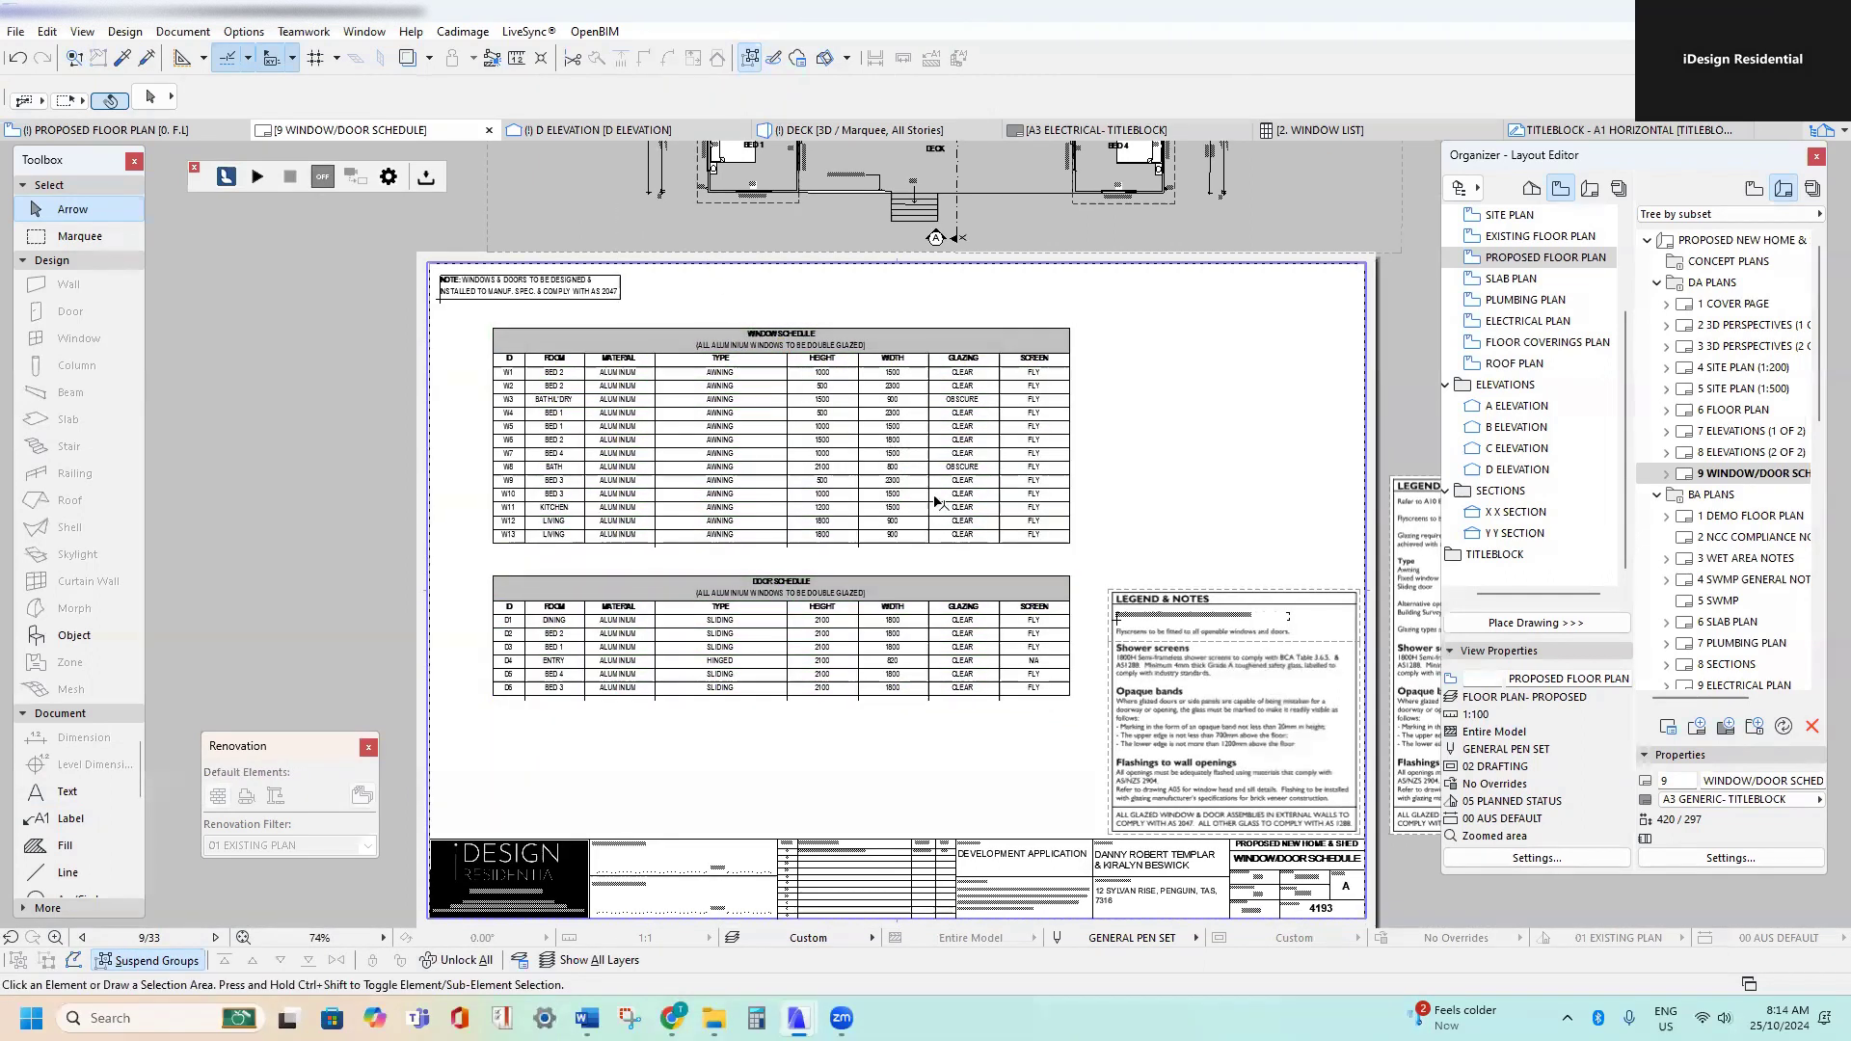
- Inspect the Legend & Notes drawing beside the door schedule
scroll(1173, 662, "up", 3)
left_click(1087, 519)
scroll(872, 393, "down", 2)
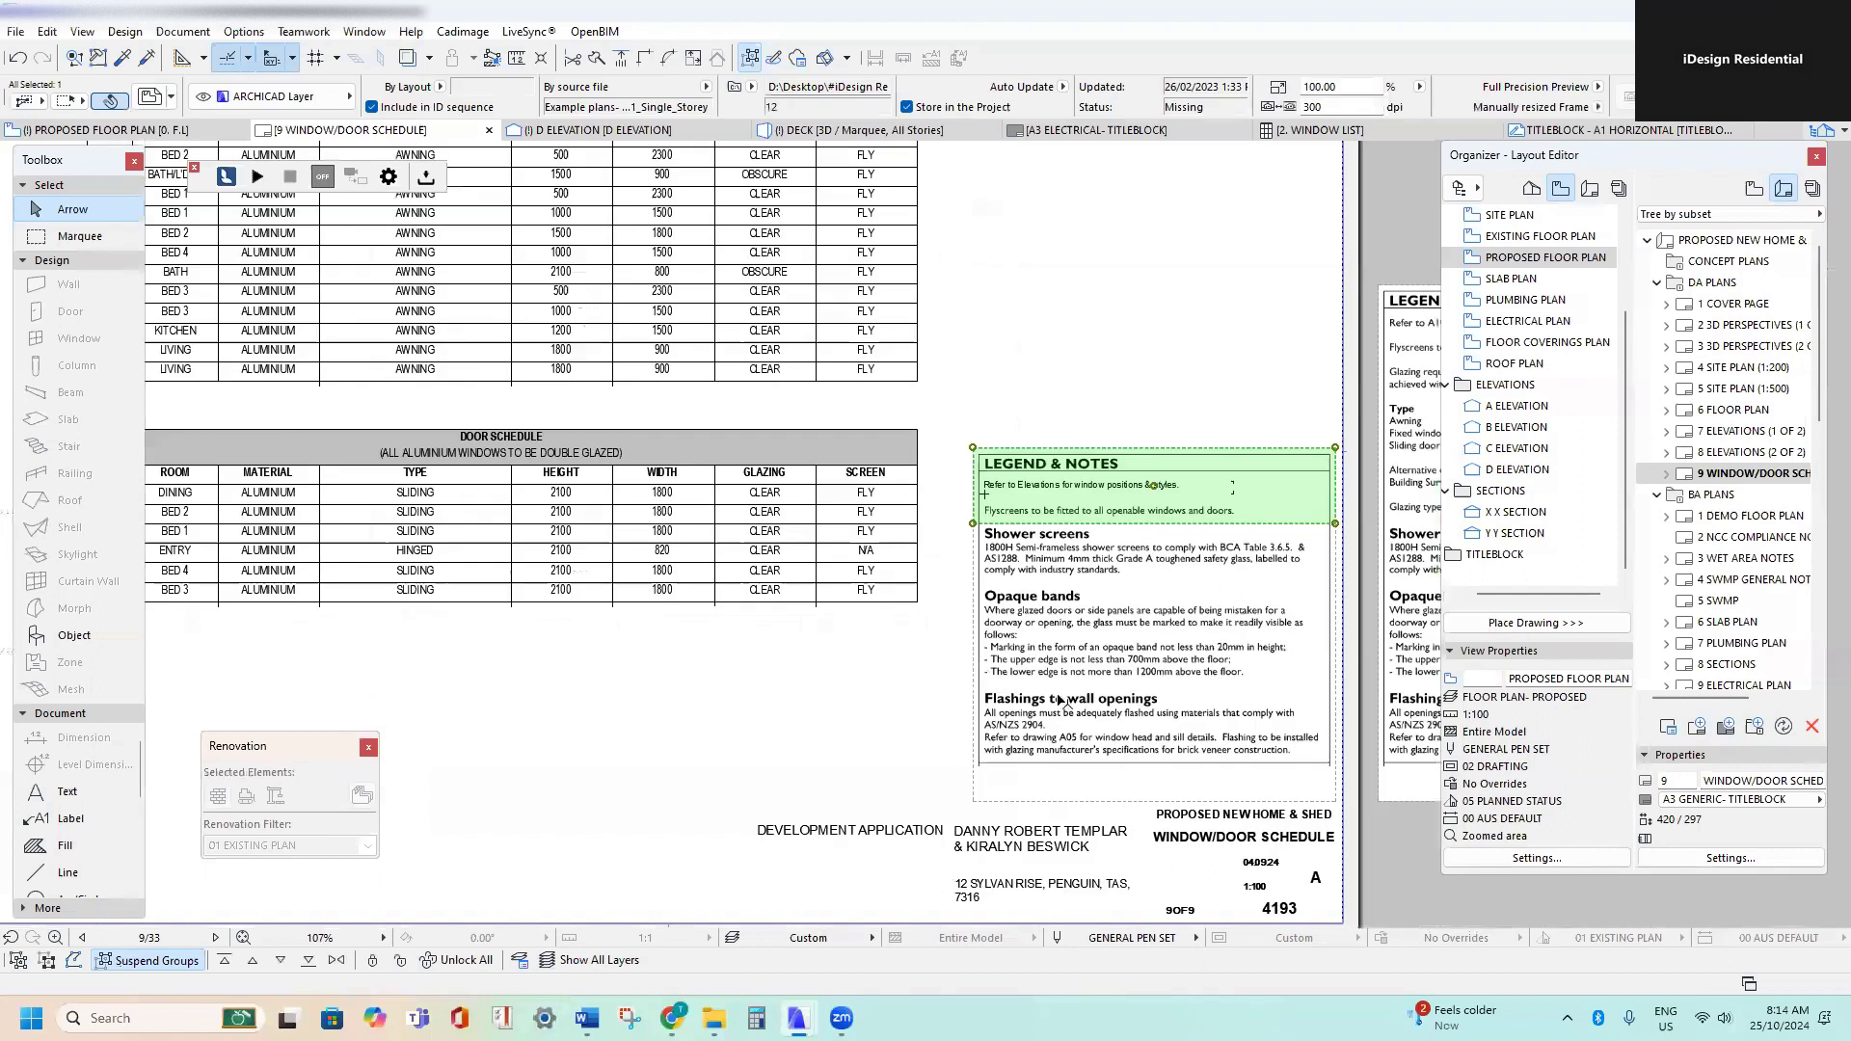
scroll(829, 608, "down", 3)
key("Escape")
- Review the finished window schedule W1 to W13 and the door schedule D1 to D6 row by row
scroll(644, 454, "up", 2)
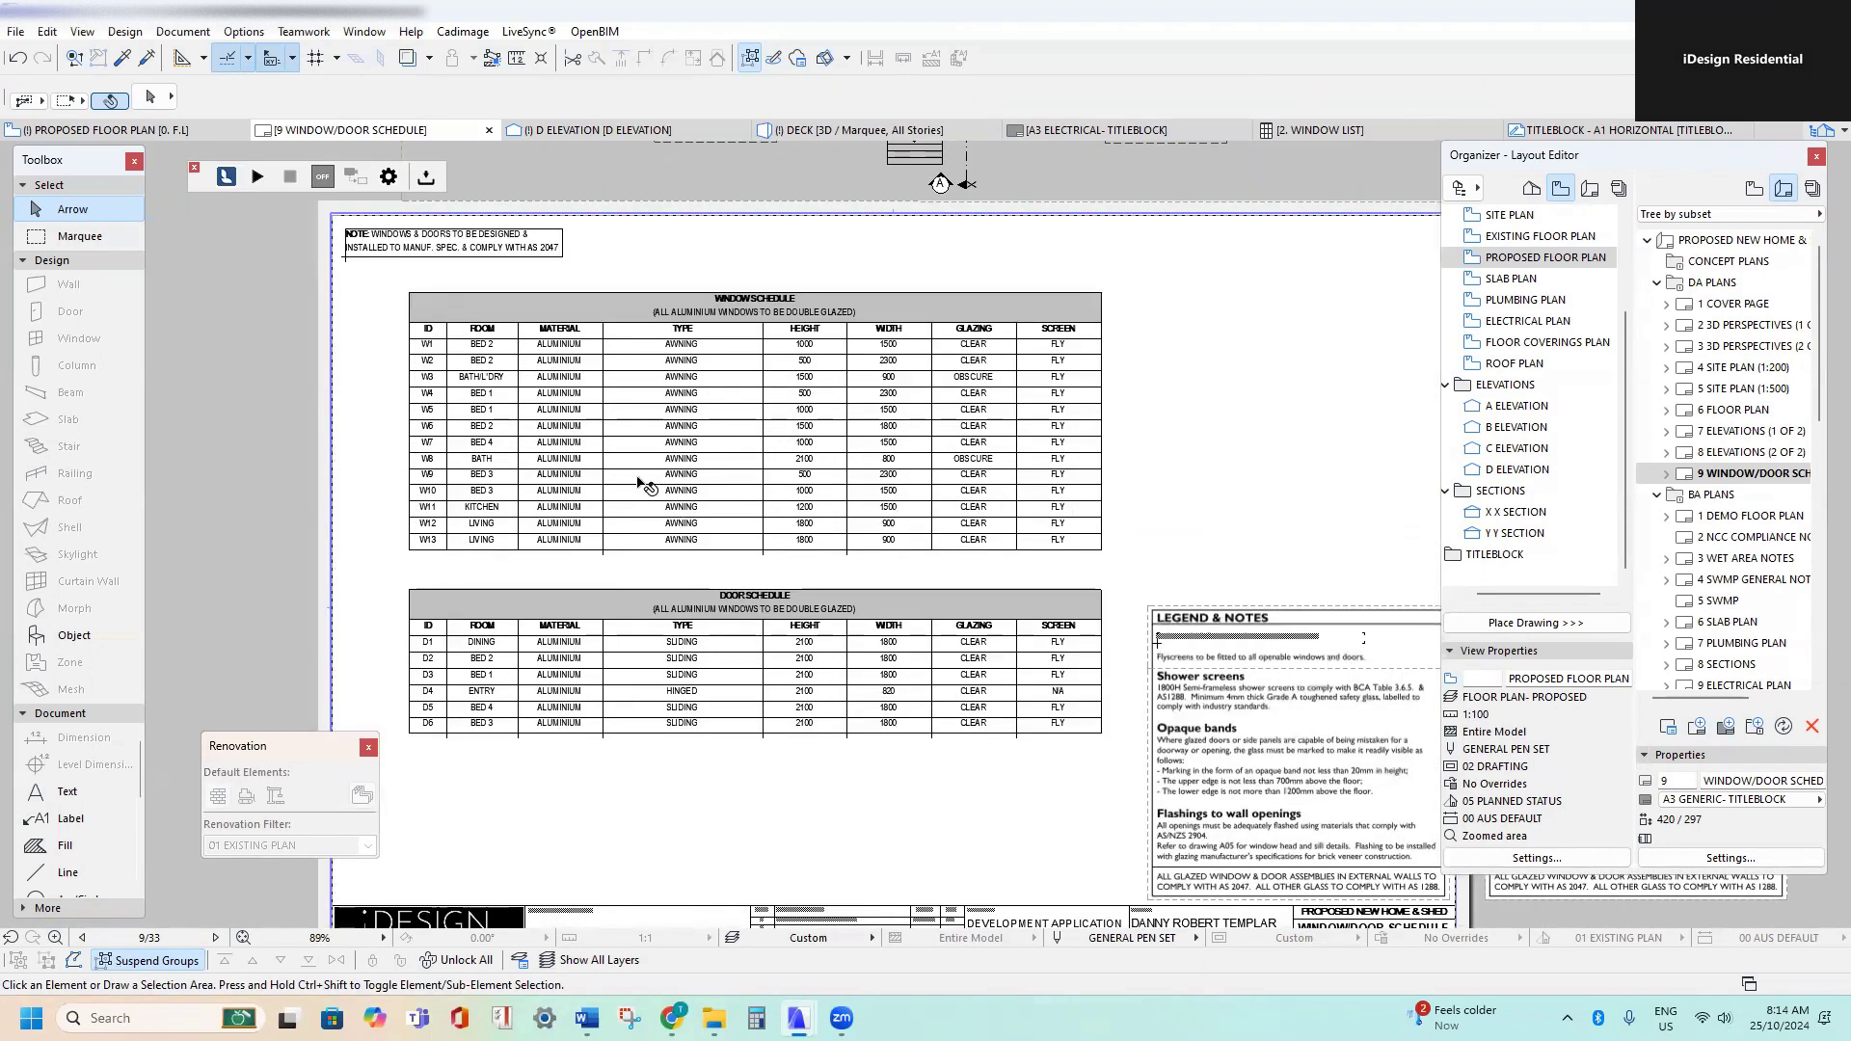
scroll(627, 641, "up", 2)
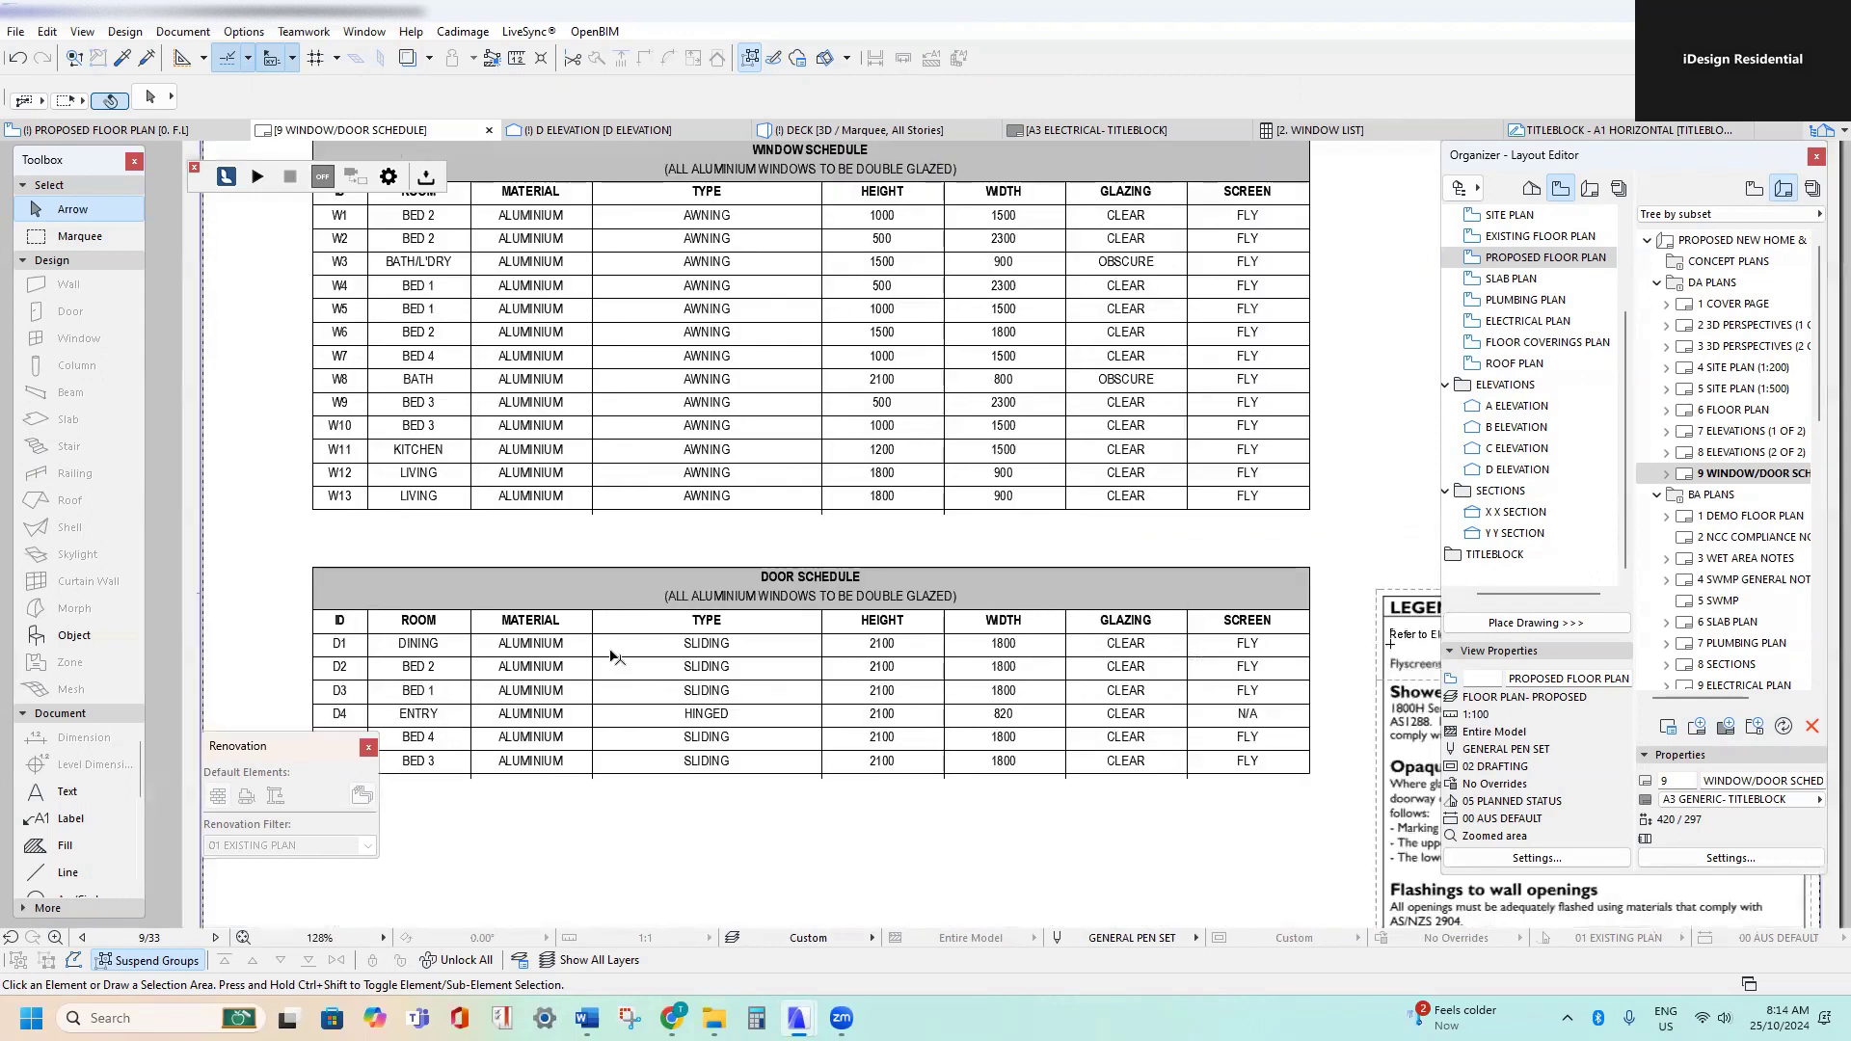
left_click(626, 648)
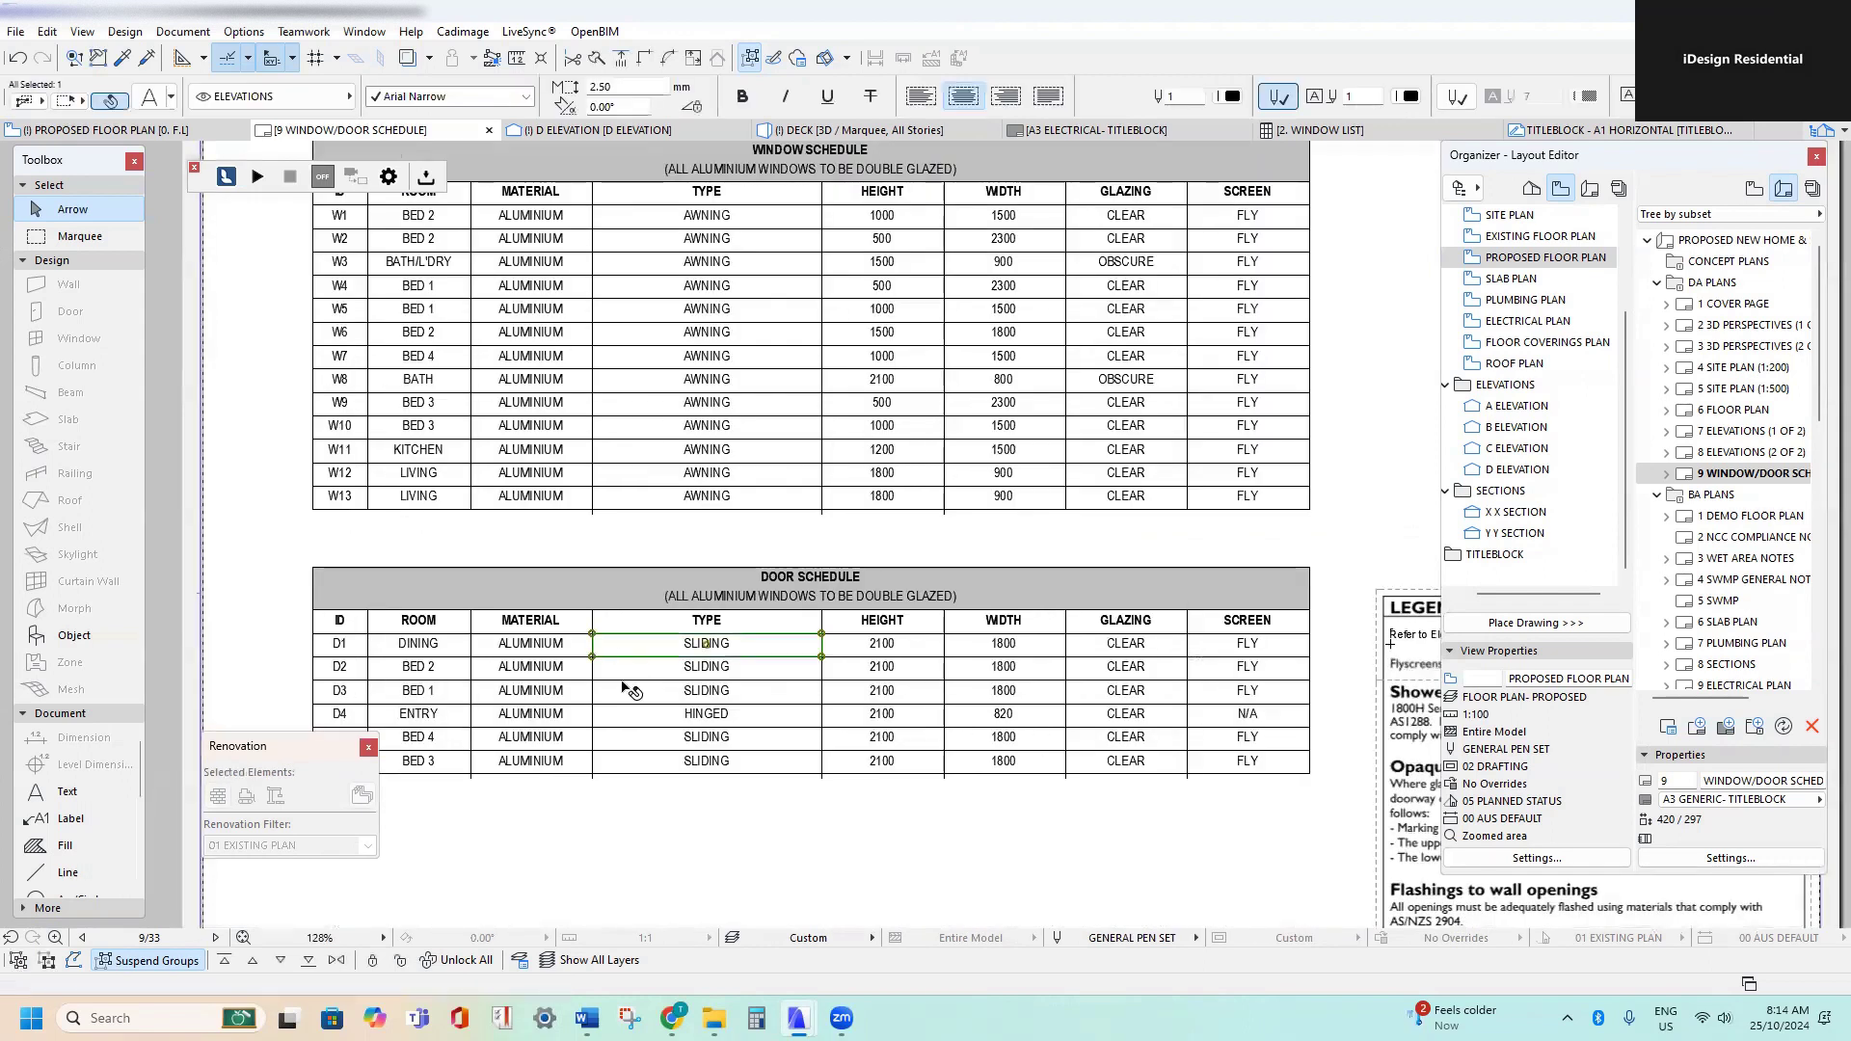
left_click(694, 810)
scroll(697, 799, "down", 2)
middle_click_drag(698, 800, 758, 708)
key("Escape")
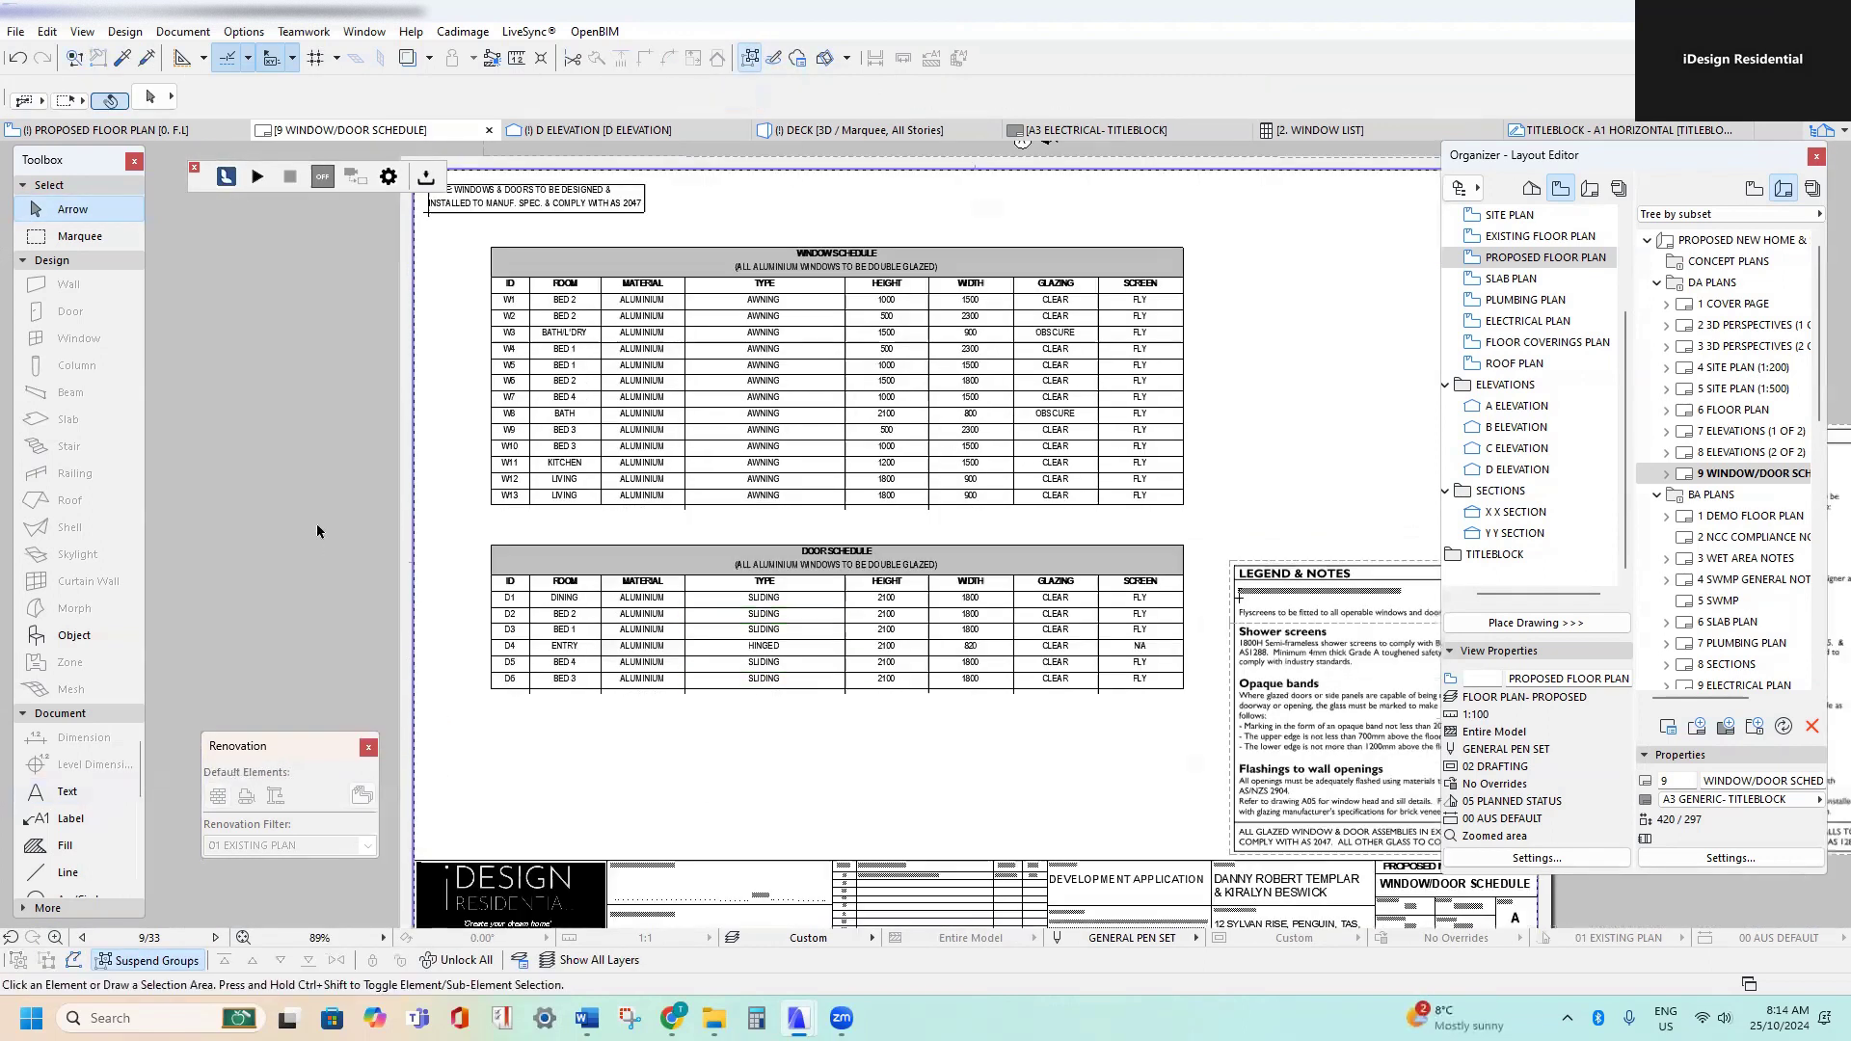
middle_click_drag(670, 524, 664, 549)
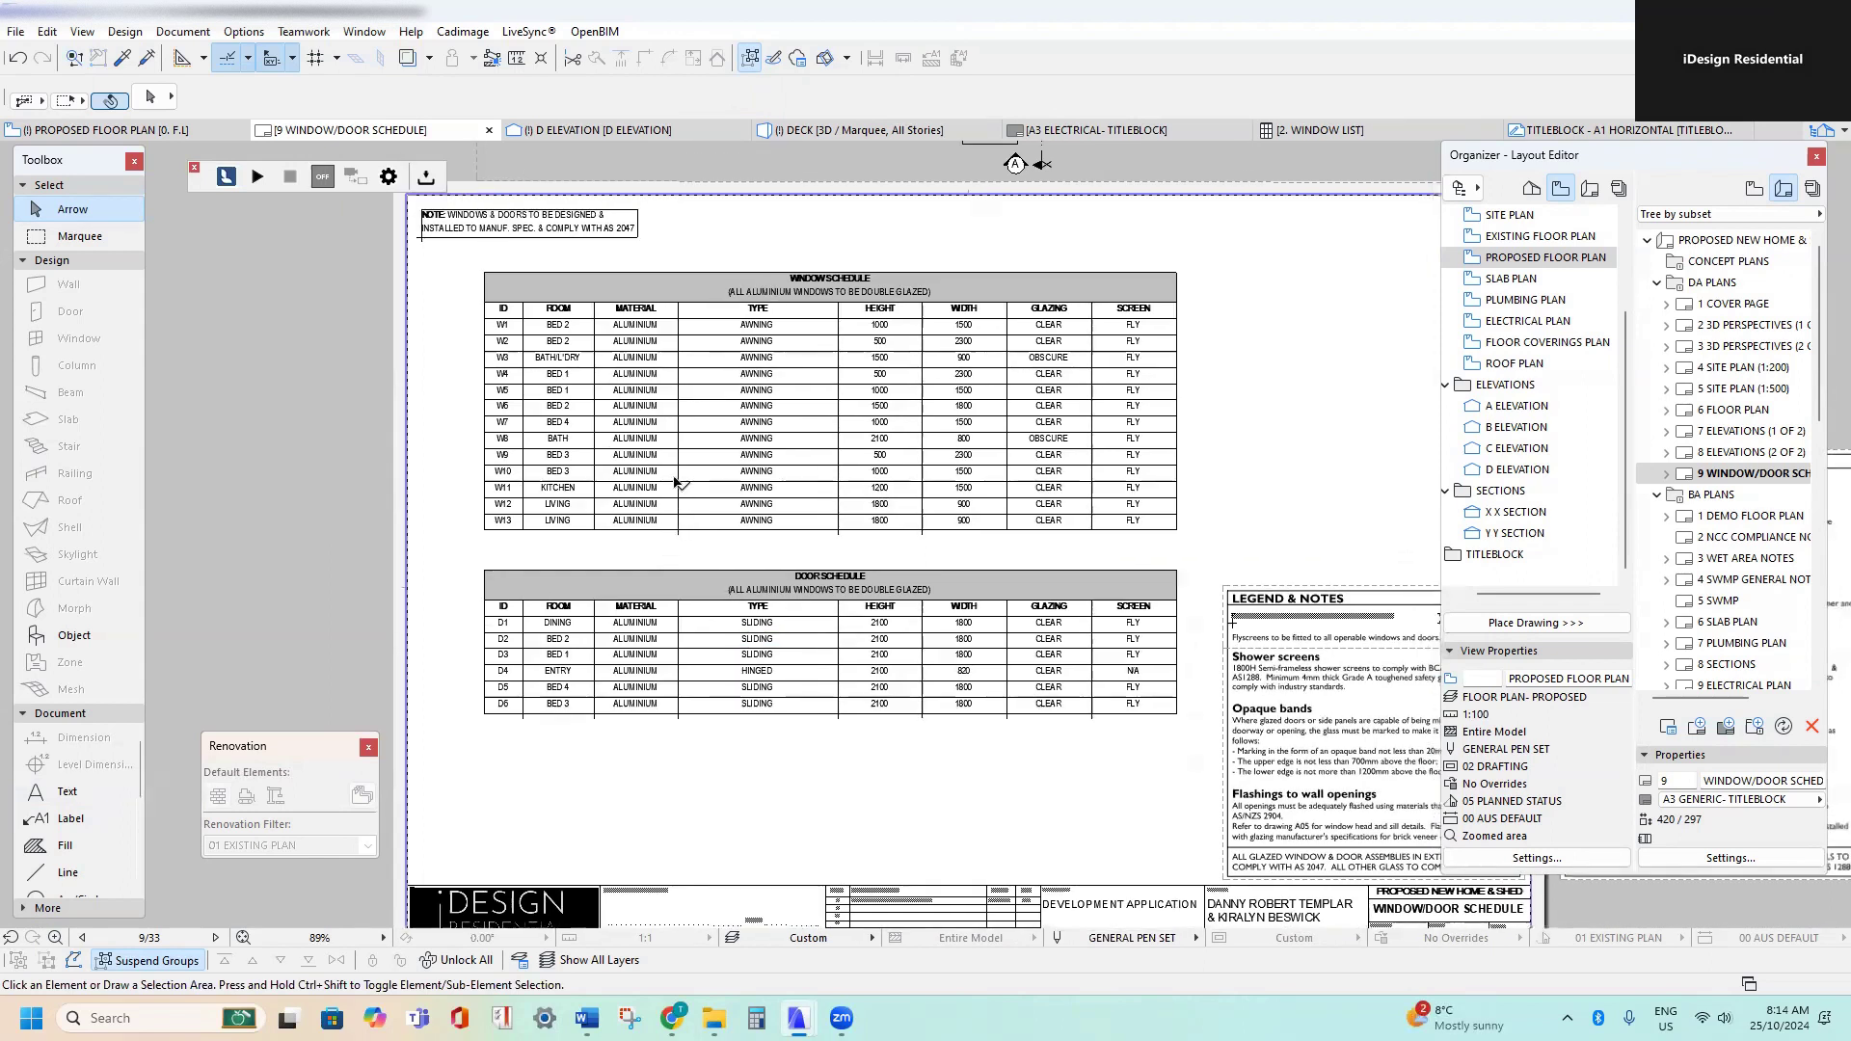
scroll(675, 439, "up", 3)
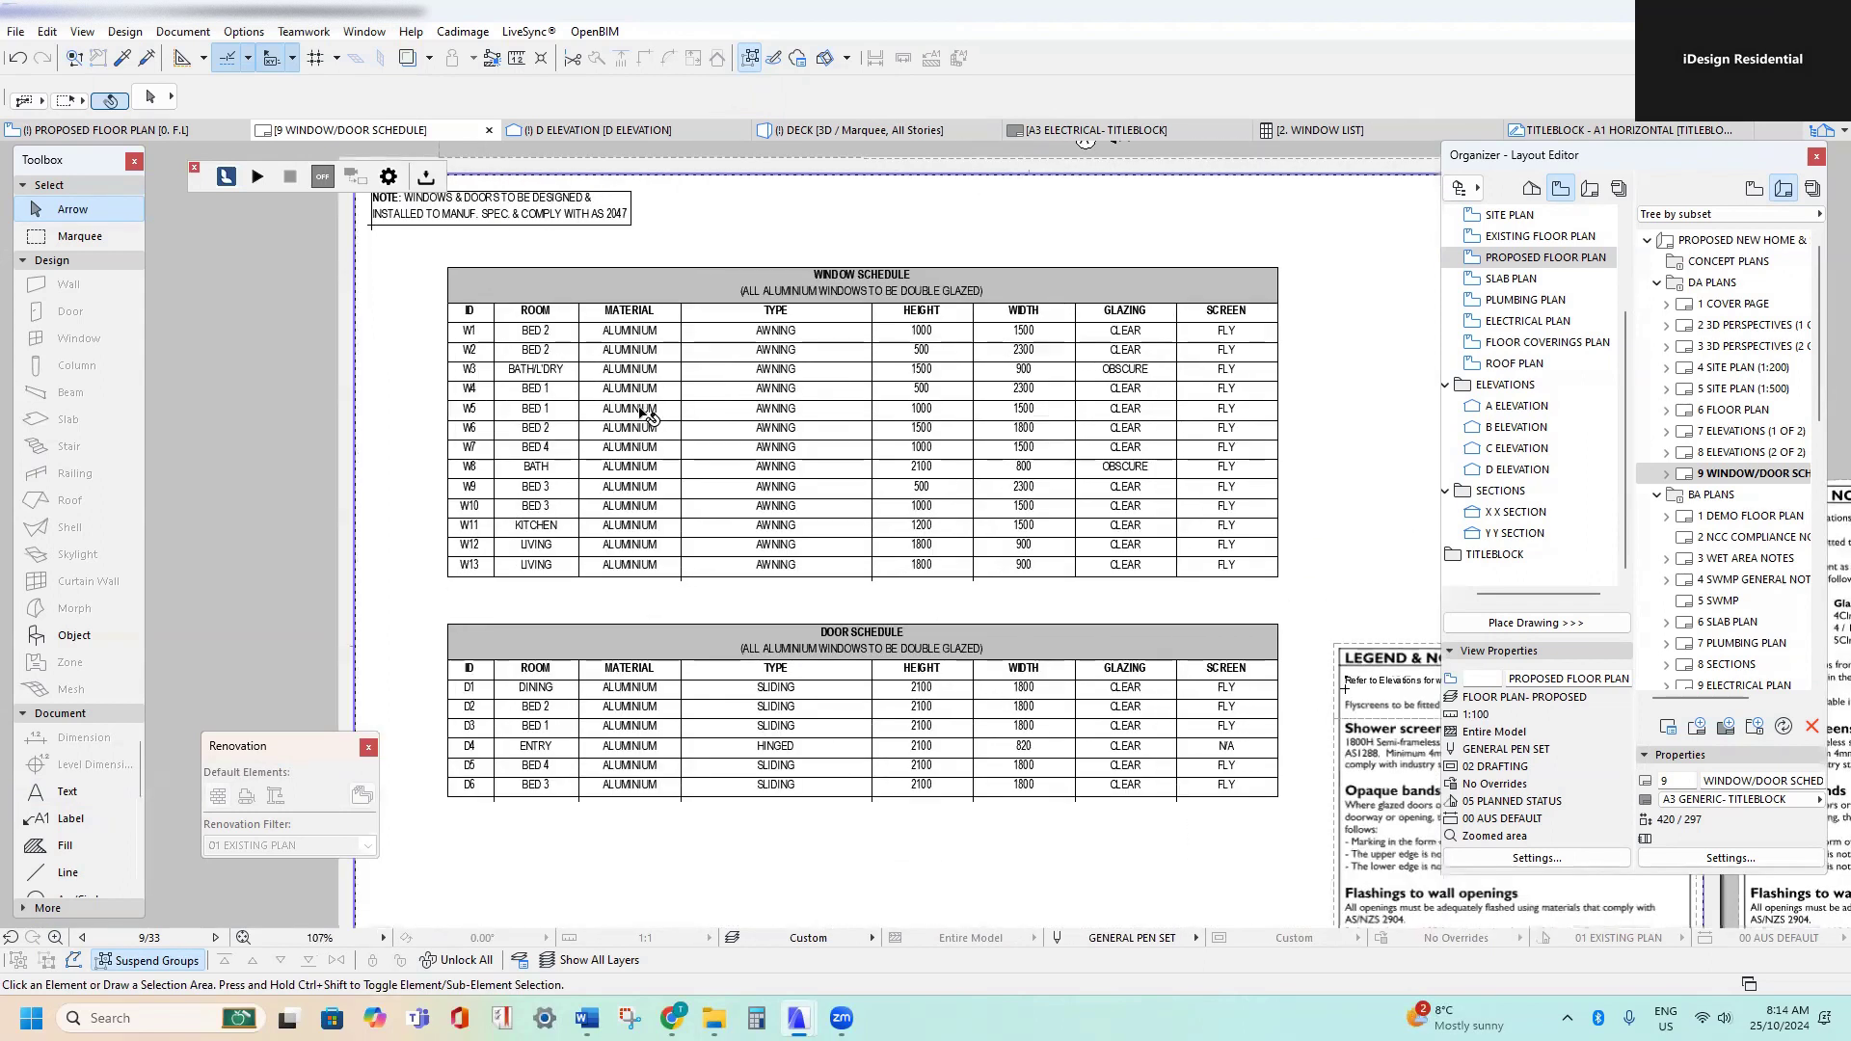
scroll(658, 436, "down", 1)
middle_click_drag(803, 384, 705, 410)
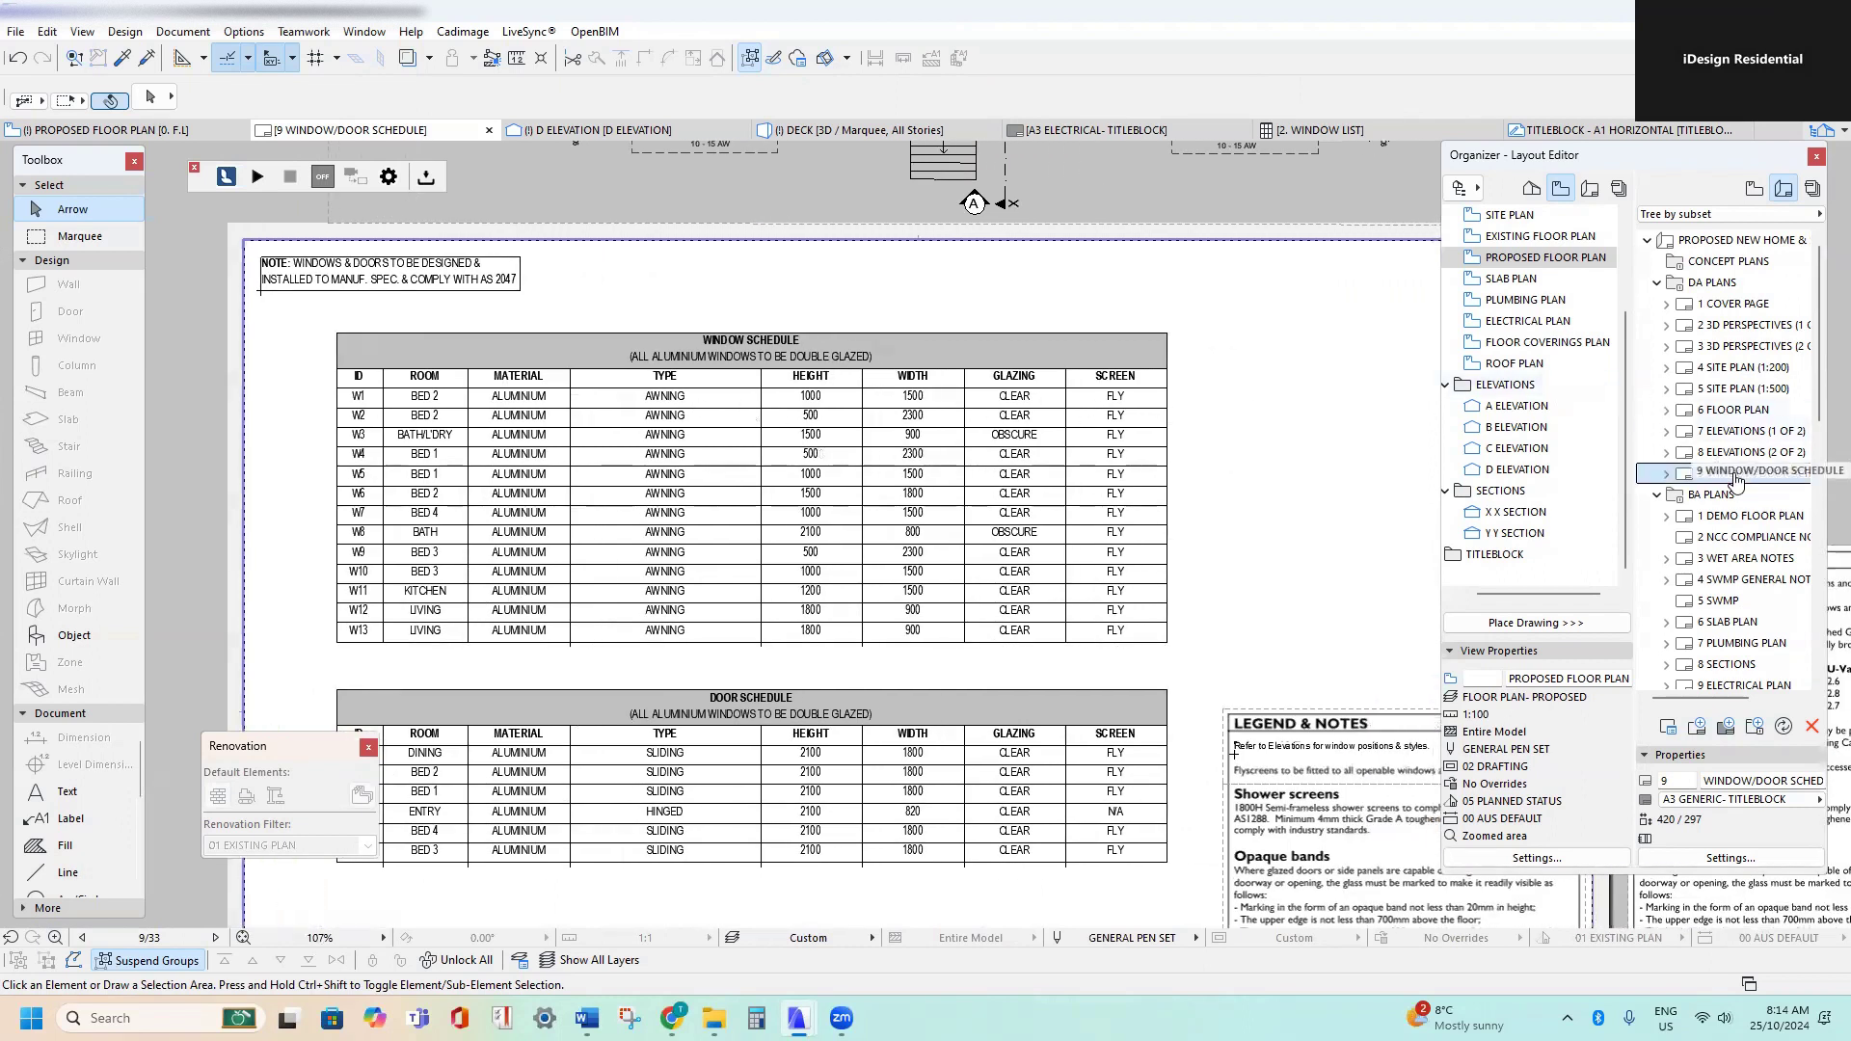
- Open the 6 FLOOR PLAN layout to examine its window and door tags, and return to the 9 WINDOW/DOOR SCHEDULE layout
double_click(1645, 411)
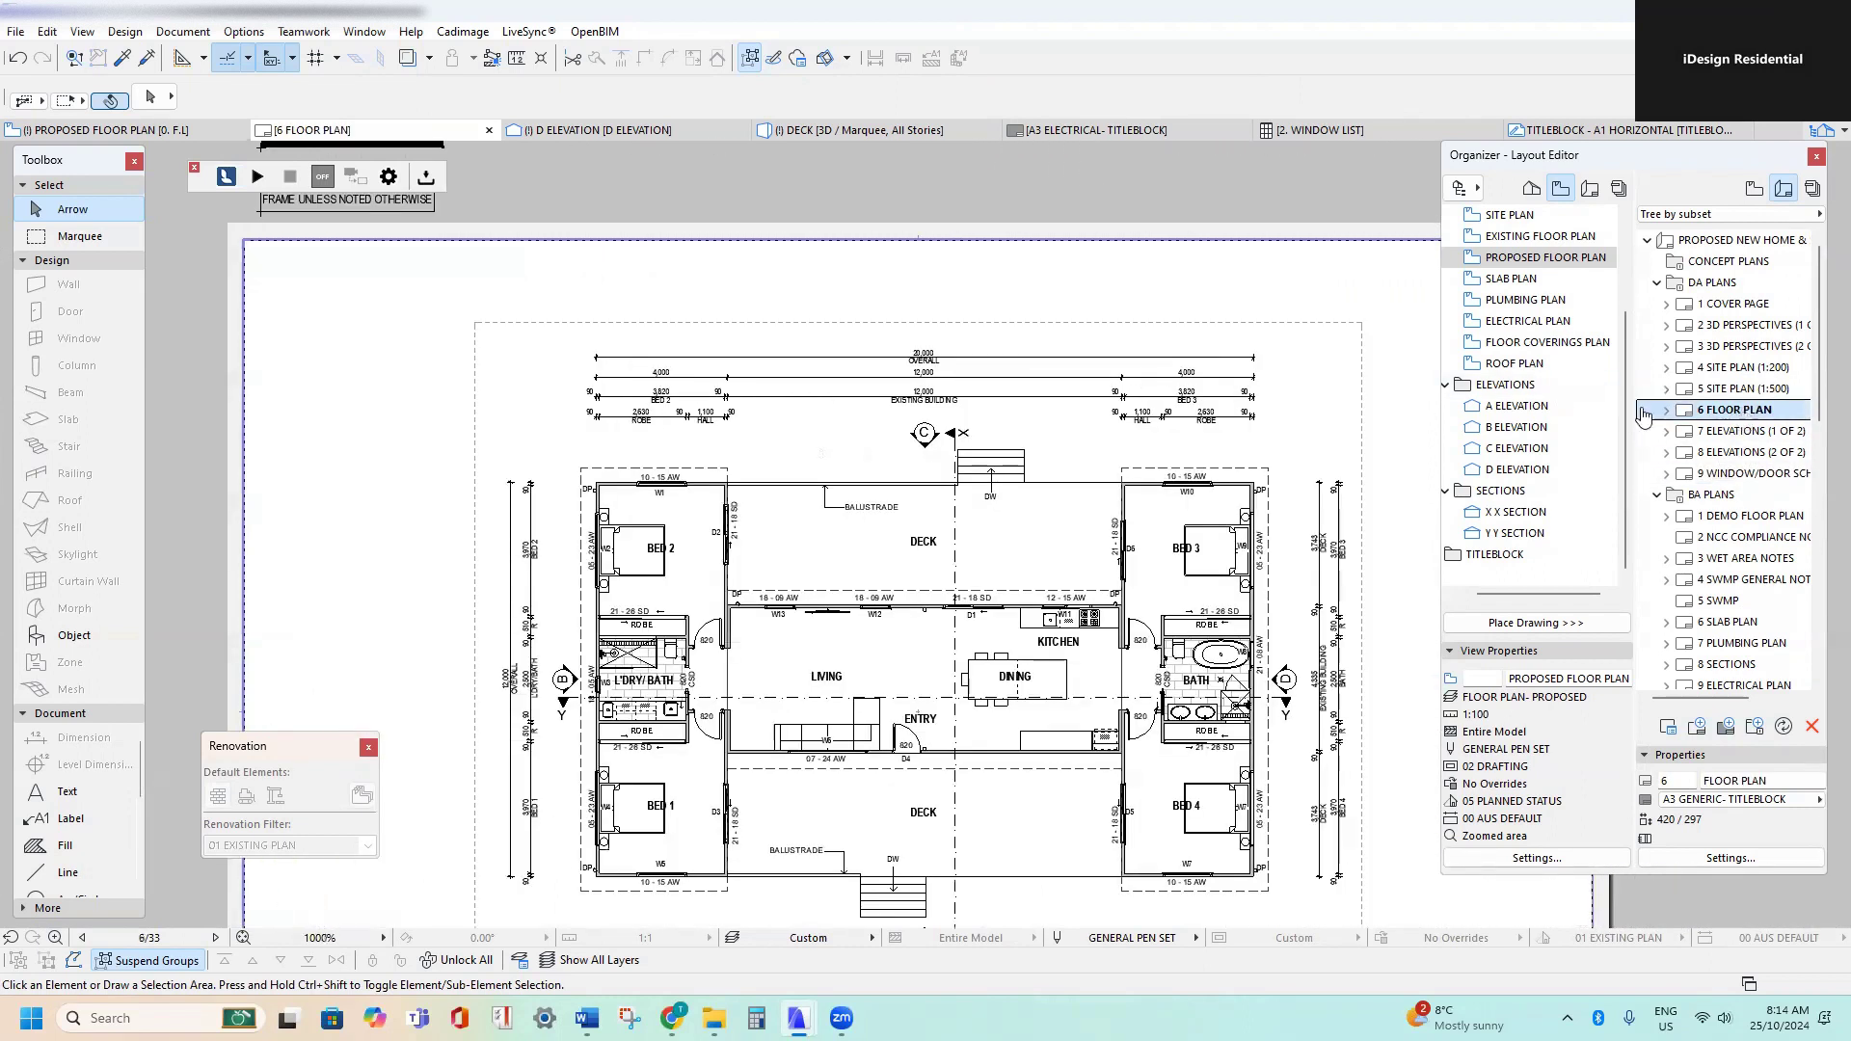
scroll(764, 537, "up", 2)
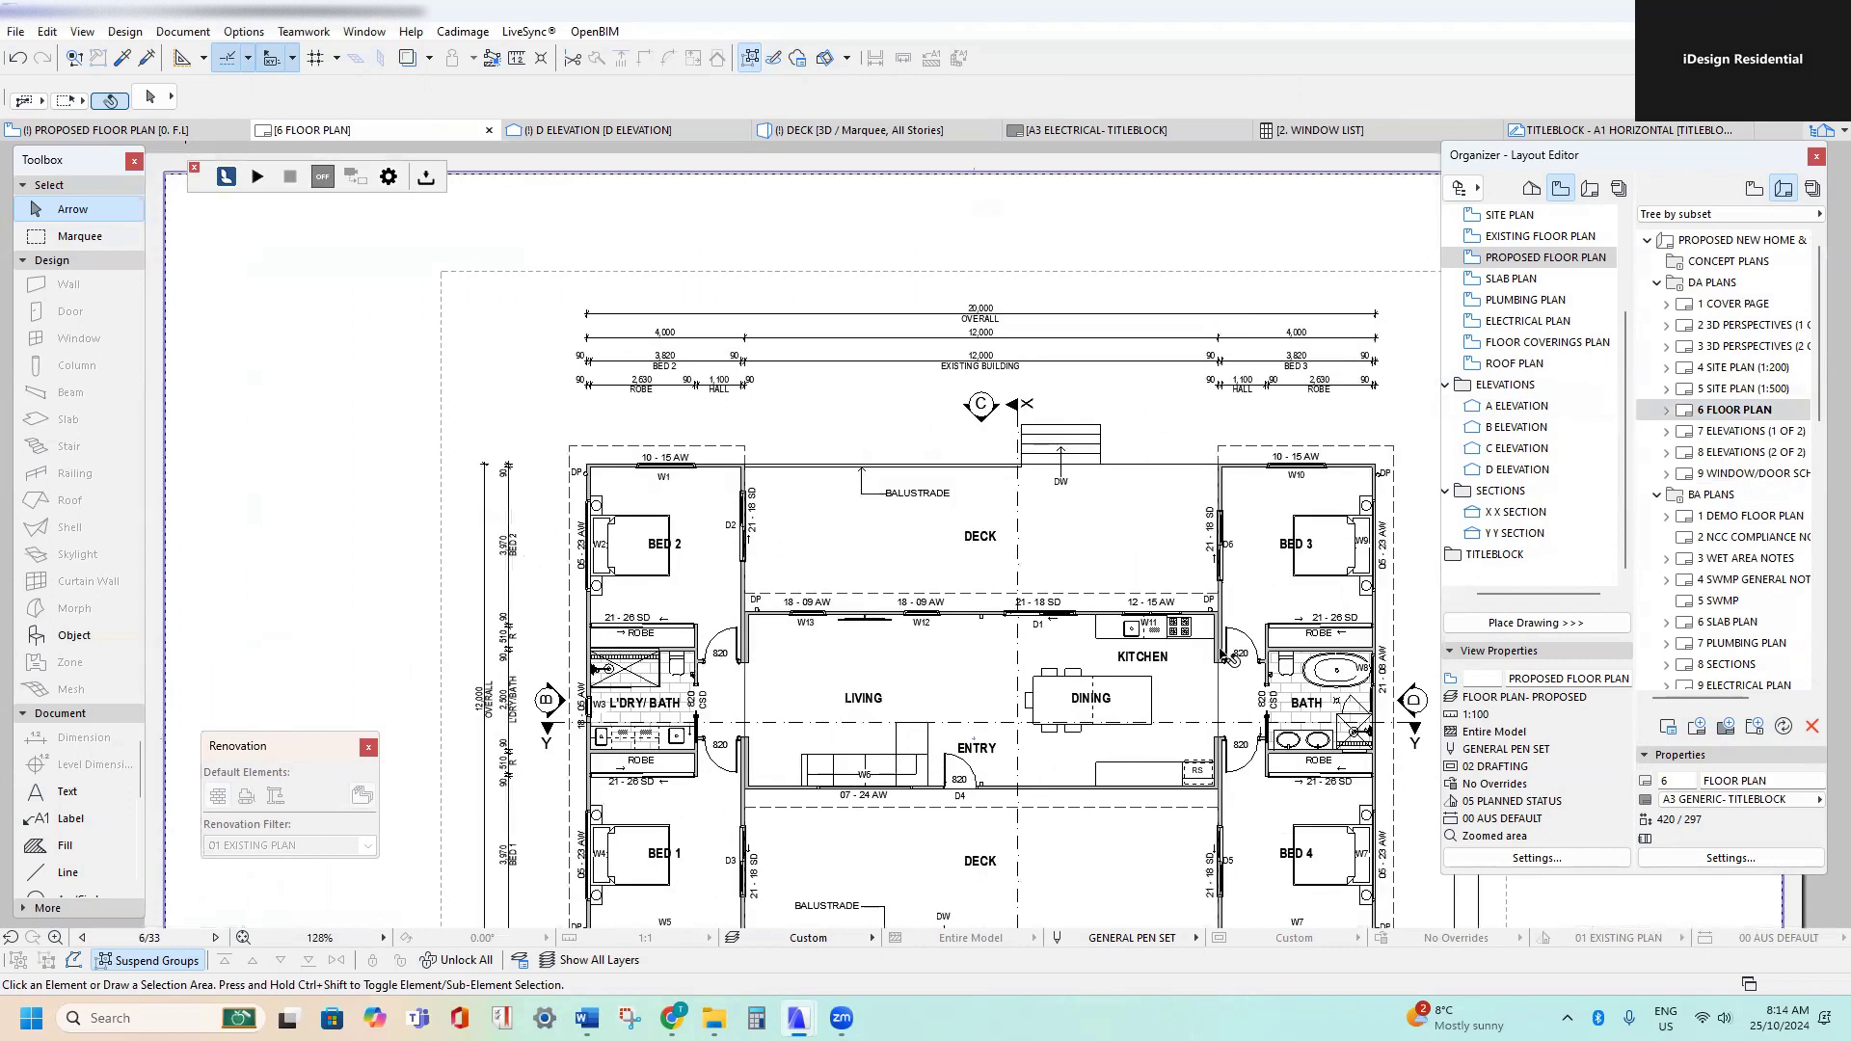
middle_click_drag(1232, 659, 1011, 514)
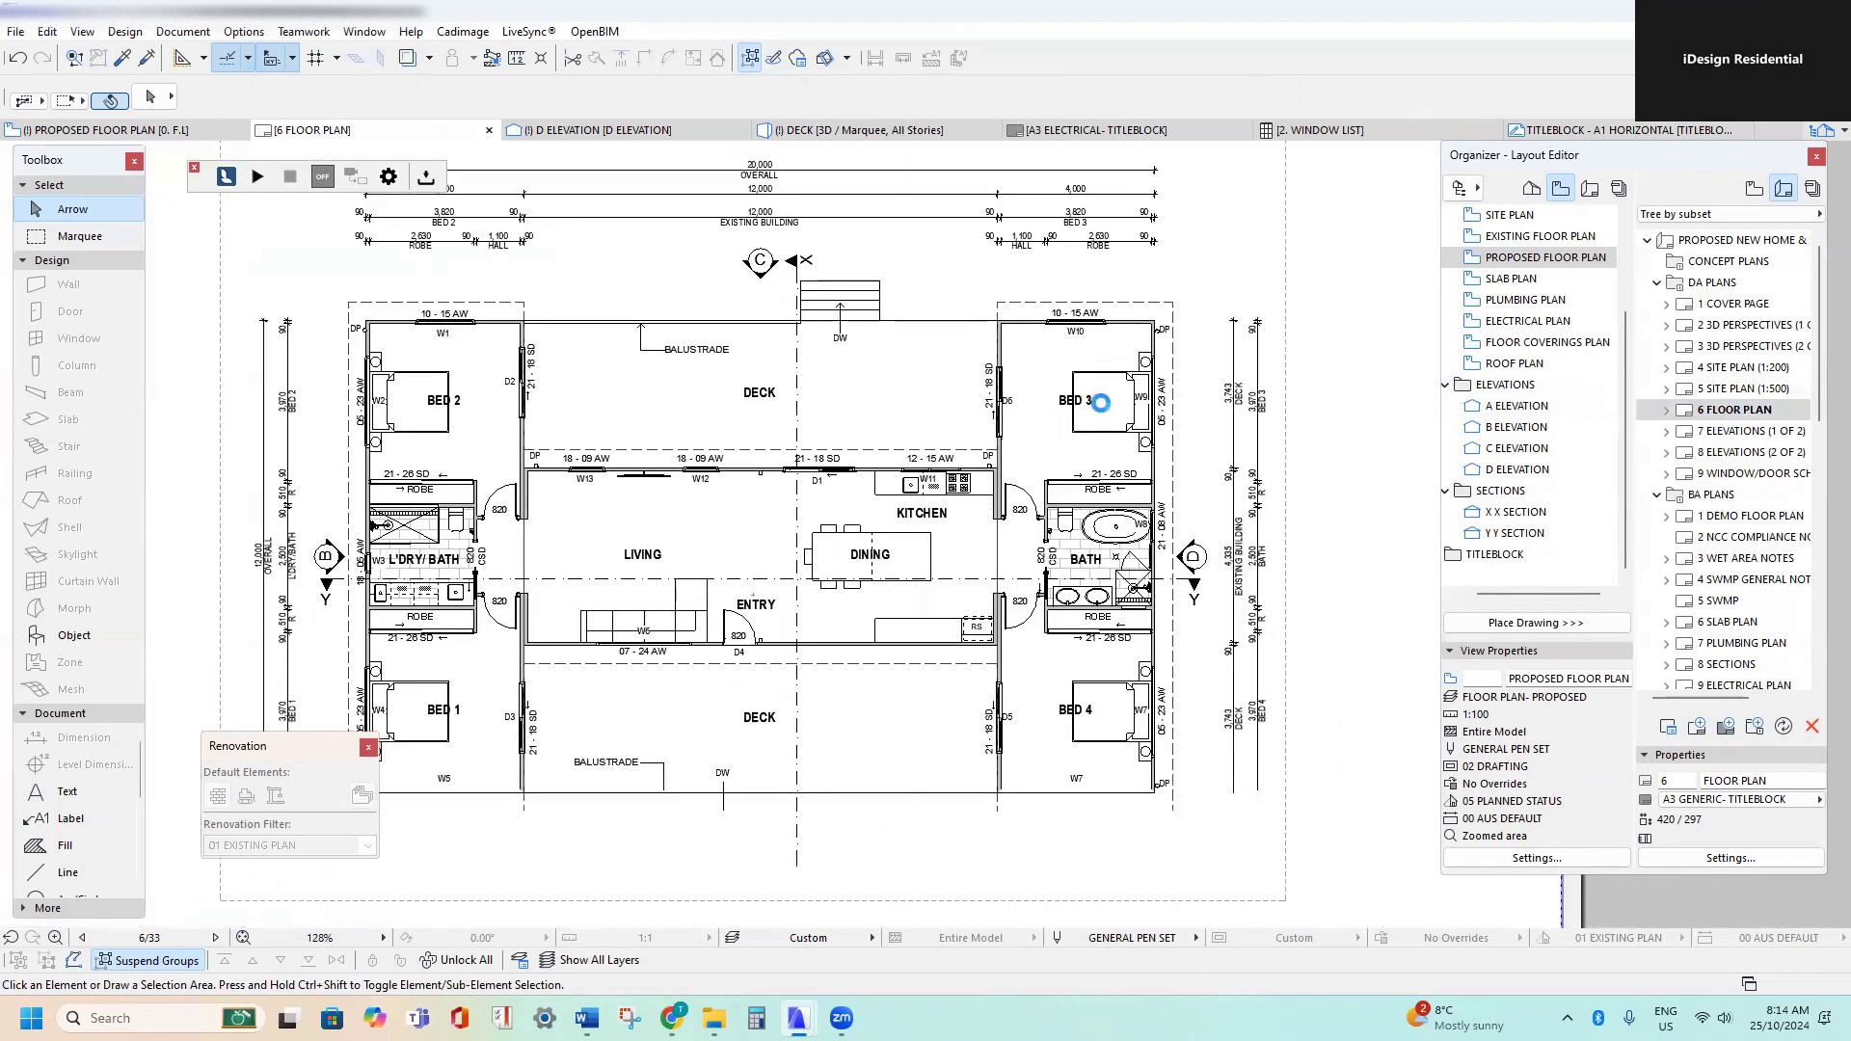
double_click(1763, 474)
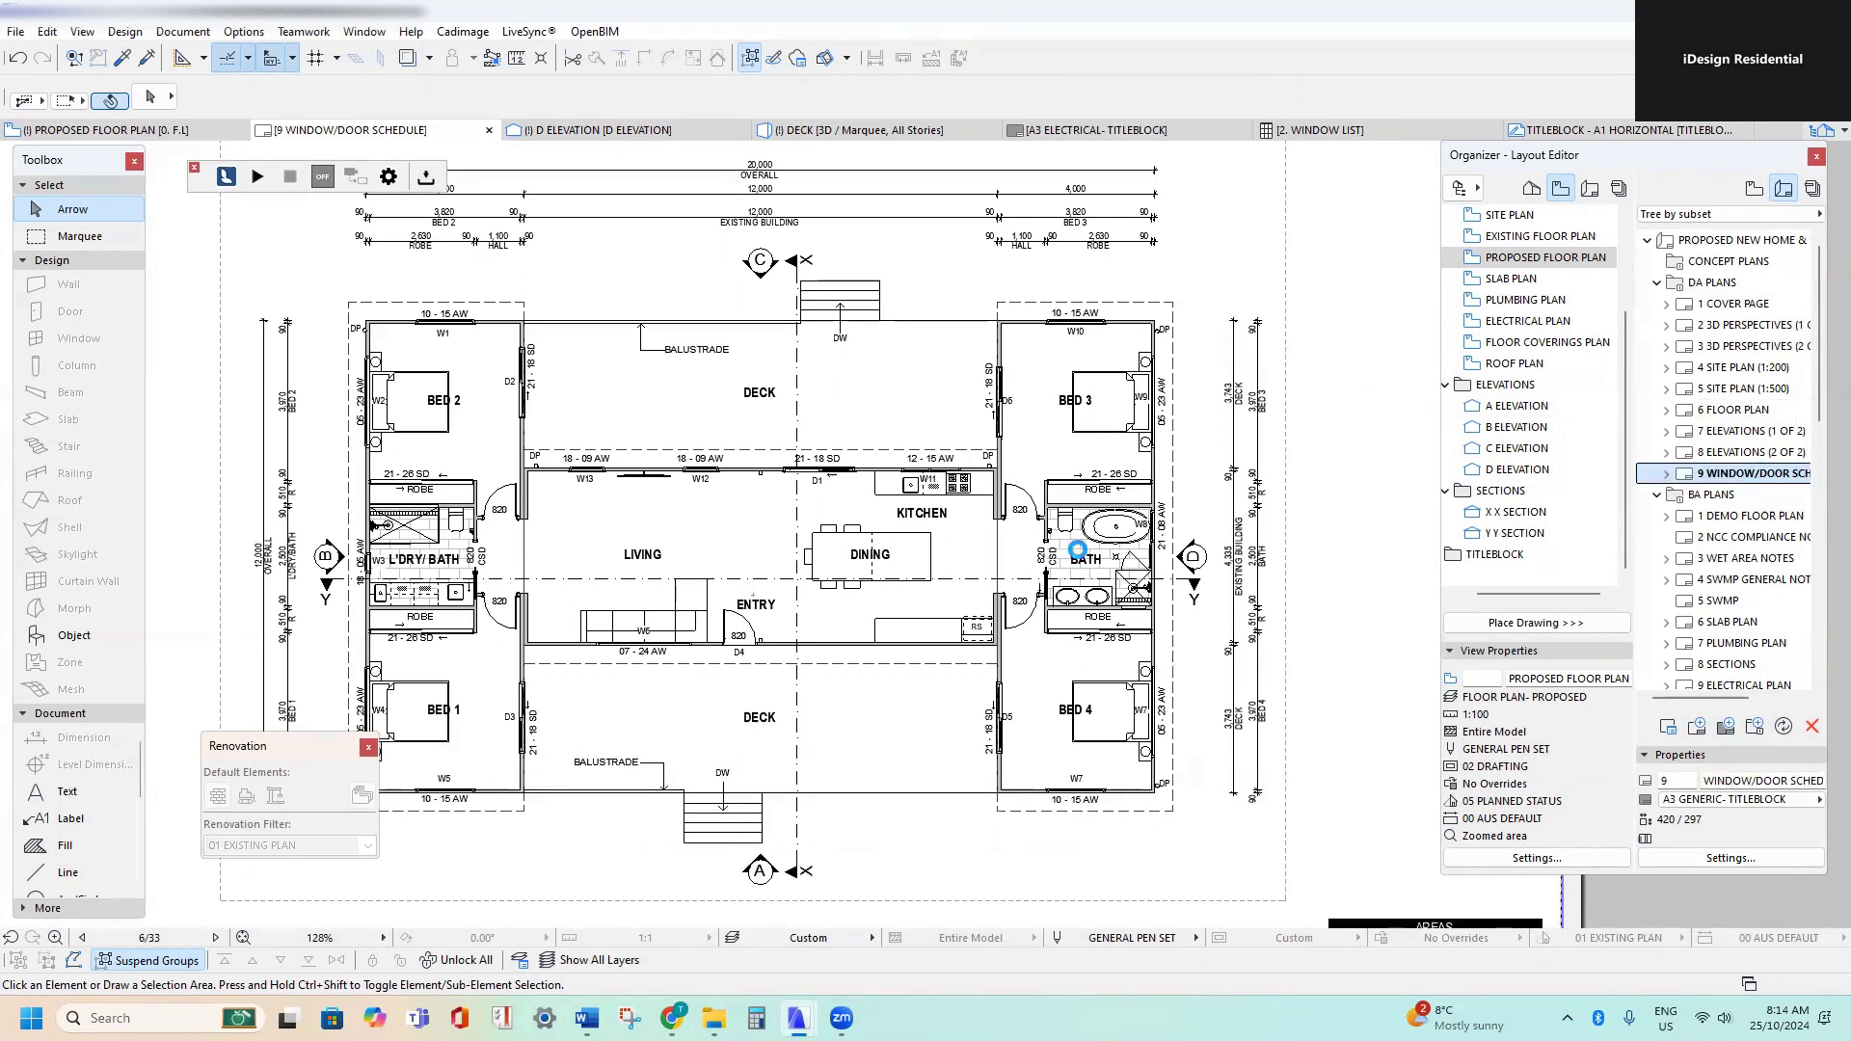
scroll(1085, 438, "down", 5)
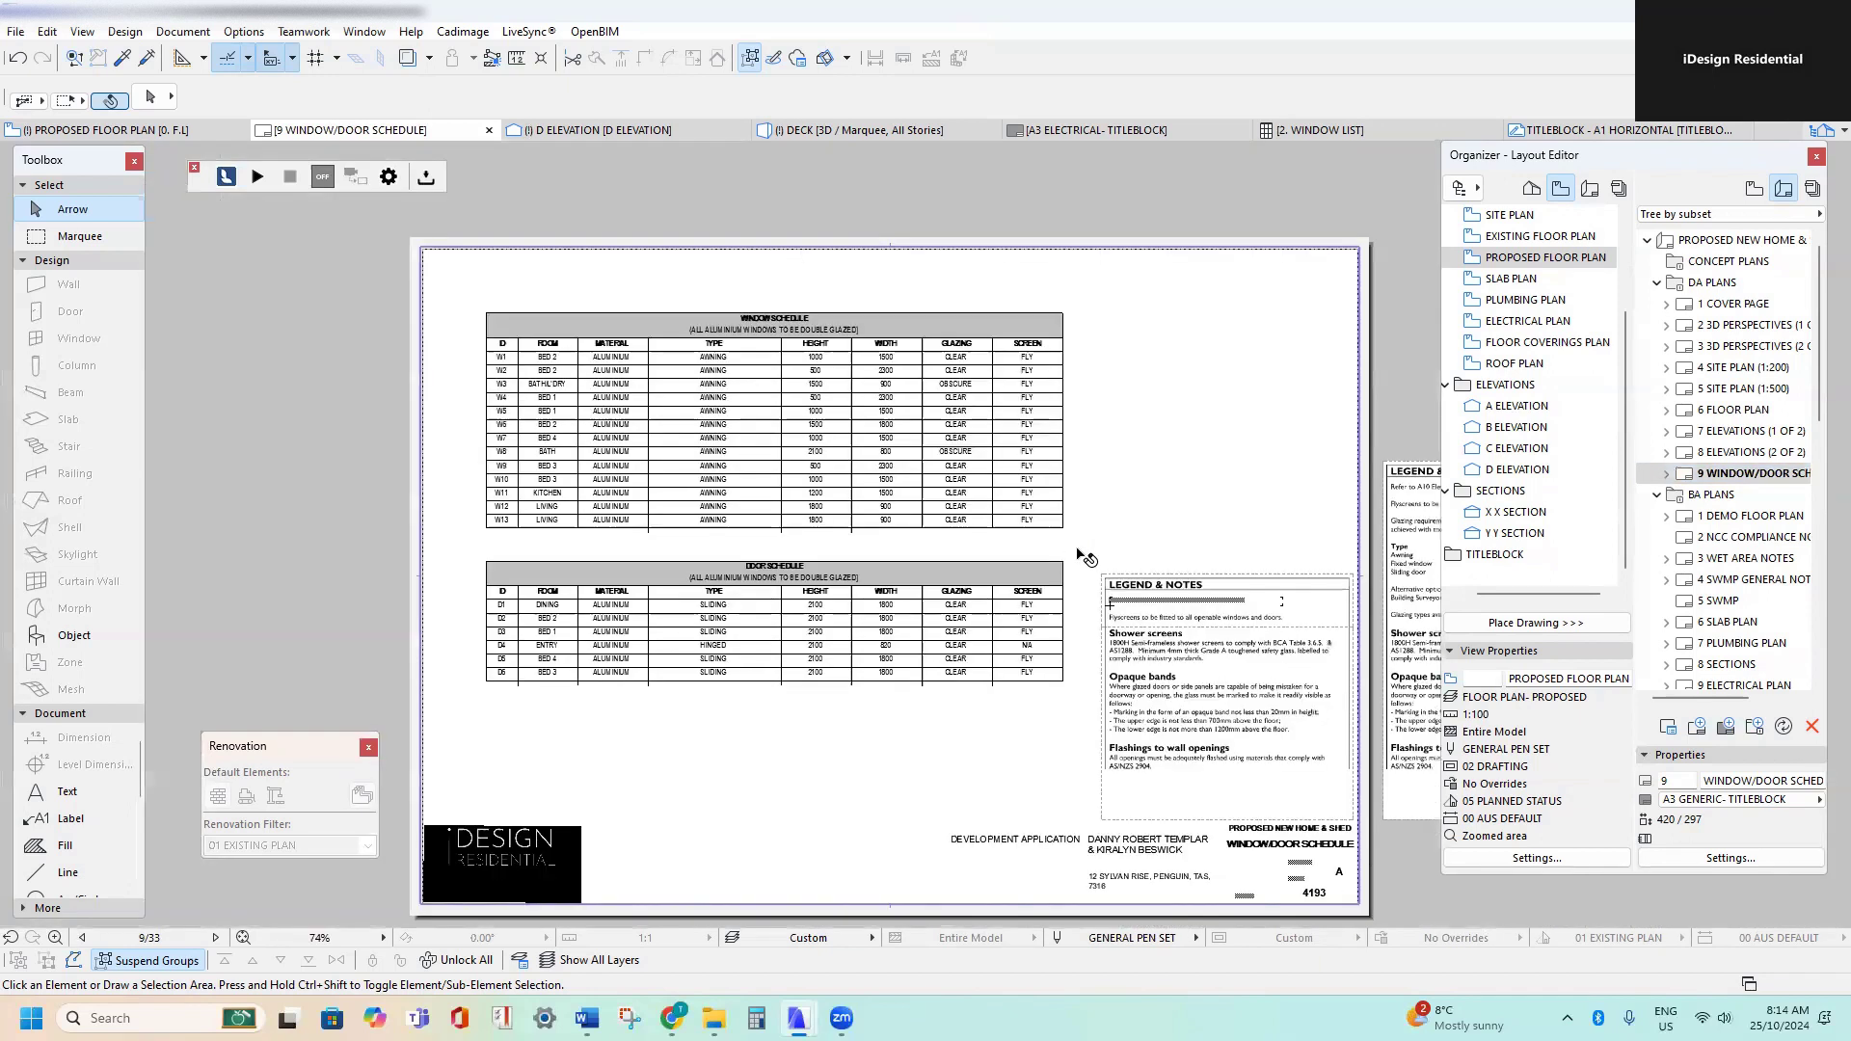
- Move the proposed floor plan drawing horizontally to the left so that it sits centred above the schedule sheet
left_click(838, 373)
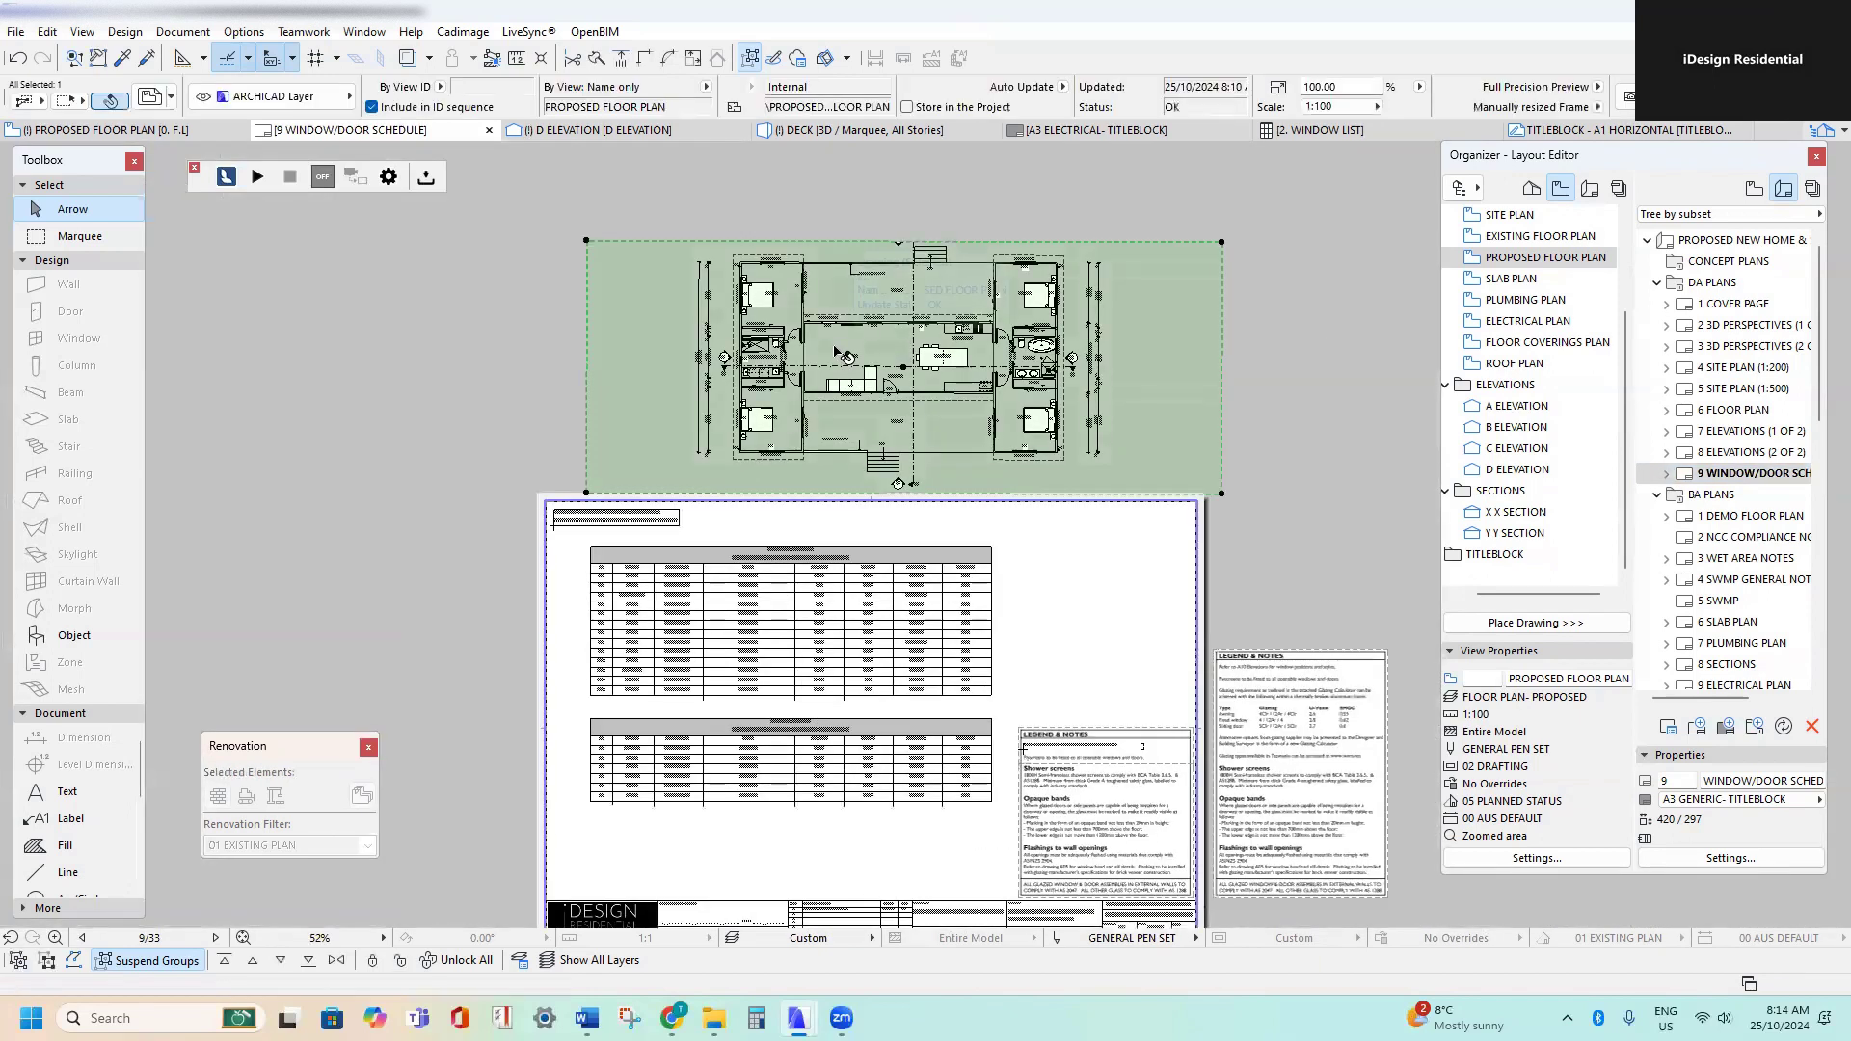
middle_click_drag(853, 505, 851, 473)
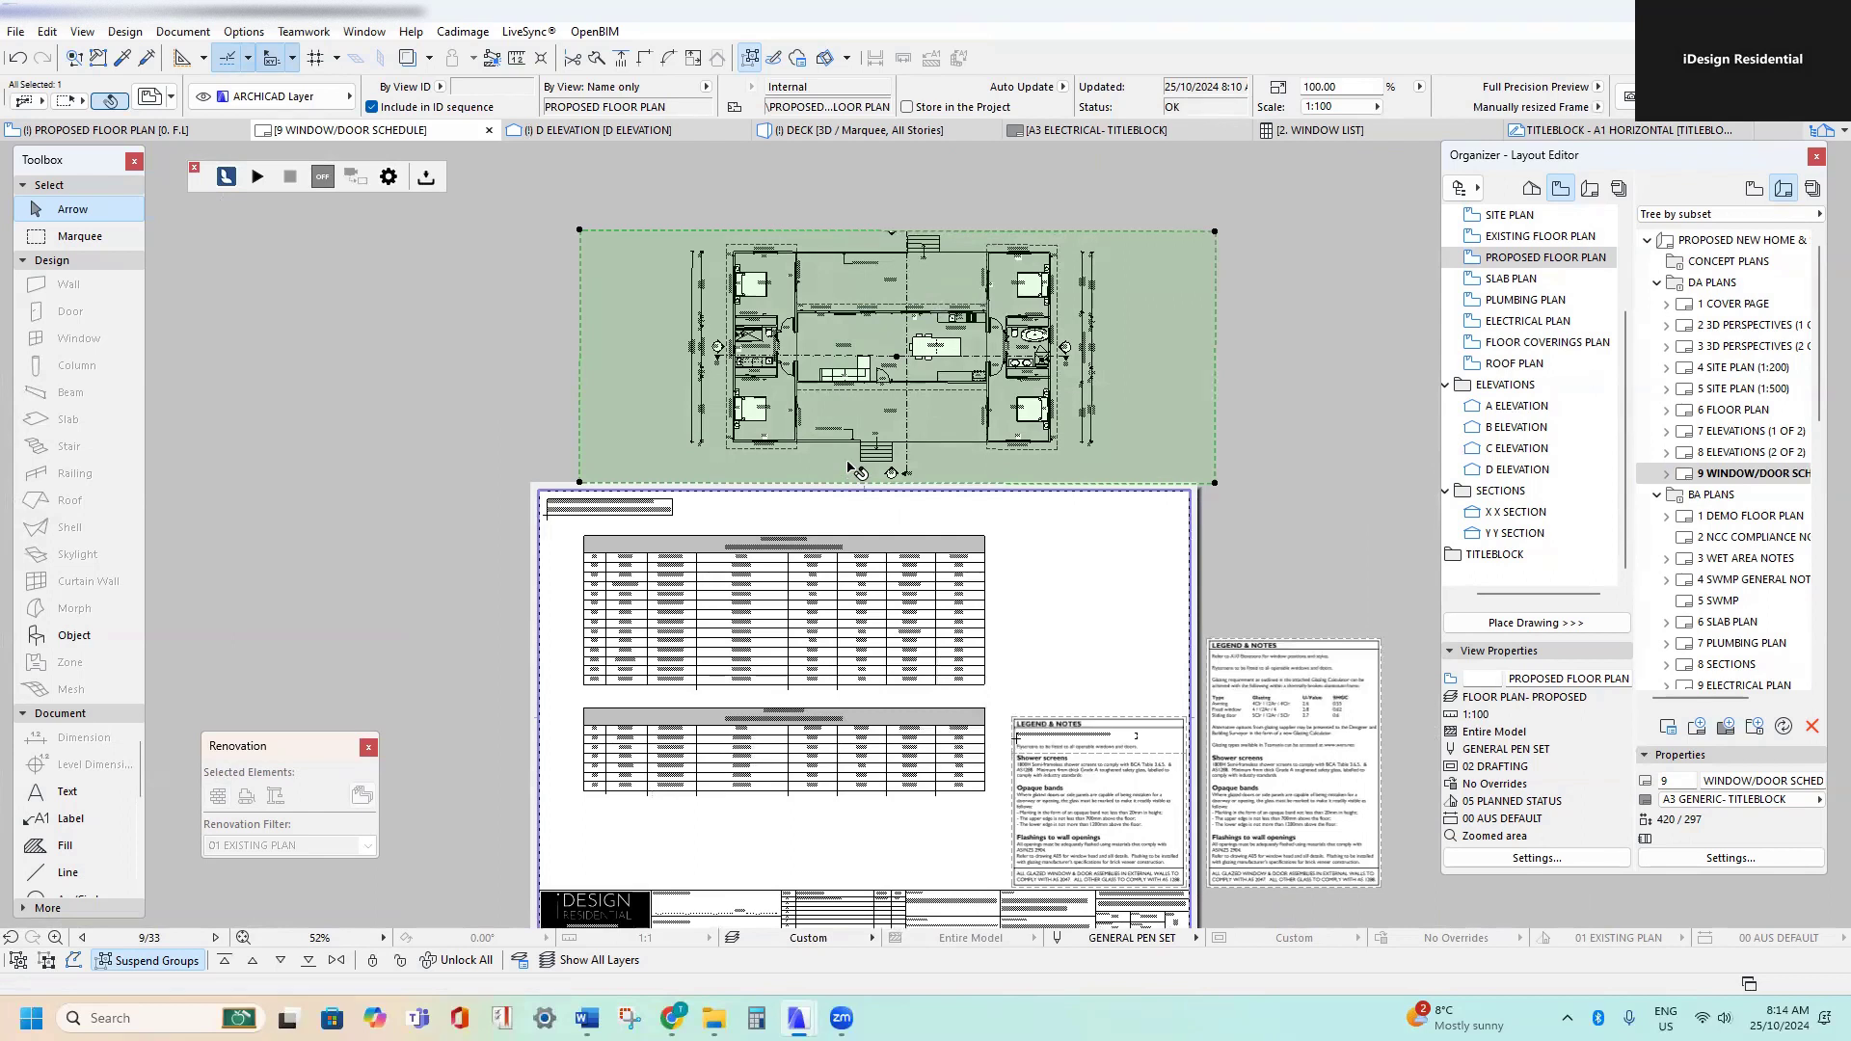
left_click(849, 470)
scroll(849, 470, "up", 4)
left_click(848, 463)
scroll(829, 458, "down", 3)
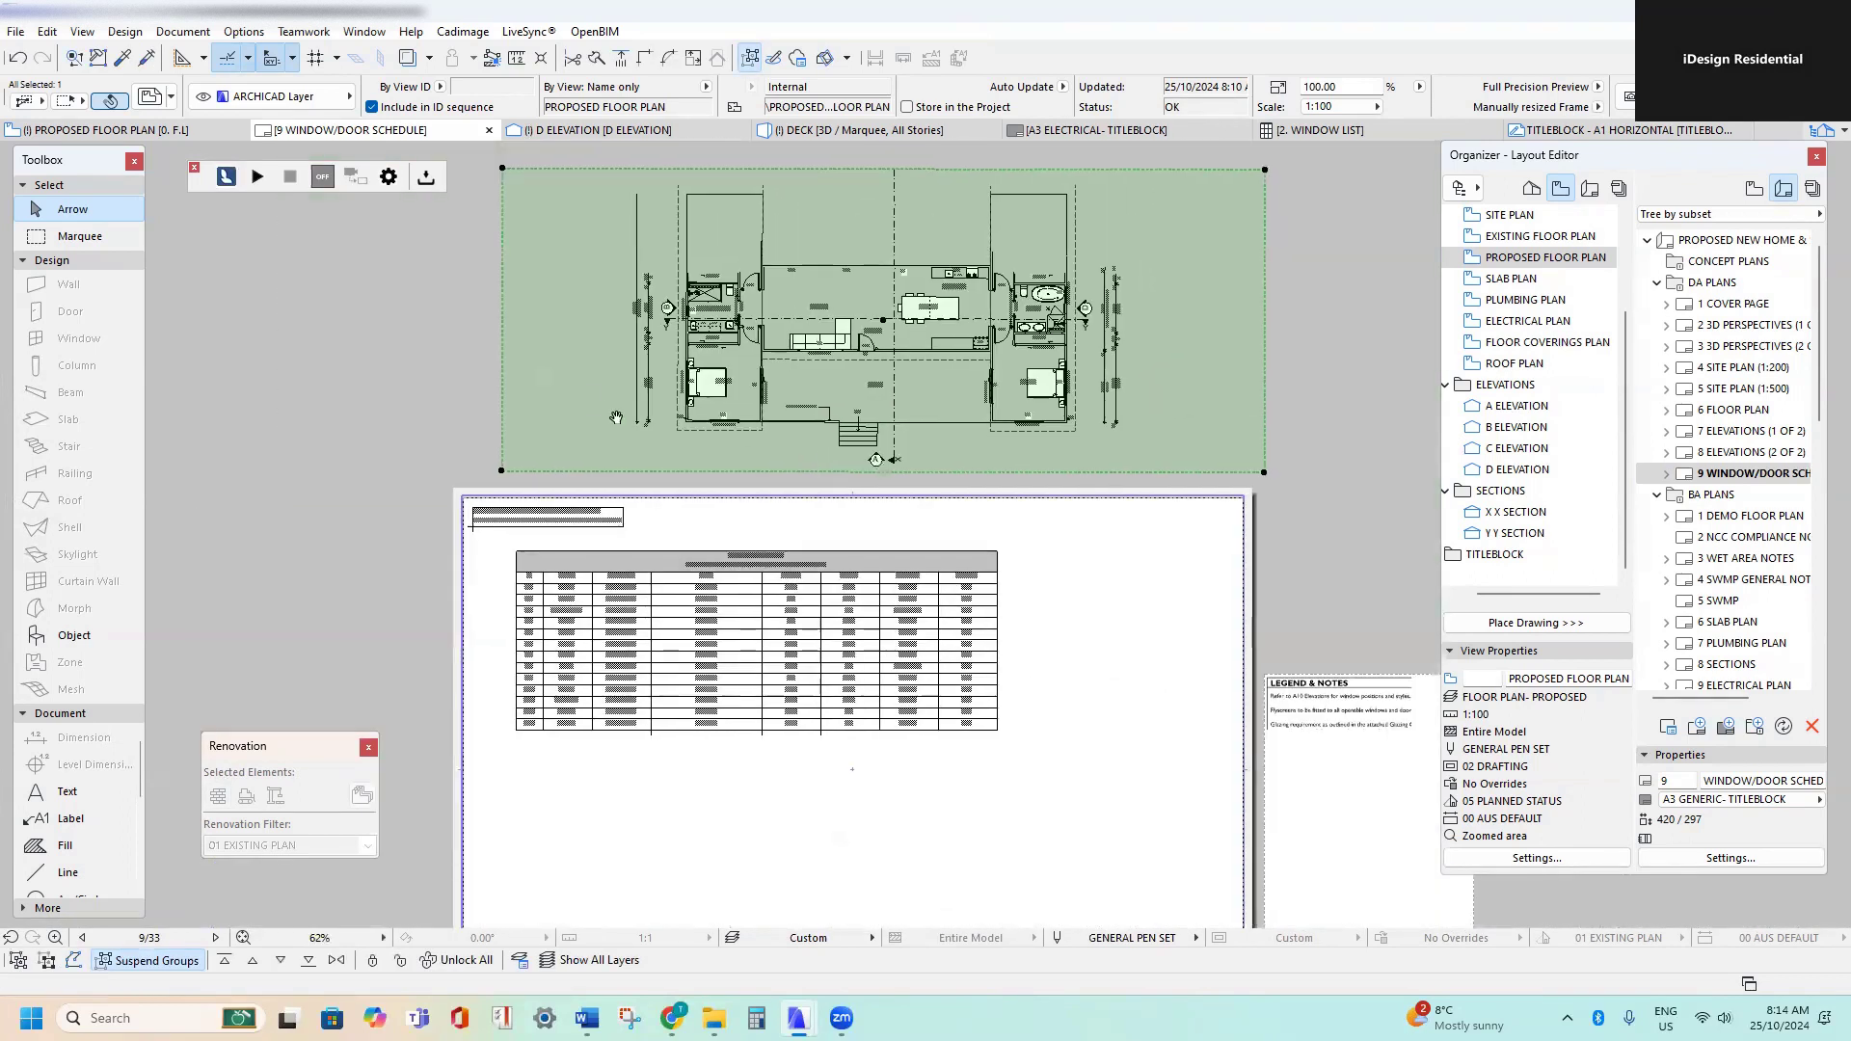
left_click(880, 326)
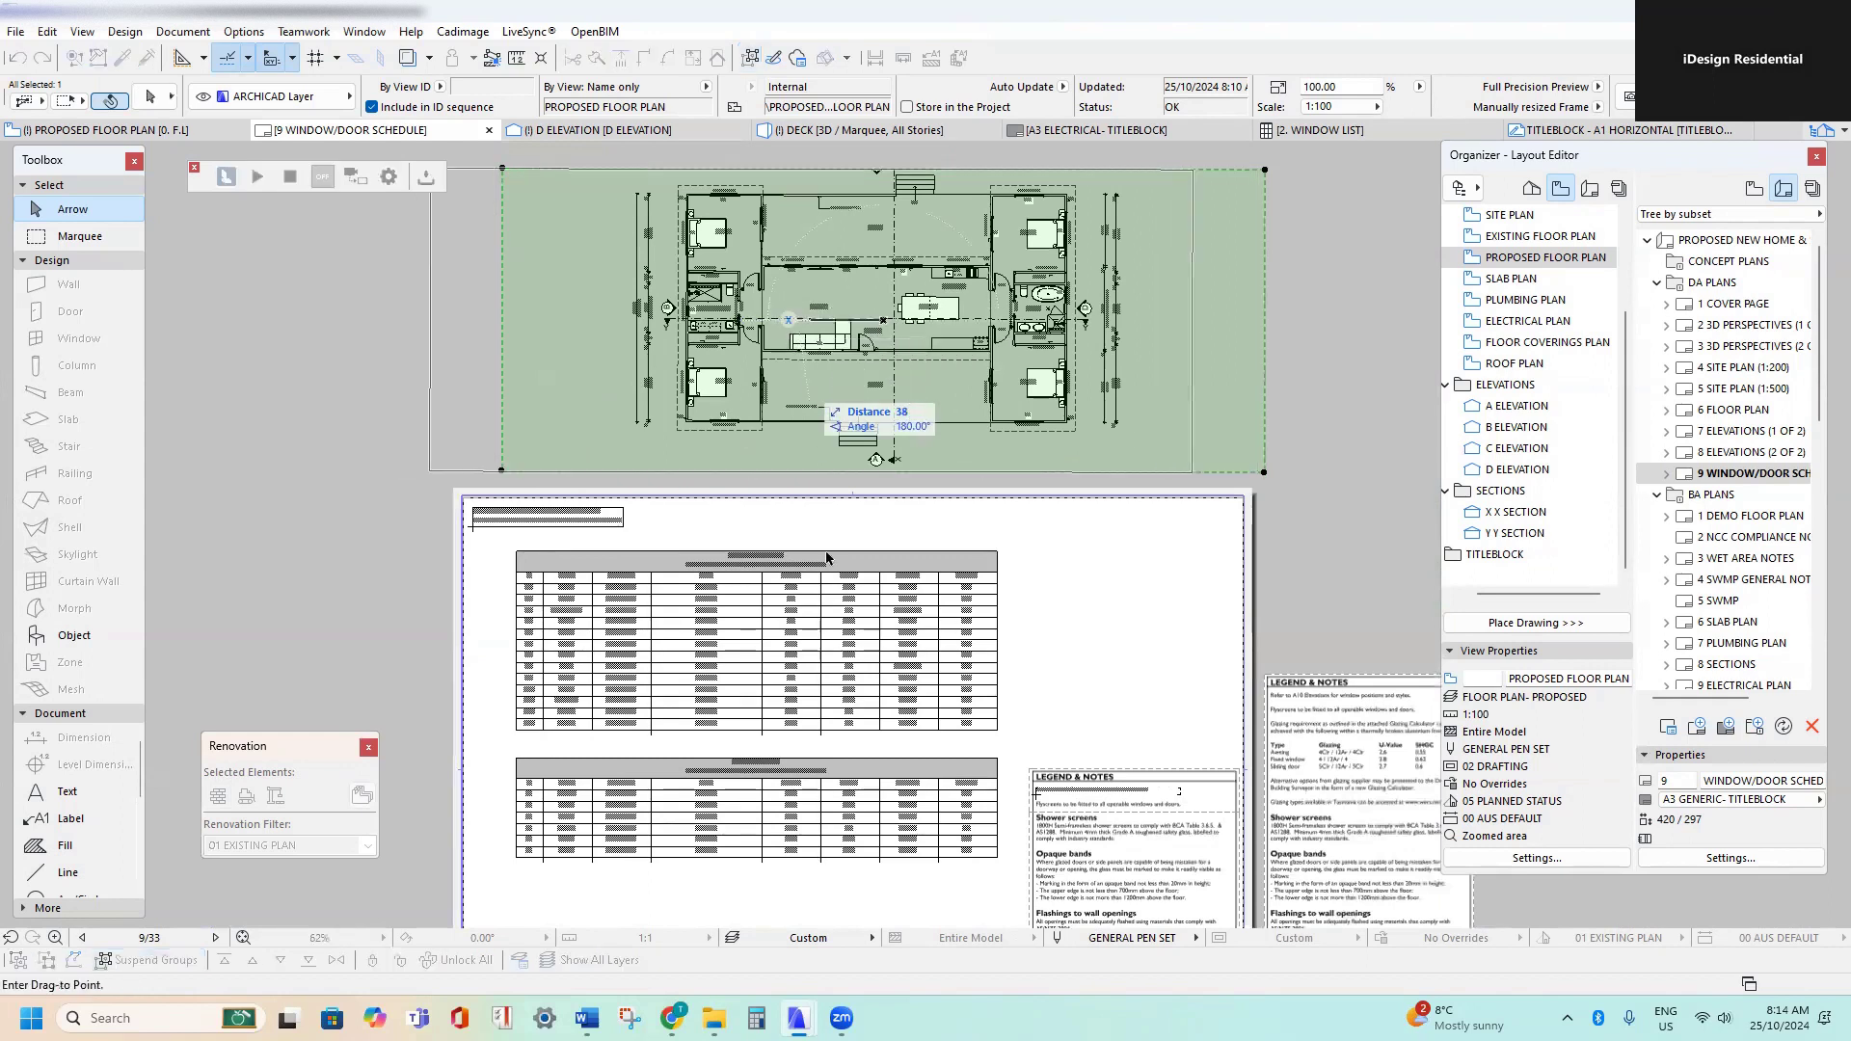
scroll(849, 454, "down", 3)
left_click(834, 386)
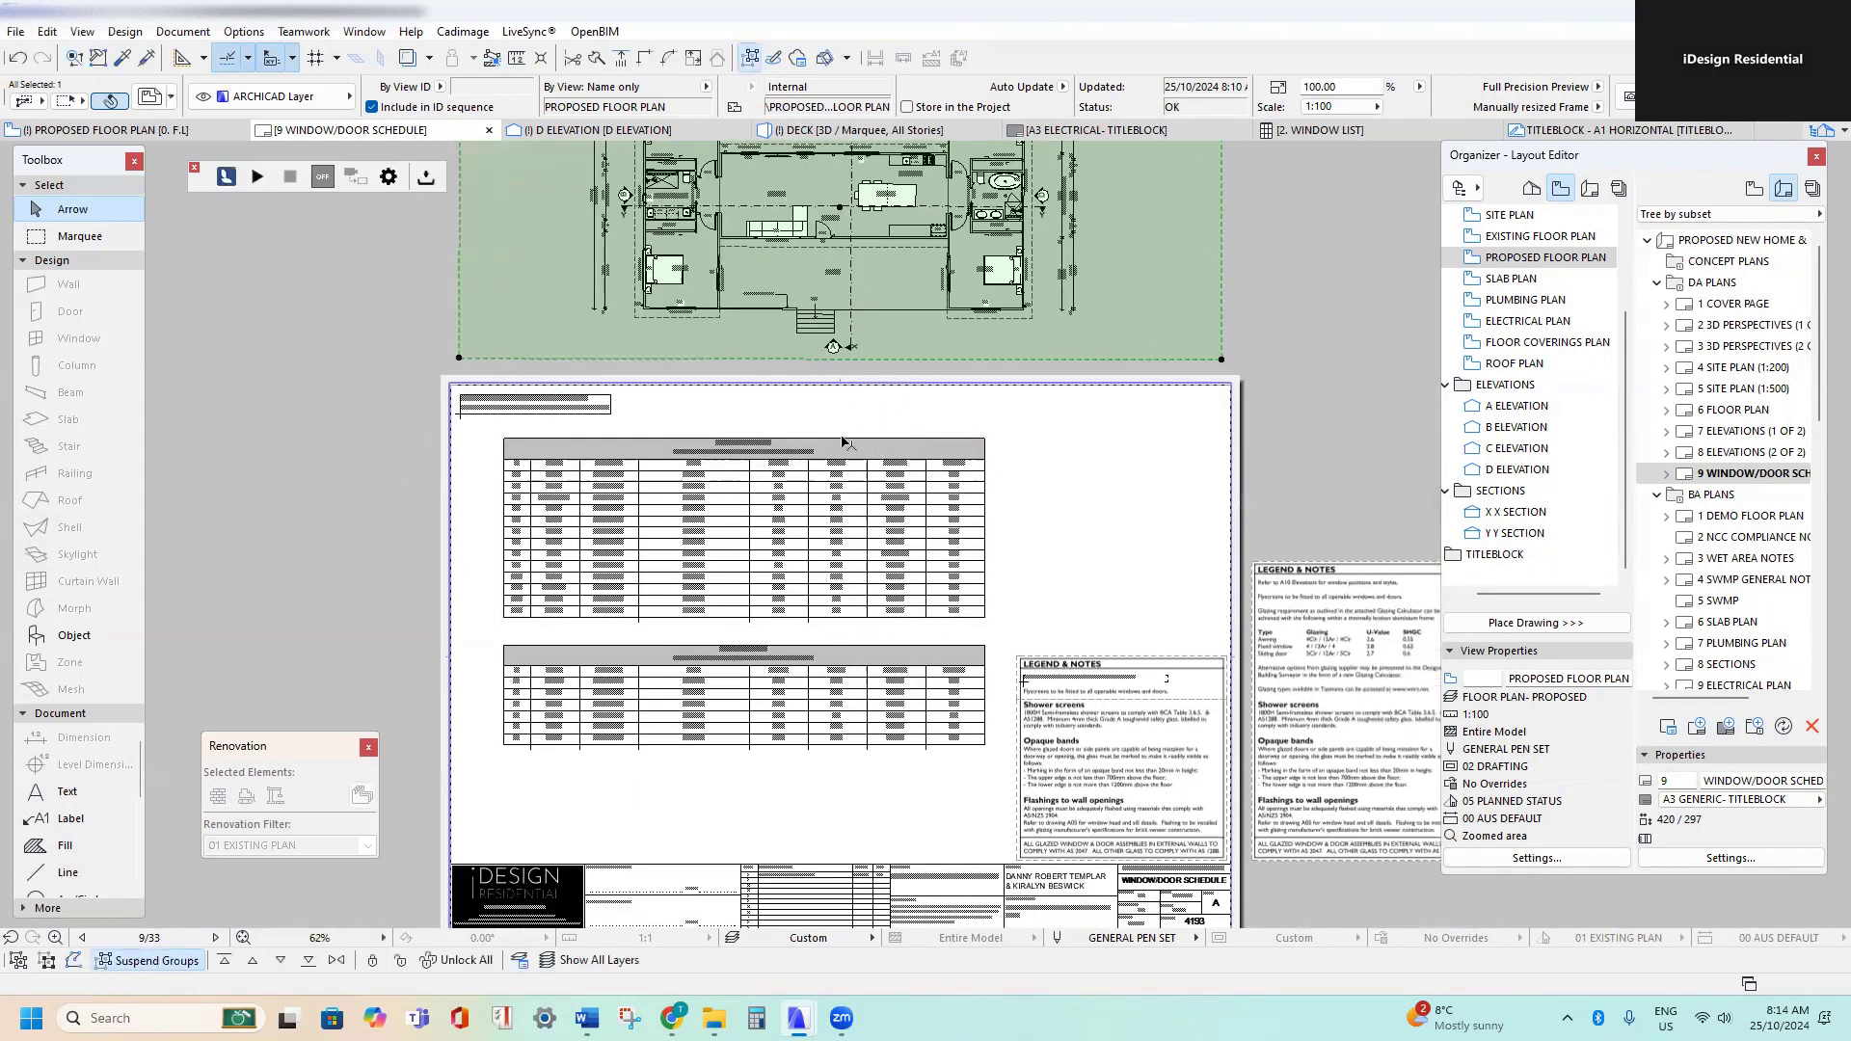
middle_click_drag(832, 313, 842, 460)
key("Escape")
- Crop the left edge of the floor plan drawing's frame inward, close to the plan's left dimension strings
left_click(553, 329)
left_click(463, 305)
left_click(478, 306)
left_click(468, 303)
left_click(571, 318)
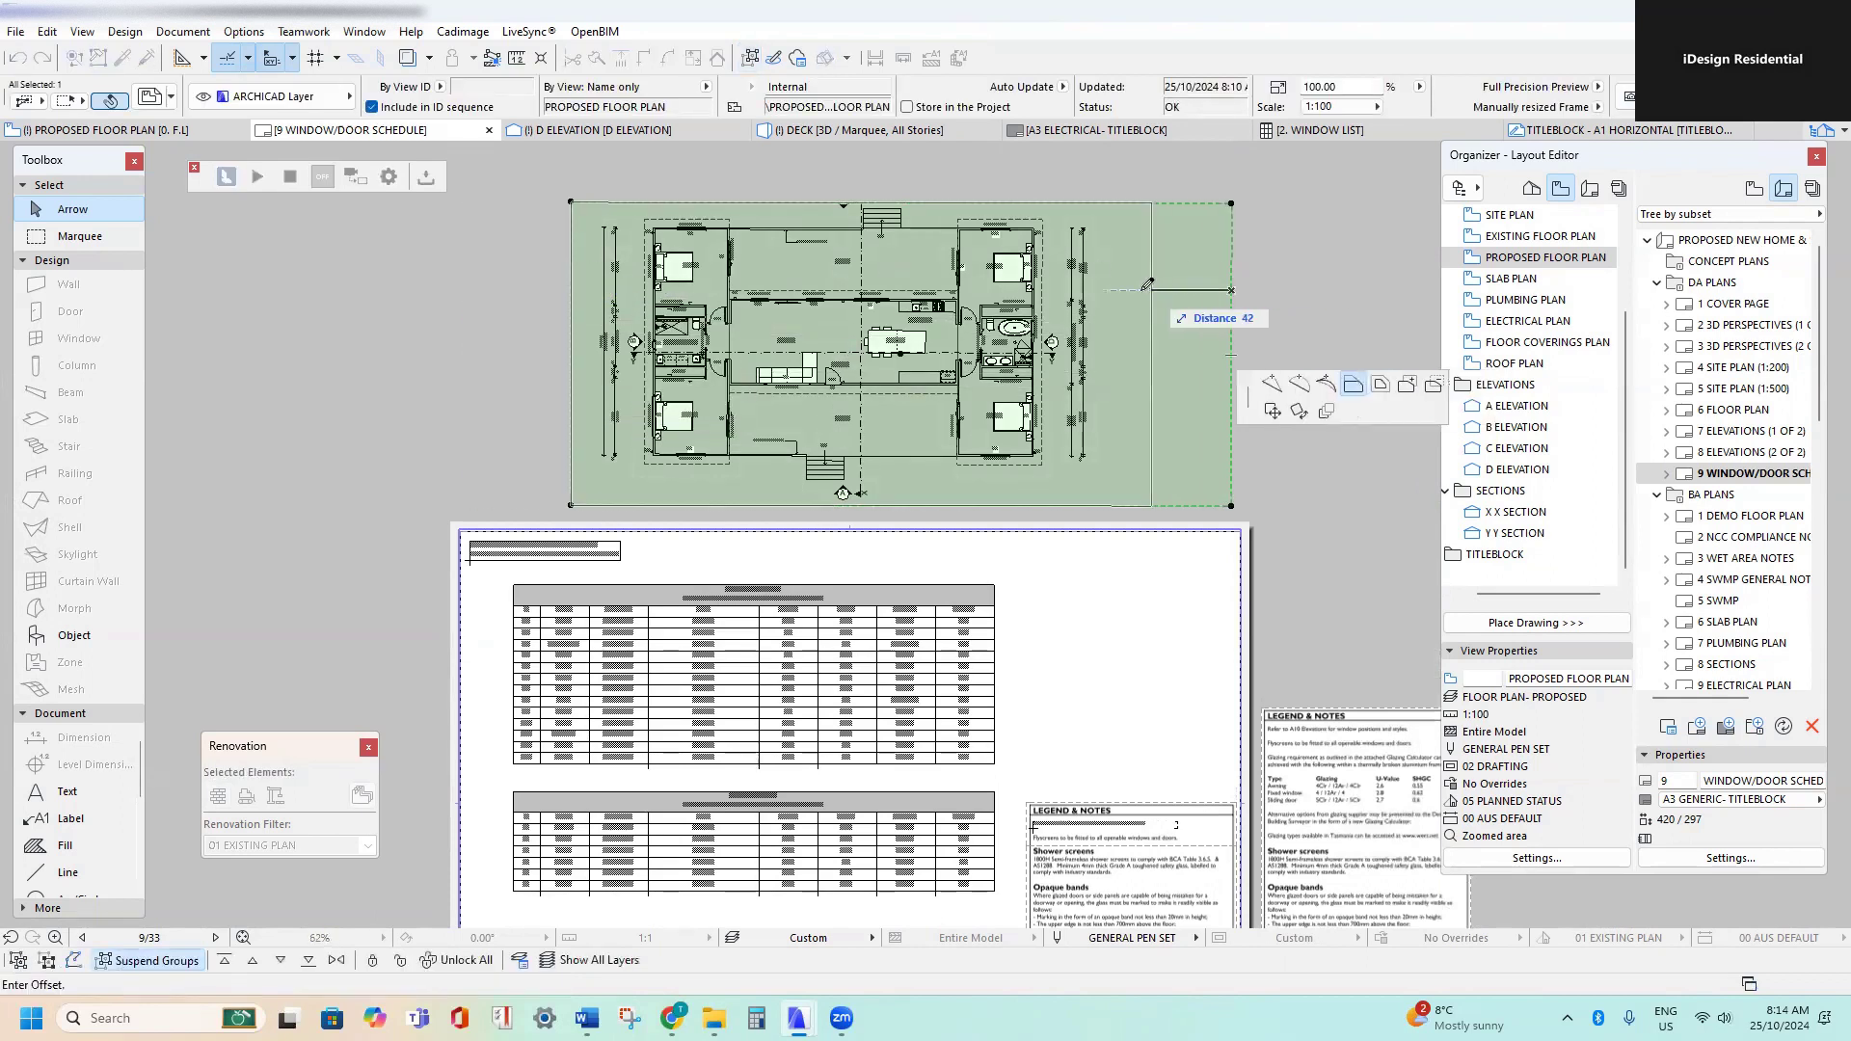
- Crop the right edge of the floor plan drawing's frame inward to just outside the right dimension strings
left_click(1232, 294)
left_click(1101, 280)
left_click(1102, 277)
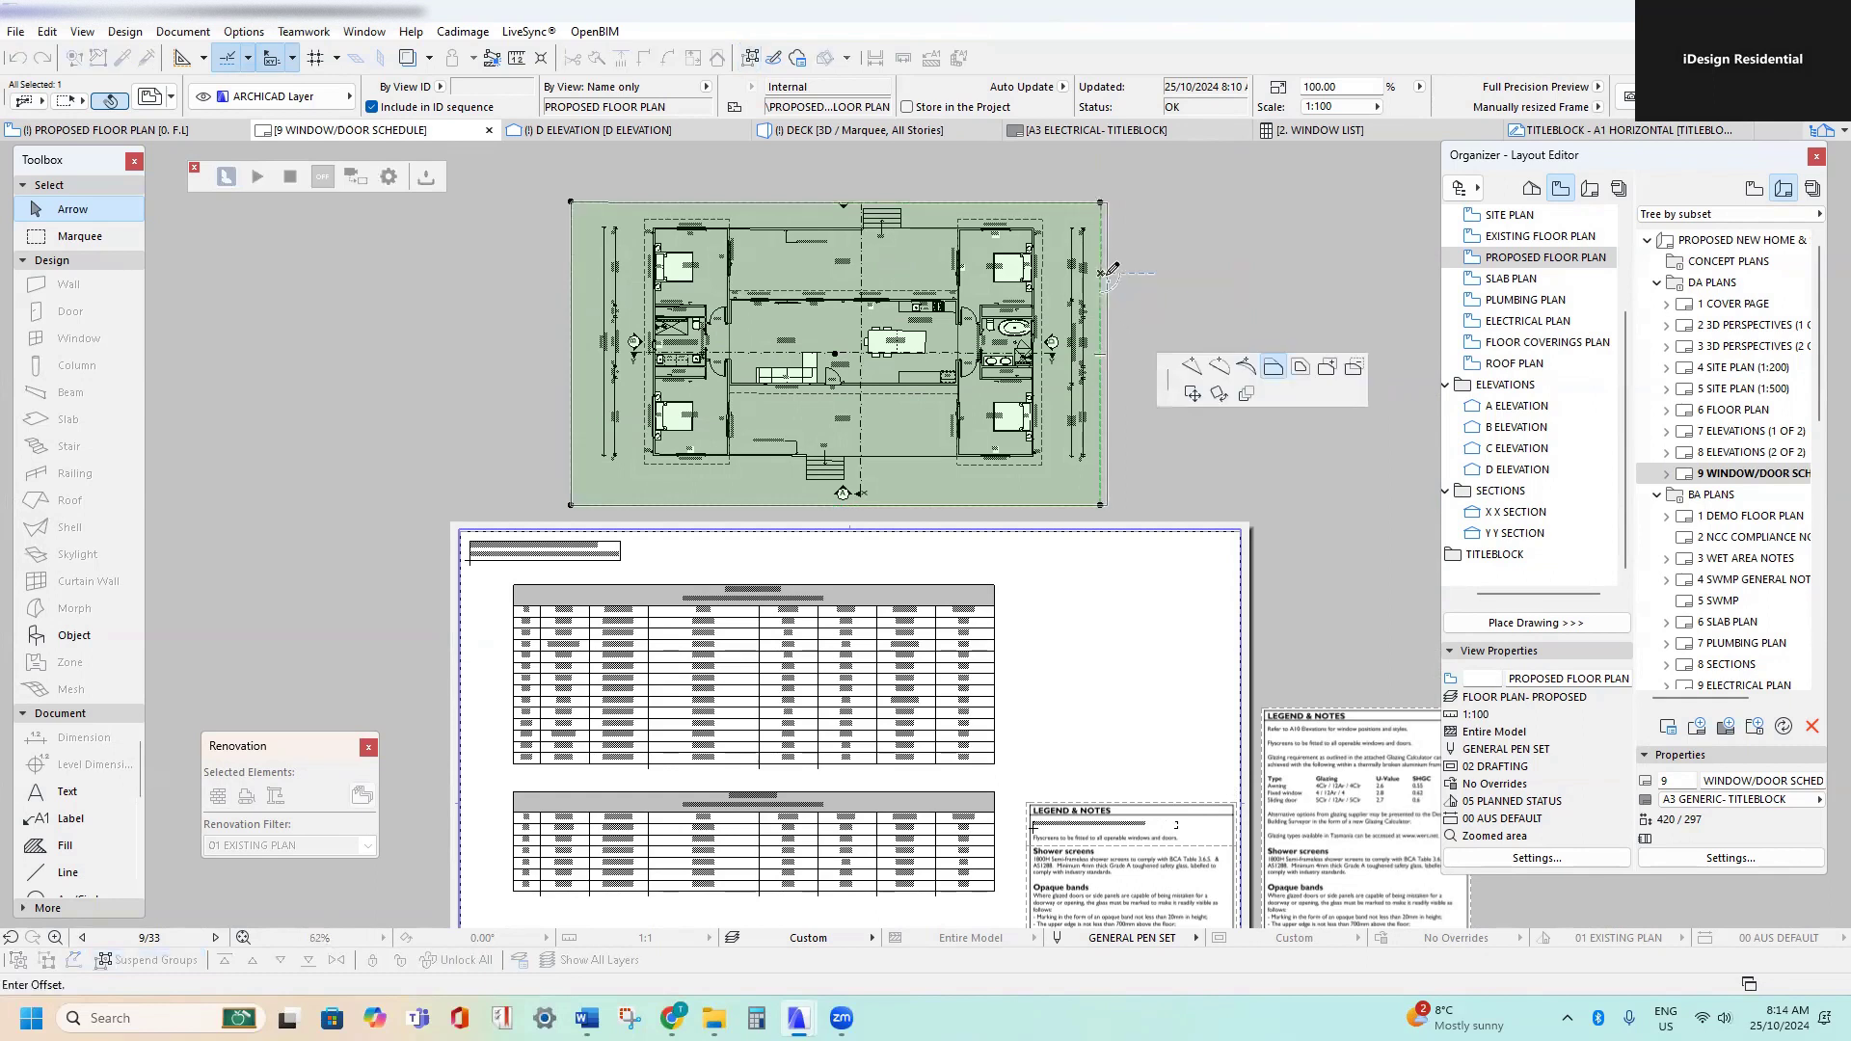
left_click(1107, 273)
scroll(1037, 289, "down", 1)
mouse_move(991, 414)
middle_mouse_down()
mouse_move(936, 355)
mouse_move(839, 353)
middle_mouse_up()
key("Escape")
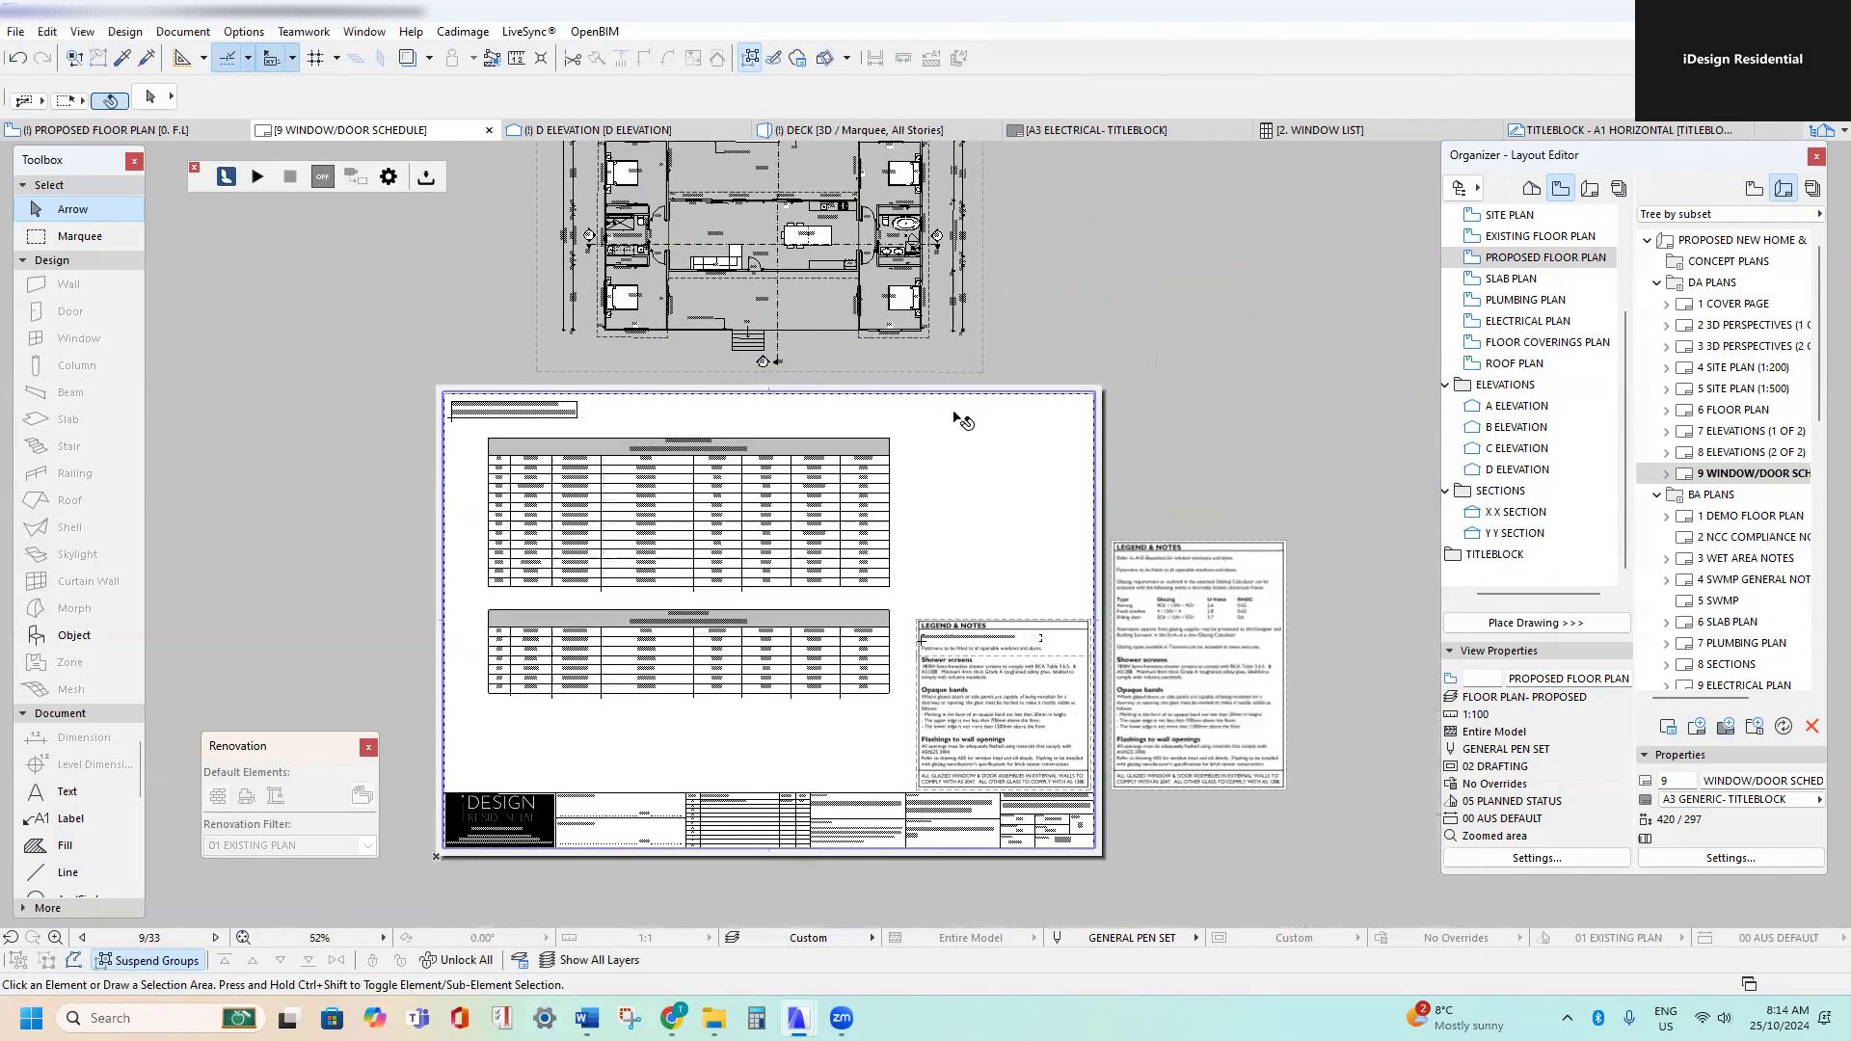